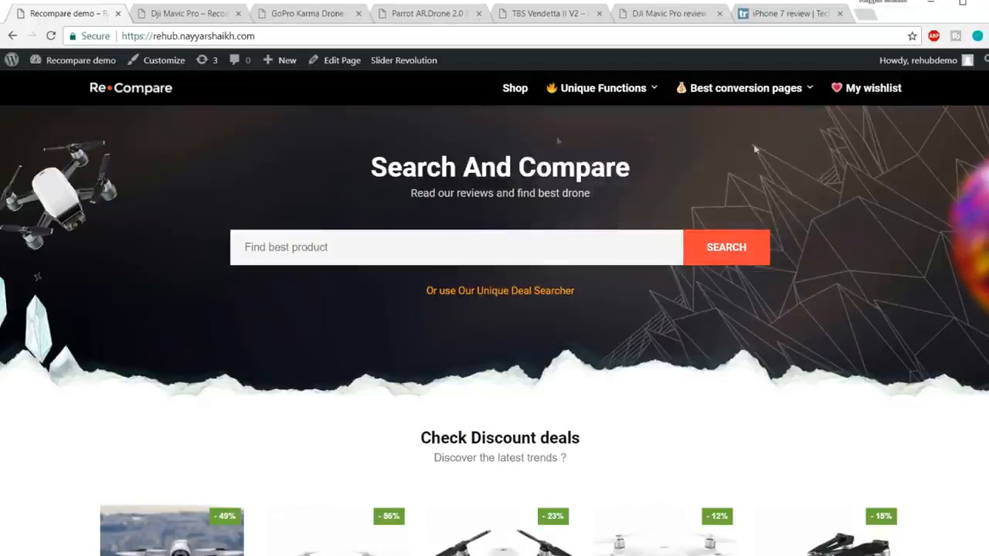
Search the homepage's product finder for "drone" and clear the query.
mouse_move(825, 87)
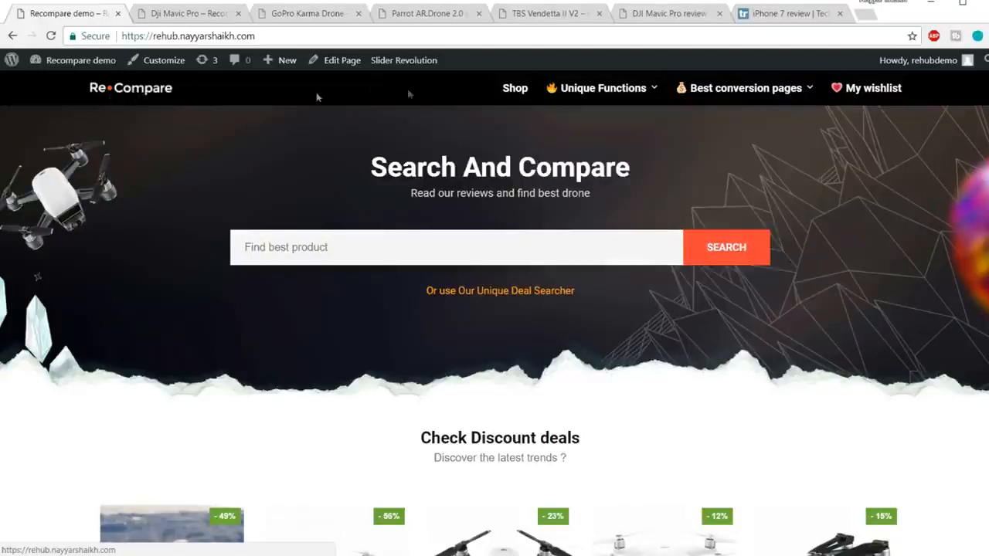
mouse_move(709, 94)
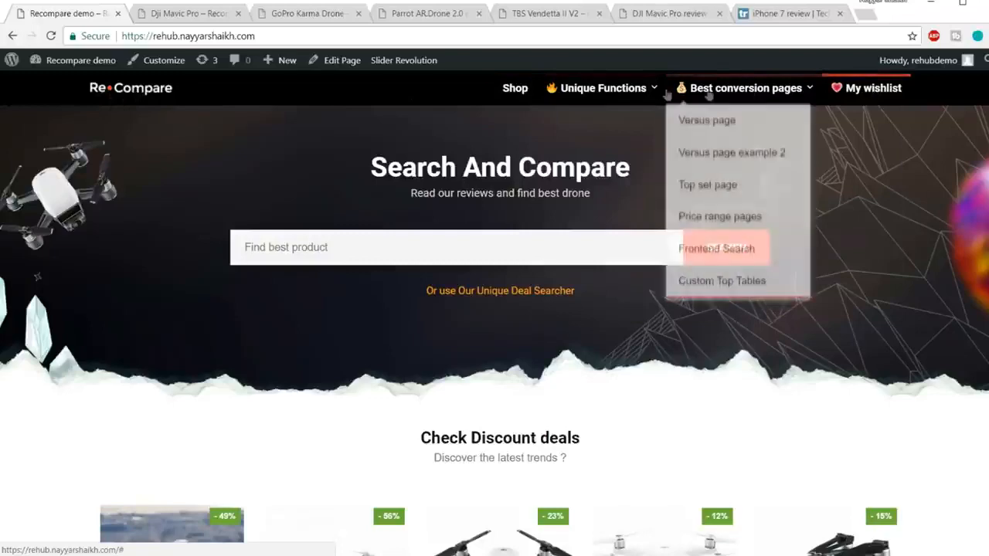
mouse_move(561, 98)
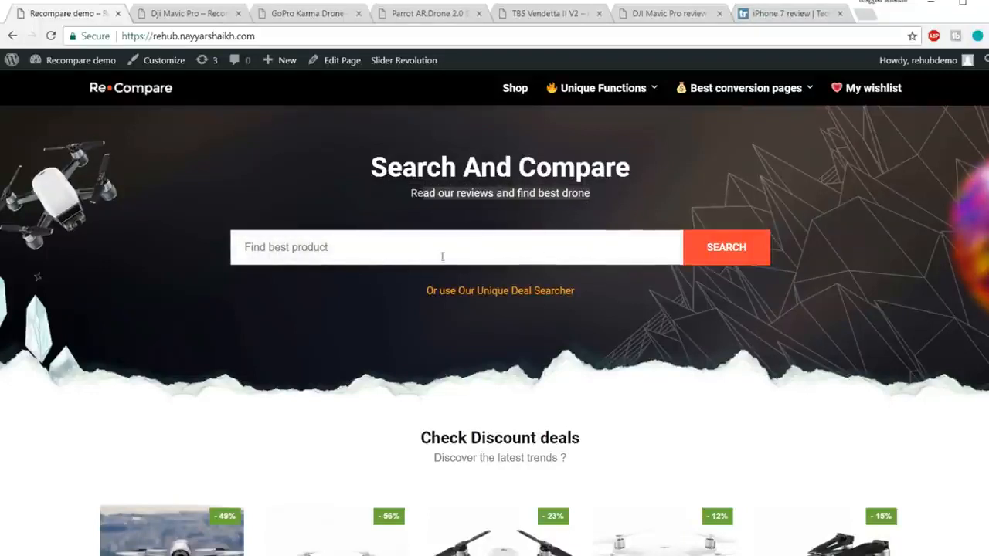
left_click(467, 249)
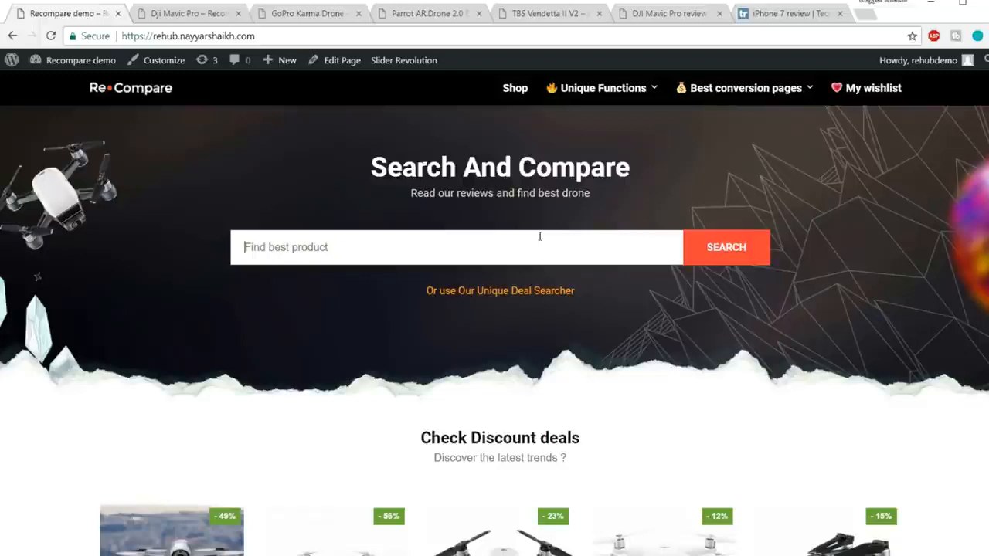
type("drone")
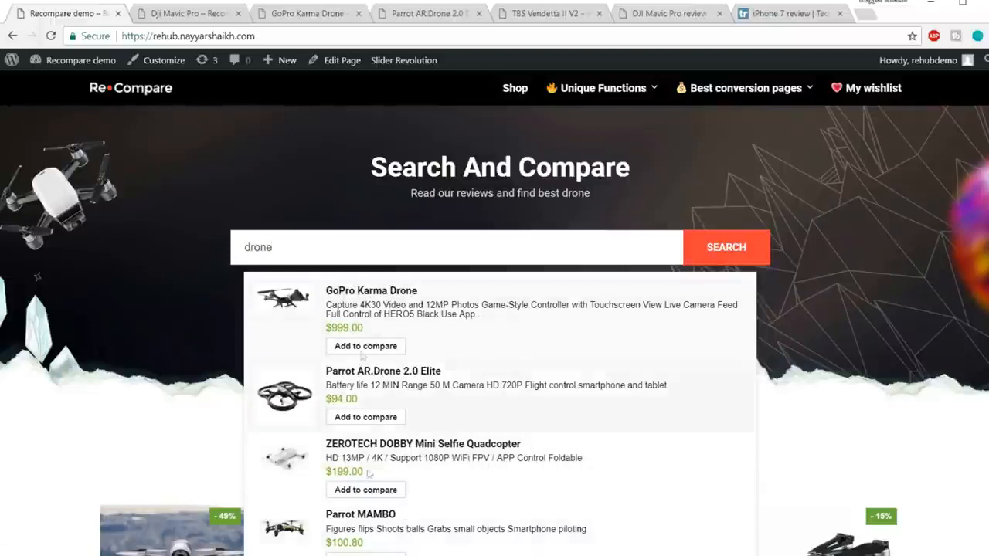
double_click(349, 243)
key("BackSpace")
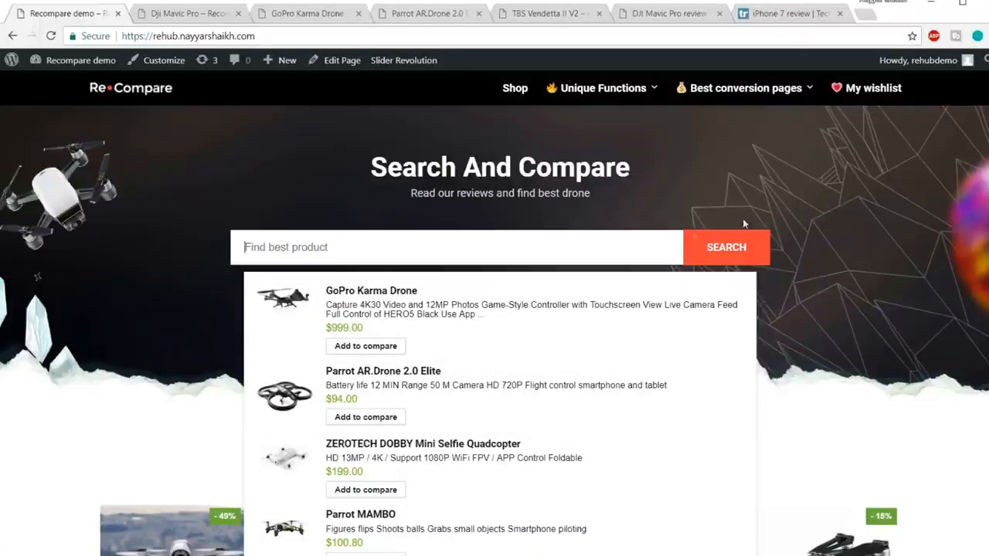
Examine the homepage's discount deals, the price-tracking banner and the Find Your Drone Now section.
scroll(914, 245, "down", 3)
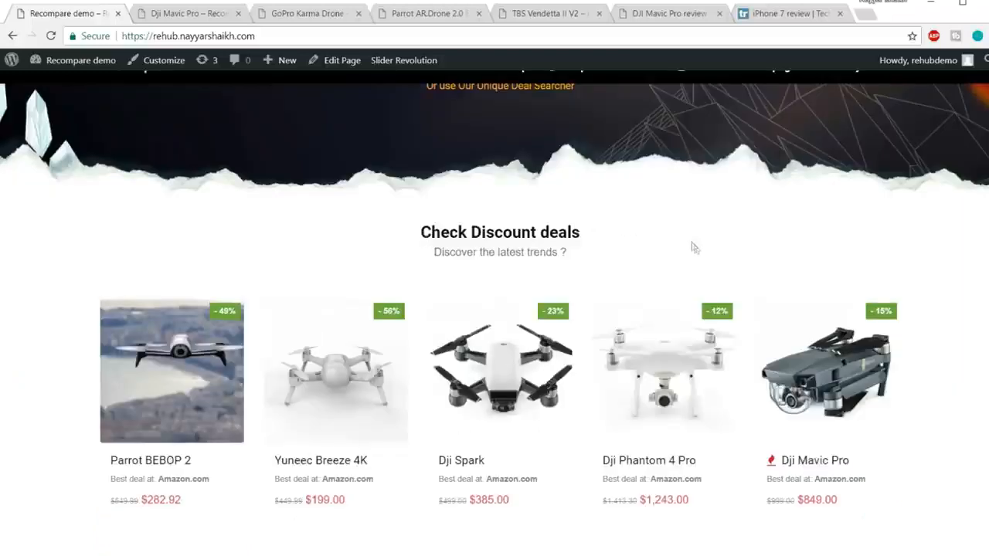
scroll(724, 267, "down", 1)
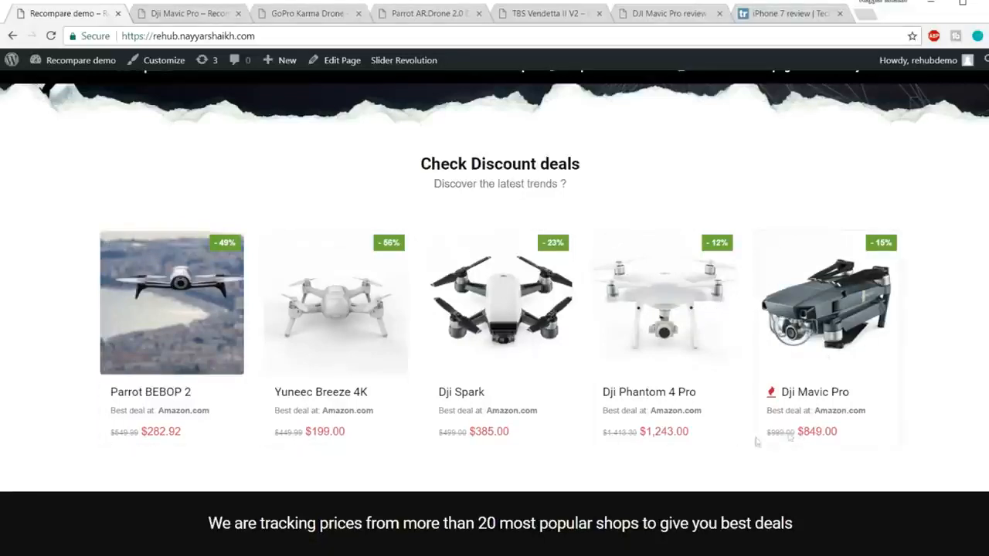
scroll(883, 380, "down", 2)
scroll(882, 380, "down", 3)
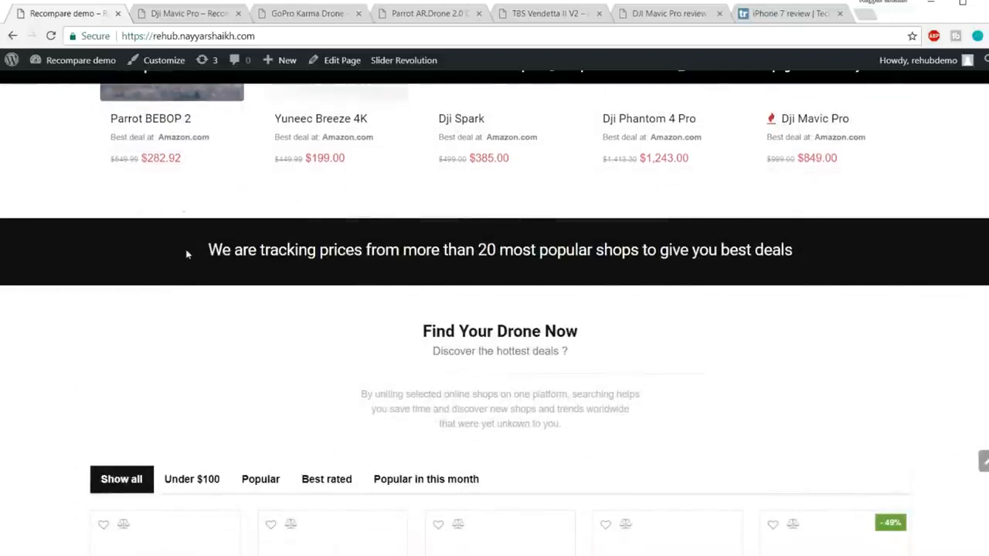
left_click_drag(186, 254, 439, 252)
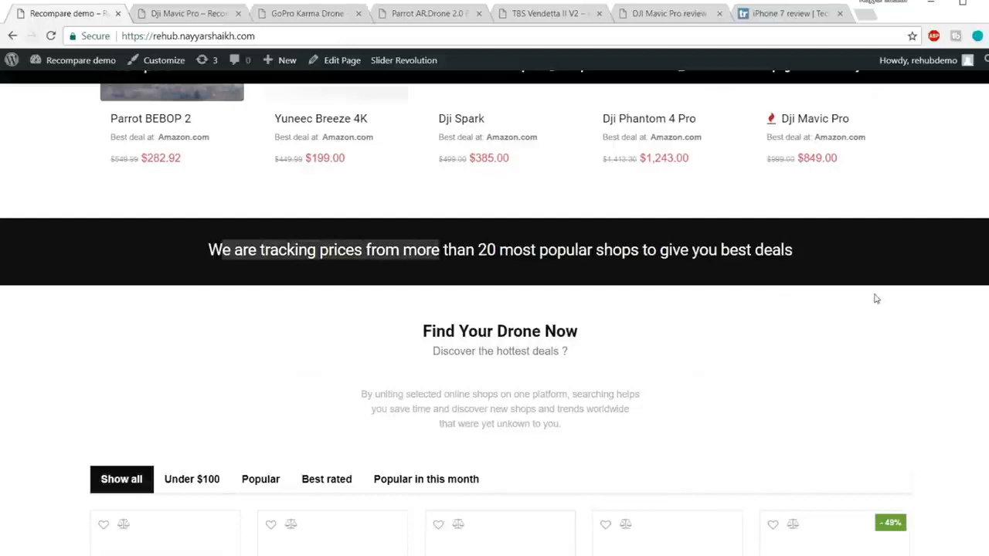
scroll(878, 331, "down", 3)
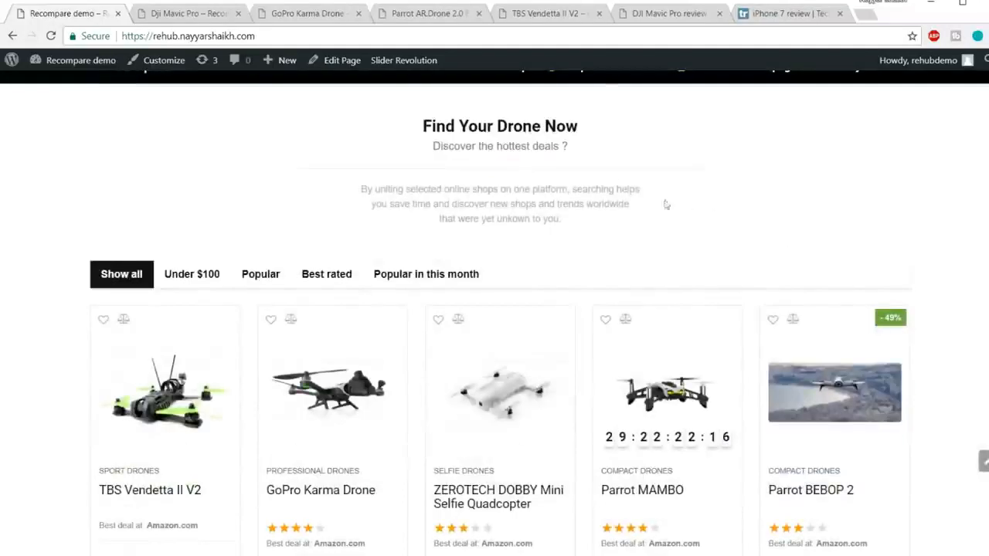
scroll(426, 185, "down", 2)
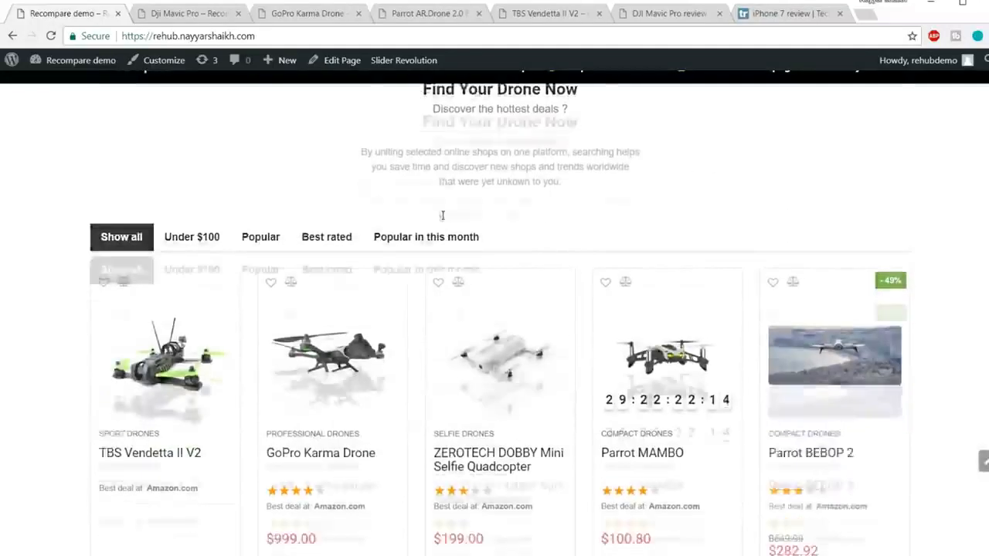
Filter the Find Your Drone Now products by Under $100, Popular, Best rated and Popular in this month, and return to Show all.
left_click(194, 143)
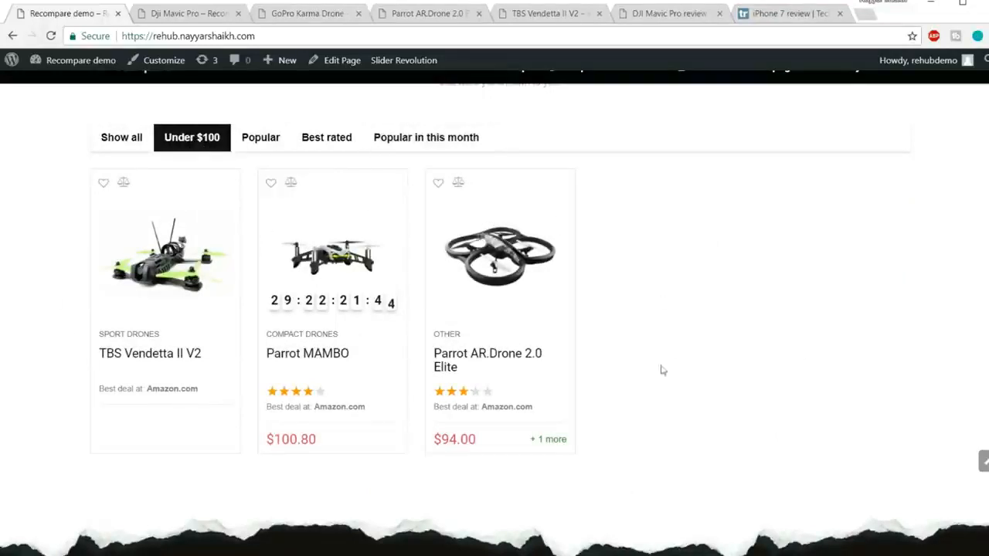
left_click(267, 144)
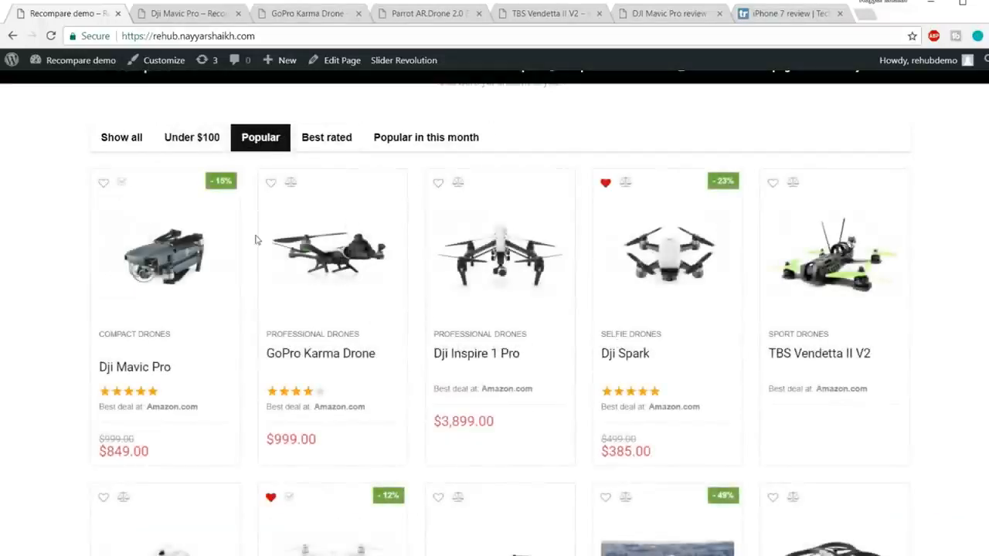
left_click(340, 143)
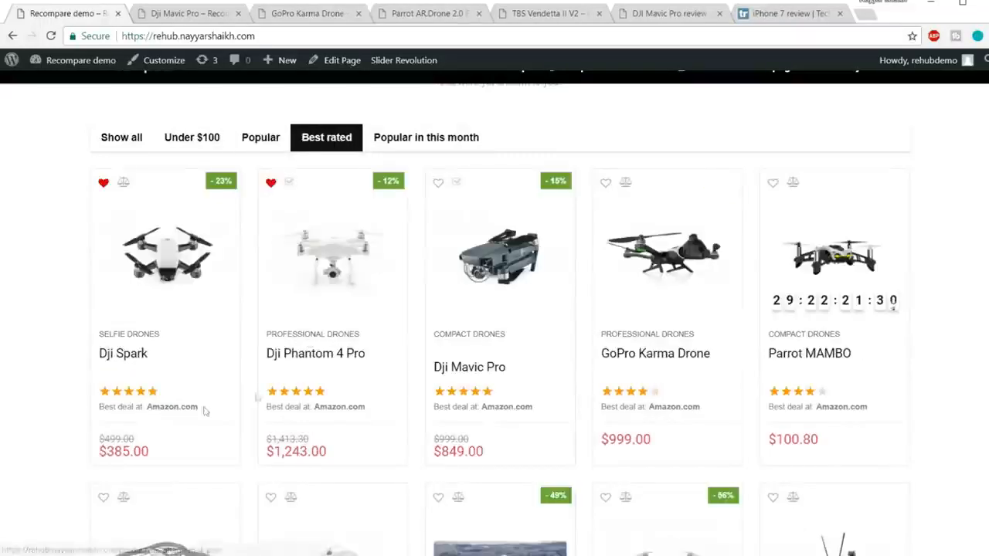
left_click(422, 137)
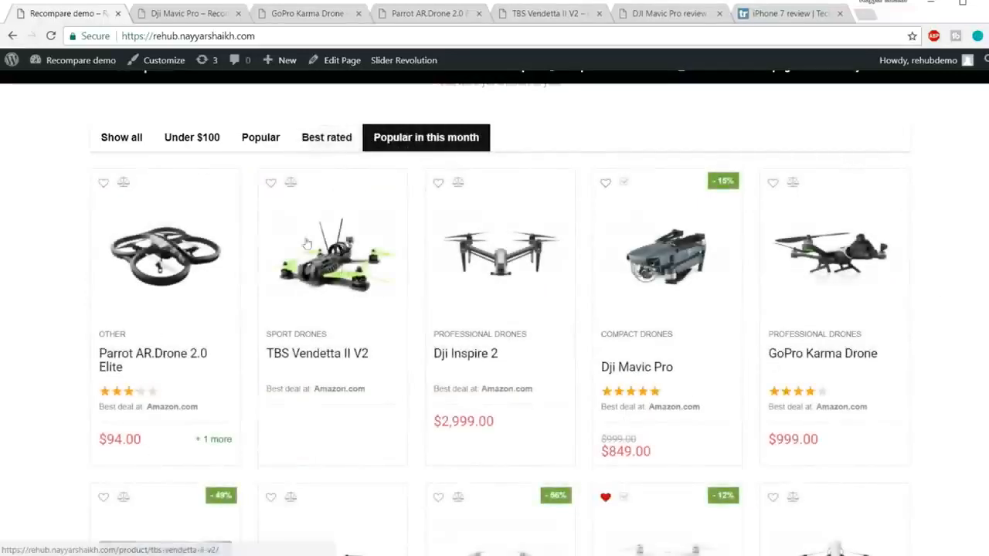
left_click(140, 146)
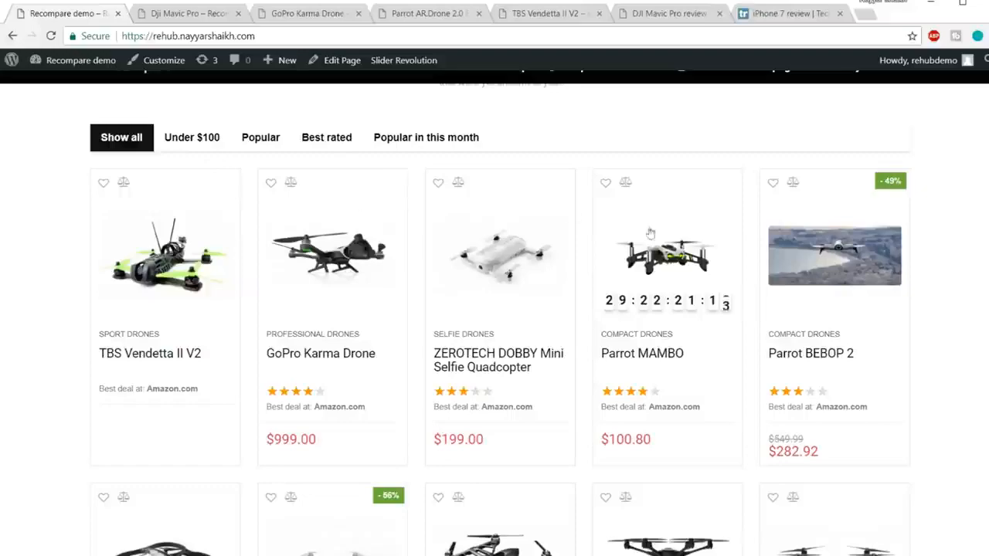
Advance the homepage's video carousel to "New drones for 2017 available now" and play its video.
scroll(712, 293, "down", 1)
scroll(713, 294, "down", 8)
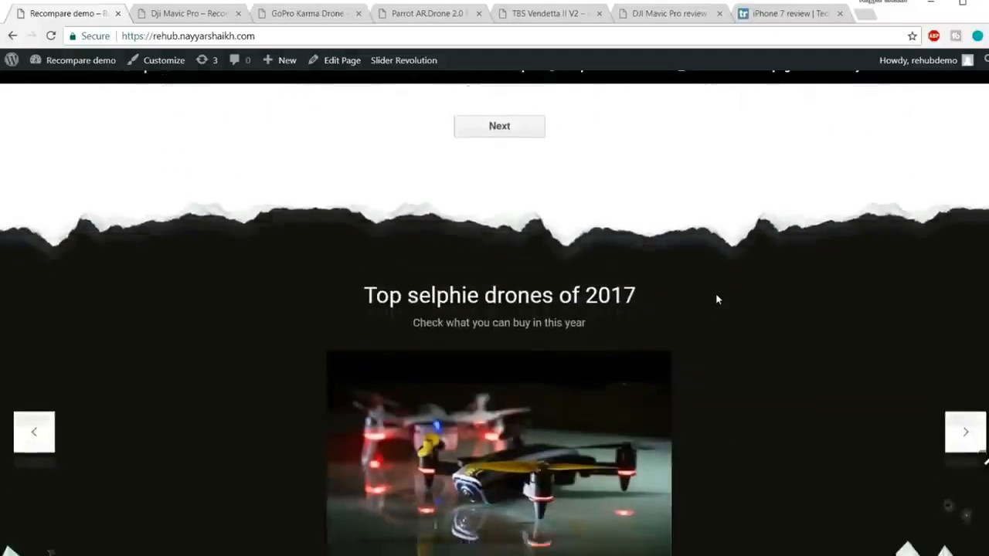
scroll(717, 300, "down", 2)
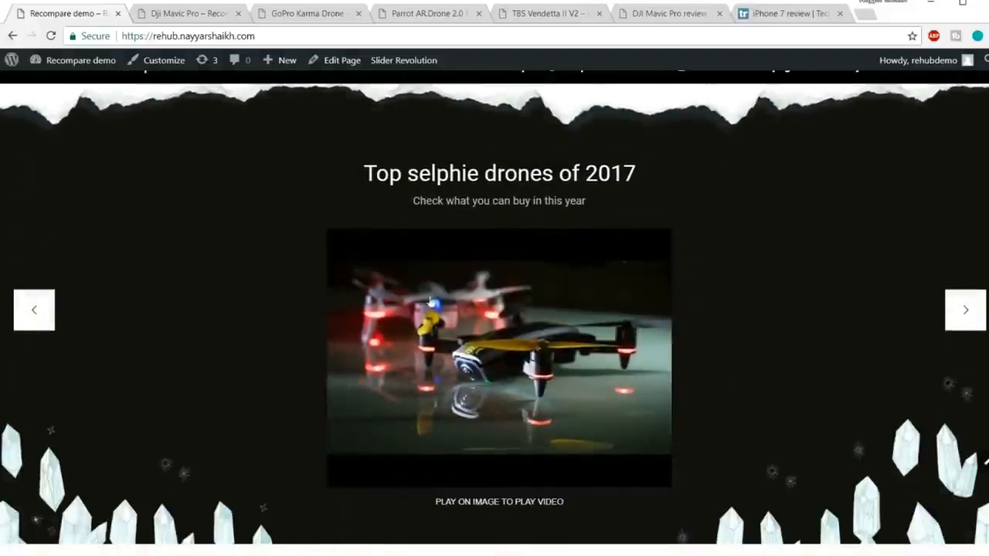
left_click(955, 316)
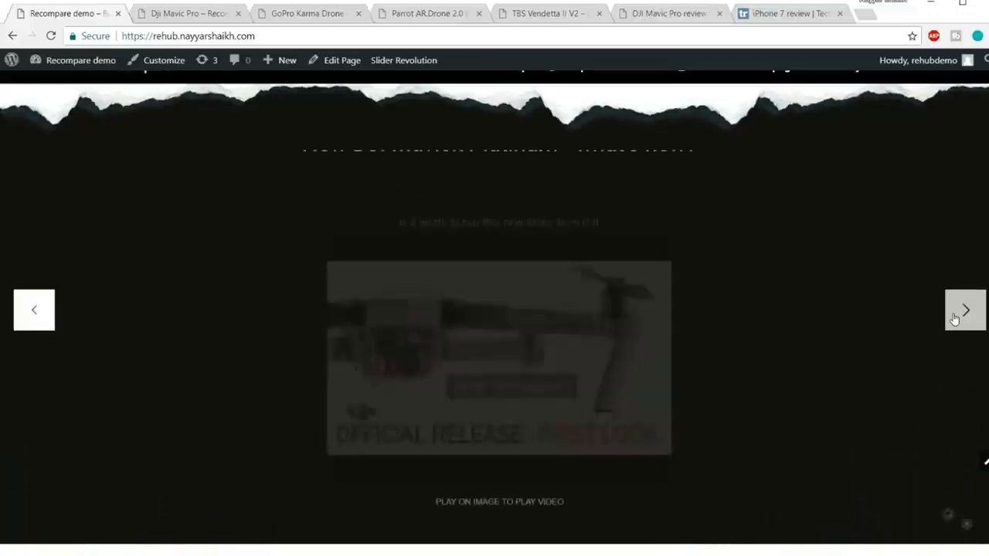
left_click(955, 317)
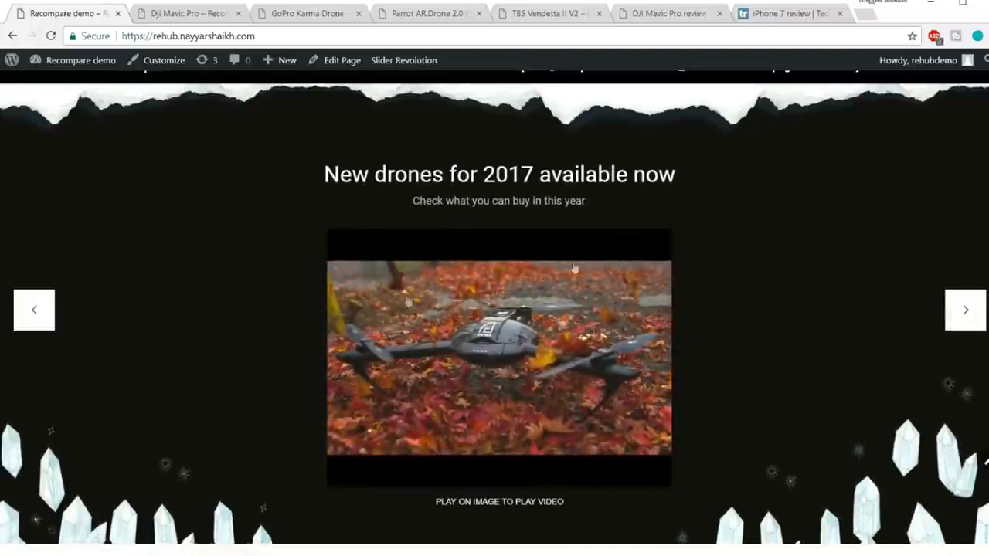
left_click(487, 379)
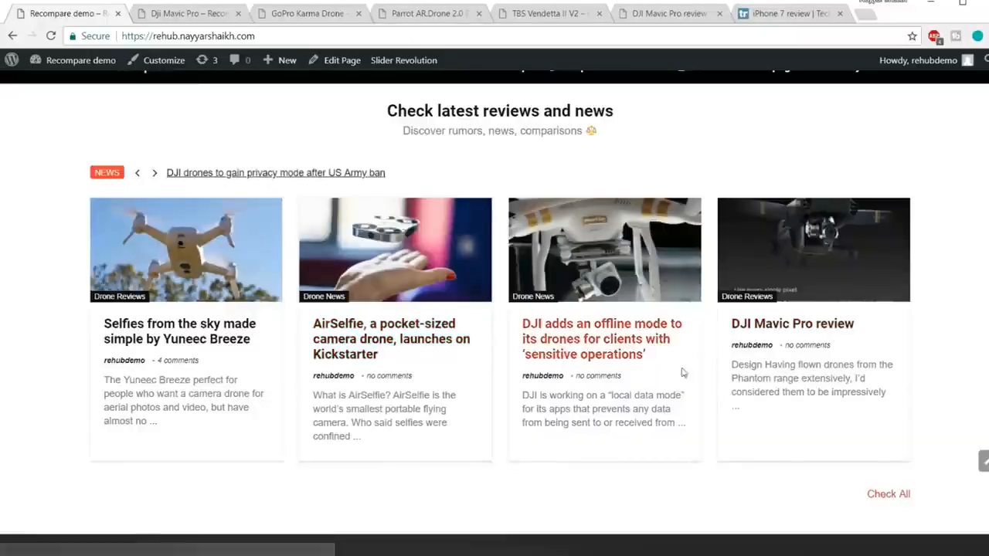
View the homepage down to its footer, return to its beginning and switch to the GoPro Karma Drone product page.
scroll(693, 372, "down", 3)
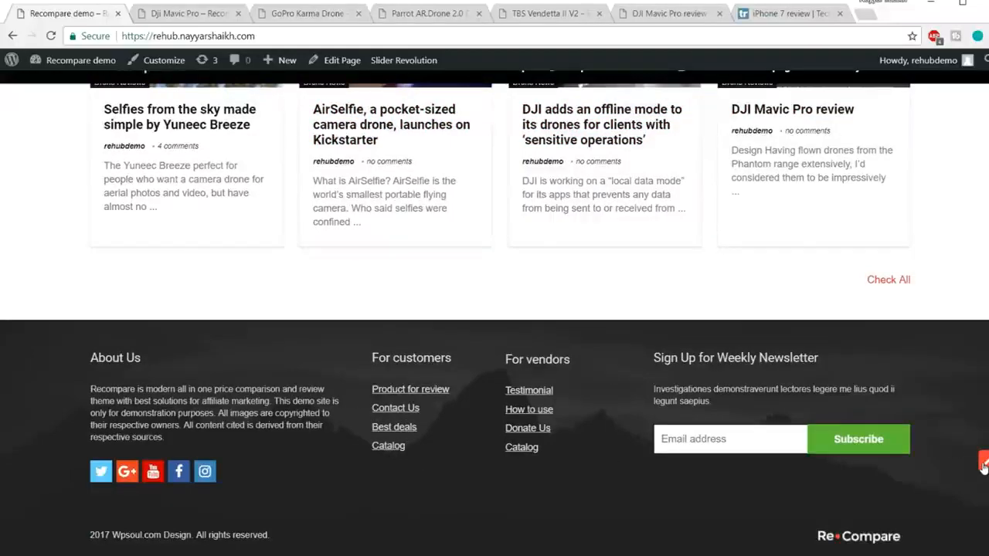
left_click(983, 463)
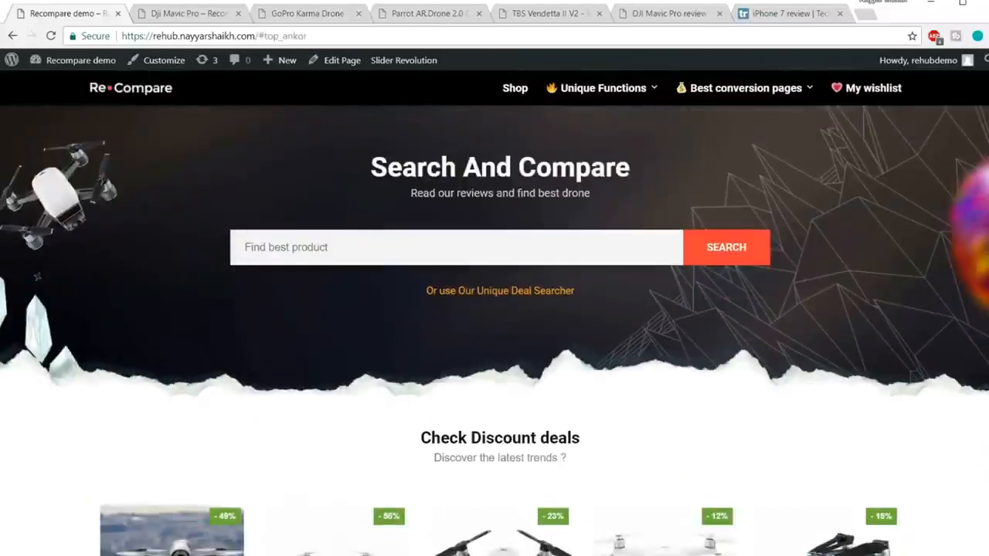
left_click(301, 13)
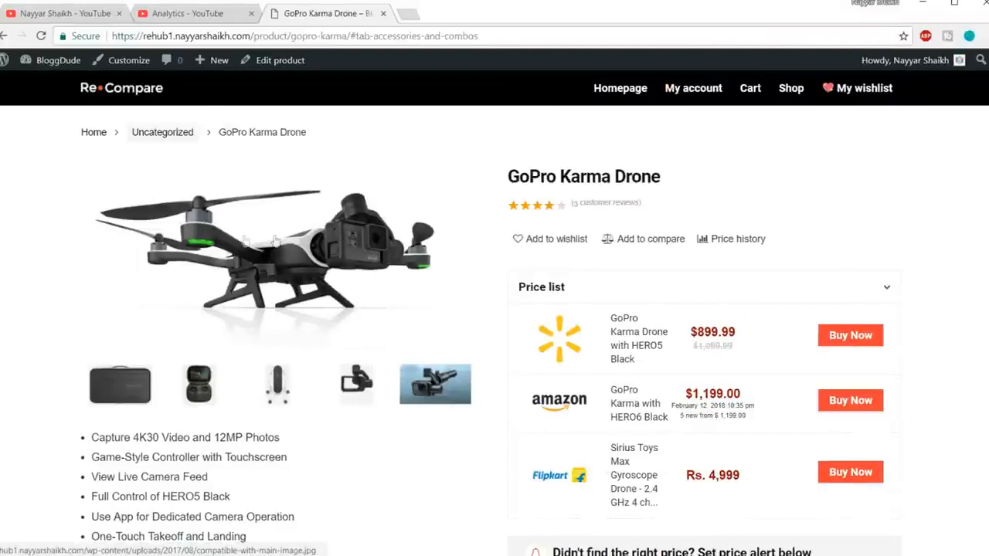
Examine the GoPro Karma Drone's feature list, product title and store price comparison.
scroll(309, 270, "down", 2)
left_click_drag(251, 419, 85, 305)
left_click(85, 305)
scroll(386, 313, "up", 2)
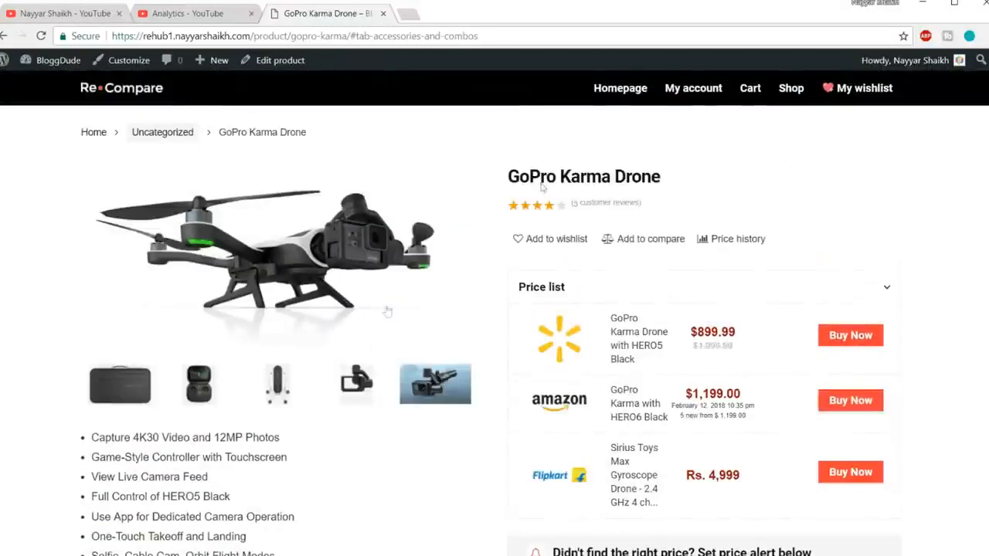
left_click_drag(510, 177, 682, 179)
left_click(697, 193)
scroll(713, 203, "down", 1)
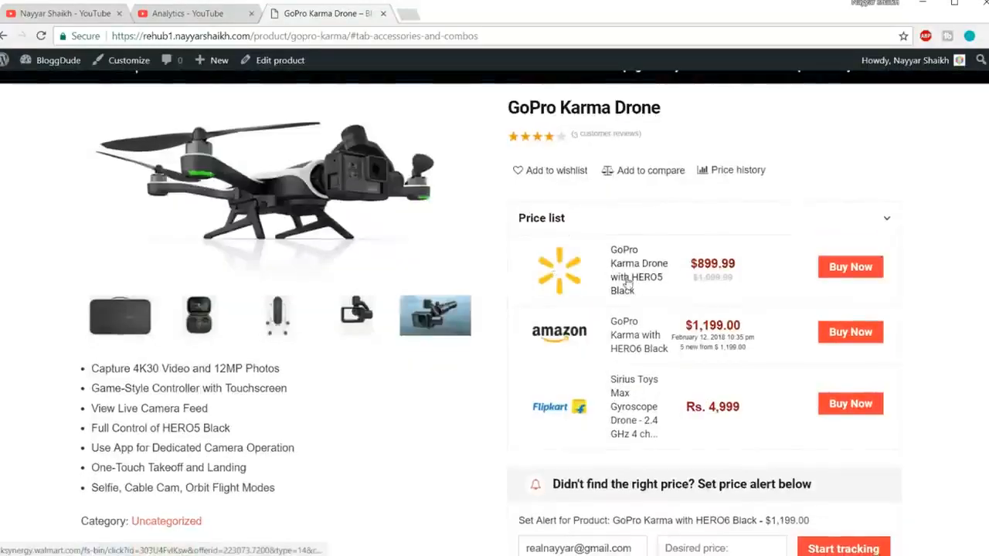
scroll(622, 274, "down", 1)
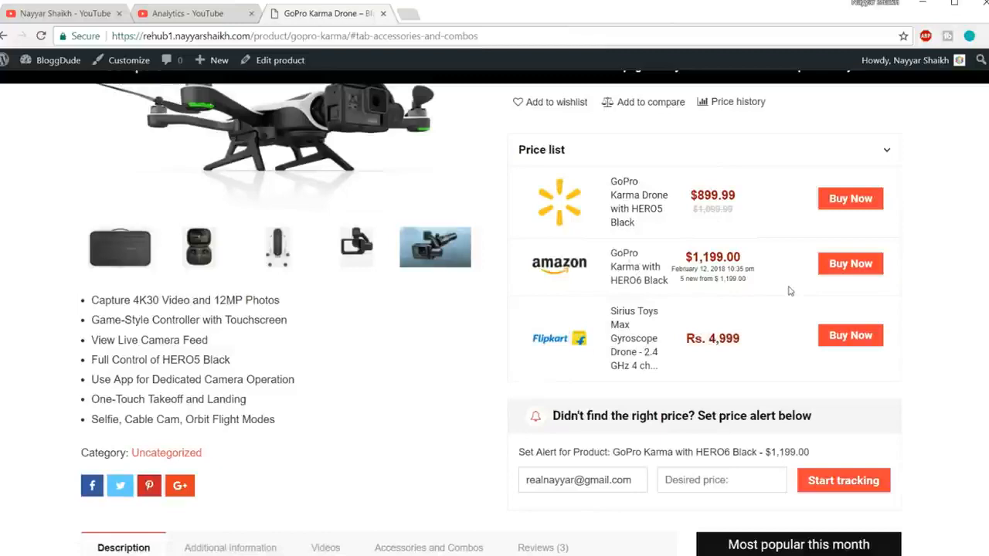
scroll(789, 290, "down", 2)
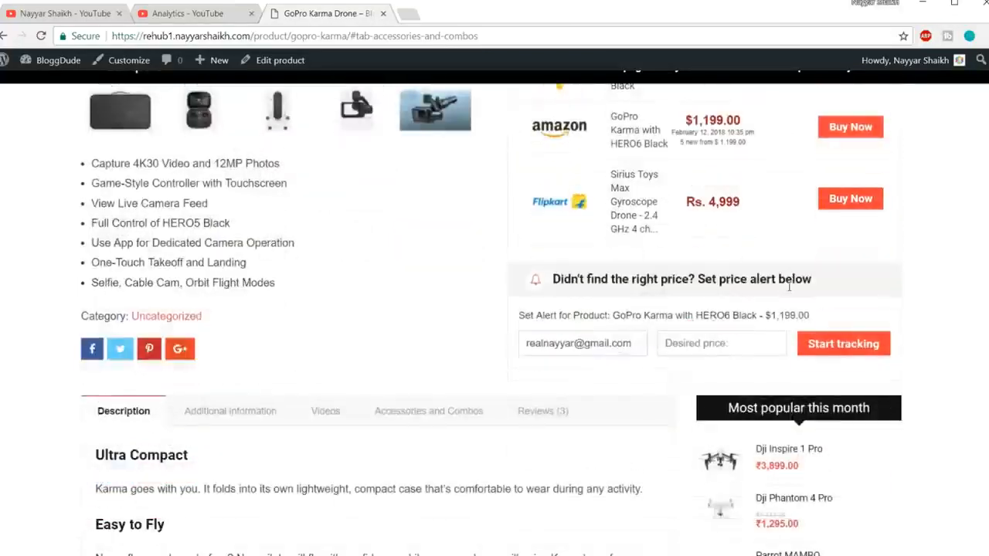
Review the price alert form under the price list, including its e-mail and desired price fields.
left_click_drag(545, 285, 865, 278)
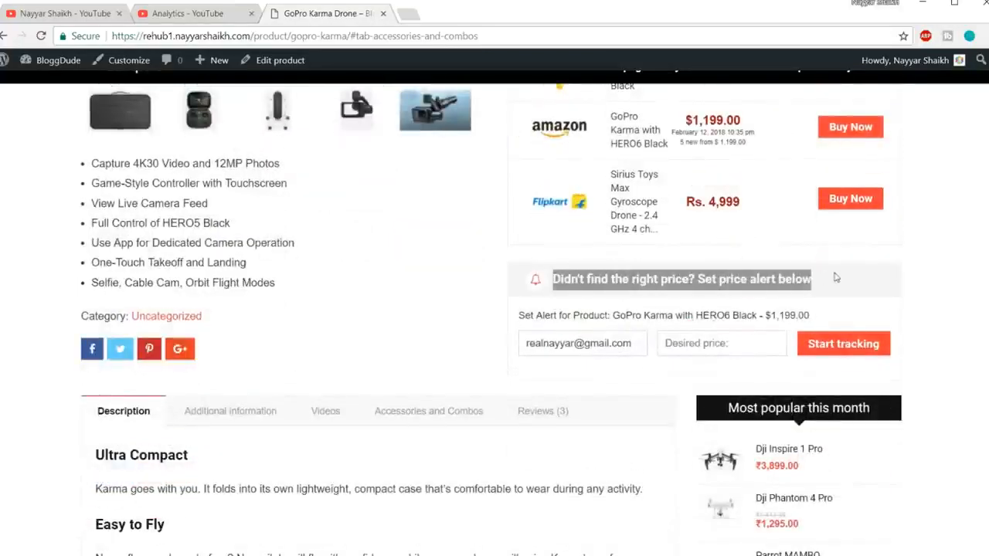
left_click(834, 277)
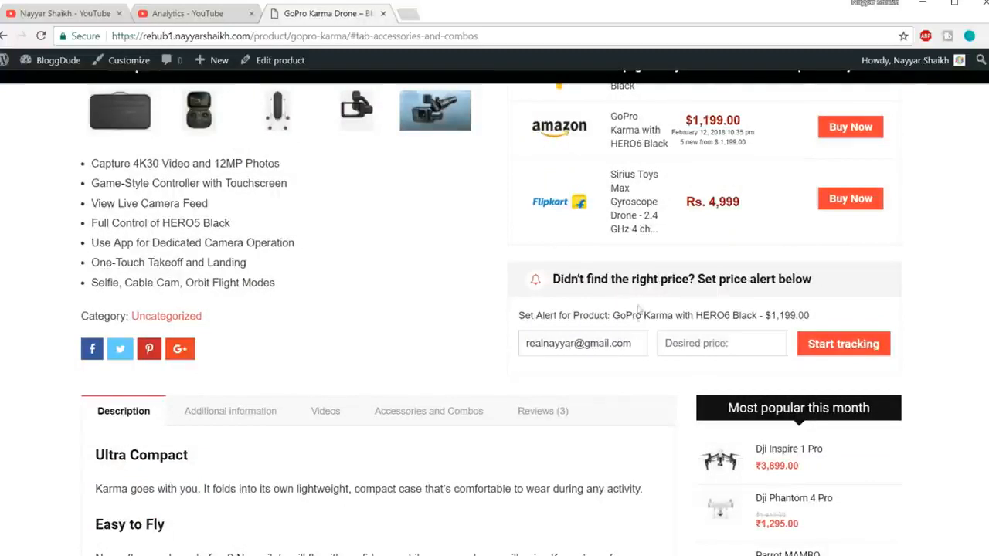
left_click_drag(510, 345, 545, 345)
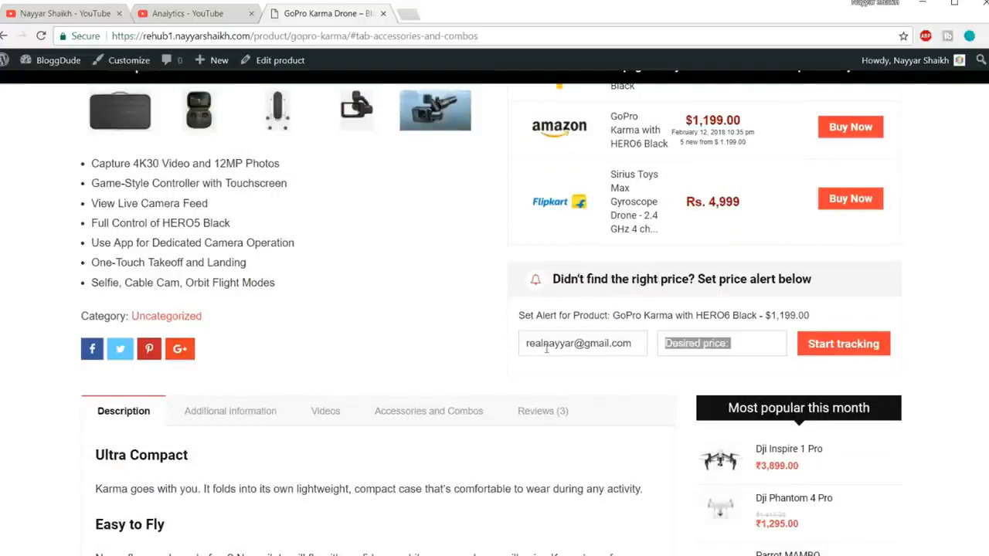
left_click(729, 343)
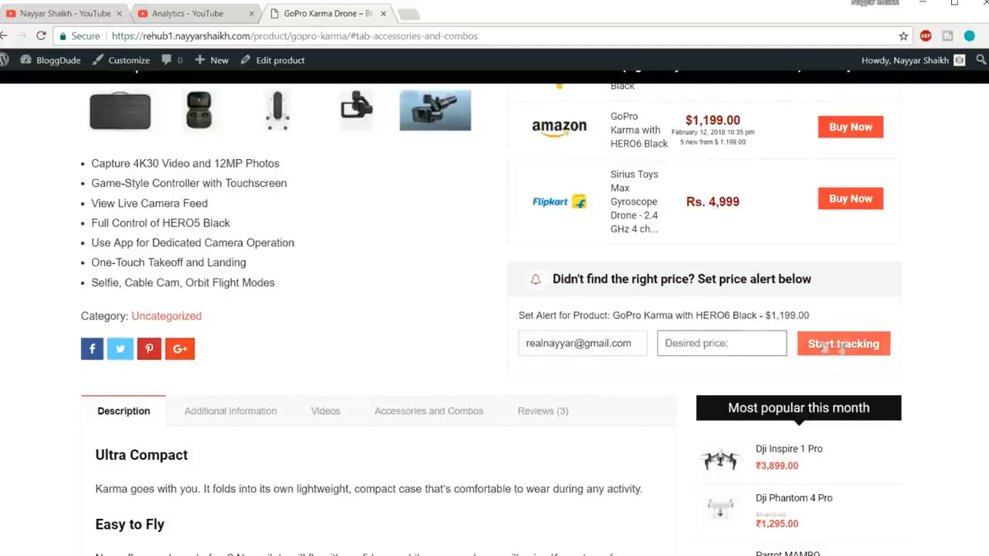
Read through the GoPro Karma Drone's product description down to its Features list and return to the section headings.
scroll(844, 343, "up", 4)
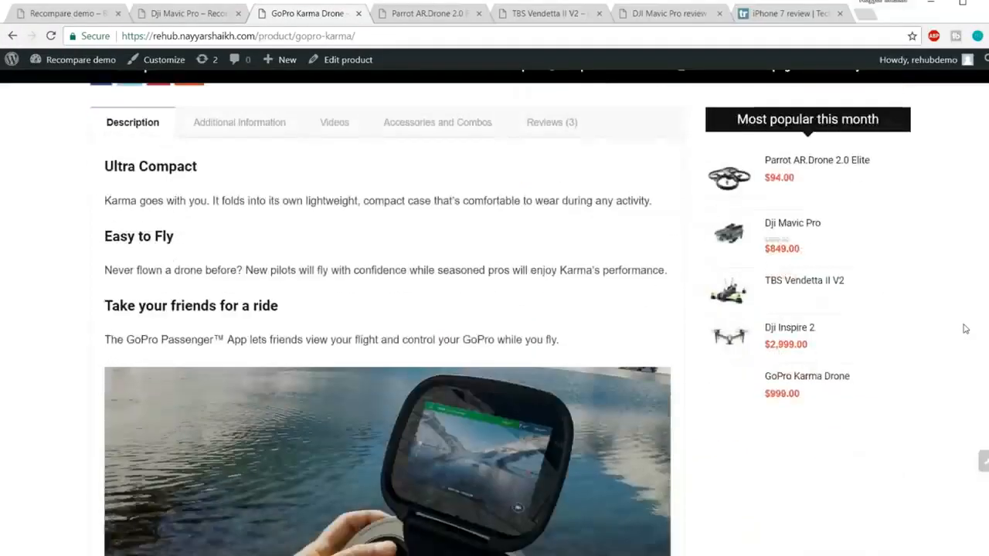
scroll(247, 232, "down", 10)
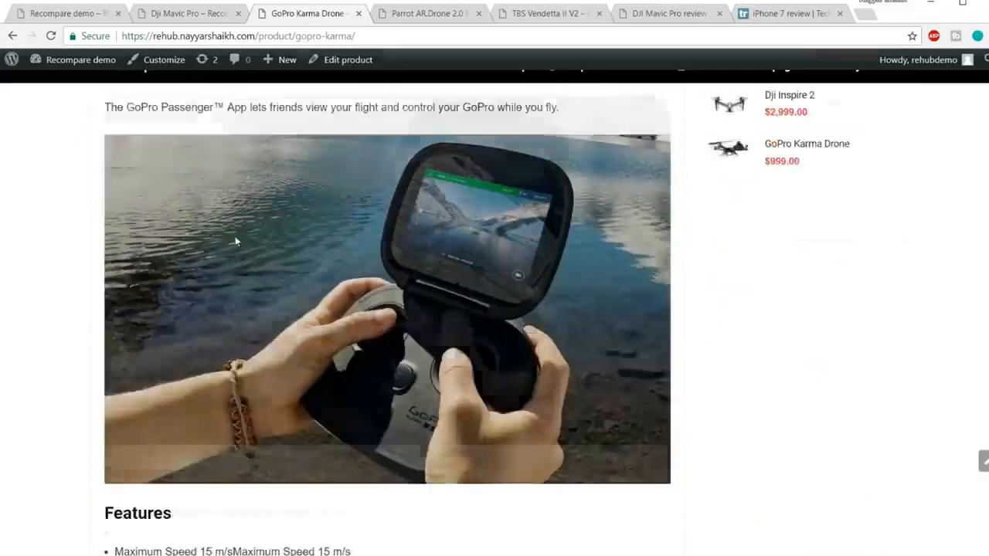
scroll(290, 309, "up", 9)
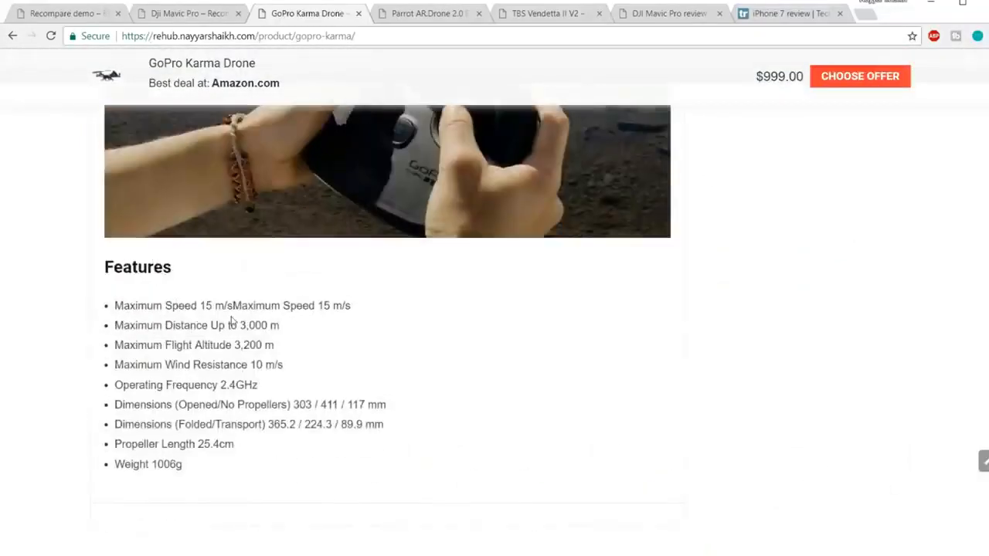
scroll(290, 308, "up", 4)
scroll(290, 306, "down", 3)
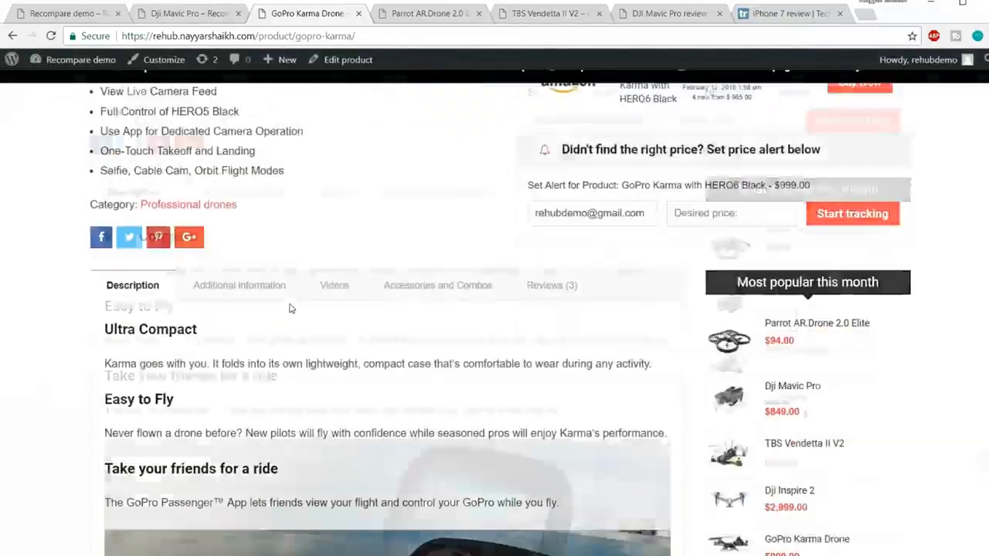
Show the GoPro Karma Drone's additional information and review its specification table.
left_click(255, 190)
scroll(426, 318, "down", 2)
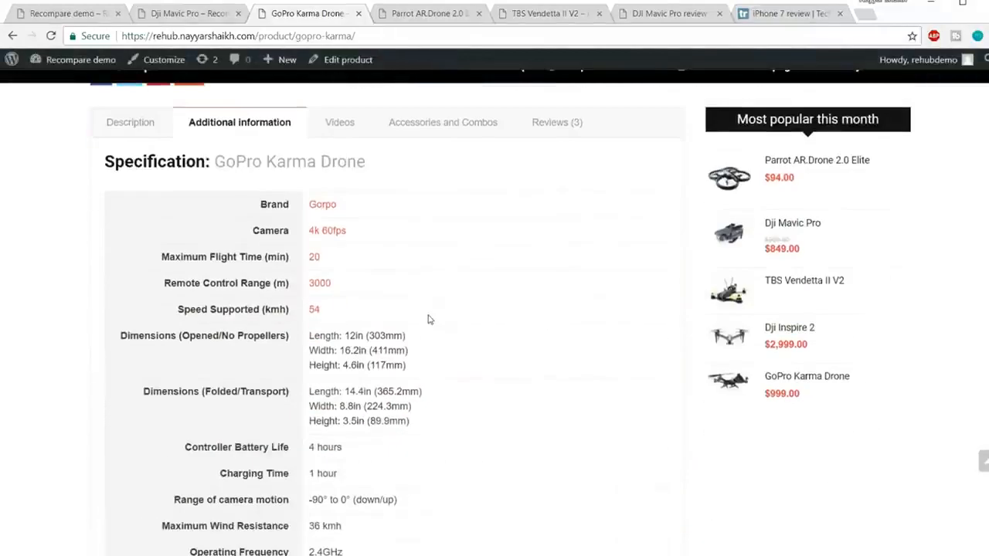
scroll(379, 265, "down", 1)
scroll(386, 281, "up", 4)
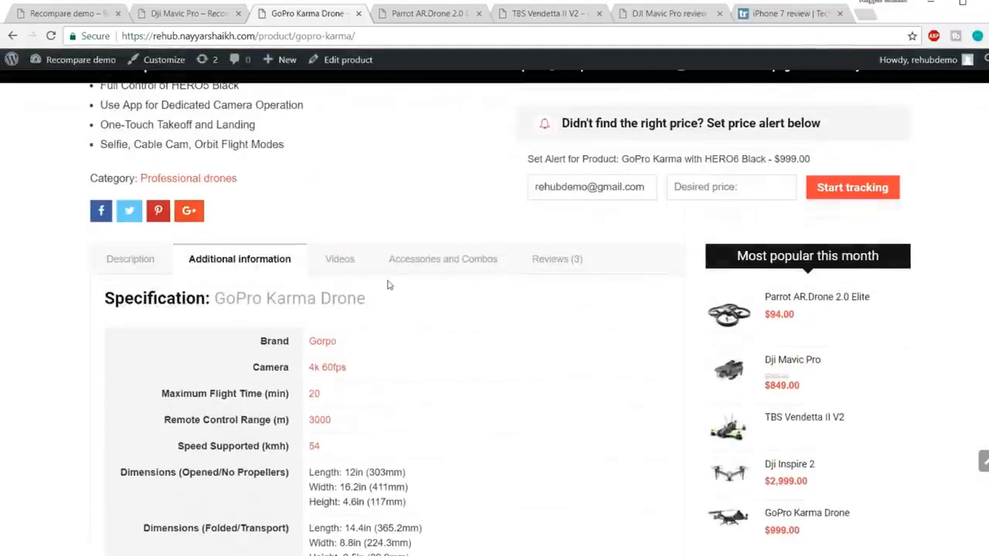
View the GoPro Karma Drone's product videos and its Accessories and Combos offers.
left_click(357, 263)
scroll(392, 290, "down", 1)
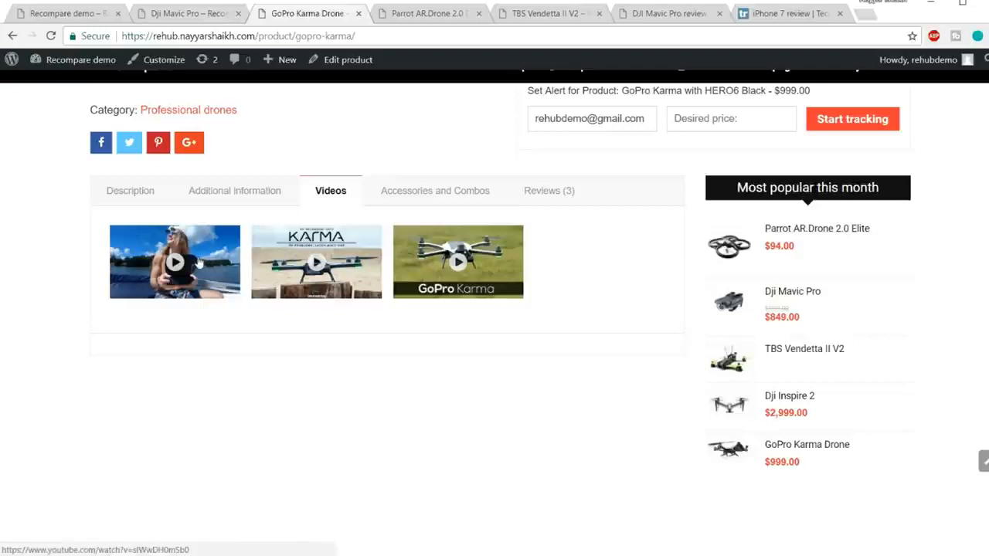
left_click(450, 199)
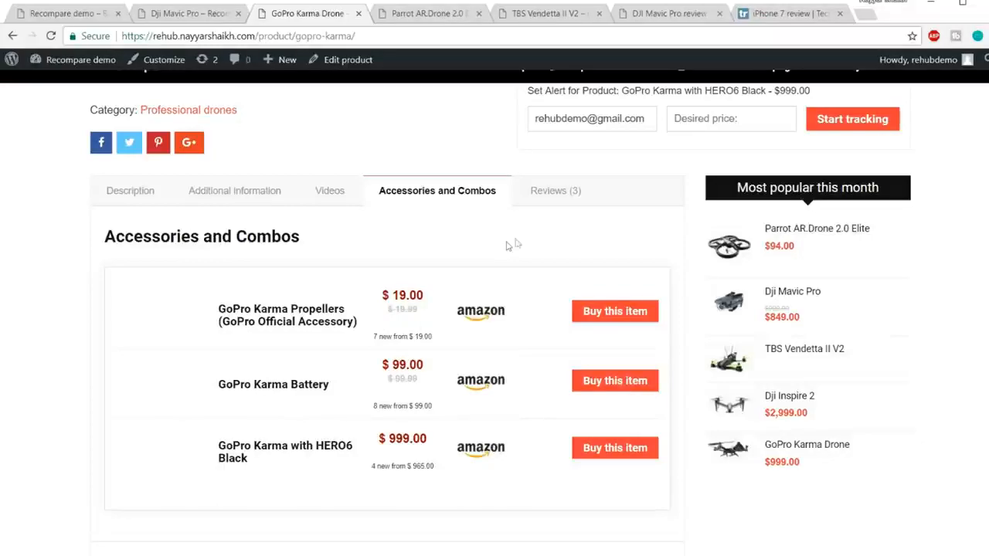
Review the GoPro Karma Drone's customer reviews and return to the beginning of the product page.
left_click(563, 204)
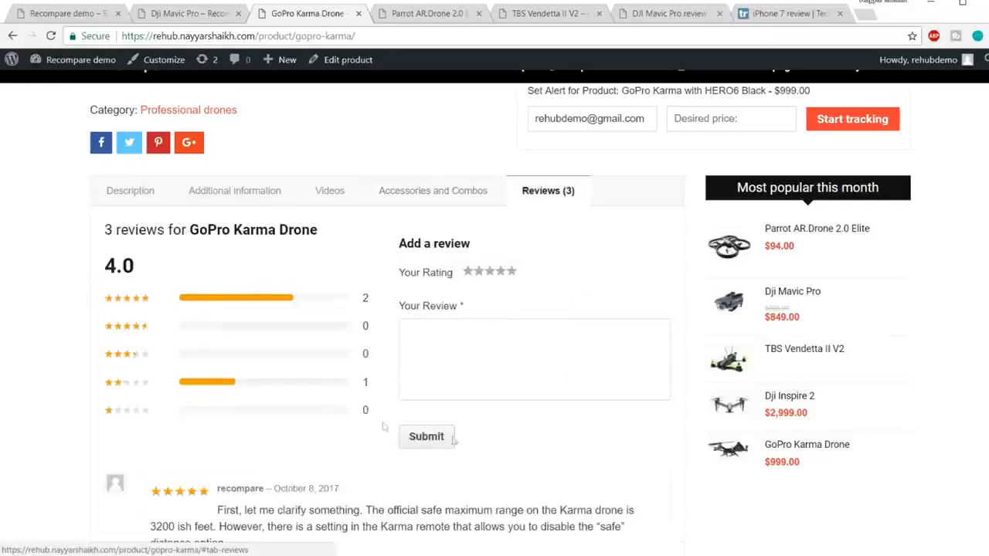
scroll(552, 414, "down", 2)
scroll(551, 232, "up", 6)
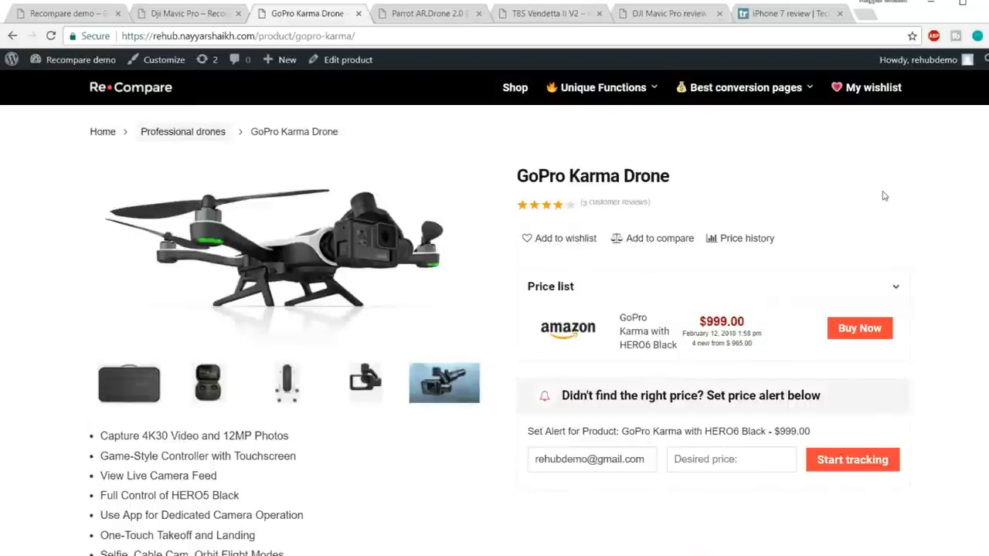
Switch to the Parrot AR.Drone 2.0 Elite product page and point out its free delivery note beneath the store offers.
left_click(431, 13)
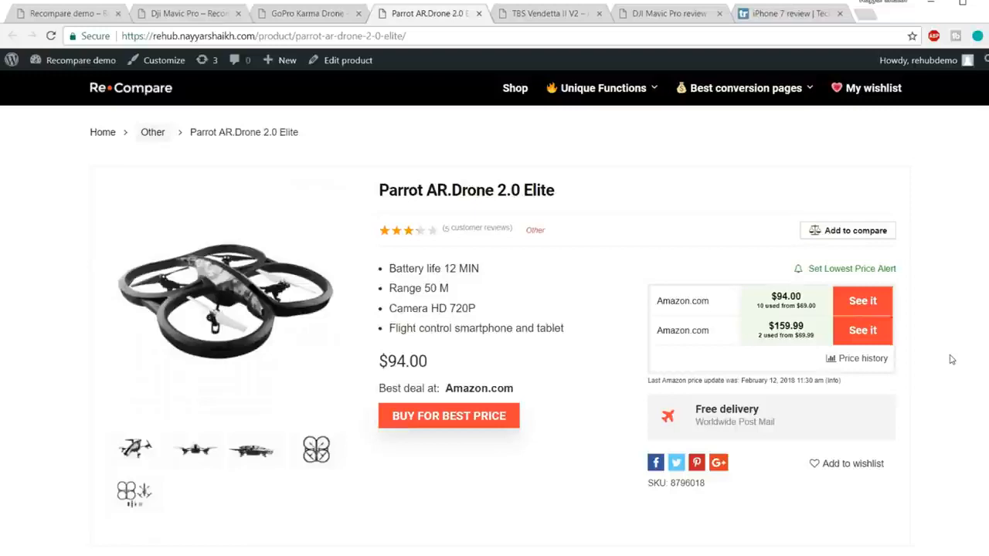
scroll(952, 359, "down", 1)
left_click_drag(655, 339, 803, 363)
left_click(762, 353)
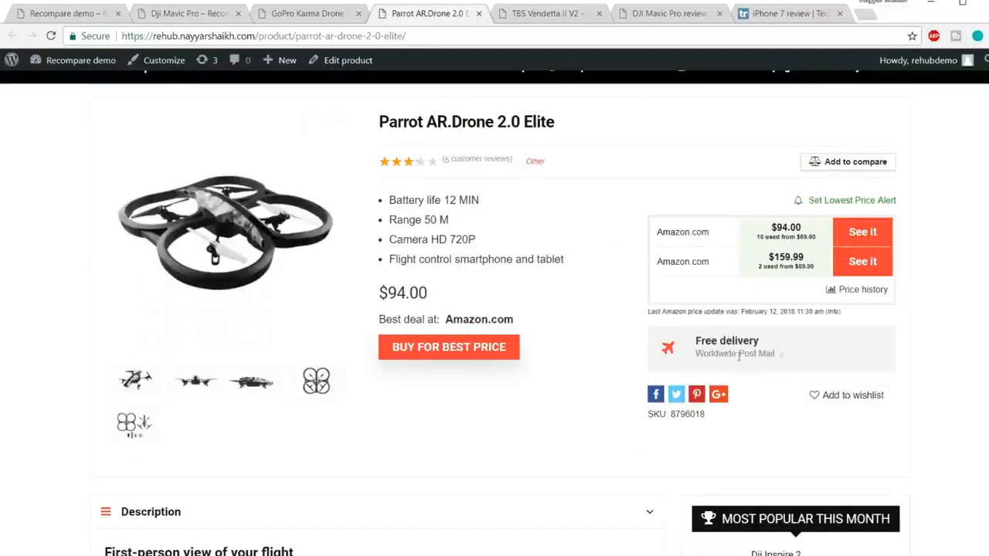
scroll(809, 354, "up", 1)
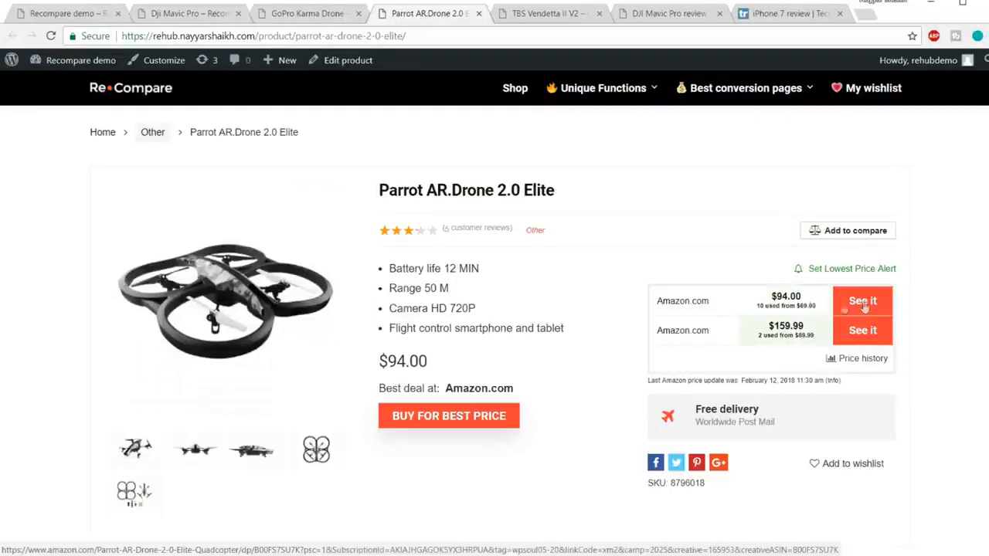
Open the Parrot drone's best-price offer on Amazon, close it and view the product page's description.
left_click(479, 421)
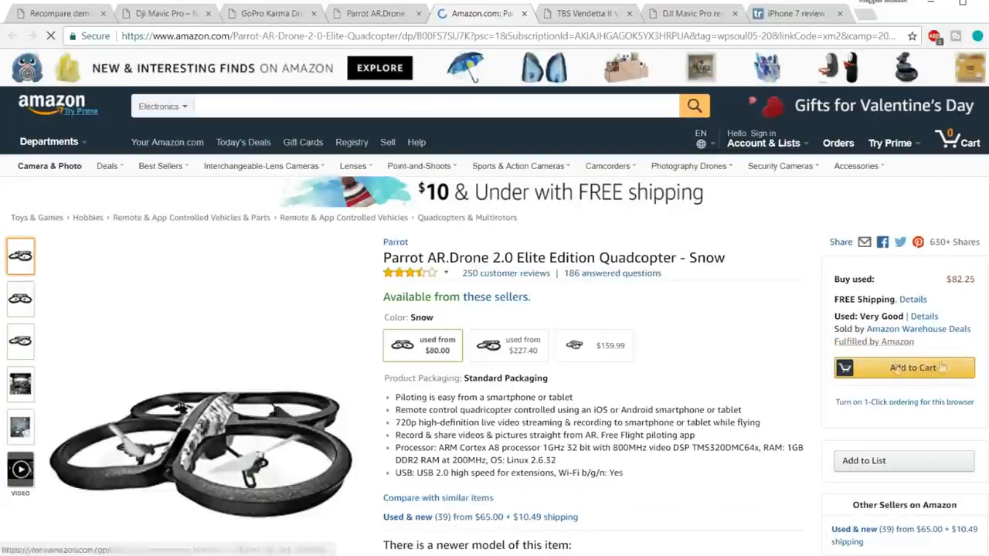
left_click(524, 13)
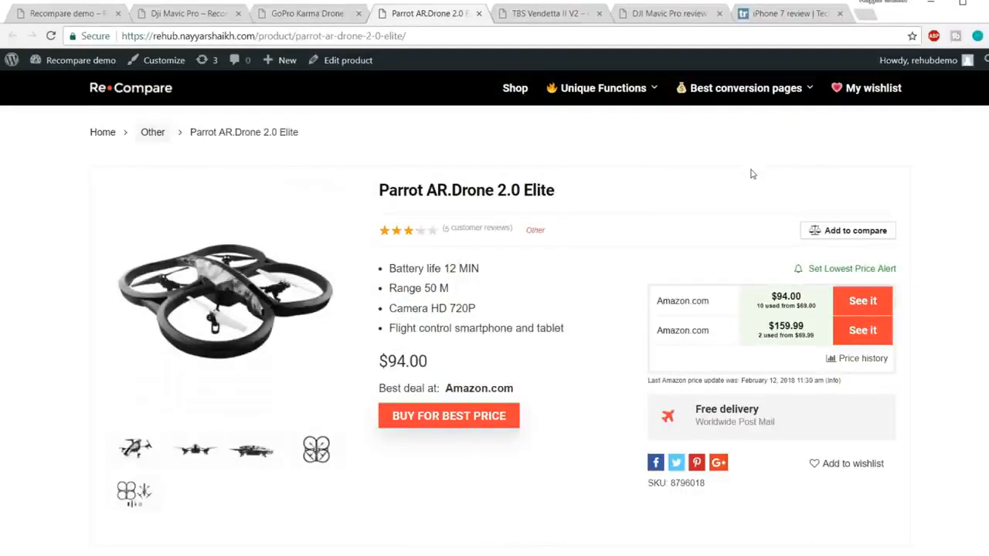
scroll(799, 170, "down", 3)
scroll(884, 185, "down", 2)
Return to the GoPro Karma Drone page and show its Description, Additional Information, Videos and Accessories and Combos sections in turn.
left_click(323, 10)
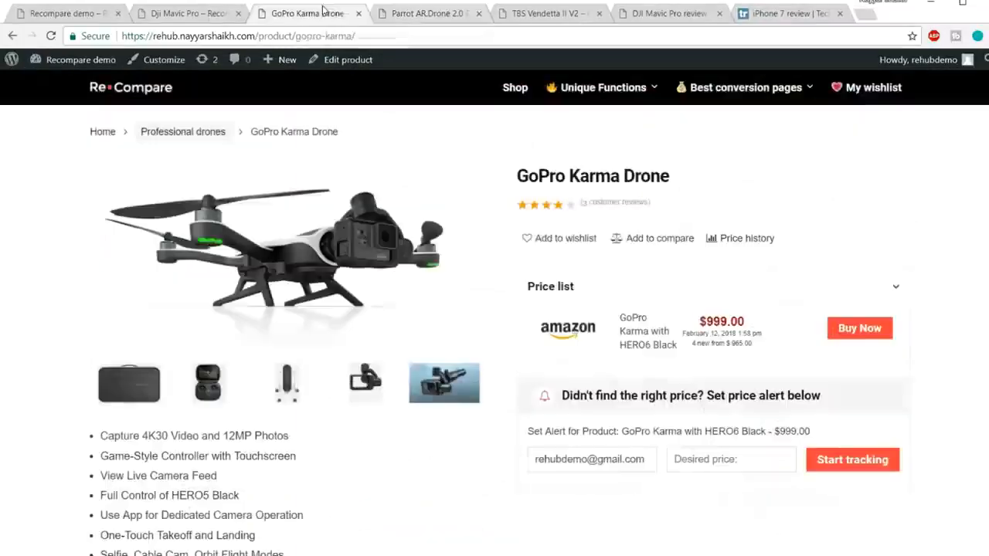
scroll(408, 218, "down", 4)
left_click(163, 207)
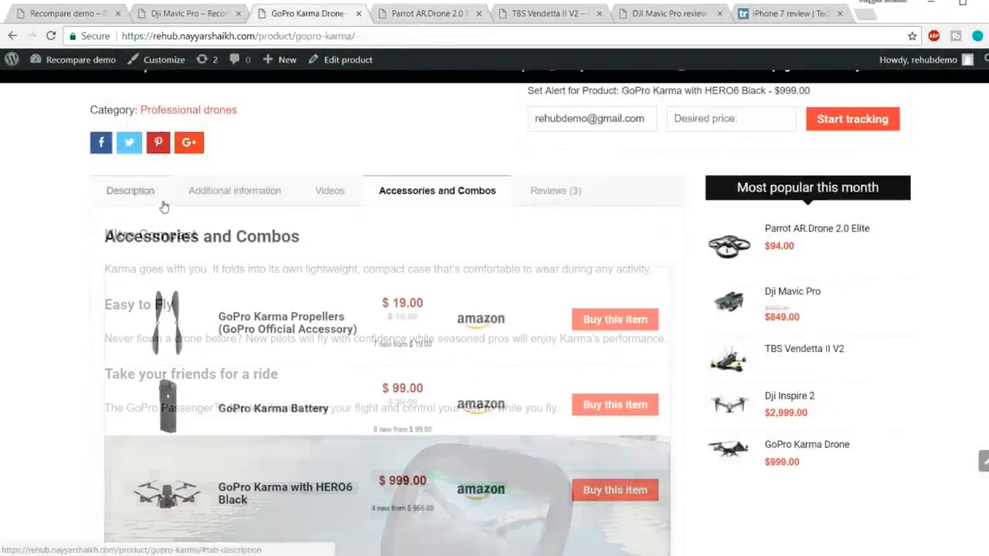
left_click(224, 195)
left_click(340, 194)
left_click(435, 193)
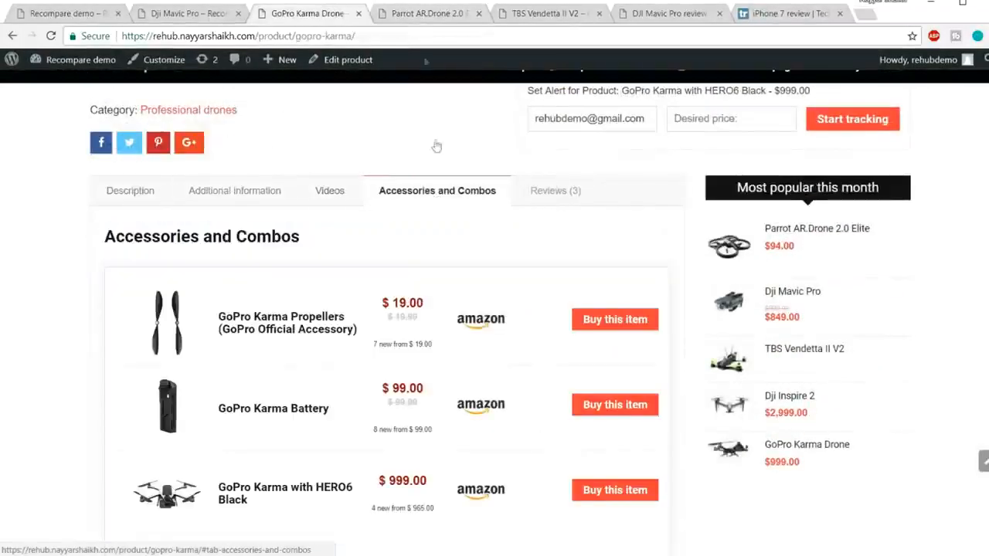
Switch to the Parrot AR.Drone 2.0 Elite page and examine its description, specification, videos and price history chart.
left_click(417, 13)
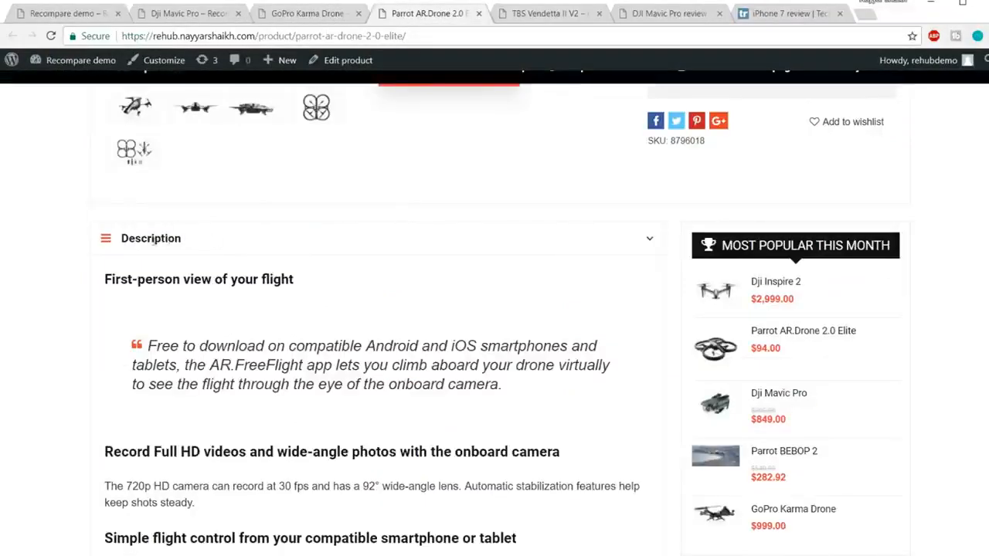
scroll(197, 252, "down", 10)
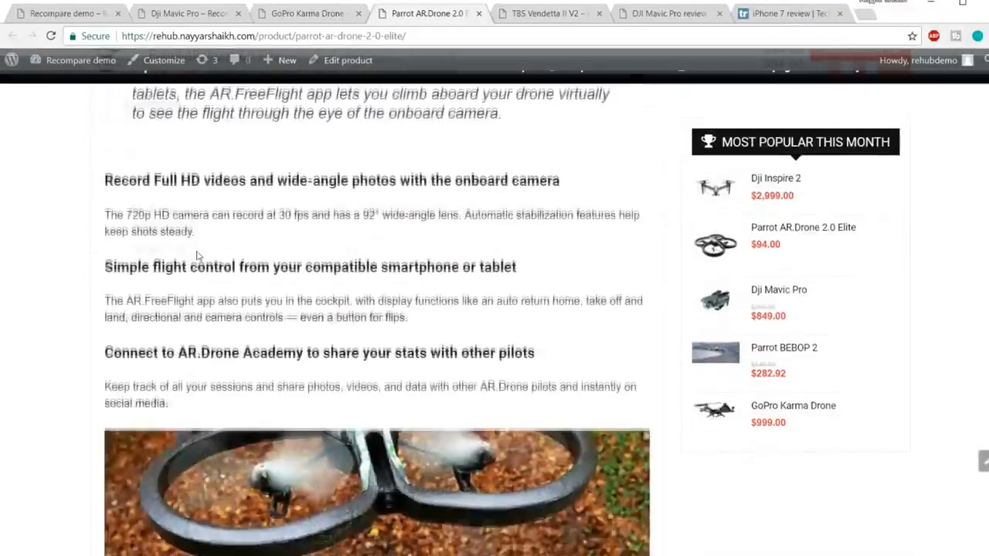
scroll(197, 252, "down", 7)
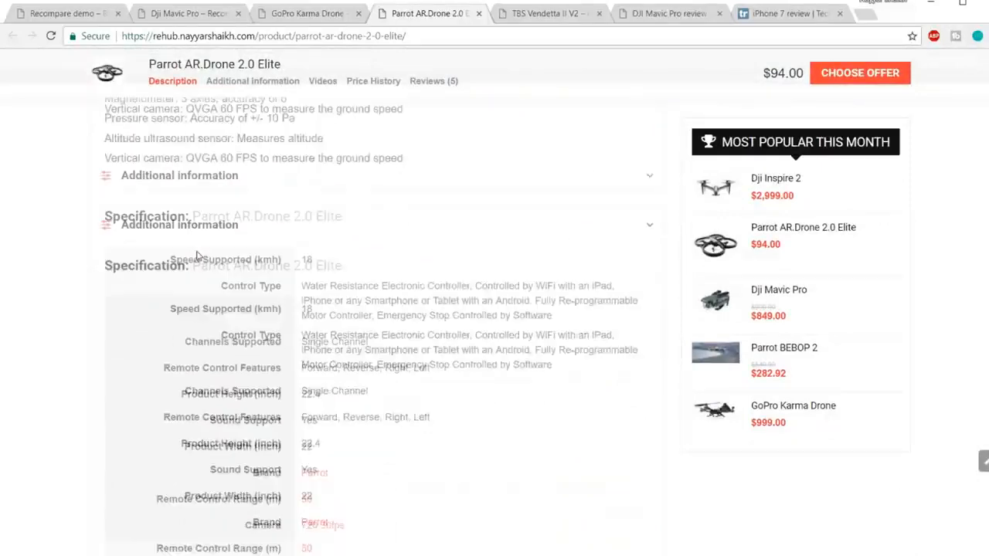
scroll(320, 245, "down", 6)
scroll(142, 179, "up", 1)
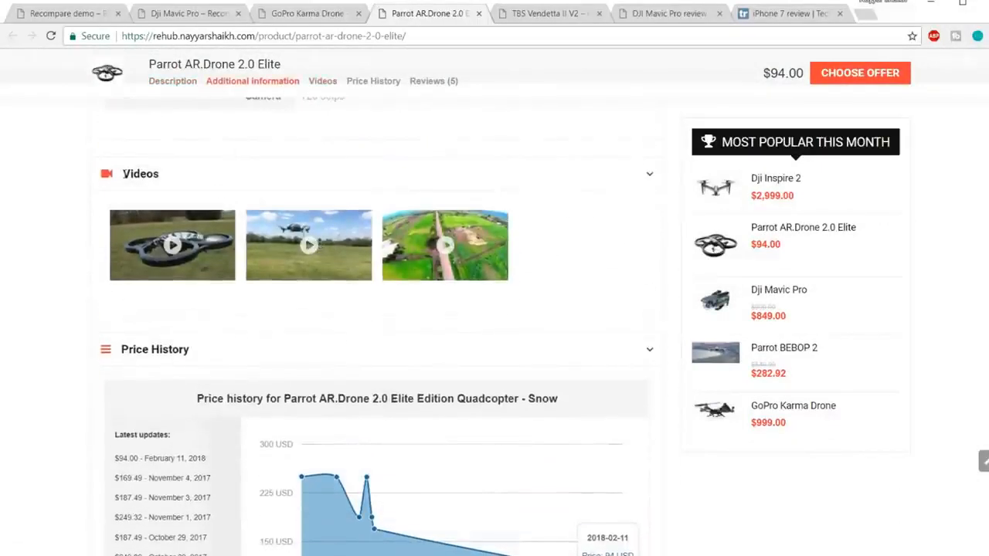
scroll(408, 317, "down", 3)
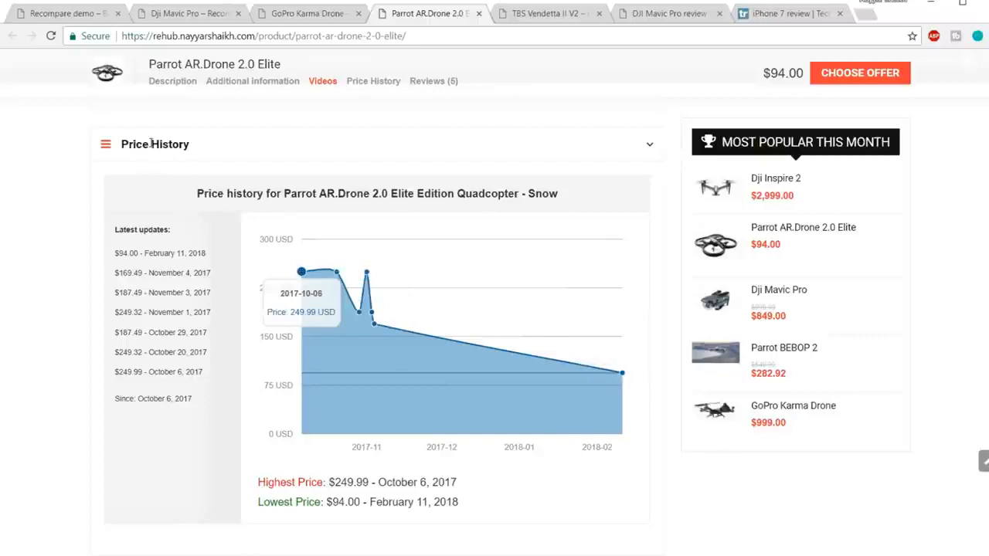
scroll(366, 332, "up", 4)
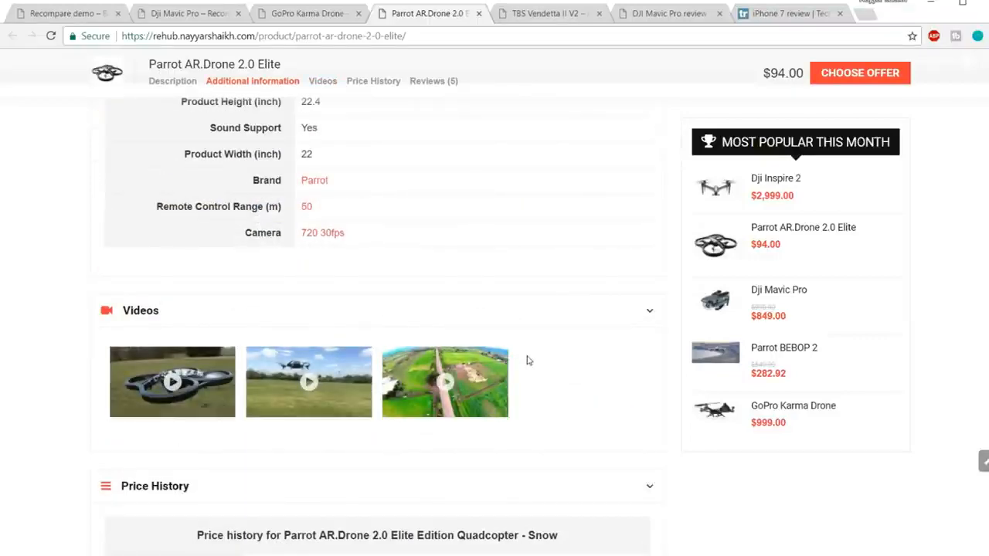
scroll(528, 360, "down", 4)
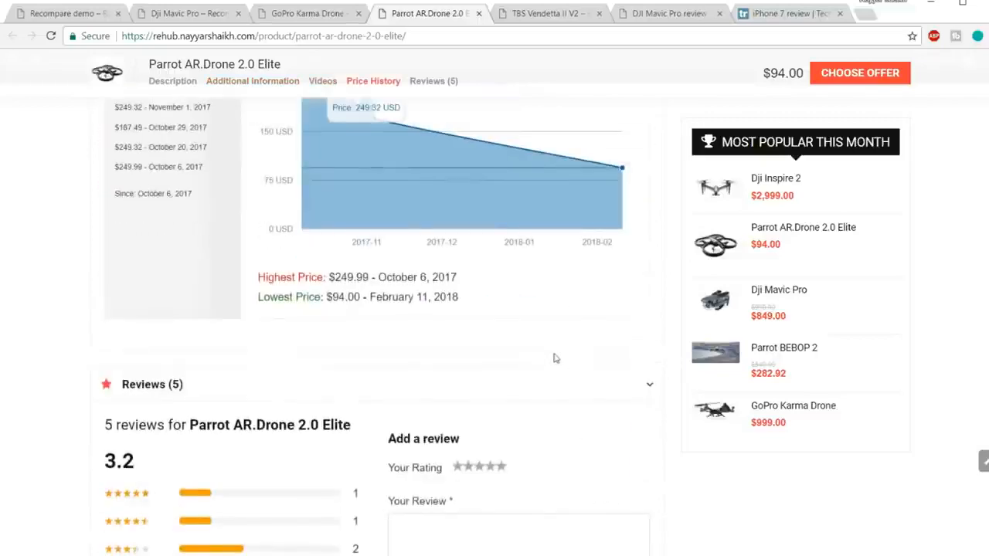
View the Parrot drone's reviews section and go back up past the specification and the most popular products list.
scroll(554, 358, "down", 2)
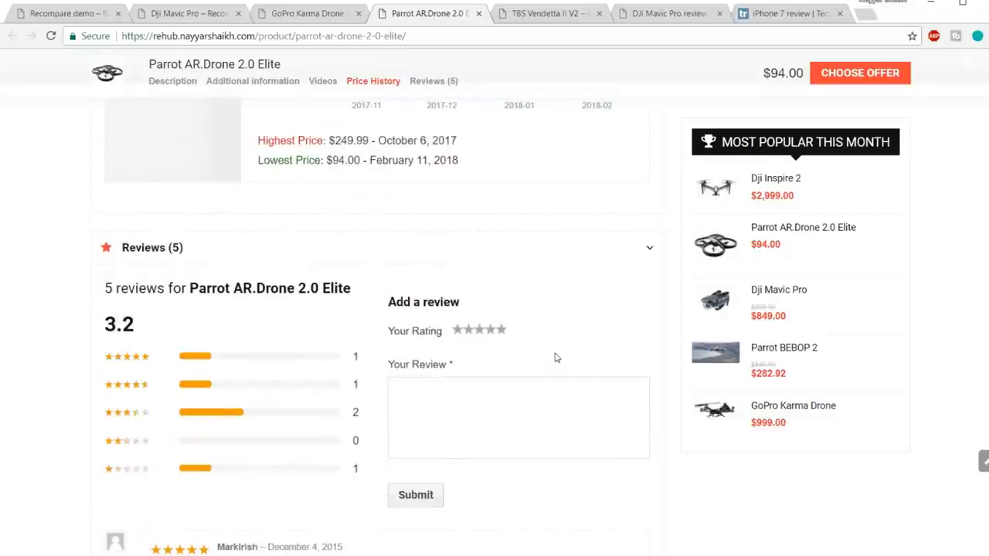
scroll(554, 358, "down", 4)
scroll(556, 360, "up", 12)
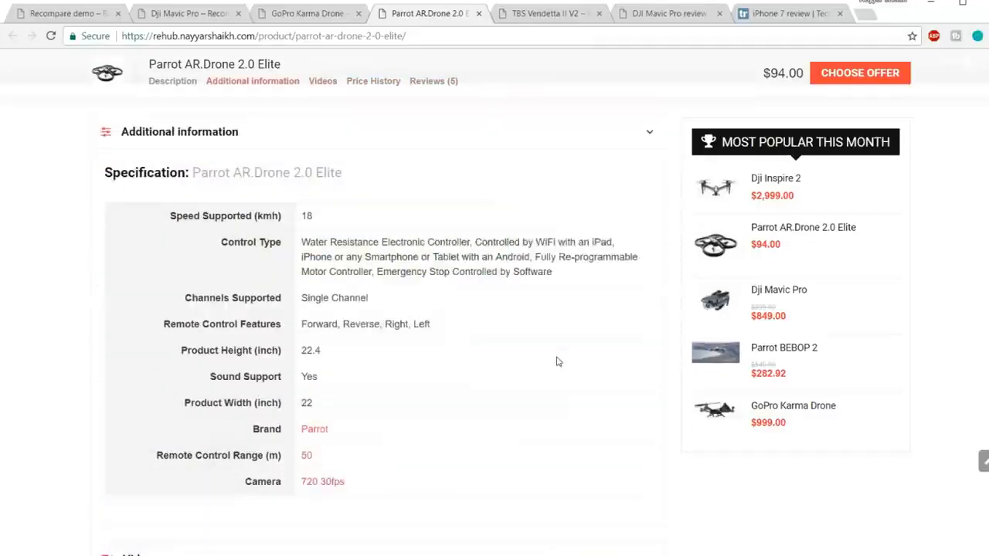
scroll(800, 177, "up", 3)
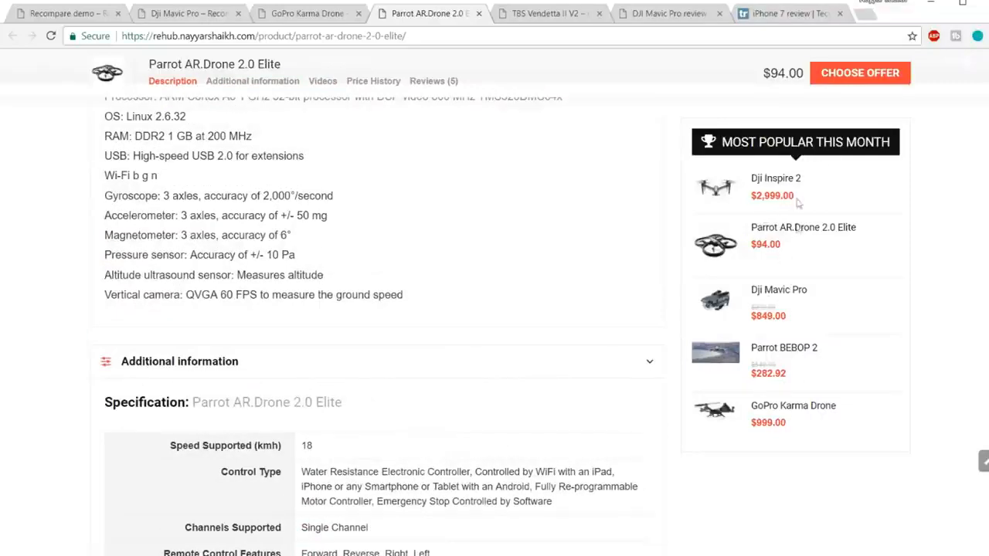
scroll(807, 361, "up", 10)
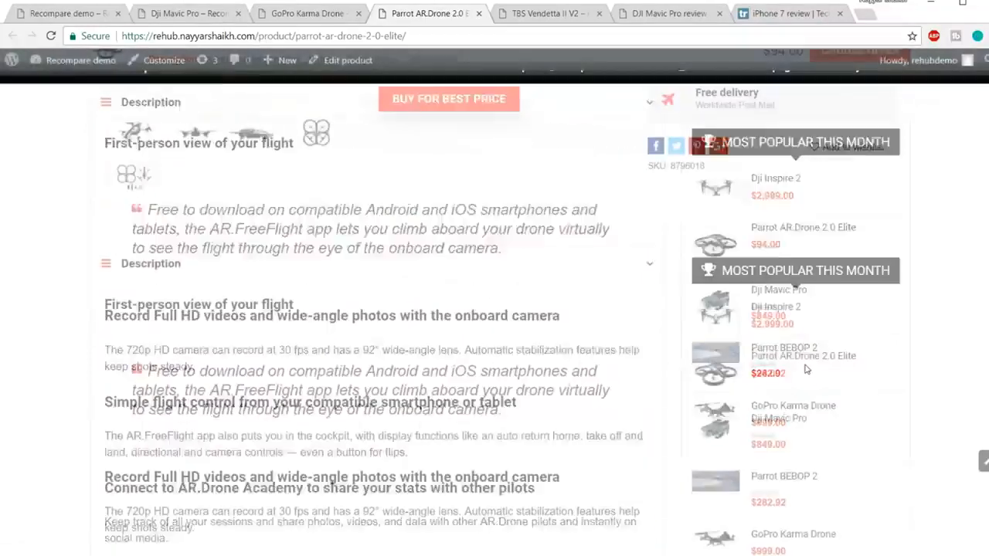
Examine the TBS Vendetta II V2 product page with its 20% Discount banner and compare it with the Dji Mavic Pro page.
left_click(553, 14)
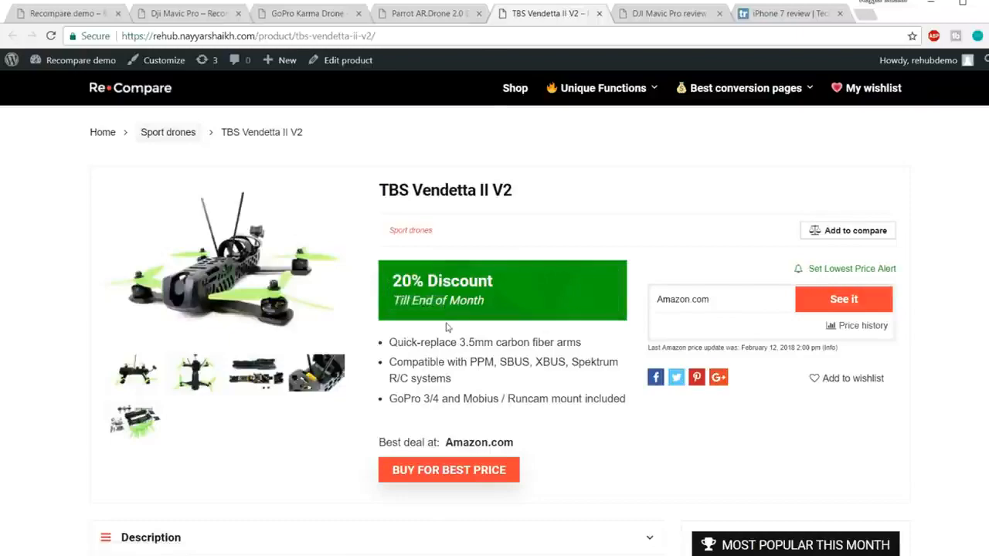
scroll(545, 389, "down", 2)
scroll(551, 422, "up", 3)
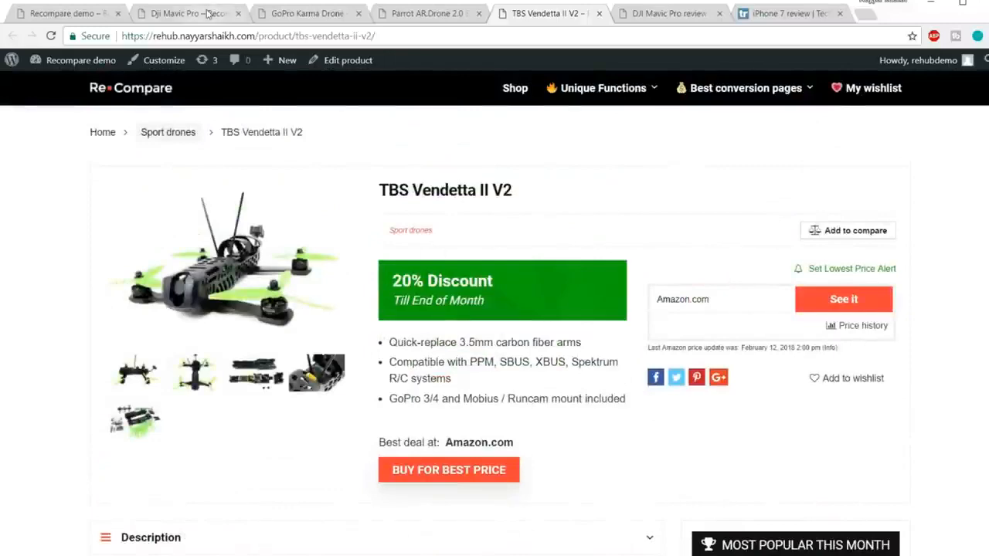
left_click(187, 13)
left_click(540, 13)
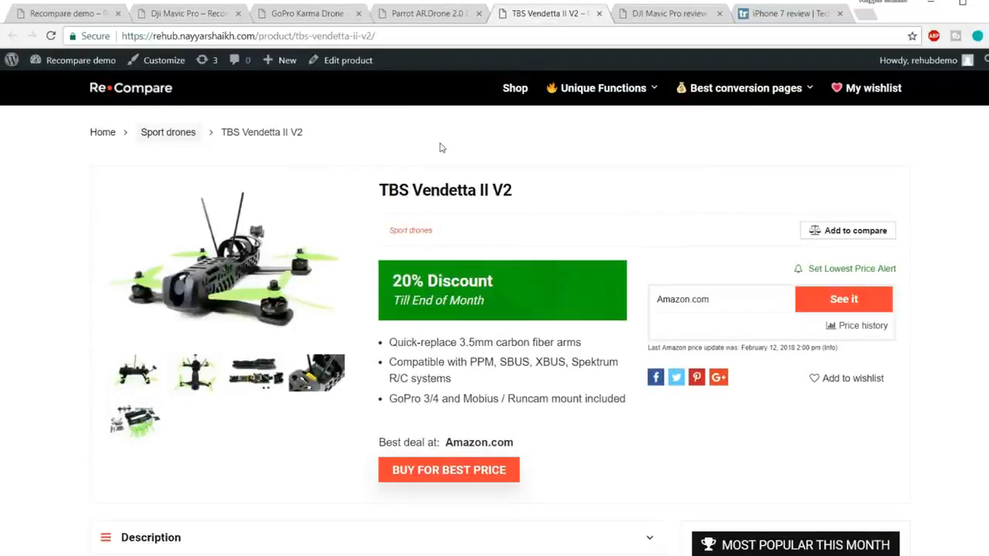
Switch to the Dji Mavic Pro product page and review its editor's score and product details.
left_click(189, 14)
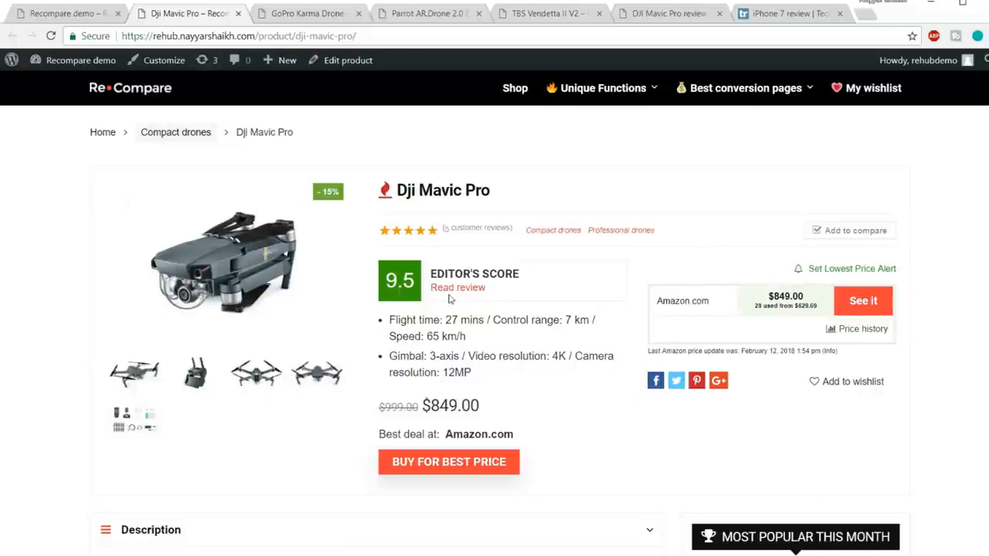
scroll(523, 311, "down", 3)
scroll(523, 311, "up", 3)
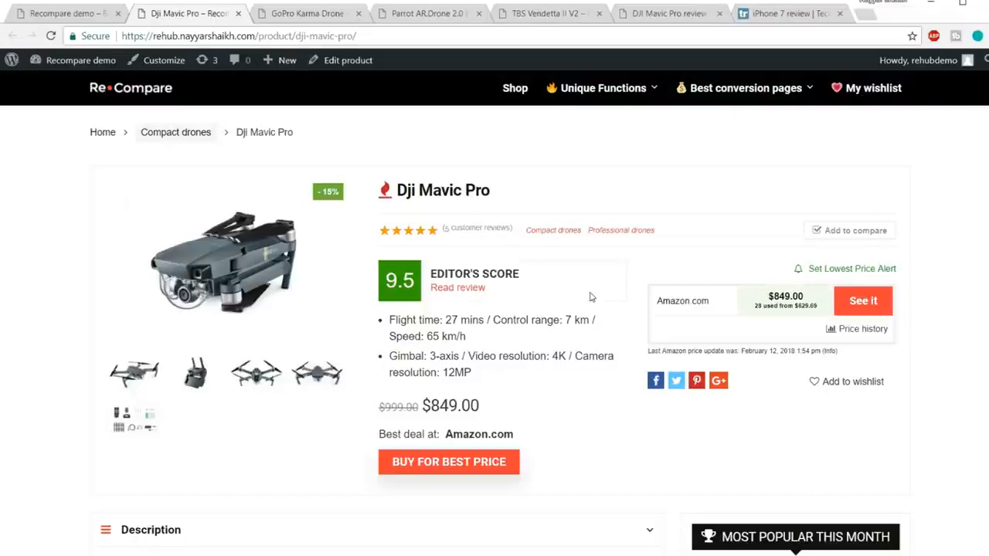
Switch to the TechRadar iPhone 7 review and examine its star rating, verdict and For and Against lists.
left_click(773, 13)
scroll(894, 232, "down", 6)
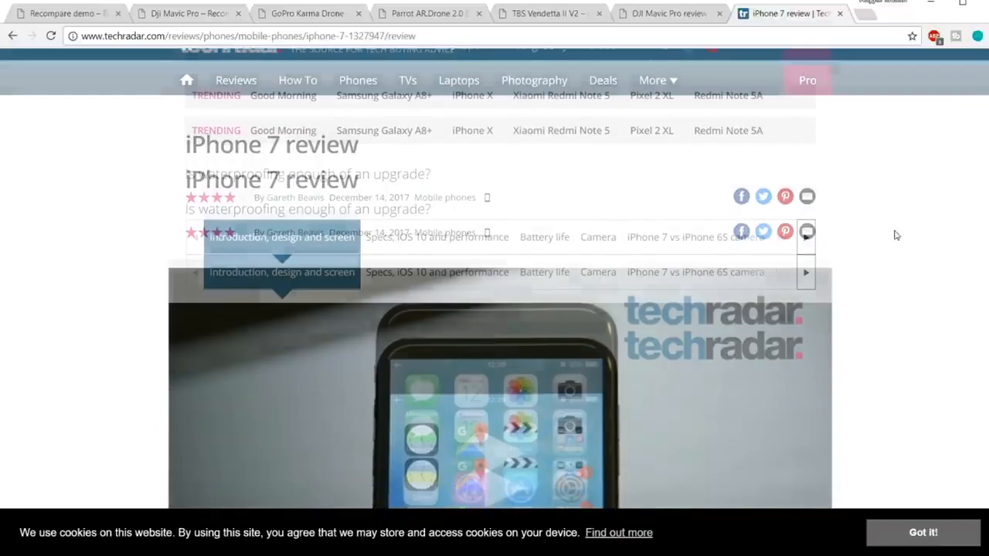
scroll(894, 239, "up", 5)
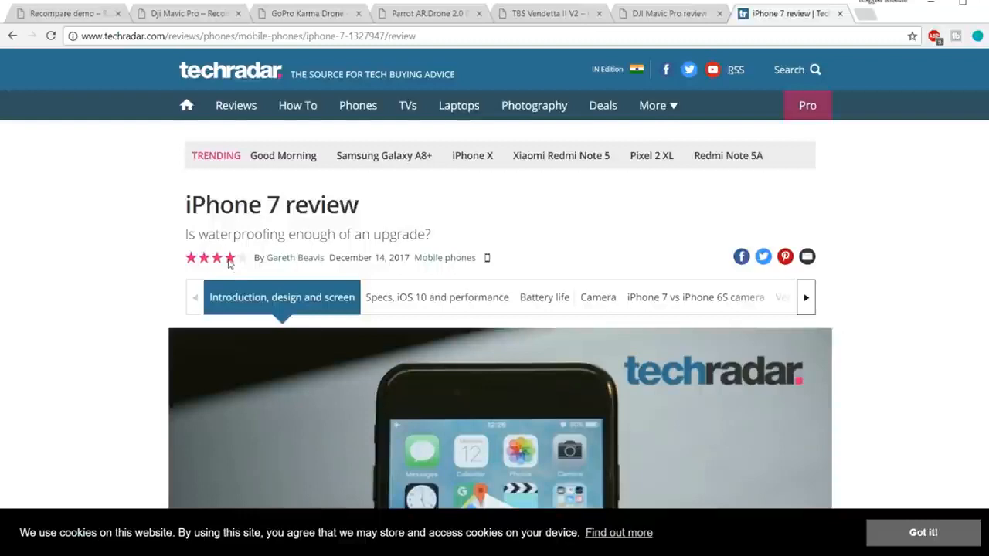
scroll(229, 263, "down", 7)
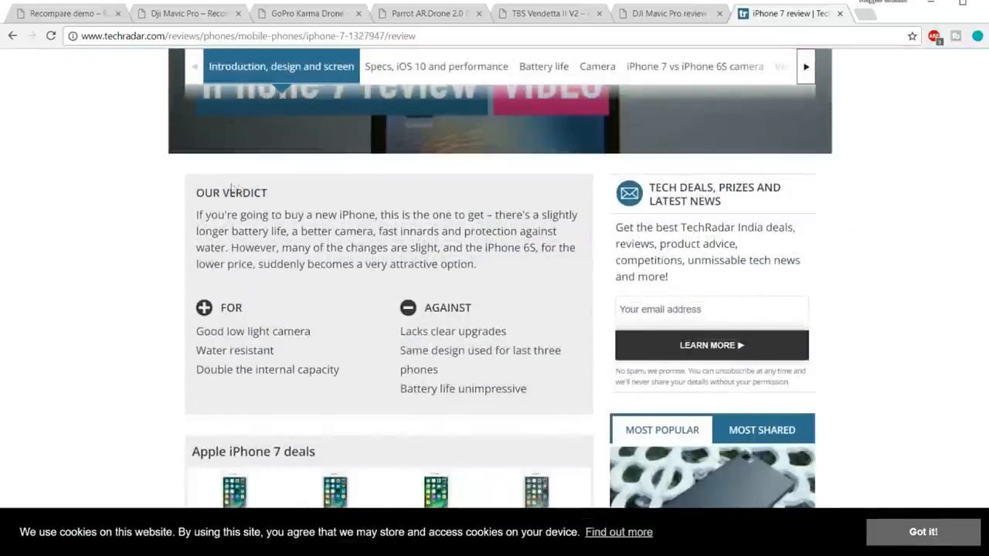
left_click_drag(193, 190, 367, 229)
left_click(249, 220)
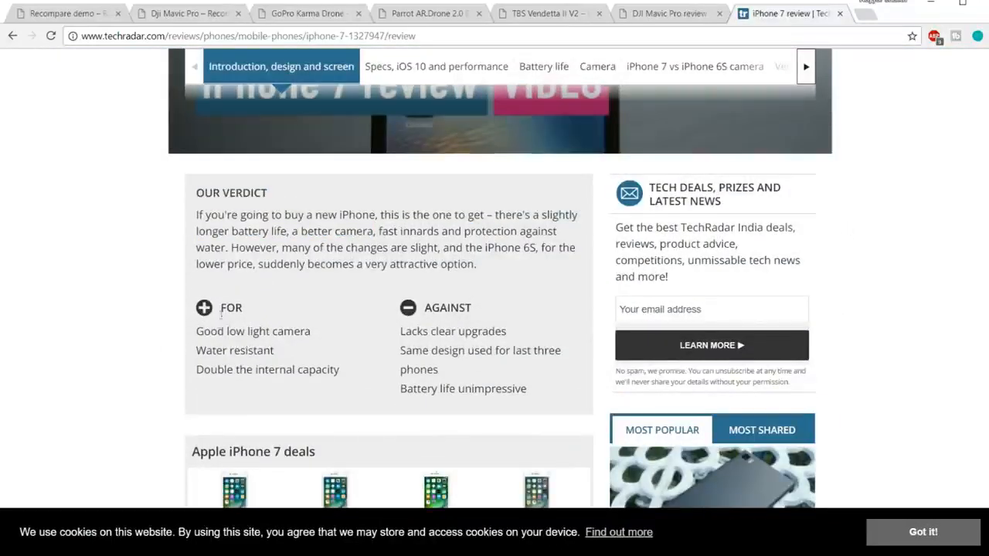
Examine the Apple iPhone 7 deals section and the article text of the TechRadar review, returning to the top of the page.
scroll(454, 330, "down", 3)
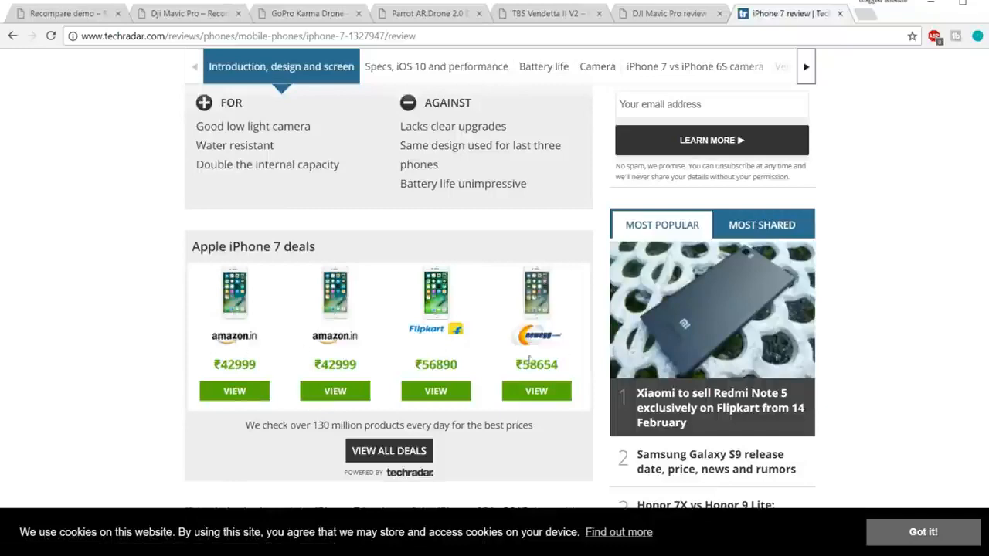
scroll(528, 371, "down", 1)
scroll(528, 370, "down", 3)
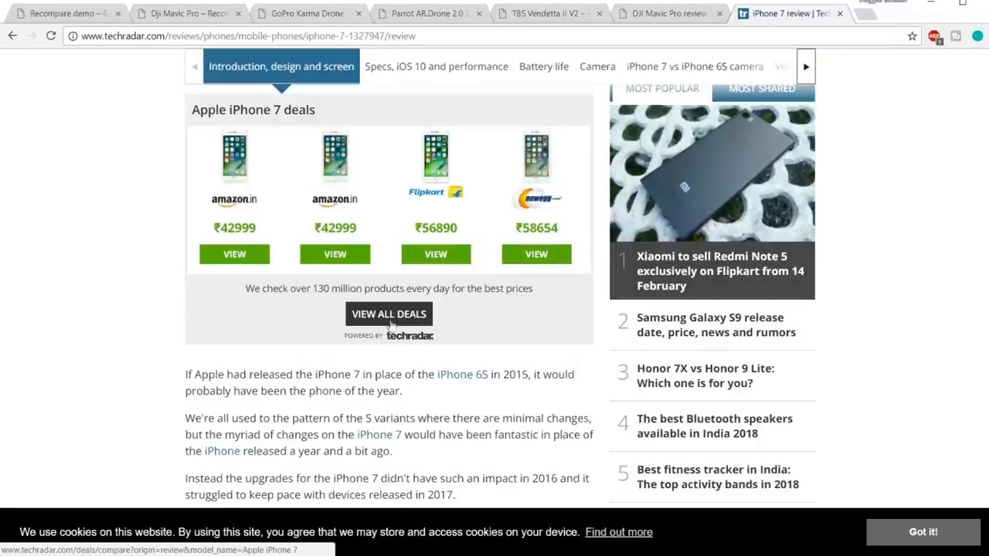
scroll(513, 359, "up", 4)
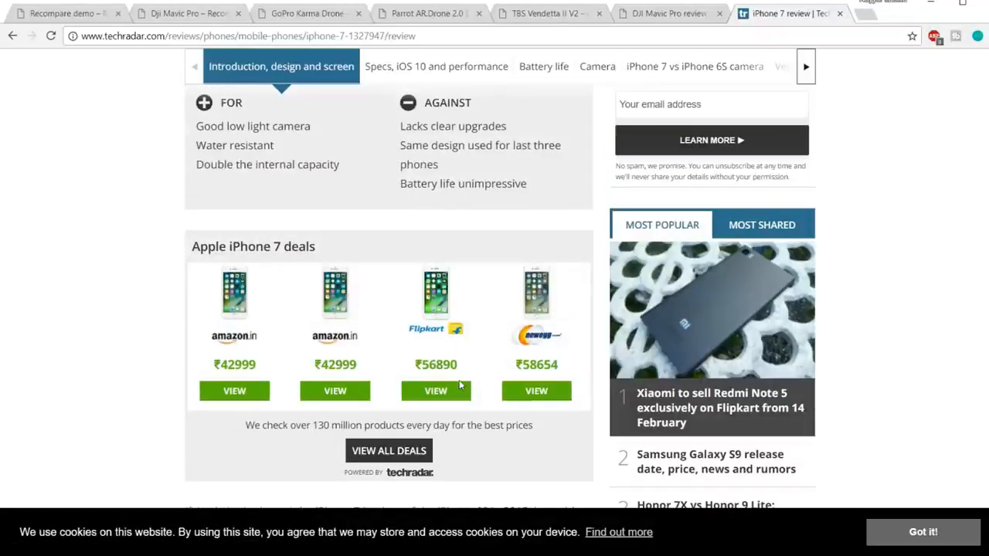
scroll(496, 374, "down", 5)
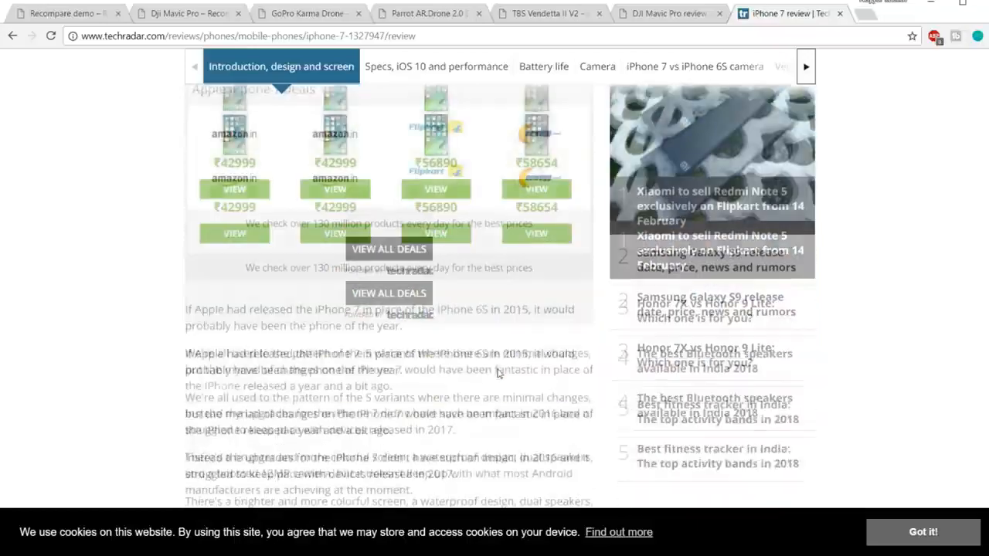
scroll(496, 373, "down", 20)
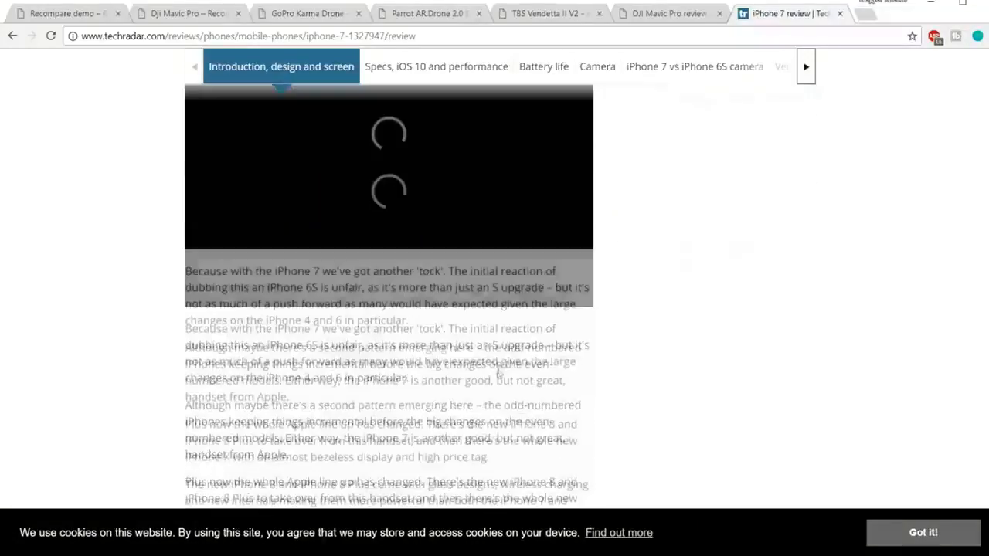
scroll(497, 369, "up", 20)
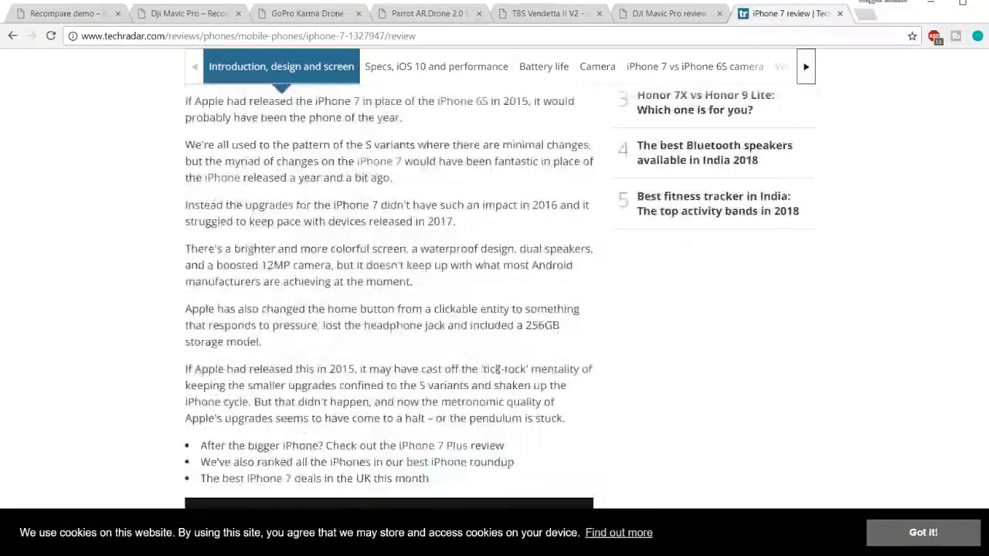
scroll(499, 370, "up", 4)
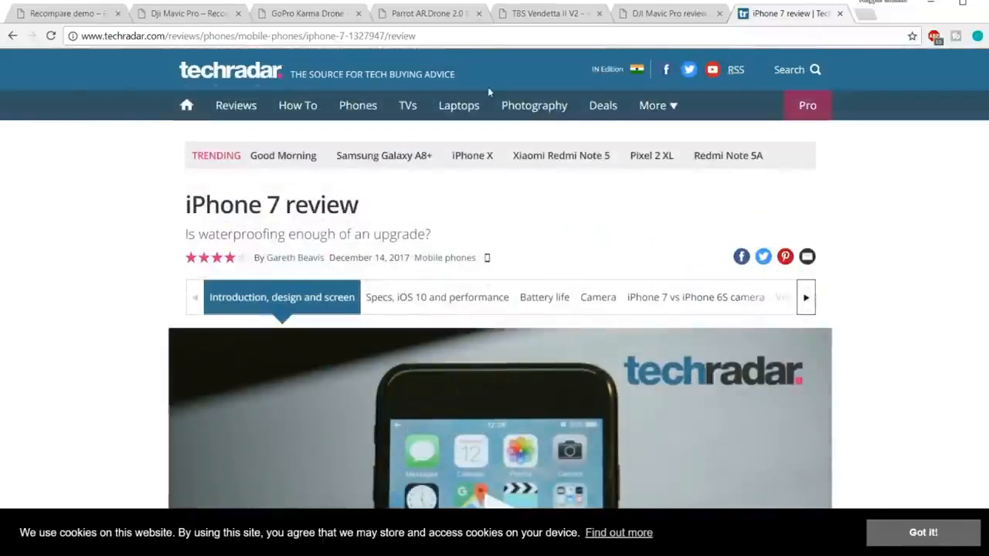
Open the editor's review from the Dji Mavic Pro product page and examine its Video and Our score sections.
left_click(189, 13)
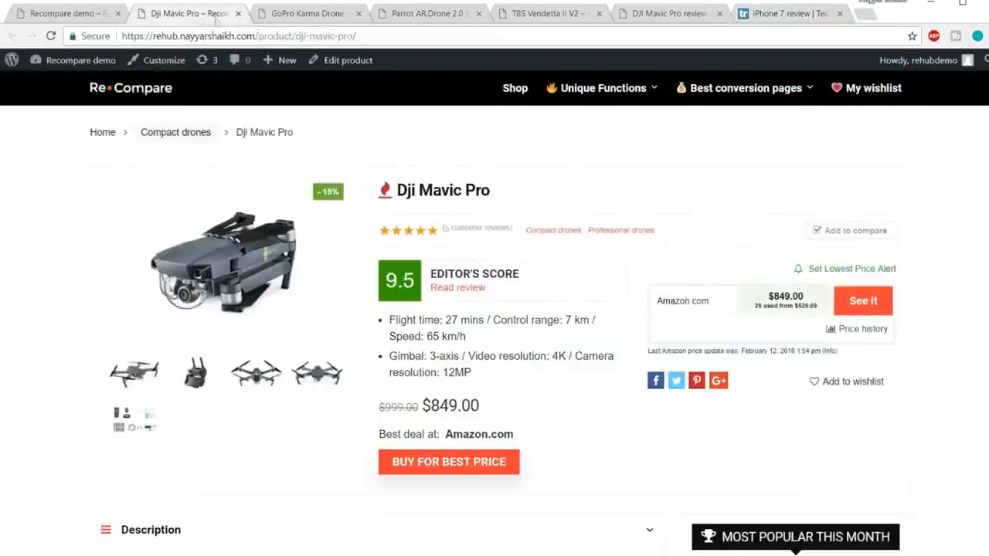
left_click(477, 291)
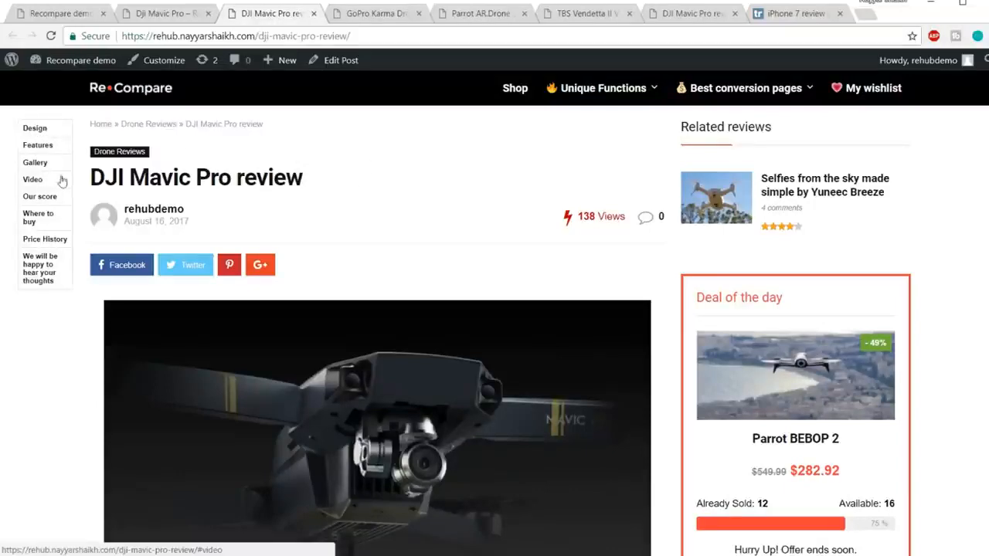
left_click(28, 182)
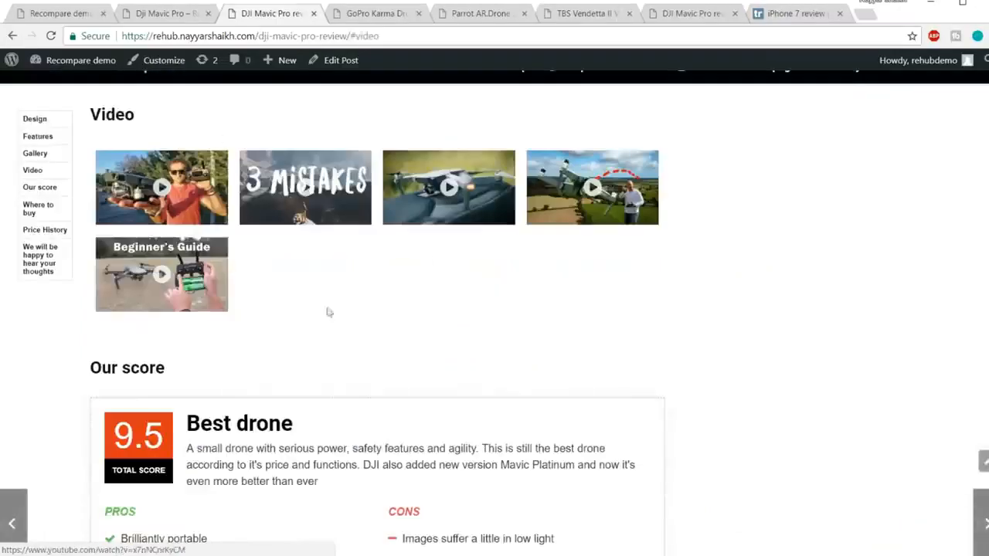
scroll(439, 242, "down", 2)
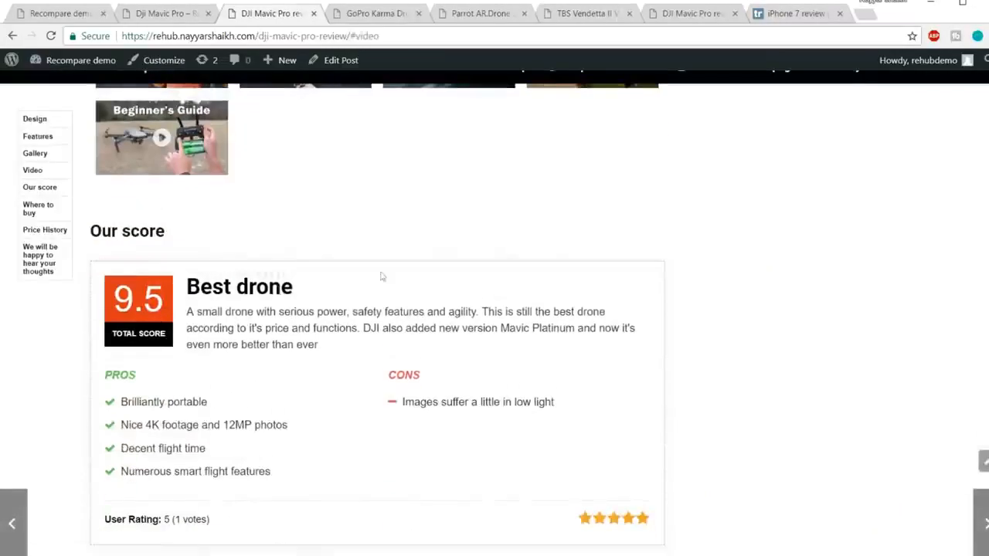
scroll(213, 307, "down", 1)
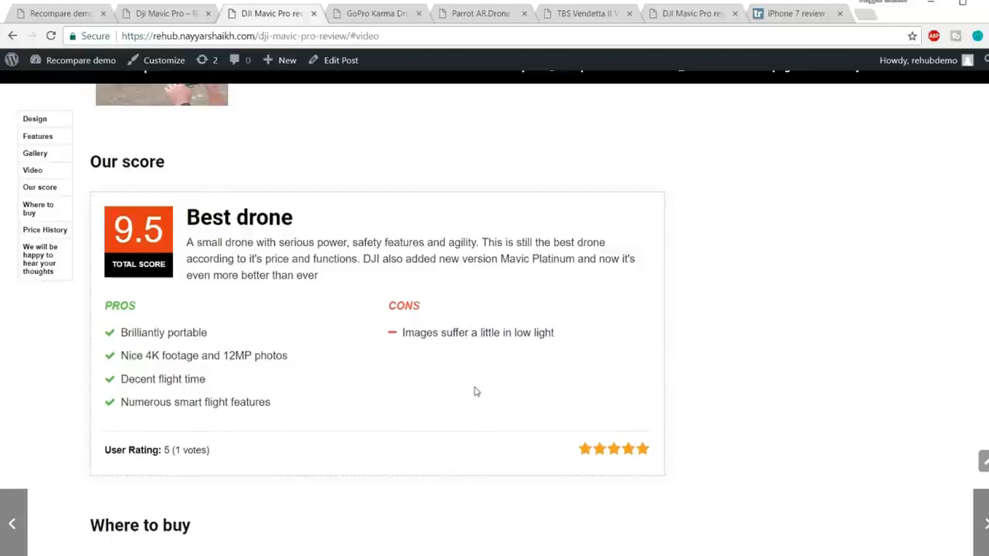
Examine the Where to buy offer and Price History chart in the DJI Mavic Pro review, returning to the page's top.
scroll(475, 378, "down", 4)
scroll(232, 202, "down", 2)
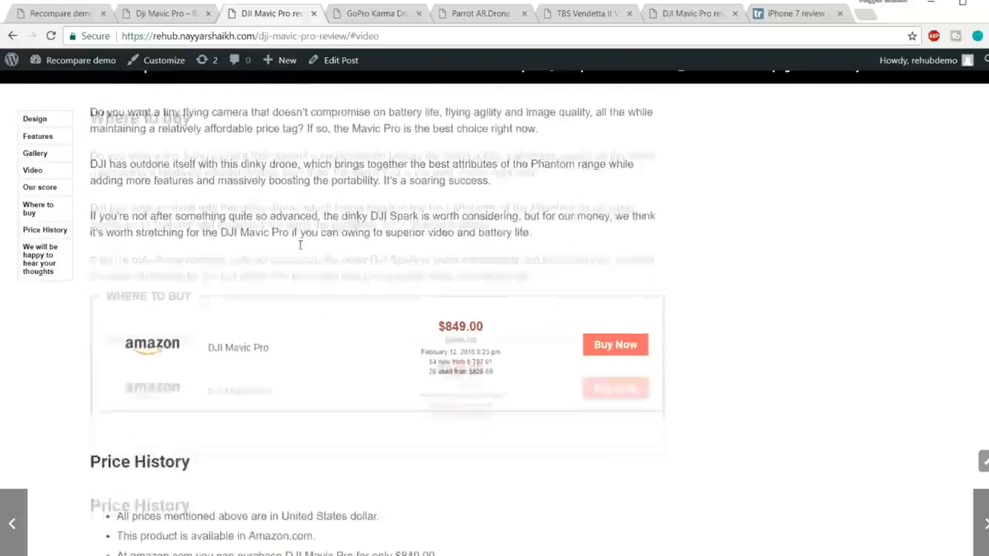
scroll(219, 252, "up", 2)
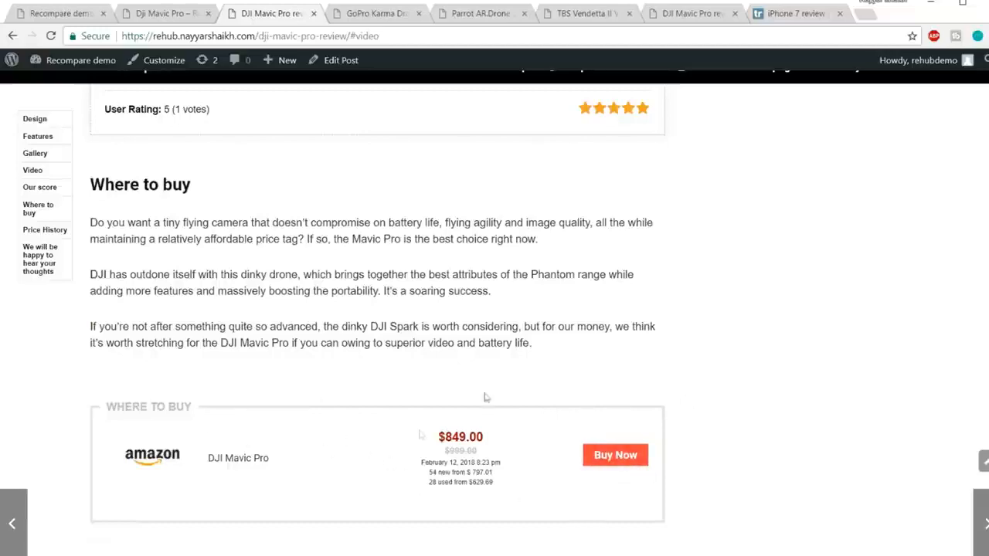
scroll(572, 421, "down", 9)
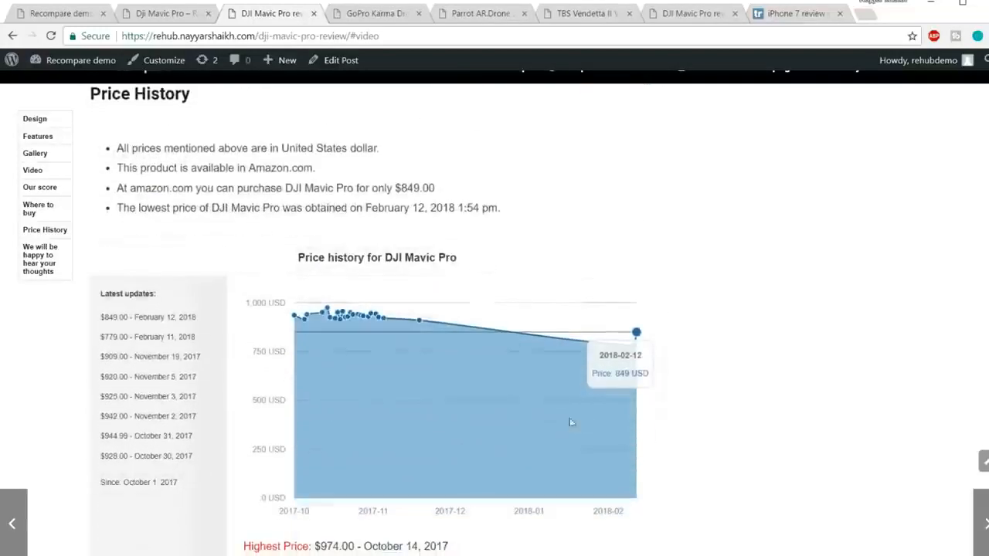
scroll(660, 401, "up", 15)
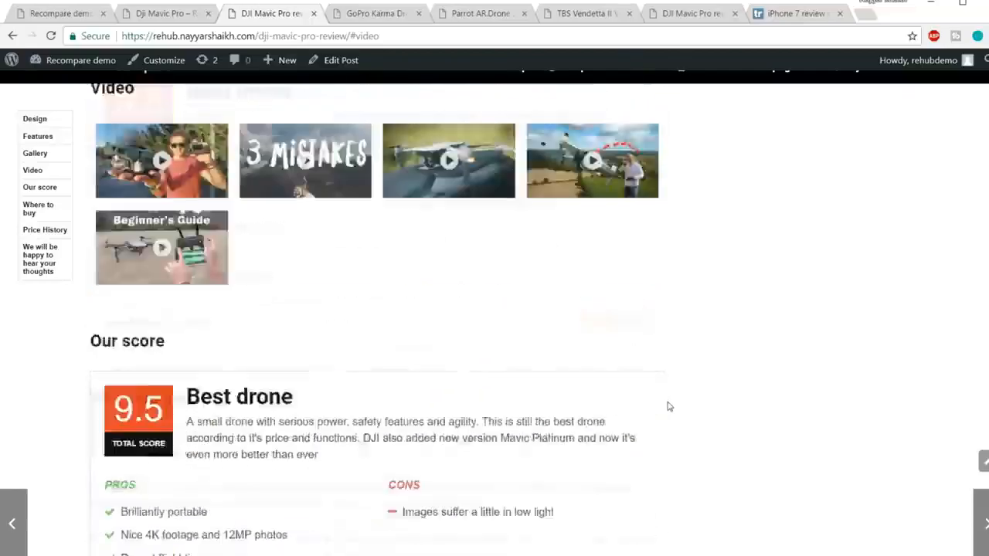
scroll(669, 407, "up", 15)
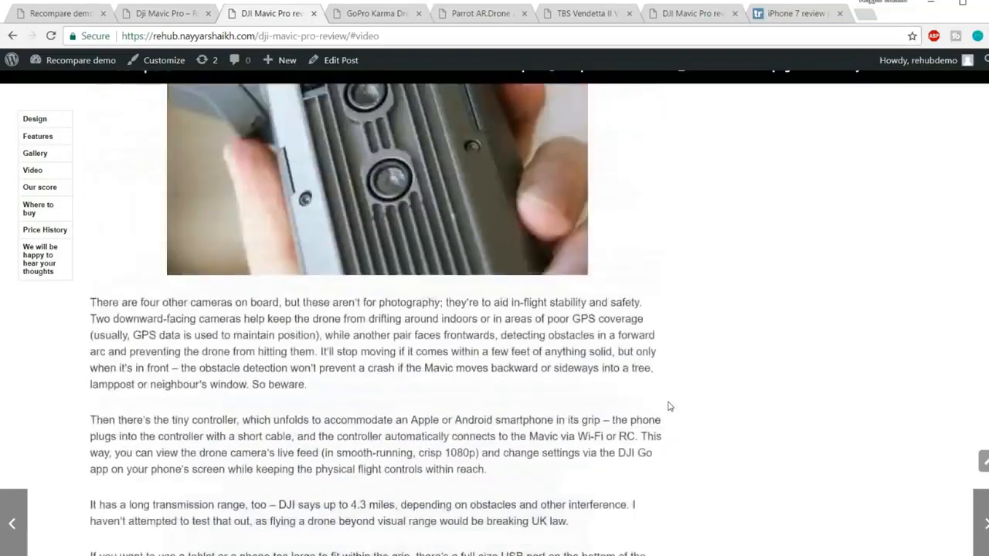
scroll(670, 406, "up", 5)
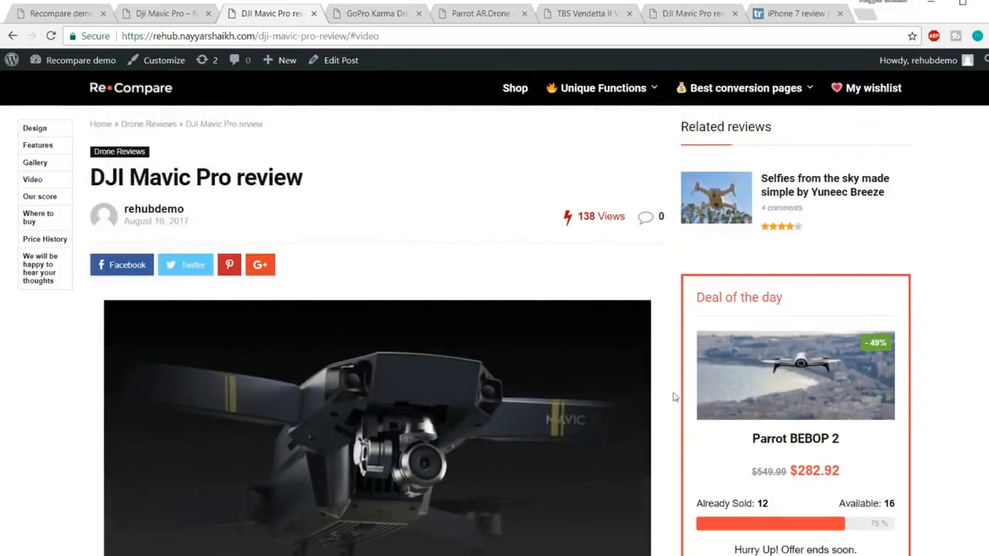
Switch to the other open DJI Mavic Pro review page and look over its introductory image and Design section.
left_click(688, 13)
scroll(597, 252, "down", 5)
scroll(603, 270, "down", 5)
scroll(613, 288, "up", 9)
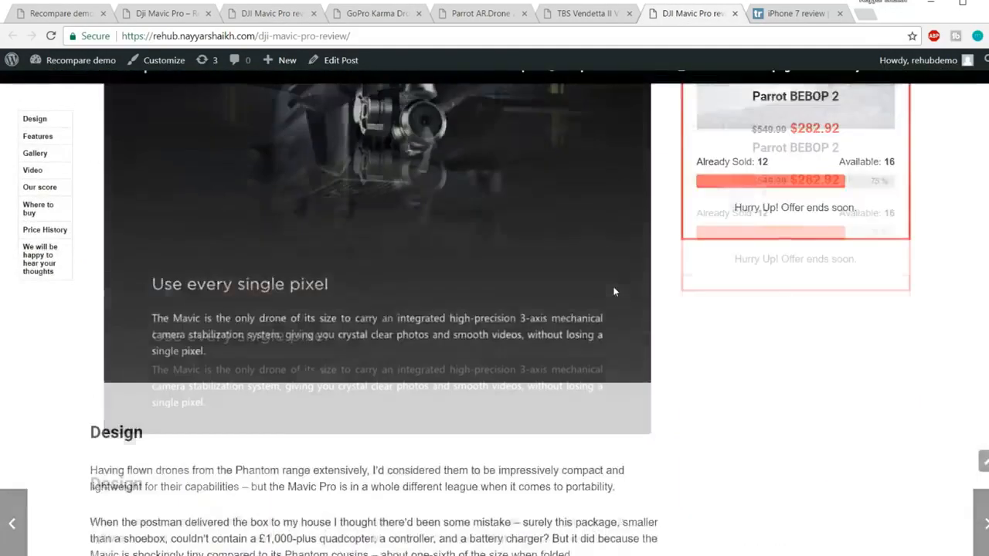
Open the Shop page and examine its drone listing and the price, brand, camera and flight filters.
left_click(517, 90)
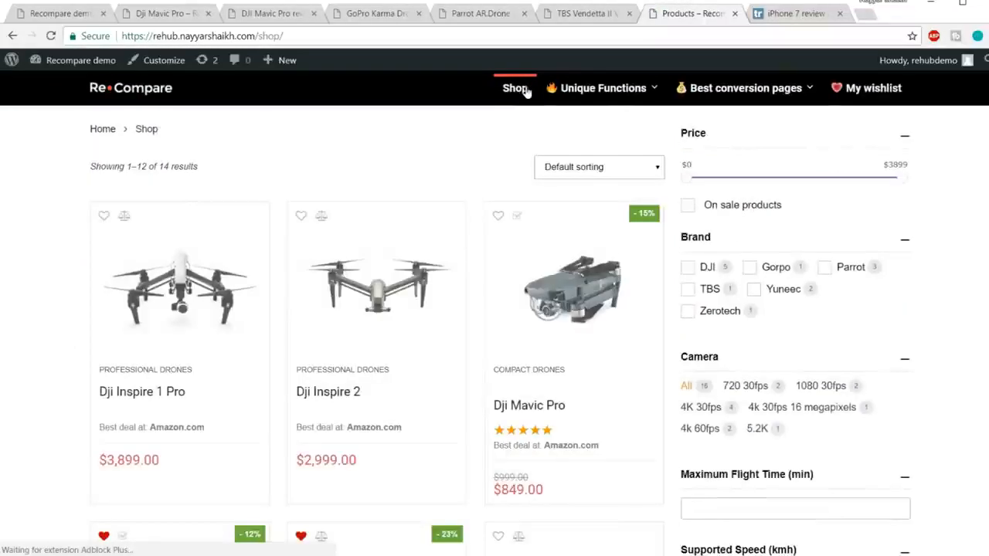
scroll(651, 269, "down", 4)
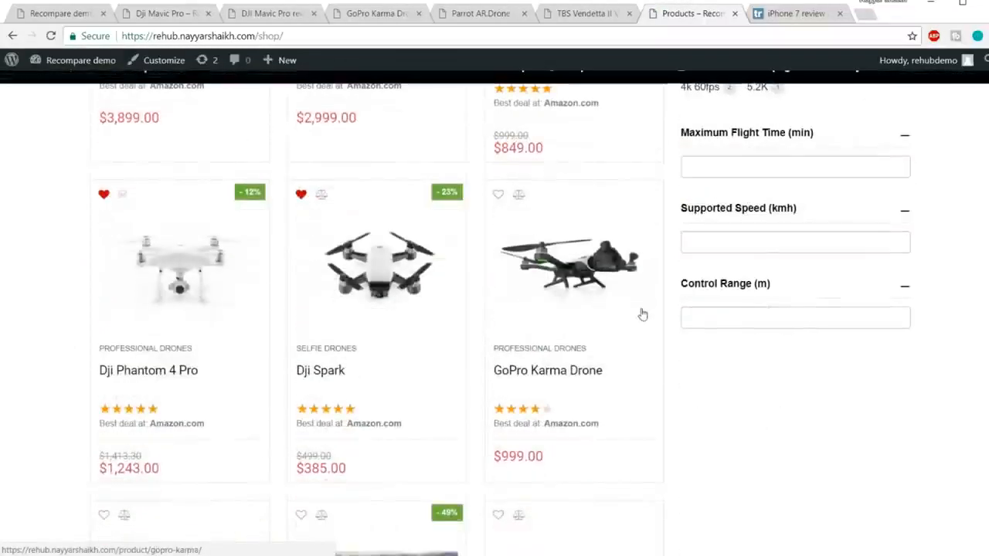
scroll(672, 263, "up", 4)
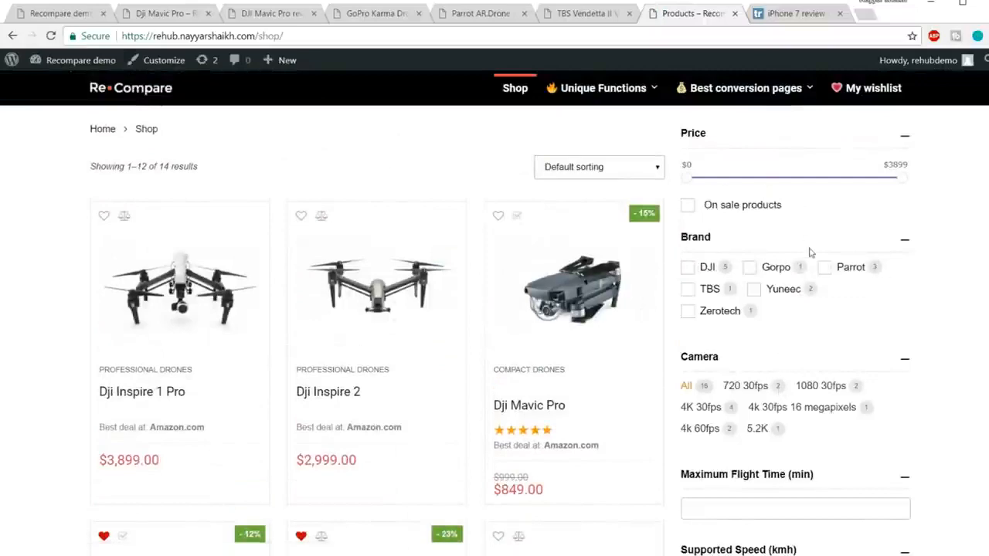
scroll(766, 303, "down", 2)
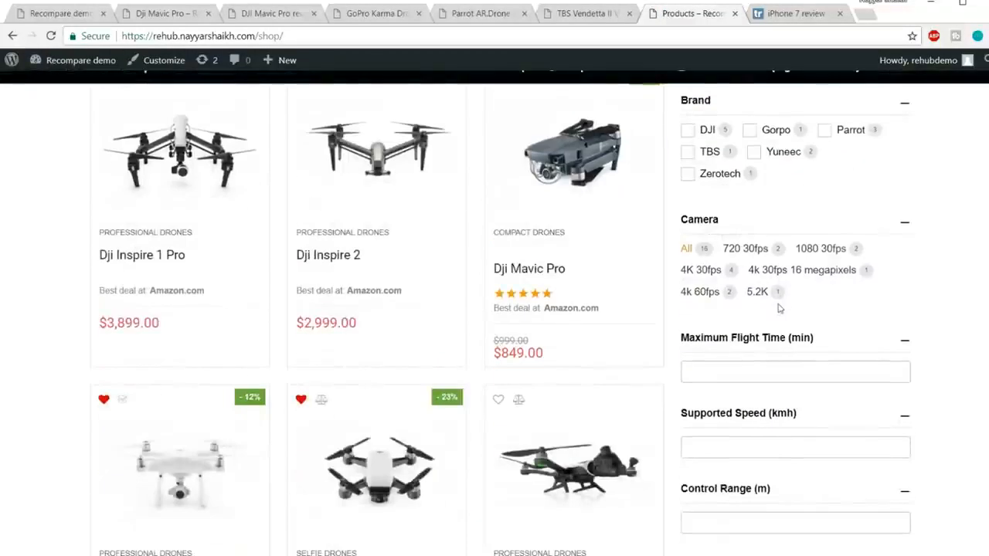
scroll(838, 336, "down", 1)
scroll(842, 325, "up", 3)
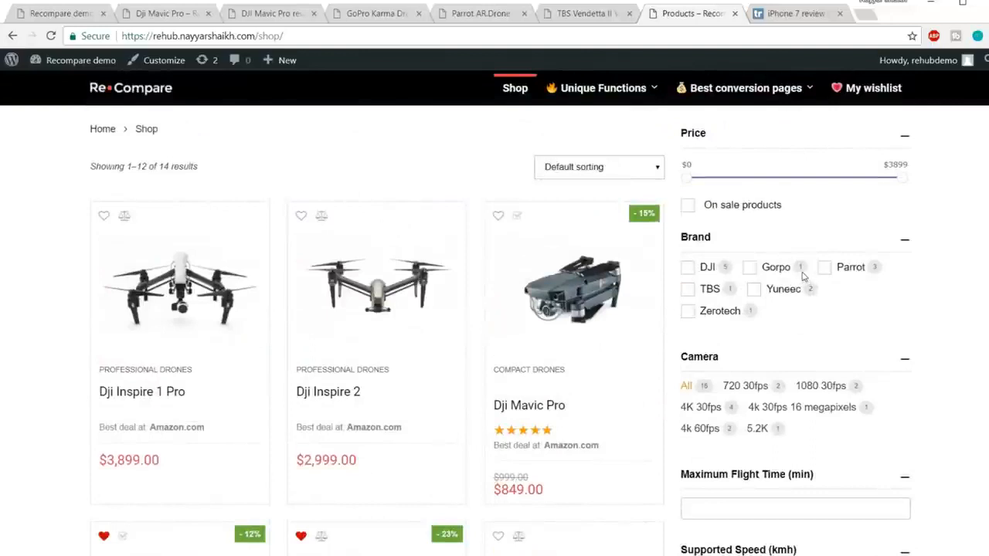
Filter the shop products by the Gorpo brand and clear that brand filter again.
left_click(749, 267)
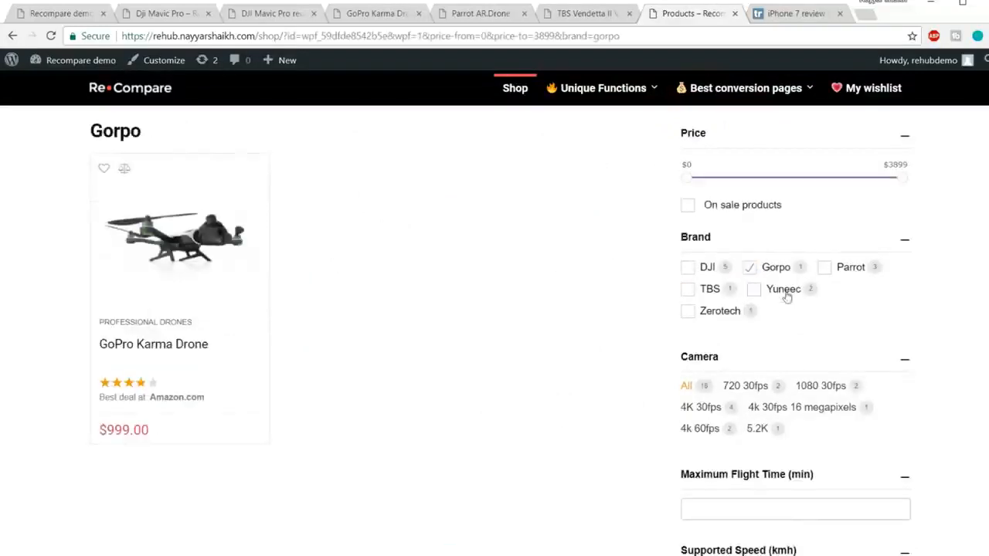
left_click(750, 268)
Set the maximum price of the shop's price filter to $2438.
left_click_drag(902, 178, 934, 183)
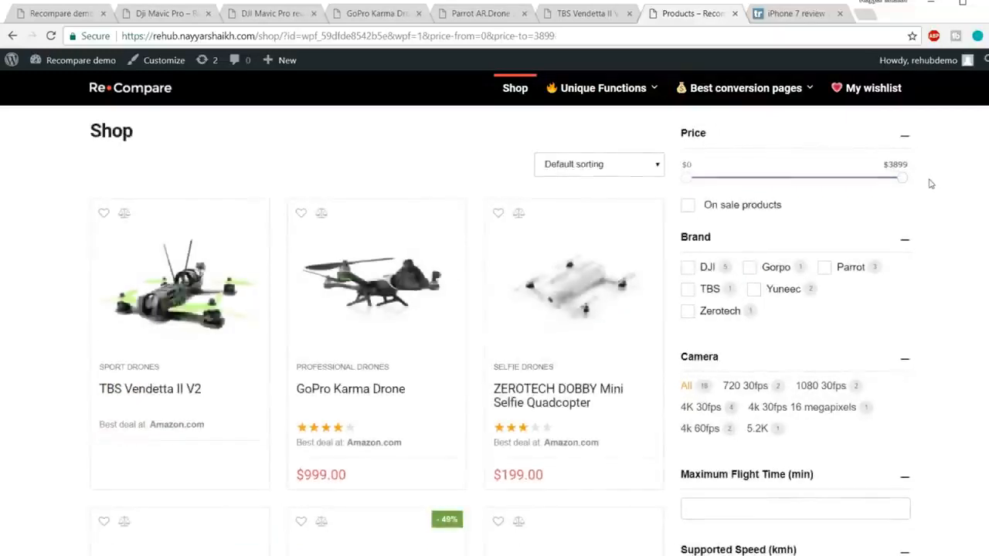
left_click_drag(903, 182, 823, 184)
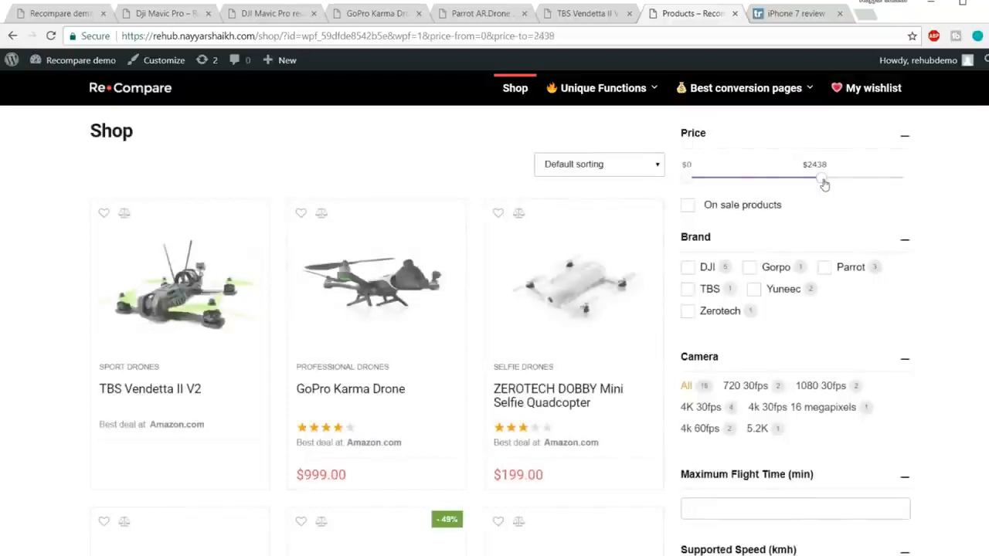
scroll(504, 324, "down", 8)
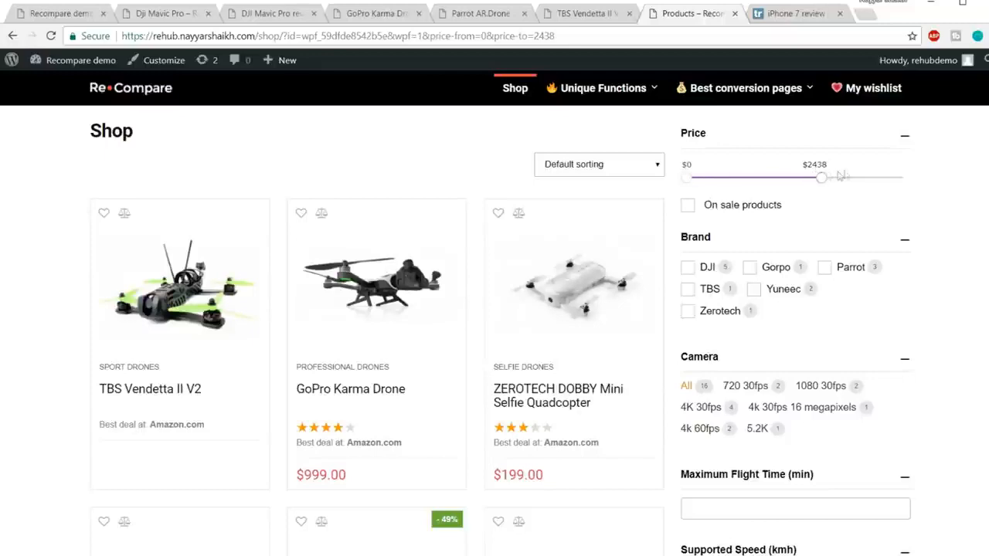
Limit the shop listing to on-sale products and look through the filtered drones.
left_click(703, 209)
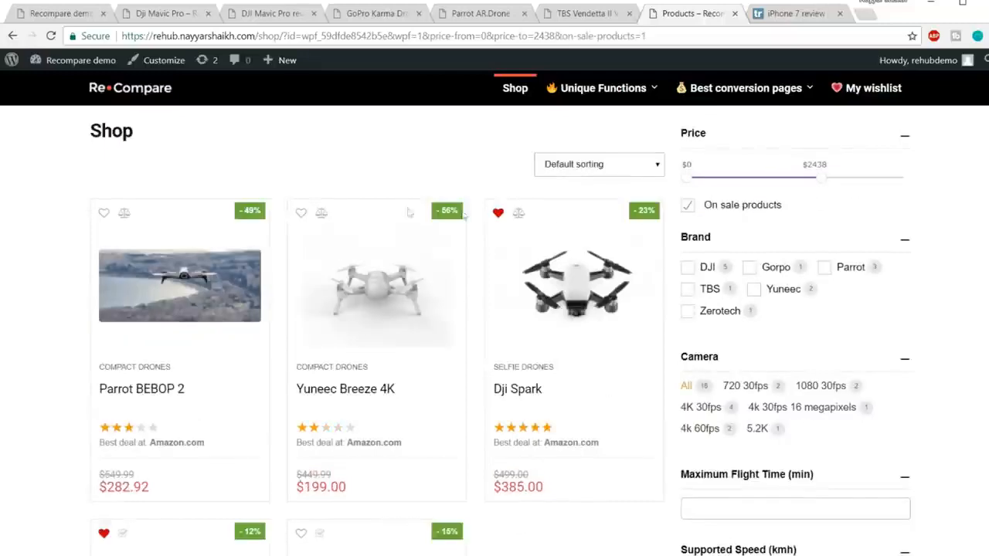
scroll(540, 253, "down", 4)
scroll(367, 257, "up", 4)
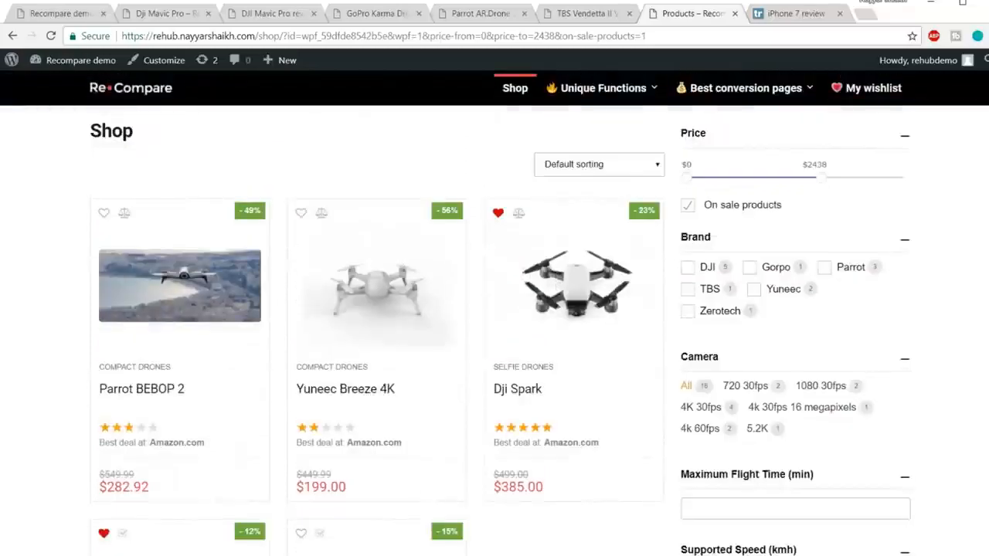
scroll(618, 217, "down", 3)
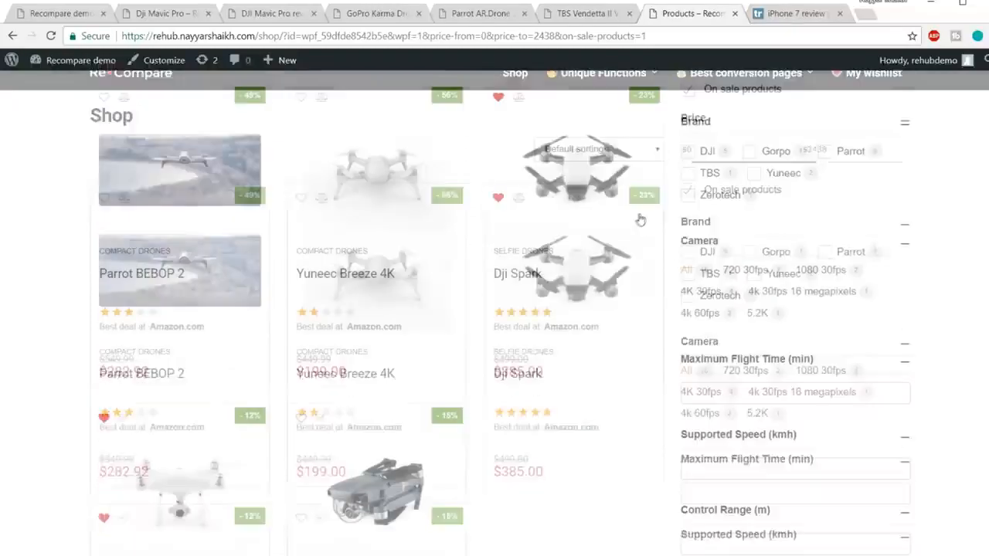
Review the on-sale drones in the filtered shop listing.
scroll(285, 452, "up", 3)
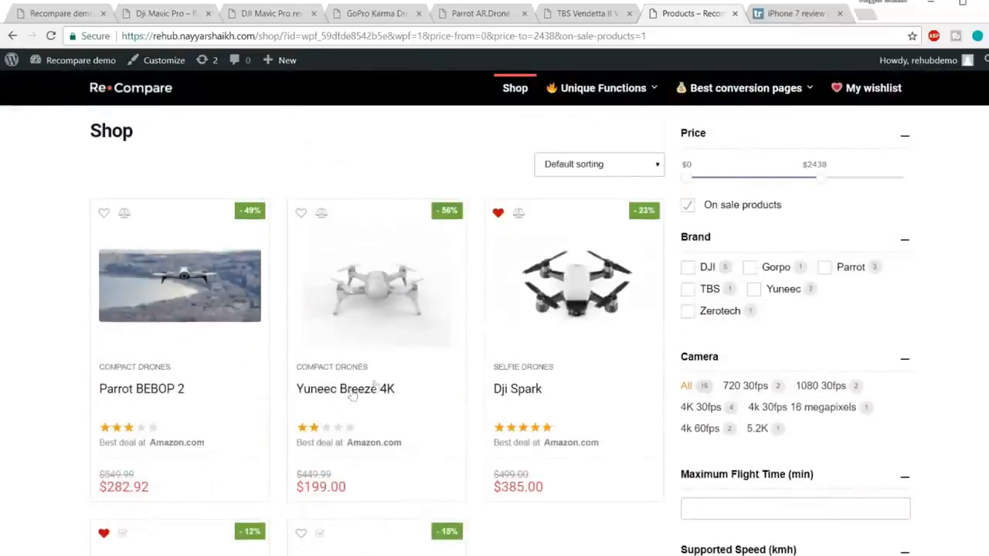
scroll(452, 356, "down", 1)
scroll(452, 356, "down", 3)
scroll(452, 354, "up", 4)
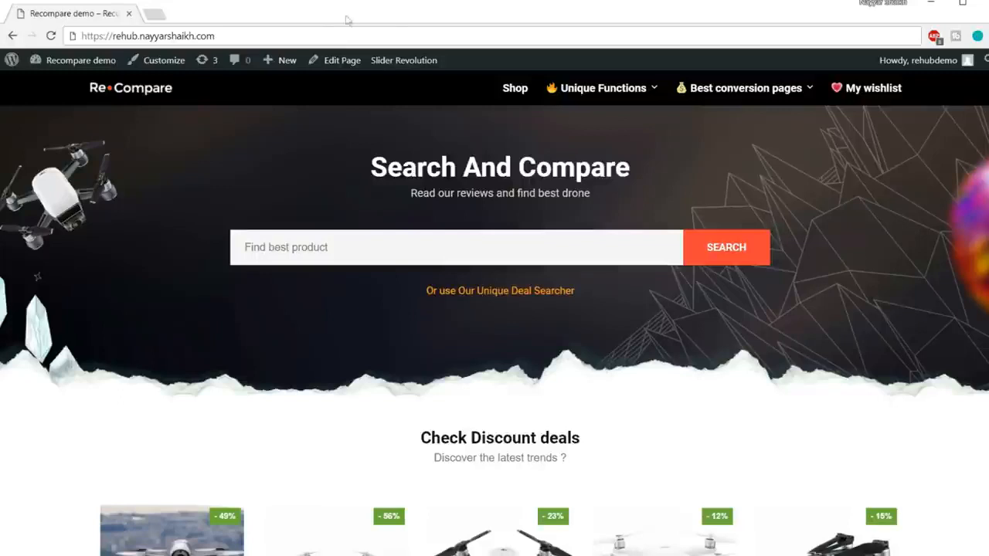
Highlight the demo site's domain name in its web address, and clear the highlight again.
left_click_drag(240, 34, 154, 36)
left_click_drag(113, 35, 111, 36)
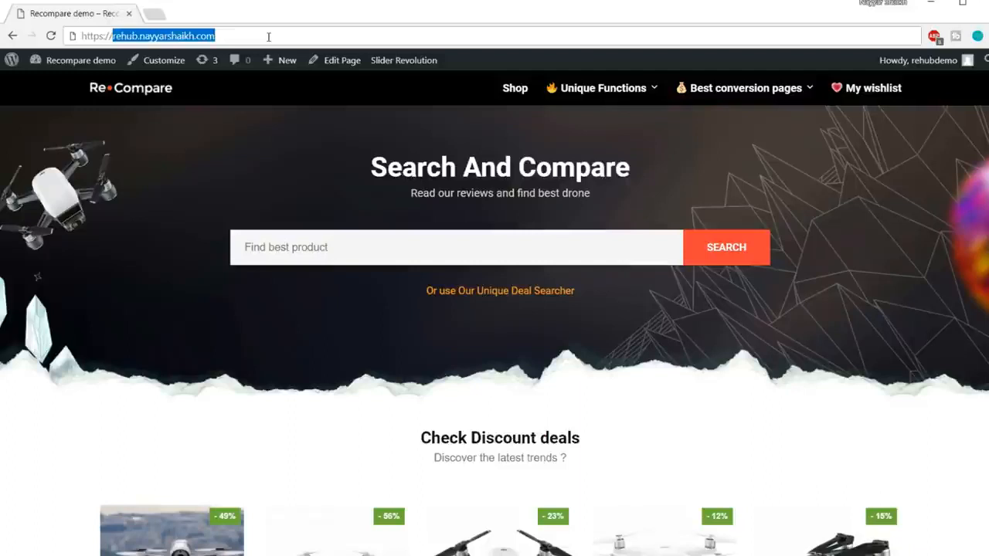
left_click(269, 103)
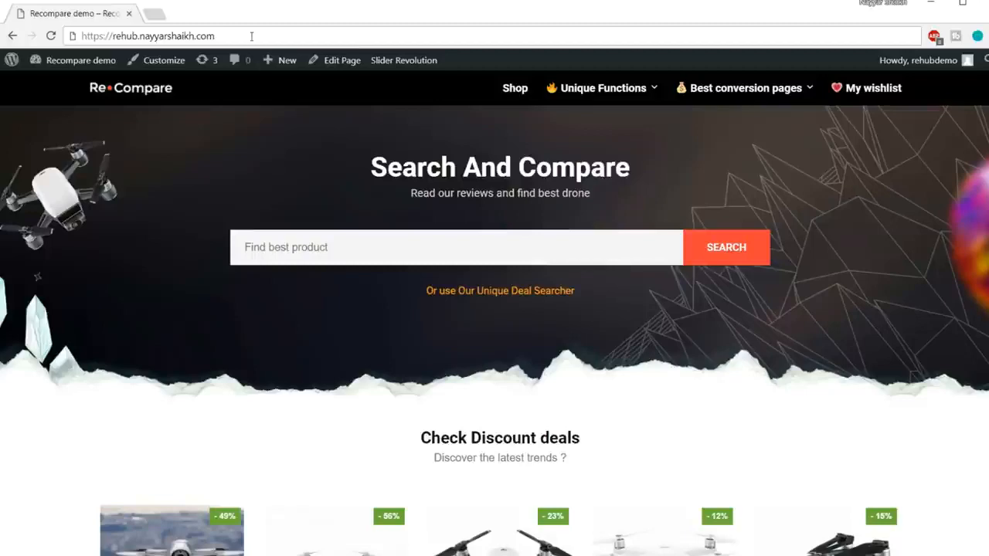
Open bloggdude.com/tmd in a new browser tab and go on to the cloud hosting plans.
left_click(157, 13)
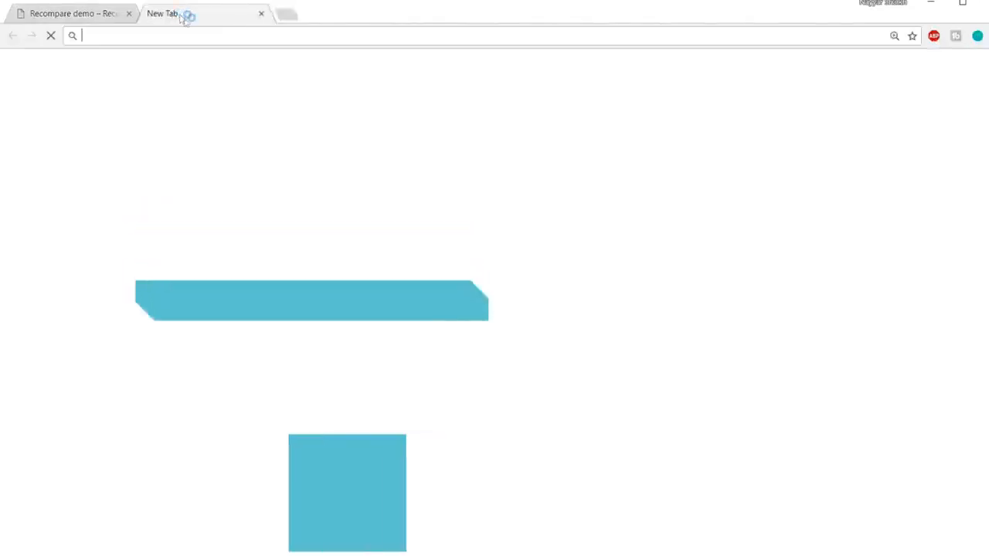
type("bloggdude.com/")
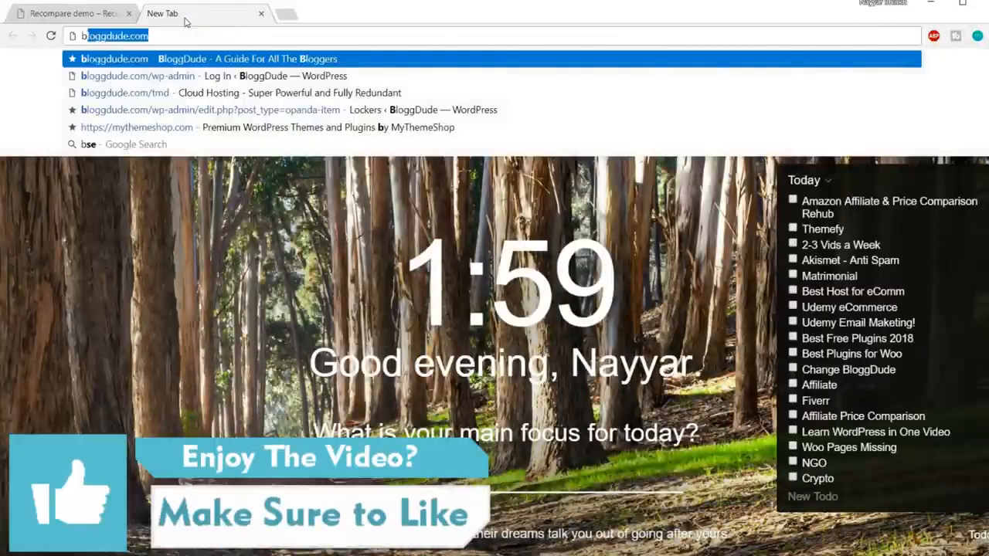
type("tmd")
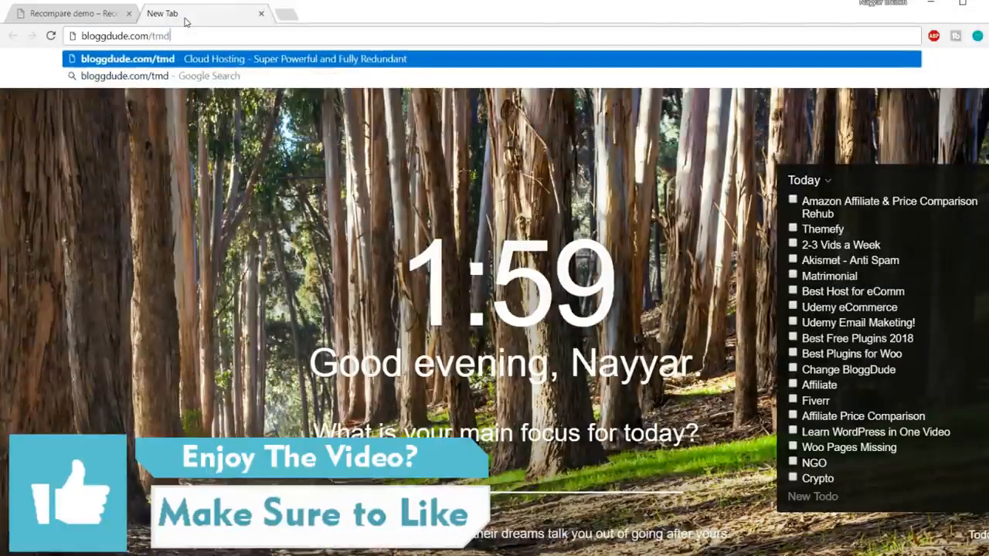
key("Return")
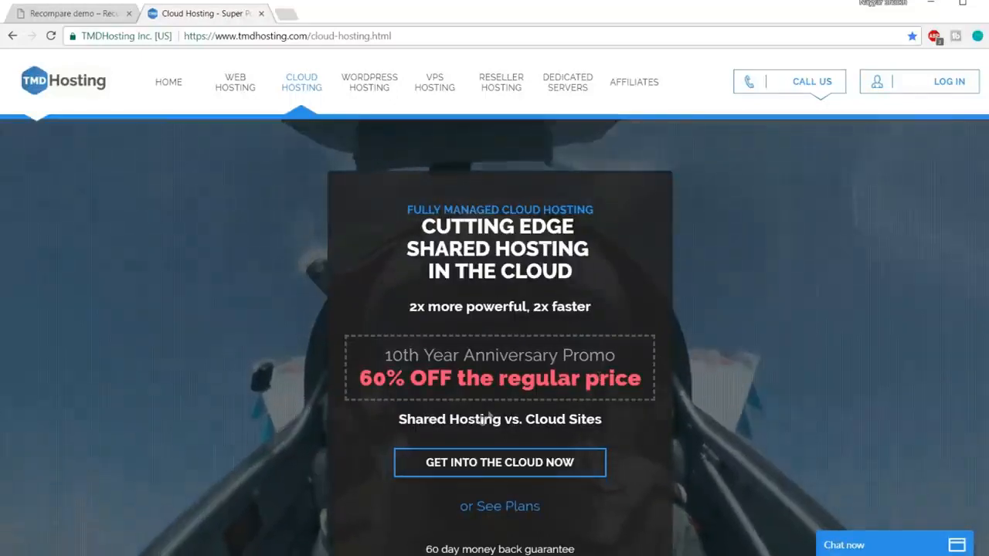
left_click(521, 466)
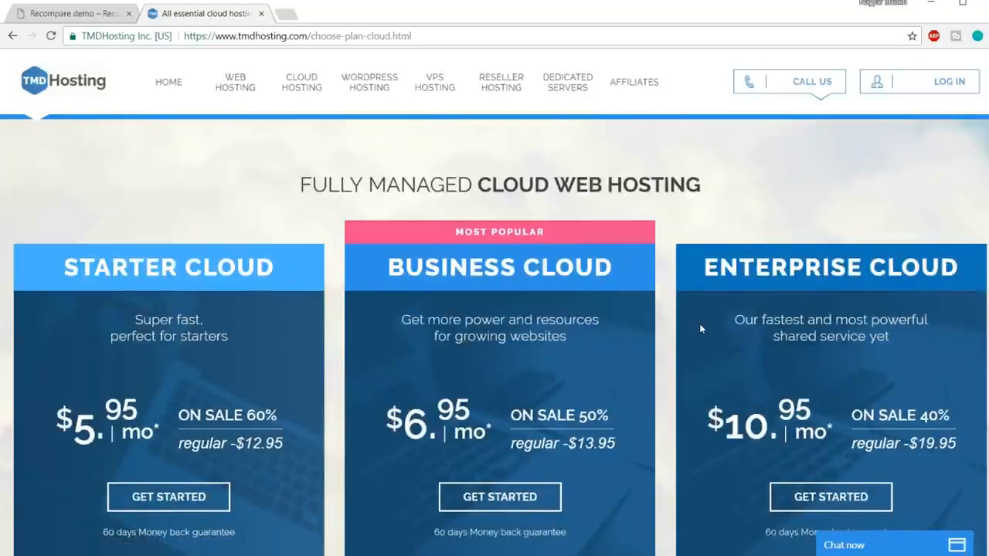
Look over the three cloud plans, highlight the Enterprise Cloud CPU cores entry and minimise the sales chat.
scroll(699, 324, "down", 1)
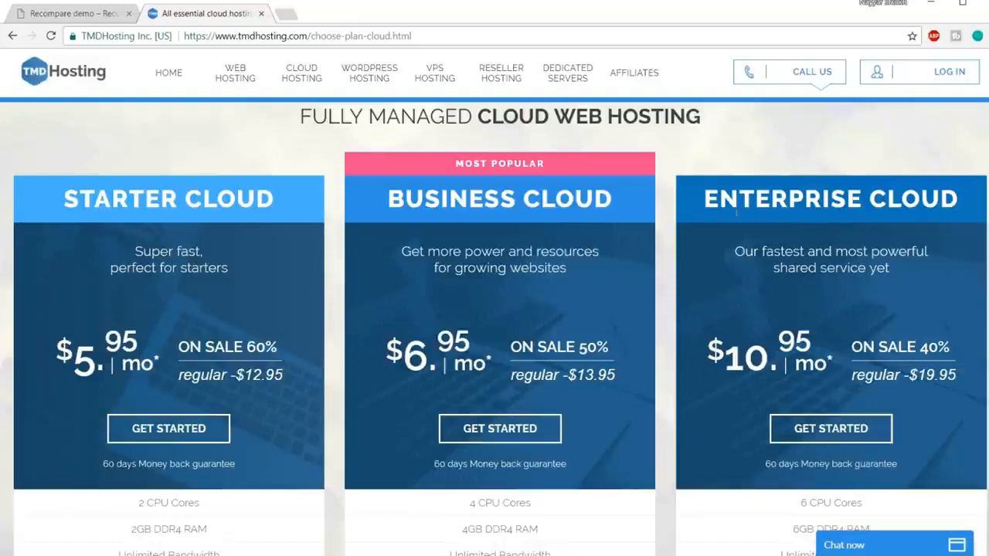
scroll(775, 247, "down", 5)
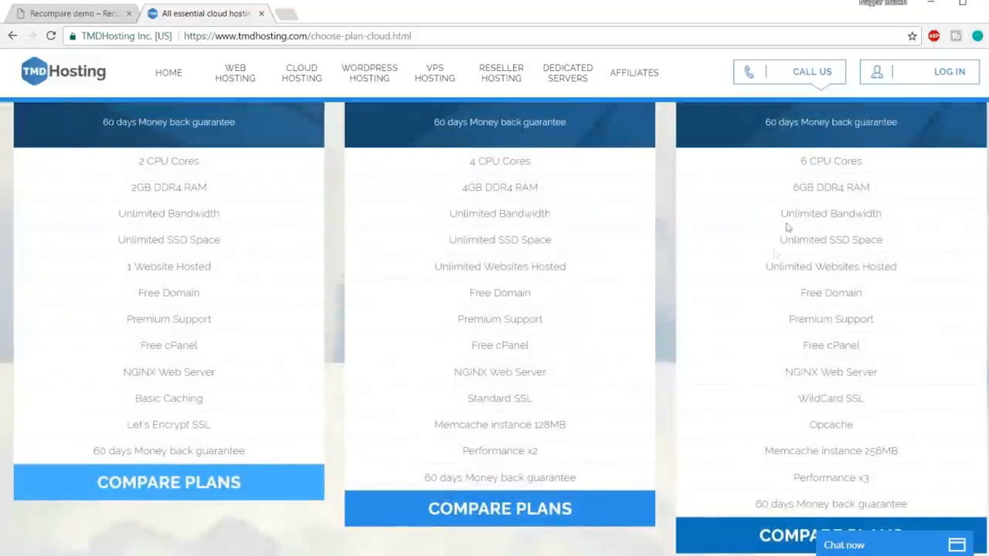
left_click_drag(801, 160, 867, 160)
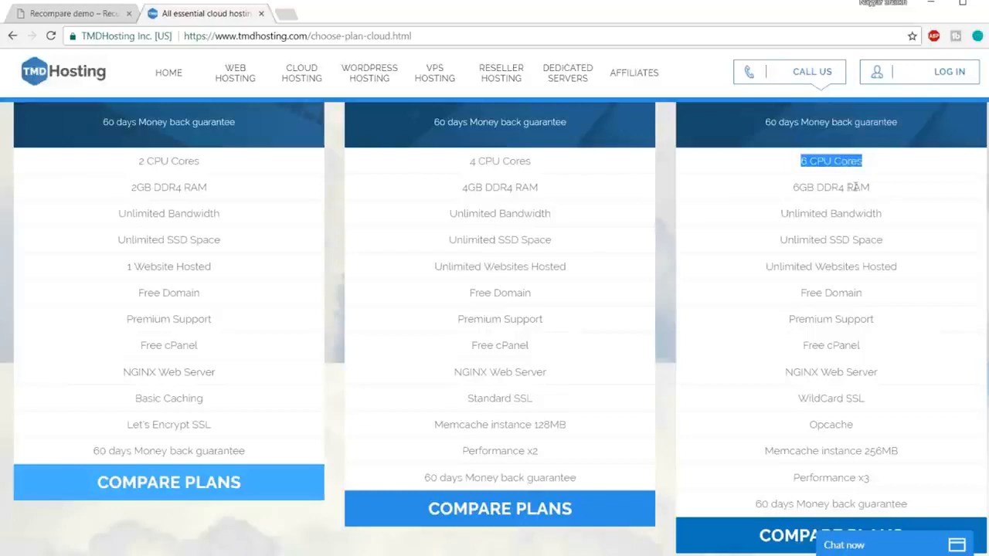
left_click(883, 190)
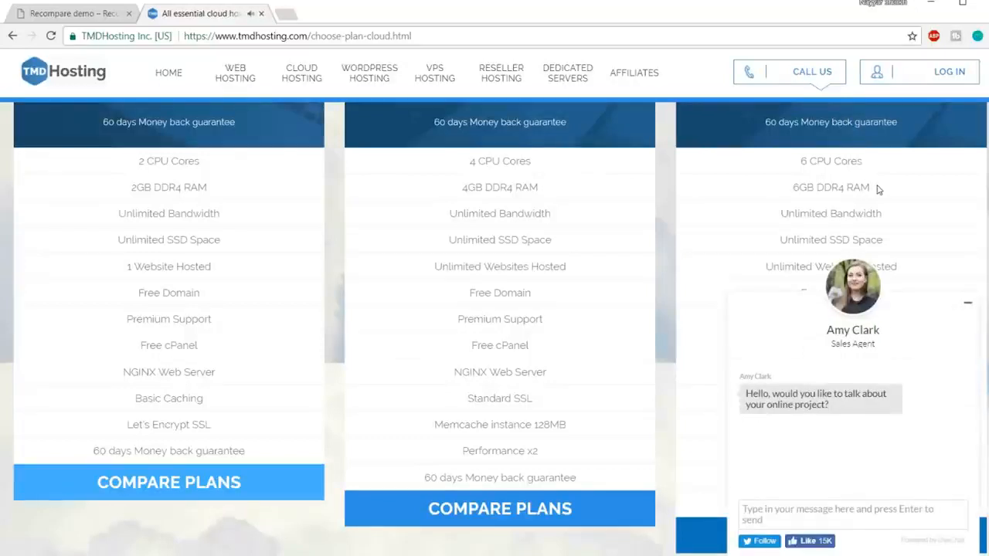
left_click(969, 305)
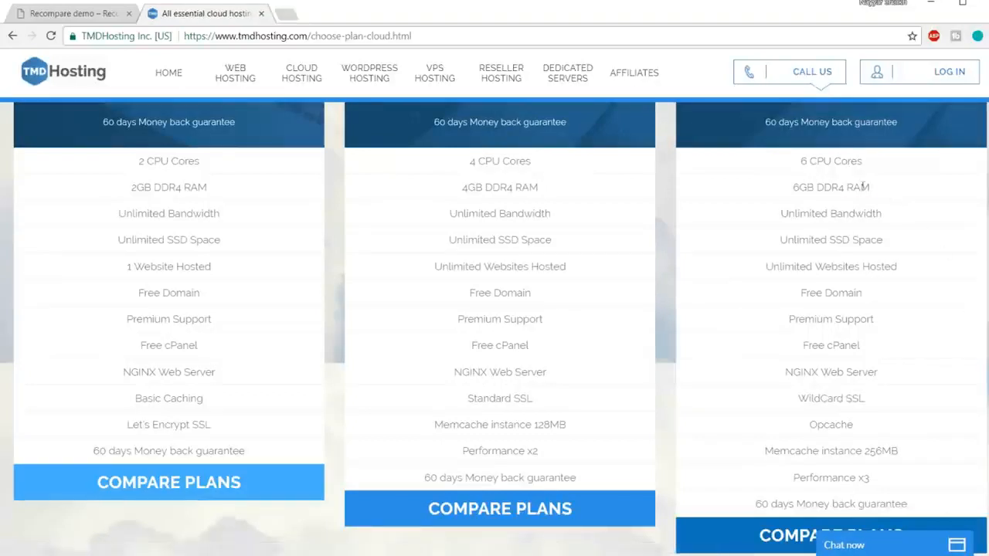
Highlight the RAM, bandwidth and SSD space entries of the Enterprise Cloud plan one after another.
left_click_drag(885, 193, 799, 168)
left_click(803, 175)
left_click_drag(784, 210, 885, 216)
left_click(888, 220)
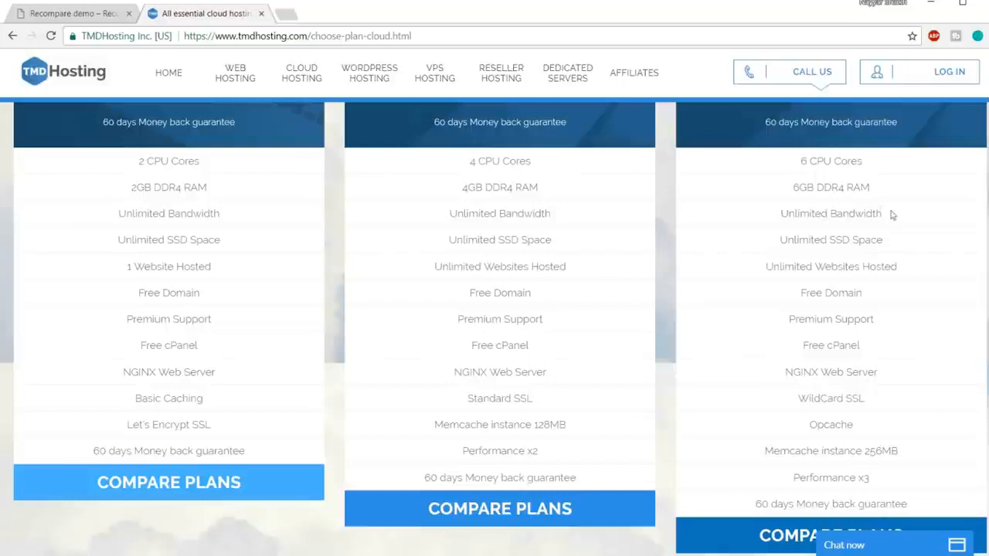
left_click_drag(780, 240, 895, 244)
left_click(891, 241)
Search Google for "ssd vs hdd web hosting" in a new tab and skim the results.
left_click(283, 15)
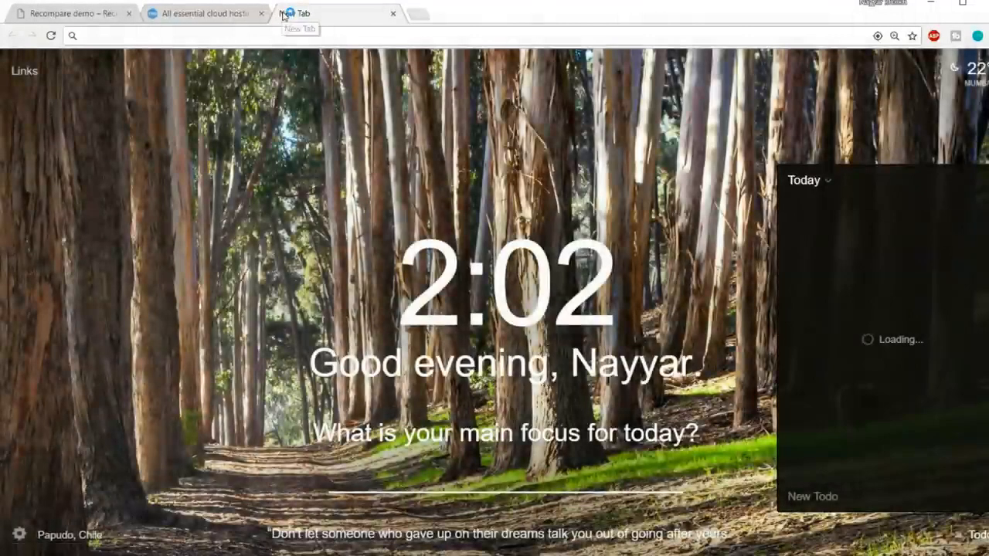
type("ssd")
left_click(174, 76)
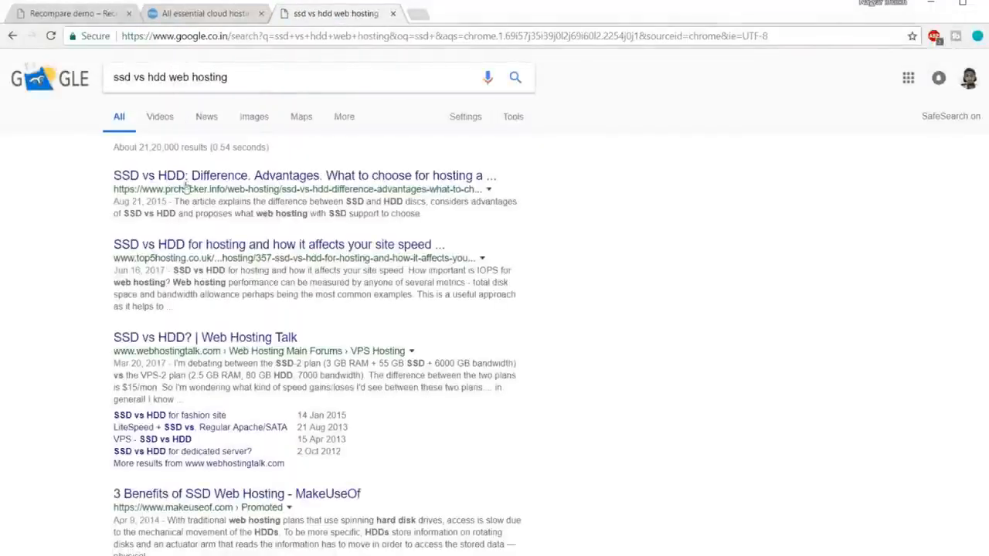
scroll(520, 301, "down", 6)
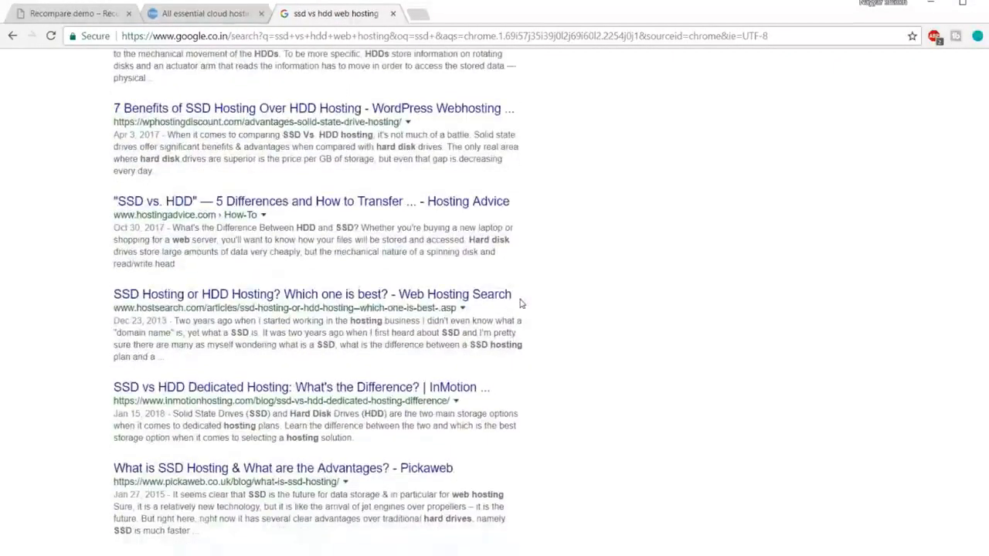
scroll(521, 302, "up", 6)
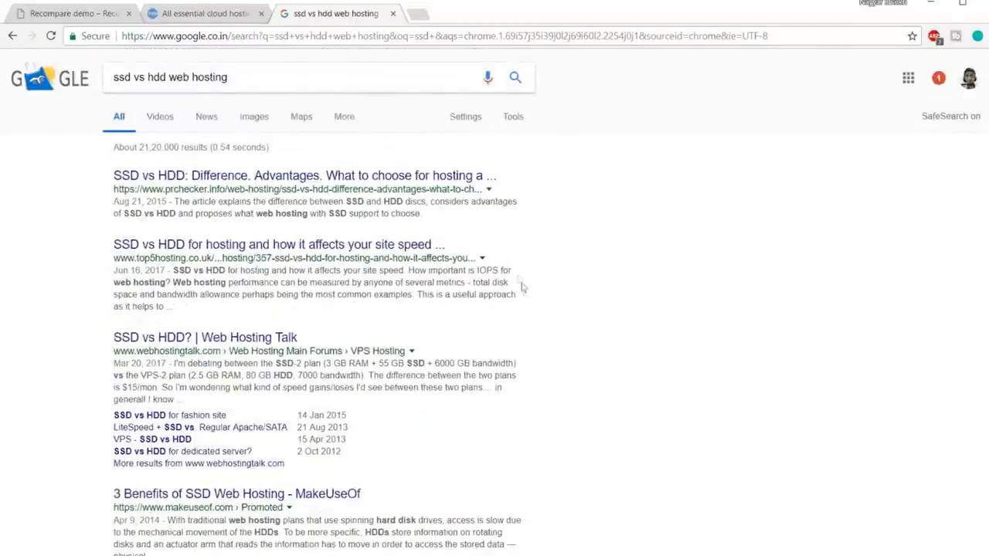
Study the MaxterHost SSD vs HDD chart of speed, IOPS and latency in the image results, and close the search tab.
left_click(256, 117)
left_click(93, 247)
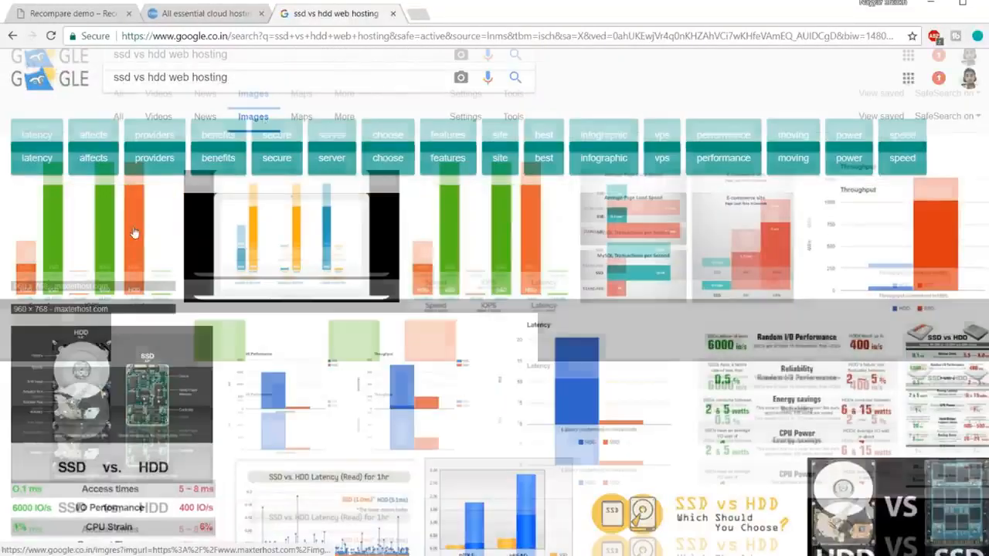
scroll(611, 286, "down", 1)
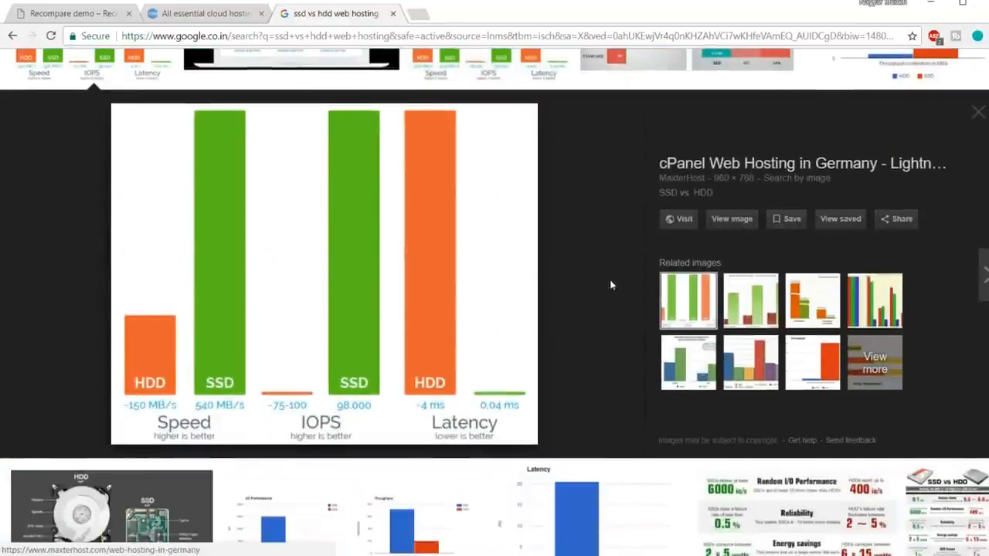
scroll(611, 285, "up", 3)
scroll(347, 285, "down", 2)
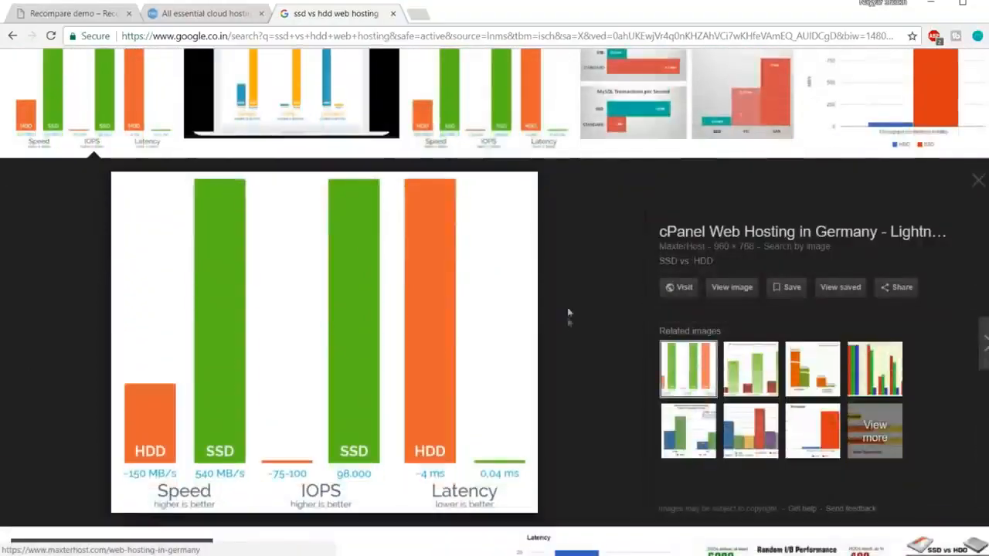
scroll(593, 311, "down", 1)
scroll(593, 312, "up", 1)
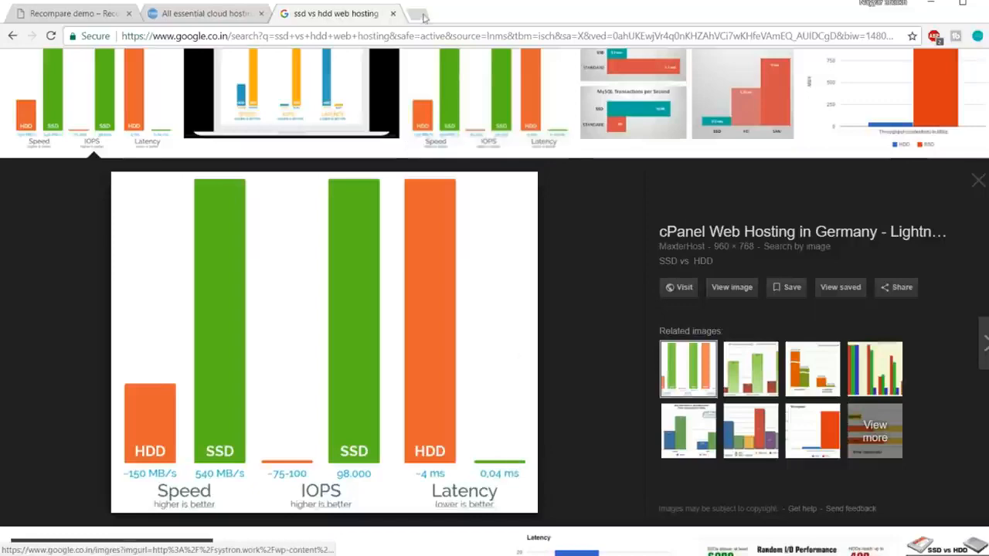
left_click(393, 13)
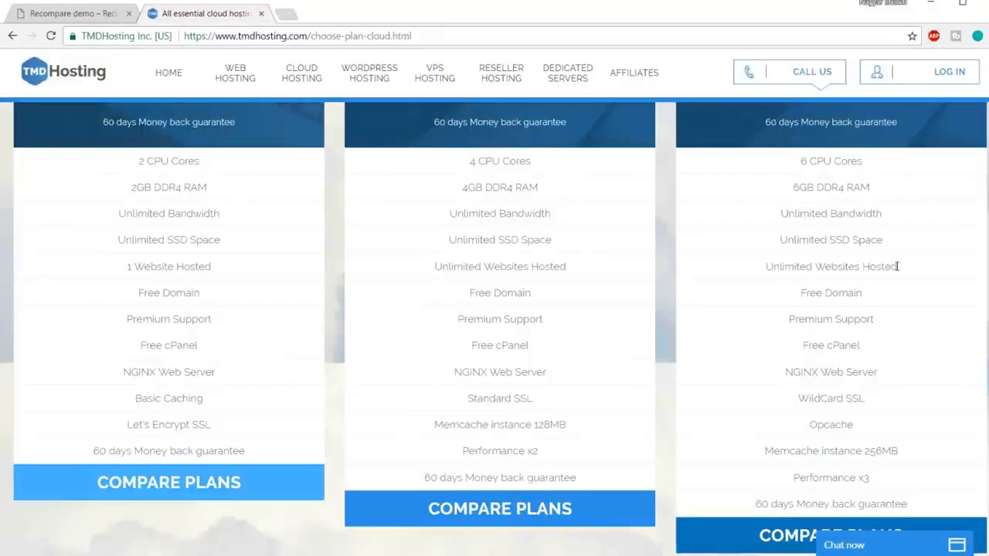
Highlight the Enterprise Cloud plan's SSD space, websites hosted and free domain entries one after another.
left_click_drag(777, 239, 898, 241)
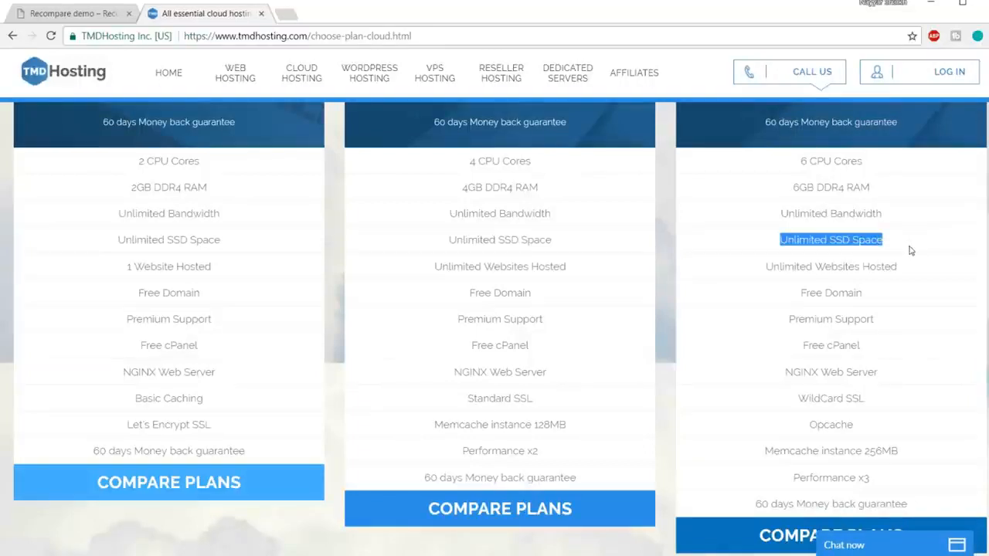
left_click_drag(764, 267, 910, 265)
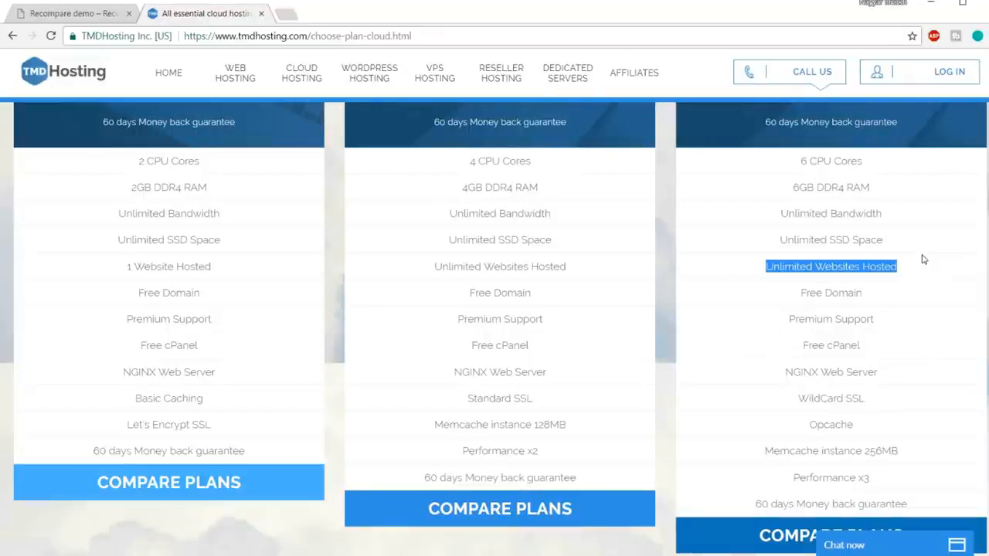
left_click_drag(802, 292, 883, 298)
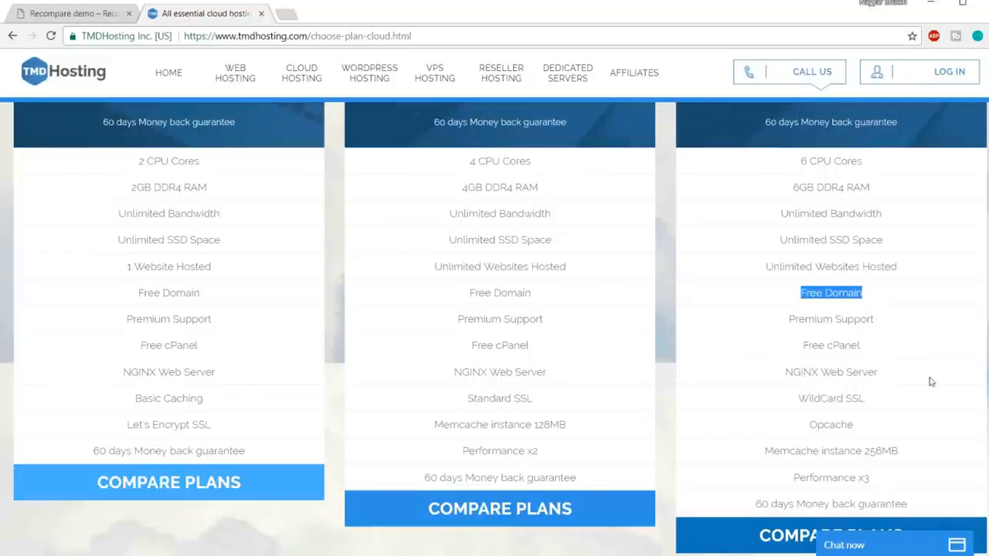
Highlight the Enterprise Cloud plan's WildCard SSL entry and view the hosting site's secure connection details.
left_click_drag(798, 398, 845, 399)
left_click(868, 400)
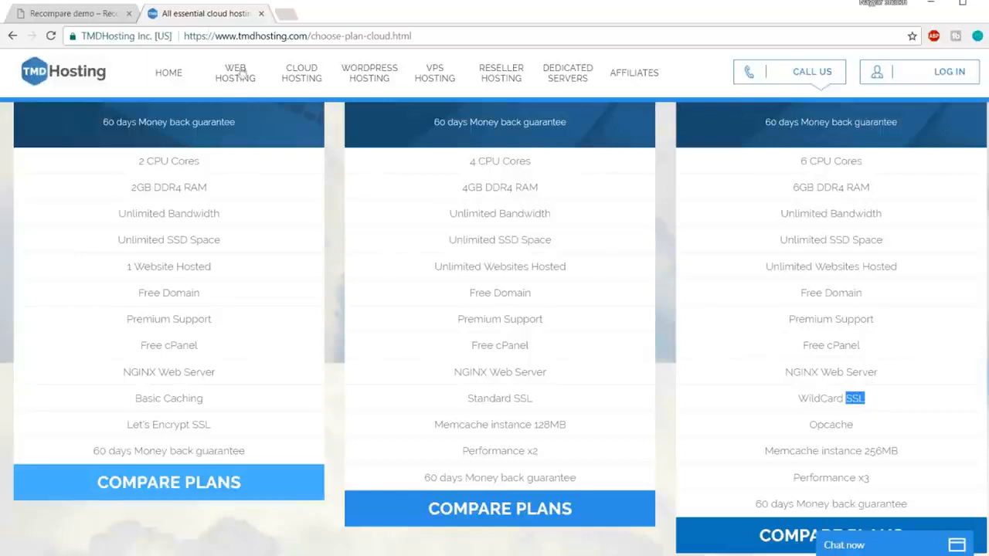
left_click(124, 37)
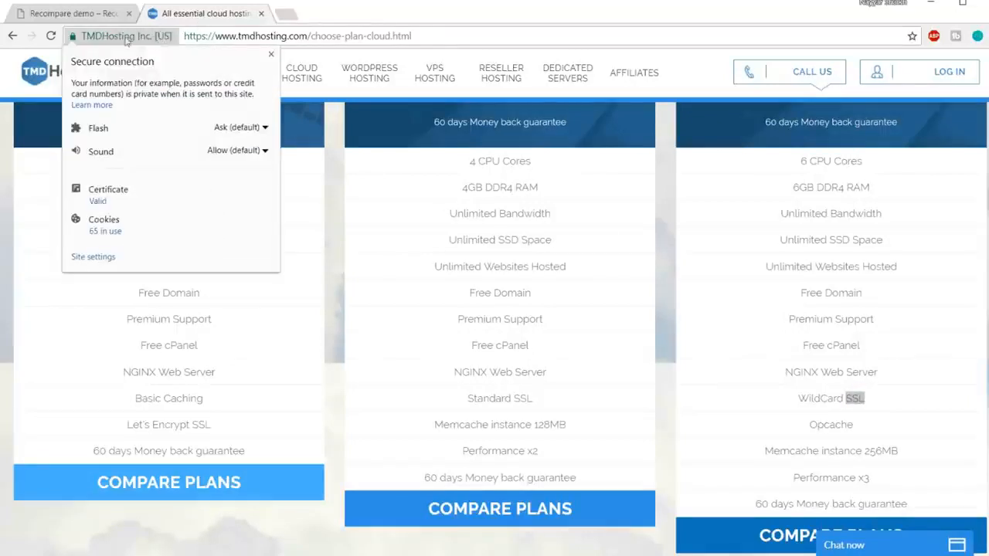
left_click(127, 37)
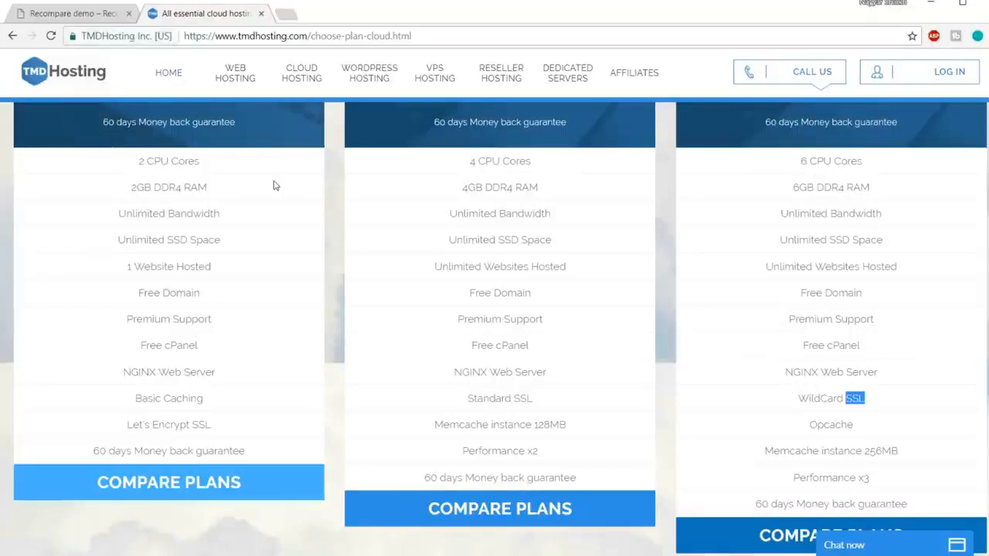
left_click(861, 398)
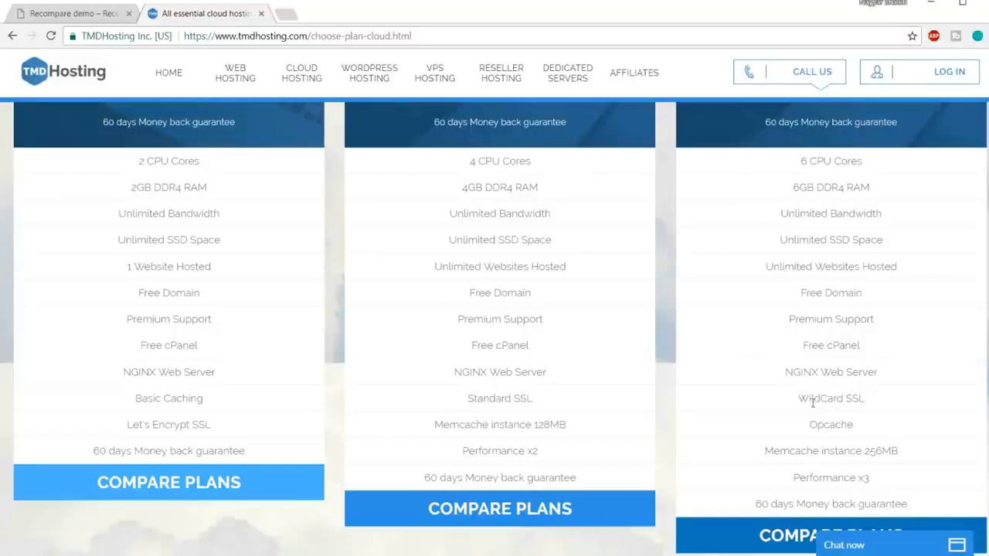
left_click_drag(800, 398, 884, 394)
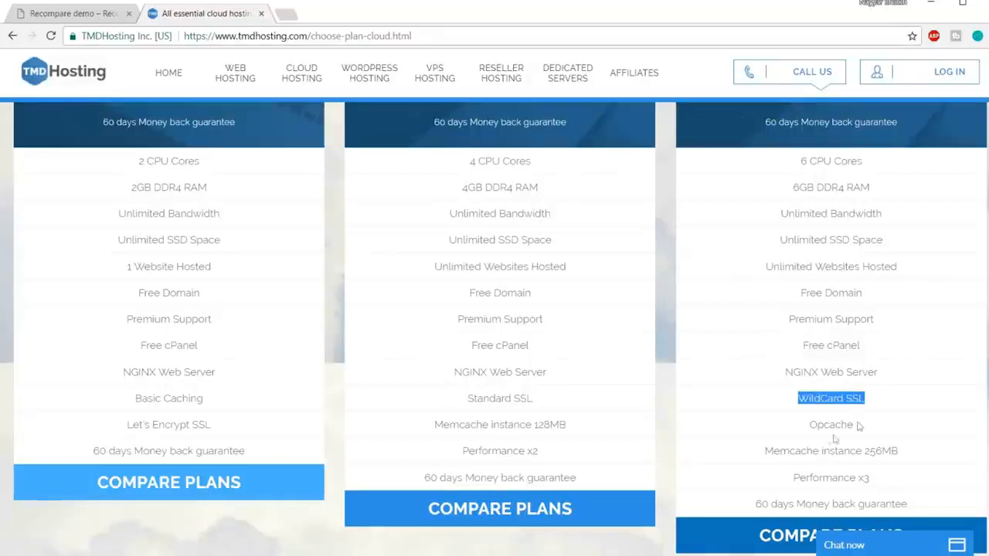
Highlight the Enterprise Cloud plan's caching, performance and money back guarantee entries, and return to the plan prices.
left_click_drag(811, 429, 815, 475)
left_click(816, 475)
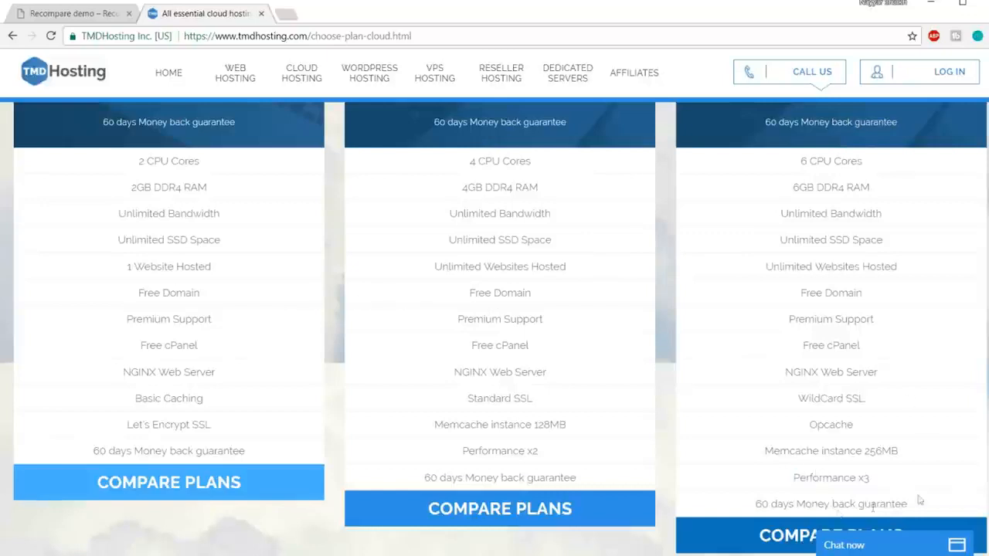
left_click_drag(754, 503, 918, 500)
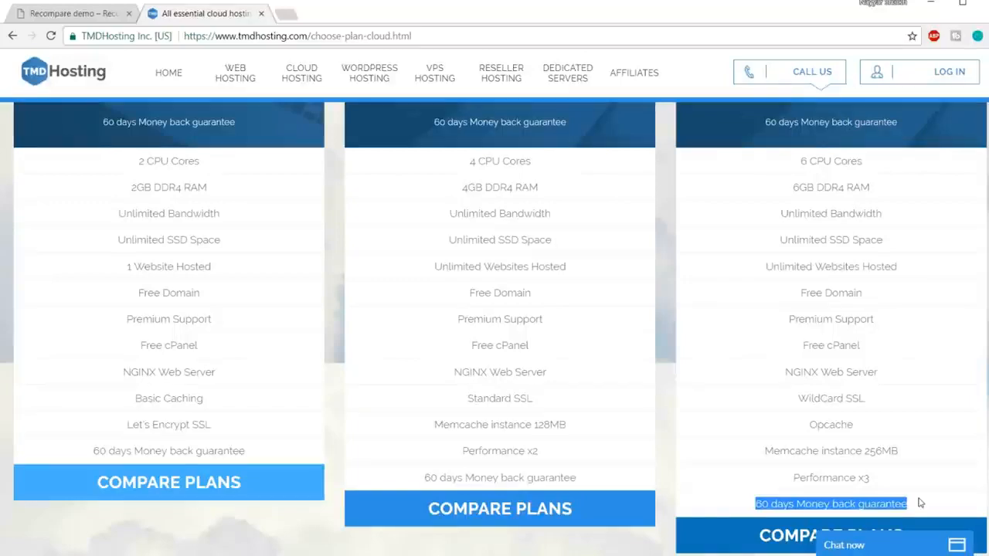
scroll(920, 503, "up", 5)
scroll(919, 503, "down", 1)
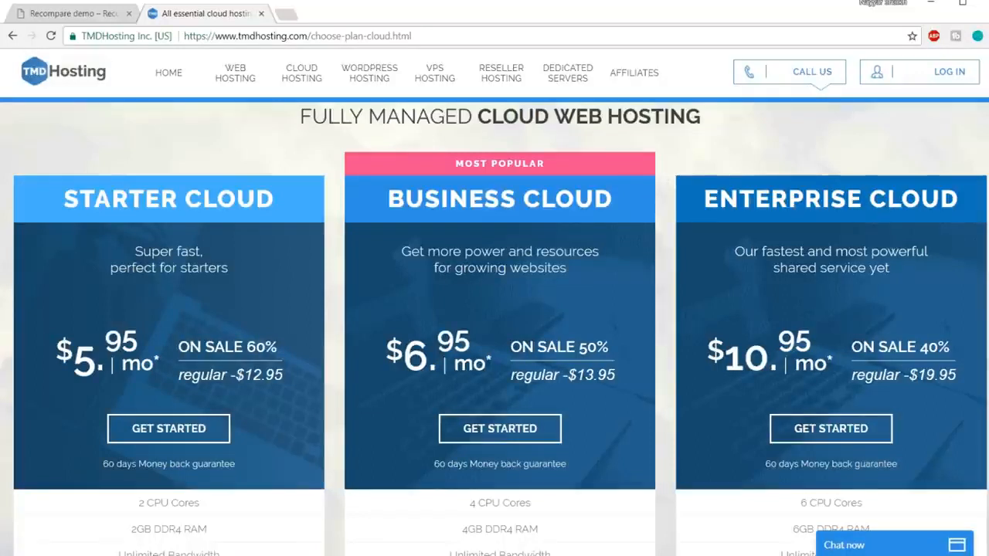
Highlight the Starter Cloud plan's number of websites hosted and return to the plan headings.
scroll(239, 347, "down", 3)
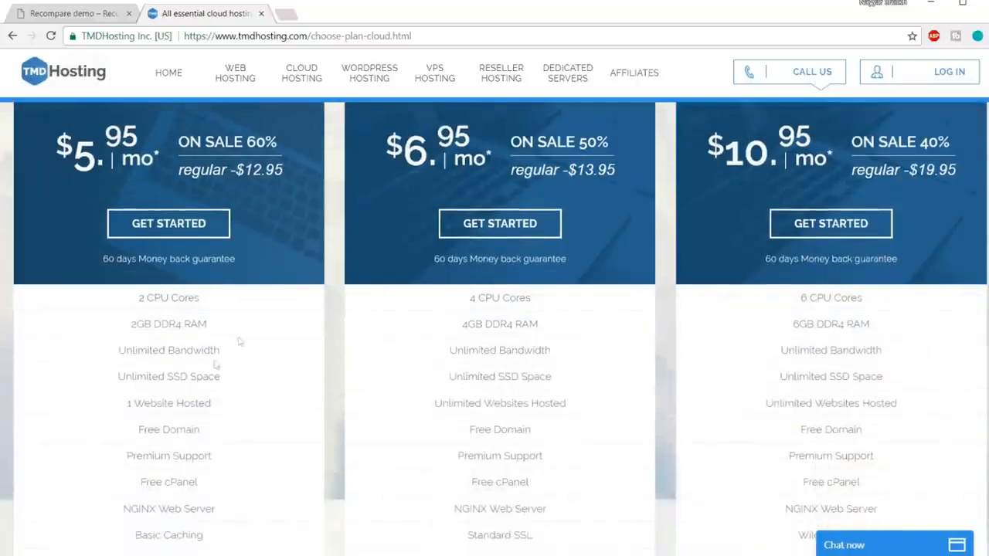
left_click_drag(126, 407, 237, 405)
left_click(237, 405)
scroll(241, 426, "up", 4)
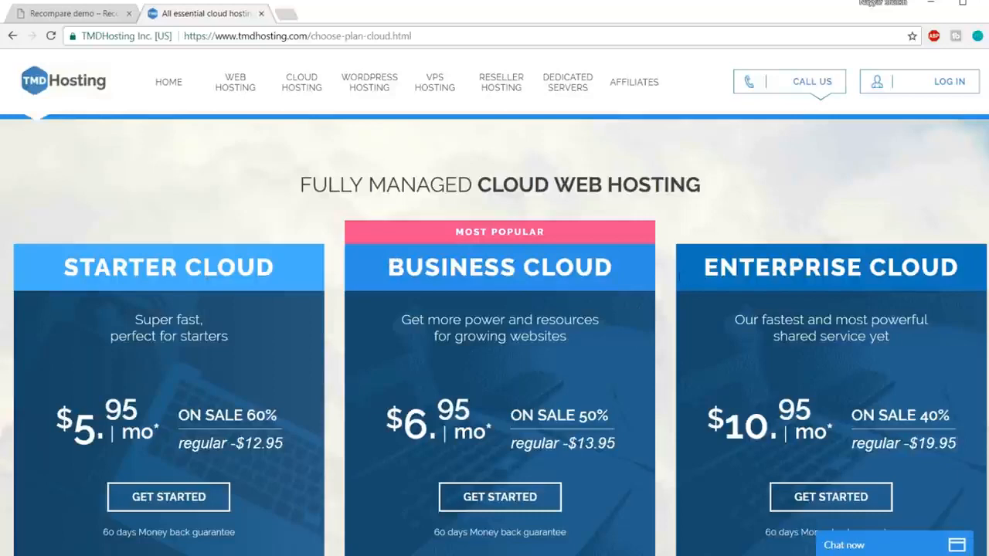
Start an order for the Enterprise Cloud plan and enter the desired name for the free new domain.
scroll(806, 276, "down", 1)
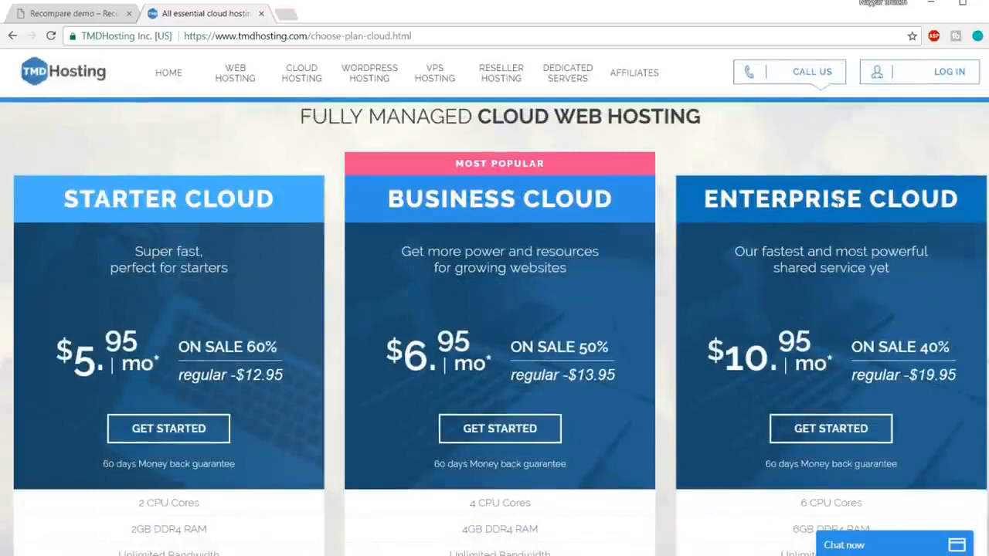
scroll(838, 270, "down", 1)
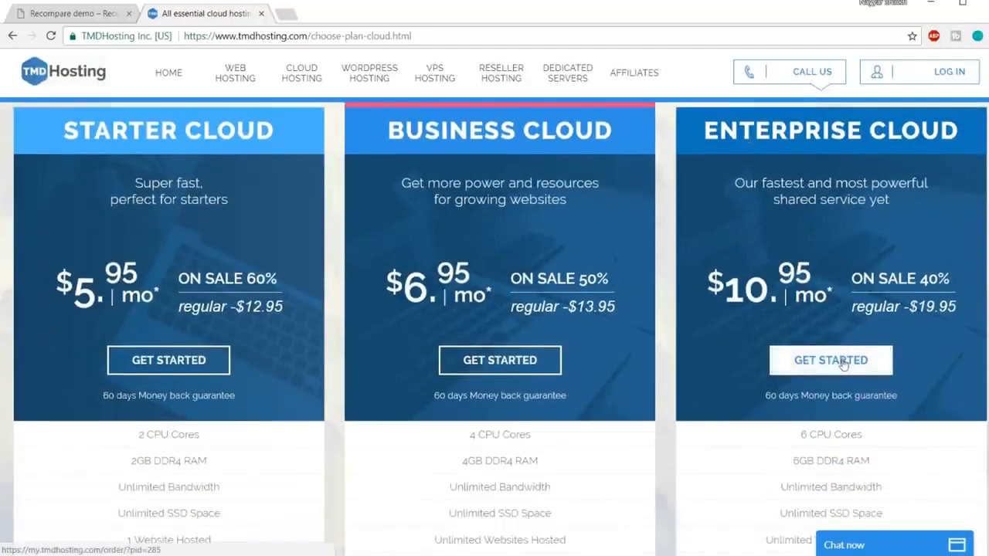
left_click(847, 366)
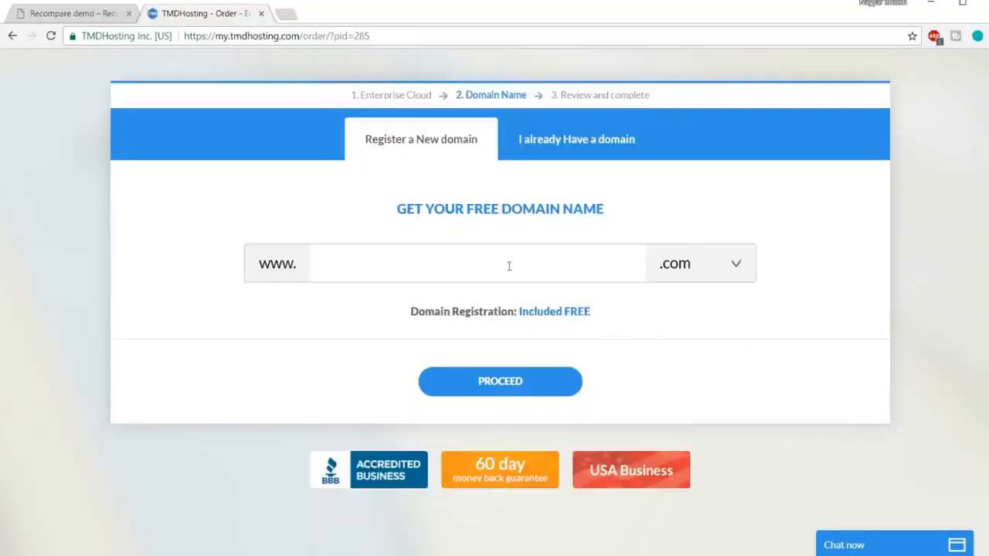
left_click(509, 266)
type("nayyarshaikh1")
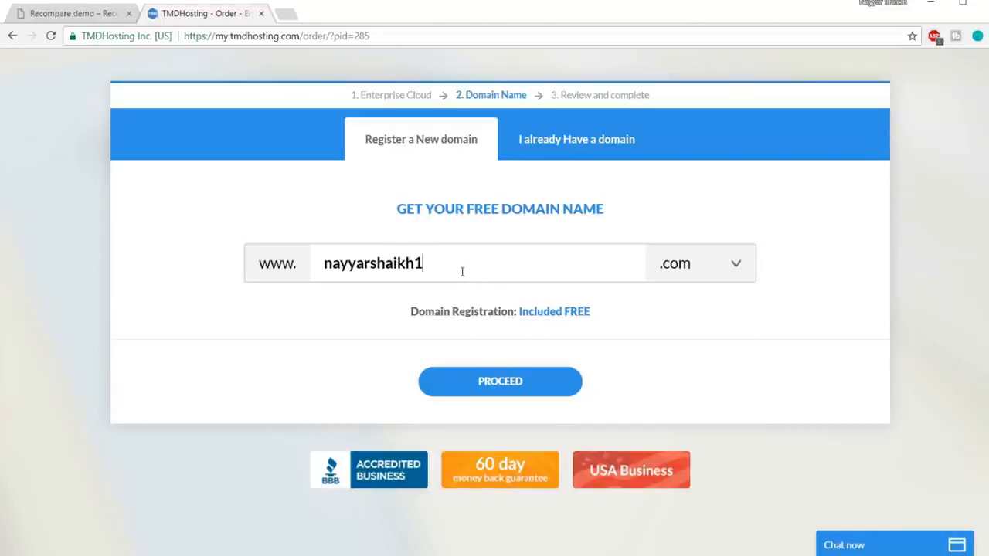
Try the .org extension for the new domain, set it back to .com and proceed with the order.
left_click(690, 263)
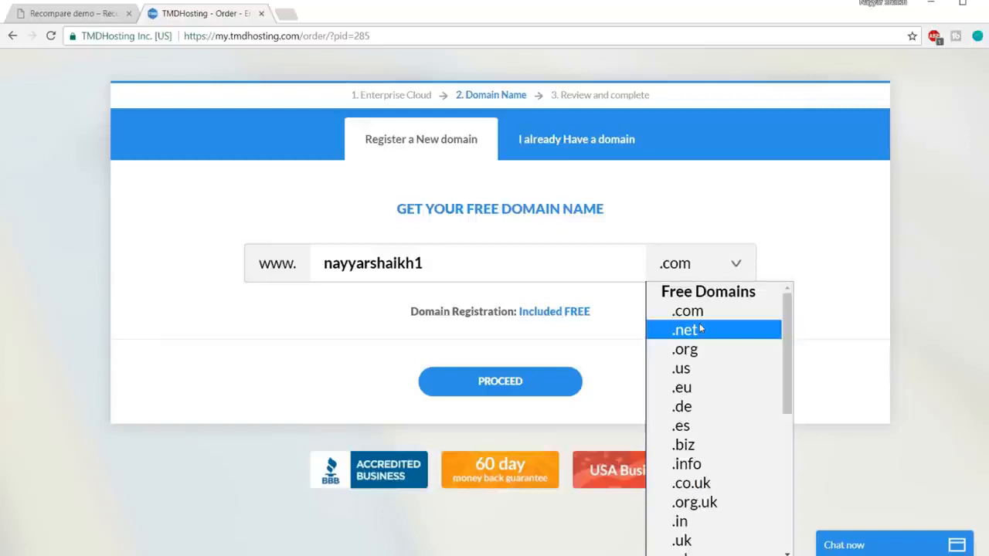
left_click(701, 352)
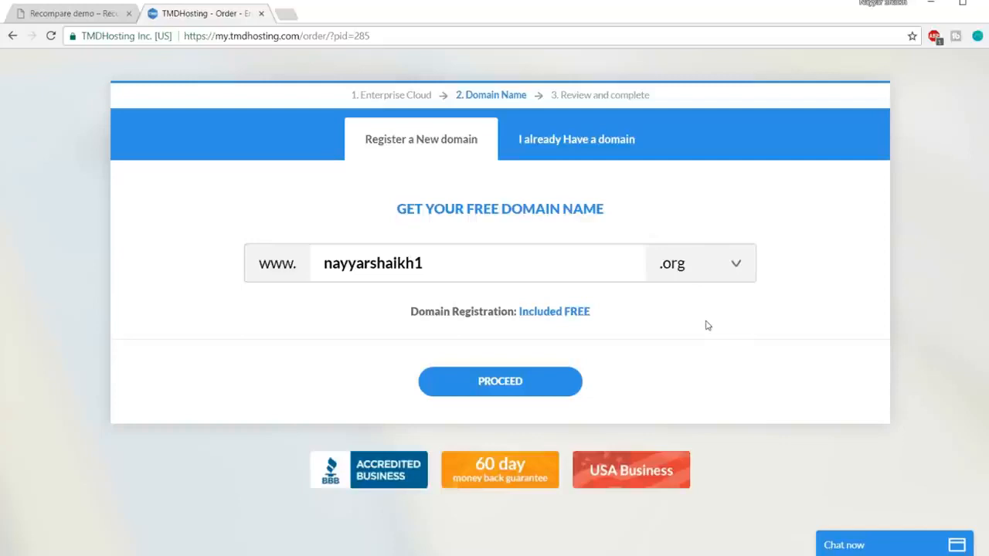
left_click(693, 269)
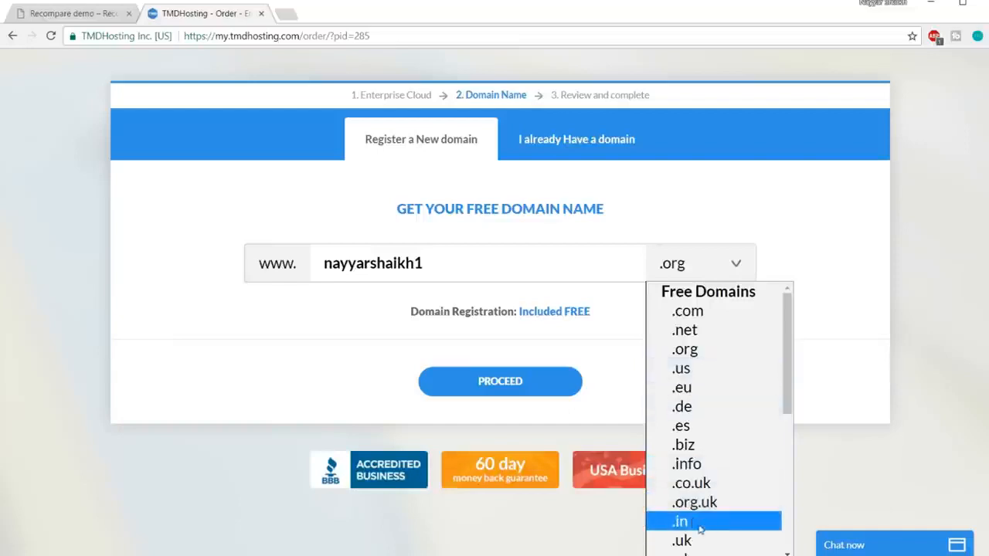
left_click(708, 310)
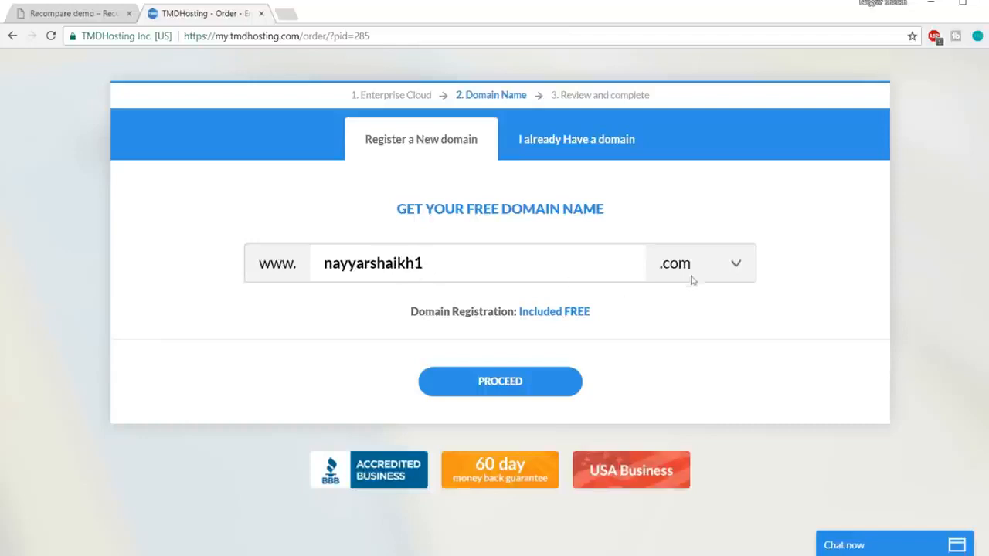
left_click(516, 384)
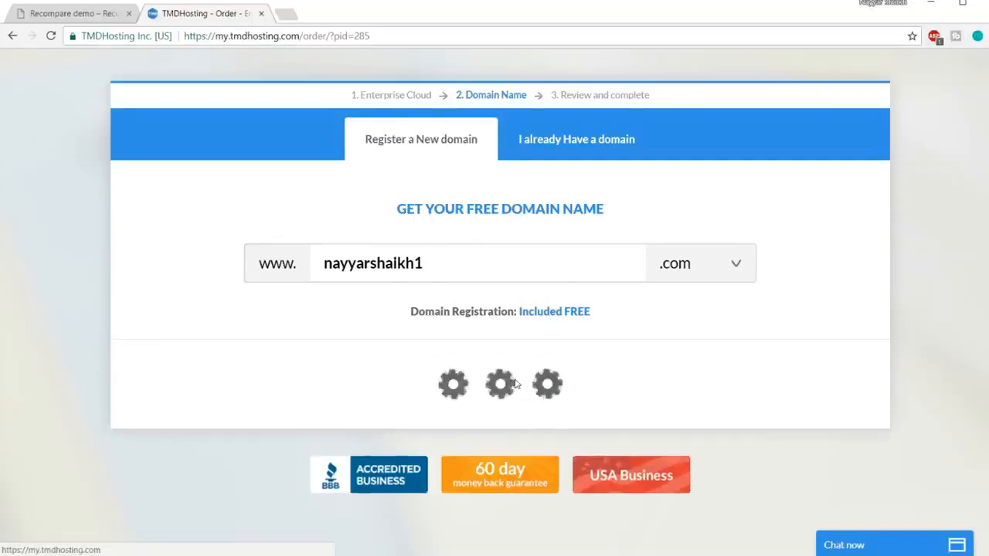
Look over the contact information fields and the card types offered for credit card payment.
scroll(912, 303, "down", 4)
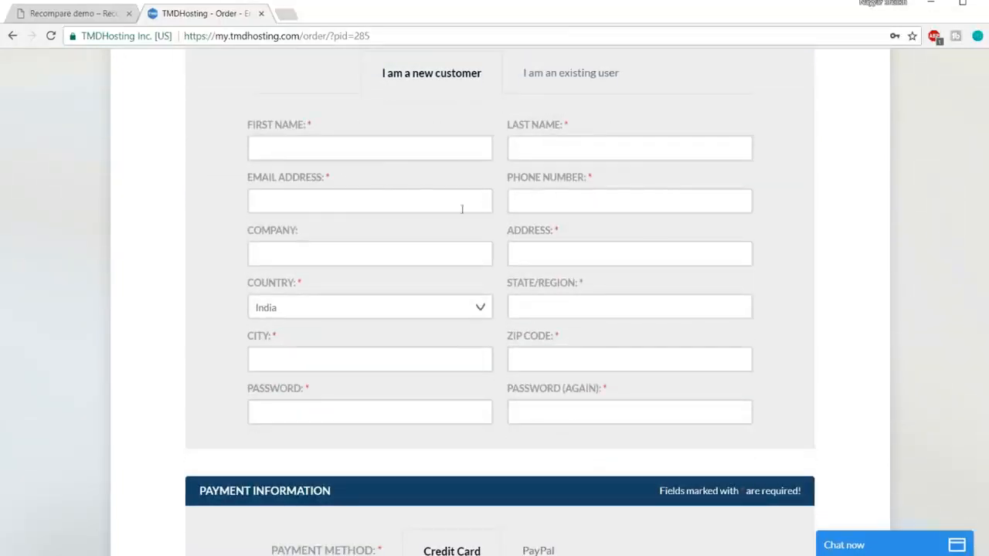
scroll(848, 234, "down", 4)
scroll(846, 240, "down", 2)
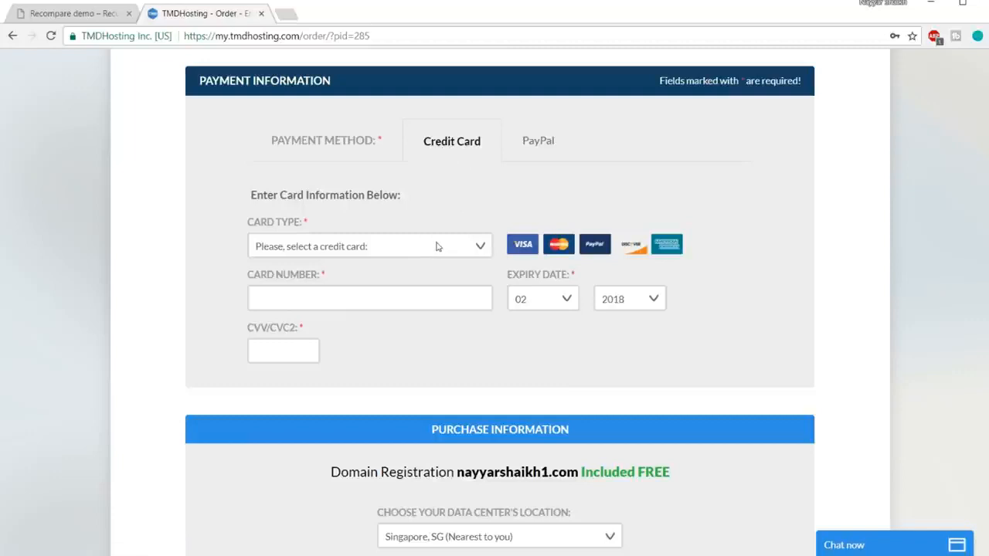
left_click(379, 254)
left_click(506, 267)
left_click(435, 248)
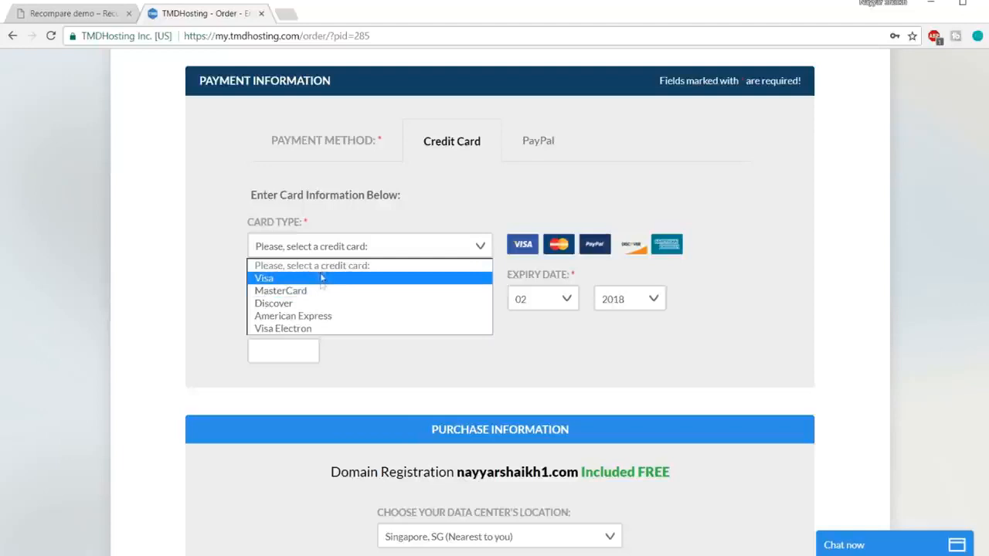
left_click(359, 242)
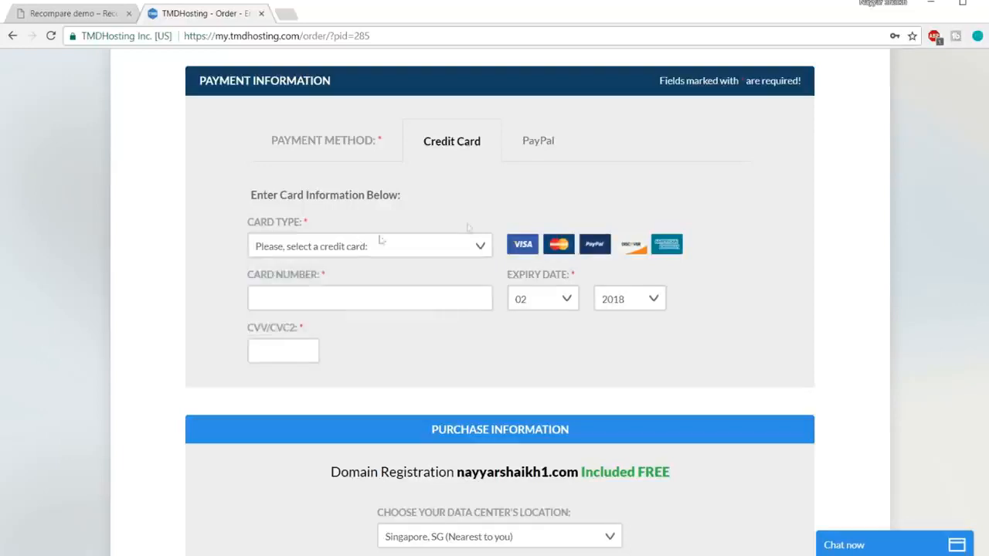
Select PayPal as the payment method and Singapore, SG as the data center location.
left_click(532, 148)
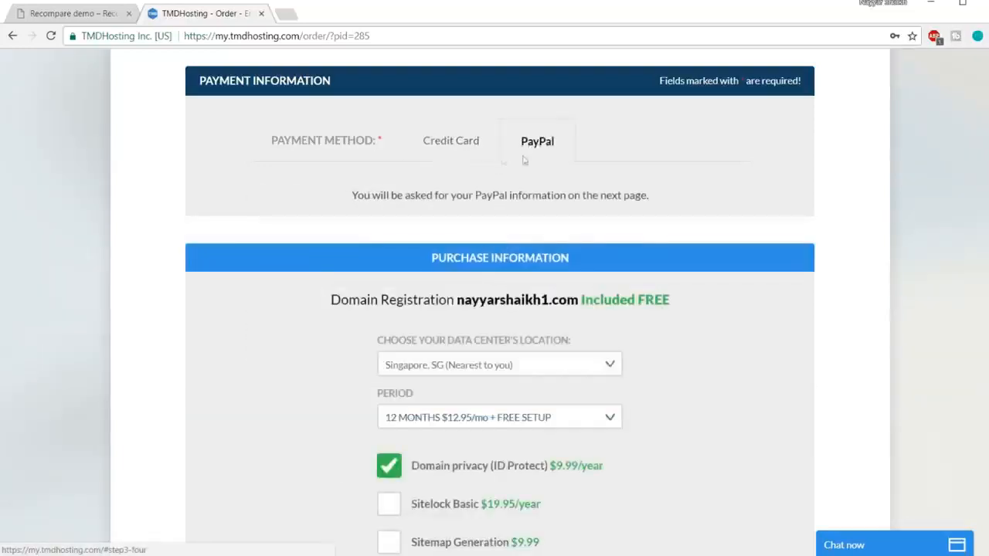
scroll(766, 281, "down", 3)
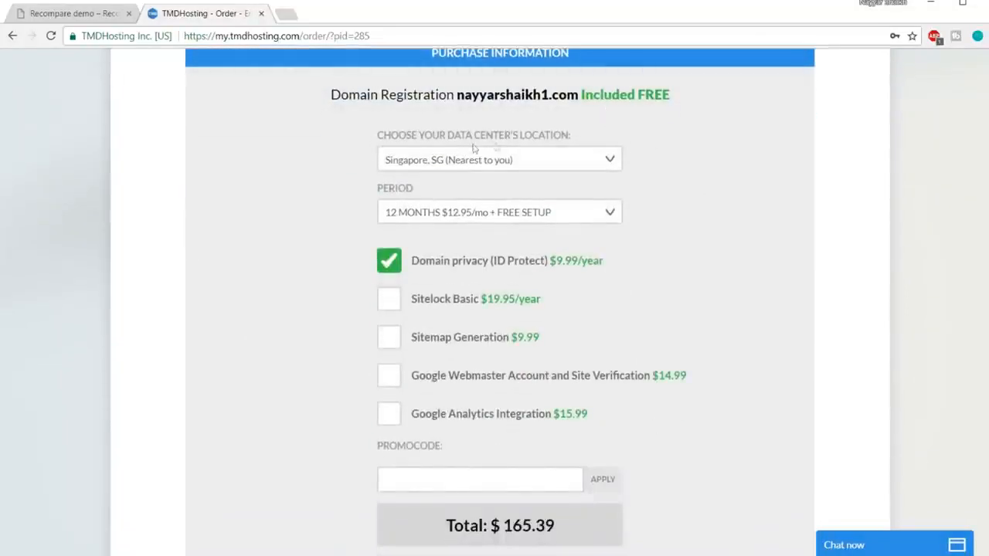
left_click(517, 163)
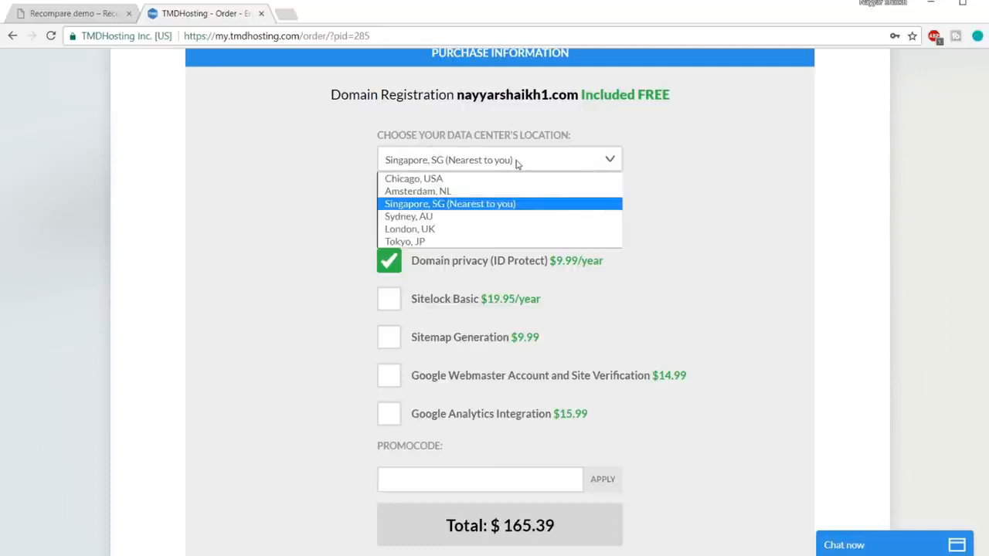
left_click(475, 206)
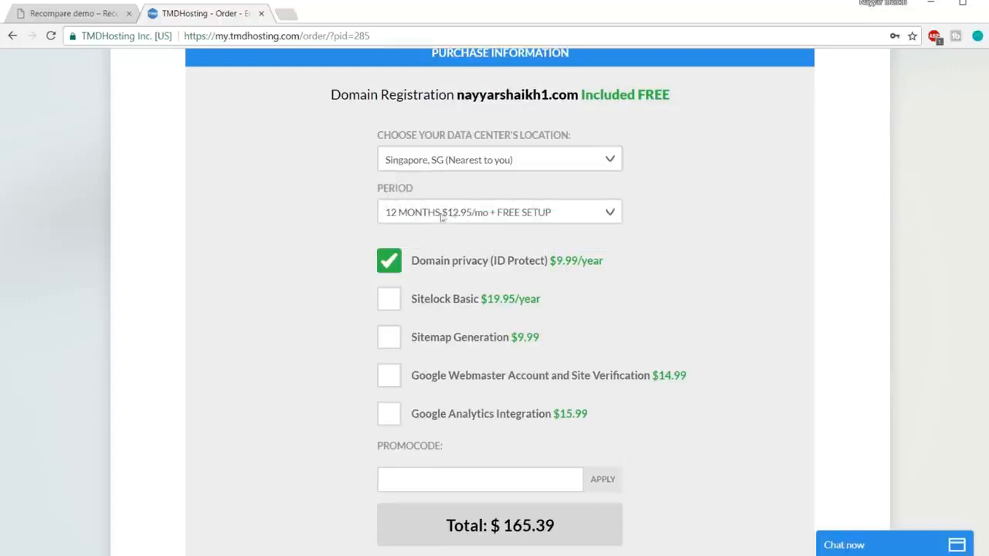
Set the hosting period to 12 months at $12.95/mo and review the order's contact and purchase sections.
left_click(487, 214)
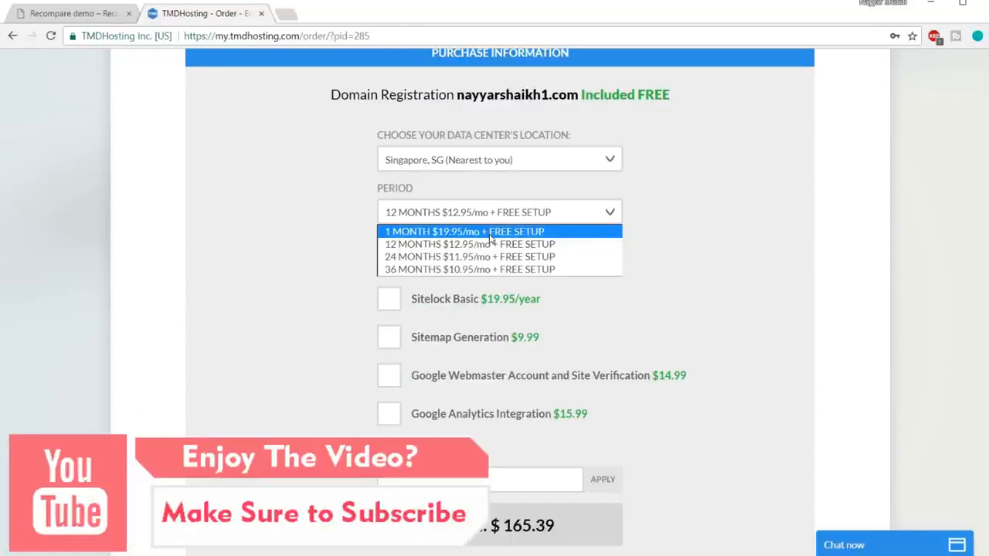
left_click(479, 247)
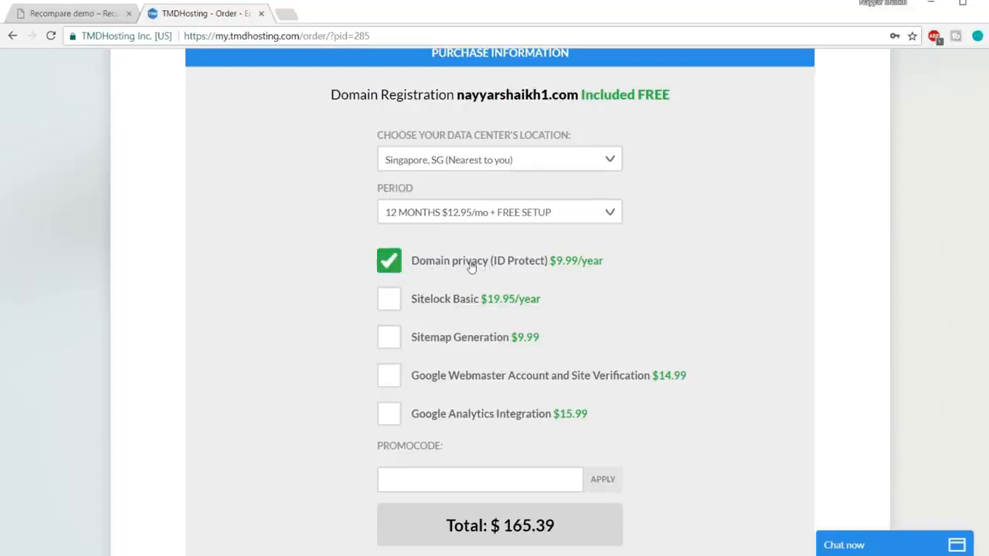
scroll(503, 289, "up", 15)
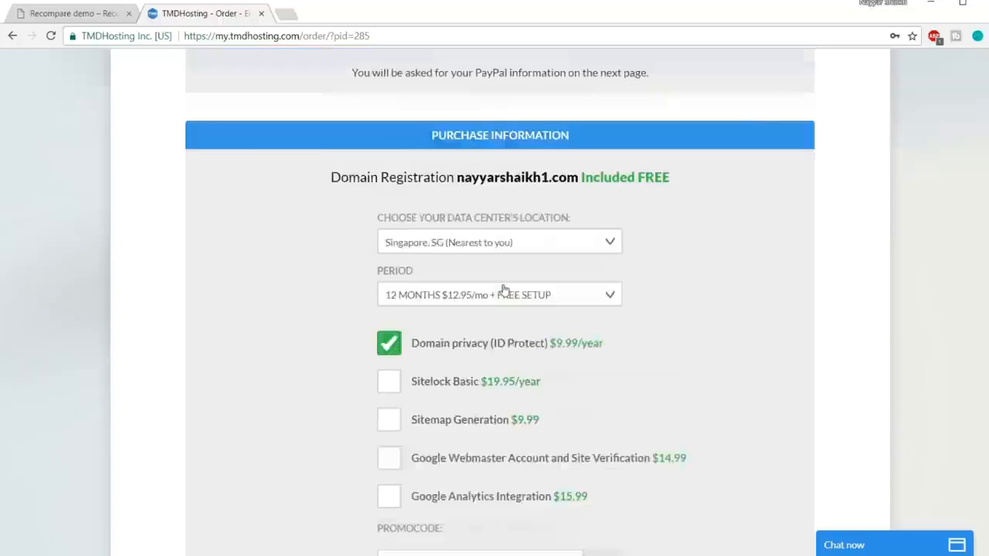
scroll(475, 299, "down", 4)
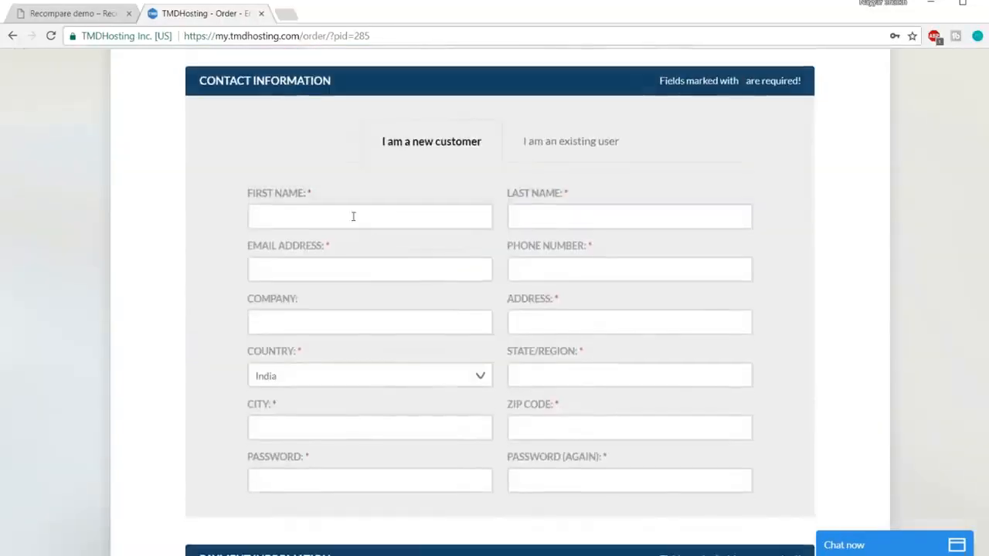
scroll(655, 289, "down", 1)
scroll(655, 288, "down", 10)
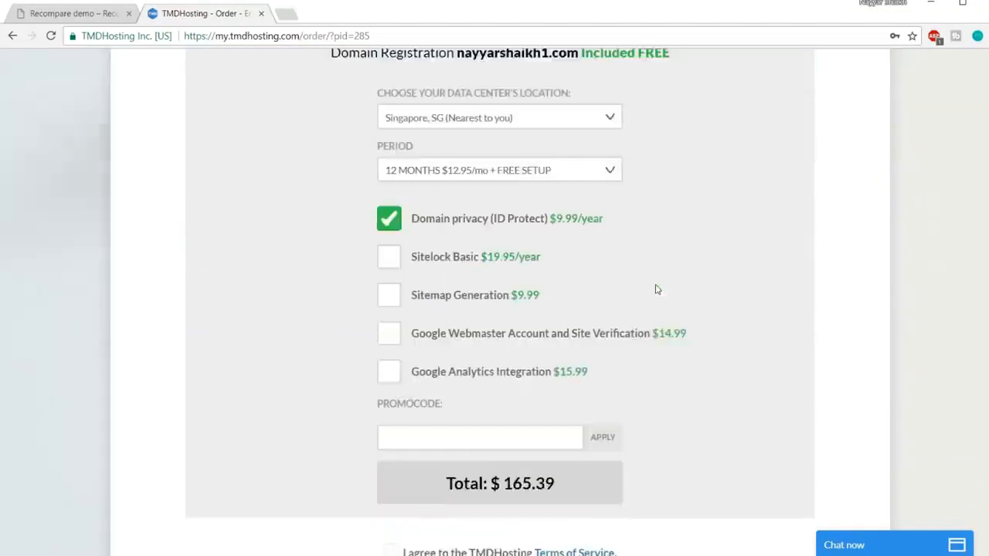
scroll(645, 283, "up", 4)
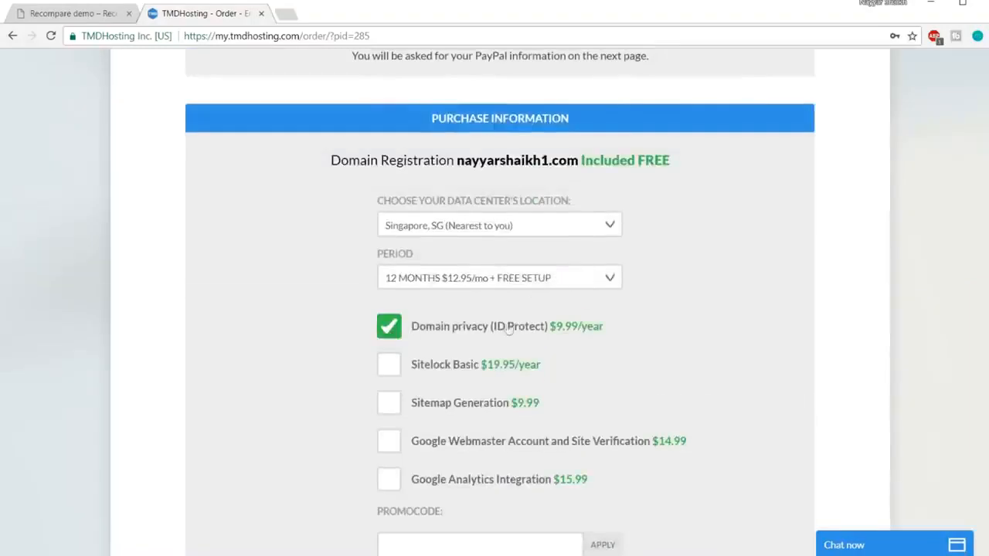
scroll(743, 334, "down", 3)
scroll(743, 332, "up", 2)
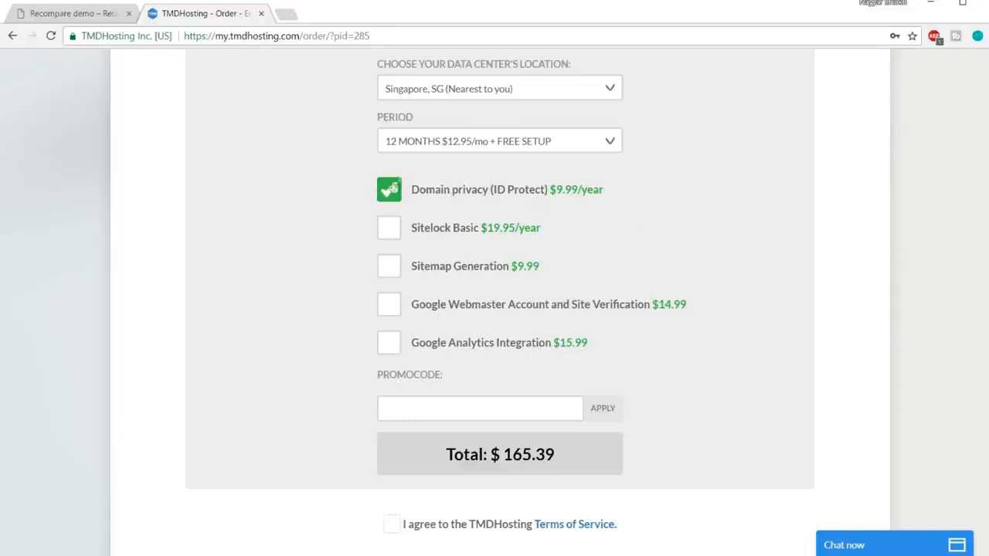
Apply the discount promo code to the order and agree to the TMDHosting Terms of Service.
scroll(705, 212, "down", 2)
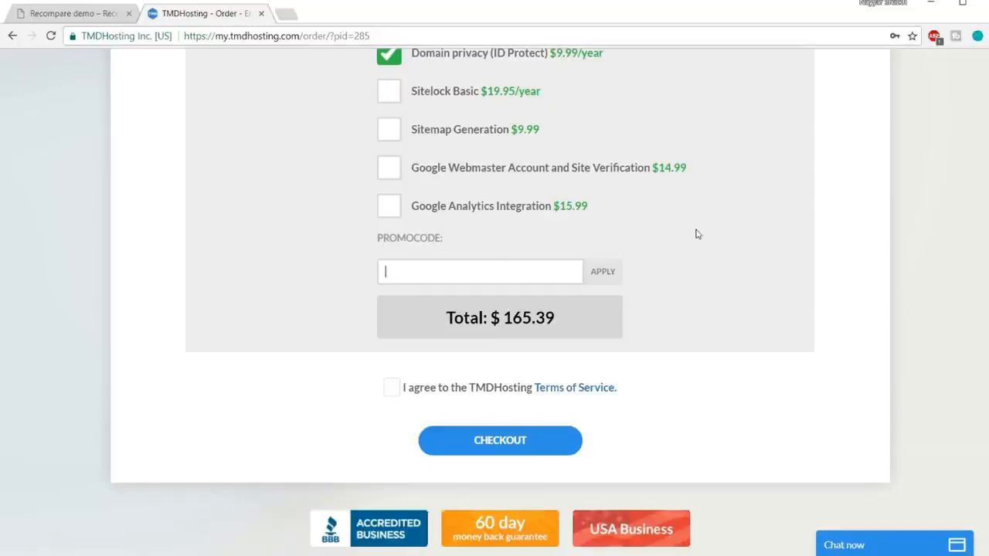
type("NAYYAR7")
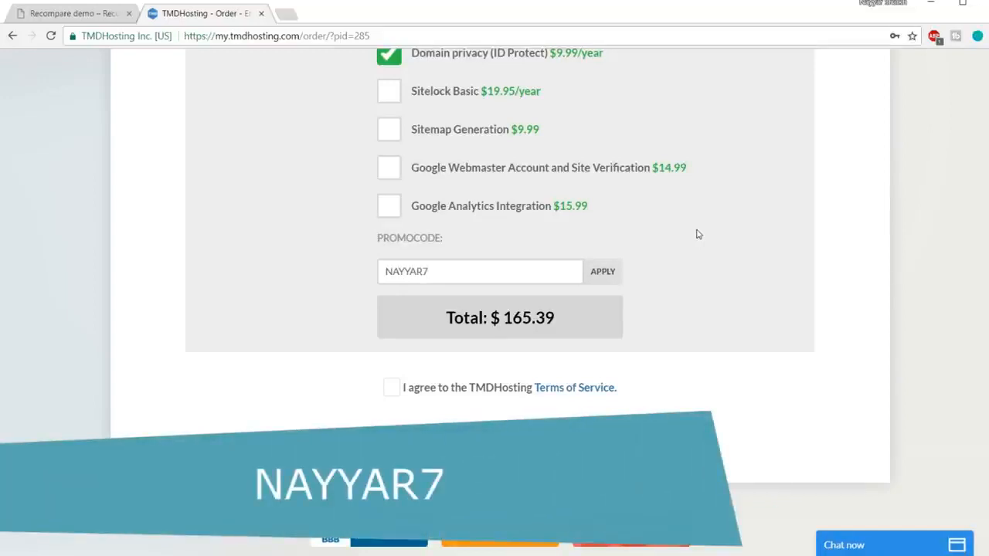
left_click(617, 275)
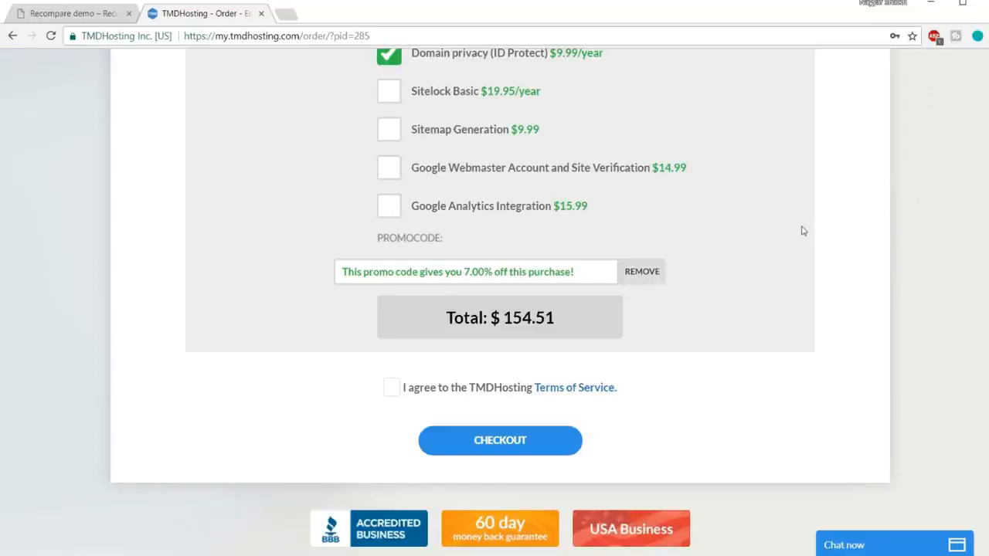
left_click(393, 391)
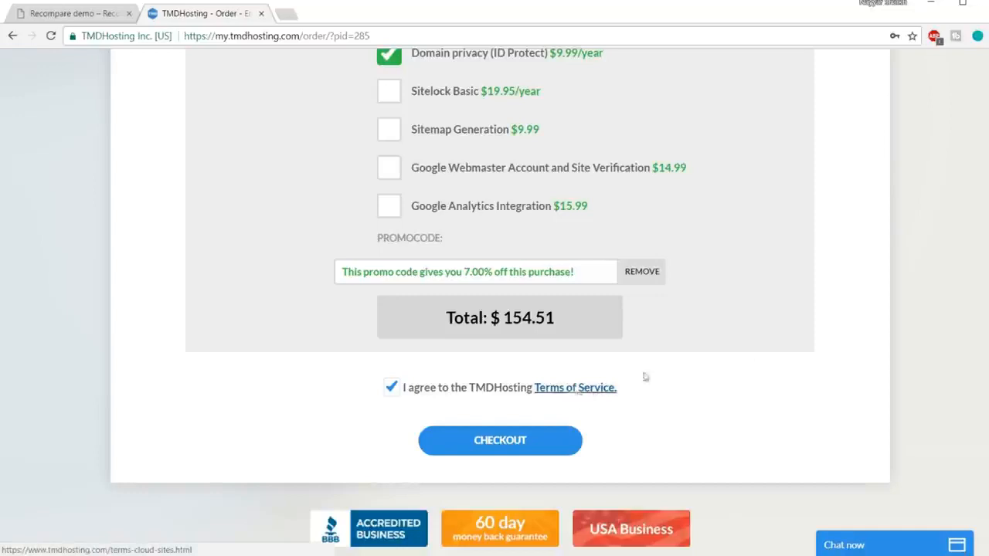
Open the control panel link in the TMDHosting welcome email in Gmail and log in to cPanel with the account credentials.
scroll(826, 331, "down", 1)
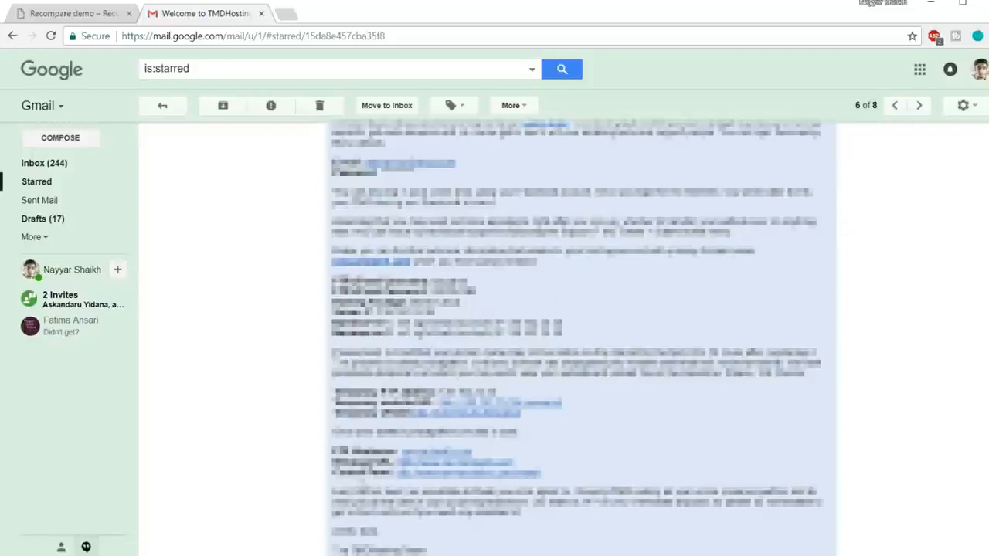
left_click(461, 477)
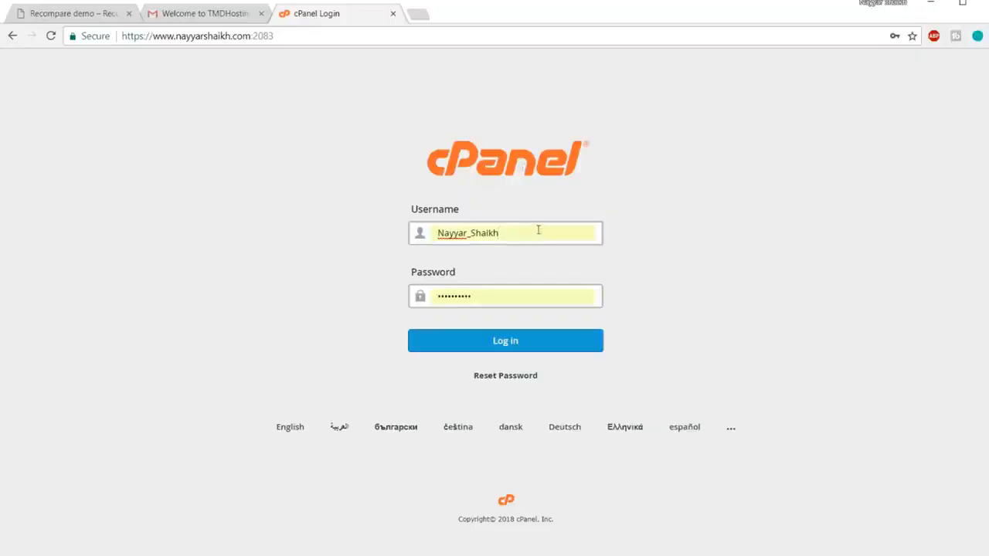
double_click(548, 232)
left_click(534, 160)
left_click(510, 349)
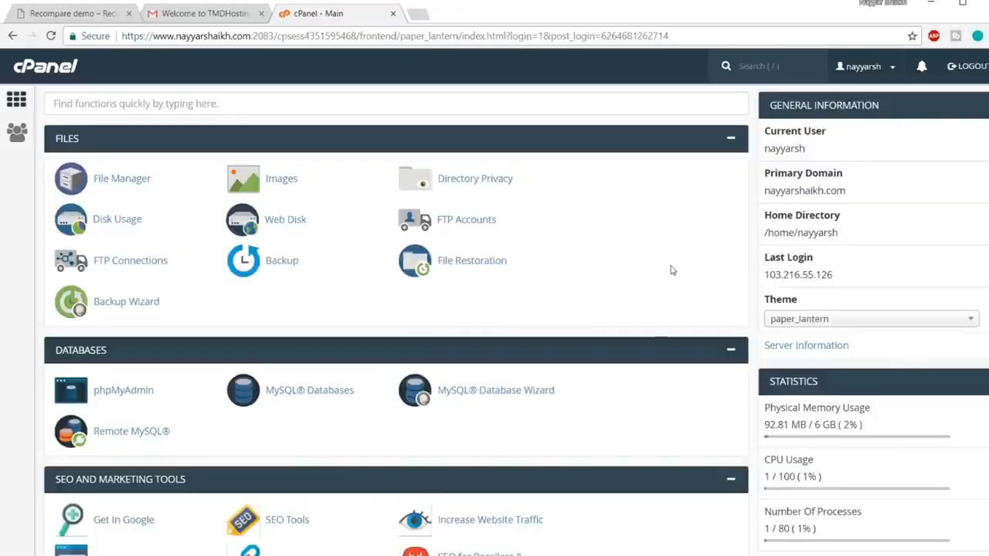
Open WordPress in cPanel's Softaculous Apps Installer section and bring up its installation form.
scroll(671, 270, "down", 15)
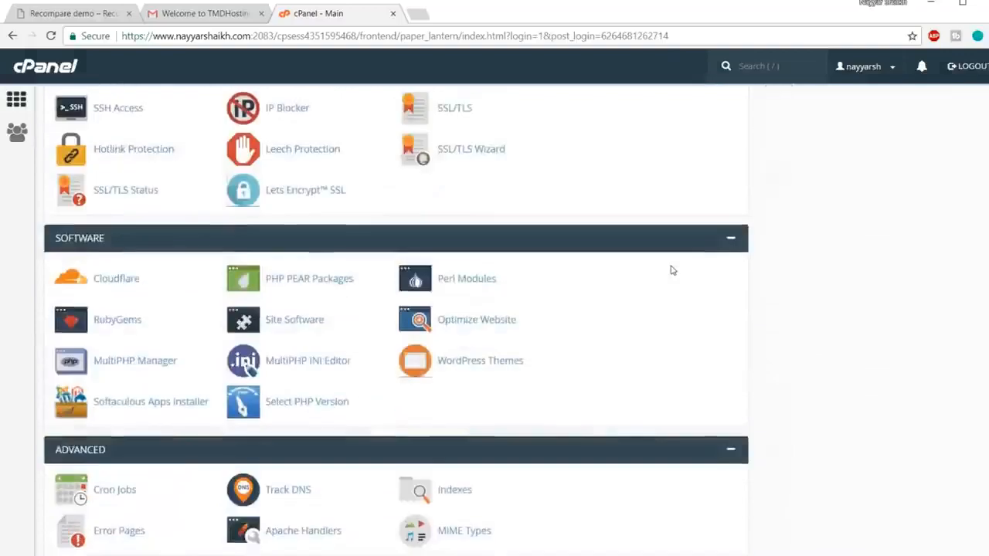
scroll(671, 269, "down", 5)
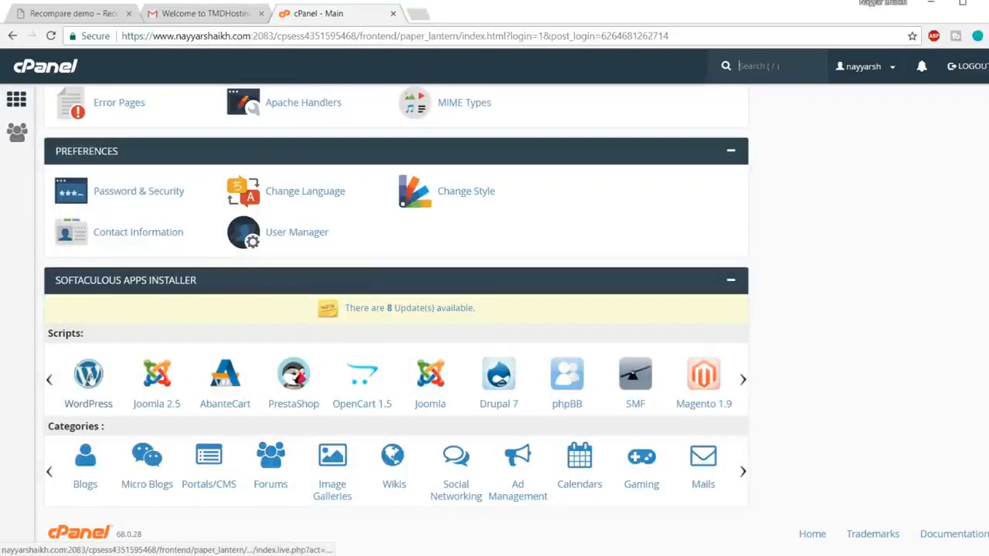
left_click(88, 377)
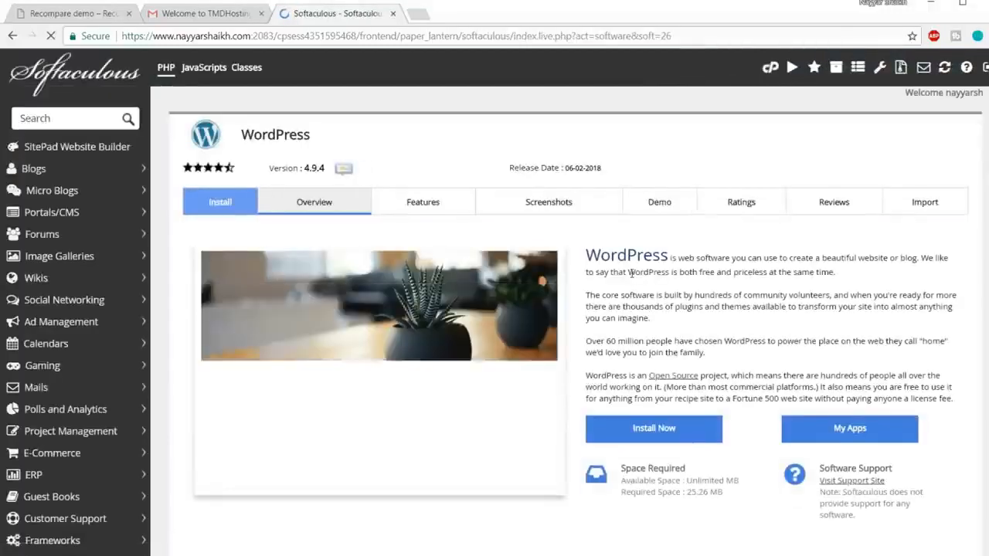
left_click(674, 429)
scroll(675, 413, "down", 1)
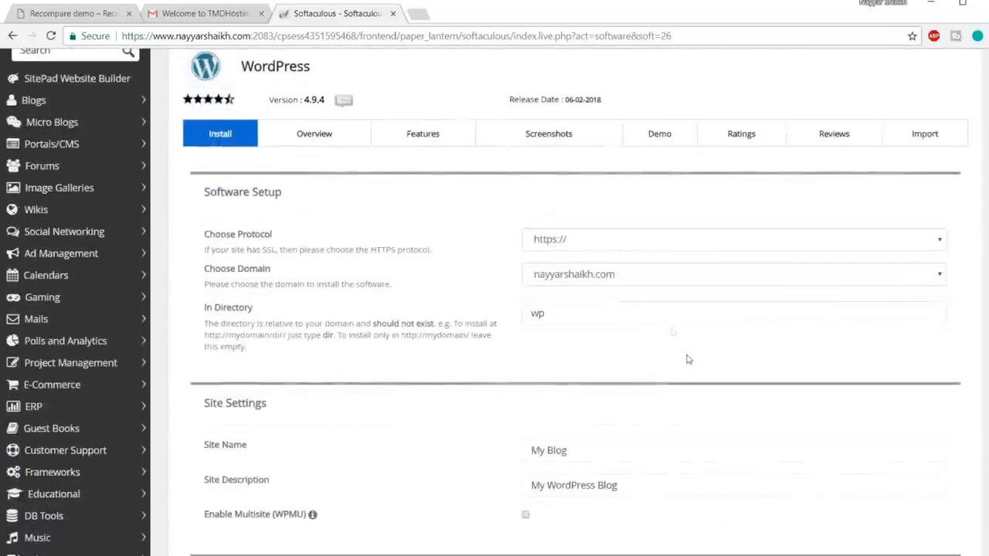
left_click(608, 244)
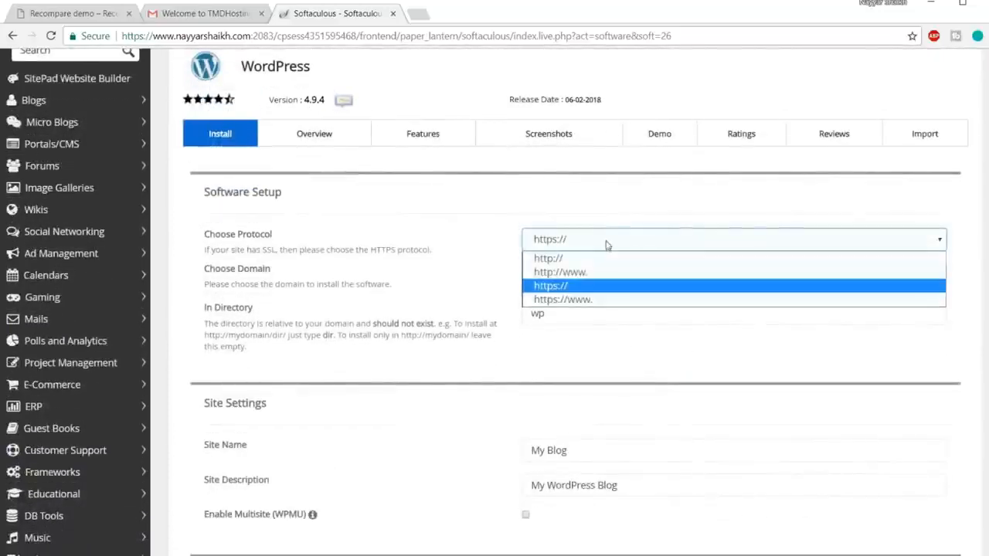
left_click(590, 287)
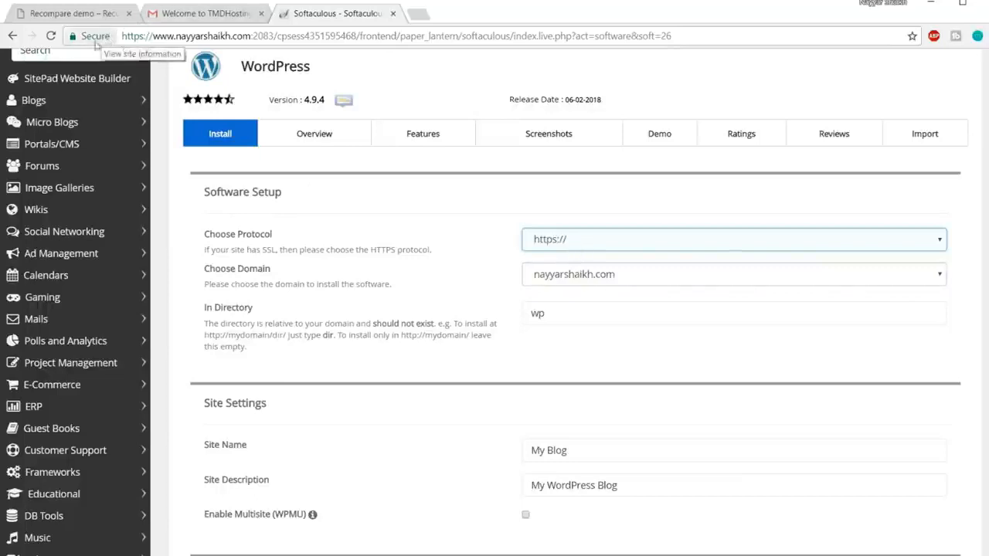
left_click(625, 276)
scroll(620, 276, "down", 3)
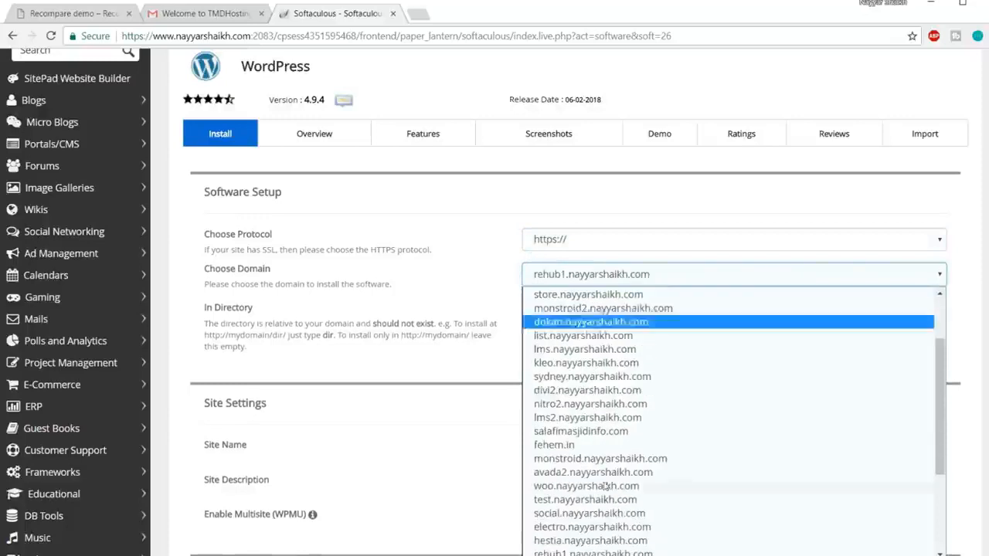
left_click(598, 553)
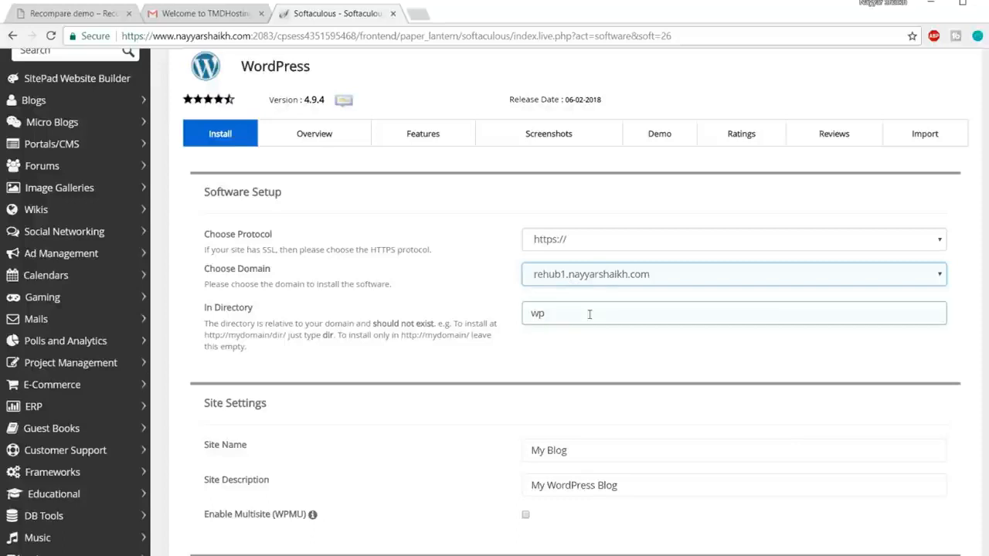
Clear the installation directory so WordPress installs directly at the root of the chosen domain.
left_click_drag(590, 314, 478, 317)
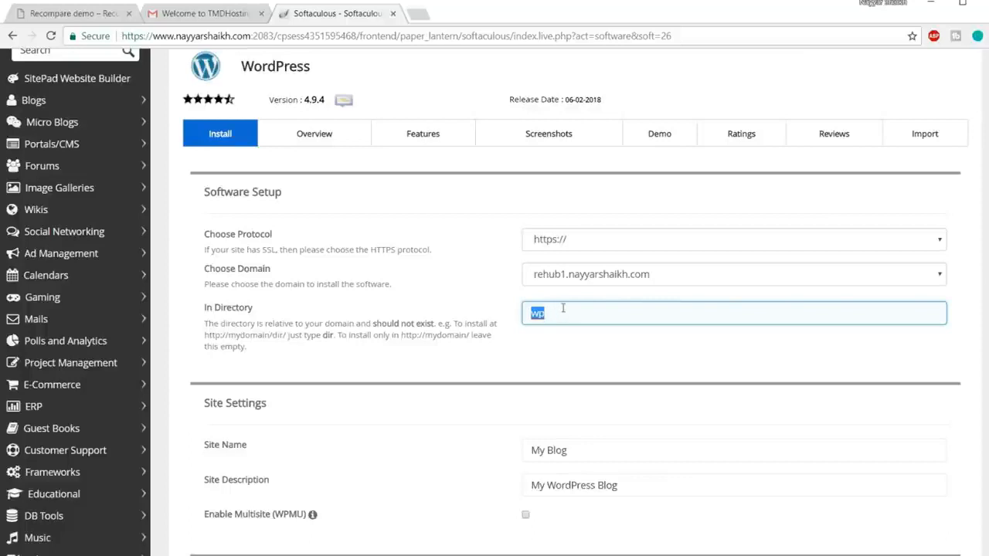
key("BackSpace")
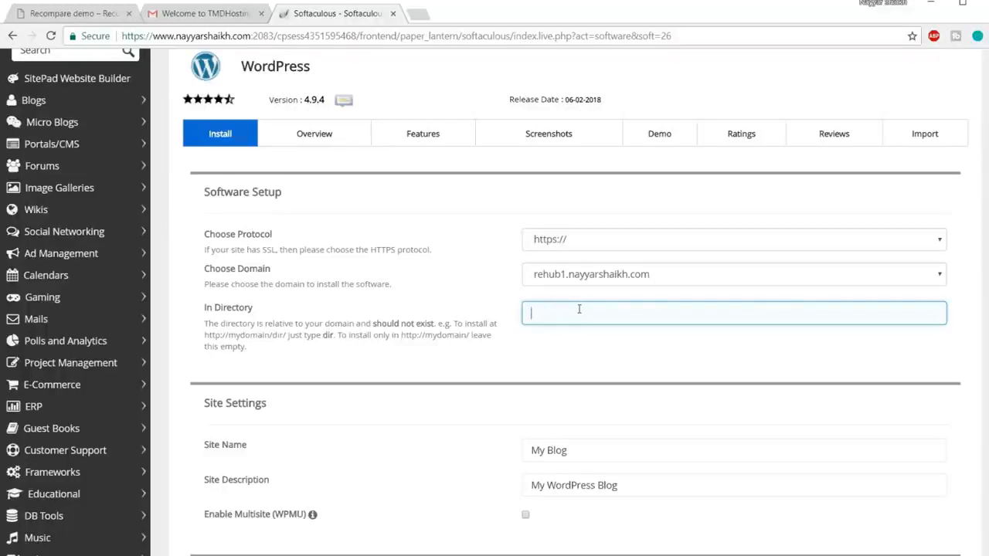
left_click(504, 337)
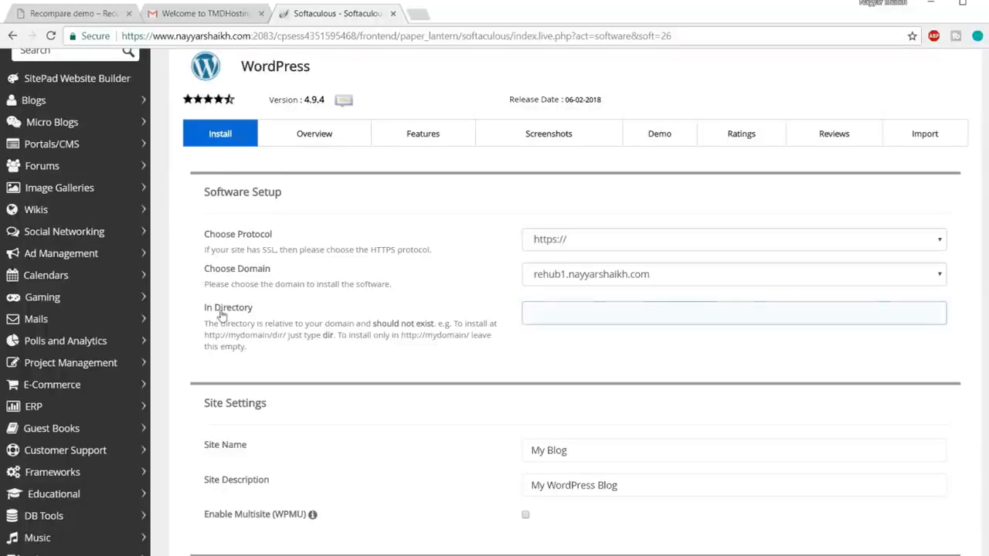
left_click(595, 309)
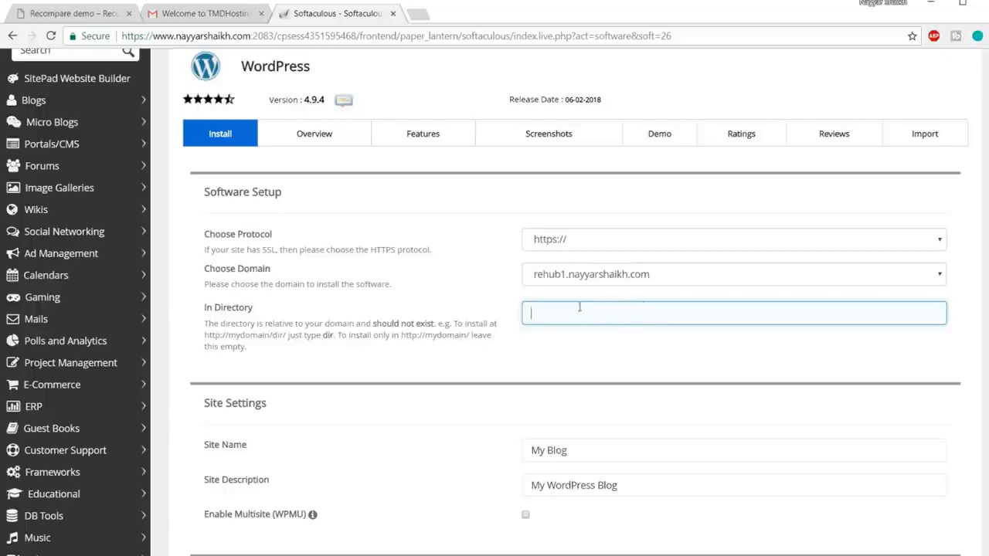
scroll(592, 322, "down", 5)
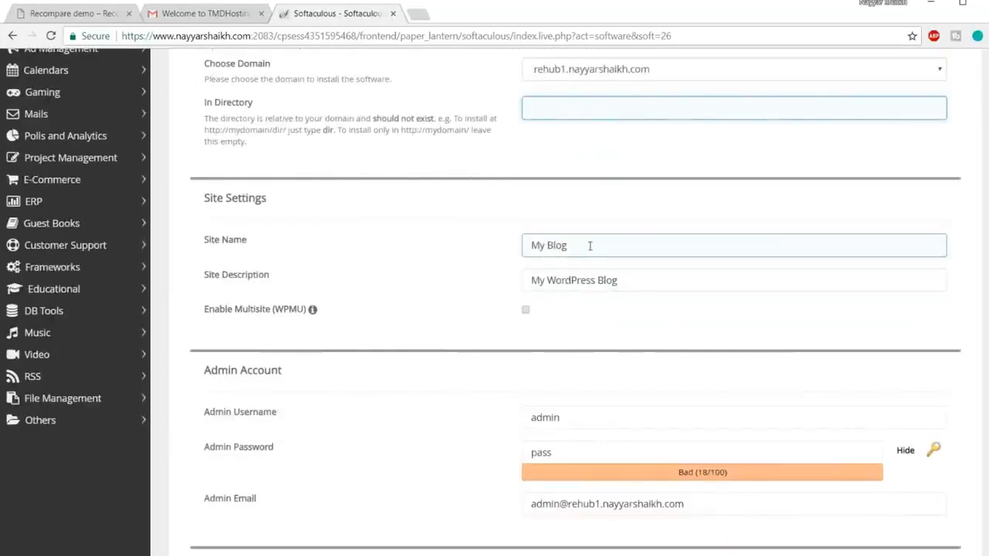
left_click_drag(573, 245, 498, 252)
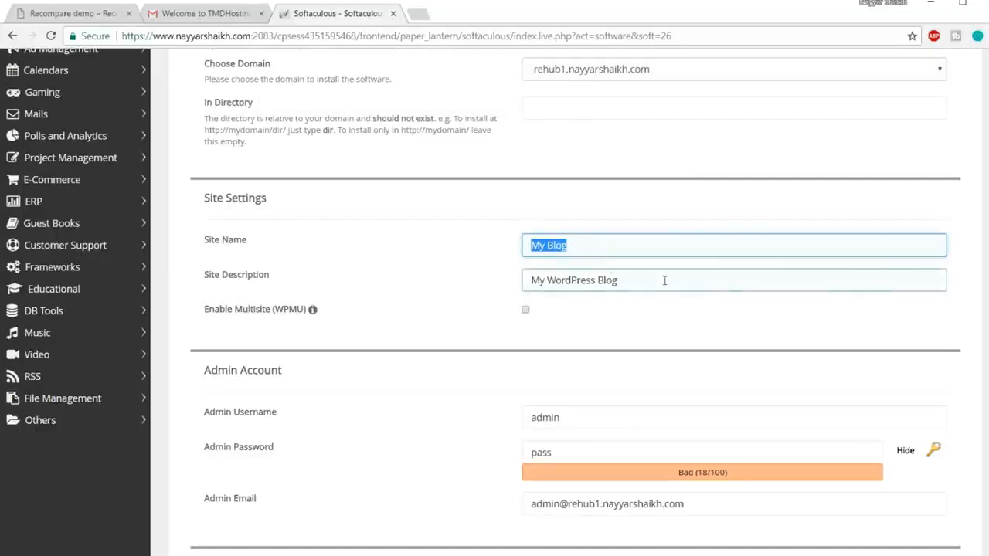
left_click_drag(648, 274, 527, 272)
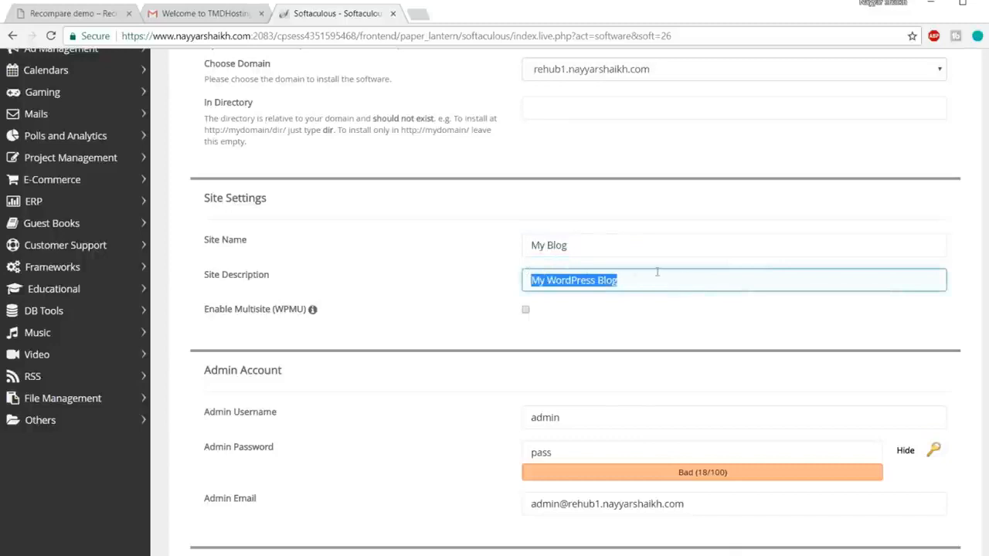
left_click_drag(618, 245, 512, 247)
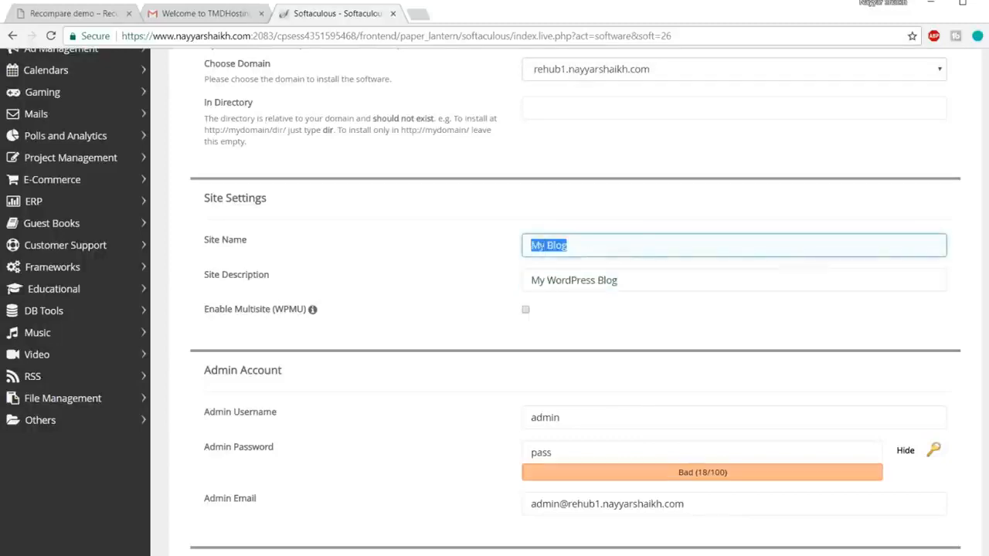
left_click_drag(656, 279, 526, 280)
left_click(594, 315)
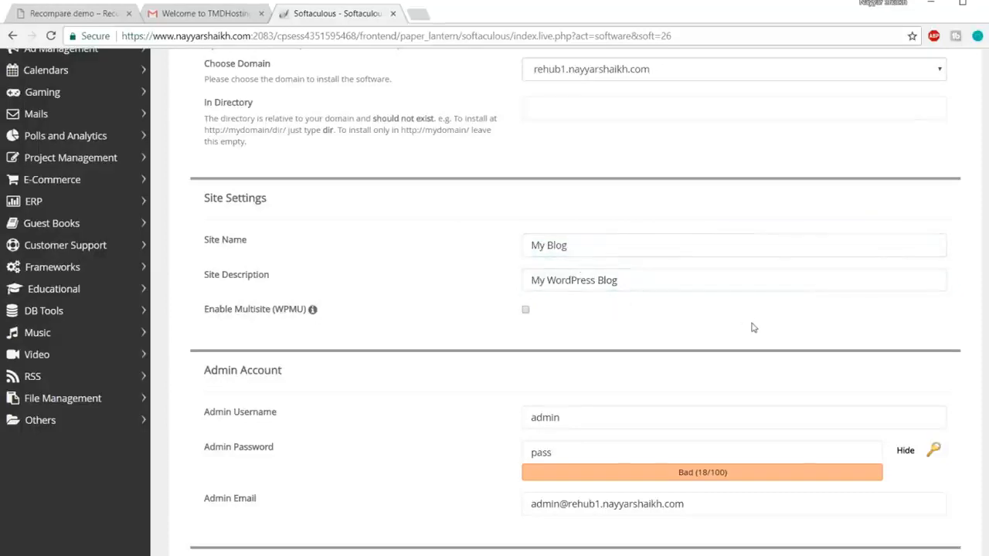
left_click(642, 249)
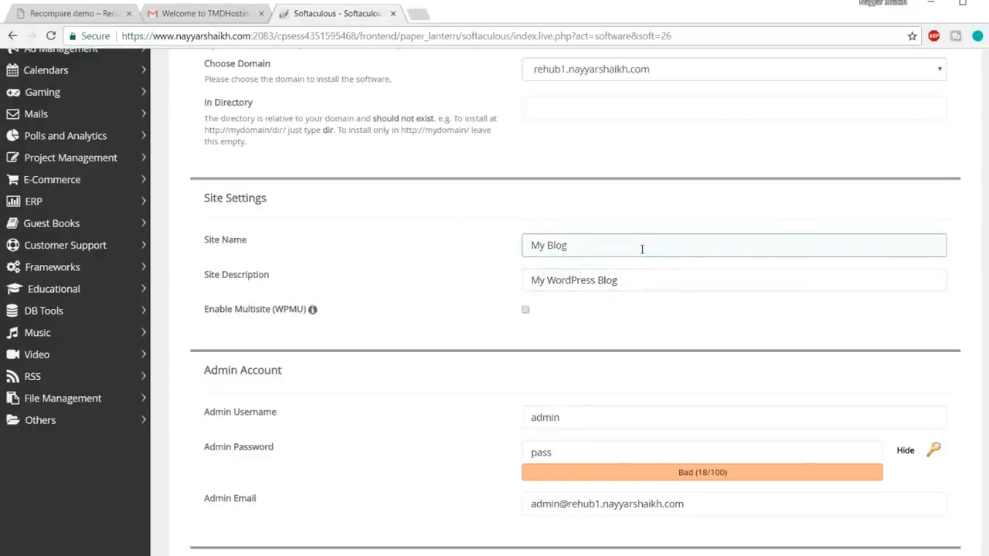
Fill in the admin account's username, hide the password characters, and enter the admin password.
scroll(691, 324, "down", 1)
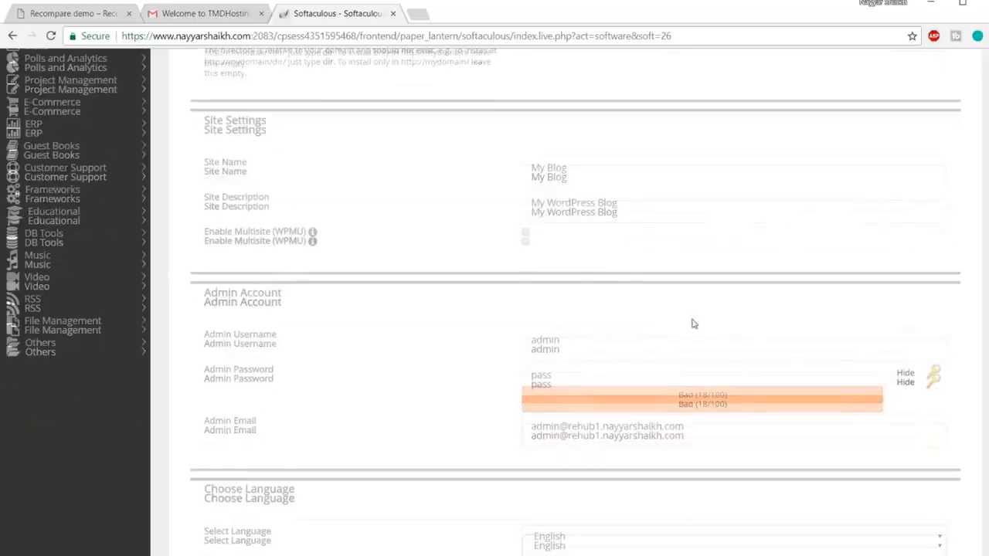
scroll(693, 322, "down", 1)
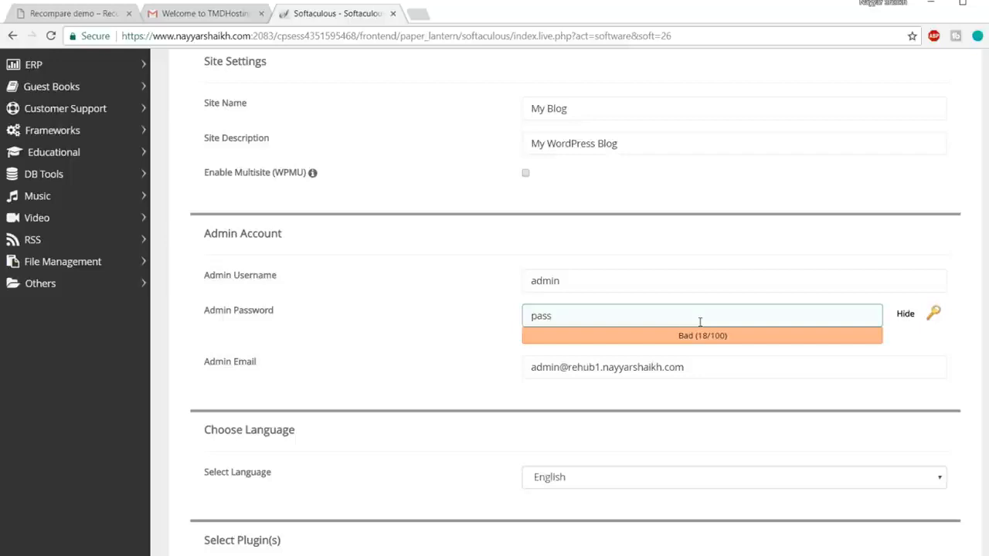
left_click_drag(599, 281, 459, 283)
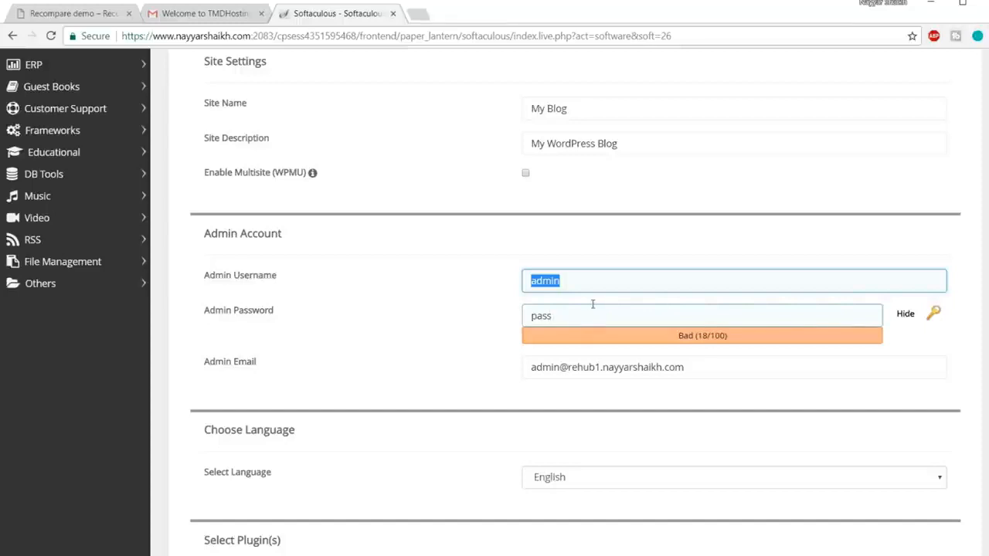
type("Nayyar_Shaikh")
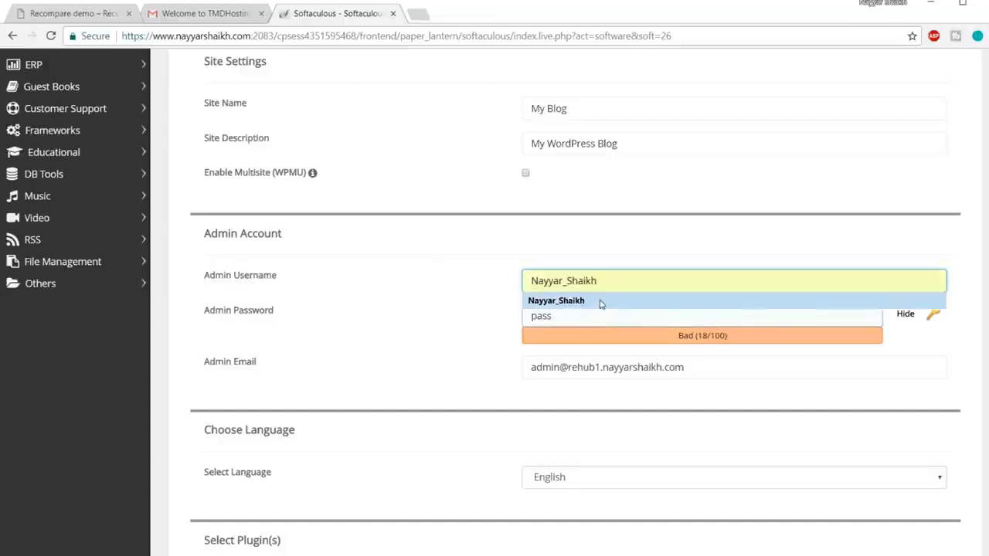
left_click(597, 303)
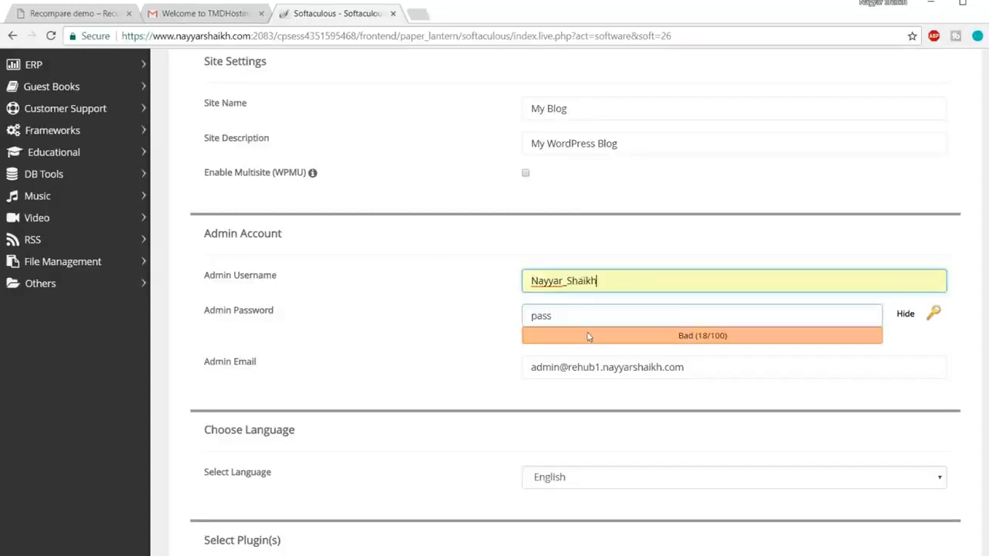
key("Tab")
left_click(904, 314)
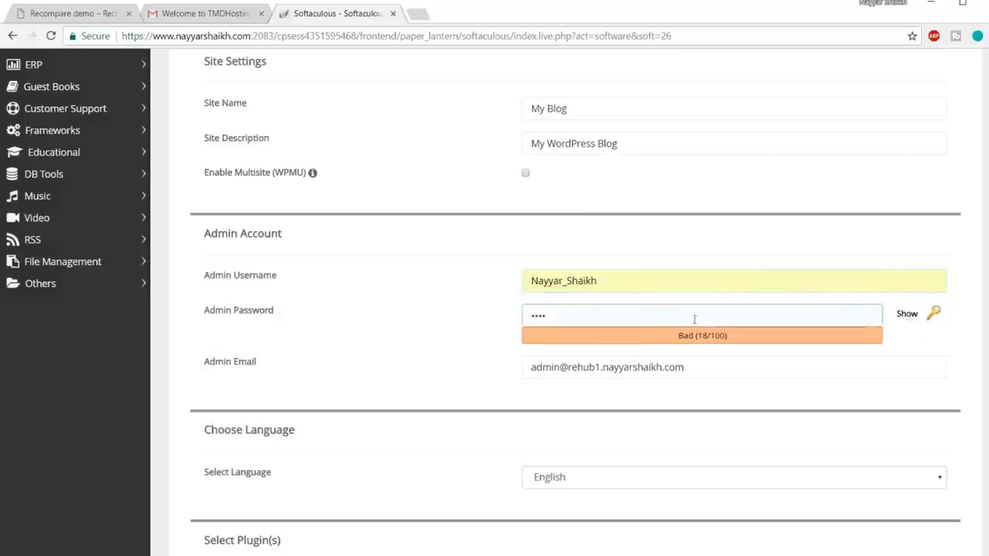
left_click(686, 319)
type("p•••••")
Replace the admin email with the owner's e-mail address and start the WordPress installation.
left_click_drag(716, 372, 371, 382)
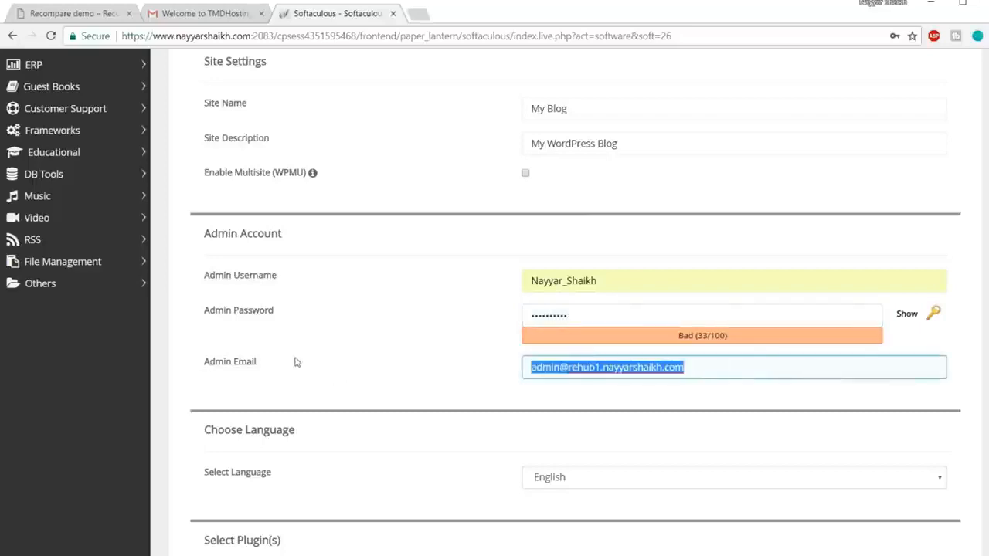
type("re")
left_click(559, 389)
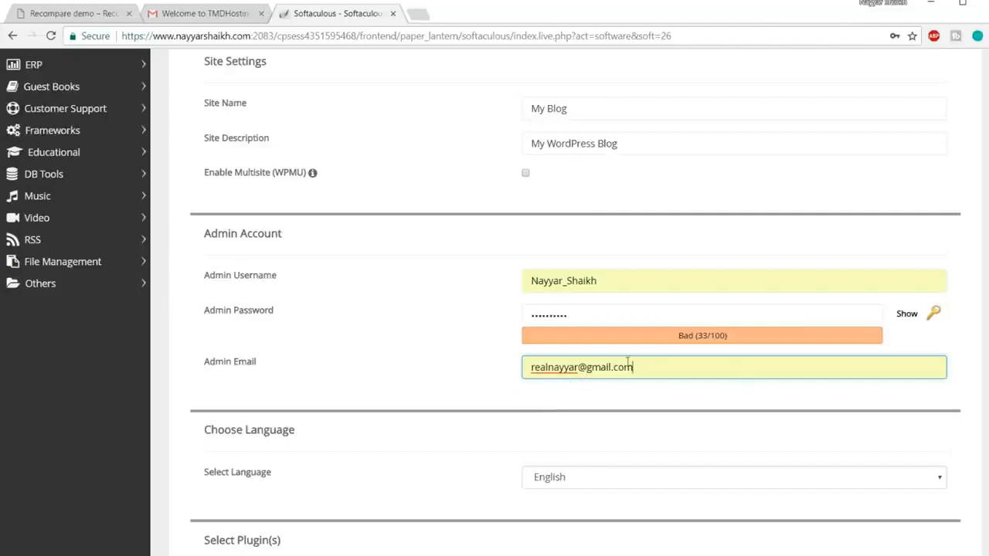
scroll(676, 386, "down", 9)
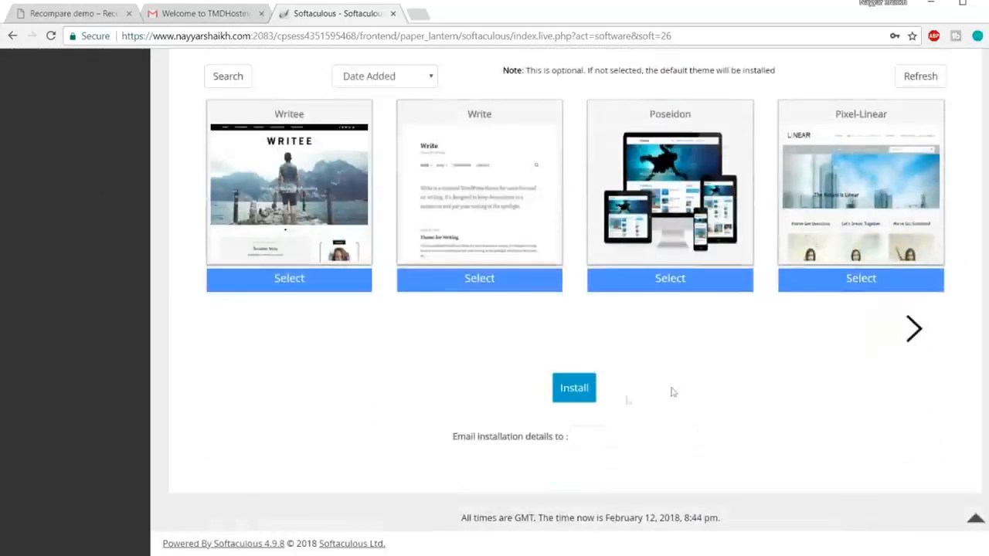
left_click(575, 397)
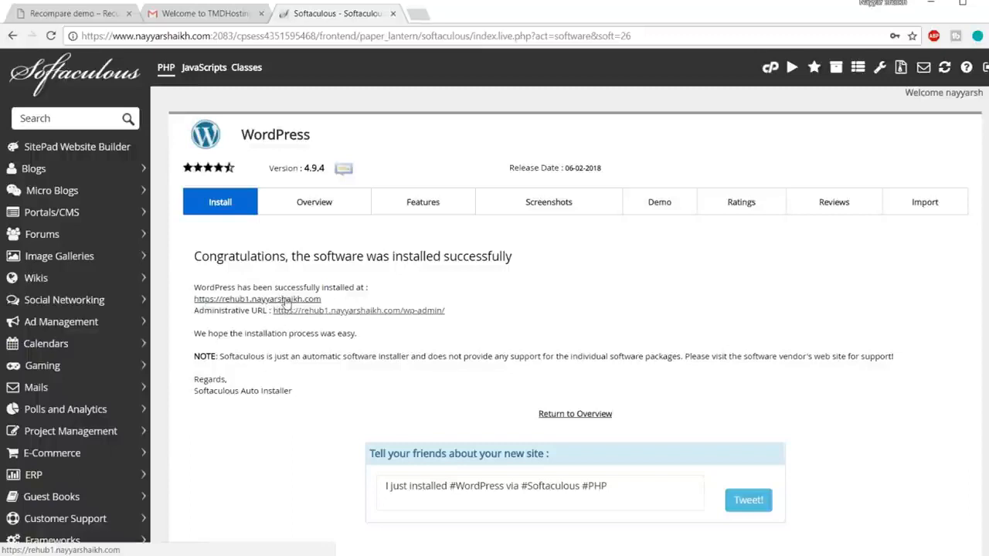
Open the new site's administrative URL and close the Softaculous and Gmail pages.
left_click(335, 317)
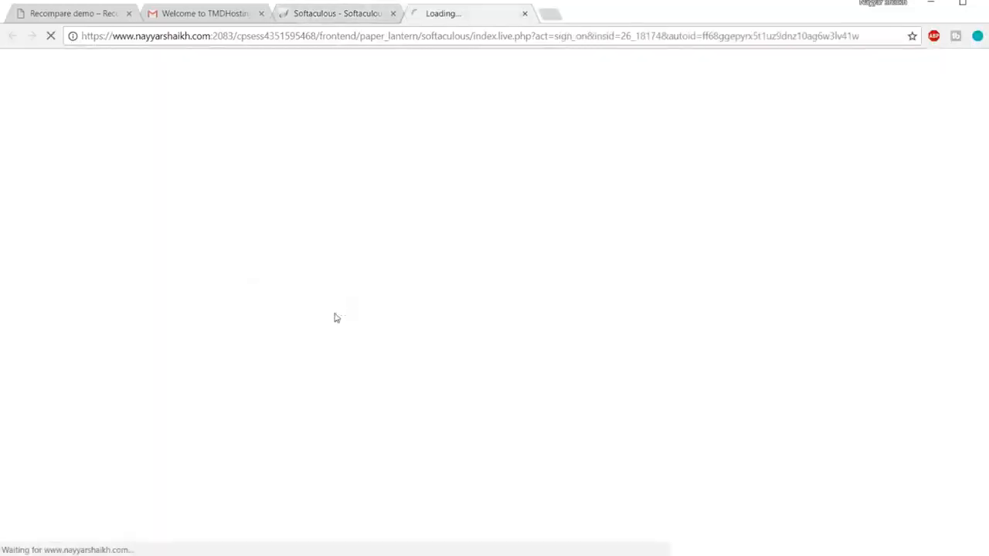
left_click(392, 13)
left_click(261, 13)
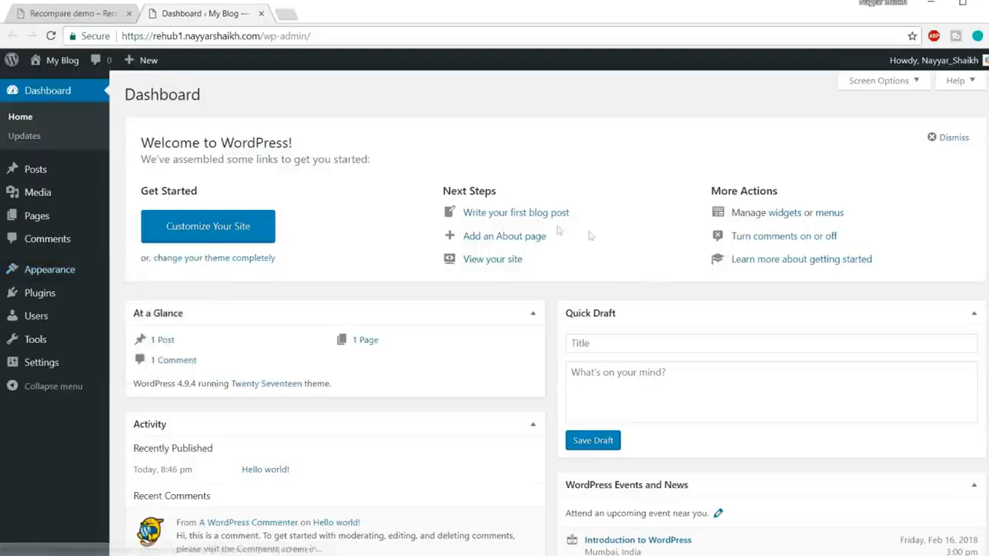
Delete the Twenty Fifteen theme from the site's installed themes and confirm the deletion.
mouse_move(69, 272)
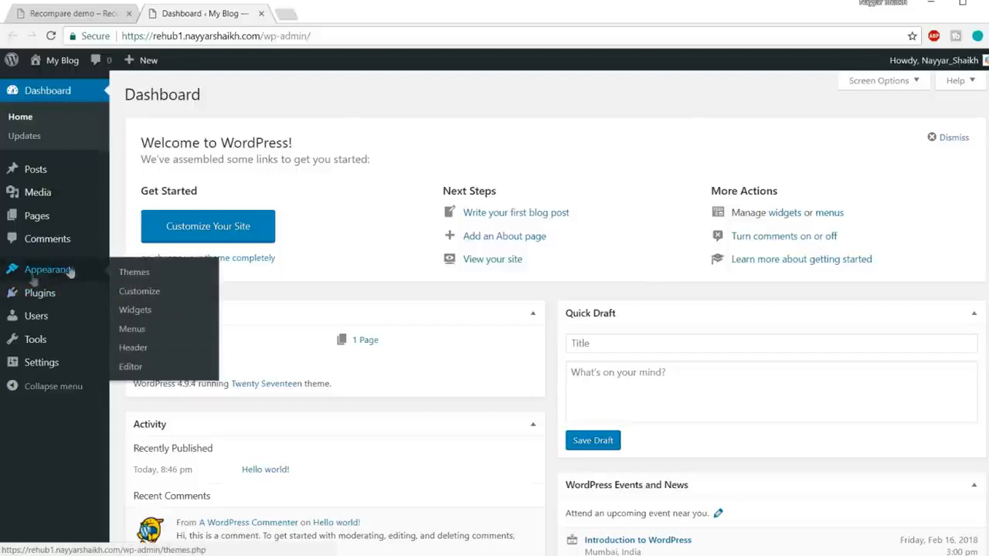
left_click(57, 274)
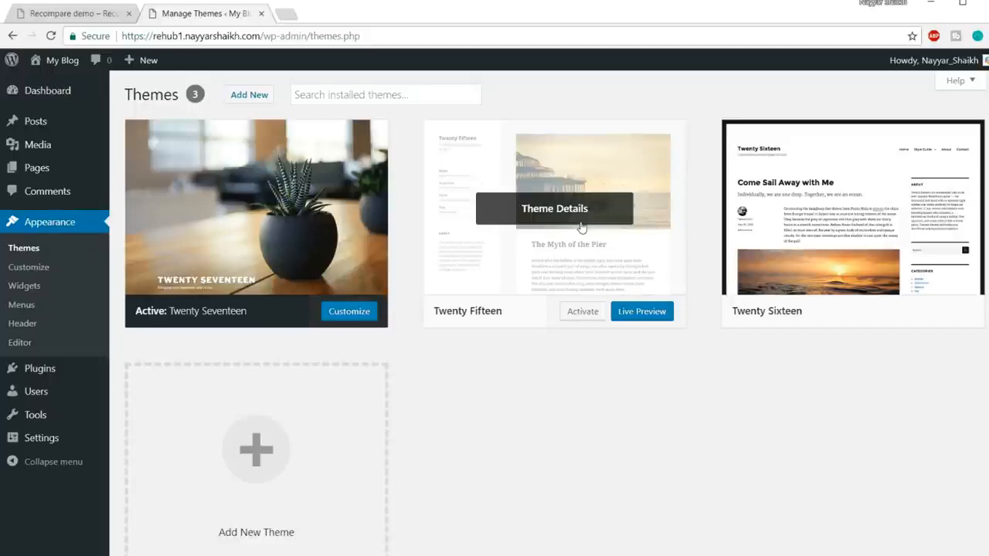
left_click(556, 222)
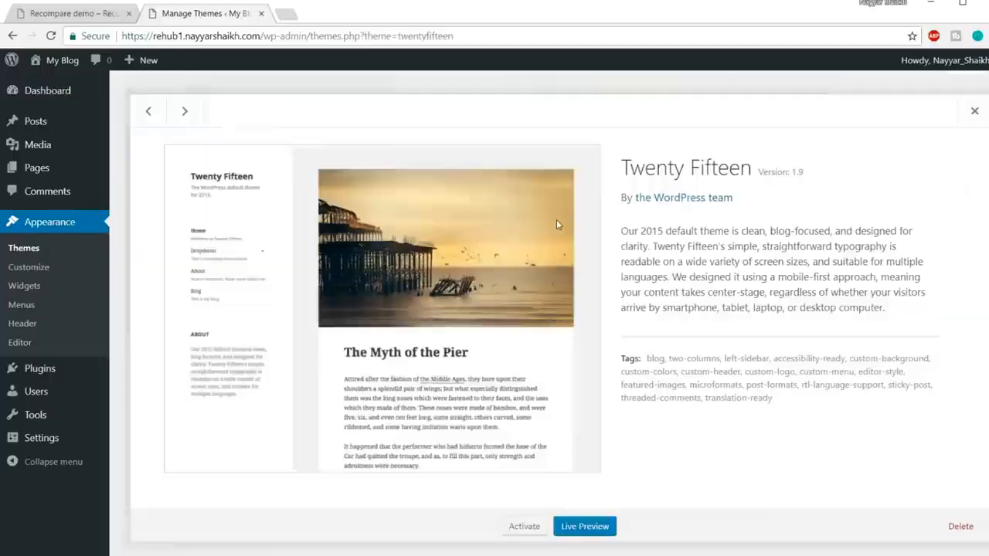
left_click(960, 526)
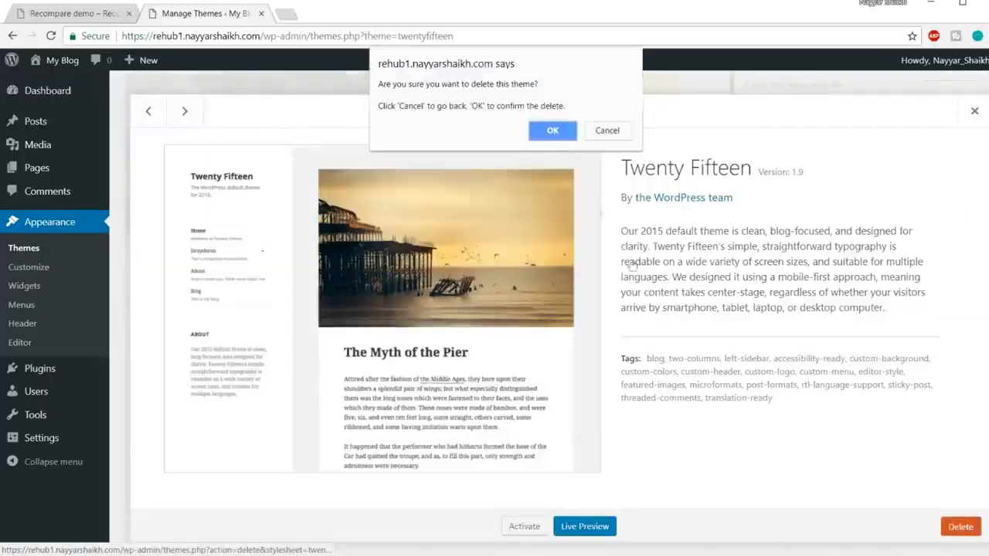
left_click(548, 130)
Delete the Twenty Sixteen theme from the installed themes and confirm the deletion.
left_click(559, 184)
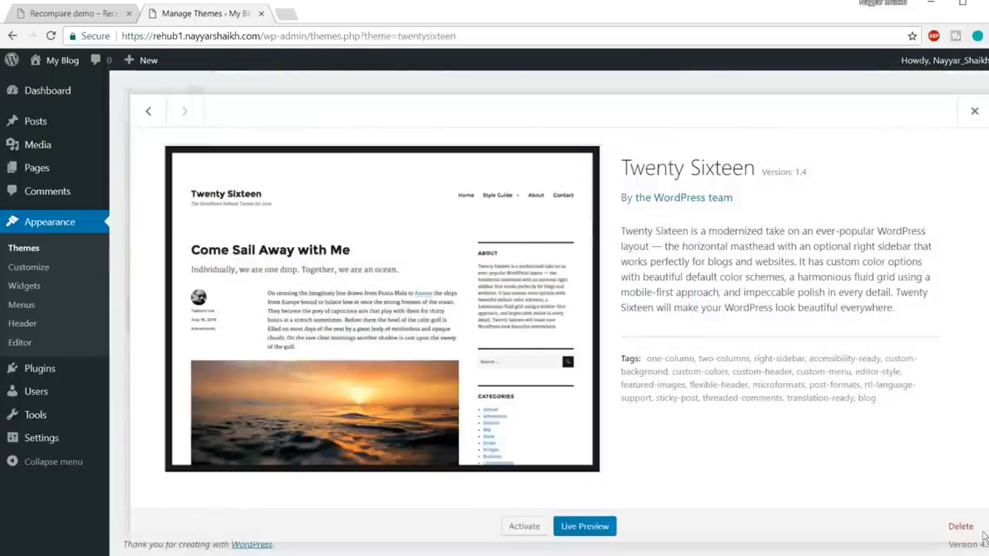
left_click(960, 526)
left_click(550, 131)
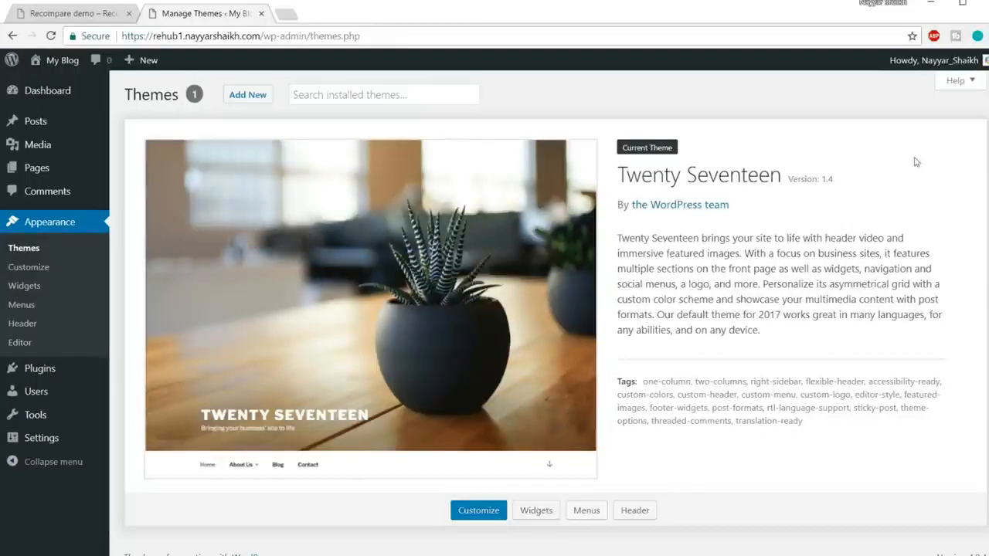
Open the new site's front page in a separate tab and look over its default Twenty Seventeen design.
mouse_move(76, 65)
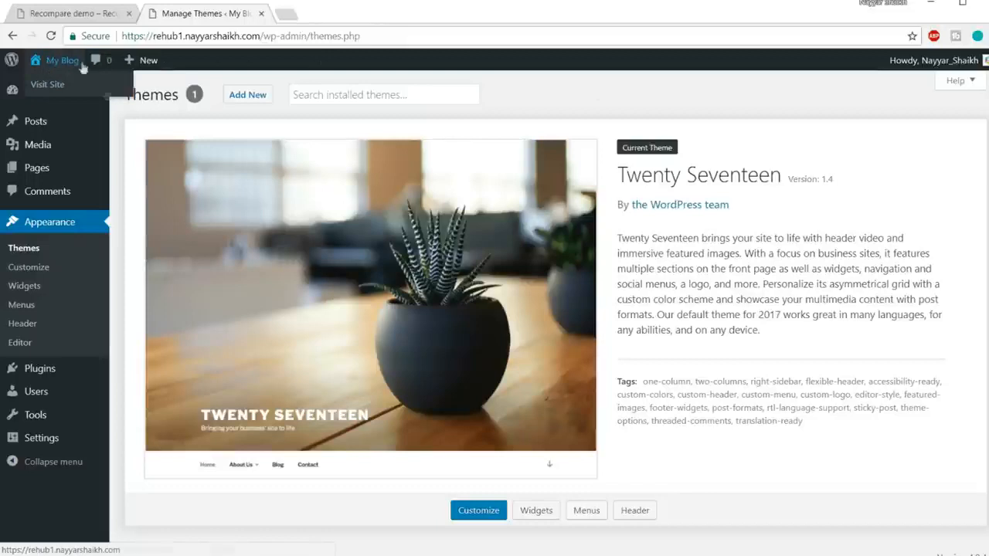
right_click(54, 93)
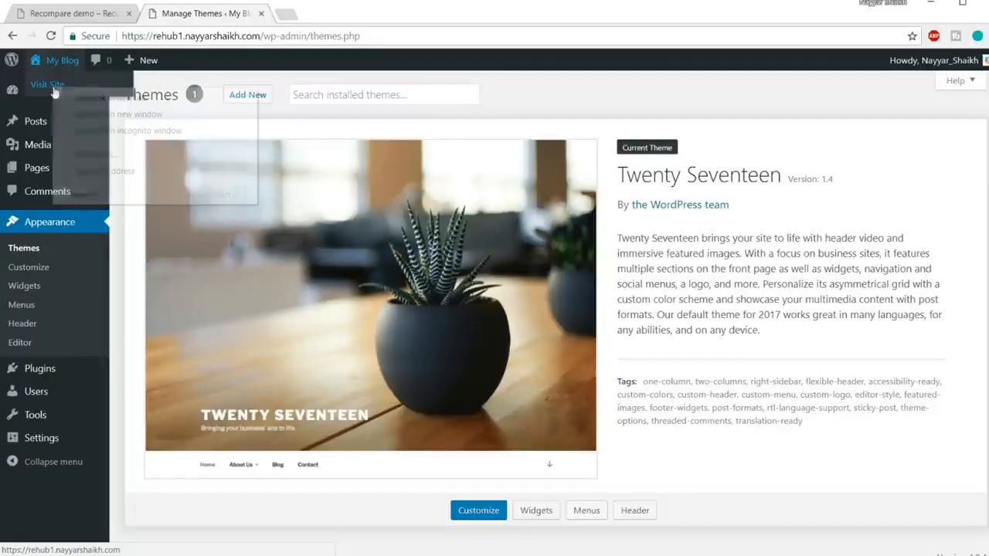
left_click(70, 95)
left_click(346, 15)
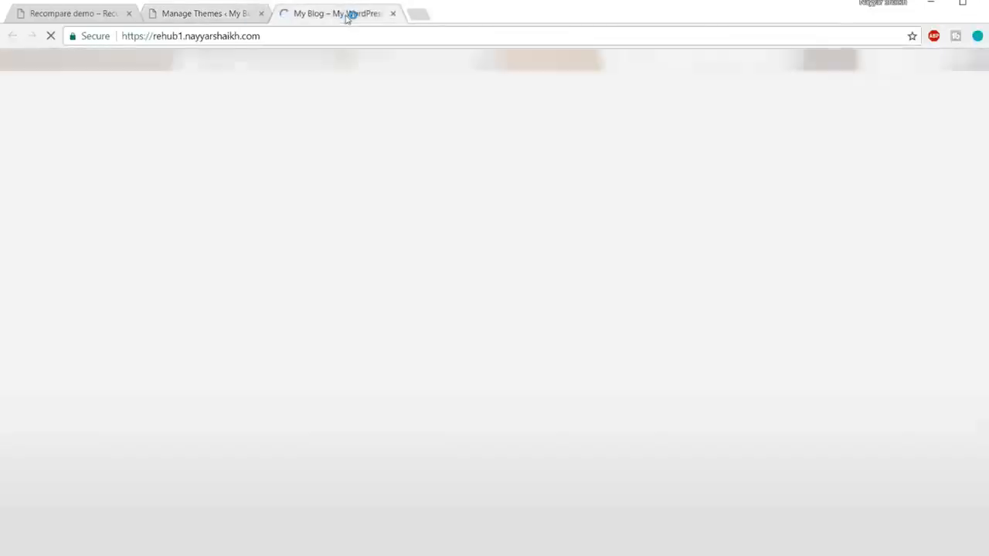
scroll(600, 336, "down", 4)
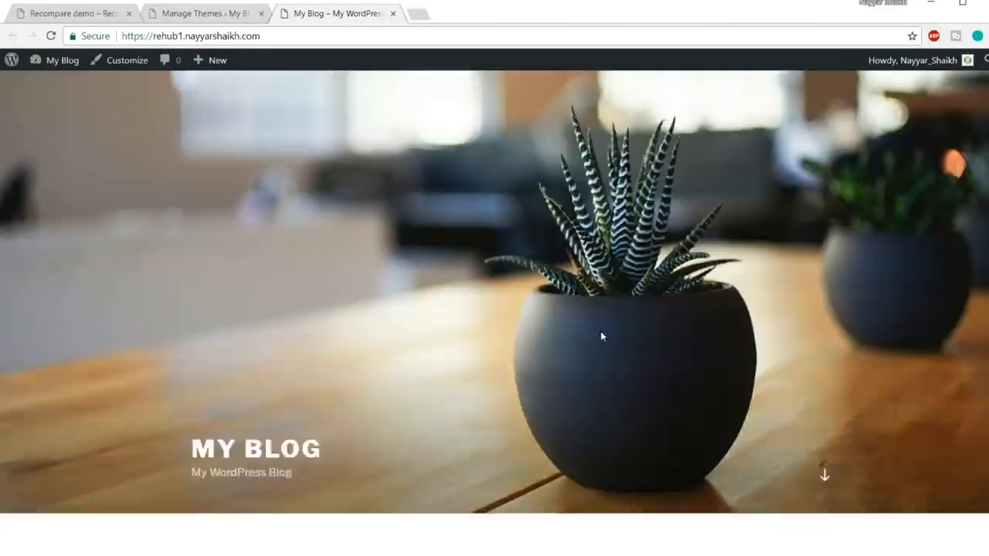
scroll(602, 352, "up", 4)
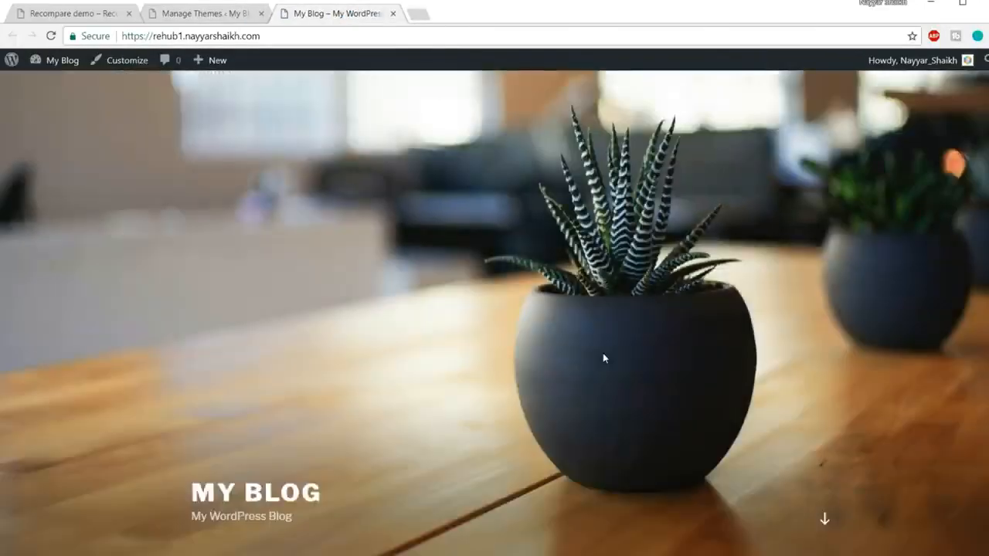
Review the Recompare demo homepage and compare it with the new blog's front page.
left_click(93, 13)
scroll(456, 243, "down", 10)
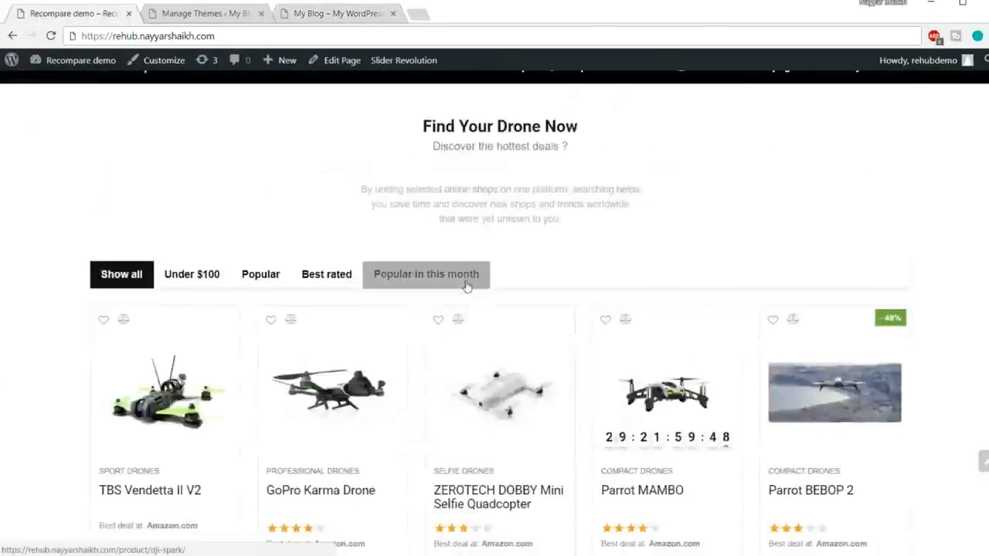
scroll(412, 182, "up", 10)
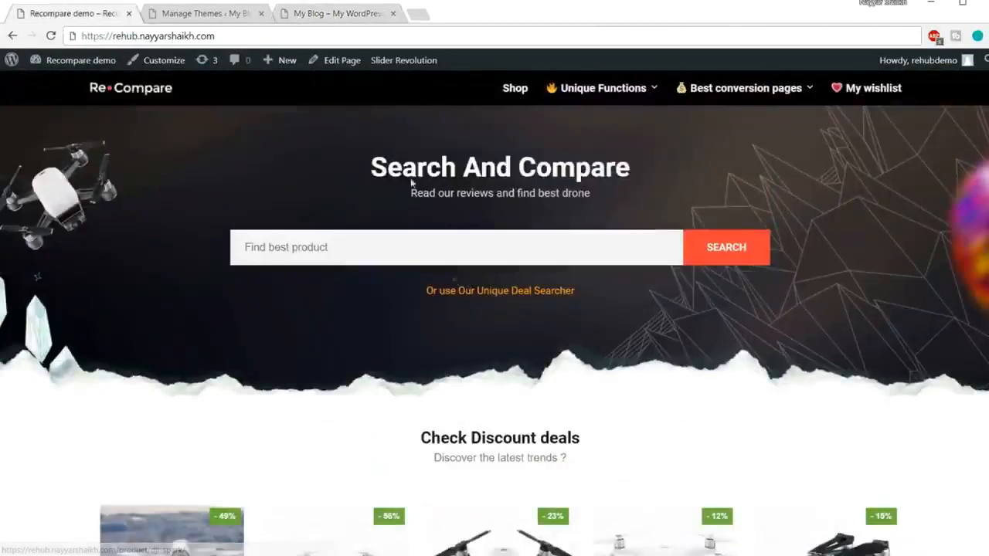
left_click(348, 20)
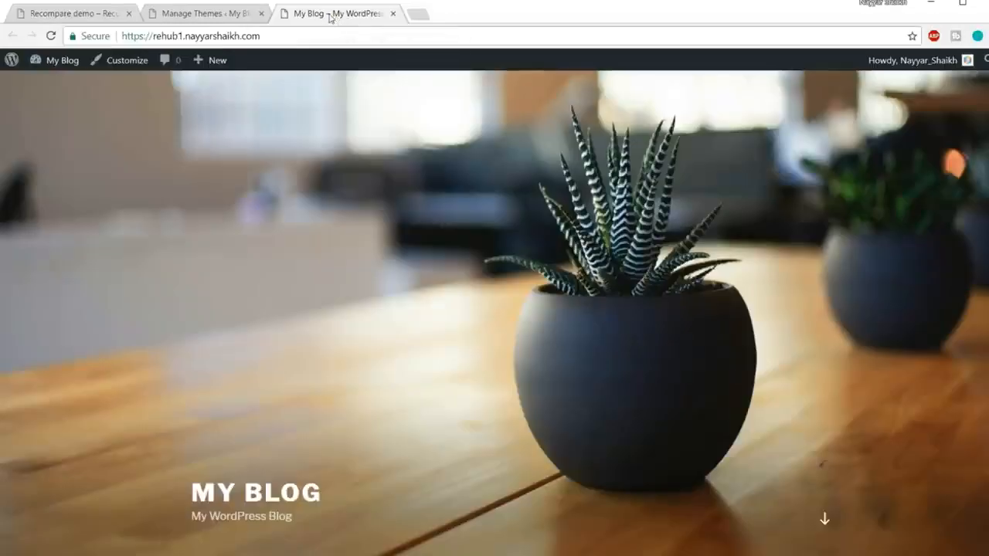
Bulk-delete the Akismet Anti-Spam and Hello Dolly plugins from the new site's installed plugins and confirm the deletion.
left_click(207, 16)
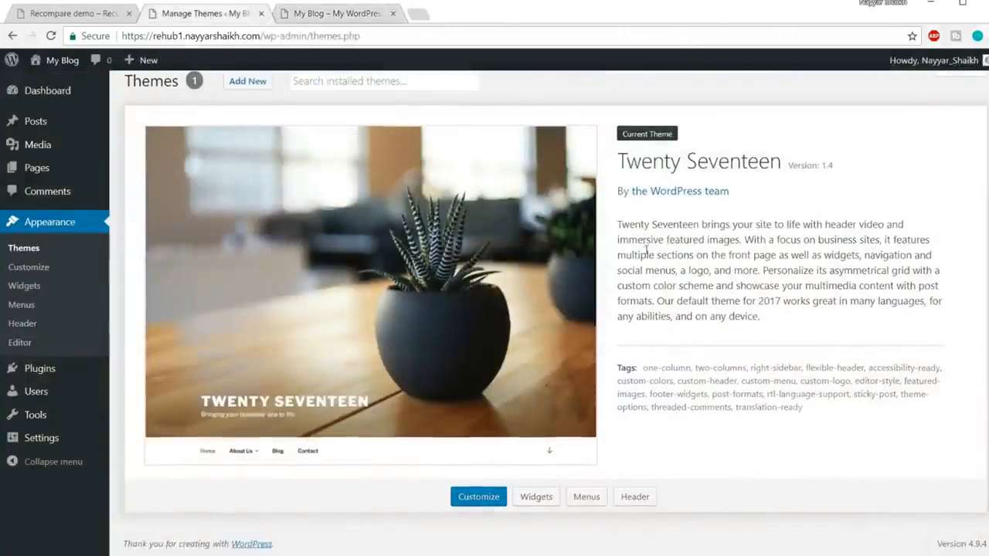
mouse_move(34, 371)
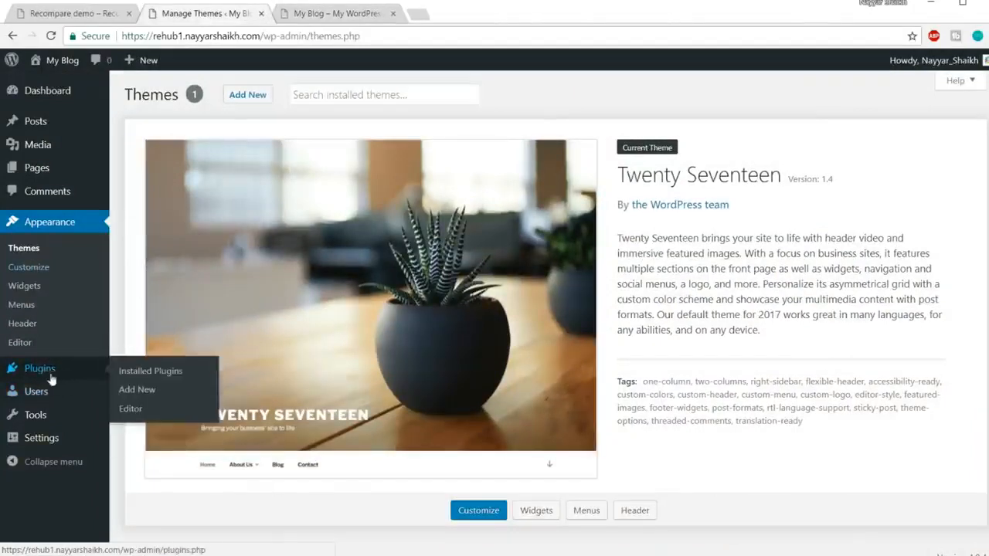
left_click(58, 373)
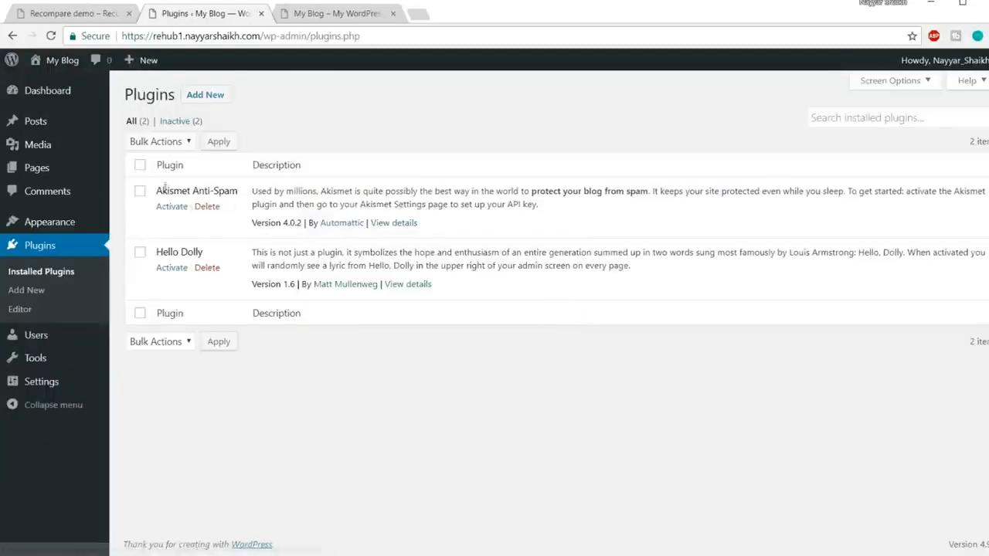
left_click(139, 165)
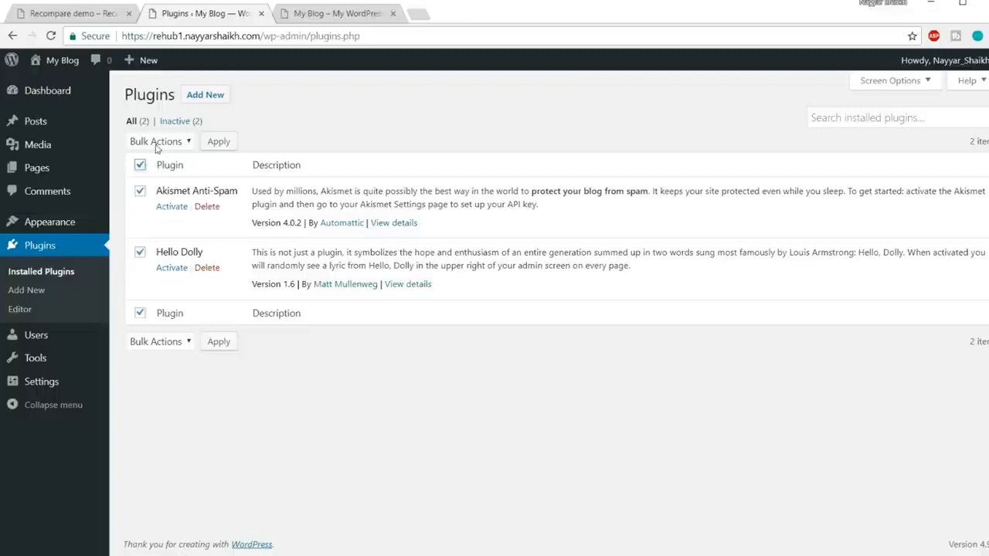
left_click(157, 147)
left_click(164, 212)
left_click(219, 141)
left_click(551, 109)
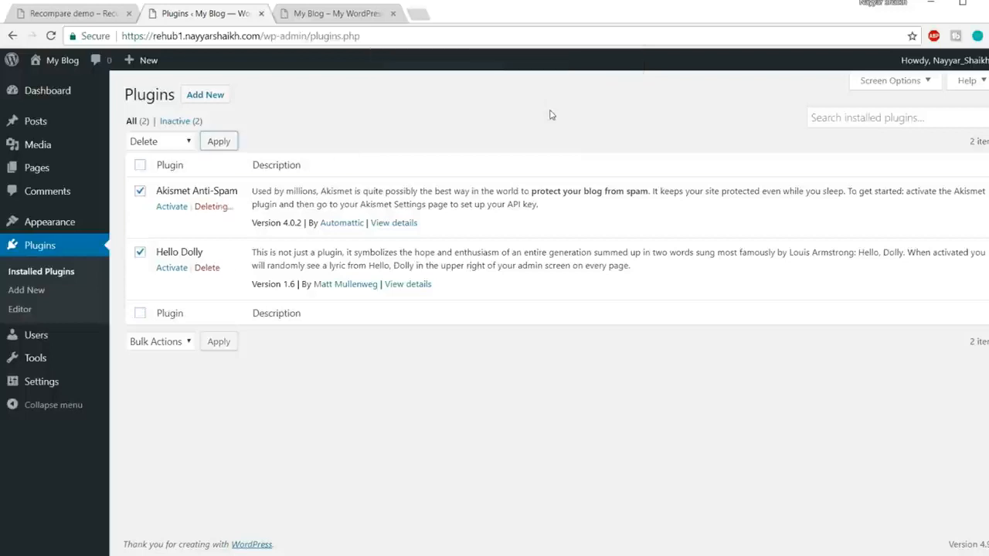
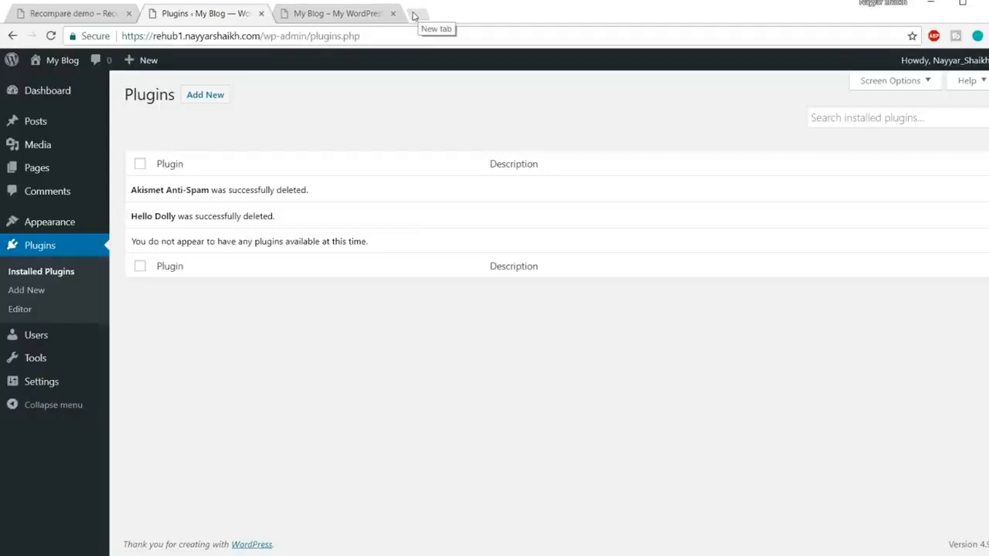
Open the REHub theme's ThemeForest item page in a new tab through its bloggdude.com link.
left_click(417, 15)
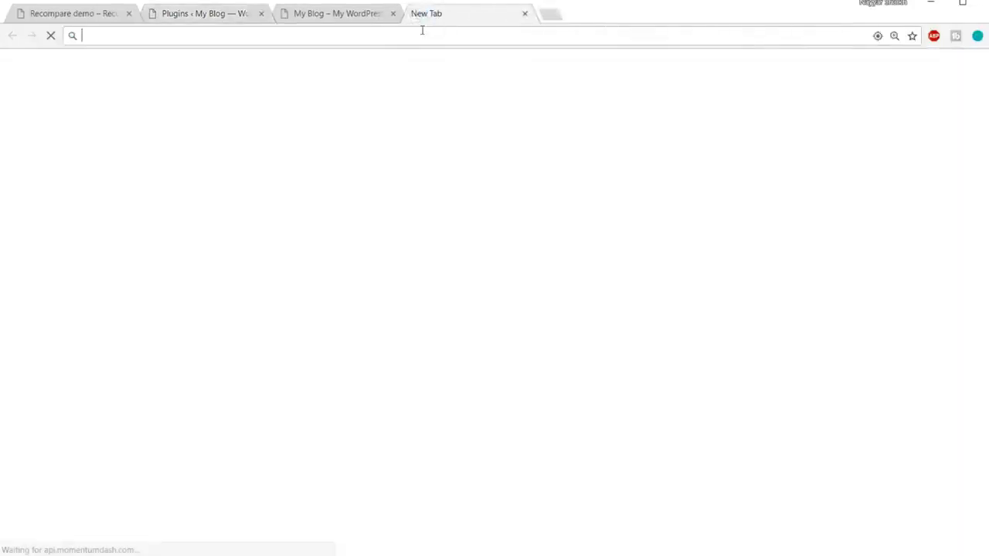
type("bloggdude.com")
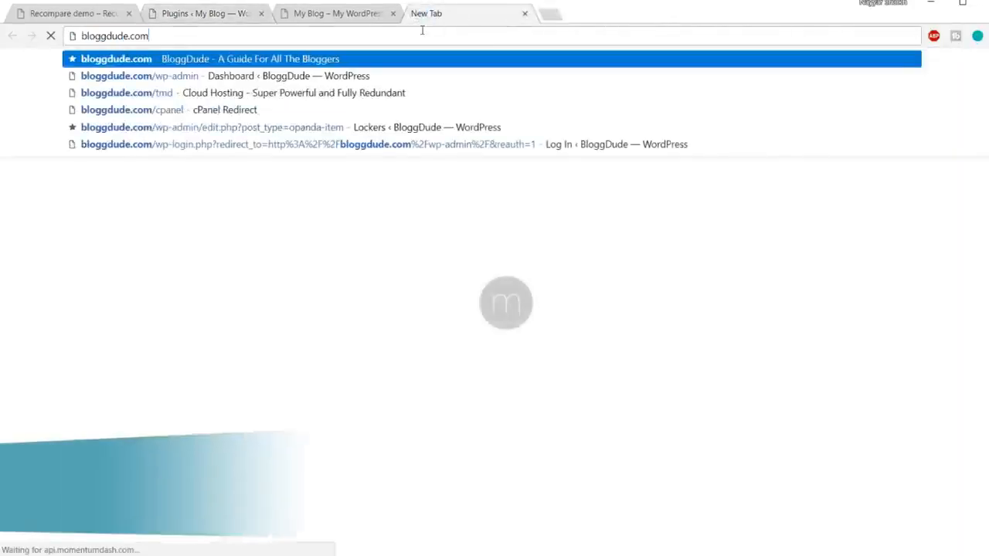
type("/lehub")
key("Return")
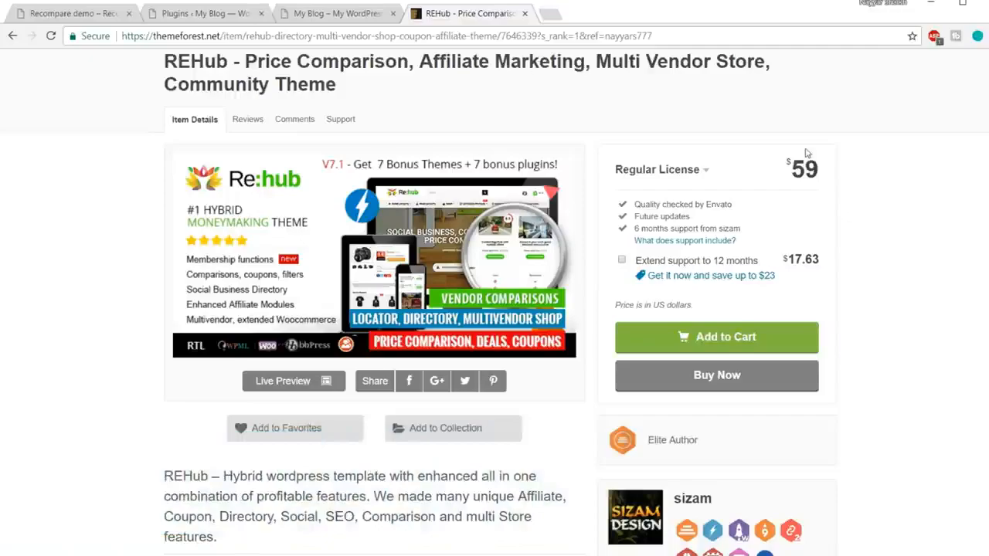
Check the REHub theme's price, sales, item rating and number of ratings on its ThemeForest page.
scroll(806, 155, "down", 5)
left_click_drag(622, 307, 680, 307)
left_click(775, 309)
scroll(816, 309, "down", 1)
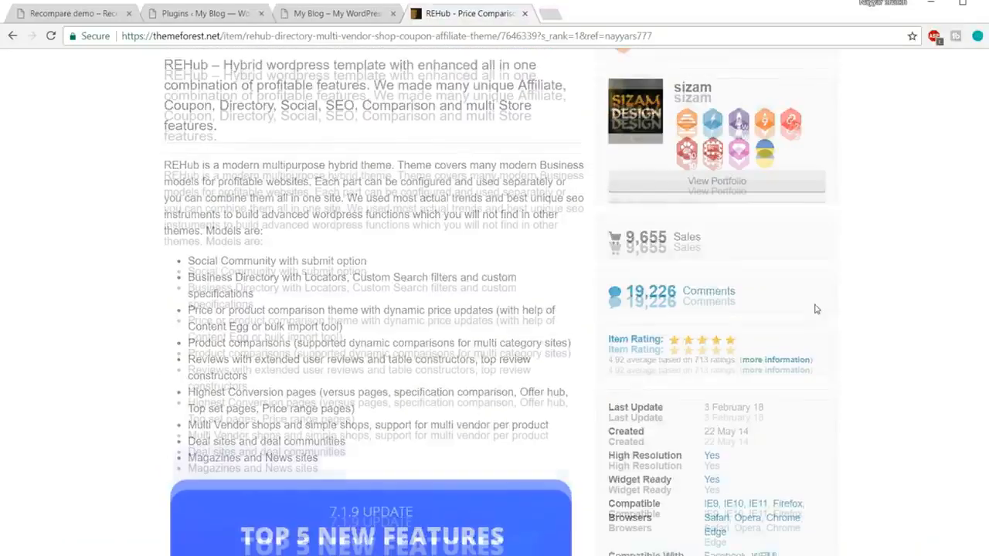
scroll(815, 309, "down", 1)
left_click_drag(610, 294, 636, 294)
left_click(617, 293)
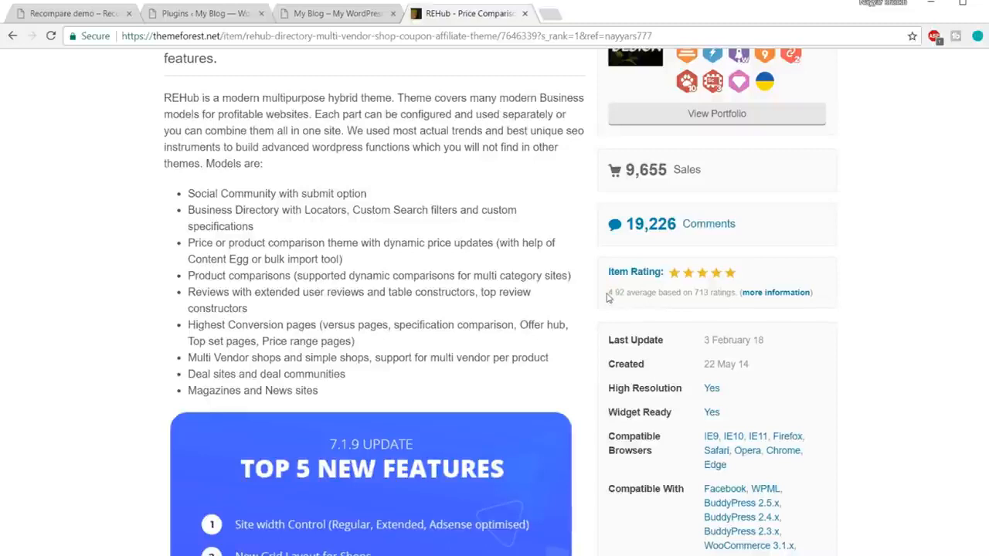
left_click_drag(693, 292, 711, 292)
left_click(719, 294)
Browse the REHub theme's feature descriptions, return to the pricing area and close the ThemeForest page.
scroll(889, 286, "down", 3)
scroll(903, 307, "down", 15)
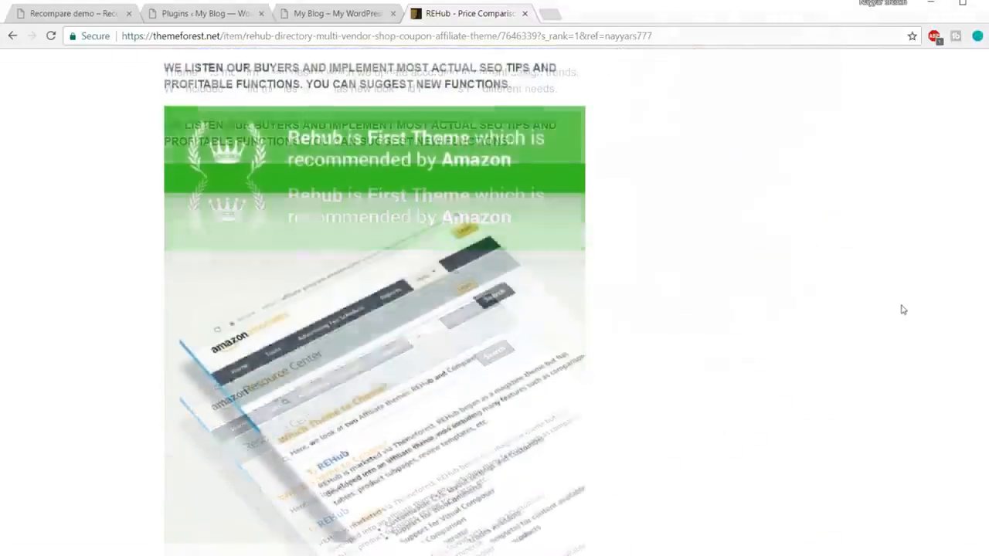
scroll(903, 309, "down", 15)
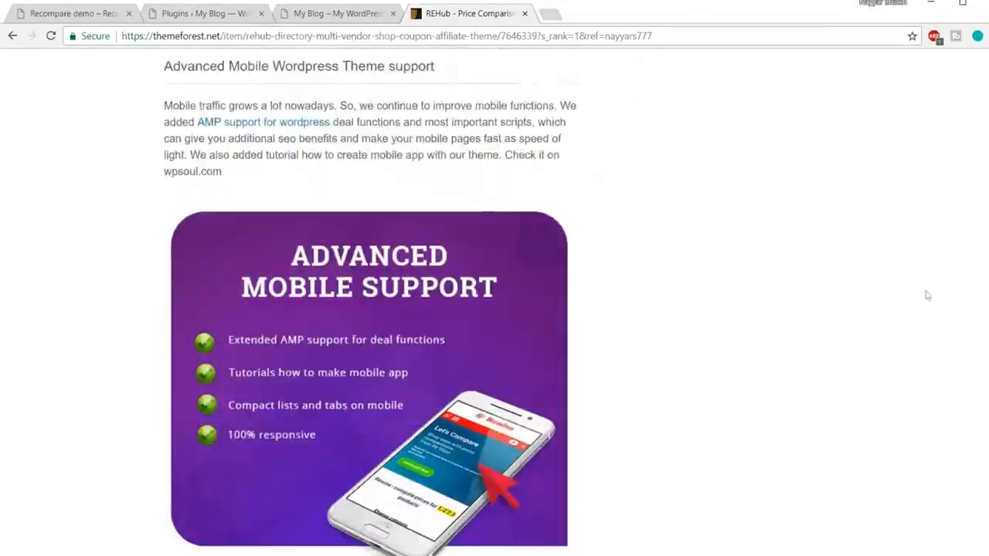
scroll(936, 286, "down", 15)
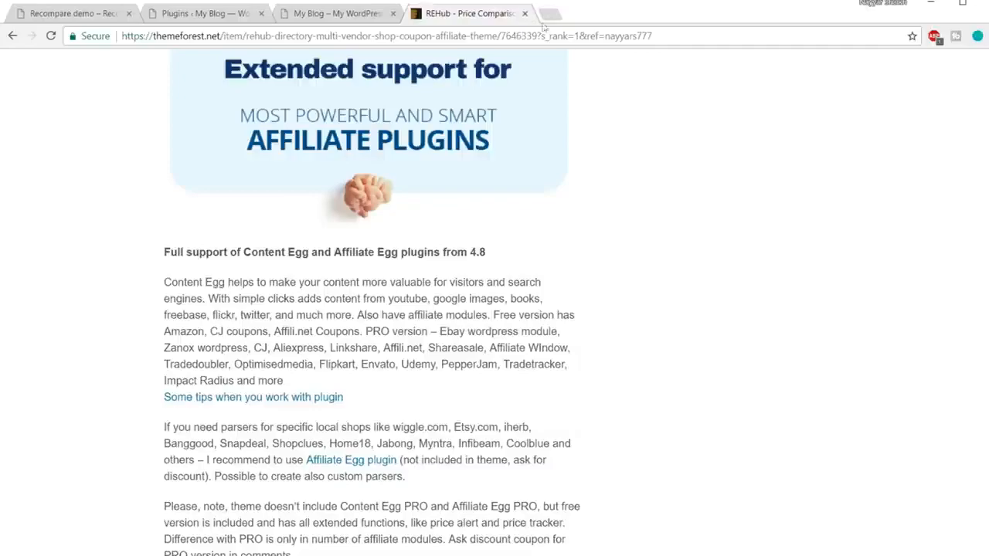
scroll(974, 78, "up", 20)
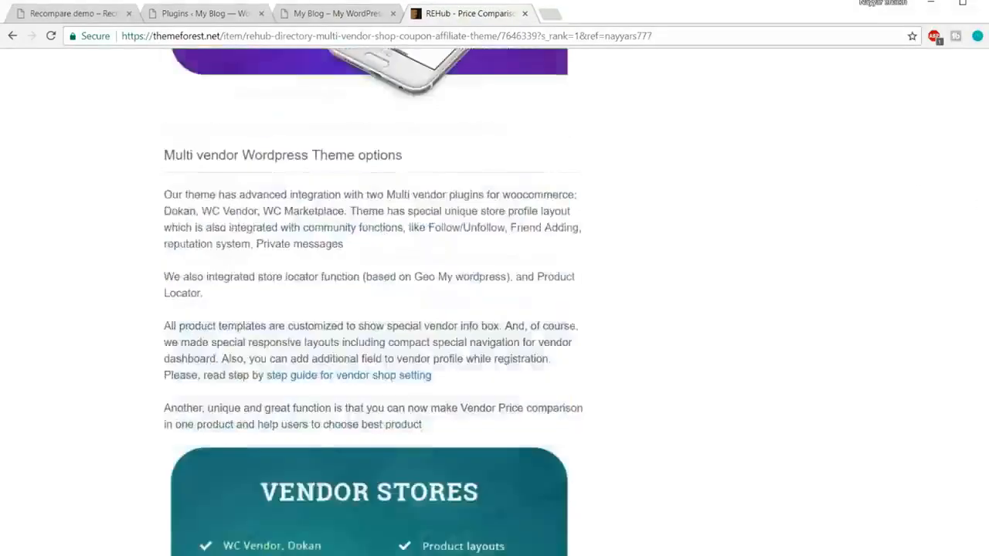
scroll(973, 78, "up", 2)
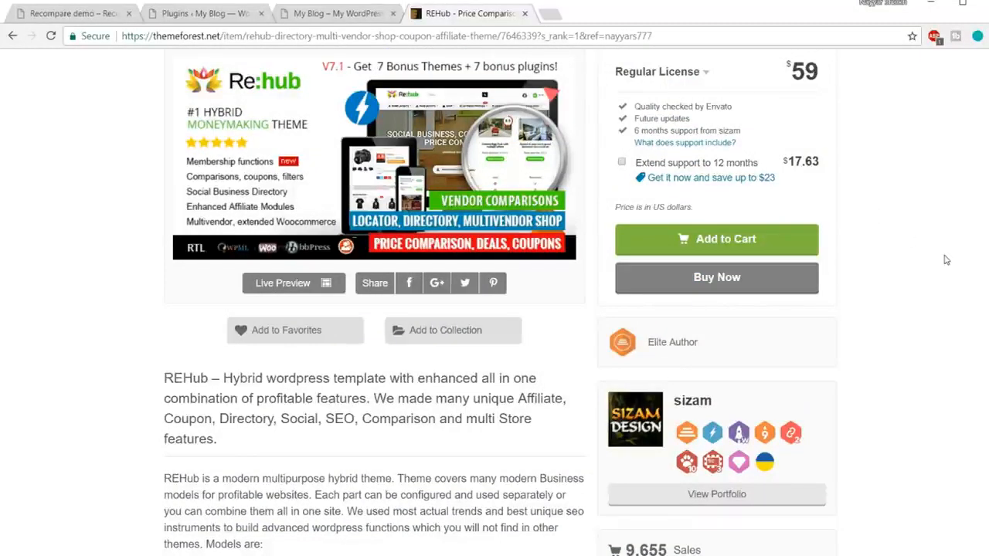
left_click(525, 14)
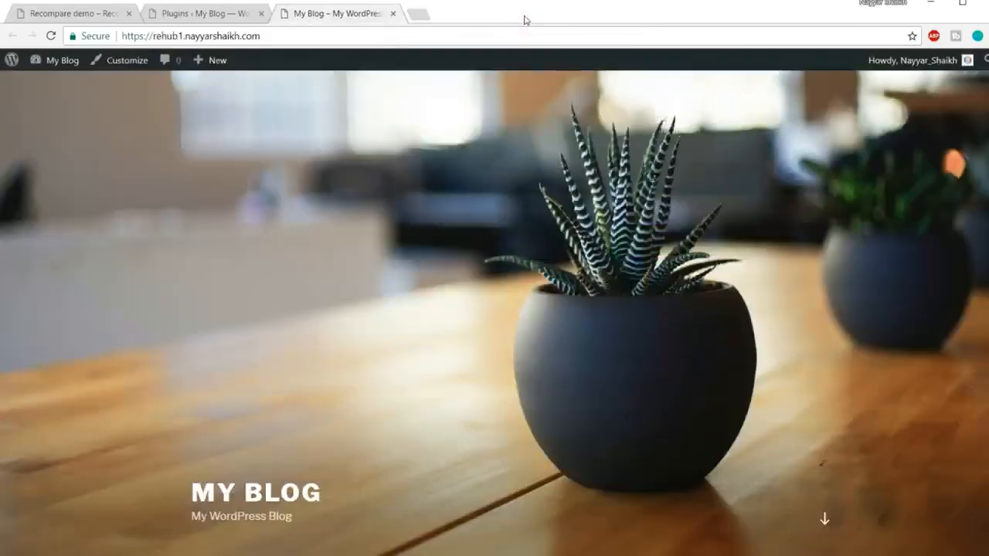
Return to the WordPress admin and check the maximum upload file size on the Upload New Media page.
left_click(217, 17)
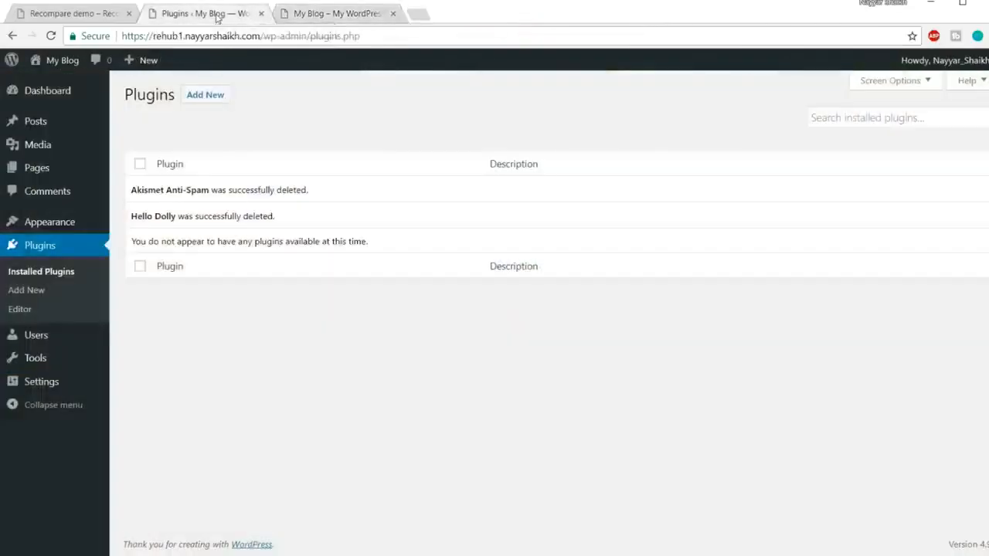
left_click(41, 227)
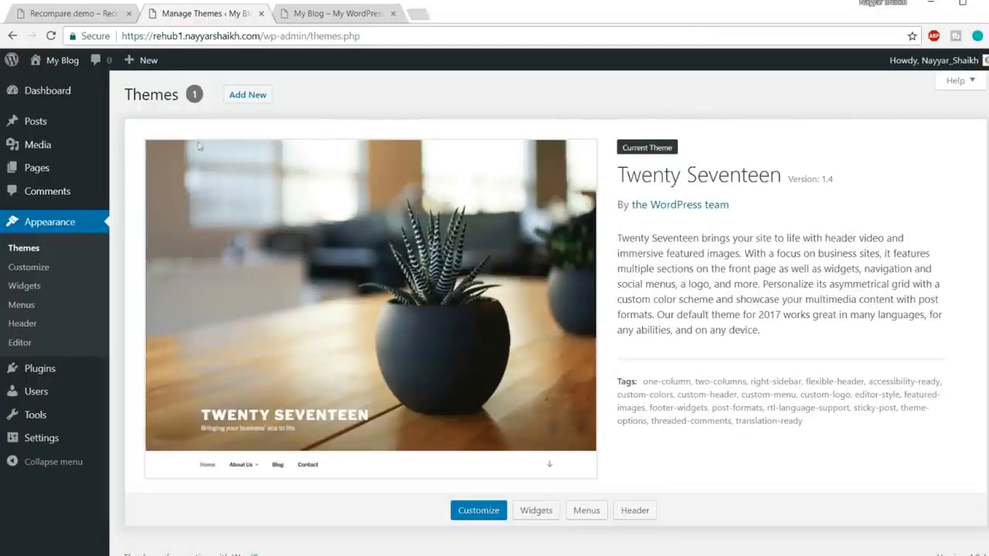
mouse_move(39, 145)
left_click(136, 165)
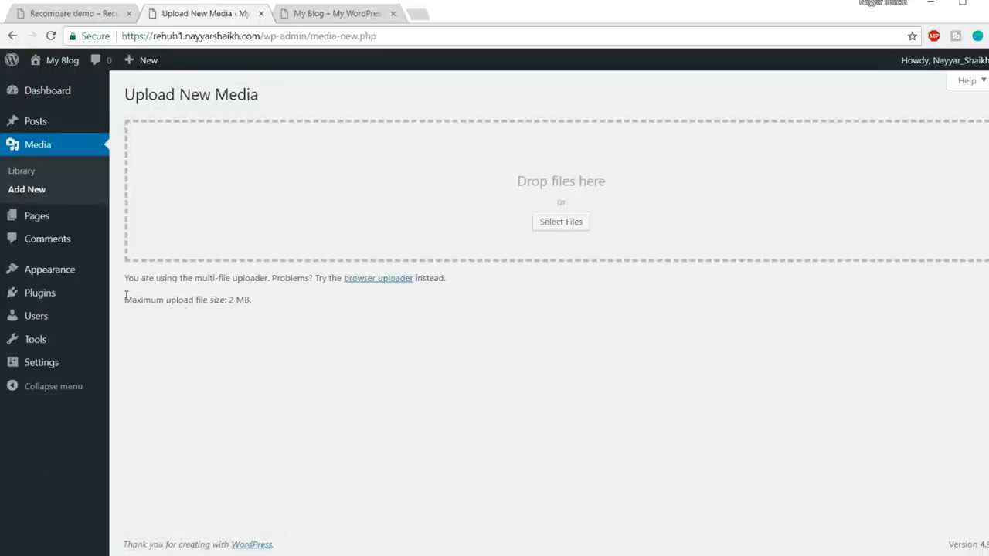
left_click_drag(126, 298, 265, 298)
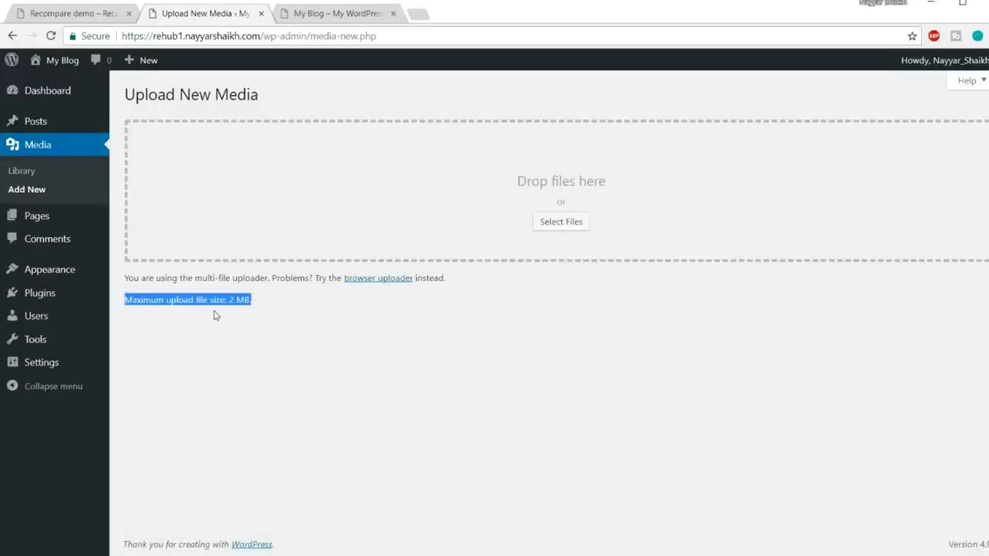
mouse_move(261, 302)
left_mouse_down()
mouse_move(228, 300)
mouse_move(264, 304)
left_mouse_up()
left_click(248, 307)
left_click(242, 309)
left_click(268, 304)
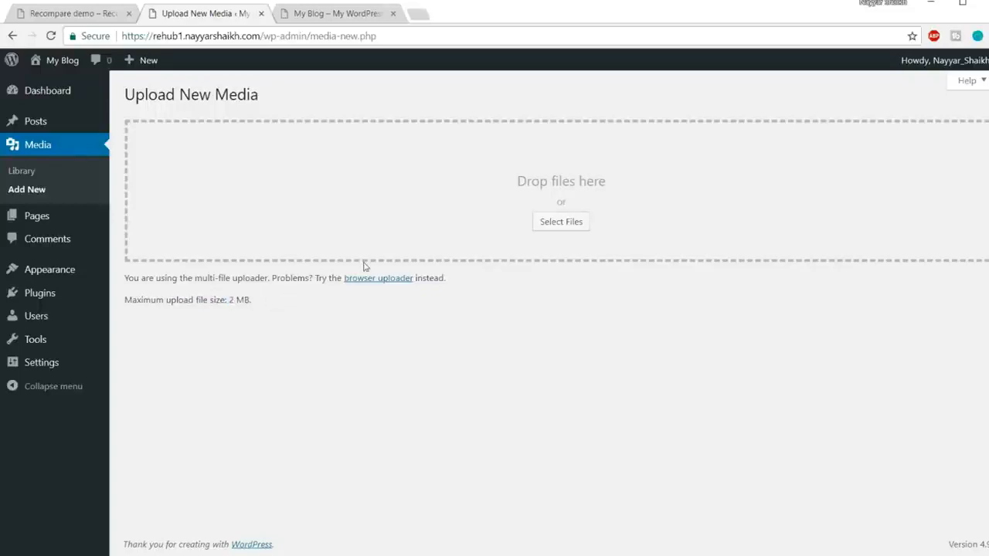
Switch to FileZilla and open the new site's rehub1 subdomain folder on the remote server.
key("super")
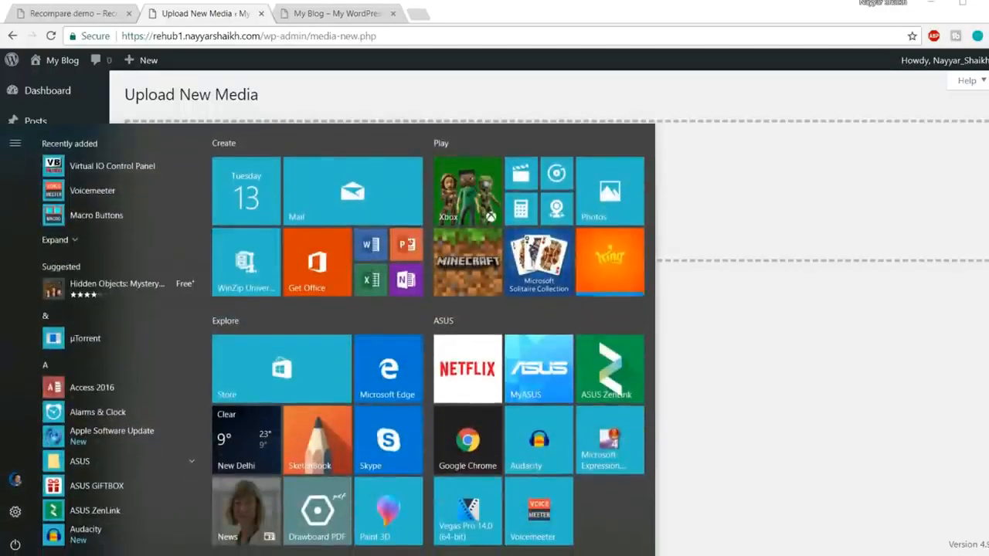
type("file")
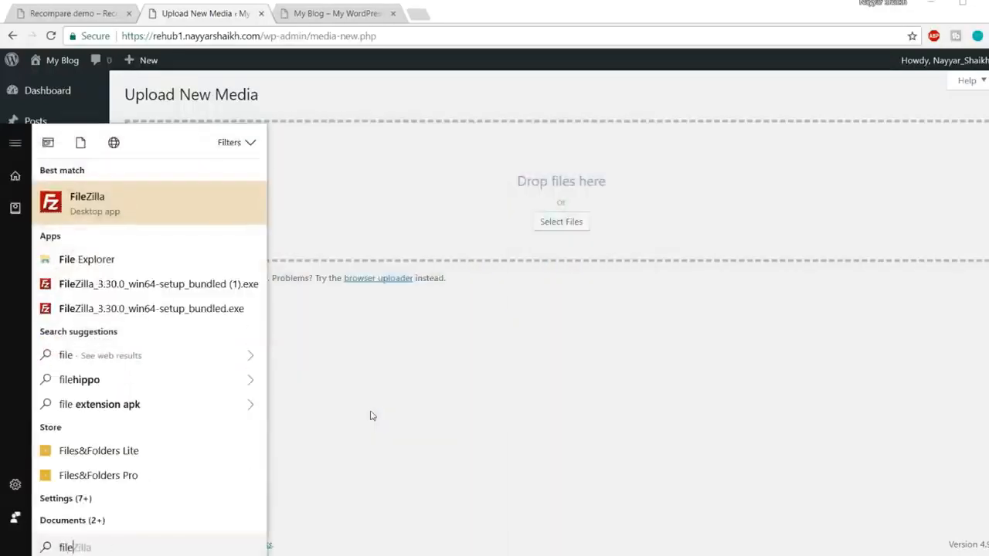
left_click(167, 215)
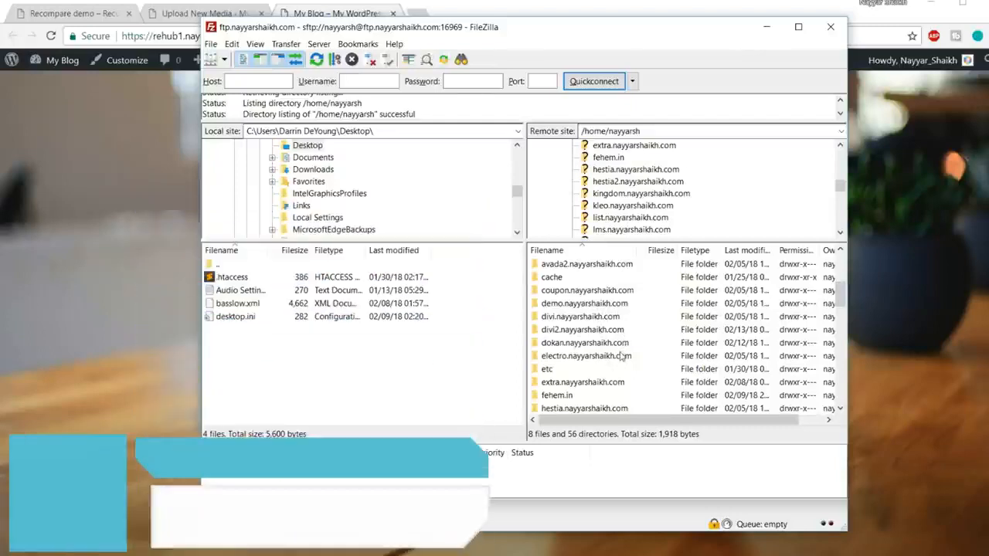
scroll(622, 355, "down", 5)
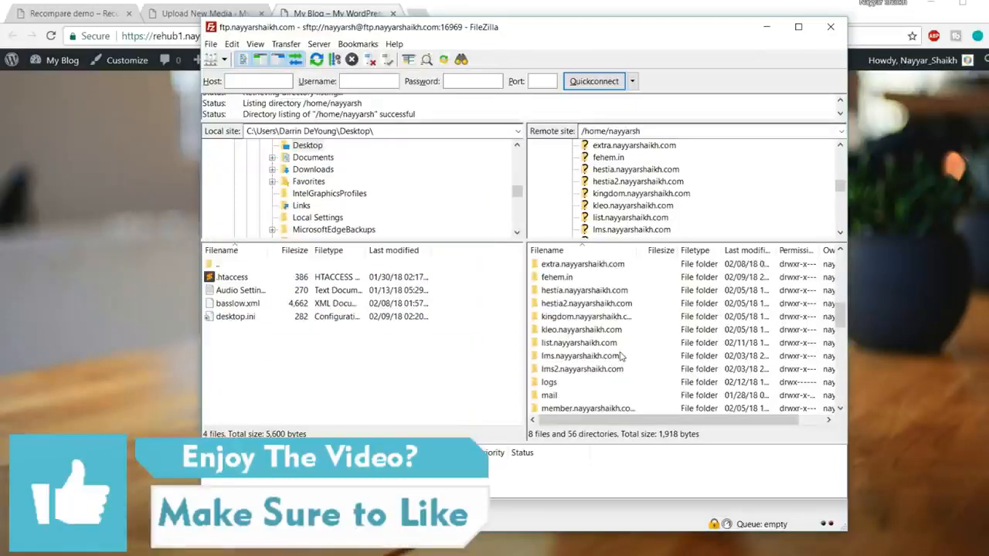
scroll(622, 356, "down", 3)
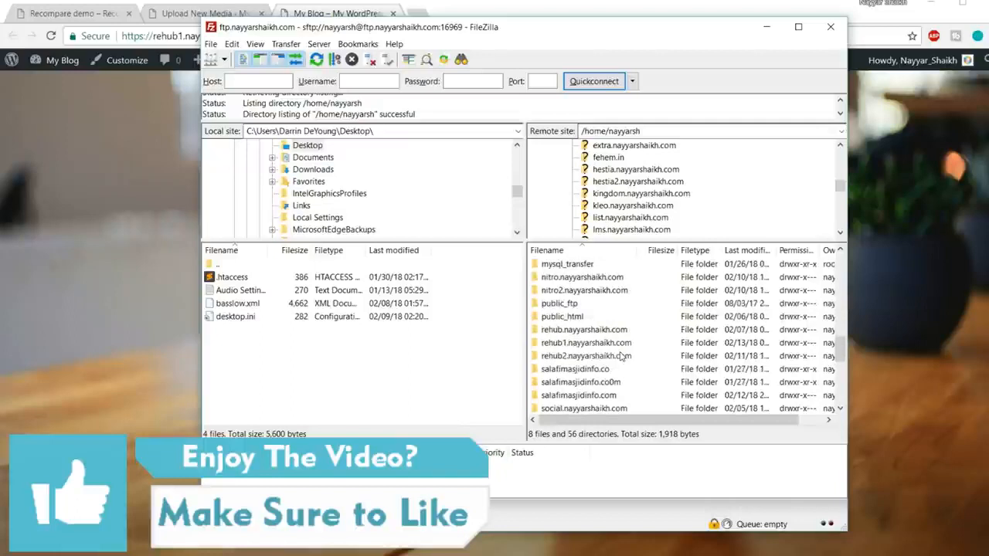
double_click(579, 344)
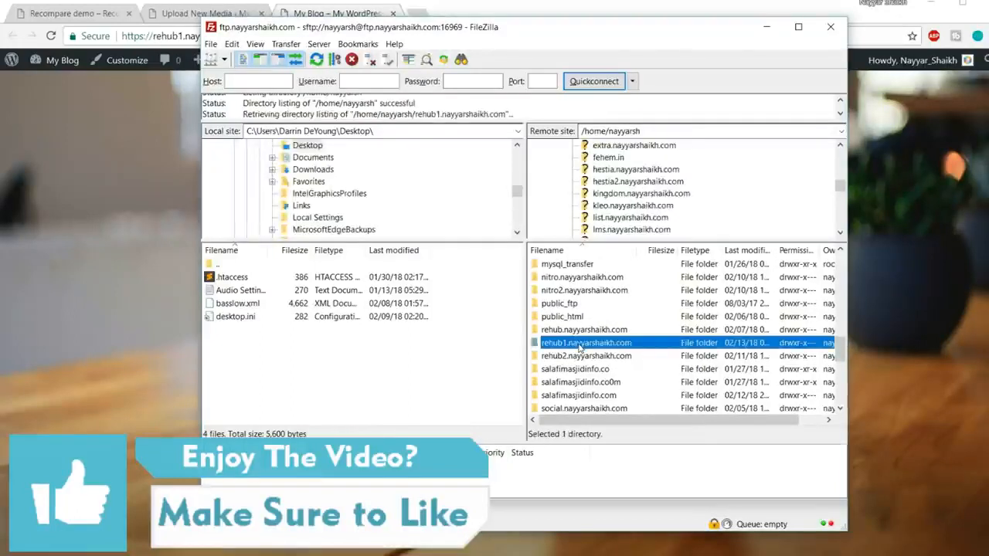
Download the site's .htaccess file from the server to the local Desktop folder and open that copy in the text editor.
left_click(572, 332)
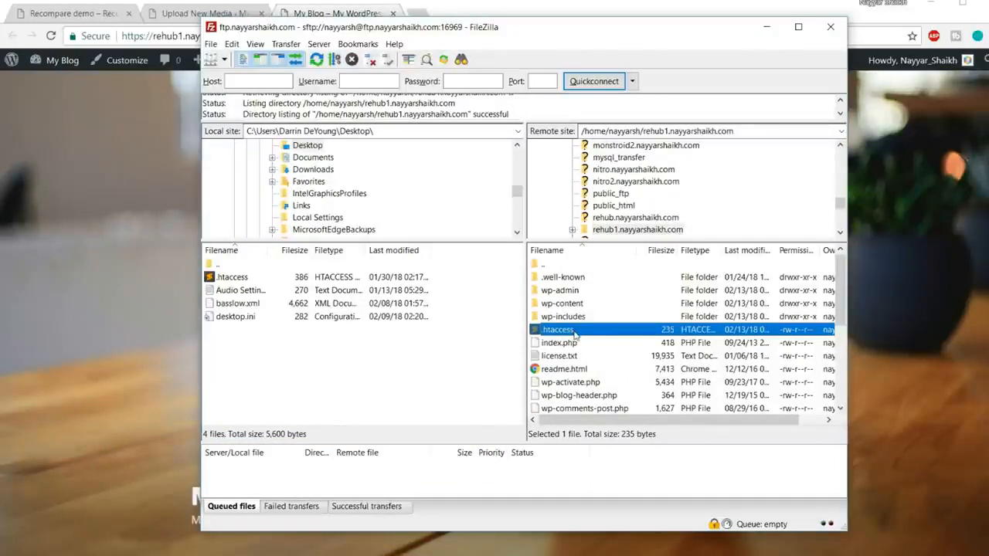
mouse_move(575, 332)
left_mouse_down()
mouse_move(482, 302)
mouse_move(380, 368)
mouse_move(568, 330)
left_mouse_up()
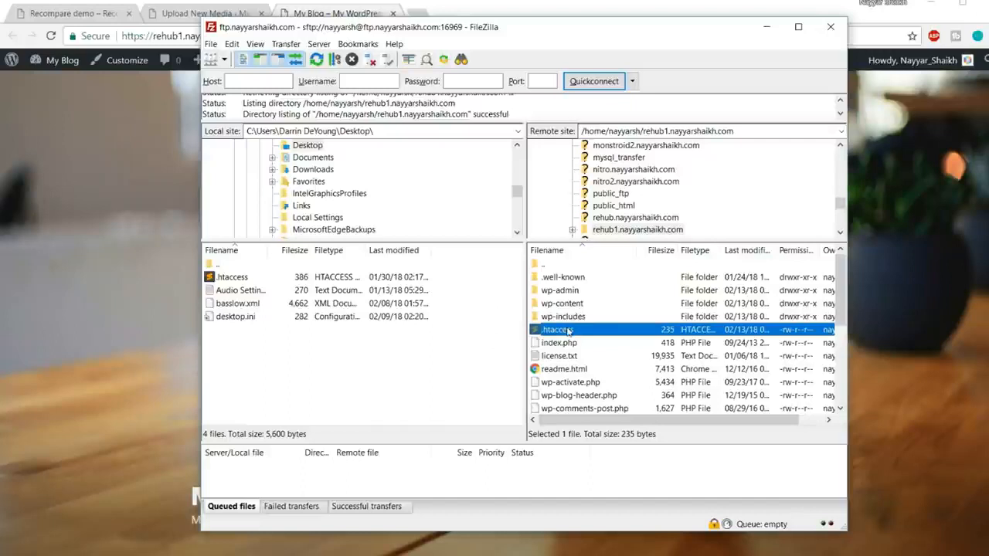
scroll(363, 202, "up", 2)
scroll(298, 197, "down", 1)
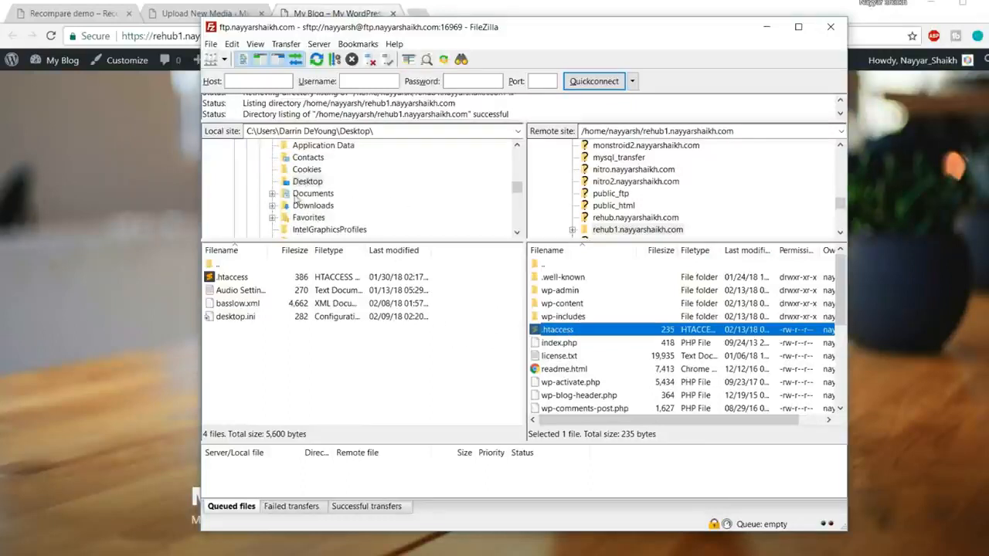
left_click(306, 182)
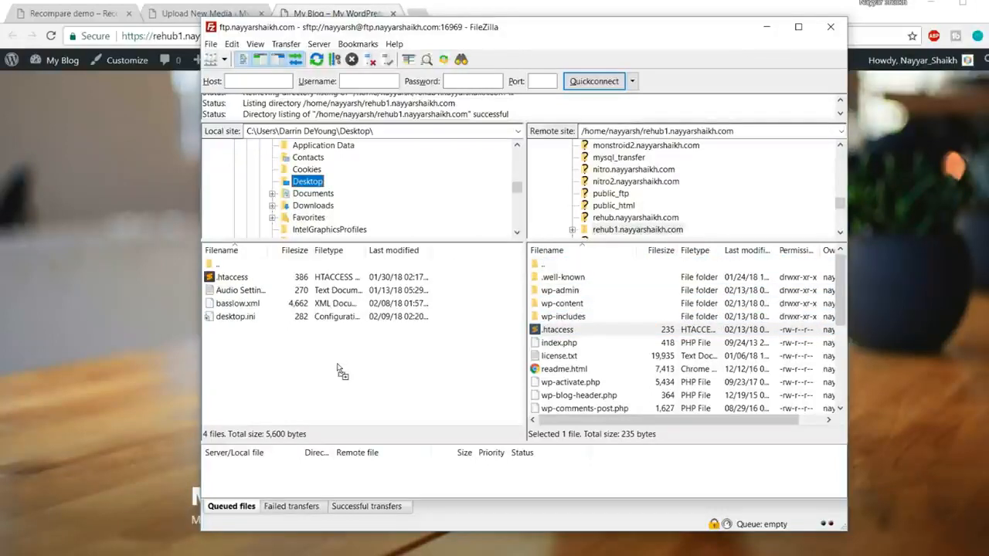
left_click_drag(338, 368, 558, 332)
key("super+d")
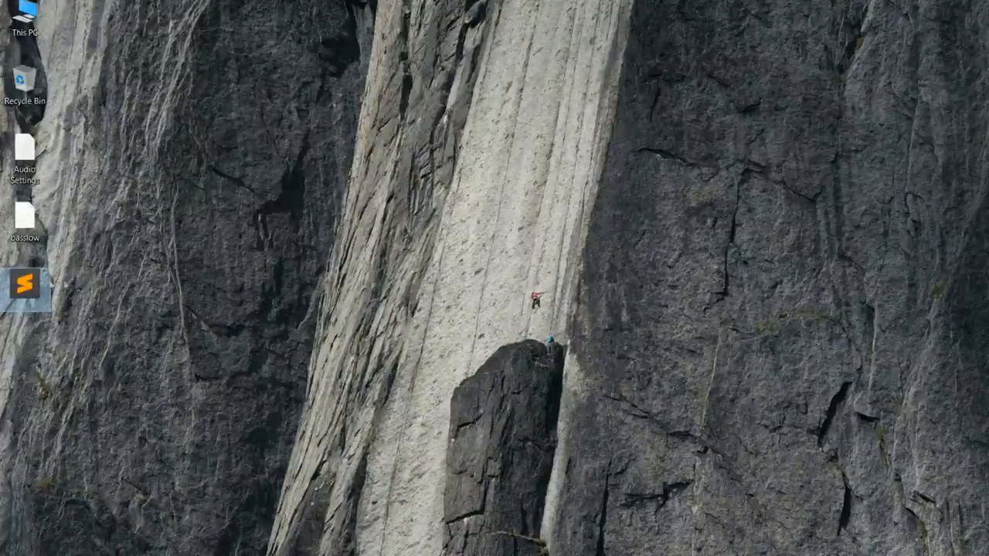
double_click(25, 286)
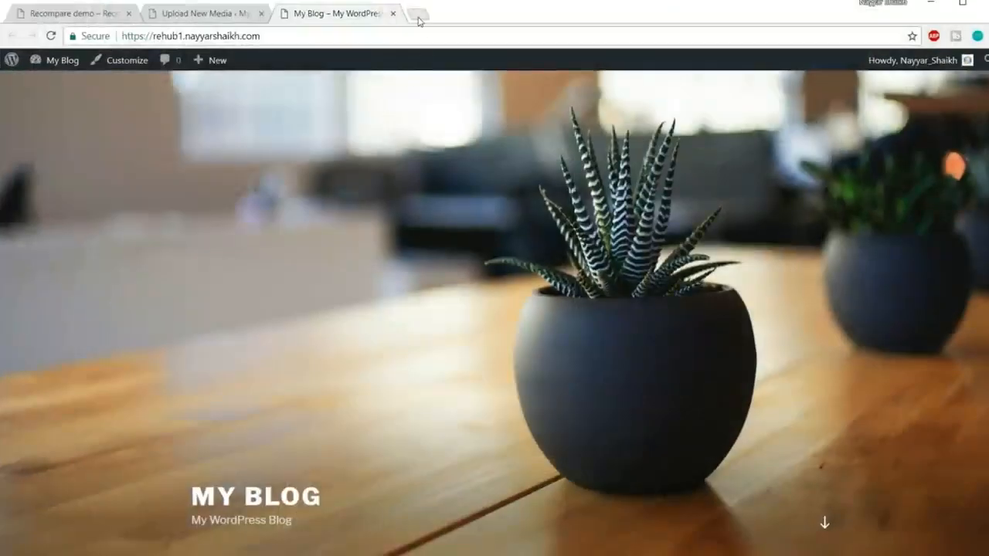
Open the bloggdude.com article on the upload_max_filesize error in a new tab and find its php_value code for .htaccess.
left_click(418, 21)
type("bloggdude.com")
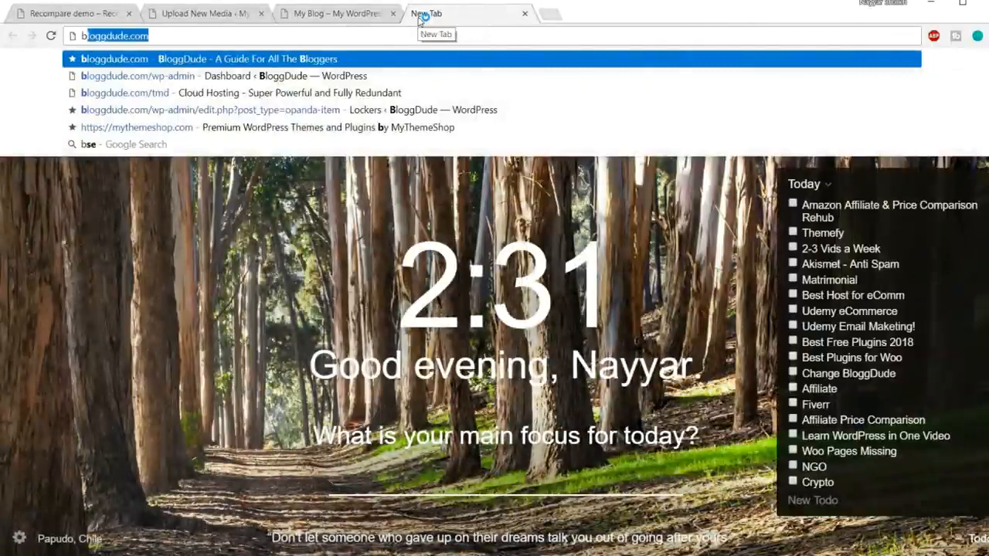
key("Return")
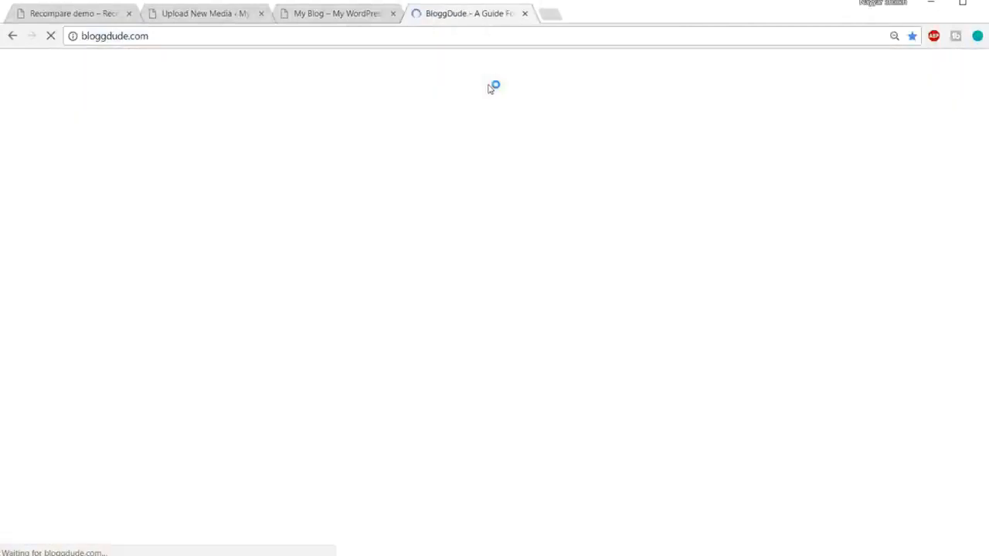
scroll(569, 234, "down", 3)
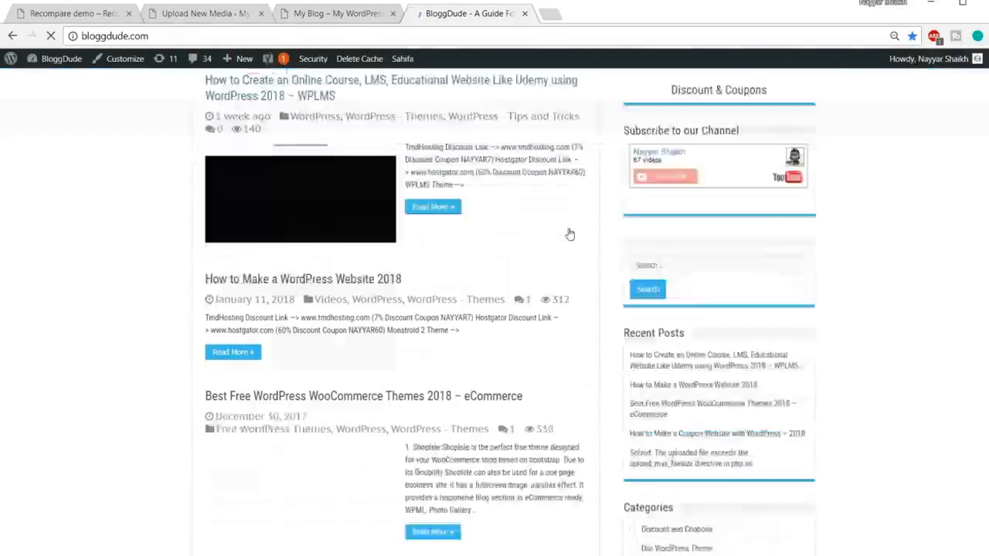
scroll(569, 233, "down", 8)
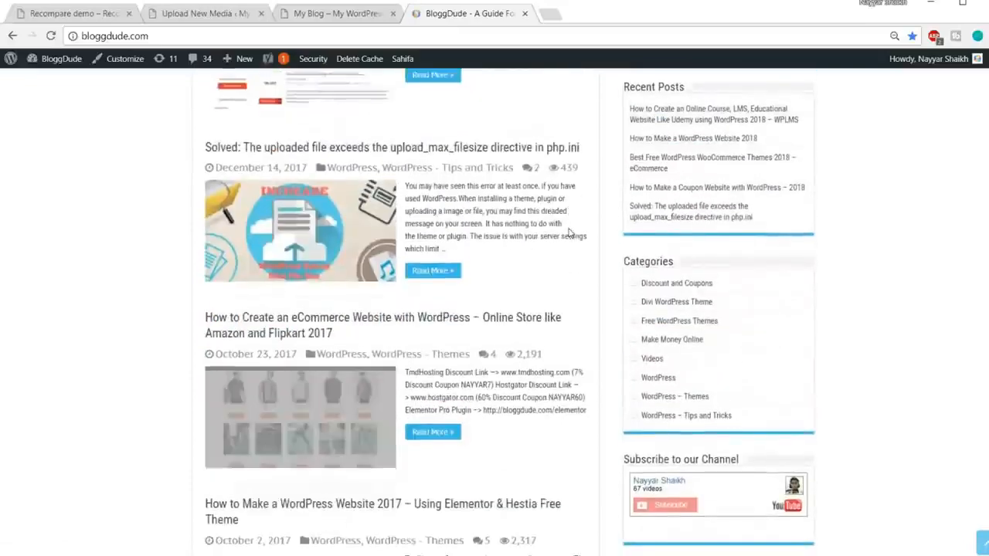
left_click(331, 147)
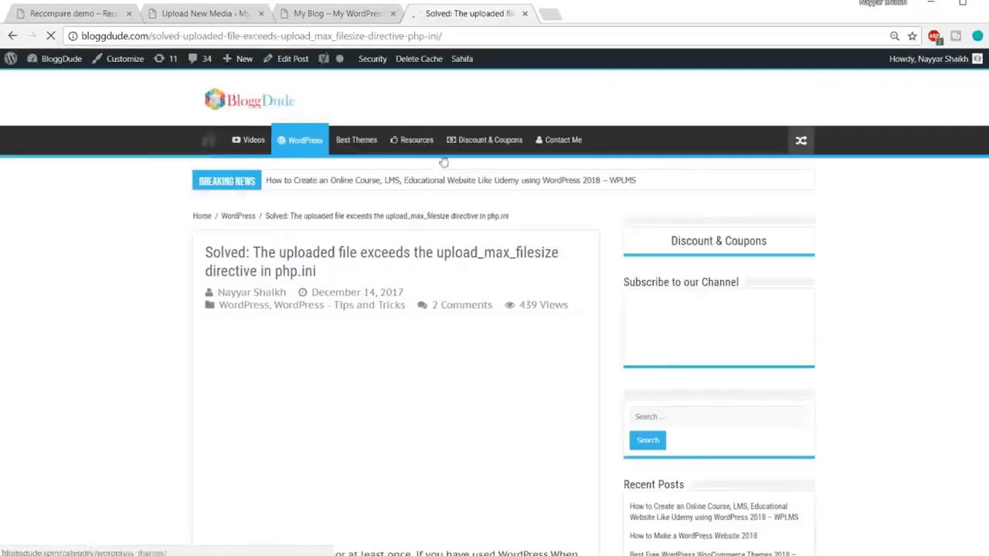
scroll(932, 276, "down", 4)
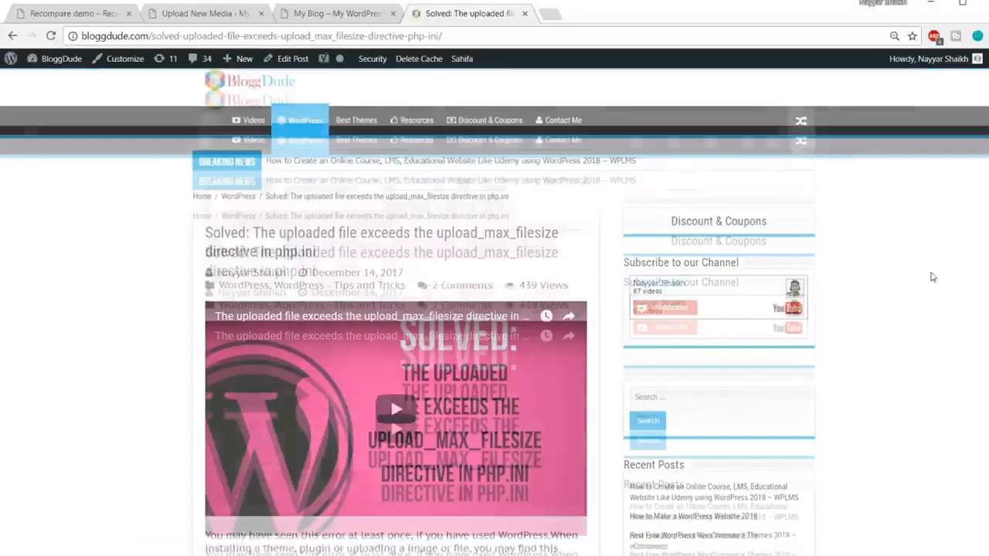
scroll(933, 277, "down", 9)
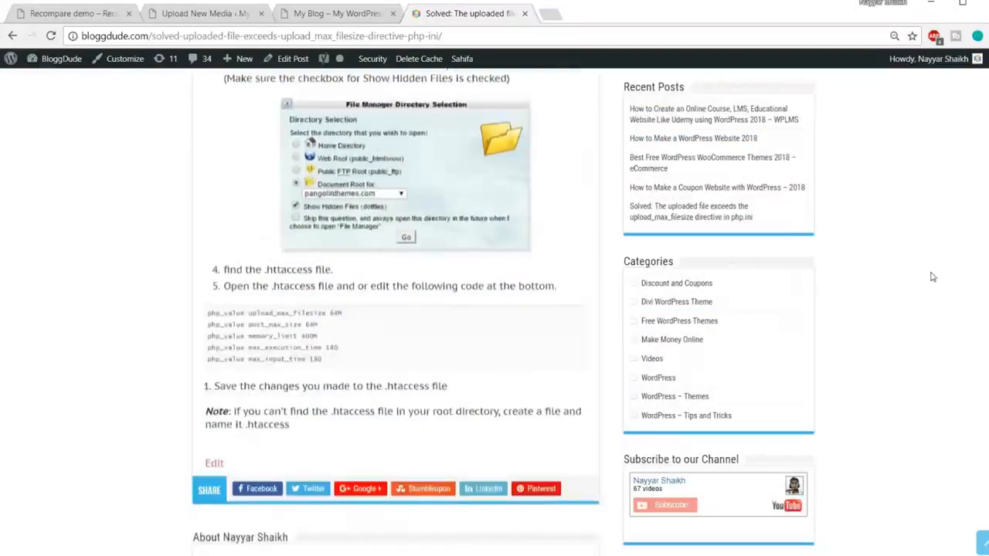
Copy the article's five php_value lines into .htaccess above # END WordPress, with max_input_time set to 200, then save and close the file.
left_click_drag(325, 269, 198, 224)
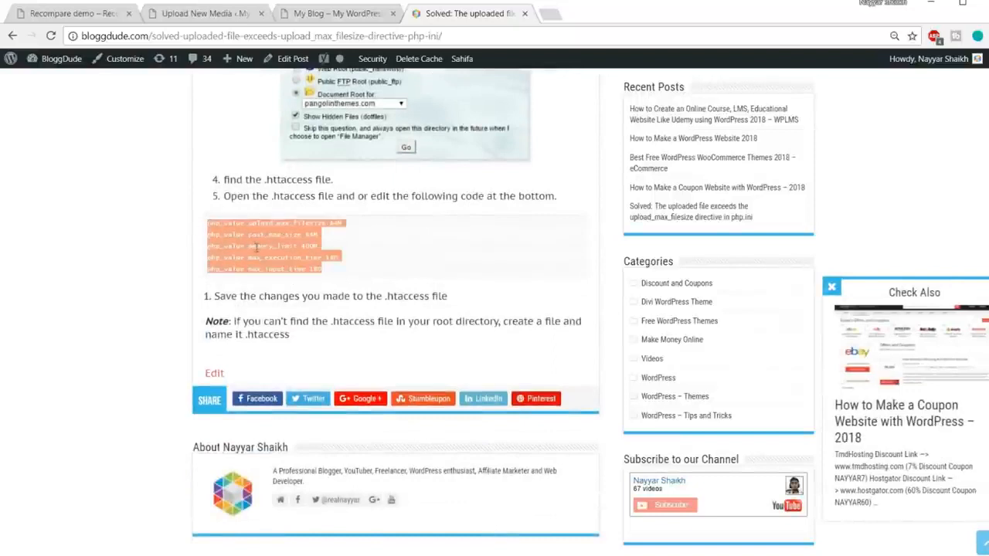
left_click(259, 555)
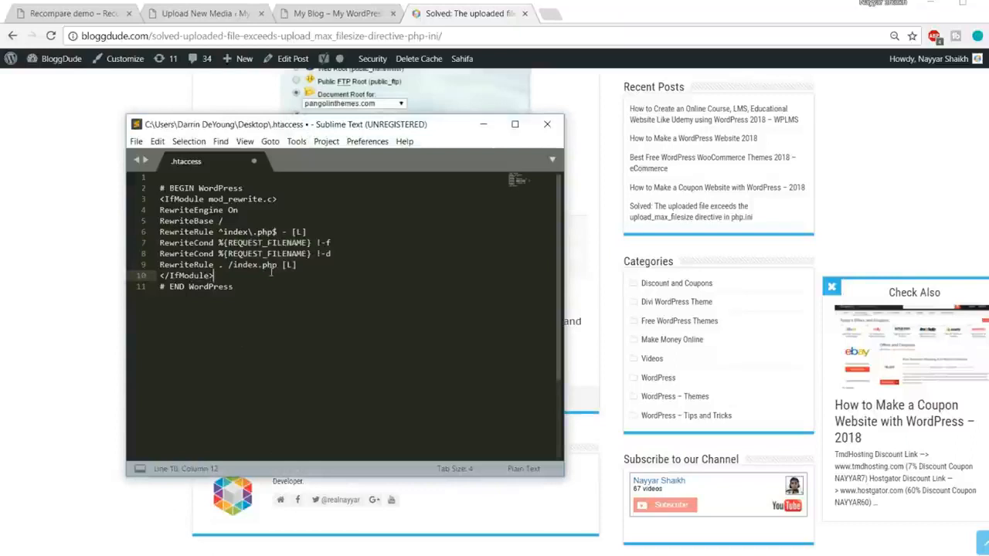
key("Return")
type("php_value upload_max_filesize 64M php_value post_max_size 64M php_value memory_limit 400M php_value max_execution_time 180 php_value max_input_time 200")
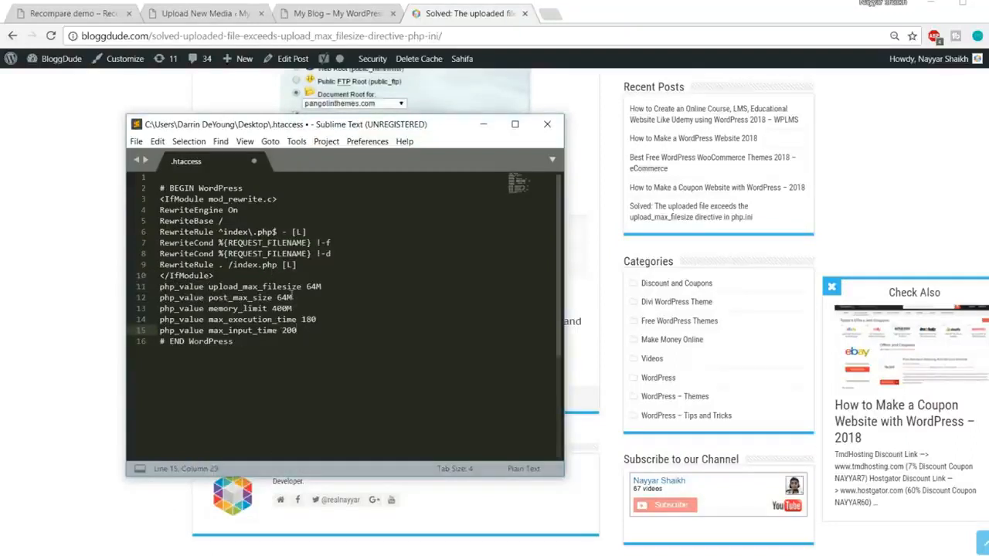
key("ctrl+s")
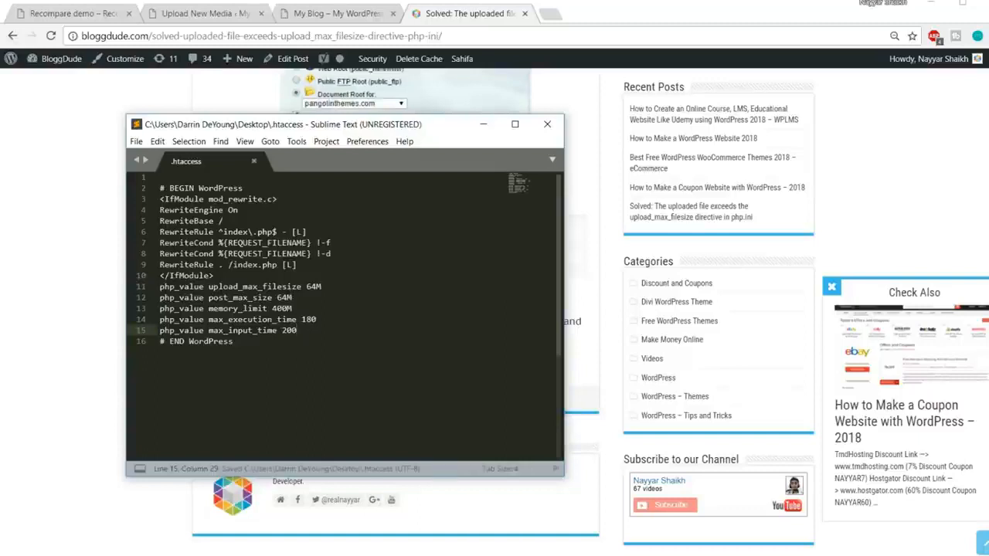
left_click(549, 126)
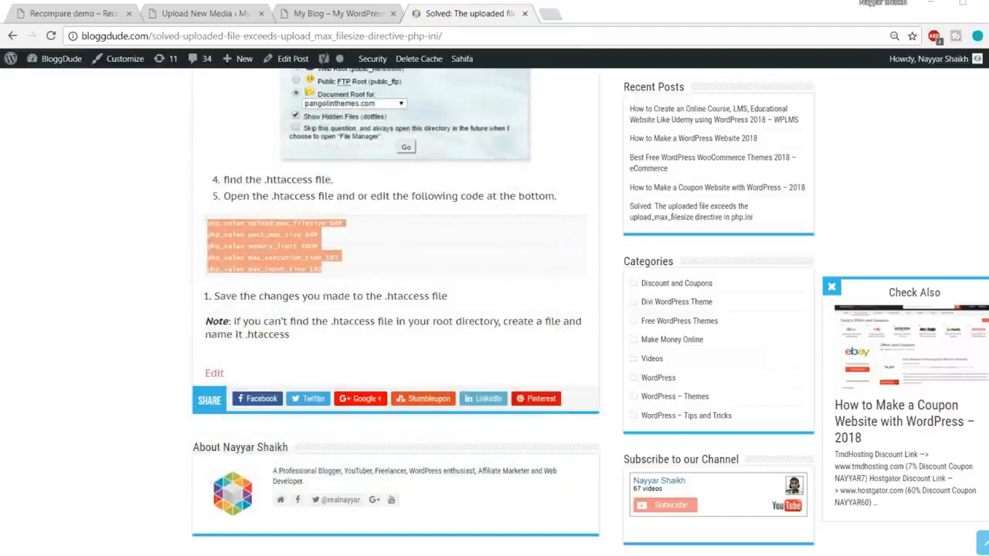
Switch to FileZilla and upload the edited .htaccess from the Desktop to the rehub1 folder, overwriting the server copy, then close FileZilla.
key("alt+Tab")
right_click(284, 379)
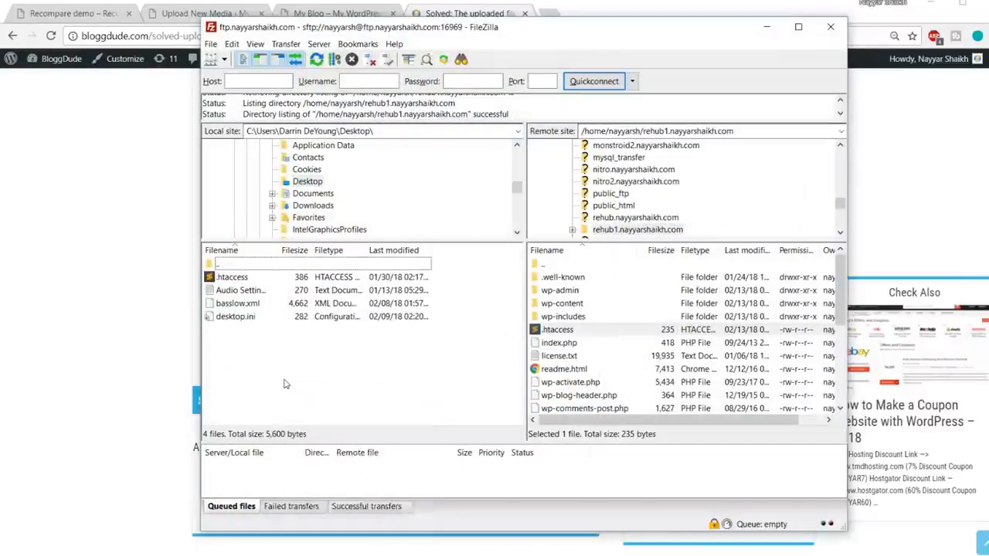
left_click(321, 472)
left_click(234, 278)
left_click_drag(229, 283, 606, 363)
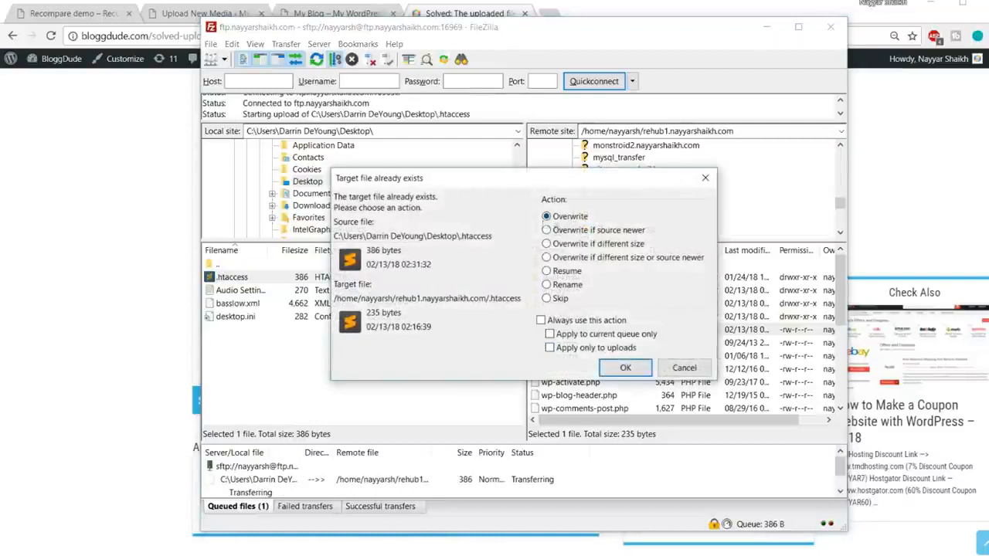
left_click(627, 368)
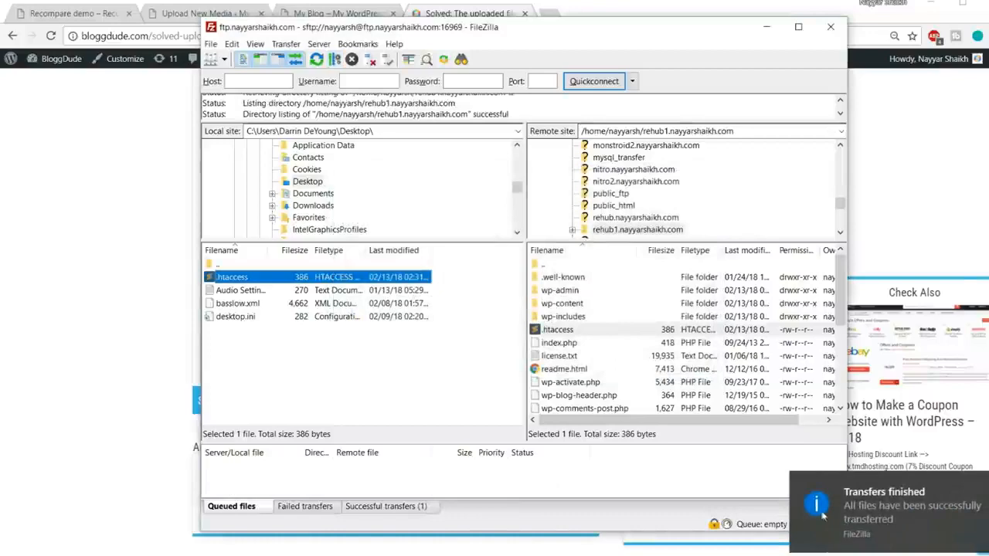
left_click(822, 514)
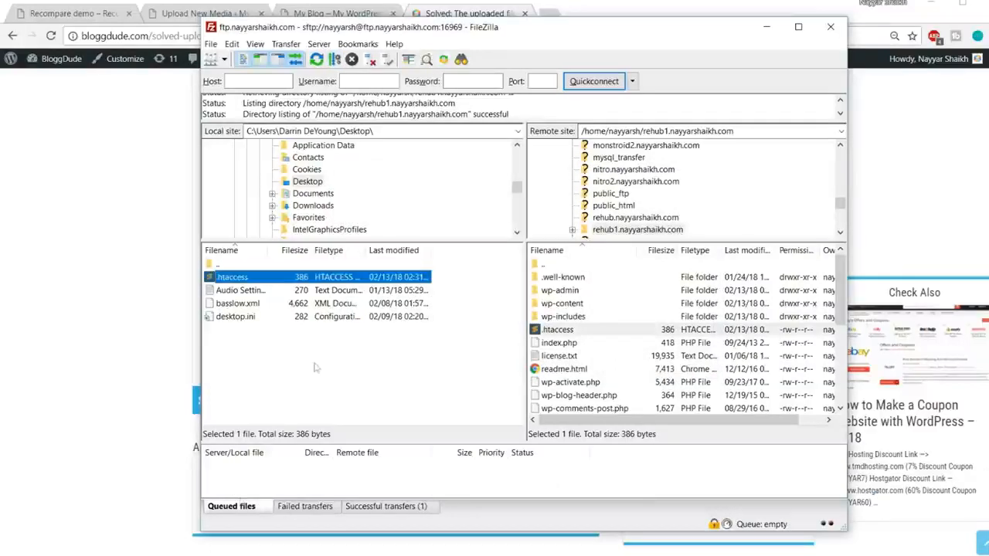
left_click(830, 26)
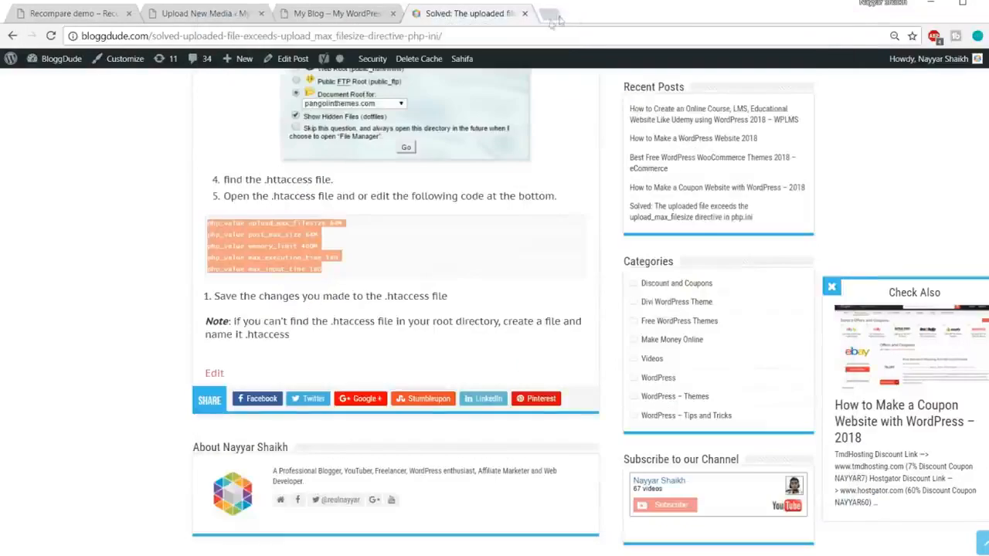
Close the article and reload the Upload New Media page to check the maximum upload file size.
left_click(525, 13)
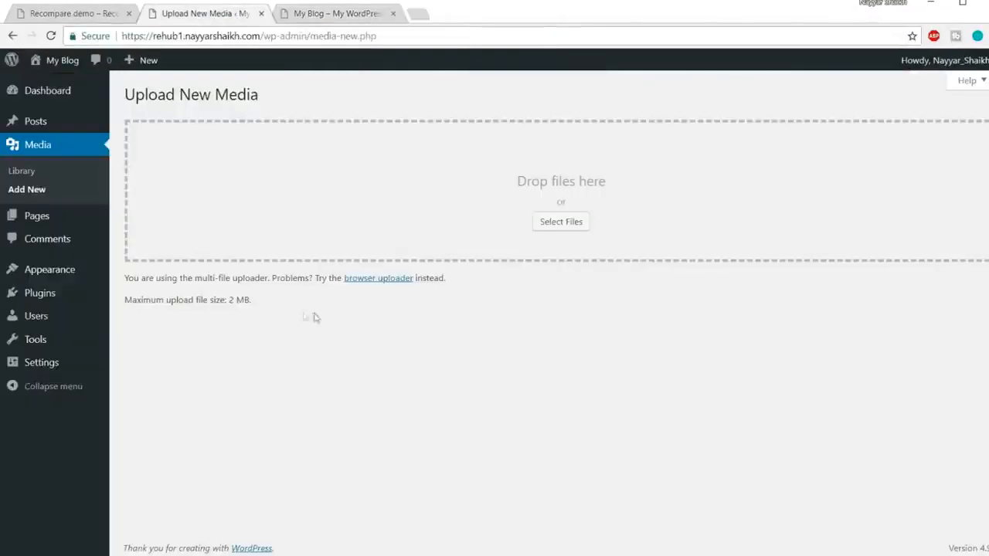
left_click_drag(263, 302, 230, 303)
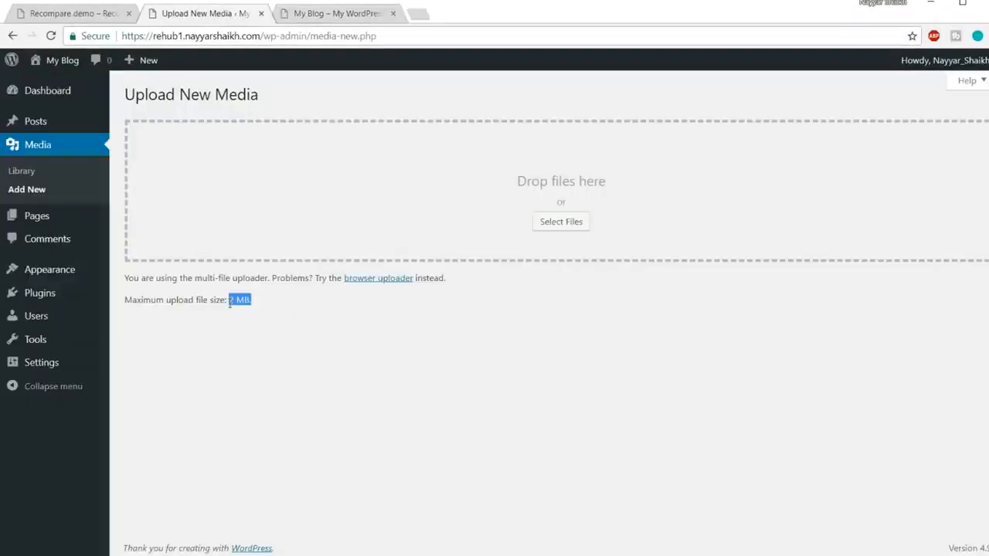
left_click(51, 35)
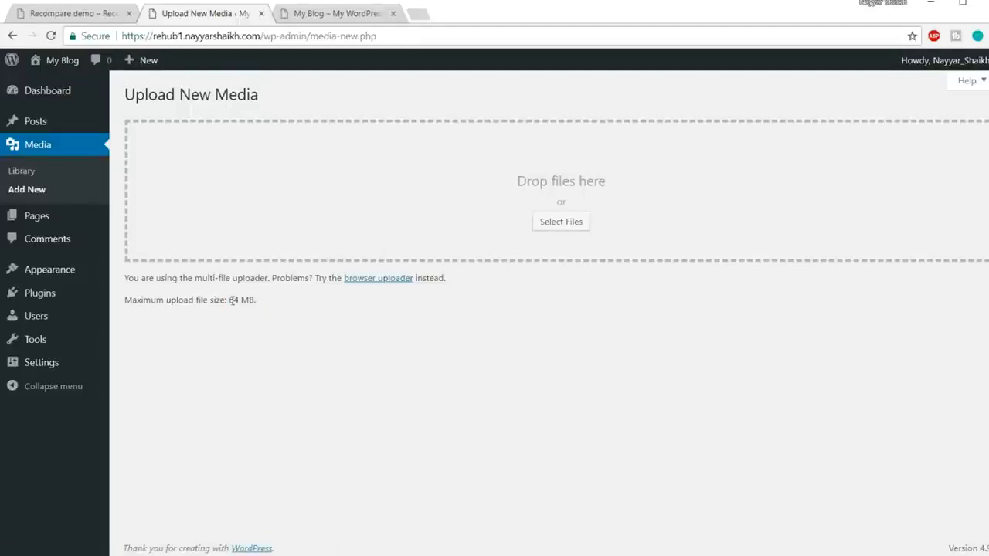
left_click_drag(229, 301, 263, 306)
left_click(294, 313)
Open the form for uploading a new theme as a .zip file.
left_click(67, 271)
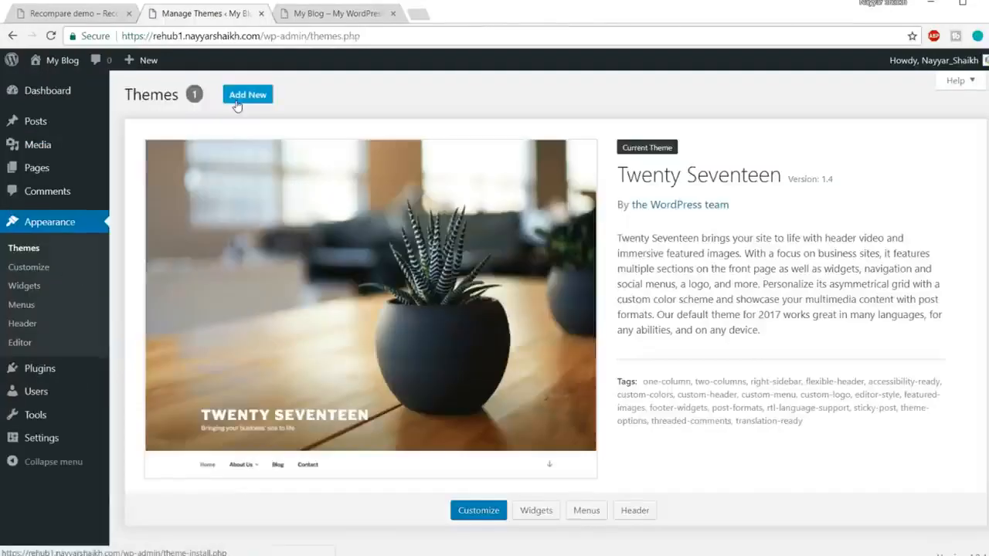
left_click(260, 102)
left_click(255, 102)
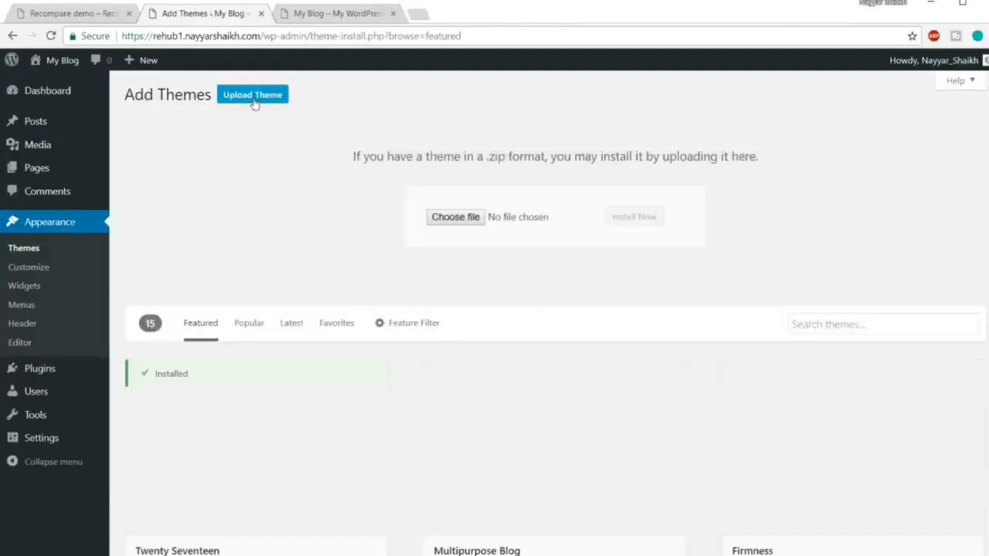
Install the theme from rehub.zip in the REHubWP-theme folder under themeforest-7646339 and rehub_718, and activate it.
left_click(456, 218)
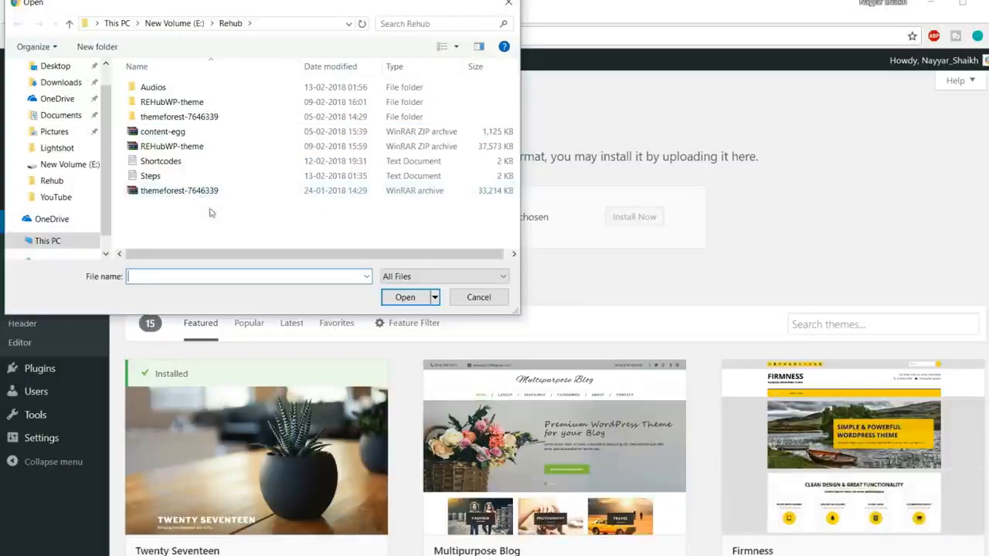
left_click(185, 195)
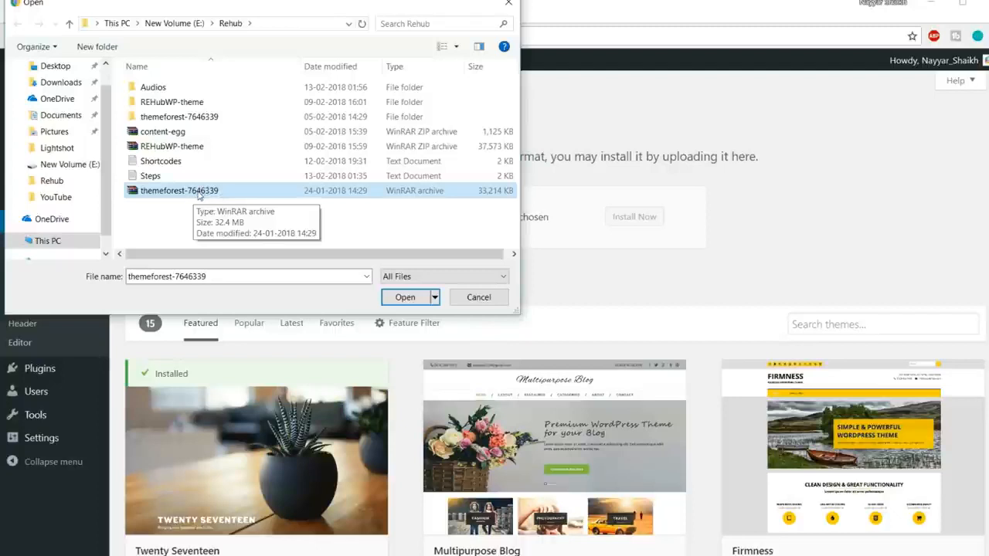
left_click(193, 118)
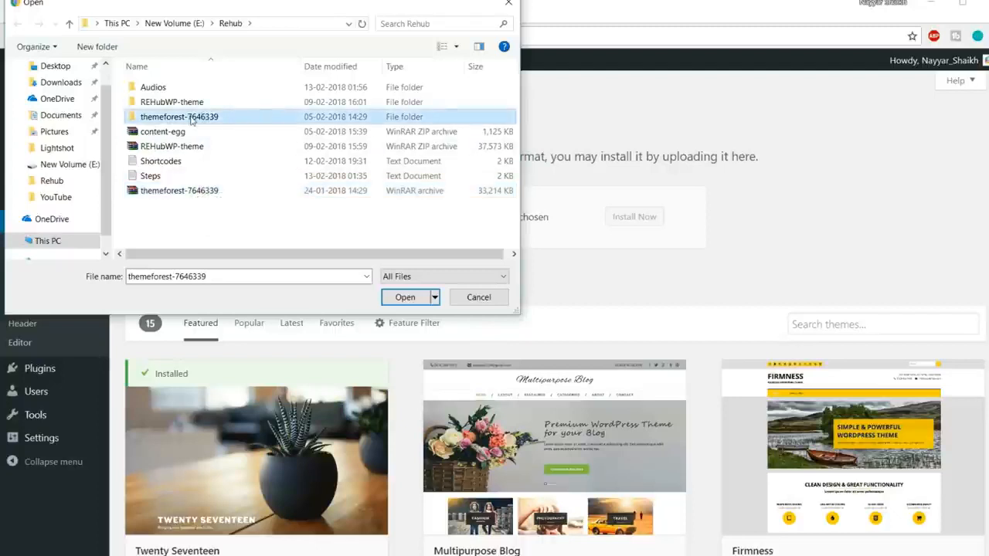
double_click(204, 119)
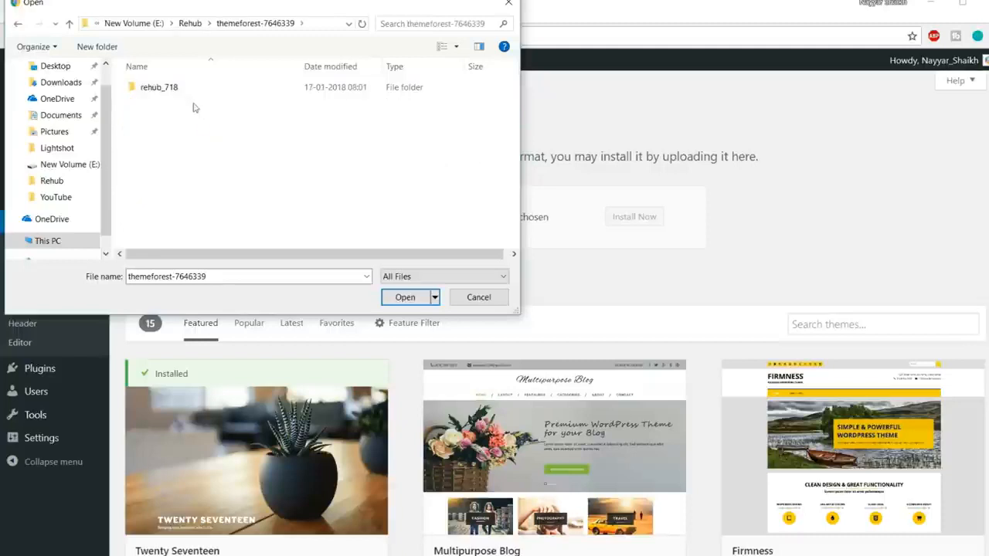
left_click(188, 91)
double_click(187, 92)
double_click(187, 92)
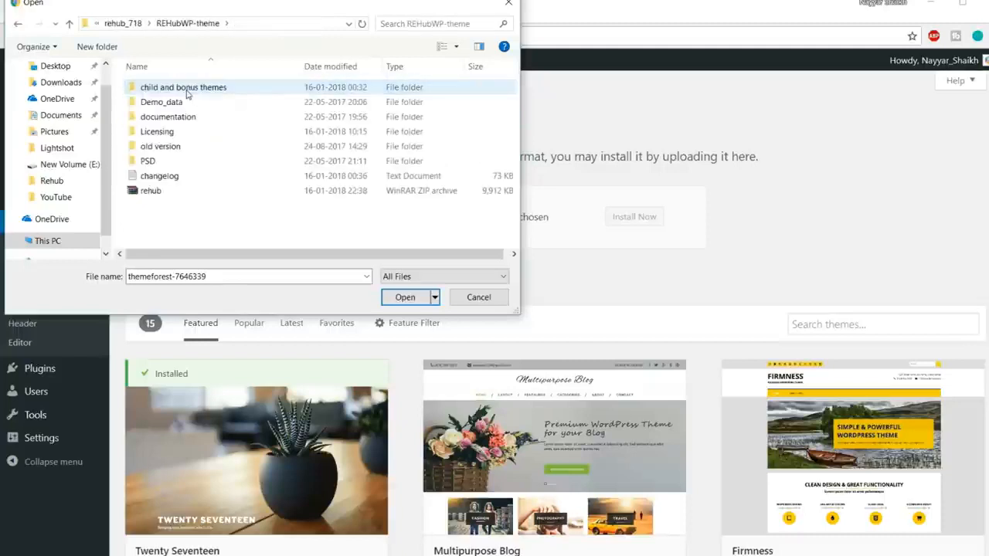
left_click(159, 192)
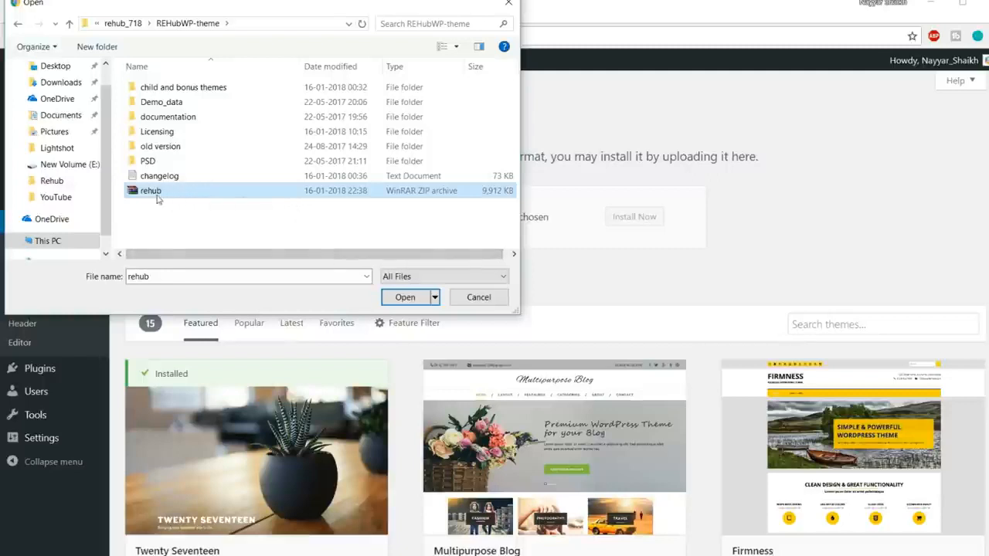
left_click(402, 298)
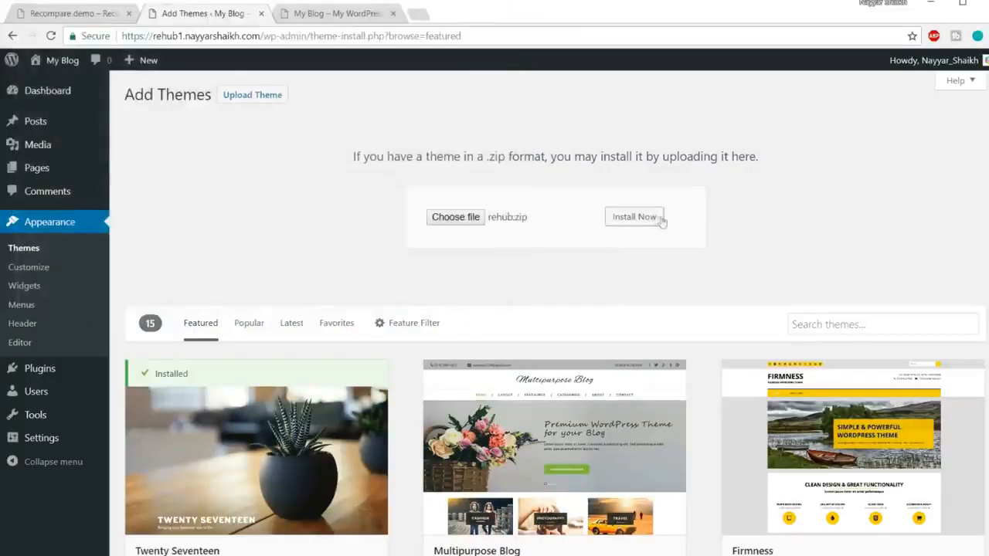
left_click(648, 219)
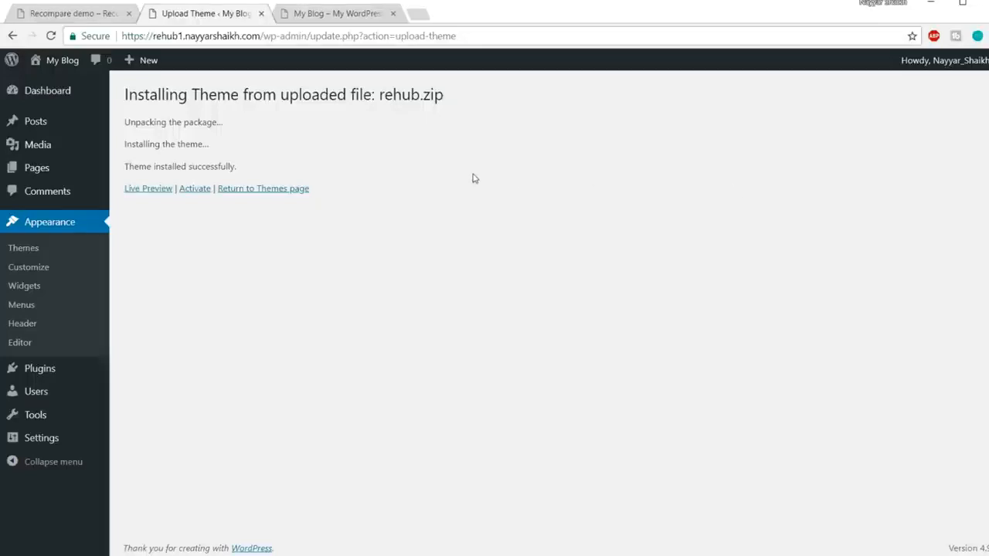
left_click(194, 193)
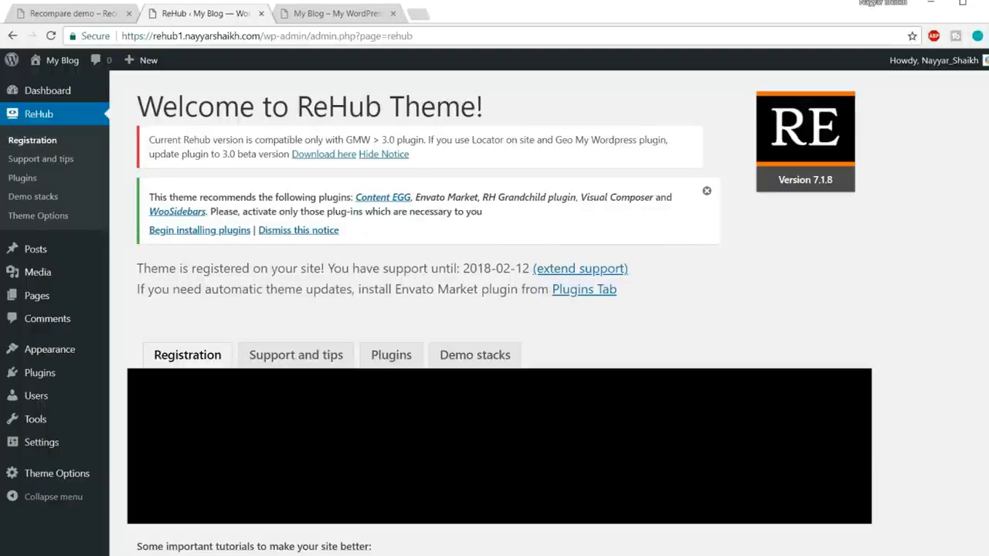
Bulk install all the theme's recommended plugins: Content EGG, Envato Market, RH Grandchild plugin, Visual Composer and WooSidebars.
left_click(214, 234)
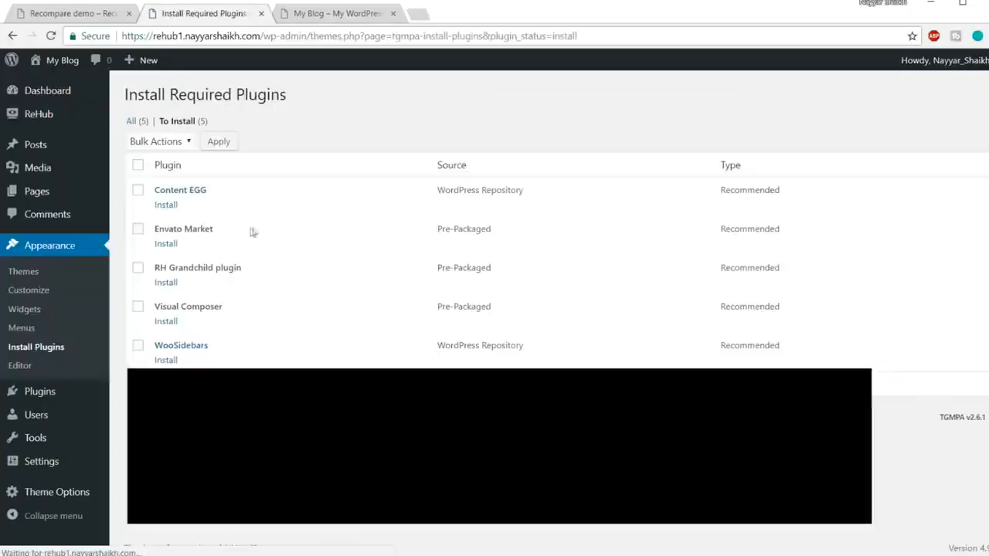
left_click(138, 165)
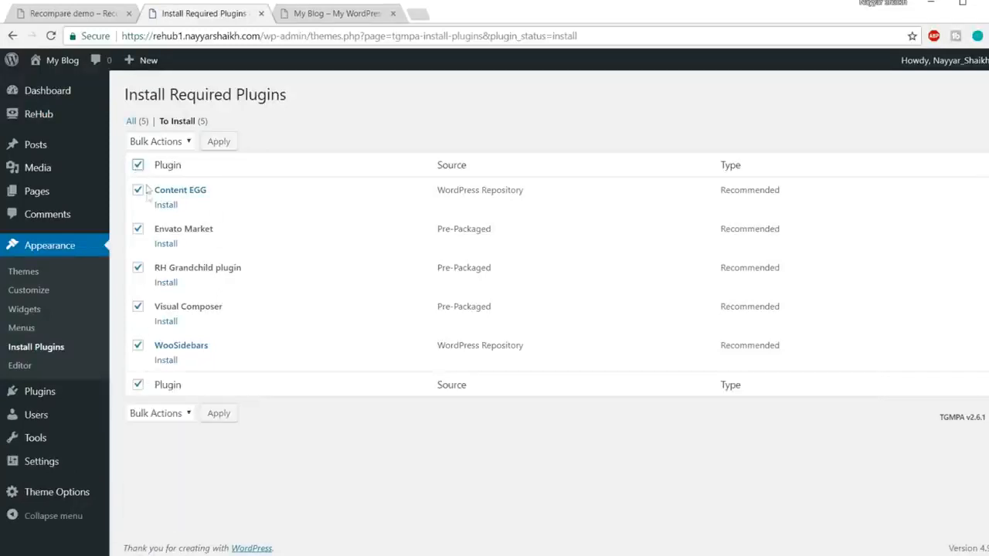
left_click(160, 144)
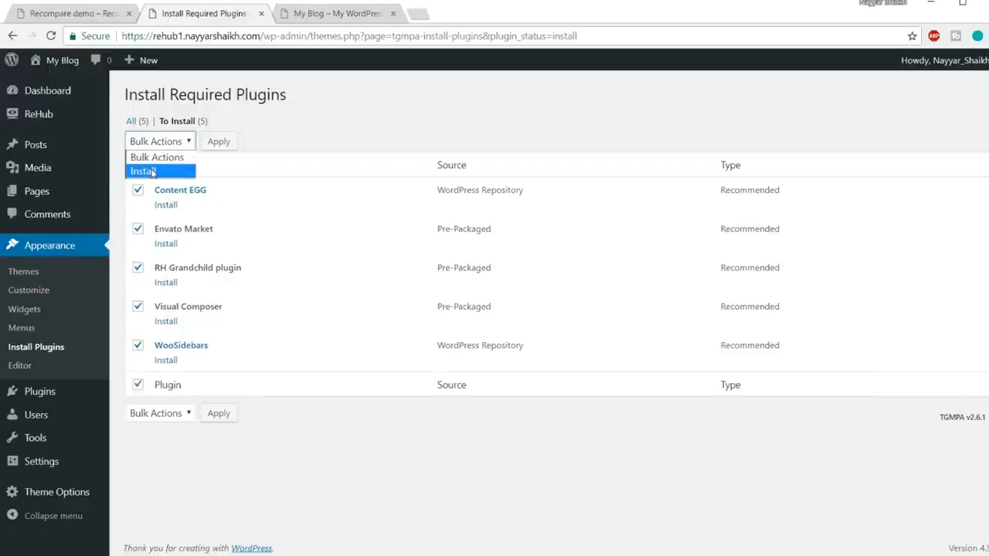
left_click(153, 171)
left_click(219, 142)
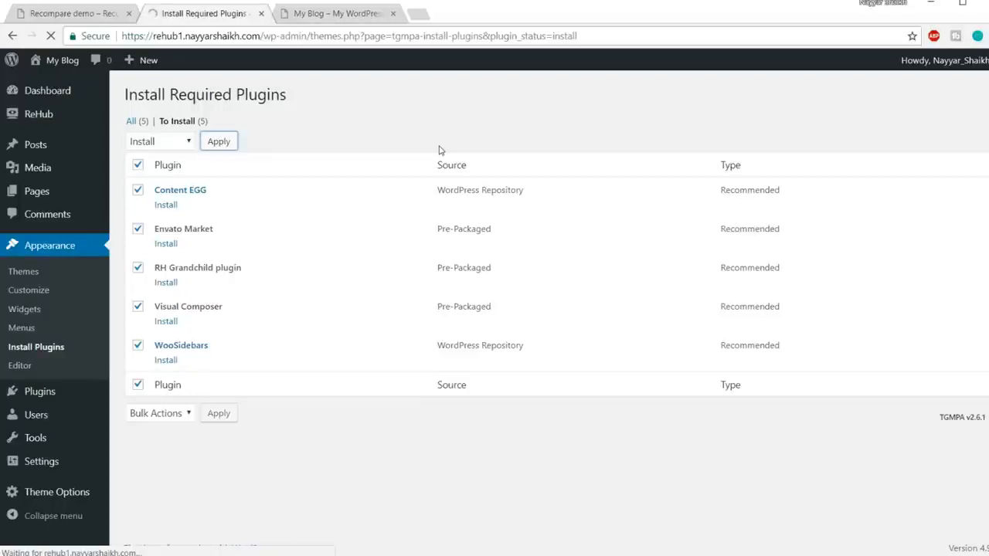
View the new site's front page and the Recompare demo, then return to the plugin installation page.
left_click(349, 14)
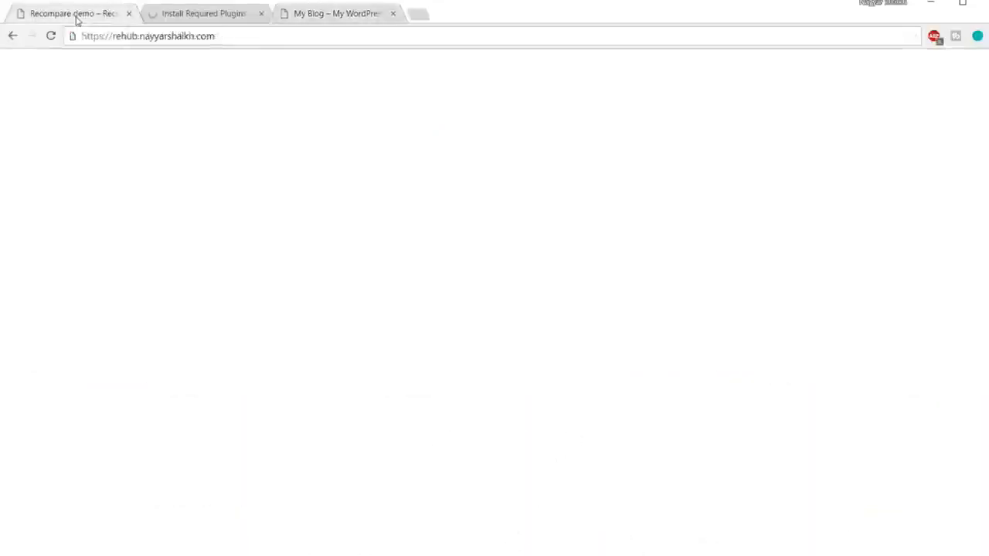
left_click(80, 13)
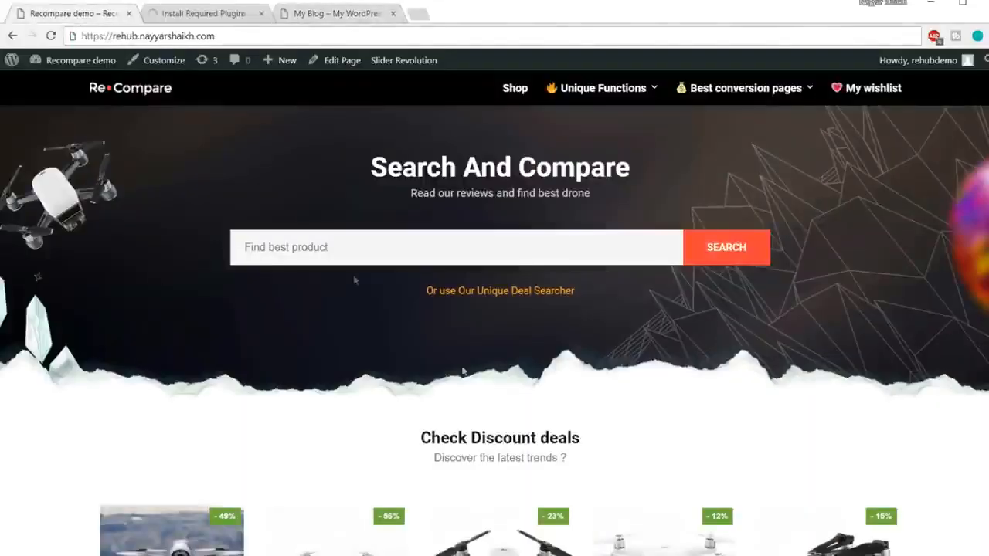
left_click(224, 14)
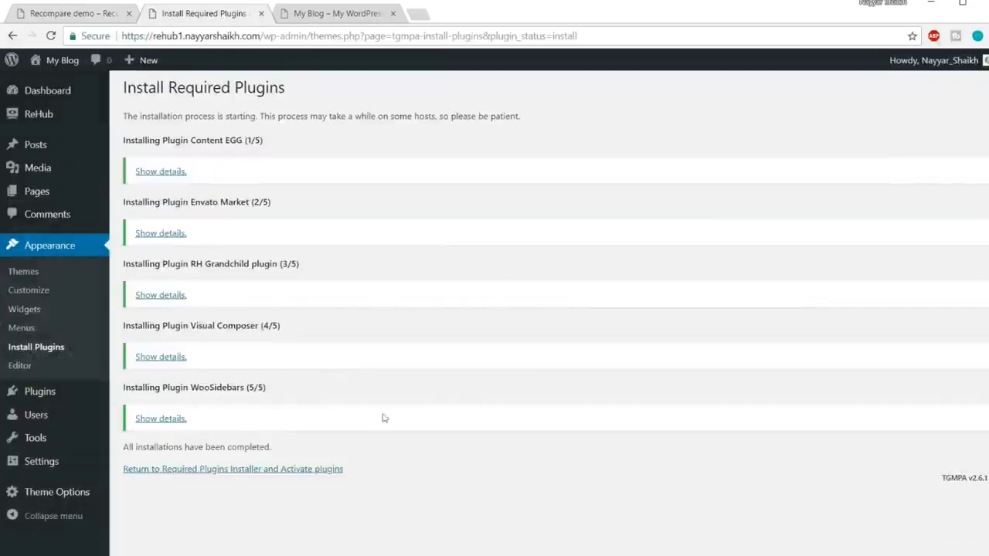
Return to the required plugins installer and bulk activate all five installed plugins.
left_click(204, 469)
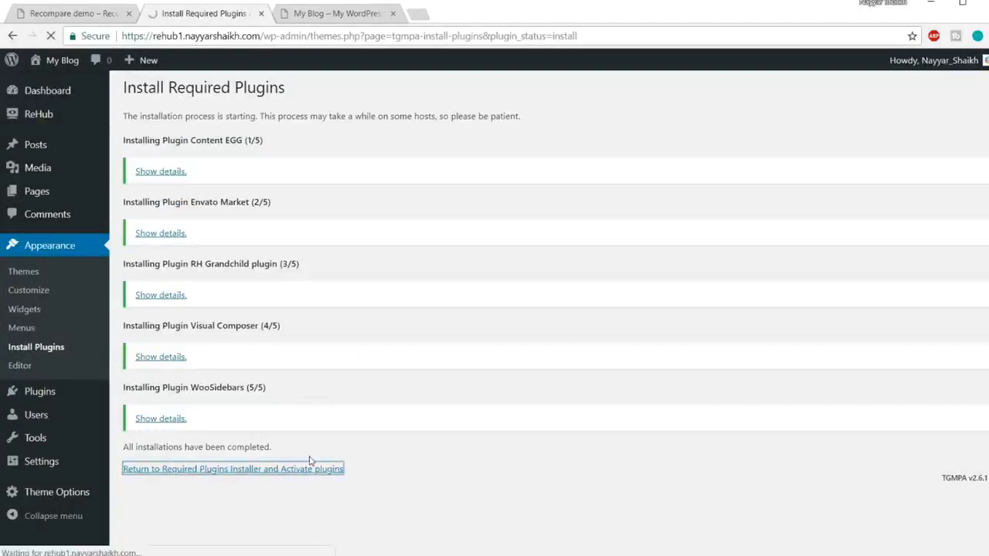
left_click(138, 166)
left_click(168, 142)
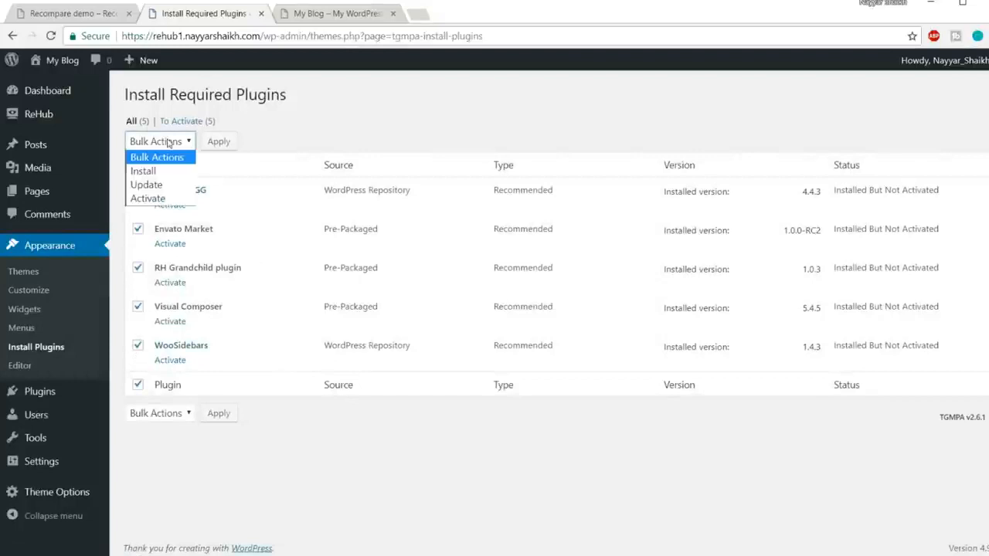
left_click(157, 199)
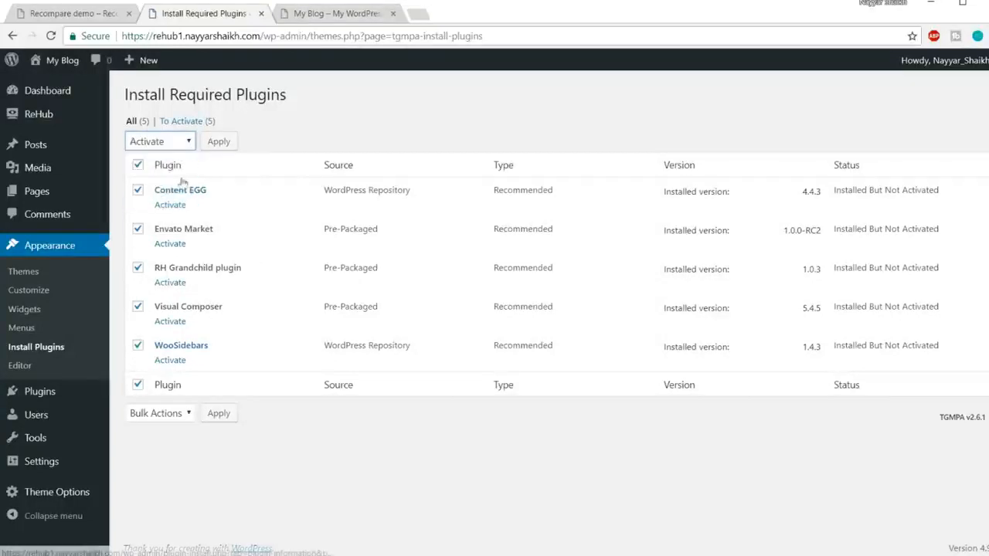
left_click(219, 141)
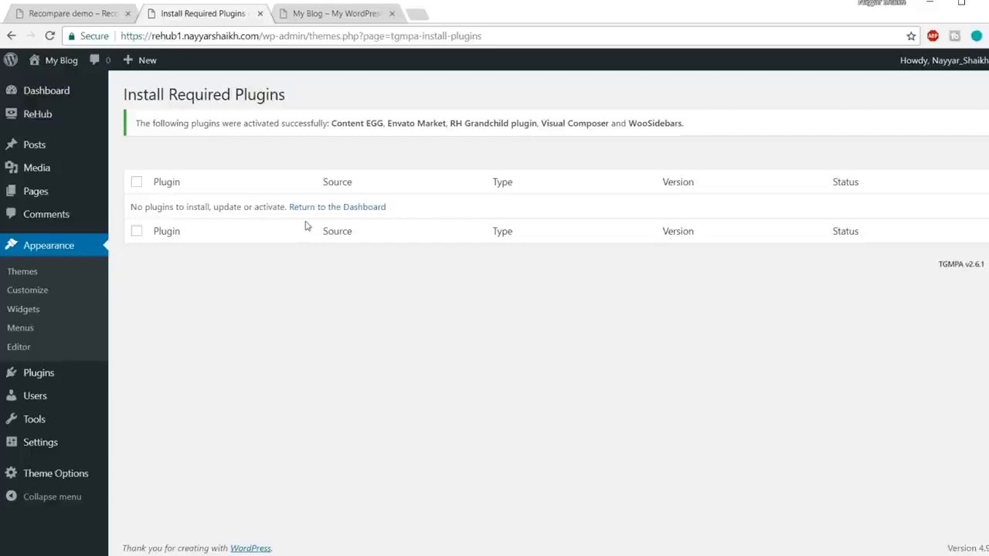
Reload the new site's front page, look it over, compare it with the Recompare demo, and return to the plugin installation page.
left_click(316, 16)
left_click(314, 34)
key("Return")
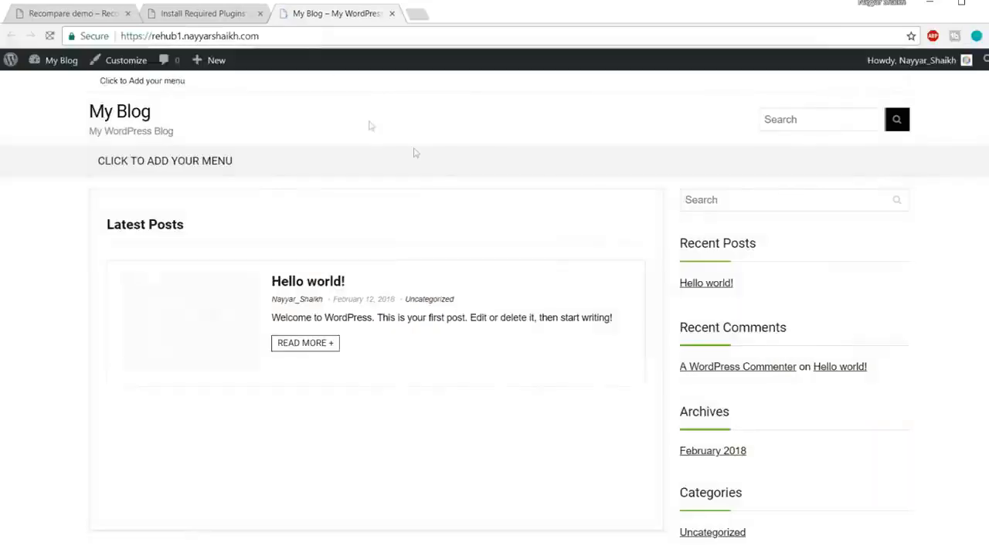
scroll(559, 343, "down", 5)
scroll(558, 381, "up", 5)
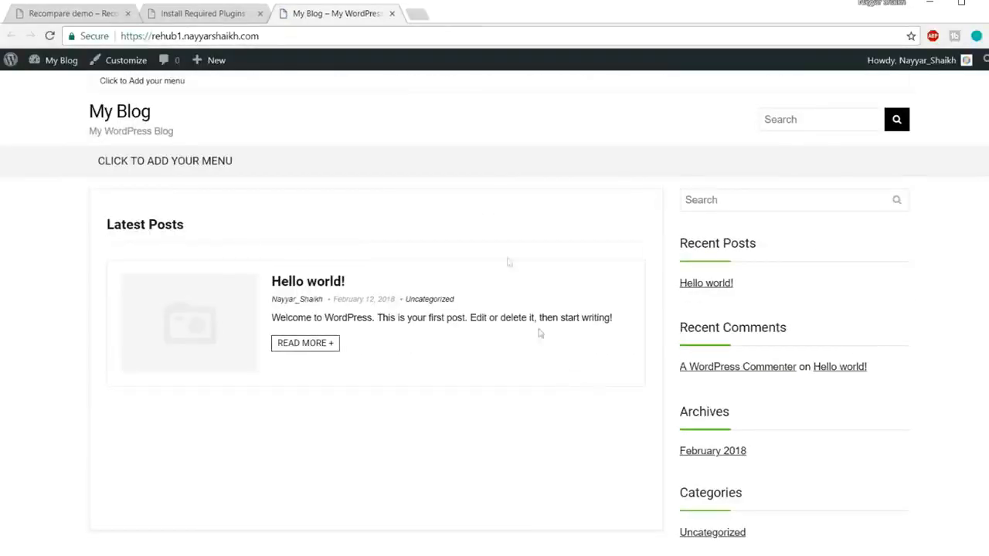
left_click(63, 16)
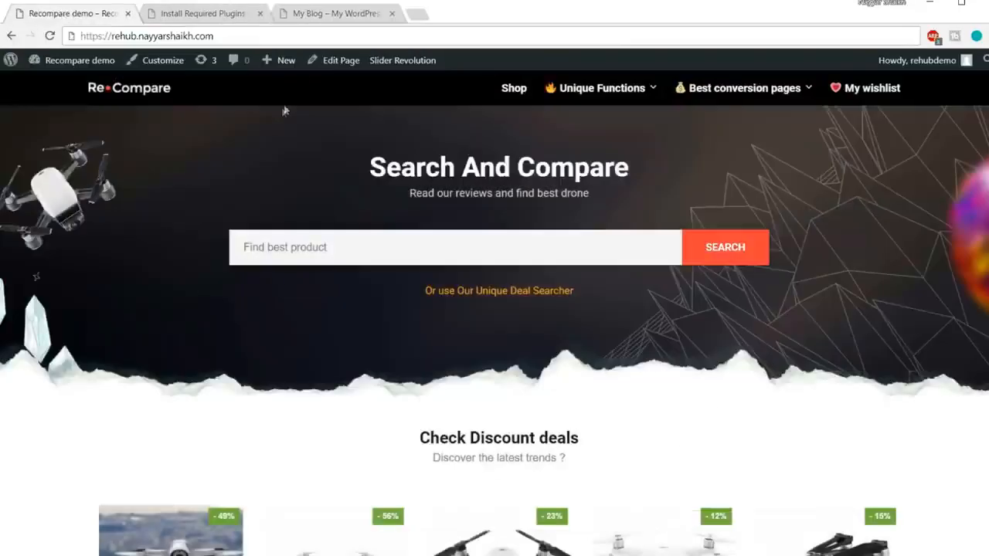
left_click(218, 15)
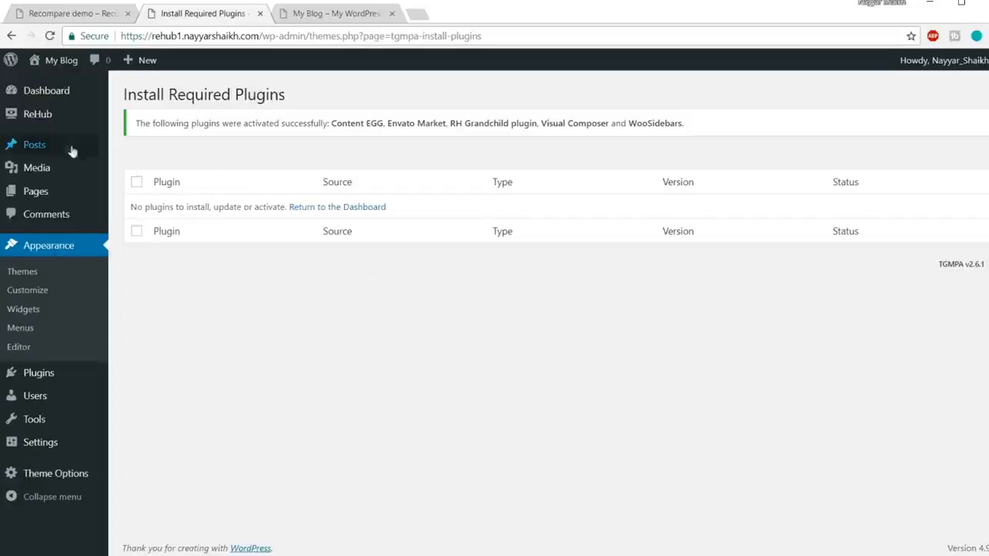
Start a new post titled "sdadad", enter placeholder text in its body and clear that text again.
mouse_move(42, 150)
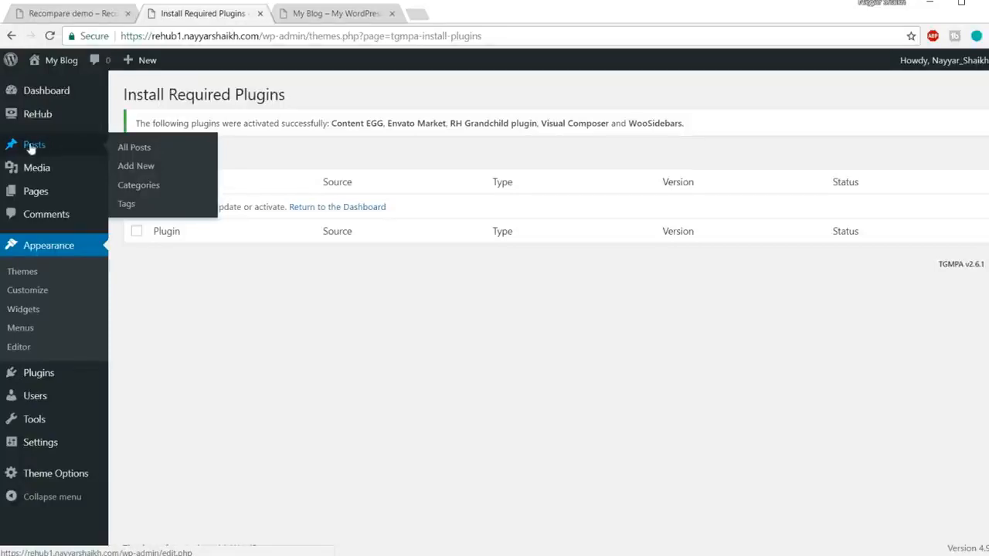
left_click(149, 167)
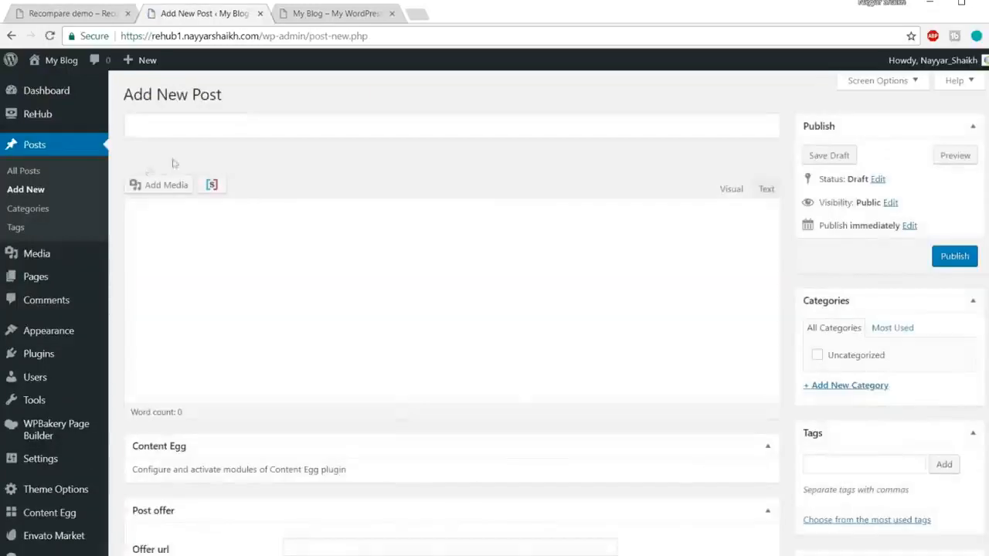
left_click(232, 132)
type("sdadad")
left_click(254, 258)
type("sdadada")
key("ctrl+a")
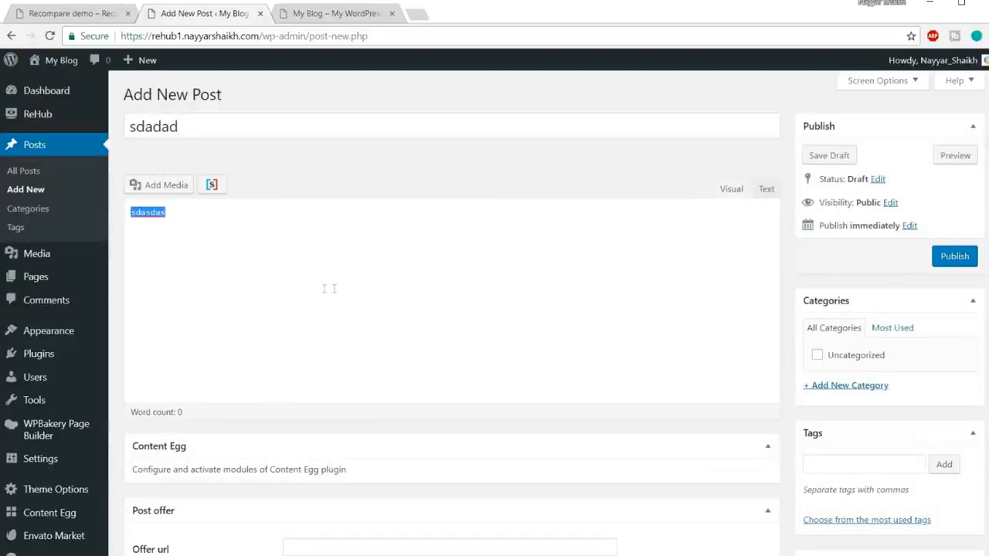
key("BackSpace")
Try to add a new category in the post's category settings and look over the post editor's other sections.
scroll(602, 300, "down", 1)
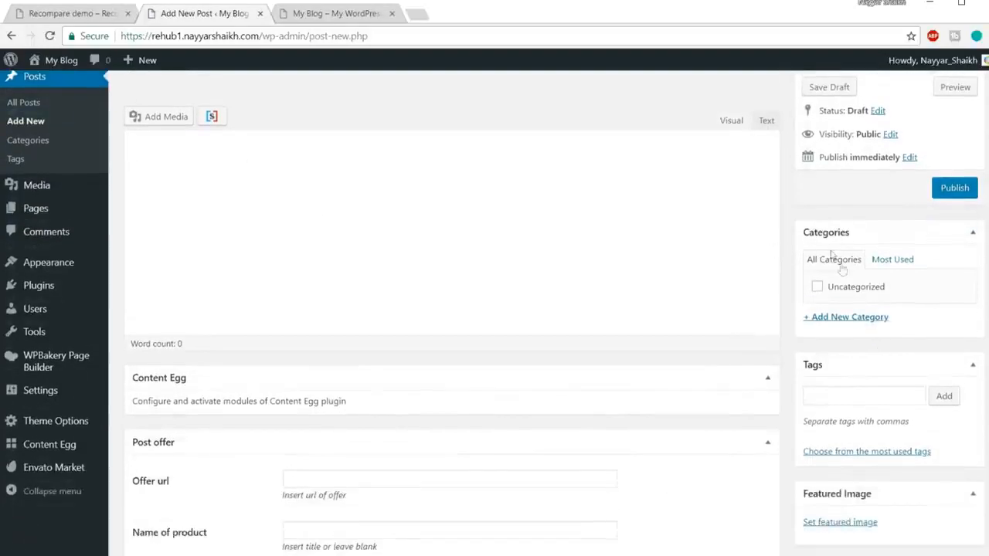
left_click(873, 318)
left_click(855, 320)
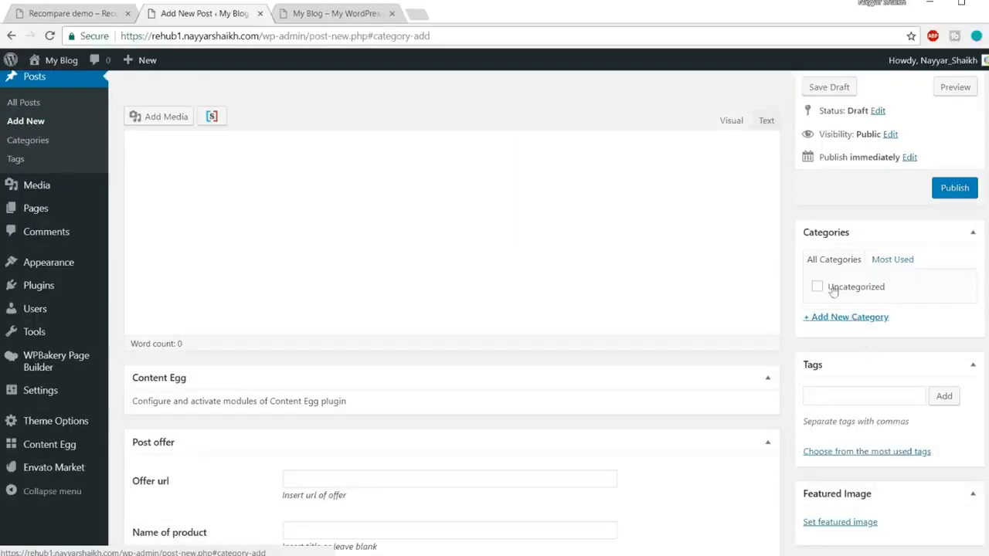
left_click(860, 319)
left_click(860, 323)
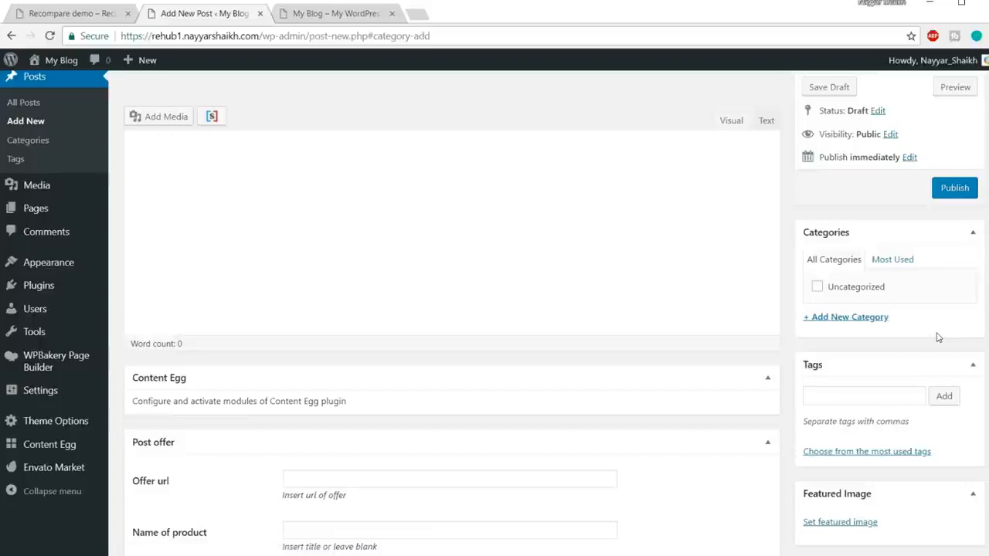
scroll(936, 340, "down", 5)
scroll(939, 374, "up", 5)
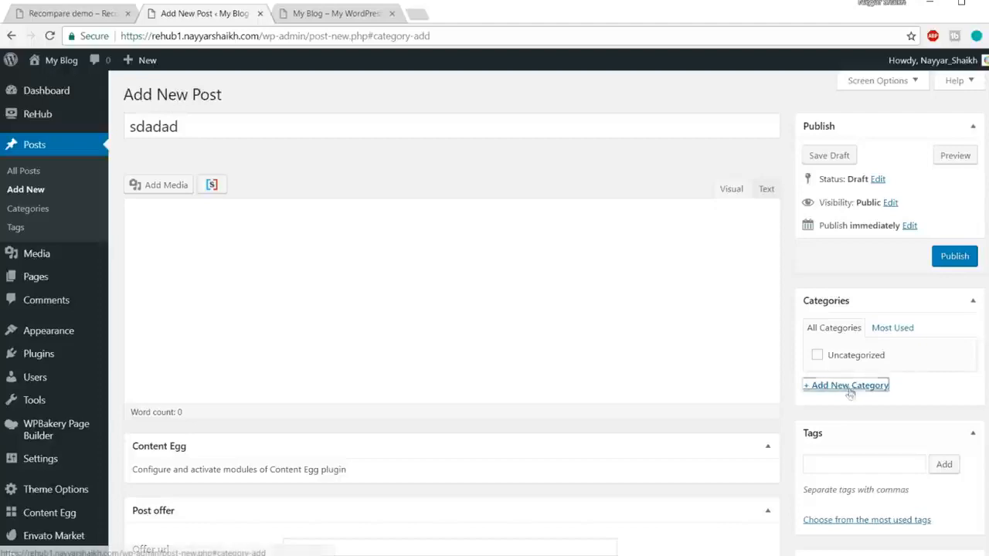
scroll(870, 379, "down", 1)
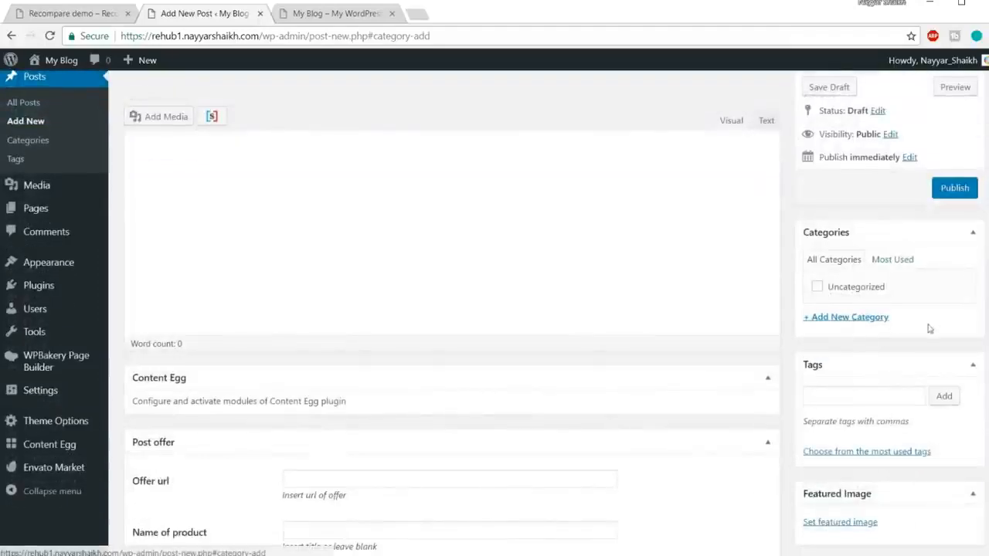
scroll(881, 324, "up", 1)
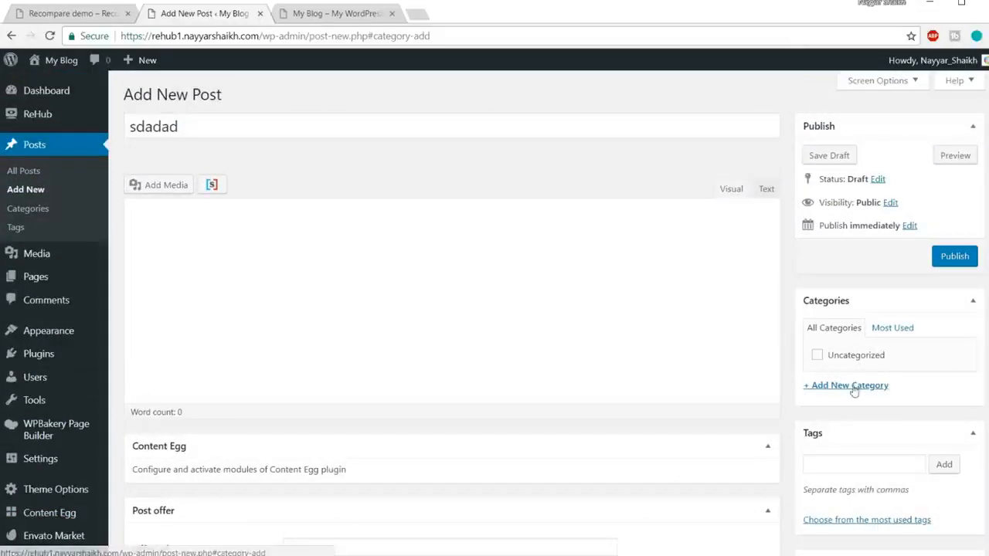
scroll(911, 371, "down", 2)
scroll(911, 369, "up", 1)
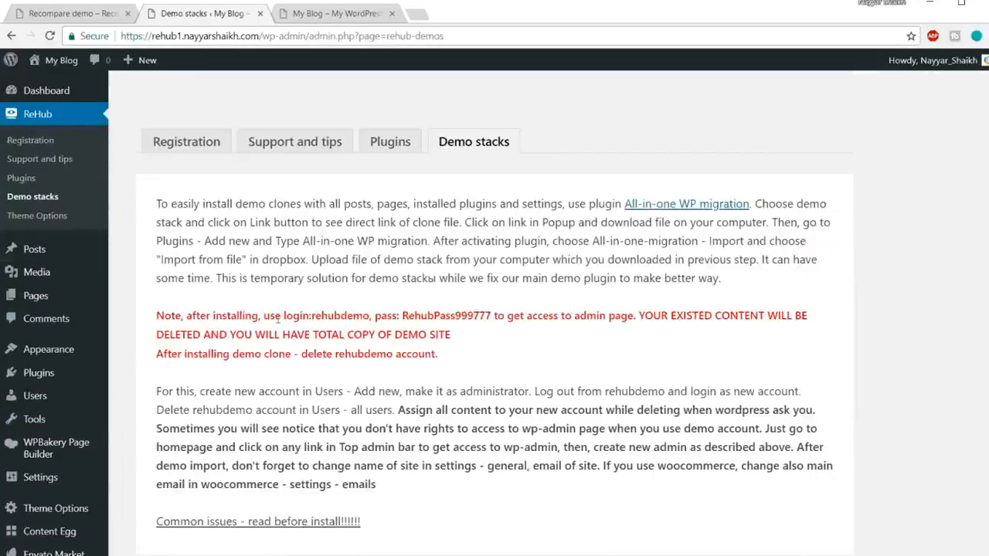
Open the ReHub theme's demo stacks page and examine the note on the demo clone's login and password.
left_click_drag(283, 314, 371, 311)
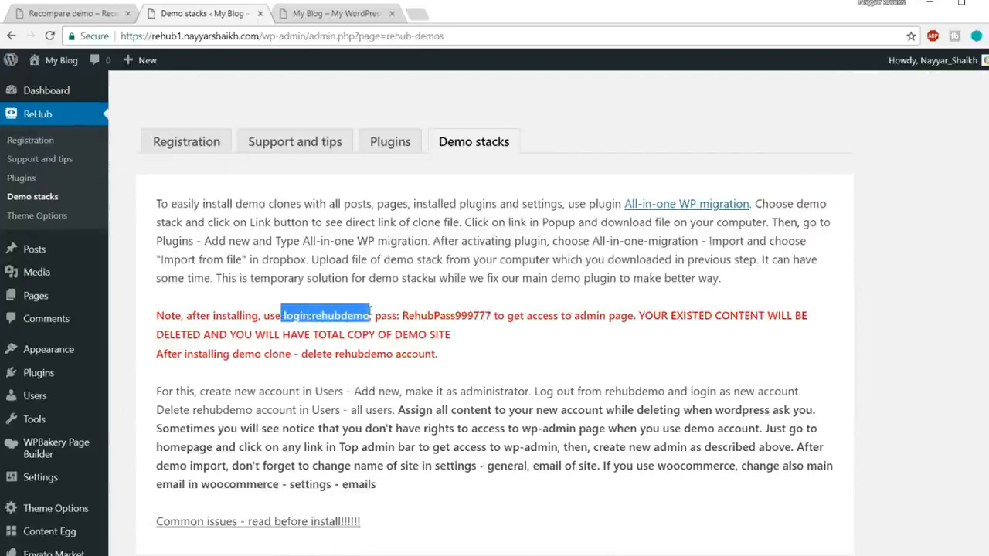
left_click(445, 313)
left_click_drag(283, 314, 479, 314)
left_click(359, 326)
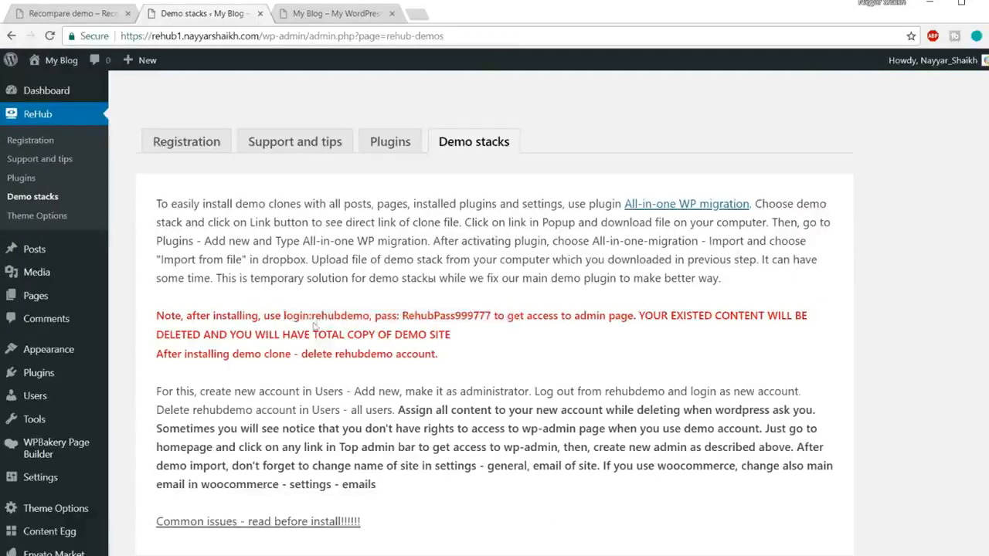
left_click_drag(312, 315, 372, 314)
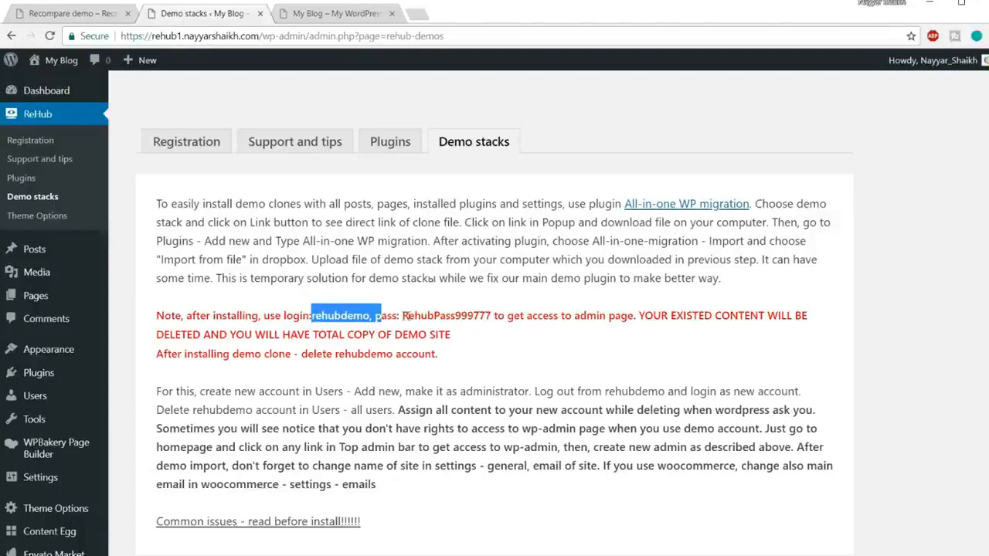
left_click(318, 323)
left_click_drag(312, 317, 485, 315)
left_click(395, 315)
left_click(492, 317)
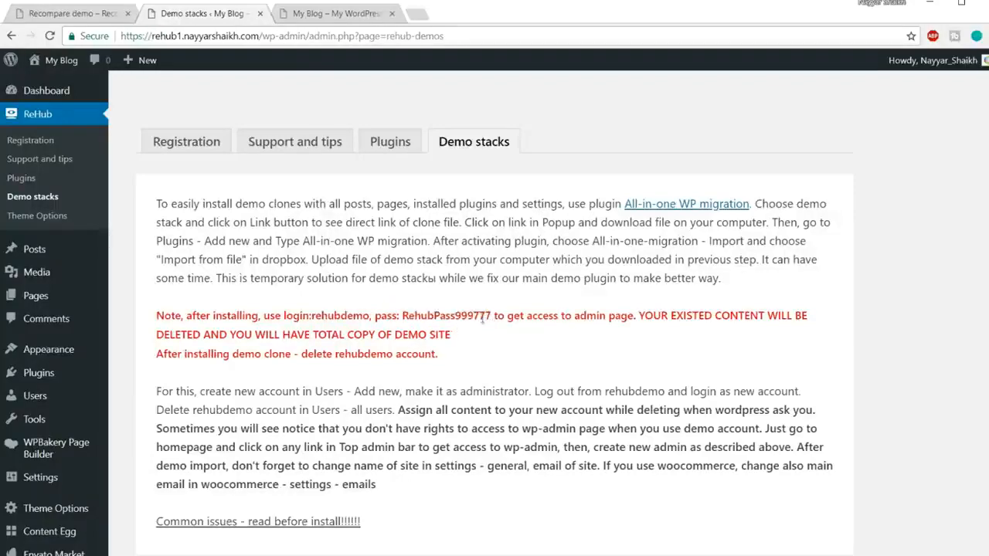
Start downloading the Recompare demo's clone file, then cancel the download and close the link popup.
scroll(494, 340, "down", 4)
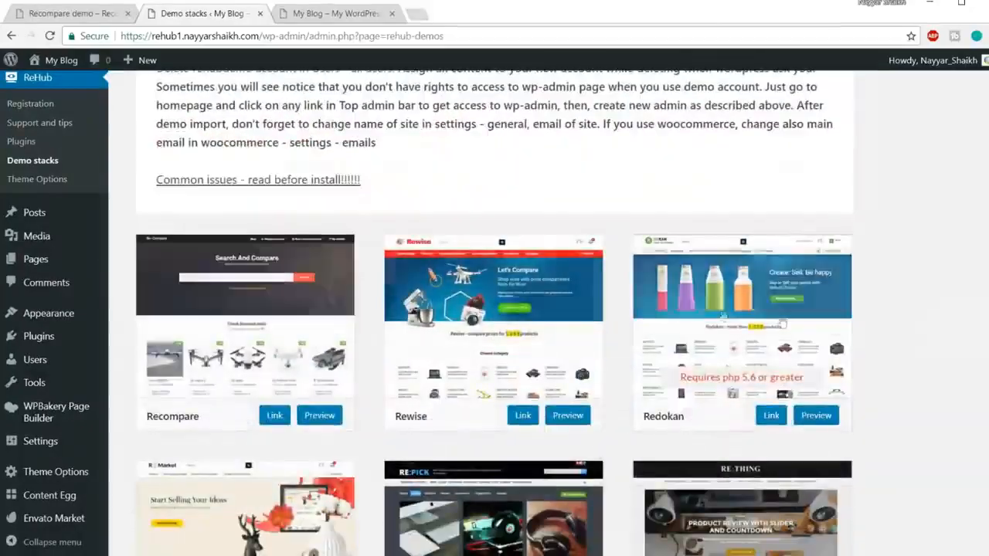
scroll(933, 376, "down", 7)
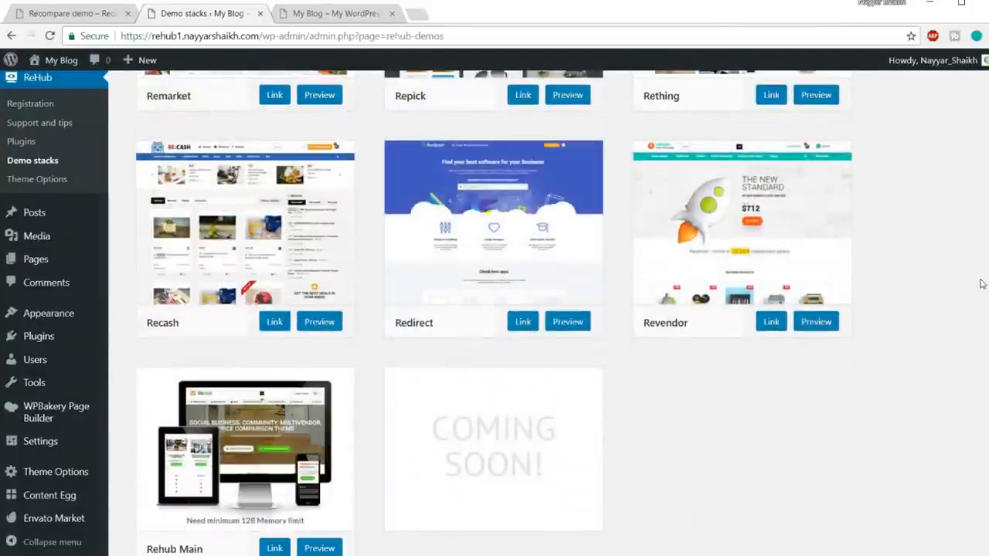
scroll(920, 282, "up", 4)
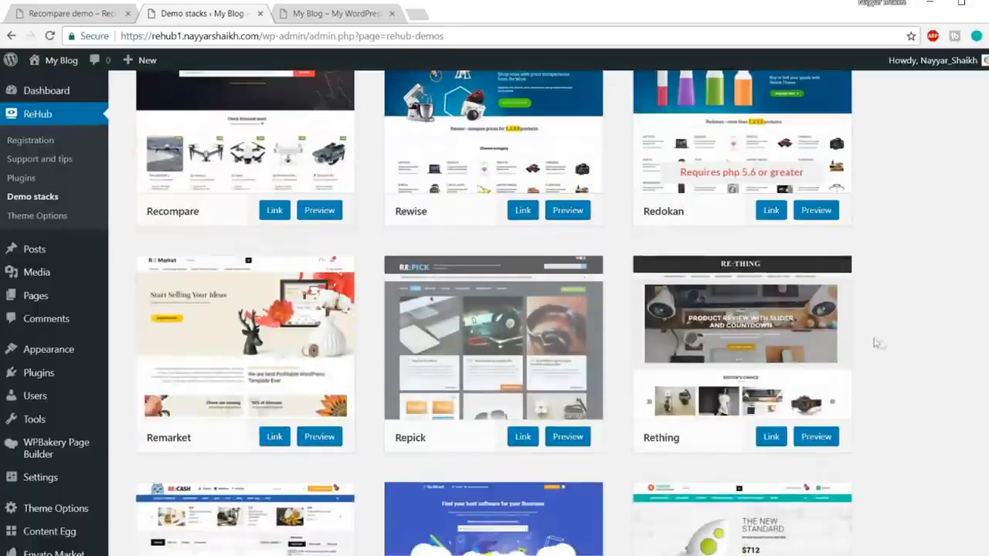
scroll(877, 342, "up", 3)
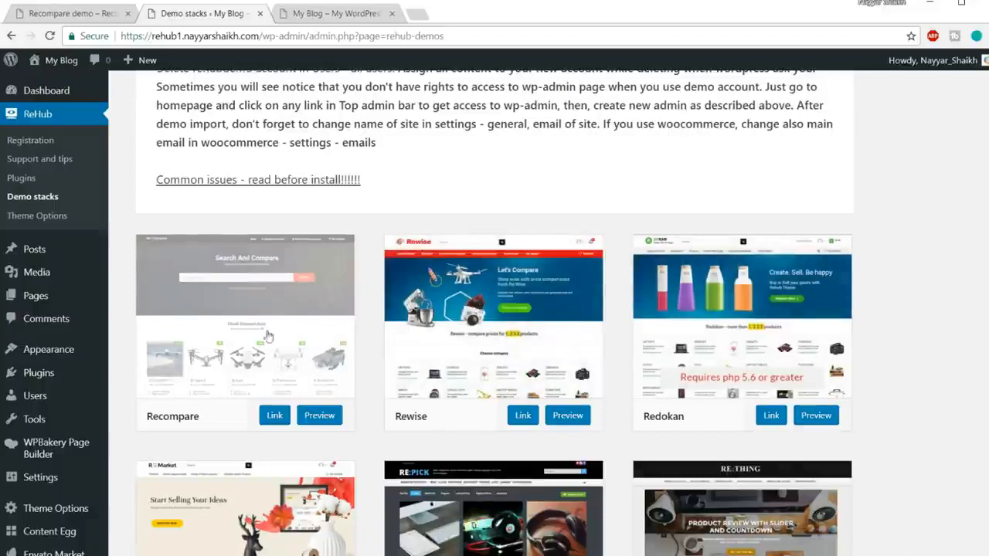
left_click(275, 415)
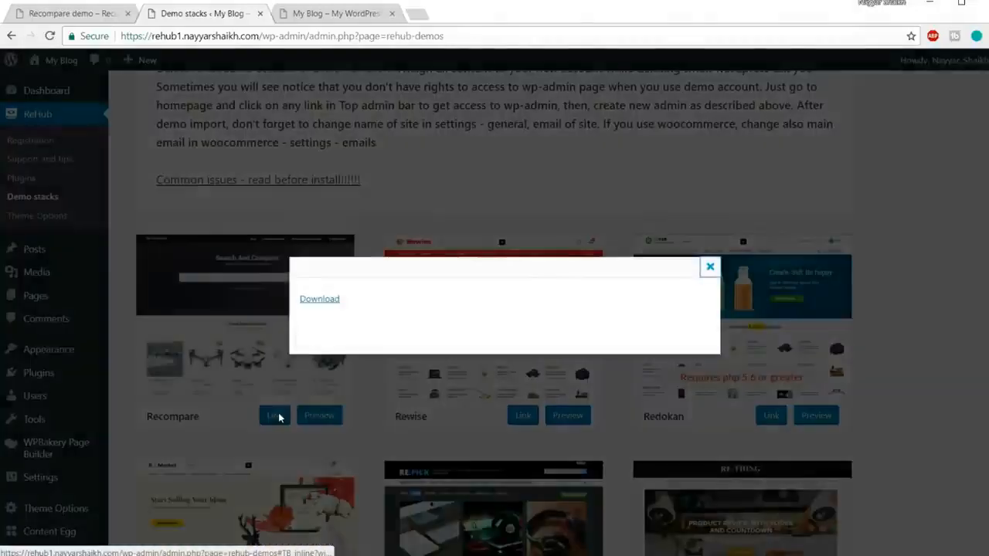
left_click(316, 301)
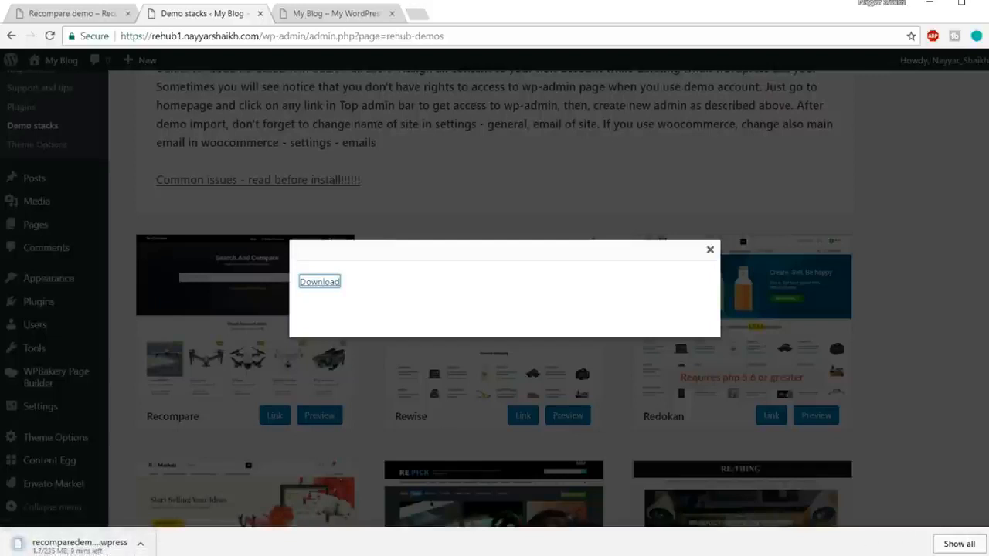
left_click(139, 544)
left_click(158, 524)
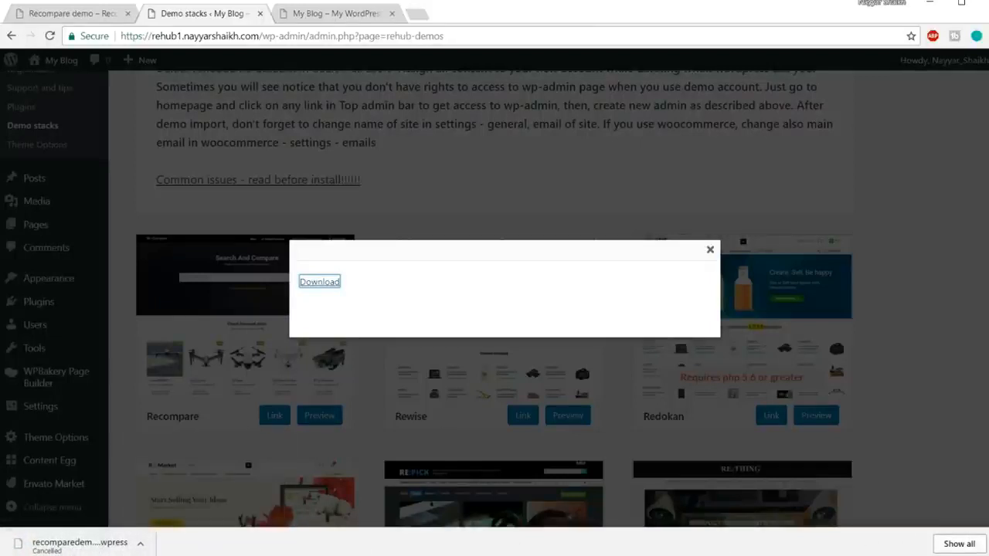
left_click(988, 543)
left_click(712, 267)
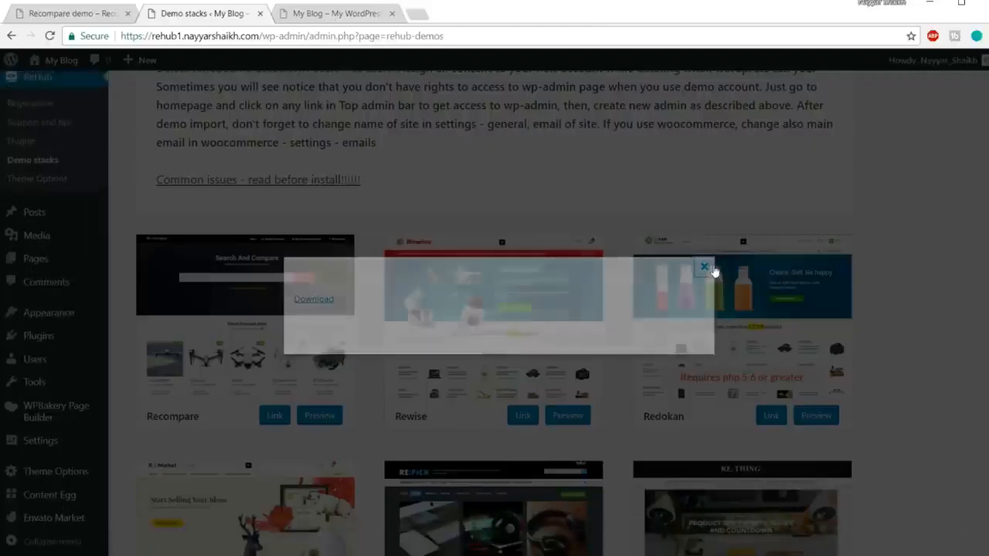
Go from the demo stacks page to adding a new plugin and search for "All-in-One WP Migration".
scroll(904, 298, "up", 5)
scroll(901, 301, "up", 2)
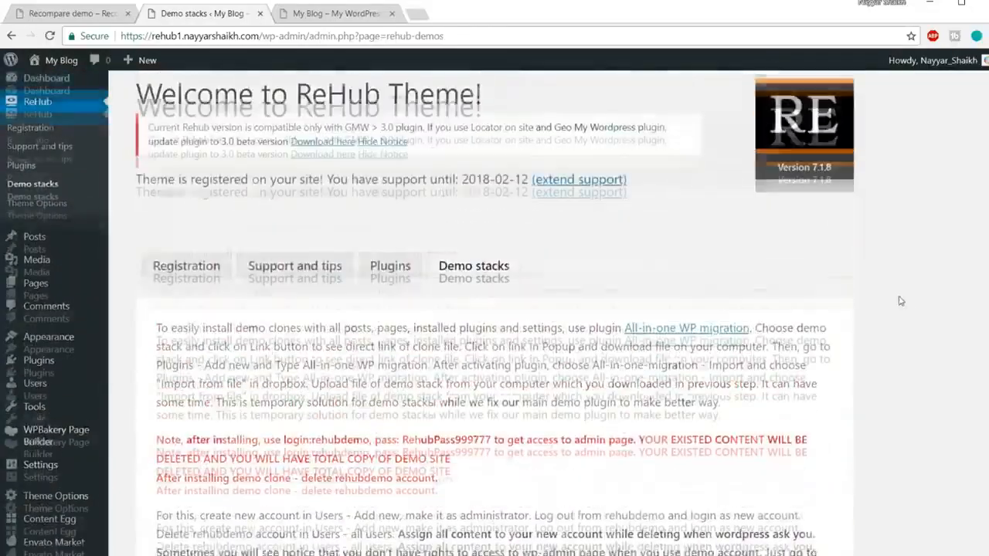
scroll(901, 301, "down", 2)
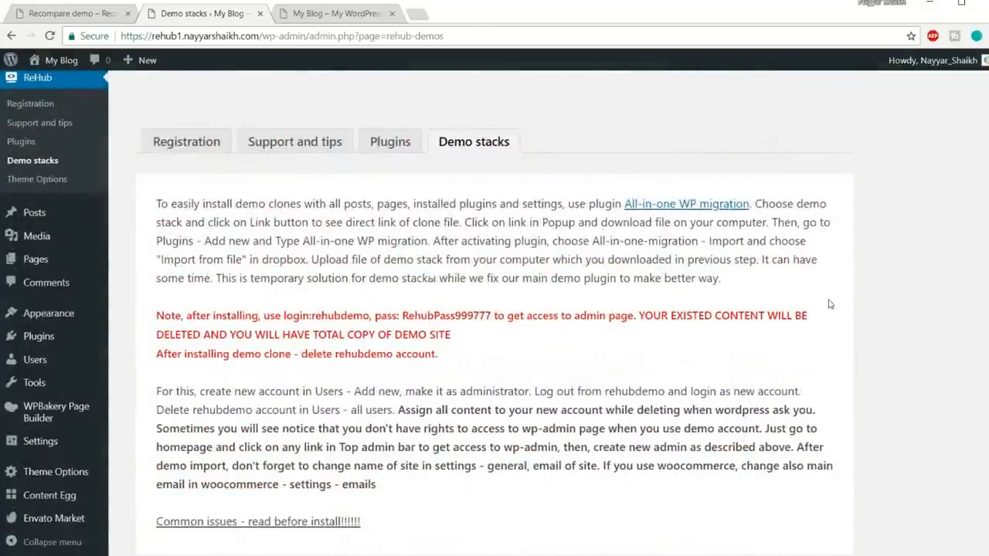
scroll(545, 324, "down", 3)
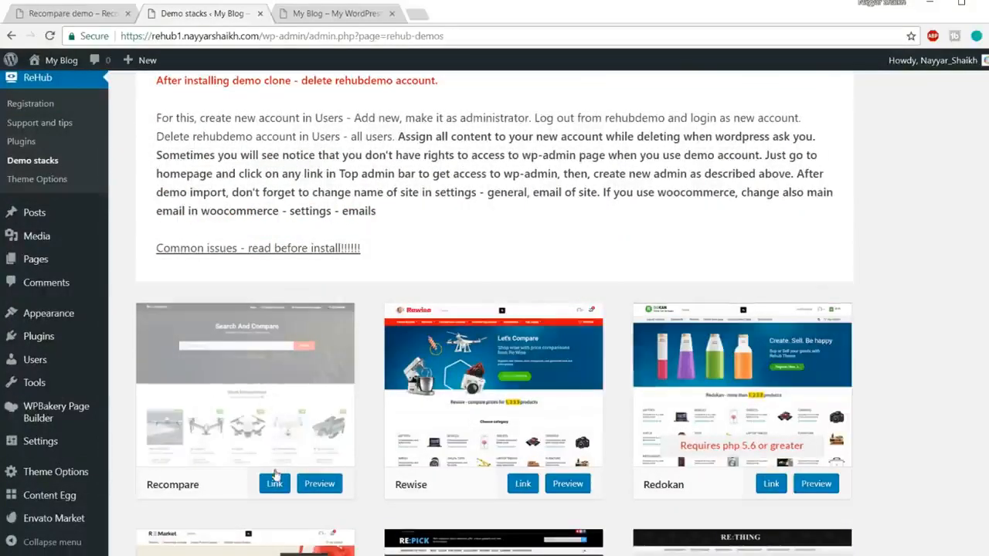
scroll(263, 453, "up", 2)
mouse_move(45, 378)
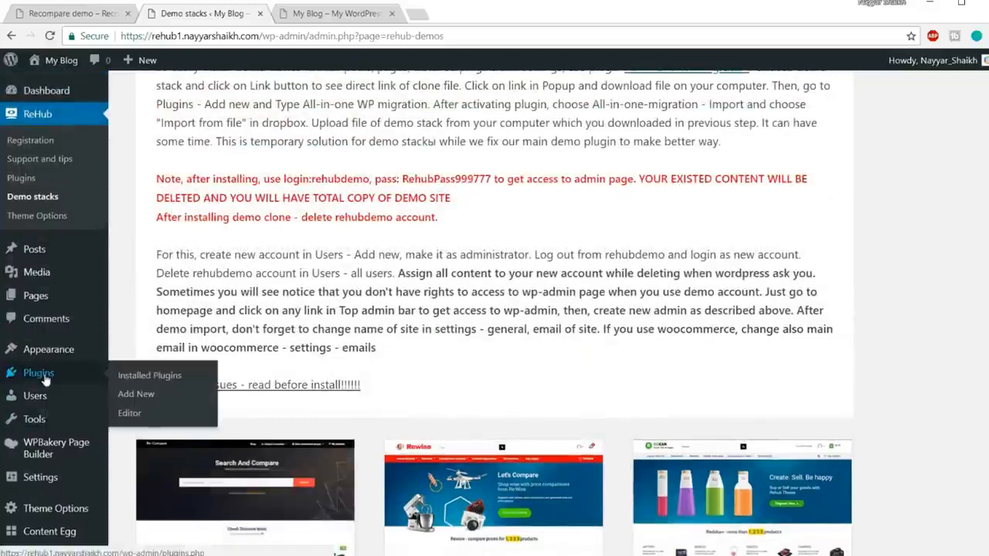
left_click(136, 394)
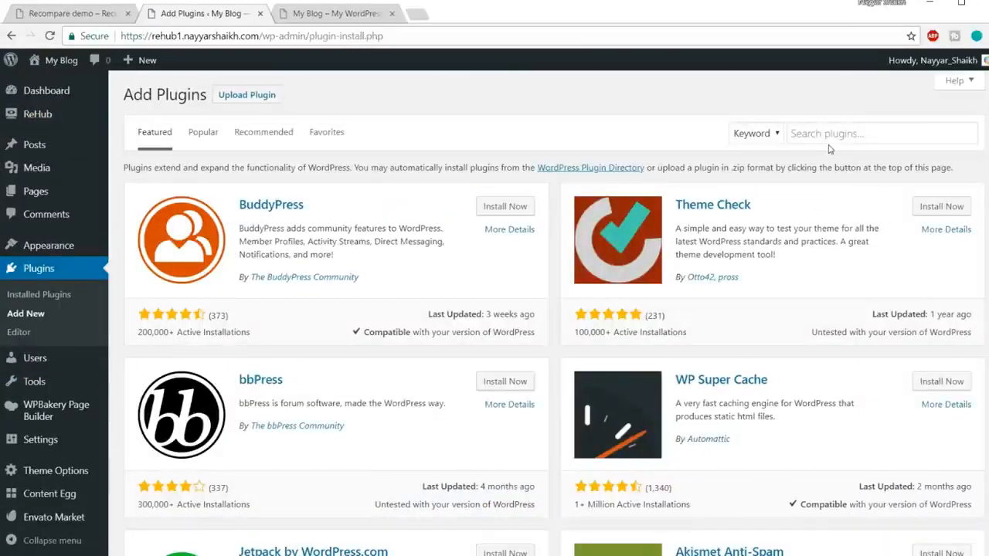
left_click(828, 136)
type("ation")
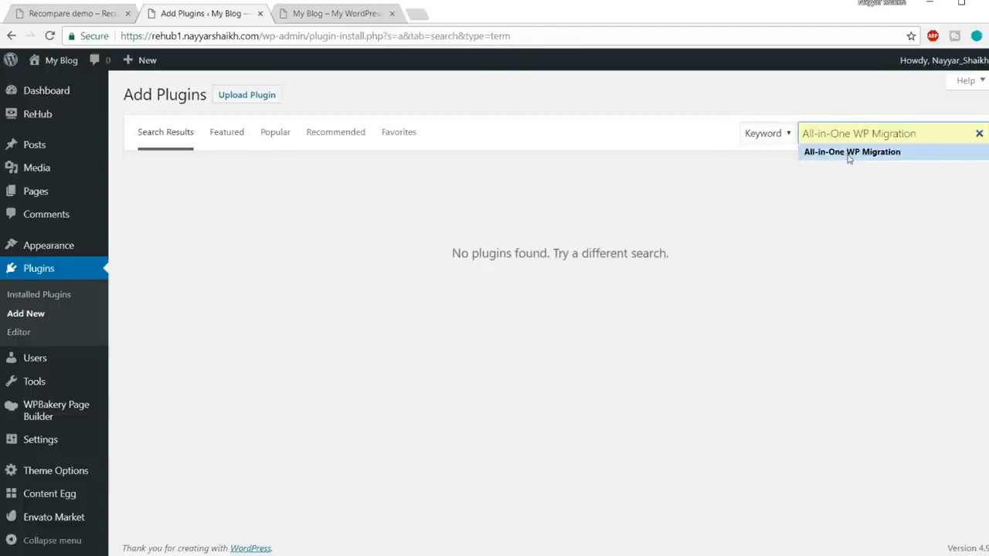
left_click(849, 154)
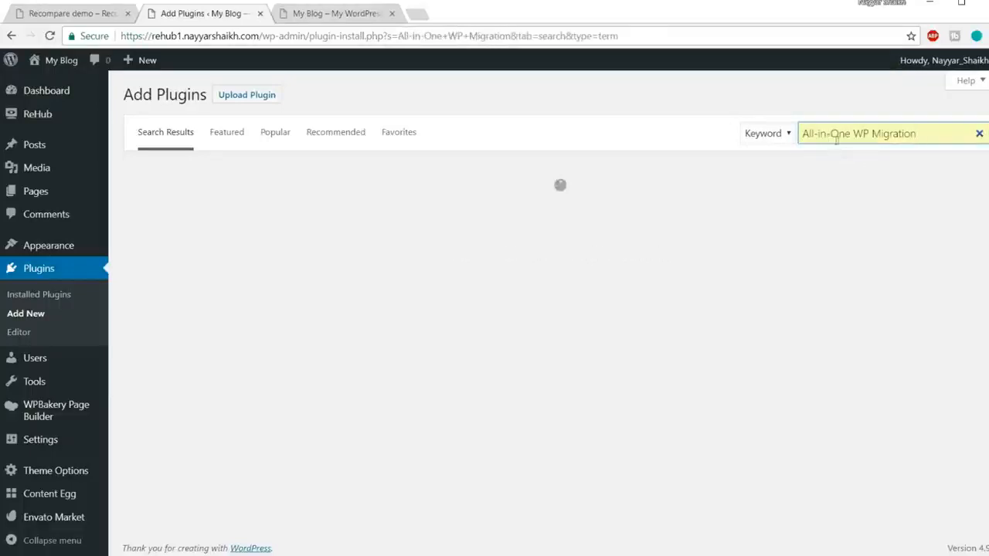
Check the rating and active installations of the All-in-One WP Migration plugin by ServMask, and install it.
left_click_drag(917, 135, 811, 139)
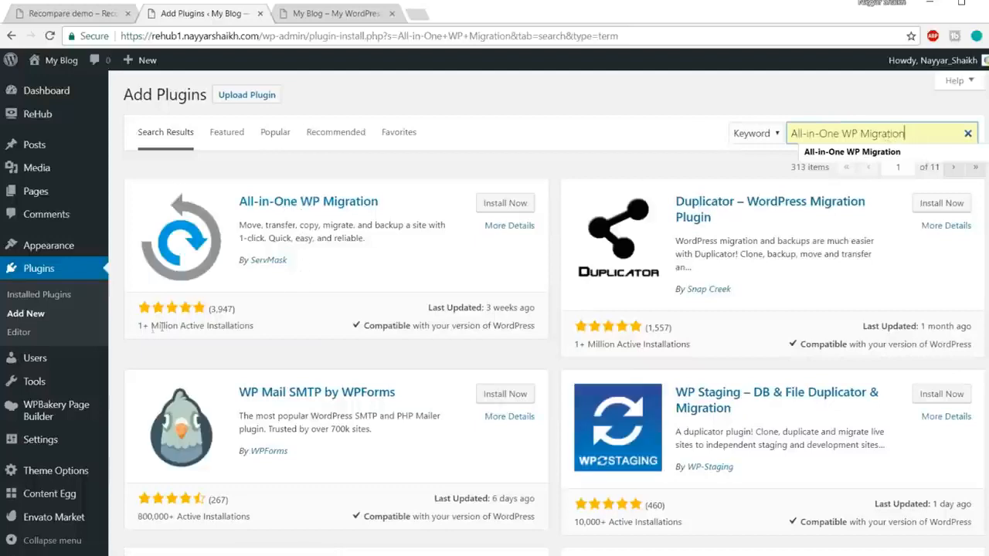
left_click_drag(134, 330, 237, 330)
left_click(236, 330)
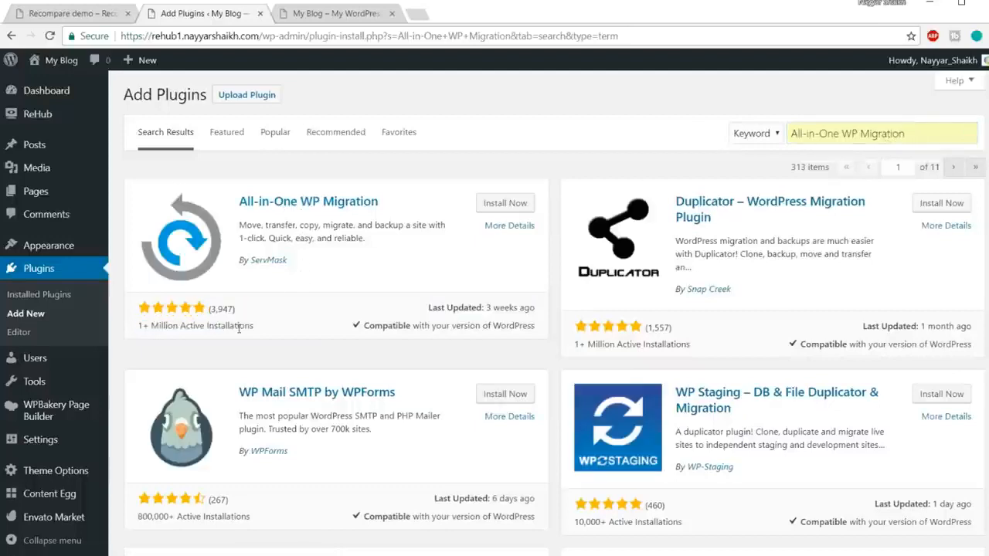
left_click_drag(214, 311, 236, 313)
left_click(241, 317)
left_click(506, 206)
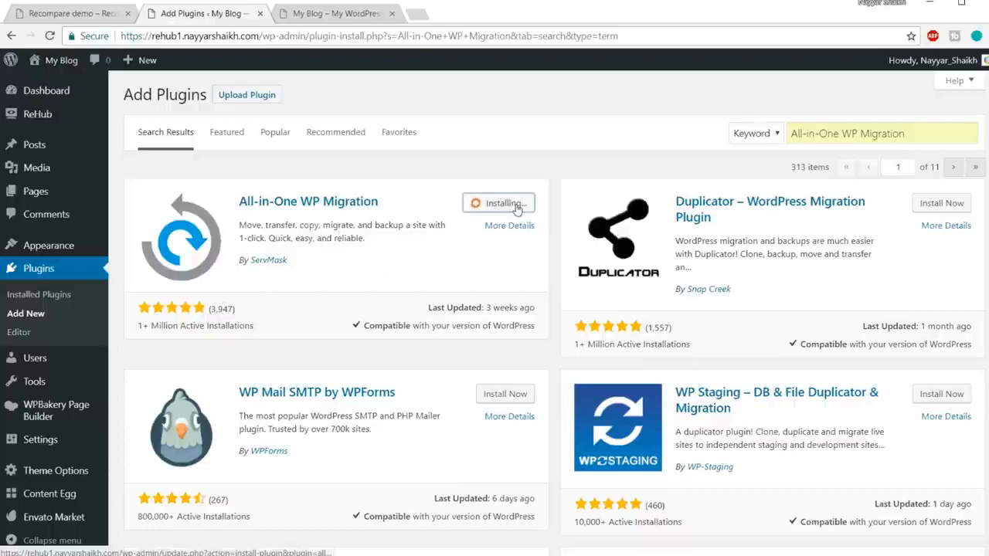
Activate the newly installed All-in-One WP Migration plugin by ServMask and check its entry among the installed plugins.
left_click_drag(298, 265, 257, 272)
left_click(265, 281)
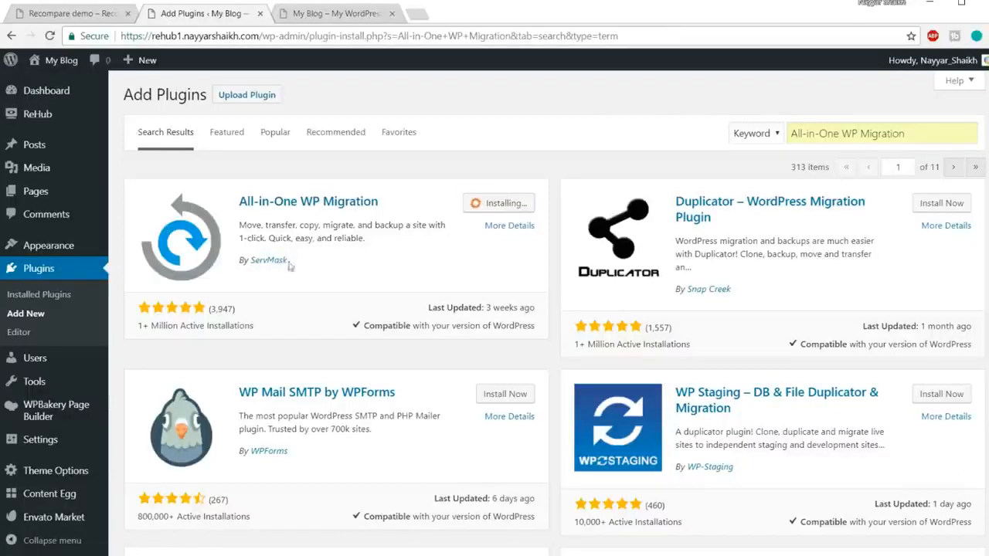
left_click_drag(307, 261, 251, 261)
left_click(523, 209)
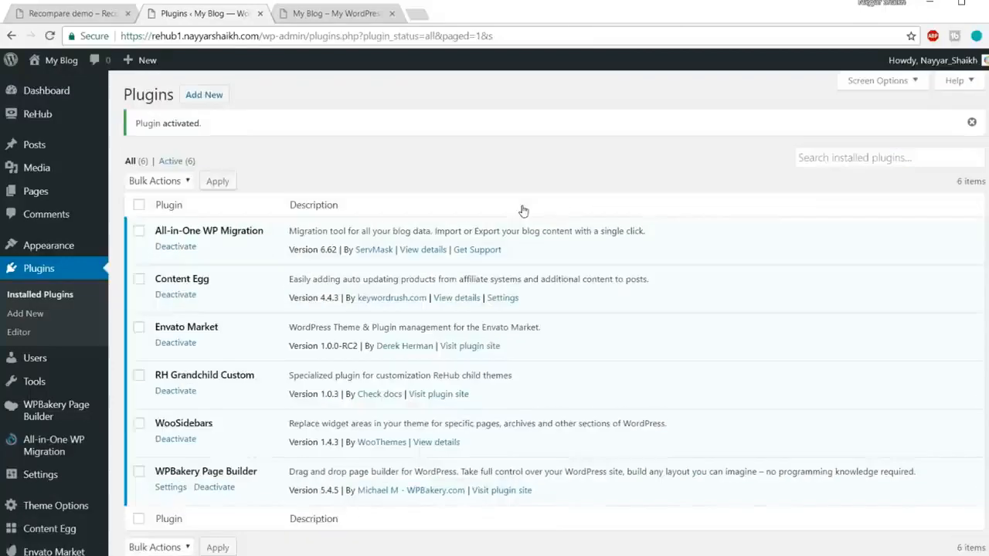
left_click_drag(158, 231, 271, 230)
left_click(272, 229)
Open the import page of All-in-One WP Migration and choose to import the site from a file.
mouse_move(39, 451)
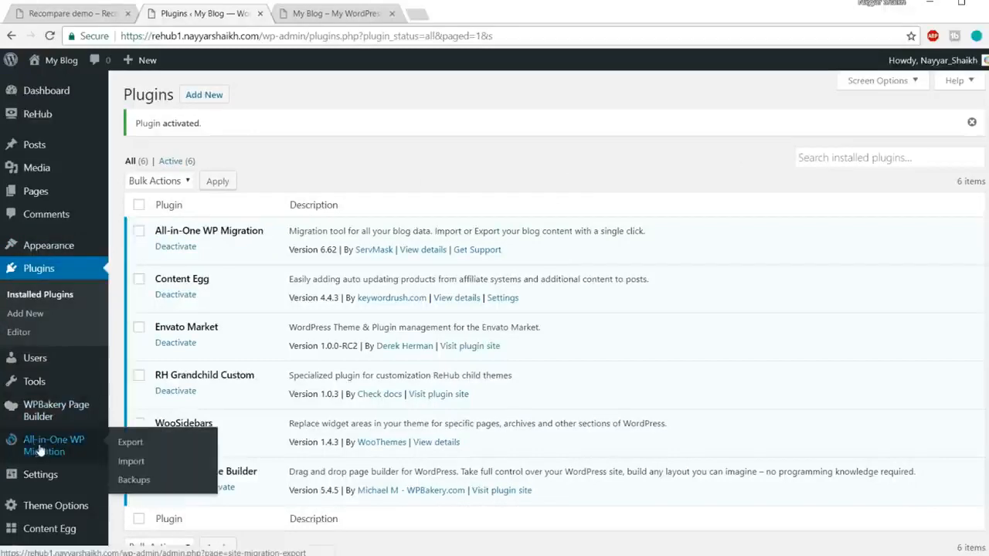
scroll(38, 450, "down", 1)
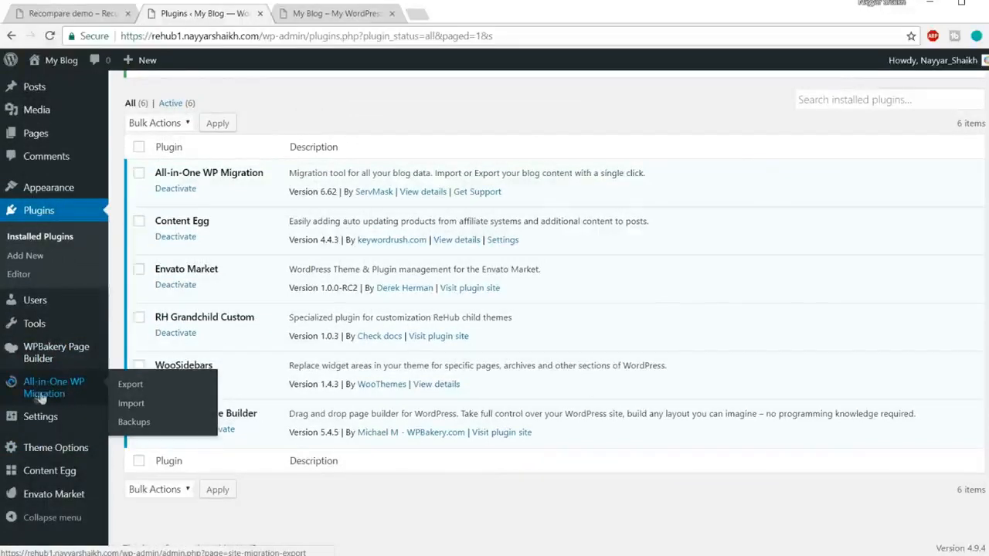
left_click(141, 411)
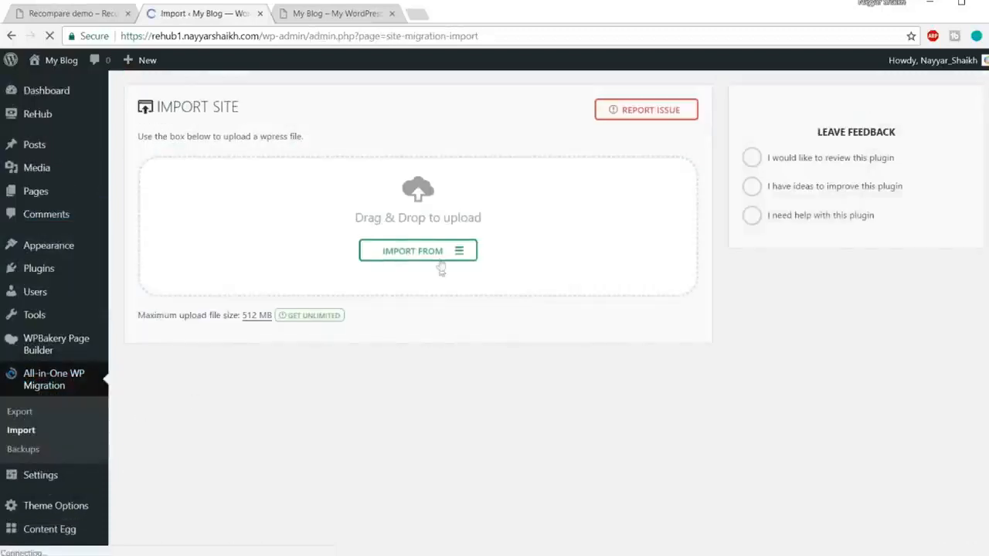
left_click(419, 259)
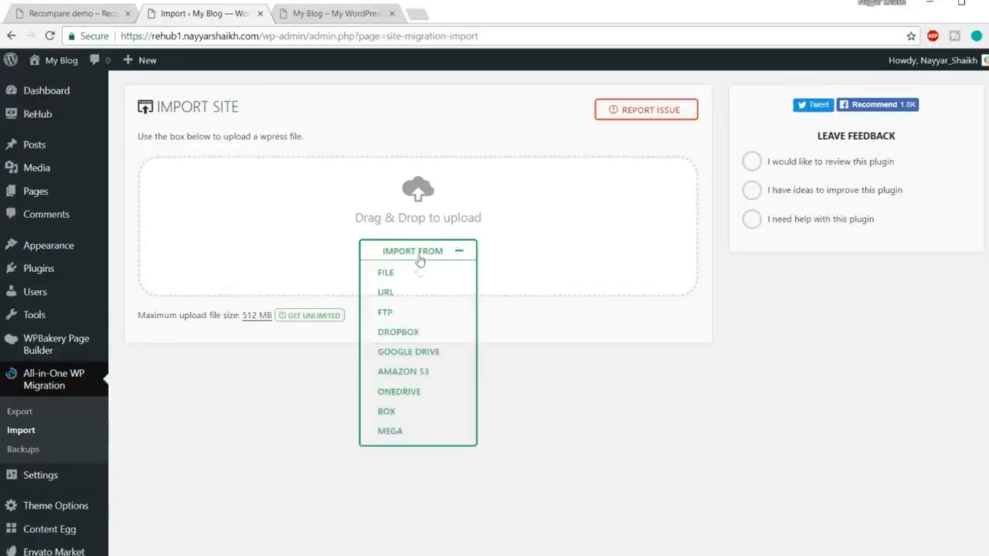
left_click(391, 275)
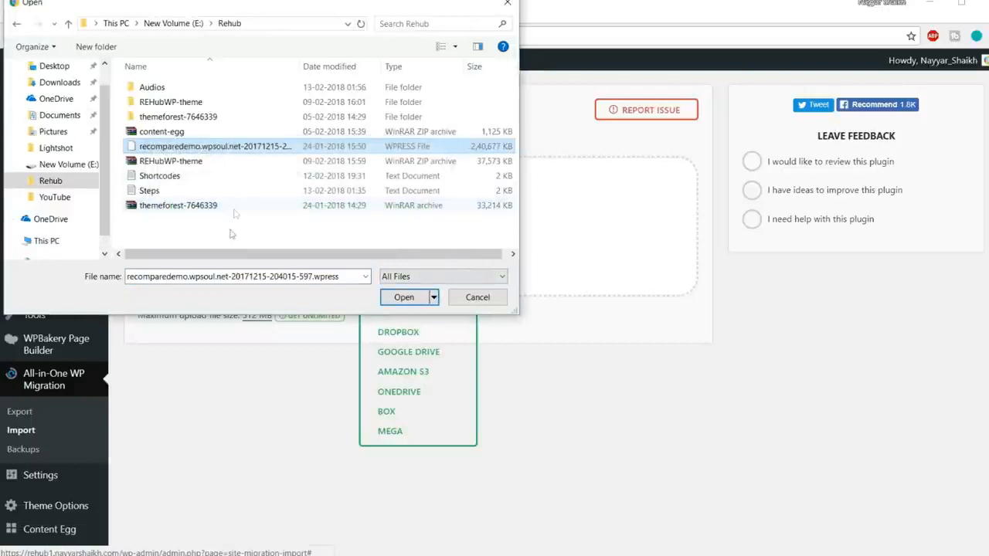
left_click(236, 146)
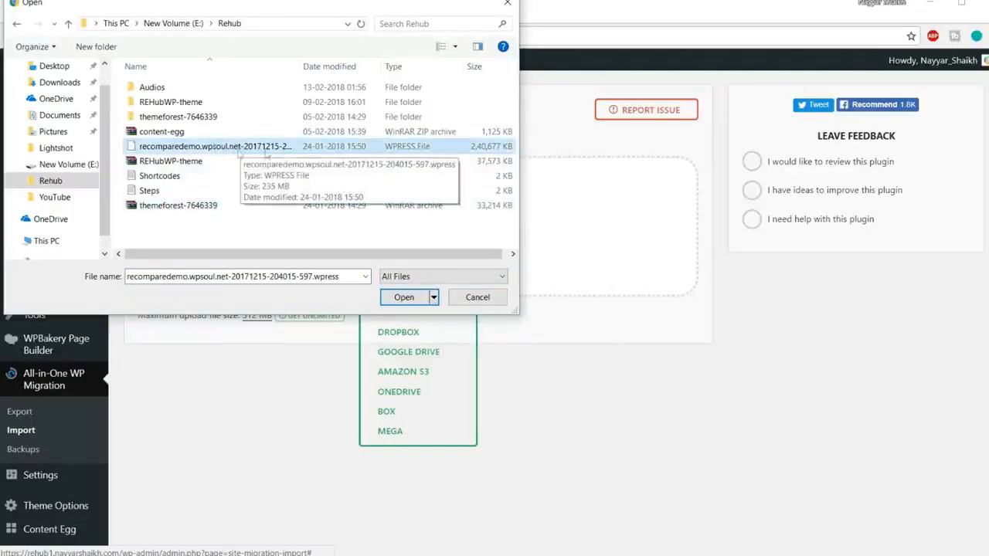
left_click(396, 299)
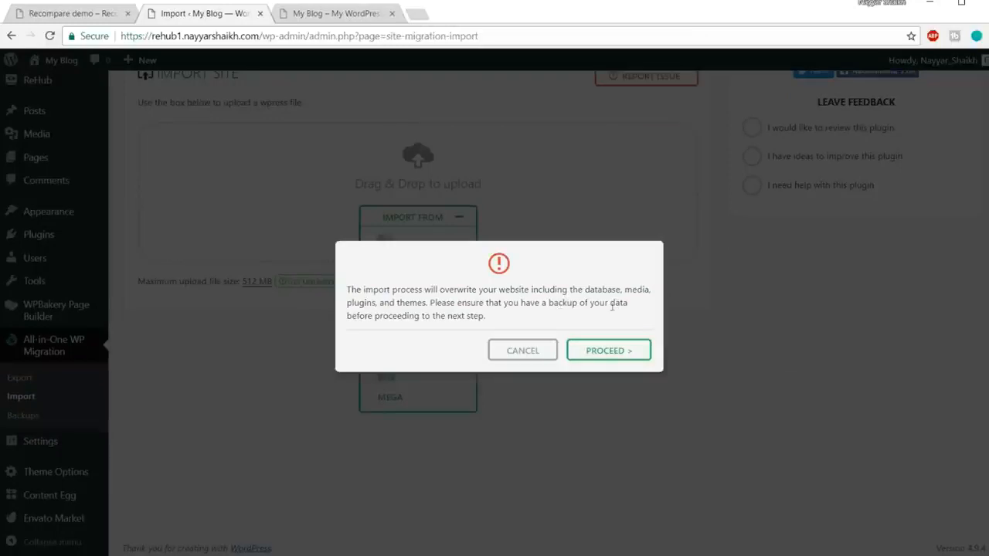
left_click(614, 353)
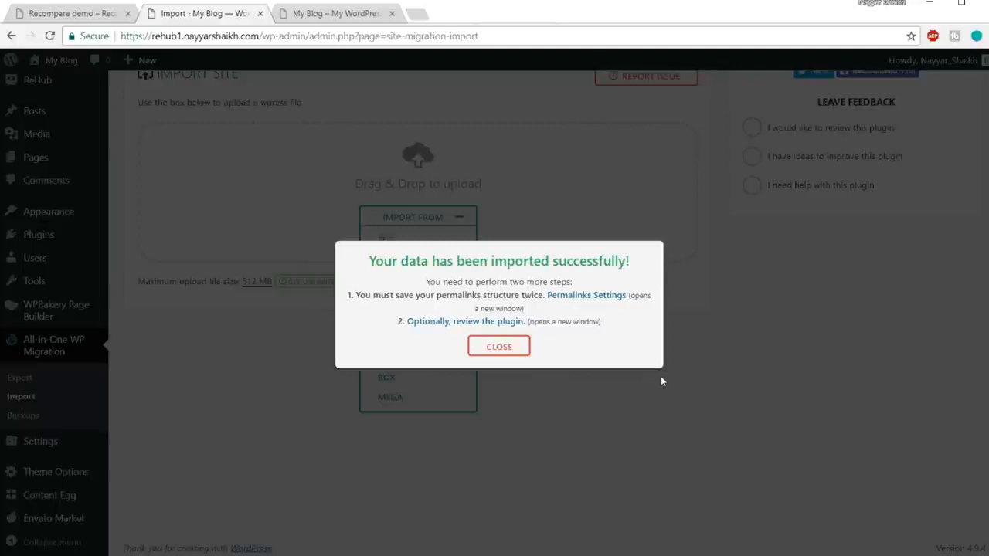
left_click(493, 352)
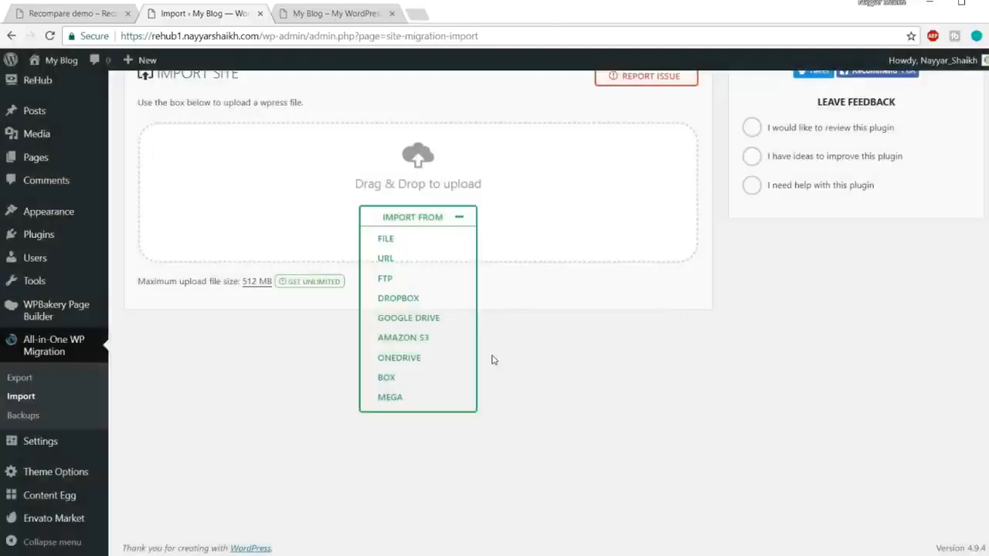
Visit the site's front page and examine its search banner, discount deals, product listings, articles and footer.
mouse_move(61, 67)
left_click(55, 94)
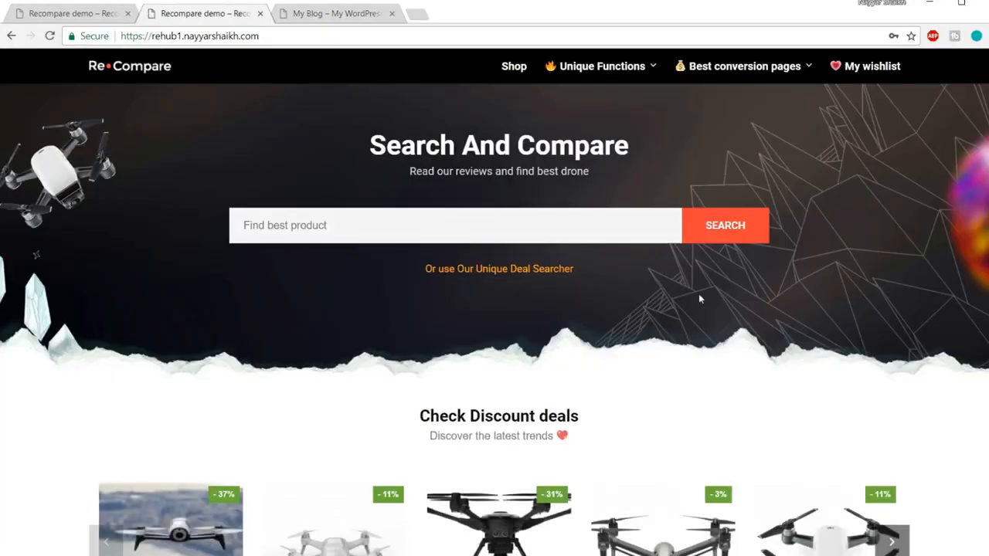
scroll(700, 299, "down", 12)
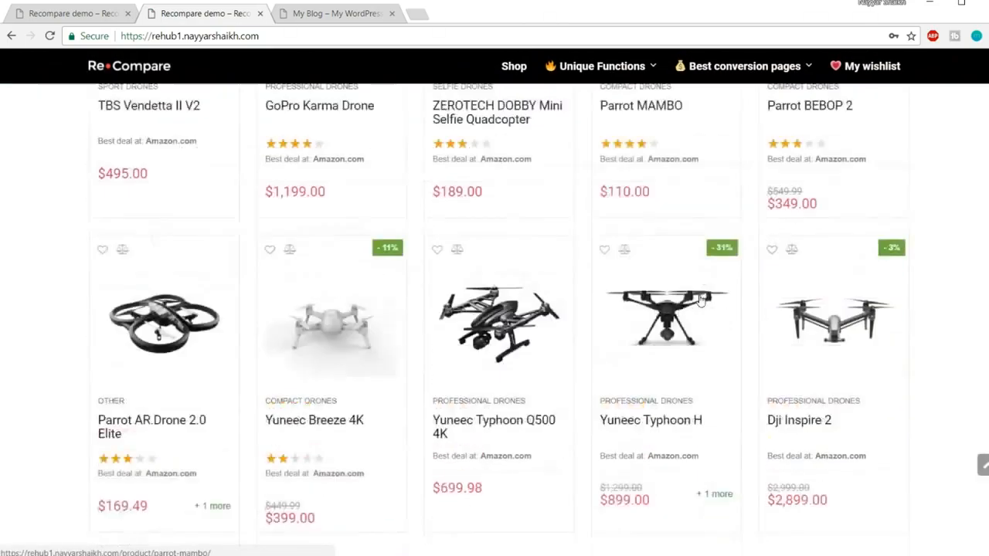
scroll(700, 298, "down", 15)
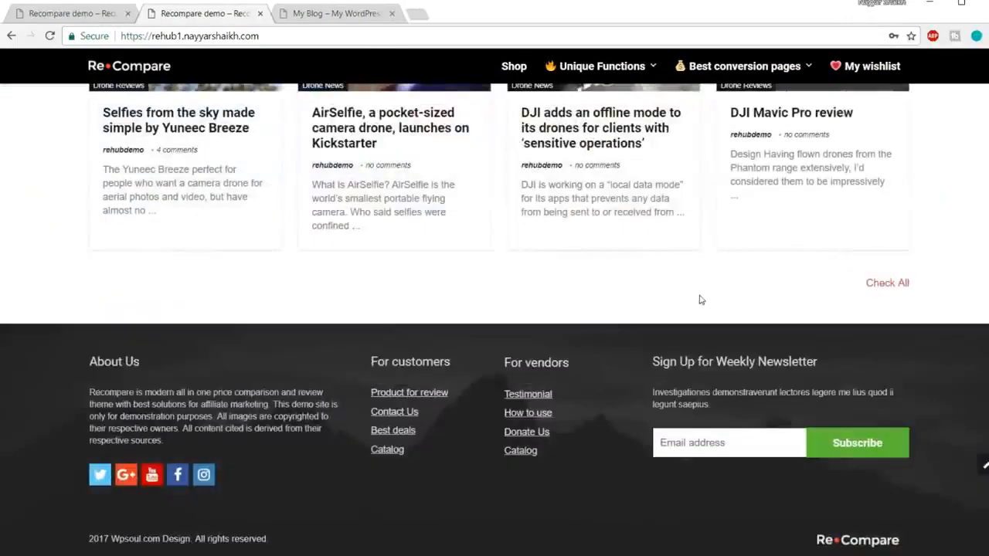
left_click(984, 465)
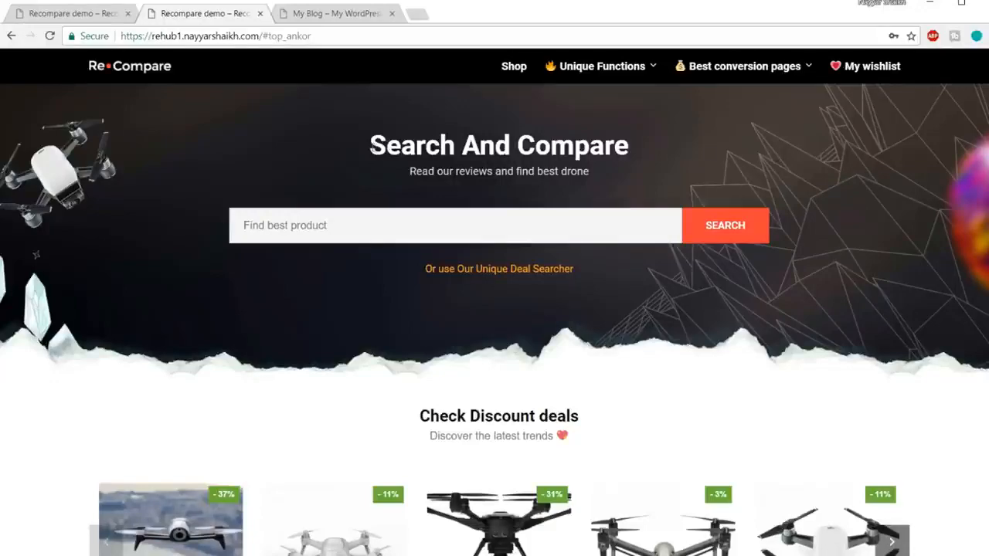
scroll(440, 319, "down", 7)
scroll(456, 401, "up", 7)
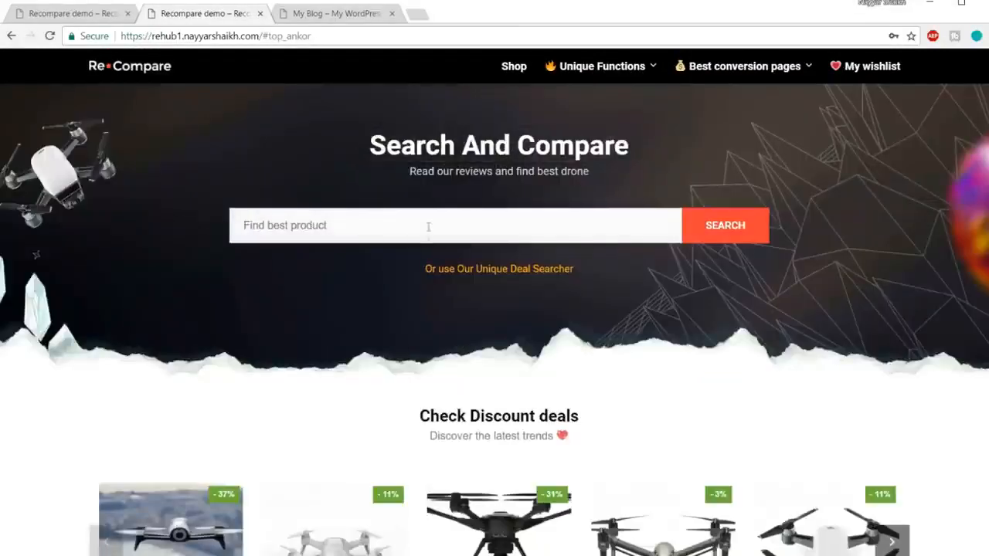
scroll(515, 214, "down", 4)
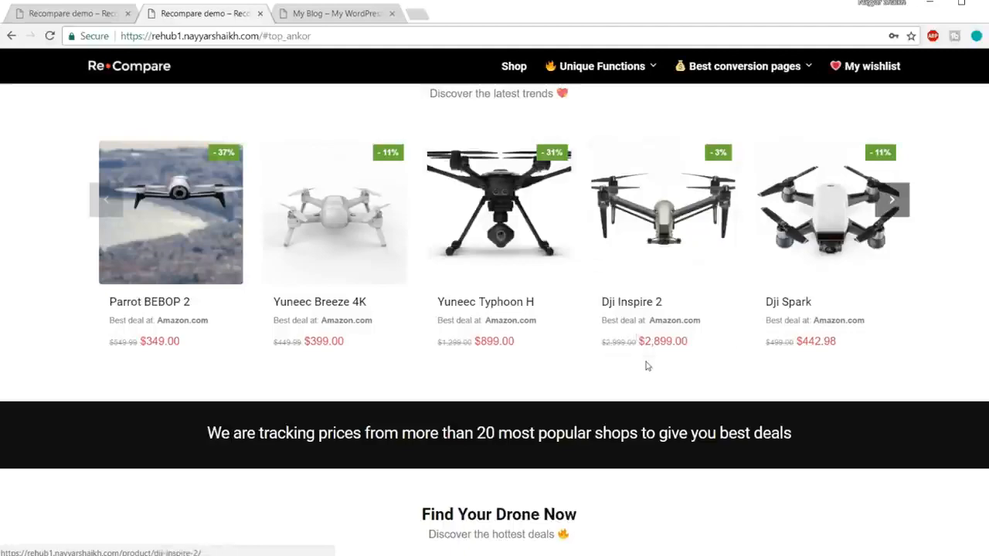
scroll(647, 366, "down", 5)
scroll(647, 366, "up", 5)
scroll(648, 366, "up", 4)
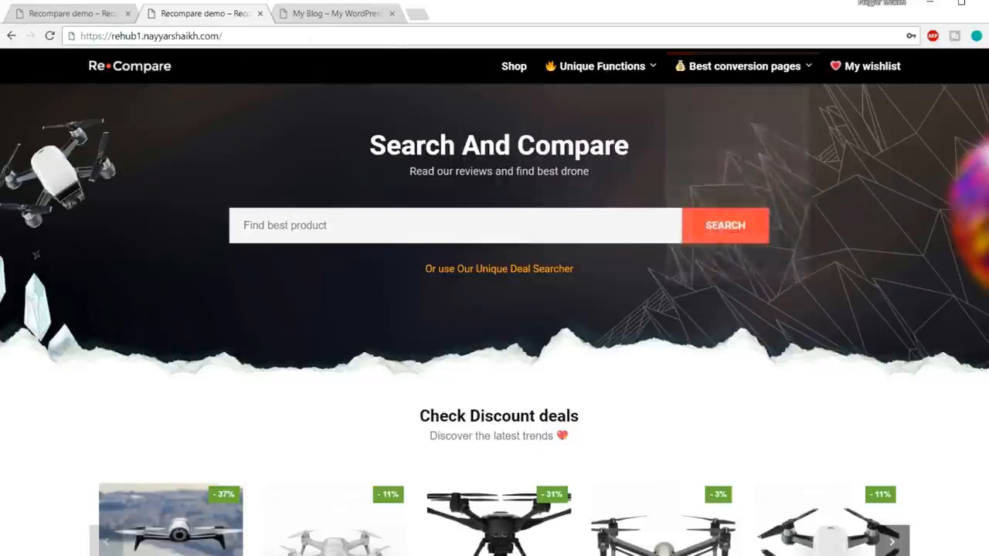
Go to the site's wp-admin address and log in with the demo account's prefilled username and password.
left_click(301, 34)
left_click(300, 33)
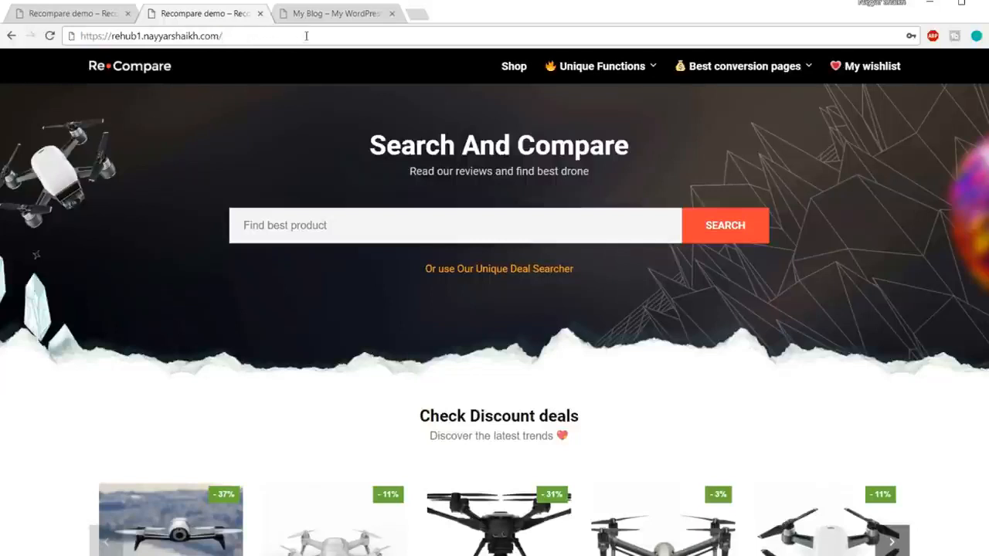
type("wp-admin")
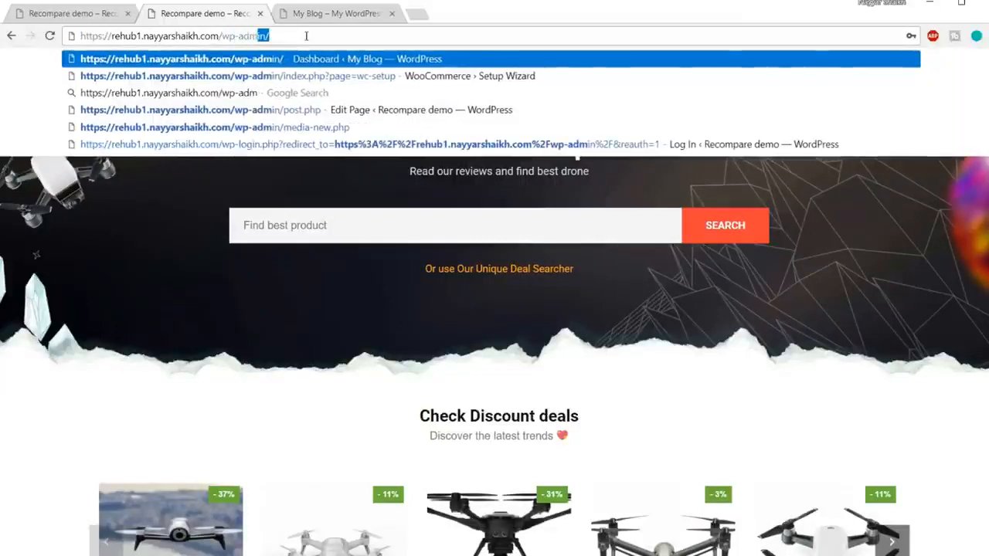
key("Return")
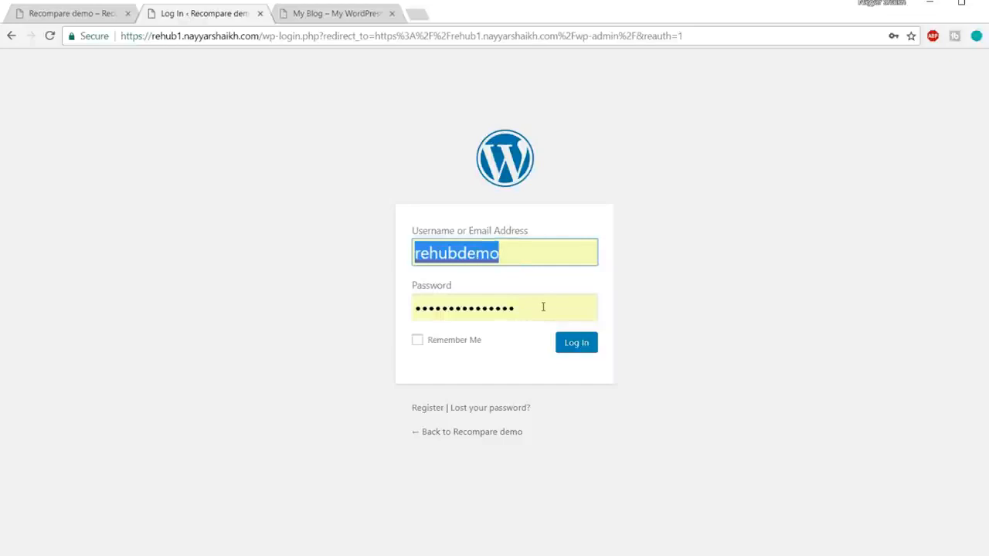
left_click(544, 306)
left_click(769, 280)
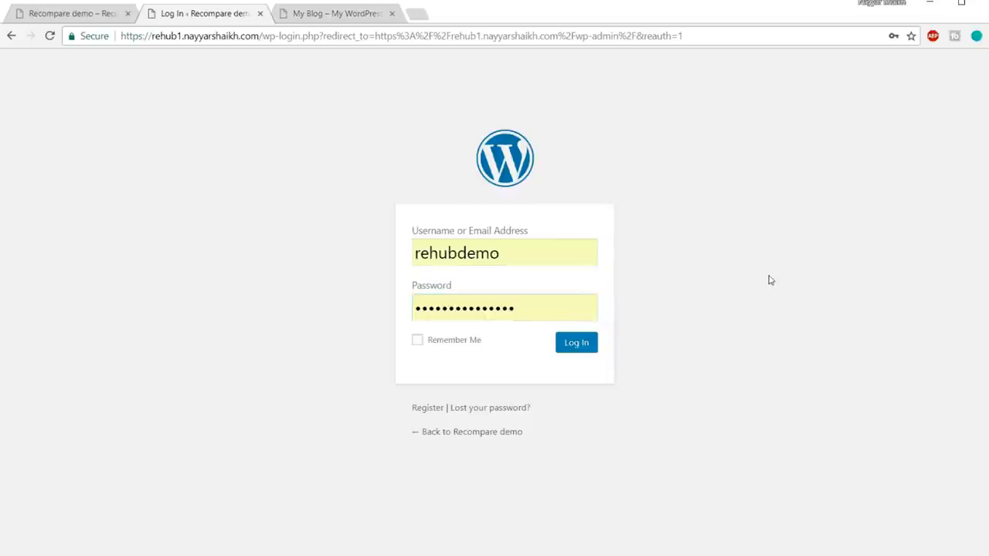
left_click(585, 349)
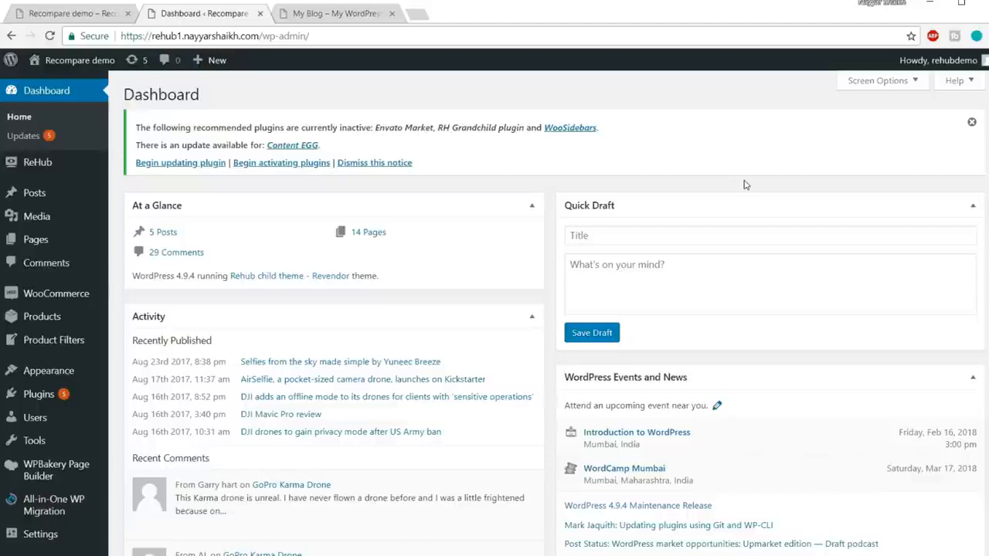
Open the form for adding a new user and fill in the account's username and e-mail address.
scroll(801, 195, "down", 2)
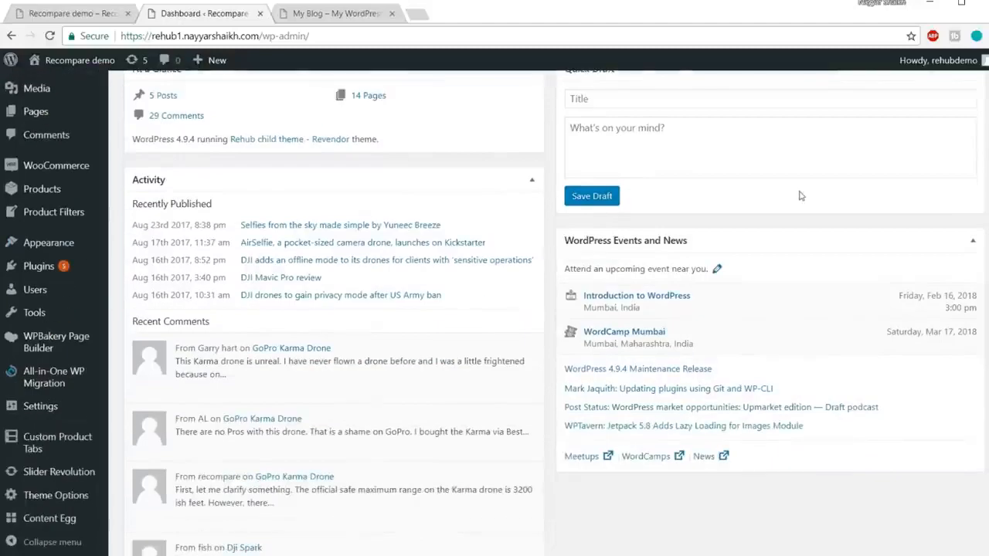
mouse_move(37, 292)
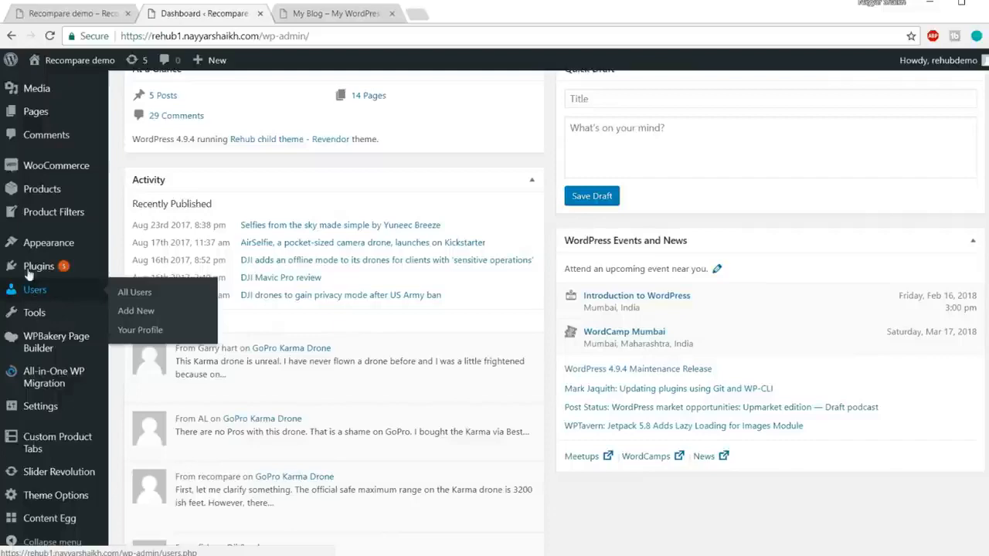
left_click(136, 311)
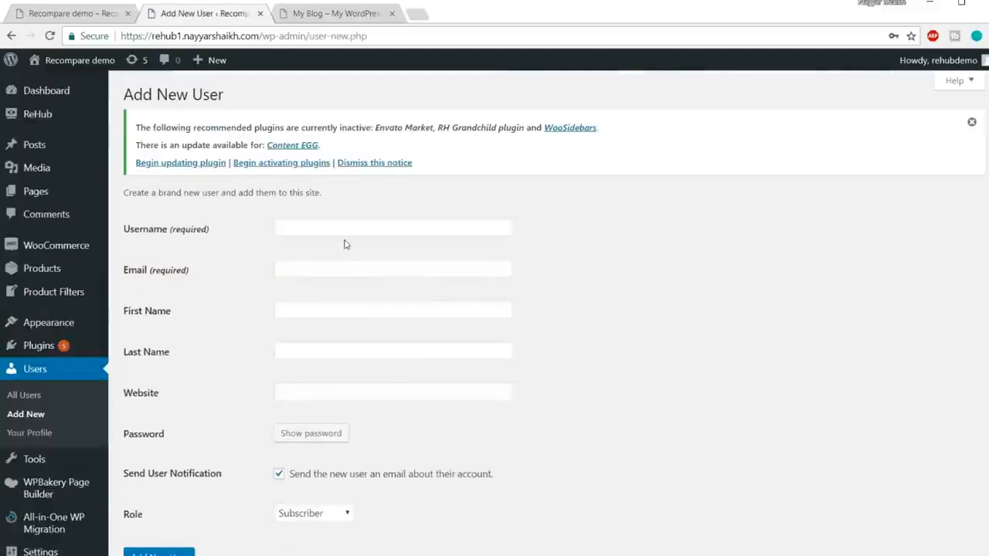
left_click(350, 228)
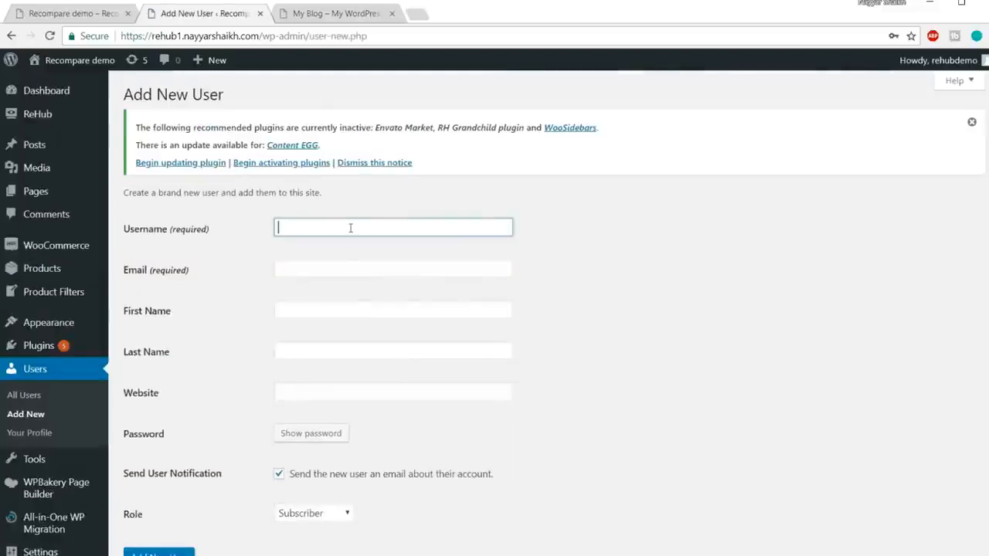
type("realnayyar")
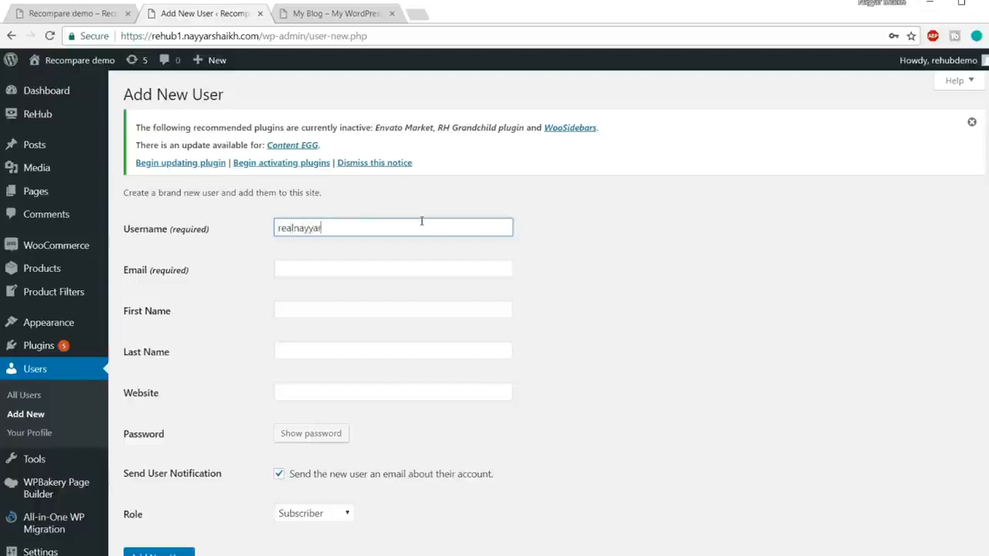
left_click(383, 273)
type("re")
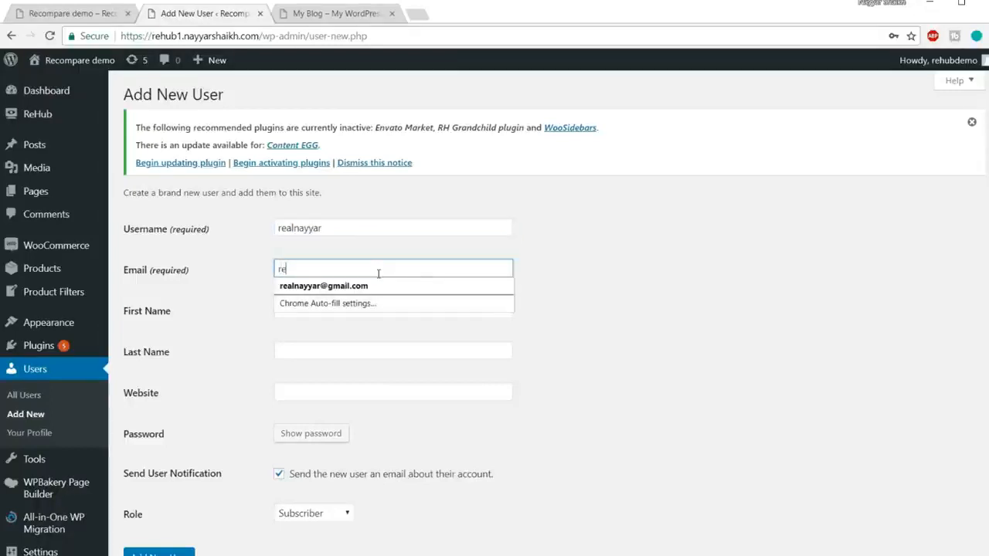
left_click(371, 285)
Enter the new user's first name and last name.
left_click(353, 305)
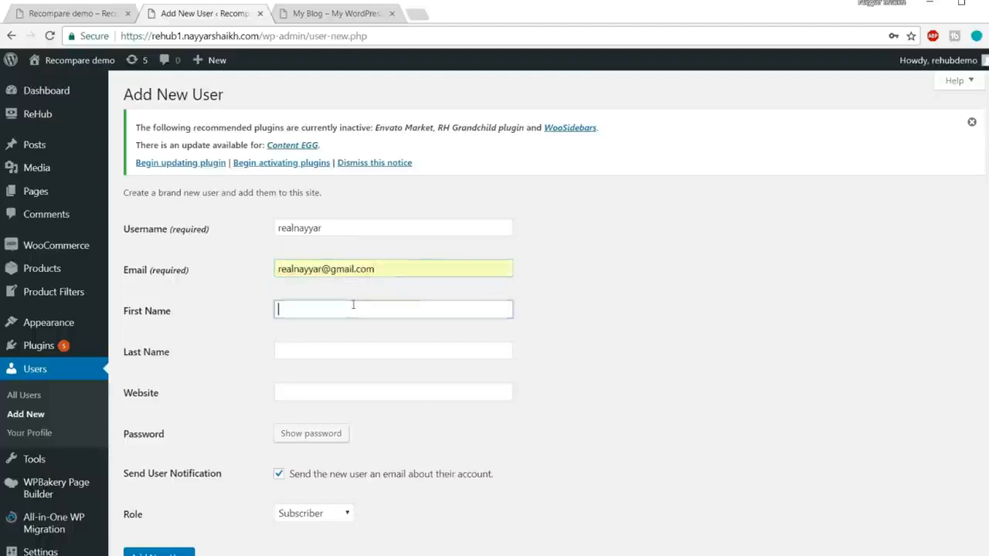
type("Nayyar")
key("Tab")
type("Shaikh")
key("Tab")
Replace the generated password with the new user's own account password, keeping its characters hidden.
scroll(383, 278, "down", 2)
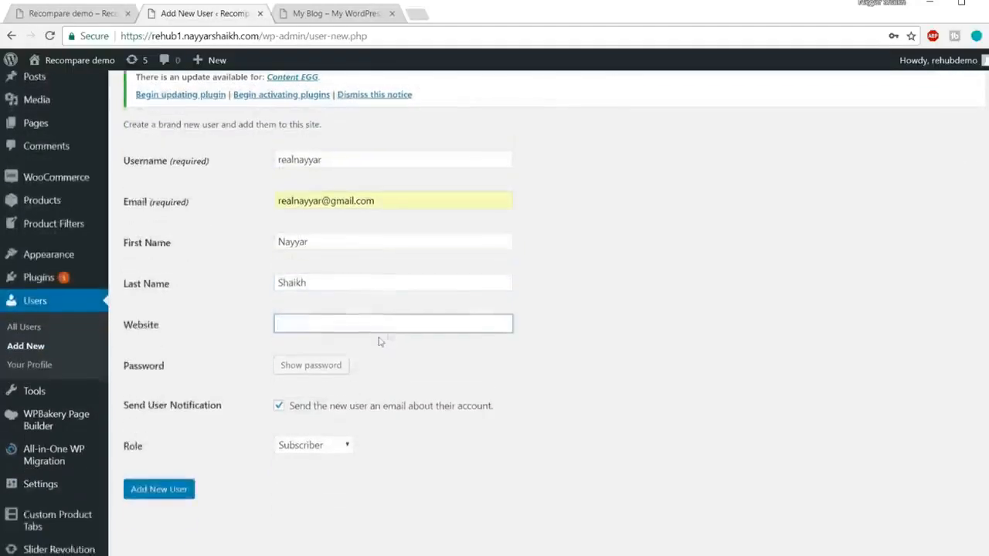
left_click(317, 289)
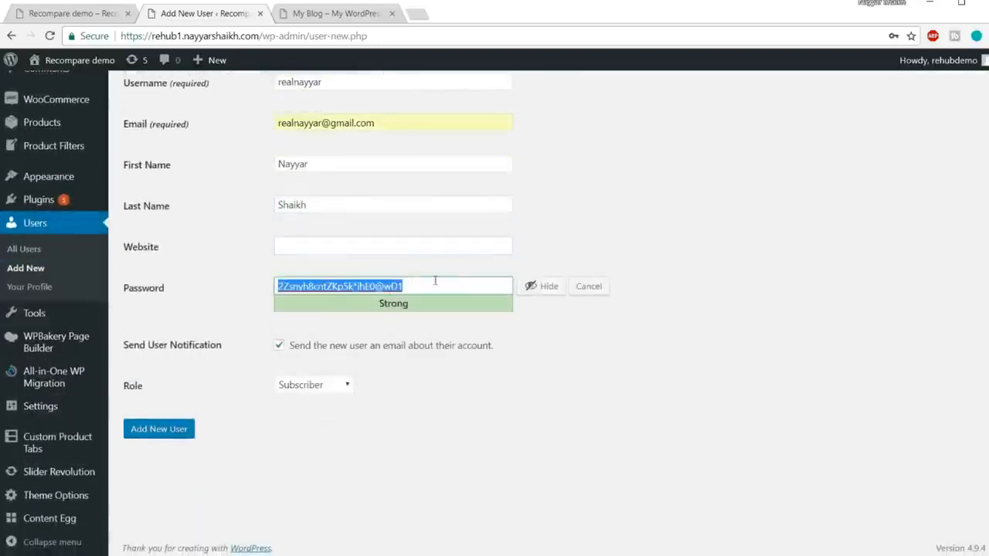
left_click(543, 286)
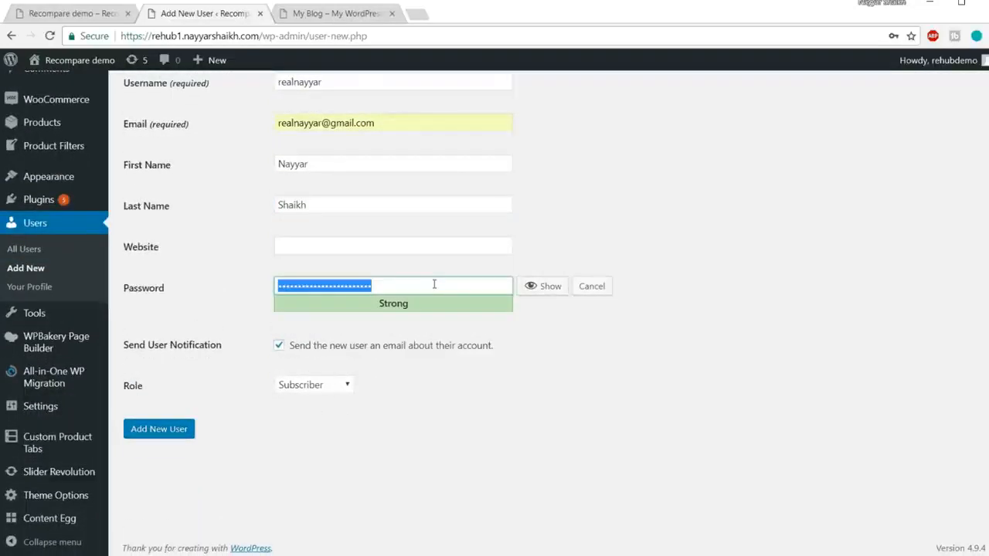
type("123•••••••")
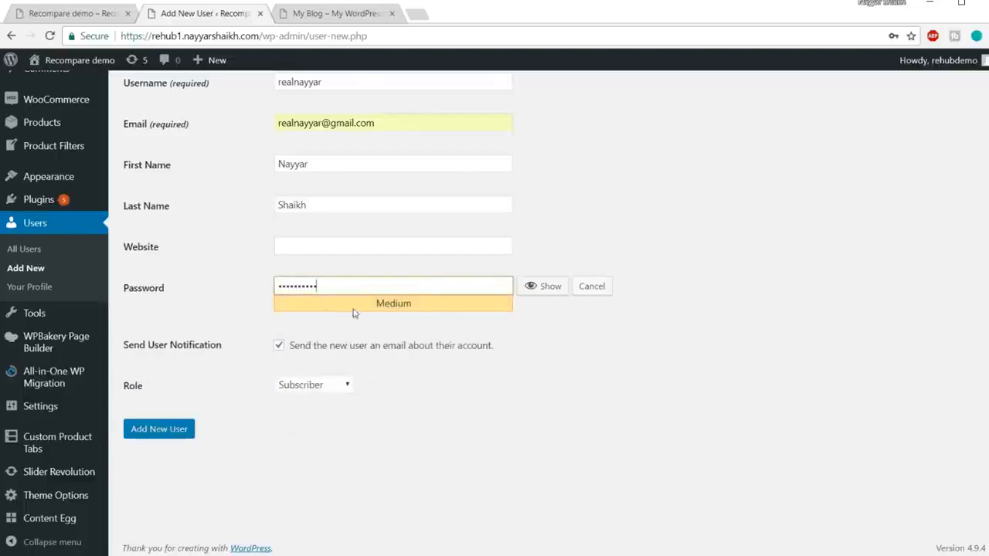
Give the new user the Administrator role and add the account to the site.
left_click(292, 384)
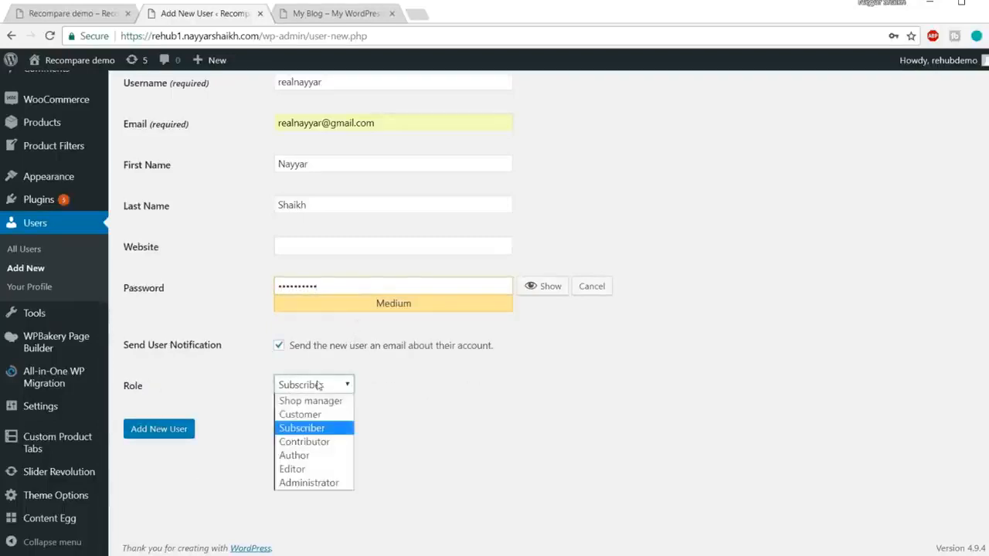
left_click(345, 483)
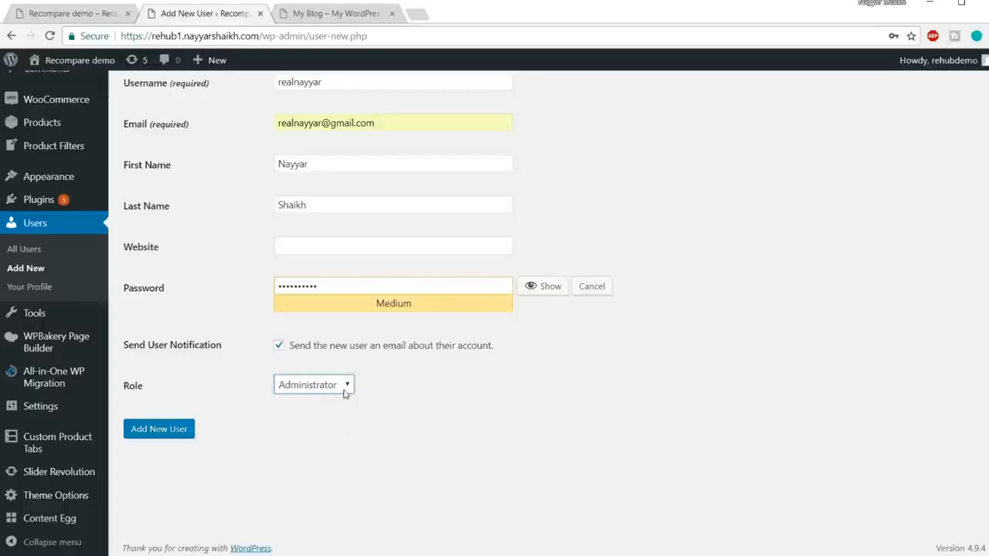
scroll(455, 244, "up", 2)
left_click_drag(324, 220, 257, 215)
scroll(288, 188, "down", 1)
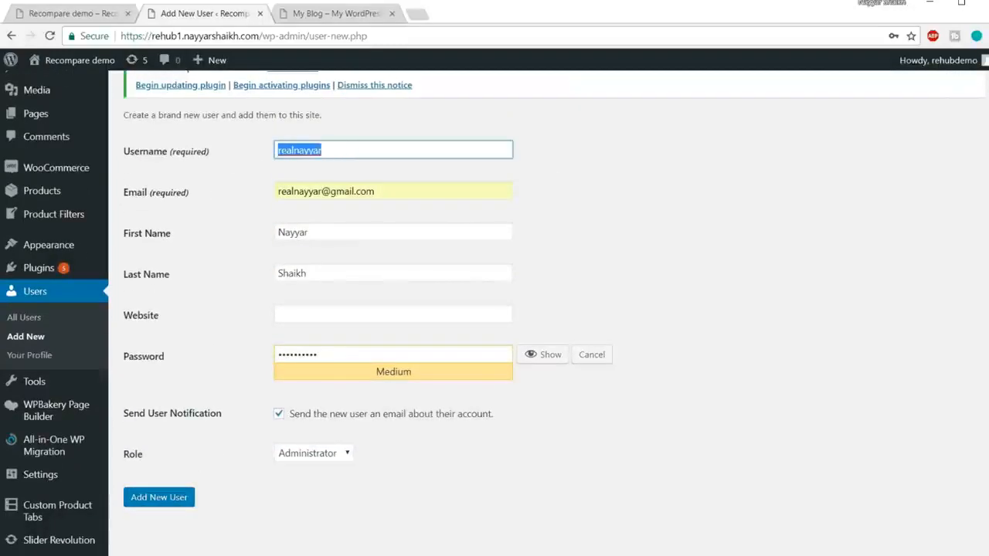
scroll(342, 286, "down", 1)
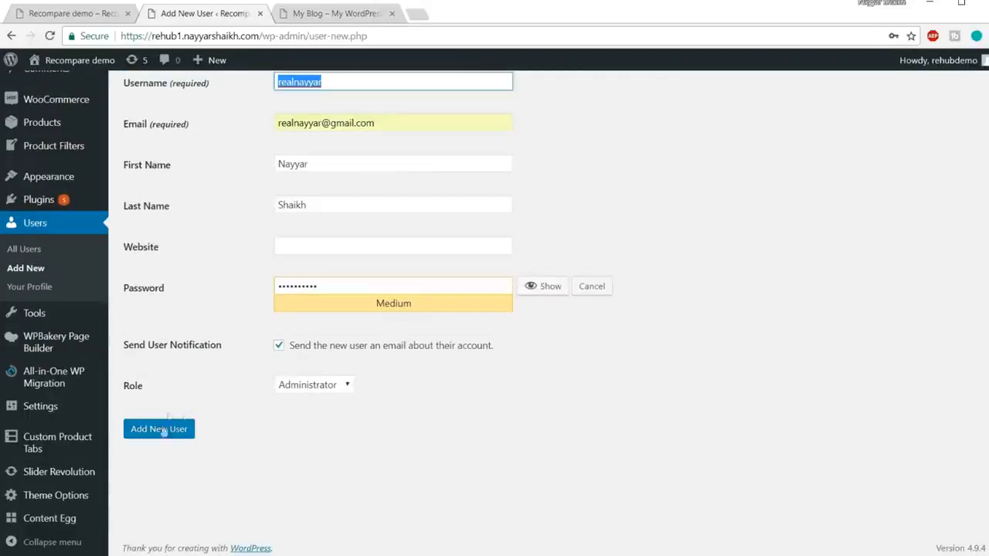
left_click(161, 428)
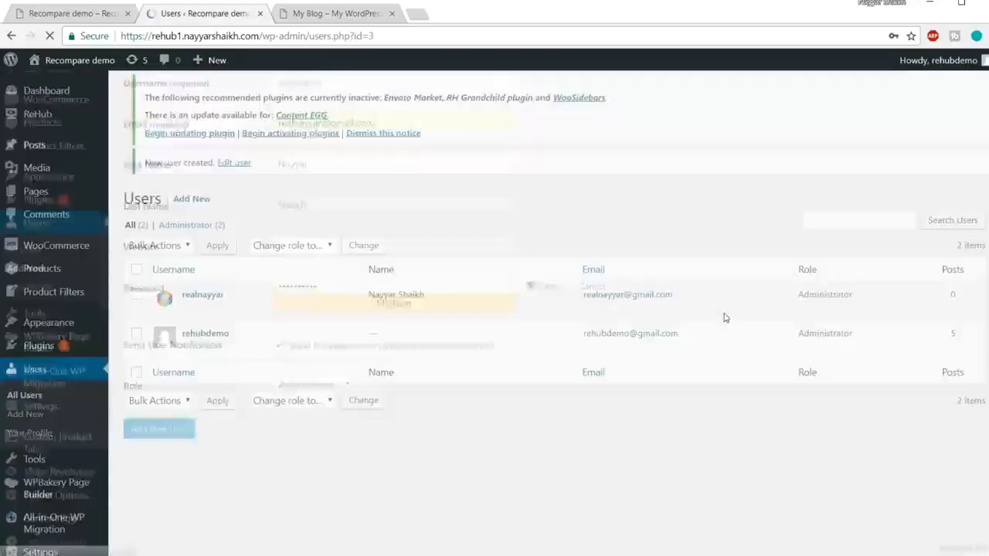
left_click(496, 207)
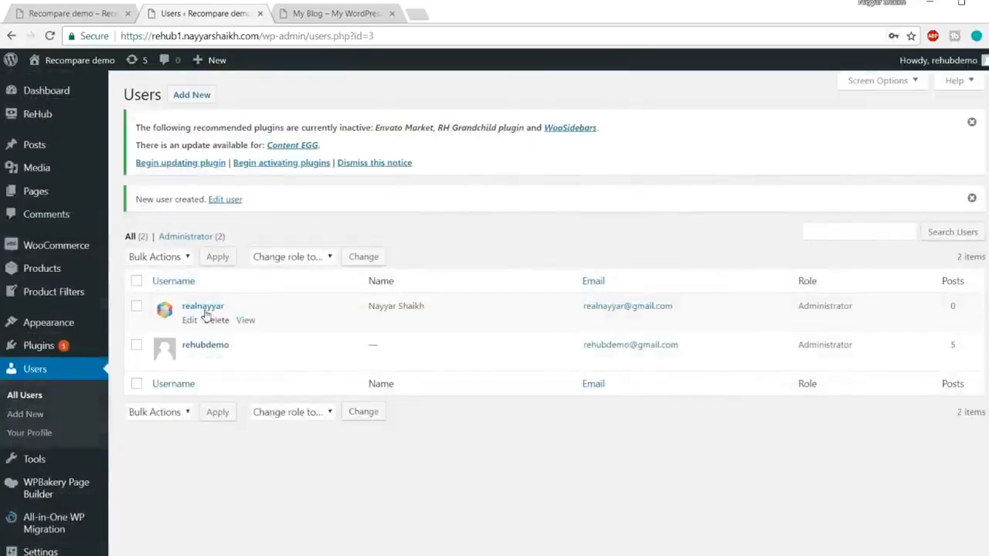
Log out of the demo account and log in with the new administrator's username and password, saving the login in the browser.
mouse_move(948, 62)
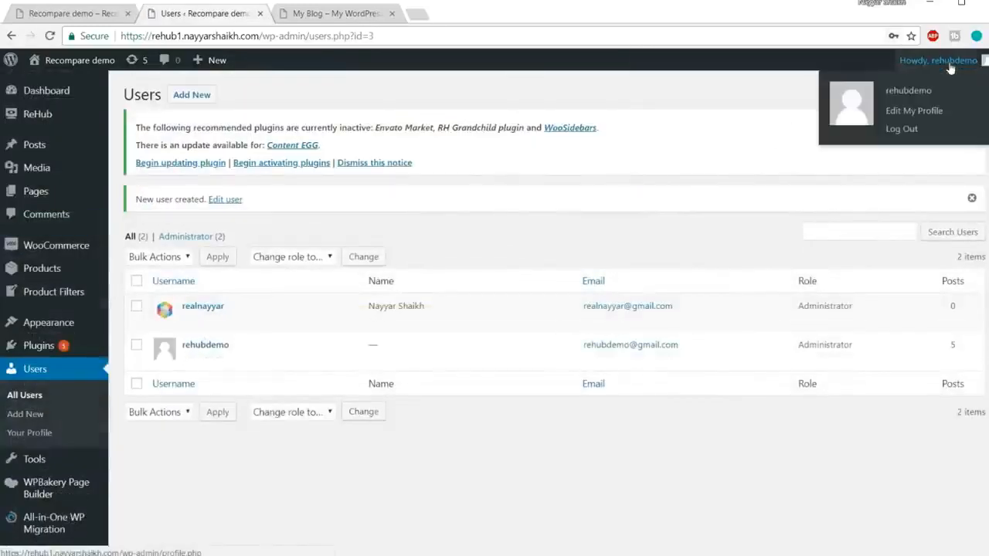
left_click(901, 130)
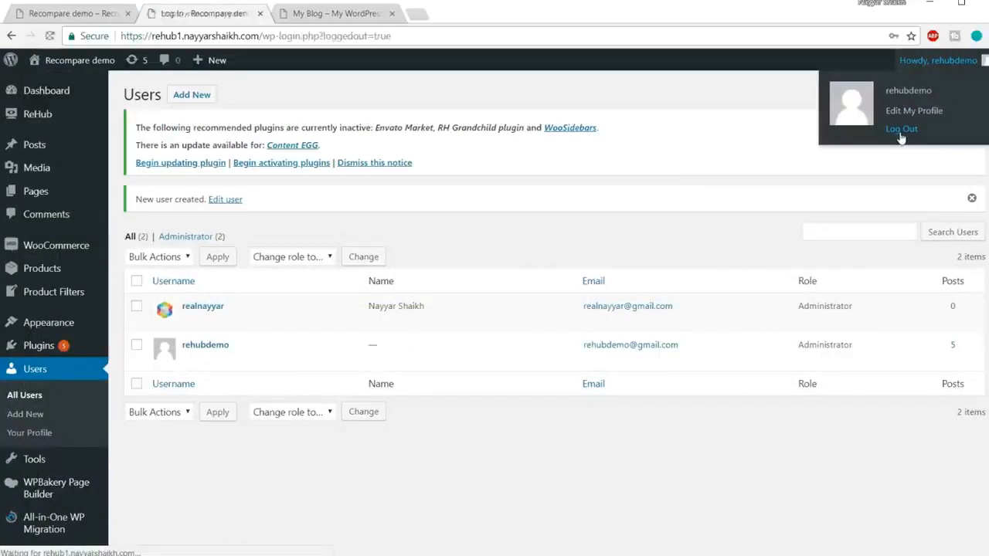
type("re")
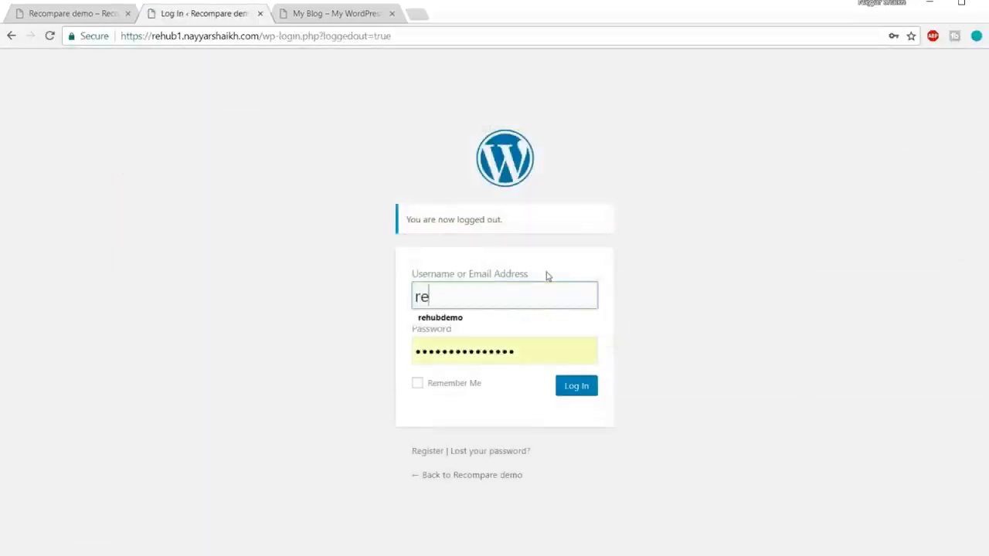
type("alnayyar")
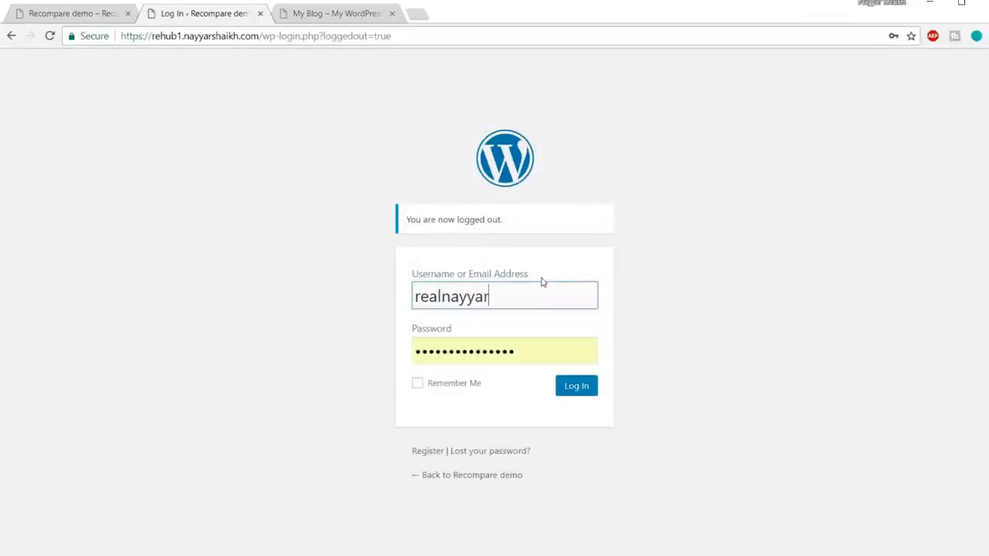
key("Tab")
type("••••••••••")
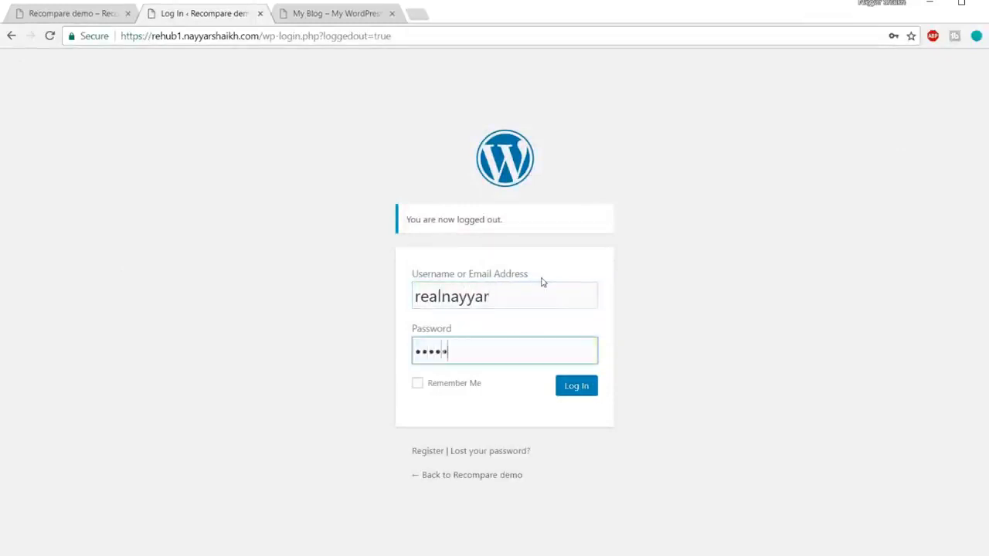
left_click(448, 386)
left_click(587, 383)
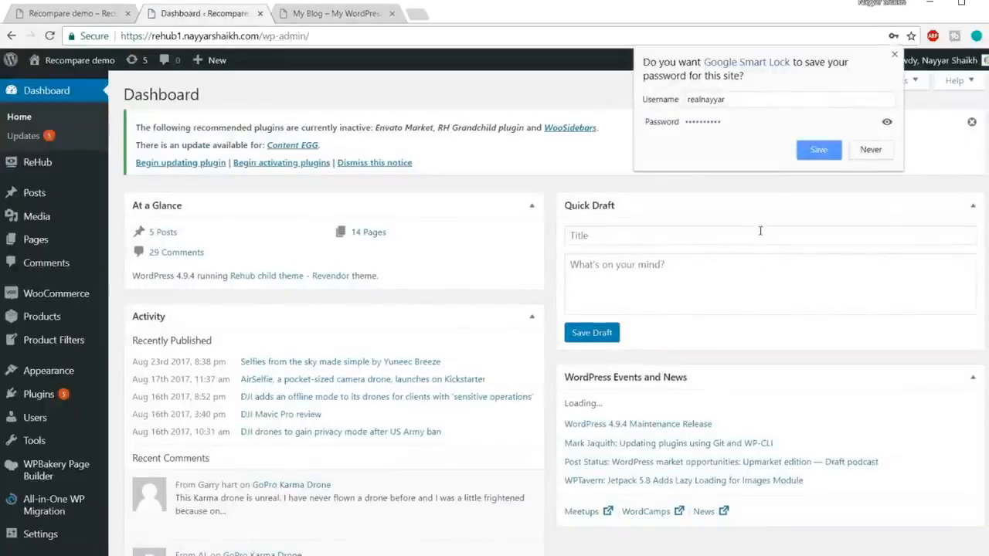
left_click(828, 155)
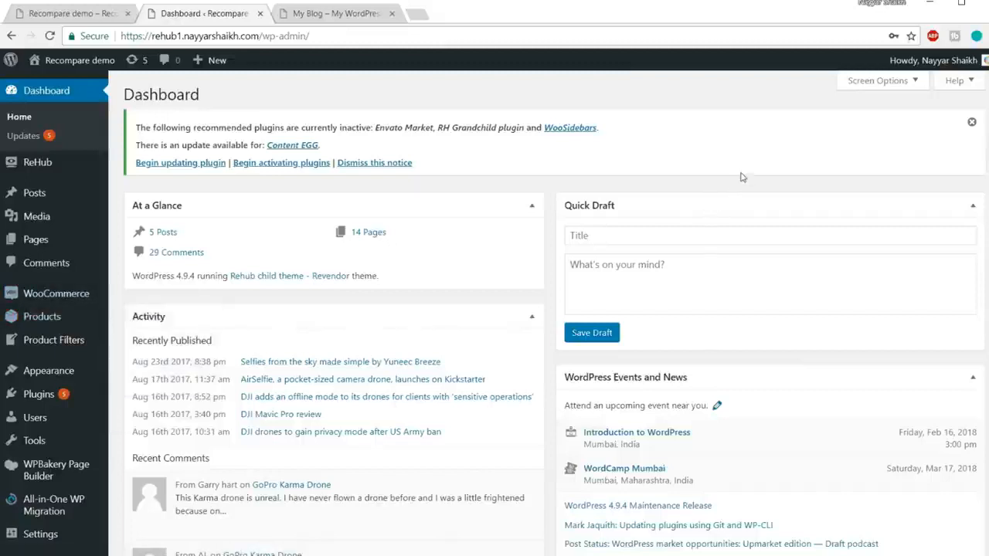
Delete the rehubdemo user from the site and attribute all its content to the new administrator account.
mouse_move(40, 417)
left_click(44, 421)
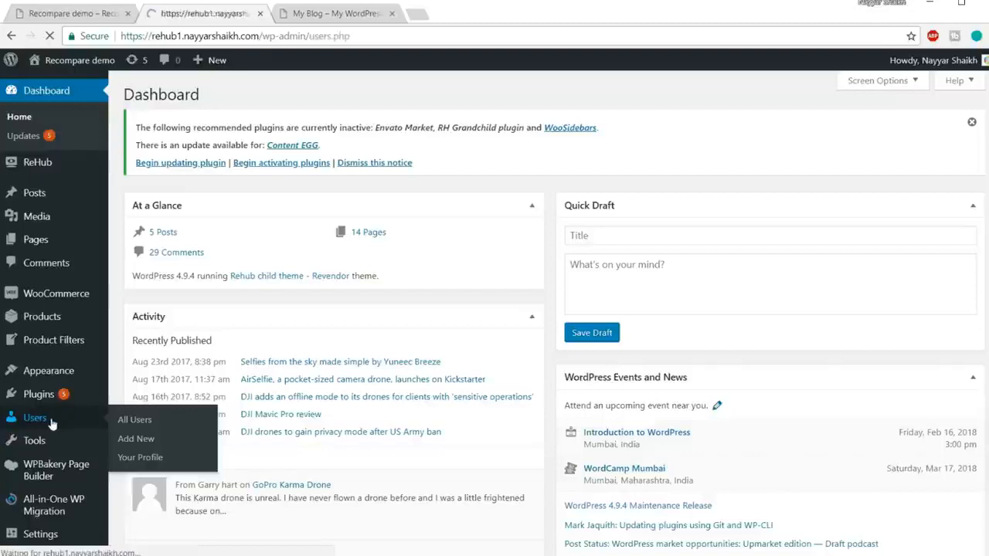
left_click(224, 323)
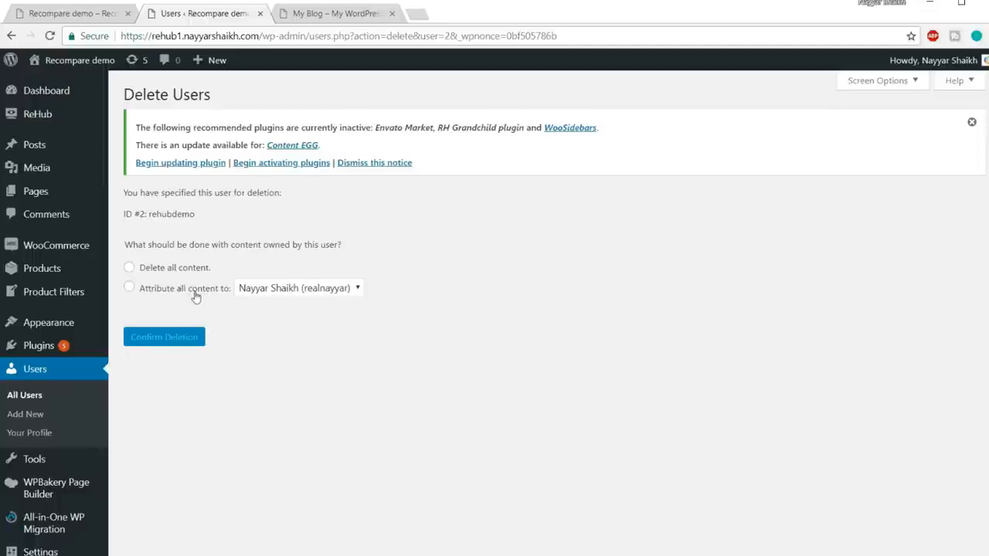
left_click(157, 289)
left_click(285, 290)
left_click(301, 306)
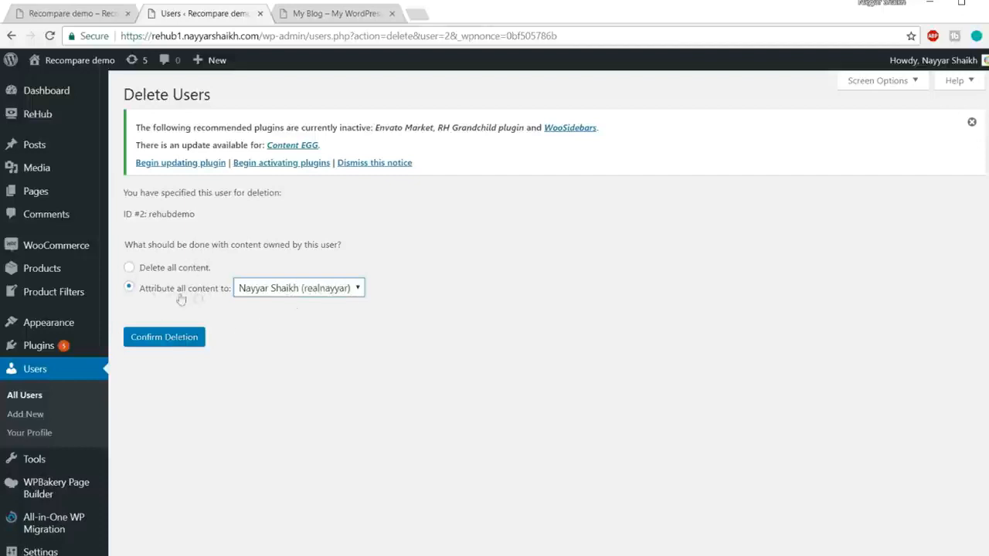
left_click(171, 348)
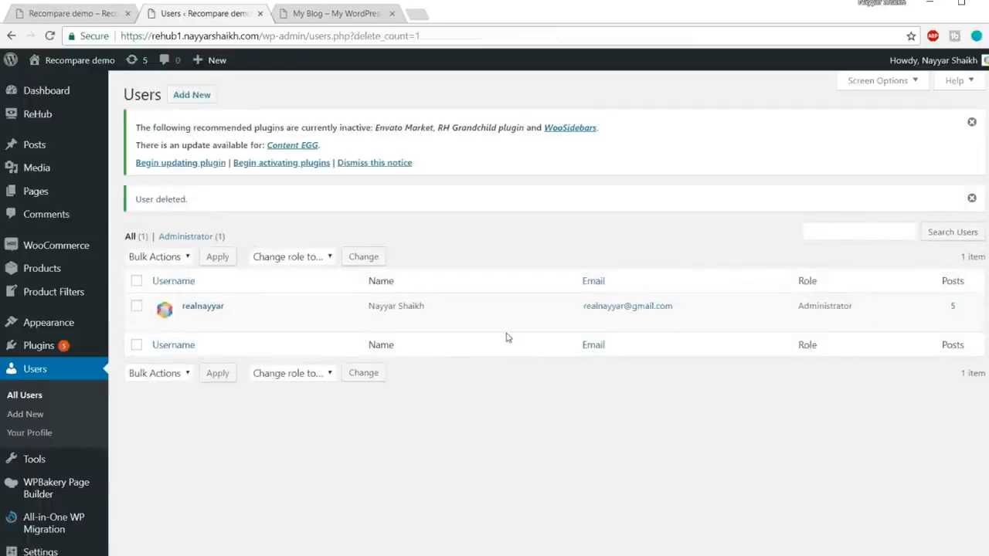
Reload the site's front page in its own tab and look over the imported Recompare design.
left_click(362, 14)
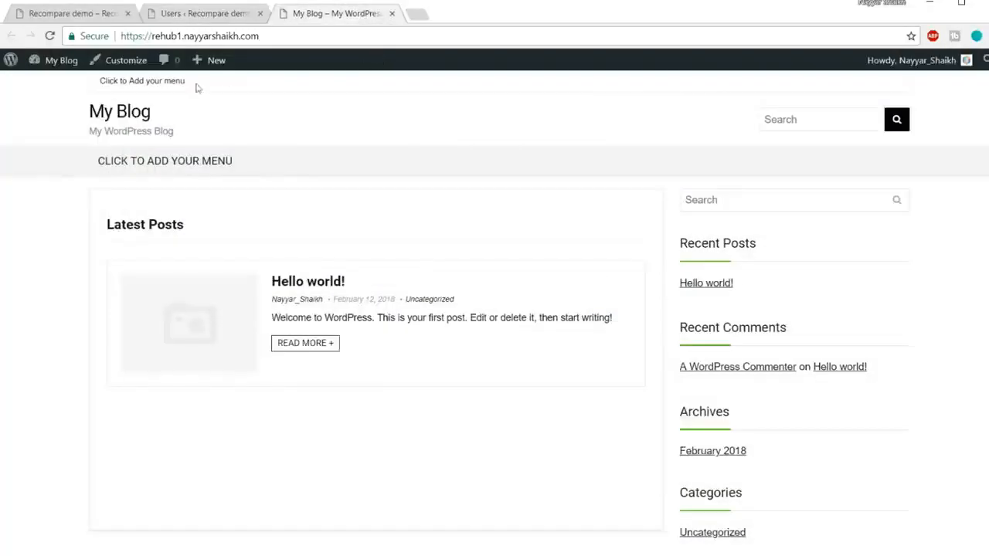
left_click(266, 37)
key("Return")
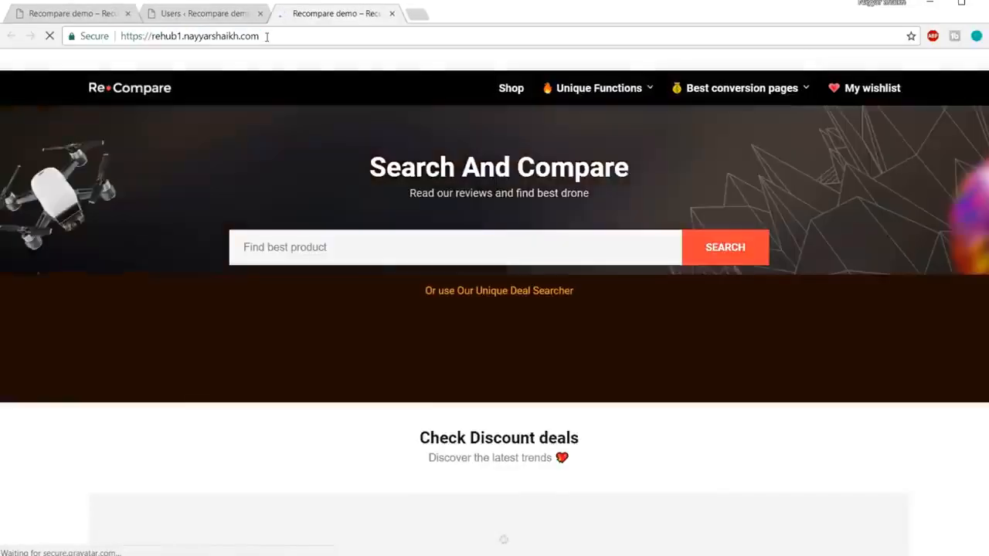
scroll(738, 349, "down", 3)
scroll(738, 349, "down", 3)
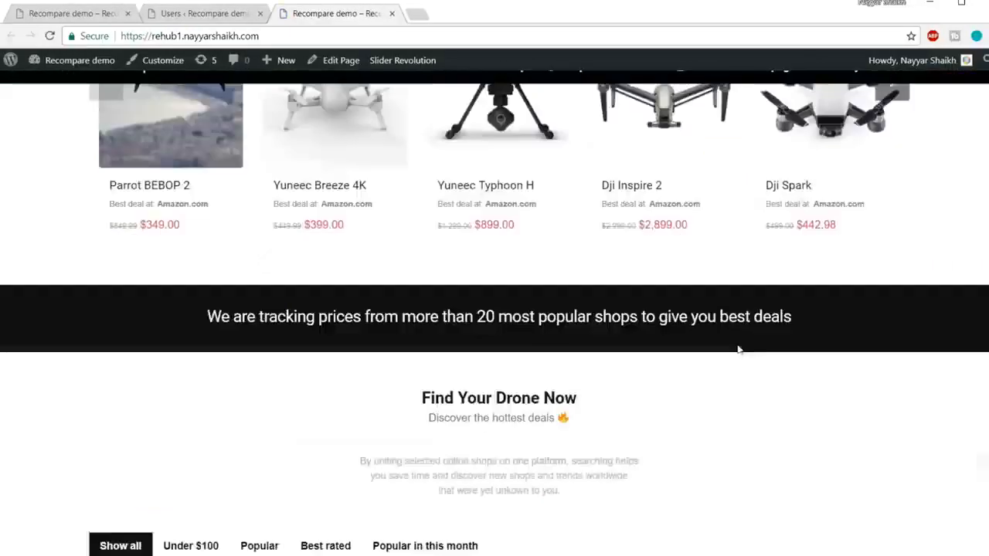
scroll(738, 349, "up", 5)
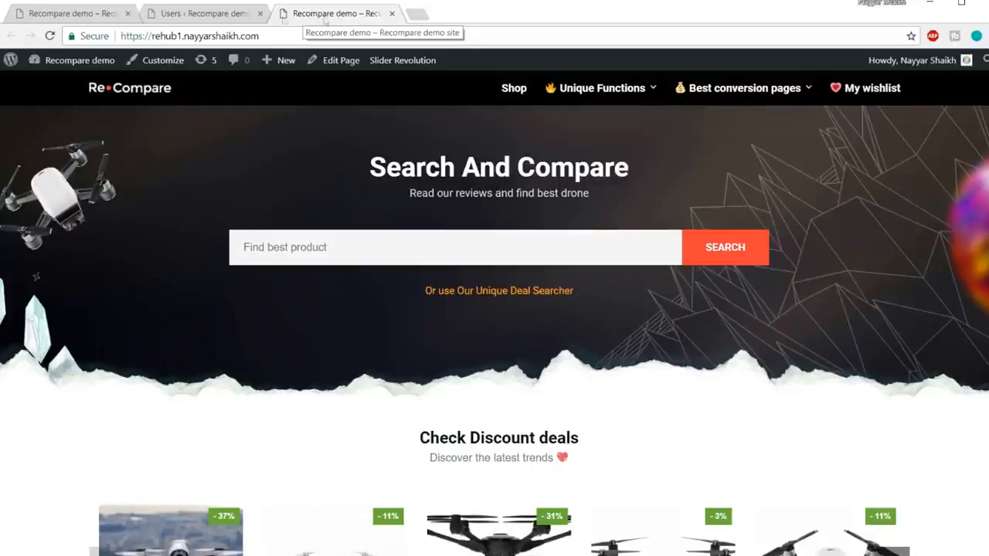
Return to the site administration and change the site title to "BloggDude" in the general settings.
left_click(223, 14)
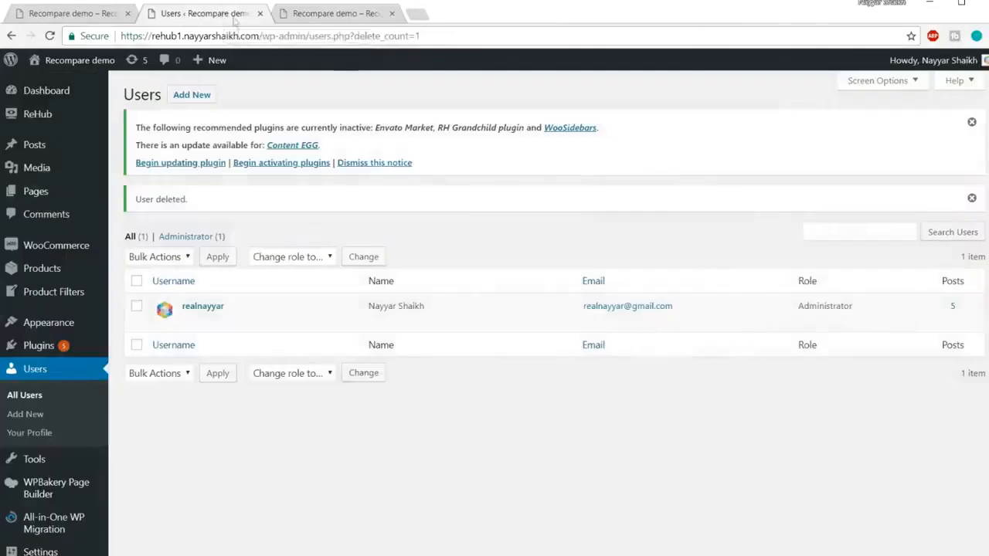
scroll(39, 309, "down", 3)
mouse_move(55, 410)
left_click(133, 446)
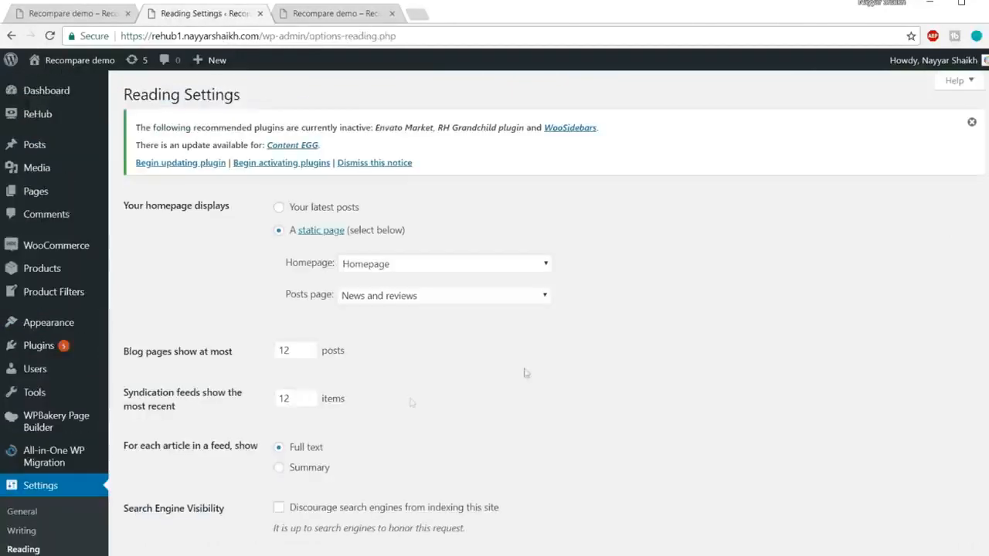
scroll(818, 315, "down", 2)
left_click(45, 353)
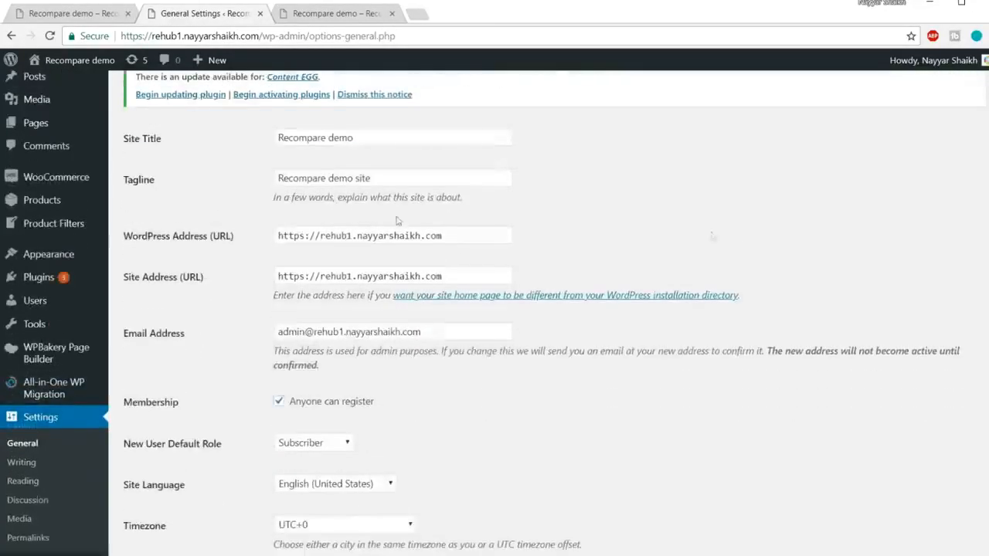
left_click_drag(388, 138, 195, 145)
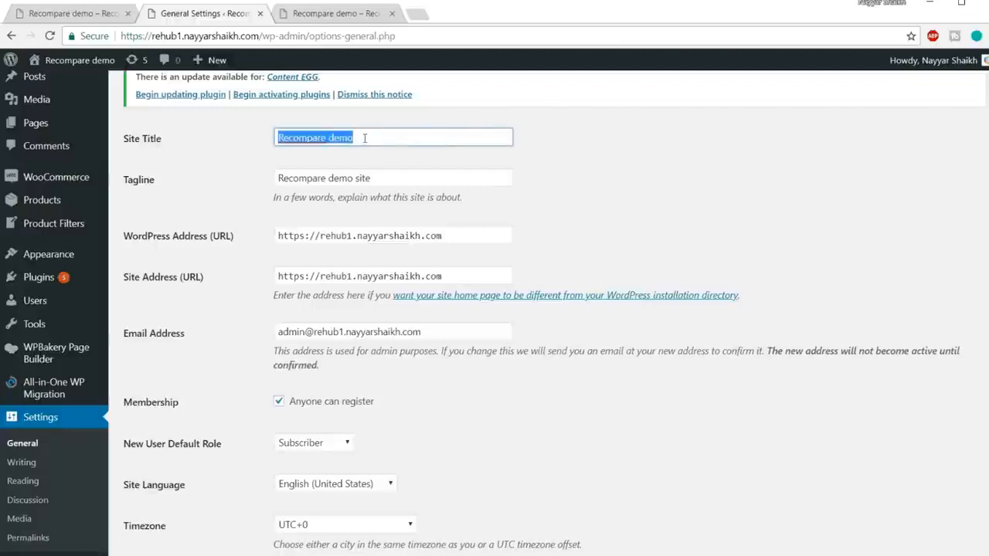
type("BloggDude")
left_click(715, 165)
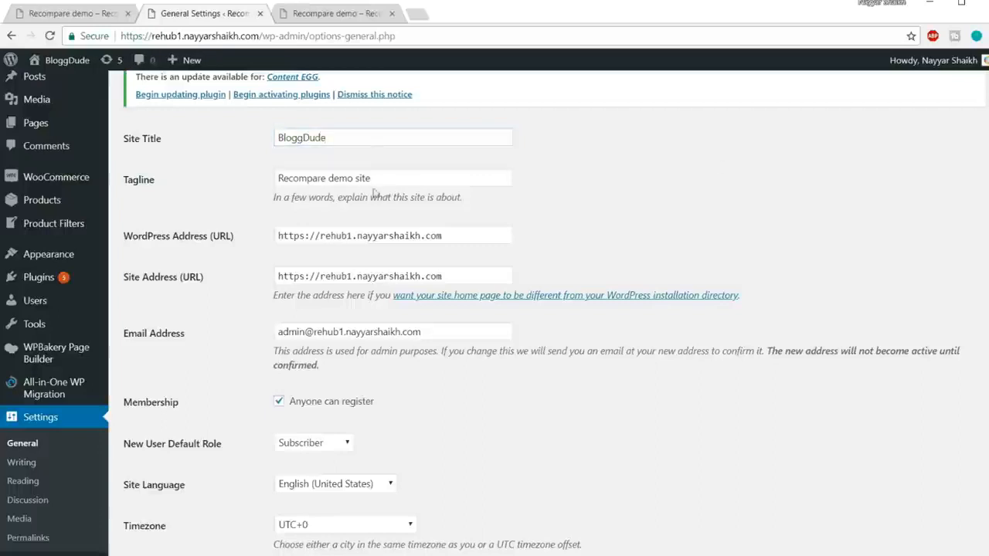
Set the site's tagline to "Tagline" and save the general settings.
triple_click(402, 179)
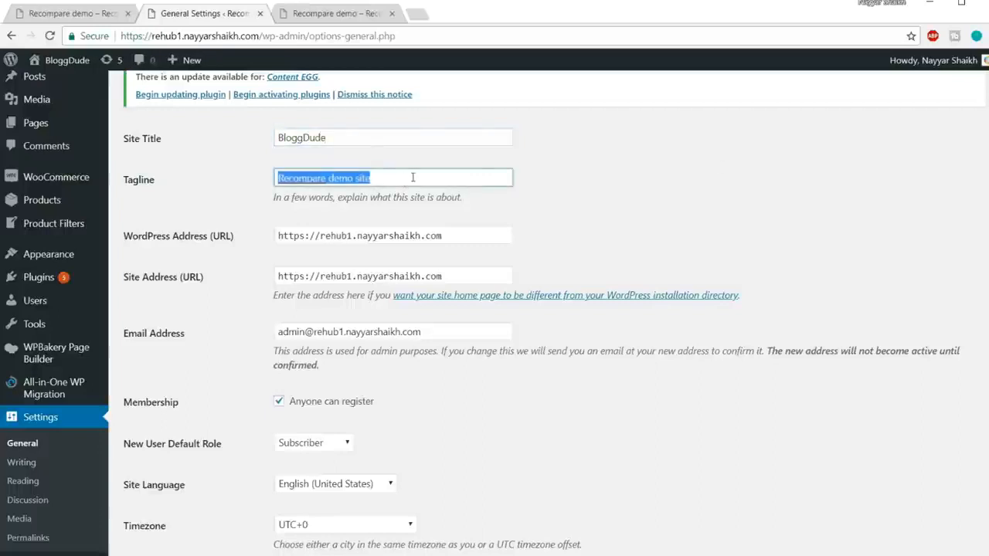
type("Tagline")
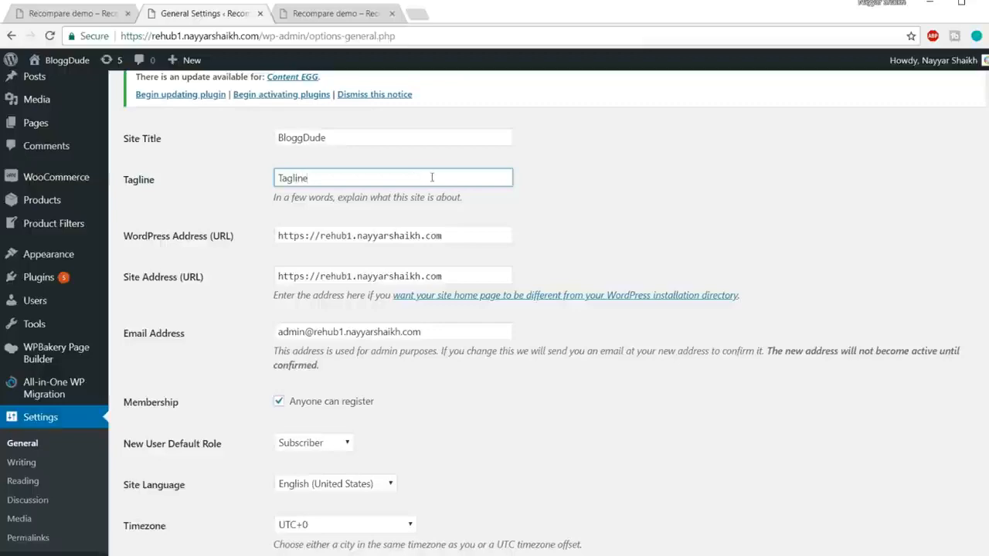
left_click(660, 219)
scroll(657, 221, "down", 3)
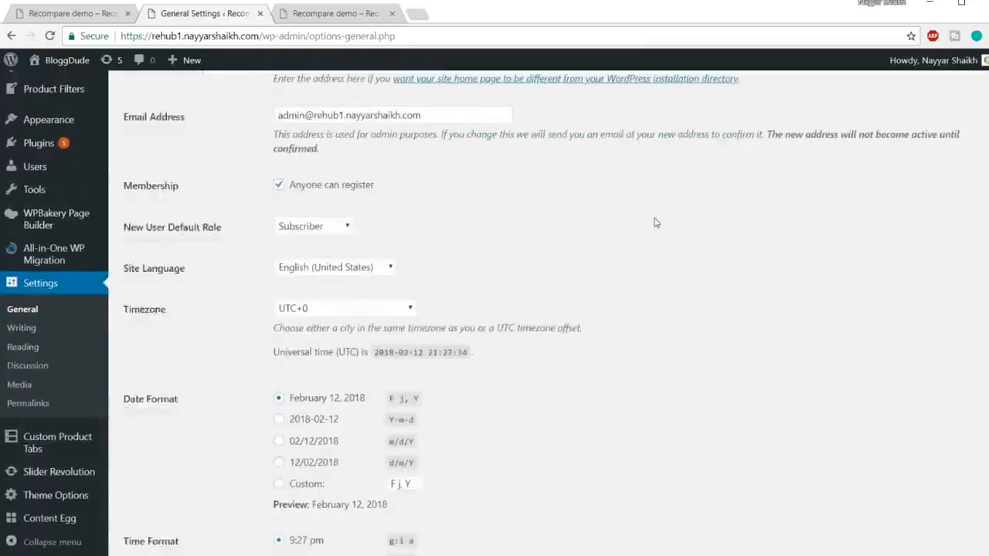
scroll(655, 222, "down", 3)
left_click(187, 496)
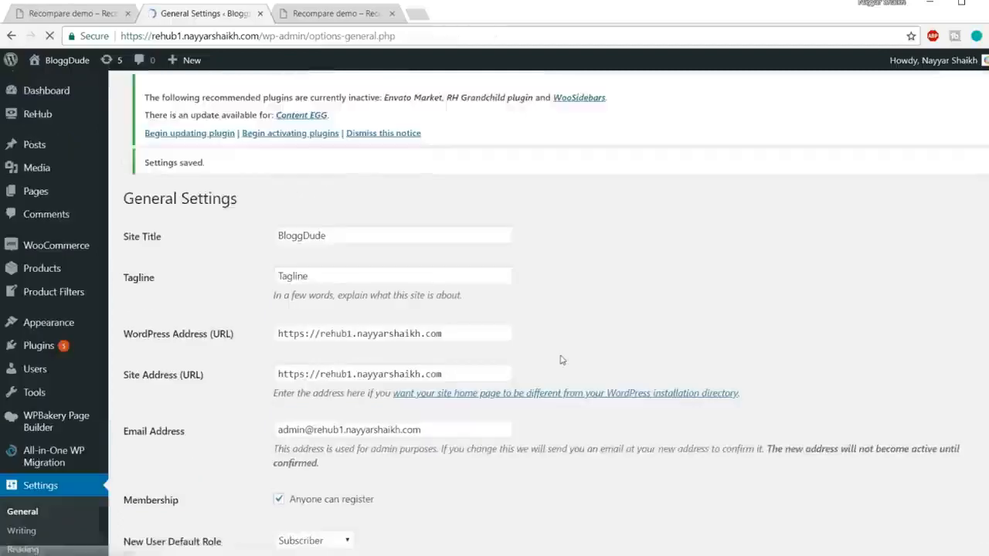
scroll(562, 360, "down", 3)
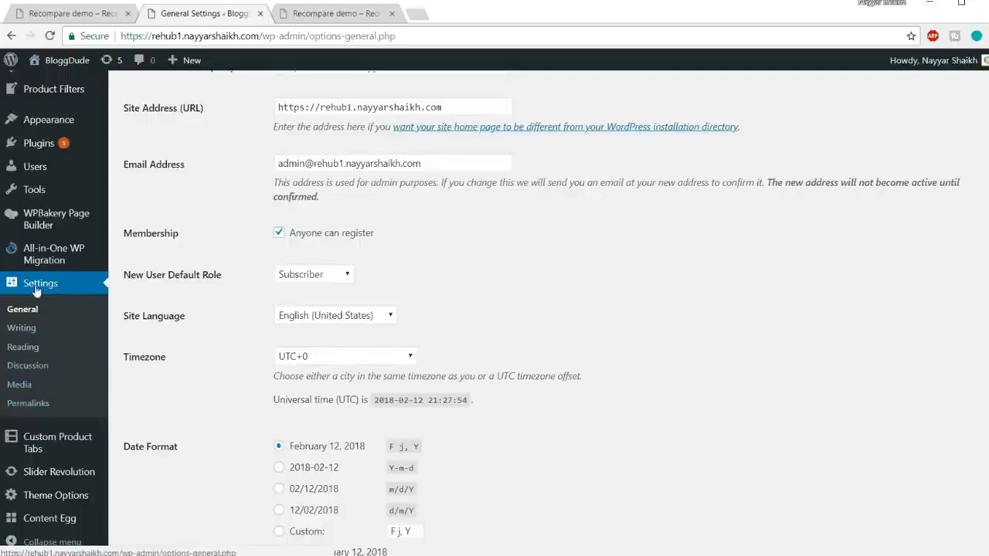
Set the site's permalinks to the custom structure /%category%/%postname%/ and save the permalink settings.
left_click(30, 409)
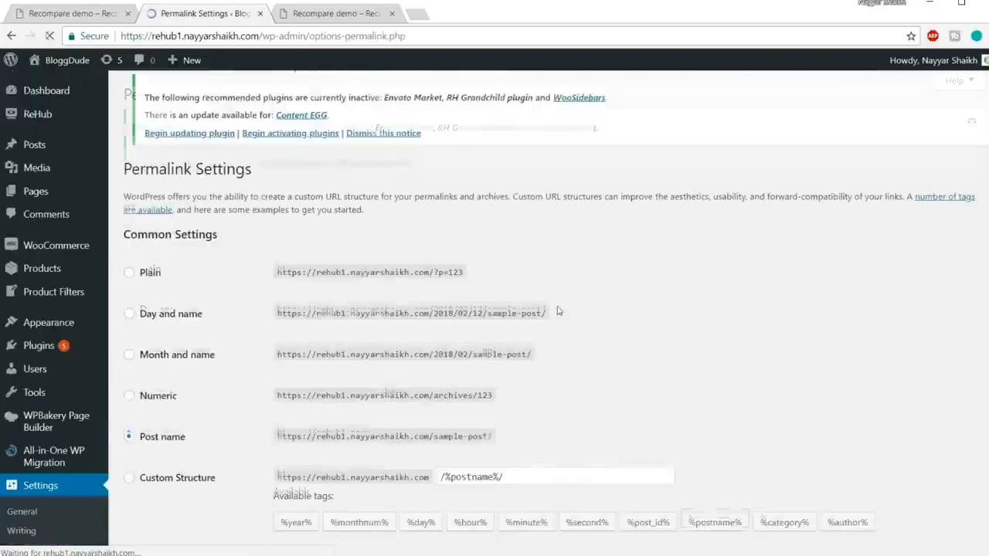
scroll(660, 332, "down", 2)
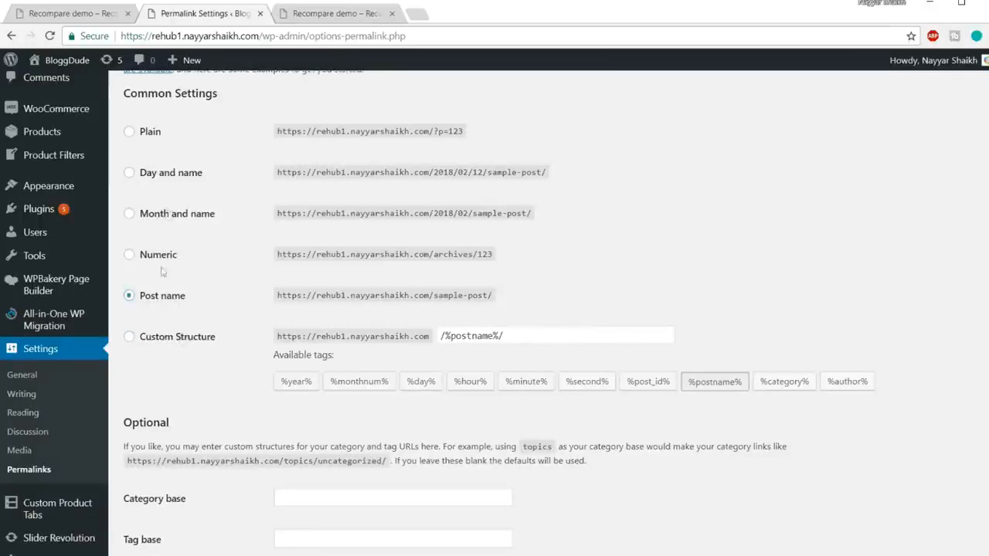
left_click(163, 344)
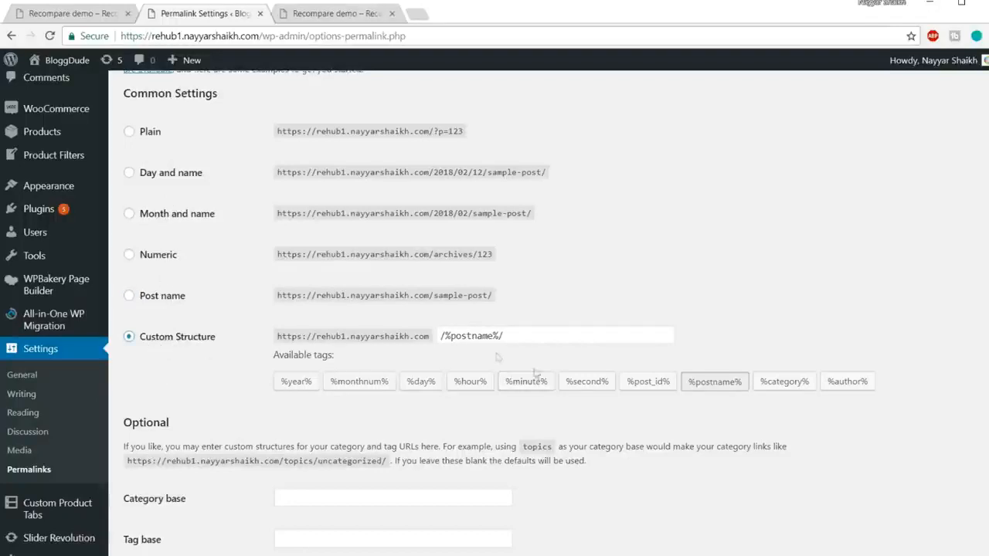
left_click_drag(543, 338, 306, 337)
key("BackSpace")
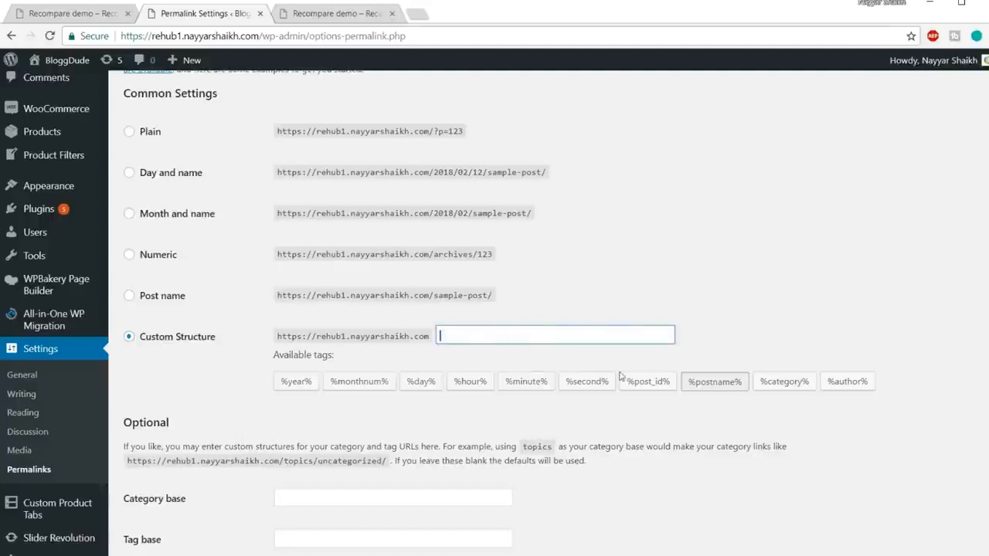
left_click(796, 386)
left_click(720, 387)
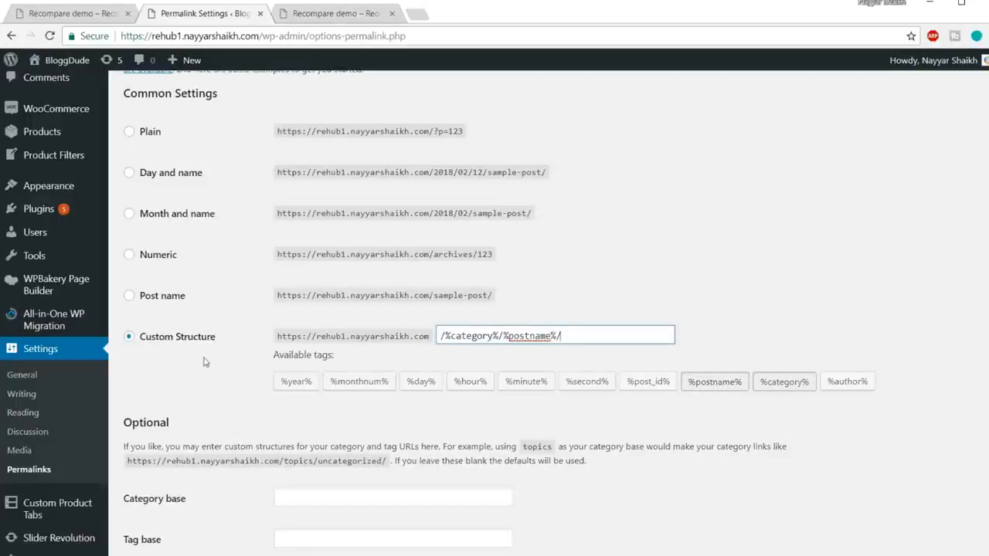
scroll(321, 414, "down", 7)
left_click(164, 488)
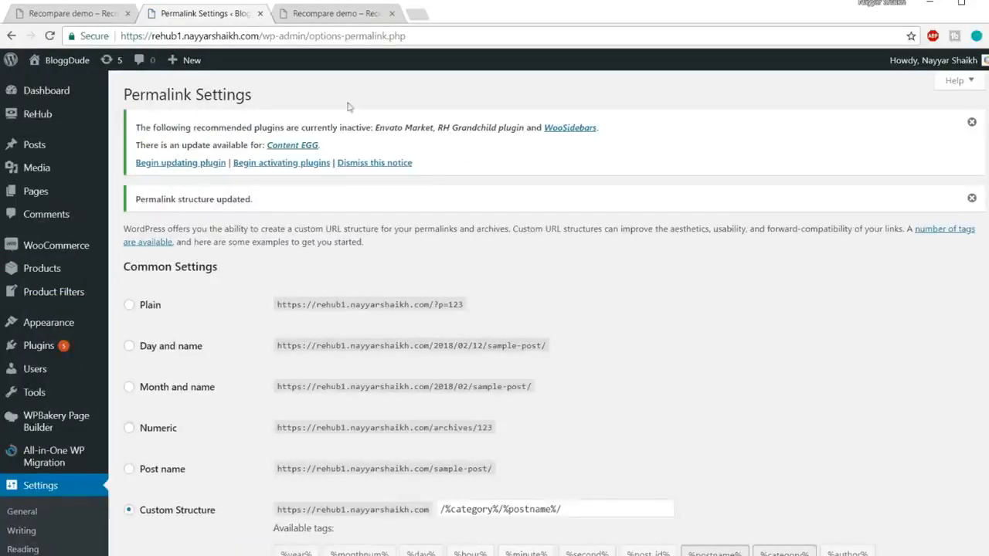
Reload the site's front page in its own tab to check the updated site title and tagline.
left_click(345, 13)
left_click(296, 36)
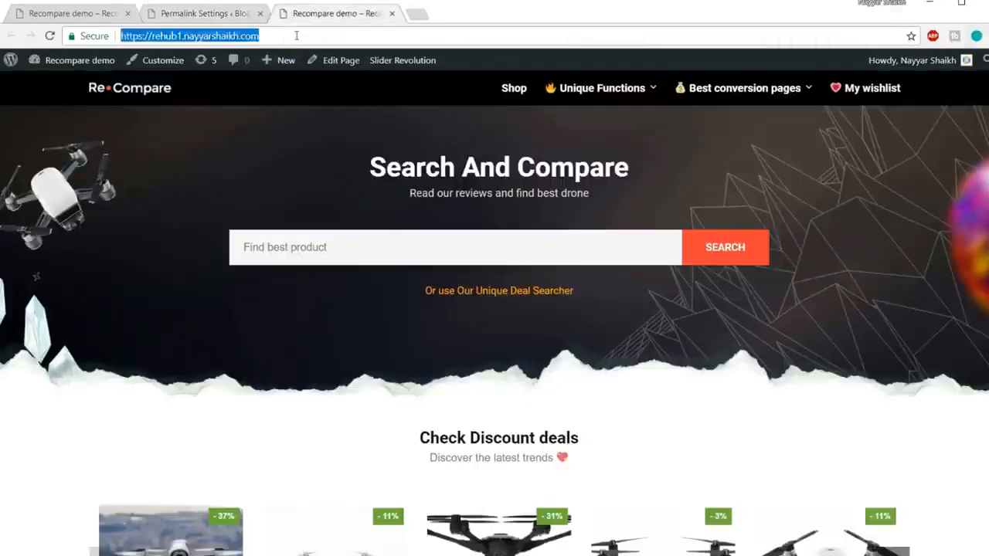
key("Return")
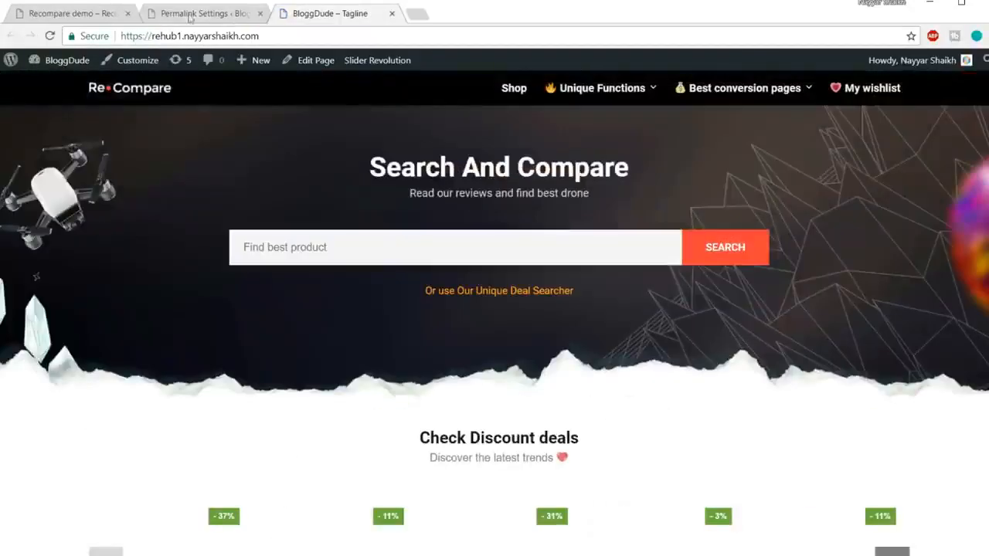
Return to the site administration and fill in the store's address line, city and postcode in the WooCommerce general settings.
left_click(199, 19)
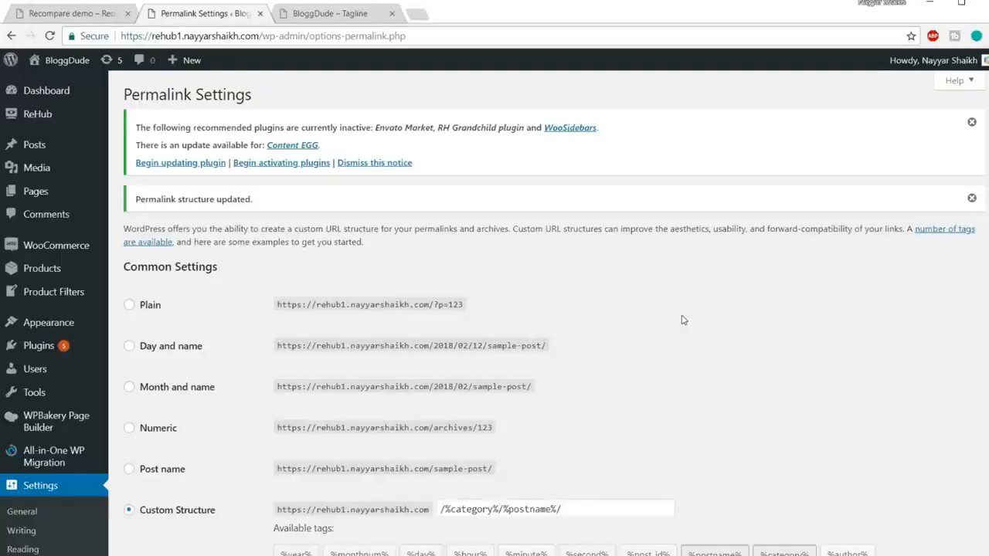
mouse_move(62, 247)
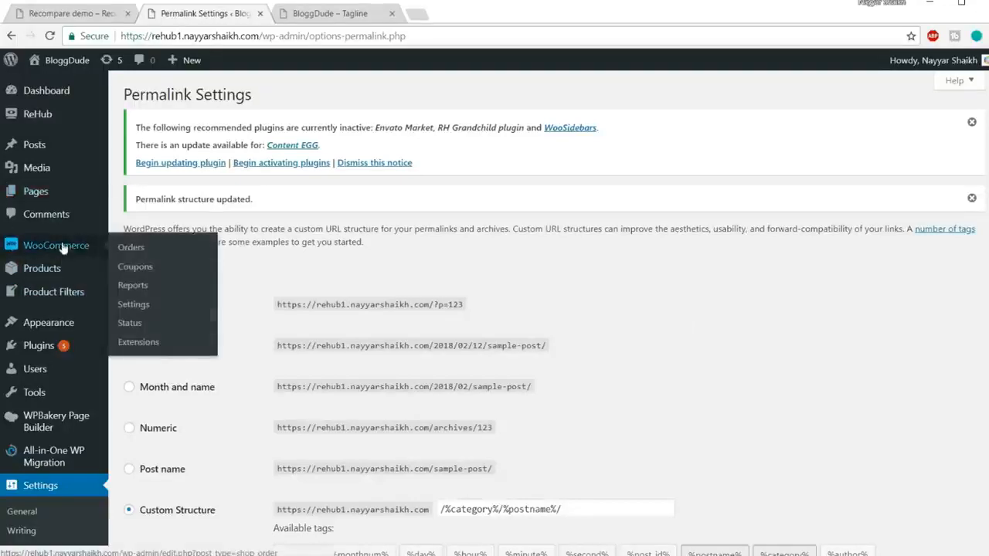
left_click(136, 304)
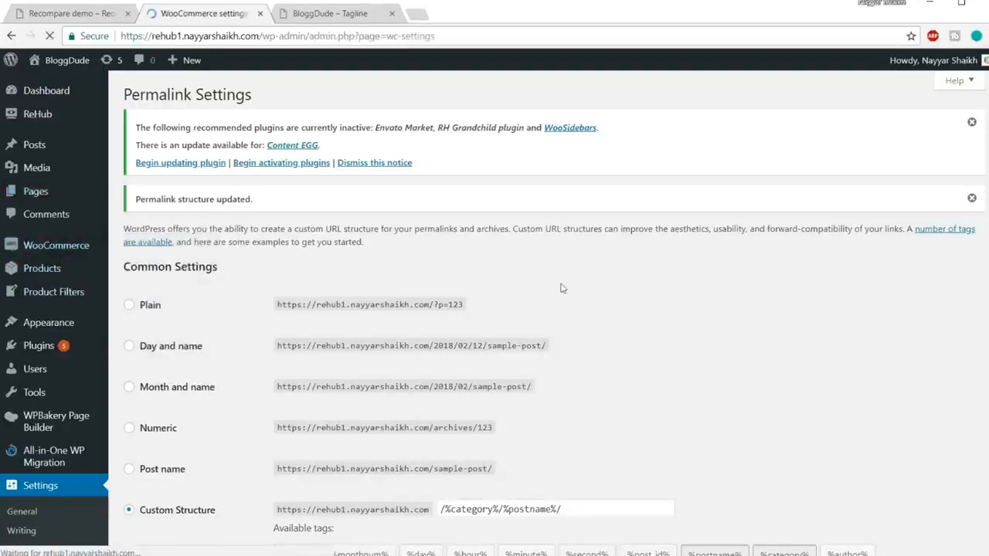
scroll(757, 297, "down", 1)
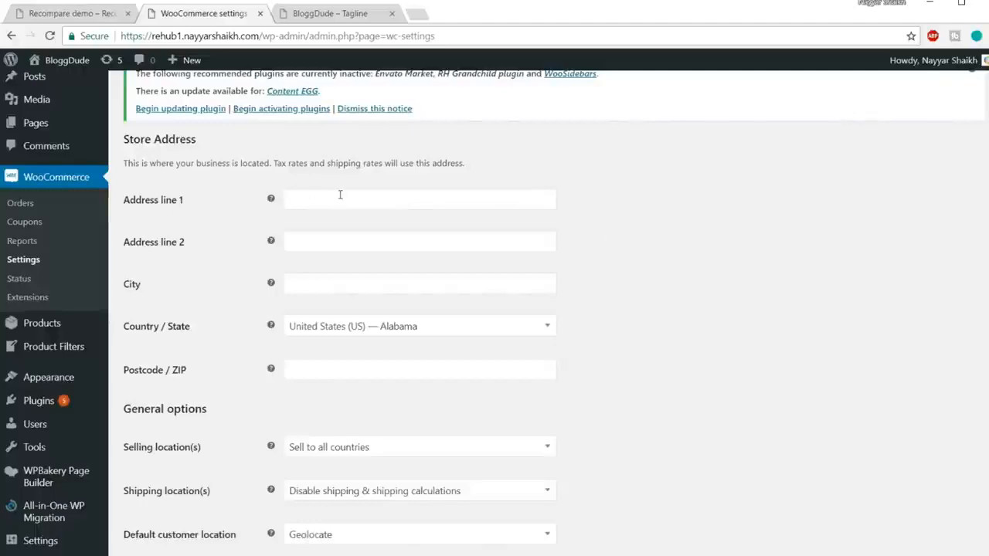
left_click(340, 199)
left_click(307, 217)
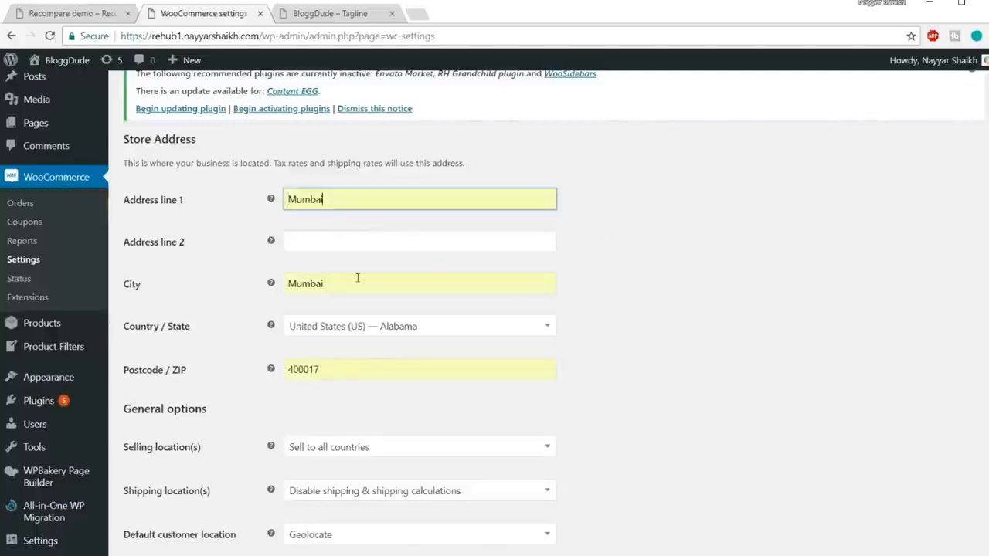
Set the store address's country and state to India — Maharashtra.
scroll(748, 291, "down", 2)
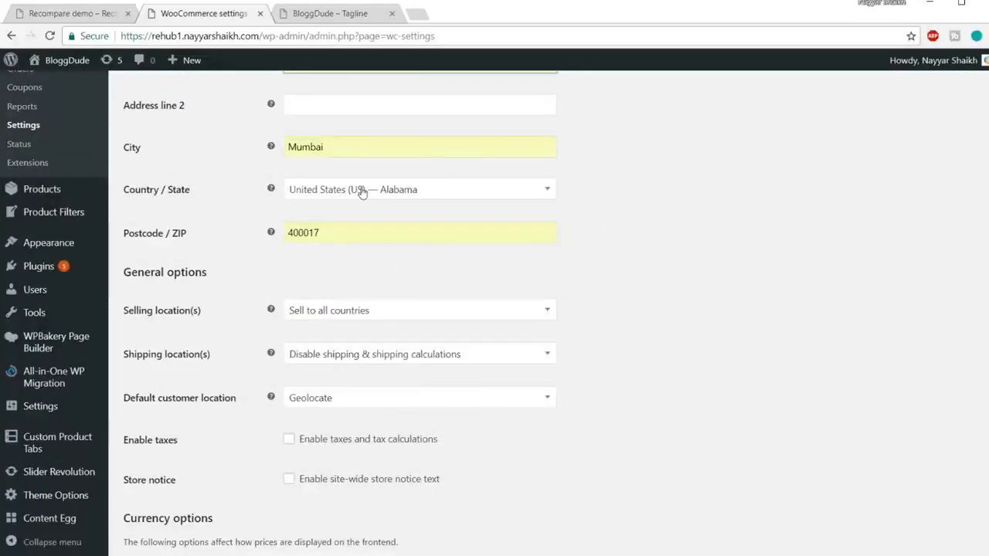
left_click(395, 191)
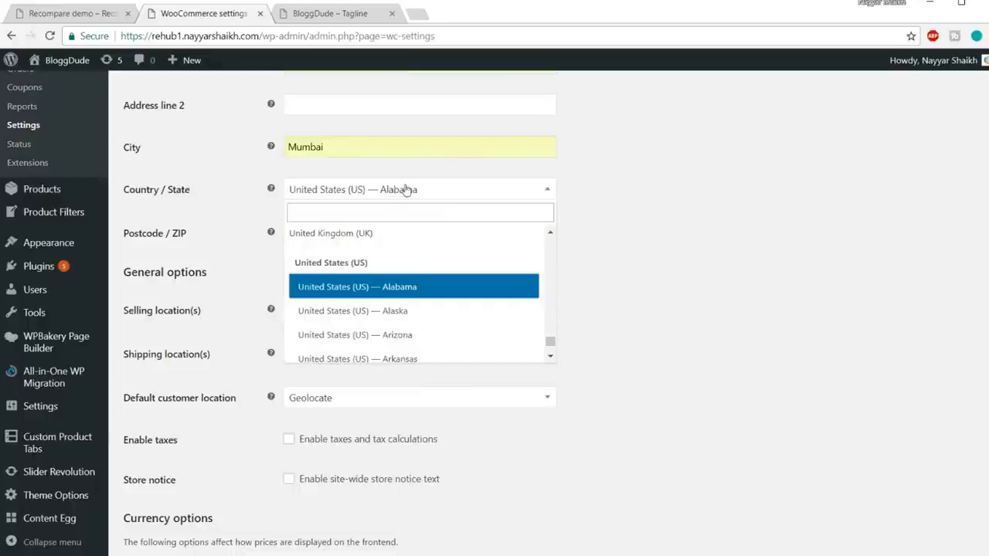
type("maha")
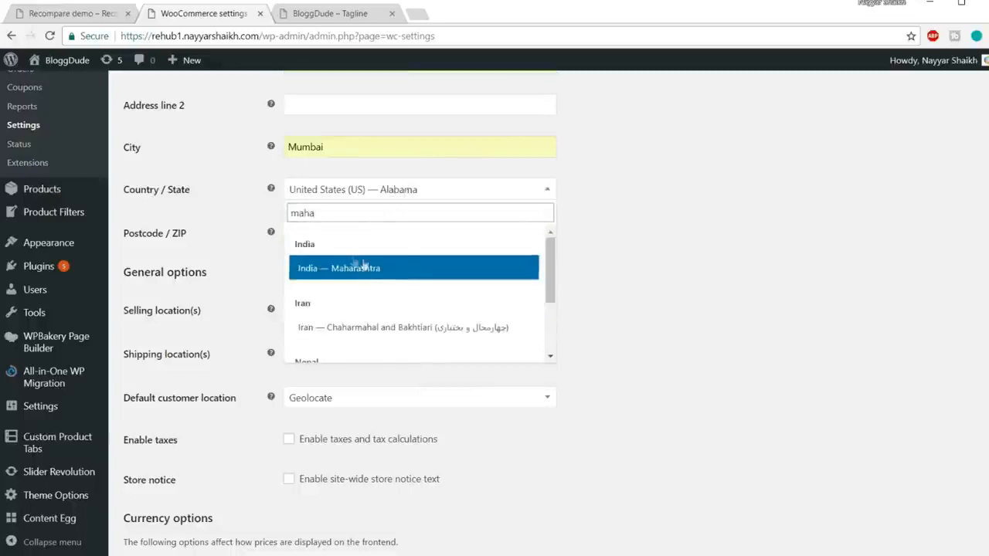
left_click(363, 266)
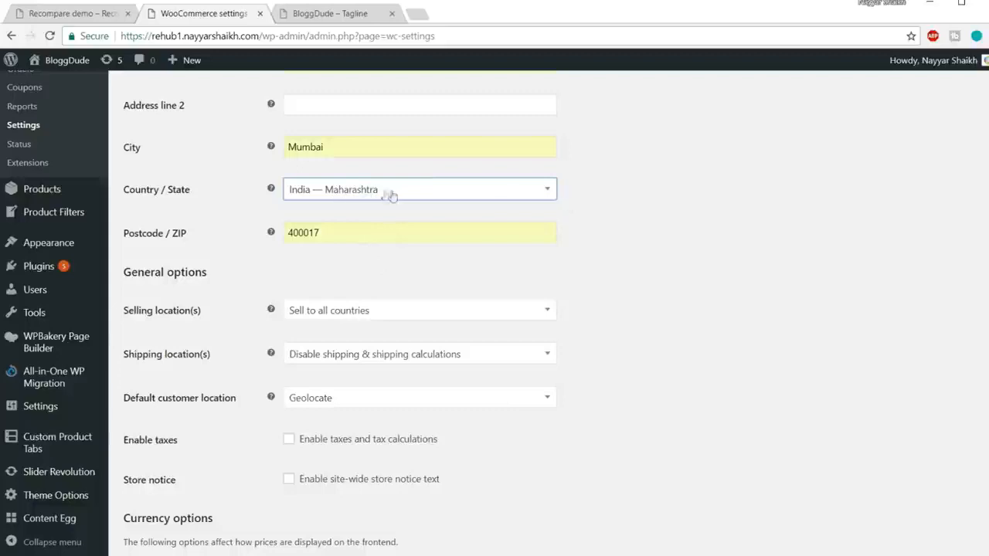
scroll(390, 195, "down", 3)
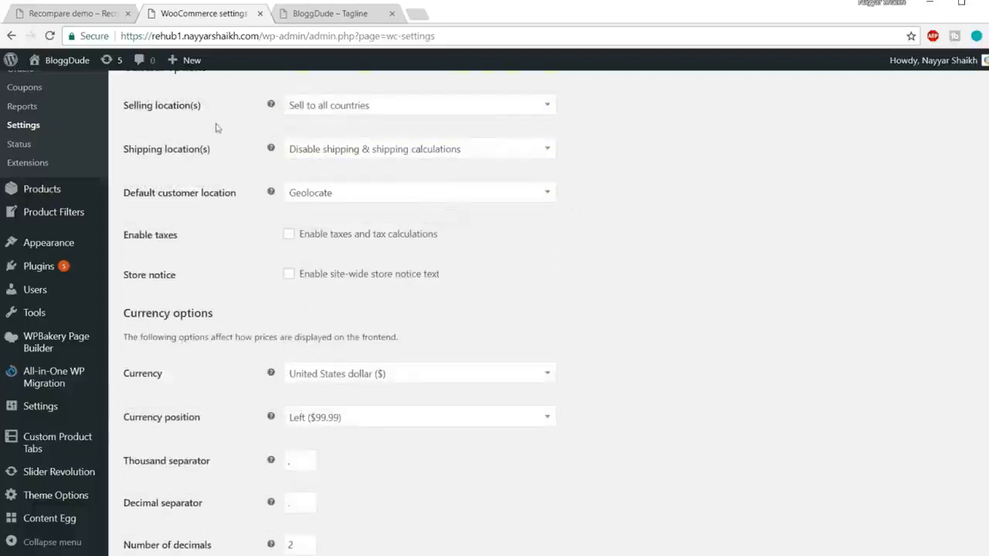
left_click(402, 112)
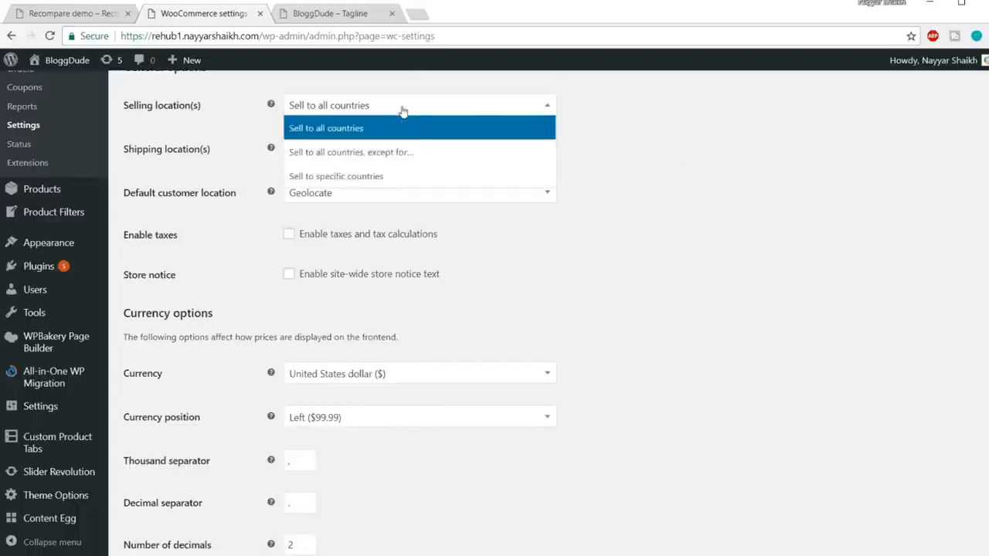
left_click(347, 183)
left_click(397, 156)
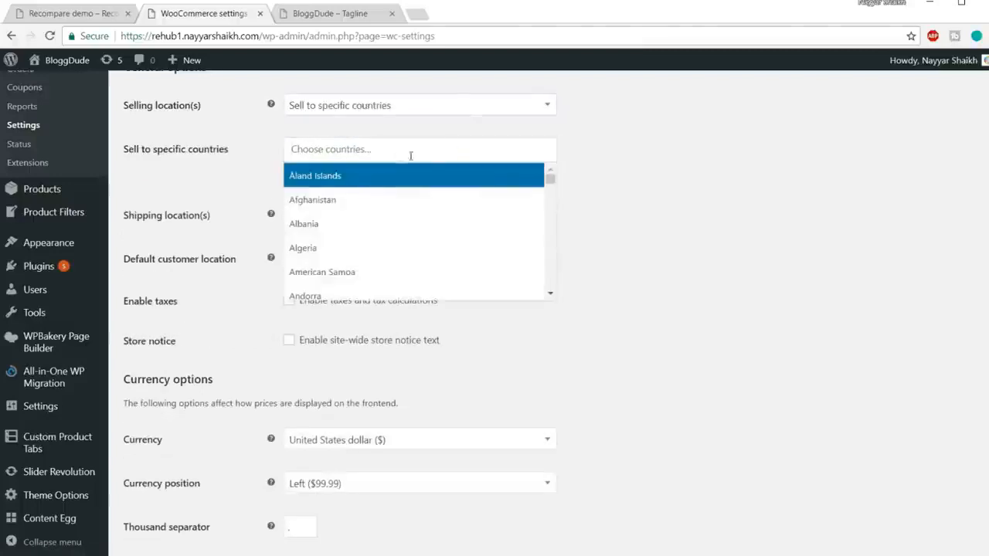
left_click(377, 113)
left_click(396, 127)
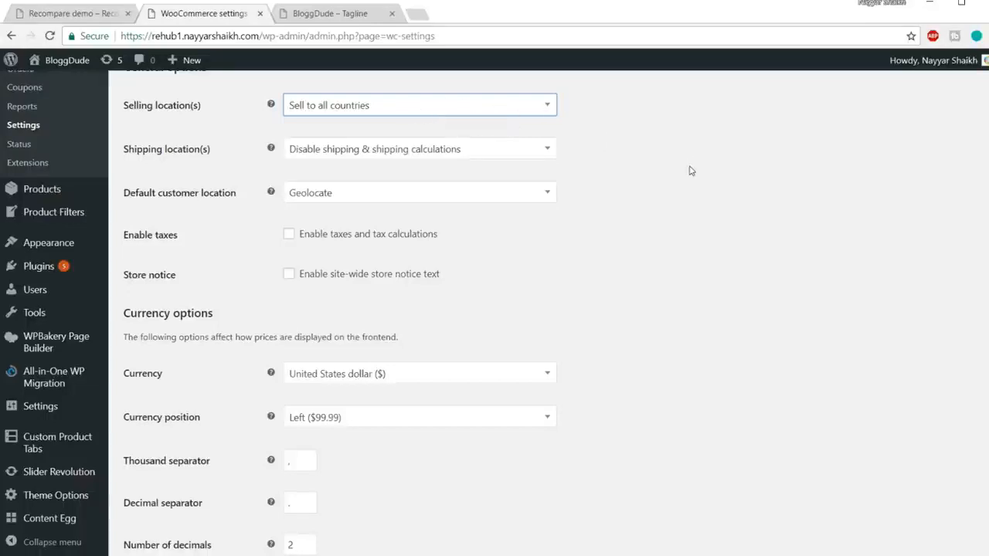
Set the store currency to Indian rupee (₹) and save the WooCommerce general settings.
scroll(488, 203, "down", 1)
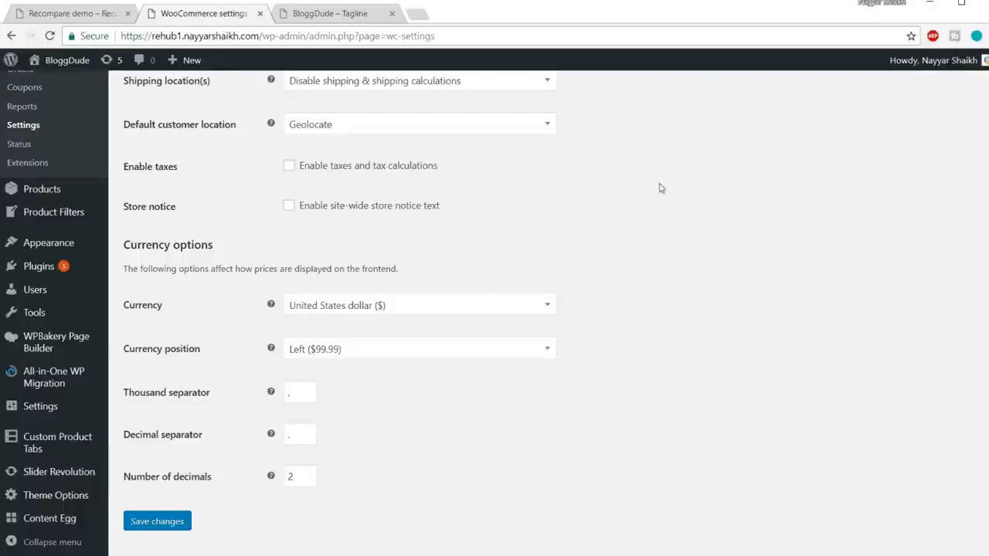
left_click(371, 306)
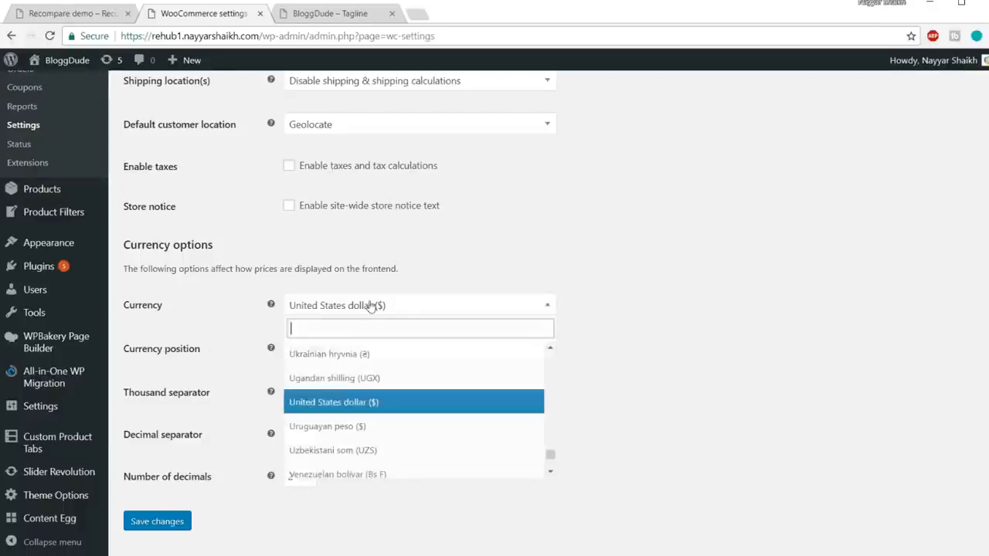
type("ind")
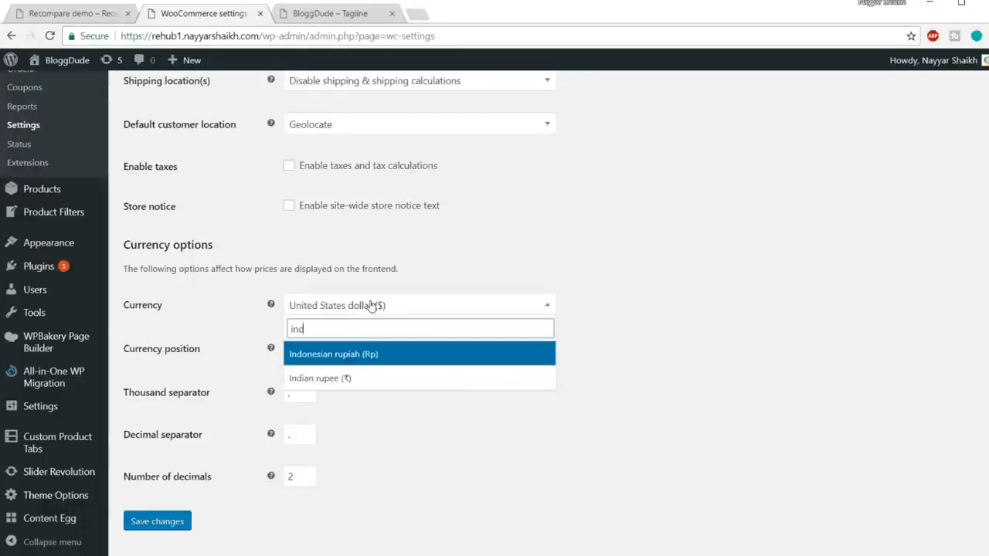
left_click(352, 378)
left_click(572, 311)
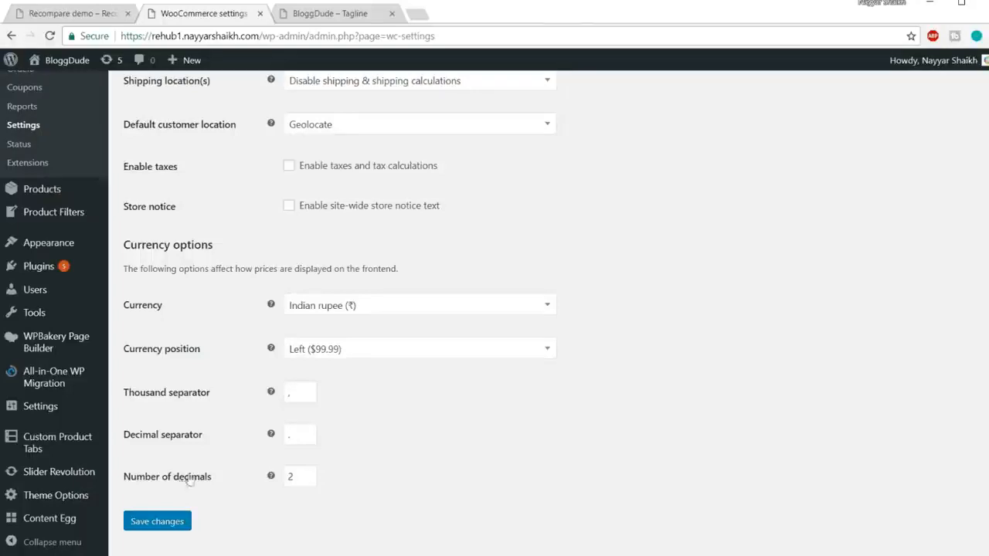
left_click(165, 519)
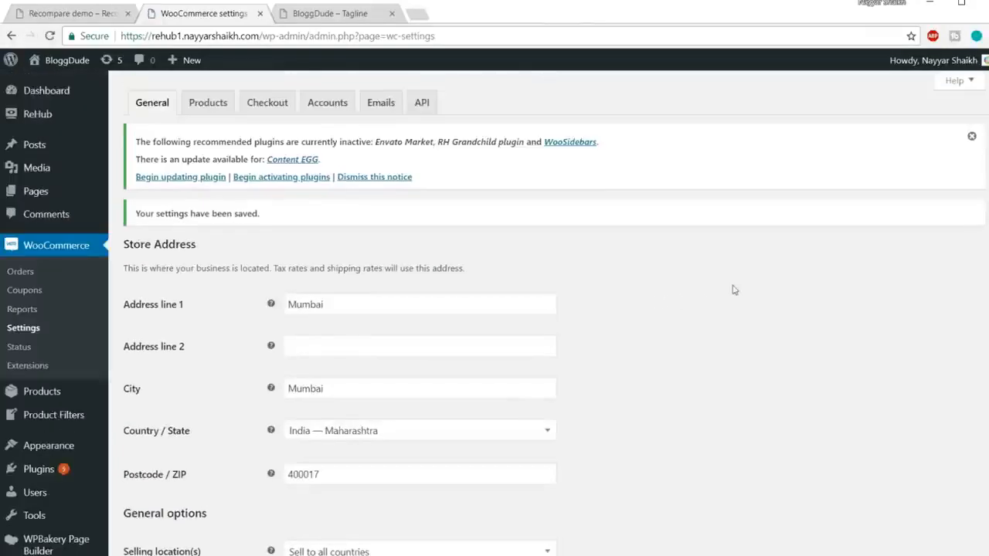
Open the configuration of the New order notification in the WooCommerce email settings.
left_click(394, 105)
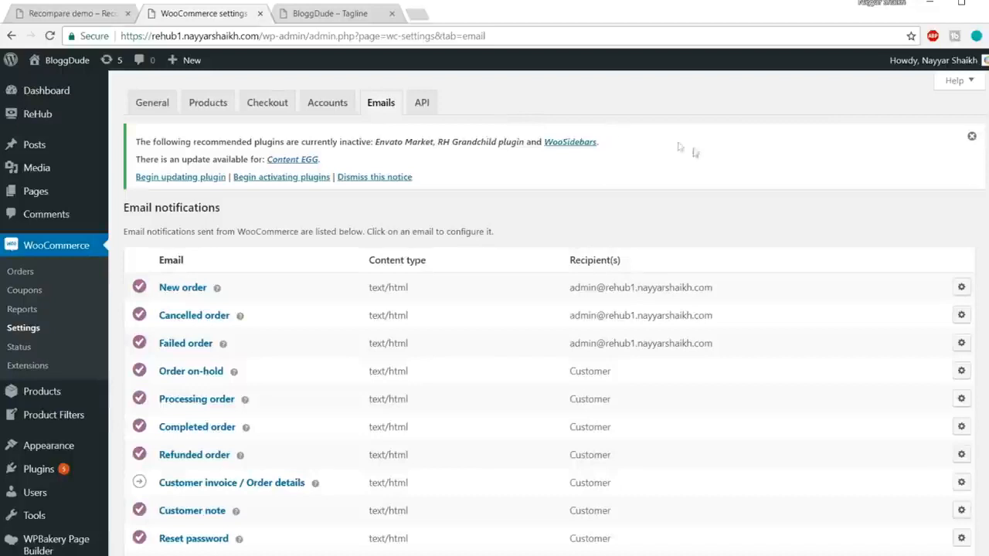
left_click_drag(716, 286, 563, 295)
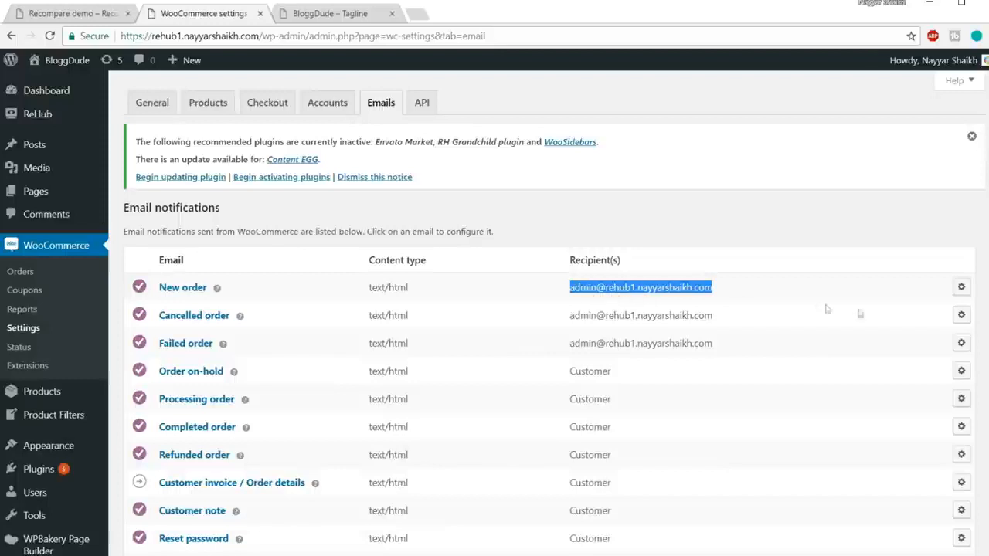
left_click(961, 288)
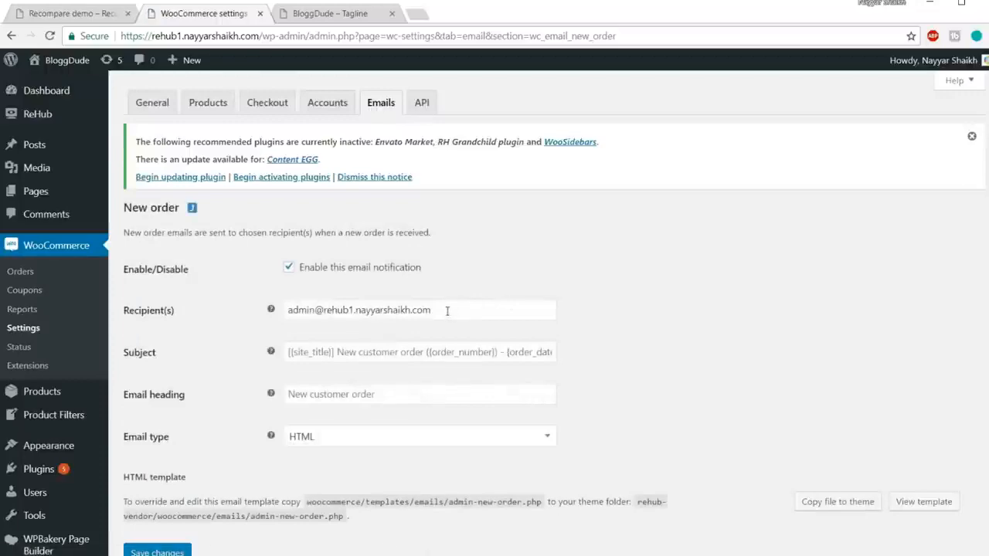
Replace the New order notification's recipient with the store owner's e-mail address, save, and return to the email notifications list.
left_click_drag(448, 311, 225, 317)
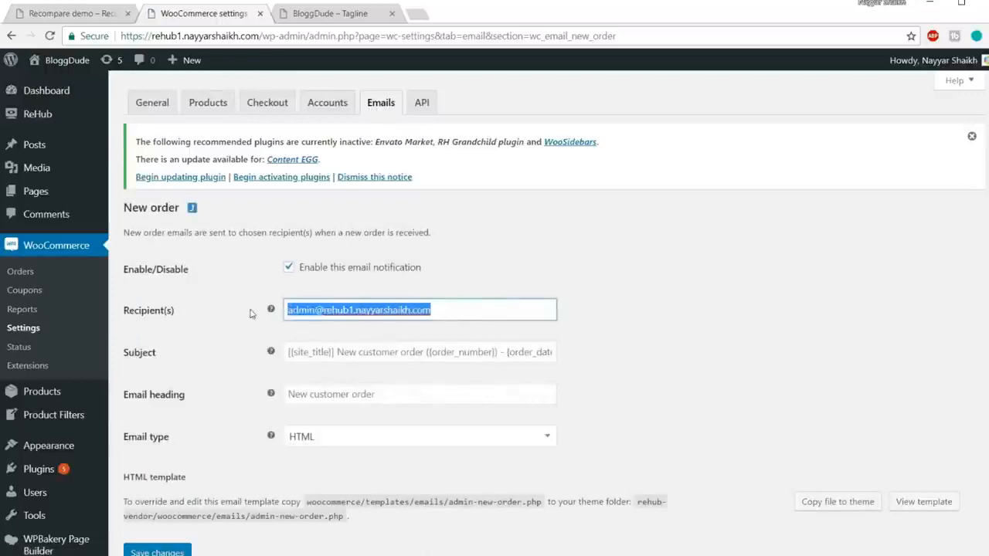
type("re")
key("Down")
key("Return")
scroll(249, 460, "down", 1)
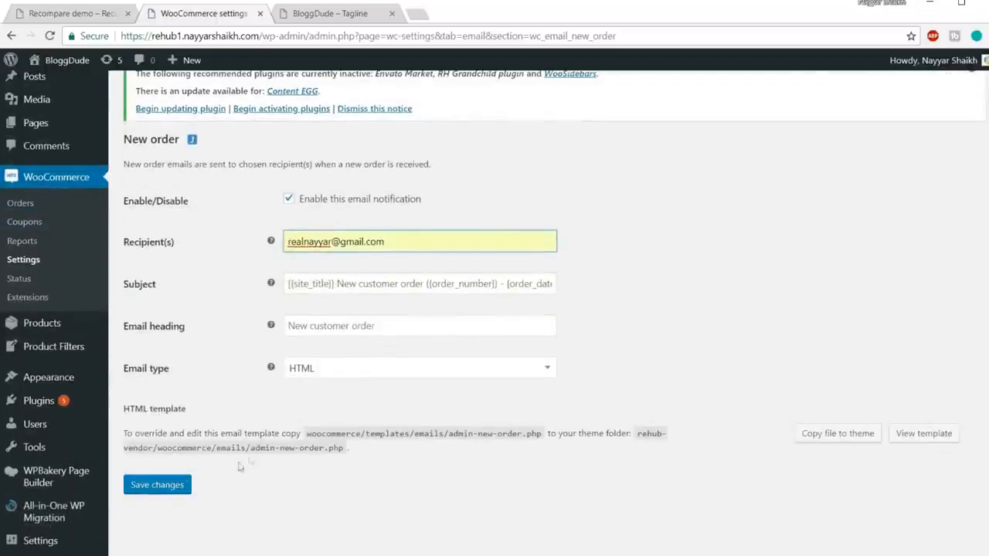
left_click(158, 483)
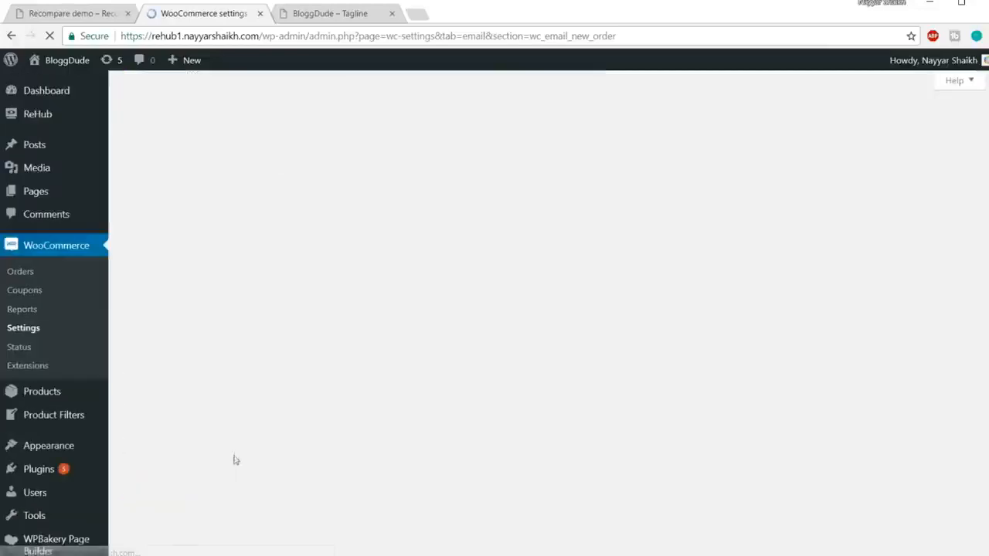
scroll(405, 386, "down", 3)
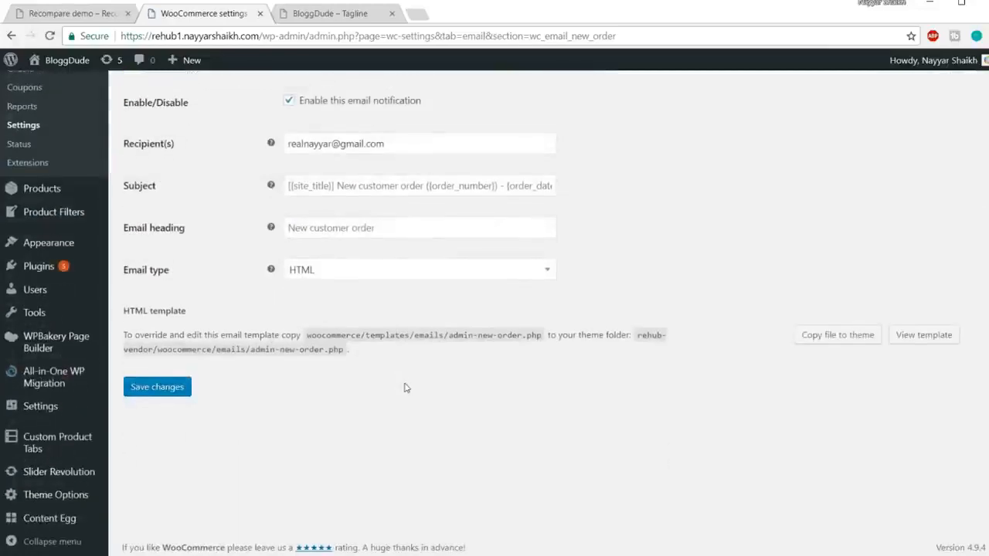
scroll(405, 386, "up", 3)
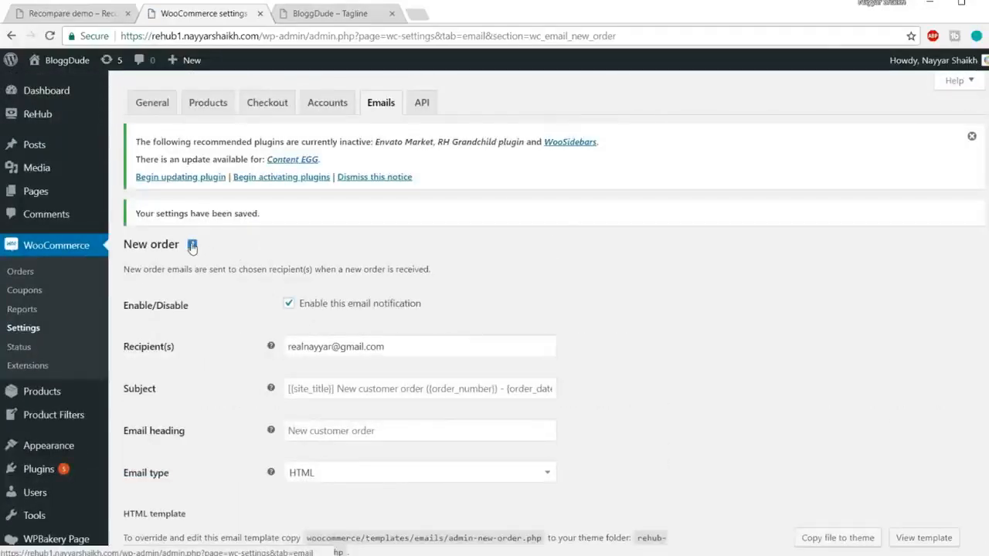
left_click(384, 113)
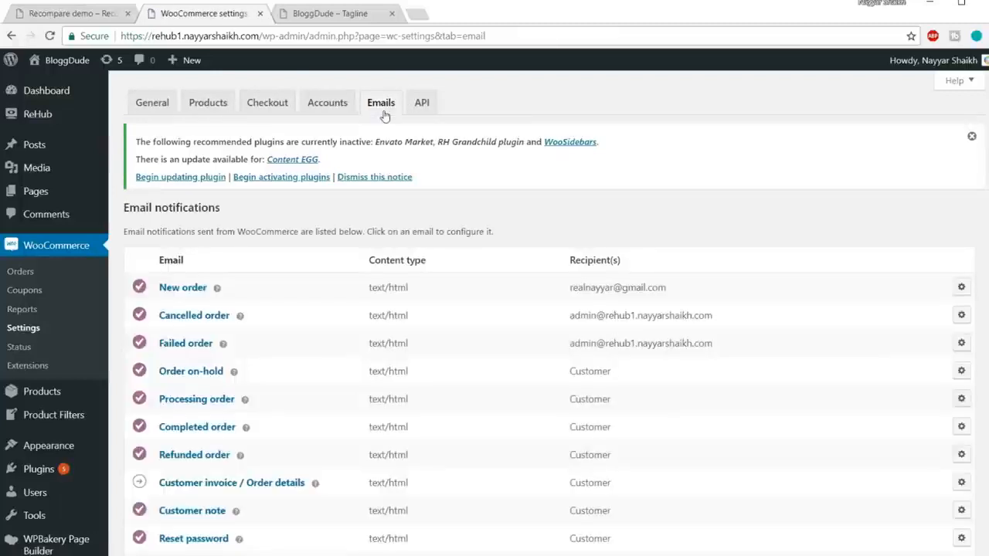
Replace the Cancelled order notification's recipient with the store owner's e-mail address, save, and return to the email notifications list.
left_click(961, 315)
left_click_drag(454, 313, 283, 313)
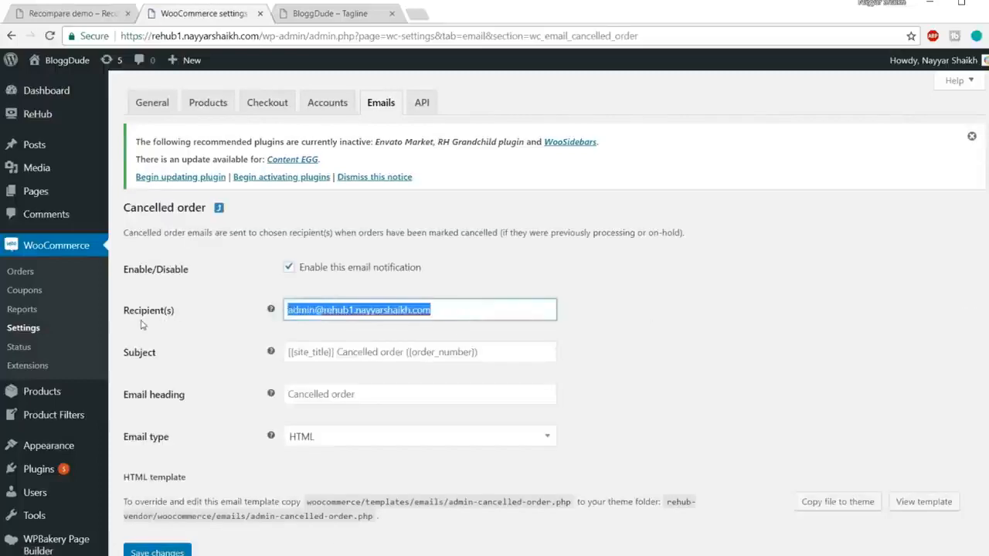
left_click(334, 328)
left_click(158, 550)
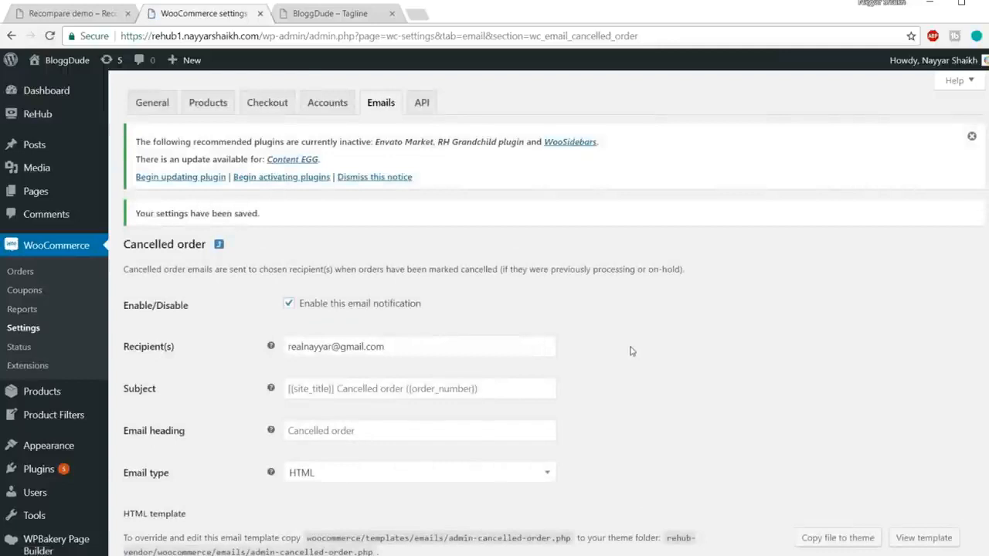
left_click(381, 105)
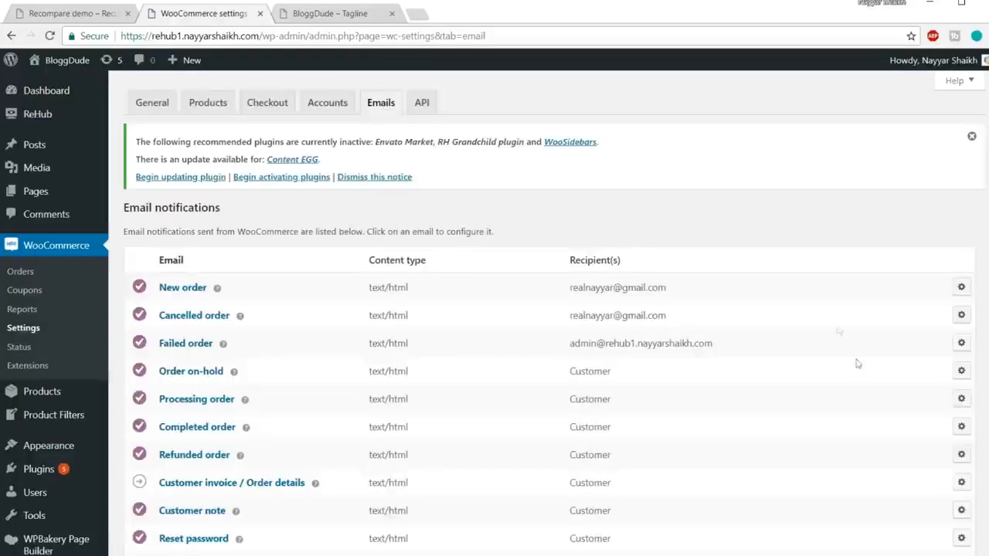
Replace the Failed order notification's recipient with the store owner's e-mail address, save, and return to the email notifications list.
left_click(962, 344)
left_click_drag(437, 309, 165, 309)
left_click(337, 330)
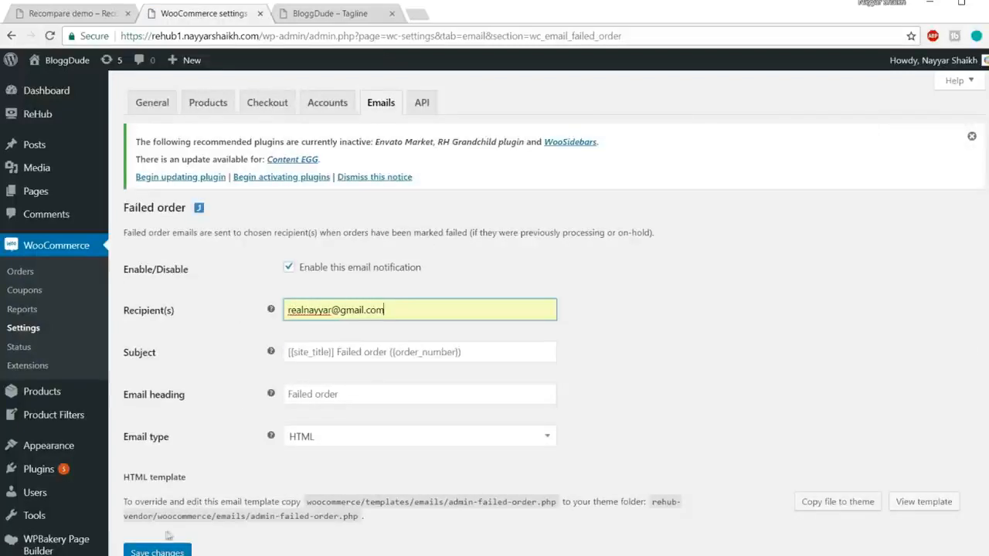
left_click(157, 551)
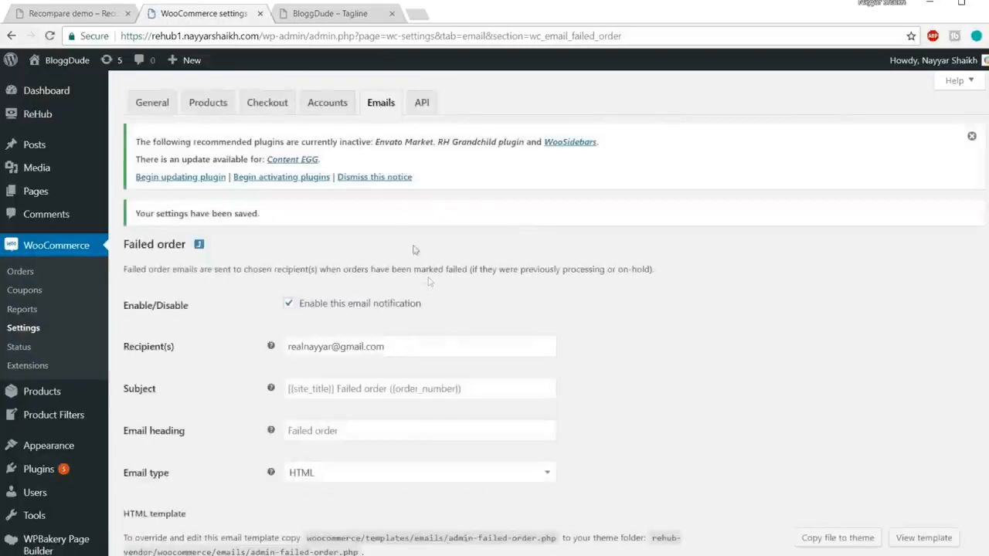
left_click(381, 107)
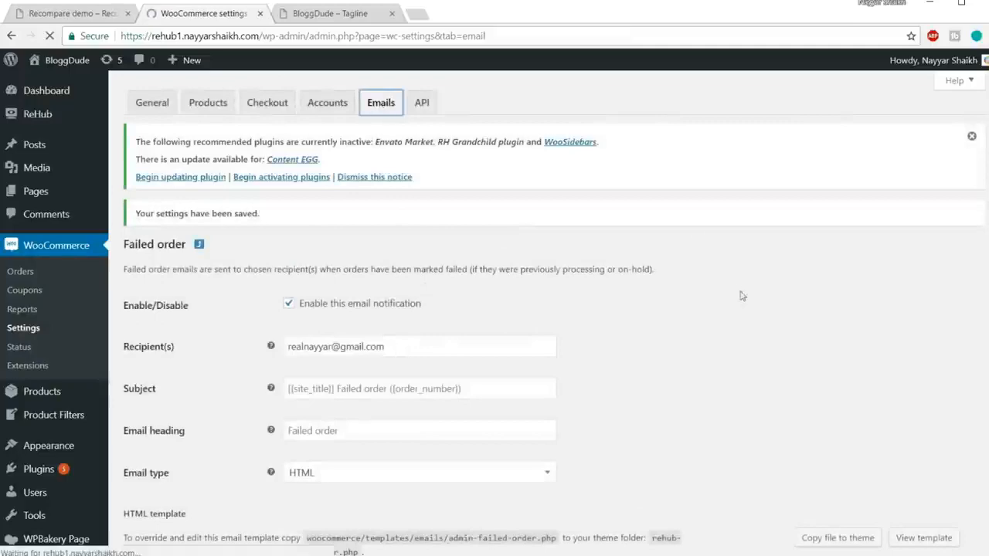
Replace the "From" address in the email sender options with the store owner's e-mail address.
scroll(691, 404, "down", 3)
scroll(698, 420, "up", 3)
scroll(697, 419, "down", 8)
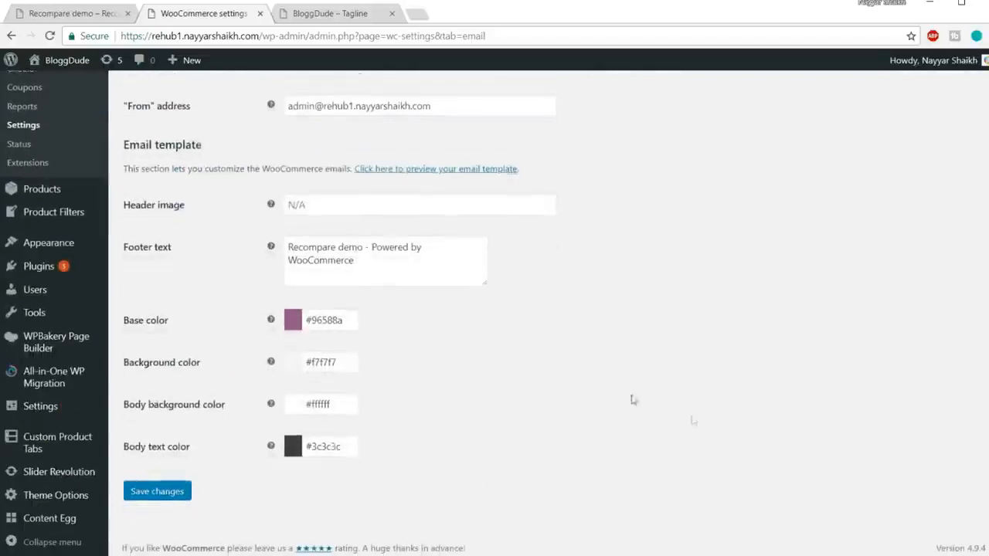
scroll(675, 393, "up", 3)
left_click_drag(473, 308, 214, 317)
key("BackSpace")
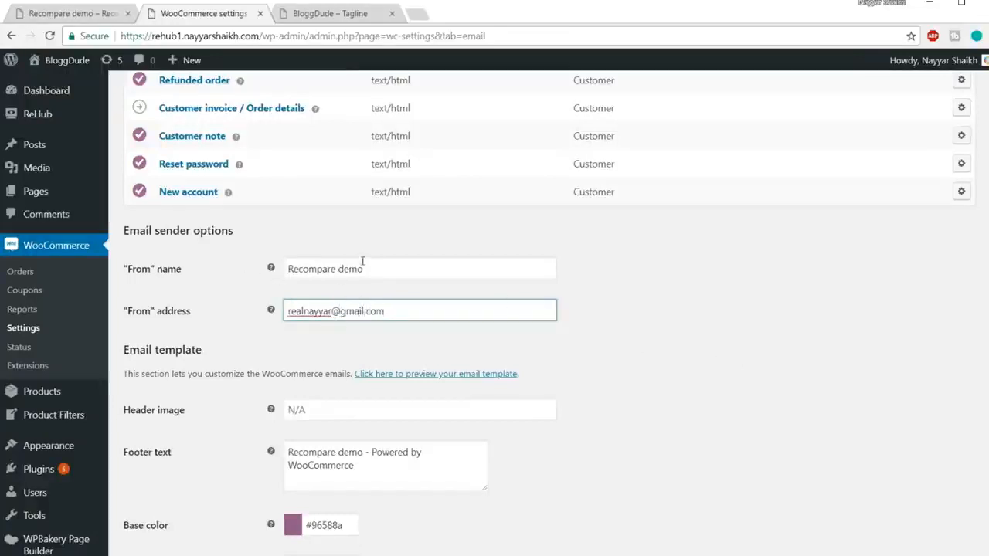
Replace the "From" name in the email sender options with the store owner's full name and save the email settings.
left_click_drag(391, 267, 155, 271)
type("Nayyar Shaikh")
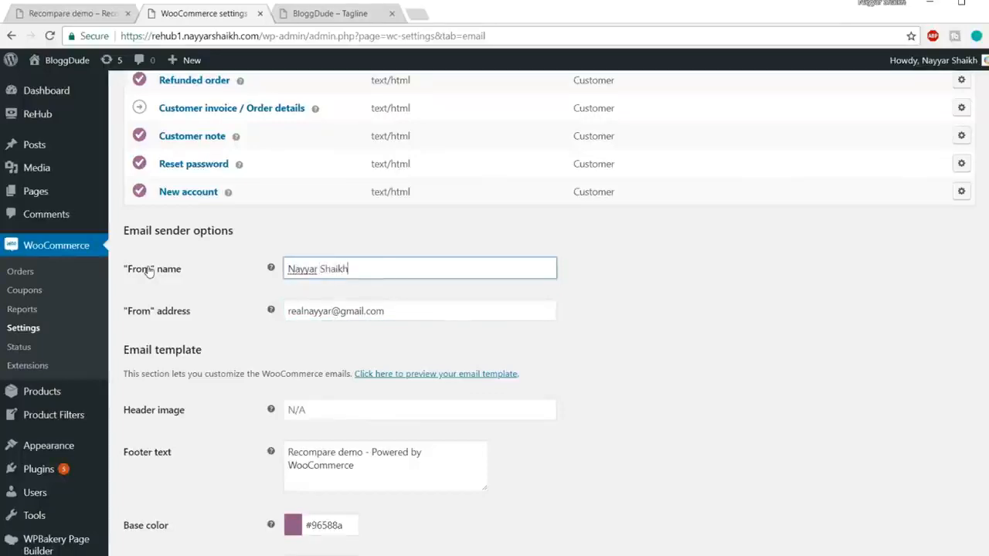
scroll(378, 303, "down", 3)
left_click(166, 492)
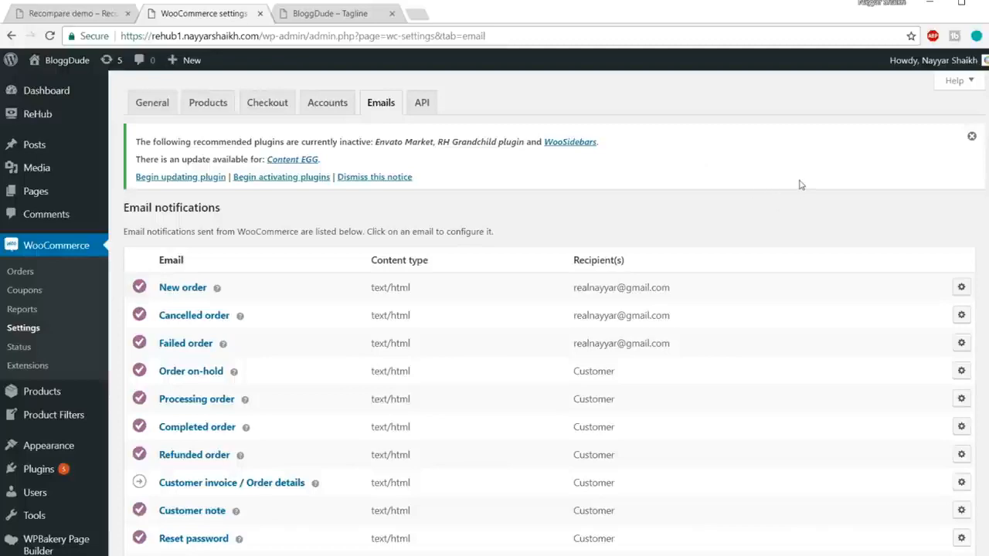
Open the Content Egg plugin settings and look through the general, price alert, frontend search and WooCommerce synchronization options.
scroll(799, 183, "down", 5)
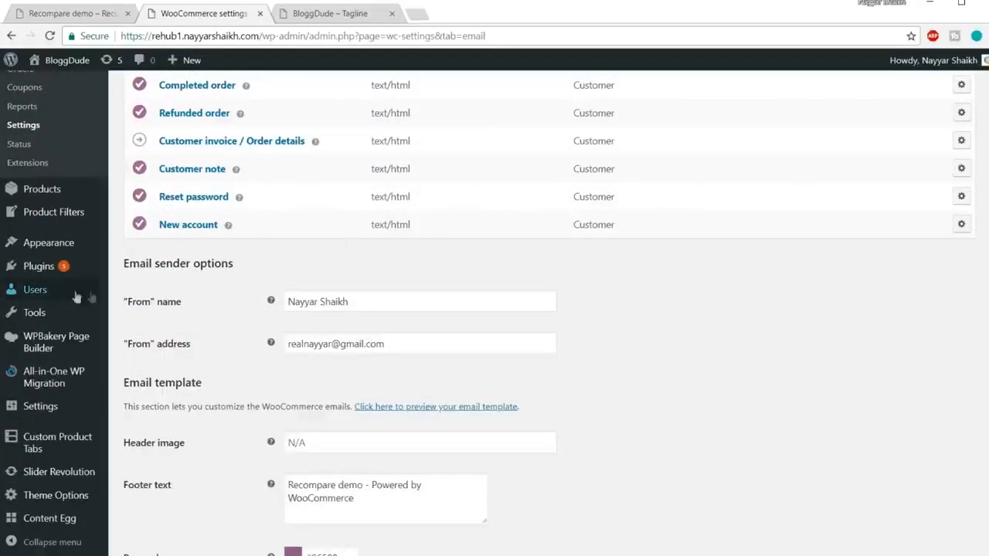
mouse_move(56, 530)
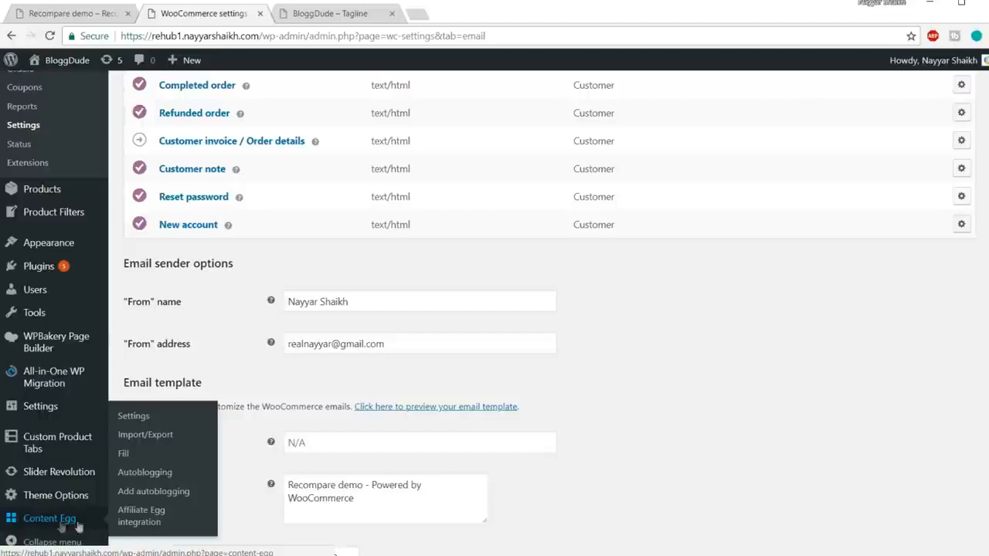
left_click(61, 523)
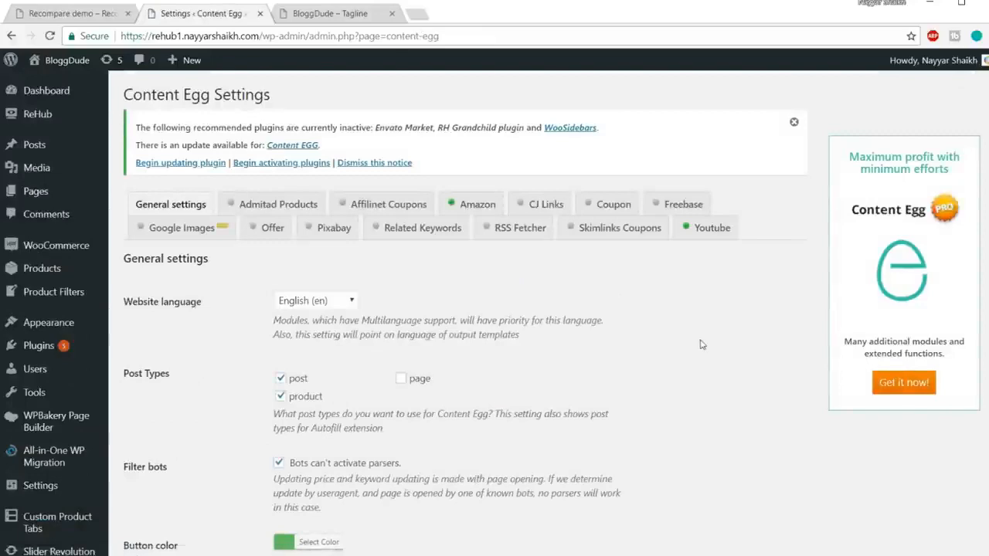
scroll(631, 315, "down", 10)
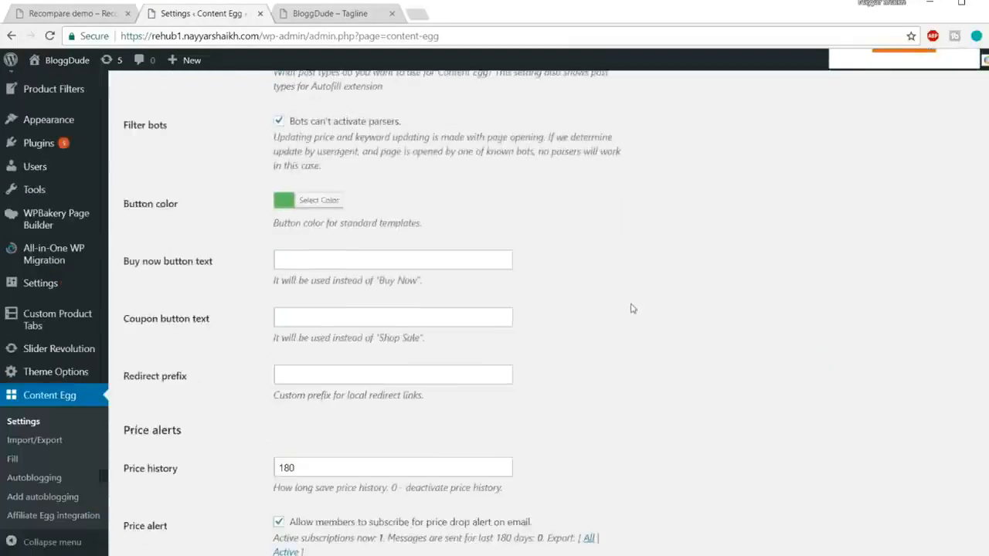
scroll(630, 316, "down", 5)
scroll(633, 324, "up", 20)
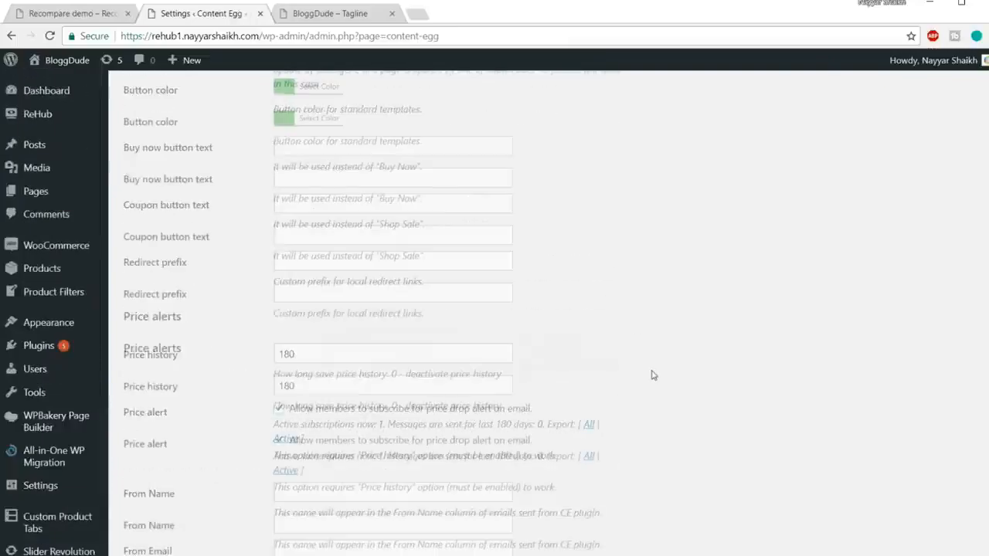
scroll(651, 375, "down", 15)
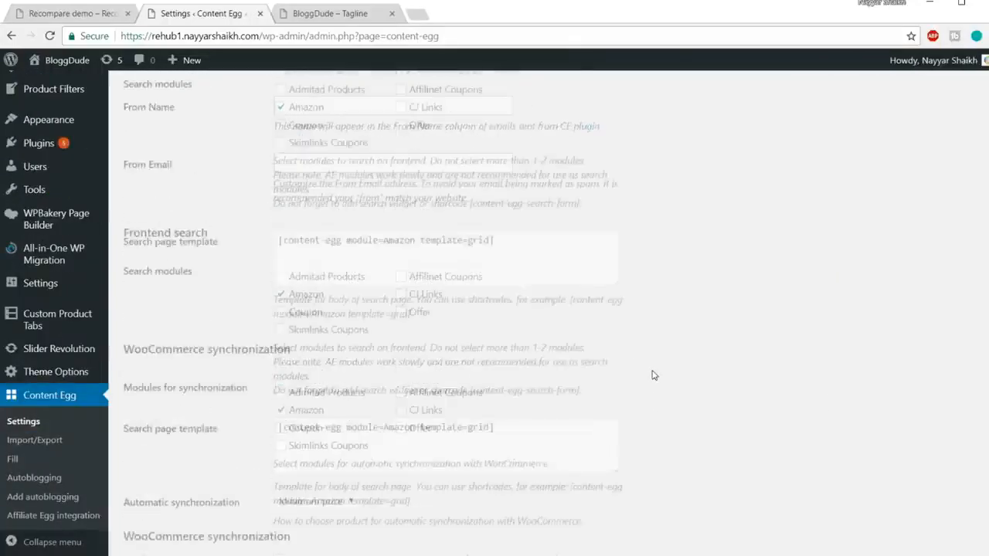
scroll(651, 374, "down", 2)
scroll(652, 374, "up", 20)
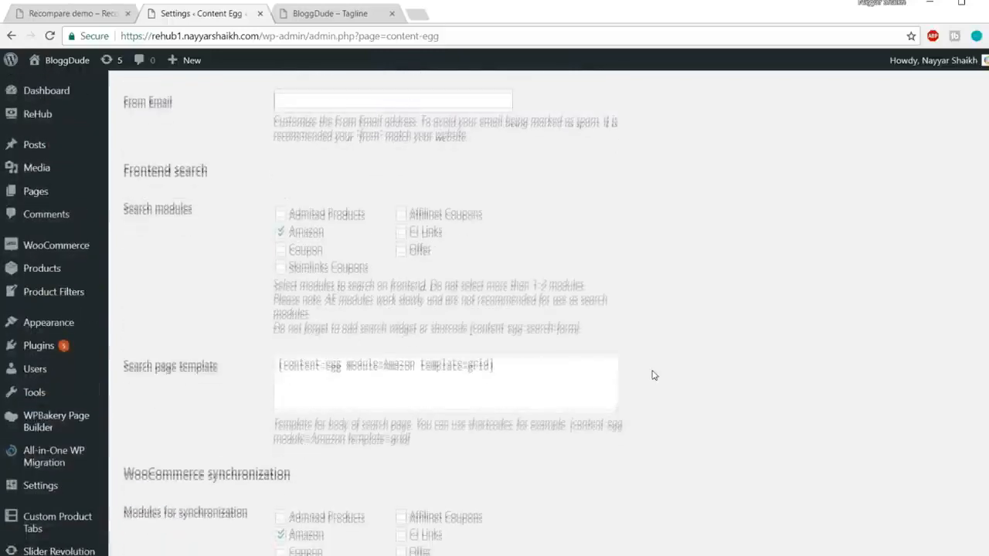
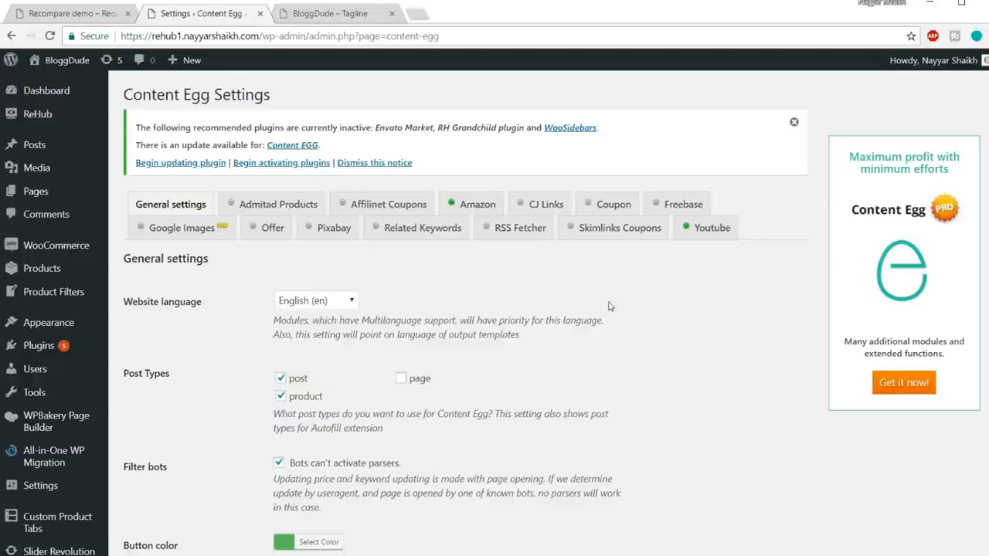
Open bloggdude.com/egg in a new browser tab to reach the Content Egg plugin's sales page.
left_click(416, 16)
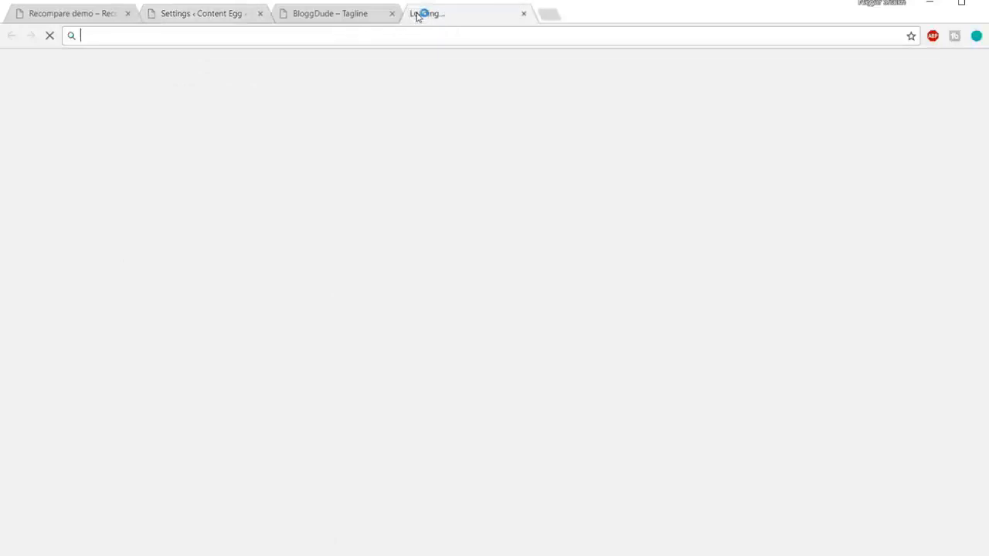
type("bloggdude.com")
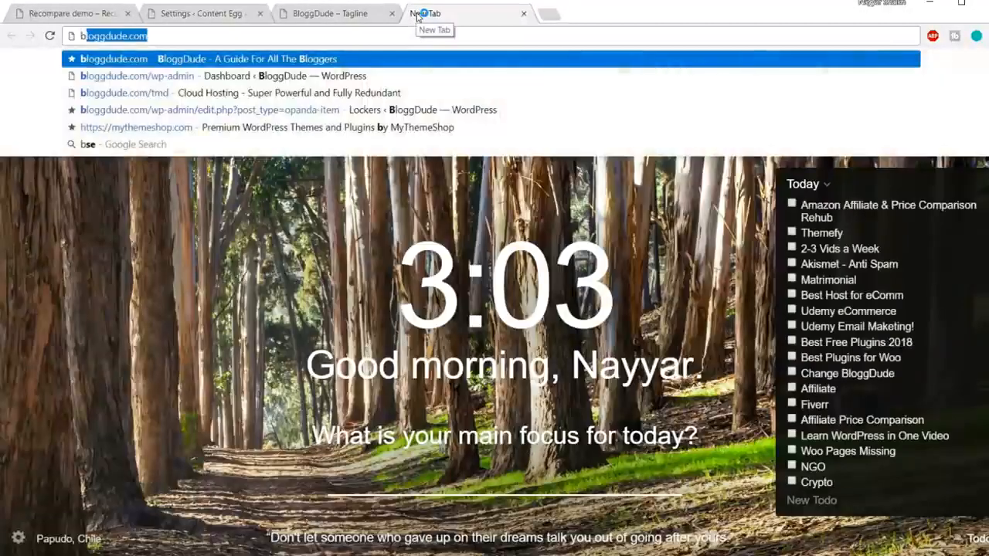
type("/egg")
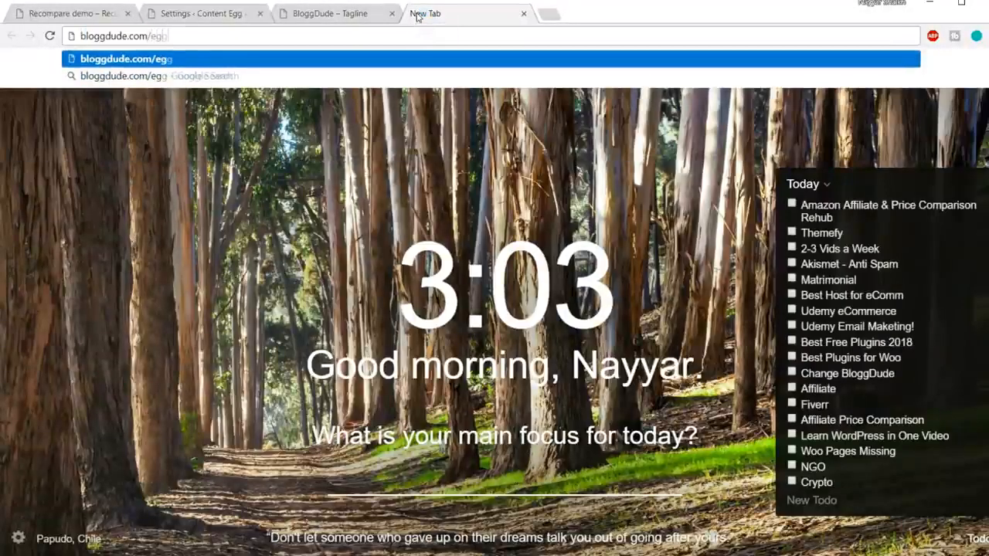
key("Return")
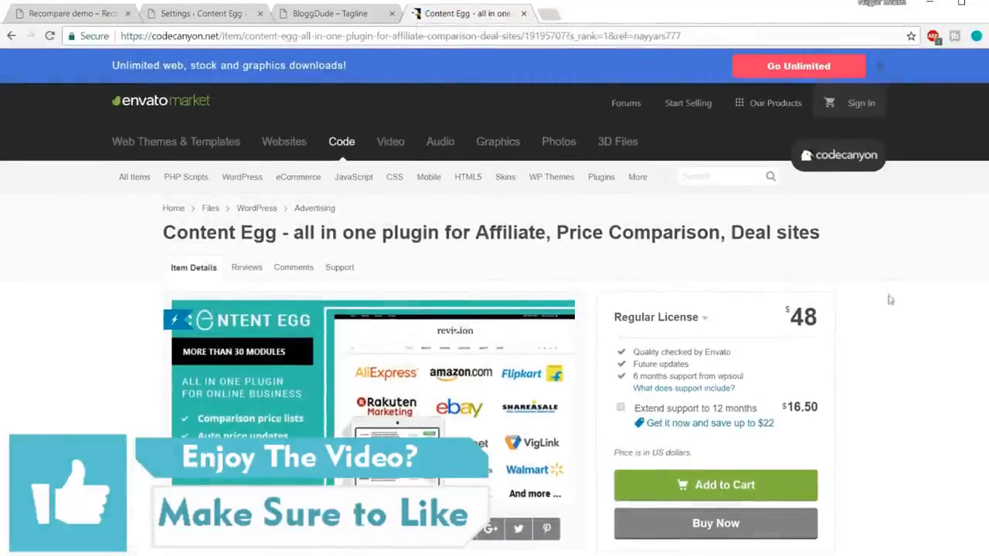
Examine the Content Egg sales page's features, price, sales and rating, then close it and return to the Content Egg settings.
scroll(888, 321, "down", 5)
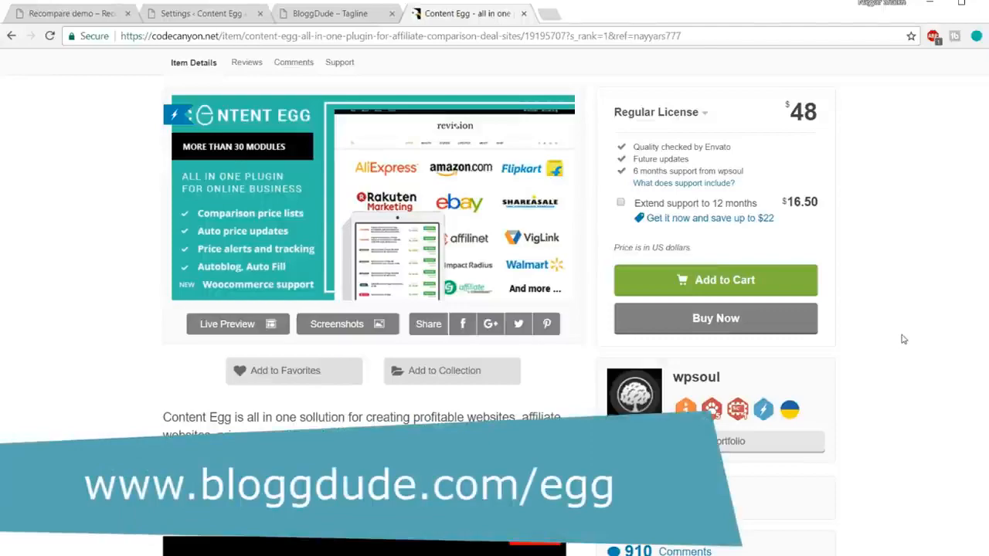
scroll(936, 324, "down", 3)
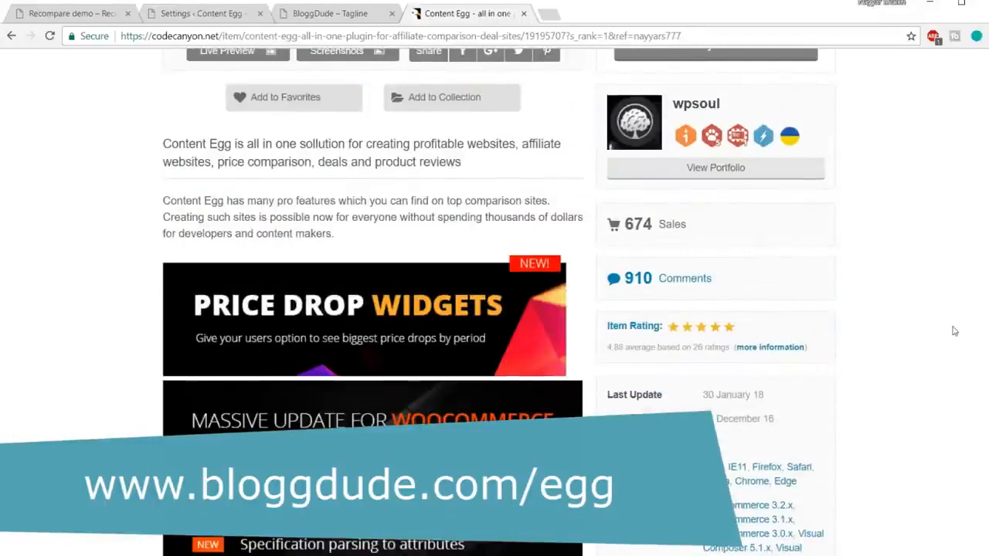
scroll(954, 330, "up", 3)
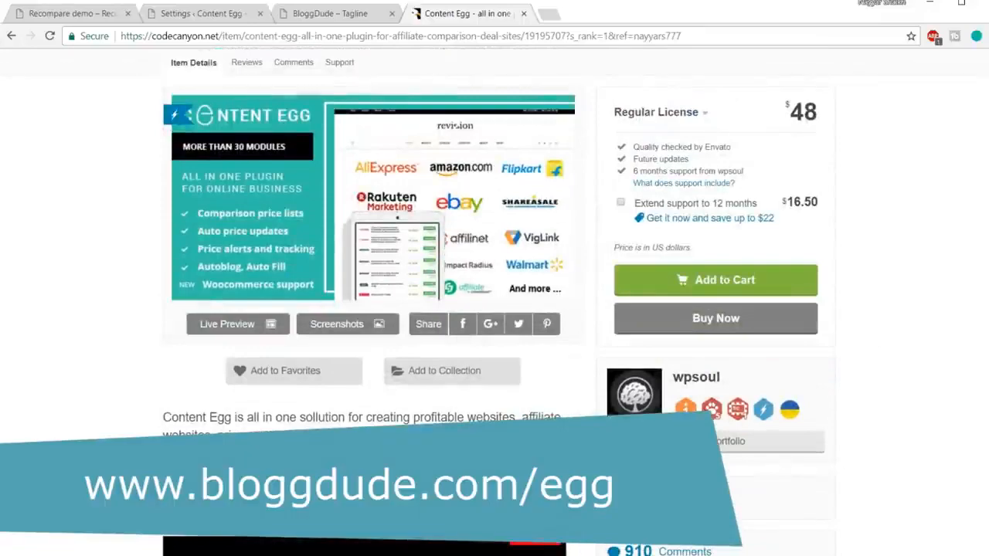
scroll(868, 475, "down", 4)
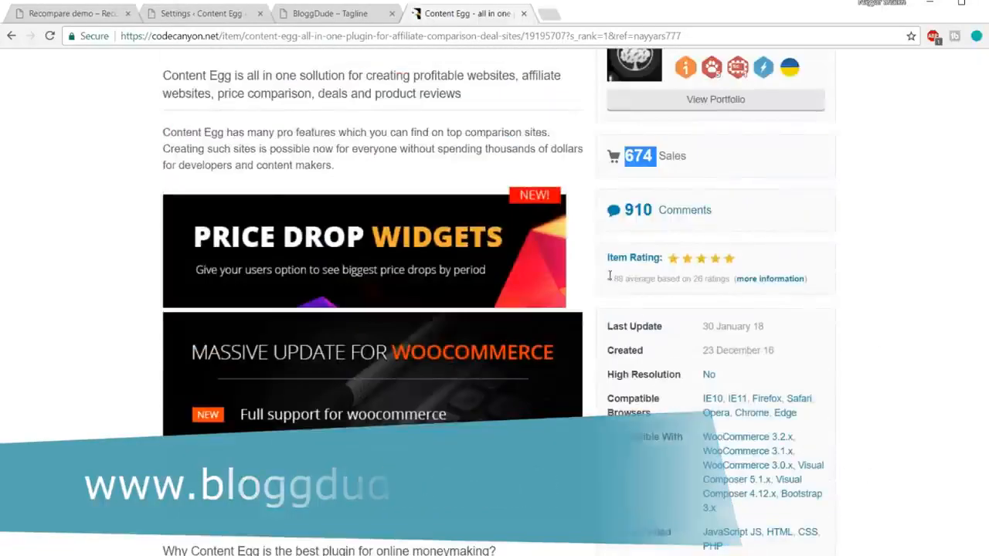
left_click_drag(608, 278, 625, 274)
left_click(622, 279)
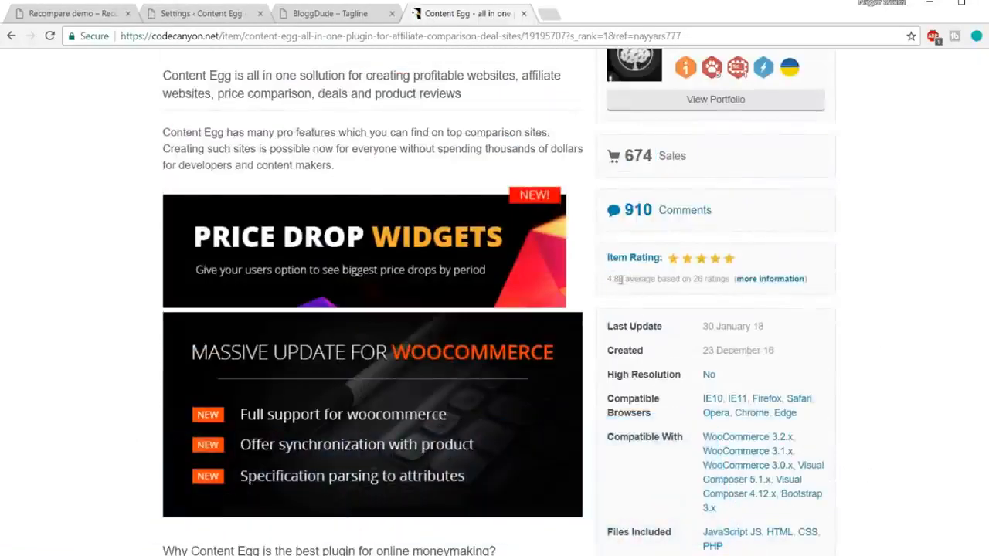
scroll(953, 338, "up", 4)
scroll(955, 343, "up", 4)
scroll(954, 342, "down", 1)
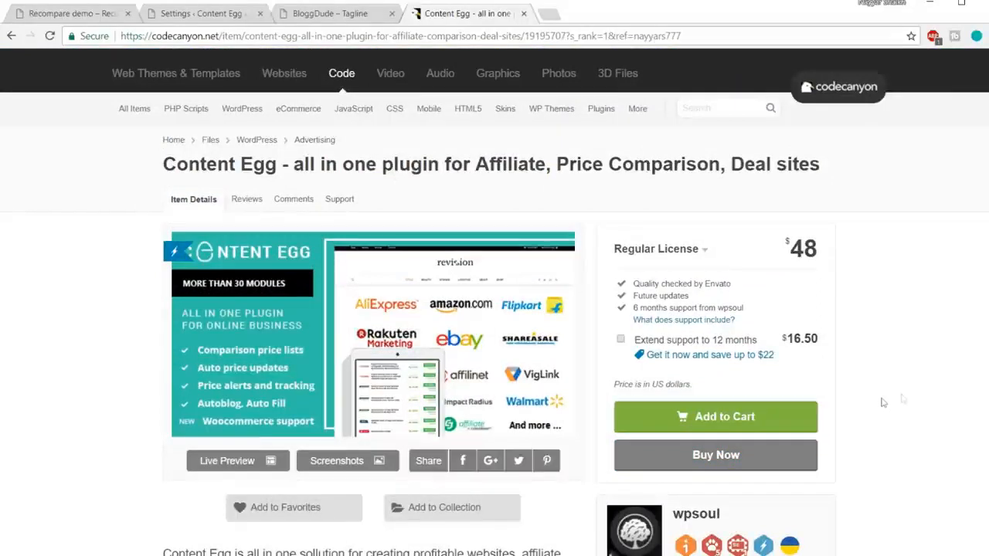
left_click(523, 13)
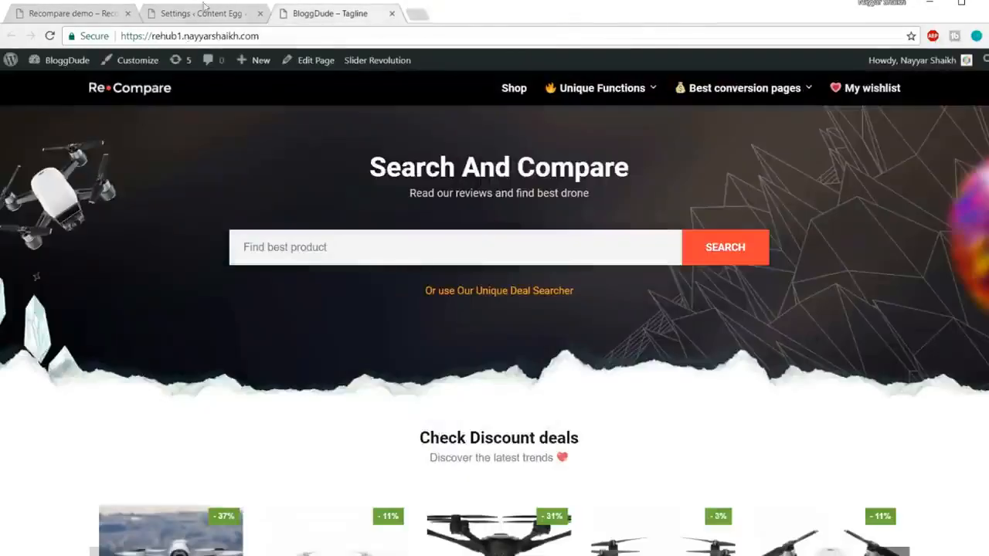
left_click(203, 9)
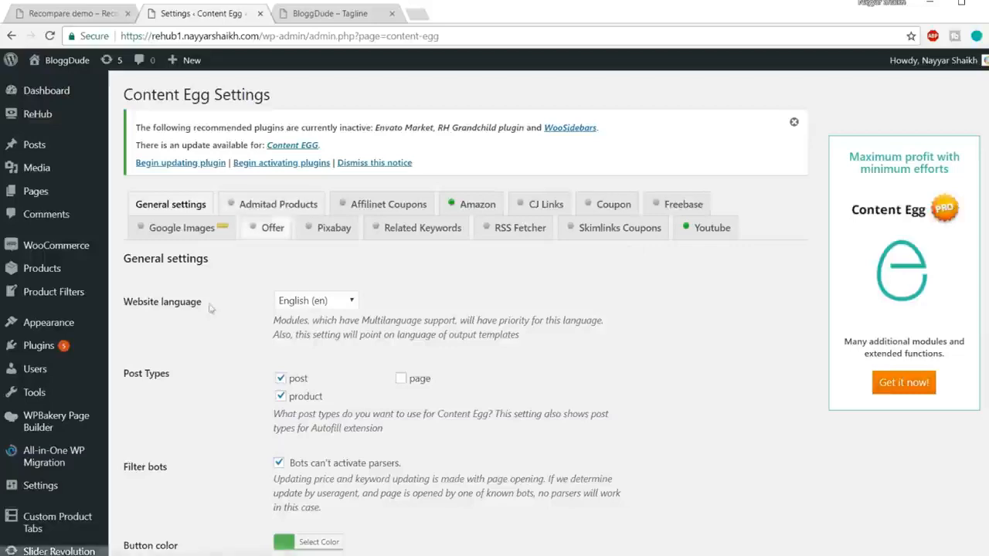
Open the installed plugins list, select all plugins and apply the bulk Update action.
left_click(68, 352)
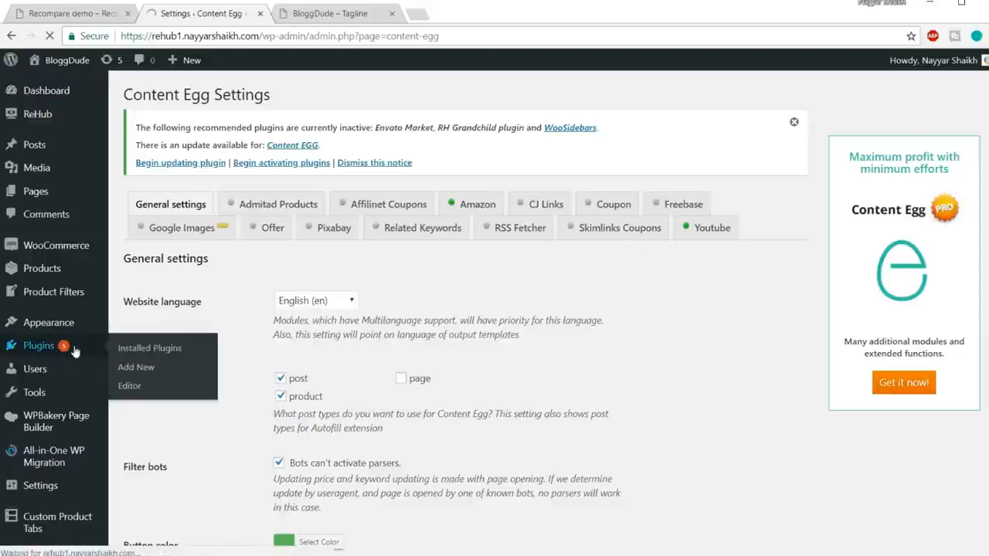
scroll(257, 298, "down", 1)
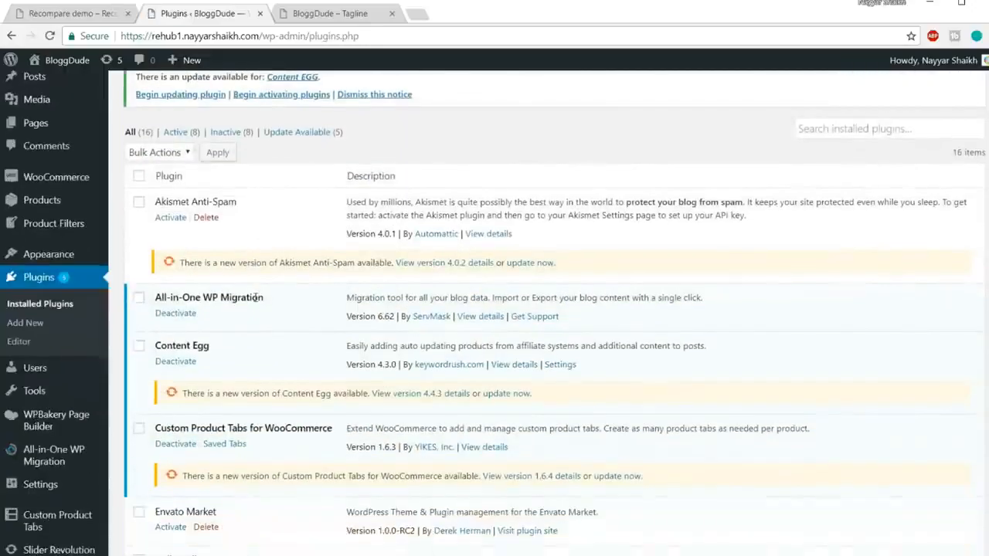
scroll(257, 298, "down", 10)
scroll(283, 357, "up", 5)
scroll(283, 357, "up", 6)
scroll(283, 353, "down", 1)
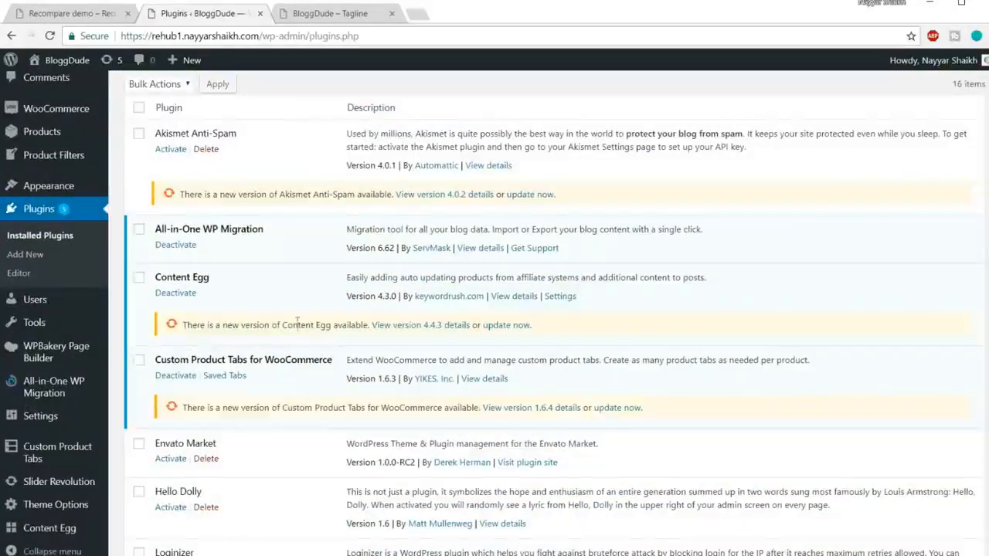
scroll(296, 317, "up", 2)
left_click(140, 245)
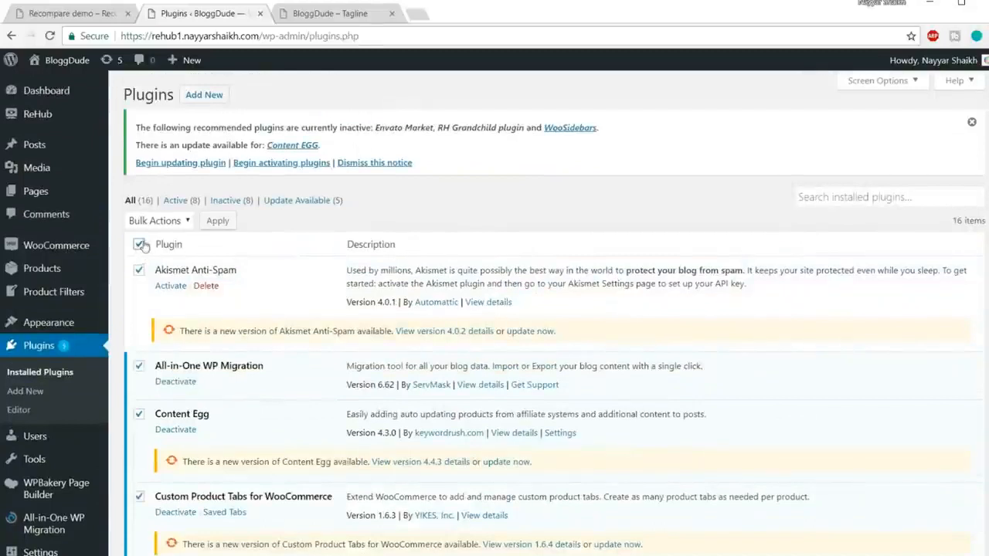
left_click(170, 225)
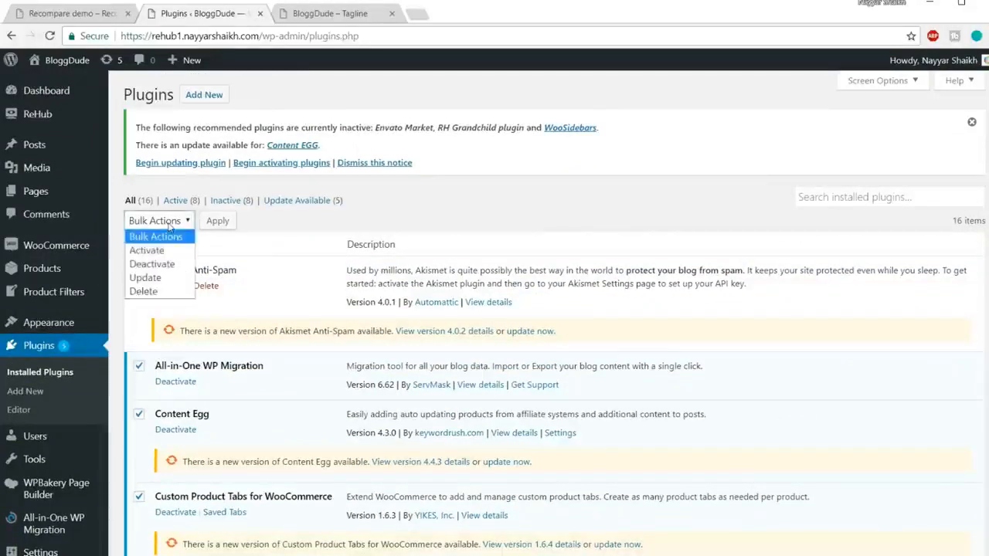
left_click(164, 277)
left_click(217, 221)
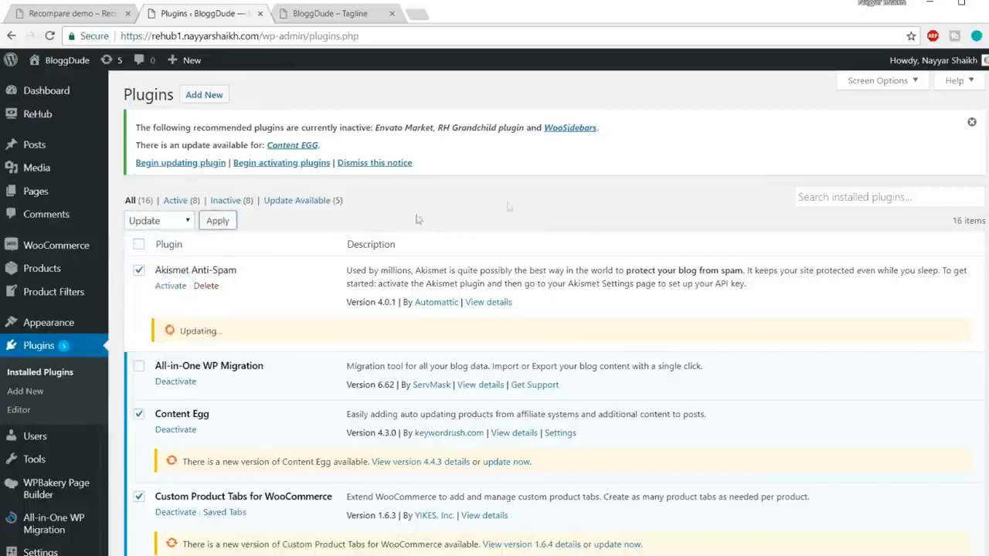
Check the update status of each plugin throughout the installed plugins list.
scroll(664, 200, "down", 1)
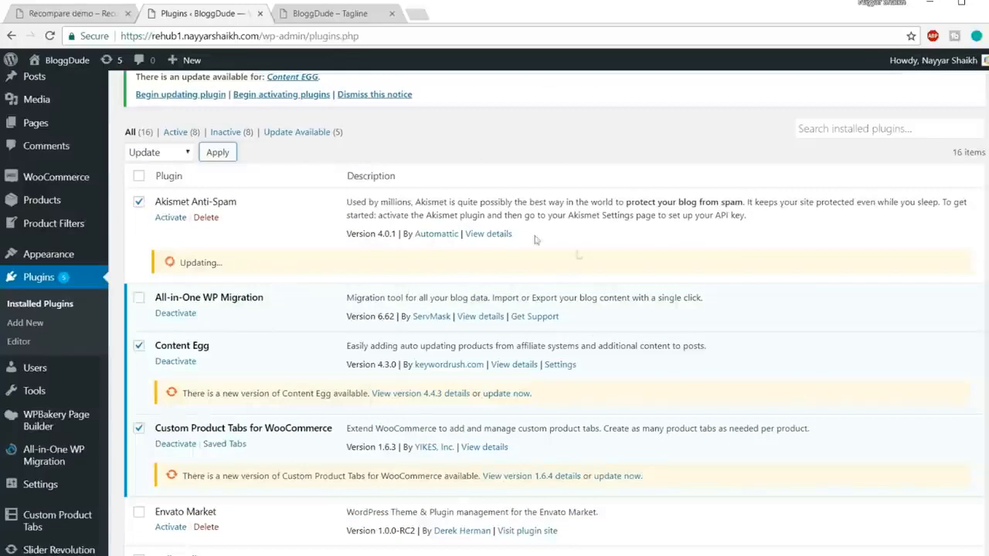
scroll(640, 293, "down", 12)
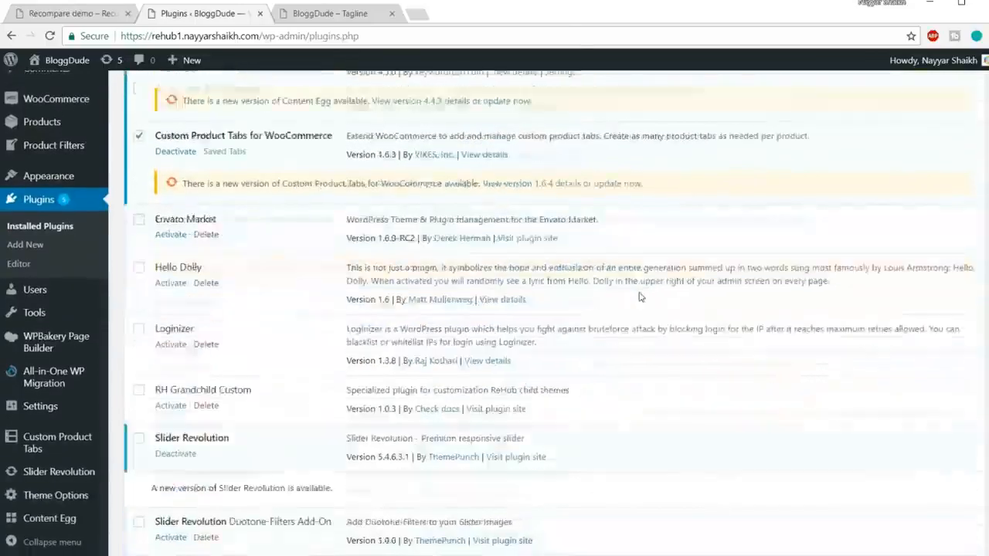
scroll(641, 292, "up", 5)
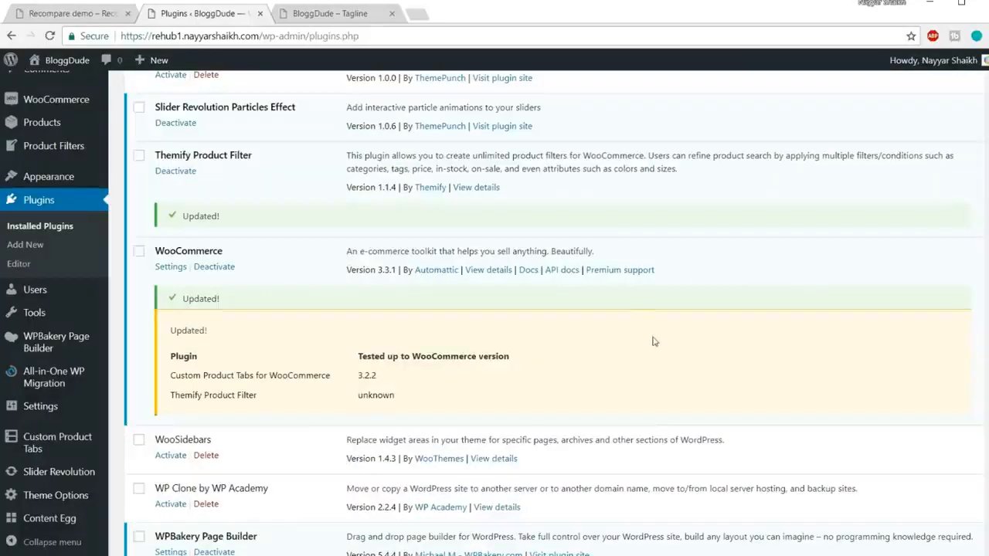
scroll(653, 341, "down", 2)
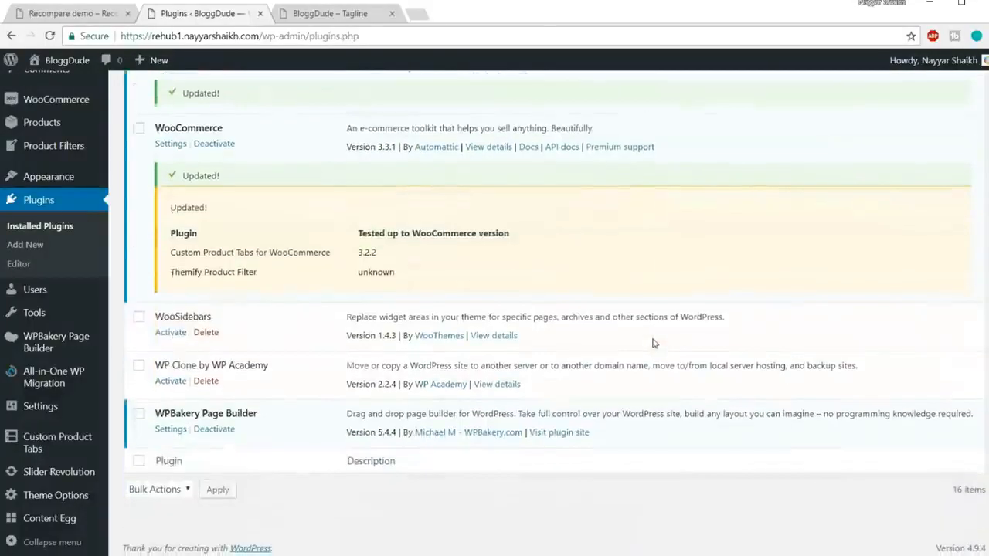
scroll(653, 342, "up", 2)
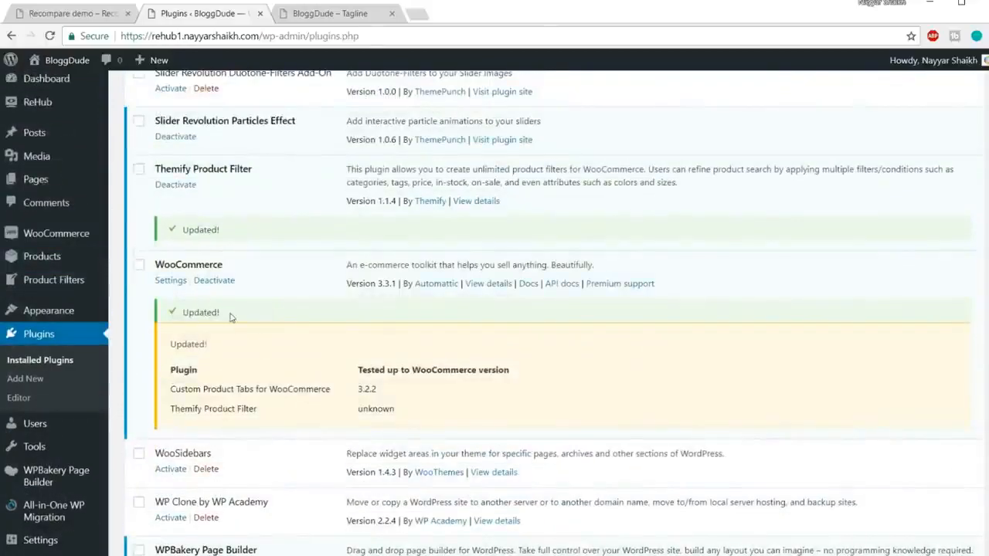
scroll(230, 317, "up", 9)
scroll(362, 327, "up", 2)
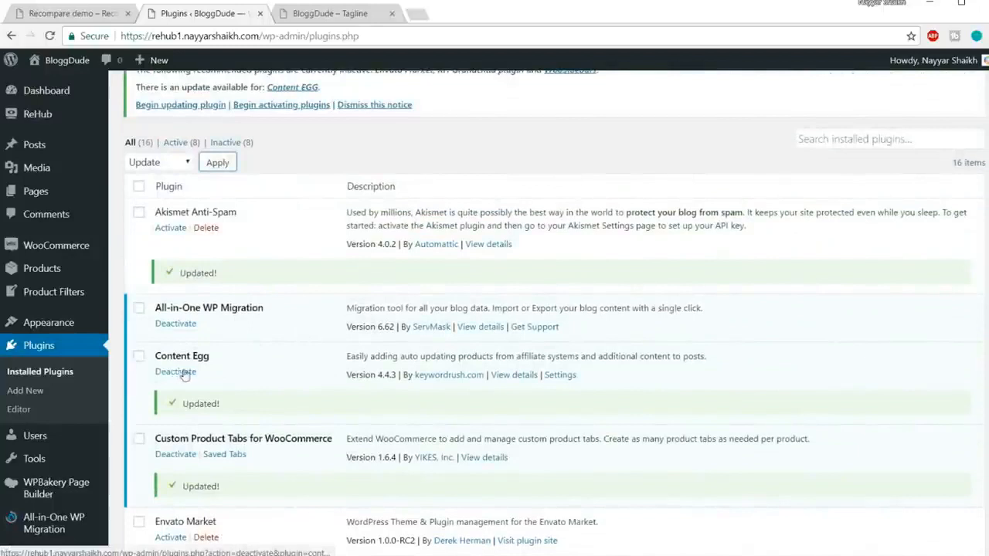
Deactivate the free Content Egg plugin and delete it from the site.
left_click(193, 373)
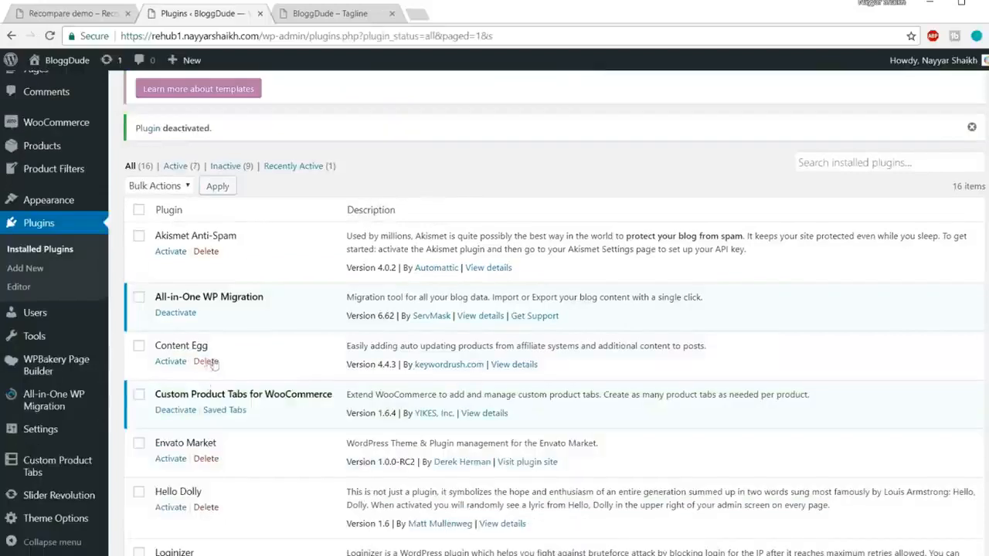
left_click(206, 362)
left_click(552, 108)
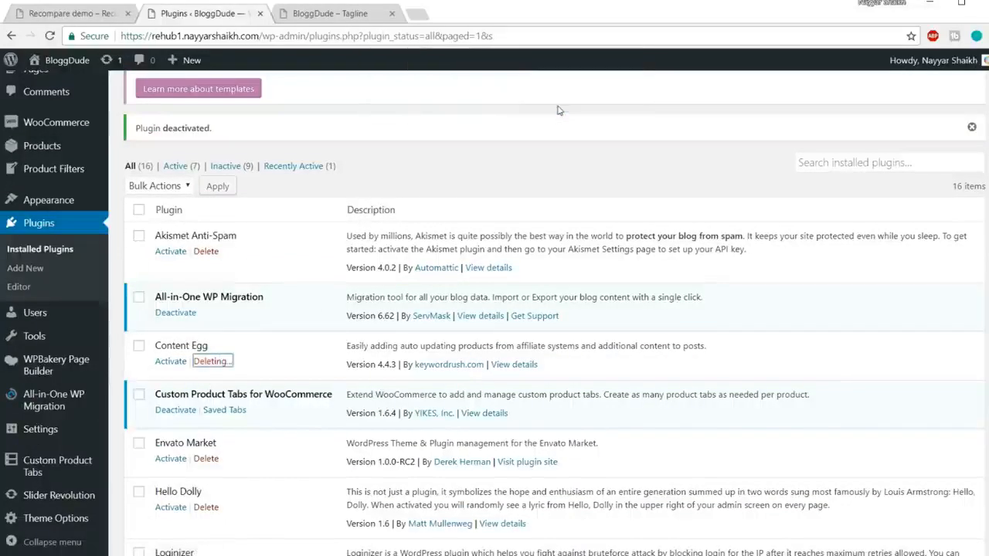
Open the plugin upload form and choose content-egg.zip from the Rehub folder.
scroll(610, 249, "up", 3)
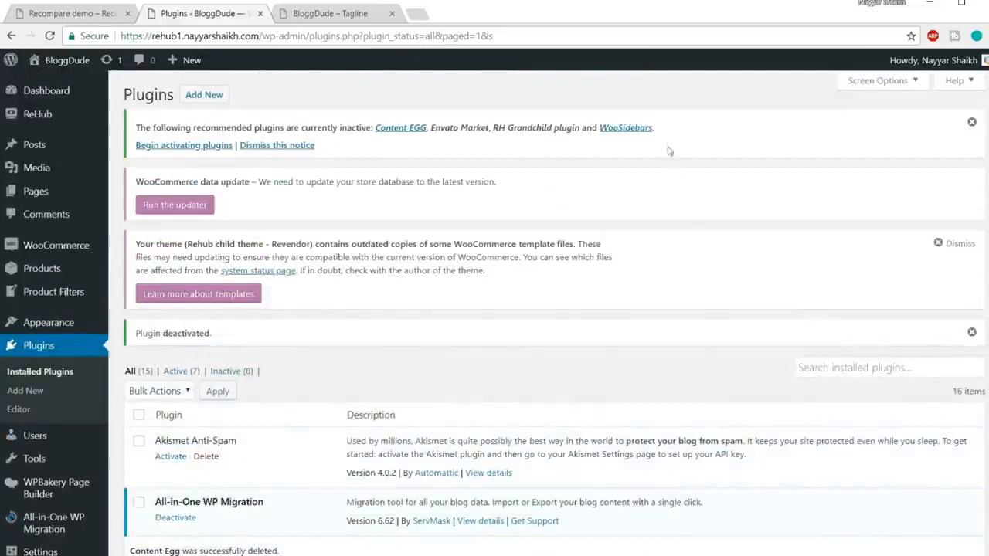
left_click(214, 98)
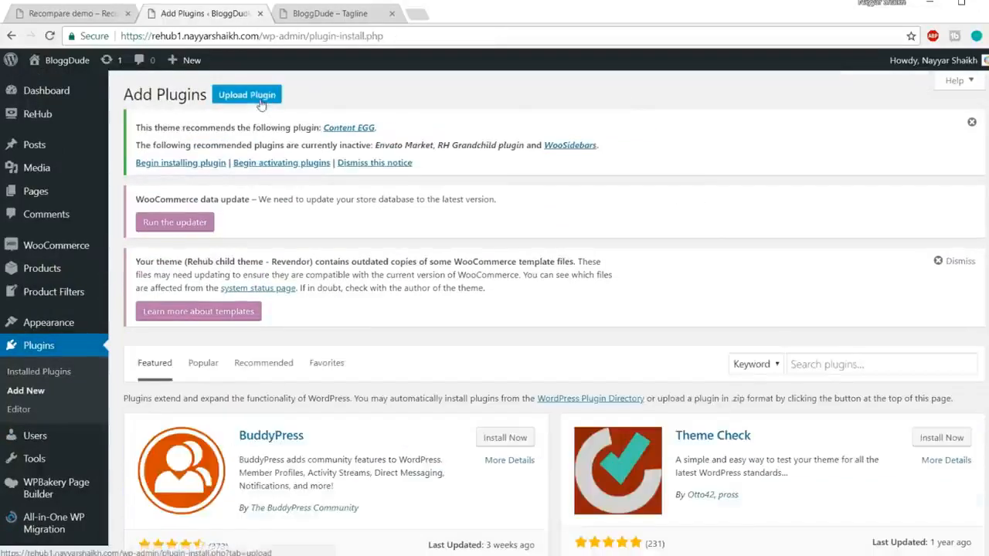
left_click(260, 97)
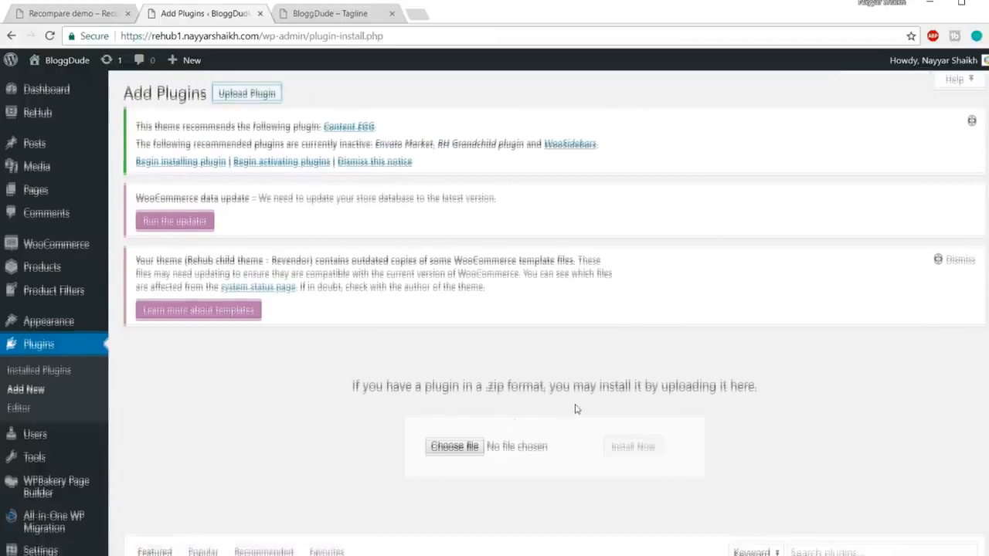
scroll(470, 281, "down", 3)
left_click(454, 242)
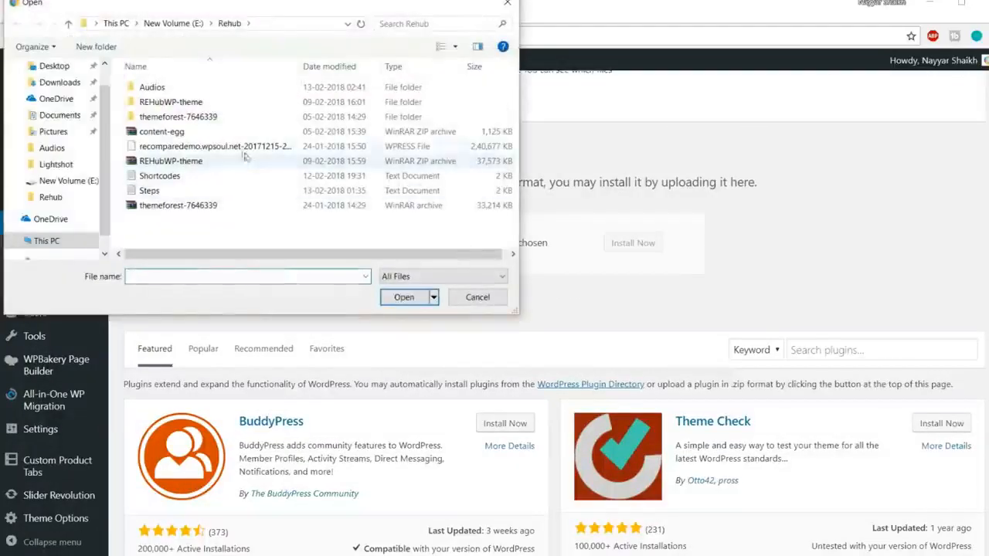
left_click(215, 133)
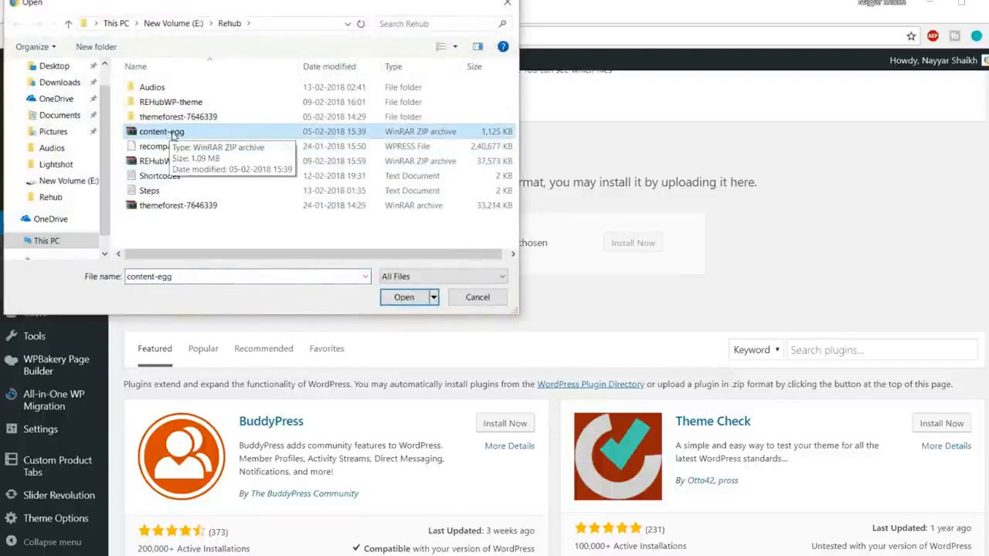
left_click(405, 297)
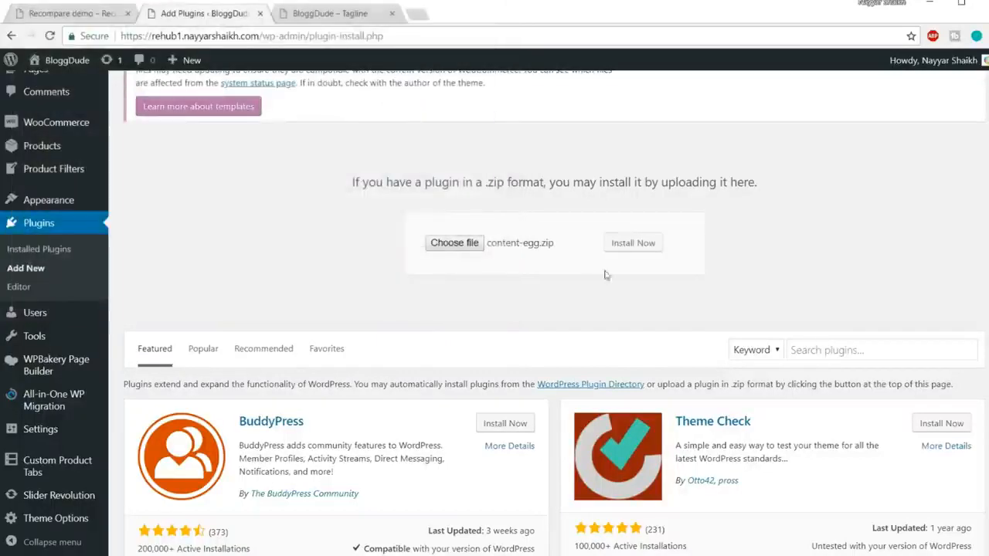
Install the plugin from the chosen content-egg.zip file and activate it.
left_click(618, 248)
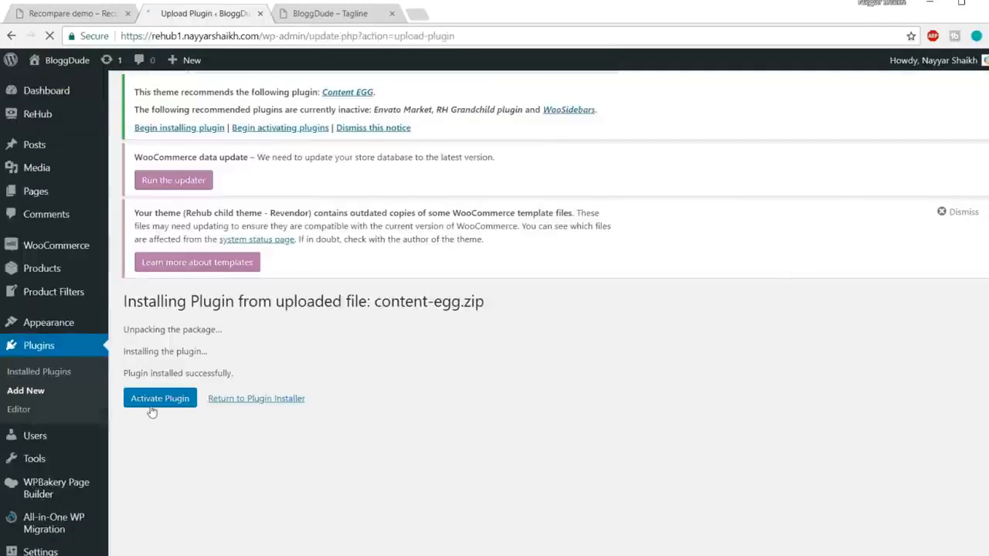
left_click(152, 411)
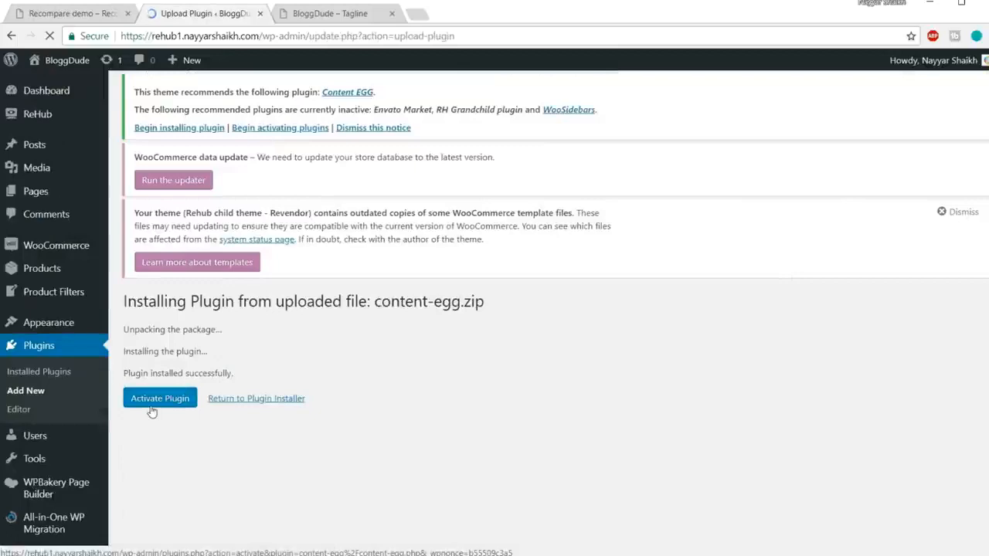
scroll(709, 302, "down", 1)
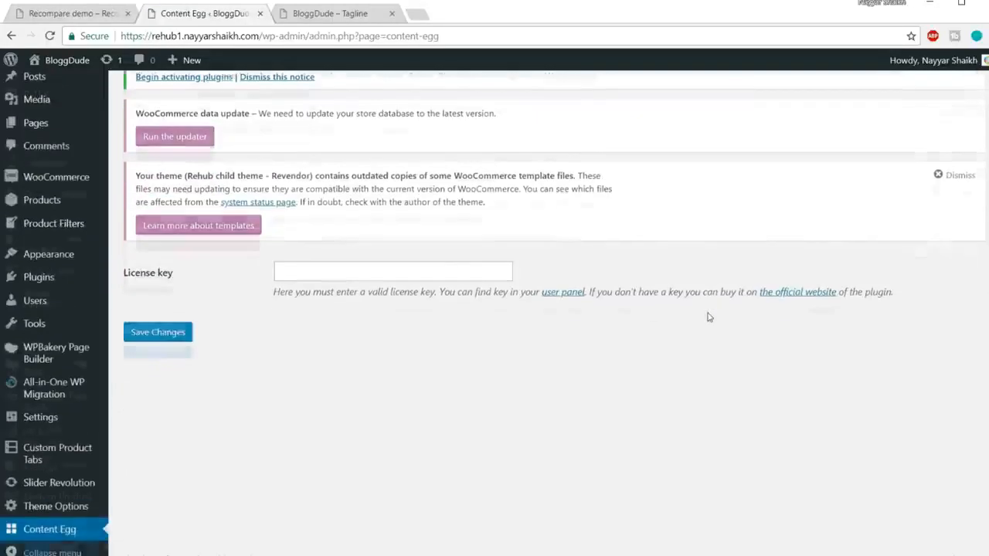
Enter the Content Egg Pro license key and save the changes to activate the plugin.
scroll(394, 276, "down", 1)
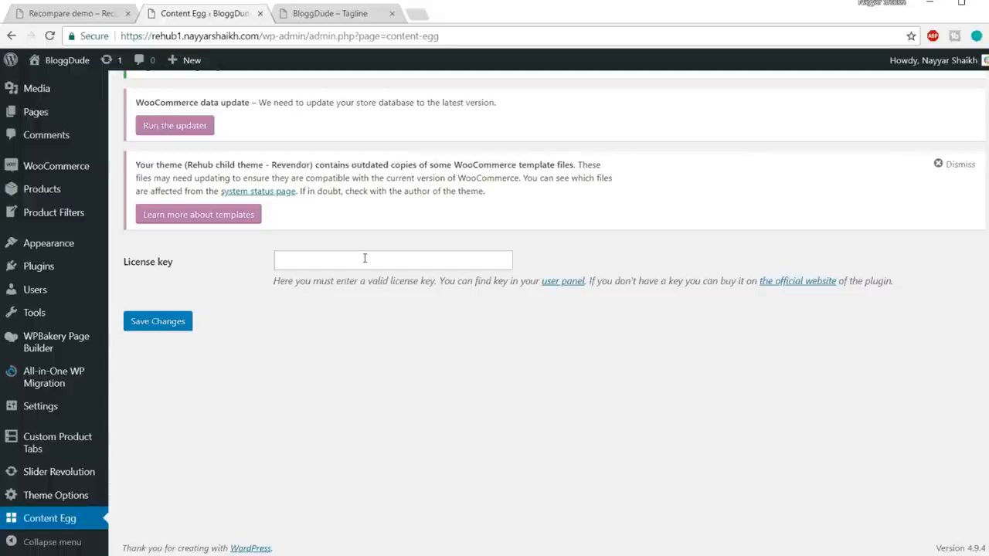
left_click(365, 258)
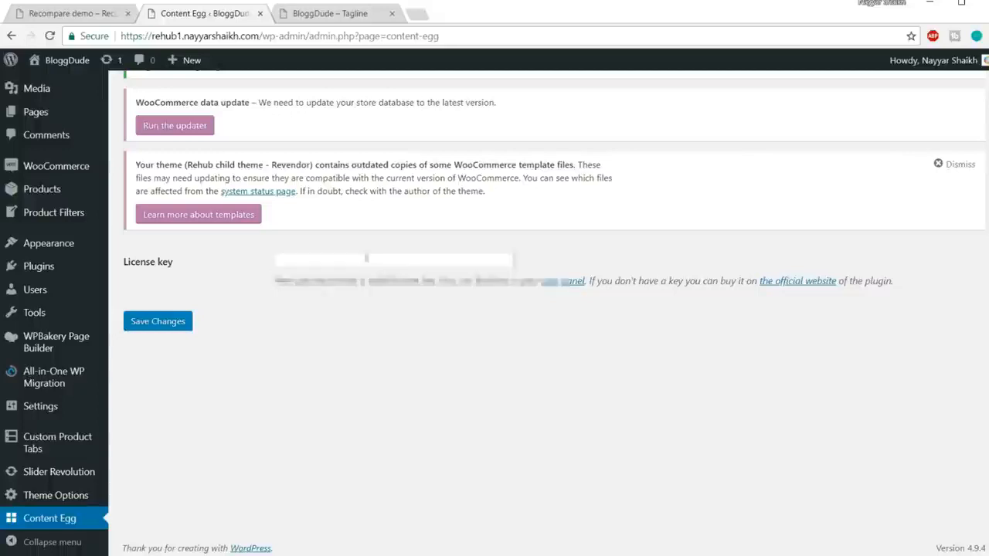
left_click(363, 262)
left_click(362, 274)
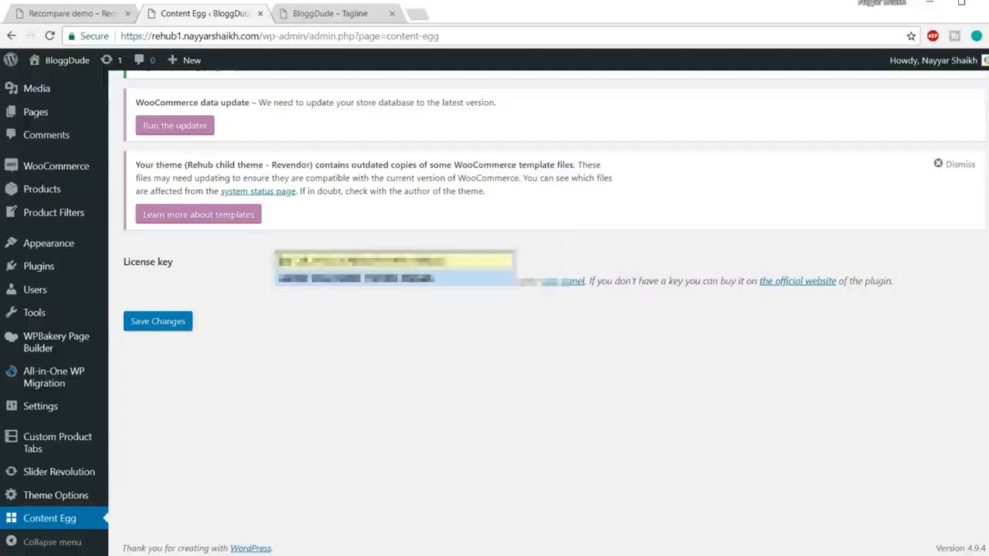
left_click(177, 326)
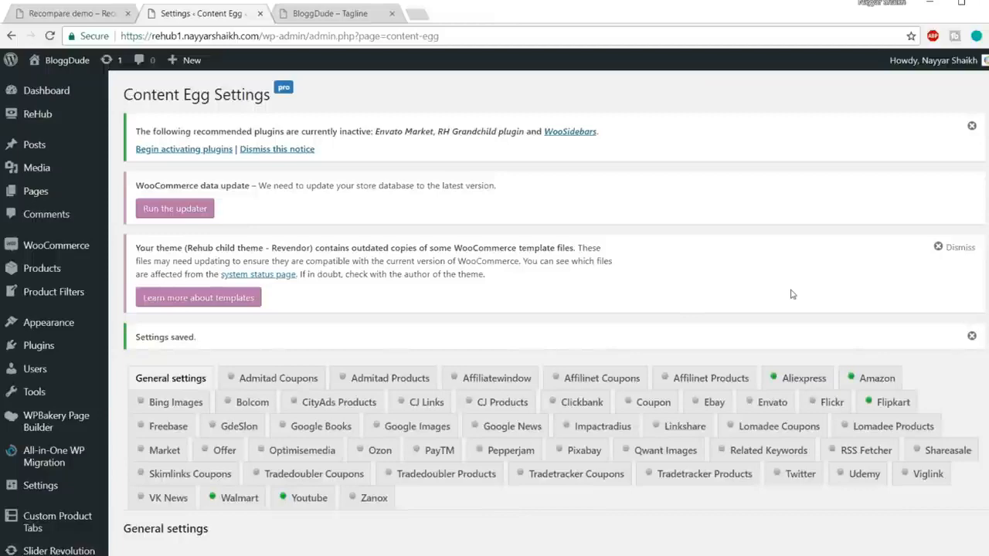
Enable the page post type in Content Egg's general settings, alongside post and product.
scroll(791, 293, "down", 3)
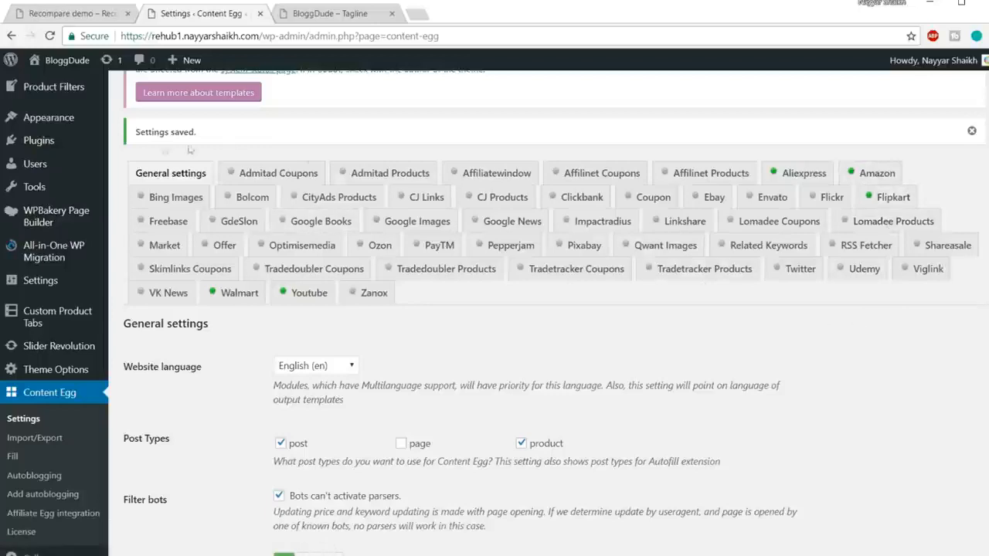
left_click(173, 176)
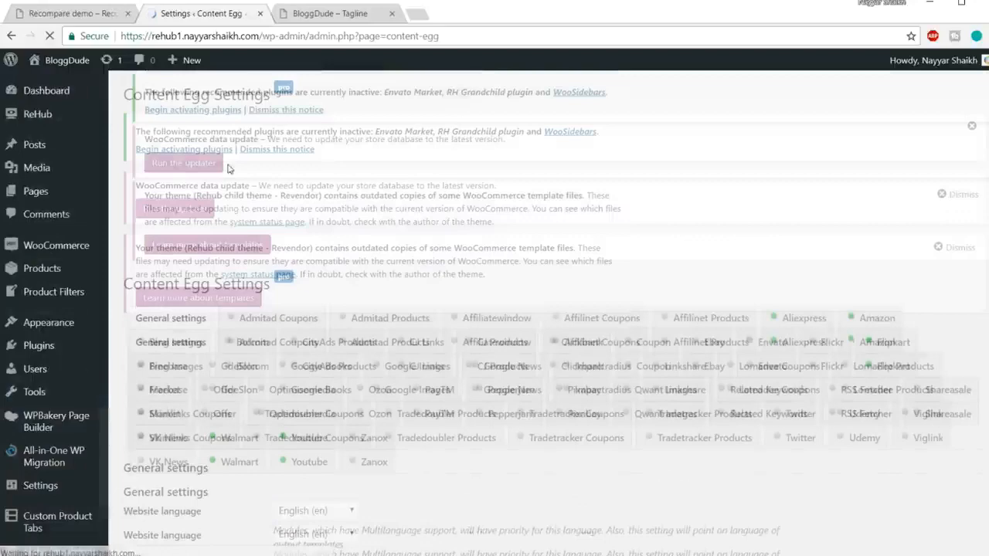
scroll(193, 232, "down", 5)
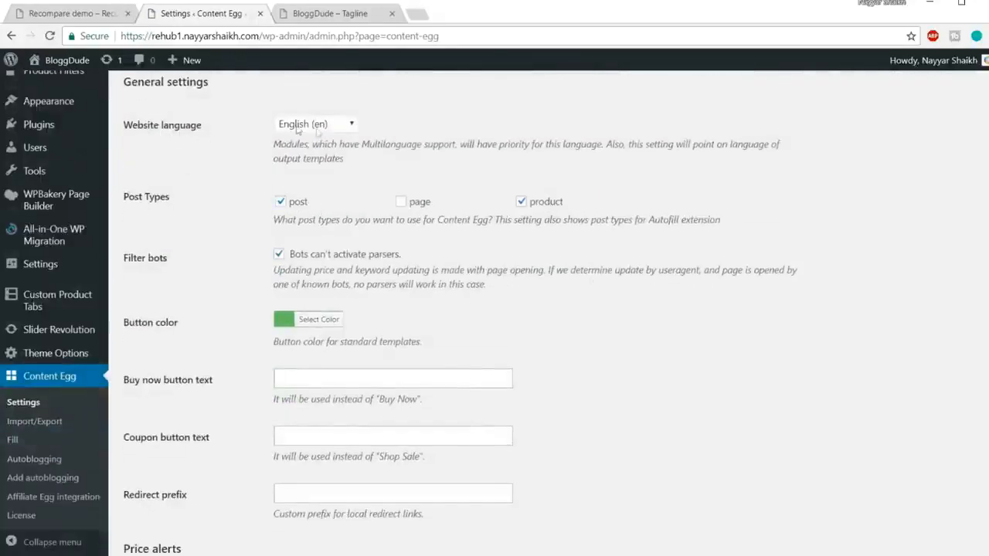
left_click(400, 202)
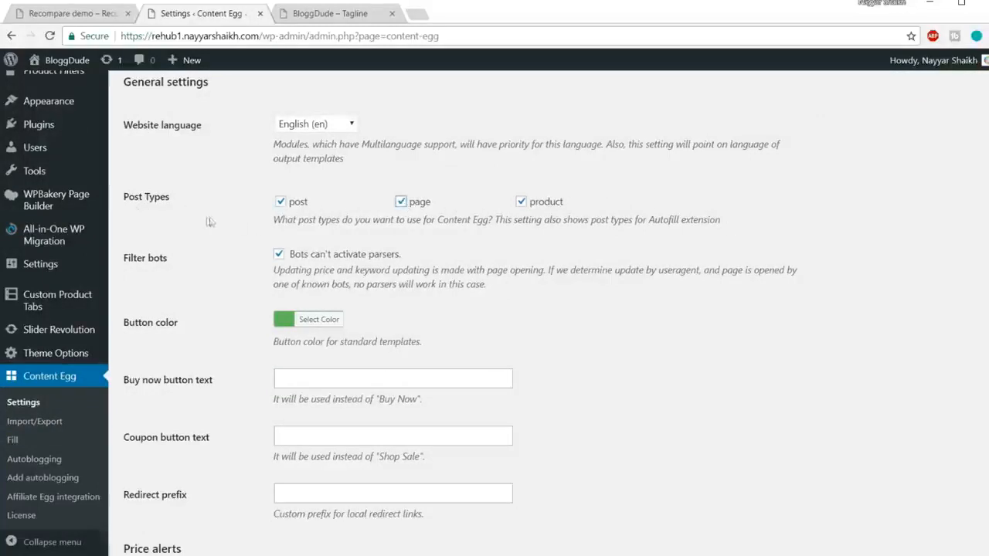
scroll(370, 178, "up", 5)
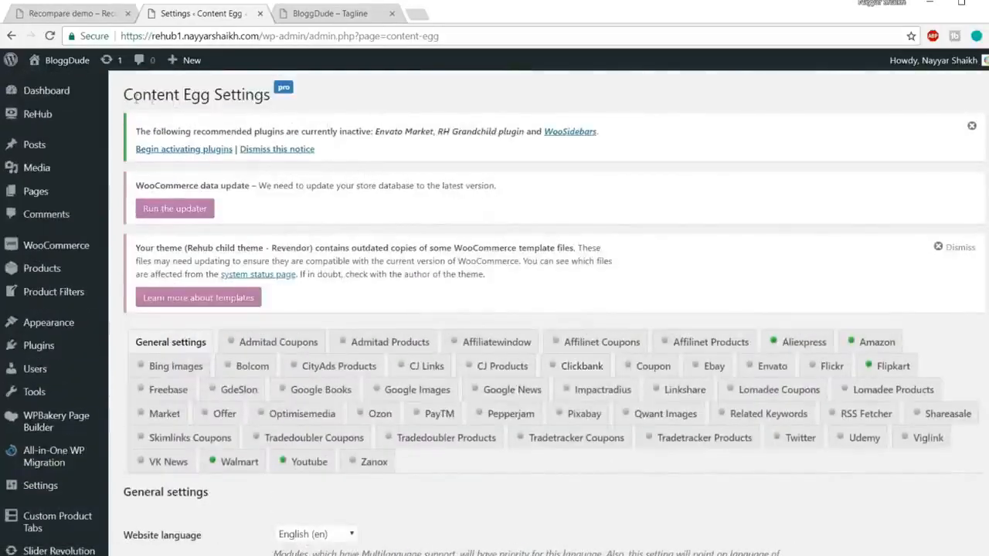
scroll(601, 167, "down", 5)
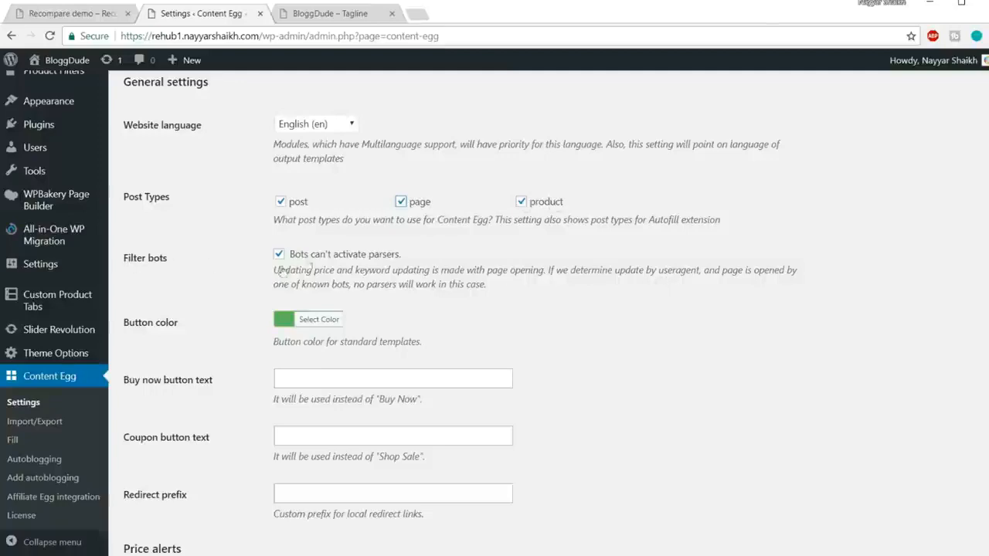
Inspect the color picker for Content Egg's button color and close it without choosing a color.
scroll(325, 259, "down", 2)
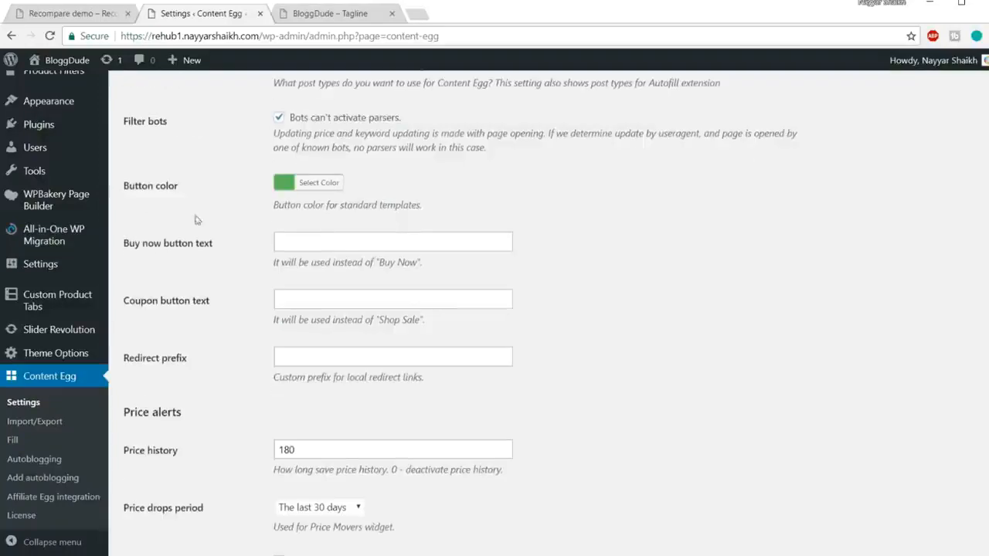
left_click(331, 186)
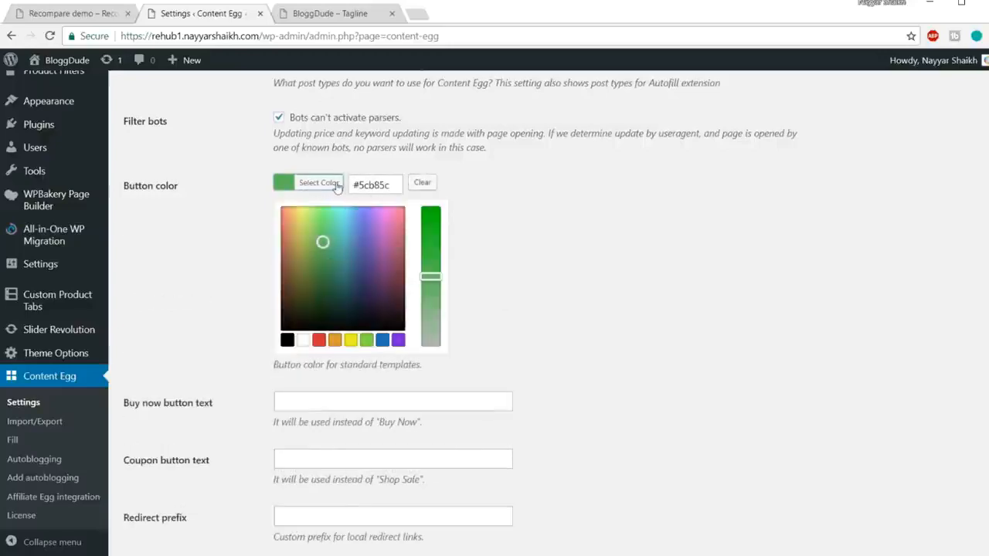
left_click(338, 187)
scroll(220, 179, "down", 1)
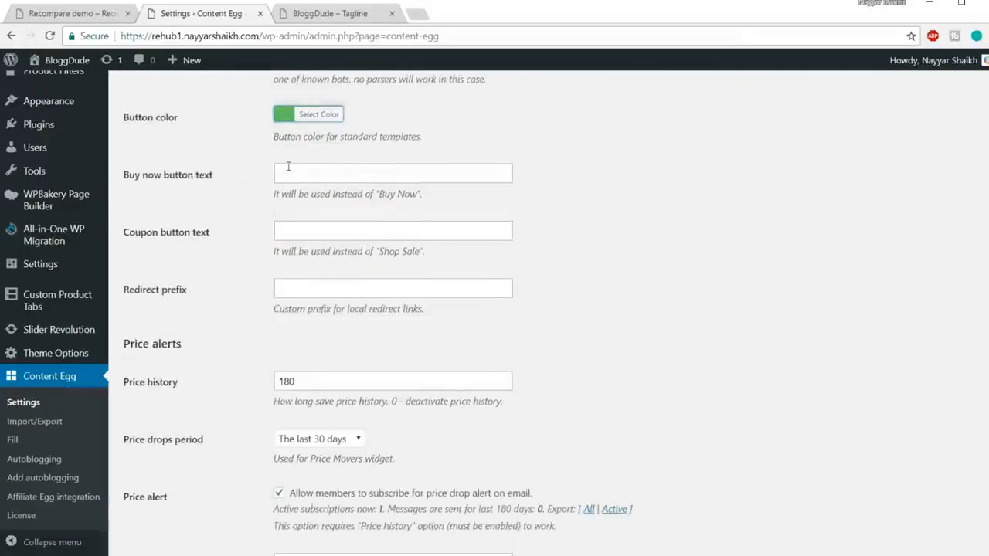
Open the Yuneec Typhoon H product on the site, examine its price list buttons, and return to the Content Egg settings.
left_click(325, 14)
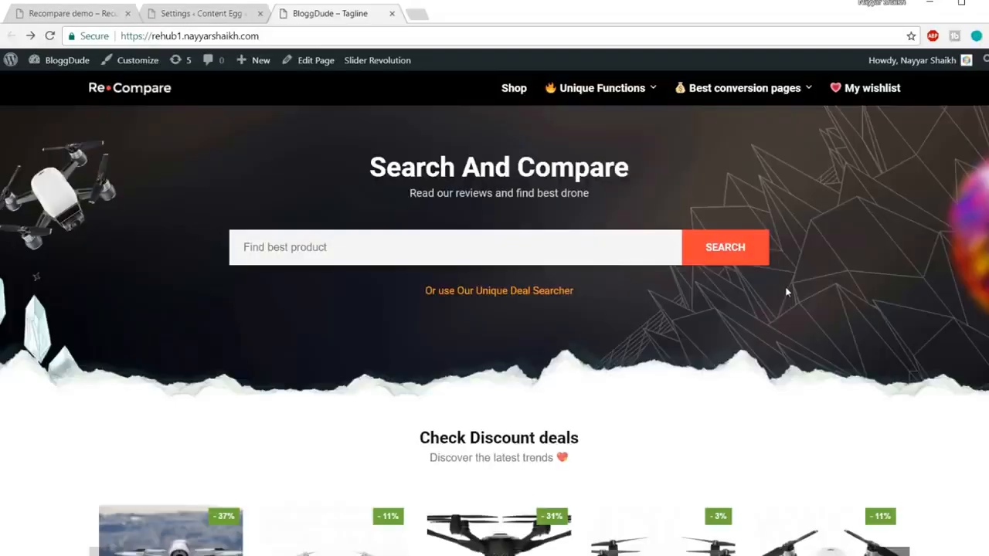
scroll(786, 292, "down", 4)
left_click(533, 303)
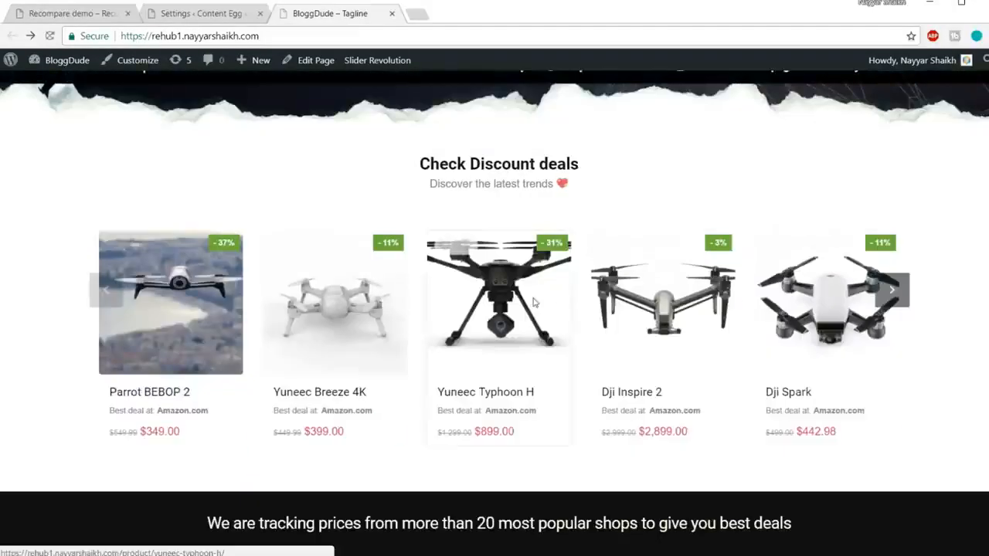
scroll(533, 302, "down", 2)
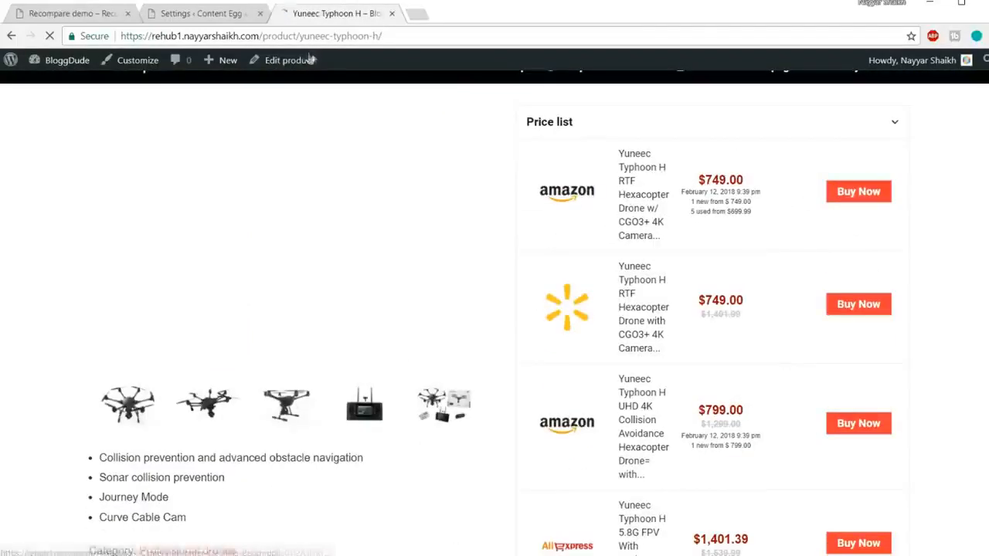
left_click(234, 13)
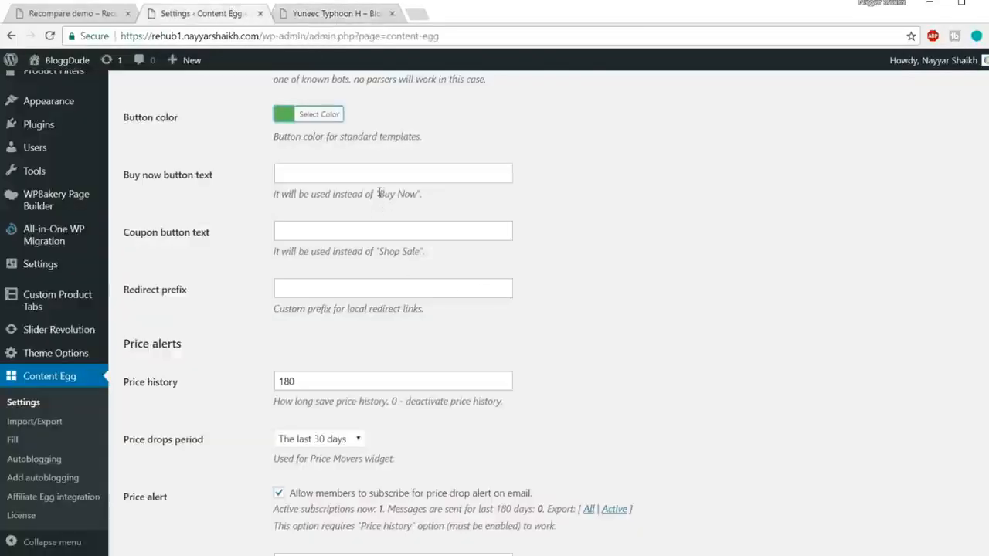
Try Click Here as the Buy now button text, compare with the product page's buttons, and clear the field.
left_click_drag(272, 195, 438, 196)
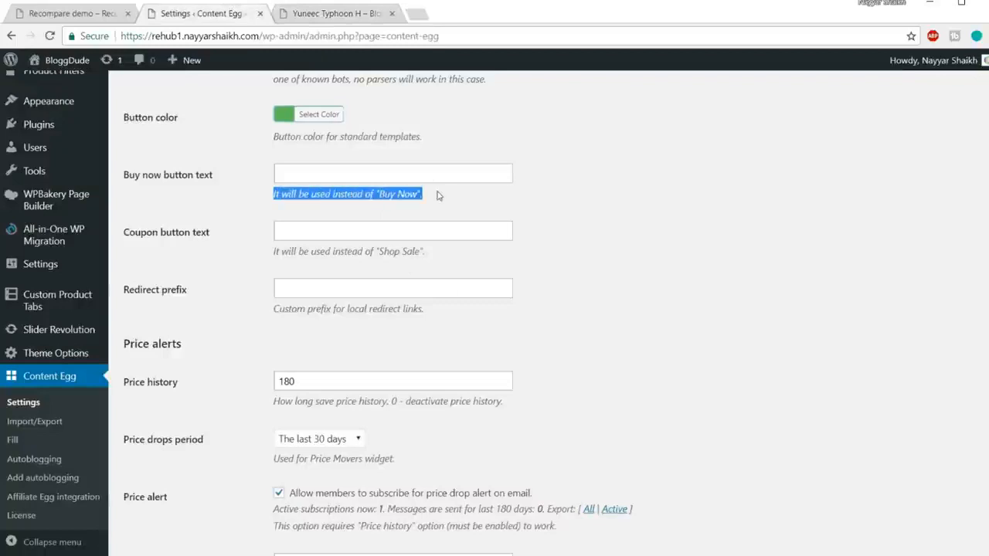
left_click(373, 197)
left_click(329, 181)
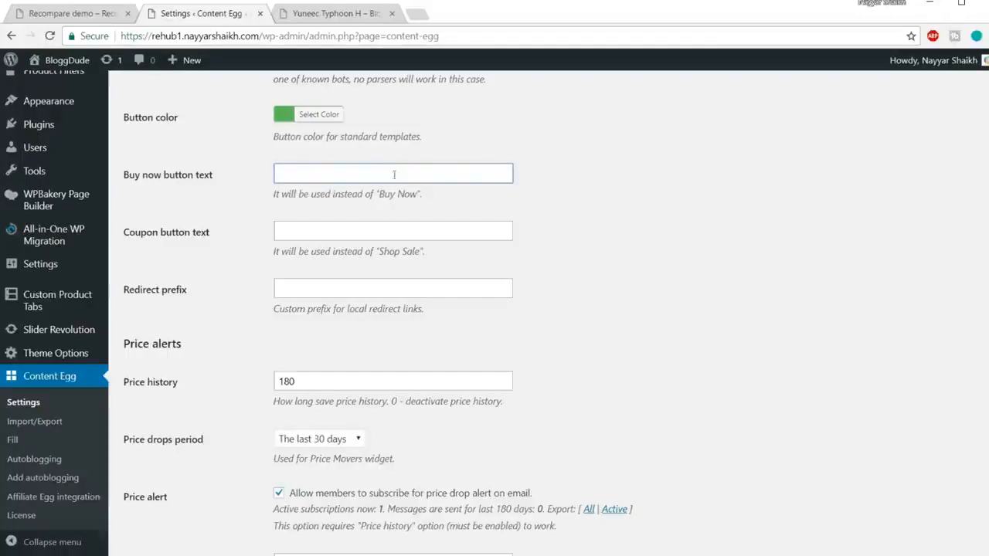
type("Click")
scroll(448, 276, "down", 5)
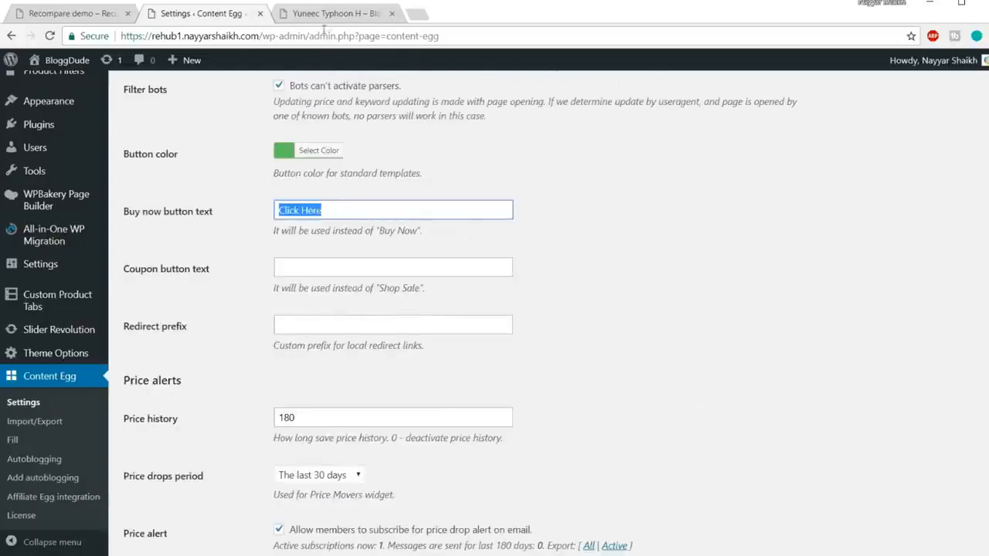
left_click(333, 15)
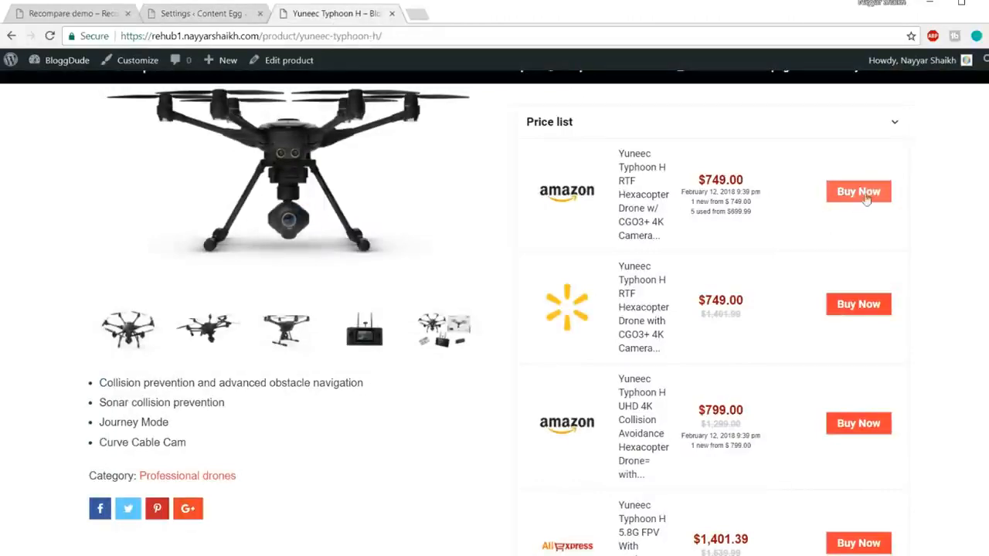
left_click(224, 14)
key("BackSpace")
left_click(650, 205)
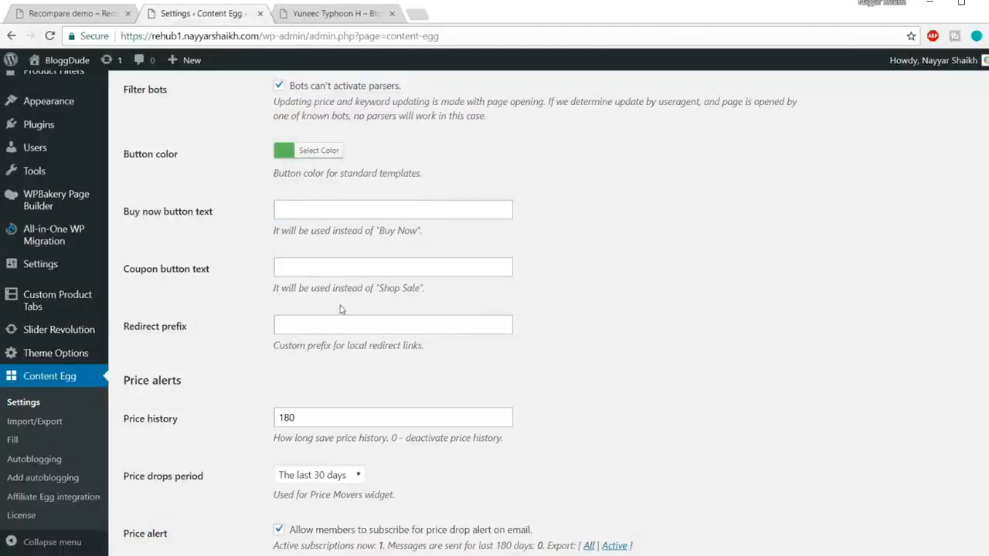
Review the coupon button text and price history options in Content Egg's general settings.
left_click_drag(379, 289, 429, 293)
left_click(386, 285)
left_click(300, 270)
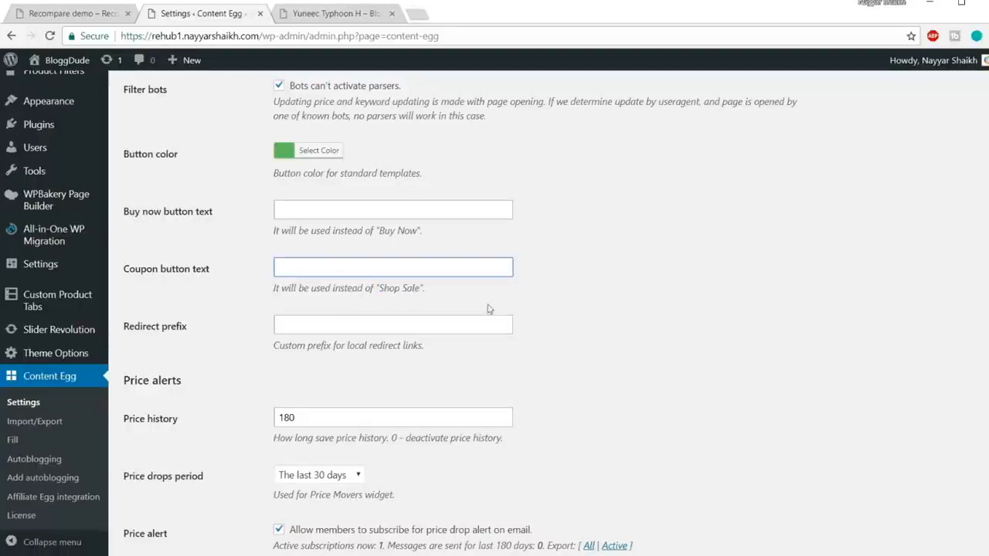
scroll(618, 318, "down", 3)
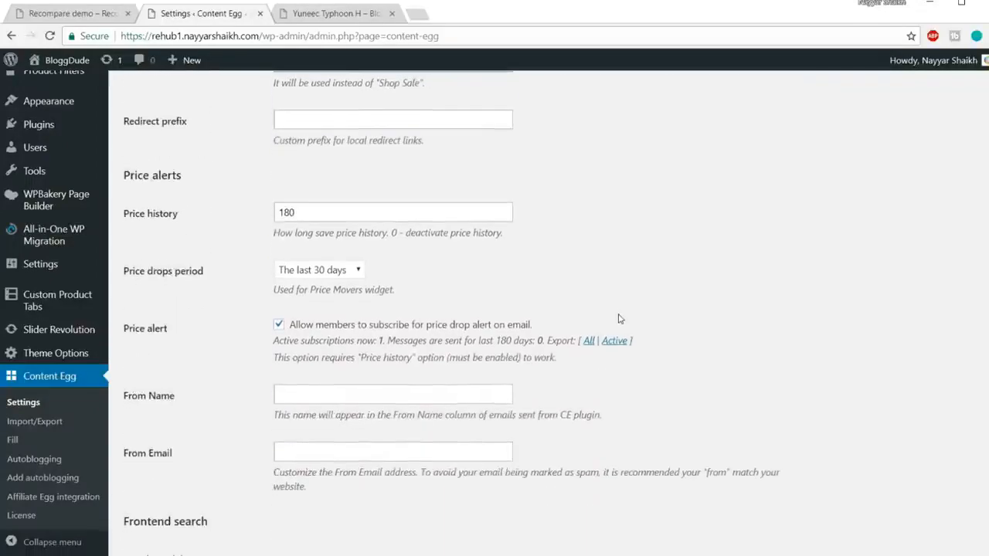
left_click_drag(121, 214, 203, 214)
left_click(291, 97)
Look through the Yuneec Typhoon H product page for a price history section.
left_click(326, 13)
scroll(469, 244, "down", 10)
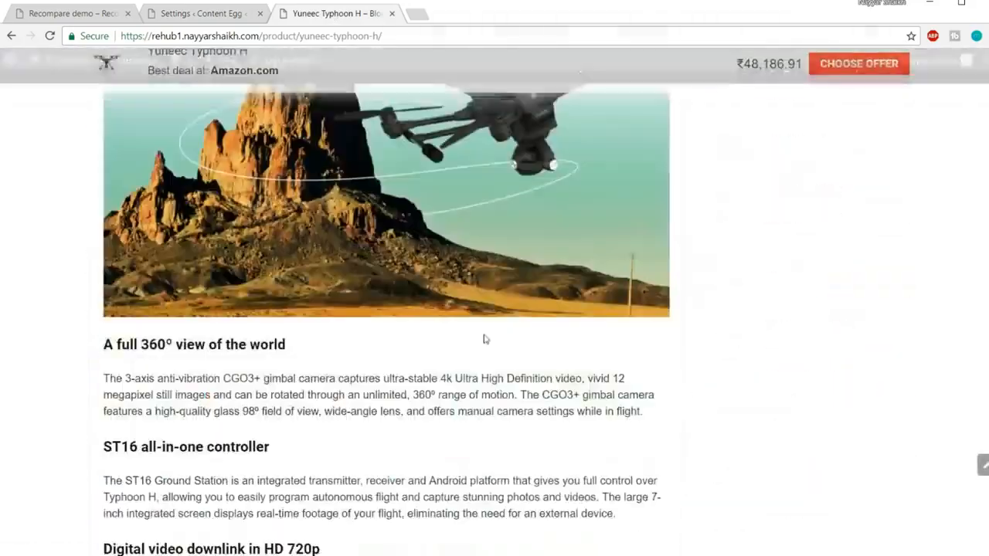
scroll(492, 389, "up", 10)
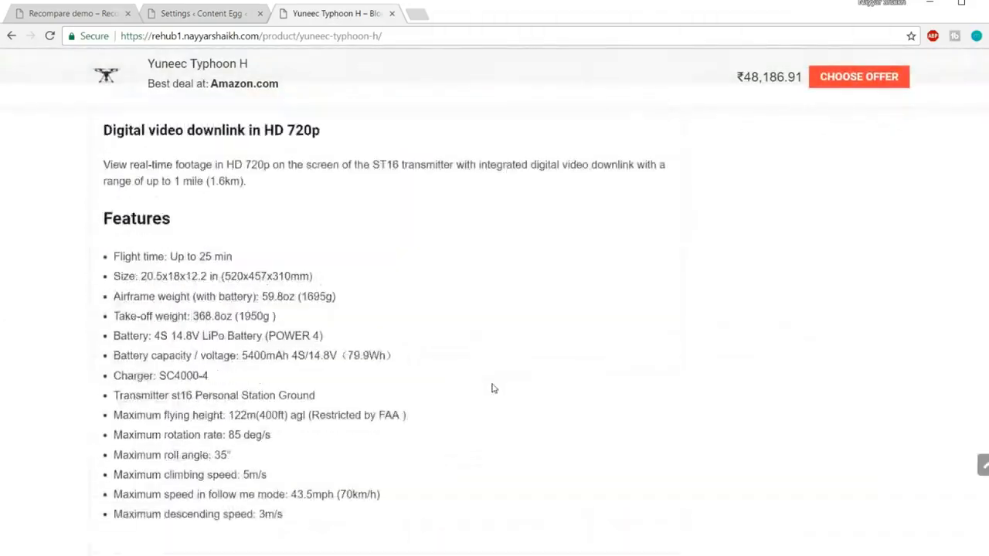
scroll(492, 389, "up", 10)
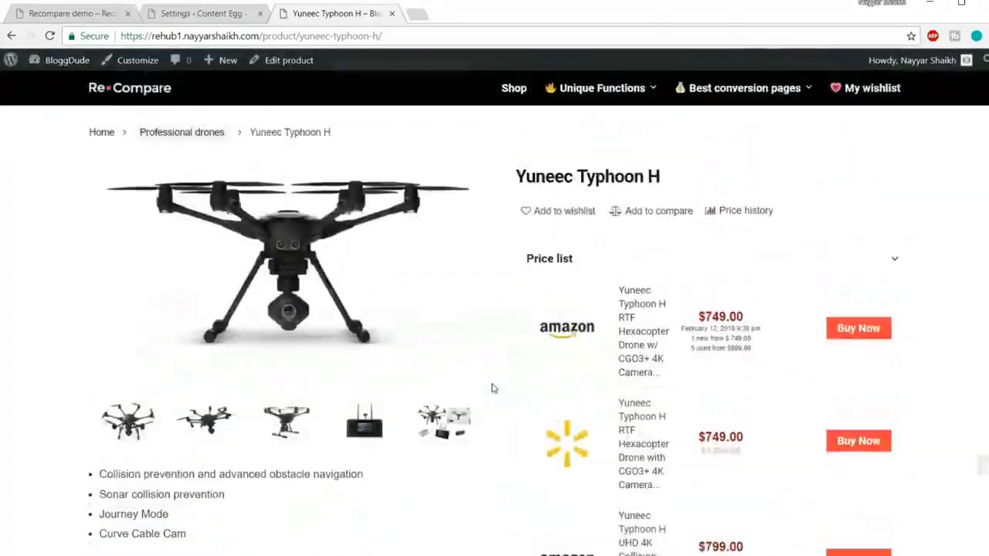
scroll(492, 388, "down", 5)
scroll(492, 389, "up", 4)
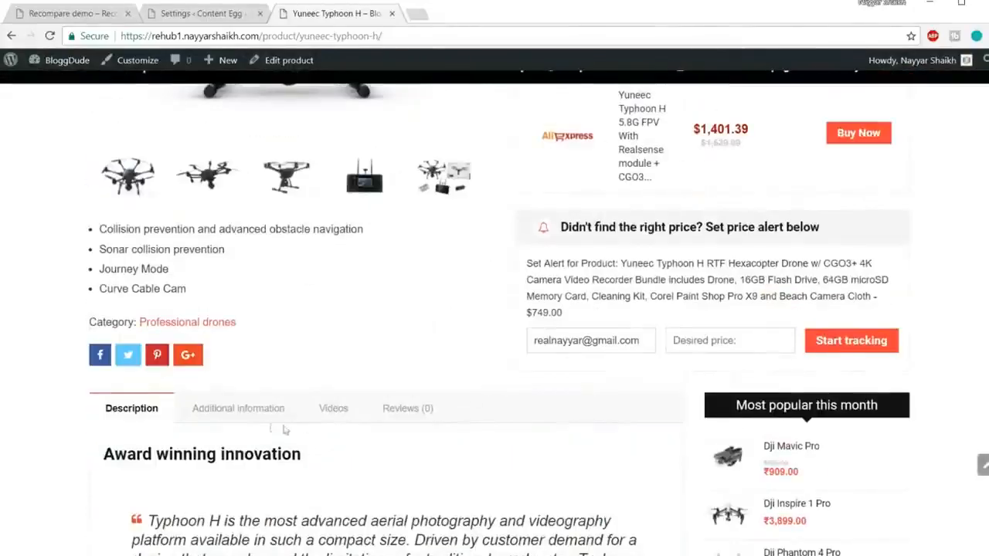
scroll(421, 421, "up", 4)
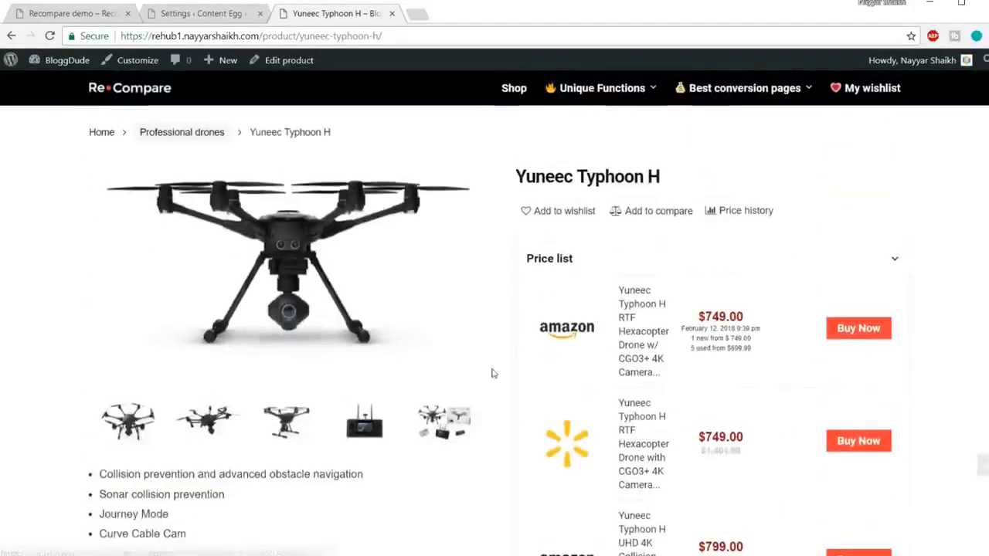
Open the Connected Review example under Unique Functions and examine the product's price history chart.
mouse_move(606, 92)
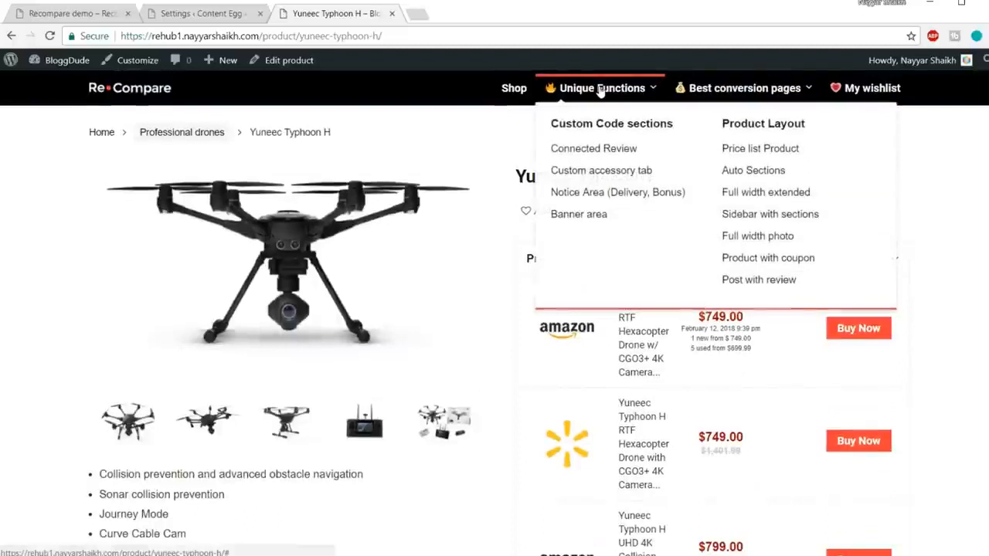
left_click(612, 155)
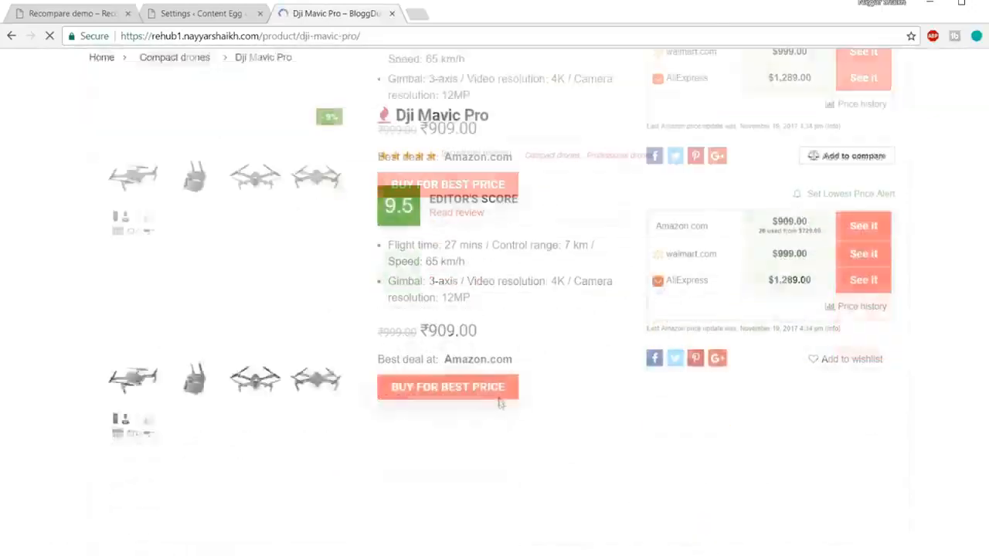
scroll(499, 402, "down", 4)
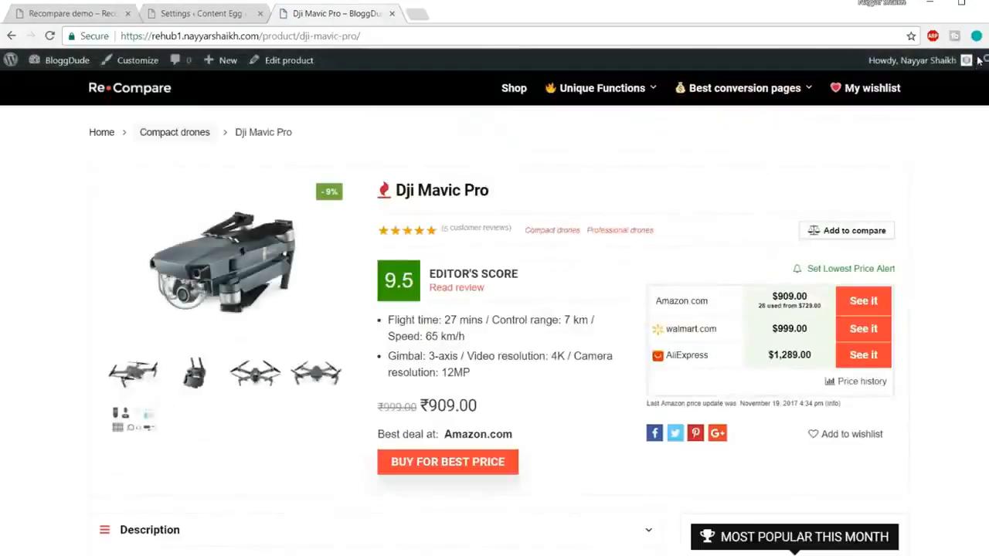
scroll(596, 395, "down", 4)
scroll(920, 324, "down", 15)
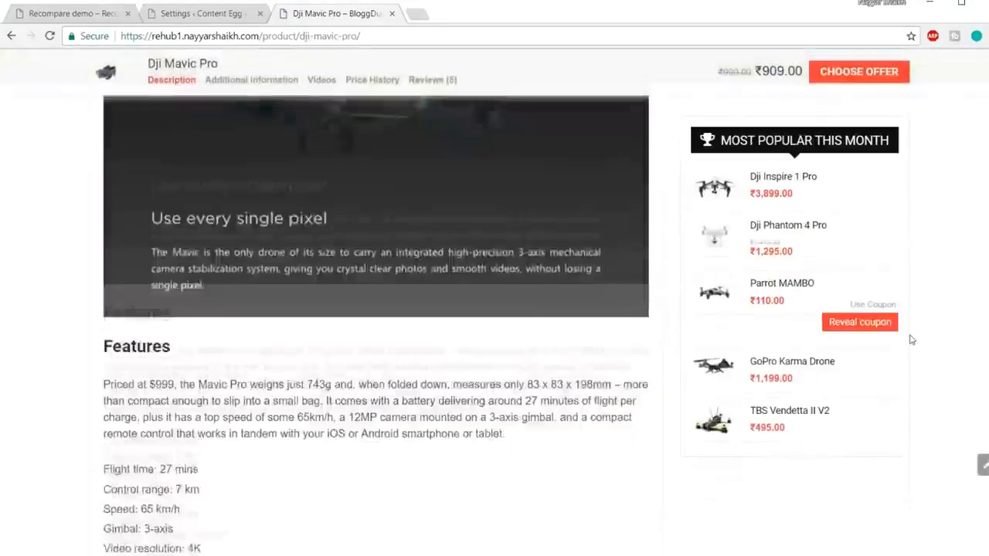
scroll(907, 344, "down", 10)
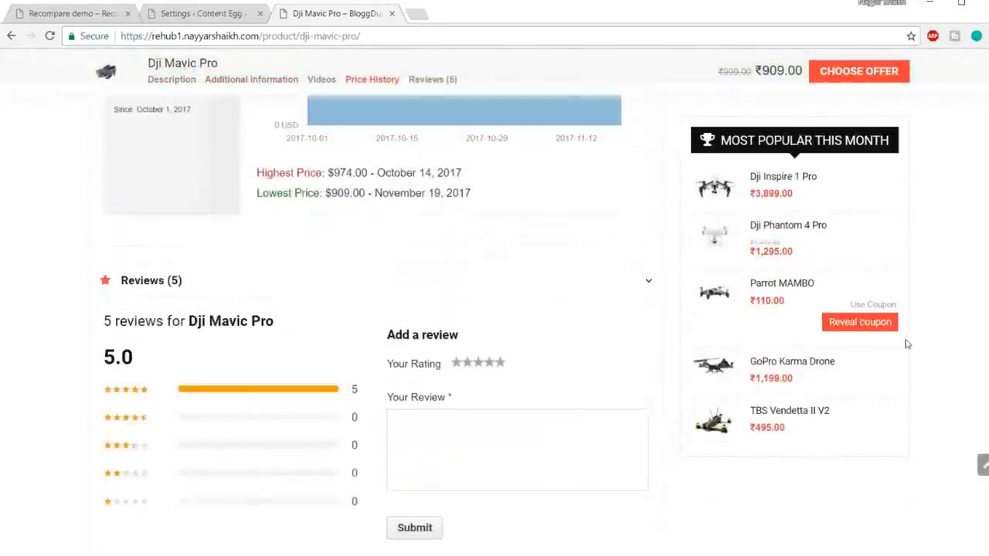
scroll(906, 343, "up", 5)
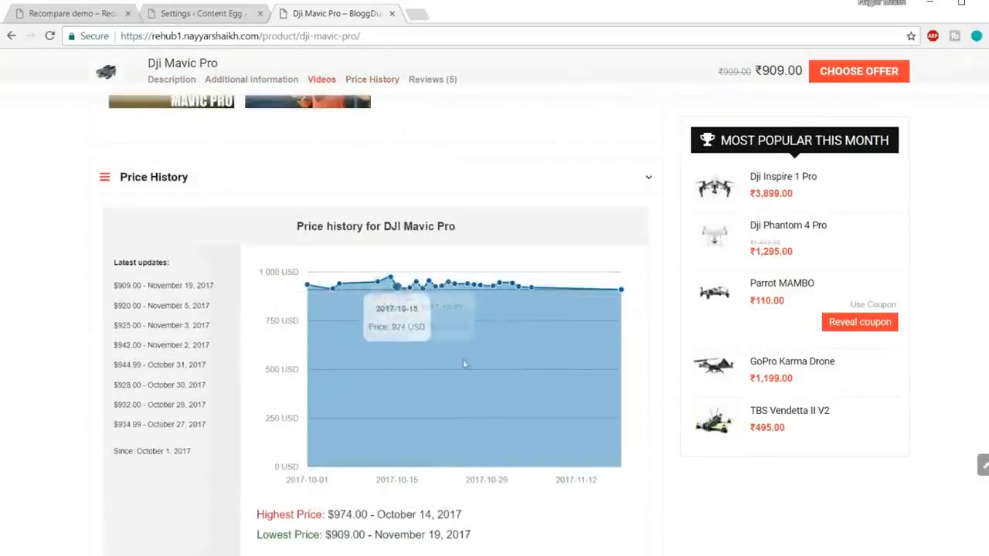
Compare the product's price history chart with the price history and price drops period options in Content Egg's general settings.
scroll(464, 355, "down", 1)
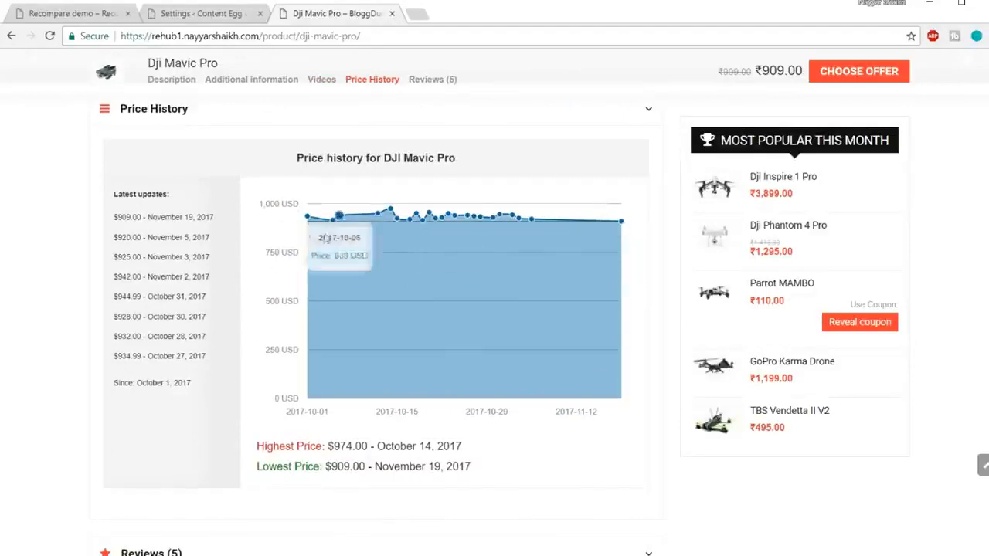
left_click(193, 14)
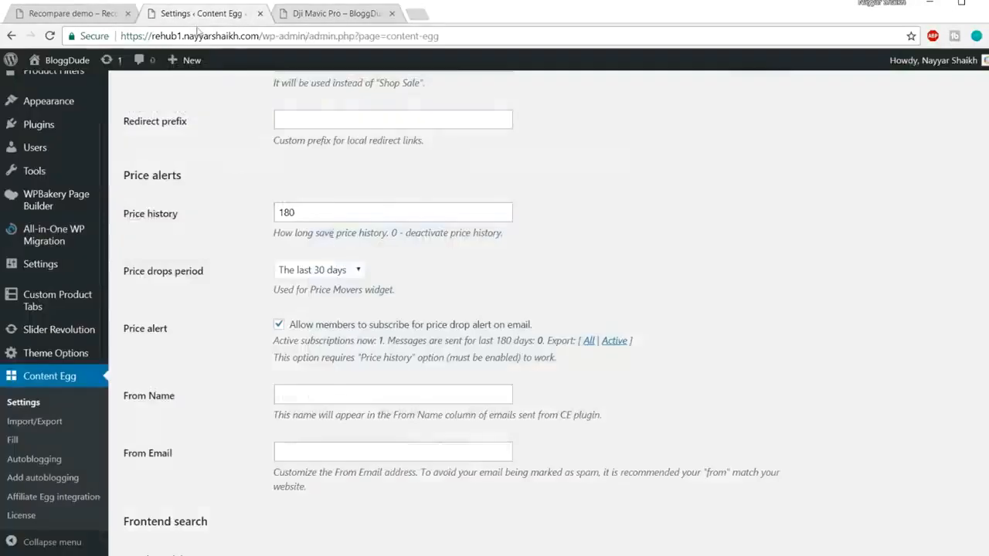
left_click_drag(316, 212, 249, 207)
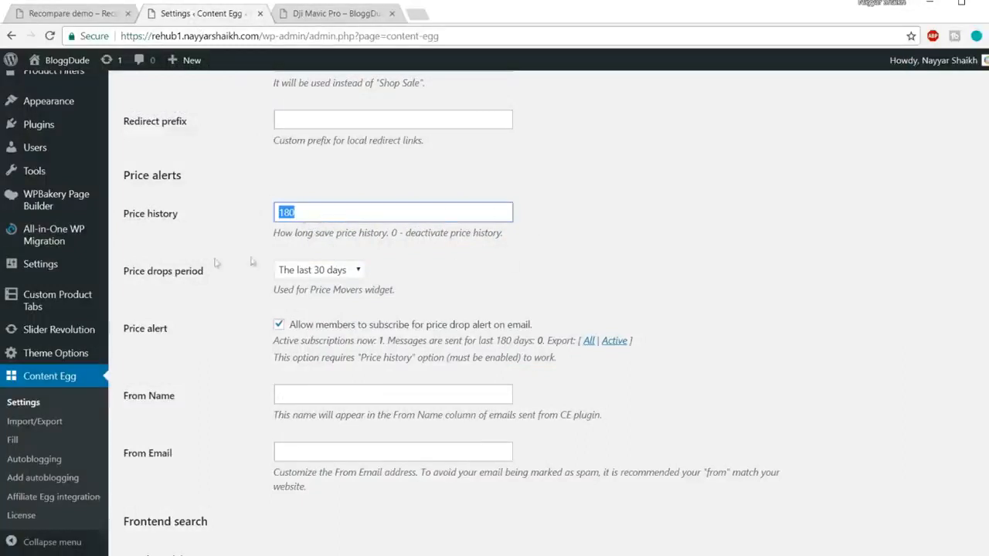
left_click(340, 272)
left_click(409, 274)
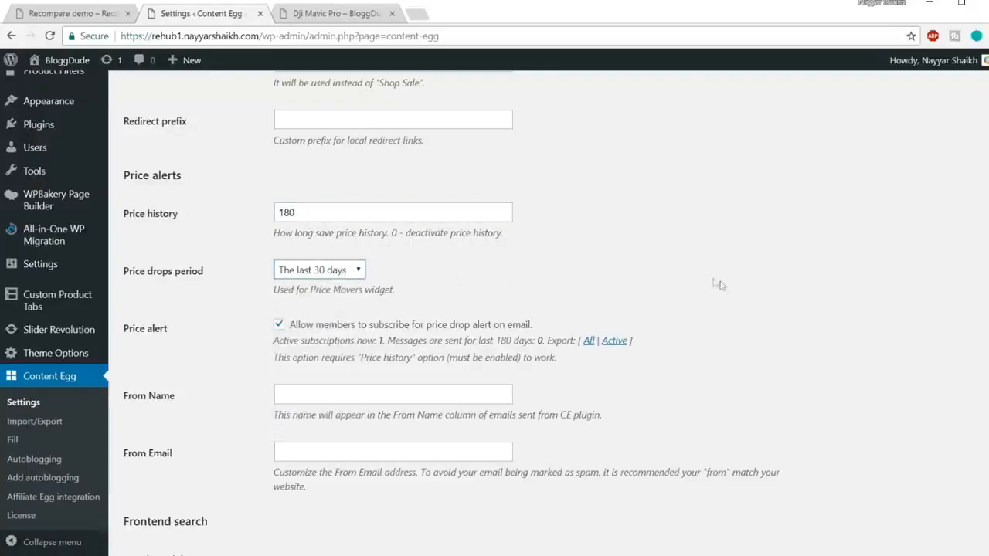
scroll(715, 283, "down", 1)
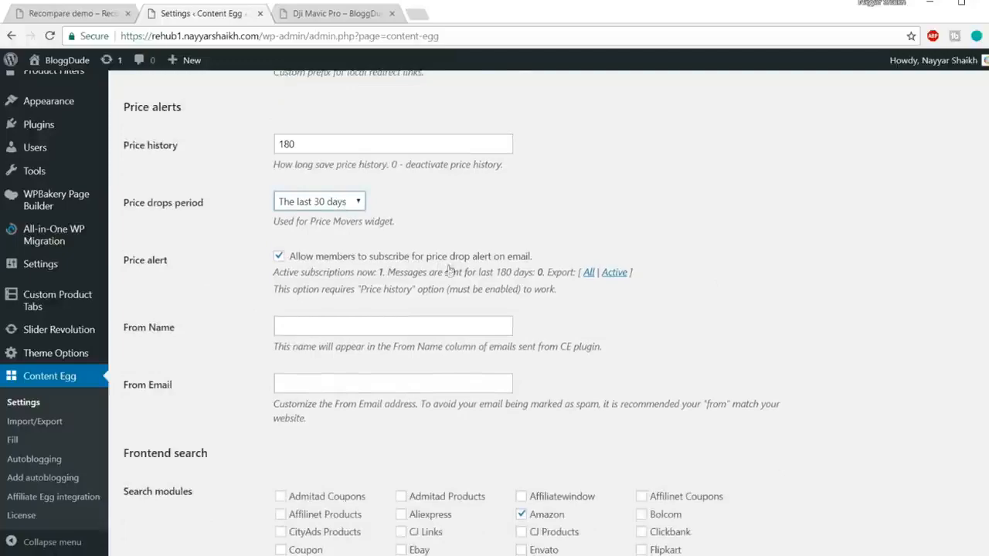
Examine the lowest price alert option, store offers and best price on the Dji Mavic Pro product page.
left_click(324, 14)
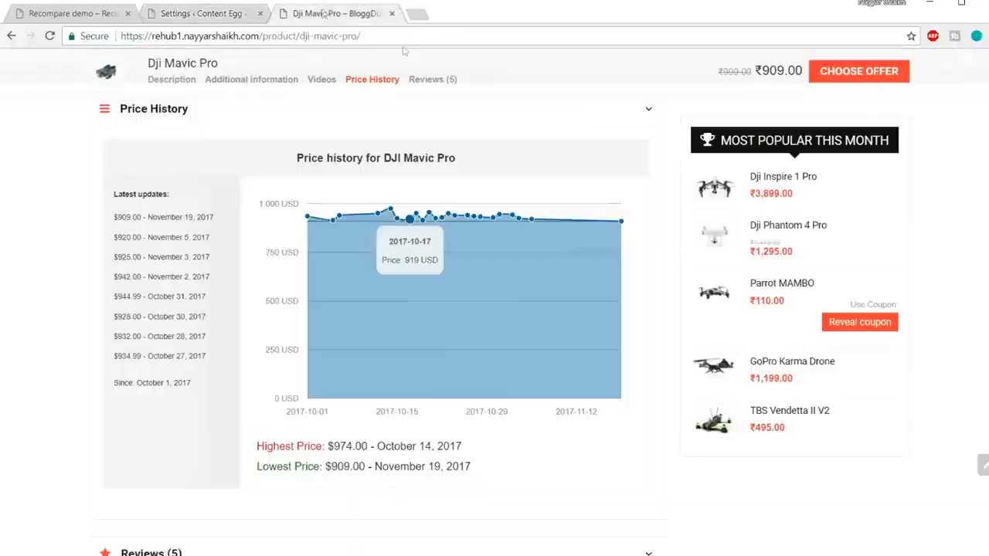
scroll(941, 267, "up", 15)
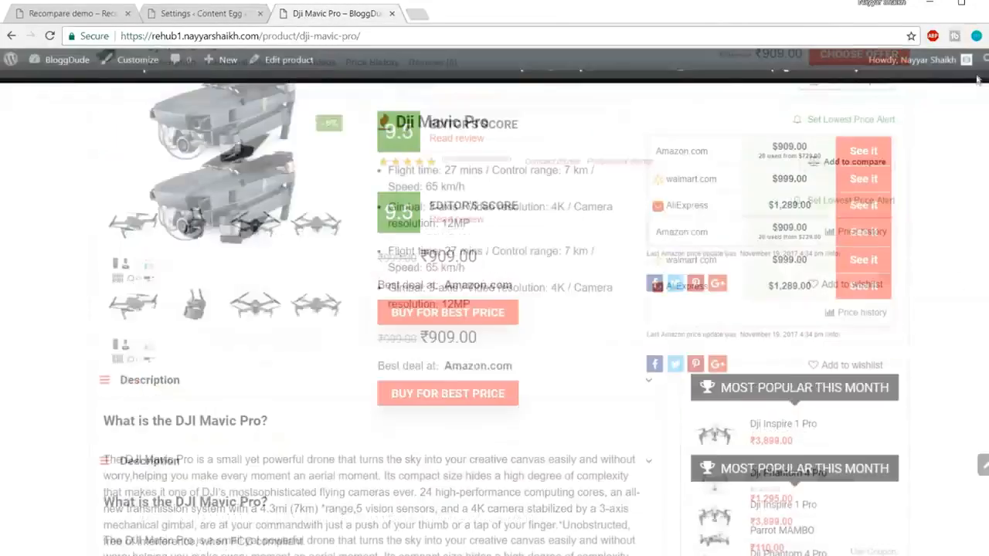
scroll(821, 399, "down", 2)
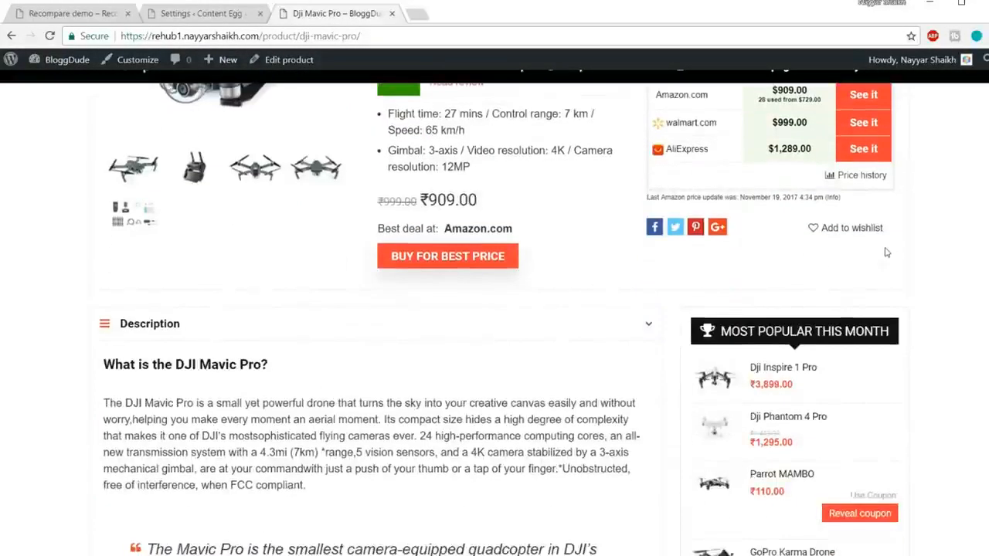
scroll(887, 253, "up", 3)
scroll(573, 453, "down", 2)
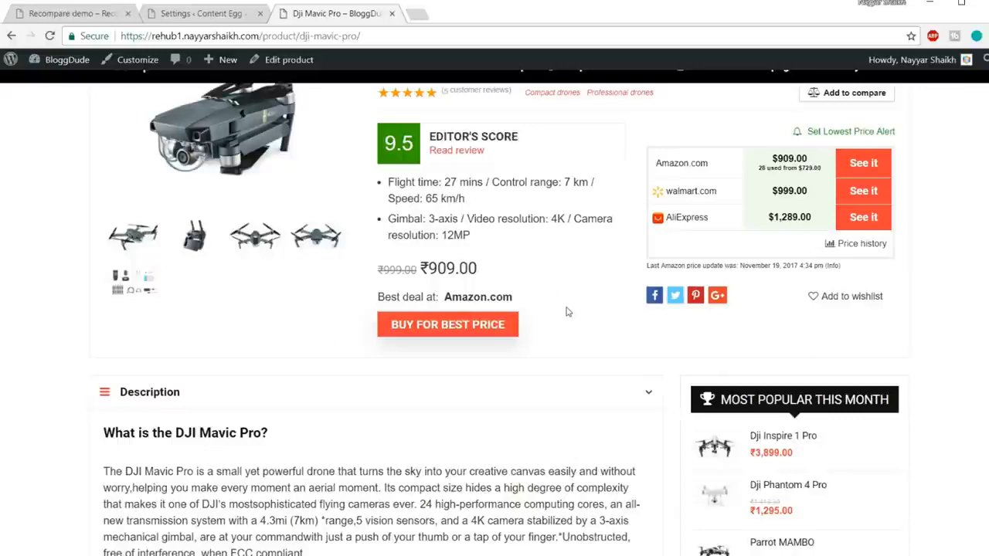
mouse_move(419, 268)
left_mouse_down()
mouse_move(508, 270)
mouse_move(420, 269)
left_mouse_up()
left_click(509, 270)
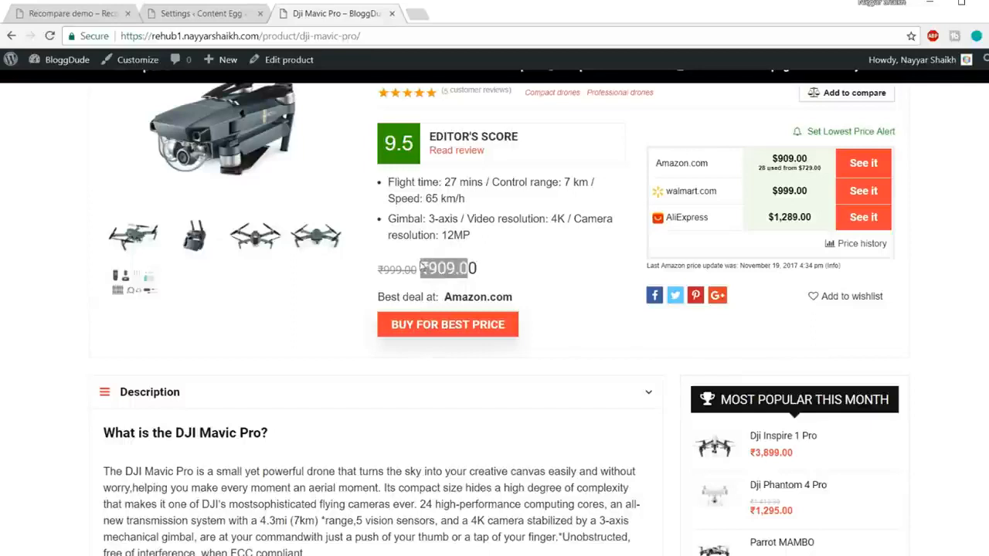
left_click(499, 271)
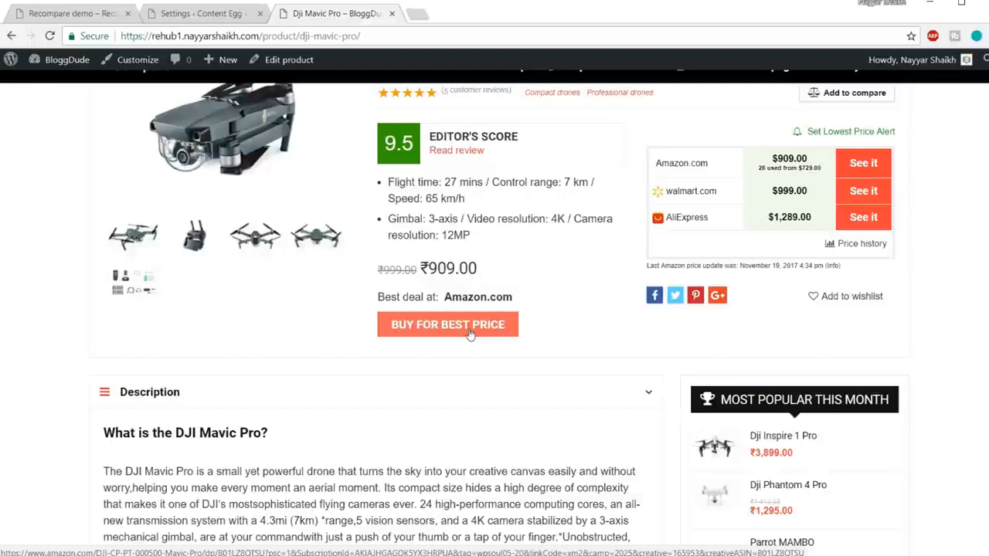
Fill in the sender's name and e-mail address for Content Egg's price alert messages.
left_click(203, 15)
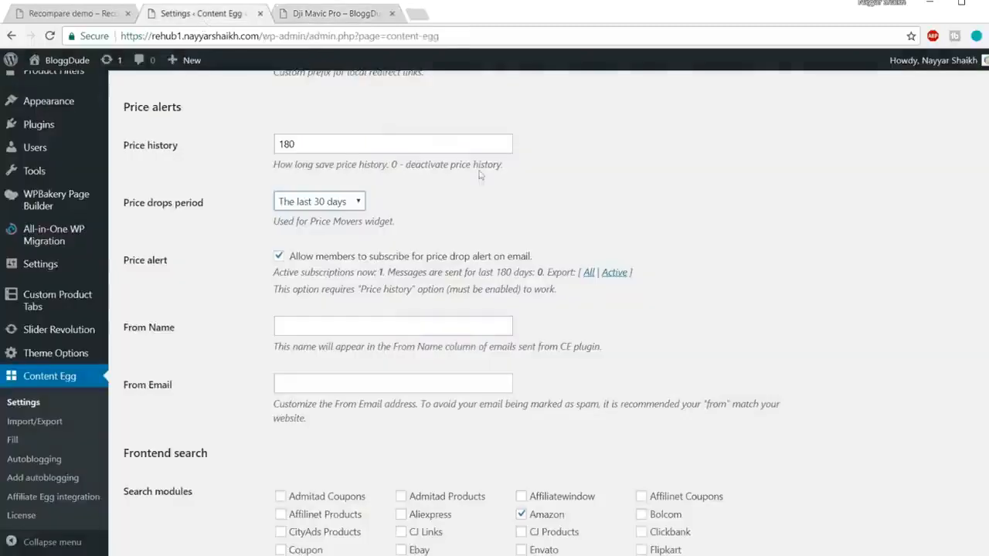
scroll(455, 275, "down", 1)
left_click(410, 260)
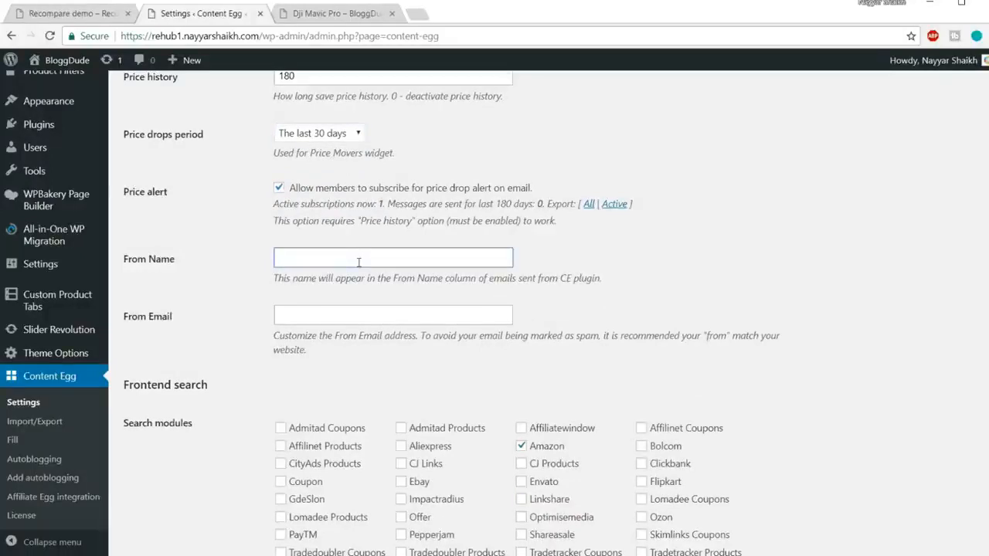
type("Nayyar")
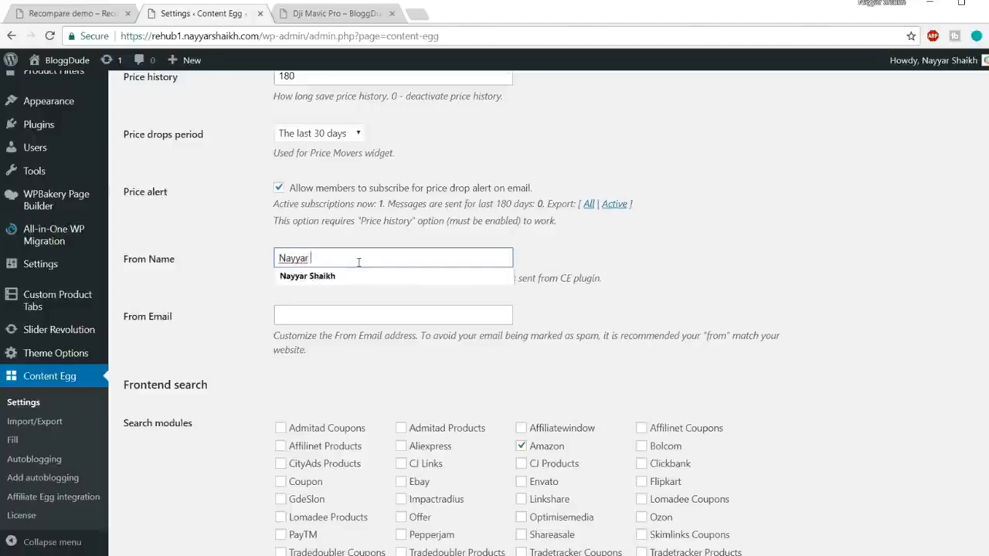
type(" Shaikh")
left_click(350, 317)
left_click(347, 333)
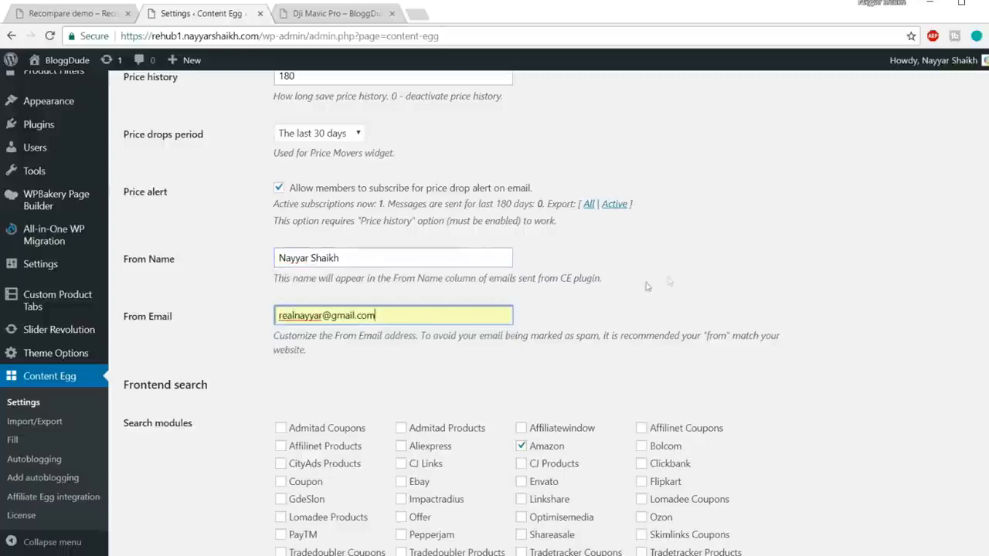
Add Flipkart to the frontend search modules and check the search page template shortcode.
scroll(833, 300, "down", 2)
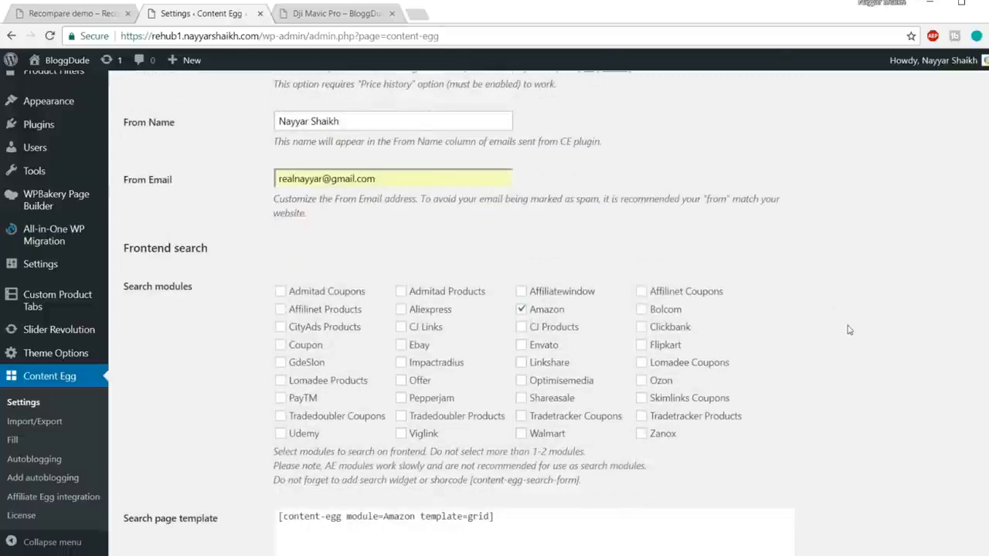
scroll(678, 309, "down", 1)
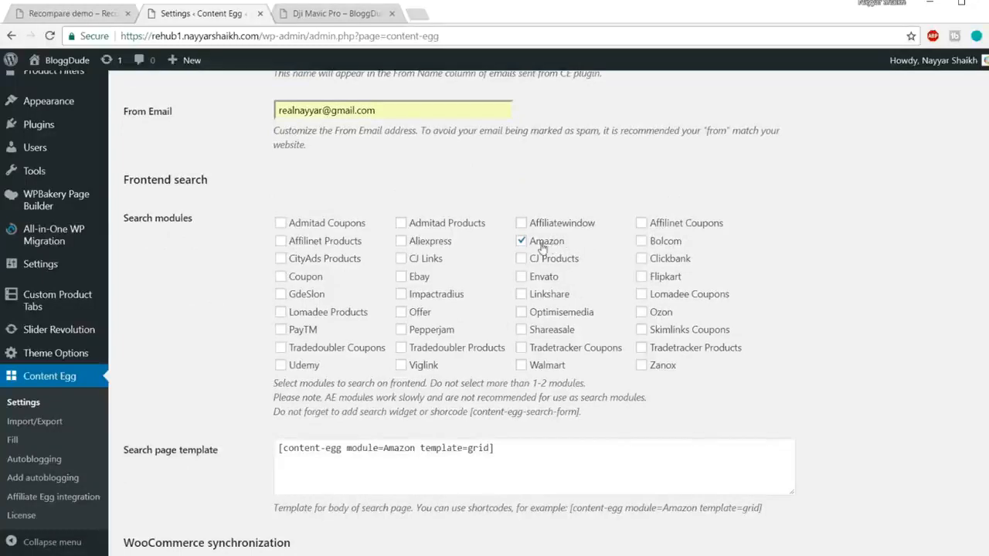
left_click(642, 278)
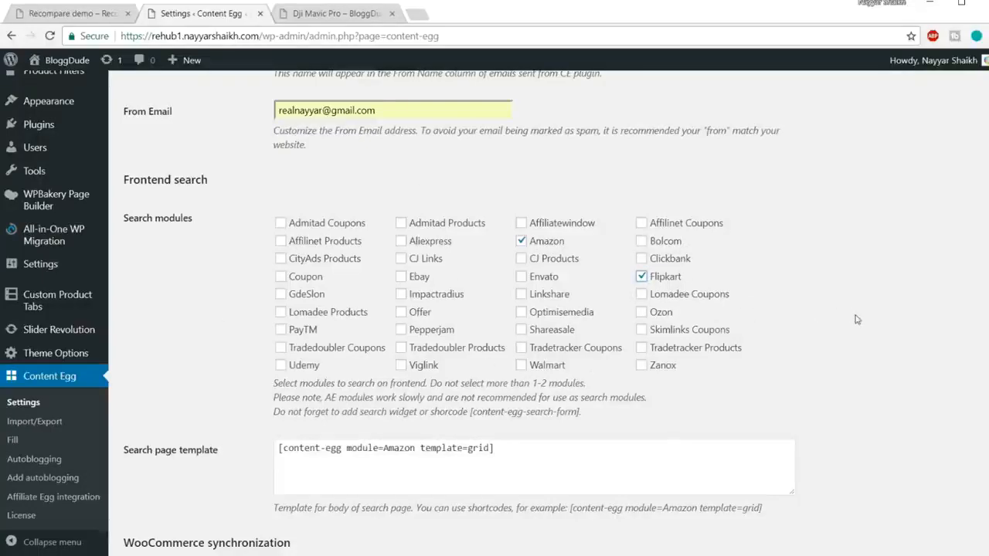
scroll(838, 325, "down", 1)
left_click(532, 382)
key("ctrl+a")
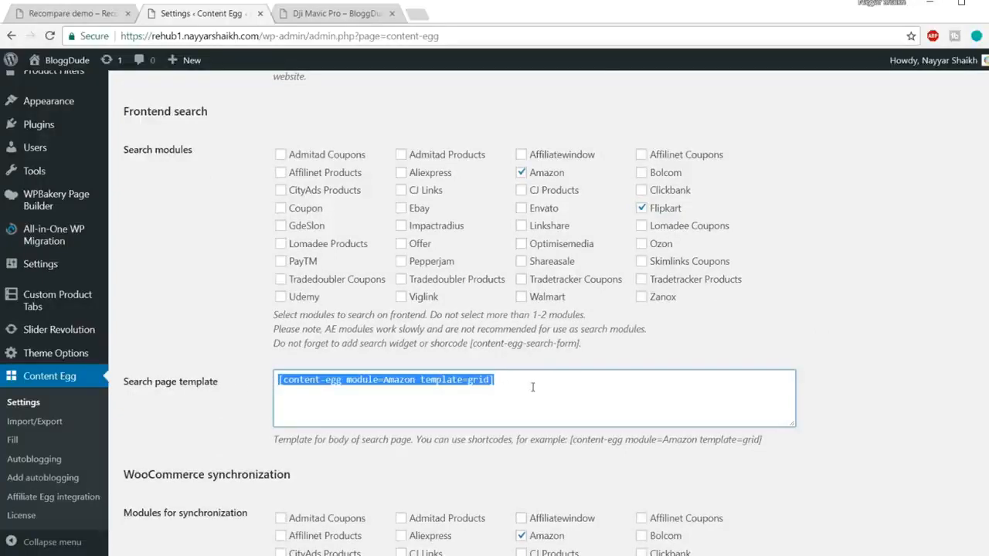
scroll(523, 391, "down", 2)
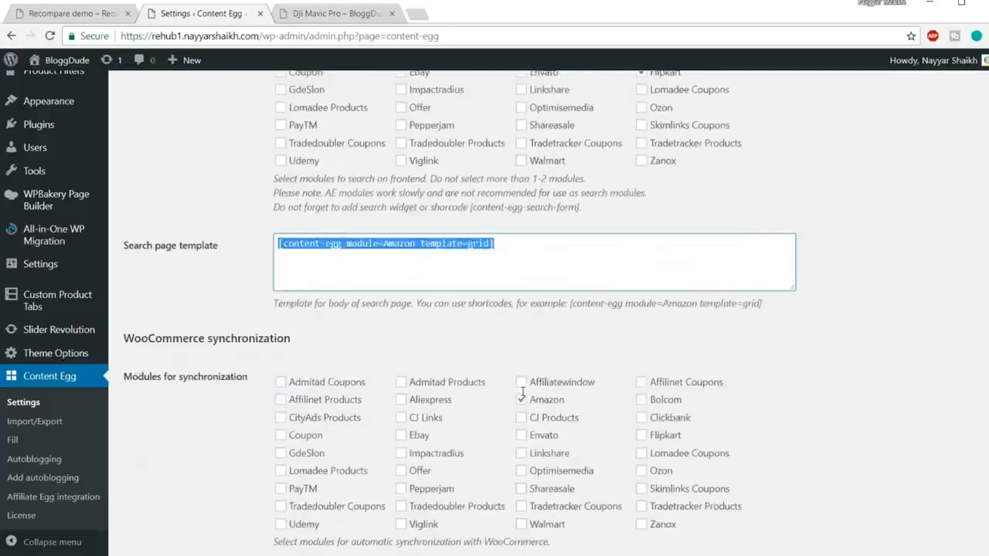
left_click(805, 366)
Add Flipkart to the WooCommerce synchronization modules and enable automatic attribute synchronization for synchronized products.
scroll(223, 393, "down", 2)
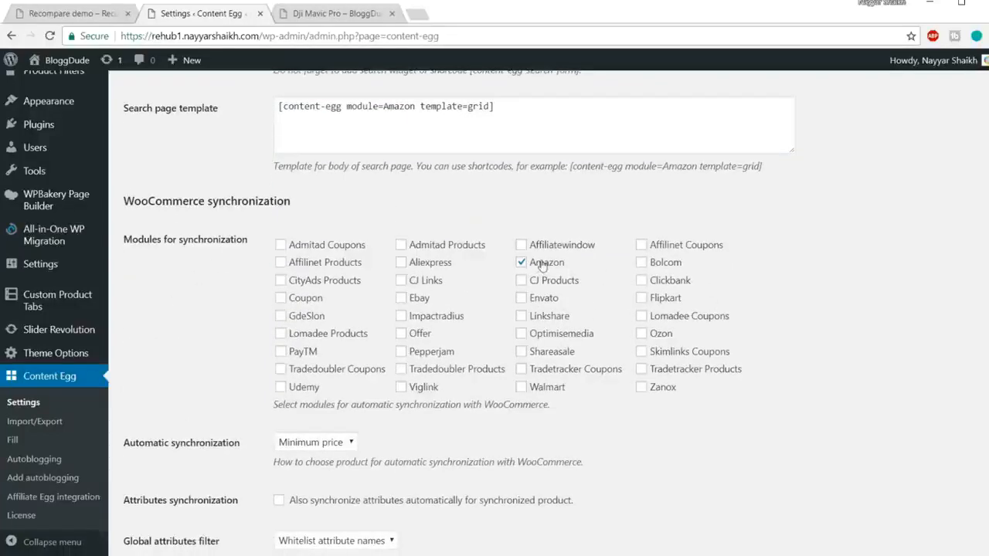
left_click(643, 300)
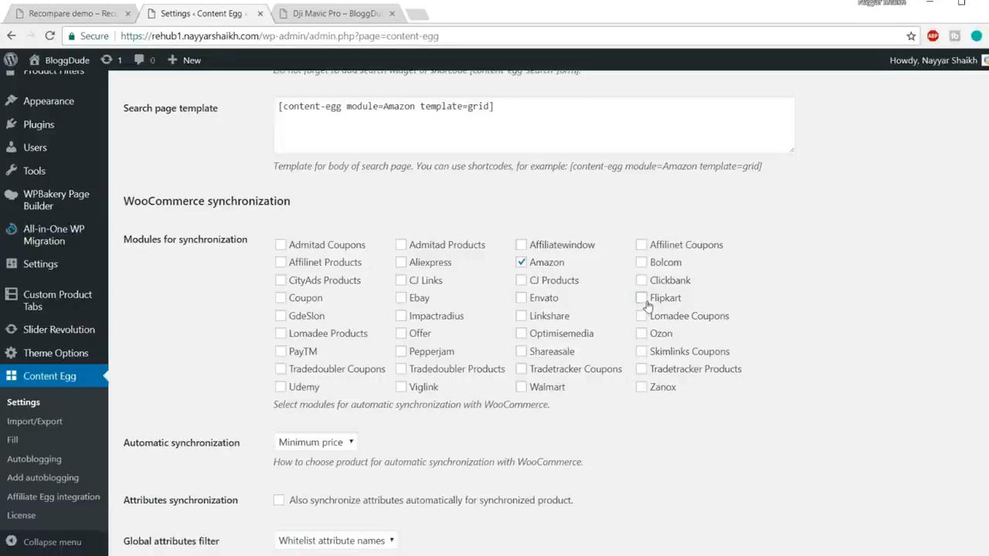
scroll(802, 324, "down", 1)
scroll(801, 324, "down", 2)
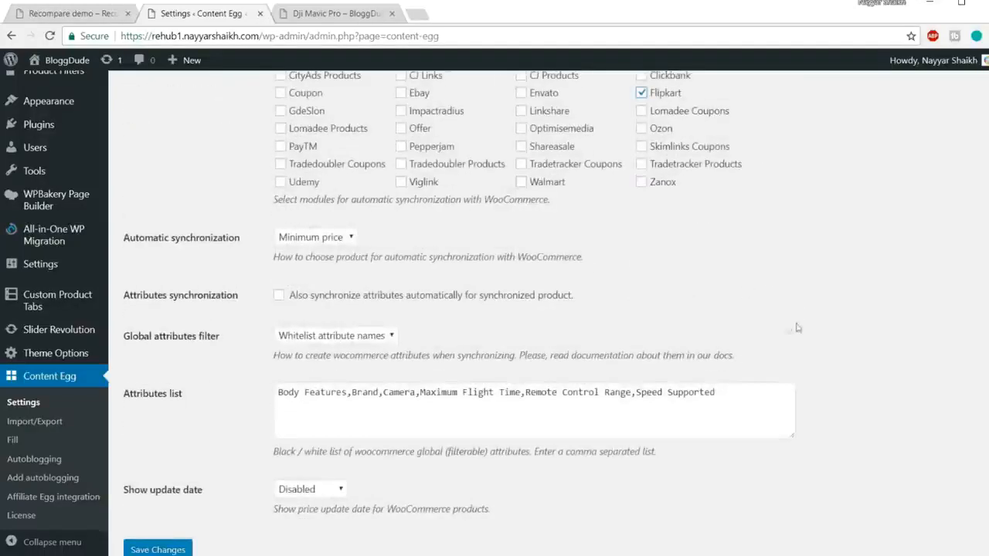
left_click(305, 243)
left_click(306, 245)
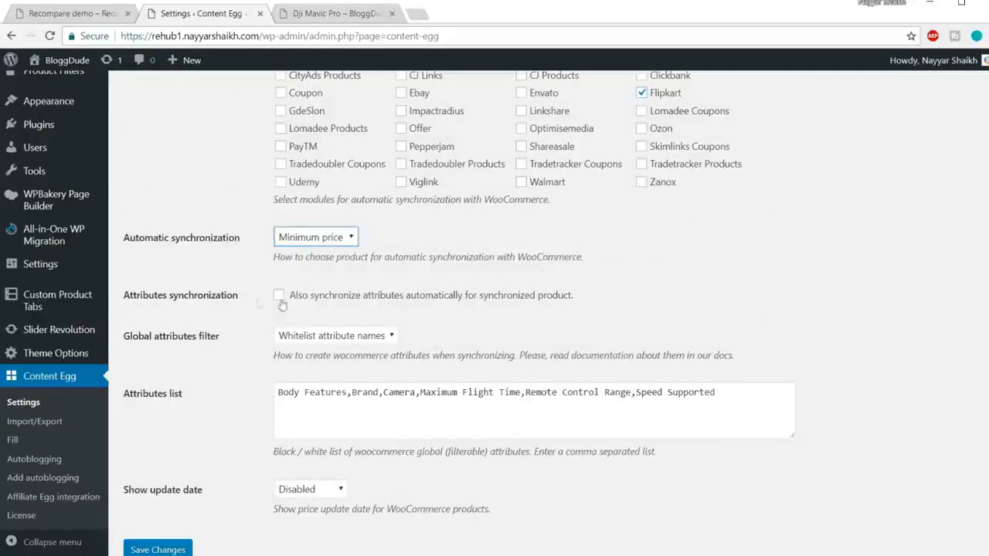
scroll(260, 305, "down", 1)
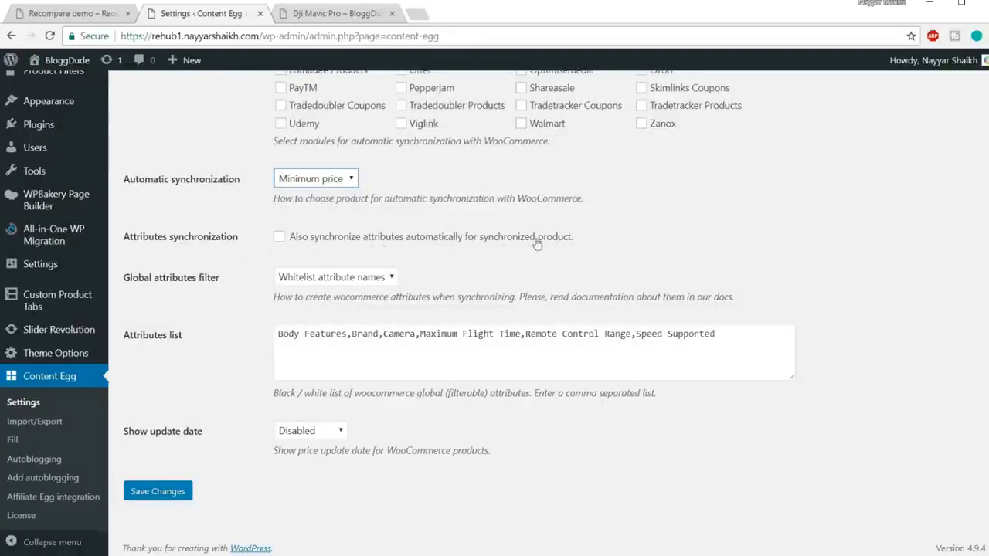
left_click(279, 237)
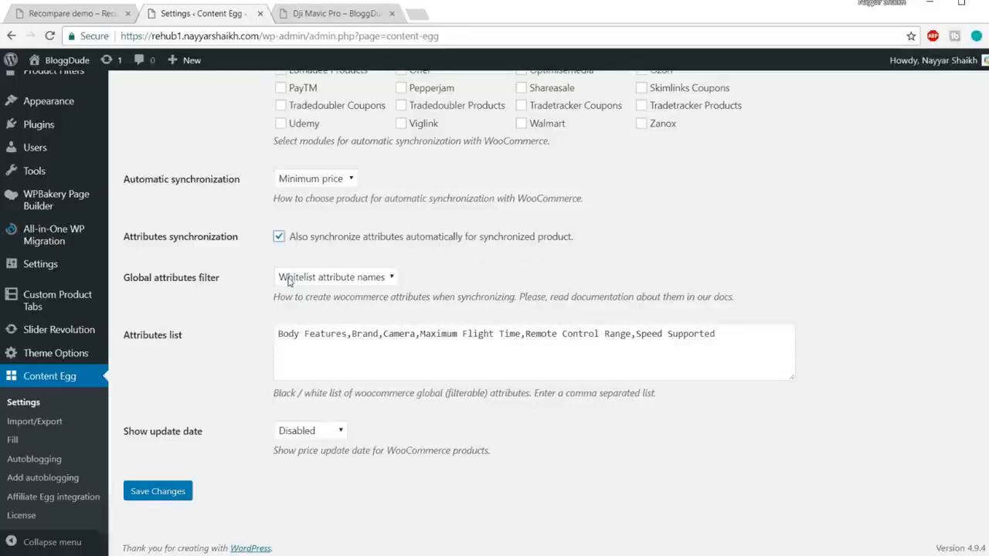
Try Blacklist attribute names as the global attributes filter, return it to Whitelist attribute names, and review the attributes list.
left_click(363, 277)
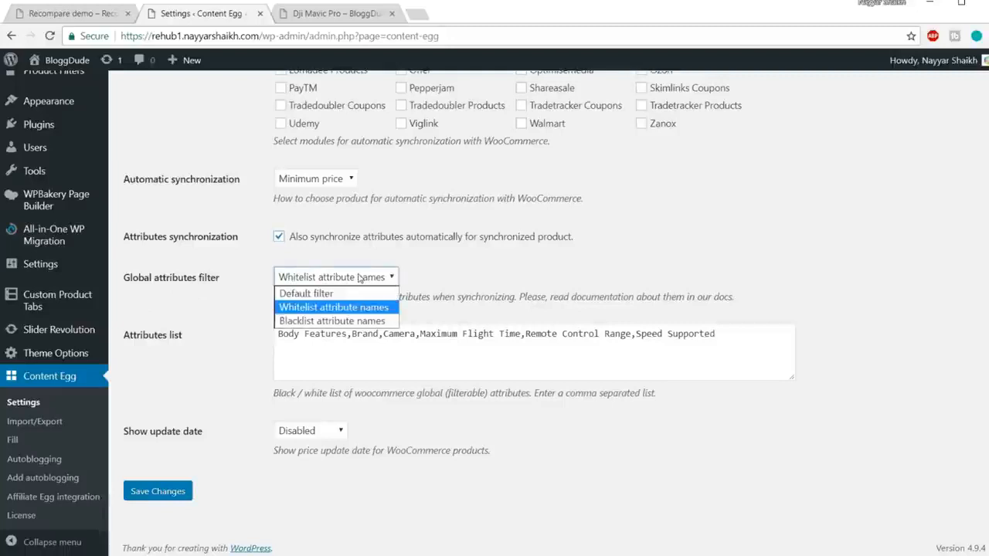
left_click(353, 321)
left_click_drag(729, 344, 135, 322)
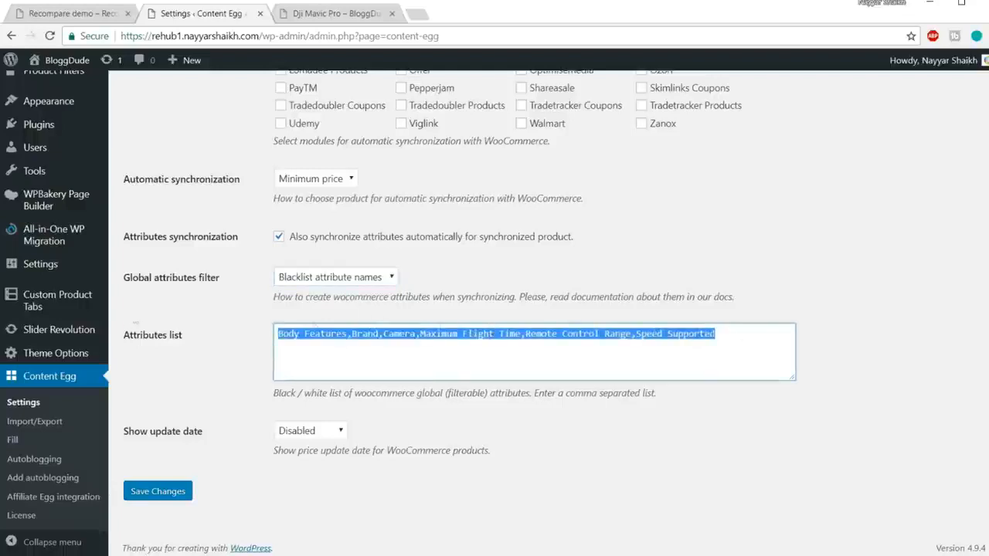
left_click(377, 277)
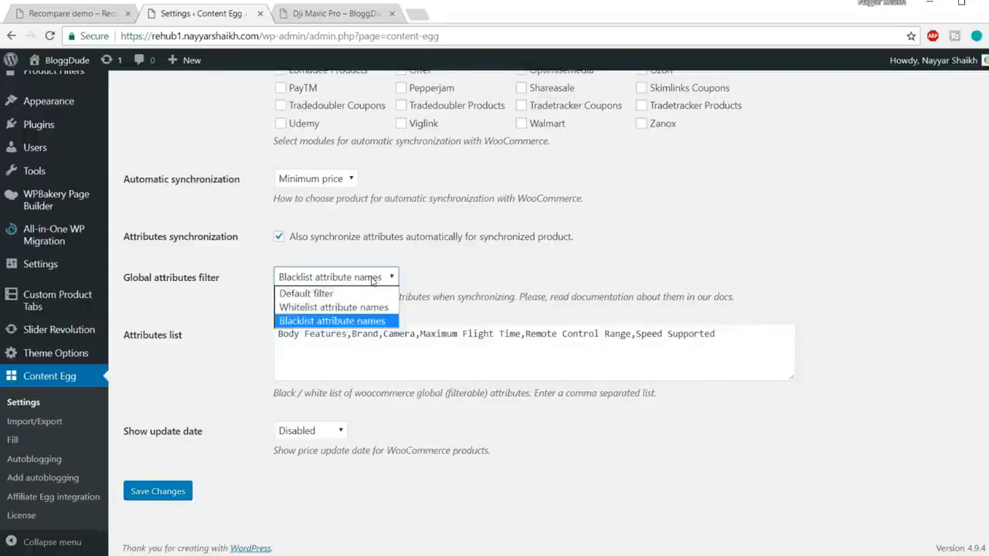
left_click(341, 307)
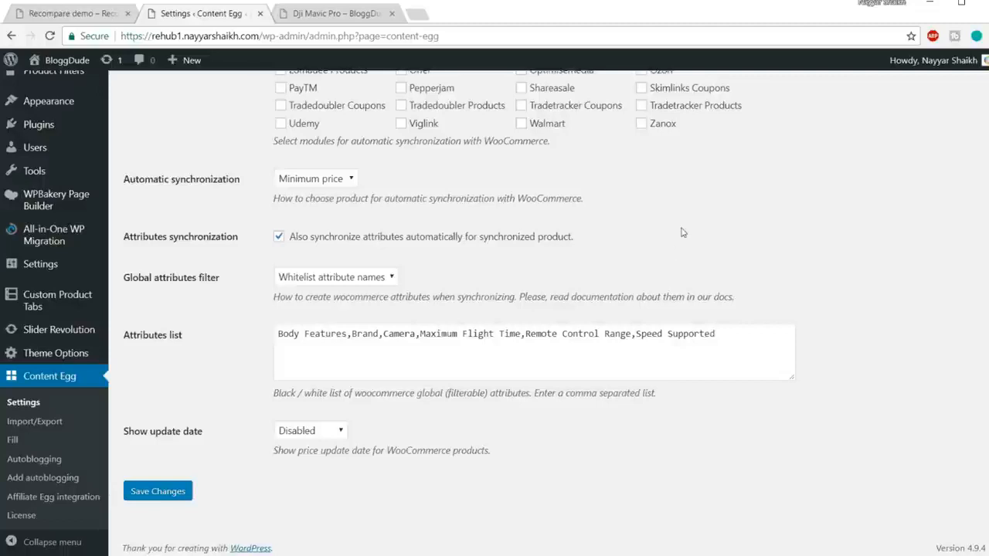
left_click(338, 276)
left_click(436, 282)
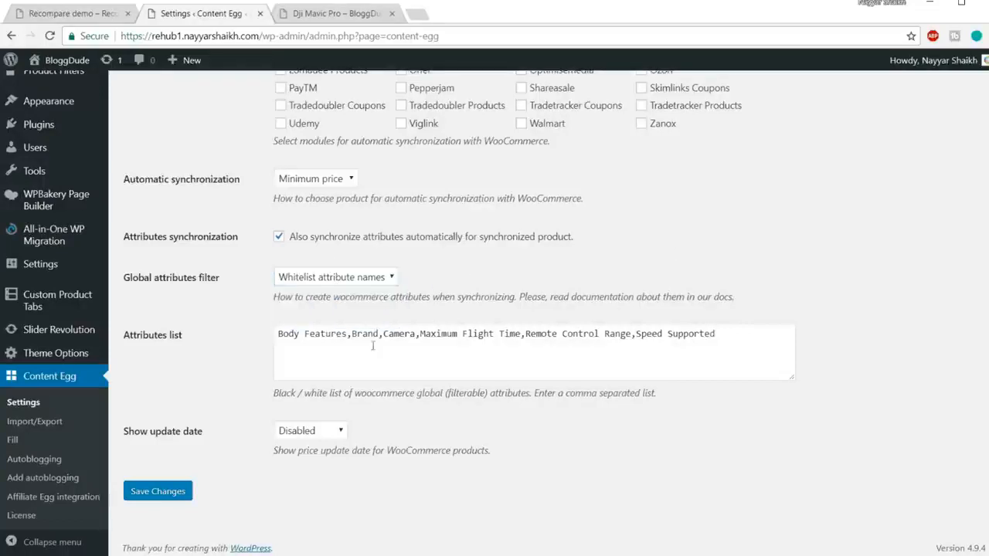
triple_click(717, 333)
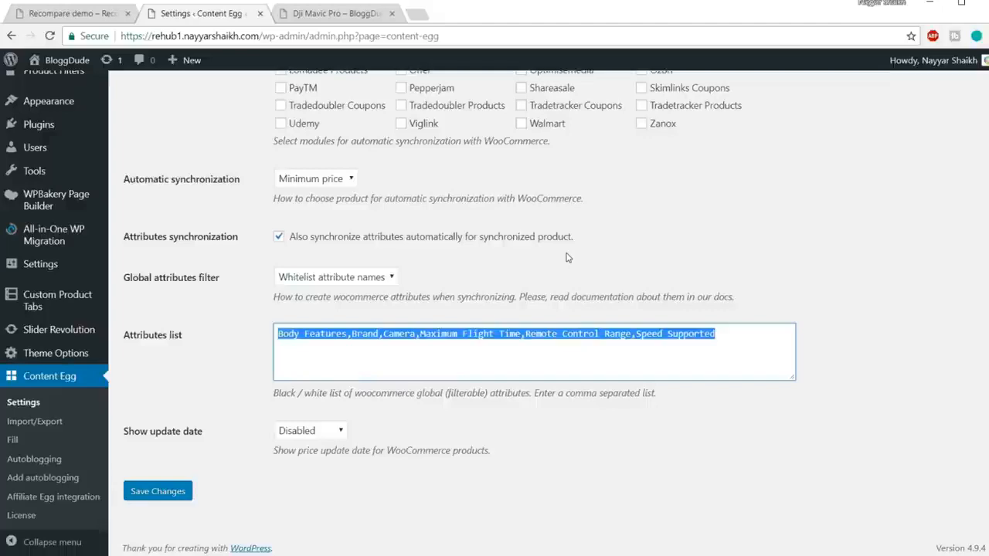
left_click(402, 446)
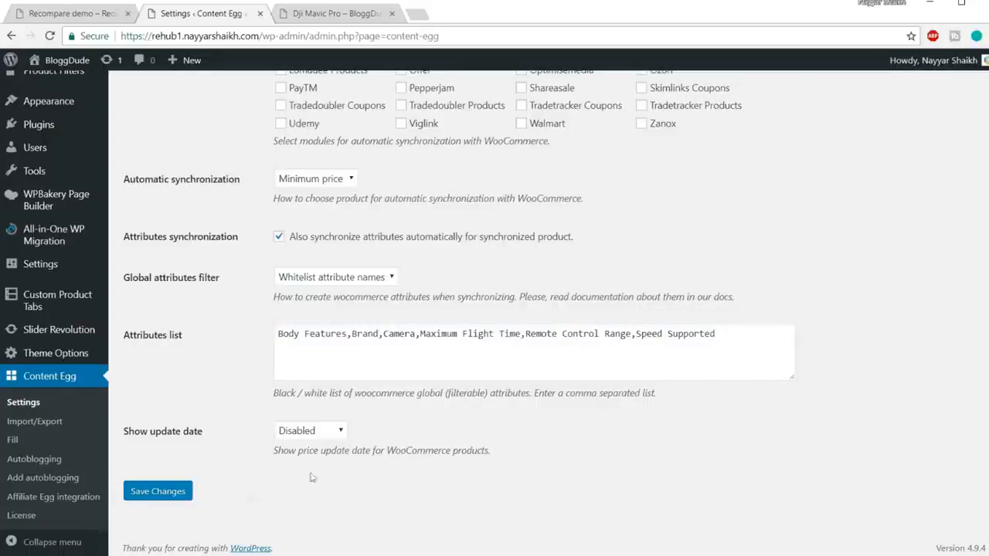
Save the general settings and open the Amazon module's settings.
left_click(162, 499)
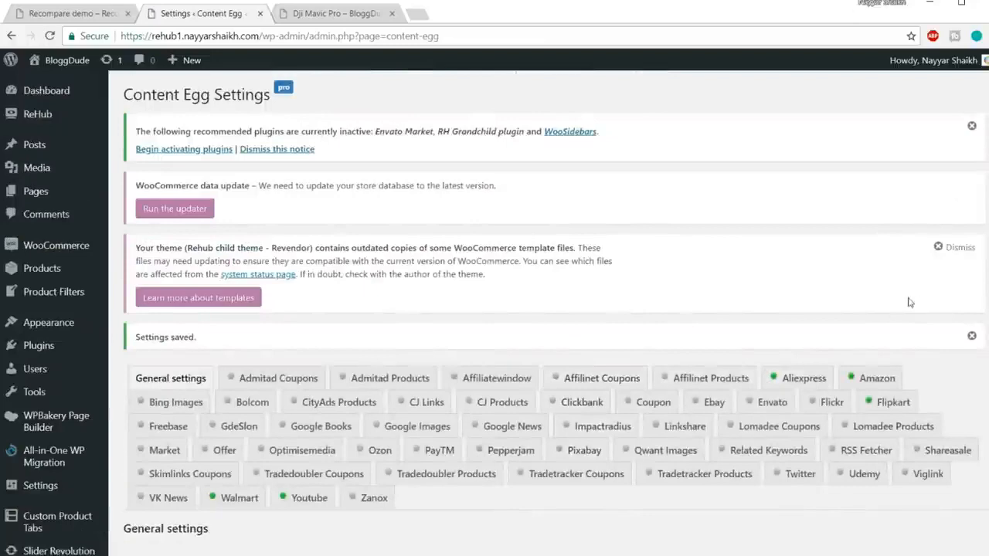
scroll(872, 317, "down", 2)
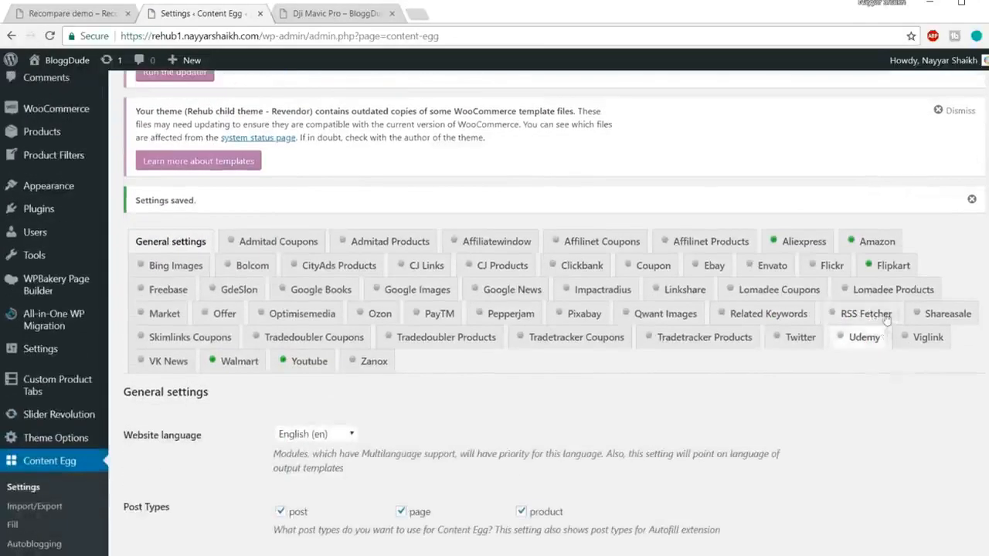
left_click(877, 243)
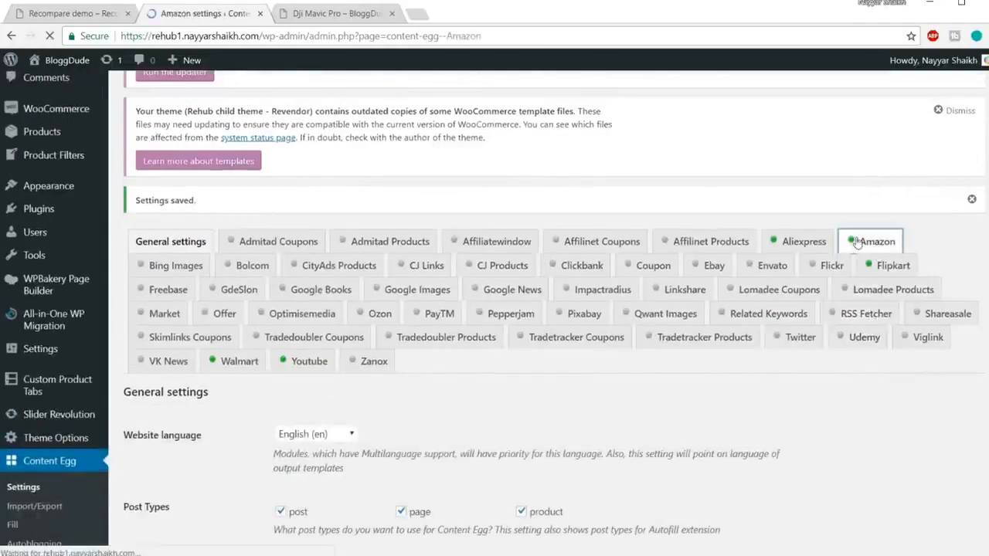
Review the content placement options for the Amazon module and keep Shortcodes only selected.
scroll(847, 293, "down", 15)
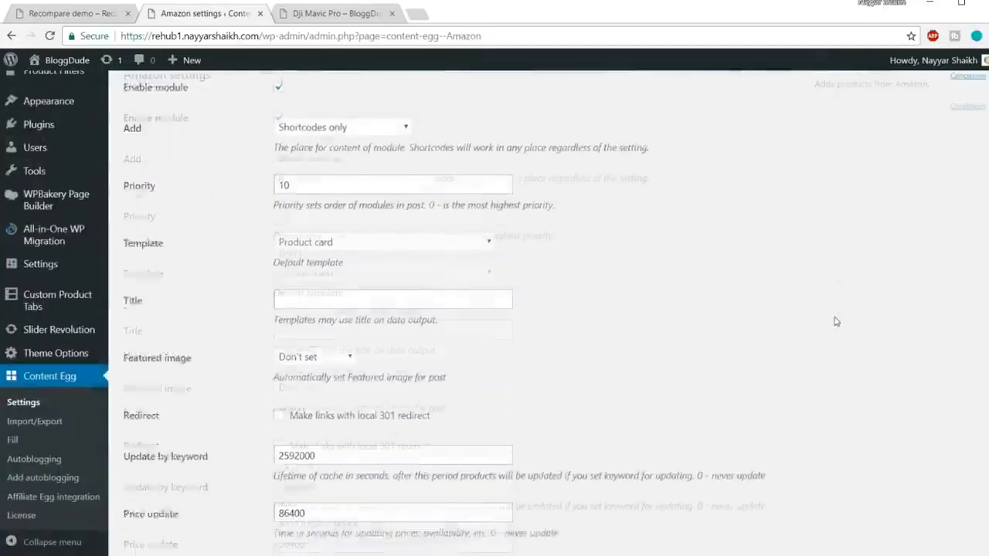
scroll(823, 394, "up", 15)
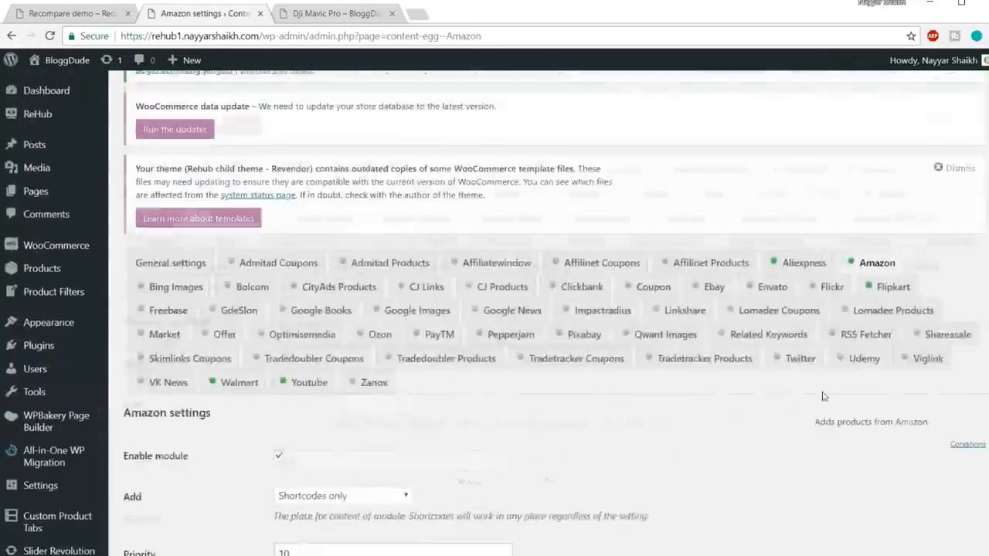
scroll(233, 243, "down", 4)
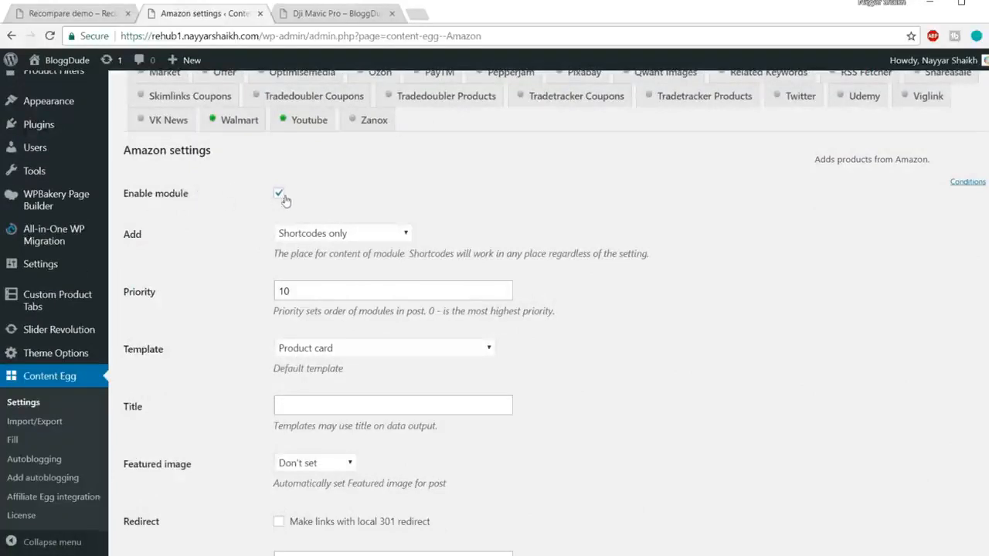
left_click(369, 241)
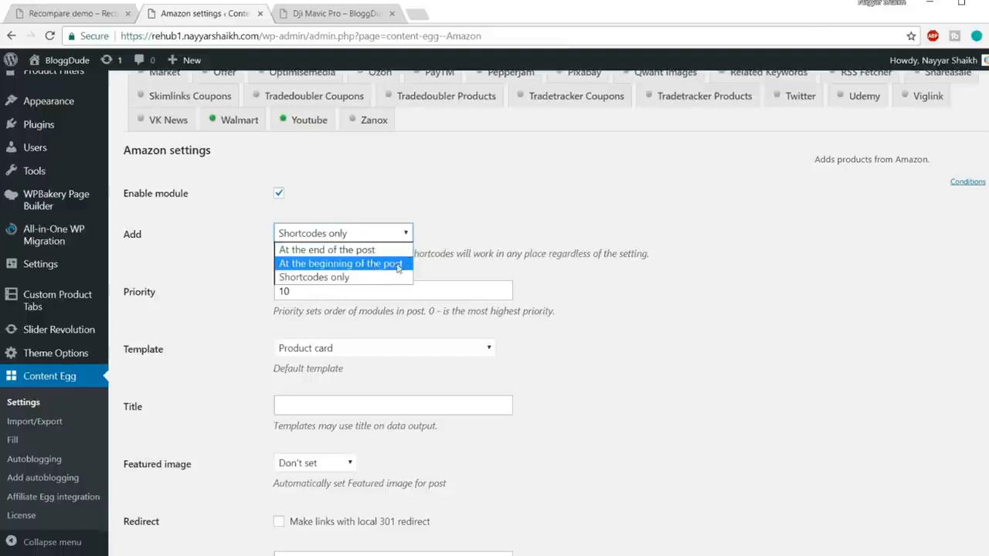
left_click(359, 281)
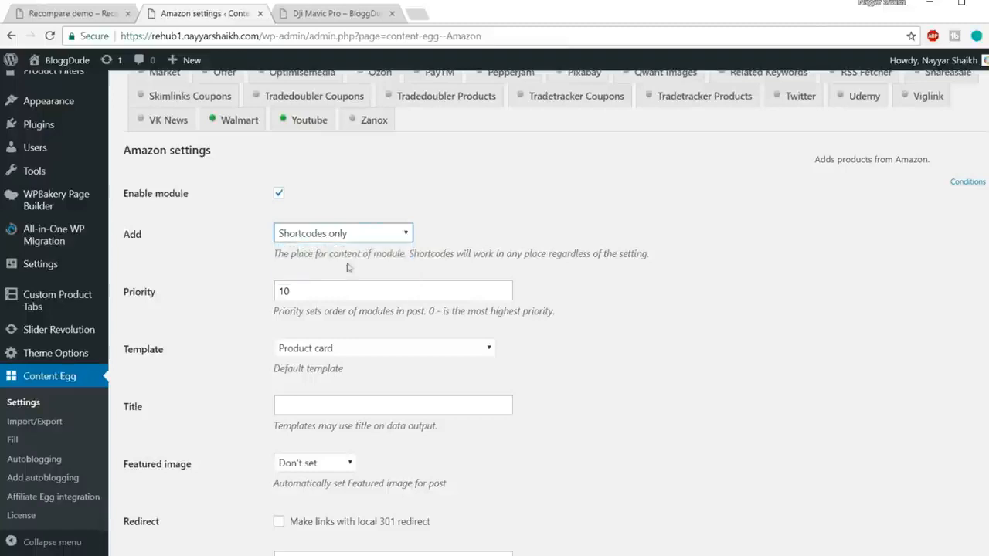
left_click(338, 234)
left_click(340, 278)
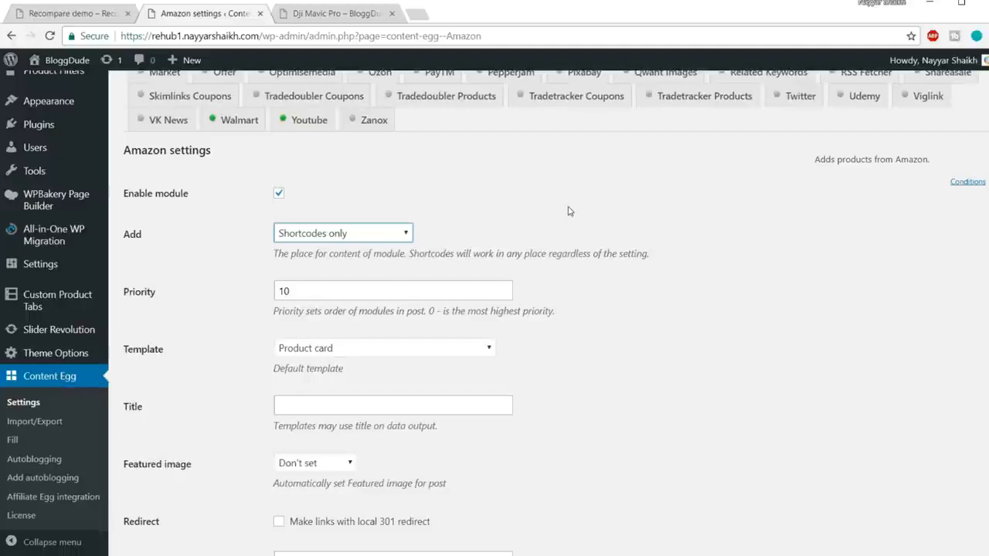
Choose Product card as the Amazon module's default template.
scroll(665, 278, "down", 1)
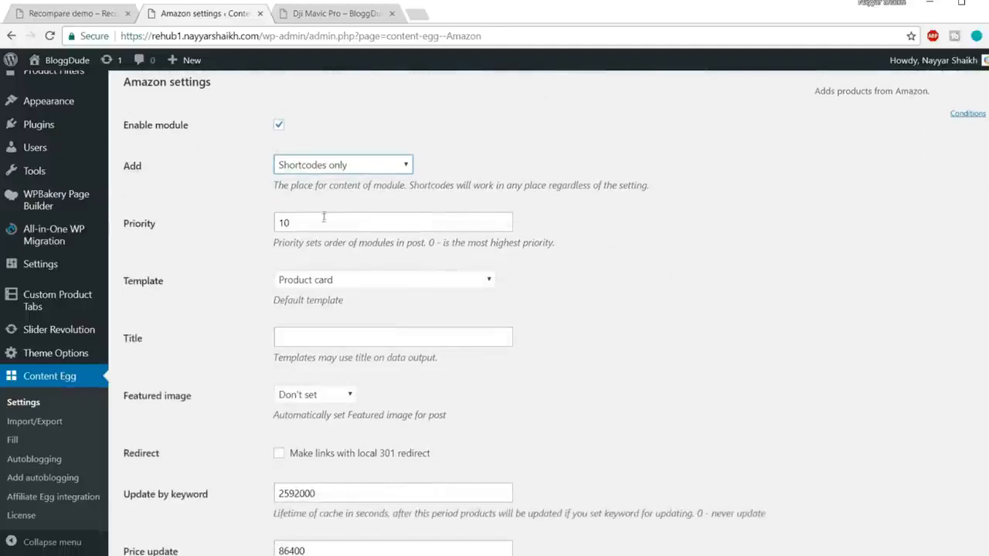
left_click(348, 282)
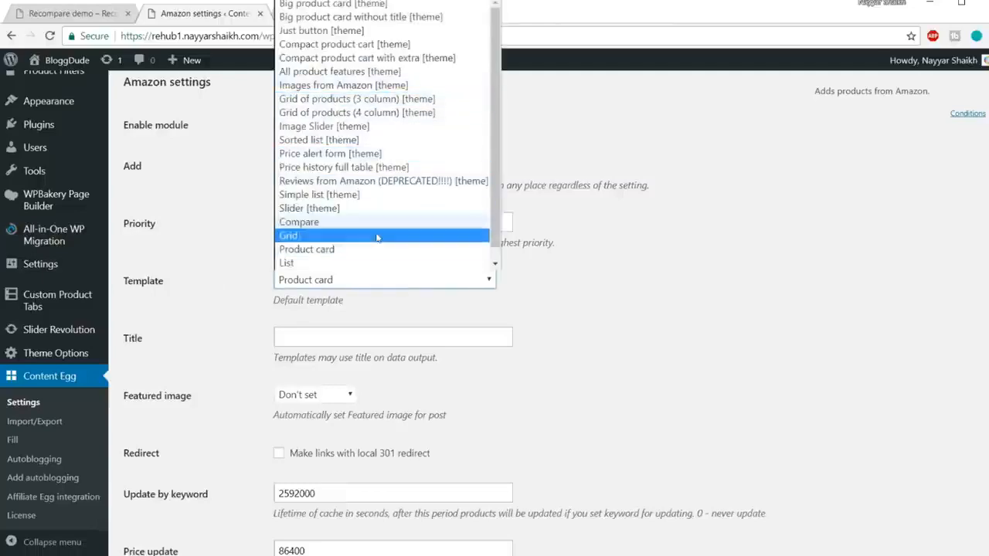
left_click(364, 250)
scroll(726, 248, "down", 1)
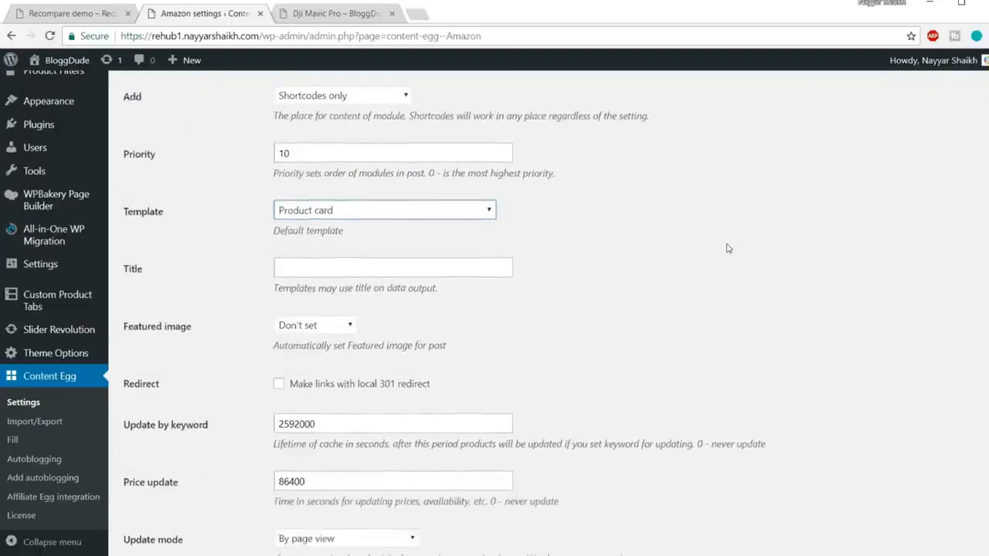
scroll(726, 248, "down", 1)
Set the Amazon module's title to Amazon and check the featured image options, leaving them at Don't set.
left_click(430, 204)
scroll(604, 256, "up", 3)
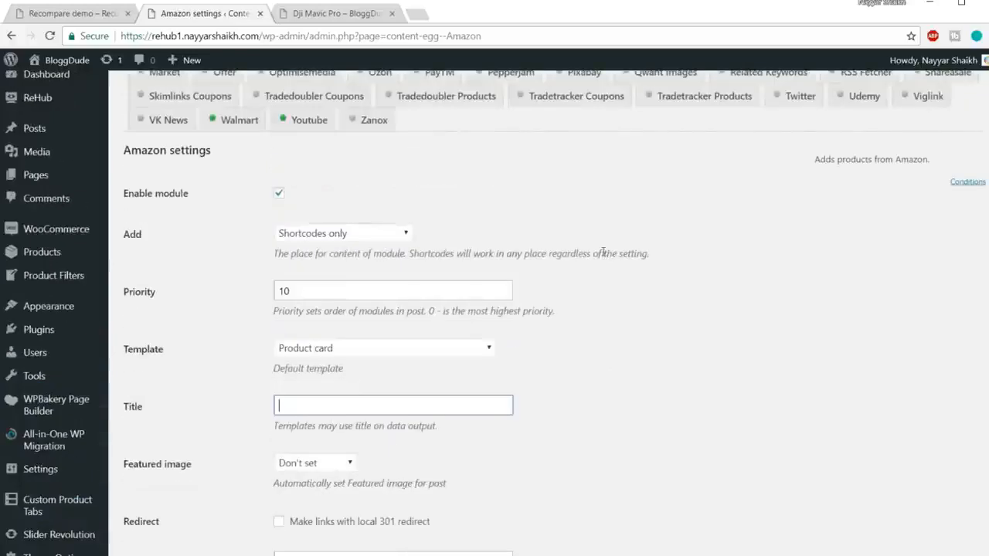
scroll(604, 256, "down", 1)
type("Amazon")
left_click(456, 349)
scroll(699, 352, "down", 2)
left_click(703, 348)
left_click(311, 261)
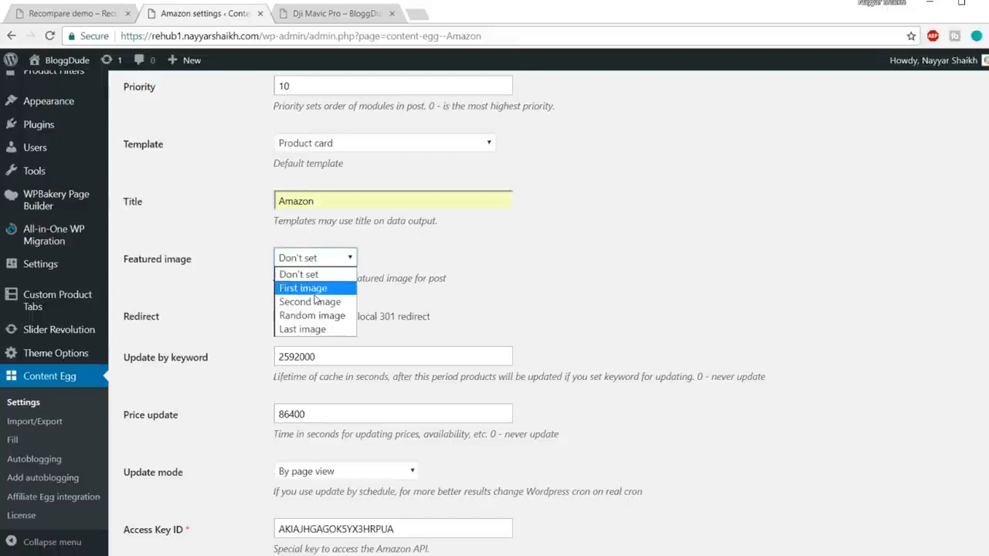
left_click(400, 259)
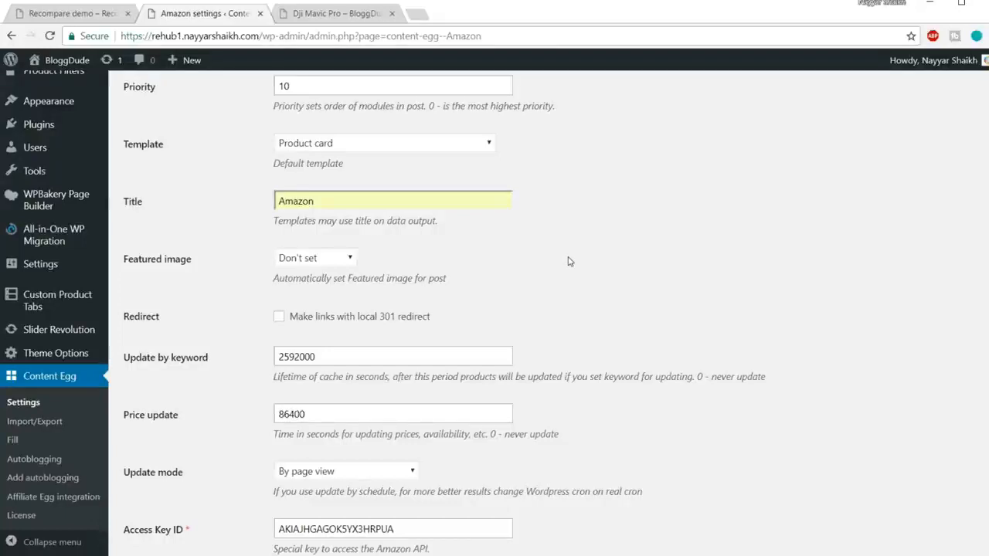
scroll(568, 262, "down", 2)
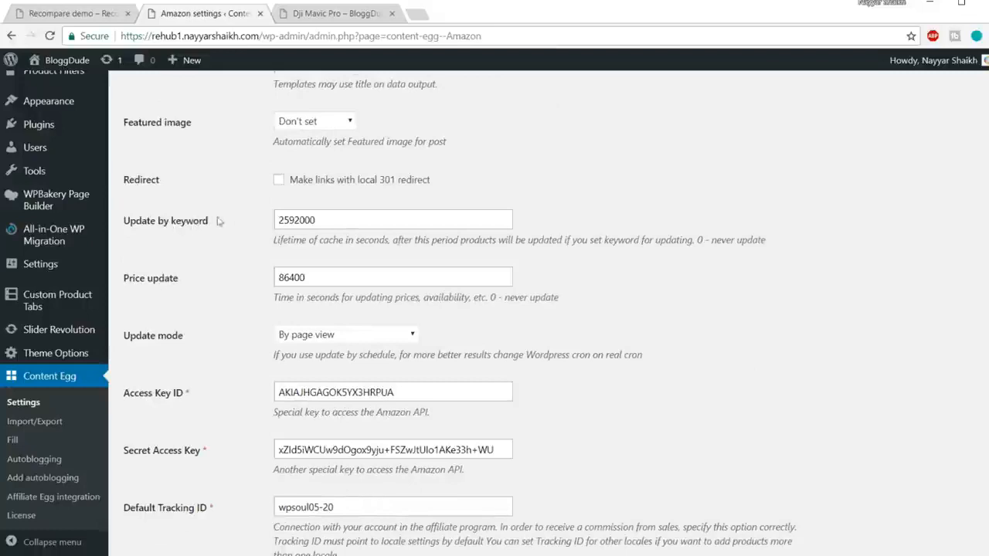
Examine the Amazon module's Update by keyword cache lifetime and its Price update interval.
left_click(210, 222)
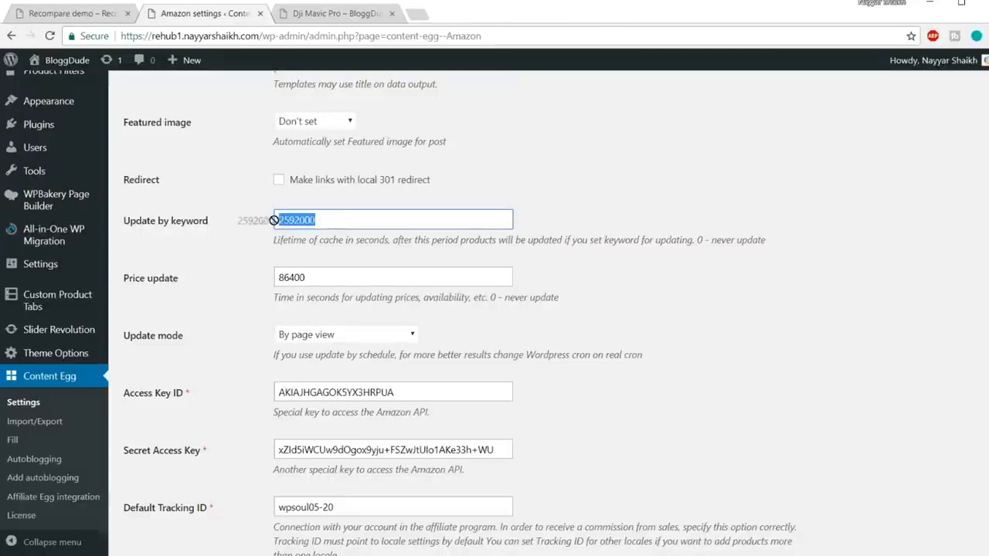
left_click(313, 219)
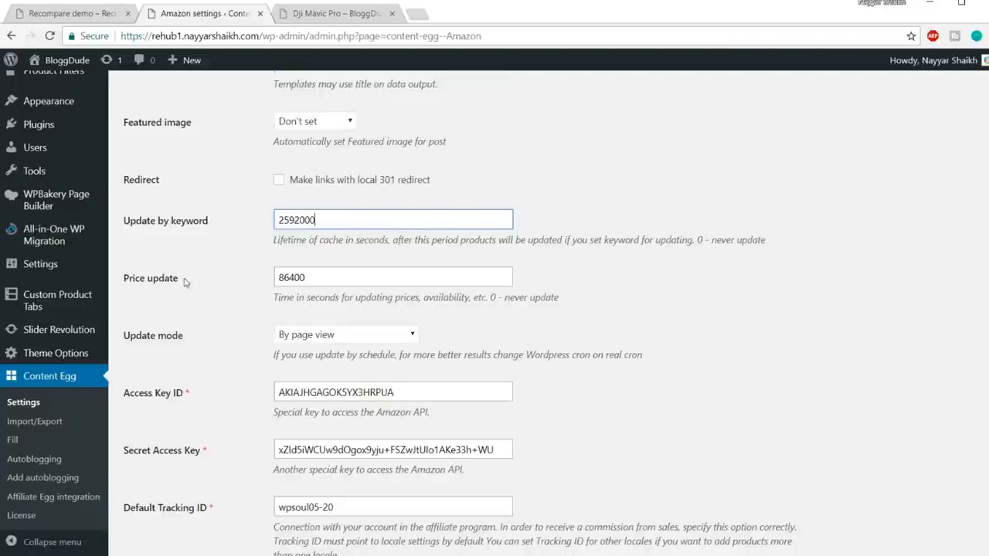
left_click_drag(278, 297, 391, 300)
left_click(393, 302)
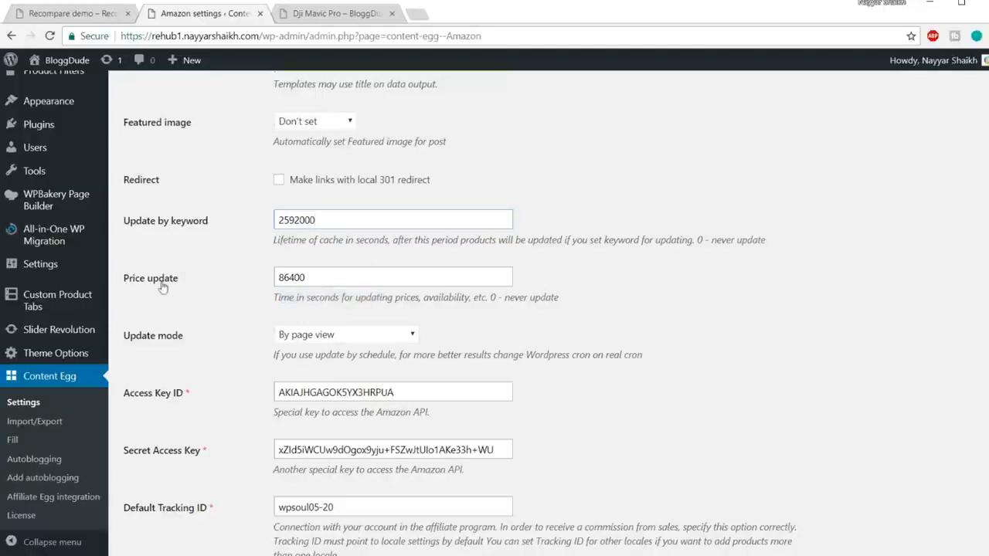
left_click_drag(308, 279, 249, 280)
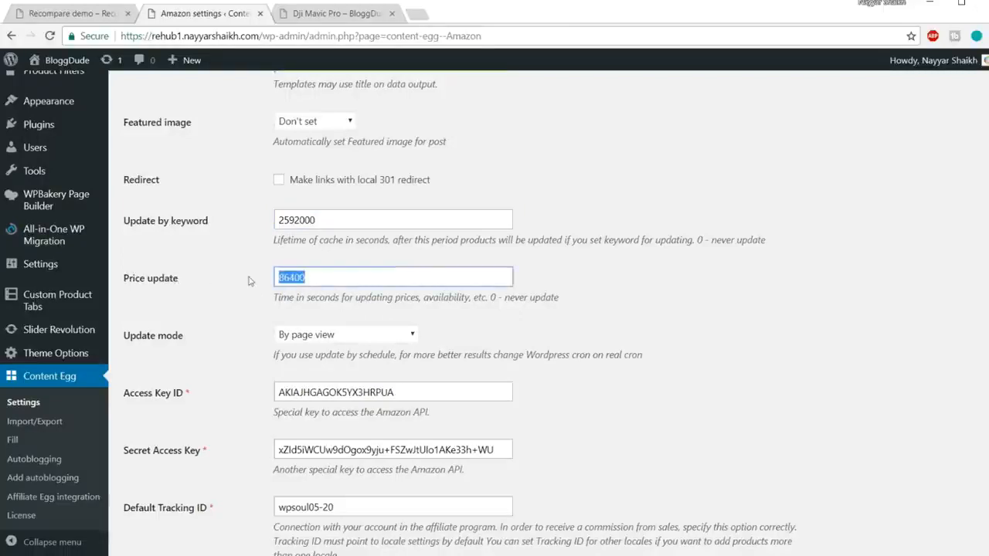
left_click(315, 279)
double_click(277, 276)
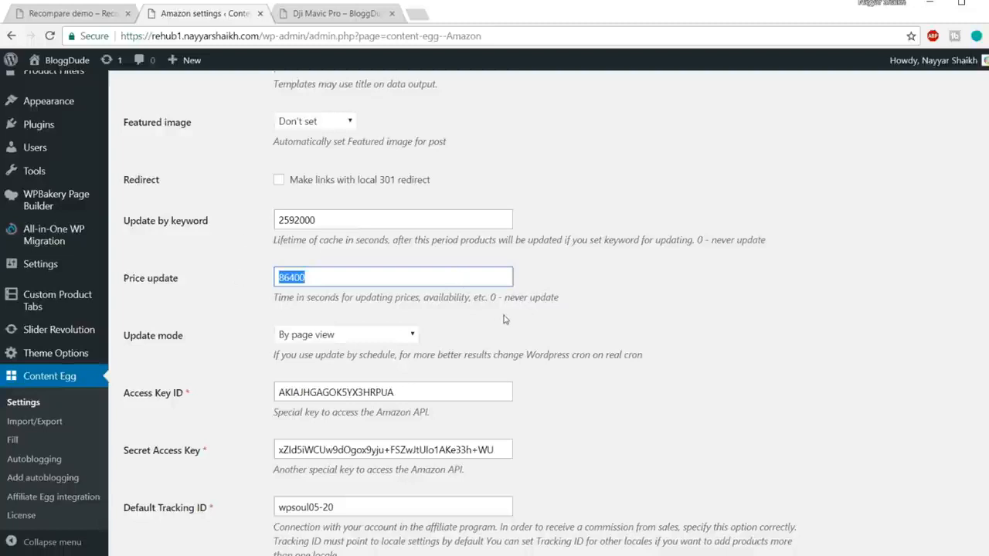
Search the web for "86400 seconds to days" to convert the price update interval, and return to the Amazon settings.
left_click(323, 275)
left_click_drag(323, 275, 249, 275)
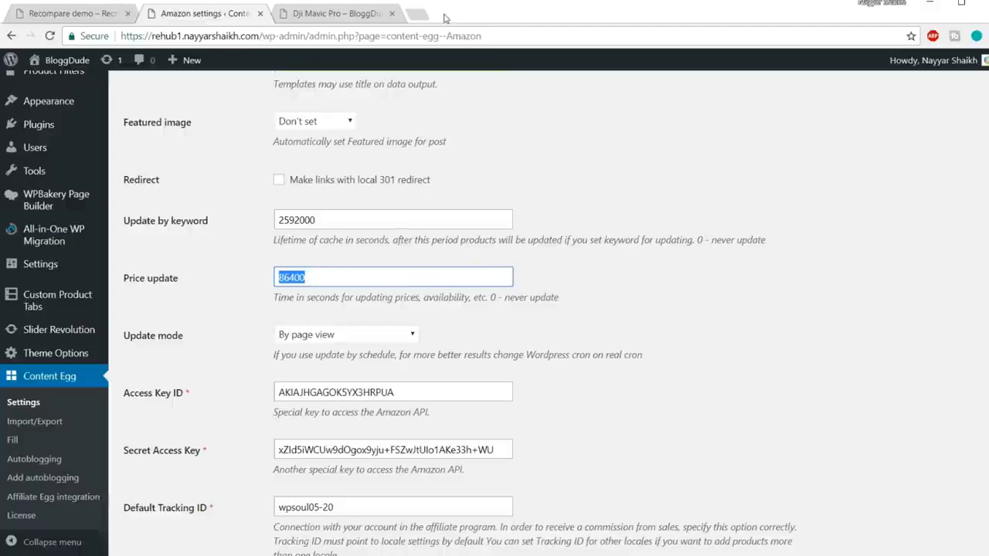
left_click(415, 16)
type("86400")
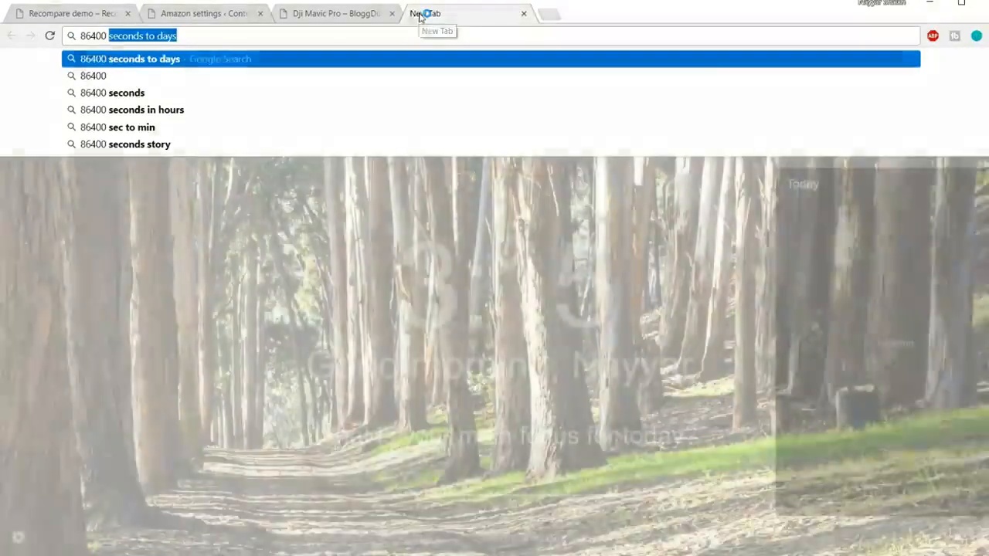
key("Return")
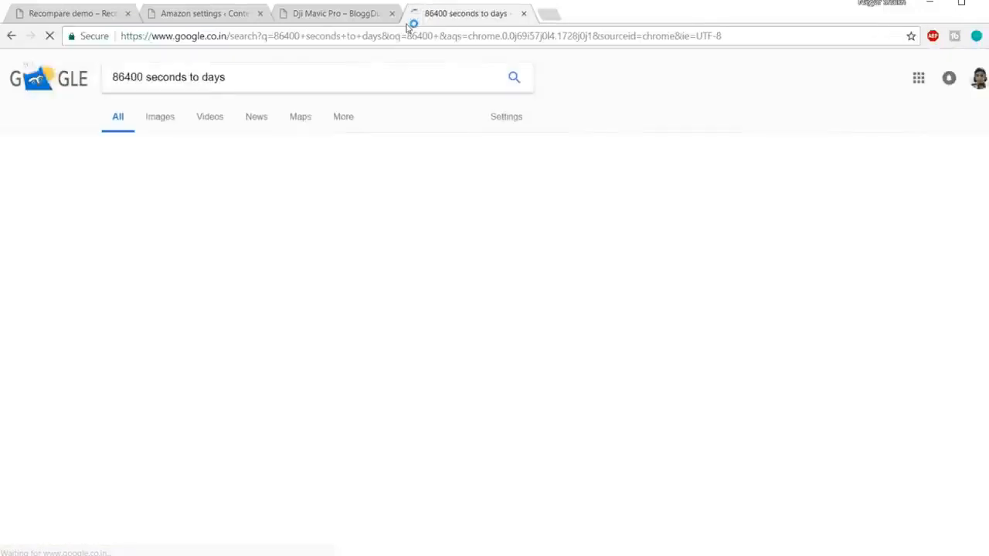
left_click(356, 13)
left_click(202, 14)
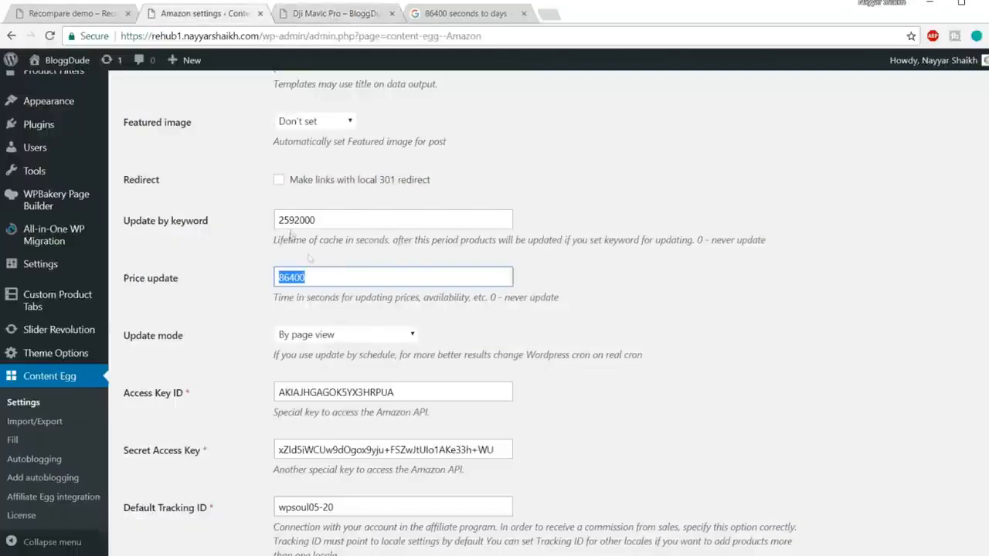
left_click(323, 285)
Review the Amazon module's update modes and keep By page view selected.
scroll(703, 279, "down", 1)
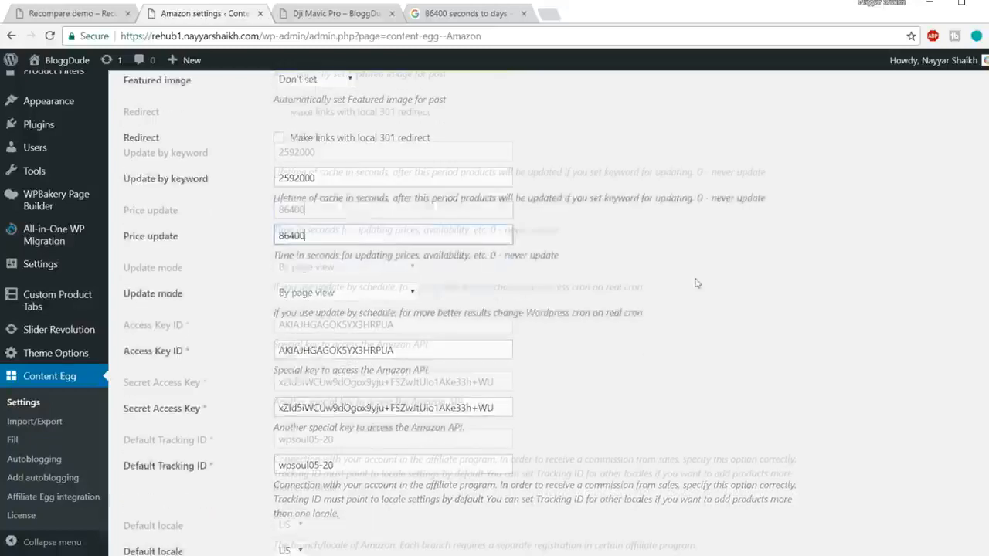
left_click(344, 270)
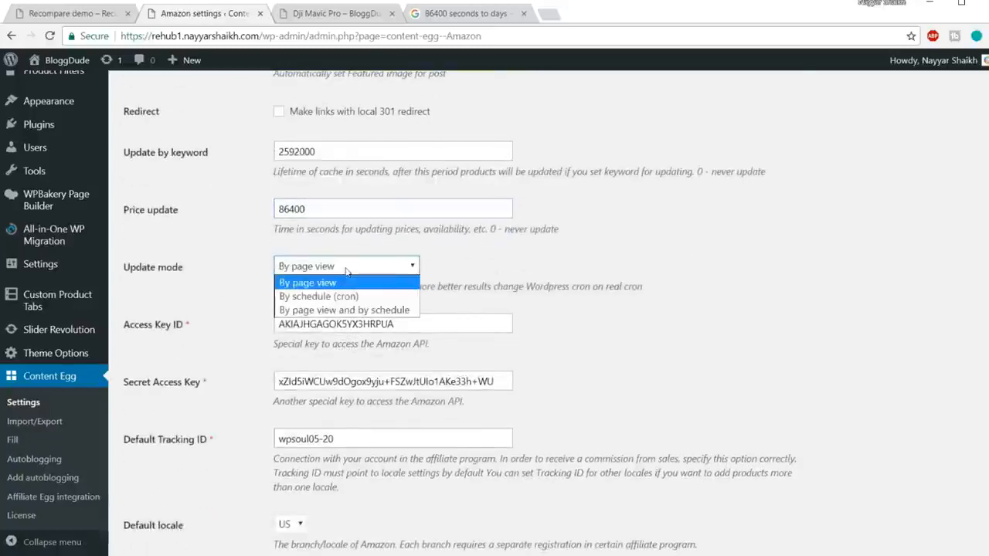
left_click(332, 283)
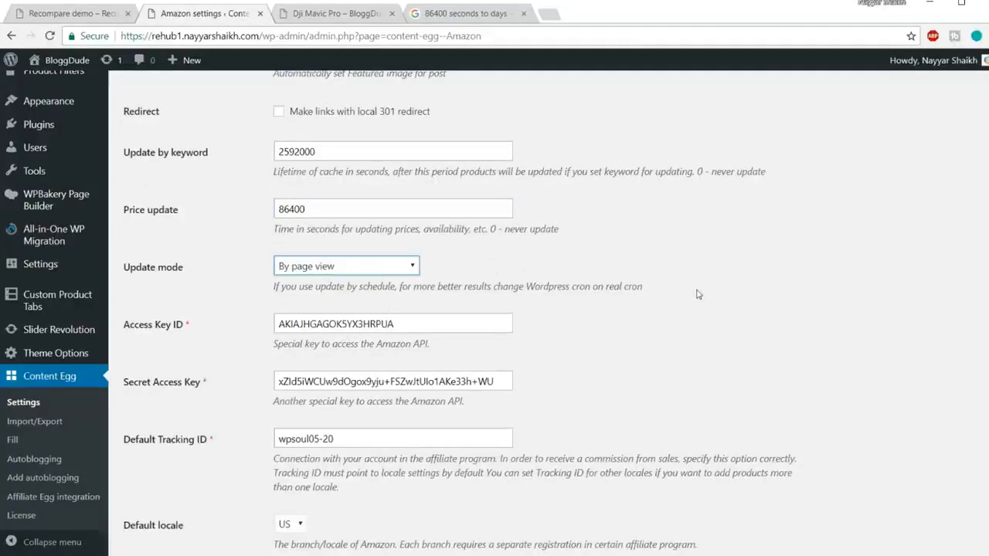
Check the Amazon API key fields, then search the web for "amazon affiliate" and open the Amazon.in Associates site.
scroll(697, 294, "down", 2)
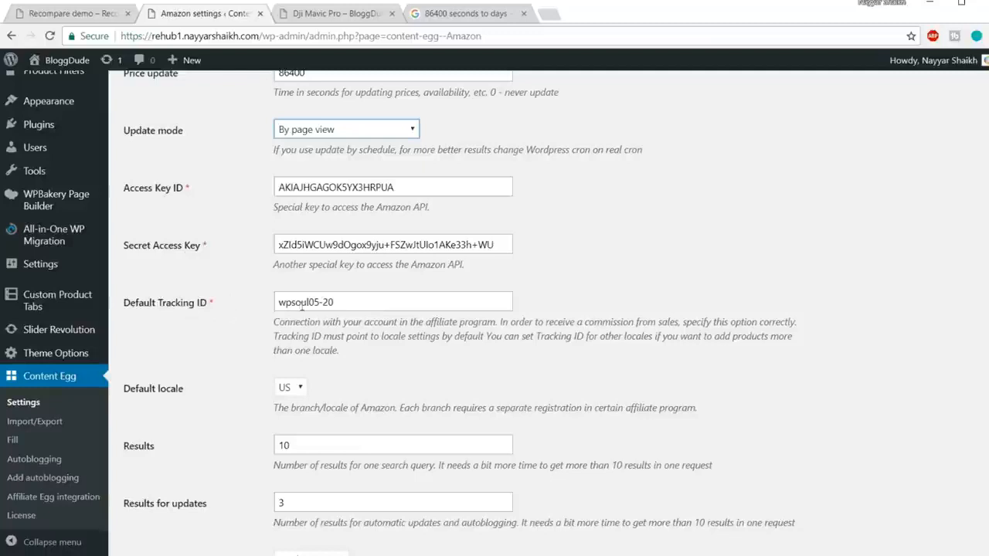
double_click(433, 182)
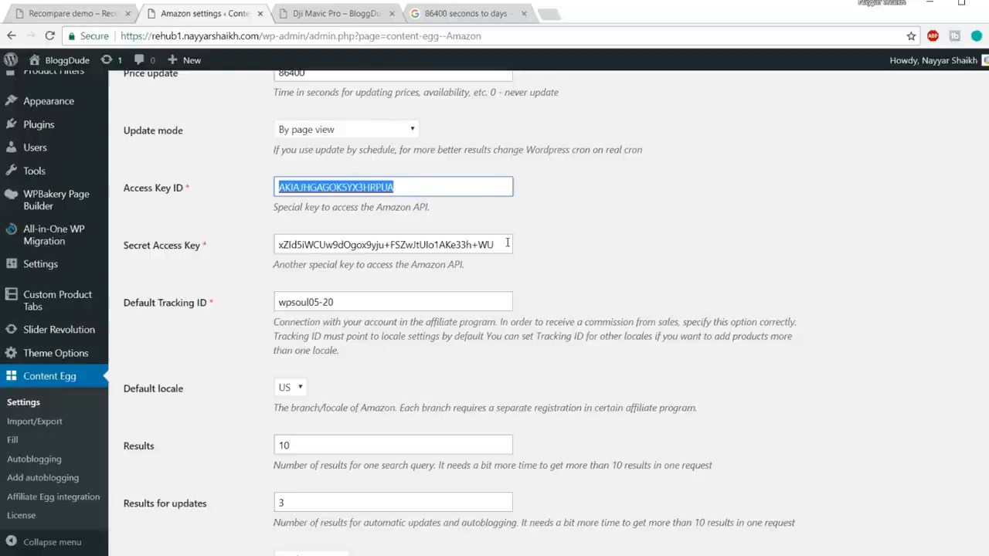
left_click(524, 13)
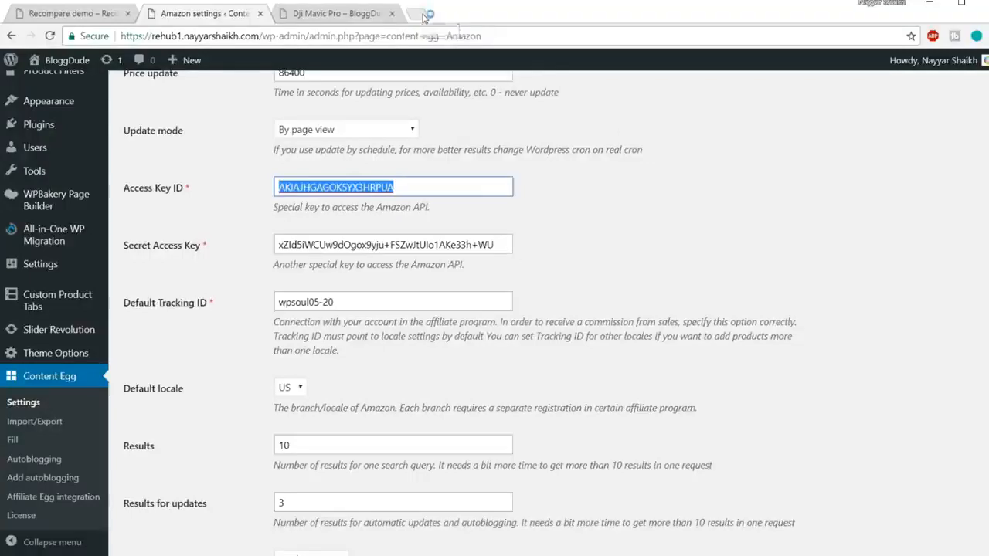
left_click(423, 15)
type("amazon af")
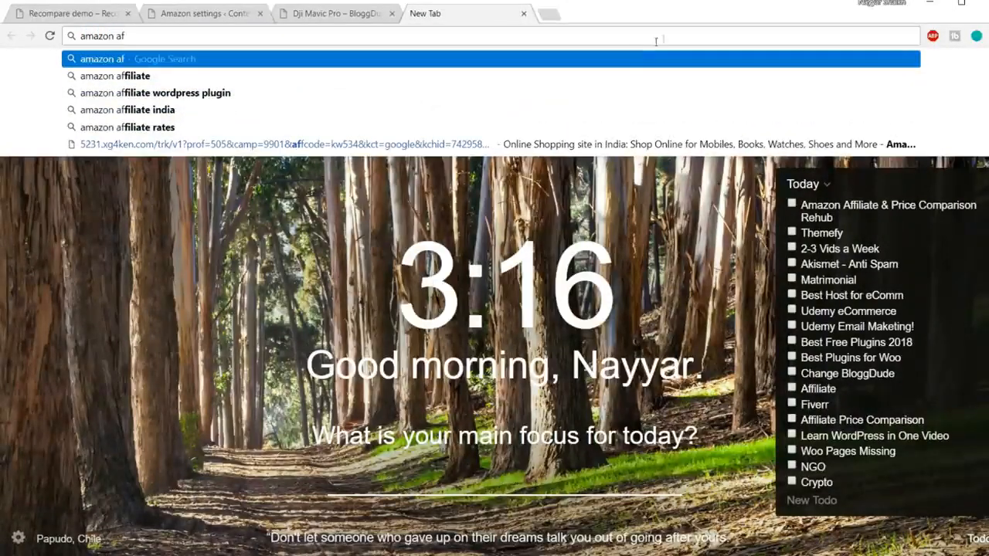
left_click(192, 76)
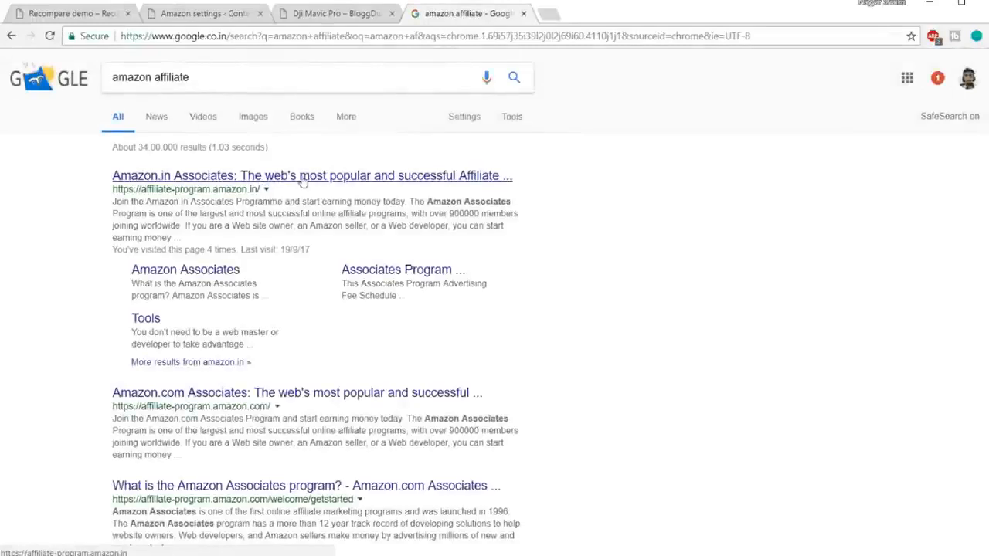
left_click(303, 178)
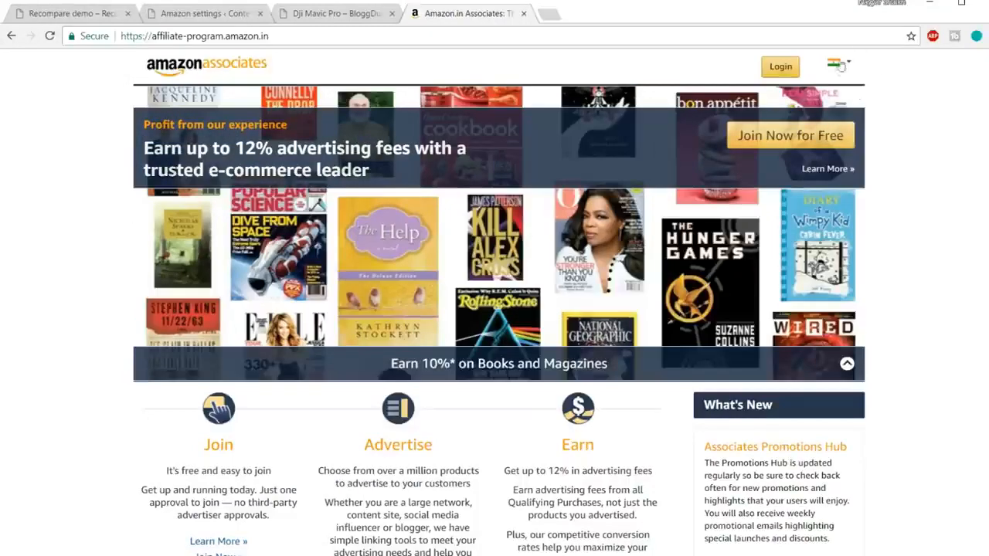
Check the available Associates country sites, log in to the India site with the saved credentials, and show the account home page.
mouse_move(840, 62)
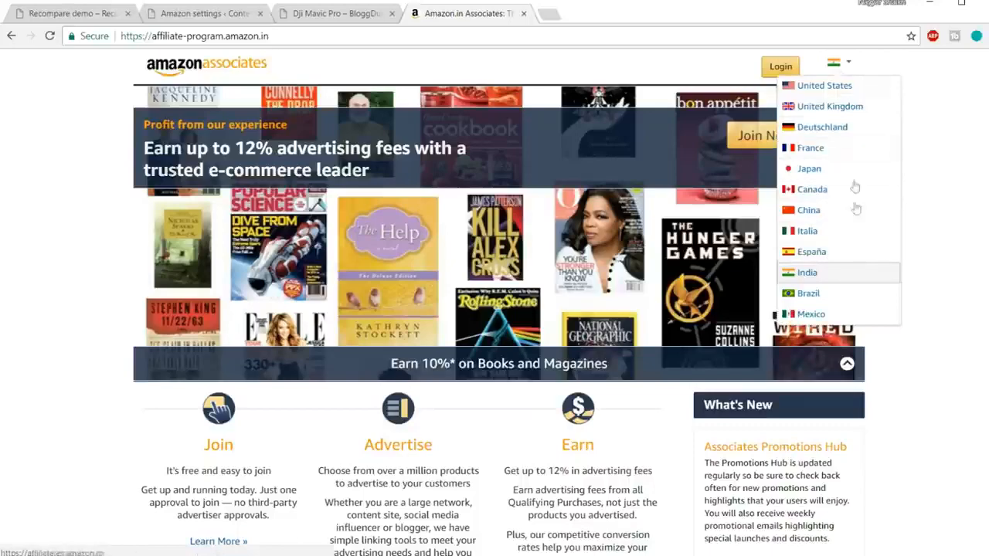
left_click(781, 68)
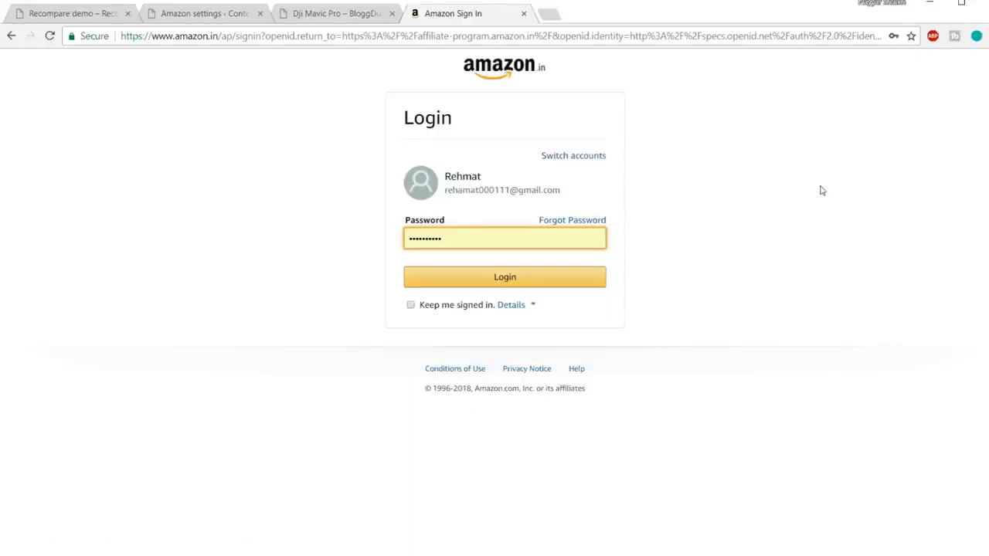
left_click(490, 287)
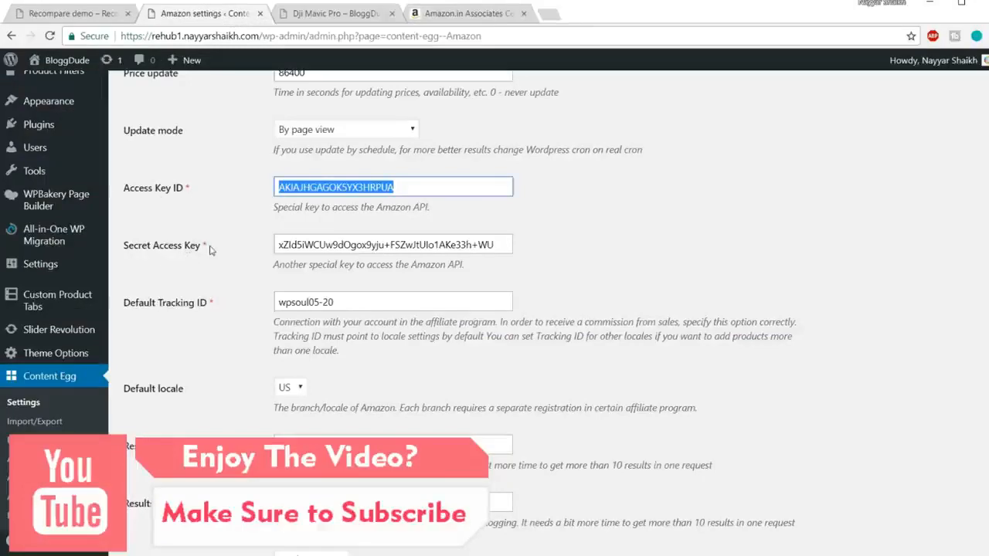
left_click(464, 13)
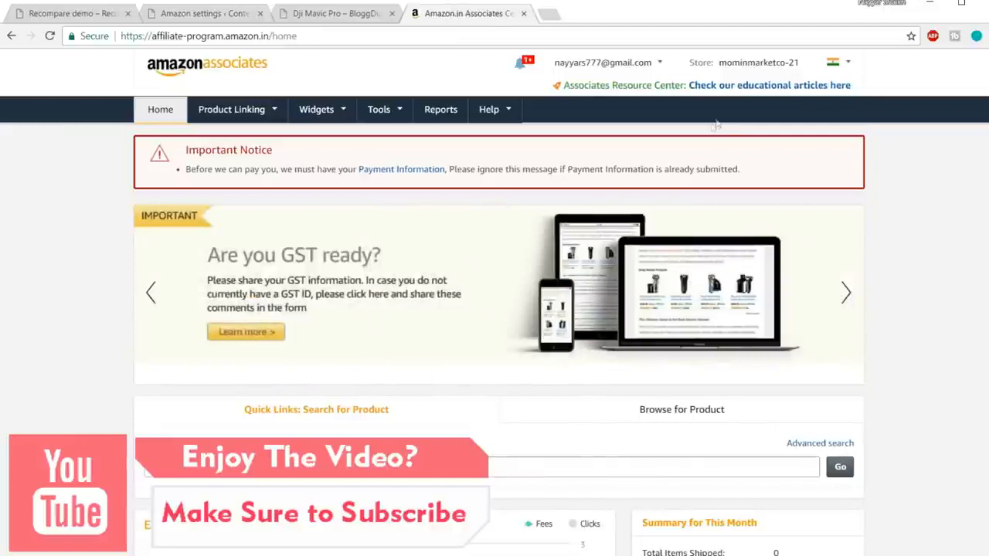
Open the Product Advertising API page of the Associates account and find the Manage Your Credentials section.
mouse_move(378, 114)
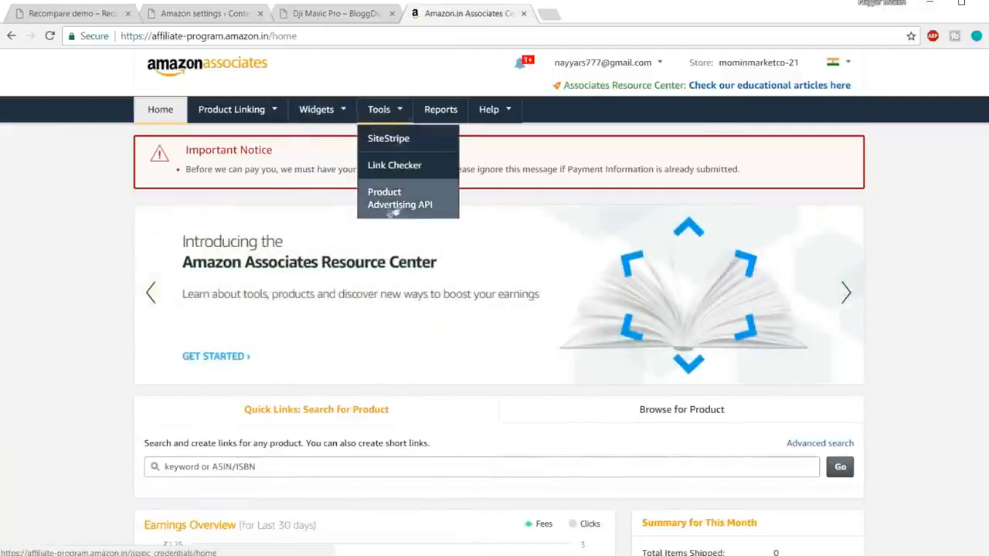
left_click(441, 200)
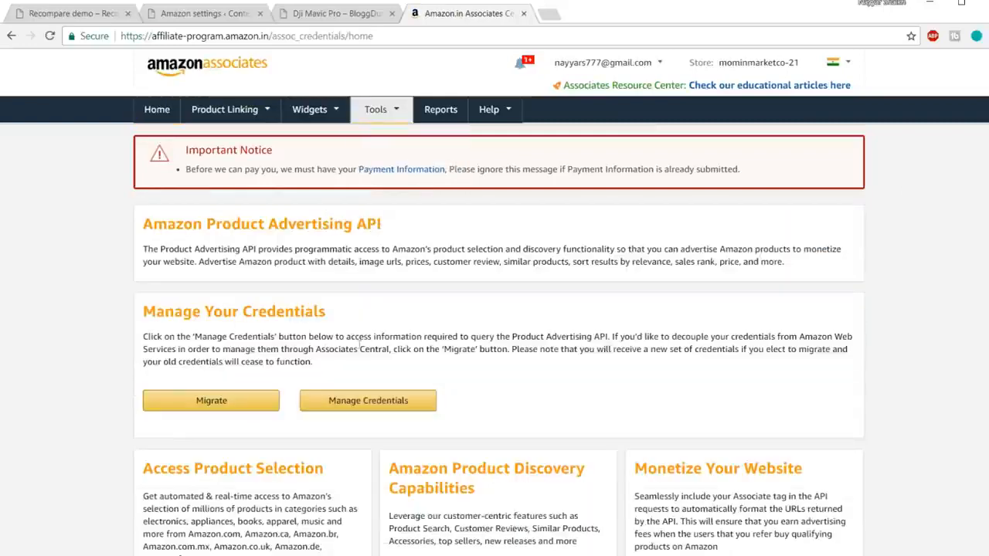
scroll(958, 290, "down", 1)
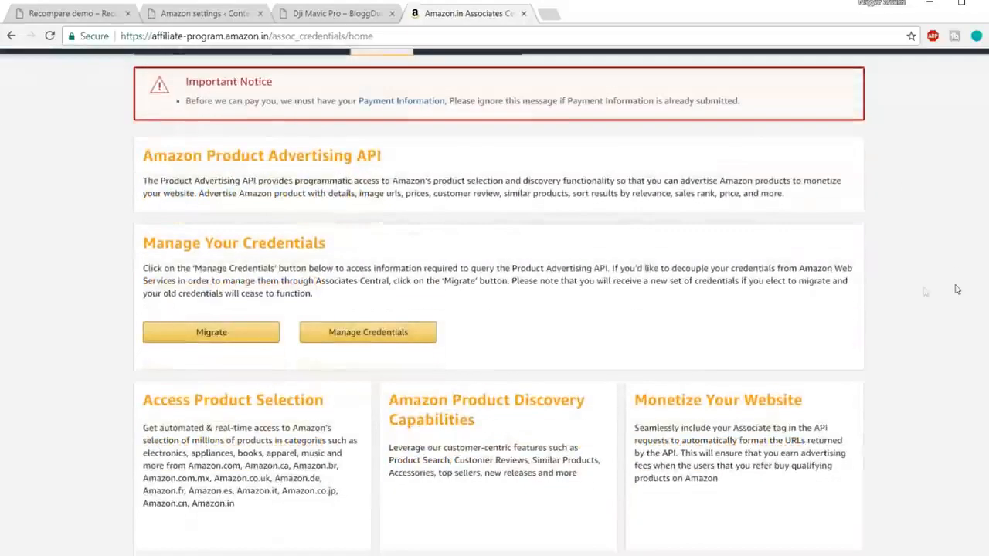
left_click_drag(143, 252, 347, 247)
left_click(347, 247)
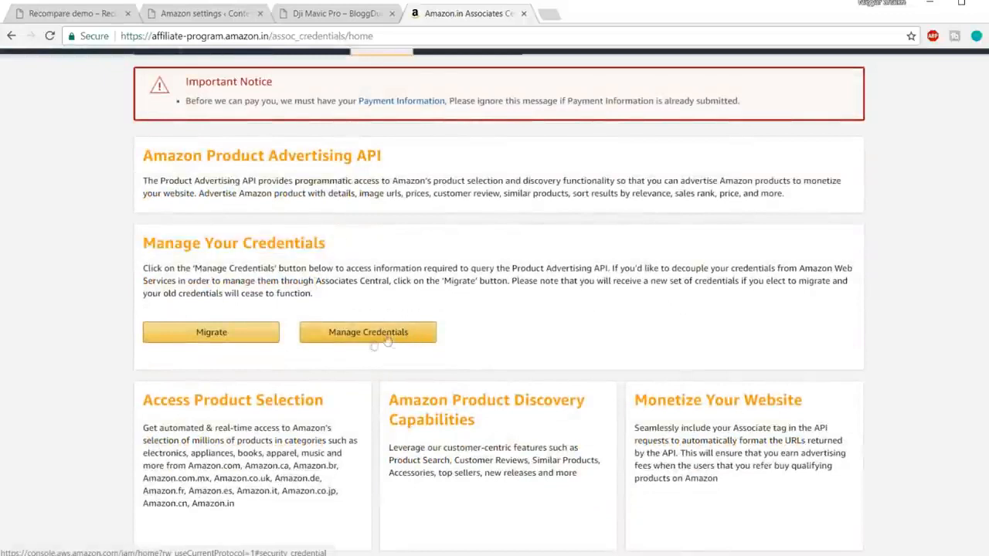
Open credential management for the Product Advertising API and sign in to AWS with the saved account details.
left_click(392, 338)
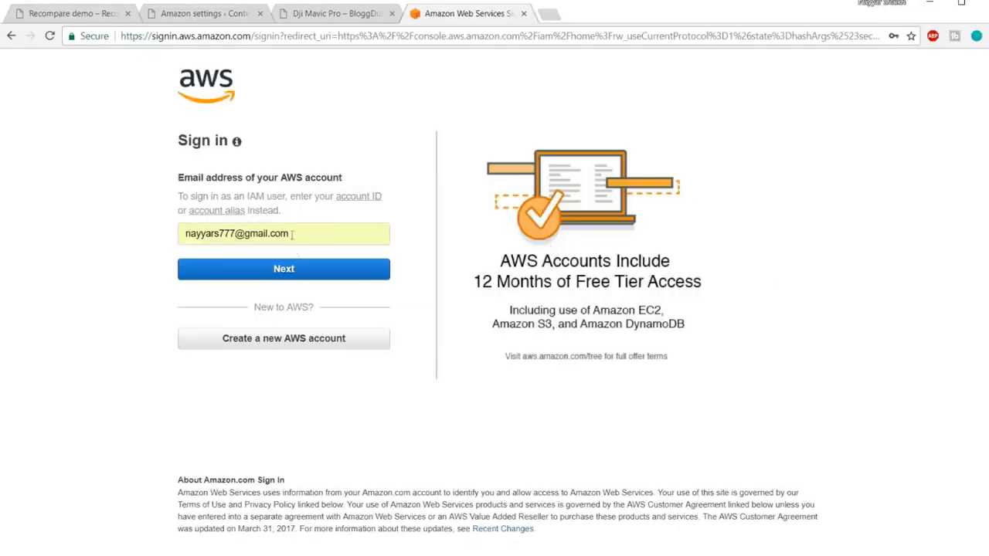
left_click(294, 270)
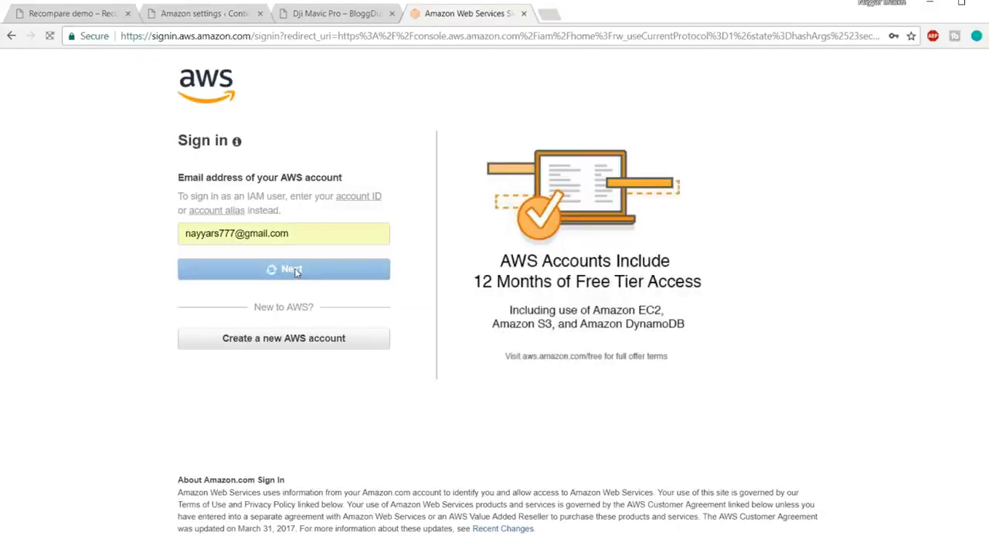
left_click(252, 269)
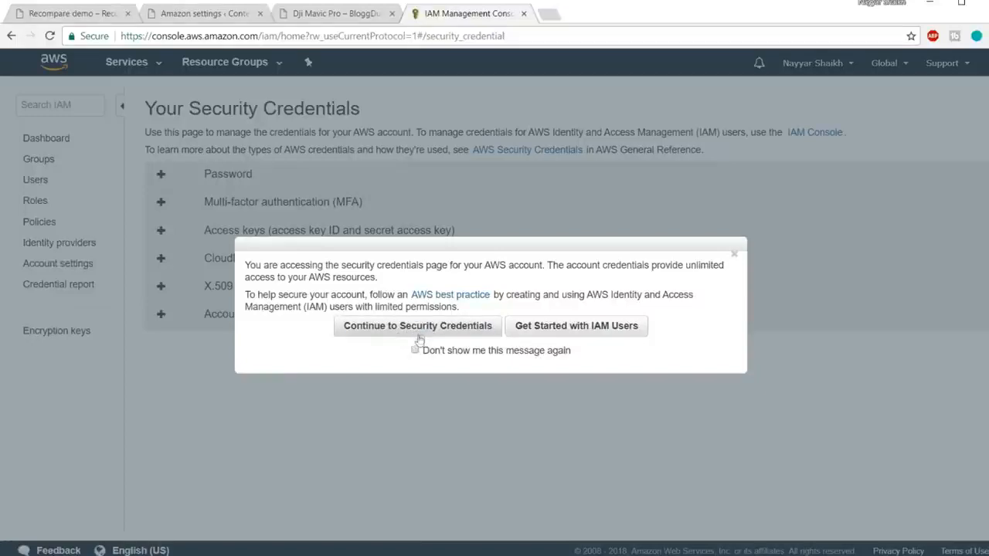
Check the key fields in the Content Egg Amazon settings, and return to AWS to get started with IAM users.
left_click(223, 17)
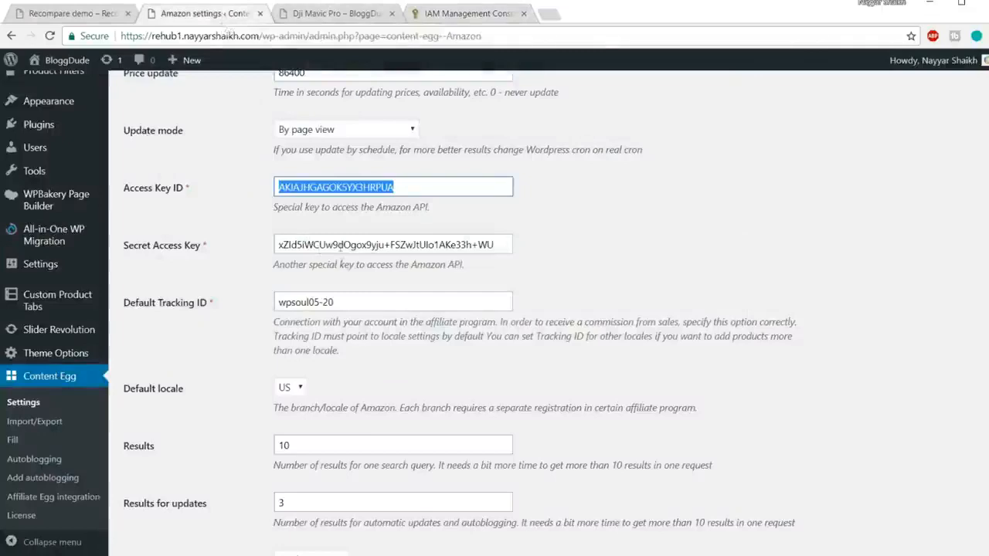
left_click(456, 14)
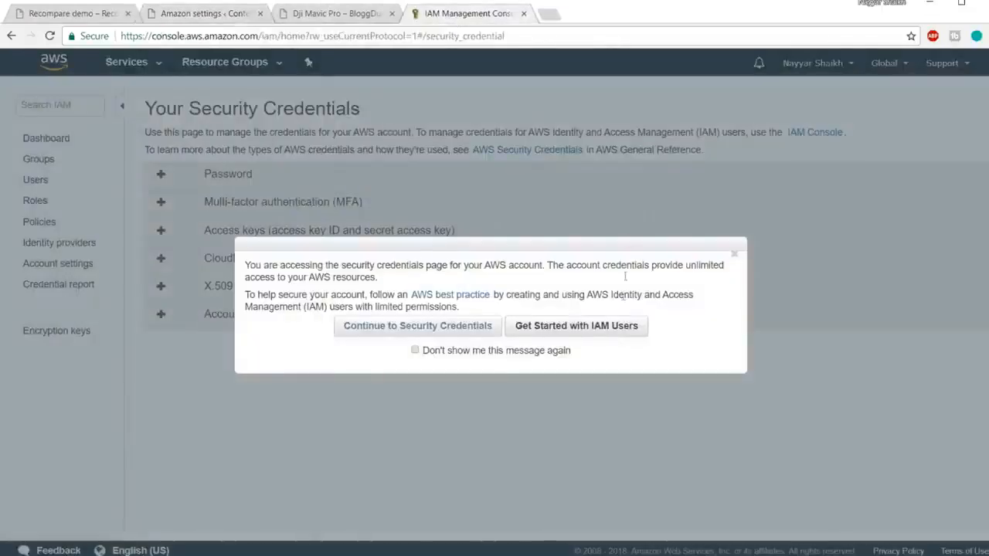
left_click(587, 331)
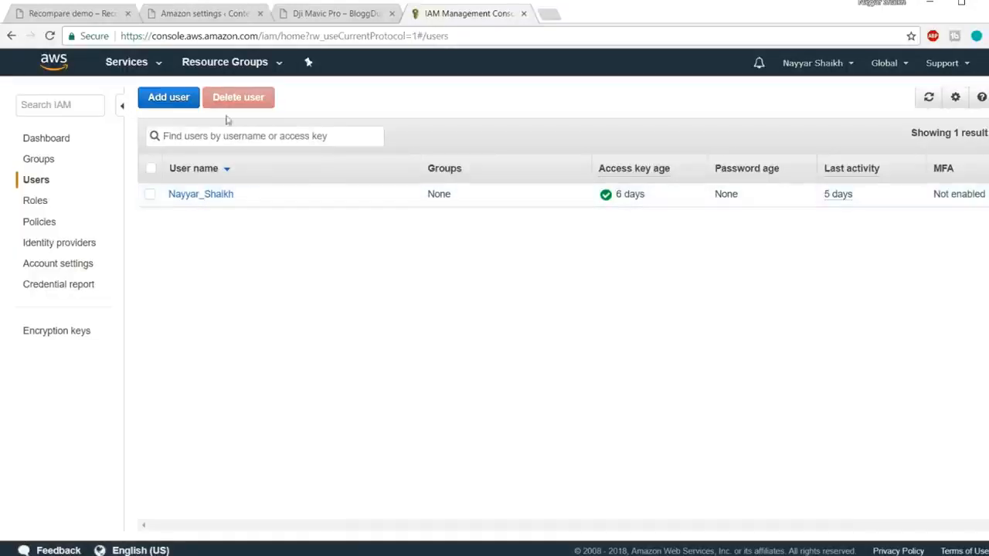
Start a new IAM user, enter its user name, enable Programmatic access, and proceed to the permissions stage.
left_click(167, 101)
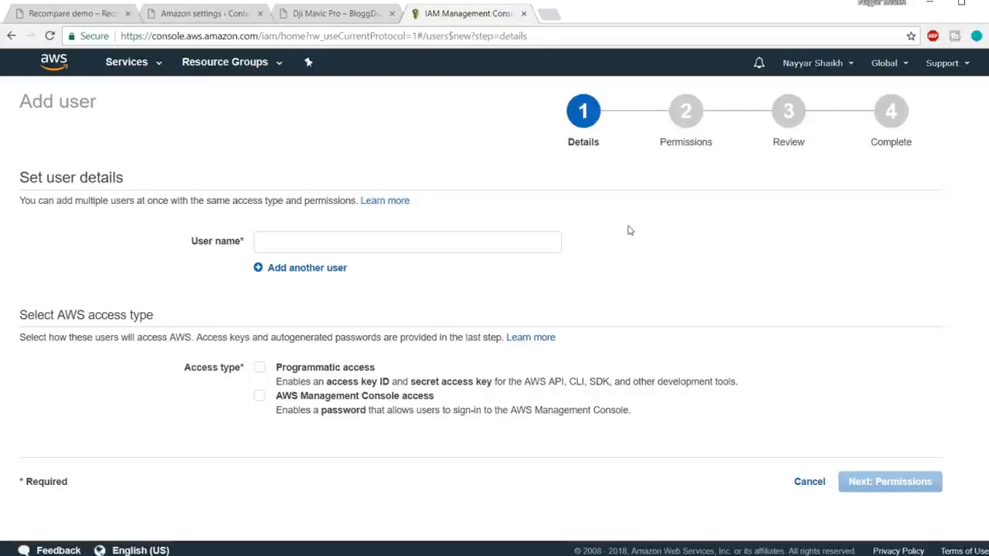
left_click(423, 236)
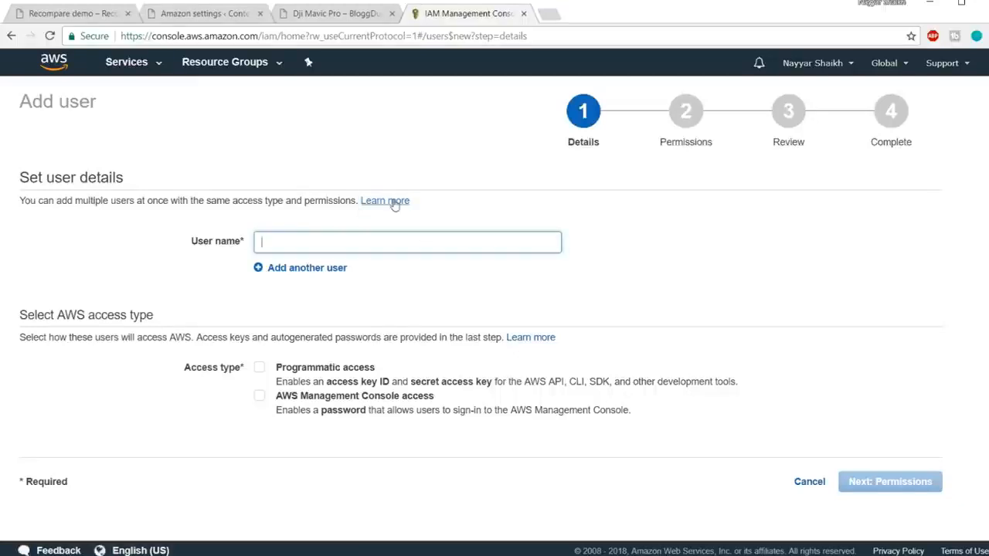
left_click(340, 15)
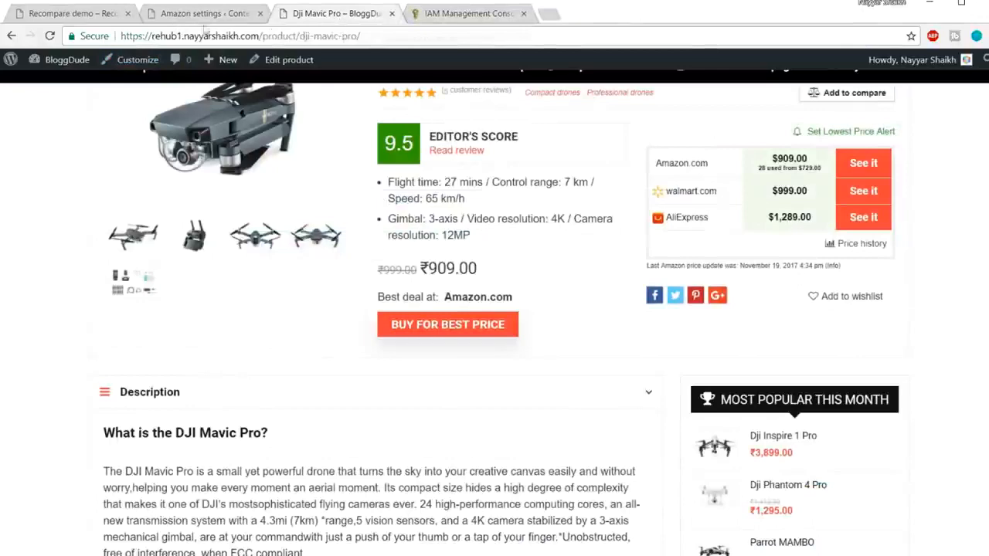
left_click(433, 18)
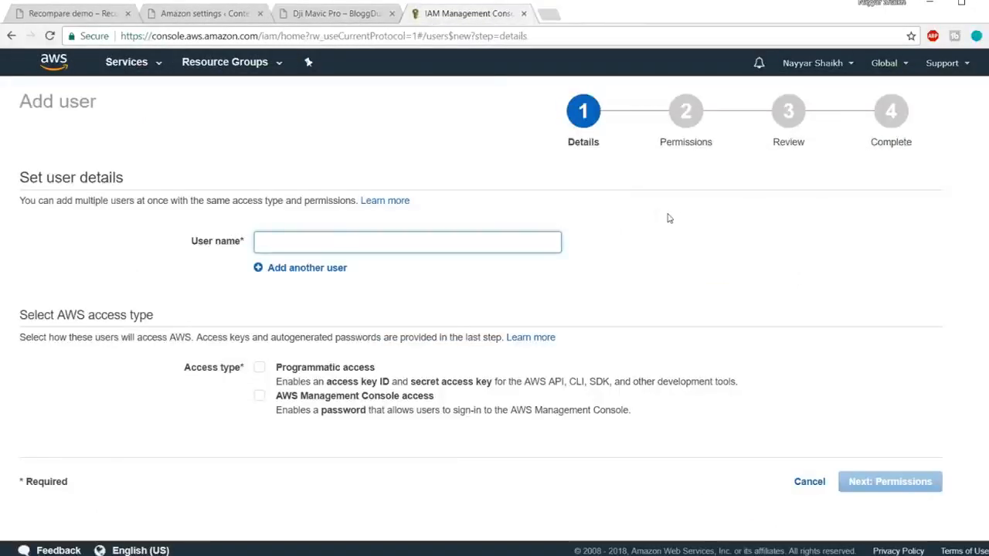
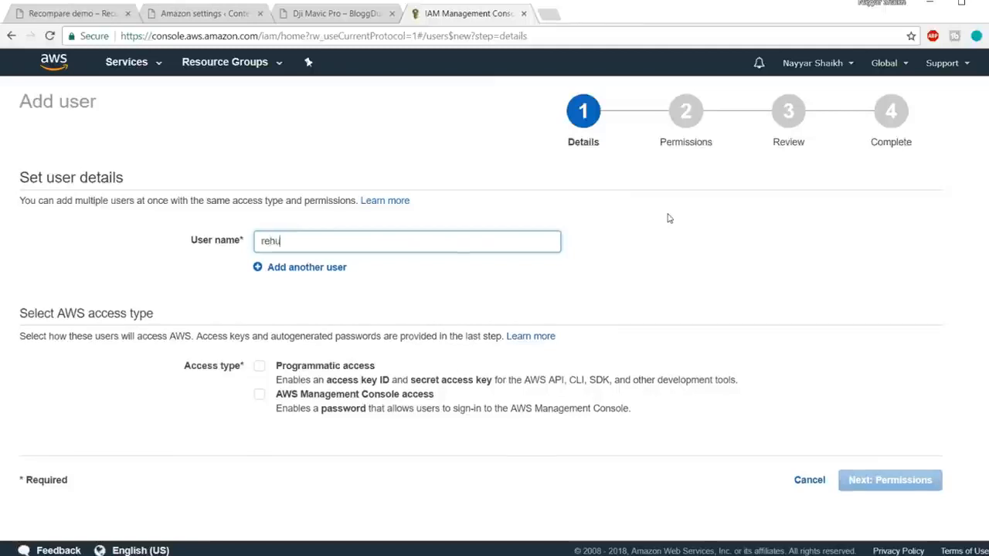
key("Return")
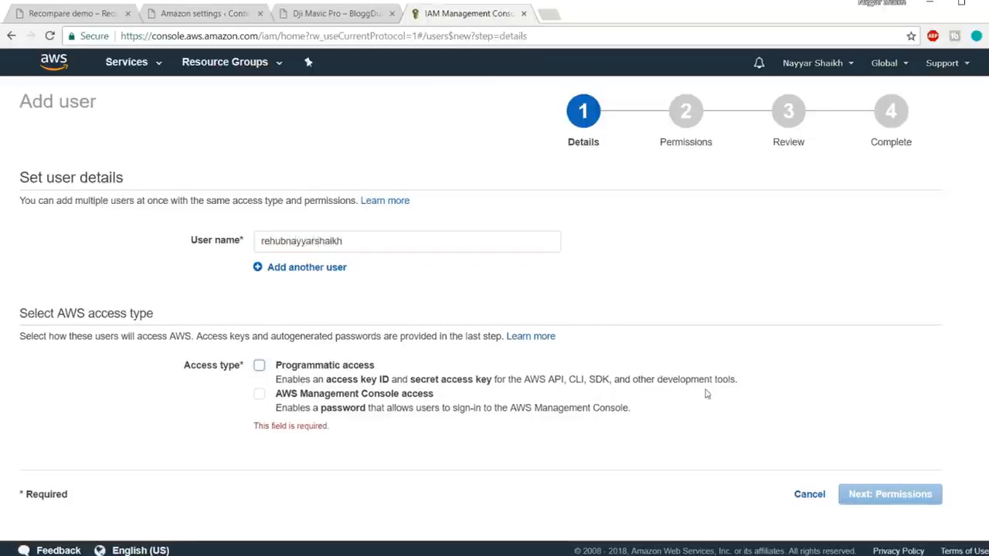
left_click(260, 368)
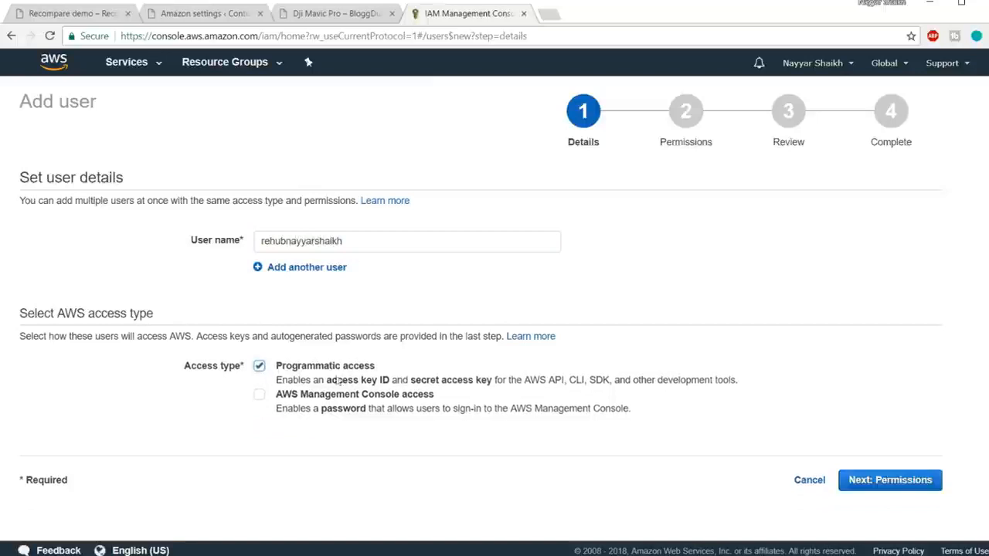
left_click(899, 487)
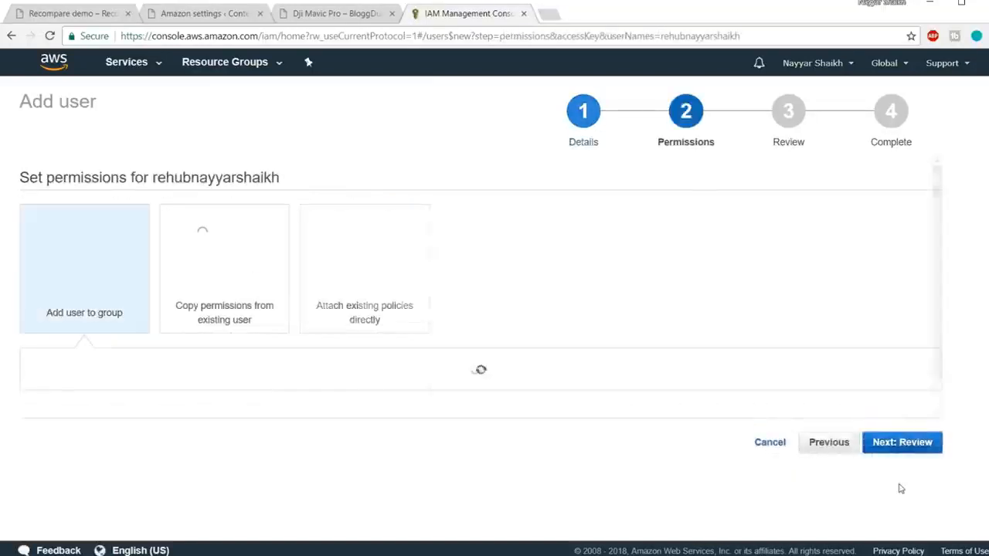
Attach the existing AdministratorAccess policy directly to the new IAM user, review the choices, and create the user.
left_click(402, 252)
scroll(636, 276, "down", 3)
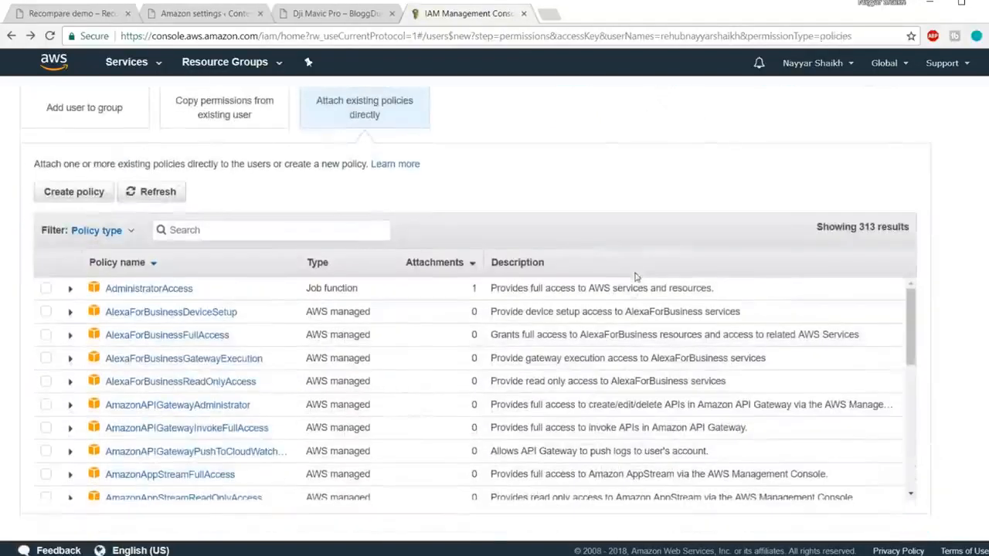
left_click(169, 292)
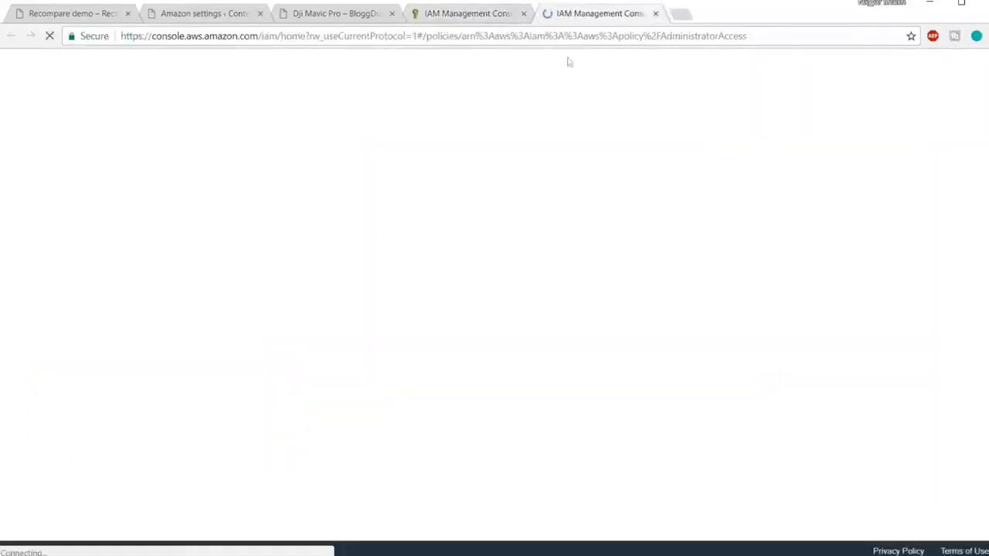
left_click(655, 14)
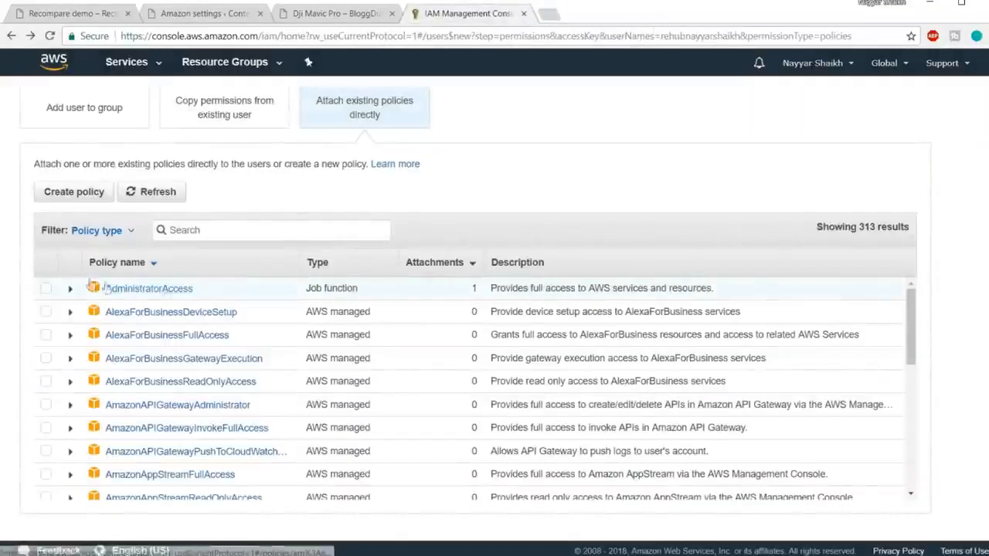
left_click(47, 291)
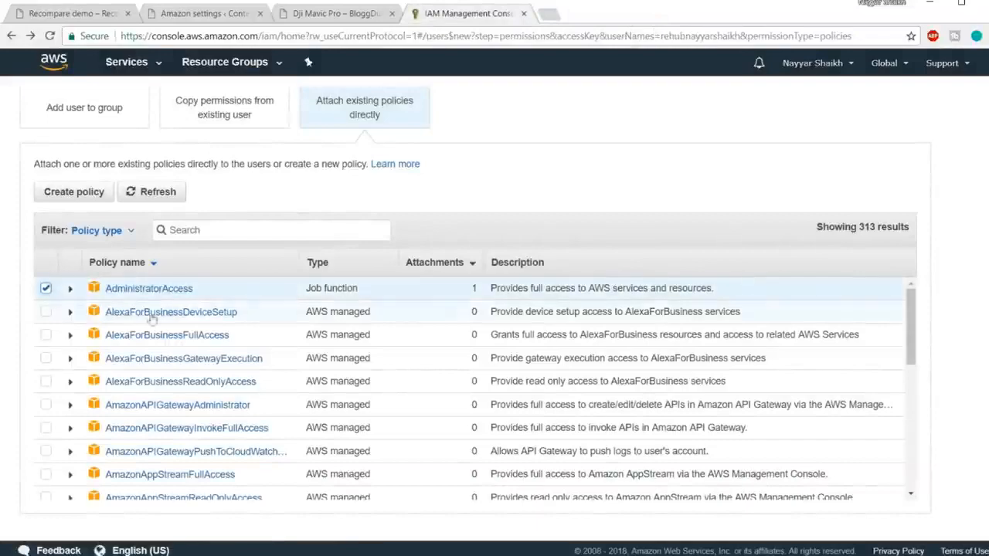
scroll(433, 371, "down", 10)
scroll(912, 438, "down", 5)
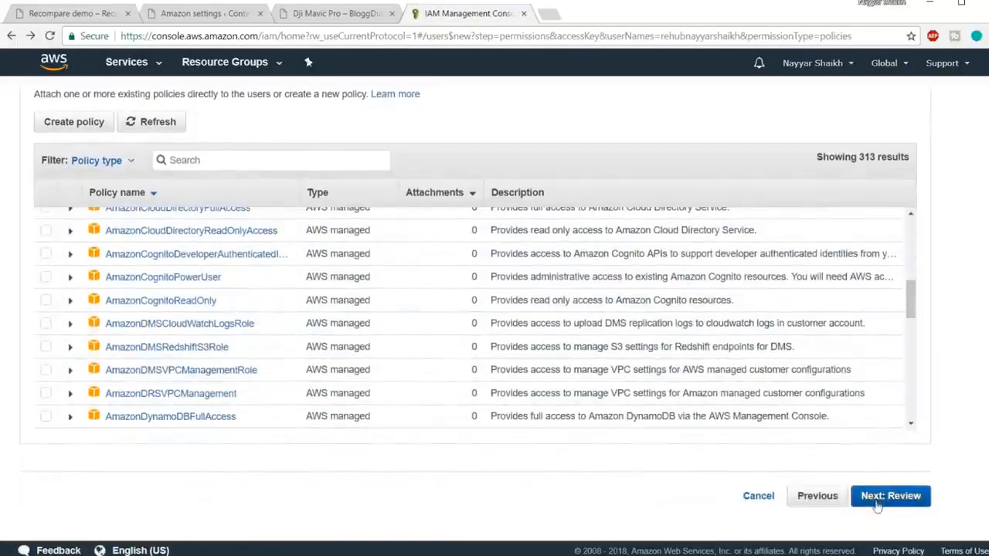
left_click(890, 496)
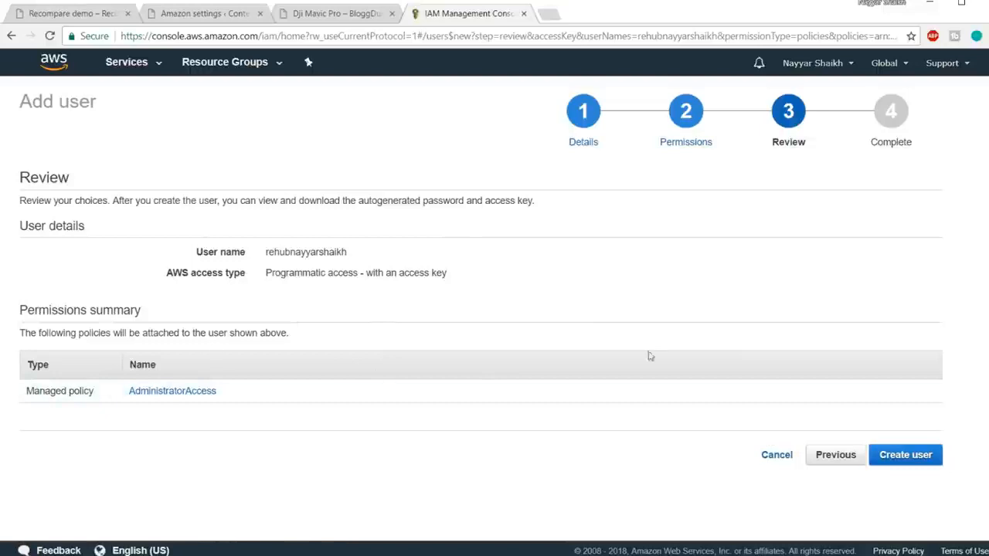
left_click(916, 462)
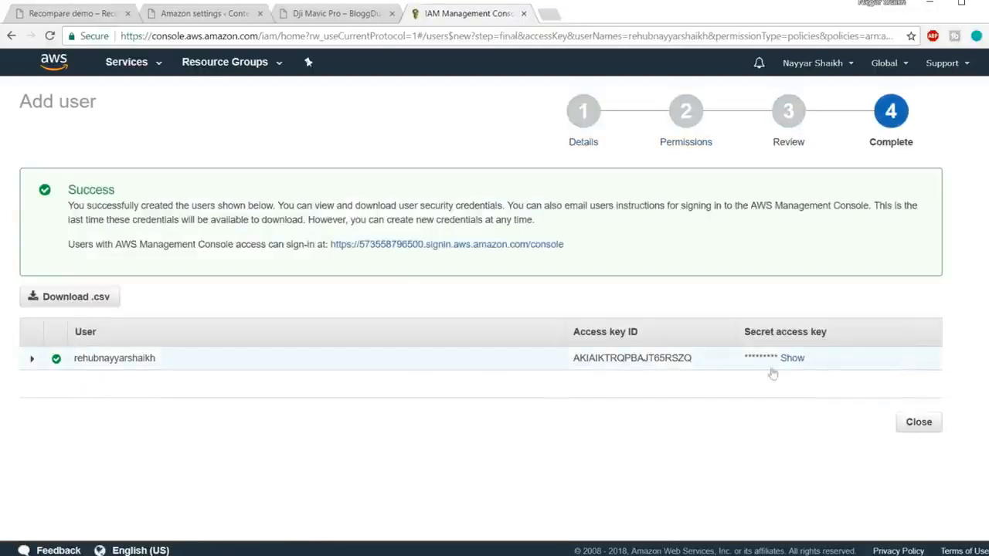
Copy the new user's access key ID and replace the Access Key ID in the Content Egg Amazon settings with it.
left_click_drag(576, 363, 698, 369)
key("ctrl+c")
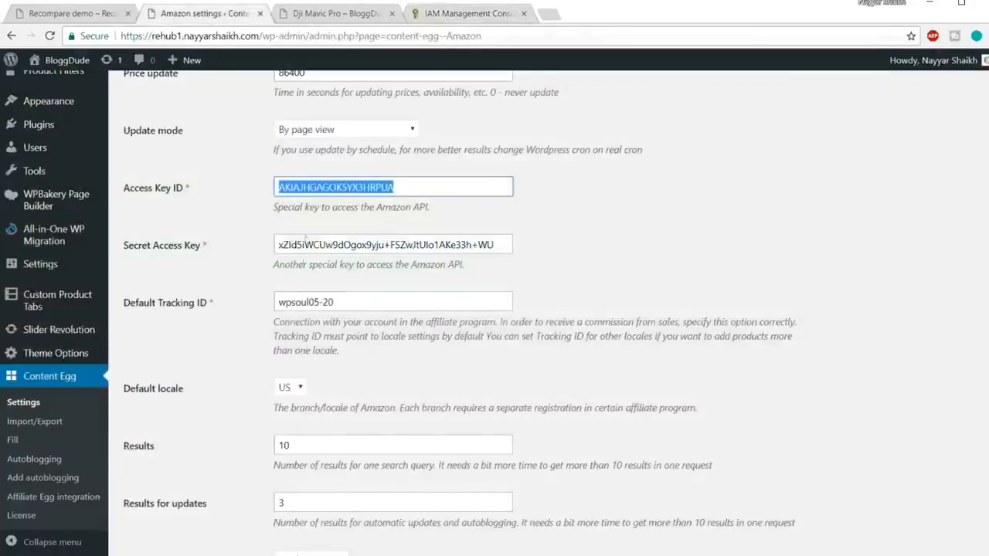
left_click(185, 14)
key("BackSpace")
key("ctrl+v")
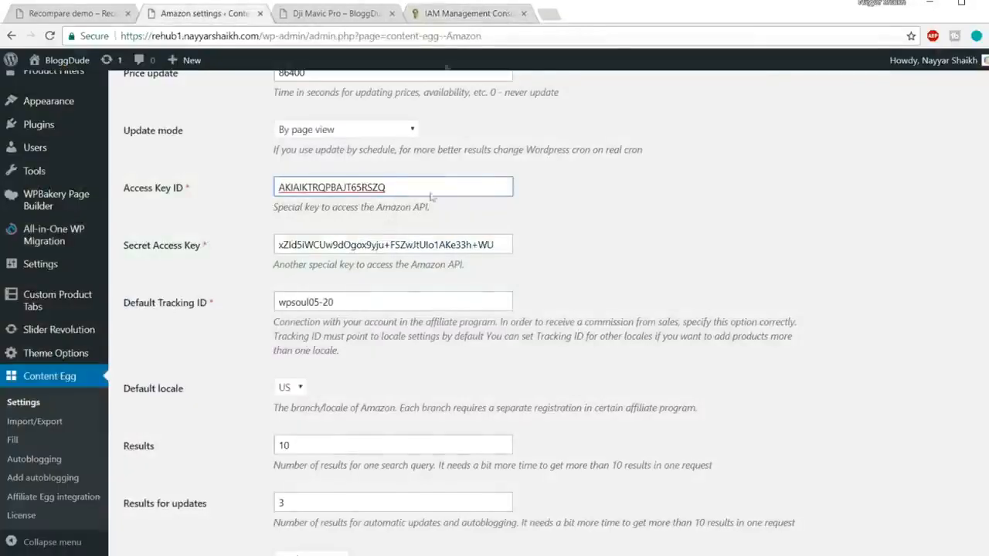
Reveal and copy the new user's secret access key, and replace the Secret Access Key in the Amazon settings with it.
left_click(452, 13)
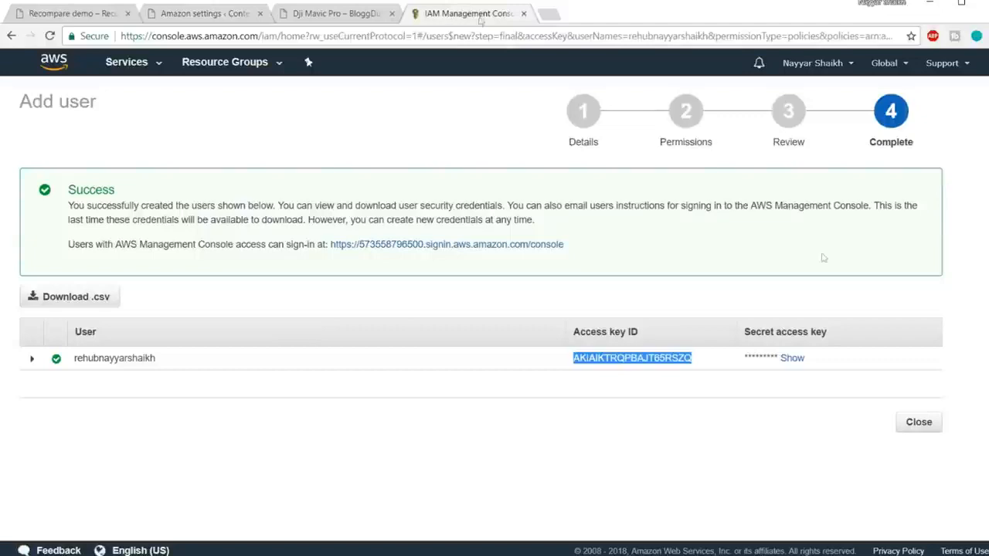
left_click(795, 358)
left_click(794, 359)
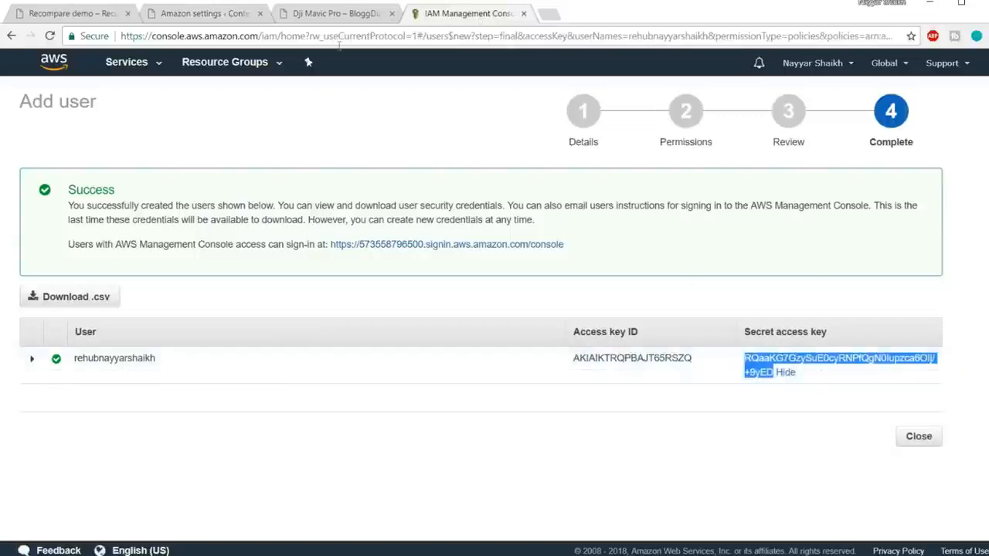
left_click(218, 17)
left_click(434, 246)
key("ctrl+a")
key("BackSpace")
key("ctrl+v")
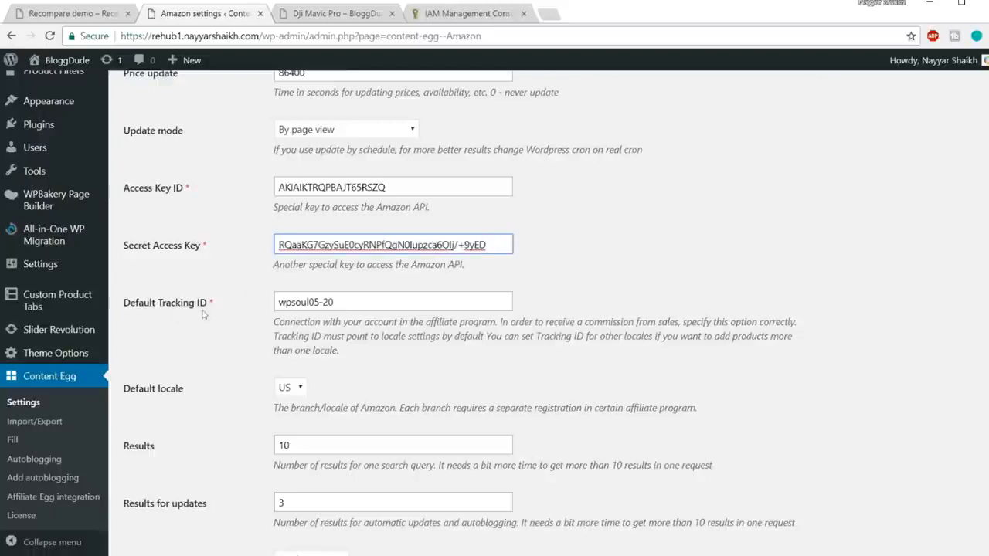
Open the Amazon India Associates site at affiliate-program.amazon.in in place of the IAM console page.
left_click(468, 11)
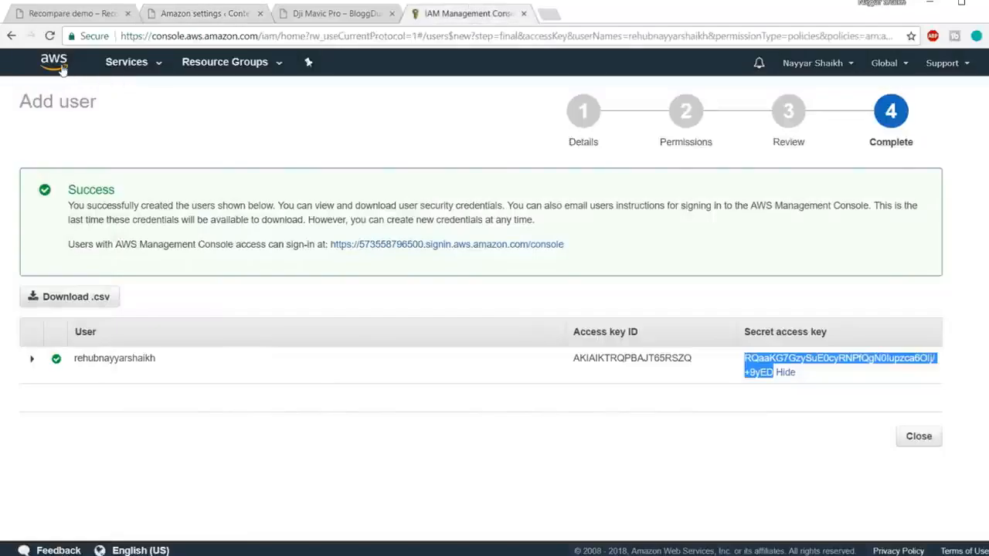
left_click(11, 36)
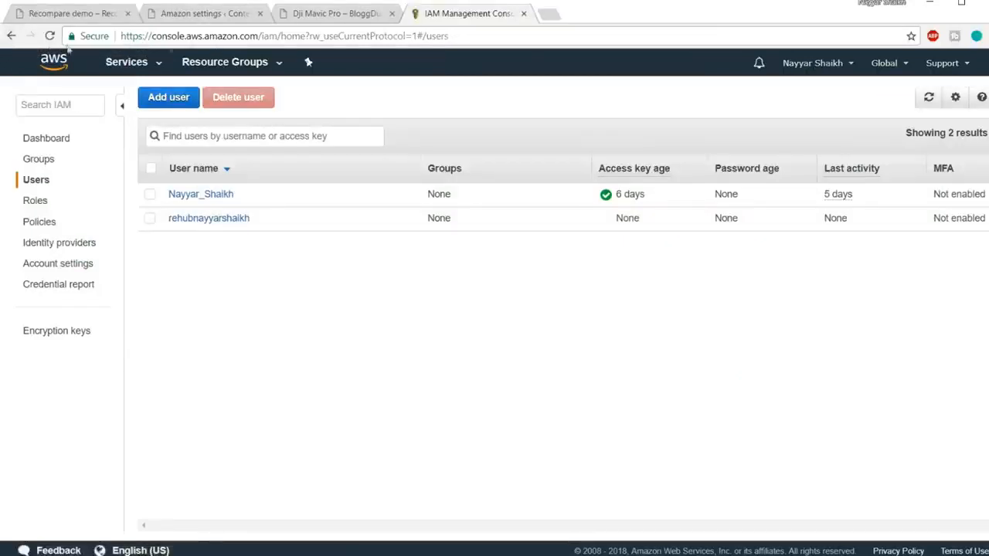
left_click(217, 38)
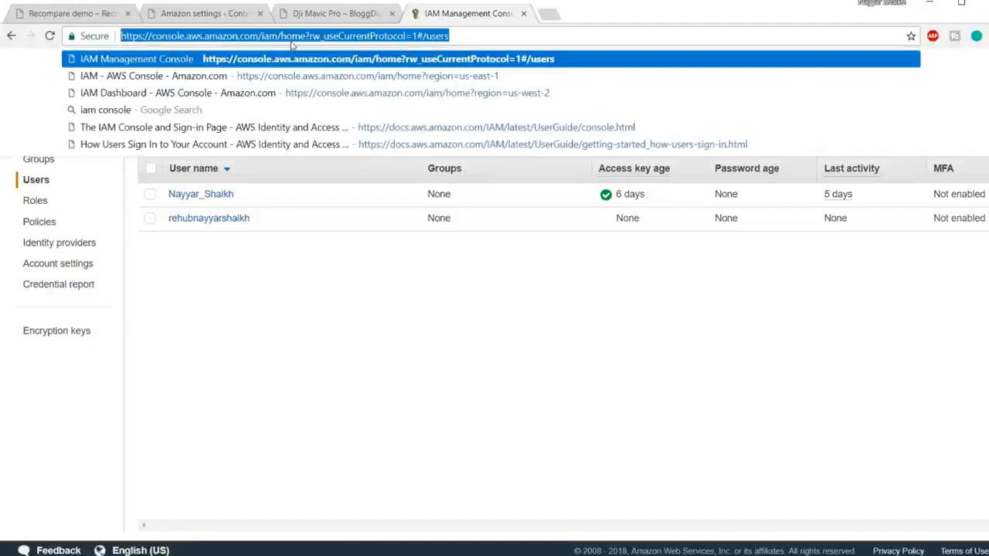
type("af")
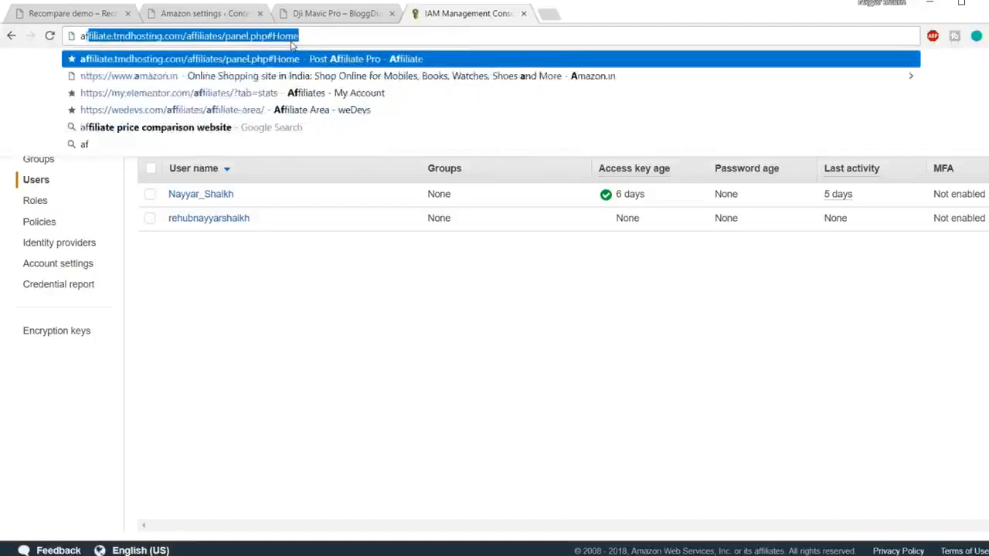
type("filaite-p")
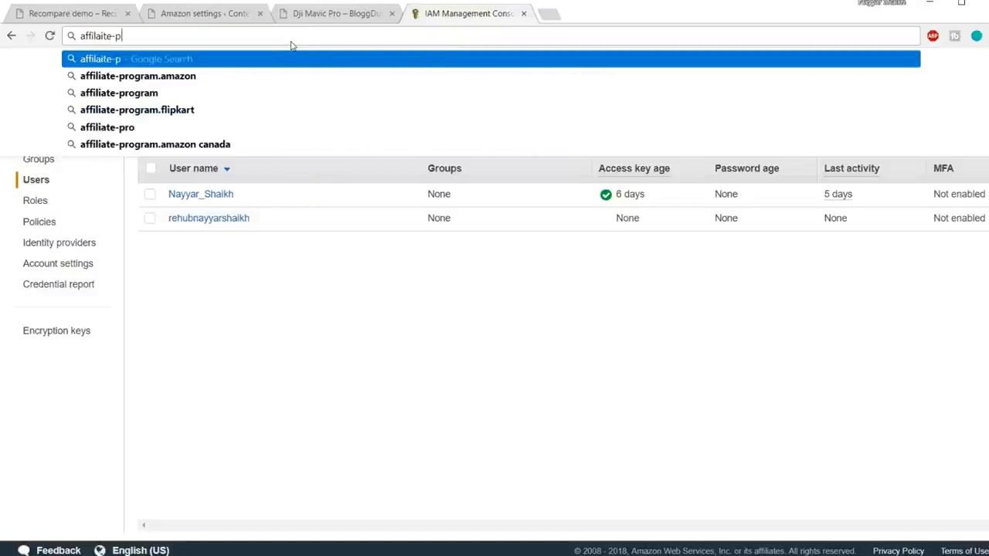
key("Down")
type(".in")
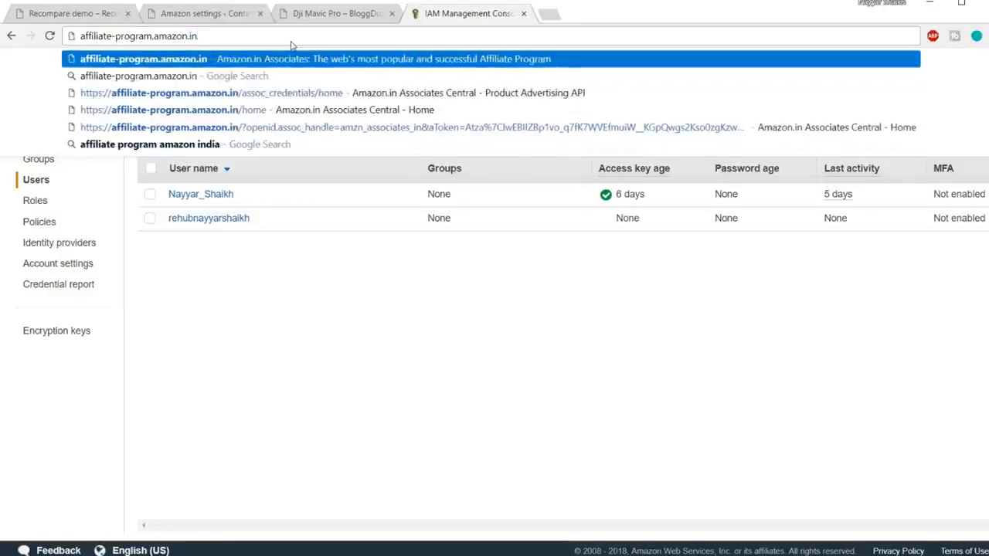
key("Return")
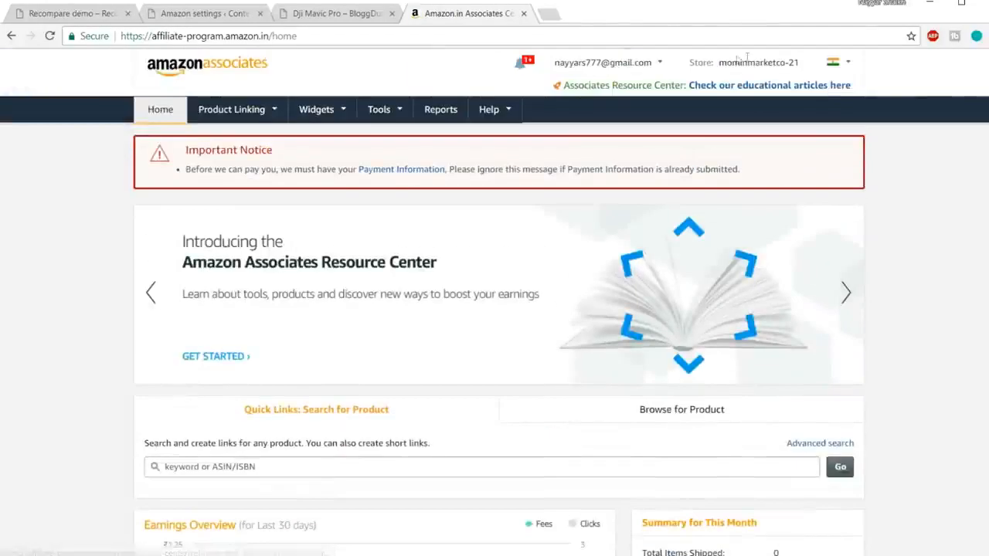
Copy the store ID from Amazon Associates and replace the Default Tracking ID in the Content Egg Amazon settings with it.
left_click_drag(720, 62, 798, 61)
key("ctrl+c")
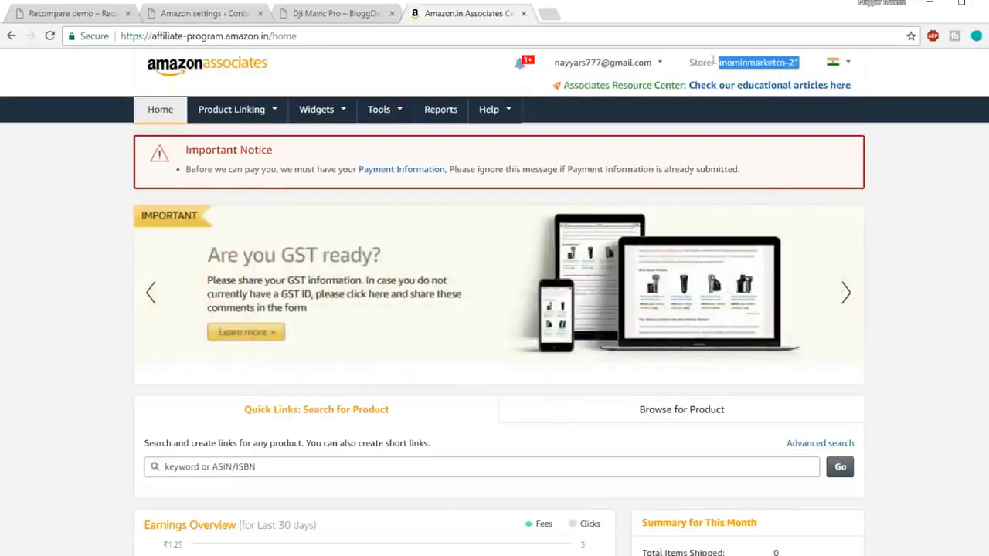
left_click(177, 14)
left_click(151, 307)
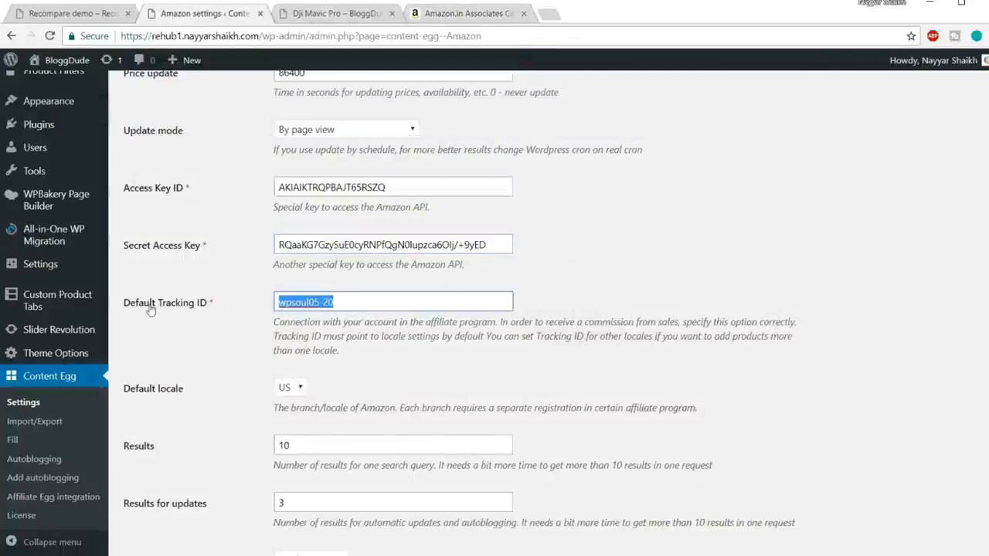
key("ctrl+v")
left_click(679, 254)
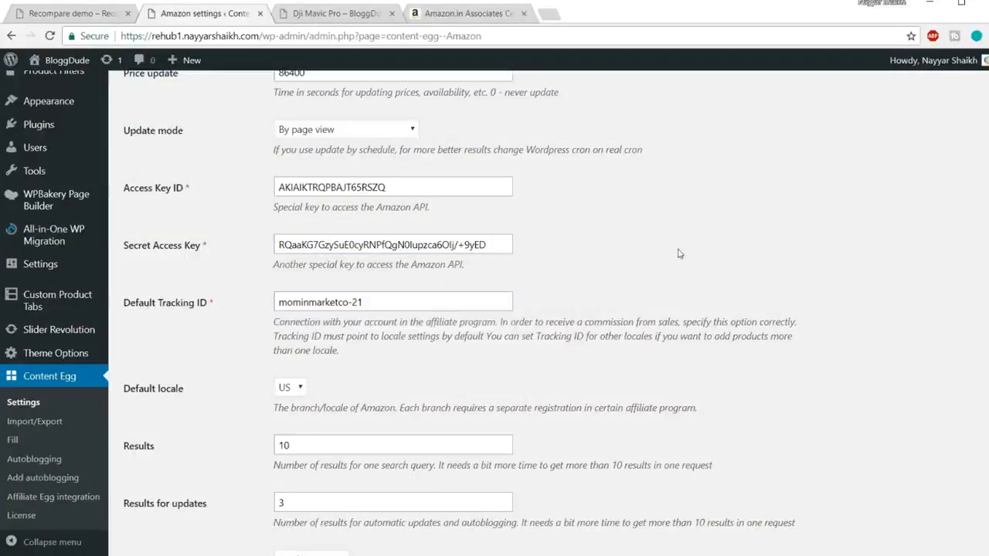
Set the Amazon module's default locale to IN.
scroll(734, 264, "down", 3)
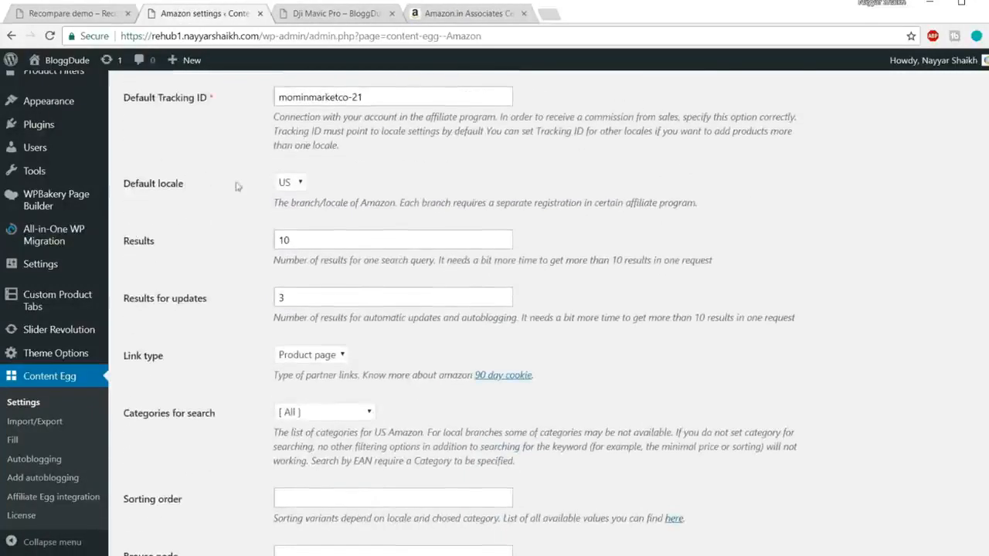
left_click(287, 184)
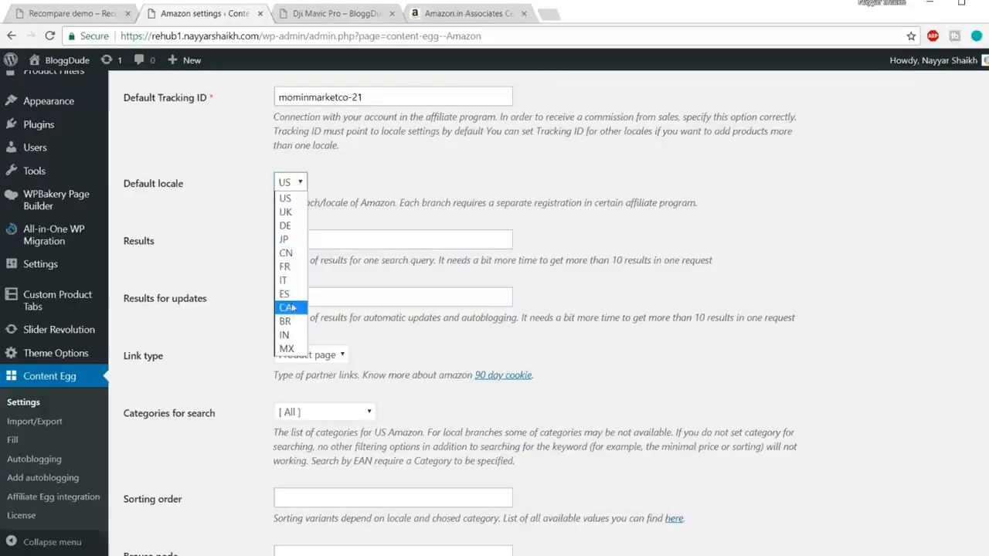
left_click(284, 335)
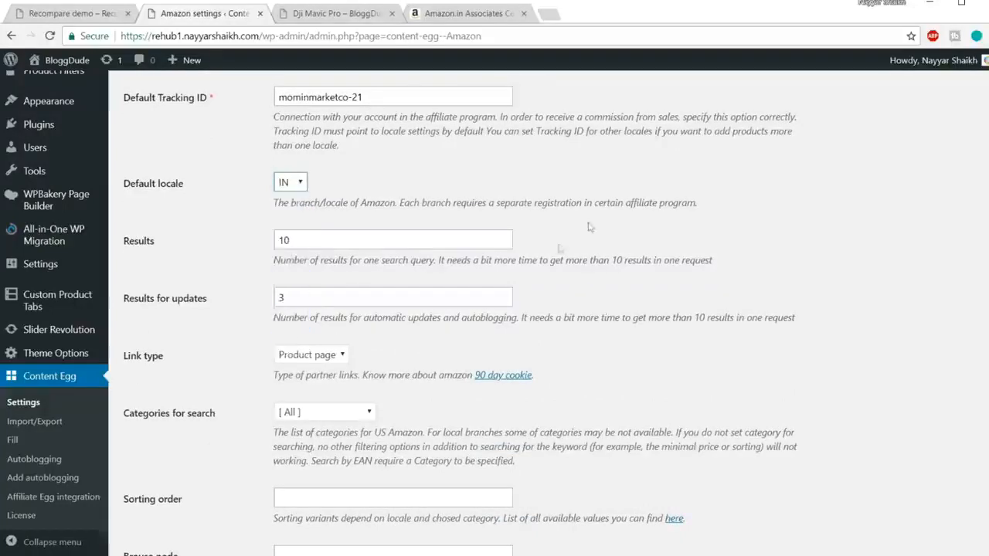
Check the Results and Results for updates fields, and select Product page as the link type for partner links.
double_click(339, 235)
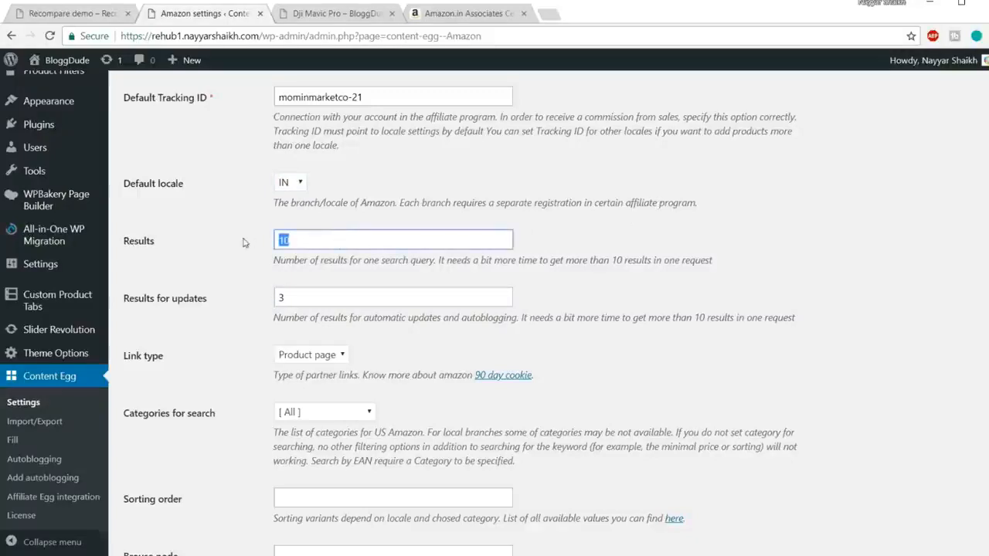
left_click(768, 214)
scroll(766, 221, "down", 2)
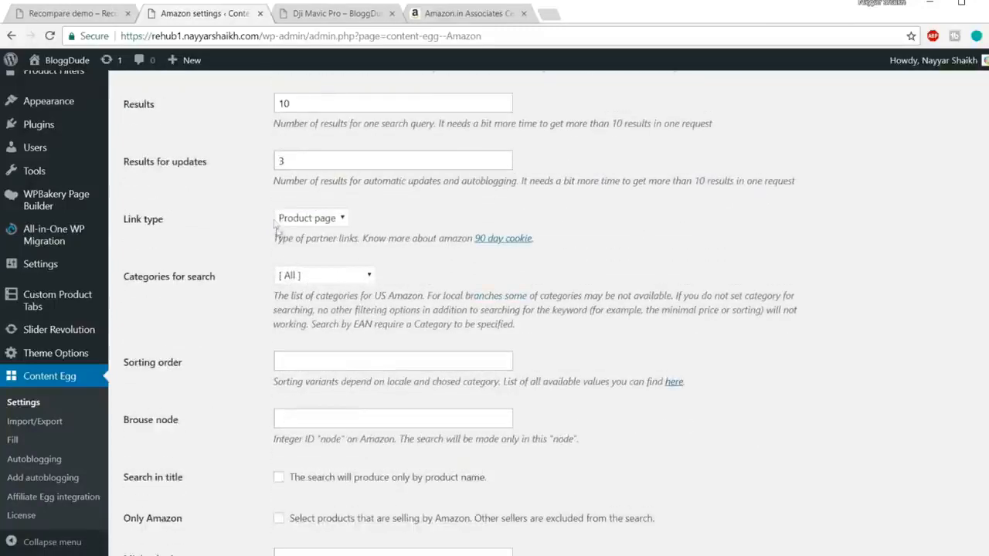
double_click(315, 169)
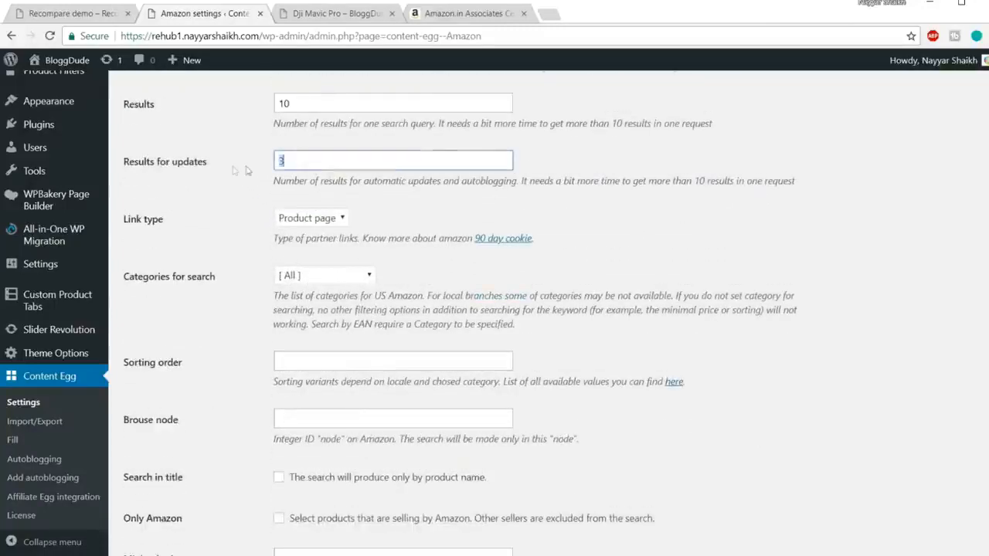
left_click(659, 207)
left_click(325, 224)
left_click(323, 233)
left_click(326, 226)
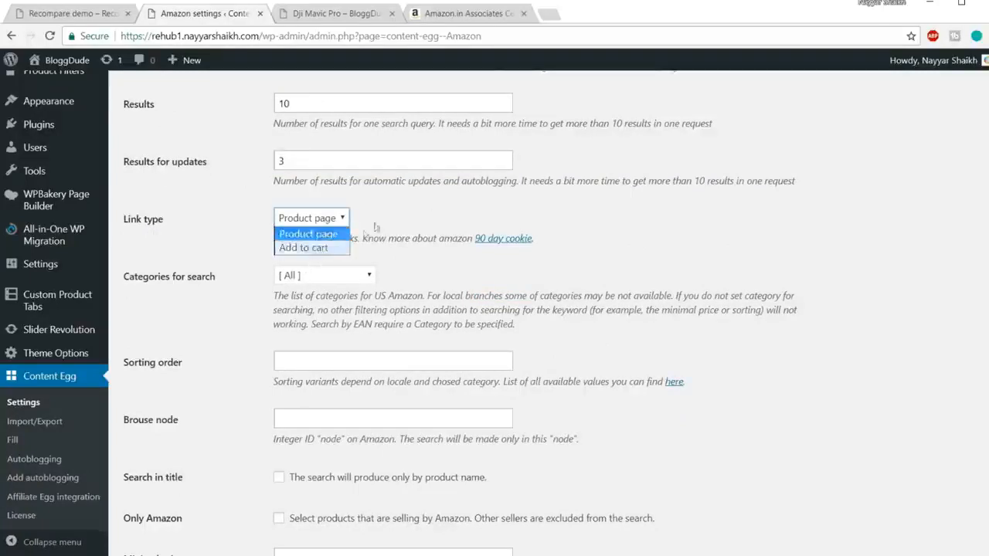
left_click(460, 204)
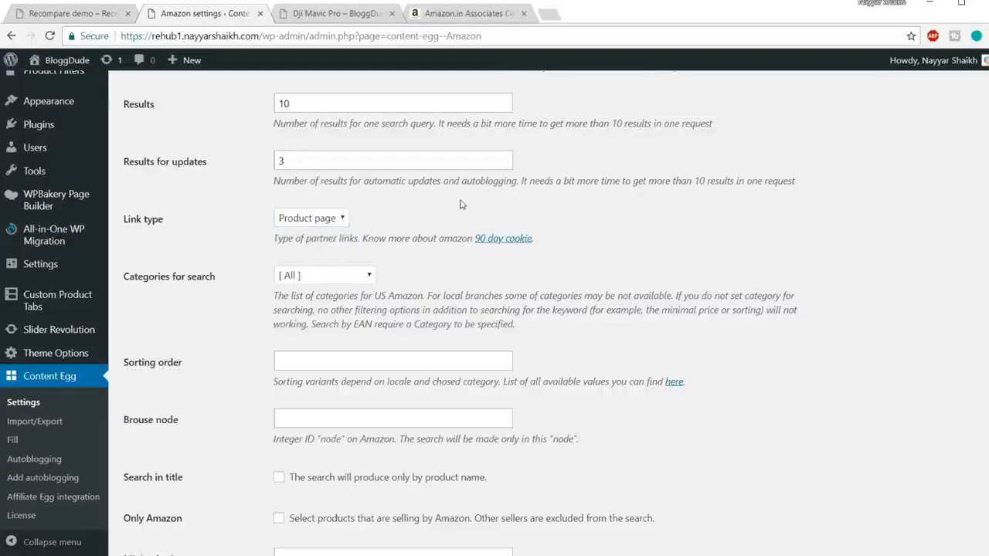
left_click(342, 222)
left_click(324, 236)
Examine the remaining Amazon module options, from search categories and price filters to the per-locale tracking IDs.
scroll(589, 239, "down", 2)
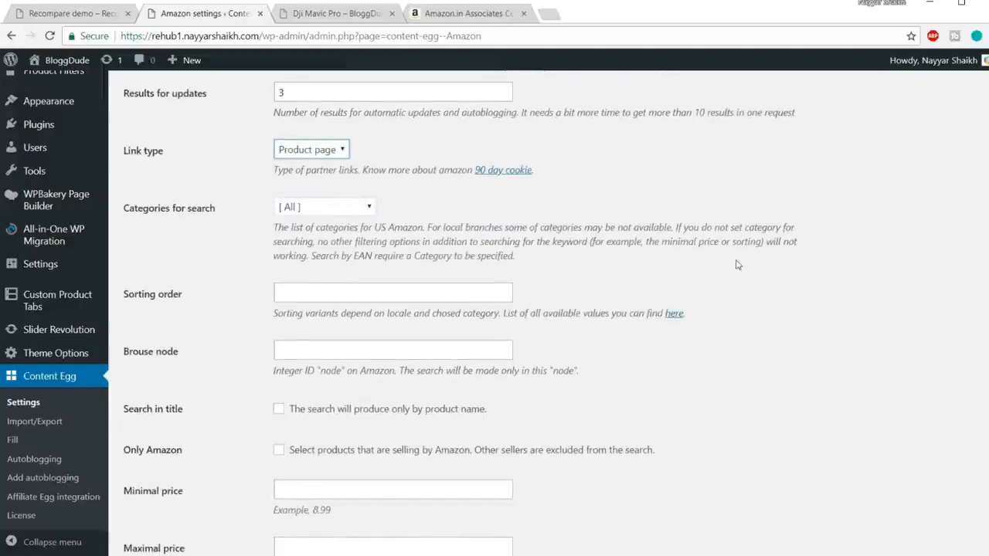
scroll(739, 266, "down", 2)
scroll(496, 219, "down", 6)
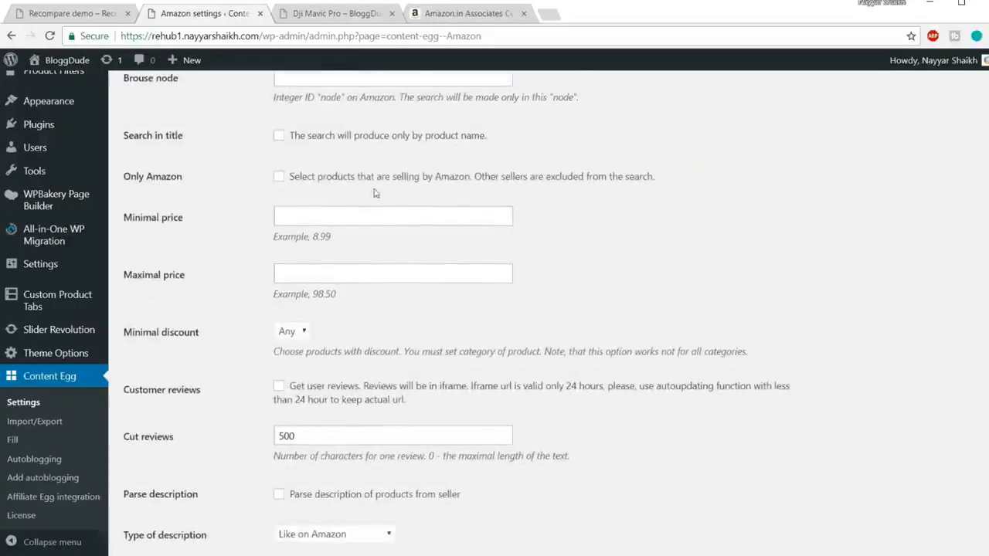
scroll(540, 229, "down", 4)
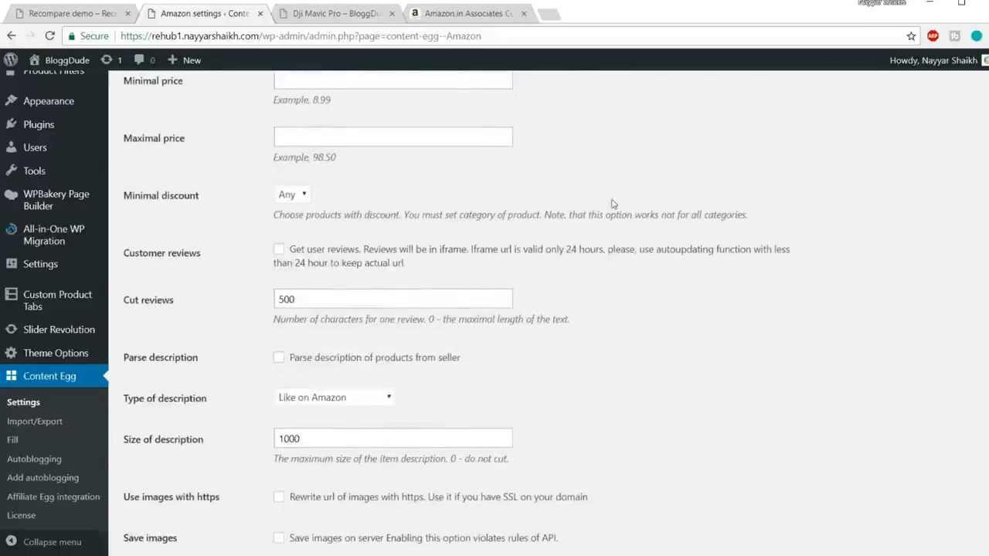
scroll(540, 230, "down", 4)
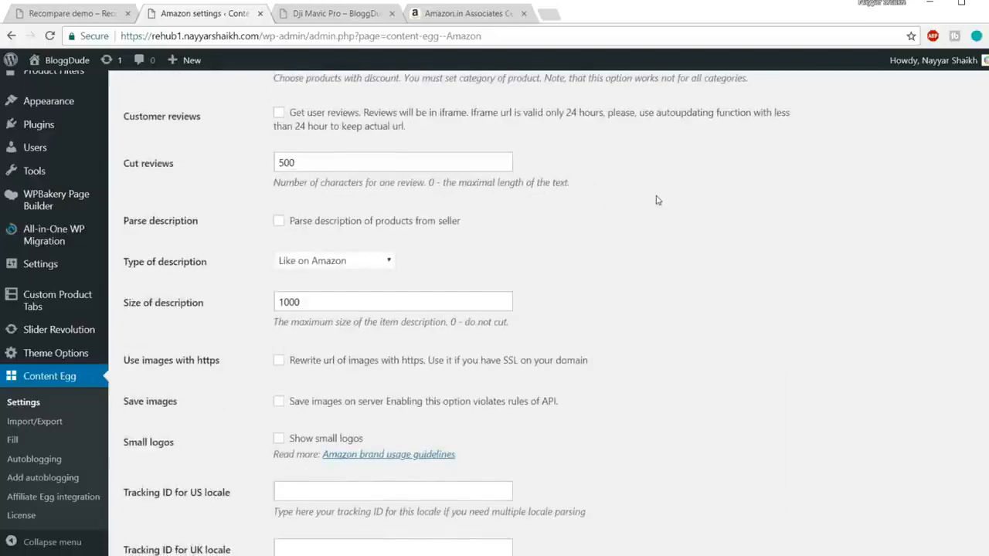
scroll(656, 201, "down", 10)
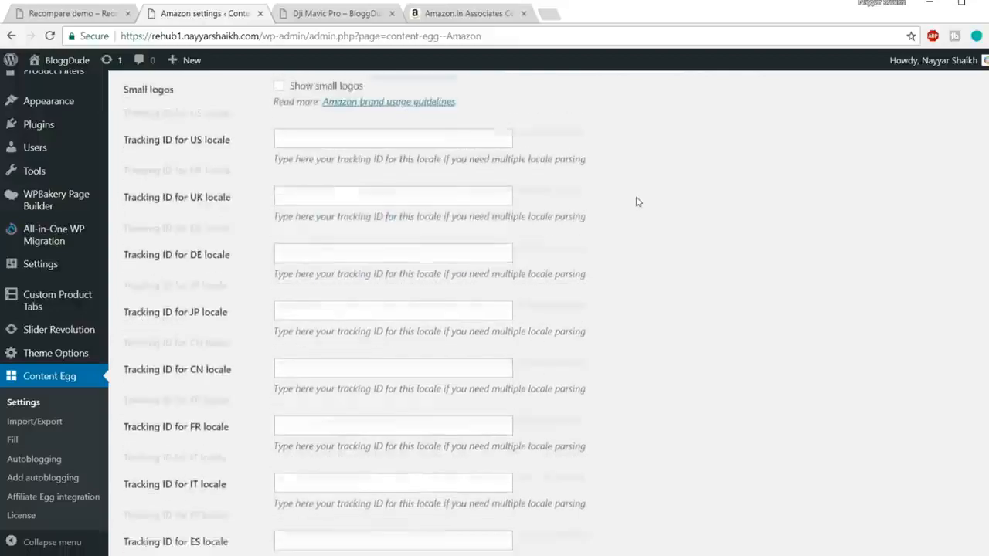
scroll(574, 201, "down", 8)
scroll(645, 245, "up", 6)
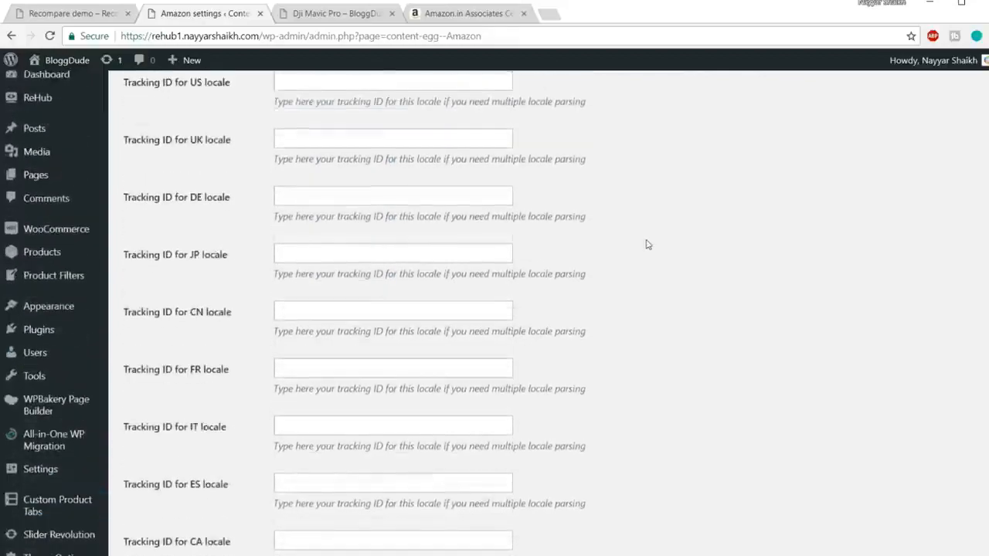
scroll(647, 245, "up", 2)
Enter the copied Associates store ID as the tracking ID for the IN locale and save the Amazon settings.
left_click(328, 218)
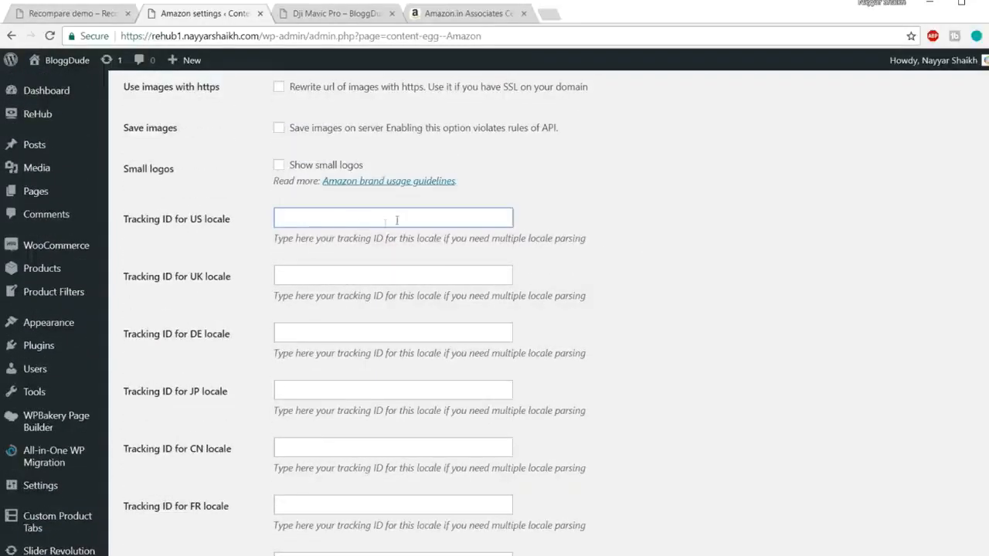
scroll(375, 251, "down", 10)
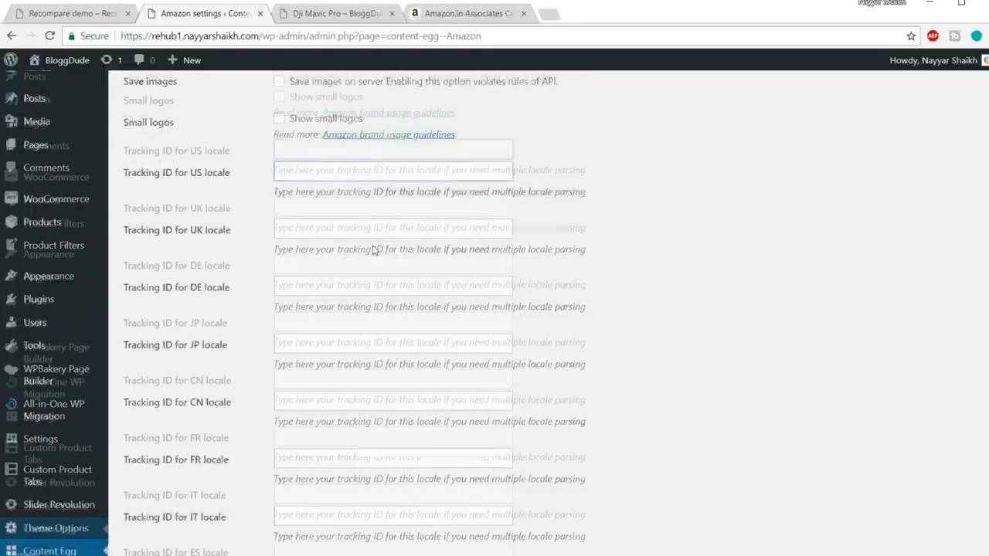
scroll(389, 275, "down", 1)
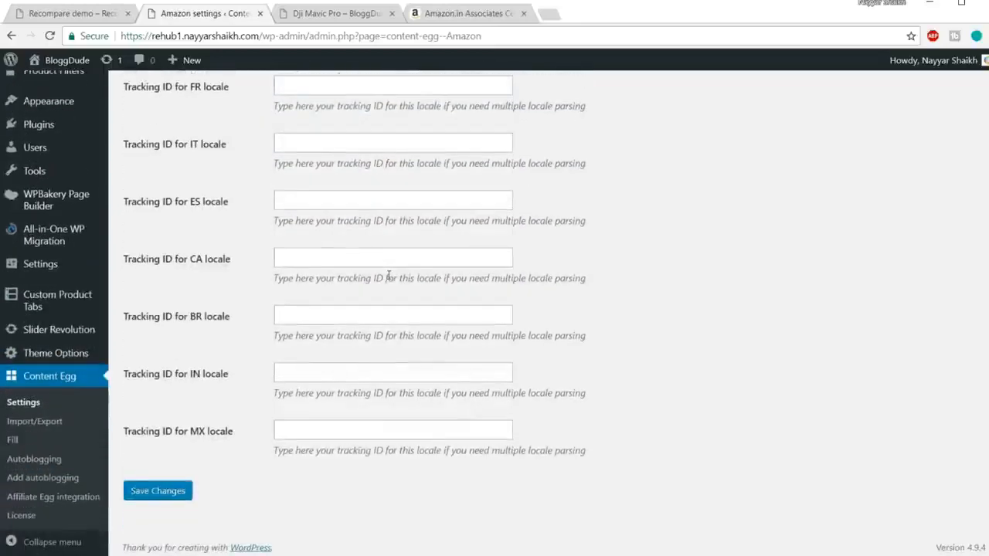
left_click(336, 374)
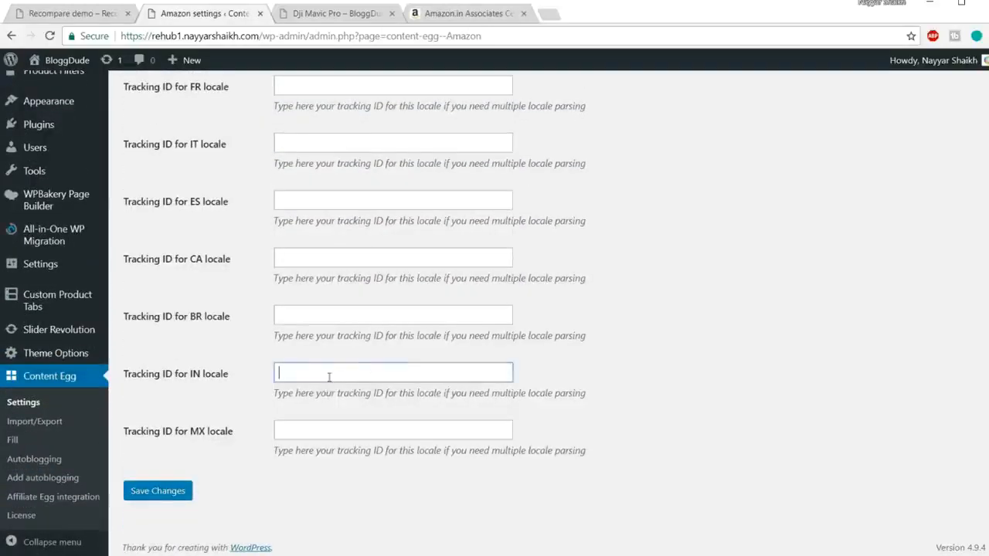
type("mominmarketco-21")
left_click(632, 328)
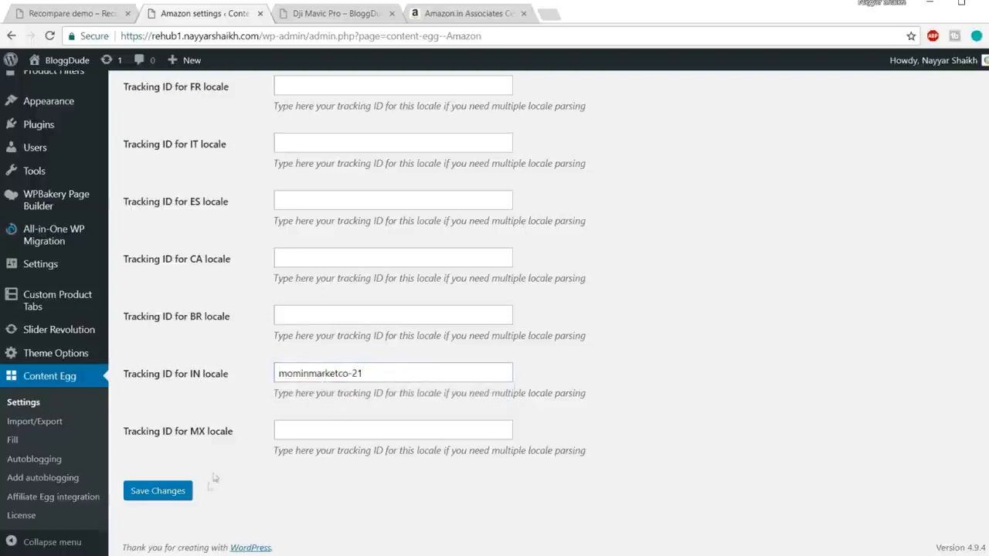
left_click(179, 493)
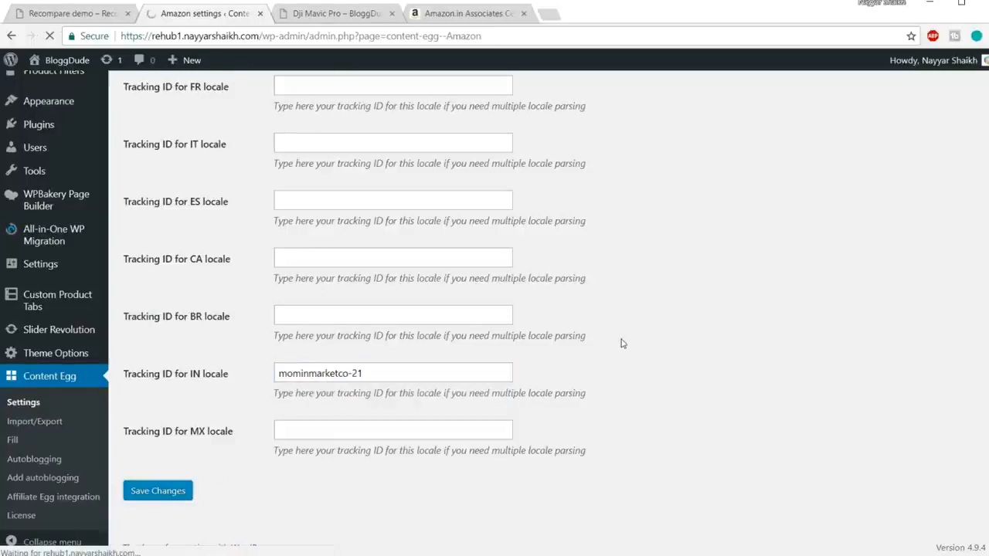
Check the saved Amazon module's status and open the Flipkart module's settings in Content Egg.
scroll(815, 290, "down", 3)
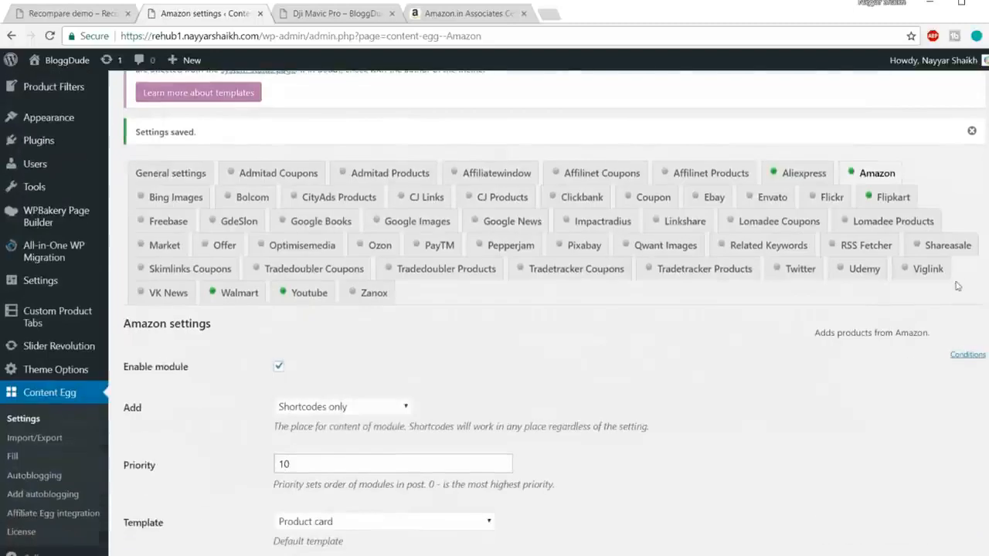
left_click(862, 178)
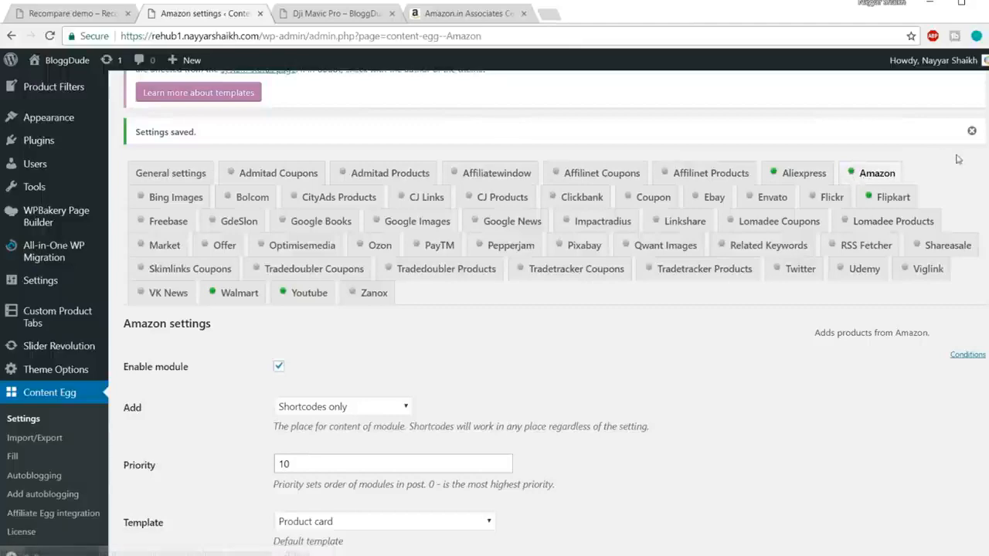
left_click(878, 136)
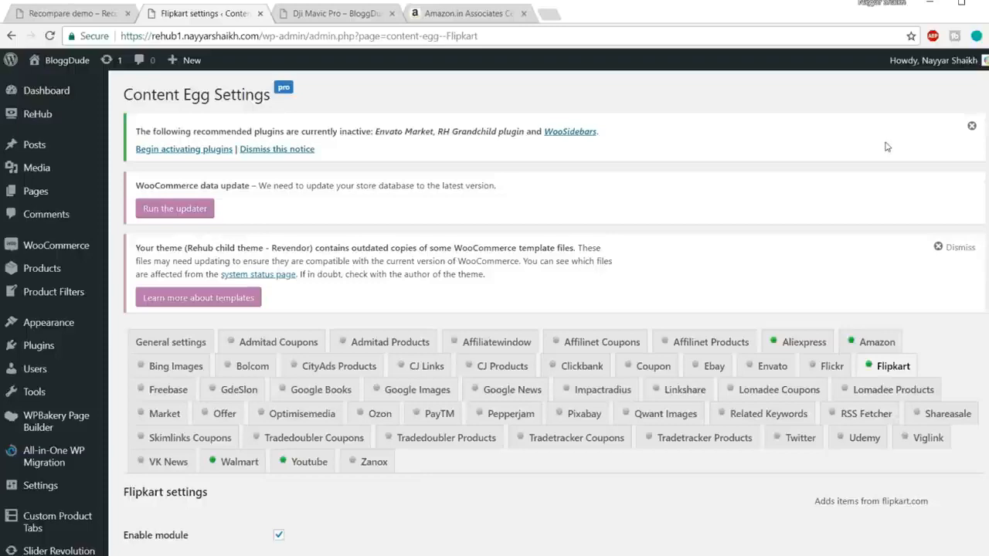
scroll(887, 147, "down", 3)
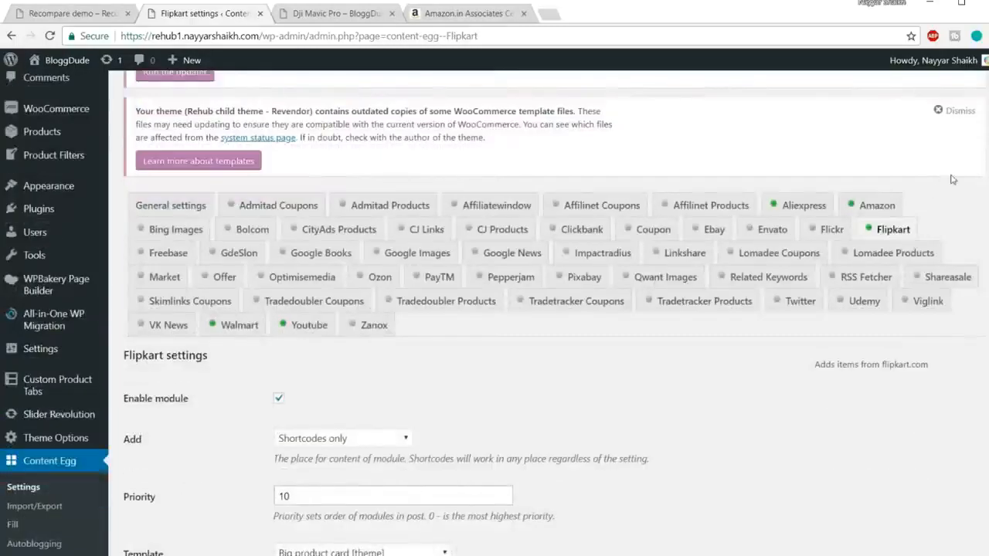
Close the Amazon Associates page, search the web for "affiliate flipkart" and open the Flipkart Affiliate Program site.
left_click(523, 13)
left_click(415, 13)
type("affiliate flip")
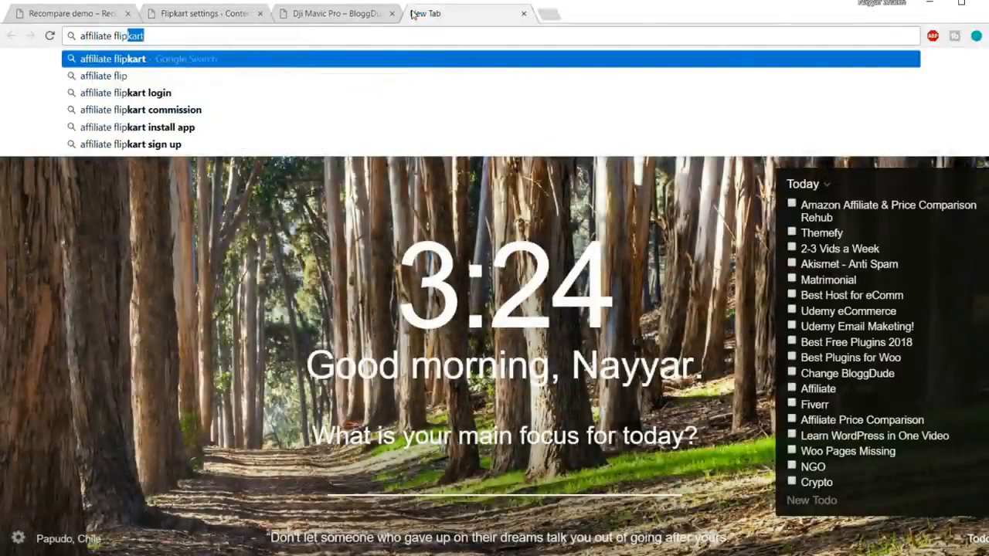
key("Return")
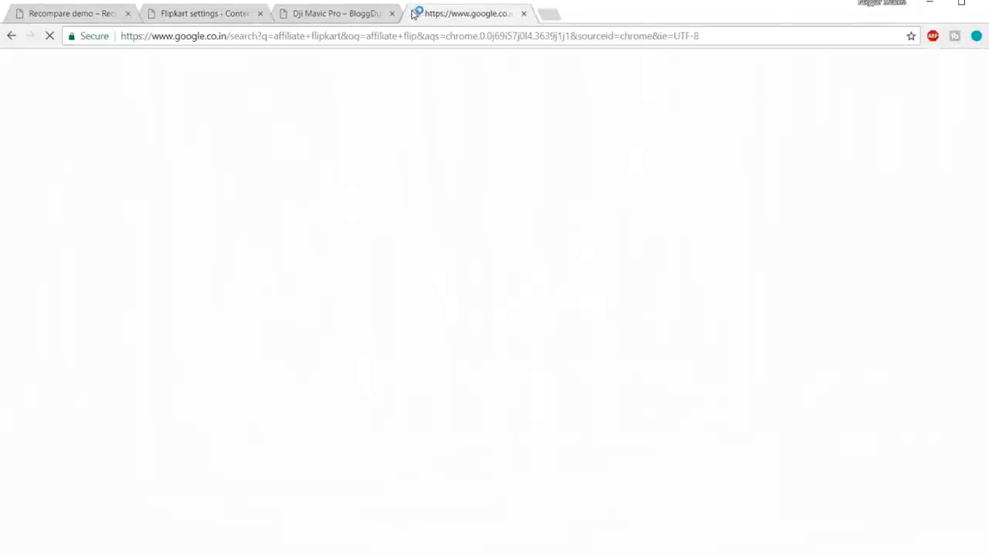
left_click(222, 176)
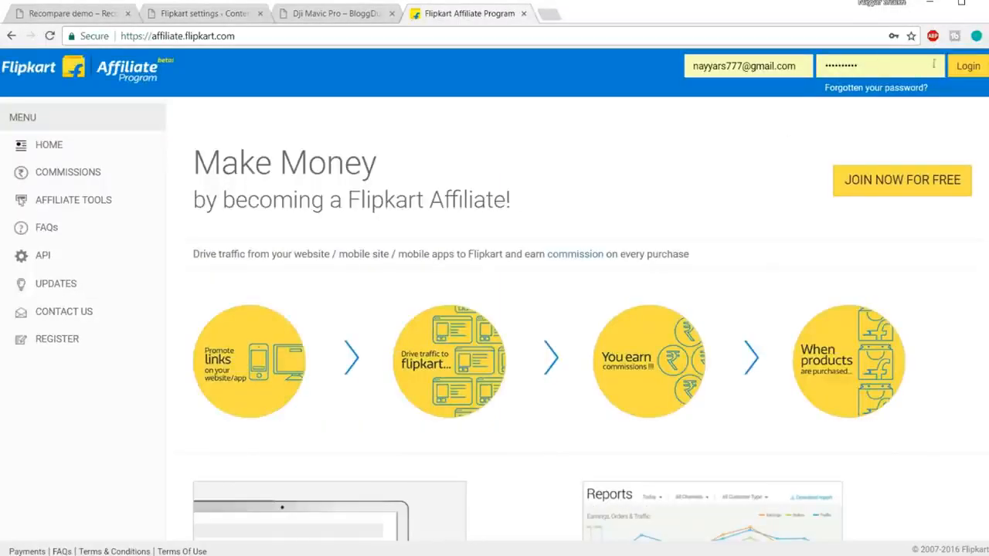
Log in to the Flipkart Affiliate account with the saved credentials and open its API Token page.
left_click(964, 69)
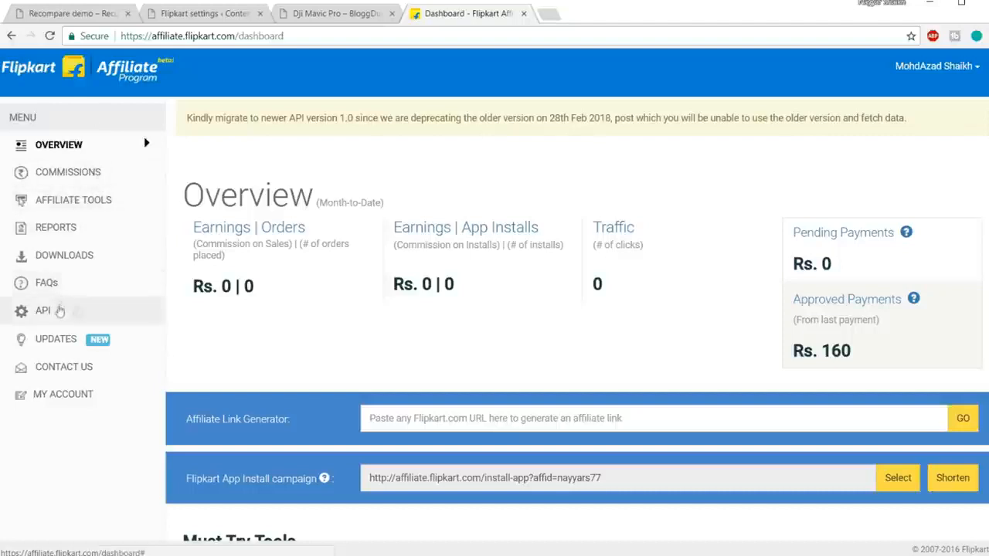
left_click(34, 318)
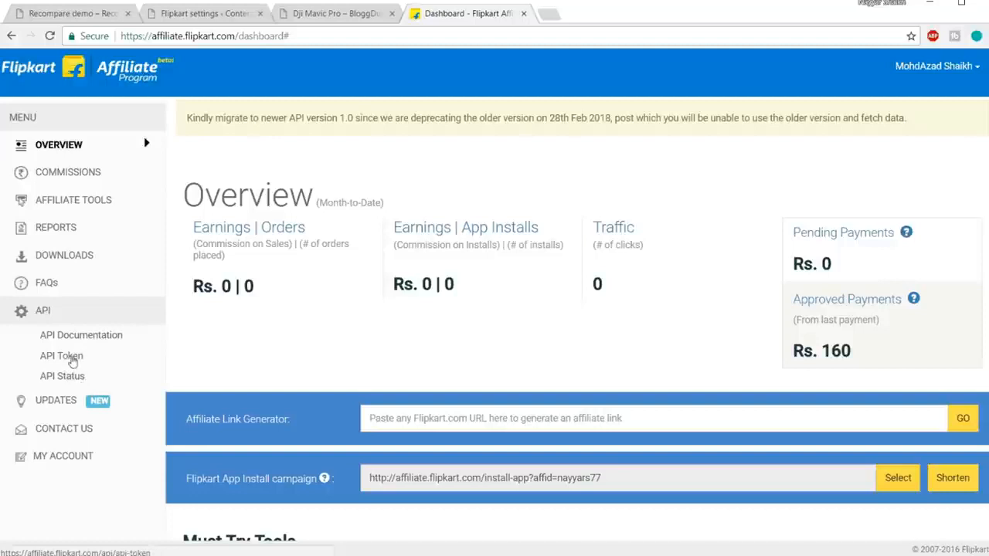
left_click(71, 356)
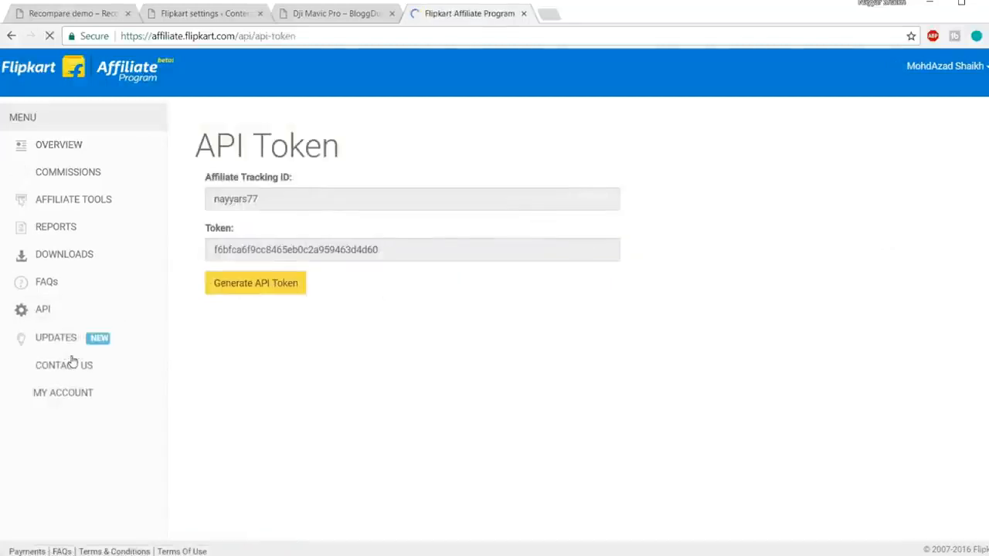
Copy the Flipkart Affiliate Tracking ID into the Affiliate Tracking ID field of the Flipkart module's settings.
left_click_drag(294, 198, 183, 204)
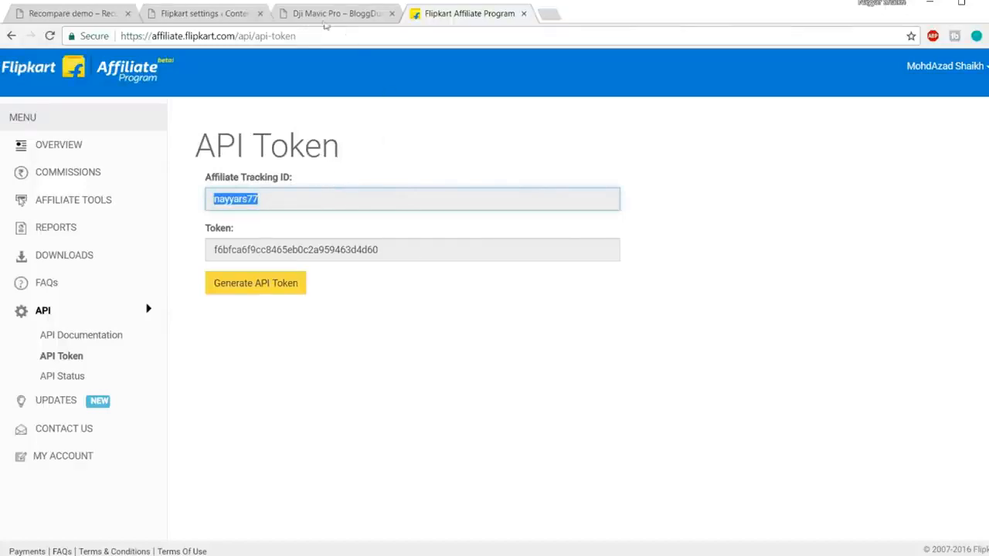
left_click(208, 14)
scroll(539, 321, "down", 5)
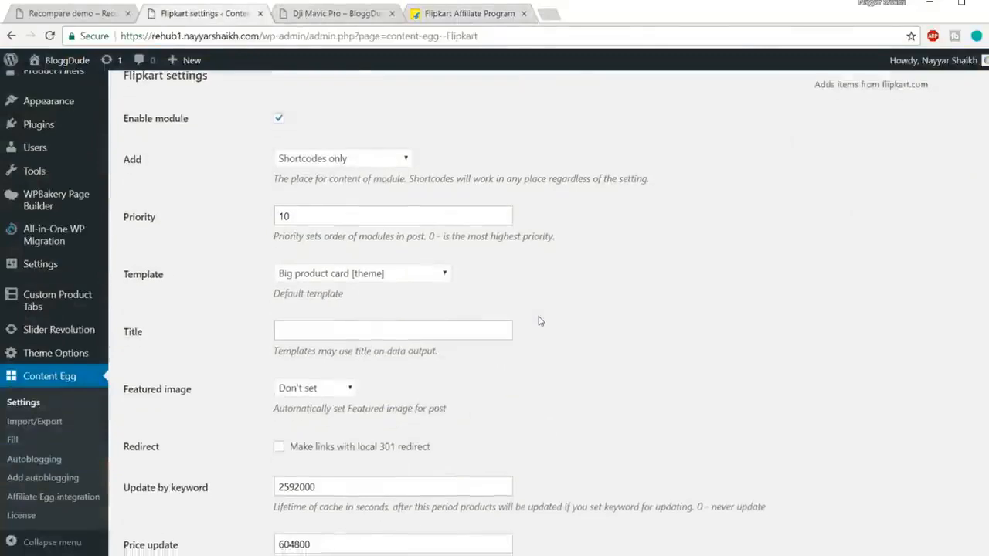
scroll(539, 321, "down", 5)
triple_click(388, 255)
type("nayyars77")
left_click(467, 34)
Copy the API token from the Flipkart Affiliate account into the Flipkart module's Token field.
left_click(464, 13)
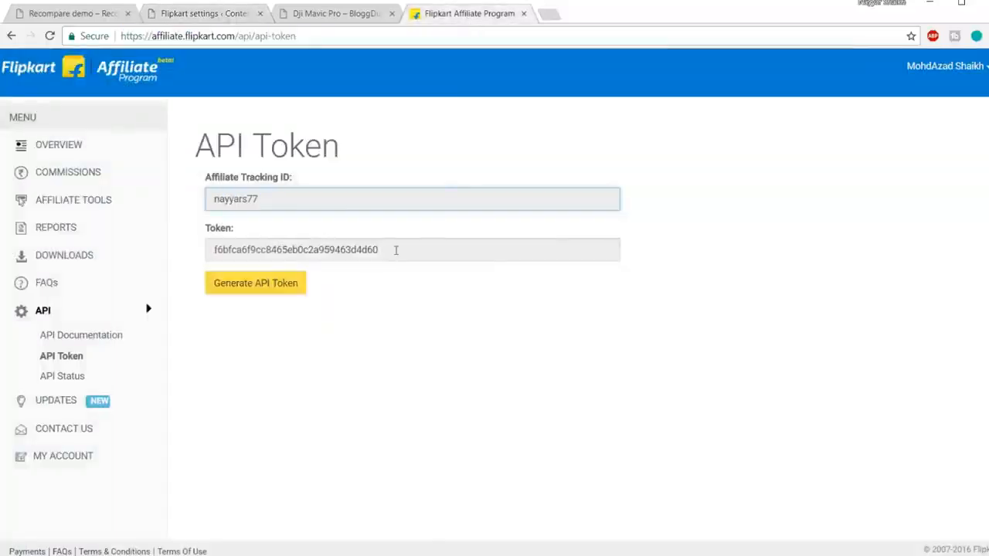
left_click_drag(395, 250, 143, 256)
key("ctrl+c")
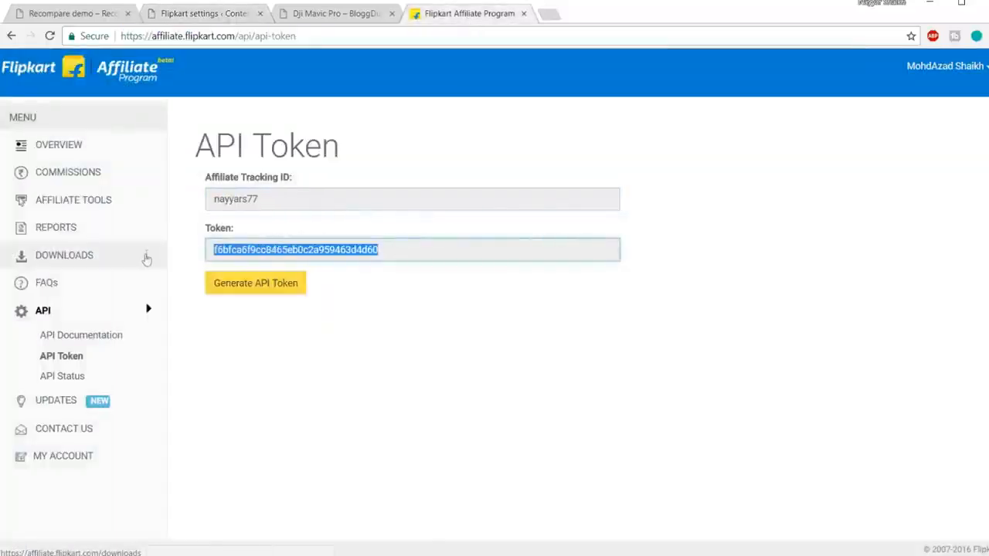
left_click(220, 16)
left_click(469, 313)
key("ctrl+a")
key("ctrl+v")
left_click(607, 313)
Review the Flipkart module's general options, from Enable module and Template to the Price update interval.
scroll(714, 332, "up", 4)
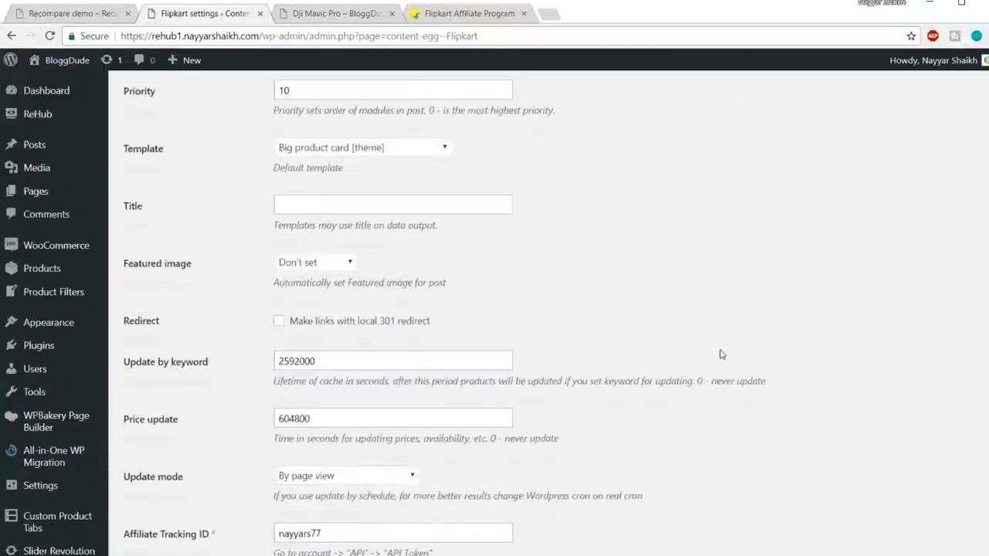
scroll(718, 354, "up", 5)
scroll(718, 354, "down", 2)
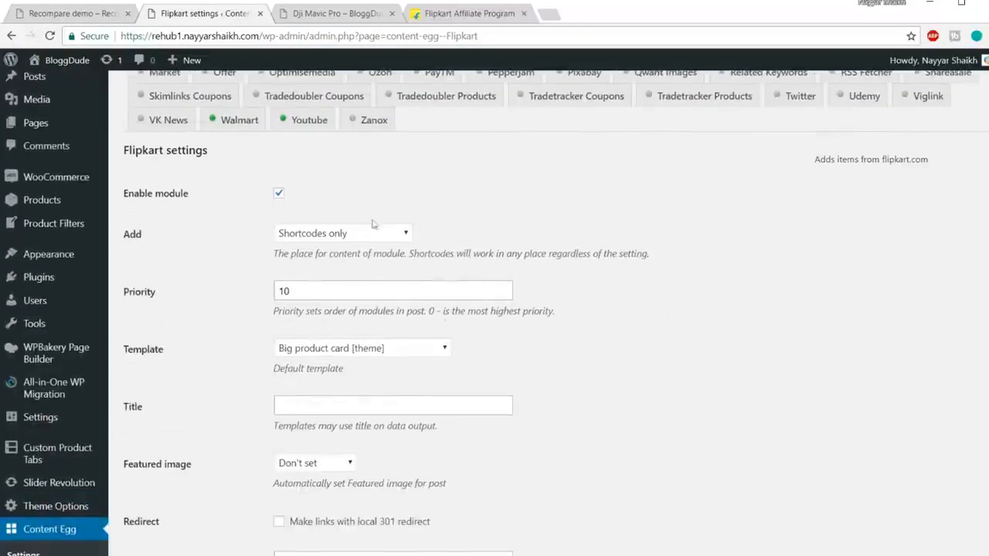
scroll(280, 237, "down", 1)
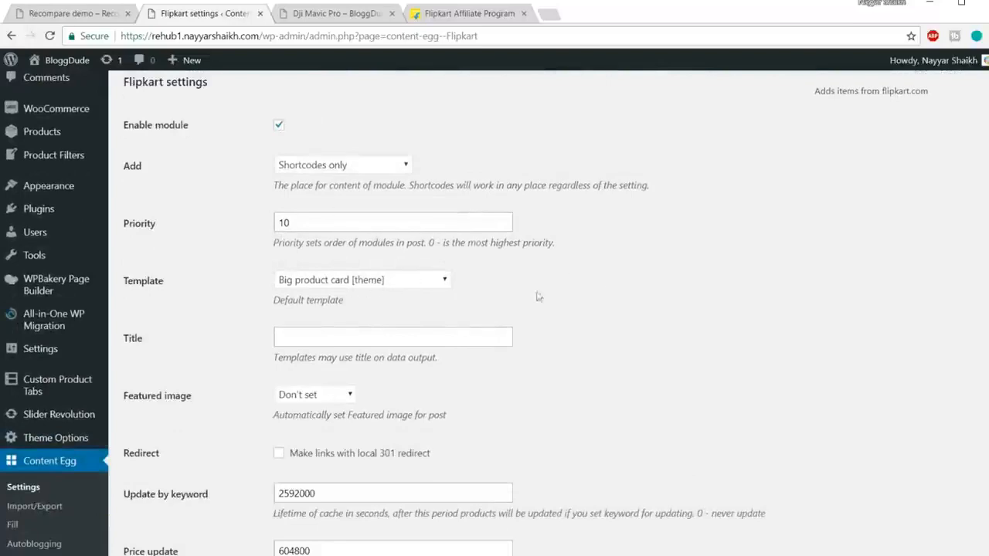
scroll(479, 287, "down", 2)
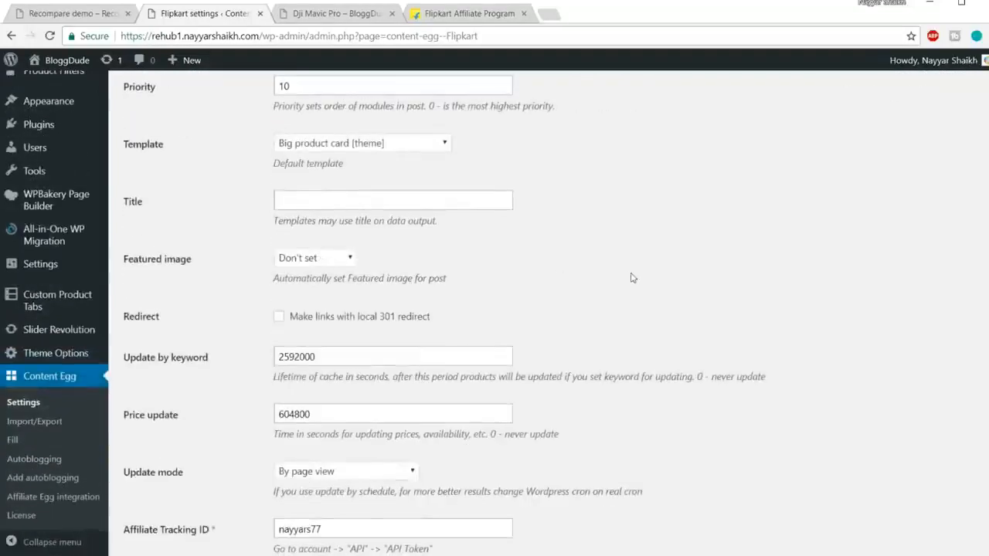
scroll(630, 277, "down", 2)
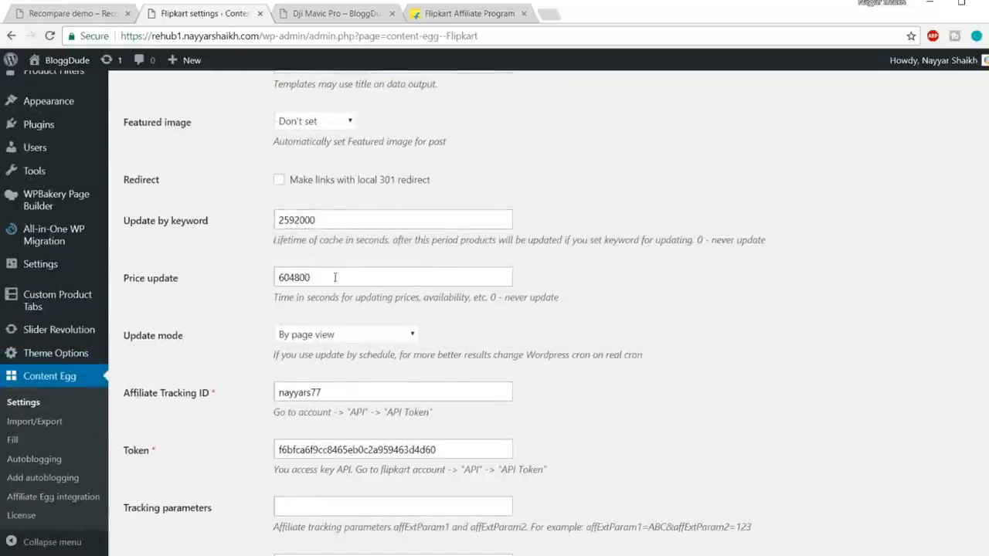
left_click_drag(335, 277, 224, 280)
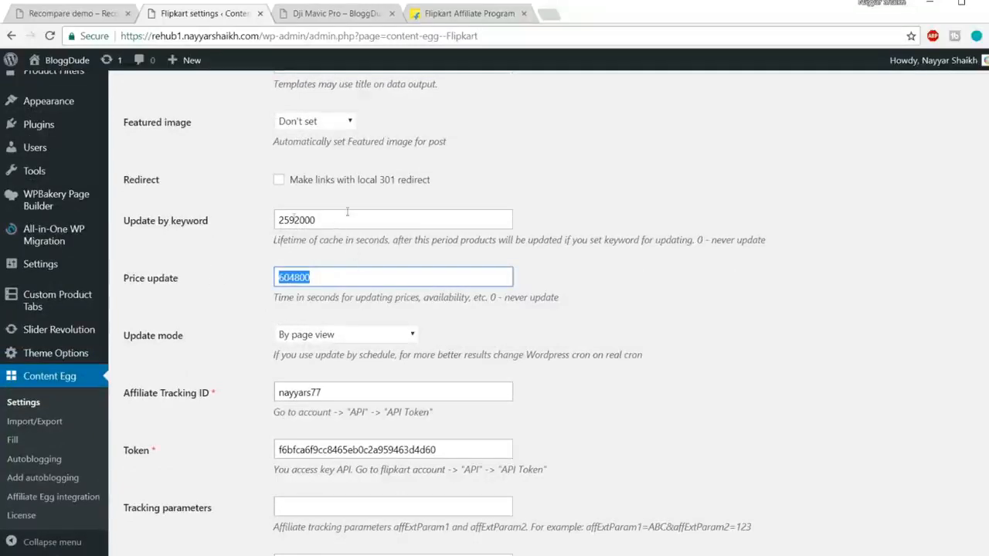
Check the results, image and Trim description options, and save the Flipkart settings.
scroll(538, 297, "down", 4)
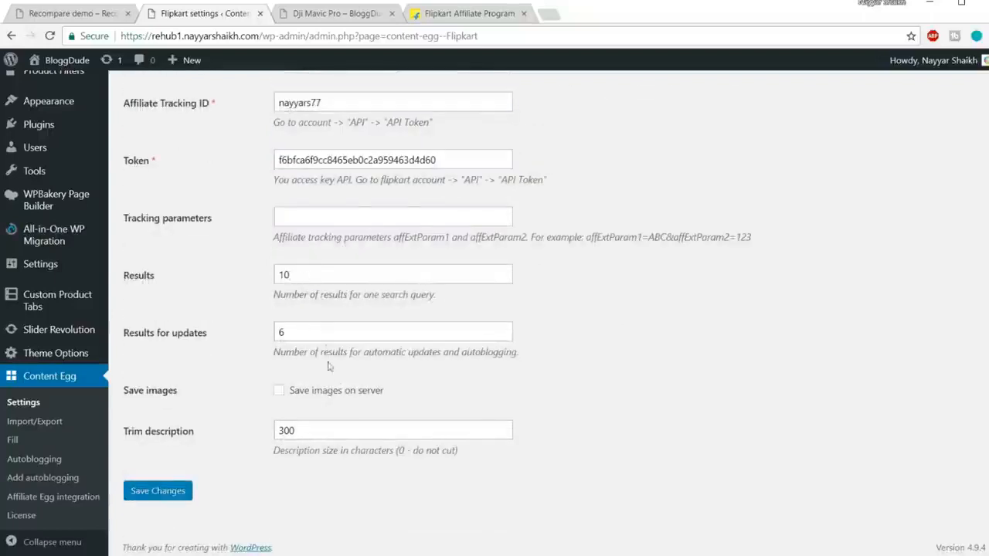
left_click_drag(306, 431, 221, 437)
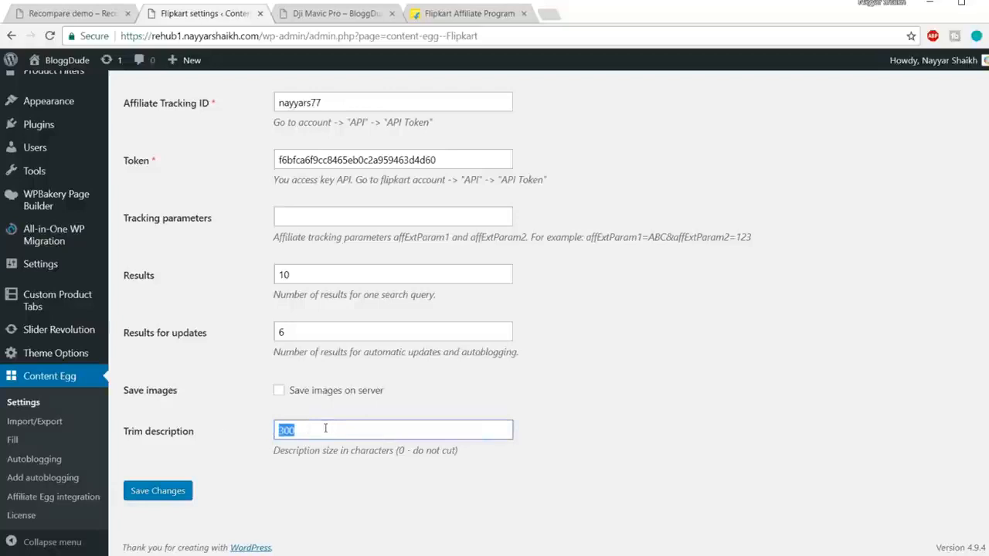
left_click(173, 491)
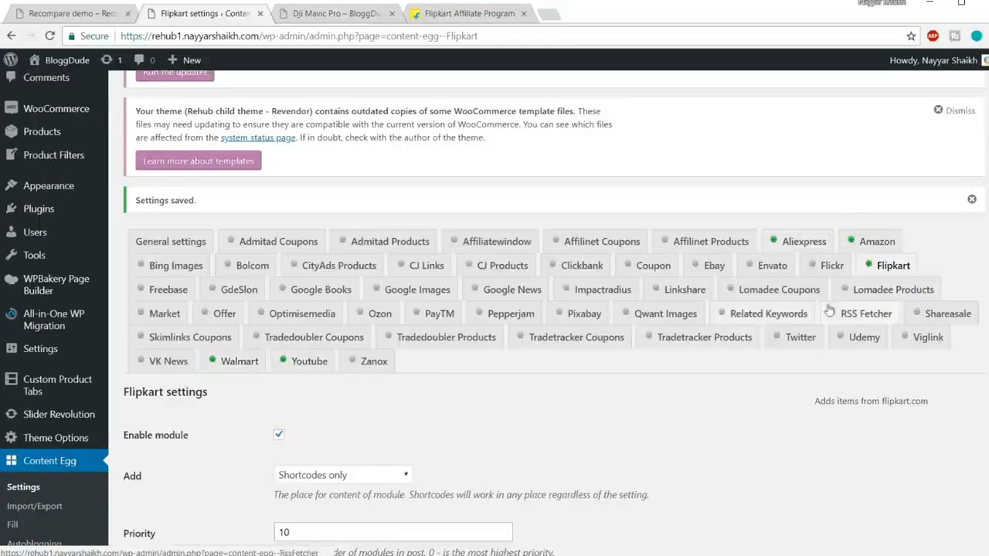
Look over the saved Flipkart settings and the status markers of the Content Egg modules.
scroll(530, 456, "down", 8)
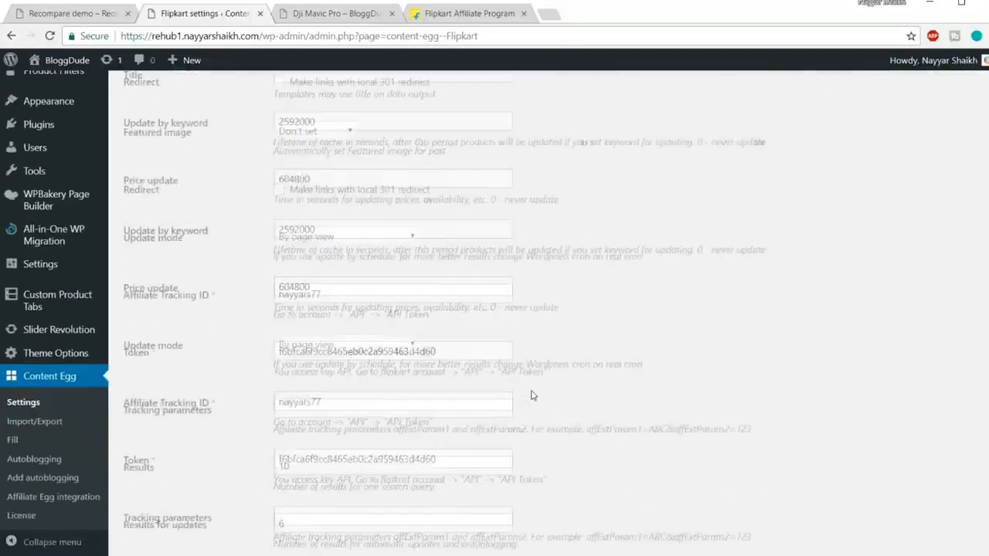
scroll(532, 397, "up", 4)
scroll(532, 397, "up", 5)
scroll(662, 386, "down", 7)
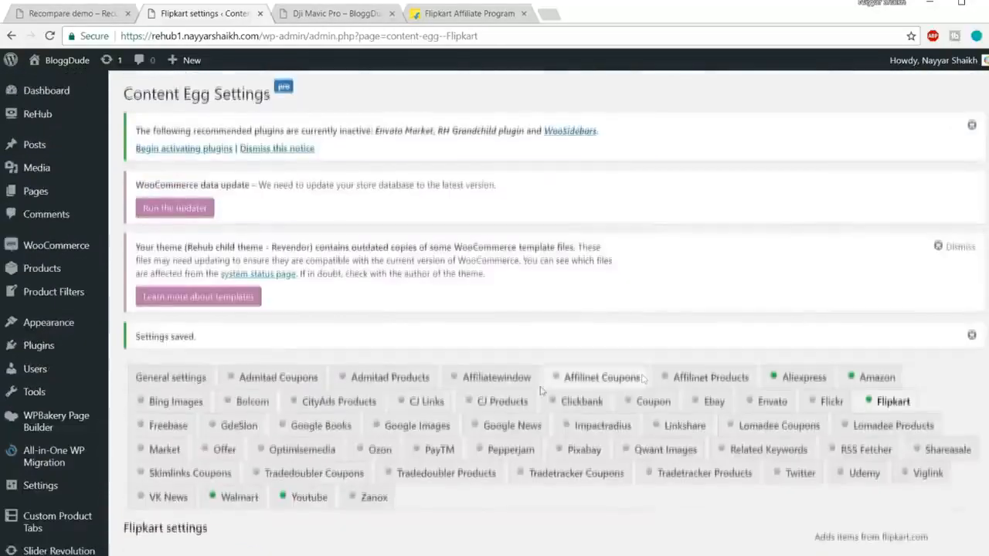
scroll(309, 301, "down", 2)
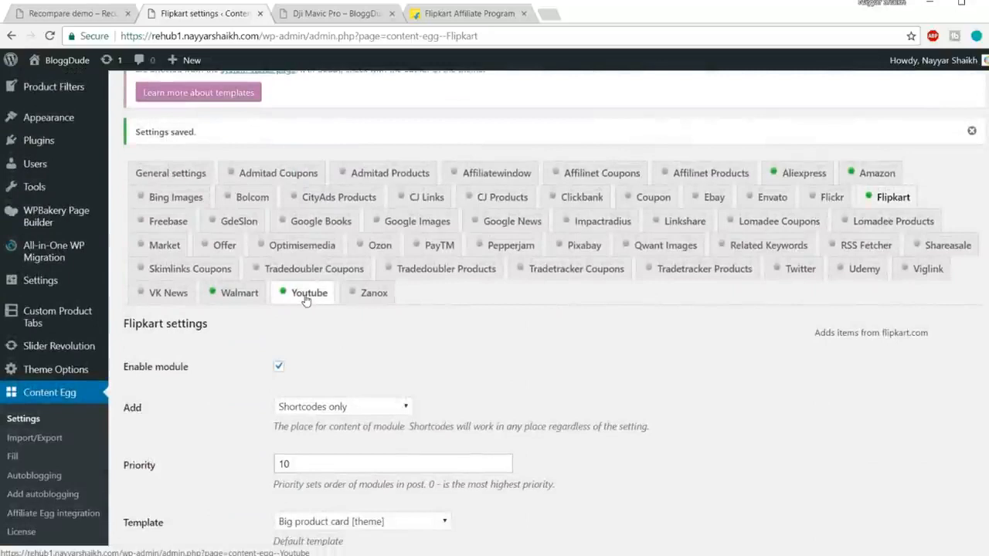
Open the Walmart module's settings and make sure its Enable module option is ticked.
left_click(224, 300)
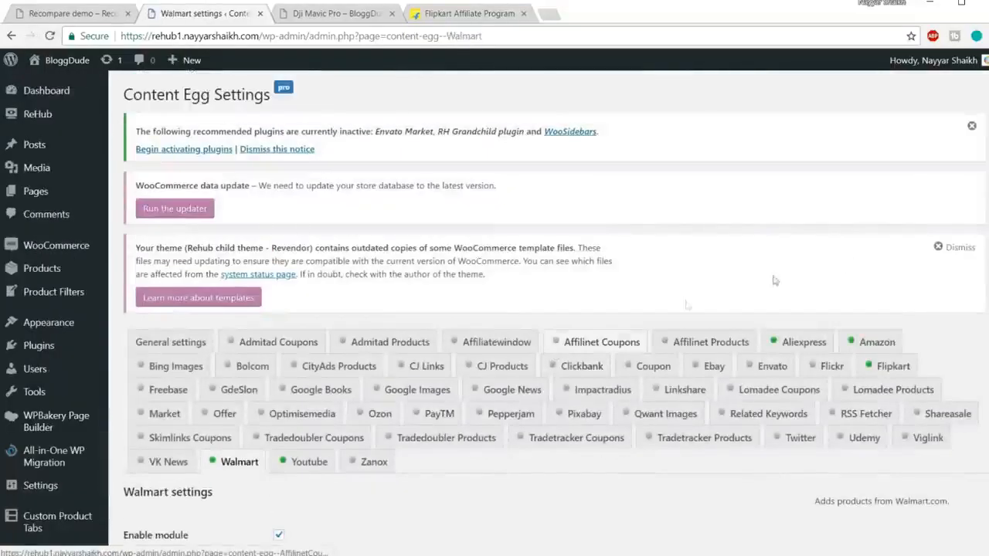
scroll(949, 230, "down", 3)
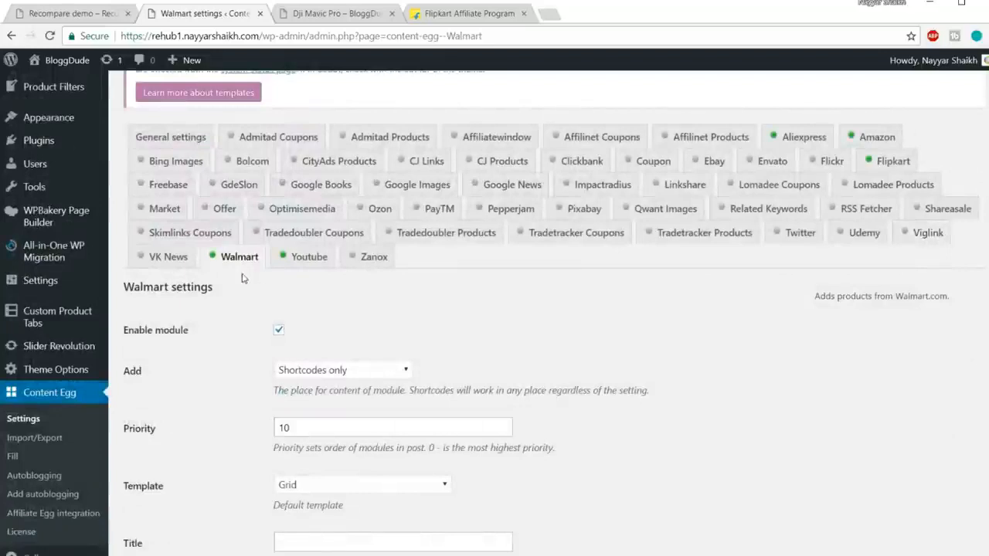
left_click(279, 332)
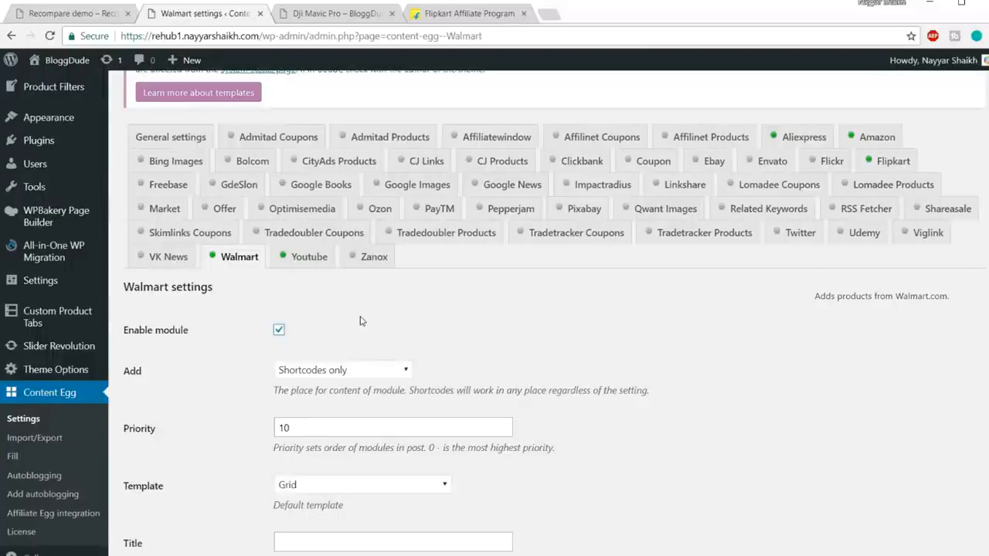
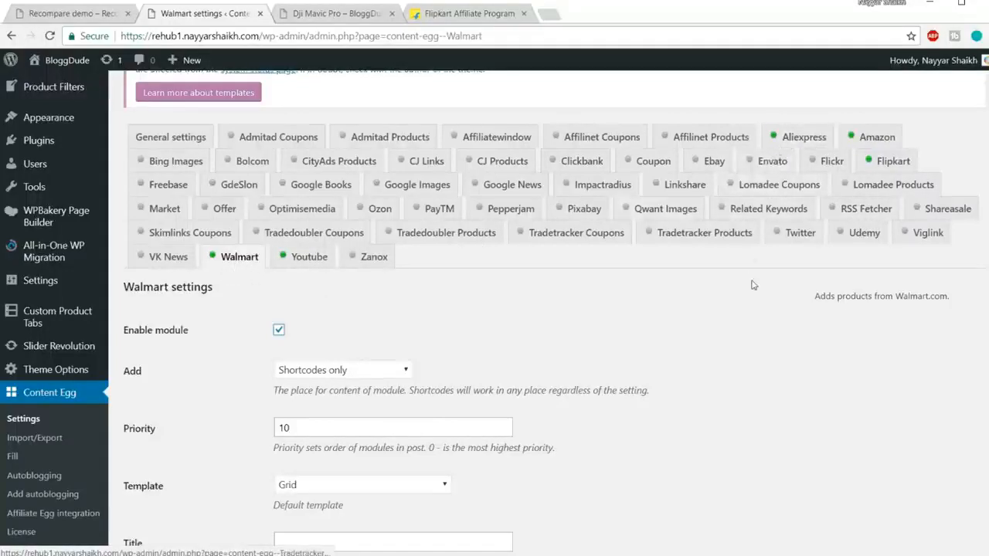
Open the Youtube module's settings, check its API key, results, sorting and license options, and save the changes.
left_click(309, 261)
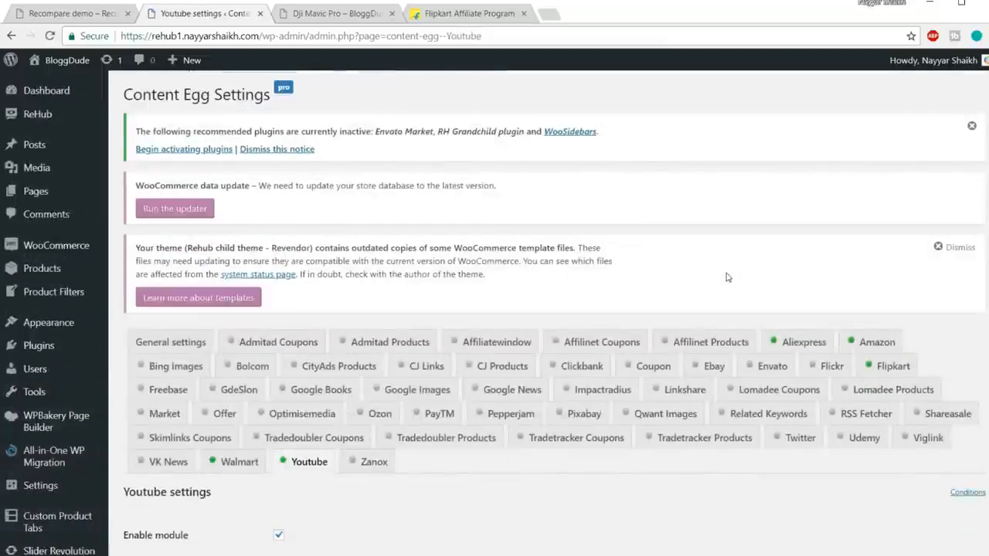
scroll(740, 309, "down", 4)
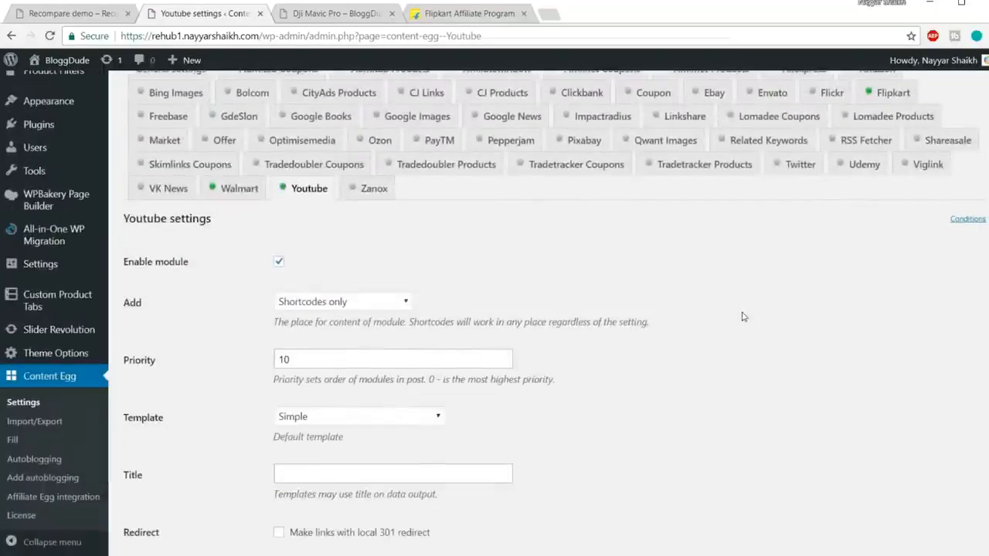
scroll(742, 317, "down", 2)
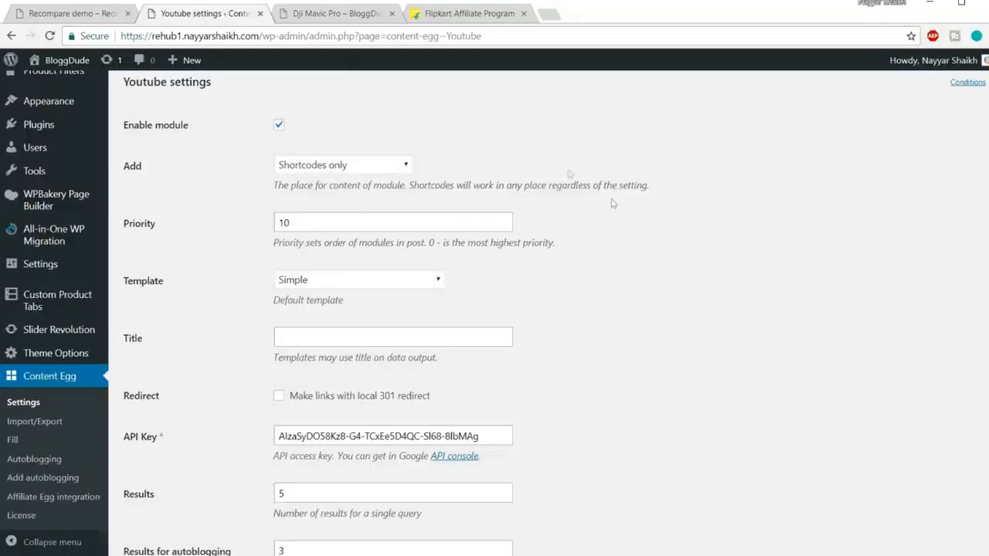
scroll(566, 286, "down", 2)
left_click_drag(502, 295, 244, 300)
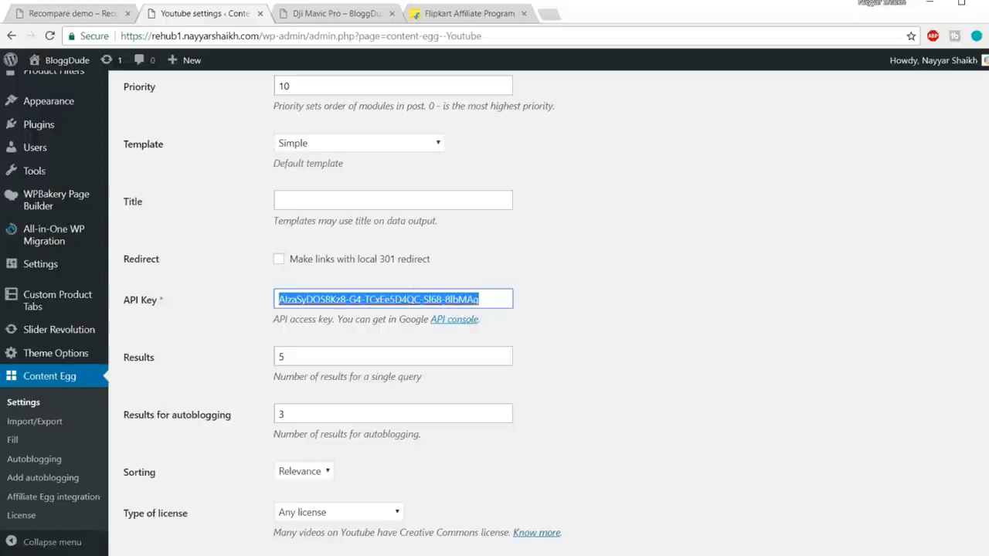
scroll(631, 305, "down", 3)
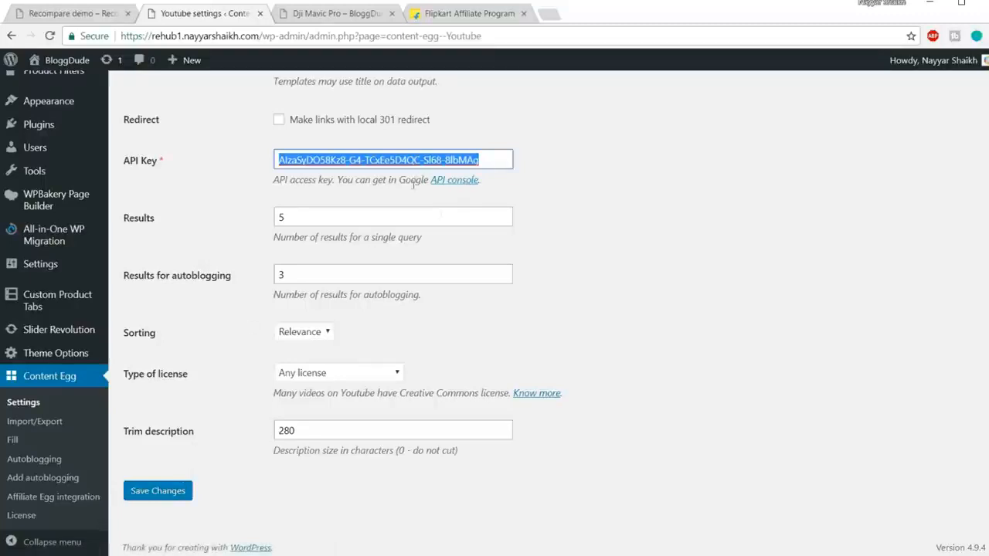
left_click(156, 492)
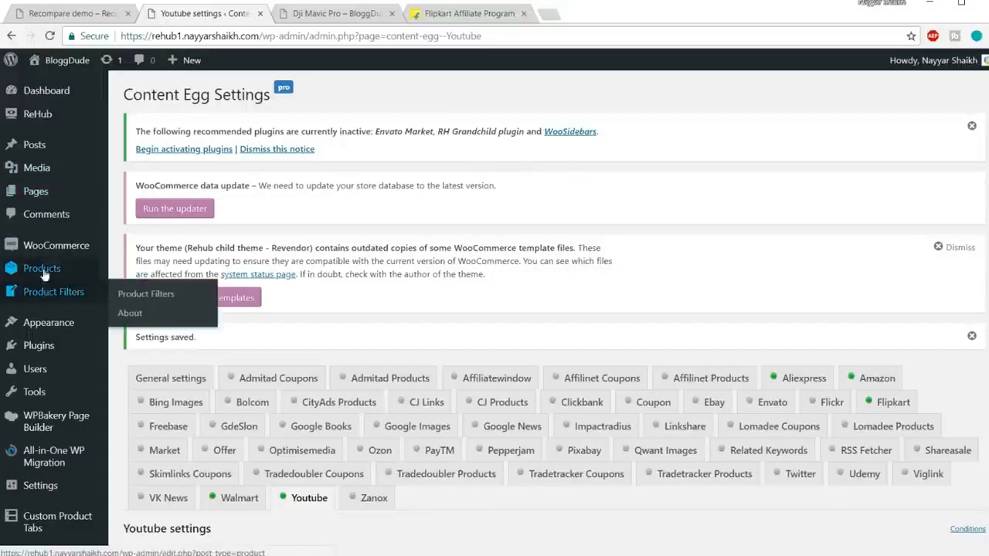
Open the form for adding a new product and close the Flipkart Affiliate Program page.
mouse_move(38, 268)
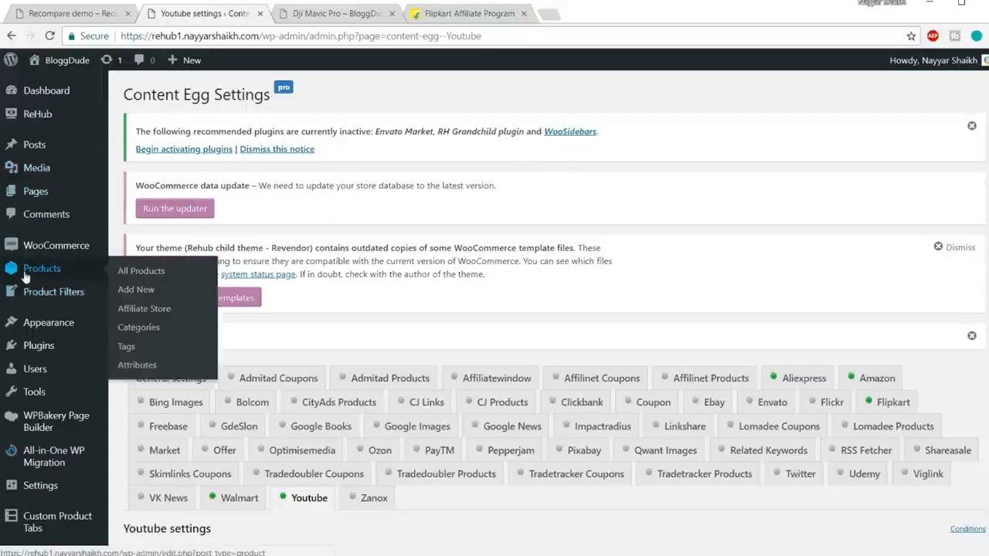
left_click(135, 290)
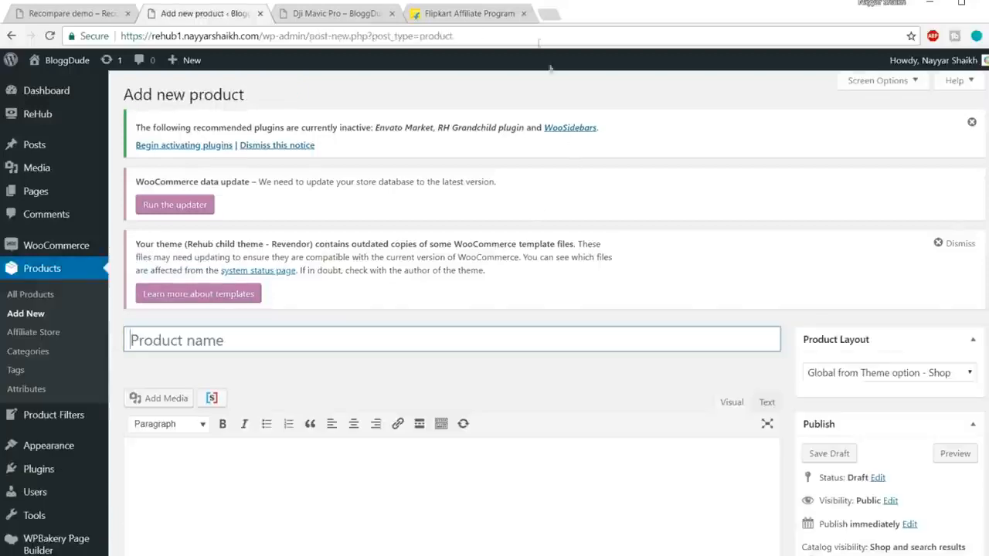
left_click(523, 13)
scroll(603, 224, "down", 1)
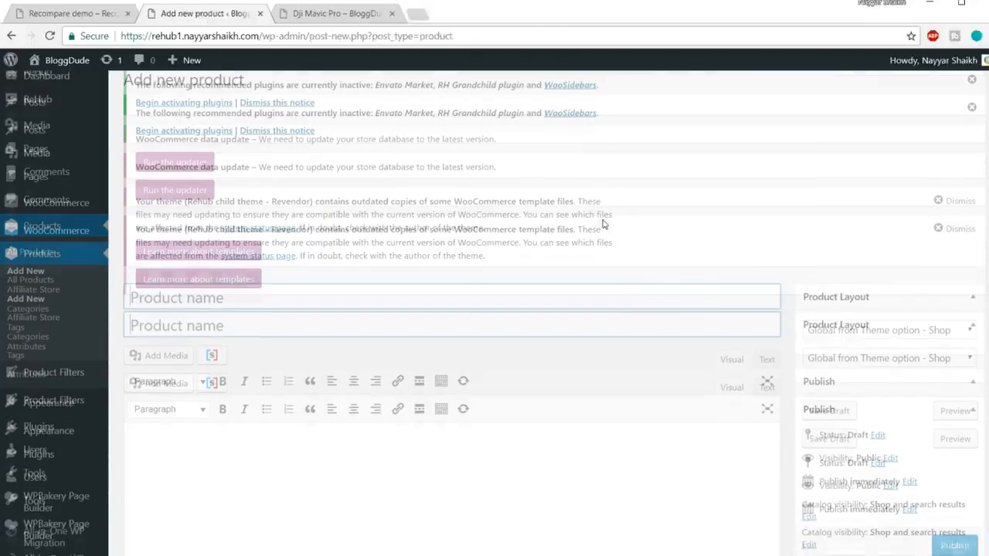
scroll(603, 224, "down", 3)
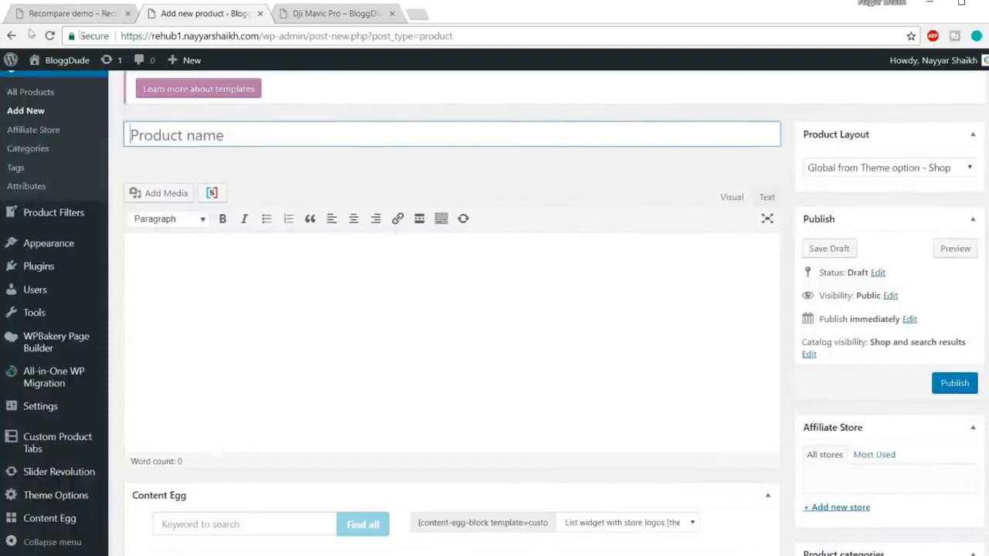
View the Dji Mavic Pro product page as a reference and return to the new product form.
left_click(348, 11)
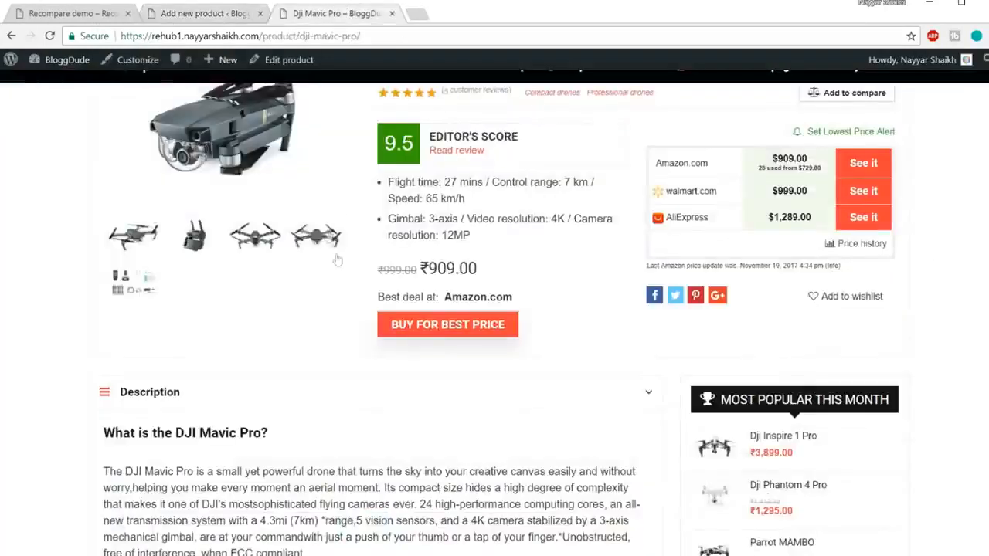
scroll(317, 232, "up", 2)
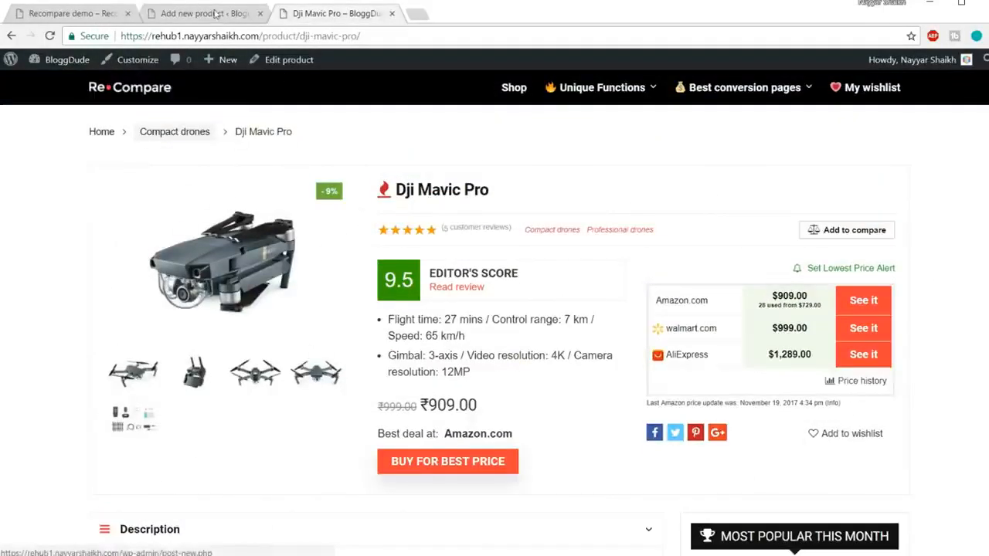
left_click(217, 13)
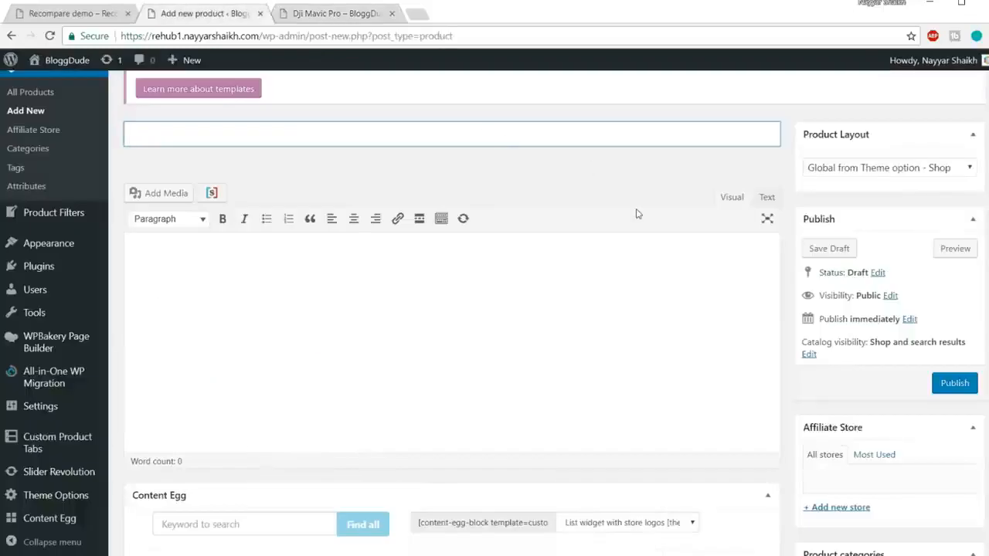
Name the new product "iPhone 7 Rose Gold 128GB".
type("iPhone ")
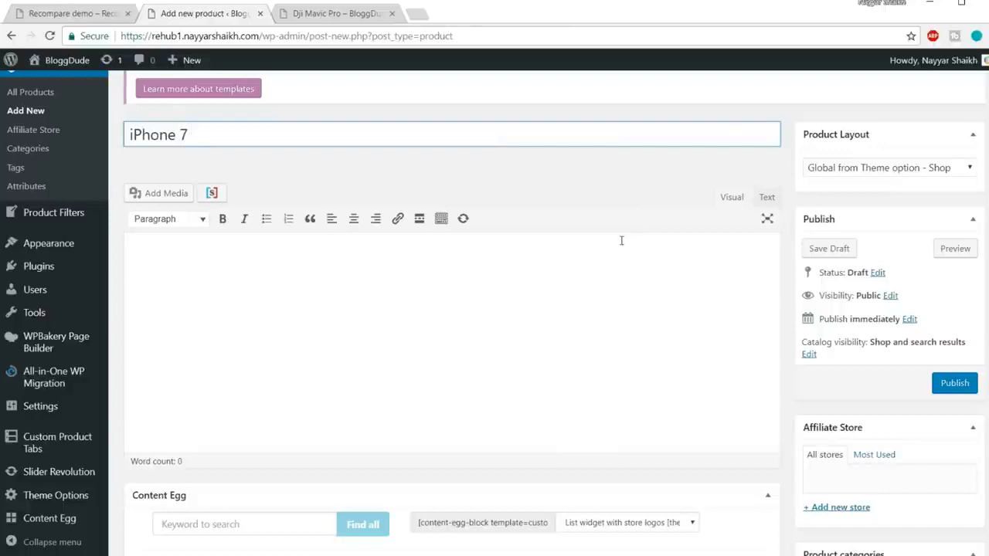
type("7 Rose Gol")
key("BackSpace")
key("BackSpace")
key("BackSpace")
type("Rose Gold 128")
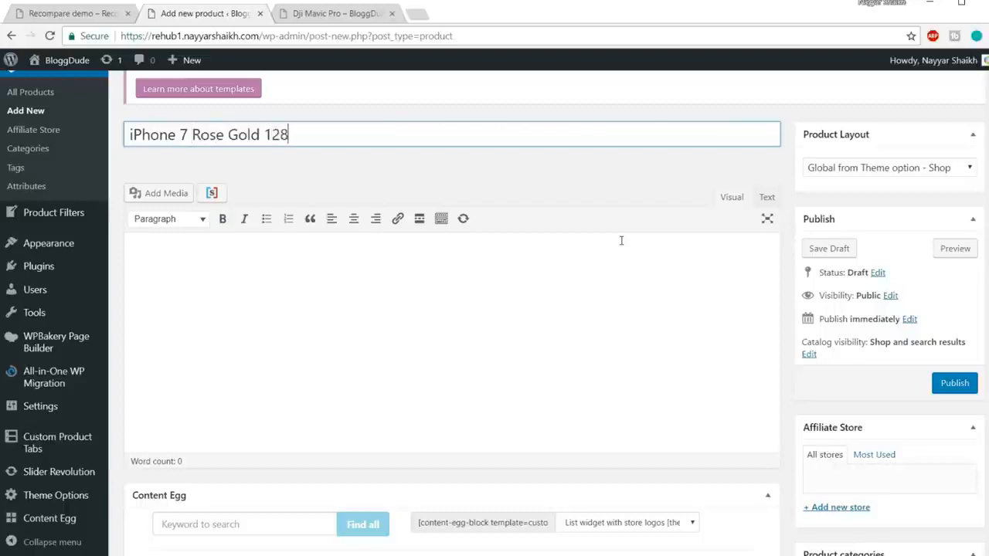
type("GB")
left_click(538, 325)
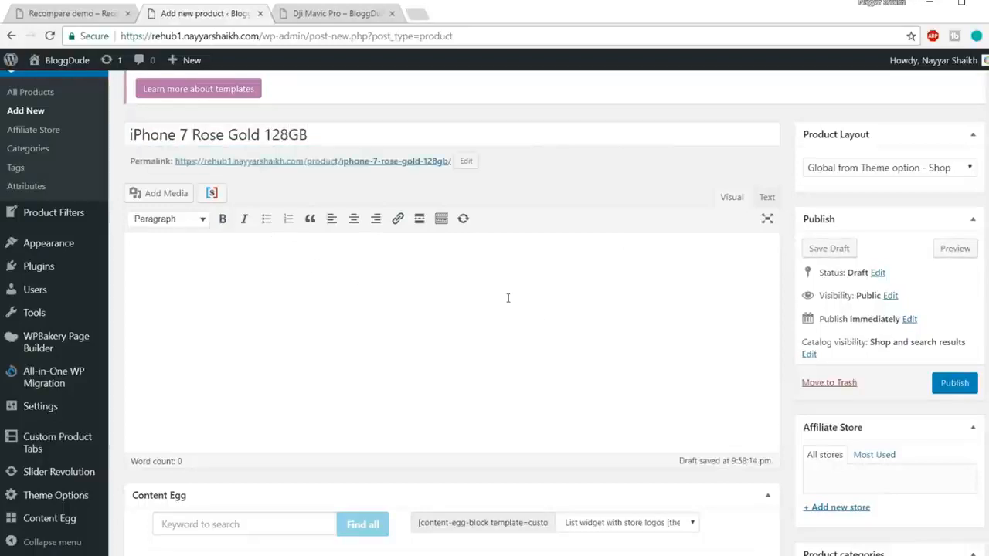
Add a new product category named "Mobiles" and assign it to the product.
scroll(508, 297, "down", 2)
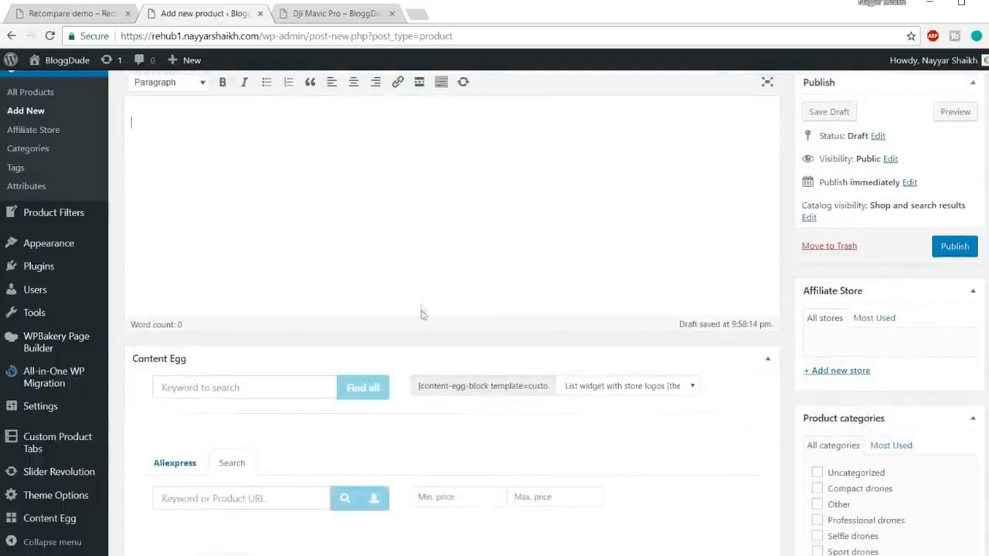
scroll(580, 250, "up", 4)
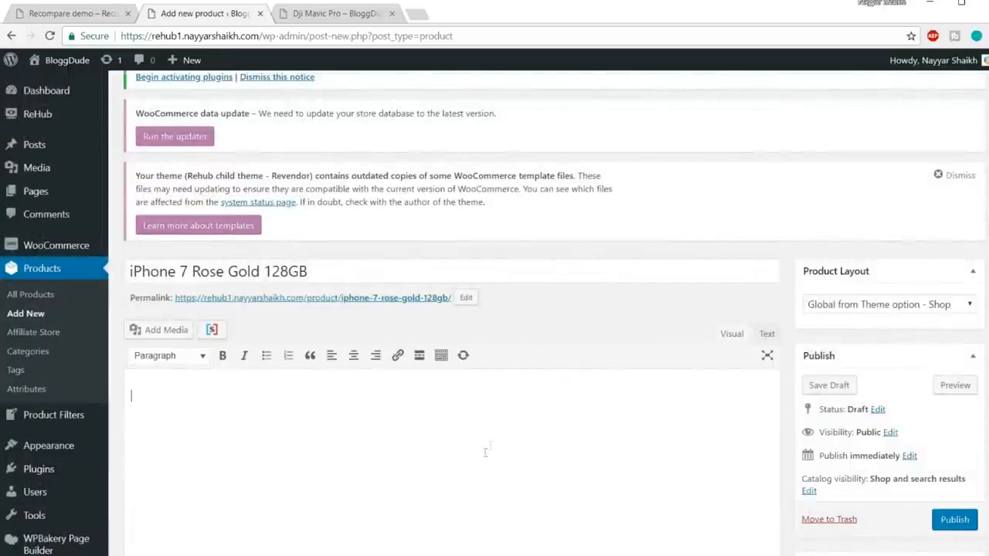
scroll(509, 432, "down", 5)
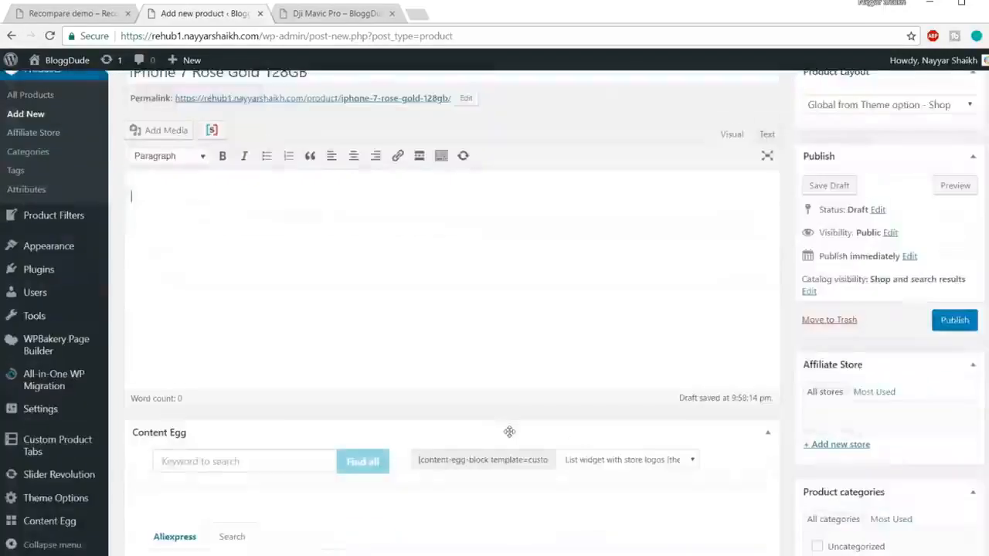
scroll(510, 432, "down", 2)
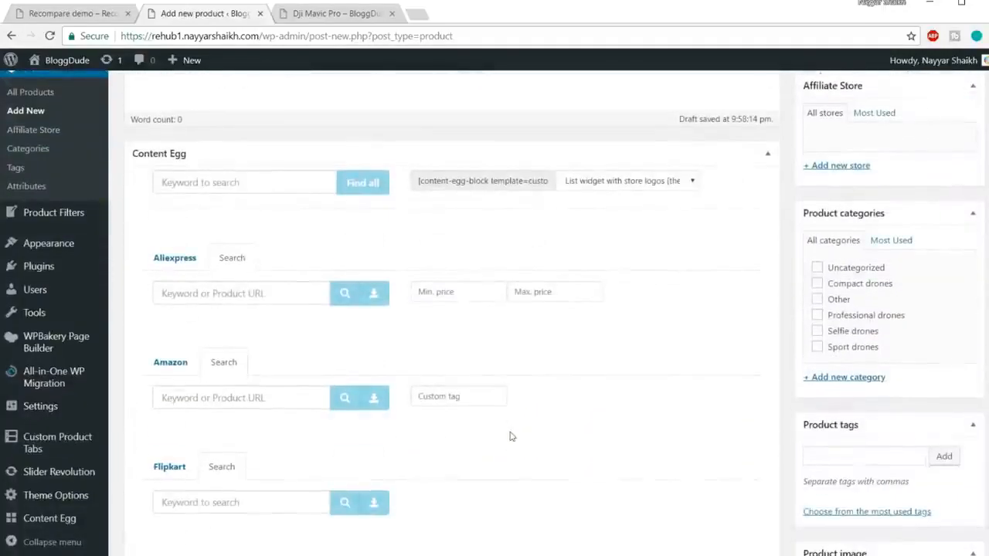
left_click(858, 380)
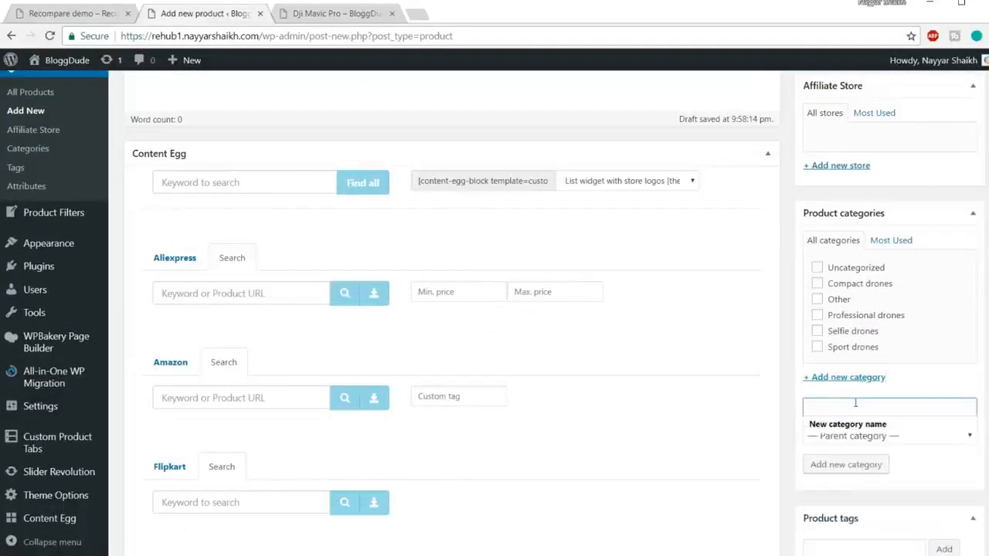
type("Mobiles")
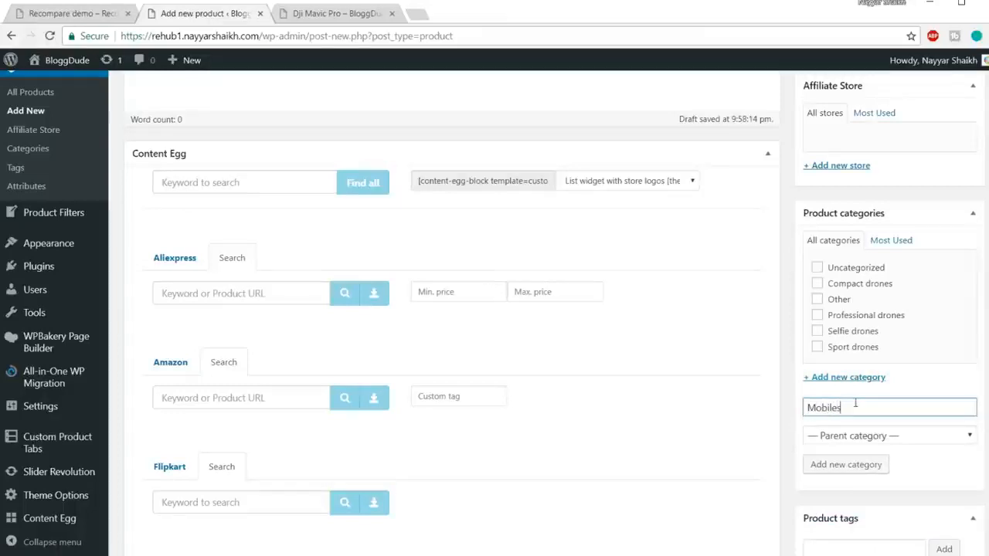
left_click(851, 463)
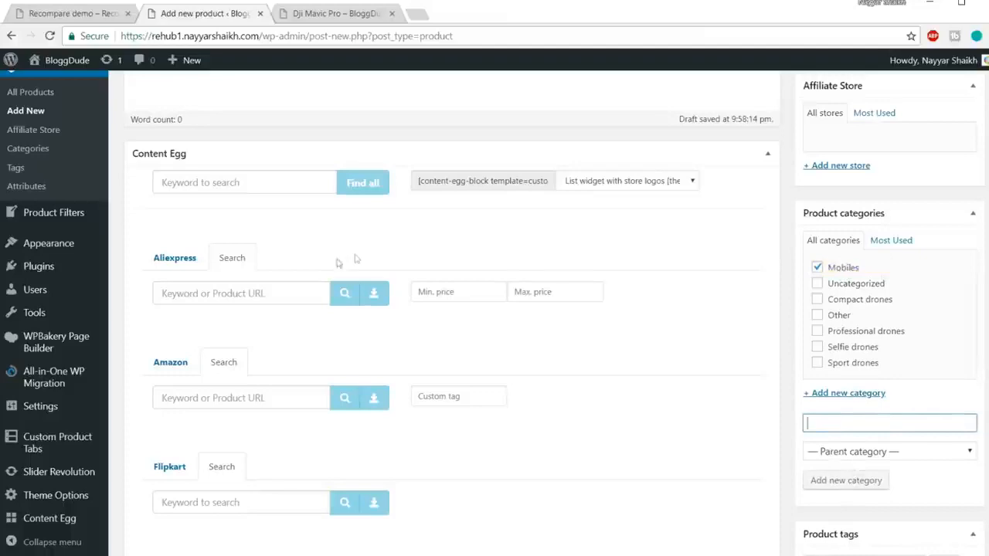
Look over the search fields of the Content Egg modules and copy the full product name.
left_click(281, 297)
scroll(342, 249, "down", 1)
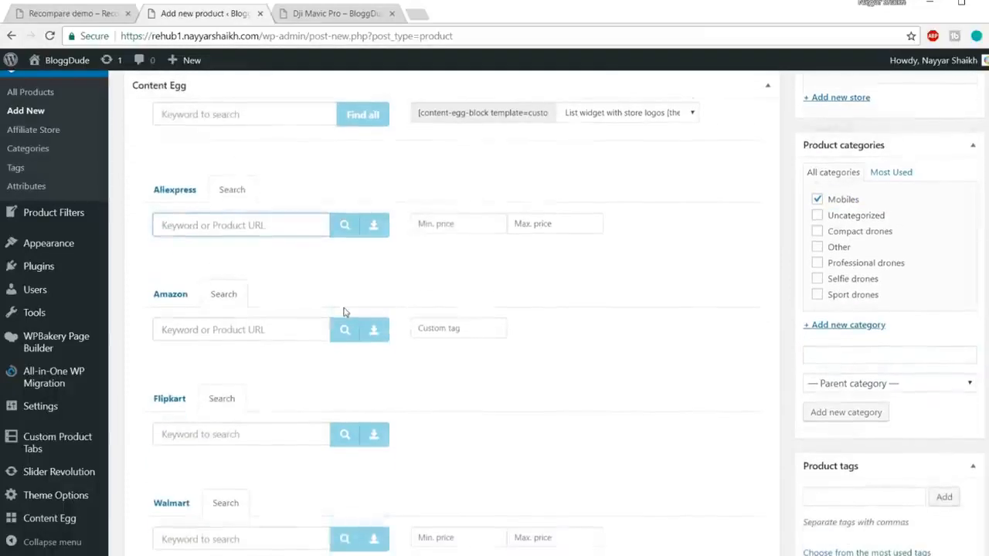
left_click(249, 329)
scroll(255, 347, "down", 2)
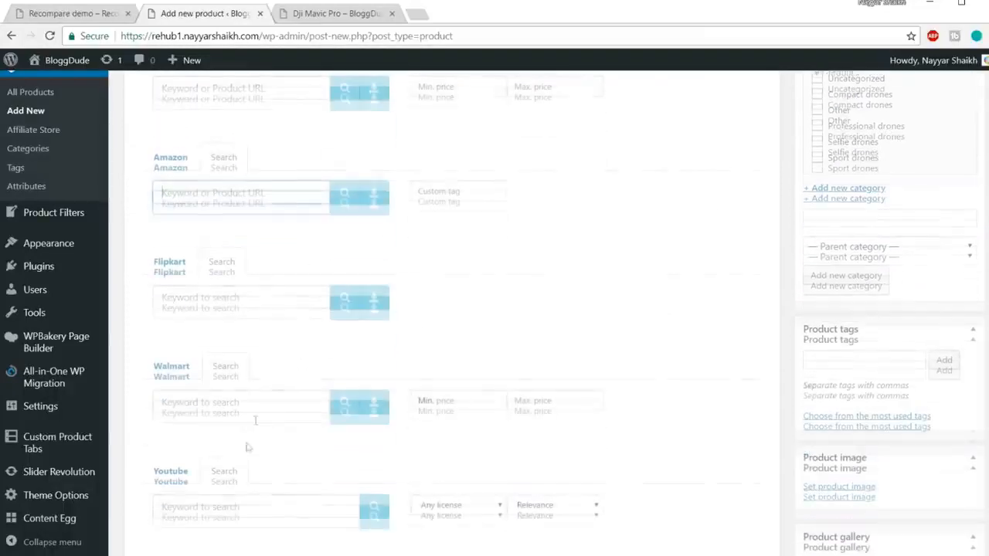
scroll(237, 510, "up", 4)
scroll(236, 482, "up", 10)
left_click_drag(313, 342, 96, 326)
key("ctrl+c")
scroll(401, 364, "down", 8)
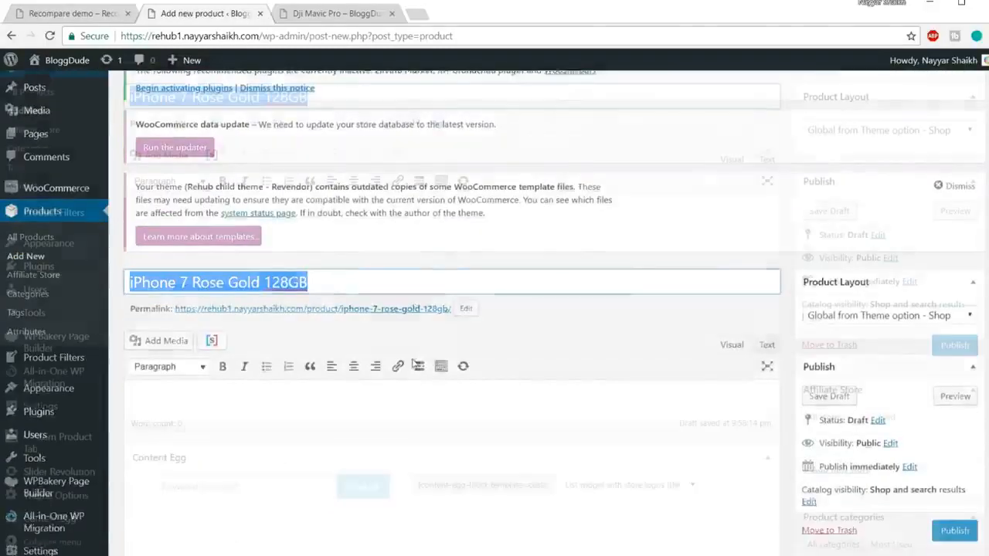
Search the Amazon module for "iPhone 7 Rose Gold 128GB" and add the Apple iPhone 7 (Rose Gold, 128GB) offer.
left_click(251, 263)
key("ctrl+v")
left_click(344, 263)
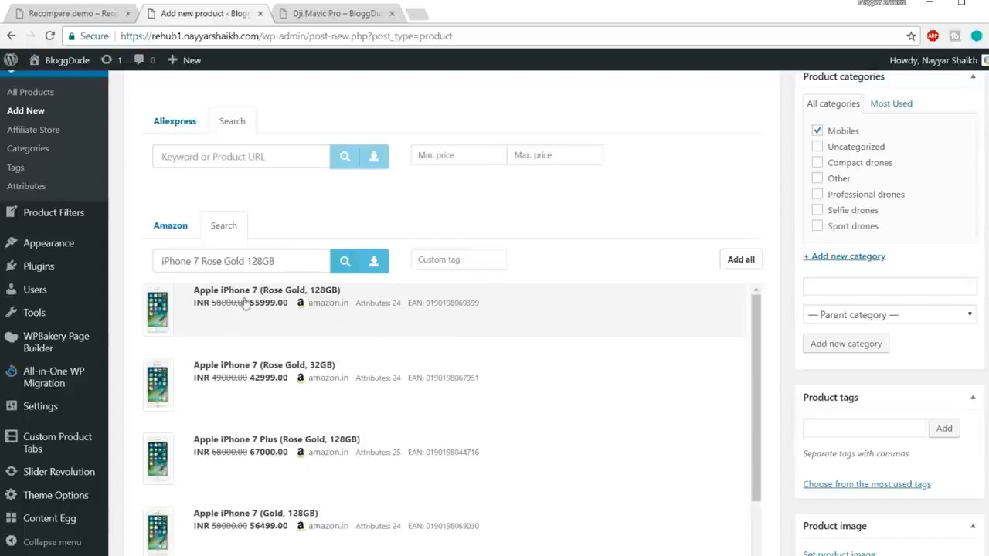
left_click(378, 311)
Search the Flipkart module for "iPhone 7 Rose Gold 128GB" and add the Apple iPhone 7 (Rose Gold, 128 GB) offer.
scroll(788, 330, "down", 4)
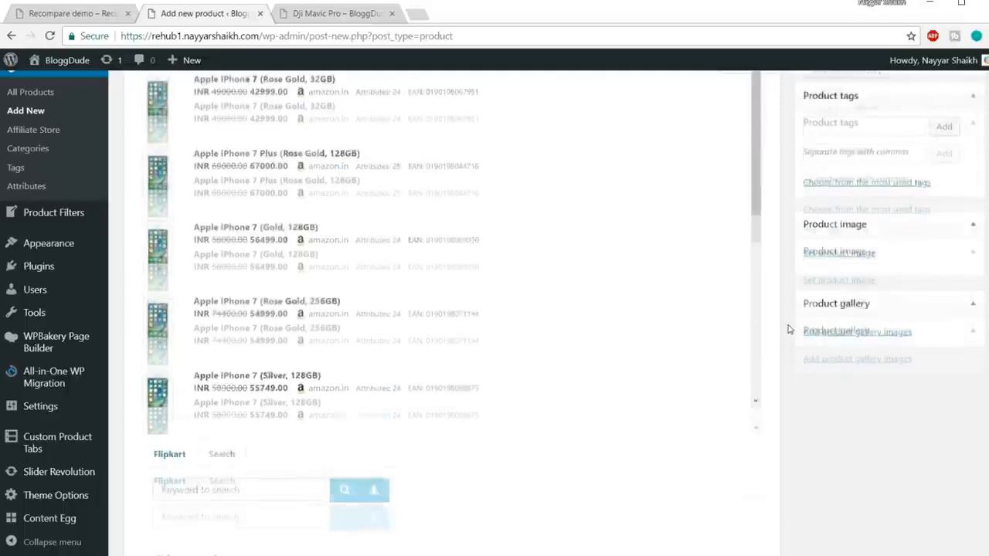
scroll(347, 314, "down", 2)
scroll(287, 318, "up", 4)
left_click(221, 307)
key("ctrl+v")
left_click(348, 318)
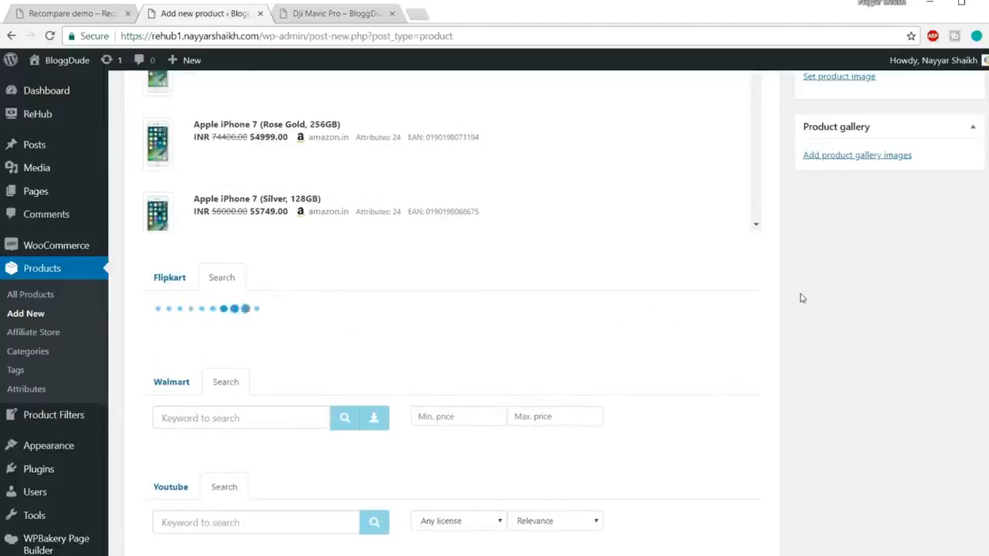
scroll(802, 298, "down", 1)
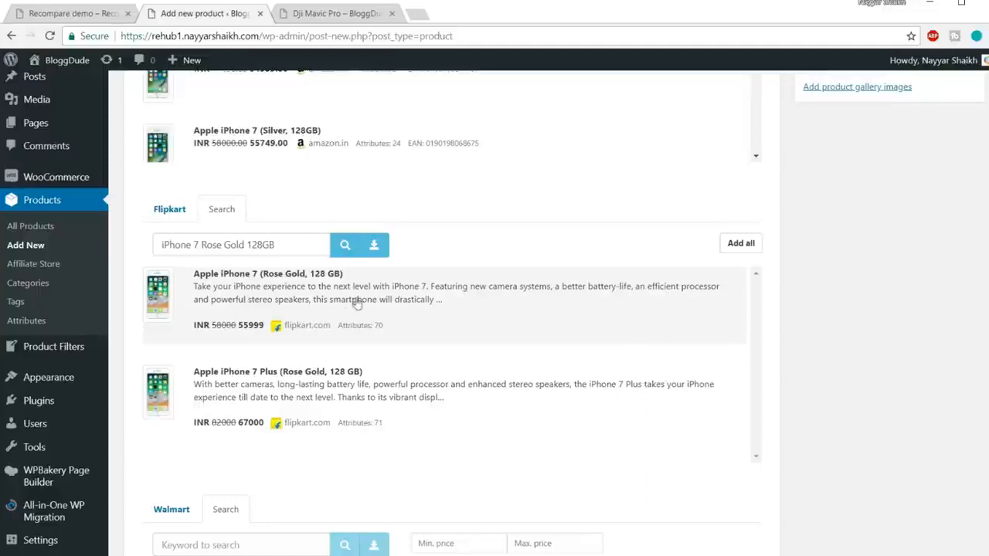
Search the Aliexpress module for "iPhone 7 Rose Gold 128GB".
scroll(379, 309, "up", 10)
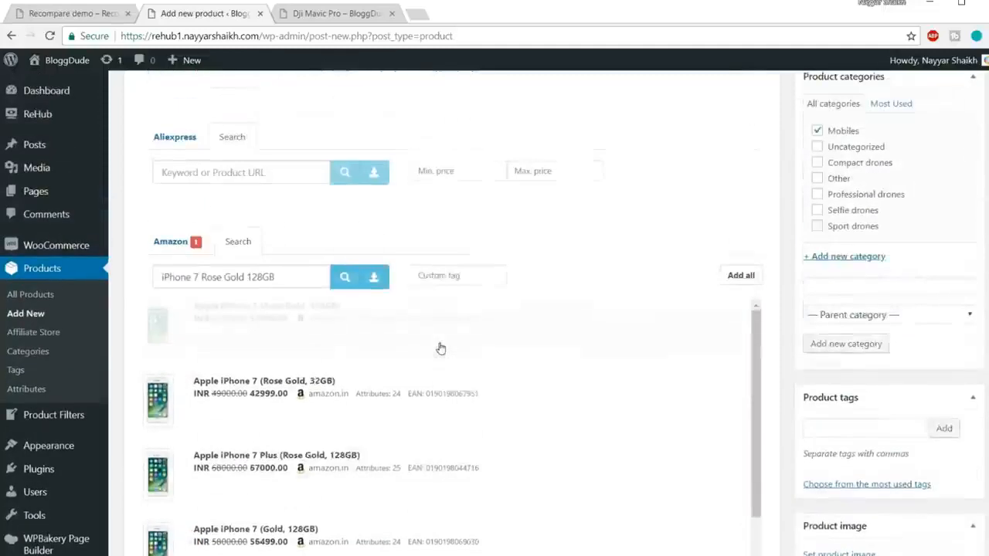
scroll(439, 347, "down", 2)
left_click(214, 239)
key("ctrl+v")
left_click(351, 246)
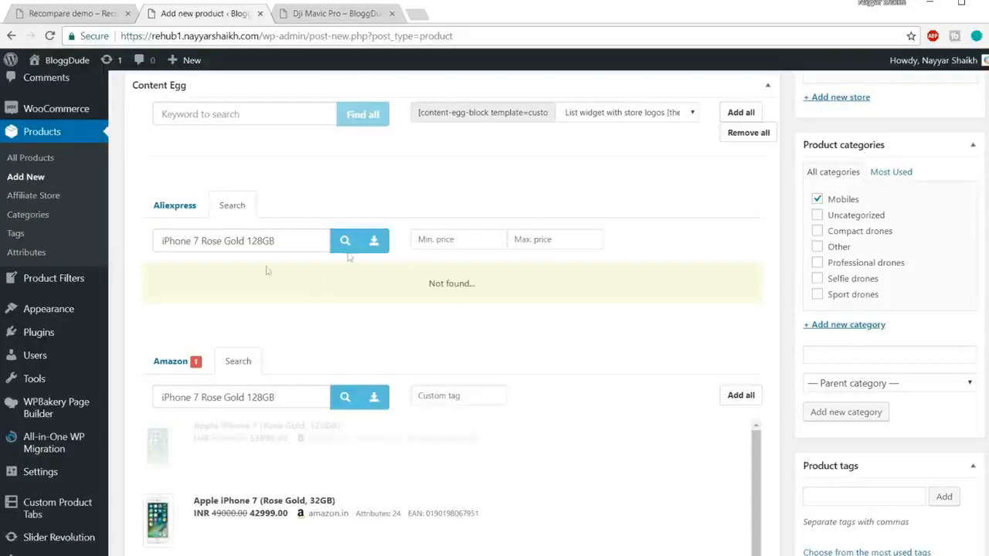
Search the Youtube module for "iPhone 7 Rose Gold 128GB".
scroll(548, 312, "down", 2)
scroll(549, 311, "down", 5)
scroll(841, 316, "down", 6)
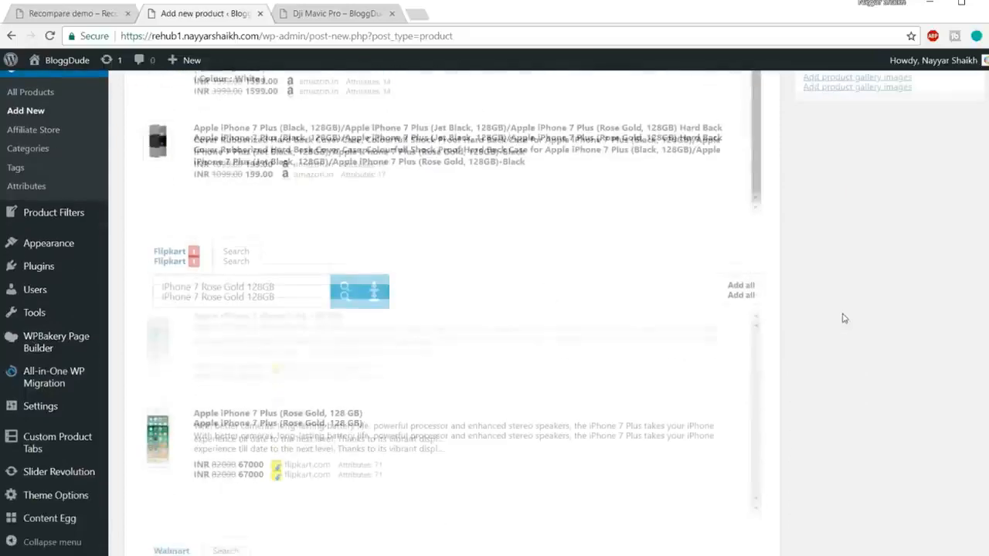
scroll(844, 317, "down", 1)
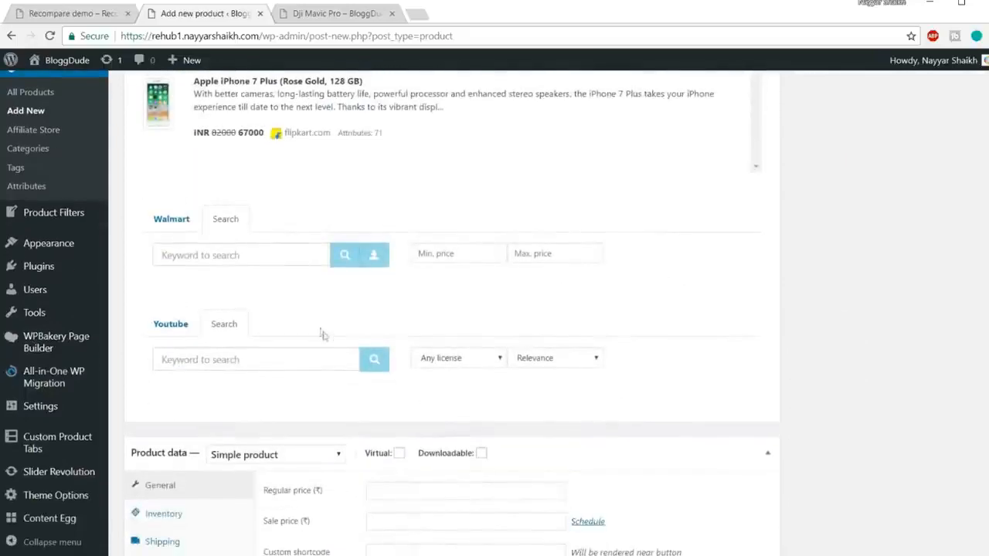
left_click(230, 361)
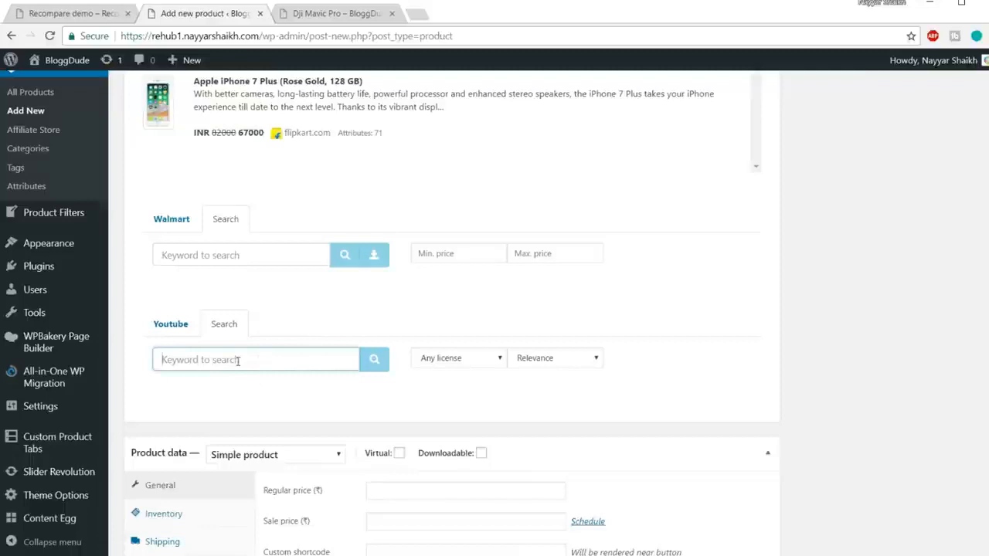
type("iPhone 7 Rose.Gold 128GB")
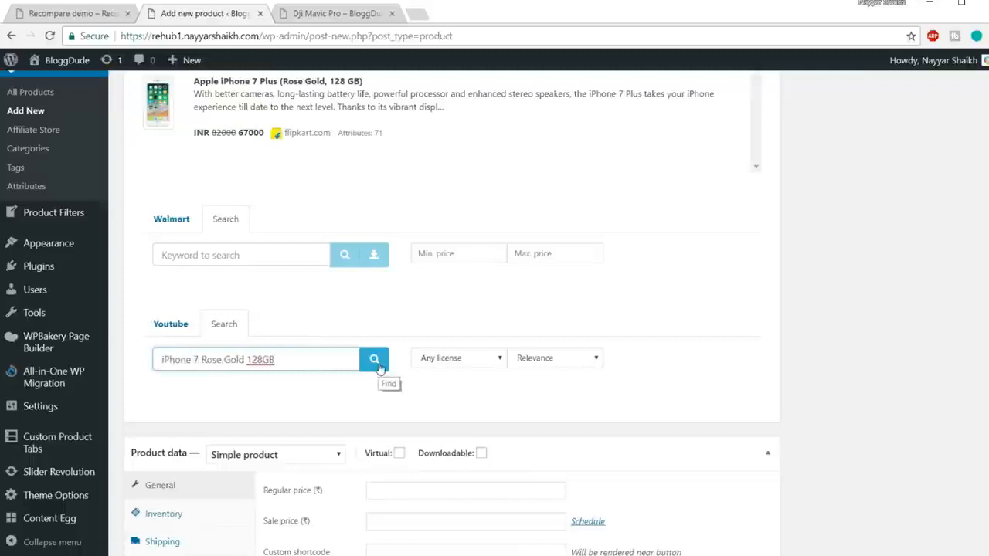
left_click(374, 360)
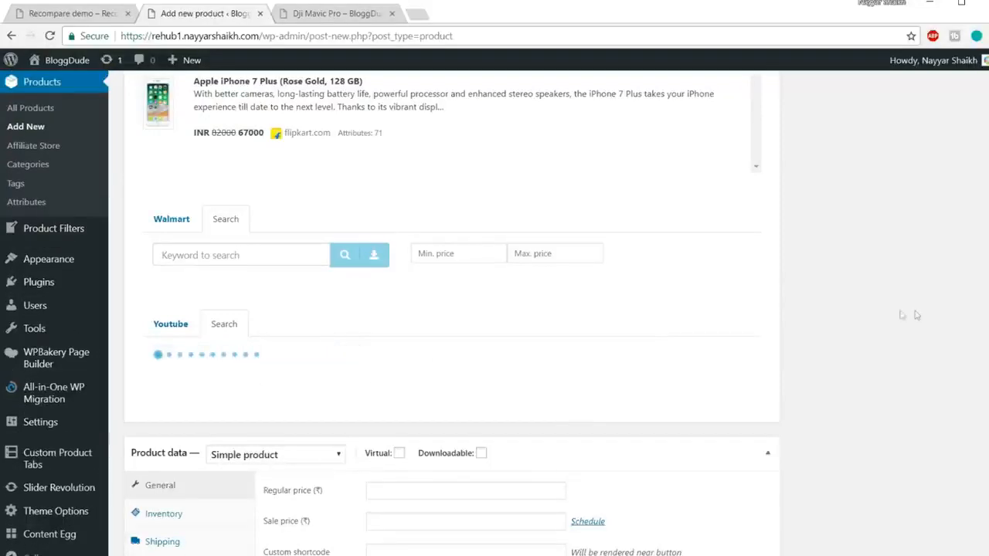
Add iPhone 7 Rose Gold unboxing and review videos from the Youtube module's results to the product.
scroll(914, 316, "down", 1)
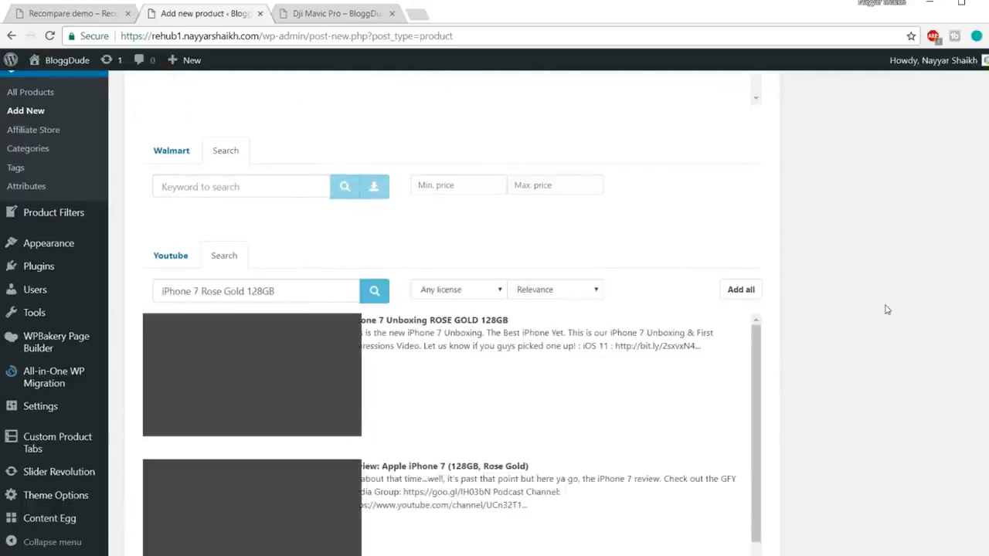
scroll(576, 337, "down", 1)
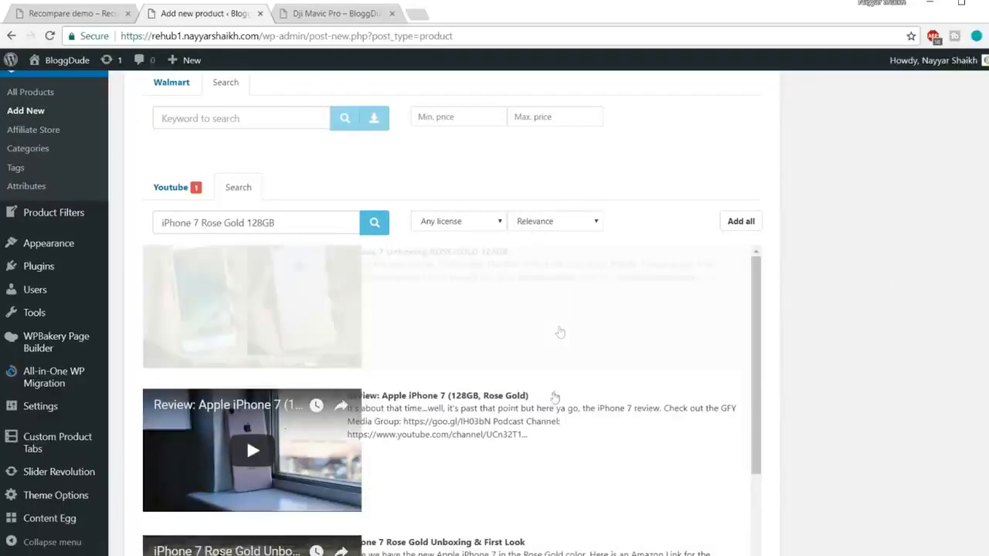
scroll(592, 399, "down", 3)
scroll(559, 404, "down", 5)
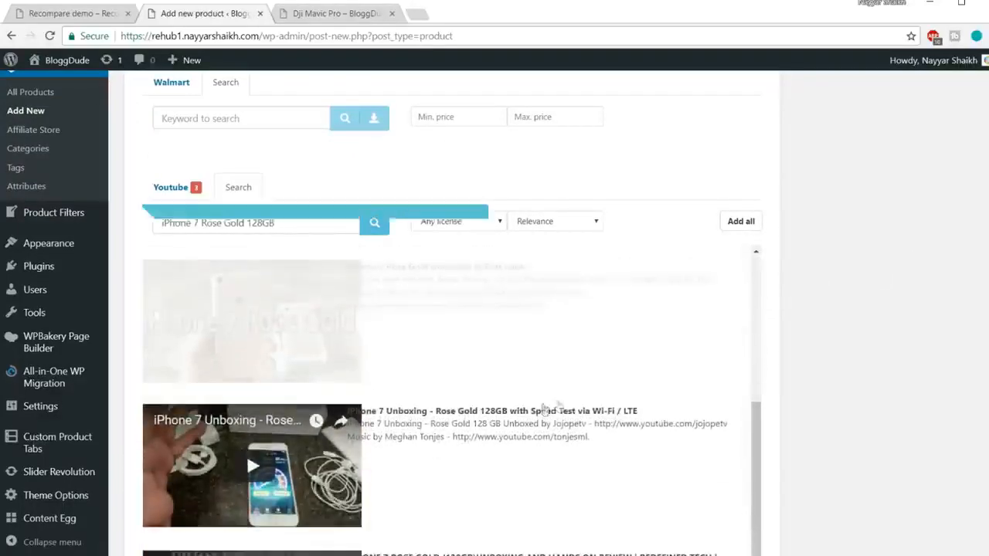
scroll(828, 356, "down", 1)
scroll(828, 356, "down", 5)
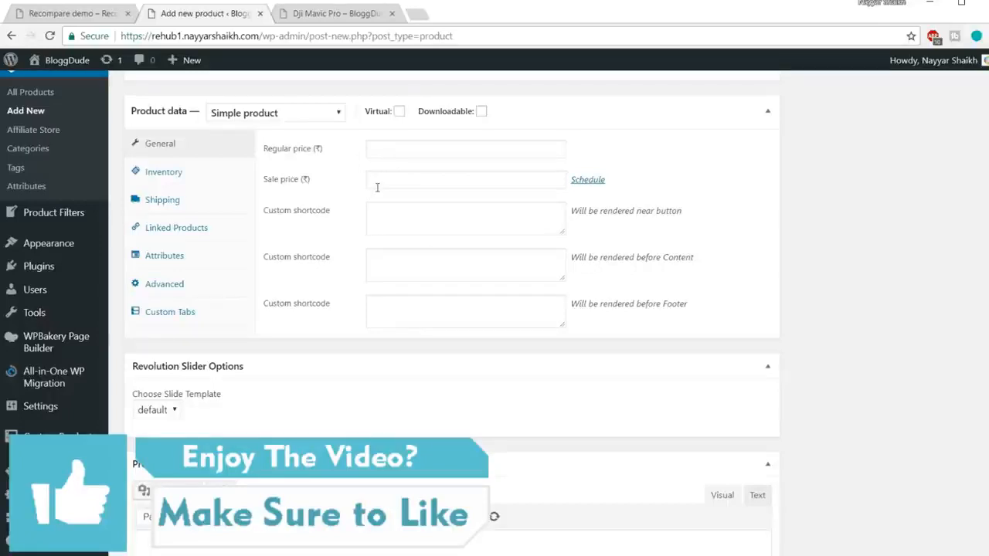
Publish the iPhone 7 Rose Gold 128GB product and close the Dji Mavic Pro page.
scroll(734, 271, "down", 2)
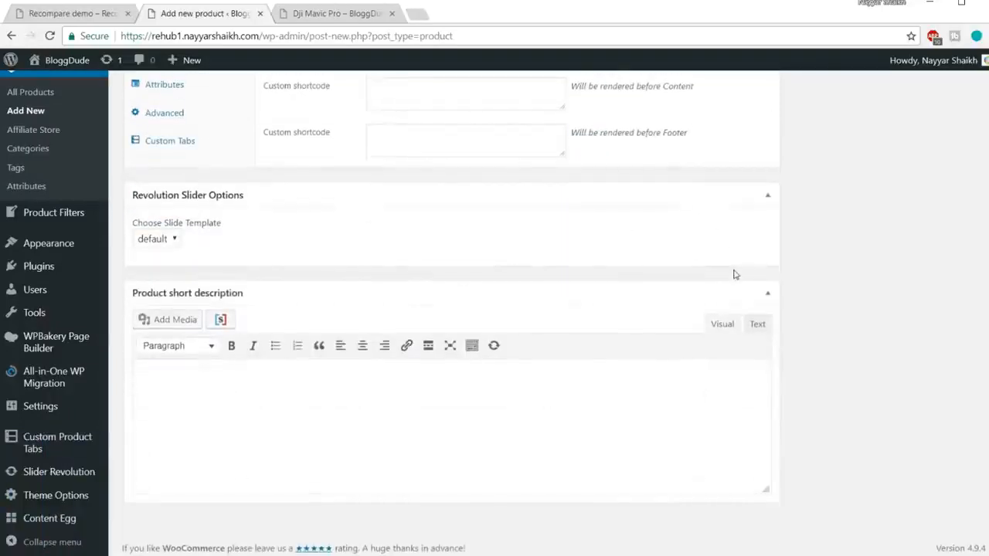
scroll(908, 294, "up", 4)
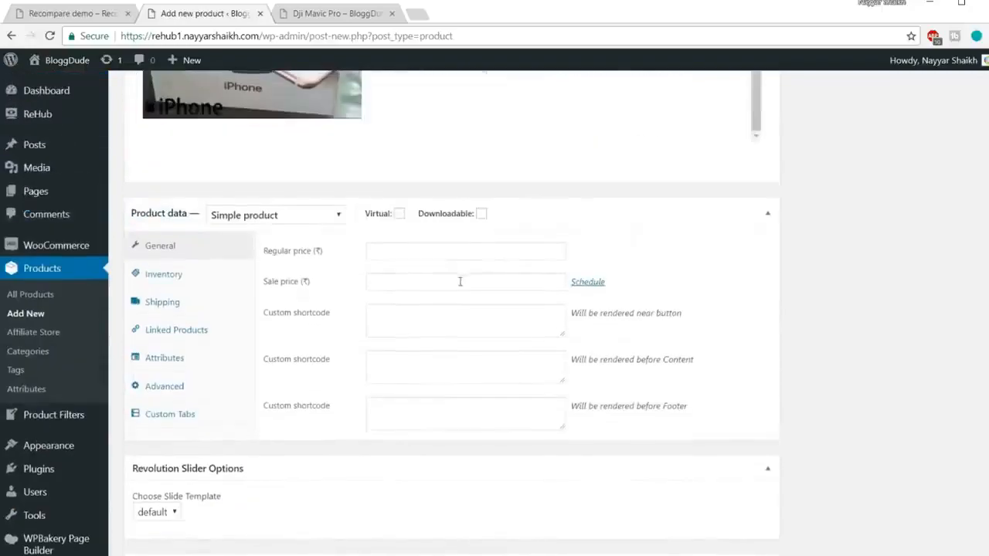
scroll(871, 292, "up", 10)
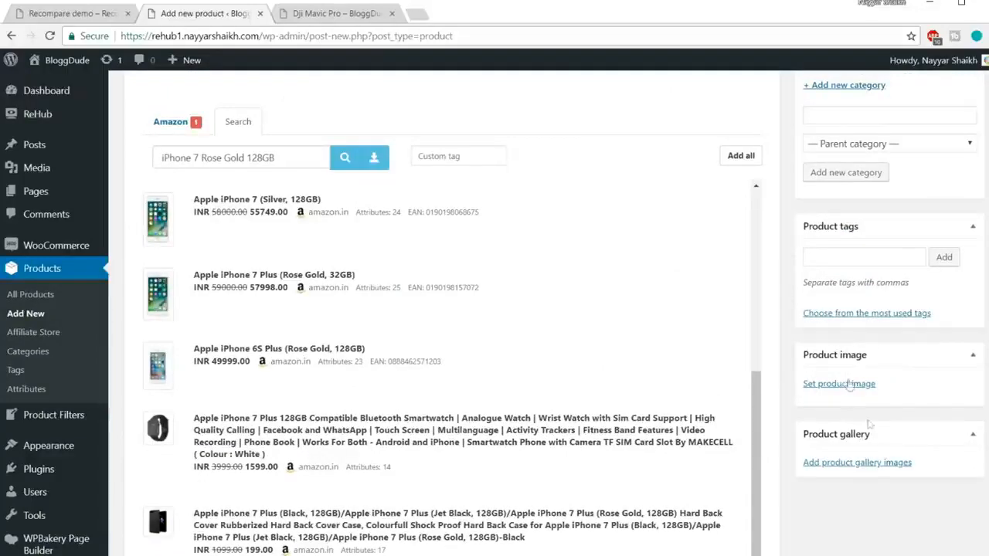
scroll(905, 411, "up", 6)
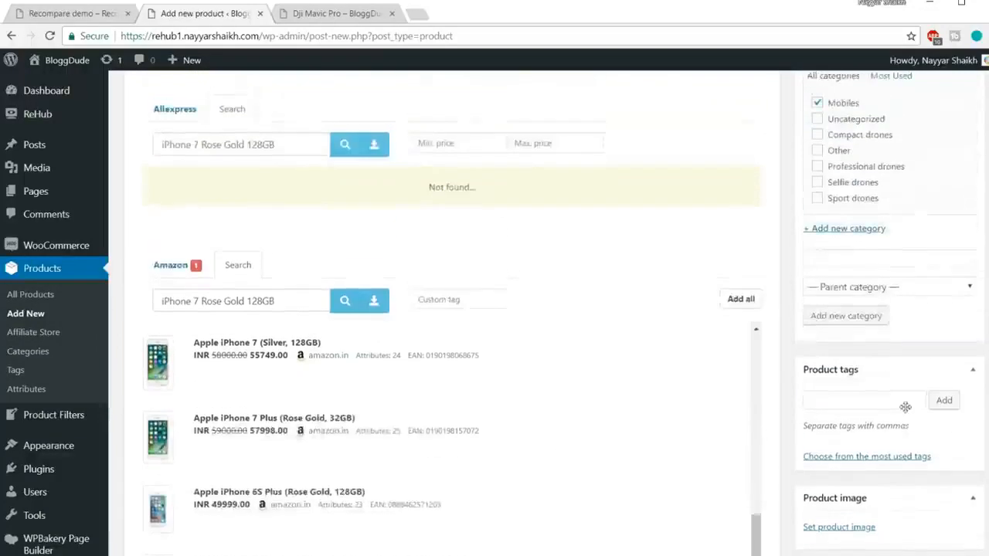
scroll(910, 409, "up", 1)
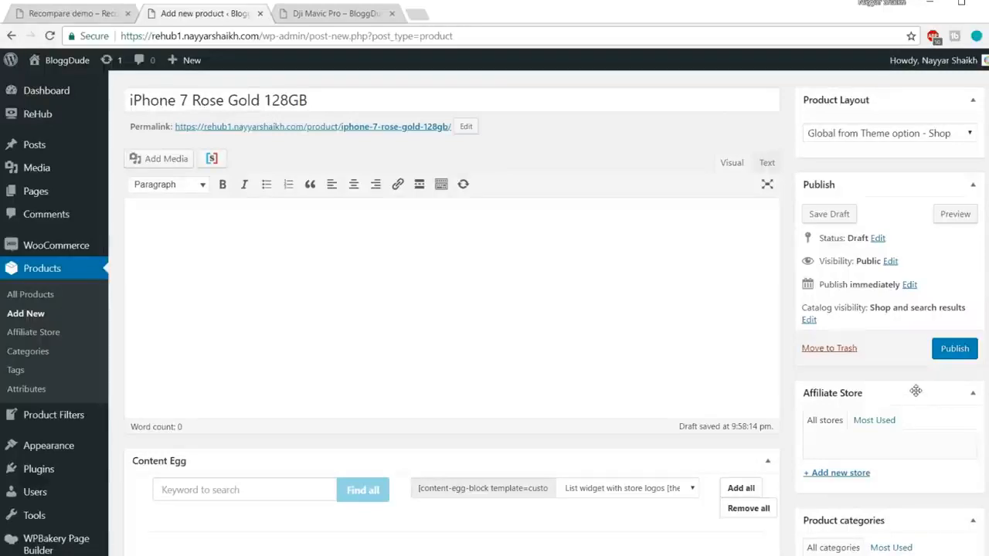
scroll(847, 362, "up", 2)
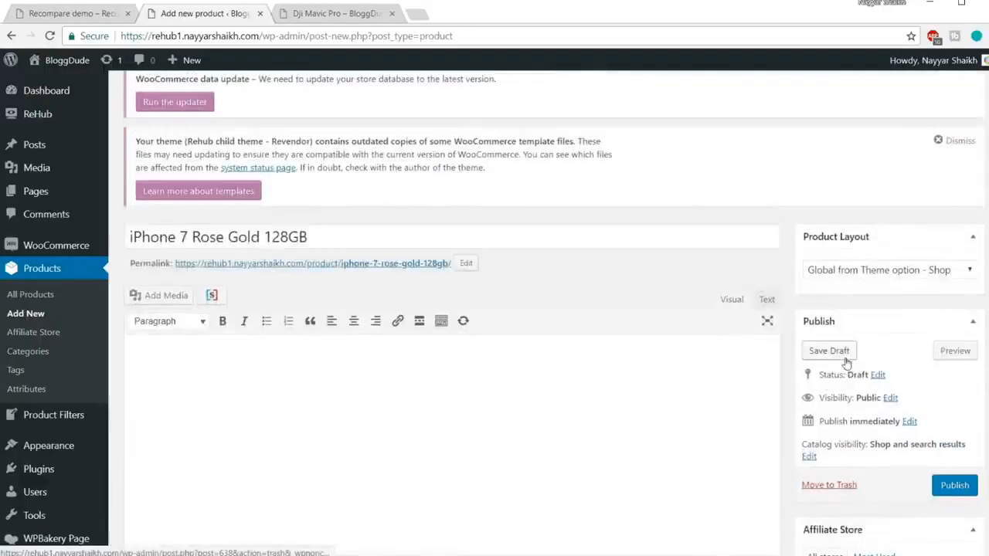
scroll(847, 362, "down", 1)
left_click(953, 421)
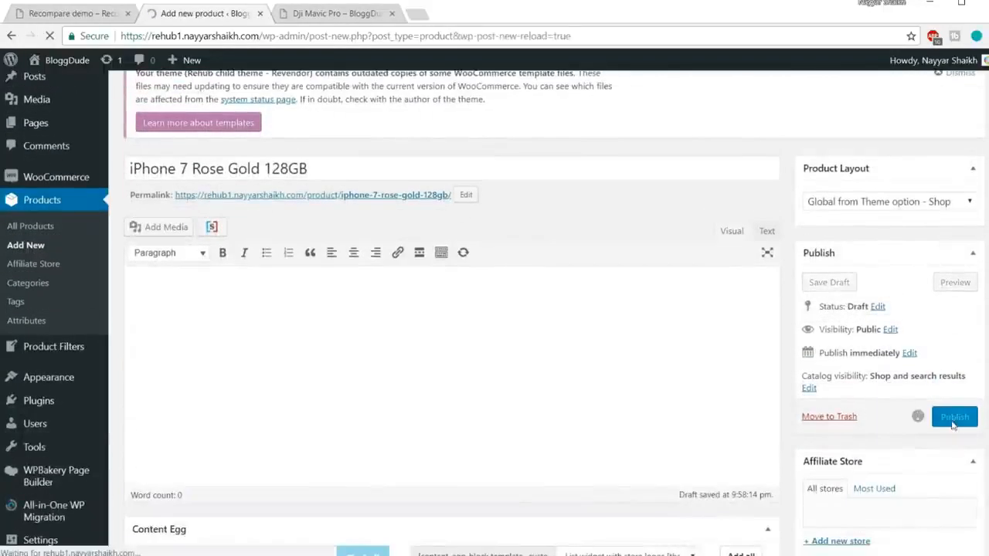
left_click(392, 15)
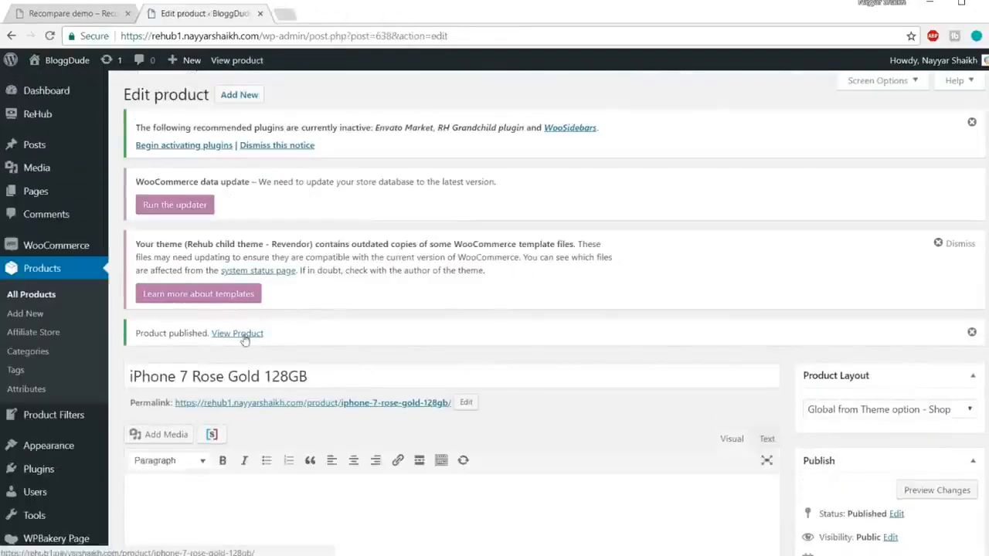
Open the published iPhone 7 product page in a new tab and look over its image, price and specifications.
right_click(244, 337)
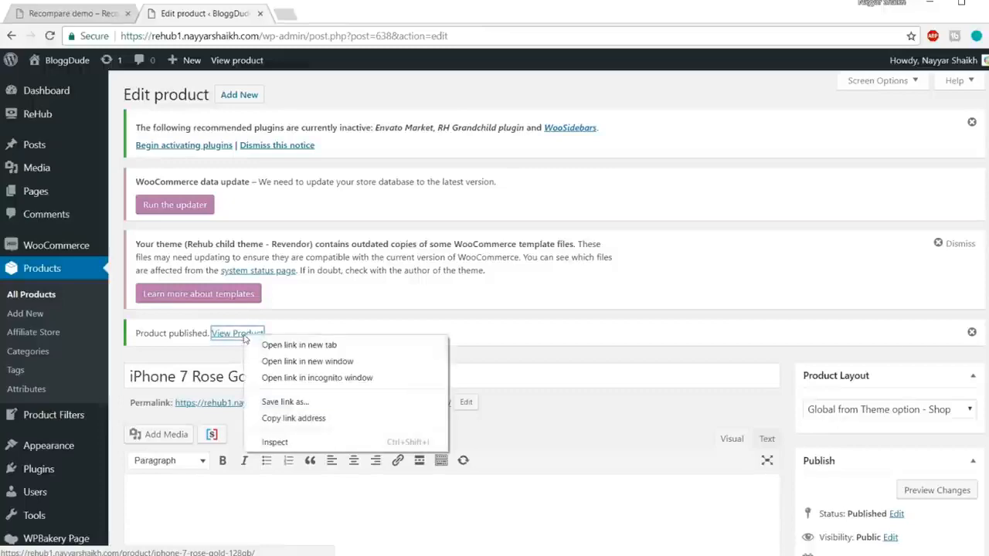
left_click(257, 346)
left_click(336, 14)
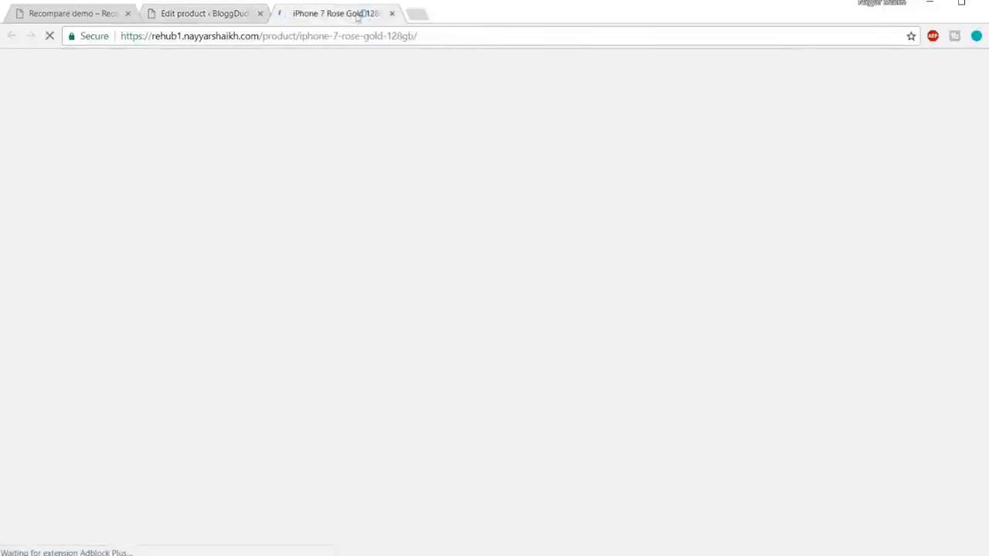
scroll(621, 330, "down", 1)
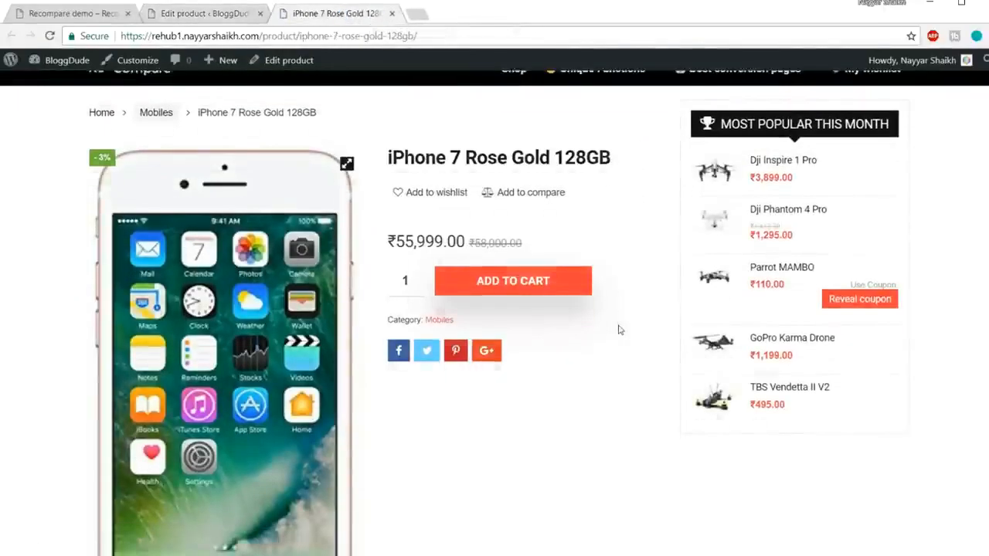
scroll(618, 309, "down", 10)
scroll(618, 356, "up", 6)
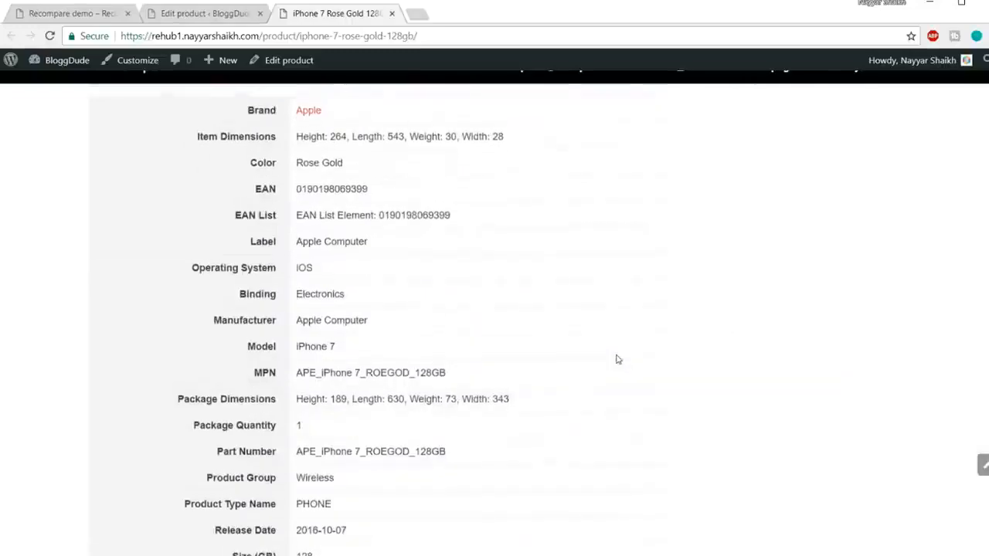
scroll(618, 359, "up", 4)
scroll(626, 342, "up", 5)
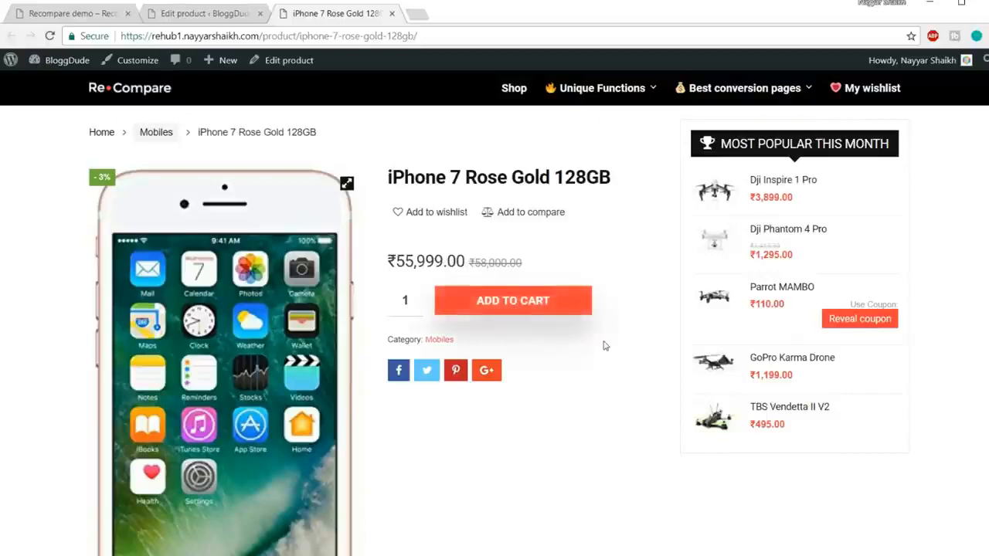
scroll(603, 345, "down", 5)
scroll(296, 349, "up", 5)
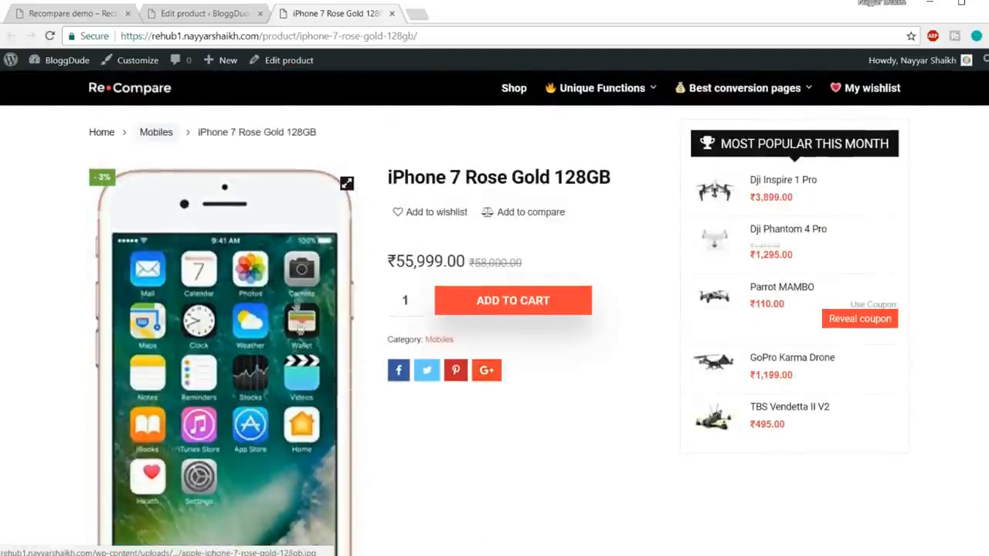
Set the iPhone 7 product's layout to Content Egg List and update the product.
left_click(195, 14)
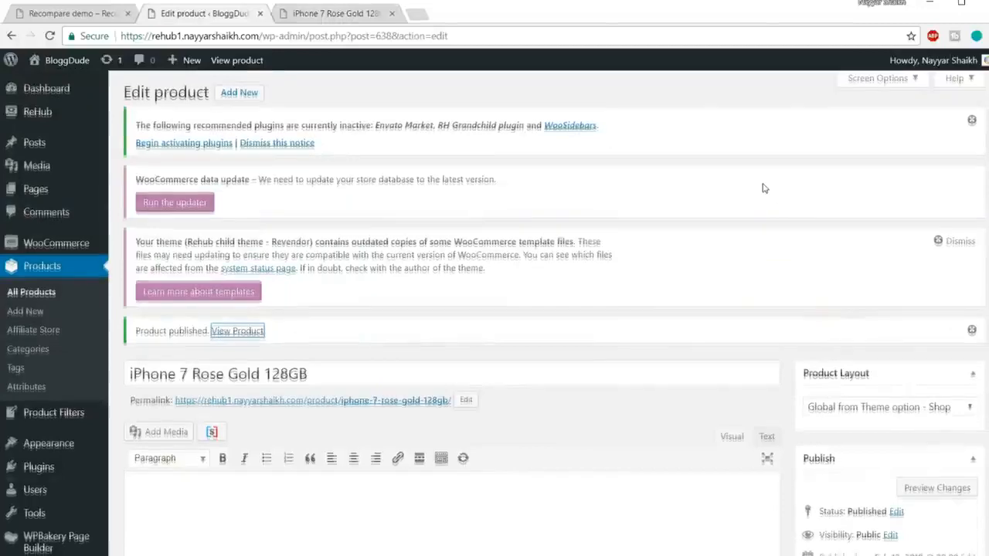
scroll(773, 194, "down", 3)
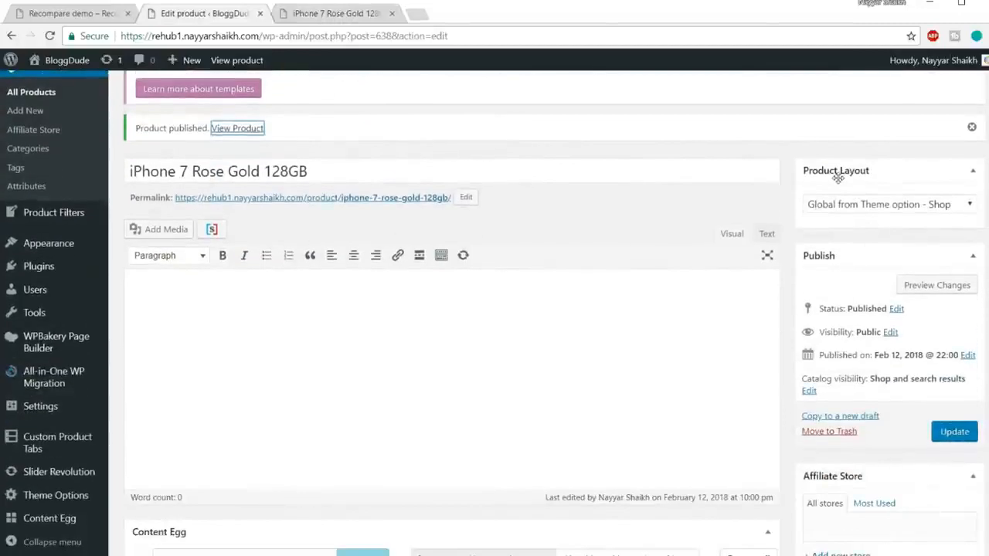
left_click(887, 207)
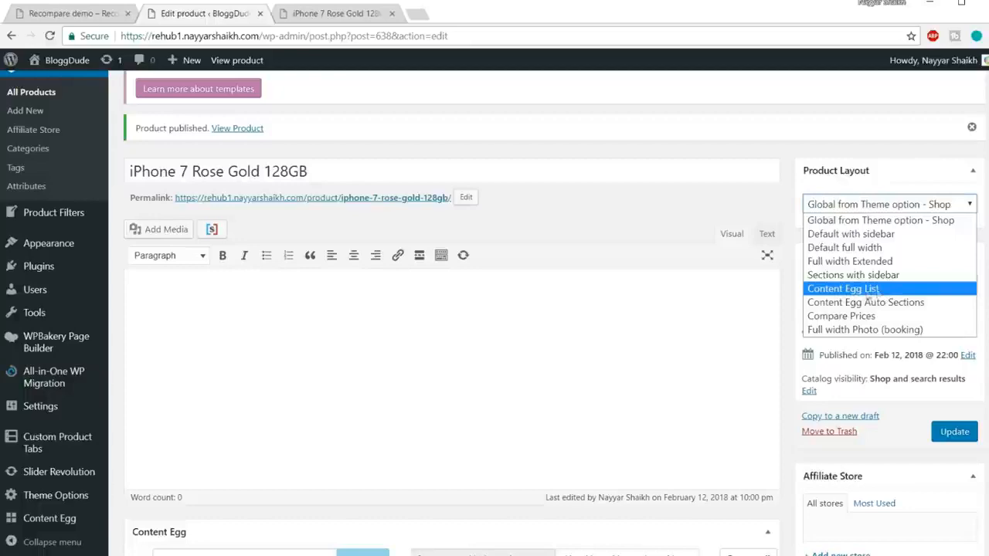
left_click(850, 291)
left_click(954, 432)
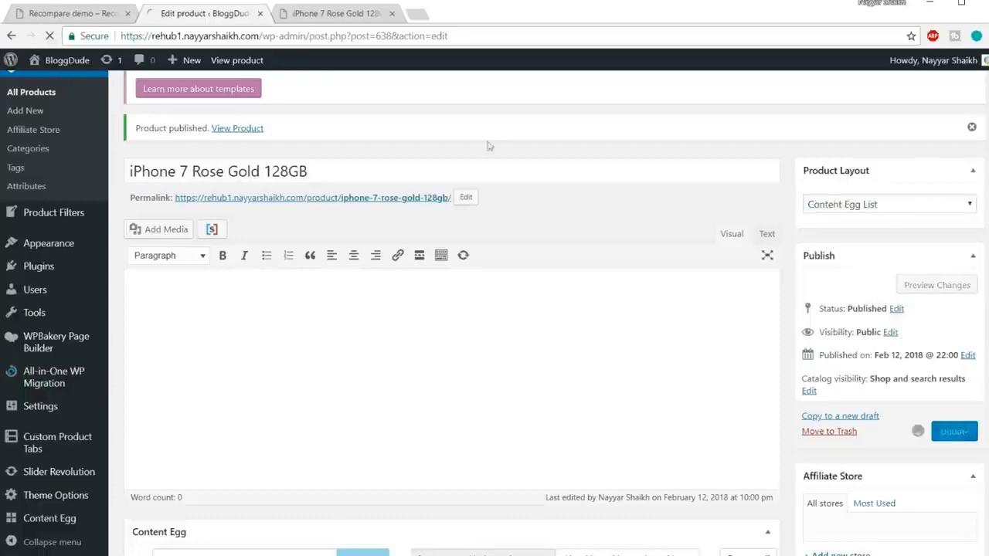
Reload the iPhone 7 product page and examine the price list, price alert form and product images.
left_click(332, 13)
left_click(354, 36)
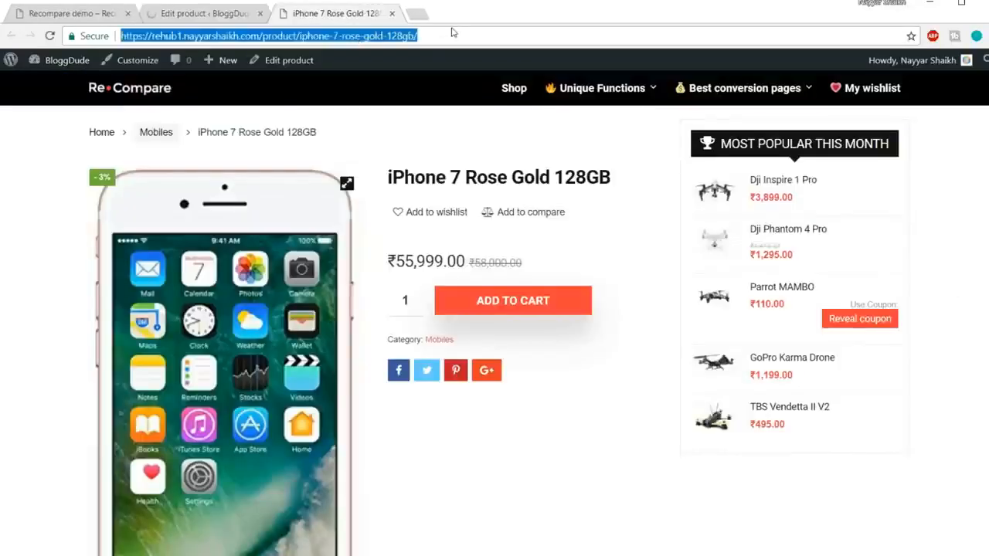
key("Return")
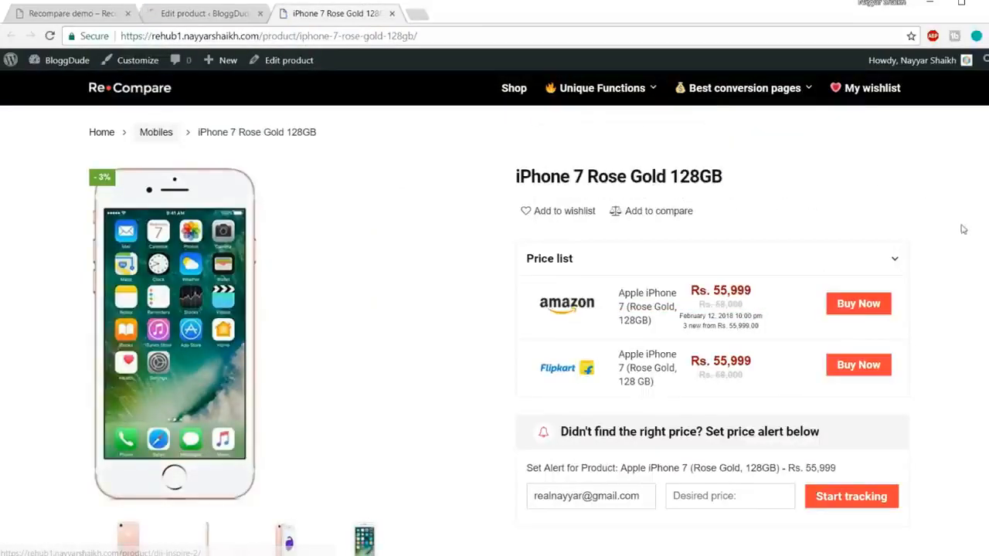
scroll(958, 226, "down", 2)
scroll(941, 228, "up", 2)
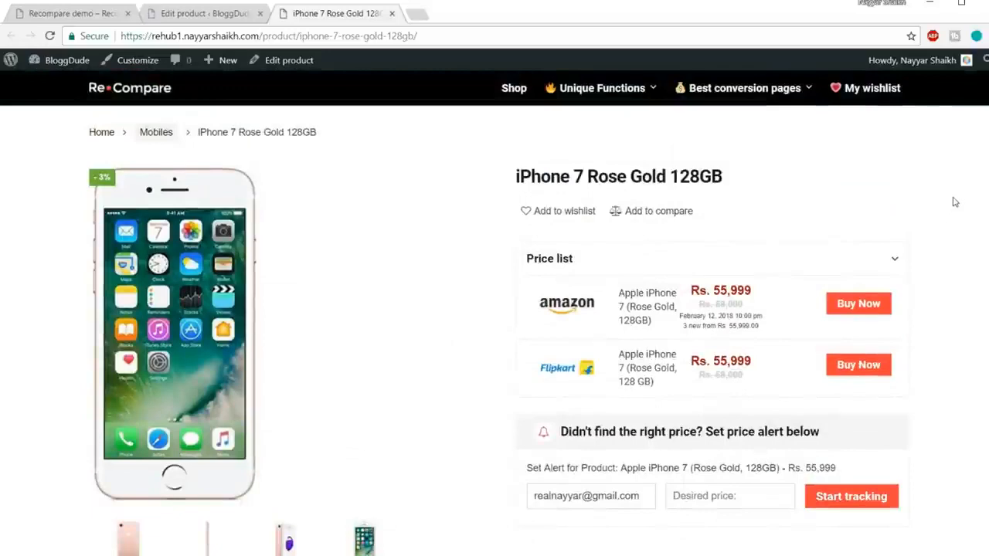
scroll(183, 210, "down", 1)
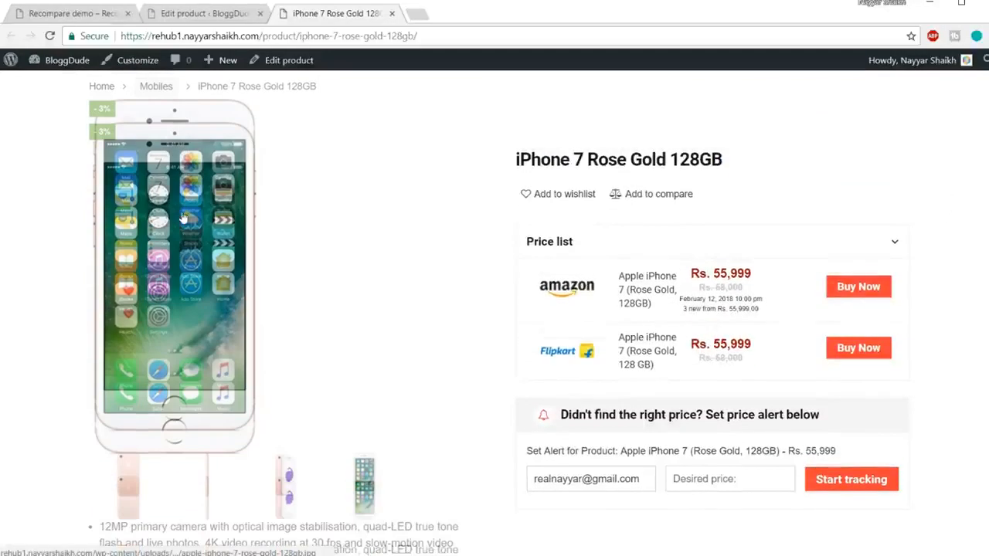
scroll(184, 218, "up", 1)
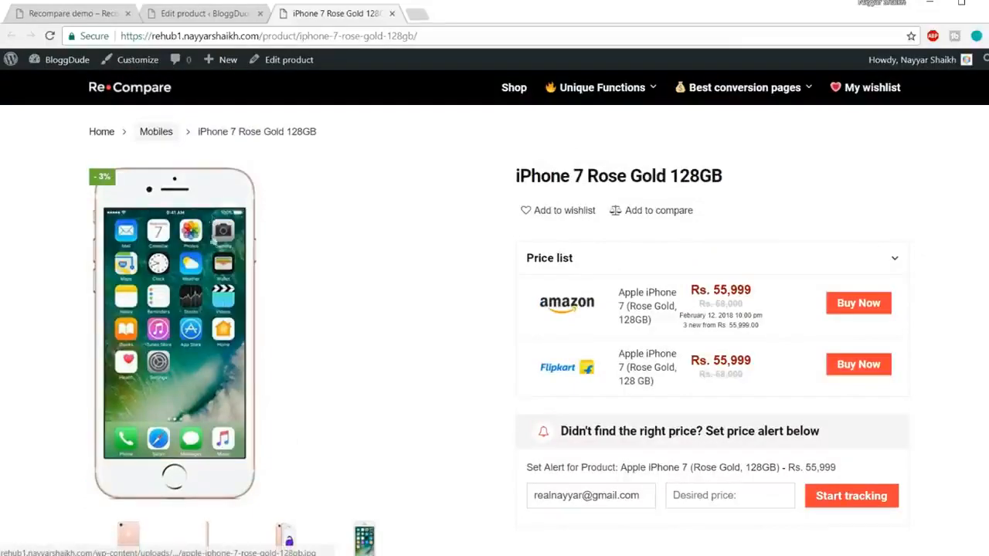
Open the Amazon offer from the product page's price list to check where its buy link leads.
scroll(220, 315, "down", 1)
scroll(338, 357, "up", 1)
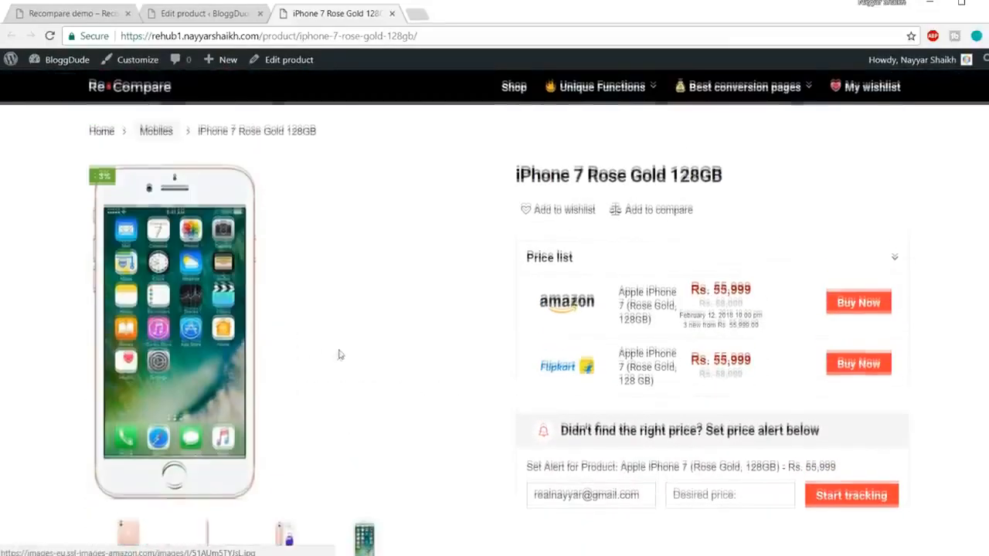
scroll(586, 271, "down", 1)
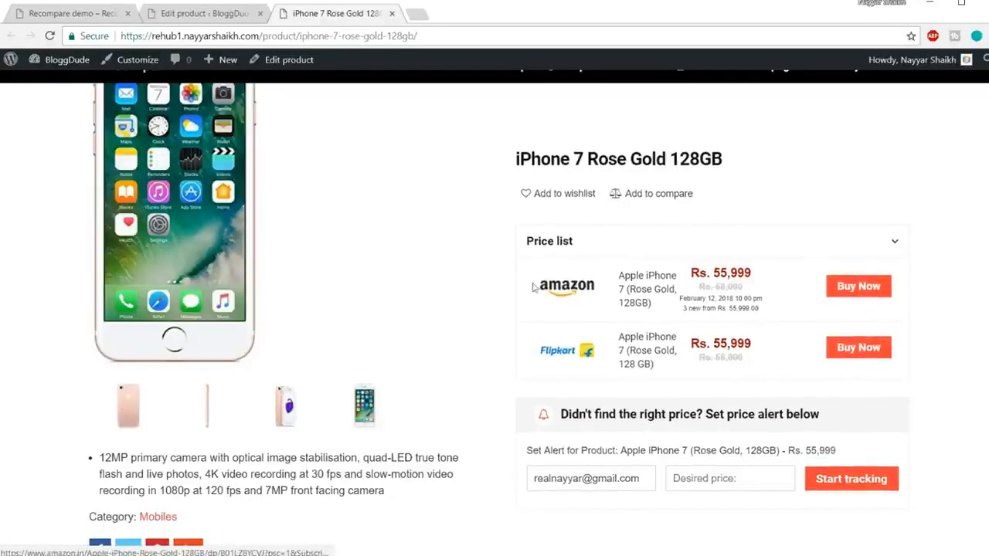
left_click(851, 296)
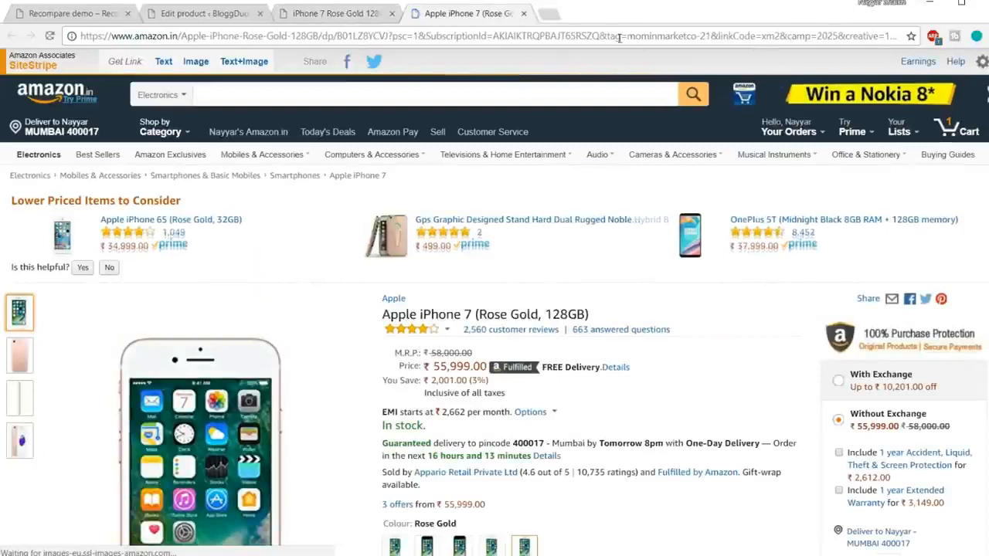
Check the affiliate tag in the Amazon link's address and close the Amazon page.
left_click_drag(627, 37, 711, 34)
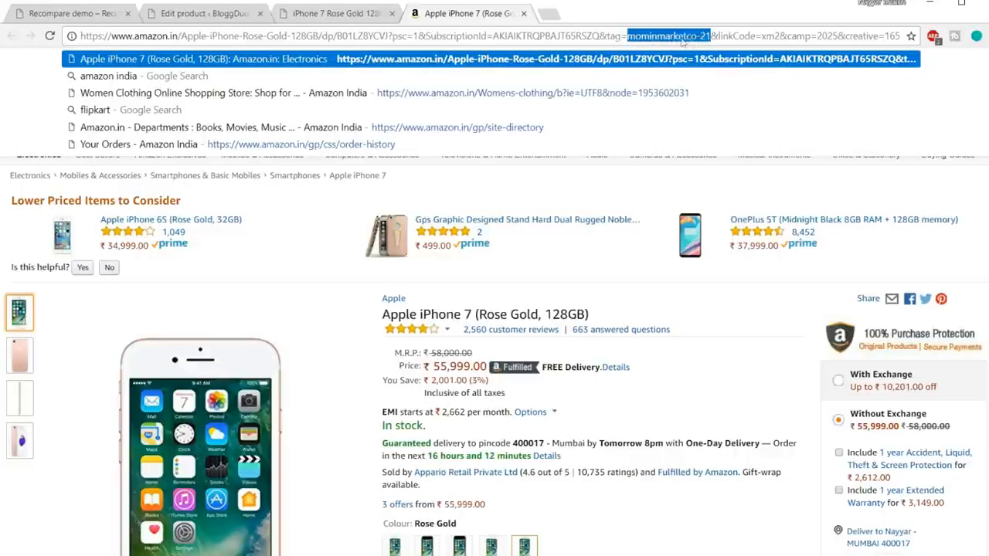
left_click(523, 13)
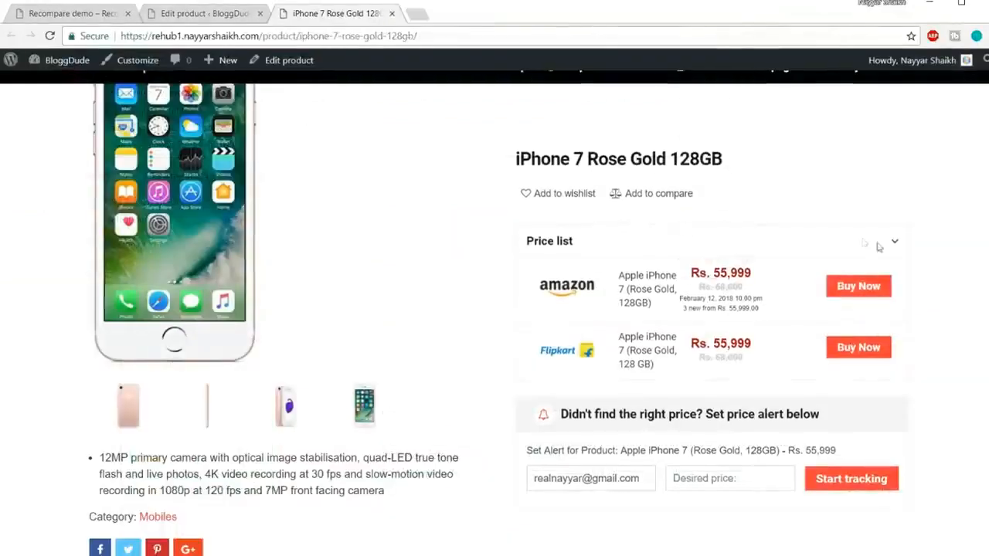
Examine the e-mail and desired price fields of the price alert form on the iPhone 7 product page.
scroll(643, 313, "down", 2)
left_click_drag(641, 323, 532, 323)
left_click(534, 327)
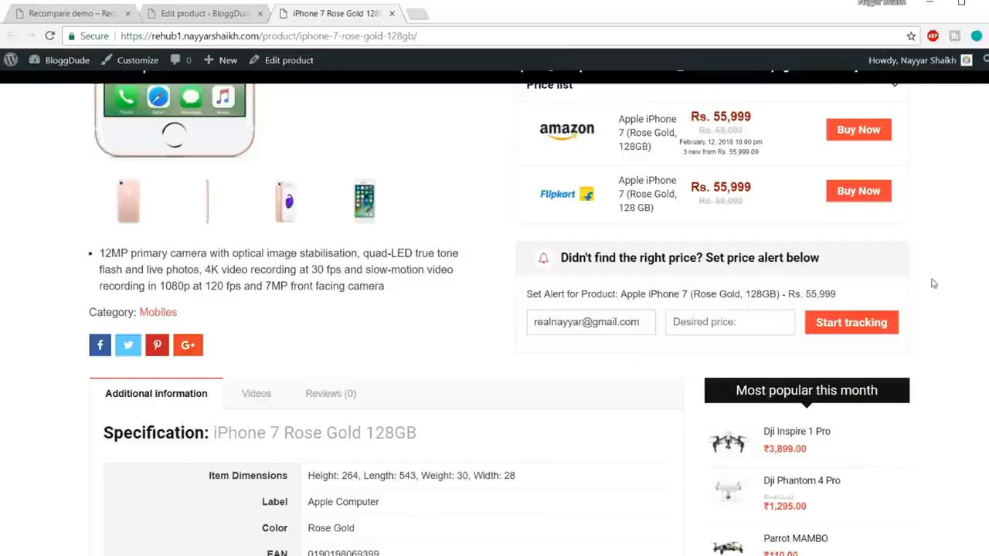
scroll(932, 283, "up", 2)
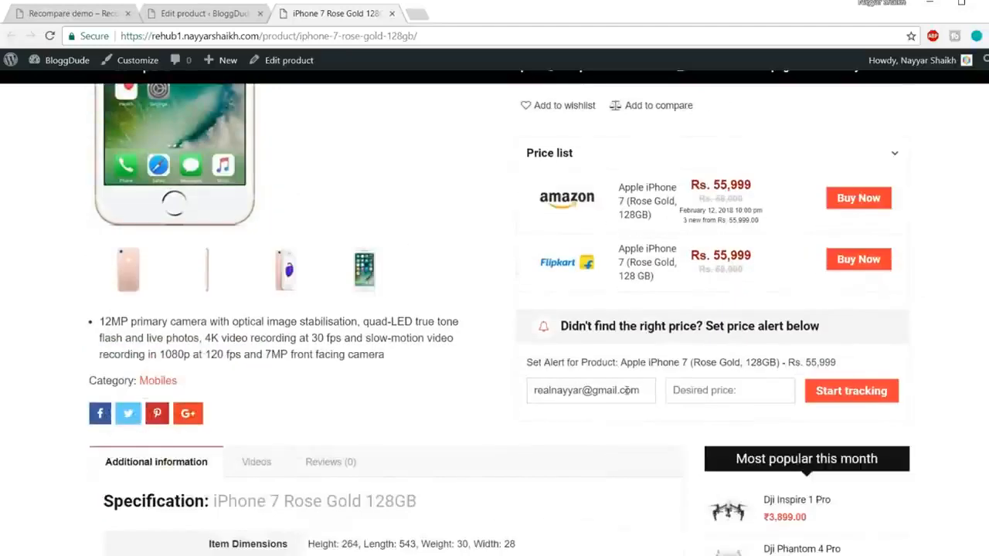
left_click_drag(627, 390, 514, 394)
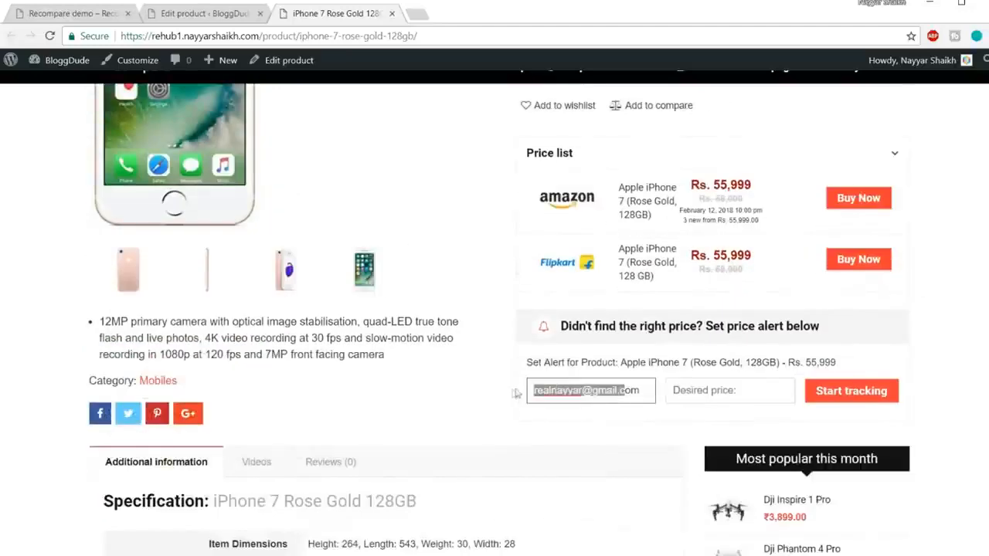
left_click(730, 389)
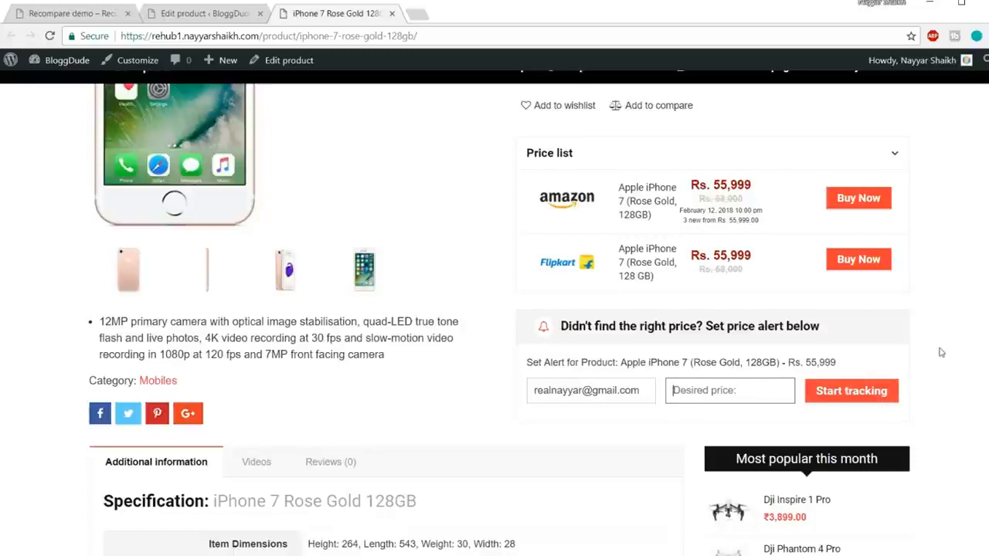
Read through the full specification table under the iPhone 7 product's additional information.
scroll(964, 349, "down", 3)
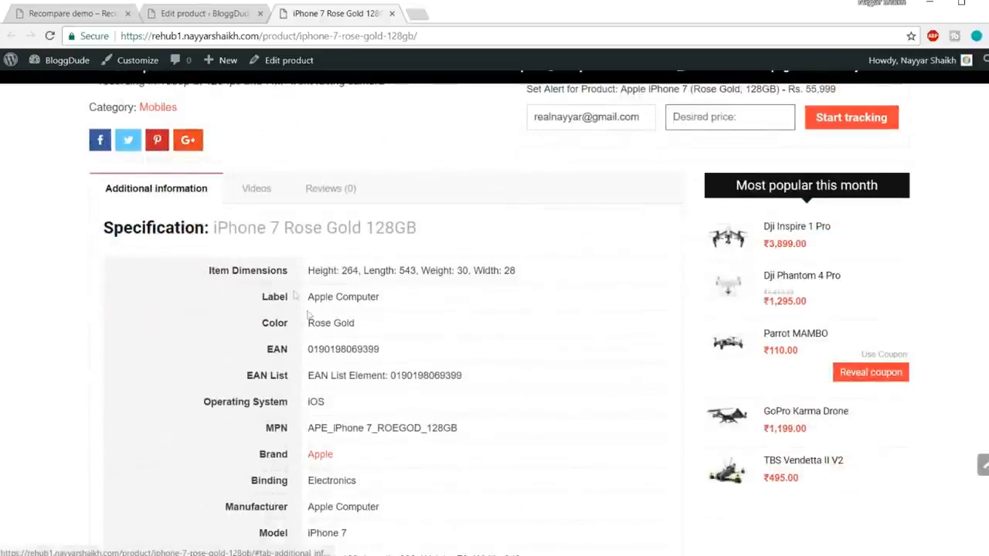
scroll(313, 323, "down", 4)
scroll(313, 323, "down", 3)
scroll(312, 324, "up", 7)
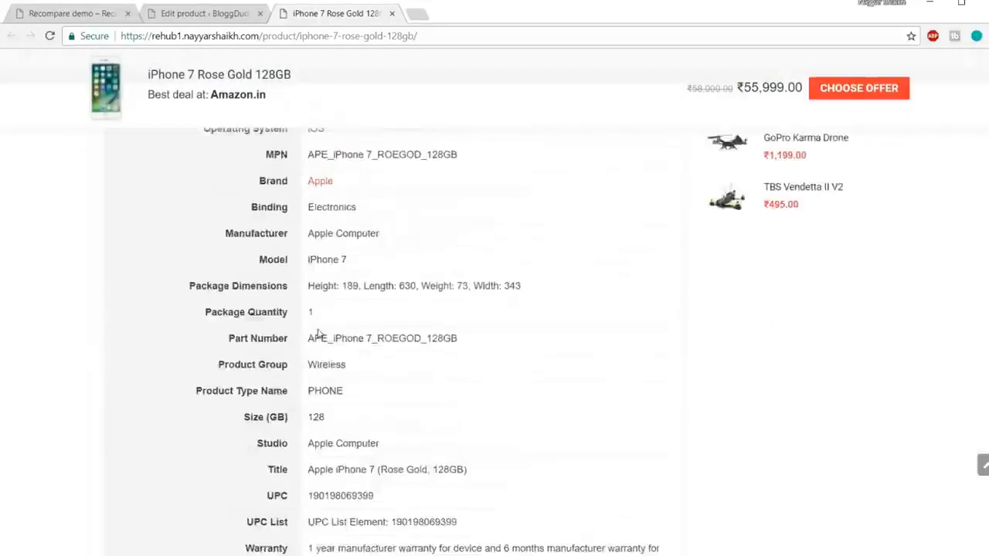
scroll(328, 333, "down", 2)
left_click_drag(306, 250, 369, 432)
left_click(369, 431)
scroll(369, 432, "down", 5)
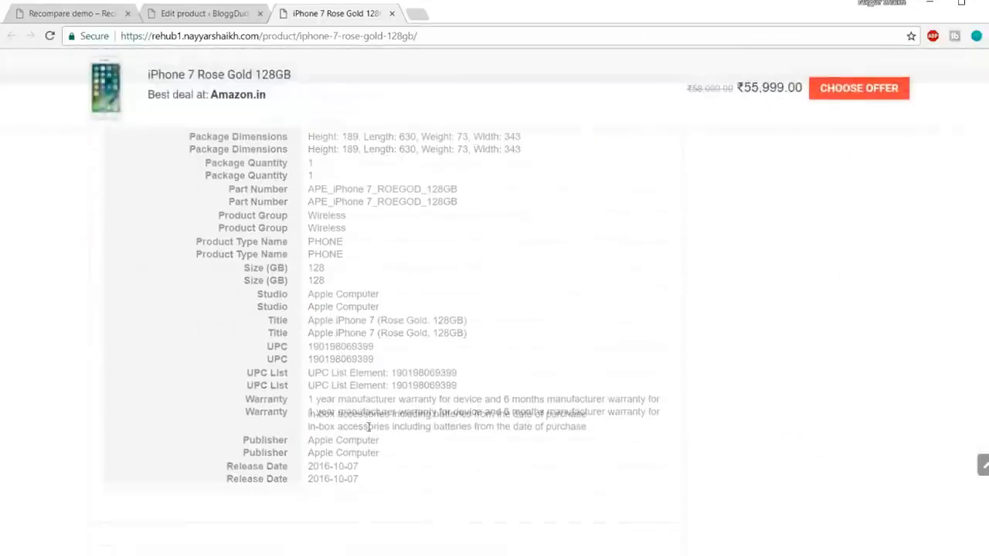
scroll(386, 426, "up", 1)
left_click_drag(376, 426, 294, 311)
left_click(353, 328)
scroll(354, 329, "up", 3)
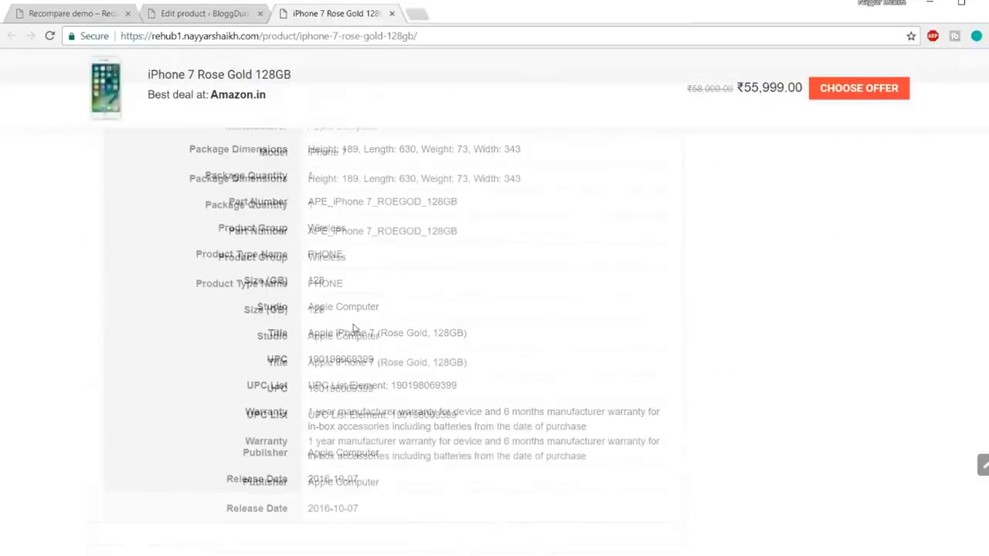
scroll(355, 329, "up", 5)
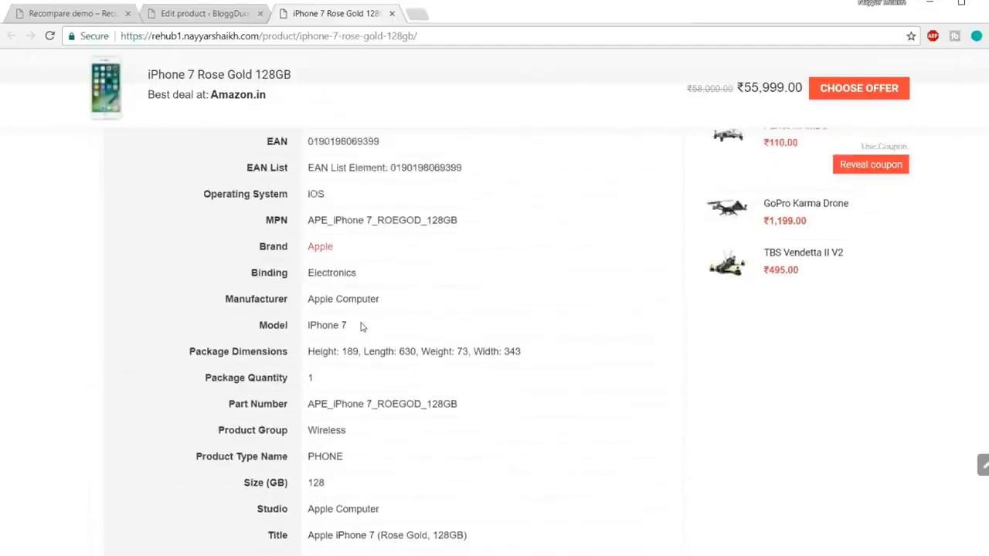
scroll(484, 343, "up", 3)
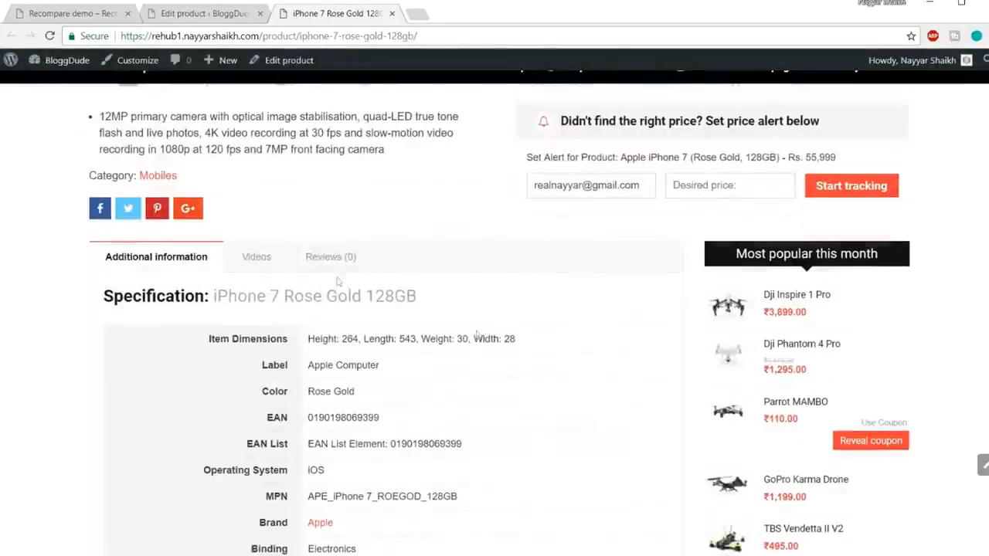
View the iPhone 7 product's Videos and Reviews sections, and return to its additional information.
left_click(259, 262)
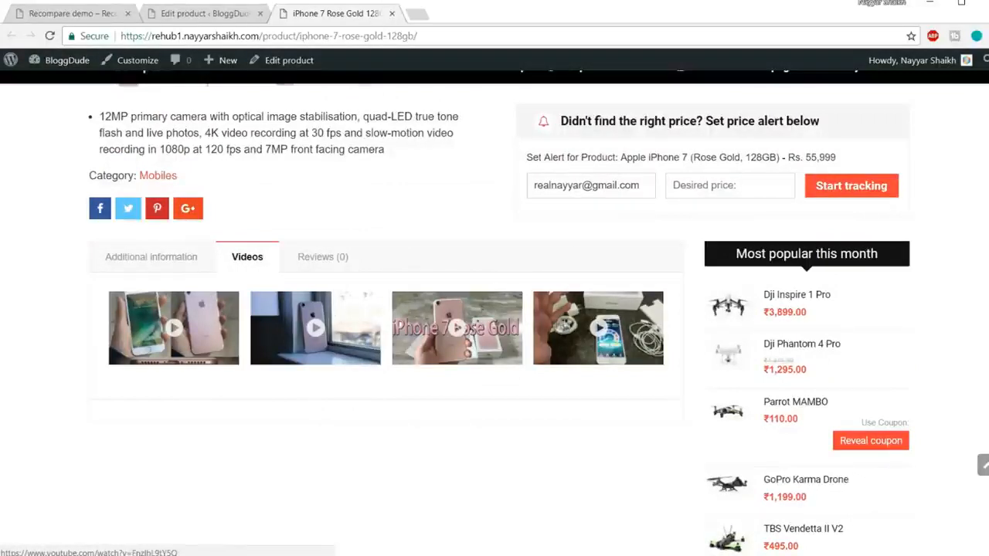
left_click(322, 261)
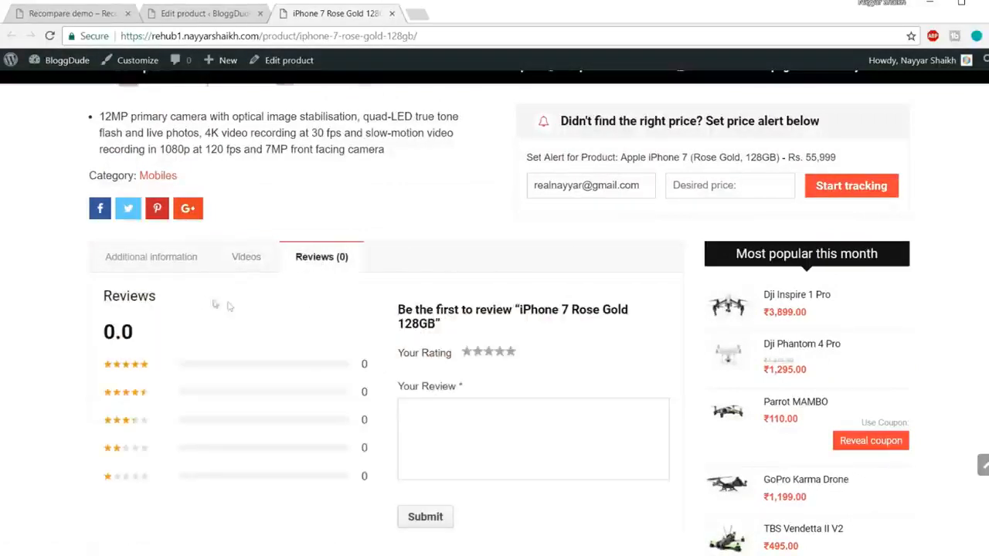
left_click(141, 267)
left_click(345, 263)
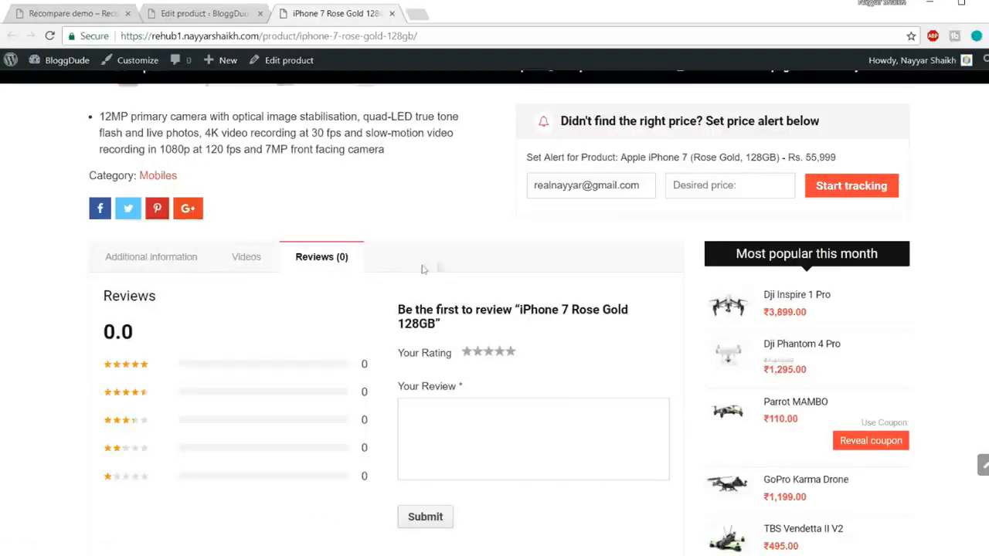
left_click(168, 257)
scroll(941, 291, "down", 1)
scroll(941, 291, "down", 4)
scroll(940, 292, "up", 6)
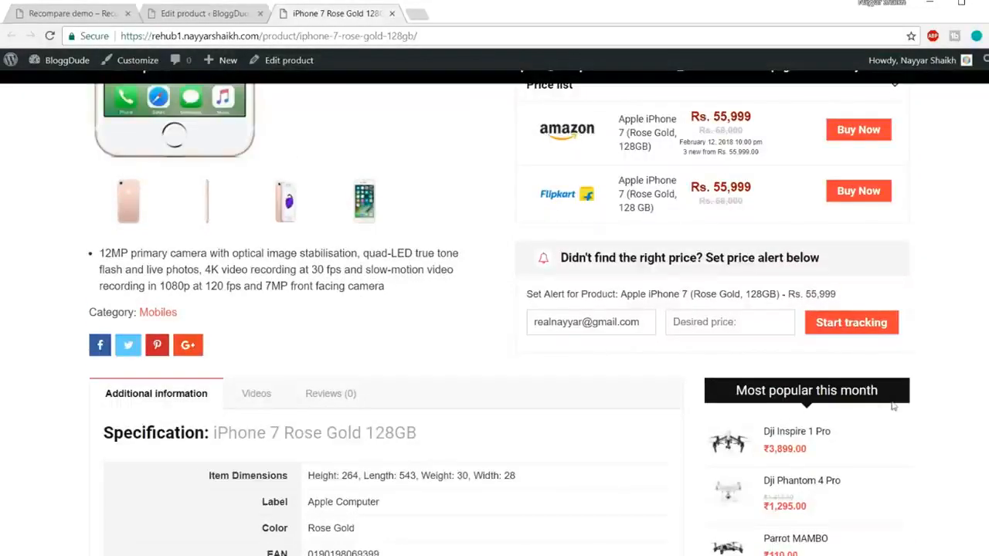
scroll(896, 403, "up", 3)
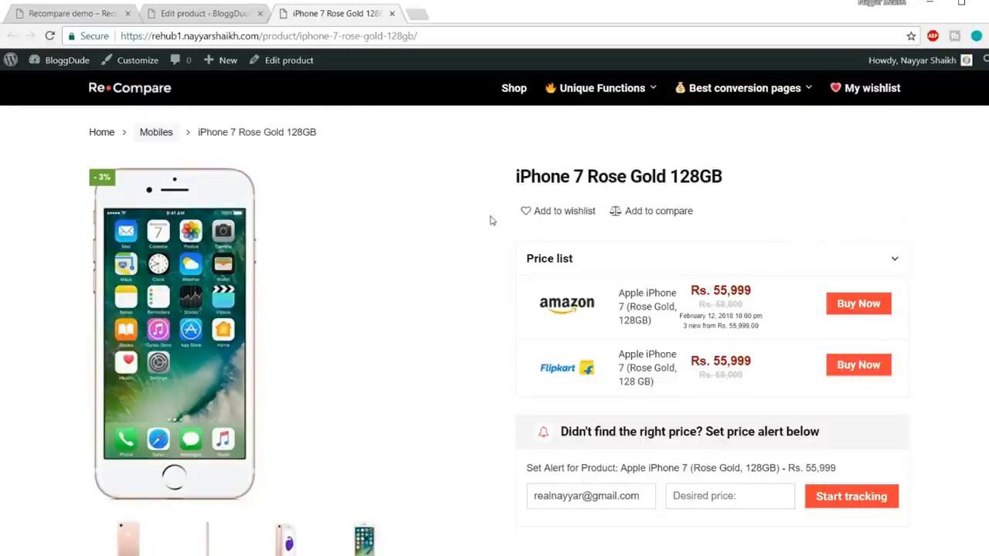
Switch to the Recompare demo site and open its Connected Review example.
left_click(29, 14)
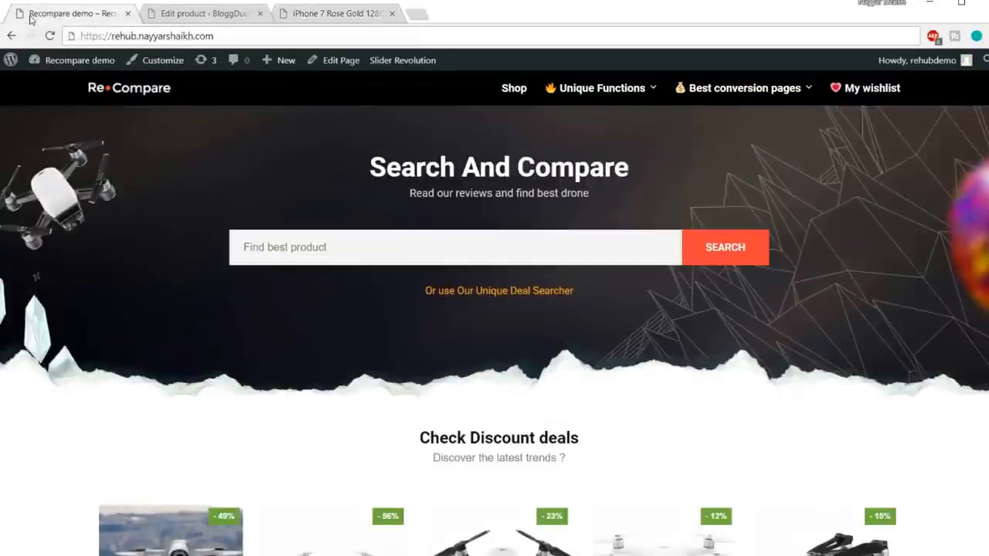
mouse_move(640, 105)
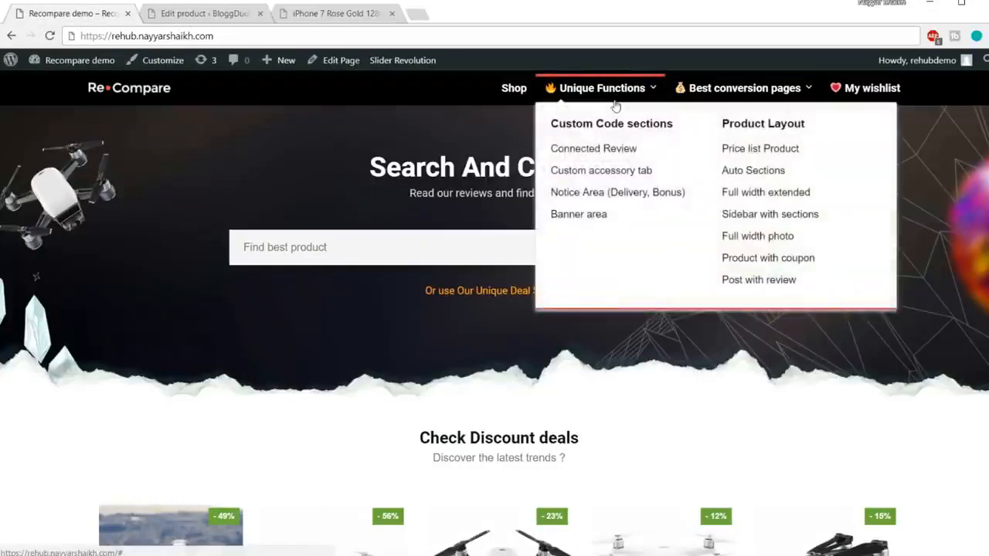
left_click(595, 157)
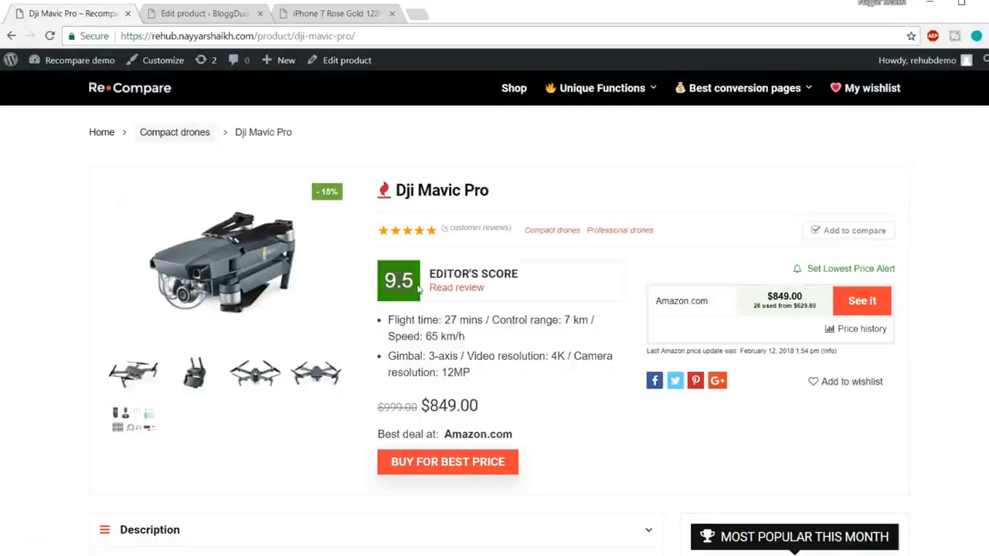
Open the review linked from the Dji Mavic Pro's editor's score in a new tab and switch to it.
right_click(457, 289)
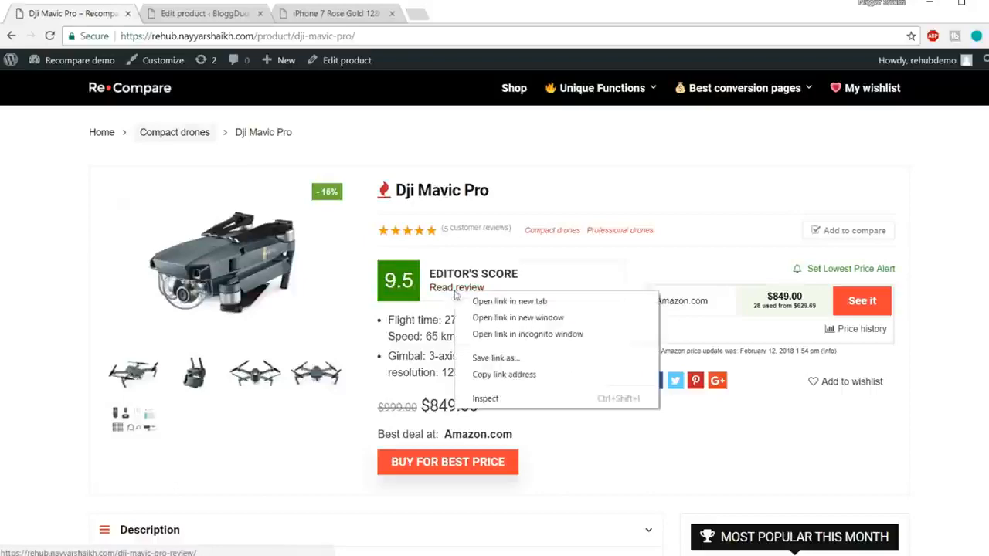
left_click(502, 301)
left_click(207, 13)
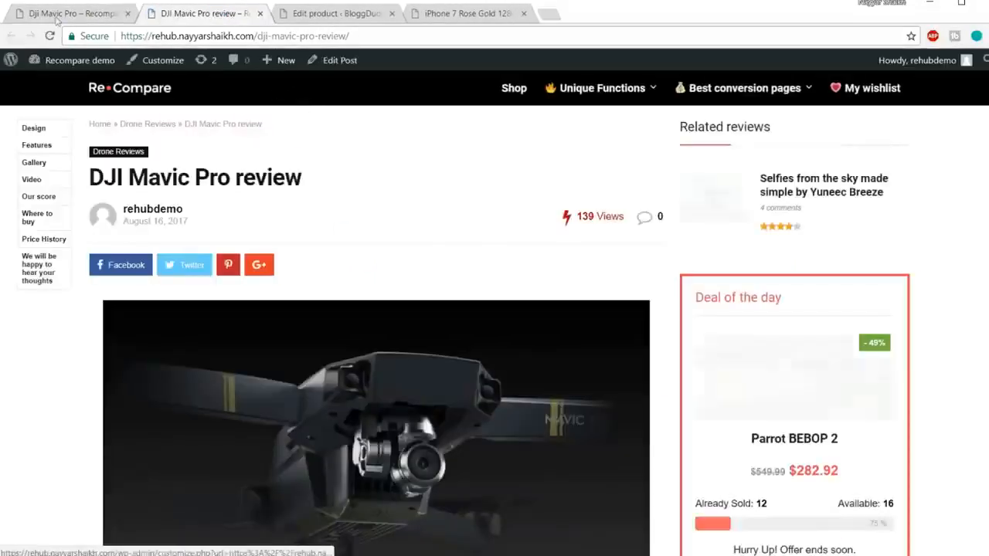
left_click(58, 15)
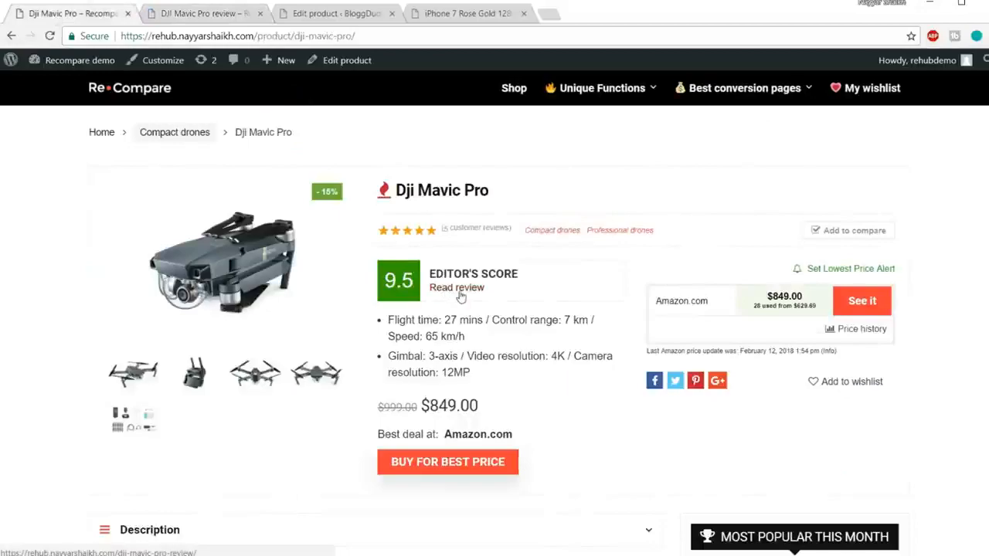
left_click(207, 14)
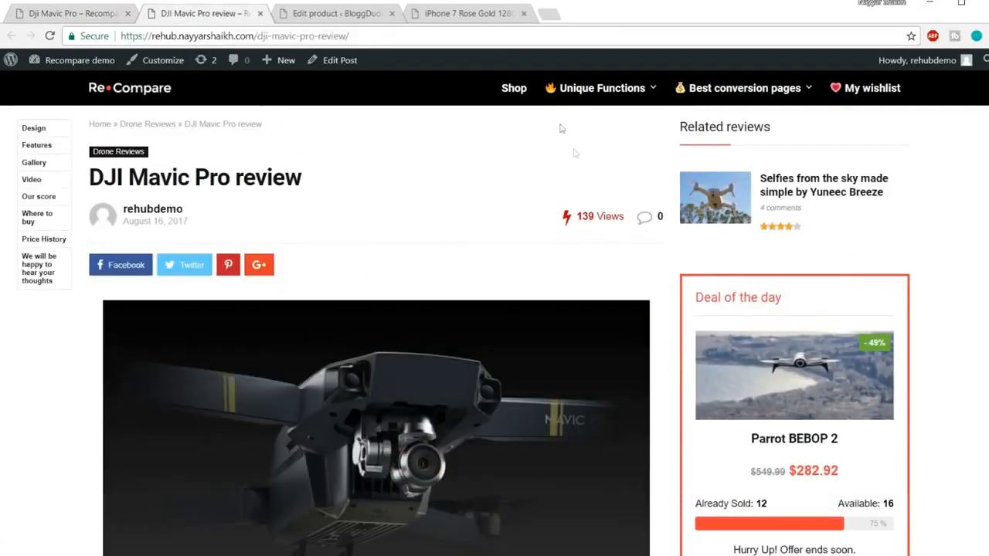
Look through the DJI Mavic Pro review's design, features and gallery sections.
scroll(558, 349, "down", 20)
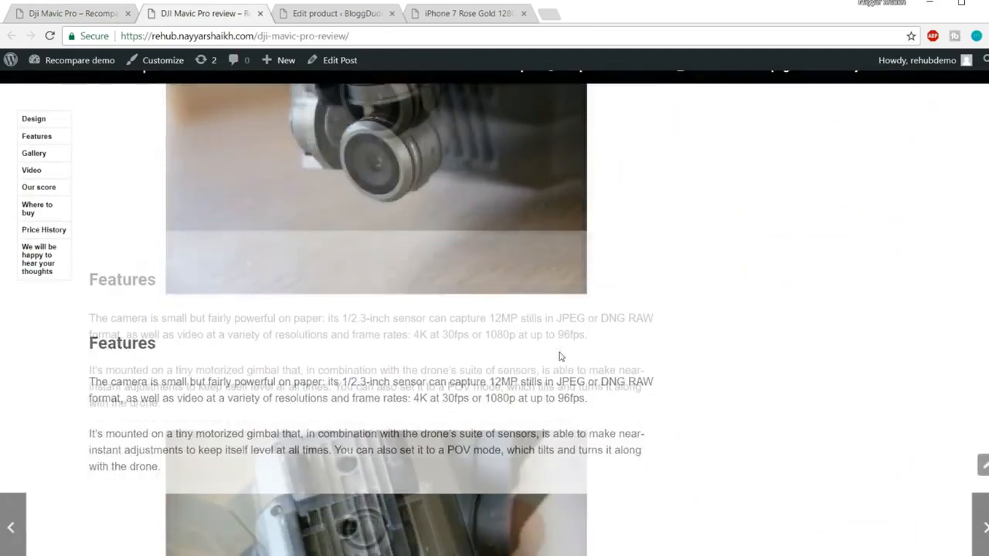
scroll(560, 363, "down", 5)
scroll(564, 378, "up", 15)
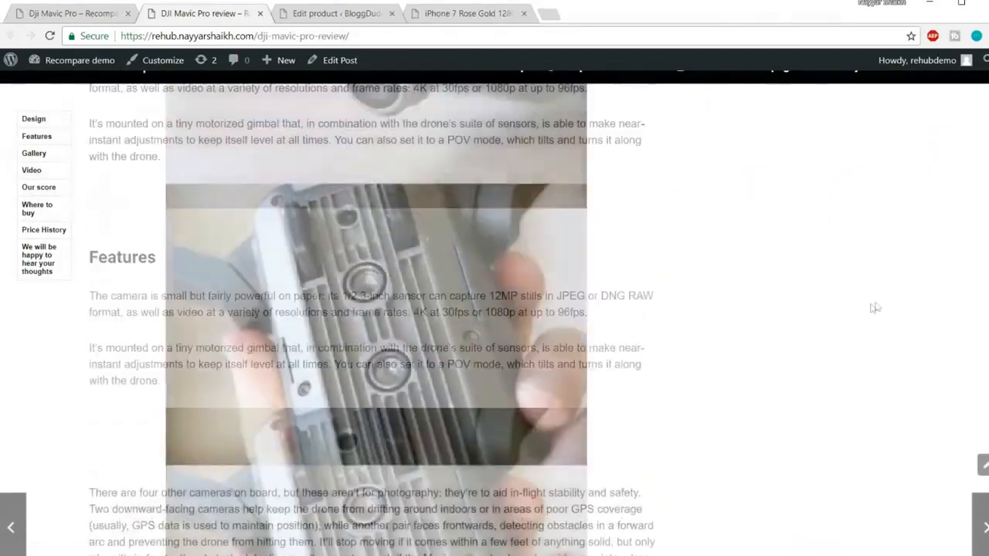
scroll(376, 295, "down", 5)
scroll(232, 287, "up", 5)
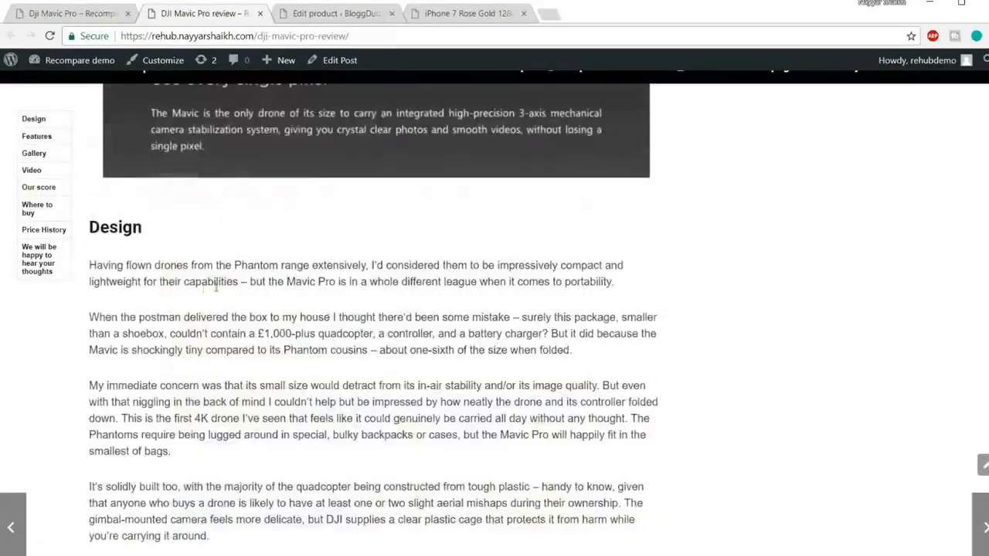
scroll(218, 289, "down", 4)
scroll(220, 296, "down", 5)
scroll(492, 360, "down", 8)
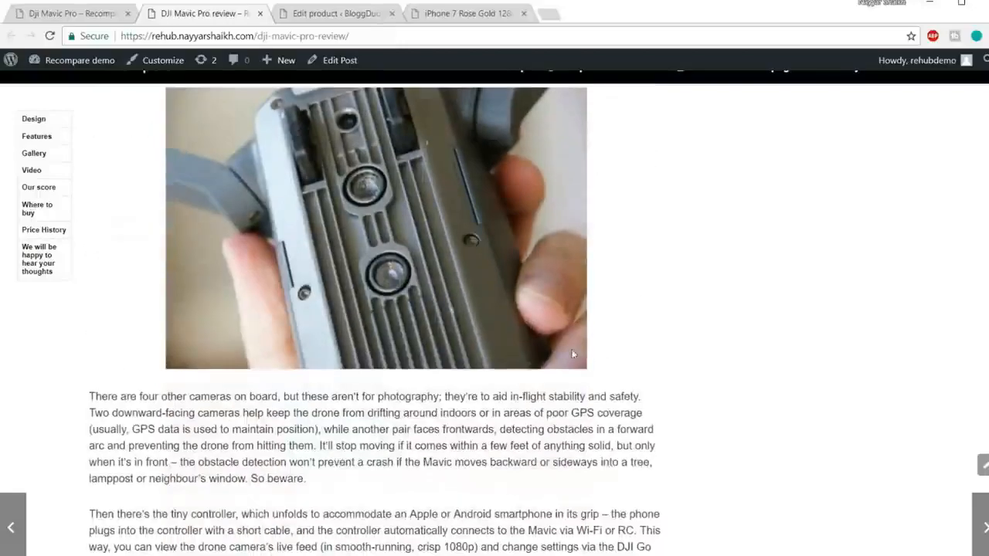
scroll(492, 359, "down", 15)
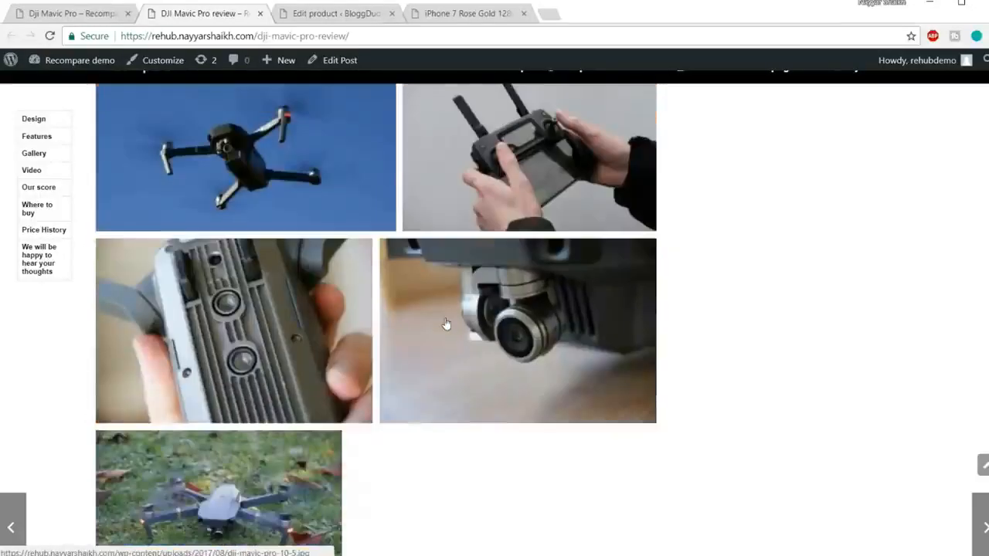
scroll(445, 325, "down", 5)
scroll(303, 322, "down", 4)
Examine the review's score, where-to-buy, price history and price alert sections, and return to the start of the review.
left_click_drag(250, 391, 105, 297)
left_click(130, 326)
scroll(505, 345, "down", 5)
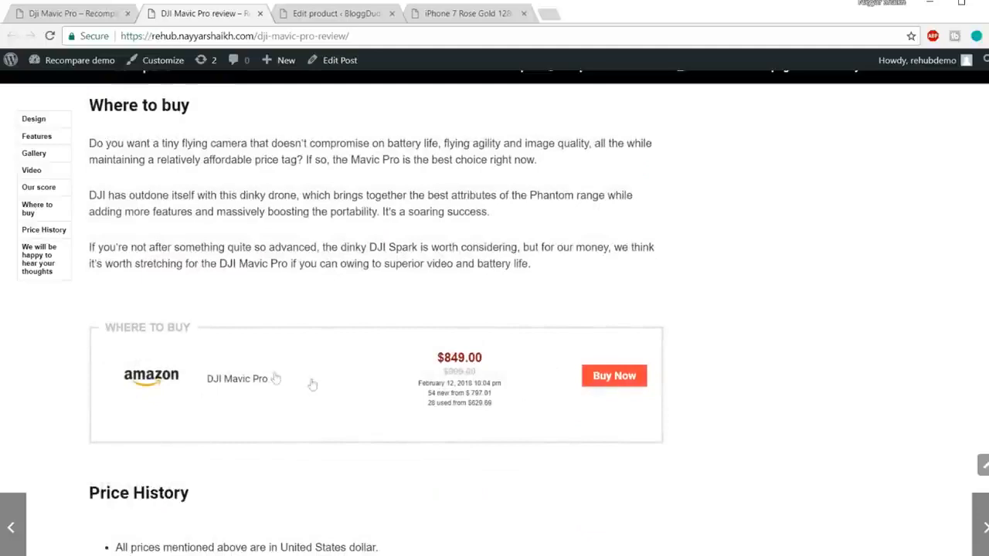
scroll(215, 382, "down", 3)
scroll(215, 381, "down", 8)
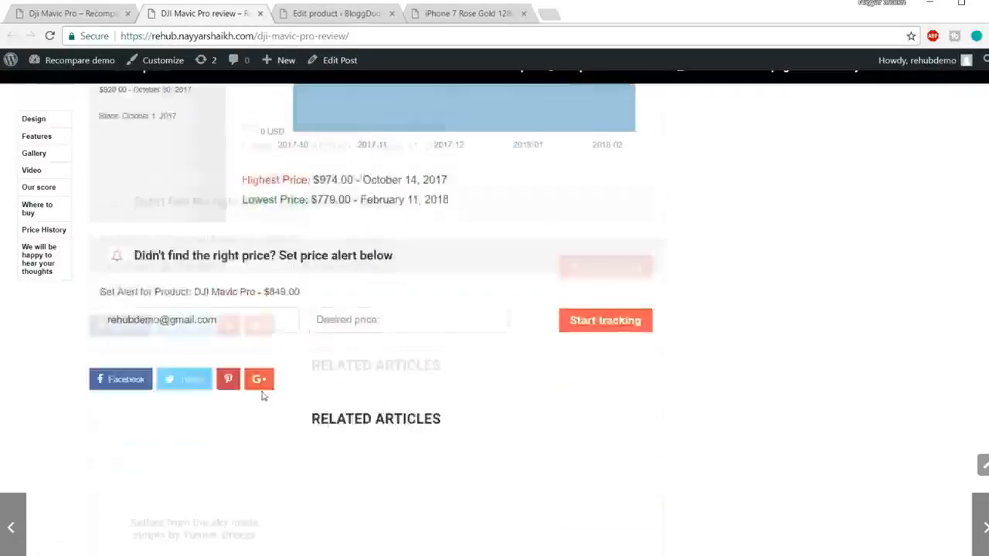
left_click_drag(237, 266, 102, 264)
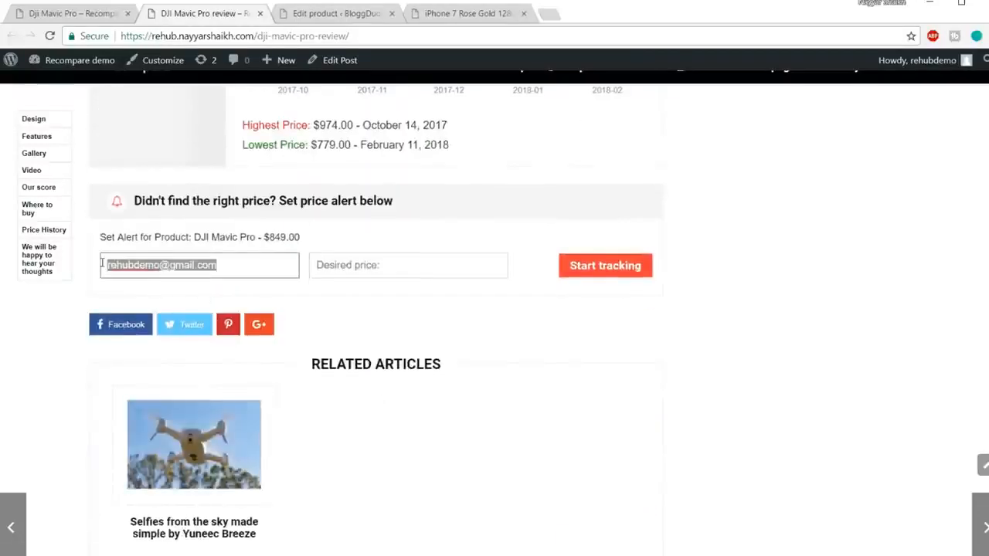
left_click(283, 216)
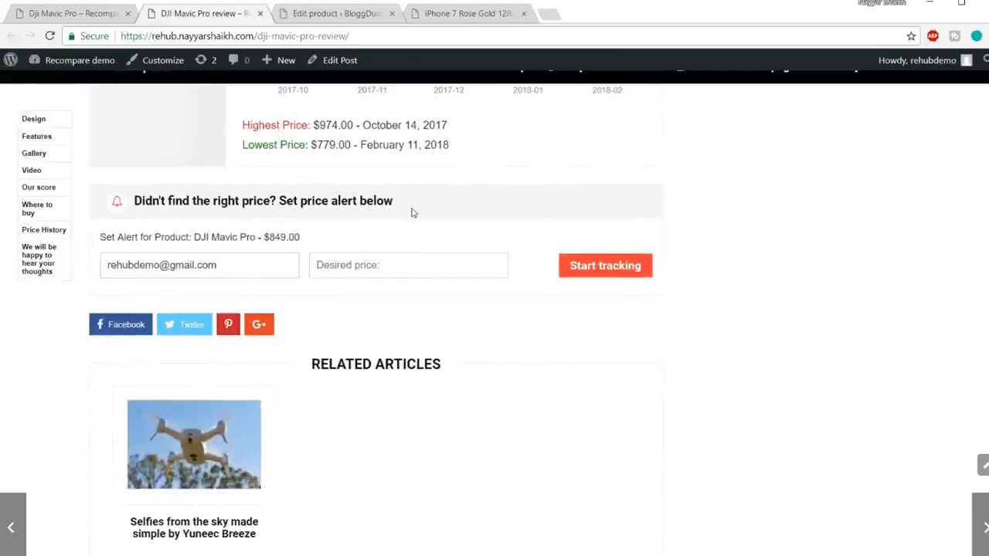
scroll(529, 254, "down", 7)
scroll(551, 355, "up", 10)
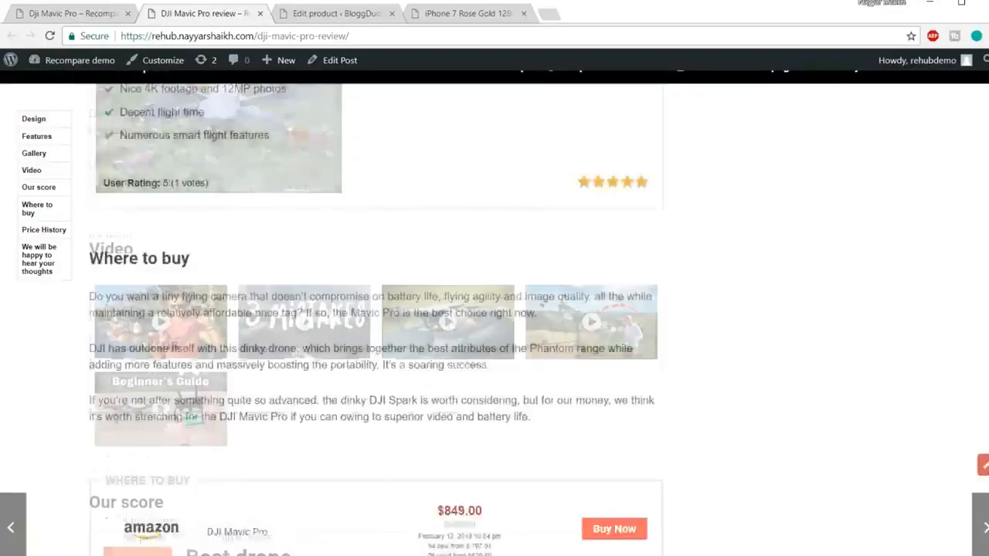
left_click(983, 464)
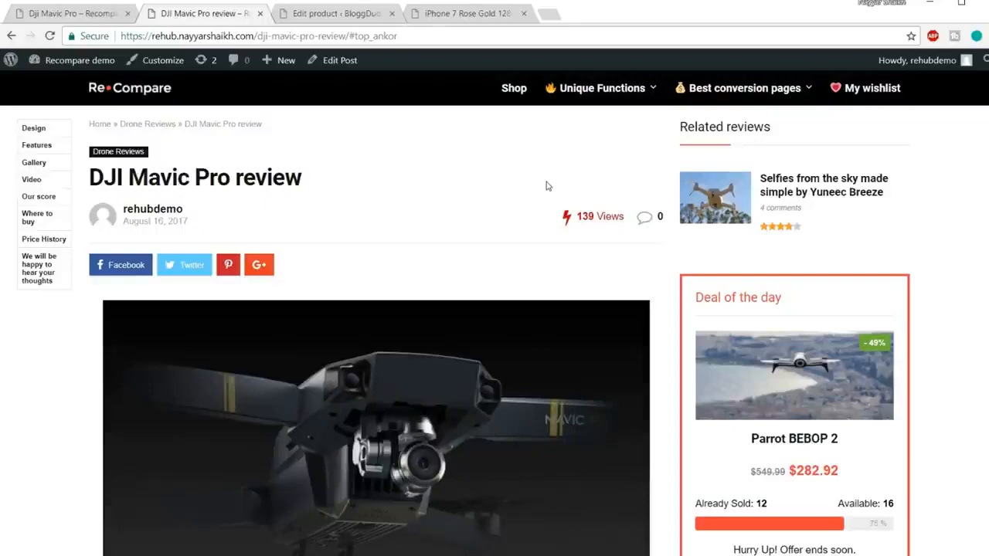
Skim the DJI Mavic Pro review again down to its where-to-buy section and return to the start of the page.
scroll(546, 186, "down", 20)
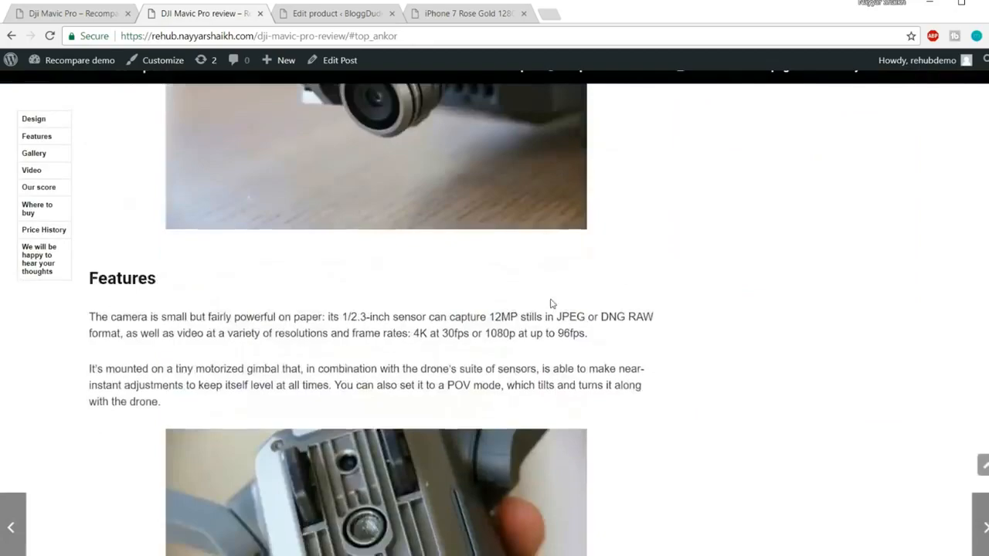
scroll(553, 317, "down", 15)
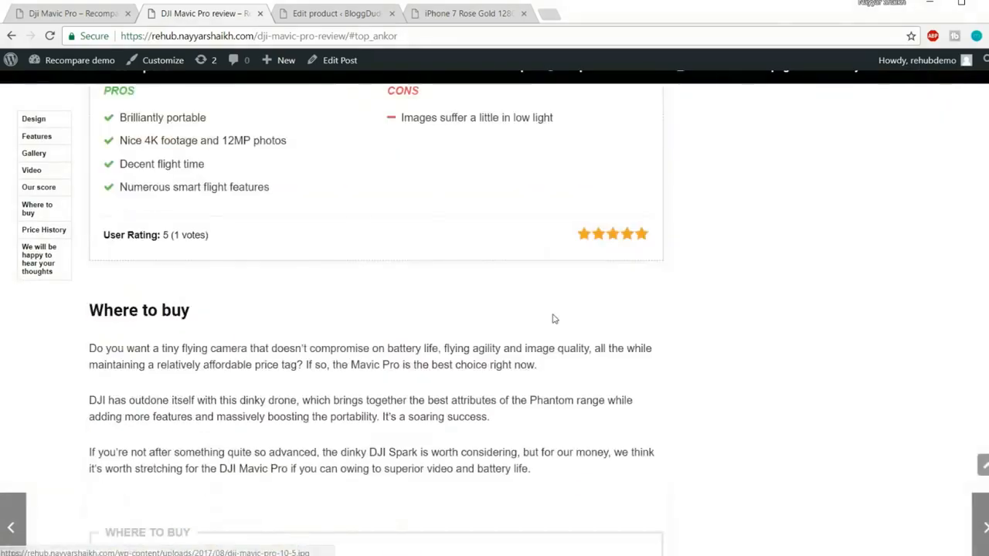
scroll(554, 317, "down", 6)
scroll(551, 275, "up", 4)
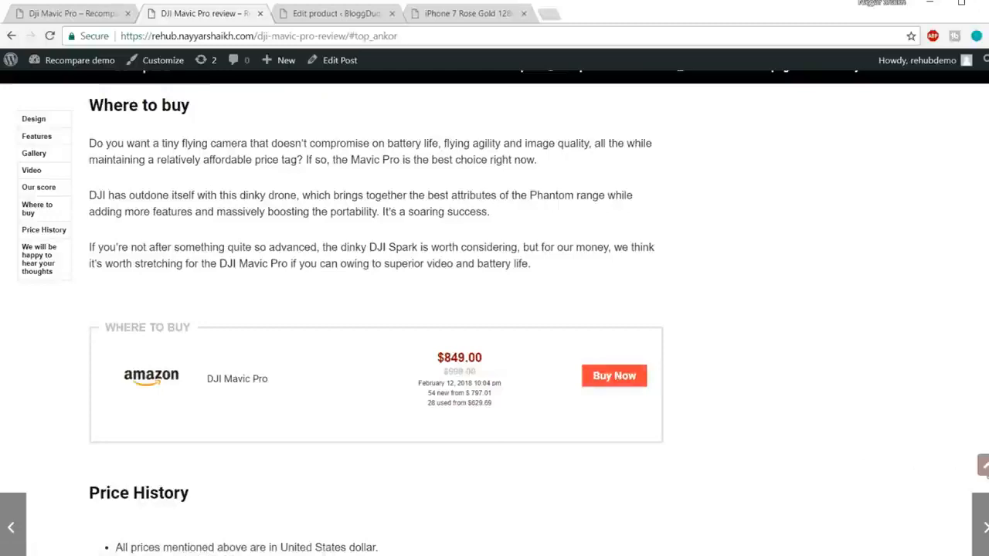
left_click(983, 465)
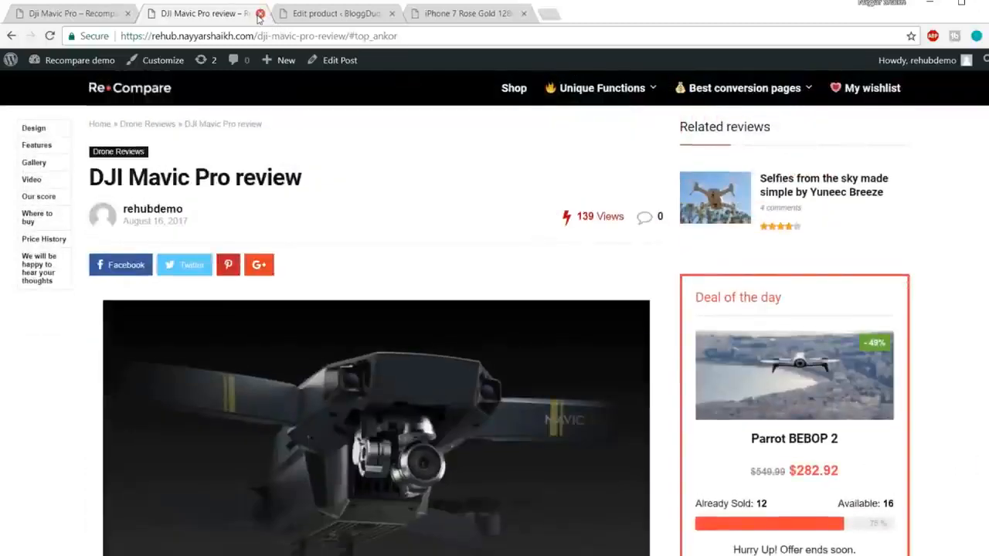
Close the DJI Mavic Pro review and, from the iPhone 7 product page, open a new post in a separate tab.
left_click(260, 13)
left_click(336, 14)
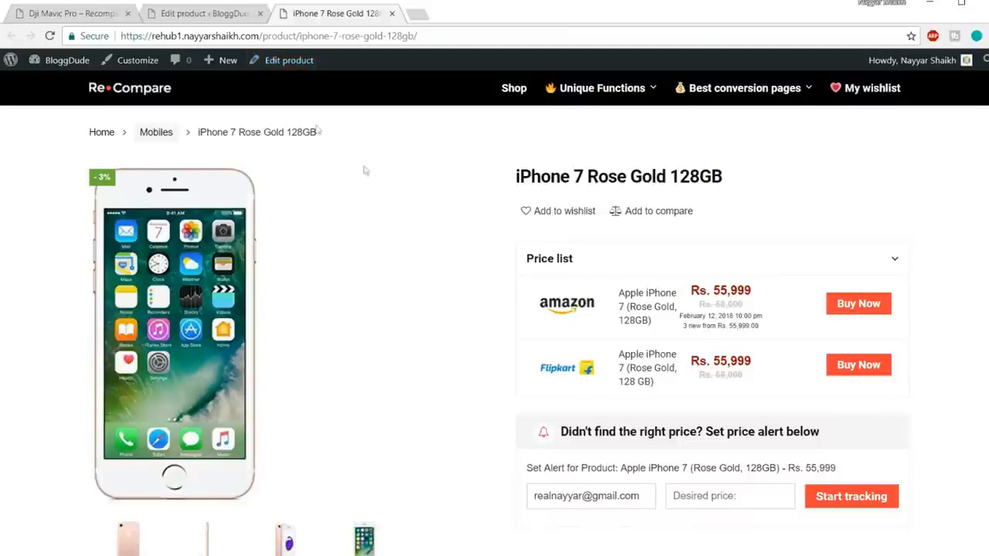
mouse_move(227, 68)
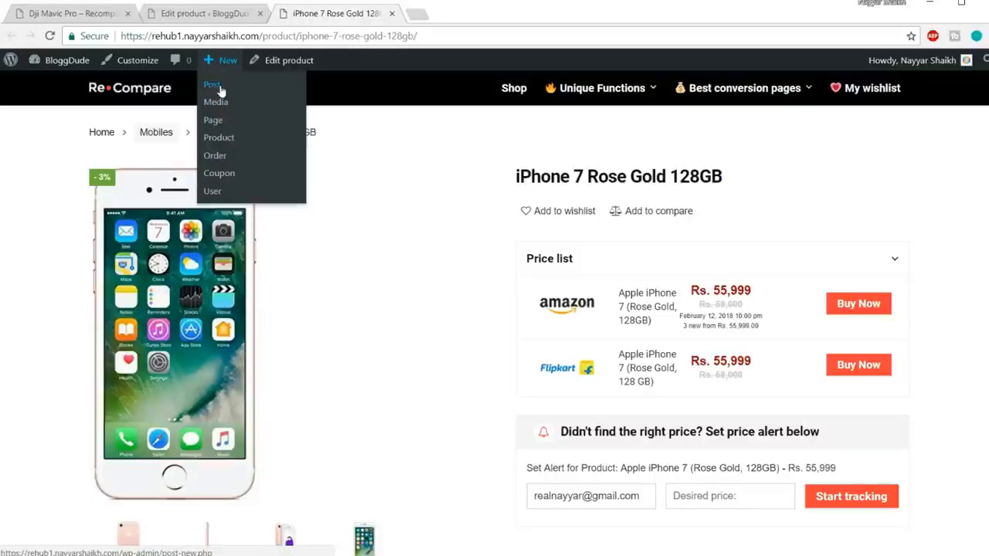
middle_click(220, 92)
left_click(432, 15)
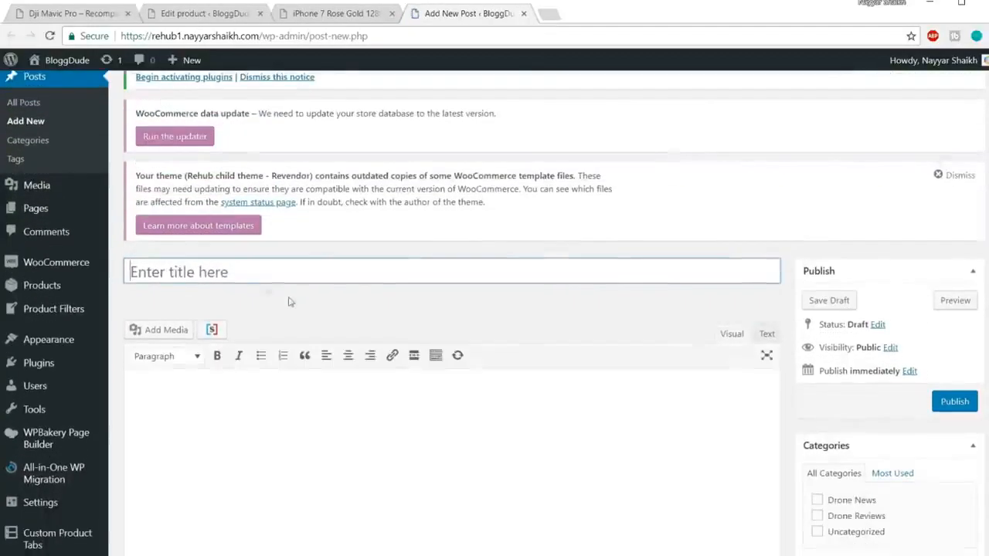
Title the new post "iPhone 7 Review" and place the cursor in its body.
left_click(296, 267)
type("i")
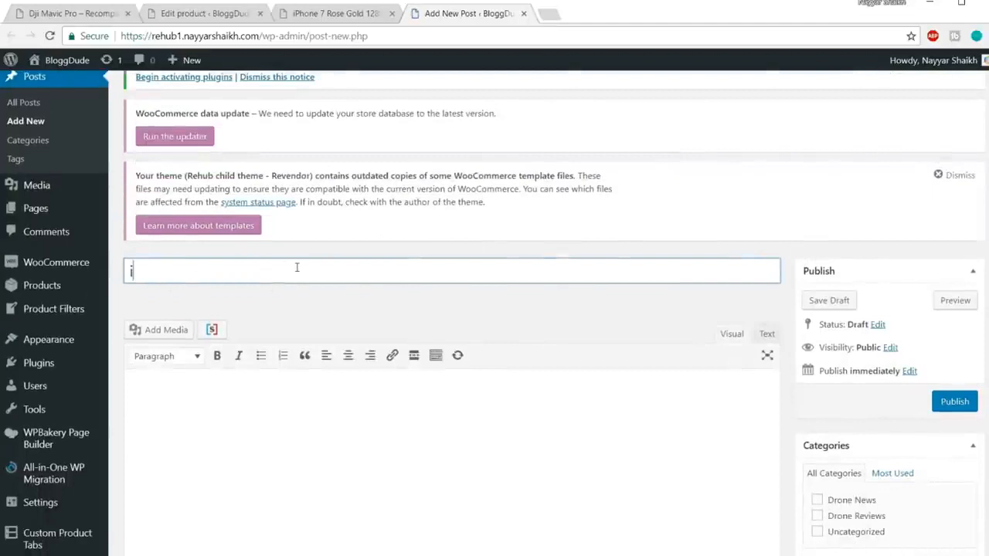
type("Phone")
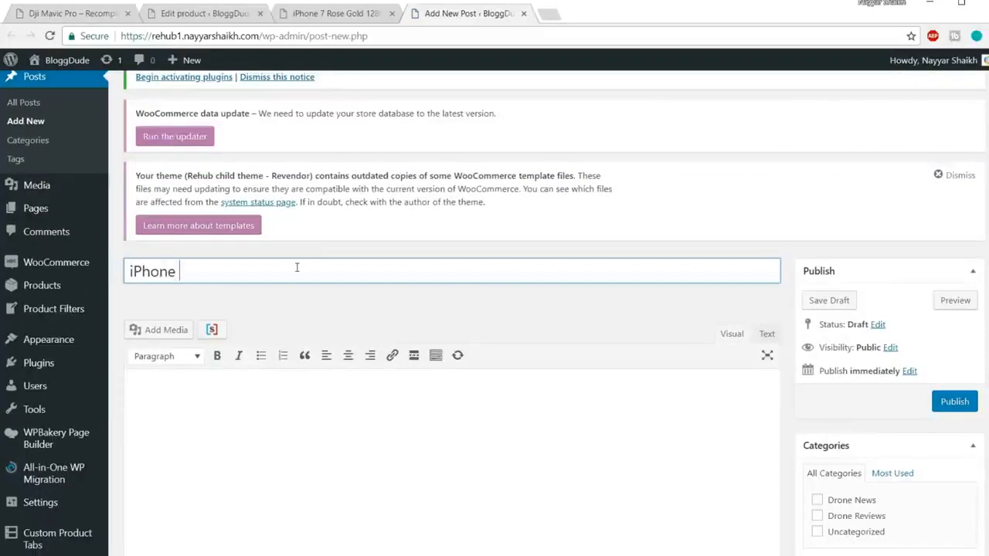
type(" 7 Review")
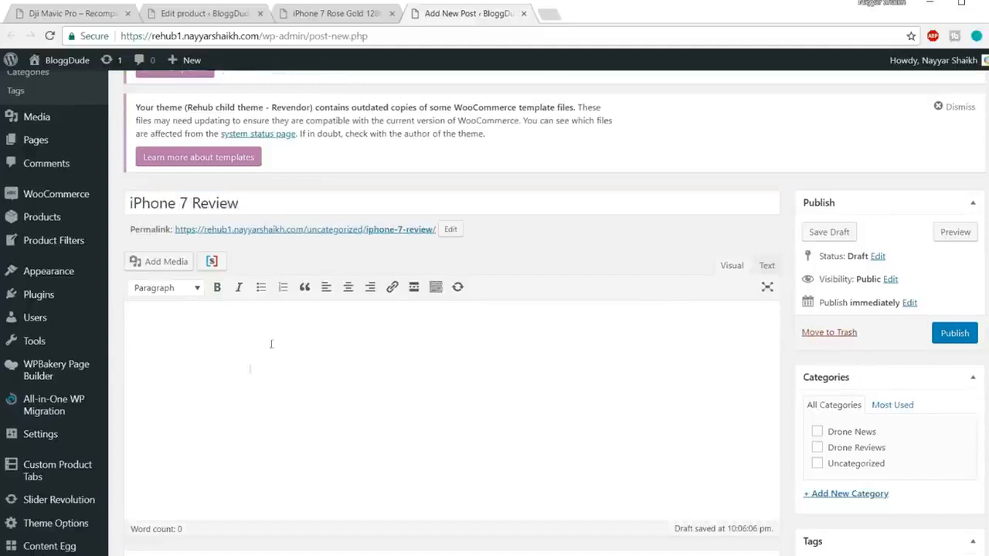
left_click(255, 404)
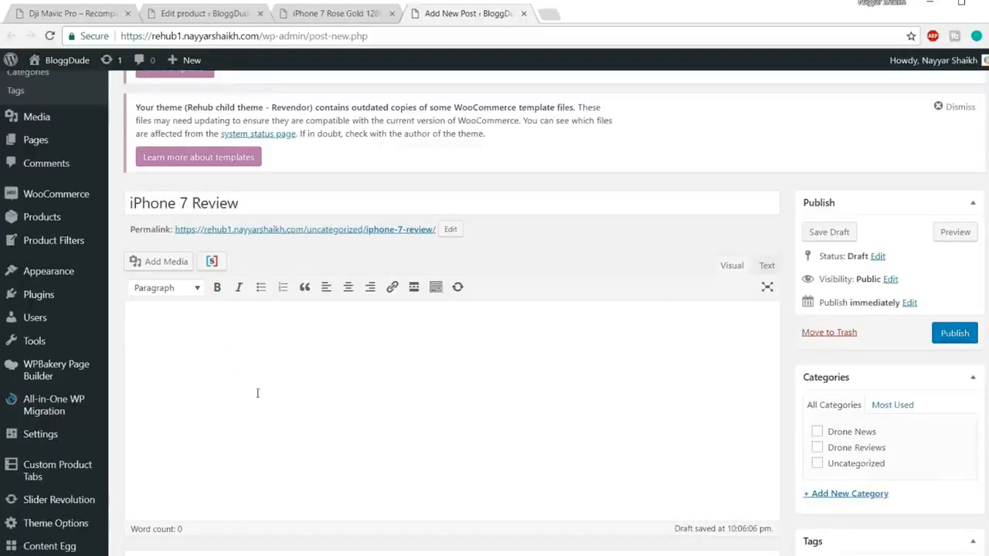
Search Google for "iphone 7 rose gold 128gb review" in a new tab.
left_click(547, 13)
type("ipoh")
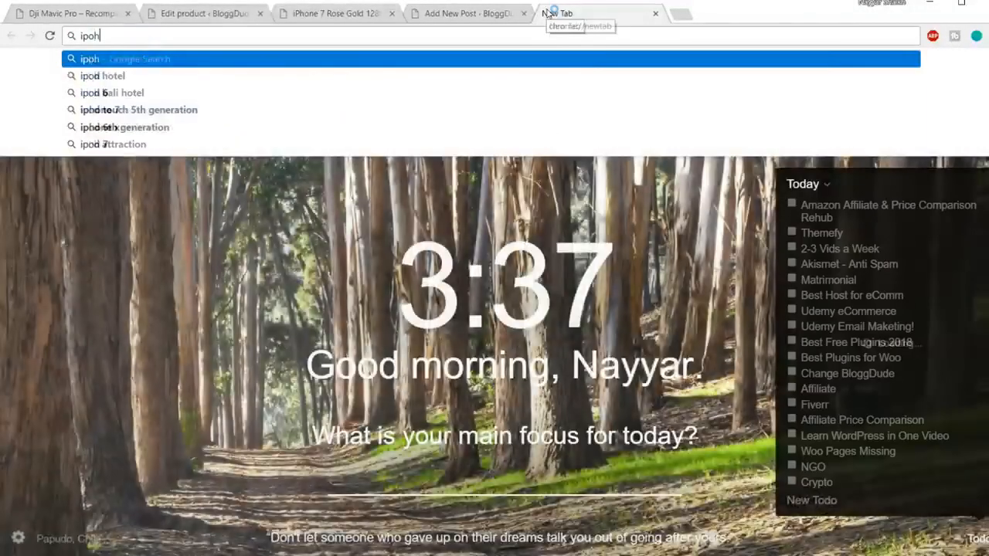
key("BackSpace")
key("BackSpace")
type("hone 7 ")
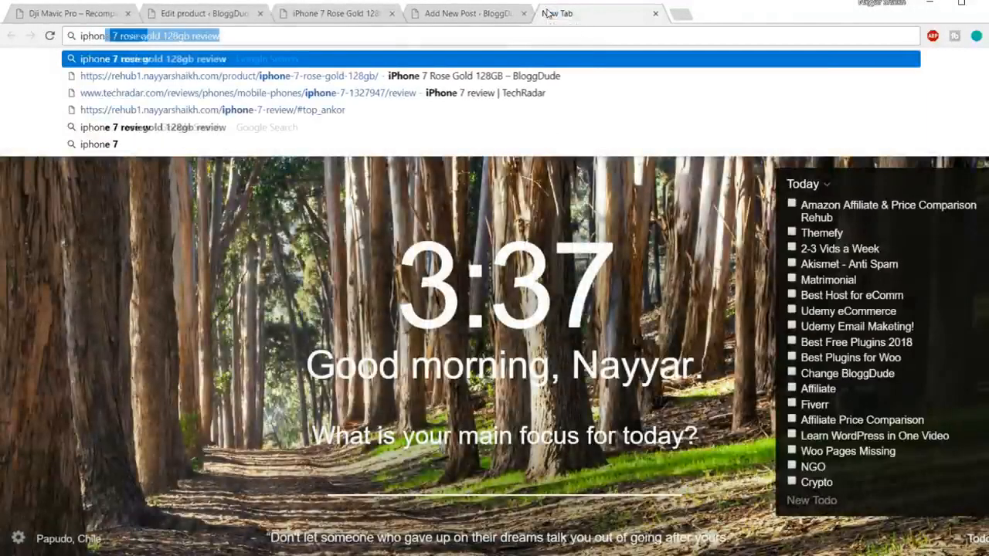
type("ro")
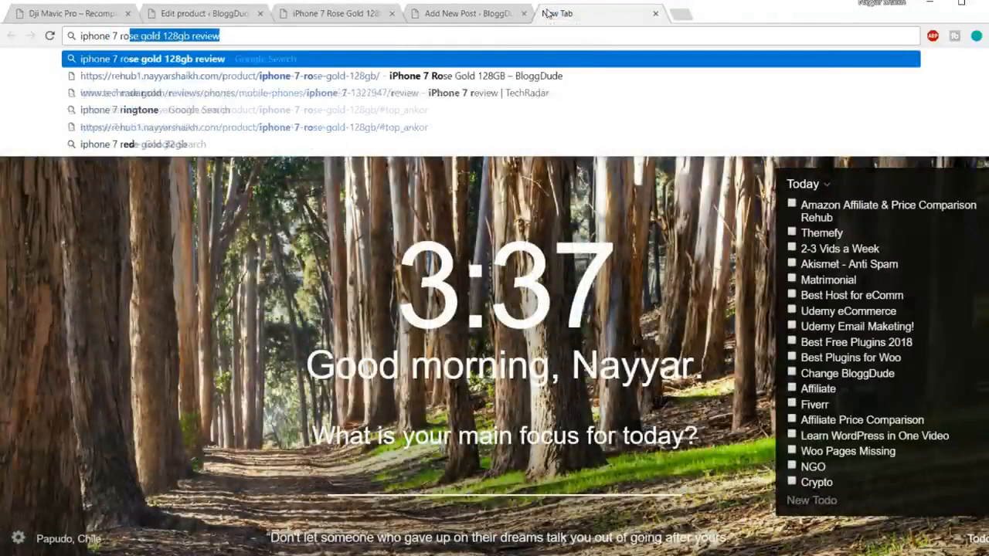
key("Return")
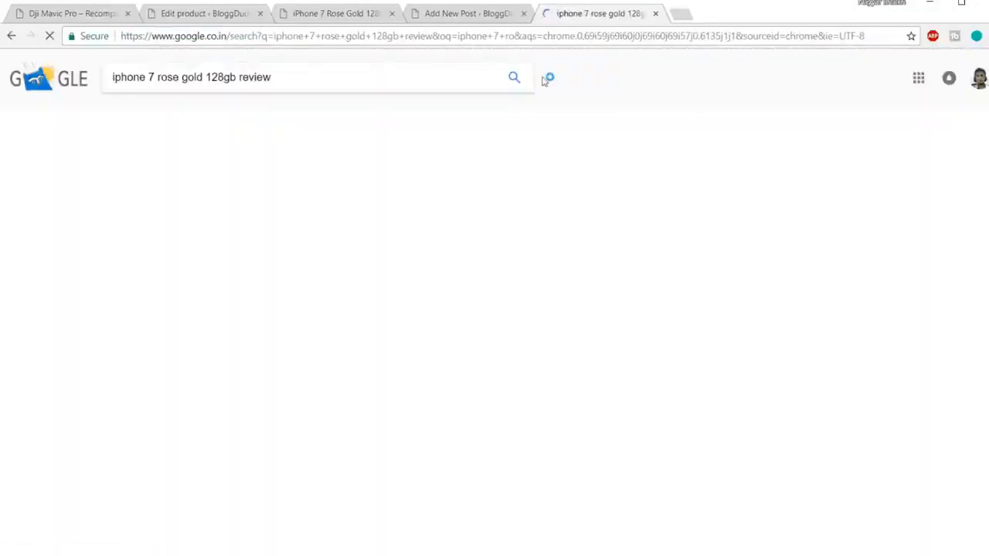
Open CNET's Apple iPhone 7 review from the search results in a new tab, skim its text and close it.
scroll(585, 250, "down", 2)
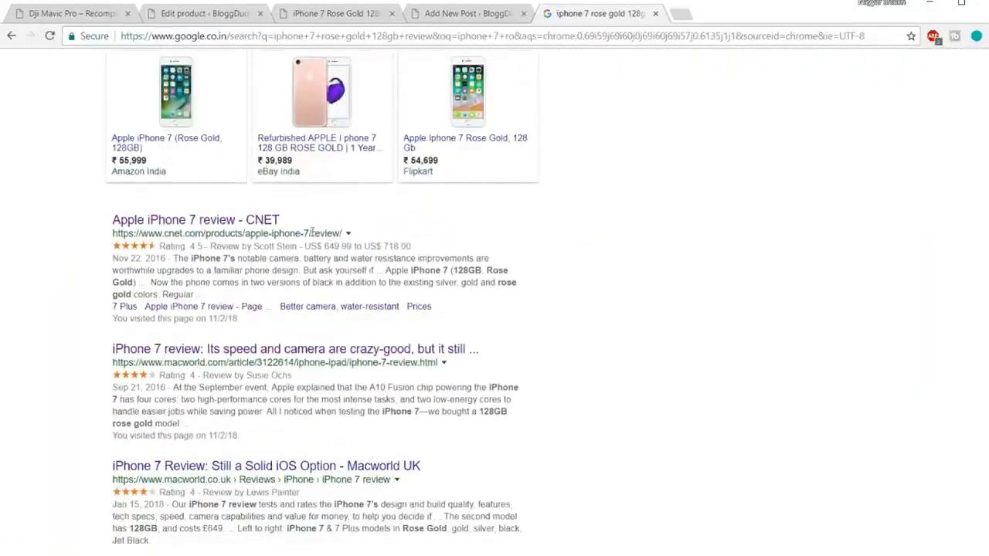
middle_click(242, 224)
left_click(725, 23)
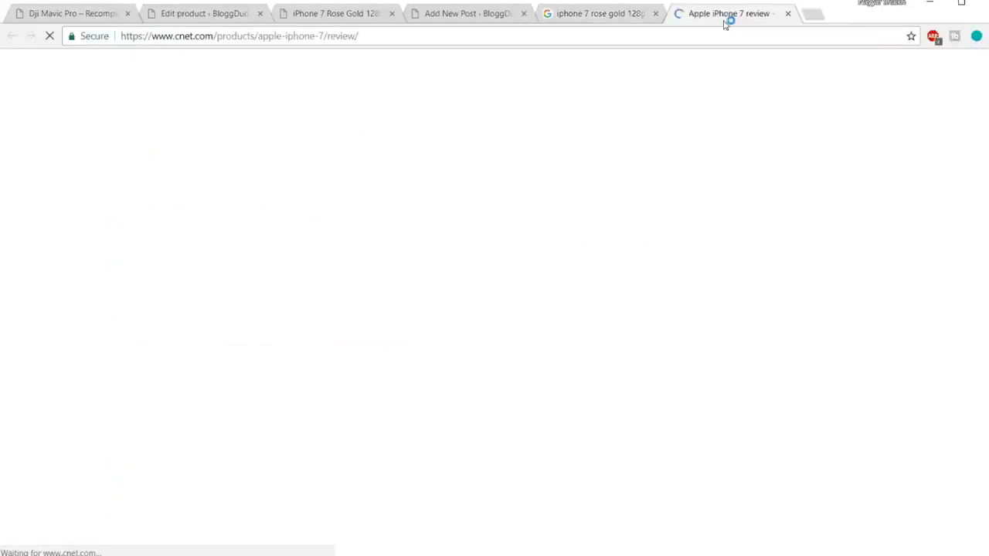
scroll(622, 336, "down", 5)
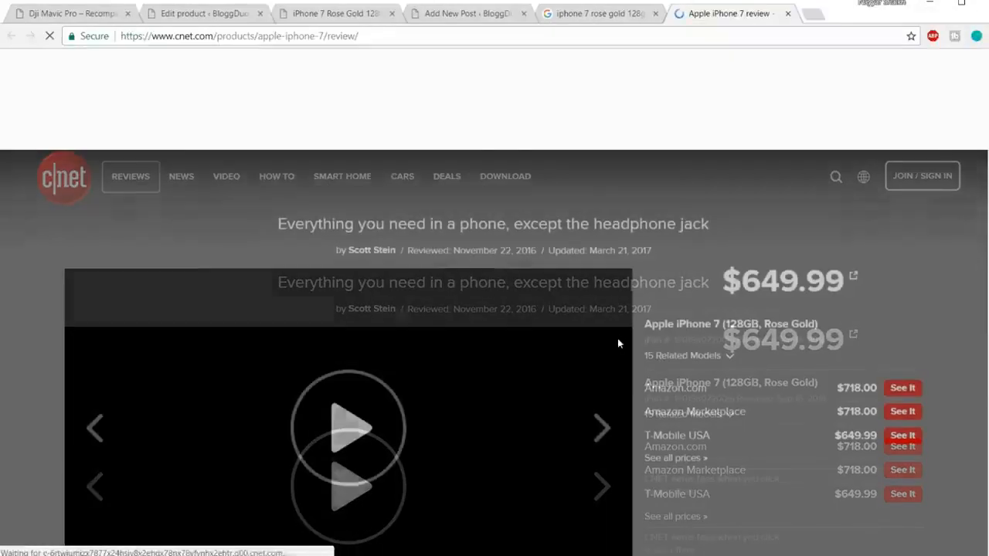
scroll(619, 333, "down", 10)
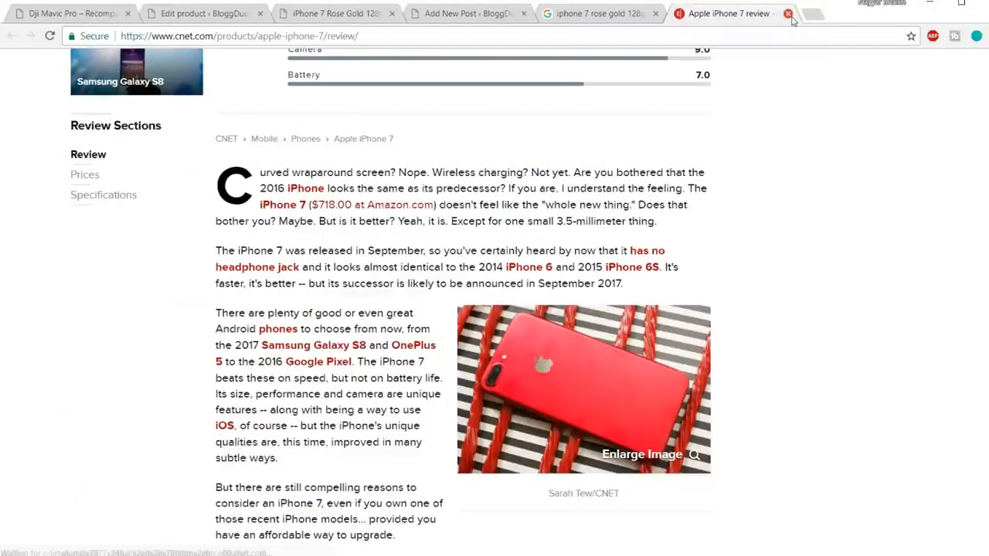
left_click(788, 14)
scroll(417, 309, "down", 2)
left_click(255, 296)
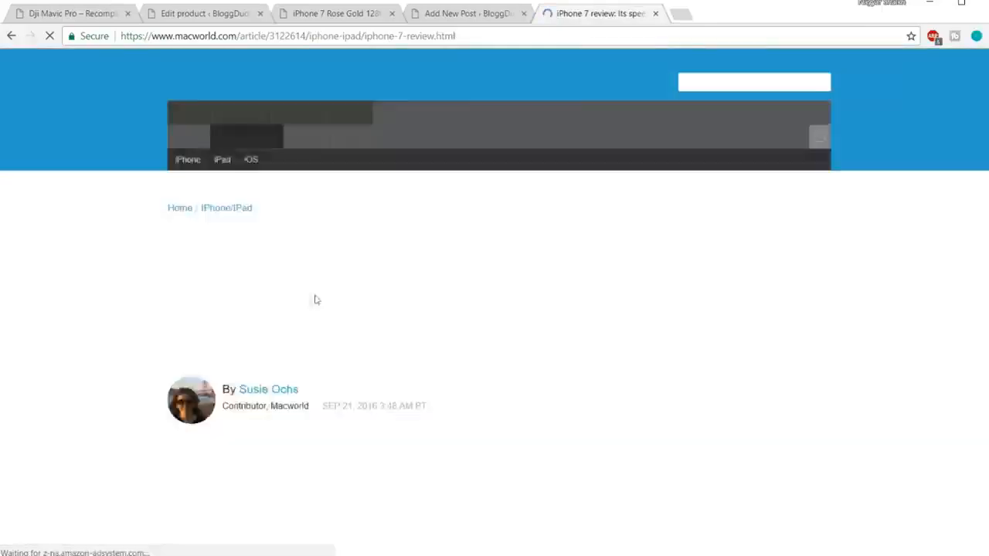
scroll(596, 255, "down", 12)
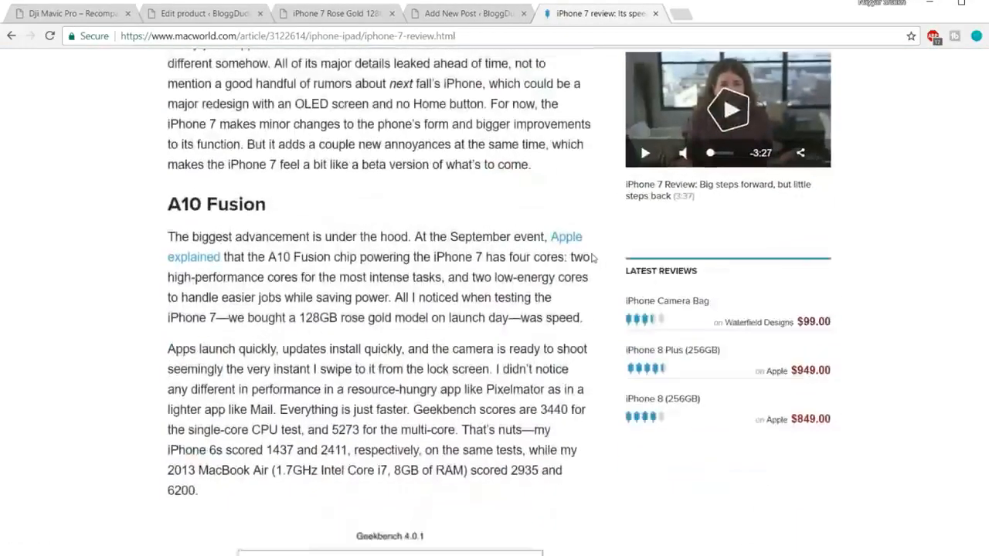
left_click_drag(167, 170, 423, 326)
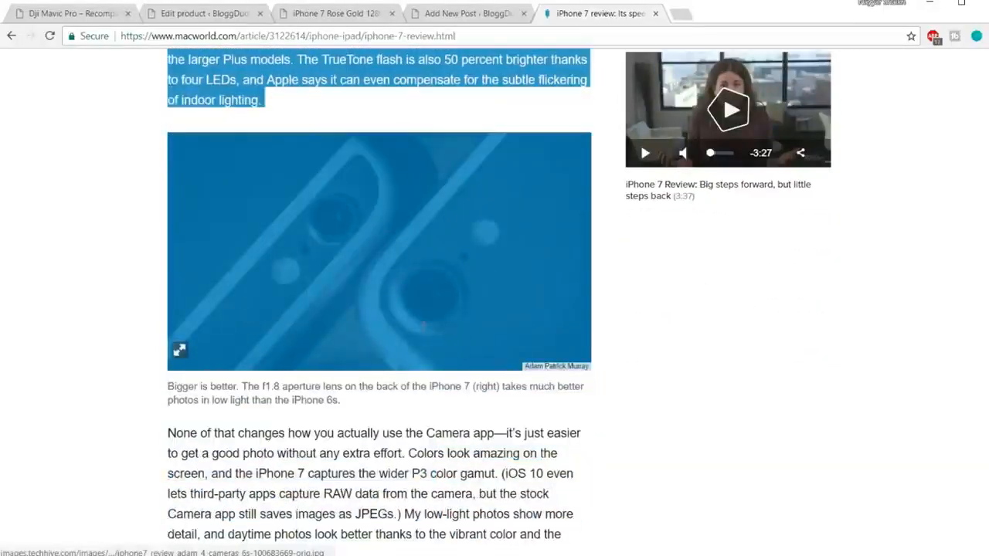
left_click_drag(548, 327, 626, 345)
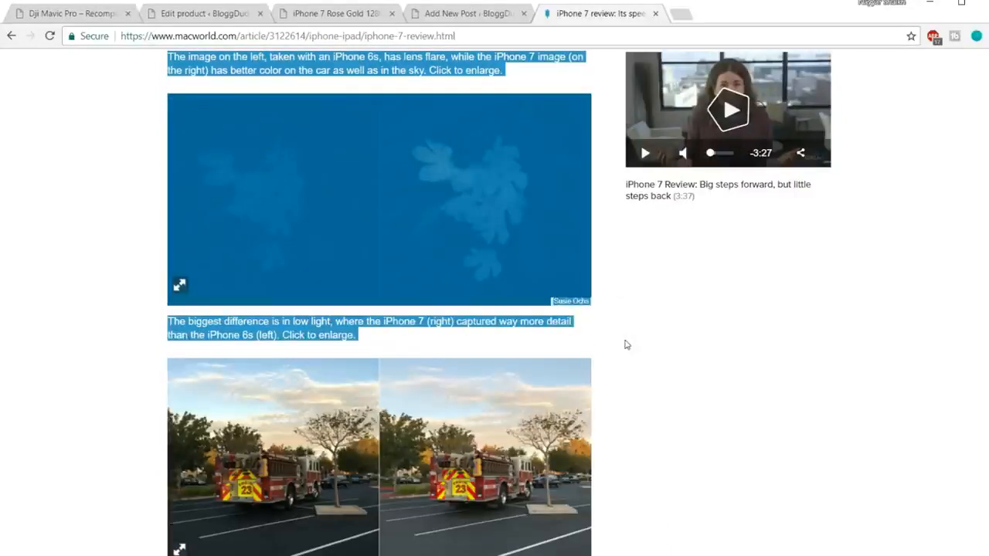
Paste the copied Macworld content into the body of the iPhone 7 Review post and check it.
left_click(467, 26)
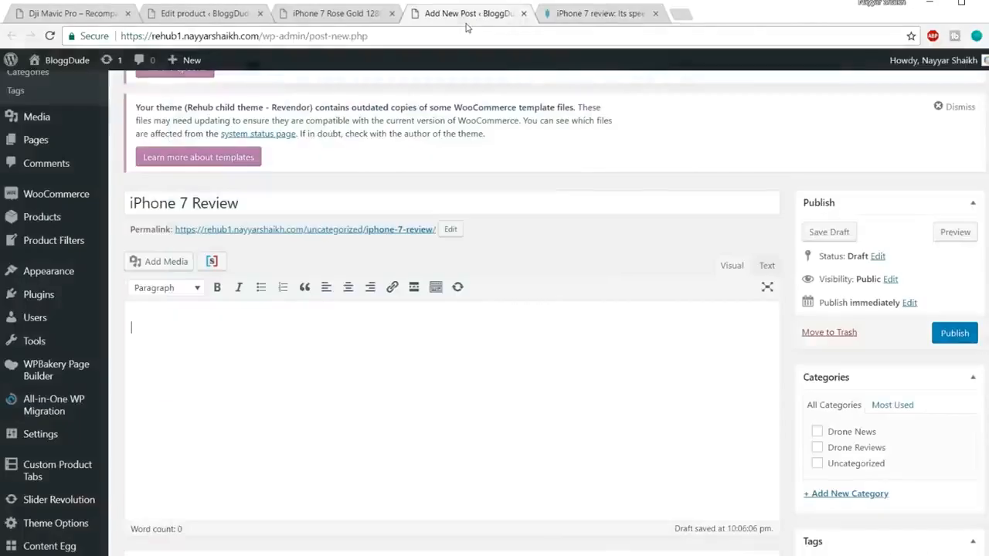
left_click(438, 341)
key("ctrl+v")
scroll(503, 332, "down", 5)
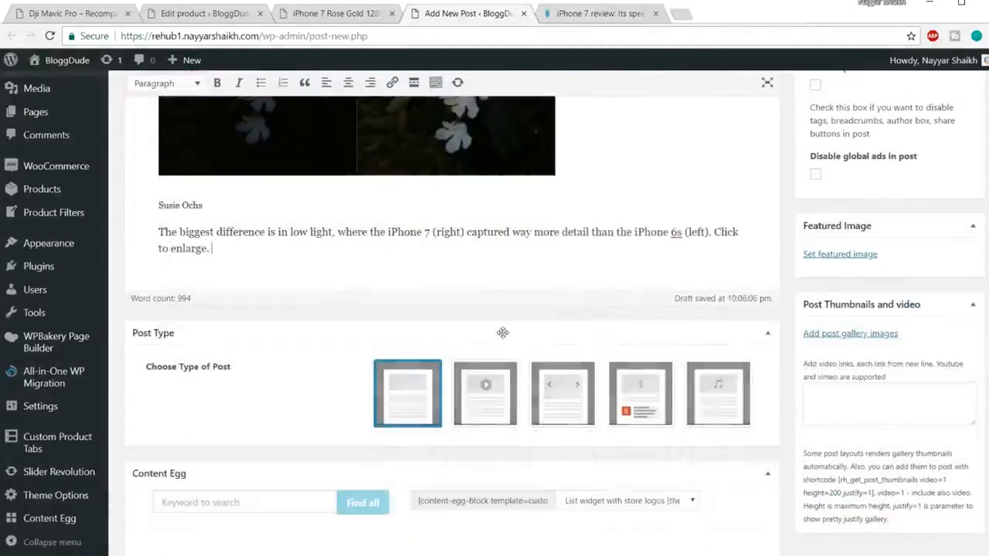
scroll(502, 332, "up", 20)
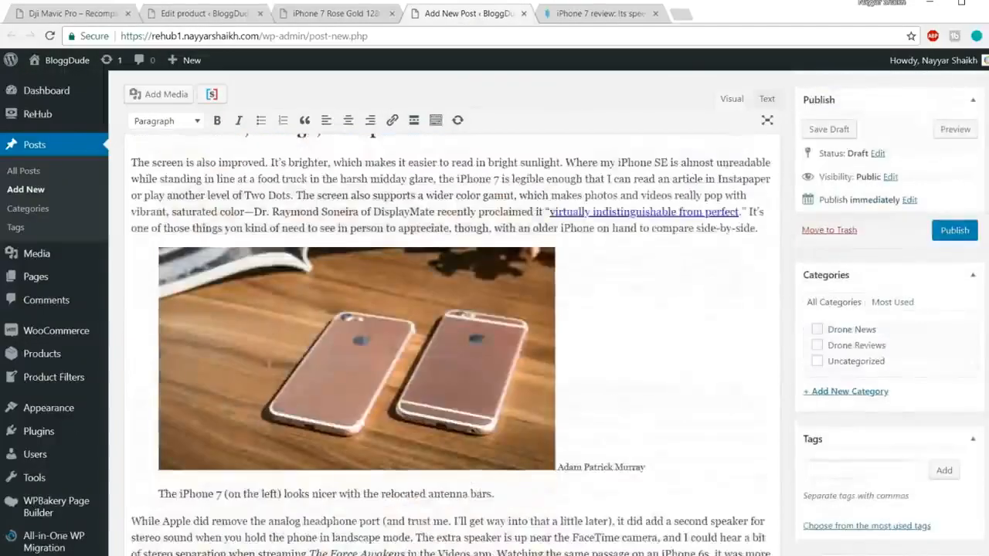
scroll(260, 355, "up", 10)
scroll(260, 355, "down", 2)
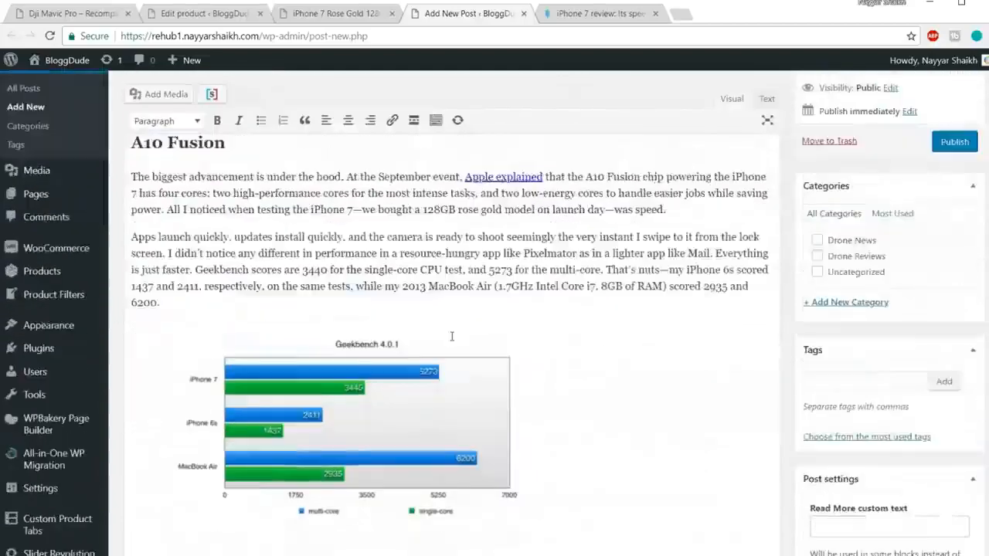
Change the format of the "A10 Fusion" heading to Paragraph.
scroll(260, 355, "up", 2)
left_click(198, 334)
left_click_drag(229, 333, 114, 336)
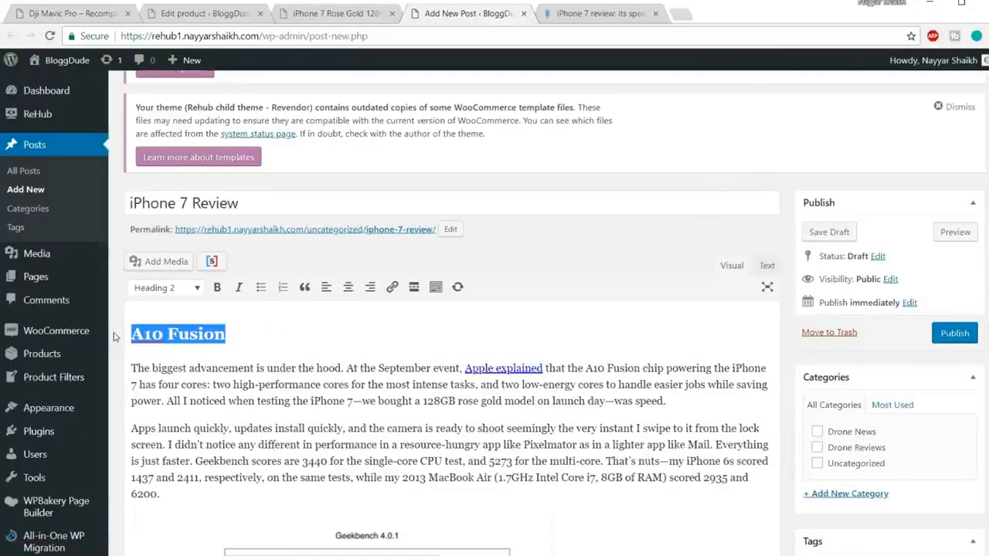
left_click_drag(250, 336, 119, 328)
left_click(168, 288)
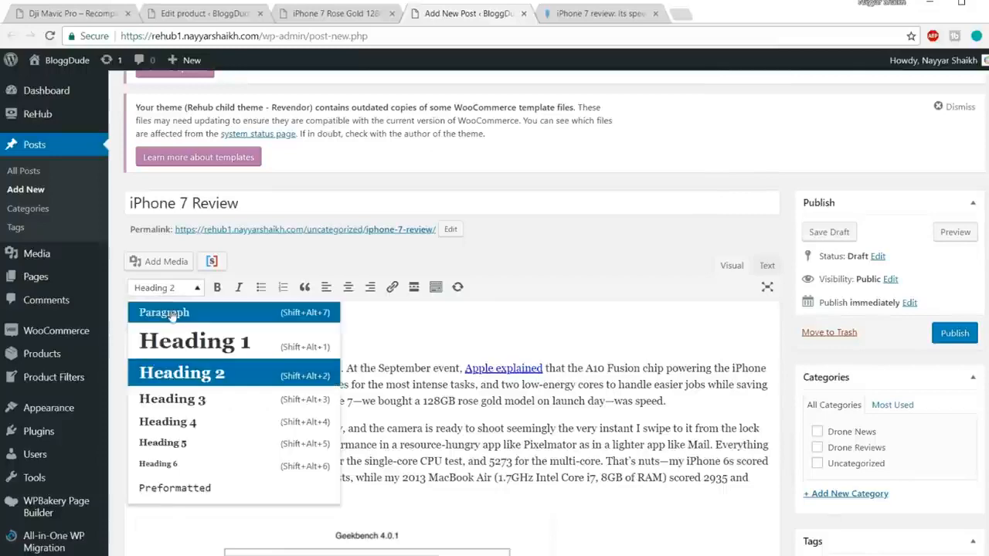
left_click(173, 313)
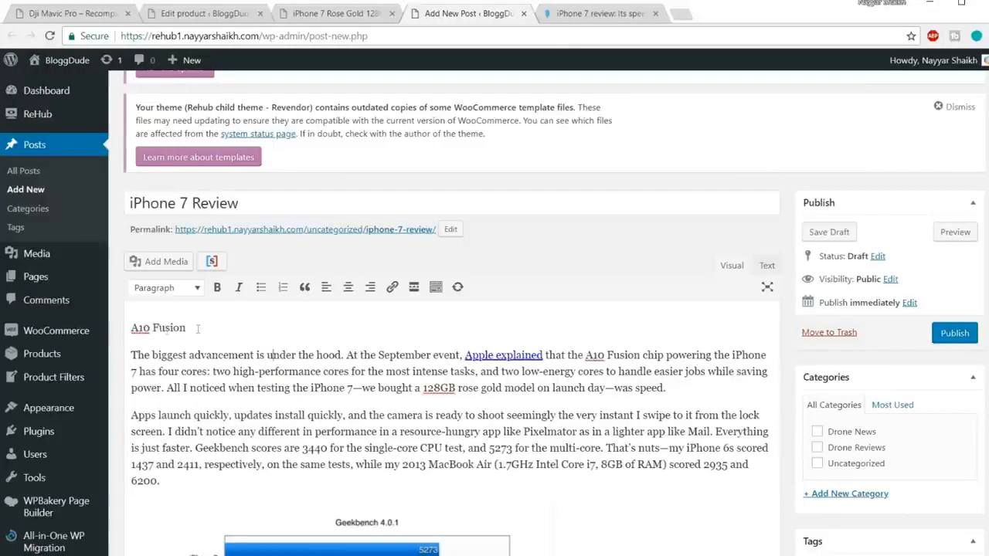
Format the "A10 Fusion" line as Heading 2.
left_click_drag(198, 328, 124, 329)
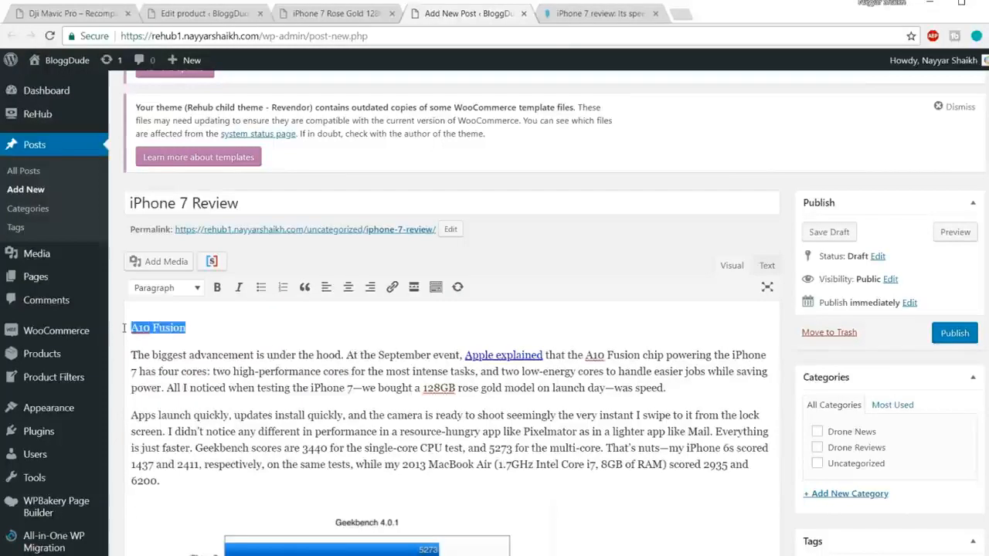
left_click(164, 289)
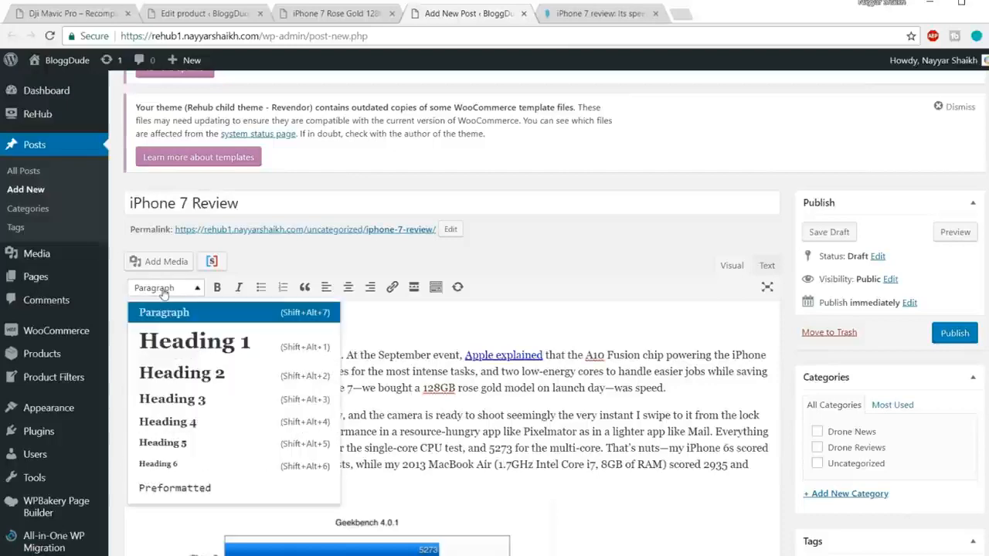
left_click(205, 375)
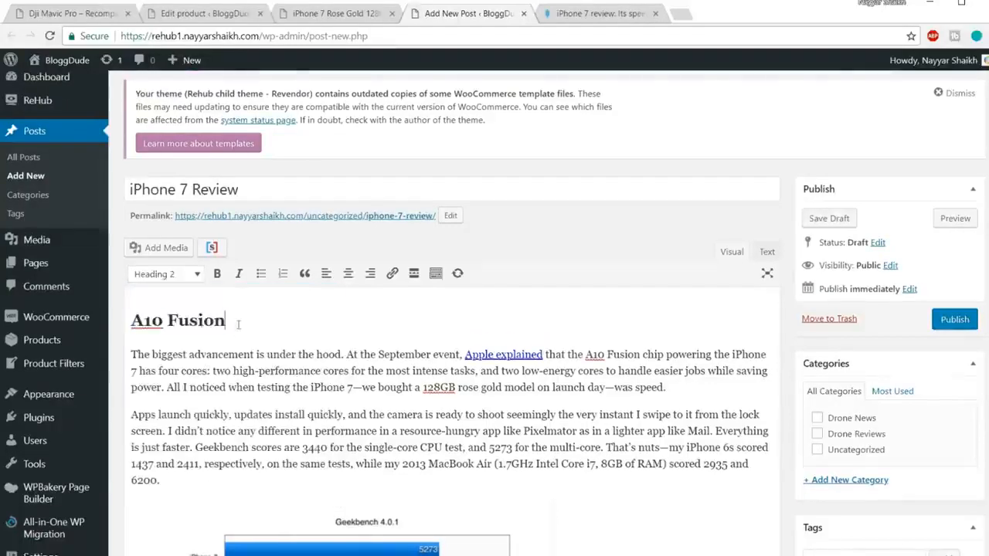
Check the format of the "Better screen, storage, and speakers" and "Camera" headings in the post body.
scroll(252, 323, "down", 8)
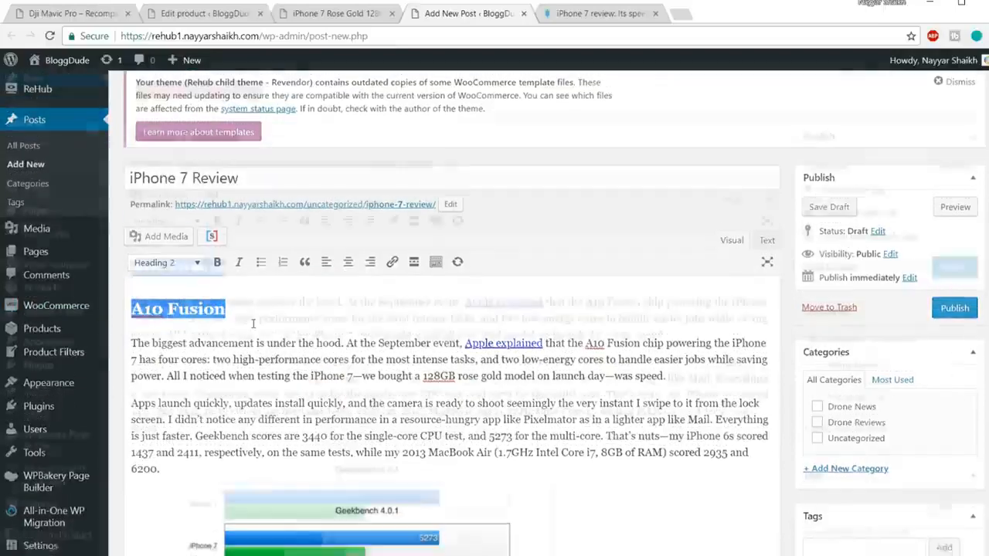
scroll(255, 323, "down", 2)
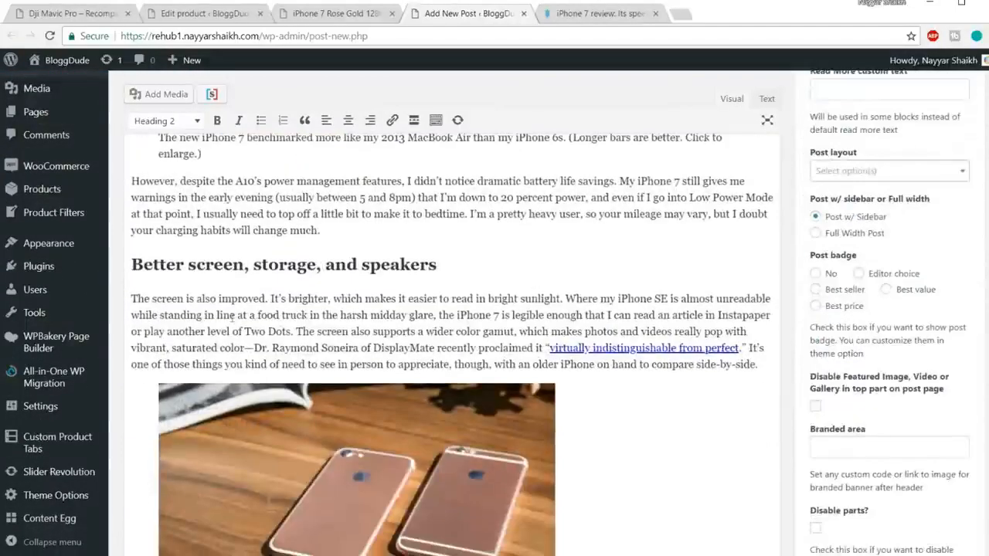
left_click_drag(441, 262, 214, 265)
left_click(270, 266)
scroll(317, 270, "down", 10)
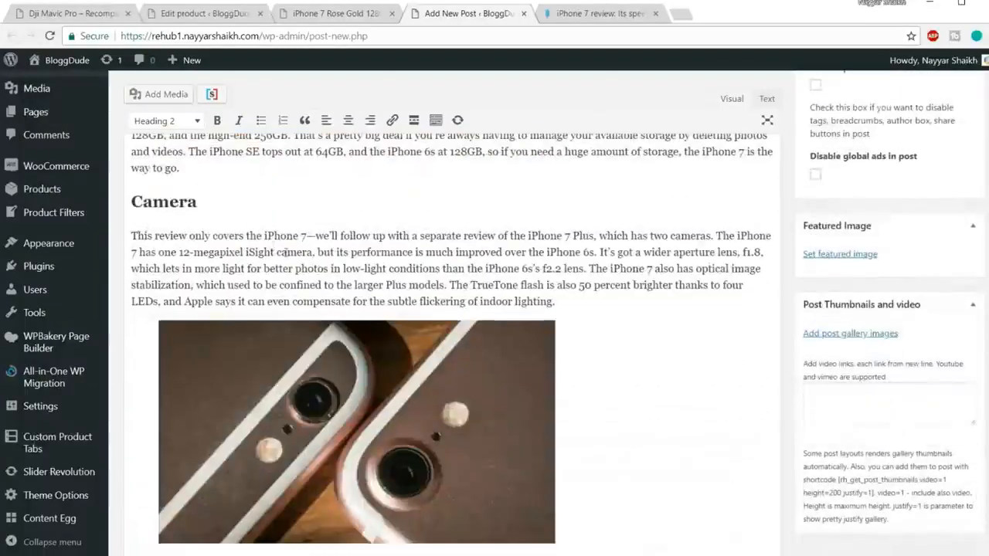
double_click(171, 200)
scroll(352, 252, "up", 5)
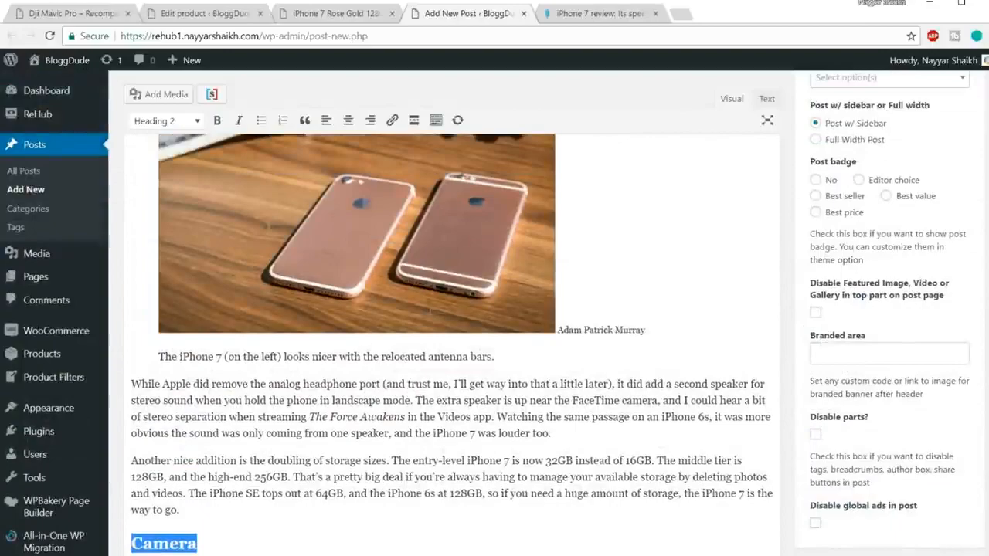
Look through the iPhone 7 Review post body from the "A10 Fusion" section to the camera comparison photos.
scroll(448, 315, "up", 6)
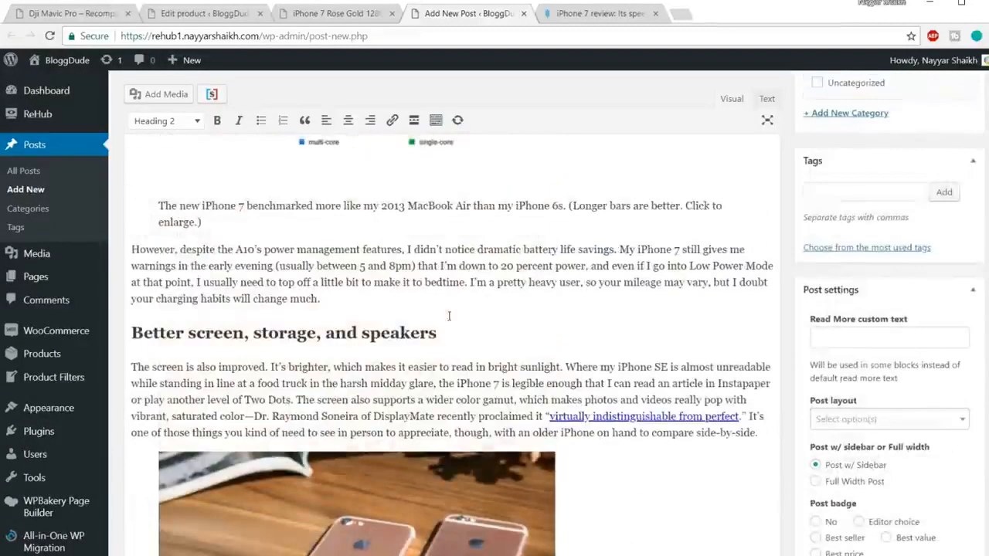
scroll(448, 315, "up", 6)
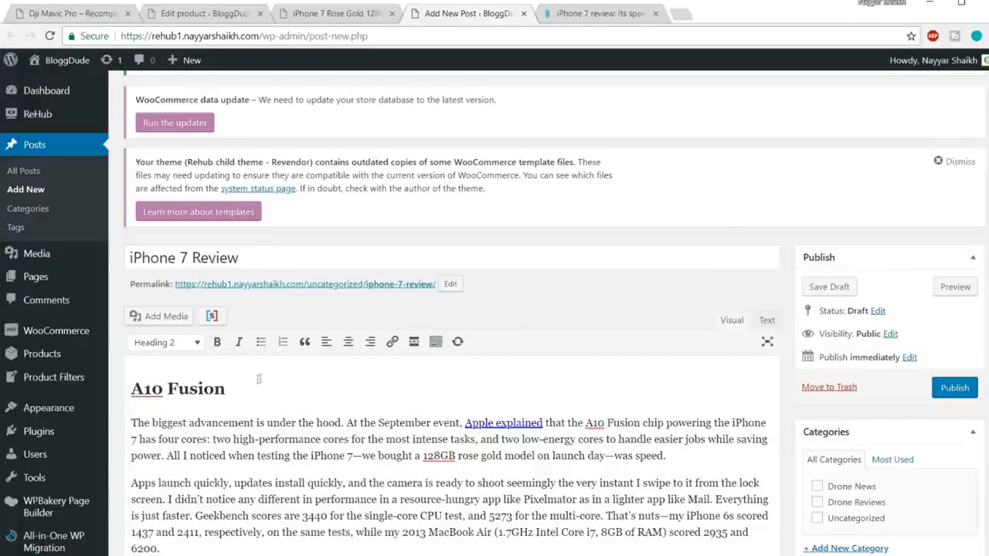
scroll(650, 334, "down", 15)
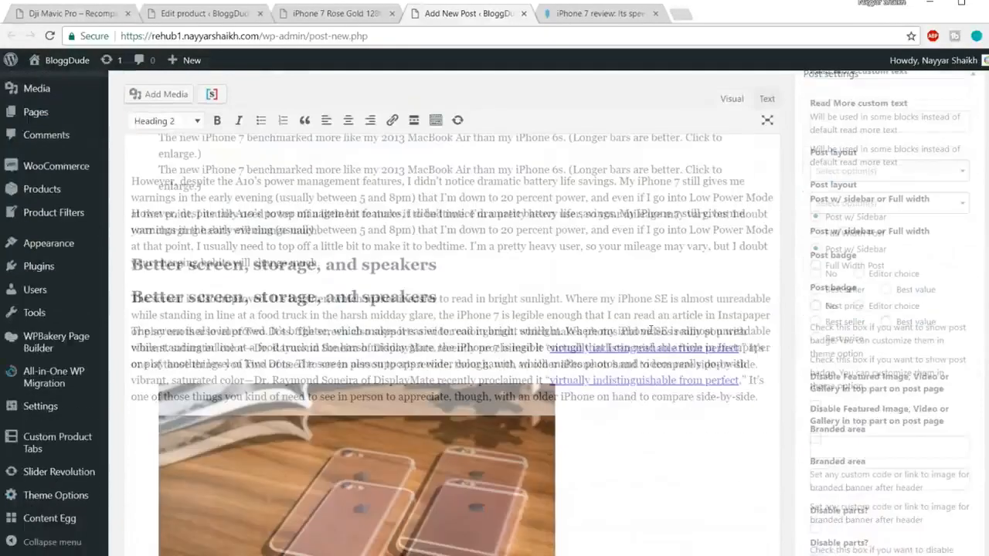
scroll(651, 329, "down", 10)
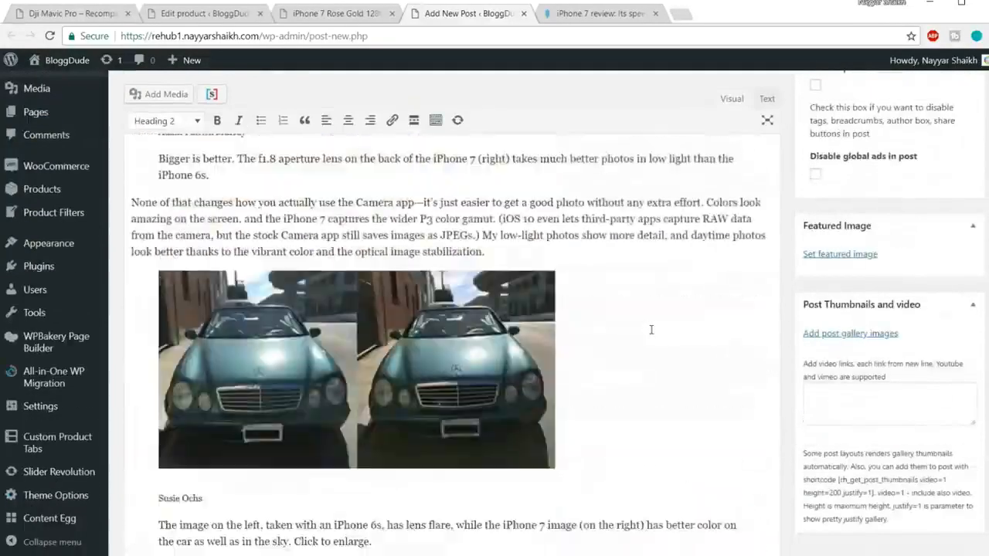
Open the demo's DJI Mavic Pro review from its product page and examine the review sections down to the Gallery.
left_click(91, 16)
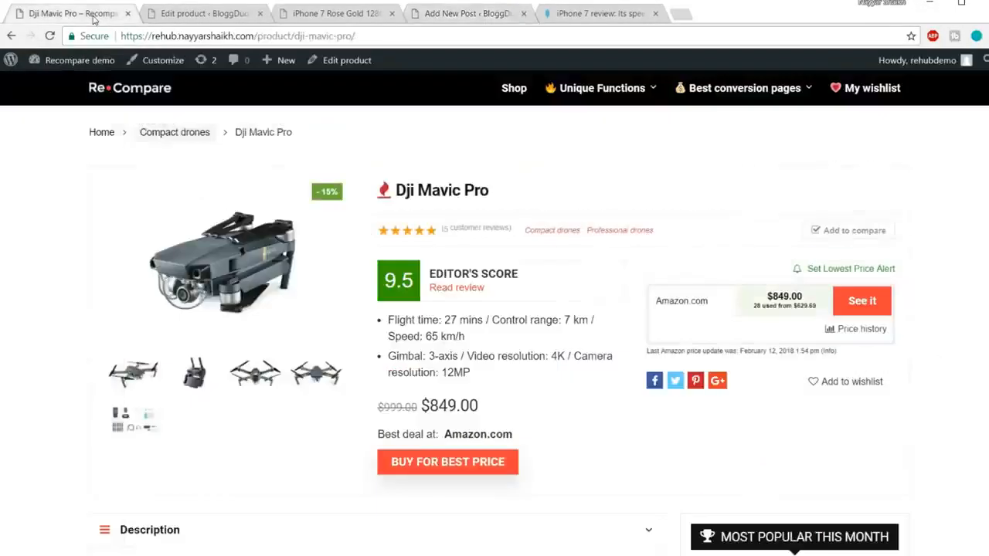
scroll(487, 328, "down", 5)
scroll(487, 329, "down", 4)
scroll(487, 329, "up", 9)
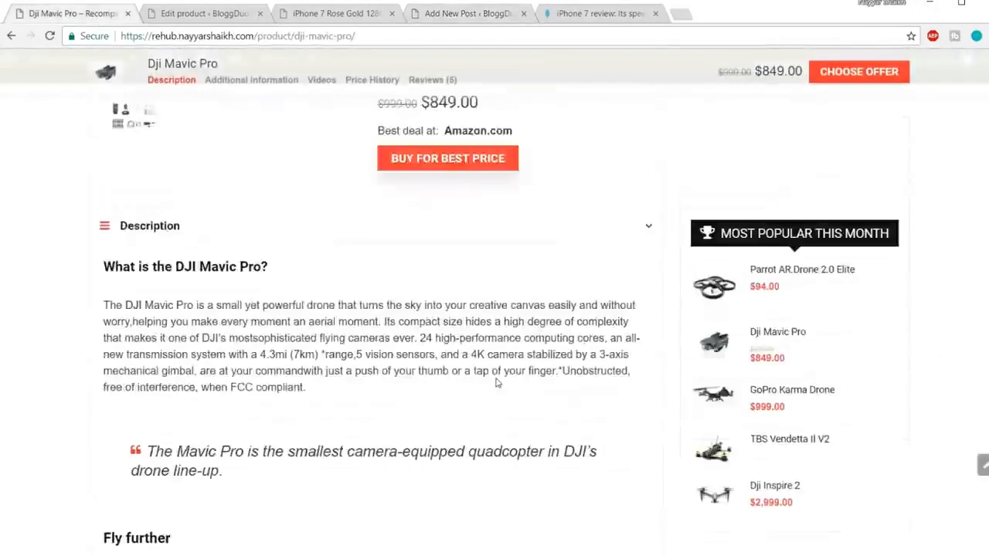
left_click(449, 288)
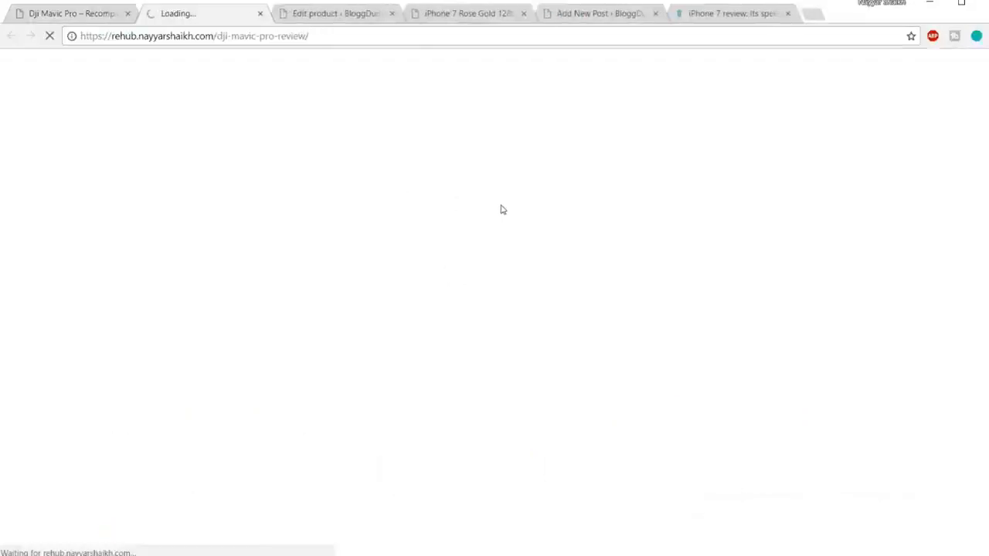
scroll(538, 378, "down", 15)
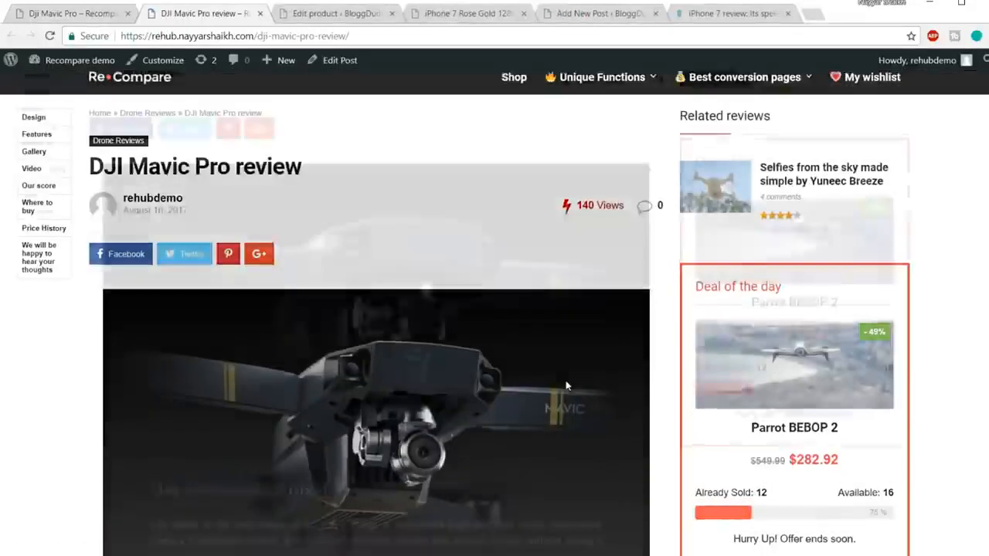
scroll(568, 385, "down", 10)
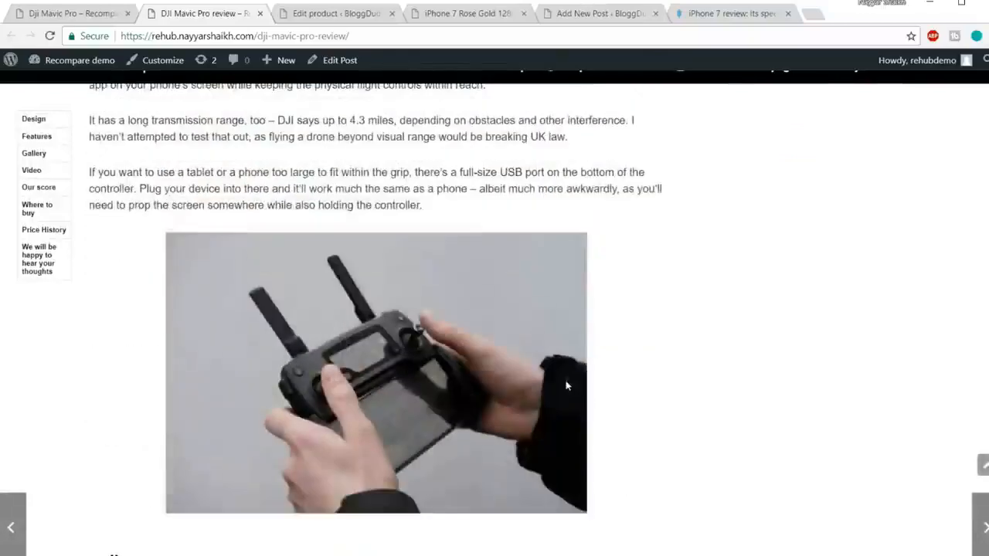
left_click_drag(94, 152, 190, 161)
left_click(234, 150)
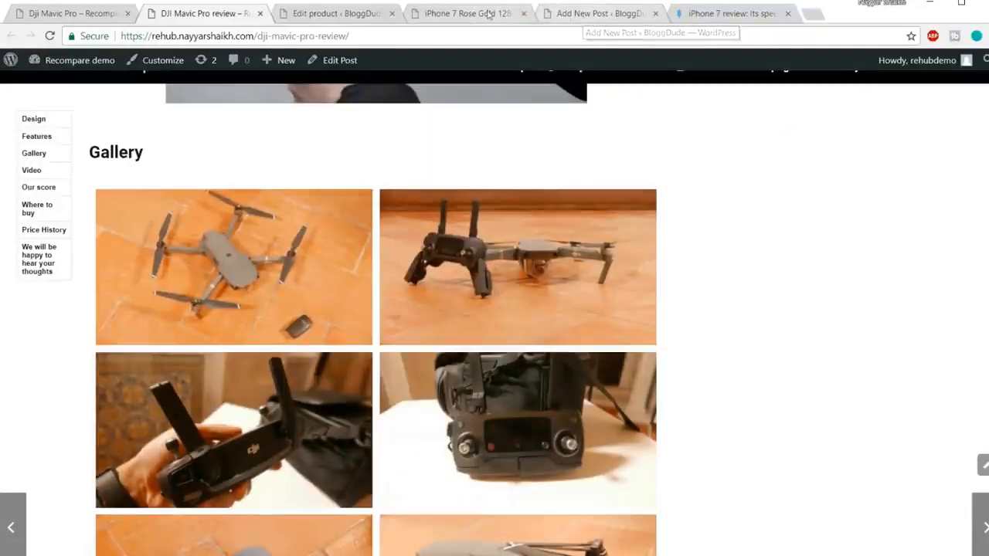
Add a new line reading "Gallery" at the end of the iPhone 7 Review post body.
left_click(594, 11)
scroll(528, 209, "down", 5)
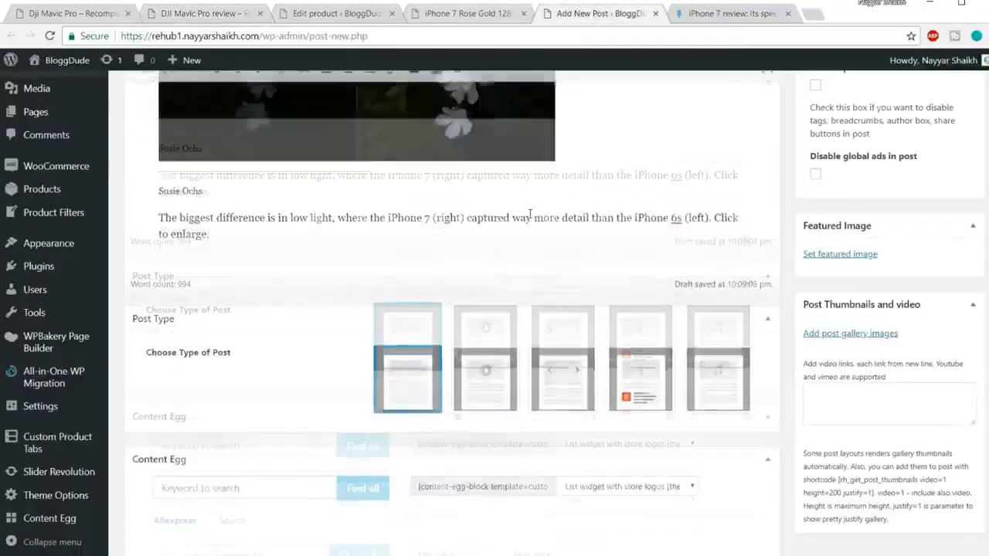
key("Return")
type("Gallery")
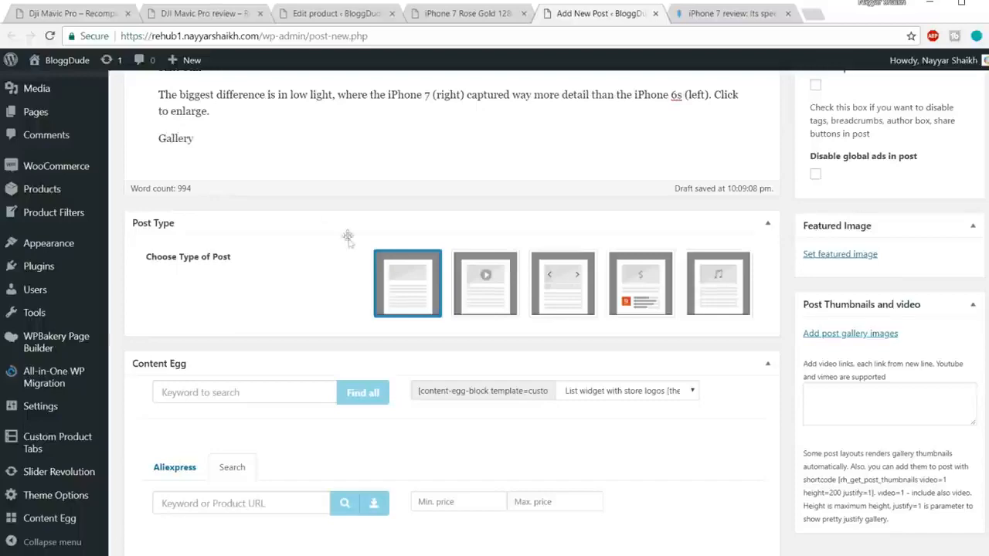
Format the "Gallery" line as Heading 2 and start a new paragraph beneath it.
scroll(298, 157, "up", 3)
left_click_drag(211, 344, 151, 346)
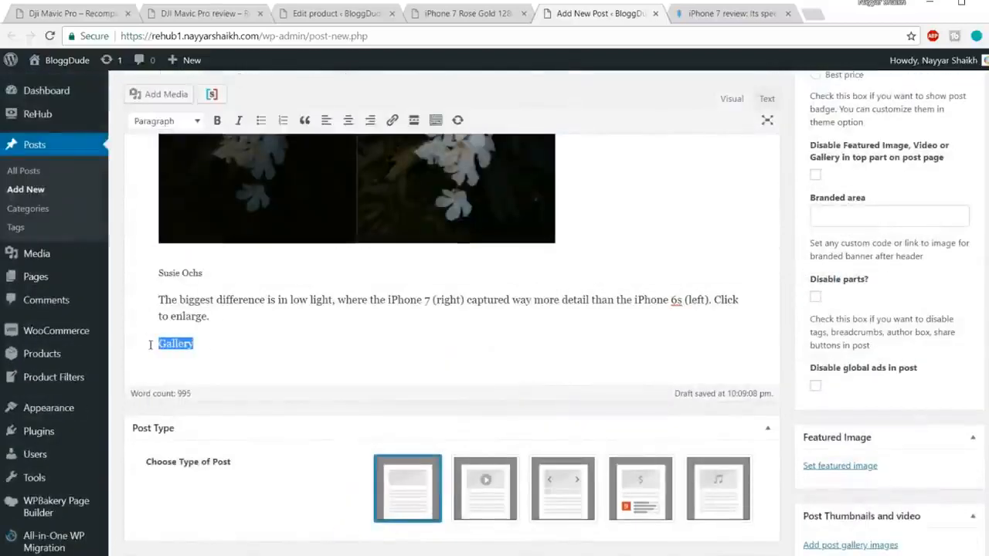
left_click(166, 121)
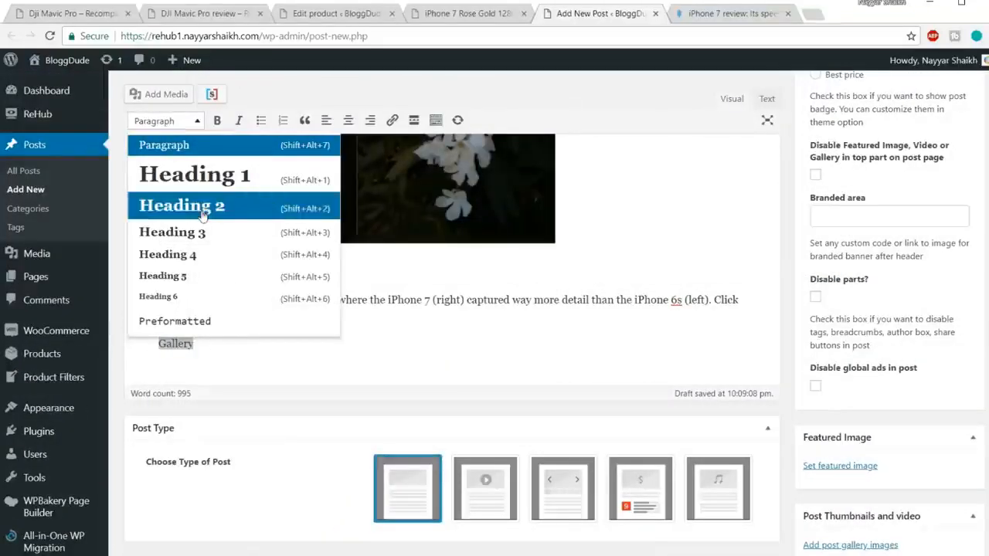
left_click(170, 203)
left_click(275, 351)
key("Return")
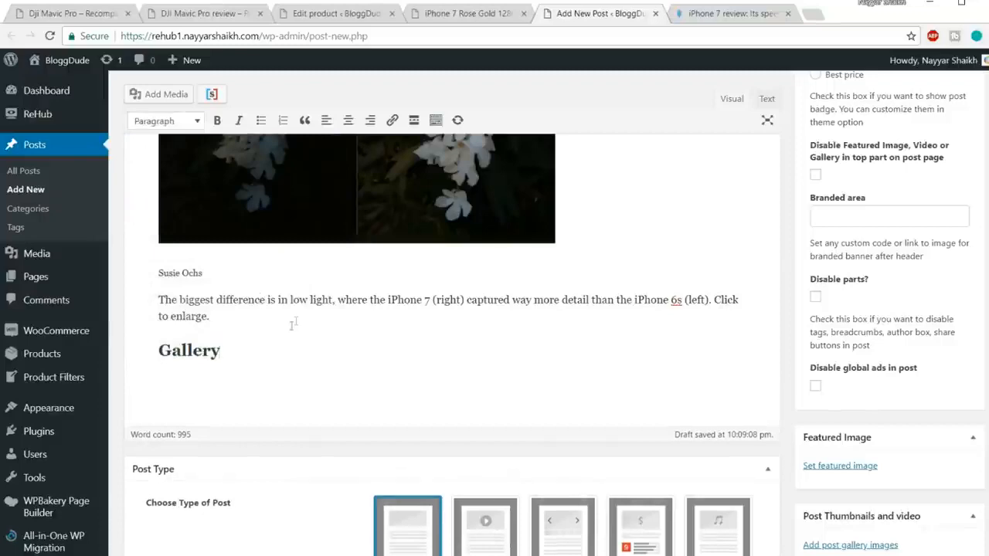
Open the media library for adding post gallery images and browse to the white drone photos.
scroll(259, 370, "down", 1)
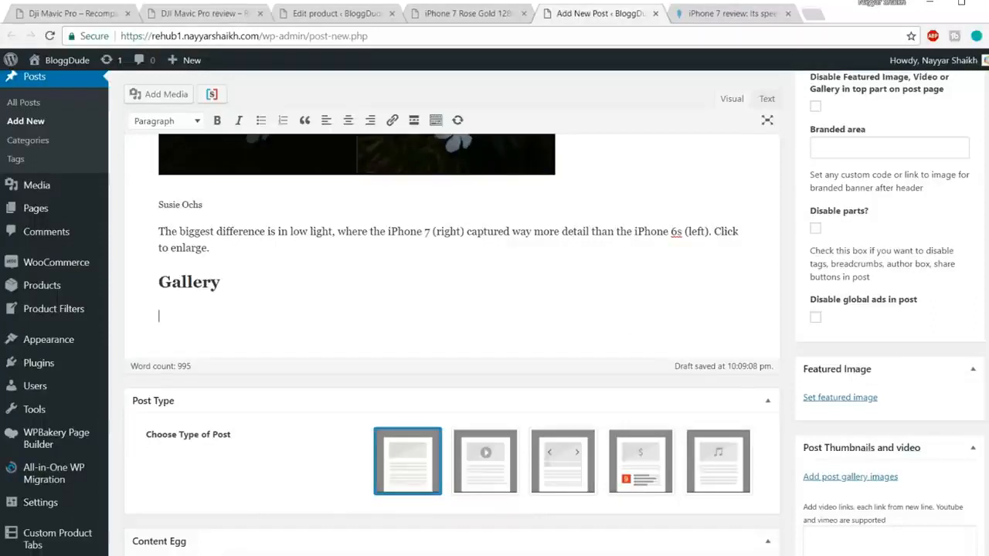
scroll(910, 293, "down", 2)
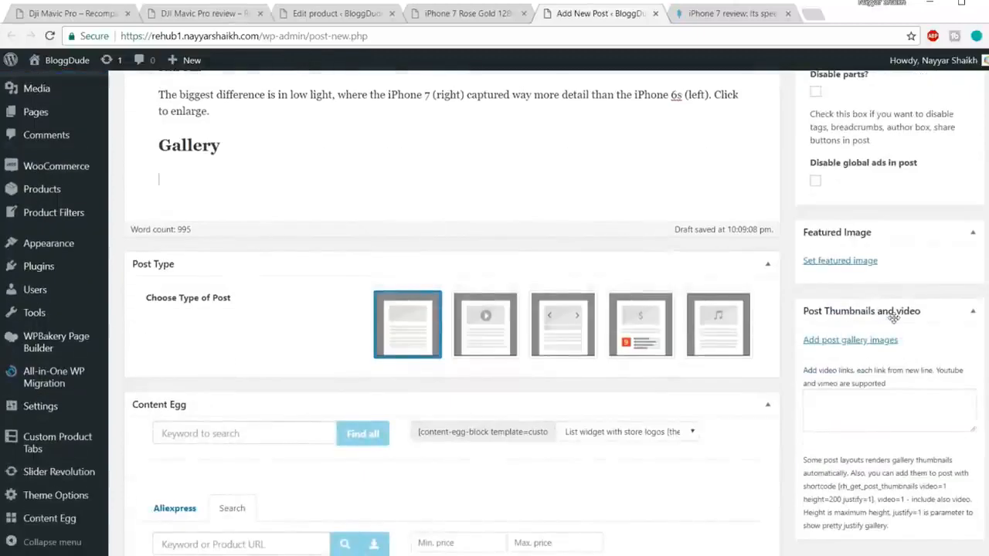
left_click(848, 341)
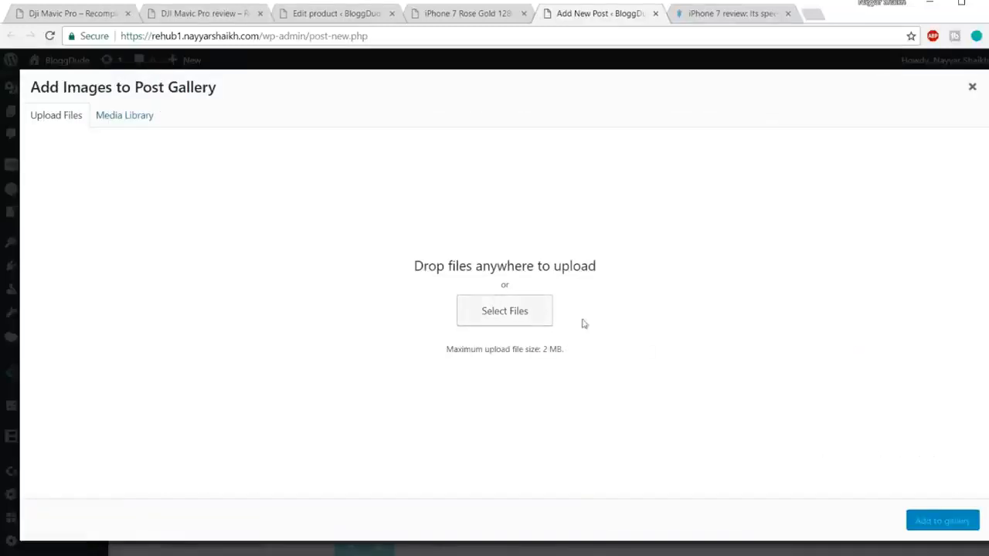
left_click(146, 122)
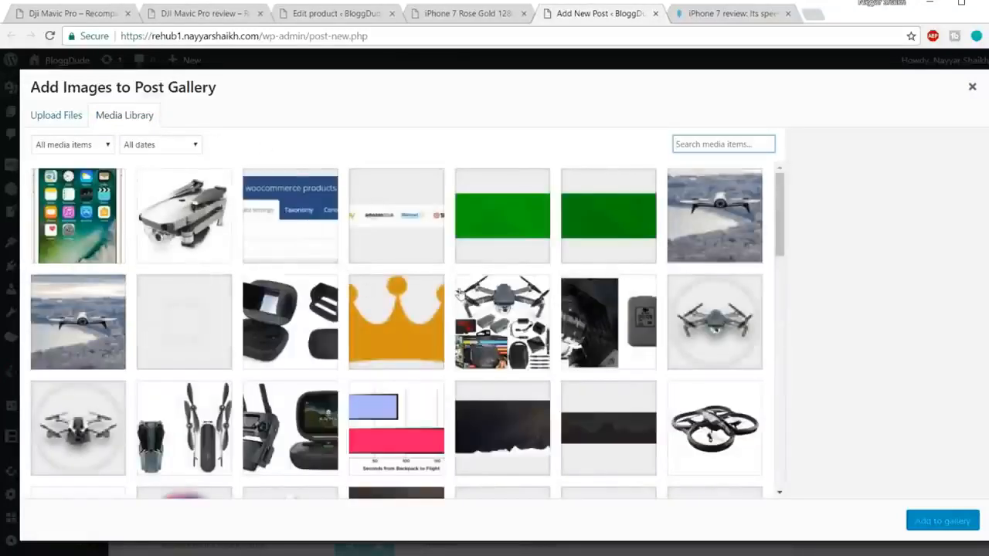
scroll(460, 294, "down", 15)
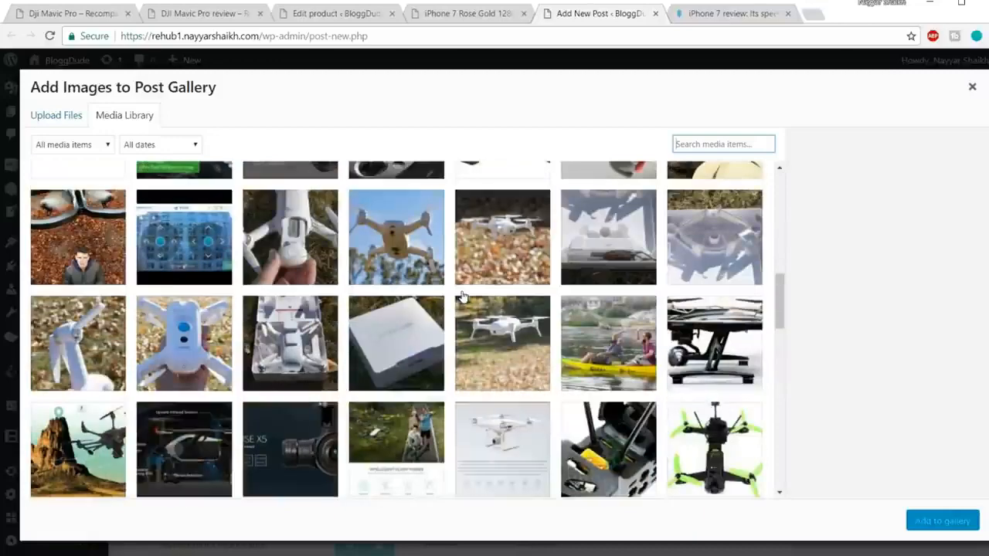
scroll(471, 297, "up", 1)
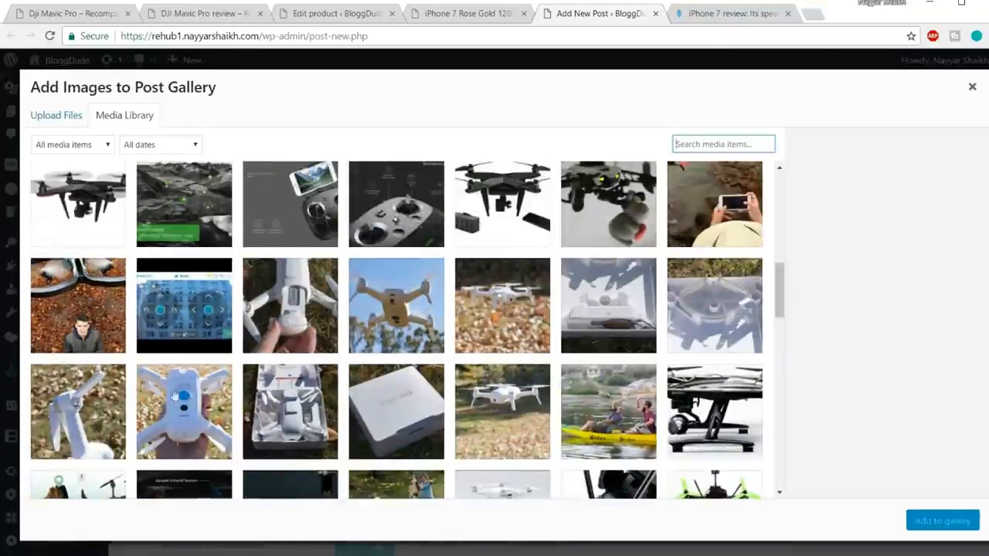
Add four drone photos, including 10.jpg, from the media library to the post gallery.
left_click(176, 397)
left_click(79, 406)
left_click(292, 307)
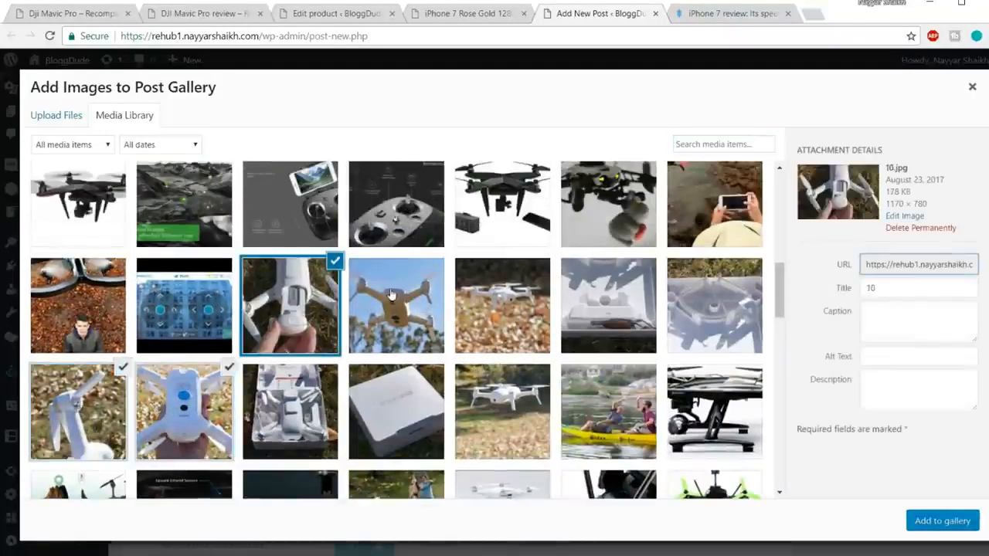
left_click(409, 307)
left_click(963, 522)
scroll(919, 452, "down", 1)
scroll(927, 439, "down", 3)
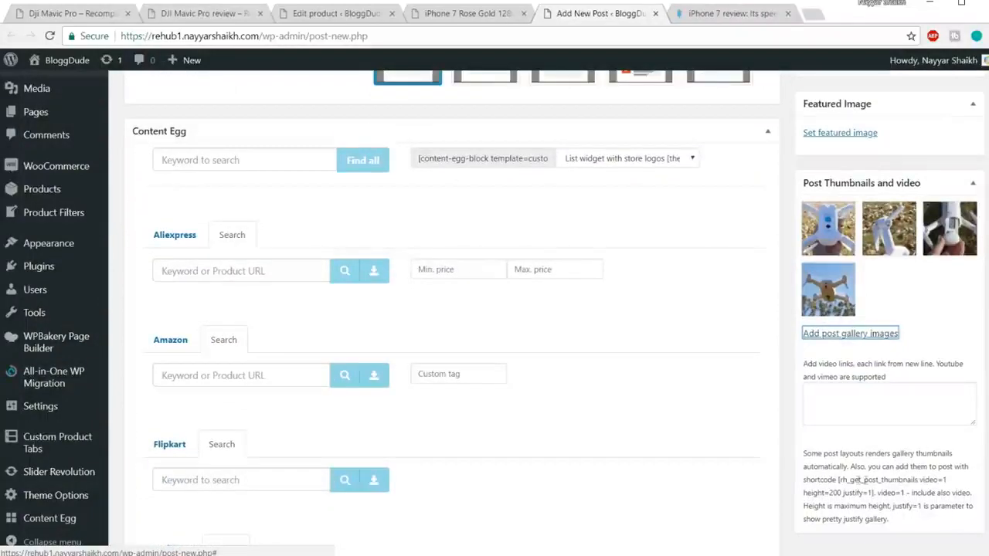
Copy the shortcode [rh_get_post_thumbnails video=1 height=200 justify=1] from the post thumbnails instructions.
left_click_drag(840, 480, 878, 492)
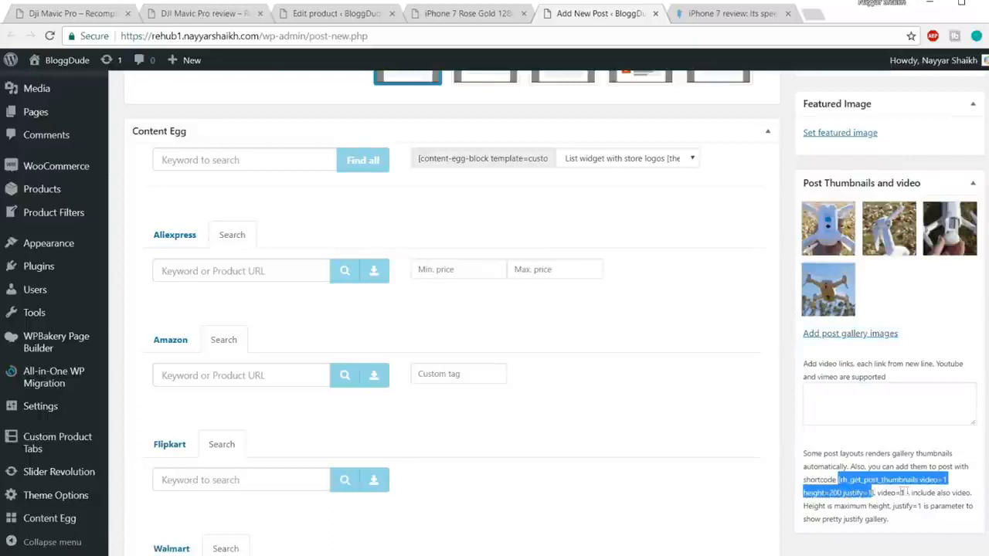
left_click(873, 492)
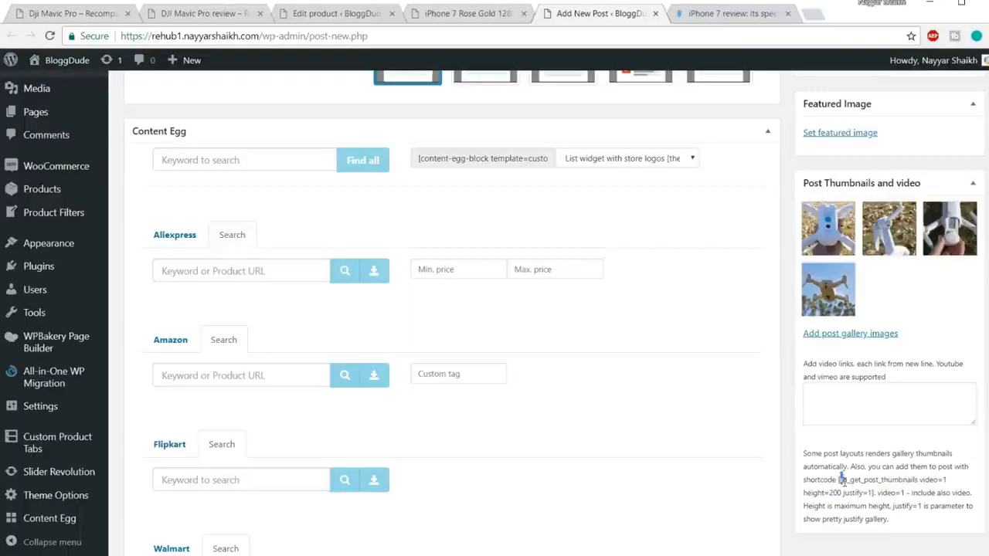
left_click_drag(838, 478, 875, 493)
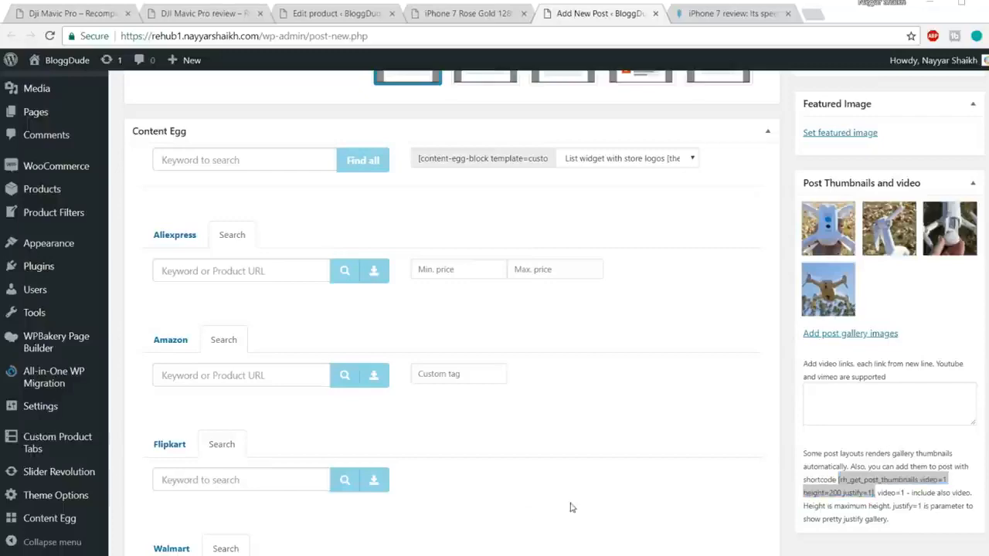
Switch to File Explorer, open the Shortcodes file in the Rehub folder, and select its Gallery shortcode.
key("super+e")
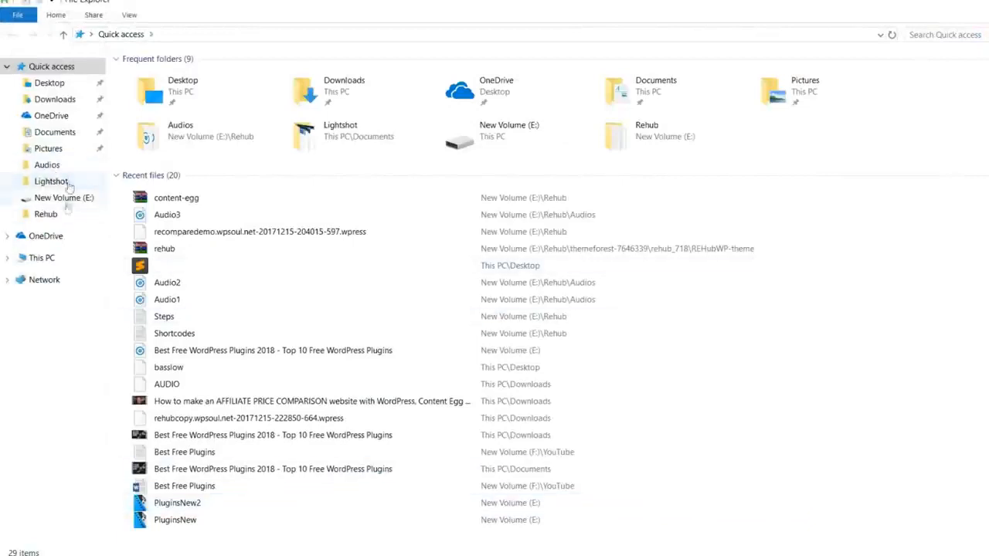
left_click(67, 215)
double_click(180, 167)
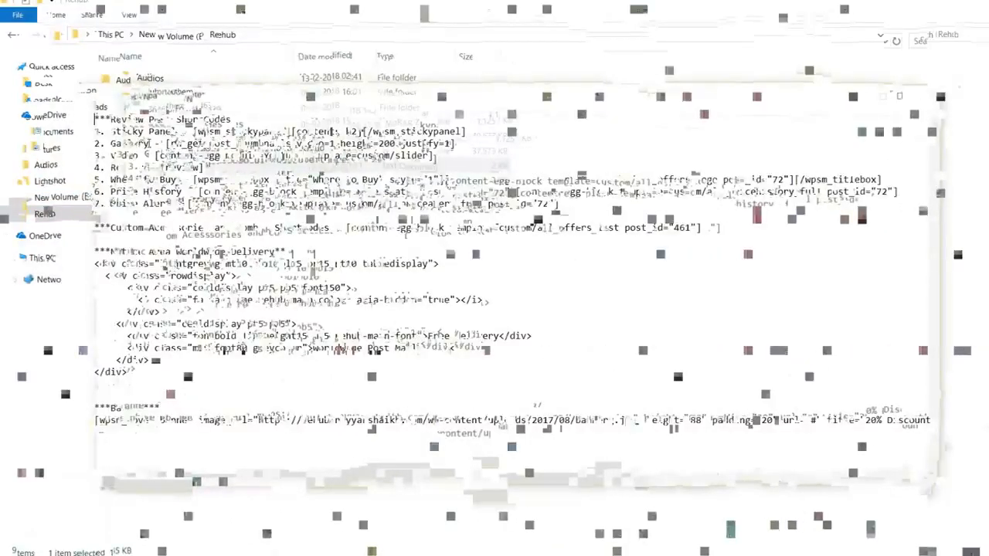
left_click_drag(165, 144, 376, 144)
left_click_drag(149, 143, 455, 144)
key("ctrl+c")
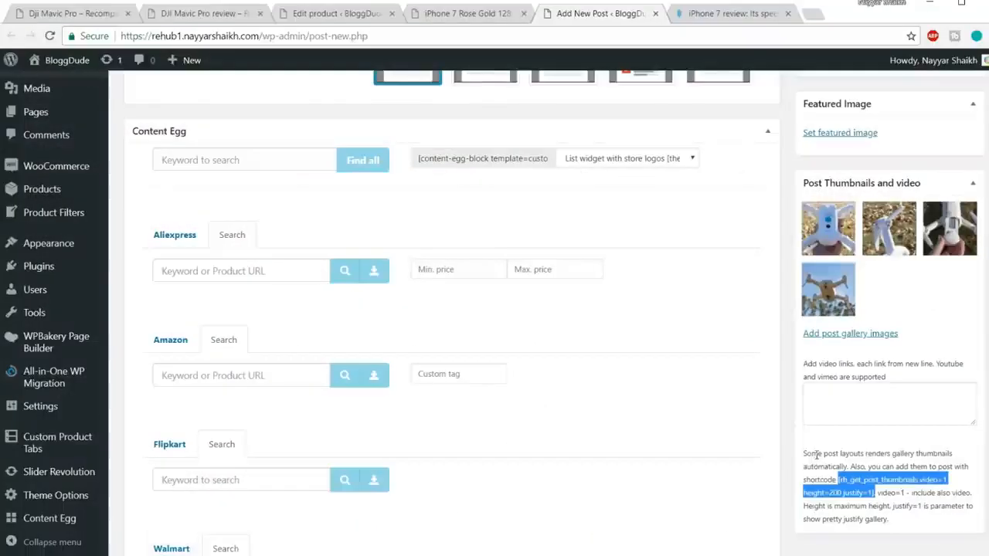
Review the list of review post shortcodes in the Shortcodes notes and return to the post editor.
scroll(869, 454, "down", 1)
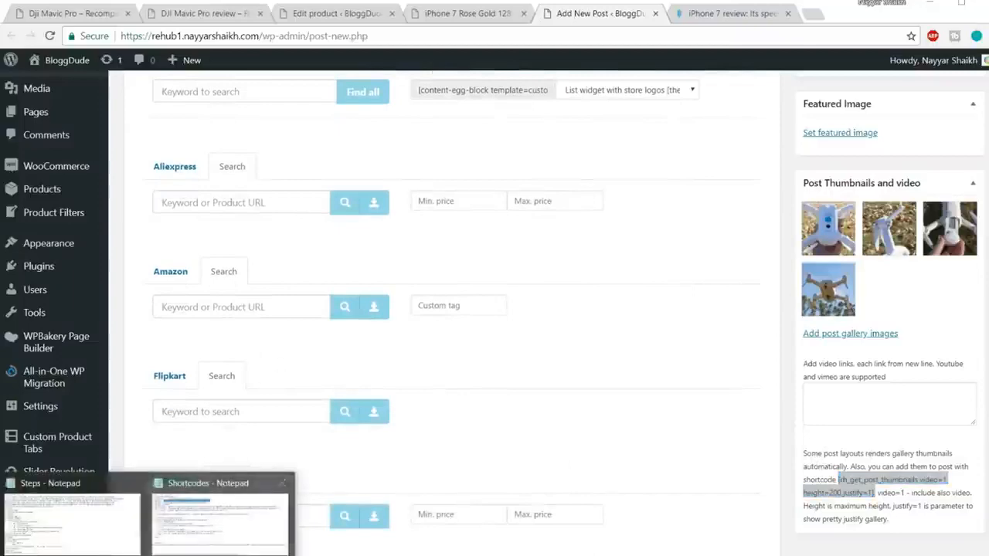
left_click(213, 518)
scroll(315, 352, "right", 1)
scroll(319, 368, "left", 1)
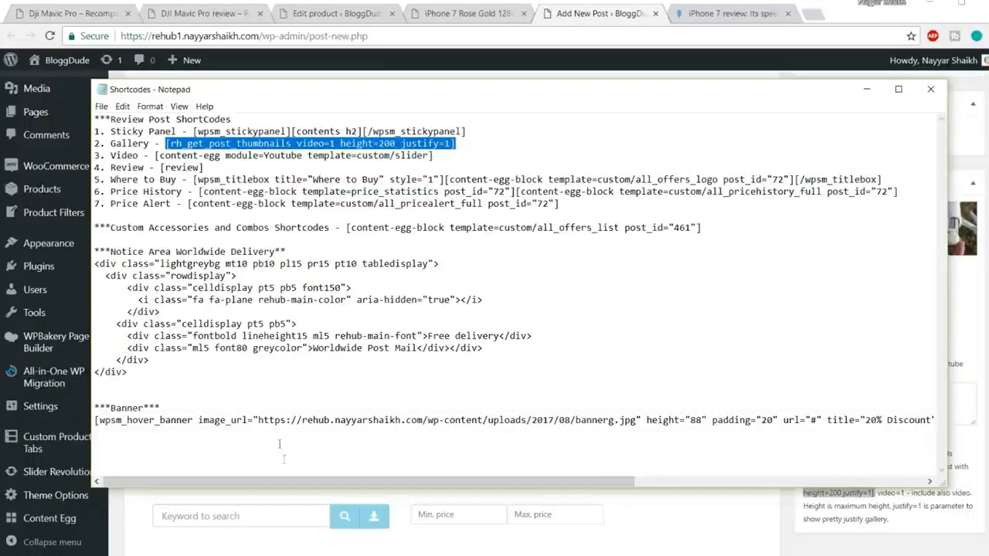
left_click(661, 513)
Paste the shortcode [rh_get_post_thumbnails video=1 height=200 justify=1] under the "Gallery" heading in the post body.
scroll(411, 385, "up", 8)
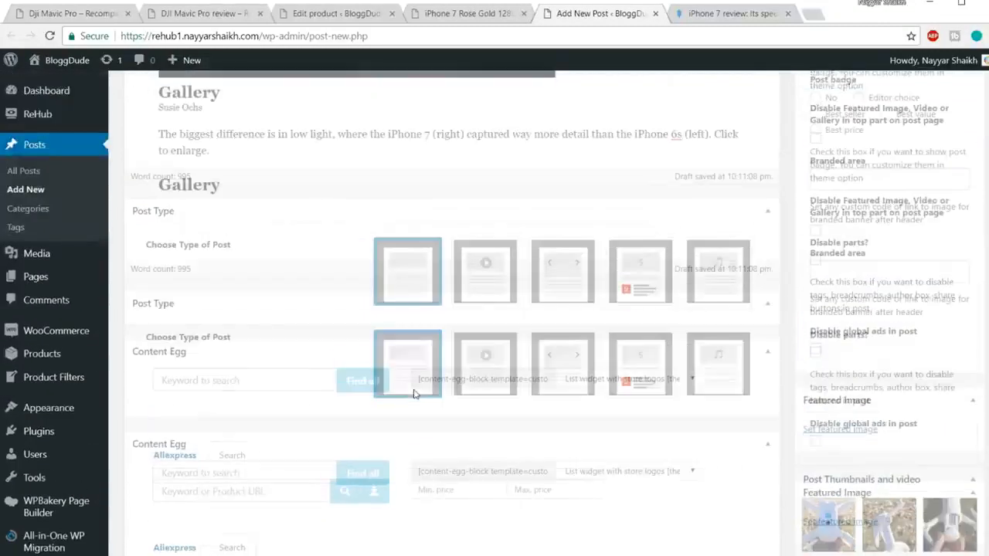
scroll(326, 425, "down", 1)
left_click(219, 378)
key("ctrl+v")
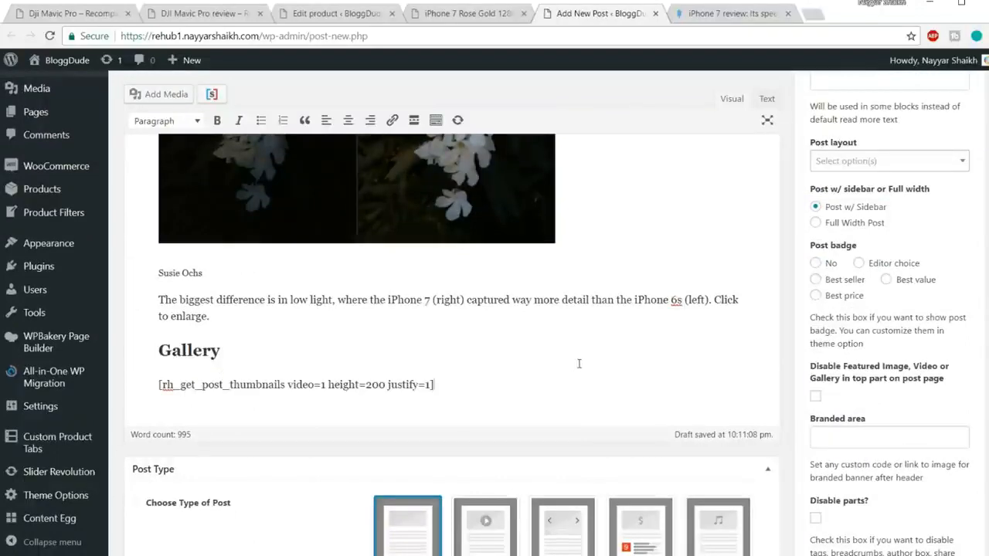
Check the gallery in the DJI Mavic Pro demo review, and close the product editor, iPhone 7 Rose Gold product and Macworld review pages.
scroll(581, 363, "down", 1)
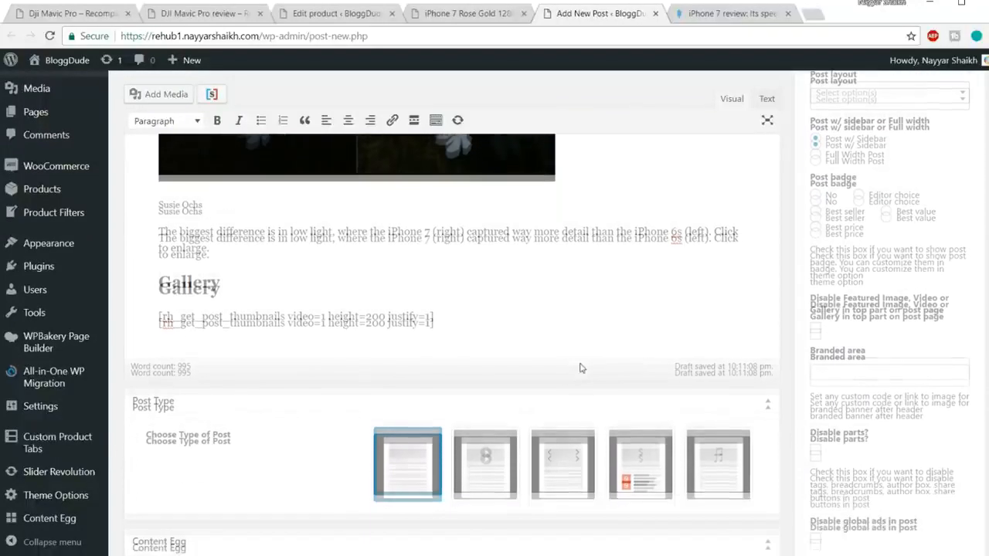
left_click(77, 14)
left_click(212, 22)
scroll(356, 280, "down", 10)
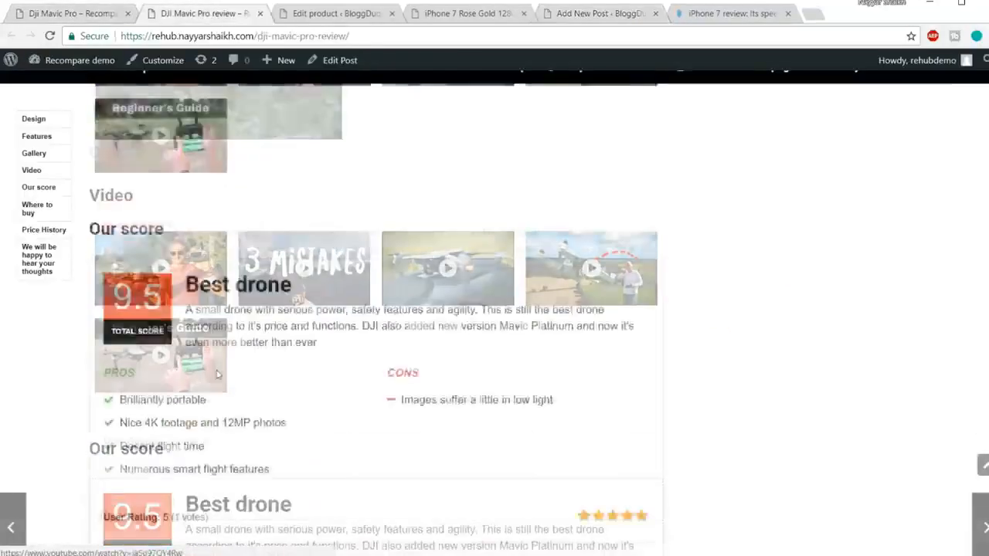
scroll(256, 294, "up", 7)
left_click(312, 18)
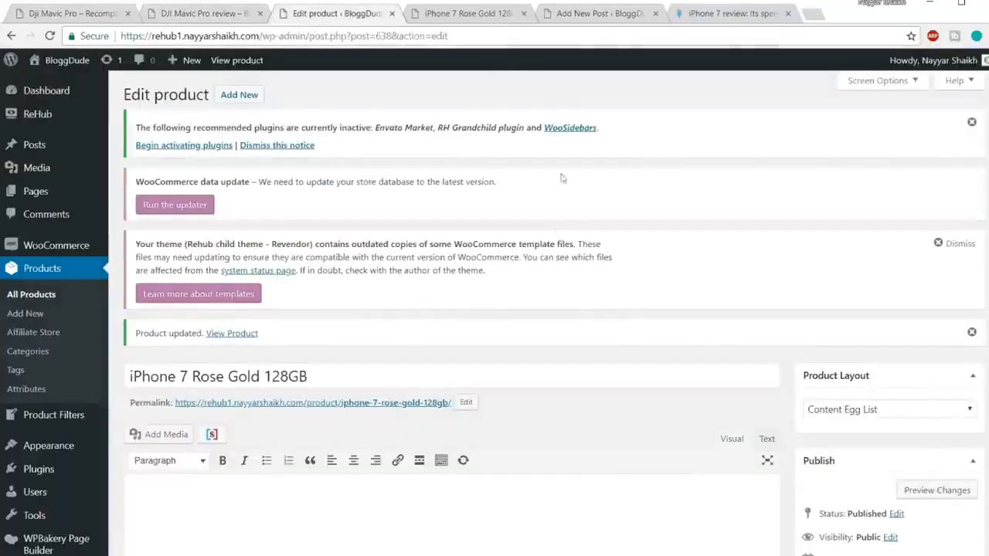
scroll(564, 179, "down", 5)
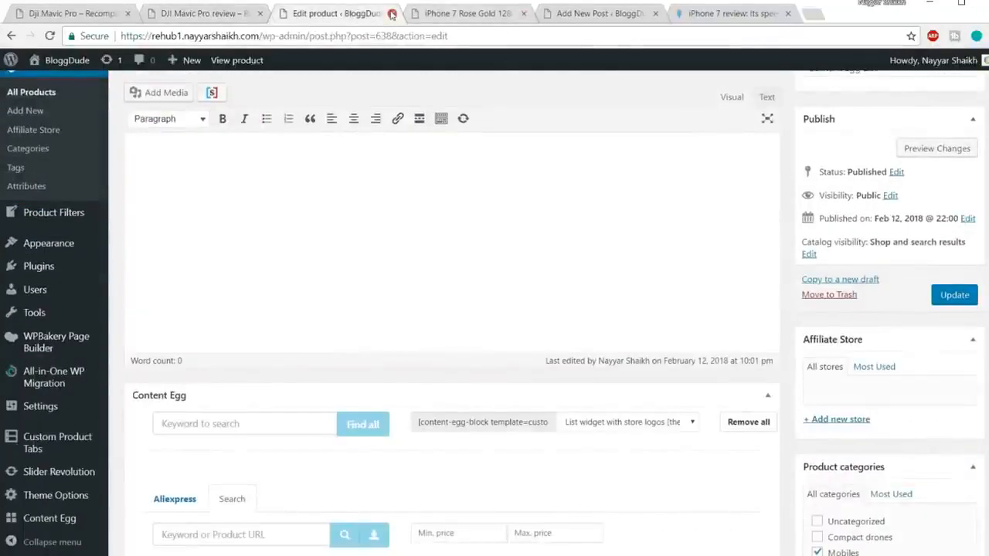
left_click(391, 14)
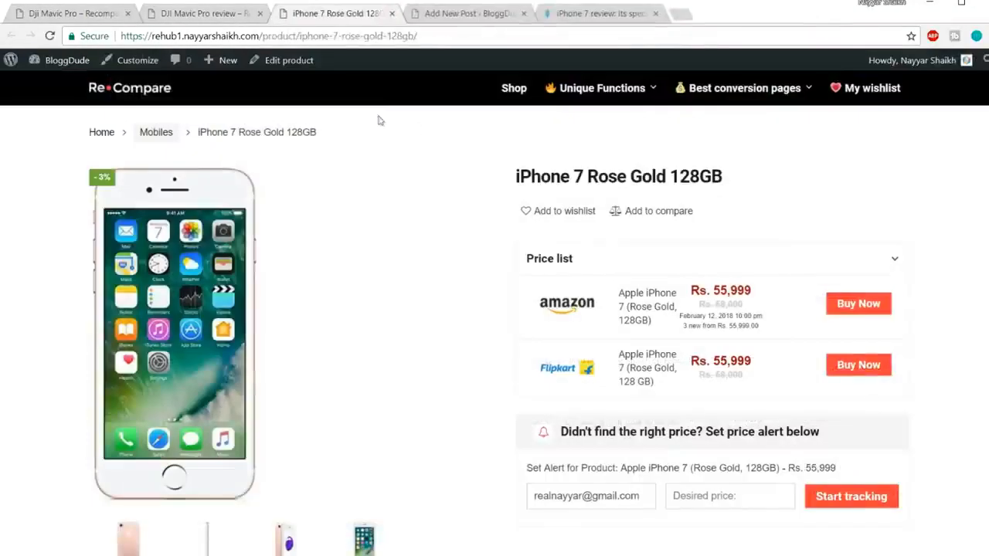
left_click(391, 14)
left_click(492, 18)
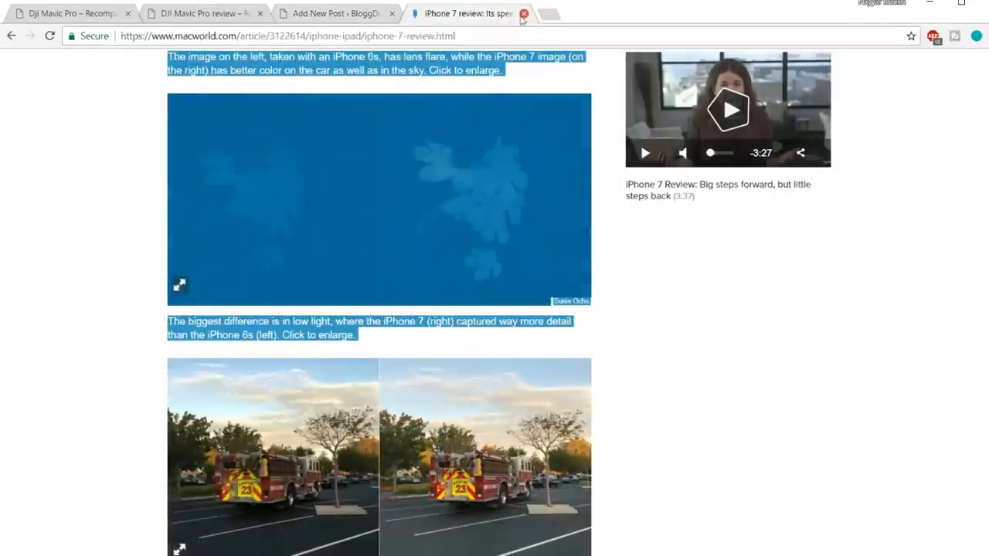
left_click(524, 14)
Set the iPhone 7 post's type to Review and publish the post.
scroll(609, 245, "down", 3)
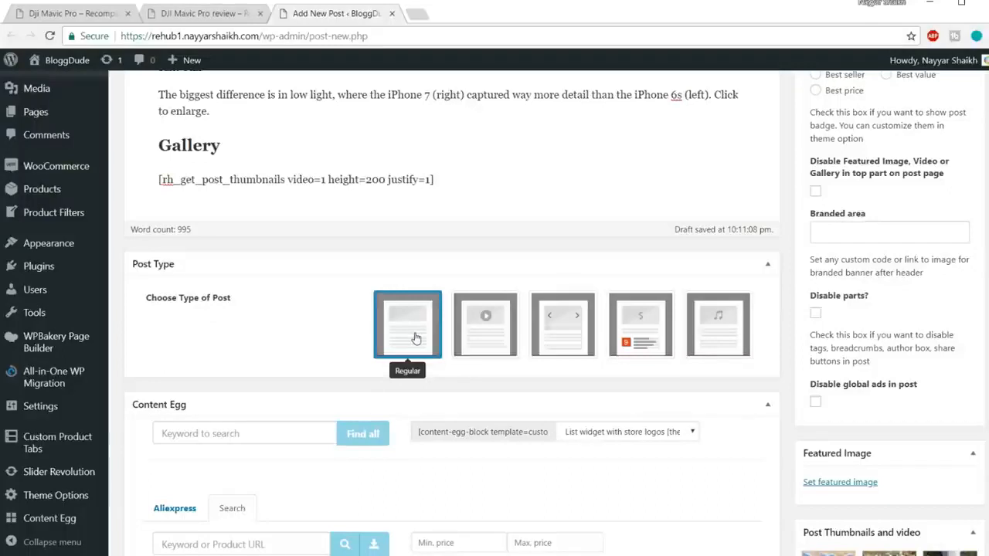
left_click(647, 329)
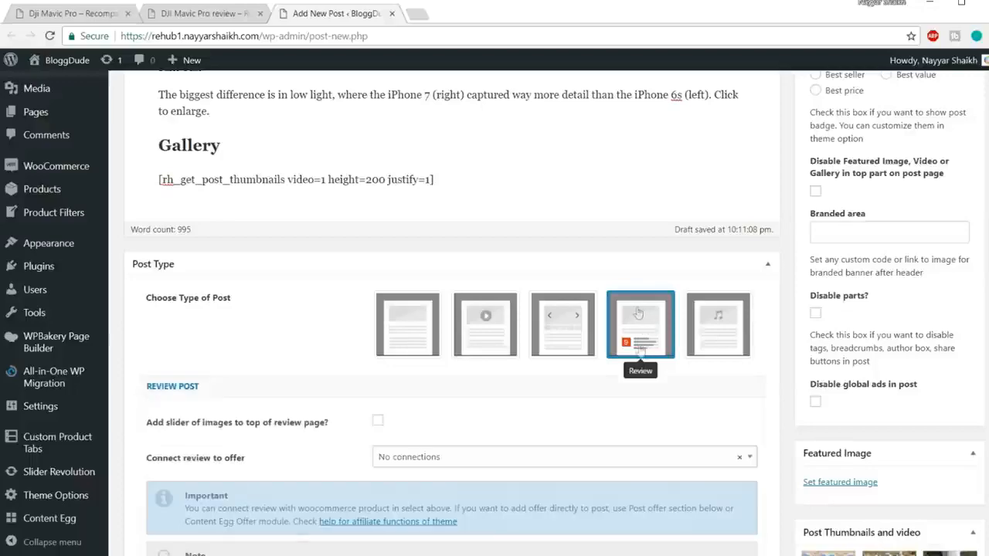
scroll(646, 329, "down", 3)
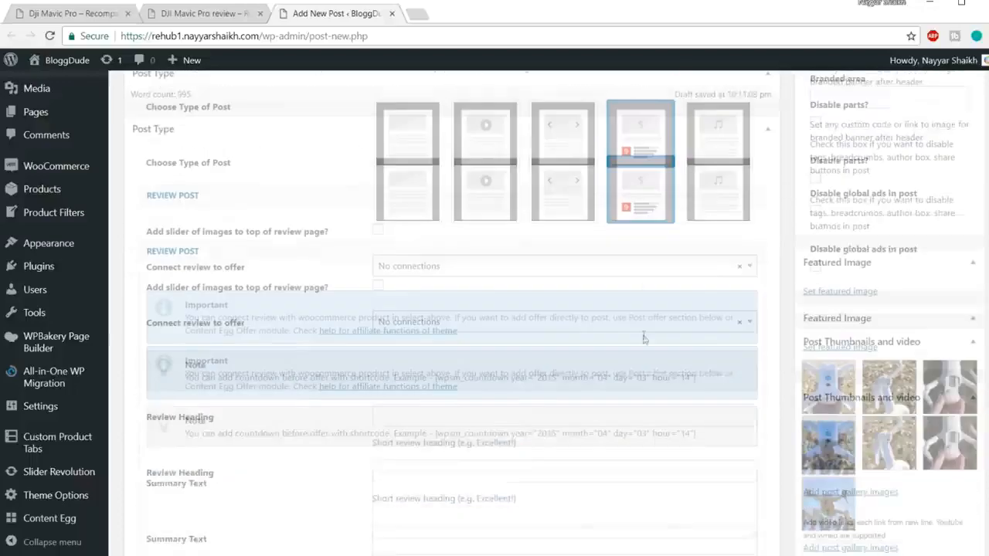
scroll(353, 347, "down", 9)
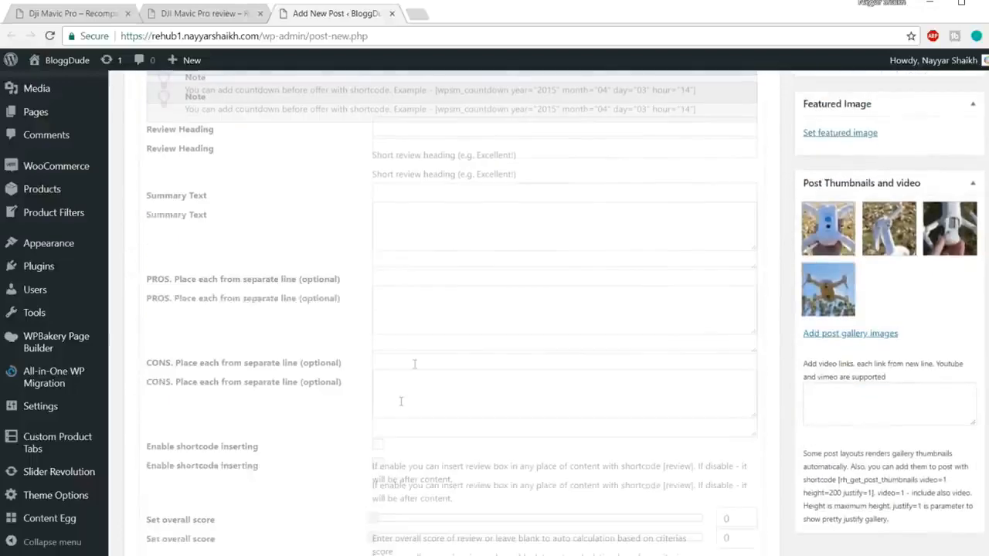
scroll(419, 365, "down", 5)
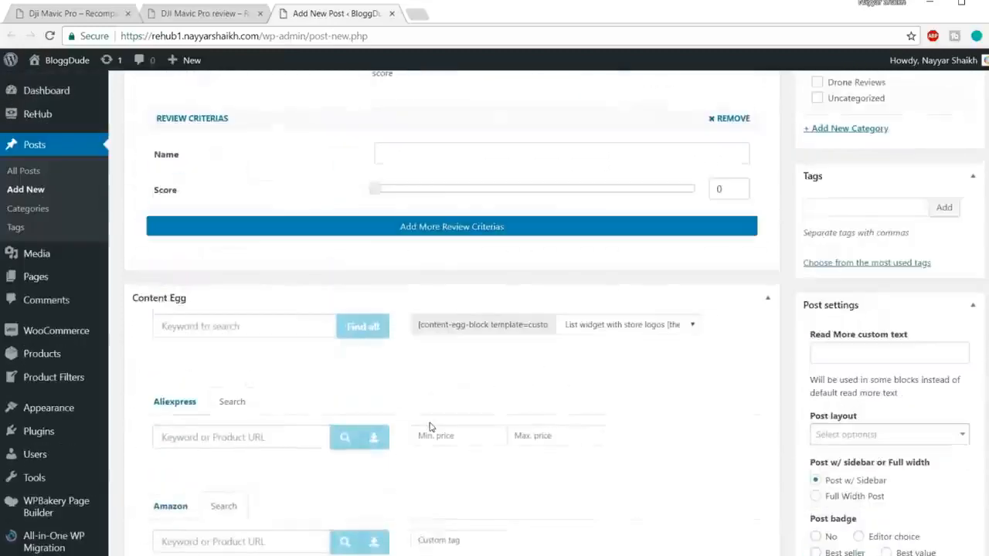
scroll(431, 427, "up", 16)
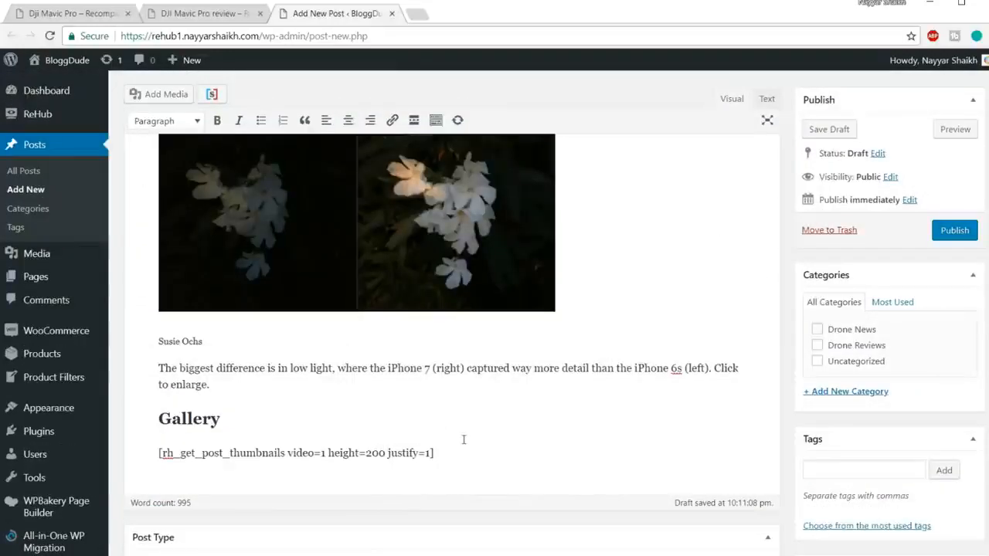
left_click(944, 231)
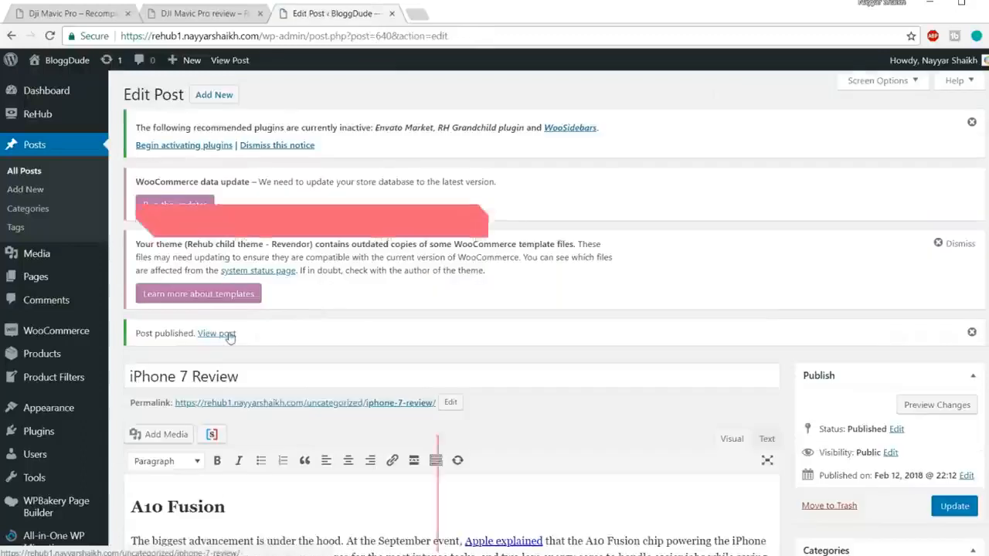
Open the published iPhone 7 Review in a separate tab and check its content down to the gallery.
right_click(216, 333)
left_click(232, 344)
left_click(460, 12)
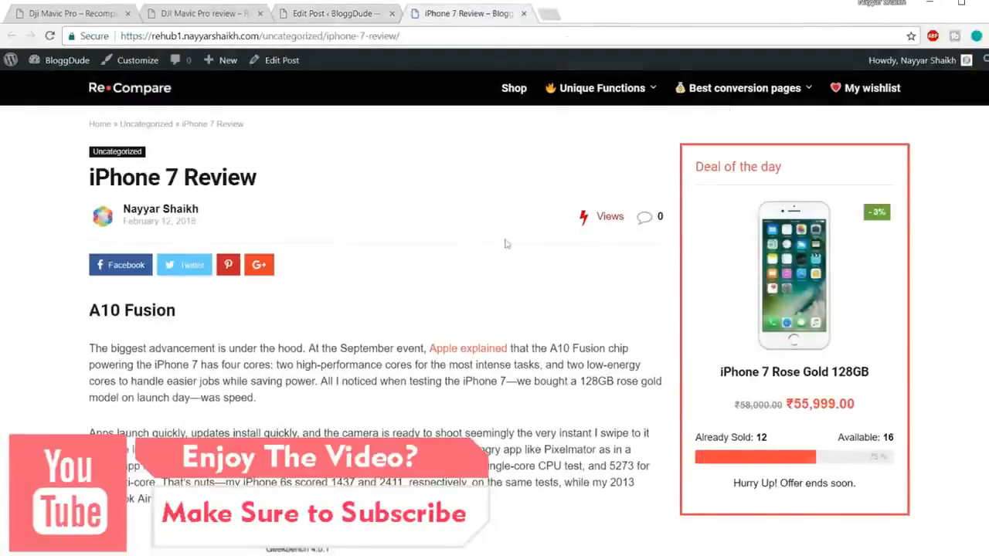
scroll(484, 379, "down", 15)
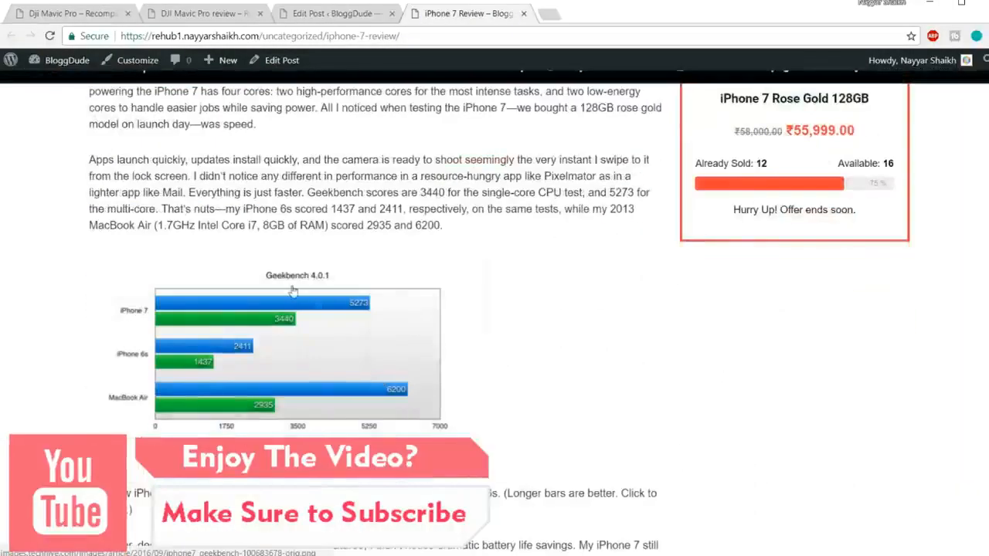
scroll(301, 311, "down", 15)
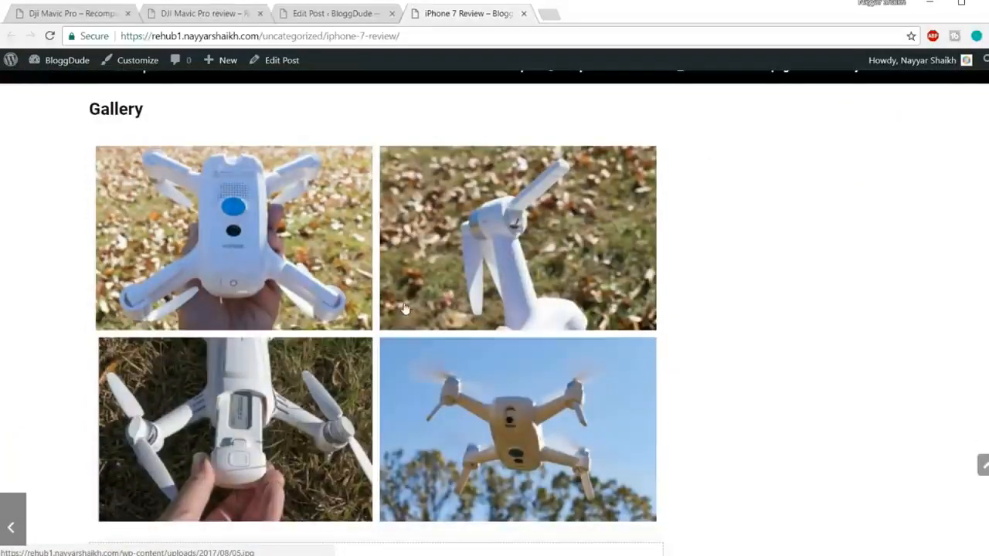
Check the end of the post in the editor against the Video section of the DJI Mavic Pro demo review.
left_click(347, 13)
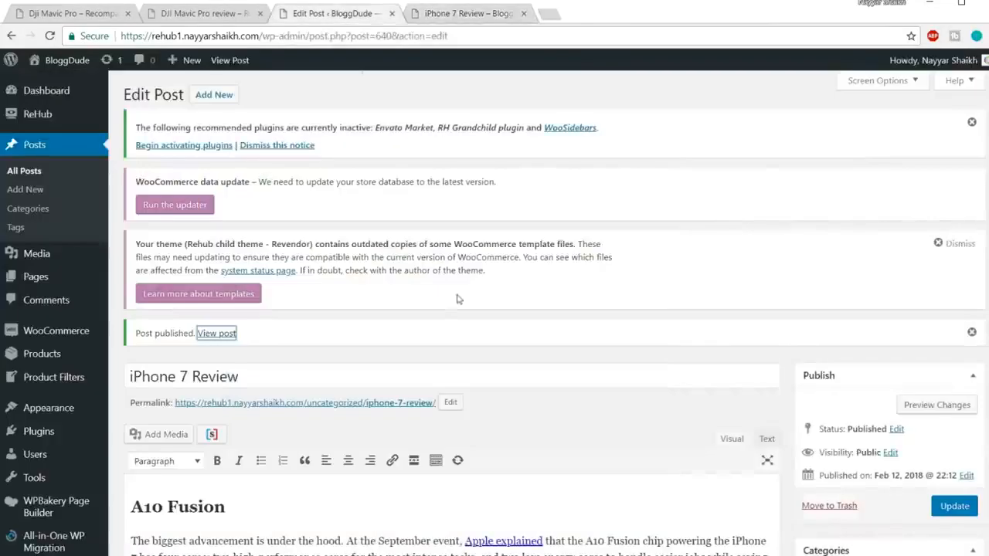
scroll(487, 367, "down", 10)
scroll(487, 366, "down", 10)
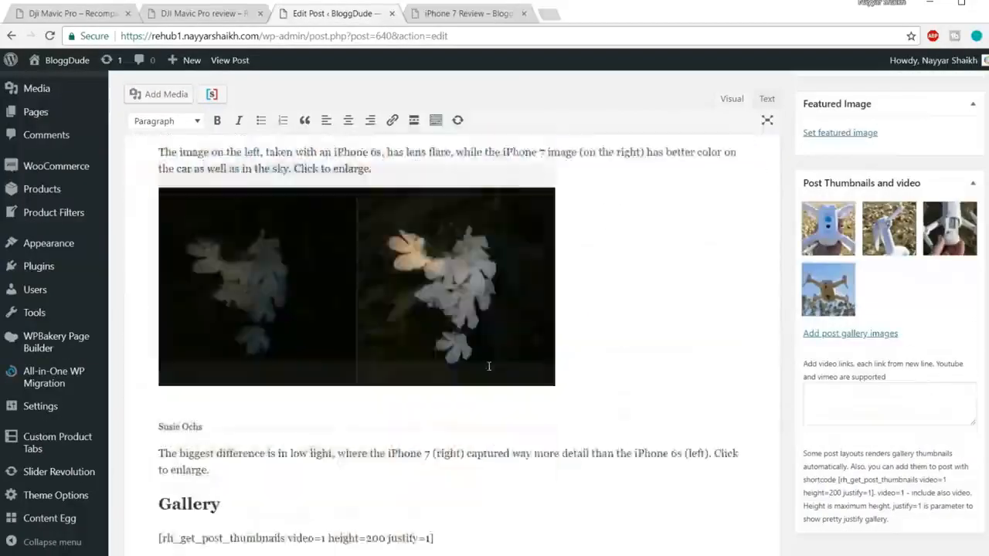
scroll(322, 308, "up", 3)
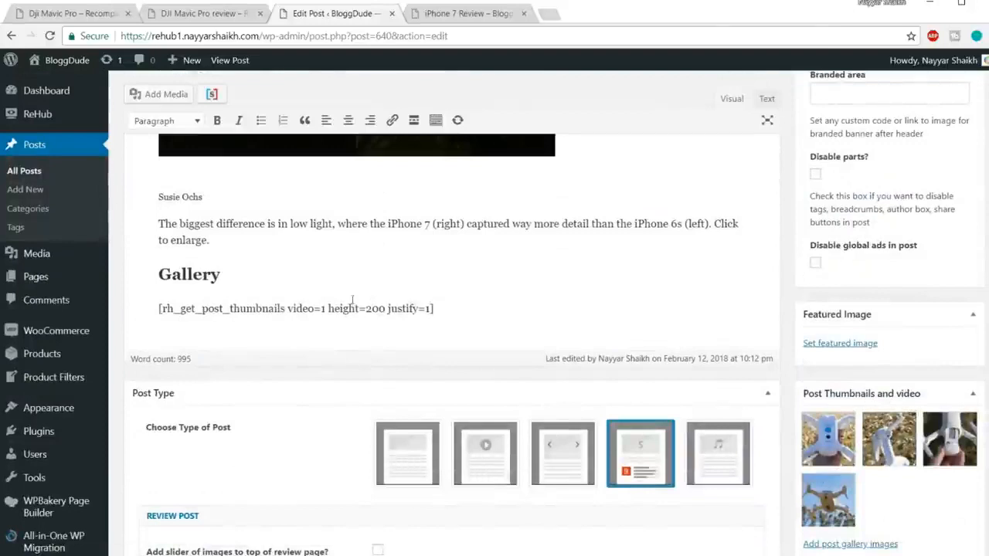
left_click(75, 11)
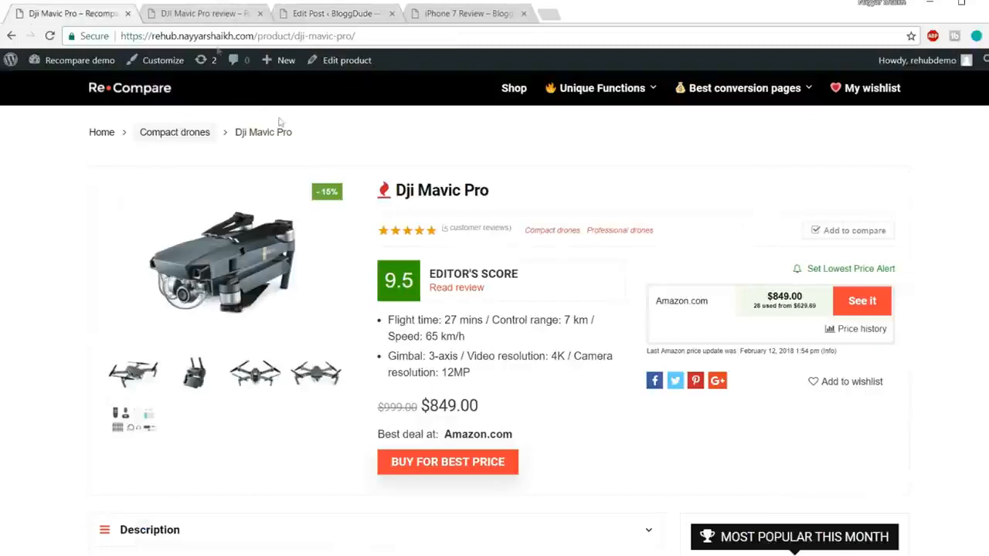
left_click(165, 14)
scroll(475, 276, "down", 3)
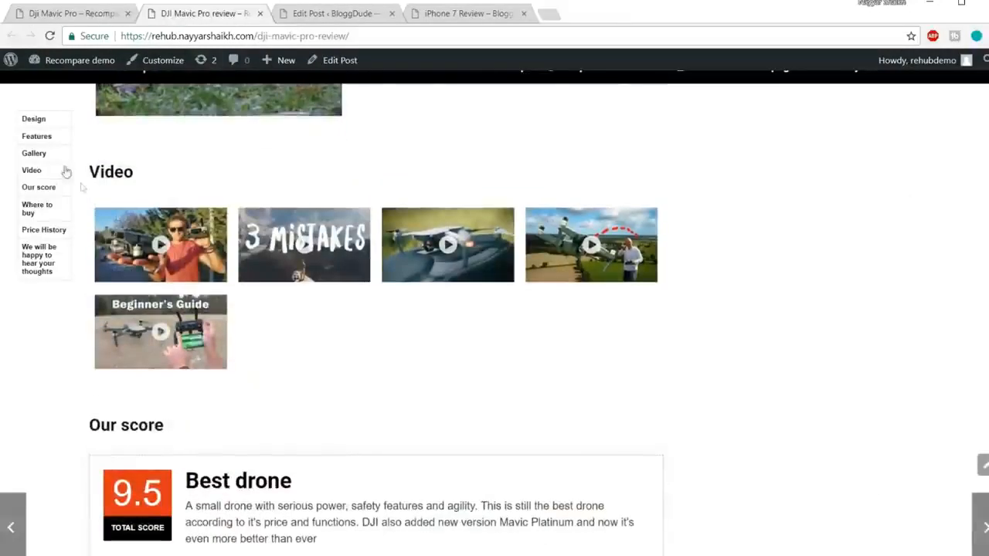
Add the Heading 2 "Video" below the gallery shortcode in the iPhone 7 post, with an empty line under it.
left_click(324, 14)
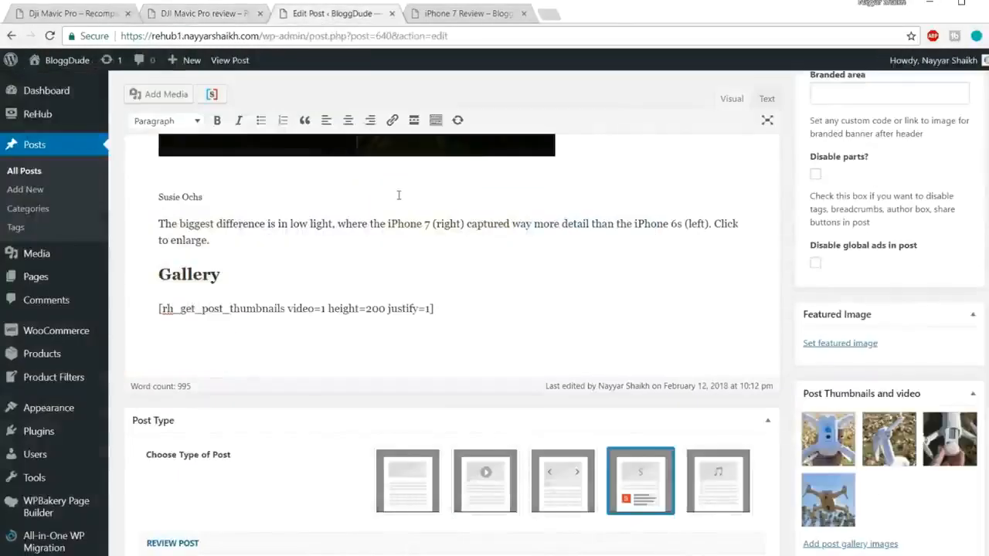
type("eo")
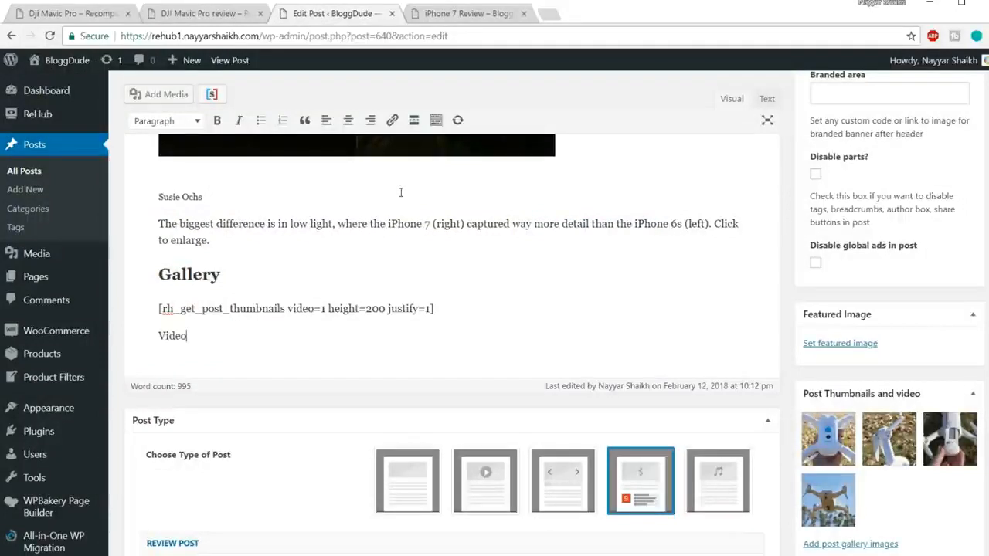
left_click_drag(188, 332, 157, 319)
left_click(166, 120)
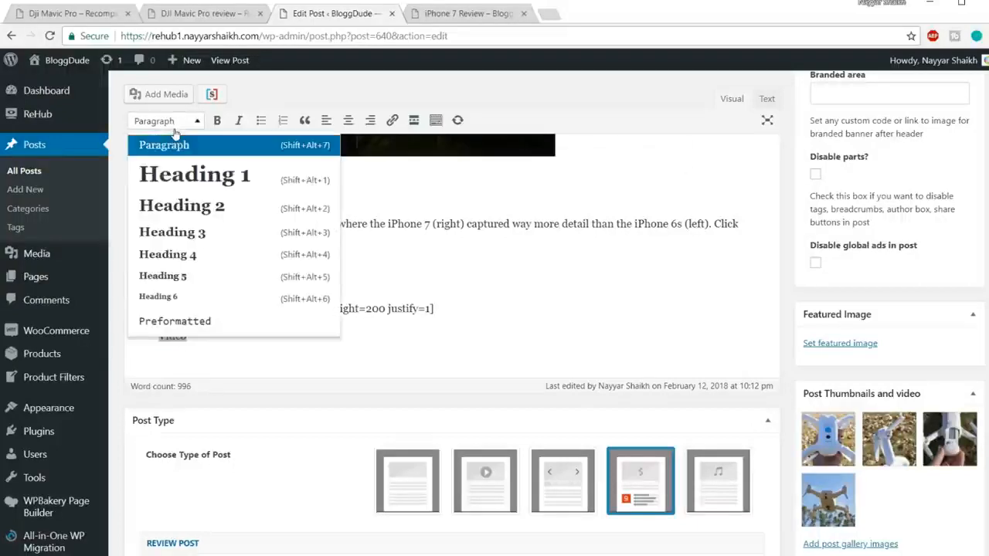
left_click(189, 204)
left_click(242, 342)
key("Return")
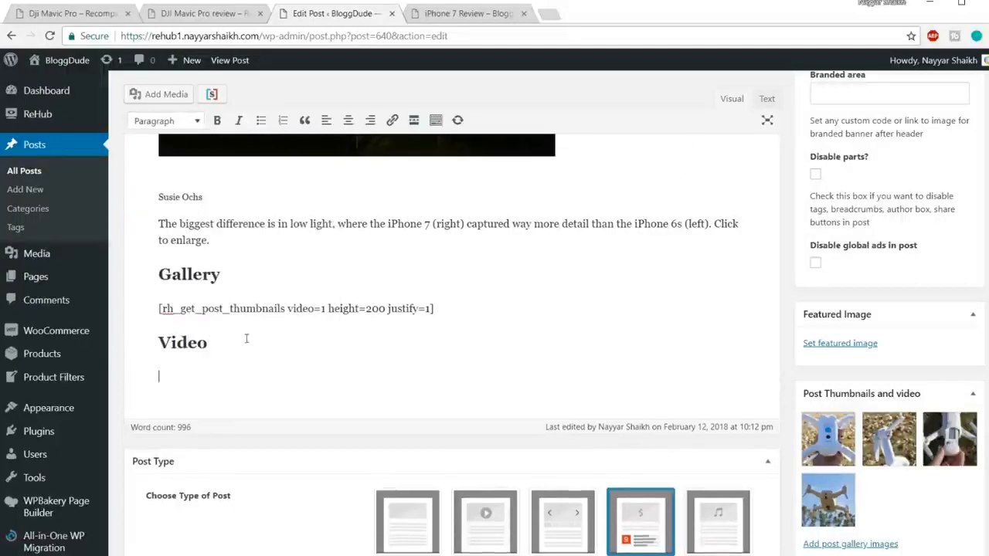
Search the post's Content Egg YouTube module for "iphone 7 rosegold".
scroll(230, 295, "down", 1)
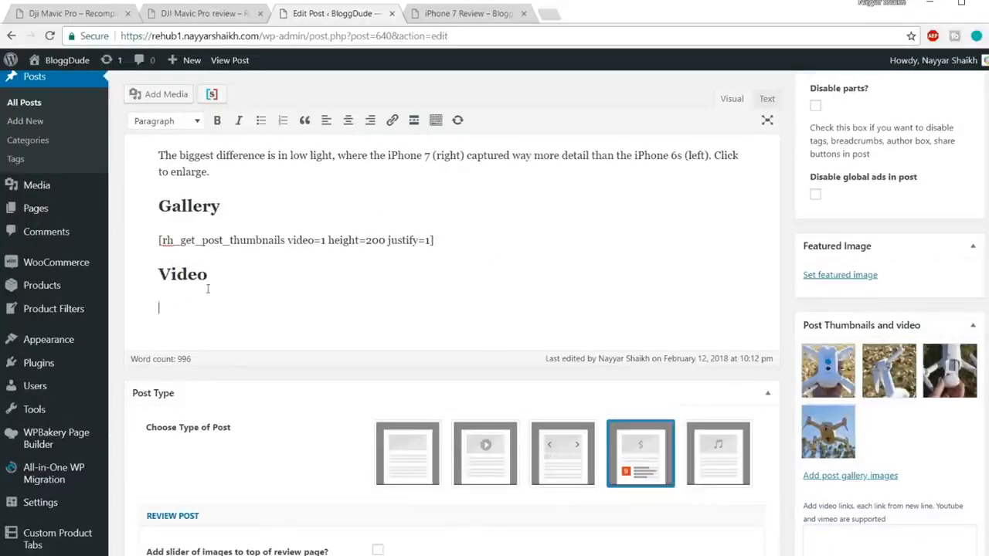
scroll(217, 318, "down", 15)
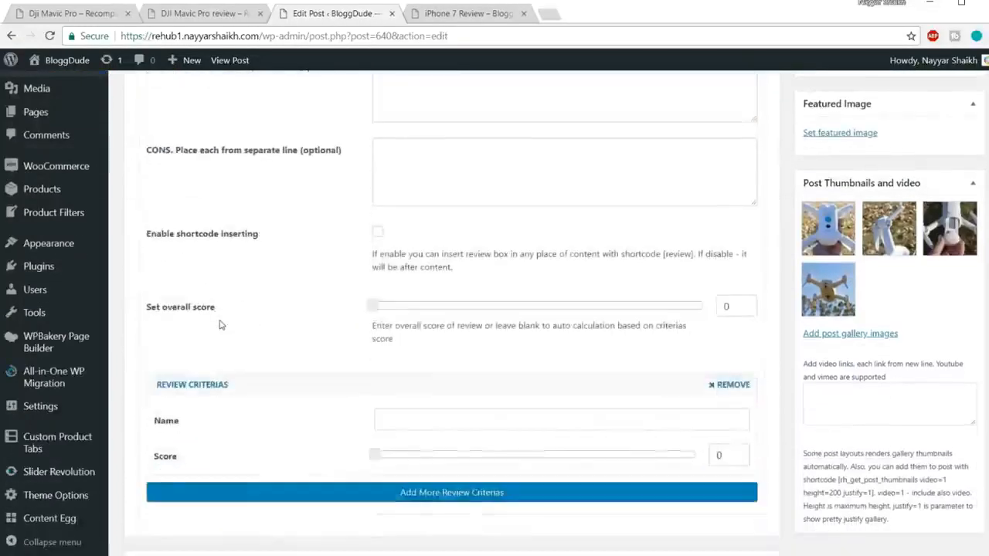
scroll(220, 325, "down", 7)
left_click(240, 300)
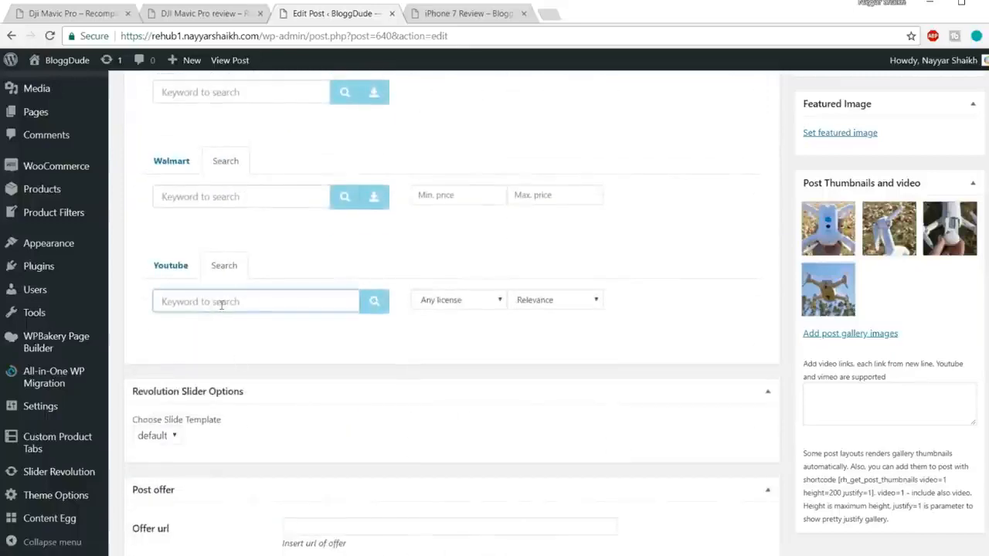
type("iphone 7")
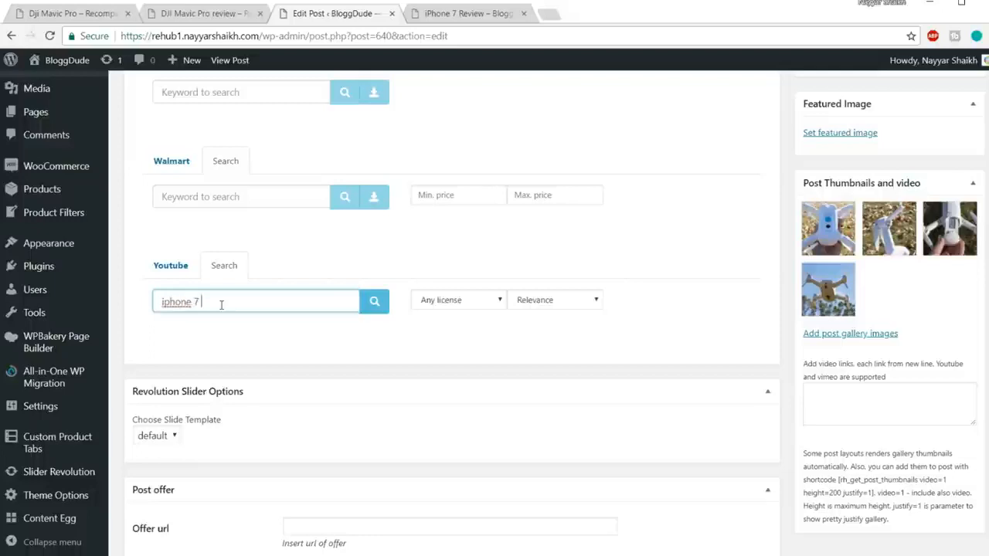
type(" rosegold")
left_click(374, 301)
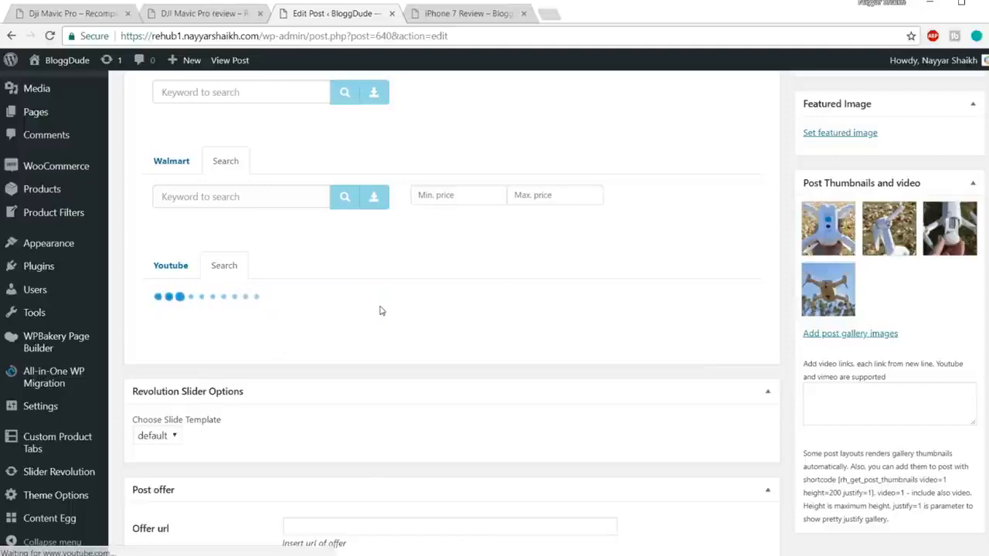
Add four iPhone 7 rose gold videos from the YouTube results to the post.
scroll(504, 388, "down", 1)
scroll(505, 389, "up", 1)
left_click(513, 400)
left_click(513, 406)
scroll(515, 407, "down", 2)
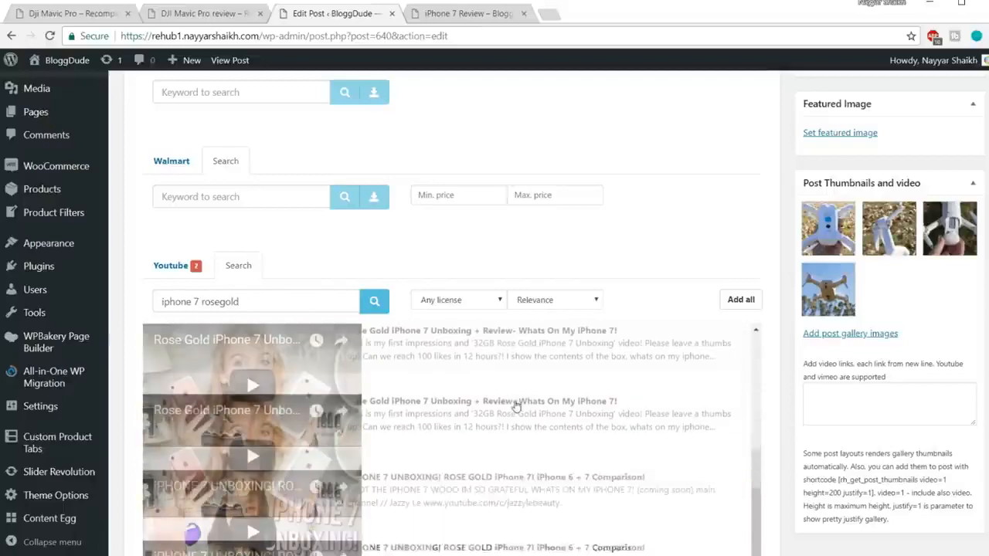
left_click(492, 373)
left_click(451, 481)
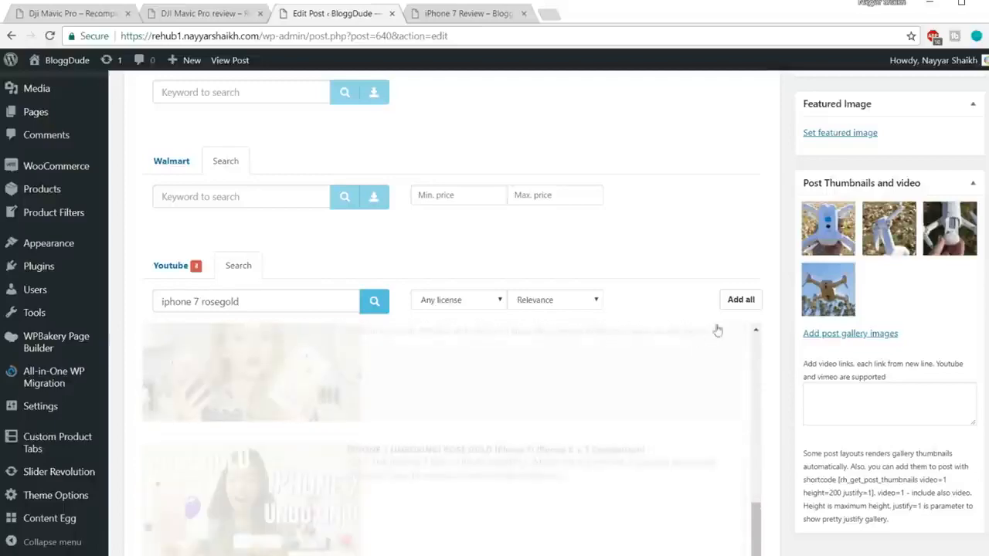
scroll(774, 332, "down", 6)
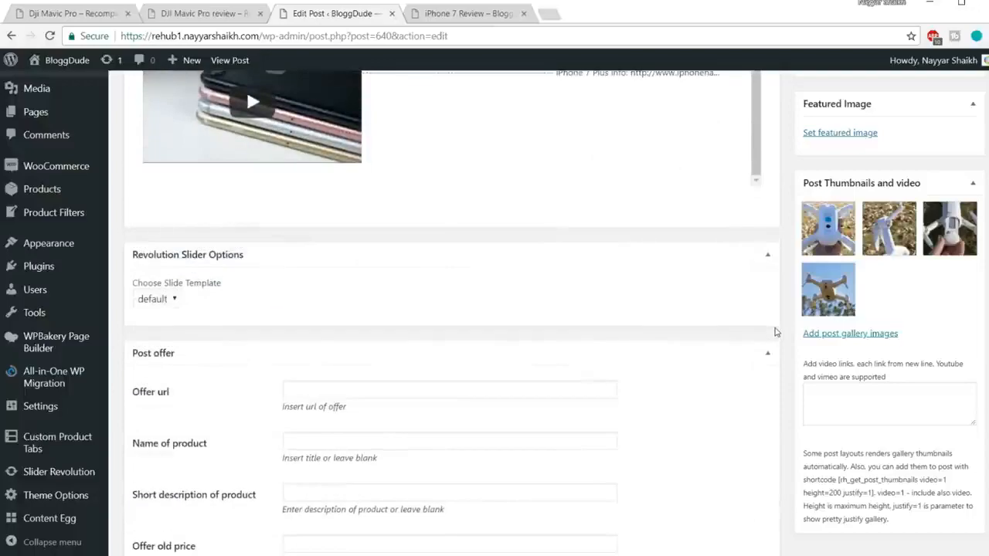
scroll(763, 332, "up", 6)
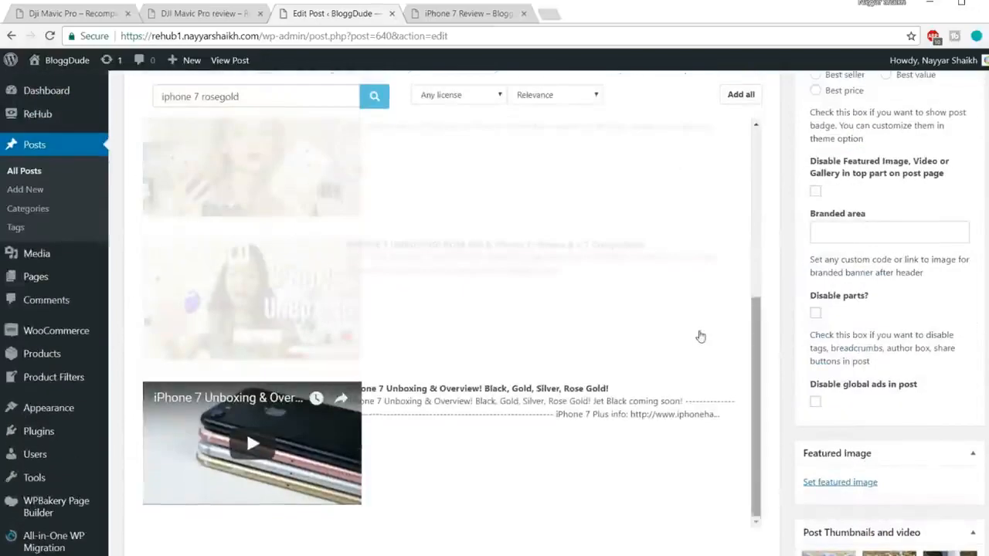
scroll(763, 333, "up", 10)
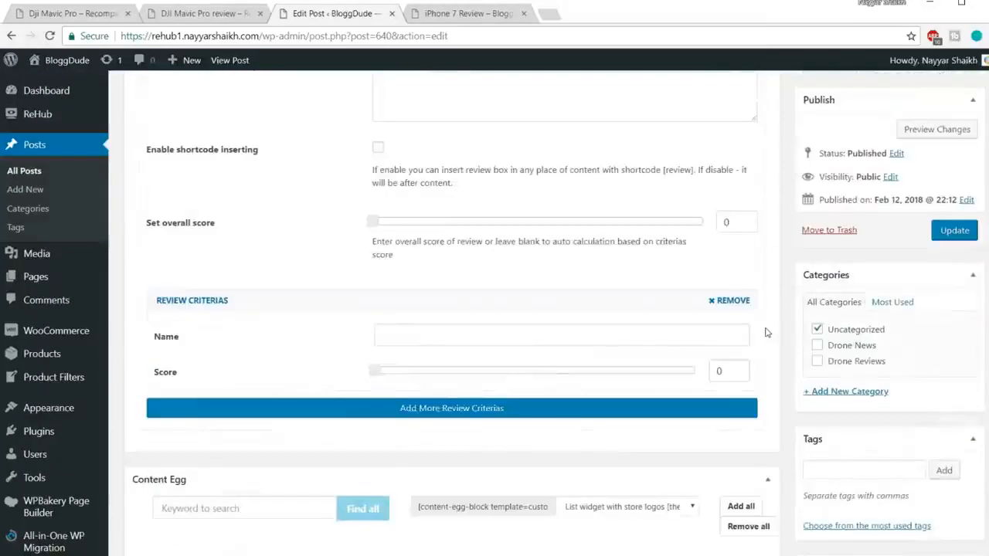
Copy the sticky panel shortcode [wpsm_stickypanel][contents h2][/wpsm_stickypanel] from the Shortcodes file in Notepad and return to the post editor in Chrome.
scroll(765, 333, "up", 3)
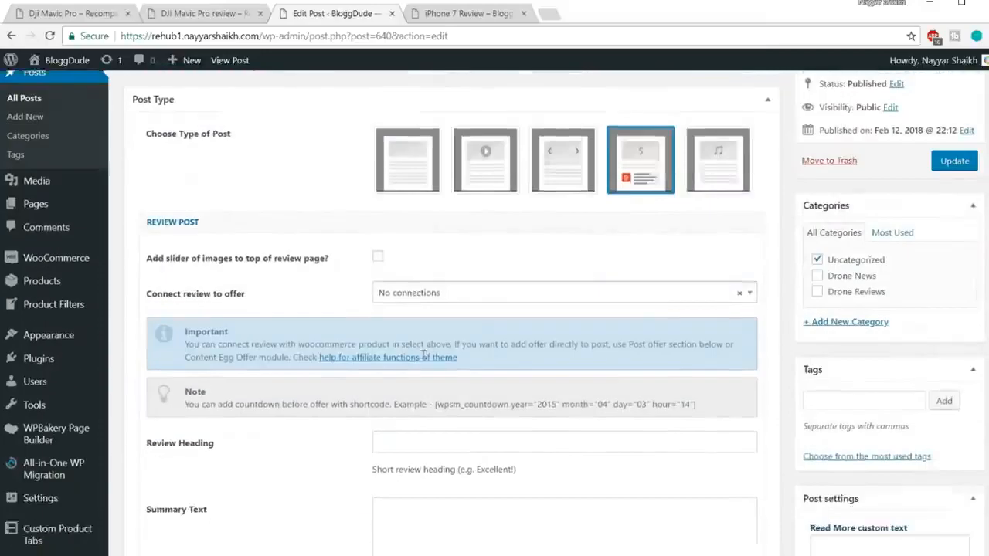
scroll(742, 336, "down", 12)
scroll(726, 339, "down", 4)
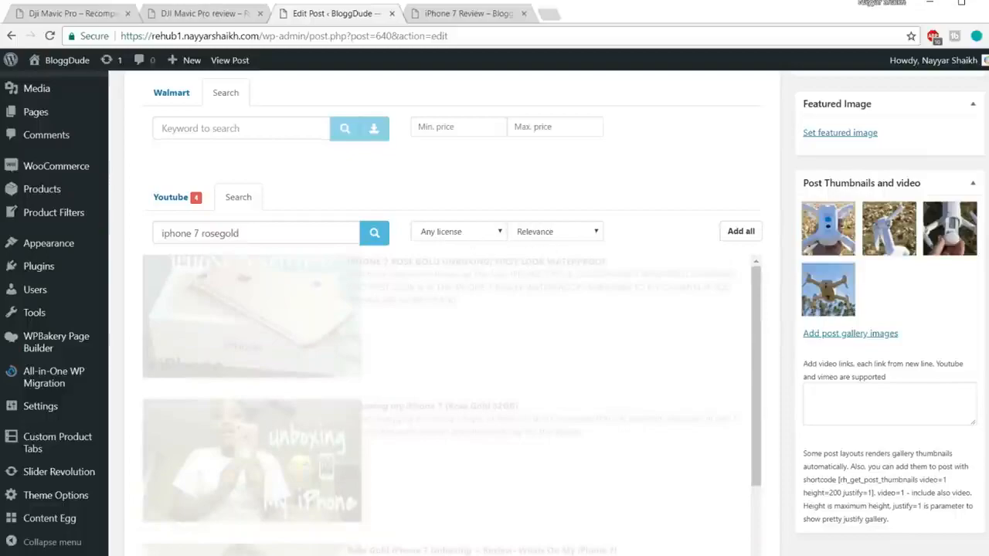
left_click_drag(988, 464, 986, 87)
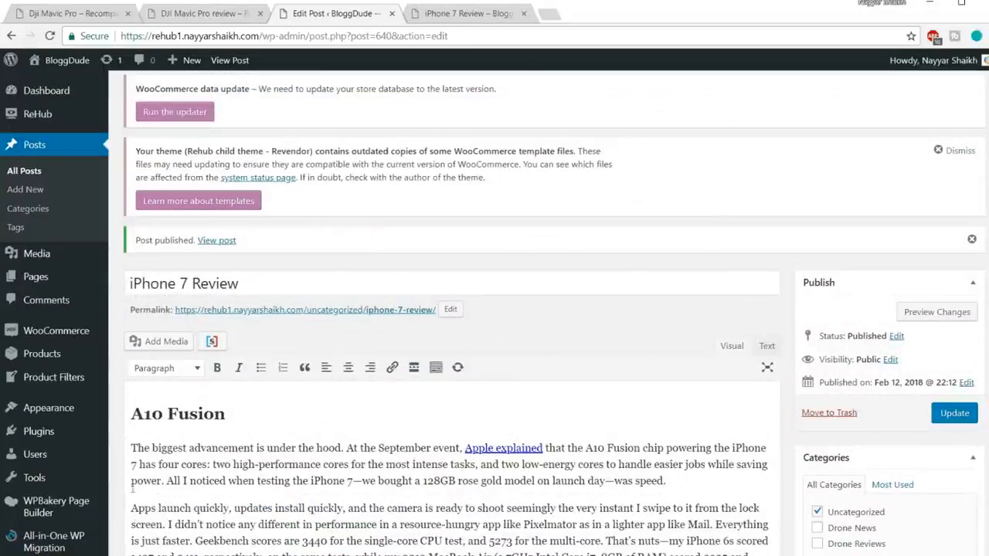
mouse_move(152, 555)
left_click(229, 526)
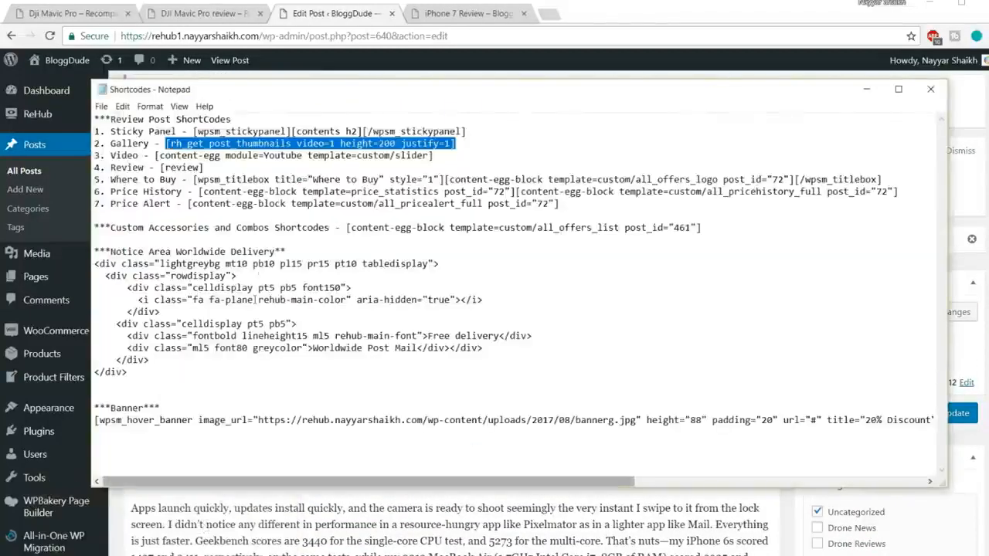
left_click_drag(111, 132, 486, 126)
key("ctrl+c")
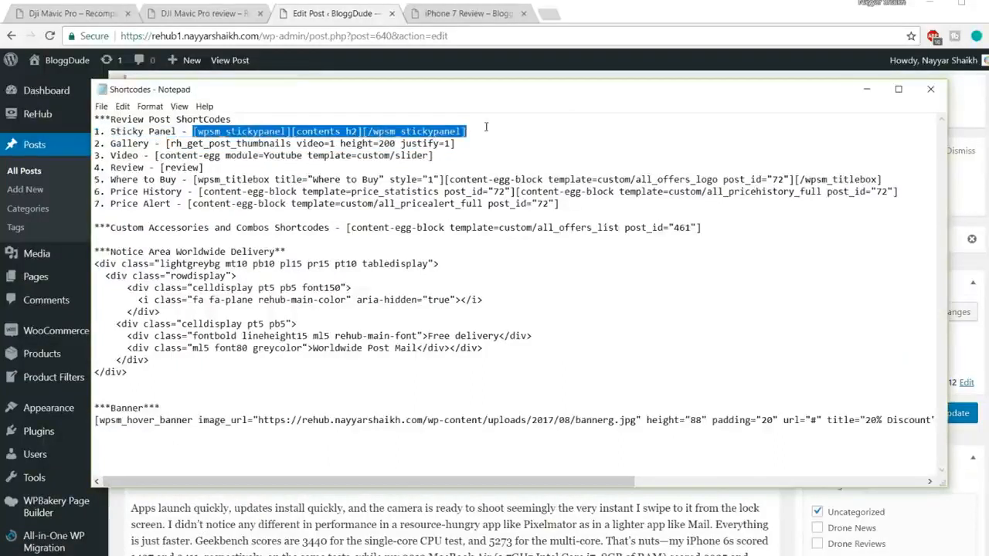
key("alt+Tab")
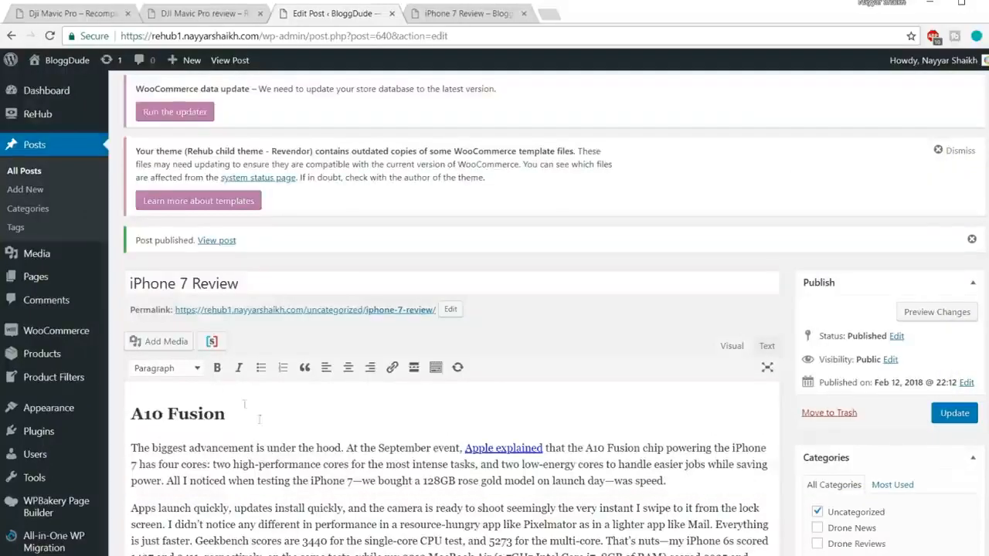
Insert the sticky panel shortcode on a new line above the "A10 Fusion" heading and format it as Paragraph.
left_click(143, 413)
key("Return")
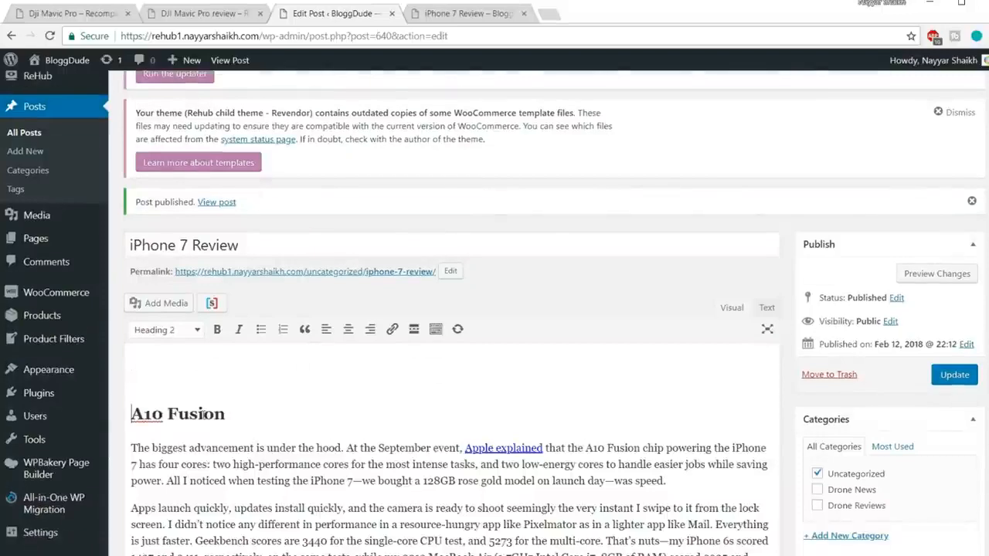
key("ctrl+v")
left_click_drag(596, 376, 46, 371)
left_click(186, 332)
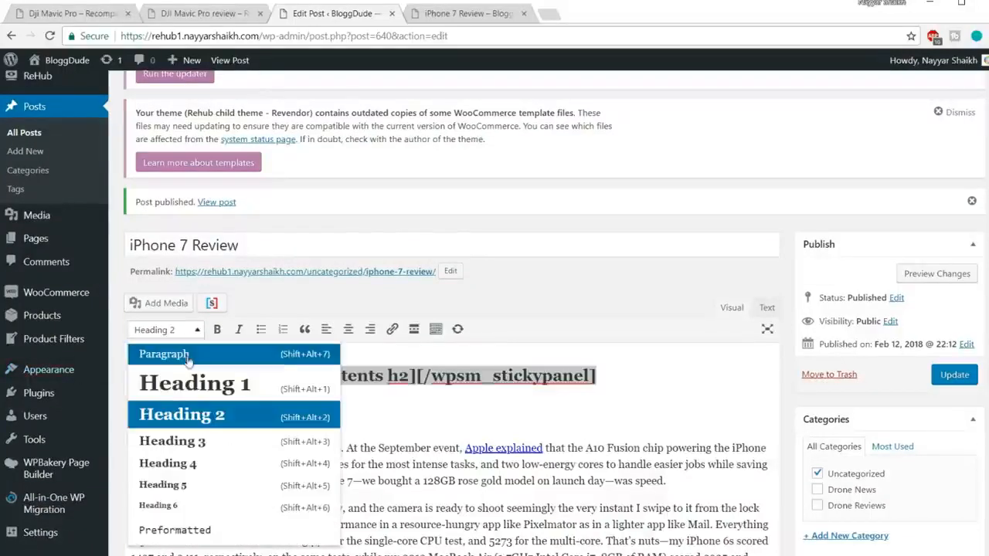
left_click(187, 356)
left_click(403, 373)
triple_click(262, 399)
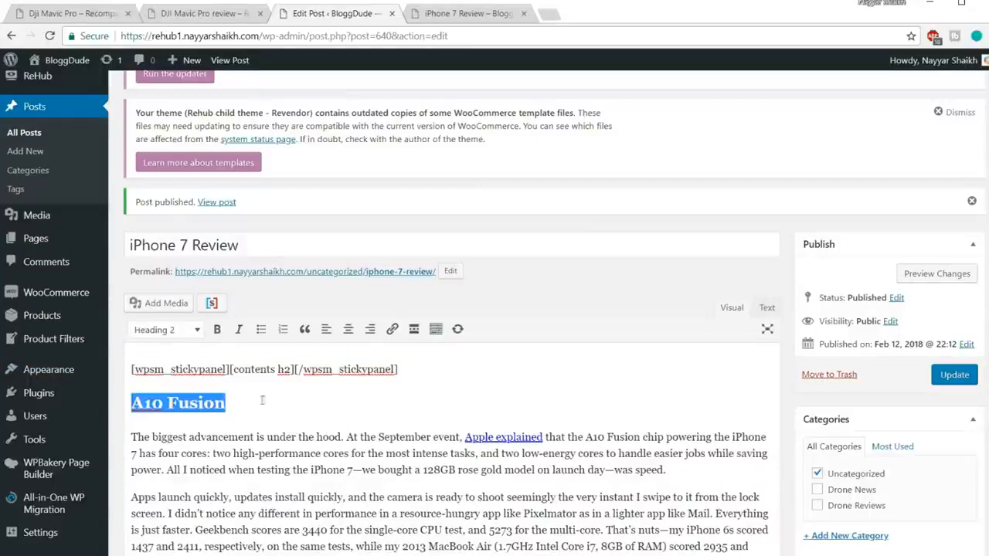
left_click_drag(228, 403, 133, 403)
left_click_drag(229, 403, 122, 402)
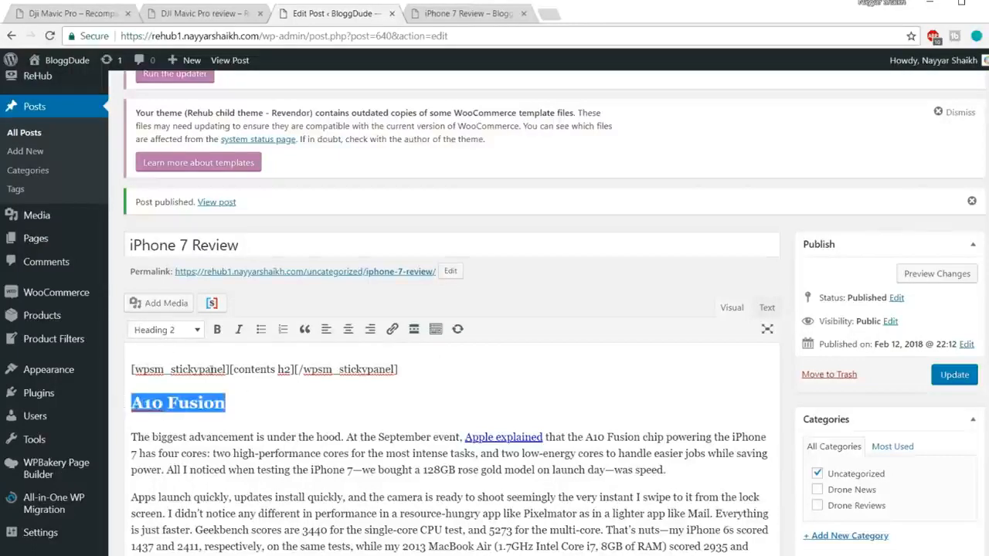
left_click_drag(212, 369, 224, 369)
Update the iPhone 7 Review post and reload its published page from the beginning.
left_click(954, 376)
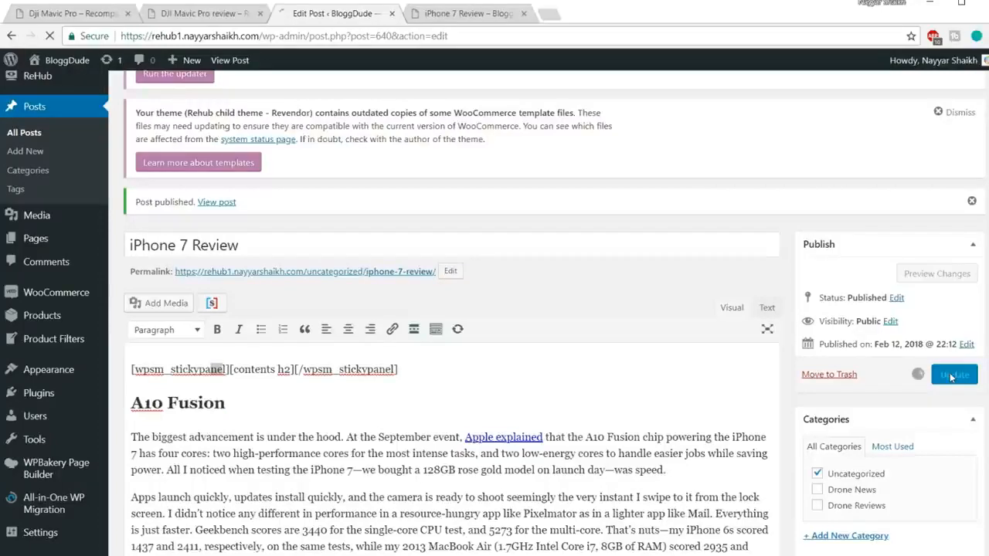
left_click(474, 9)
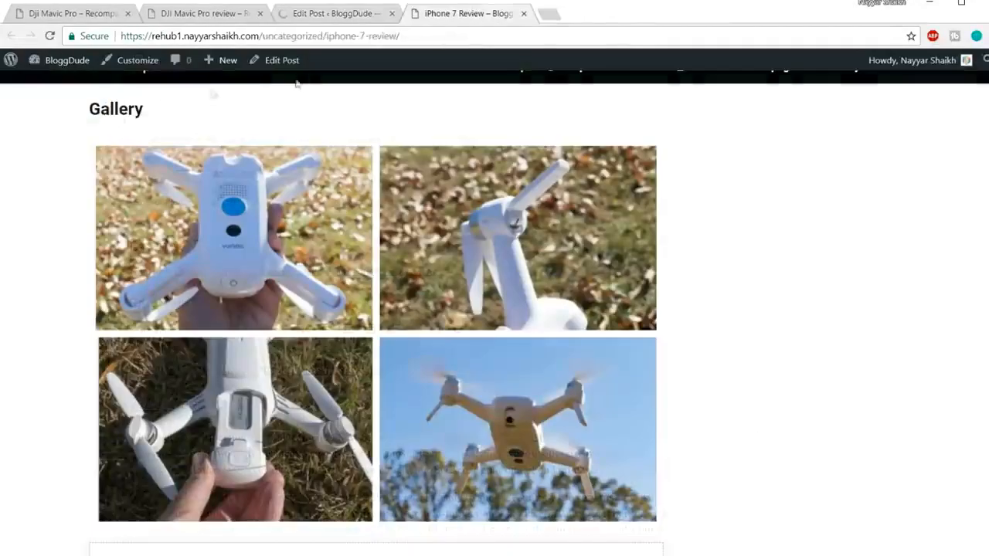
scroll(494, 309, "up", 3)
left_click(982, 464)
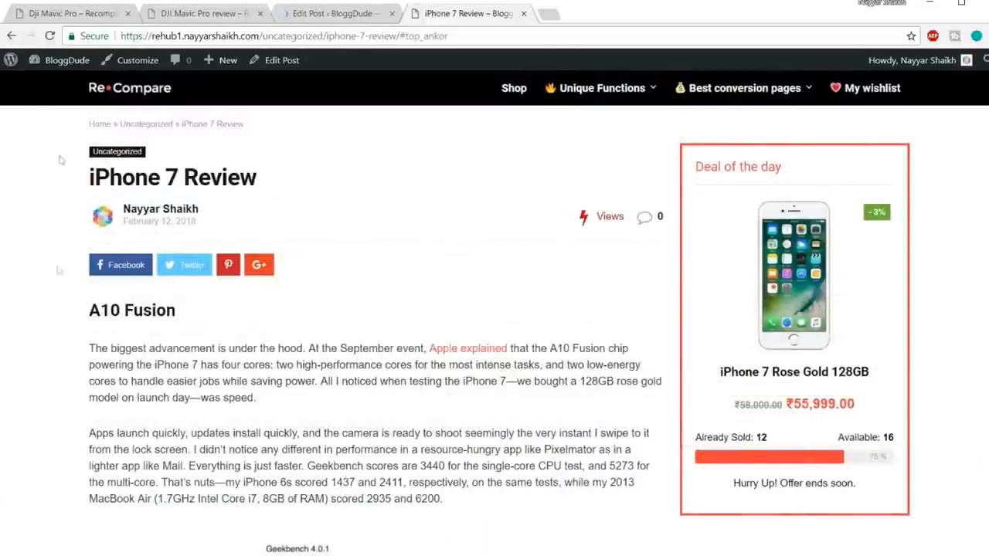
left_click(433, 36)
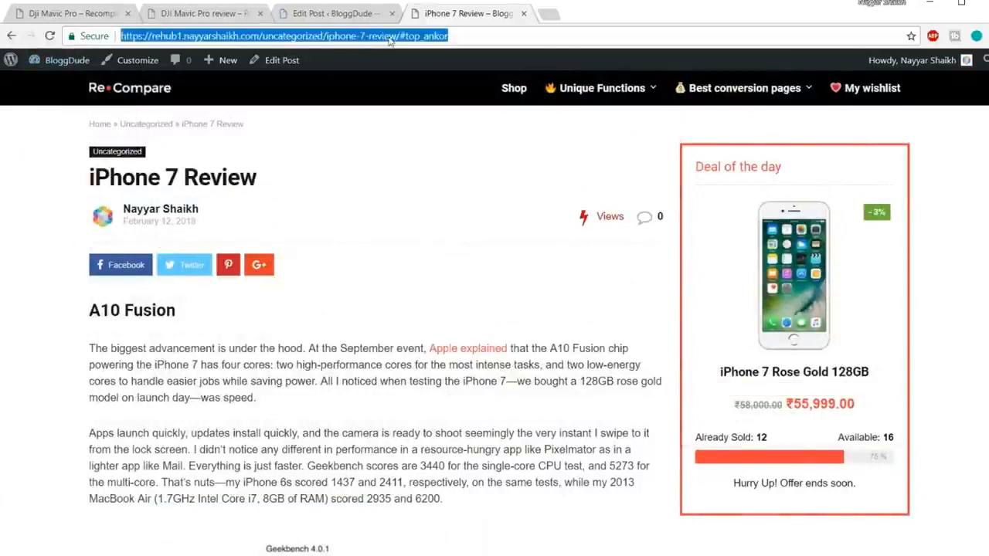
key("Return")
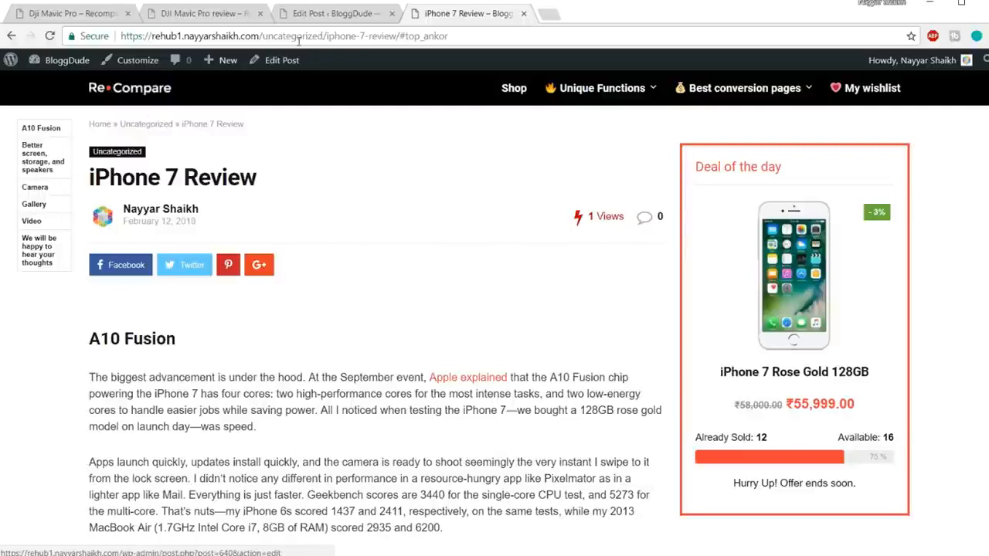
Compare the sticky panel shortcode with the "A10 Fusion" Heading 2 in the post editor.
left_click(357, 14)
scroll(390, 324, "down", 3)
left_click_drag(420, 297, 130, 289)
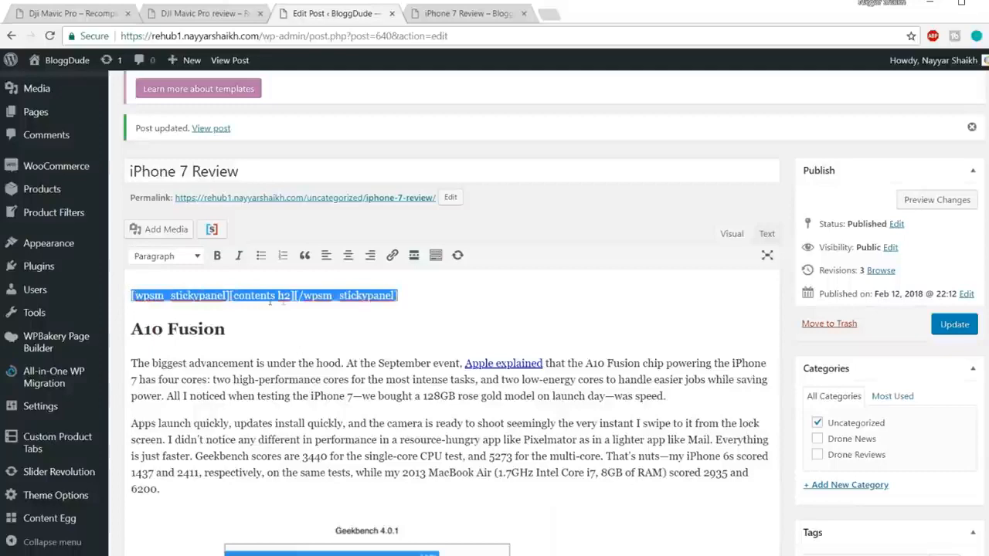
left_click_drag(258, 331, 129, 331)
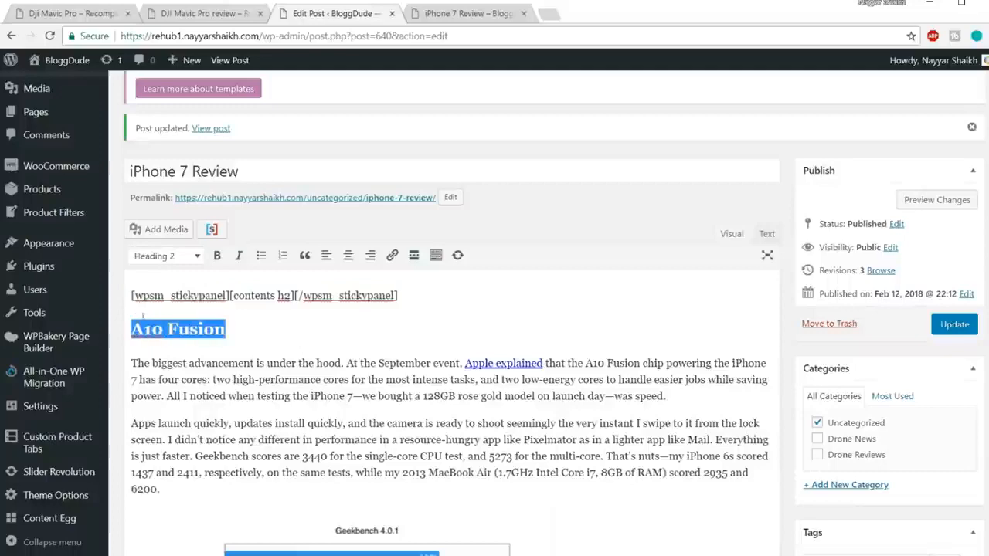
Test the Camera and Video links of the sticky contents panel on the published iPhone 7 review.
left_click(462, 14)
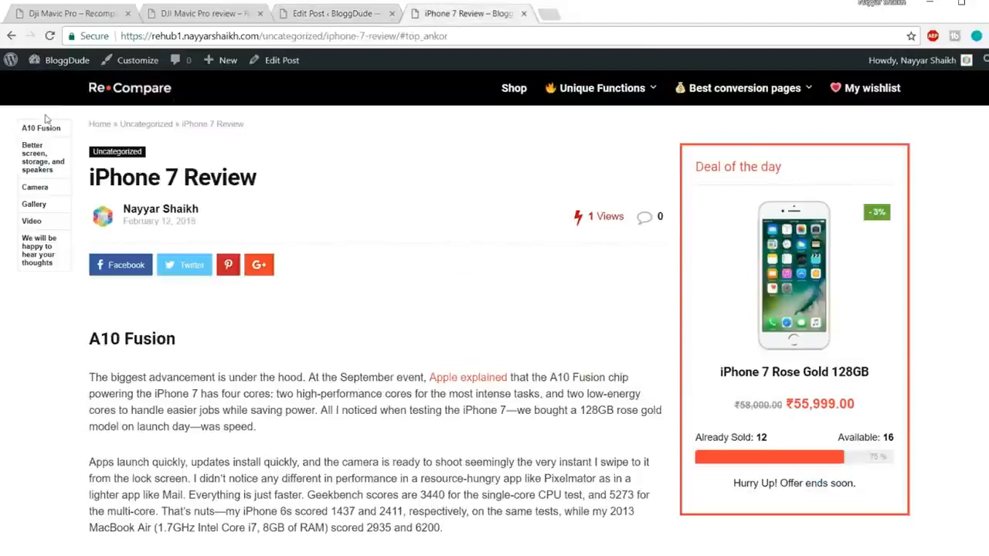
left_click(35, 189)
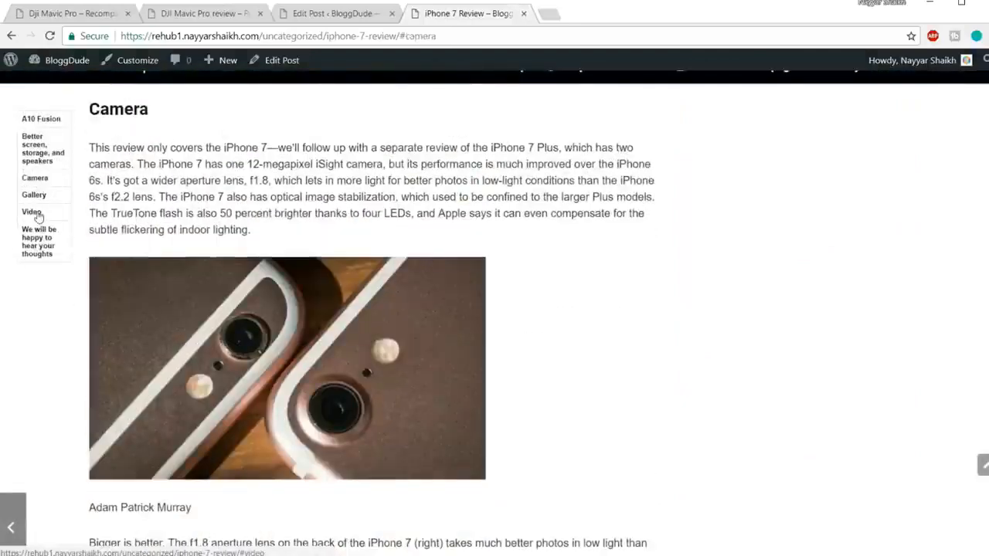
left_click(32, 212)
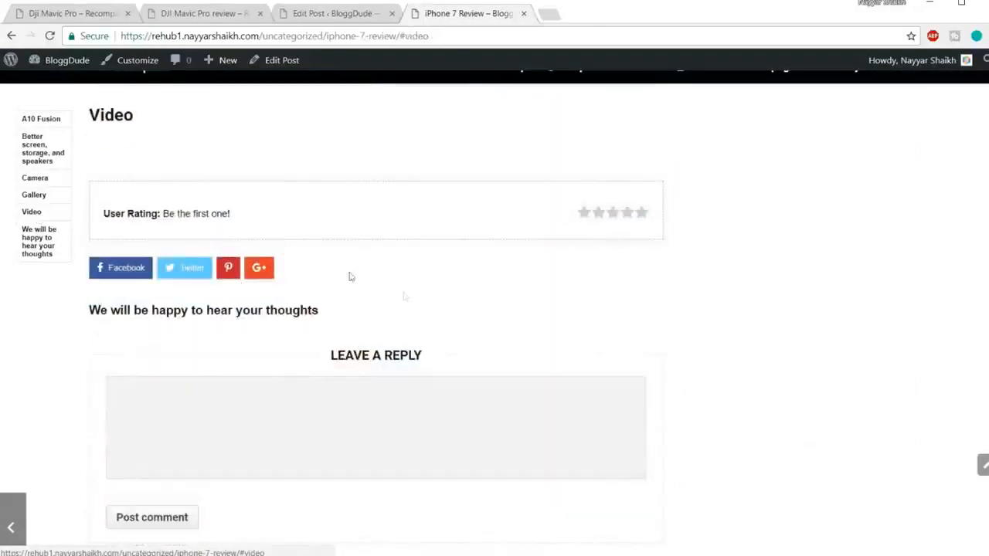
scroll(423, 298, "up", 2)
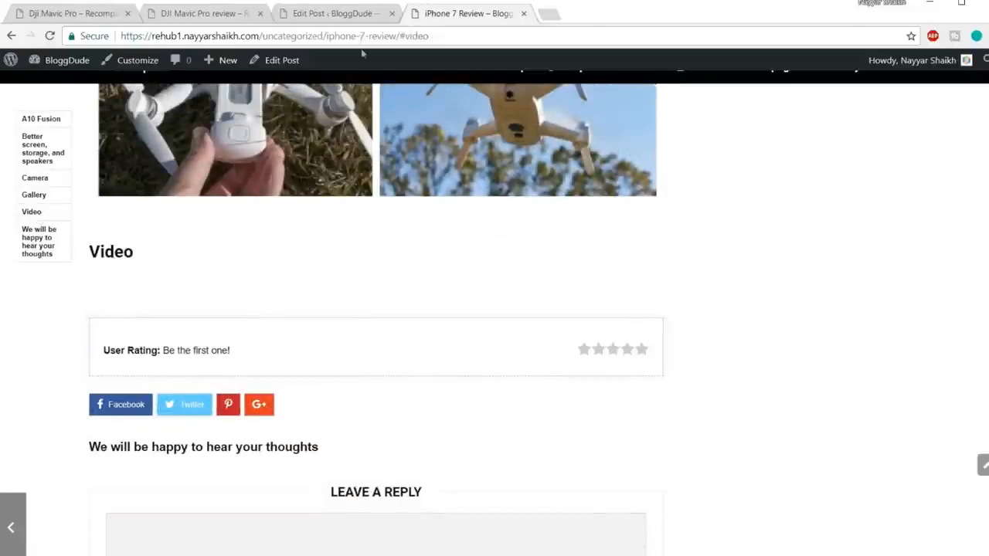
Set the shortcode template of the post's YouTube module to Slider [theme], after checking the Video section of the DJI Mavic Pro demo review.
left_click(343, 15)
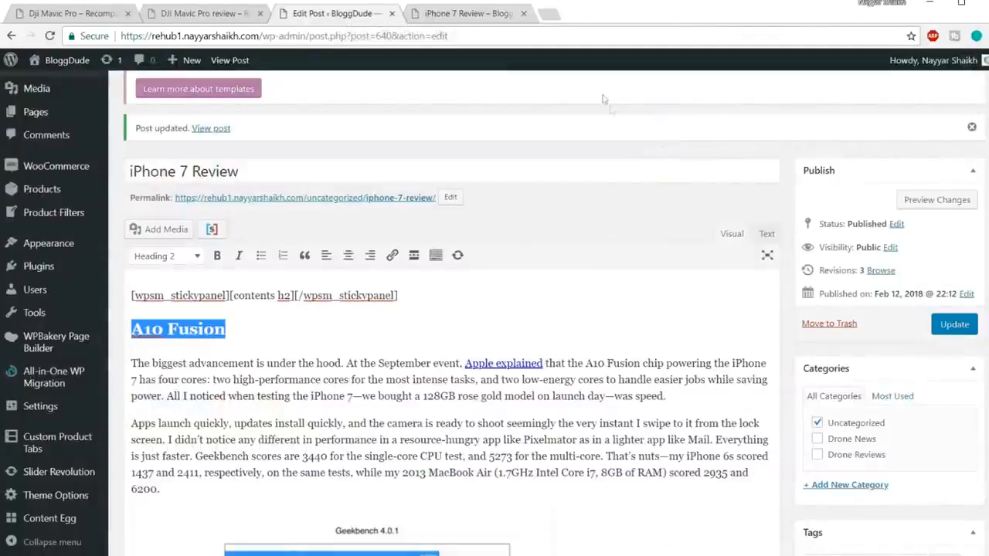
scroll(790, 236, "down", 20)
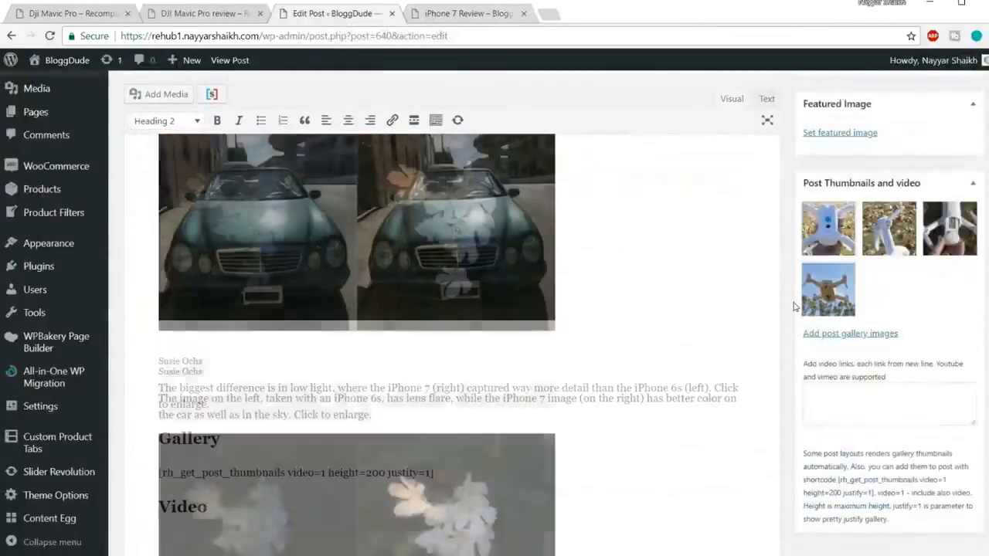
scroll(793, 306, "down", 15)
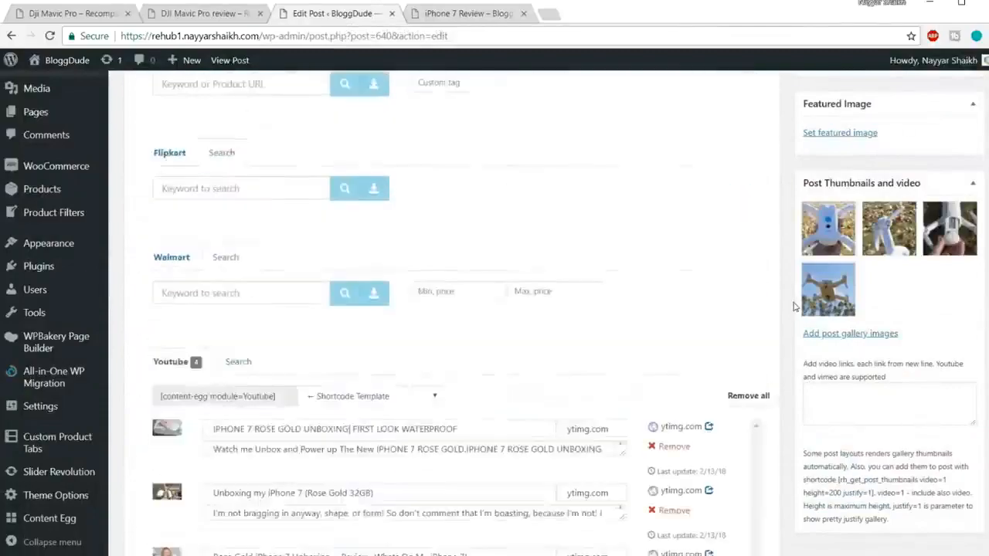
scroll(794, 306, "up", 5)
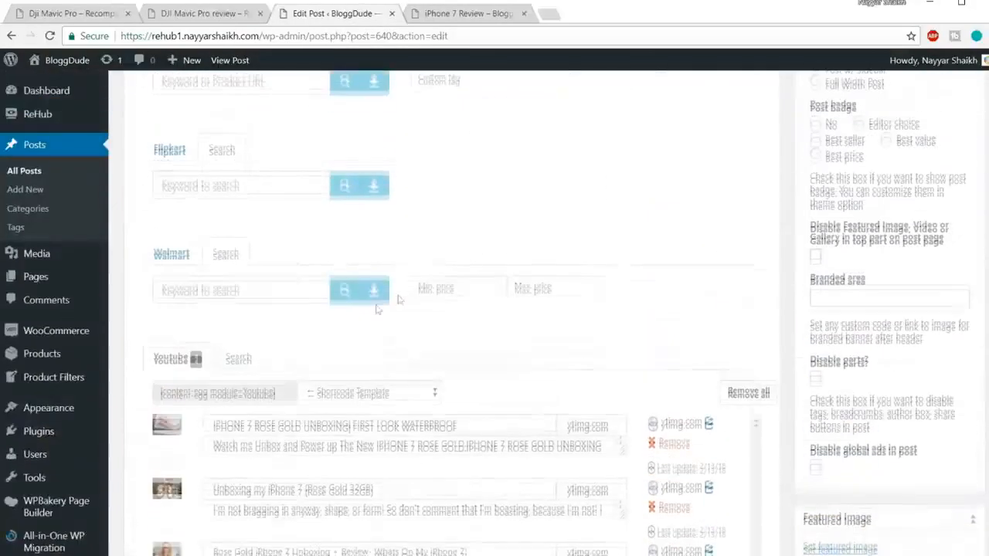
left_click(243, 402)
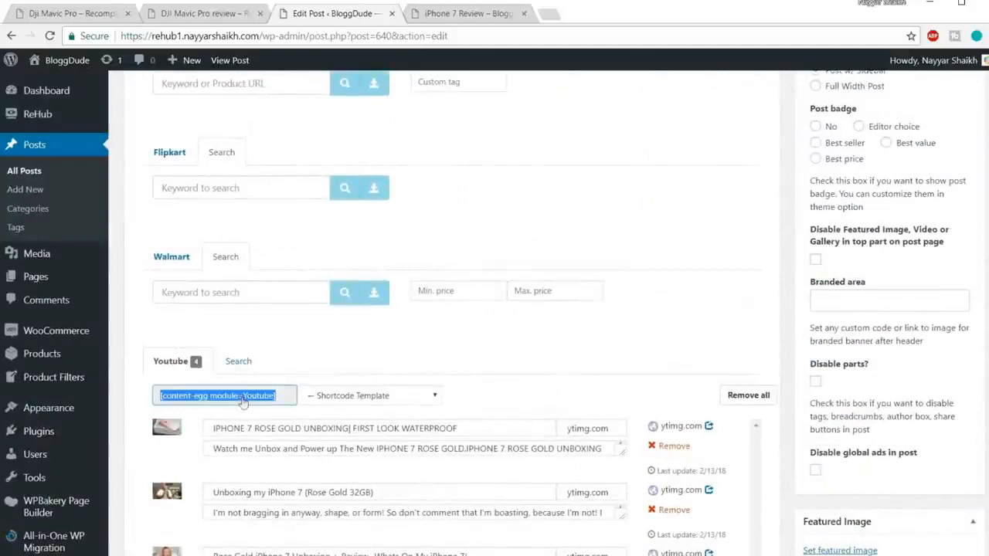
left_click(413, 397)
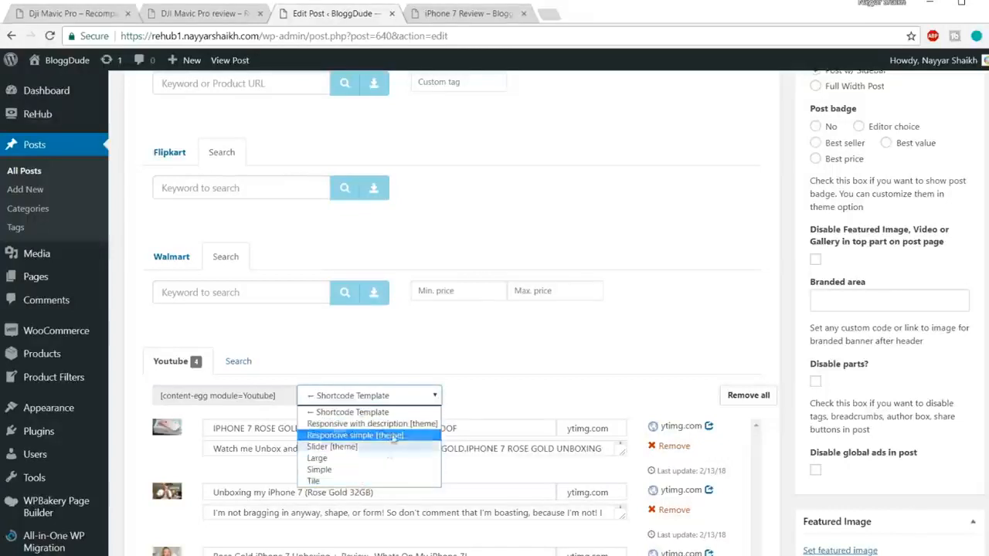
left_click(508, 379)
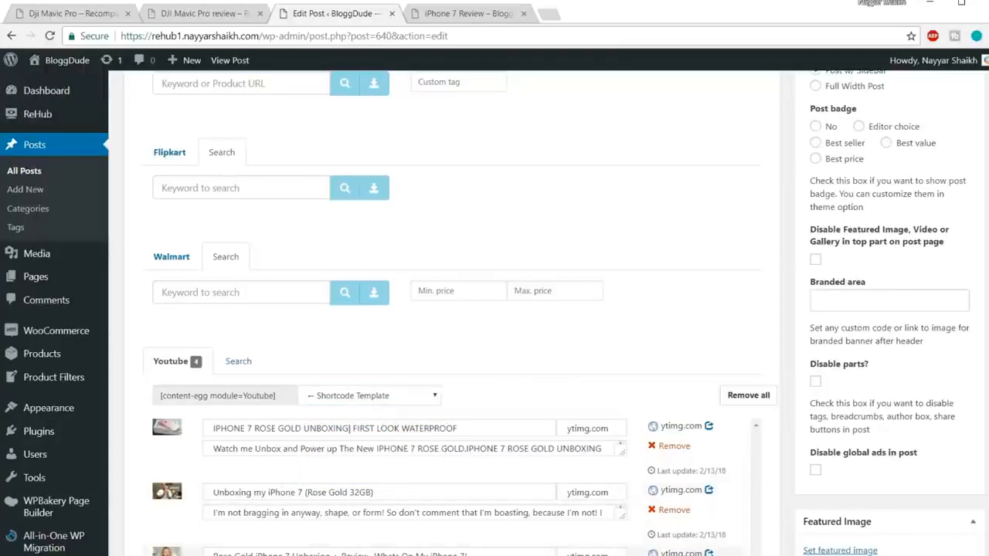
left_click(217, 16)
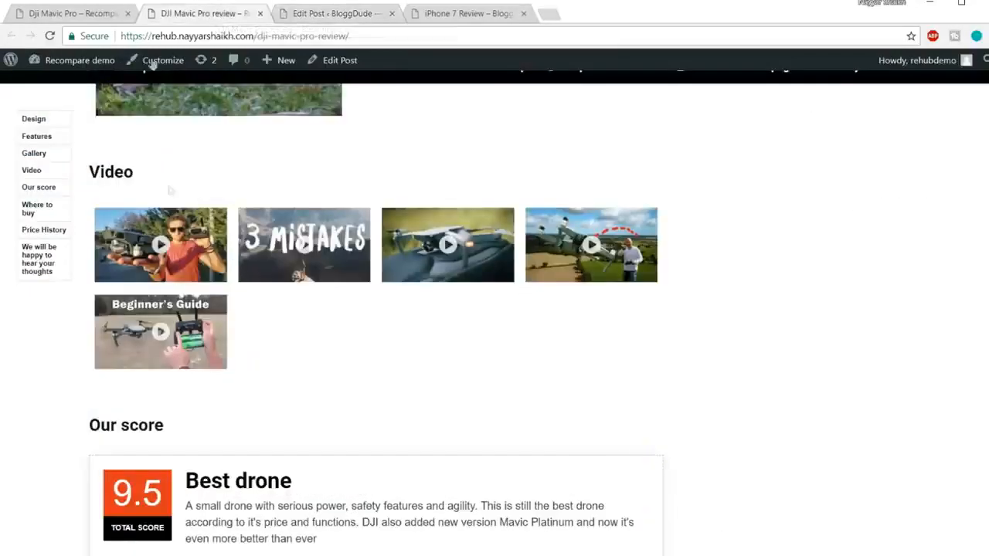
left_click(350, 15)
left_click(370, 400)
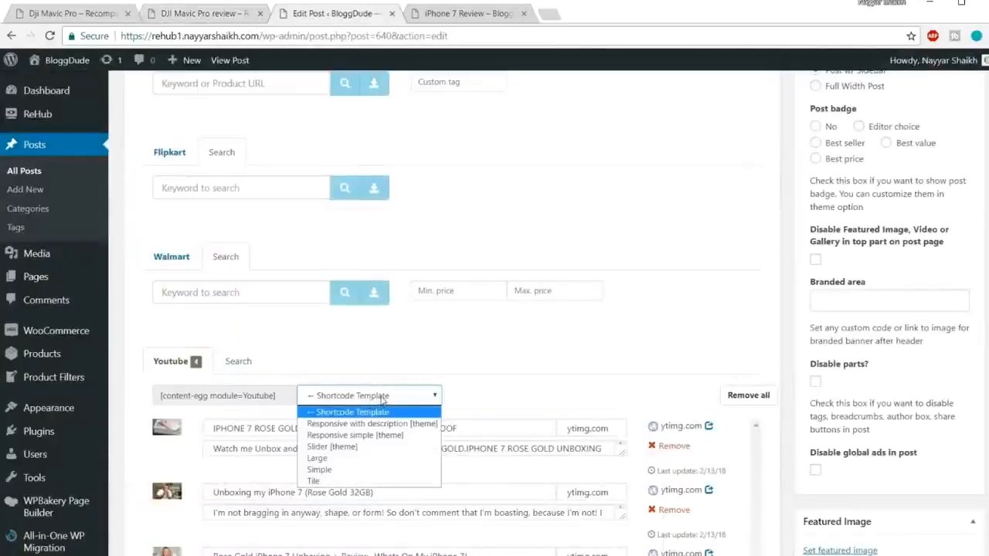
left_click(355, 447)
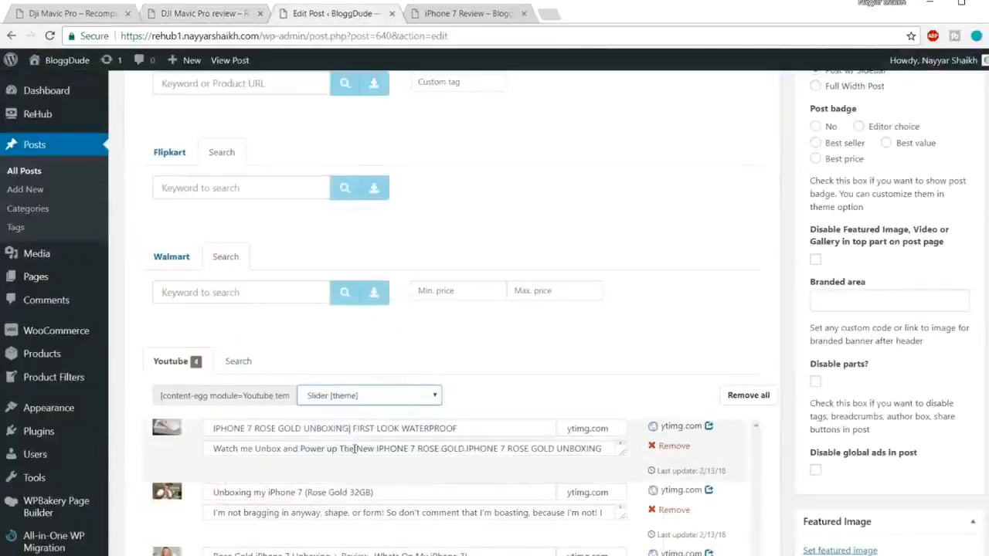
Copy the YouTube module's slider shortcode and paste it below the "Video" heading at the end of the post.
left_click(272, 398)
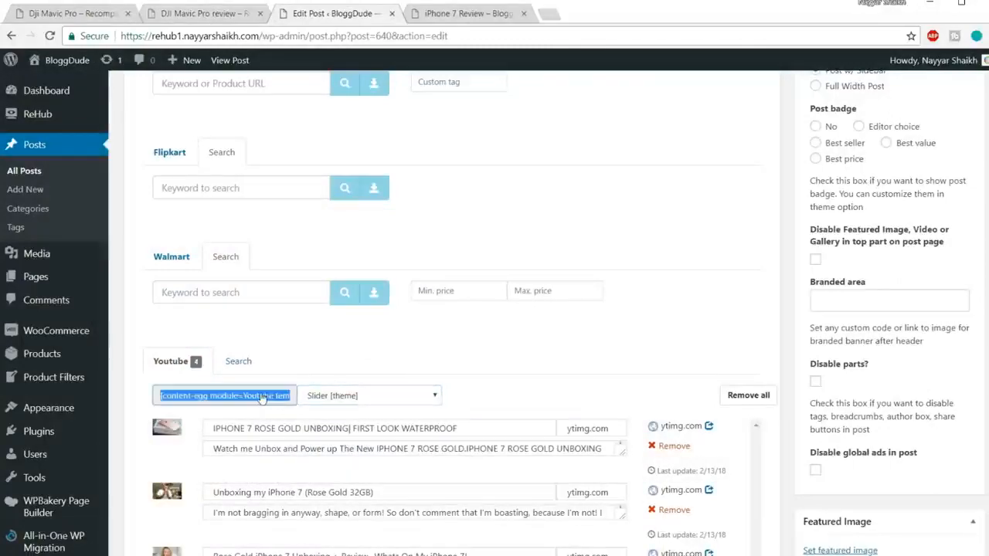
scroll(350, 393, "up", 20)
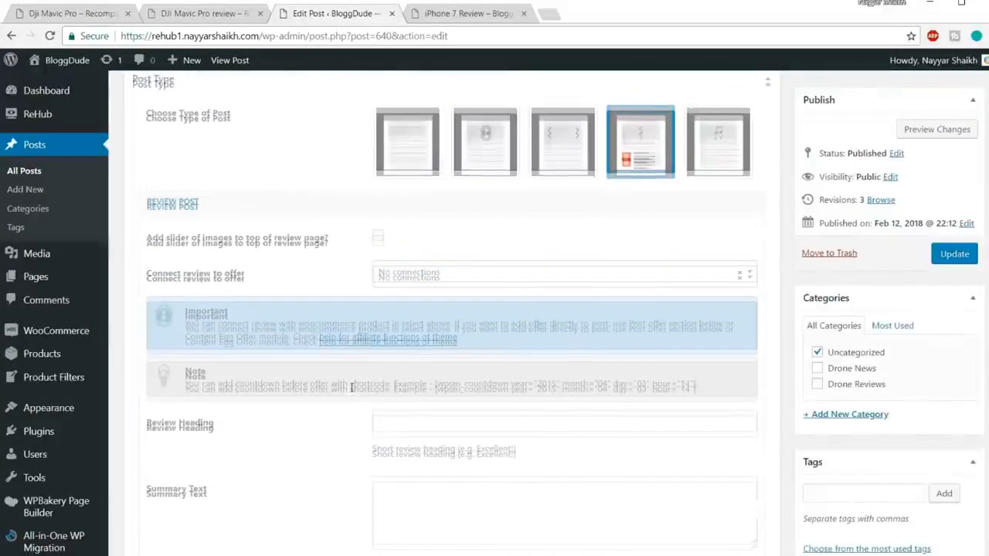
scroll(351, 392, "up", 2)
scroll(351, 392, "down", 3)
left_click(207, 332)
type("[content-egg module=Youtube template=custom/slider]")
Update the post and reload the published review at its Video section.
left_click(955, 119)
left_click(480, 15)
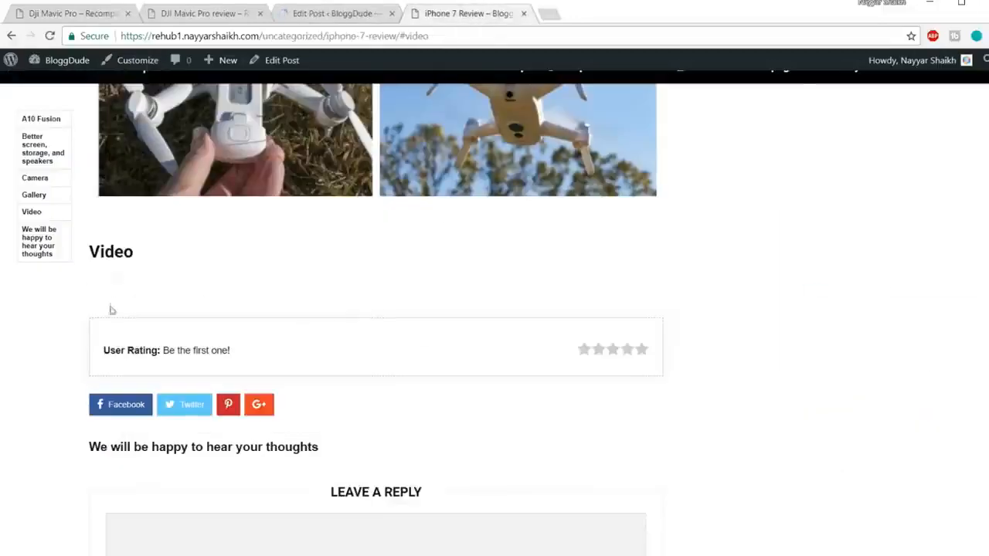
left_click(329, 36)
key("Return")
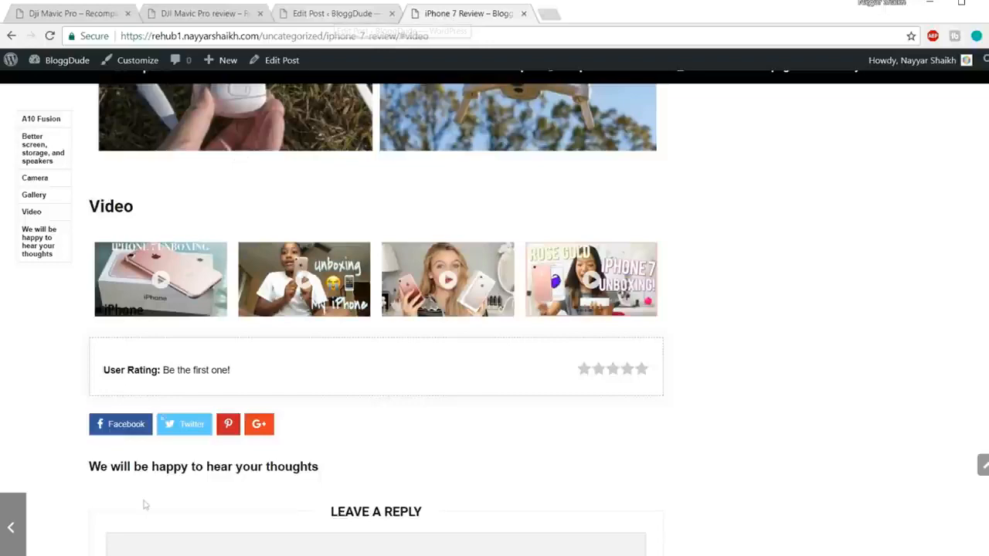
Look up the Video shortcode with the YouTube slider template in the Shortcodes notes in Notepad.
mouse_move(146, 507)
left_click(195, 514)
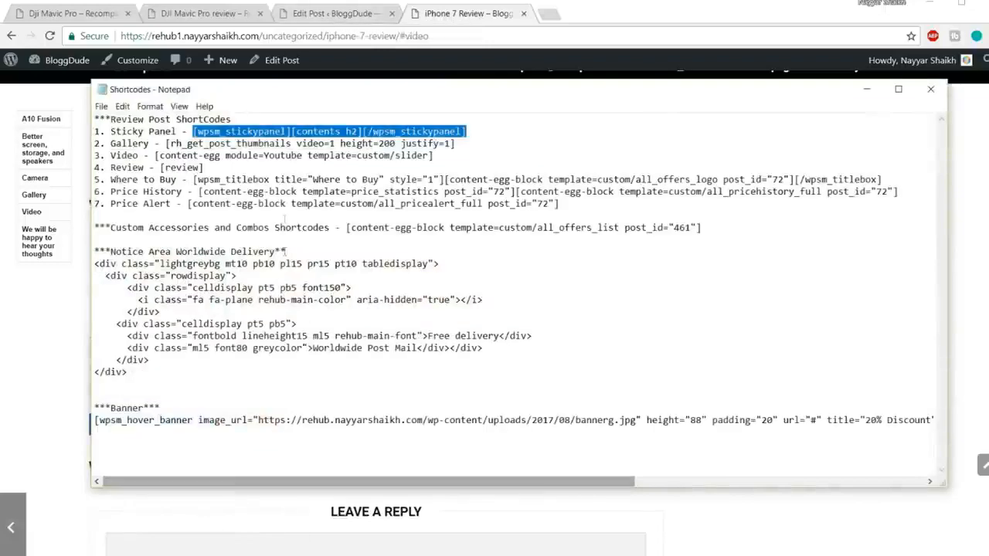
left_click(286, 192)
left_click_drag(155, 155, 437, 154)
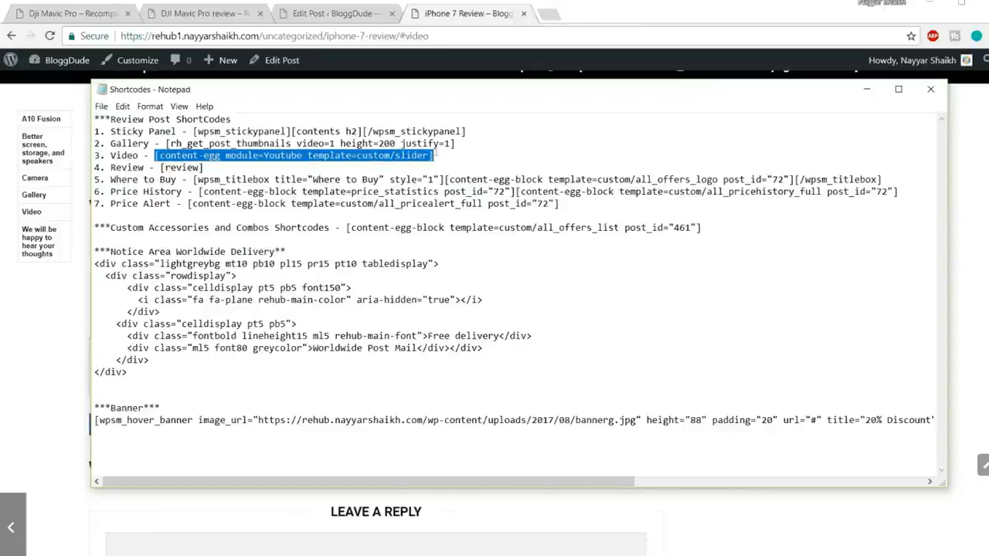
left_click(92, 553)
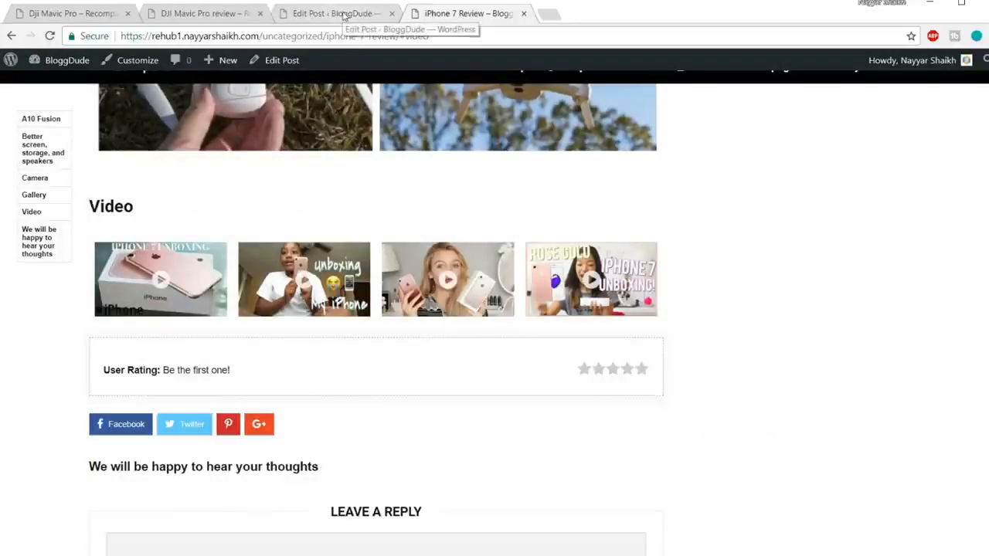
Examine the "Our score" section of the DJI Mavic Pro demo review, including its review box with pros and cons.
left_click(175, 11)
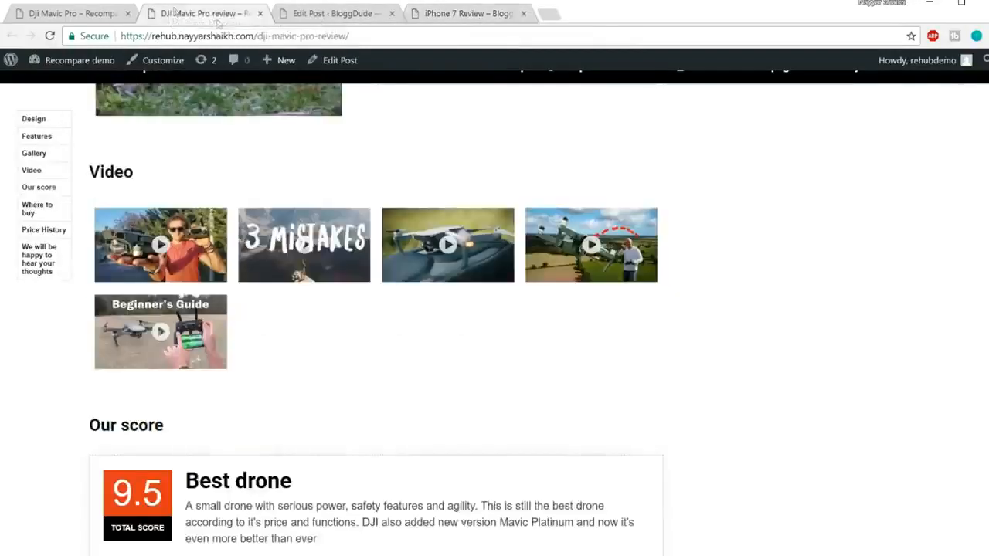
scroll(611, 353, "down", 3)
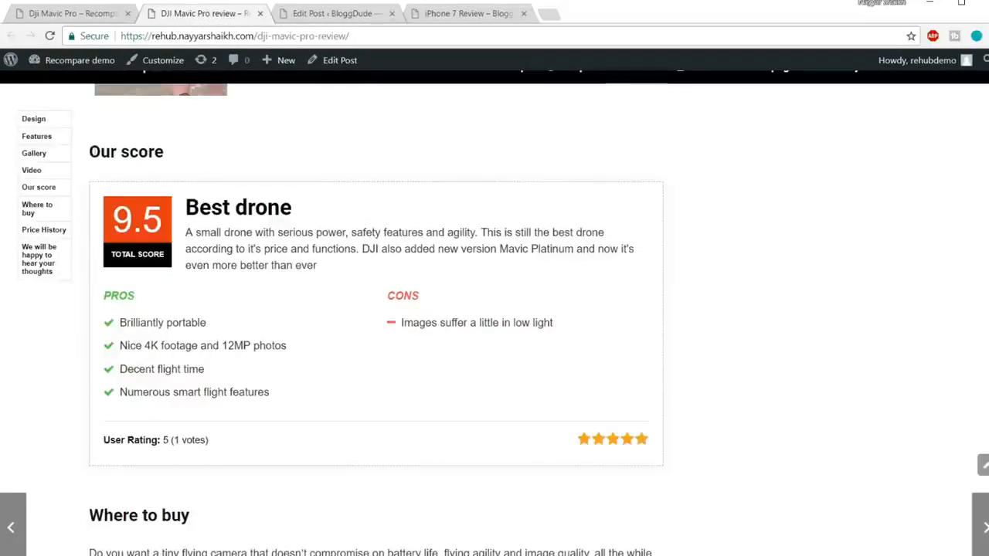
left_click_drag(88, 151, 181, 162)
left_click(188, 166)
scroll(335, 336, "up", 3)
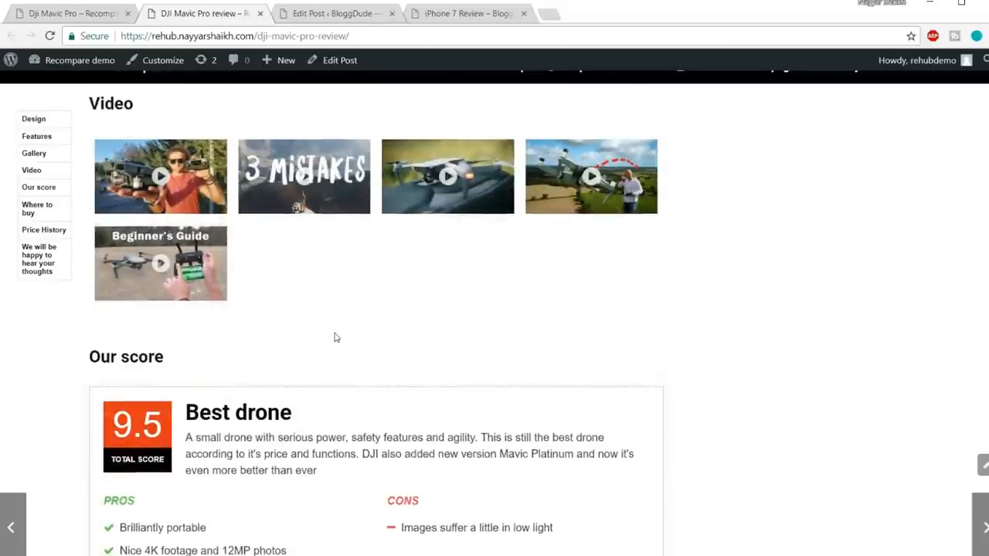
scroll(335, 337, "down", 1)
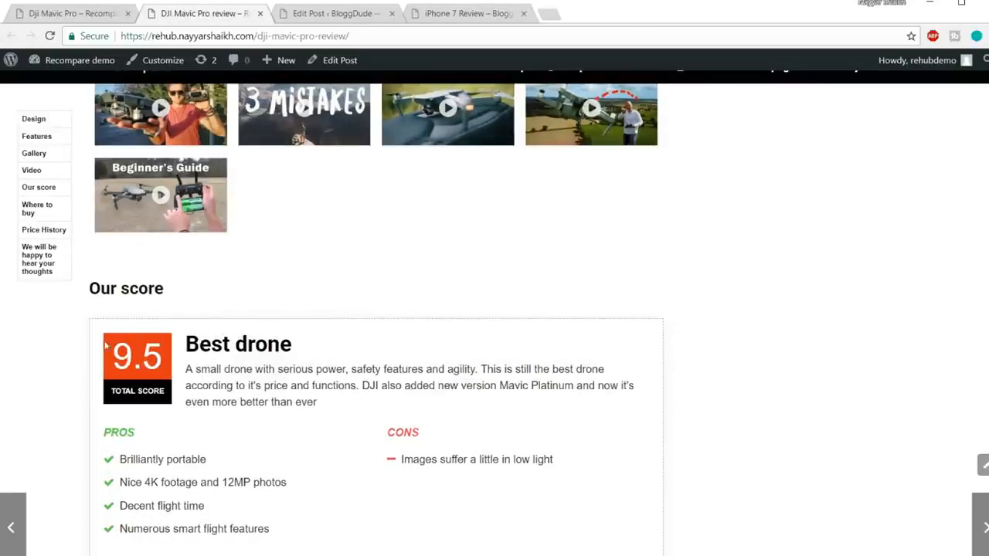
scroll(106, 347, "down", 1)
left_click_drag(269, 513, 130, 260)
left_click(239, 261)
scroll(232, 397, "up", 4)
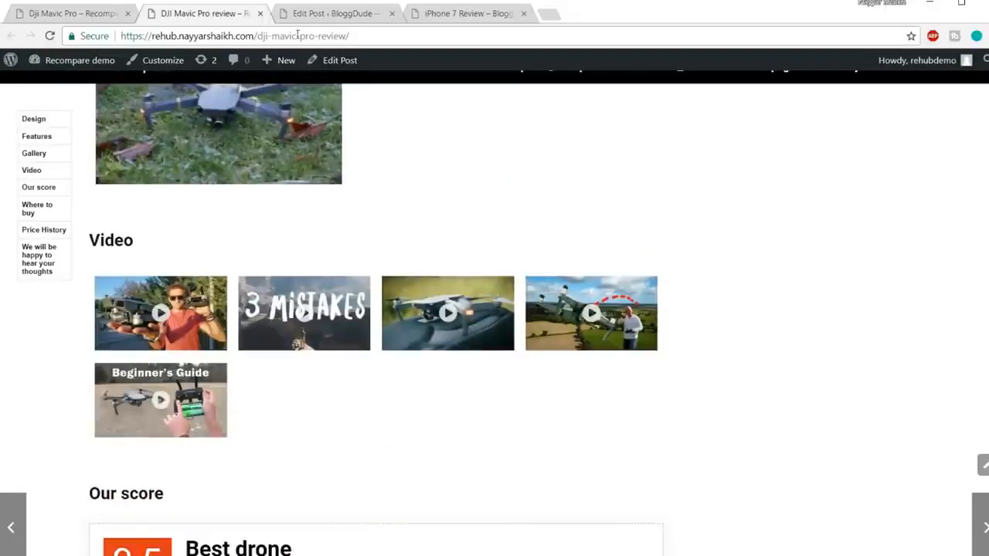
Review the "Video" heading and its slider shortcode at the end of the iPhone 7 post in the editor.
left_click(309, 14)
scroll(270, 314, "down", 20)
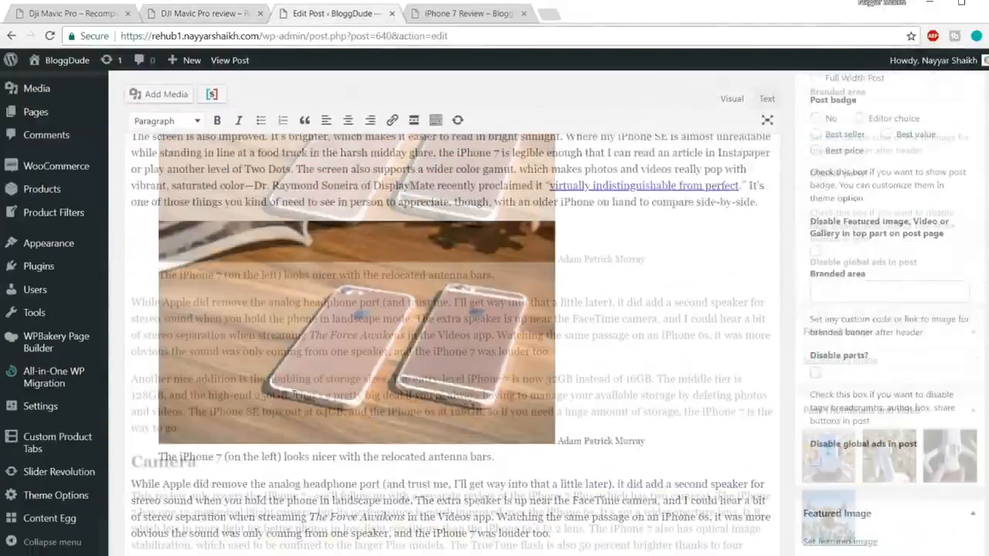
scroll(293, 395, "down", 5)
scroll(291, 395, "up", 4)
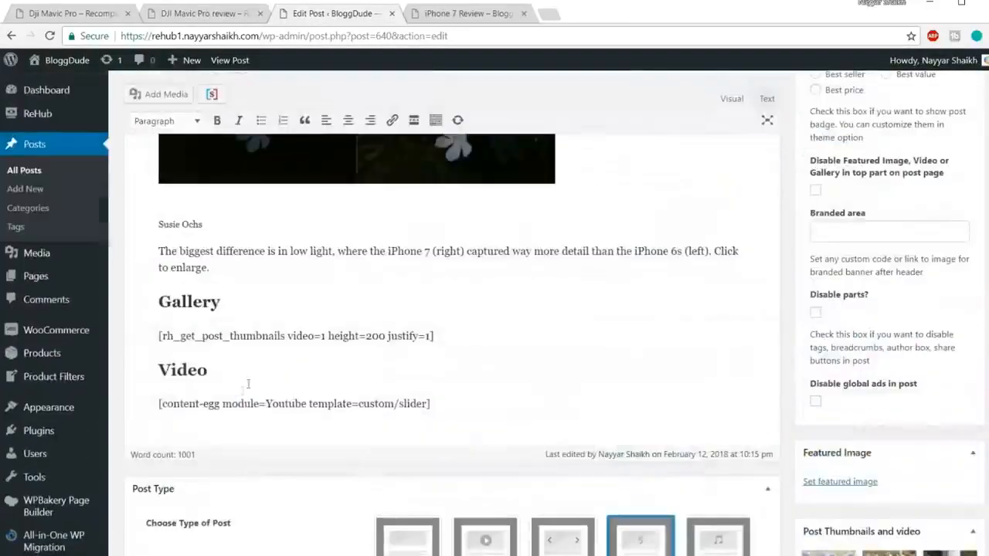
left_click_drag(434, 404, 121, 364)
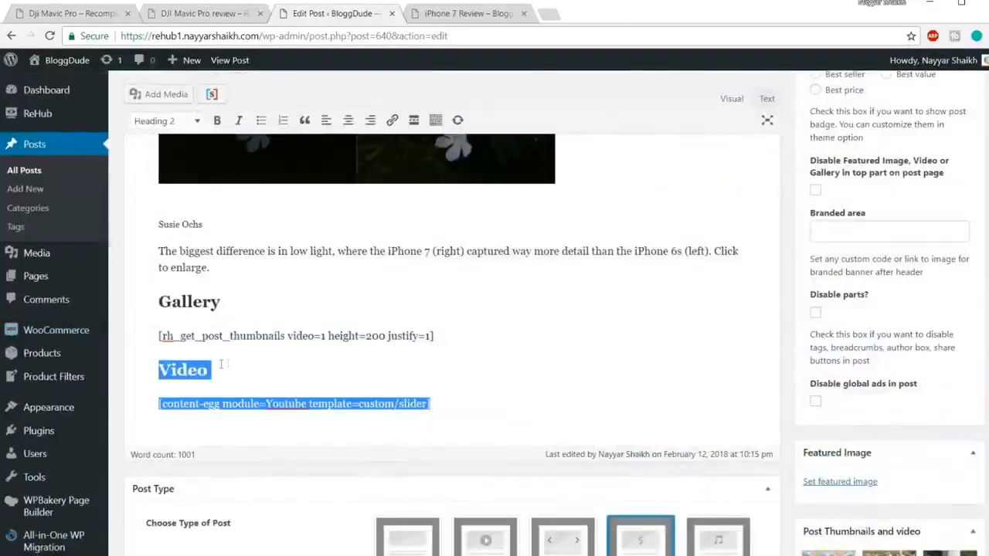
scroll(320, 371, "up", 5)
scroll(323, 380, "up", 15)
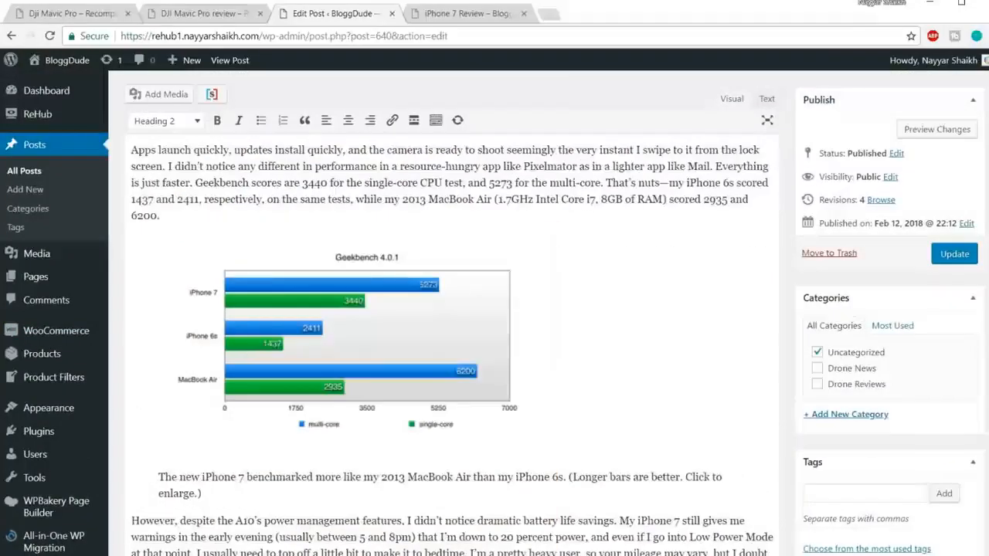
Add "Our Score" as a Heading 2 below the video shortcode, checking the demo review's heading, and start a new line under it.
left_click(206, 13)
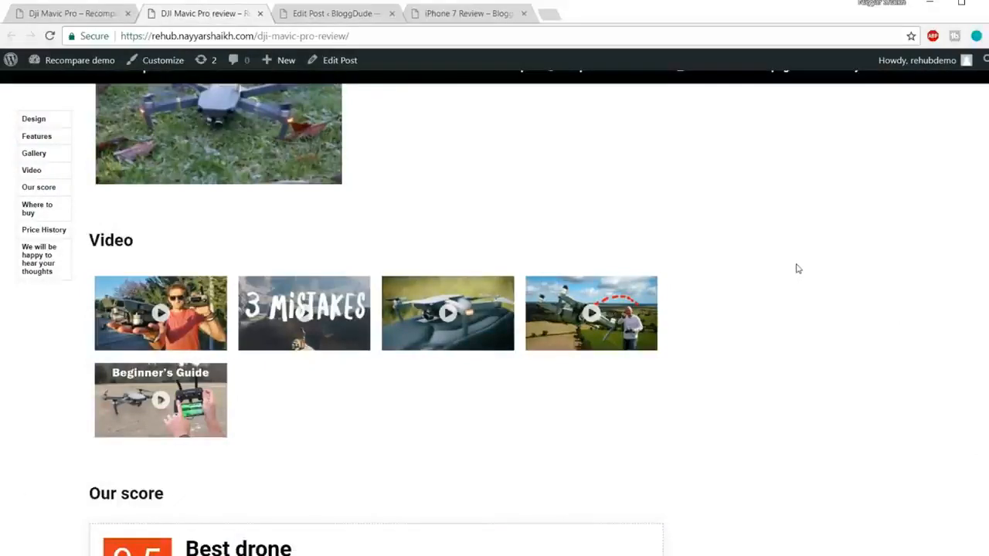
scroll(795, 272, "down", 3)
left_click_drag(85, 291, 164, 290)
left_click(161, 290)
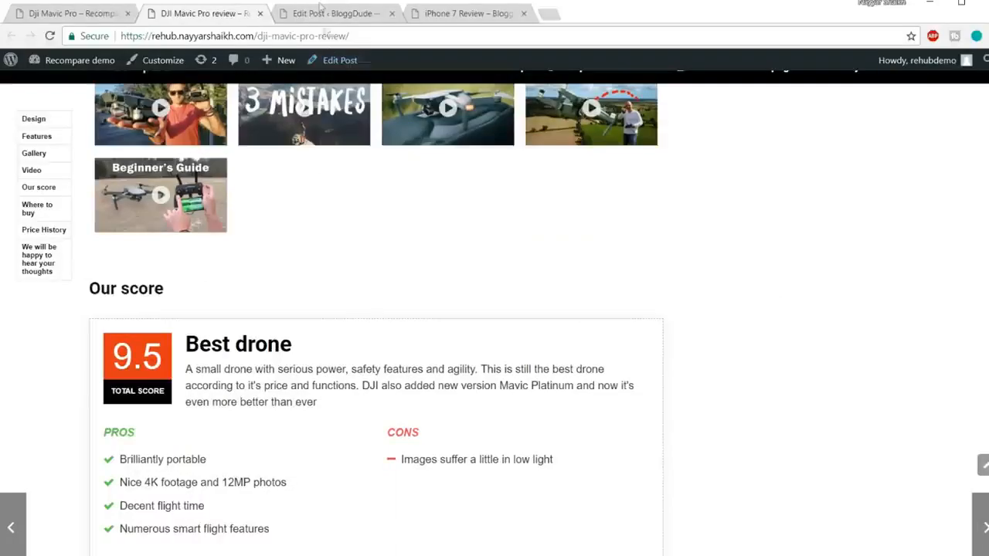
left_click(347, 14)
scroll(426, 200, "down", 20)
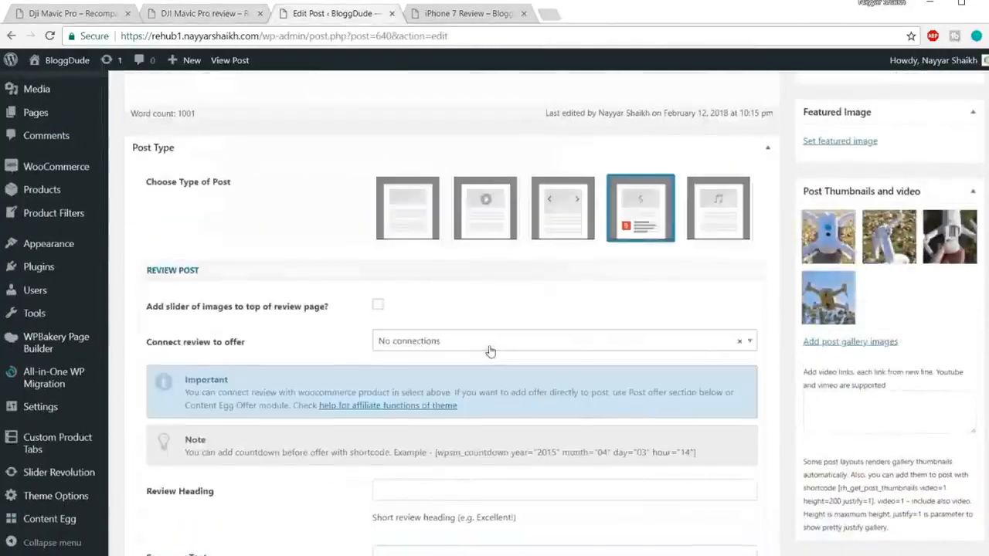
scroll(490, 351, "up", 4)
left_click(468, 332)
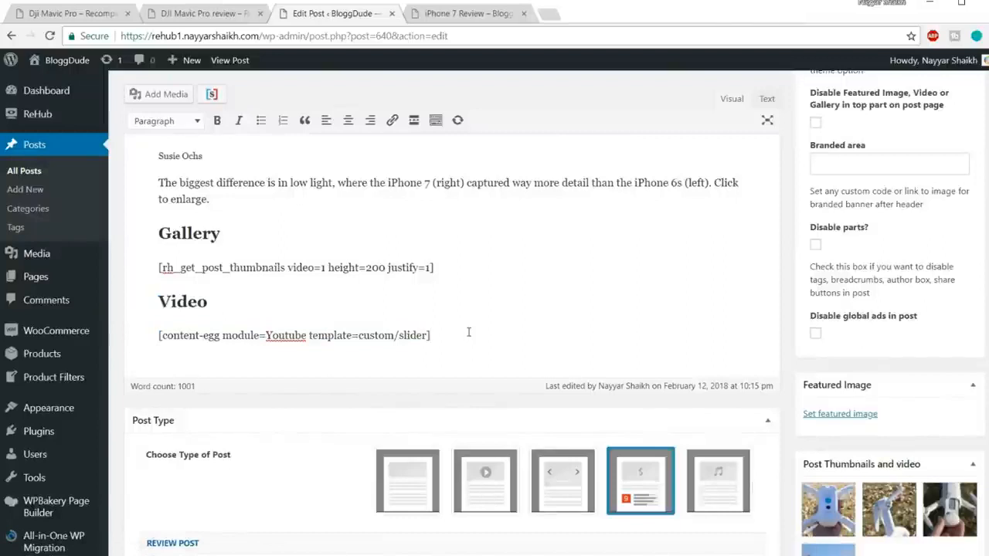
key("Return")
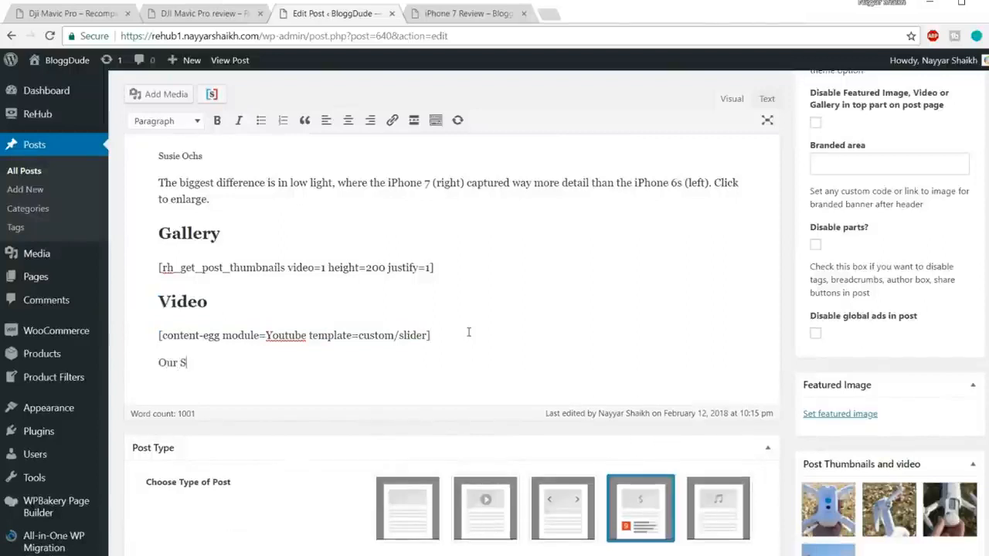
left_click_drag(226, 361, 160, 362)
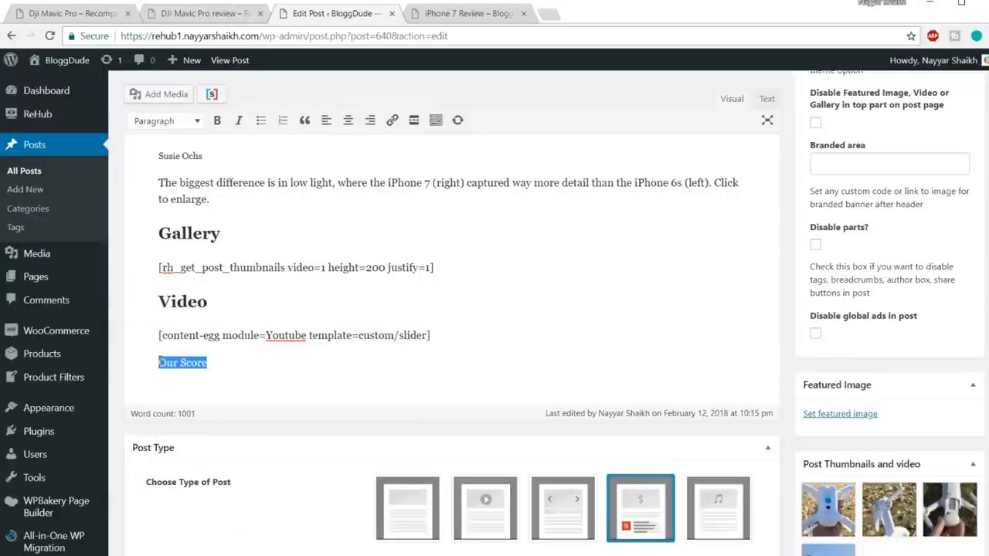
left_click(170, 122)
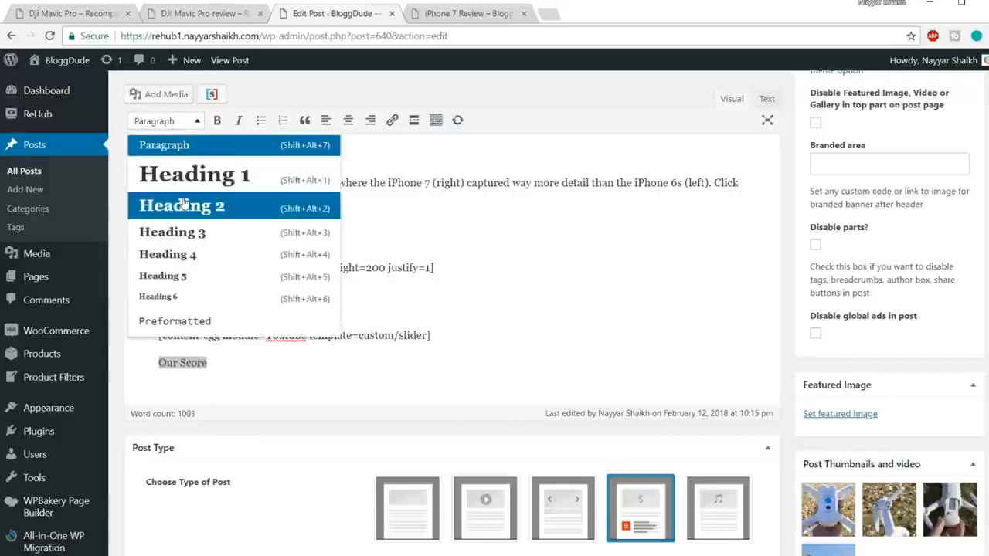
left_click(183, 201)
key("Right")
key("Return")
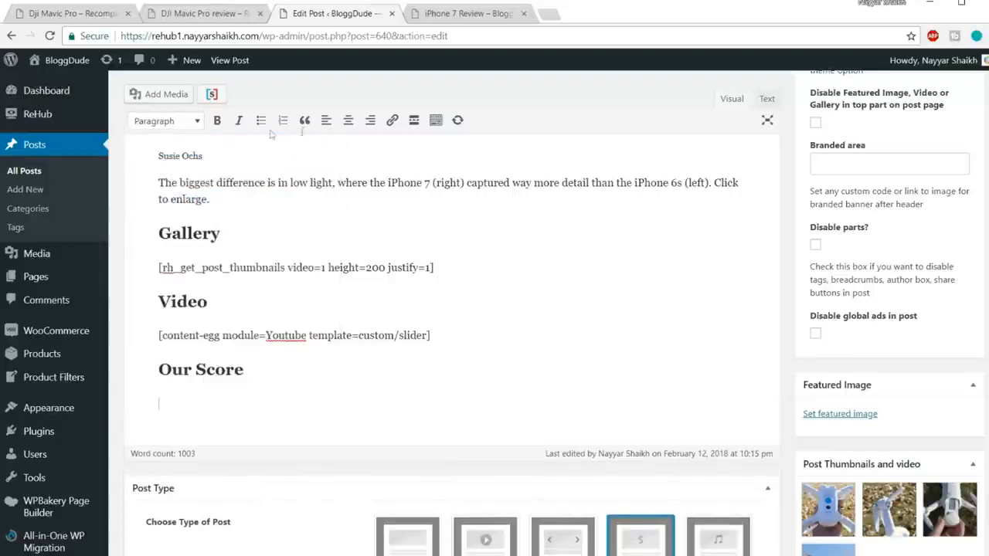
Set the post's Review Heading to "Best Smartphone", following the heading in the demo review's score box.
scroll(453, 301, "down", 5)
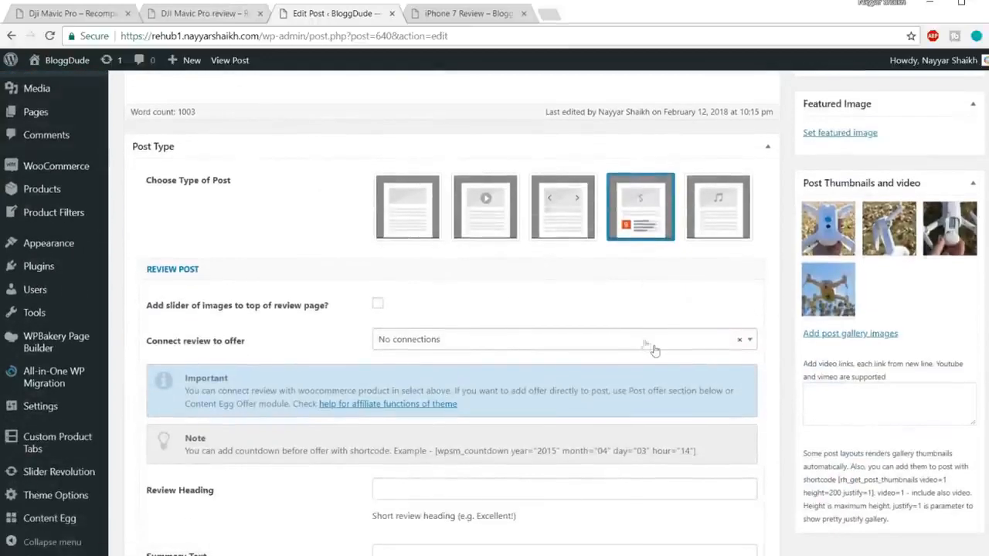
scroll(452, 316, "down", 1)
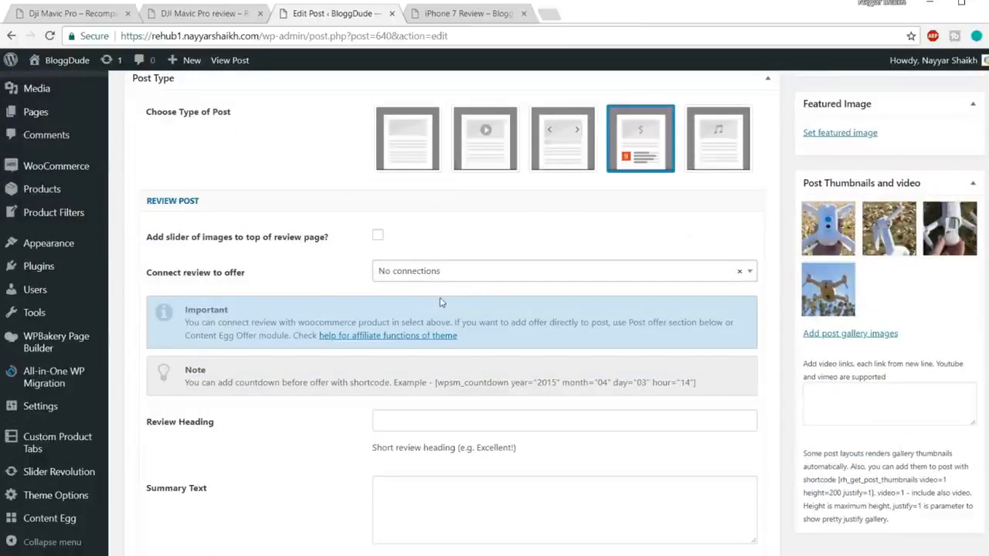
scroll(440, 301, "down", 3)
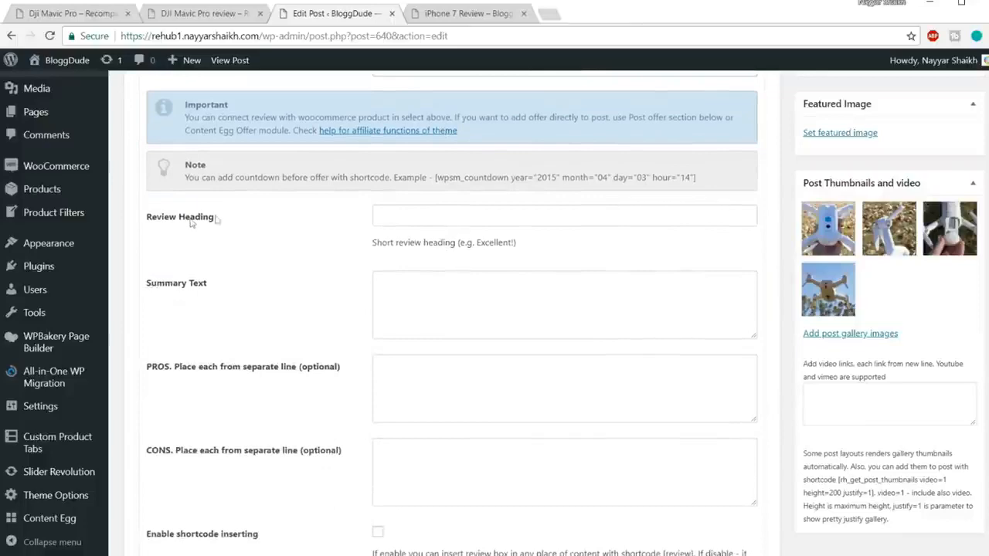
left_click(208, 14)
scroll(238, 323, "down", 1)
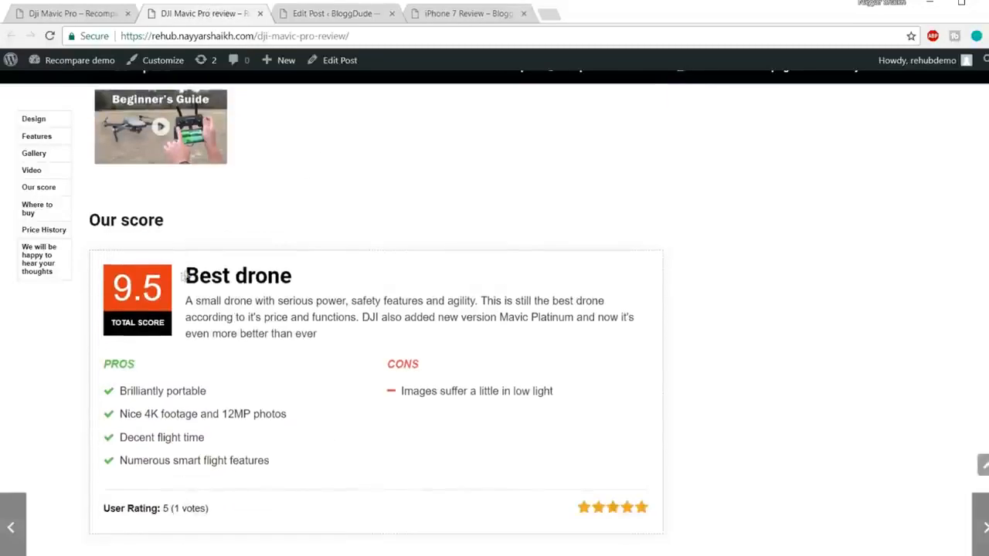
left_click_drag(190, 270, 309, 276)
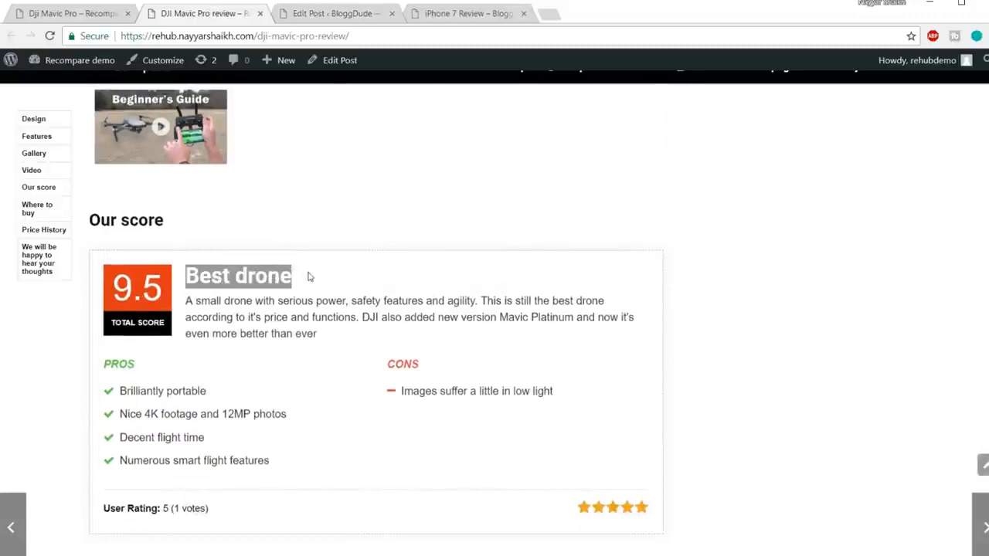
left_click(328, 14)
left_click(443, 209)
type("Best")
left_click(440, 235)
left_click(457, 278)
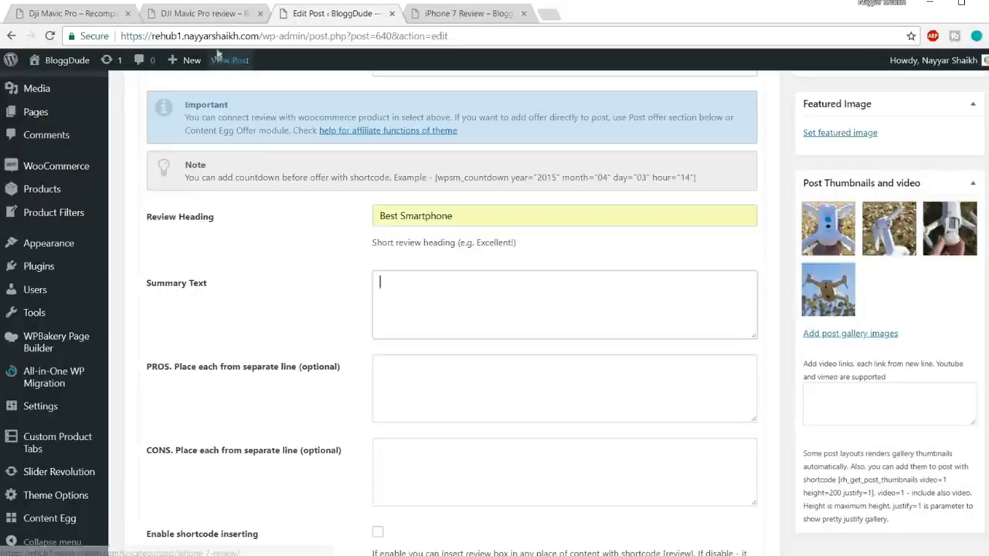
Copy the summary paragraph from the demo review's "Best drone" box and paste it as the post's Summary Text.
left_click(204, 14)
left_click_drag(317, 334, 190, 299)
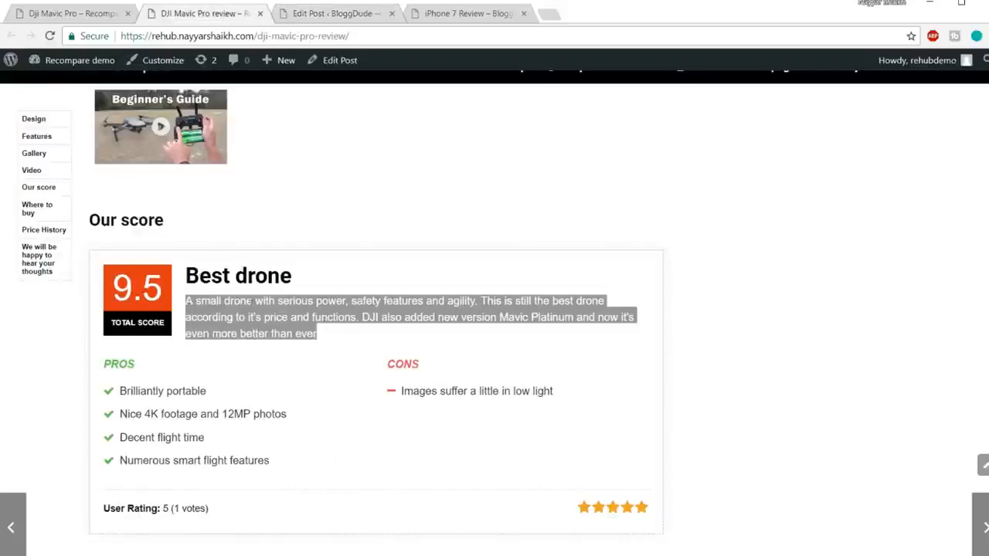
key("ctrl+c")
left_click(325, 13)
key("ctrl+v")
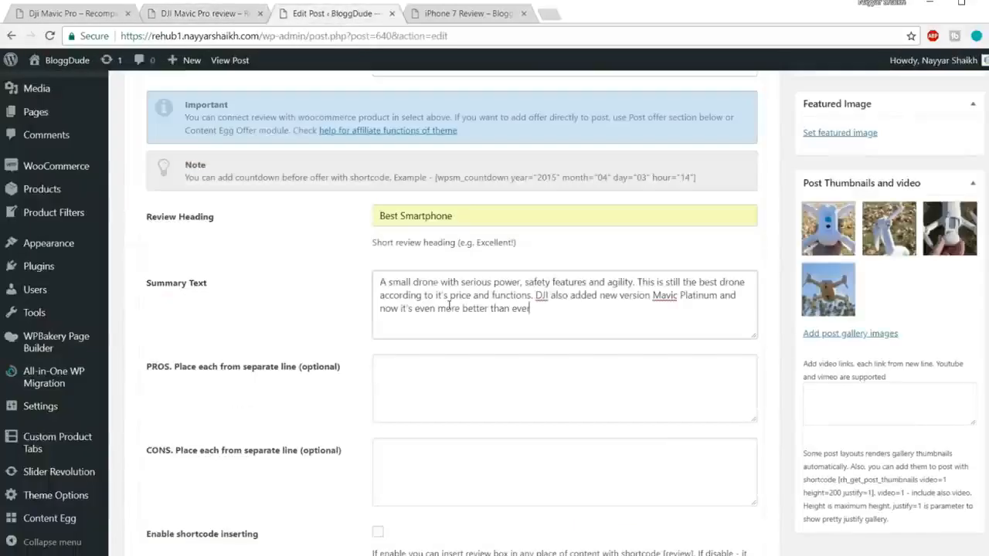
List Camera, Design and Color on separate lines as the review's PROS.
left_click(437, 388)
scroll(503, 375, "down", 1)
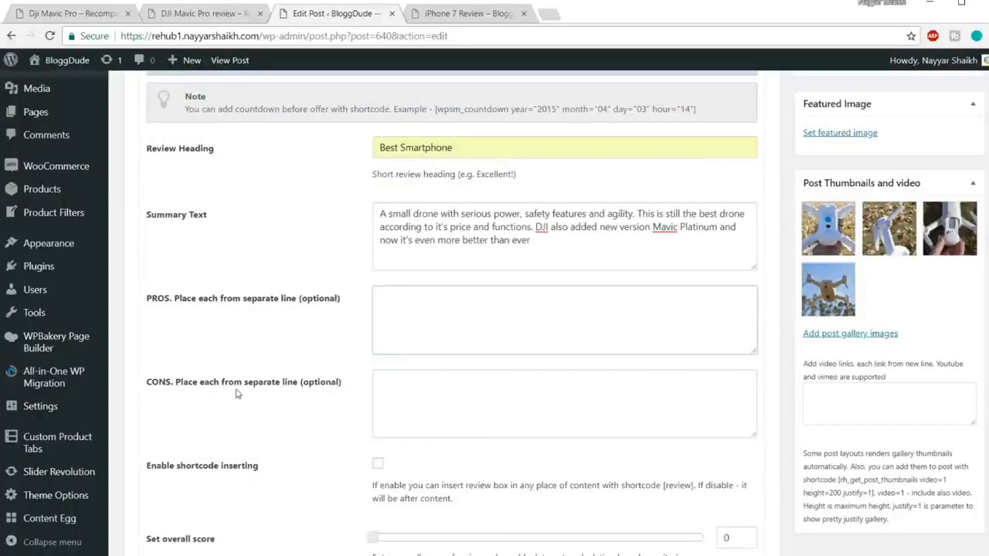
left_click(418, 385)
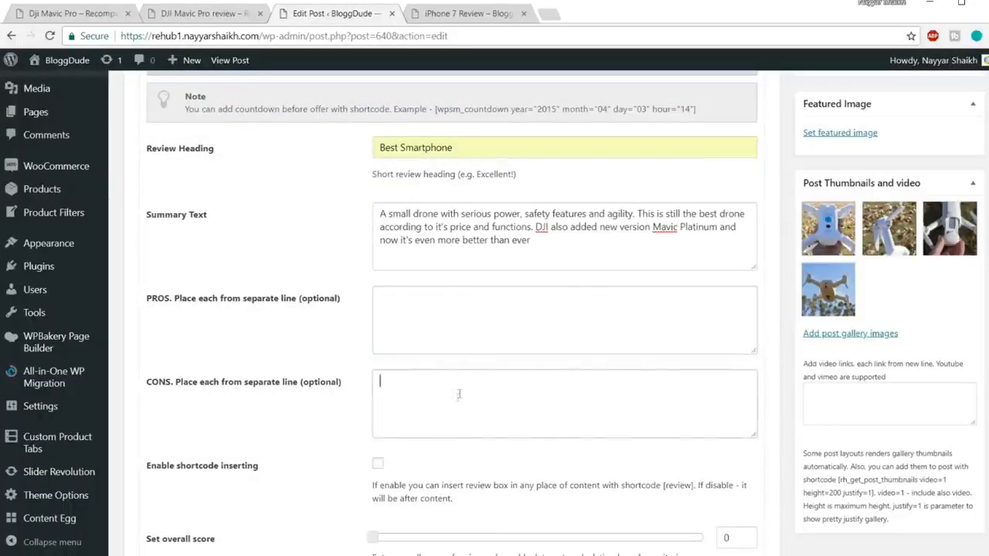
left_click(425, 310)
type("Camera")
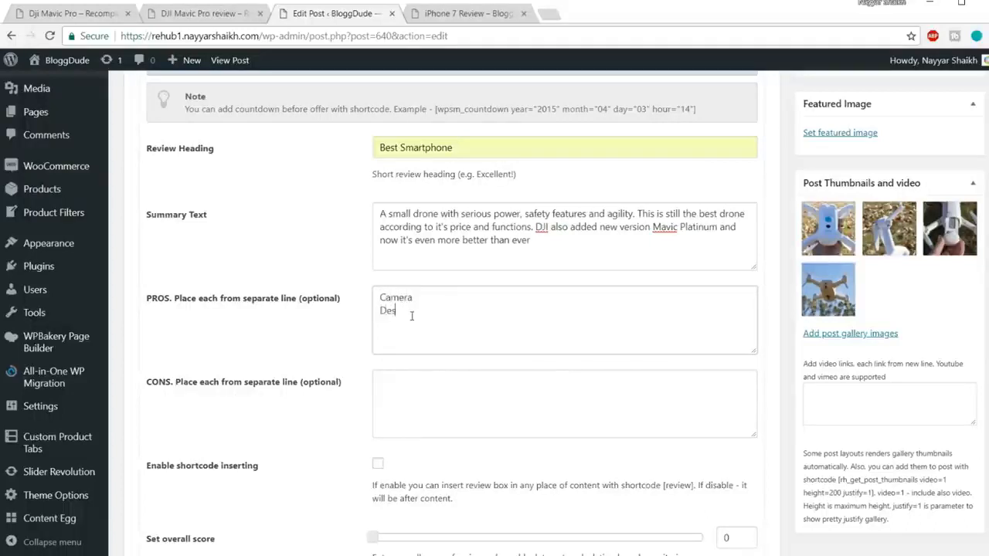
key("Return")
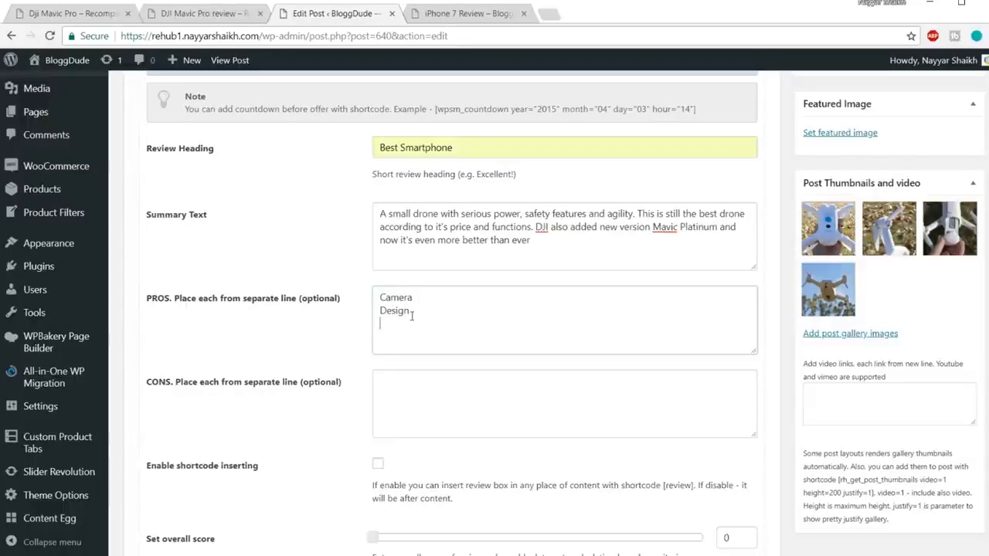
left_click(435, 418)
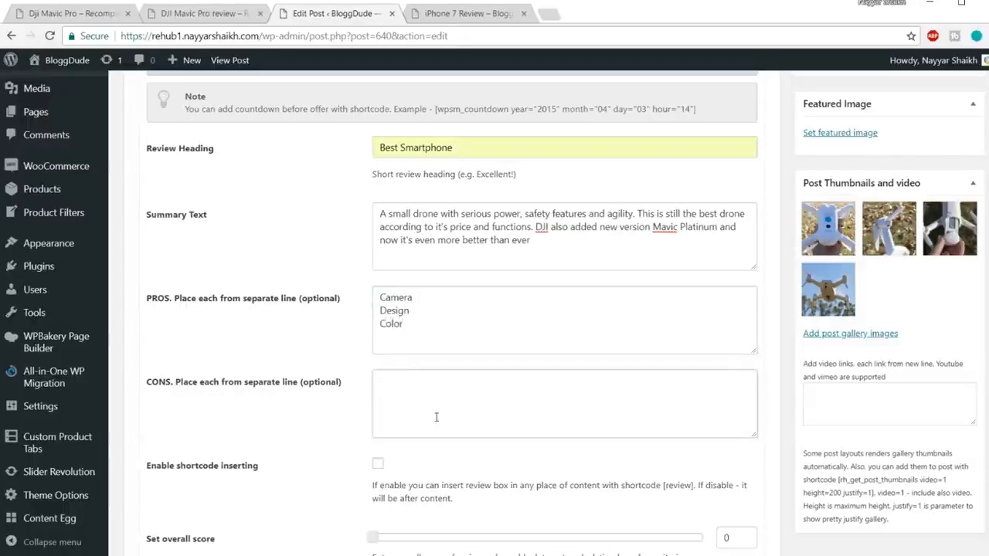
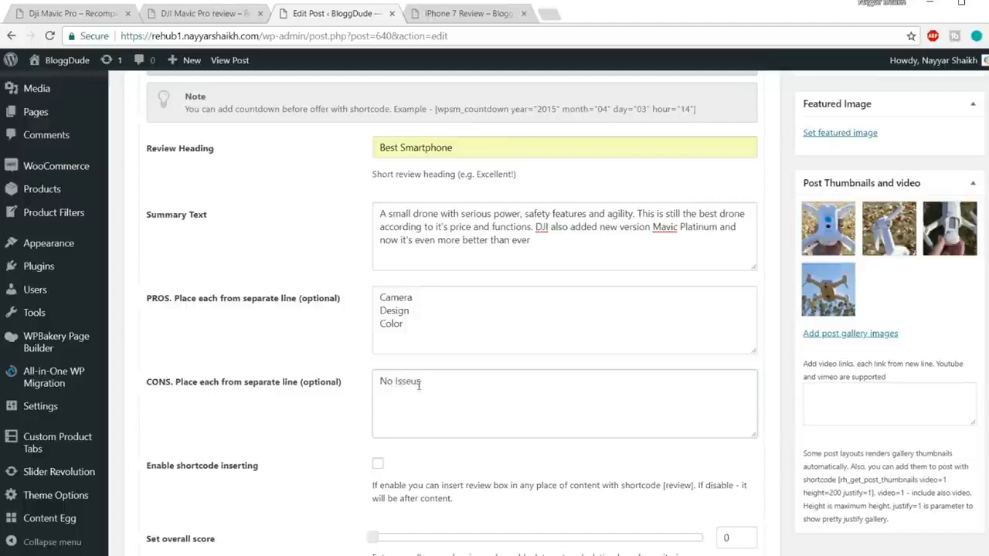
Correct the review's cons entry to read "No Issues".
key("BackSpace")
key("BackSpace")
key("BackSpace")
key("BackSpace")
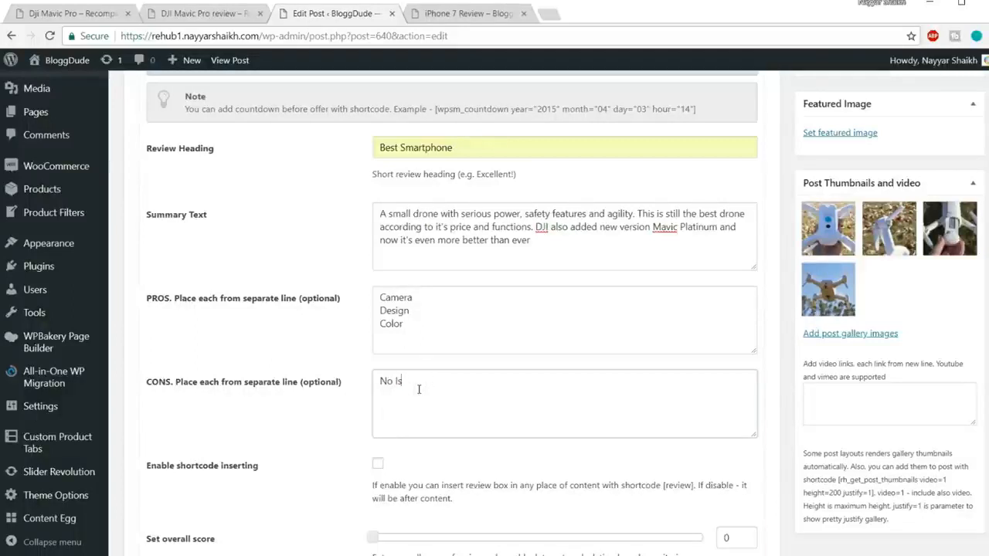
type("sues")
Enable shortcode inserting for the review and place the [review] shortcode under the Our Score heading in the post content.
scroll(410, 387, "down", 3)
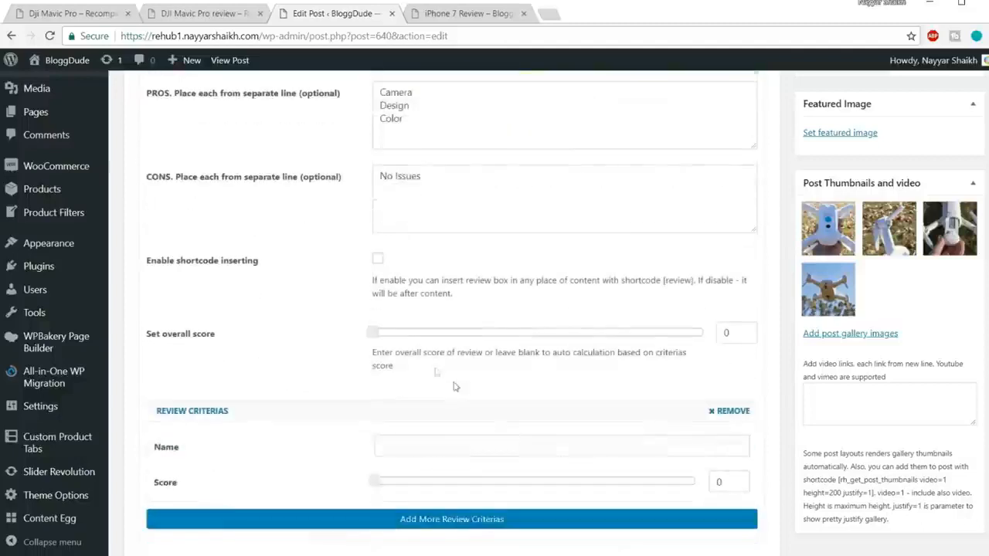
left_click(379, 259)
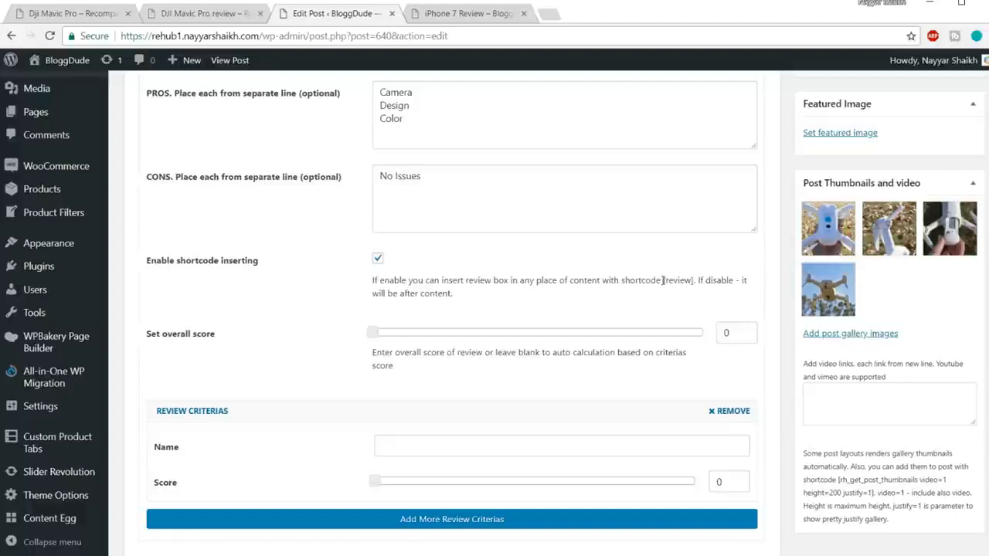
left_click_drag(664, 280, 694, 280)
key("ctrl+c")
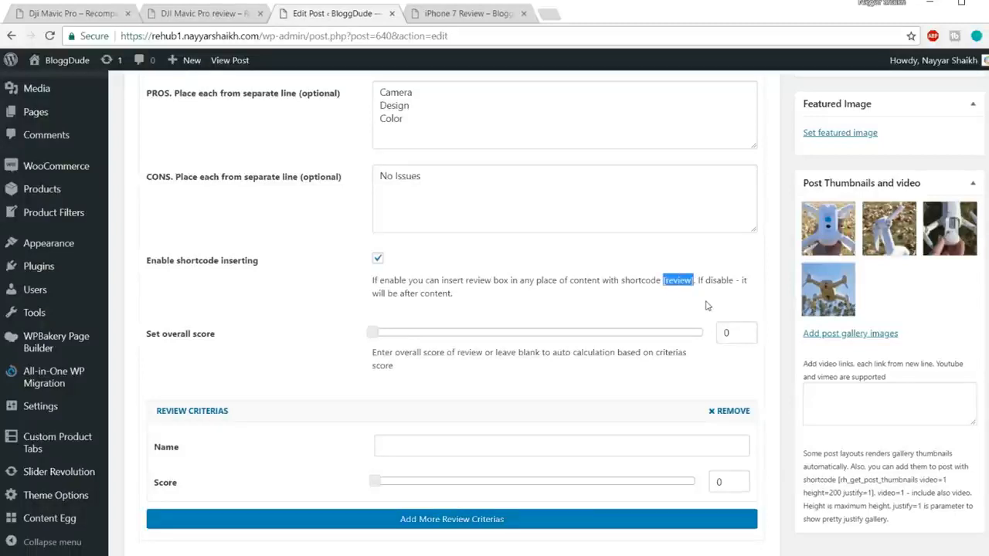
scroll(682, 352, "up", 15)
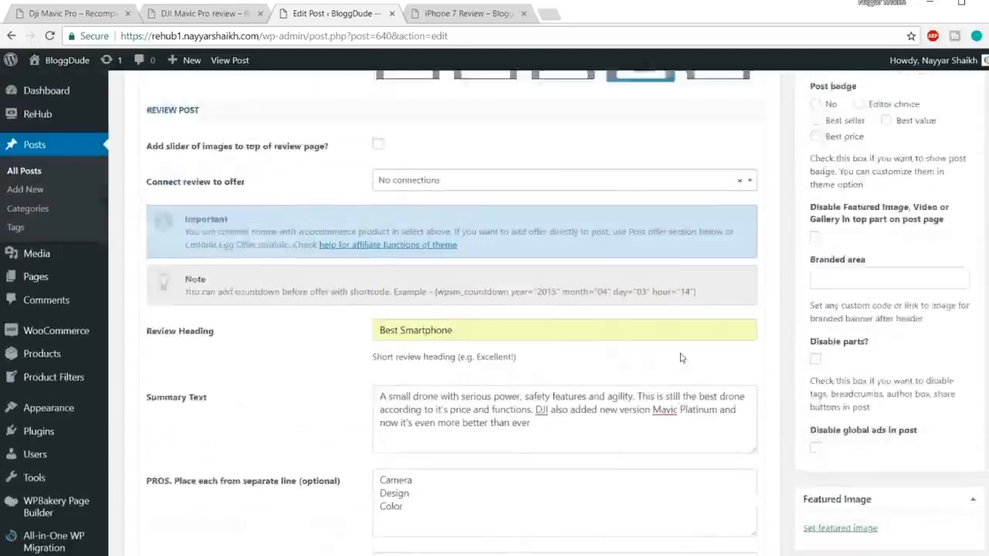
key("ctrl+v")
Set the review's overall score to 9 and update the post.
scroll(260, 331, "down", 10)
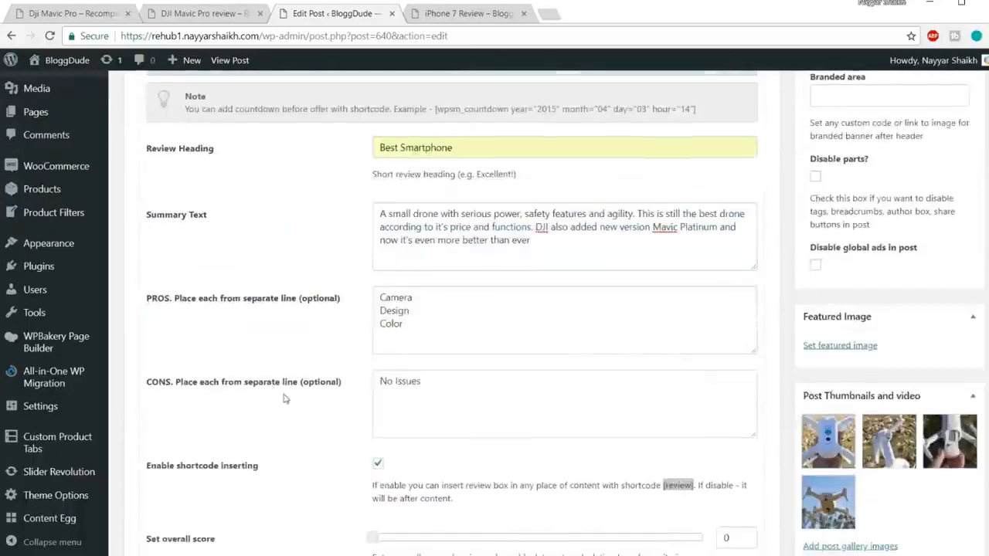
scroll(283, 398, "down", 3)
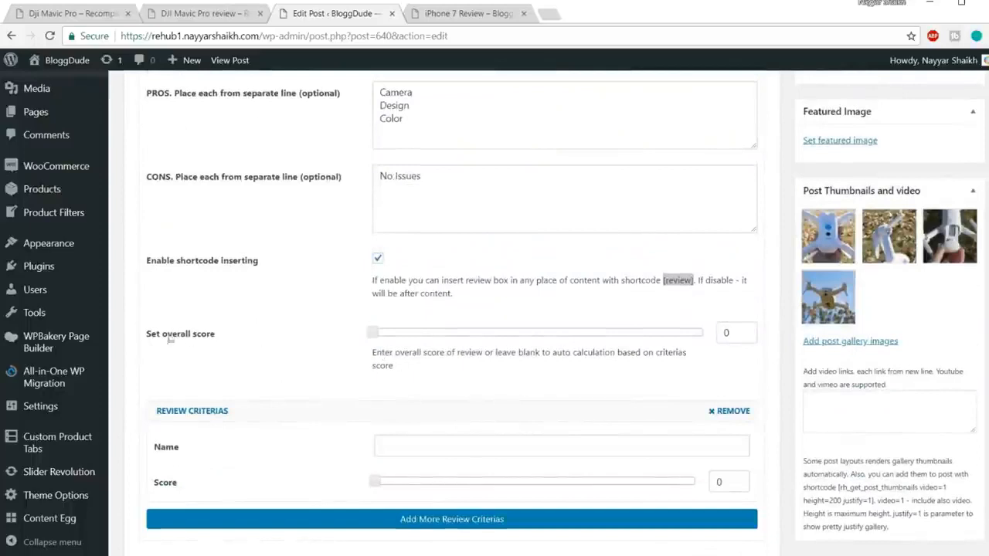
left_click_drag(162, 333, 274, 338)
left_click_drag(373, 333, 663, 342)
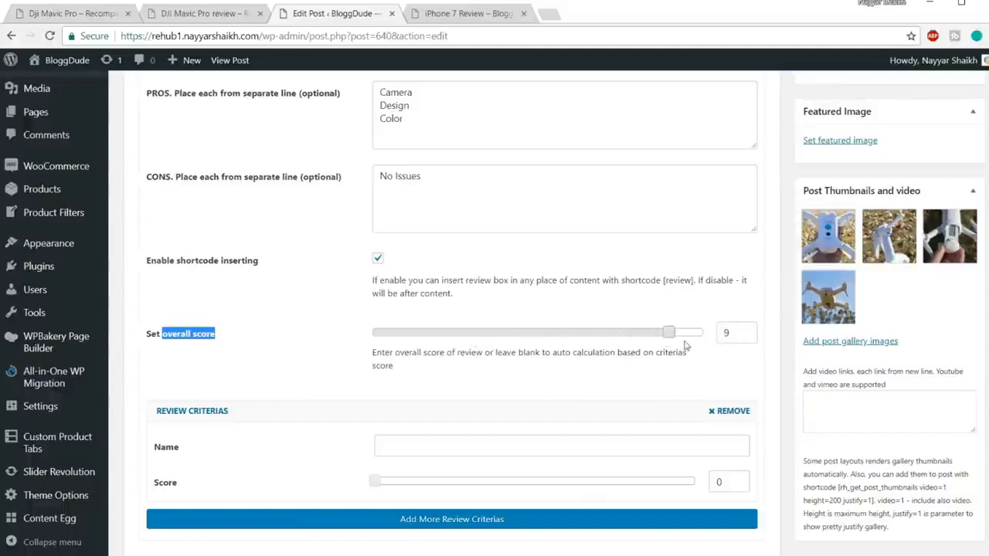
scroll(672, 372, "up", 15)
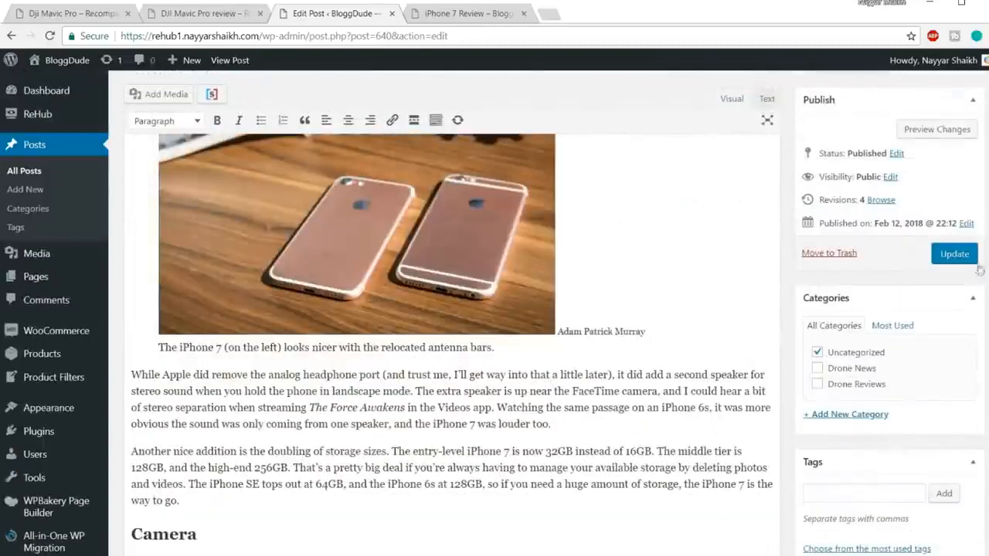
left_click(954, 255)
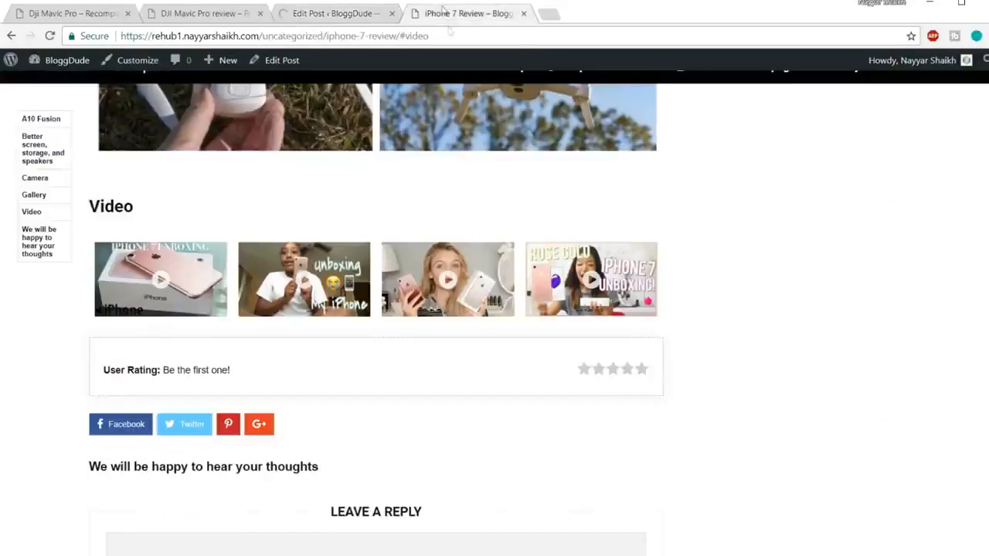
Reload the live iPhone 7 Review page and find the Our Score section.
left_click(444, 12)
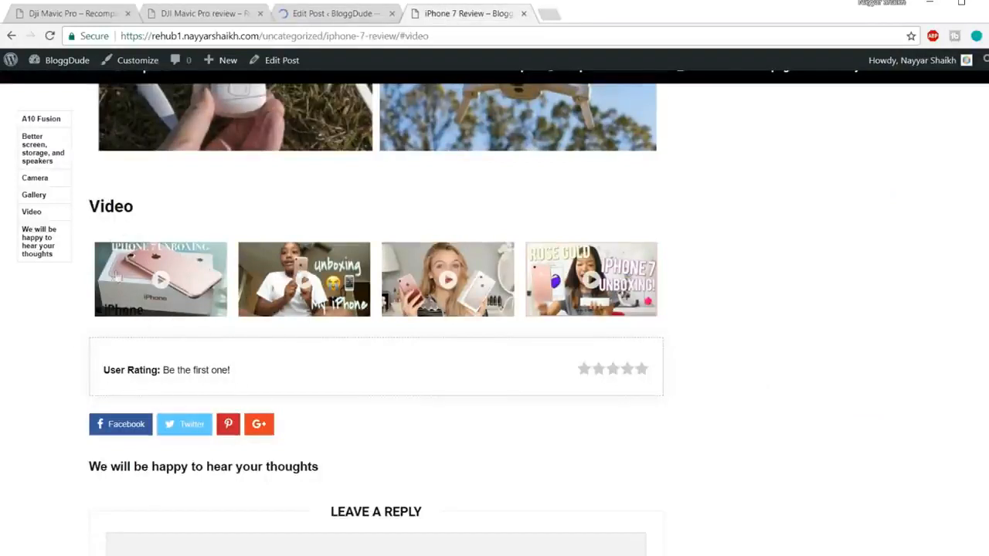
left_click(472, 41)
key("Return")
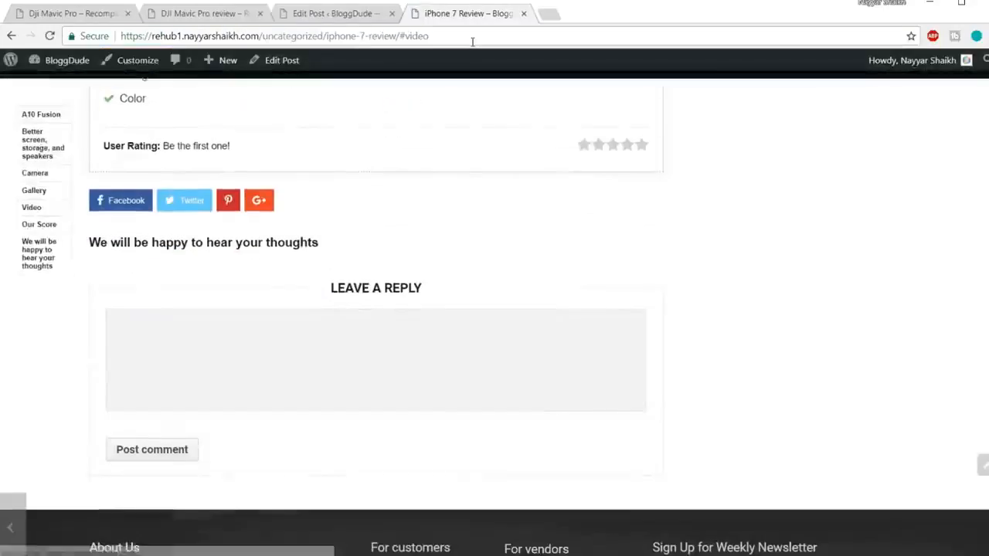
scroll(574, 183, "up", 4)
scroll(570, 214, "up", 4)
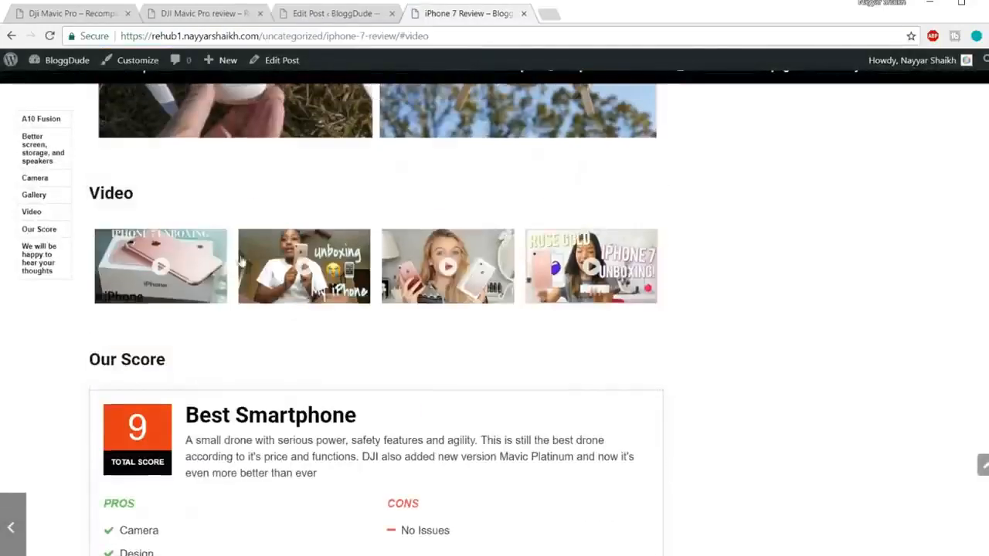
Examine the review box on the live page, including its heading, total score, summary text, pros and cons.
scroll(136, 292, "down", 4)
left_click_drag(91, 155, 210, 155)
left_click(215, 160)
left_click_drag(186, 211, 346, 210)
left_click(107, 225)
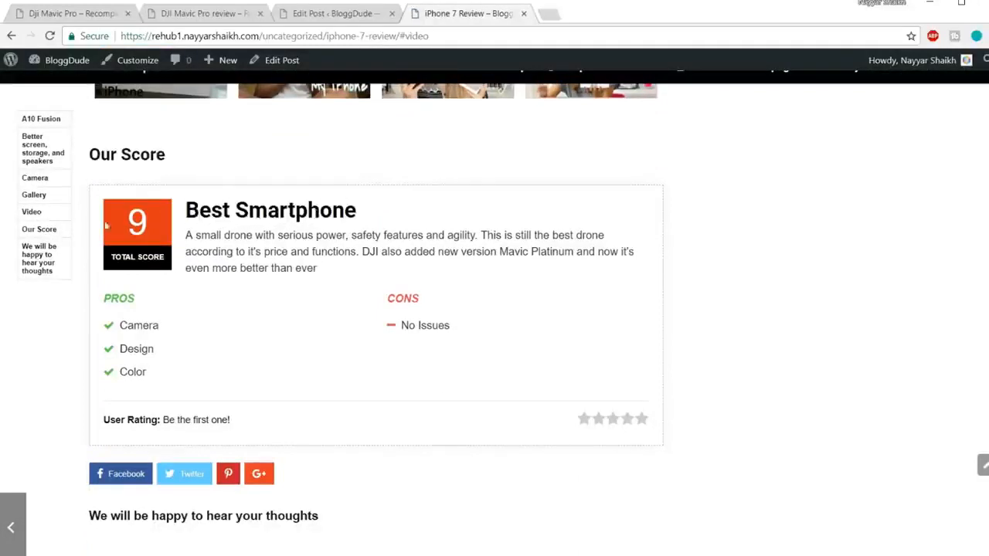
left_click_drag(305, 288, 185, 232)
left_click(204, 238)
left_click_drag(120, 325, 159, 326)
left_click(139, 369)
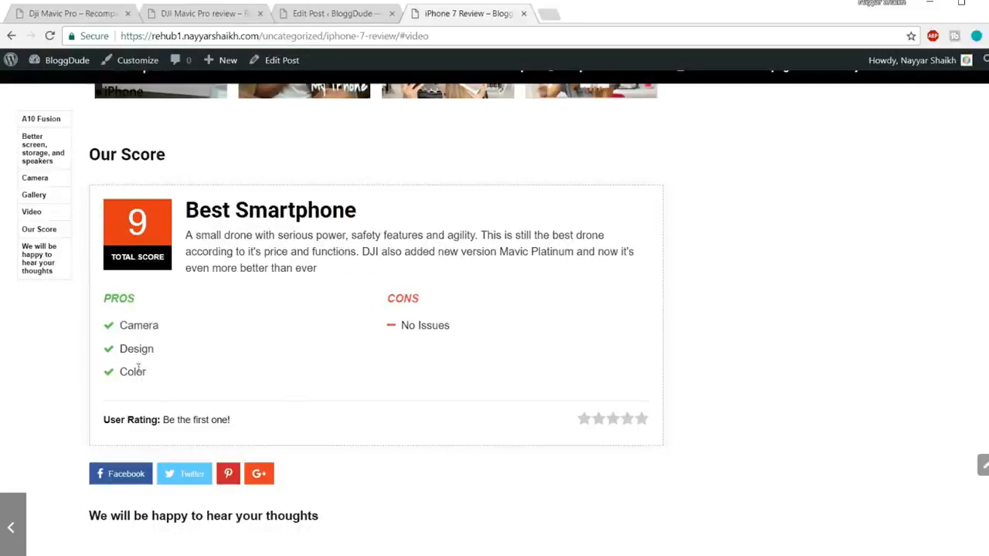
left_click_drag(466, 327, 397, 329)
left_click(276, 395)
Copy the Where to buy heading and its three paragraphs from the DJI Mavic Pro review page.
left_click(218, 11)
scroll(786, 265, "down", 5)
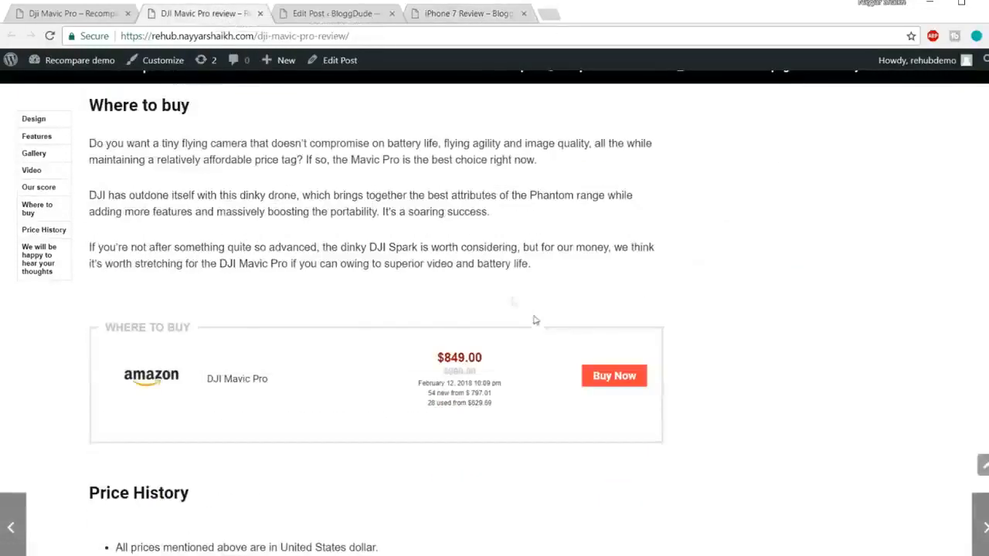
scroll(556, 280, "up", 3)
left_click_drag(90, 242, 585, 396)
key("ctrl+c")
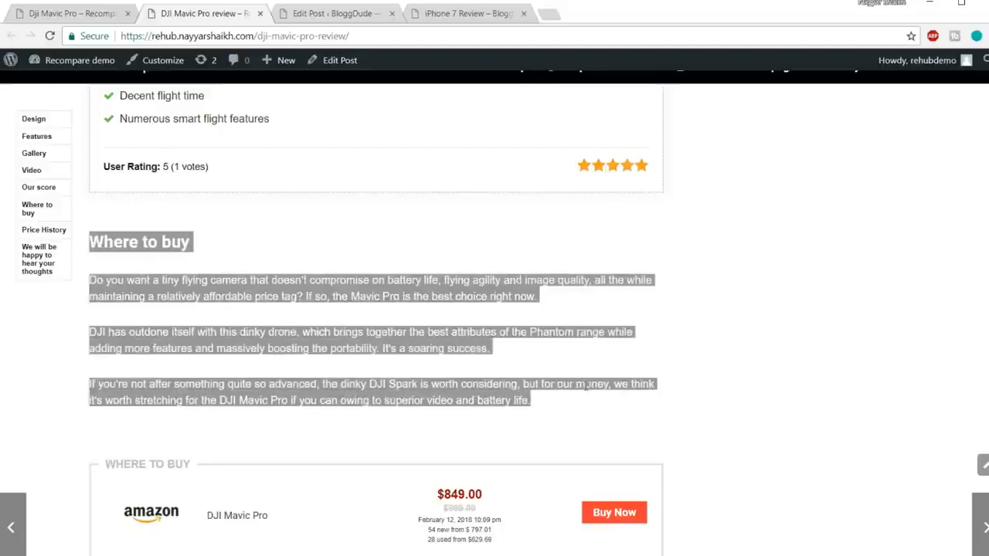
scroll(585, 387, "down", 4)
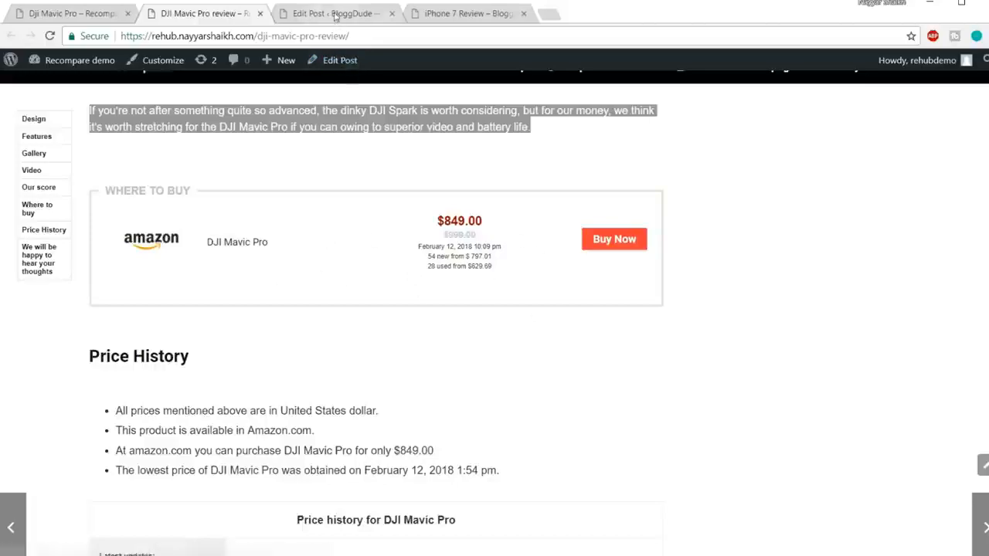
Paste the copied Where to buy section below the [review] shortcode in the iPhone 7 post being edited.
key("ctrl+Tab")
scroll(572, 293, "down", 4)
scroll(585, 326, "down", 20)
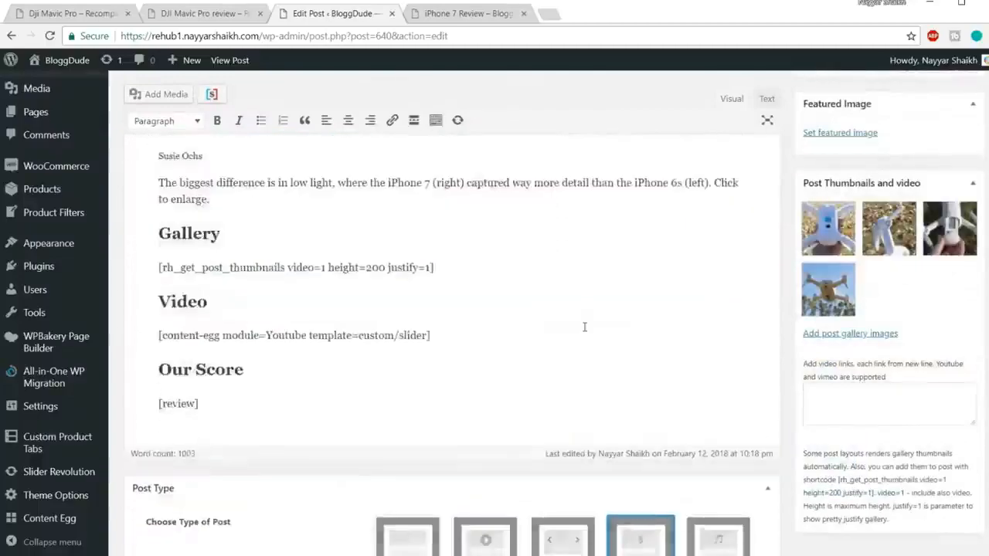
scroll(585, 327, "down", 5)
scroll(584, 330, "up", 4)
left_click(243, 342)
key("Return")
key("ctrl+v")
Enter "iphone 7 rosegold 128 gb" as the Aliexpress product keyword in Content Egg and copy it.
scroll(596, 438, "down", 1)
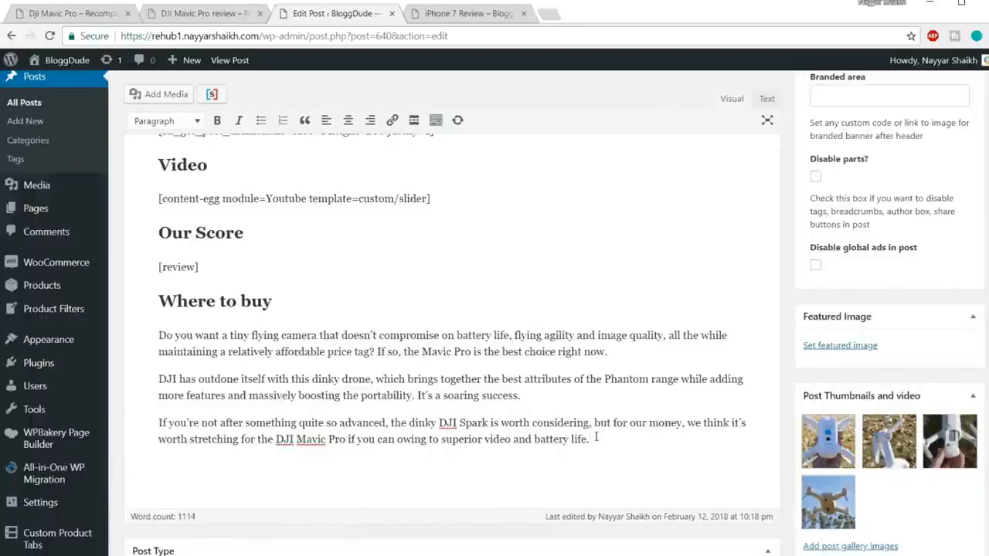
scroll(595, 437, "down", 15)
scroll(842, 416, "down", 5)
scroll(521, 429, "up", 10)
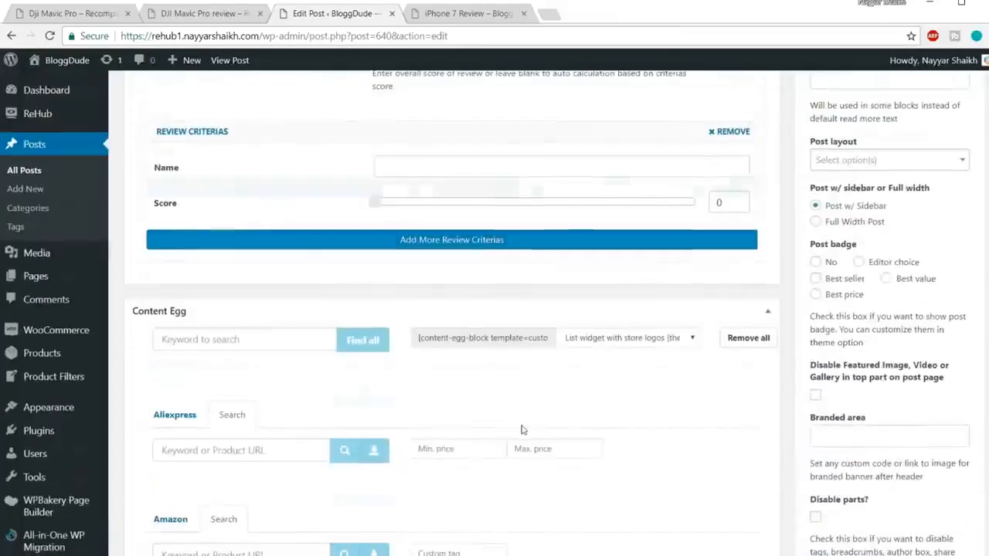
scroll(522, 429, "down", 4)
left_click(249, 184)
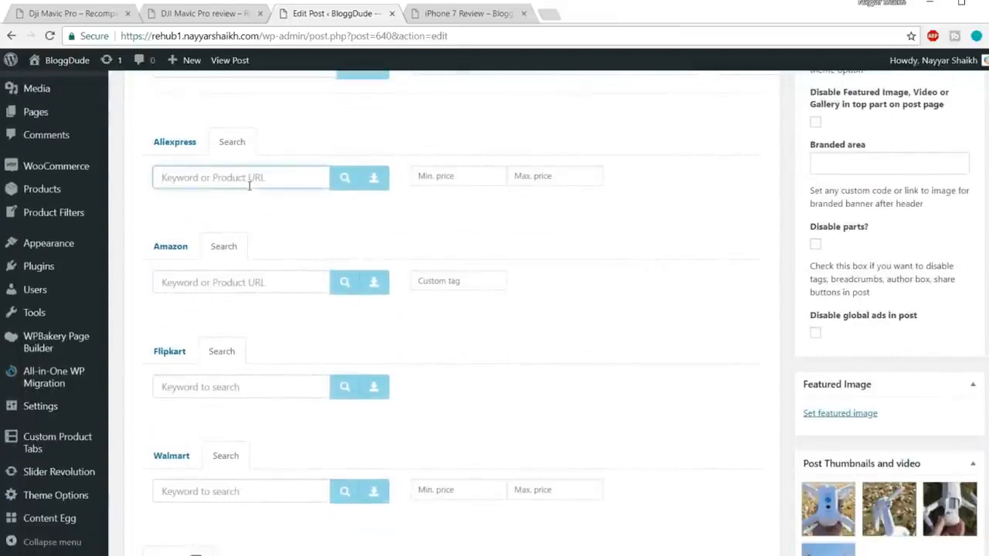
type("iphone 7 rosegold")
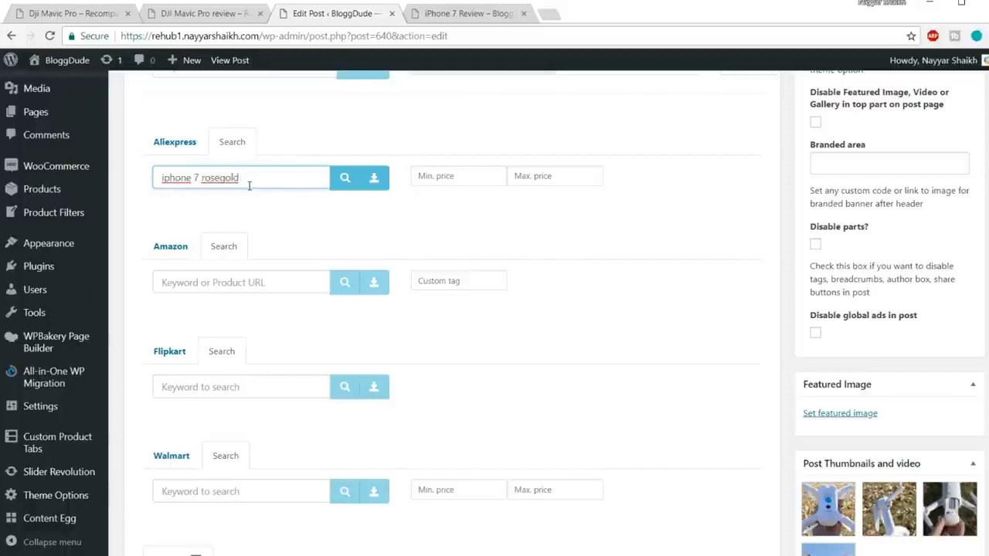
type(" 128 gb")
key("ctrl+a")
key("ctrl+c")
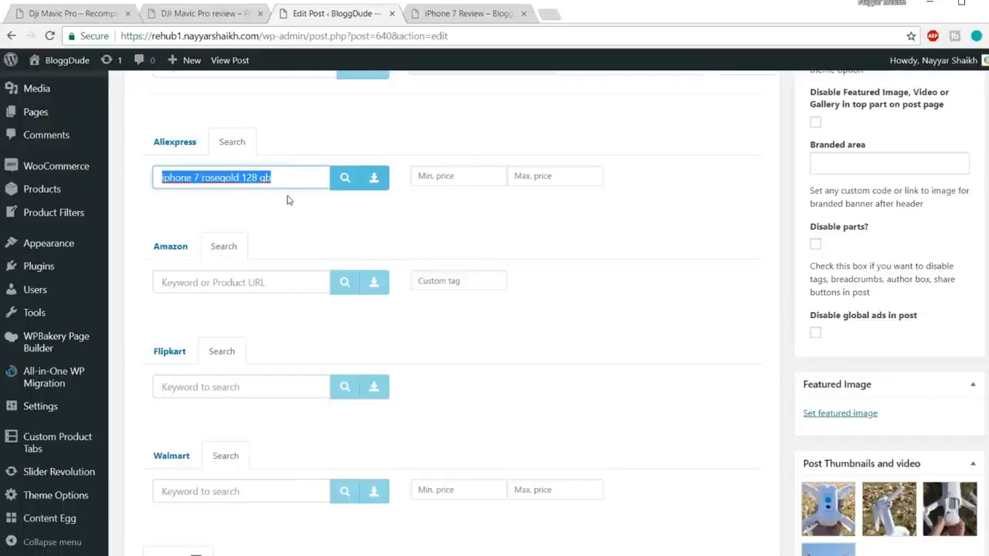
Search Amazon for "iphone 7 rosegold 128 gb" and add the Apple iPhone 7 (Rose Gold, 128GB) product.
left_click(272, 284)
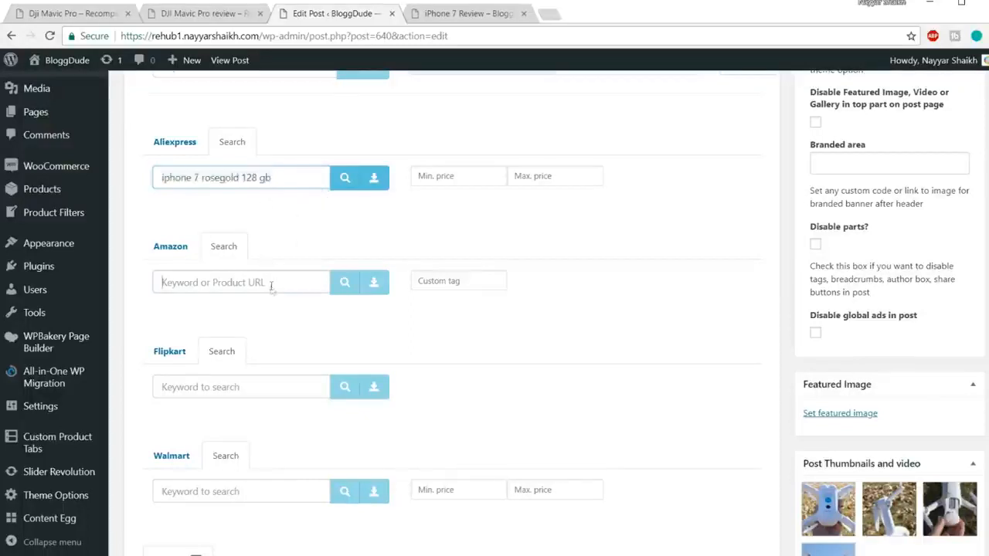
key("ctrl+v")
left_click(345, 284)
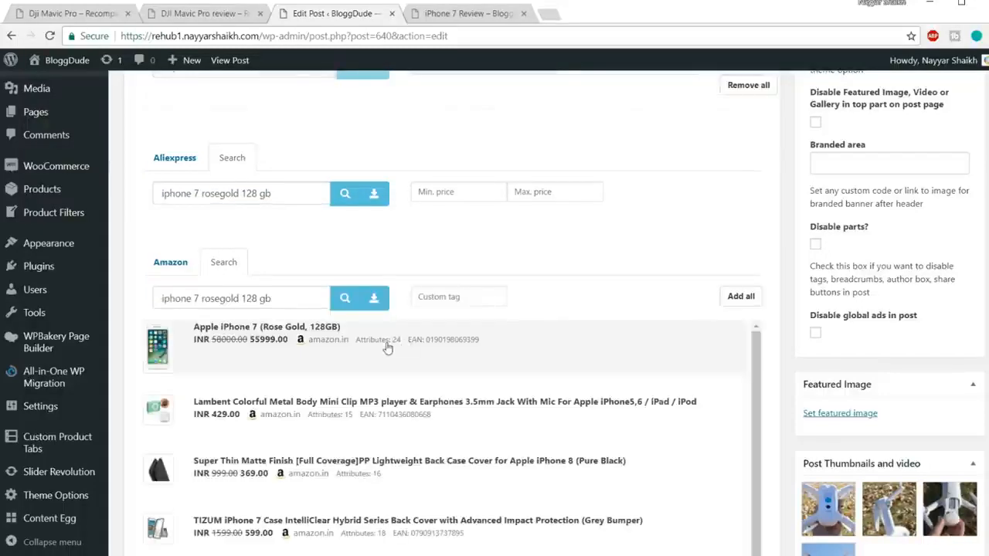
left_click(388, 348)
Search Flipkart for "iphone 7 rosegold 128 gb" and add one of the found products.
scroll(691, 309, "down", 4)
left_click(266, 336)
key("ctrl+v")
left_click(344, 333)
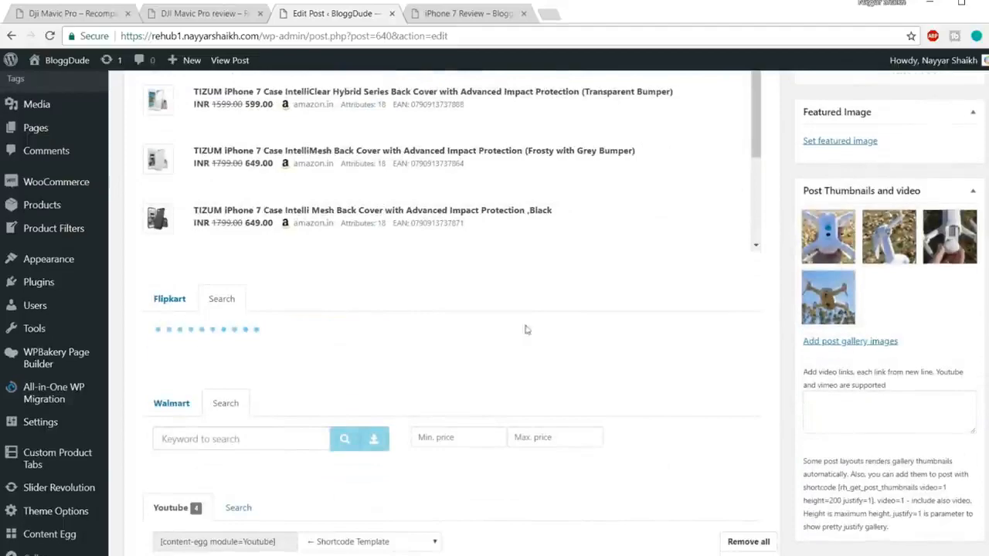
left_click(319, 333)
Search Walmart for "iphone 7 rosegold 128 gb".
scroll(483, 342, "down", 5)
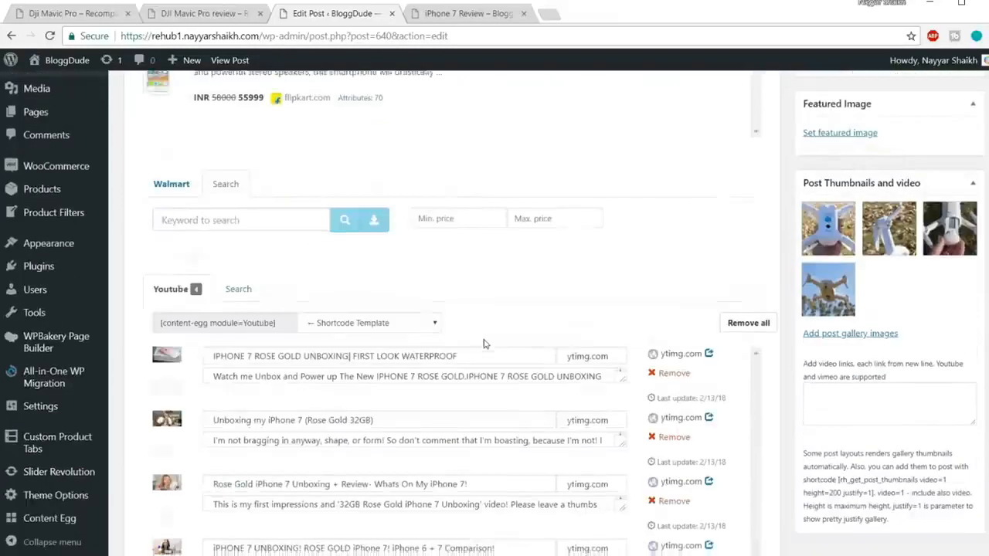
left_click(278, 155)
key("ctrl+v")
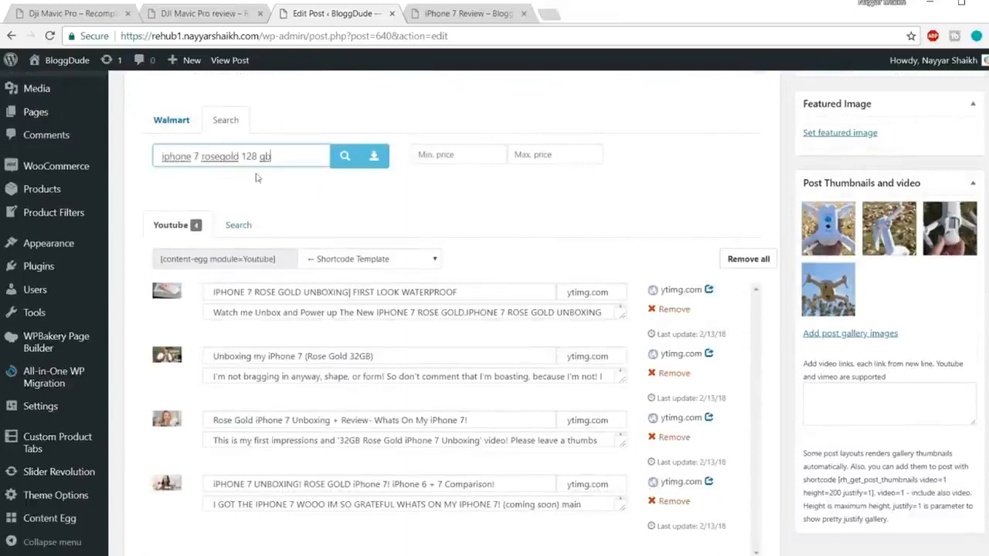
left_click(343, 156)
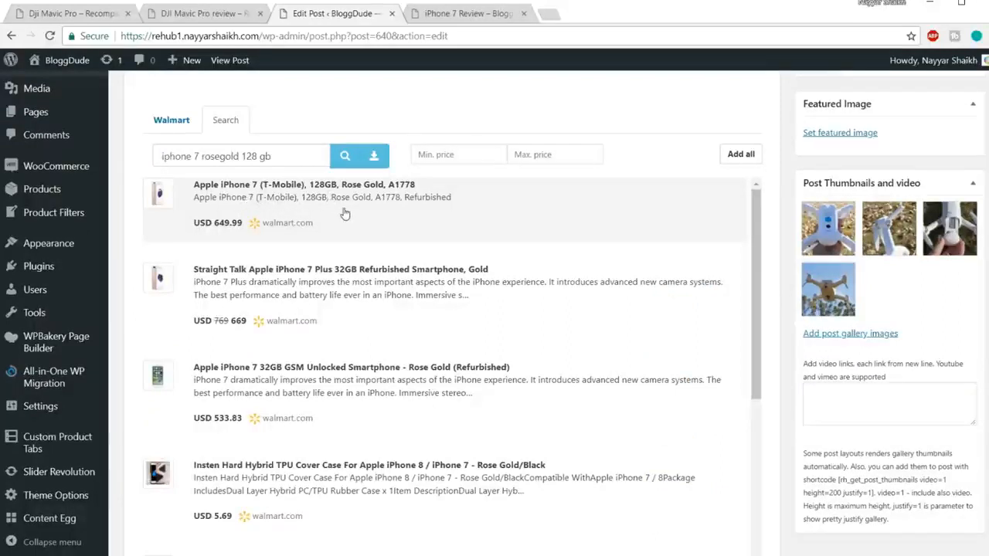
Copy the Content Egg block shortcode for the "List widget with store logos [theme]" template.
scroll(713, 331, "up", 15)
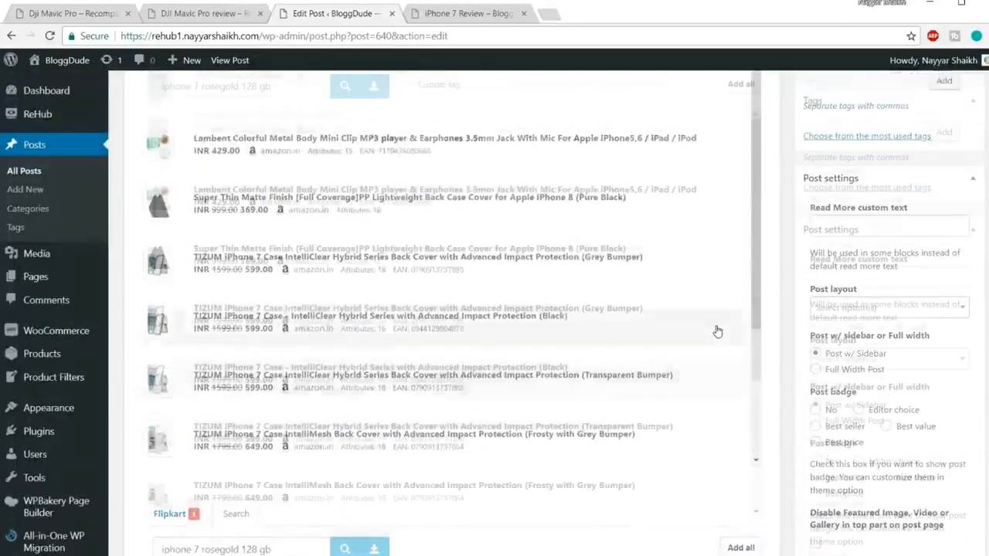
scroll(717, 330, "up", 8)
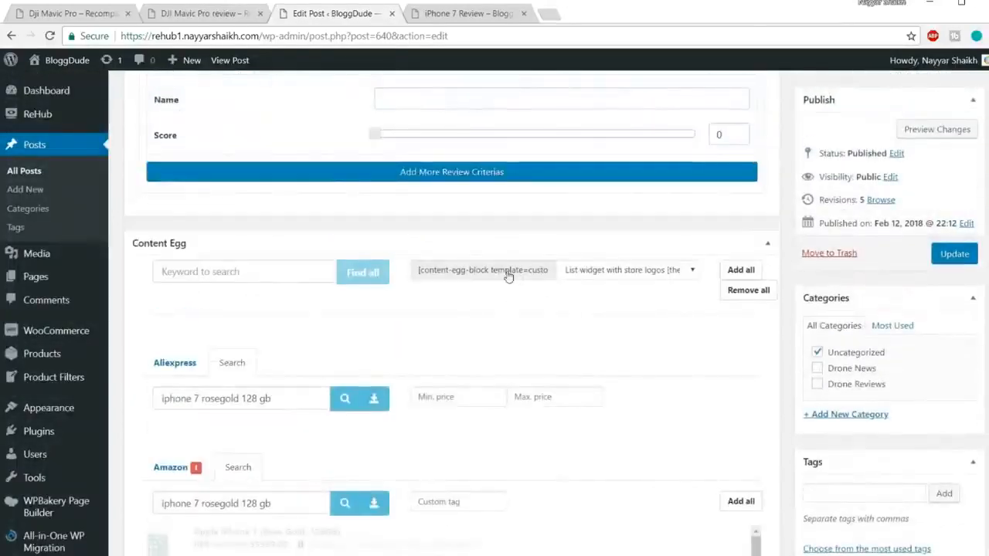
left_click(507, 276)
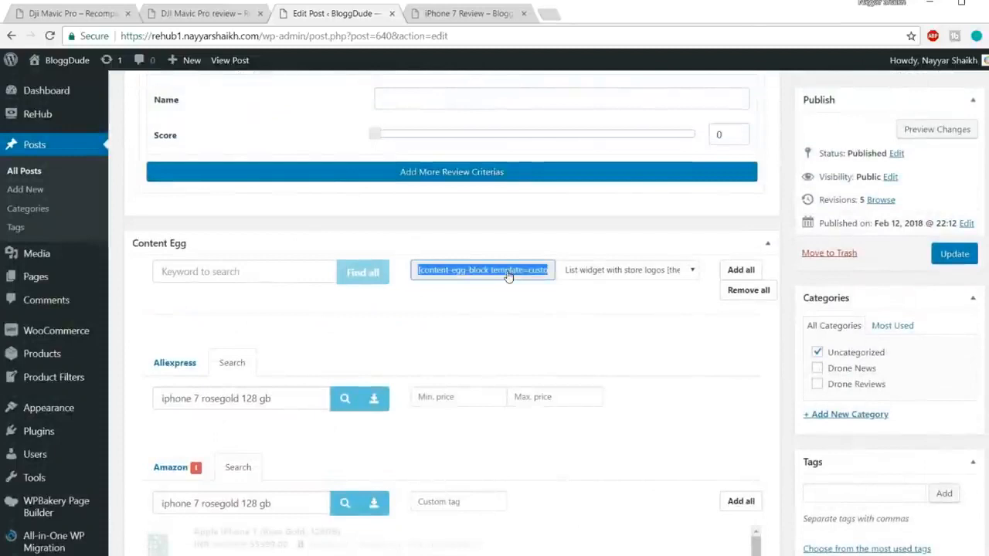
left_click(610, 272)
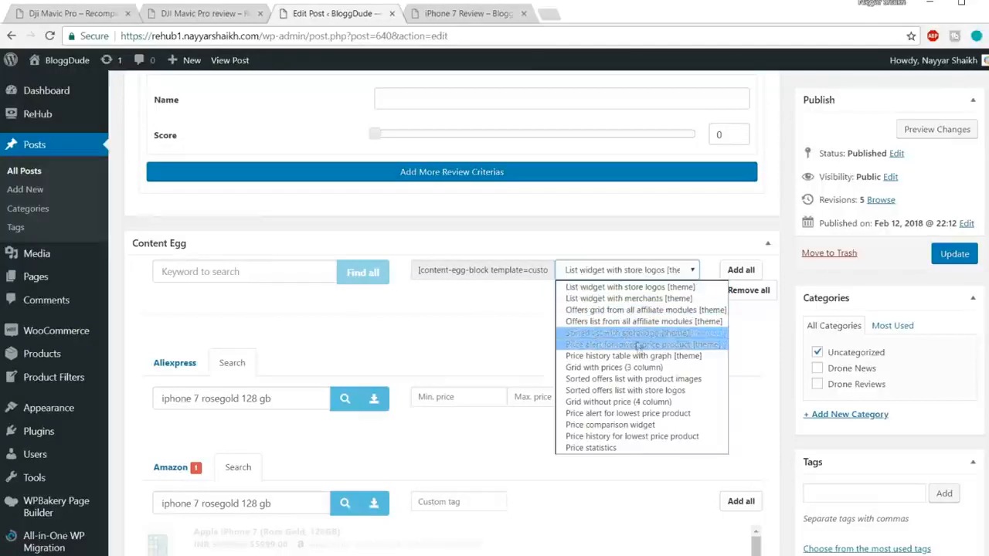
left_click(486, 327)
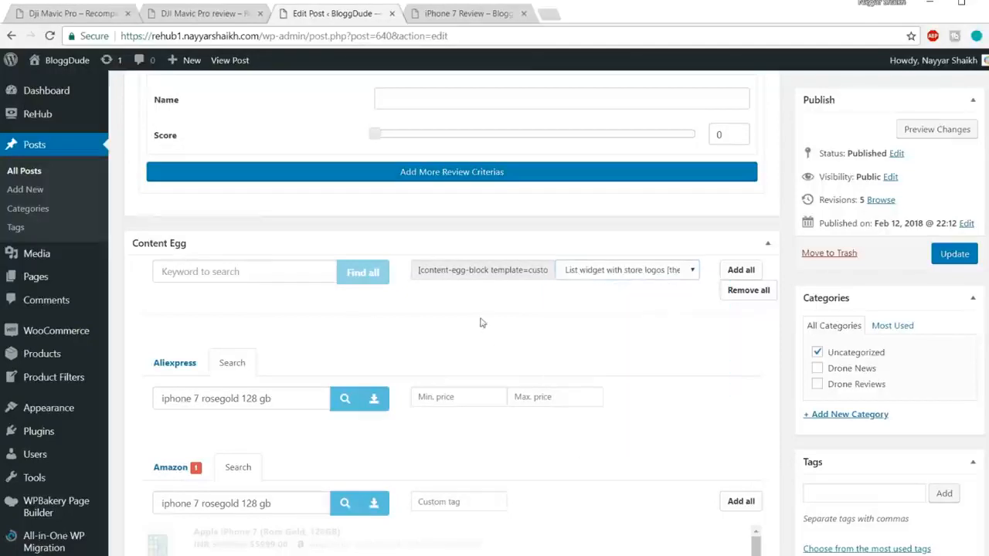
left_click(506, 275)
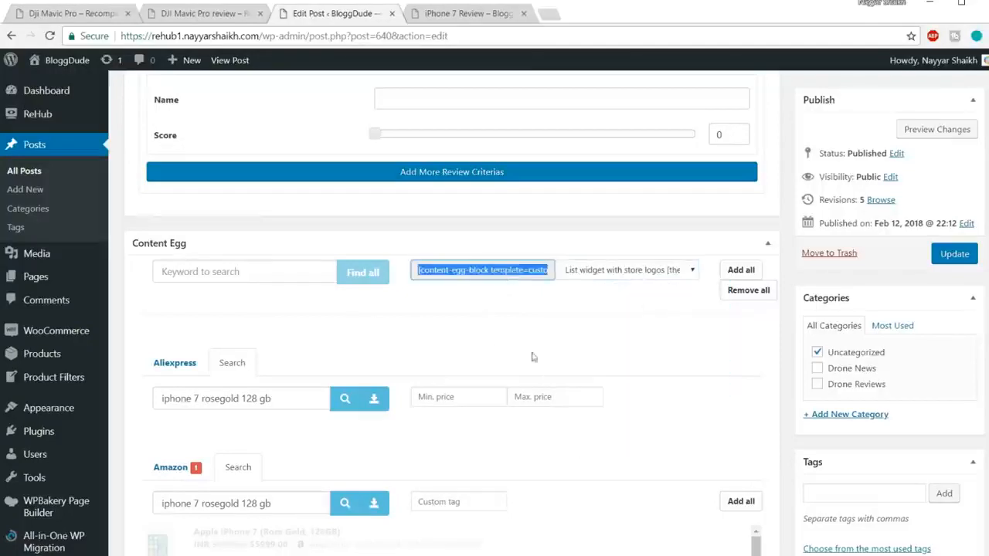
Paste the [content-egg-block template=custom/all_logolist_widget] shortcode below the Where to buy paragraphs and update the post.
scroll(532, 357, "up", 15)
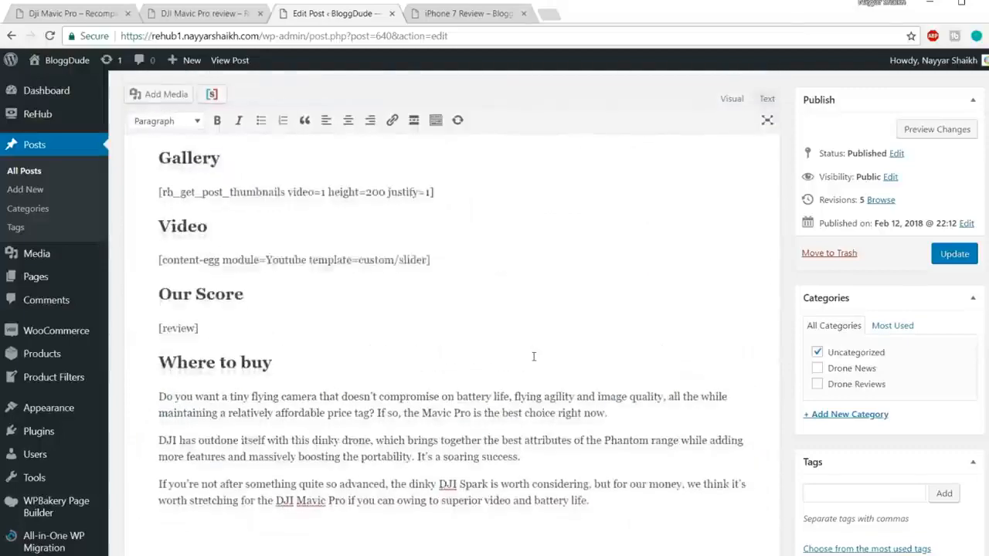
scroll(533, 356, "down", 3)
type("[content-egg-block template=custom/all_logolist_widget]")
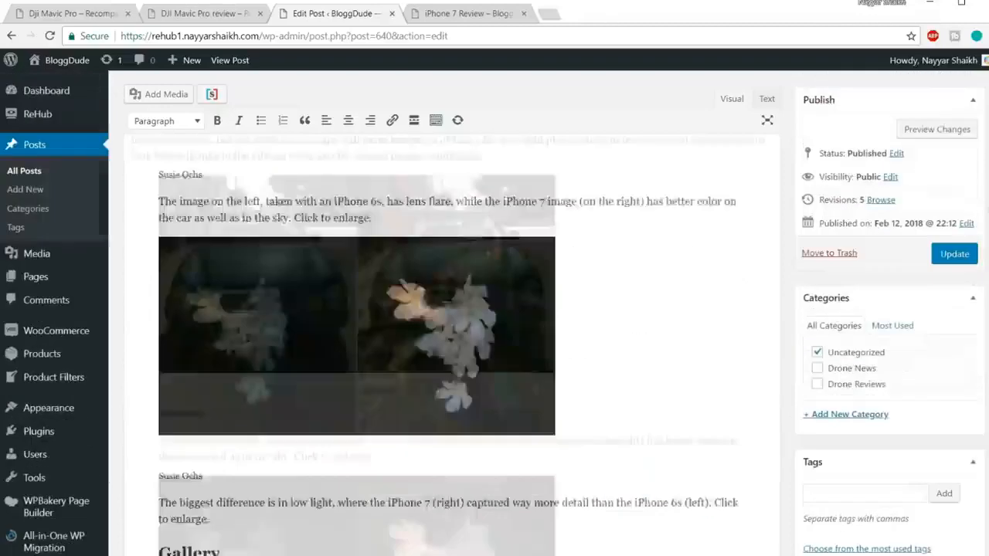
left_click(954, 254)
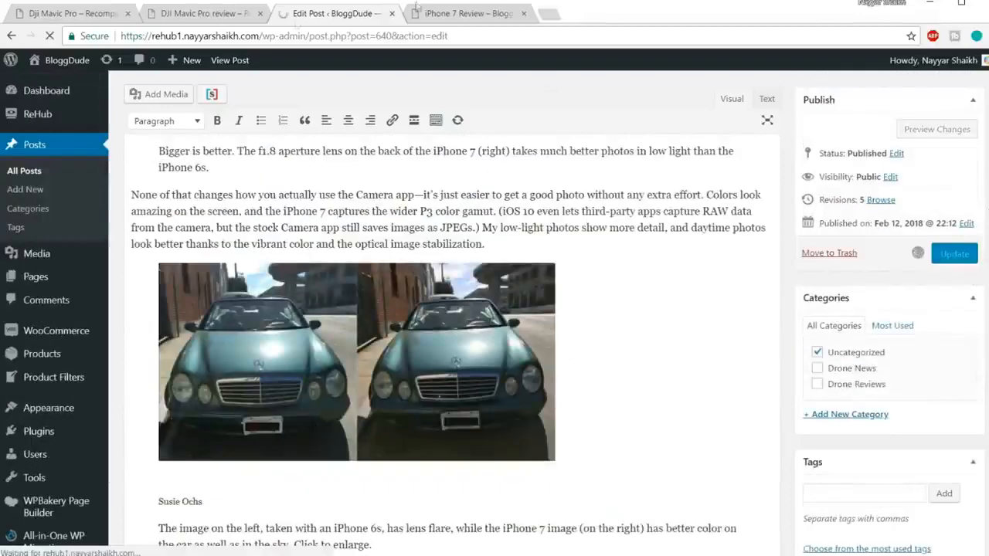
Reload the published iPhone 7 Review page and check the store offers list under Where to buy.
left_click(462, 13)
left_click(448, 35)
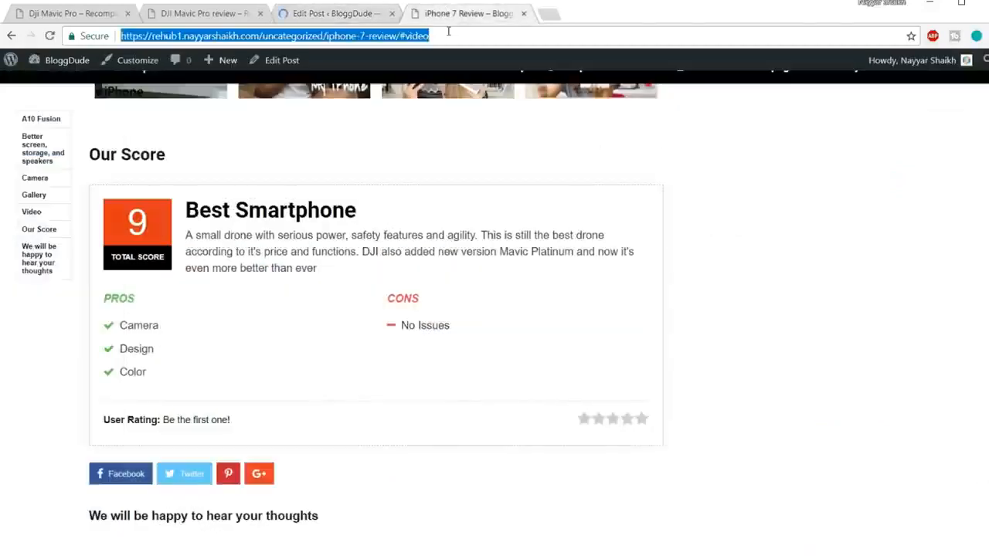
key("Return")
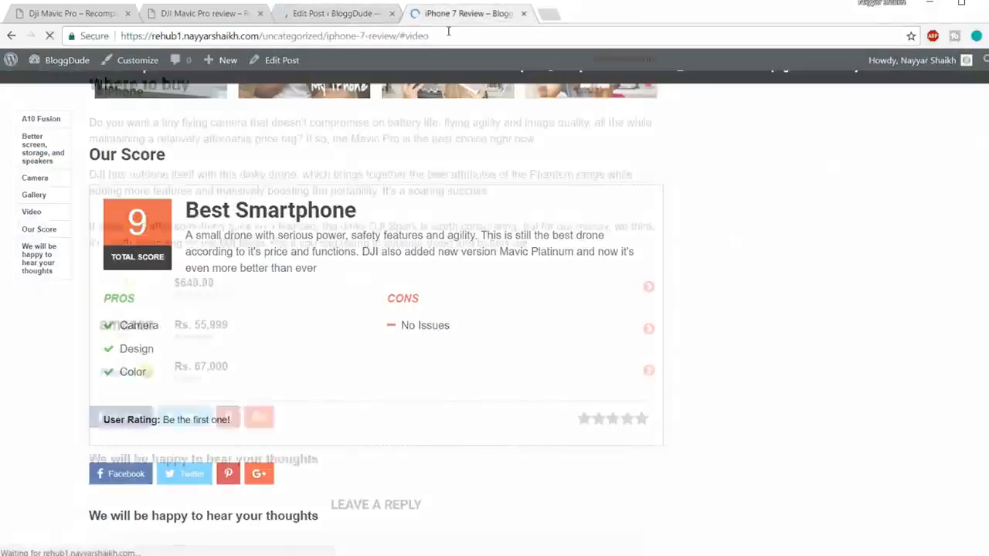
scroll(670, 282, "down", 3)
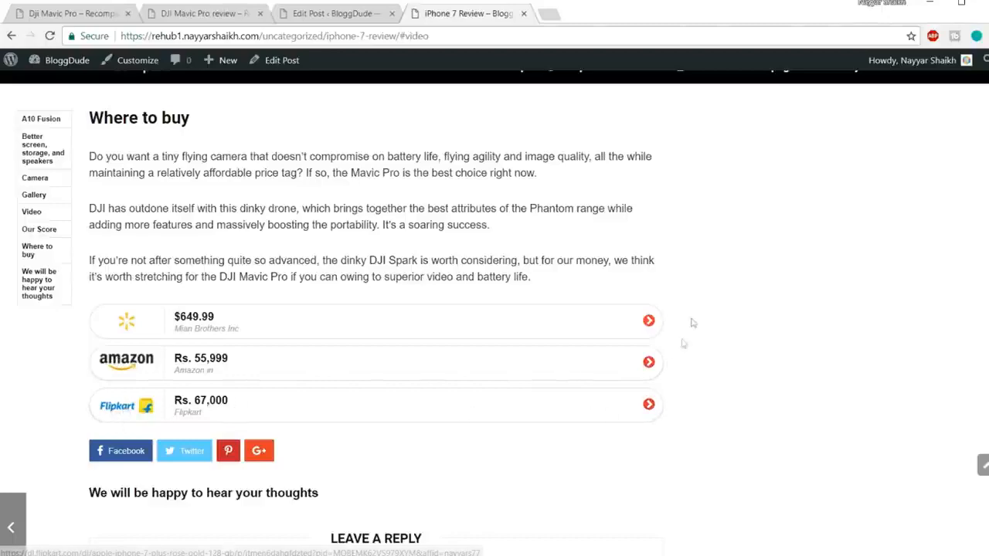
Back in the post editor, set the Content Egg block template to "Grid with prices (3 column)" and copy its shortcode.
left_click(354, 15)
scroll(612, 415, "down", 15)
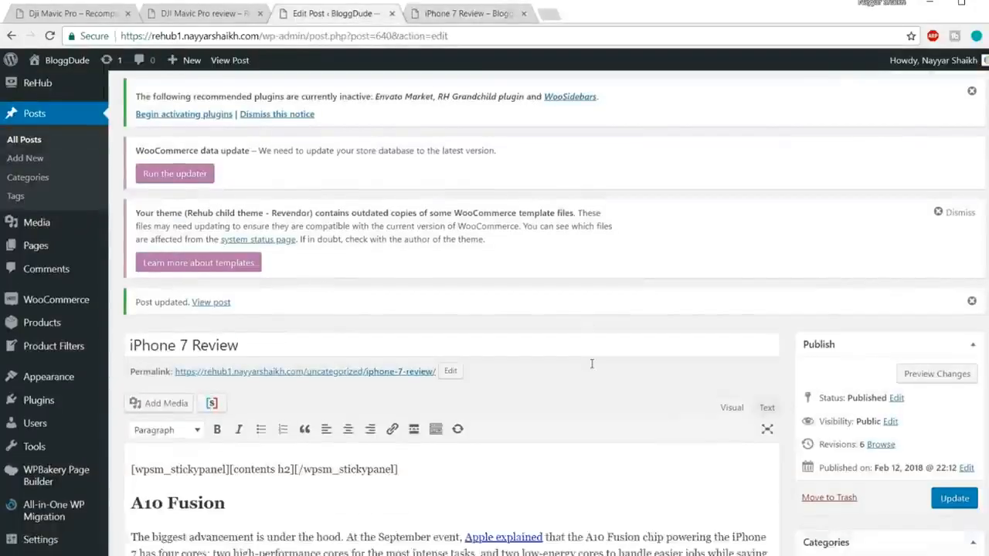
scroll(613, 414, "down", 20)
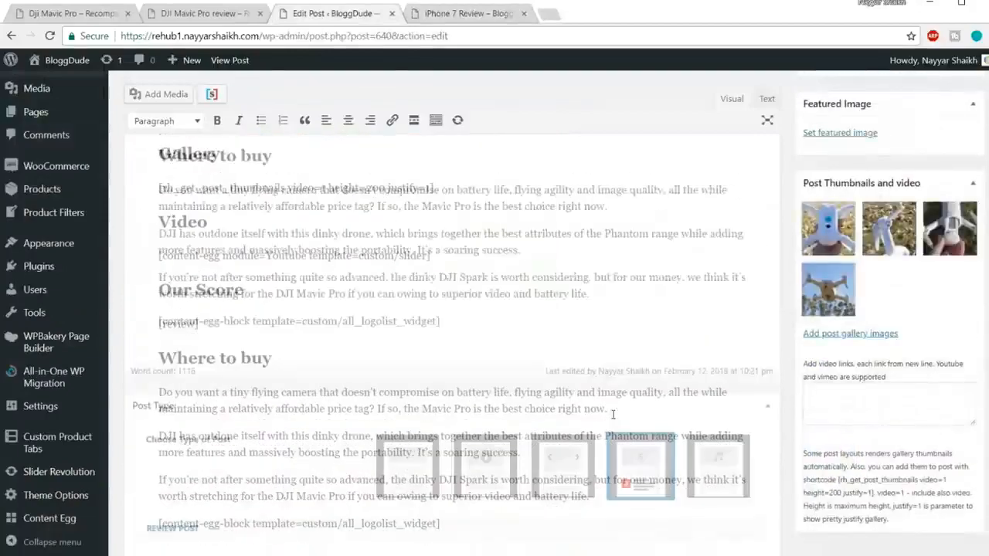
scroll(613, 415, "down", 8)
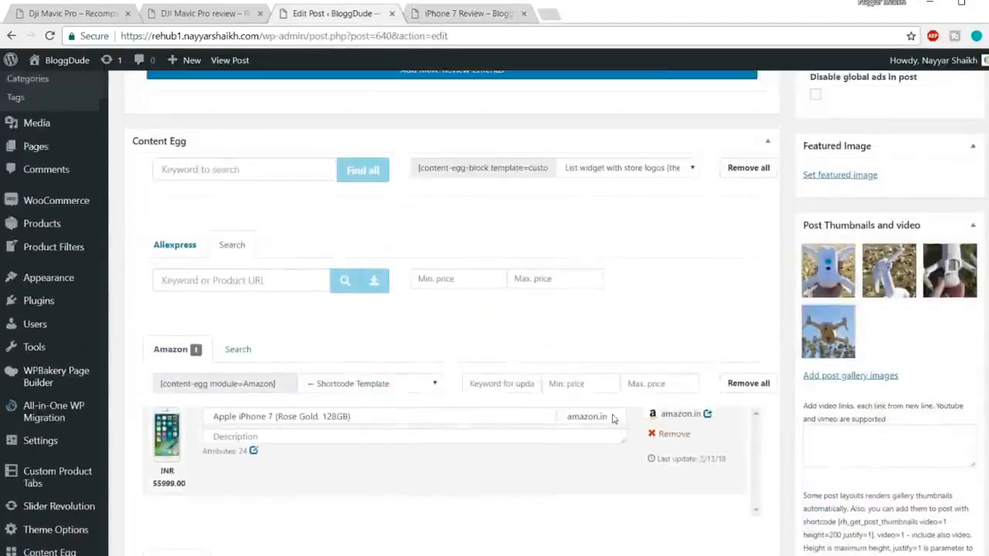
scroll(614, 386, "up", 3)
left_click(620, 407)
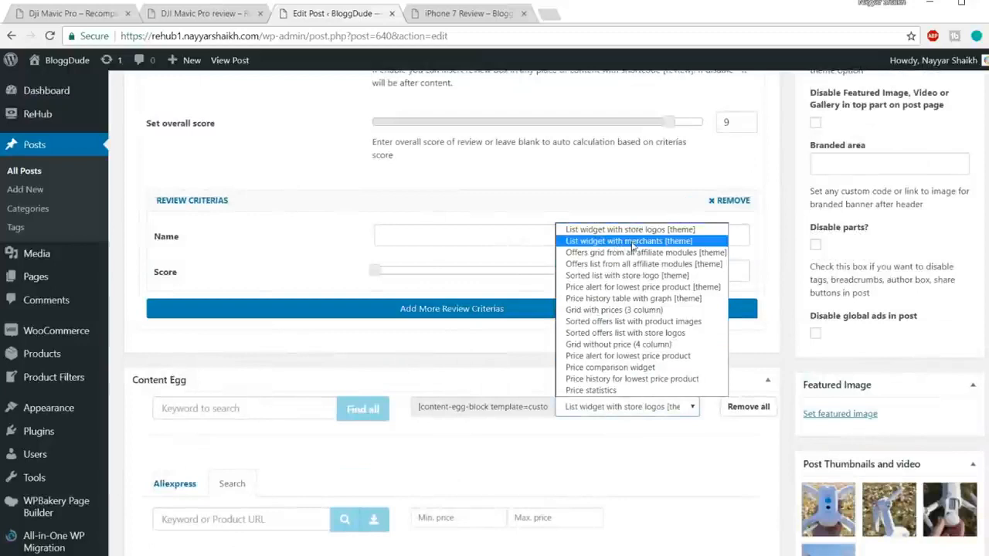
left_click(634, 311)
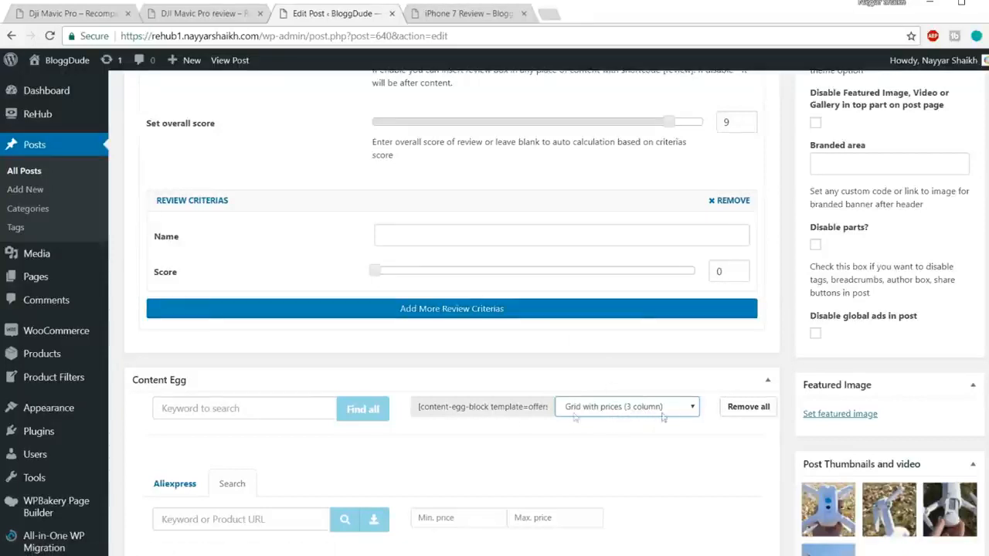
left_click(515, 415)
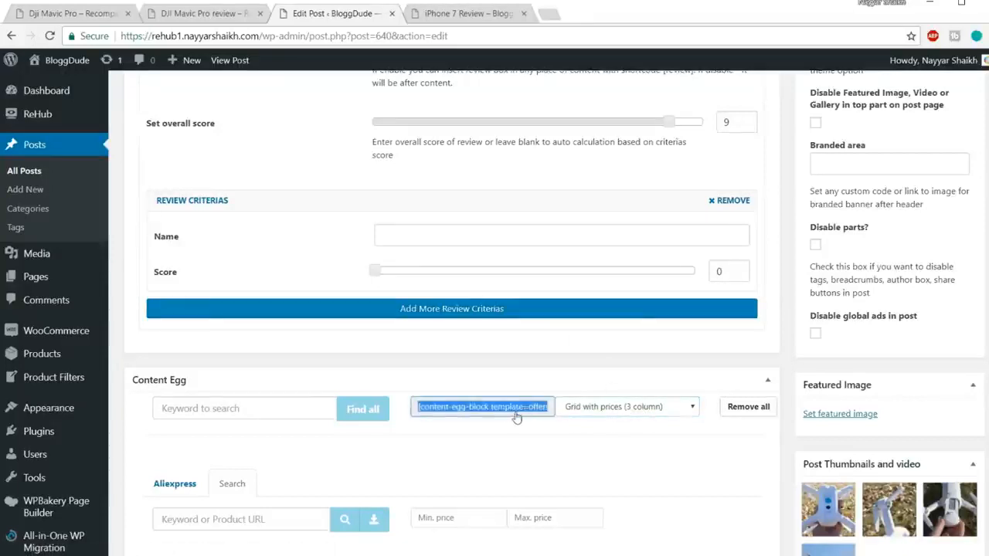
Replace the logo list shortcode under Where to buy with [content-egg-block template=offers_grid] and update the post.
scroll(516, 417, "up", 15)
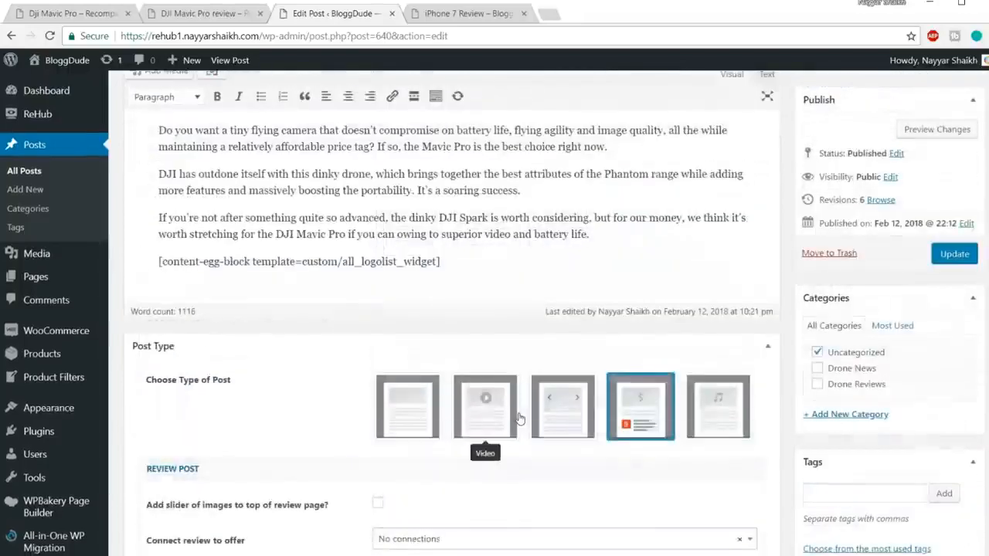
left_click_drag(477, 399, 155, 399)
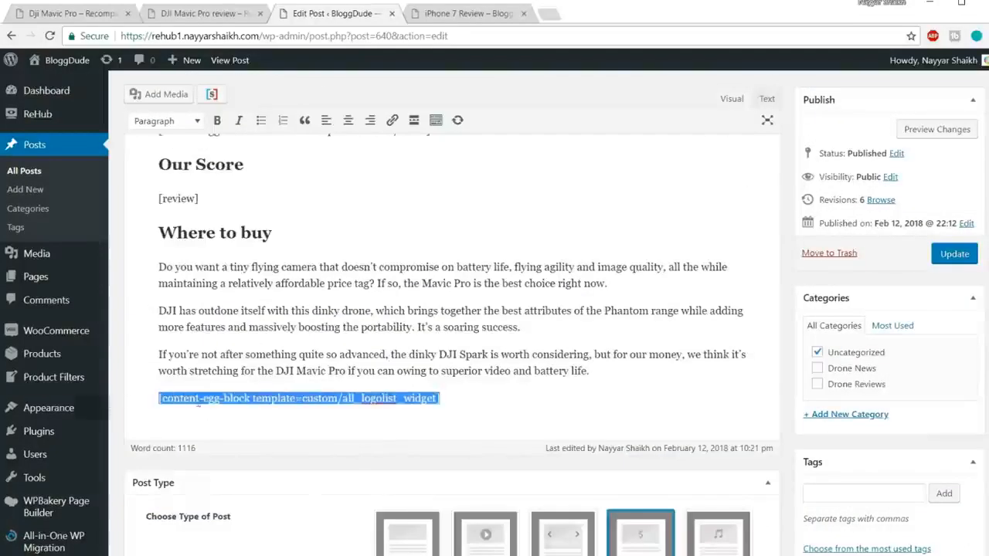
type("[content-egg-block template=offers_grid]")
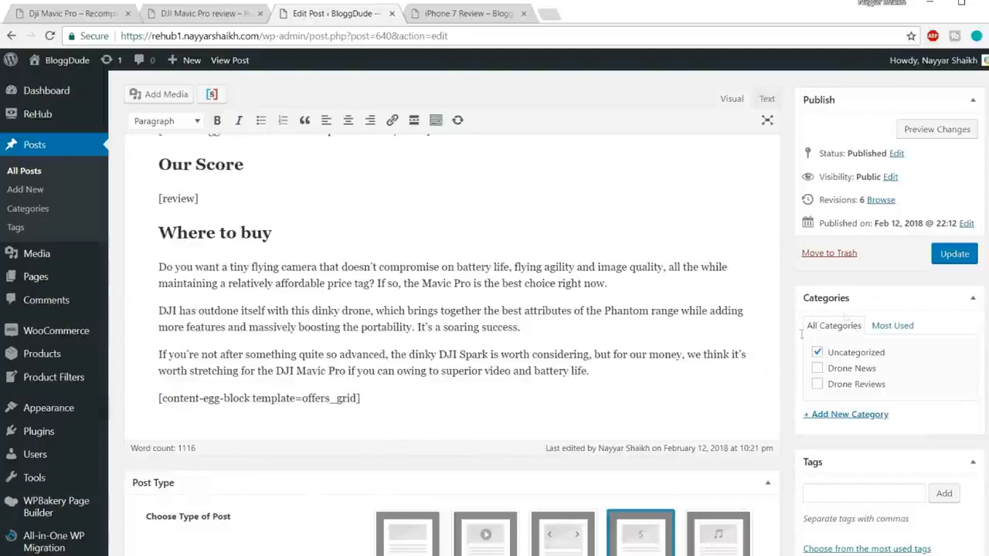
left_click(955, 254)
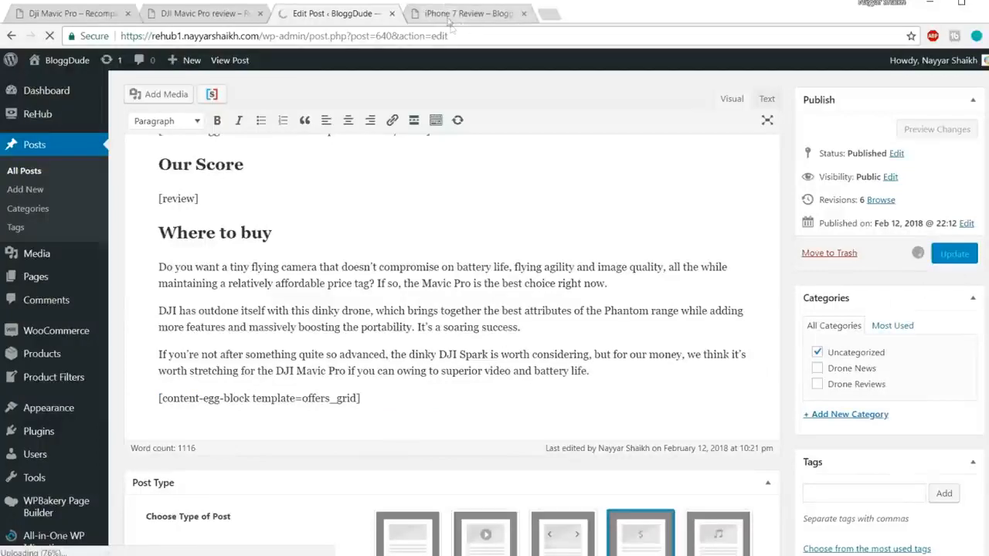
Reload the published iPhone 7 Review page and examine the offers grid in the Where to buy section.
left_click(449, 17)
left_click(453, 34)
key("Return")
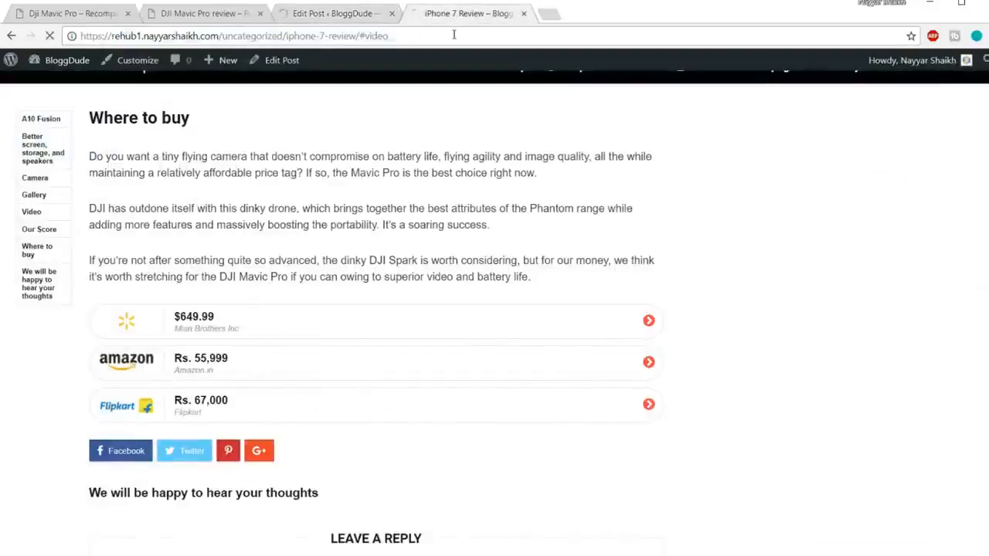
scroll(648, 234, "up", 5)
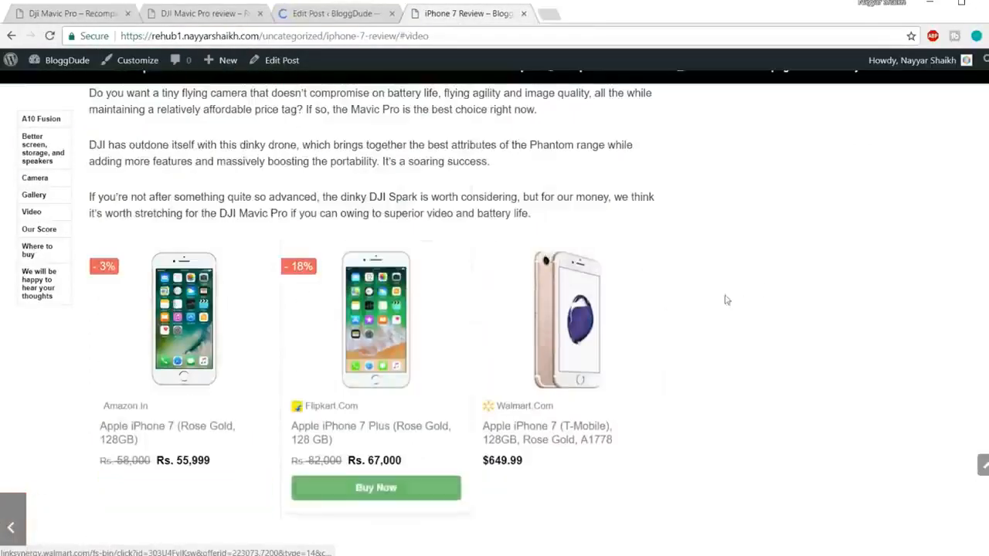
scroll(378, 94, "up", 1)
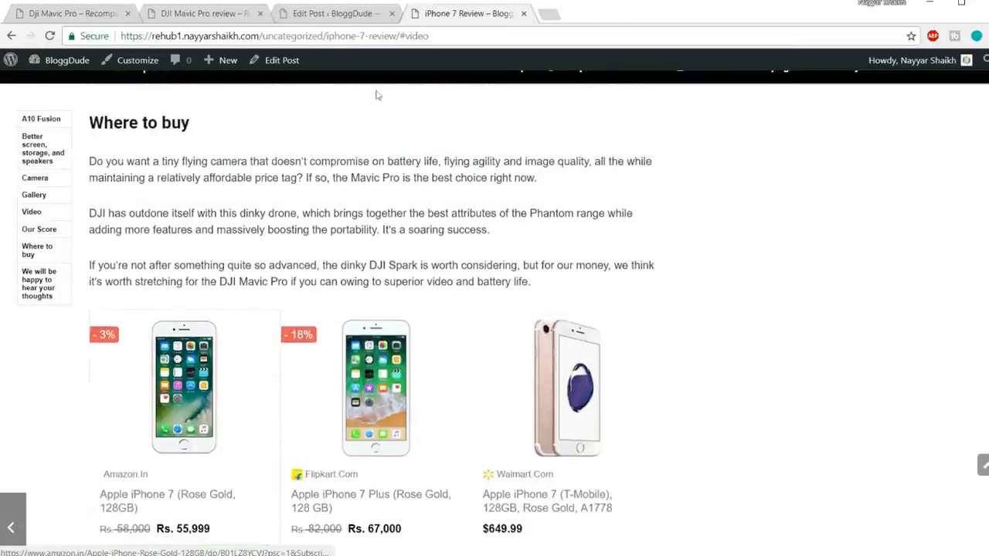
scroll(734, 281, "down", 3)
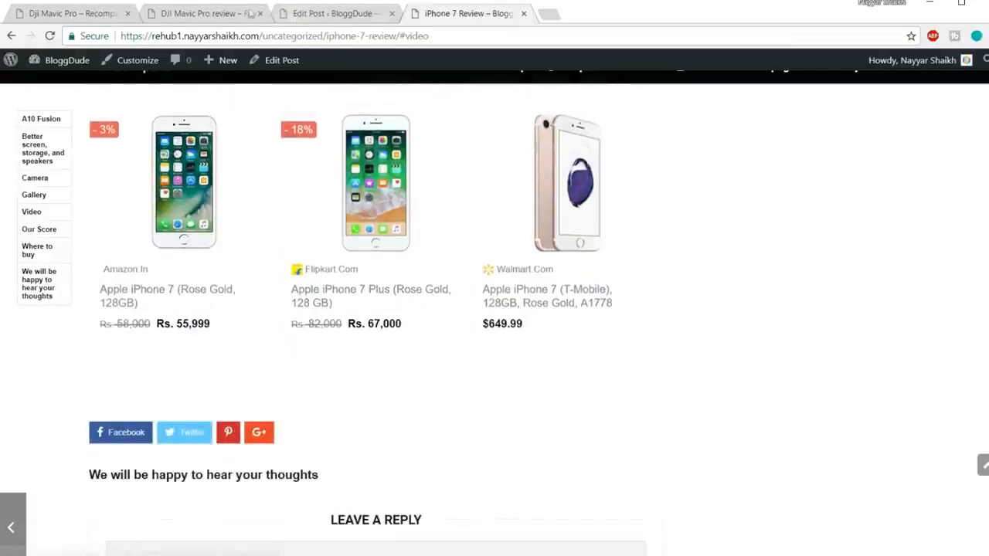
Copy the "Price History" heading from the DJI Mavic Pro review page.
left_click(197, 13)
scroll(622, 316, "down", 4)
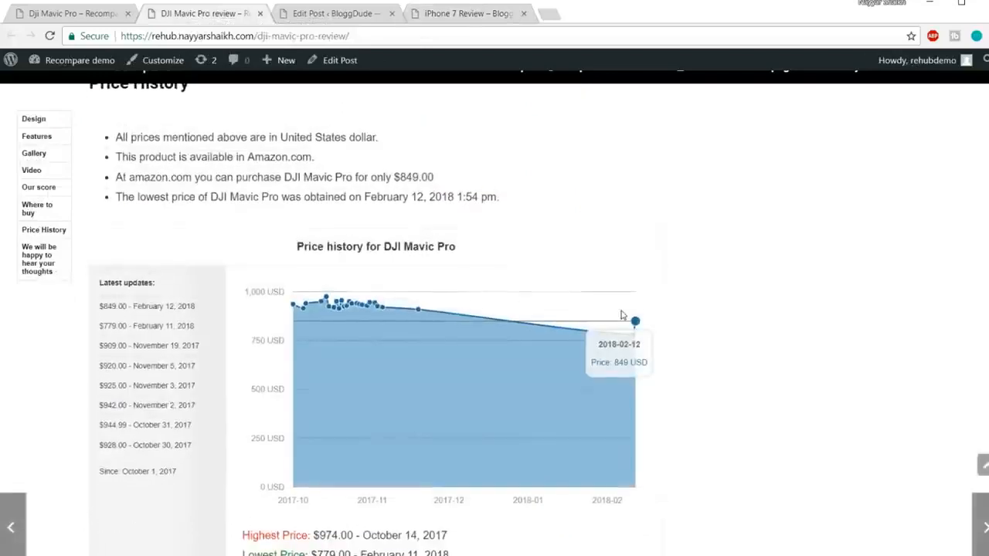
scroll(622, 315, "up", 2)
left_click_drag(88, 219, 226, 220)
key("ctrl+c")
Paste the "Price History" heading below the offers_grid shortcode in the iPhone 7 post and start a new paragraph under it.
left_click(337, 14)
scroll(496, 325, "down", 10)
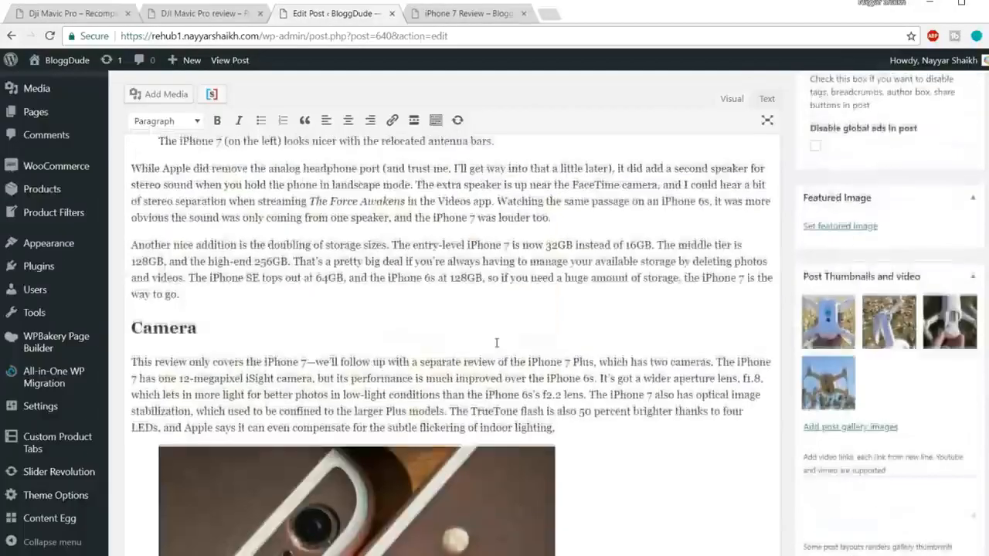
scroll(496, 342, "down", 15)
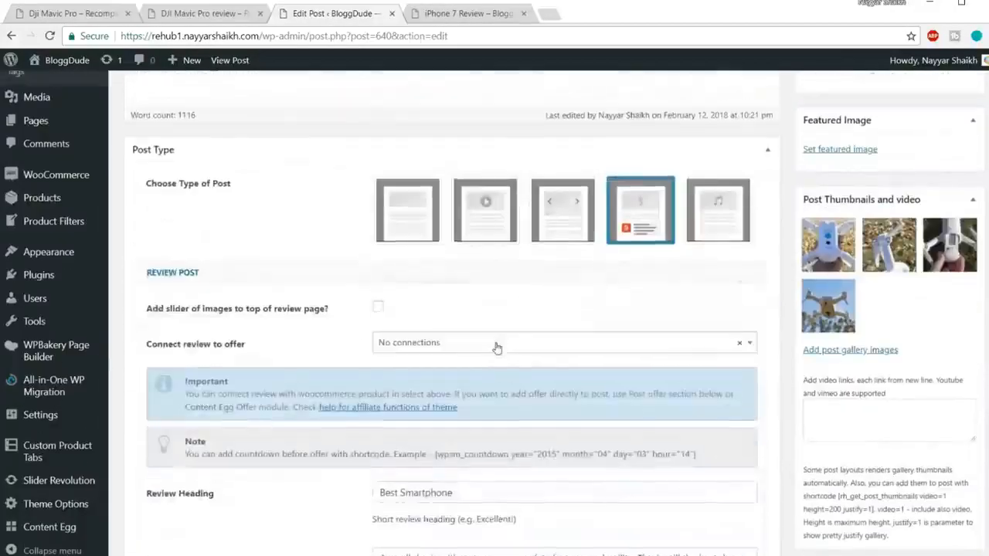
scroll(412, 333, "up", 3)
key("Return")
key("ctrl+v")
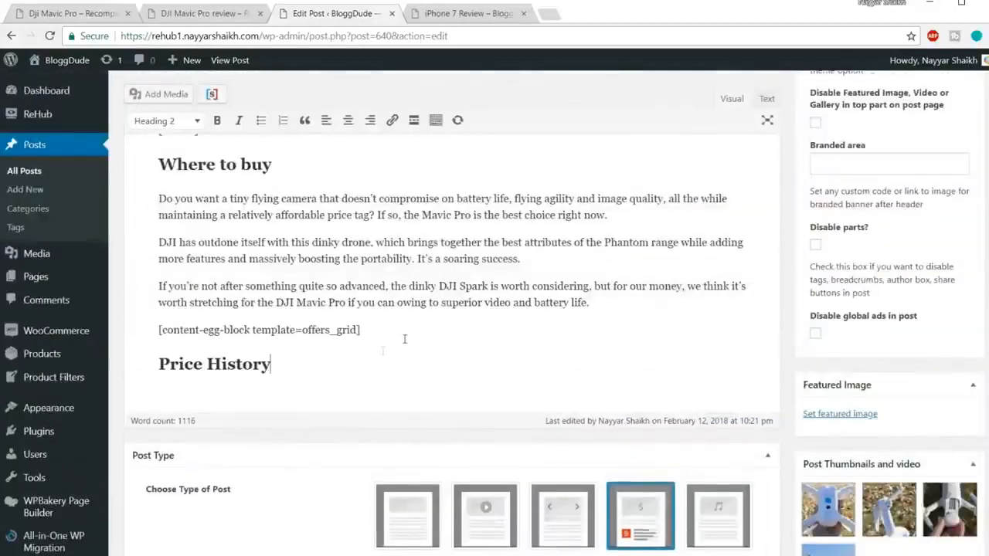
key("Return")
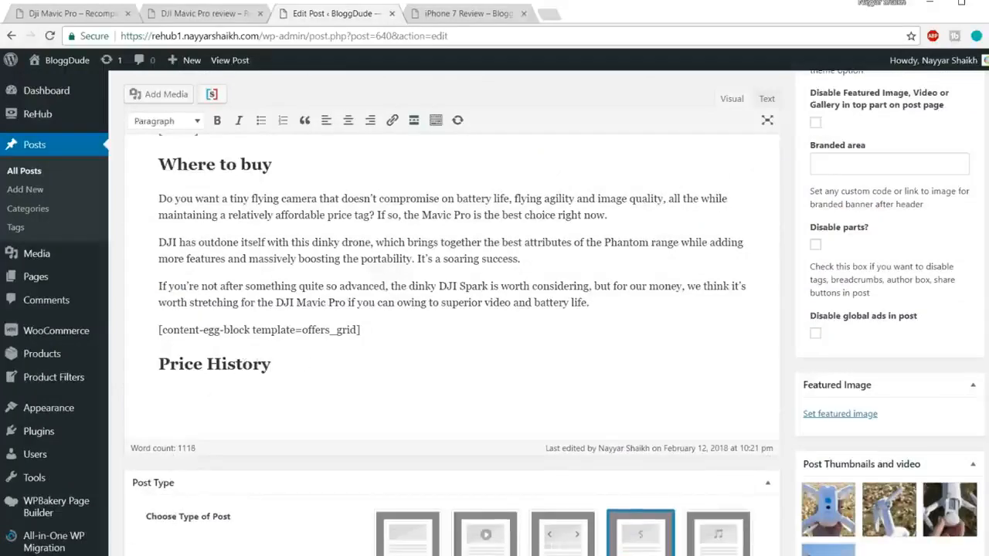
Copy the two Price History shortcodes from the Shortcodes notes file and paste them below the Price History heading in the iPhone 7 post.
left_click(223, 510)
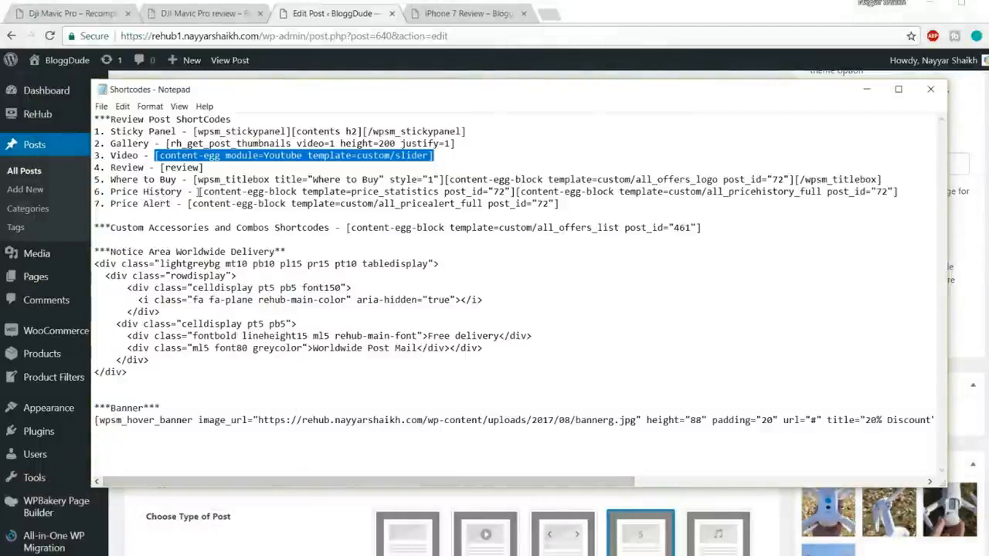
left_click_drag(198, 192, 901, 192)
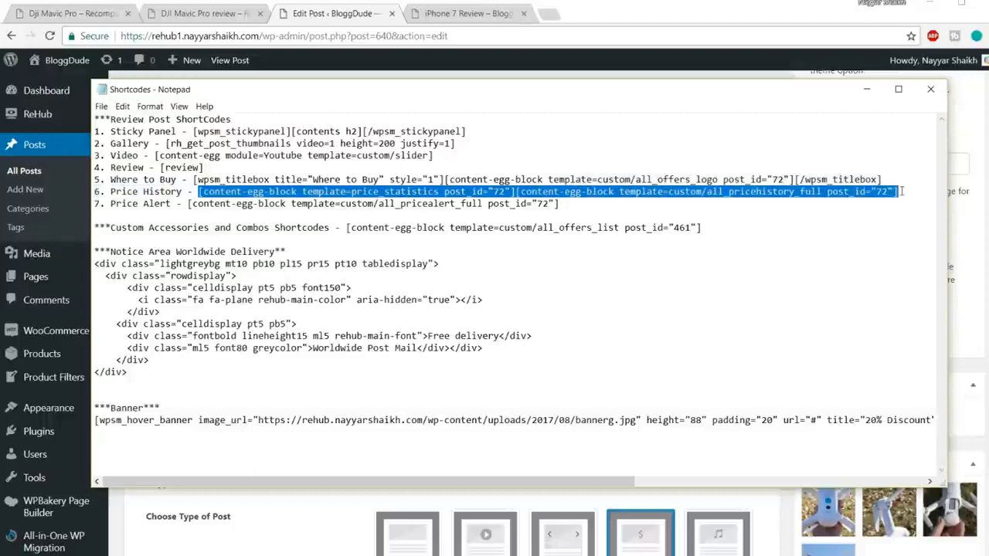
left_click(521, 179)
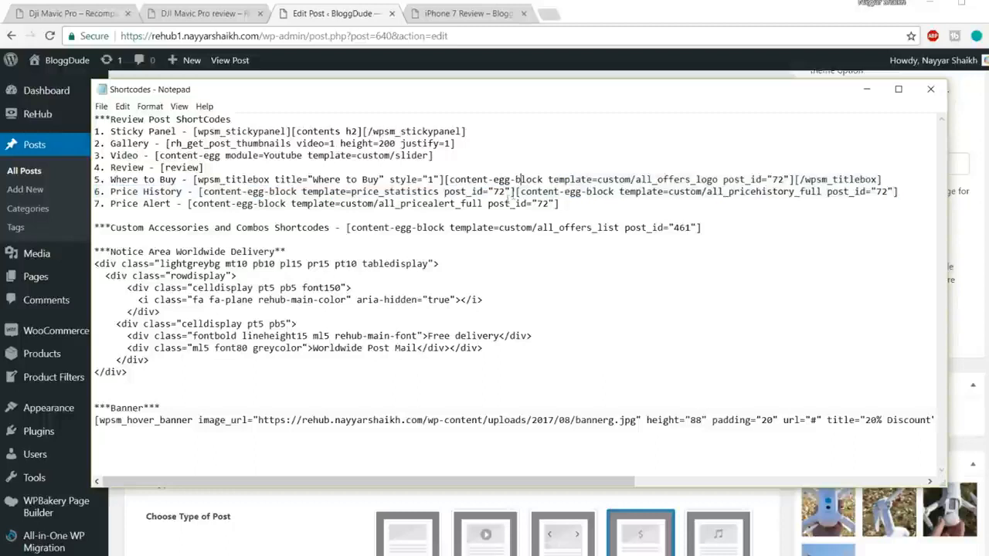
left_click_drag(514, 192, 199, 191)
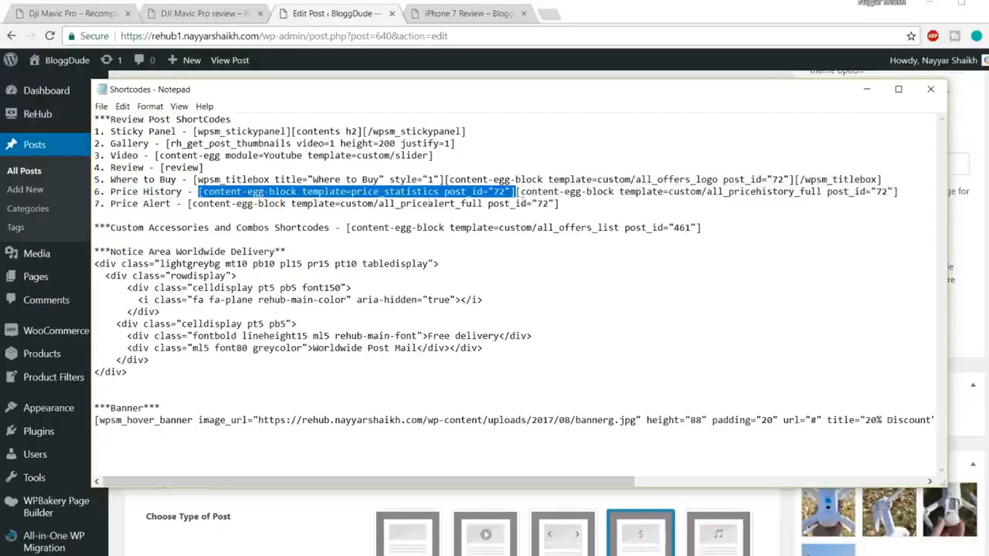
left_click(513, 191)
left_click_drag(517, 192, 199, 191)
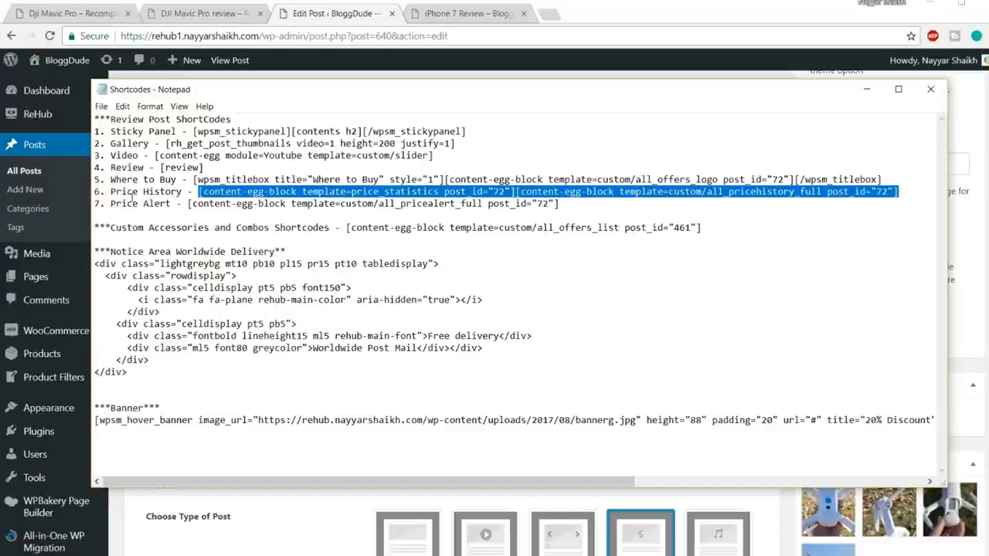
left_click(156, 499)
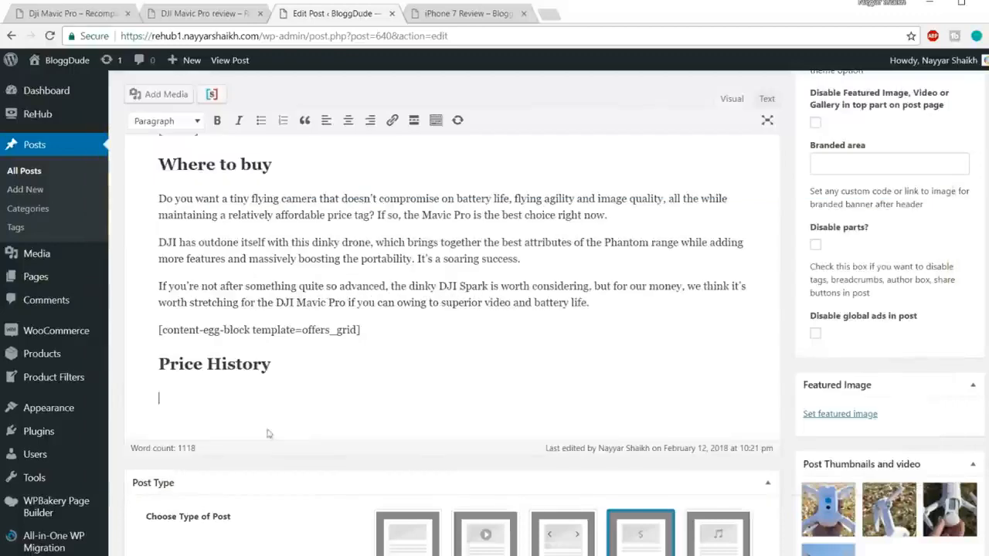
type("[content-egg-block template=price_statistics post_id=\"72\"] [content-egg-block template=custom/all_pricehistory_full post_id=\"72\"]")
Compare the two pasted shortcodes and their post_id values with the price statistics and price history chart on the DJI Mavic Pro review page.
left_click_drag(472, 400, 111, 400)
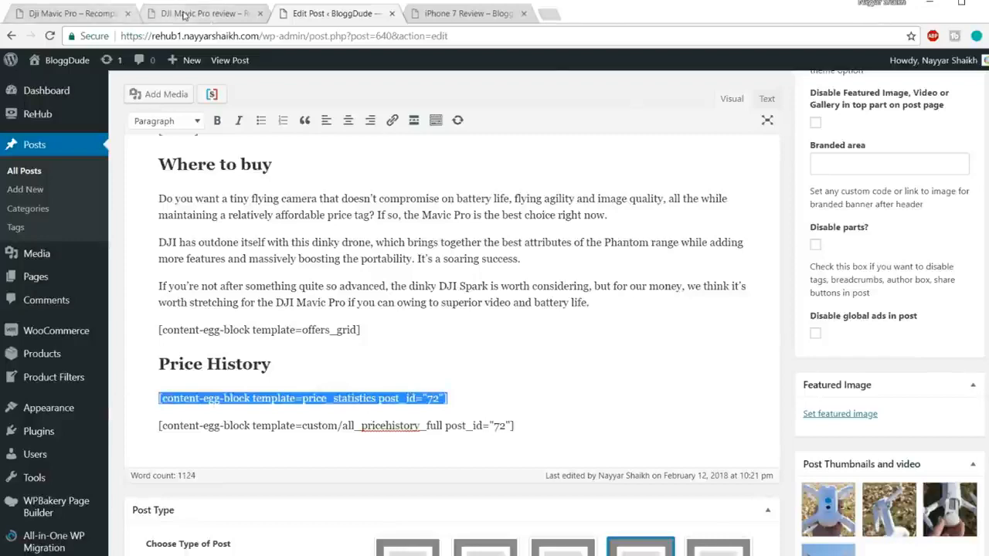
left_click(209, 17)
left_click_drag(188, 314, 116, 293)
left_click(352, 15)
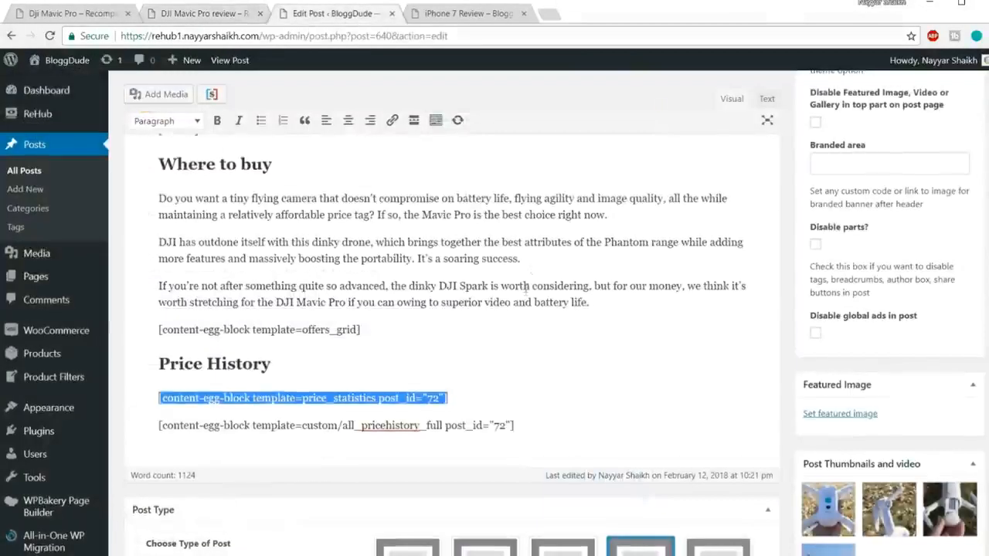
scroll(433, 309, "down", 2)
left_click_drag(514, 357, 158, 357)
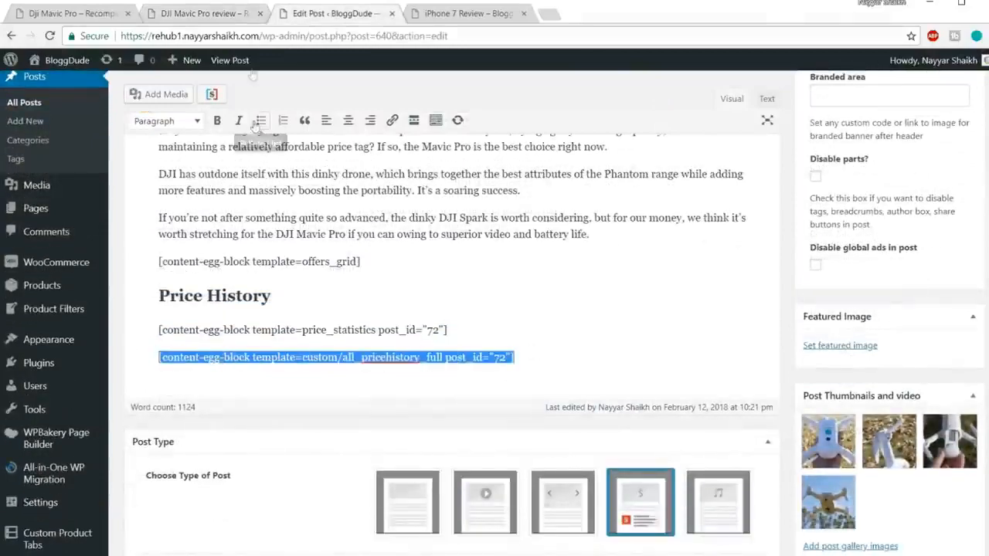
left_click(220, 15)
scroll(371, 255, "down", 3)
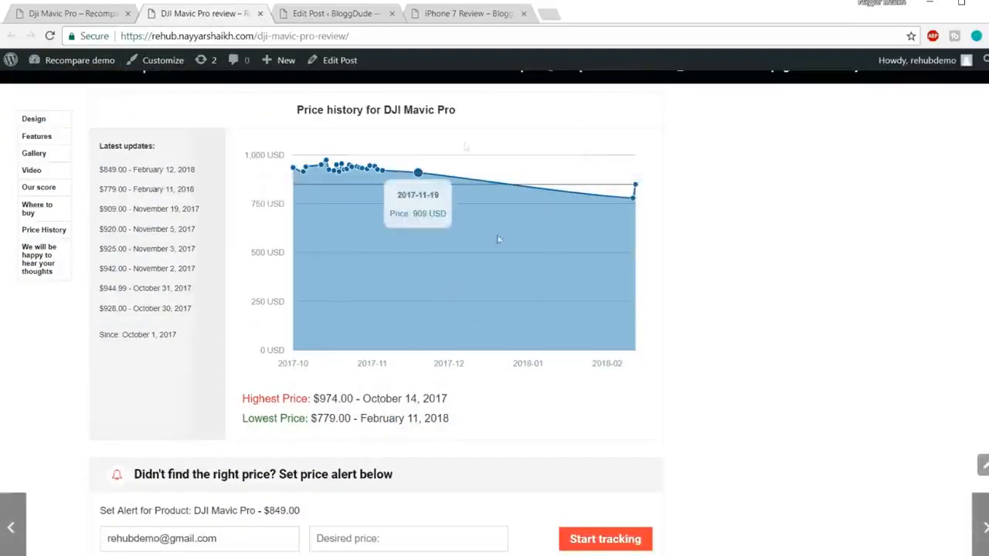
left_click(359, 16)
left_click(519, 359)
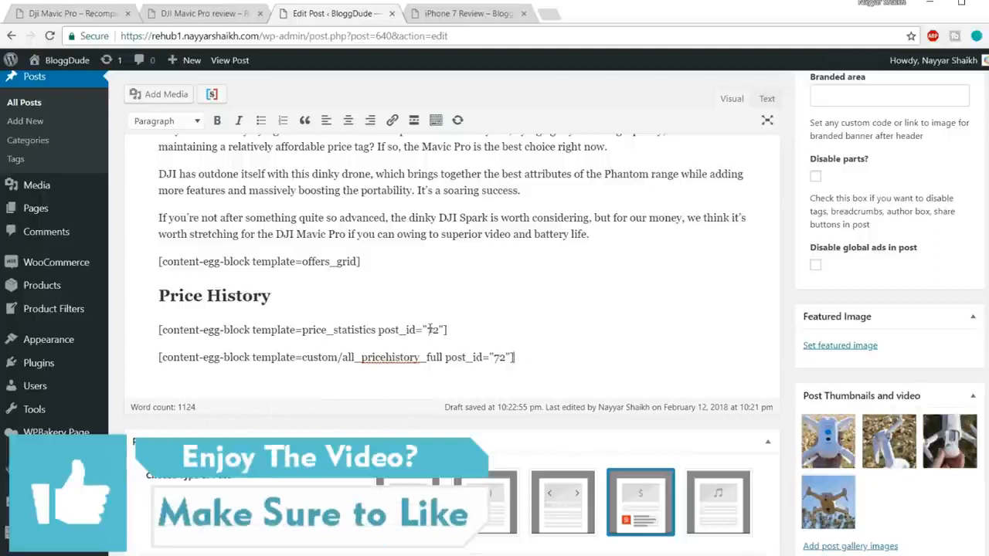
left_click_drag(434, 330, 440, 329)
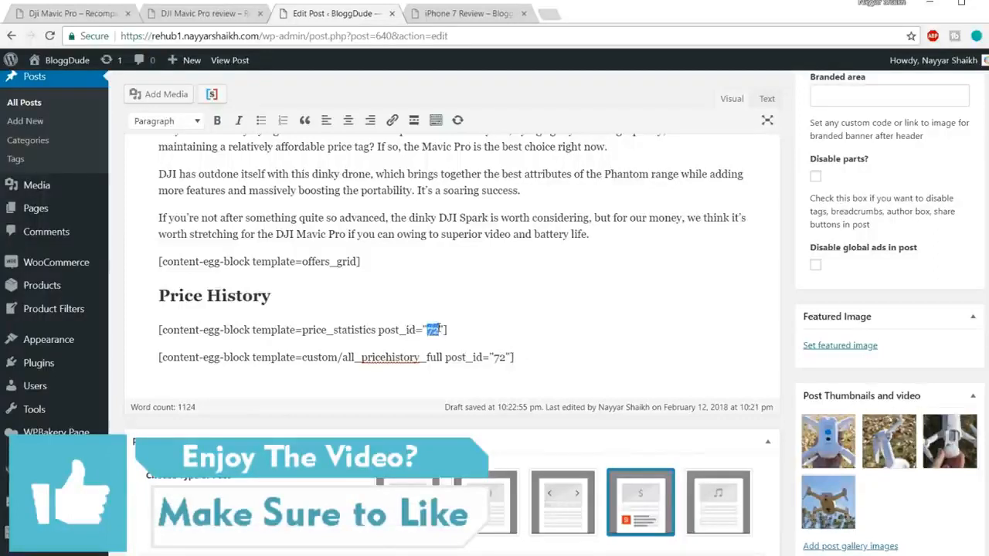
left_click_drag(498, 357, 504, 357)
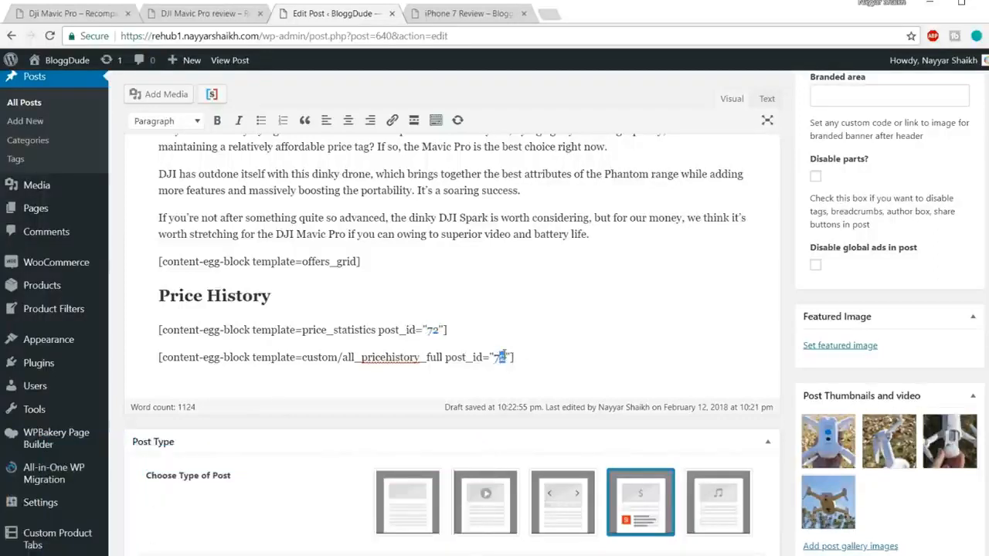
double_click(504, 356)
Open the Products list in a new browser tab and copy the ID of the iPhone 7 Rose Gold 128GB product.
scroll(639, 319, "up", 5)
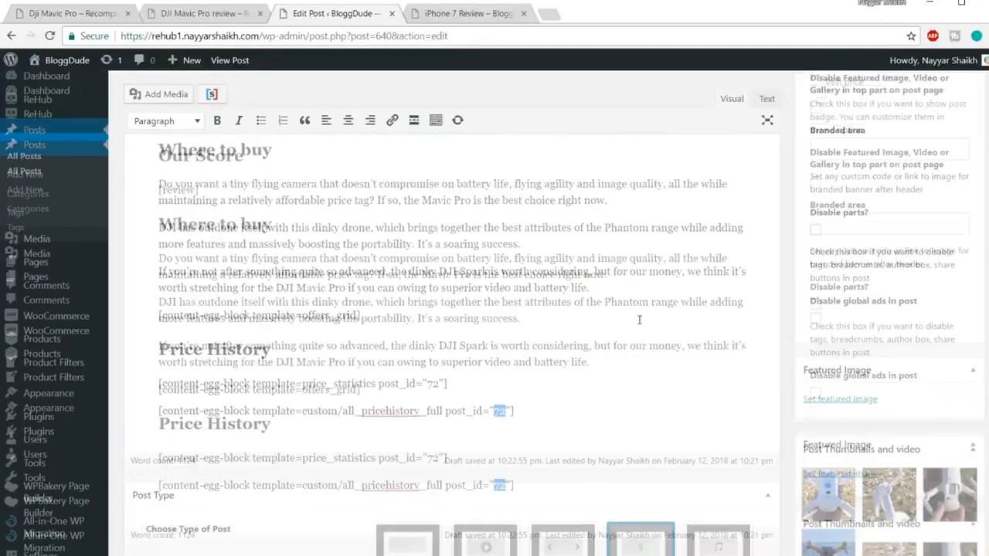
scroll(96, 265, "down", 2)
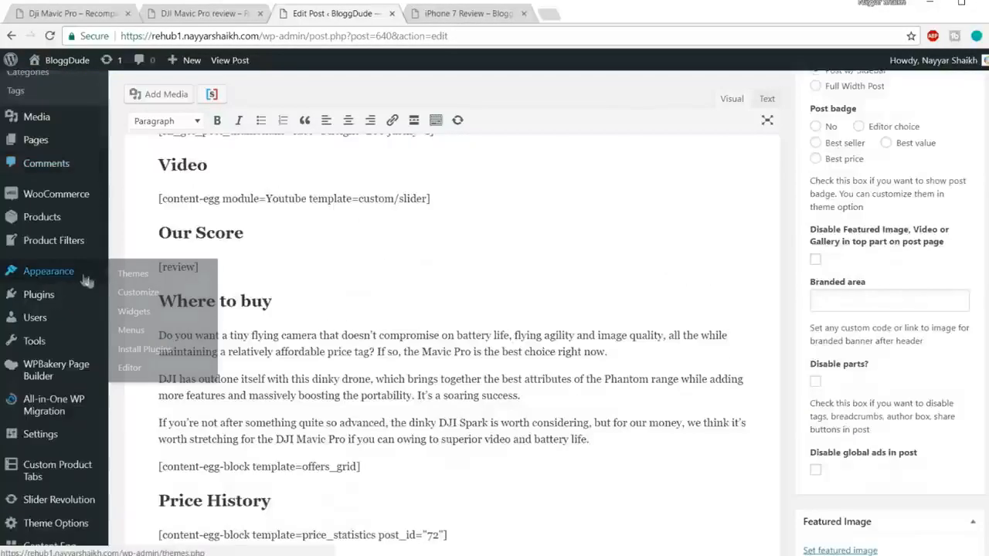
right_click(52, 223)
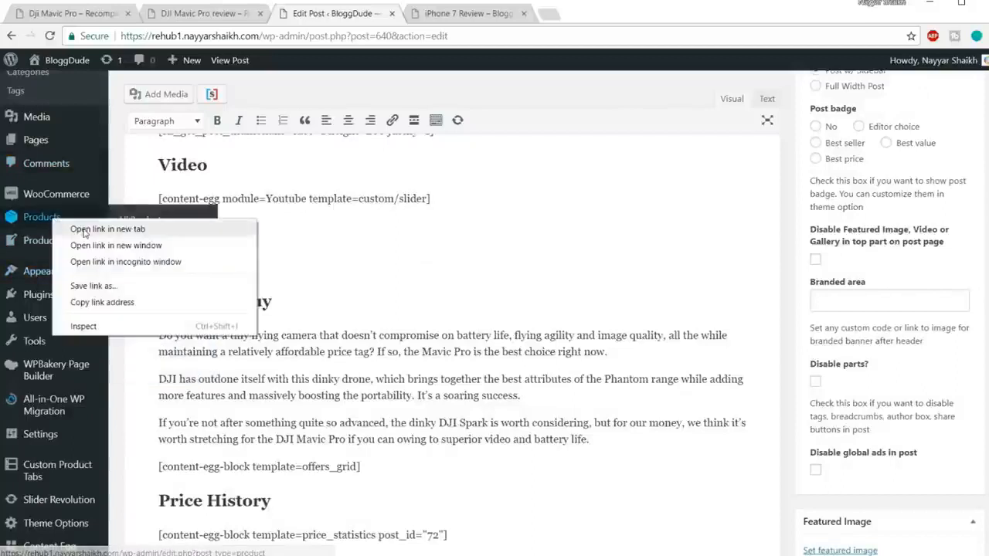
left_click(85, 230)
left_click(466, 17)
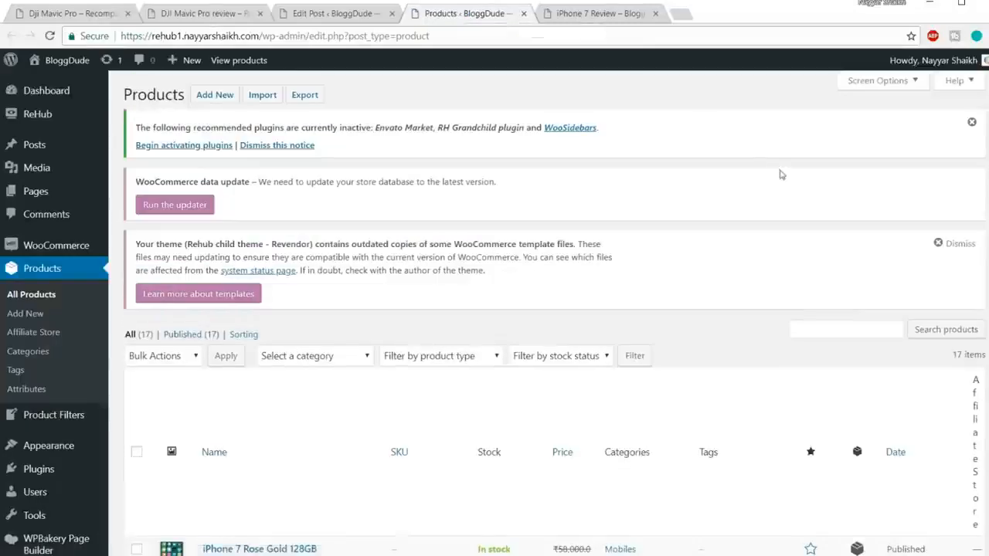
scroll(781, 176, "down", 3)
mouse_move(201, 278)
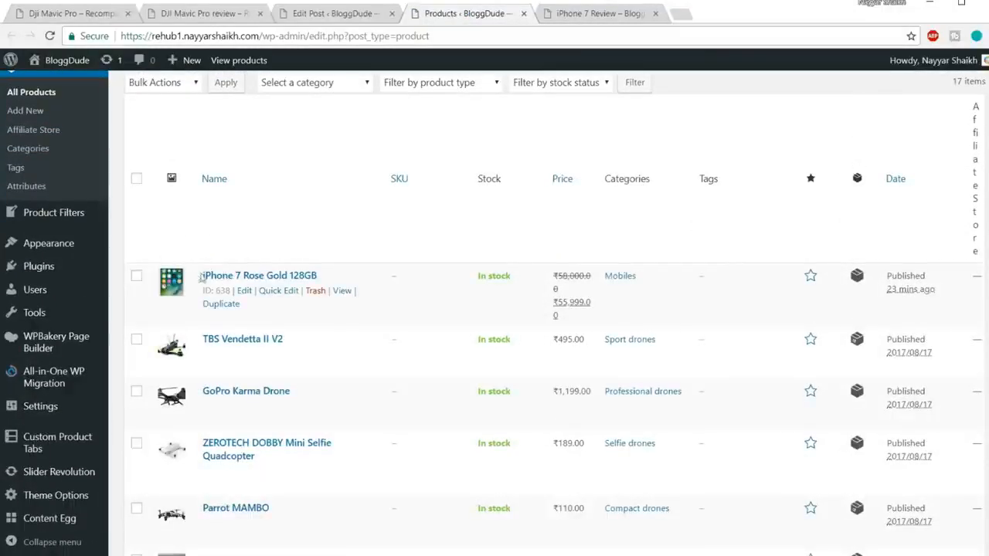
left_click_drag(202, 290, 232, 287)
left_click(233, 289)
double_click(219, 290)
key("ctrl+c")
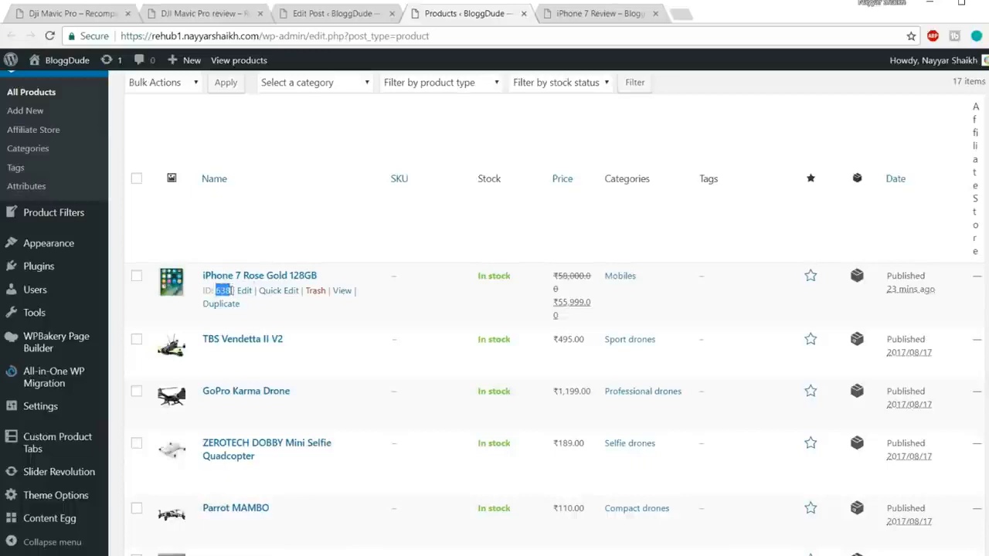
Set post_id to 638 in both the price_statistics and all_pricehistory_full shortcodes of the iPhone 7 post.
left_click(359, 15)
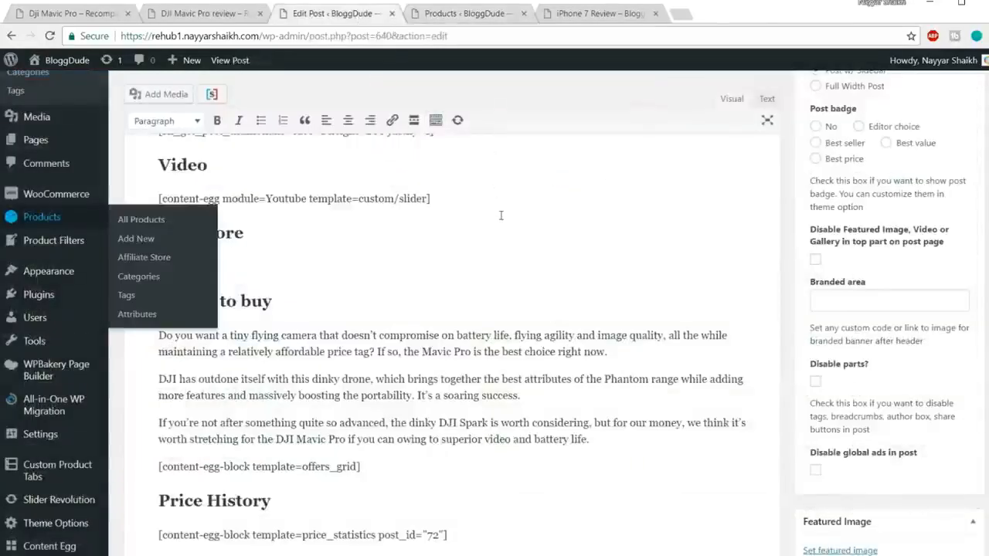
scroll(500, 215, "down", 2)
double_click(432, 398)
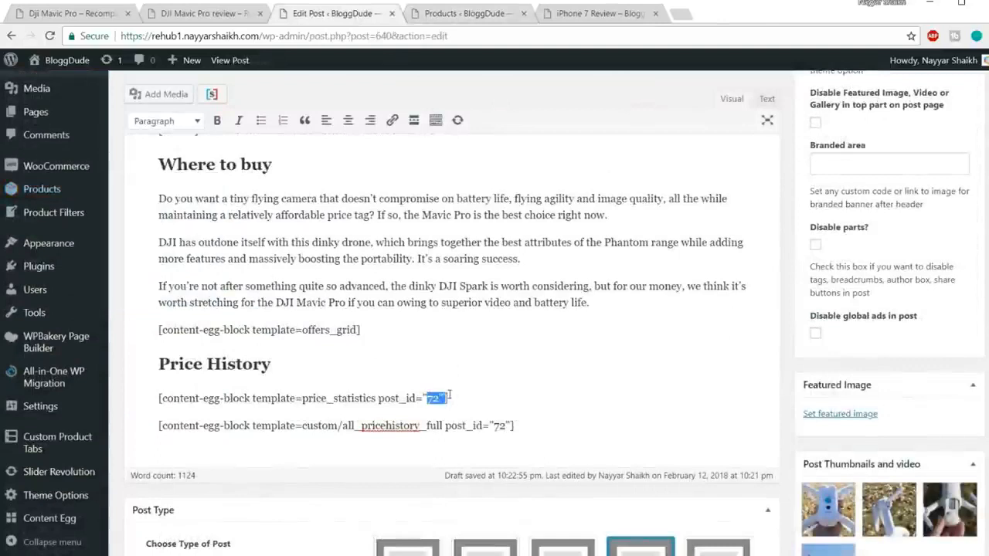
key("ctrl+v")
double_click(500, 425)
key("ctrl+v")
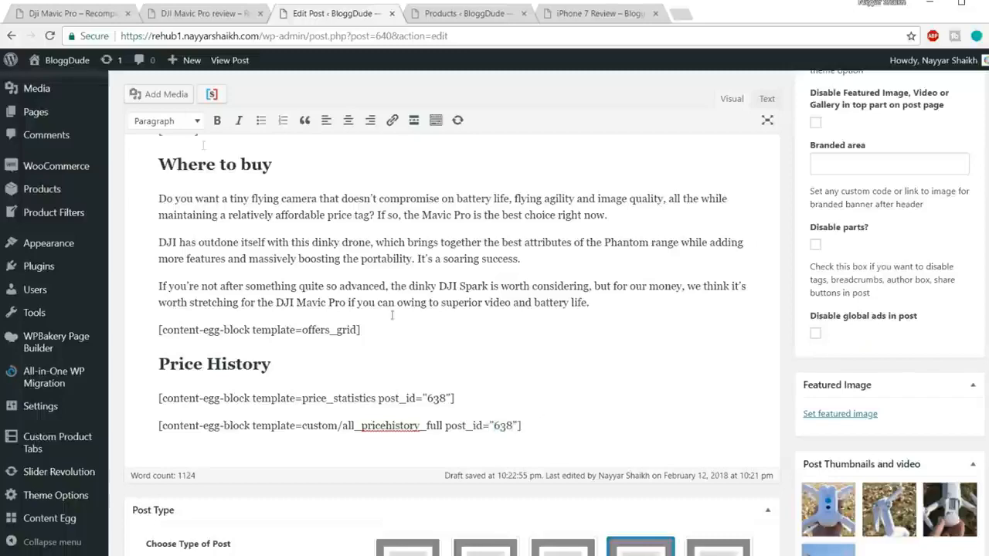
Check the price alert form on the DJI Mavic Pro review page and copy the Price Alert shortcode from the Shortcodes notes file.
left_click(94, 16)
left_click(232, 15)
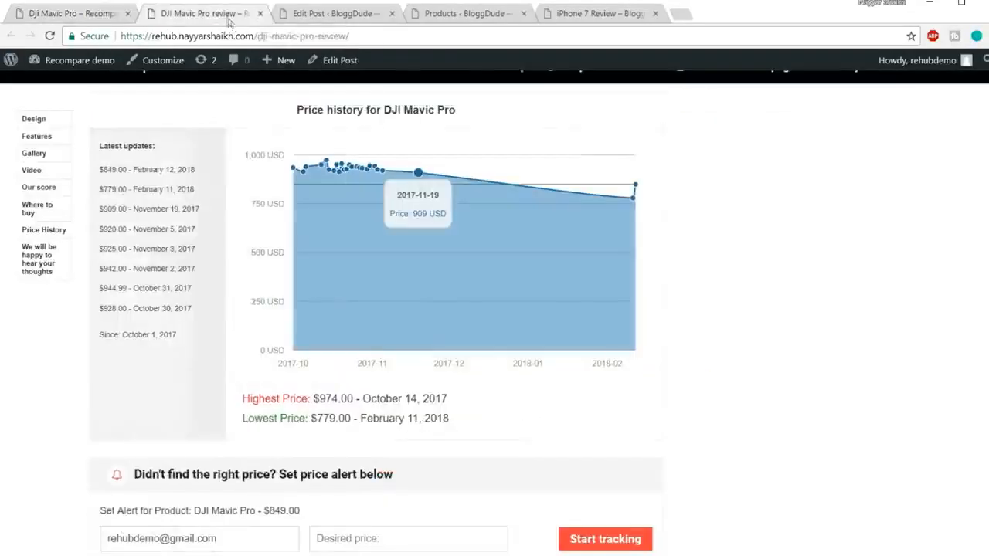
scroll(556, 245, "down", 3)
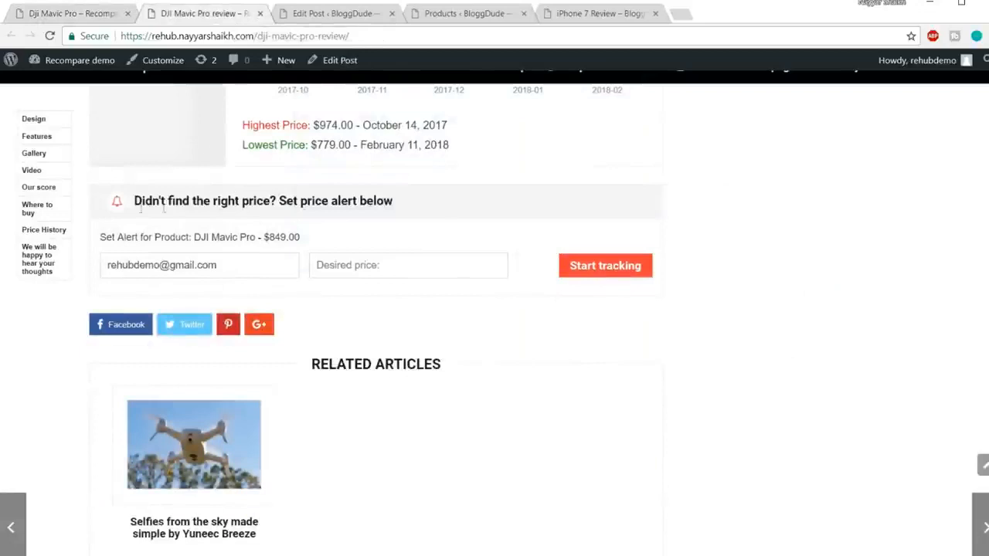
mouse_move(147, 554)
left_click(220, 514)
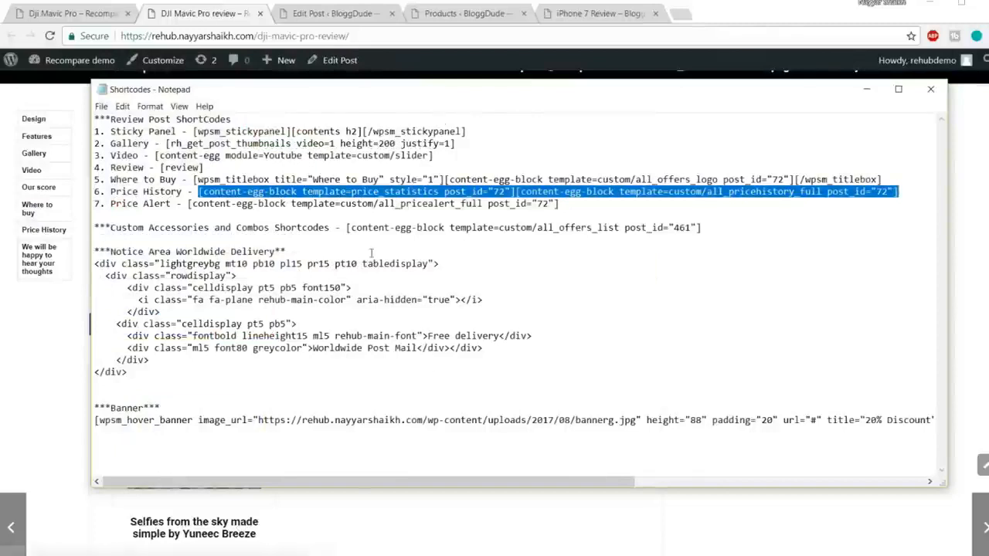
left_click(557, 205)
left_click_drag(559, 205, 188, 206)
key("ctrl+c")
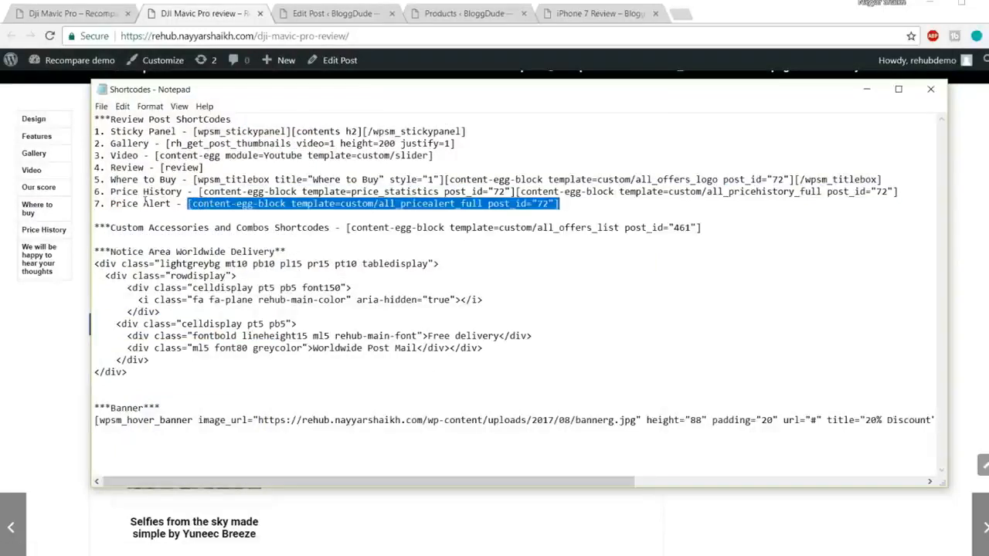
left_click(128, 553)
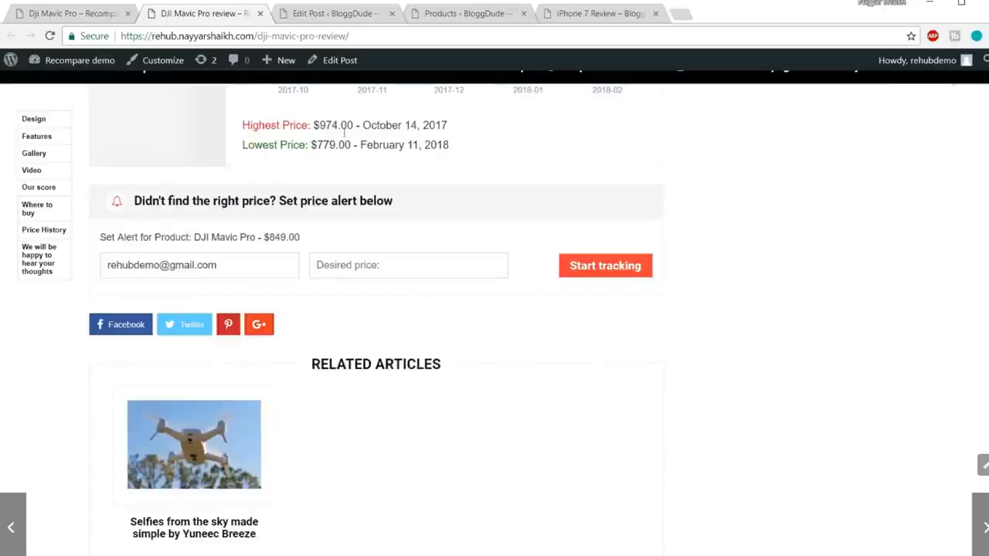
Paste the all_pricealert_full shortcode on a new line below the price history shortcode and set its post_id to 638.
left_click(334, 15)
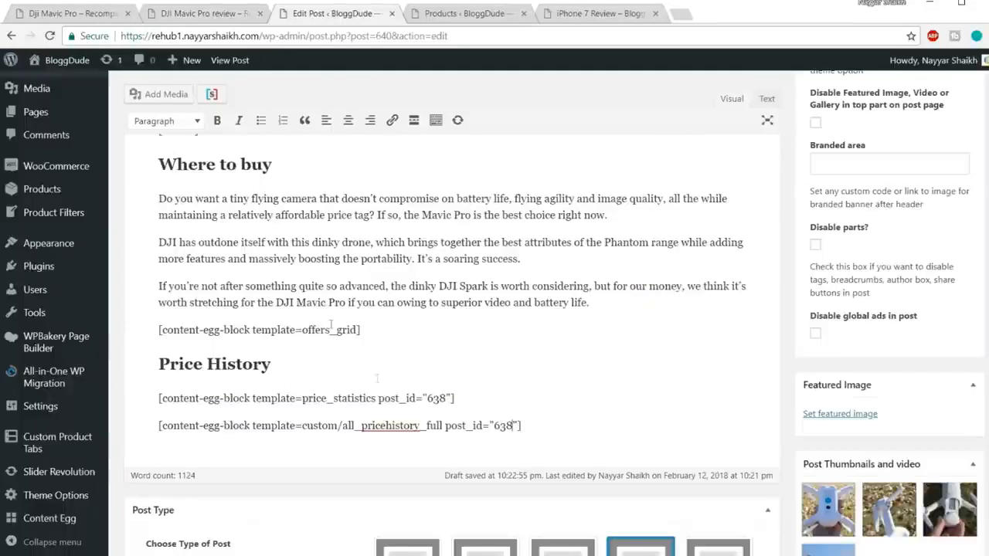
left_click(555, 421)
key("Return")
key("ctrl+v")
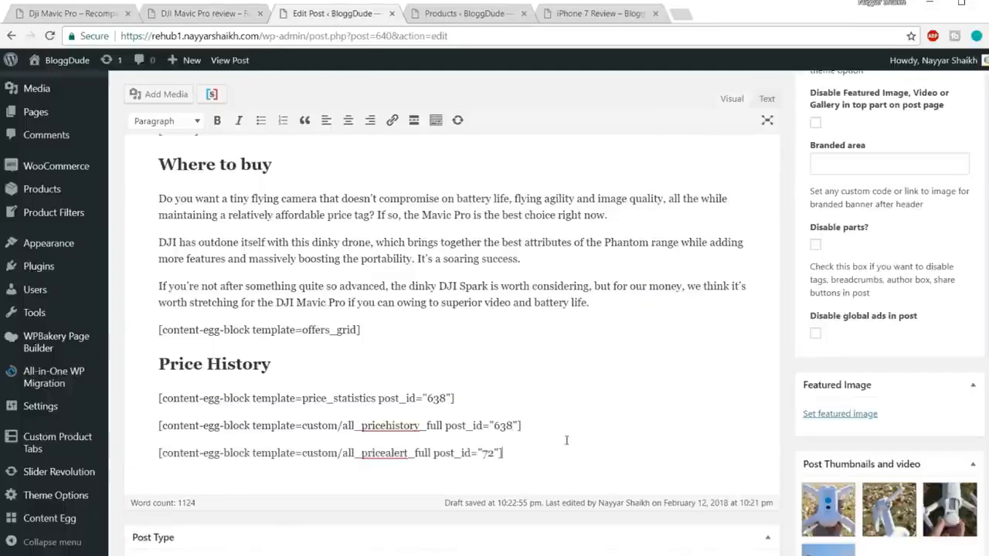
left_click_drag(493, 425, 500, 453)
type("638")
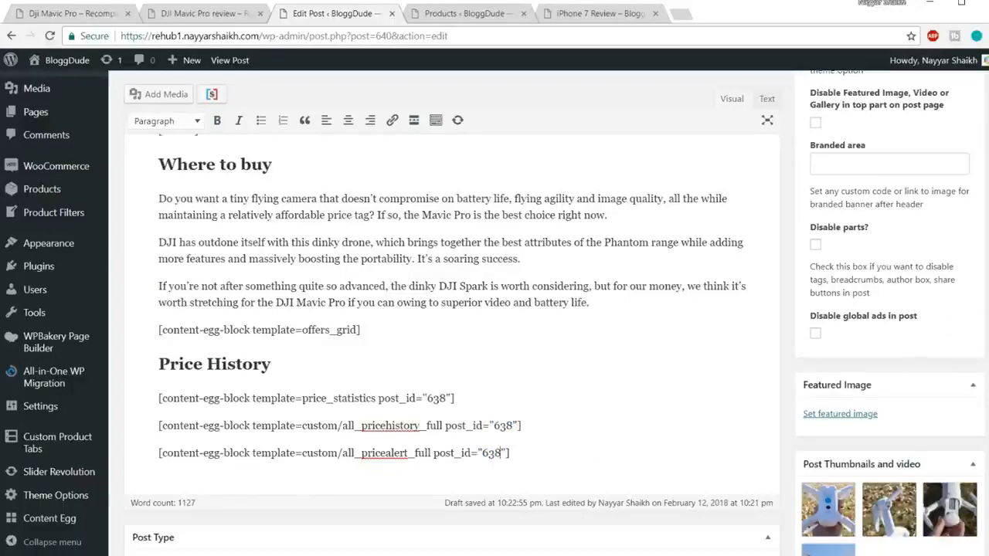
Update the iPhone 7 post and close the Products browser tab.
scroll(452, 309, "up", 1)
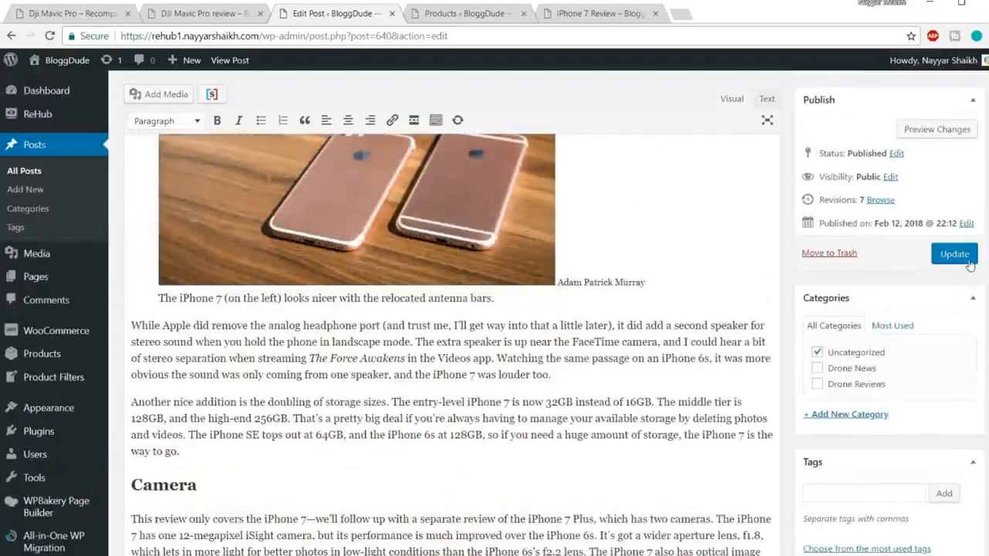
left_click(969, 261)
left_click(493, 19)
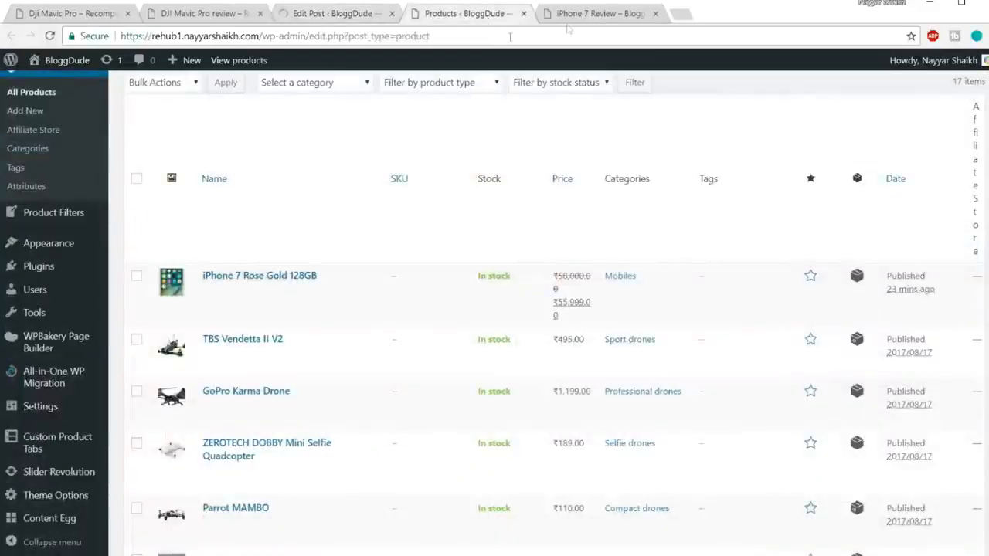
left_click(523, 13)
Reload the published iPhone 7 Review page and examine the price statistics and price alert form in the Price History section.
left_click(452, 15)
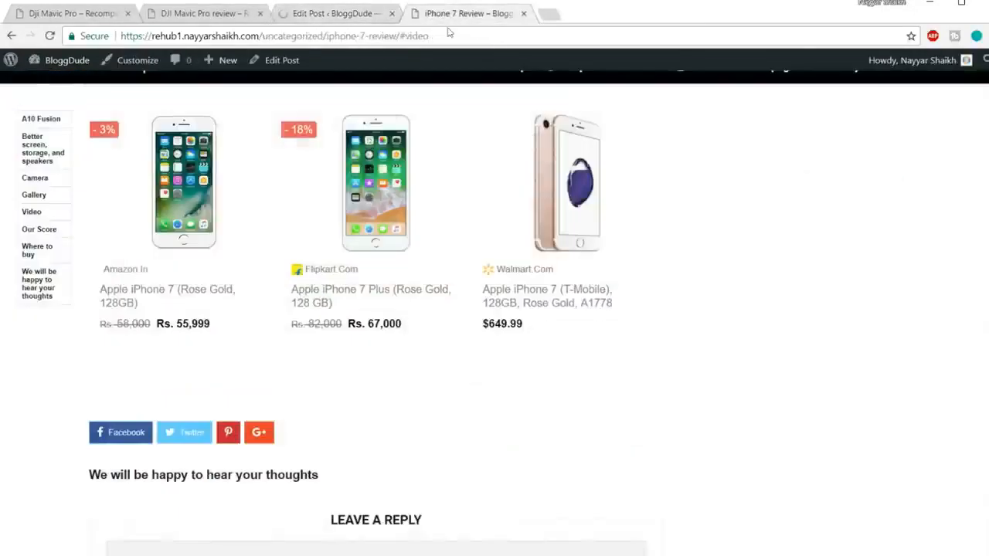
left_click(452, 35)
key("Return")
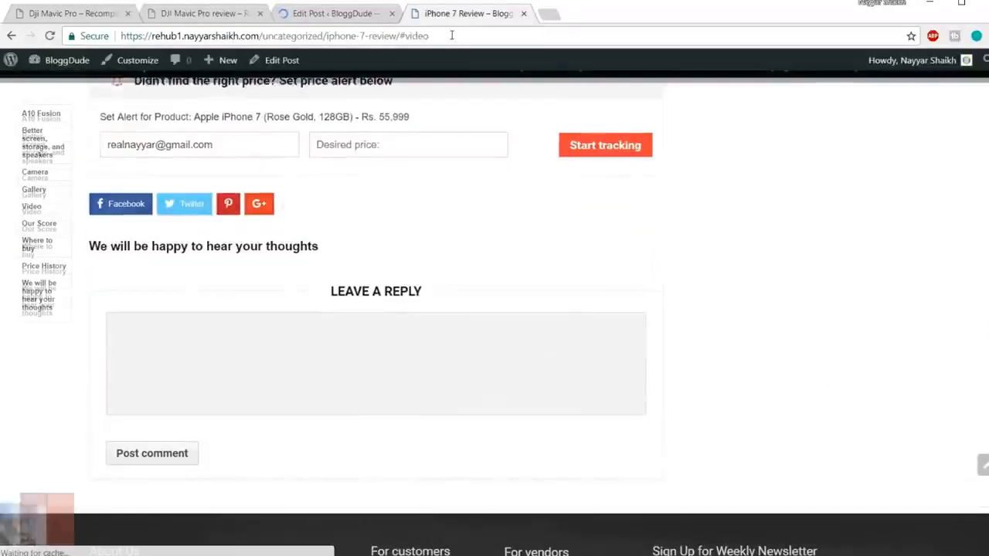
left_click_drag(108, 305, 245, 338)
left_click(291, 349)
scroll(348, 349, "down", 1)
scroll(348, 349, "down", 1)
left_click_drag(272, 286, 503, 283)
left_click(529, 289)
left_click_drag(561, 291, 503, 286)
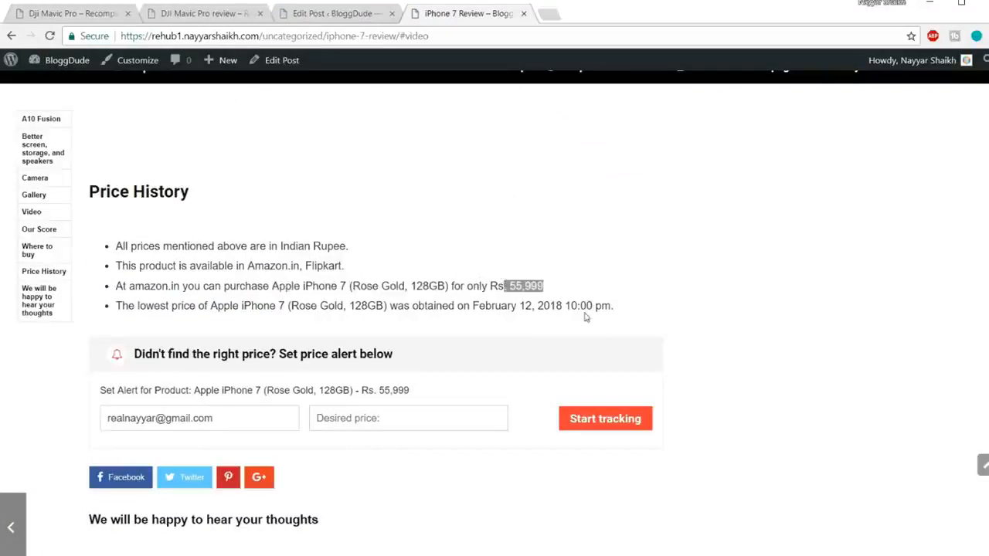
left_click_drag(638, 308, 501, 307)
left_click(530, 309)
double_click(524, 306)
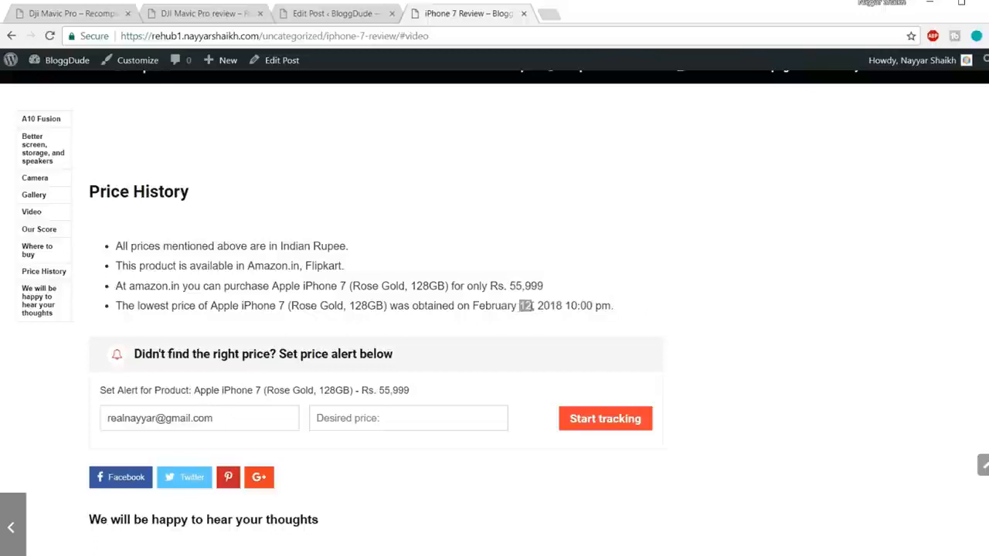
Review the lowest-price date and the price alert form in the iPhone 7 Review's Price History section, then return to the page start.
left_click_drag(525, 306, 570, 306)
left_click(579, 306)
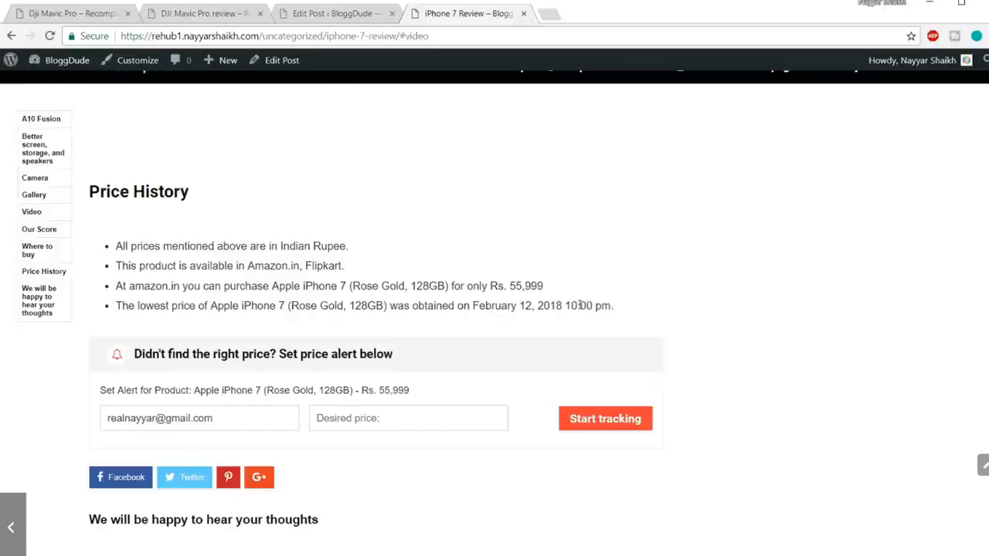
scroll(578, 306, "down", 2)
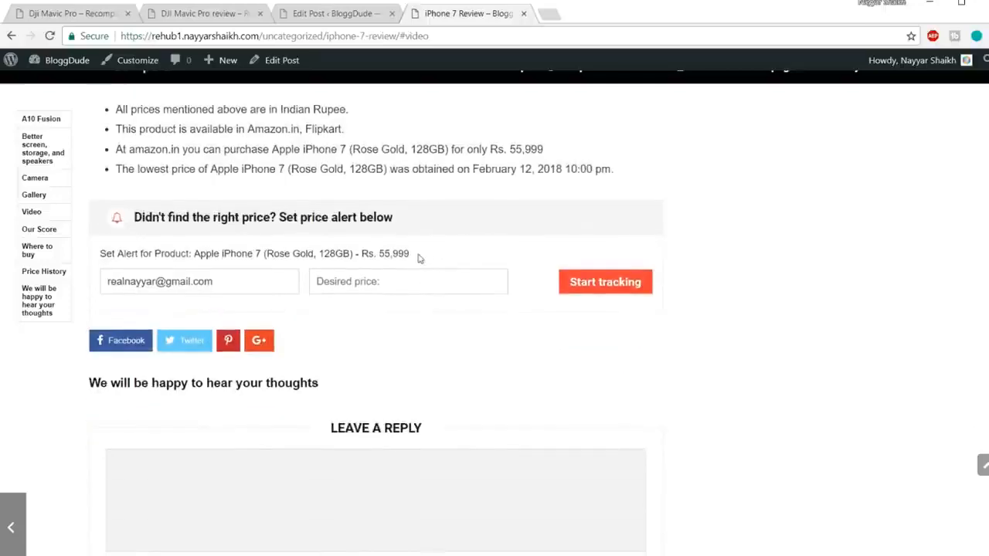
left_click_drag(421, 254, 101, 254)
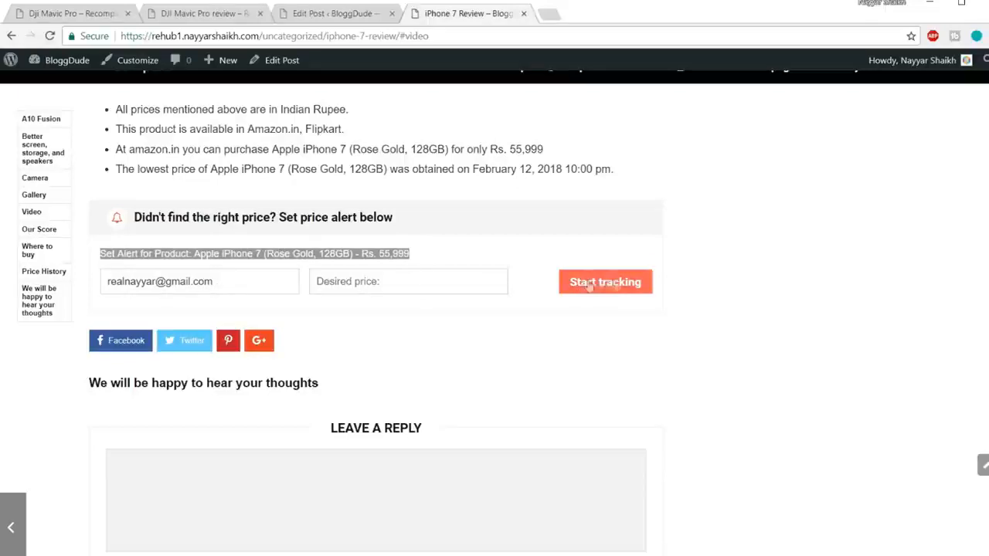
scroll(704, 332, "down", 3)
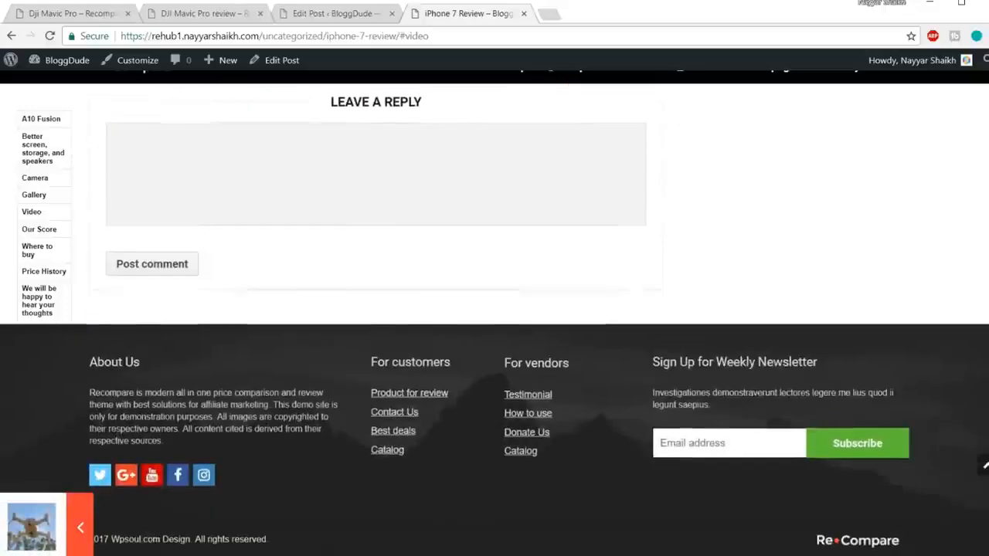
left_click(983, 464)
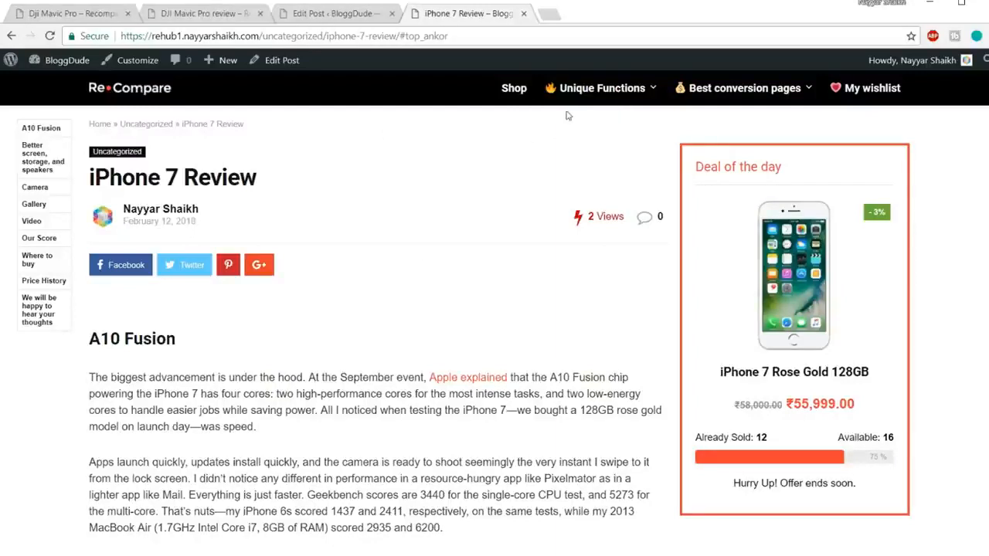
Open the Custom accessory tab demo for the GoPro Karma Drone and display its Accessories and Combos section.
mouse_move(615, 106)
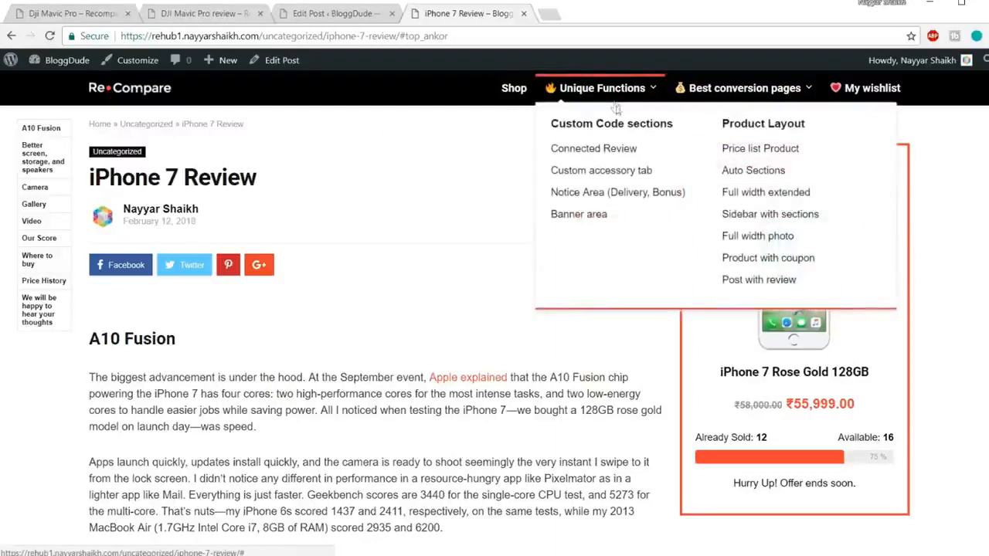
left_click(620, 171)
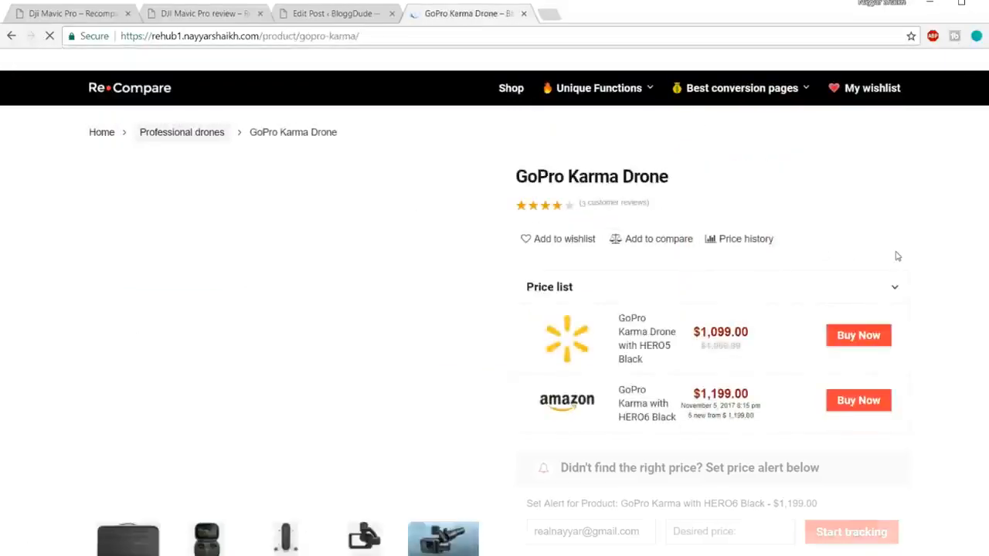
scroll(896, 255, "down", 6)
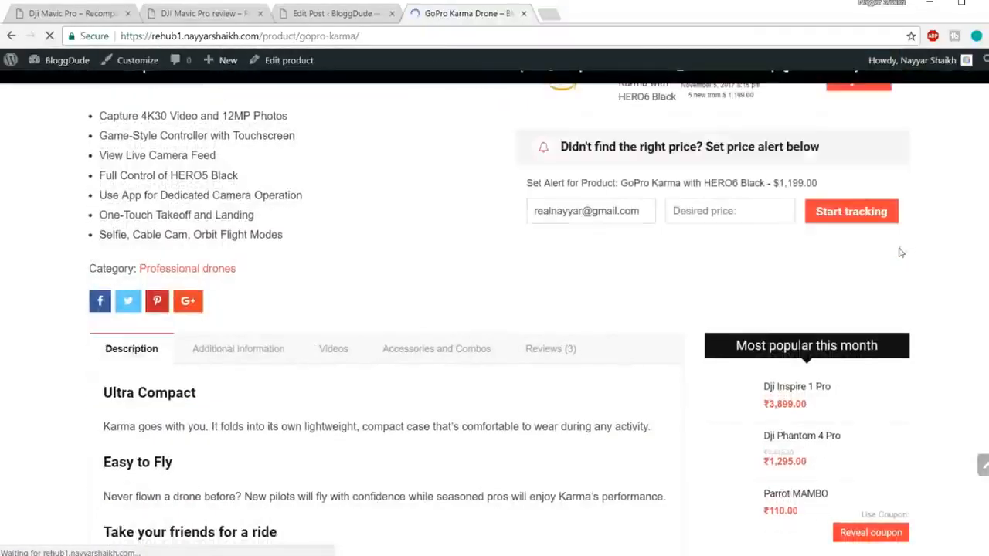
scroll(920, 248, "down", 1)
scroll(920, 248, "down", 1)
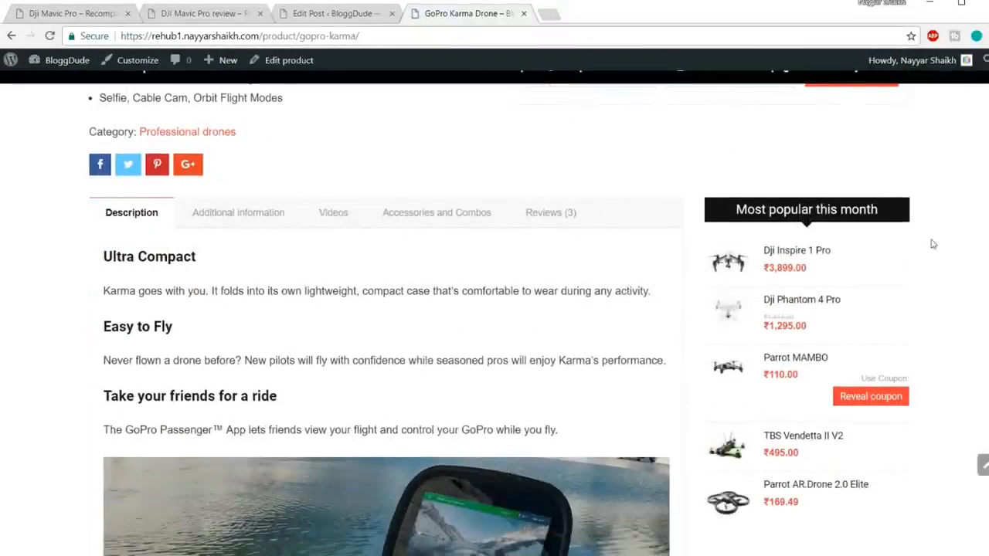
scroll(930, 242, "down", 2)
scroll(929, 243, "up", 2)
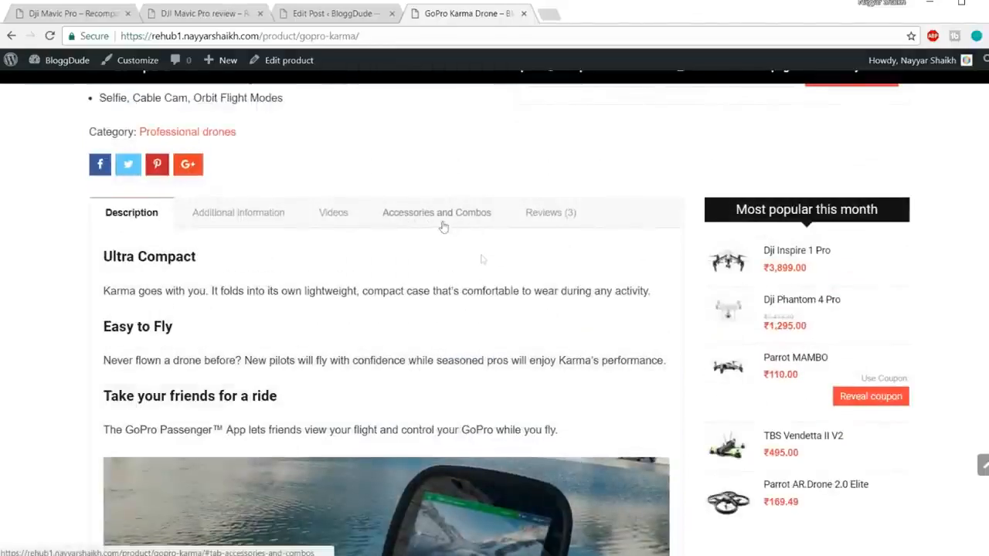
scroll(437, 222, "up", 6)
scroll(444, 374, "down", 4)
left_click(418, 395)
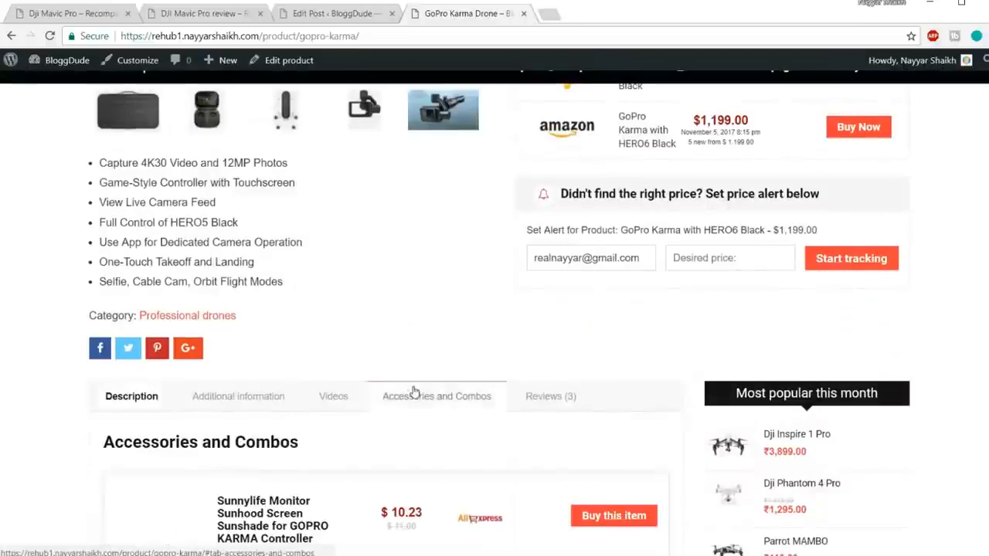
Examine the accessory offers, prices and stores listed under Accessories and Combos on the GoPro Karma Drone page.
scroll(463, 348, "down", 4)
scroll(369, 315, "down", 10)
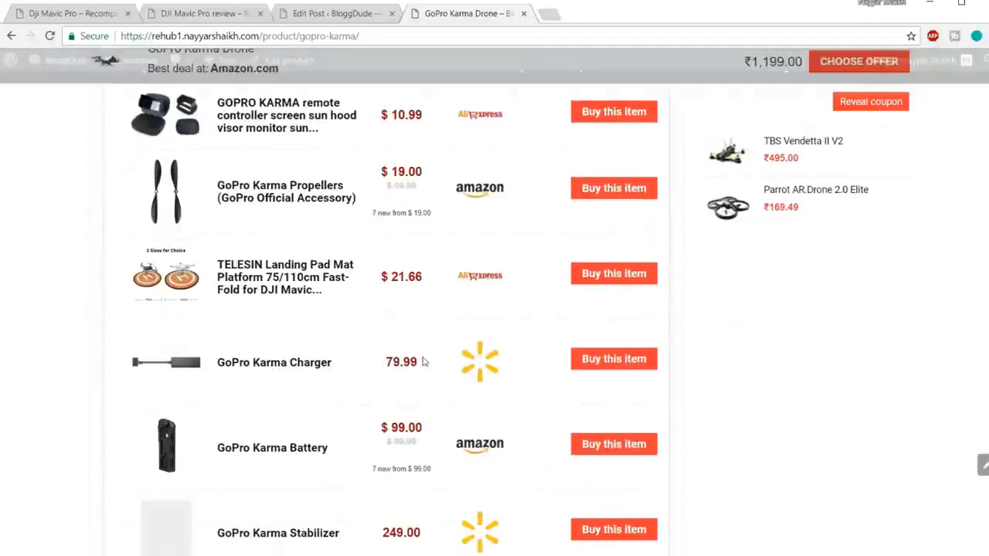
scroll(423, 369, "up", 3)
scroll(423, 369, "up", 10)
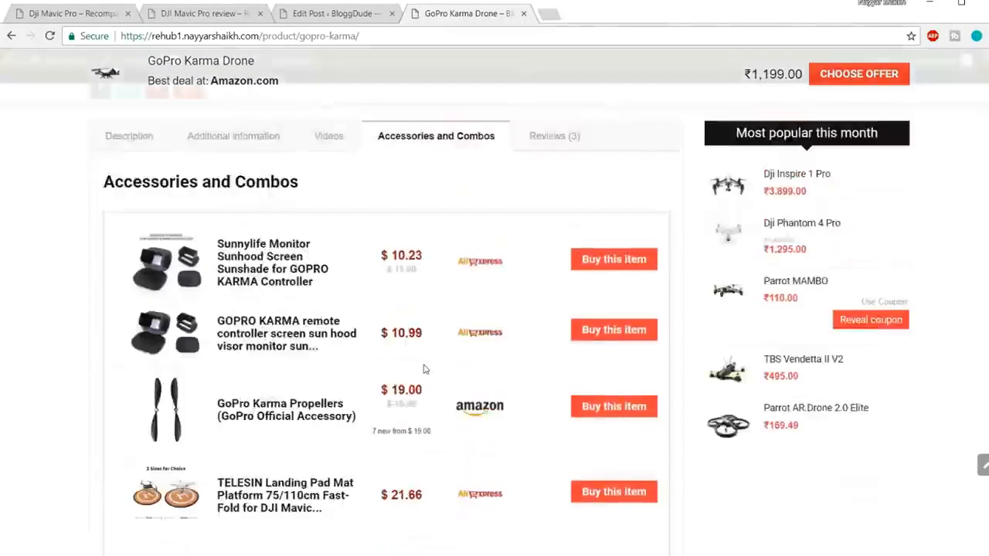
scroll(479, 331, "down", 3)
scroll(481, 331, "down", 6)
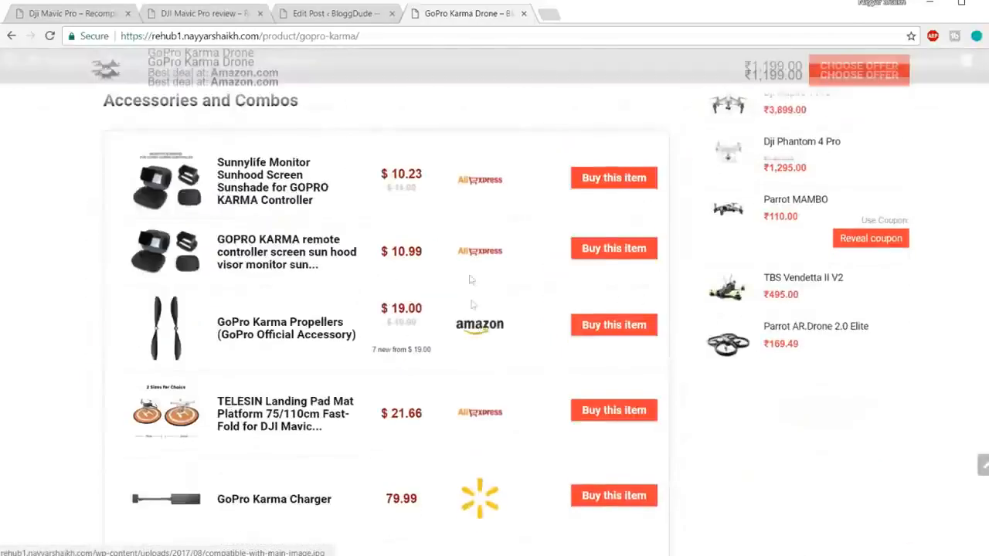
scroll(487, 330, "up", 6)
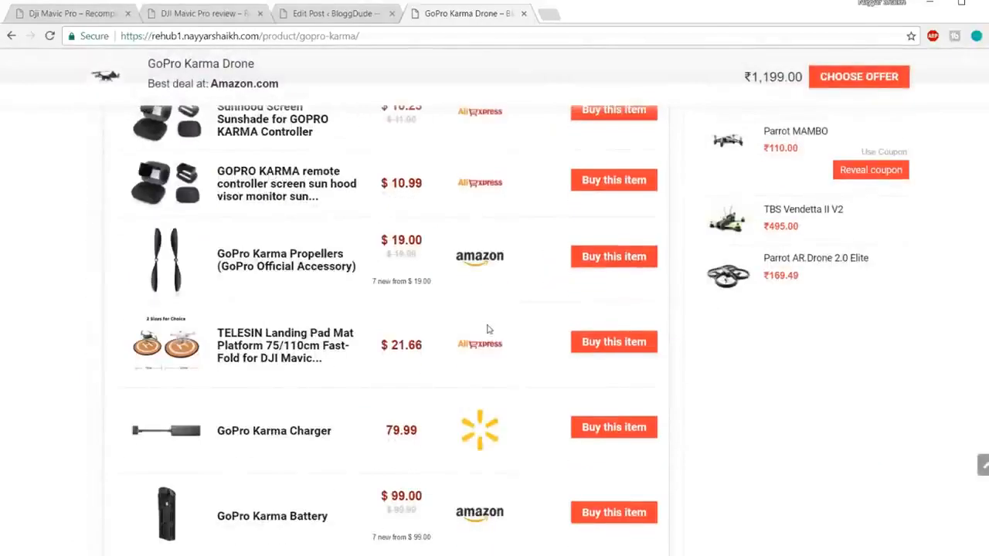
scroll(487, 331, "up", 3)
scroll(487, 331, "down", 4)
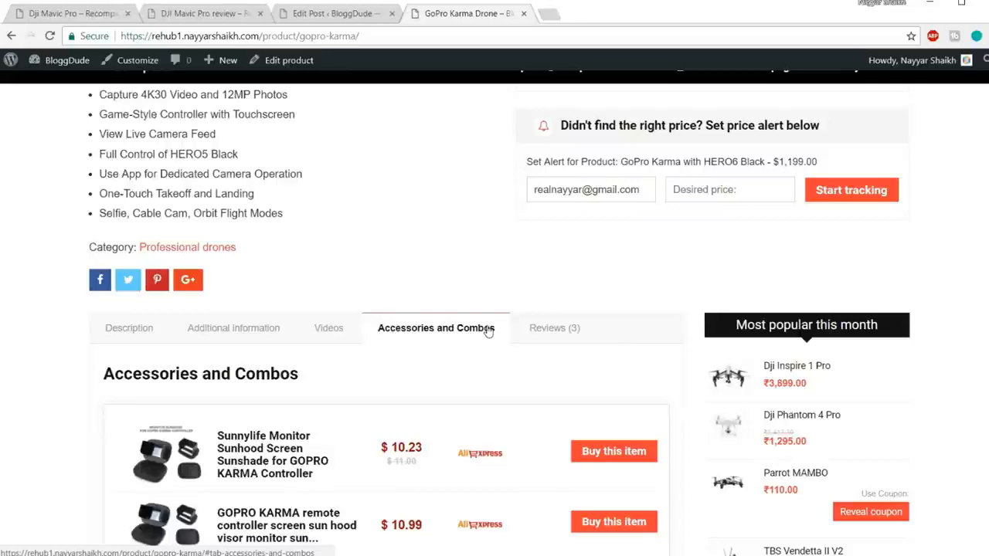
scroll(488, 331, "up", 5)
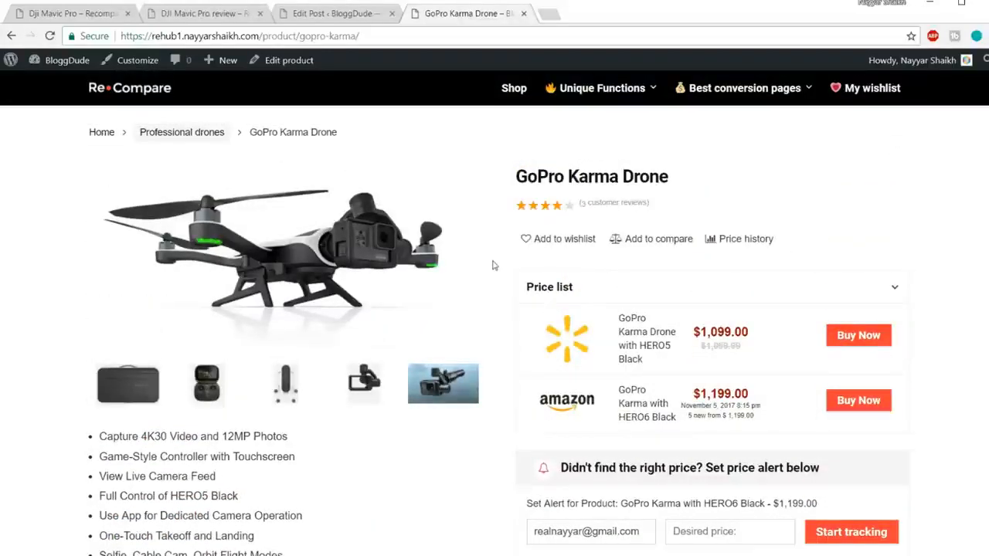
Start a new WooCommerce product from the post's admin page and name it "iPhone 7 Accessories".
left_click(323, 14)
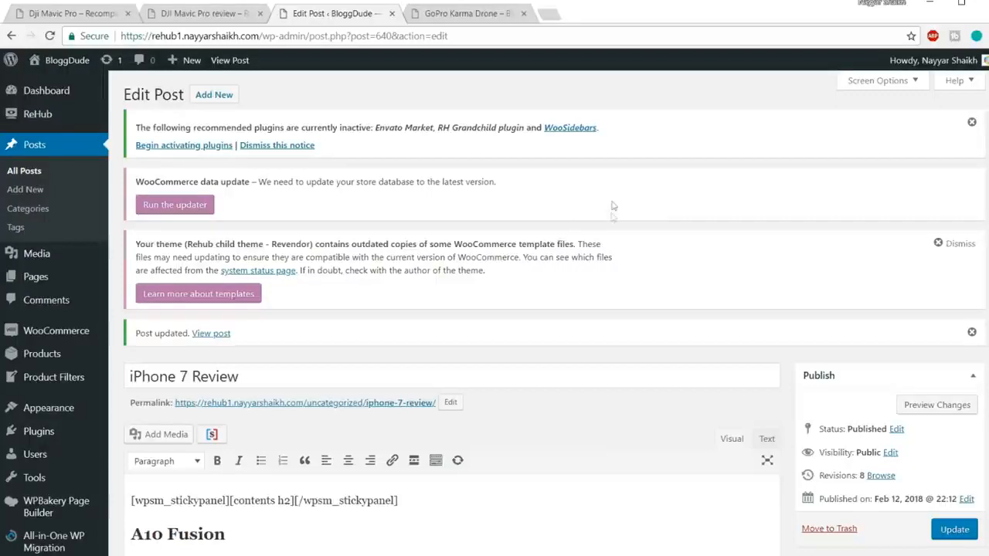
scroll(618, 189, "down", 2)
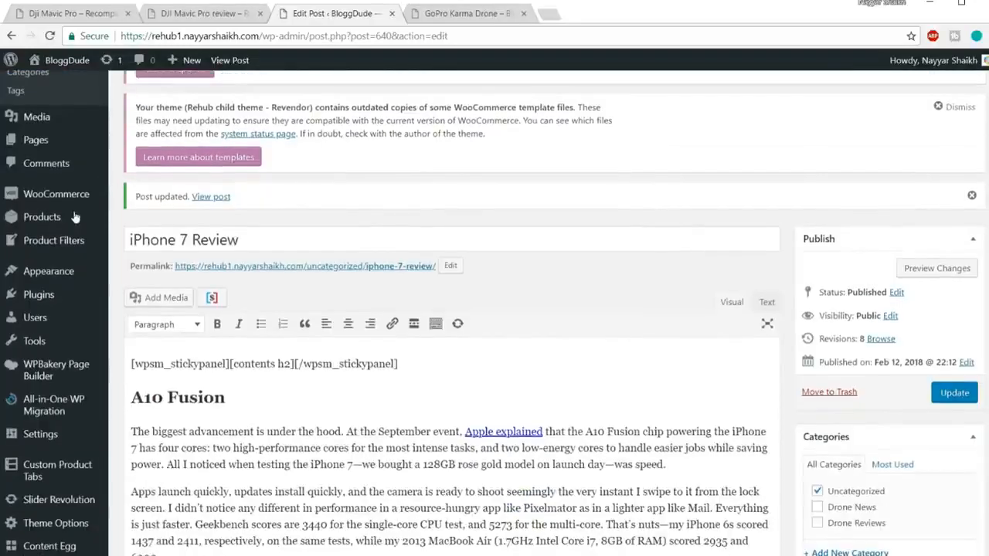
mouse_move(48, 224)
left_click(143, 240)
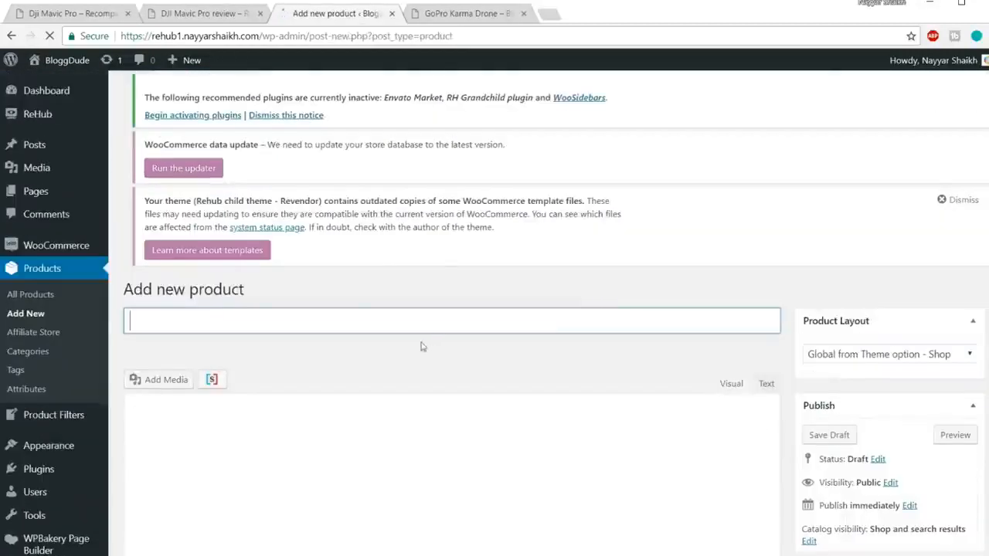
scroll(584, 260, "down", 1)
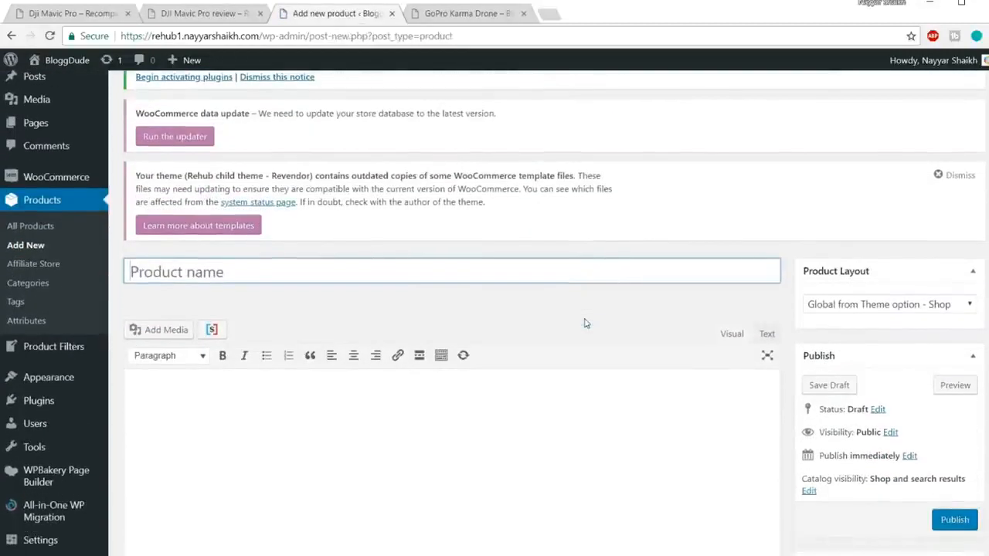
type("one")
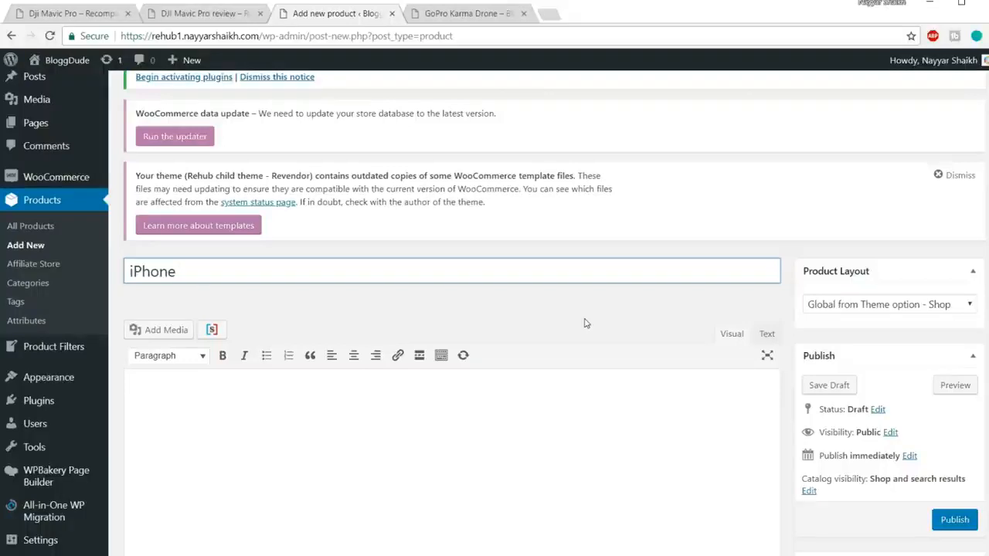
type("ssories")
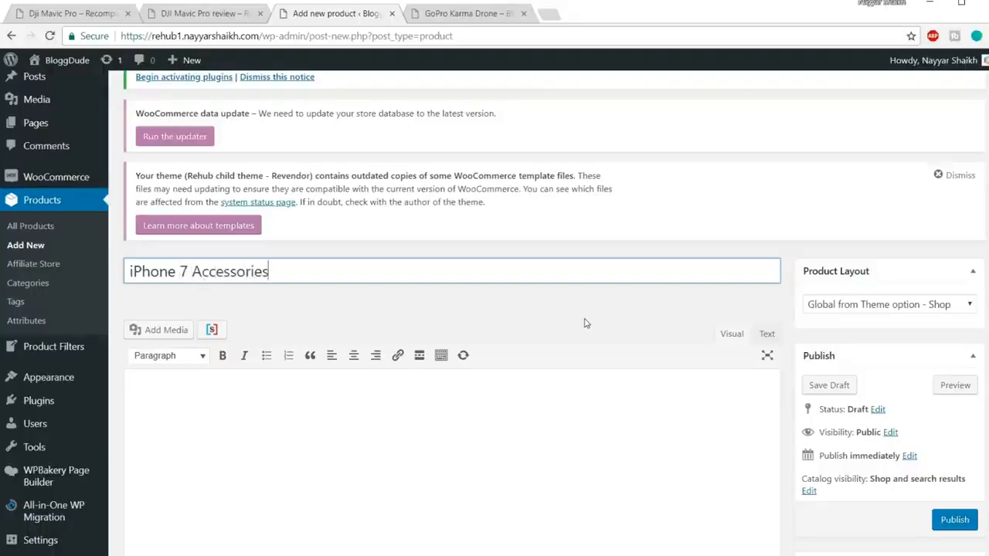
Assign the iPhone 7 Accessories product to the Mobiles category.
scroll(596, 332, "down", 5)
scroll(649, 340, "down", 1)
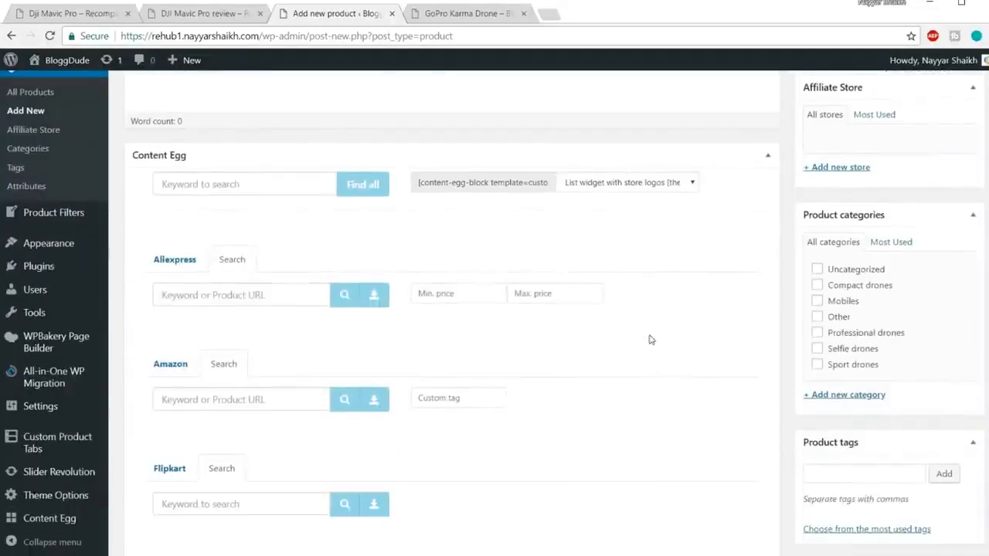
left_click(224, 303)
scroll(728, 316, "down", 1)
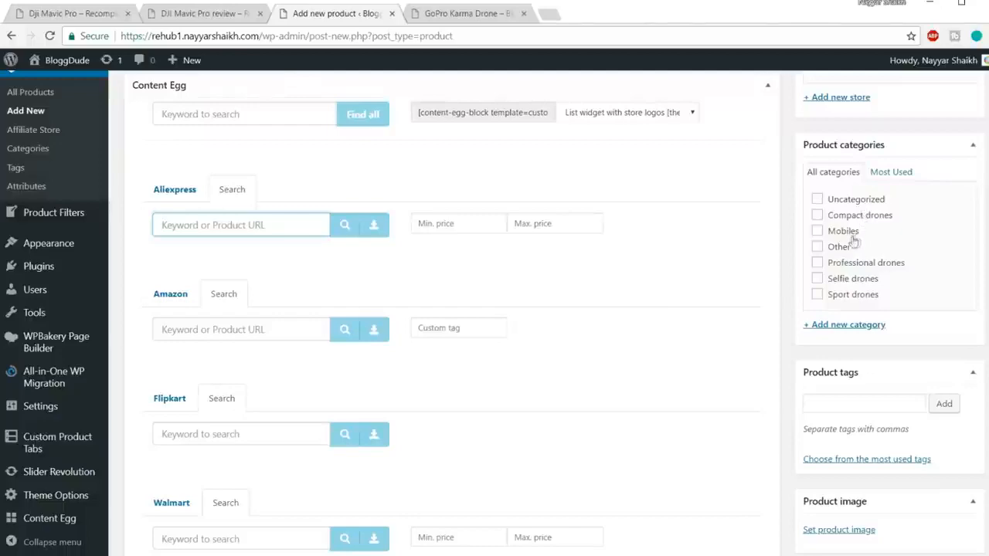
left_click(822, 232)
scroll(541, 294, "down", 2)
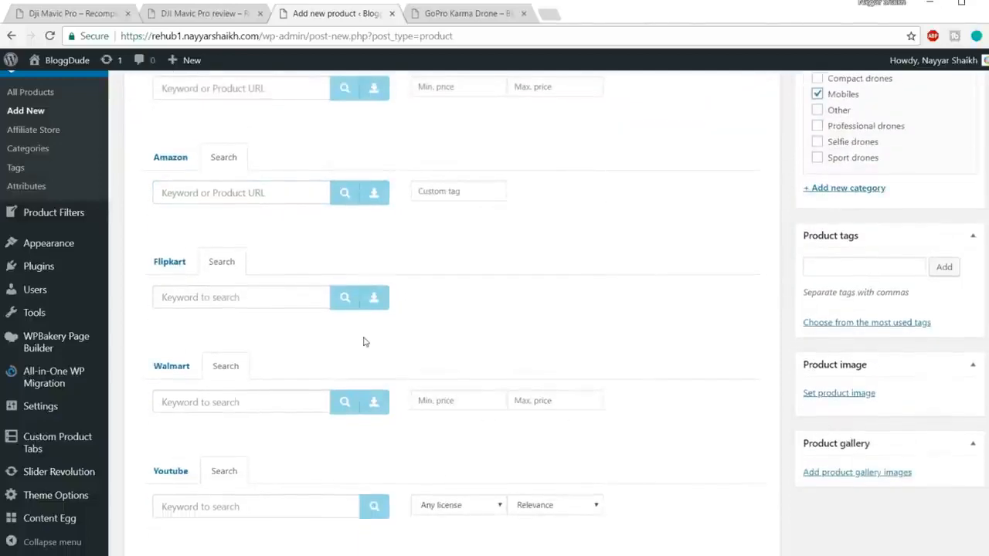
Search Amazon in the product's Content Egg section for "iphone 7 case", repeating the search if the request fails.
scroll(330, 318, "up", 1)
left_click(233, 264)
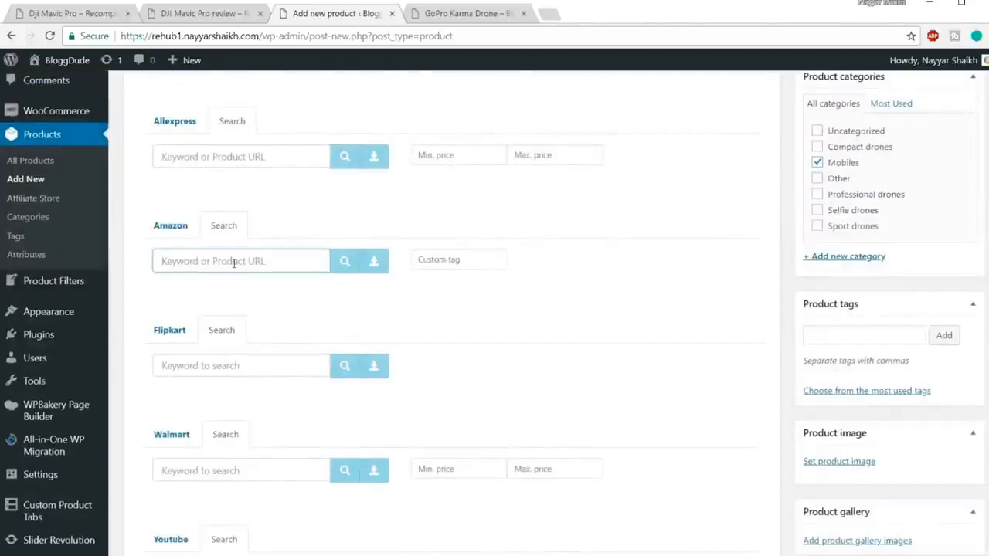
type("iphone")
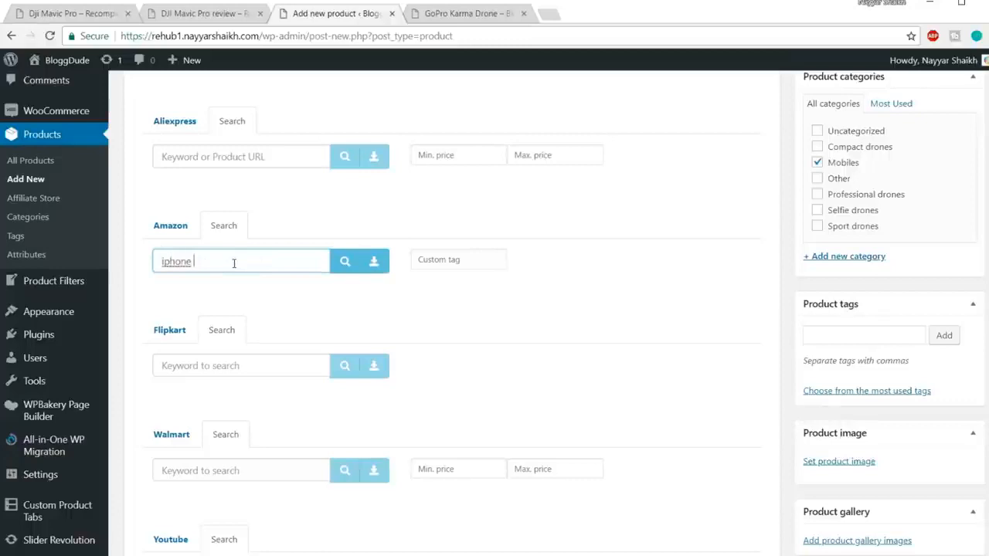
type(" 7 case")
left_click(343, 262)
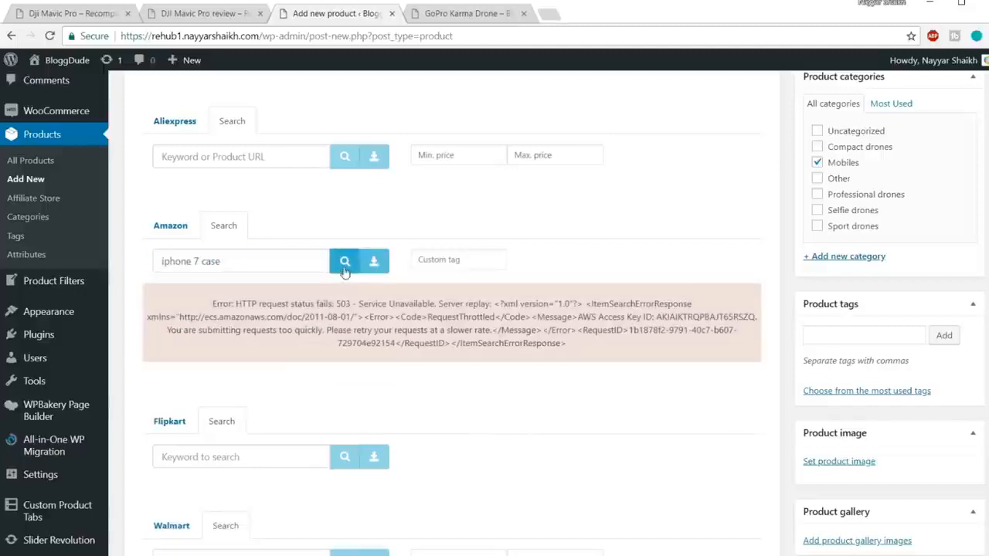
left_click(344, 269)
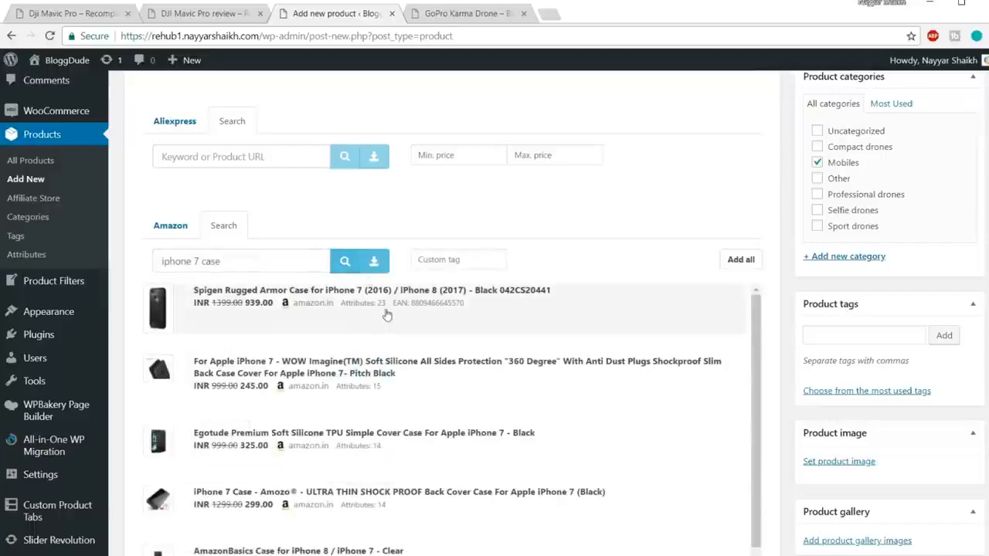
Add the Spigen Rugged Armor Case for iPhone 7 from the Amazon results and look through the other cases.
scroll(635, 331, "down", 5)
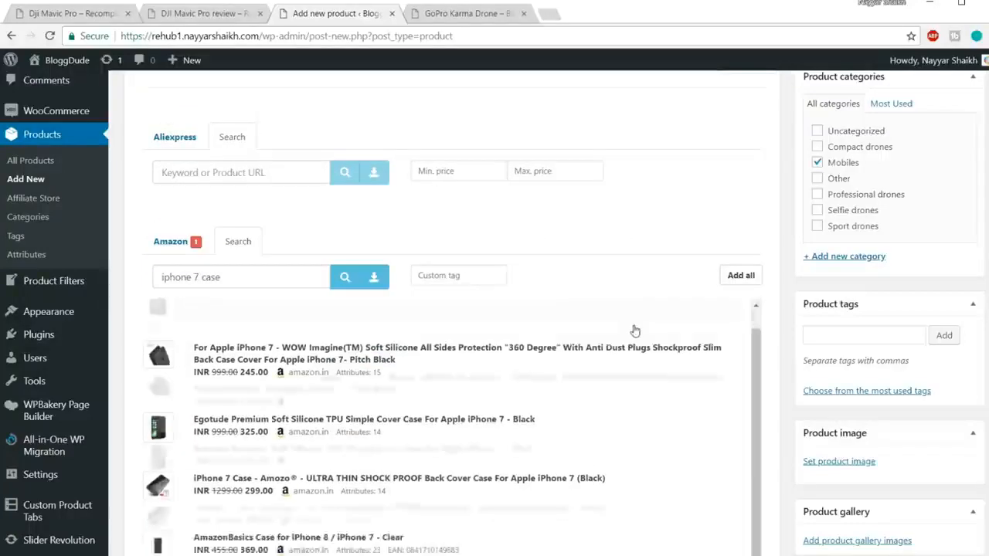
scroll(635, 331, "down", 6)
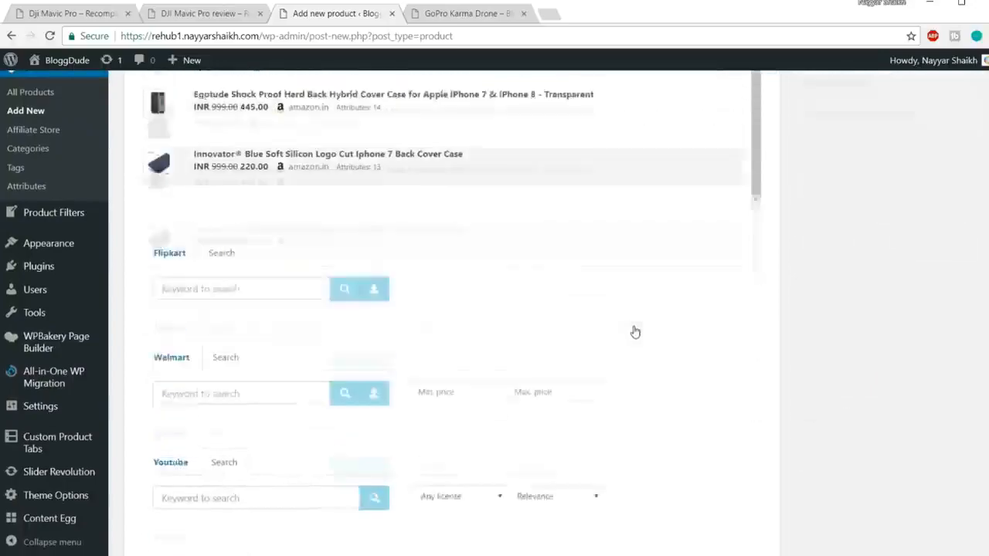
scroll(634, 332, "up", 3)
scroll(634, 331, "up", 2)
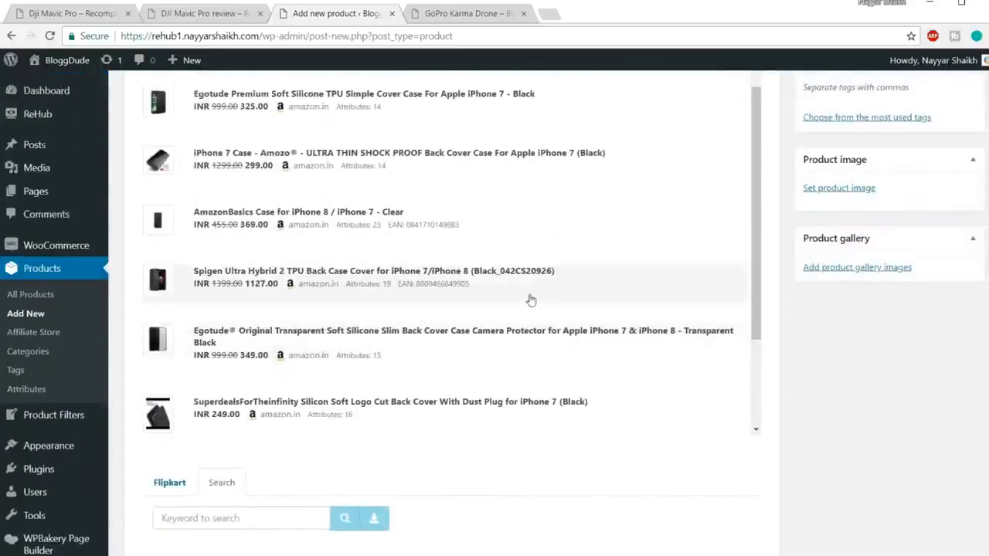
scroll(530, 236, "up", 4)
scroll(530, 300, "up", 2)
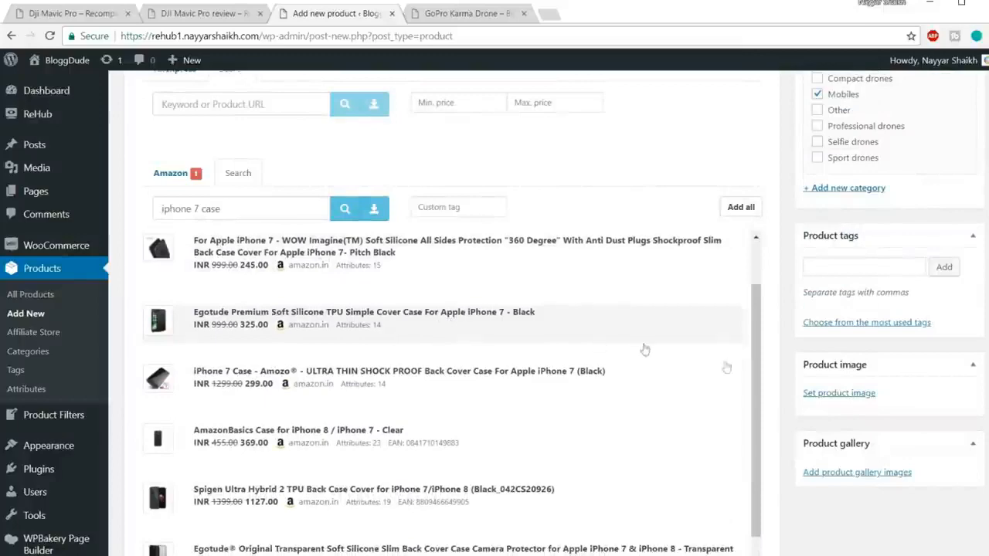
scroll(878, 513, "down", 5)
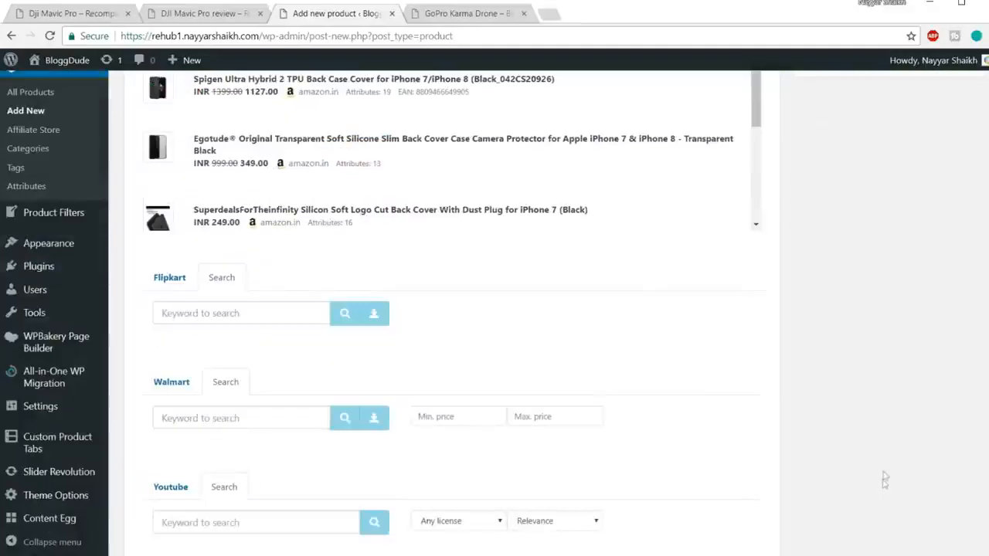
Search Flipkart for "iphone 7 earphones" and add the TrendyIndia Headphone Accessory Combo for iPhone 7 (Blue).
left_click(258, 317)
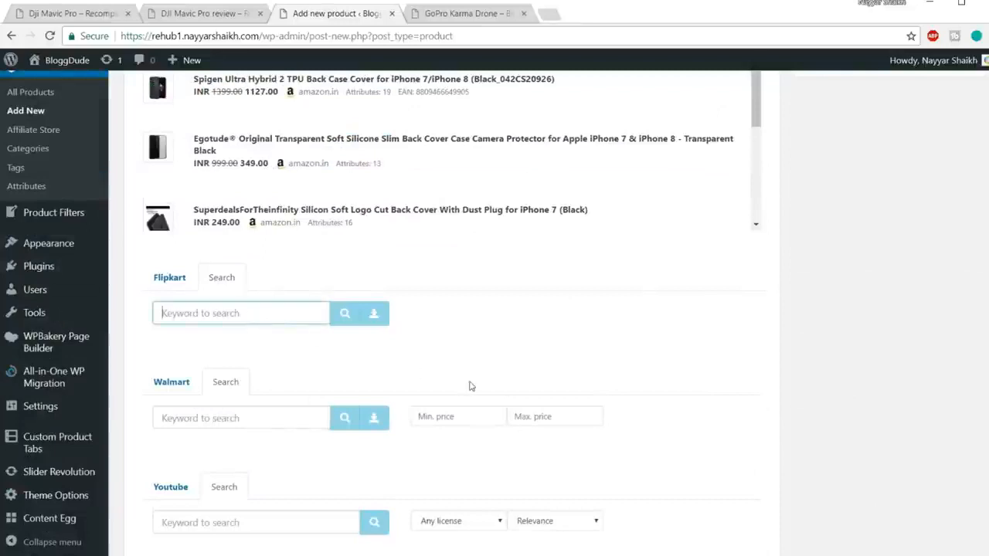
type("iphone 7 earphones")
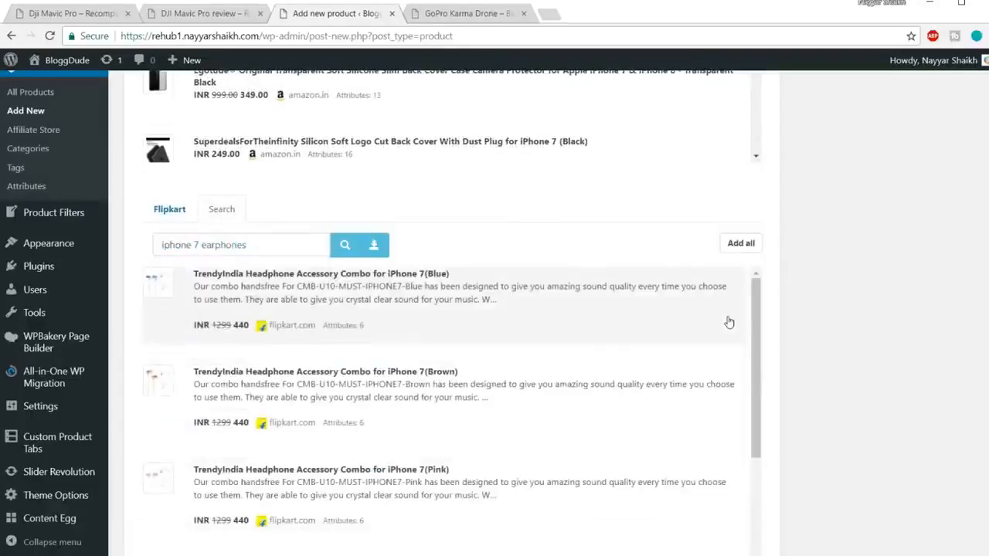
scroll(730, 322, "down", 2)
scroll(720, 325, "up", 1)
left_click(479, 286)
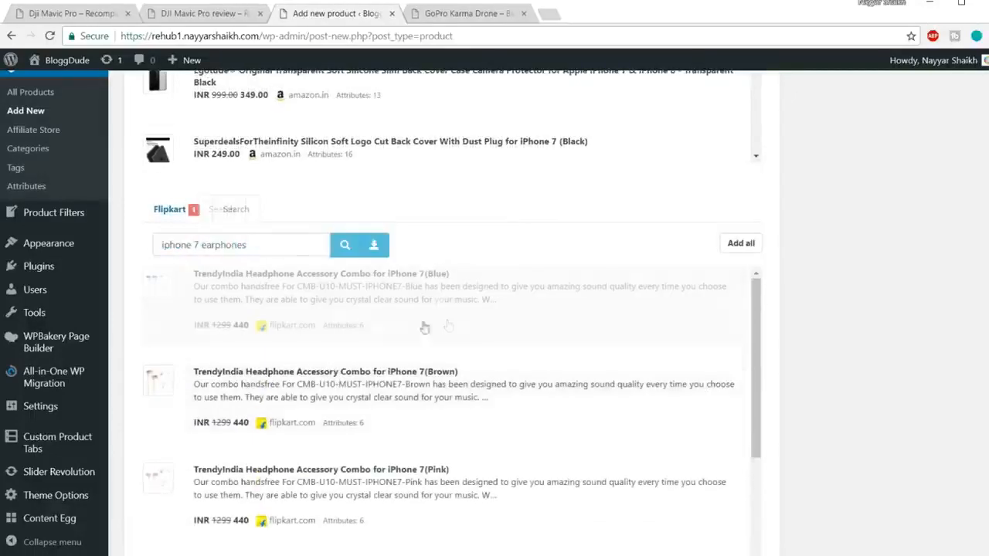
scroll(466, 380, "down", 5)
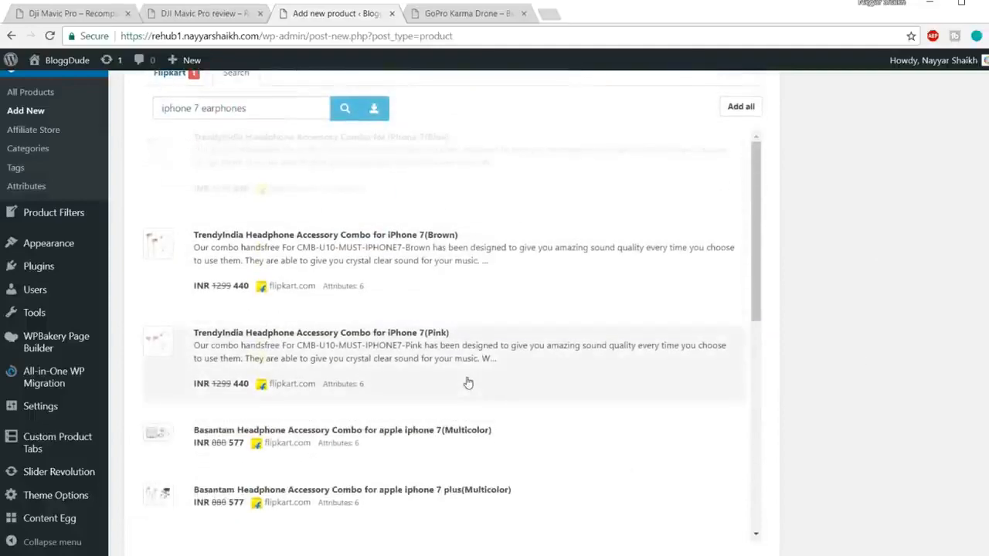
scroll(378, 451, "down", 5)
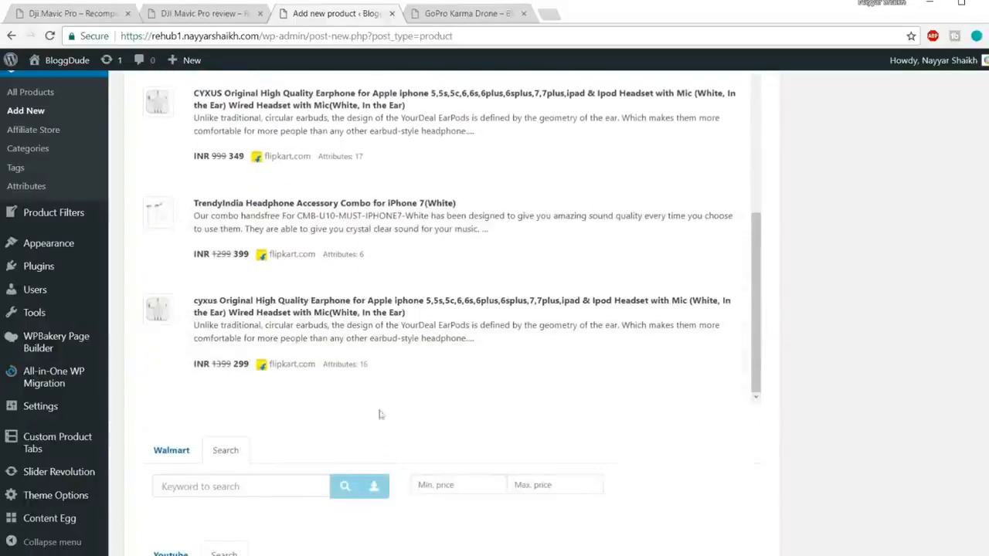
scroll(856, 390, "down", 5)
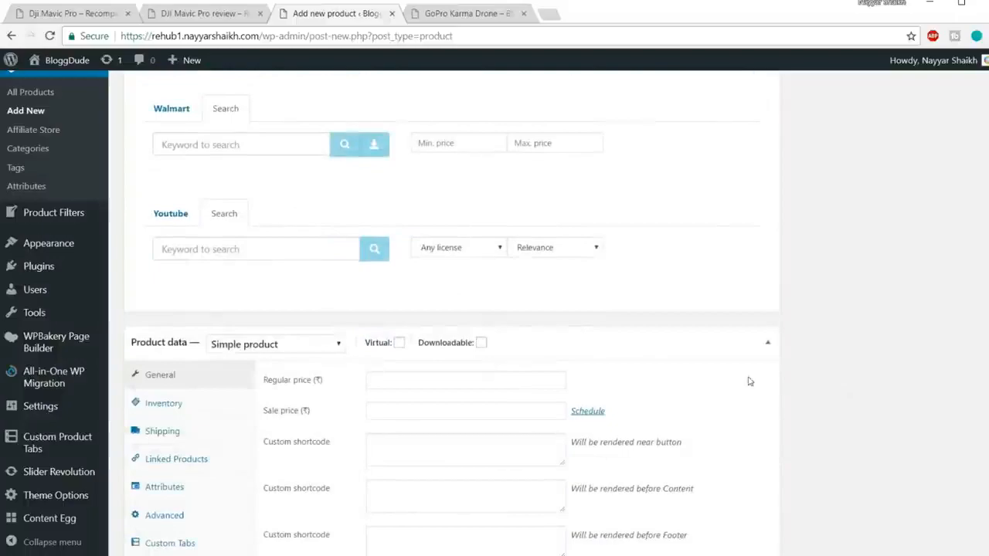
Publish the iPhone 7 Accessories product and select its post ID, 649, in the page address.
scroll(858, 387, "up", 10)
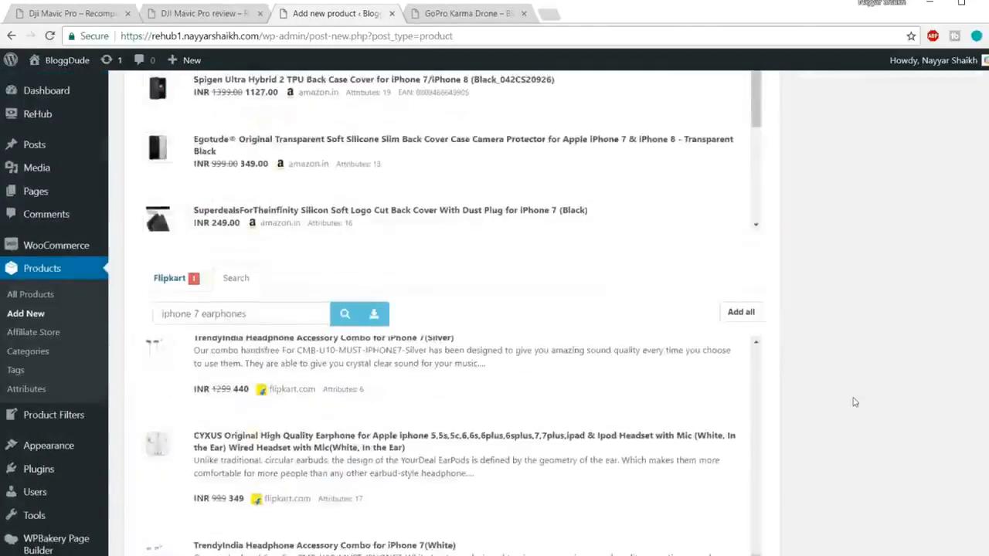
scroll(857, 408, "up", 10)
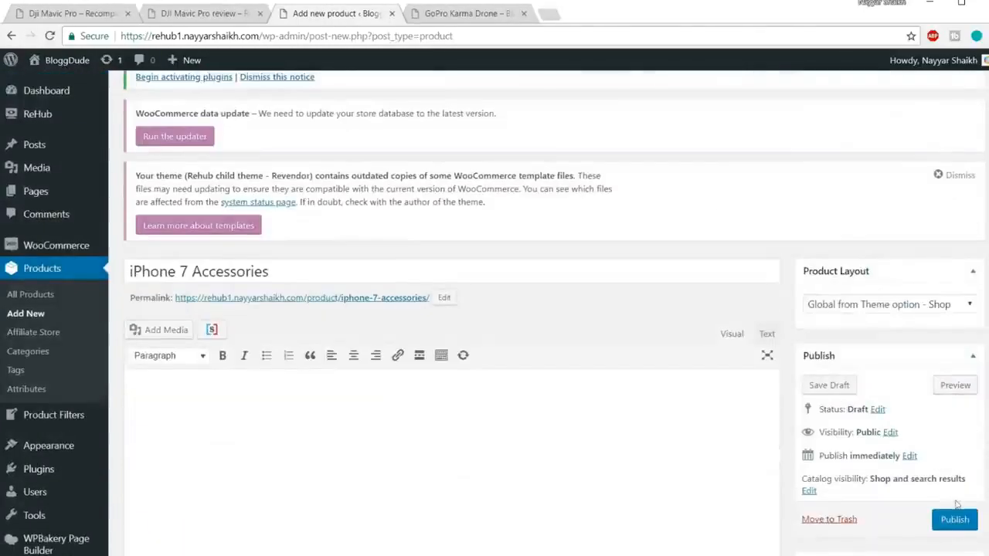
left_click(955, 520)
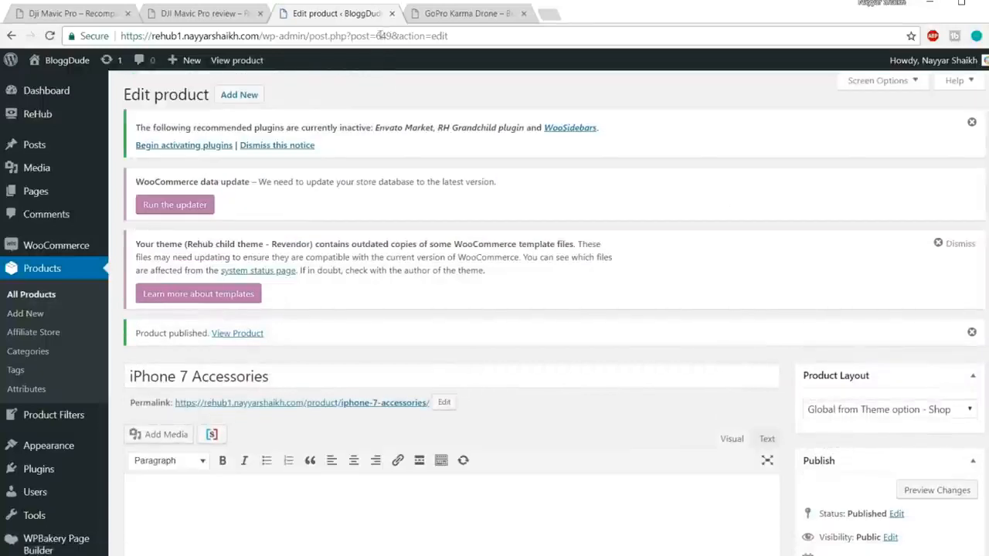
left_click_drag(376, 35, 393, 36)
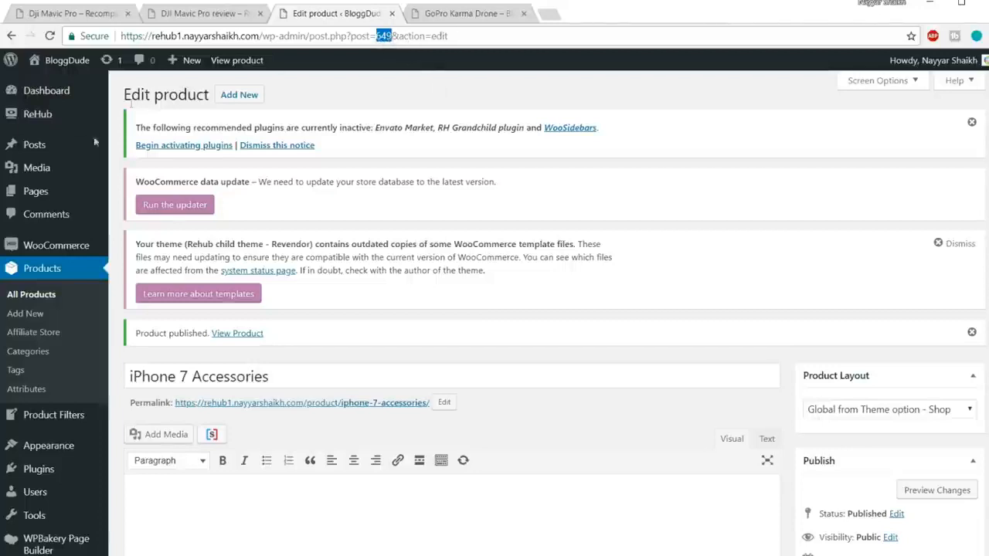
Go to the list of all products and open iPhone 7 Rose Gold 128GB for editing.
key("Return")
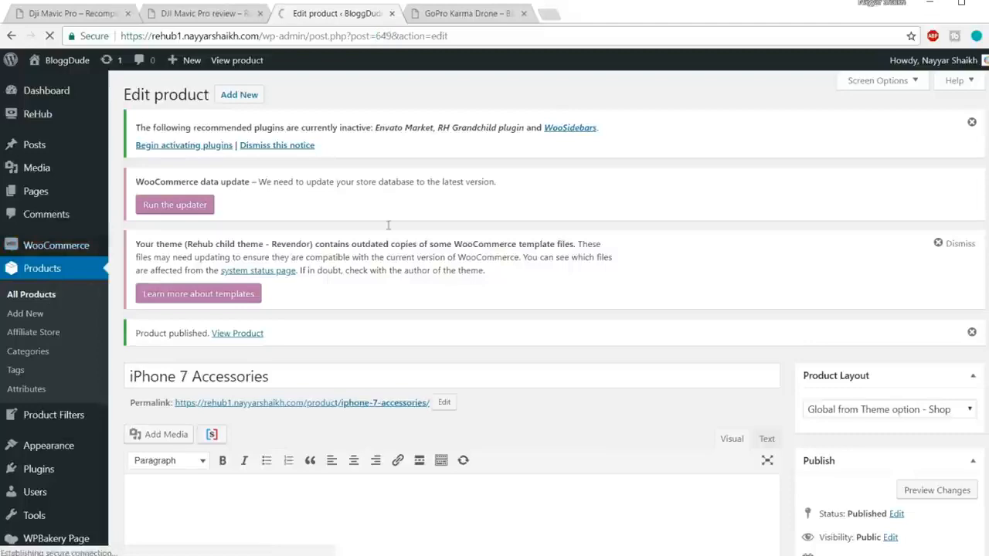
scroll(697, 272, "down", 1)
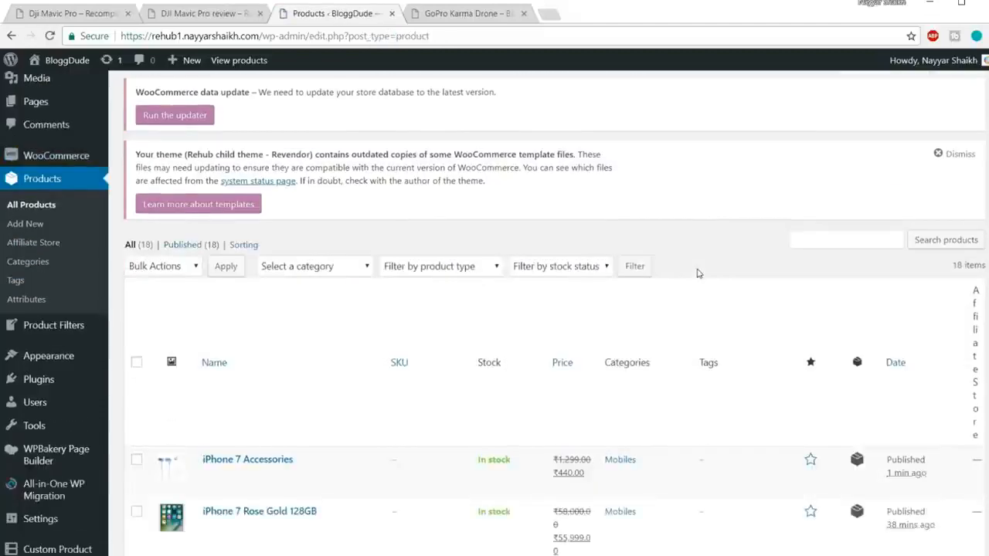
scroll(696, 272, "down", 4)
mouse_move(254, 213)
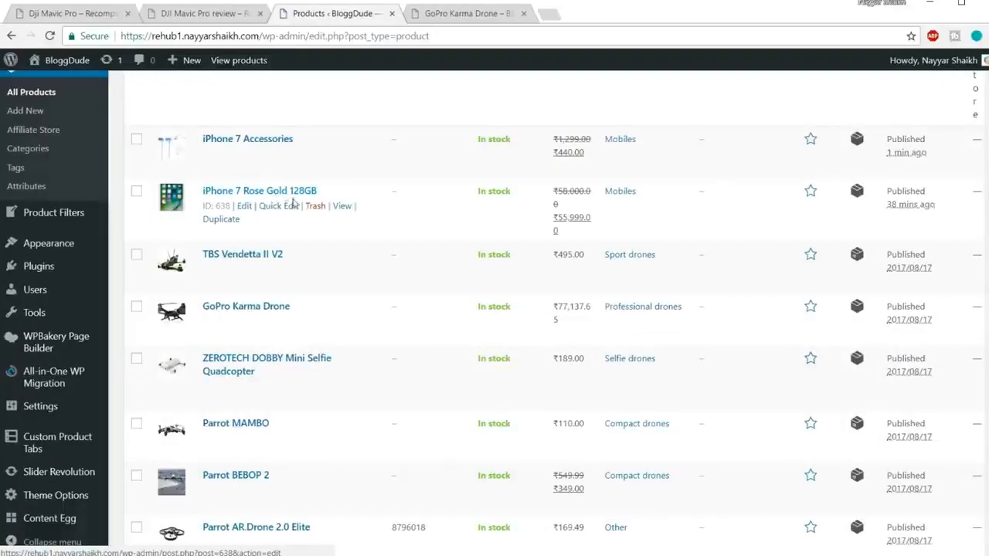
left_click(245, 210)
Open the iPhone 7 Rose Gold 128GB product's permalink in a new browser tab and switch to it.
scroll(610, 247, "down", 7)
scroll(609, 279, "up", 10)
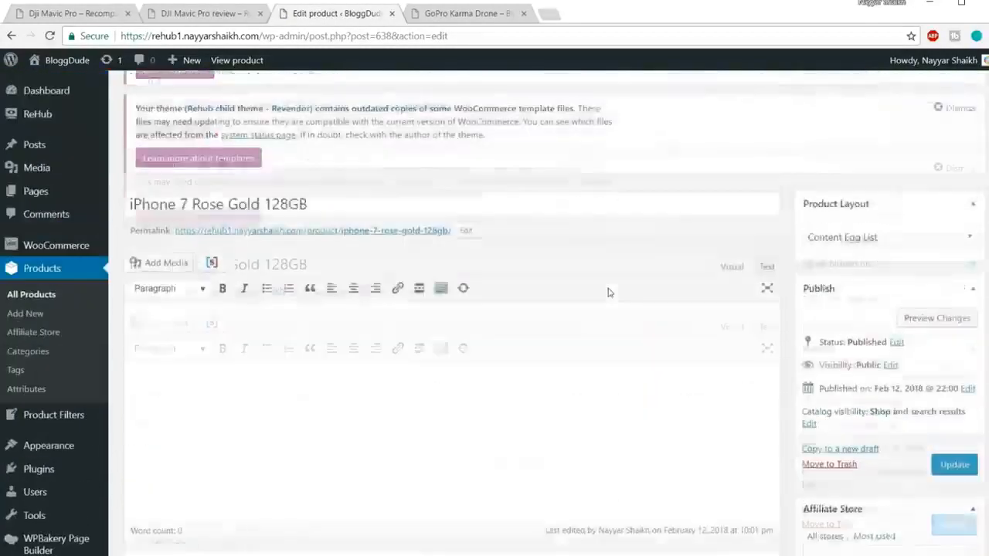
scroll(607, 292, "up", 2)
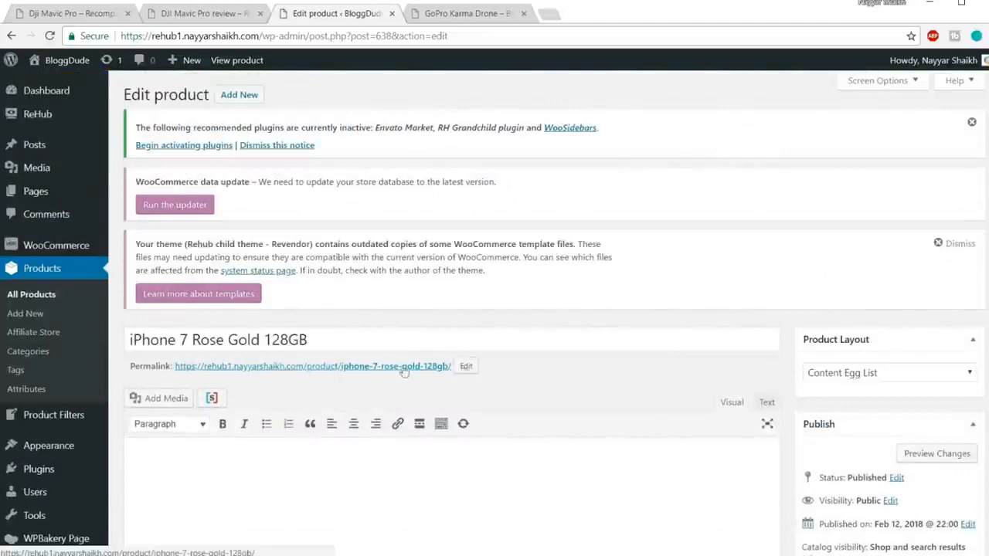
scroll(718, 302, "down", 2)
right_click(374, 230)
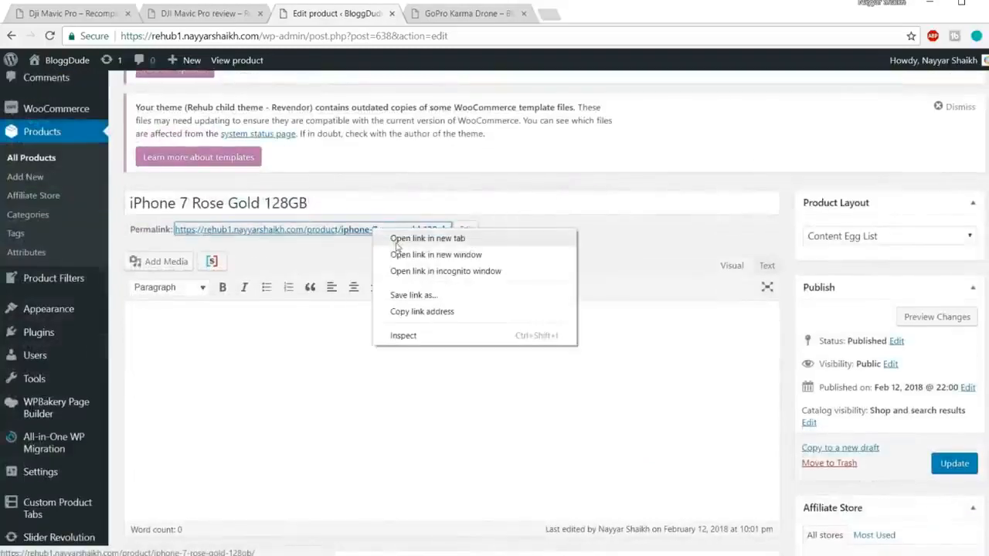
left_click(396, 245)
left_click(455, 18)
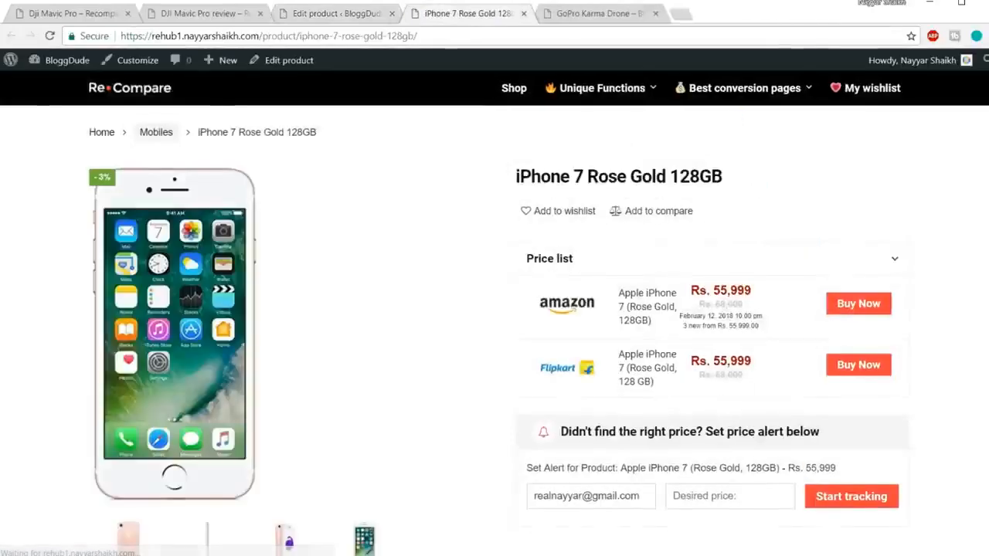
Examine the Additional Information, Videos and Reviews sections on the iPhone 7 Rose Gold 128GB product page.
scroll(705, 103, "down", 3)
scroll(274, 185, "down", 4)
left_click(255, 188)
left_click(349, 193)
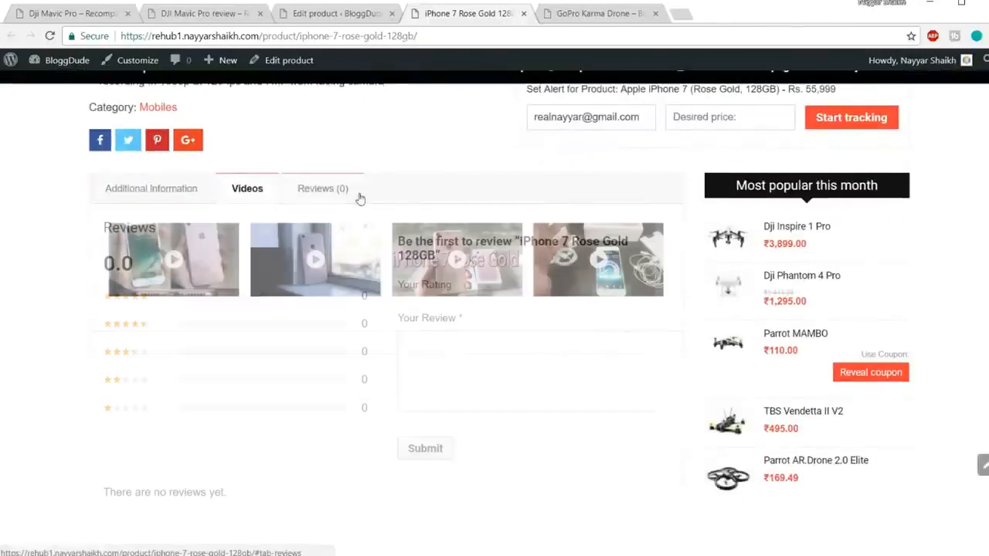
left_click(176, 190)
left_click(274, 194)
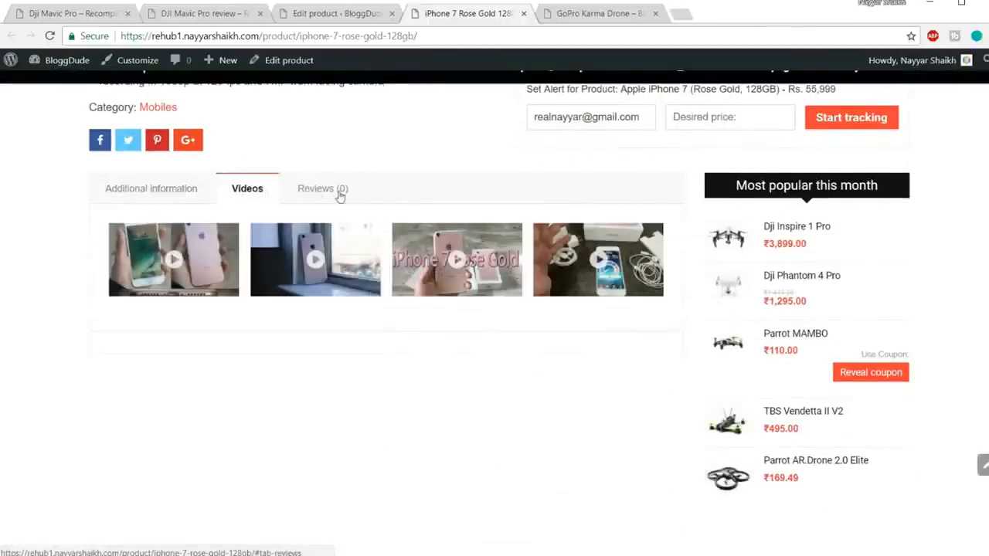
left_click(338, 195)
left_click(134, 196)
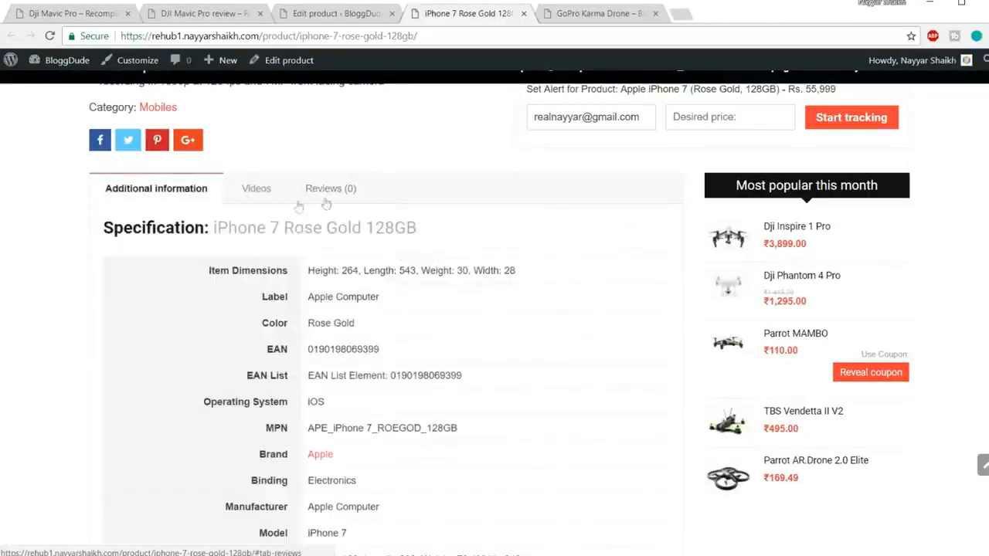
Return to editing iPhone 7 Rose Gold 128GB and add a new custom tab in its product data.
left_click(342, 23)
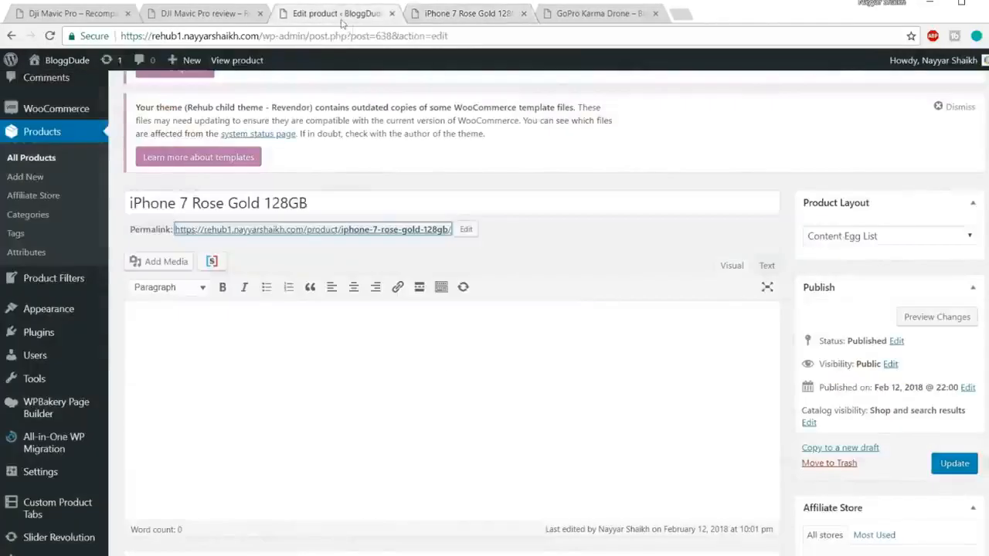
scroll(824, 287, "down", 10)
scroll(701, 285, "down", 8)
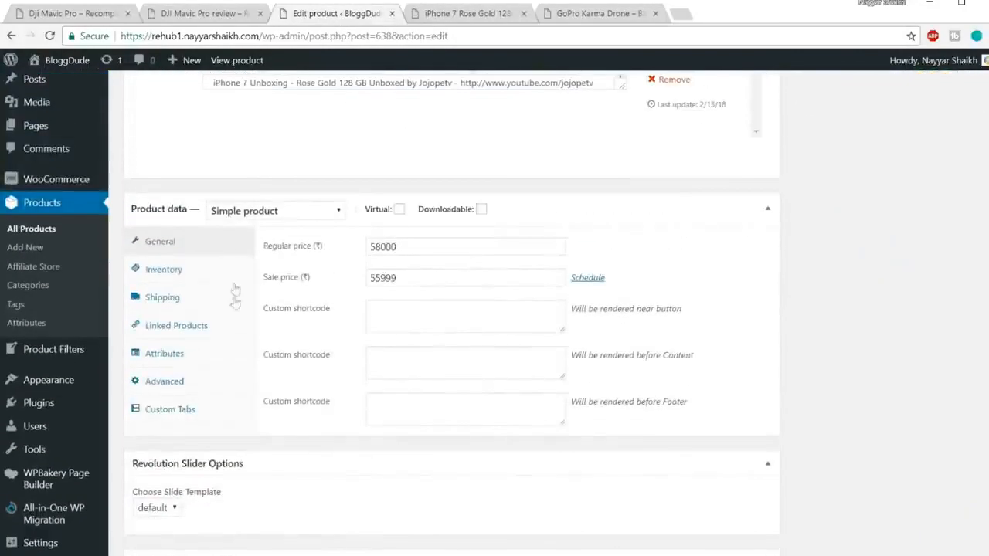
left_click(185, 418)
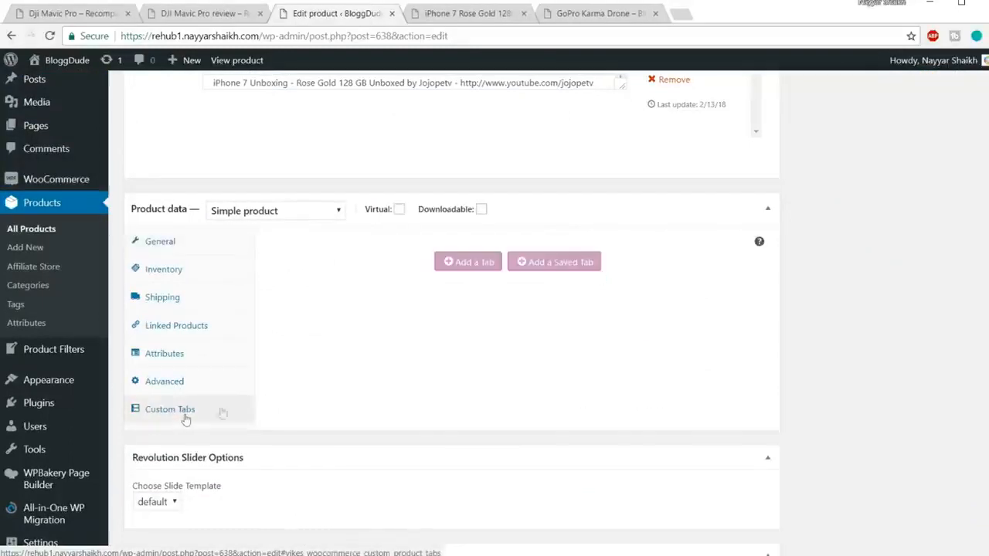
left_click(468, 264)
Title the custom tab "Accessories and Combos", correcting the spelling of Accessories.
left_click(418, 247)
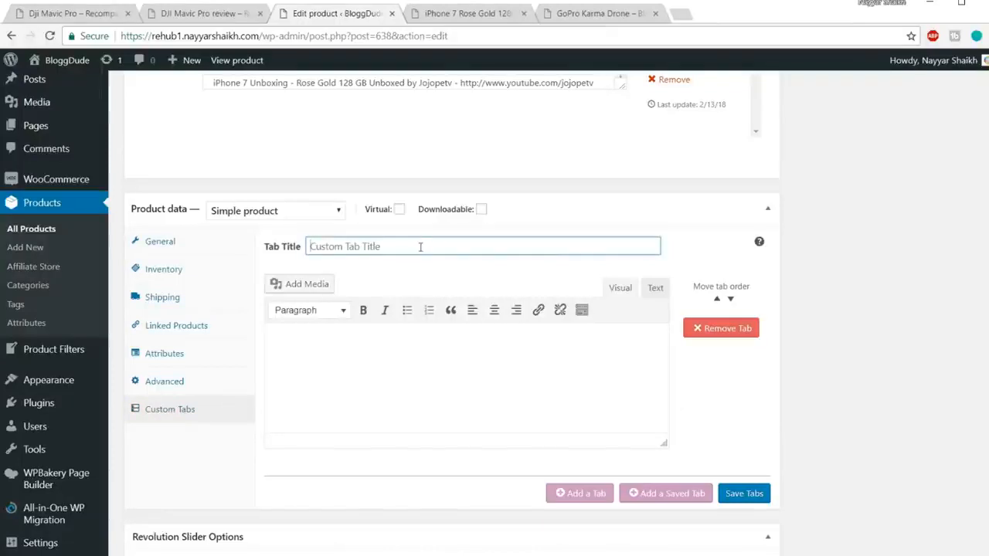
type("Accesories and Combos")
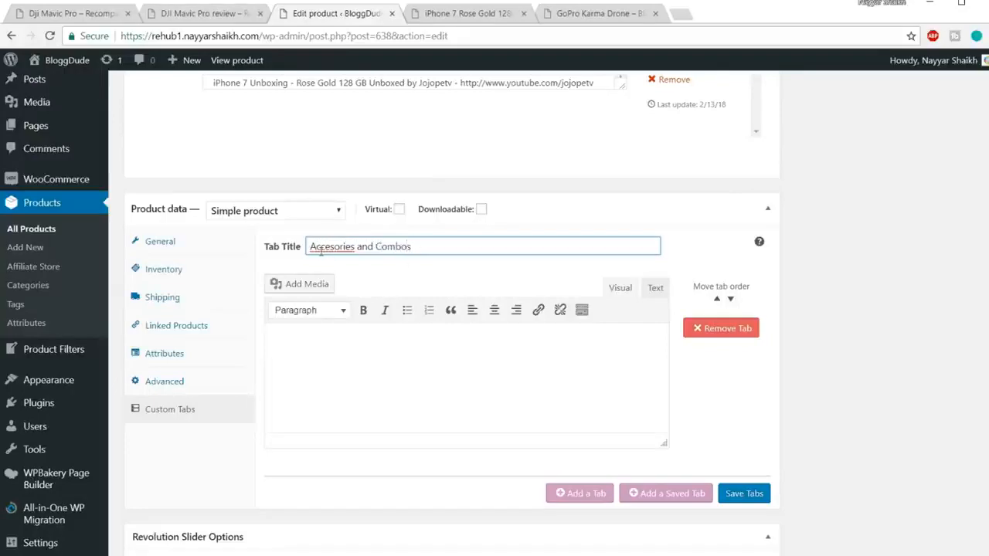
right_click(321, 251)
left_click(410, 263)
Put the post ID 638 in the custom tab's content with an empty line above it.
left_click(400, 378)
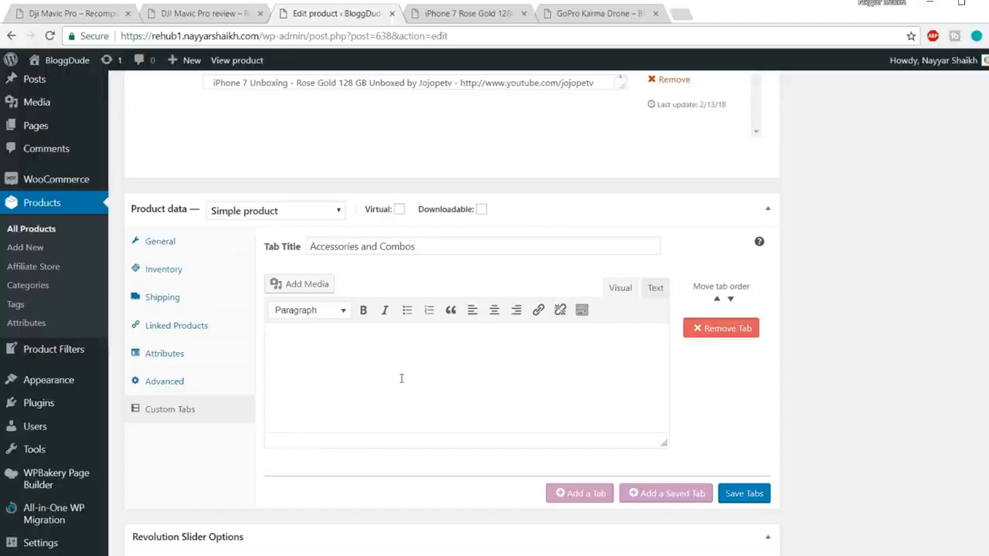
double_click(302, 341)
left_click(276, 340)
key("Return")
Copy the accessories and combos shortcode from the Shortcodes file in Notepad and paste it above the ID in the custom tab's content.
mouse_move(154, 550)
left_click(221, 511)
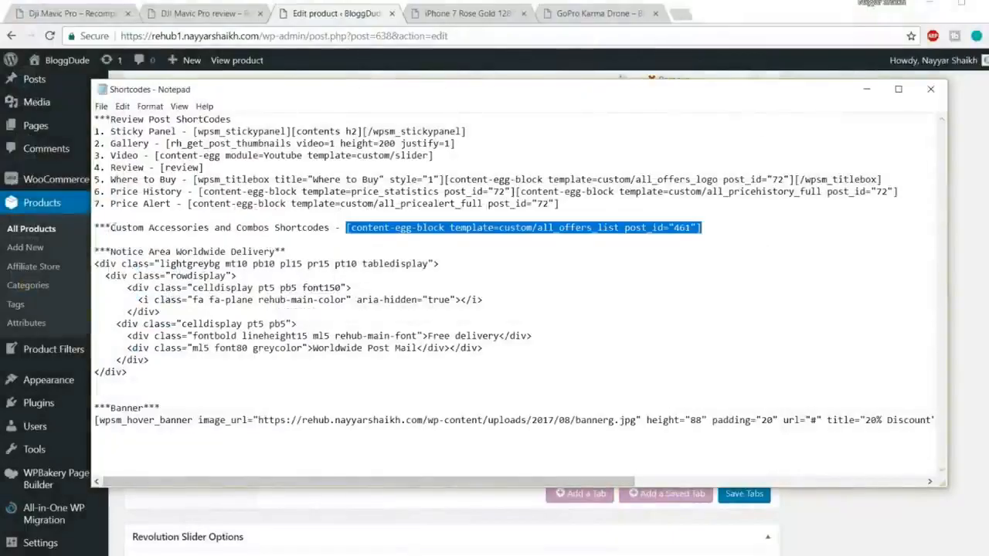
left_click_drag(96, 225, 338, 224)
left_click(340, 224)
left_click_drag(702, 227, 347, 224)
key("ctrl+c")
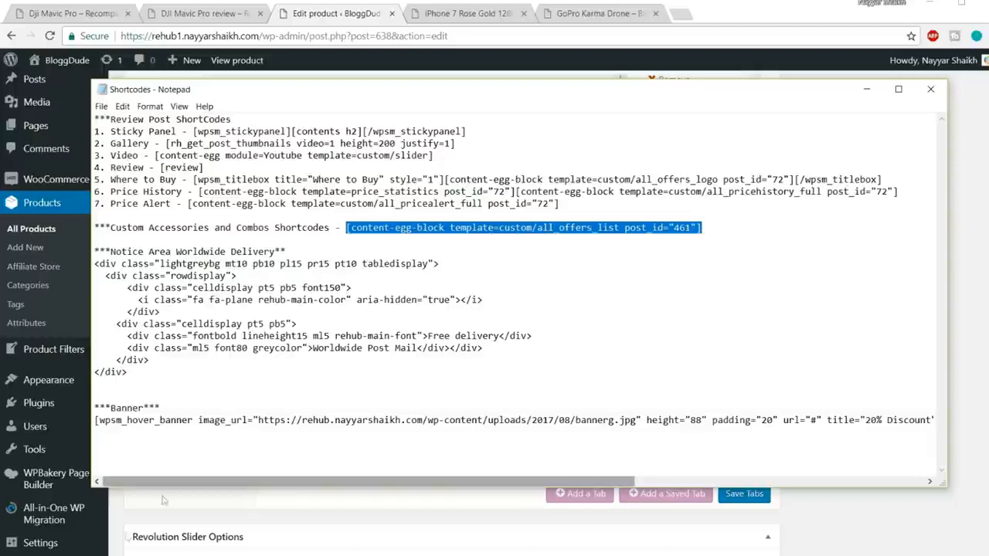
left_click(138, 555)
left_click(317, 338)
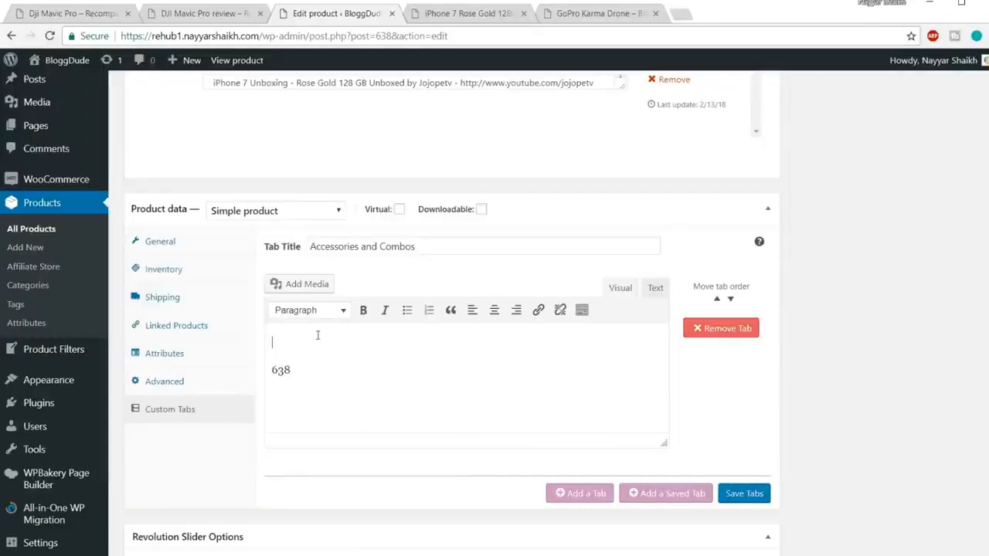
key("ctrl+v")
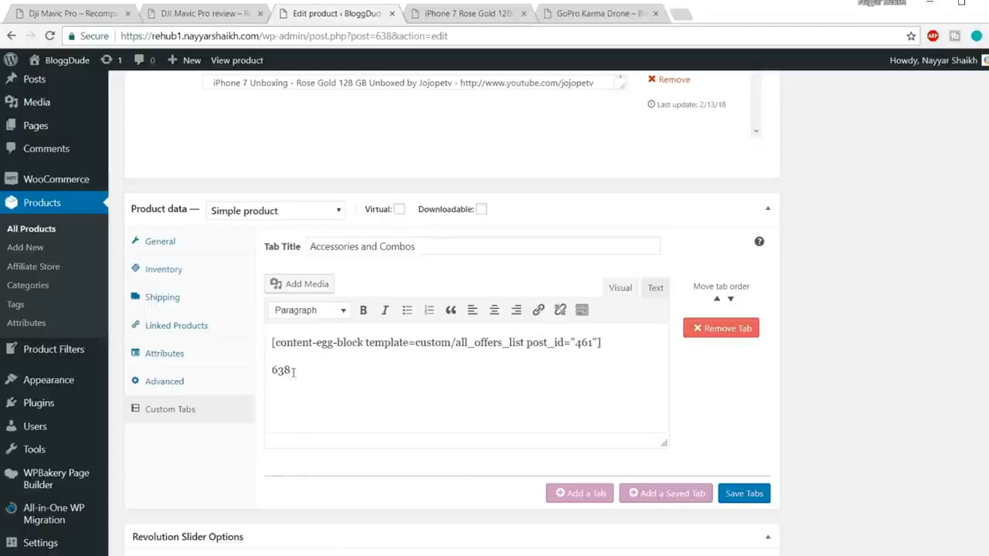
Move the ID 638 from its own line into the shortcode as the post_id value.
left_click_drag(331, 364, 270, 370)
key("ctrl+x")
left_click_drag(574, 342, 588, 342)
key("ctrl+v")
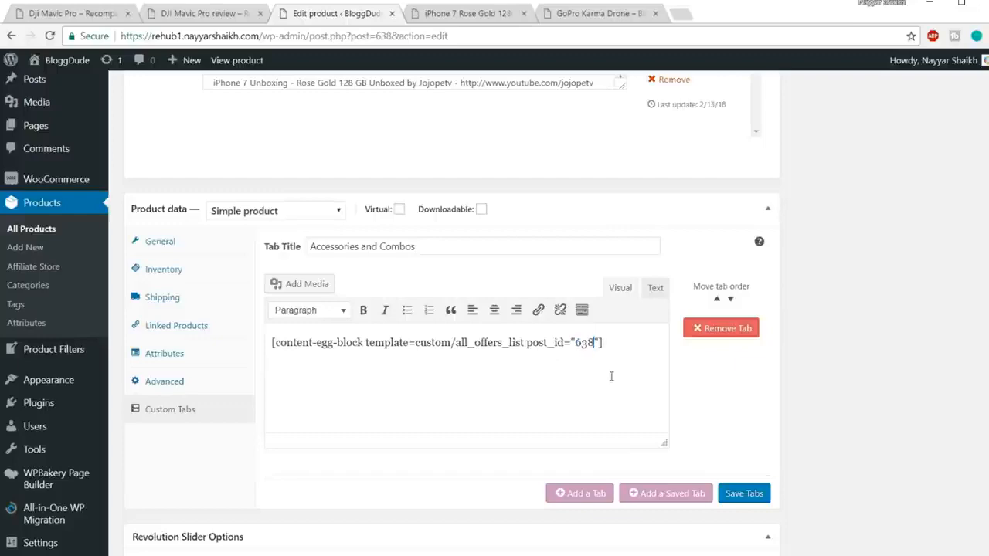
Save the custom tabs and update the iPhone 7 Rose Gold 128GB product.
left_click(746, 494)
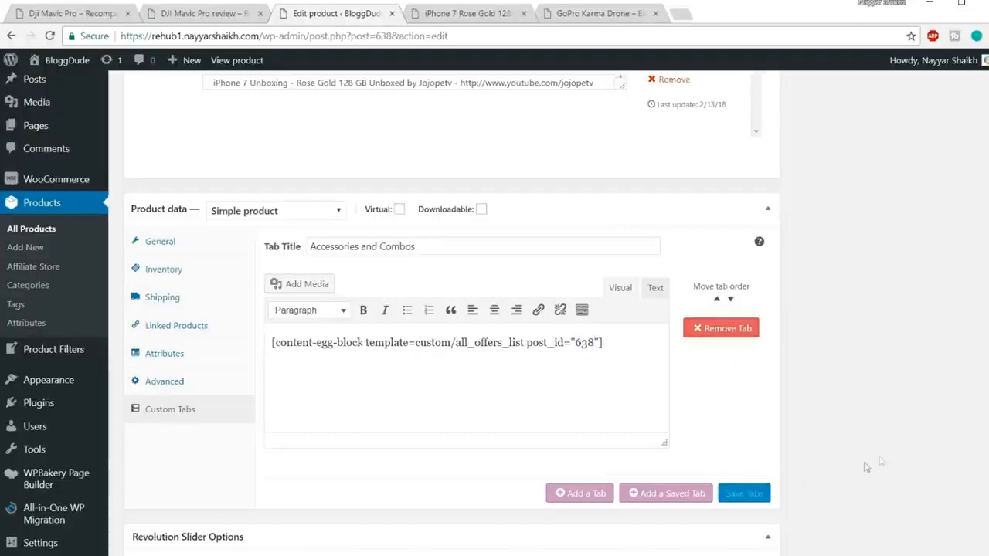
scroll(928, 453, "up", 20)
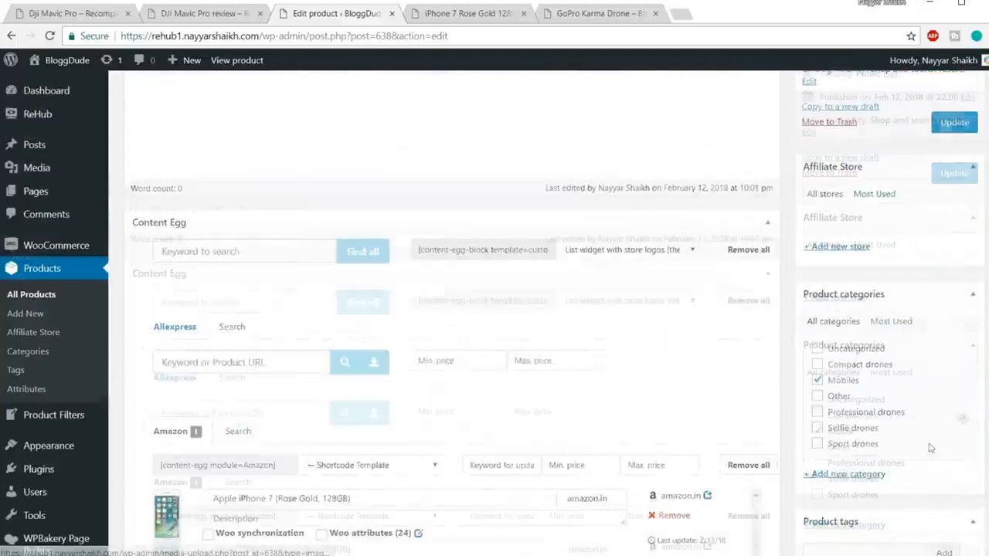
left_click(955, 531)
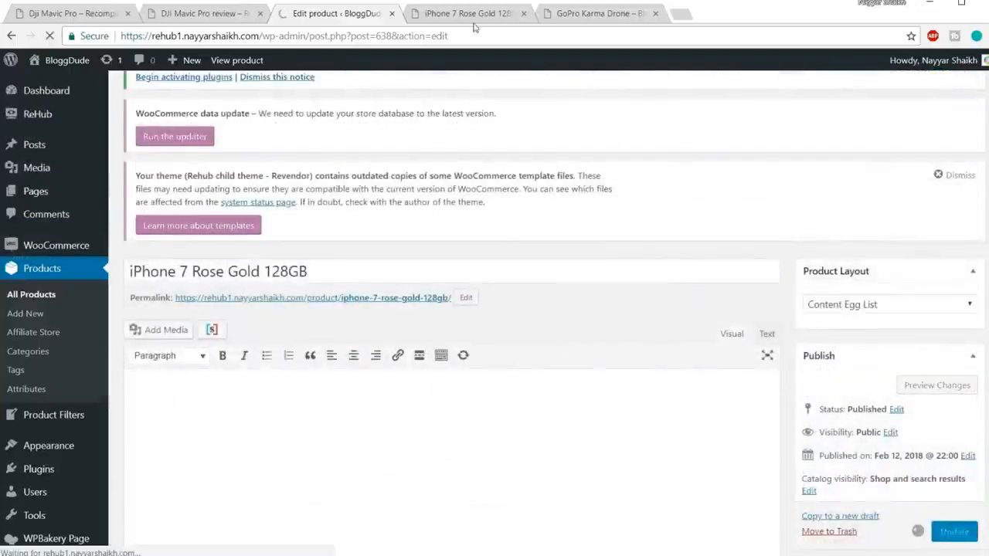
Reload the iPhone 7 Rose Gold product page on the site and view its Accessories and Combos tab.
left_click(477, 13)
left_click(483, 30)
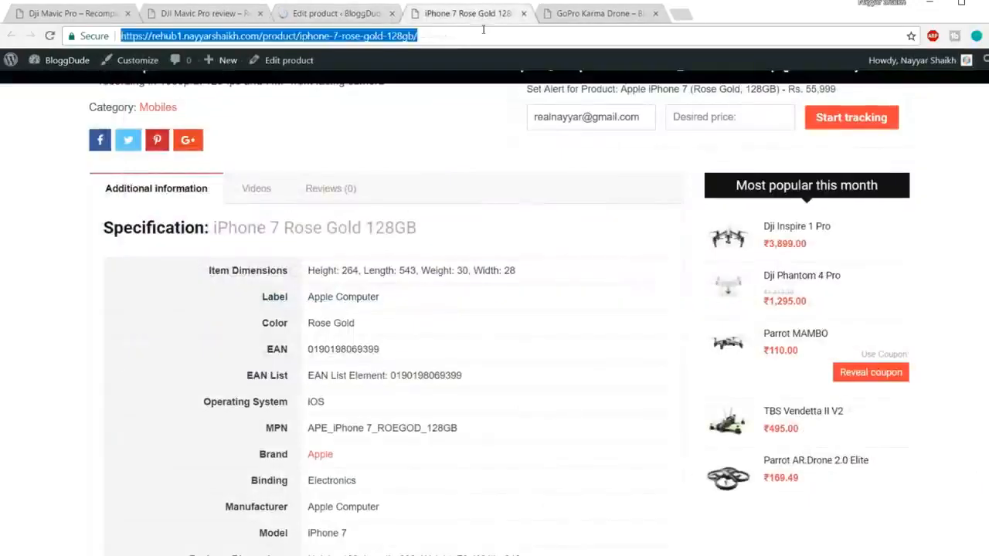
key("Return")
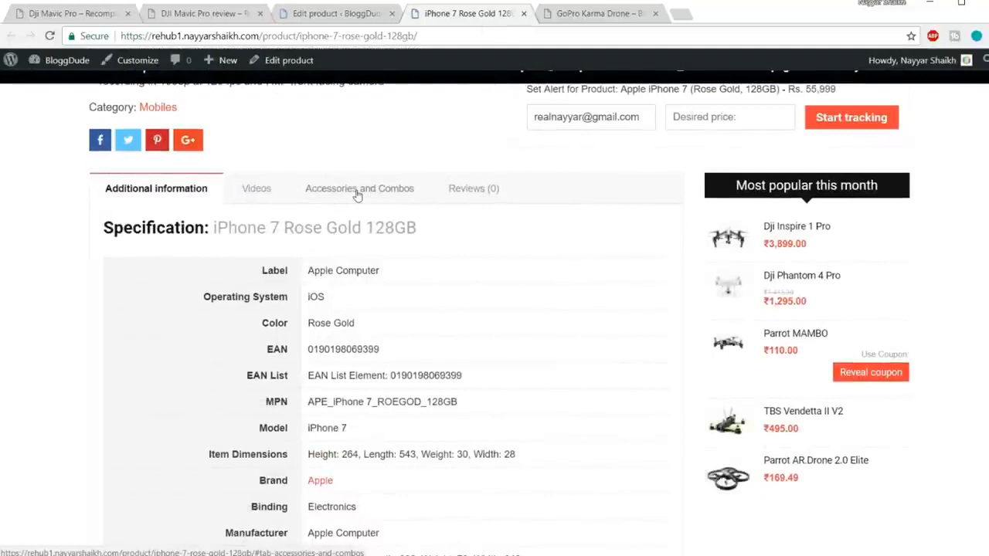
left_click(366, 197)
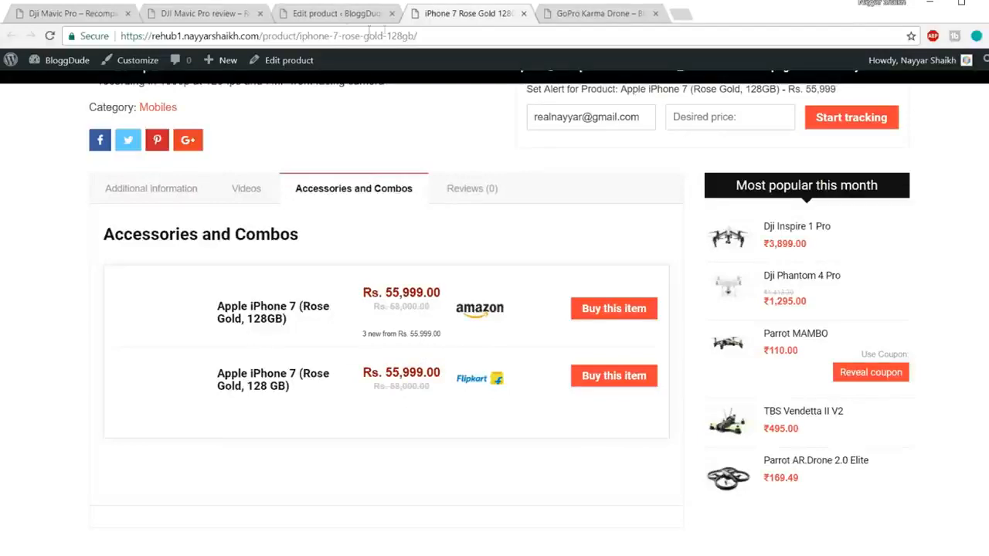
Compare the post ID in the product editor's URL with the post_id in the Accessories and Combos tab's shortcode.
left_click(336, 13)
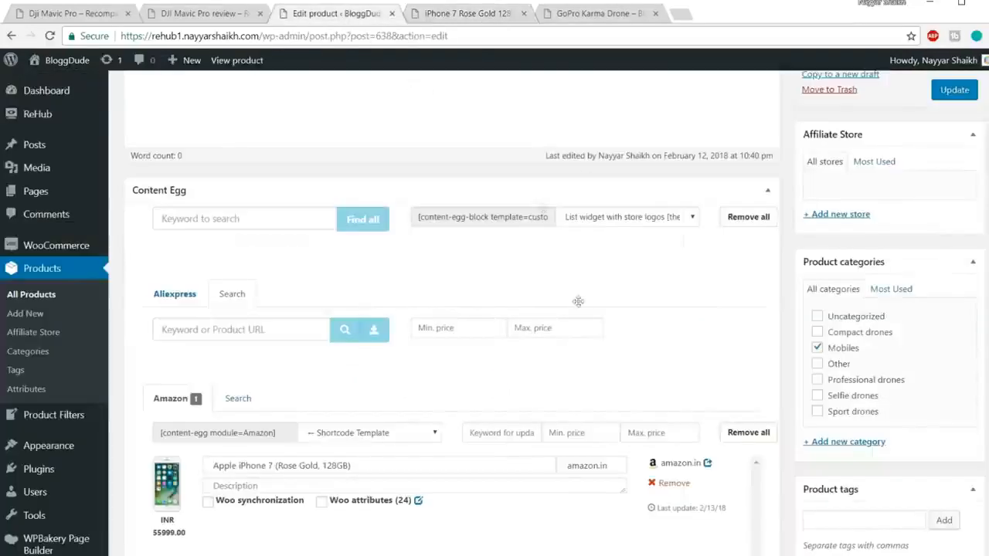
scroll(394, 55, "down", 4)
left_click_drag(376, 35, 388, 36)
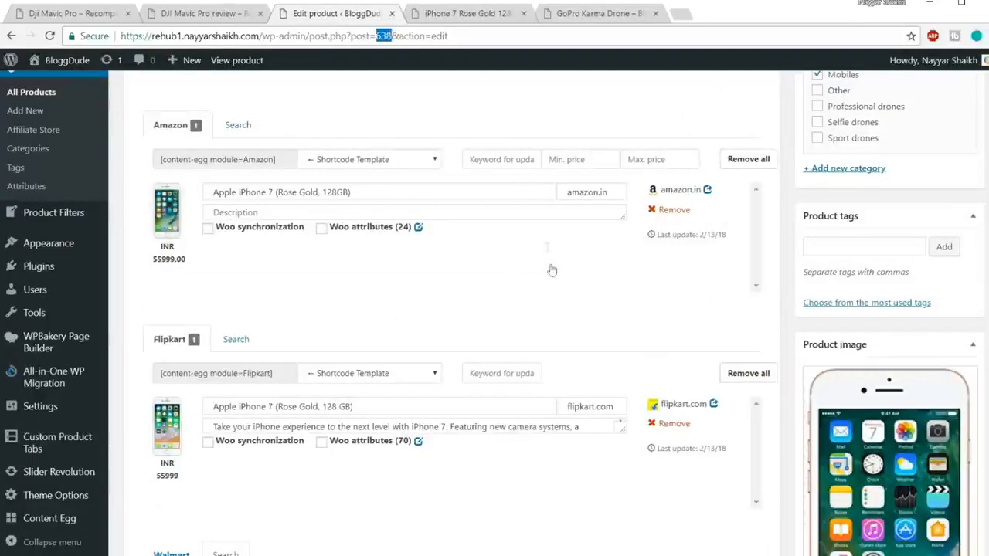
scroll(555, 275, "down", 10)
scroll(569, 309, "down", 5)
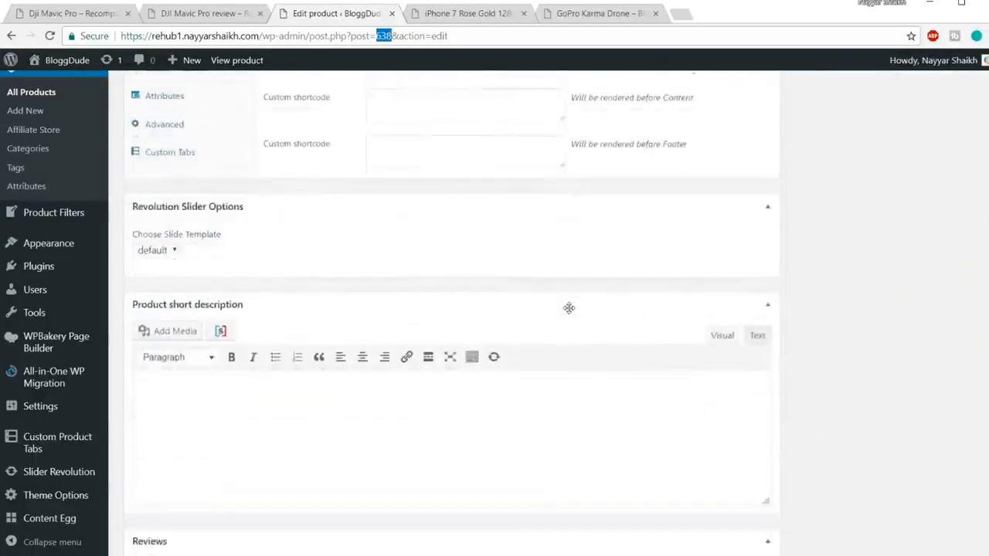
scroll(425, 293, "up", 3)
left_click(175, 322)
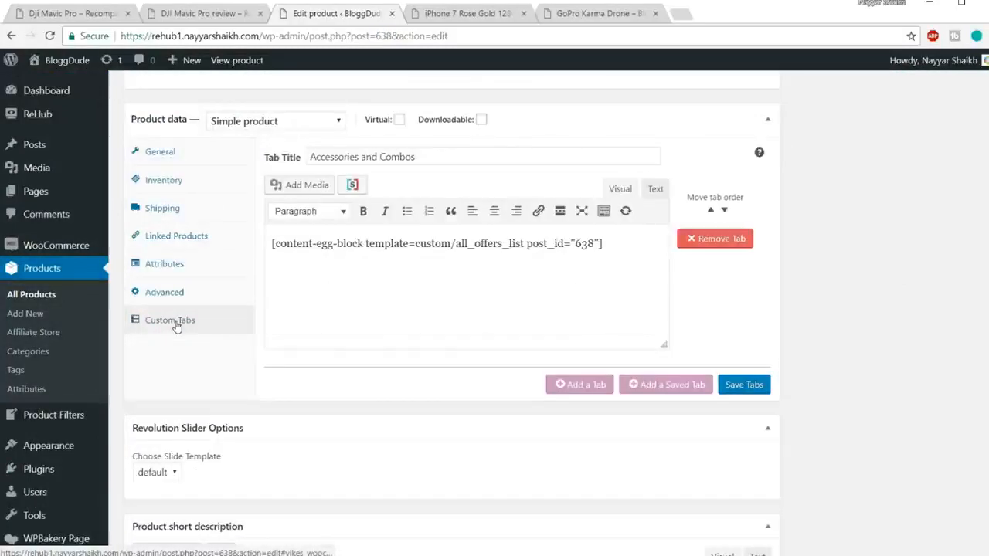
left_click_drag(576, 243, 595, 244)
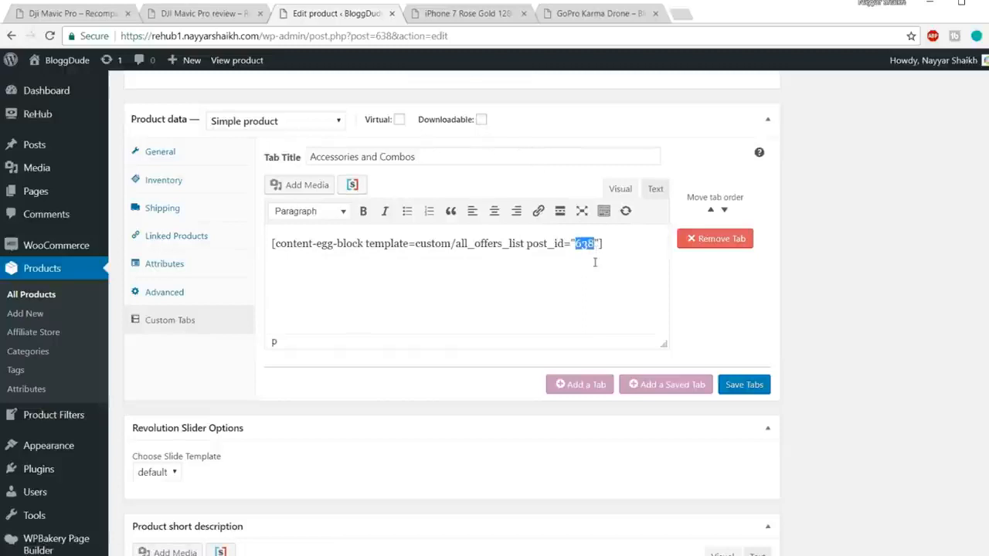
Open the list of all products in a new browser tab and look up the ID of iPhone 7 Accessories.
right_click(42, 299)
left_click(69, 306)
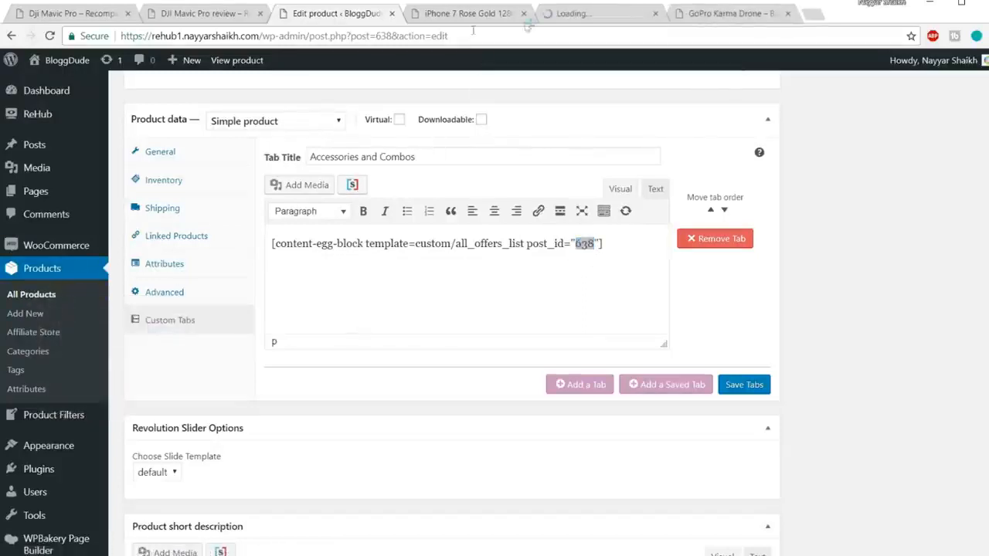
left_click(594, 15)
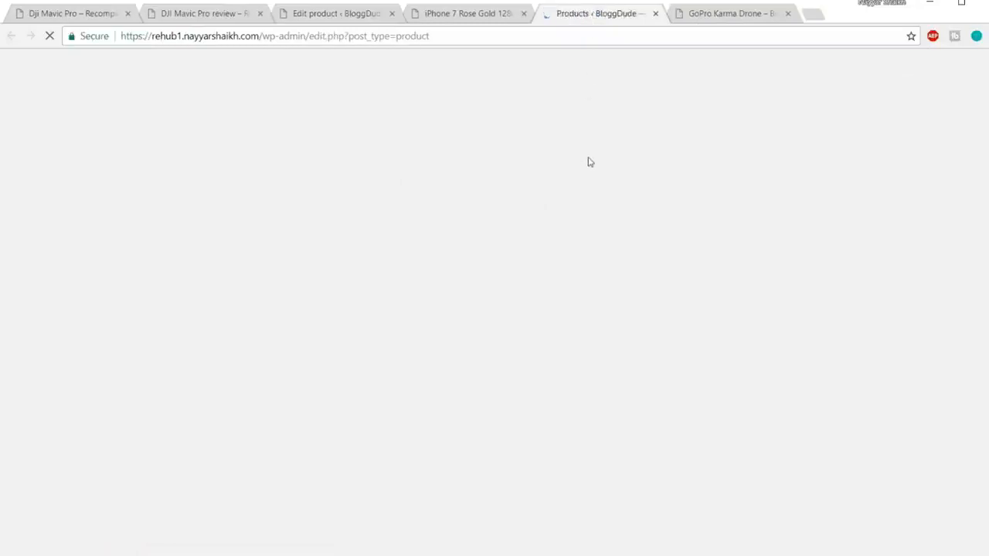
scroll(232, 201, "down", 2)
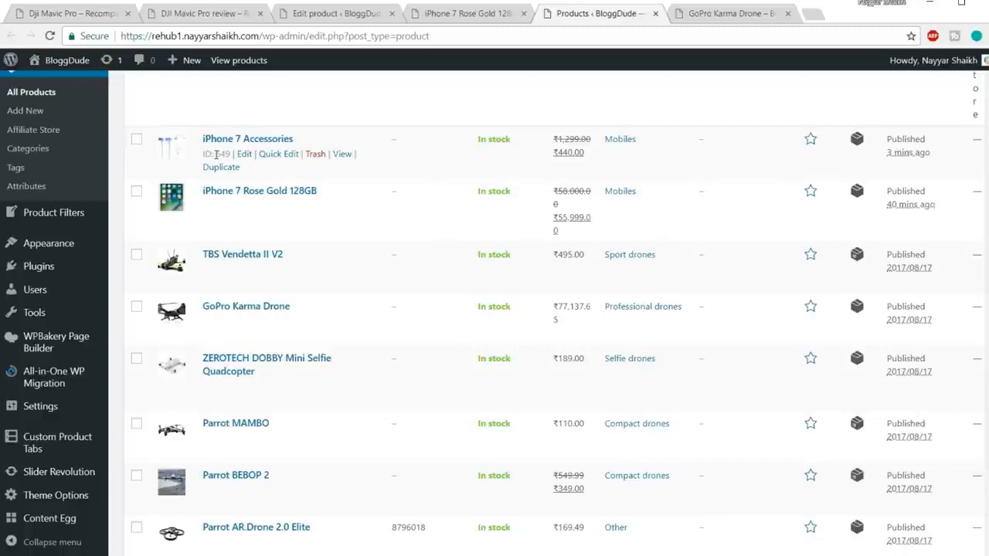
Set the post_id in the Accessories and Combos tab's shortcode to 649 in the iPhone 7 Rose Gold 128GB product editor.
left_click(429, 15)
left_click(363, 12)
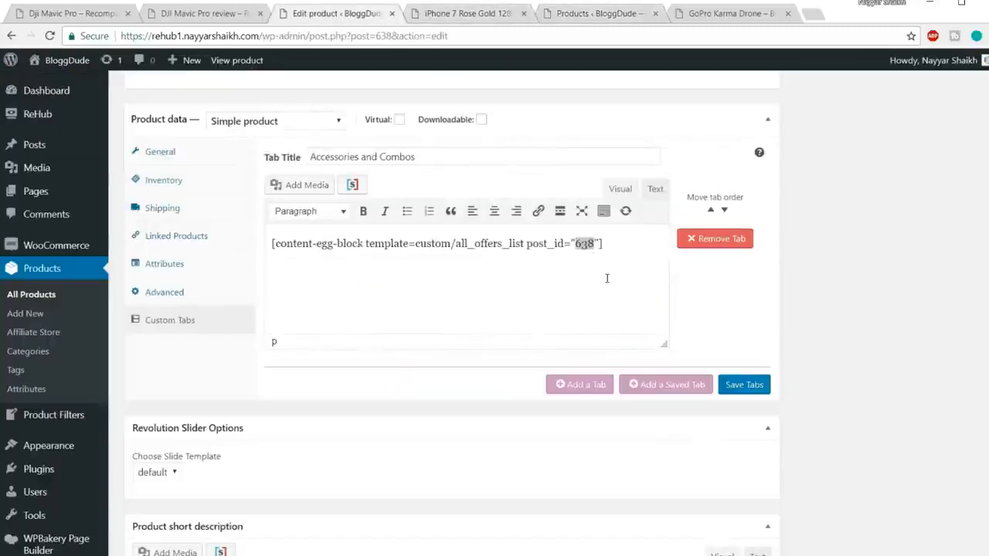
double_click(588, 244)
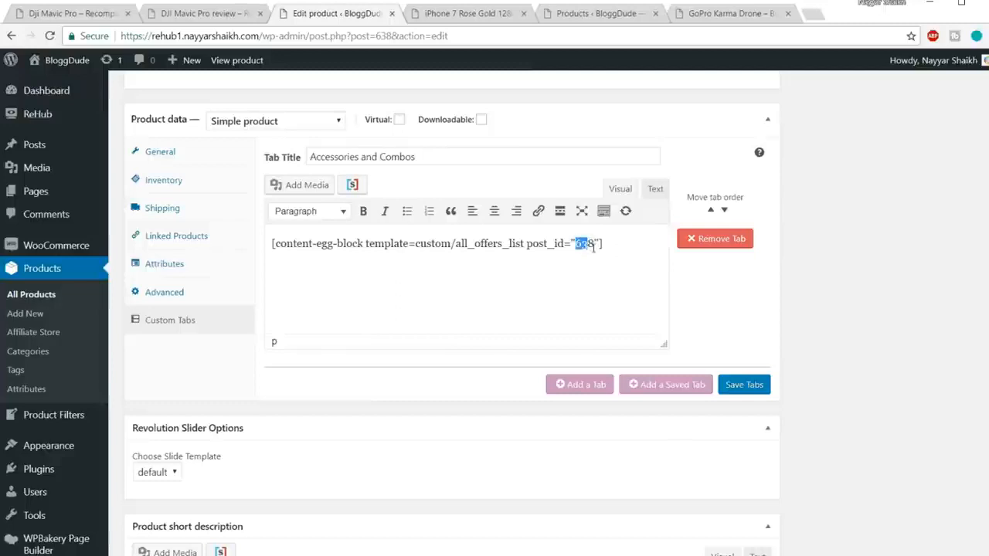
key("Delete")
key("Delete")
type("649")
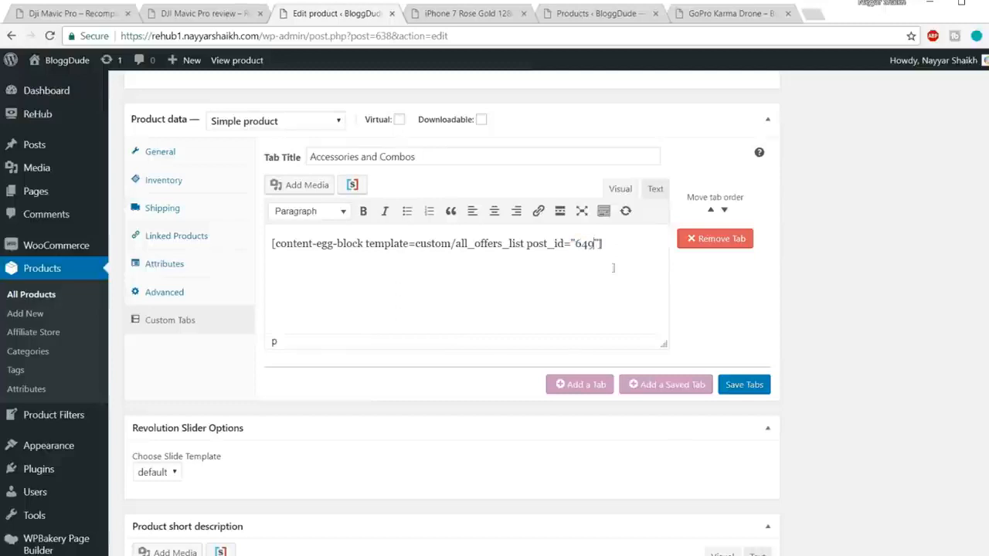
Save the custom tabs with the new post_id and update the iPhone 7 product.
left_click(744, 385)
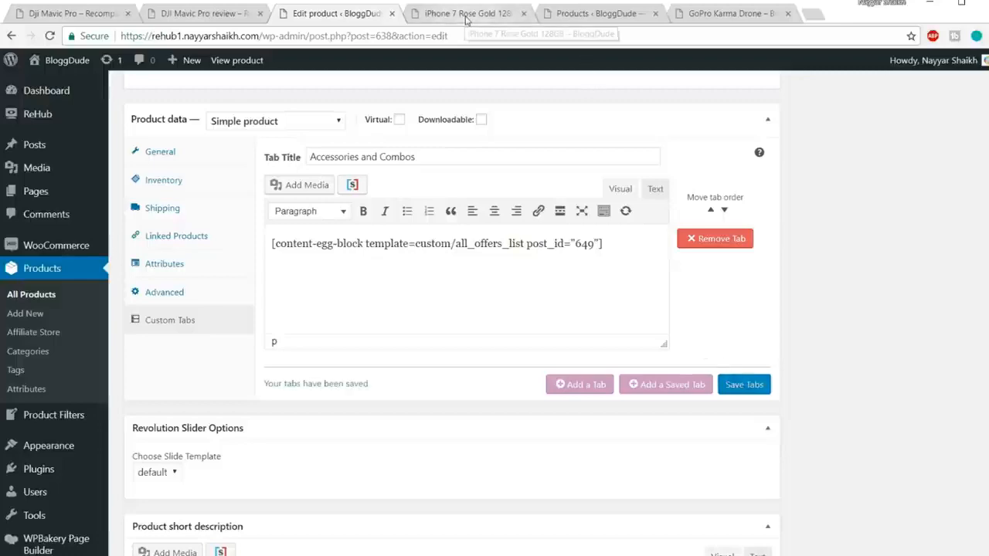
scroll(987, 367, "up", 4)
scroll(987, 367, "up", 10)
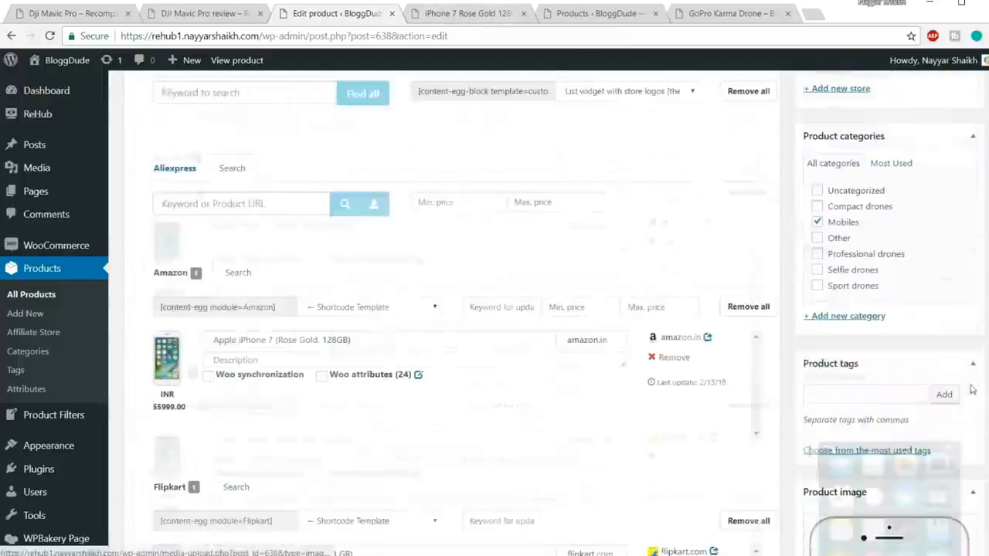
left_click(964, 171)
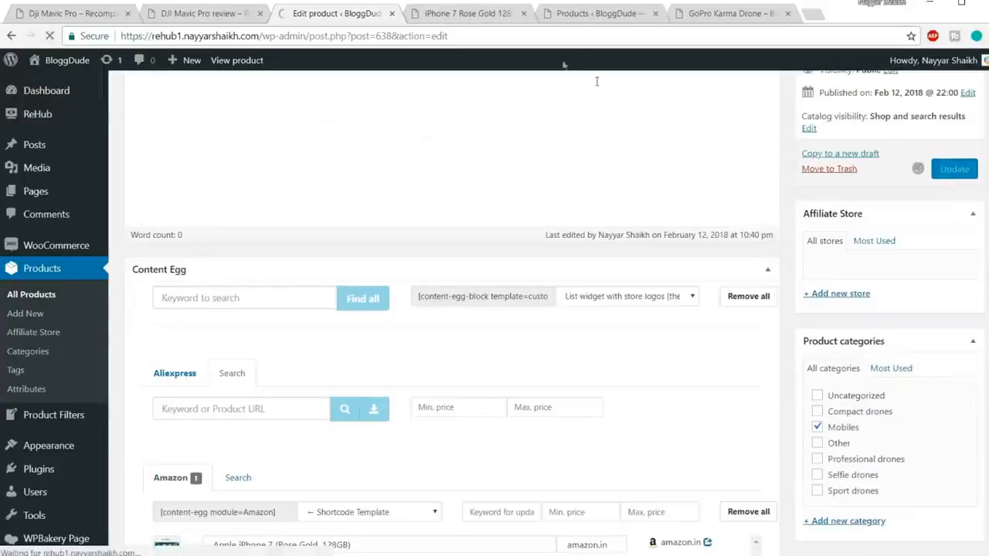
Reload the iPhone 7 Rose Gold product page and review the offers in the Accessories and Combos tab.
left_click(498, 15)
left_click(491, 37)
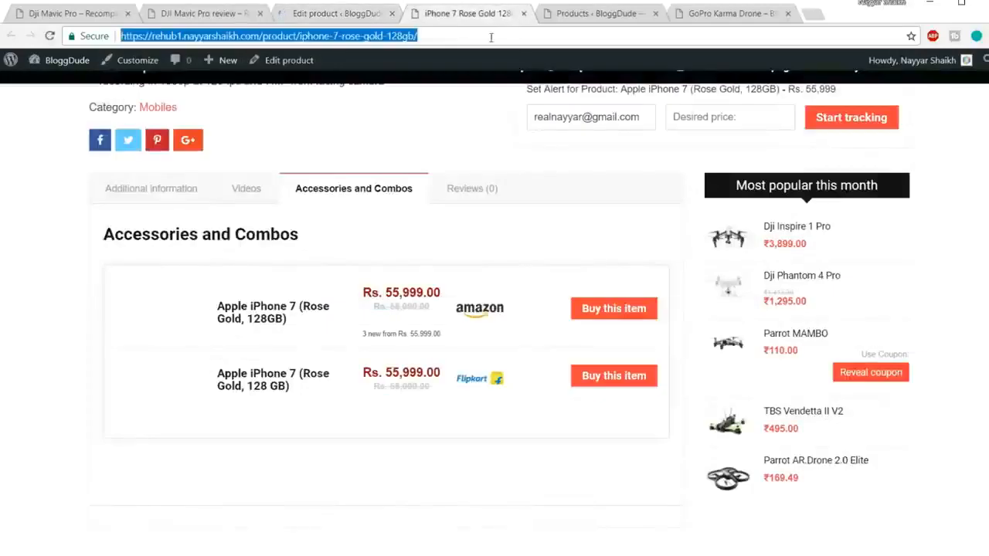
key("Return")
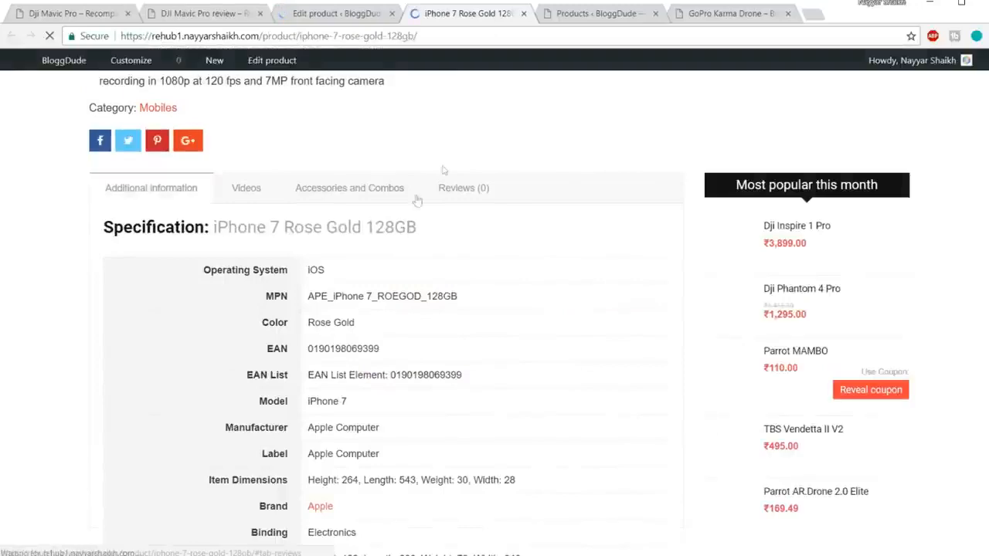
left_click(386, 193)
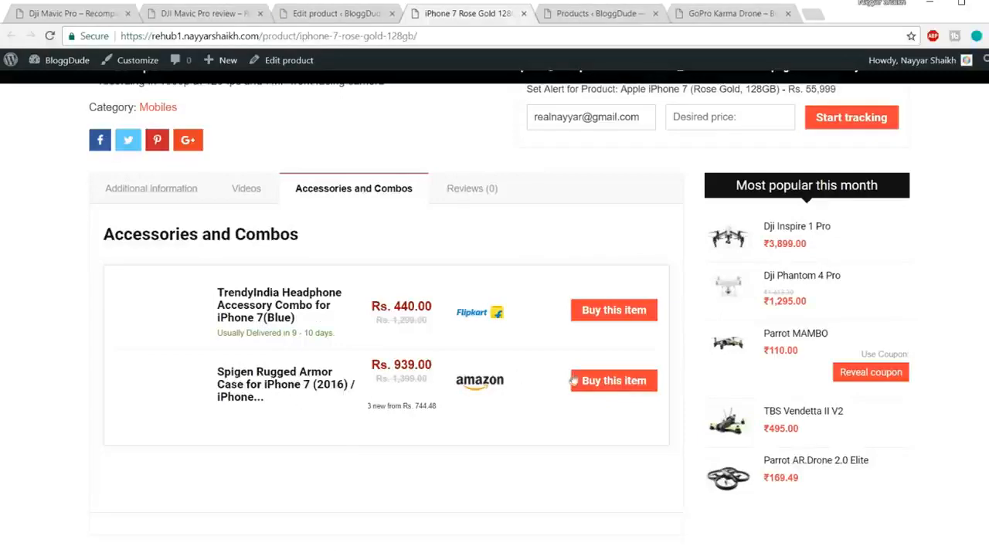
scroll(629, 360, "up", 4)
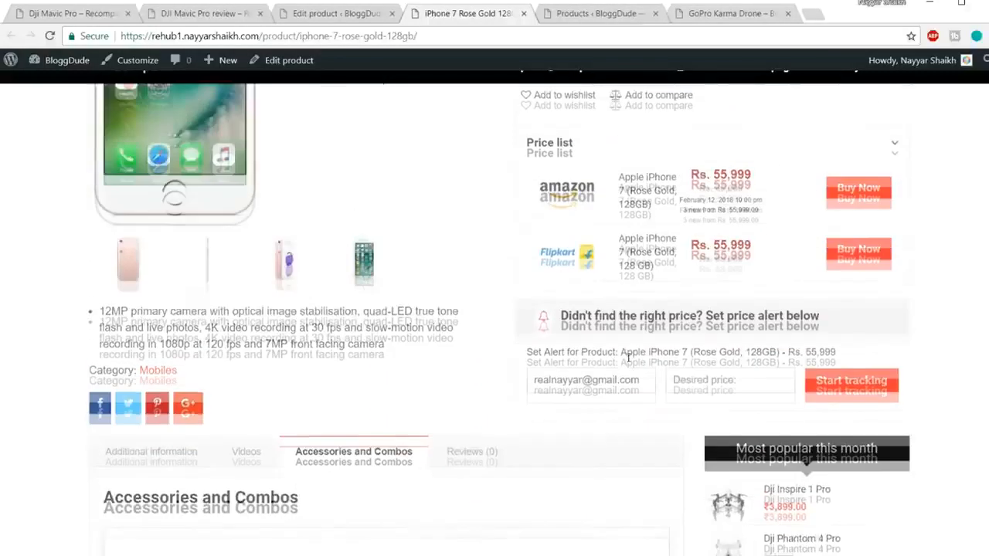
scroll(572, 294, "down", 5)
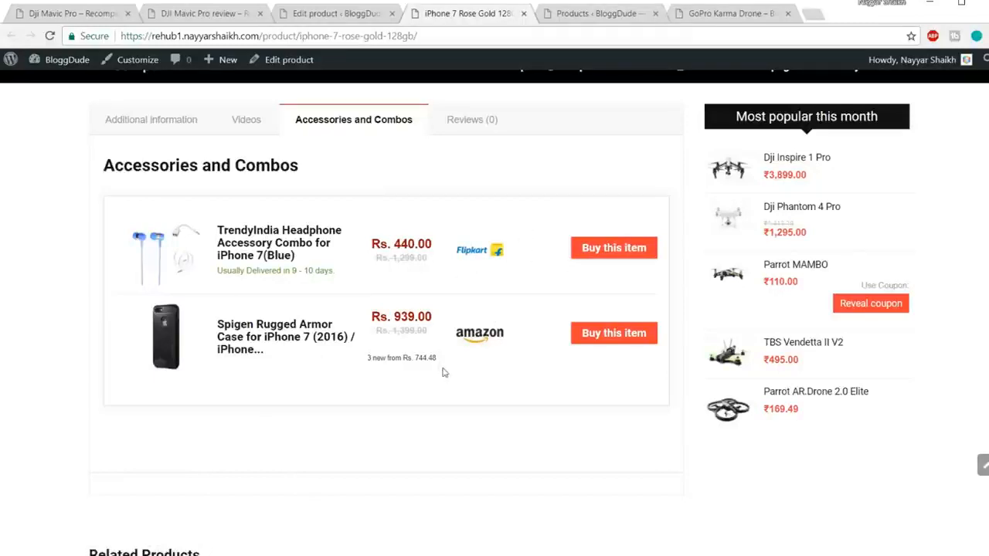
scroll(433, 374, "up", 1)
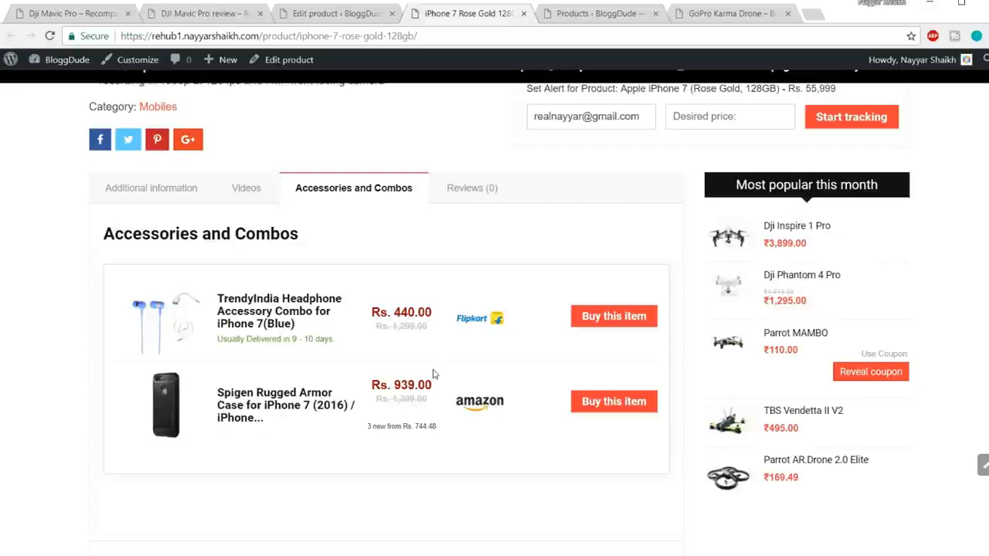
Examine the custom shortcode fields in the iPhone 7 product's General data and where each one is rendered.
left_click(334, 13)
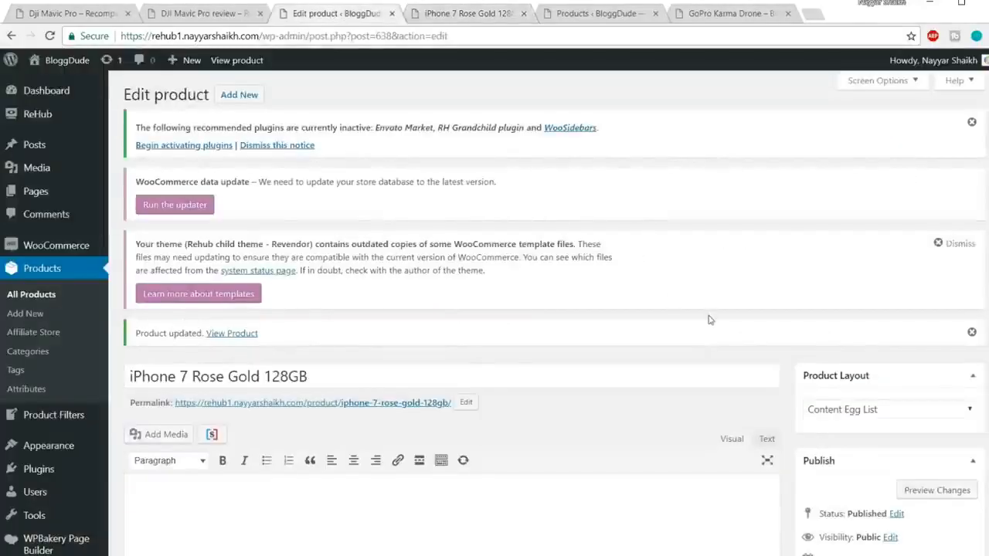
scroll(710, 320, "down", 15)
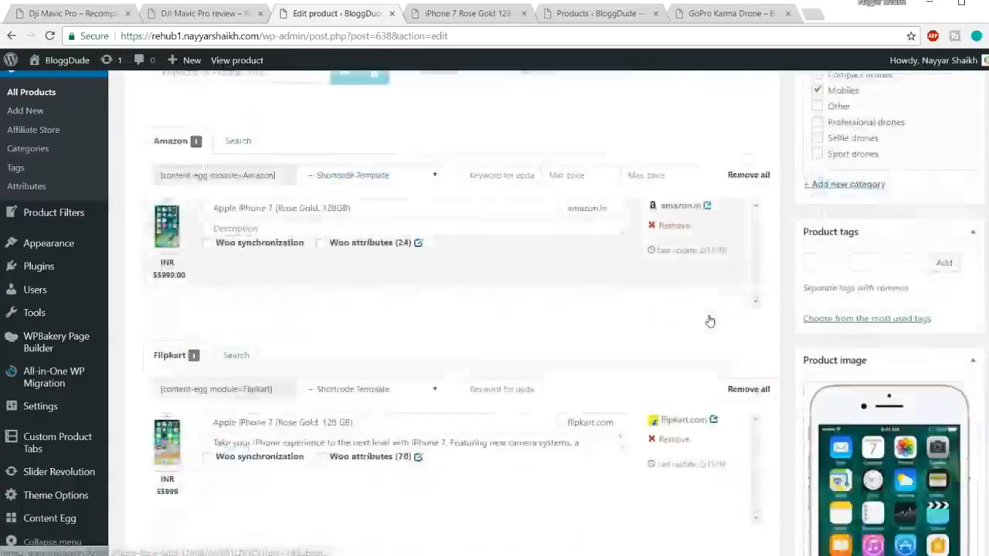
scroll(710, 320, "down", 10)
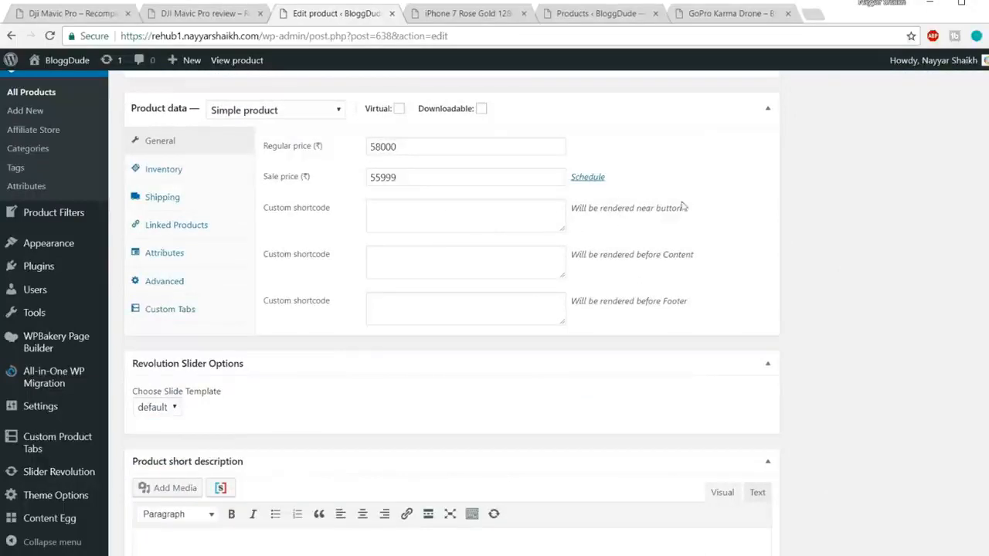
left_click_drag(693, 211, 589, 211)
left_click_drag(694, 255, 602, 254)
left_click(432, 259)
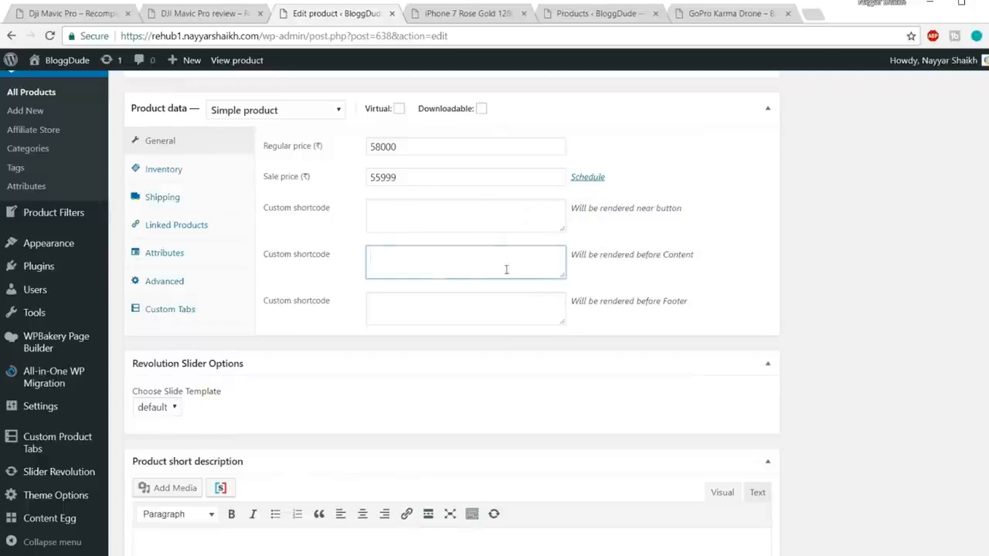
left_click(489, 217)
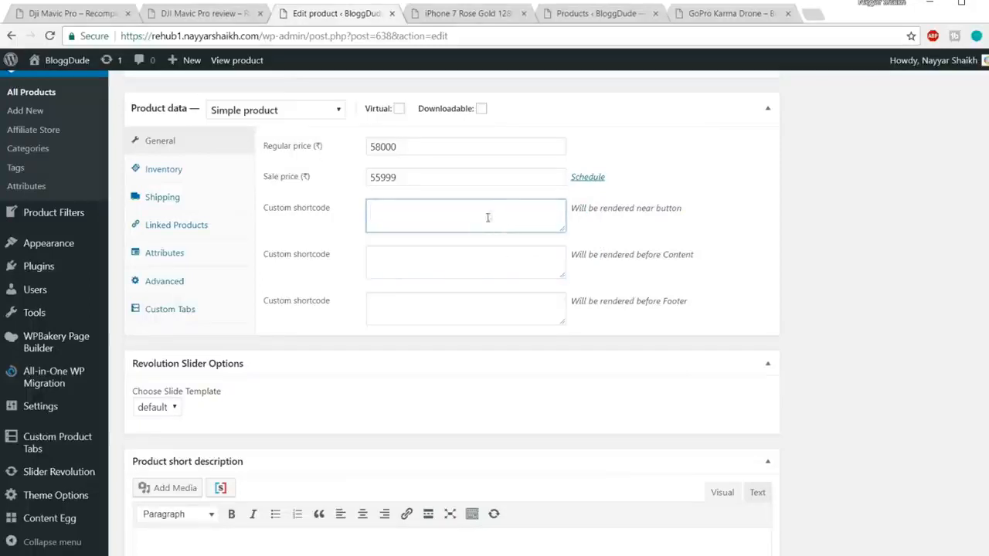
left_click(444, 248)
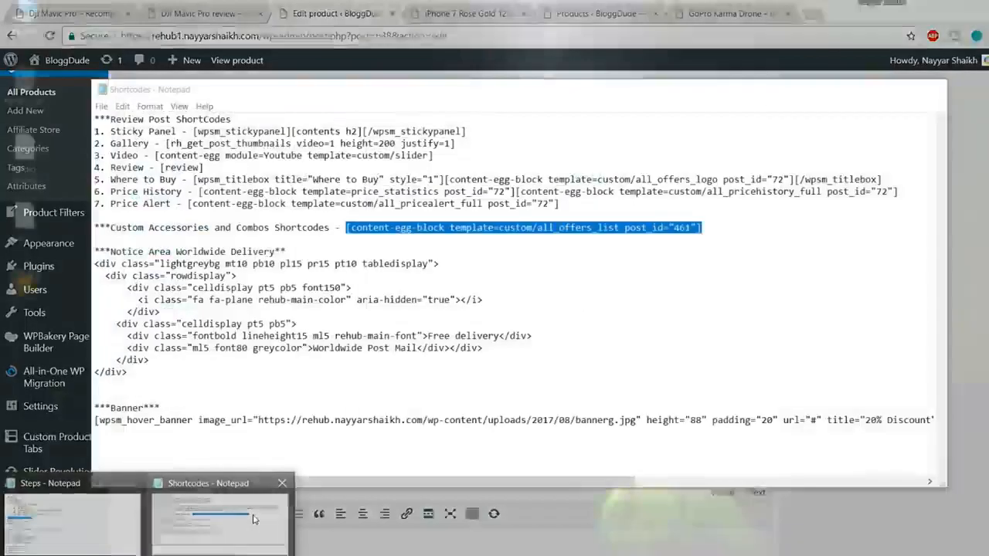
Copy the Notice Area Worldwide Delivery code from the Shortcodes file in Notepad and paste it into the enlarged custom shortcode field rendered before Content.
left_click(255, 519)
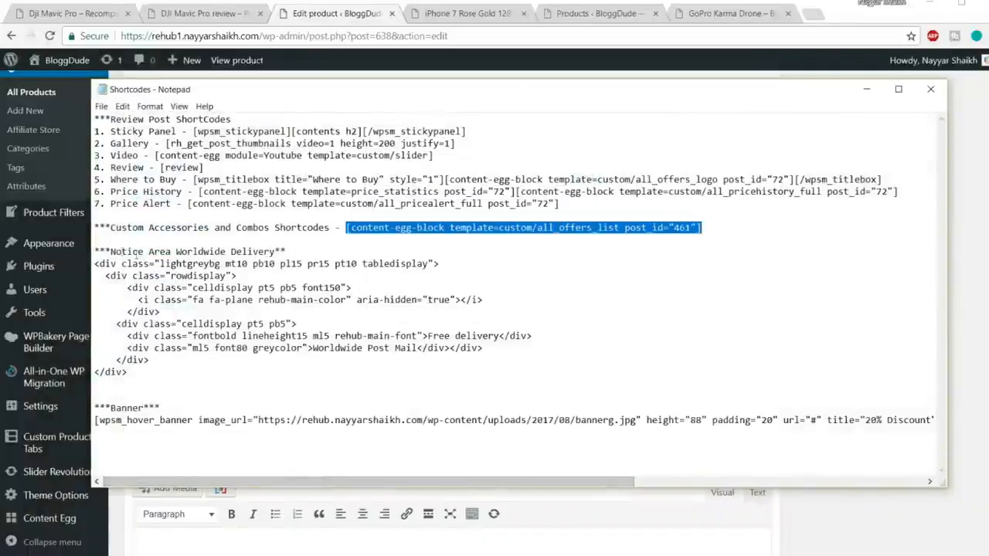
left_click_drag(97, 251, 301, 248)
left_click(301, 248)
left_click_drag(131, 378, 80, 268)
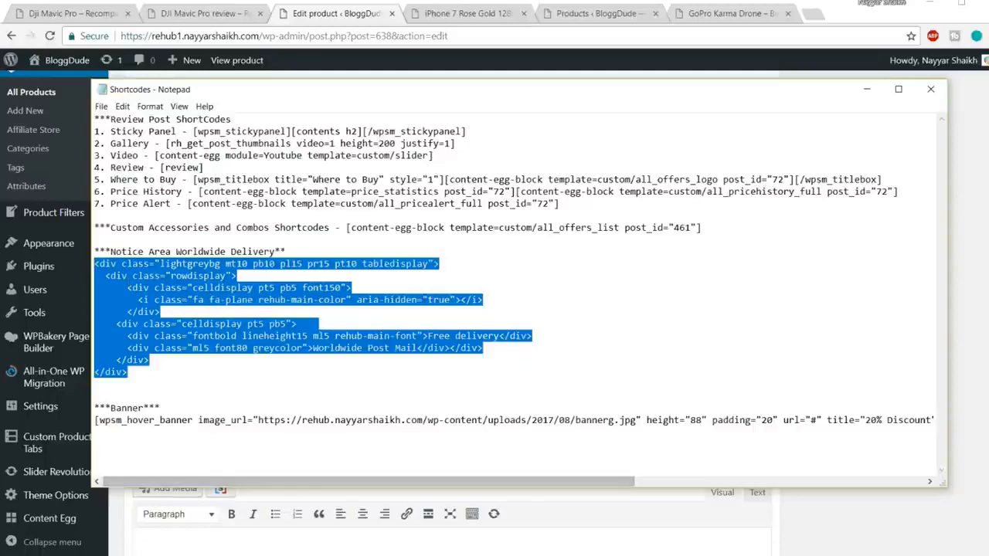
left_click(181, 554)
left_click_drag(561, 276, 568, 433)
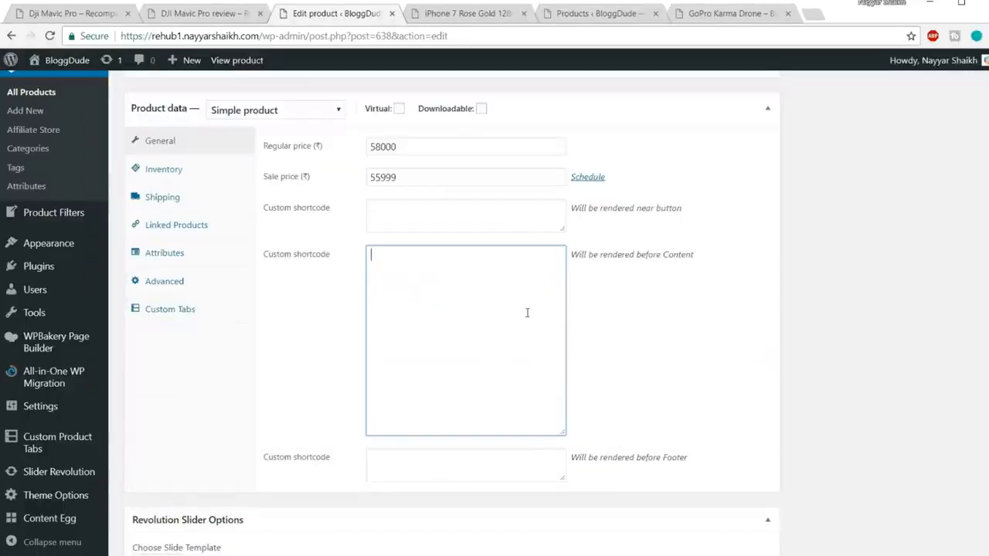
key("ctrl+v")
Review the pasted notice code, including its rendering position, the Free delivery text and the plane icon class.
left_click_drag(704, 258, 638, 254)
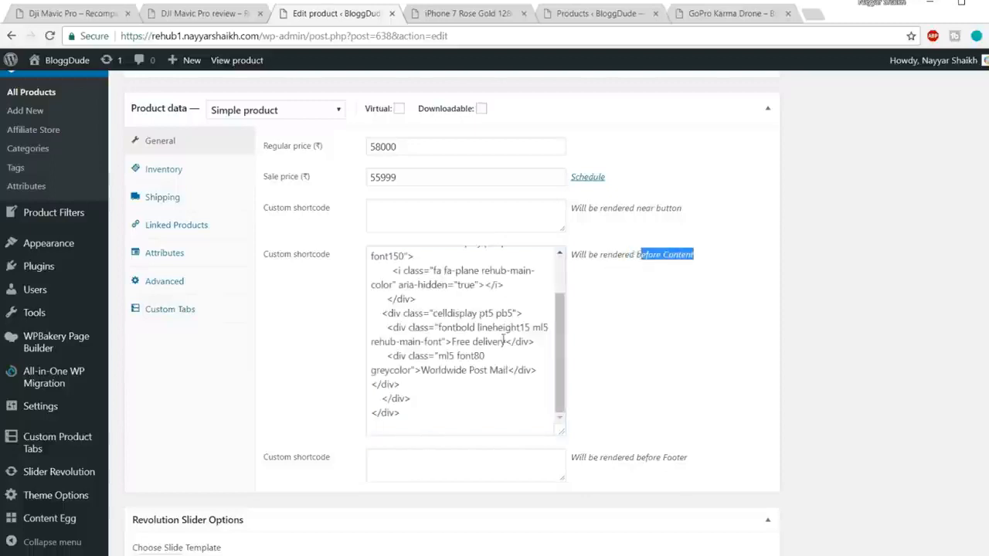
scroll(503, 341, "up", 2)
left_click_drag(453, 397, 506, 398)
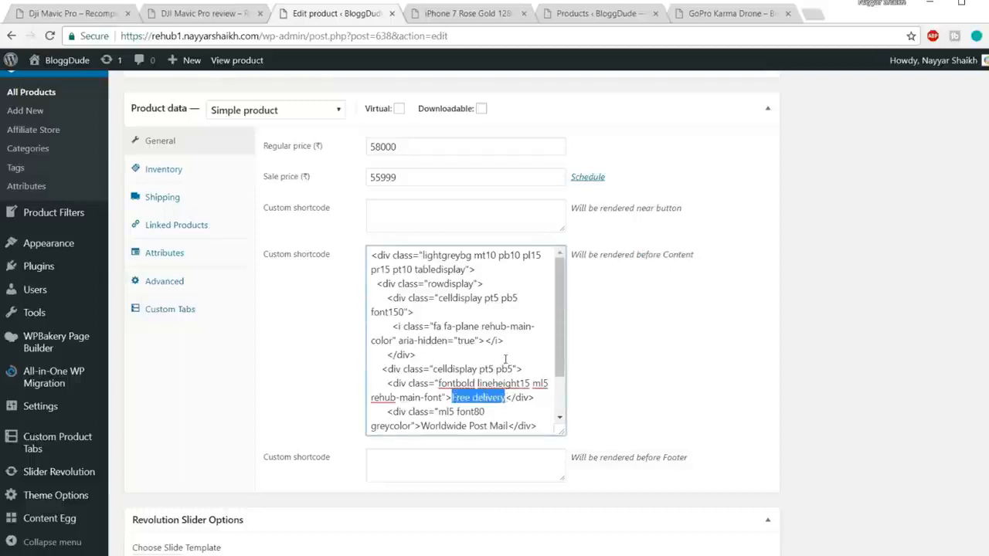
left_click_drag(456, 326, 472, 326)
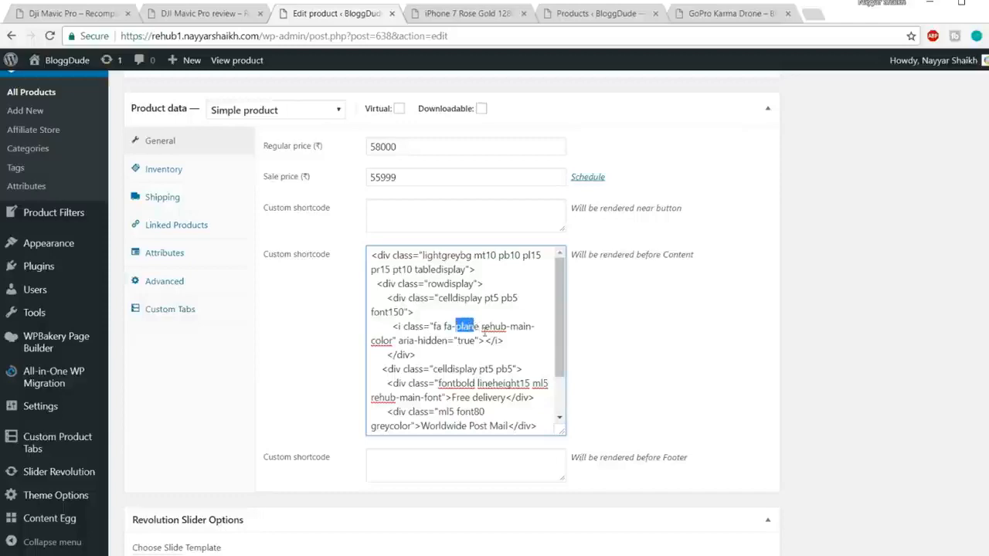
Open the Parrot AR.Drone 2.0 Elite product on the demo site and examine its Free delivery notice beneath the price offers.
left_click(462, 15)
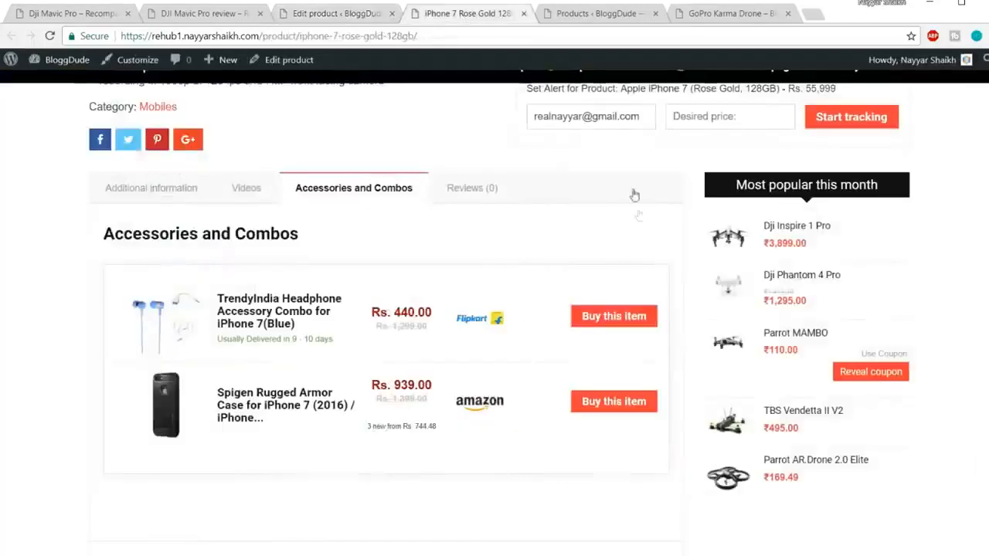
scroll(873, 359, "up", 5)
scroll(873, 360, "up", 3)
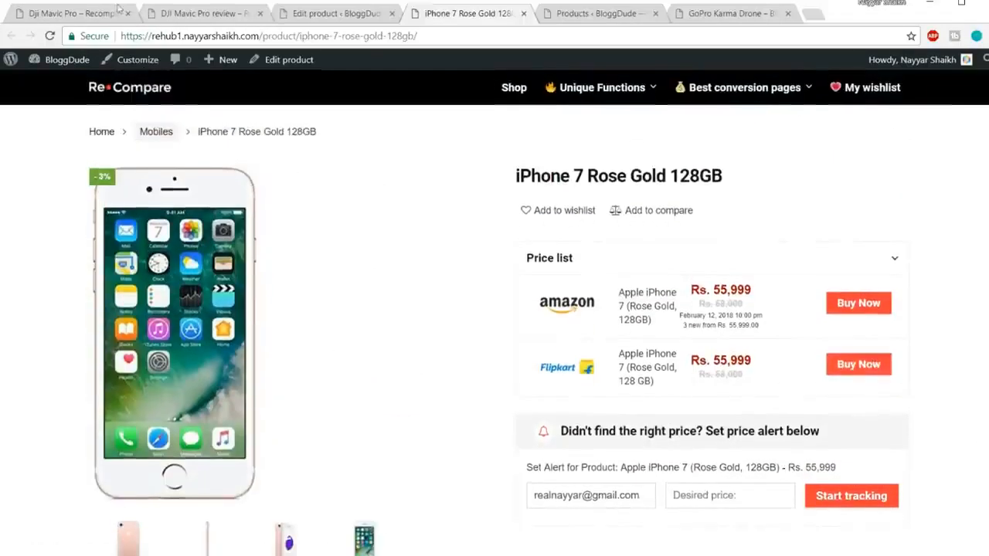
left_click(116, 10)
scroll(511, 267, "down", 3)
scroll(511, 266, "up", 3)
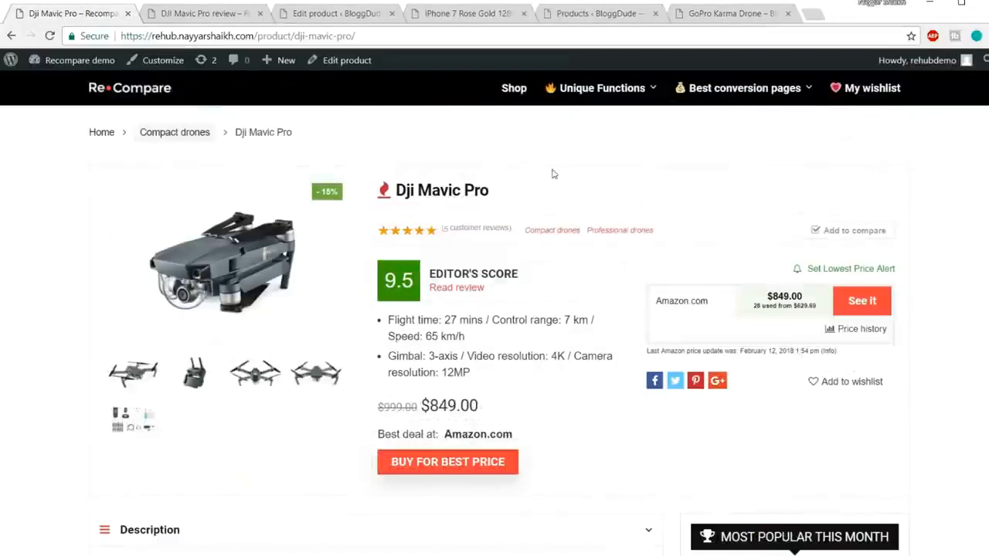
mouse_move(599, 91)
left_click(611, 202)
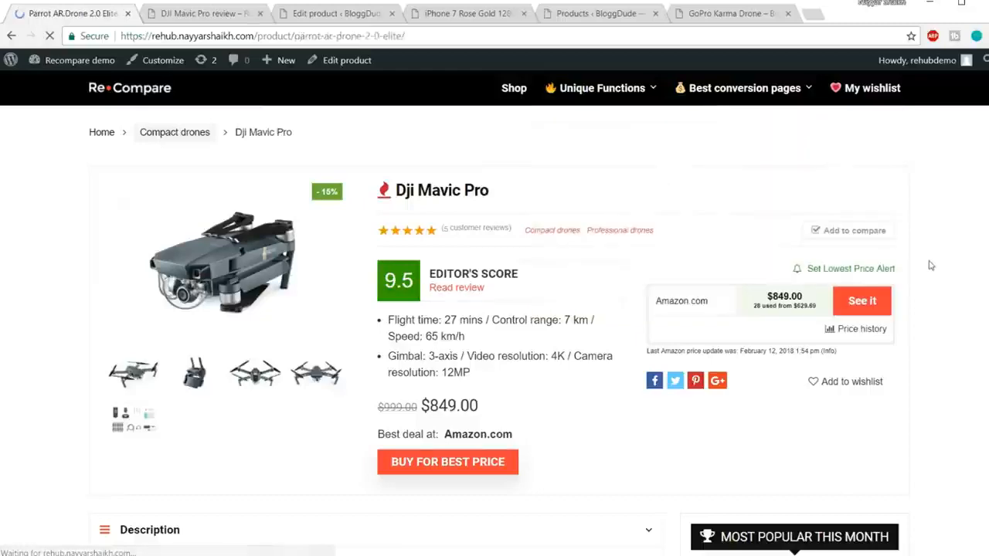
scroll(850, 285, "down", 2)
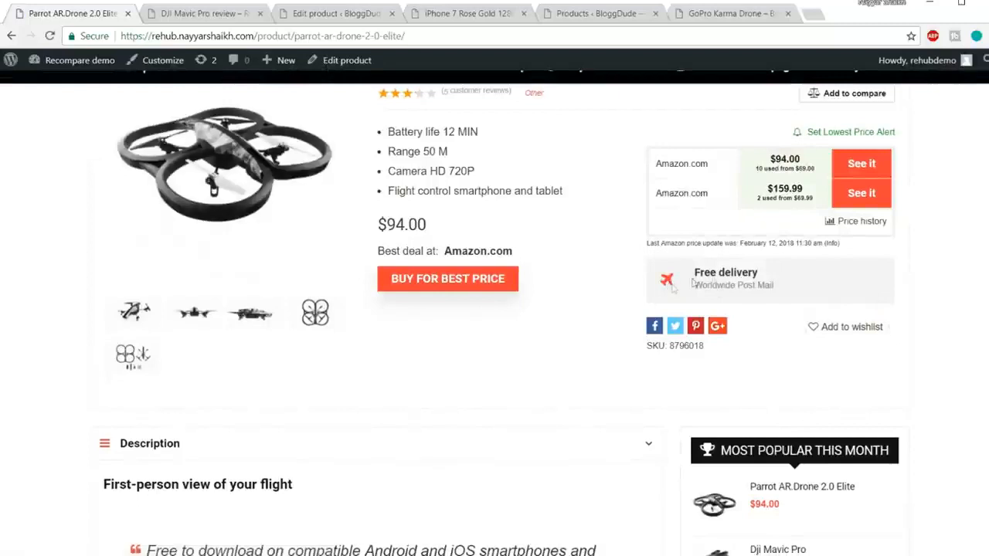
left_click_drag(693, 272, 685, 292)
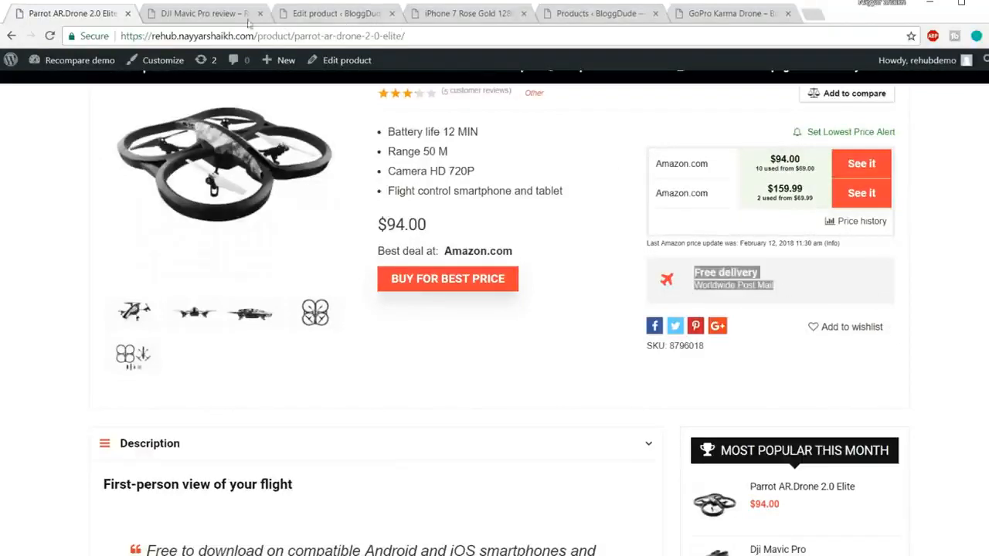
Return to the iPhone 7 product editor and review the plane icon class and Free delivery text in the notice code.
left_click(583, 13)
left_click(296, 22)
scroll(481, 352, "down", 2)
scroll(481, 352, "up", 2)
left_click(492, 341)
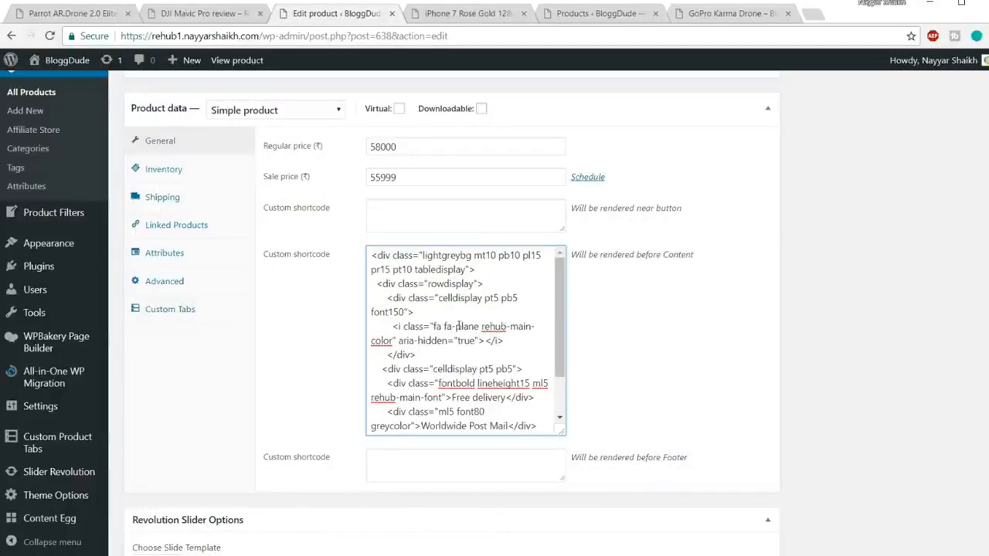
left_click_drag(456, 327, 476, 330)
scroll(518, 327, "down", 1)
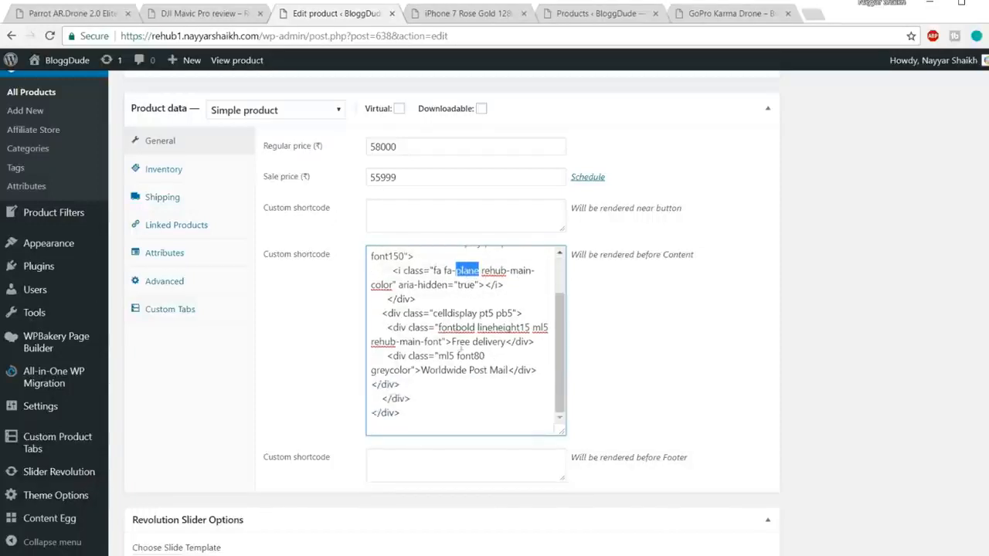
left_click_drag(452, 342, 503, 340)
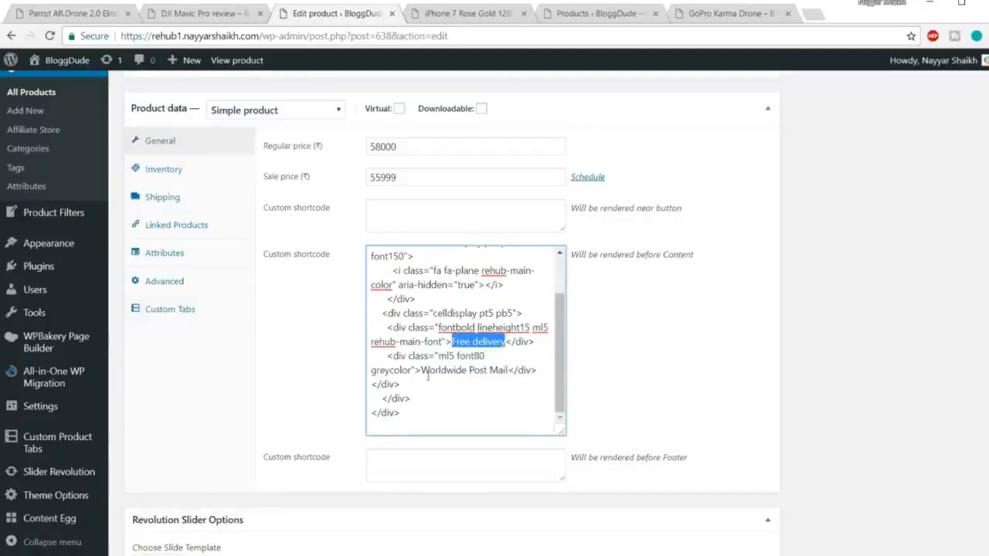
Replace the Worldwide Post Mail text in the notice code with "Throughout India".
left_click_drag(421, 370, 510, 373)
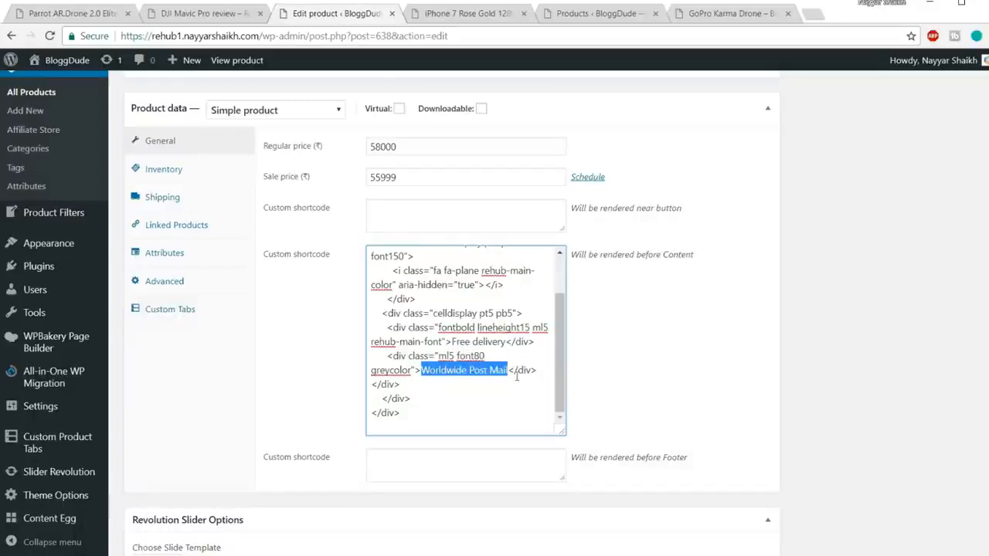
type("Throught")
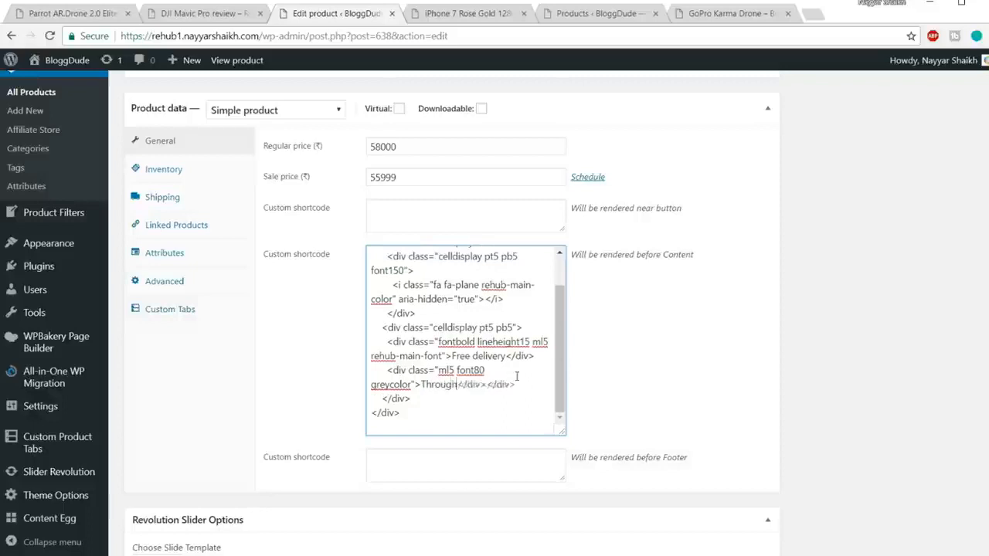
type(" India")
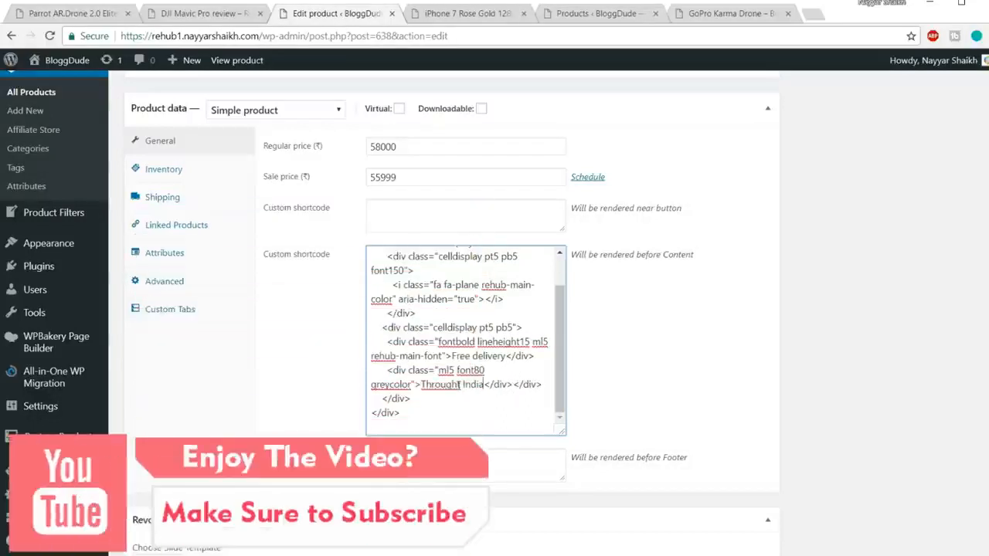
left_click_drag(462, 384, 471, 384)
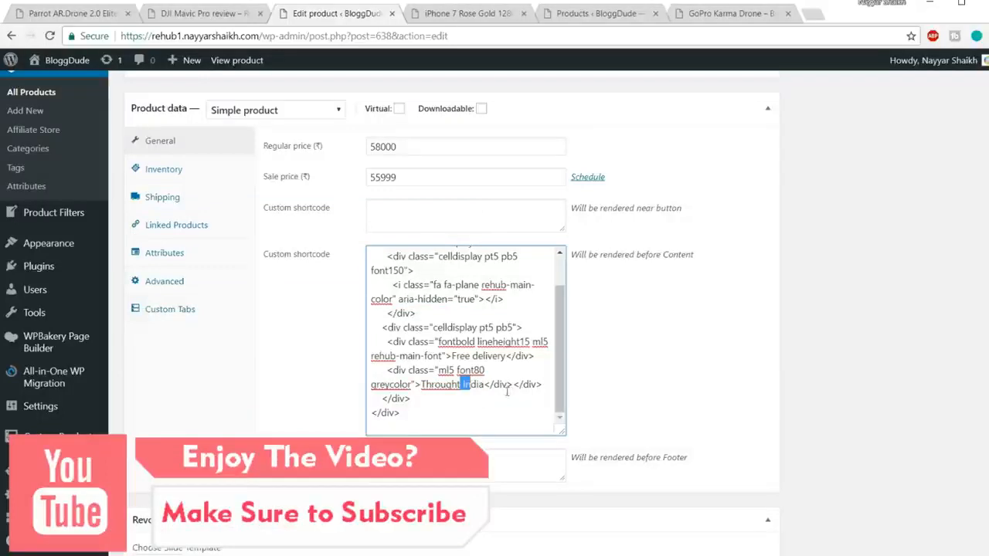
key("Left")
key("BackSpace")
type("out")
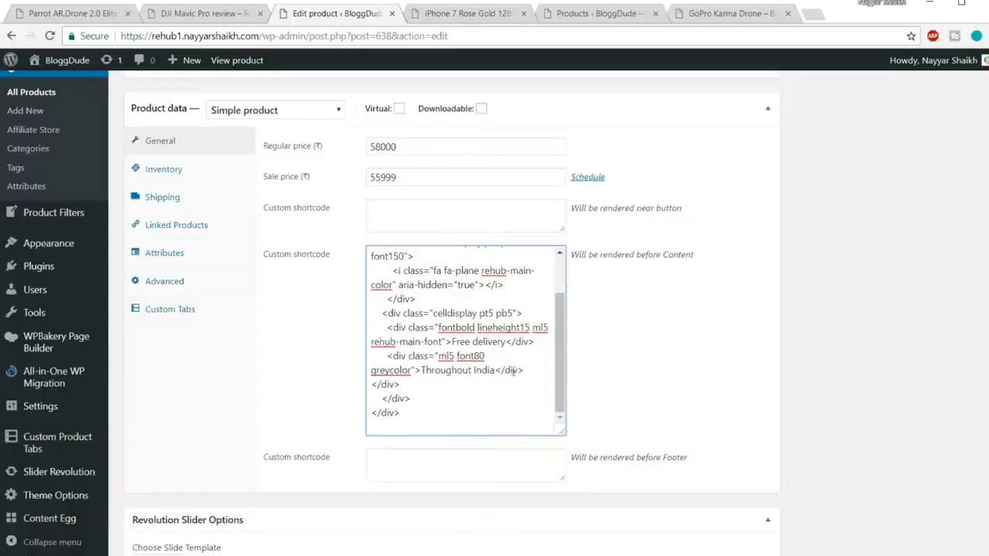
Update the iPhone 7 Rose Gold 128GB product to save the delivery notice.
scroll(517, 386, "up", 5)
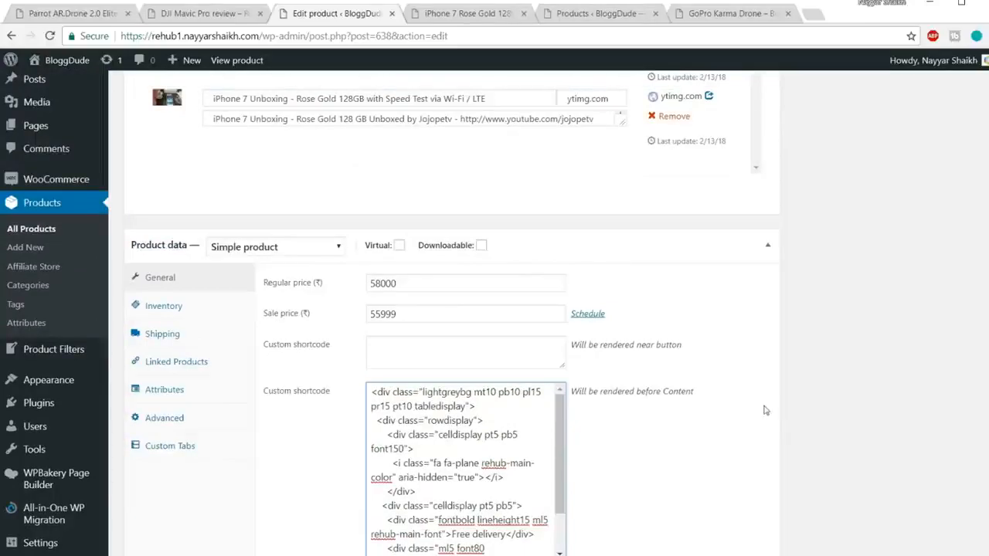
scroll(799, 402, "up", 15)
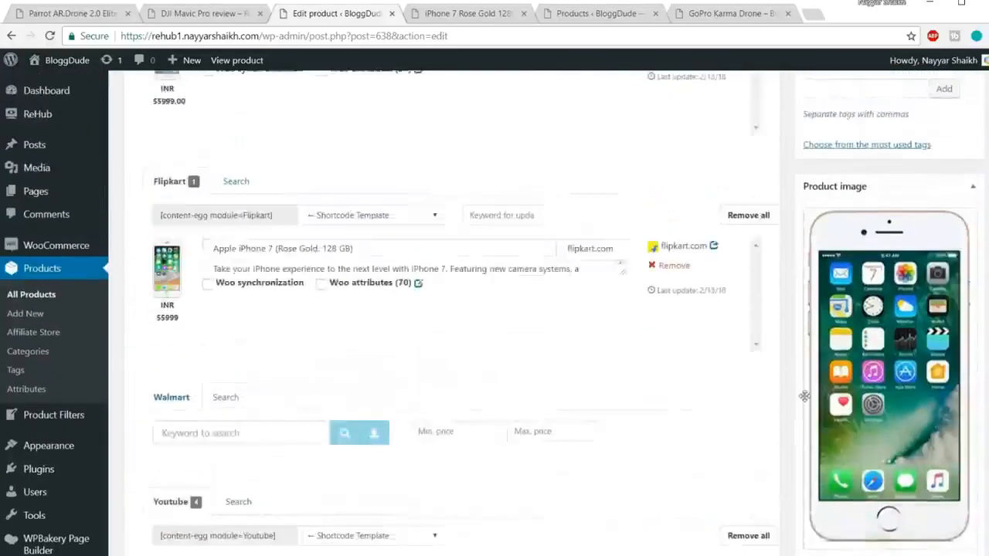
scroll(823, 383, "up", 6)
left_click(954, 362)
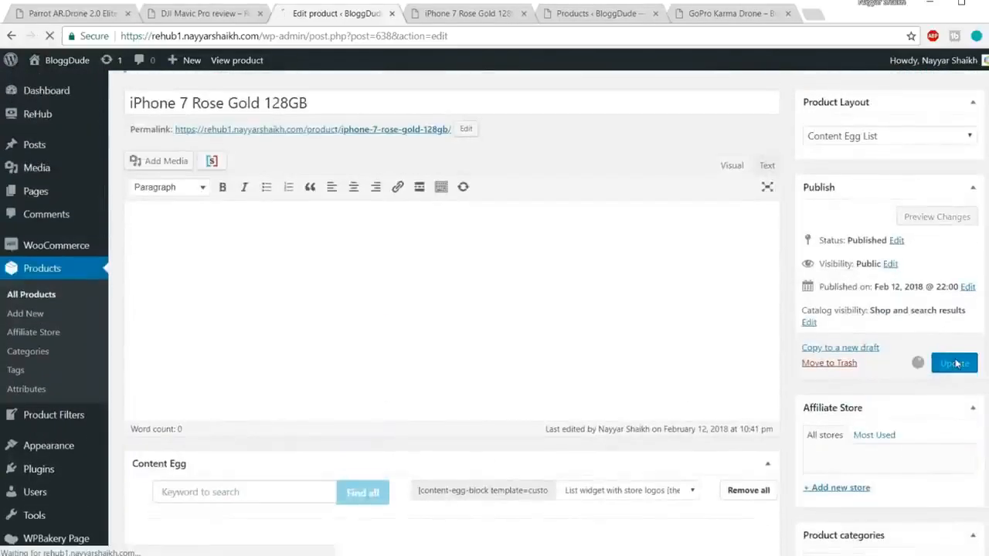
Reload the iPhone 7 Rose Gold product page and review the delivery notice beneath the image gallery.
left_click(469, 15)
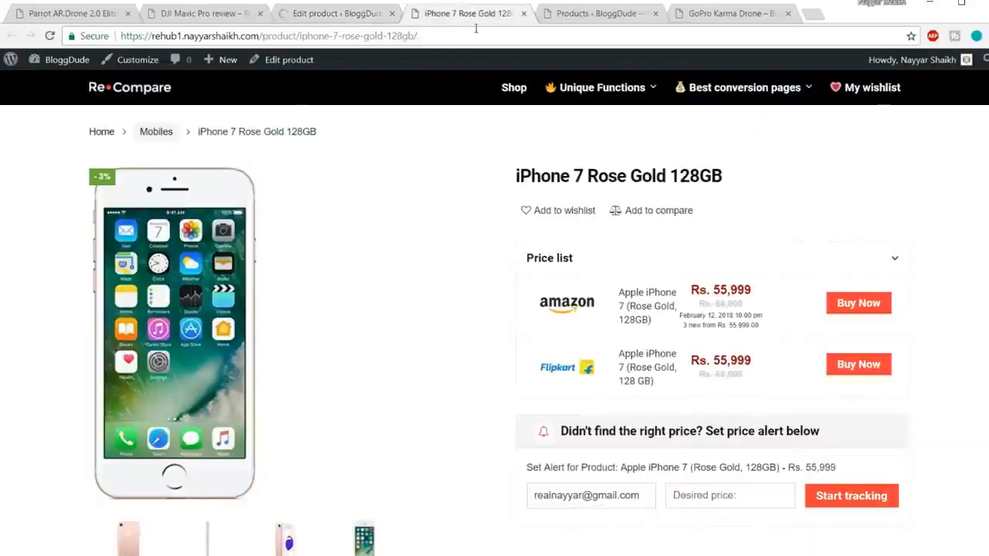
key("Return")
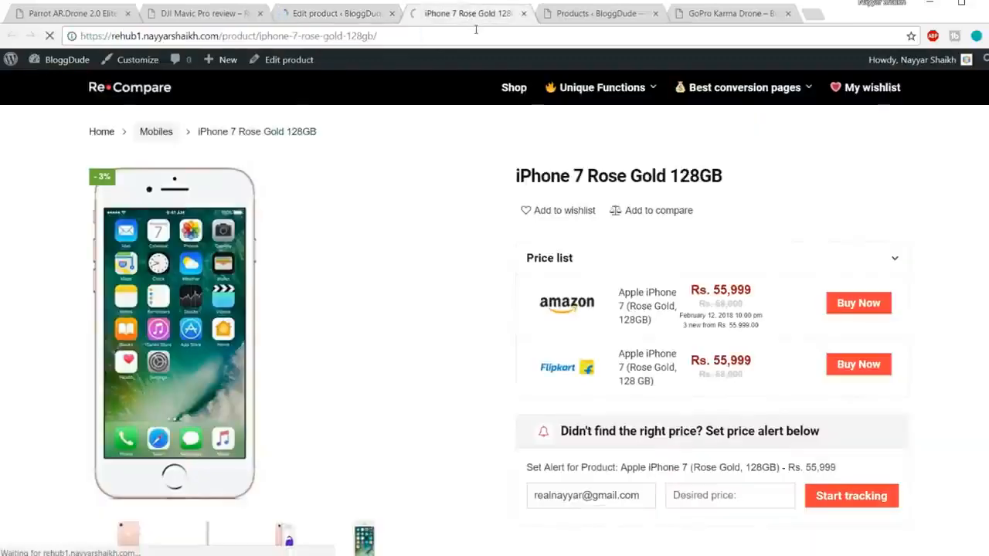
scroll(931, 181, "down", 3)
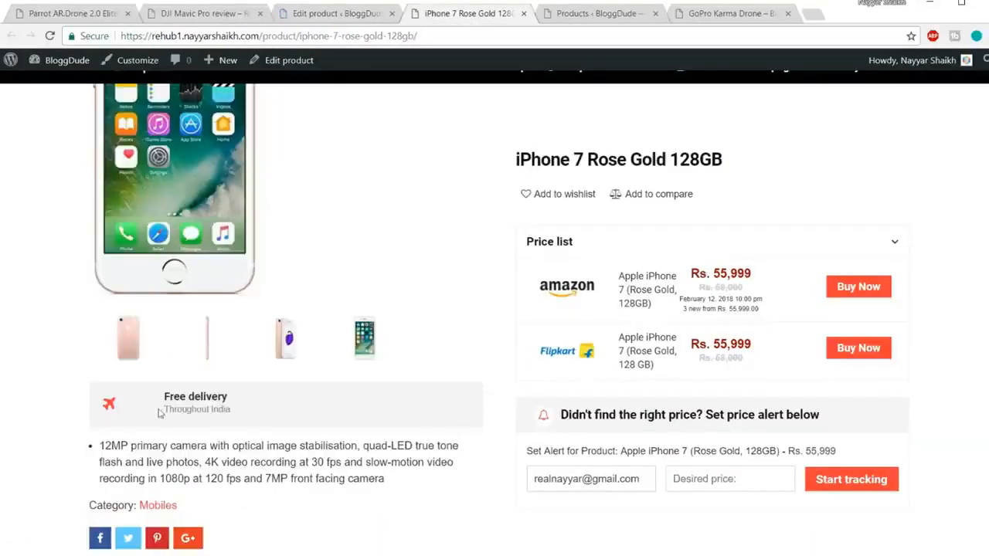
mouse_move(151, 398)
left_mouse_down()
mouse_move(271, 413)
mouse_move(162, 398)
left_mouse_up()
left_click(242, 414)
left_click(231, 397)
scroll(316, 406, "up", 3)
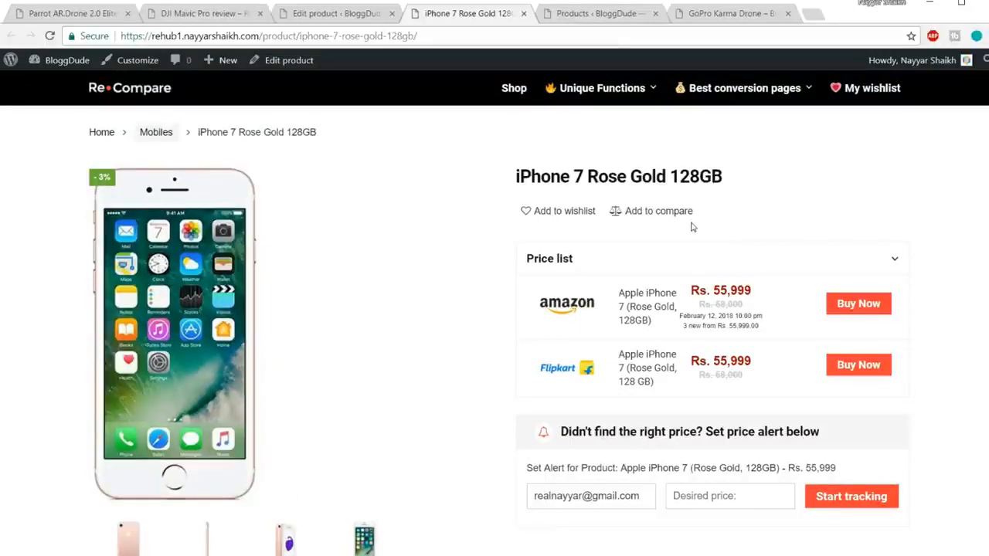
Return to the iPhone 7 product's General data and enlarge the custom shortcode field rendered near the button.
left_click(348, 20)
scroll(686, 294, "down", 10)
scroll(685, 296, "down", 15)
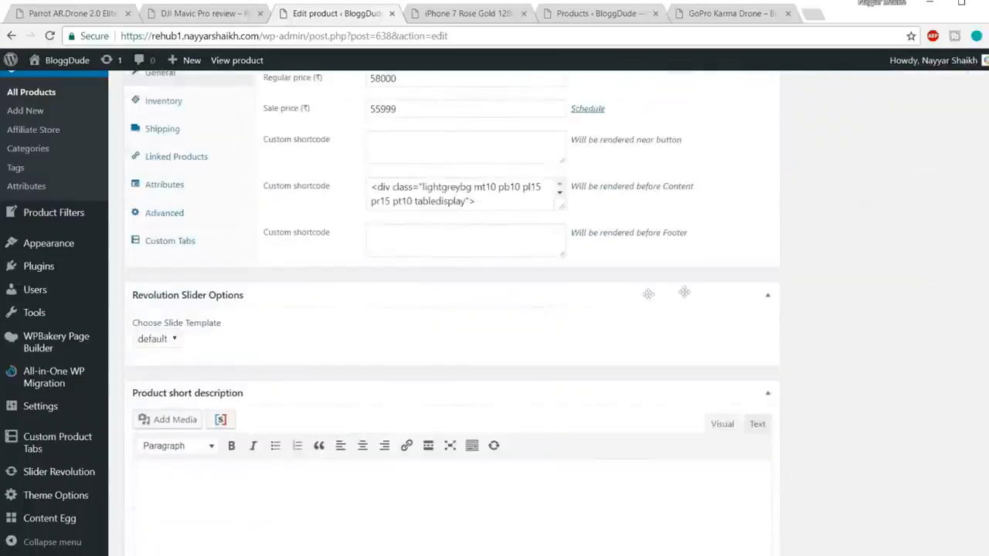
left_click_drag(694, 189, 647, 186)
left_click(685, 142)
left_click_drag(683, 139, 592, 270)
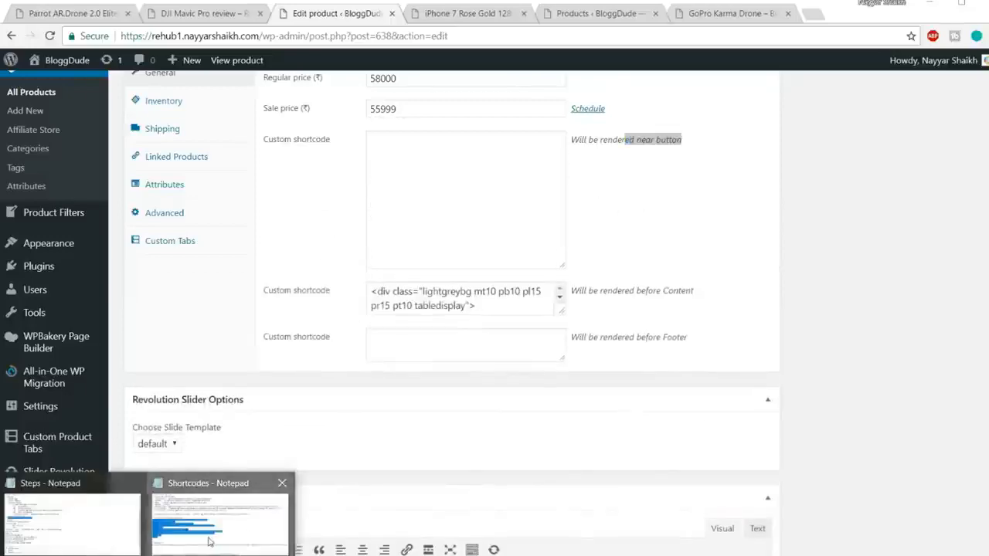
Copy the Banner shortcode wpsm_hover_banner from the Shortcodes file in Notepad and paste it into the custom shortcode field rendered near the button.
left_click(210, 518)
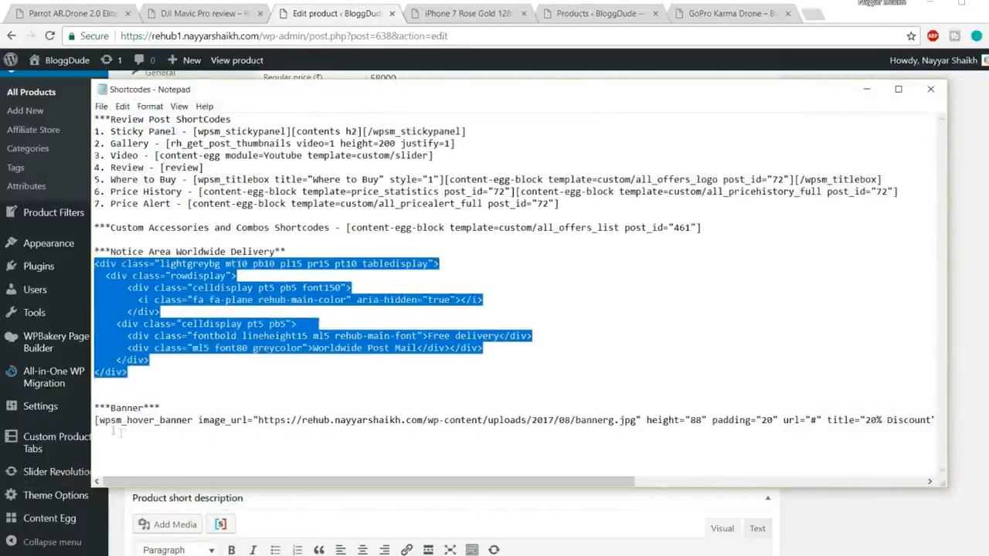
left_click(95, 420)
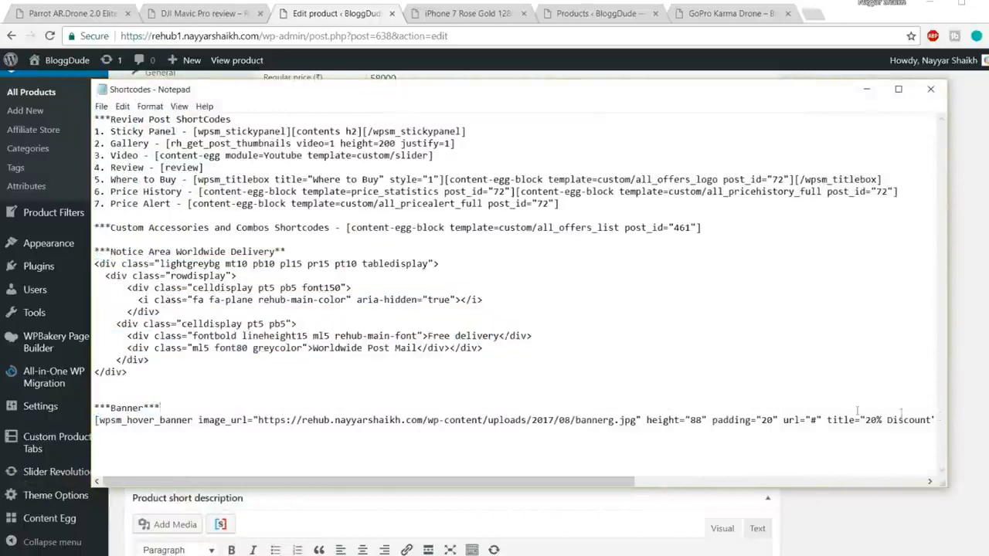
left_click_drag(95, 419, 943, 421)
key("ctrl+c")
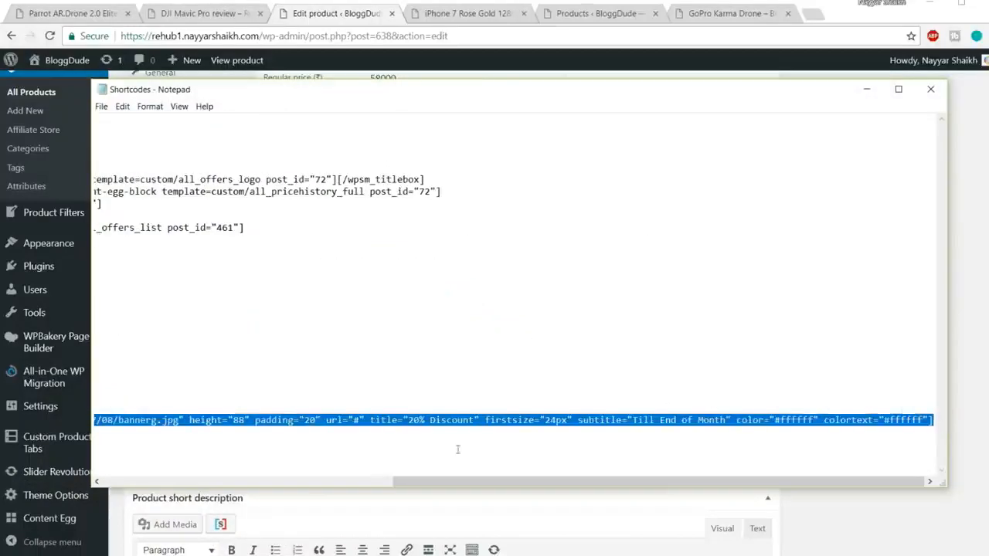
key("alt+Tab")
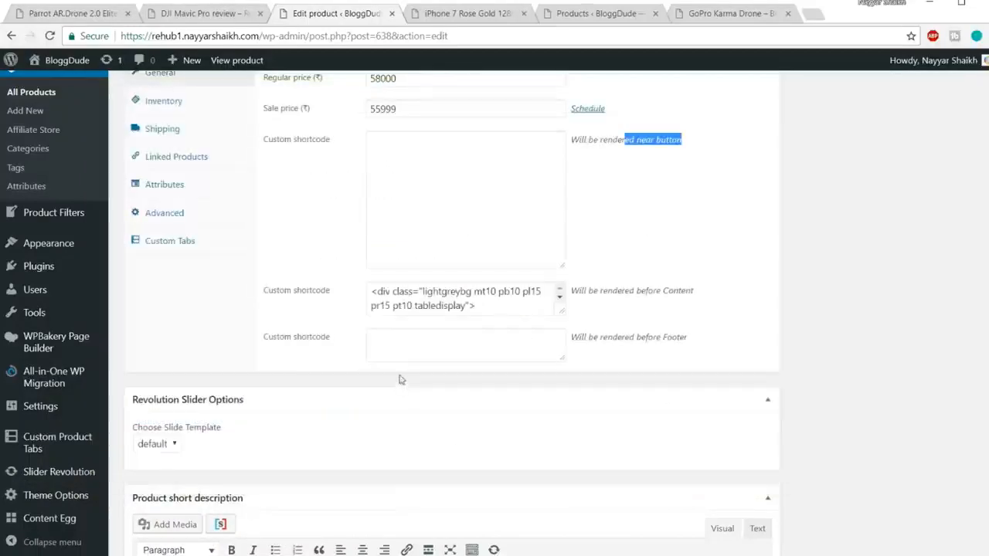
left_click(459, 216)
key("ctrl+v")
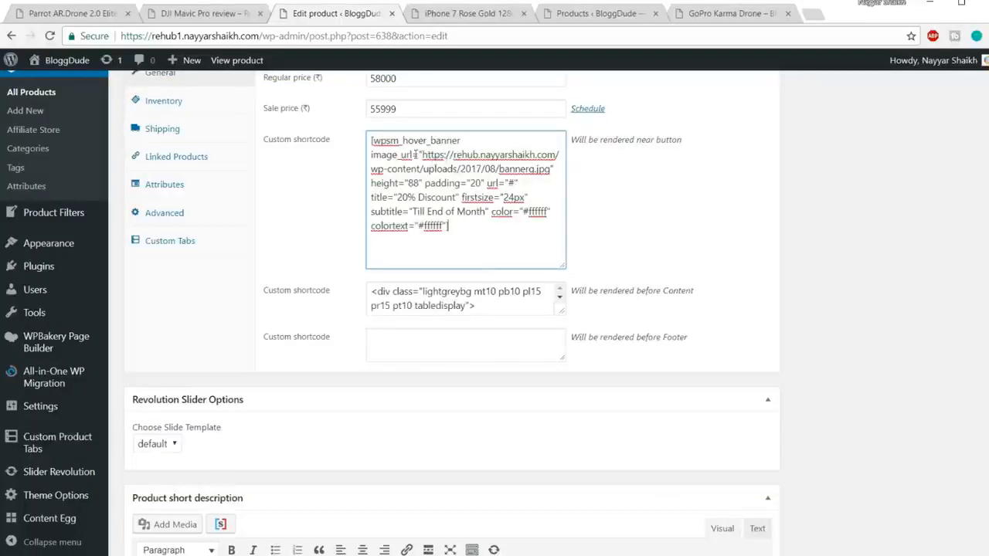
Update the product with the banner shortcode and reload the iPhone 7 Rose Gold product page.
scroll(768, 275, "up", 10)
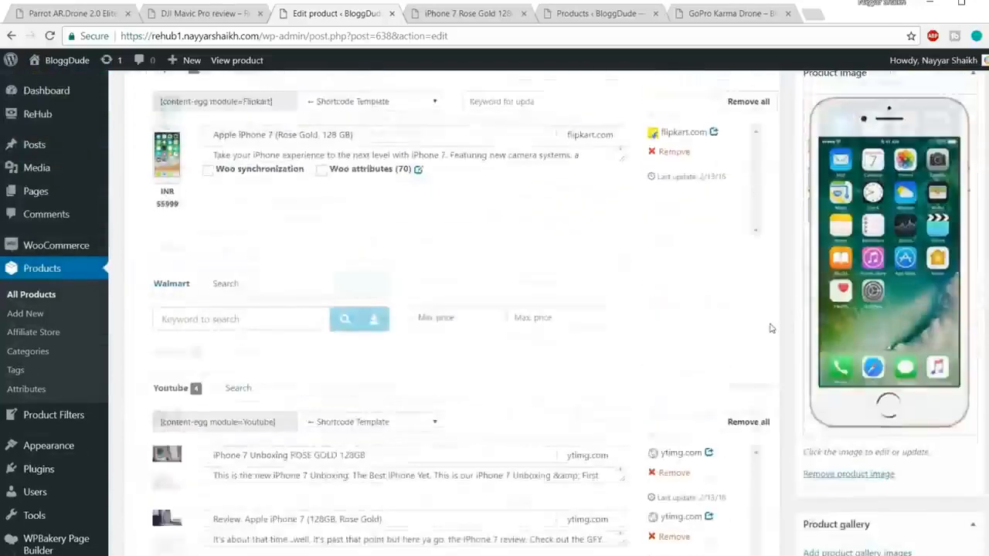
scroll(816, 323, "up", 2)
left_click(942, 235)
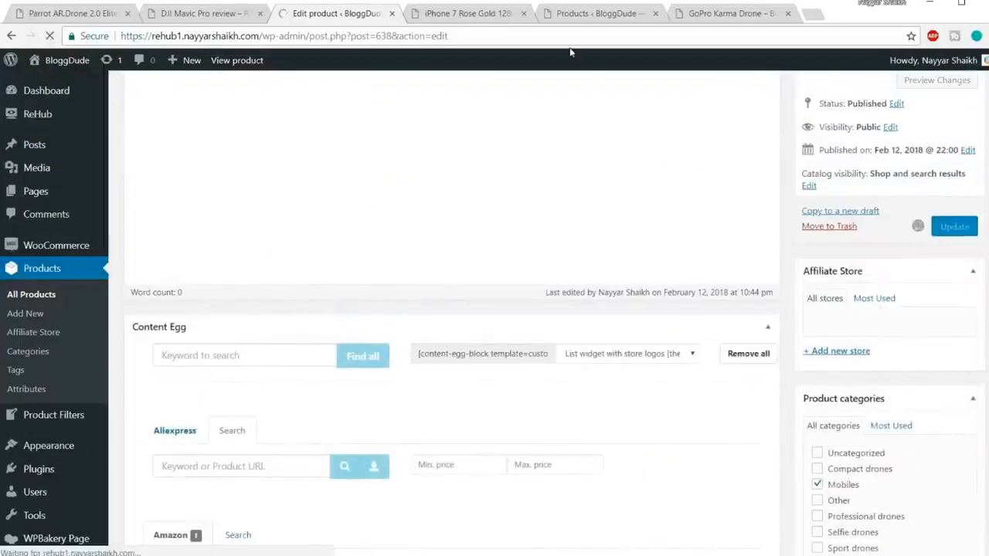
left_click(467, 14)
left_click(459, 36)
key("Return")
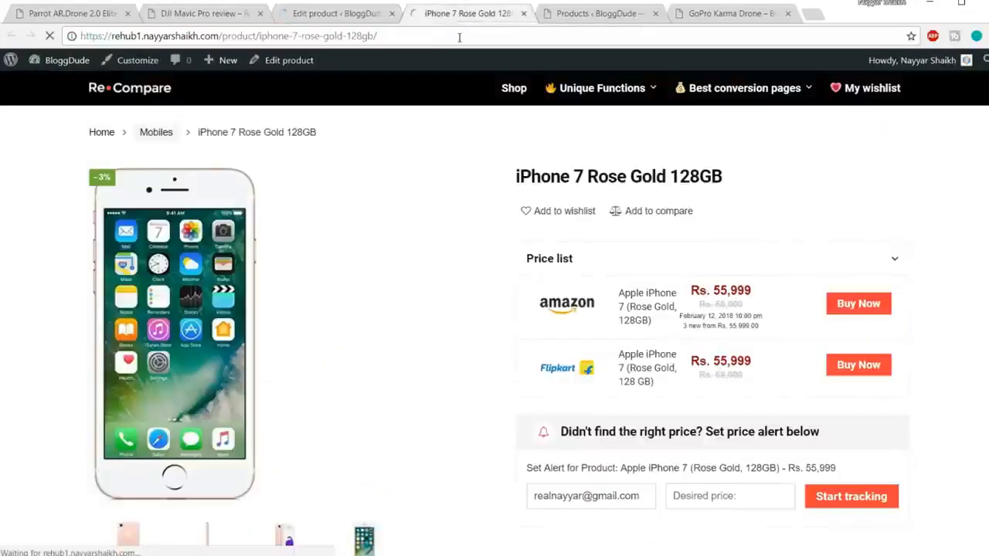
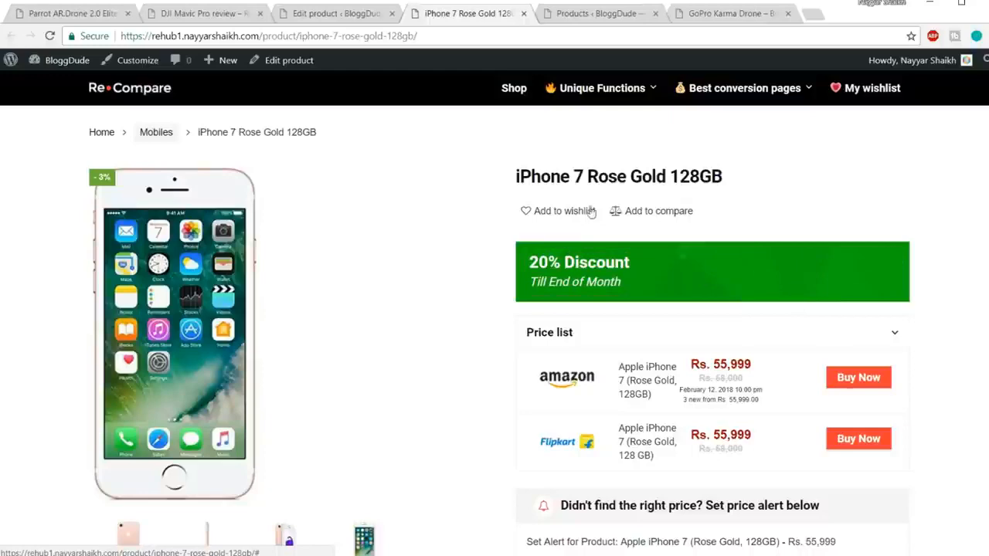
Return to the iPhone 7 product's General data and enlarge the custom shortcode field holding the banner shortcode rendered near the button.
left_click(343, 17)
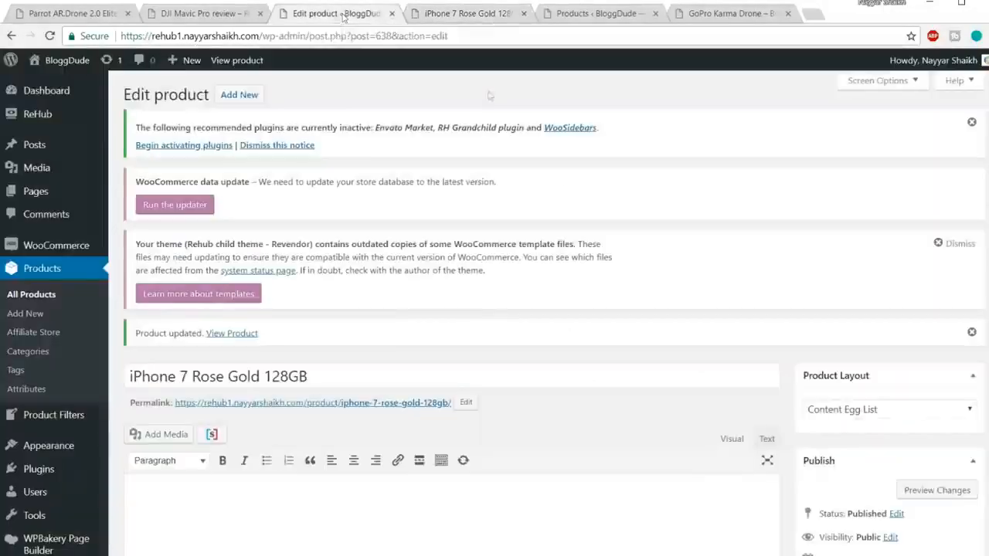
scroll(615, 274, "down", 10)
scroll(616, 274, "down", 15)
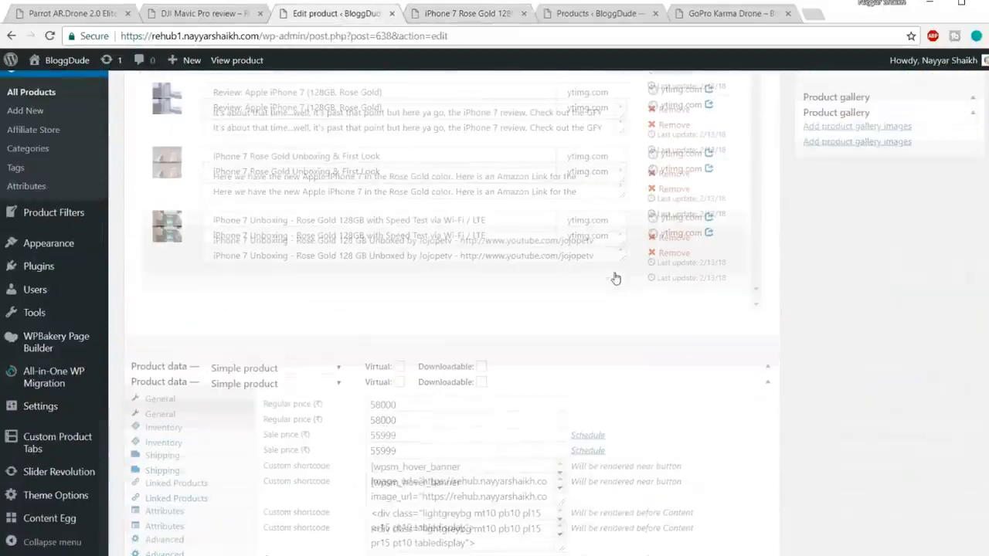
left_click_drag(562, 160, 595, 331)
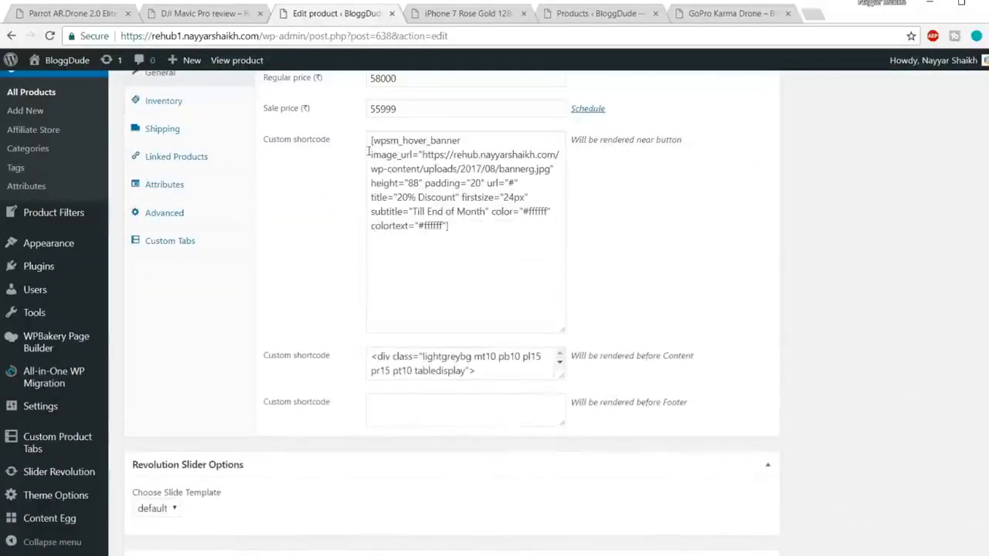
Examine the image_url value in the banner shortcode and compare it with the banner on the iPhone 7 Rose Gold product page.
left_click_drag(368, 153, 418, 155)
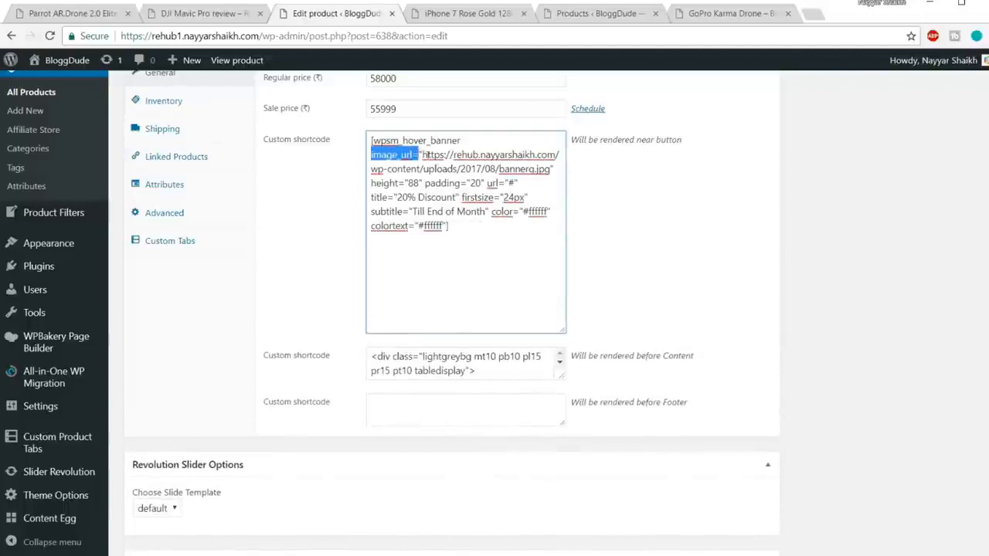
left_click(436, 154)
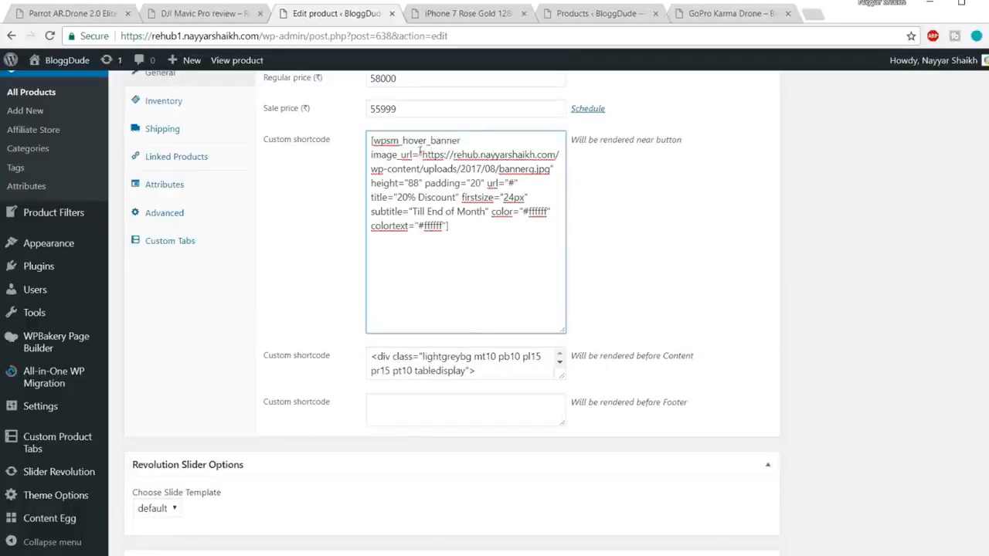
left_click_drag(422, 154, 548, 168)
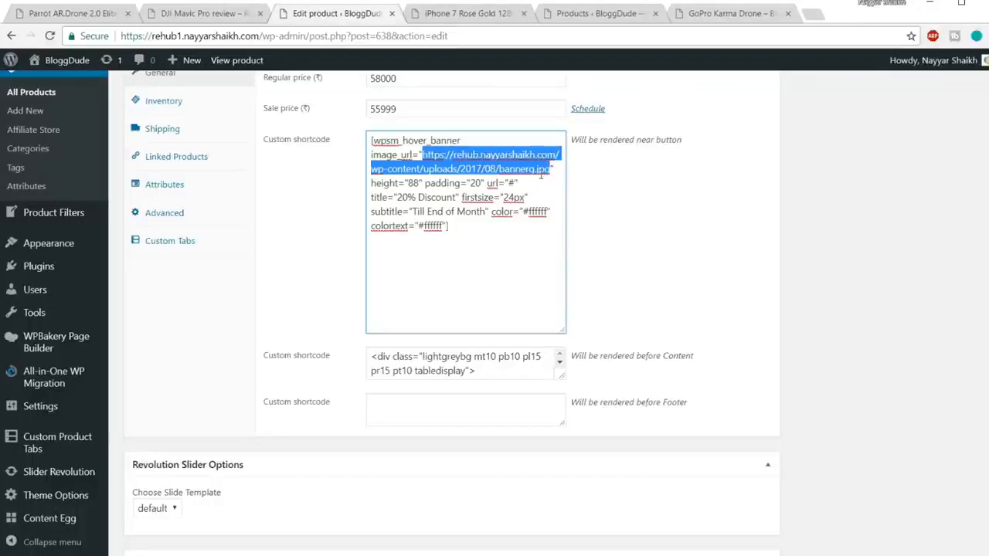
left_click(465, 17)
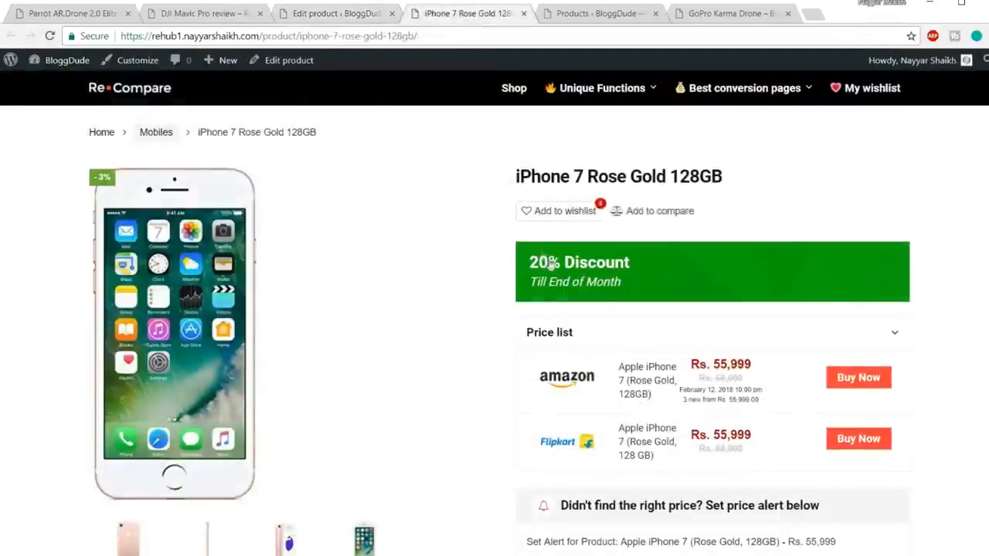
left_click(354, 14)
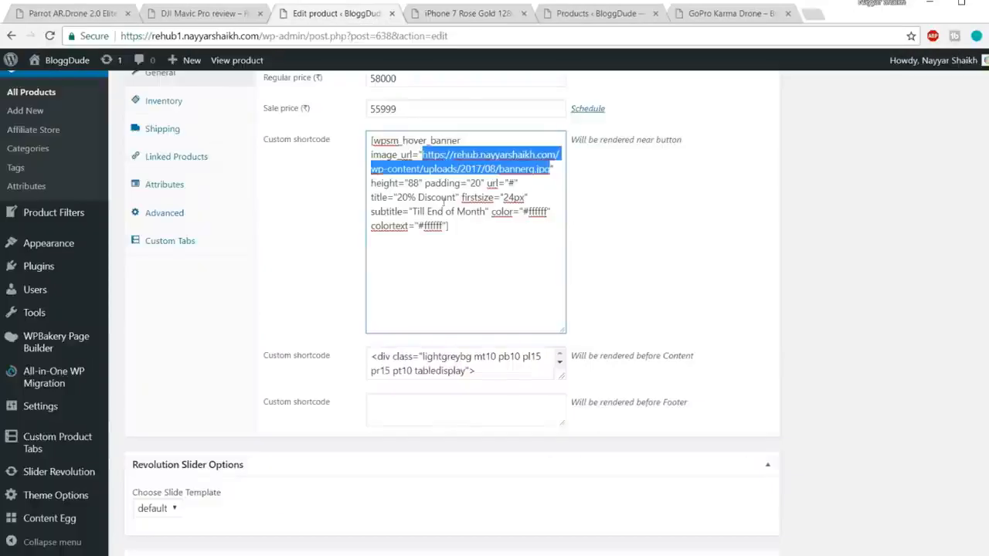
Replace the banner shortcode's title text with Free Delivery.
left_click_drag(397, 198, 454, 198)
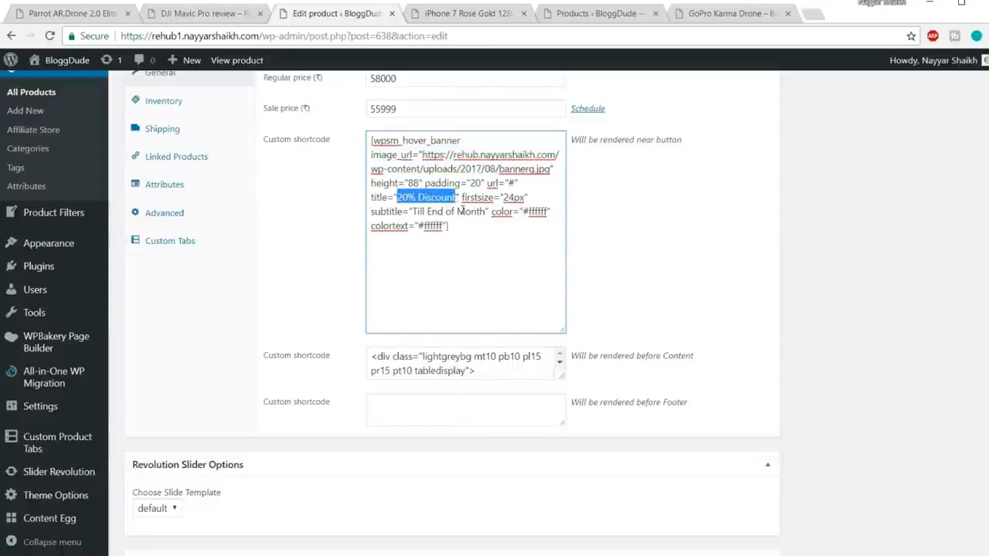
type("Free D")
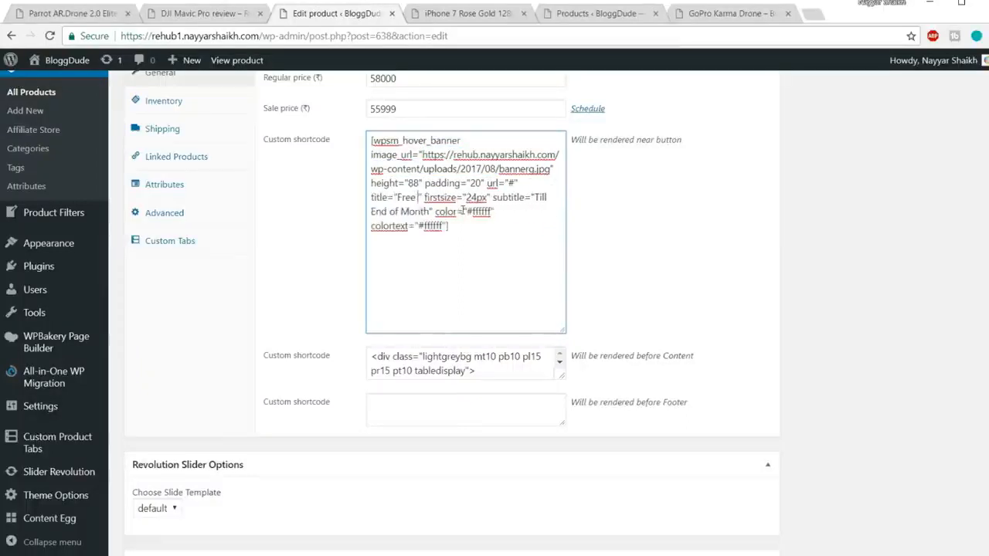
type("elivery")
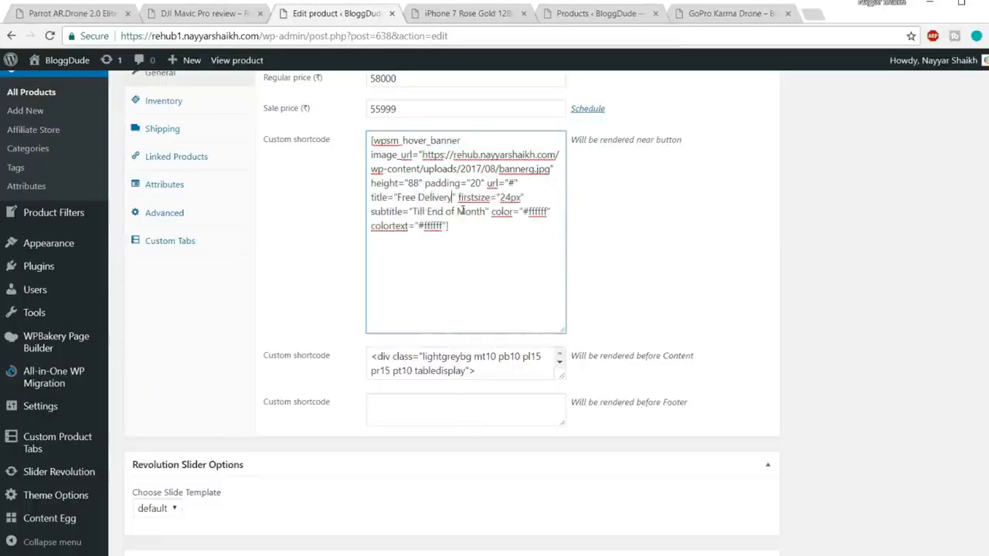
Check the banner on the product page and examine the color and colortext values in its shortcode.
left_click(480, 17)
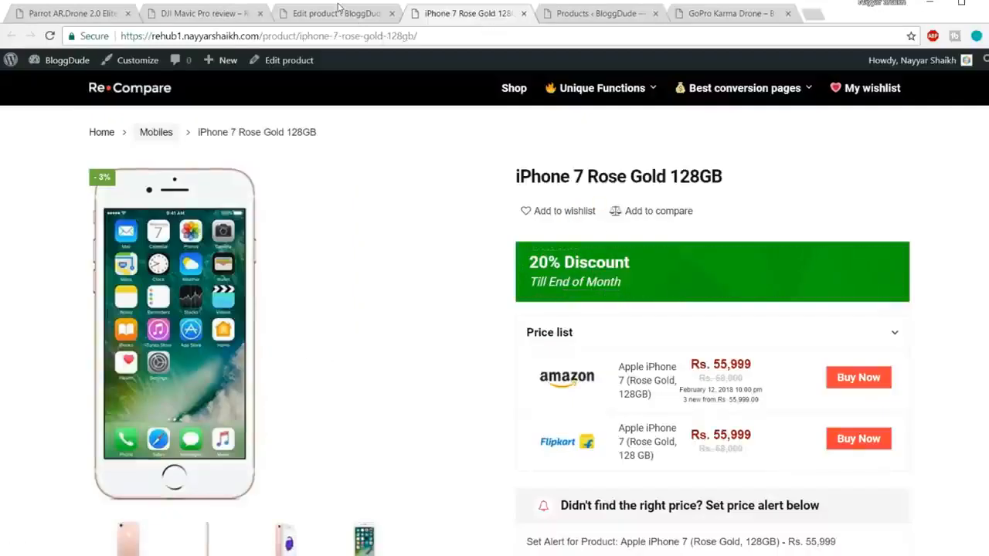
left_click(337, 9)
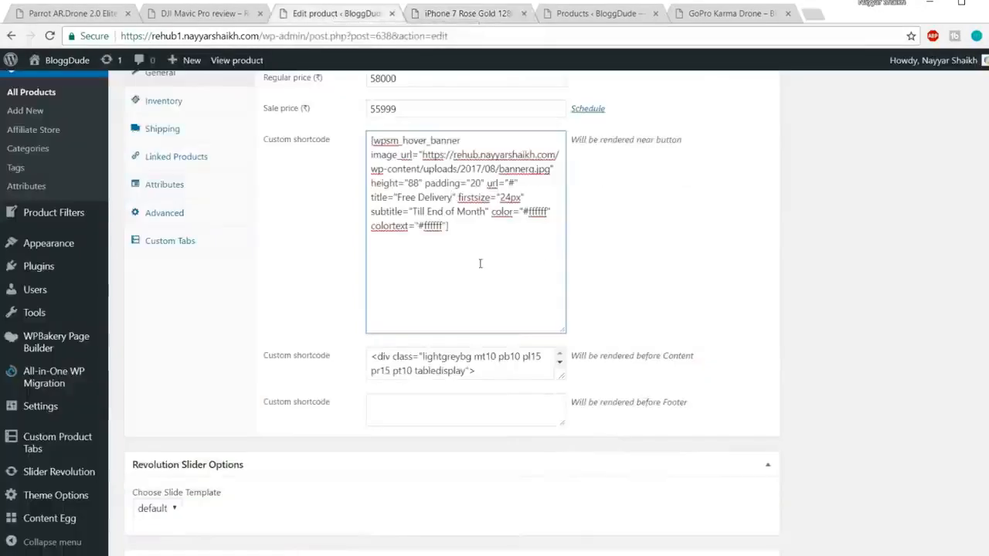
left_click_drag(418, 226, 446, 226)
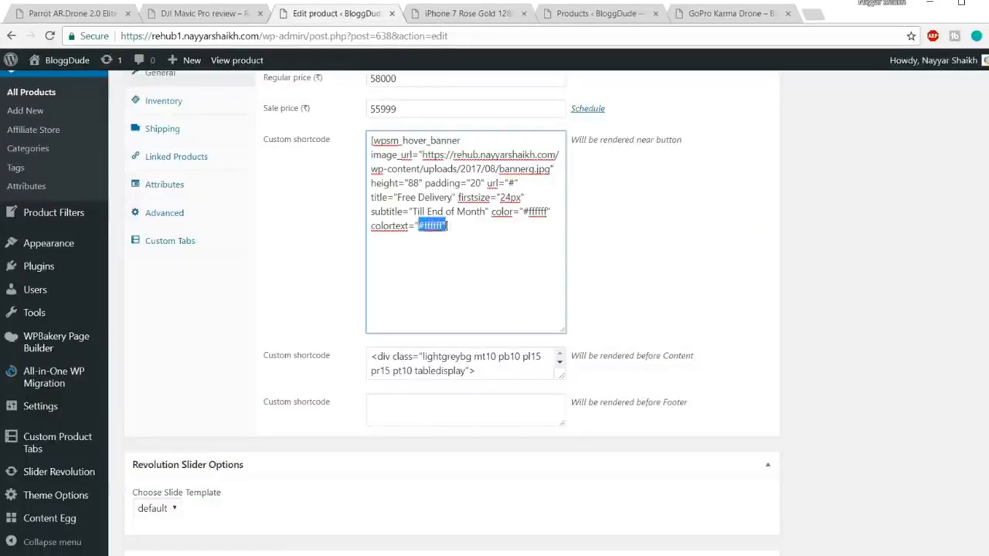
left_click_drag(524, 212, 544, 211)
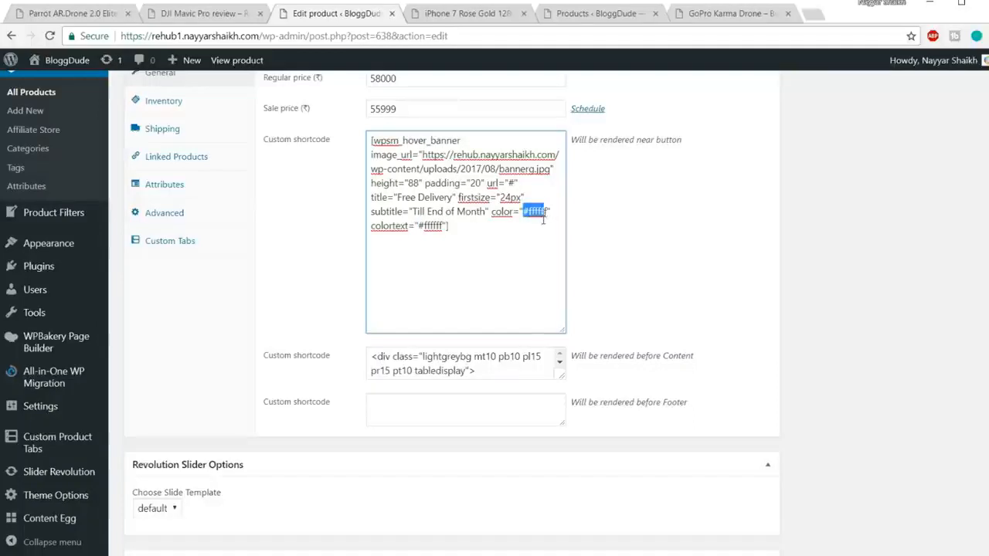
left_click(481, 232)
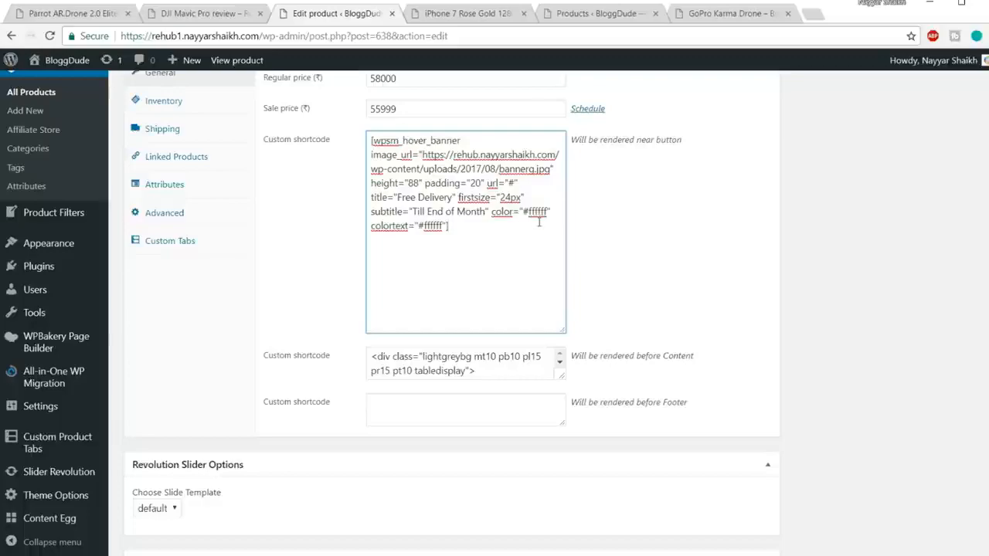
Update the product with the new banner title and reload the iPhone 7 Rose Gold product page.
scroll(861, 313, "up", 10)
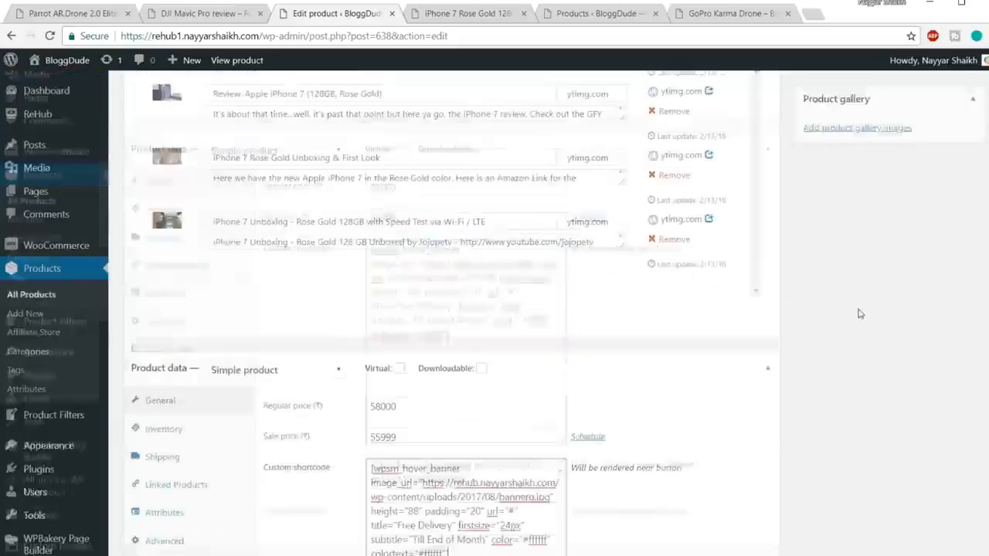
scroll(861, 313, "up", 10)
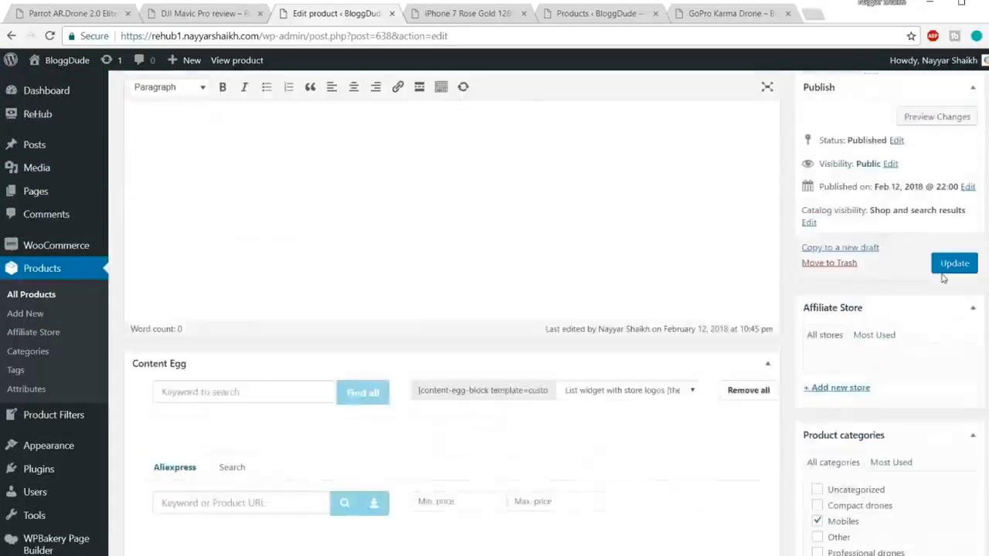
left_click(949, 296)
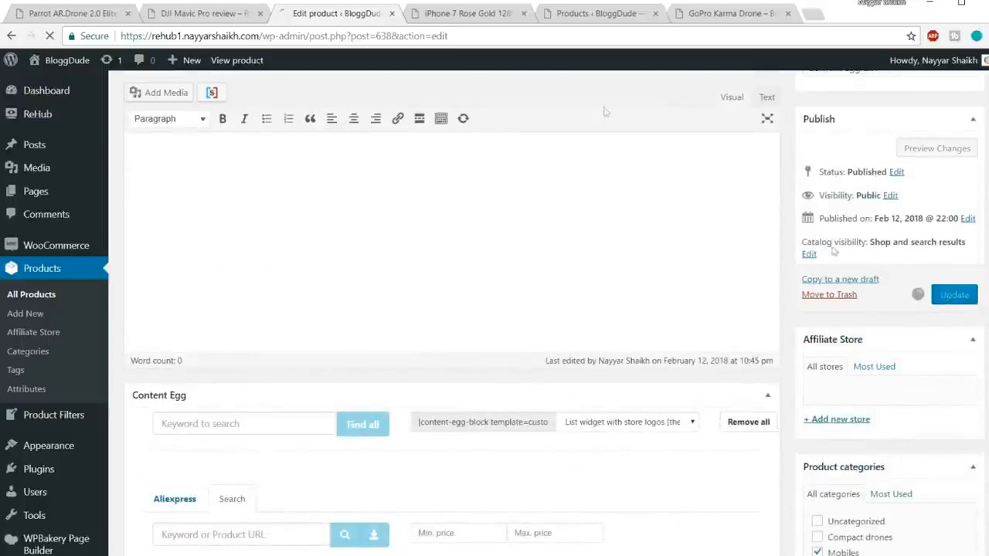
left_click(477, 14)
left_click(490, 32)
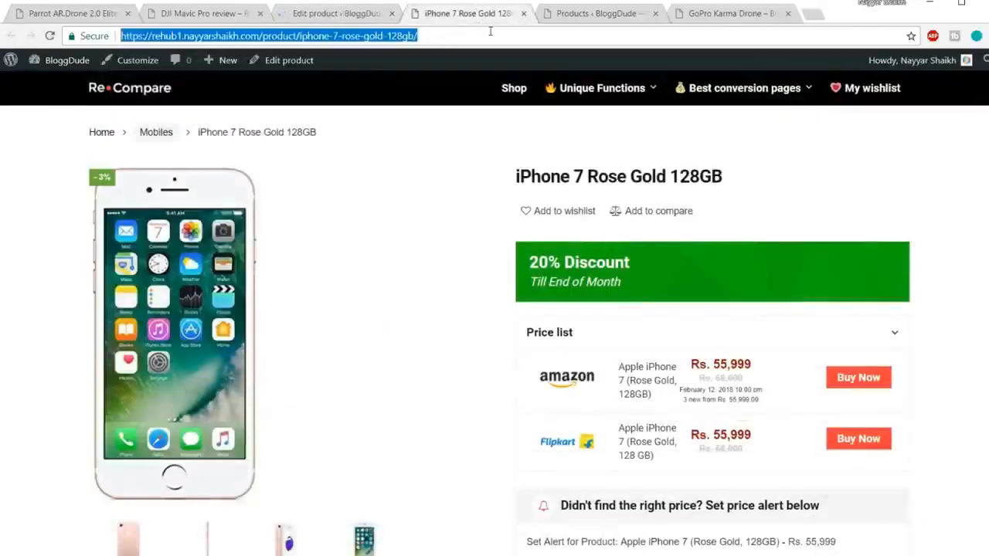
key("Return")
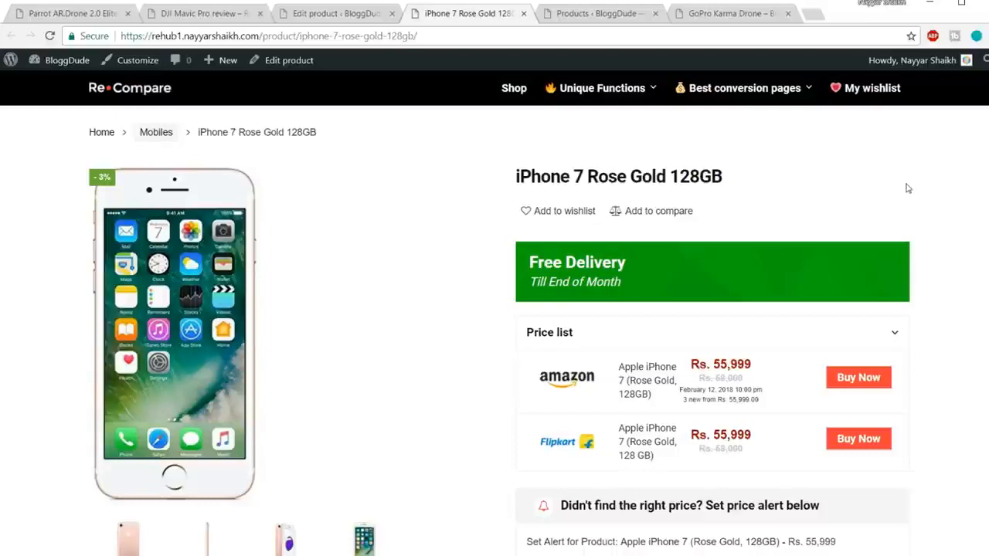
Review the banner, the delivery notice and the Accessories and Combos section on the iPhone 7 Rose Gold product page.
scroll(916, 214, "down", 4)
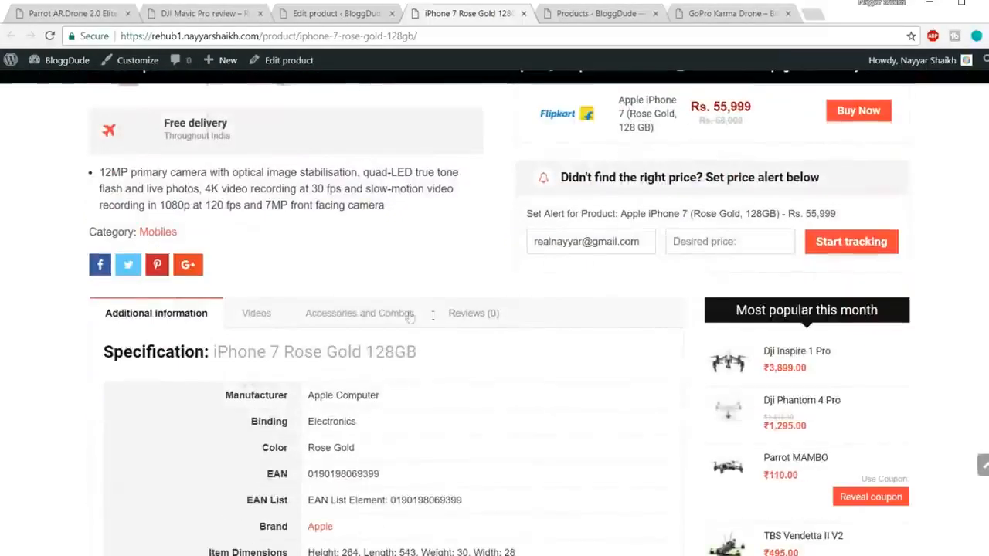
left_click(409, 313)
scroll(200, 390, "up", 4)
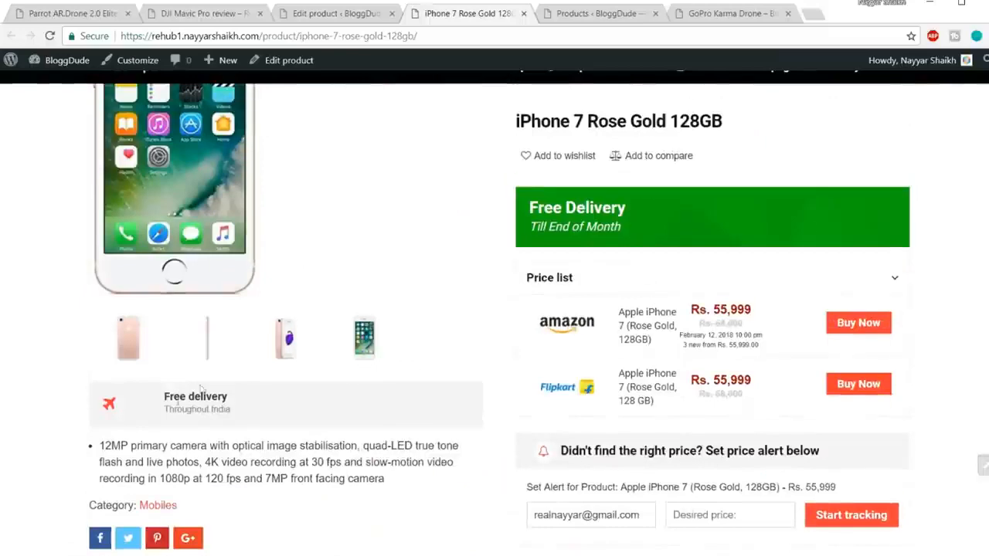
left_click_drag(278, 411, 97, 400)
key("ctrl+a")
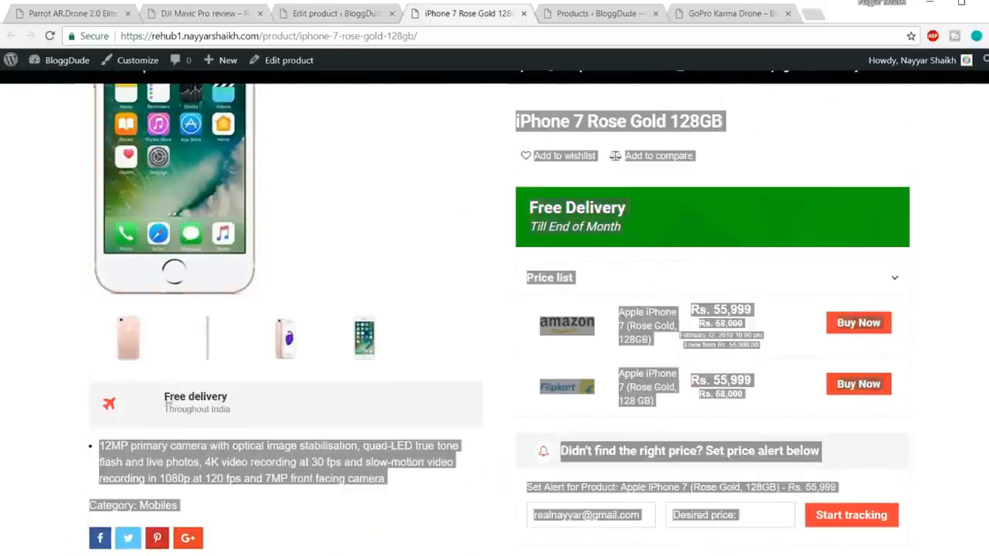
left_click(703, 233)
left_click(597, 15)
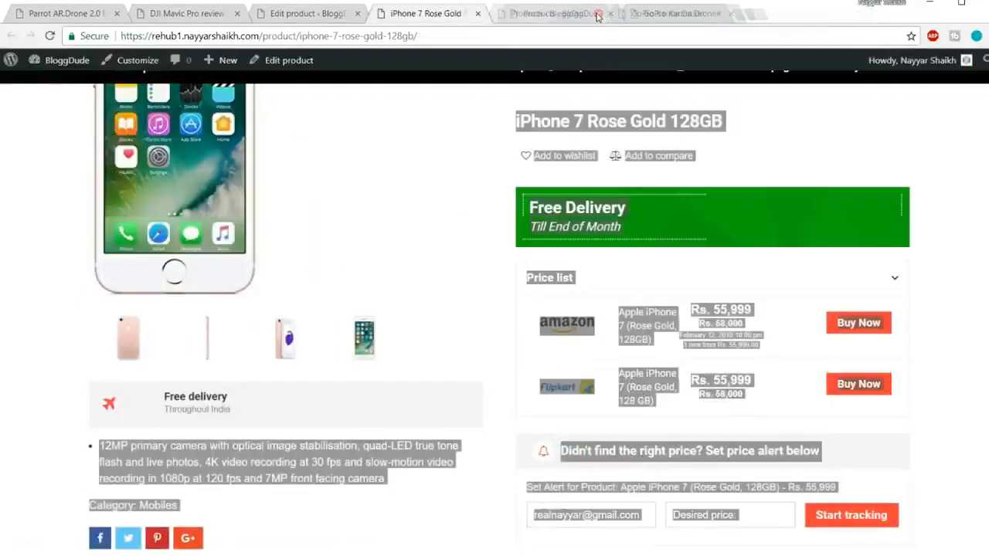
left_click(834, 132)
scroll(850, 154, "up", 1)
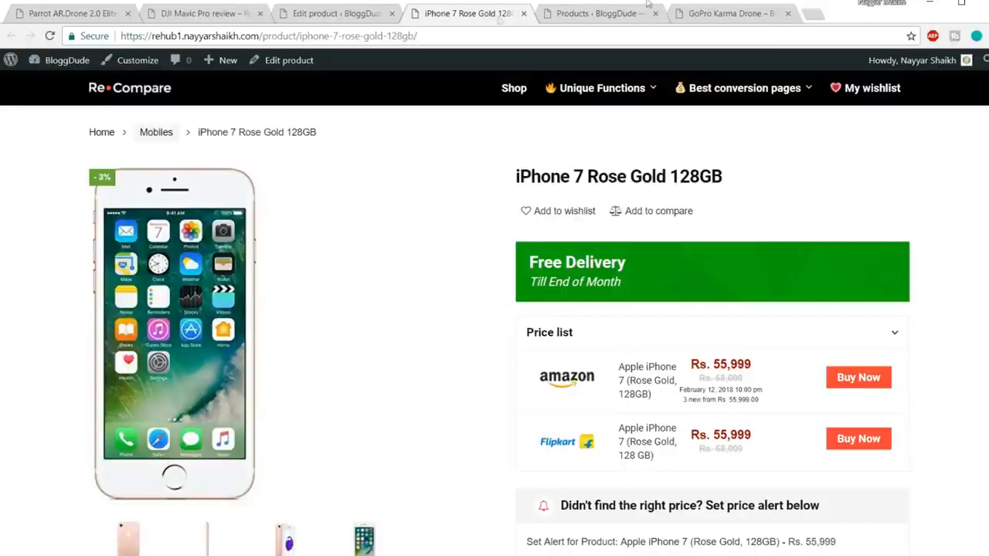
Open the site's homepage and look through its search, discount deals and latest reviews sections.
left_click(145, 93)
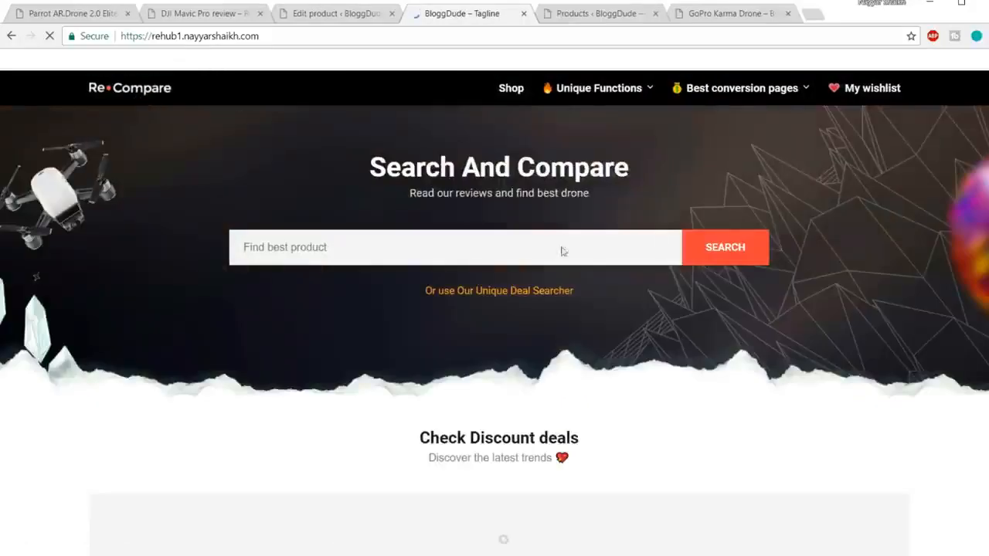
scroll(817, 276, "down", 2)
scroll(811, 309, "down", 10)
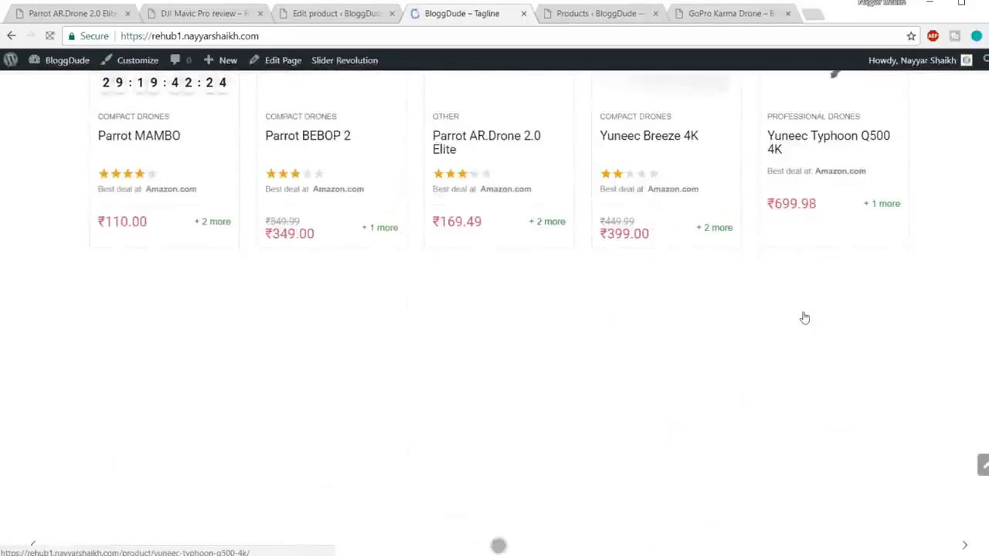
scroll(805, 316, "down", 4)
scroll(850, 371, "up", 4)
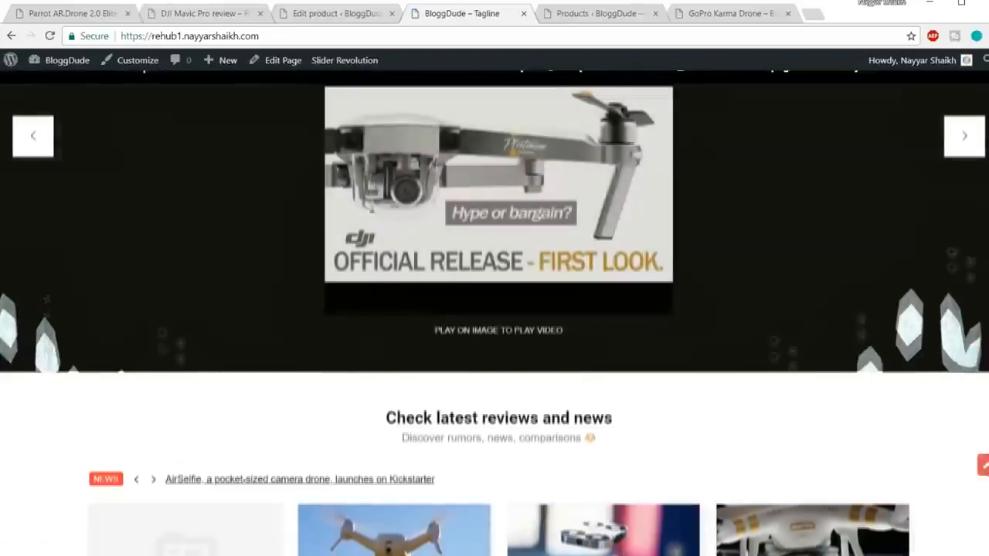
left_click(982, 464)
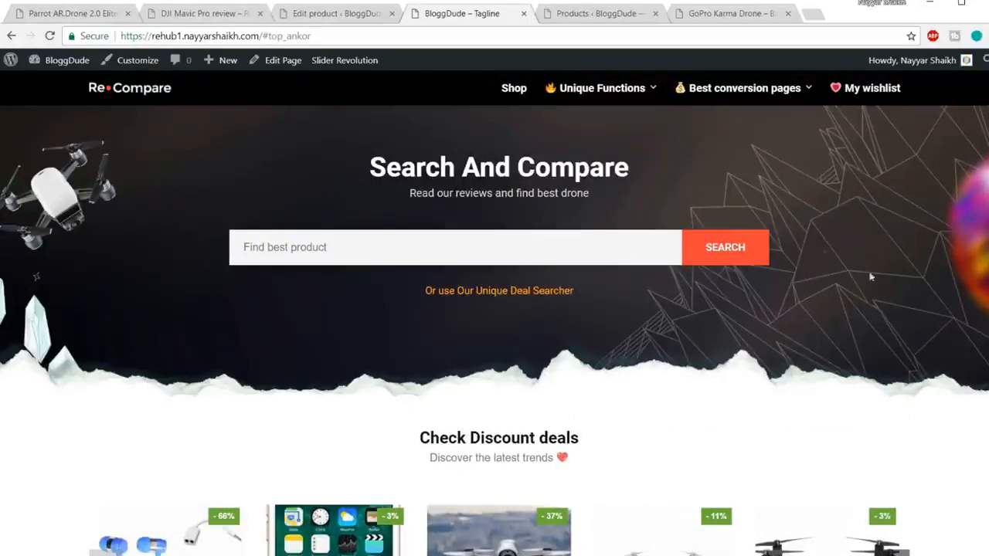
Return to the product editor and close the homepage, Products list and GoPro Karma Drone pages.
left_click(325, 15)
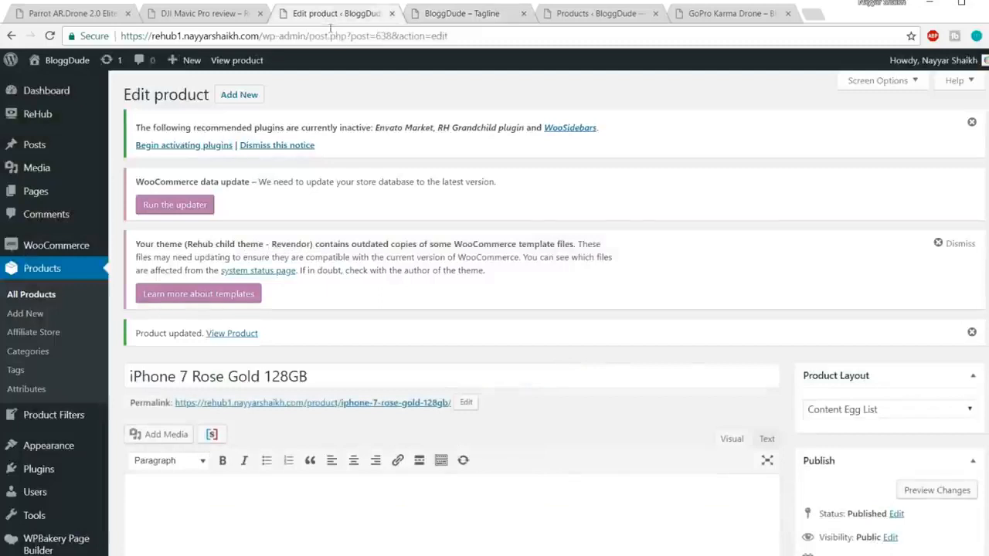
left_click(523, 13)
left_click(524, 13)
left_click(524, 14)
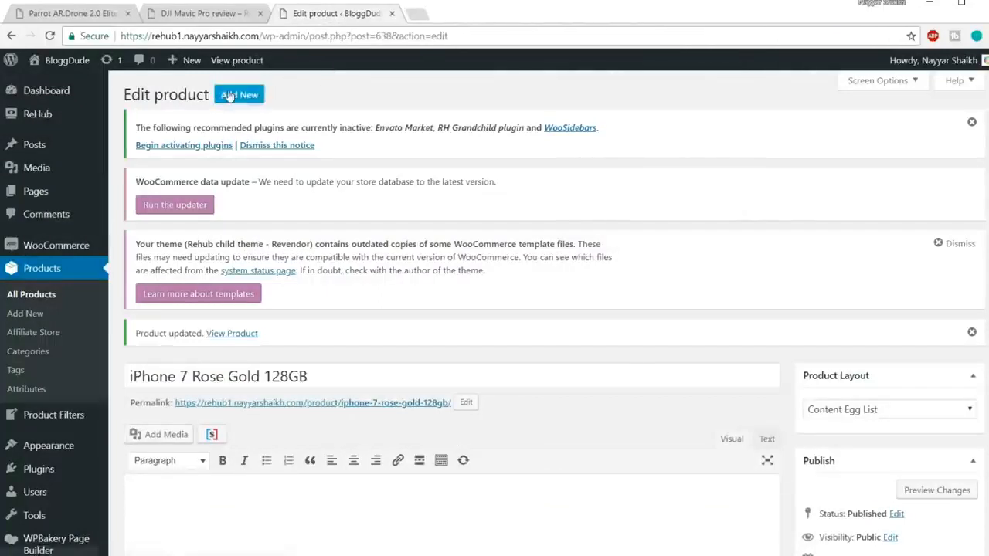
Add a new WordPress page titled Home New and go to its page attributes.
mouse_move(193, 65)
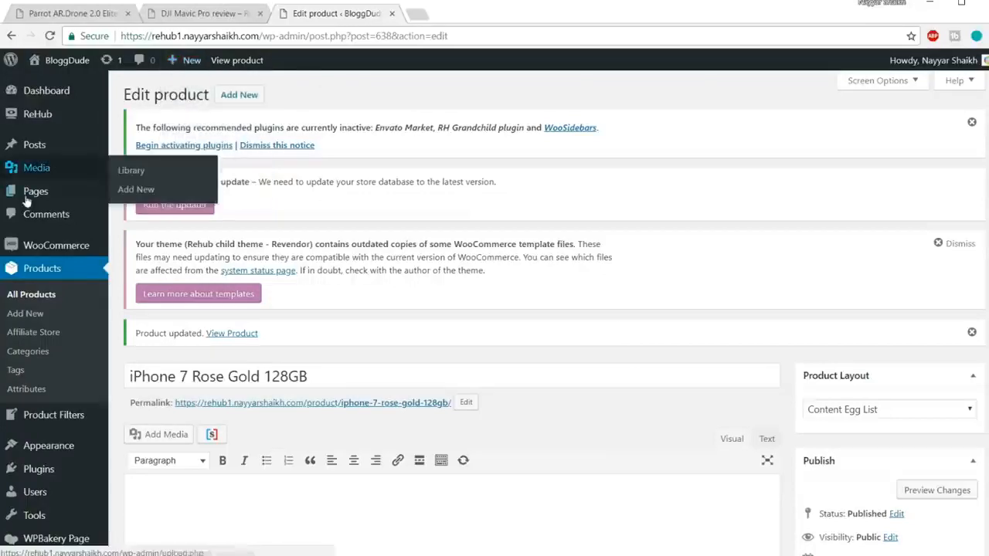
mouse_move(31, 193)
left_click(156, 219)
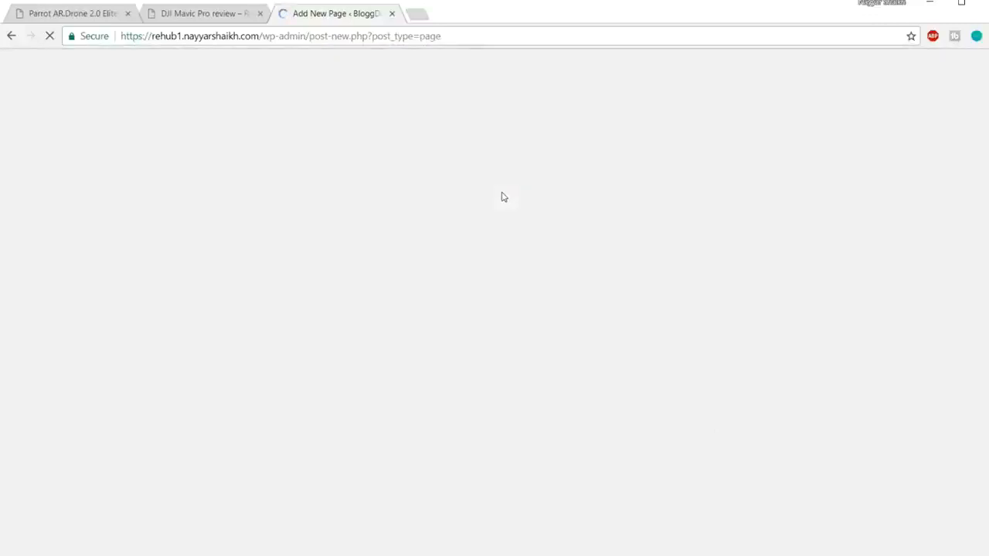
scroll(531, 369, "down", 2)
left_click(397, 209)
type("Home New")
left_click(407, 233)
scroll(421, 230, "down", 3)
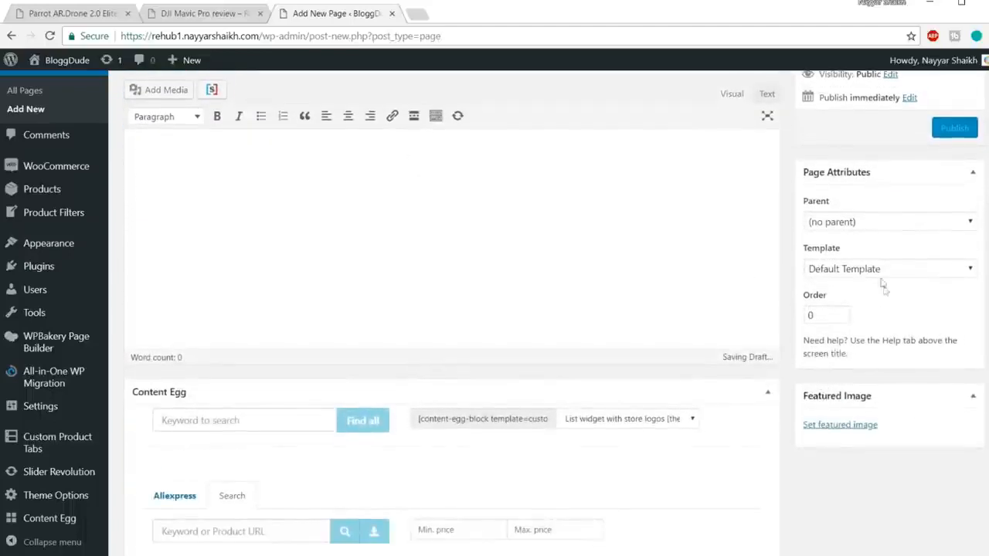
Assign the Page for visual layout builder template to the Home New page and publish it.
left_click(874, 269)
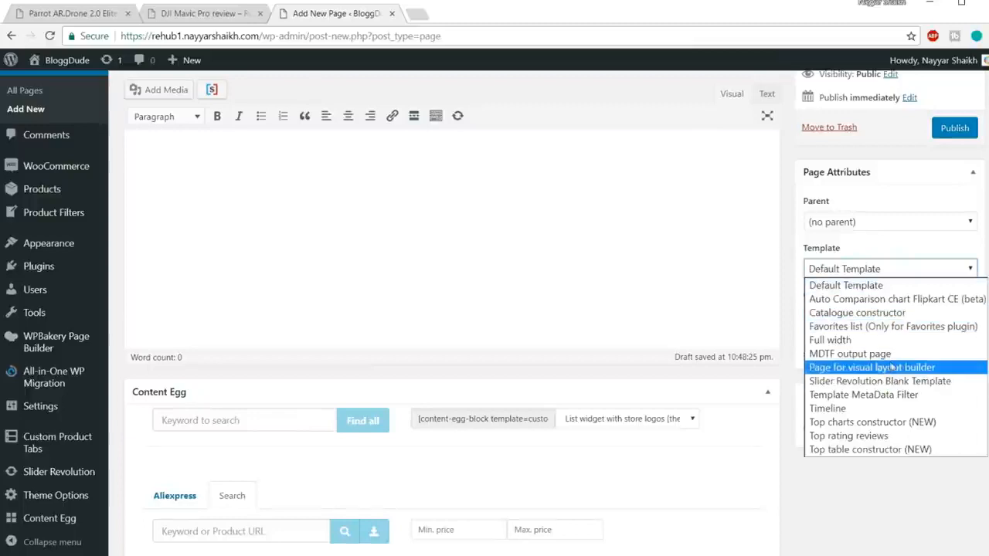
left_click(893, 369)
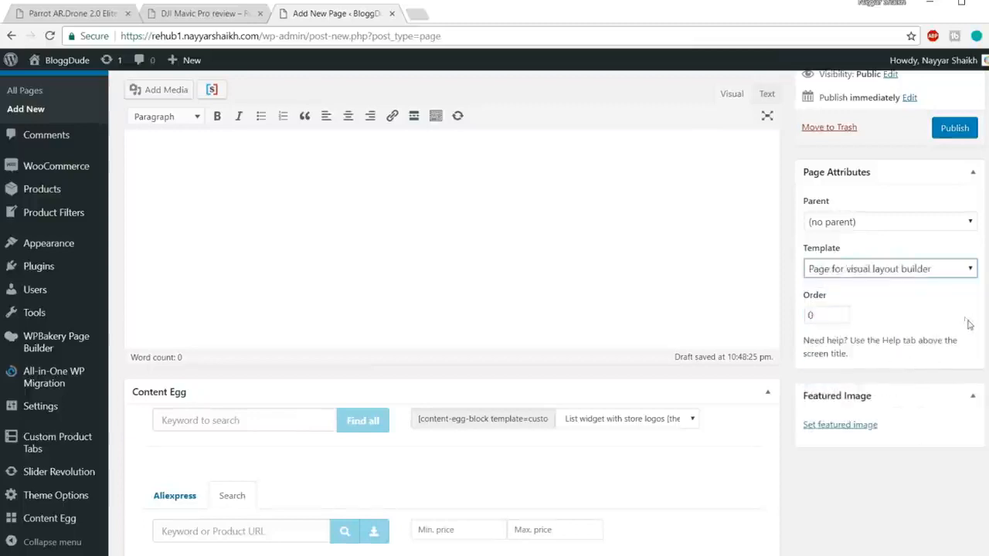
scroll(965, 320, "up", 2)
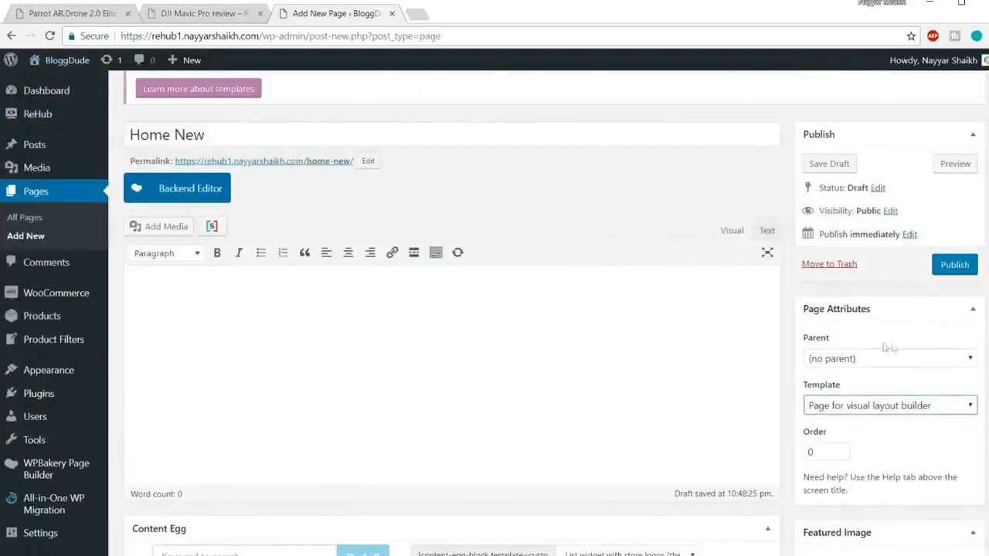
left_click(950, 265)
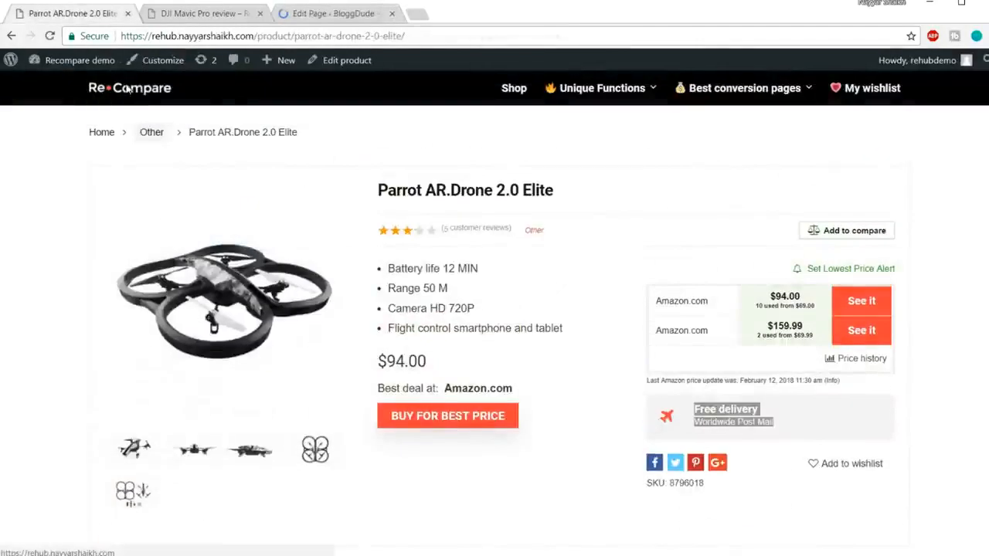
Open the Recompare demo homepage and examine the Search And Compare banner heading.
left_click(116, 90)
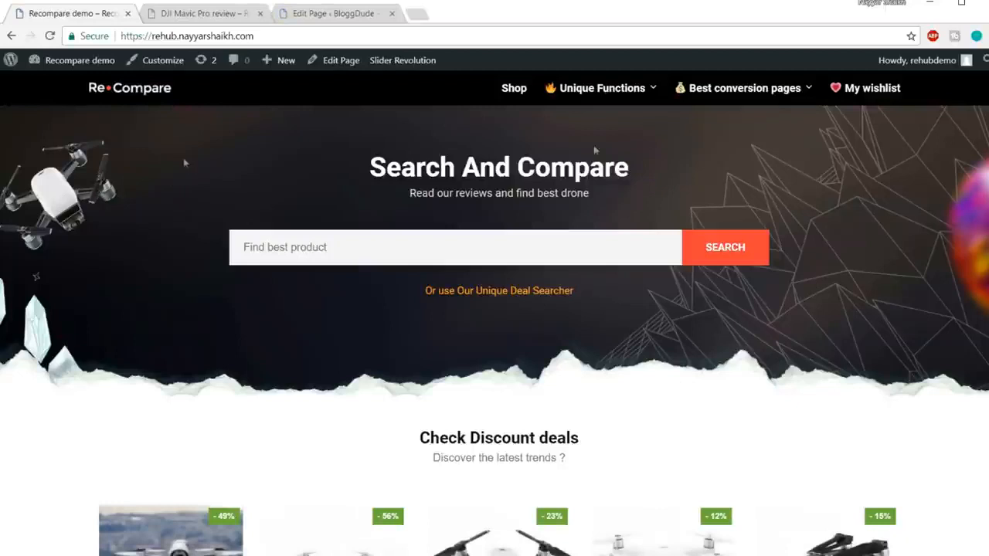
left_click_drag(371, 169, 720, 170)
left_click(719, 172)
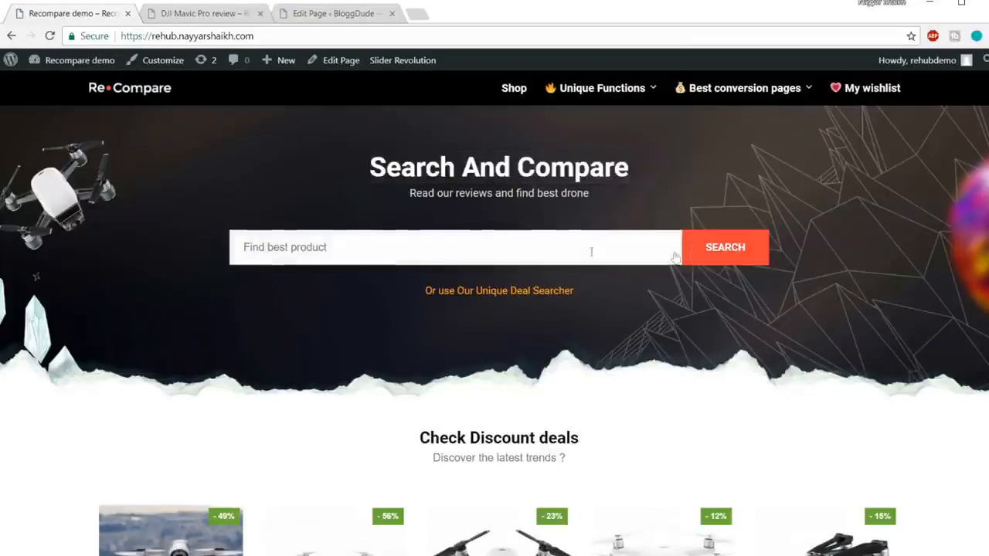
Return to the Home New page and switch it to the WPBakery backend editor.
left_click(352, 13)
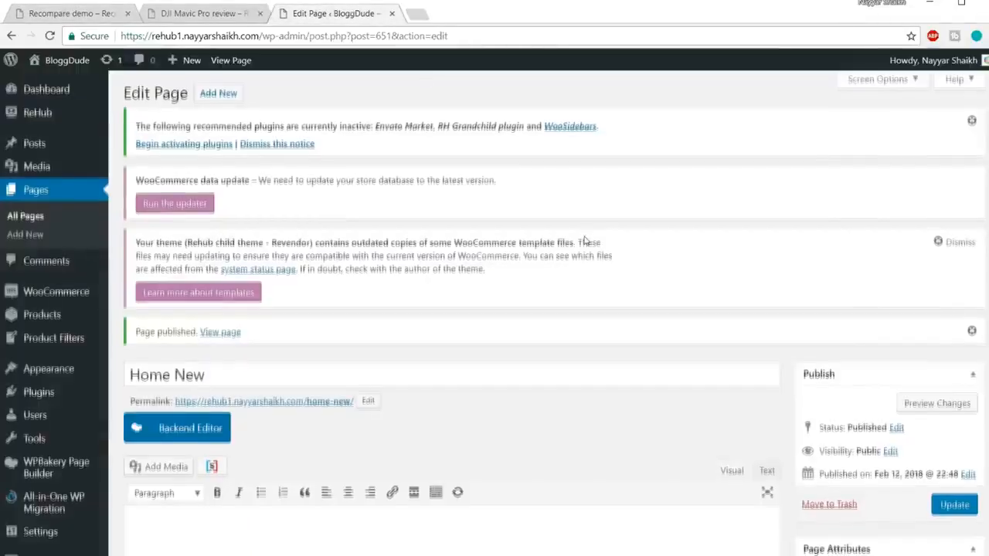
scroll(585, 241, "down", 3)
left_click(202, 163)
scroll(599, 201, "down", 1)
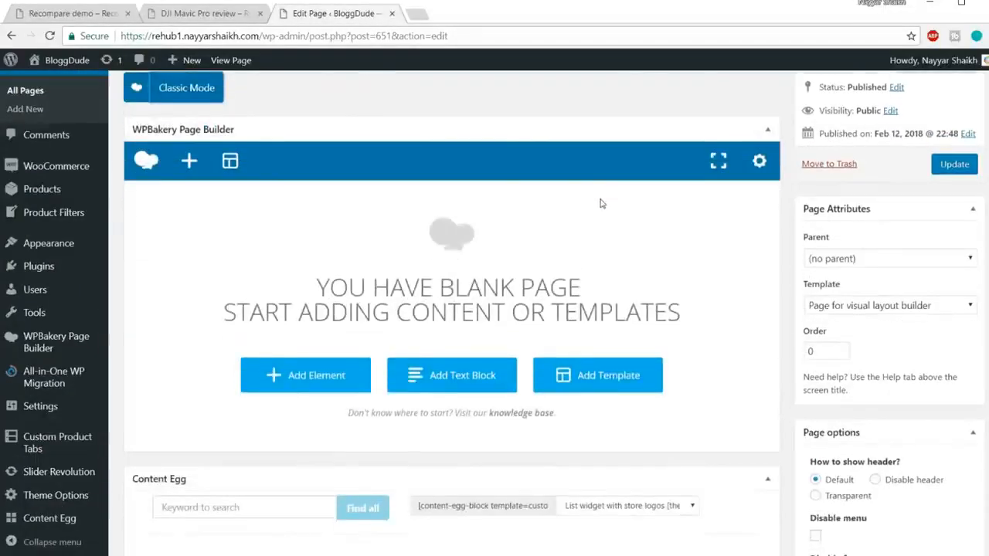
scroll(574, 200, "up", 2)
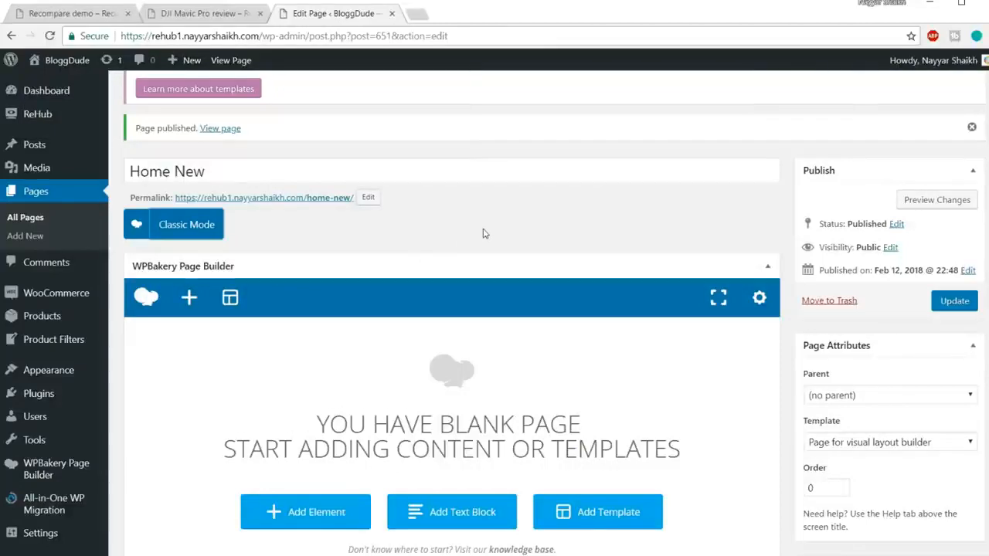
scroll(479, 235, "down", 3)
Try to copy the Search And Compare heading from the demo homepage and return to the page editor.
left_click(65, 17)
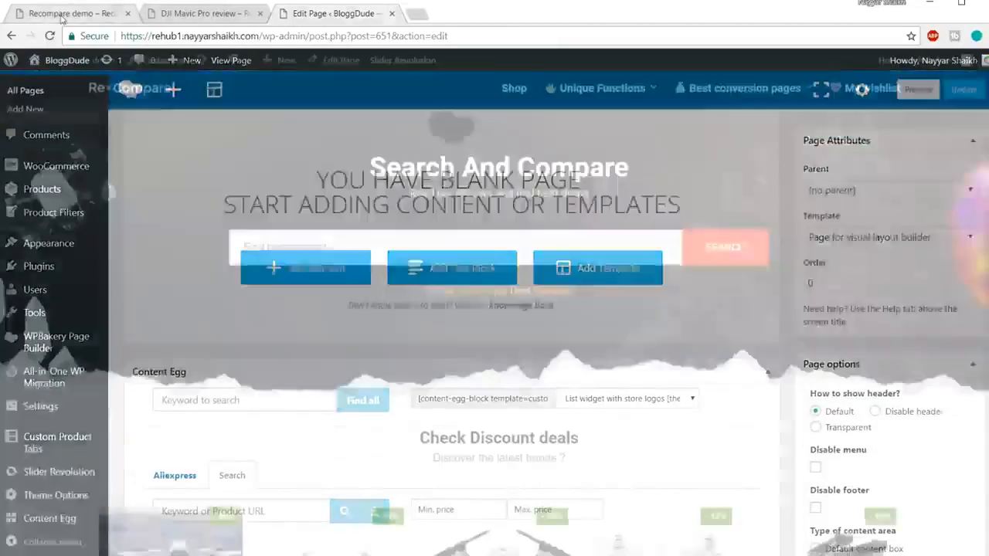
left_click_drag(371, 165, 636, 170)
key("ctrl+c")
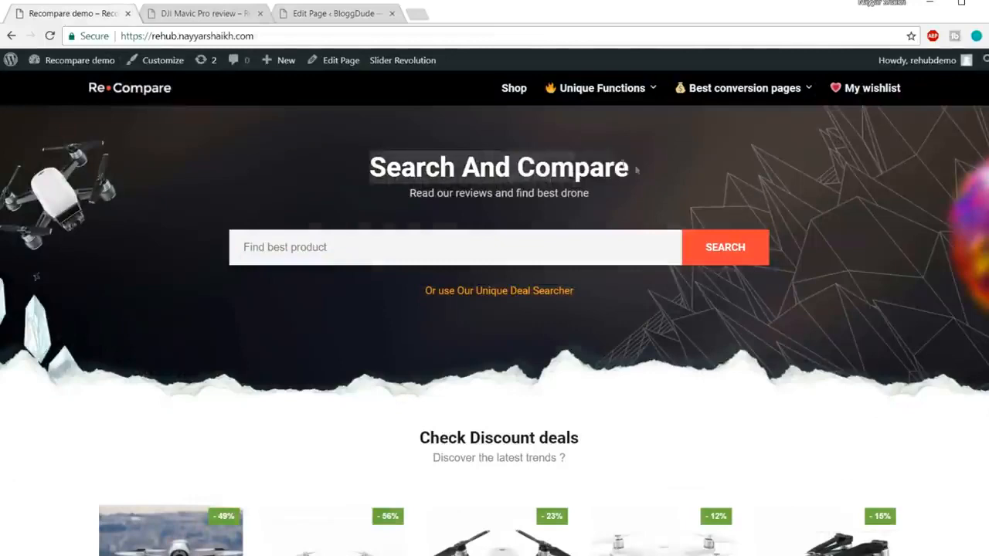
left_click(336, 19)
Search the elements for "head" and add a Custom Heading to the blank page.
scroll(493, 287, "up", 2)
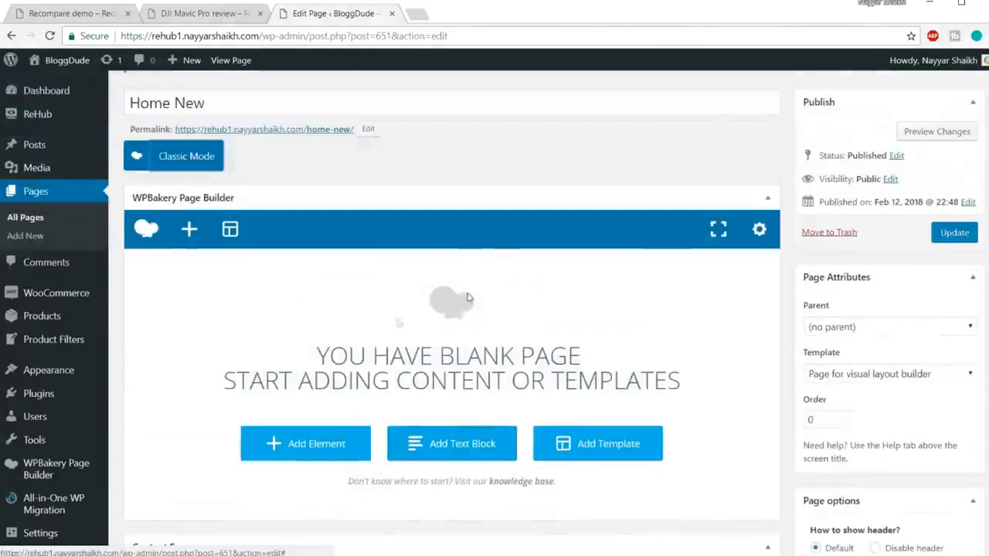
scroll(331, 378, "down", 1)
left_click(315, 376)
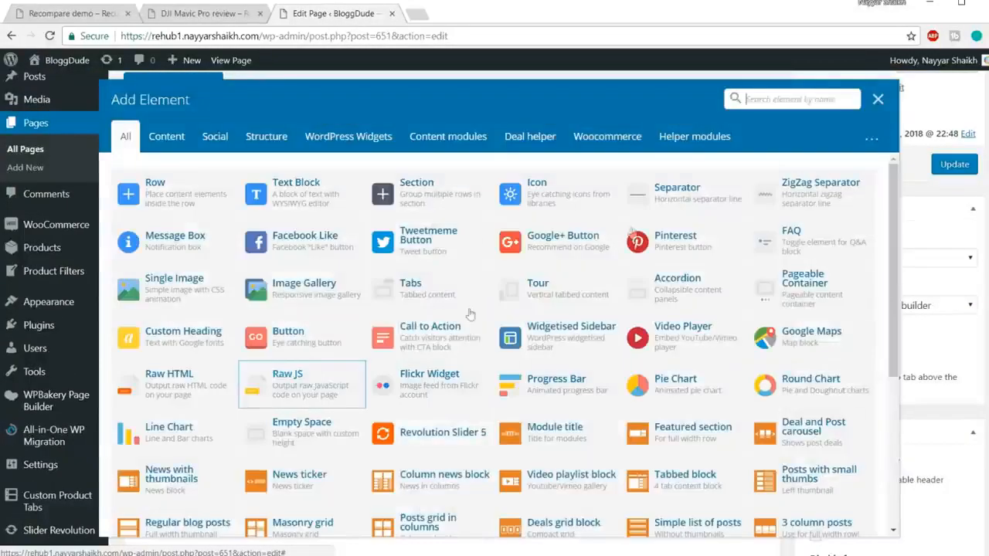
type("he")
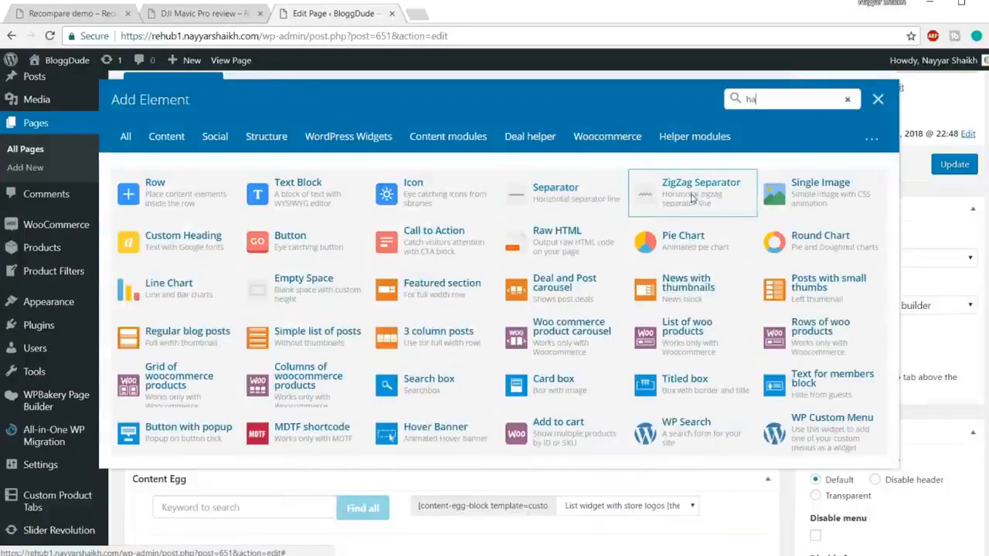
type("ad")
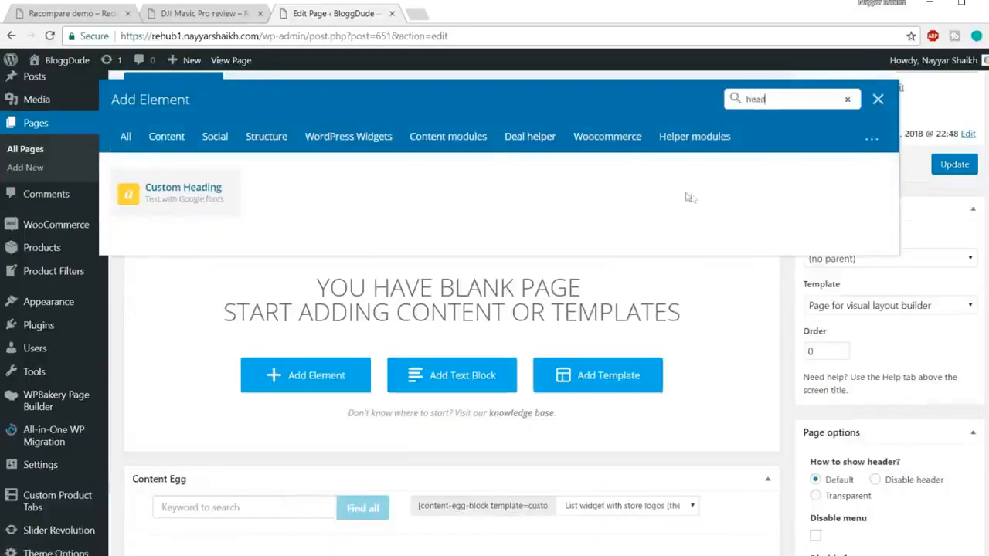
left_click(185, 202)
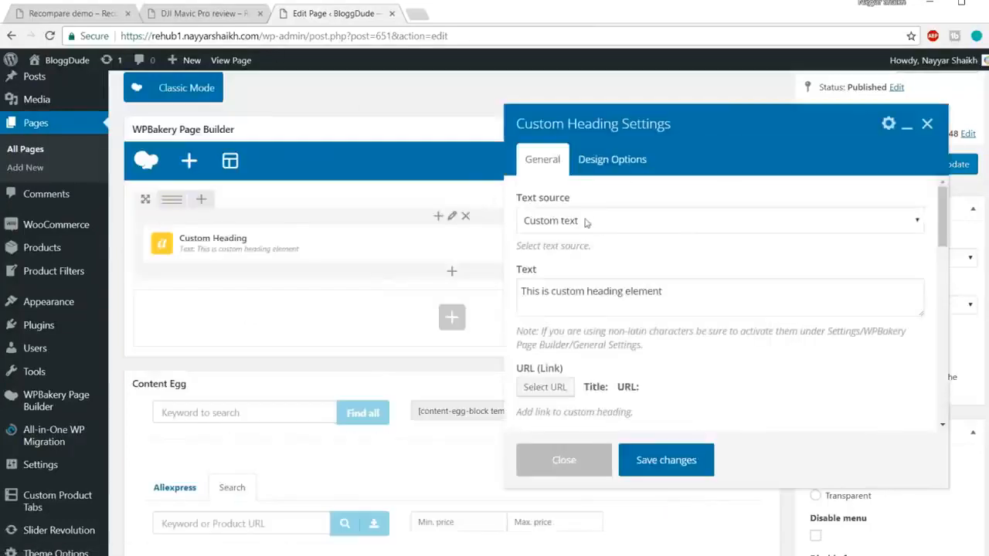
Try to replace the placeholder text of the custom heading with the copied text.
scroll(661, 237, "down", 1)
left_click_drag(688, 227, 475, 227)
key("ctrl+v")
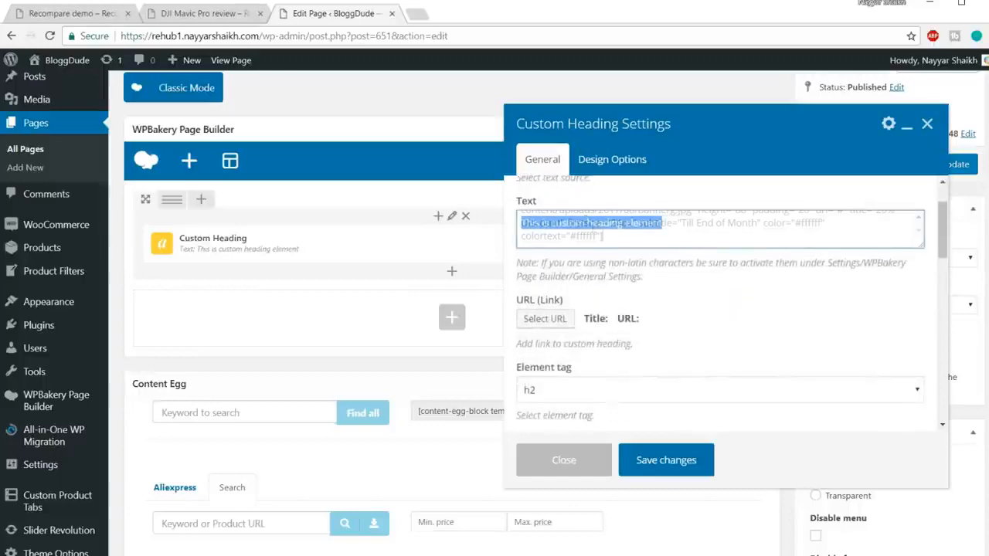
Replace the heading text with Search And Compare copied from the demo homepage, and close the DJI Mavic Pro review page.
left_click(93, 16)
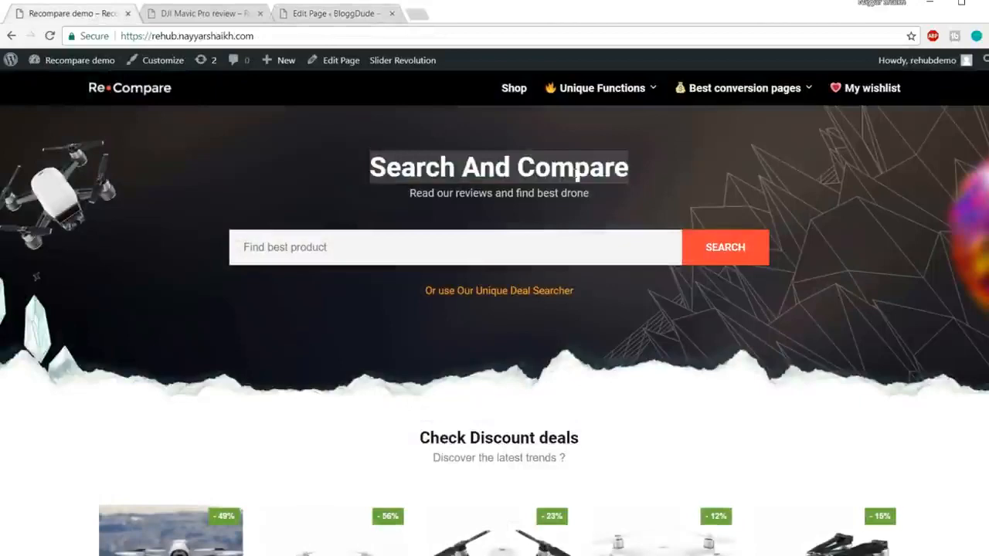
left_click(209, 14)
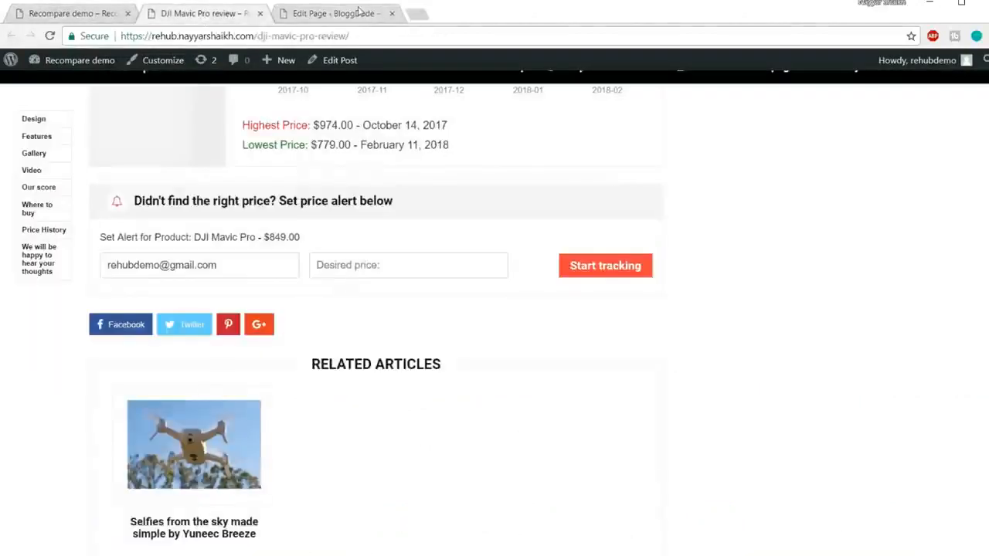
left_click(355, 13)
left_click(260, 13)
key("ctrl+a")
key("ctrl+v")
Set the text alignment of the Search And Compare heading to center.
scroll(748, 291, "down", 2)
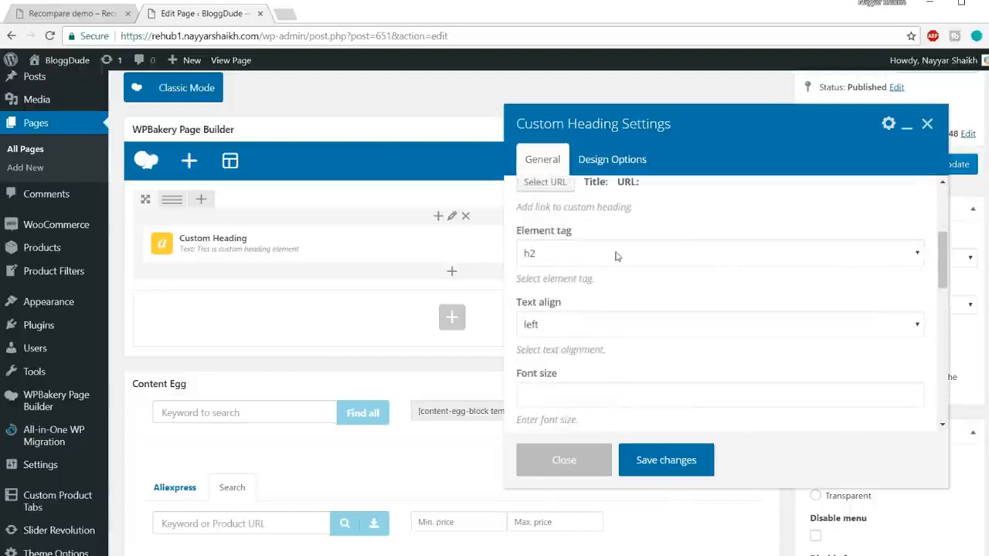
scroll(635, 314, "down", 1)
left_click(576, 259)
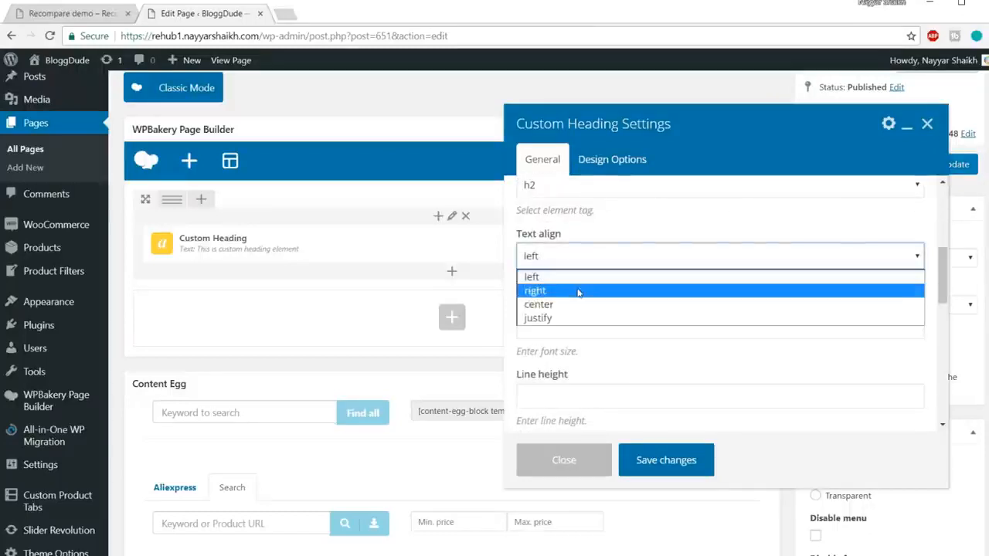
left_click(578, 304)
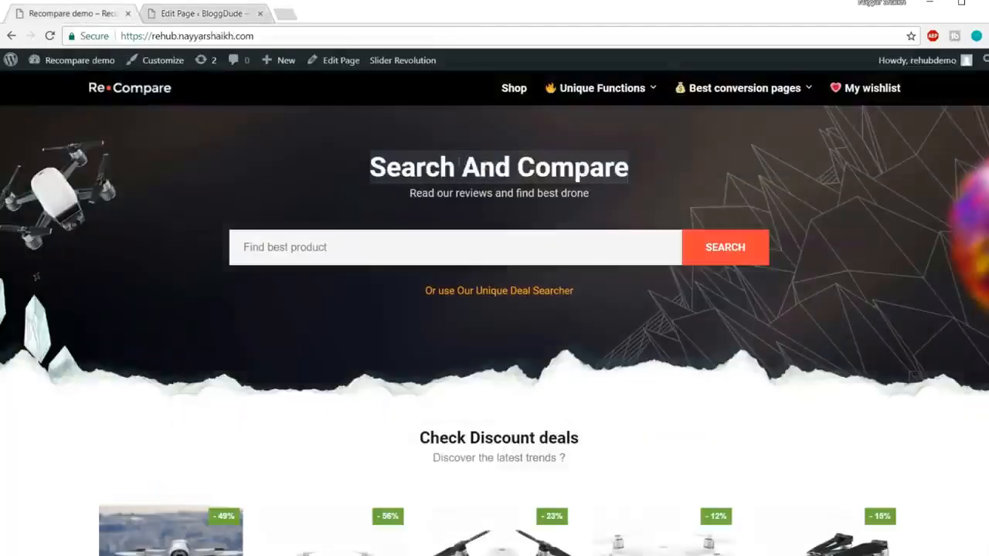
Set both the font size and the line height of the Search And Compare heading to 40px.
left_click(213, 15)
scroll(680, 278, "down", 1)
left_click(592, 255)
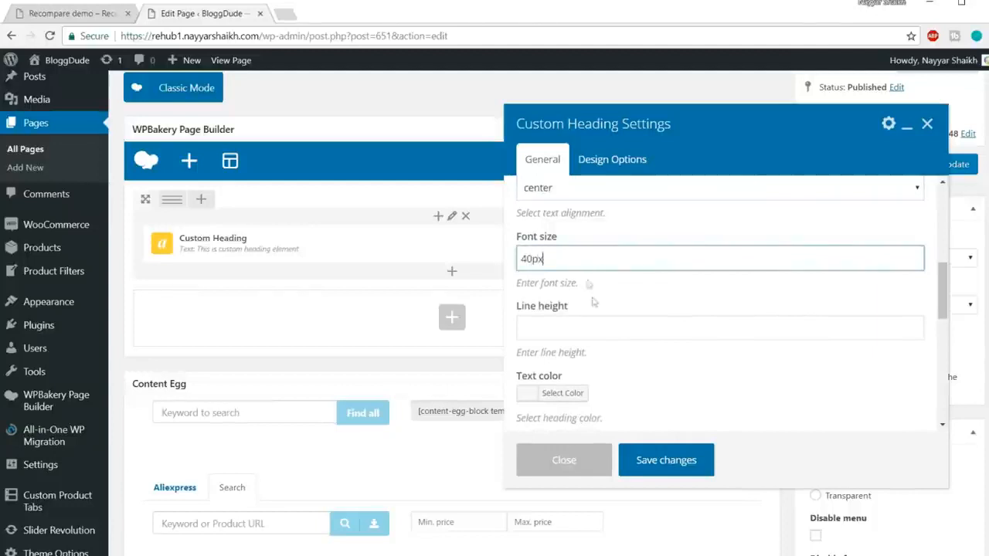
left_click(636, 326)
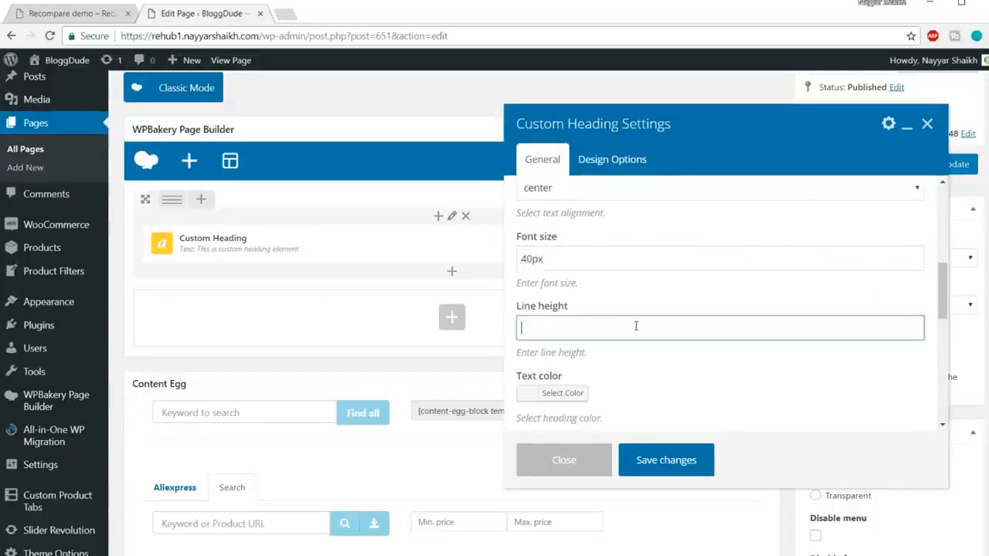
type("40px")
Enable the theme default font family for the Search And Compare heading and save its settings.
scroll(755, 327, "down", 2)
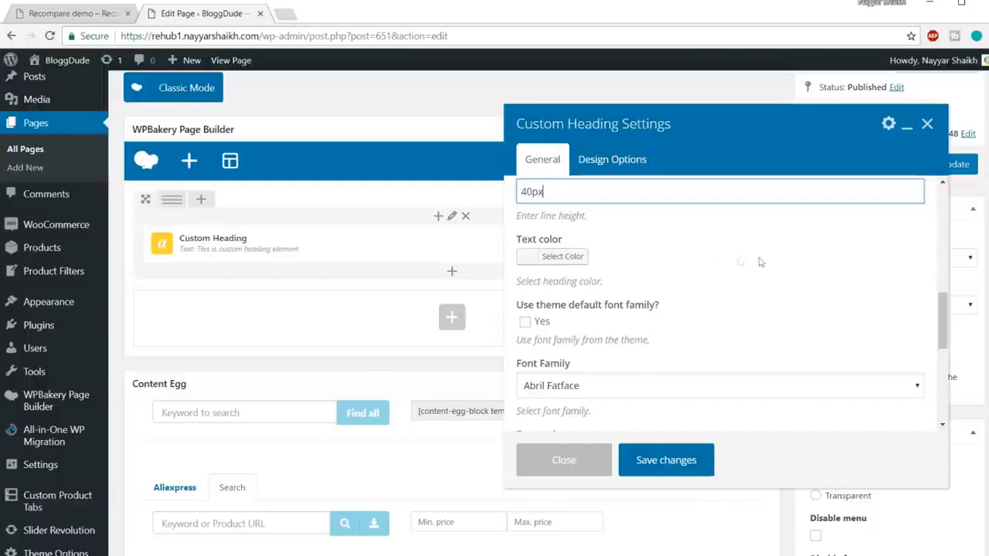
scroll(772, 266, "down", 2)
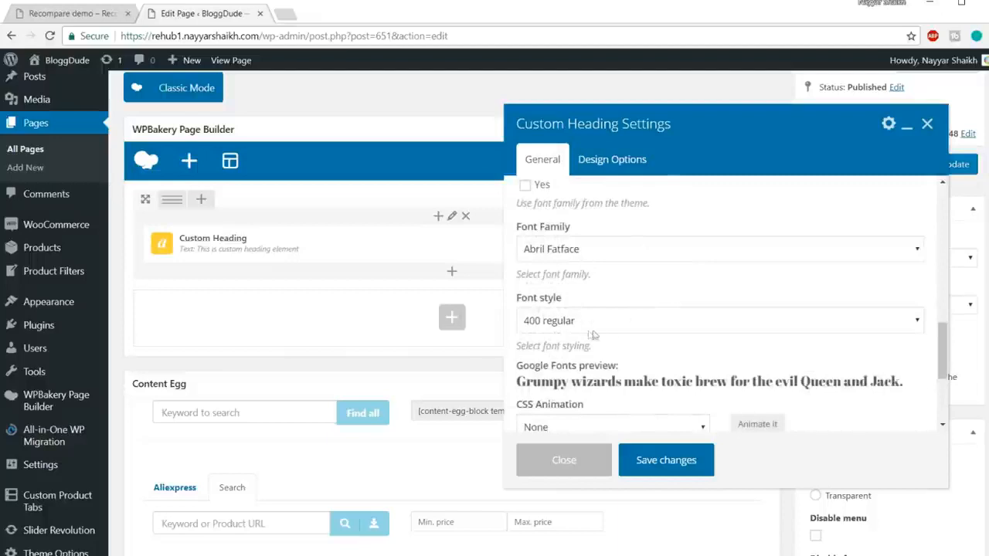
scroll(677, 323, "up", 1)
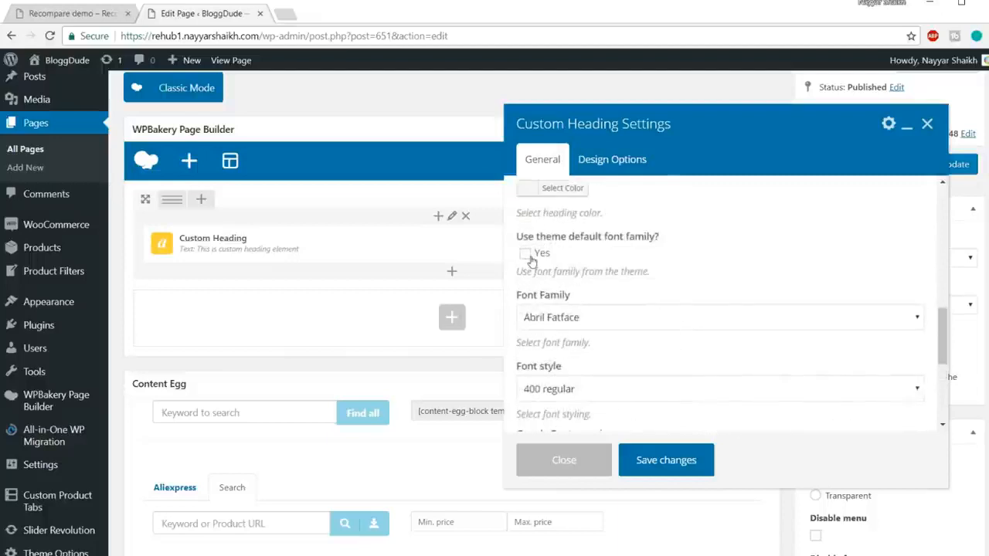
left_click(526, 254)
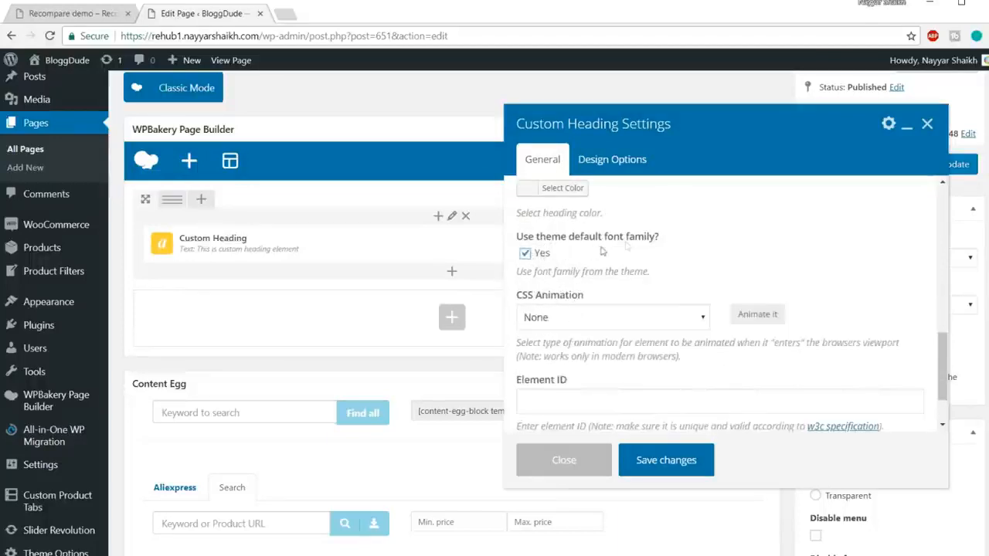
scroll(782, 250, "down", 1)
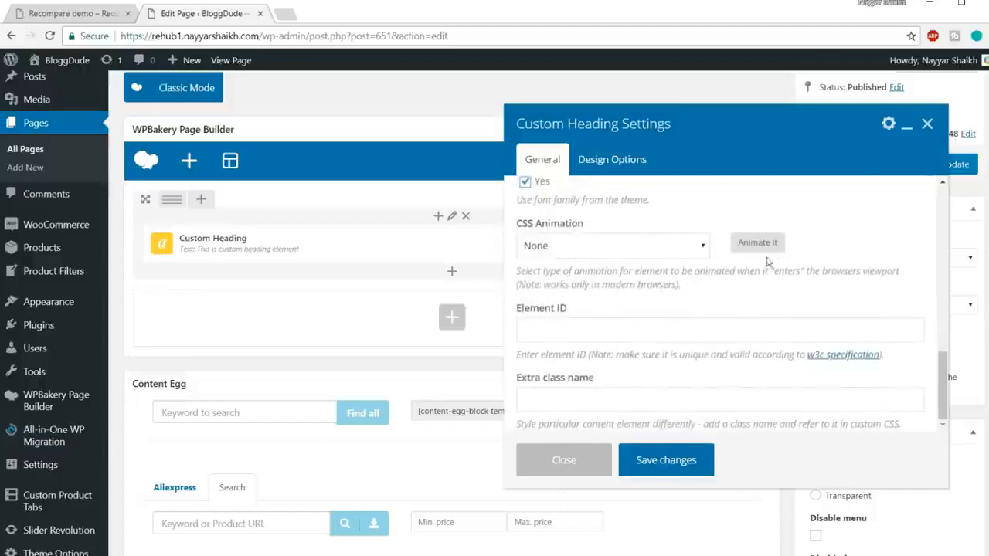
left_click(662, 459)
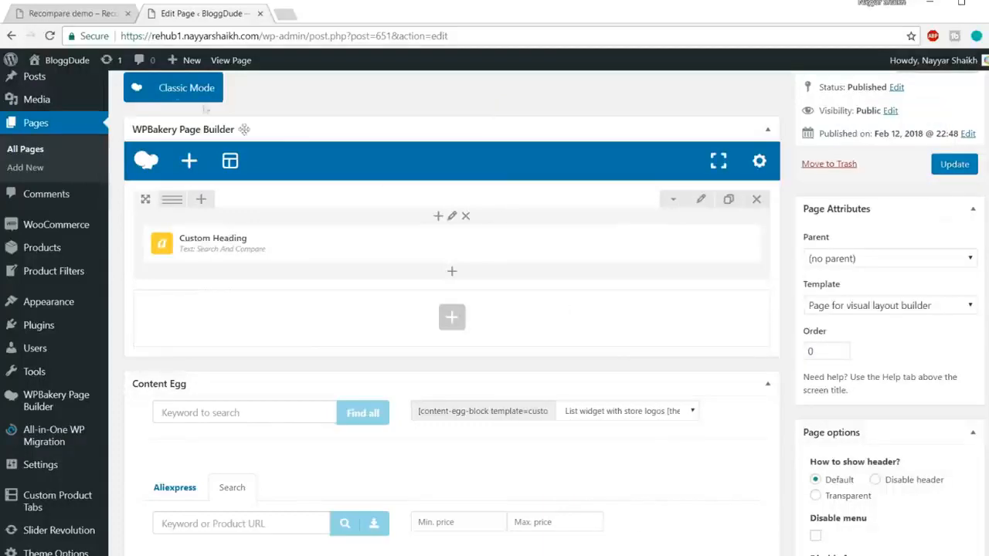
Copy the tagline "Read our reviews and find best drone" from the demo homepage and return to the page editor.
left_click(80, 15)
left_click_drag(412, 197, 606, 197)
key("ctrl+c")
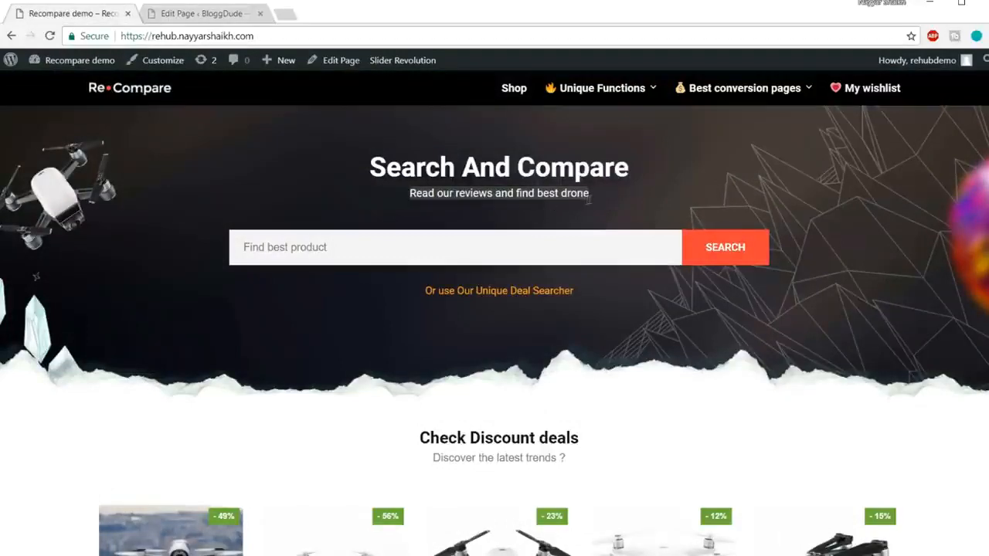
left_click(220, 13)
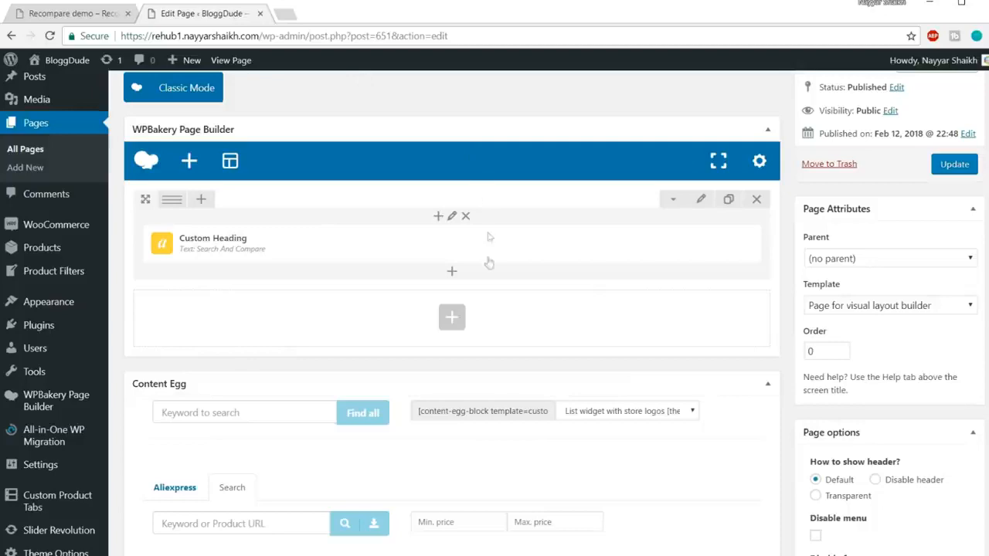
Add a second Custom Heading element below the Search And Compare heading in the same row.
left_click(453, 275)
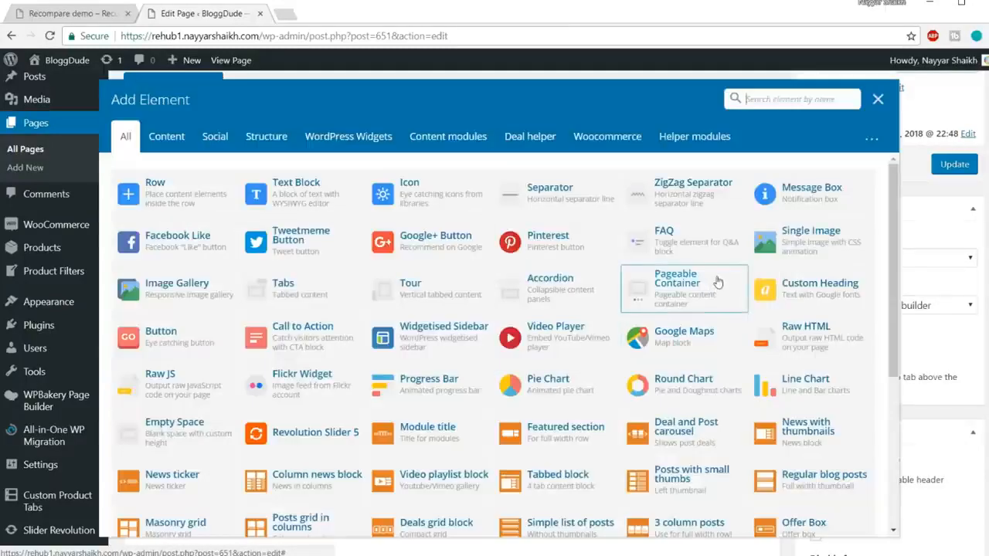
type("head")
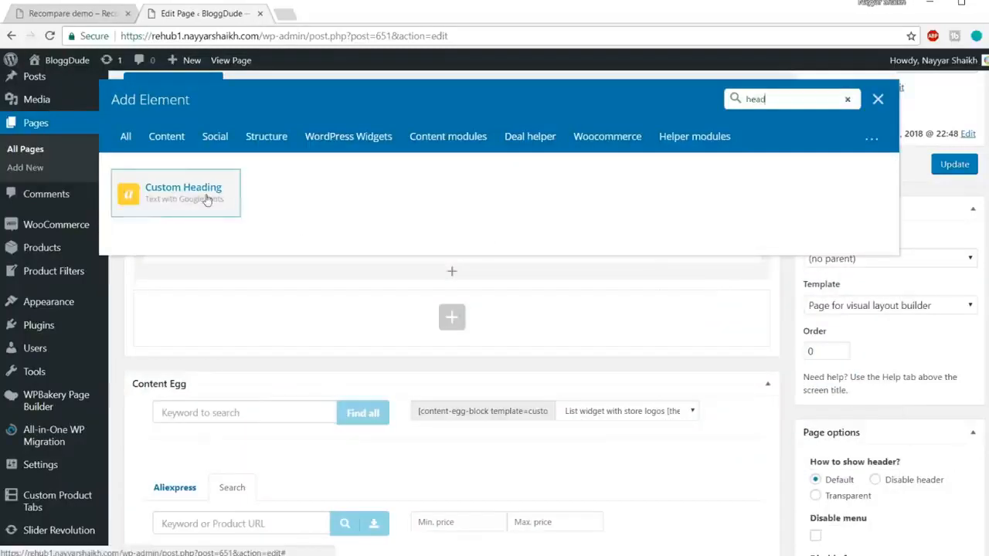
left_click(208, 200)
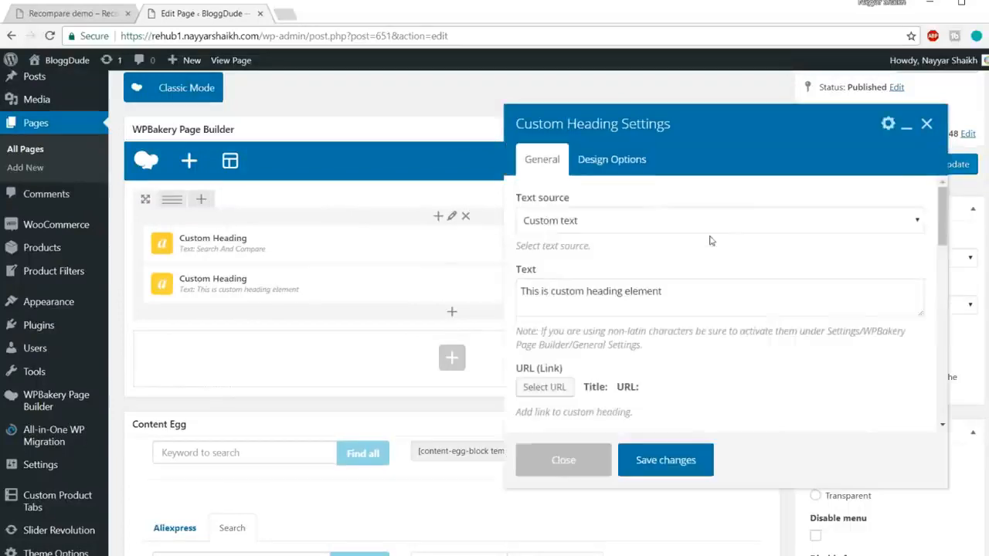
Replace the second Custom Heading's text with the copied tagline "Read our reviews and find best drone".
left_click(701, 299)
key("ctrl+a")
key("ctrl+v")
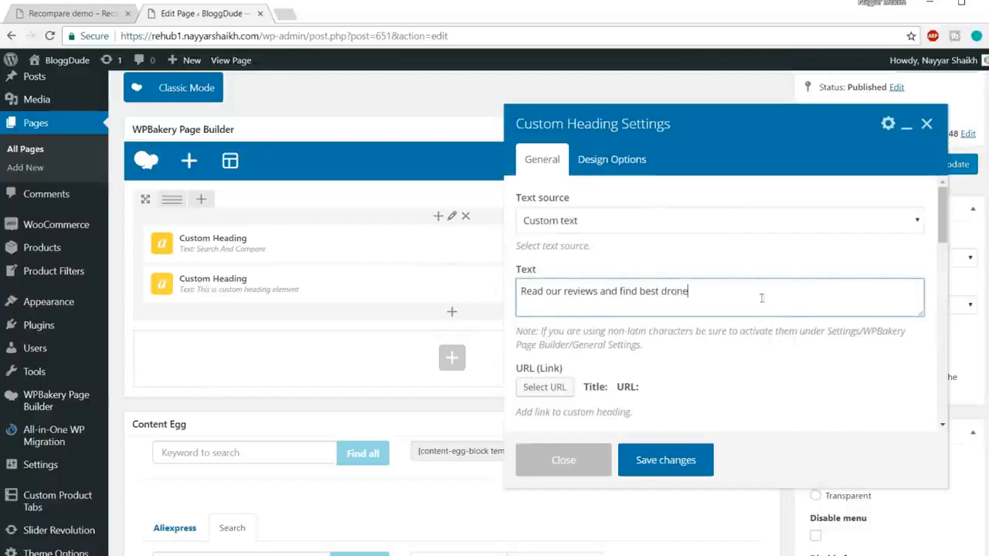
Set the tagline heading's element tag to h3 and its text alignment to center.
scroll(800, 314, "down", 3)
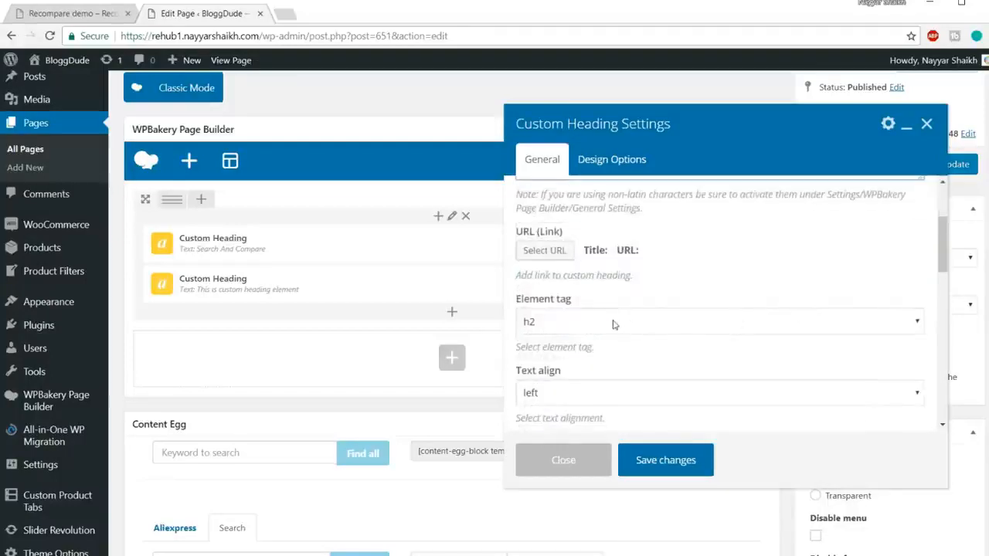
left_click(614, 325)
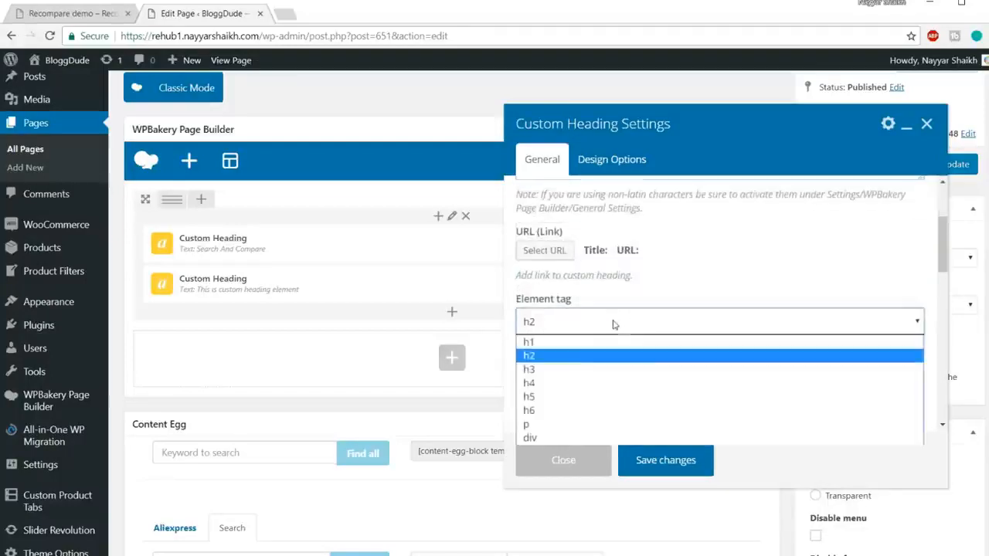
left_click(609, 376)
scroll(734, 301, "down", 3)
left_click(616, 258)
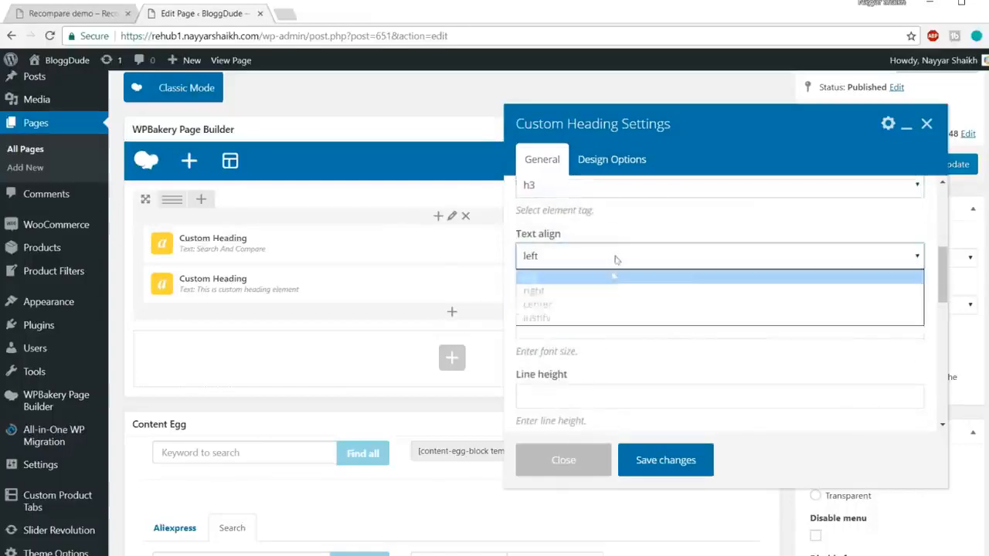
left_click(598, 300)
Set both the font size and the line height of the tagline heading to 16px.
scroll(685, 309, "down", 3)
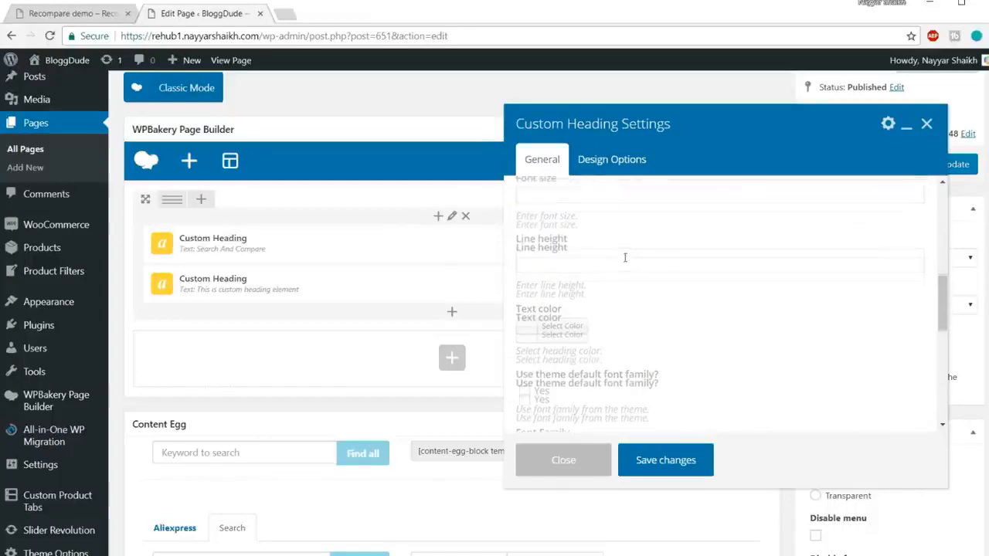
scroll(625, 258, "up", 1)
left_click(591, 257)
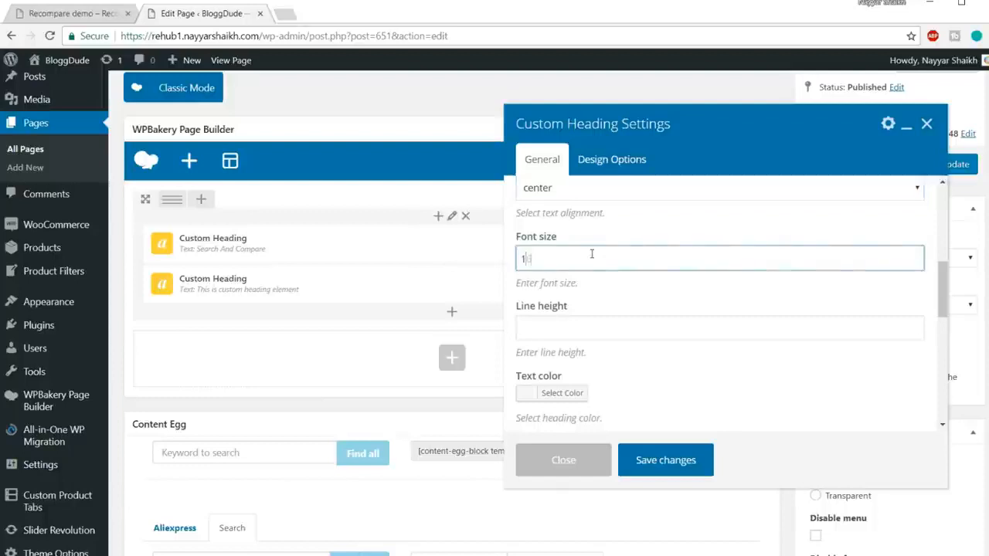
left_click(612, 333)
type("16")
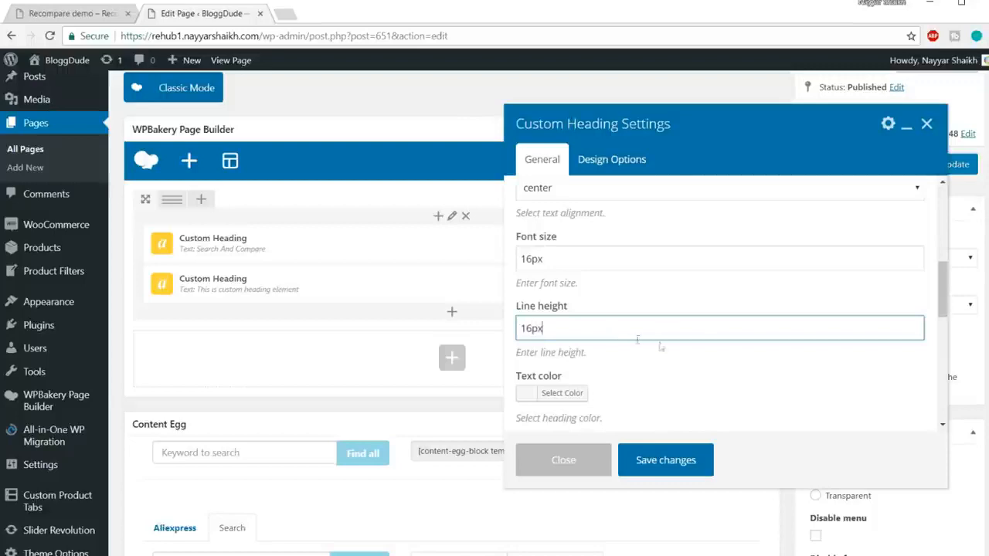
type("px")
Set the tagline heading's font family to Roboto and save its settings.
scroll(637, 339, "down", 2)
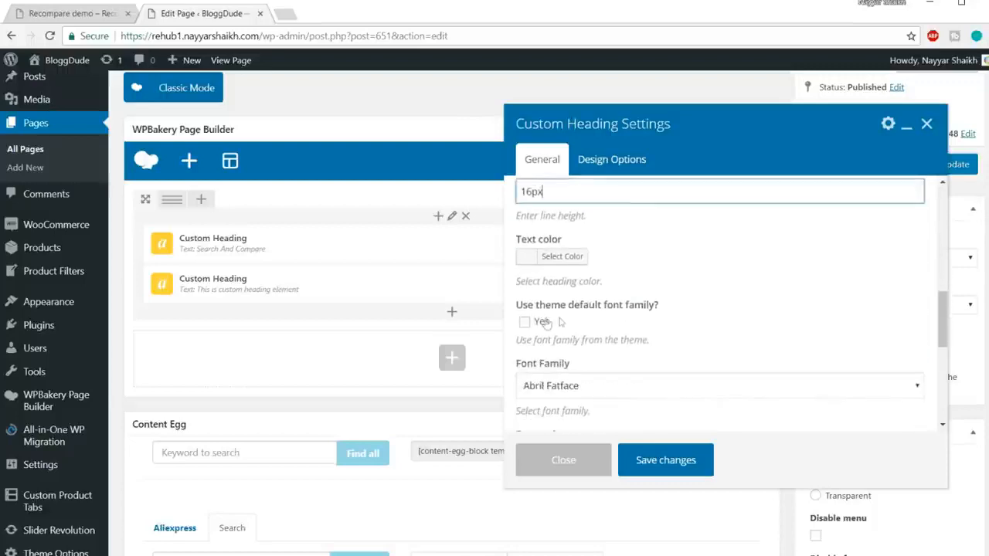
scroll(655, 309, "down", 1)
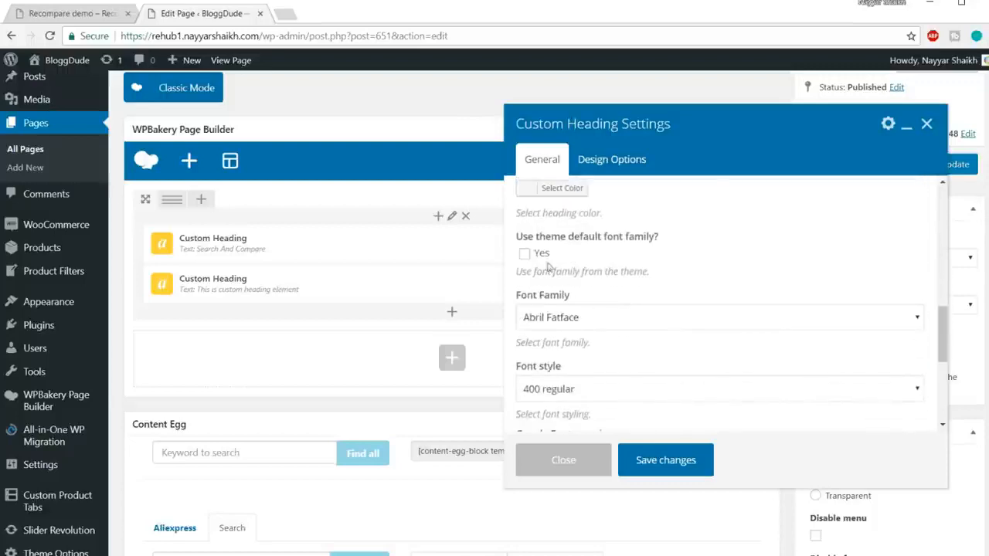
scroll(741, 290, "down", 1)
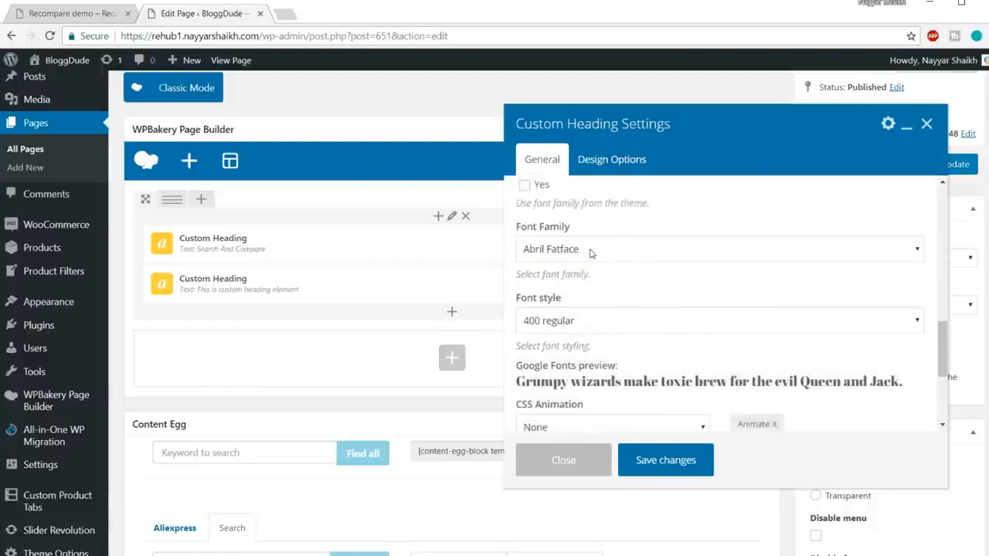
scroll(665, 352, "down", 1)
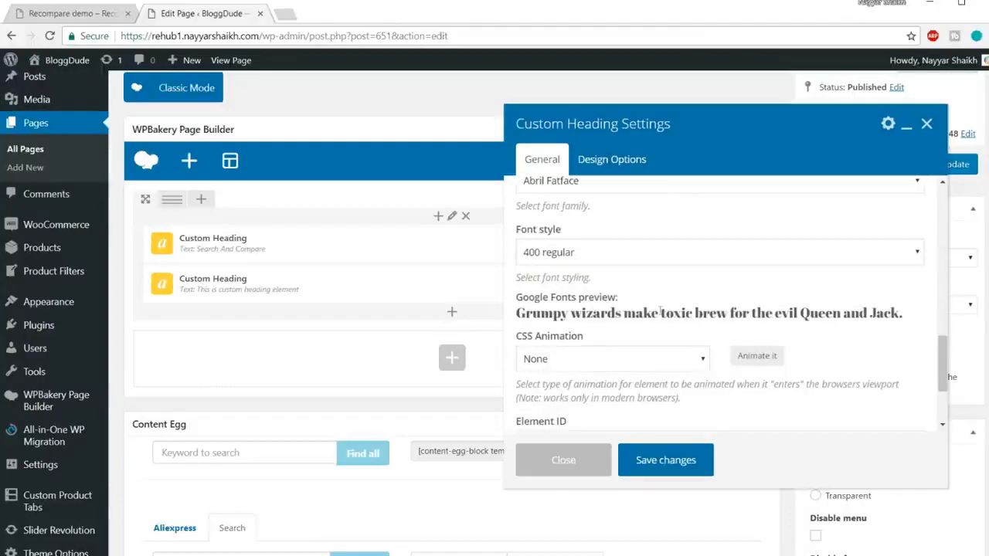
scroll(661, 309, "up", 1)
left_click(616, 250)
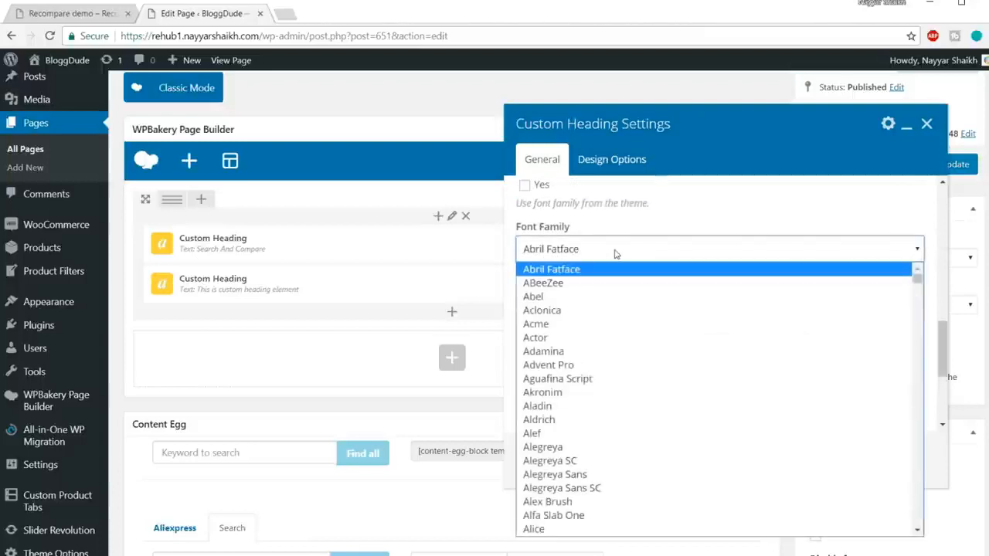
type("roboto")
key("Return")
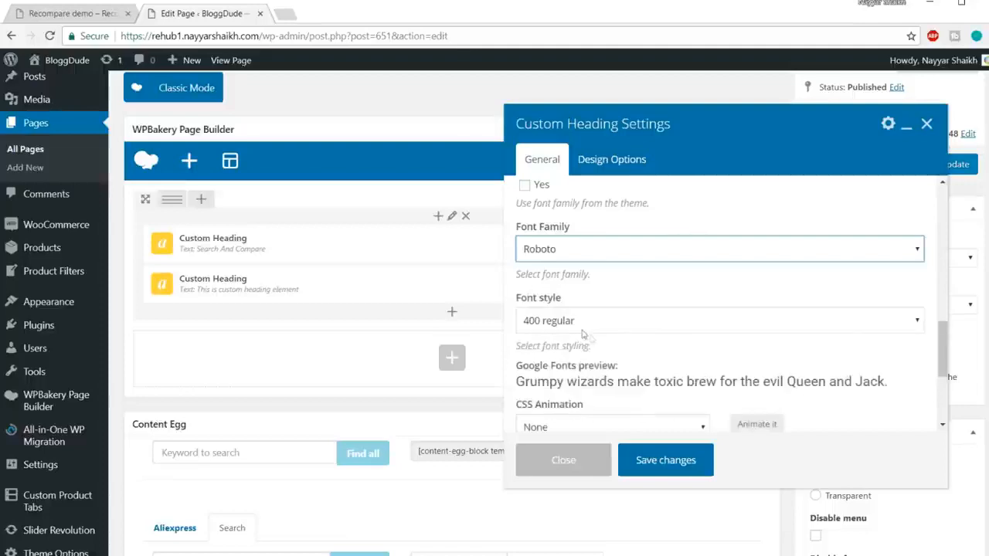
left_click_drag(569, 388, 746, 378)
left_click(761, 375)
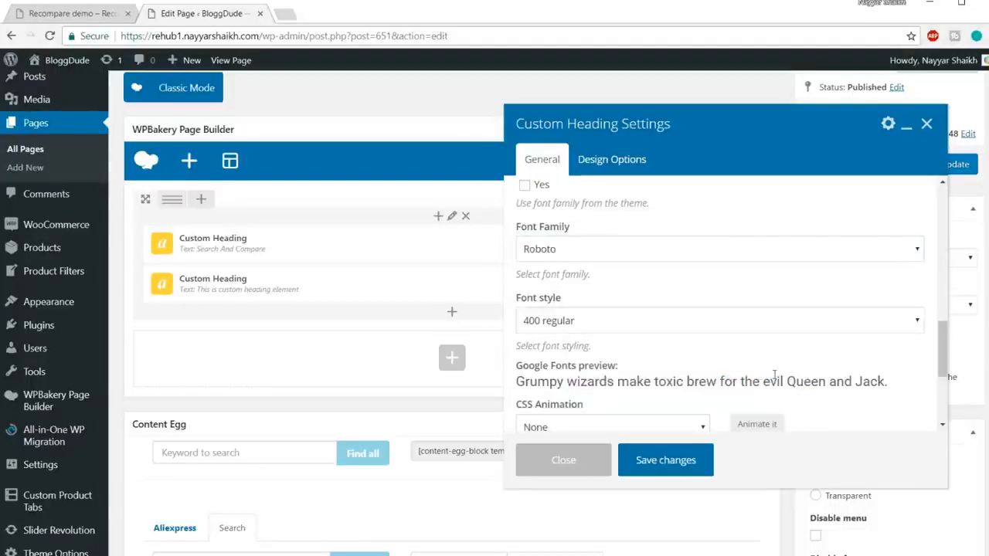
scroll(761, 373, "down", 5)
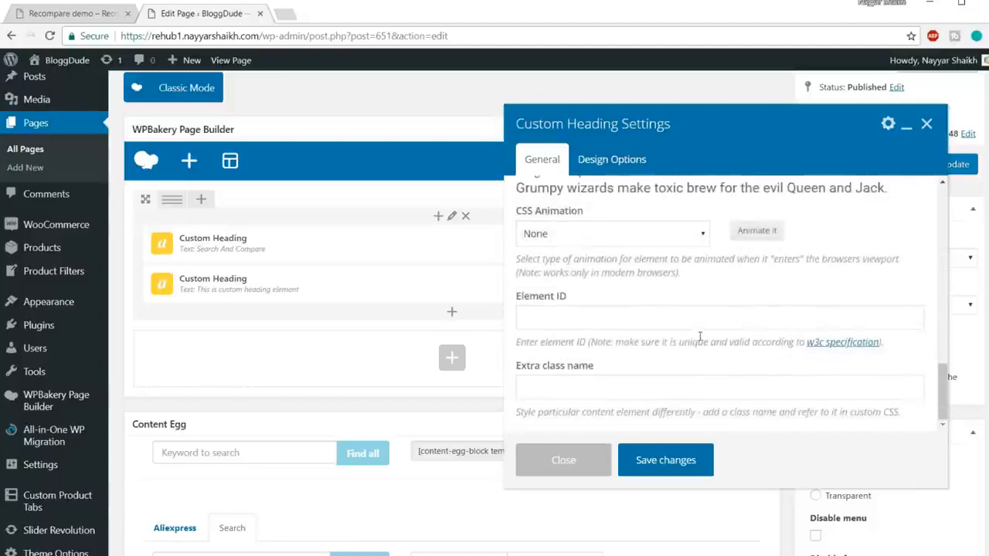
left_click(665, 462)
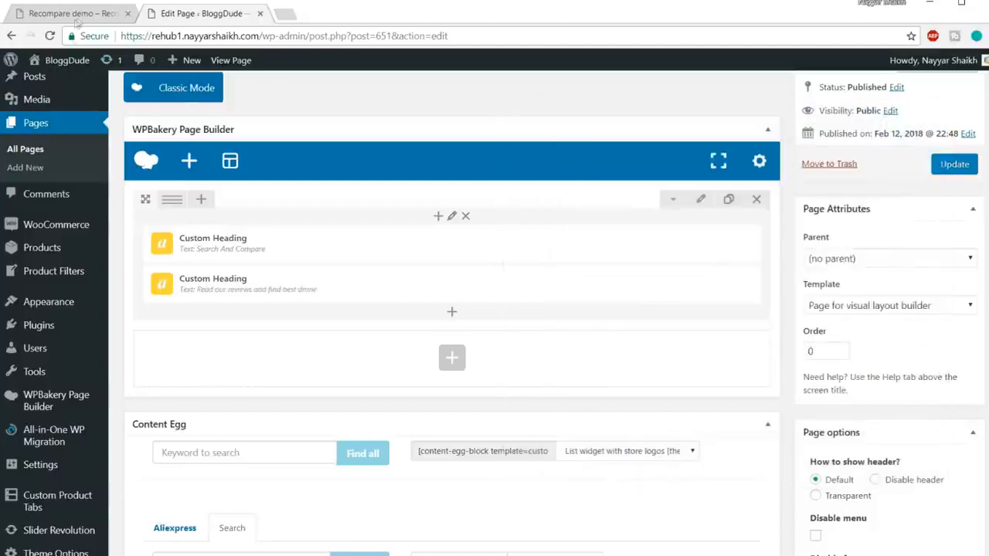
Check the demo banner's layout, then add a Search box element below the tagline heading in the same column.
left_click(76, 17)
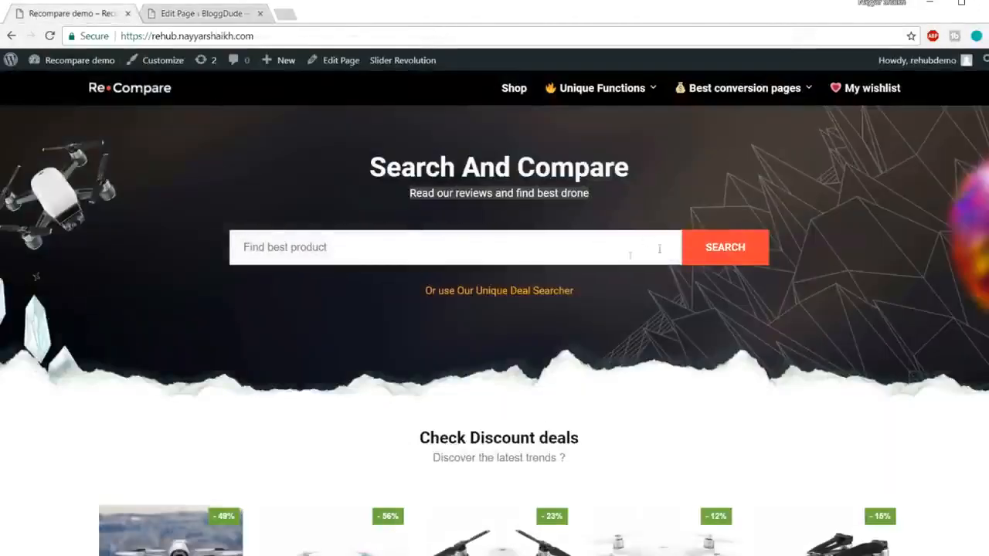
left_click(197, 13)
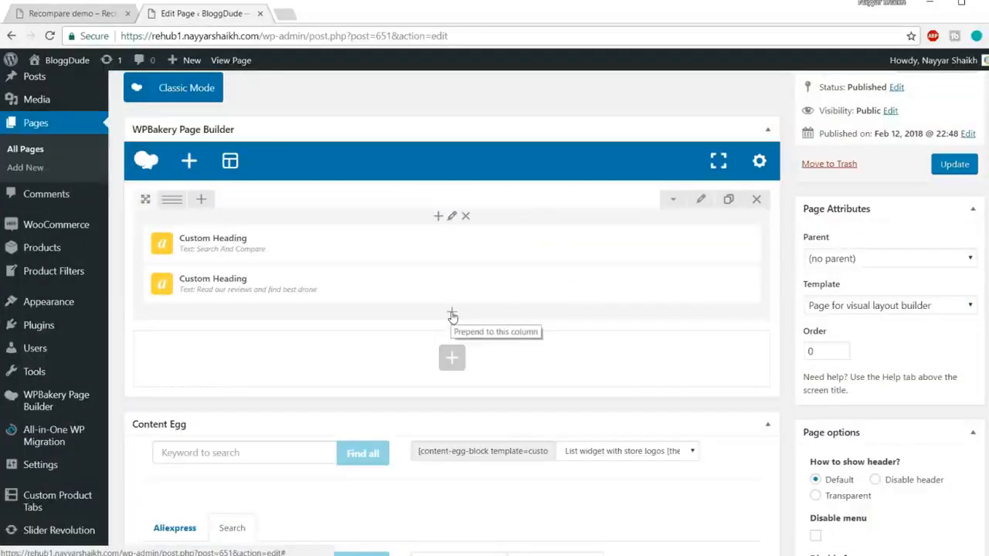
left_click(452, 315)
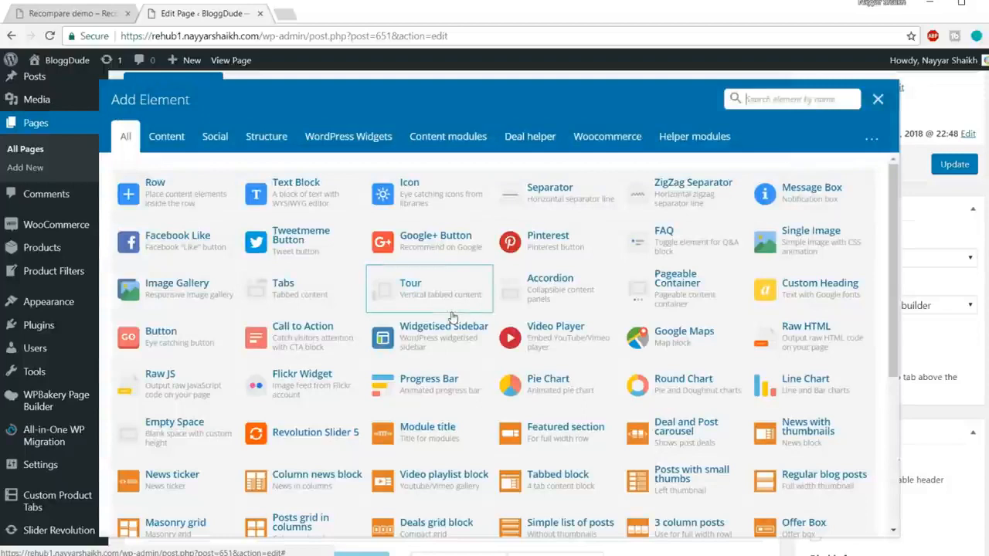
type("sear")
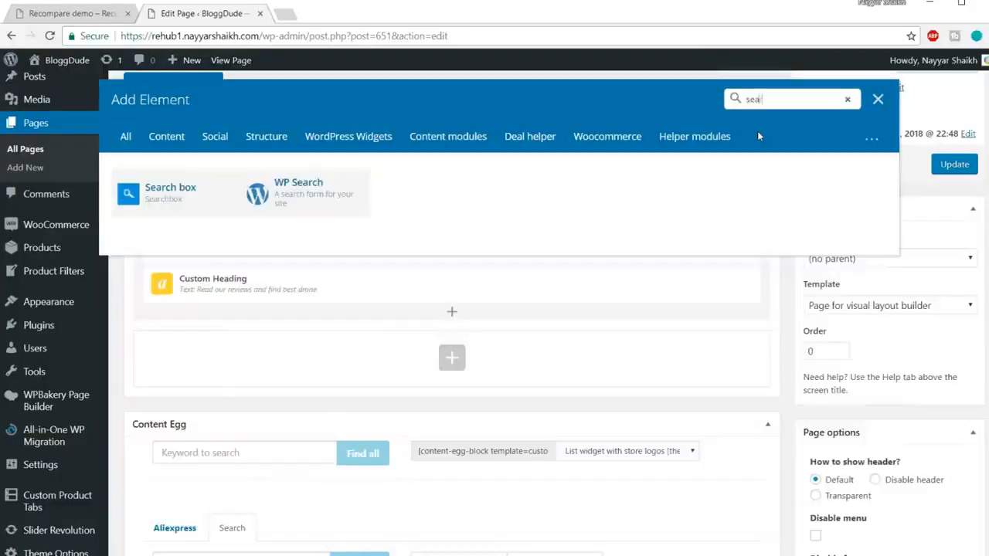
left_click(167, 202)
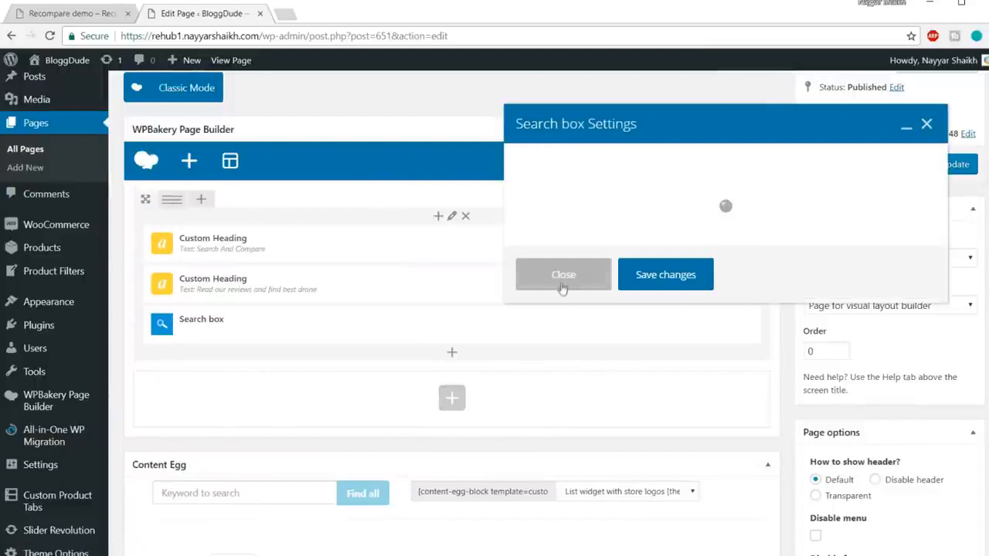
Configure the Search box to search Posts of type Product and enable ajax search.
left_click(608, 185)
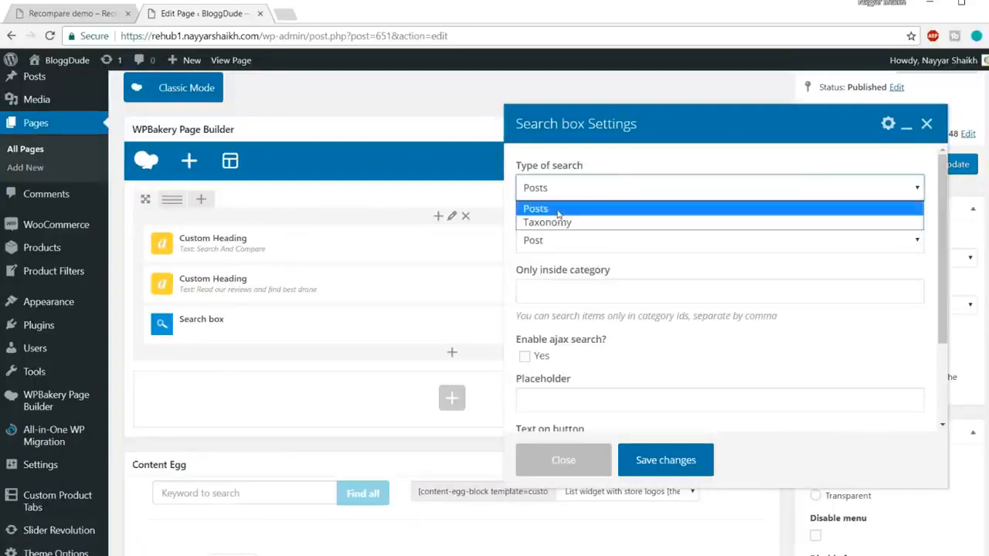
left_click(557, 210)
left_click(610, 240)
left_click(572, 289)
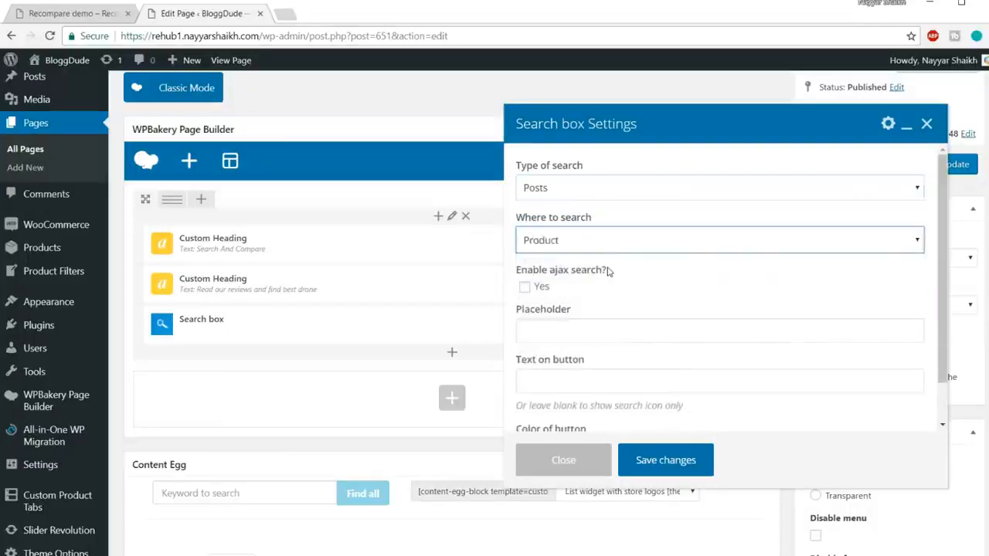
left_click(533, 289)
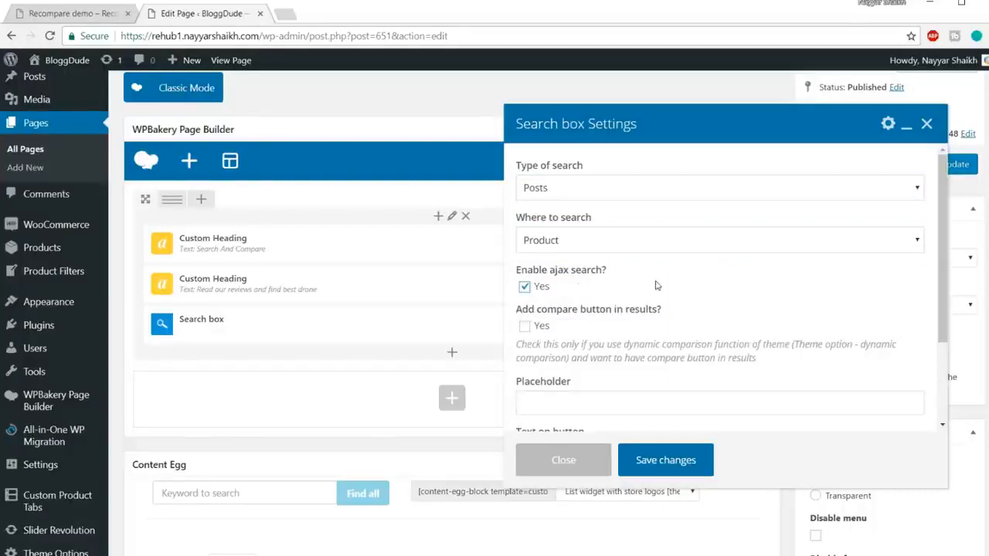
Examine the demo homepage's live search results and compare buttons for "drone", clear the query, and return to the page editor.
left_click(88, 13)
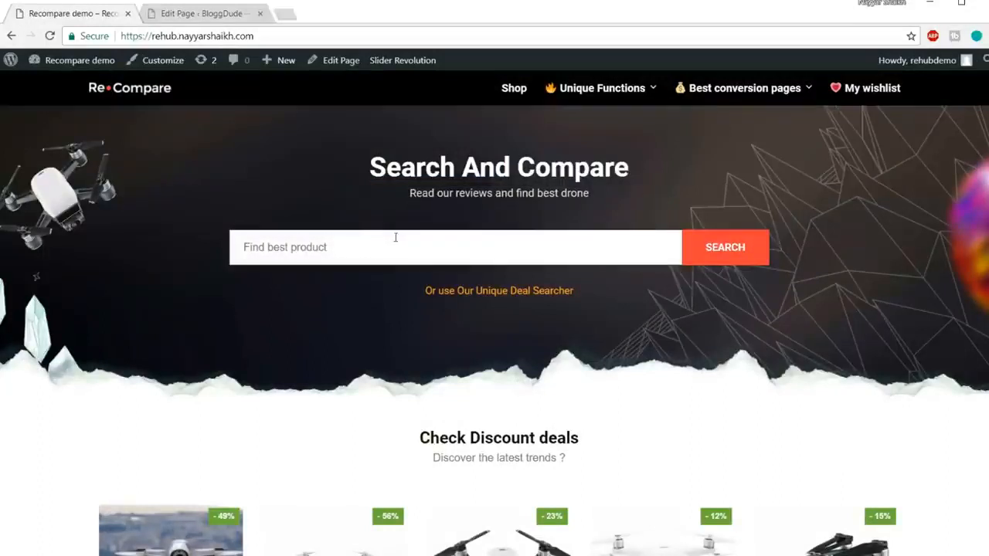
type("drone")
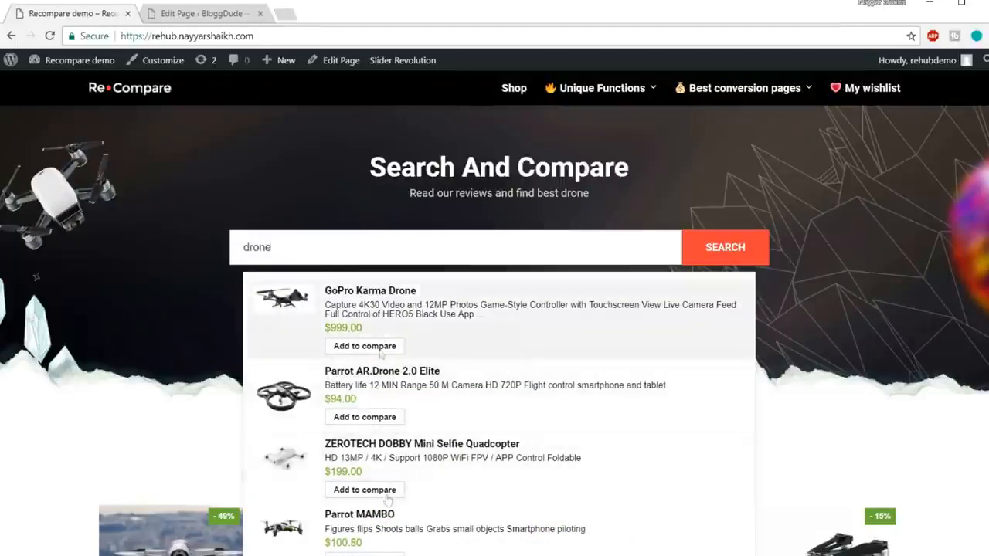
left_click(207, 14)
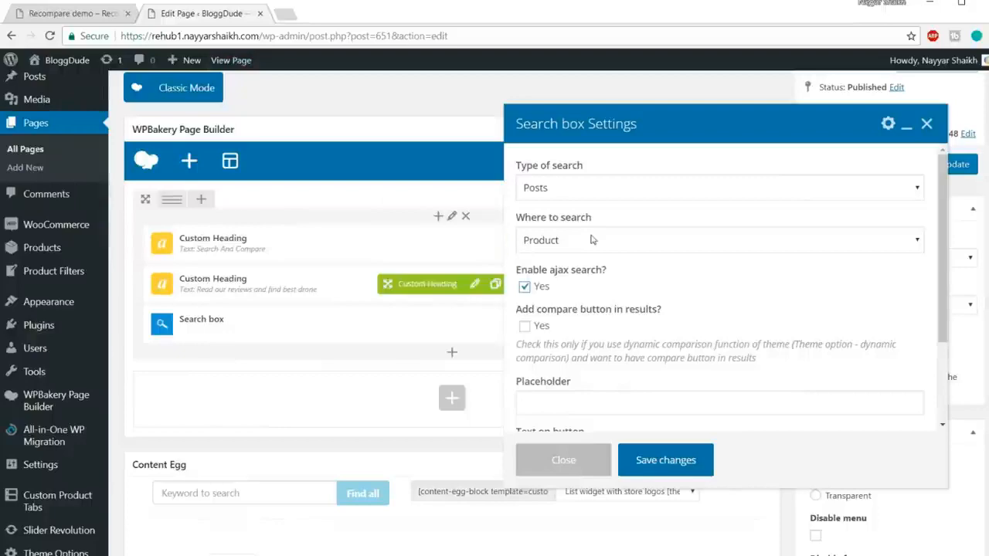
scroll(819, 265, "down", 3)
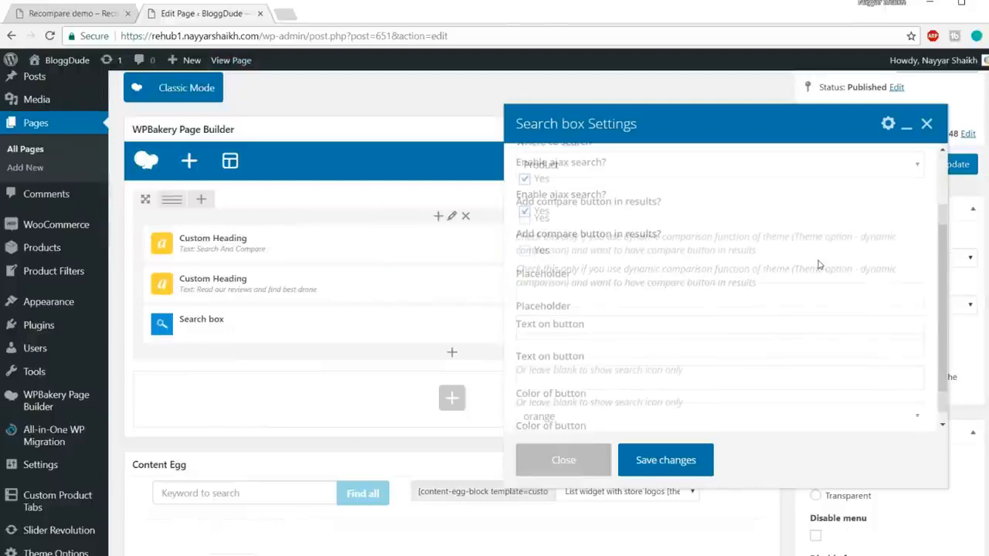
left_click(104, 14)
key("ctrl+a")
key("BackSpace")
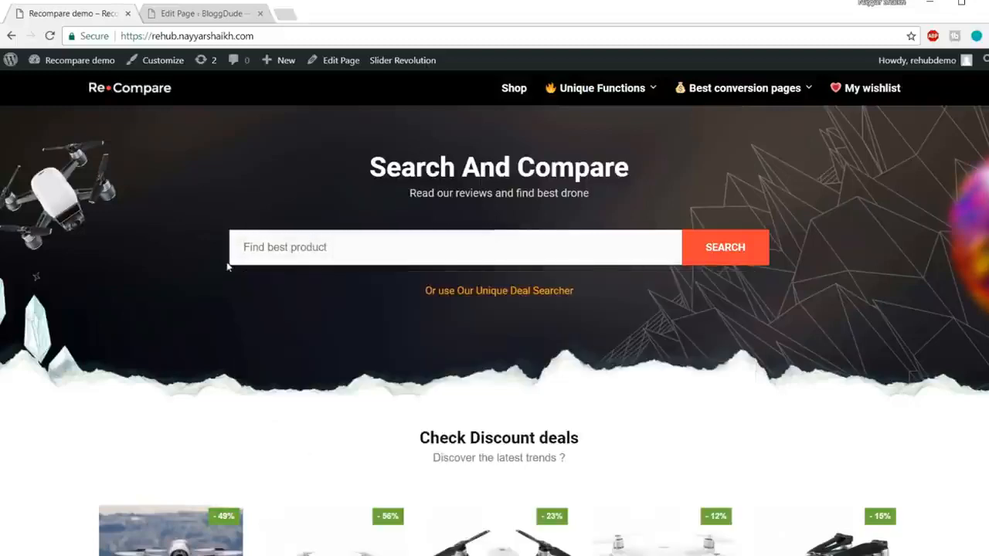
left_click(201, 13)
Set the Search box placeholder to "Find Best Smartphones" and its button text to "SEARCH", using the demo banner as reference.
left_click(541, 285)
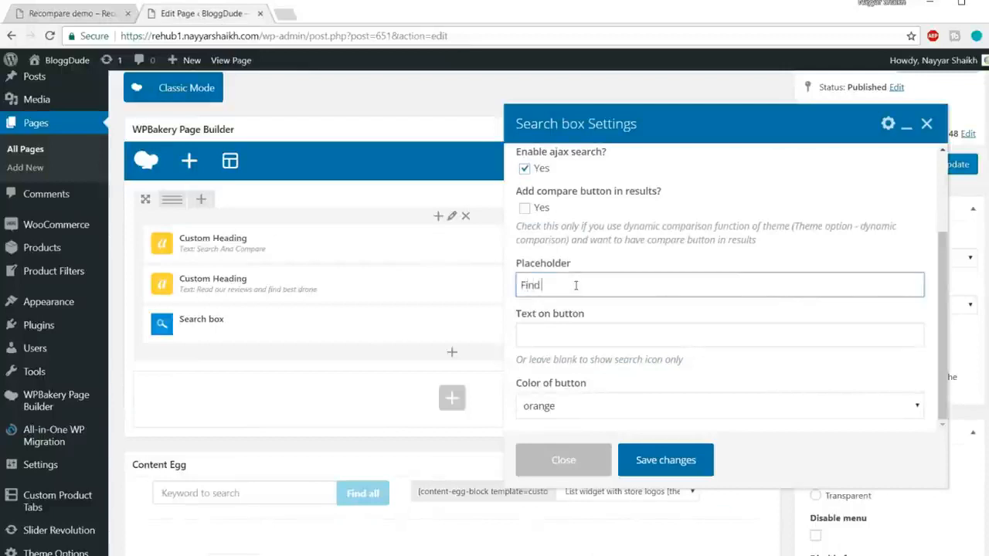
type("Find Best Smartphones")
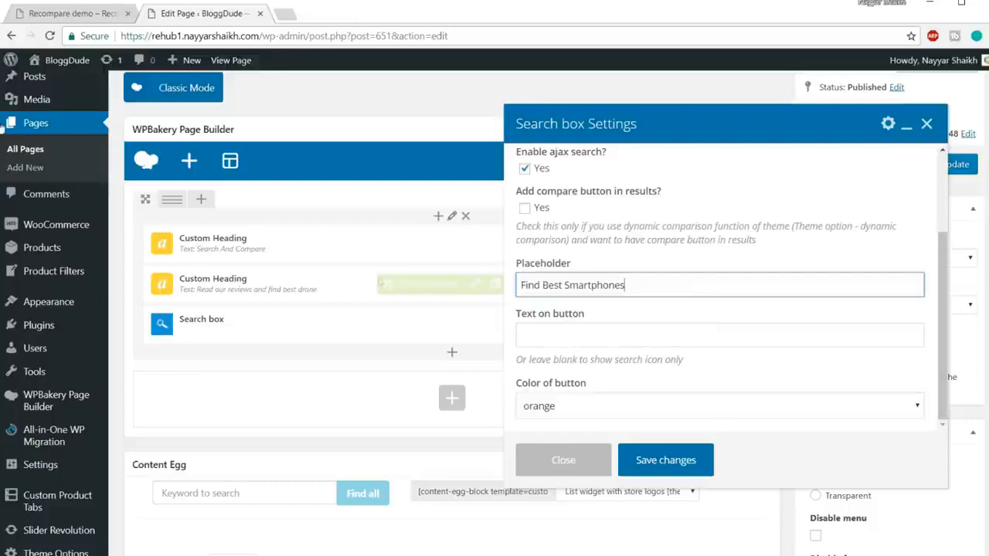
left_click(66, 18)
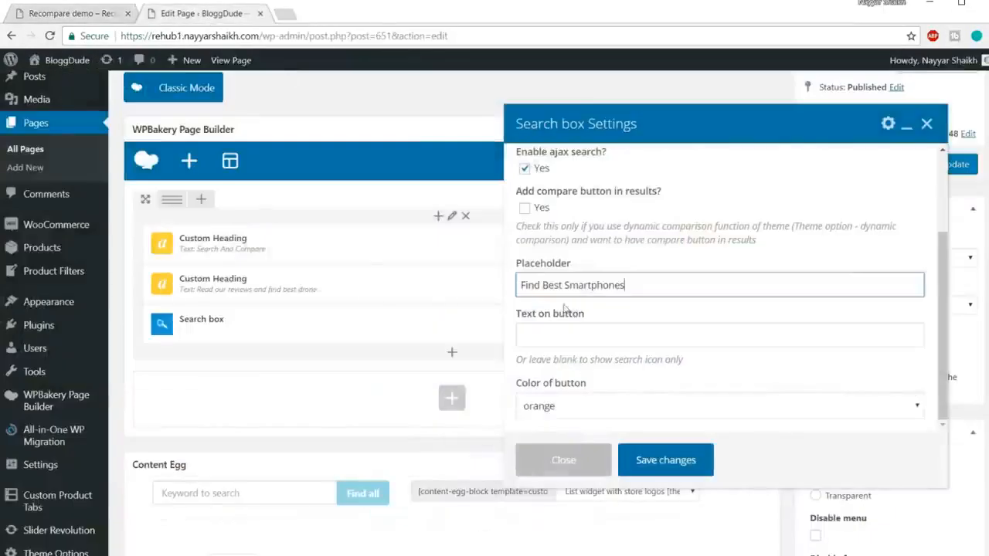
left_click(200, 14)
left_click(570, 332)
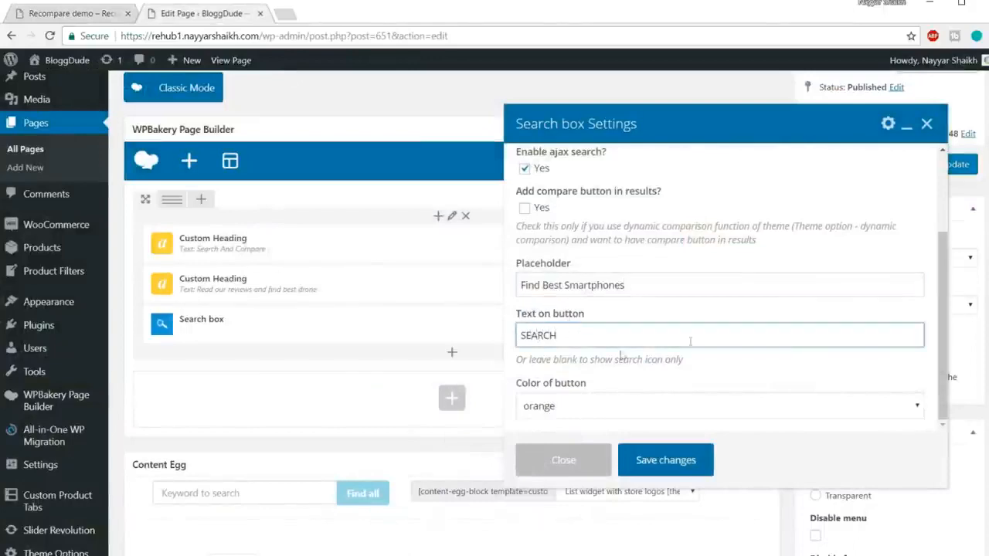
Set the Search box's button color to green and review the element's other settings.
scroll(690, 341, "down", 2)
left_click(638, 406)
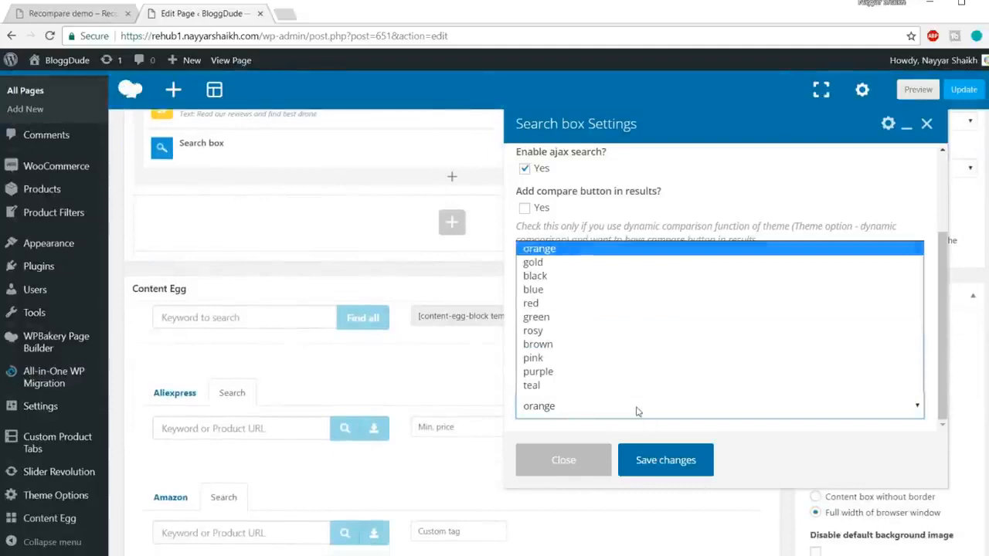
left_click(585, 323)
scroll(746, 288, "up", 2)
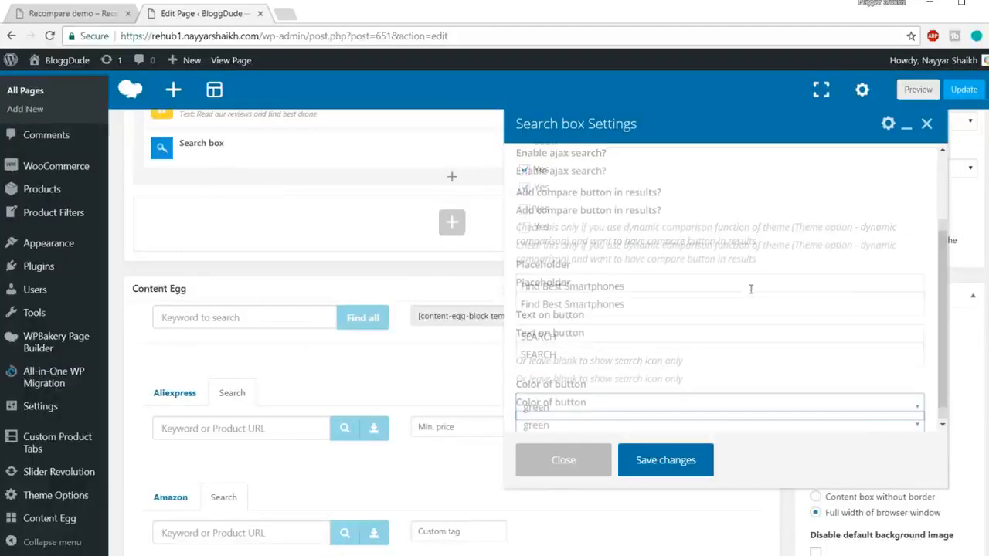
Save the Search box settings, update the Home New page, and open the published page in a new browser tab.
left_click(680, 467)
scroll(587, 387, "up", 5)
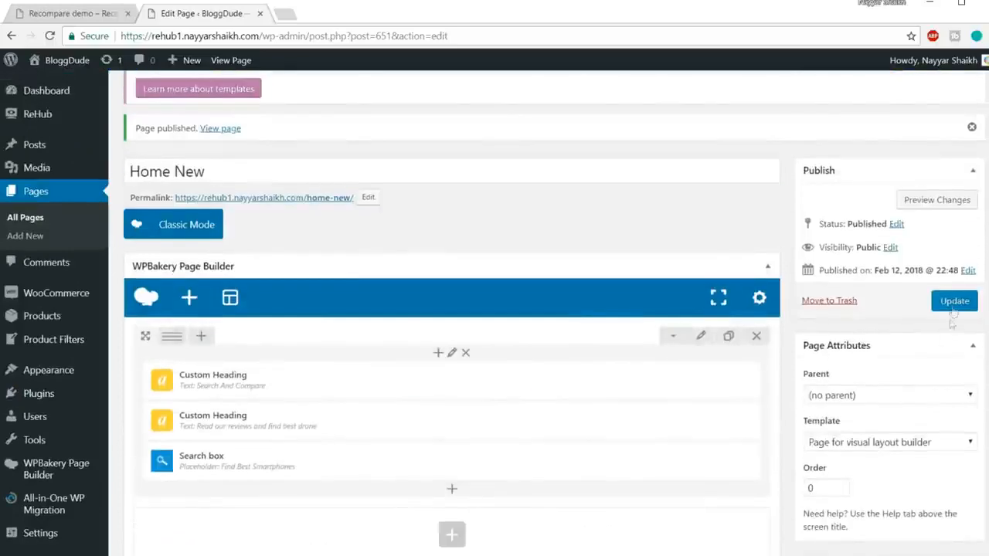
left_click(954, 303)
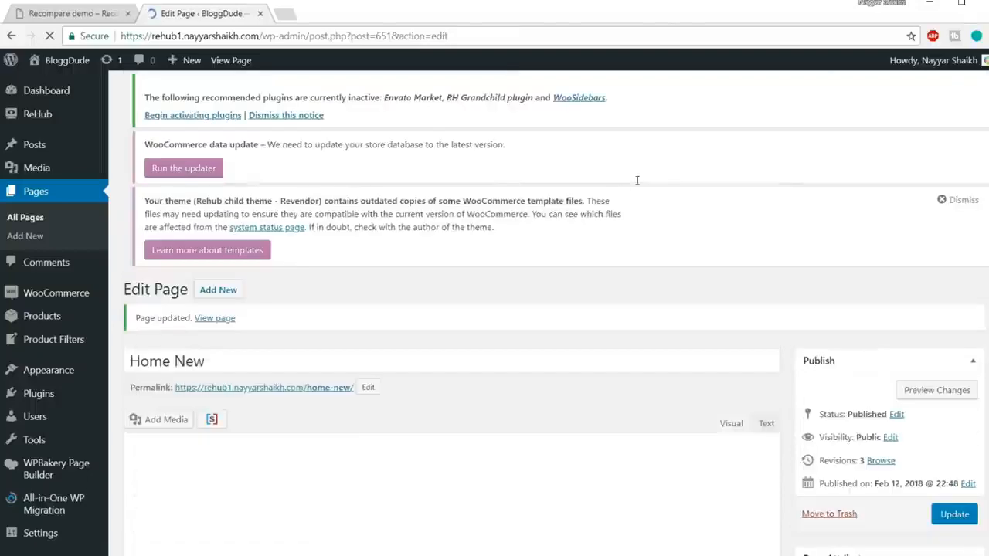
right_click(222, 320)
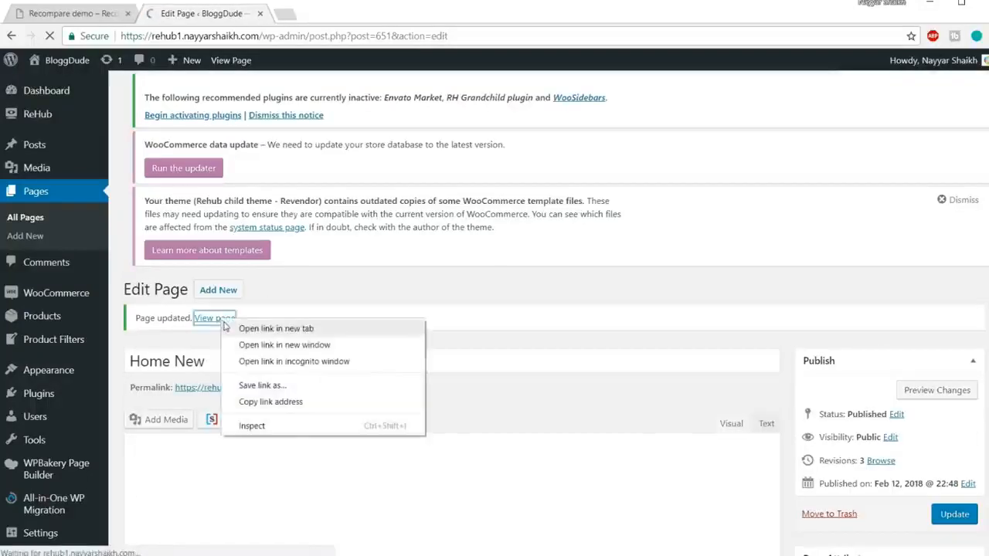
left_click(232, 328)
left_click(359, 13)
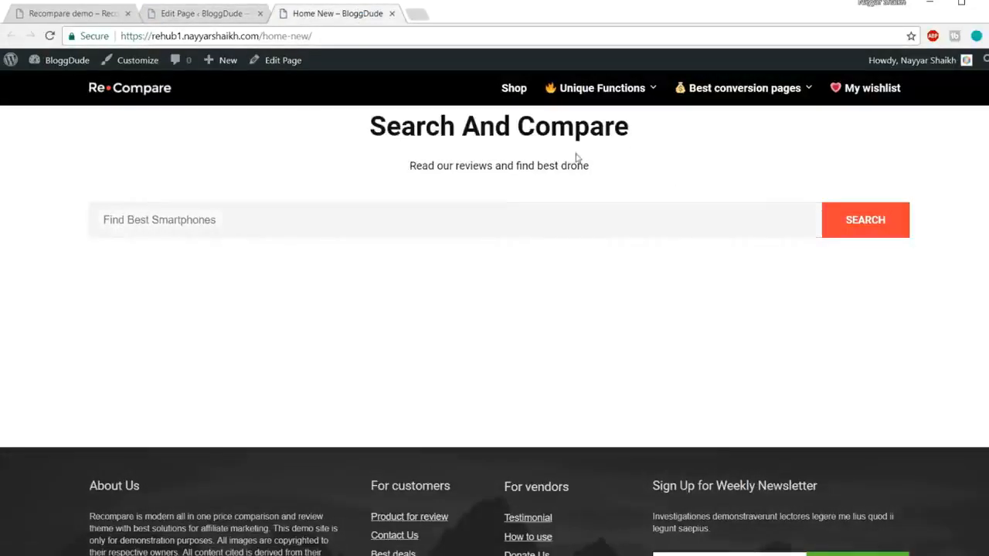
Compare the Search And Compare heading's color and spacing between the demo homepage and the Home New page.
left_click(88, 19)
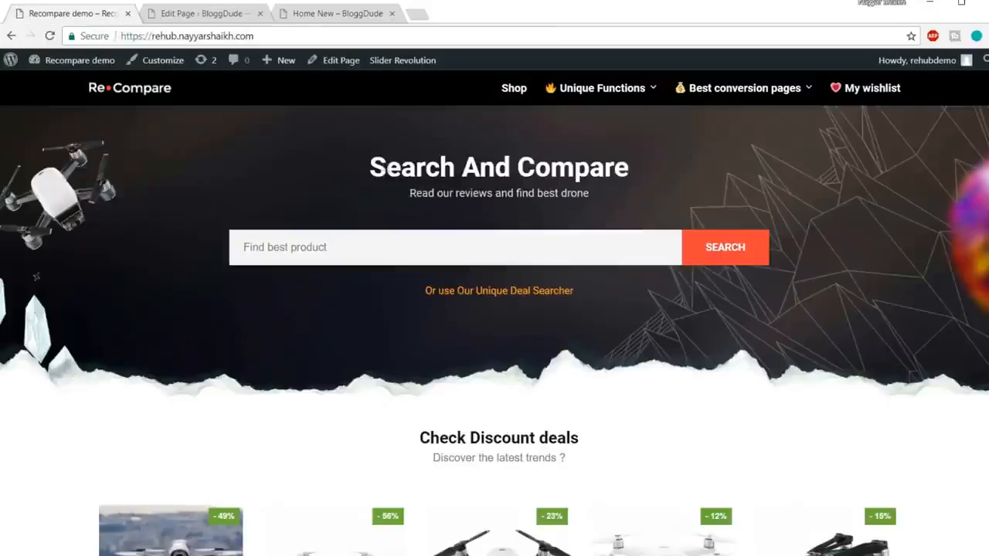
left_click_drag(370, 159, 612, 202)
left_click(616, 204)
left_click(340, 16)
left_click_drag(577, 165, 627, 133)
left_click(405, 139)
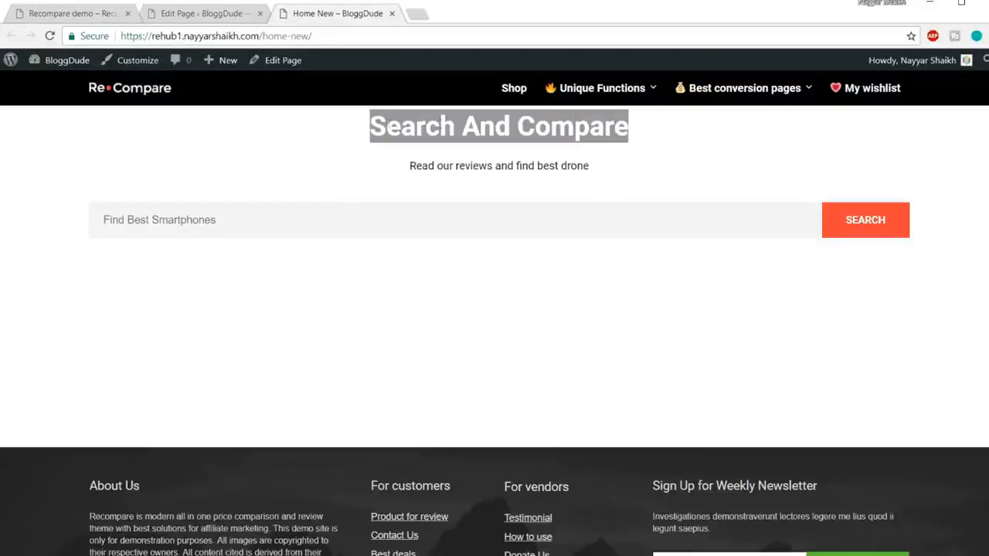
left_click(81, 11)
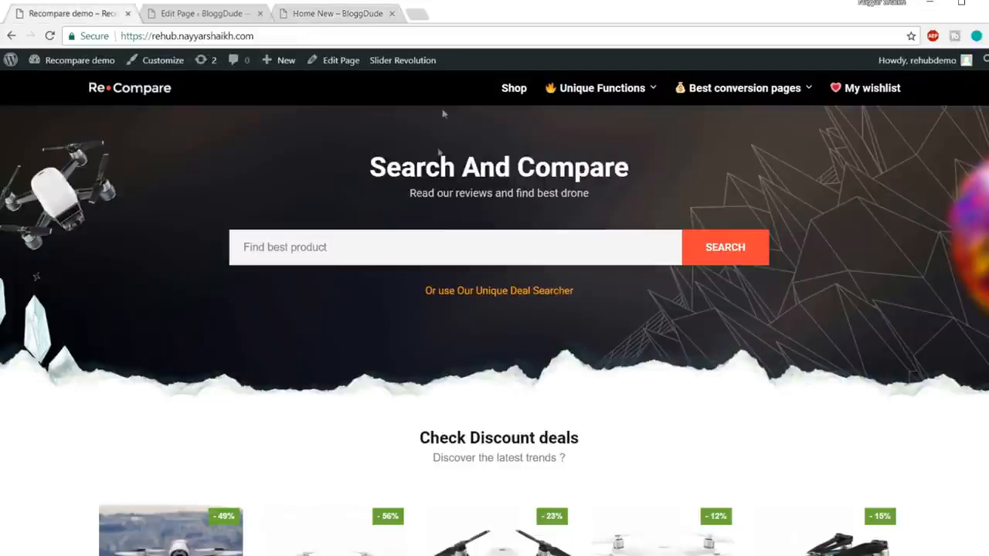
triple_click(408, 159)
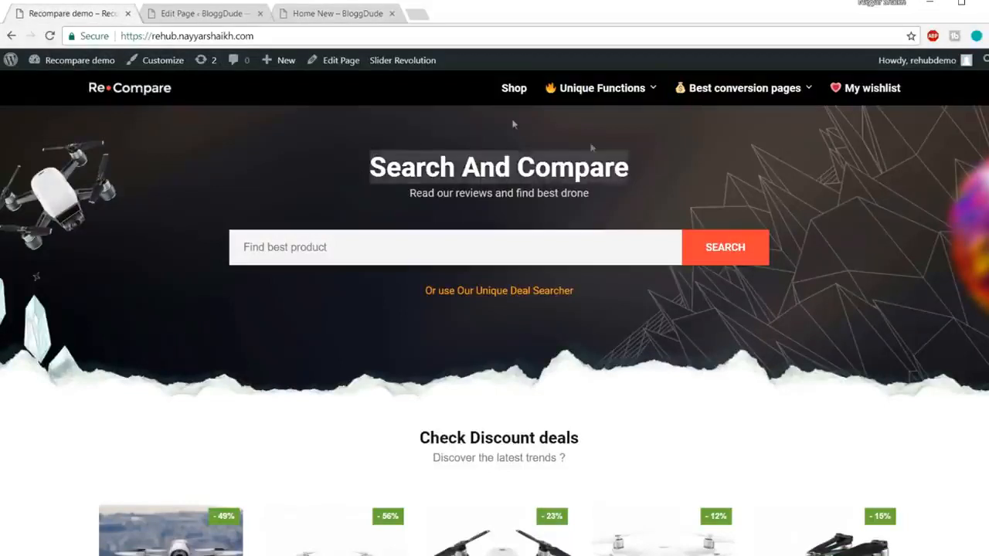
left_click(286, 12)
left_click(511, 158)
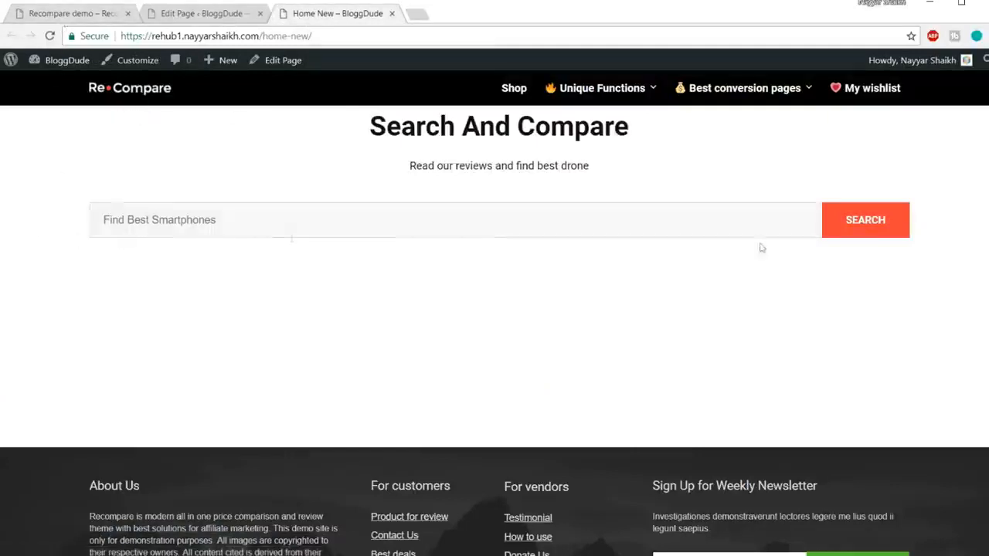
Compare the search box width, banner background and subheading spacing between the Home New page and the demo homepage.
left_click(132, 219)
left_click(102, 23)
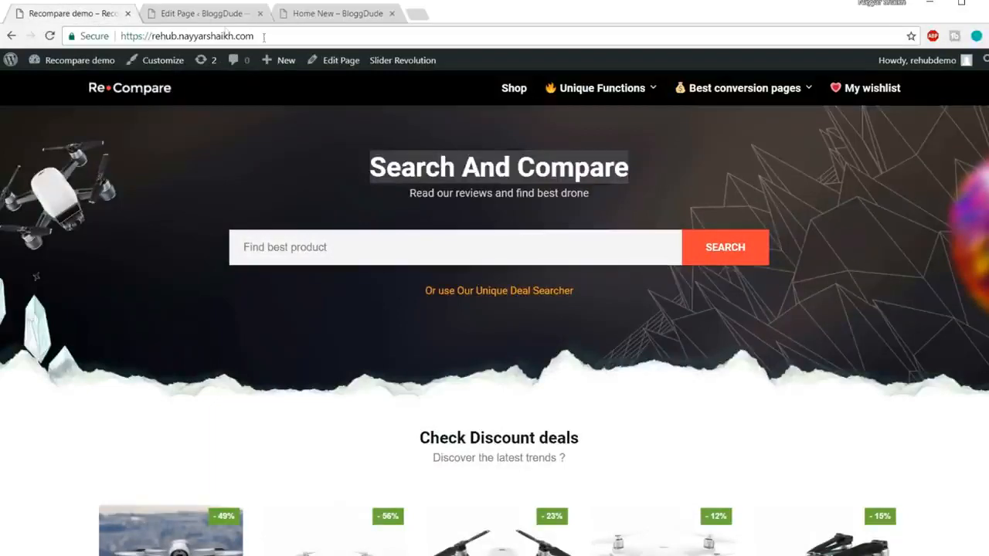
left_click(207, 15)
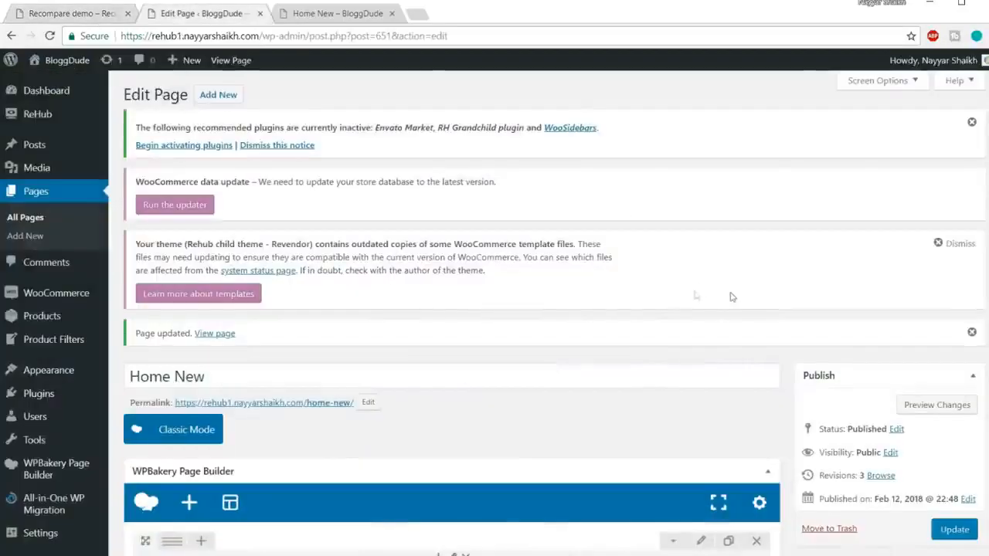
left_click(339, 17)
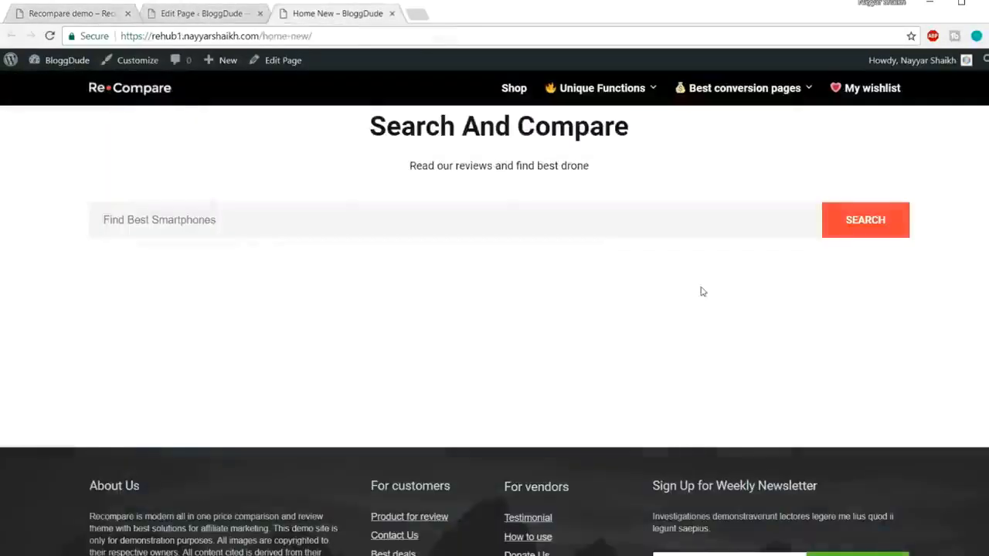
left_click(72, 16)
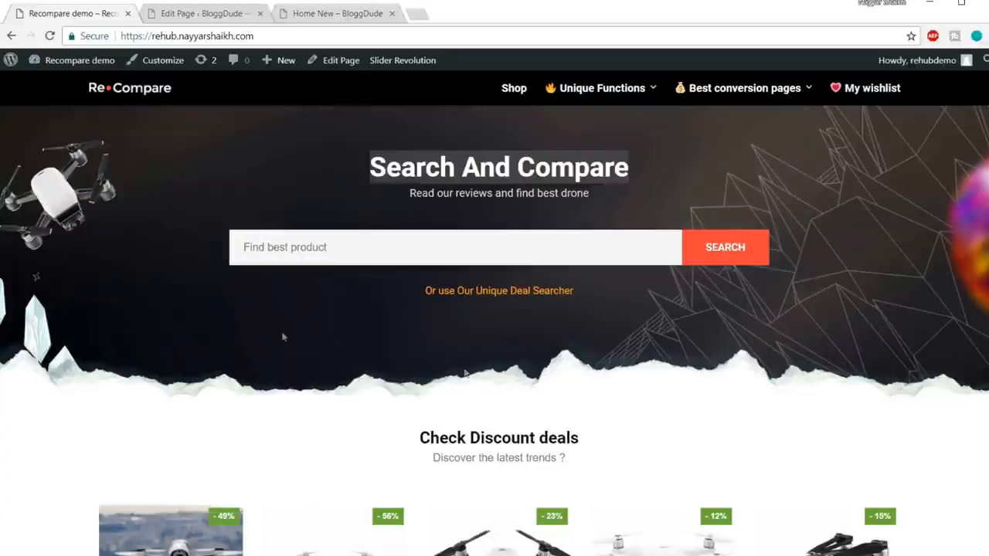
left_click(758, 307)
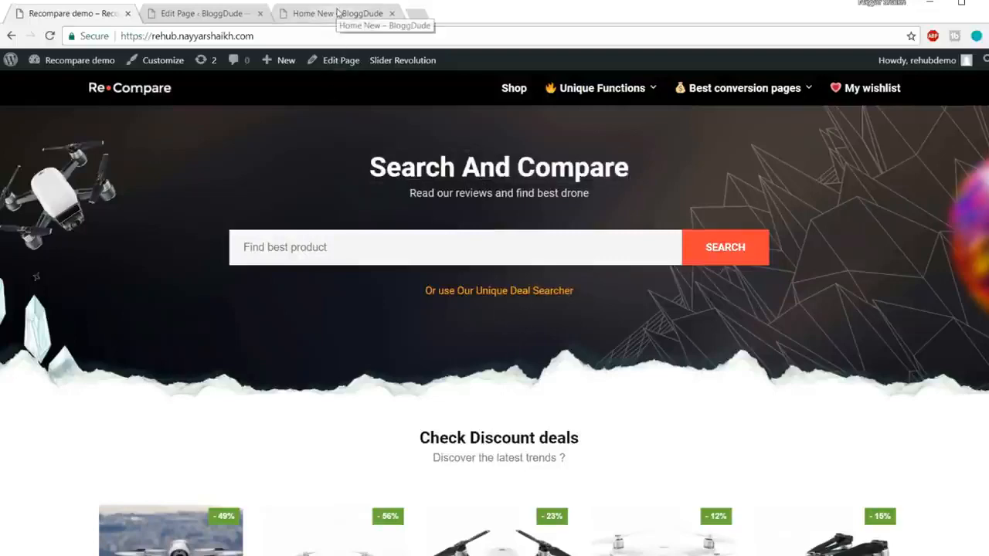
left_click(337, 13)
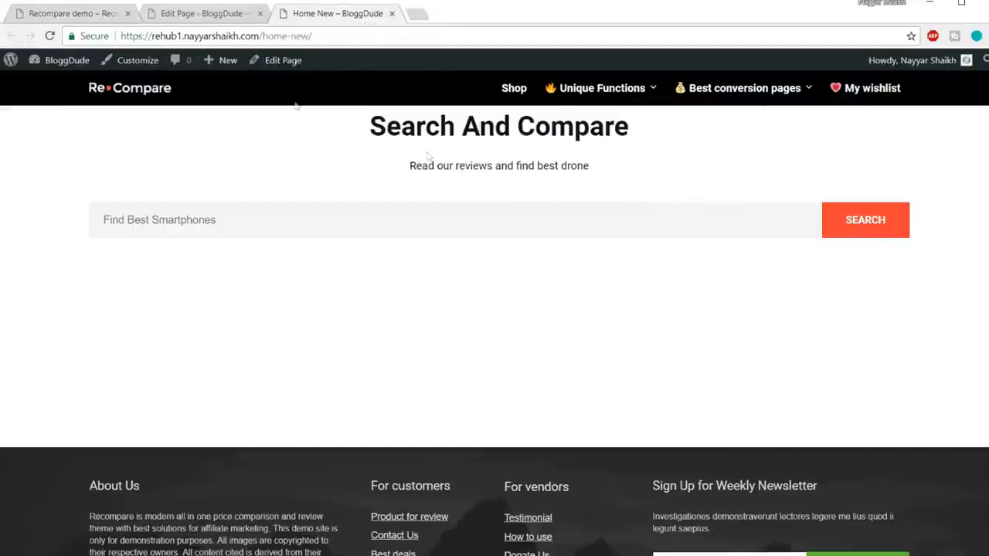
left_click(91, 12)
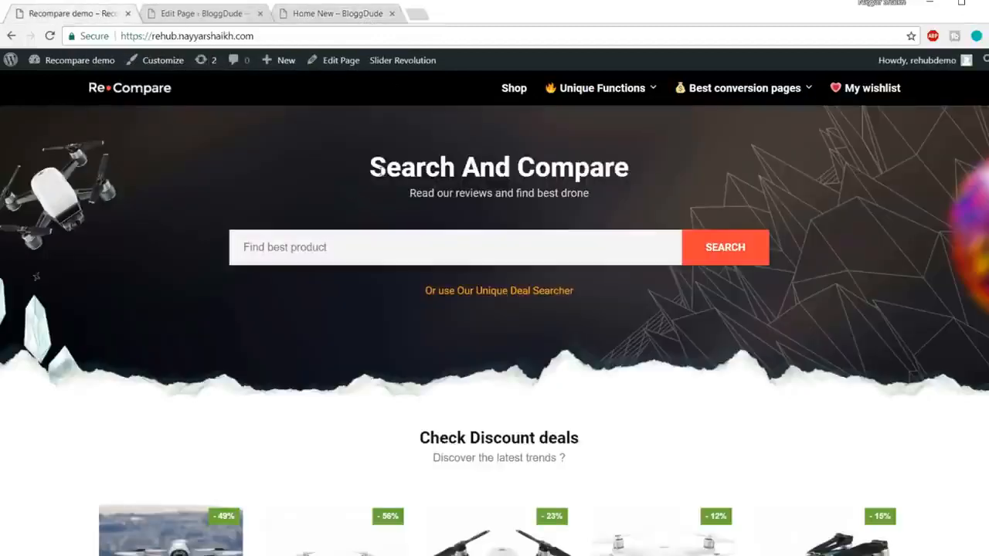
left_click_drag(380, 171, 389, 194)
Inspect the CSS styles and margins of the Search And Compare heading on the Home New page, and close the developer tools.
left_click(363, 14)
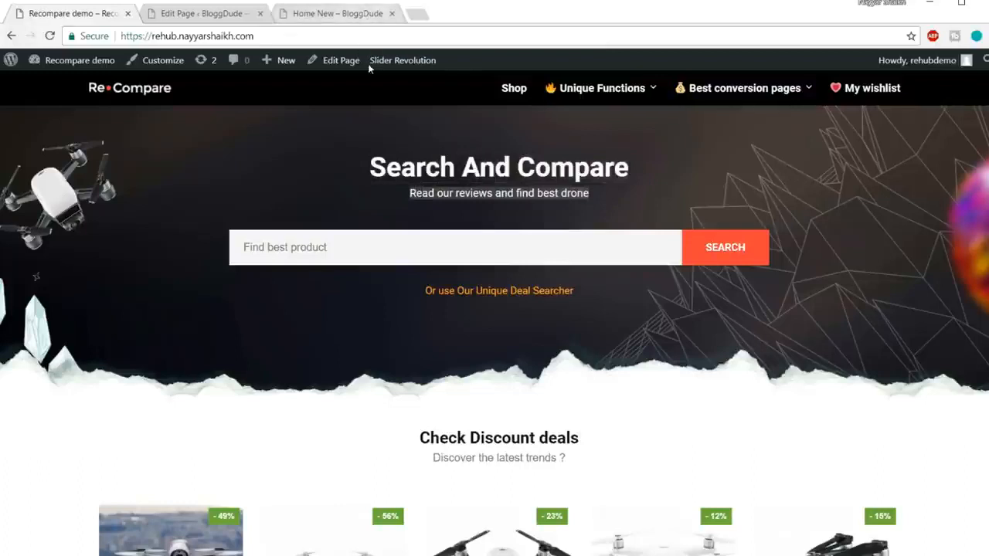
left_click_drag(363, 131, 673, 136)
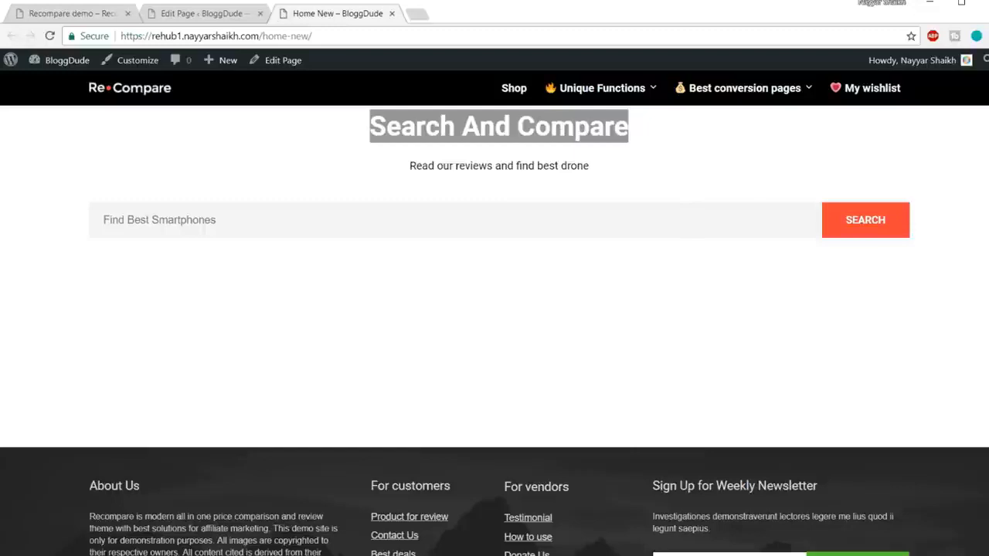
right_click(512, 125)
left_click(567, 197)
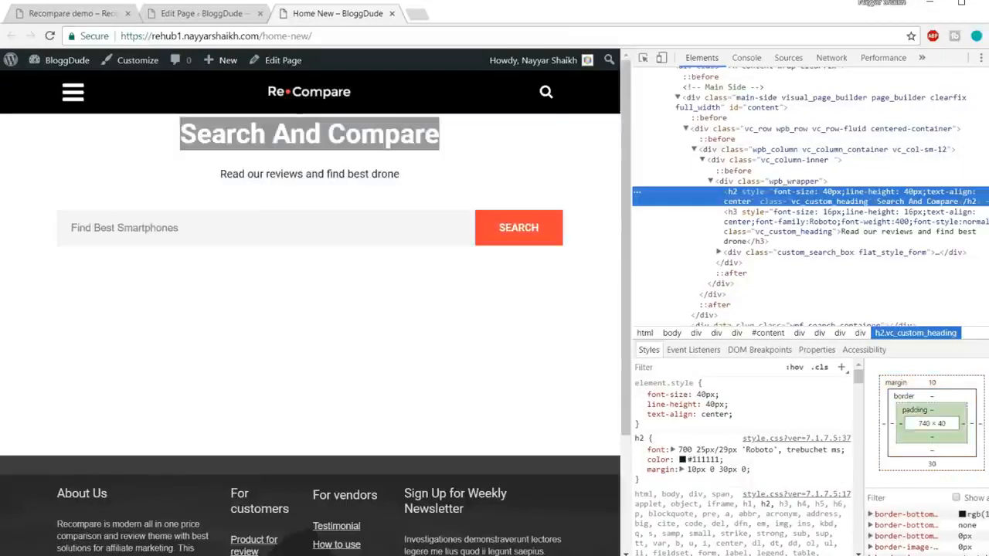
key("F12")
Return to the page editor and set the Search And Compare custom heading's text color to white (#ffffff).
left_click(202, 22)
scroll(464, 193, "down", 5)
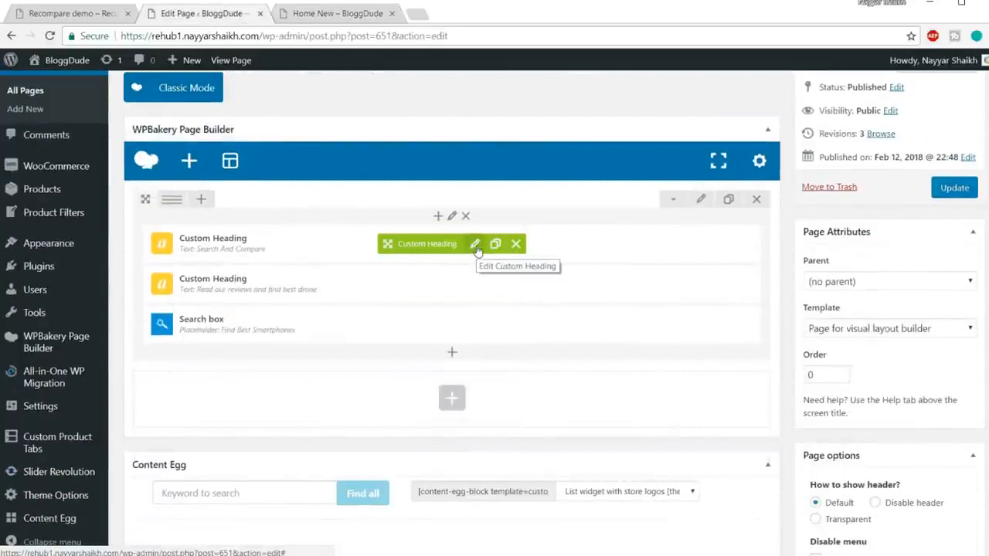
left_click(474, 244)
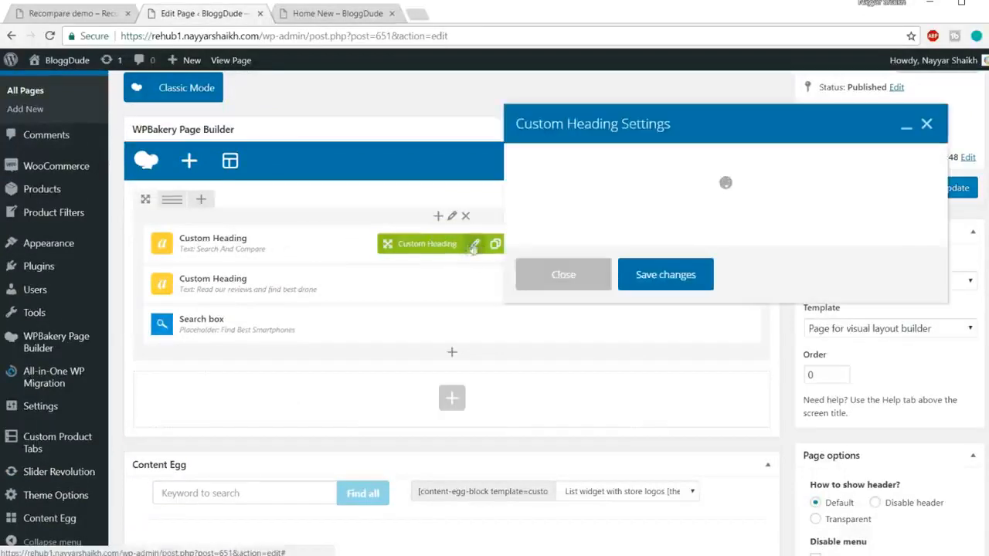
scroll(749, 281, "down", 3)
scroll(749, 281, "down", 5)
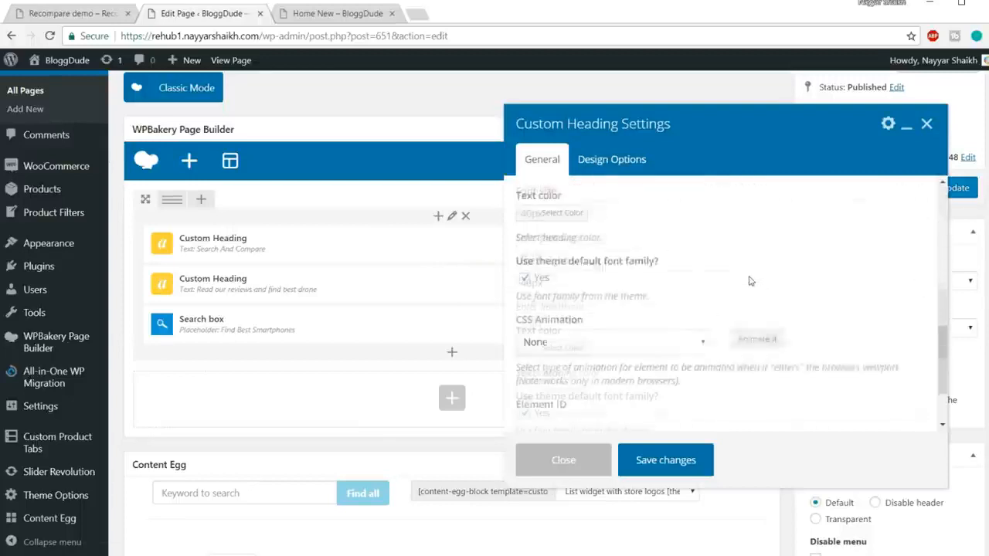
scroll(571, 317, "up", 3)
left_click(569, 323)
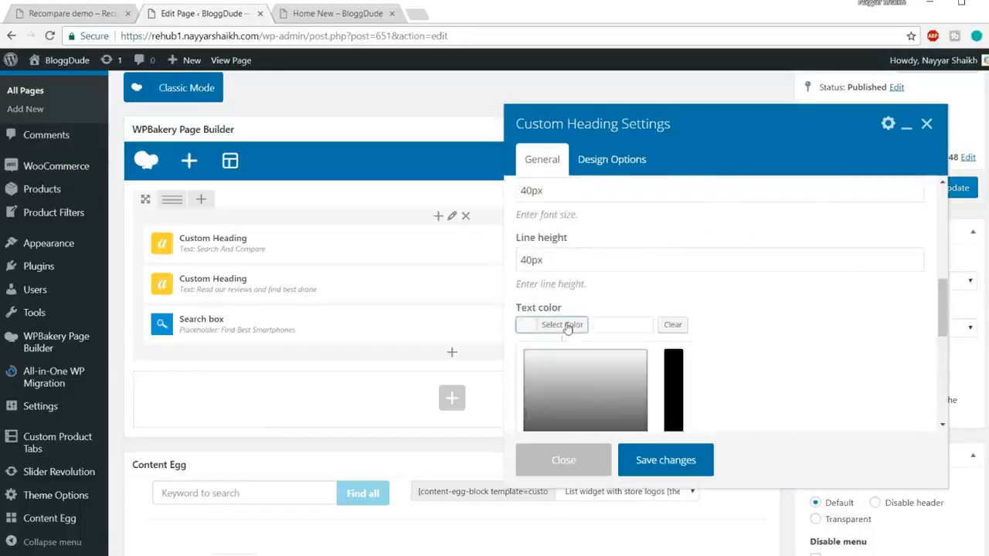
scroll(587, 340, "down", 2)
left_click(546, 347)
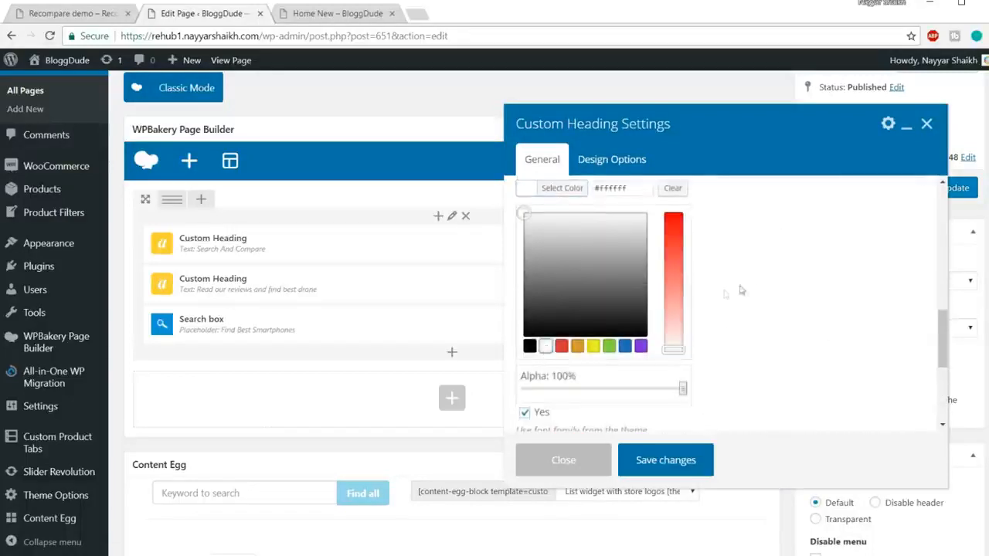
left_click(555, 190)
Set the Search And Compare heading's bottom margin to 10 and save the heading settings.
left_click(613, 160)
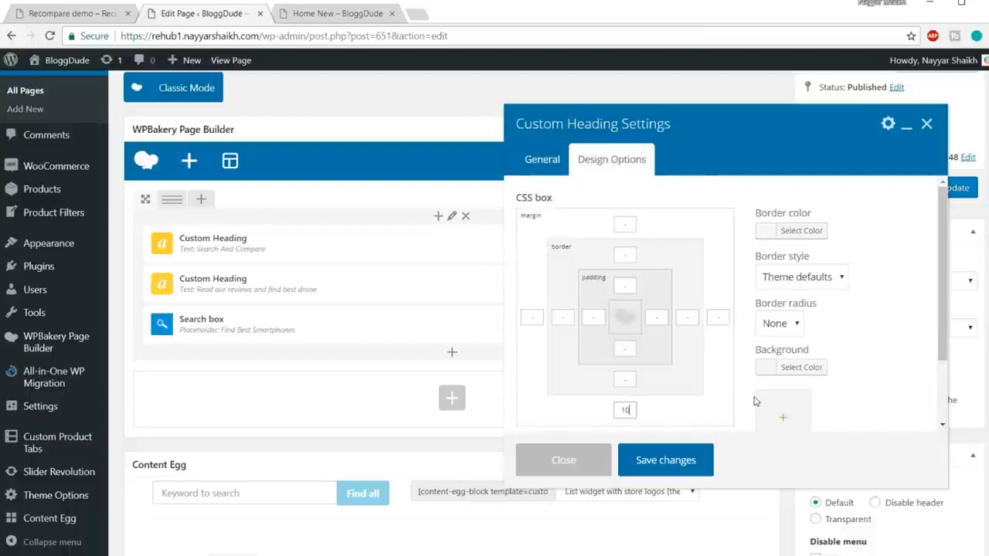
left_click_drag(631, 410, 598, 410)
left_click(665, 460)
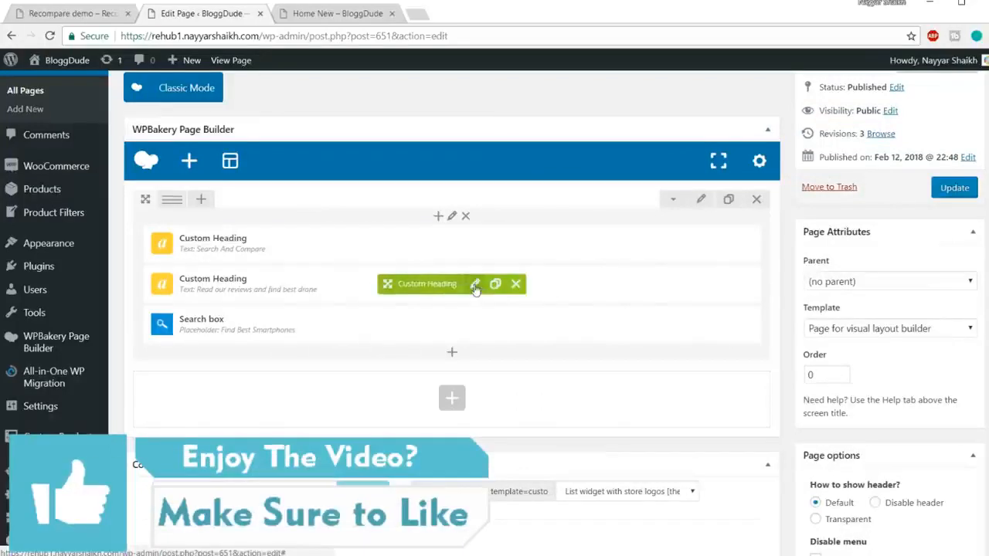
Set the "Read our reviews and find best drone" custom heading's text color to white (#ffffff) and save it.
left_click(475, 285)
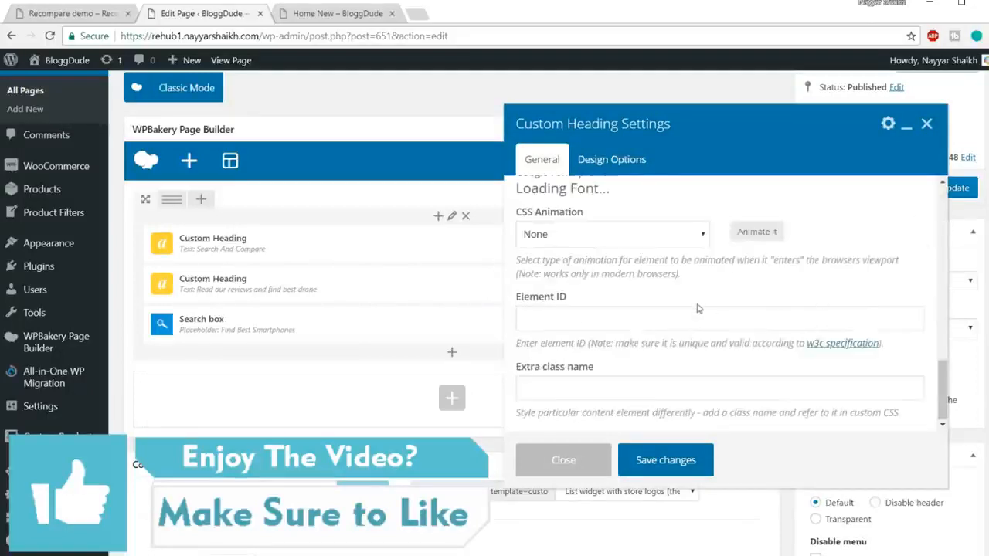
scroll(697, 308, "up", 5)
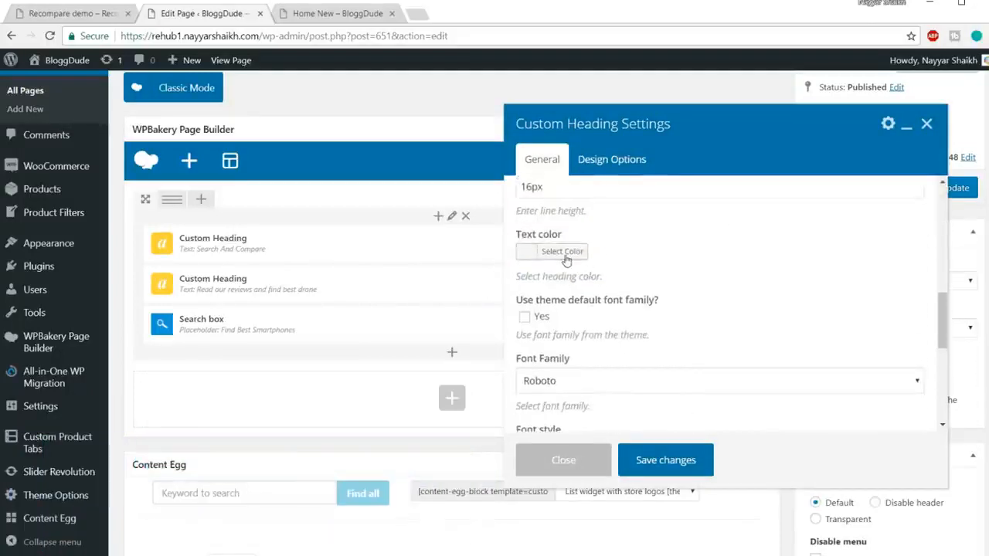
left_click(563, 253)
left_click(546, 409)
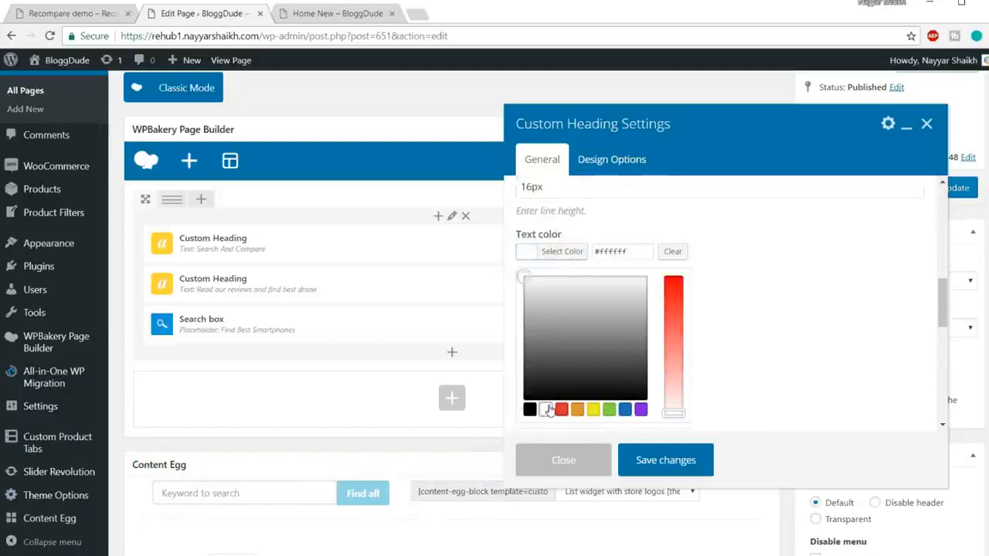
left_click(666, 460)
Examine the spacing around the Search And Compare heading and subheading on the published Home New page.
left_click(338, 22)
left_click(516, 177)
left_click_drag(611, 170, 357, 110)
left_click(480, 148)
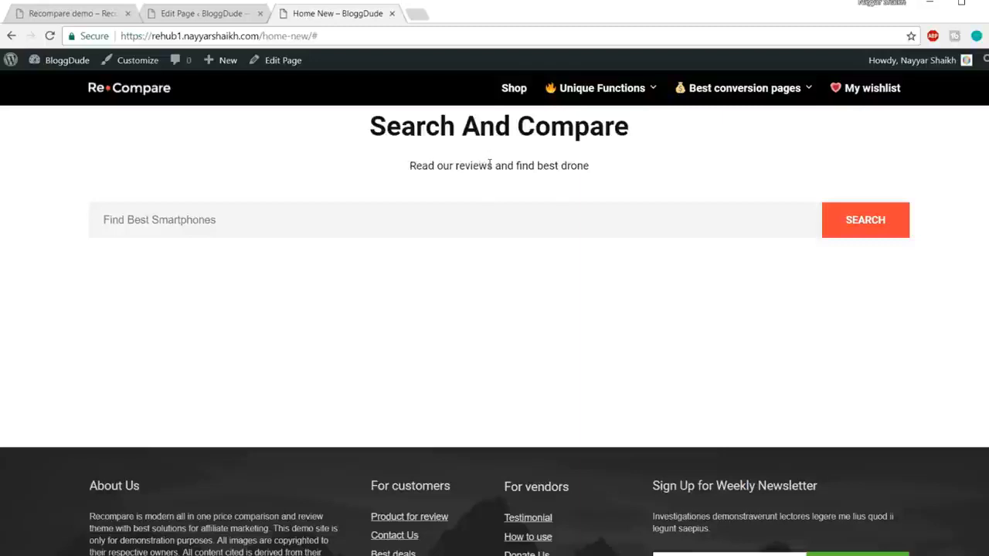
left_click_drag(362, 128, 653, 132)
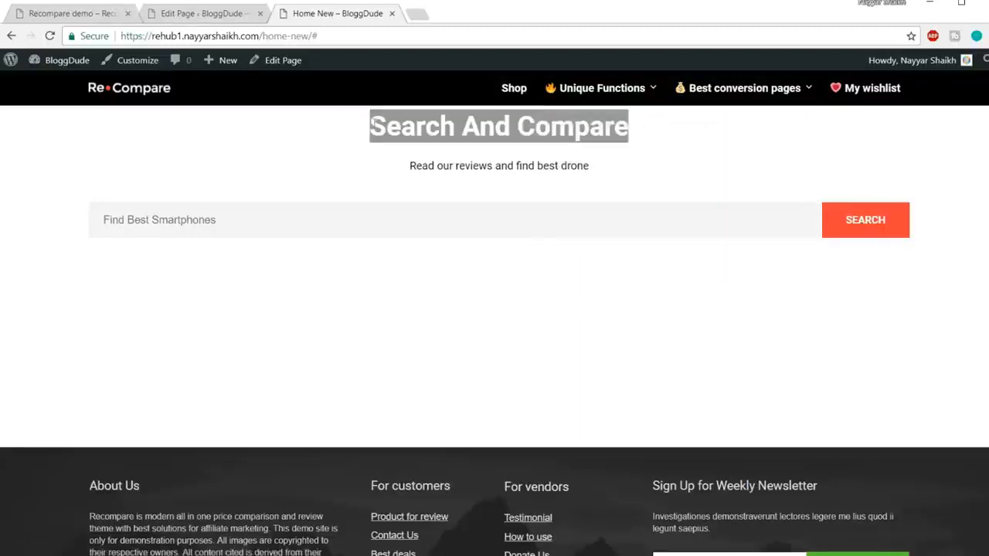
Return to the page editor and add an Empty Space element below the Search box in the first row.
left_click(201, 13)
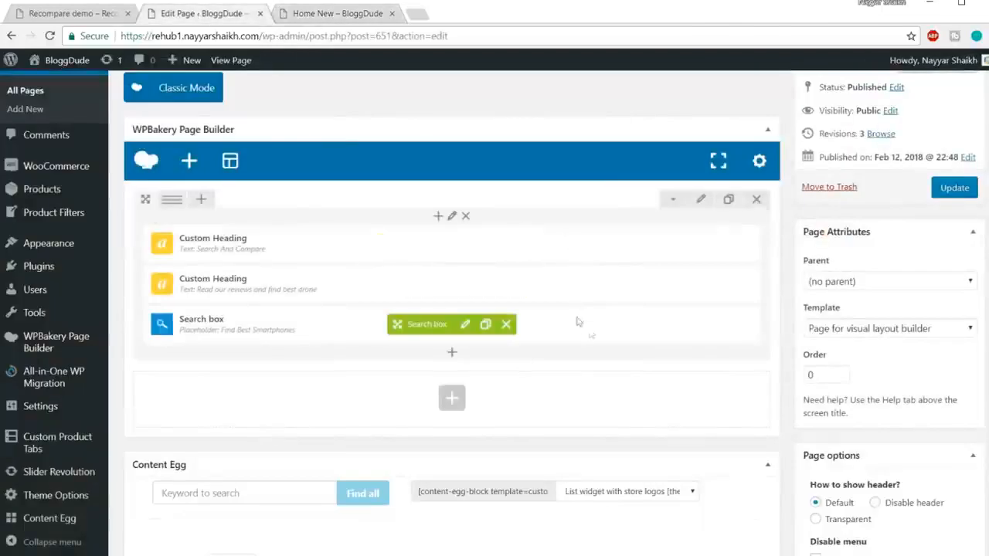
left_click(452, 355)
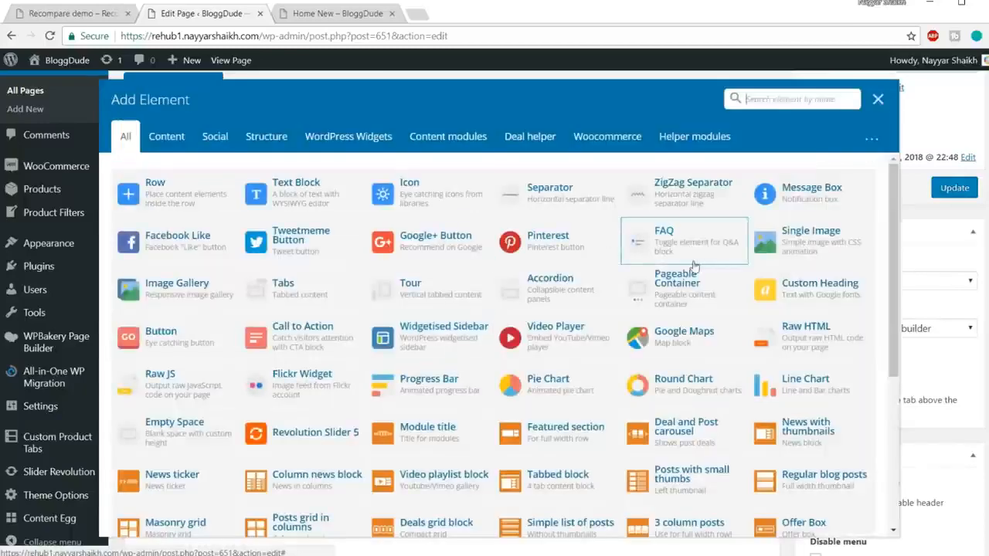
type("spac")
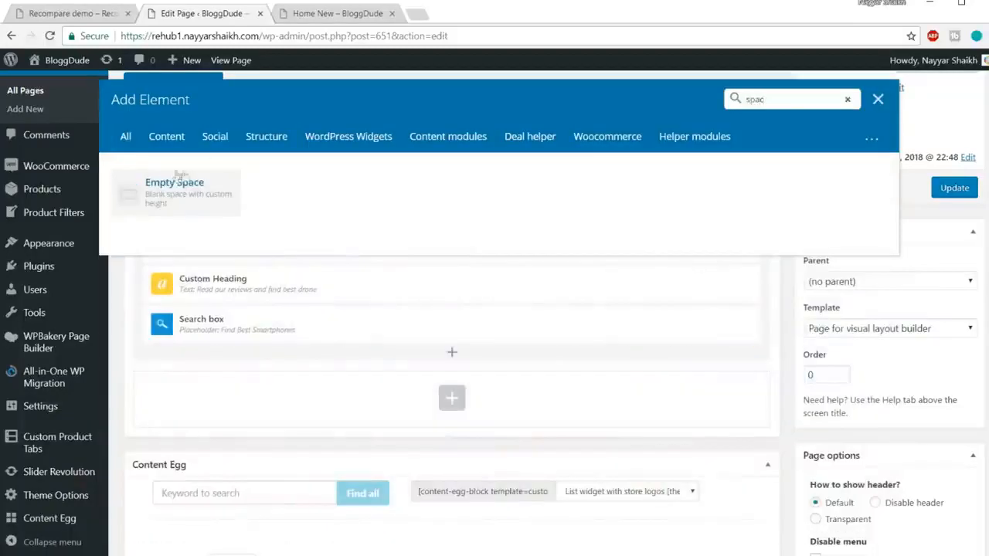
left_click(188, 197)
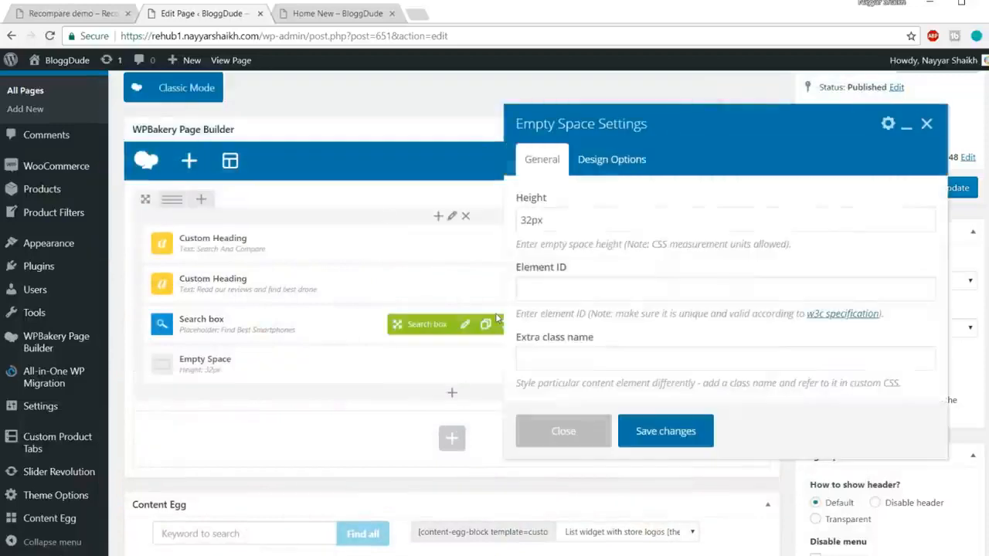
Set the Empty Space height to 50px, save it and move the element above the Search And Compare heading.
left_click_drag(531, 221, 520, 220)
type("6")
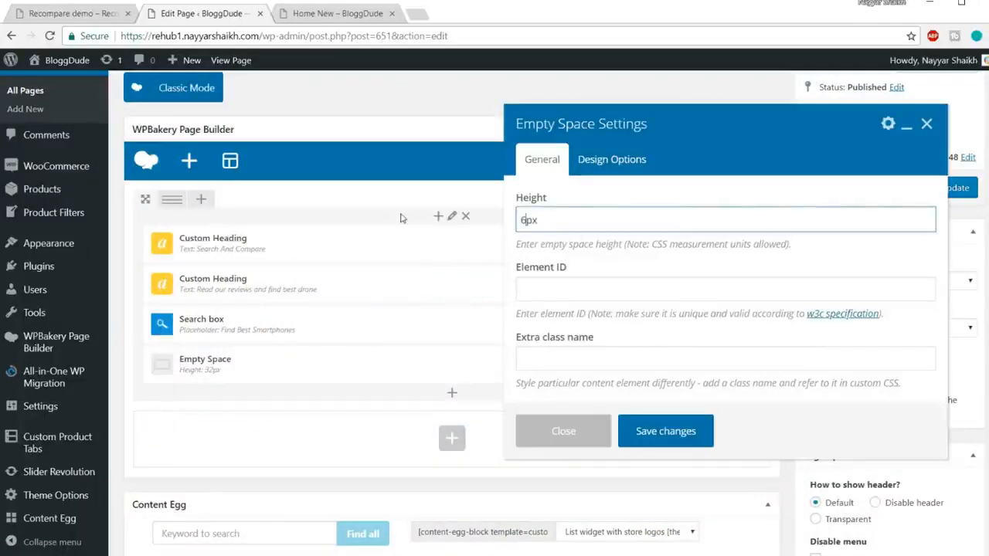
type("0")
left_click_drag(531, 220, 502, 219)
type("5")
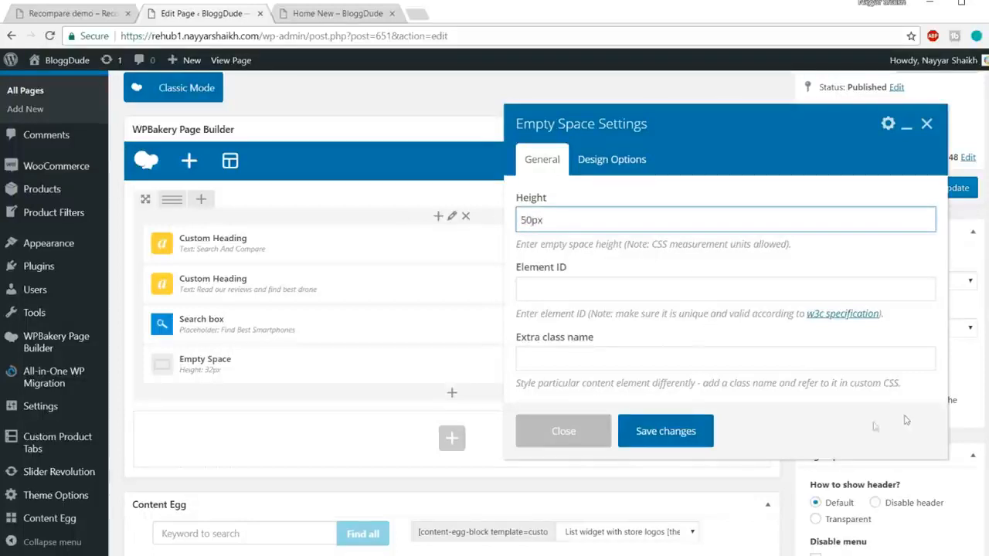
left_click(699, 433)
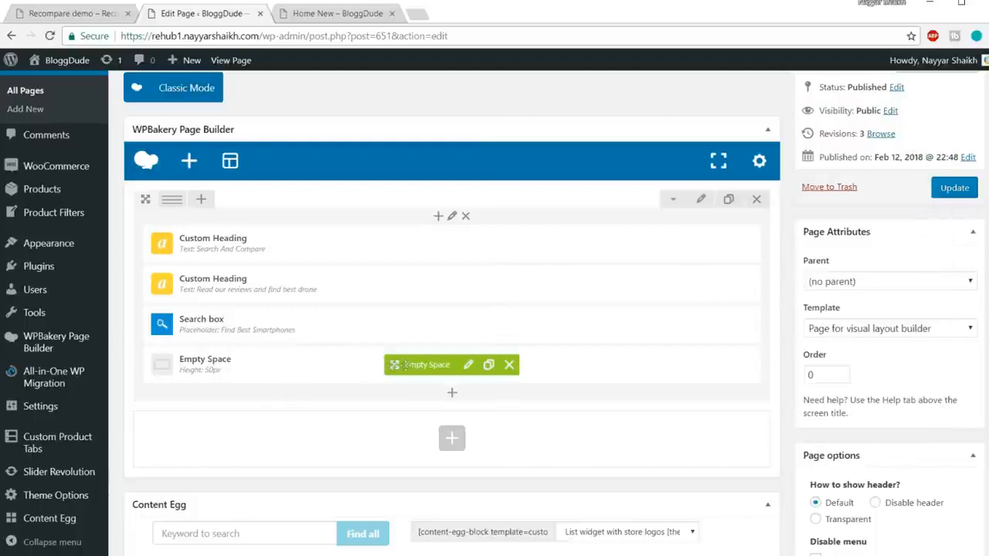
left_click_drag(394, 364, 393, 236)
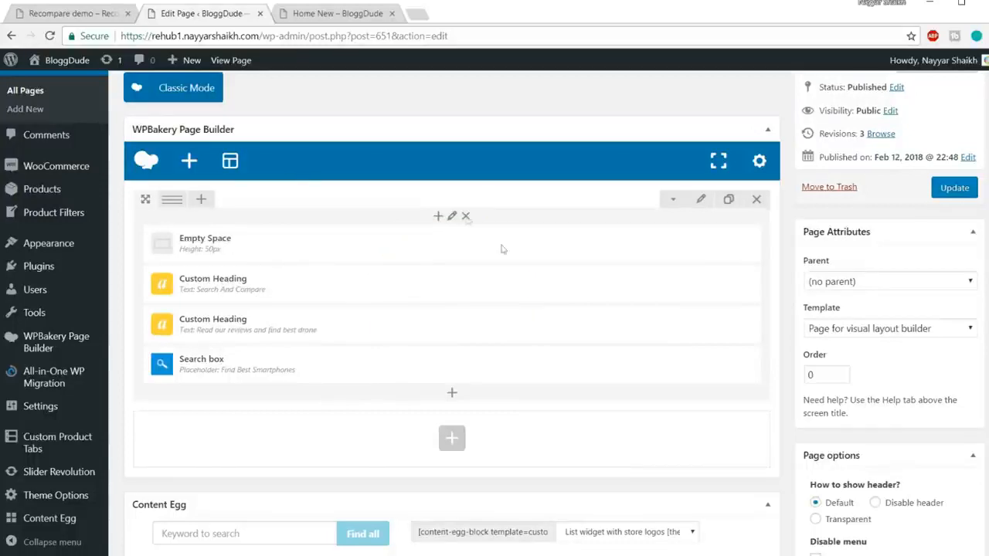
Check the search box layout on the Recompare demo, add an inner row below the Search box, and move the Search box into it.
left_click(338, 13)
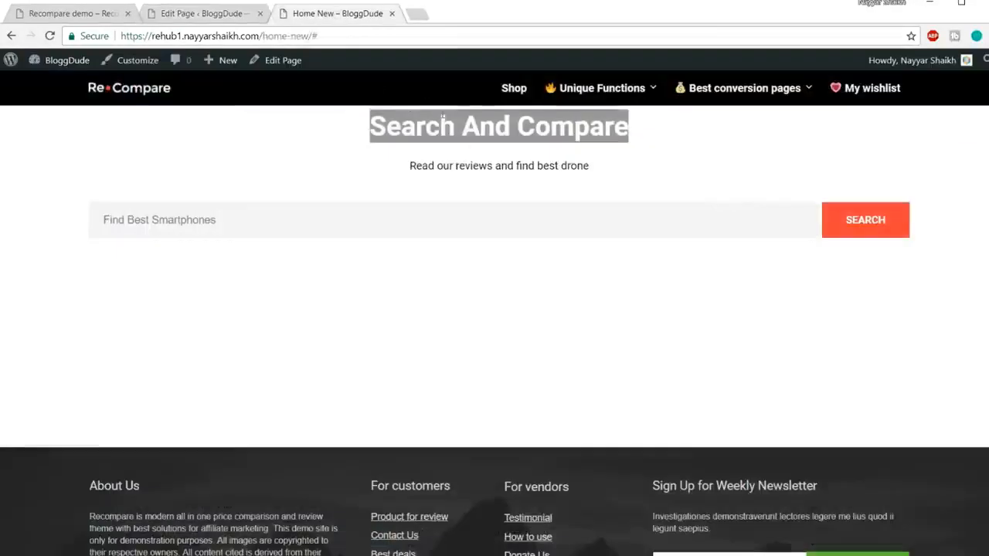
left_click(64, 16)
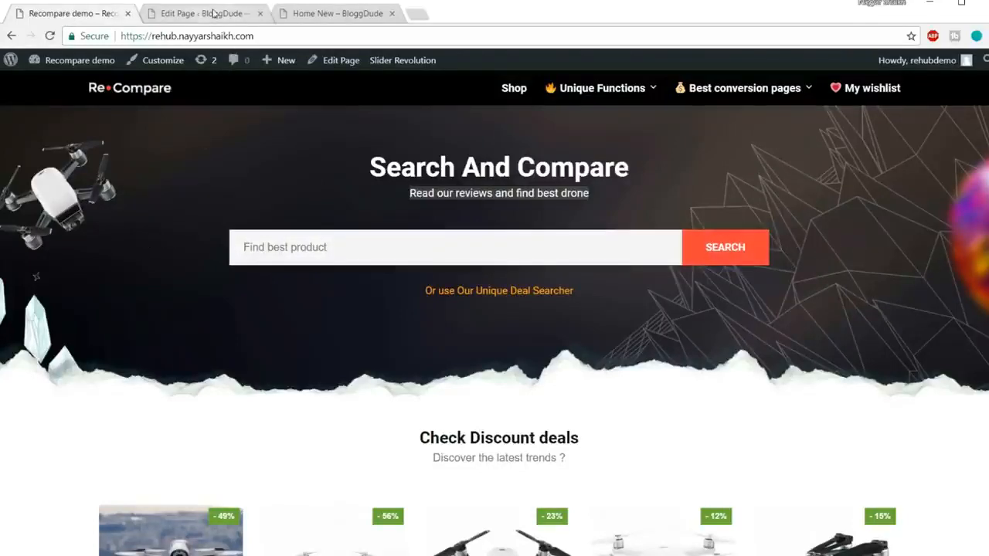
left_click(214, 13)
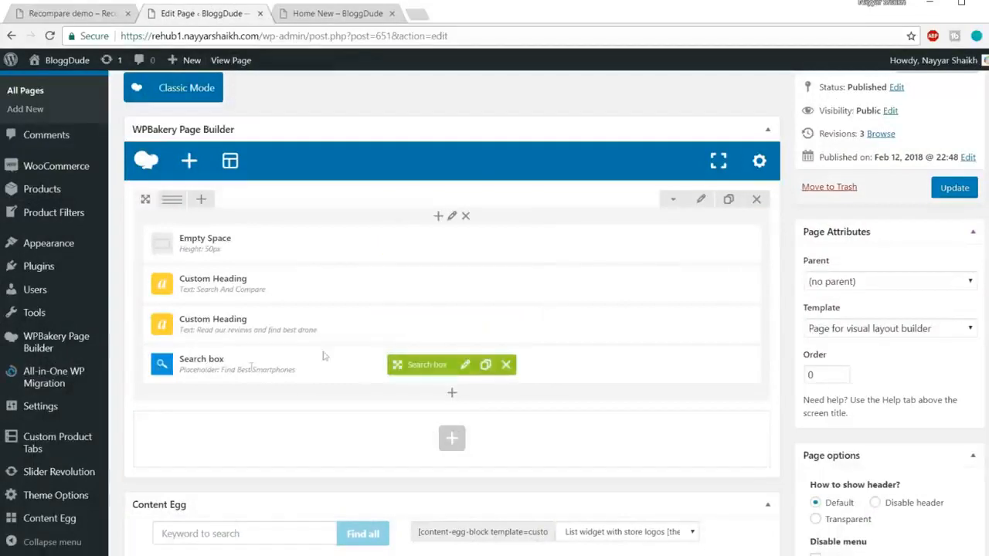
left_click(453, 397)
type("r")
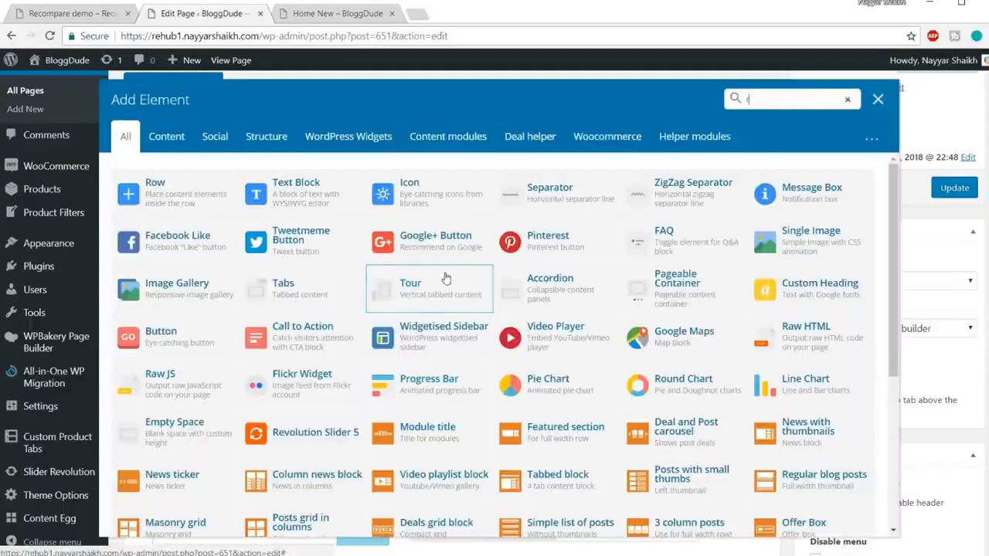
type("ow")
left_click(174, 199)
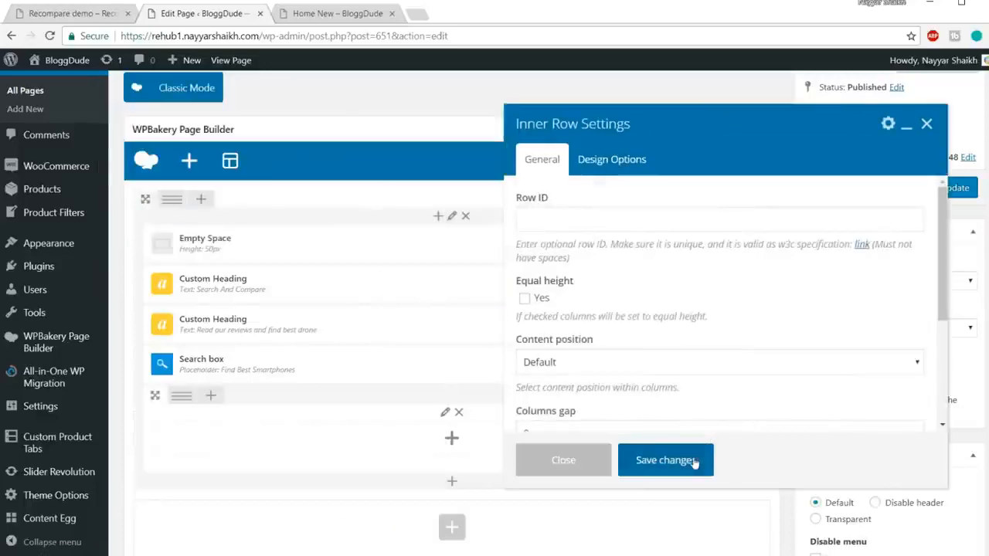
left_click(665, 460)
scroll(662, 293, "down", 2)
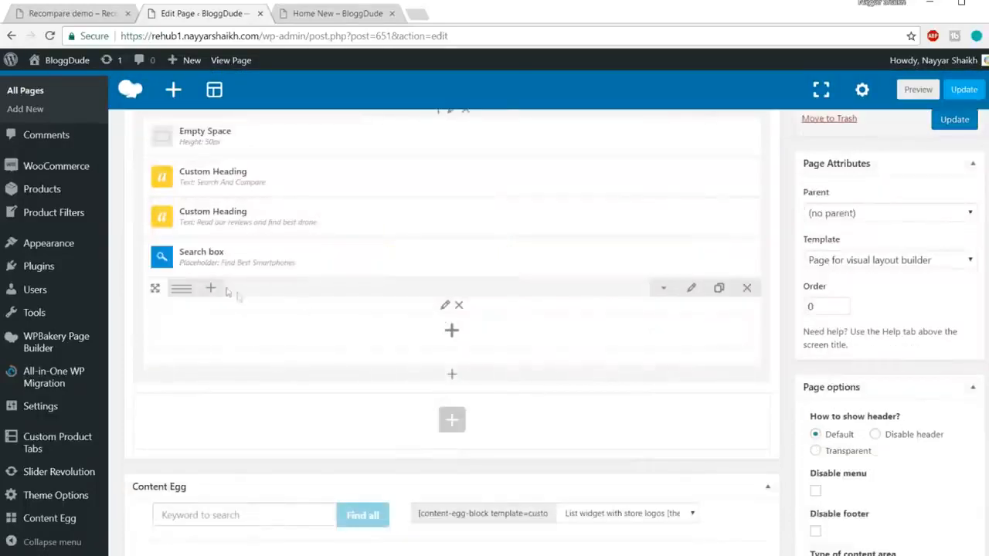
left_click_drag(397, 247, 440, 278)
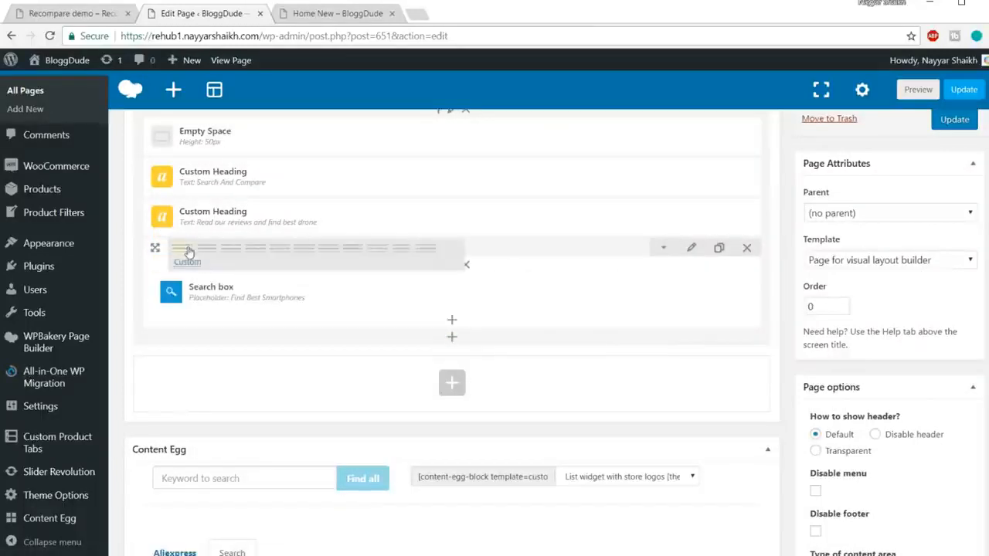
Split the inner row into three columns with a wide middle column and place the Search box in the middle one.
mouse_move(199, 251)
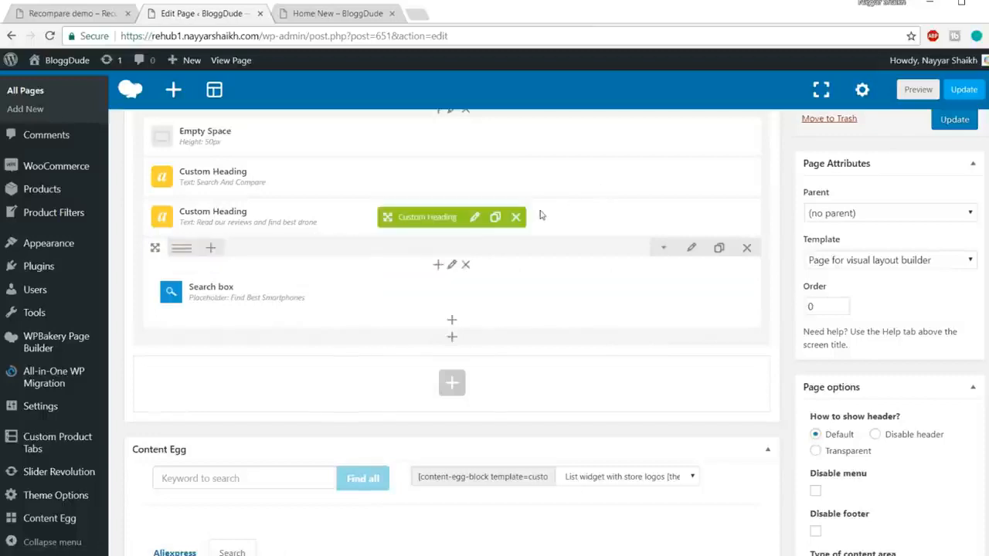
left_click(331, 13)
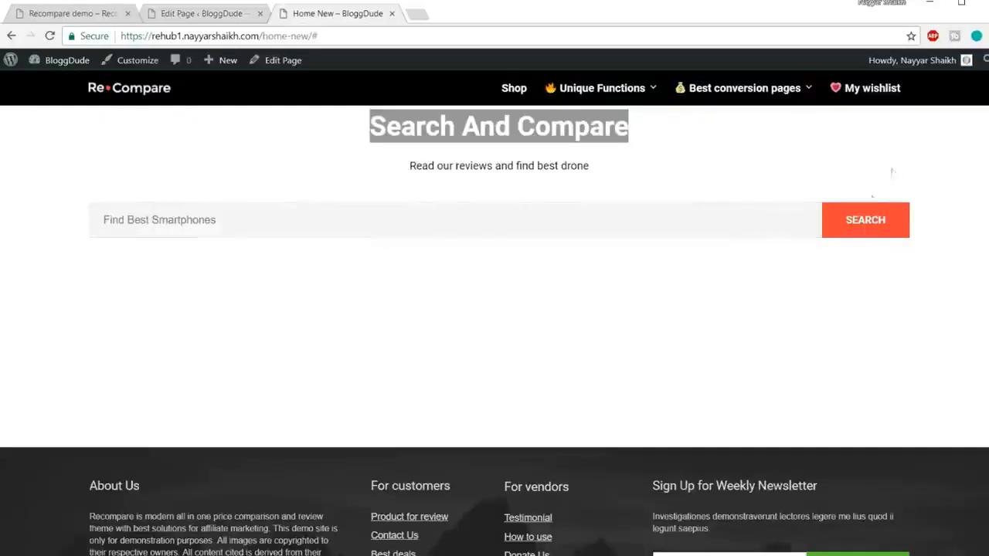
left_click(213, 13)
mouse_move(182, 249)
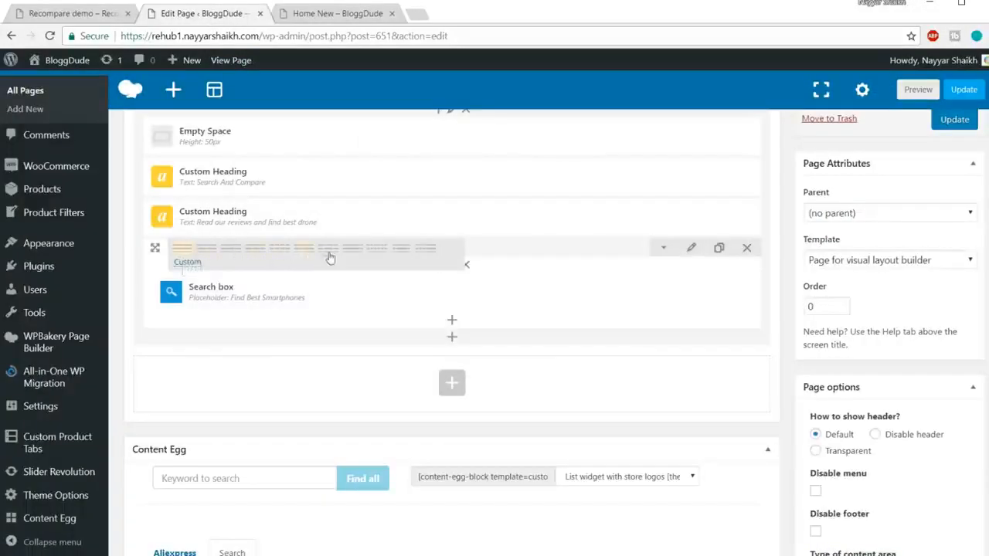
left_click(398, 258)
left_click_drag(171, 291, 468, 317)
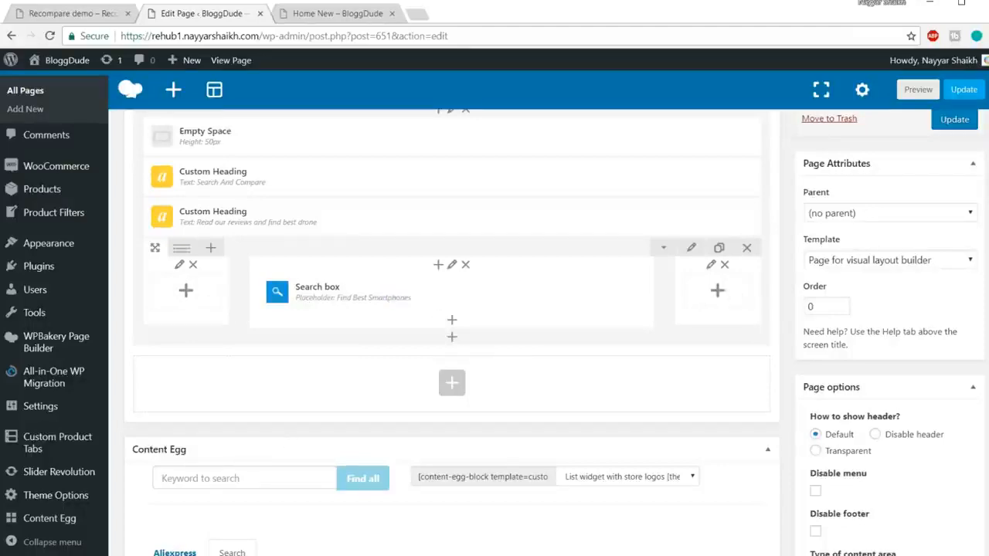
Duplicate the 50px Empty Space element and move the copy below the inner row holding the Search box.
scroll(635, 302, "up", 2)
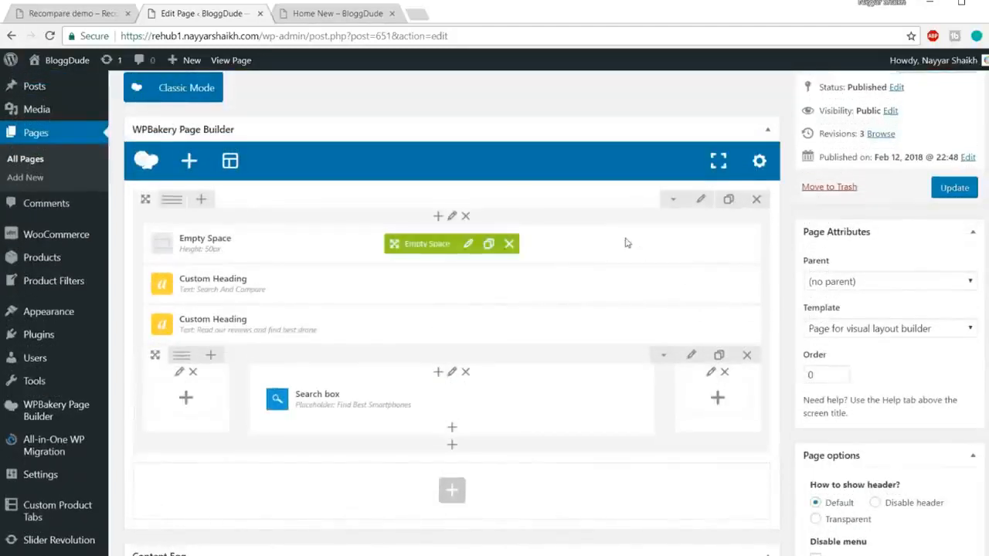
scroll(616, 232, "down", 2)
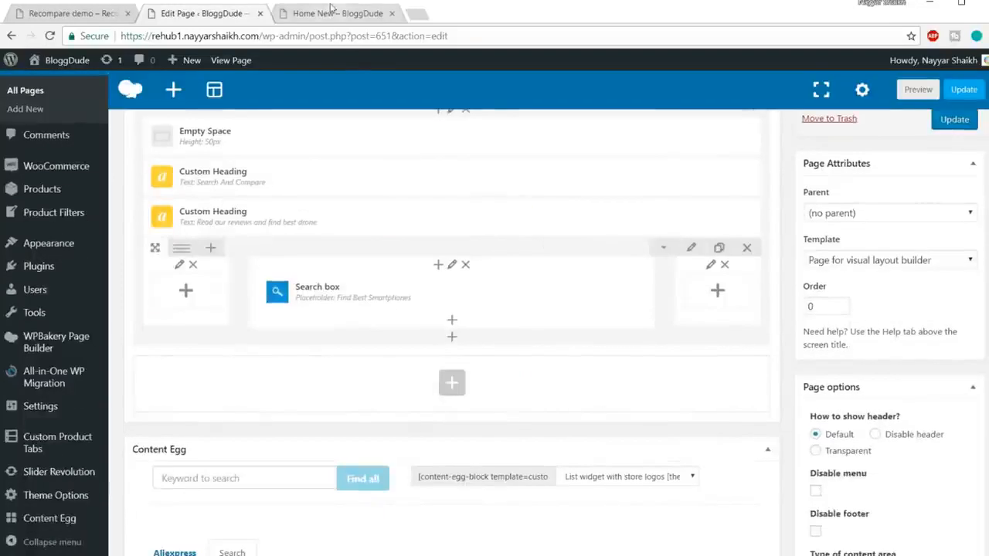
left_click(80, 10)
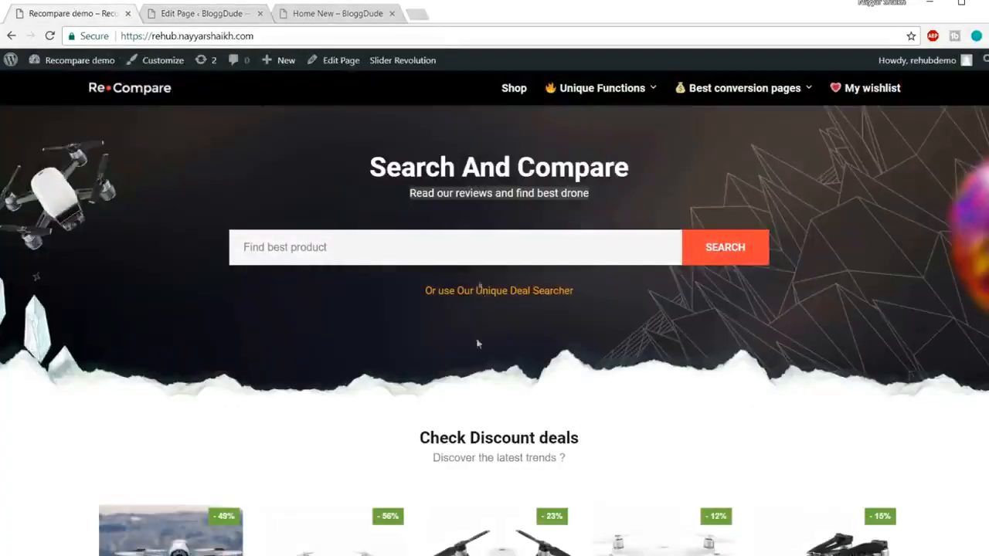
left_click(204, 13)
scroll(399, 194, "up", 2)
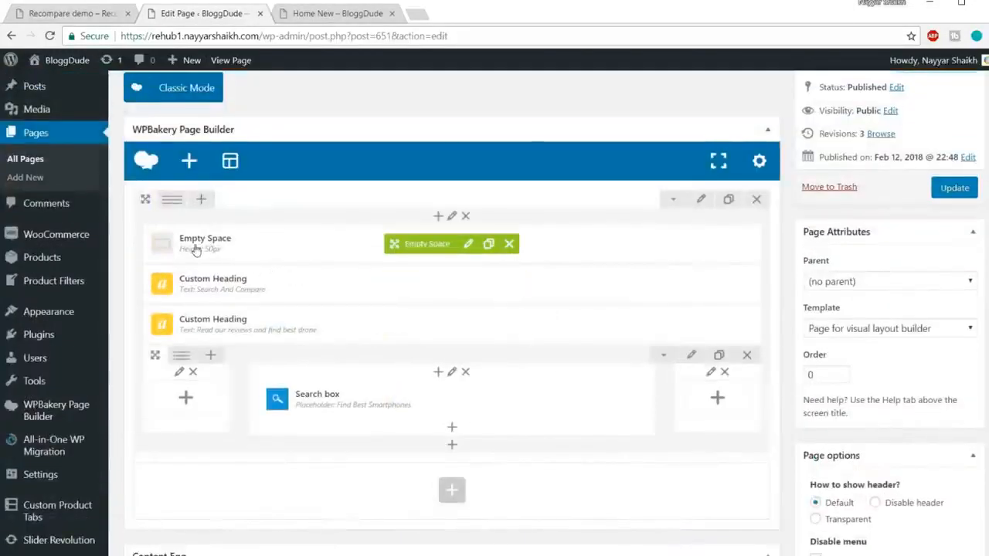
left_click(488, 246)
scroll(351, 227, "down", 1)
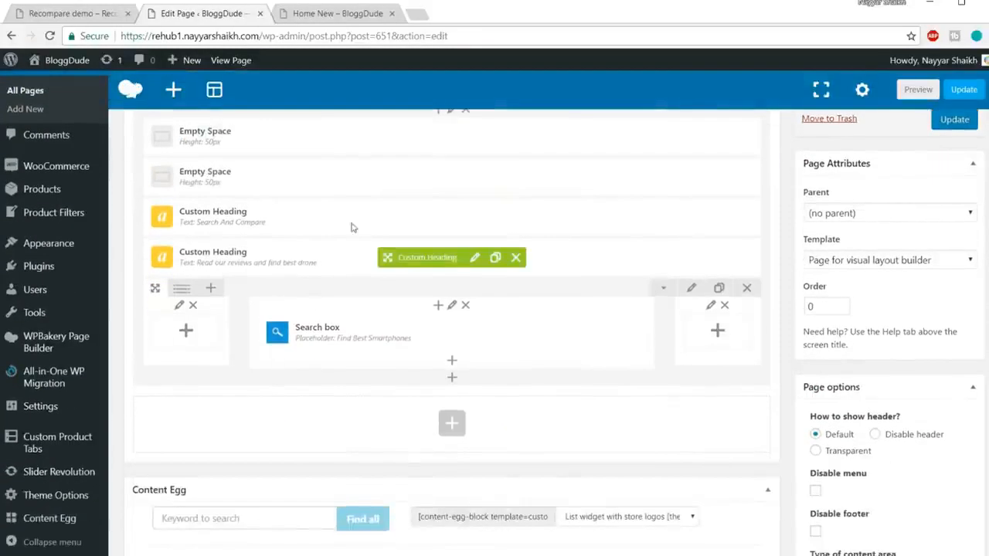
left_click_drag(421, 200, 434, 386)
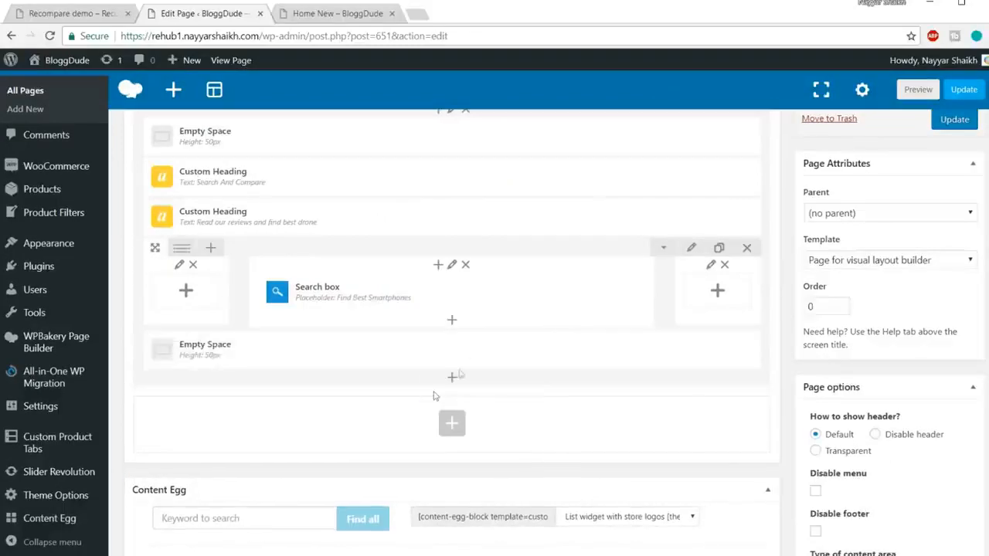
Examine the Recompare demo banner's background and text, and compare it with the first row in the page editor.
scroll(632, 354, "up", 2)
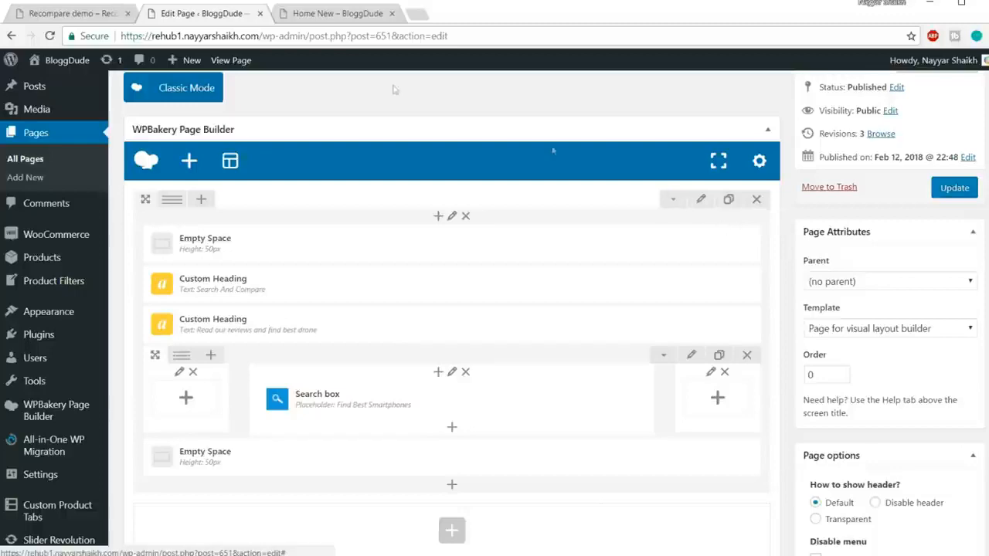
left_click(78, 14)
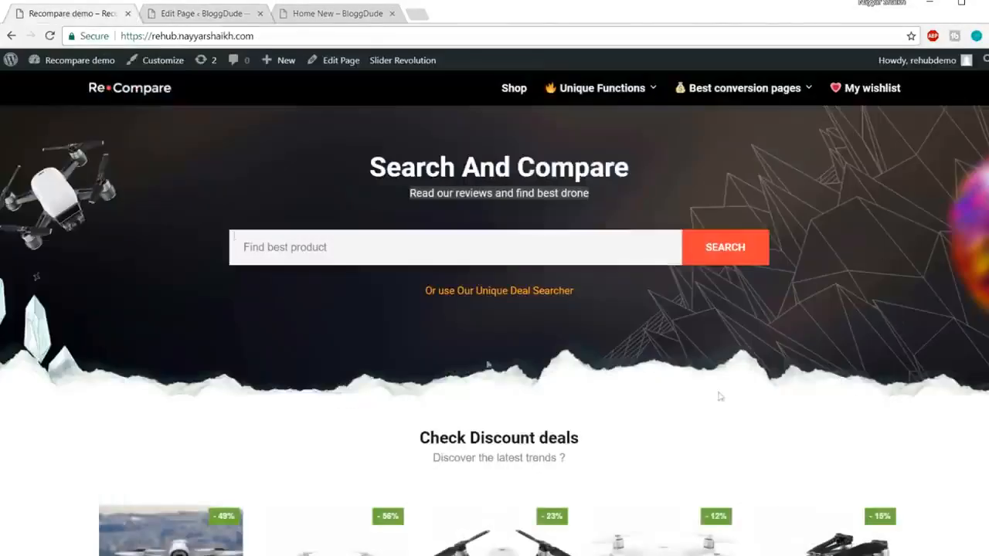
left_click(179, 13)
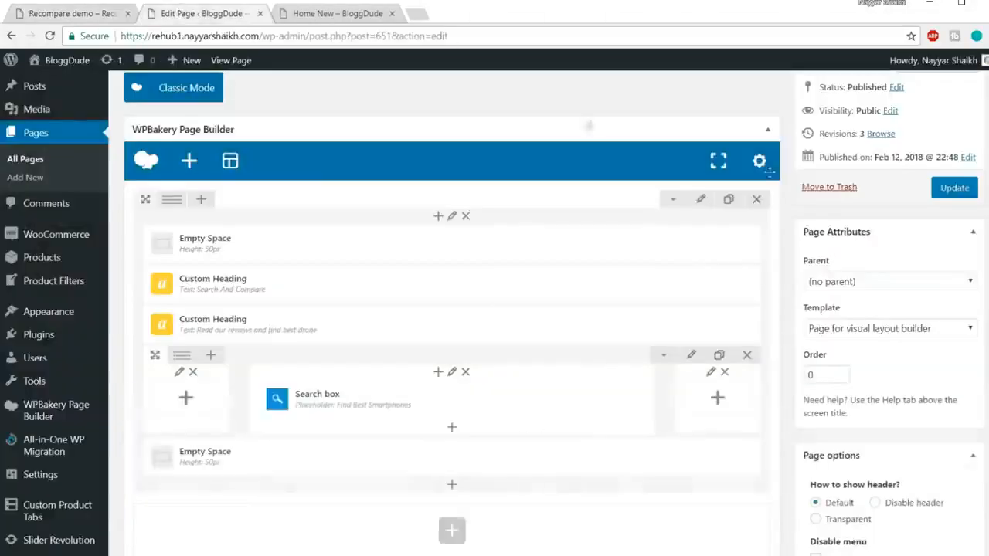
scroll(770, 205, "down", 2)
scroll(769, 210, "up", 2)
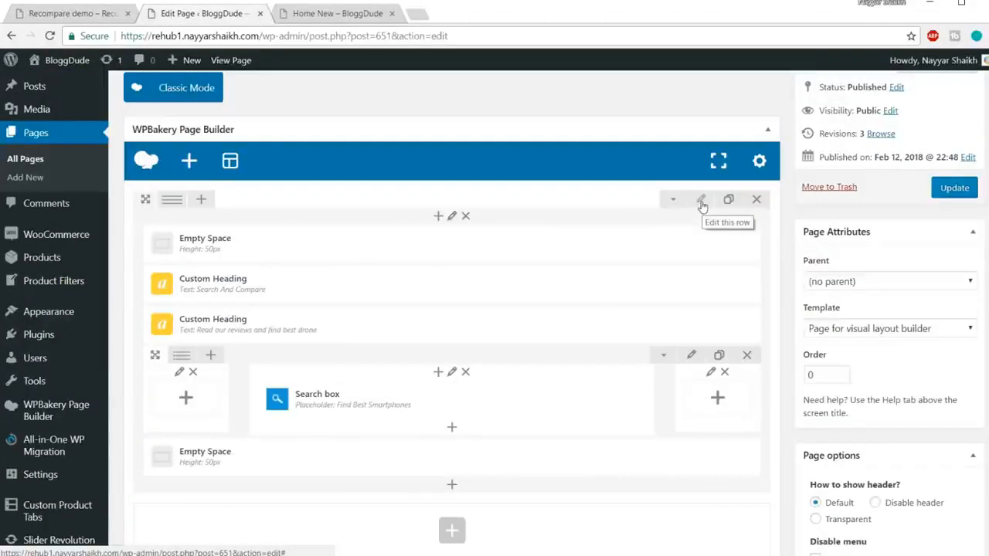
left_click(73, 13)
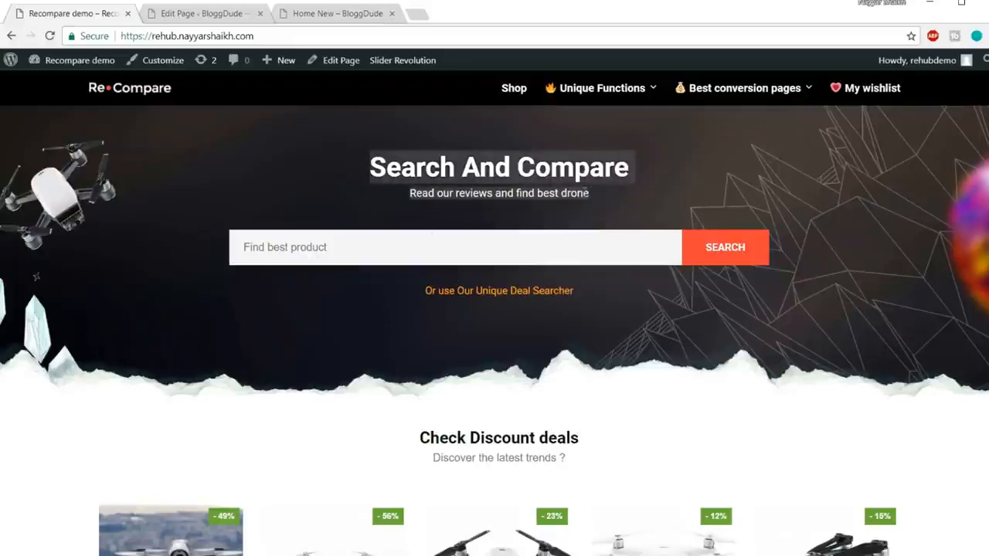
left_click(205, 15)
scroll(432, 234, "down", 2)
scroll(371, 287, "up", 3)
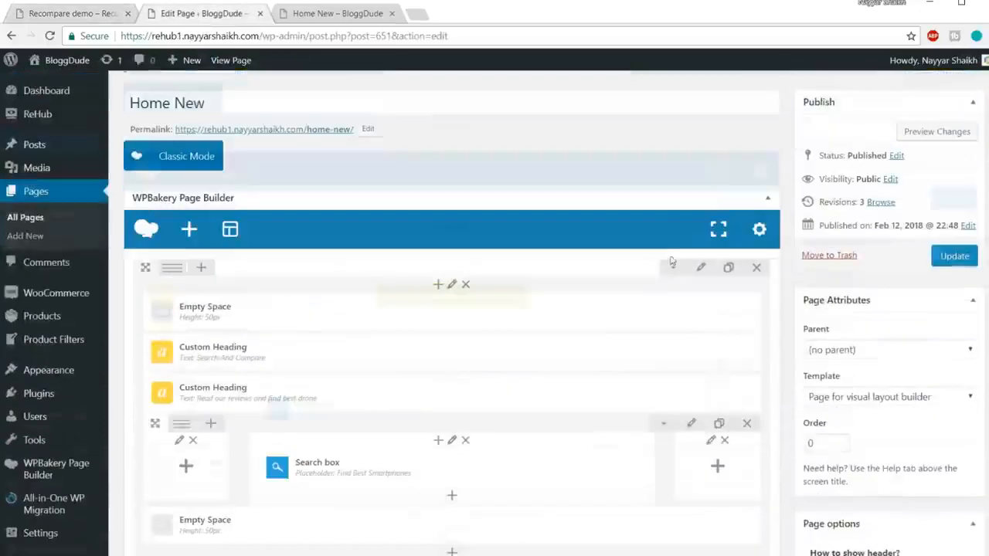
scroll(696, 270, "down", 1)
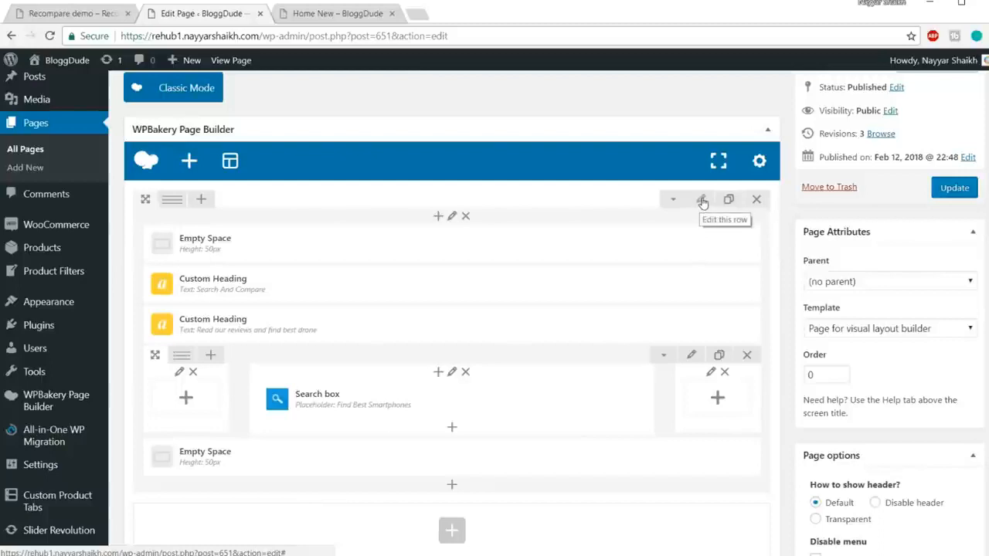
Set bg-compare-home.jpg from the media library as the background image of the first row.
left_click(703, 202)
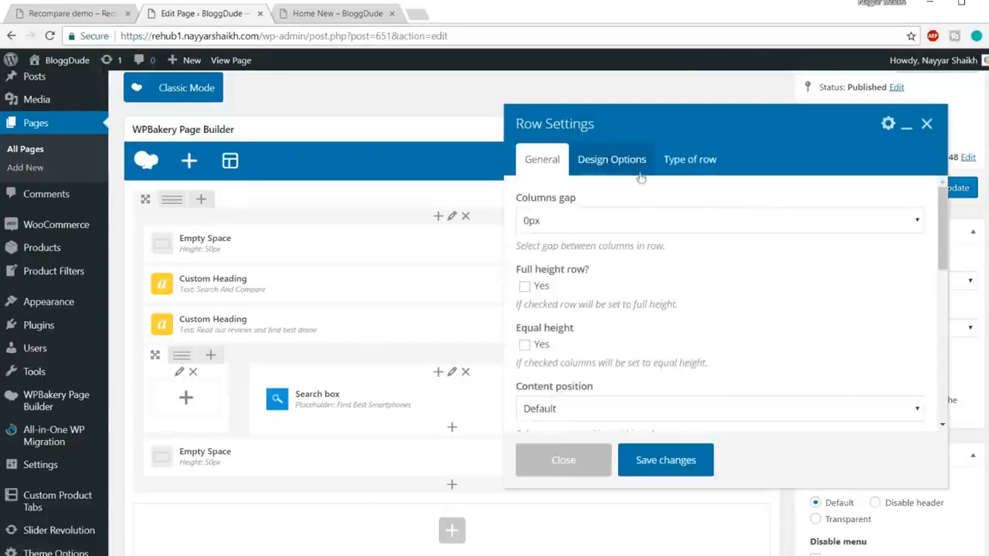
left_click(639, 163)
scroll(865, 247, "down", 1)
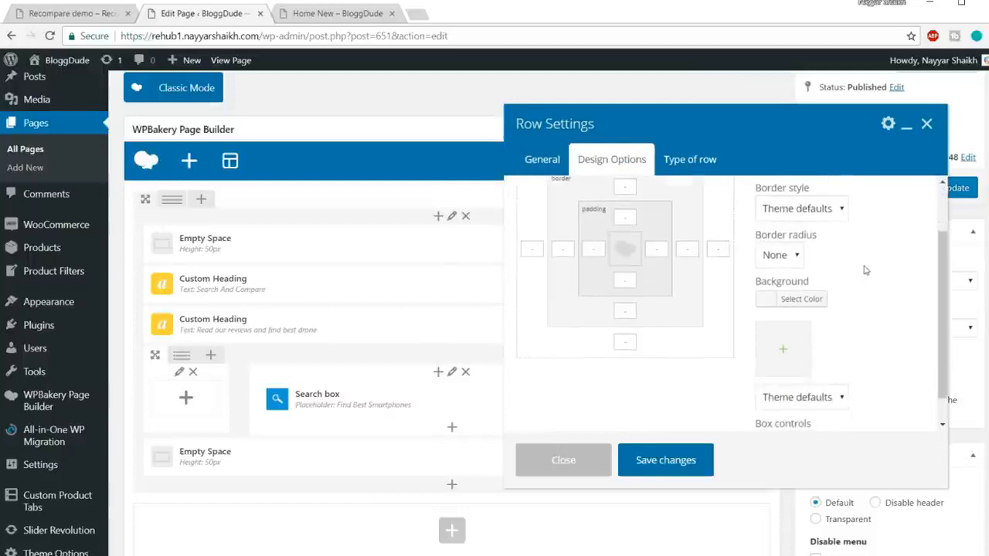
scroll(854, 272, "down", 1)
scroll(856, 274, "up", 1)
scroll(781, 386, "down", 1)
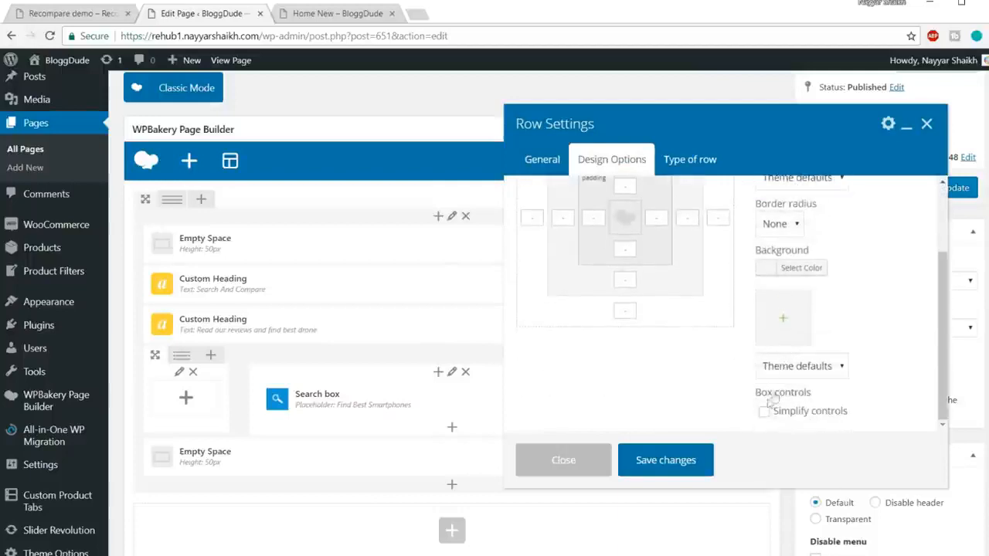
left_click(786, 321)
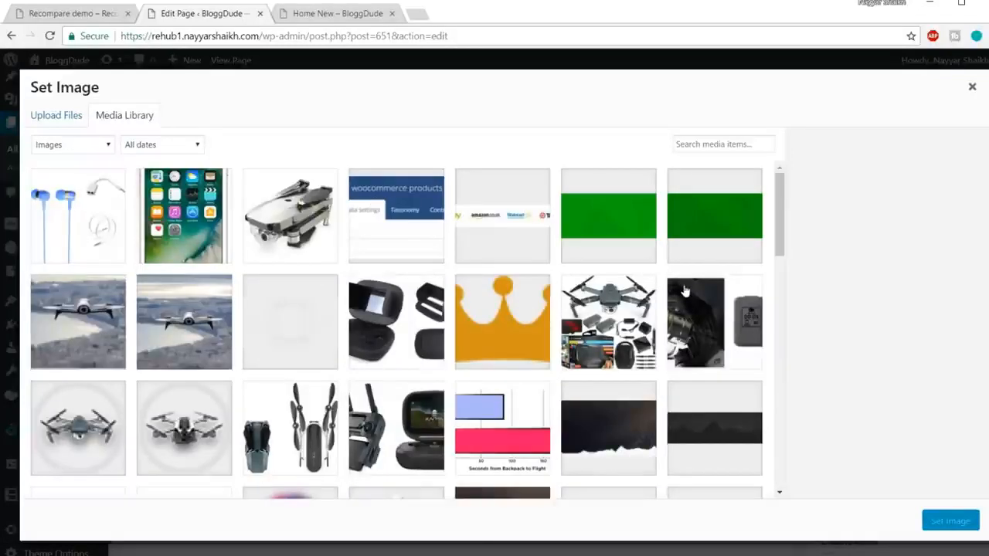
scroll(685, 289, "down", 2)
left_click(610, 320)
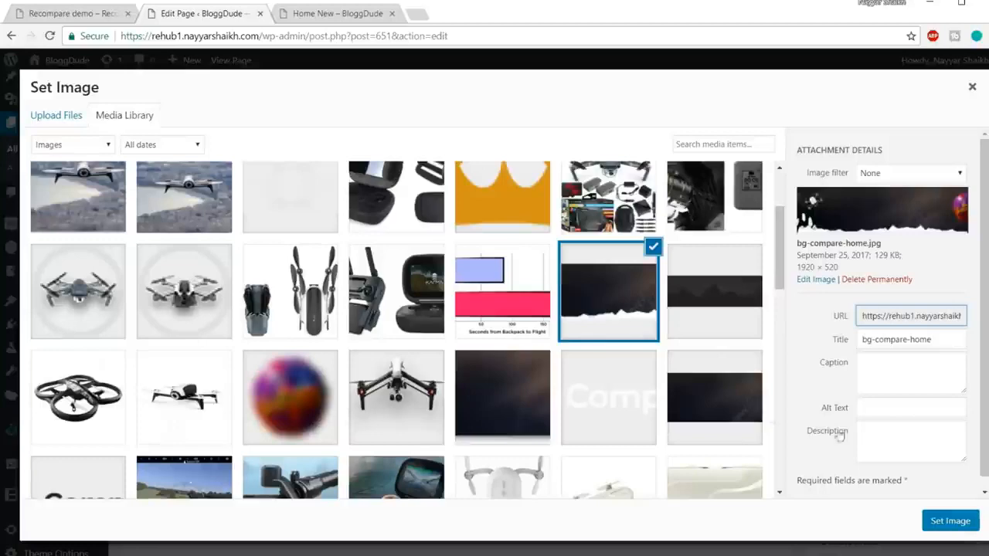
left_click(953, 521)
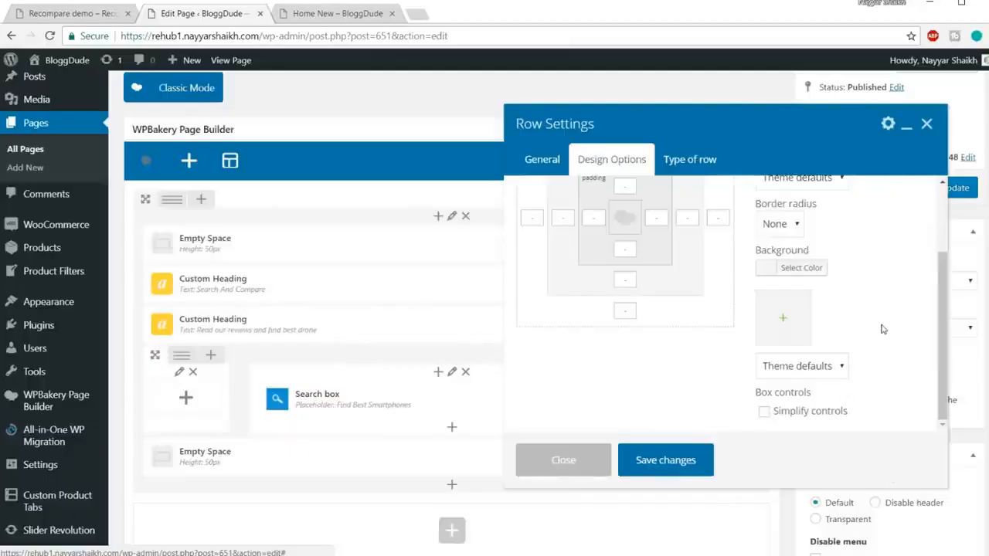
Set the row's background image style to Cover, save the row settings and update the page.
left_click(819, 367)
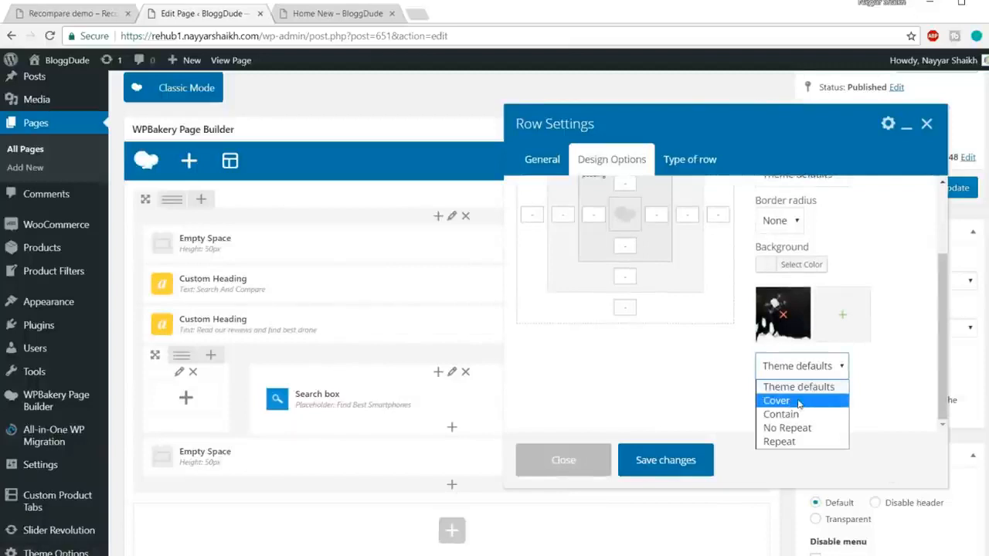
left_click(800, 402)
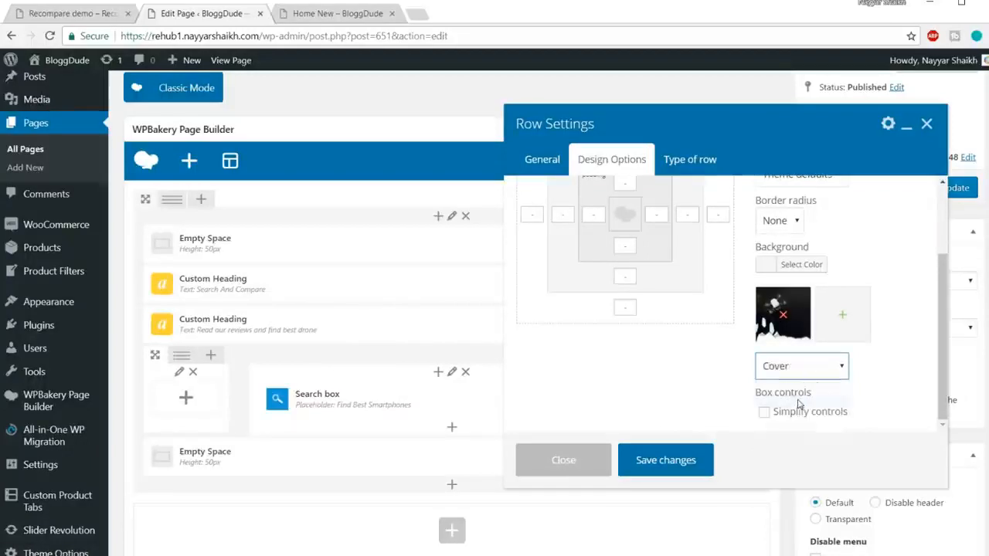
left_click(693, 468)
left_click(948, 190)
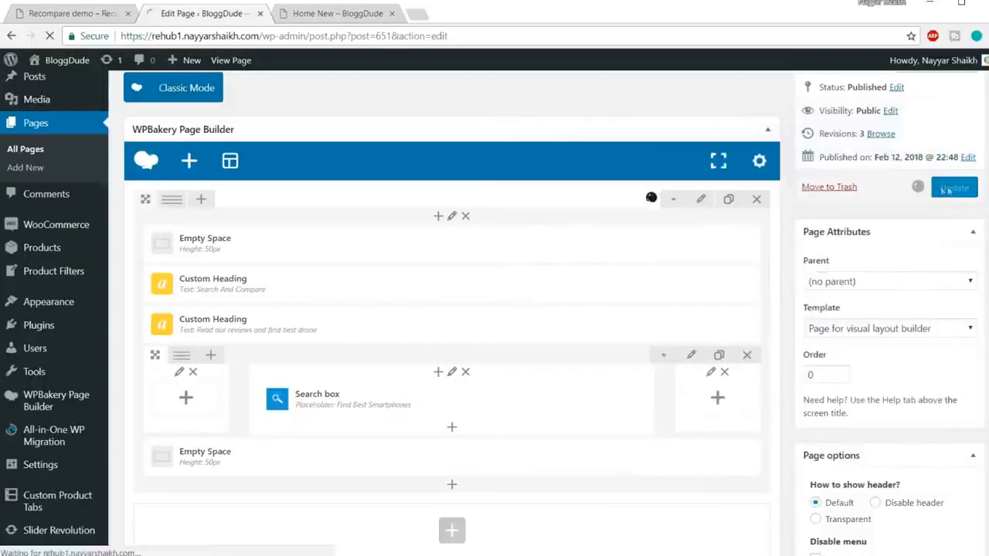
Reload the Home New page and compare its banner's background and height with the Recompare demo banner.
left_click(349, 11)
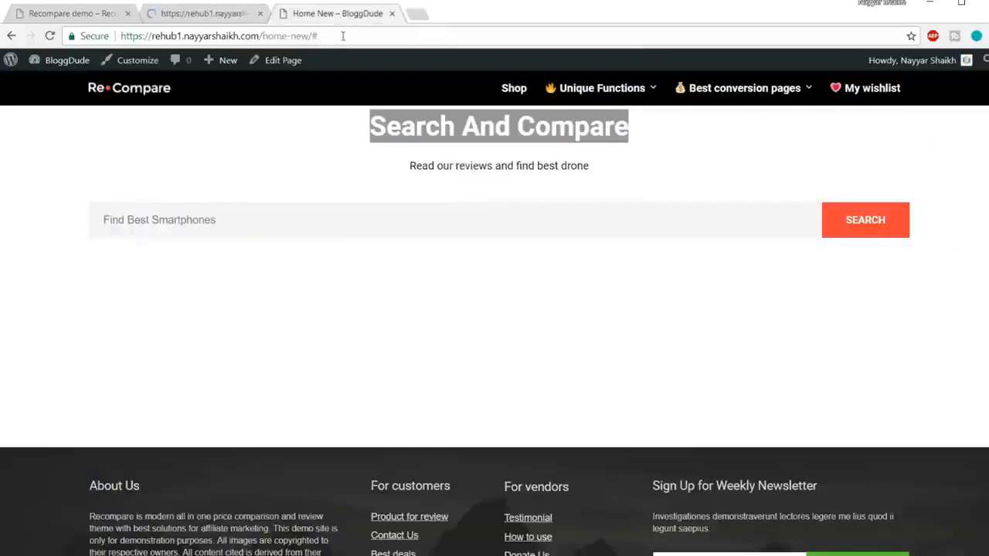
left_click(342, 35)
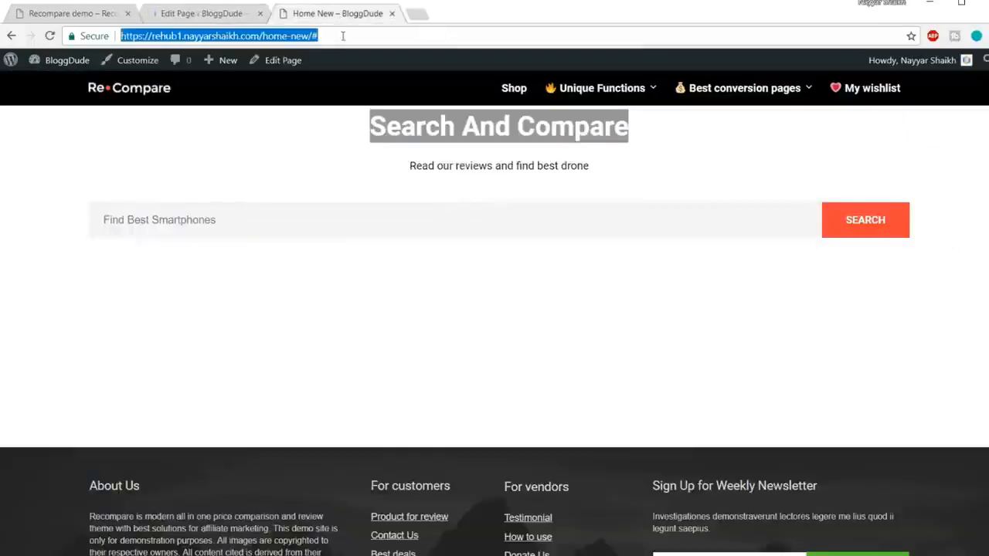
key("Return")
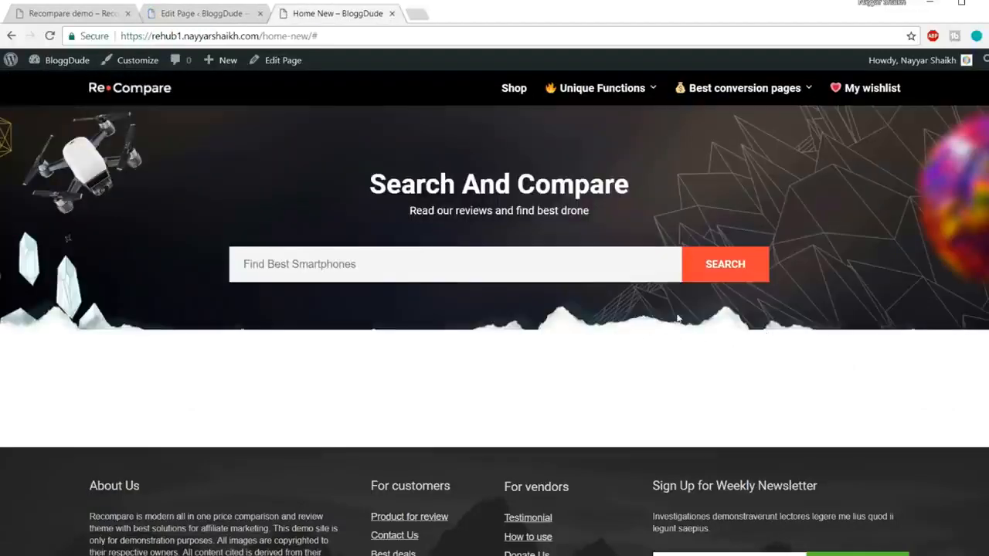
left_click(87, 13)
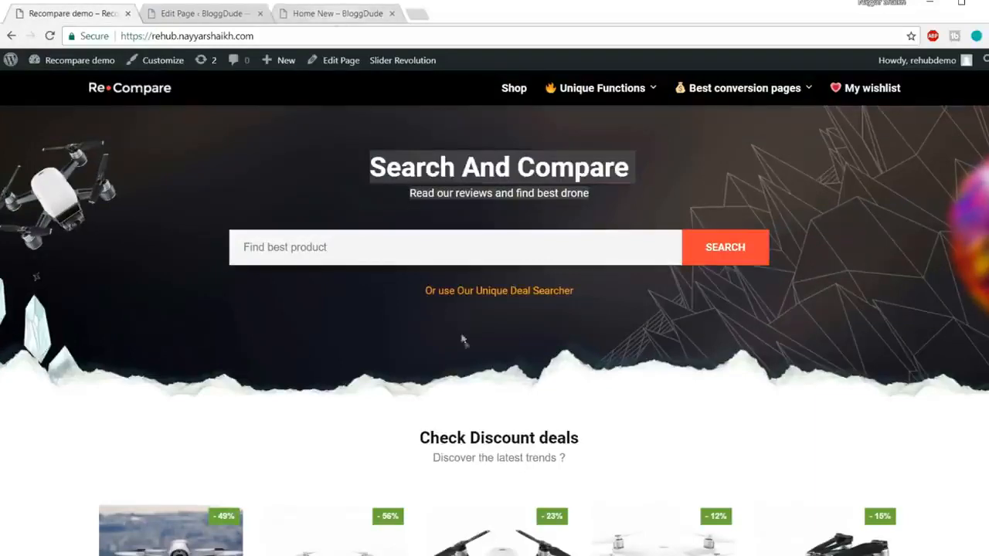
left_click(338, 15)
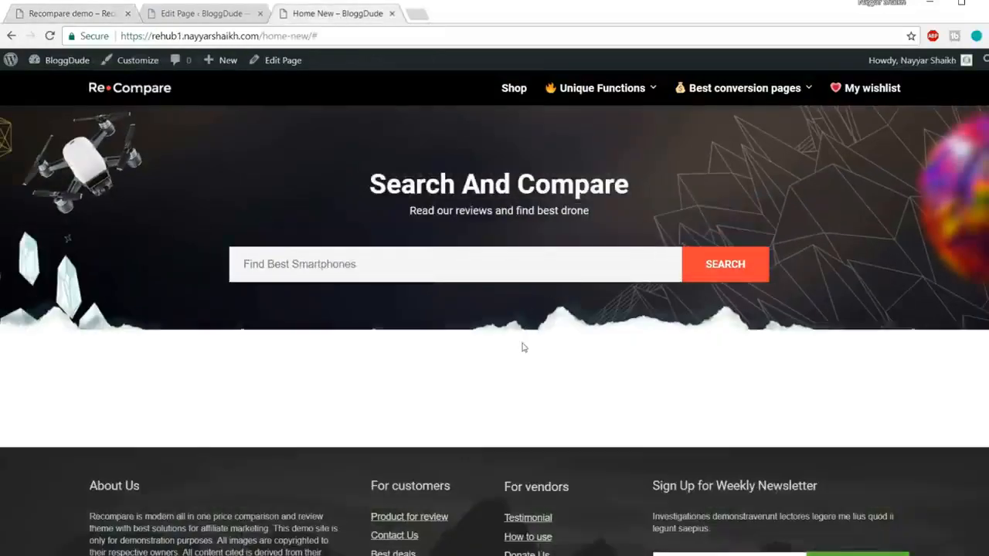
left_click(86, 14)
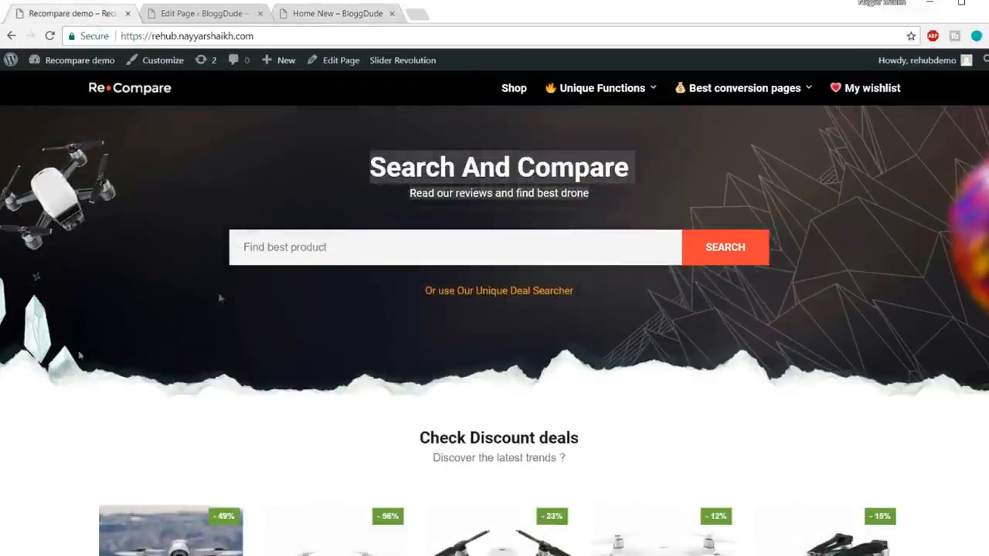
left_click(323, 13)
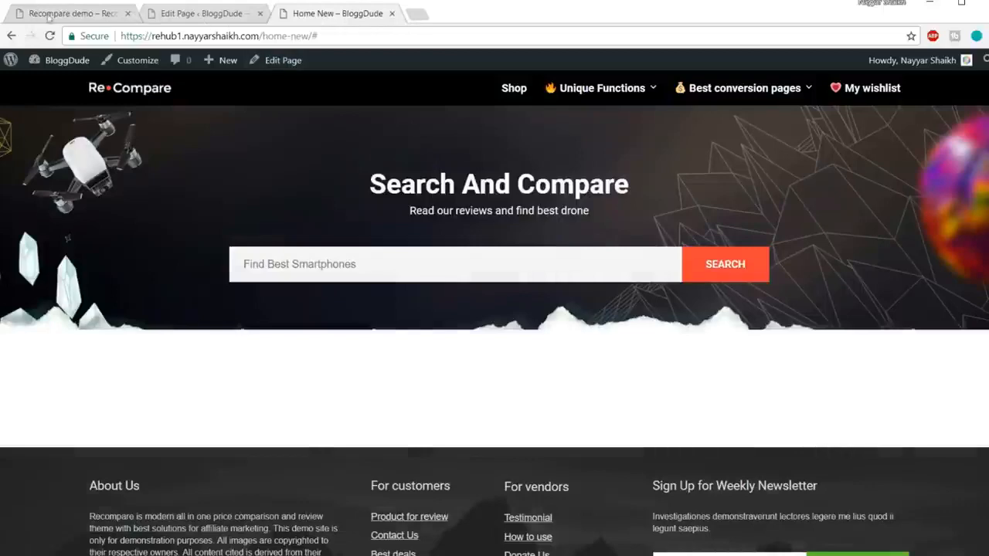
left_click(38, 14)
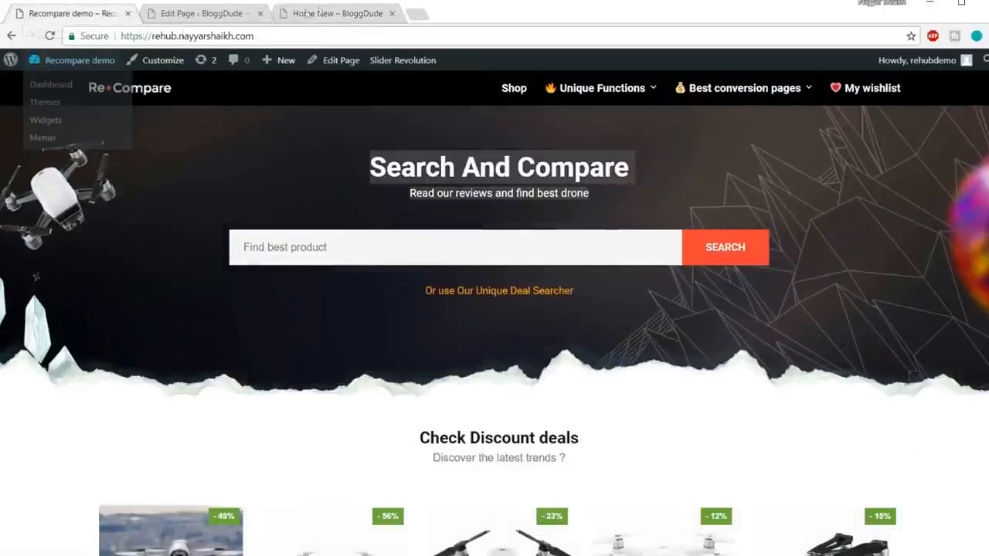
left_click(317, 14)
left_click(59, 15)
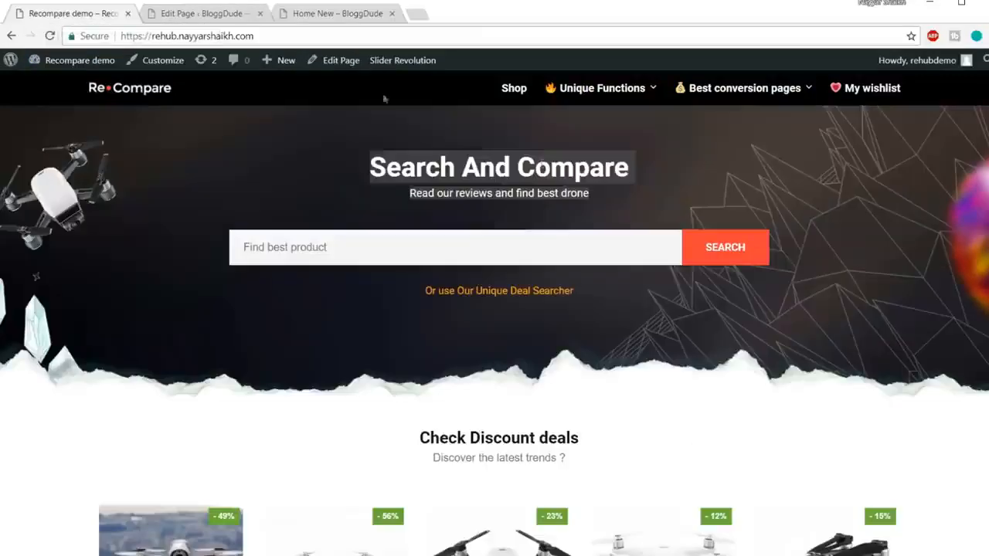
Set the height of the Empty Space below the search box row to 110px and update the page.
left_click(190, 14)
scroll(533, 232, "down", 6)
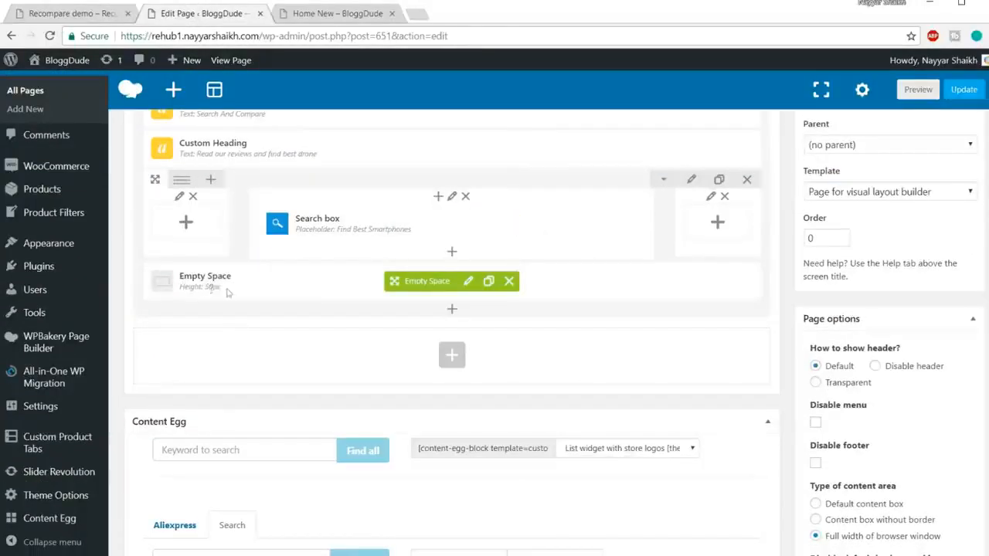
left_click(468, 282)
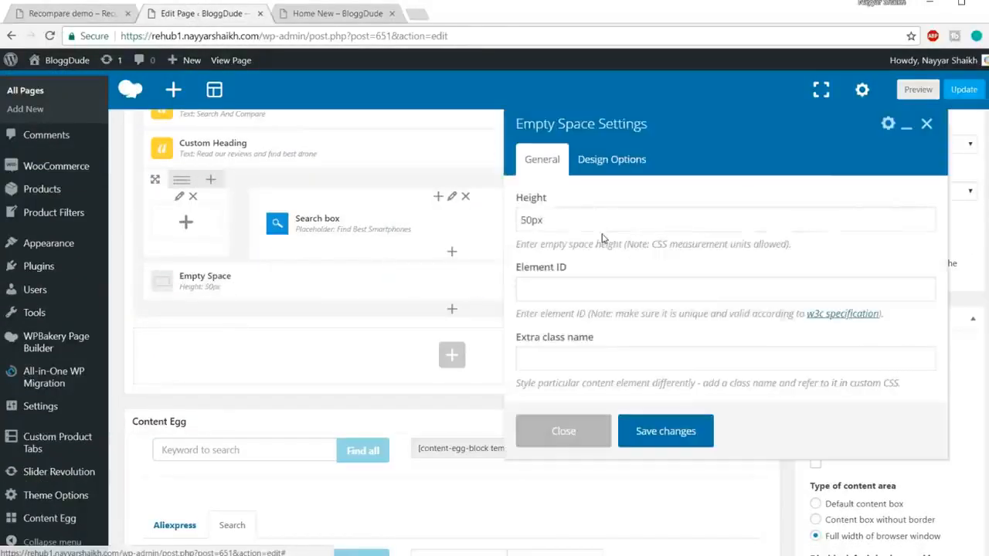
double_click(531, 220)
type("1px")
type("0")
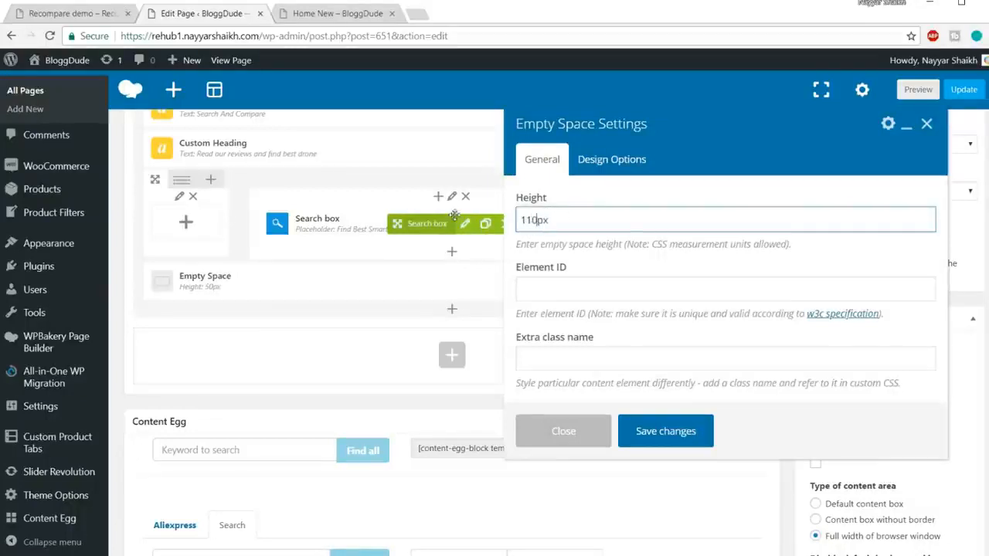
left_click(666, 431)
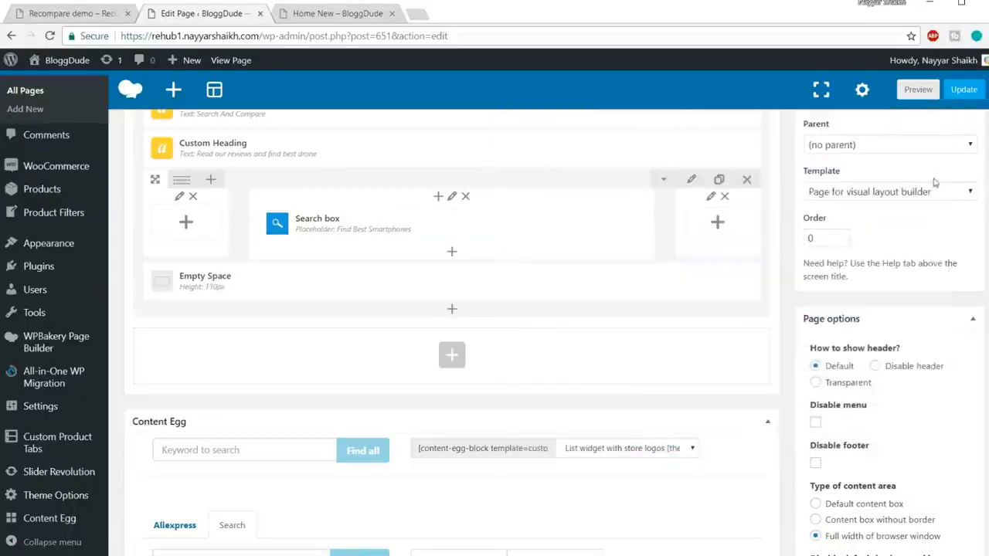
left_click(964, 89)
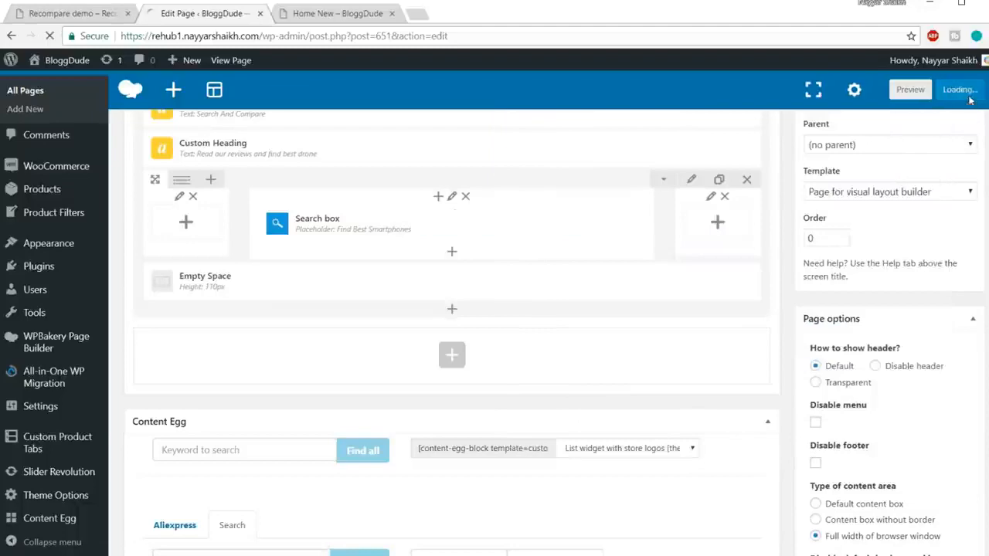
Reload the Home New page and check the banner's lower spacing against the Recompare demo.
left_click(340, 19)
left_click(353, 36)
key("Return")
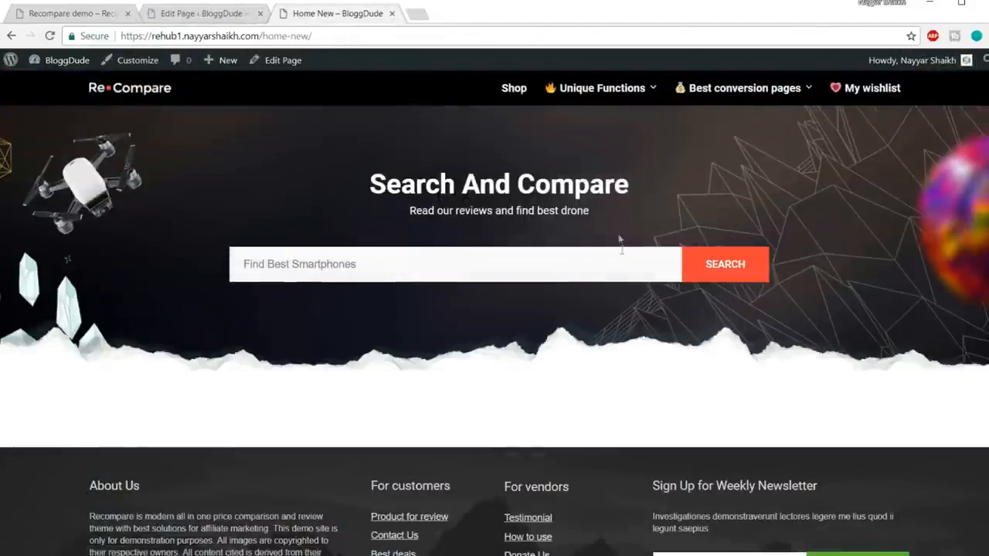
left_click(77, 13)
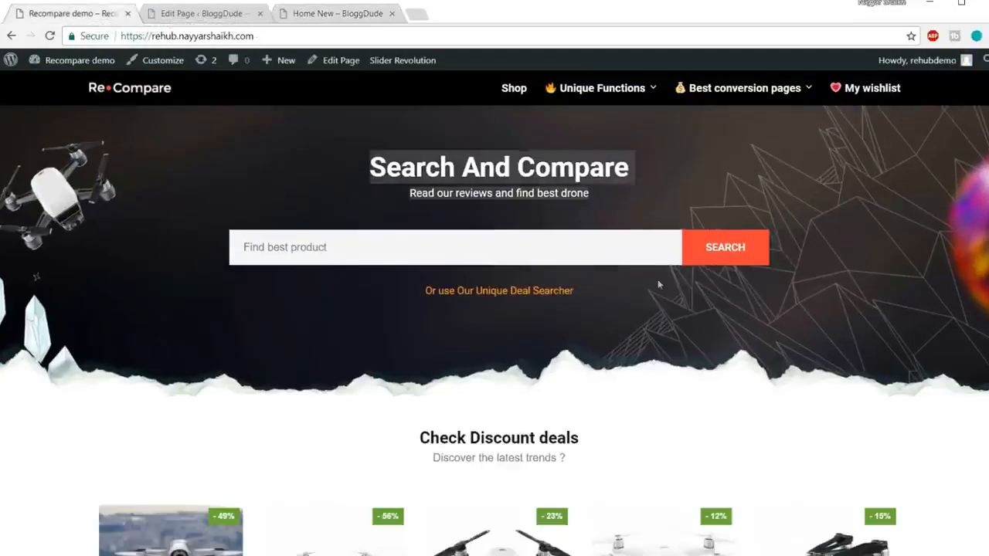
Examine the demo's Check Discount deals heading and subtitle, and review the page editor's layout down to the end of the first row.
scroll(658, 280, "down", 5)
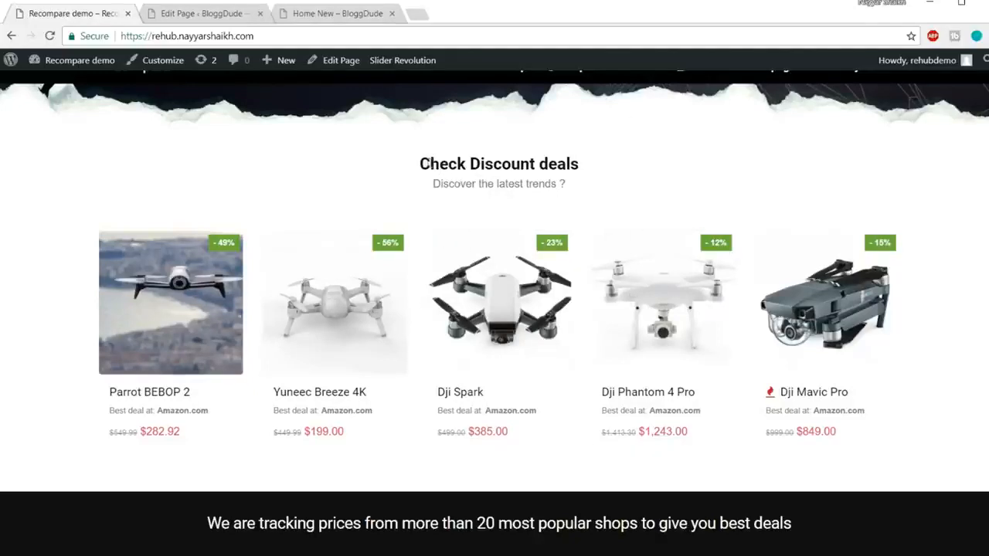
left_click_drag(419, 163, 412, 187)
left_click(416, 189)
left_click(196, 13)
scroll(610, 335, "down", 10)
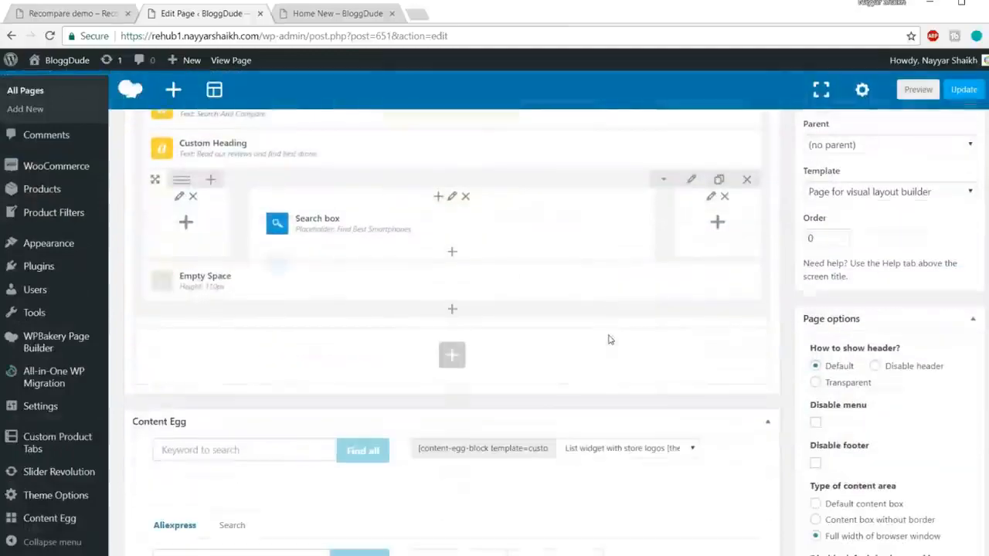
scroll(463, 359, "up", 3)
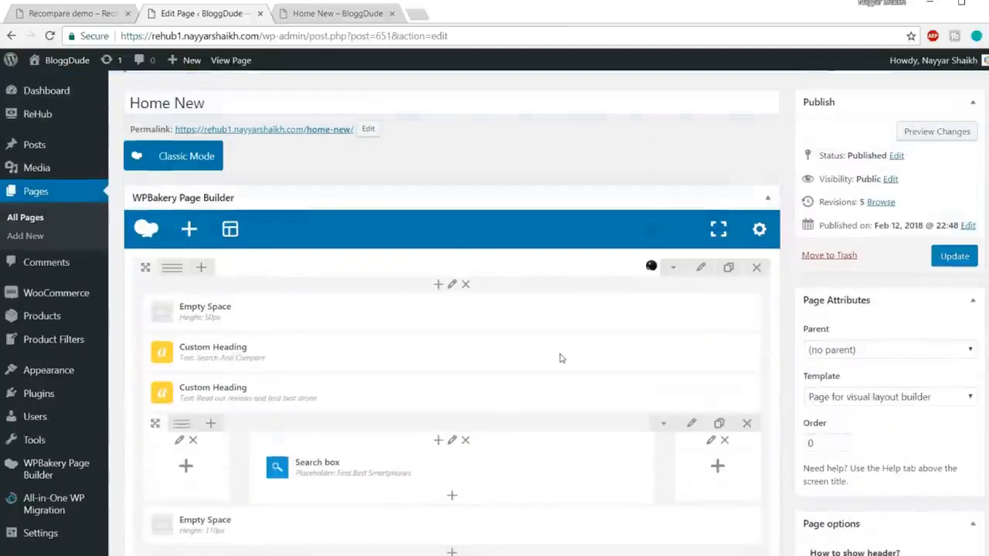
scroll(561, 358, "down", 2)
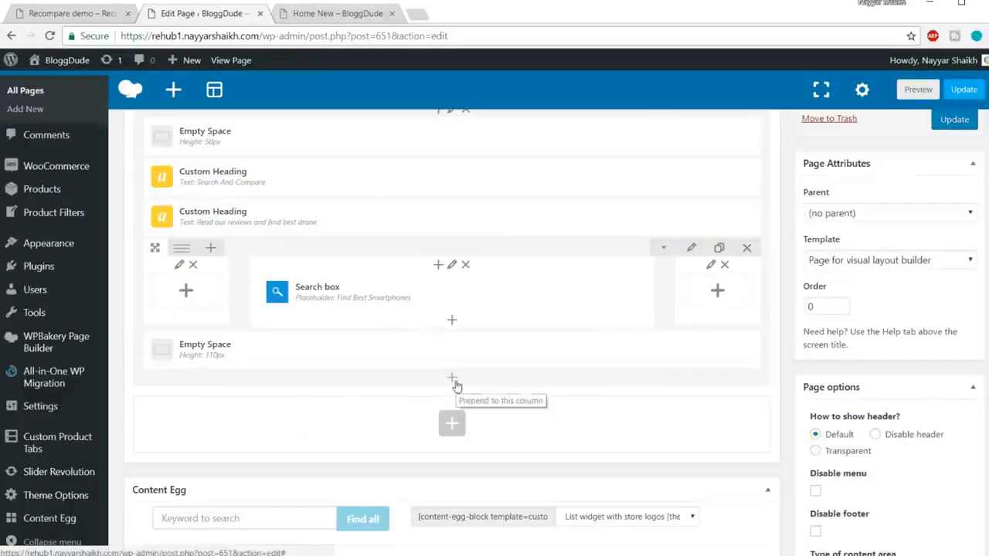
Compare the Home New page with the demo and examine how the Check Discount deals section is separated from the banner.
left_click(337, 18)
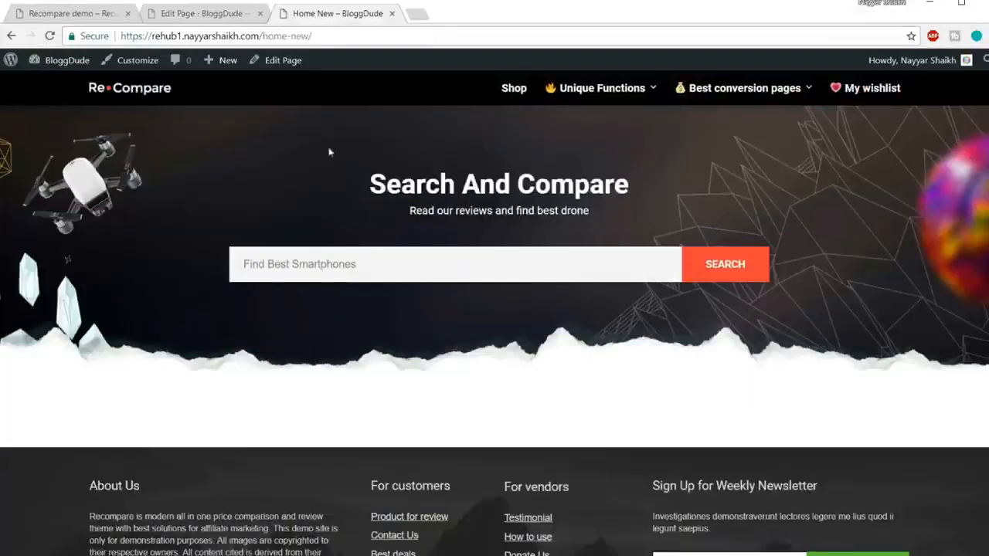
left_click(56, 14)
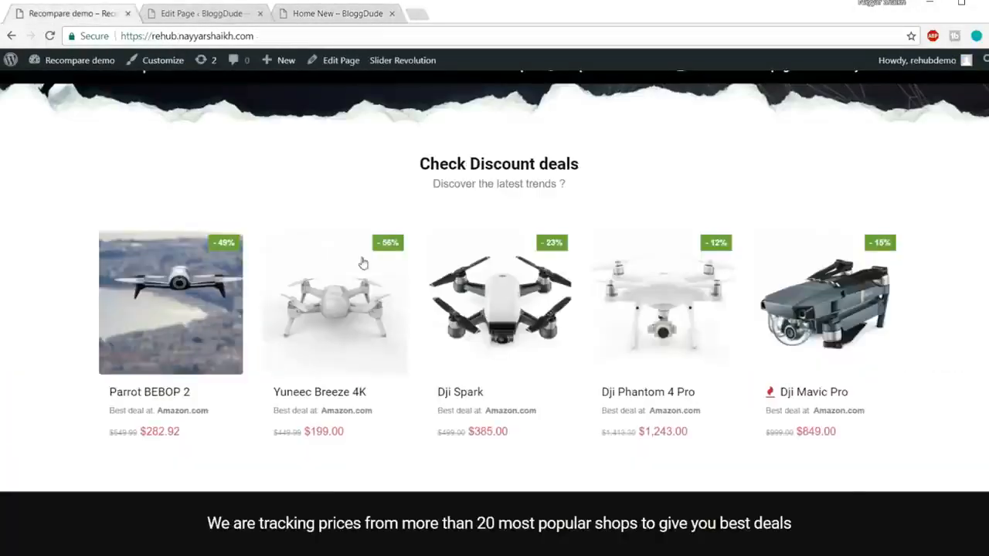
scroll(386, 280, "up", 4)
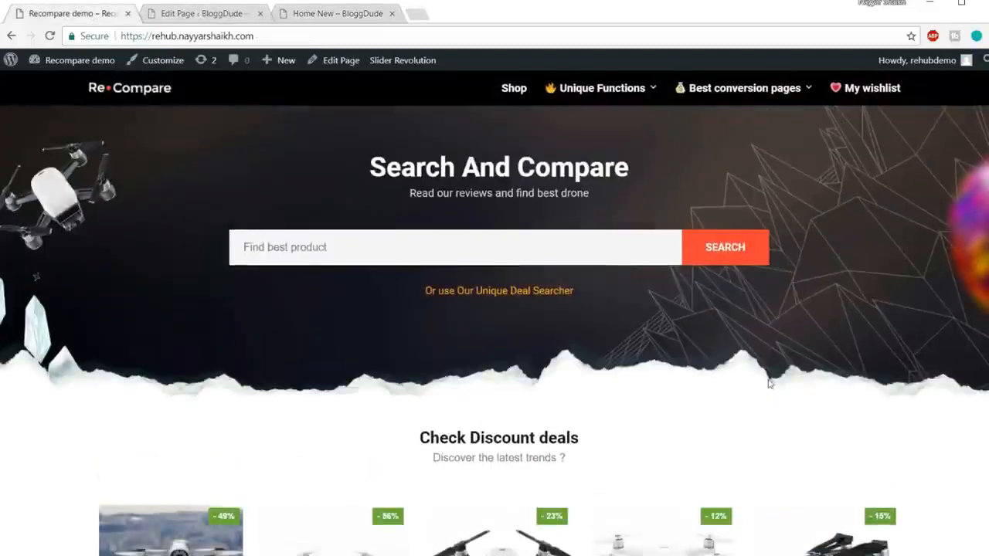
scroll(209, 210, "down", 3)
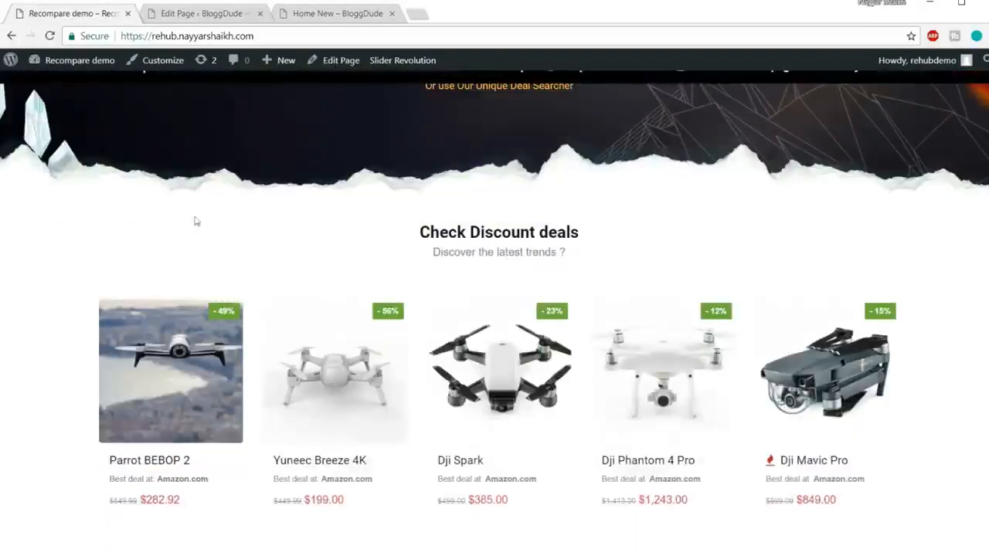
left_click_drag(195, 222, 719, 410)
left_click(327, 226)
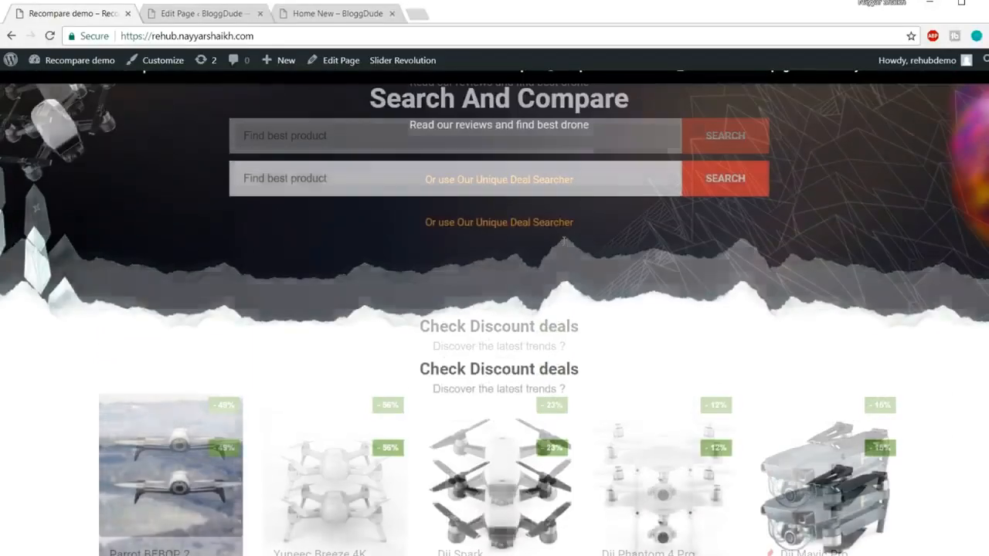
scroll(229, 295, "down", 2)
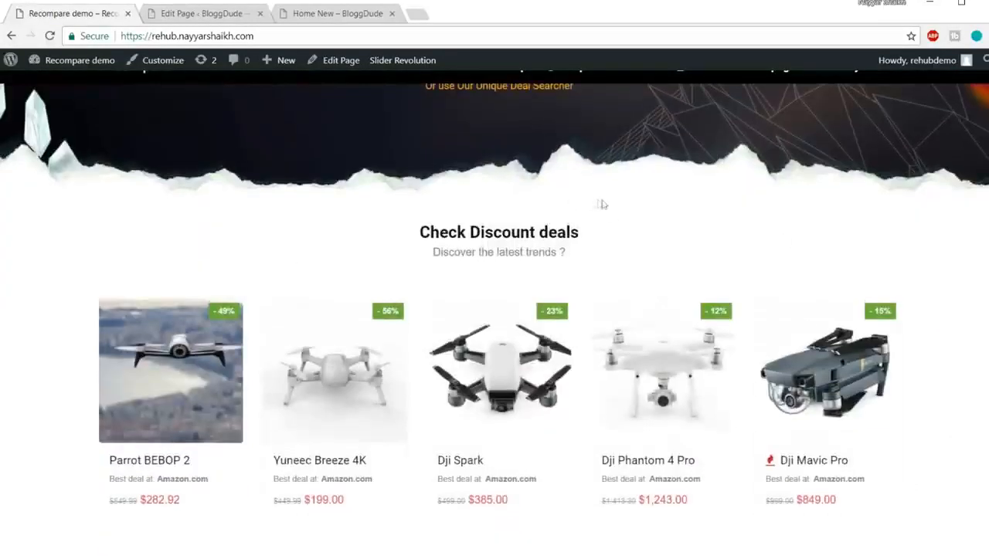
Add an Empty Space element in a new row below the banner row and save it with a height of 60px.
scroll(602, 204, "down", 1)
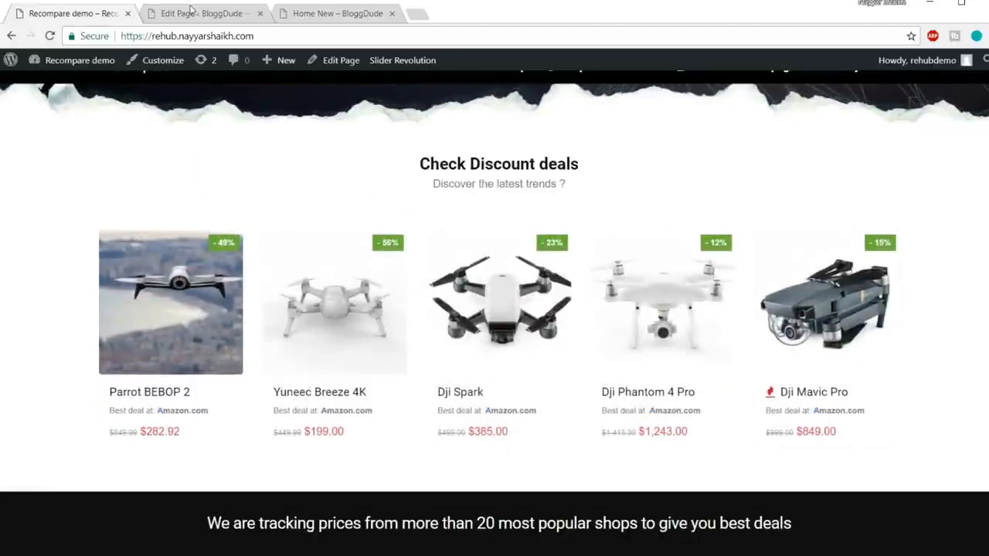
left_click(192, 11)
scroll(456, 193, "down", 2)
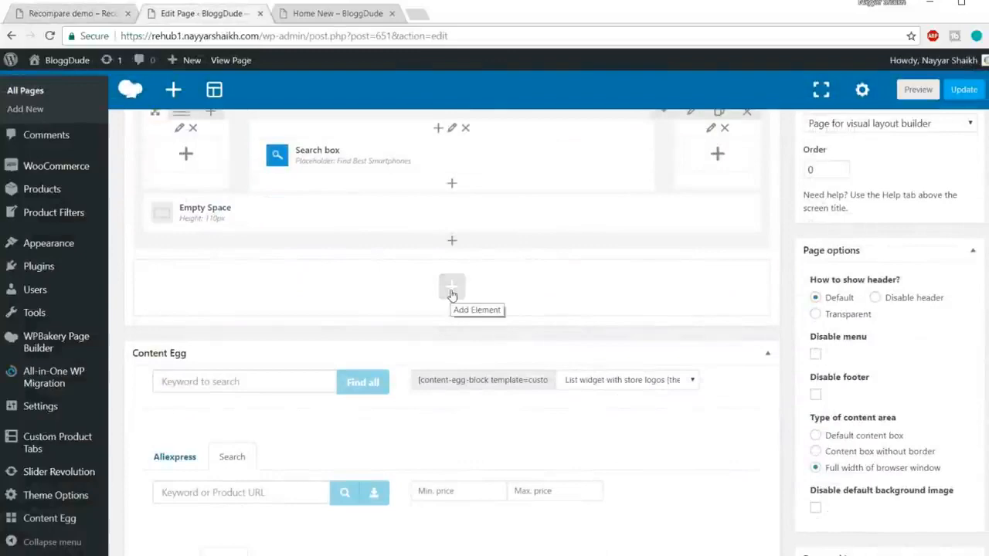
left_click(452, 290)
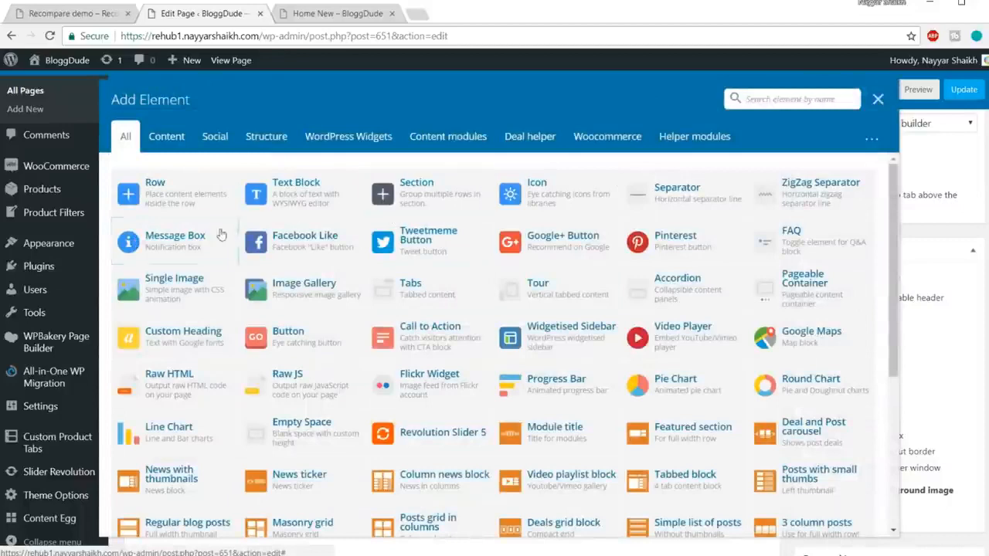
type("emp")
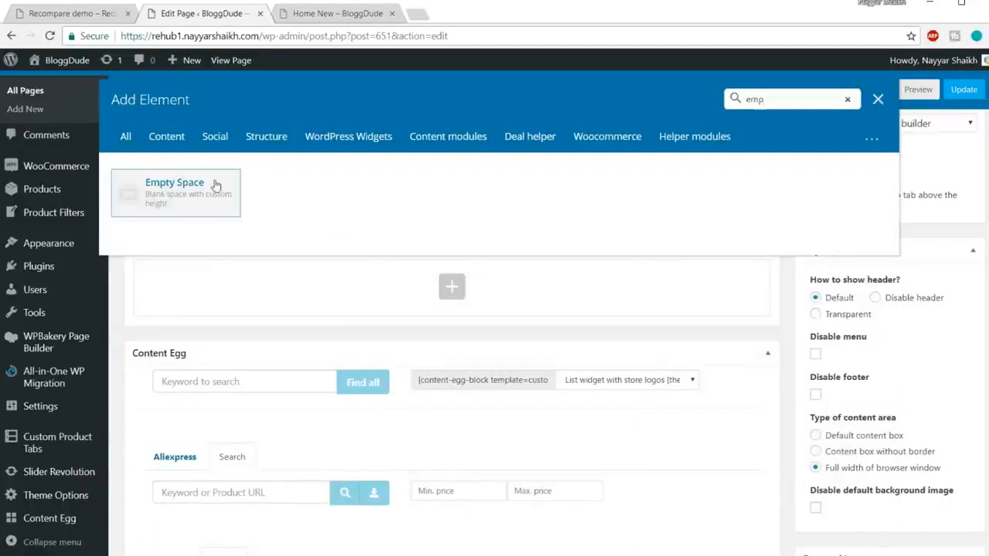
left_click(217, 186)
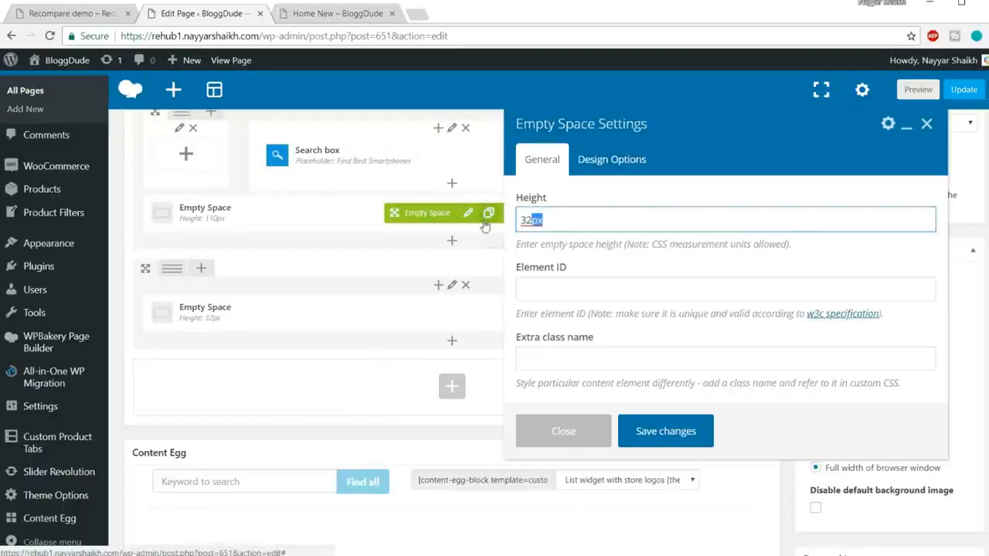
type("60px")
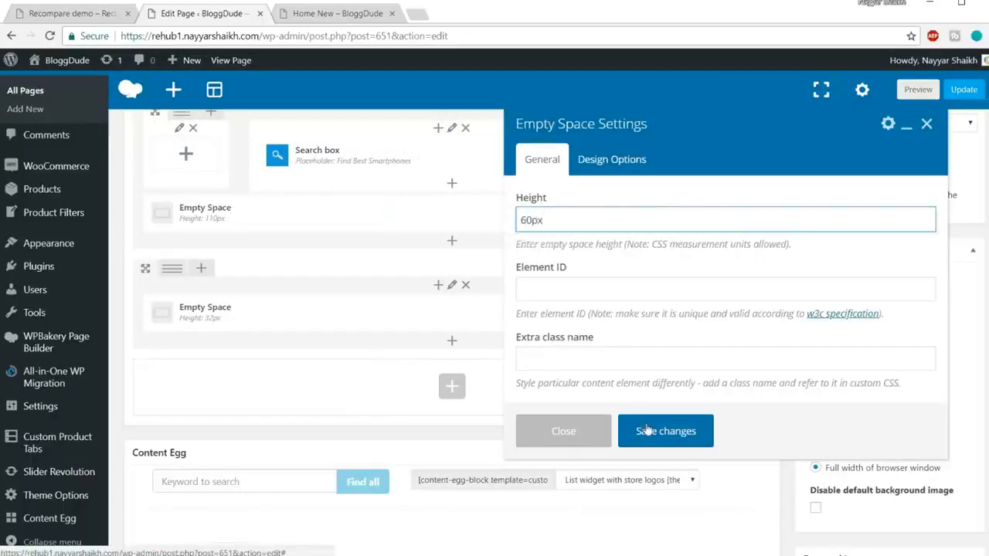
left_click(645, 430)
Add a Custom Heading below the 60px Empty Space with the text "Check Discount deals" copied from the Recompare demo.
left_click(34, 14)
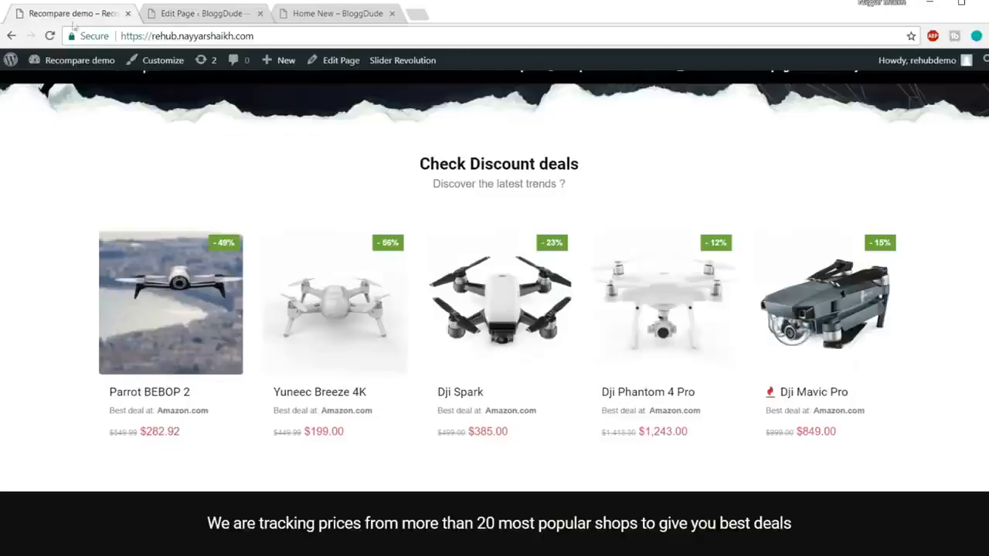
left_click_drag(427, 157, 602, 173)
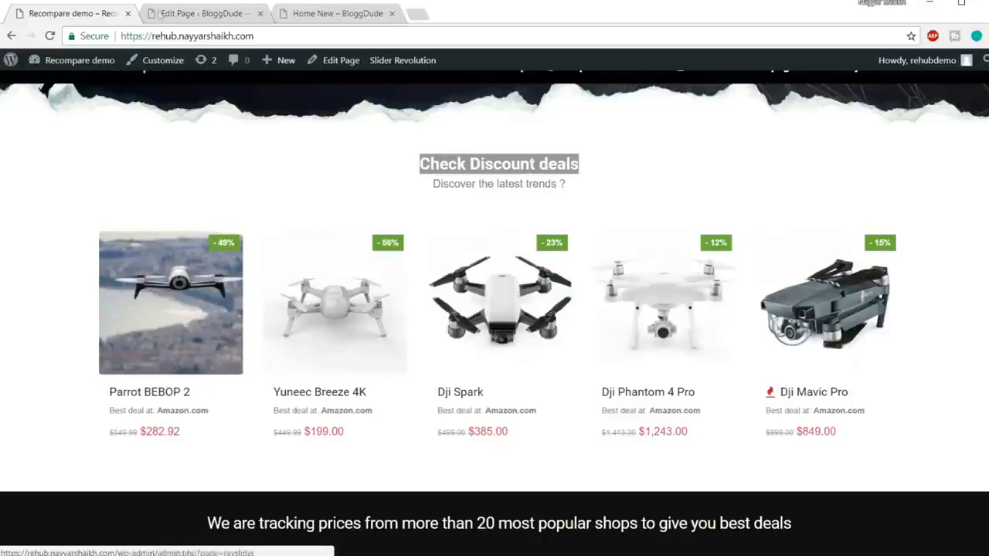
left_click(195, 19)
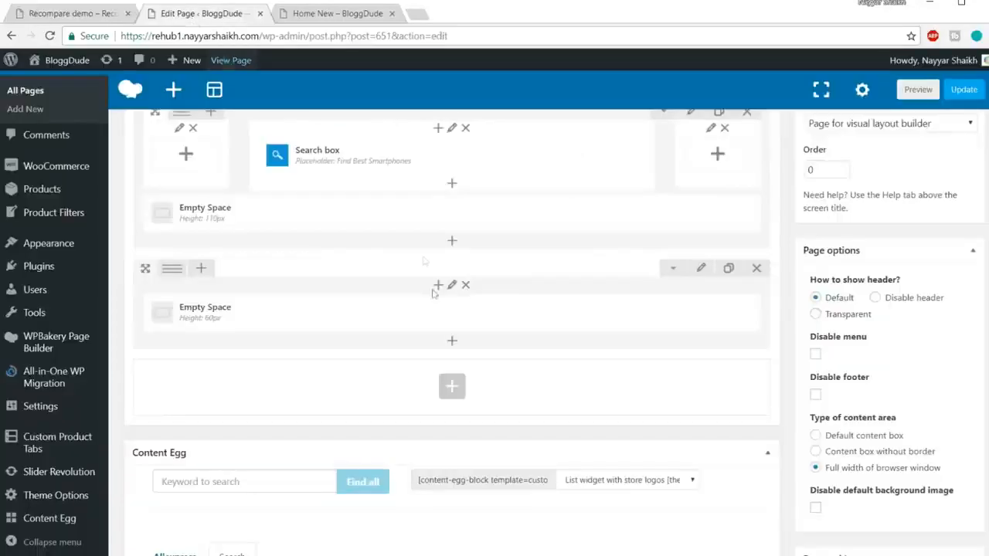
left_click(451, 342)
type("cust")
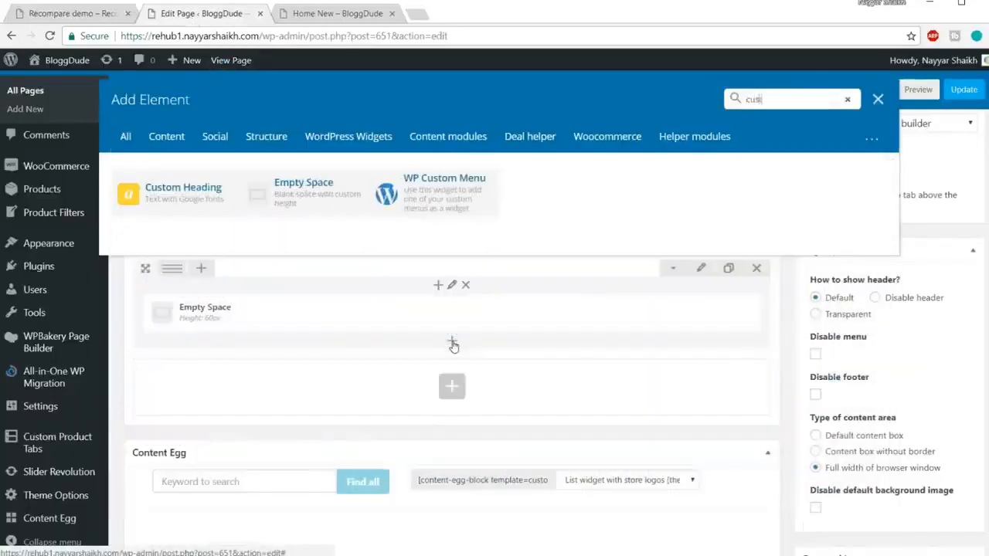
left_click(183, 190)
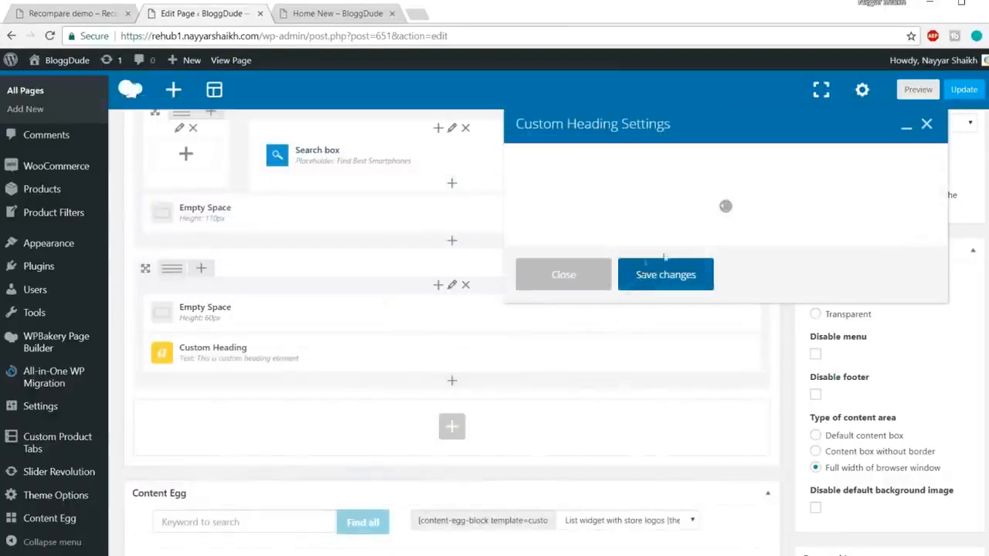
left_click_drag(664, 292, 517, 294)
type("Check Discount deals")
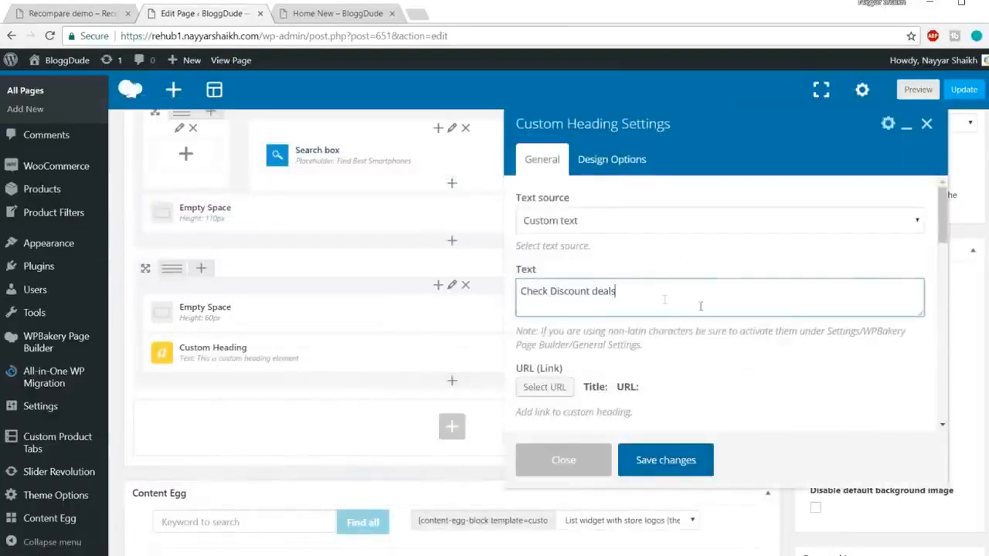
Set the Check Discount deals heading's element tag to h4.
scroll(700, 306, "down", 5)
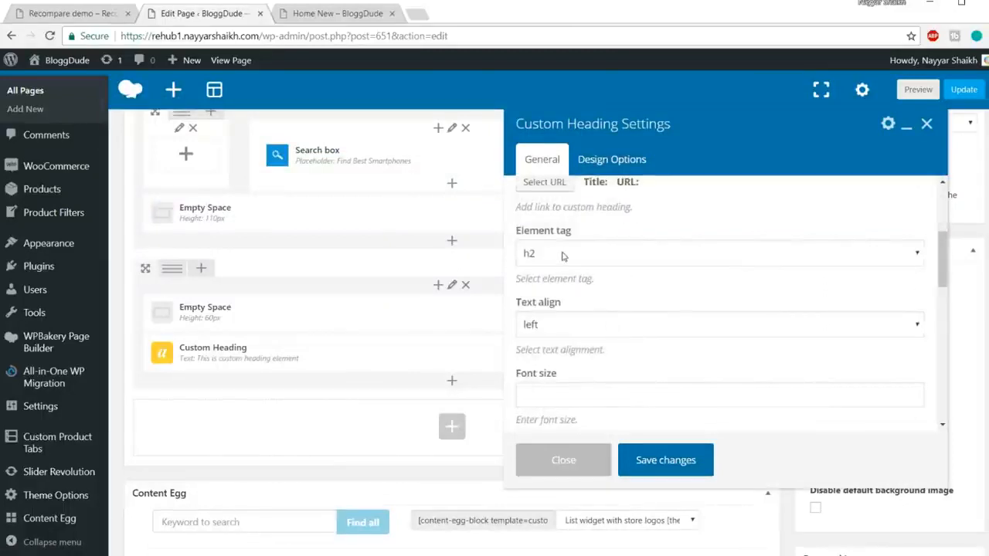
left_click(563, 256)
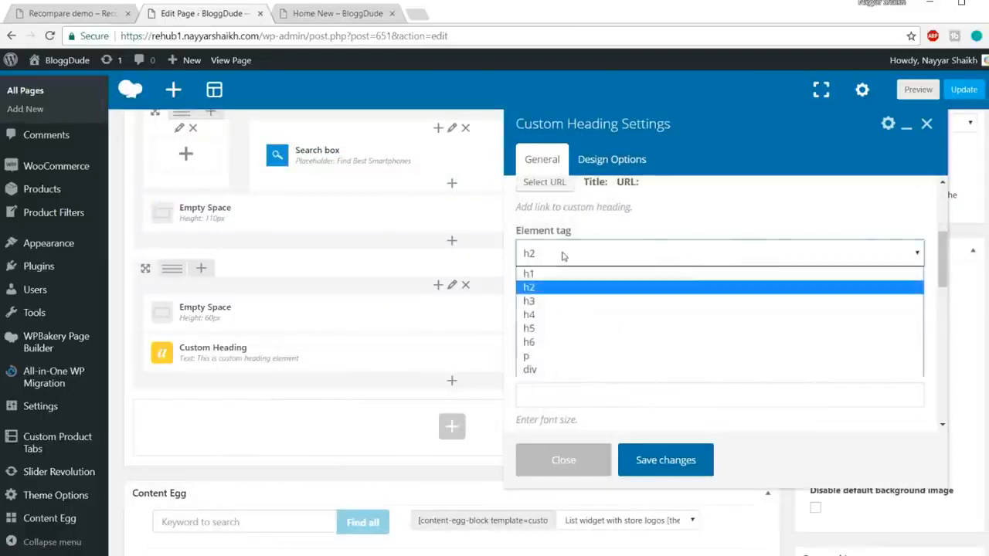
left_click(560, 315)
scroll(636, 247, "down", 2)
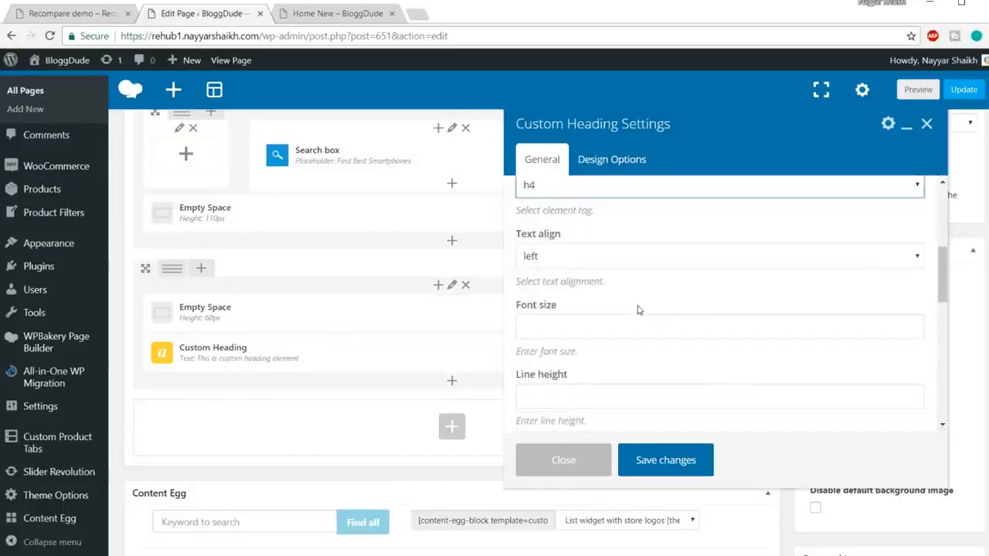
Examine the demo's Check Discount deals heading against its Search And Compare title to judge the heading's size and alignment.
left_click(99, 19)
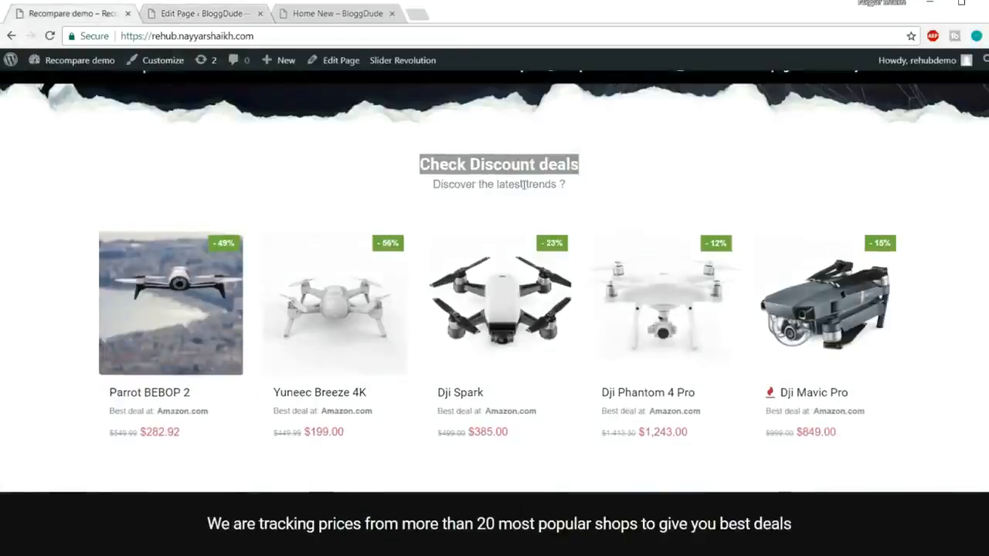
scroll(483, 164, "up", 4)
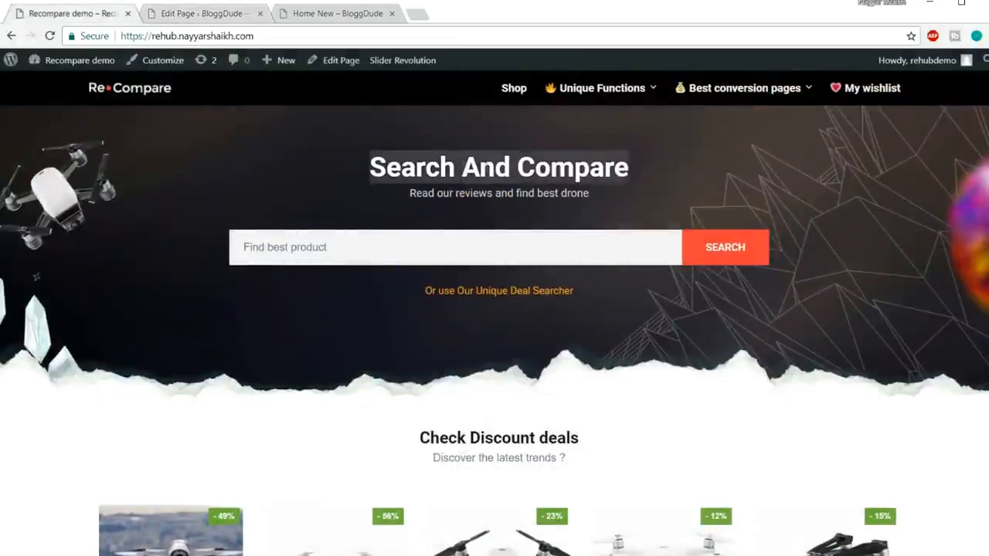
scroll(571, 192, "down", 2)
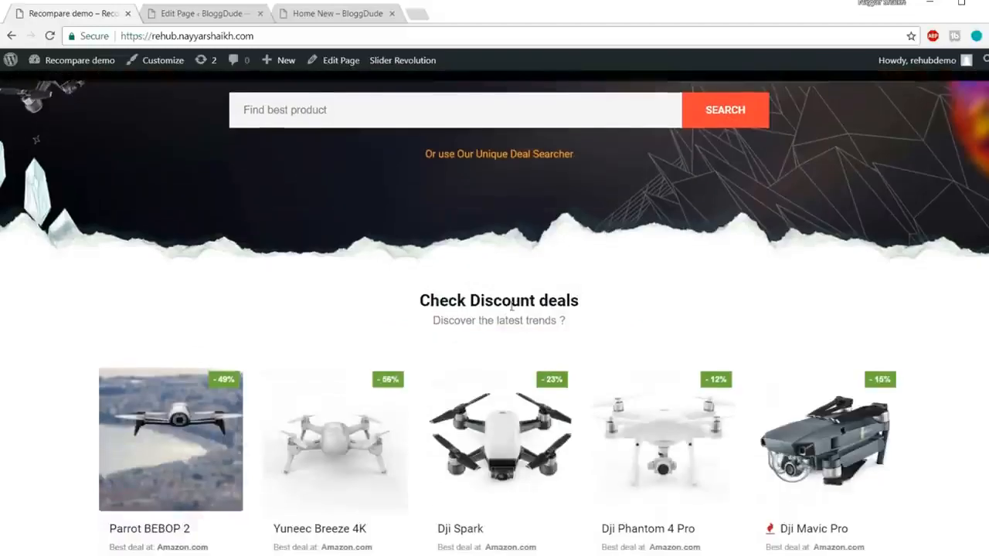
triple_click(513, 303)
left_click(590, 316)
scroll(589, 315, "up", 2)
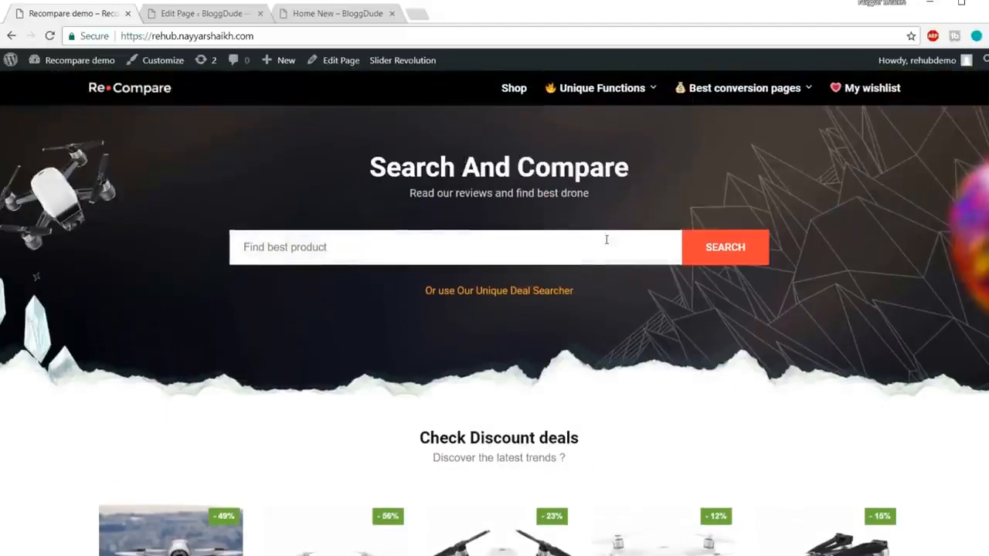
scroll(607, 239, "down", 2)
left_click(220, 15)
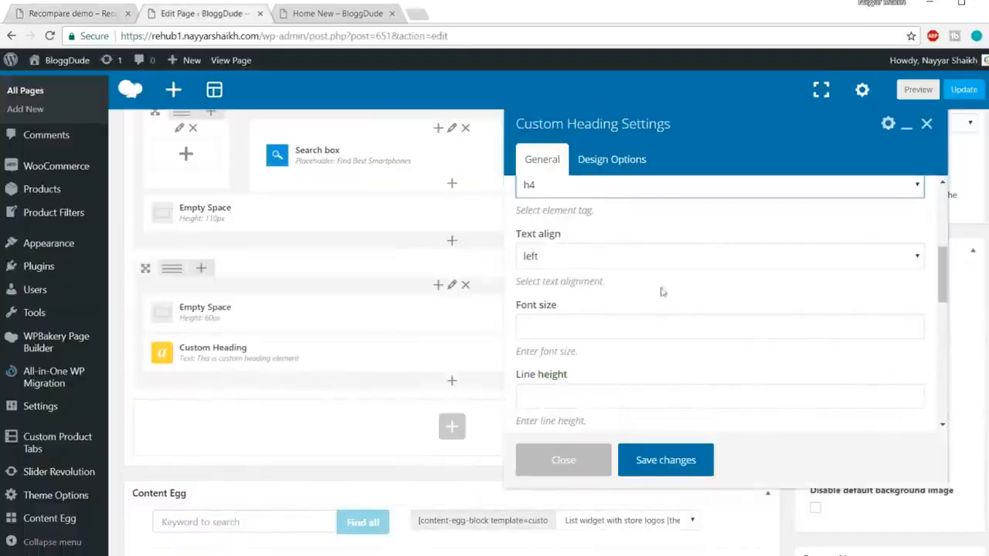
Align the Check Discount deals heading to the center and set its font size to 25px.
scroll(584, 210, "up", 1)
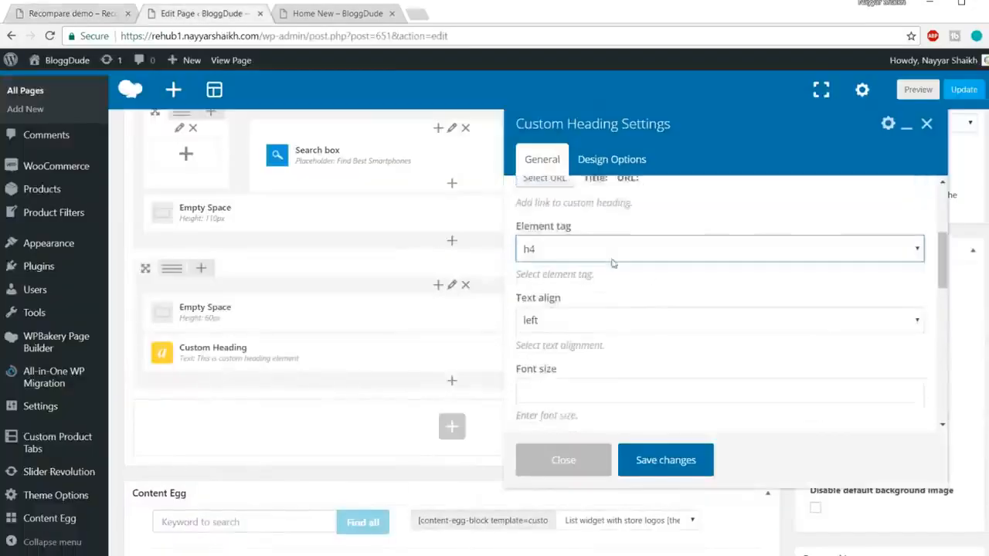
left_click(584, 325)
left_click(587, 372)
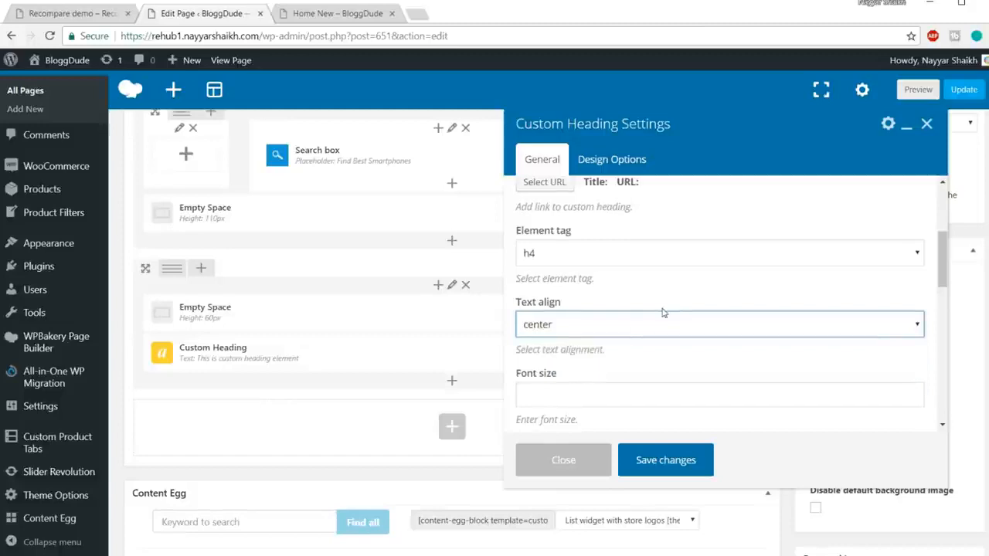
scroll(665, 309, "down", 2)
left_click(579, 261)
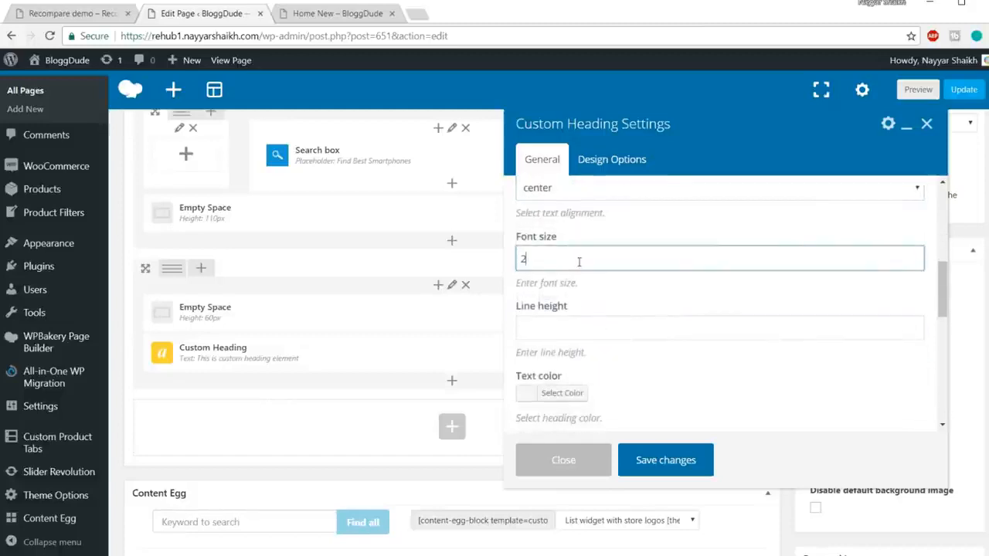
type("25px")
Set the heading's line height to 24px, enable the theme default font family and save the changes.
scroll(622, 297, "down", 1)
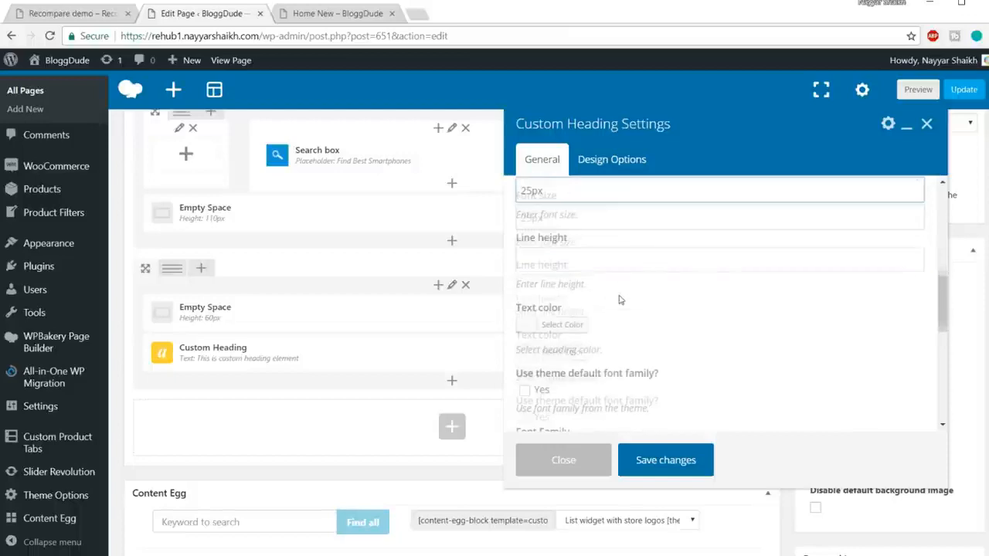
left_click(588, 259)
type("24")
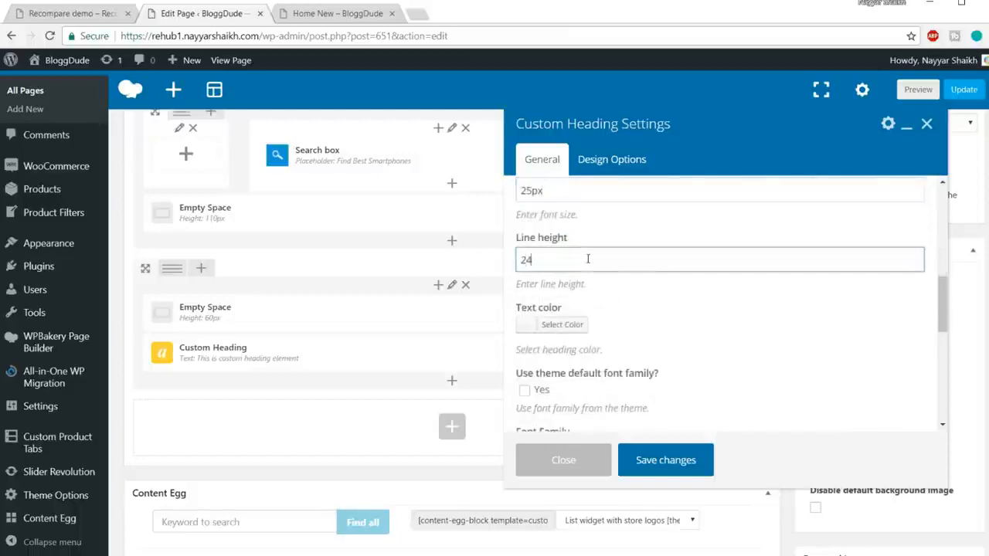
type("px")
scroll(749, 232, "down", 1)
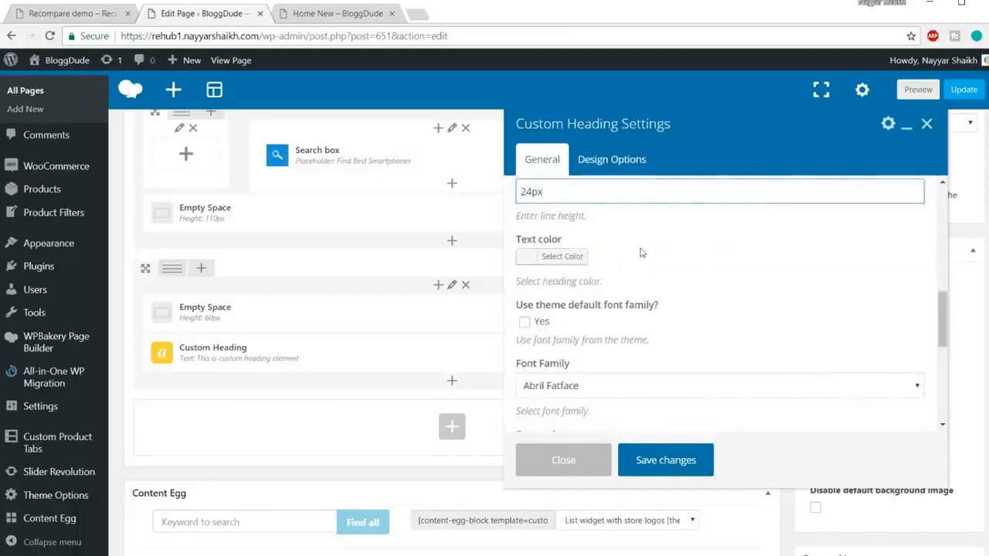
scroll(858, 256, "down", 1)
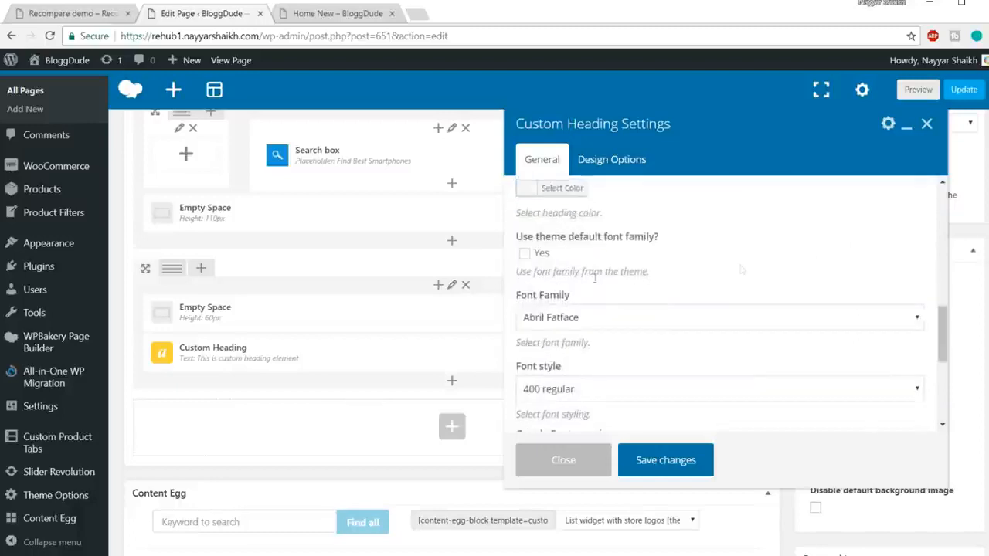
left_click(525, 255)
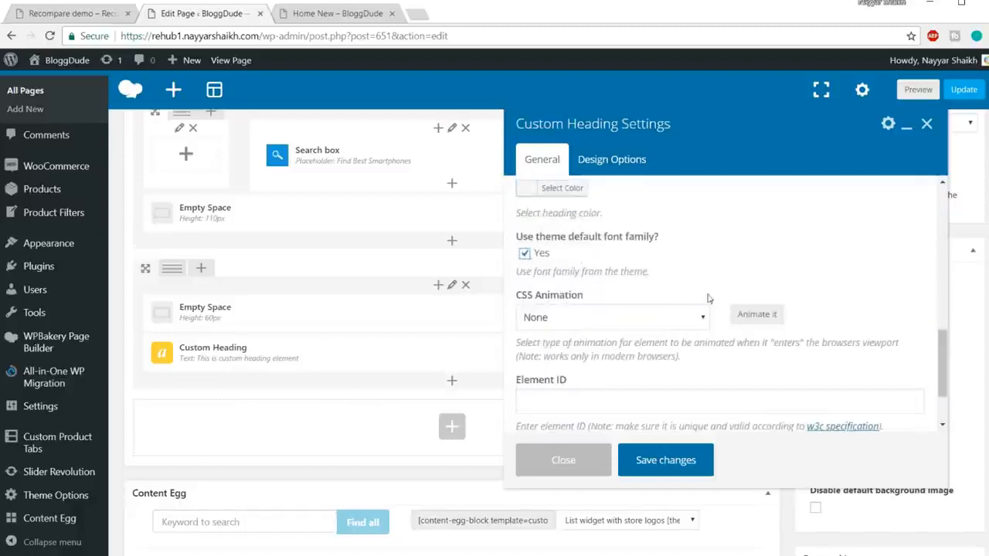
left_click(663, 460)
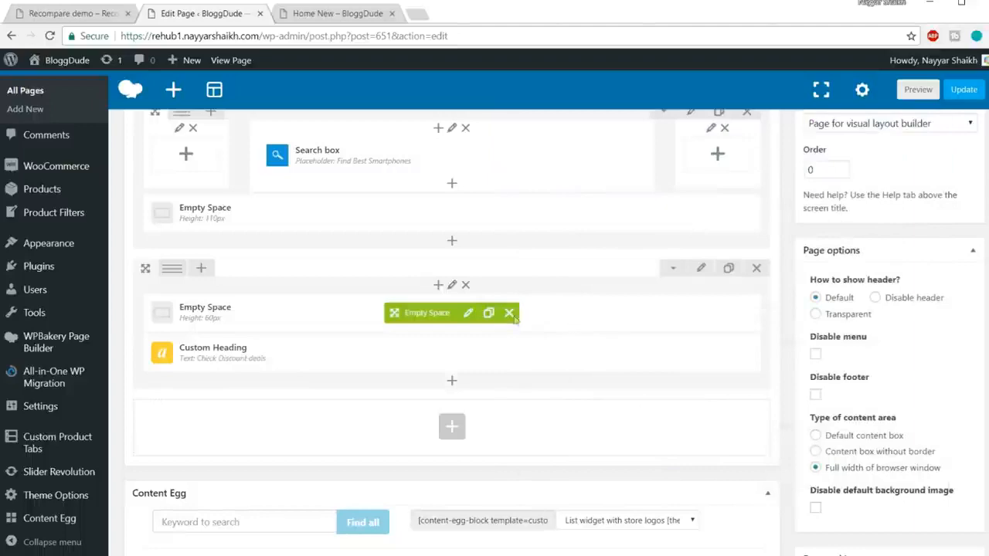
Add a second Custom Heading below Check Discount deals and paste in the demo's subtitle "Discover the latest trends ?".
left_click(452, 380)
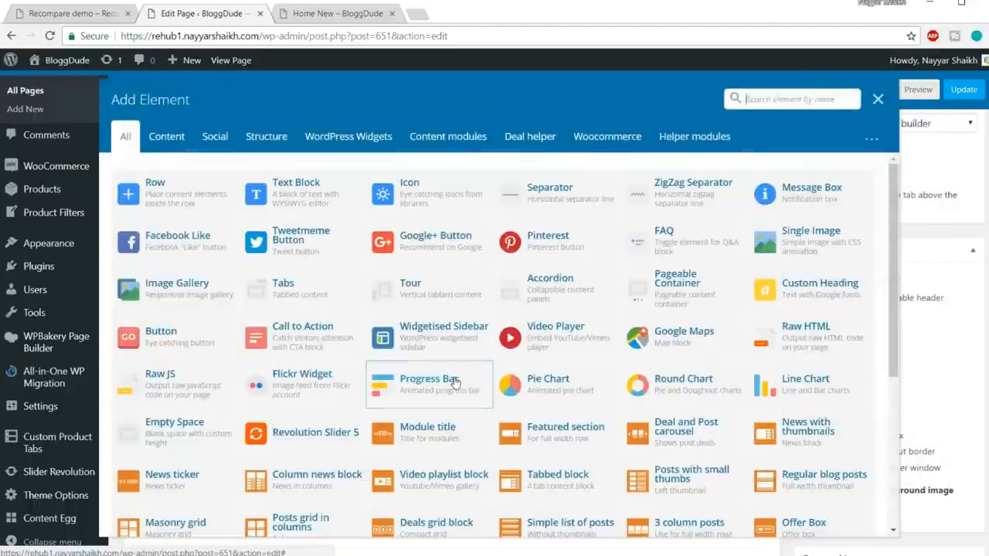
type("cust")
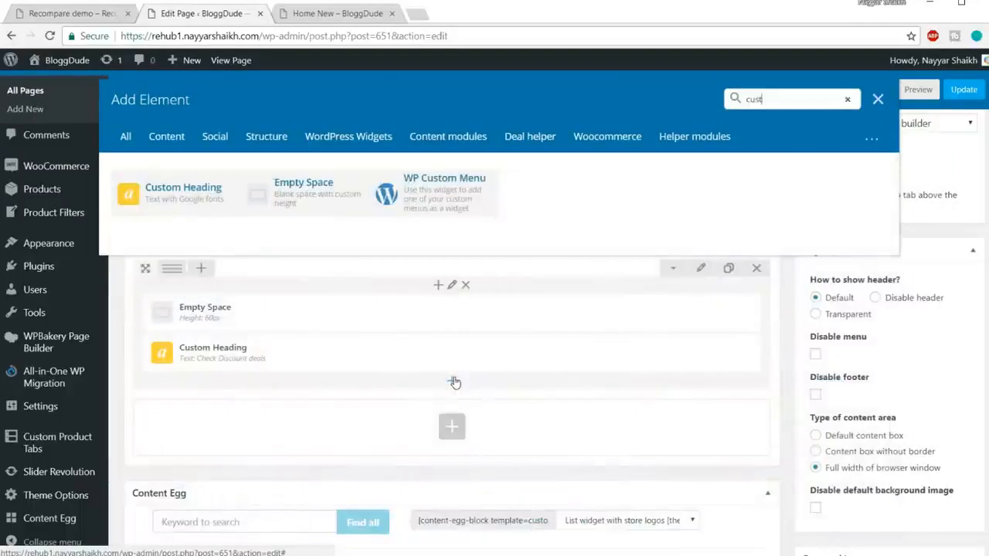
left_click(184, 203)
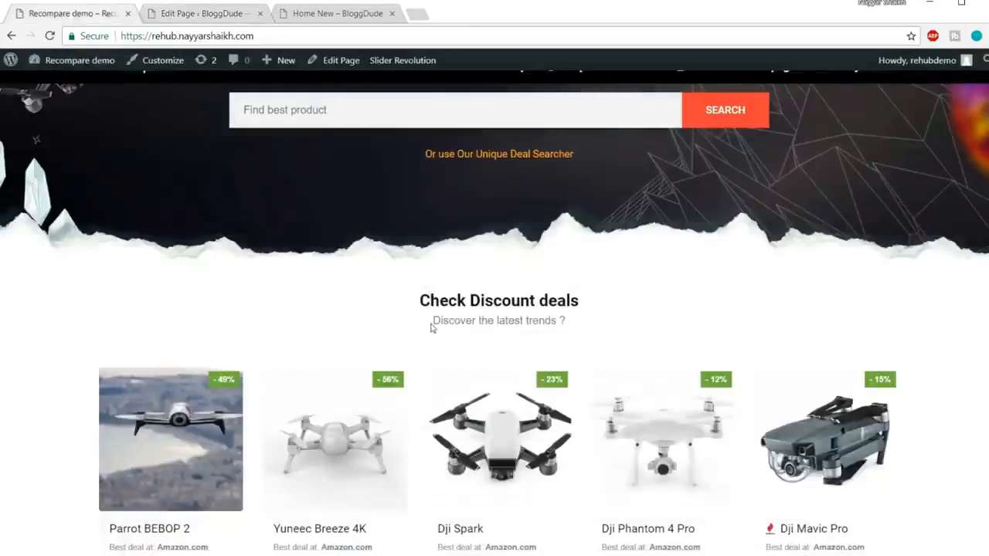
left_click_drag(432, 329, 583, 322)
key("ctrl+c")
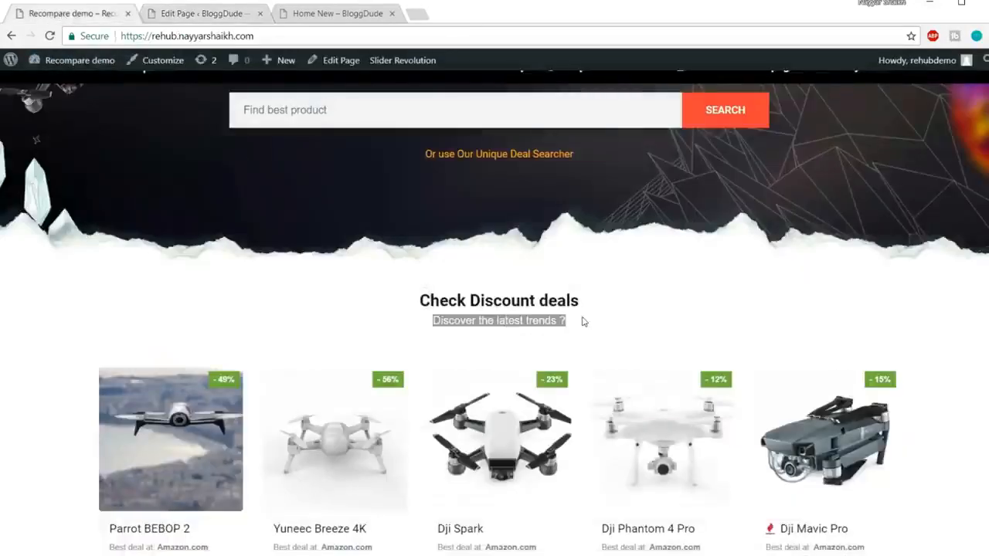
left_click(194, 13)
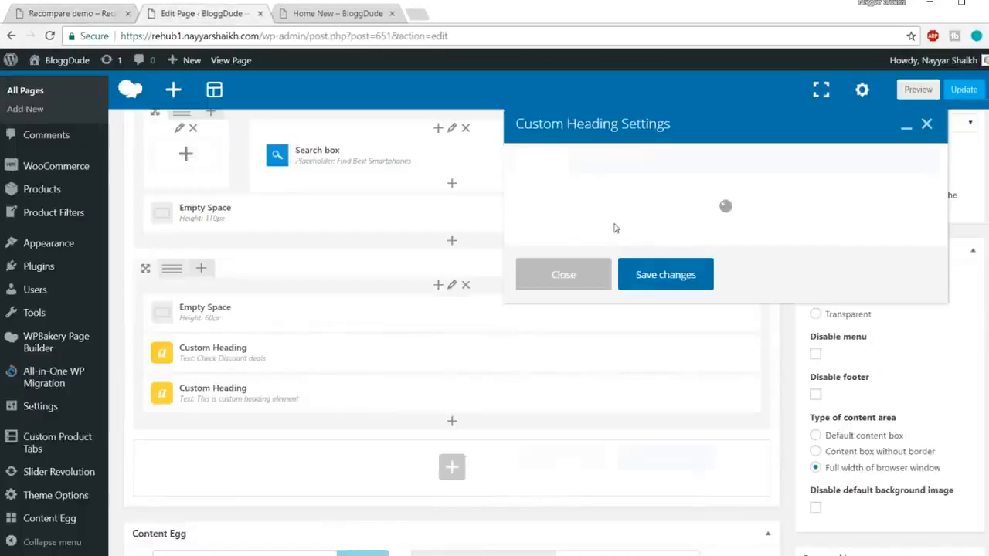
triple_click(669, 232)
key("ctrl+v")
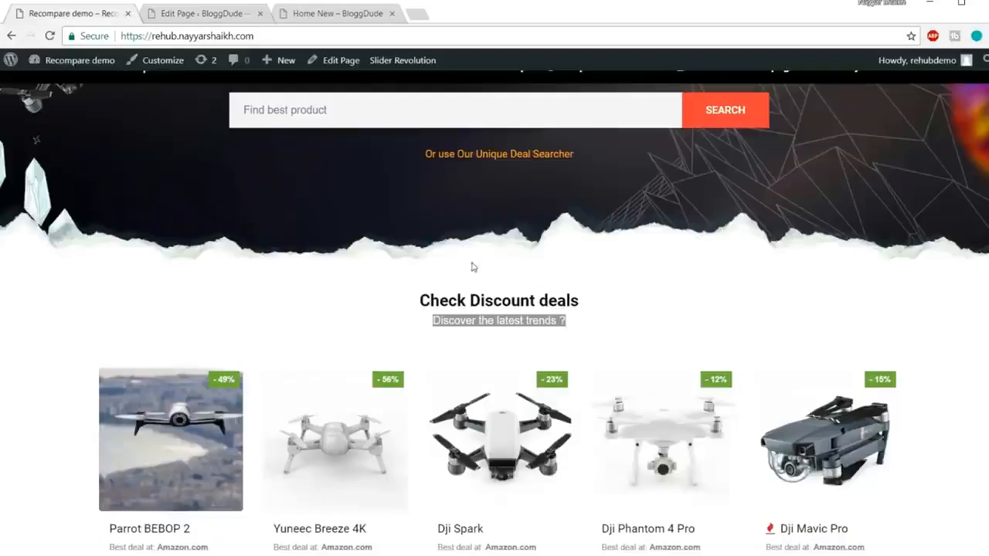
Return to the page editor and set the subtitle heading's element tag to div.
left_click(631, 293)
scroll(687, 322, "down", 1)
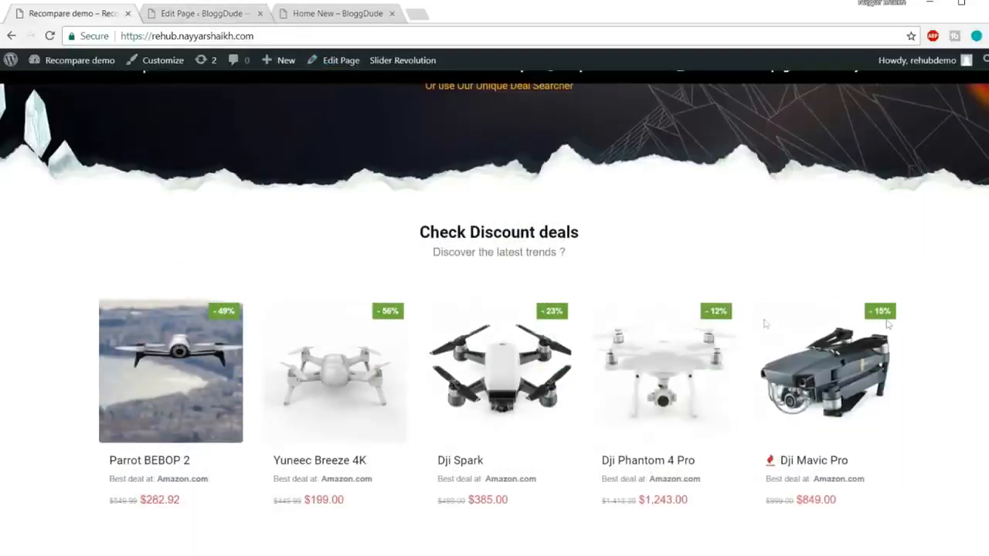
left_click(186, 21)
scroll(765, 232, "down", 2)
left_click(595, 327)
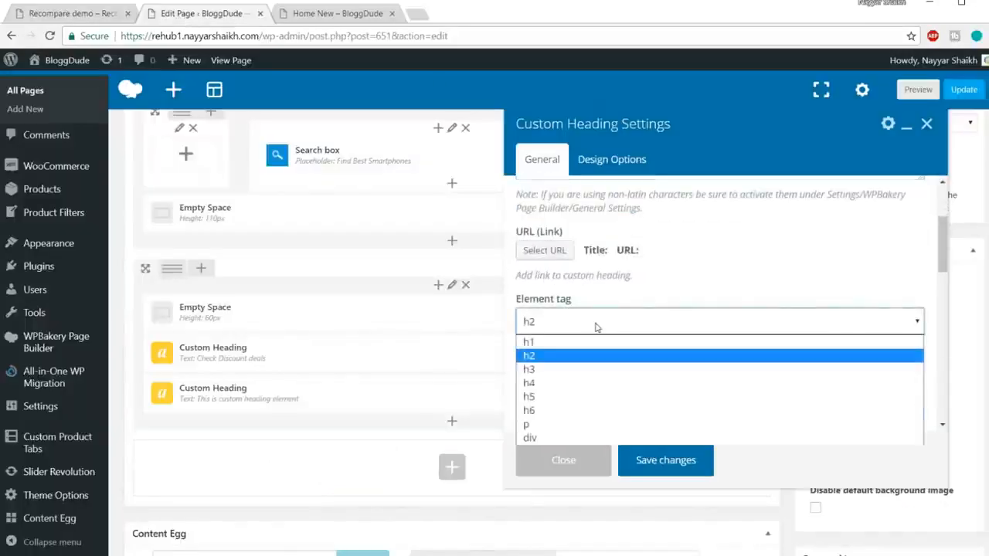
left_click(561, 437)
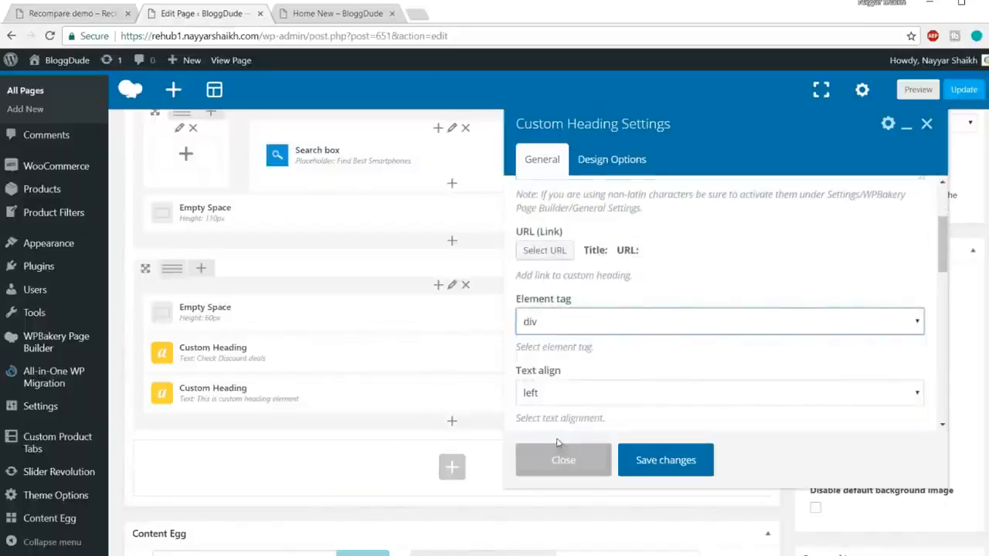
Check the subtitle's alignment on the Recompare demo and set the subtitle heading's text align to center.
left_click_drag(429, 257, 596, 260)
left_click(558, 254)
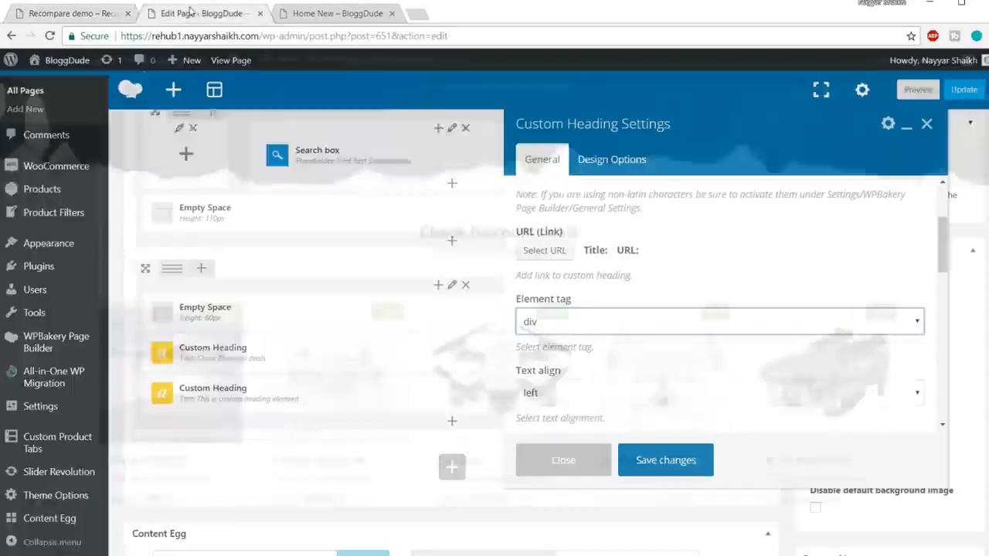
left_click(200, 13)
scroll(643, 317, "down", 2)
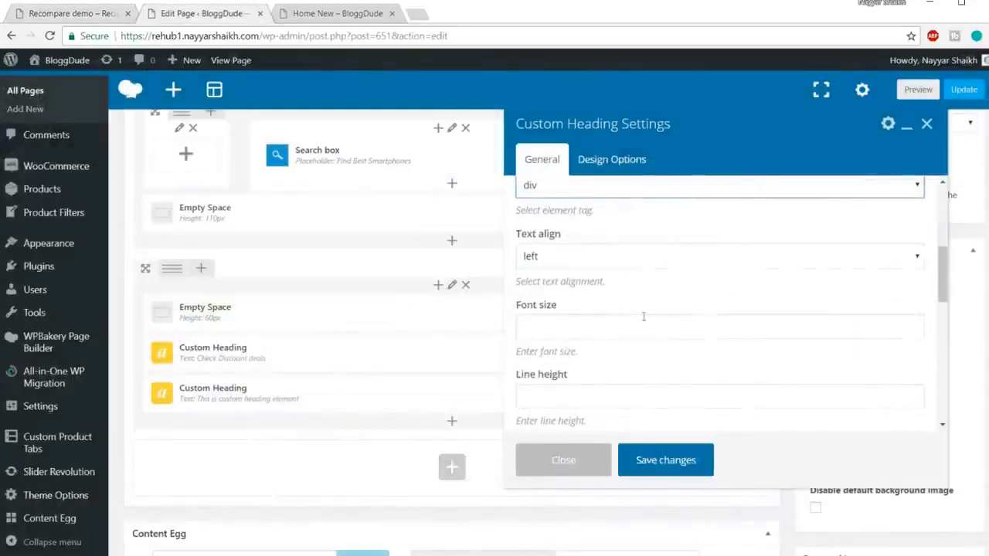
left_click(607, 262)
left_click(600, 303)
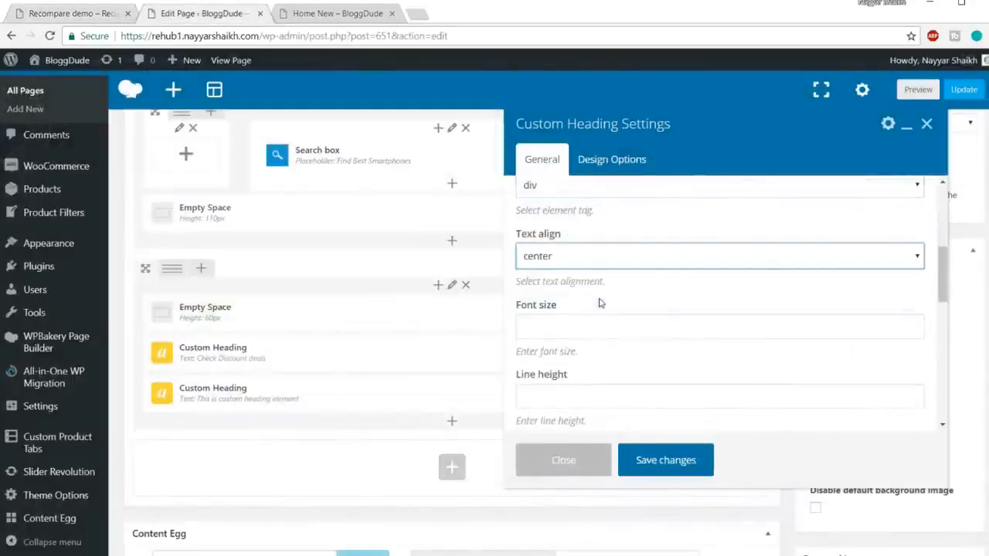
Set the subtitle heading's font size to 16px and its line height to 24px.
left_click(596, 326)
scroll(774, 292, "down", 1)
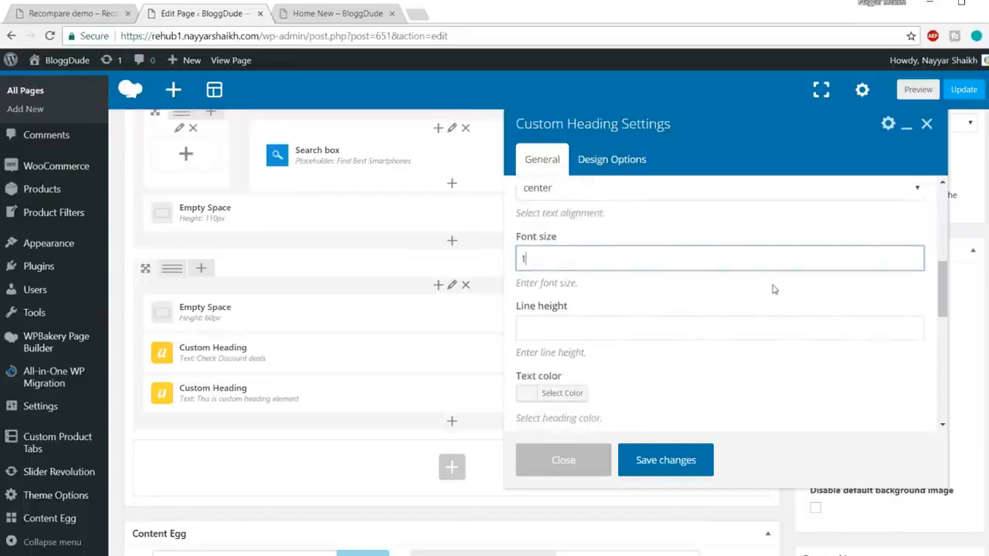
left_click(47, 21)
scroll(649, 272, "up", 3)
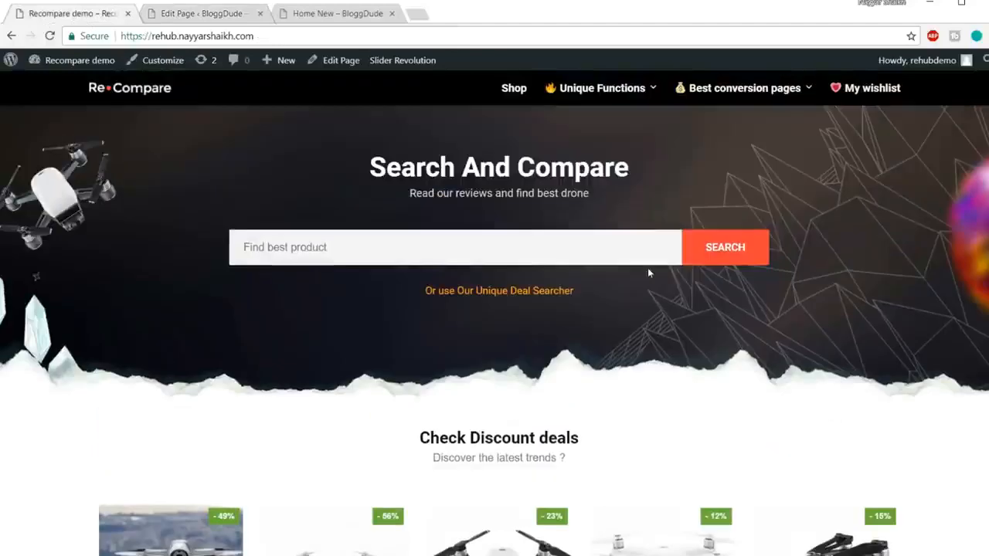
left_click(216, 13)
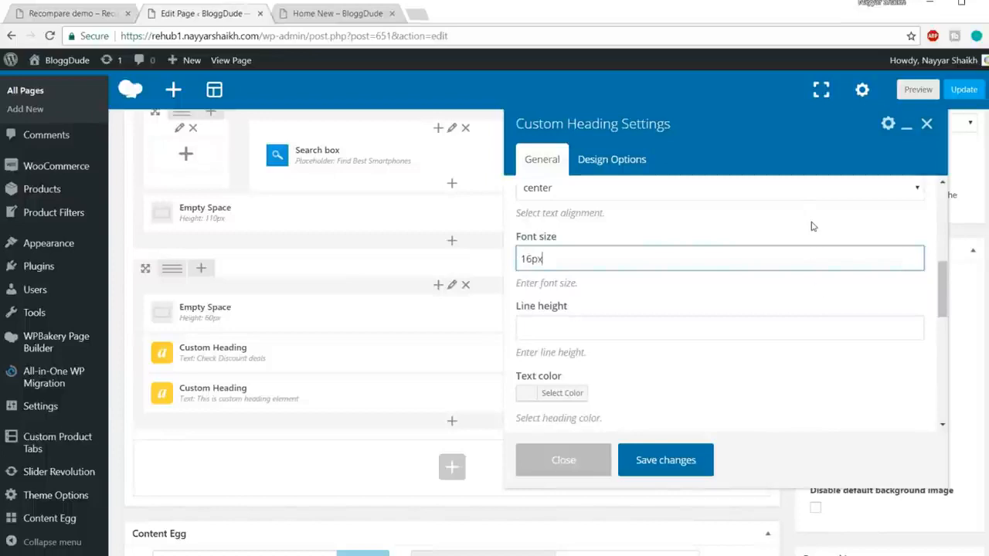
left_click(709, 324)
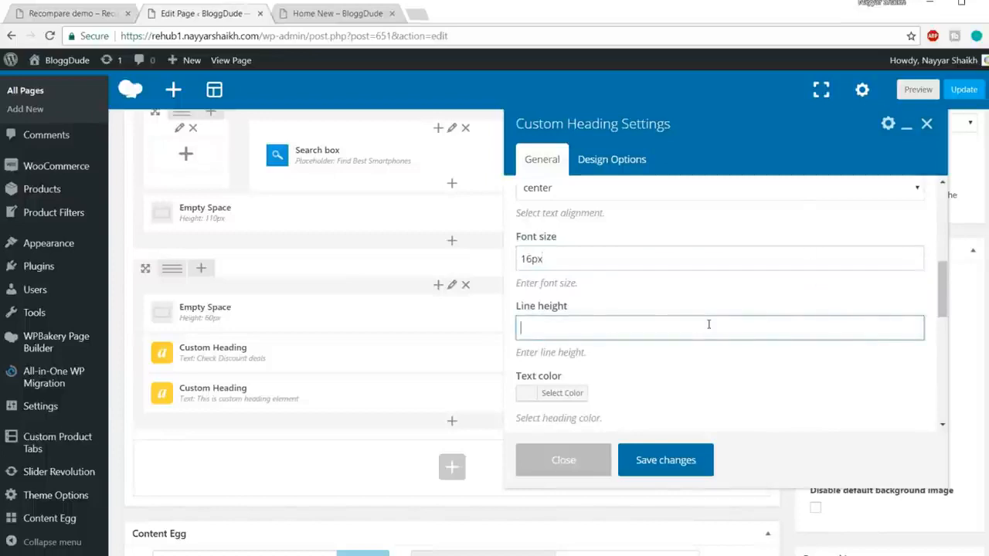
type("24px")
Compare with the demo's grey subtitle and set the subtitle heading's text color to #828282.
scroll(695, 276, "down", 2)
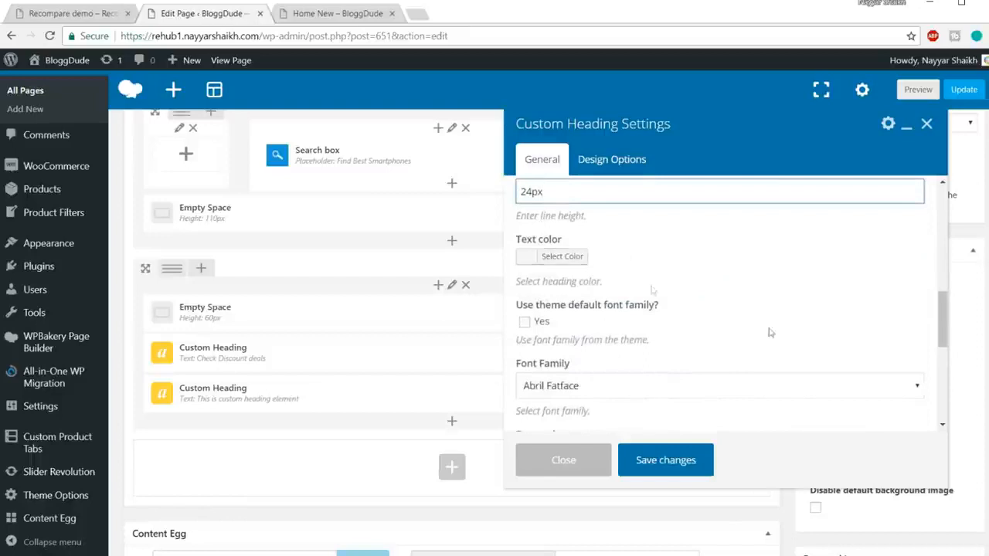
left_click(570, 268)
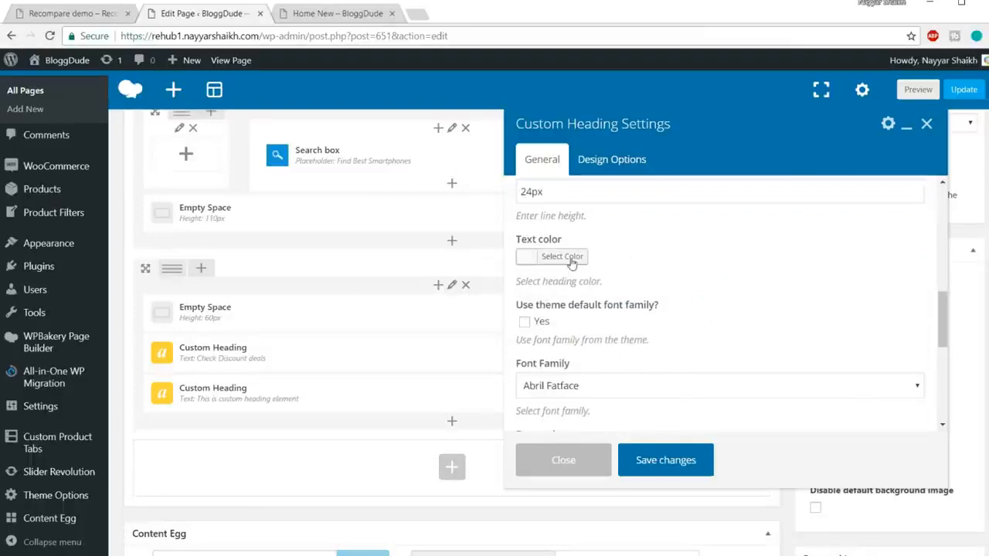
left_click(570, 260)
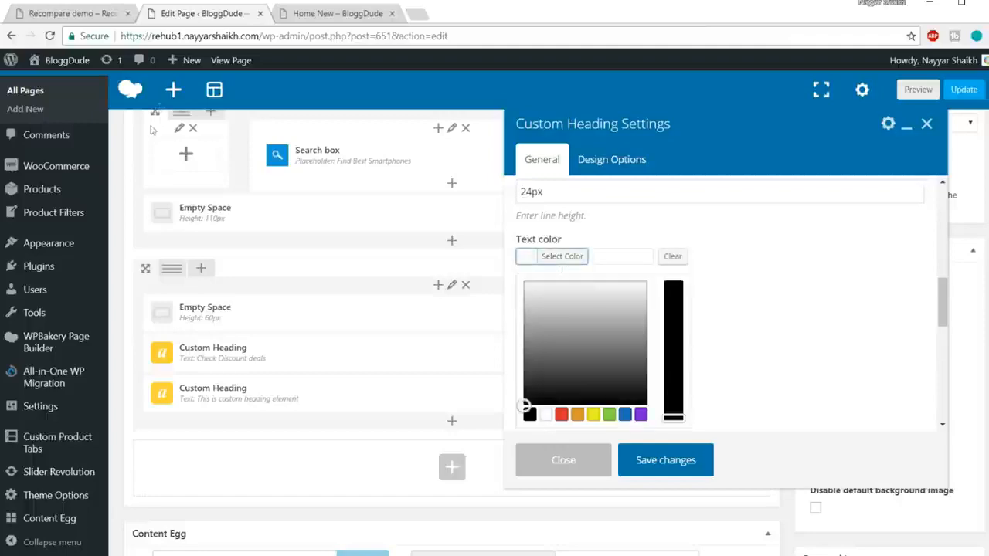
left_click(77, 13)
scroll(589, 324, "down", 3)
left_click_drag(437, 253, 571, 253)
left_click(552, 255)
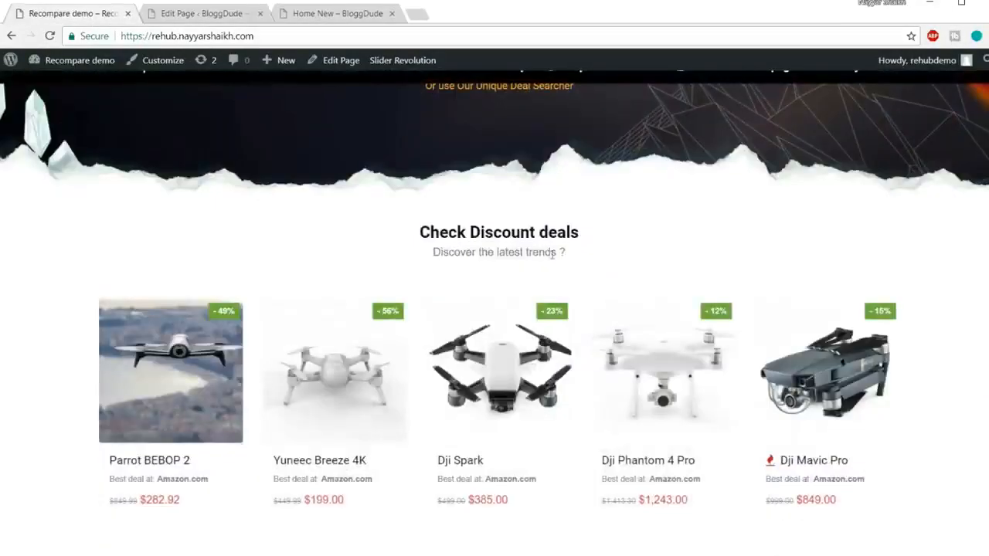
left_click(201, 13)
mouse_move(526, 331)
left_mouse_down()
mouse_move(521, 358)
mouse_move(524, 341)
left_mouse_up()
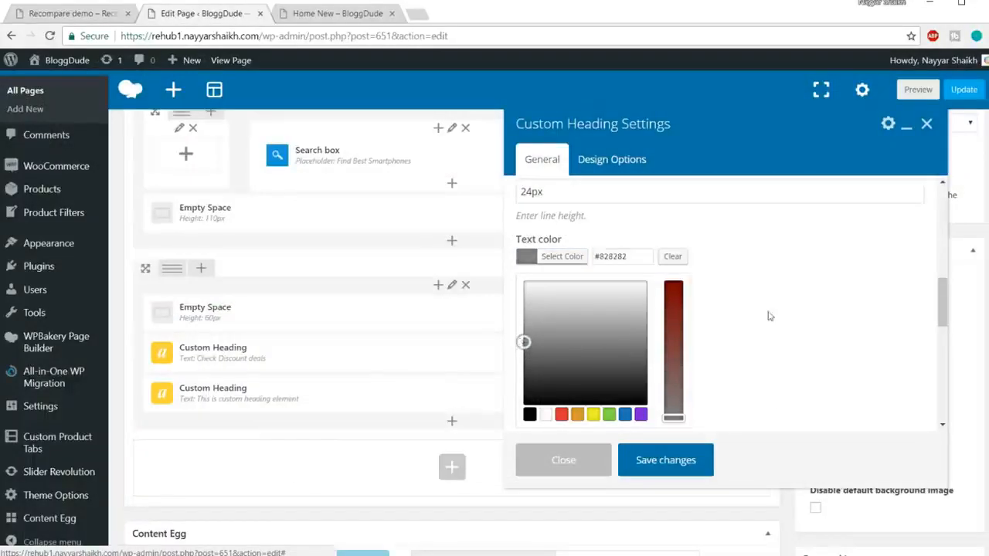
left_click(769, 313)
Enable the theme default font family for the subtitle heading and save the changes.
scroll(777, 283, "down", 2)
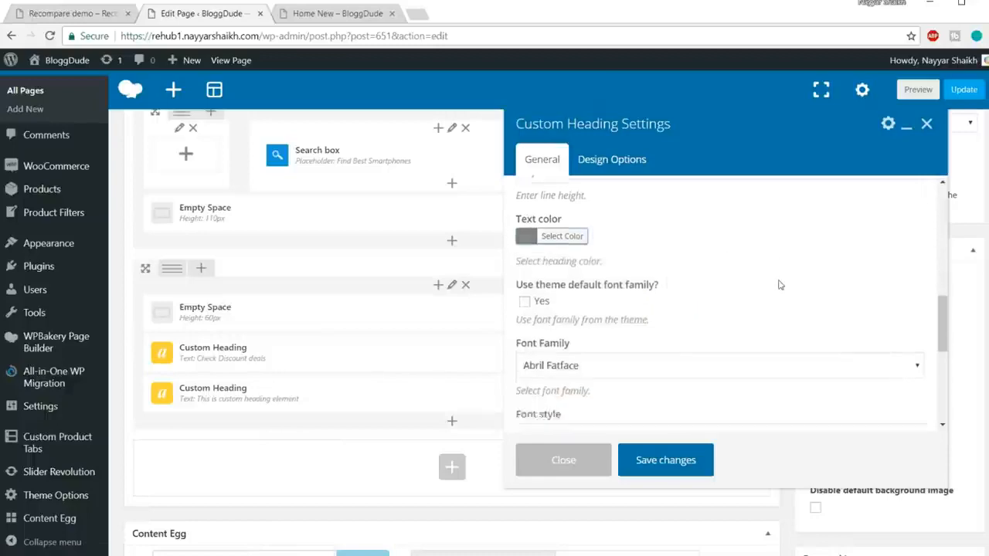
scroll(685, 294, "up", 2)
left_click(524, 322)
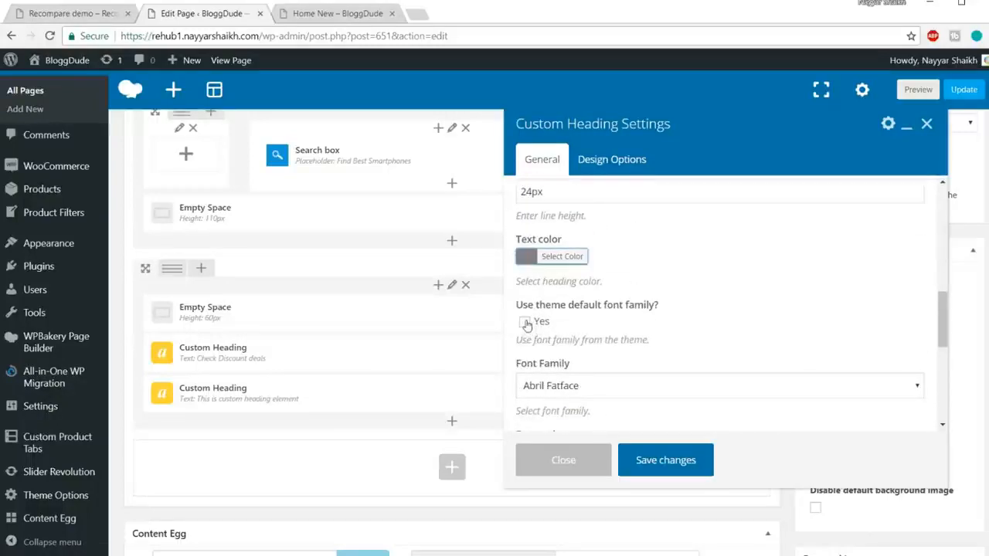
scroll(671, 311, "down", 3)
left_click(690, 462)
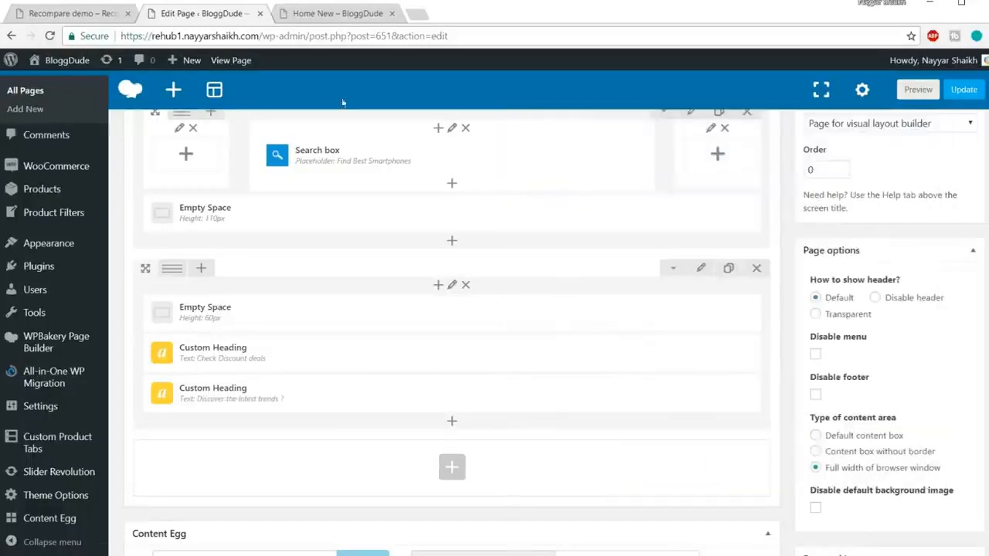
Check the gap under the demo's subtitle, then duplicate the 60px Empty Space and place the copy below the subtitle heading.
left_click(65, 14)
scroll(461, 272, "down", 2)
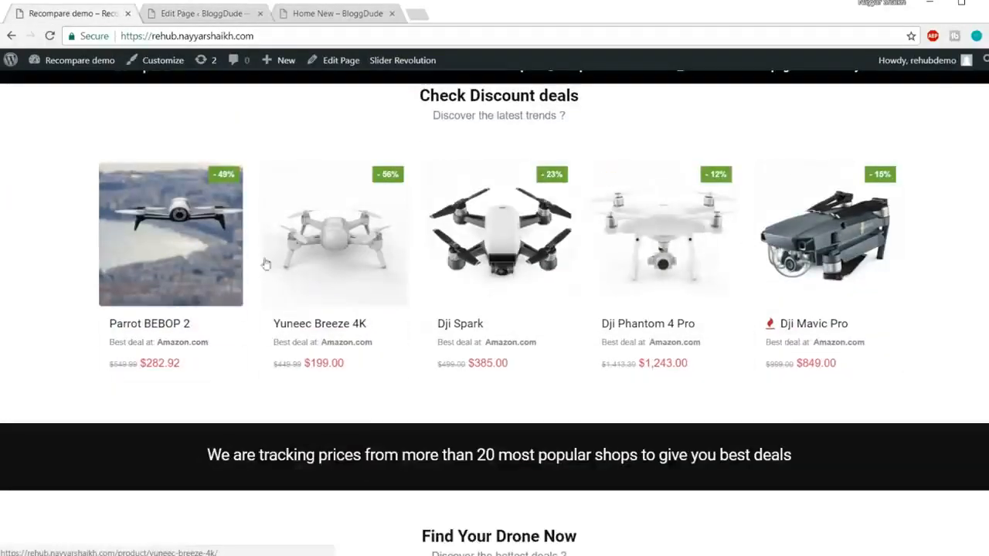
scroll(512, 208, "up", 2)
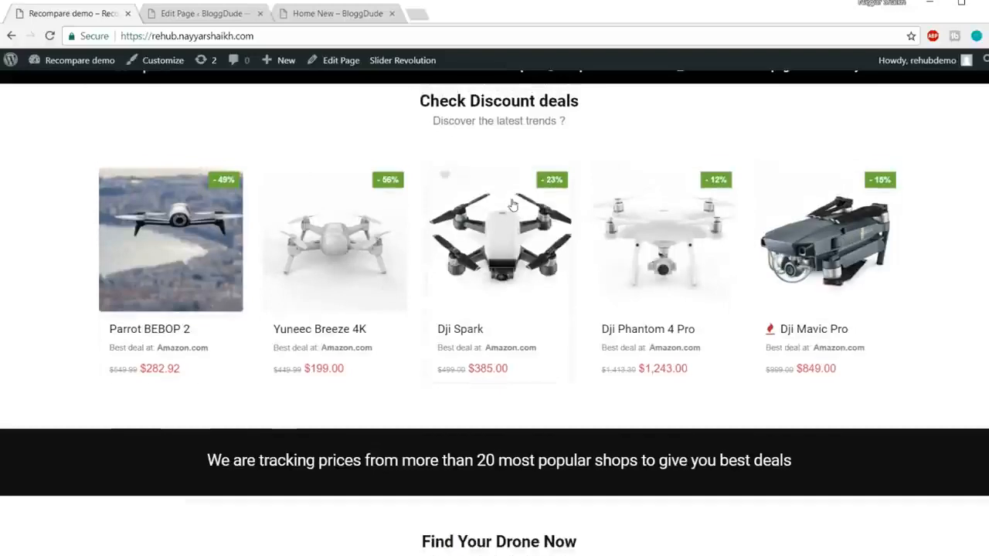
left_click_drag(432, 253, 567, 266)
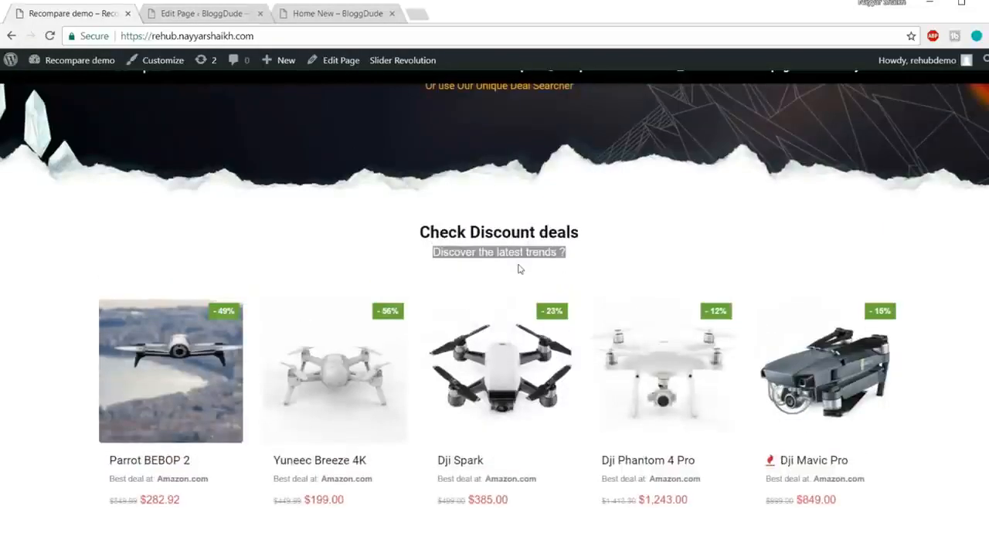
left_click(221, 21)
scroll(390, 125, "down", 1)
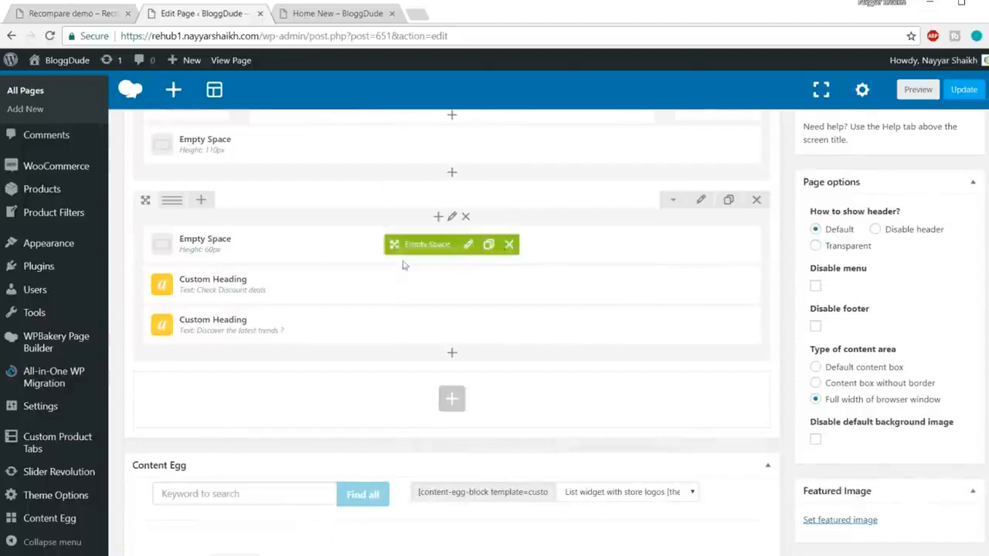
left_click(488, 244)
left_click_drag(379, 276, 387, 371)
Set the height of the Empty Space below the subtitle to 20px and save the changes.
left_click(467, 365)
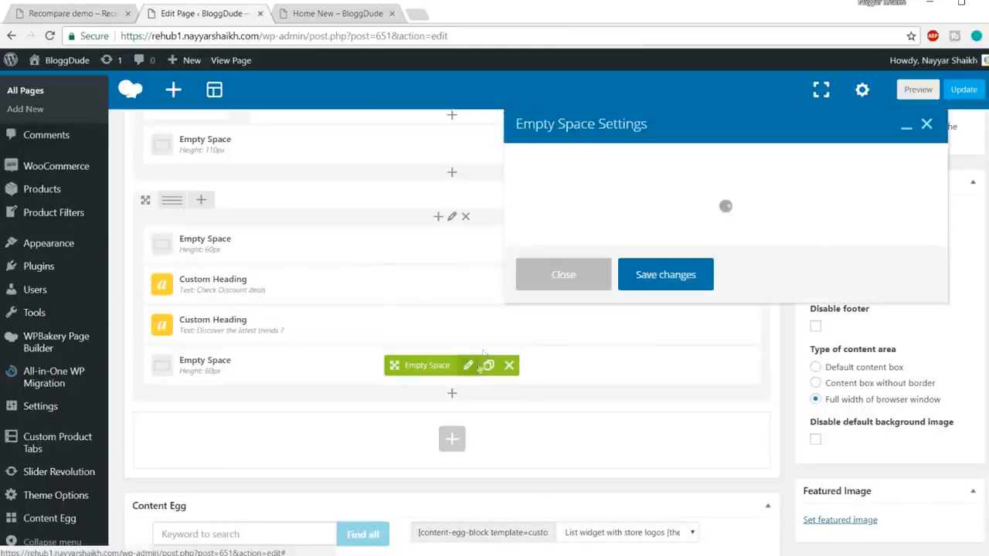
mouse_move(539, 221)
left_mouse_down()
mouse_move(488, 223)
mouse_move(525, 224)
left_mouse_up()
left_click(529, 221)
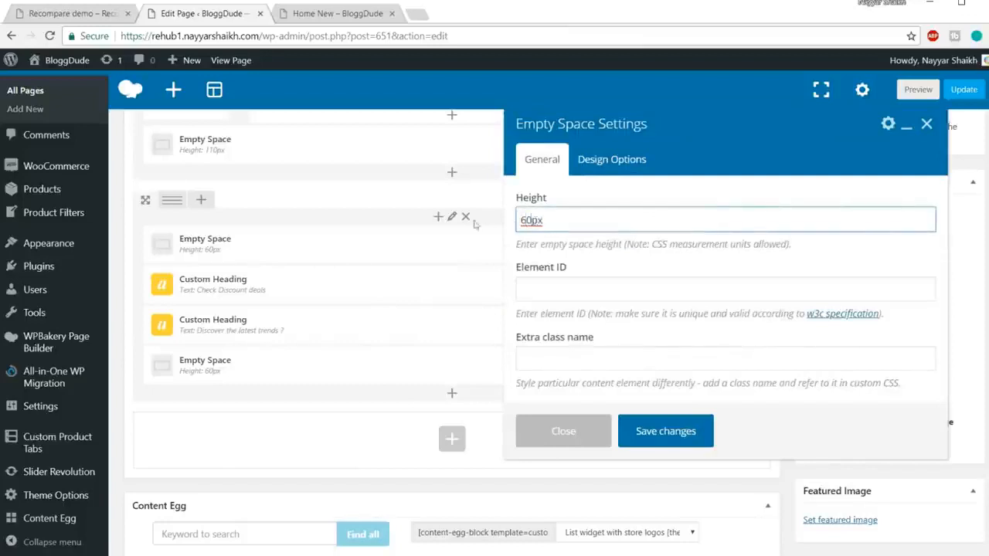
key("ctrl+a")
type("20px")
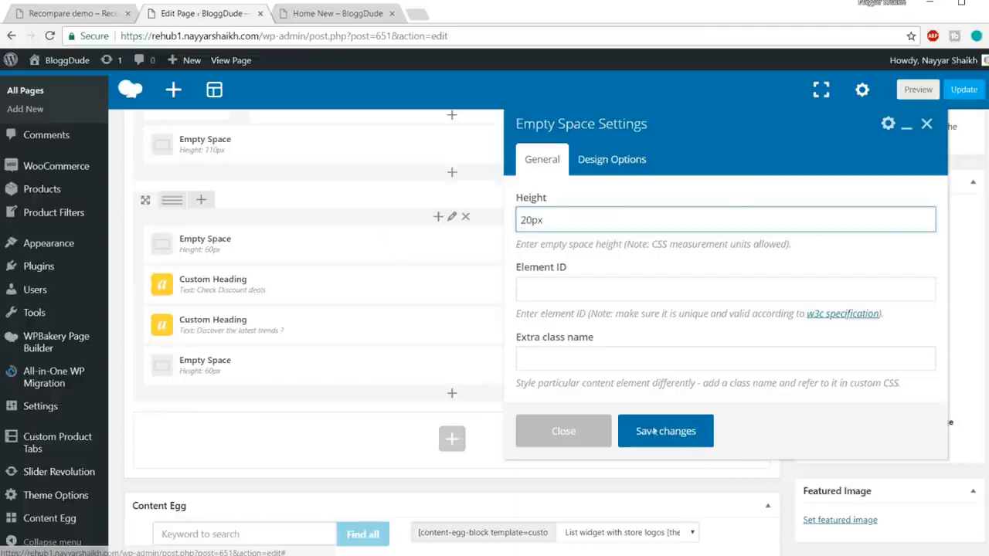
left_click(655, 431)
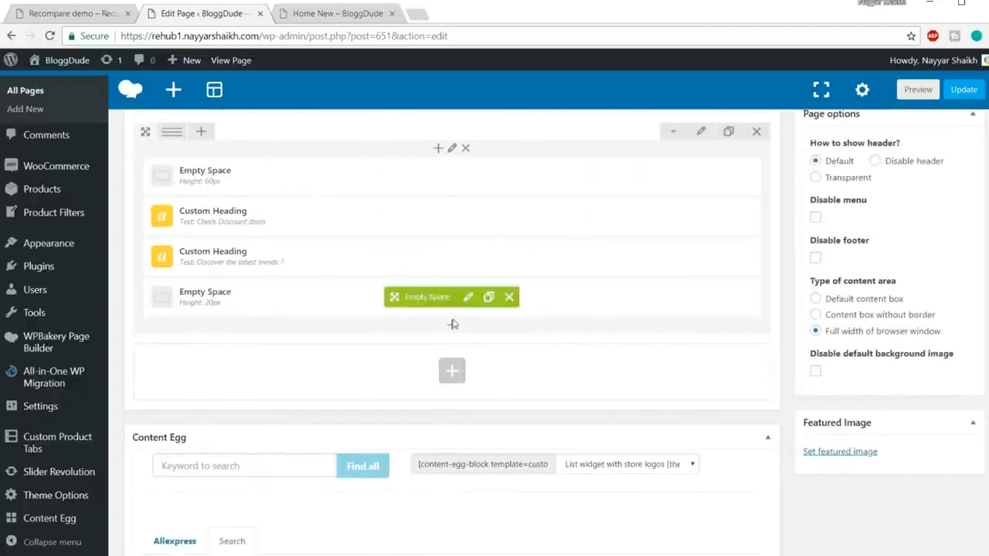
Start adding an element below the 20px Empty Space and show the available Woocommerce elements.
left_click(454, 327)
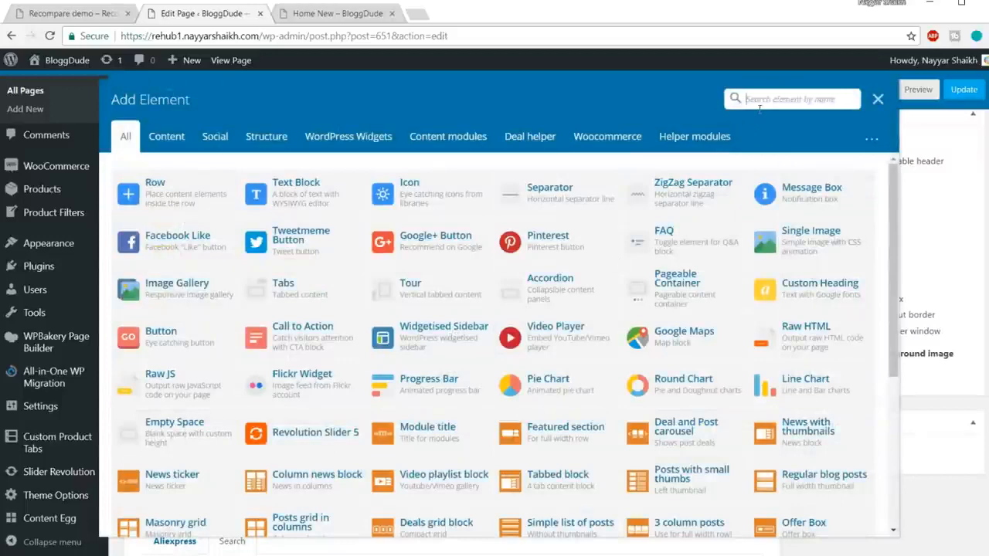
left_click(364, 140)
left_click(592, 148)
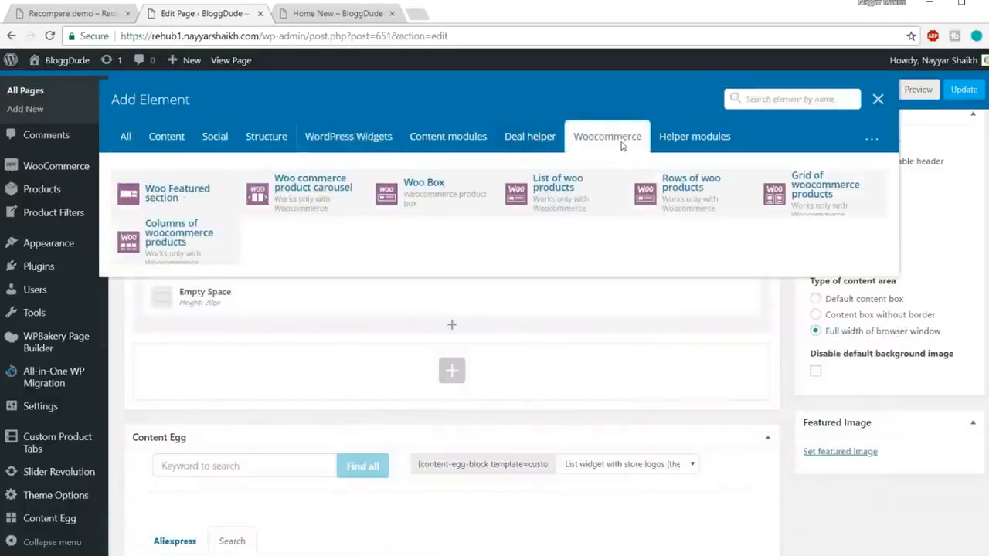
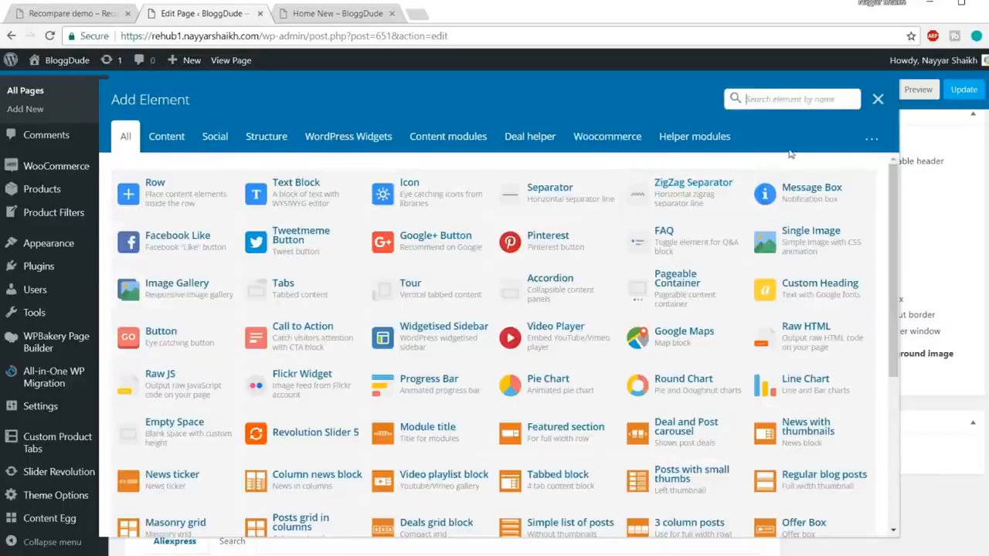
Add a Woo commerce product carousel below the 20px Empty Space, with Type of products as data source and Sale products as type.
type("carous")
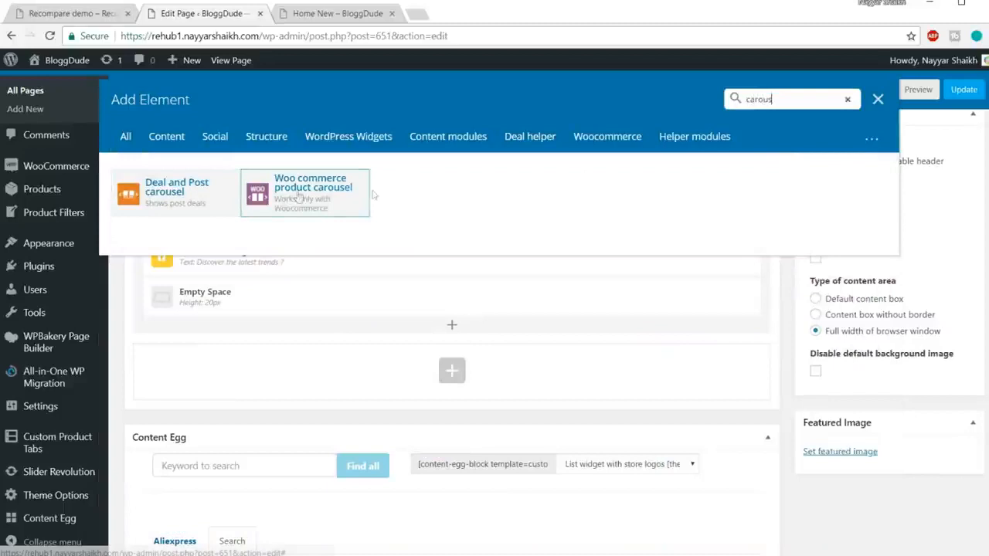
left_click(336, 205)
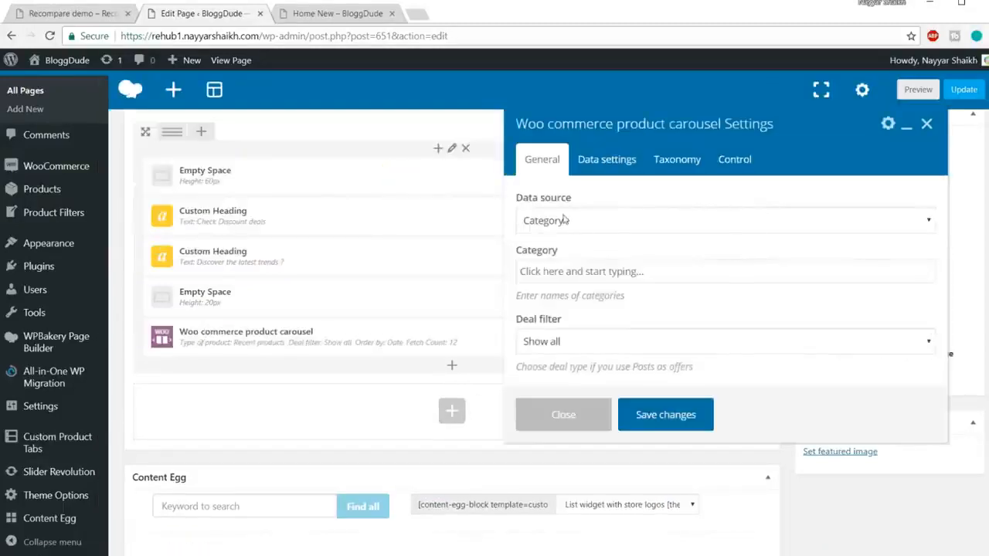
left_click(611, 221)
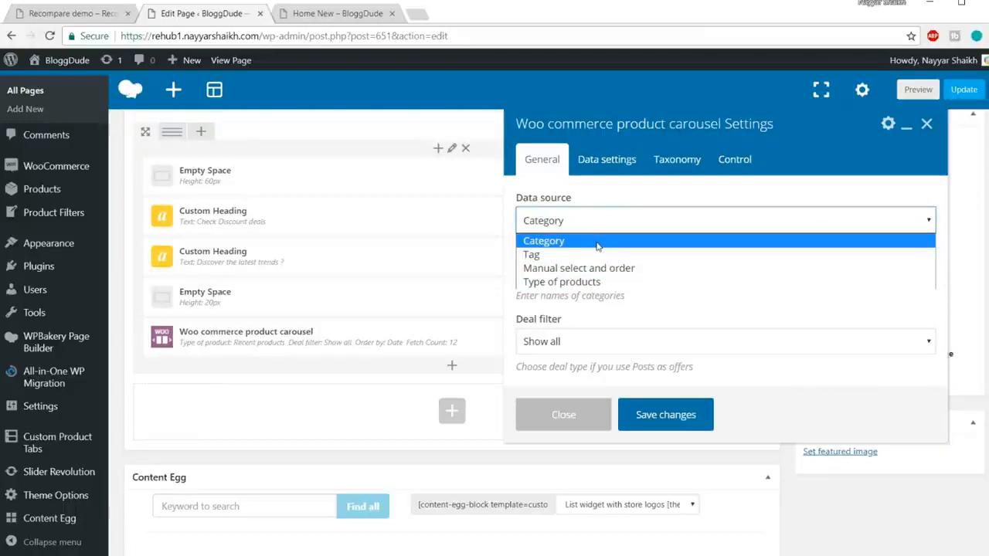
left_click(596, 283)
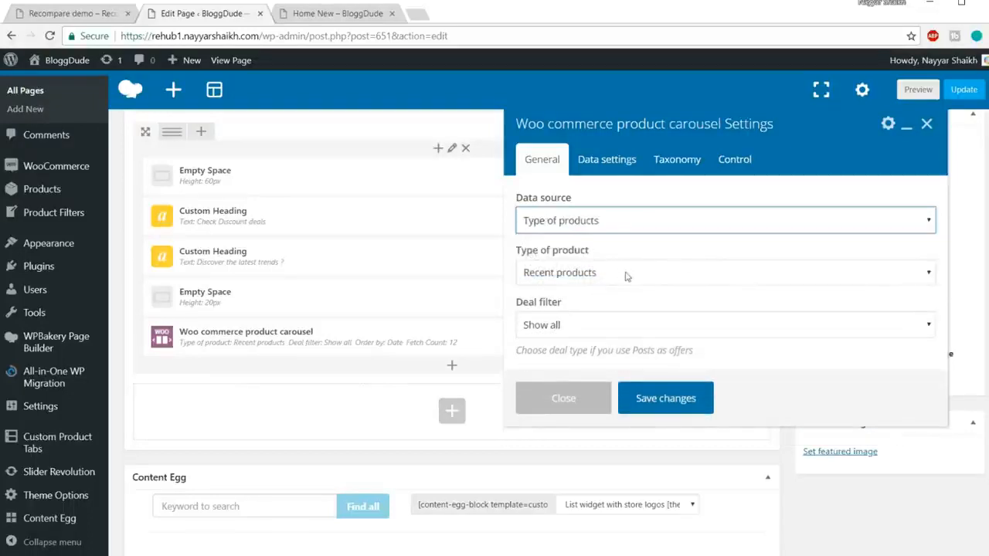
left_click(626, 277)
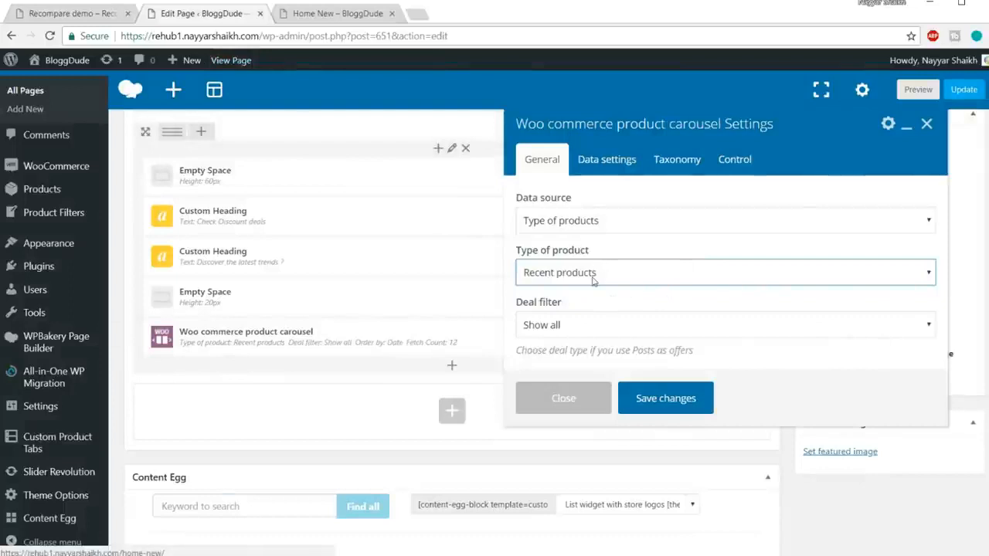
left_click(594, 281)
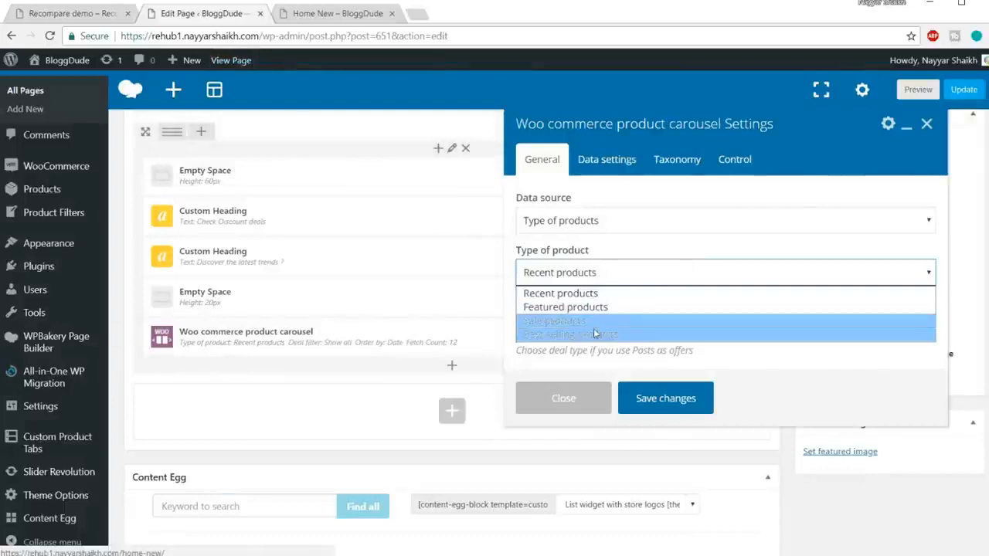
left_click(605, 321)
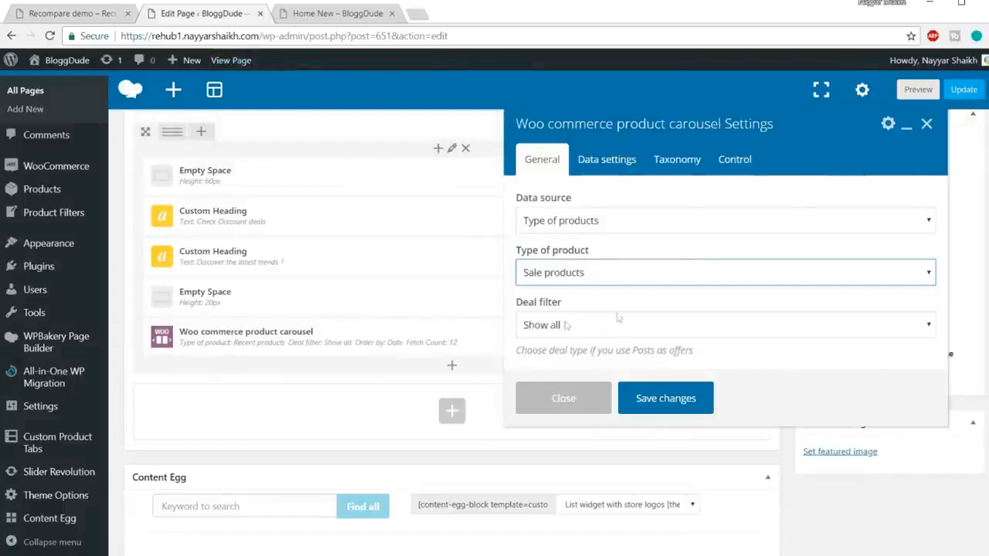
left_click(614, 171)
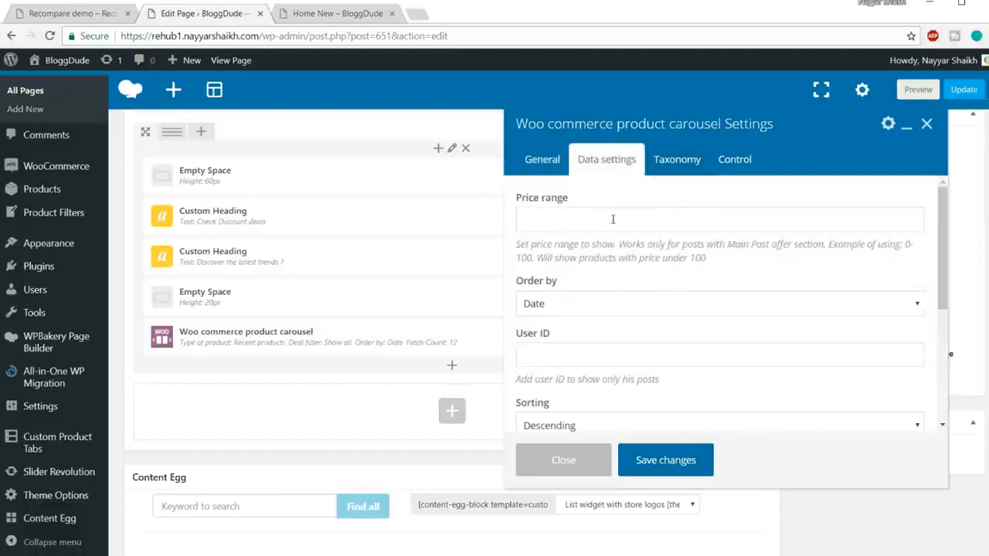
left_click(736, 217)
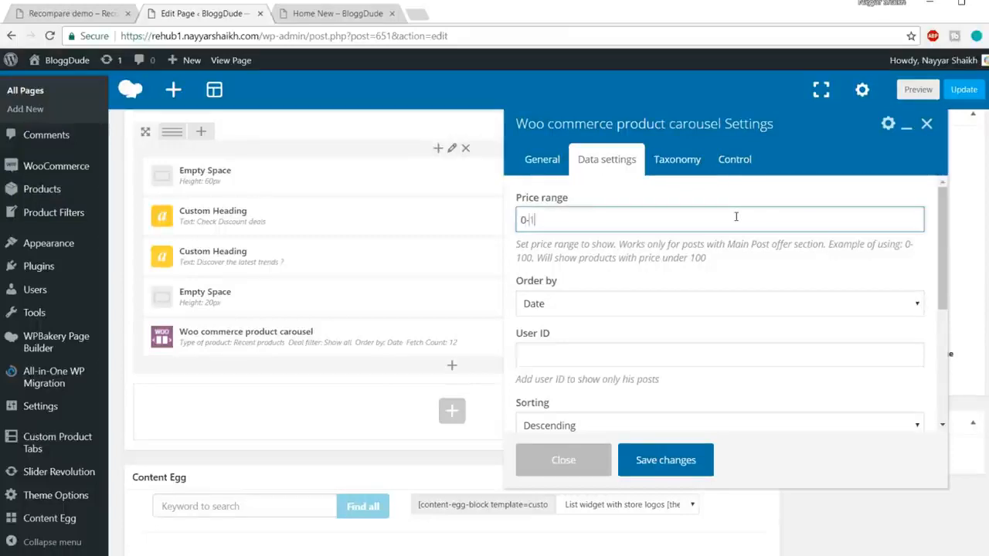
type("0-10")
key("ctrl+a")
key("BackSpace")
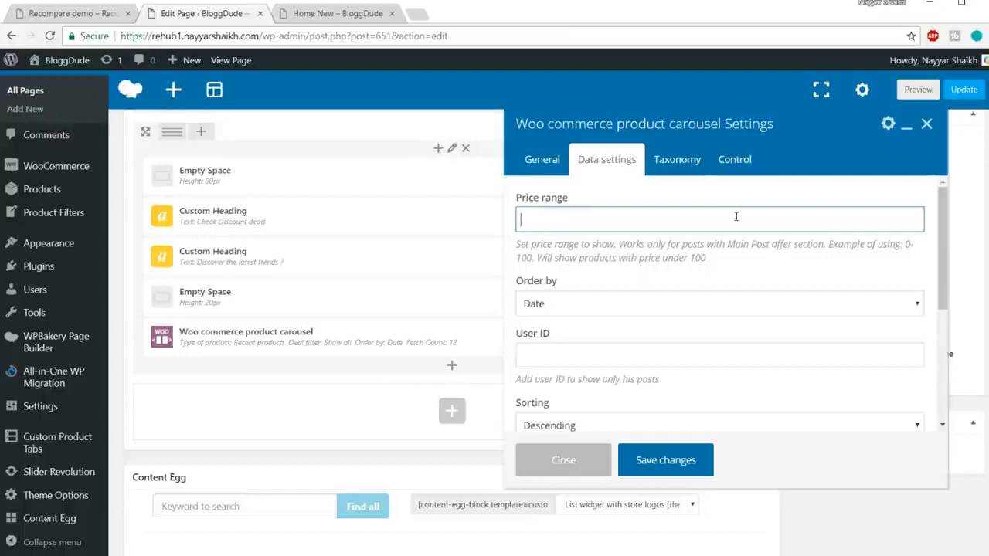
Check the carousel's control options, save its settings and update the page.
left_click(743, 161)
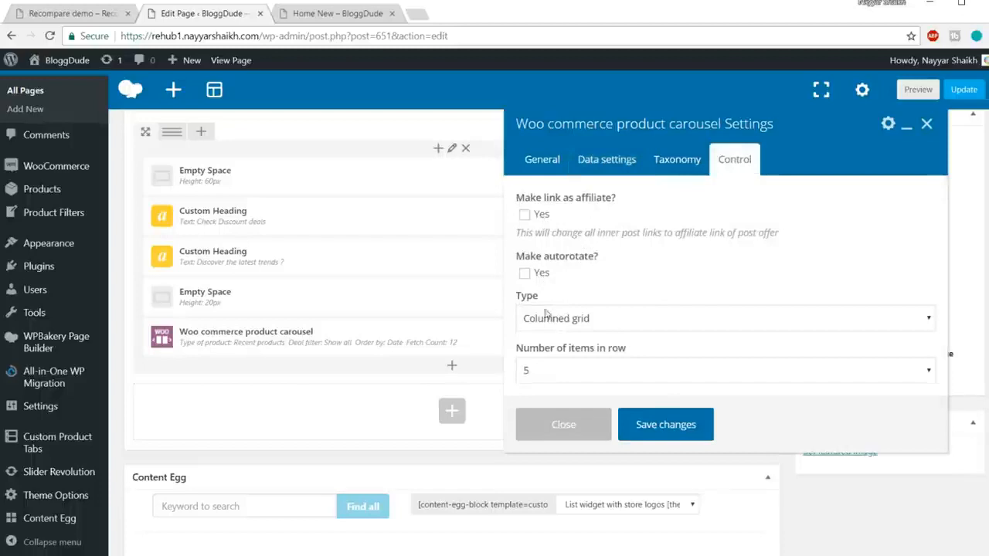
left_click(675, 428)
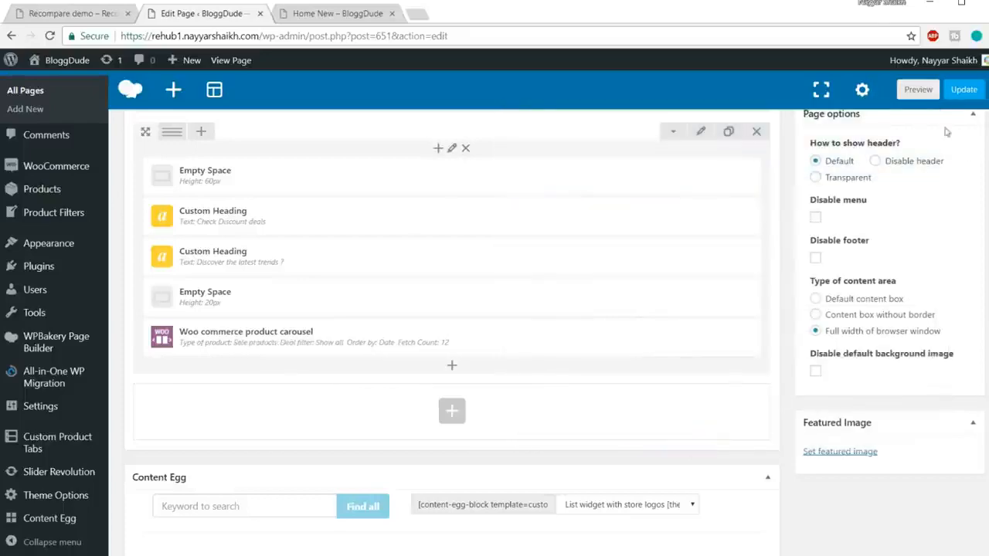
left_click(963, 90)
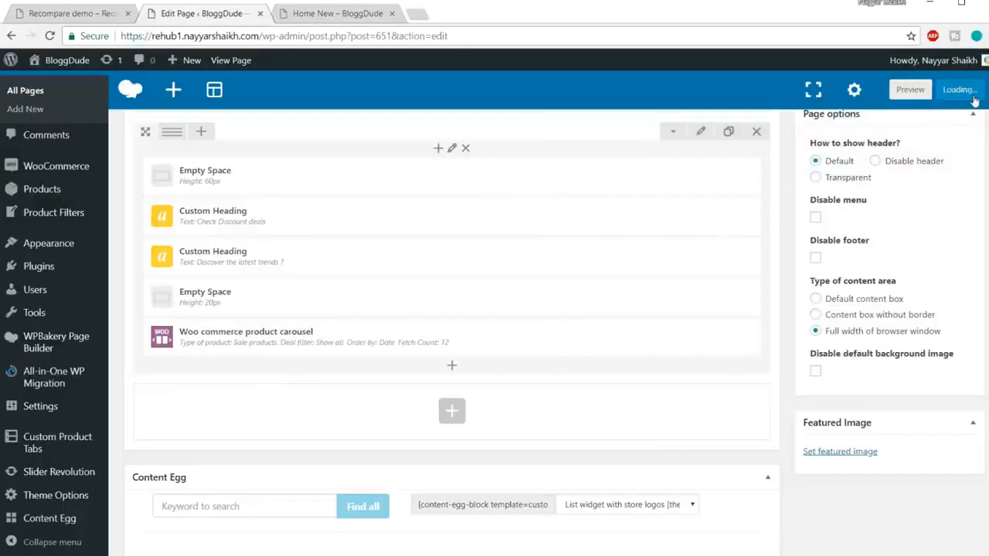
left_click(343, 14)
left_click(198, 15)
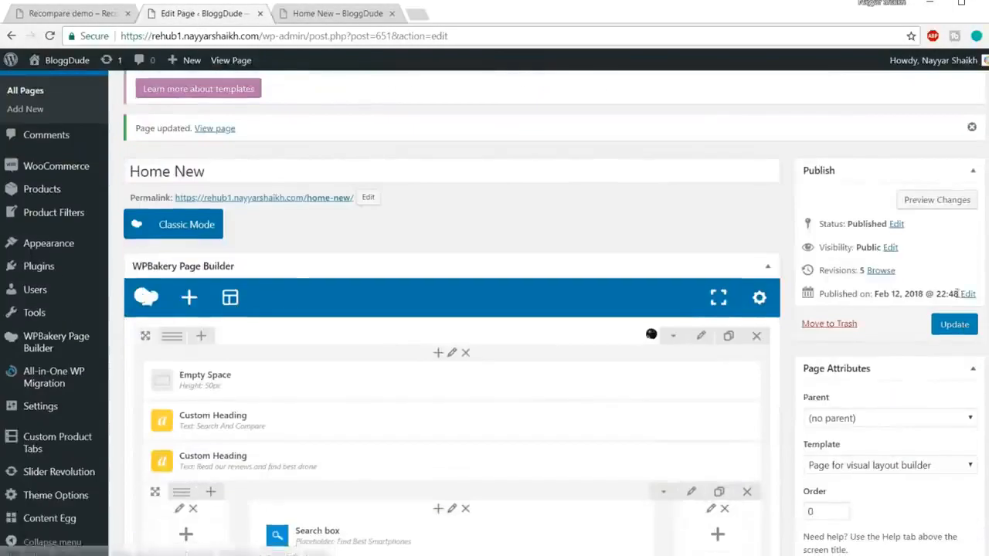
left_click(954, 324)
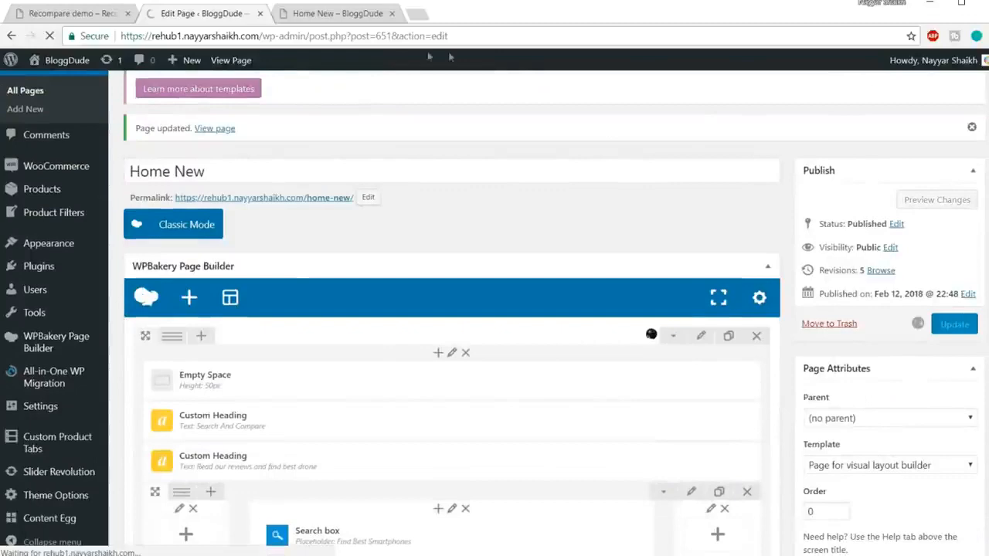
Reload the Home New page and view the Check Discount deals section.
left_click(328, 13)
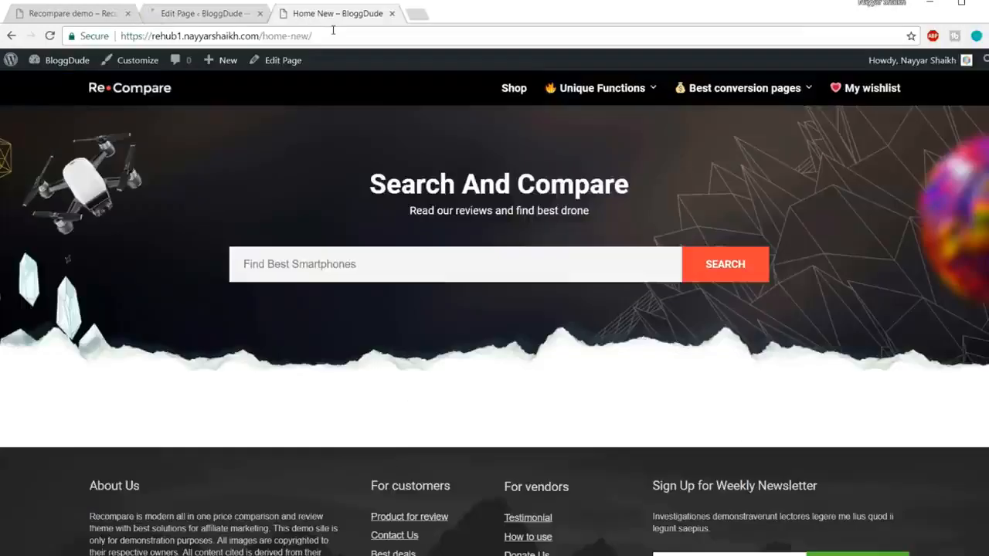
left_click(333, 32)
key("Return")
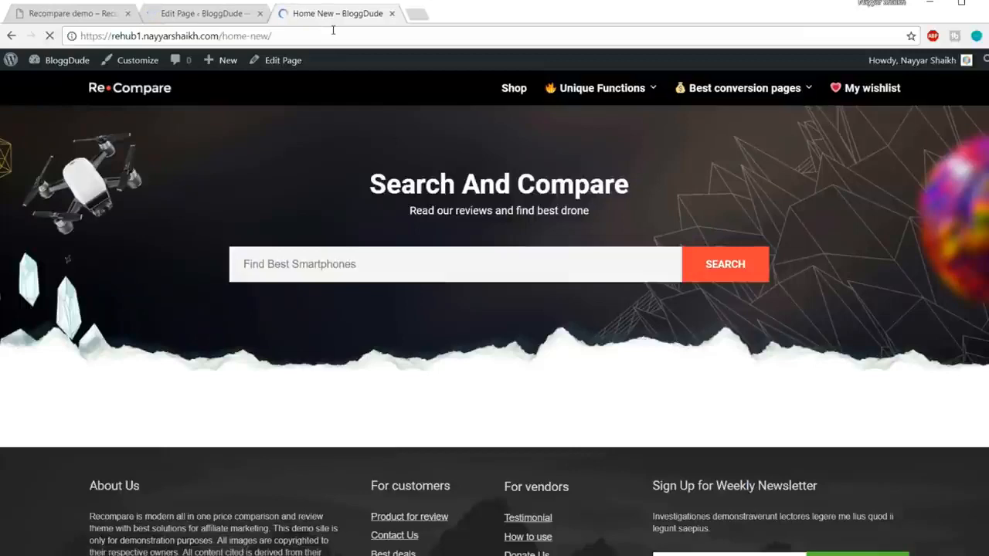
scroll(494, 309, "down", 3)
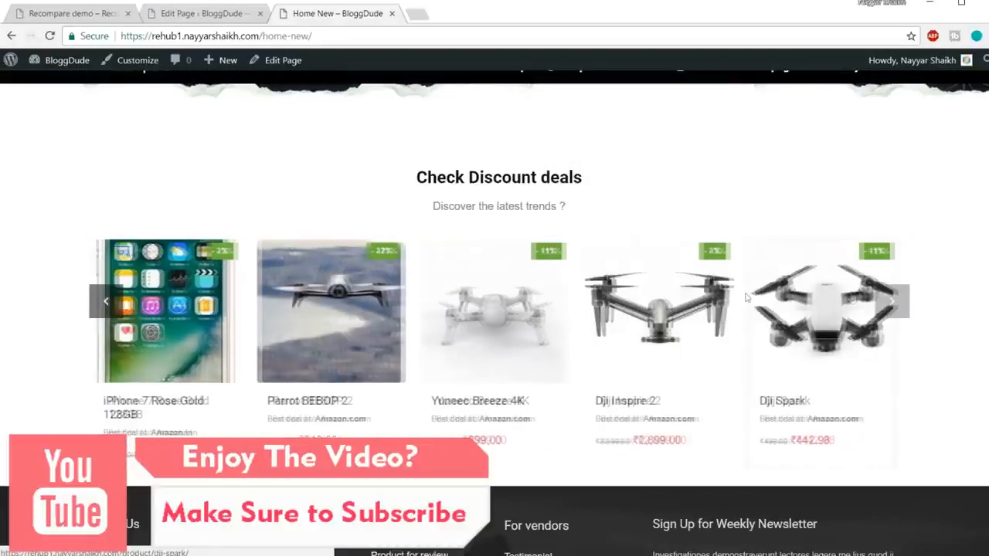
Move through the products of the Check Discount deals carousel in both directions to test how it slides.
left_click(892, 305)
left_click(892, 305)
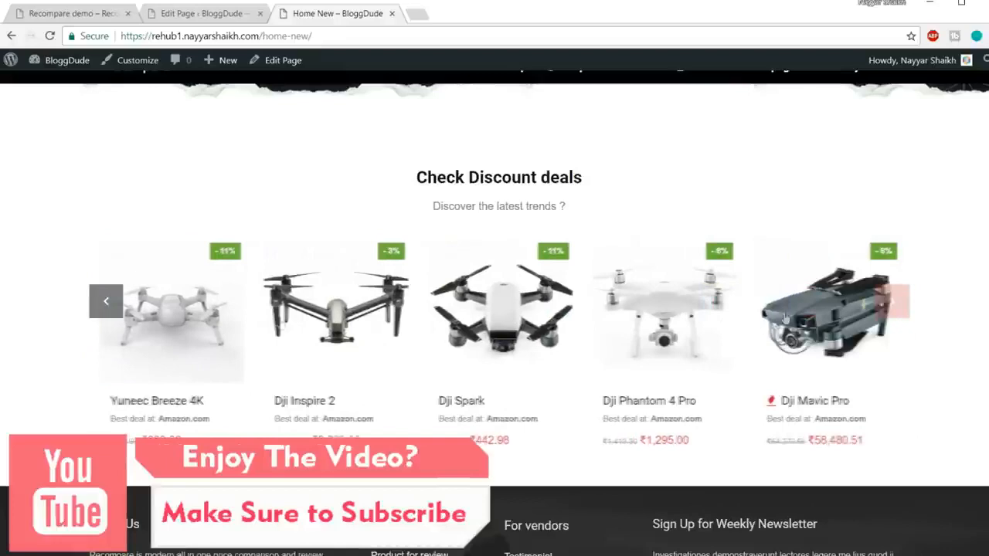
left_click(104, 309)
left_click(105, 309)
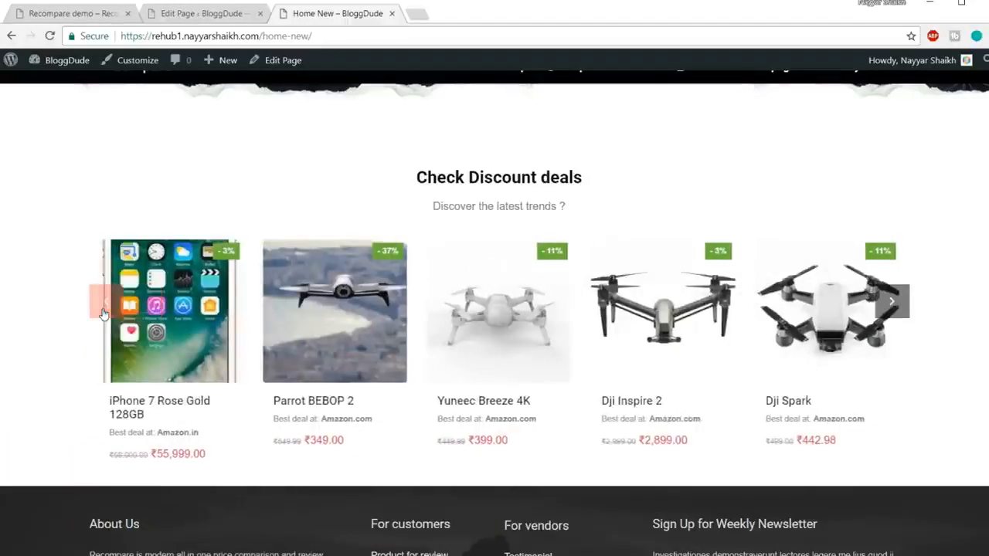
left_click(104, 309)
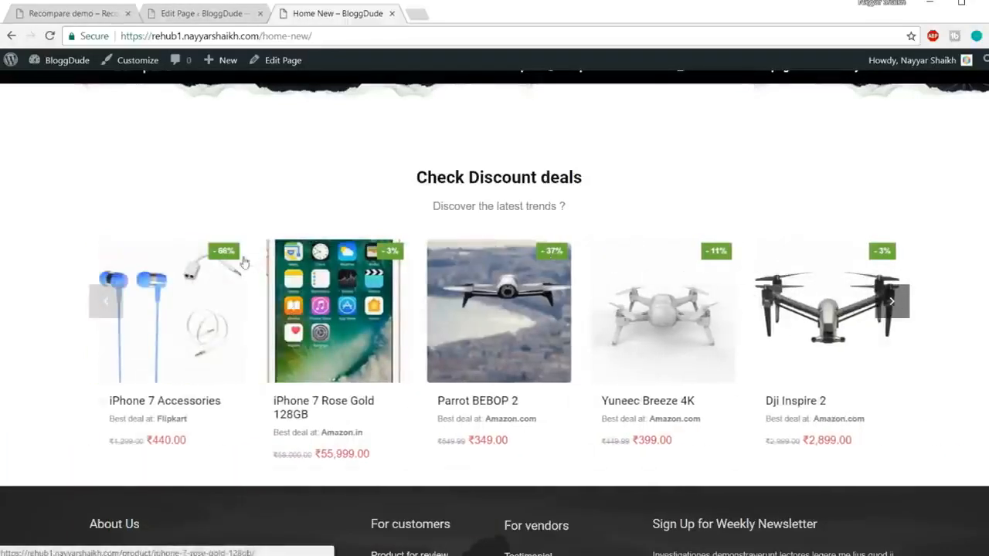
left_click_drag(761, 342, 261, 346)
left_click_drag(733, 336, 201, 338)
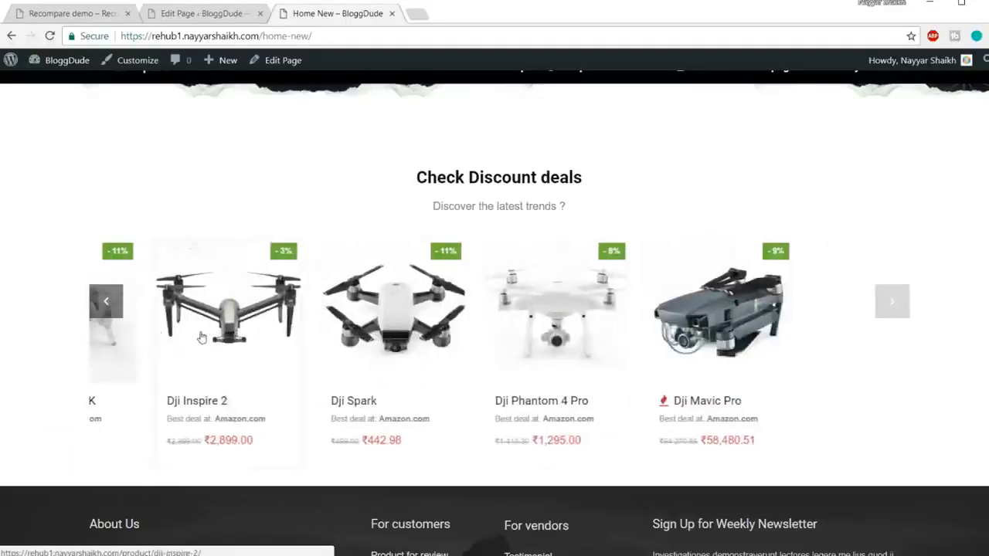
left_click_drag(739, 267, 317, 287)
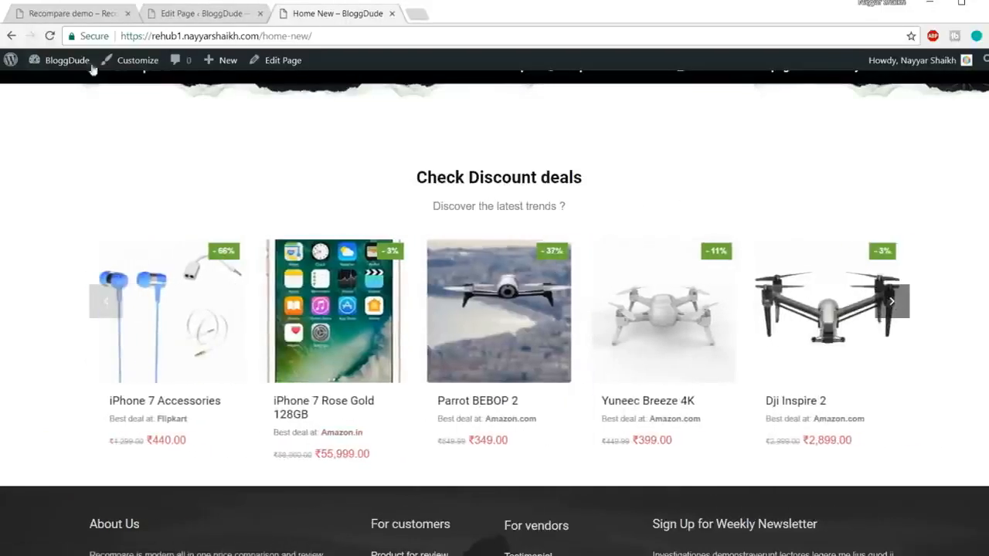
Examine the demo's spacing and price-tracking banner below its discount deals carousel.
left_click(69, 9)
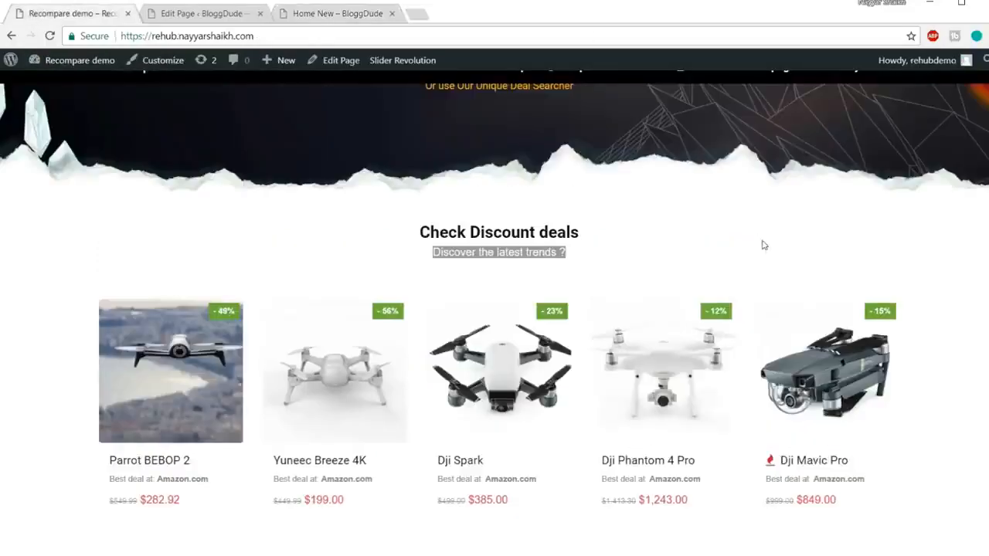
scroll(762, 245, "down", 5)
scroll(615, 245, "up", 1)
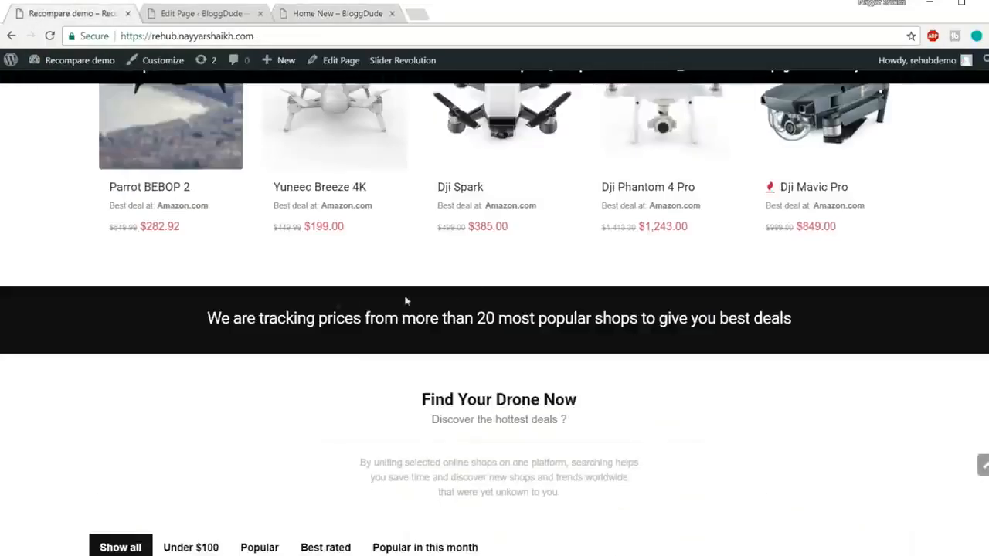
left_click_drag(200, 326, 868, 322)
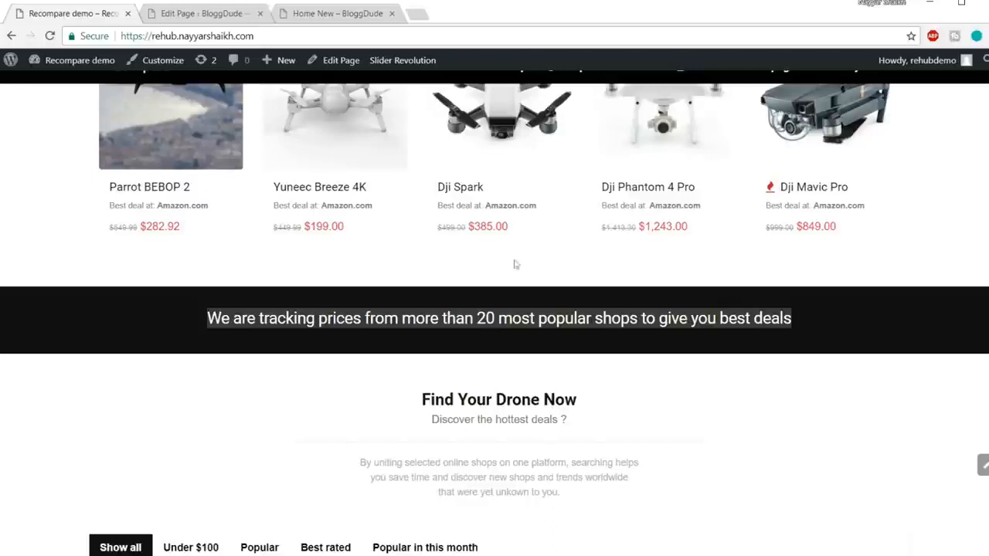
left_click(492, 251)
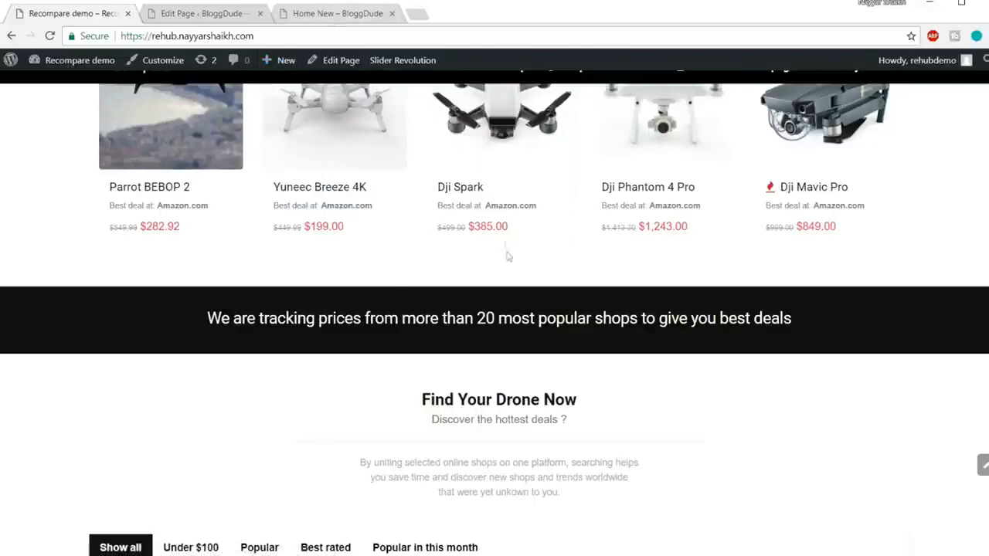
Duplicate the 20px Empty Space in the page editor and place the copy below the Woo commerce product carousel.
left_click(201, 13)
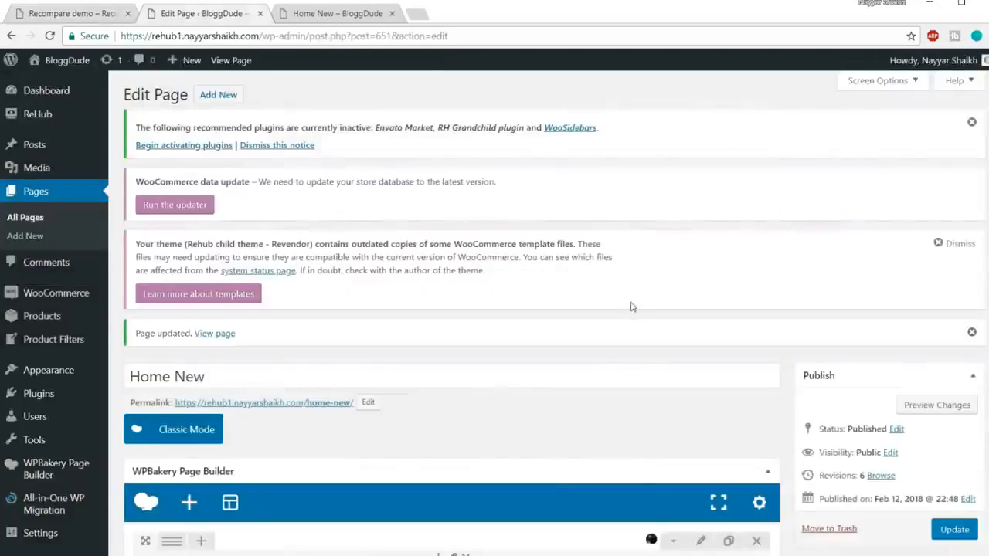
scroll(638, 354, "down", 5)
scroll(259, 289, "up", 1)
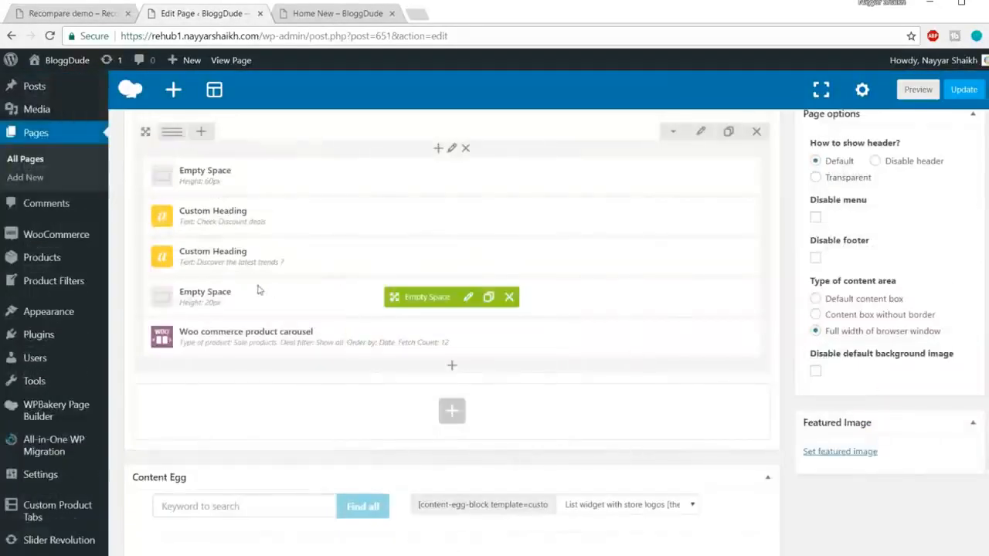
left_click(488, 297)
left_click_drag(417, 335, 510, 340)
Compare the end of the Home New carousel section with the demo and examine the demo's banner text about tracking prices.
left_click(325, 15)
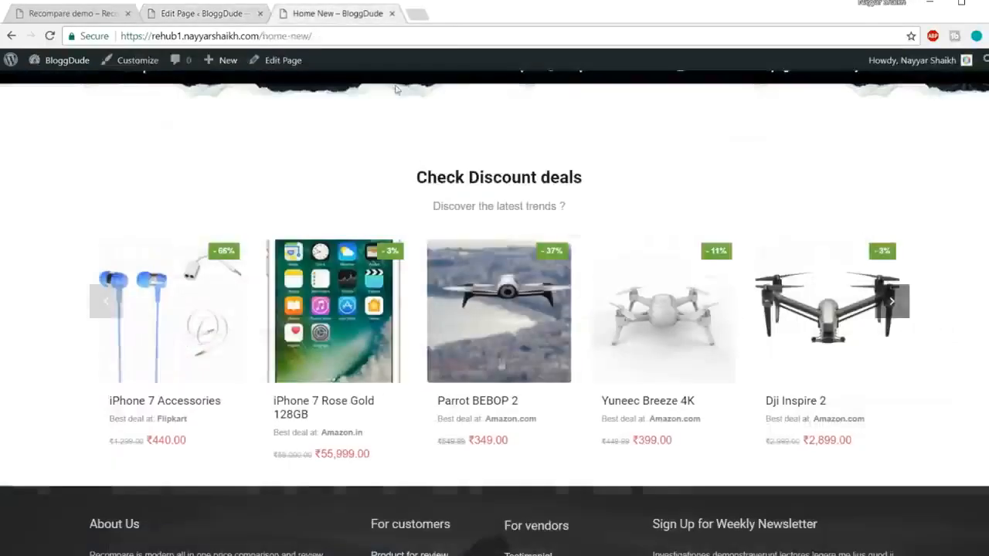
left_click(89, 14)
scroll(810, 258, "down", 1)
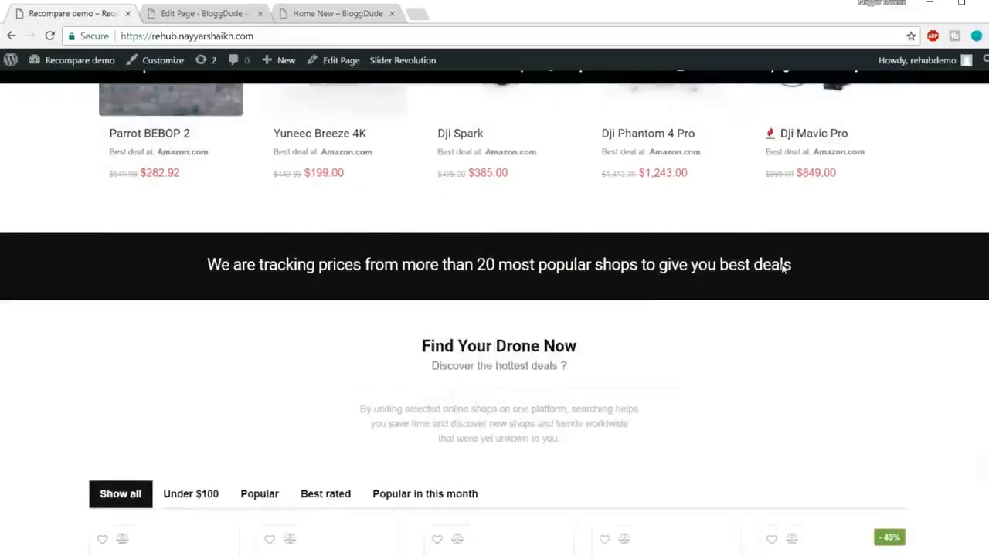
left_click_drag(206, 250, 791, 250)
key("ctrl+c")
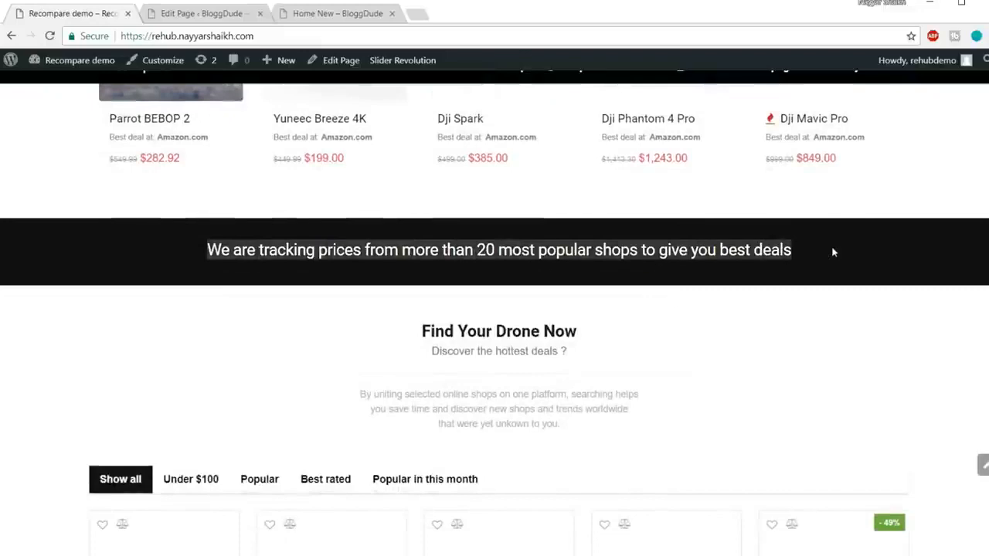
Add a Custom Heading in a new row below the carousel row reading "We are tracking prices from more than 20 most popular shops to give you best deals".
left_click(224, 15)
scroll(456, 328, "down", 2)
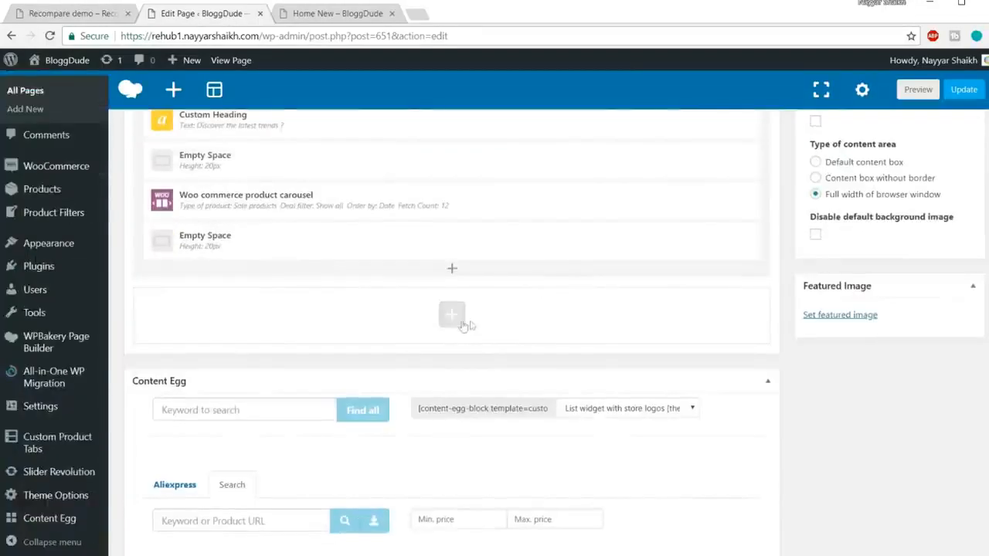
left_click(81, 14)
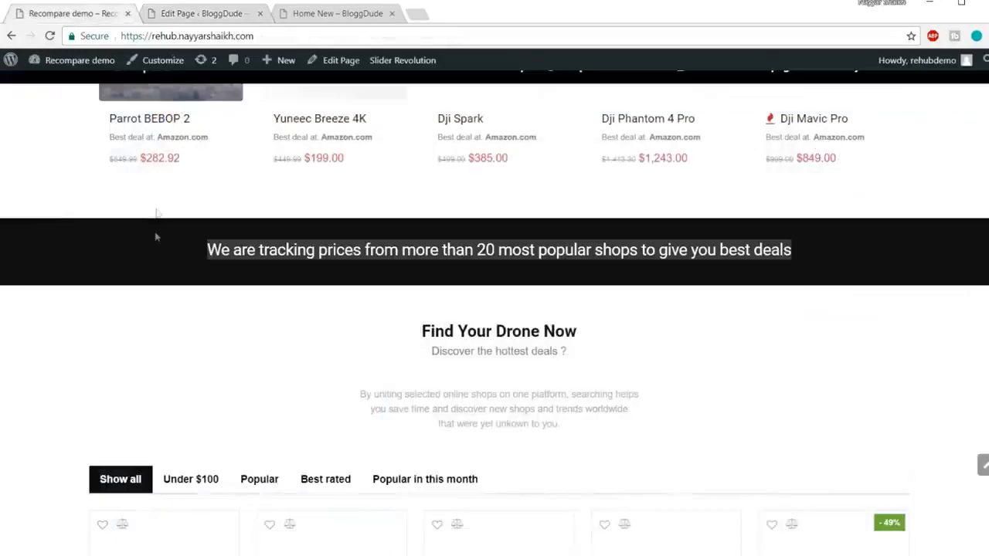
left_click(240, 15)
left_click(452, 315)
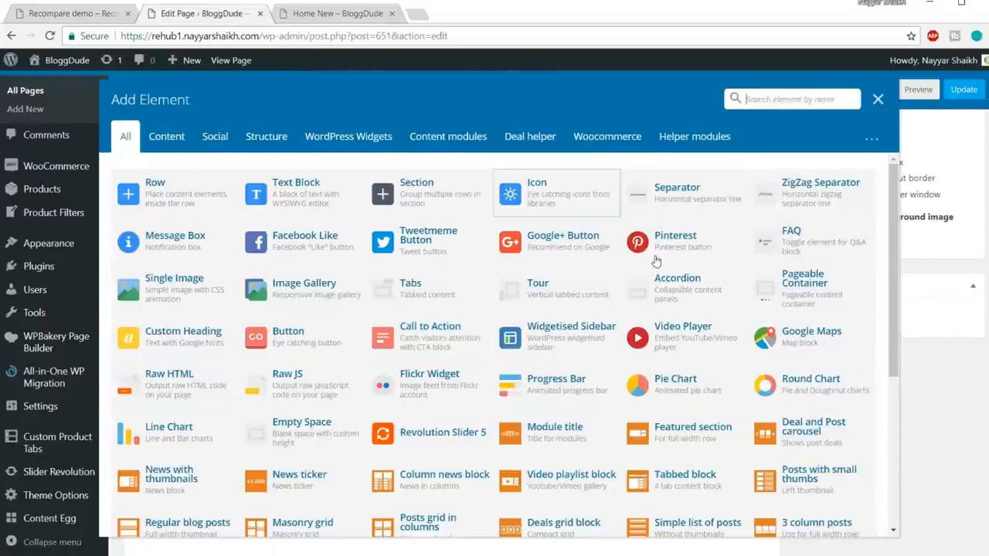
type("head")
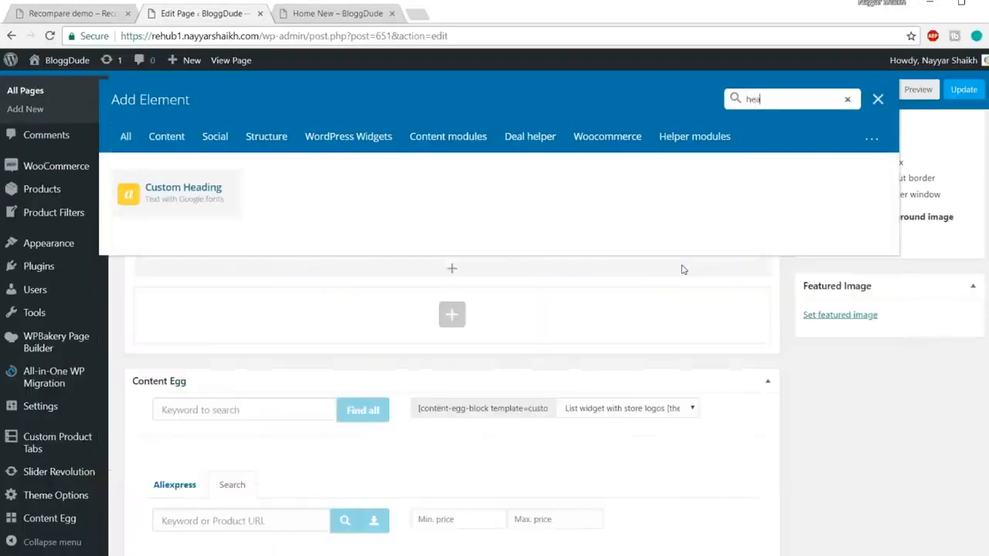
left_click(184, 201)
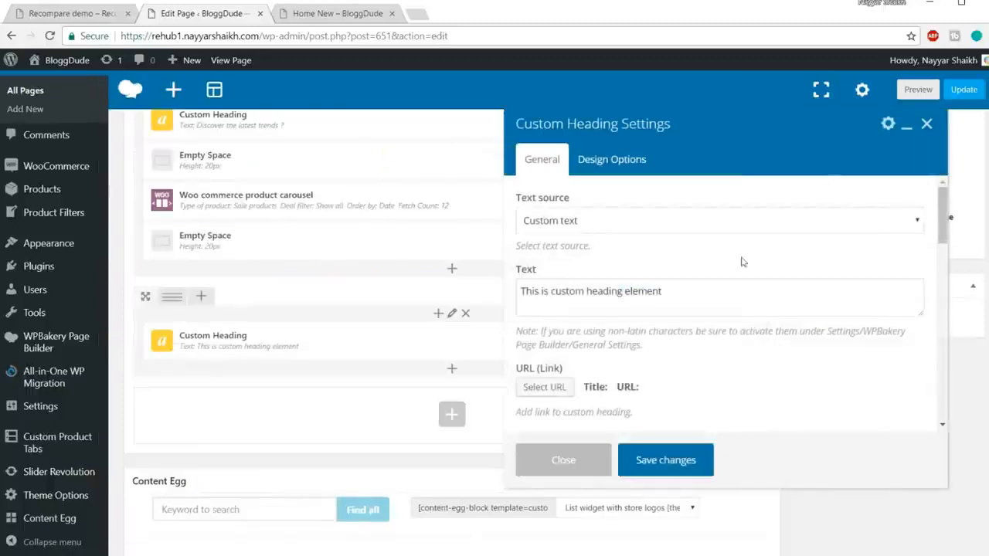
left_click_drag(723, 291, 452, 293)
key("ctrl+v")
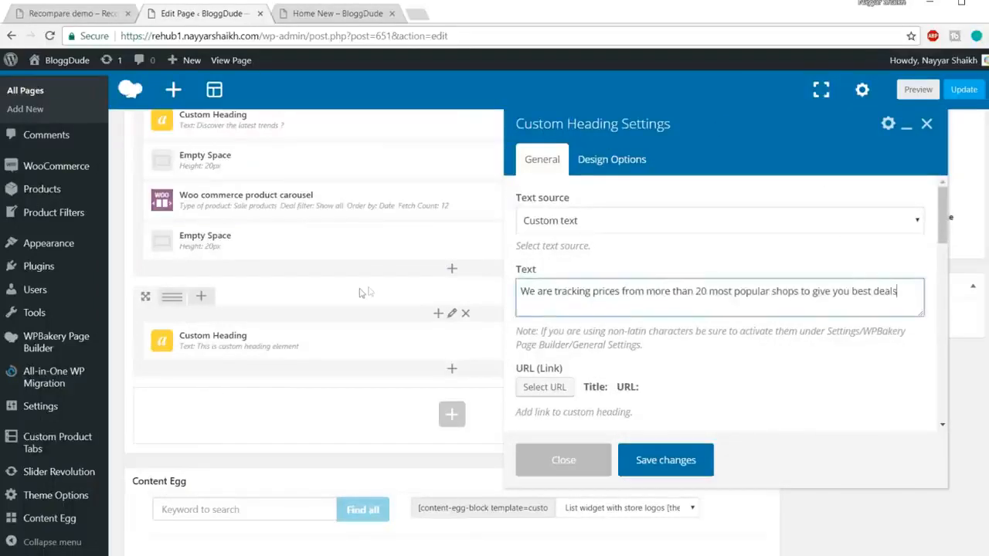
Set the price-tracking heading's element tag to h4 and its text alignment to center.
scroll(819, 340, "down", 2)
left_click(611, 329)
left_click(611, 329)
scroll(614, 324, "down", 1)
left_click(618, 253)
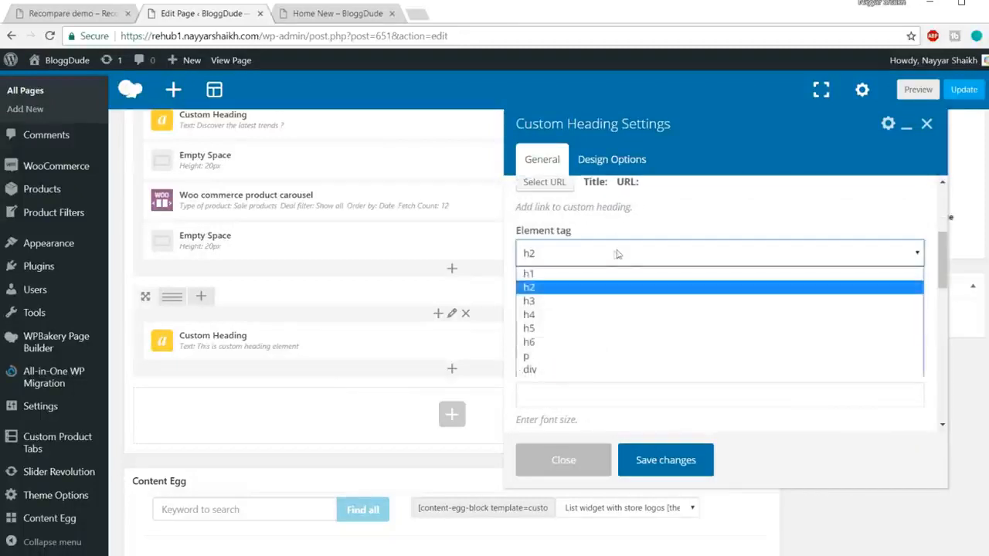
left_click(564, 314)
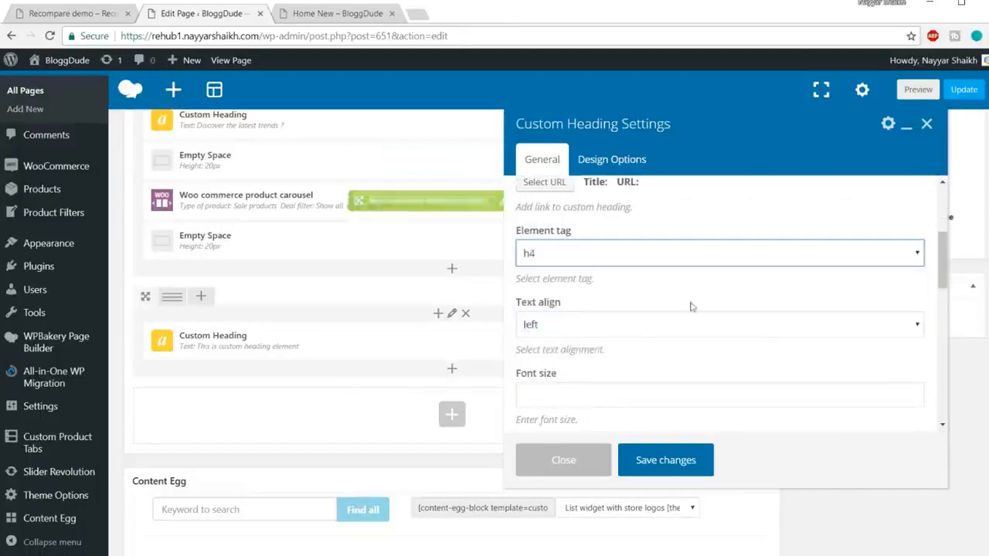
left_click(622, 328)
left_click(652, 372)
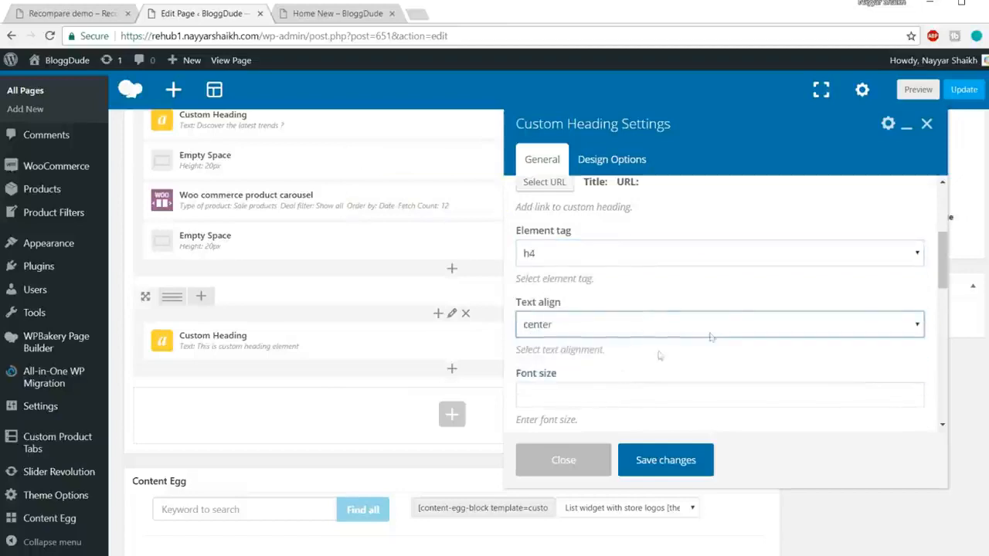
Set the price-tracking heading's font size to 25px and its line height to 24px.
scroll(592, 331, "down", 1)
left_click(632, 325)
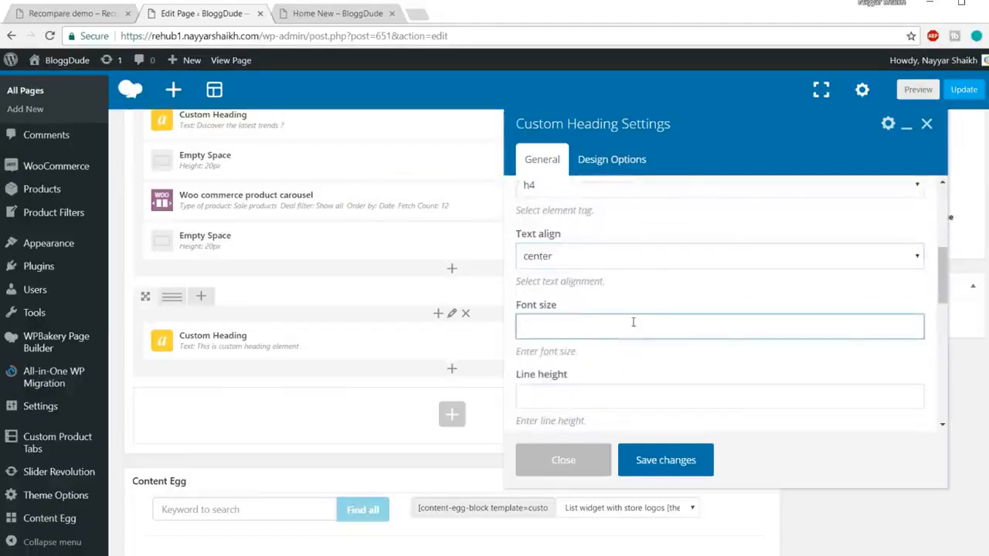
type("25px")
scroll(633, 322, "down", 1)
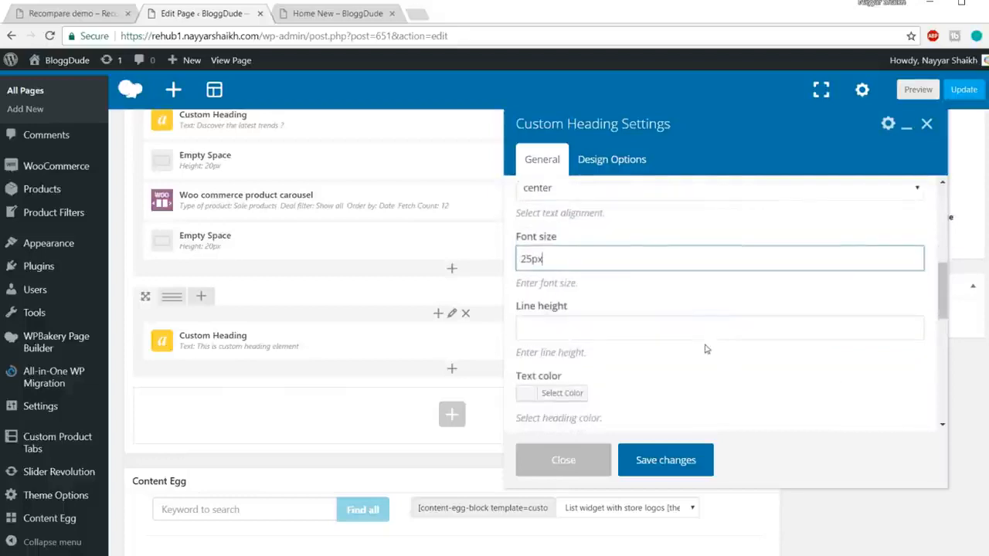
left_click(706, 329)
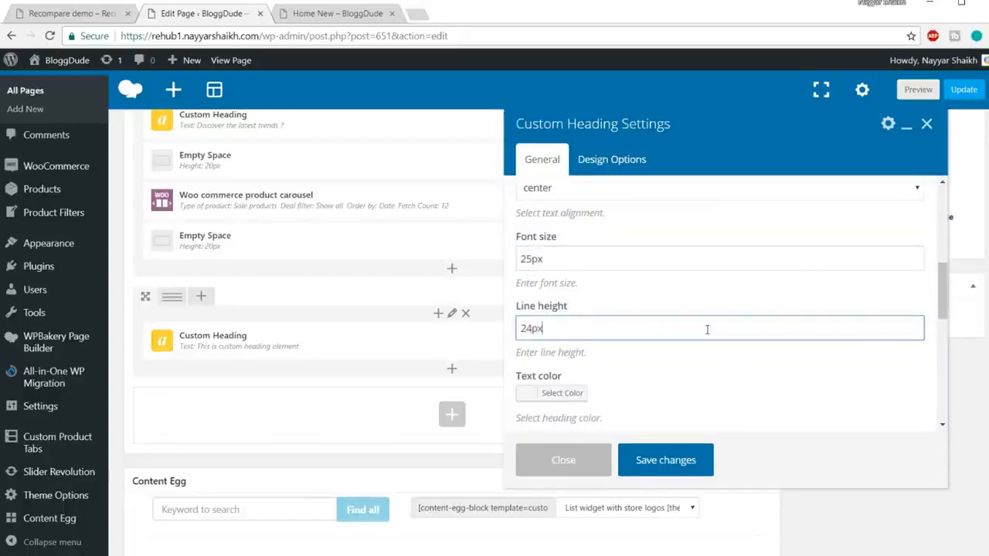
Give the price-tracking heading white text (#ffffff) and enable the theme's default font family.
scroll(719, 334, "down", 2)
left_click(562, 260)
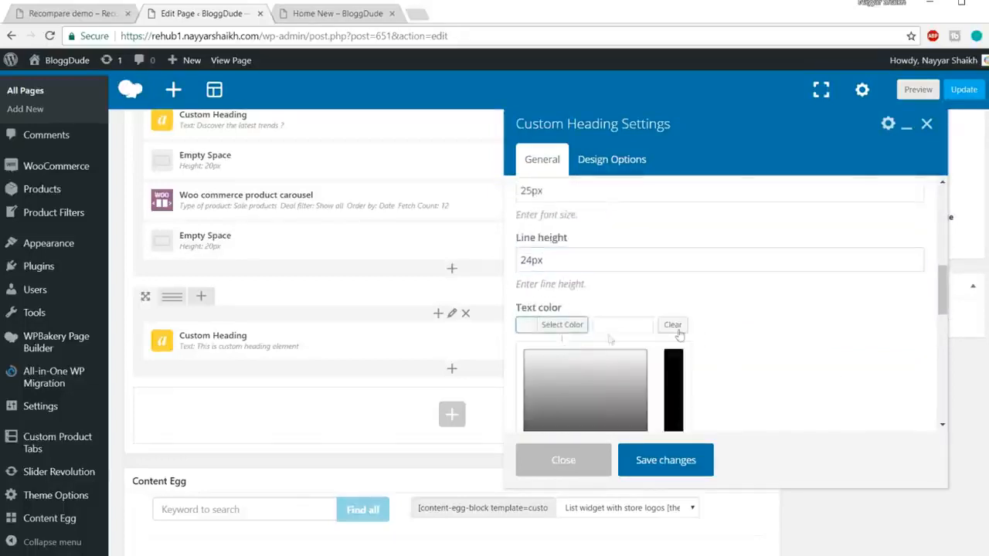
left_click(546, 415)
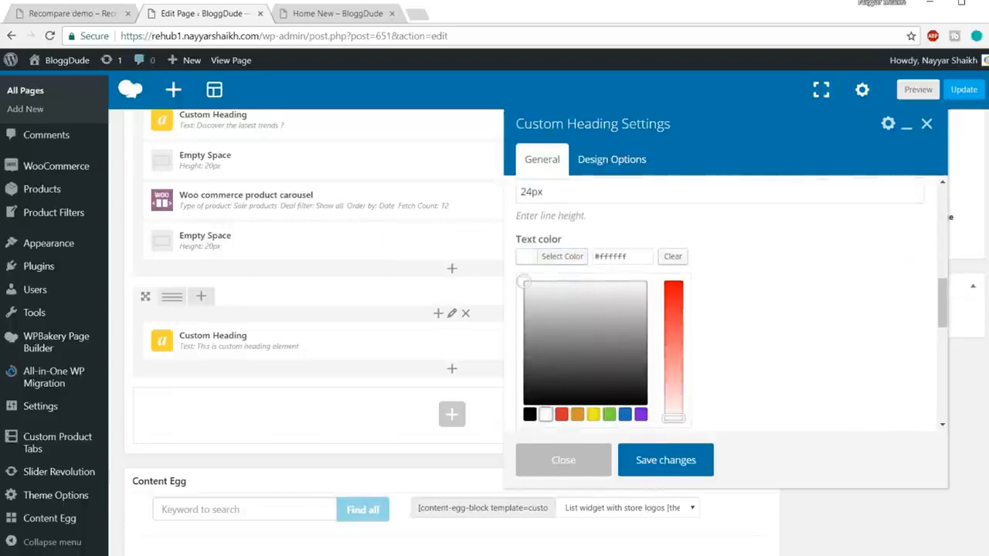
left_click(87, 15)
left_click(236, 258)
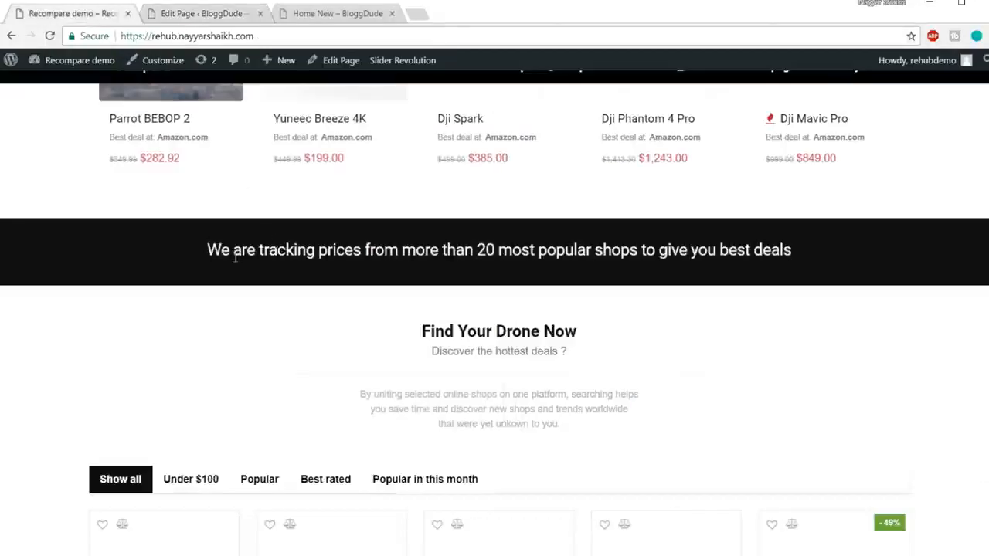
left_click(210, 13)
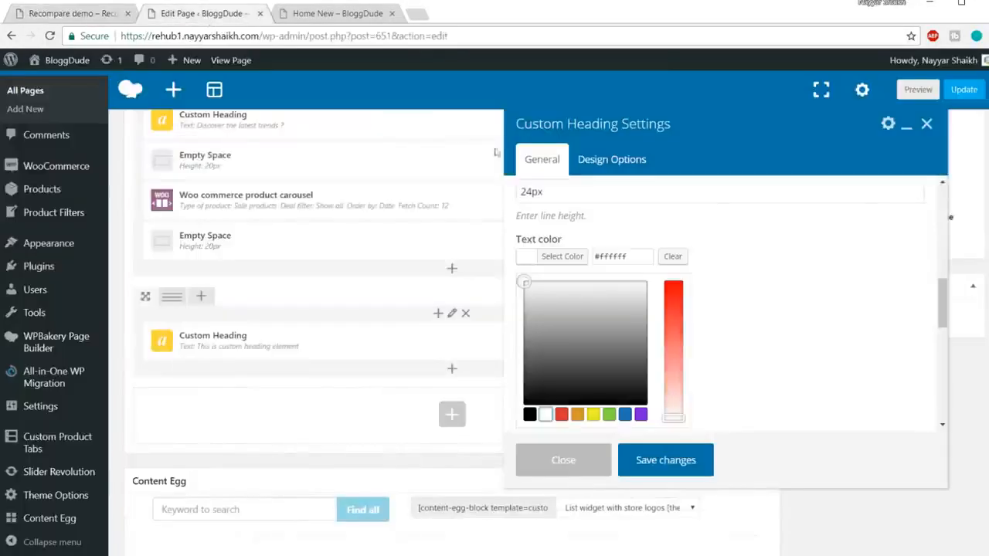
scroll(769, 335, "down", 1)
scroll(768, 335, "down", 2)
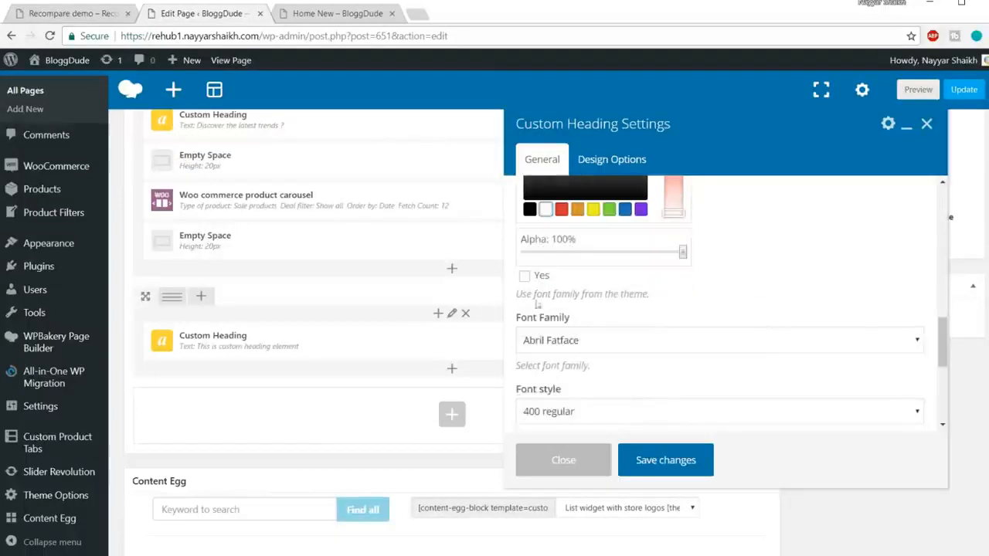
left_click(525, 276)
scroll(747, 282, "up", 2)
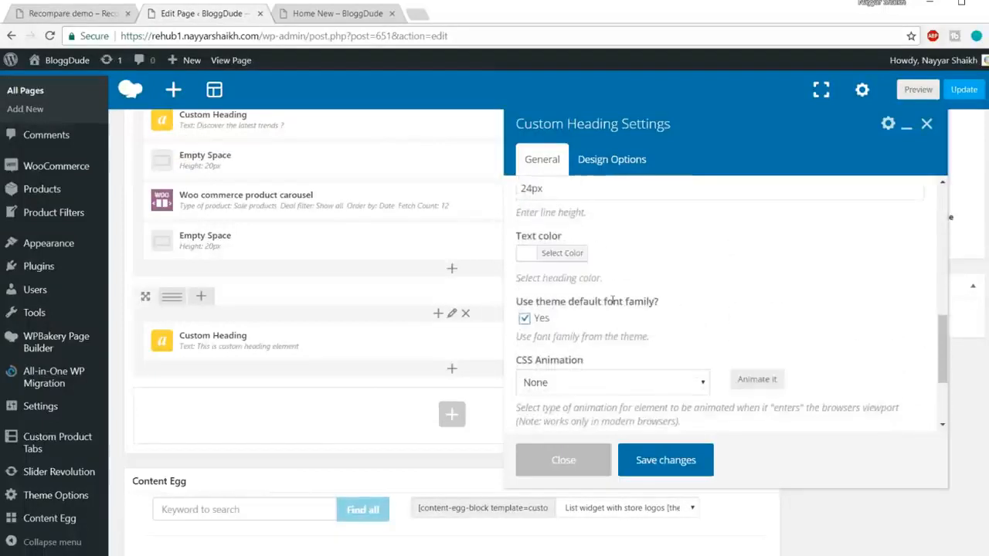
Set the price-tracking heading's background color to black (#000000) and save the element's settings.
left_click(618, 168)
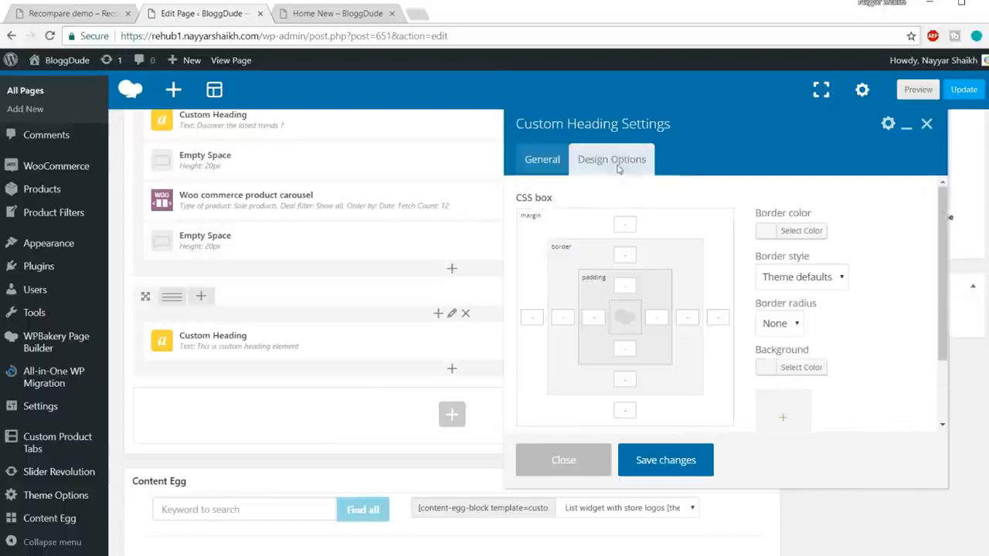
scroll(803, 294, "down", 1)
left_click(809, 304)
scroll(807, 295, "down", 2)
left_click(740, 376)
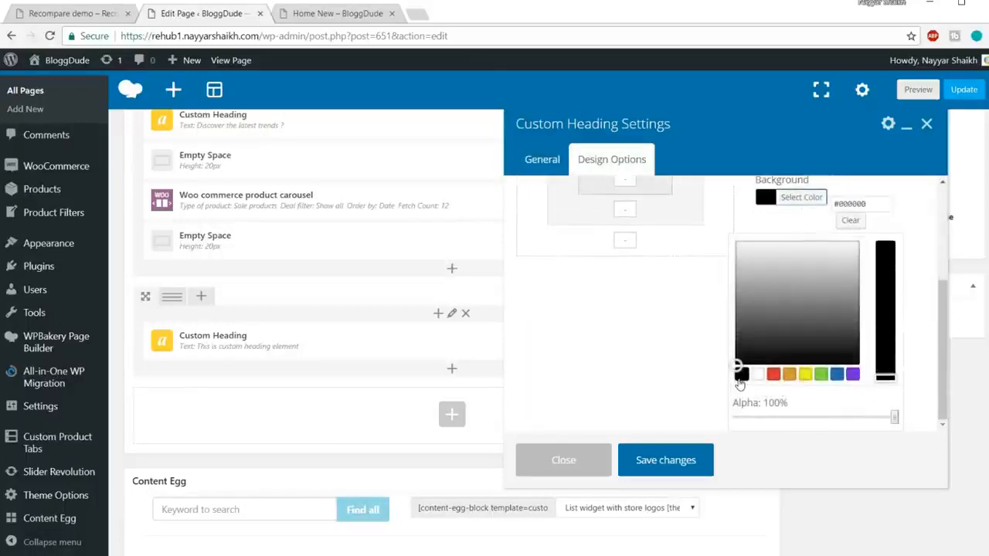
left_click(662, 461)
Update the page and reload Home New to check the price-tracking banner below the carousel.
left_click(961, 96)
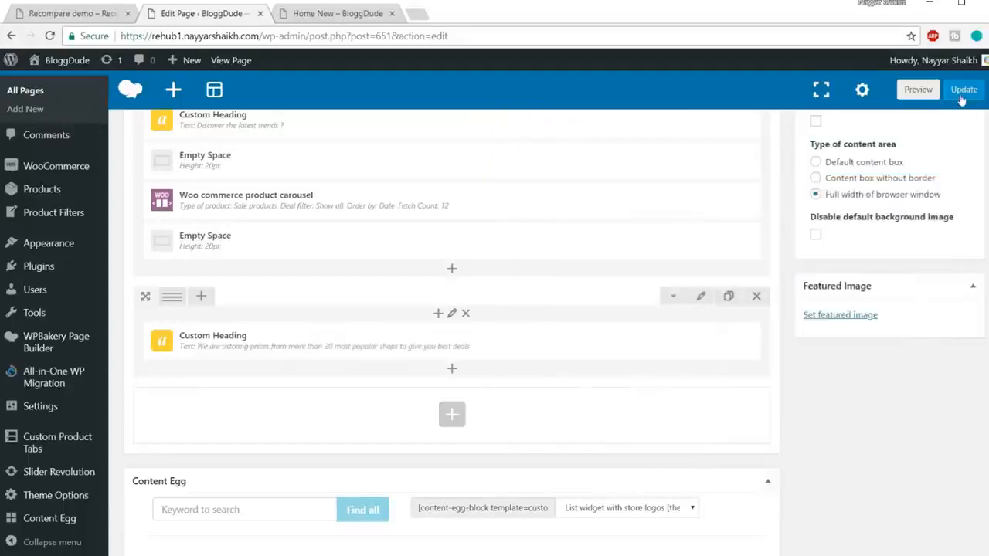
left_click(359, 14)
left_click(372, 37)
key("Return")
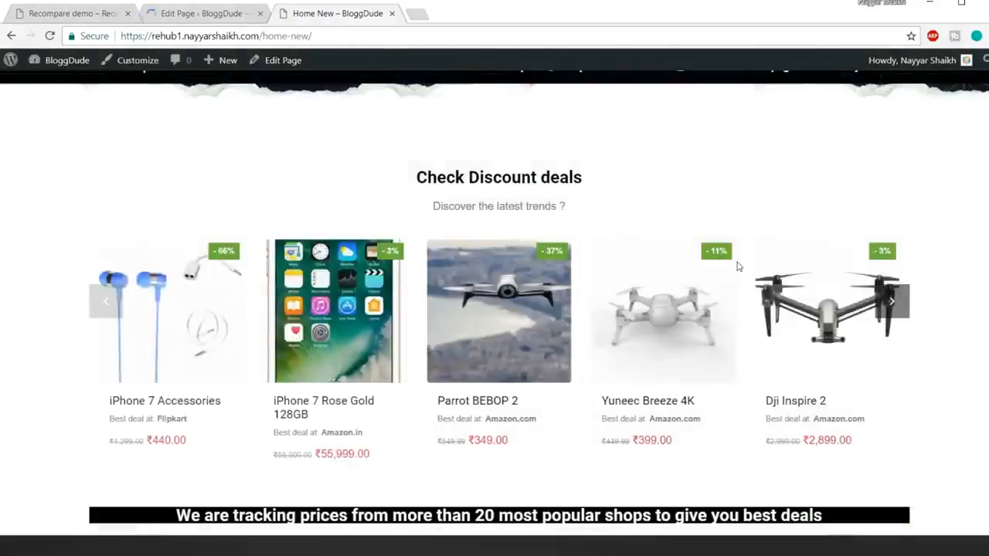
scroll(738, 266, "down", 2)
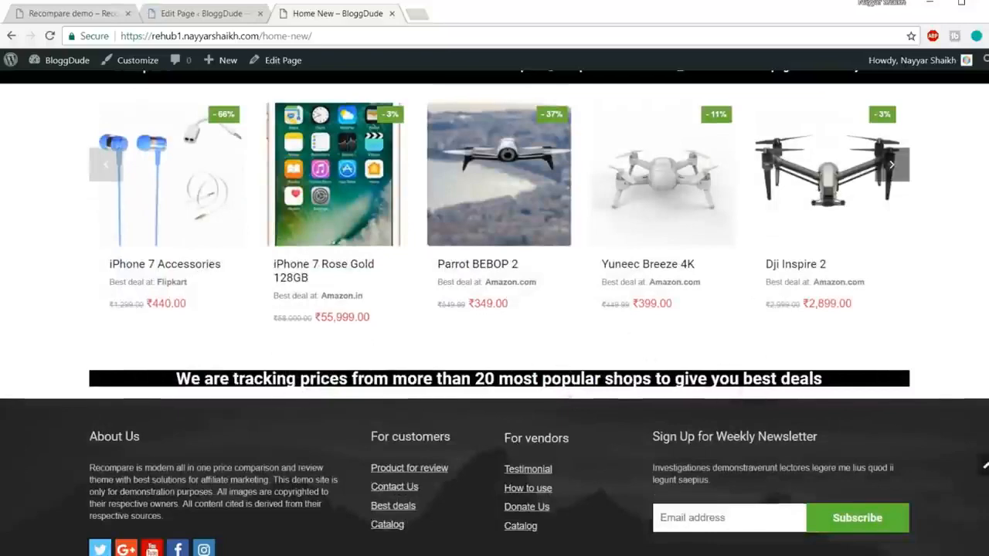
left_click(209, 13)
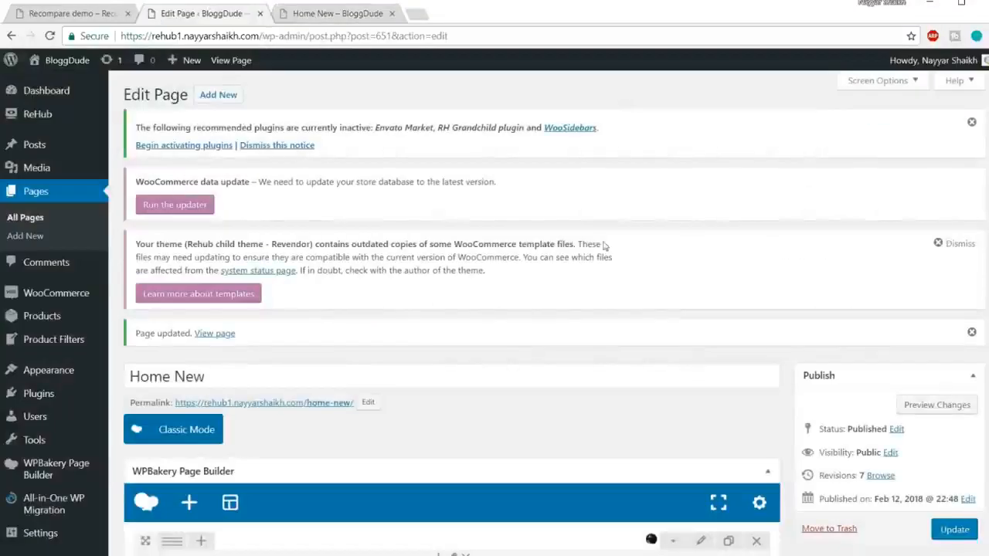
scroll(618, 247, "down", 10)
scroll(648, 257, "up", 4)
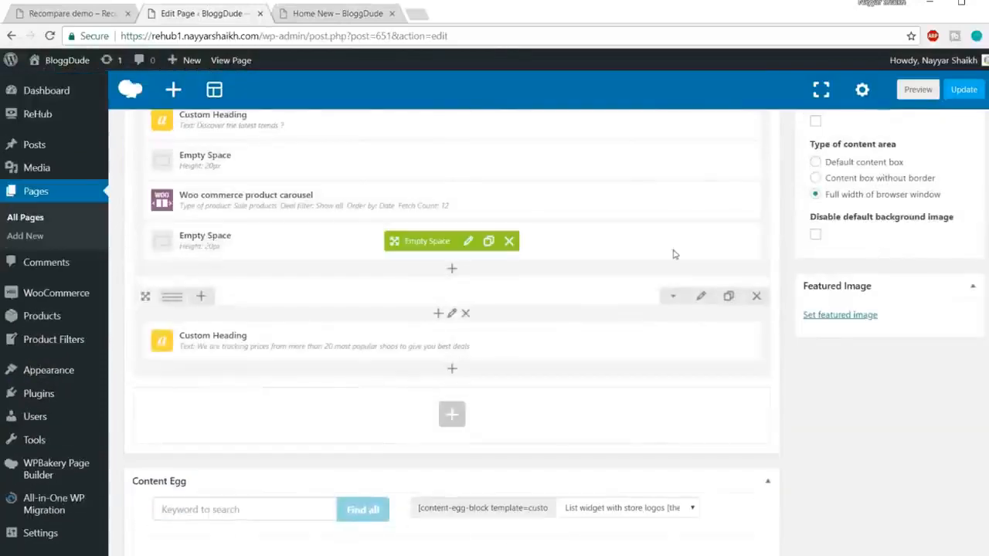
left_click(337, 13)
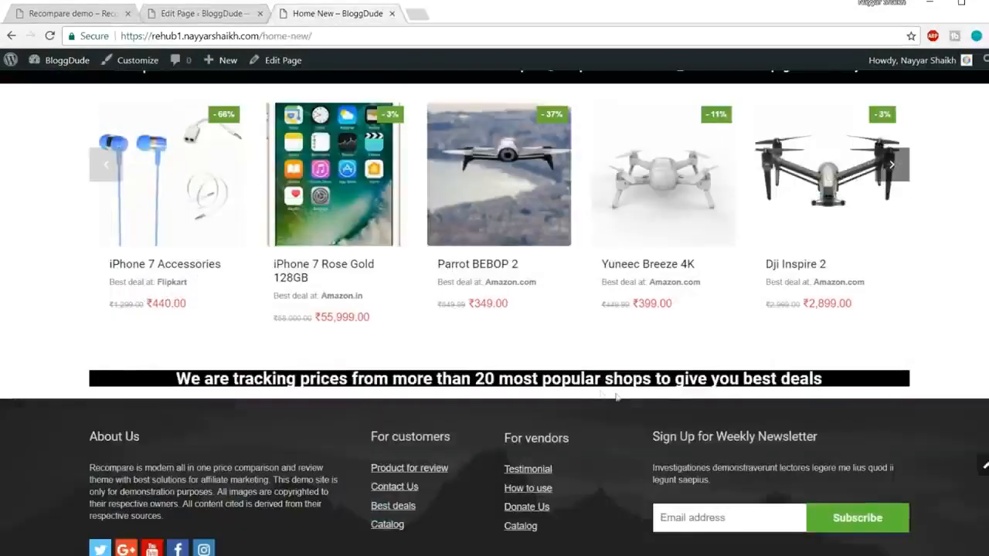
Set the background color of the row containing the price-tracking heading to black (#000000) and save the row settings.
left_click(205, 13)
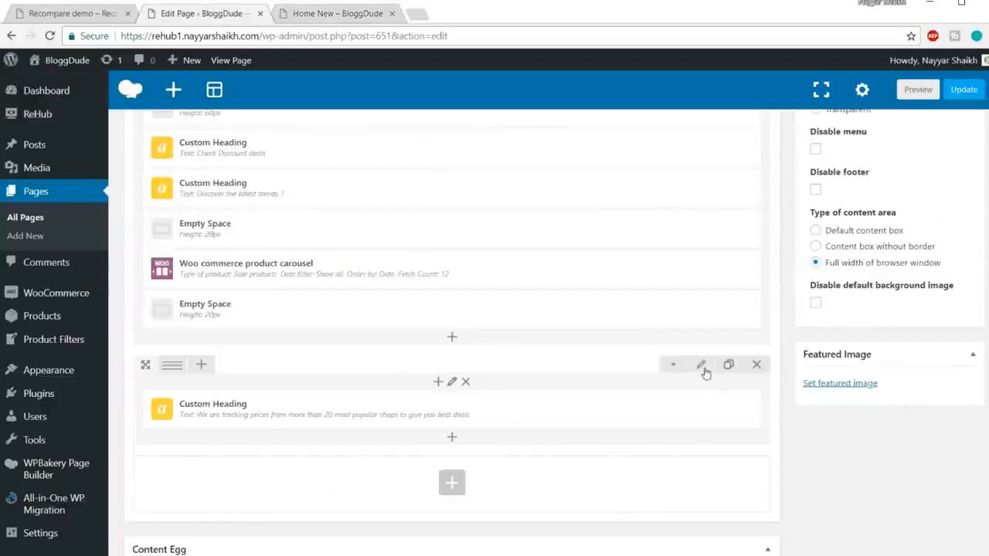
left_click(702, 367)
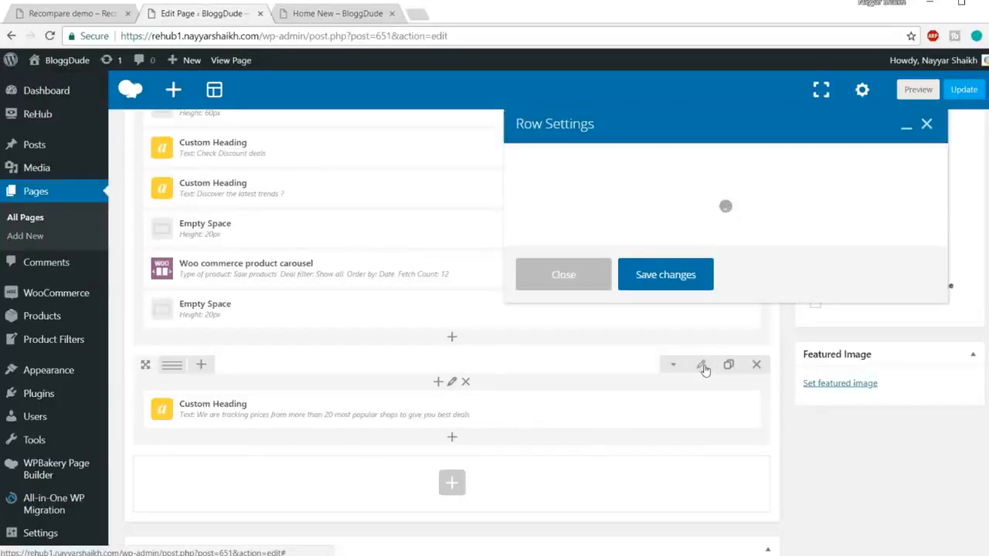
left_click(615, 166)
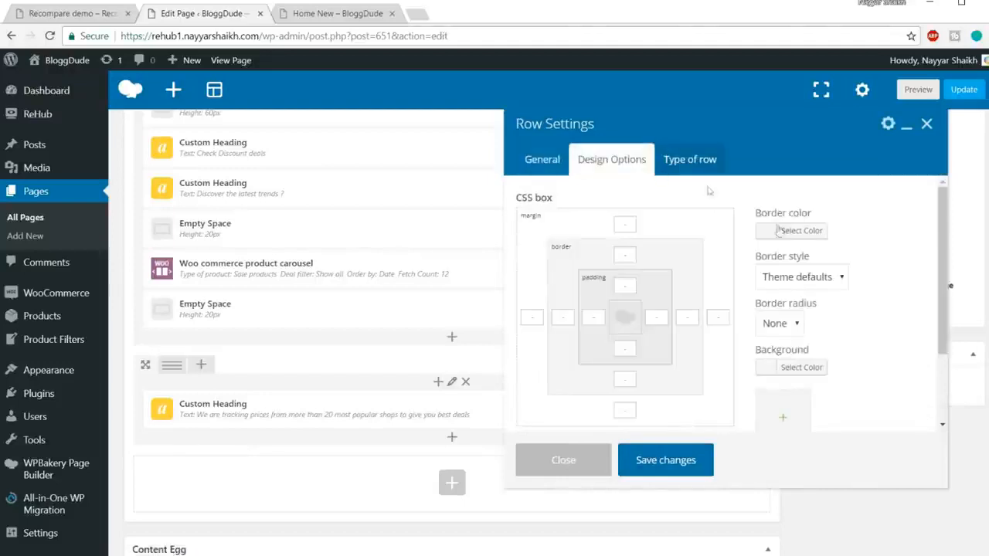
scroll(816, 381, "down", 2)
left_click(801, 300)
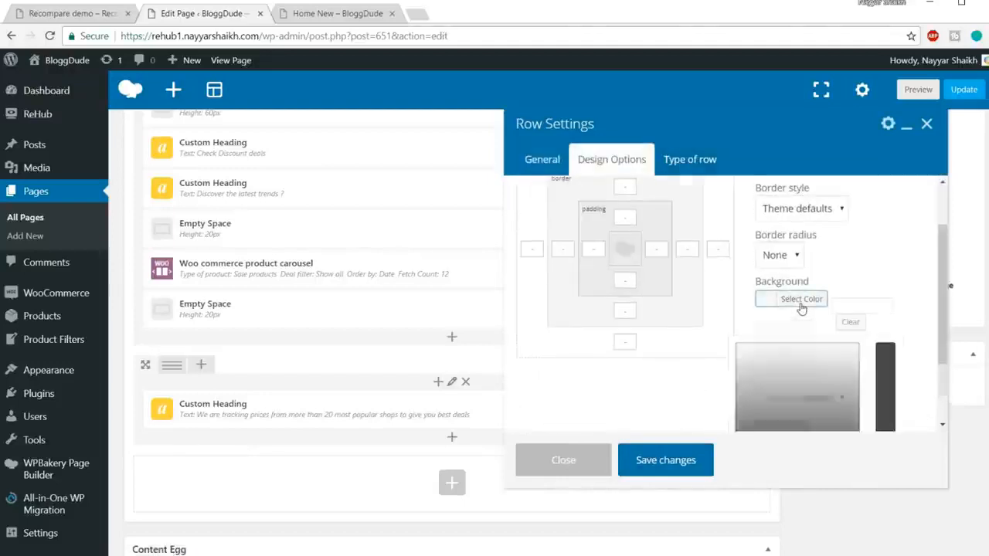
scroll(817, 383, "down", 2)
left_click(743, 409)
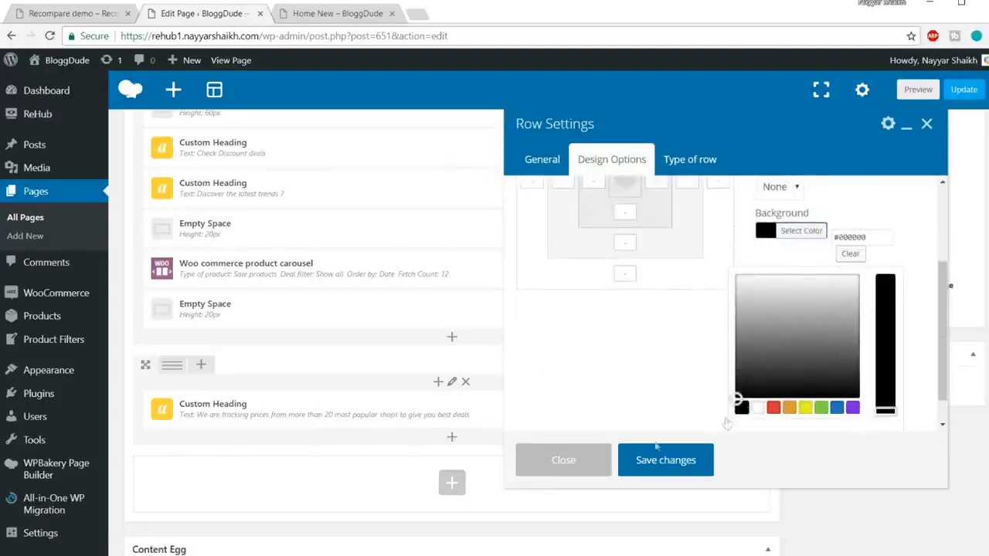
left_click(654, 461)
Update the page, reload Home New, and compare its price-tracking banner with the demo's banner.
left_click(964, 93)
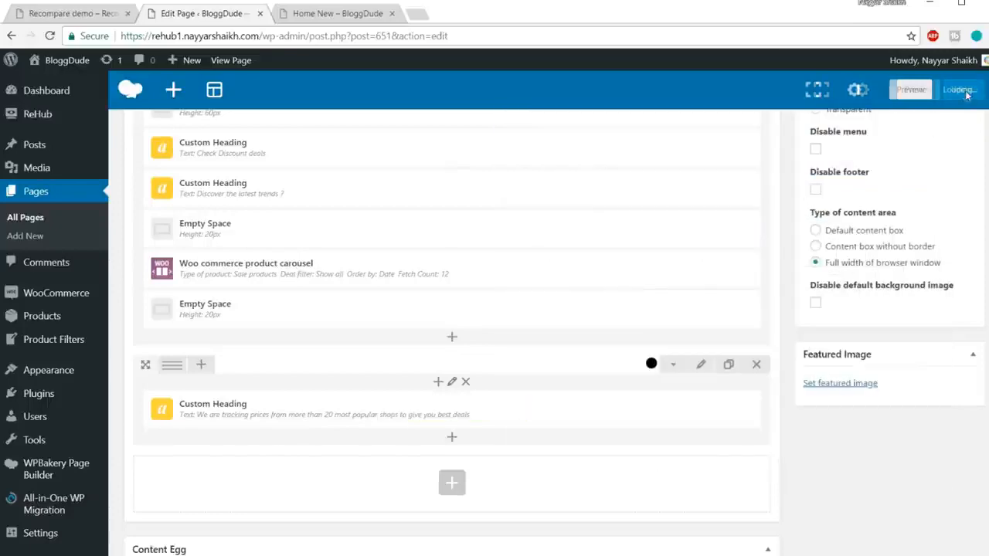
left_click(301, 15)
left_click(315, 35)
key("Return")
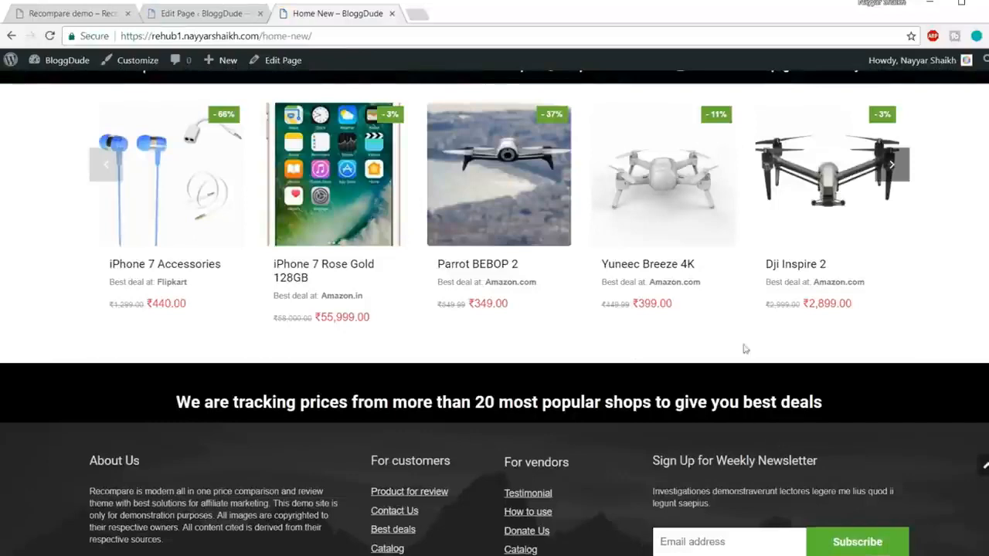
left_click(97, 13)
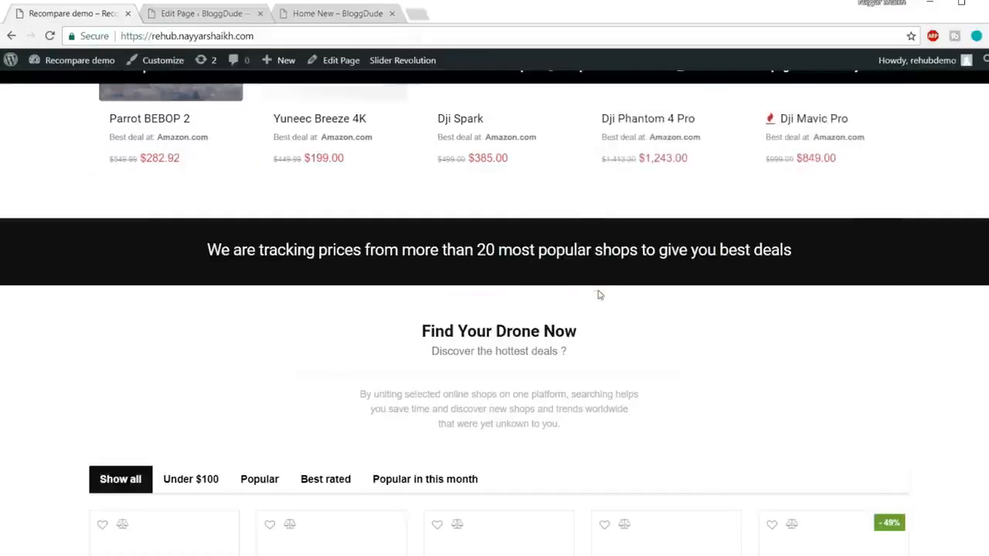
scroll(595, 293, "down", 1)
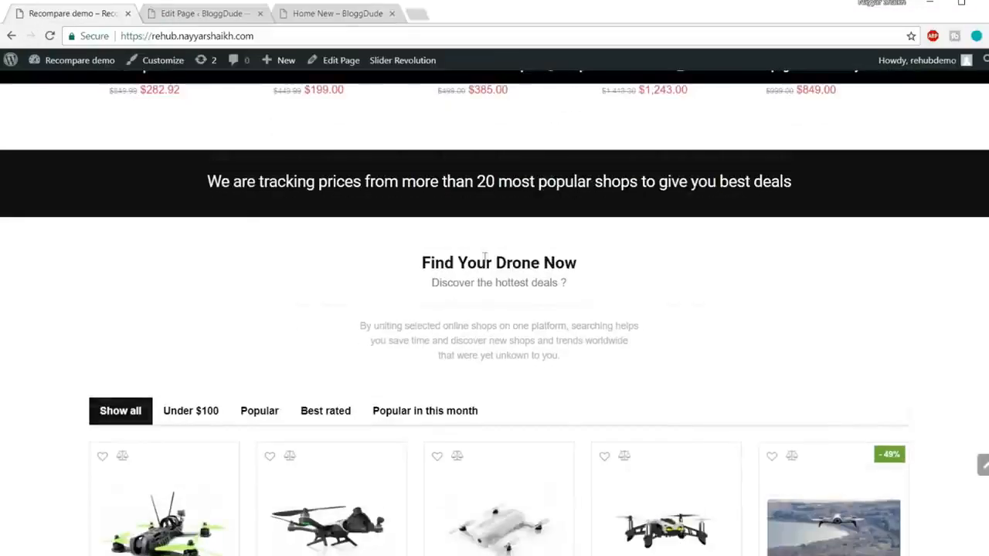
Examine the demo's "Find Your Drone Now" section, including its subheading, description and product filter tabs.
left_click_drag(424, 263, 579, 287)
left_click(543, 280)
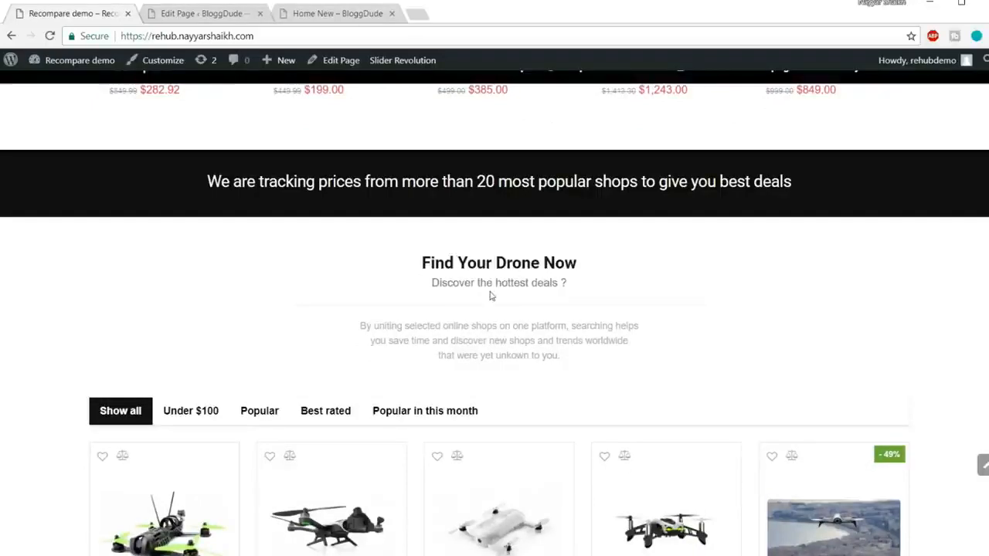
scroll(585, 357, "down", 6)
scroll(371, 328, "up", 5)
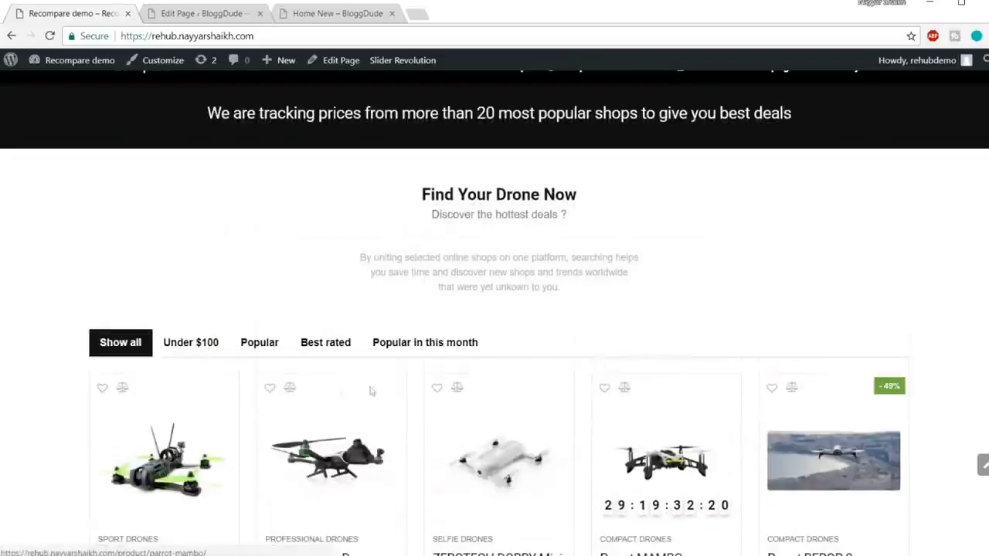
left_click(189, 336)
left_click(280, 341)
left_click(353, 343)
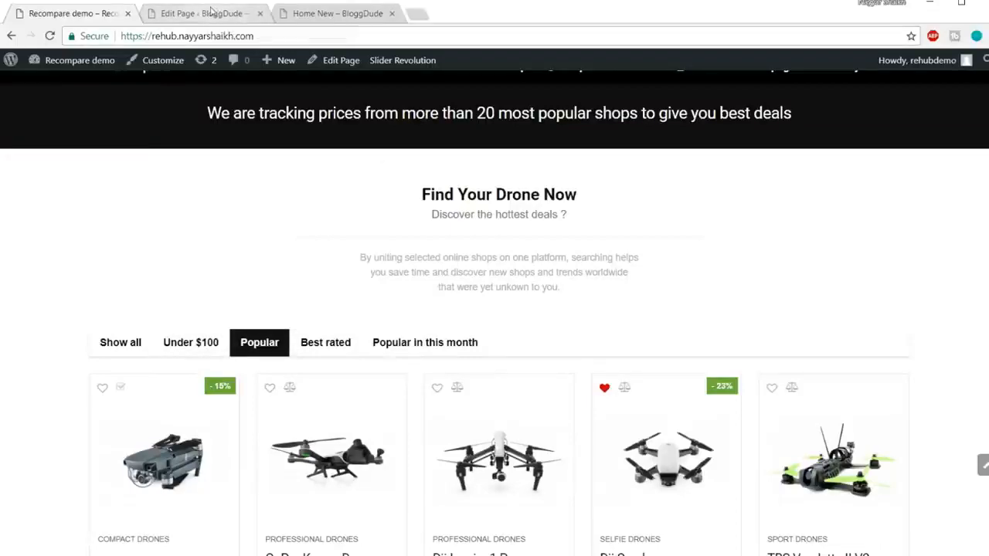
scroll(479, 225, "up", 2)
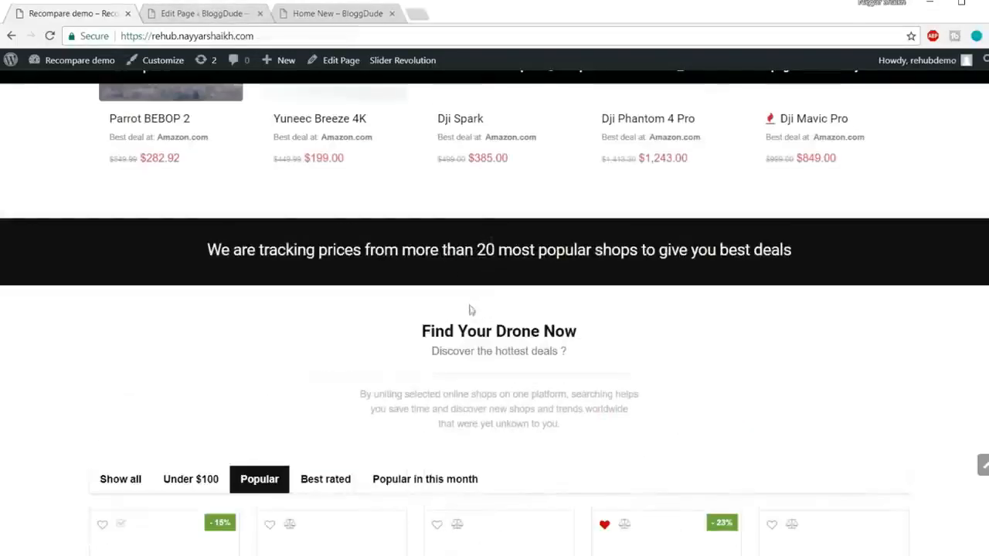
In the page editor, place a copy of the carousel row's 20px Empty Space below the price-tracking heading.
left_click(229, 18)
scroll(655, 348, "down", 10)
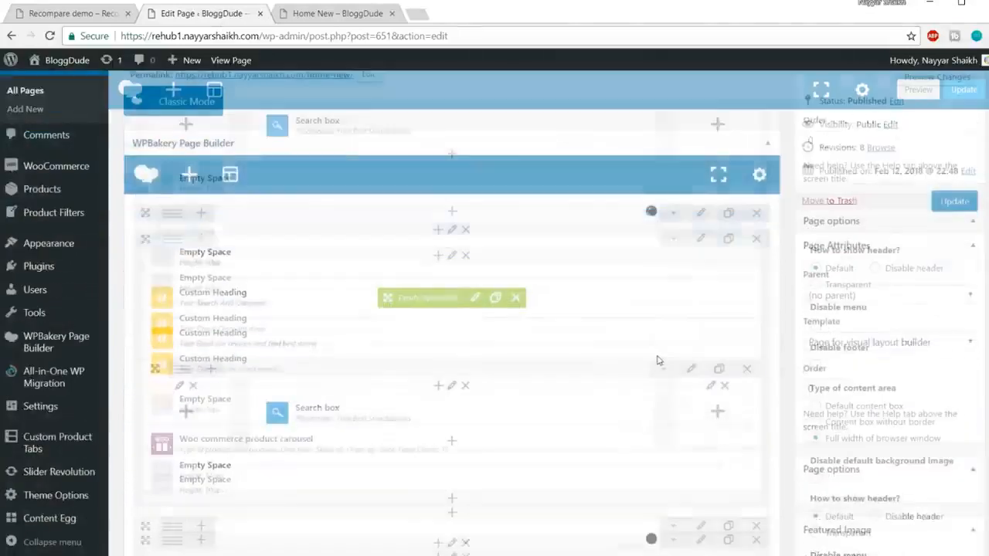
scroll(657, 355, "up", 2)
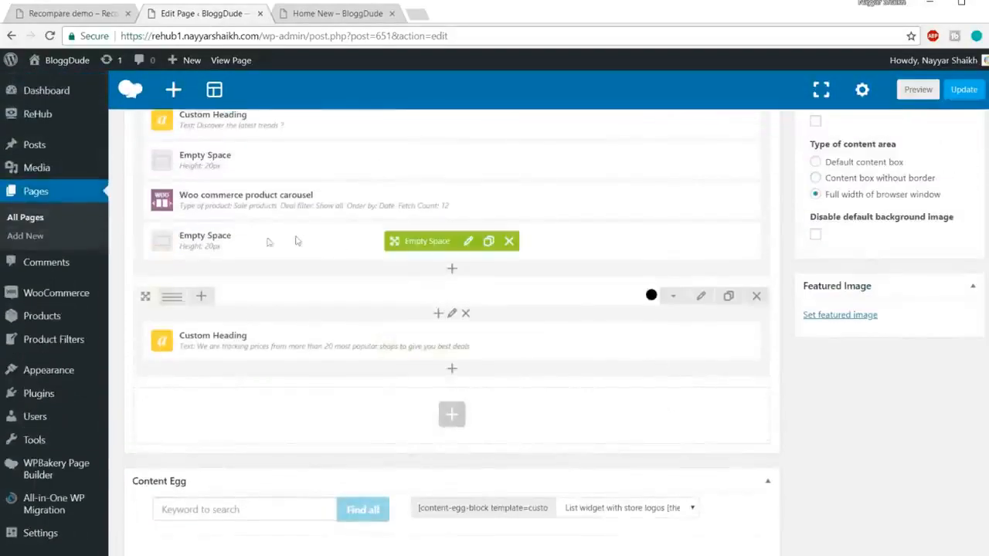
left_click_drag(429, 242, 431, 394)
scroll(601, 357, "down", 1)
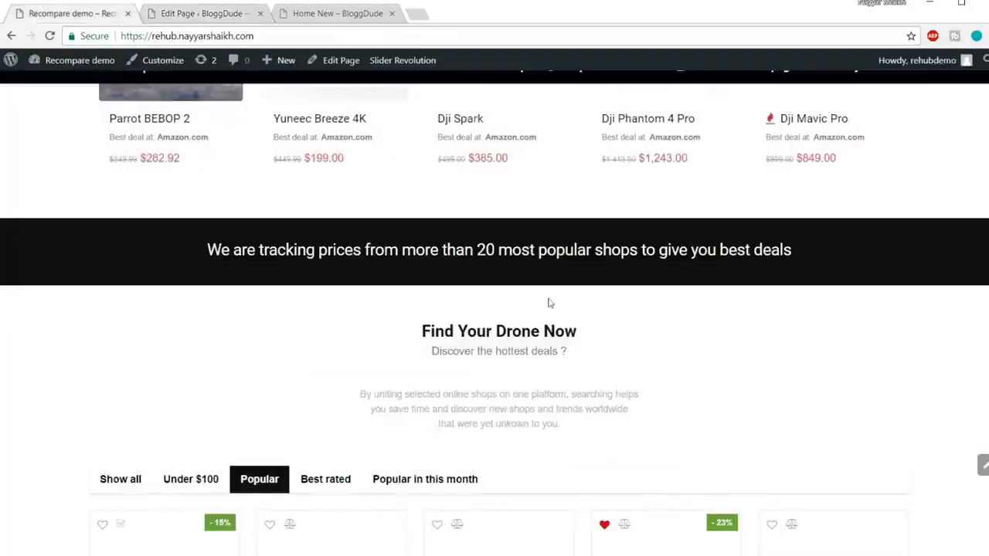
Check the demo's drone section headings and add a Custom Heading in a new row below the price-tracking row.
scroll(463, 295, "down", 1)
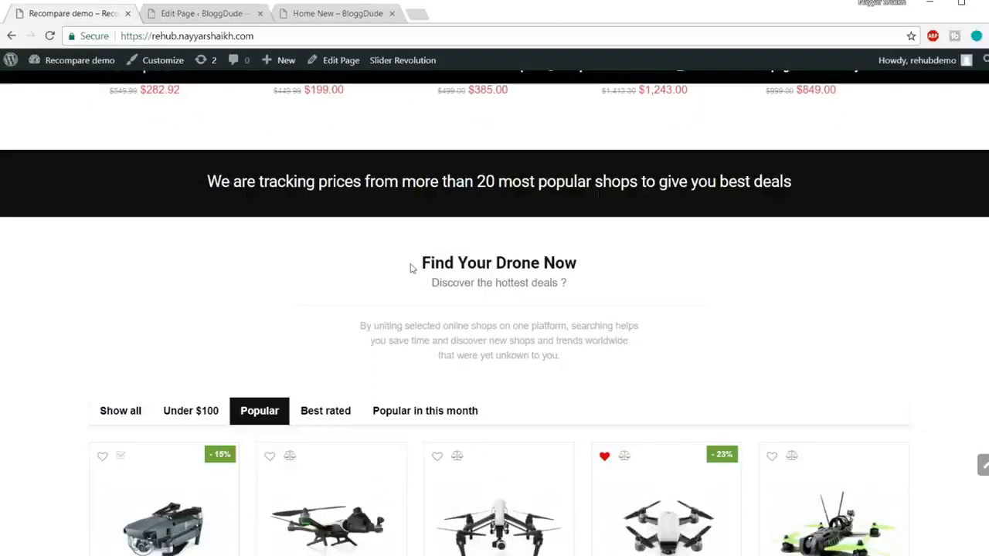
left_click_drag(411, 268, 568, 301)
left_click(203, 16)
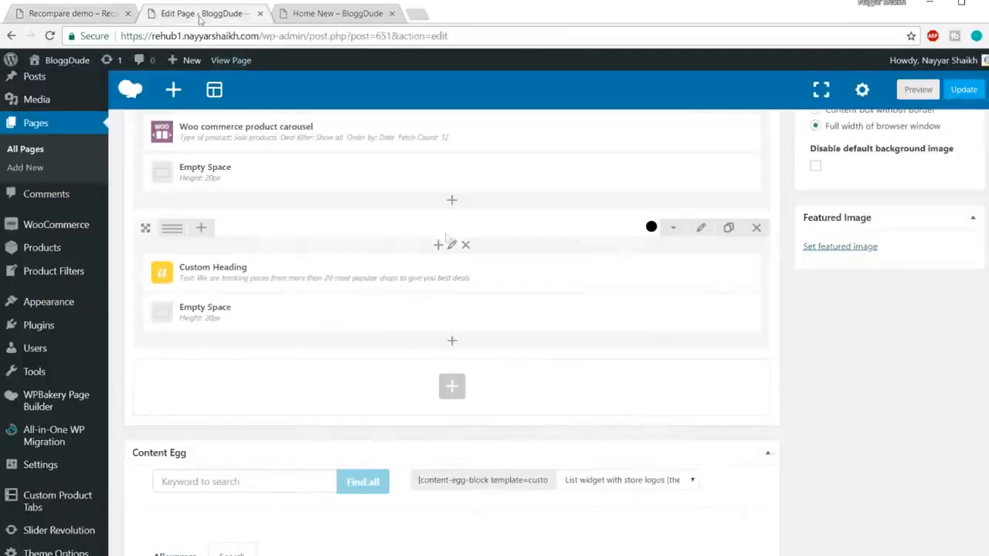
left_click(451, 389)
type("ha")
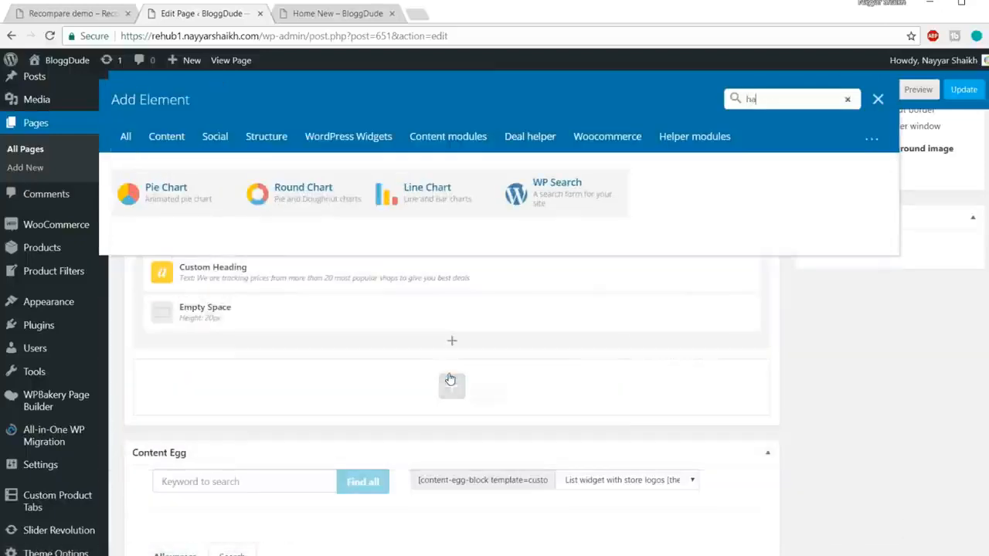
key("BackSpace")
type("ead")
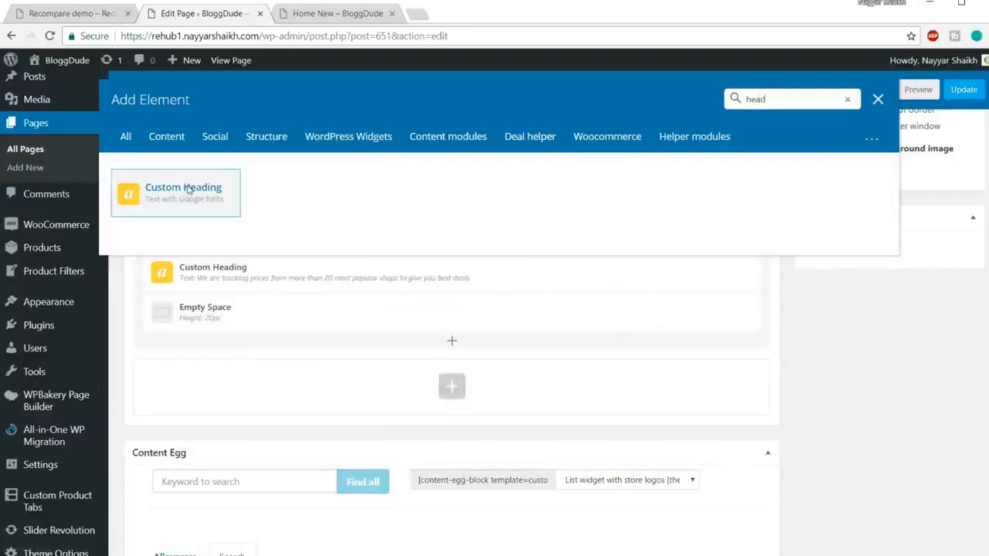
left_click(188, 191)
Copy "Find Your Drone Now" from the demo page and use it as the new heading's text.
left_click(80, 13)
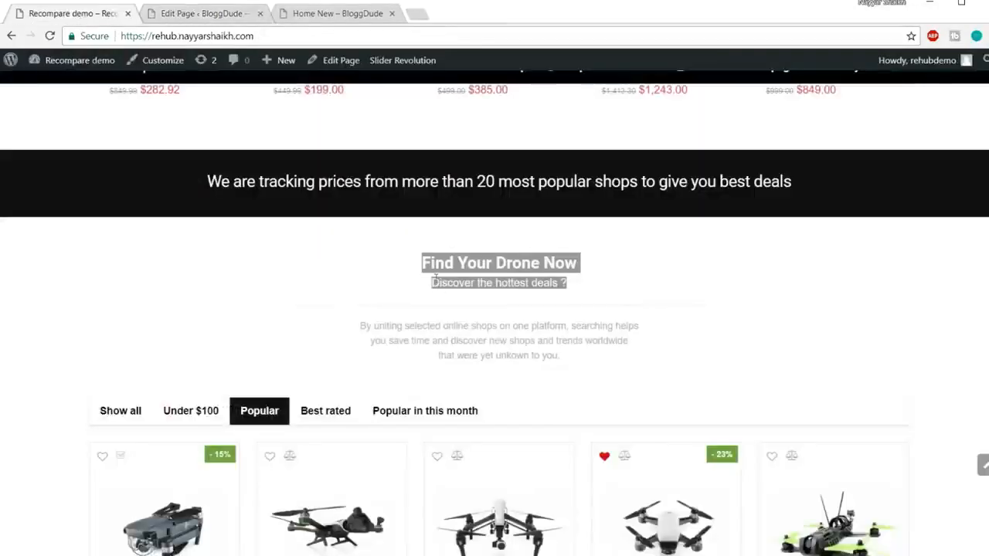
left_click_drag(421, 263, 593, 265)
key("ctrl+c")
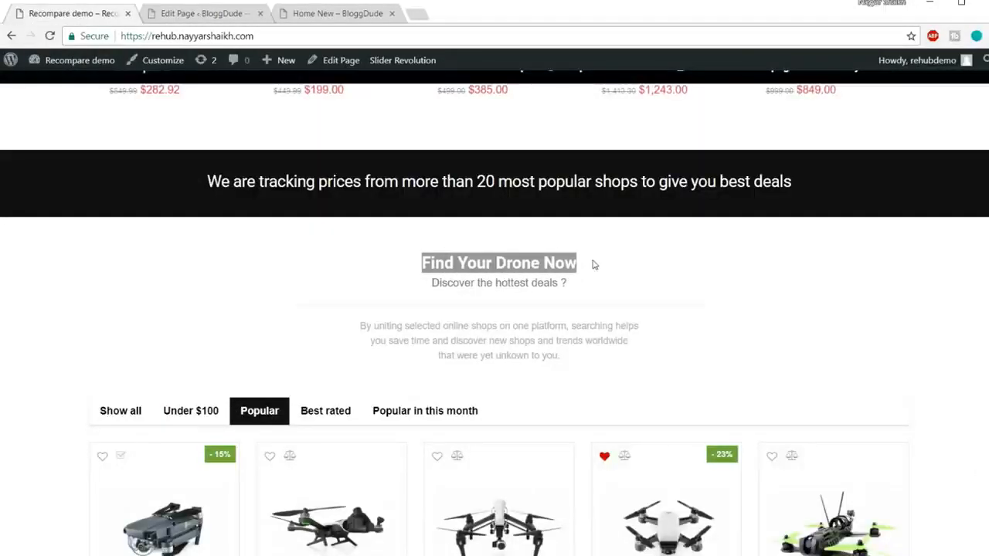
key("ctrl+Tab")
triple_click(640, 293)
key("ctrl+v")
Set the "Find Your Drone Now" heading's element tag to h4 and its text alignment to center.
scroll(699, 324, "down", 3)
left_click(615, 321)
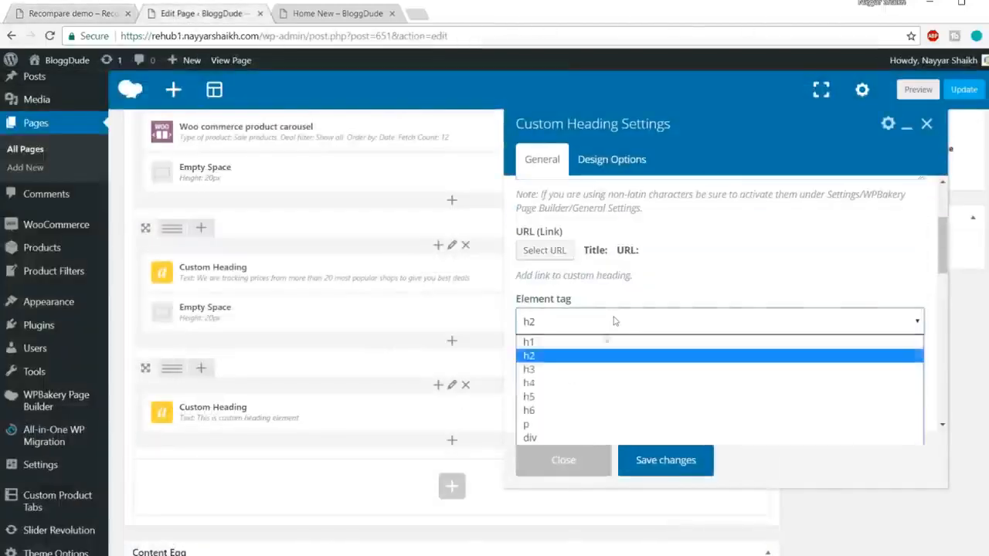
left_click(589, 383)
scroll(587, 347, "down", 1)
left_click(578, 322)
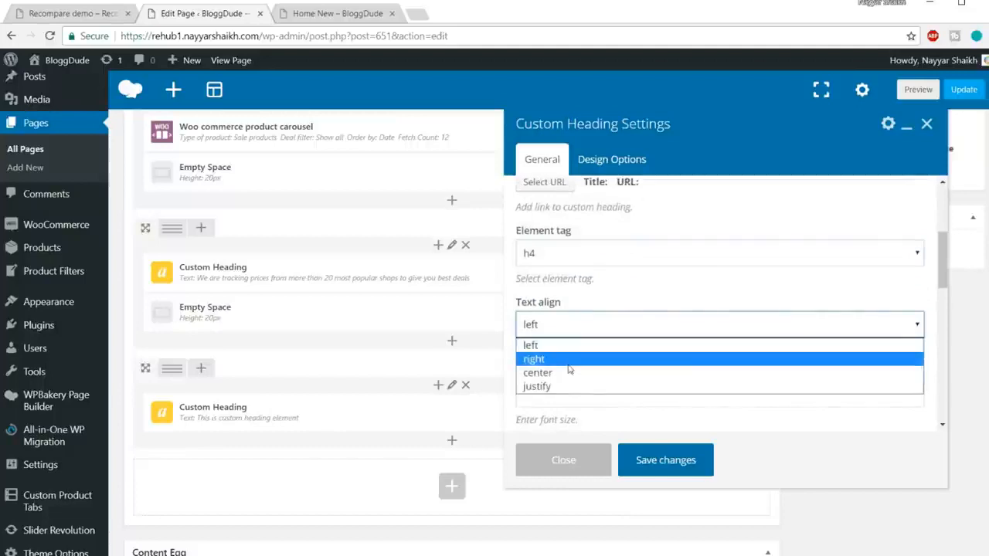
left_click(570, 373)
Give the heading a 25px font size, 24px line height and the theme default font family, and save its settings.
scroll(649, 386, "down", 2)
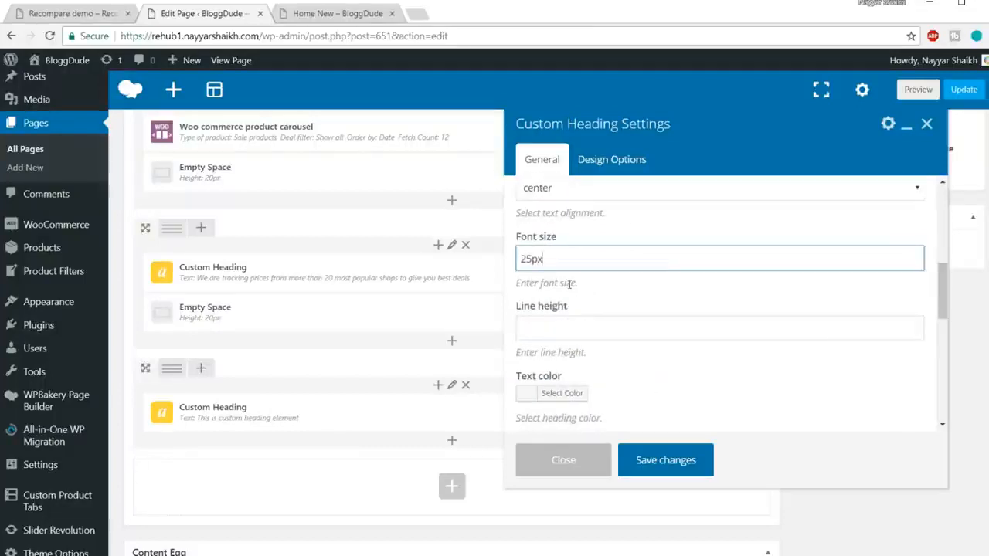
left_click(561, 316)
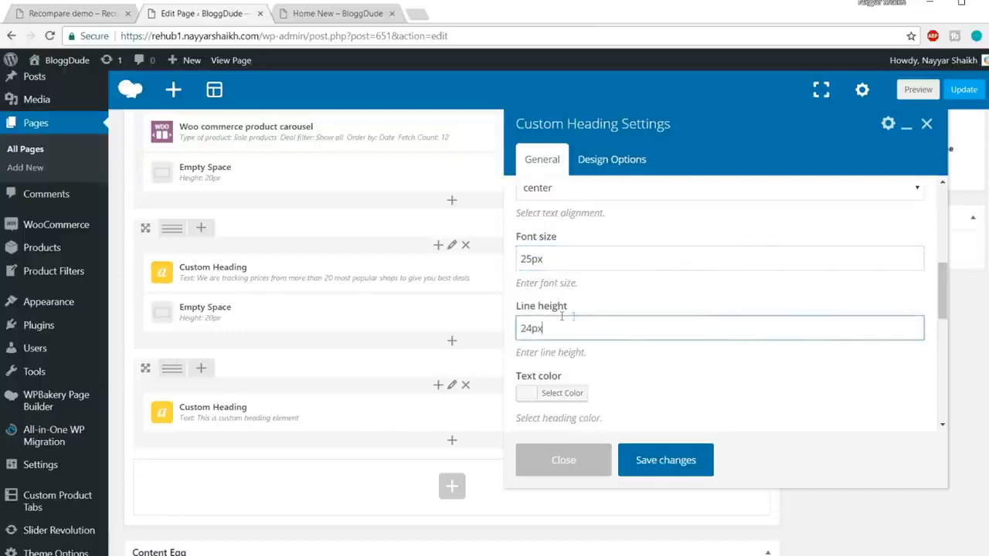
scroll(648, 315, "down", 1)
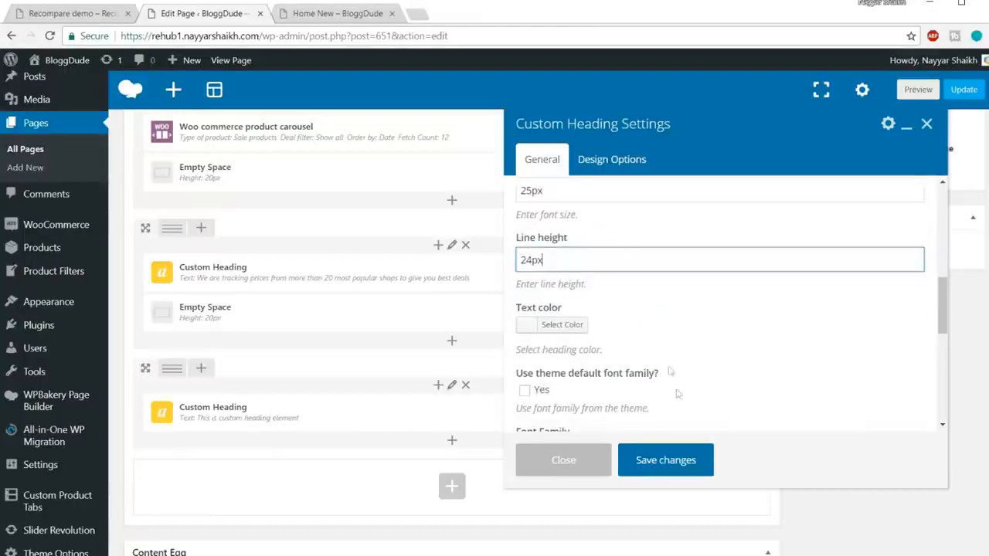
left_click(525, 391)
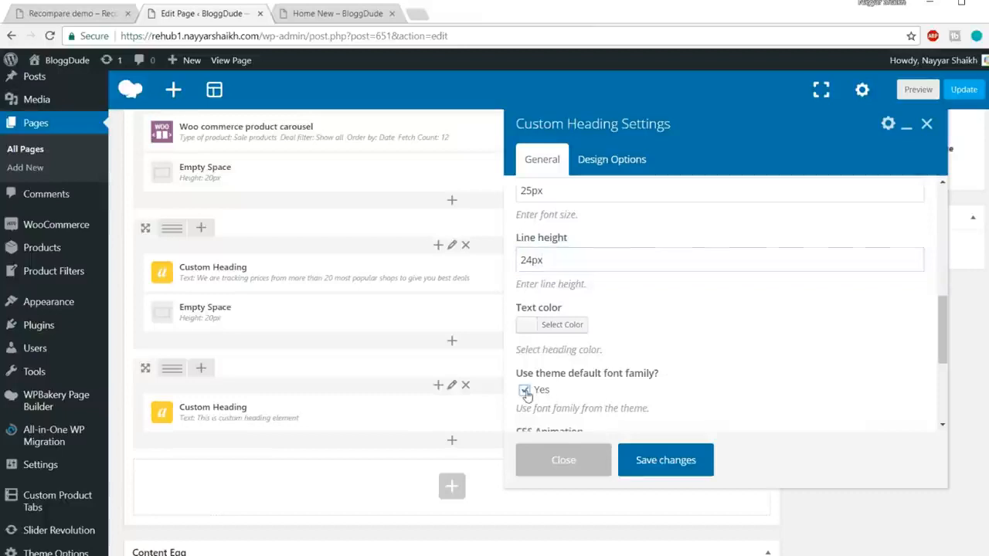
left_click(665, 460)
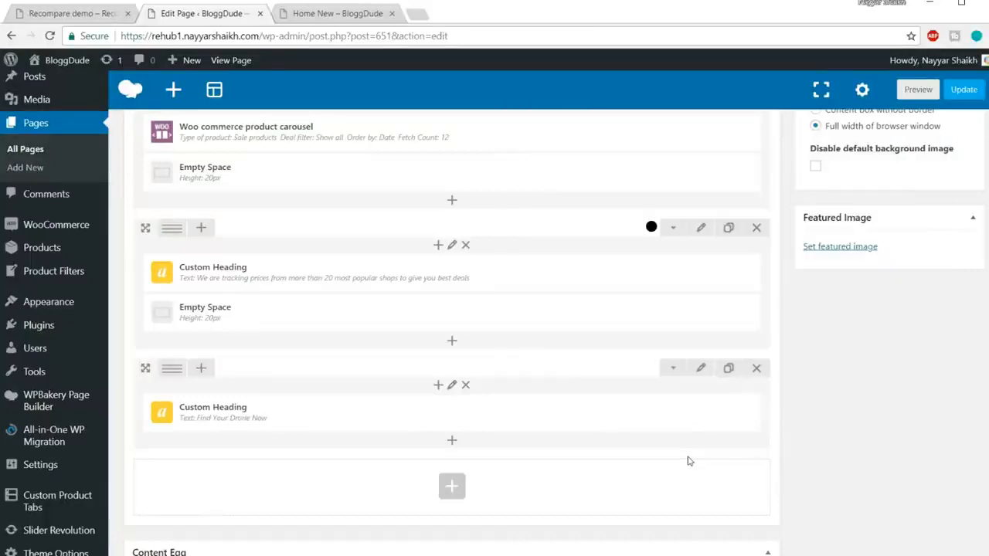
Add a Custom Heading below "Find Your Drone Now" using the demo's text "Discover the hottest deals ?".
key("ctrl+shift+Tab")
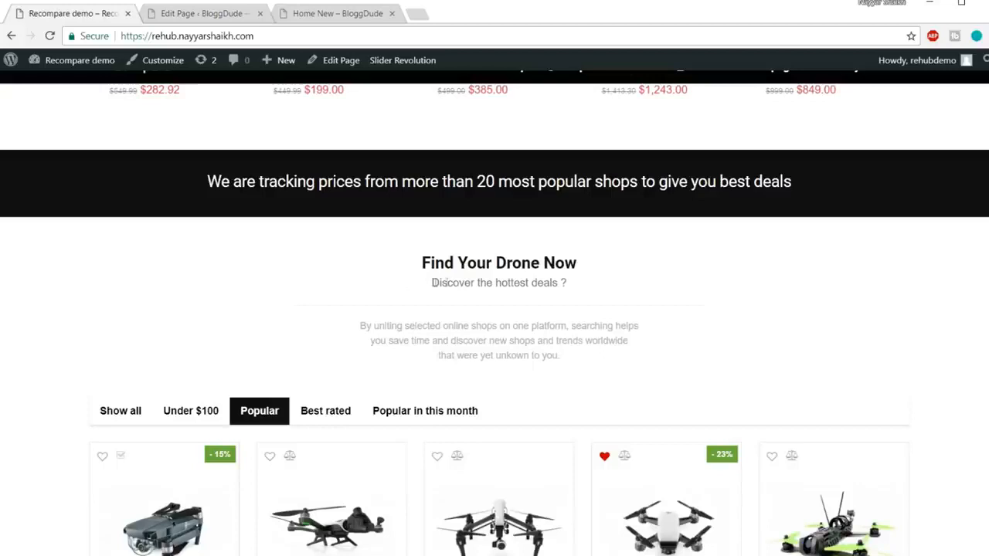
left_click_drag(430, 286, 569, 284)
key("ctrl+c")
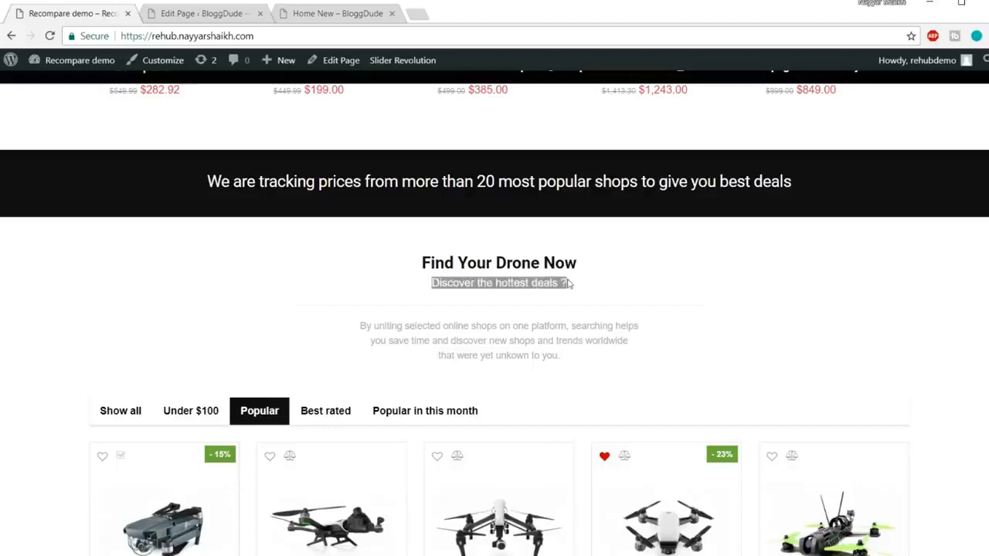
left_click(221, 17)
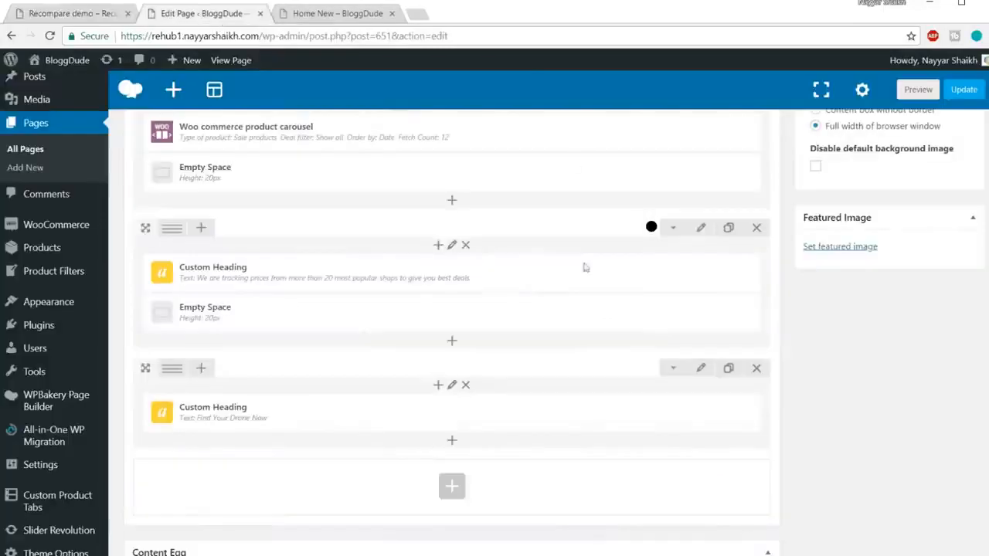
left_click(452, 444)
type("hae")
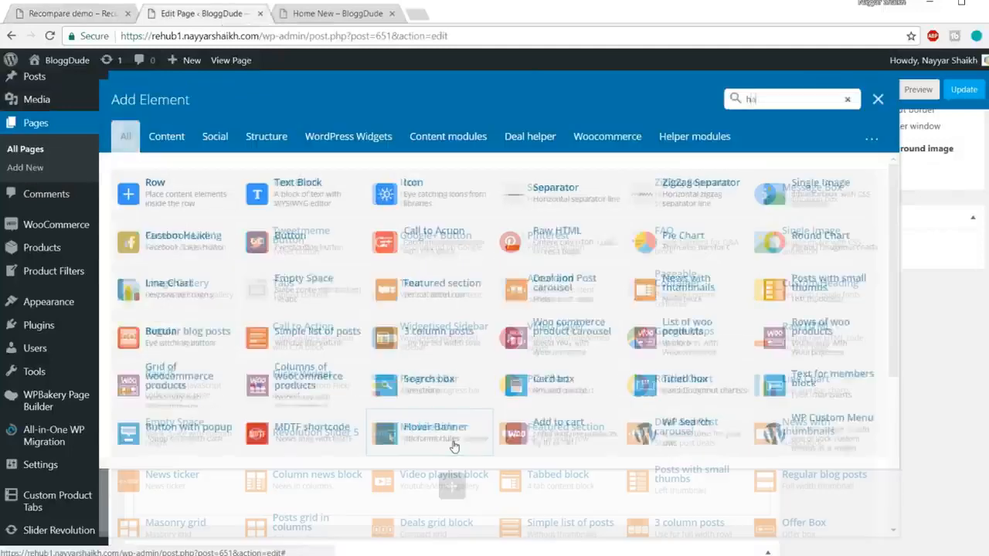
key("BackSpace")
key("BackSpace")
type("ead")
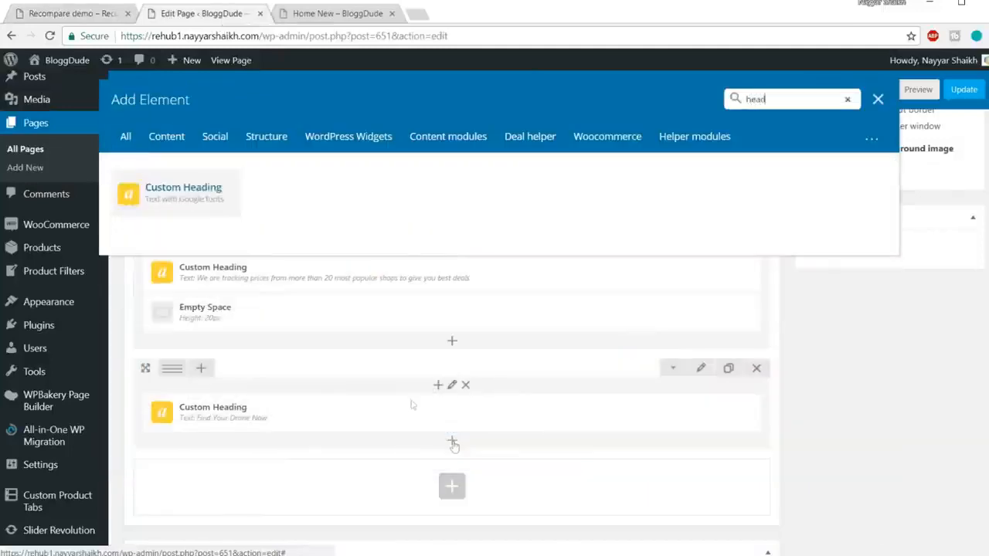
left_click(171, 206)
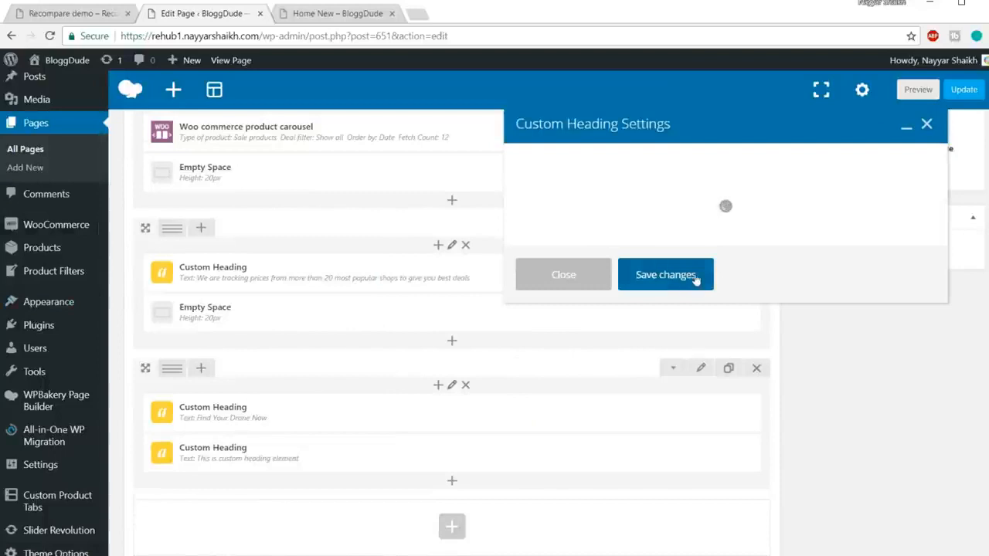
triple_click(667, 302)
key("ctrl+v")
Set the "Discover the hottest deals ?" heading's element tag to div and its text alignment to center.
scroll(618, 301, "down", 3)
left_click(601, 255)
left_click(595, 327)
left_click(595, 324)
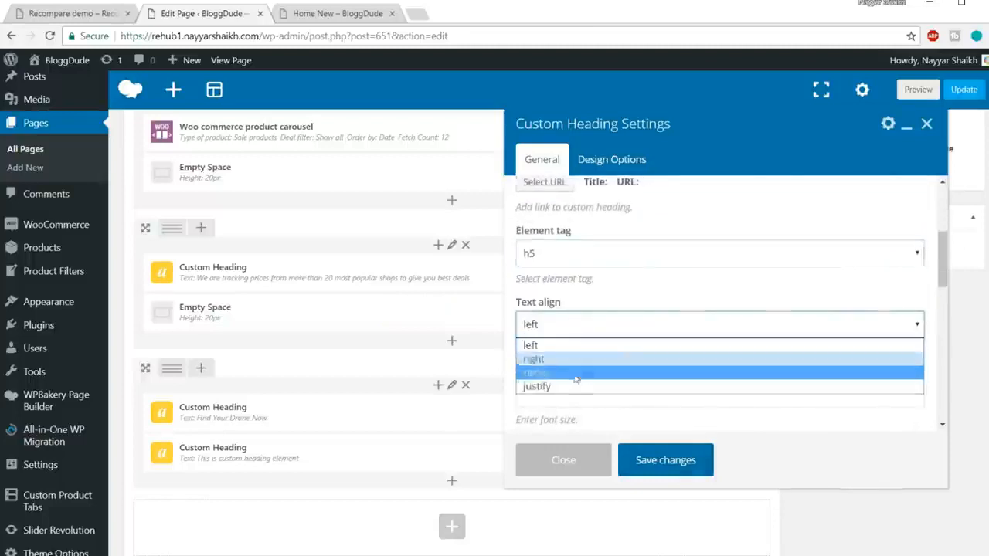
left_click(577, 364)
left_click(572, 328)
left_click(580, 372)
left_click(582, 255)
left_click(646, 369)
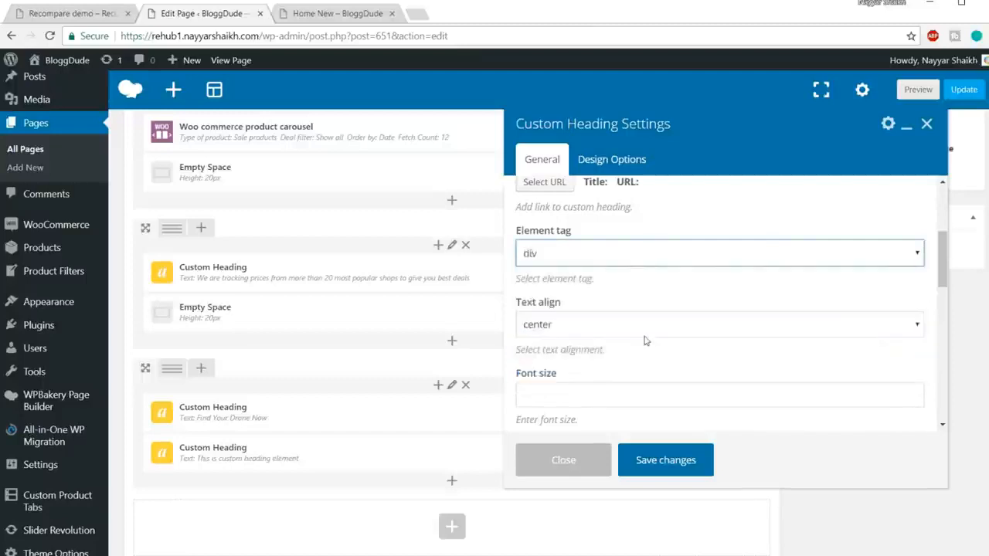
Set the subheading's font size to 16px and its line height to 24px.
scroll(645, 335, "down", 1)
scroll(646, 335, "down", 2)
scroll(645, 276, "up", 1)
left_click(584, 254)
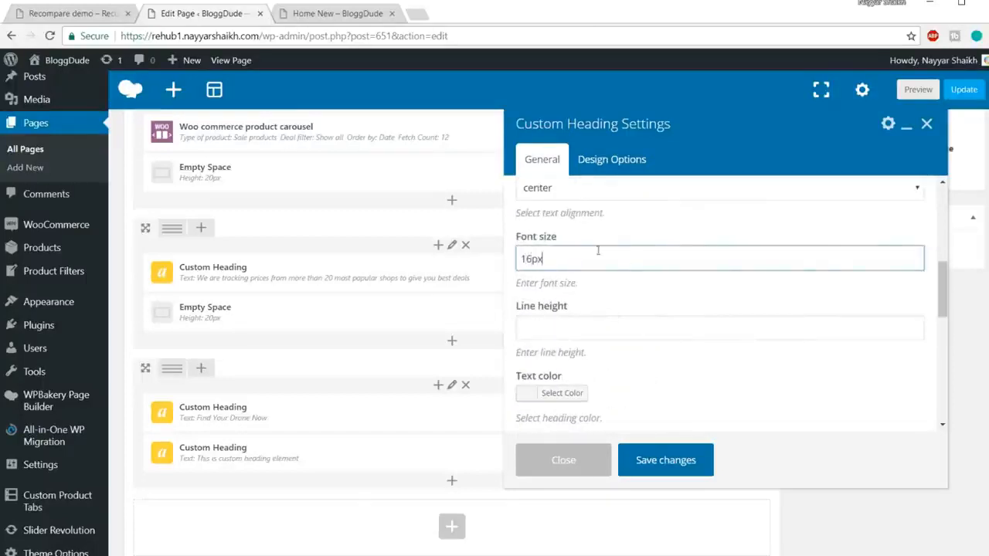
left_click(588, 333)
type("24px")
scroll(610, 324, "down", 1)
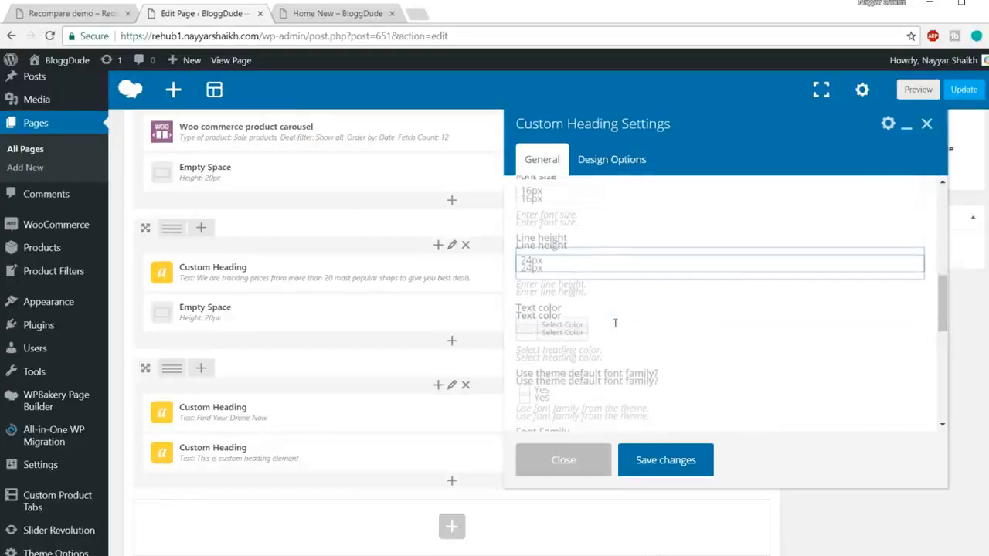
Set the subheading's text color to gray (#999999).
left_click(553, 326)
scroll(696, 309, "down", 1)
left_click(524, 330)
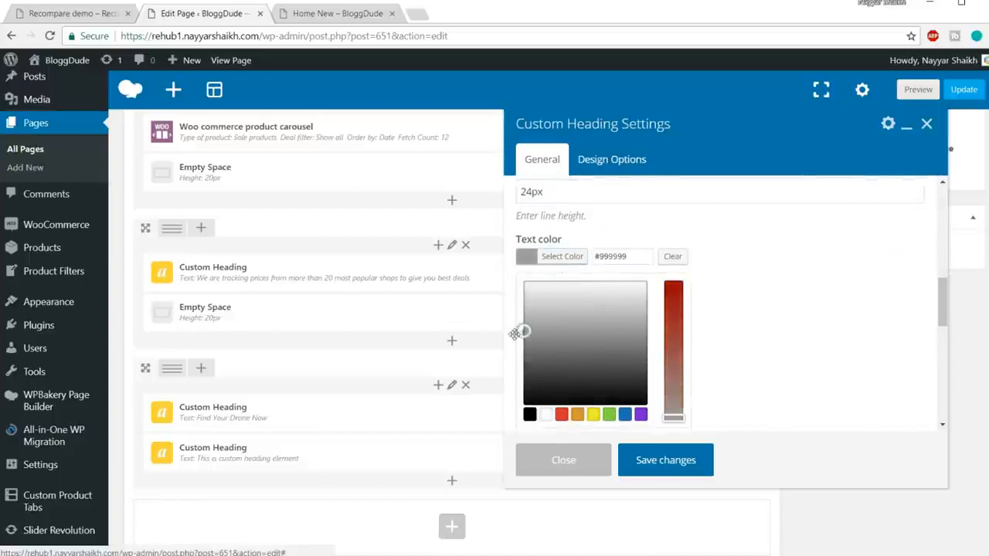
left_click(617, 266)
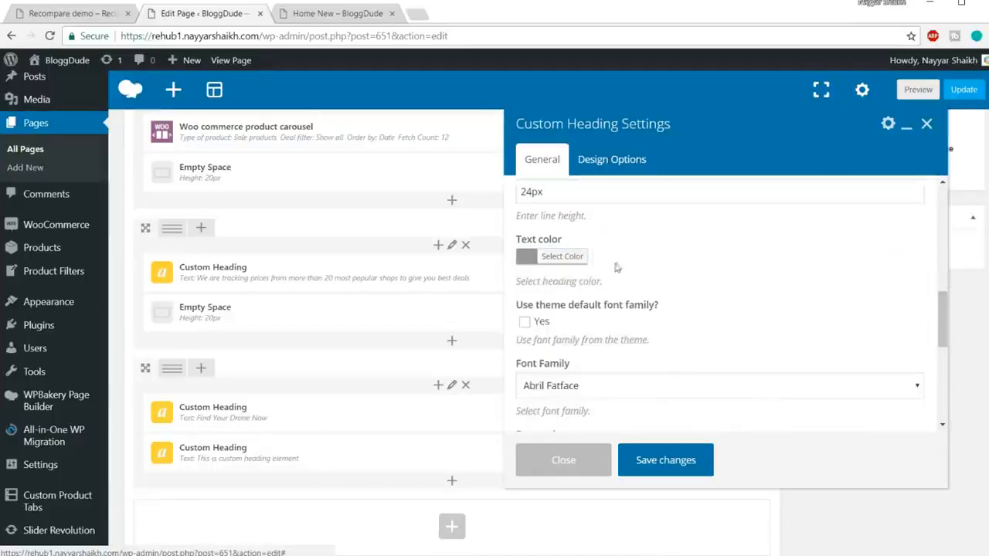
Enable the theme default font family for the subheading and save the element's settings.
scroll(562, 283, "down", 1)
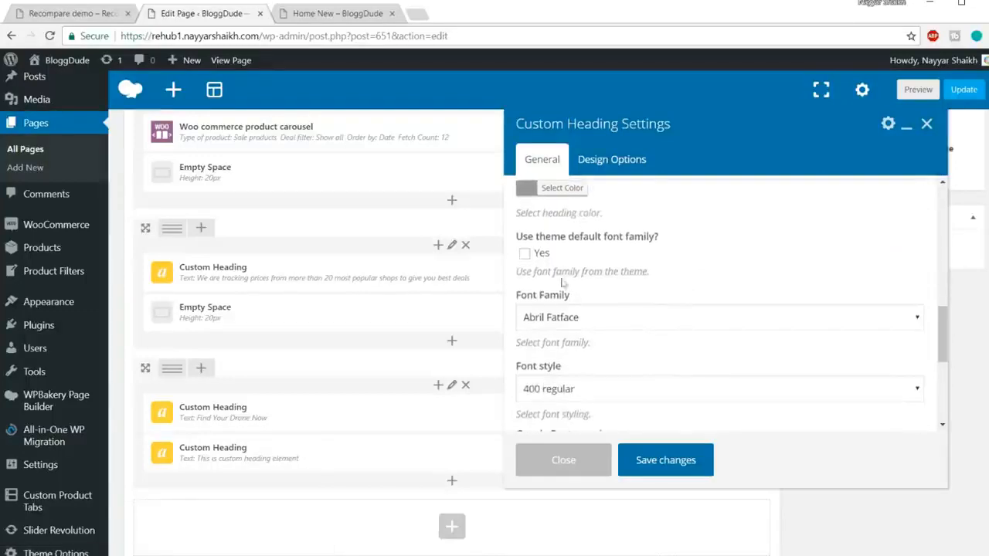
left_click(524, 254)
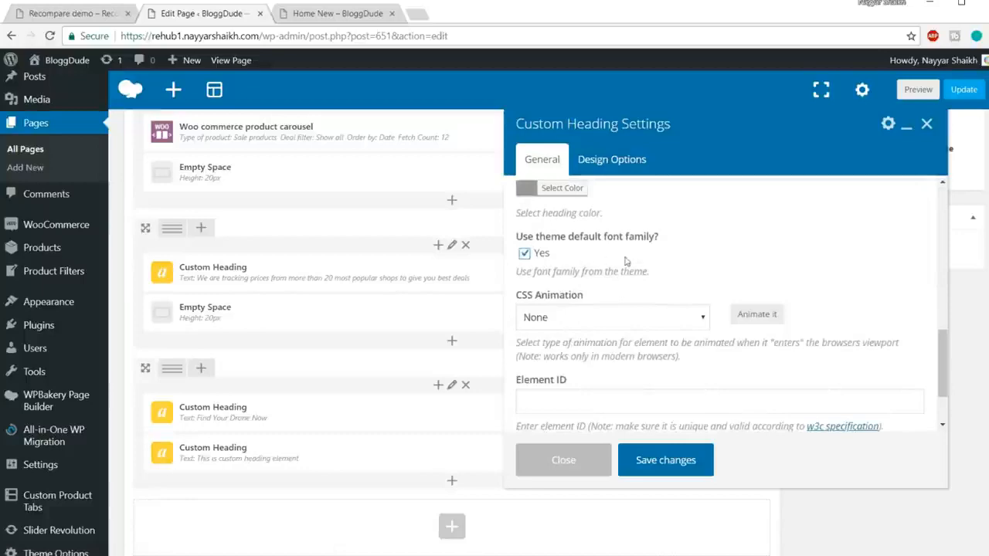
left_click(665, 461)
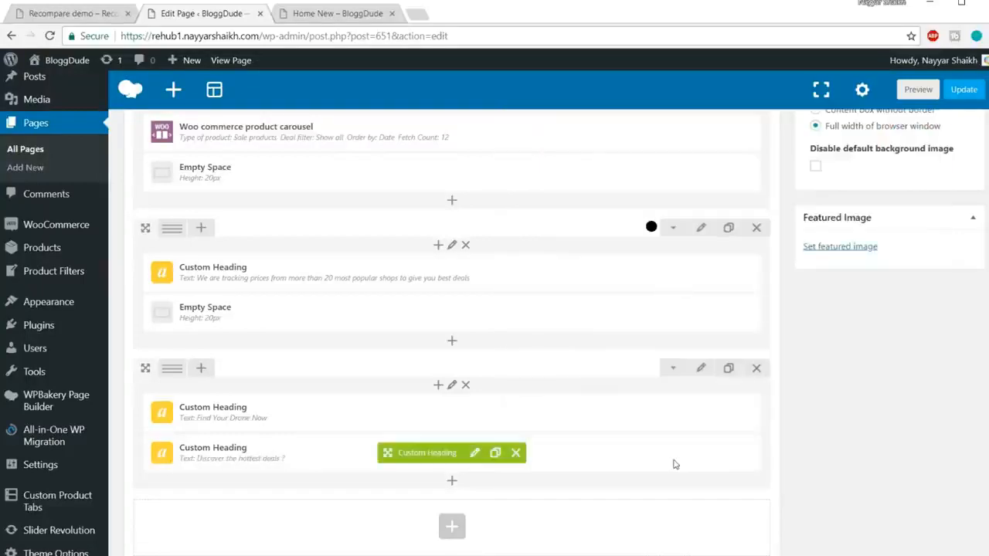
Examine the subheading, divider line and description under "Find Your Drone Now" on the Recompare demo page against the page being edited.
left_click(78, 15)
left_click_drag(421, 261, 417, 241)
left_click(446, 287)
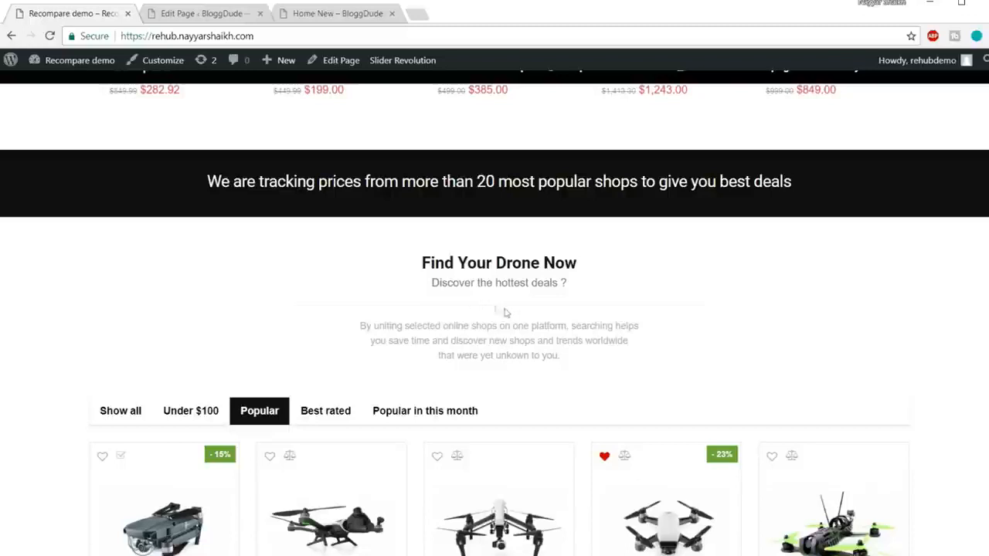
left_click_drag(581, 366, 343, 328)
left_click(465, 330)
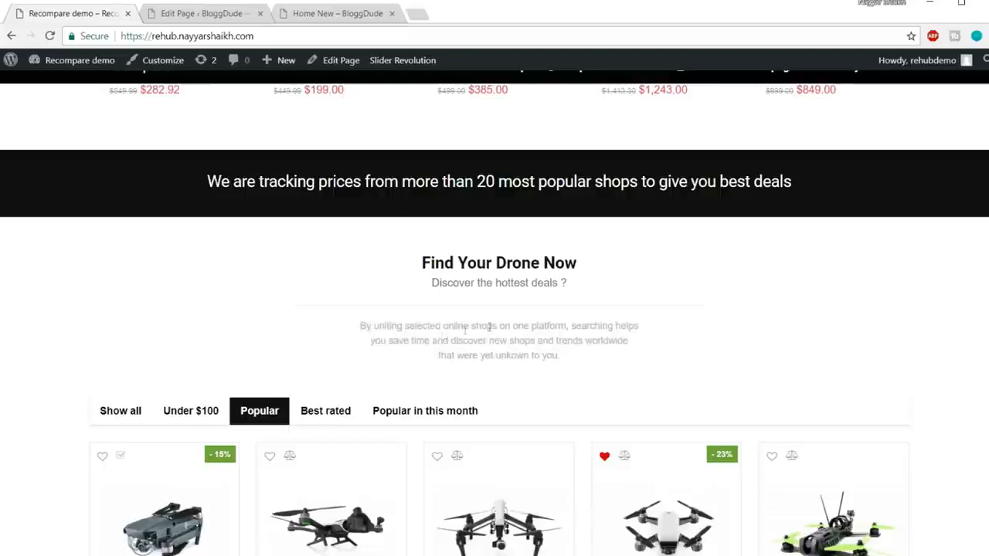
left_click(189, 15)
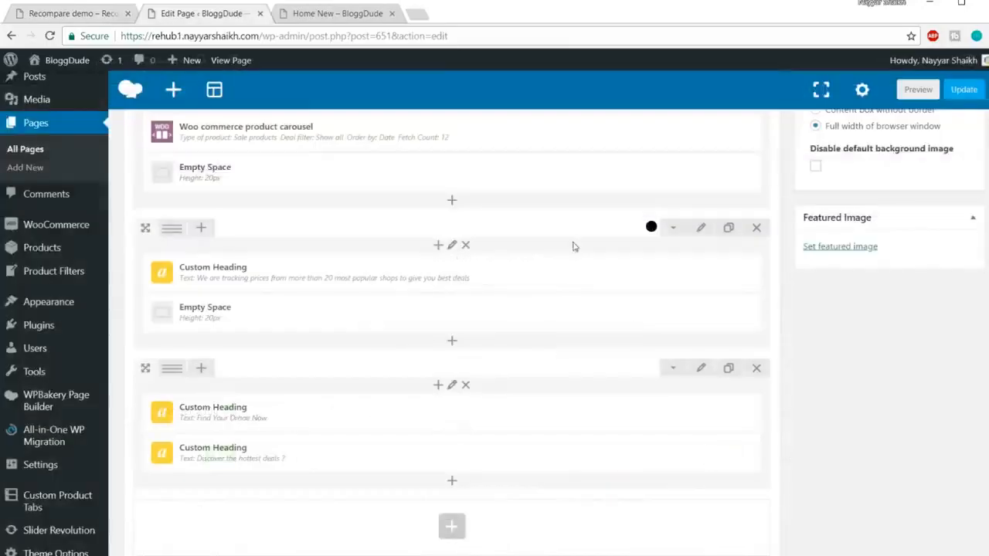
scroll(506, 360, "down", 2)
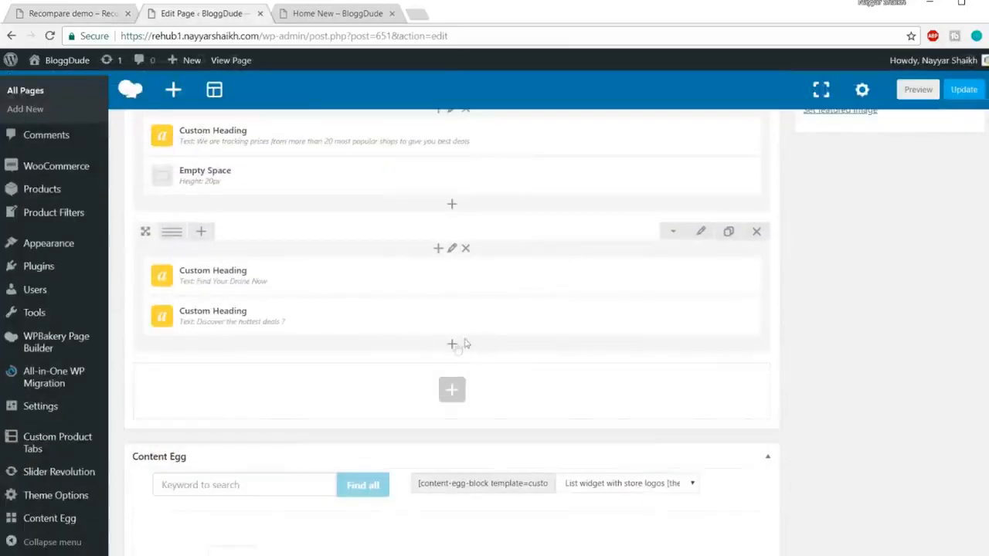
left_click(98, 13)
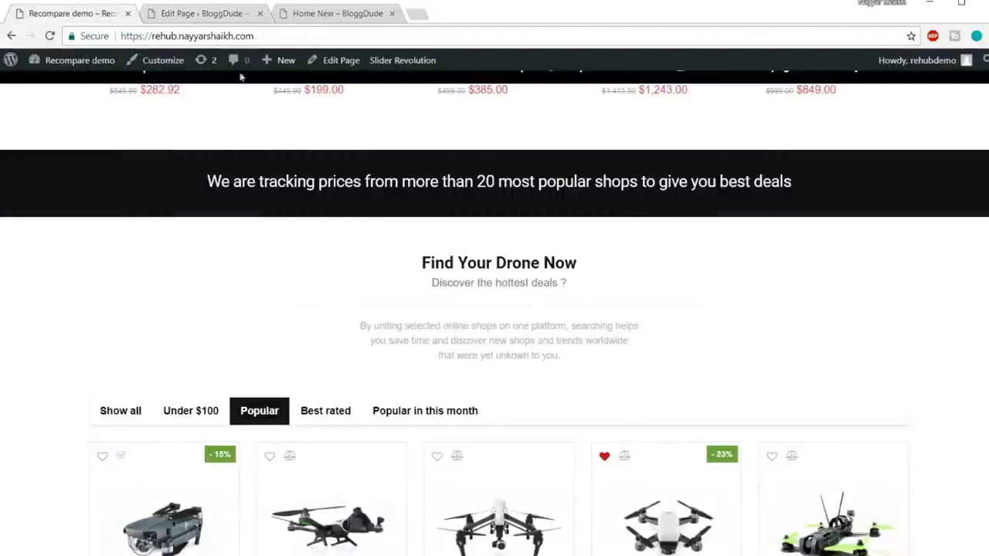
left_click(205, 16)
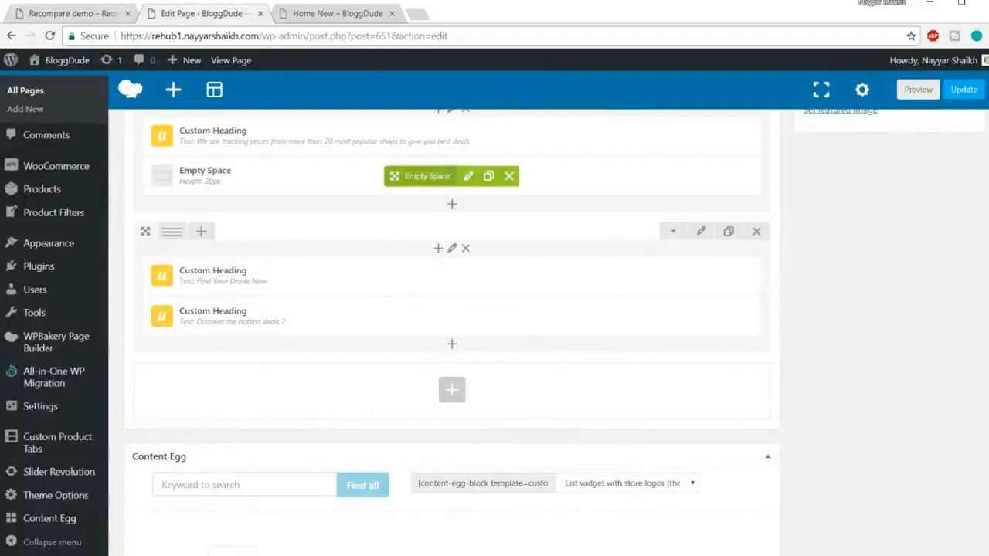
Duplicate the banner row's Empty Space, place the copy below the "Discover the hottest deals ?" heading, and set its height to 10px.
left_click(489, 176)
mouse_move(394, 176)
left_mouse_down()
mouse_move(417, 331)
mouse_move(394, 379)
mouse_move(394, 363)
left_mouse_up()
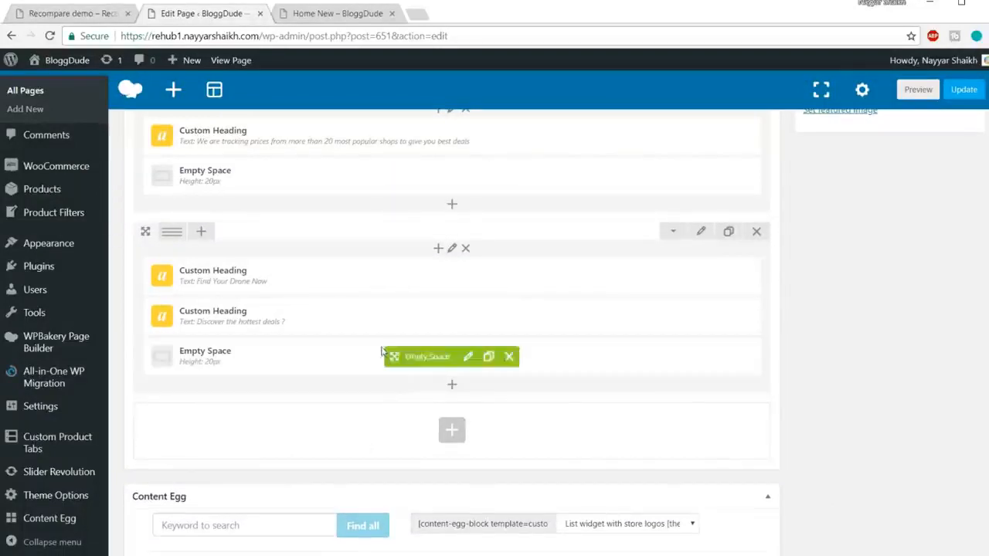
left_click(54, 15)
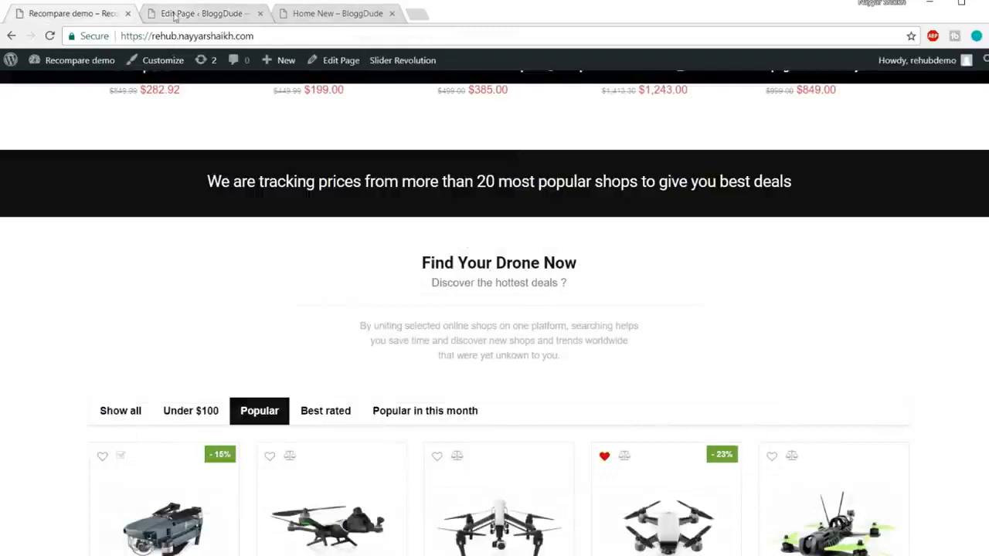
left_click(175, 17)
left_click(467, 358)
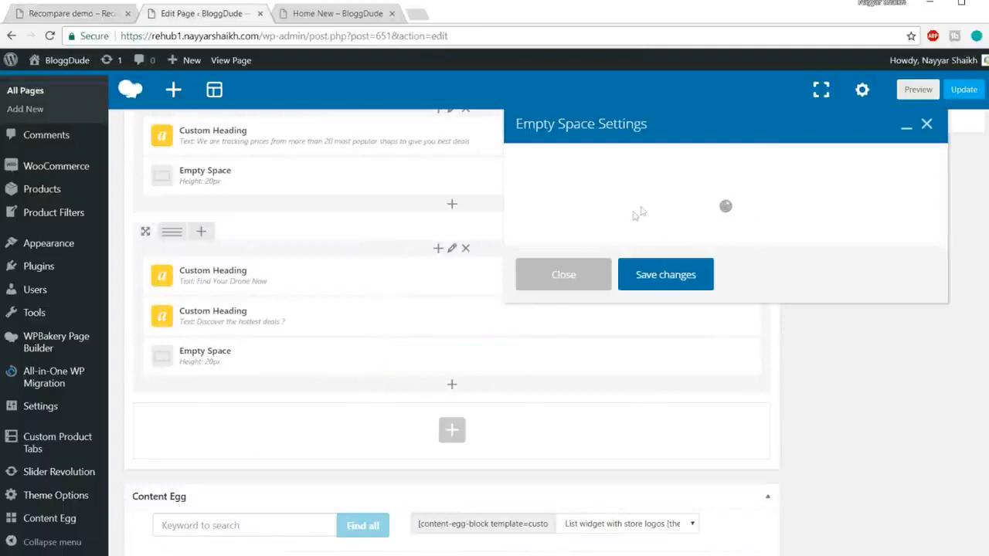
left_click_drag(533, 222, 460, 226)
type("10")
left_click(669, 429)
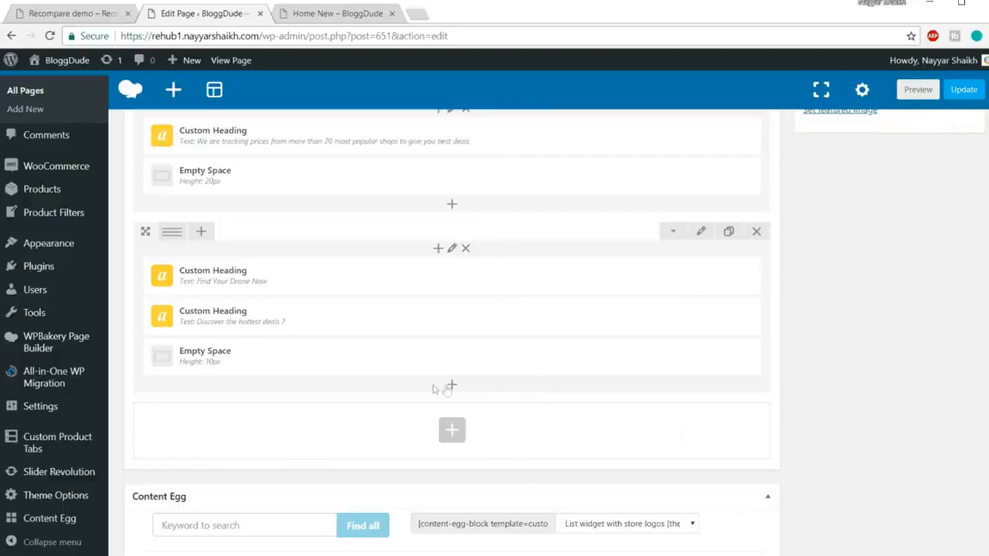
Add a plain Separator element below the 10px Empty Space in the "Find Your Drone Now" row.
left_click(454, 385)
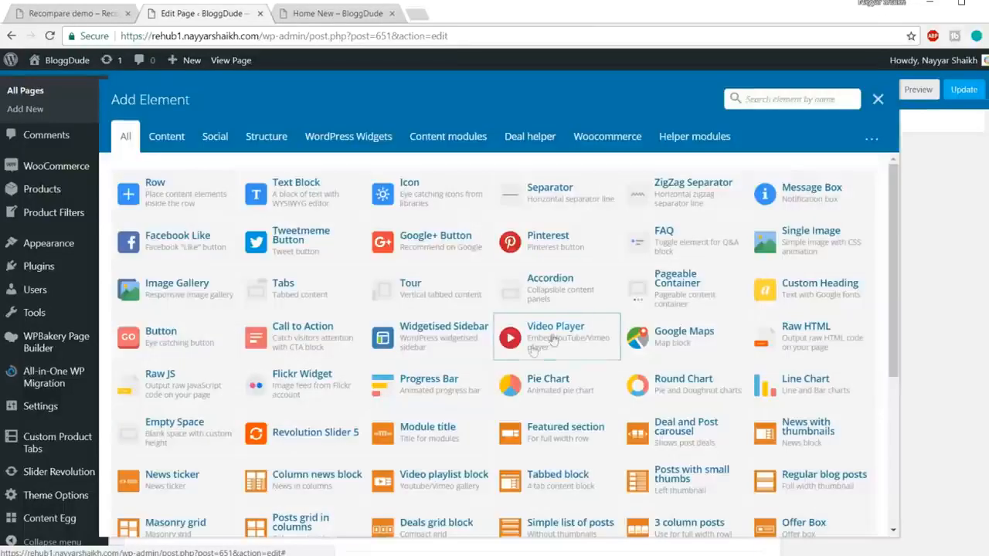
type("sepa")
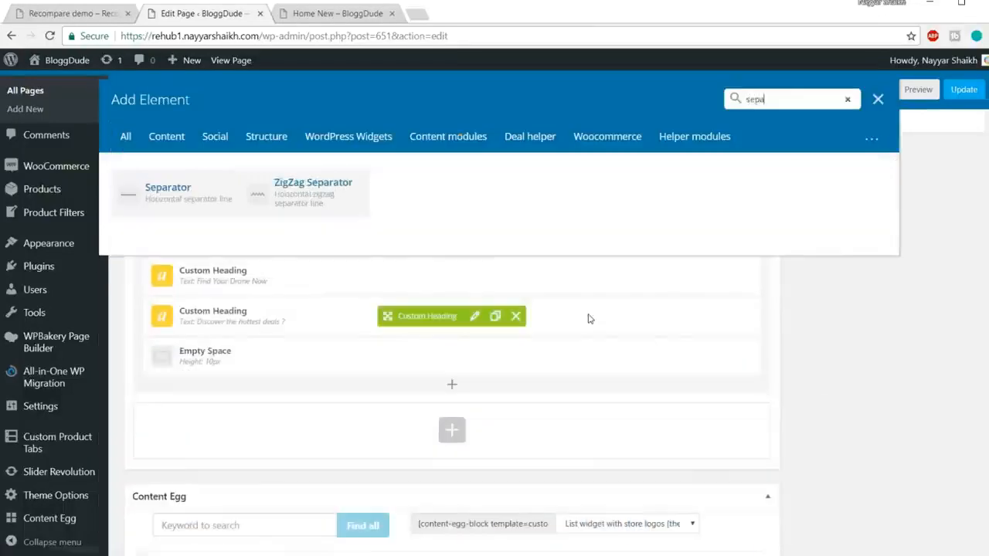
left_click(179, 194)
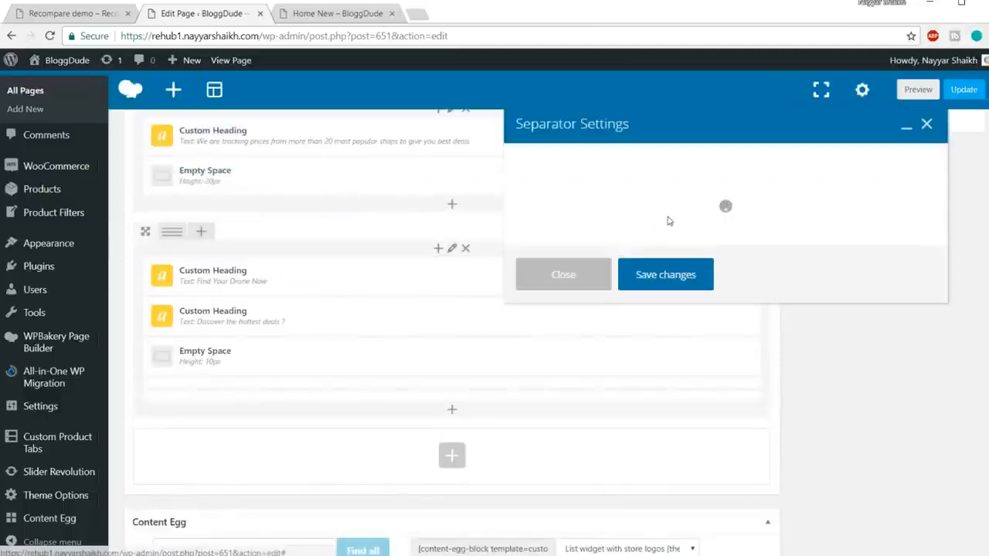
Set the separator's element width to 50%, checking it against the divider line on the demo page, and save its settings.
scroll(762, 262, "down", 1)
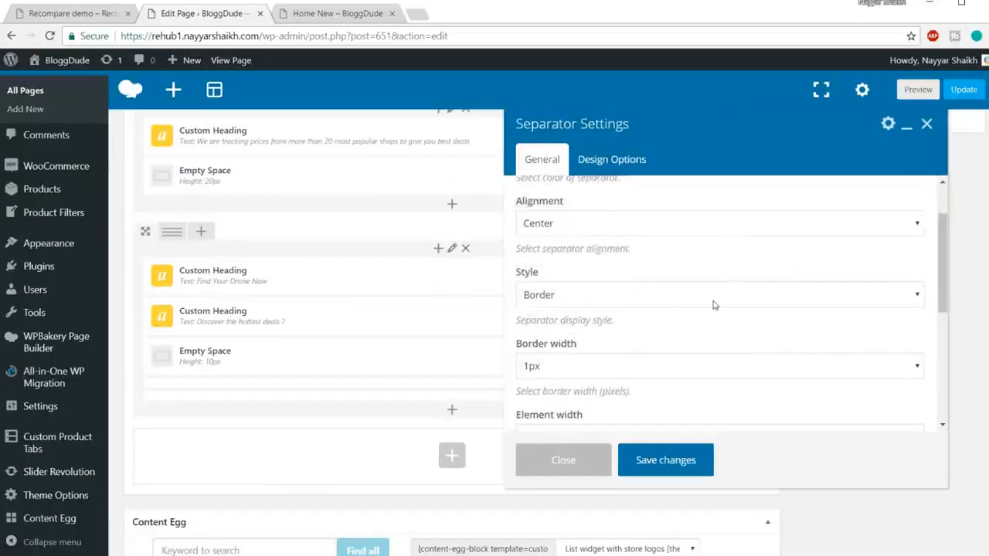
scroll(714, 306, "down", 1)
scroll(757, 325, "down", 1)
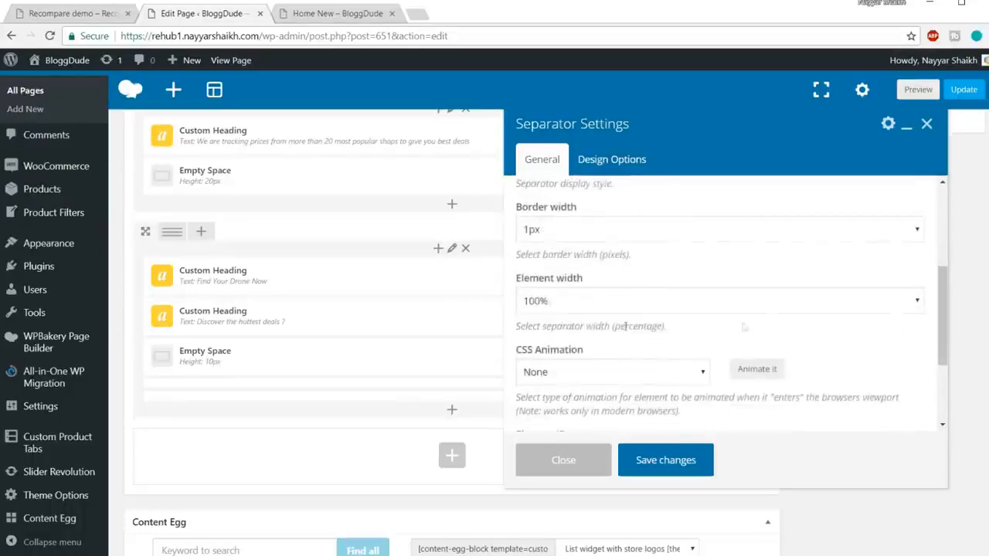
left_click(592, 300)
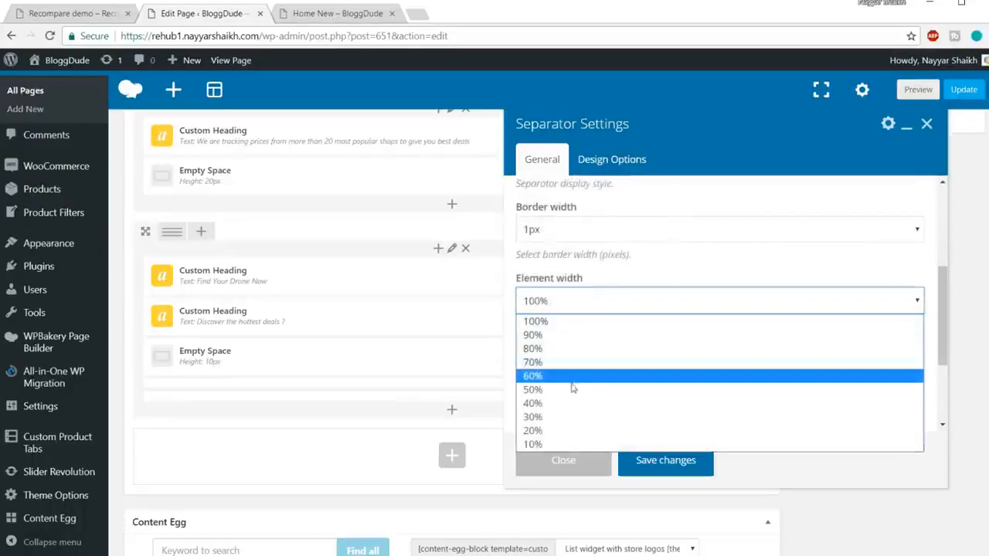
left_click(32, 18)
left_click(32, 18)
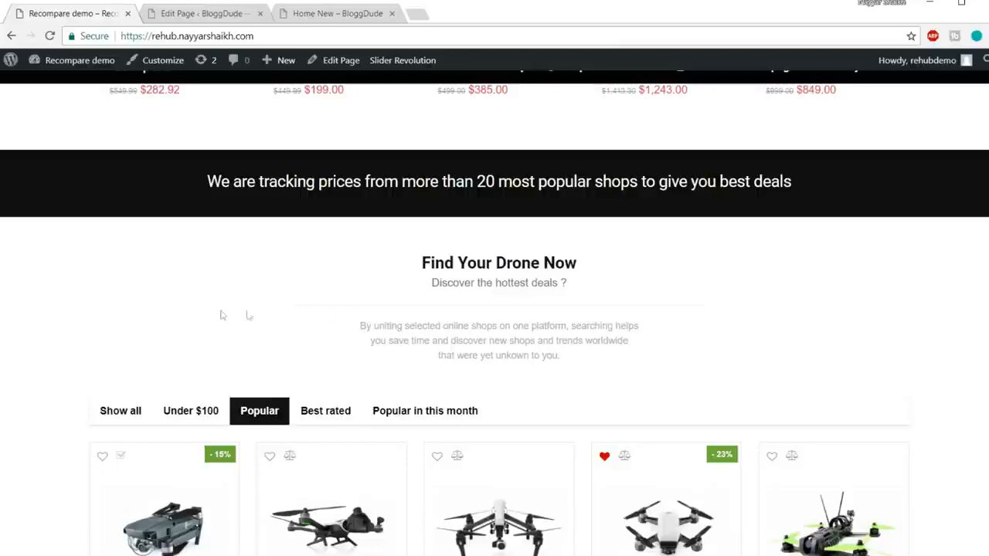
left_click_drag(44, 303, 72, 304)
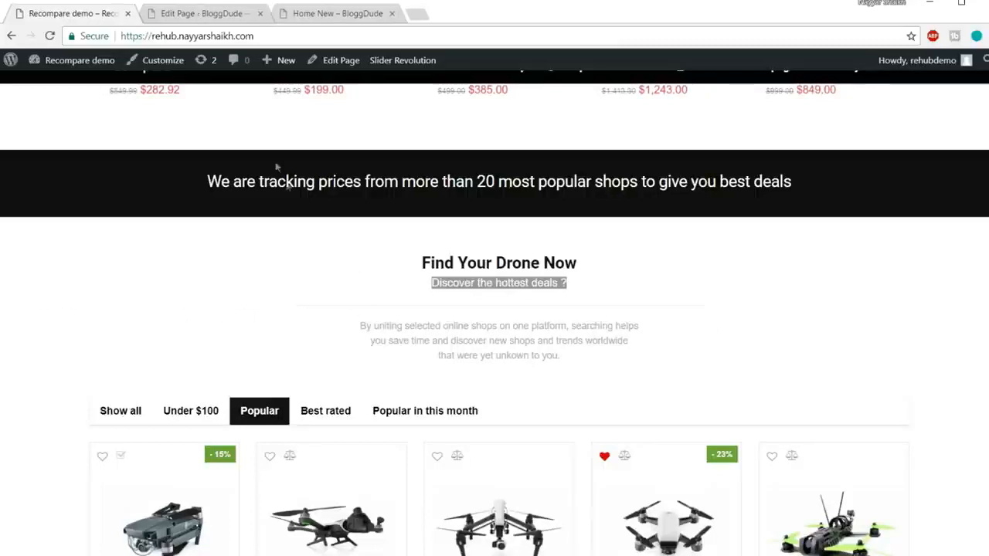
left_click(219, 17)
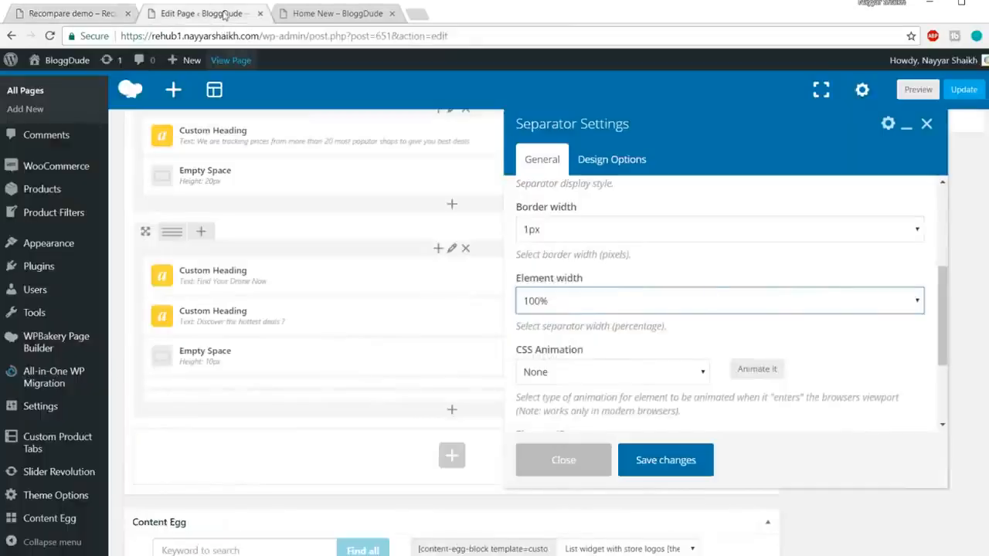
left_click(677, 301)
left_click(595, 392)
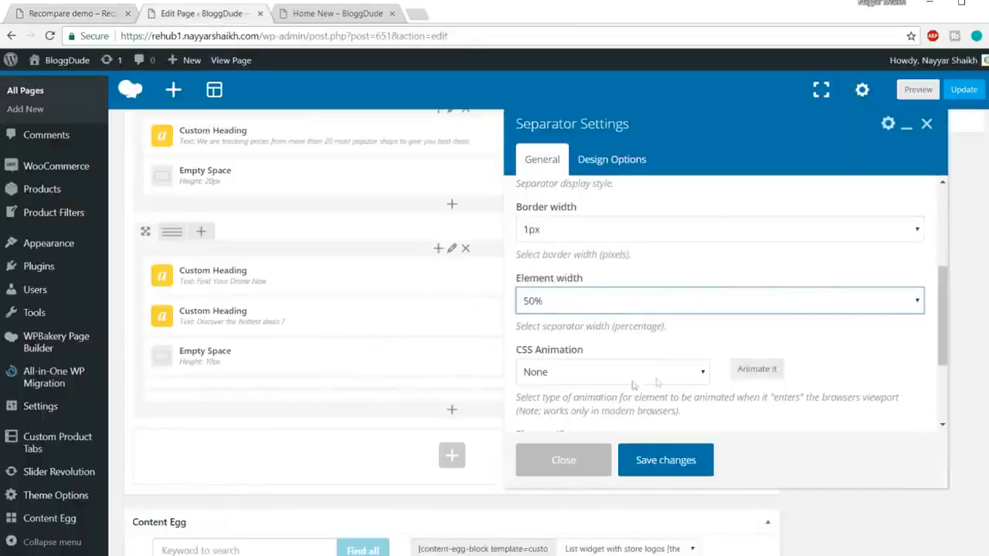
scroll(657, 379, "down", 3)
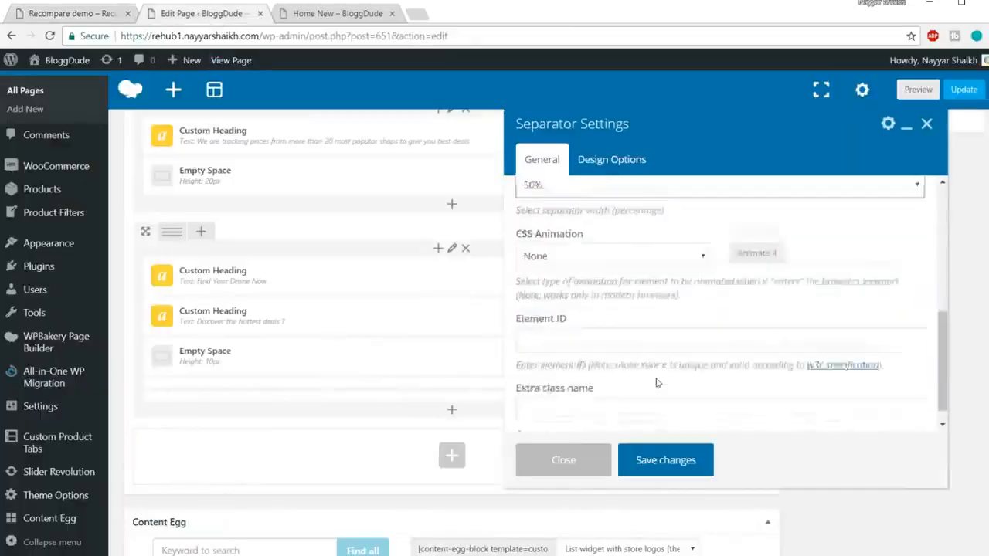
left_click(688, 462)
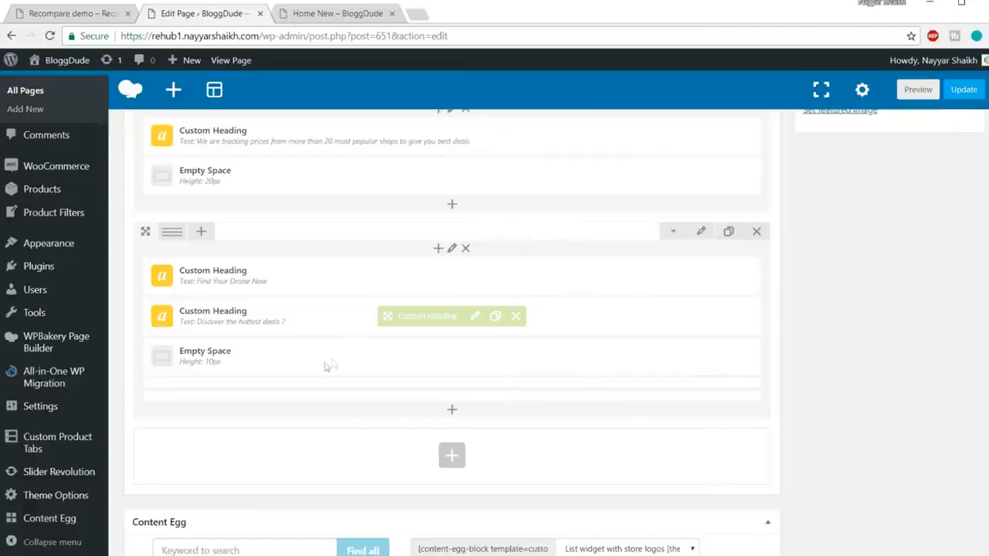
Duplicate the 10px Empty Space in the "Find Your Drone Now" row and place the copy below the separator.
scroll(304, 325, "down", 1)
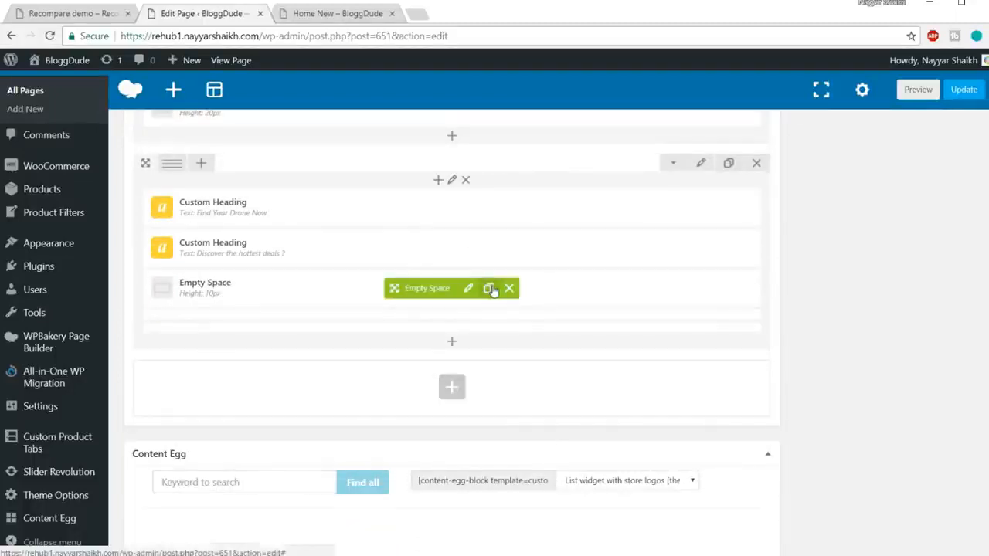
left_click(488, 289)
mouse_move(394, 328)
left_mouse_down()
mouse_move(393, 375)
mouse_move(340, 382)
mouse_move(320, 397)
mouse_move(294, 351)
mouse_move(327, 390)
left_mouse_up()
left_click_drag(400, 362, 432, 310)
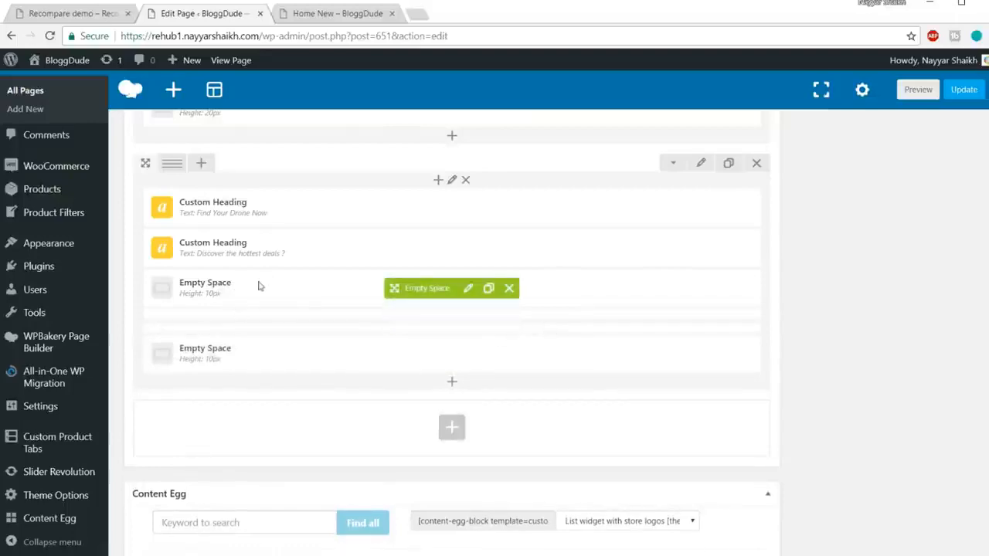
Copy the description paragraph starting "By uniting selected online shops" from the Recompare demo and return to the page editor.
left_click(62, 13)
scroll(564, 234, "down", 2)
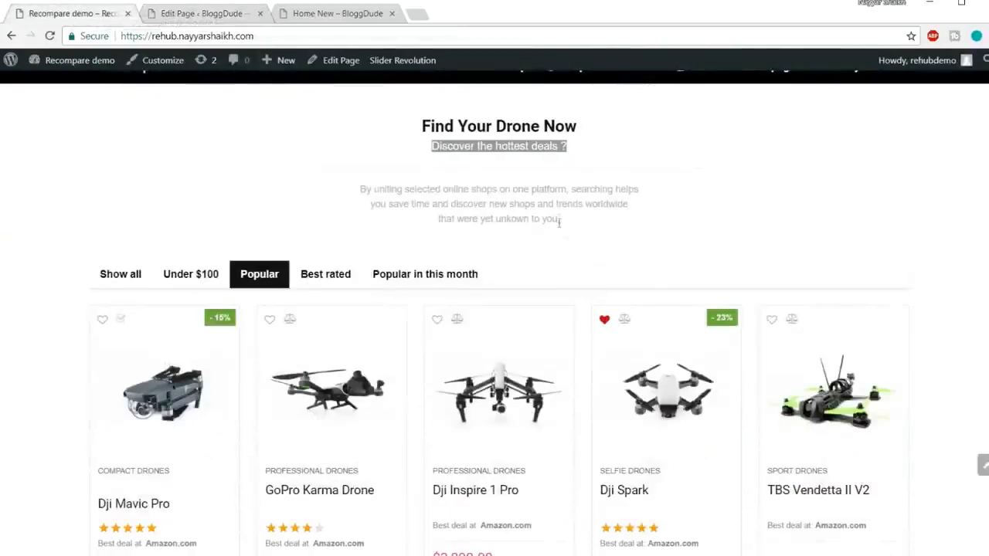
left_click_drag(564, 221, 334, 195)
key("ctrl+c")
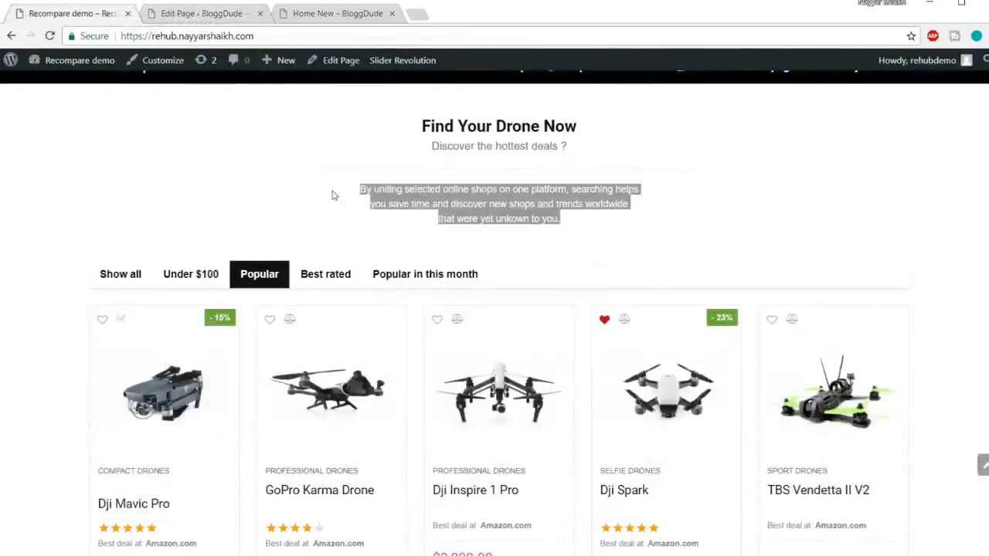
left_click(226, 15)
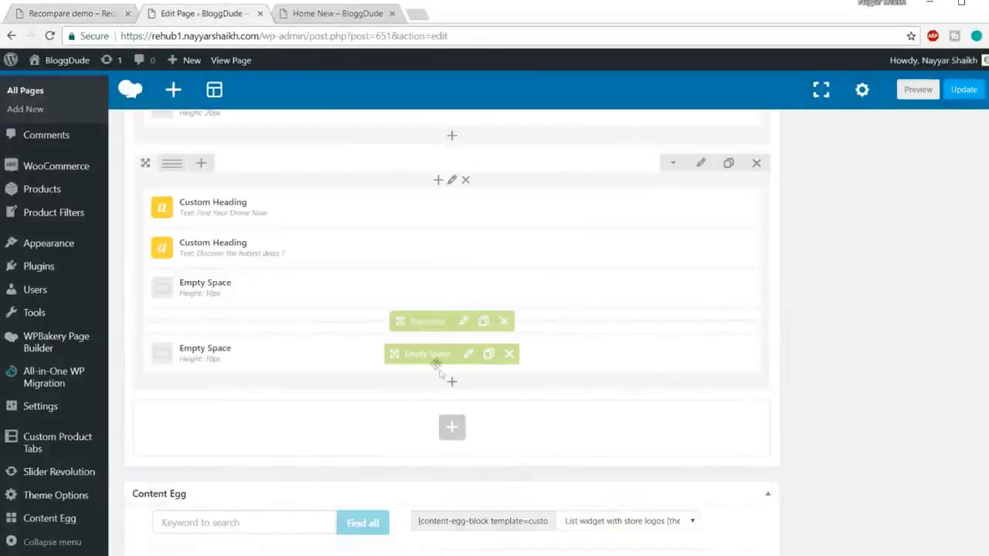
Add a Custom Heading below the last Empty Space and replace its default text with the copied description paragraph.
left_click(453, 385)
type("ha")
type("ead")
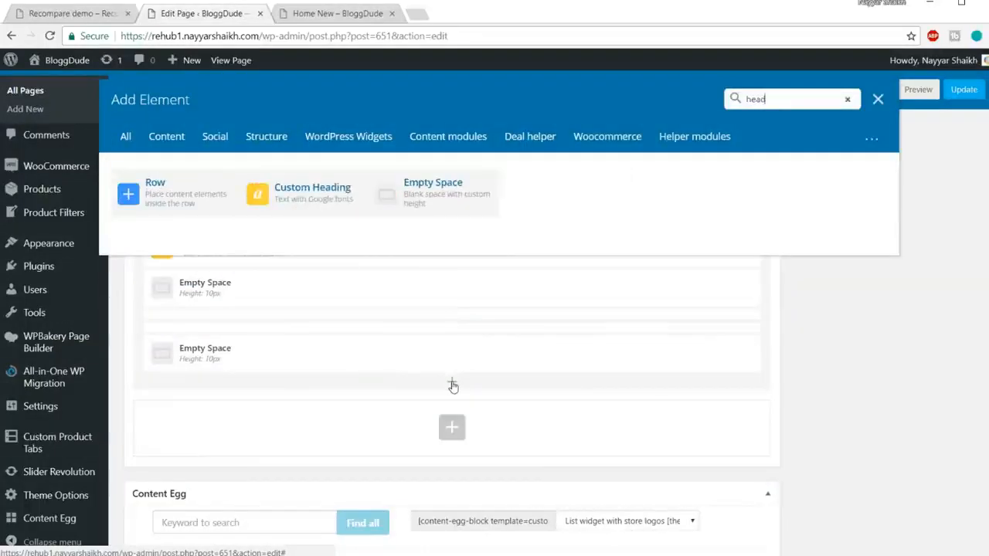
left_click(188, 219)
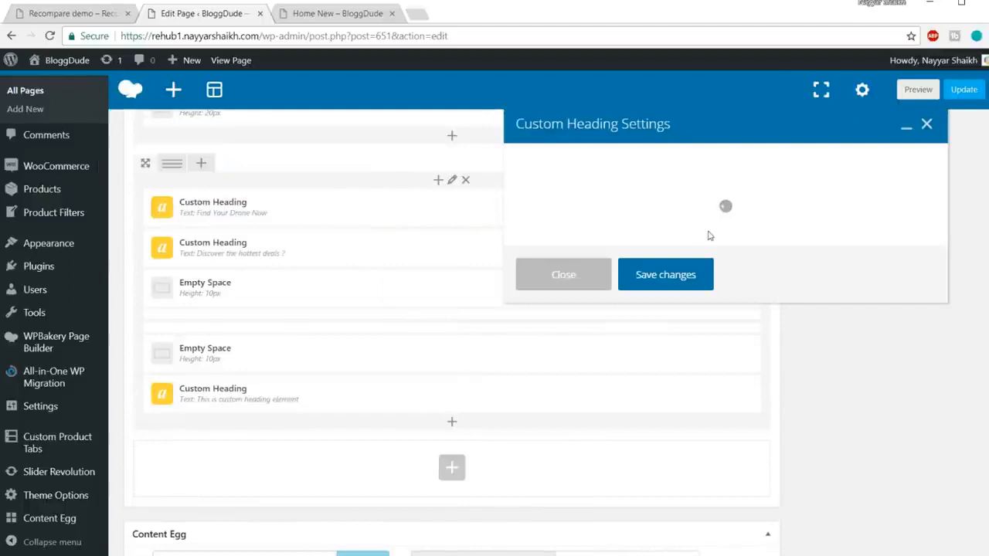
left_click(690, 294)
key("ctrl+a")
key("ctrl+v")
Set the description heading's element tag to div and its text alignment to center.
scroll(814, 298, "down", 5)
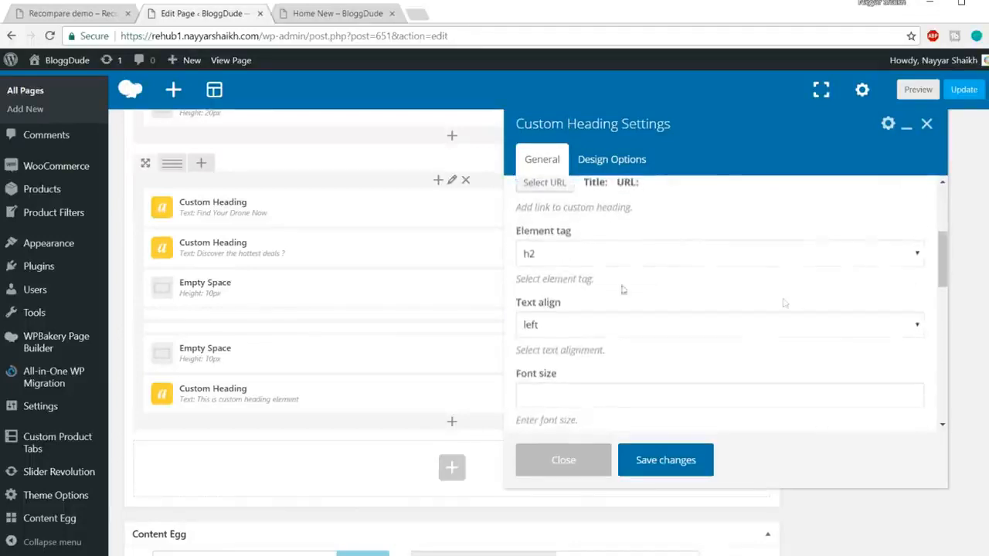
left_click(605, 255)
left_click(555, 370)
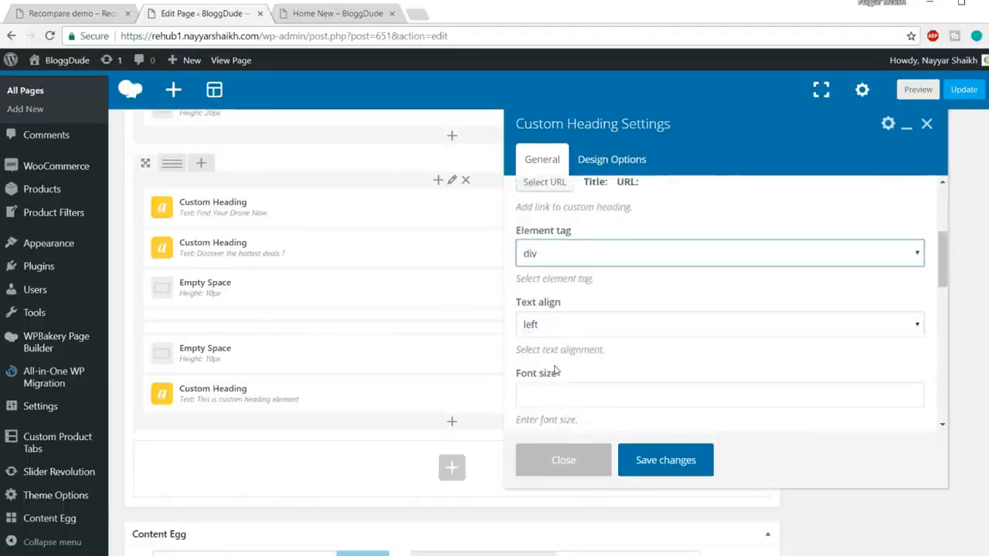
scroll(688, 295, "down", 1)
left_click(589, 257)
left_click(591, 302)
Set the description heading's font size to 12px and its line height to 22px.
scroll(629, 247, "down", 1)
left_click(589, 257)
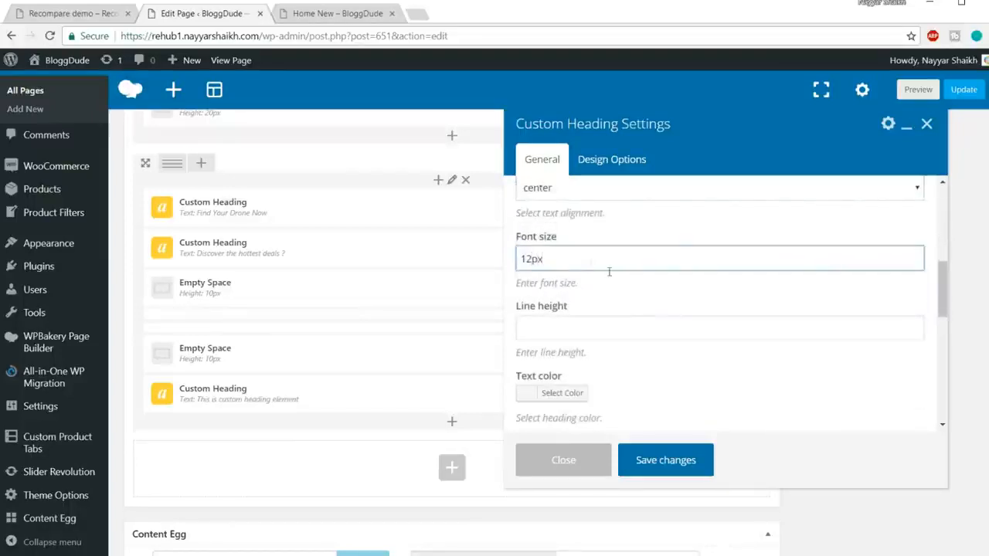
left_click(623, 327)
type("22pc")
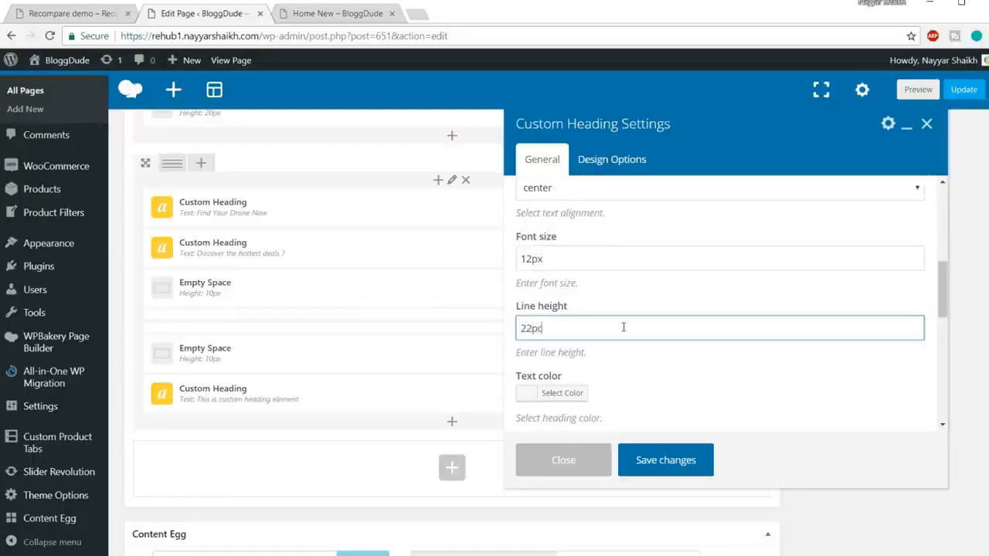
Set the description heading's text color to gray (#999999).
scroll(621, 327, "down", 1)
left_click(564, 324)
scroll(719, 305, "down", 1)
mouse_move(545, 314)
left_mouse_down()
mouse_move(525, 265)
mouse_move(508, 270)
left_mouse_up()
left_click(753, 243)
scroll(753, 243, "up", 1)
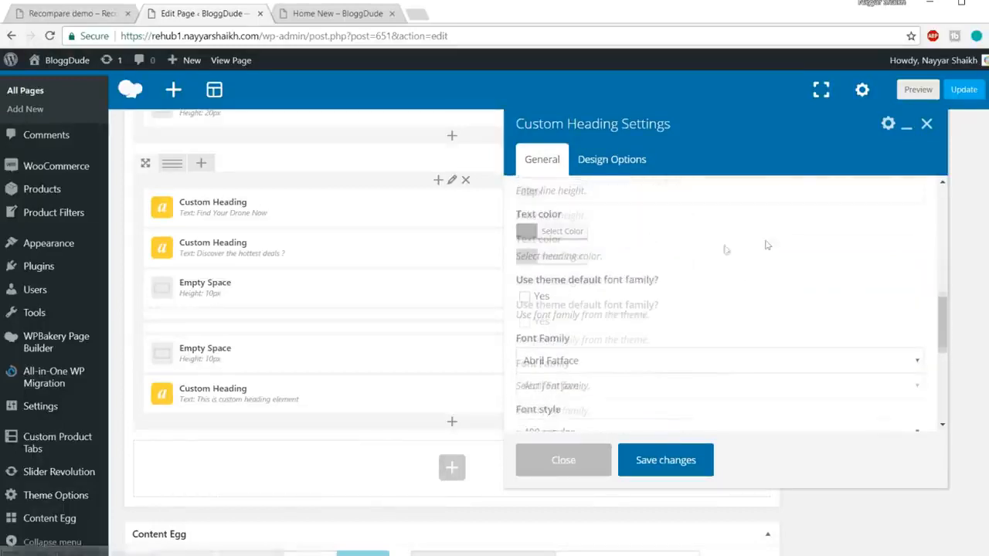
left_click(564, 259)
left_click_drag(637, 253, 598, 255)
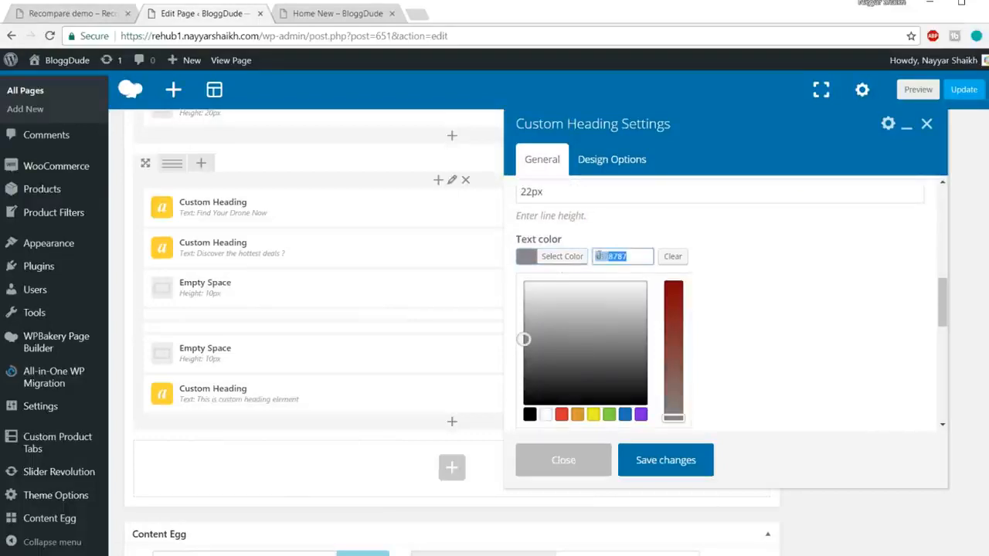
left_click(610, 259)
left_click_drag(635, 256, 597, 256)
type("#999999")
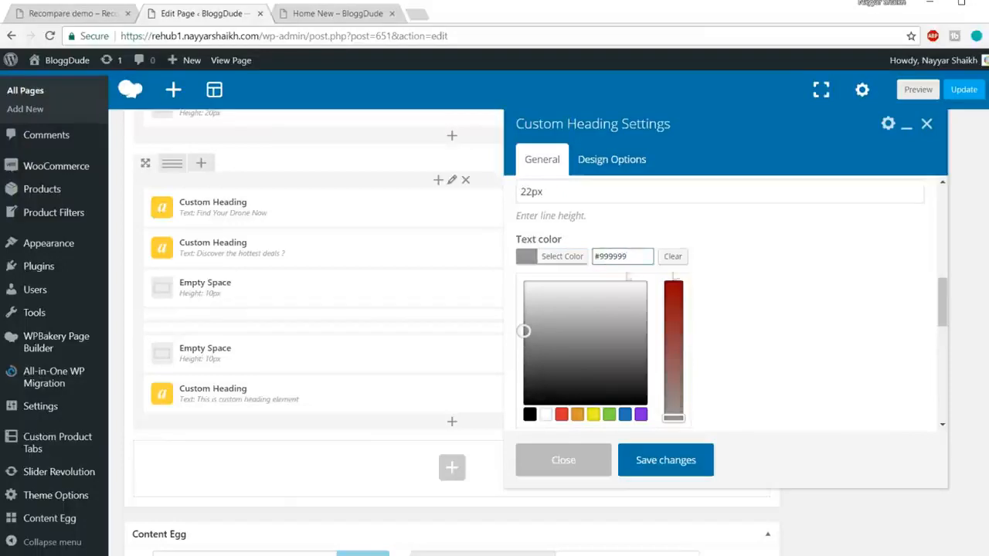
Enable the theme default font family for the description heading and save its settings.
scroll(832, 257, "down", 2)
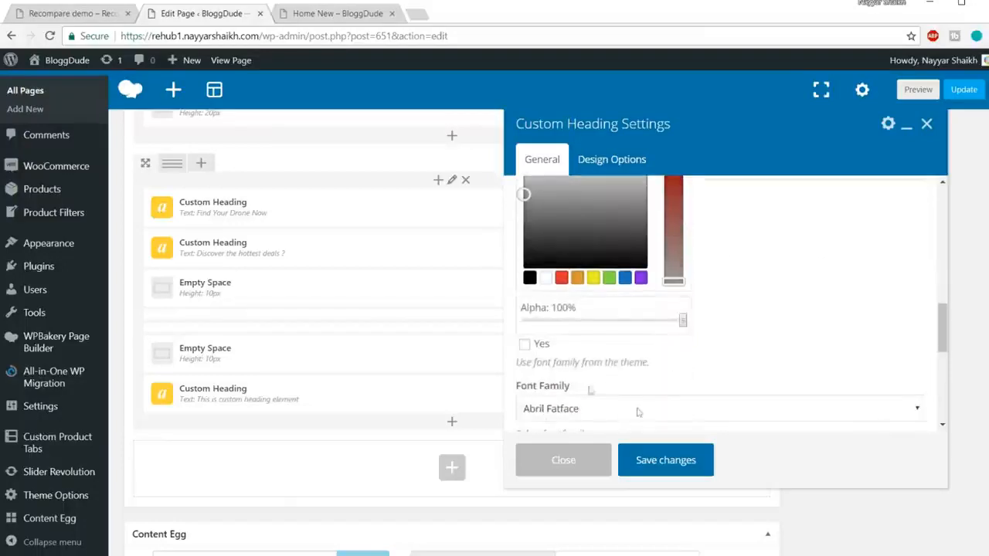
left_click(524, 345)
scroll(602, 387, "up", 2)
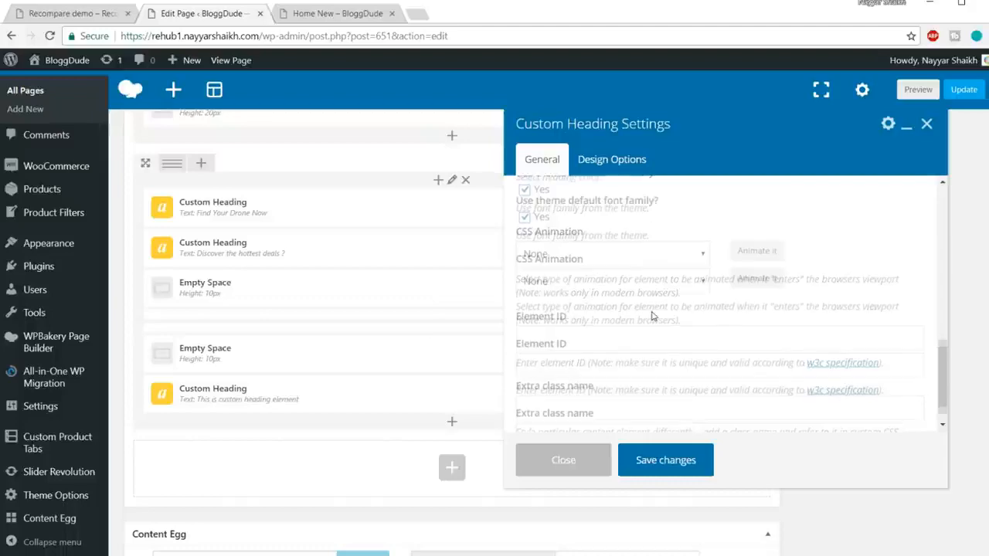
left_click(666, 460)
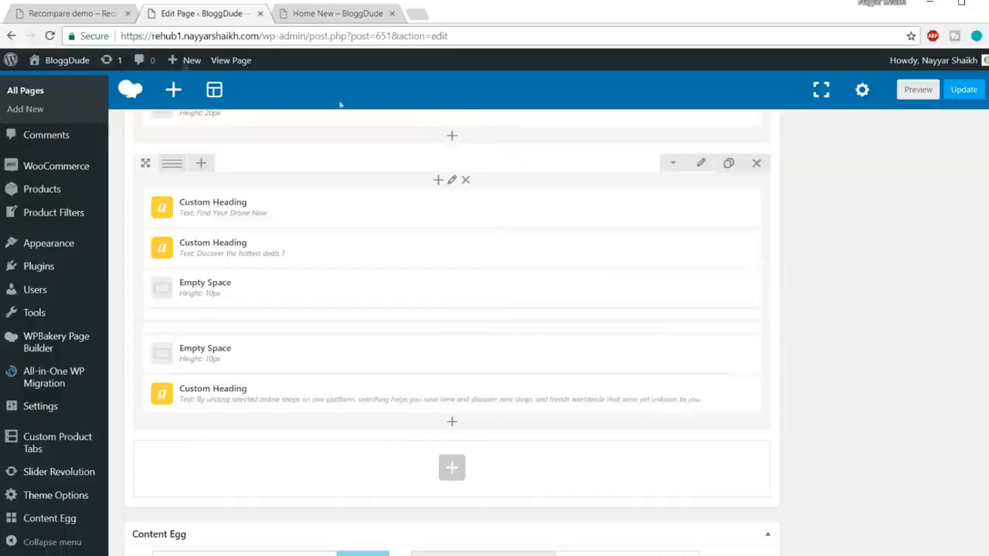
Check the description spacing on the Recompare demo, duplicate the lower 10px Empty Space and move the copy below the description heading.
left_click(78, 13)
left_click_drag(580, 230, 351, 182)
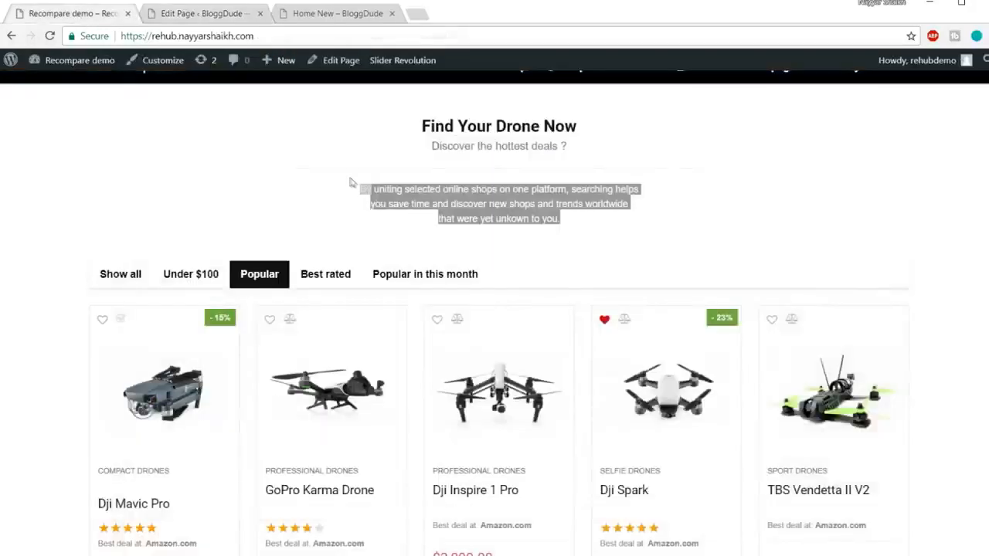
left_click(418, 191)
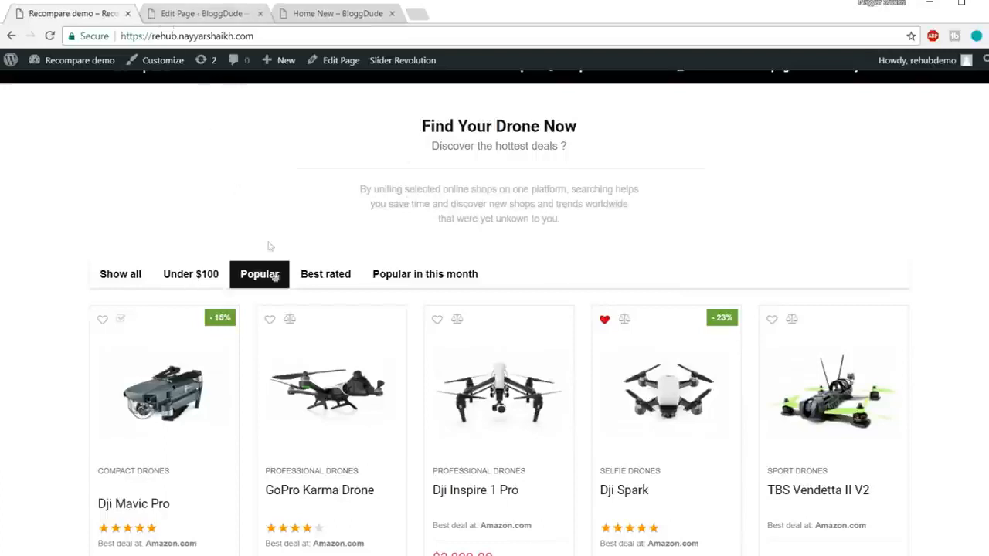
left_click(204, 17)
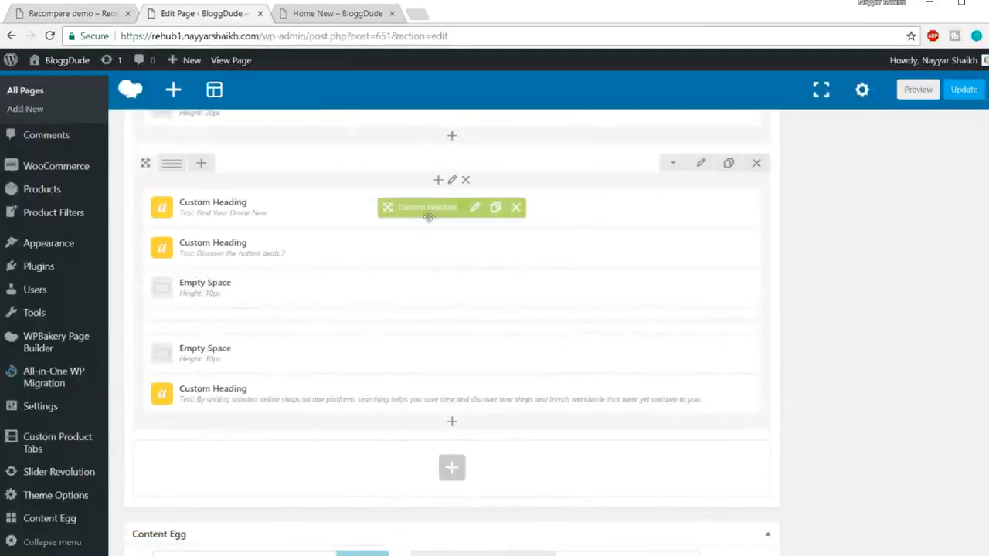
left_click(84, 15)
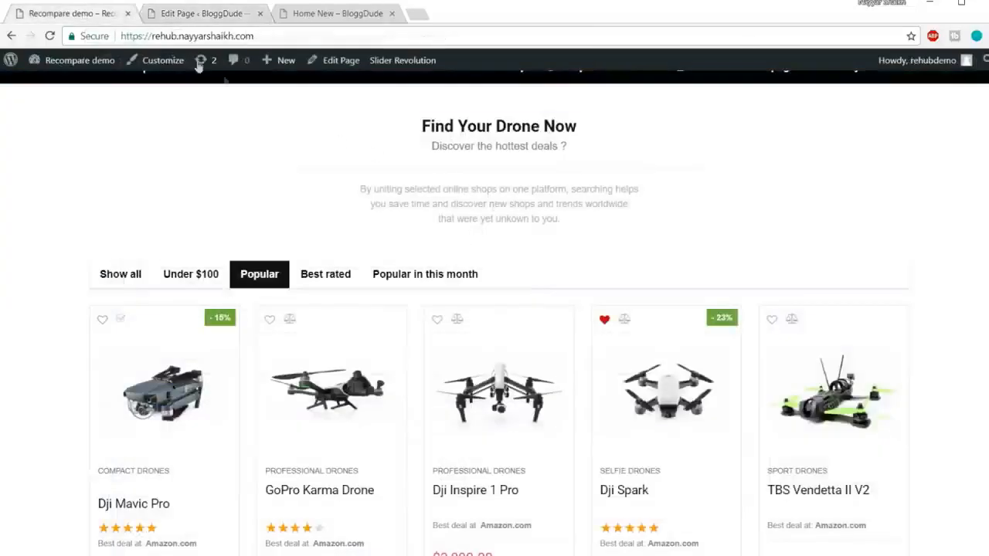
left_click(215, 11)
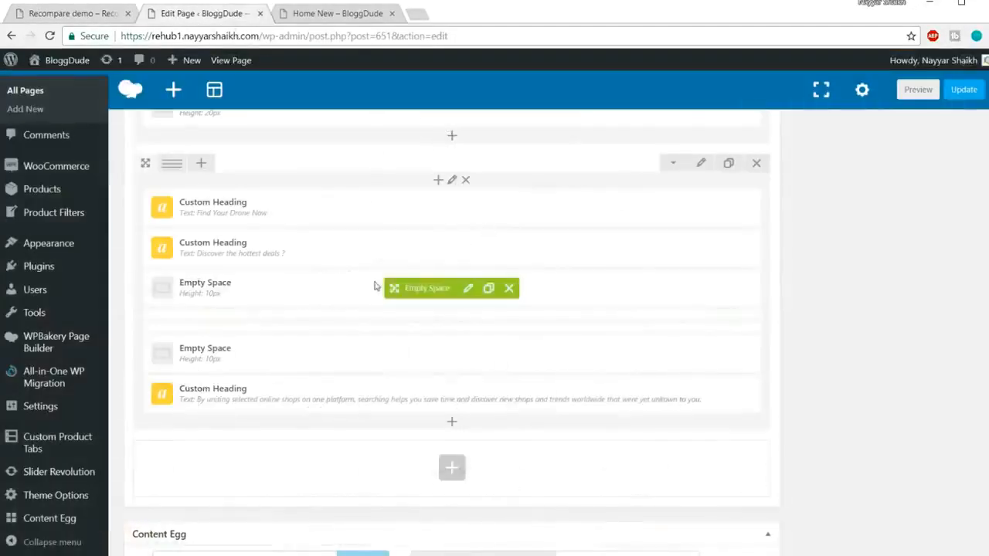
scroll(574, 291, "down", 2)
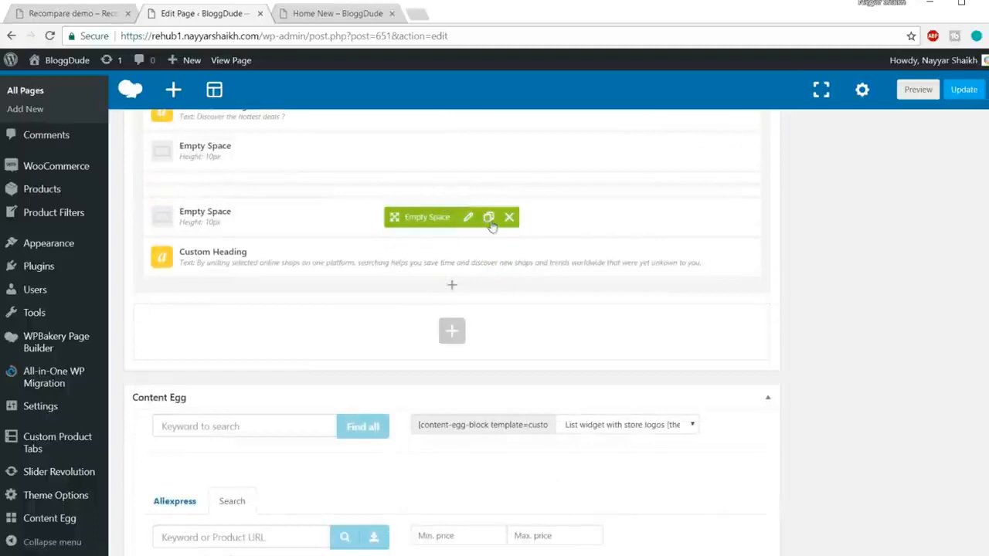
left_click(491, 222)
left_click_drag(433, 220, 432, 316)
Update the page and reload the live Home New page to check the "Find Your Drone Now" section.
left_click(961, 90)
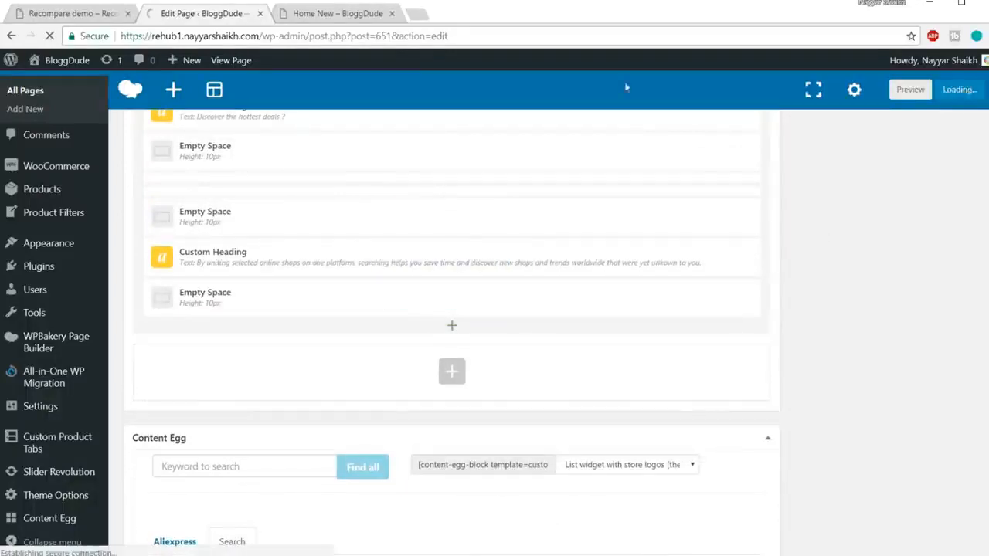
left_click(348, 13)
left_click(364, 34)
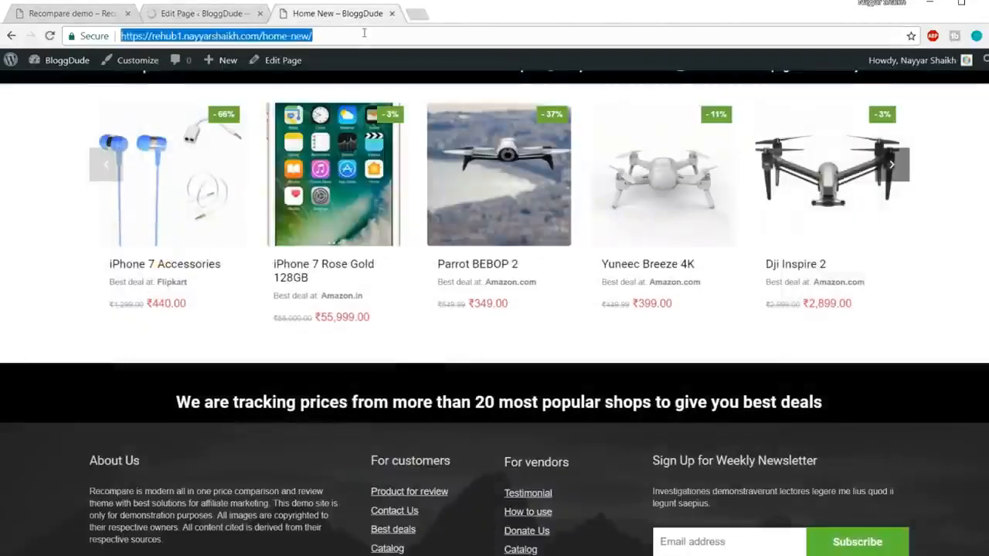
key("Return")
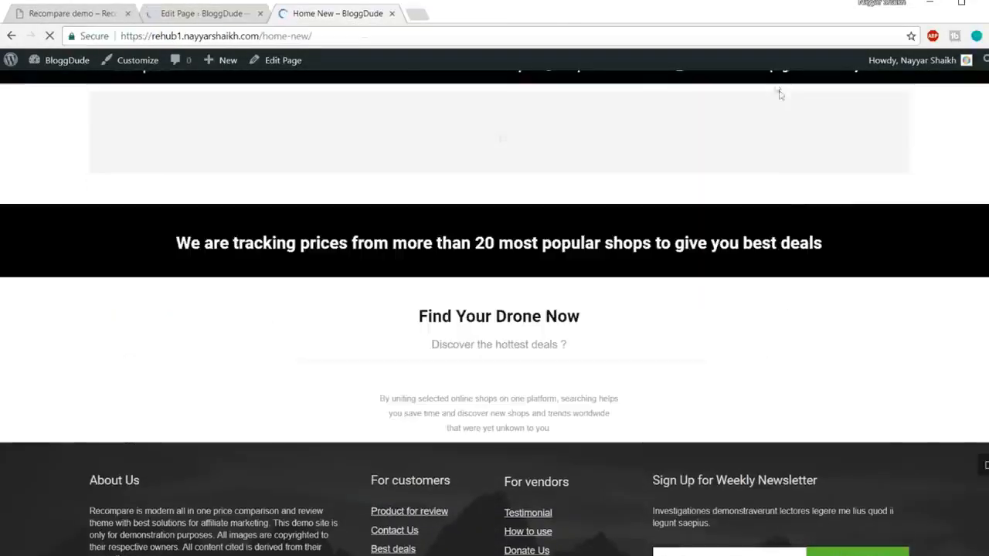
scroll(763, 255, "down", 2)
scroll(764, 257, "down", 2)
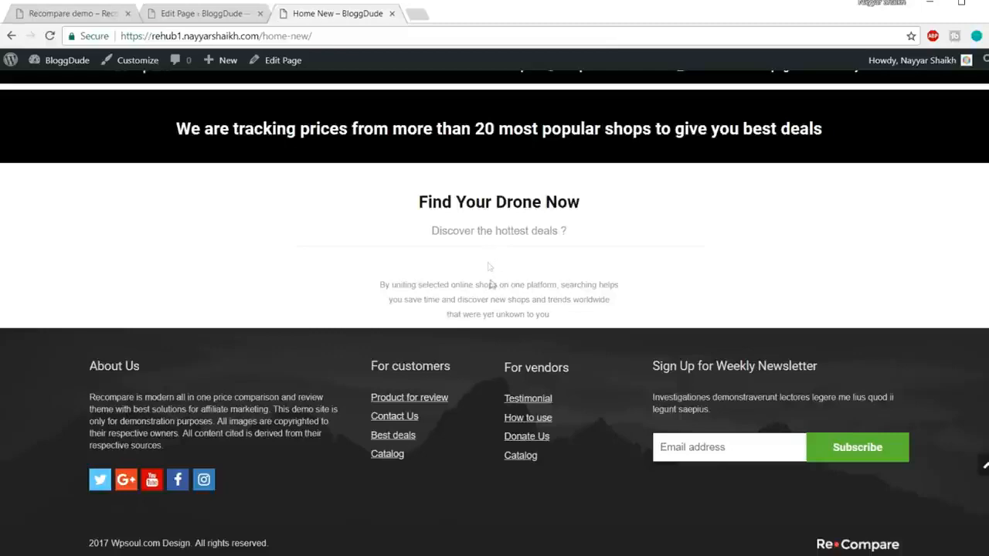
Delete the Empty Space between the separator and the description heading in the page editor.
left_click(201, 14)
scroll(351, 306, "down", 15)
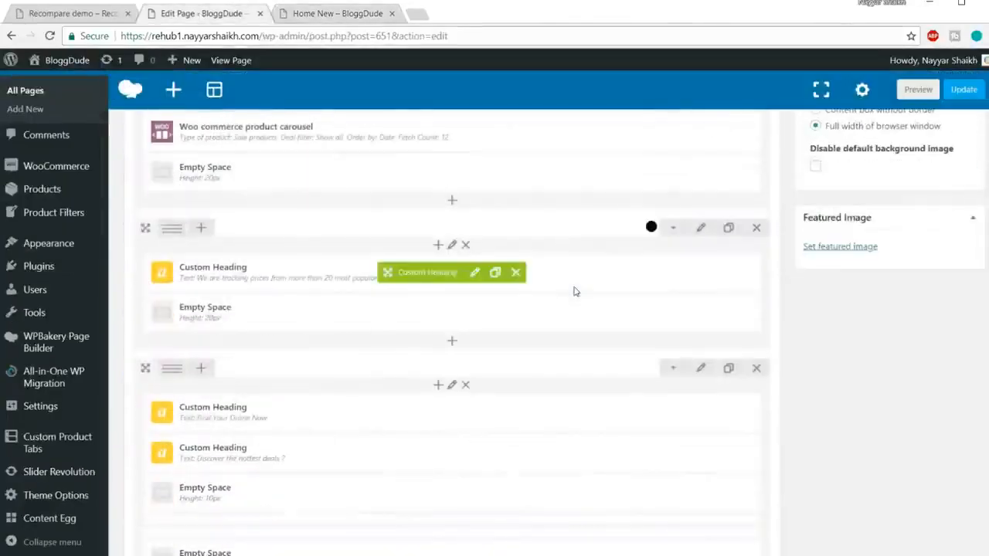
scroll(331, 325, "down", 2)
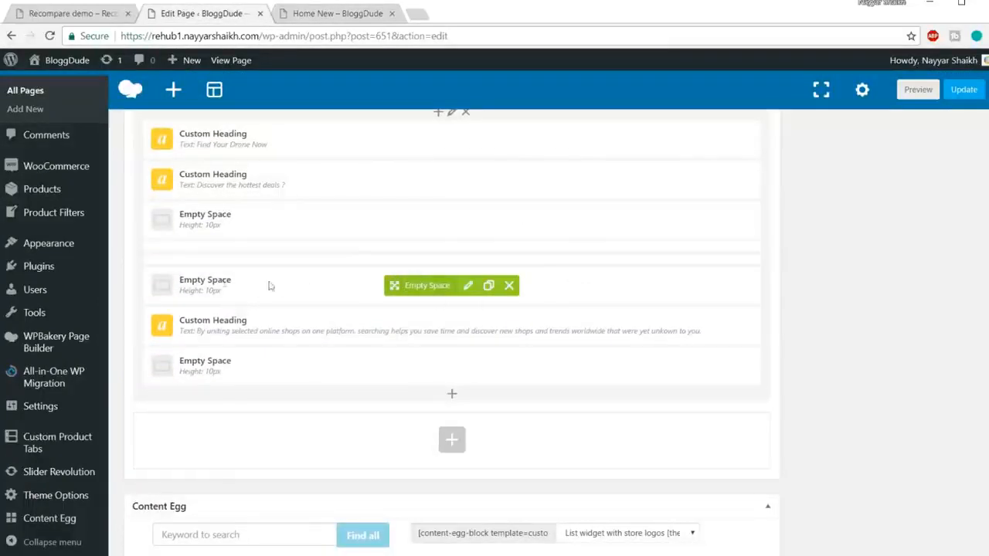
left_click(509, 286)
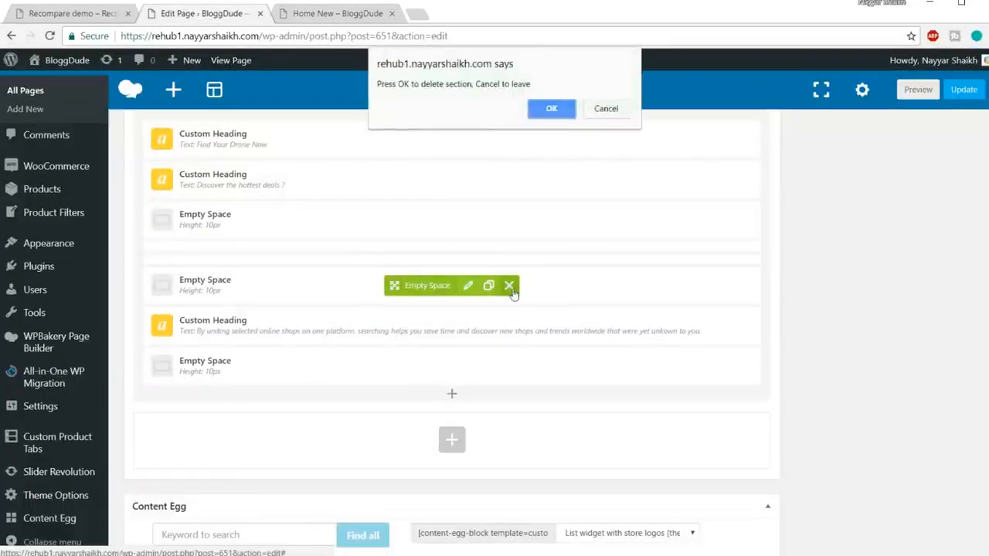
left_click(545, 108)
Check the description on the live page and set the height of the Empty Space below the description heading to 20px.
left_click(351, 14)
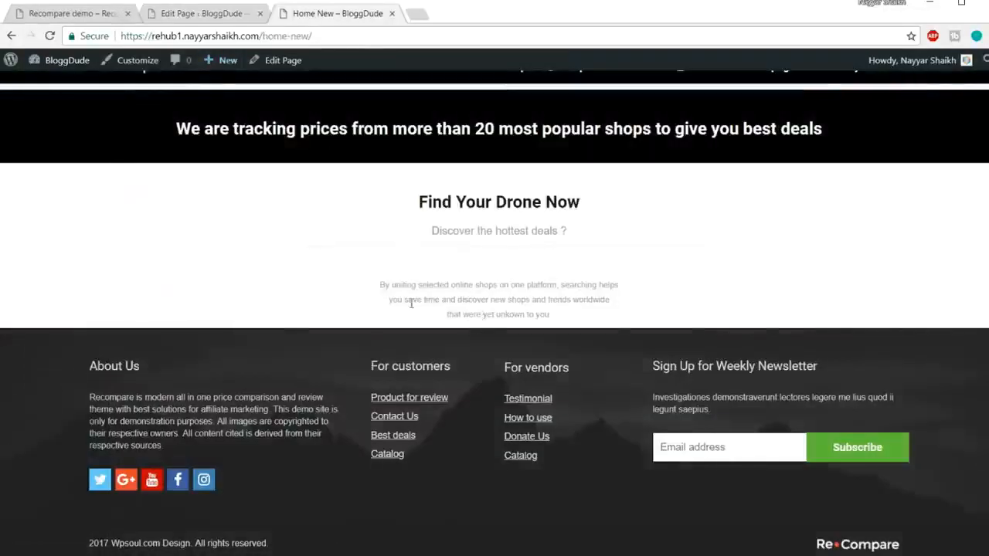
triple_click(485, 308)
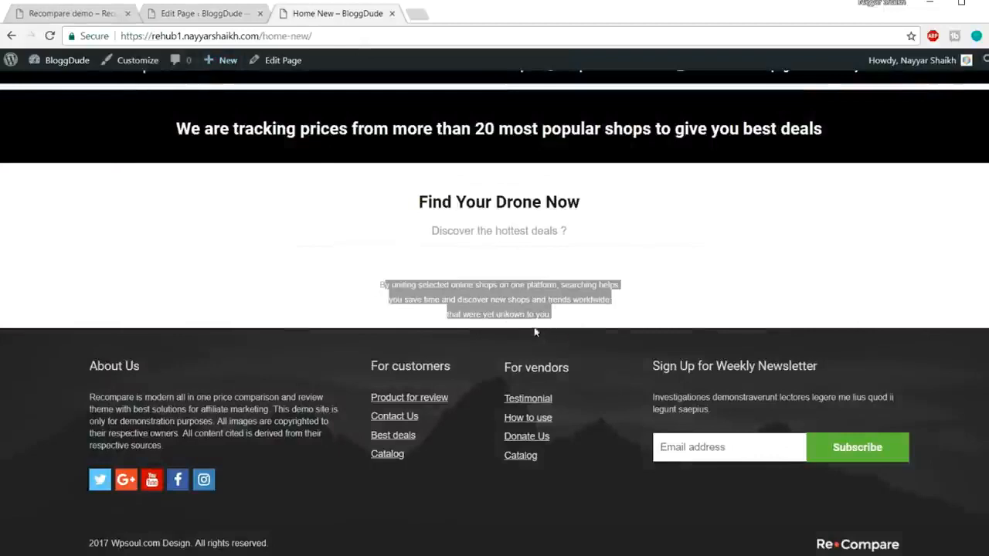
key("ctrl+shift+Tab")
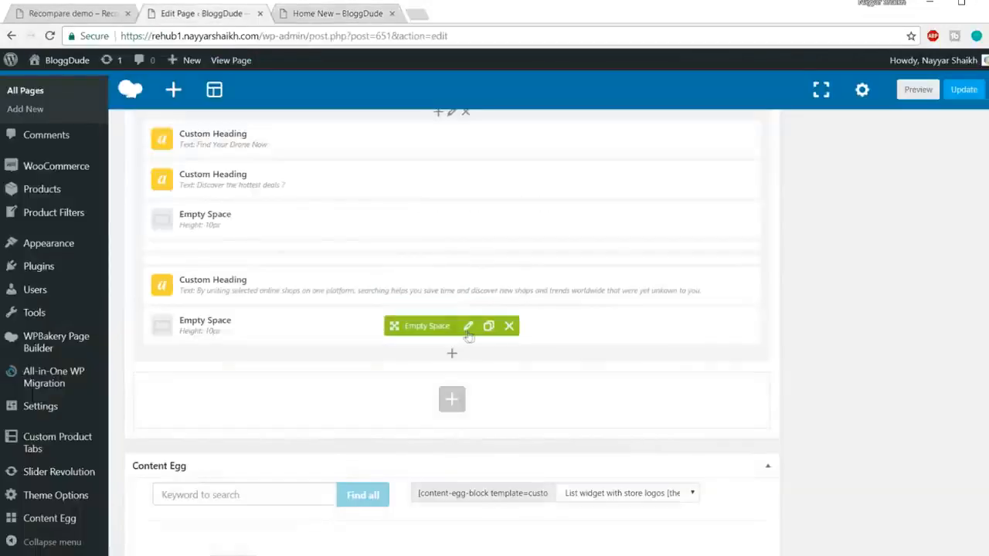
left_click(468, 326)
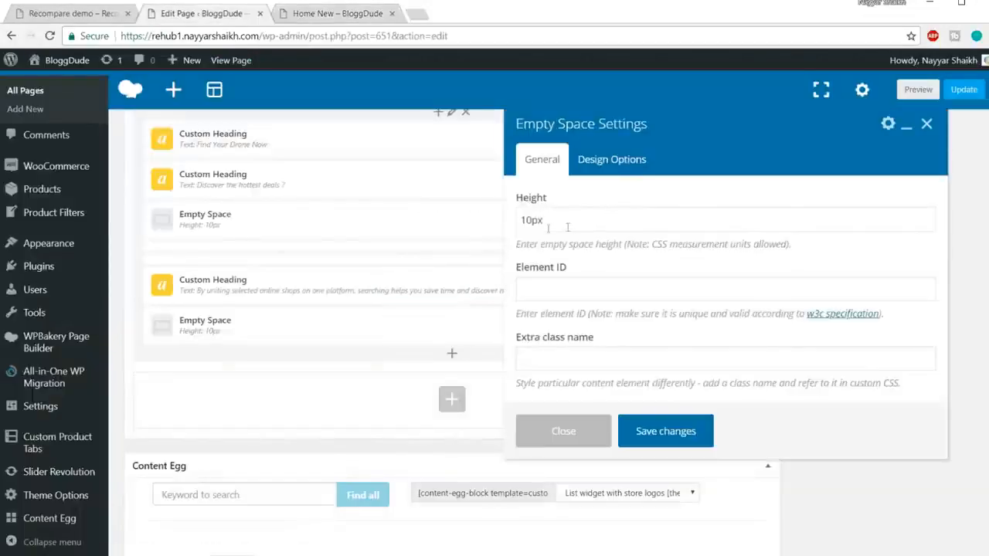
left_click_drag(531, 222, 519, 221)
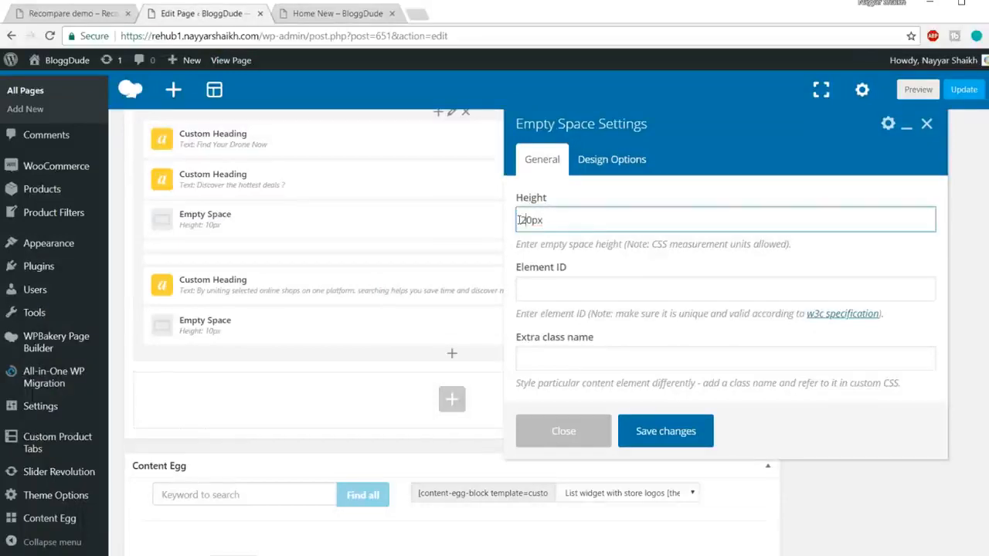
left_click(664, 431)
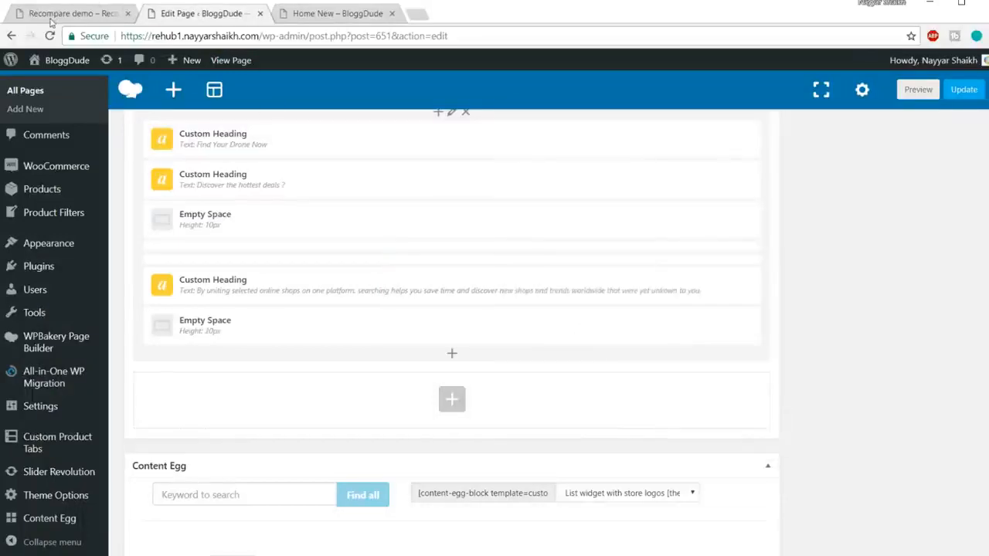
Review the demo's drone product section and add a Grid of woocommerce products element below the last Empty Space.
left_click(51, 16)
scroll(121, 265, "down", 1)
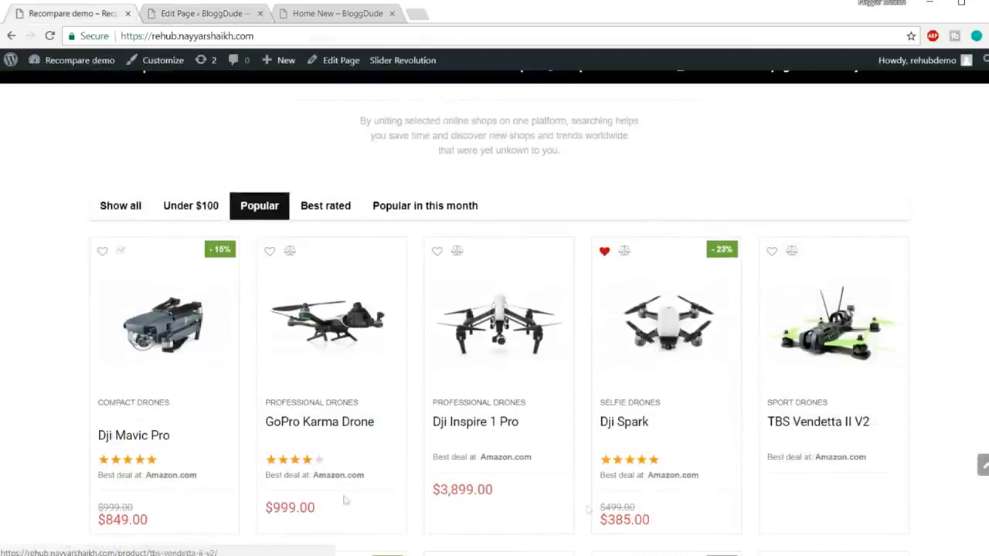
scroll(729, 353, "down", 3)
scroll(728, 368, "up", 4)
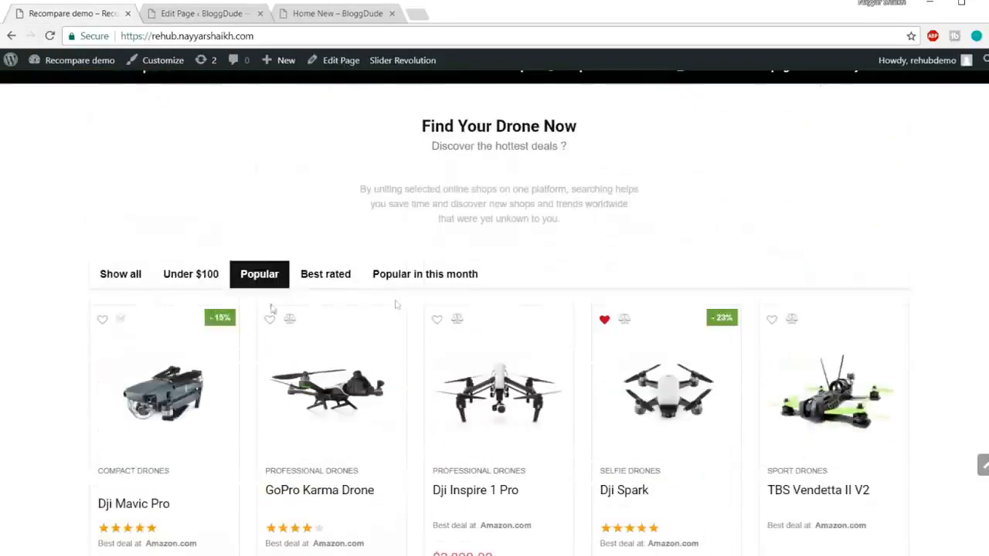
left_click(198, 19)
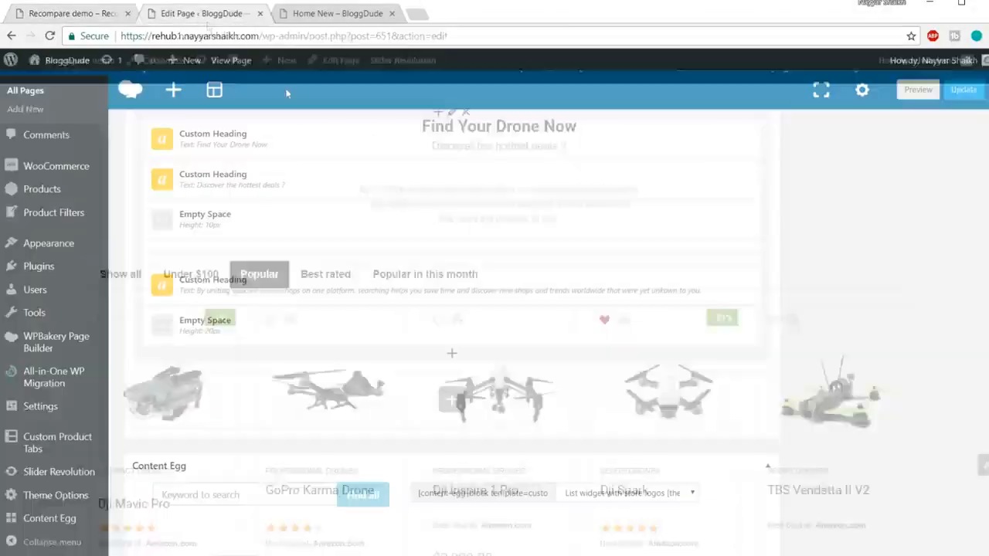
left_click(452, 356)
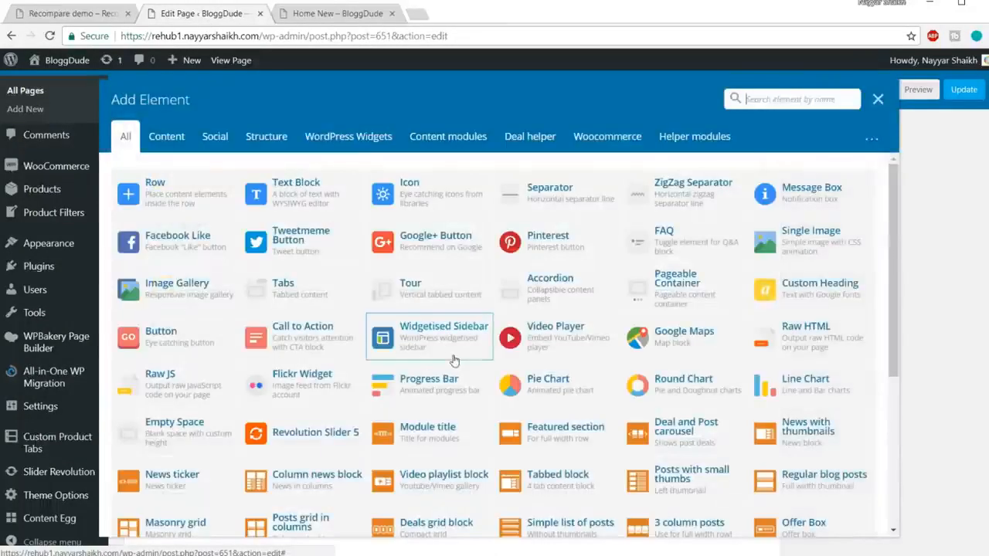
type("grid")
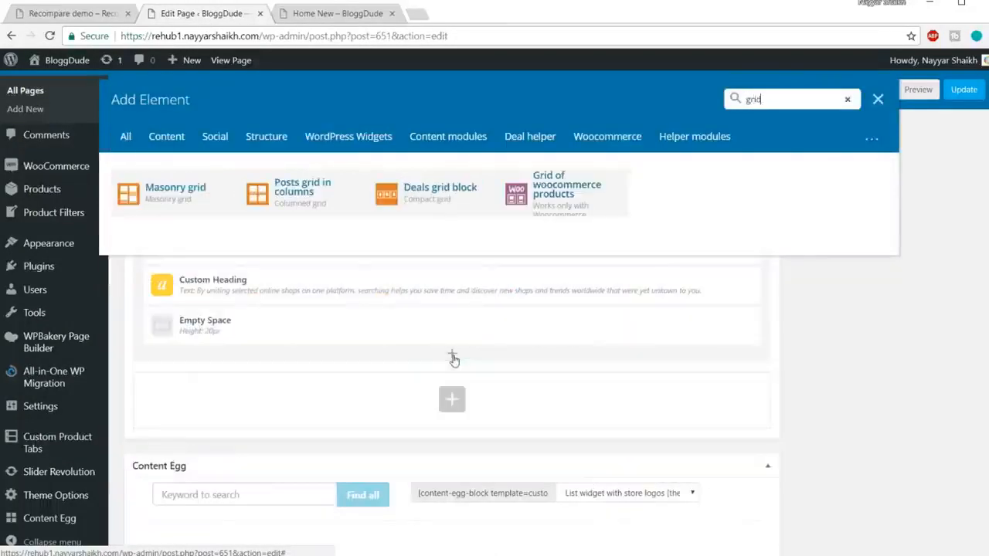
left_click(581, 212)
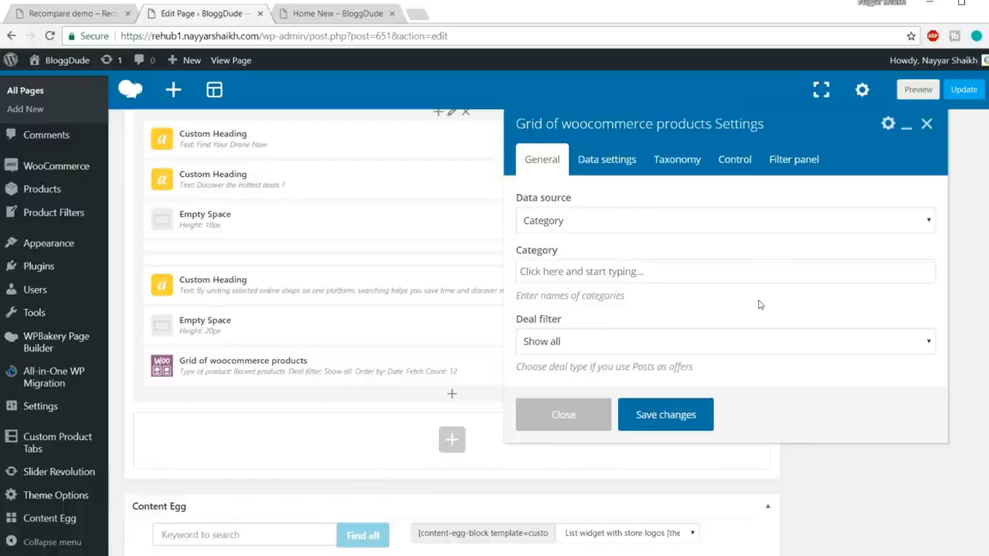
Look over the product grid's data settings and check how many products per row and in total the demo's drone grid shows.
scroll(718, 309, "down", 1)
scroll(658, 311, "up", 1)
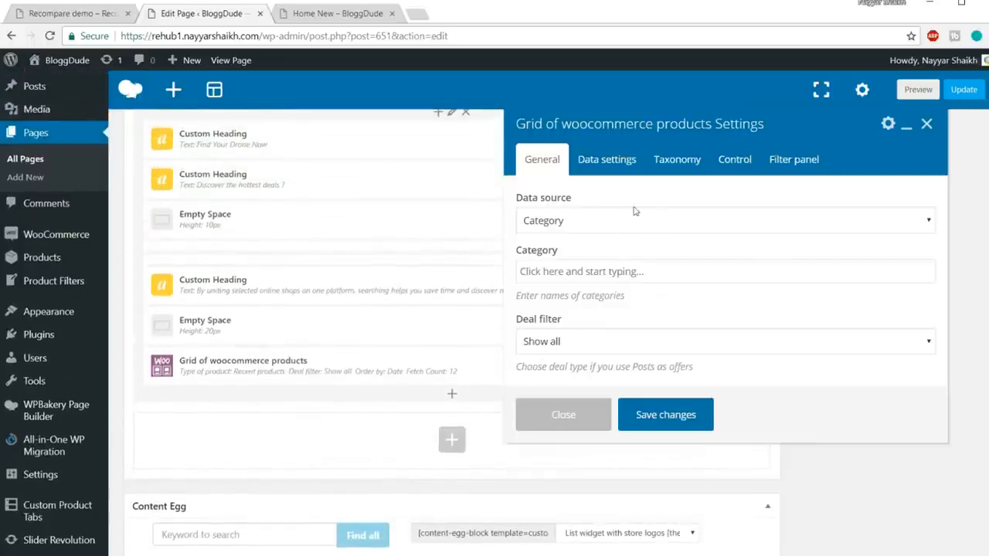
left_click(623, 162)
scroll(682, 322, "down", 3)
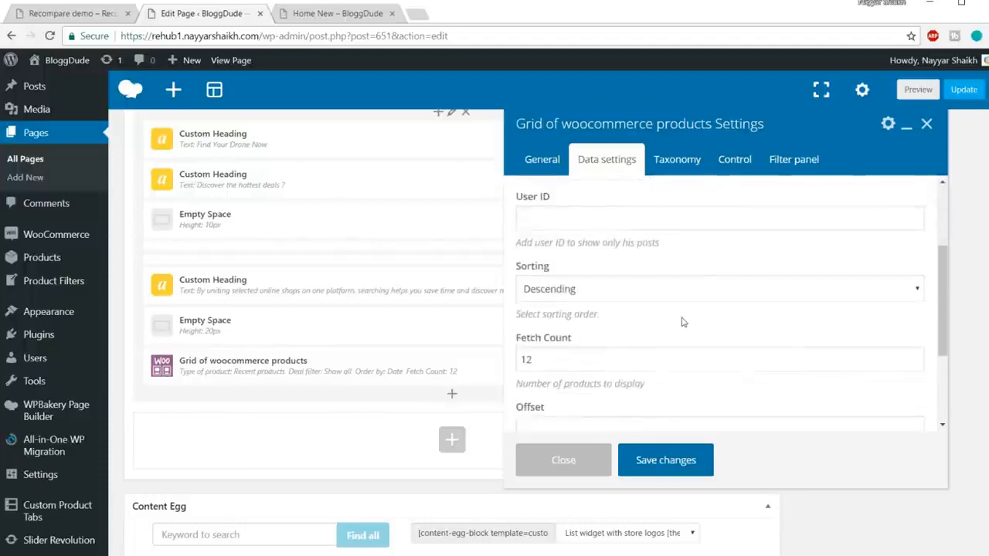
left_click(77, 13)
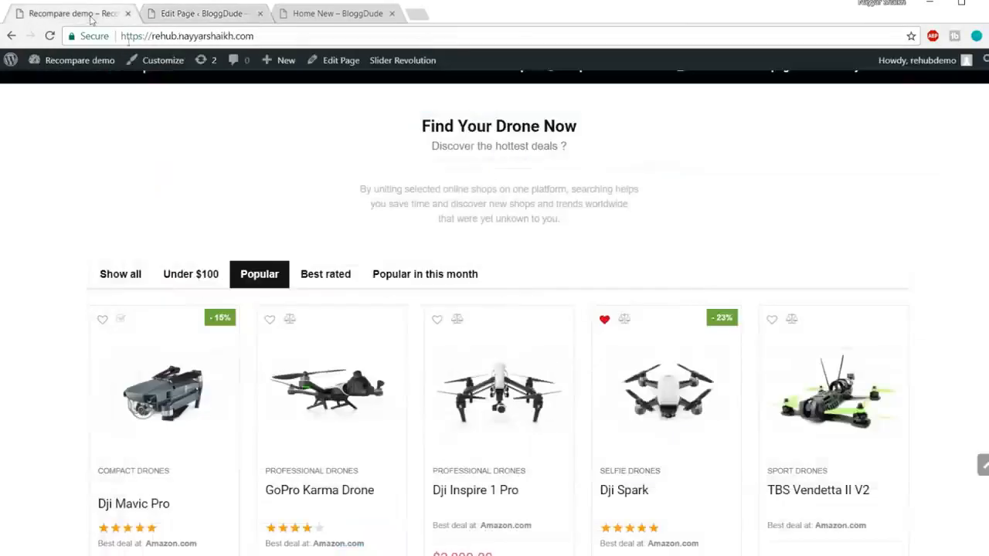
scroll(386, 304, "down", 2)
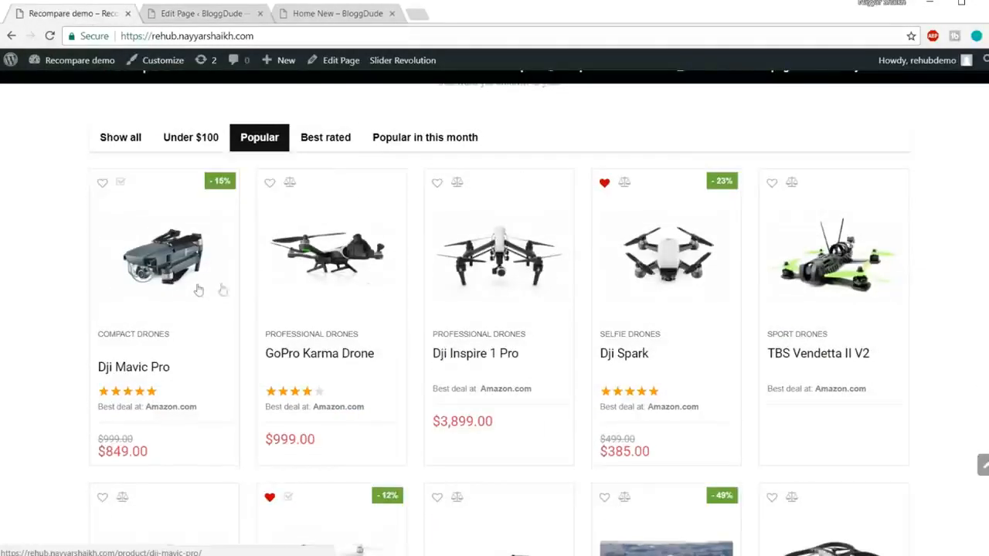
scroll(796, 240, "down", 2)
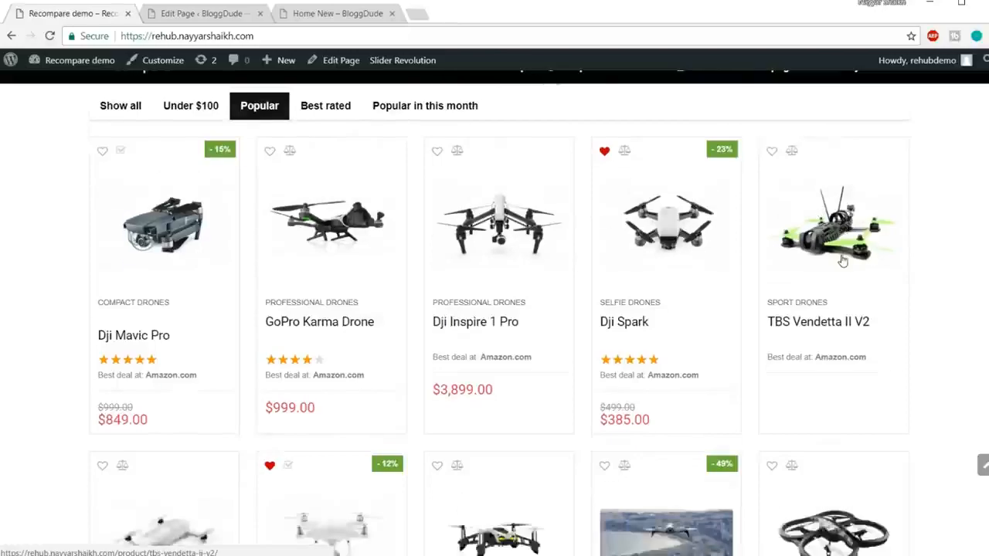
scroll(602, 193, "down", 5)
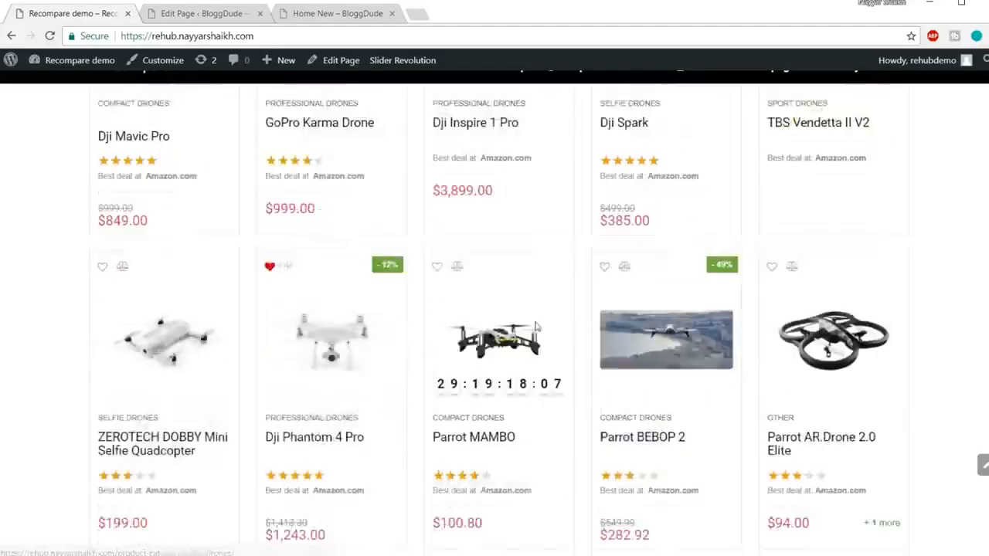
scroll(737, 384, "up", 8)
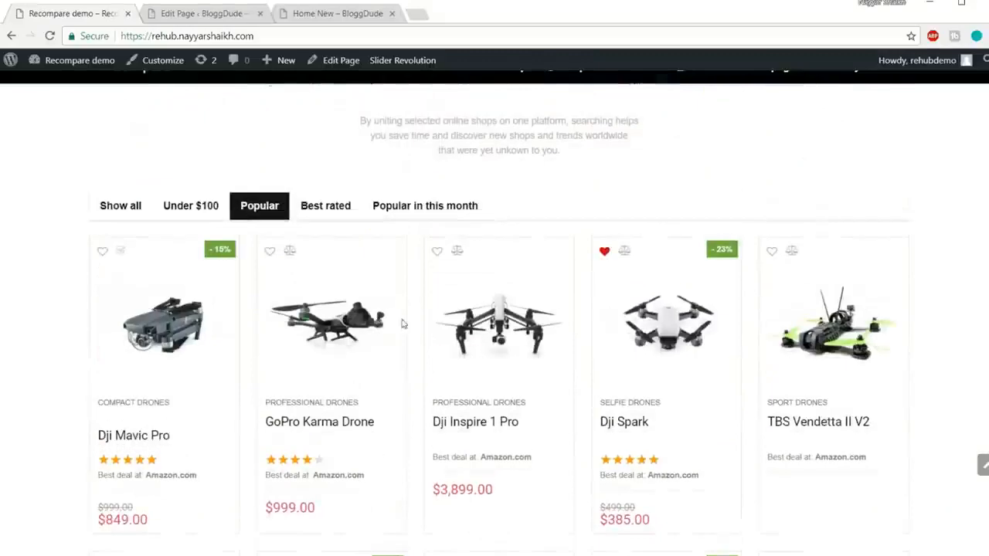
scroll(928, 330, "down", 5)
scroll(568, 364, "up", 5)
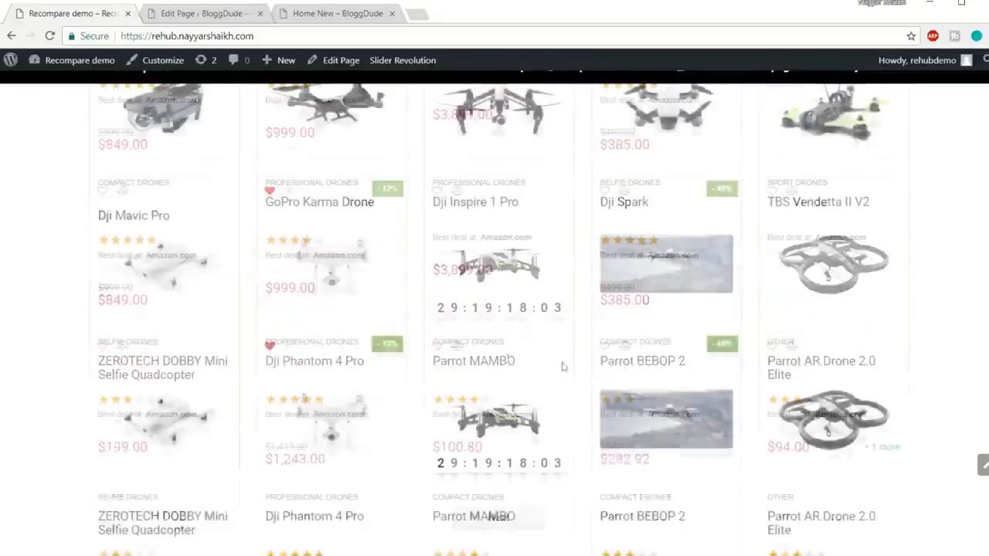
Set the product grid's fetch count to 10.
left_click(221, 13)
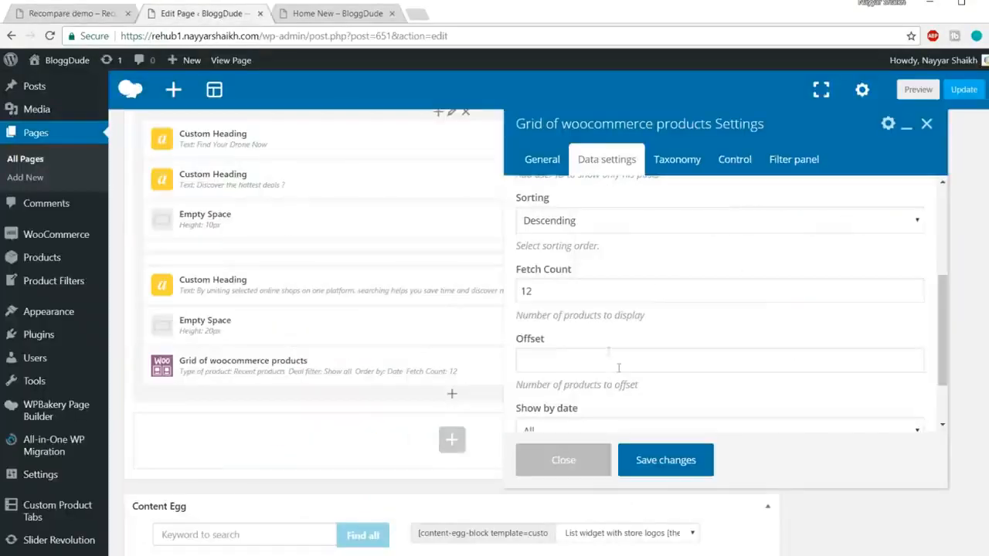
left_click(535, 297)
key("ctrl+a")
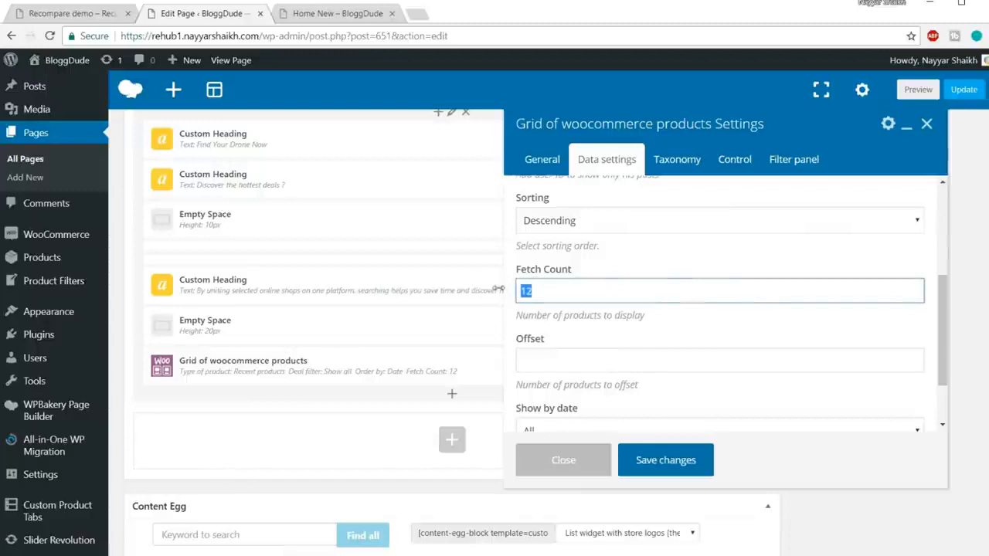
type("10")
scroll(603, 284, "down", 1)
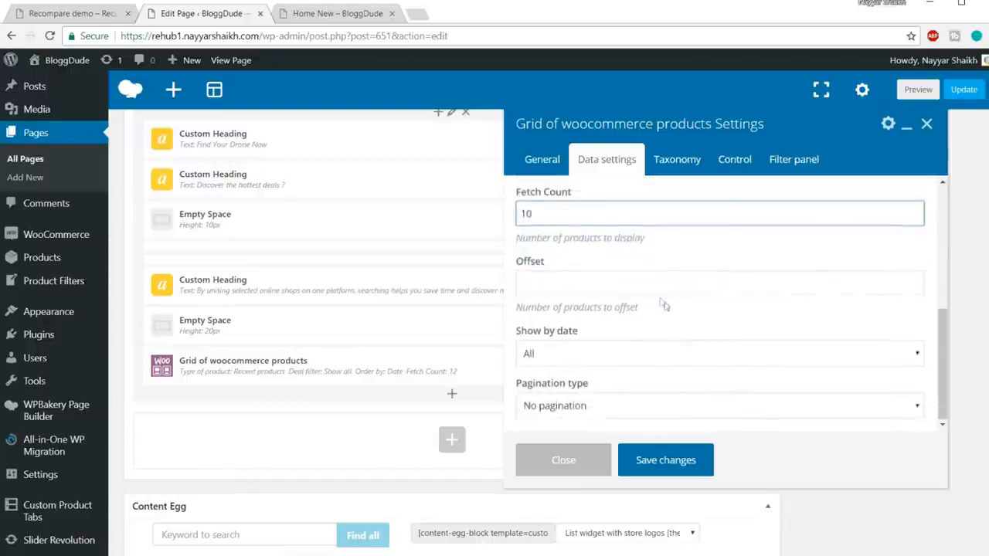
Set the product grid to 5 columns to match the demo, keeping the title and image link on Product page.
left_click(738, 160)
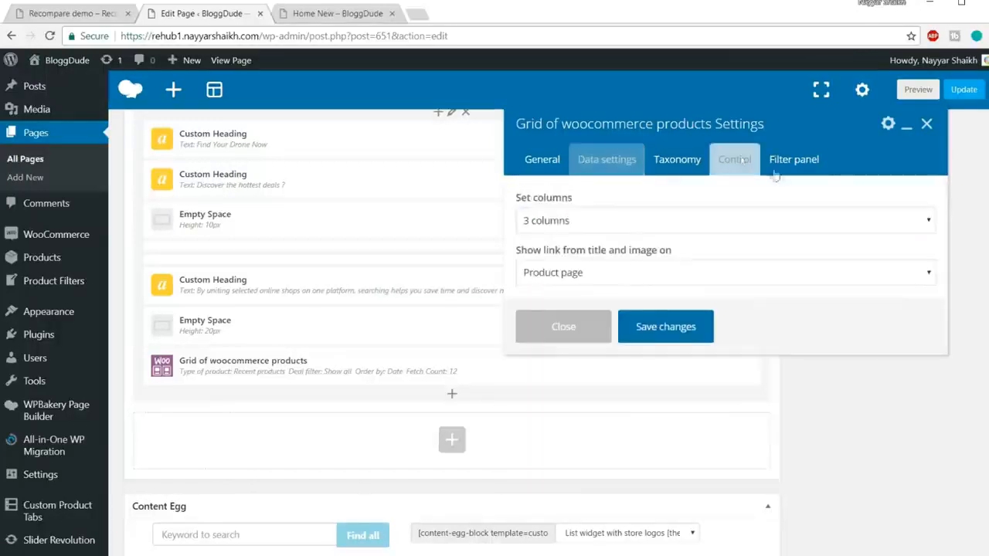
left_click(613, 224)
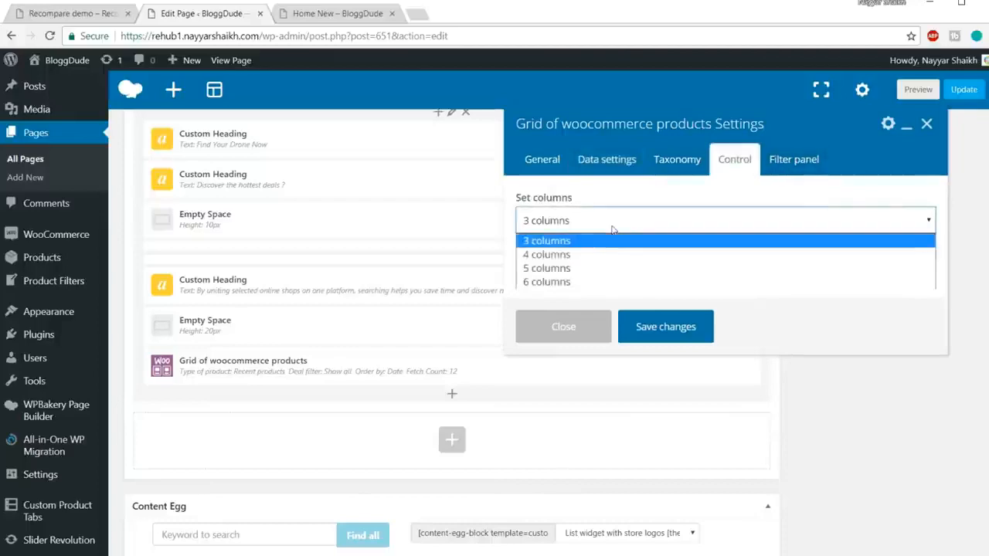
left_click(601, 265)
left_click(79, 14)
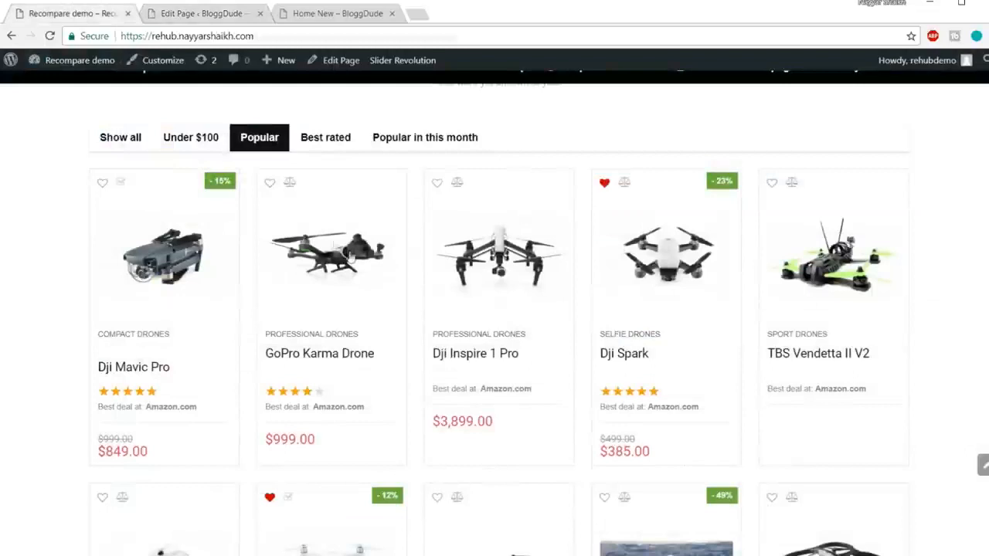
left_click(220, 16)
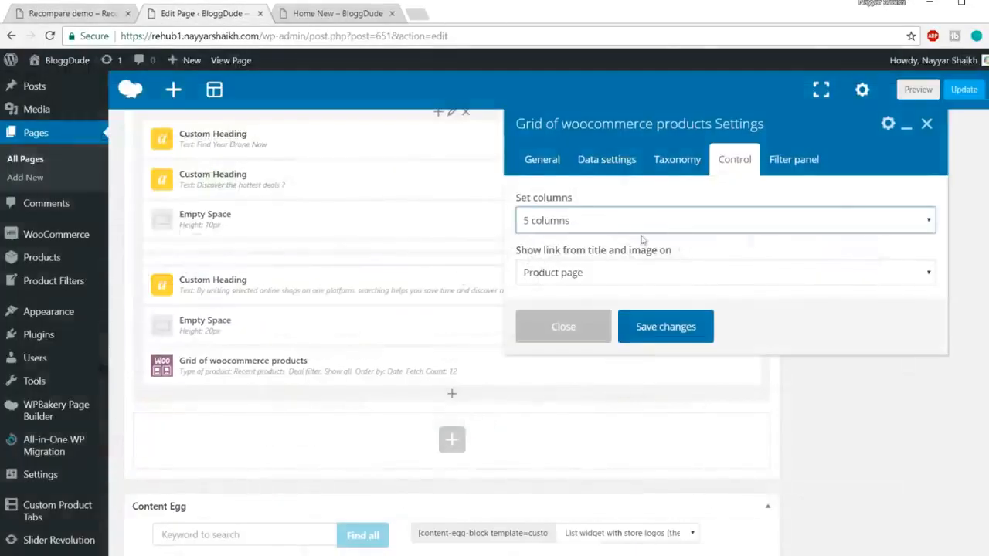
left_click(631, 276)
left_click(633, 276)
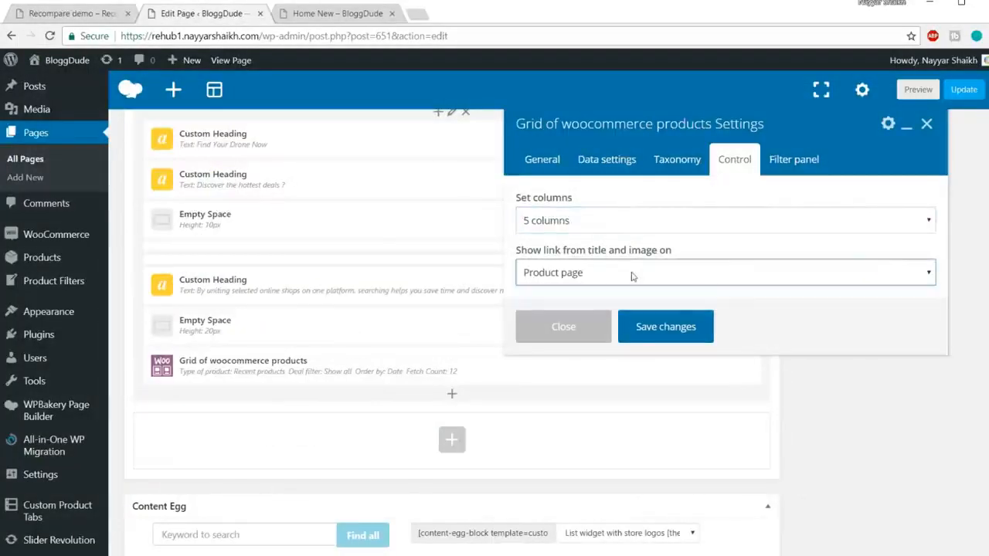
Enable the grid's filter panel and compare the first filter's label with the demo's filter tabs.
left_click(784, 165)
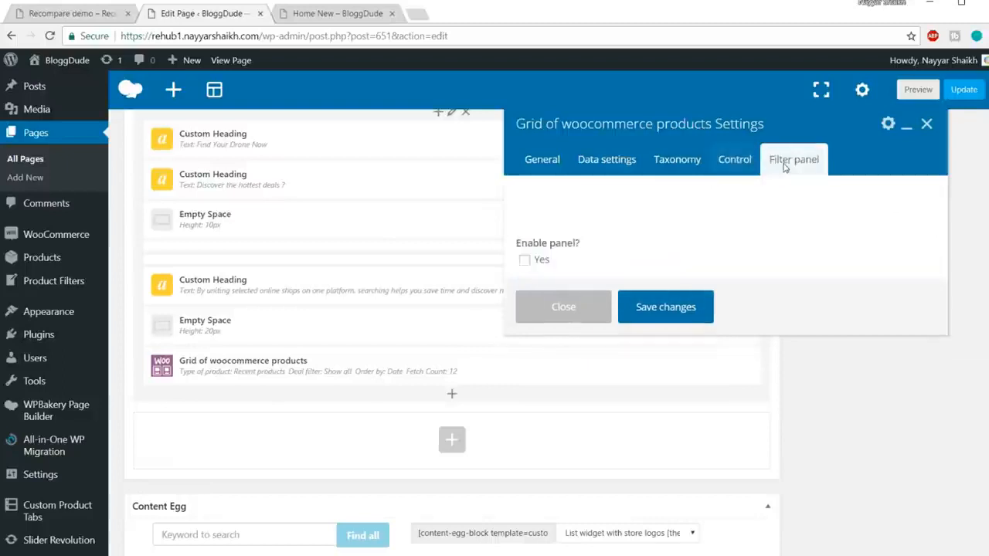
left_click(524, 261)
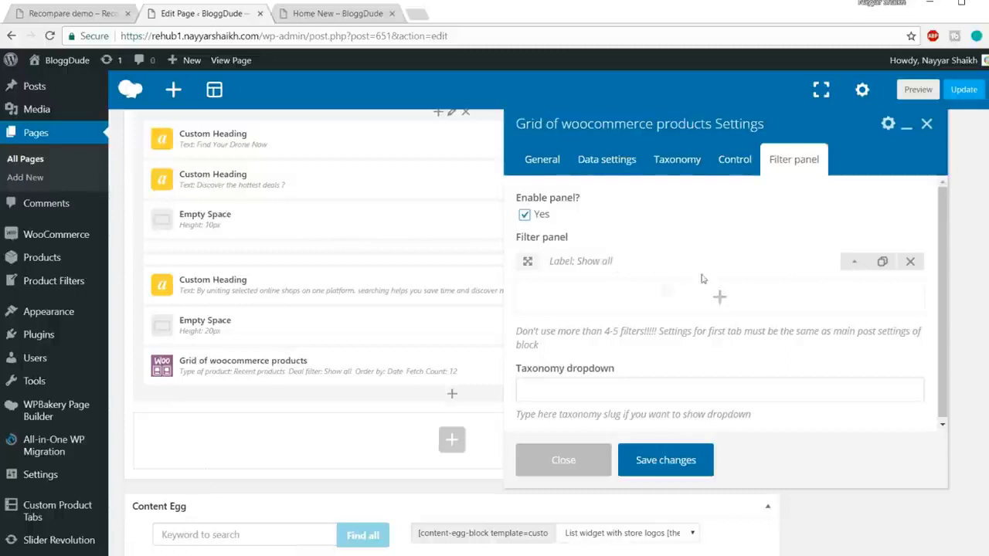
left_click(855, 266)
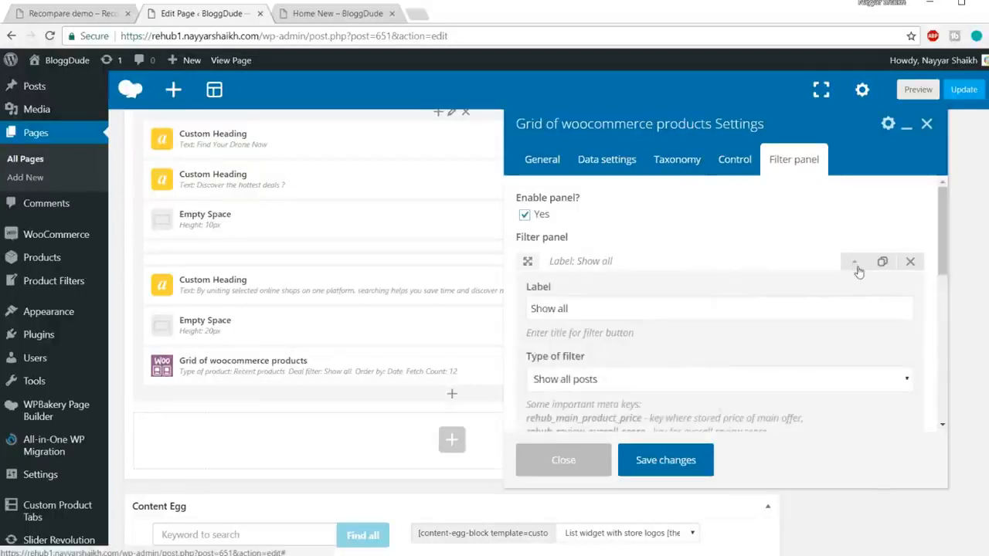
scroll(773, 278, "down", 1)
left_click_drag(656, 241, 528, 241)
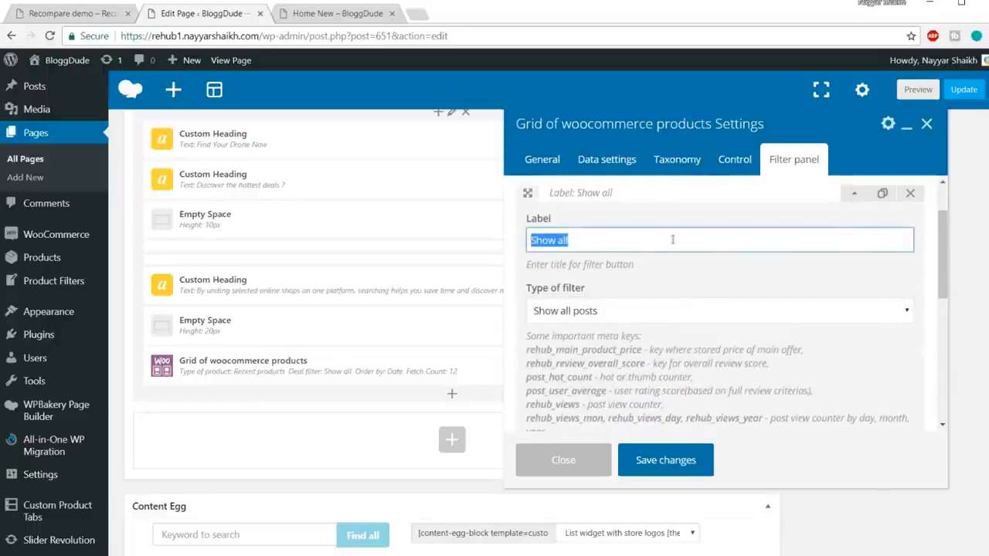
left_click(77, 17)
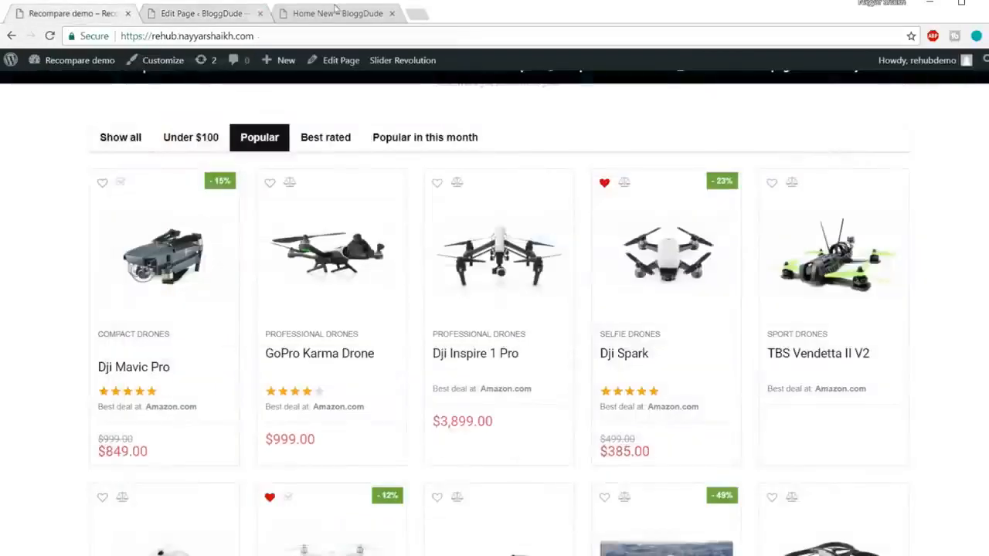
left_click(222, 16)
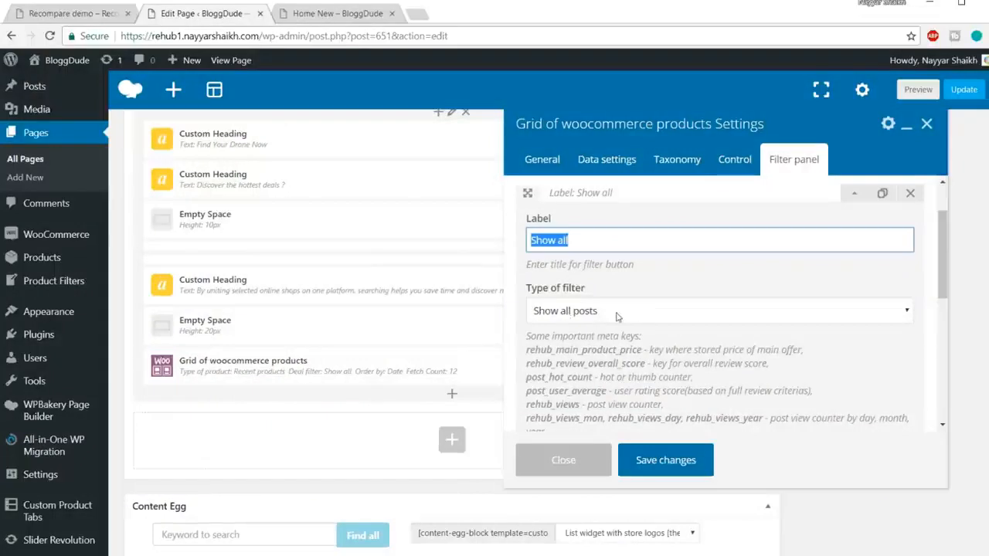
Keep the "Show all" filter's type as Show all posts and collapse its settings.
left_click(616, 317)
scroll(616, 317, "down", 1)
left_click(614, 251)
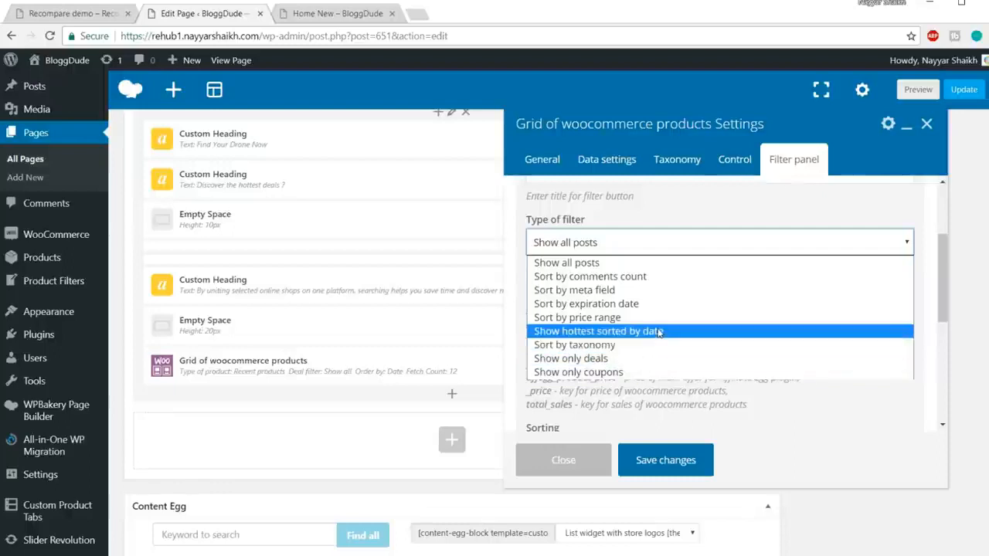
left_click(601, 263)
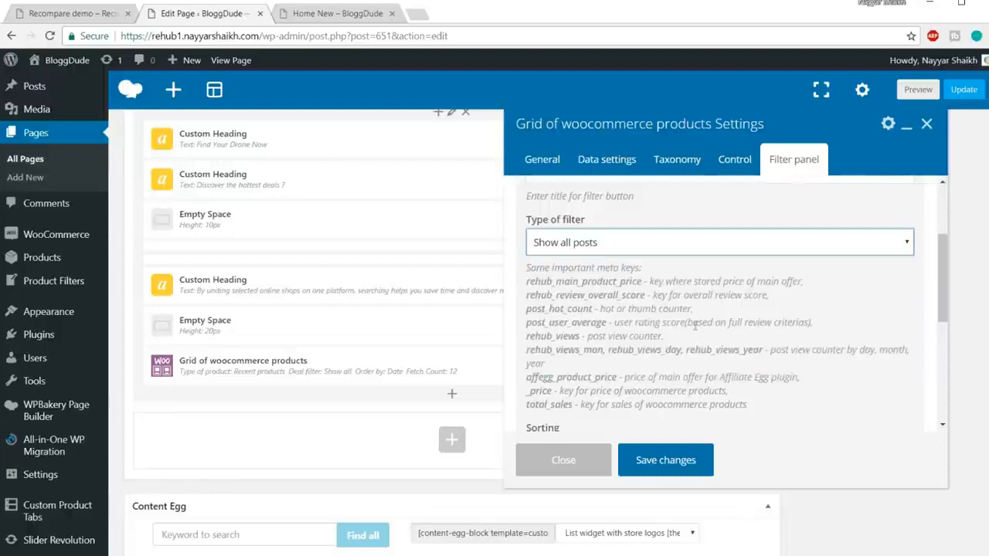
scroll(696, 328, "down", 3)
scroll(773, 324, "up", 5)
left_click(853, 268)
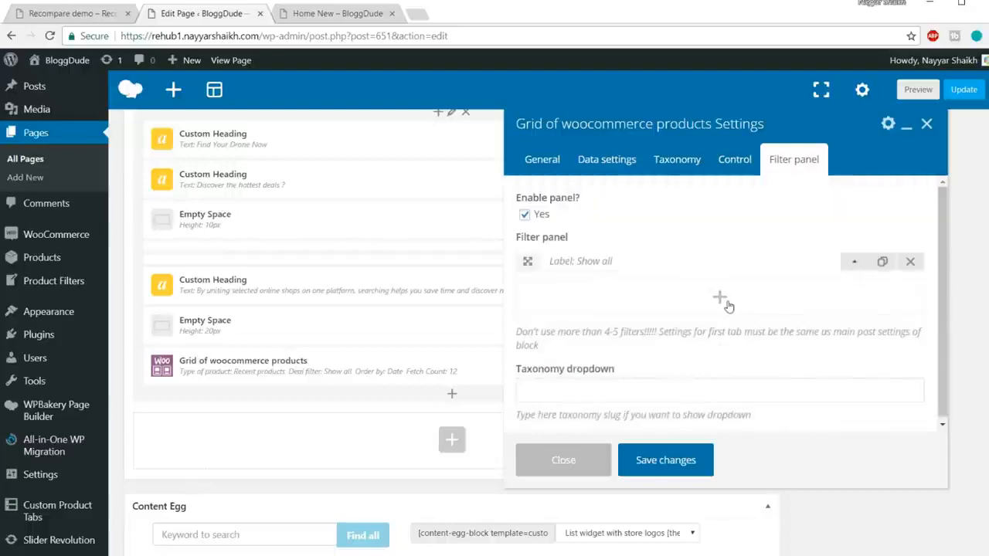
Add a second filter to the filter panel and label it "Under $100" as in the demo.
left_click(719, 298)
left_click(60, 14)
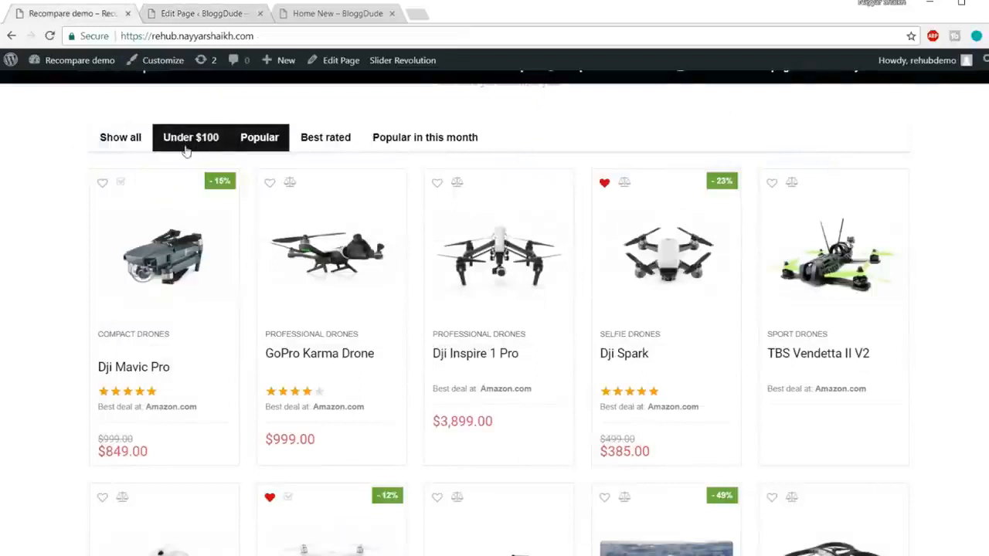
left_click(200, 14)
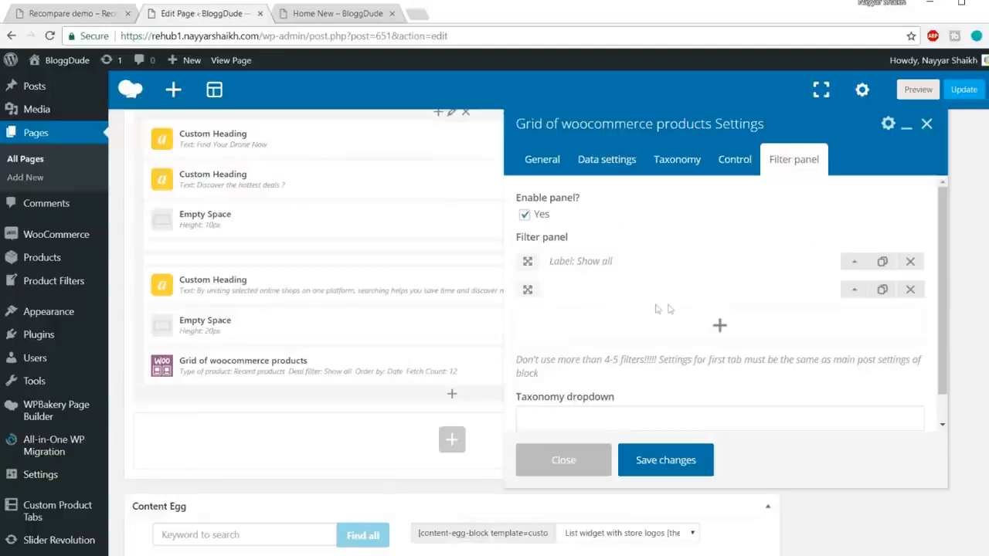
left_click(854, 293)
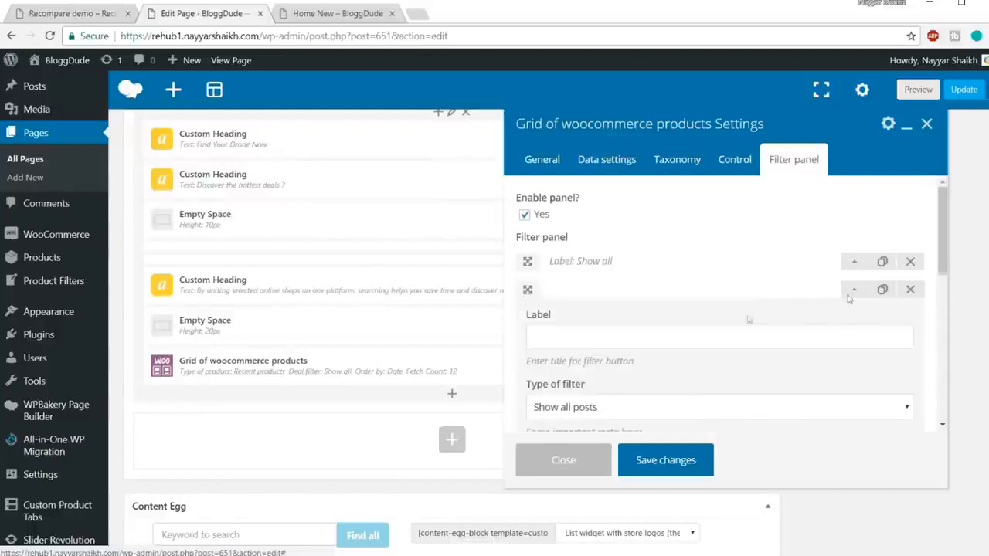
left_click(677, 328)
type("Under")
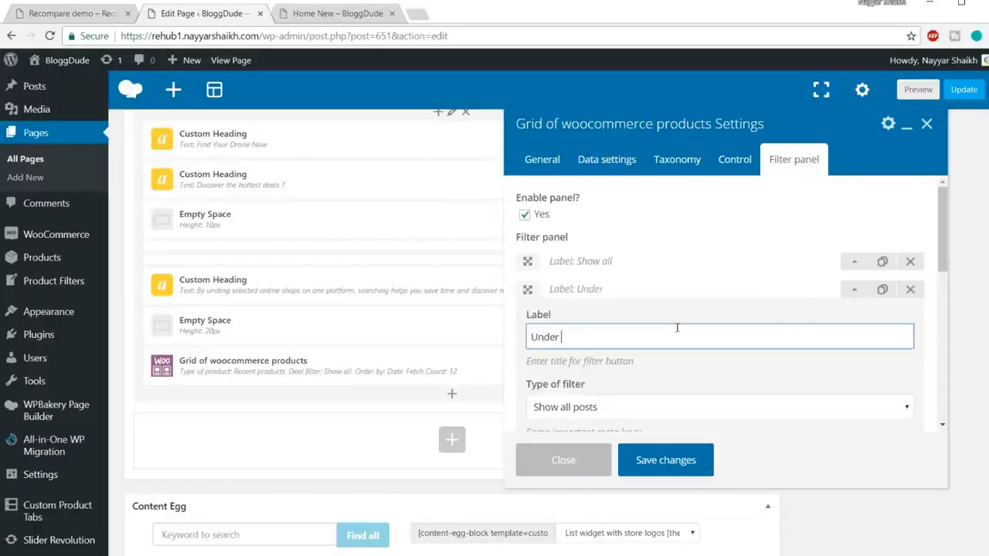
type(" $100")
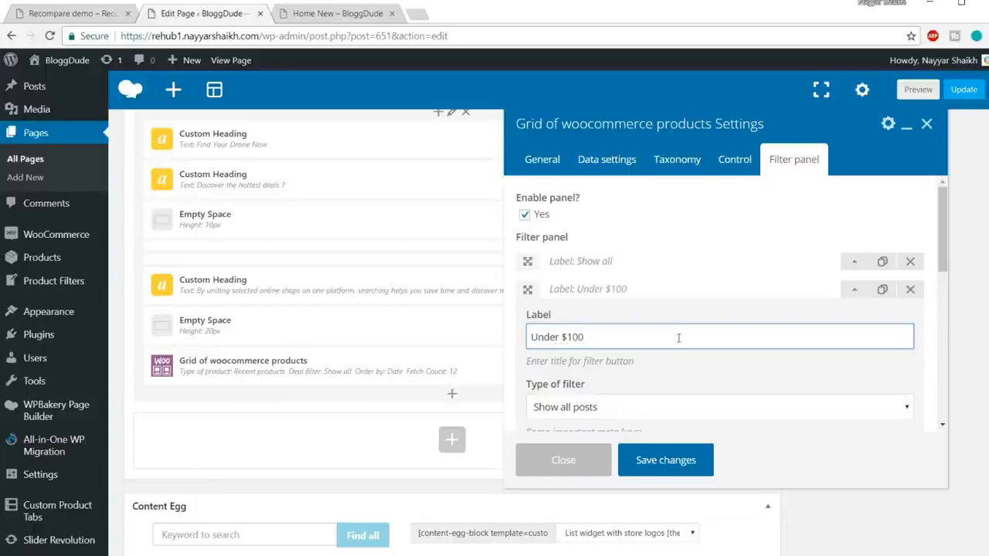
Set the "Under $100" filter's type to Sort by price range with a price range of 0-100.
scroll(678, 338, "down", 3)
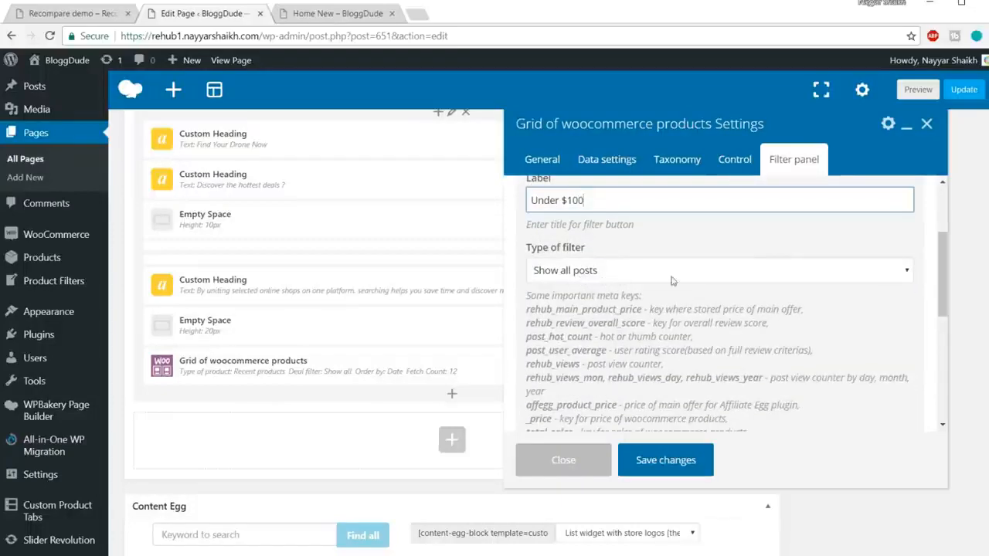
scroll(731, 303, "down", 2)
scroll(731, 304, "up", 2)
left_click(655, 276)
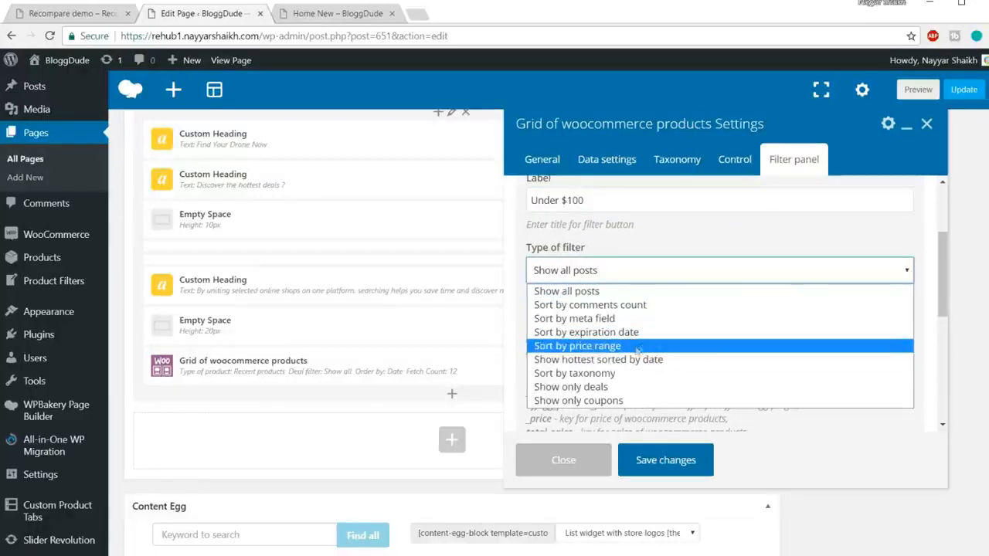
left_click(639, 347)
scroll(700, 346, "down", 2)
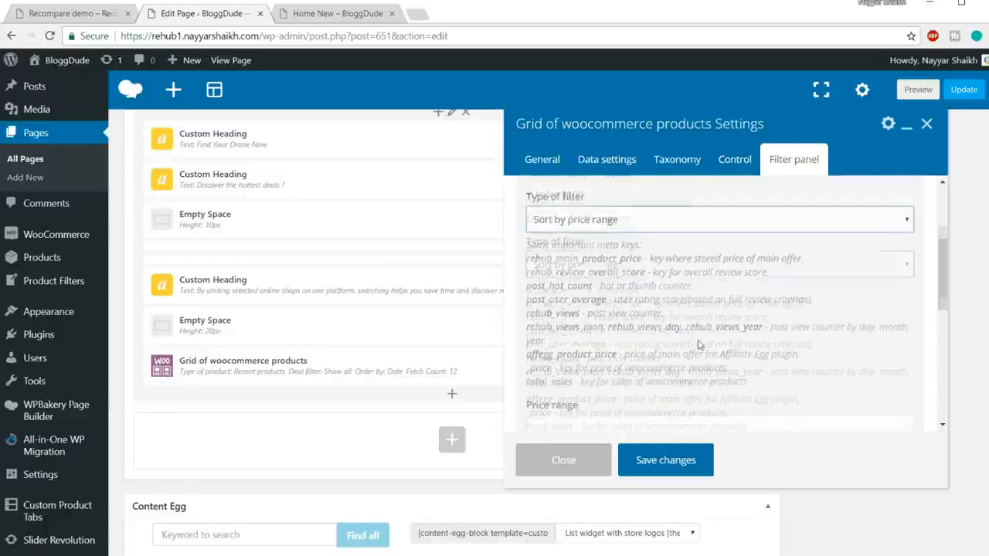
left_click(700, 342)
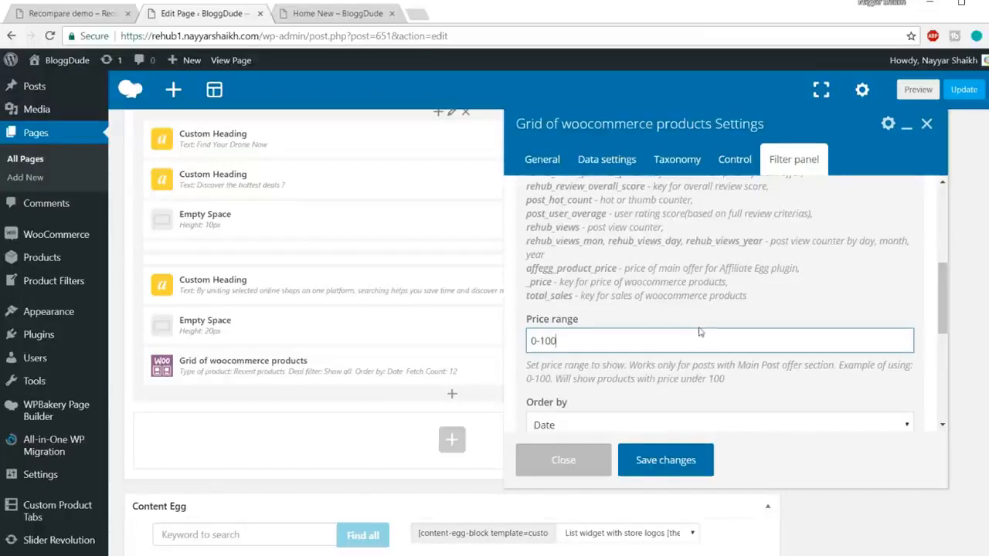
scroll(703, 309, "down", 3)
scroll(708, 352, "up", 3)
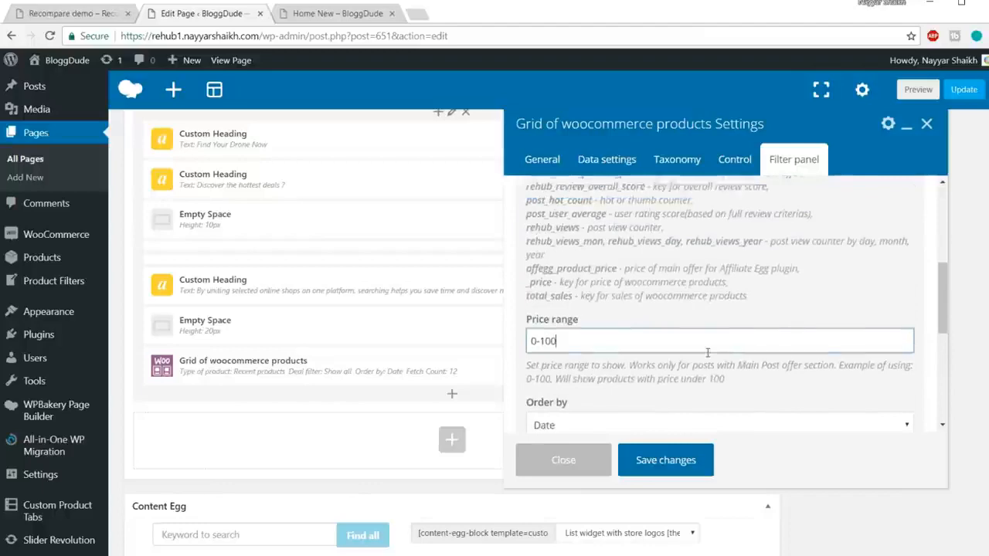
Collapse the "Under $100" filter's settings and add a third filter labelled "Popular" to match the demo's filter tabs.
scroll(707, 352, "up", 5)
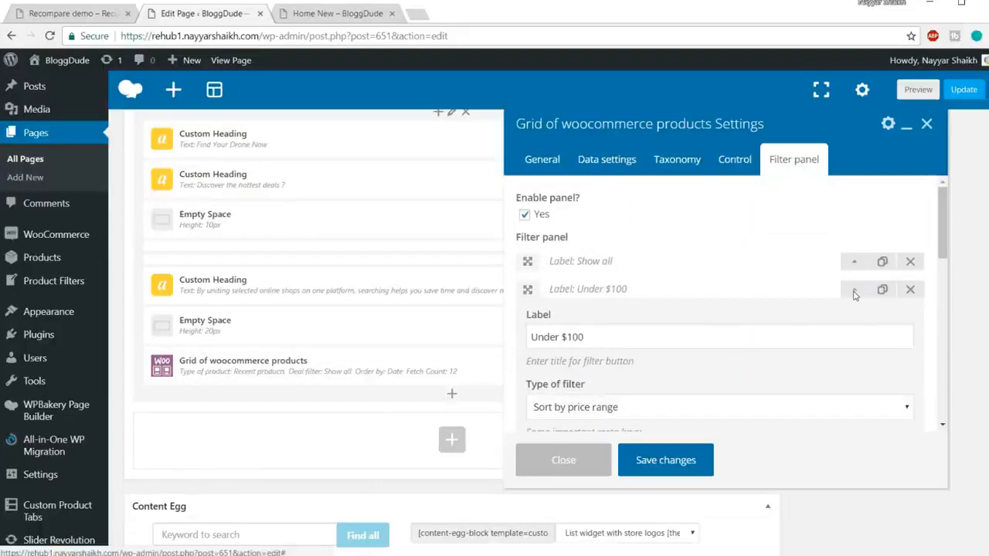
left_click(854, 292)
left_click(70, 14)
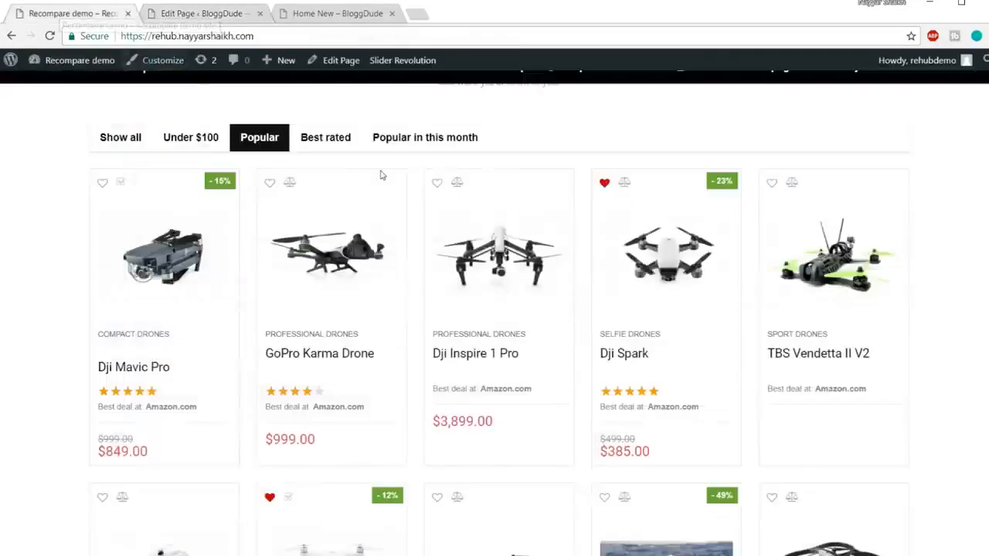
left_click(222, 13)
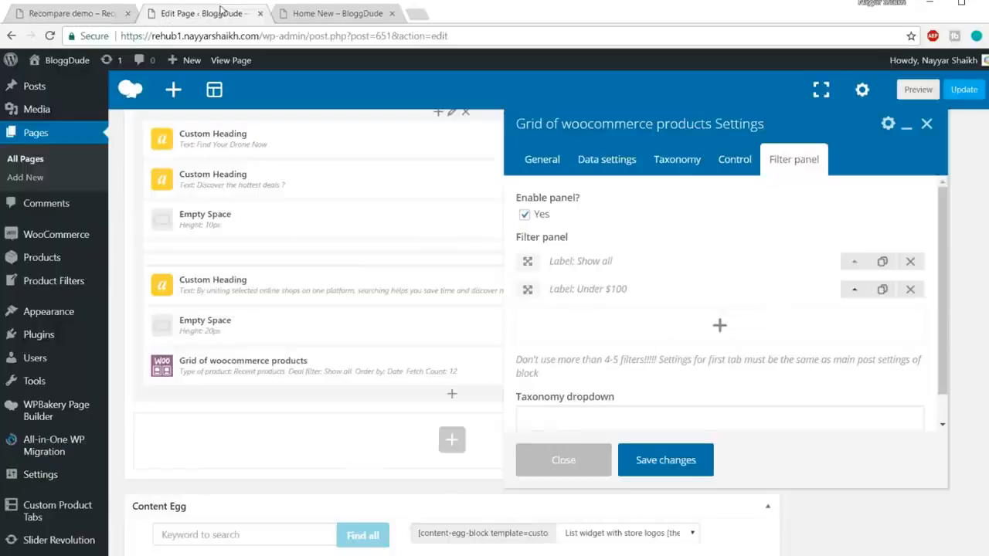
scroll(772, 286, "down", 1)
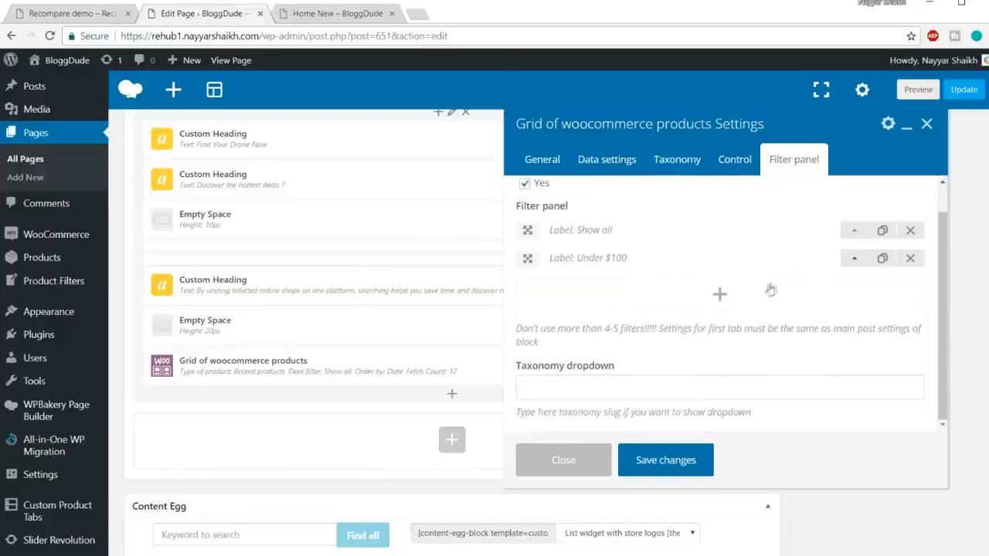
left_click(717, 297)
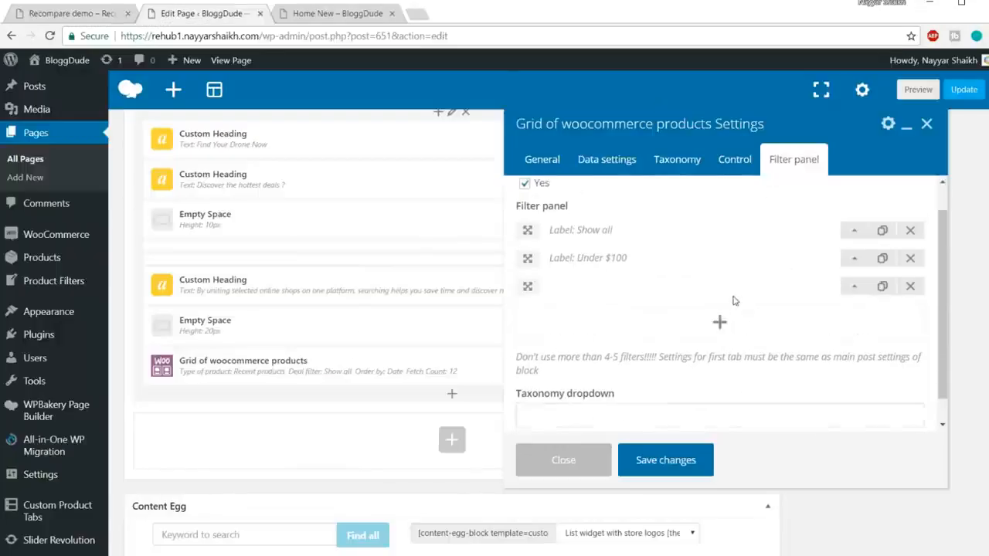
left_click(854, 287)
scroll(855, 295, "down", 2)
left_click(632, 265)
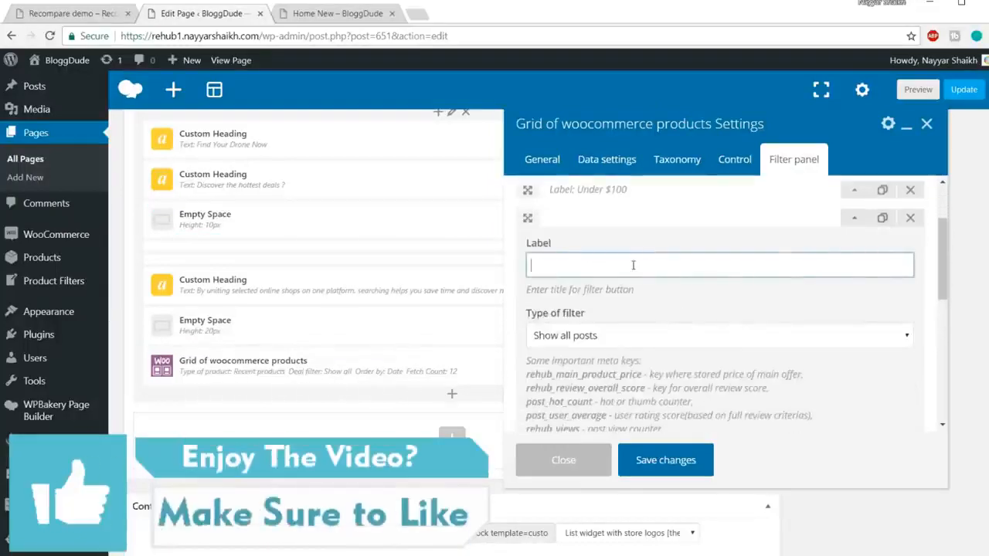
type("Popular")
Set the "Popular" filter's type to Show hottest sorted by date and collapse its settings.
left_click(642, 336)
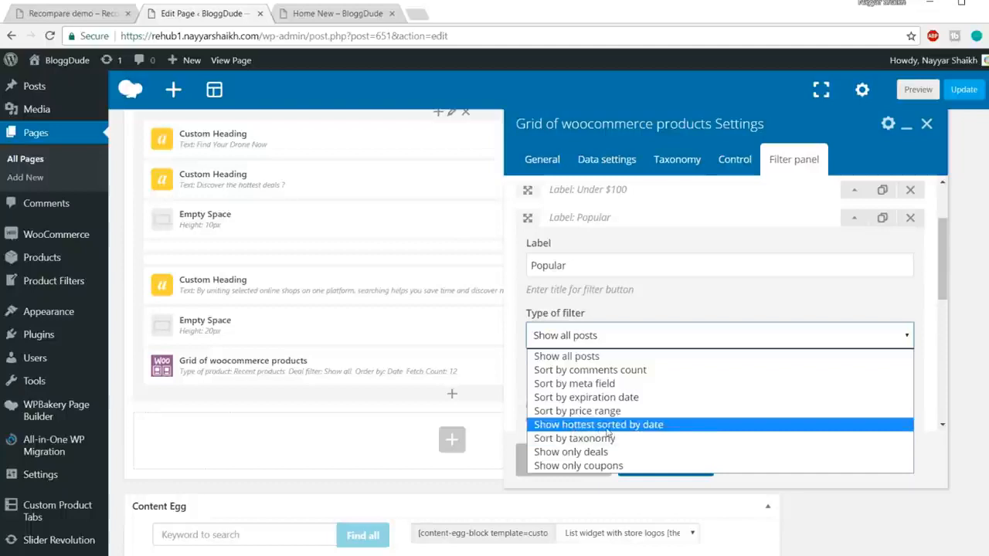
left_click(642, 431)
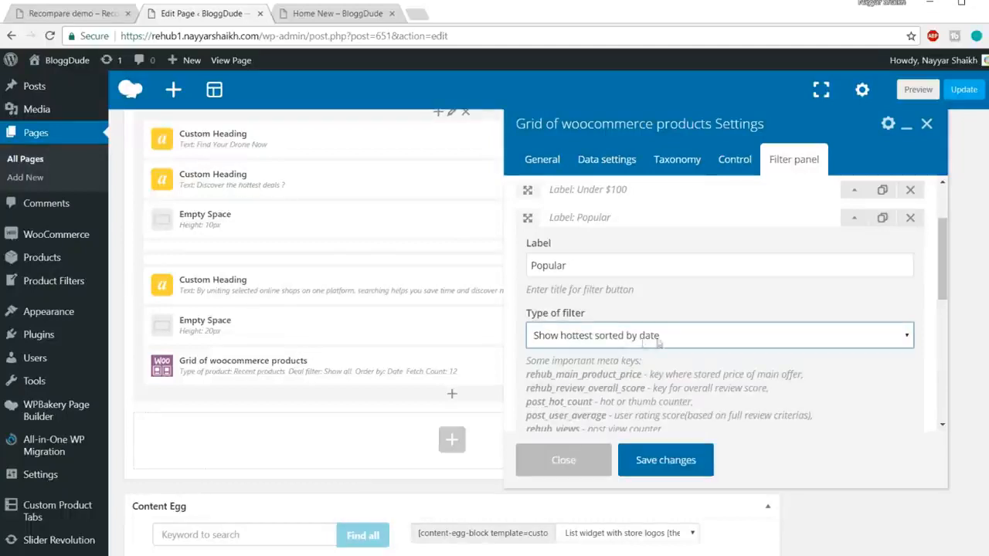
scroll(730, 359, "down", 2)
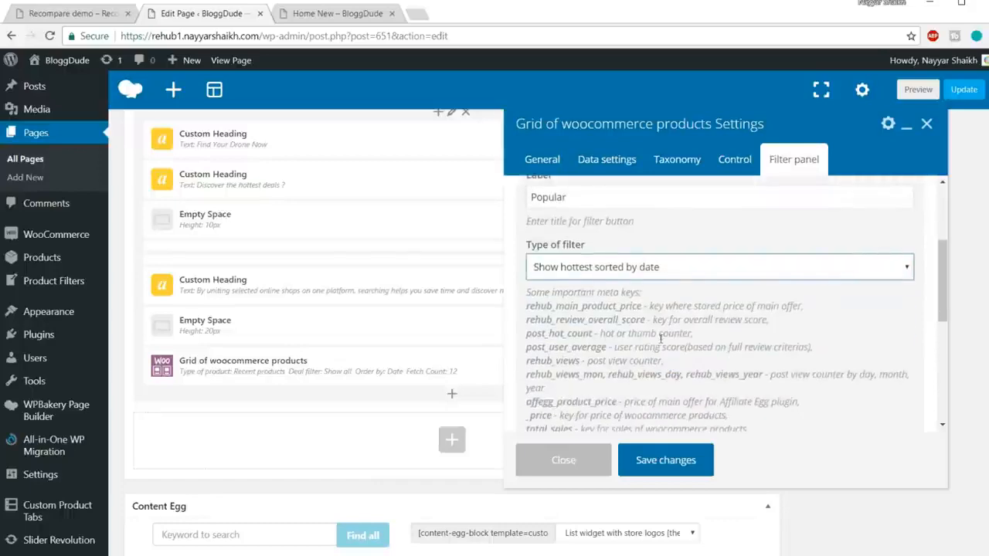
scroll(688, 379, "down", 6)
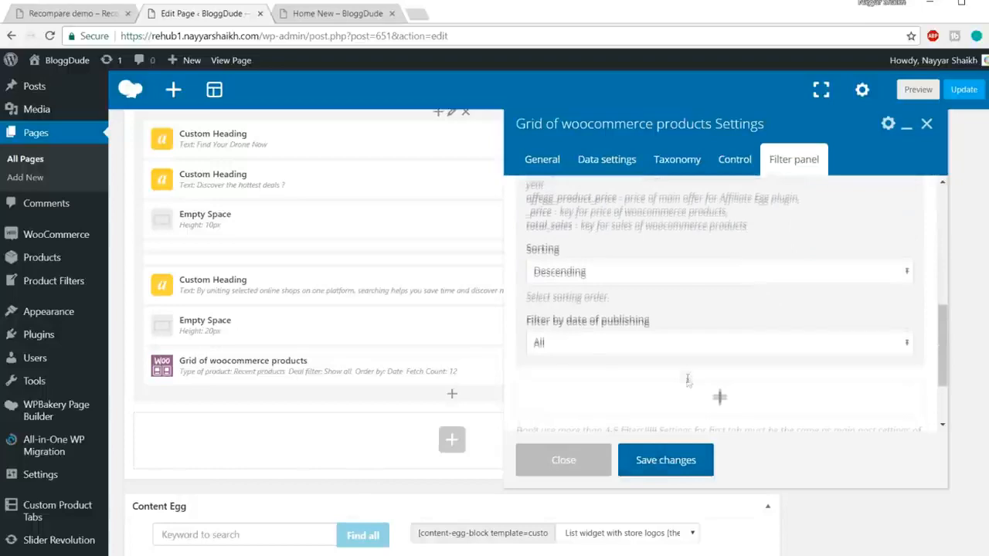
scroll(849, 301, "up", 7)
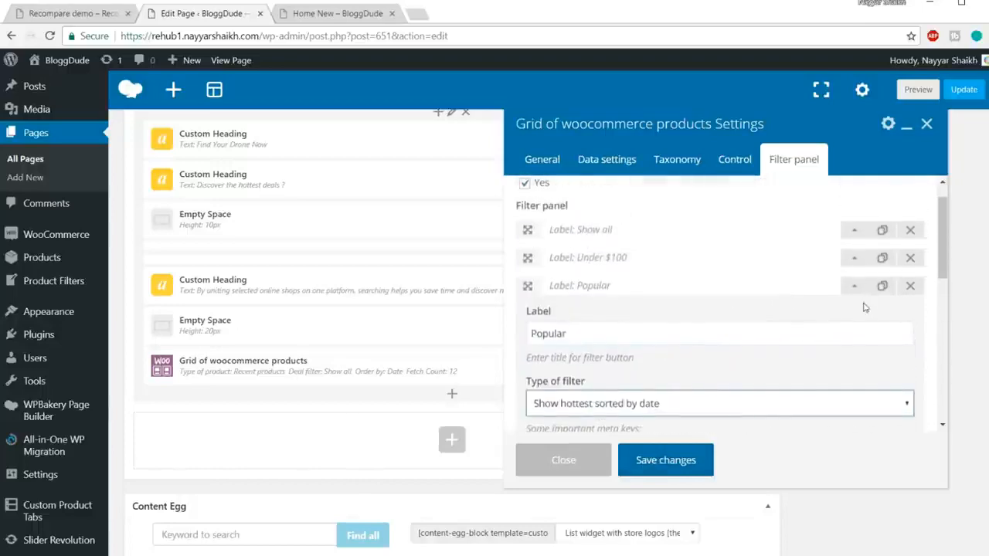
left_click(855, 295)
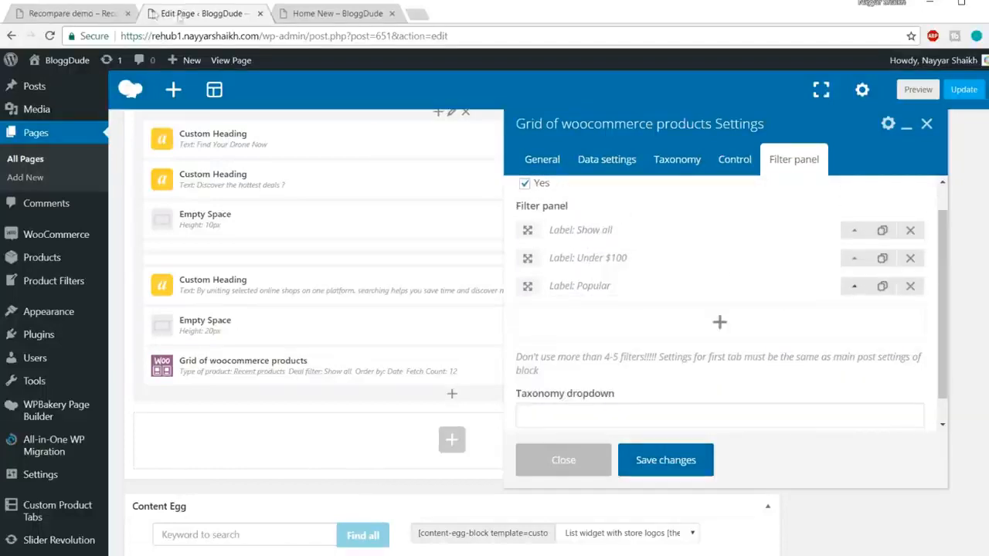
Check the demo's remaining filter tabs, then save the product grid's settings and update the page.
left_click(95, 15)
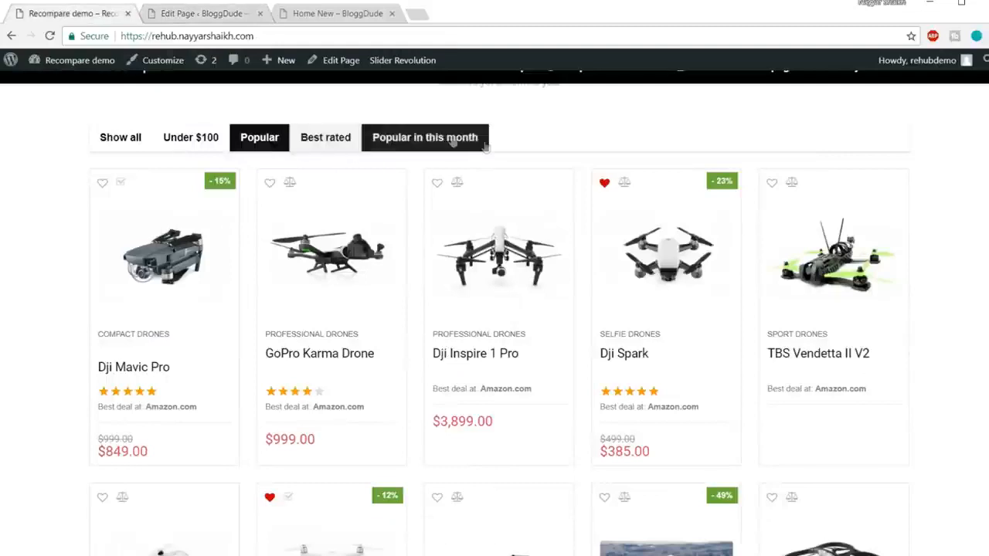
left_click(208, 21)
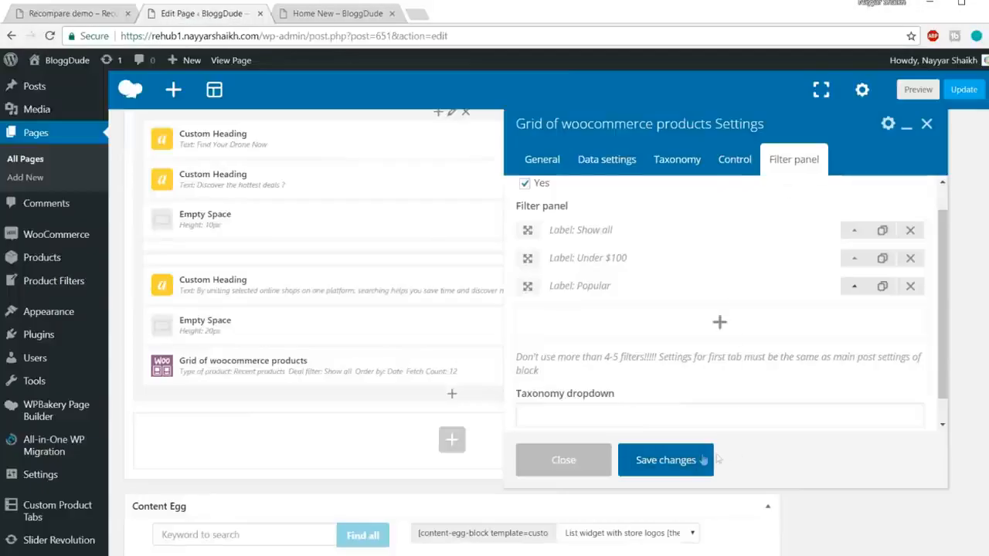
left_click(693, 460)
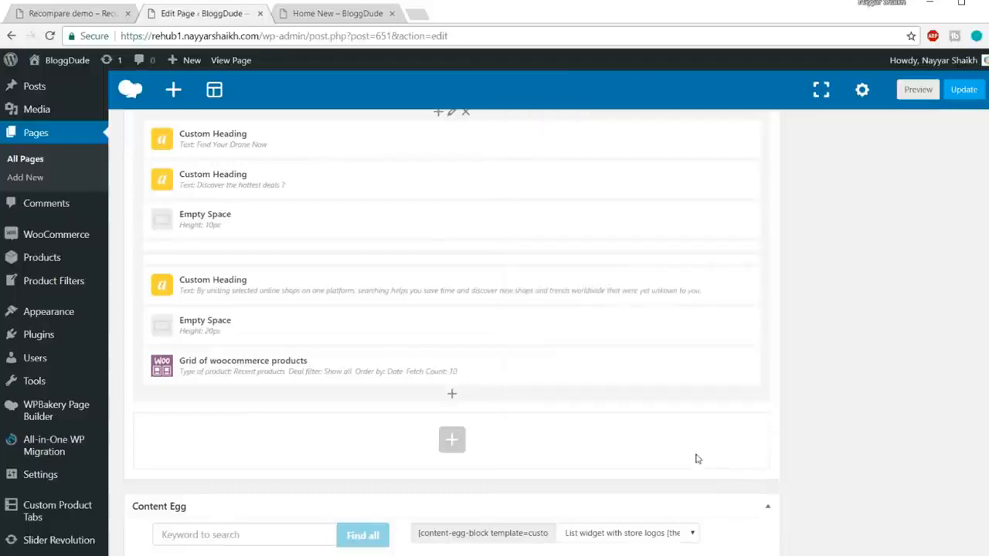
left_click(964, 90)
Reload the Home New page and test the product grid's Under $100, Popular and Show all filters.
left_click(324, 15)
left_click(362, 35)
key("Return")
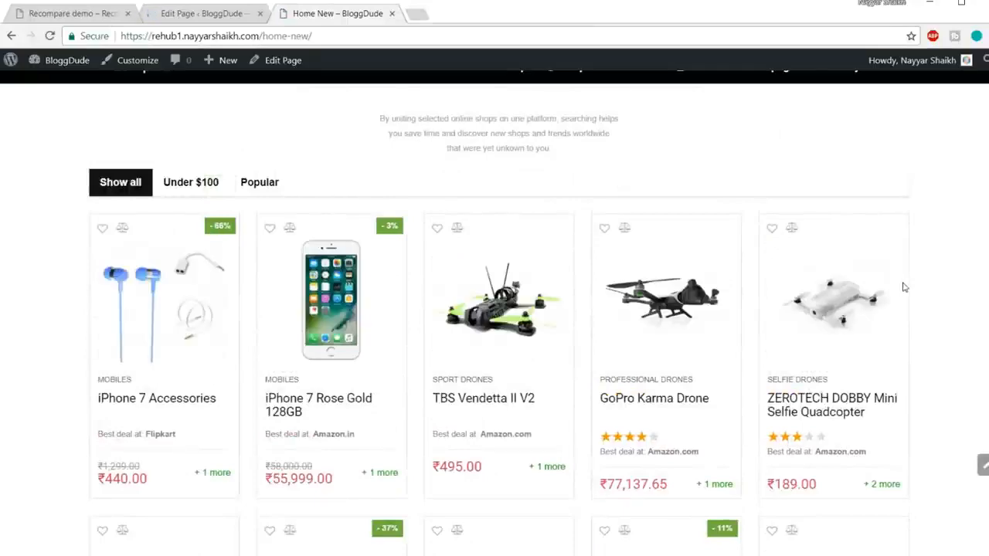
scroll(894, 316, "down", 3)
scroll(894, 316, "up", 3)
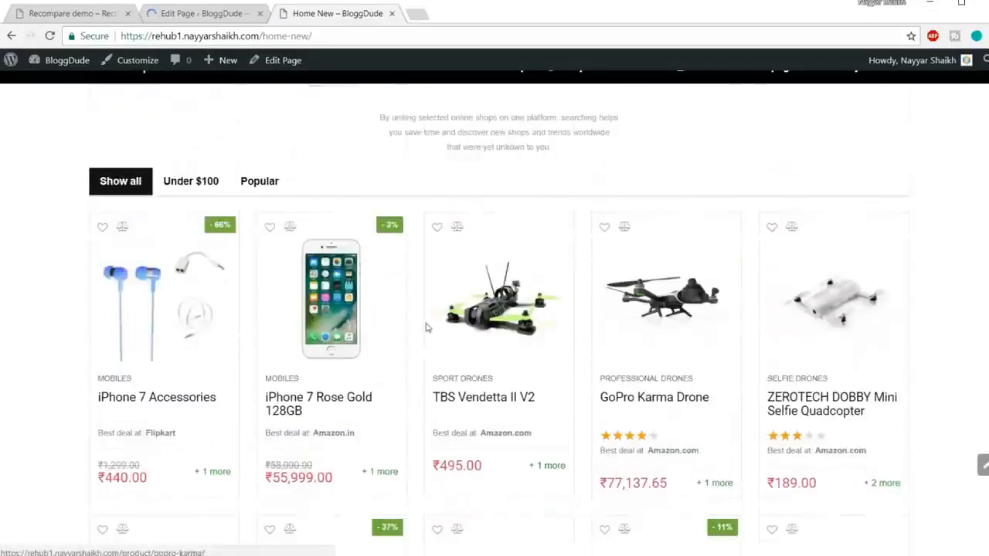
left_click(194, 188)
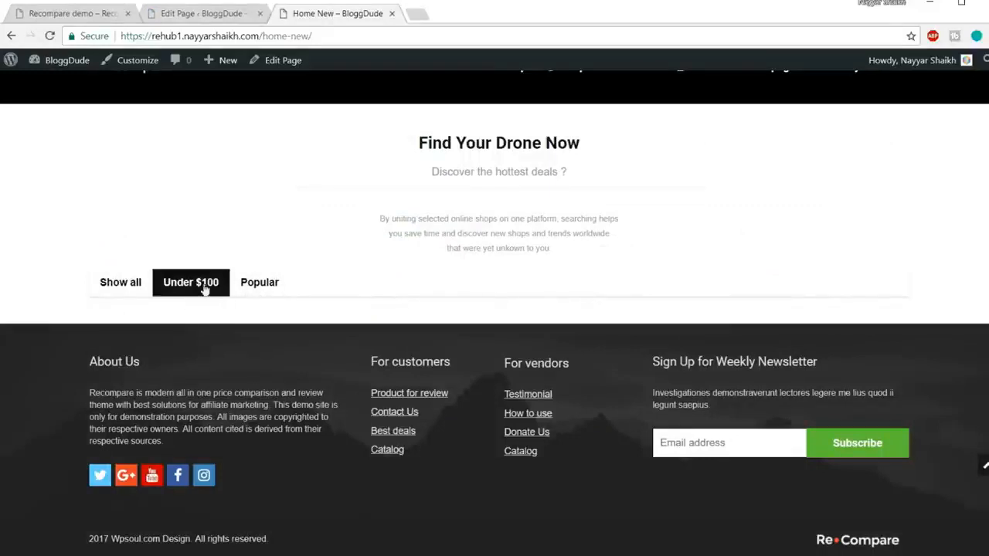
left_click(261, 288)
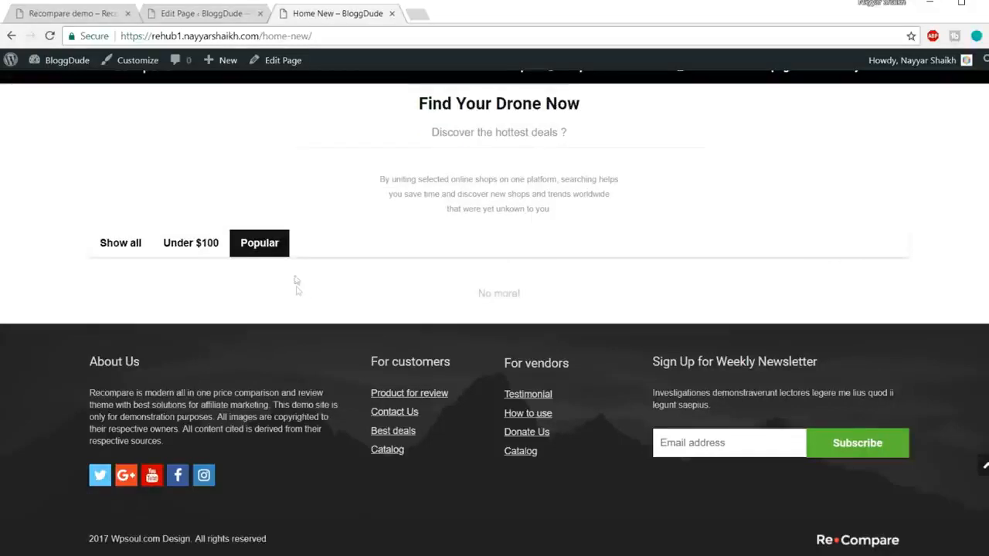
left_click_drag(491, 286, 561, 287)
left_click(564, 289)
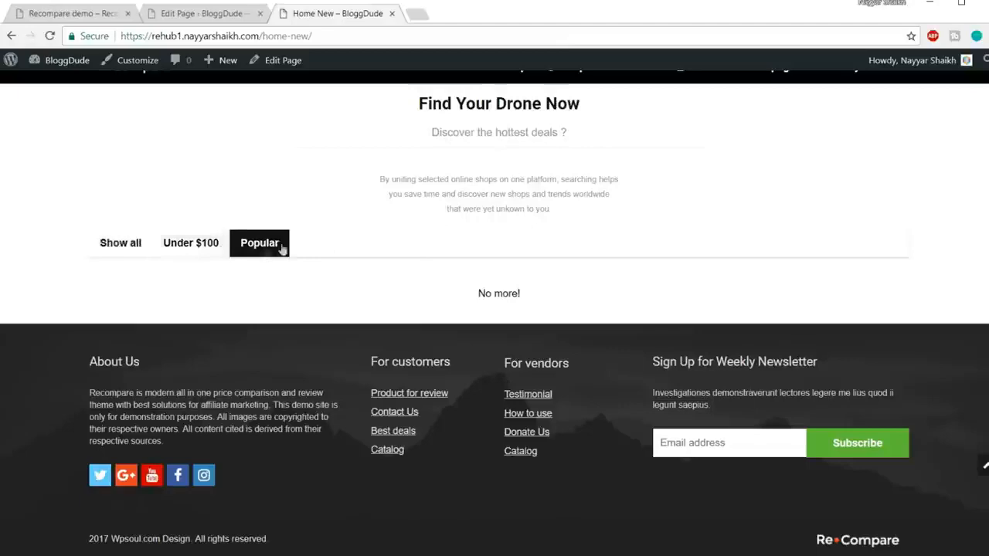
left_click(140, 247)
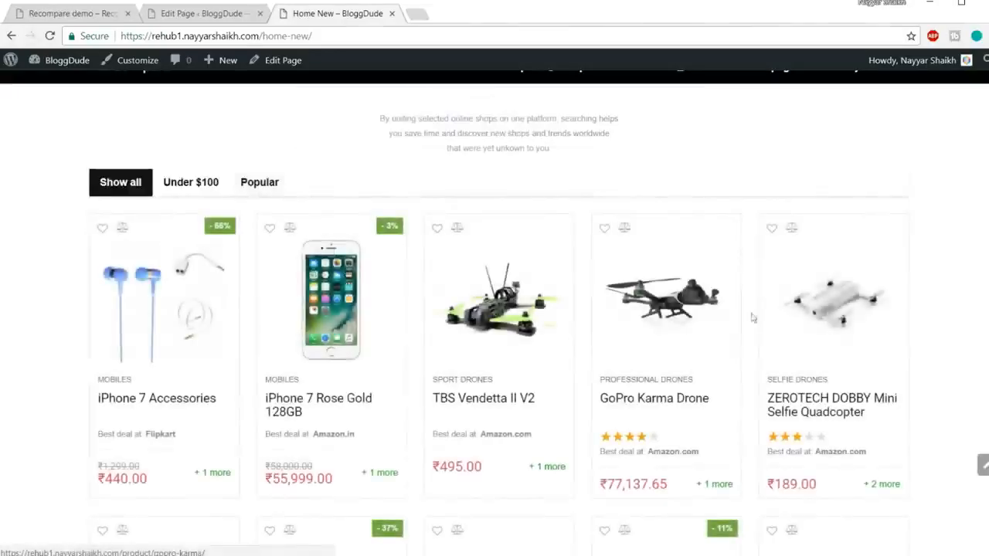
scroll(971, 347, "down", 8)
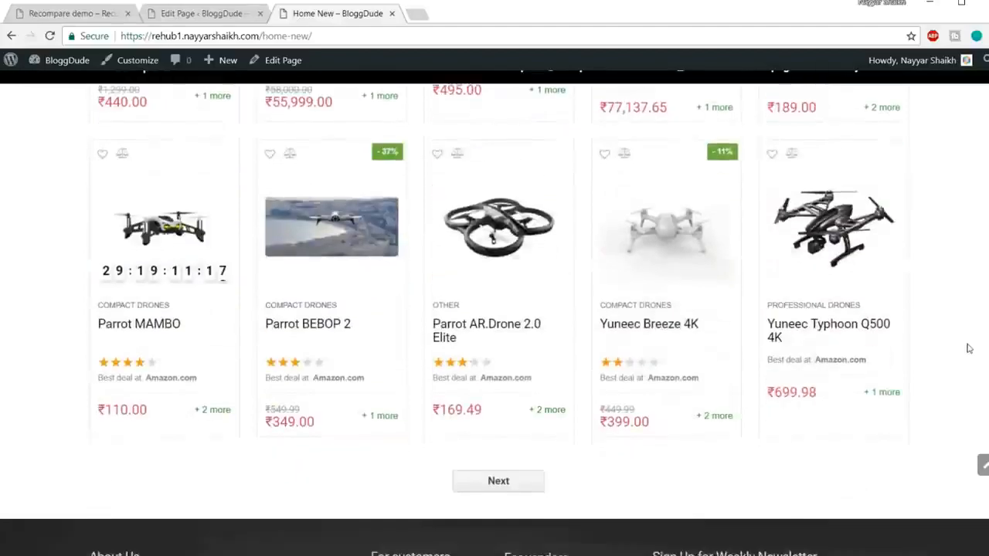
scroll(964, 359, "up", 7)
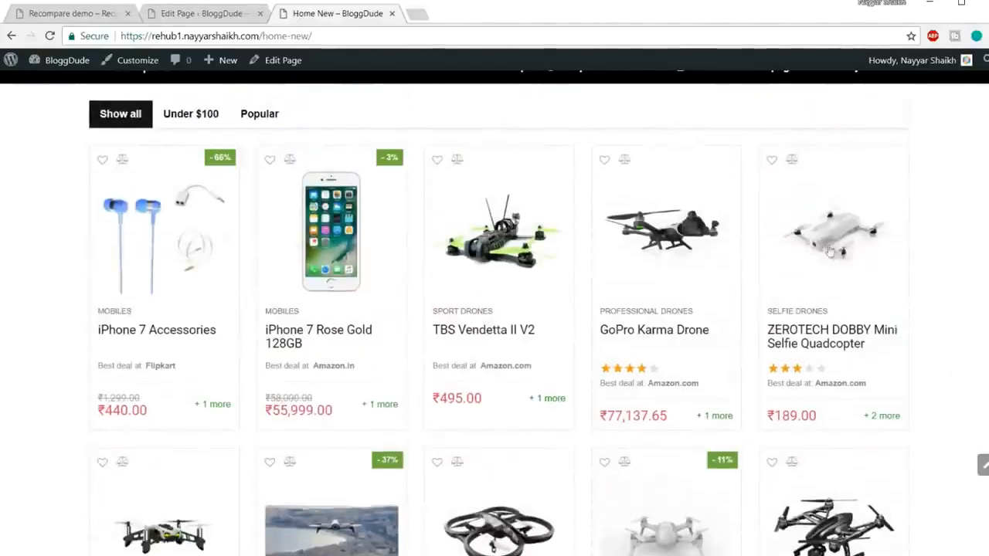
Compare the area below the product grid on the demo page with the same area on the Home New page.
left_click(74, 13)
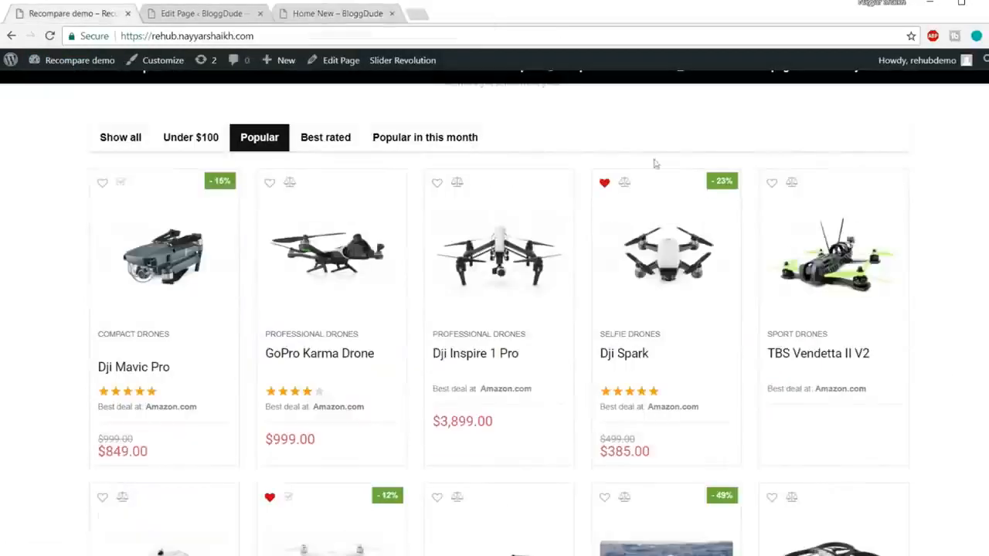
scroll(718, 251, "down", 10)
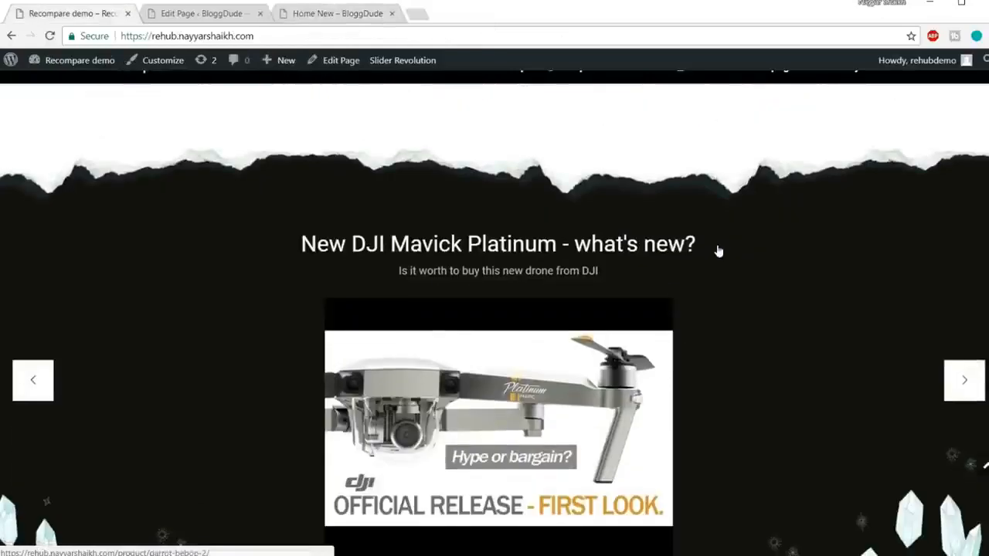
scroll(717, 249, "up", 2)
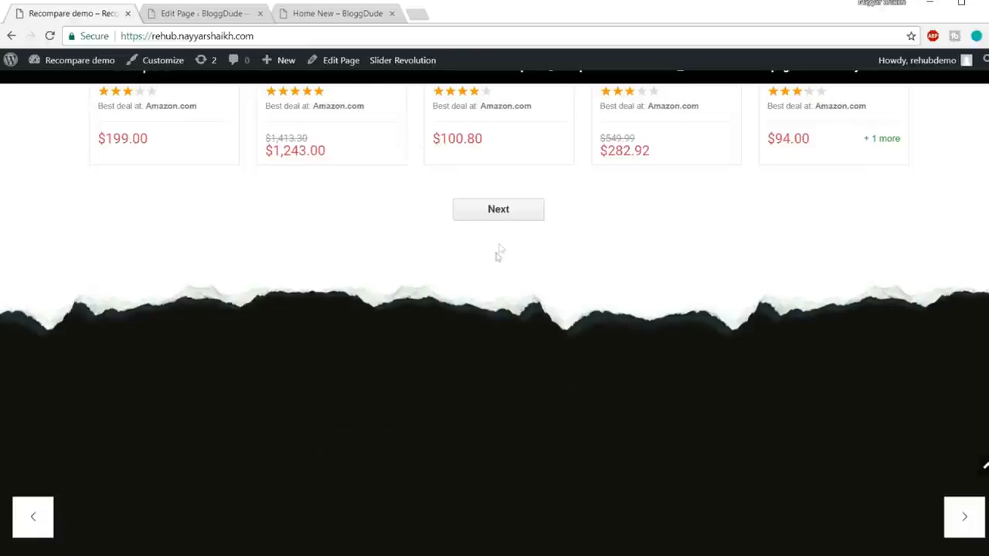
left_click(336, 15)
scroll(463, 344, "down", 7)
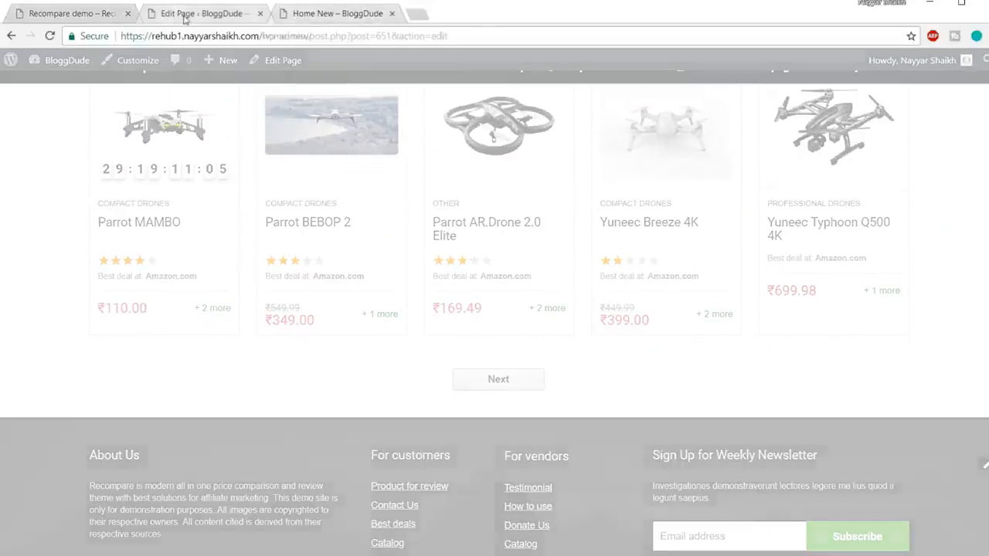
Duplicate the 20px Empty Space above the product grid, move one of the two below the grid, and update the page.
left_click(185, 16)
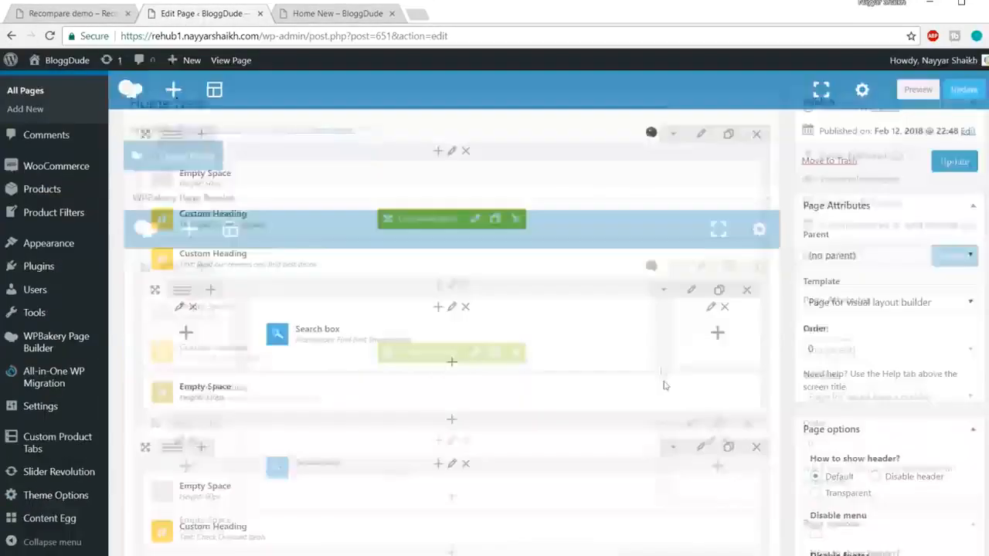
scroll(666, 387, "down", 8)
scroll(666, 387, "up", 6)
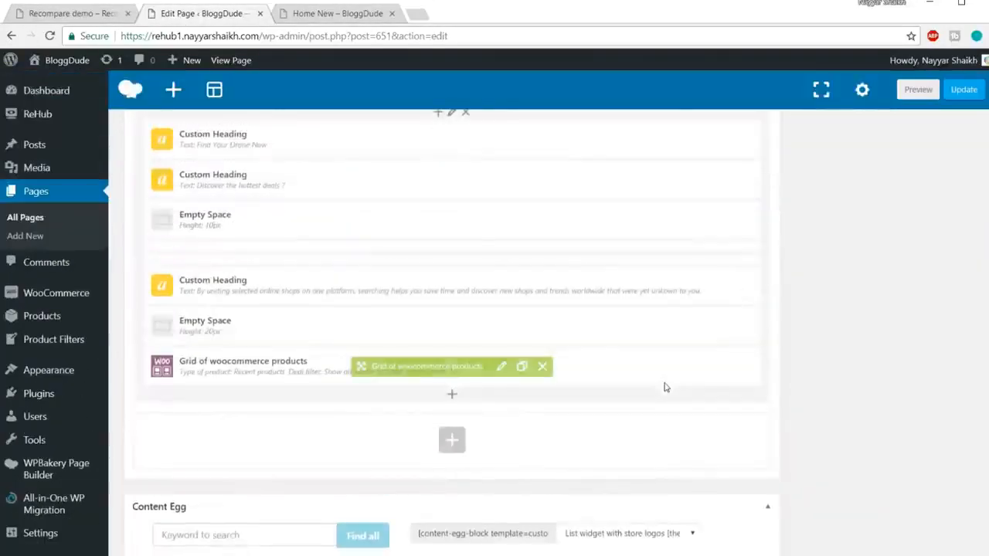
scroll(512, 371, "down", 1)
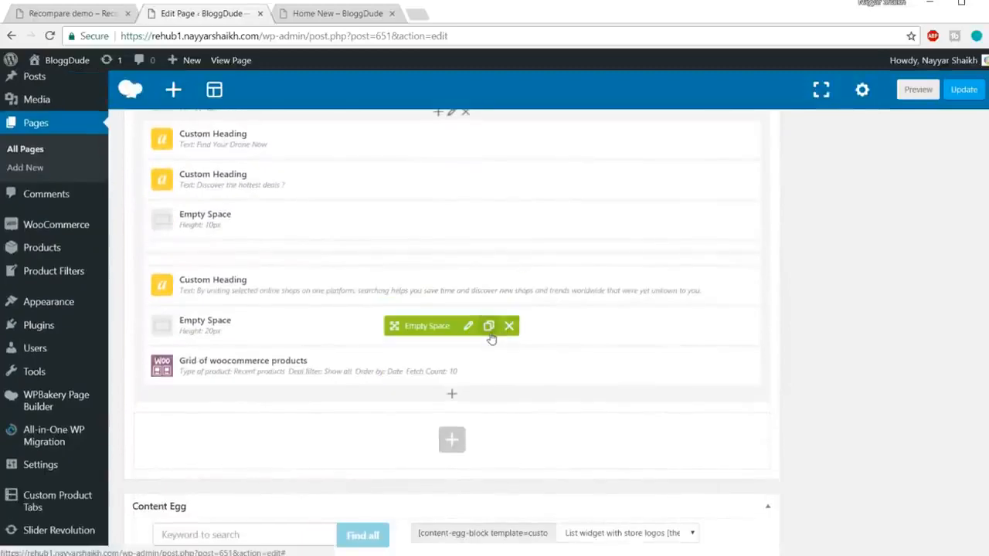
left_click(488, 326)
scroll(562, 320, "down", 1)
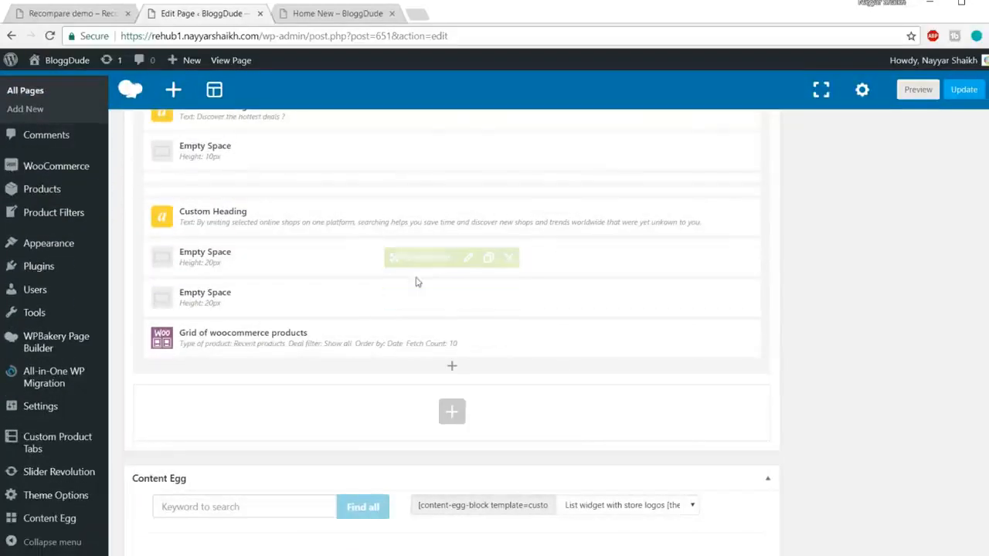
left_click_drag(412, 292, 409, 353)
left_click(966, 90)
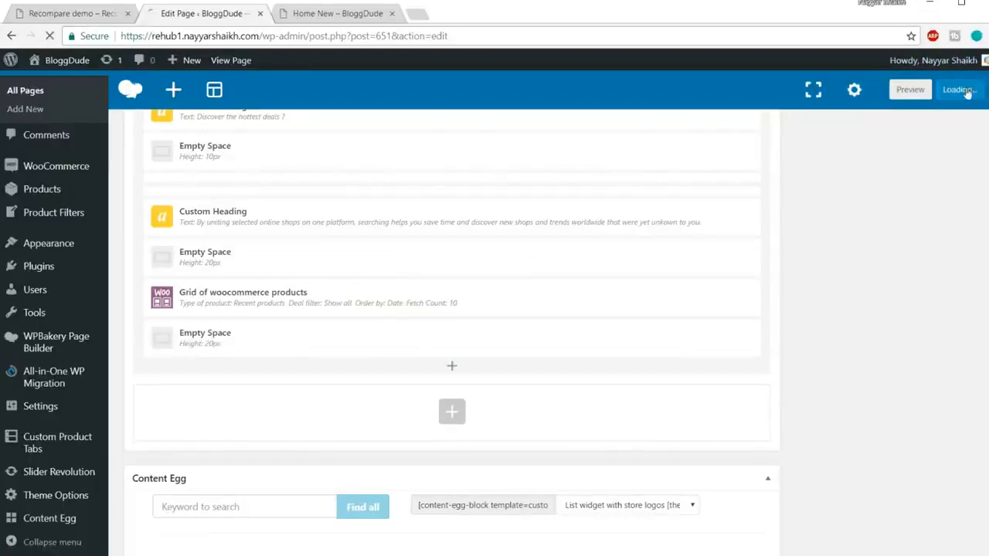
Examine the slides of the drone video slider below the product grid on the Recompare demo page.
left_click(48, 15)
scroll(464, 337, "down", 3)
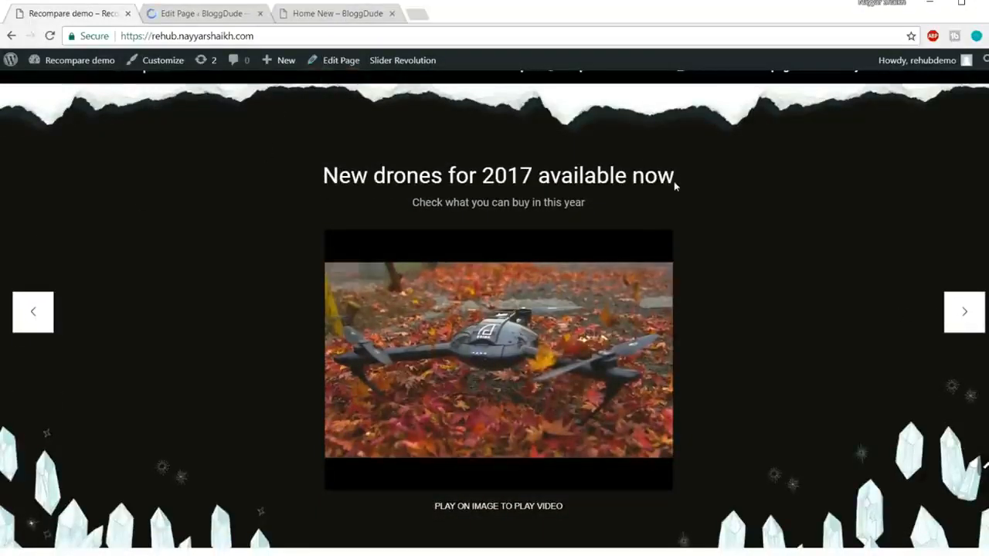
left_click(964, 317)
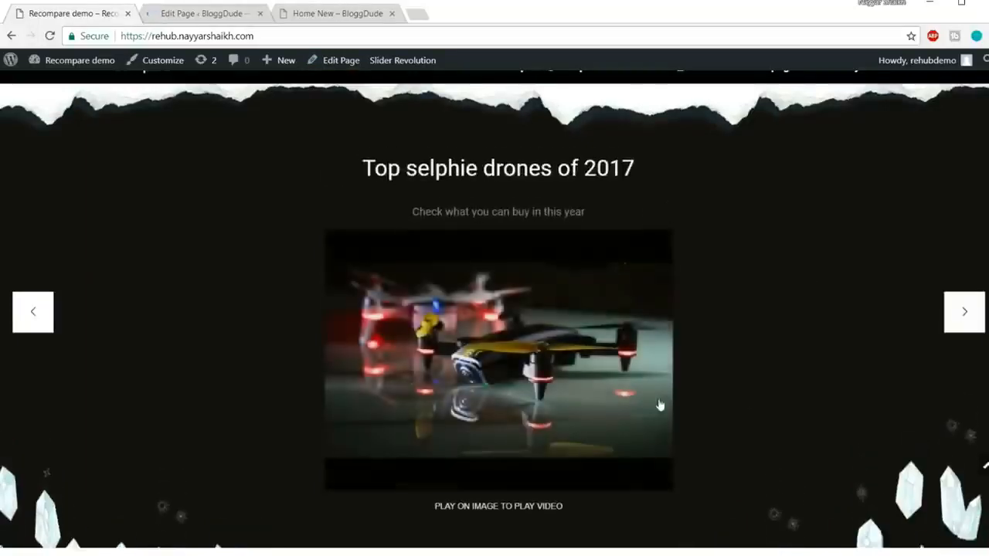
left_click(964, 331)
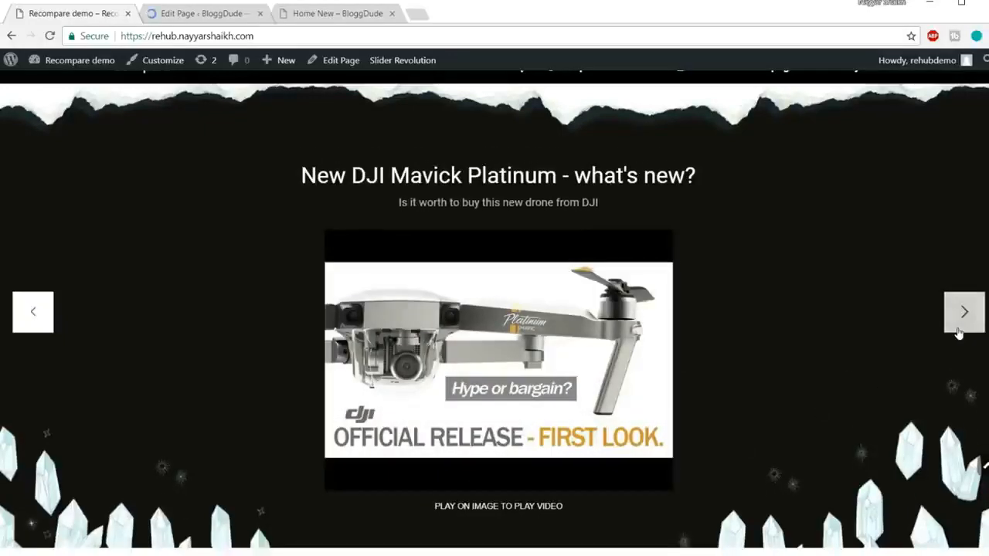
left_click(959, 333)
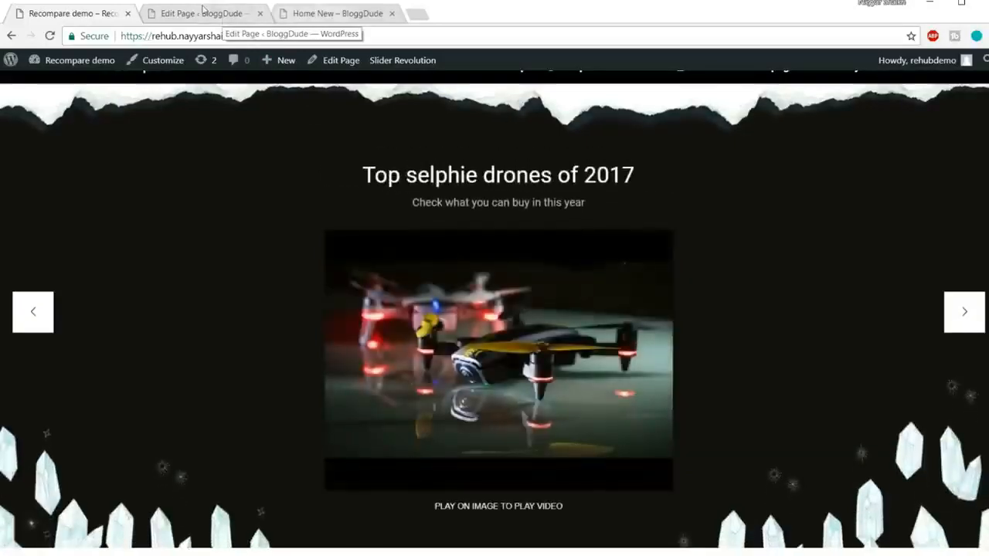
Return to the Home New site's dashboard and open the Slider Revolution plugin page.
left_click(203, 9)
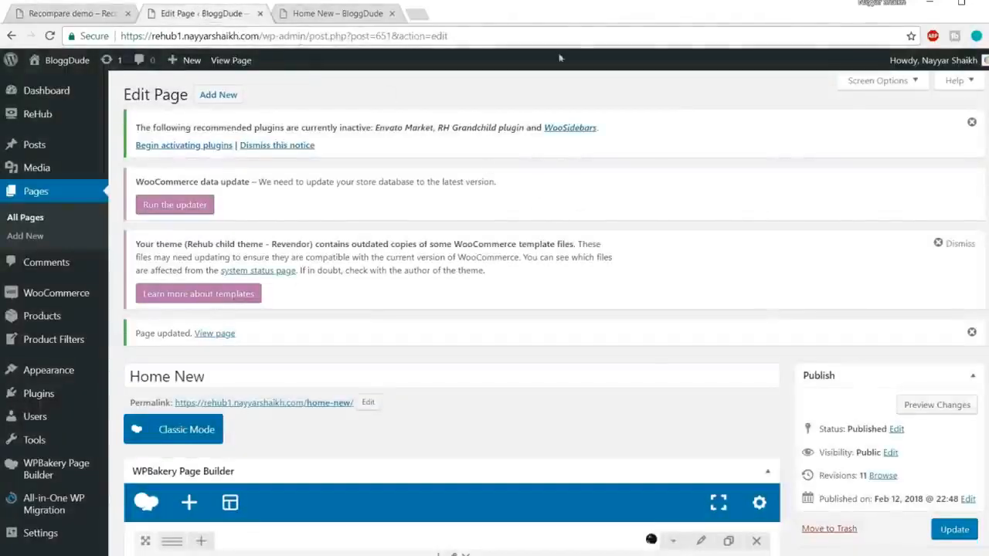
scroll(6, 236, "down", 6)
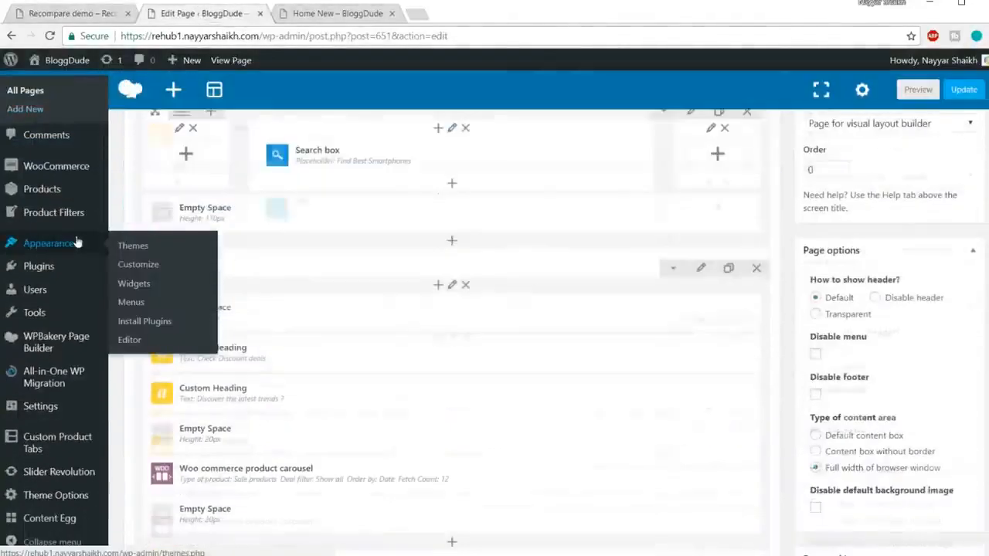
mouse_move(70, 475)
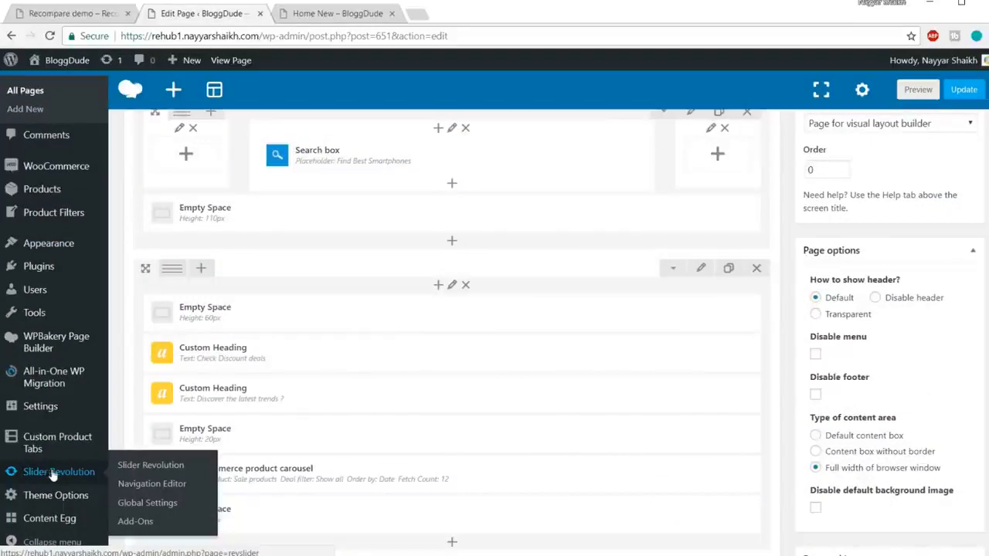
left_click(68, 473)
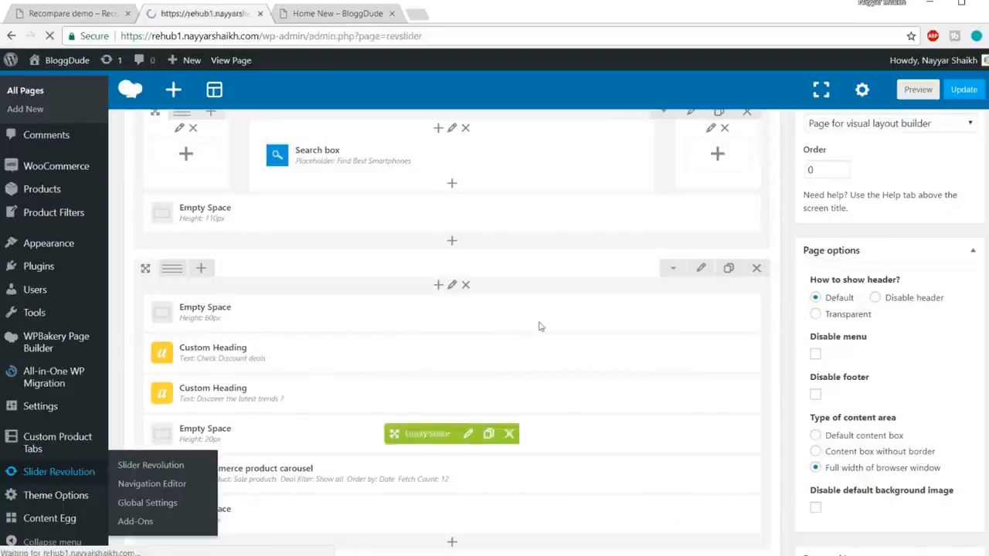
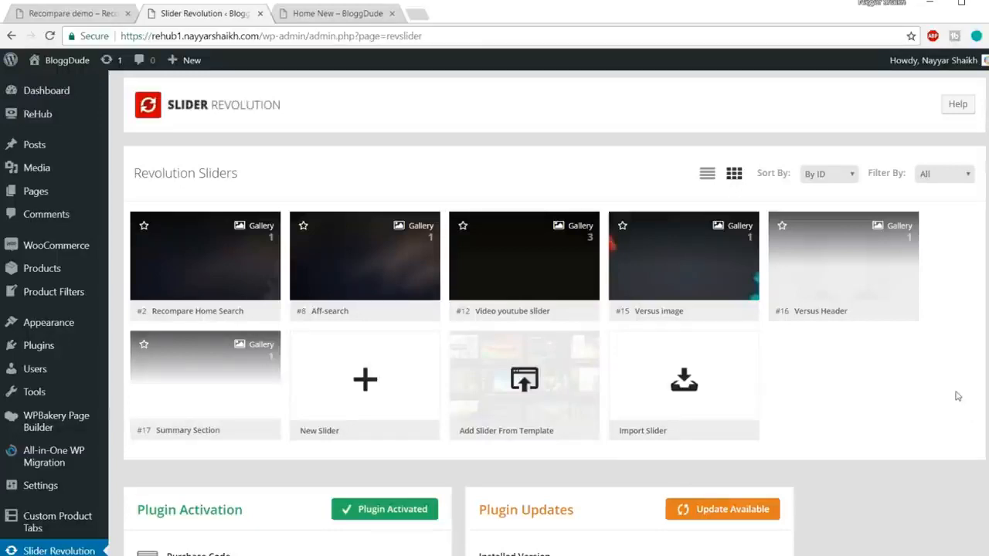
Create a new default slider in Slider Revolution and set both its title and alias to homepageslider.
scroll(958, 397, "down", 1)
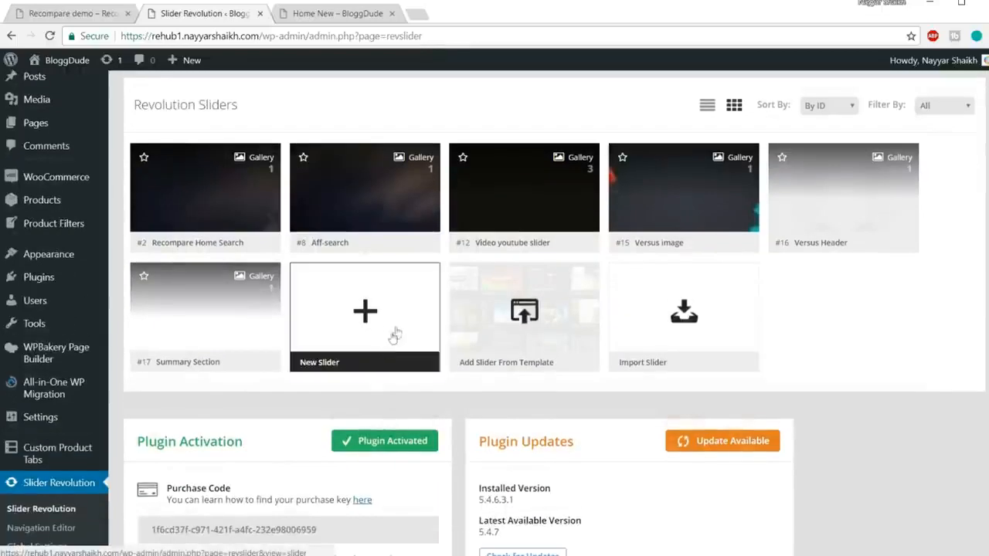
left_click(364, 327)
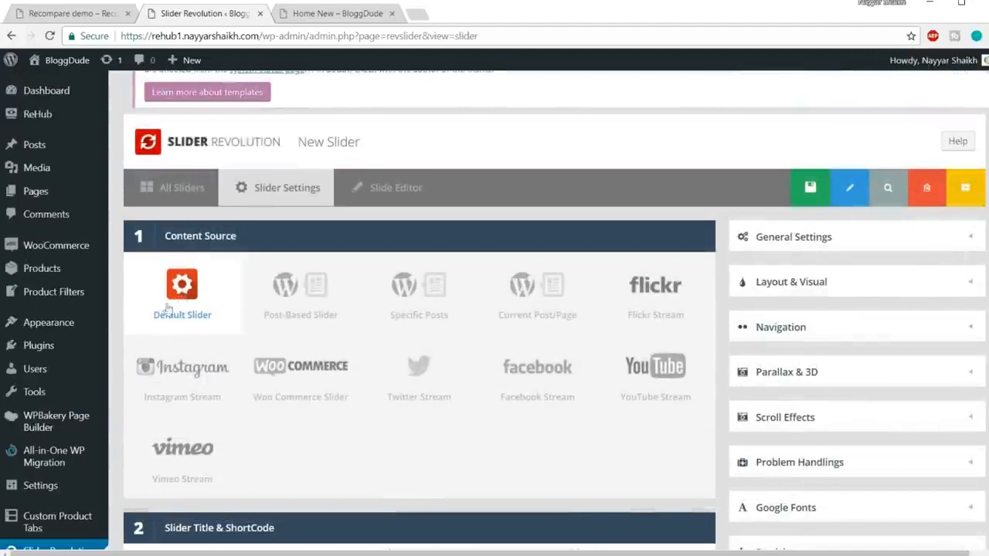
scroll(221, 255, "down", 5)
left_click(225, 232)
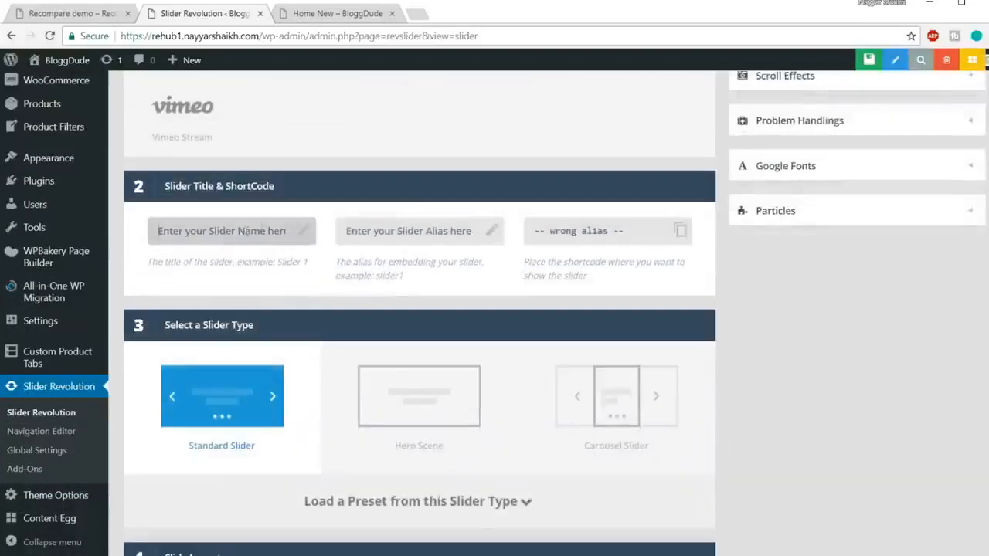
type("homepa")
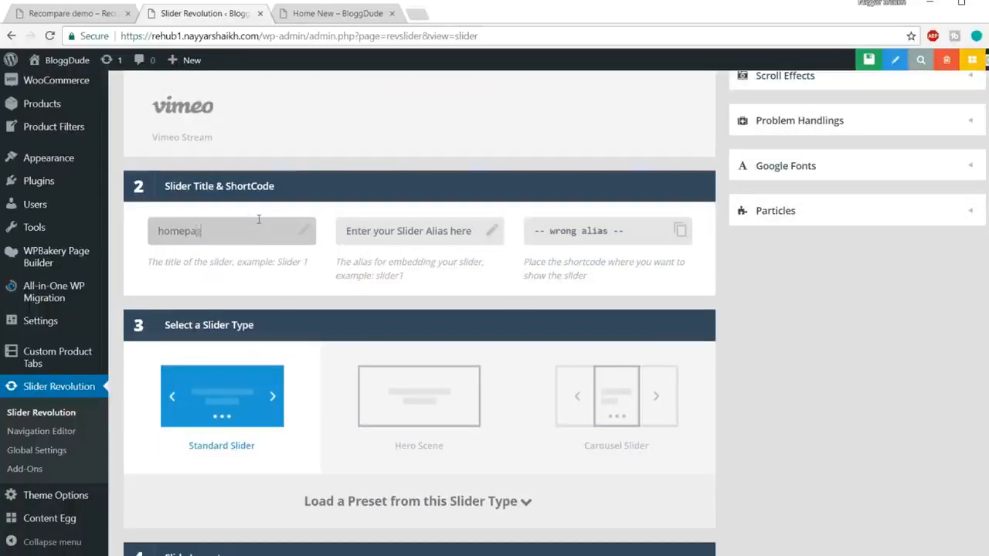
key("ctrl+a")
key("ctrl+c")
left_click(415, 238)
key("ctrl+v")
left_click(899, 369)
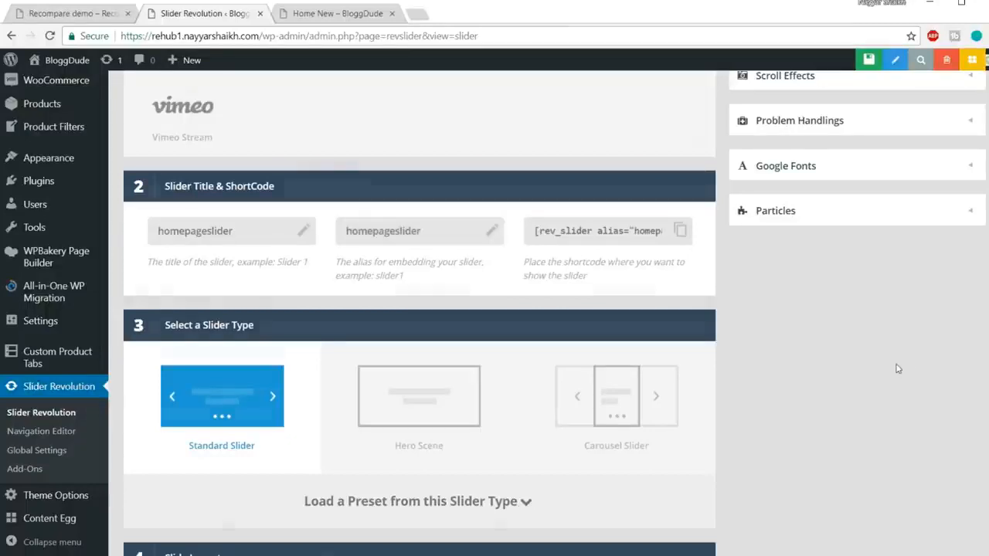
Keep the Standard Slider type and set the slide layout to Full-Screen.
scroll(888, 356, "down", 2)
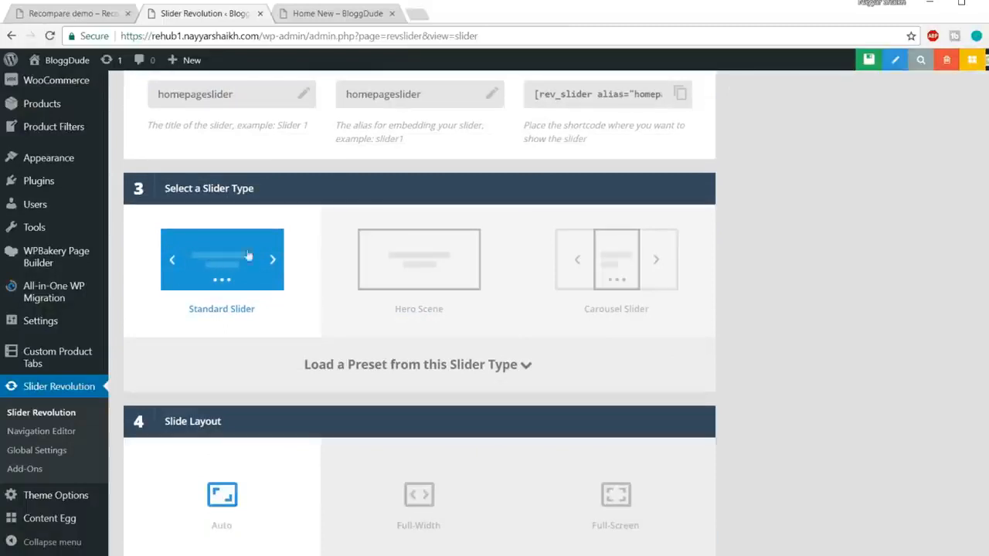
scroll(258, 293, "down", 3)
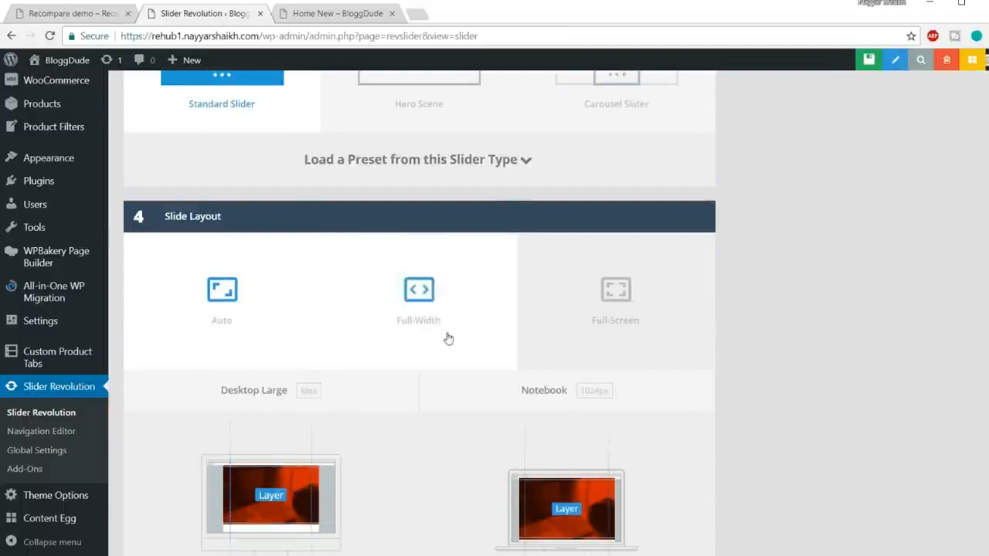
left_click(635, 325)
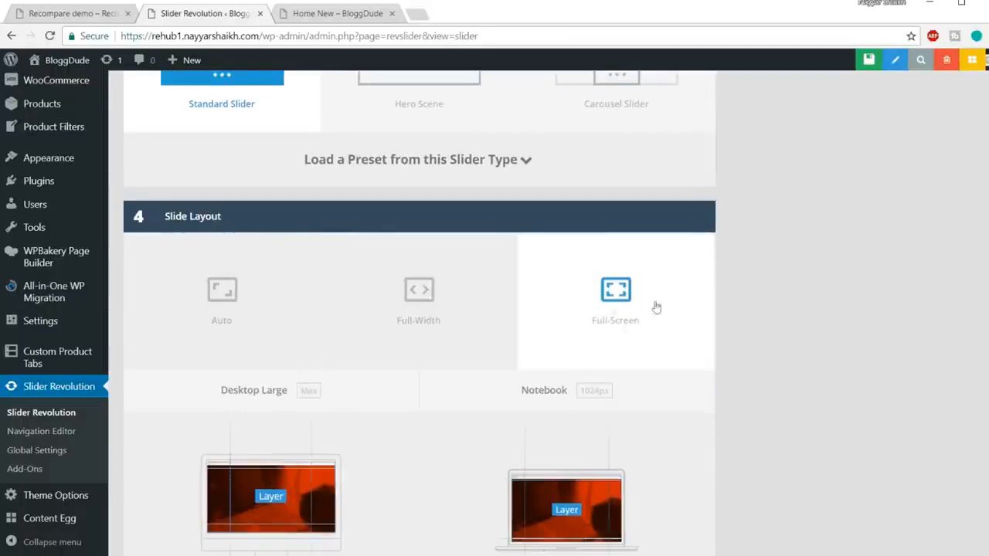
Examine the layout of the Recompare demo homepage and its drone video slider, ending back on the new slider's settings.
left_click(46, 16)
scroll(722, 324, "up", 5)
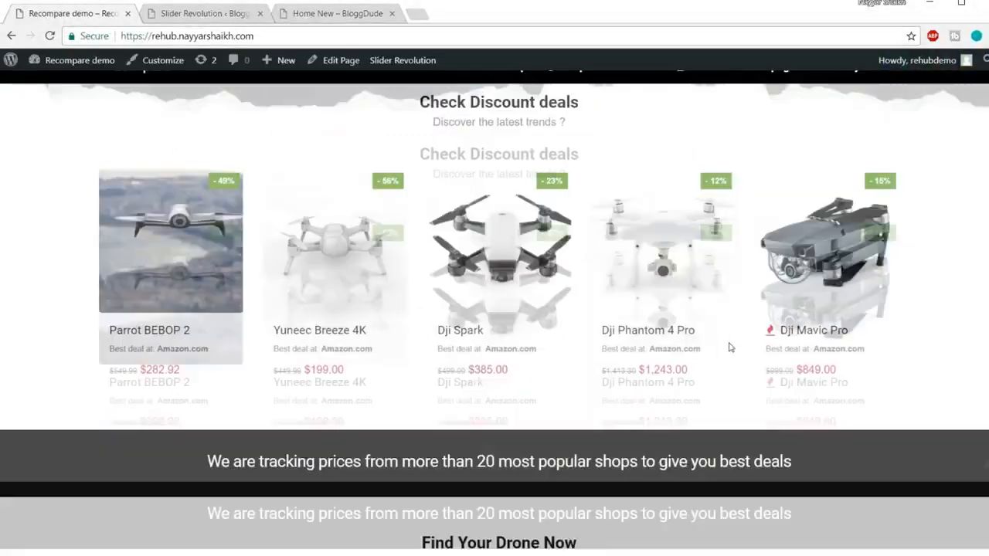
scroll(729, 349, "up", 3)
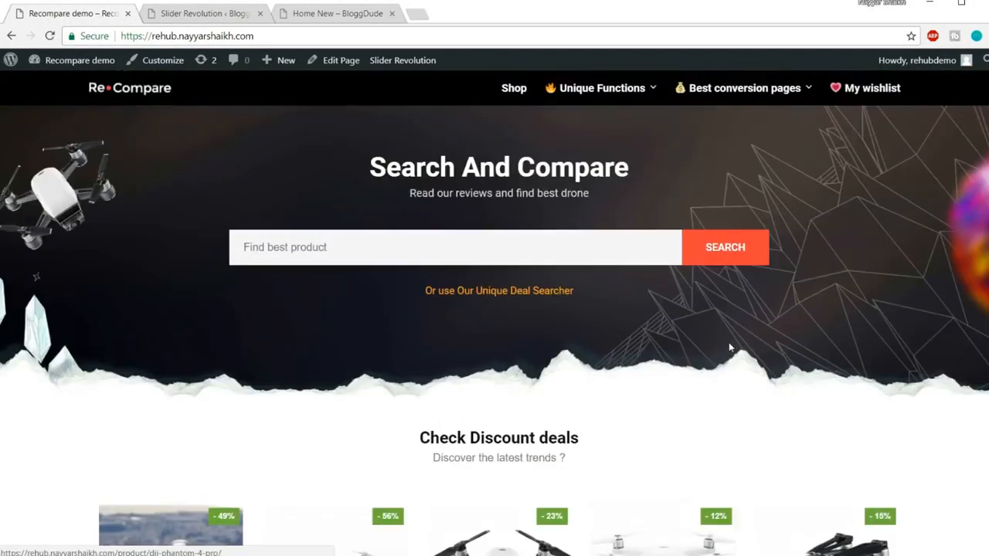
scroll(729, 346, "down", 15)
scroll(730, 348, "down", 4)
scroll(730, 348, "up", 2)
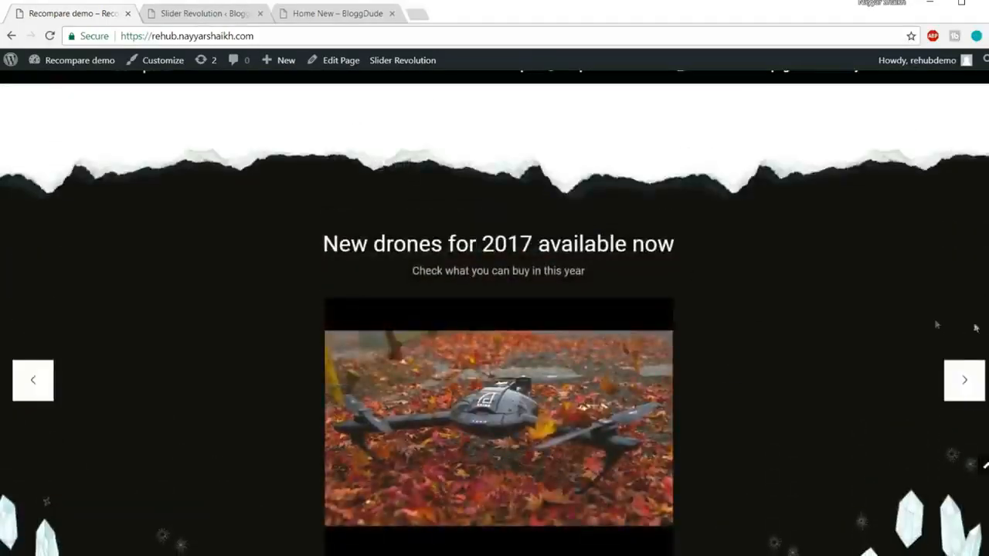
scroll(918, 319, "down", 1)
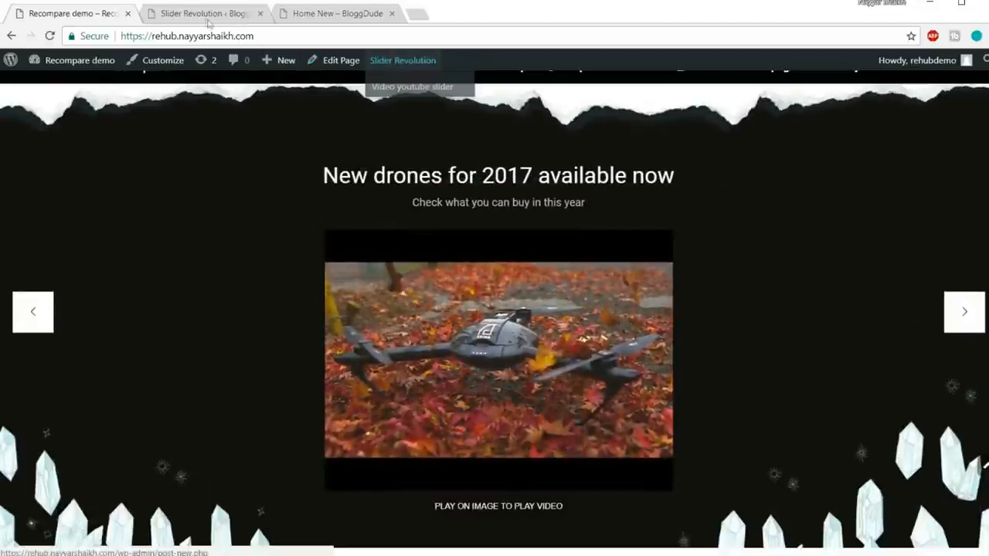
left_click(205, 13)
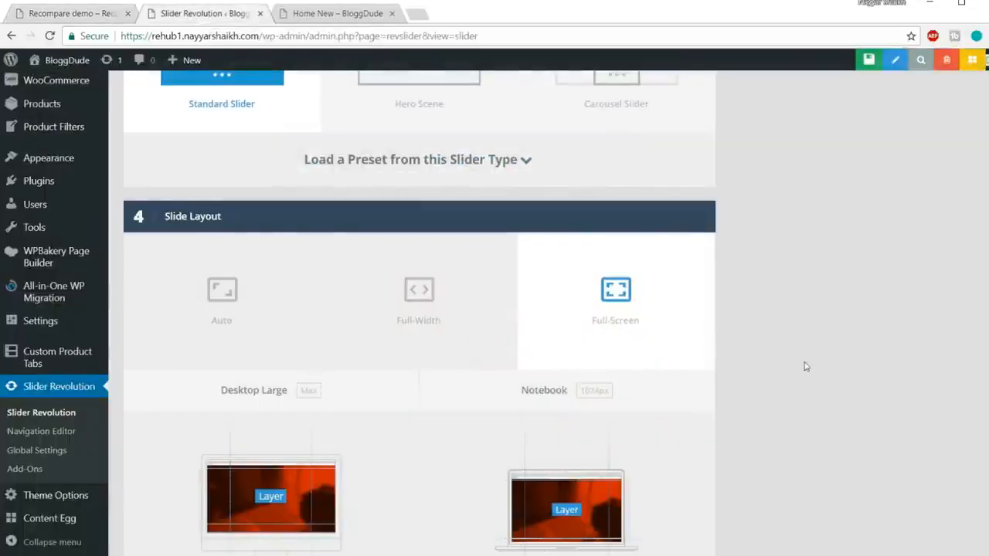
Turn on custom layer grid sizes for notebook, tablet and mobile, keeping the default dimensions.
scroll(804, 366, "down", 5)
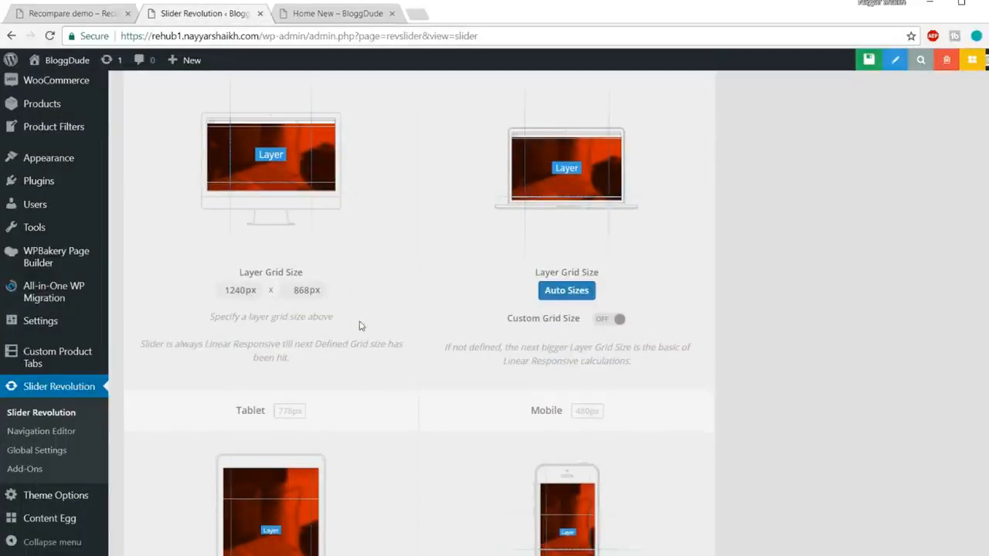
scroll(359, 326, "up", 2)
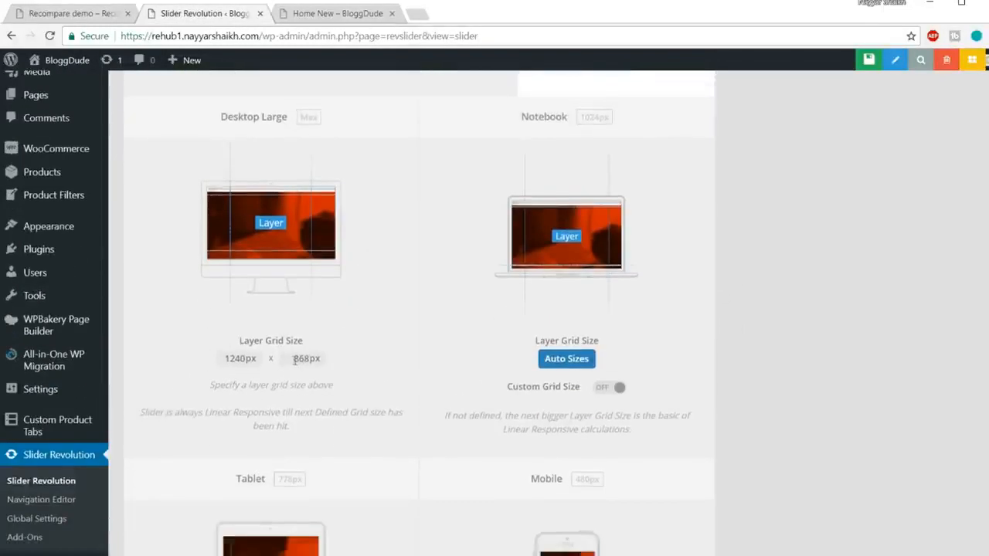
double_click(291, 358)
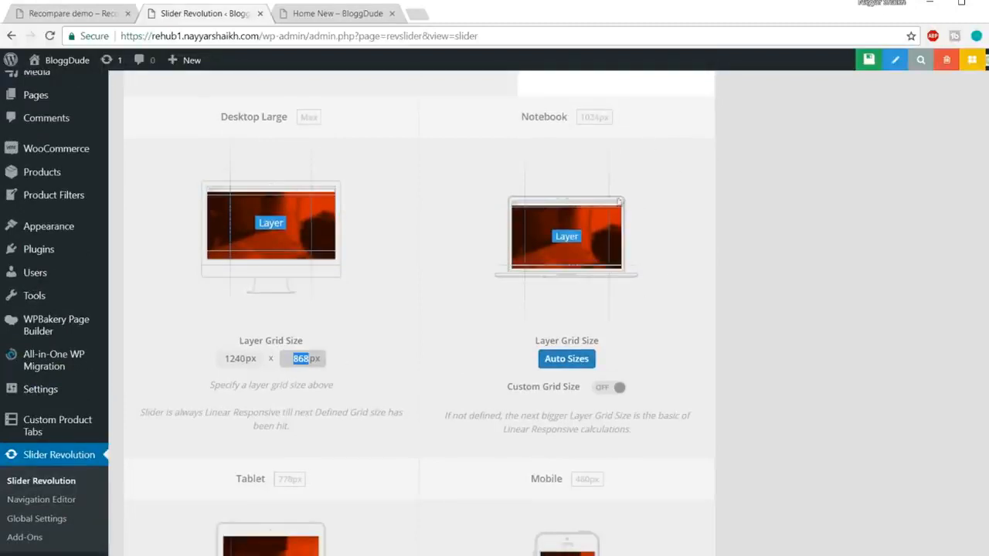
left_click(619, 389)
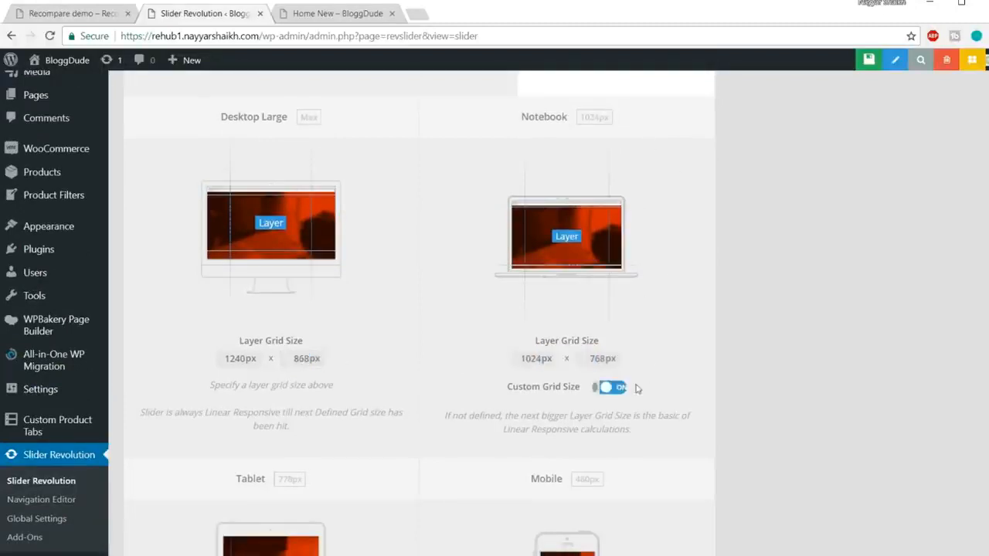
double_click(590, 358)
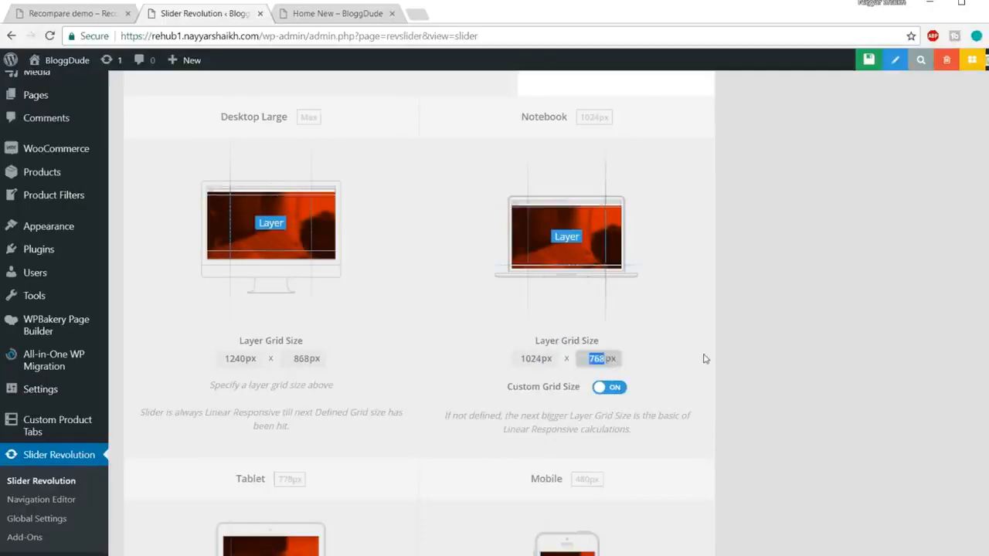
scroll(402, 413, "down", 3)
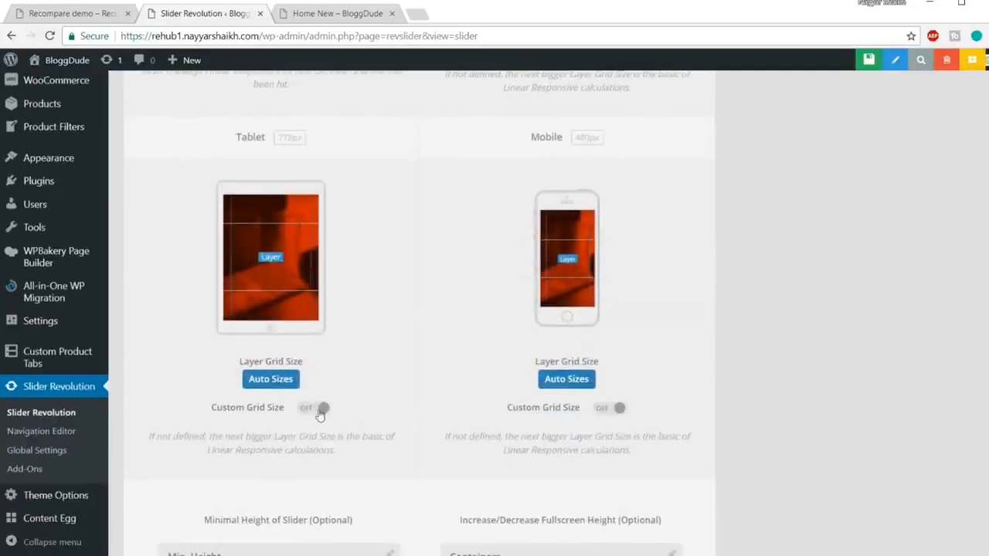
left_click(320, 409)
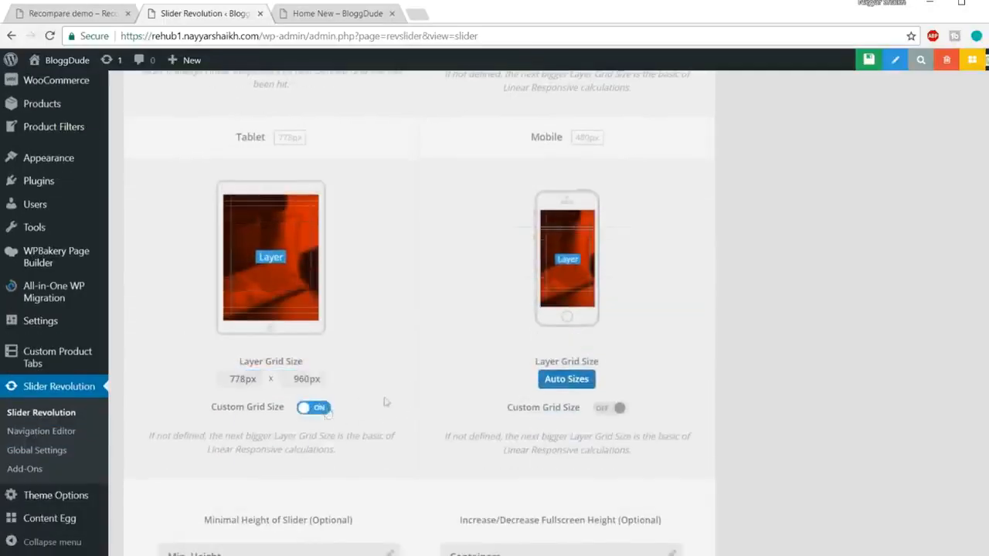
left_click(618, 408)
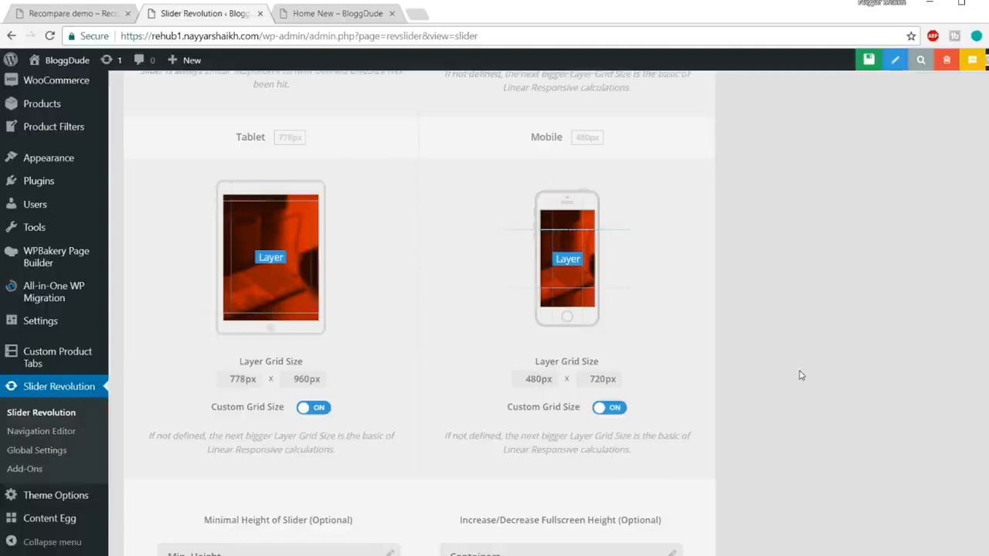
scroll(836, 396, "down", 2)
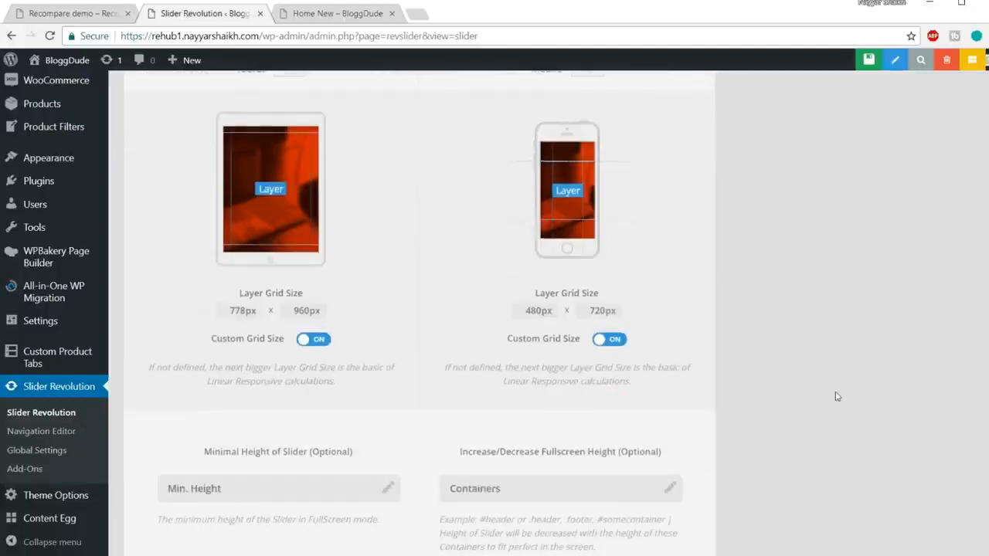
Enable navigation arrows for the new slider and compare them with the arrows of the demo page's video slider.
scroll(837, 397, "up", 6)
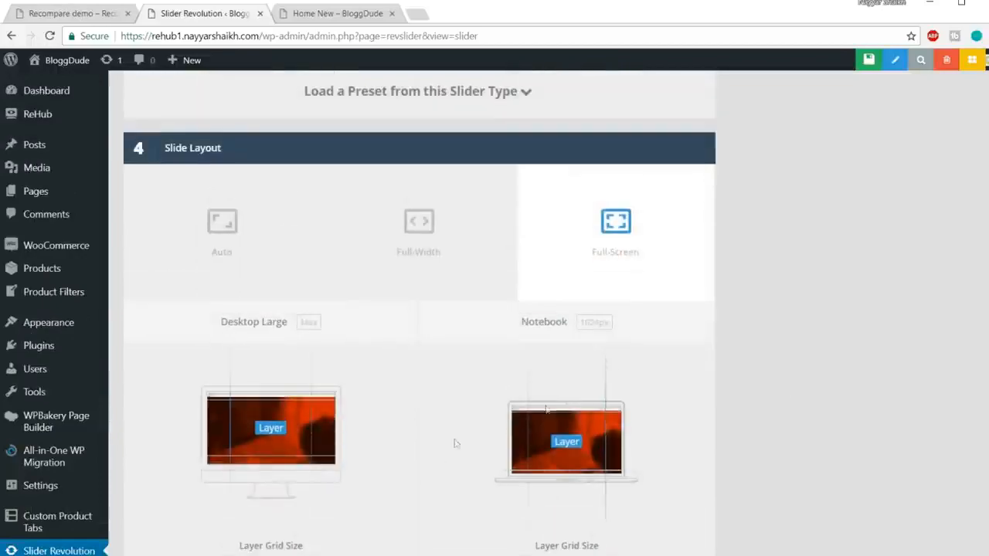
scroll(808, 441, "up", 10)
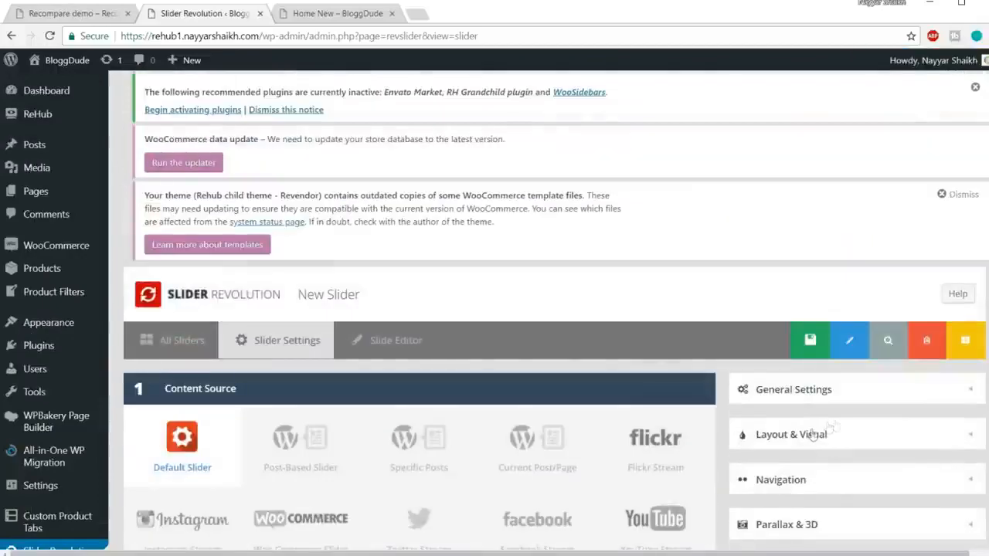
scroll(811, 434, "down", 4)
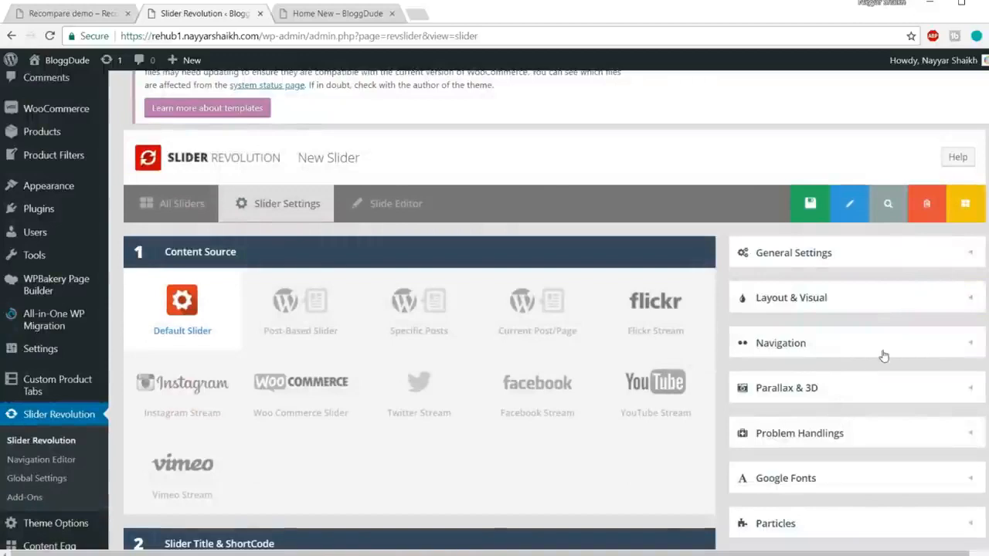
left_click(884, 351)
scroll(886, 356, "down", 2)
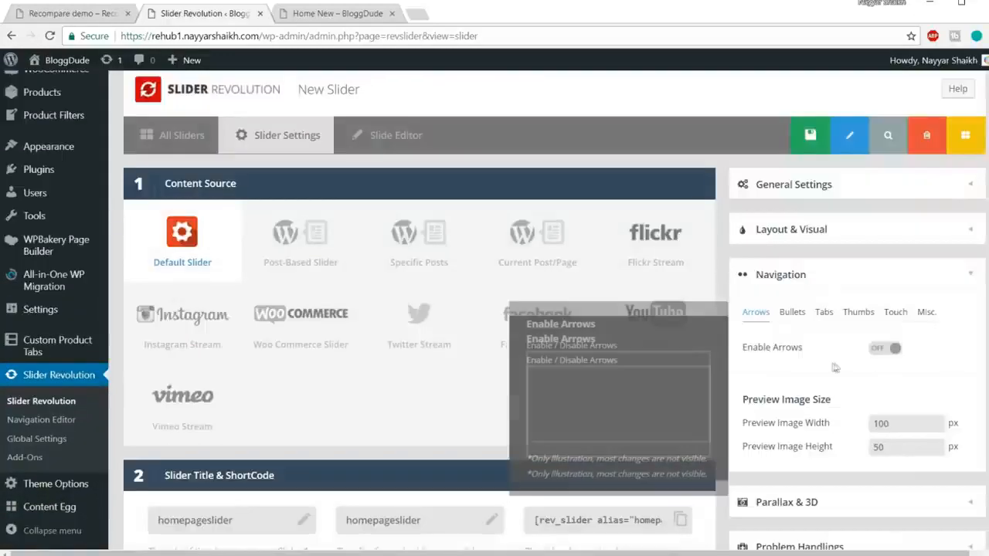
left_click(888, 348)
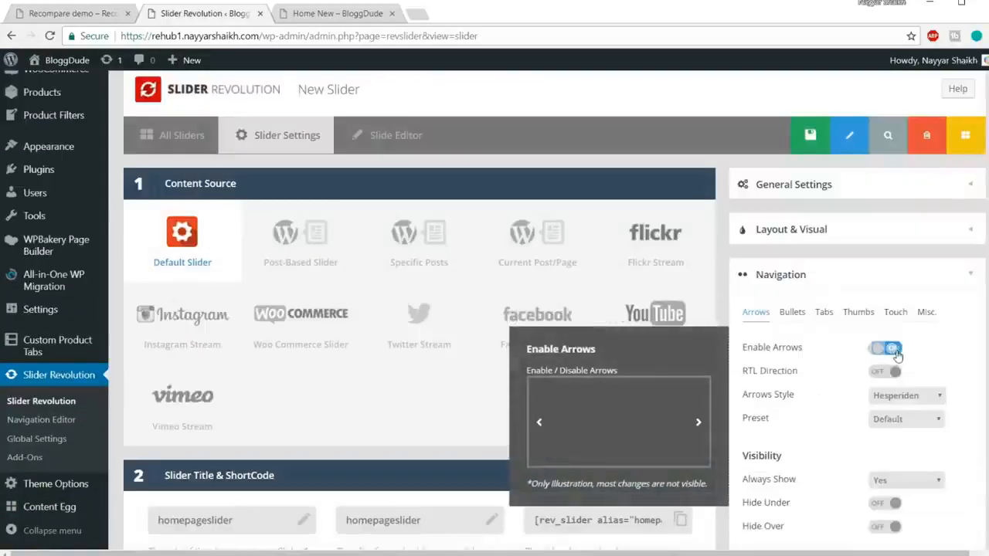
left_click(78, 23)
left_click(965, 313)
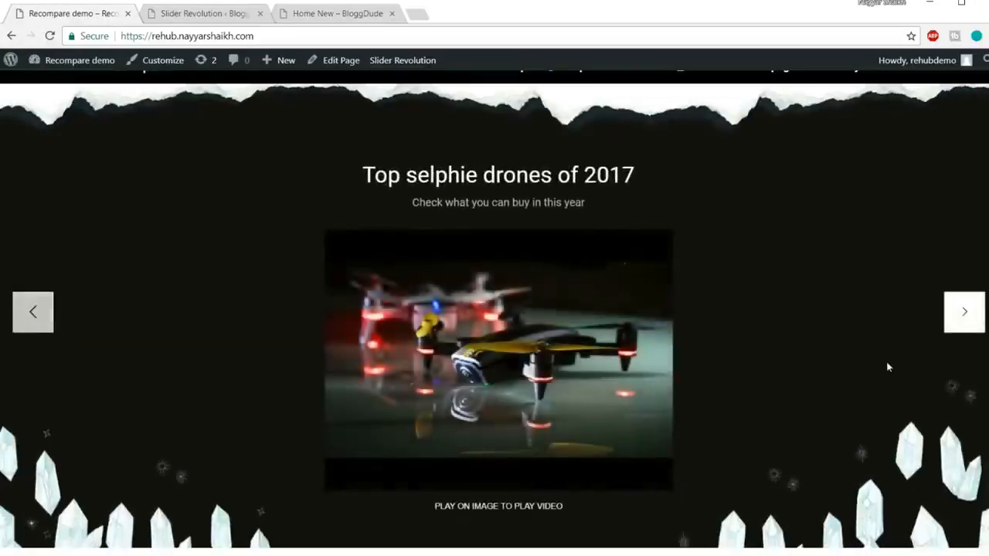
left_click(211, 14)
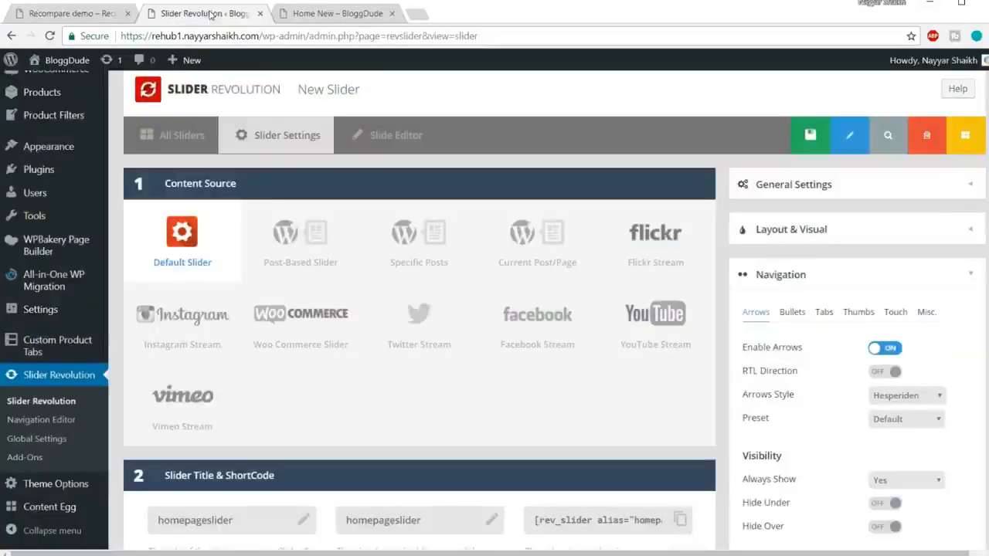
scroll(965, 327, "down", 1)
mouse_move(791, 288)
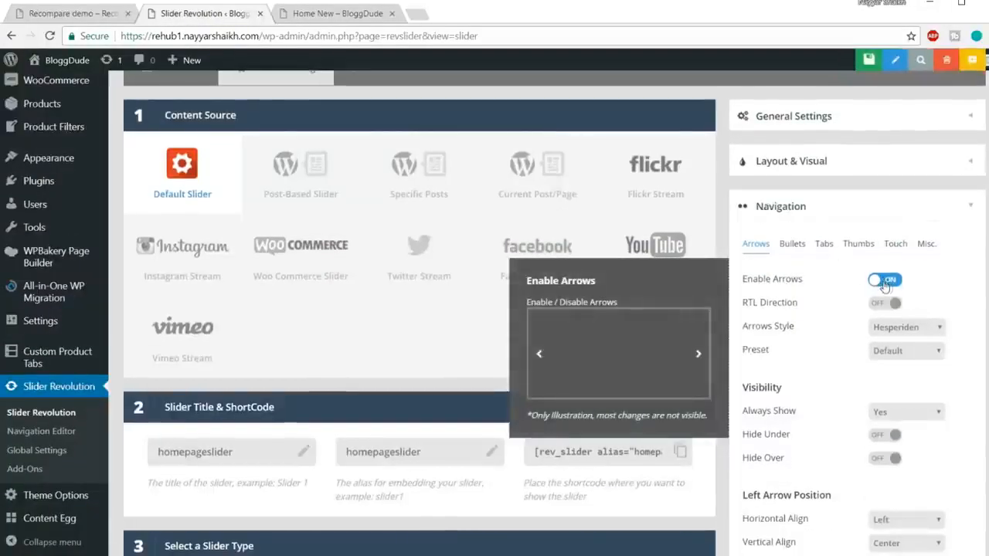
Save the new slider's settings, go to the layer canvas in its slide editor, and reduce the browser zoom to 80%.
scroll(942, 311, "up", 4)
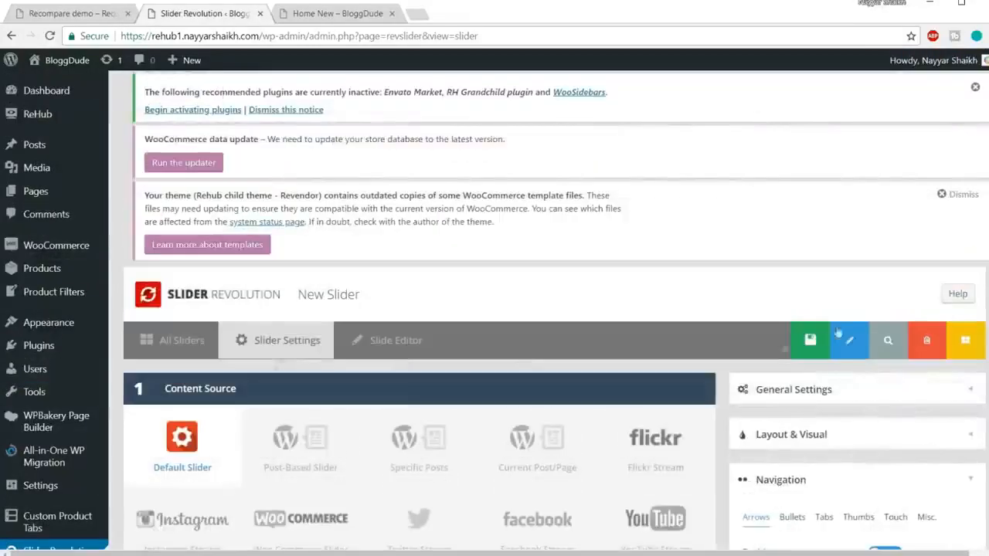
left_click(782, 341)
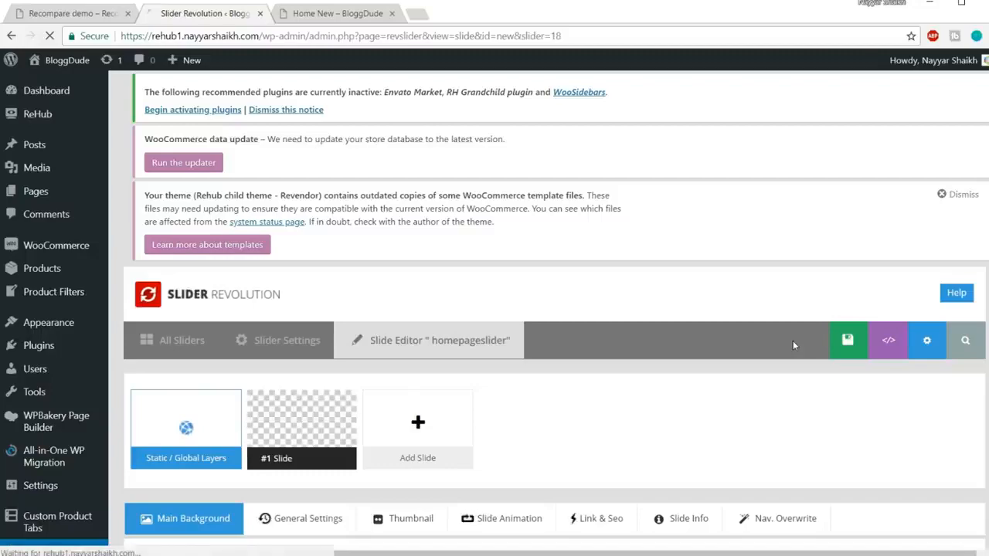
scroll(793, 341, "down", 3)
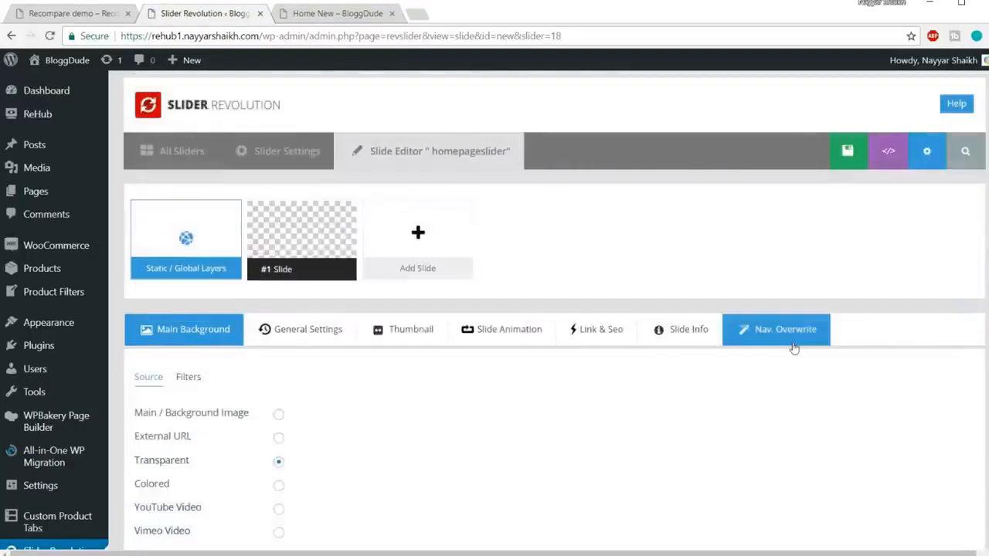
scroll(838, 322, "down", 10)
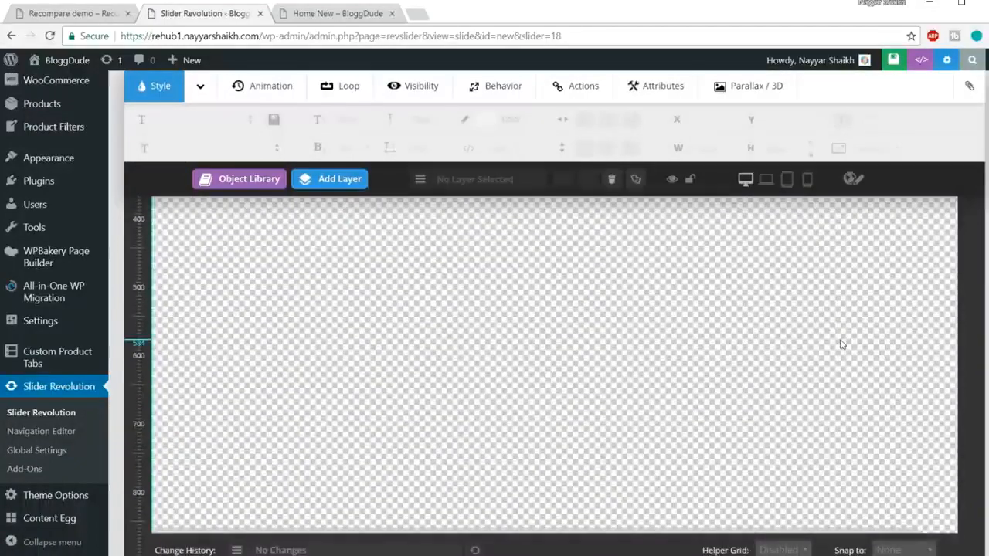
key("ctrl+minus")
key("ctrl+minus")
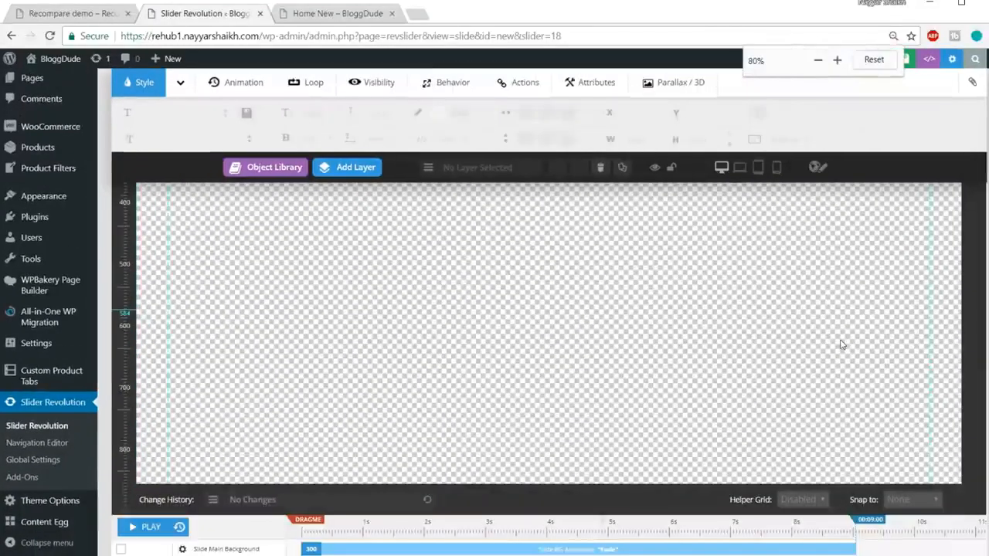
Compare the empty slide canvas, viewed at a reduced browser zoom, with the video slider on the Recompare demo page.
key("ctrl+minus")
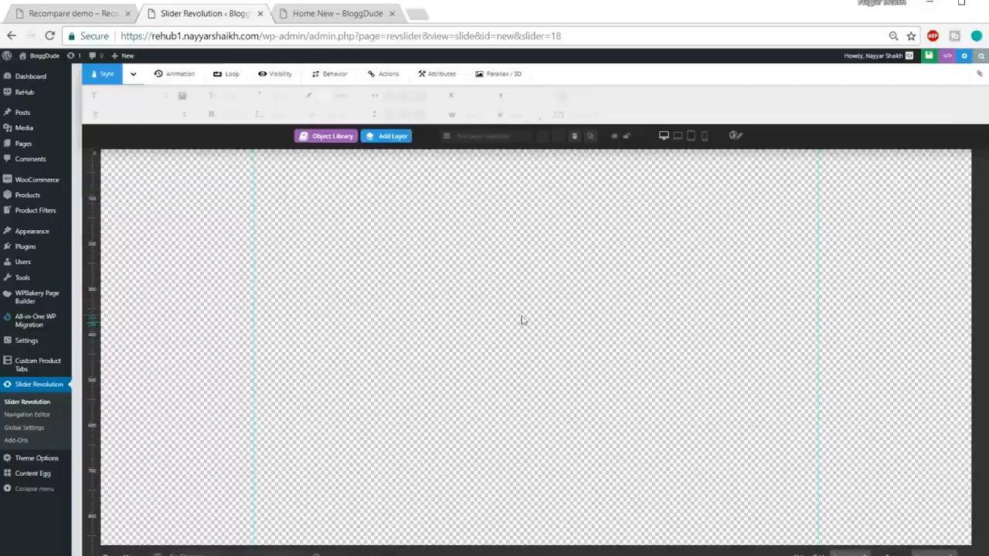
scroll(523, 320, "up", 2)
scroll(523, 321, "down", 2)
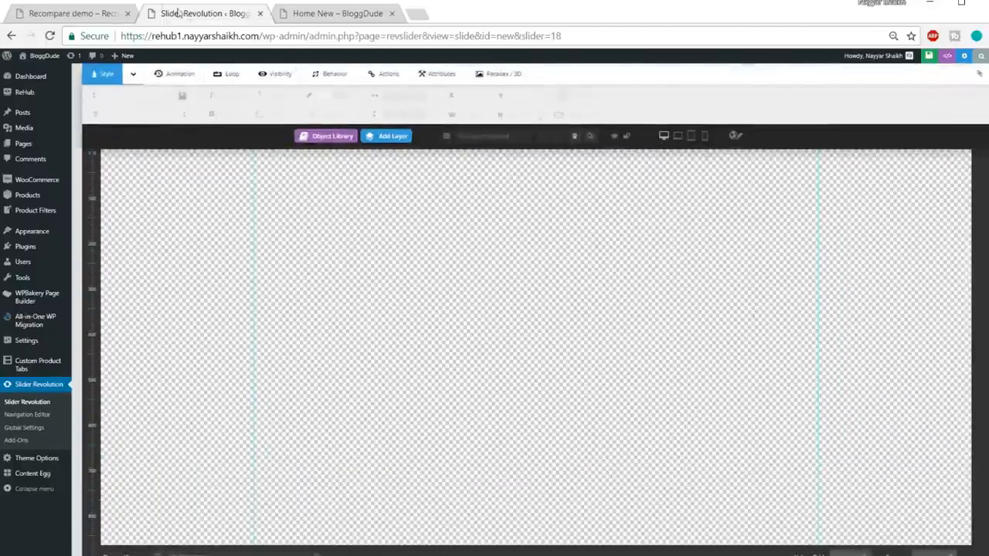
left_click(63, 11)
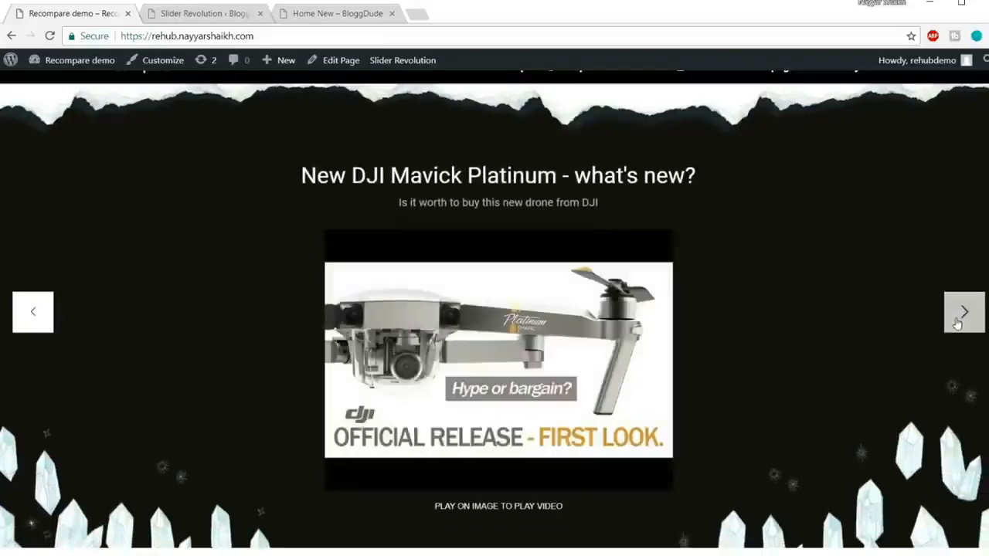
left_click(205, 13)
mouse_move(370, 197)
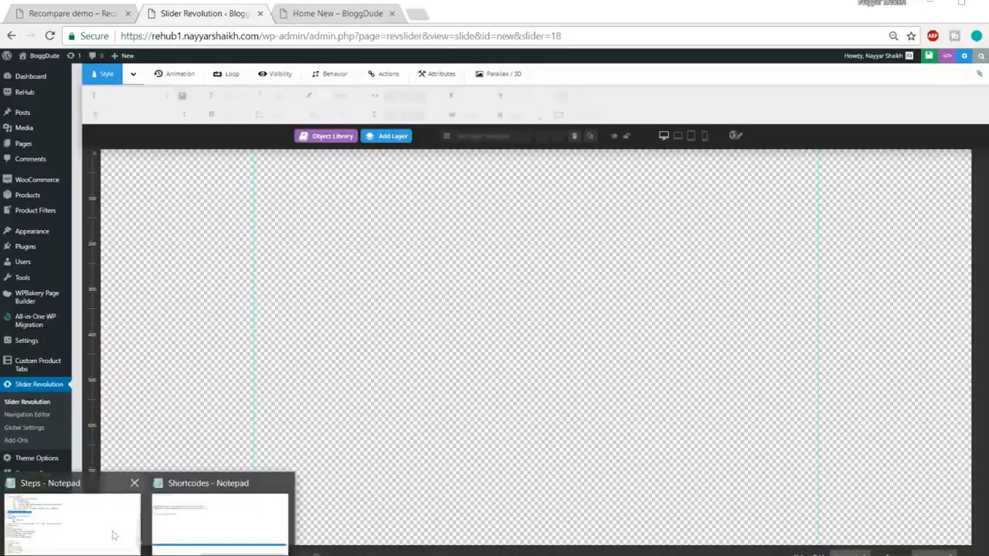
Set the slide's main background source to Colored, restore the browser zoom to 100%, and open the background color picker.
scroll(622, 274, "up", 3)
scroll(625, 276, "up", 2)
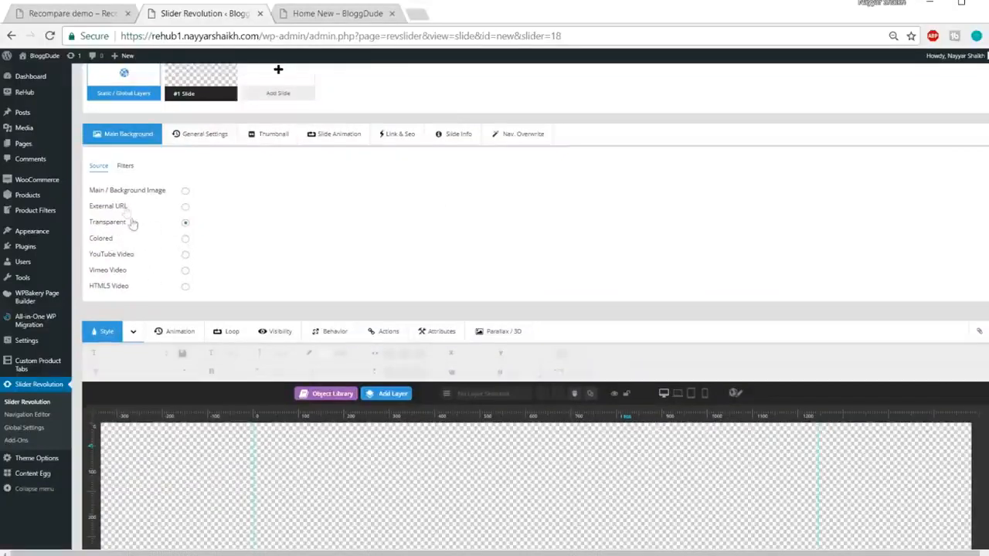
left_click(185, 240)
key("ctrl+plus")
key("ctrl+plus")
key("ctrl+plus")
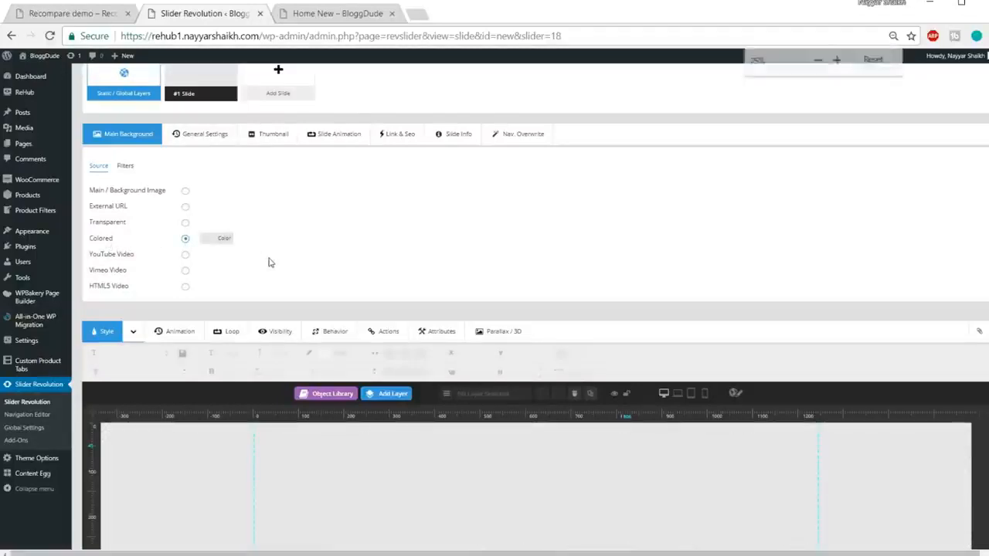
key("ctrl+plus")
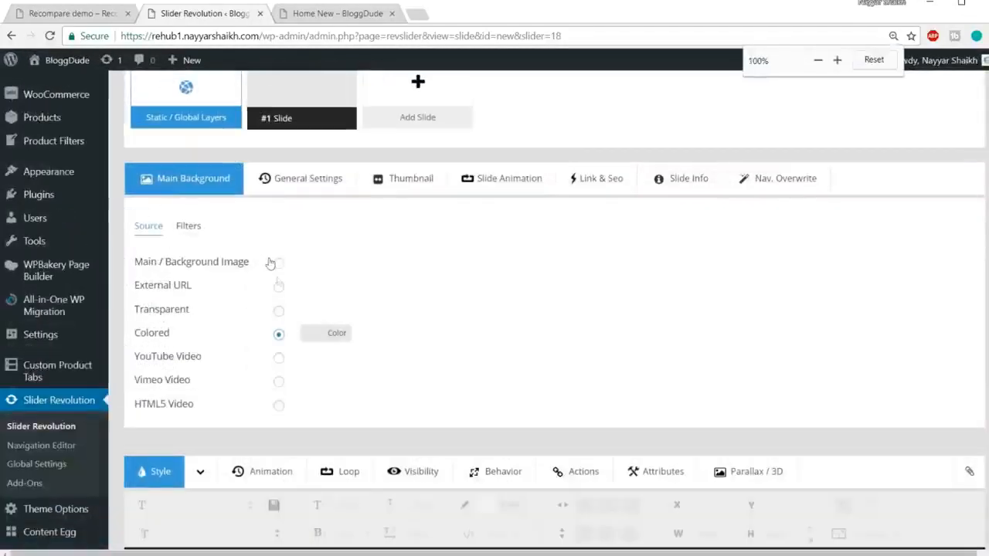
left_click(337, 333)
scroll(543, 273, "down", 1)
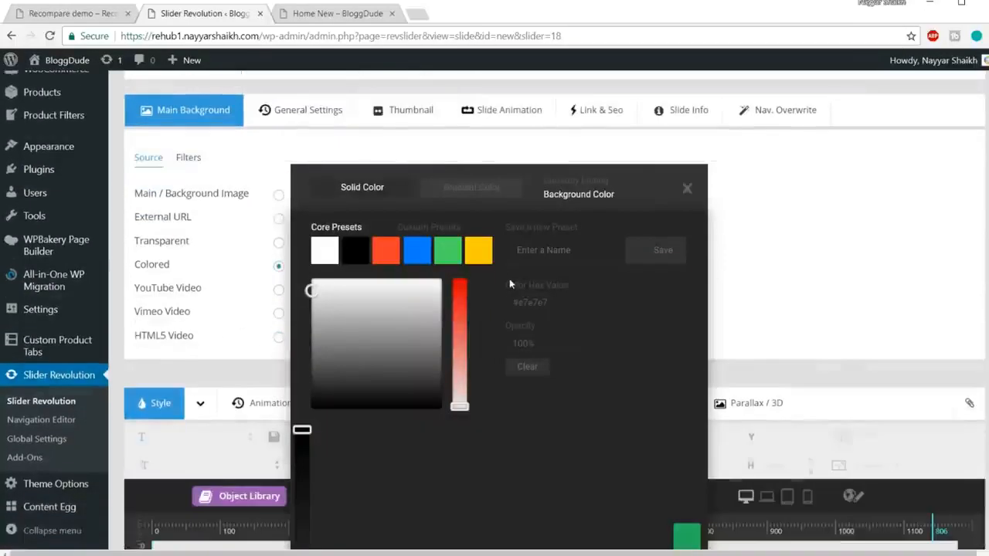
Try out a blue (#1a409e) and a dark yellow as the slide's background color.
left_click(565, 258)
left_click_drag(565, 299, 510, 300)
left_click_drag(313, 287, 358, 335)
left_click(385, 255)
left_click(393, 330)
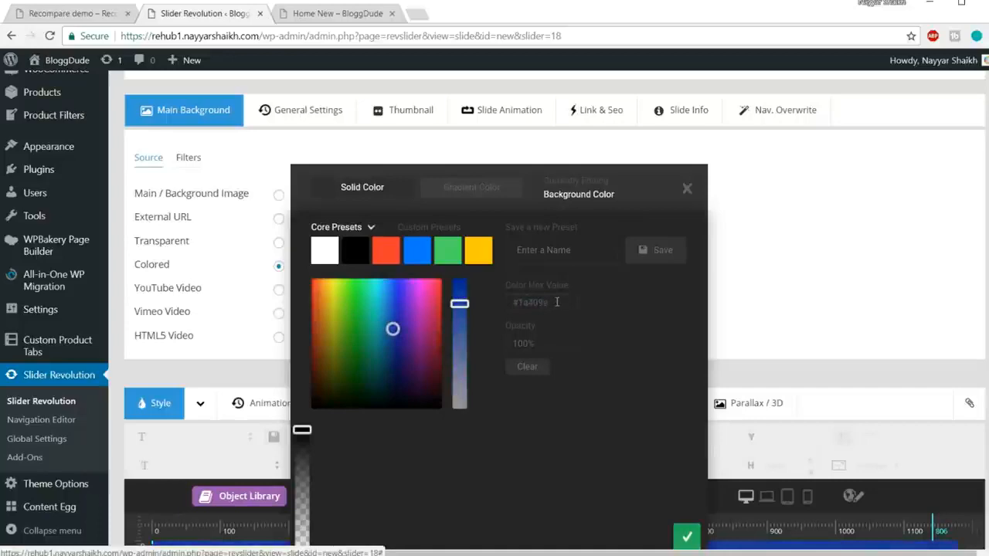
scroll(857, 296, "down", 4)
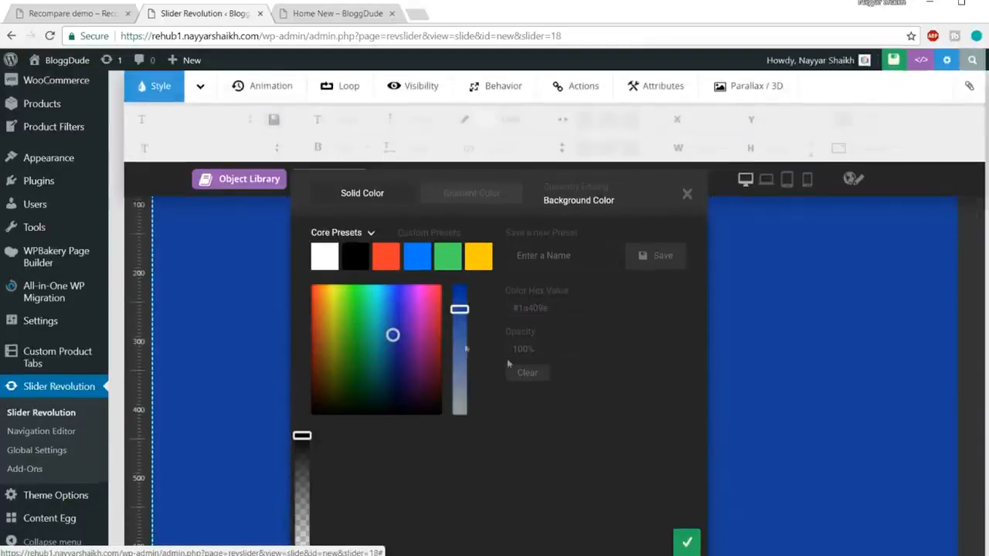
left_click_drag(359, 332, 329, 340)
Set the slide's background color to #151010, compare it with the demo slider's background, and apply it.
left_click_drag(565, 310, 502, 318)
left_click(555, 308)
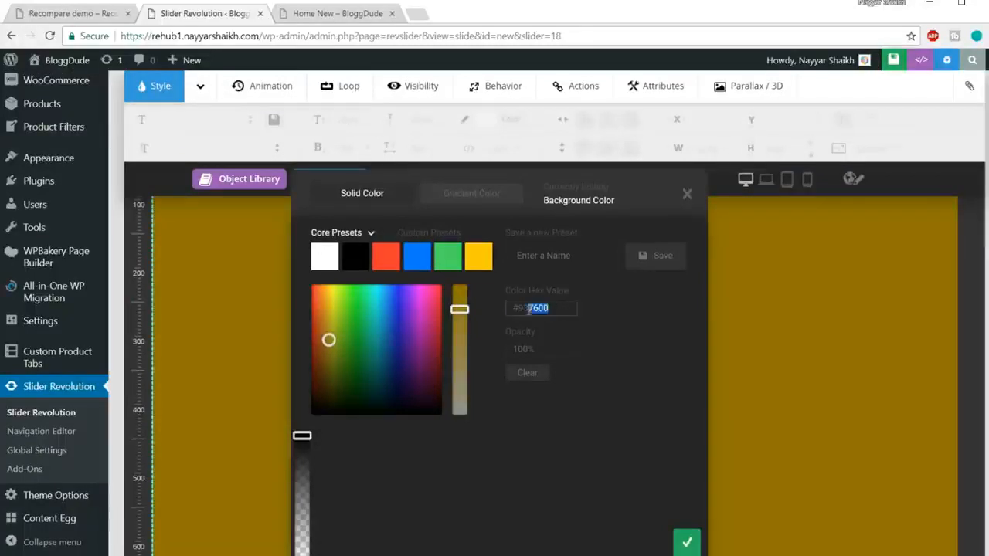
type("f5f0")
left_click(602, 338)
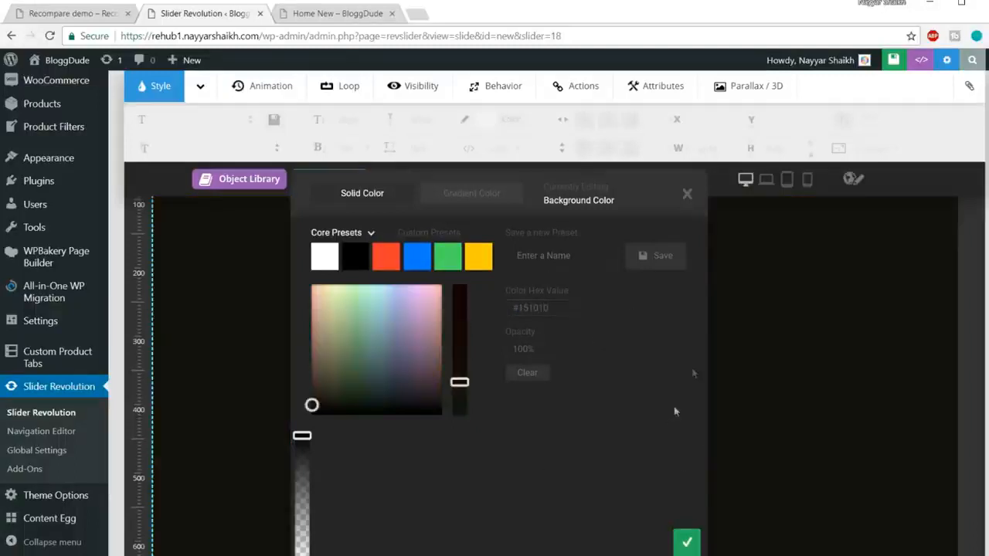
left_click(99, 9)
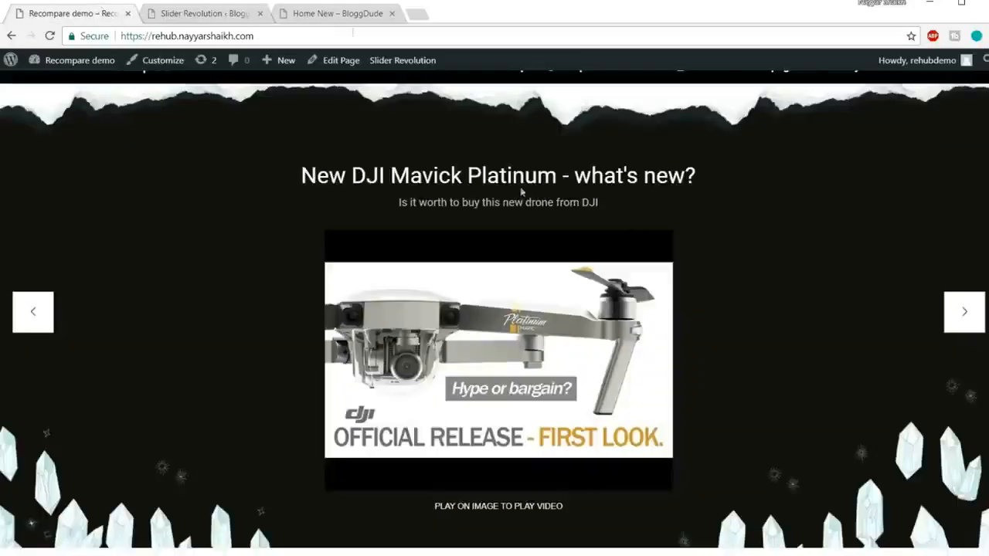
left_click(179, 14)
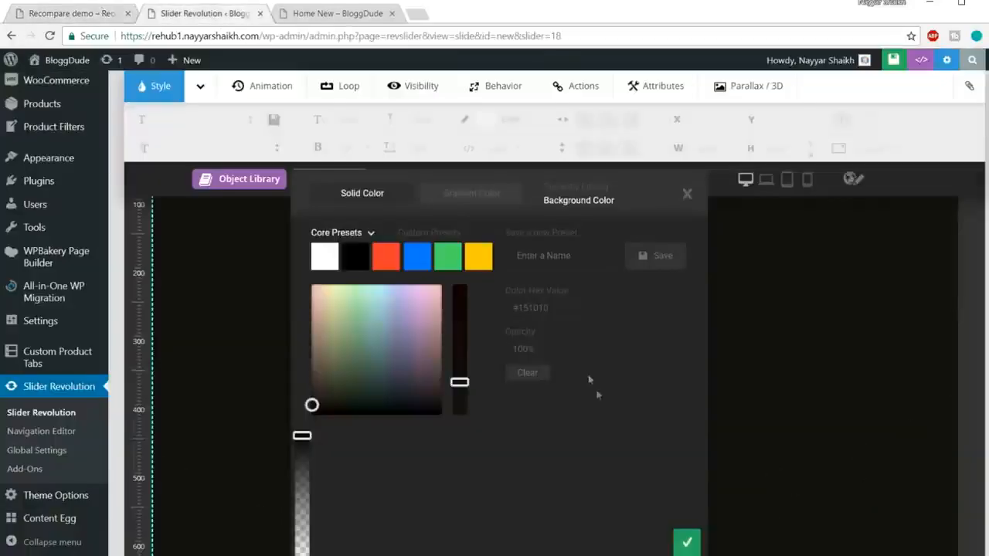
left_click(687, 544)
scroll(693, 392, "down", 5)
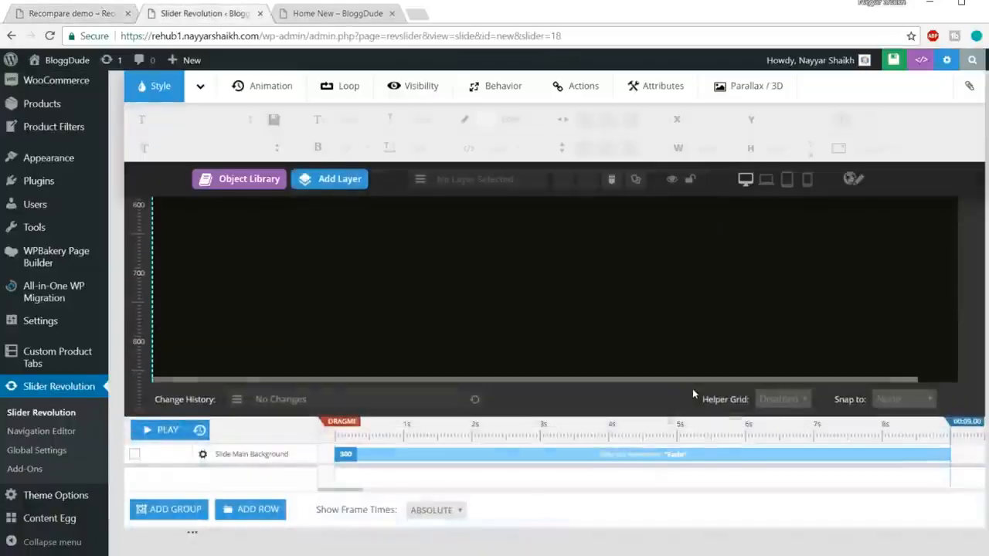
scroll(692, 394, "up", 6)
scroll(692, 394, "down", 1)
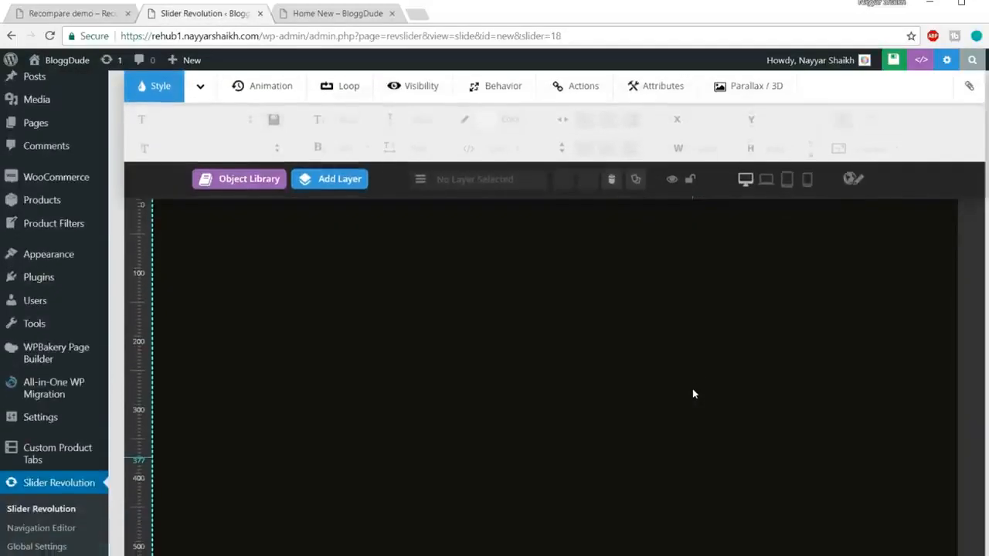
Open the torn-edge image above the demo page's video slider in its own tab and view it.
left_click(58, 13)
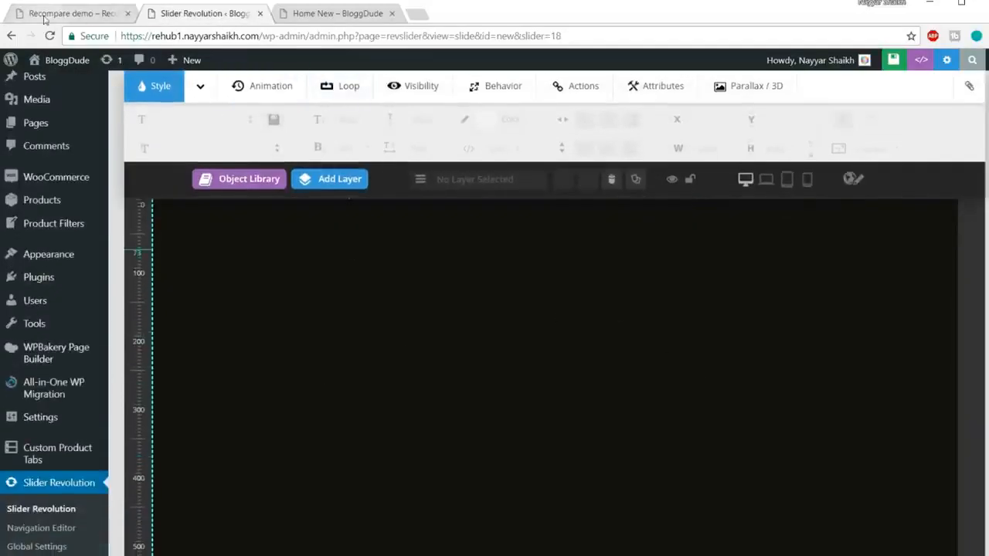
scroll(221, 178, "up", 1)
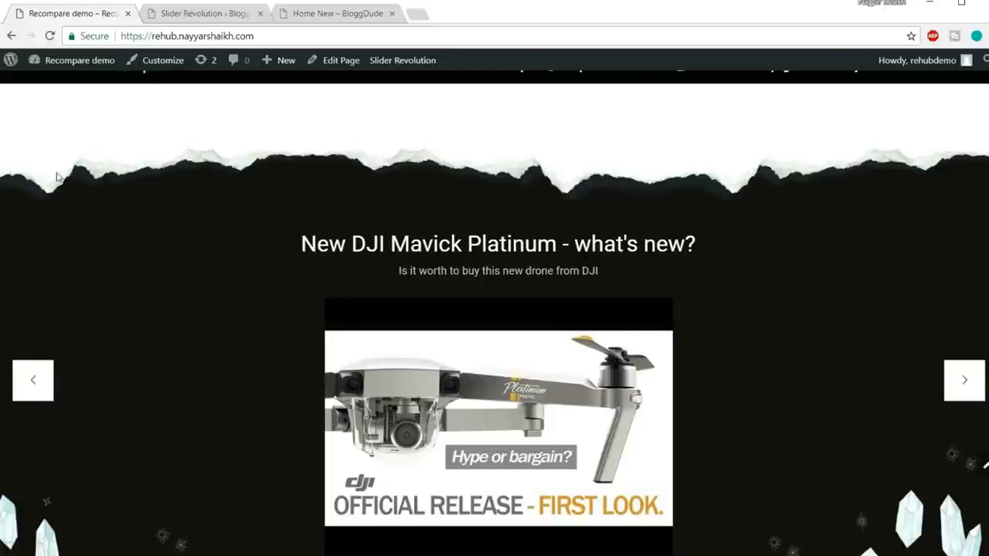
right_click(151, 166)
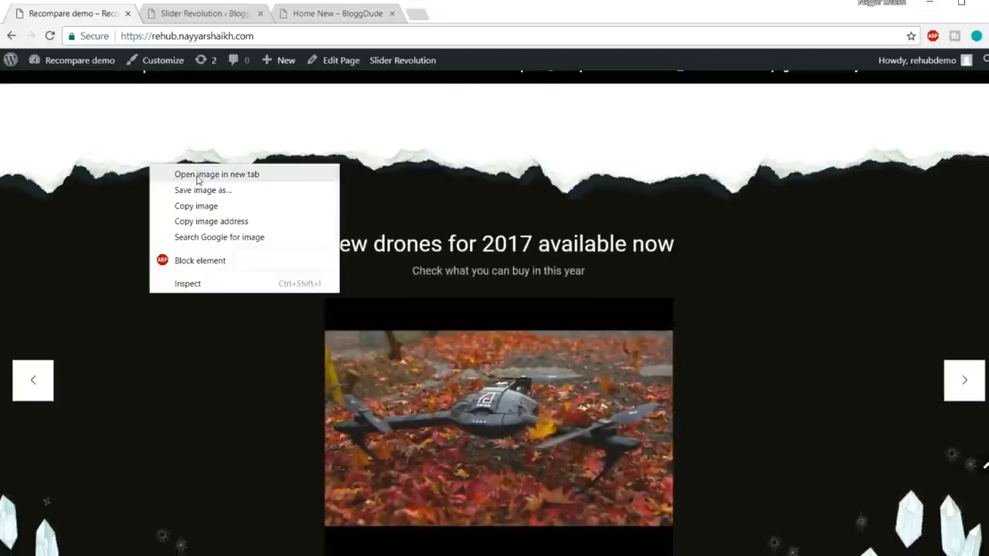
left_click(198, 175)
left_click(212, 13)
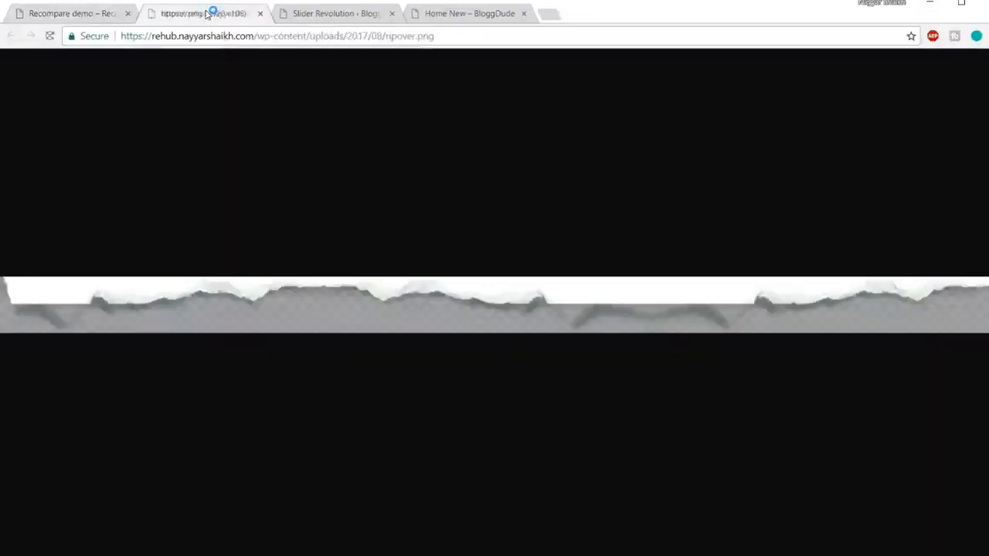
Open the crystals image along the lower edge of the demo's video slider in its own tab and view it.
left_click(87, 13)
scroll(501, 217, "down", 5)
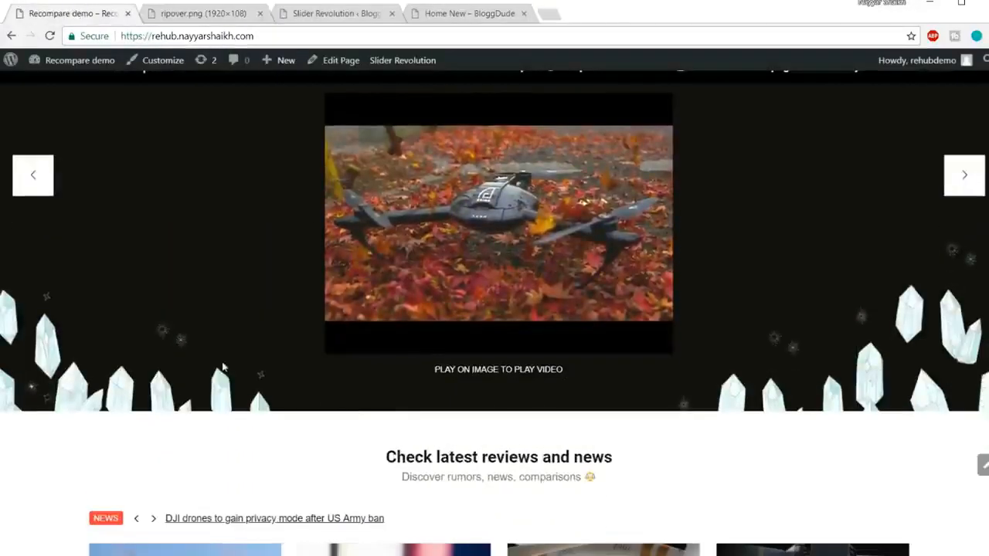
right_click(878, 389)
left_click(680, 482)
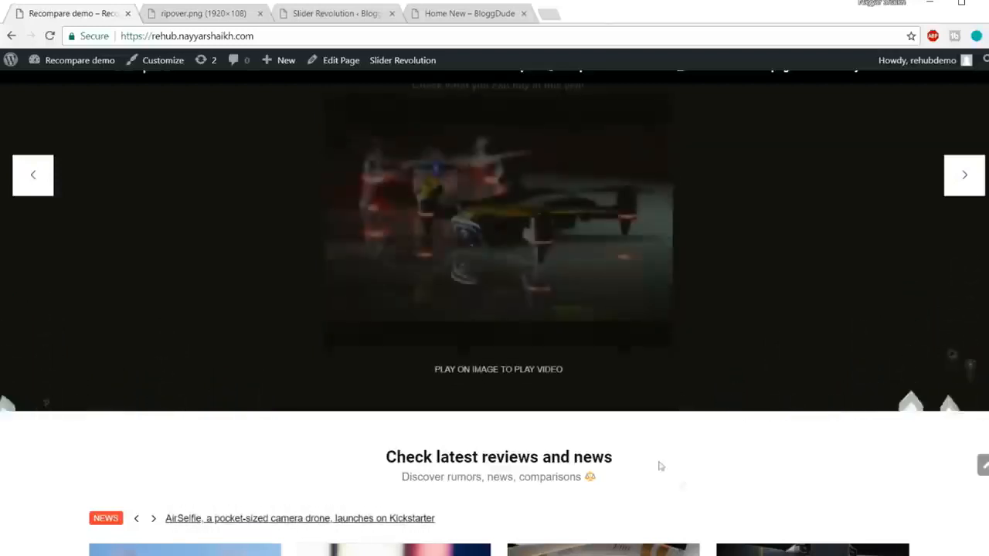
right_click(880, 386)
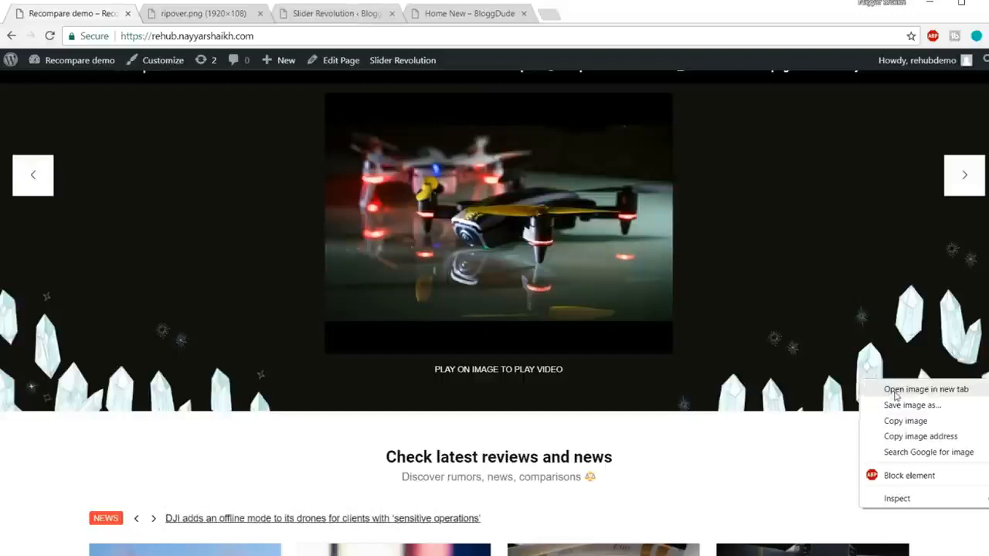
left_click(896, 392)
left_click(343, 15)
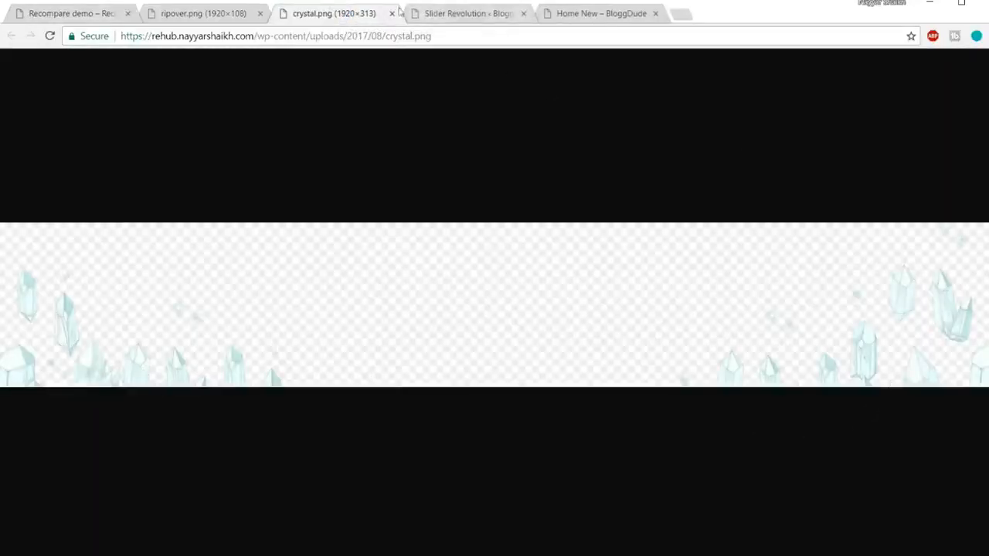
Close the torn-edge and crystals image tabs and review where both decorations sit in the demo slider.
left_click(260, 13)
left_click(260, 13)
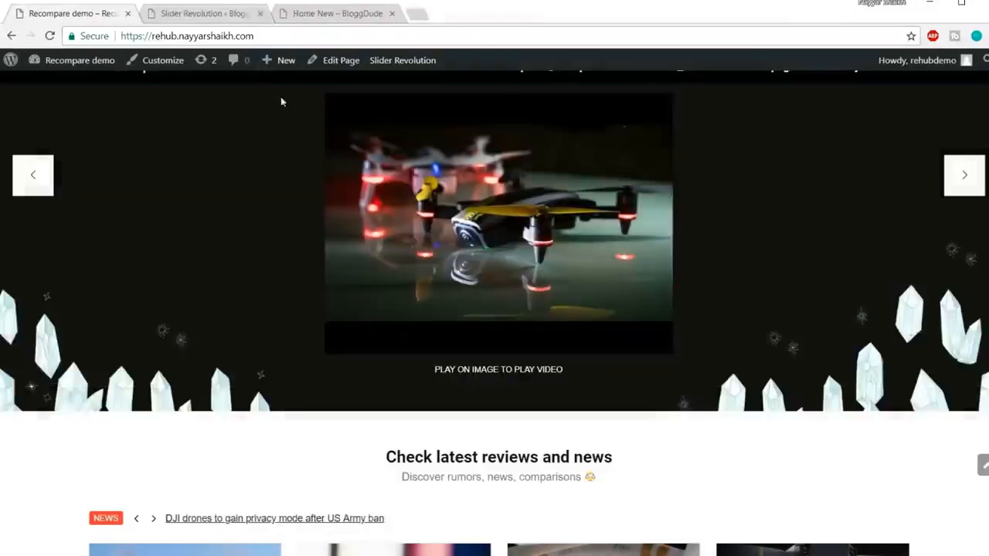
scroll(674, 317, "up", 3)
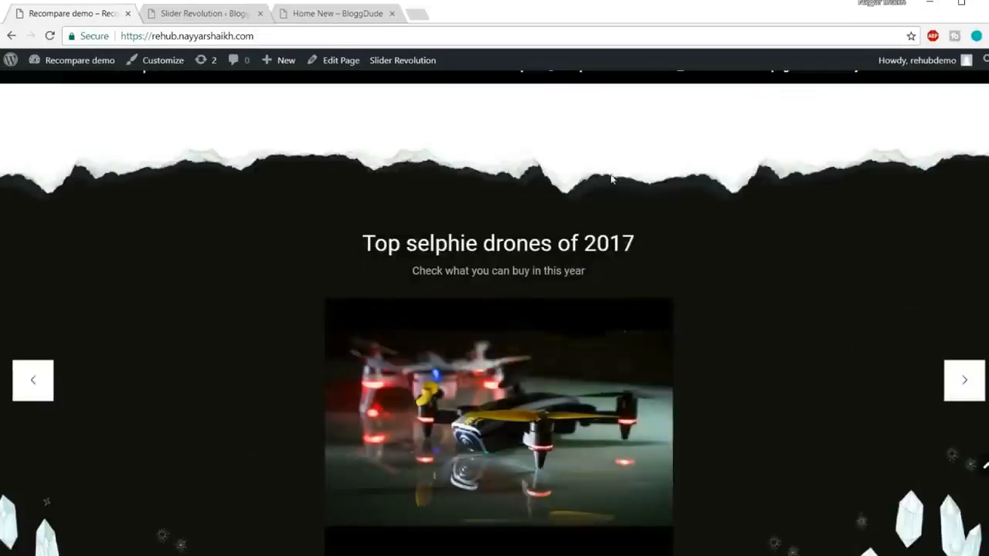
scroll(636, 237, "down", 2)
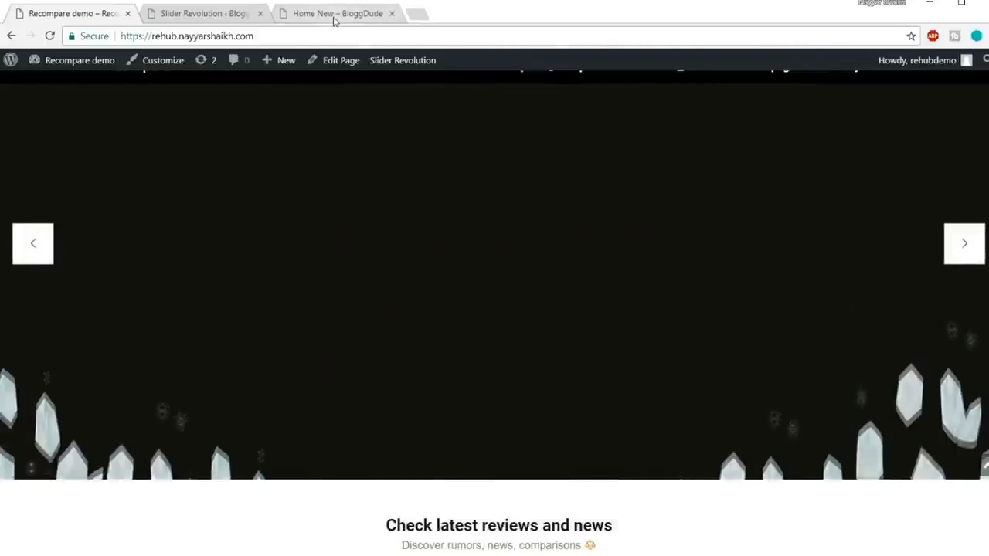
Start a new image layer on the slide and select the torn-edge image ripover.png in the media library.
left_click(181, 15)
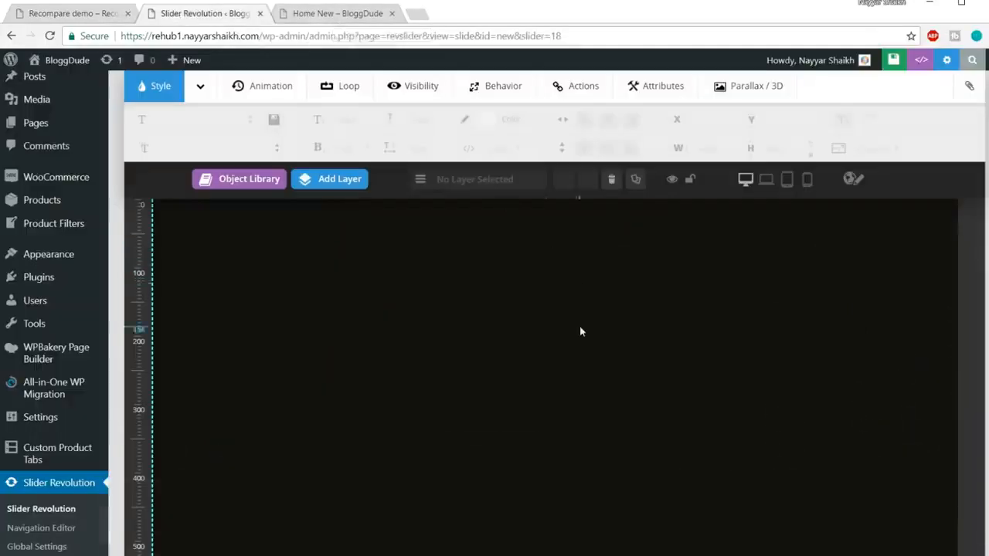
scroll(580, 331, "up", 1)
mouse_move(347, 226)
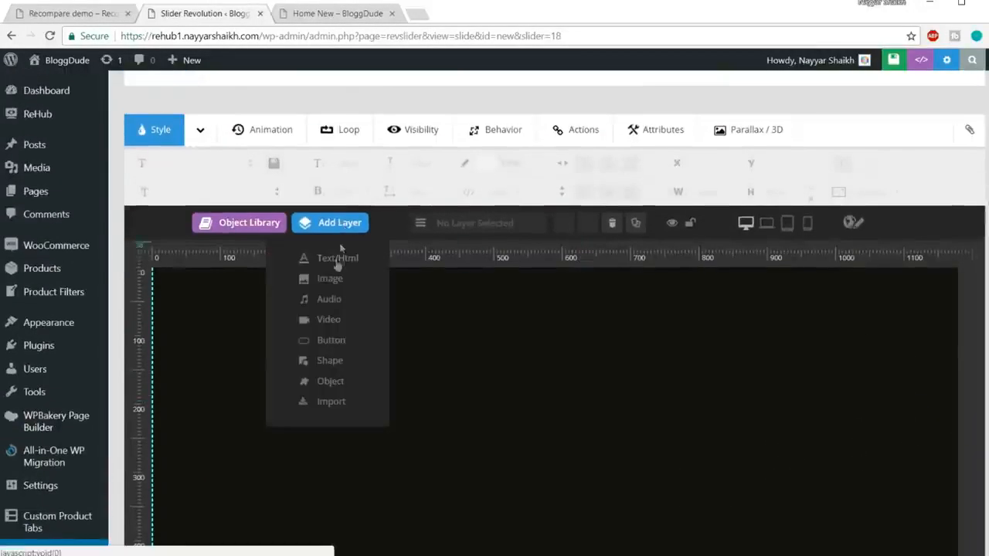
left_click(332, 280)
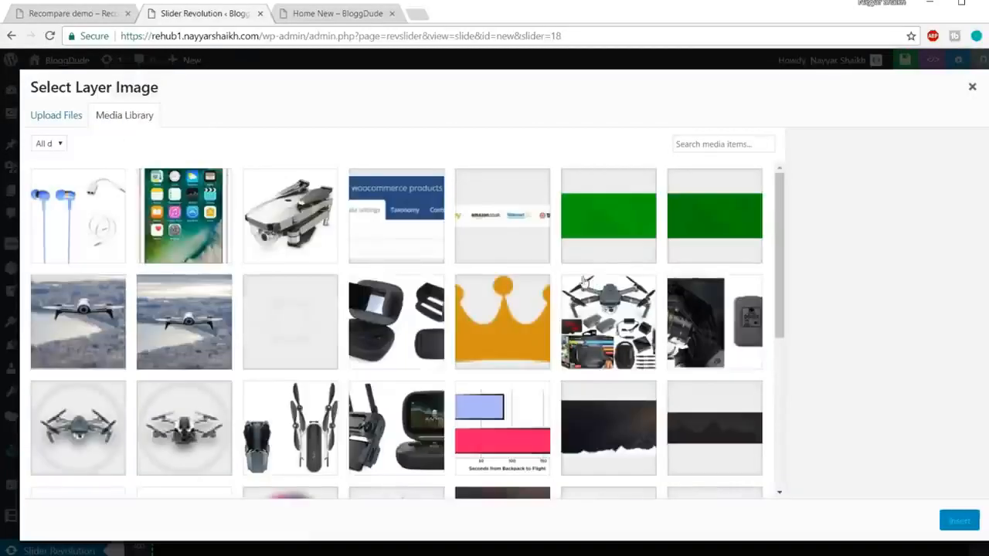
left_click(270, 334)
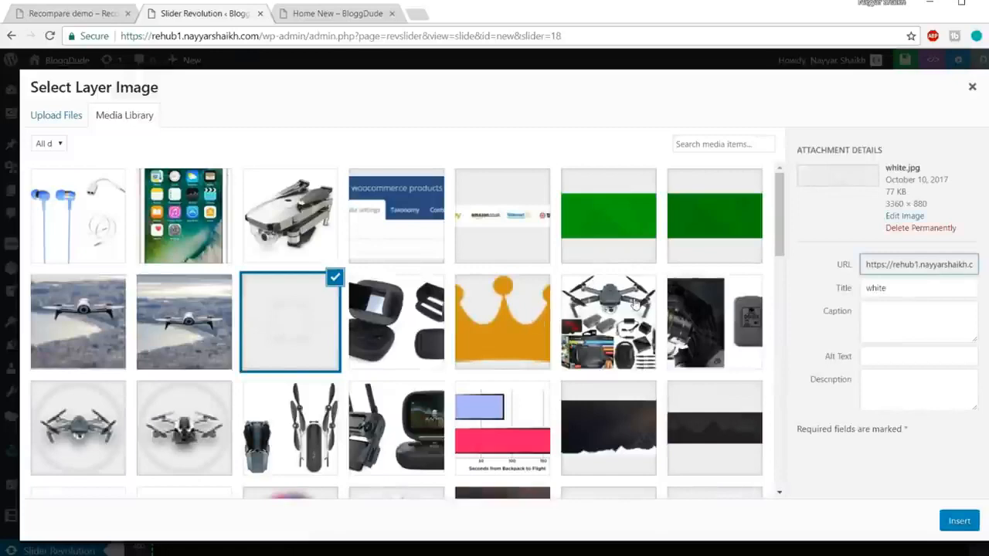
scroll(636, 298, "down", 1)
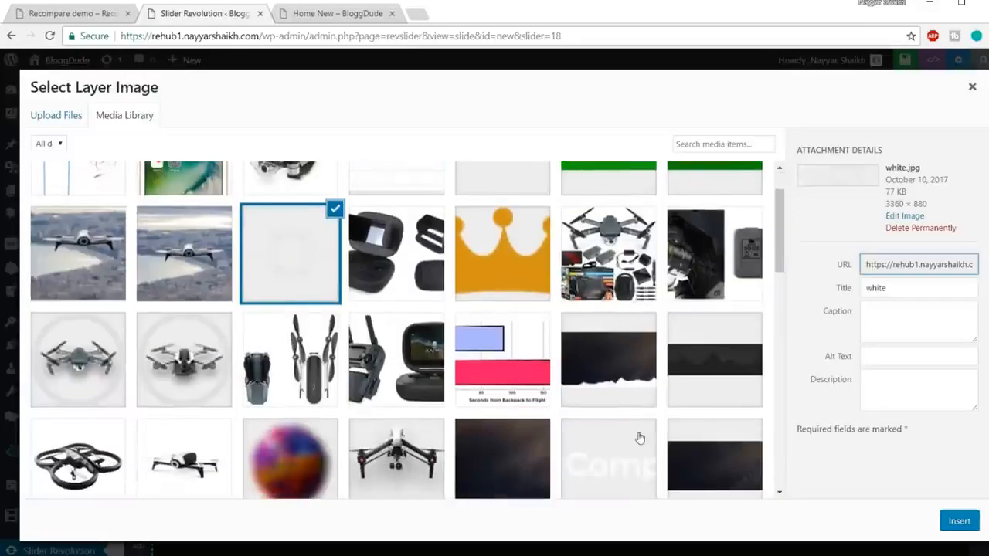
scroll(702, 389, "down", 2)
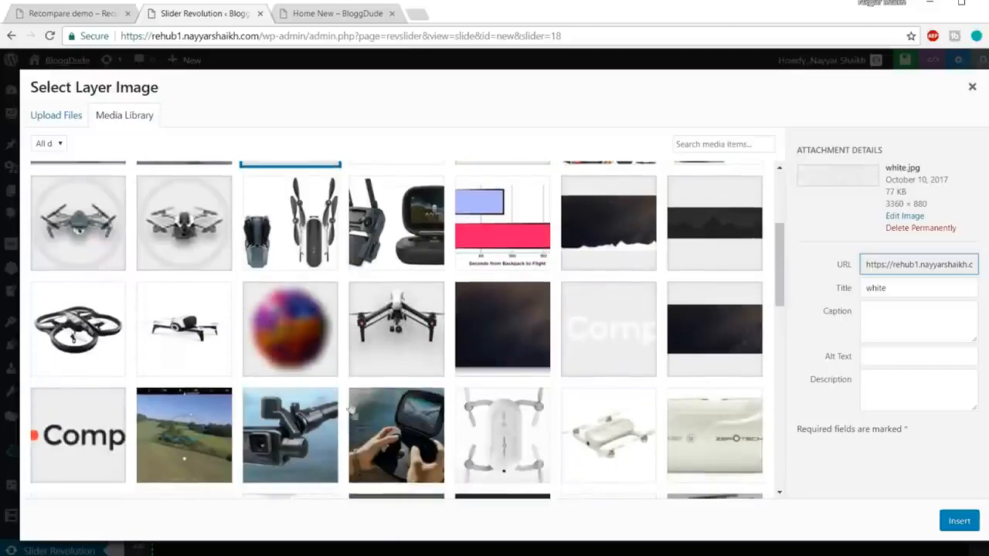
scroll(423, 379, "down", 10)
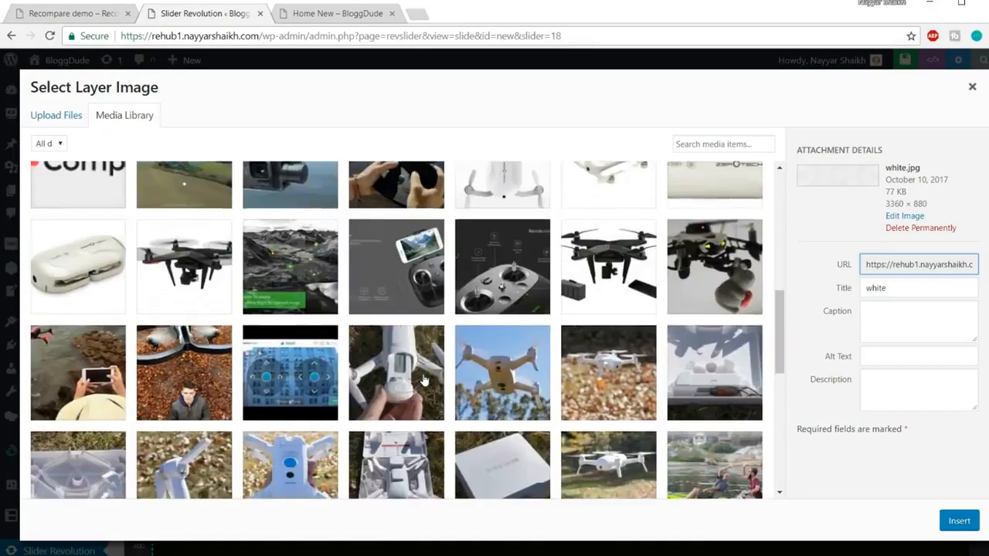
scroll(423, 379, "down", 10)
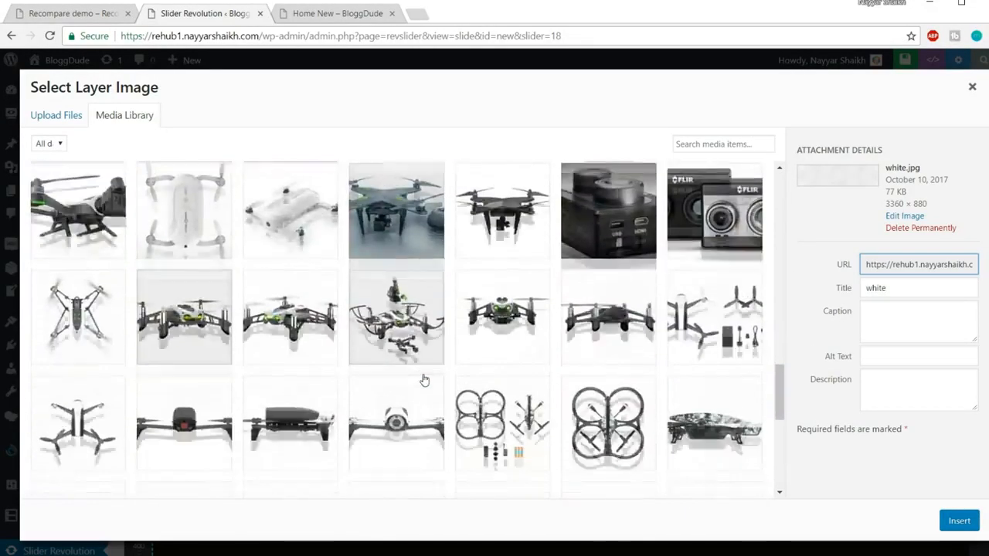
scroll(424, 379, "down", 15)
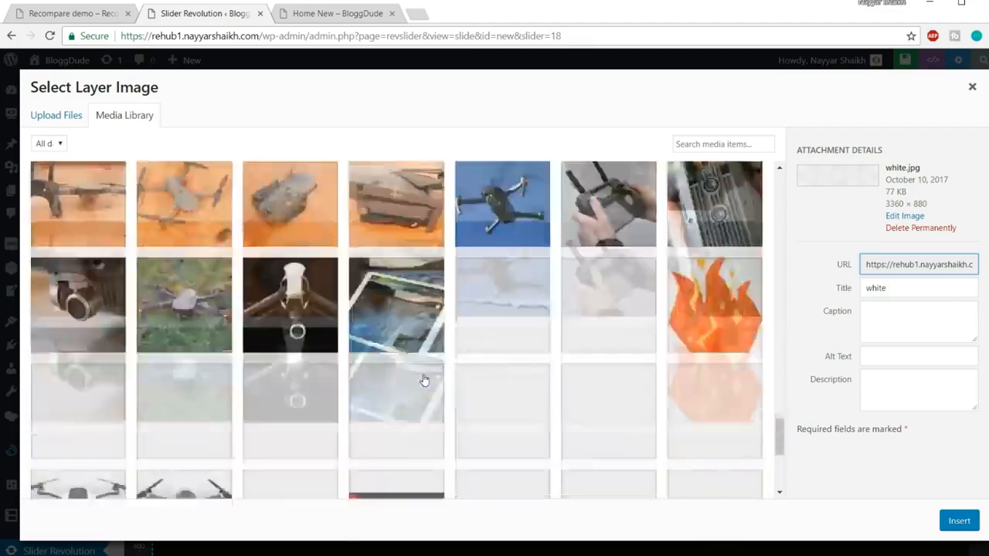
scroll(463, 378, "up", 3)
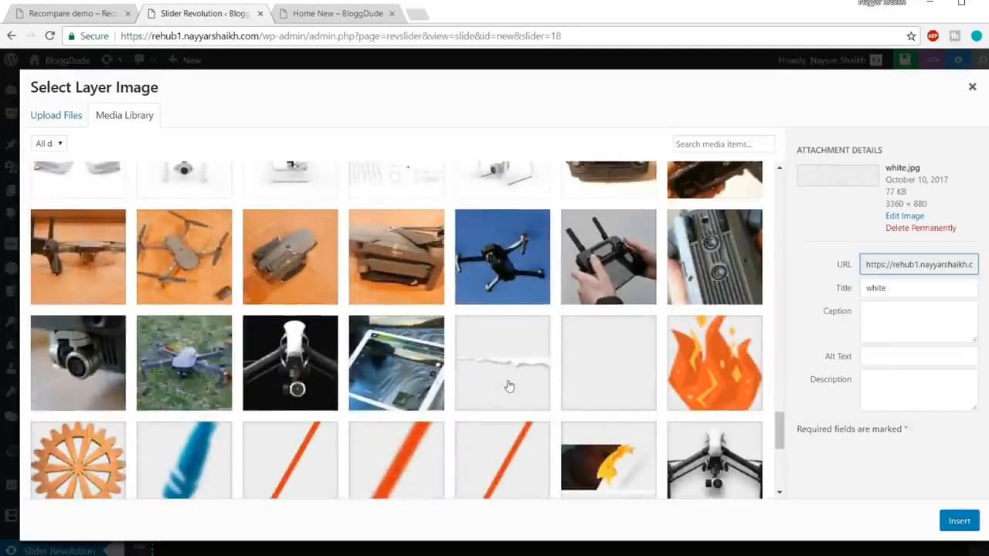
left_click(508, 387)
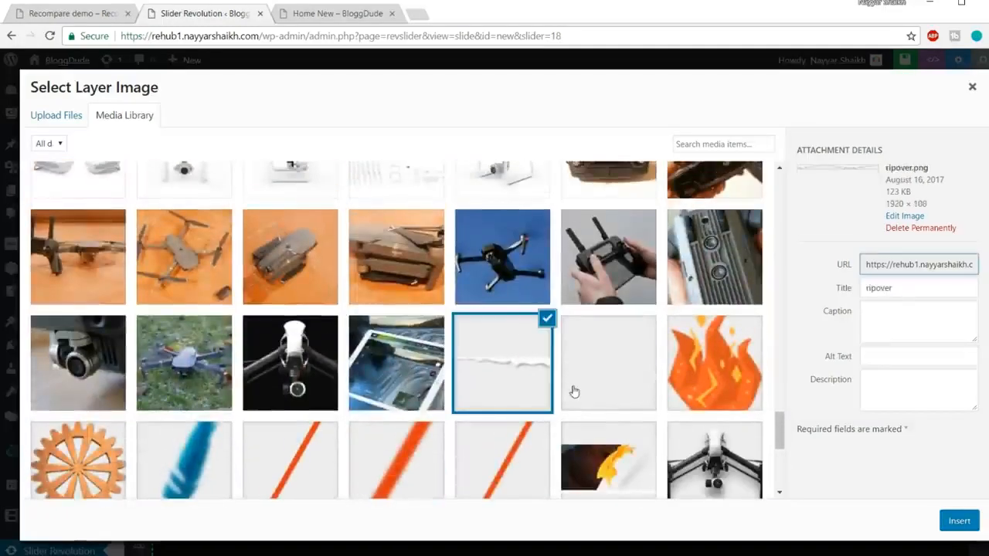
Check the torn edge above the demo slider against the selected file and insert ripover.png as the layer image.
left_click(77, 13)
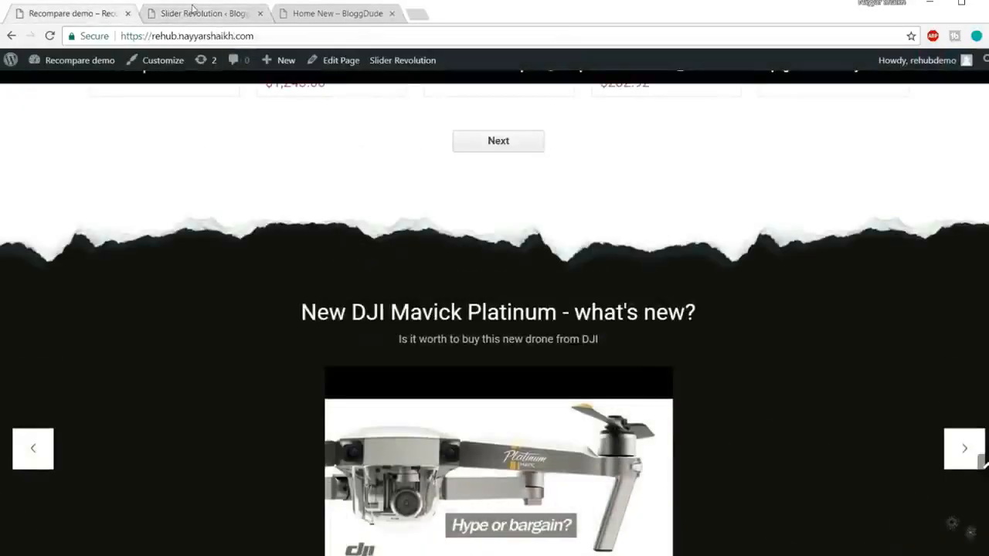
left_click(202, 13)
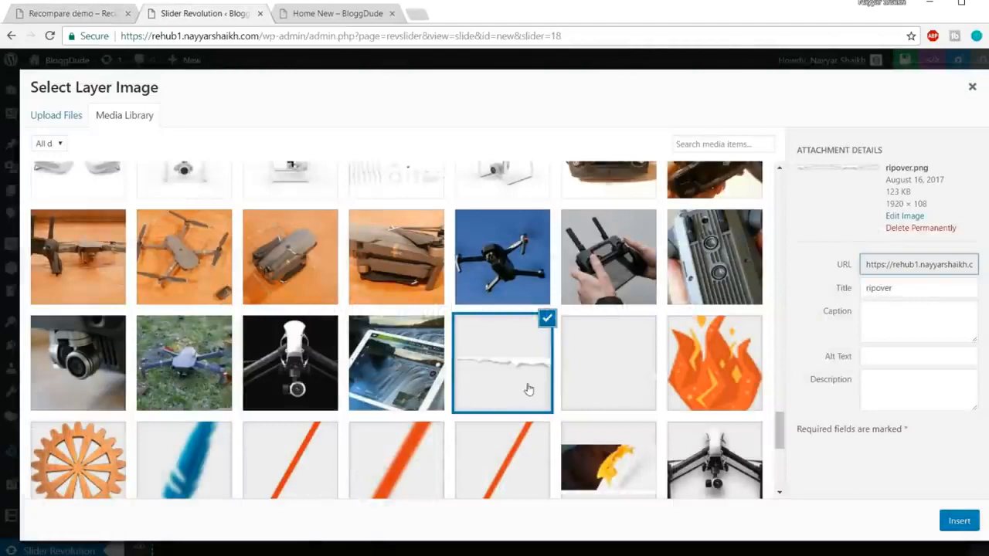
left_click(51, 14)
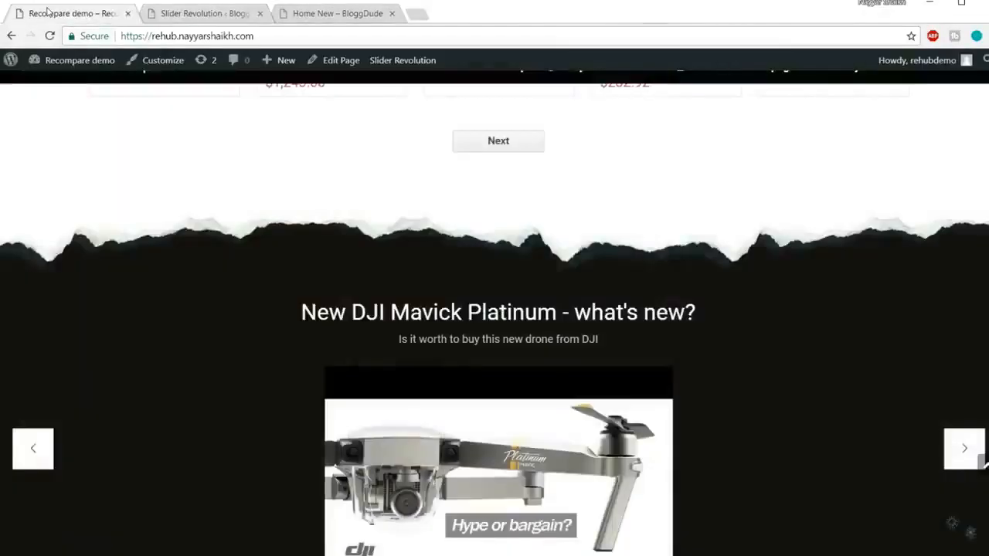
left_click(186, 24)
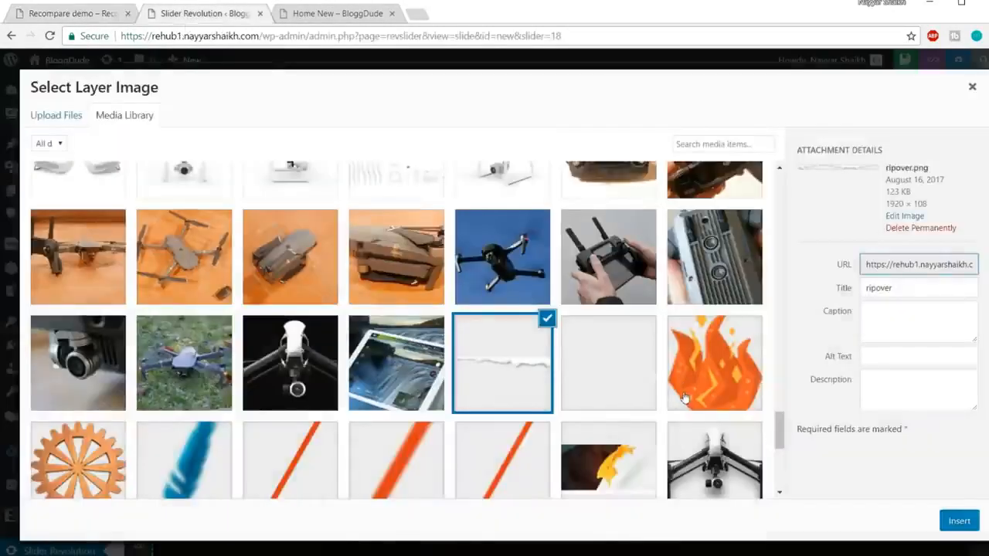
left_click(612, 385)
left_click(541, 372)
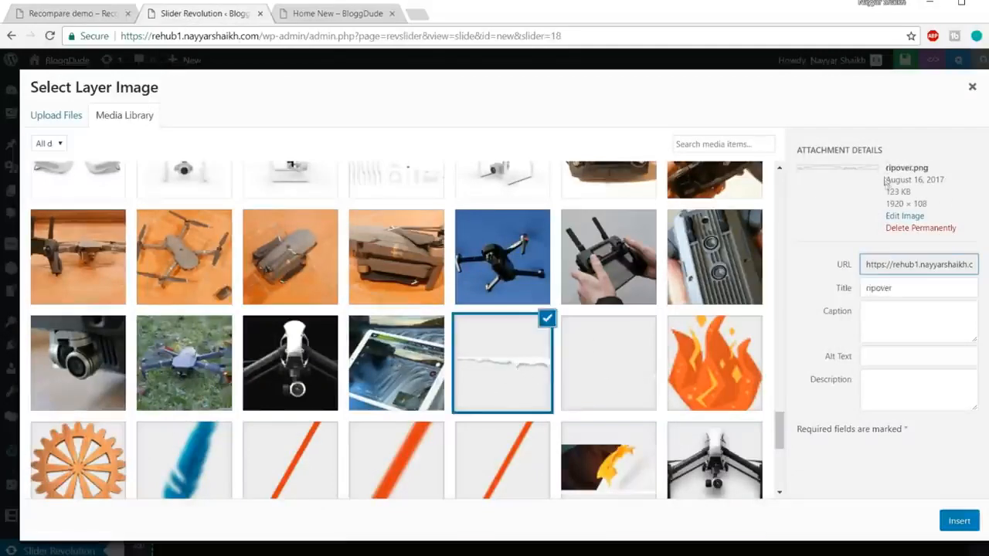
left_click_drag(883, 178, 915, 167)
left_click(915, 167)
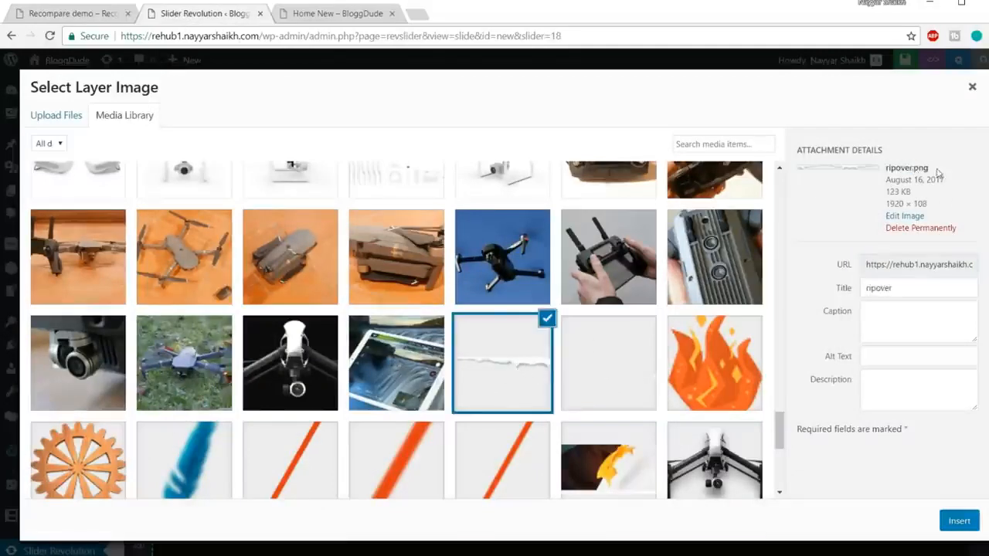
left_click(503, 388)
left_click(967, 530)
Place the torn-edge image along the slide's upper edge at about X -81 px, Y -5 px.
left_click_drag(702, 372, 610, 302)
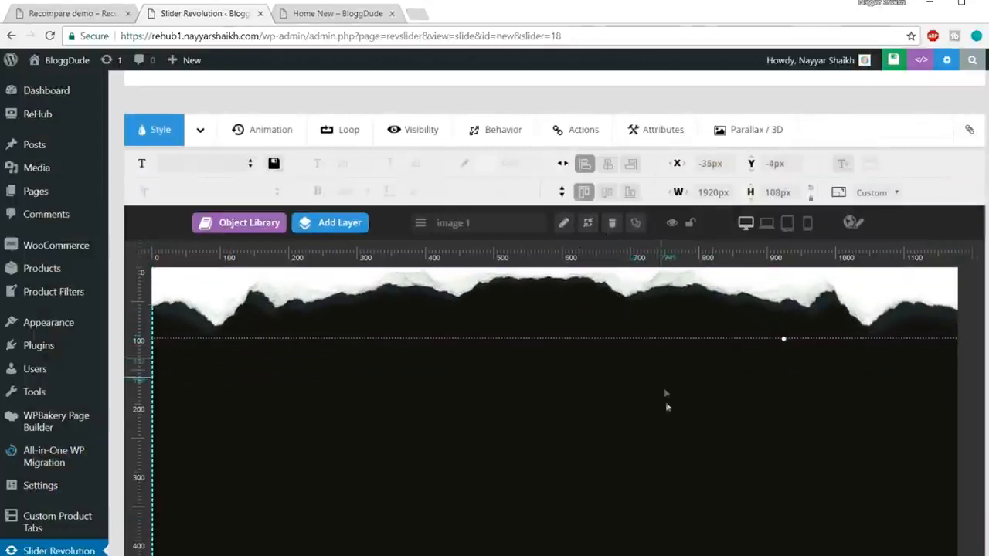
key("ctrl+minus")
key("ctrl+minus")
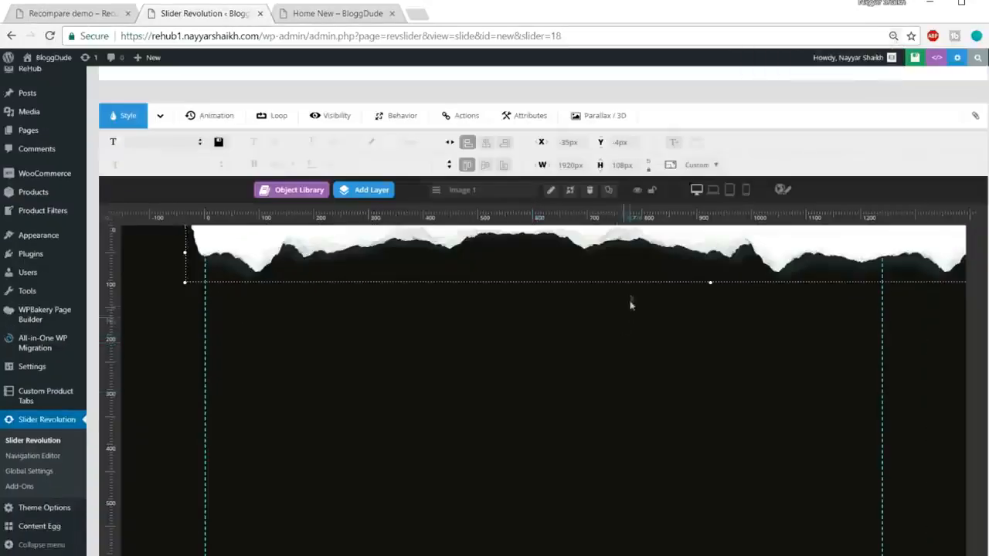
left_click_drag(631, 267, 607, 274)
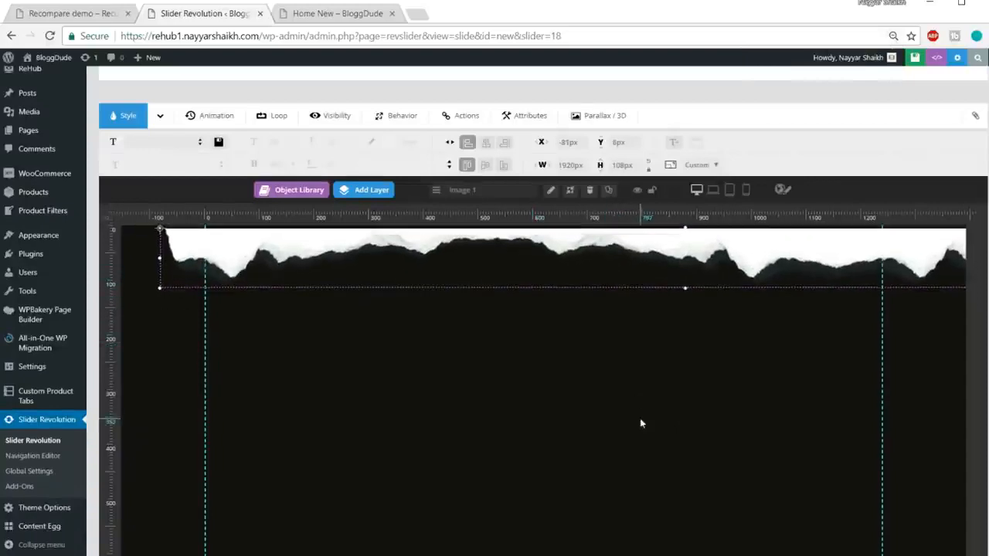
scroll(639, 418, "up", 1)
left_click_drag(601, 324, 605, 325)
scroll(664, 417, "down", 2)
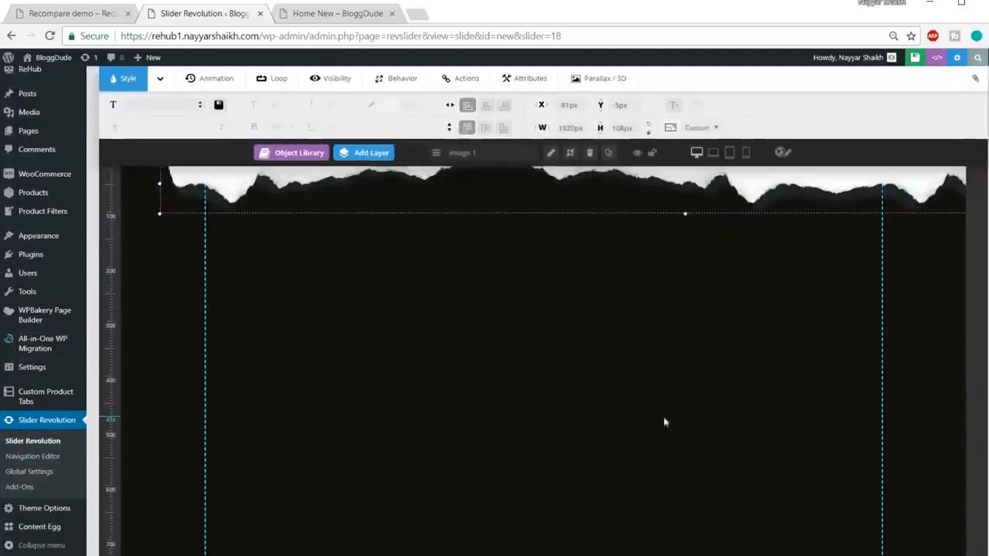
Add a second image layer to the slide using crystal.png from the media library.
scroll(600, 541, "down", 2)
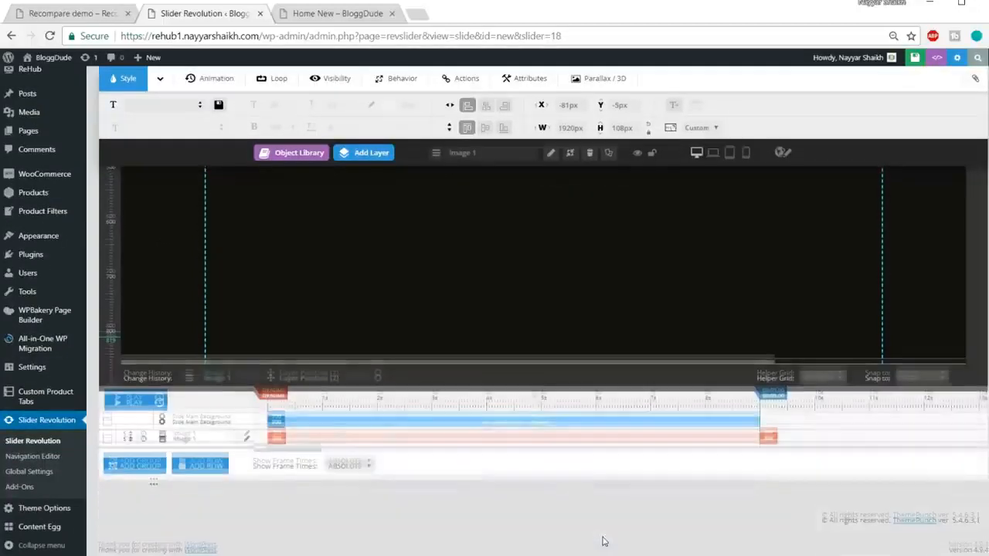
scroll(602, 541, "up", 3)
scroll(604, 542, "up", 3)
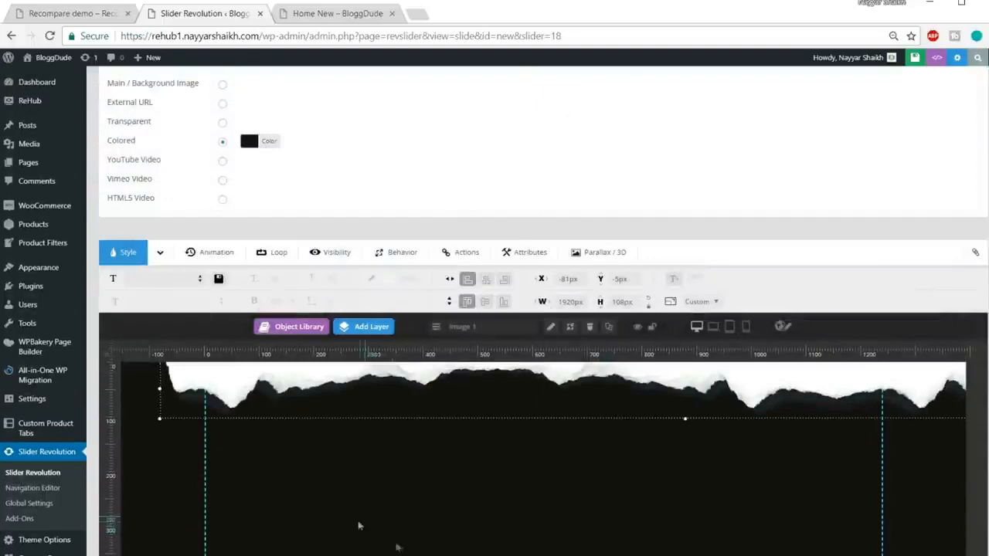
scroll(409, 541, "down", 2)
mouse_move(373, 201)
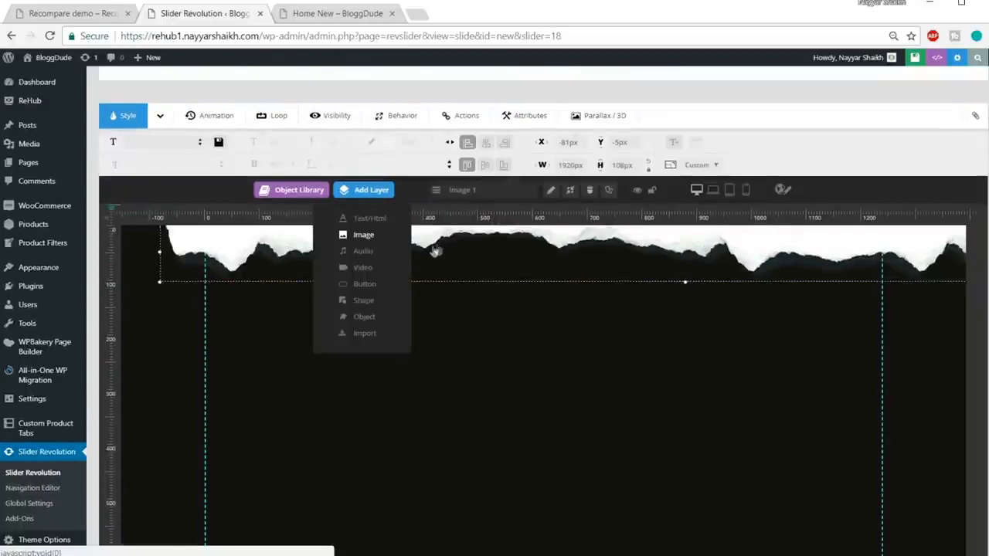
scroll(652, 415, "down", 15)
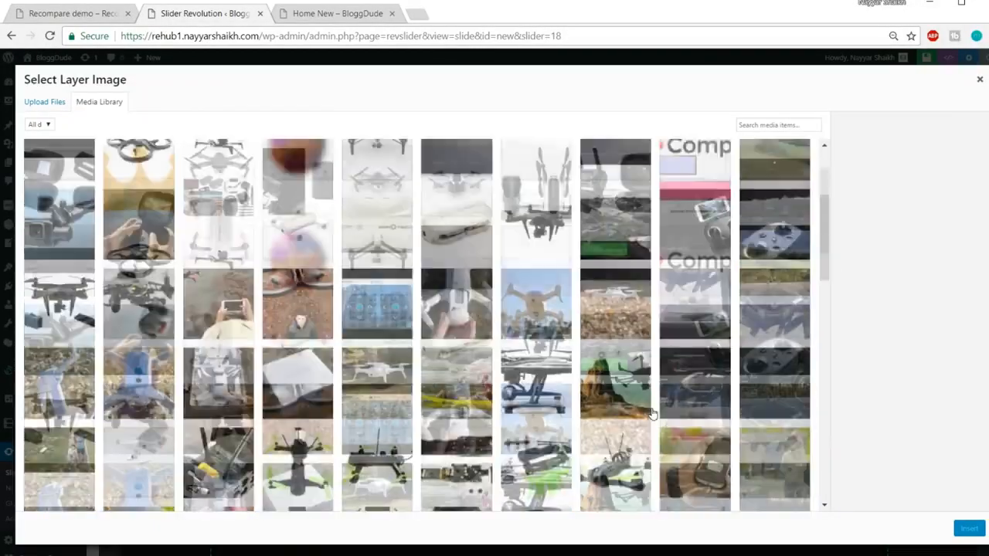
scroll(651, 415, "down", 2)
scroll(653, 412, "up", 4)
scroll(679, 421, "down", 1)
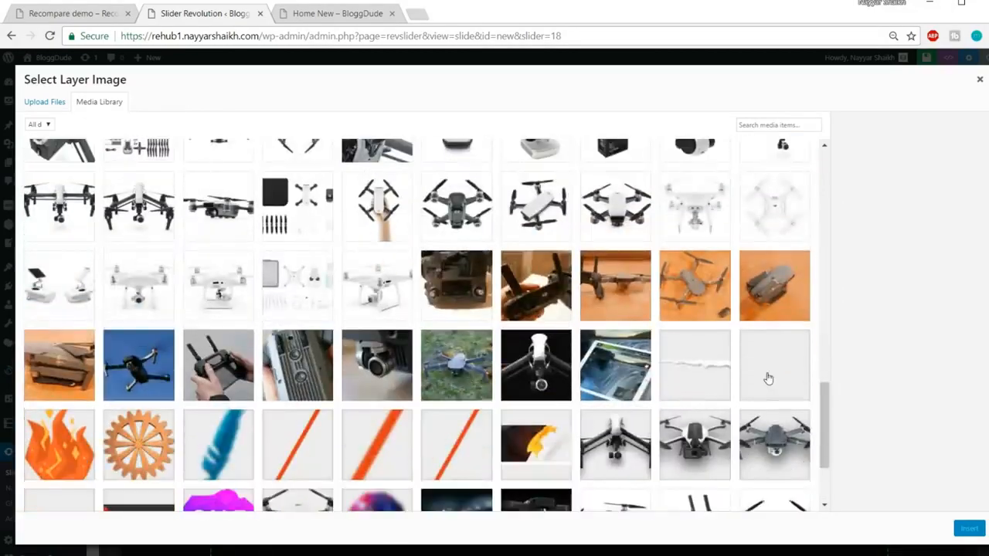
left_click(768, 379)
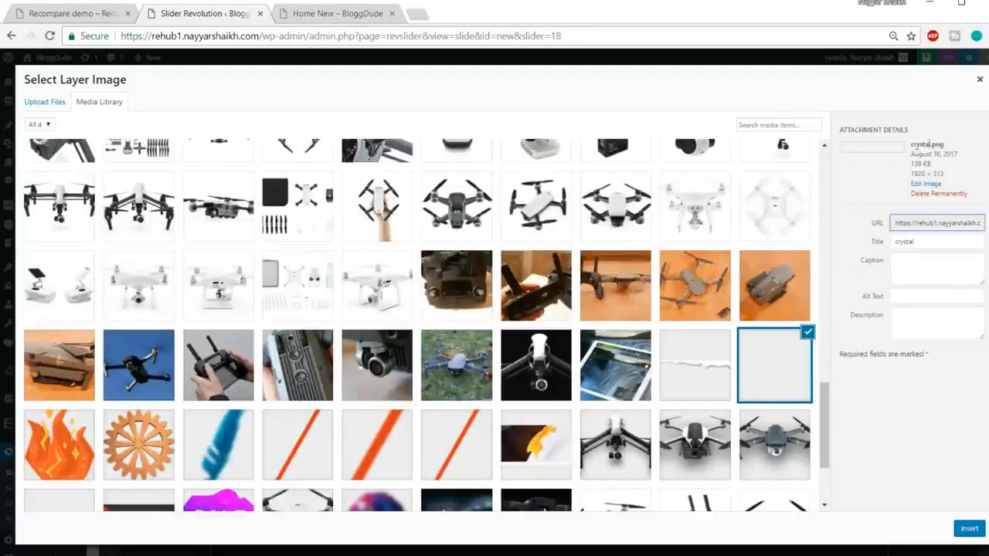
left_click(970, 530)
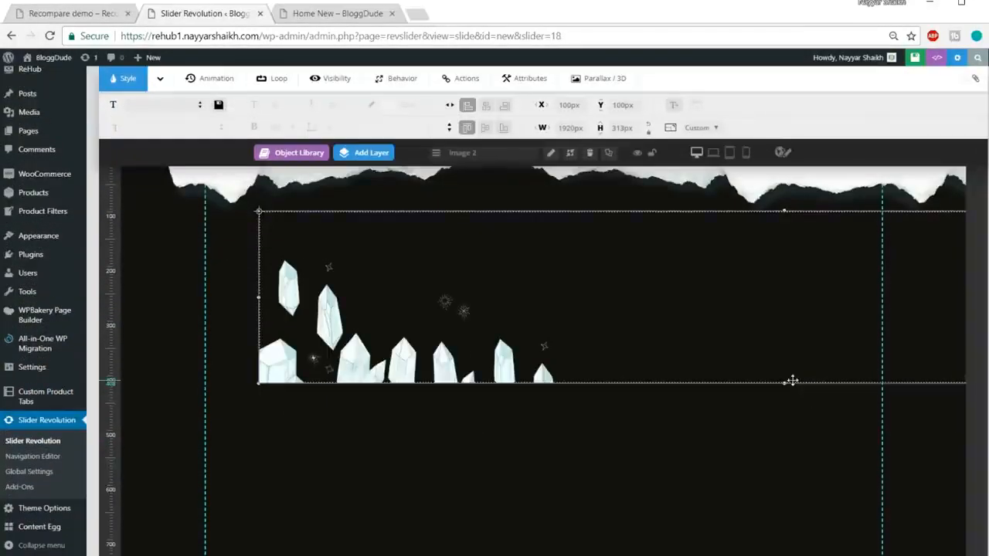
Move the crystals image down toward the slide's lower edge, to about X 18 px, Y 519 px.
left_click_drag(791, 381, 635, 498)
left_click_drag(571, 469, 571, 469)
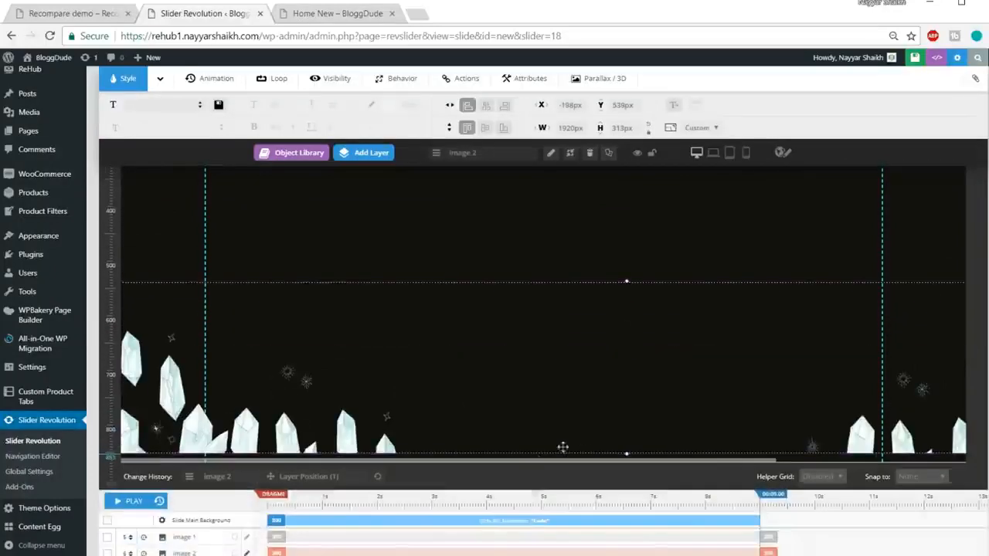
left_click_drag(512, 406, 611, 381)
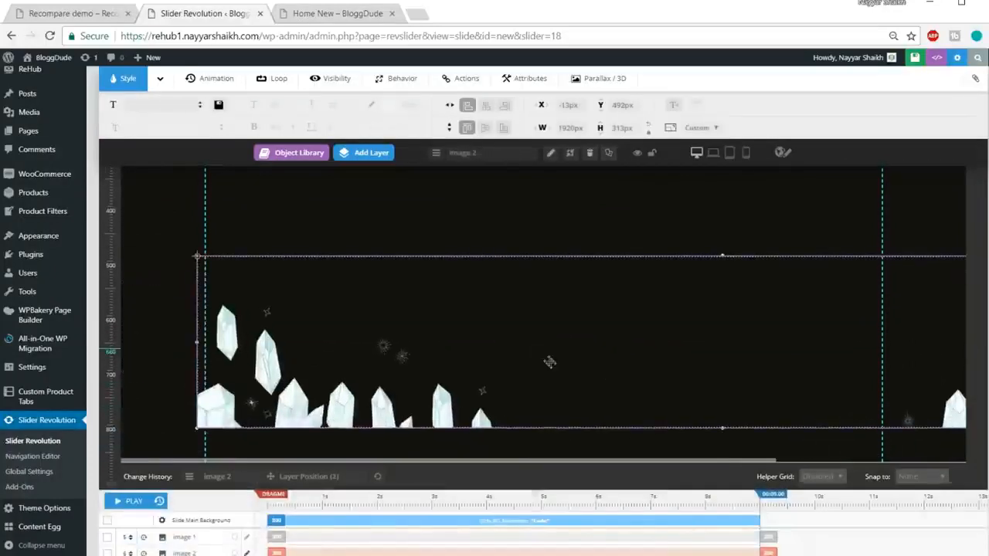
left_click_drag(550, 362, 565, 376)
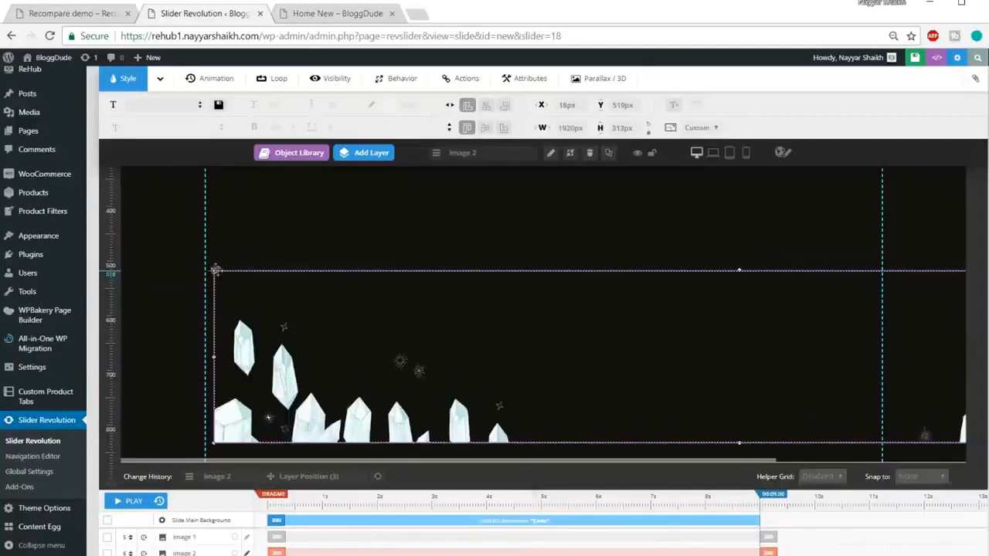
Shrink the crystals image to about 1215 × 198 px and place it at about X 19 px, Y 675 px.
left_click_drag(218, 275, 210, 269)
left_click_drag(210, 441, 406, 394)
left_click_drag(608, 356, 561, 397)
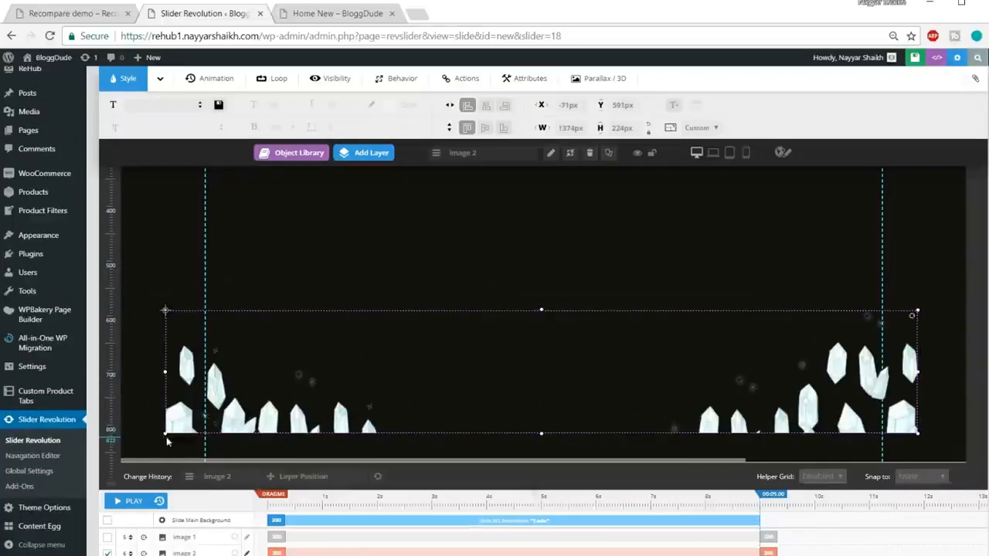
left_click_drag(164, 434, 206, 419)
left_click_drag(496, 379, 458, 426)
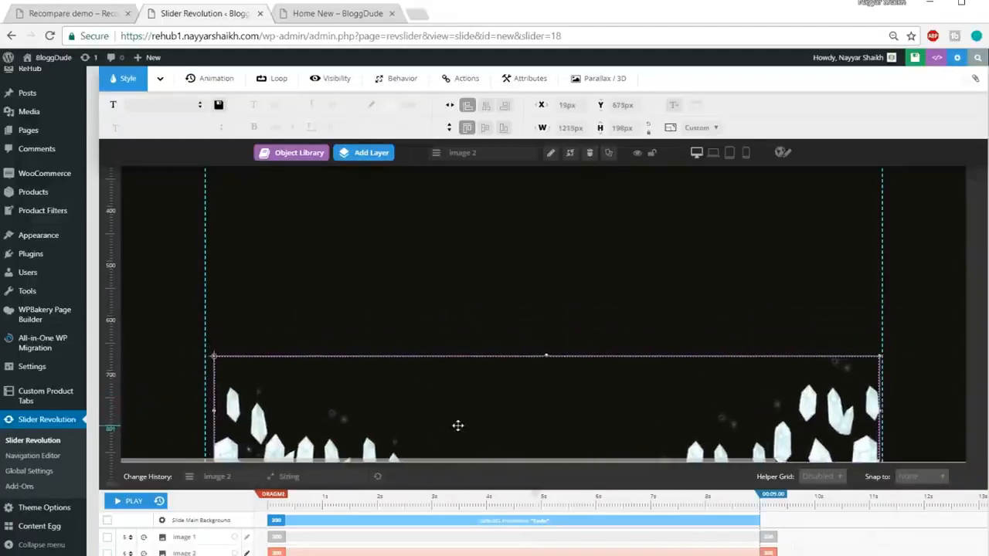
Shrink the torn-edge image proportionally and realign it with the slide's upper edge, starting just outside the left guide.
left_click(644, 302)
scroll(644, 302, "up", 2)
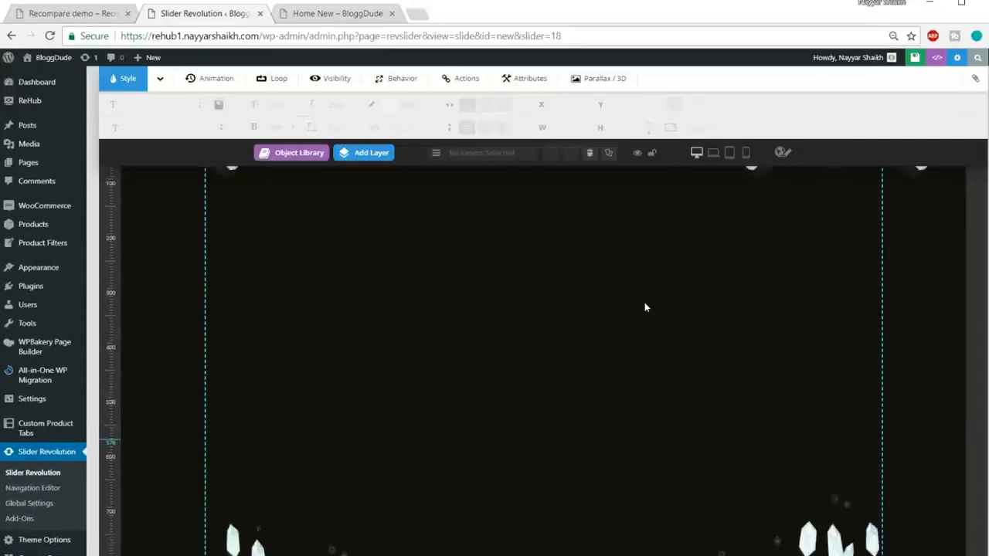
scroll(644, 307, "up", 5)
left_click(431, 373)
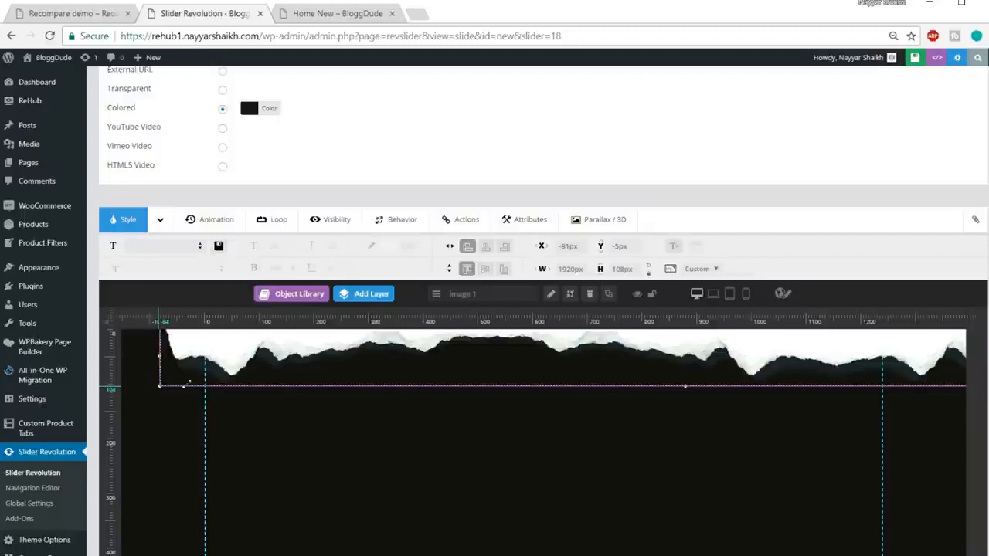
left_click_drag(160, 386, 240, 377)
mouse_move(531, 347)
left_mouse_down()
mouse_move(459, 364)
mouse_move(546, 355)
mouse_move(537, 362)
left_mouse_up()
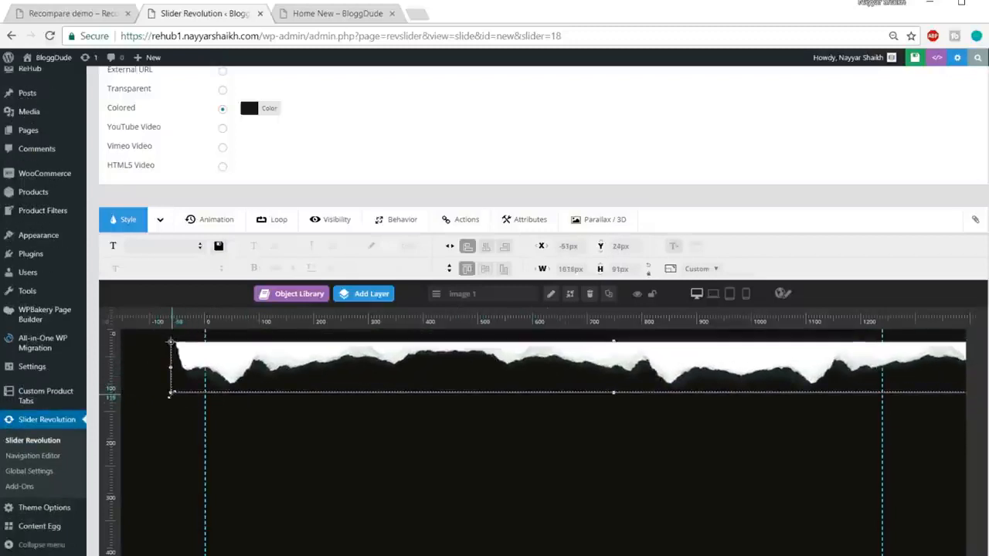
left_click_drag(171, 393, 199, 391)
left_click_drag(713, 356, 657, 349)
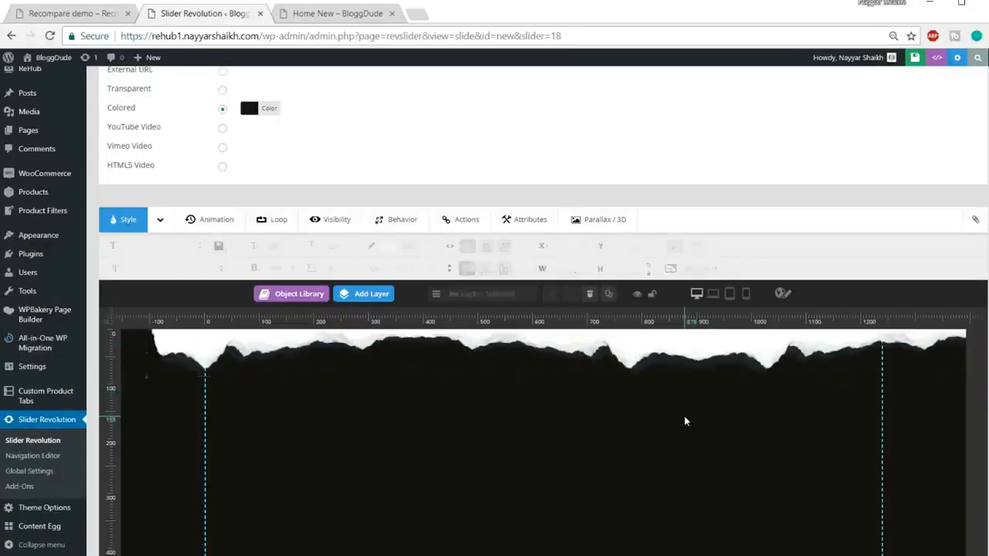
Check the slider on the Recompare demo and add a text layer reading "iPhone 7 RoseGold" to the slide.
left_click(74, 13)
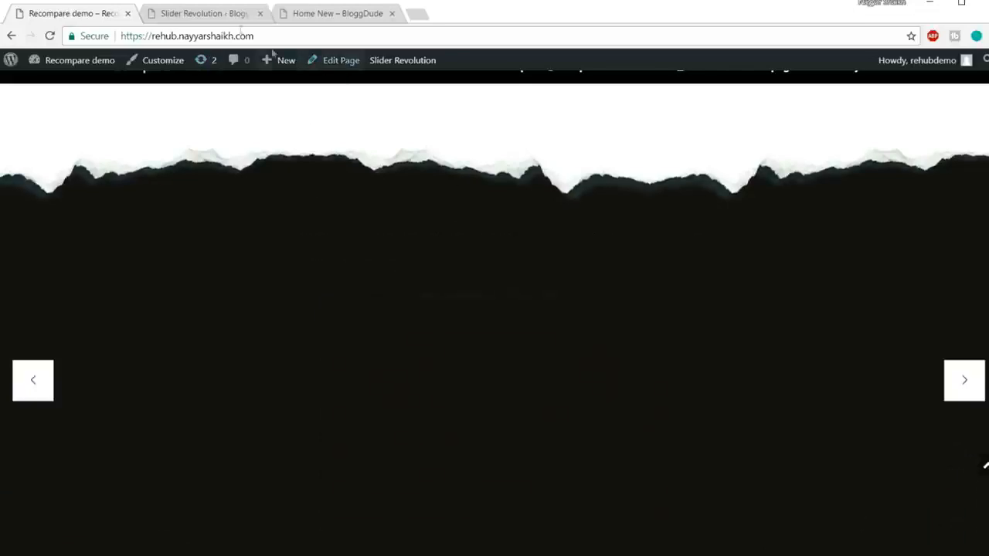
left_click(201, 14)
scroll(247, 87, "down", 1)
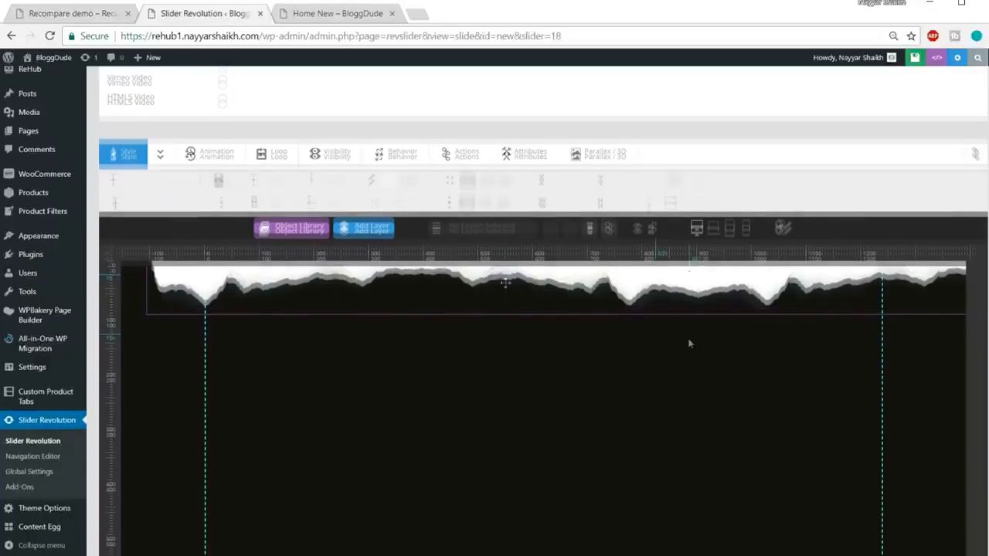
left_click(387, 224)
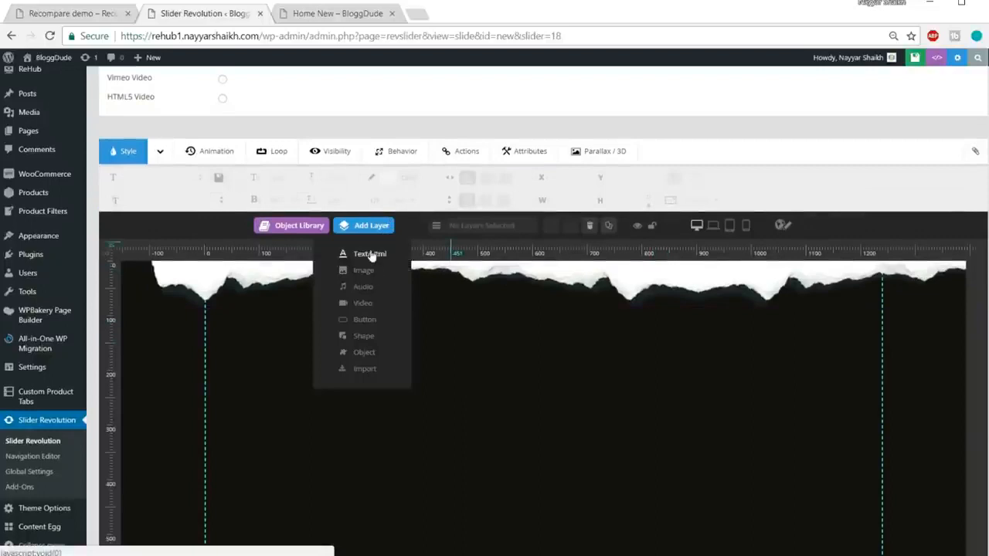
left_click(371, 256)
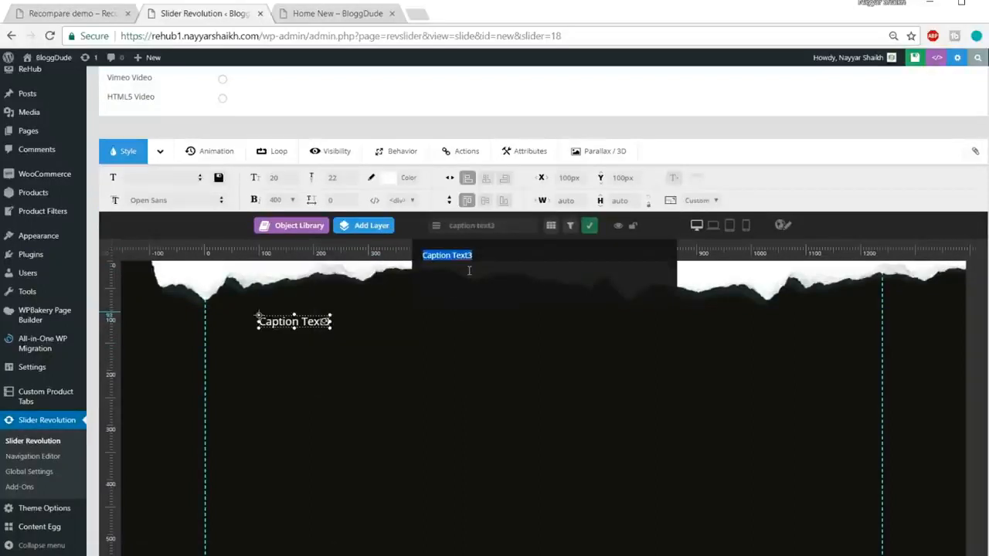
type("Phone 7 RoseGold")
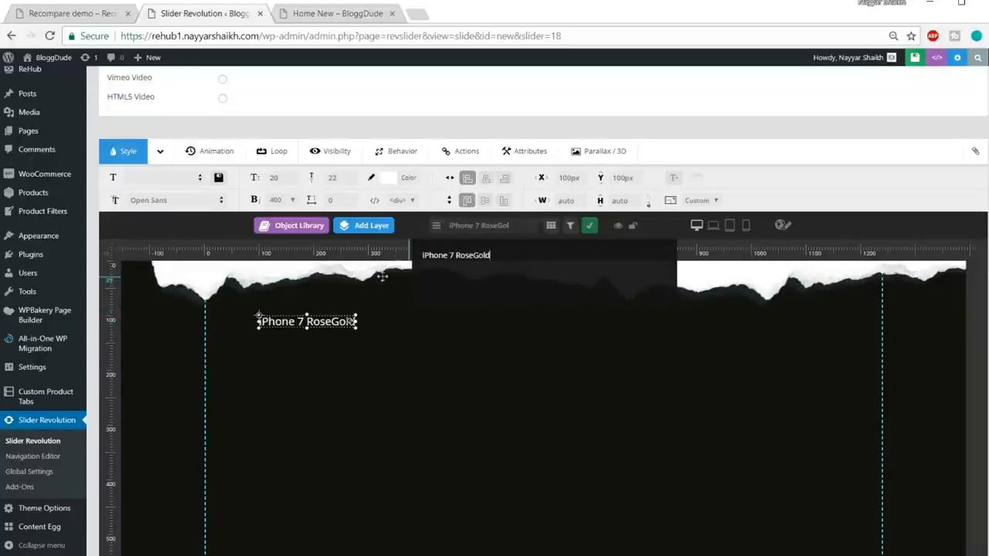
Set the "iPhone 7 RoseGold" text's font size to 42 px and its line height to 70 px.
left_click(279, 177)
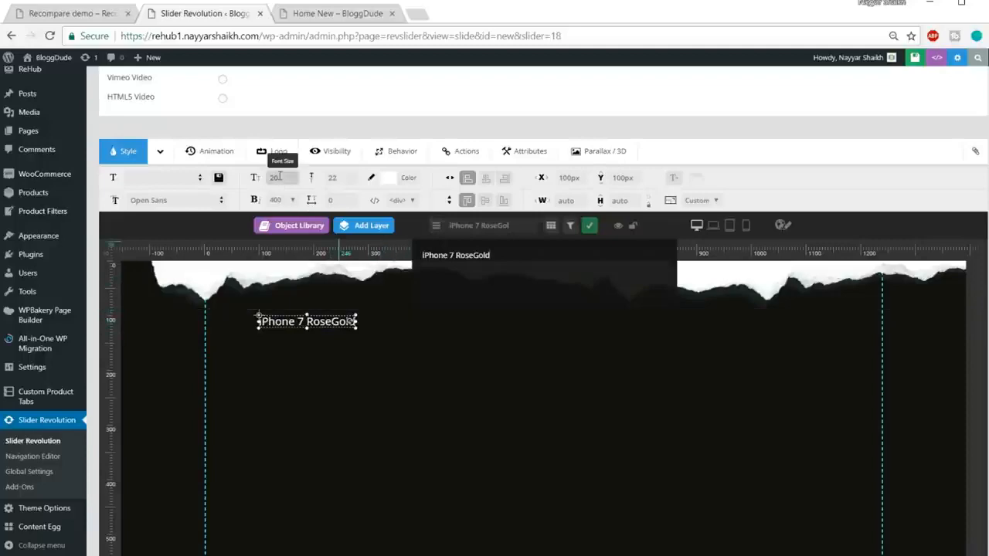
key("ctrl+plus")
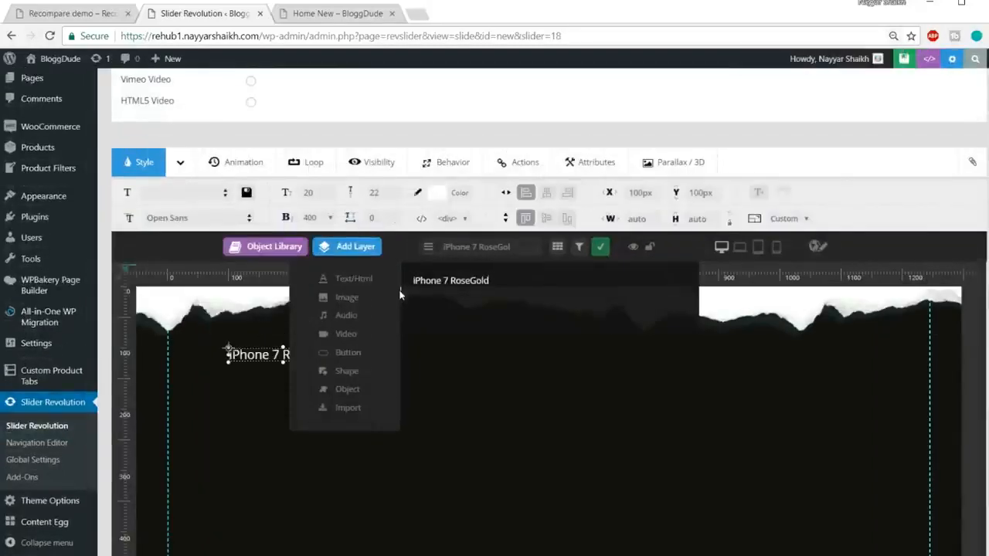
key("ctrl+plus")
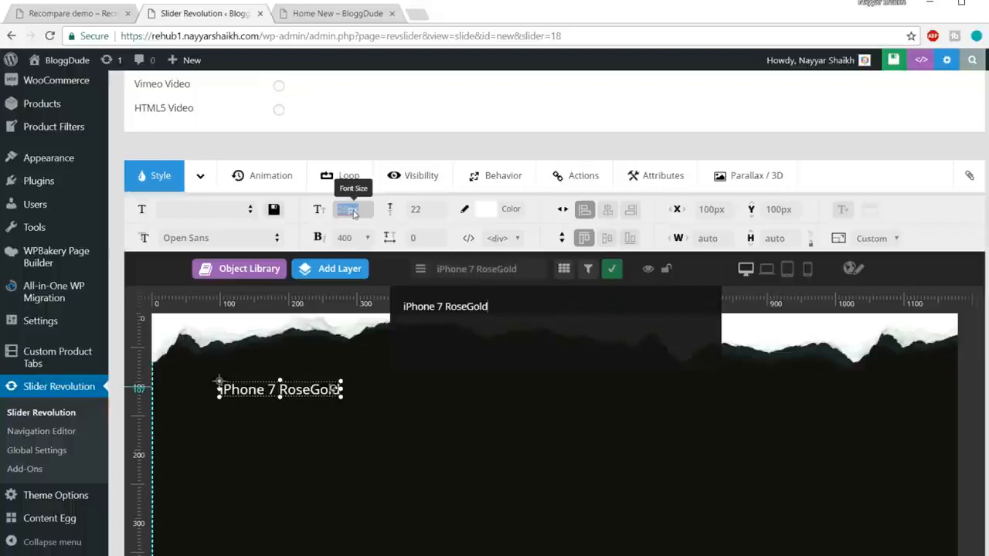
left_click(353, 209)
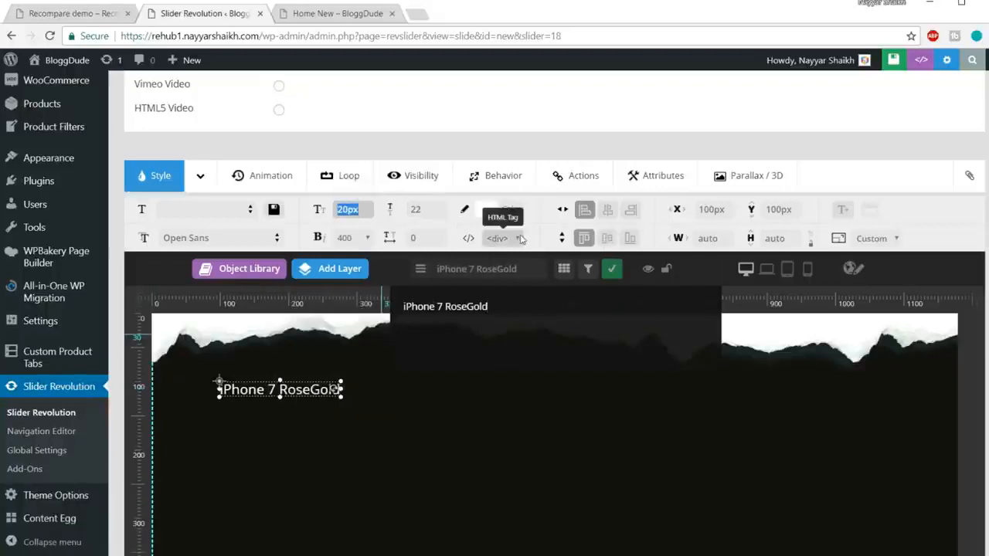
left_click(418, 211)
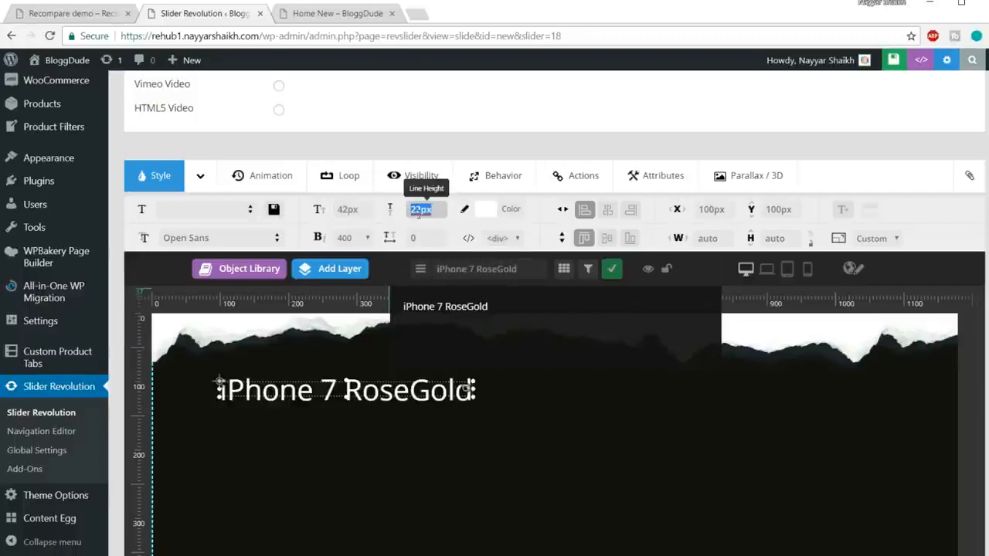
type("70")
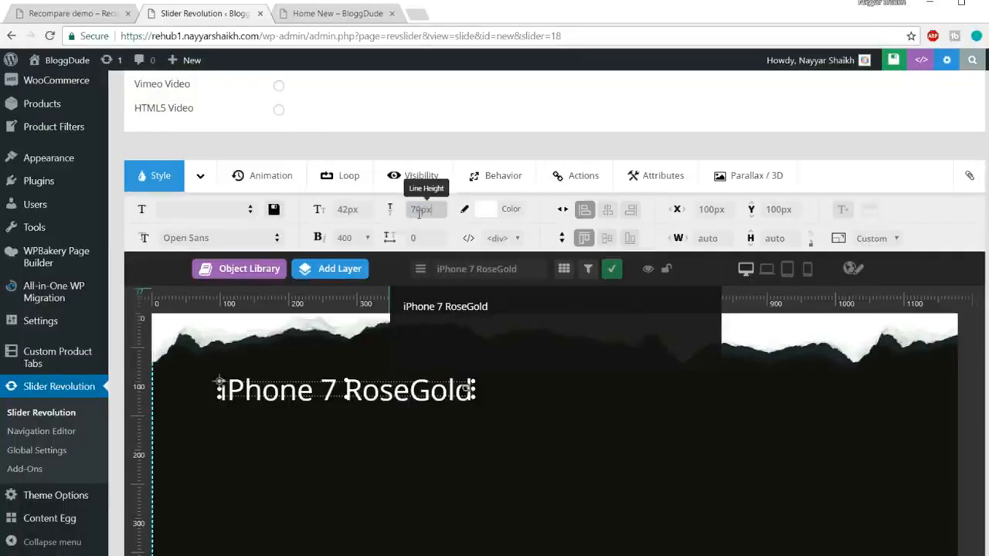
left_click(495, 444)
Place the "iPhone 7 RoseGold" heading midway across the slide below the torn edge, at about X 443 px, Y 107 px.
left_click_drag(446, 407, 657, 463)
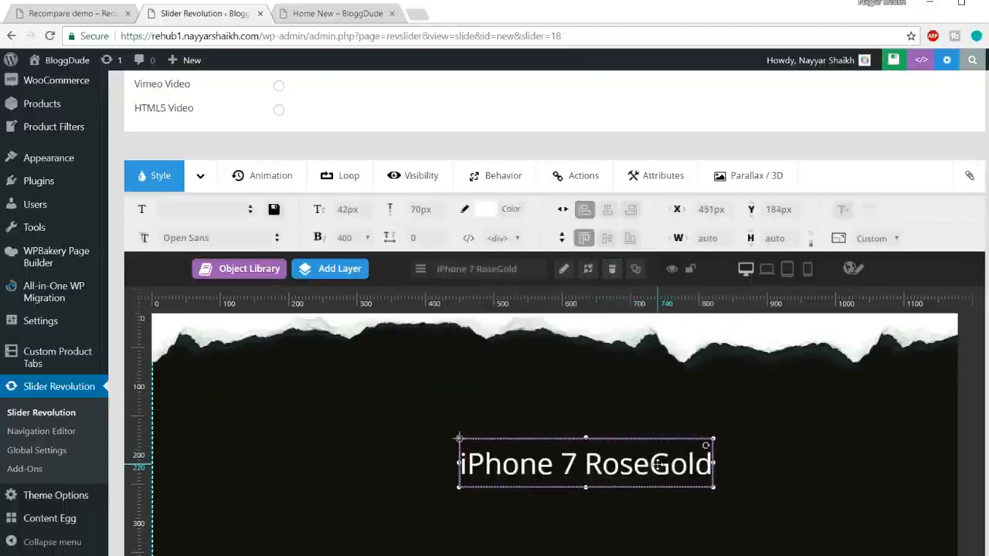
key("ctrl+minus")
key("ctrl+minus")
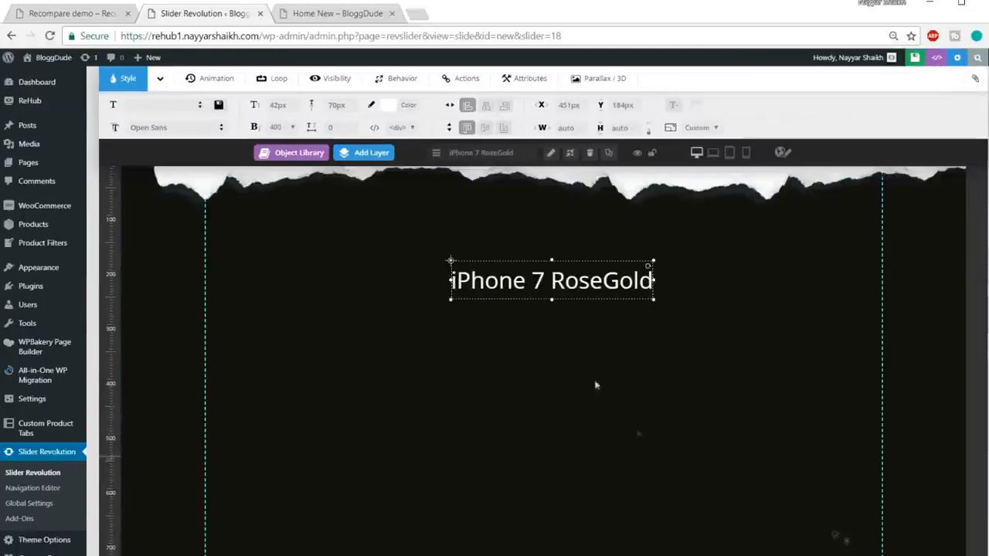
left_click_drag(562, 284, 559, 240)
Check the subtitle on the Recompare demo's slide and add a second text layer reading "Checkout the New iPhone!".
left_click(61, 10)
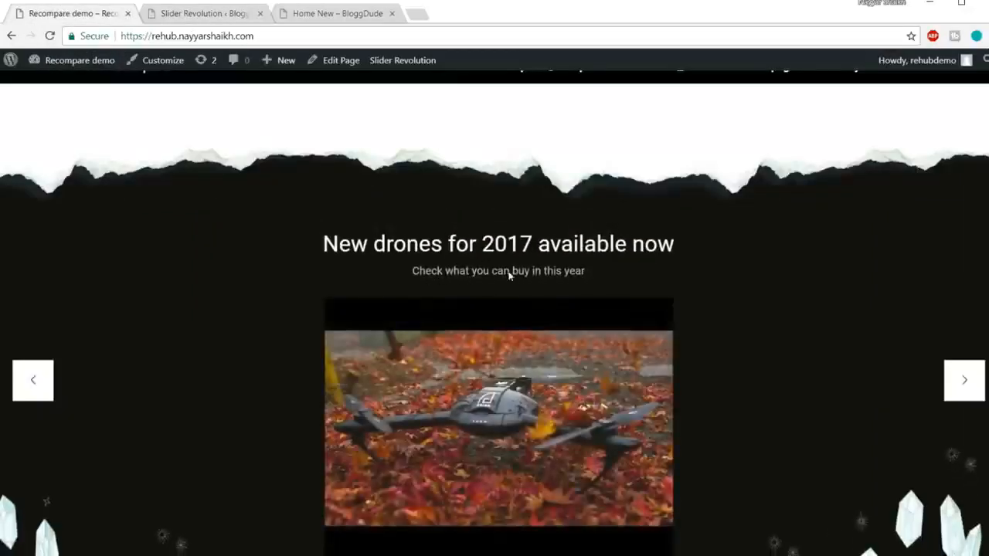
left_click(189, 12)
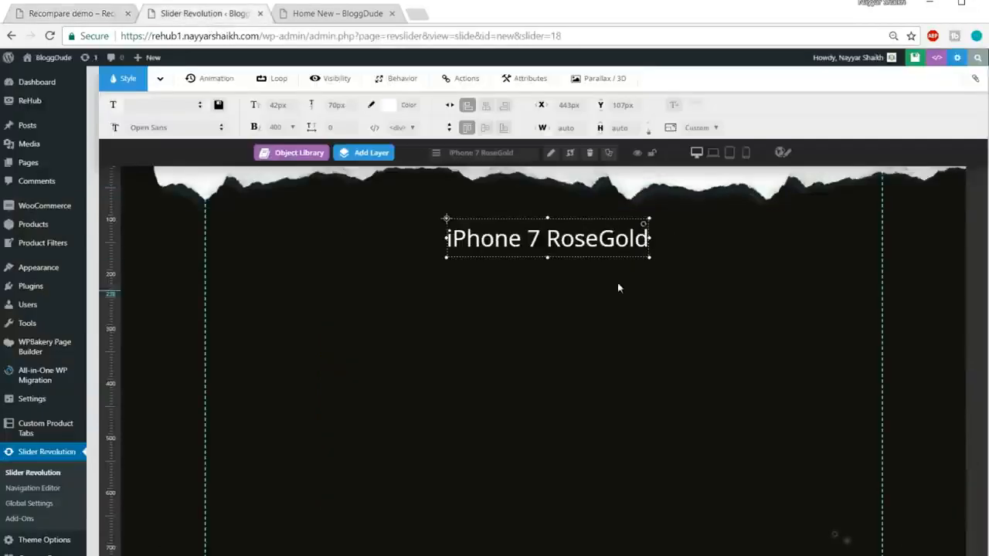
scroll(618, 286, "up", 2)
mouse_move(369, 206)
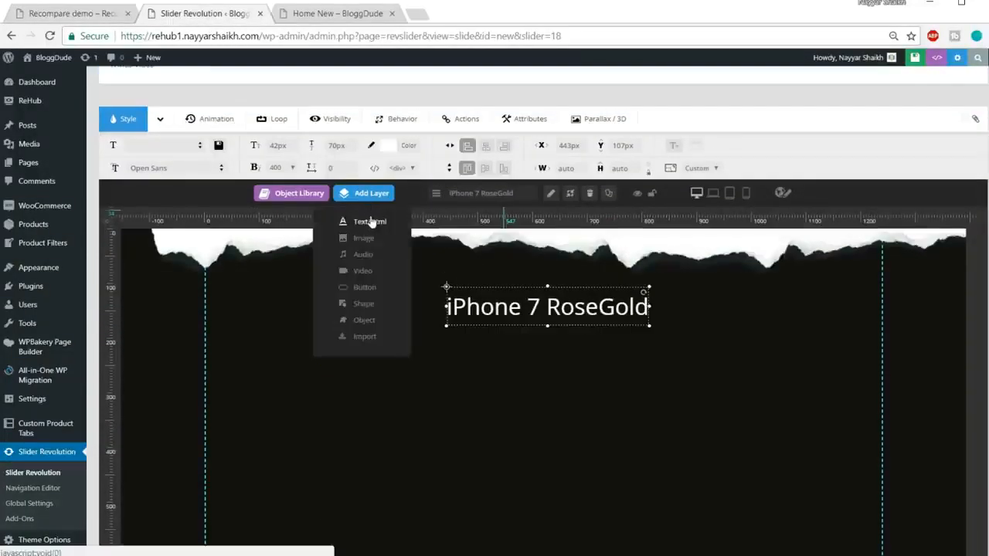
left_click(371, 222)
key("ctrl+a")
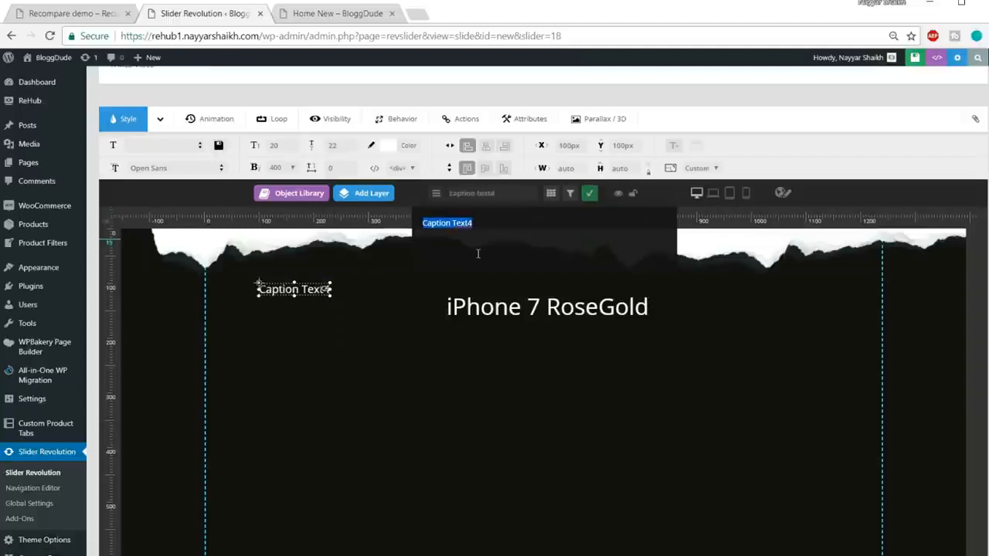
type("Checkout the New")
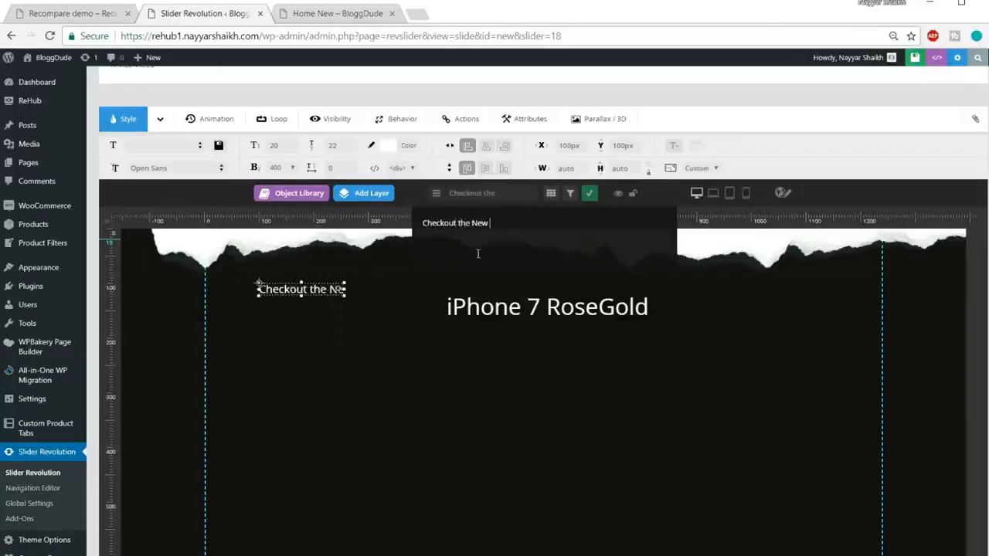
type(" iPhone!")
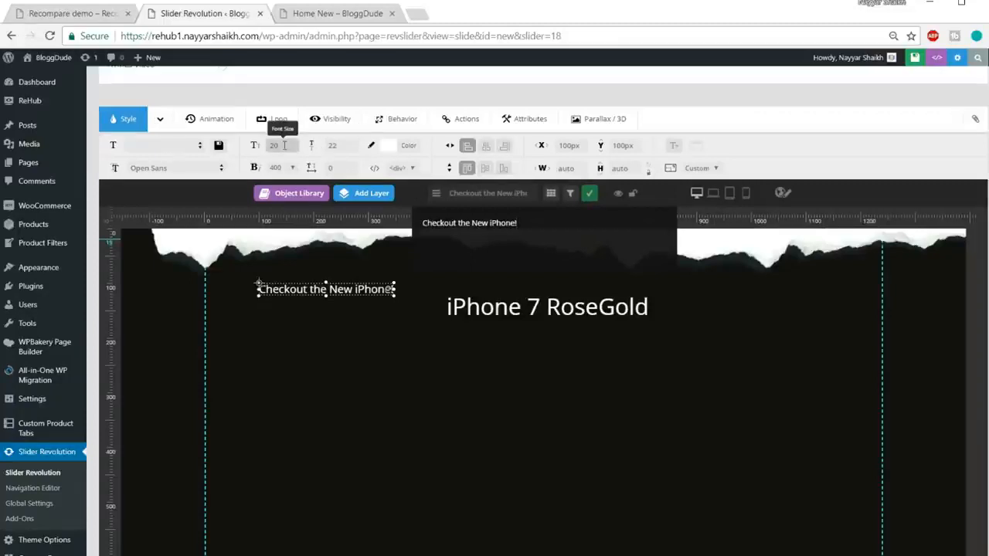
Set the subtitle's line height to 22 px and place it beneath the heading at about X 497 px, Y 188 px.
left_click(344, 146)
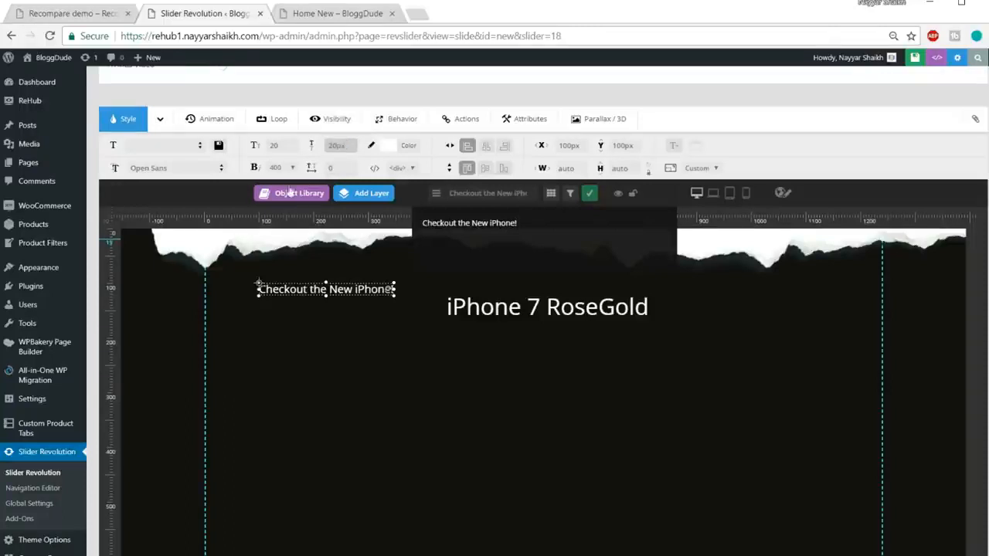
left_click_drag(324, 286, 532, 328)
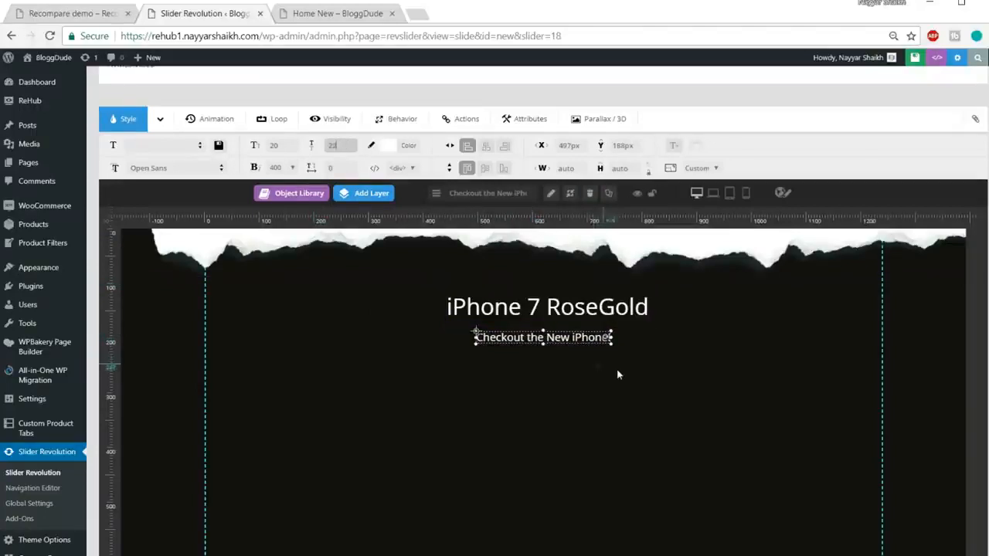
Check the video on the Recompare demo's slide and start adding a video layer to the iPhone slide.
left_click(68, 14)
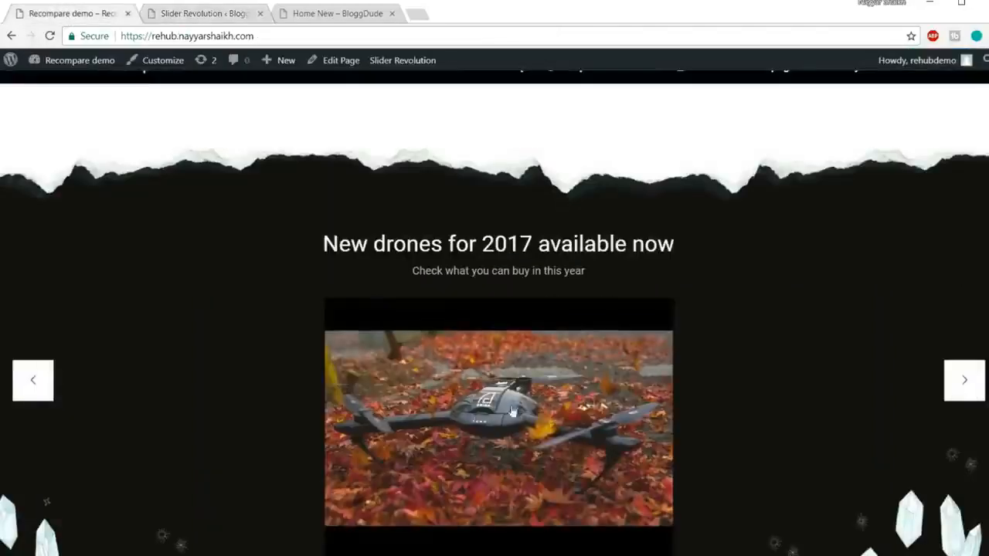
left_click(203, 13)
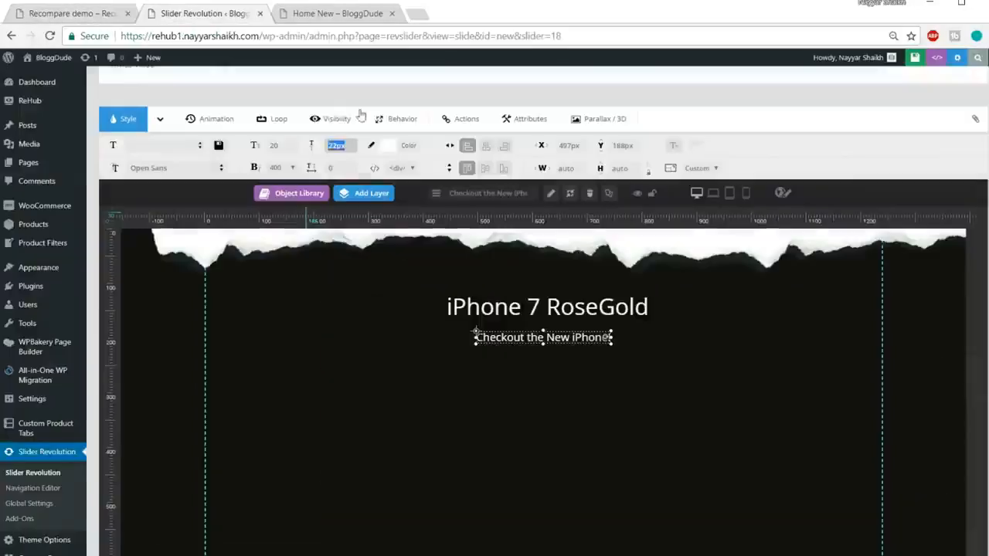
mouse_move(379, 199)
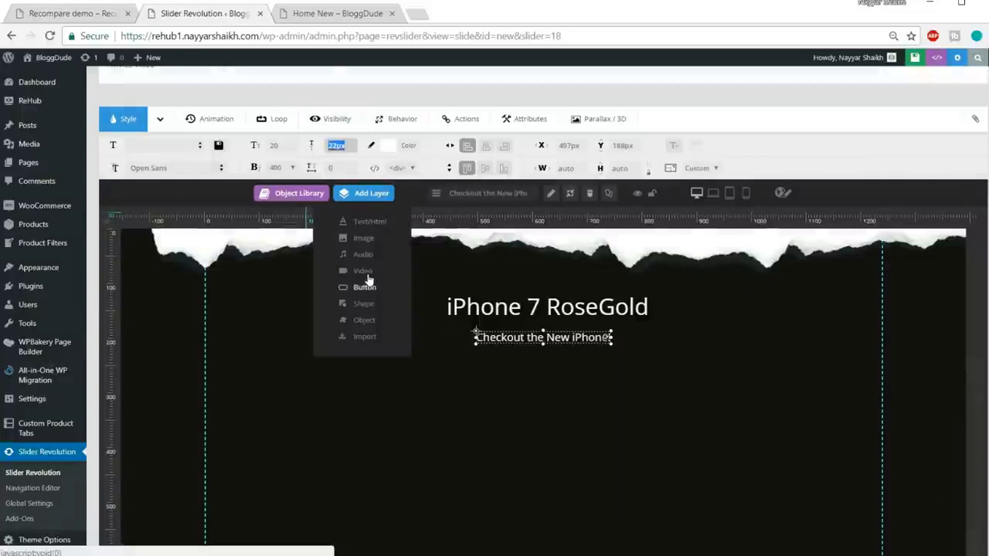
left_click(367, 271)
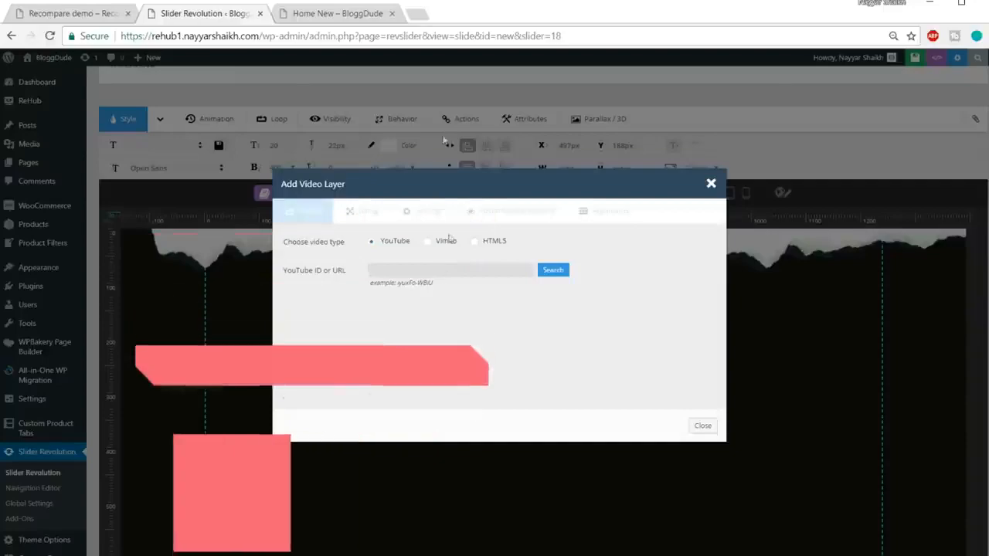
Search YouTube for "iphone 7 rose gold" and copy the link of the "iPhone 7 Rose Gold Unboxing & First Look" video.
left_click(418, 14)
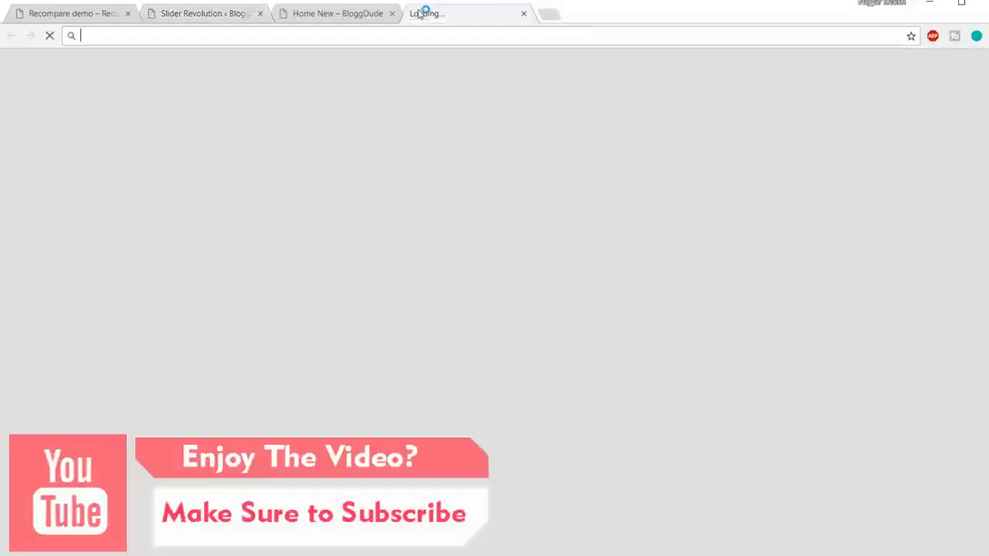
type("y")
key("Return")
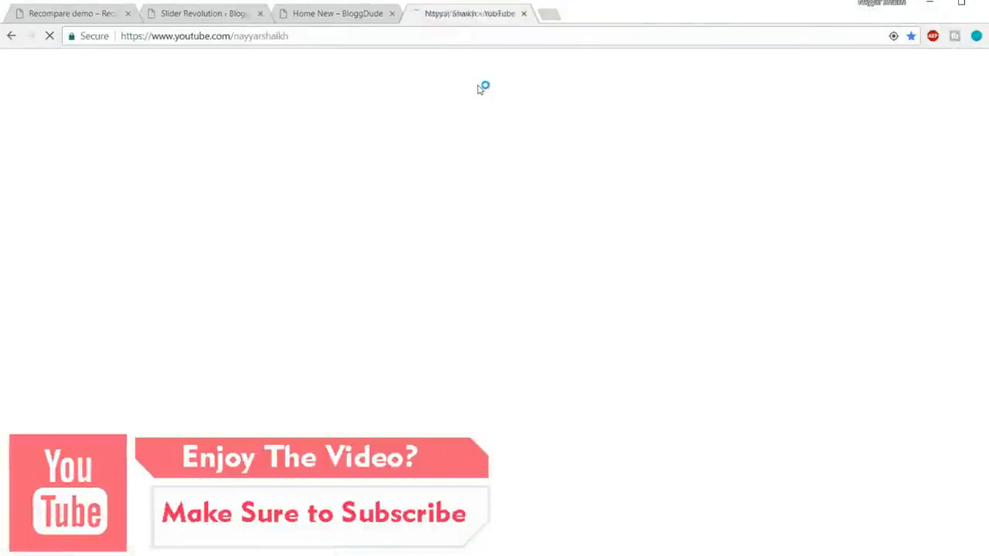
left_click(340, 68)
type("ip")
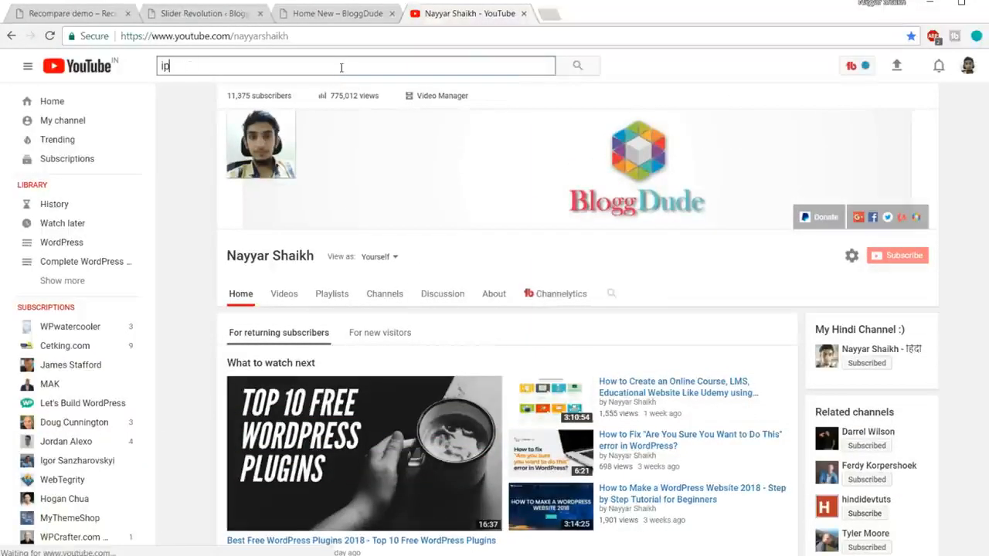
type("hone 7 r")
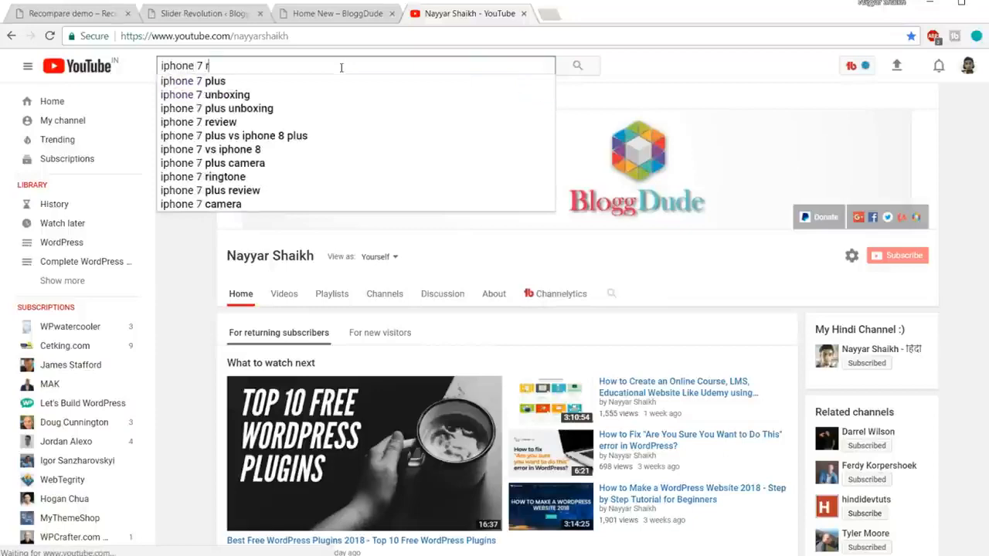
left_click(293, 122)
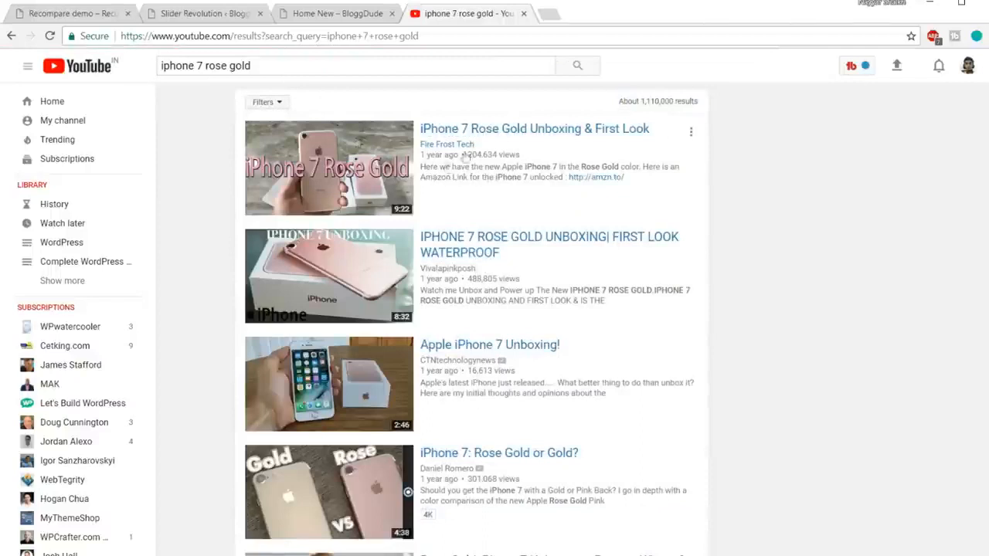
right_click(478, 136)
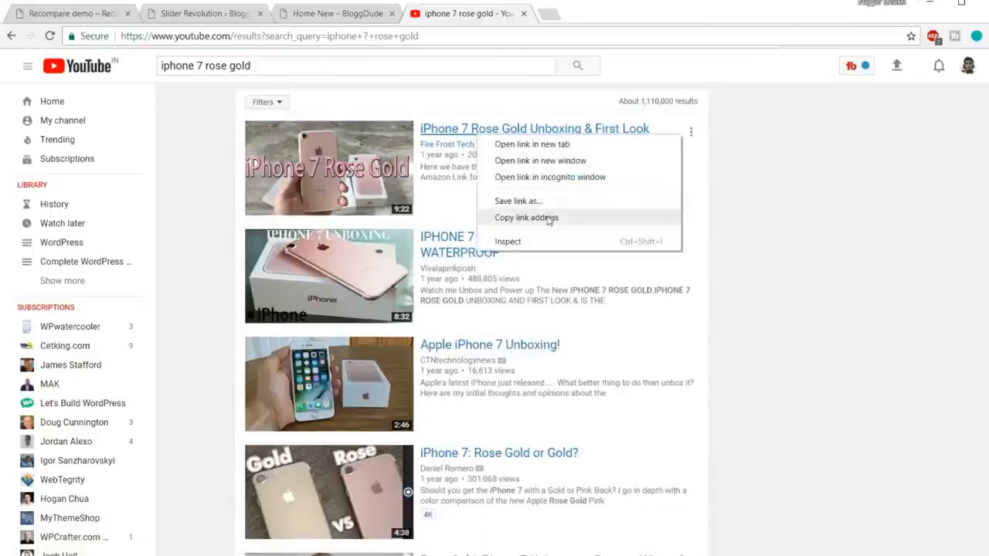
left_click(547, 218)
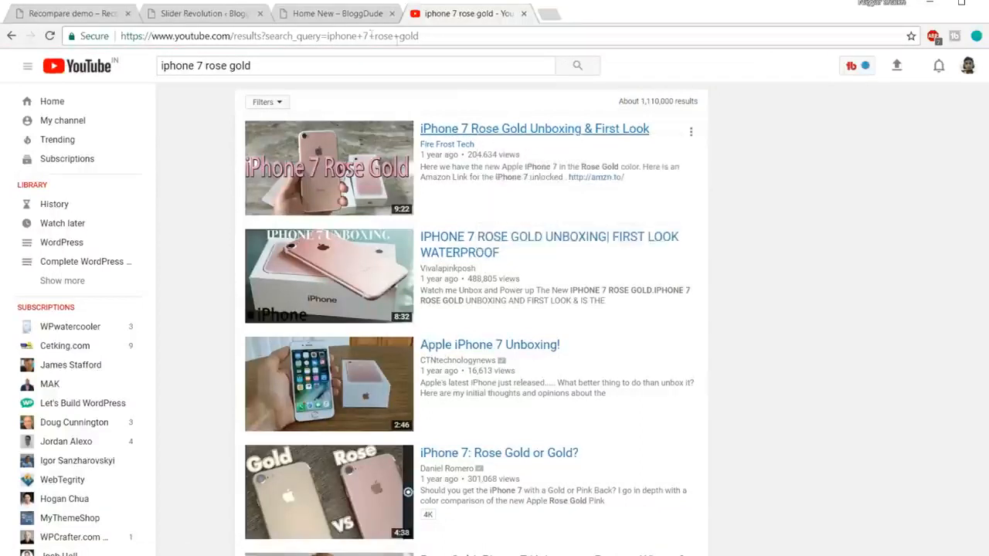
Paste the copied link as the video layer's YouTube source and trim it to the video ID after "v=".
left_click(227, 14)
key("ctrl+v")
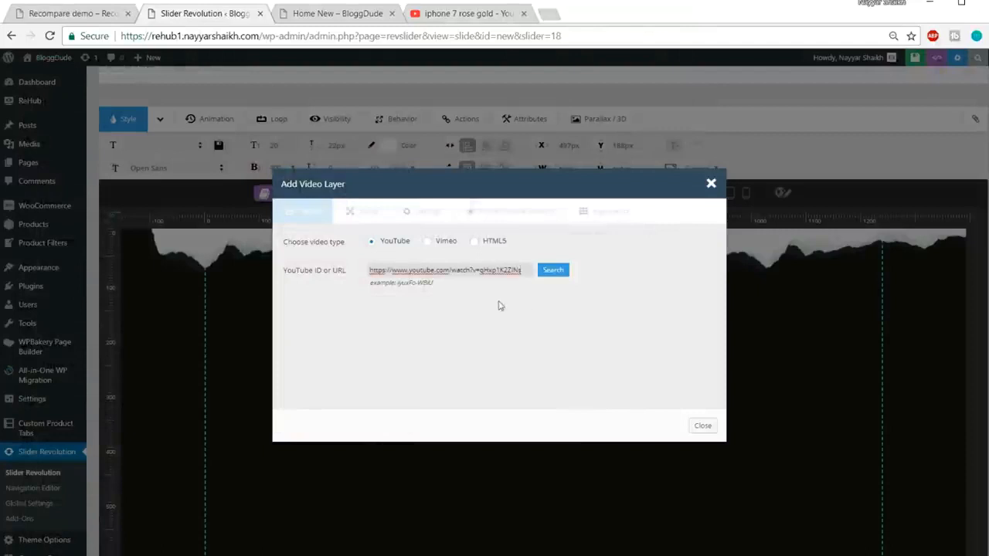
left_click_drag(452, 281, 387, 284)
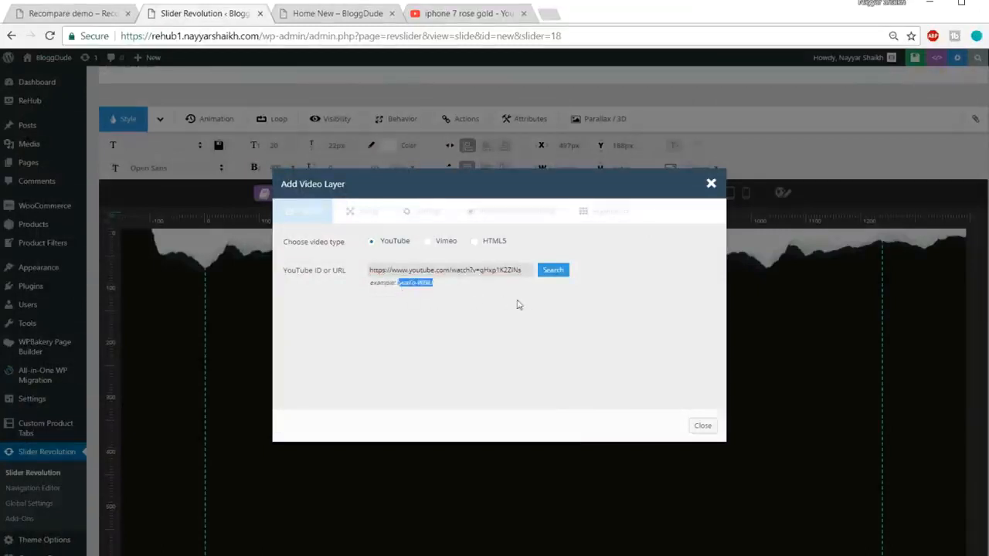
key("ctrl+plus")
key("ctrl+plus")
key("ctrl+plus")
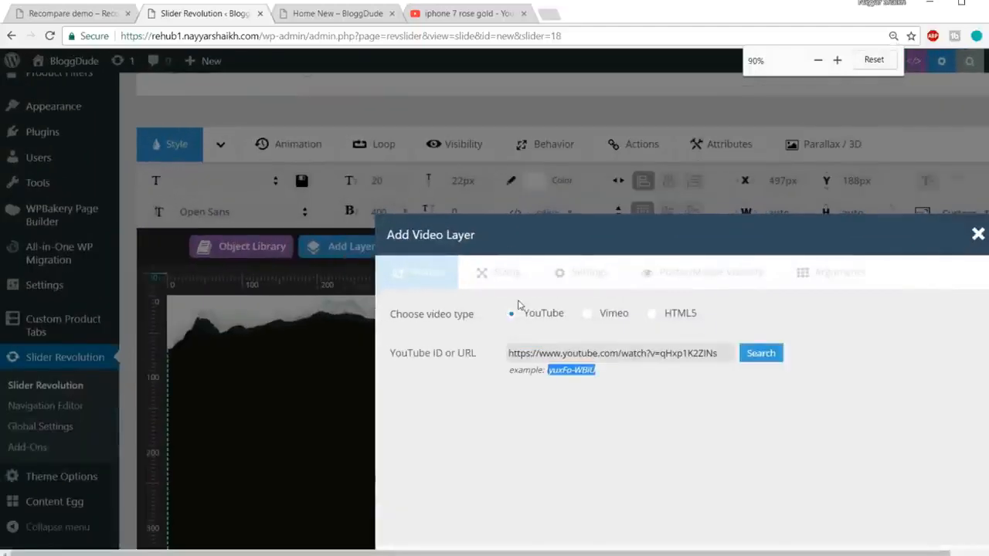
key("ctrl+minus")
key("ctrl+plus")
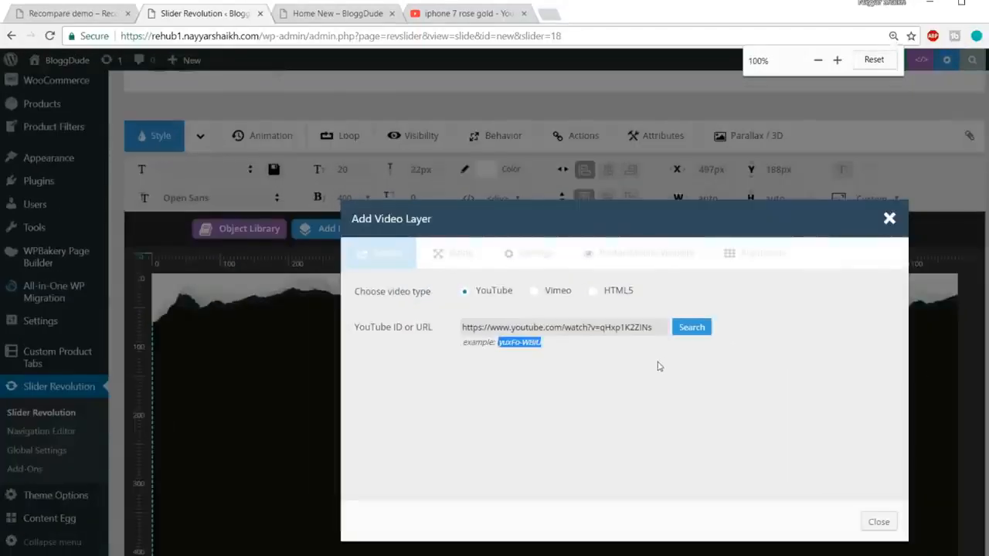
left_click(530, 354)
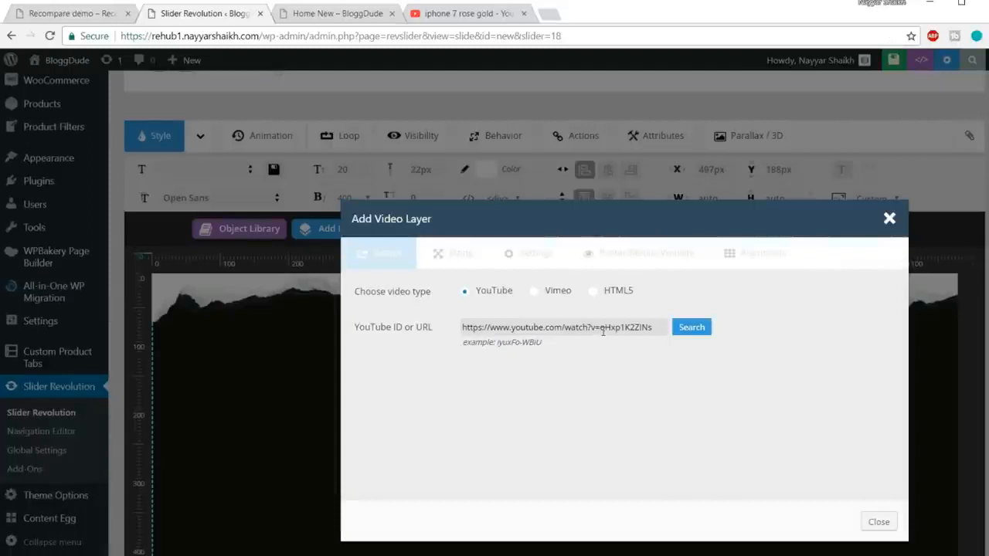
left_click_drag(602, 330, 379, 334)
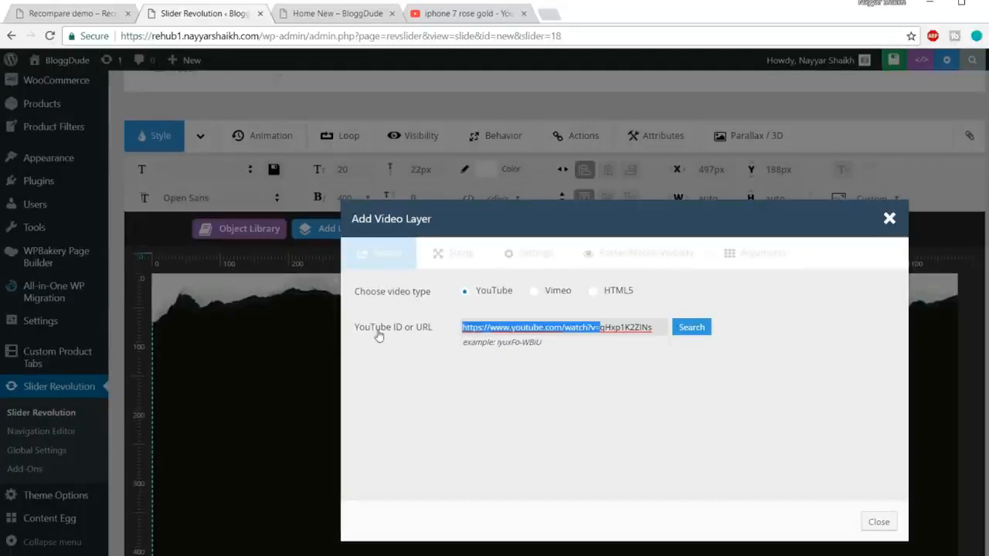
key("BackSpace")
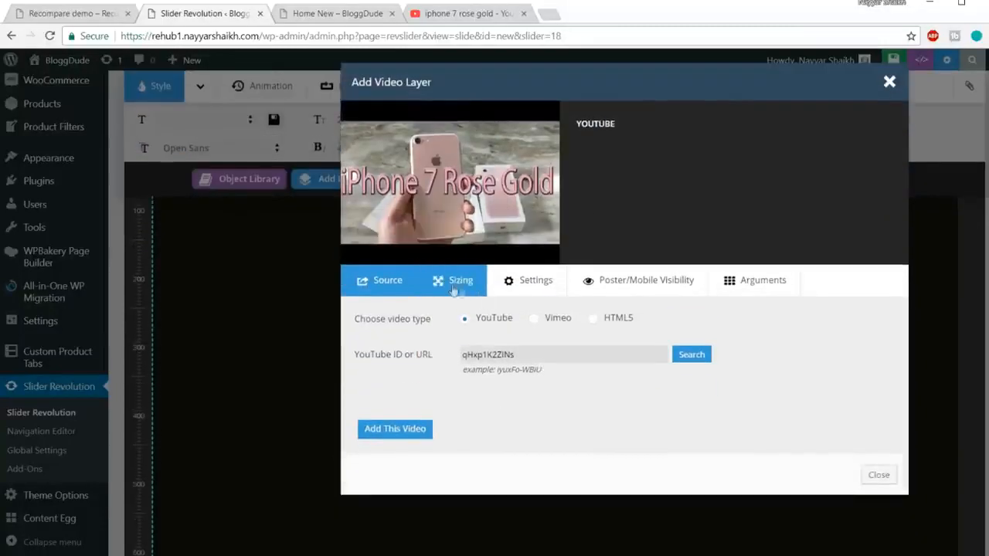
Turn on Allow FullScreen for the YouTube video and add the video to the slide.
left_click(533, 286)
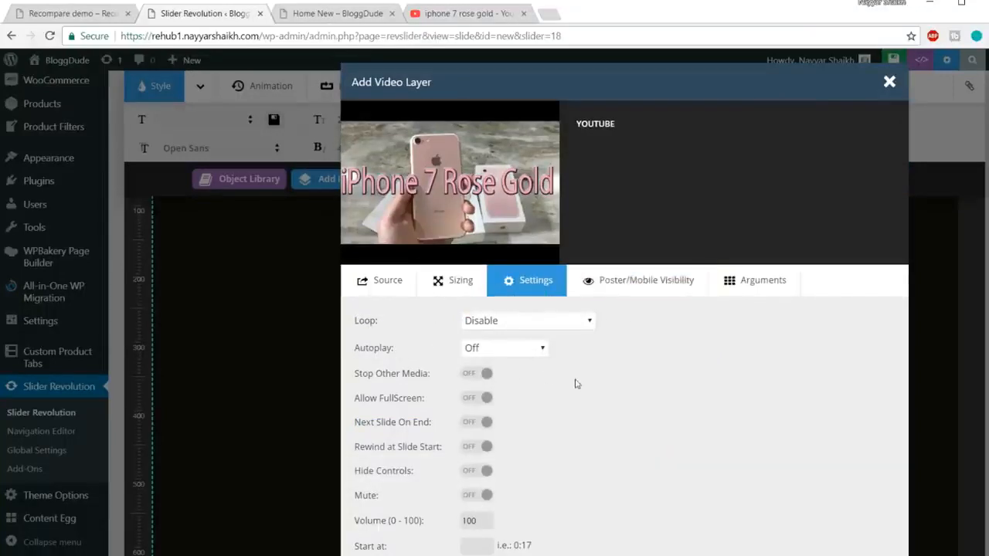
left_click(476, 330)
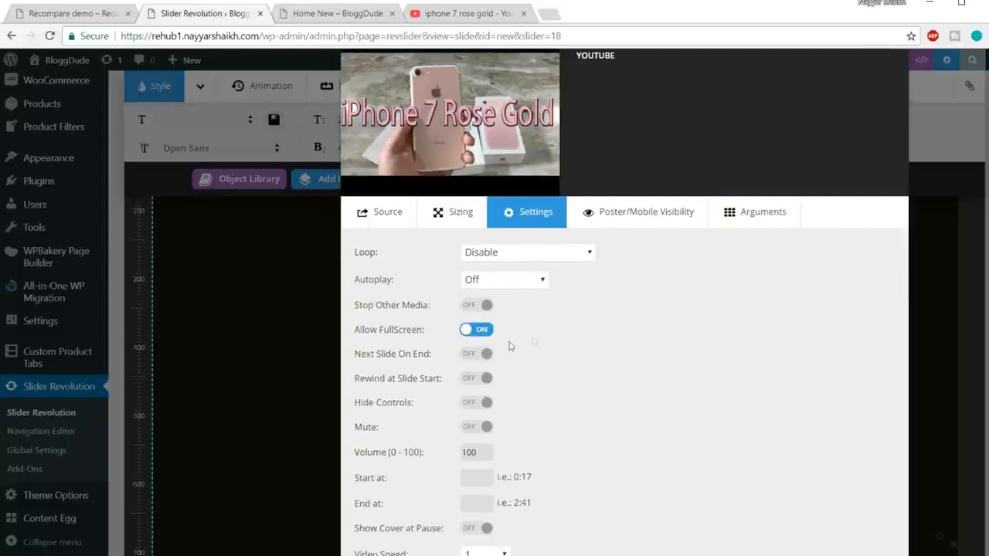
scroll(541, 335, "down", 1)
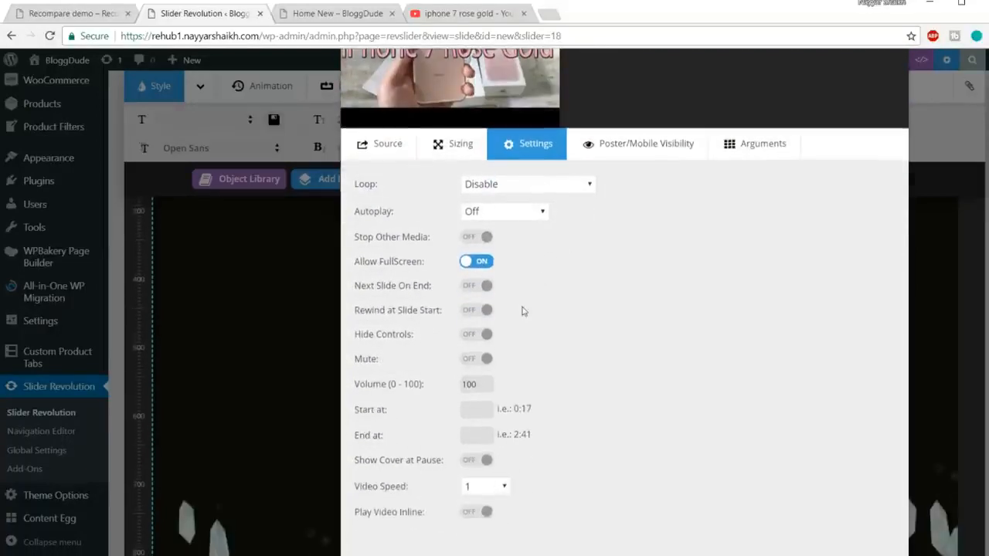
scroll(521, 286, "down", 2)
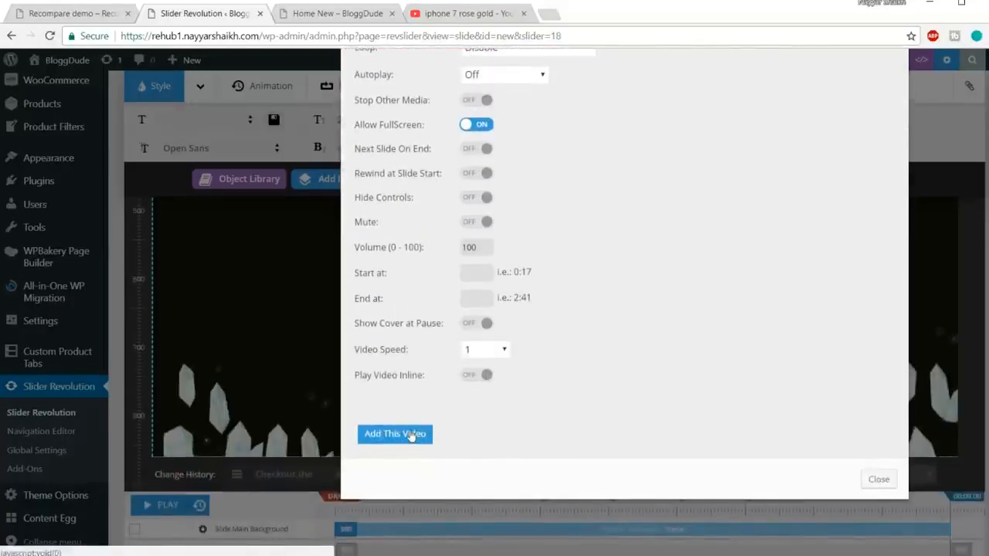
left_click(412, 434)
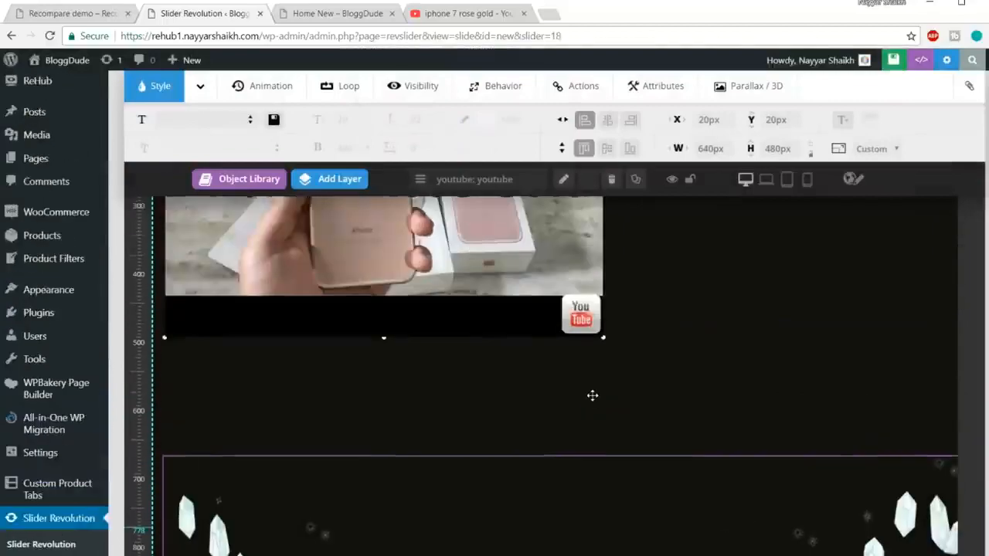
Place the video layer beneath the subtitle at about X 311 px, Y 229 px.
key("ctrl+minus")
key("ctrl+minus")
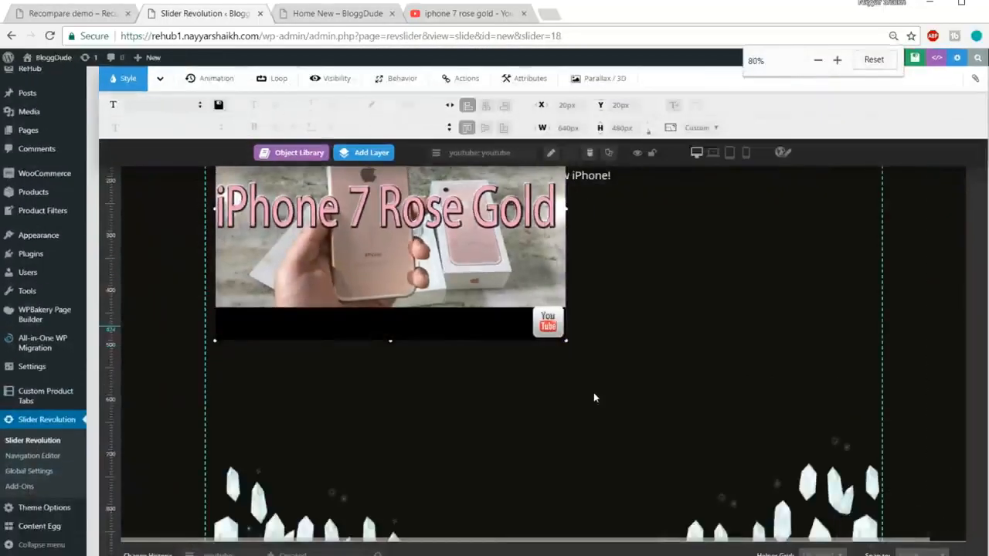
left_click_drag(504, 348, 663, 462)
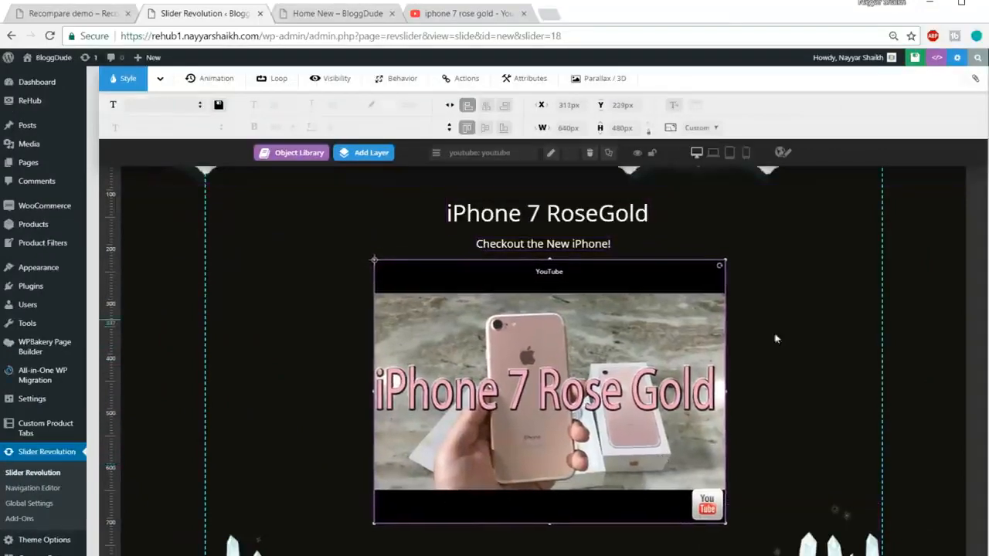
scroll(697, 389, "up", 1)
scroll(697, 389, "down", 5)
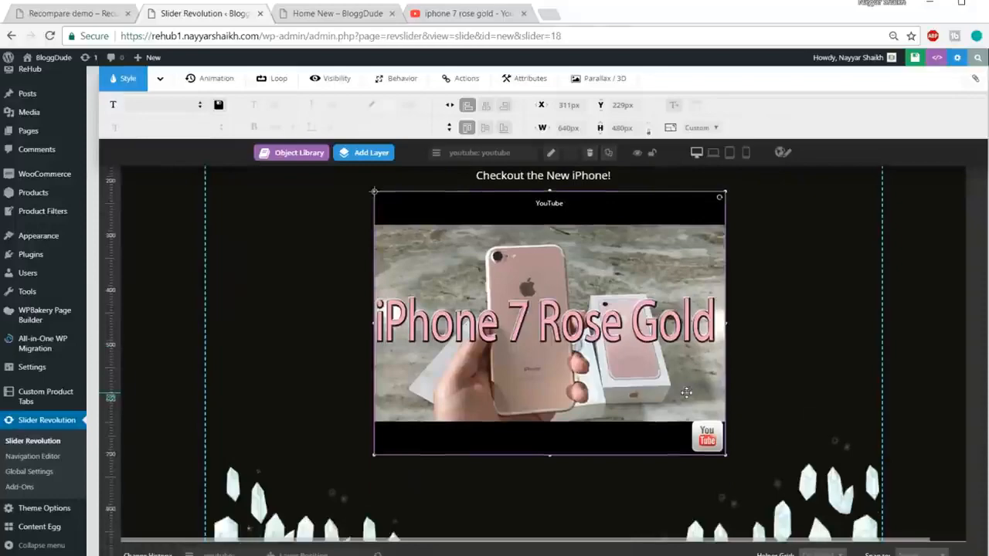
Check the area below the Recompare demo's slide video and add a text layer reading "Click on the Image to Play the video".
left_click(76, 14)
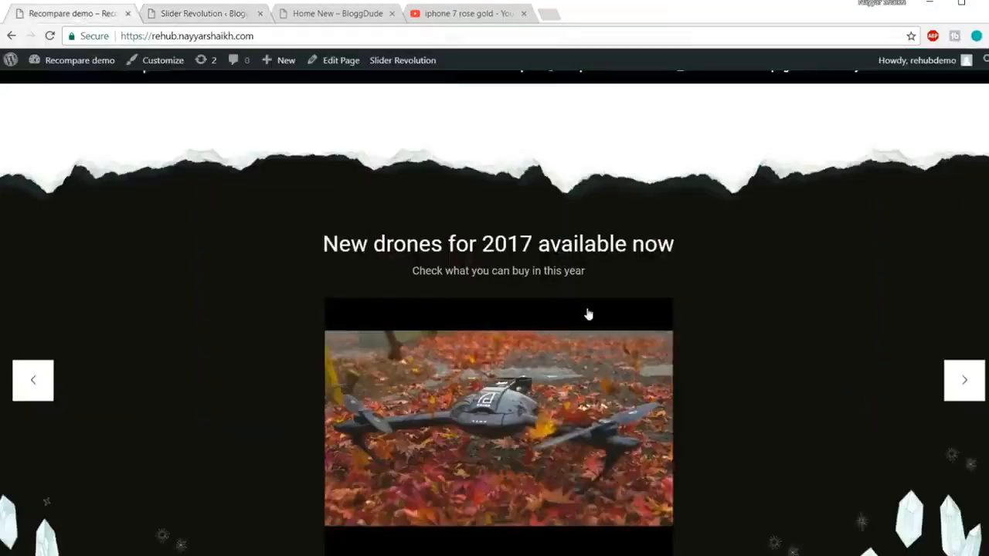
scroll(587, 313, "down", 4)
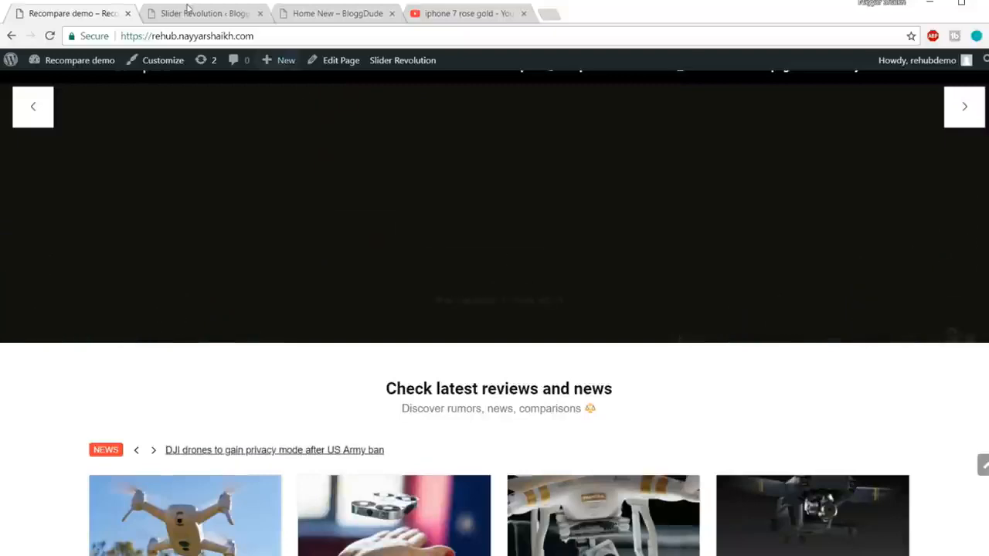
left_click(206, 14)
mouse_move(375, 153)
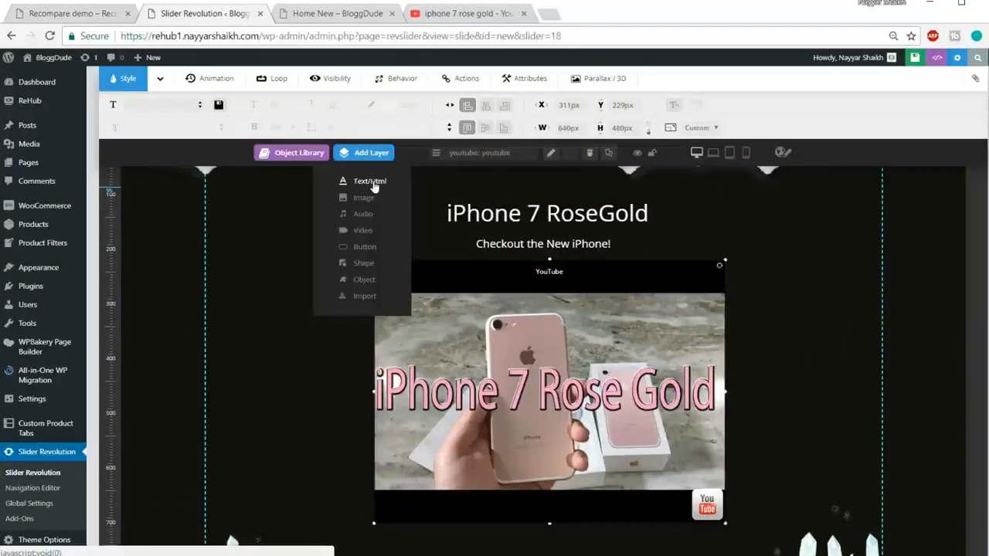
left_click(371, 182)
key("ctrl+a")
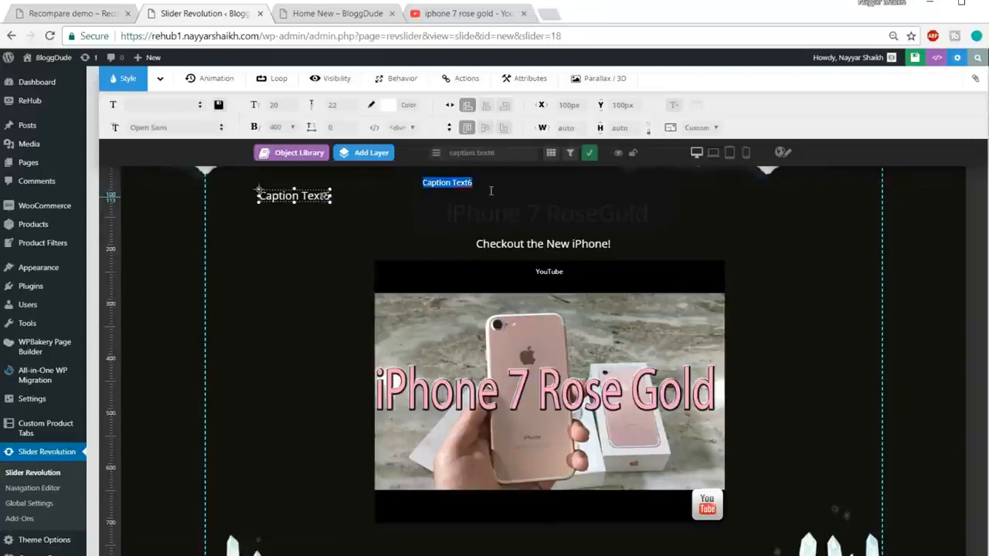
type("Click")
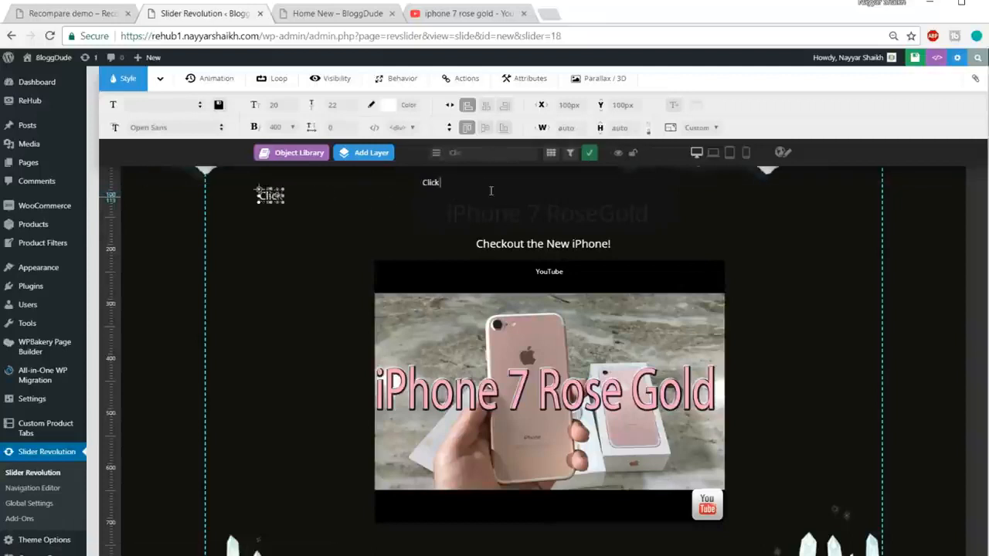
key("BackSpace")
type("on the ")
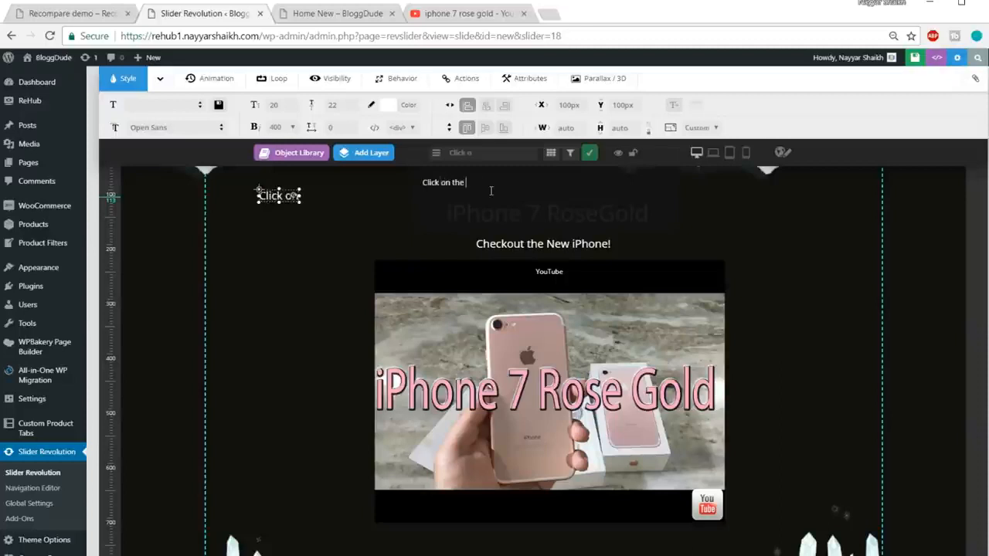
type("Image to Play the video")
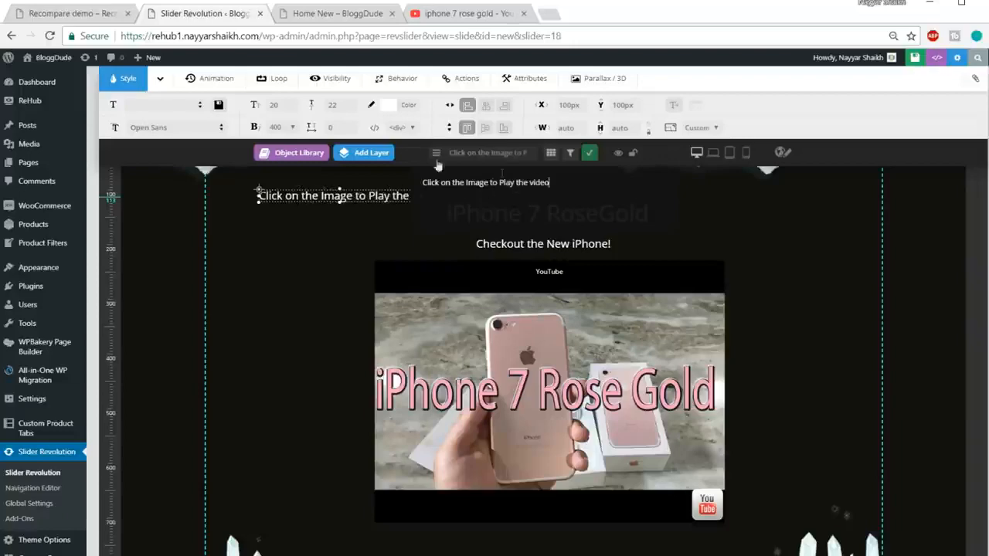
Place the play caption beneath the video at about X 469 px, Y 737 px and save the slide.
left_click_drag(267, 194, 460, 488)
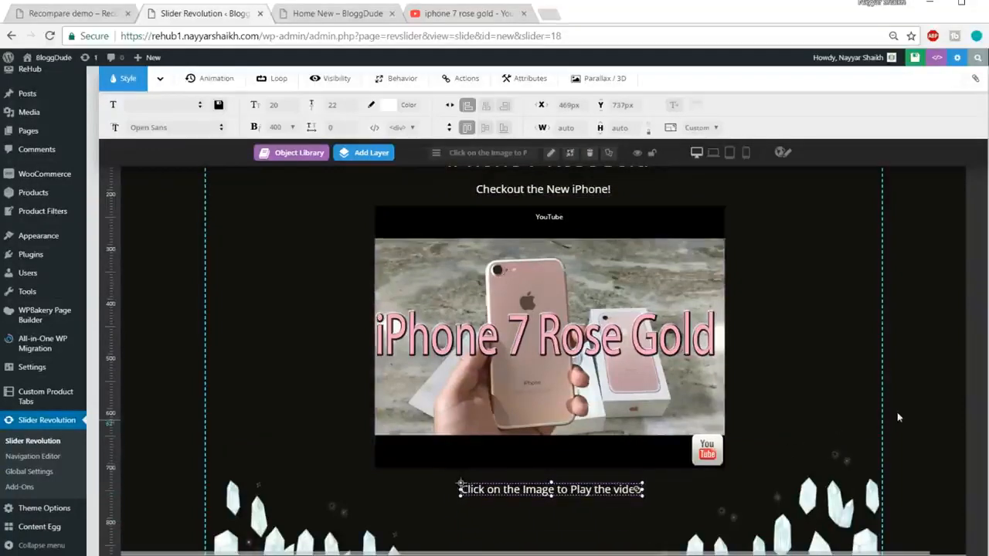
scroll(897, 414, "up", 3)
scroll(895, 394, "down", 4)
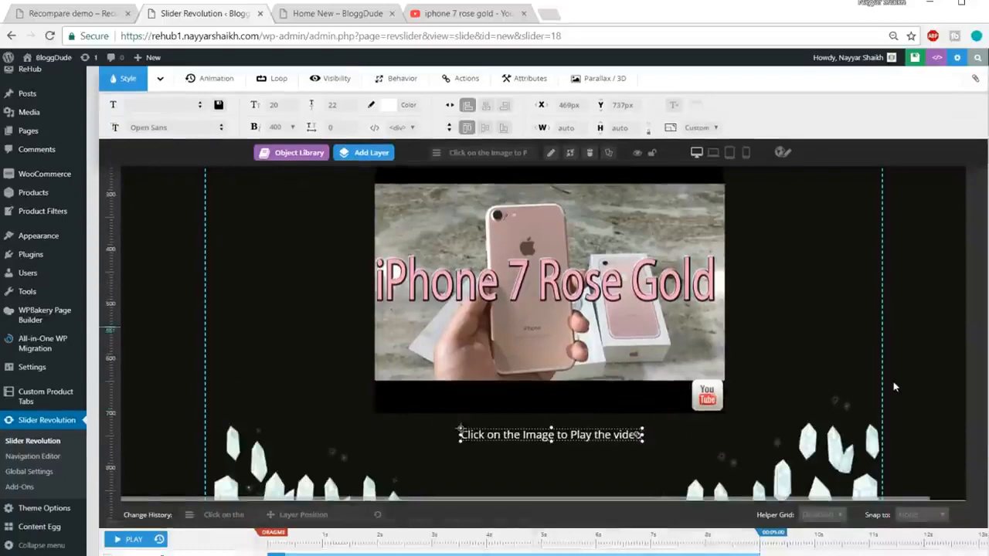
scroll(896, 386, "up", 3)
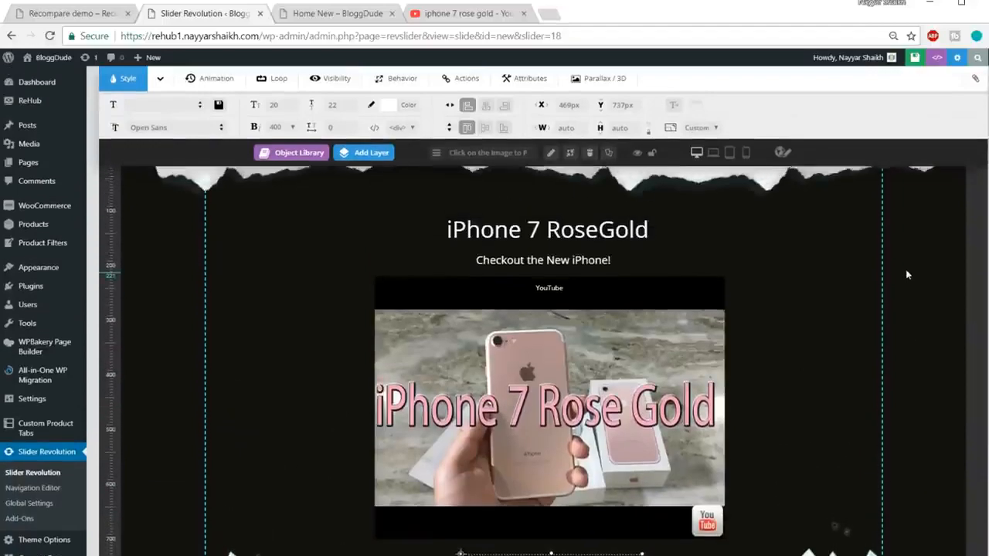
scroll(907, 274, "up", 1)
left_click(884, 58)
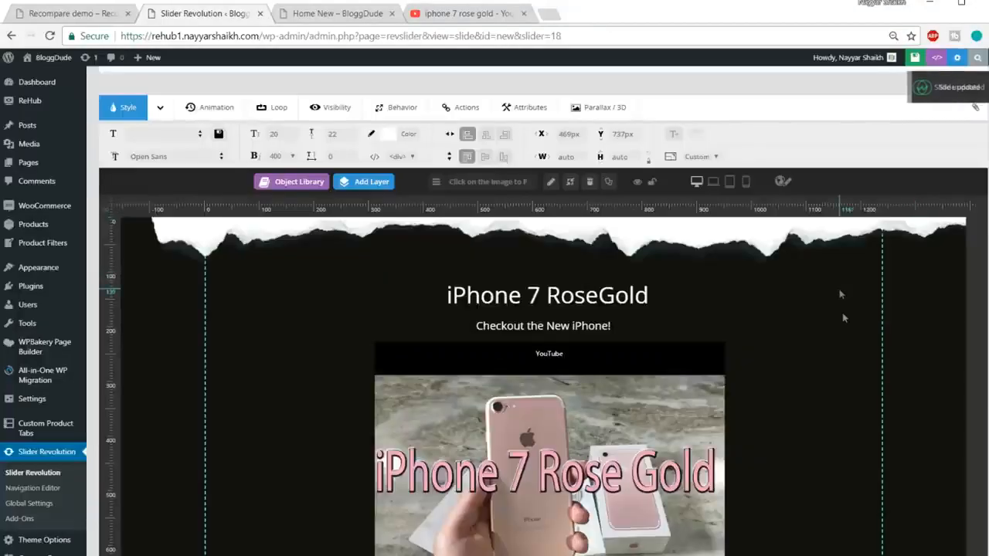
Review the lower part of the saved slide and its layer timeline, and compare it with the Recompare demo's slide.
scroll(843, 317, "down", 3)
scroll(842, 318, "down", 3)
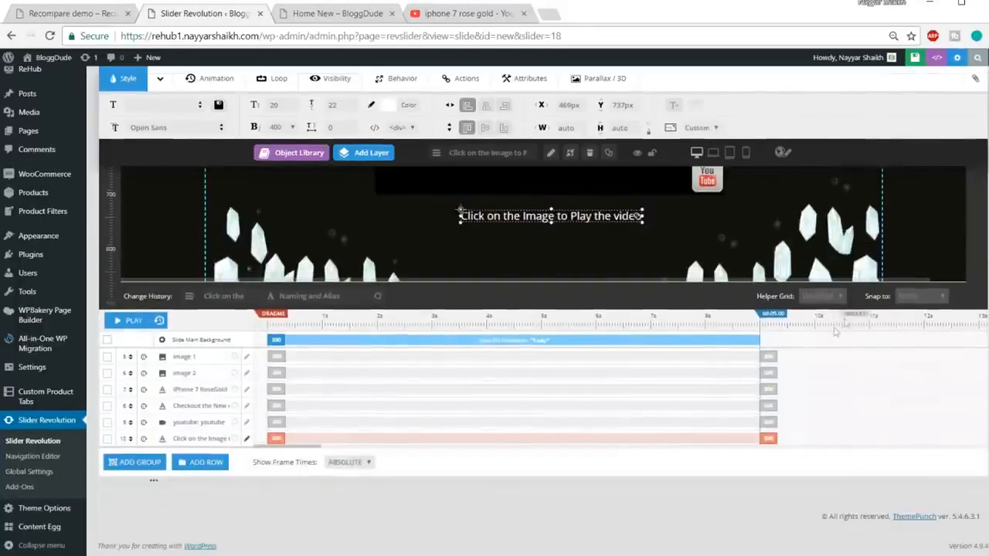
left_click(91, 13)
scroll(646, 381, "up", 2)
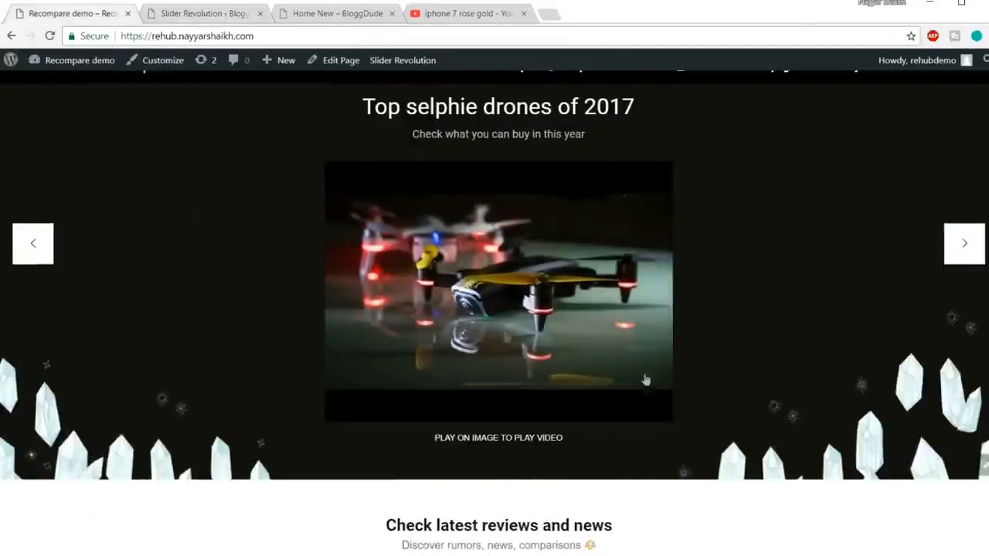
Step through the Recompare demo's slides to examine their transitions, and return to the layer timeline of the iPhone 7 RoseGold slide.
scroll(815, 424, "up", 1)
left_click(962, 324)
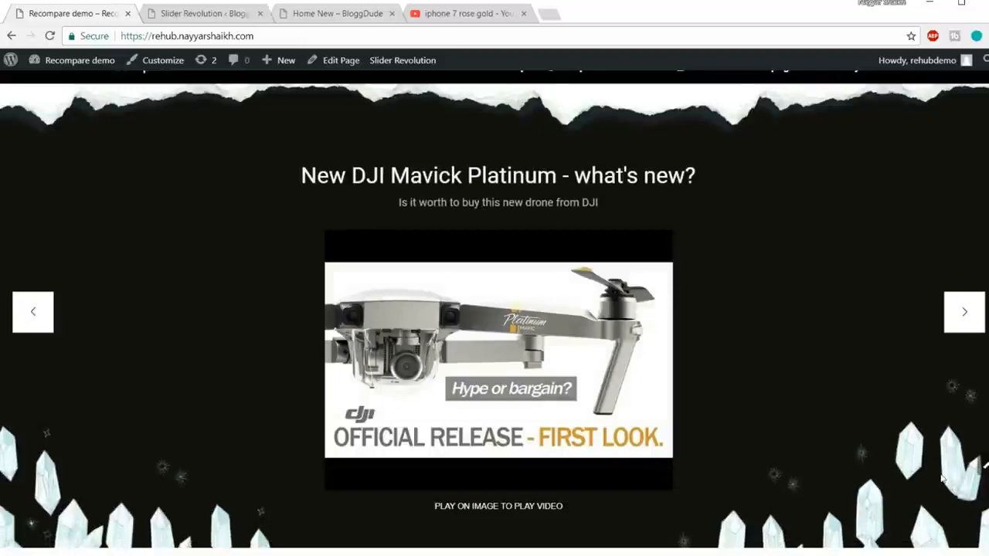
left_click(958, 311)
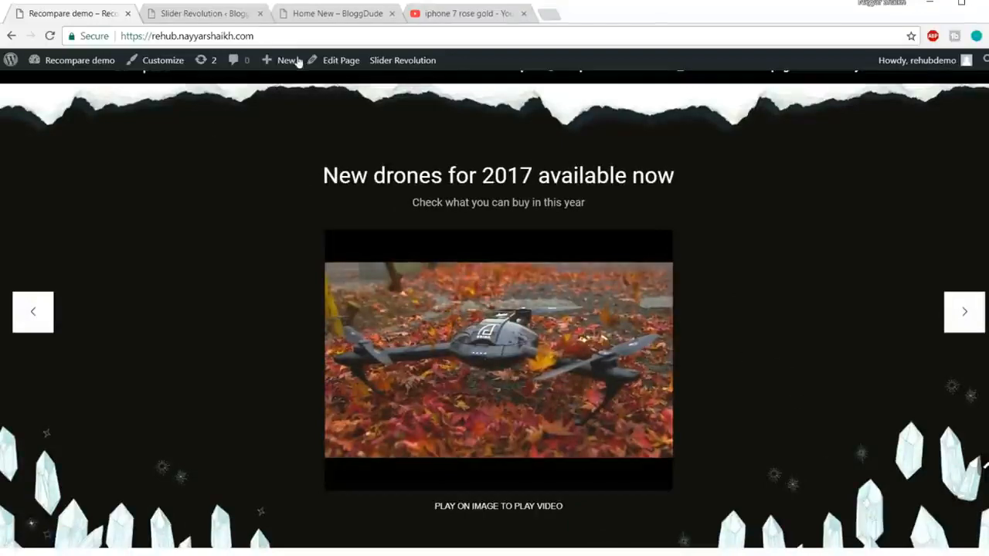
left_click(196, 19)
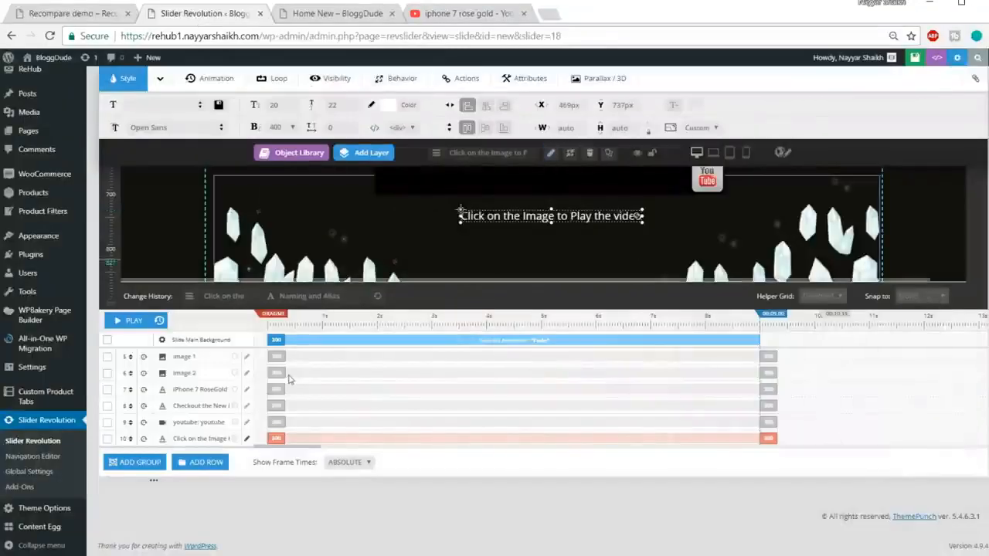
key("ctrl+plus")
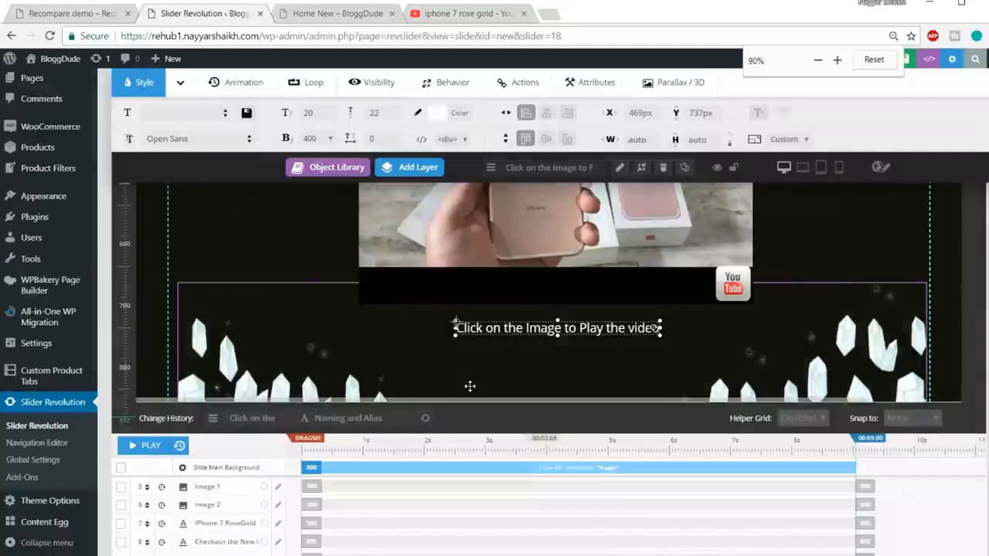
scroll(469, 386, "down", 2)
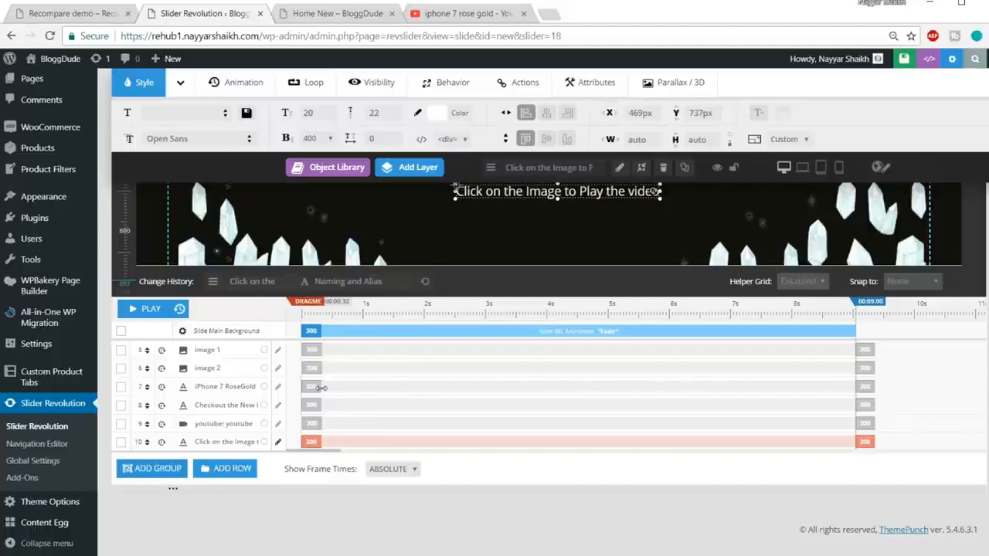
scroll(375, 402, "up", 5)
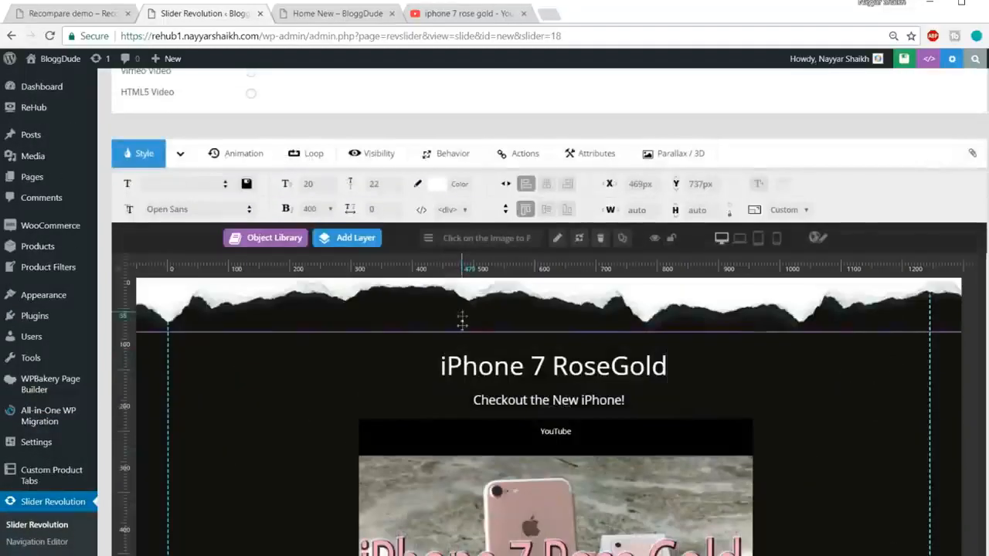
Set the opening animation of the torn-edge image layer (image 1) to start at 100 ms with a duration of 1000 ms.
left_click(533, 296)
scroll(533, 296, "down", 5)
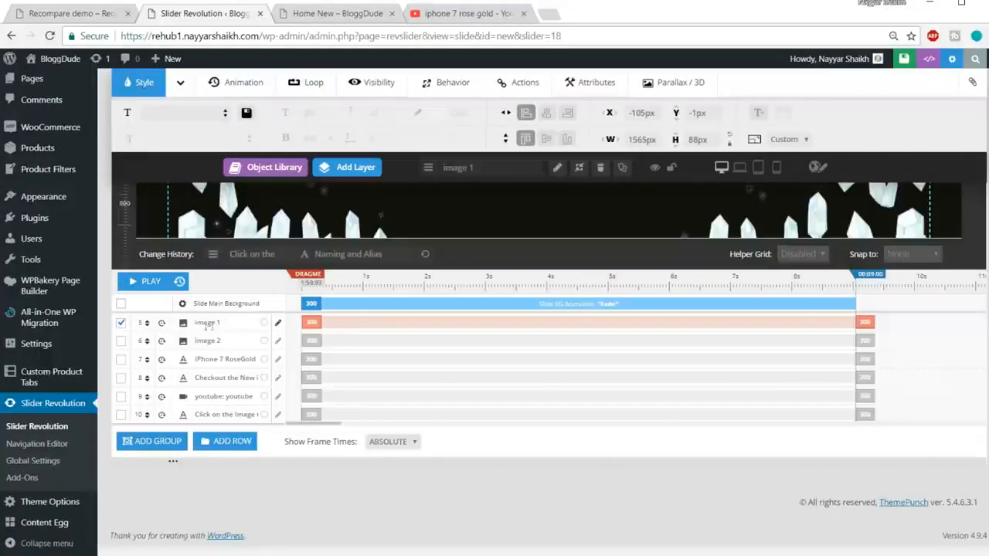
left_click(314, 333)
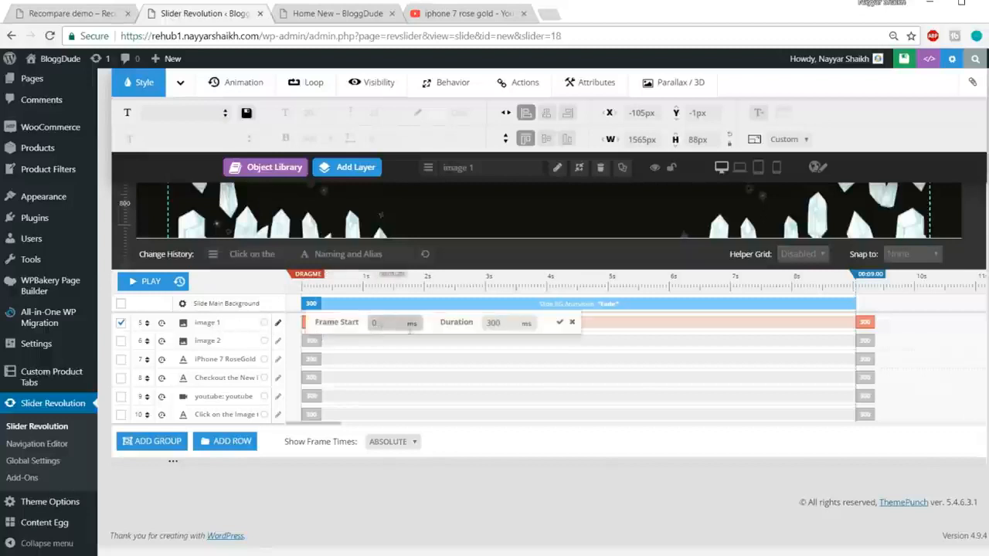
left_click_drag(391, 325, 357, 330)
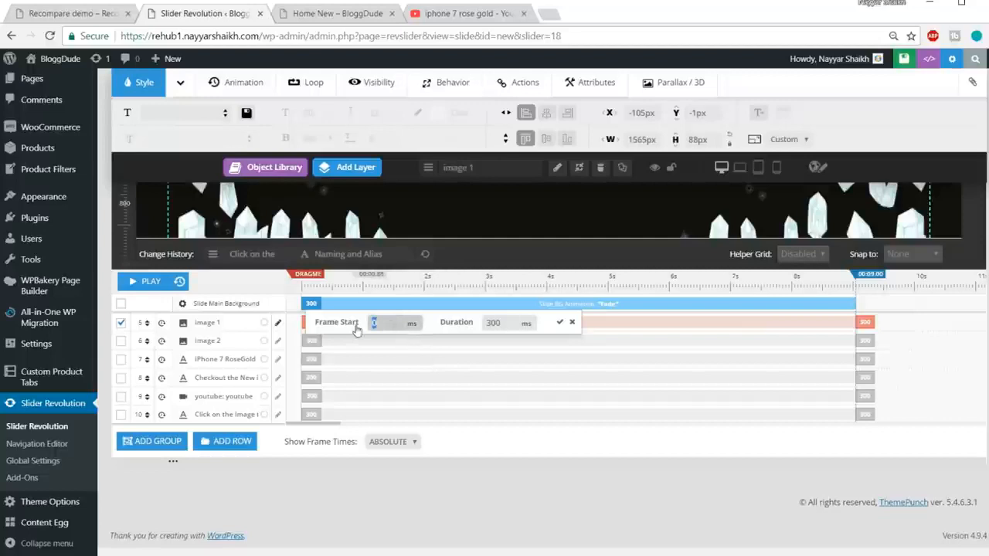
type("1000")
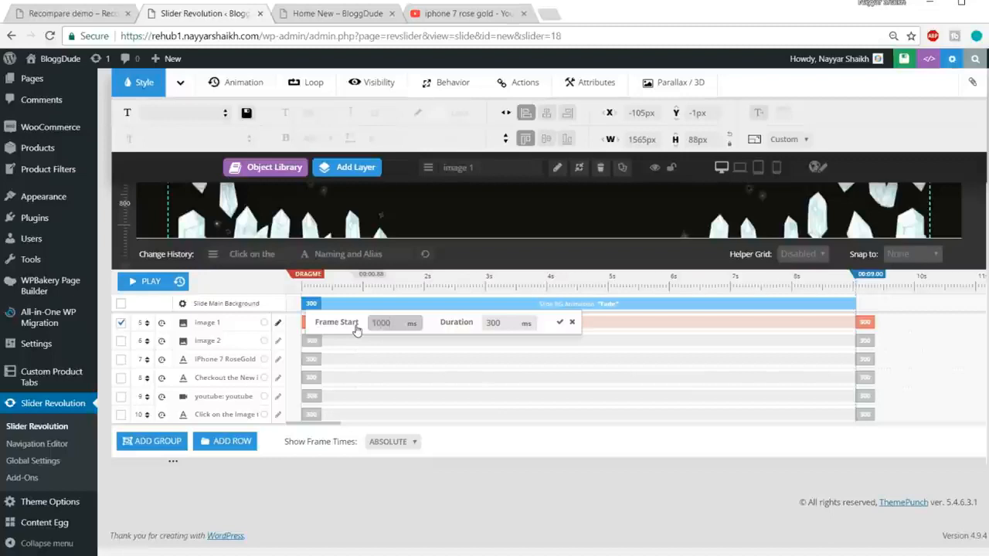
key("ctrl+a")
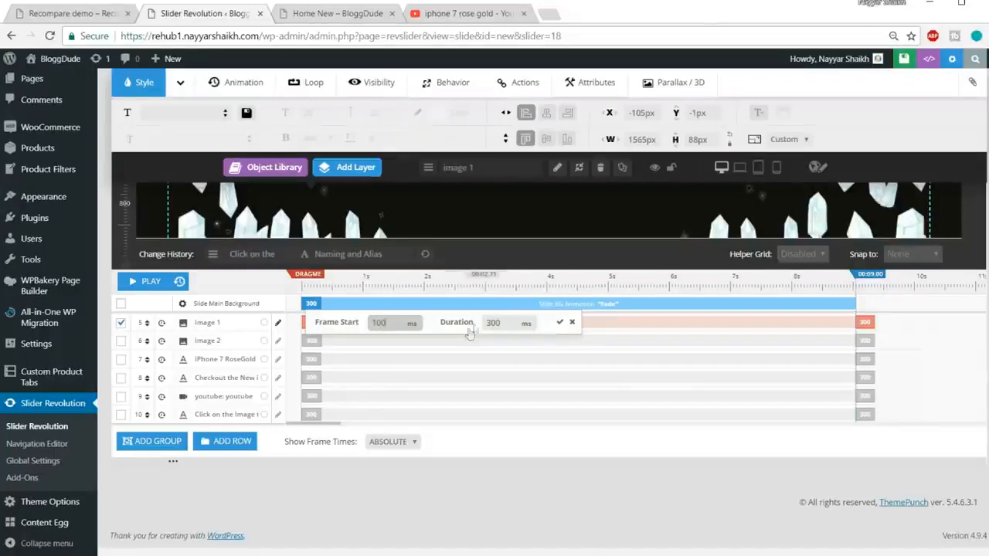
left_click_drag(506, 323, 464, 322)
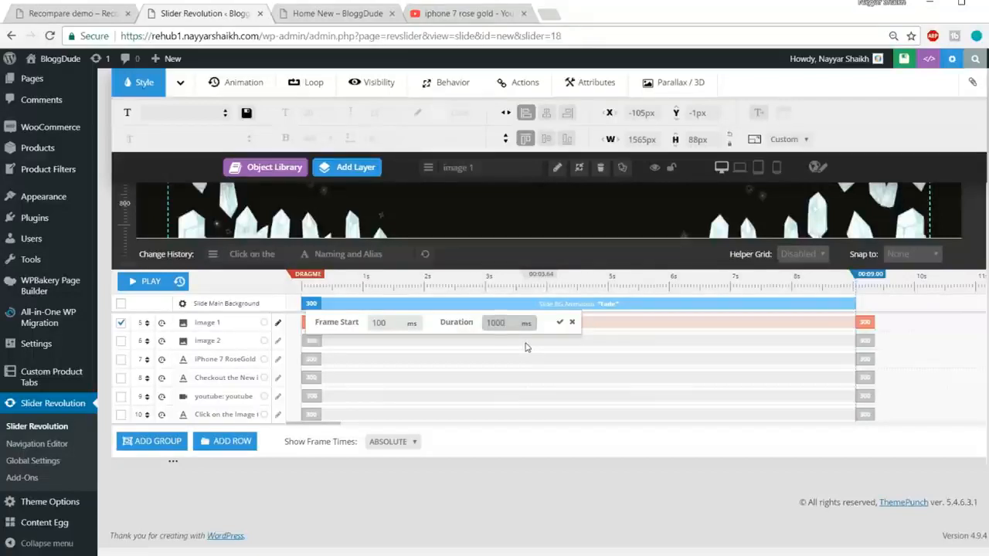
left_click(559, 322)
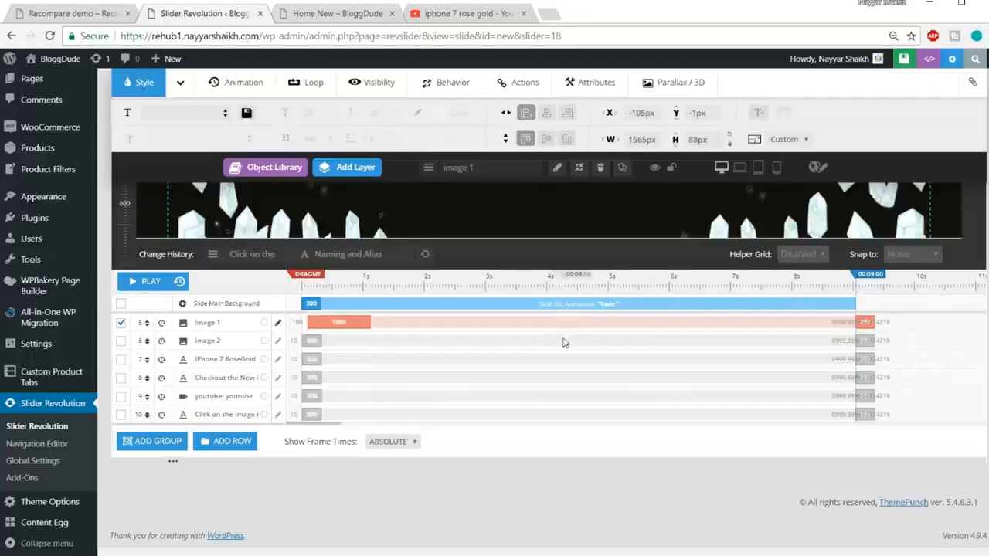
Set the opening animation of the crystals image layer (image 2) to start at 1500 ms with a duration of 2000 ms.
scroll(324, 355, "up", 2)
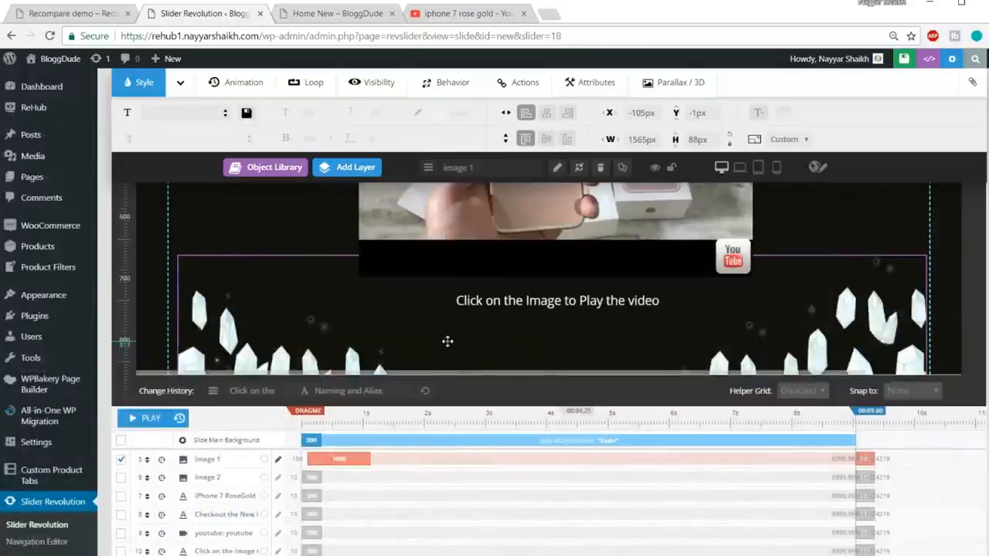
scroll(448, 341, "down", 1)
scroll(448, 341, "down", 2)
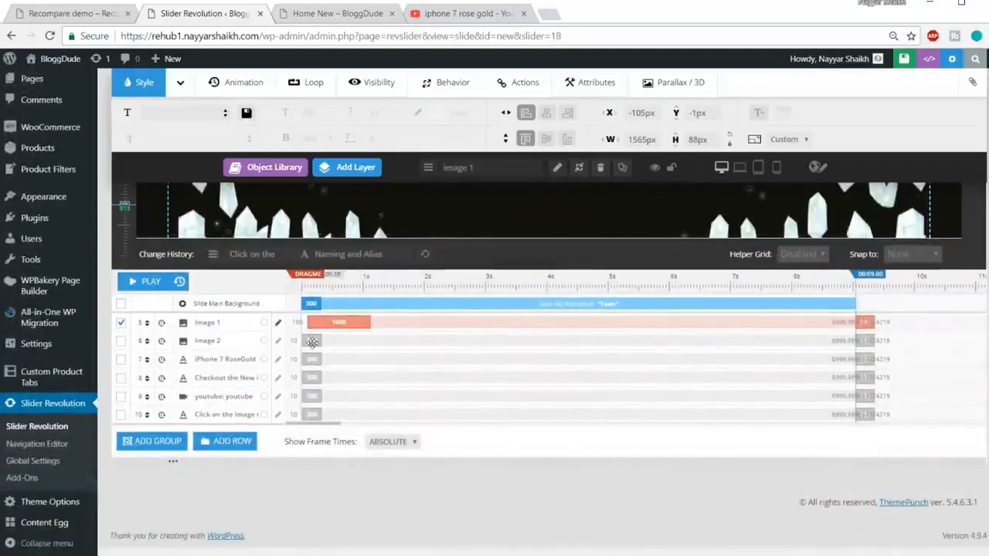
left_click(312, 338)
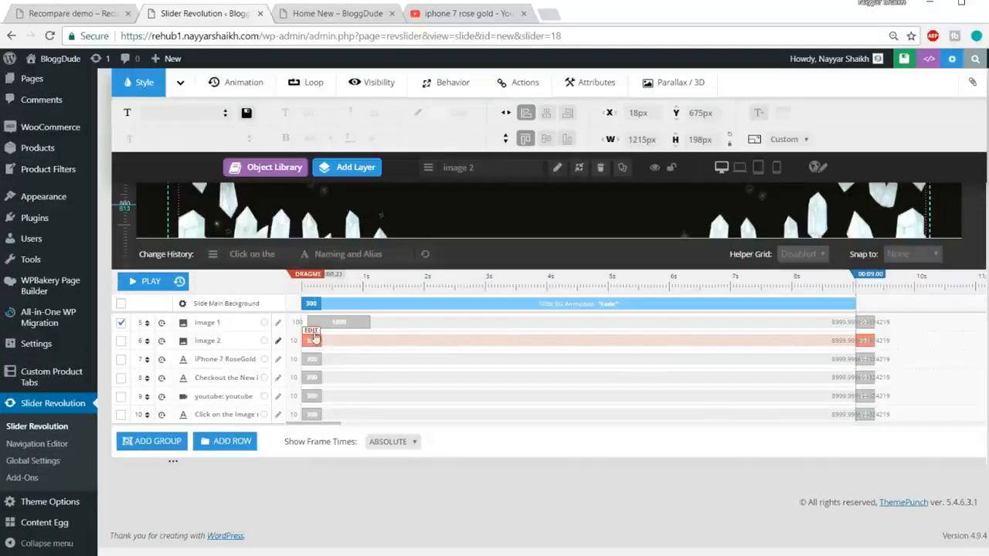
left_click(312, 337)
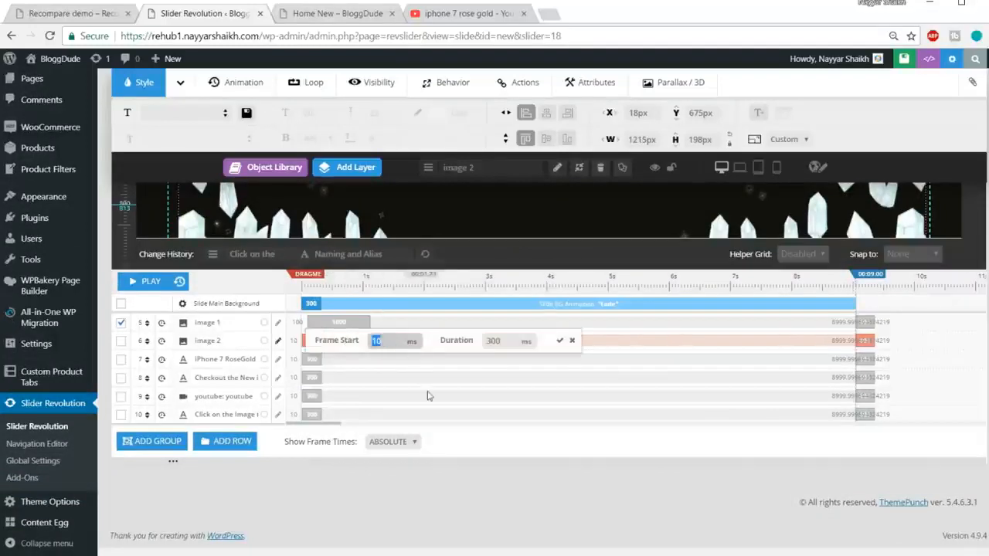
type("1500")
key("Tab")
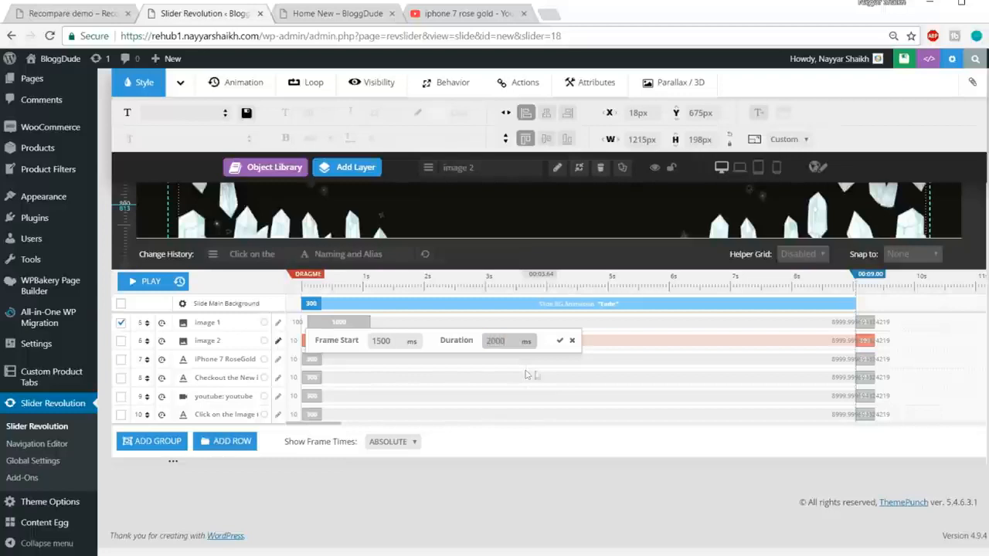
left_click(559, 340)
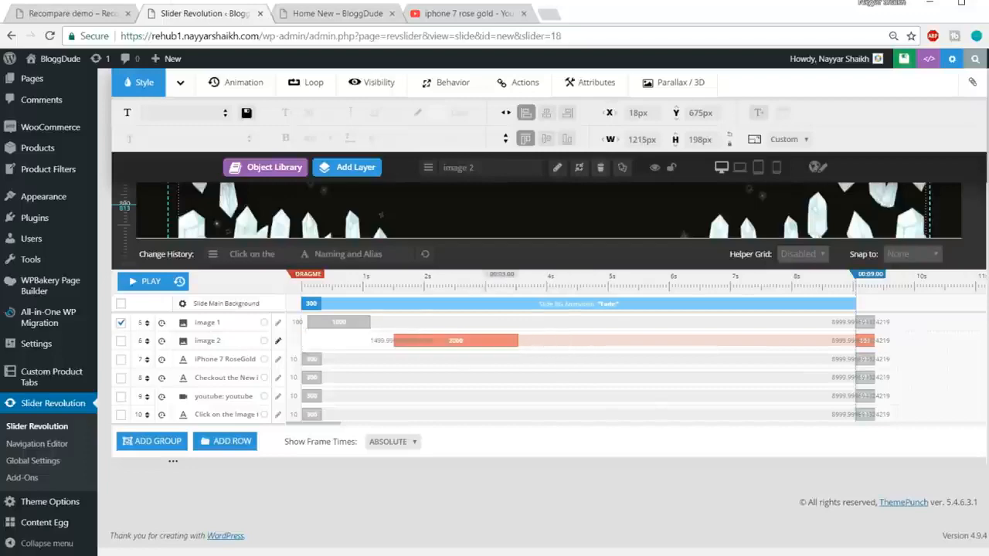
Check the Recompare demo's slide animation and set the closing animation of image 2 to a duration of 1500 ms.
left_click(96, 14)
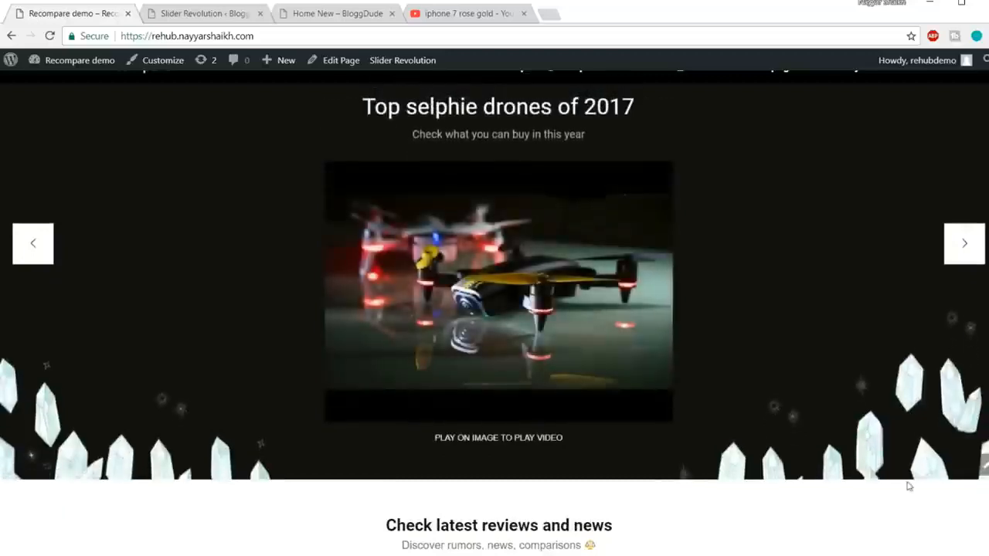
left_click(236, 20)
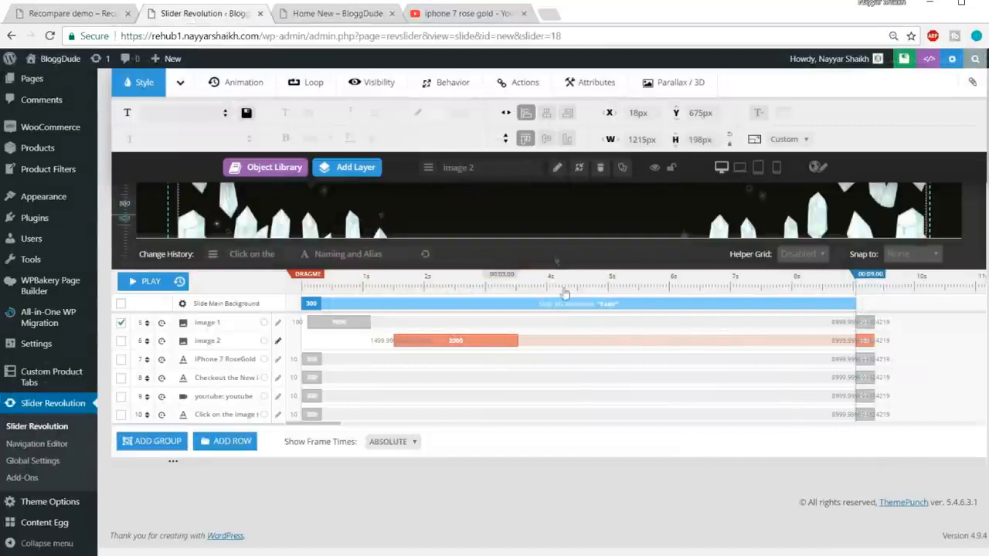
left_click(866, 335)
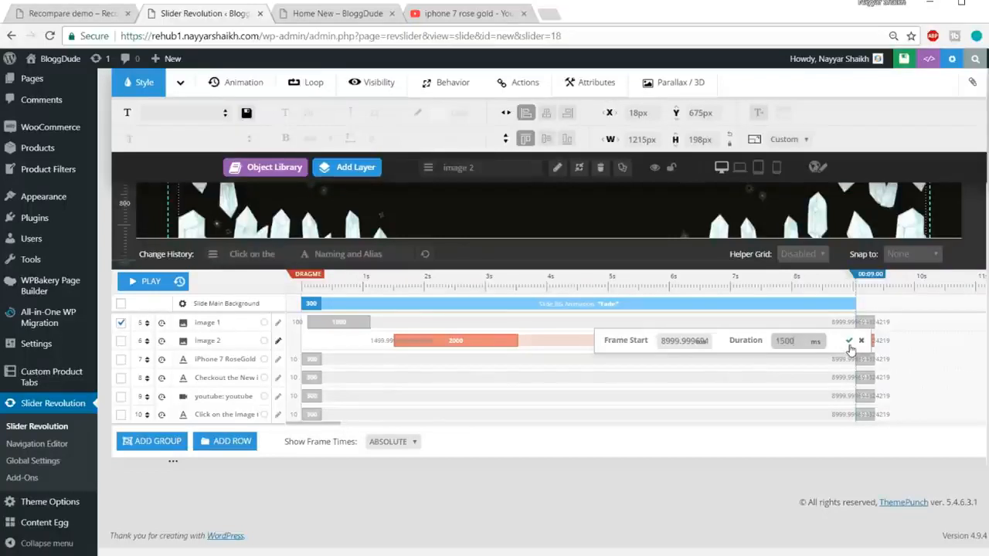
left_click(849, 345)
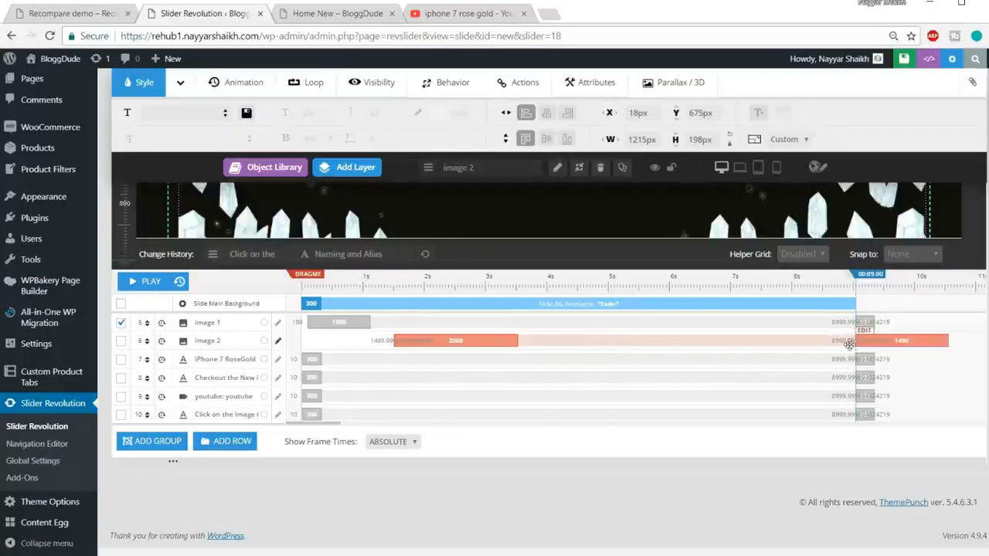
Set the opening animation of the "iPhone 7 RoseGold" heading layer to start at 1000 ms with a duration of 500 ms.
left_click(347, 358)
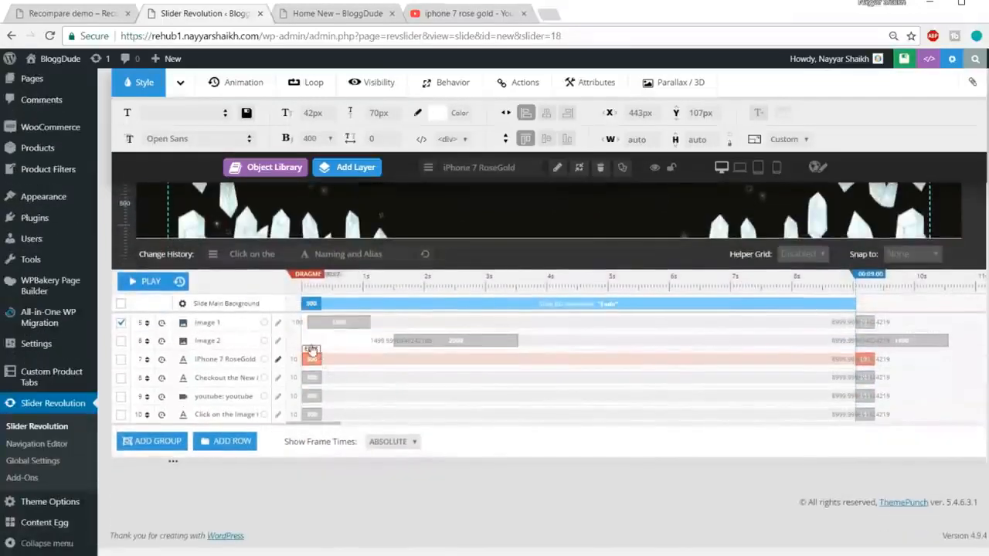
left_click(312, 351)
type("1000")
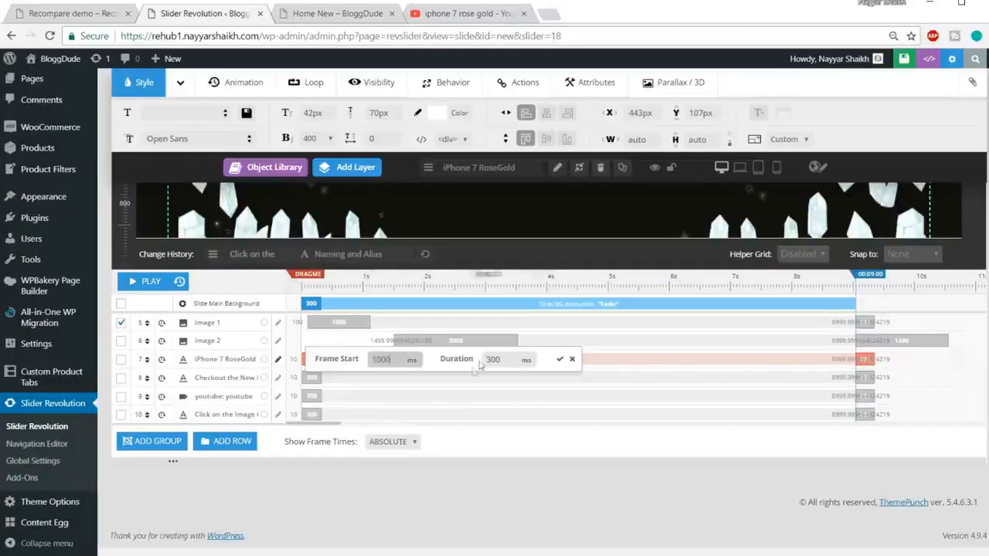
left_click(503, 359)
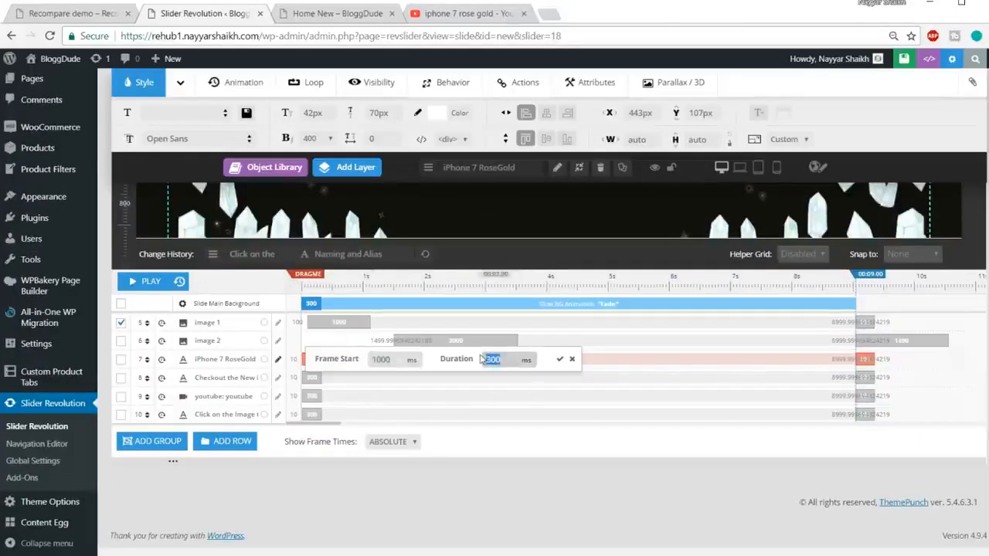
left_click(558, 361)
left_click(560, 361)
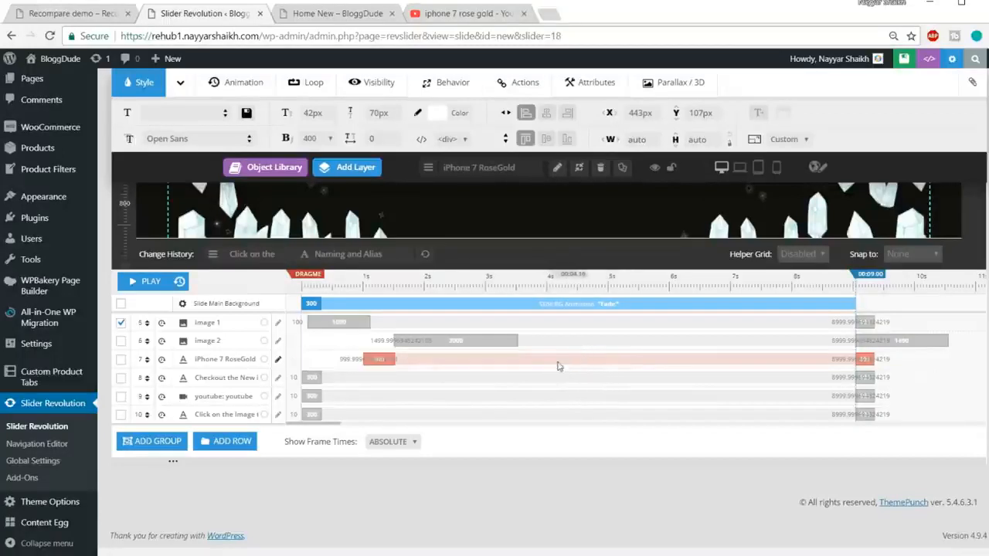
Set the opening animation of the "Checkout the New iPhone!" subtitle layer to start at 1200 ms with a duration of 500 ms.
left_click(314, 378)
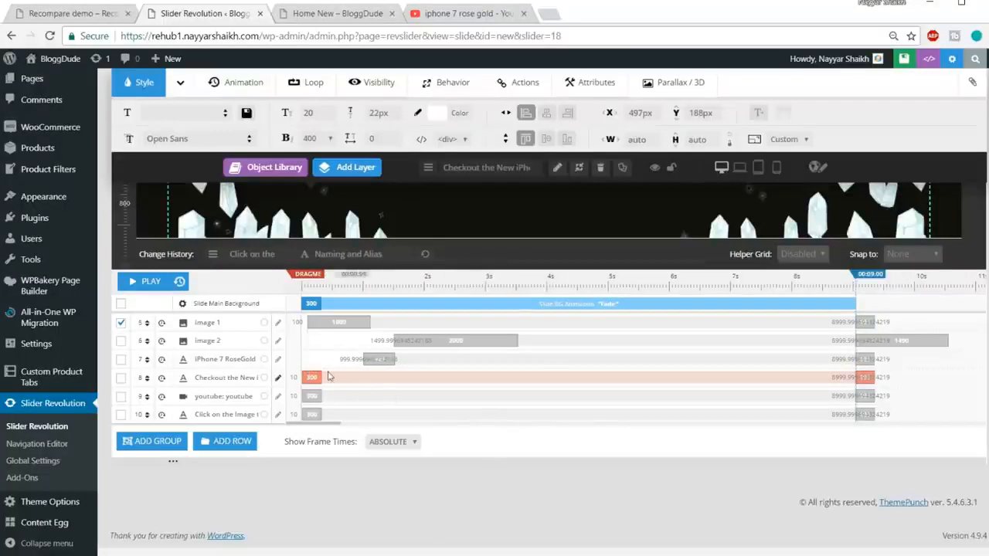
left_click(313, 368)
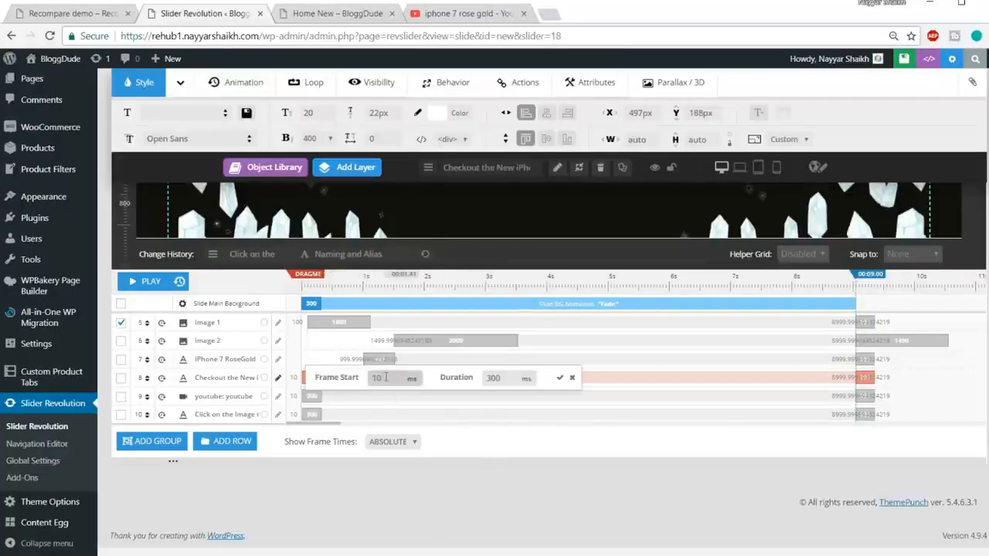
type("12")
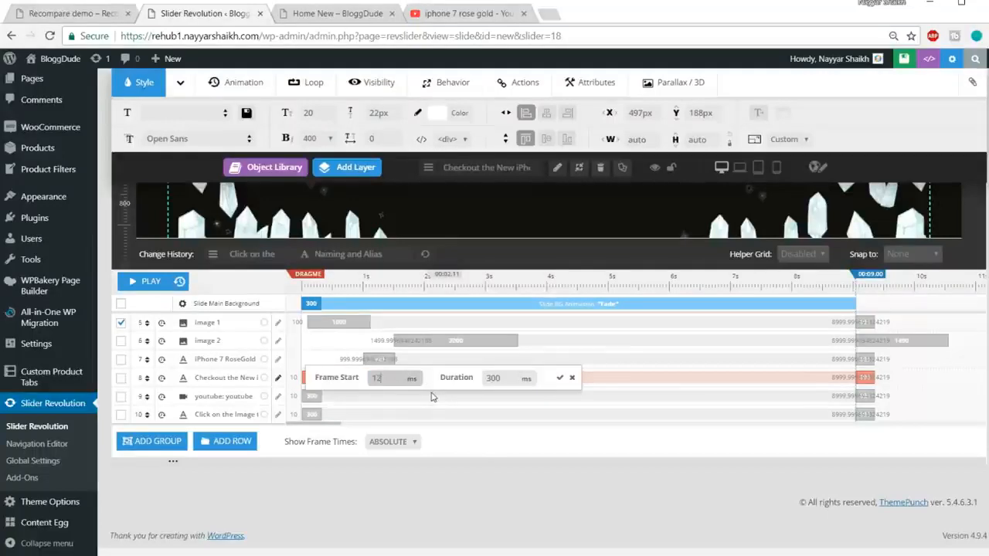
left_click(485, 378)
left_click_drag(494, 379, 477, 383)
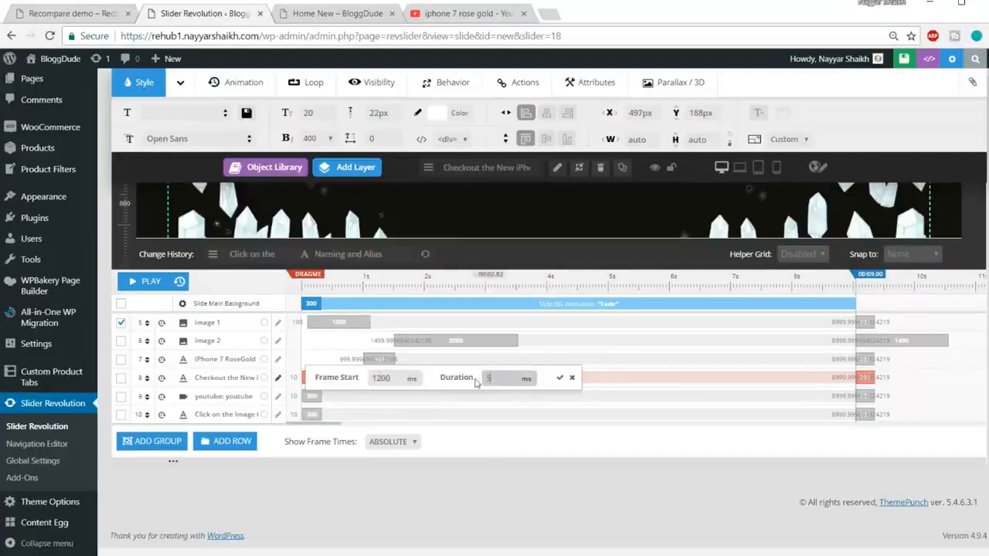
left_click(558, 379)
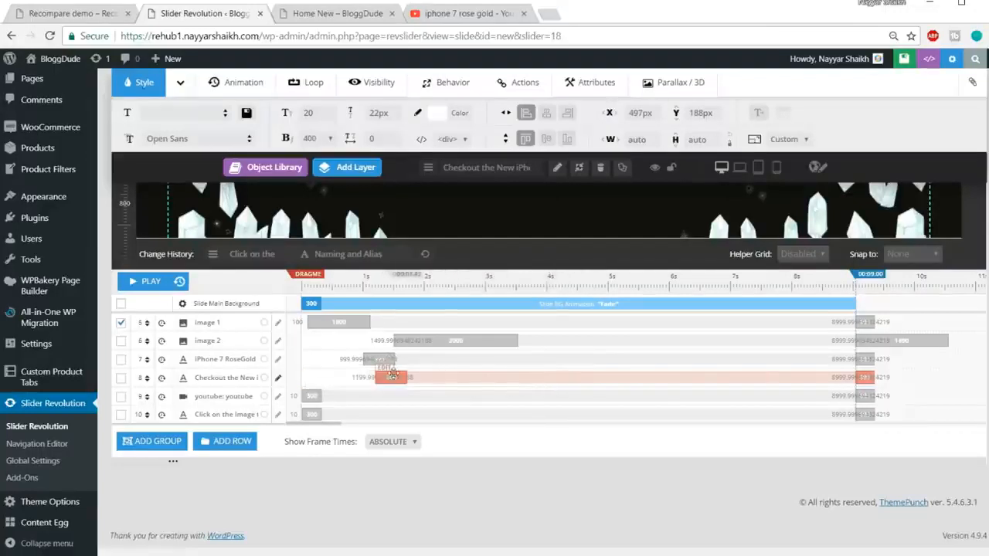
Play the slide's timeline to preview the layer animations on the canvas.
scroll(394, 376, "up", 3)
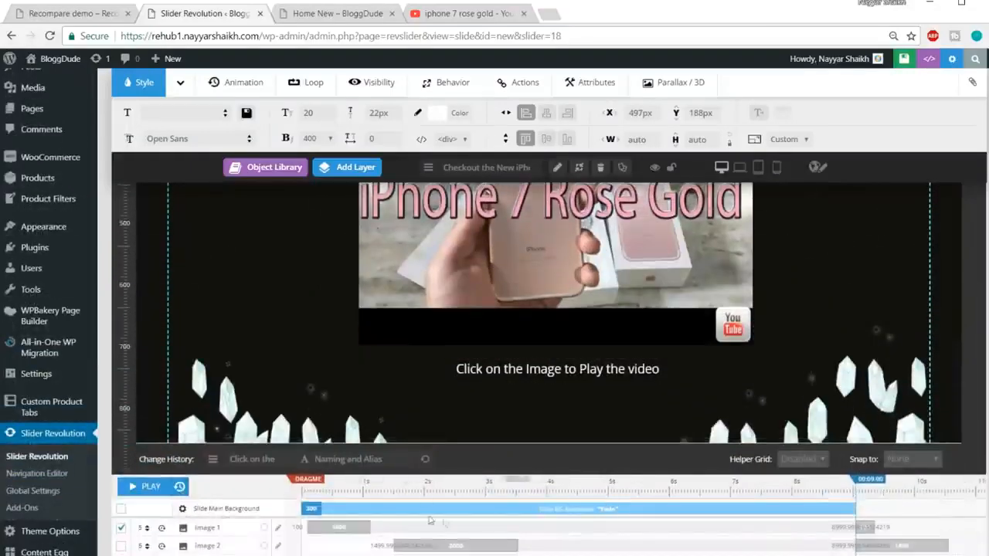
left_click(147, 486)
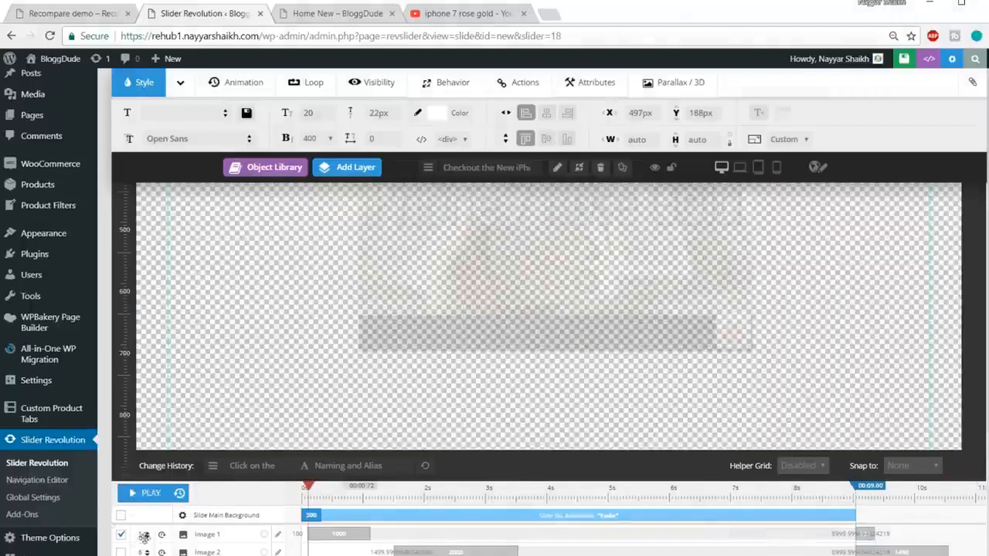
scroll(144, 536, "up", 2)
key("ctrl+minus")
key("ctrl+minus")
key("ctrl+minus")
key("ctrl+minus")
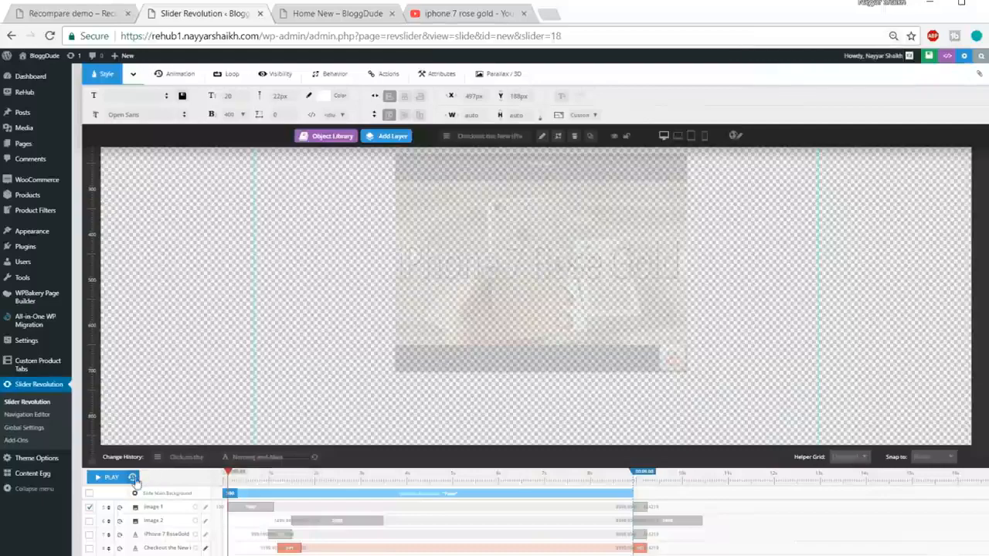
Rewind the timeline and replay the slide from the start to check the heading and subtitle animations.
left_click(133, 479)
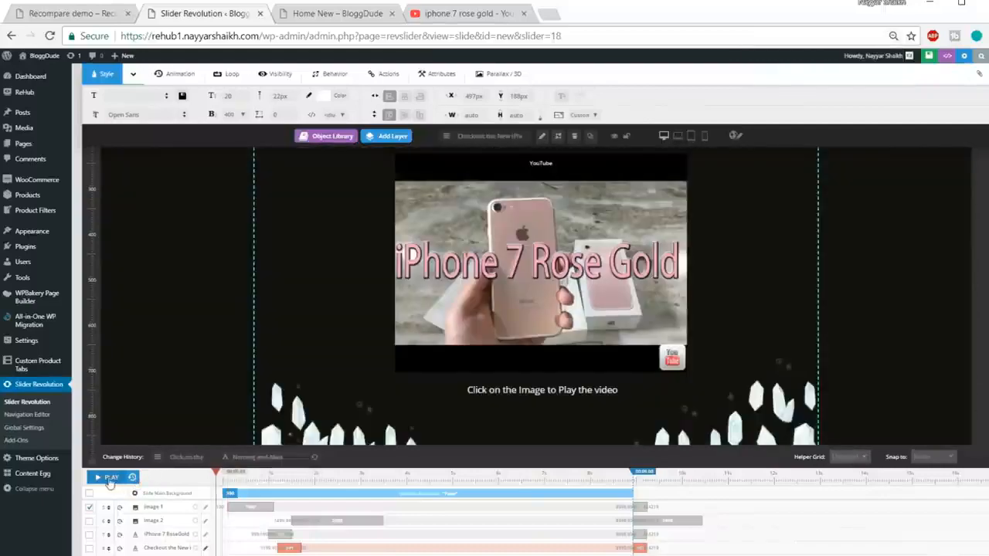
left_click(111, 477)
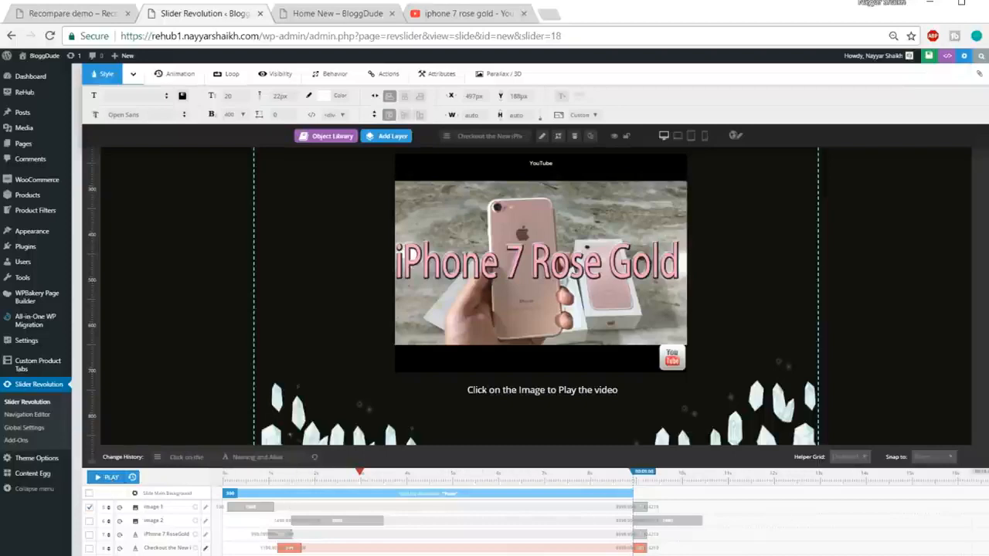
scroll(982, 340, "up", 1)
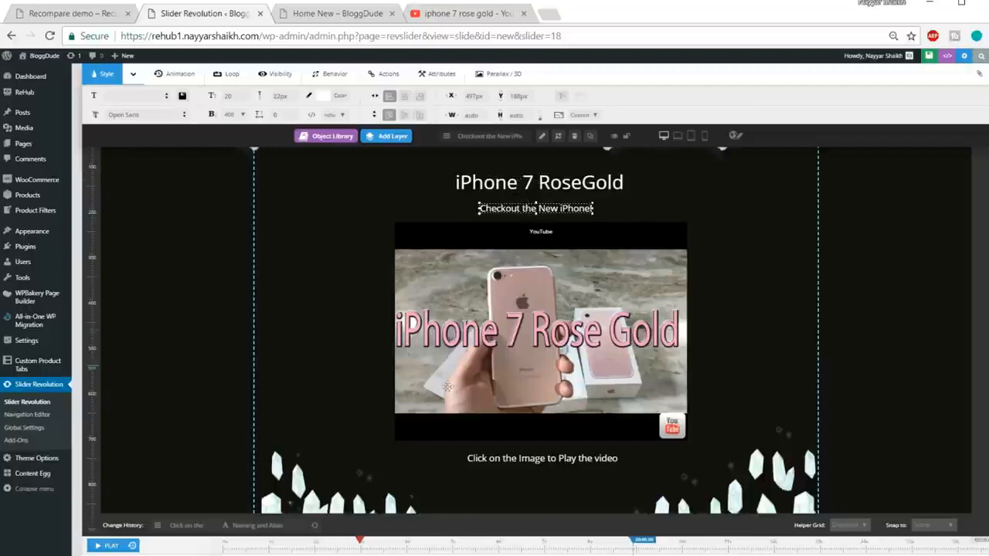
left_click(133, 546)
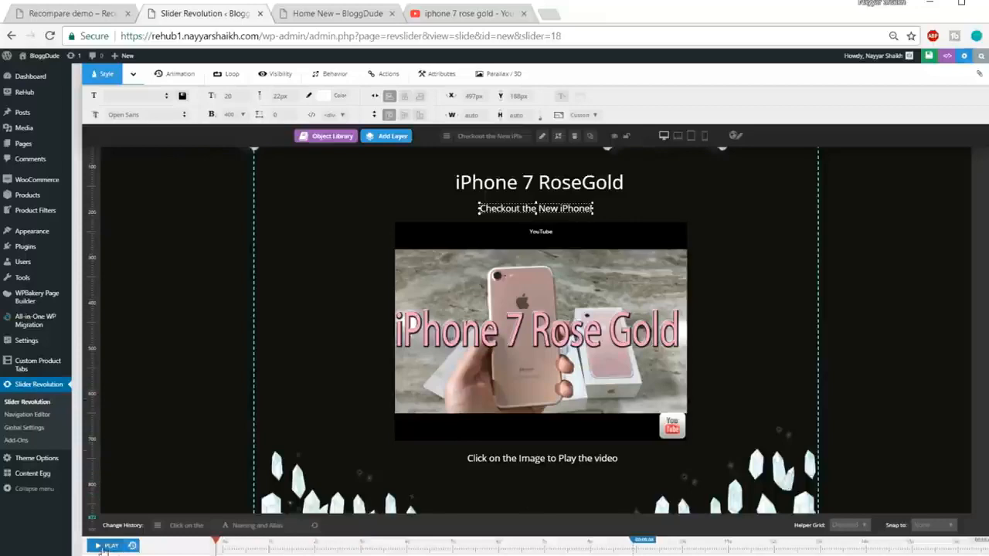
left_click(106, 546)
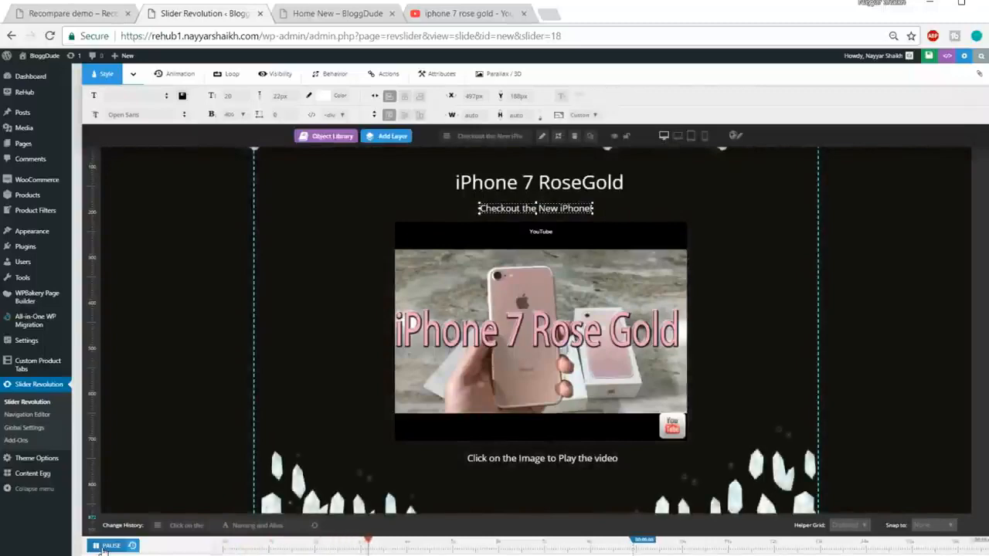
left_click(105, 546)
left_click(133, 546)
scroll(237, 541, "down", 3)
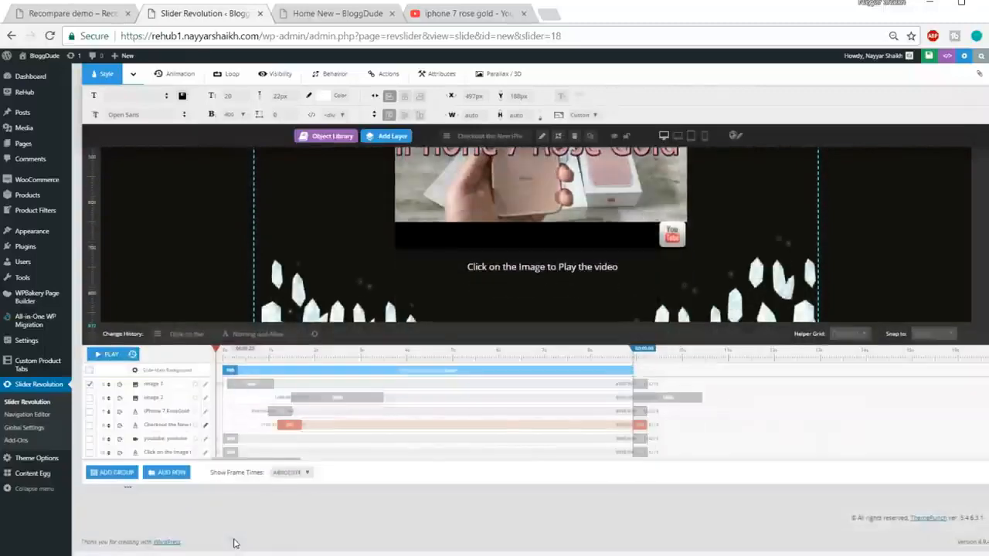
Set the opening animation of the YouTube video layer to start at 1000 ms with a duration of 500 ms.
key("ctrl+plus")
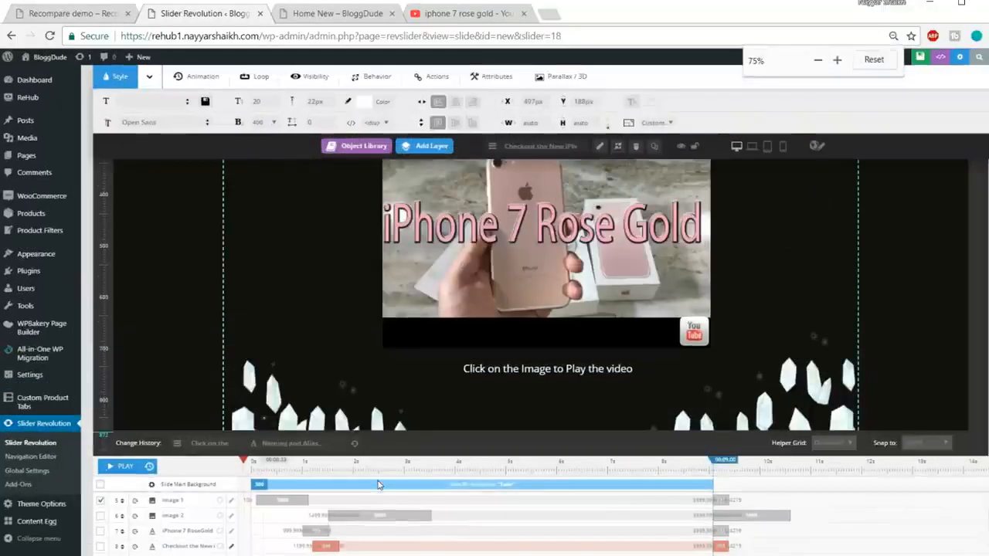
scroll(378, 485, "down", 2)
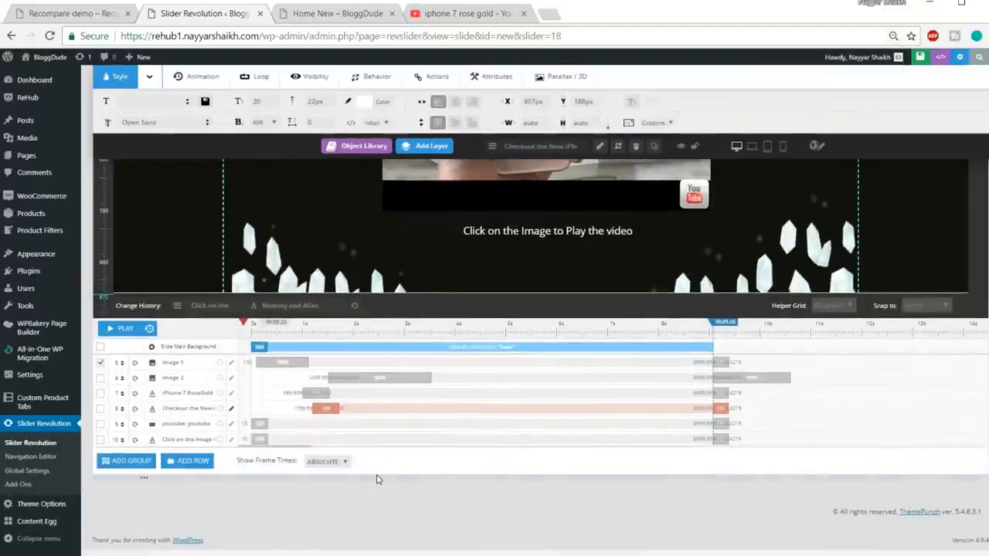
key("ctrl+plus")
key("ctrl+plus")
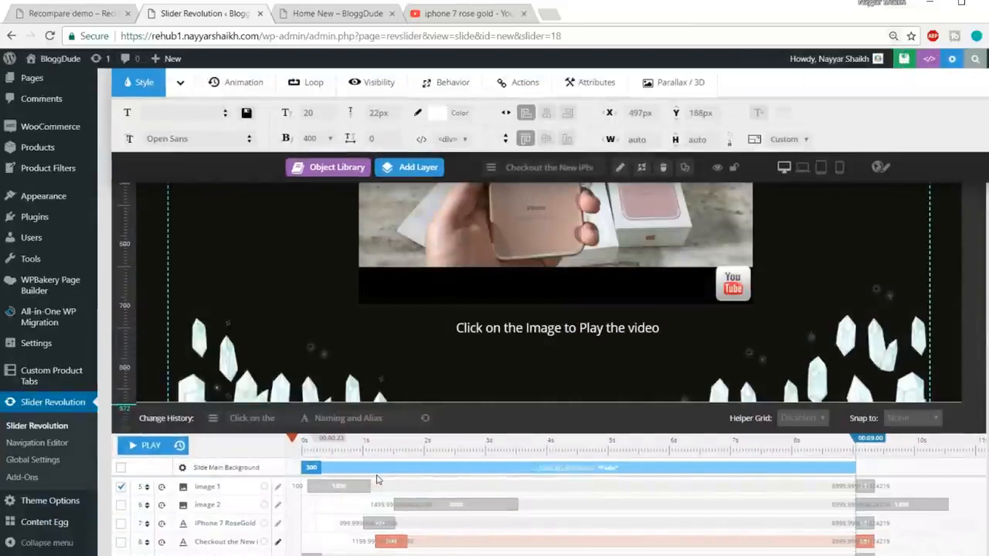
scroll(377, 480, "down", 3)
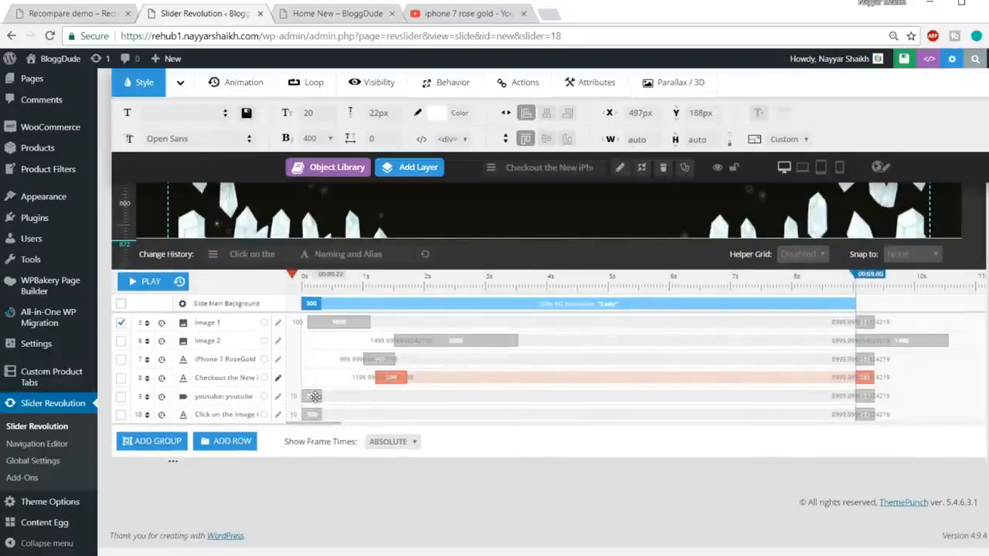
left_click(315, 396)
left_click(312, 394)
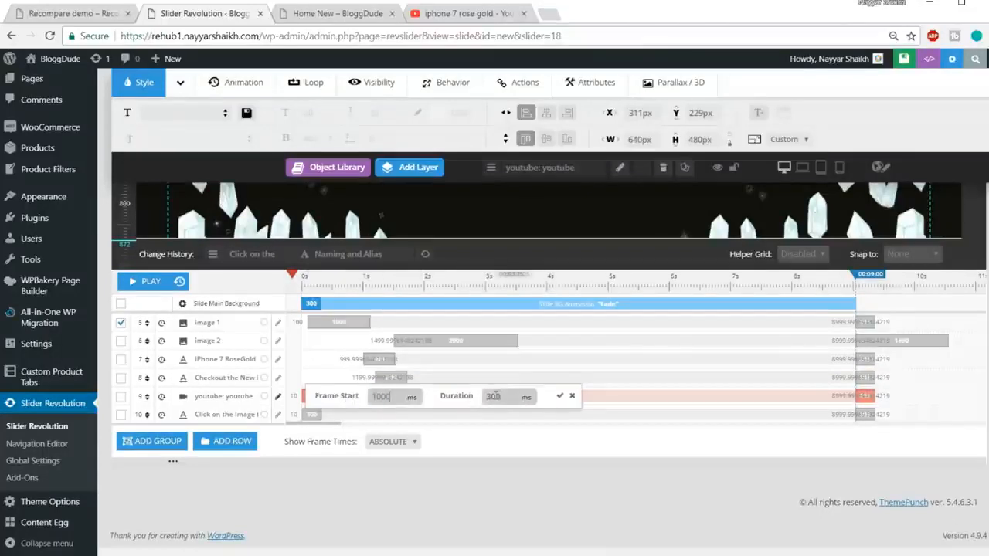
left_click(498, 397)
double_click(499, 397)
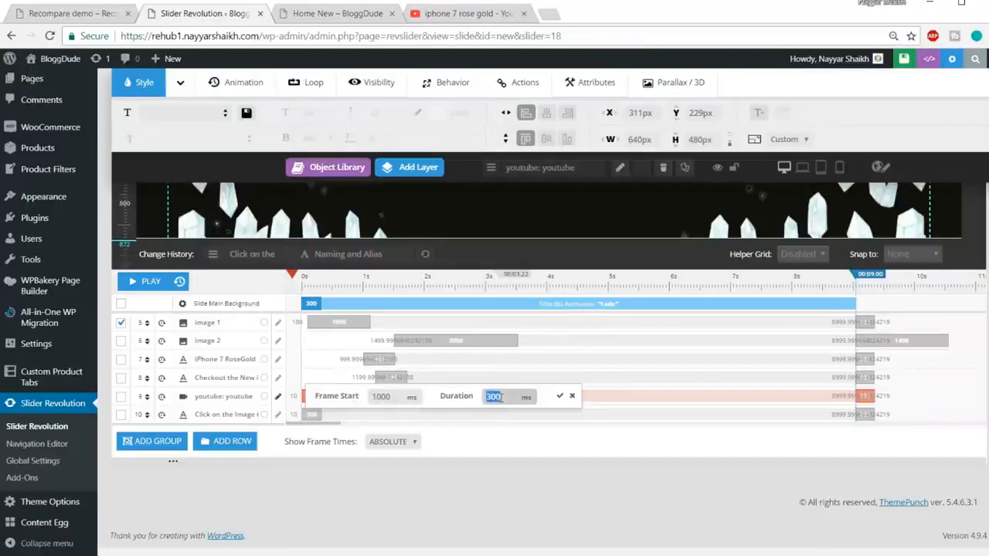
left_click(560, 396)
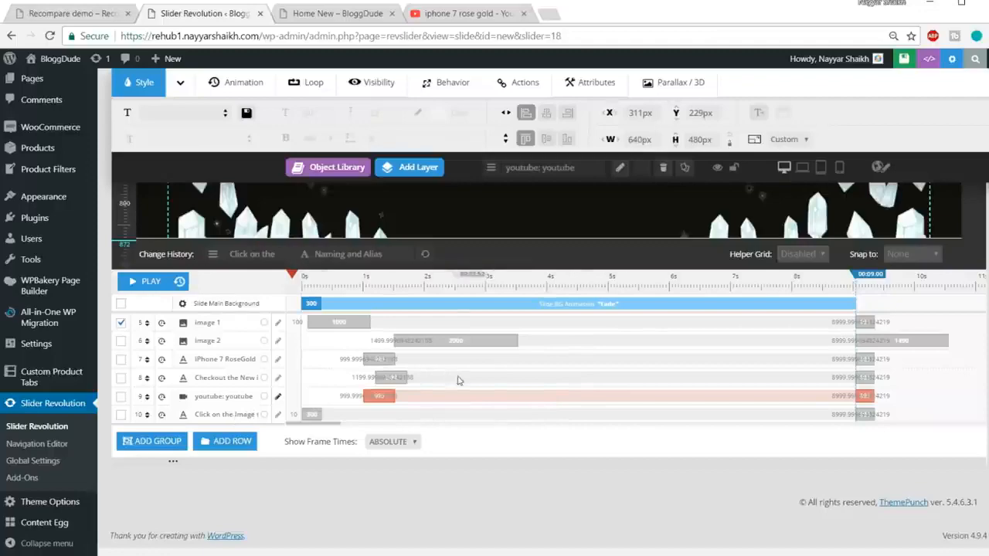
Set the opening animation of the "Click on the Image to Play the video" layer to start at 1000 ms with a duration of 500 ms.
scroll(530, 358, "up", 2)
scroll(577, 338, "down", 2)
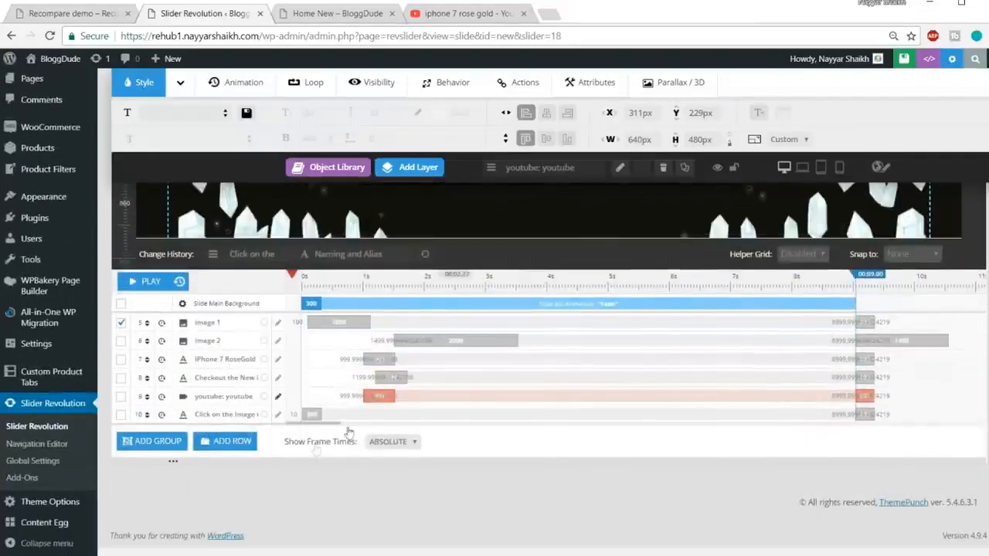
left_click(312, 412)
left_click(314, 410)
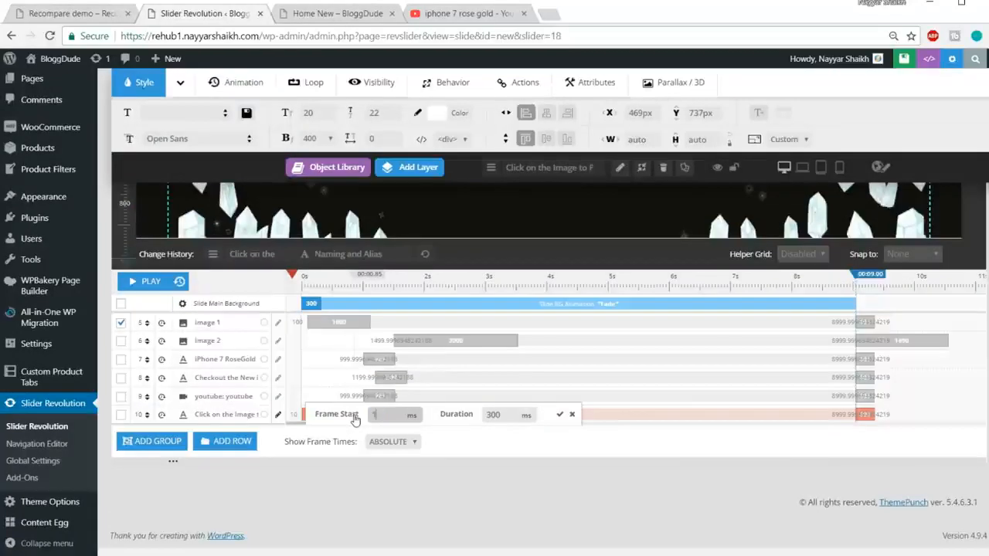
type("1000")
key("Tab")
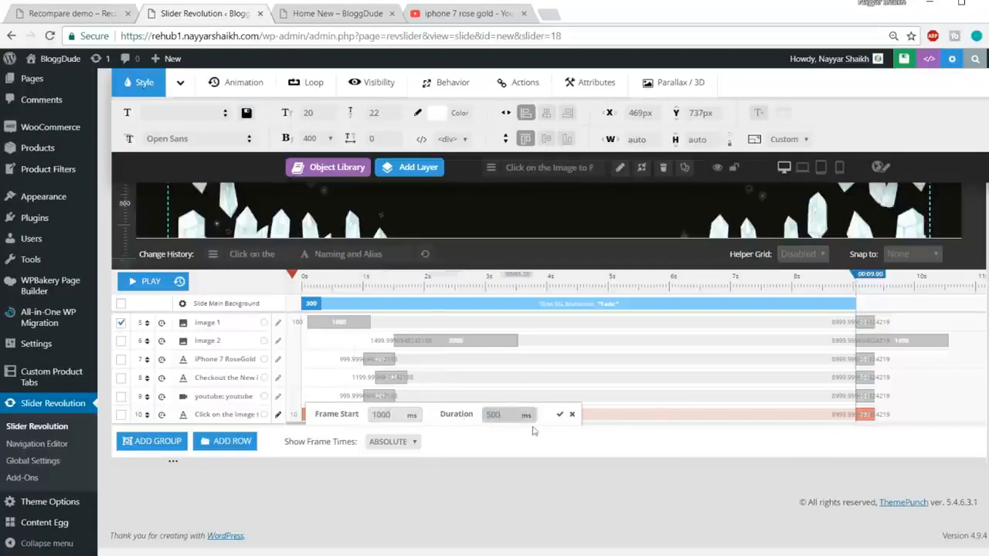
left_click(559, 414)
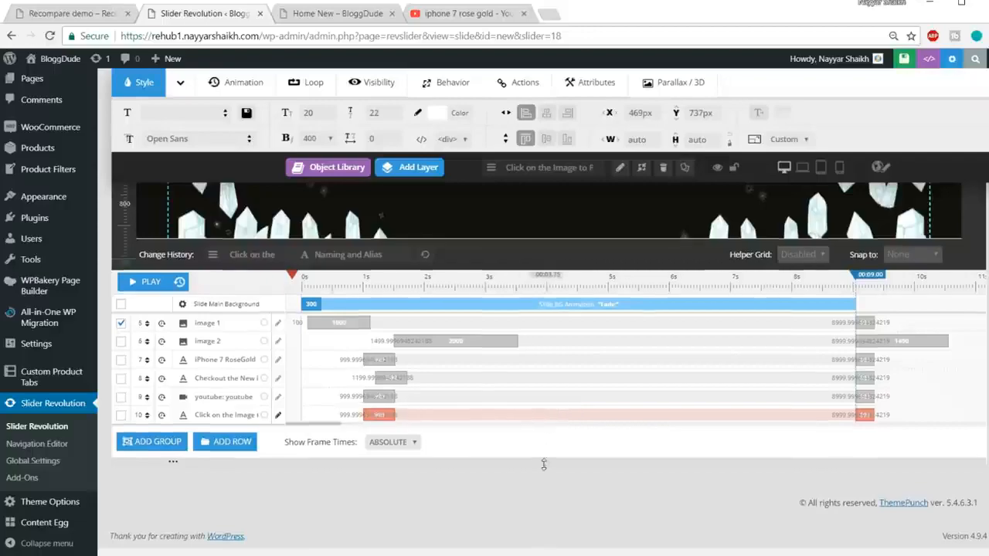
Apply the LettersFlyInFromBottom opening animation template to the "iPhone 7 RoseGold" heading layer.
scroll(543, 464, "up", 7)
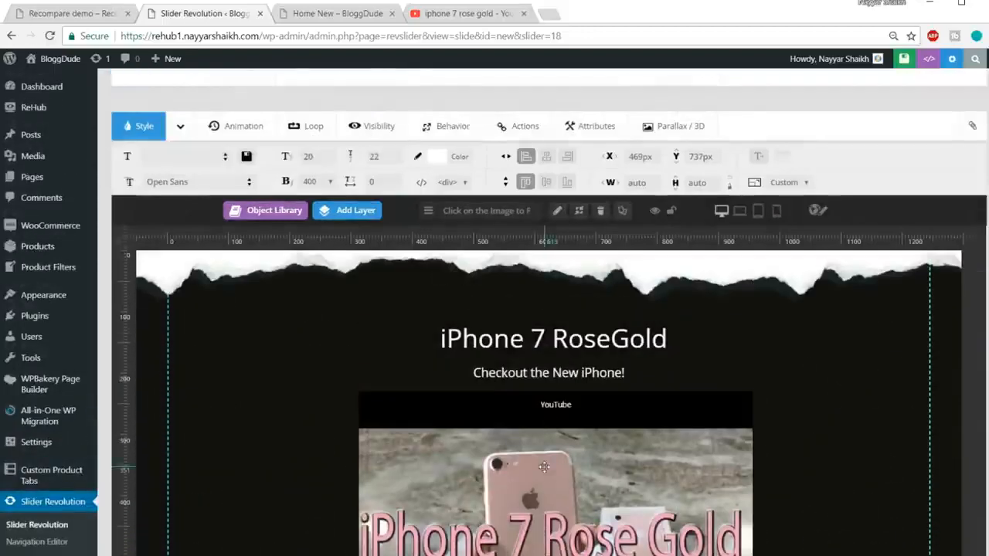
left_click(554, 337)
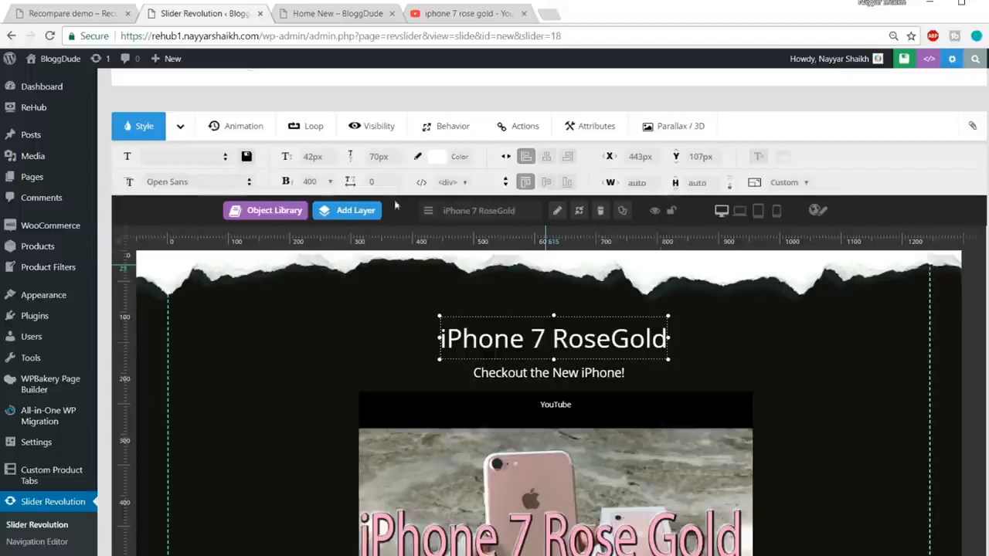
left_click(239, 133)
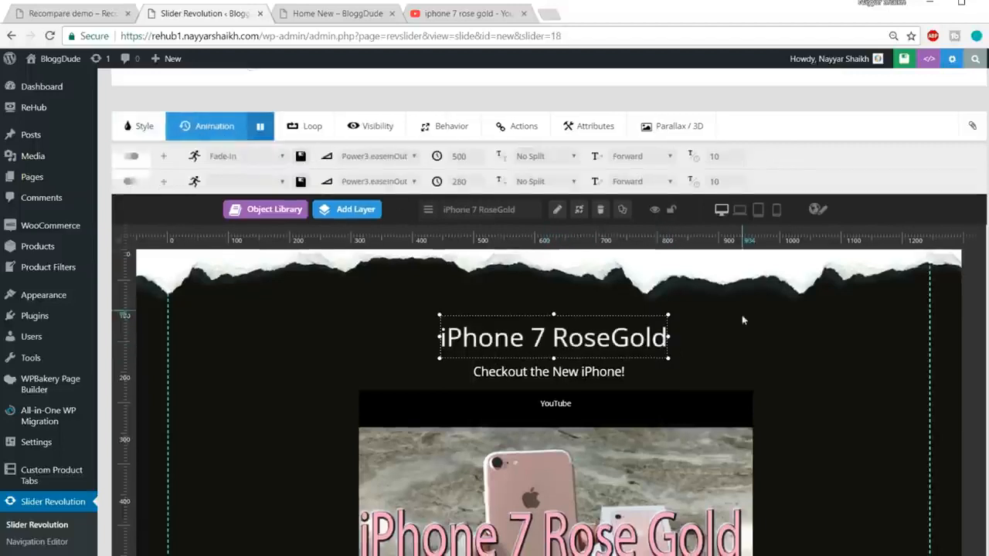
left_click(236, 161)
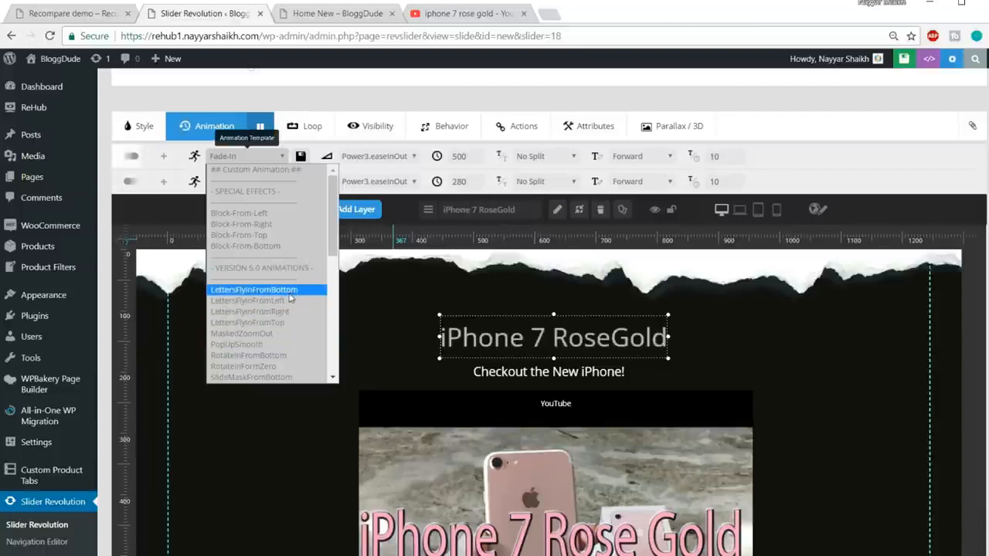
left_click(289, 291)
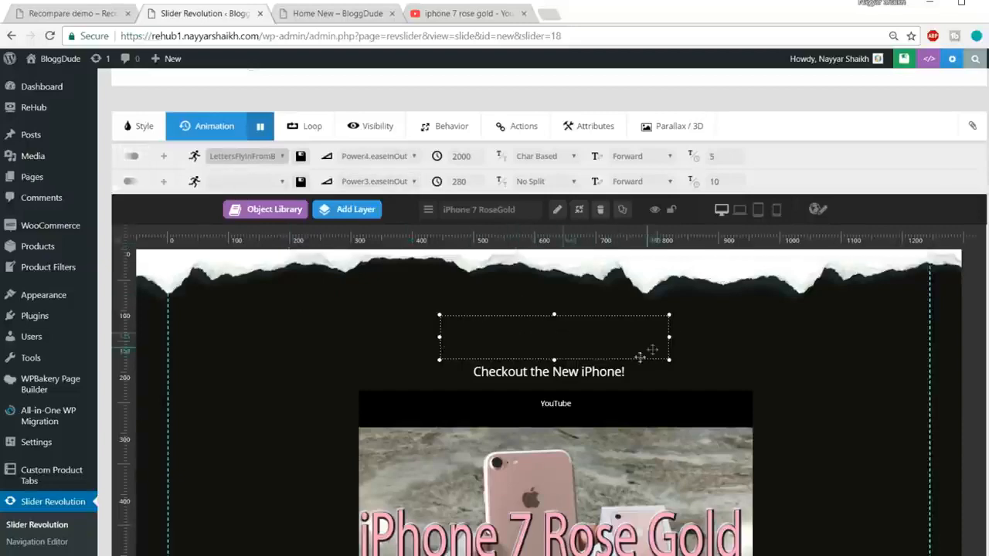
left_click(582, 370)
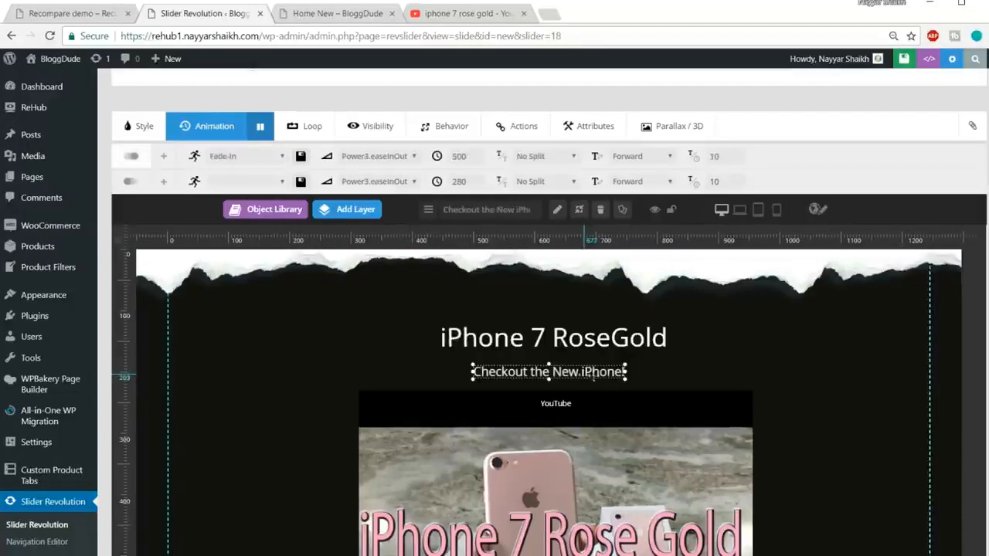
Save the first slide of the homepageslider slider.
scroll(865, 371, "down", 2)
scroll(905, 330, "down", 5)
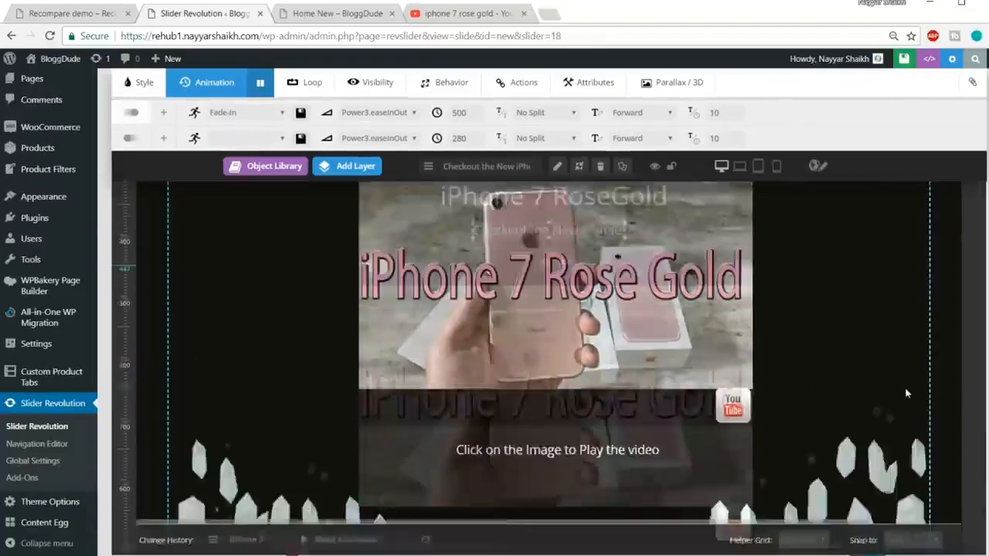
scroll(906, 436, "up", 10)
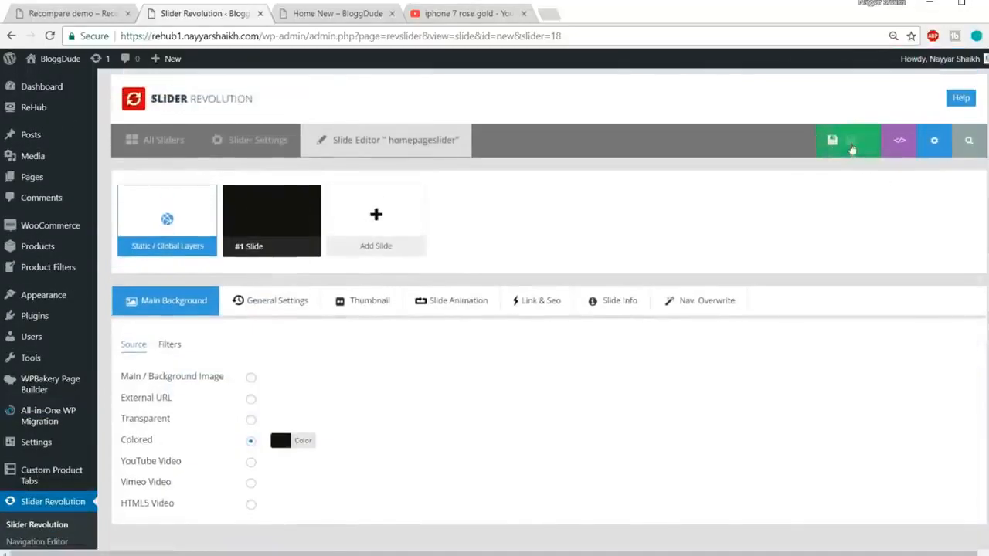
scroll(894, 325, "down", 5)
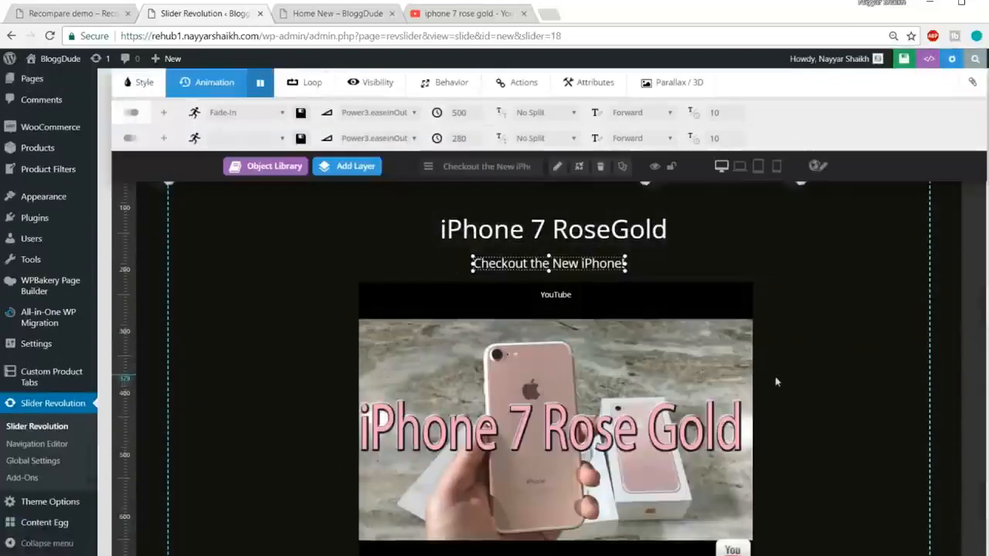
scroll(778, 394, "up", 4)
scroll(777, 396, "up", 3)
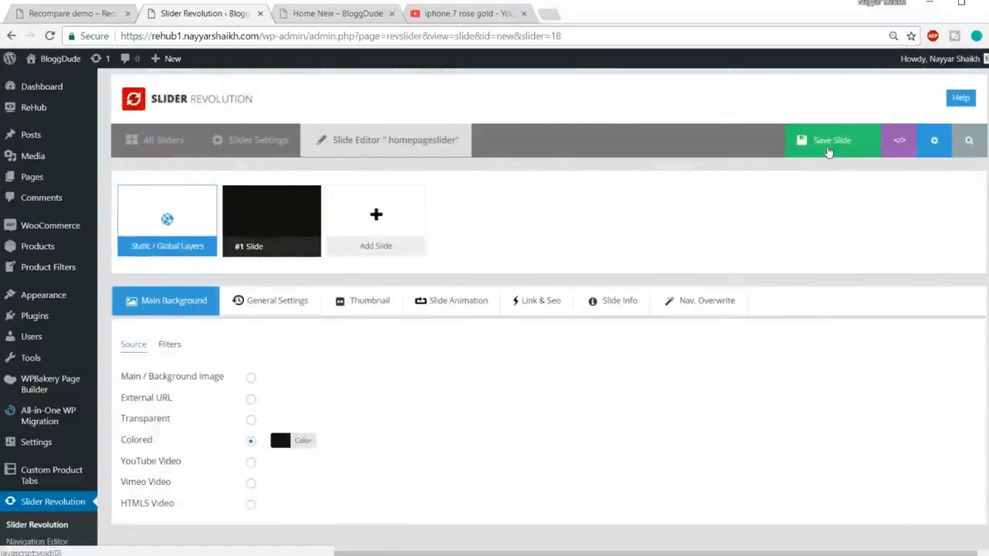
left_click(829, 150)
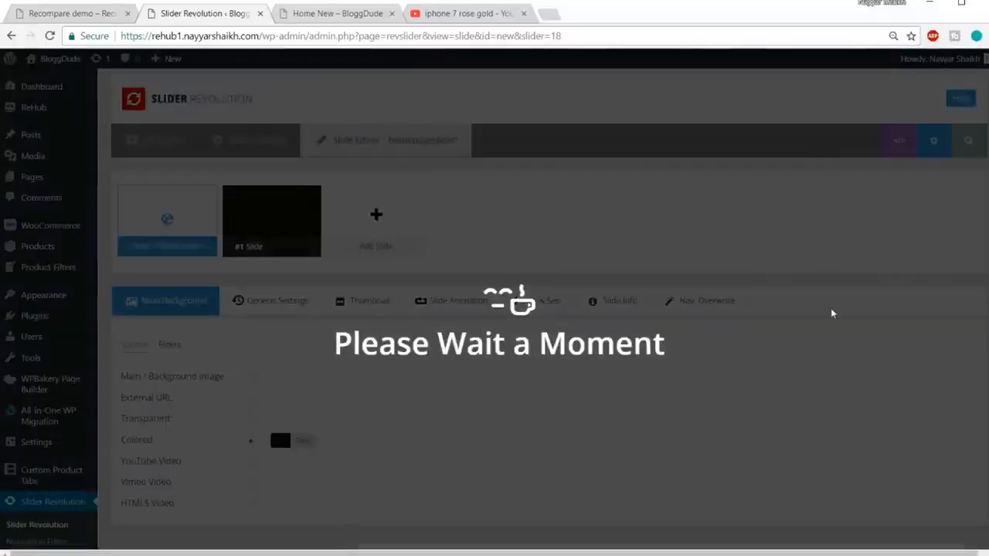
Switch the slide canvas to the mobile phone layout to inspect the layers' positions.
scroll(825, 319, "down", 10)
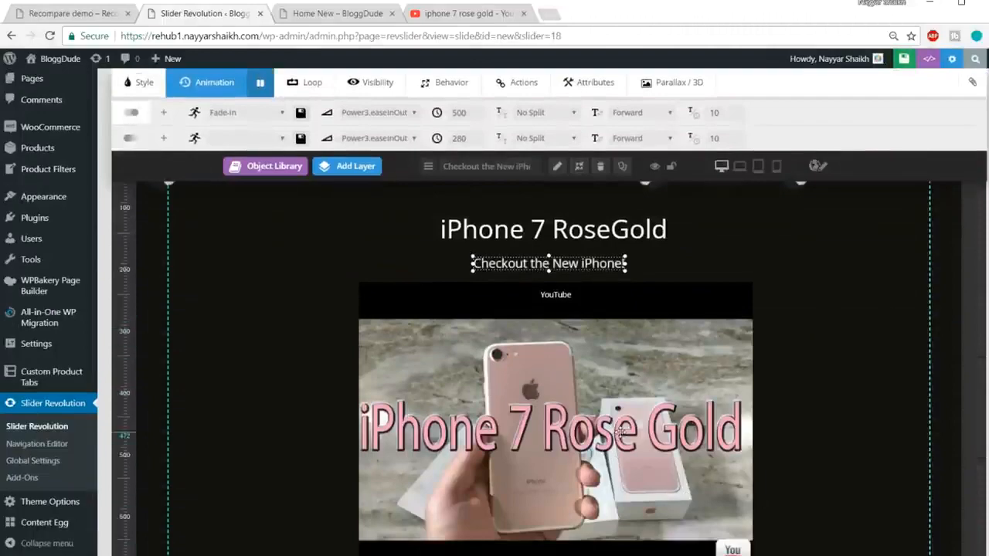
scroll(620, 433, "up", 2)
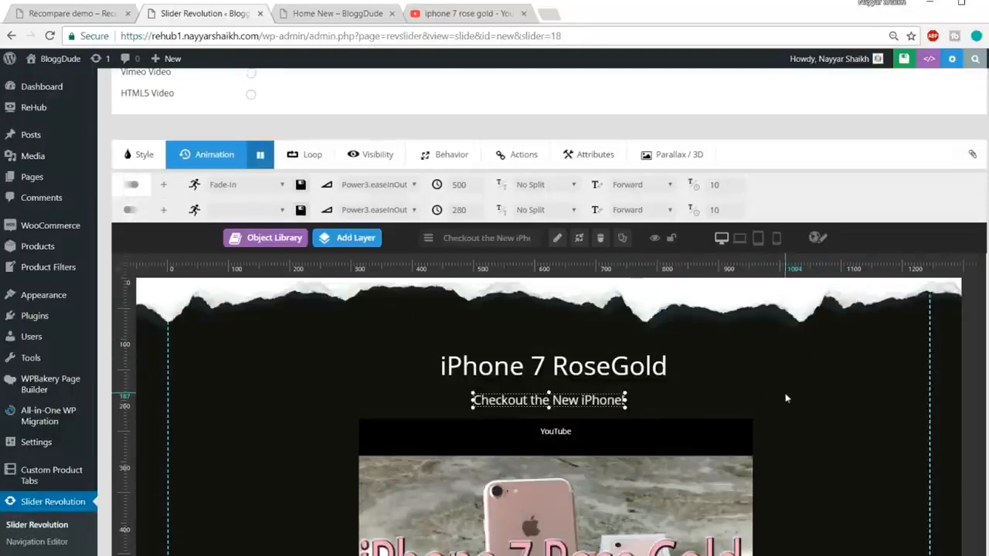
left_click(777, 240)
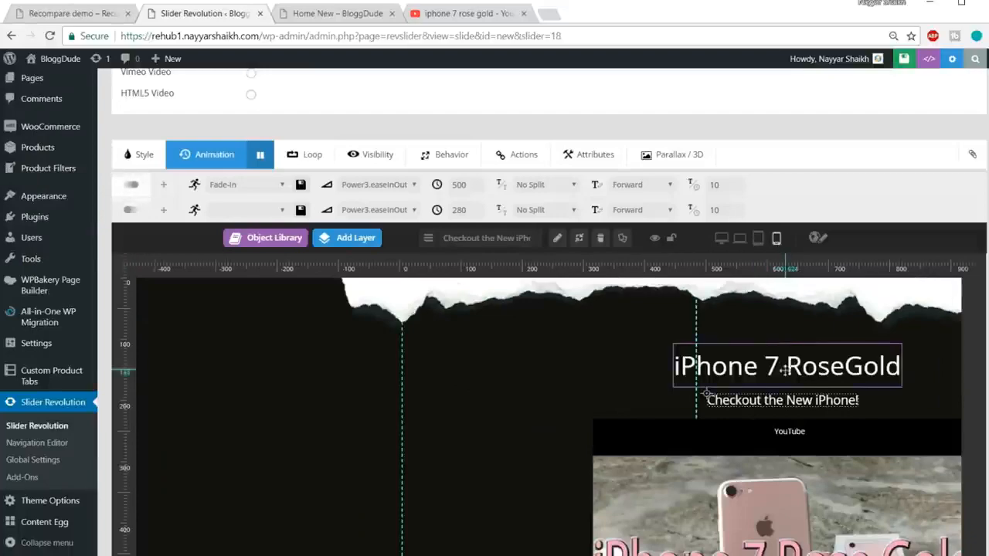
scroll(768, 371, "down", 2)
key("ctrl+minus")
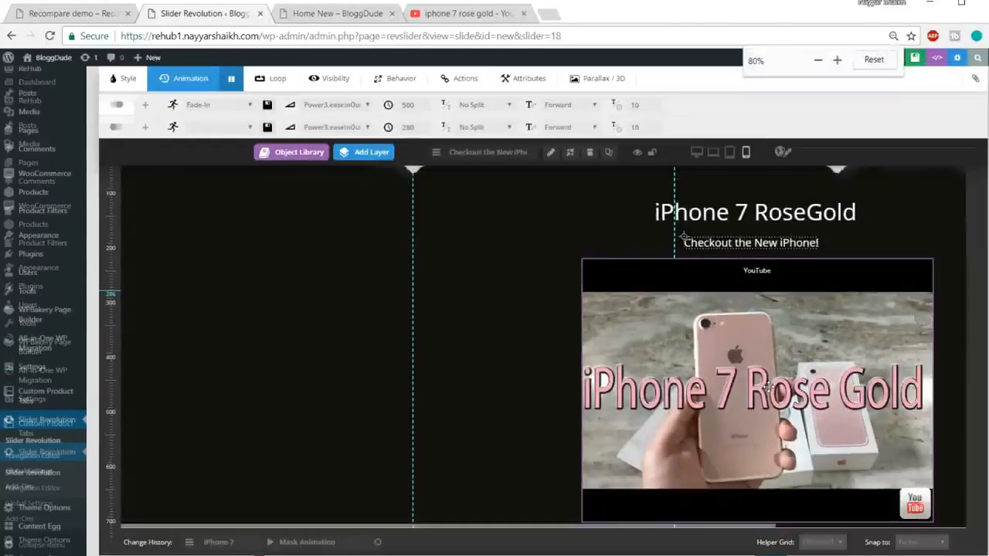
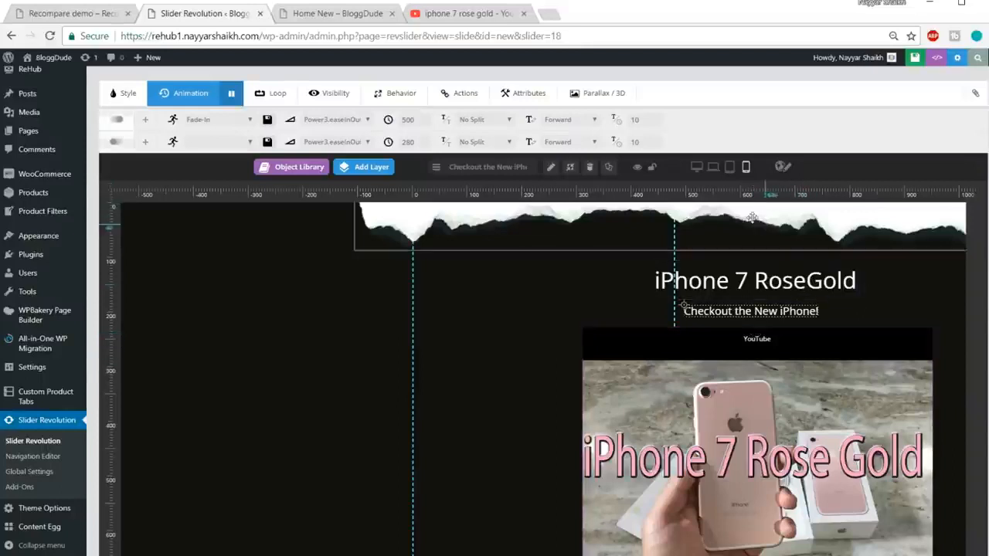
Move the iPhone 7 RoseGold title, the Checkout the New iPhone! subtitle and the YouTube video to the middle of the phone guides.
left_click_drag(768, 278, 556, 271)
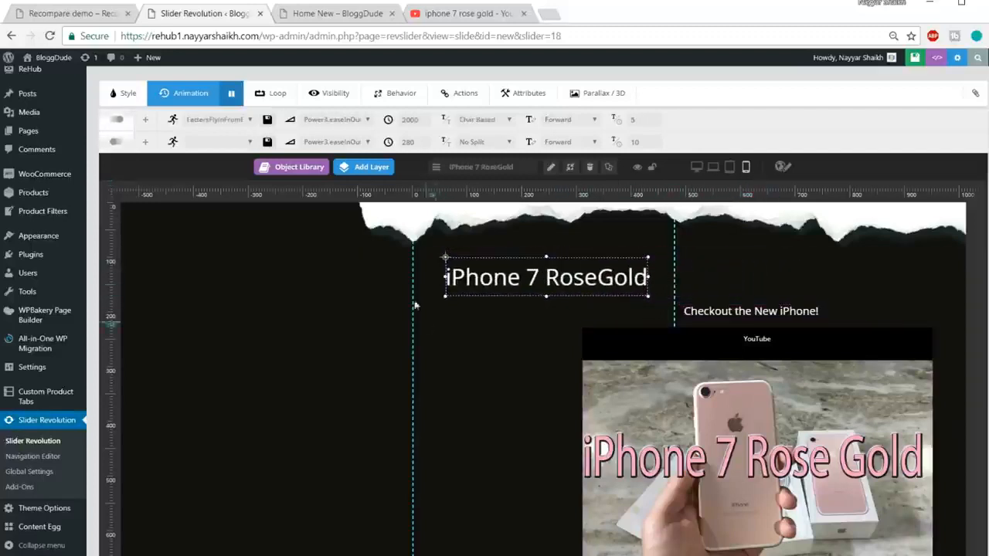
left_click_drag(695, 311, 488, 317)
left_click_drag(741, 373, 543, 381)
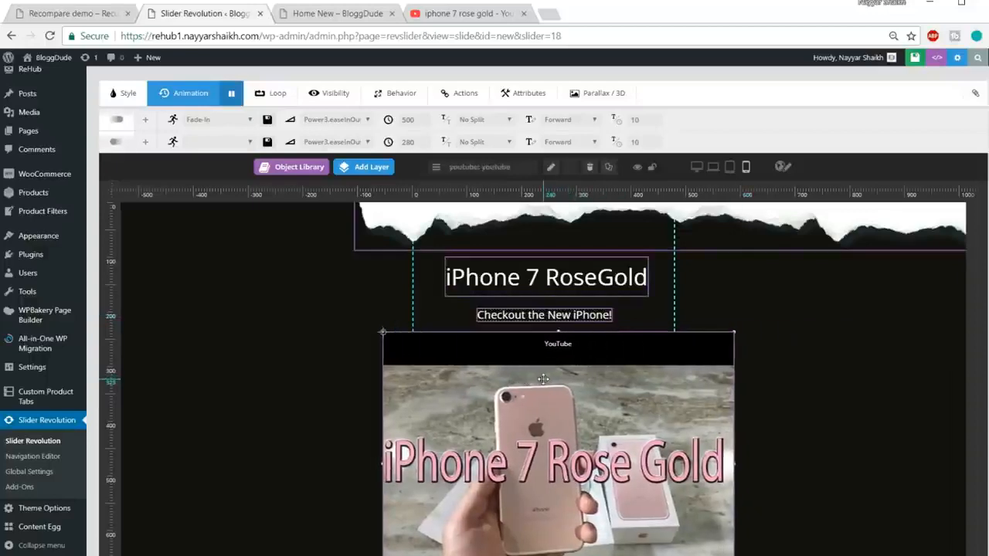
scroll(683, 367, "down", 1)
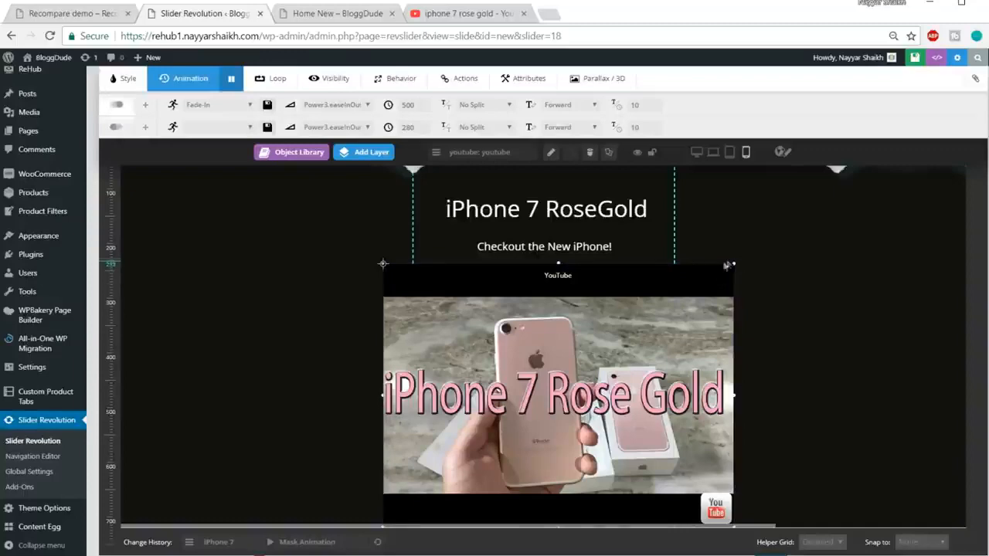
left_click(604, 288)
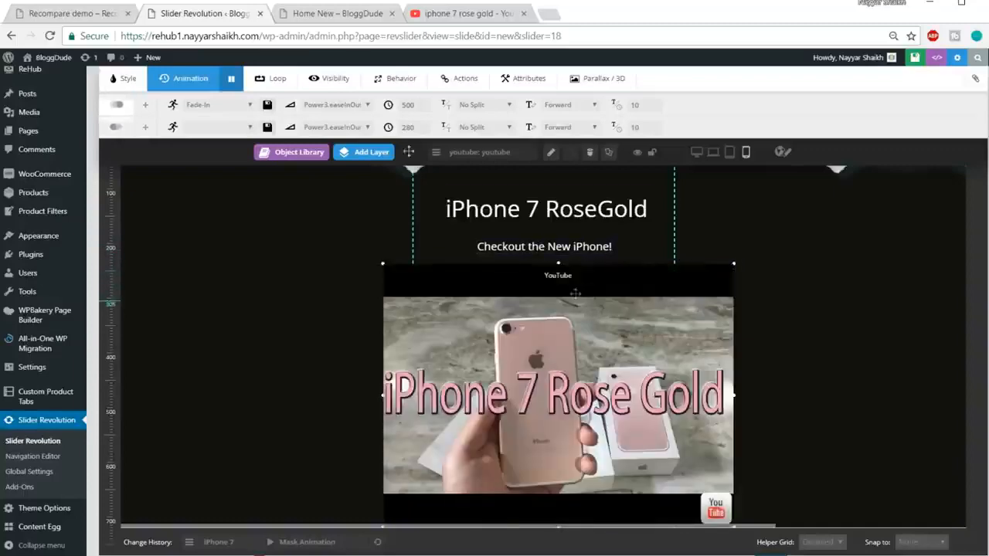
Examine the YouTube video layer's source, sizing, playback, poster and argument options, then close them without updating the video.
scroll(466, 120, "up", 1)
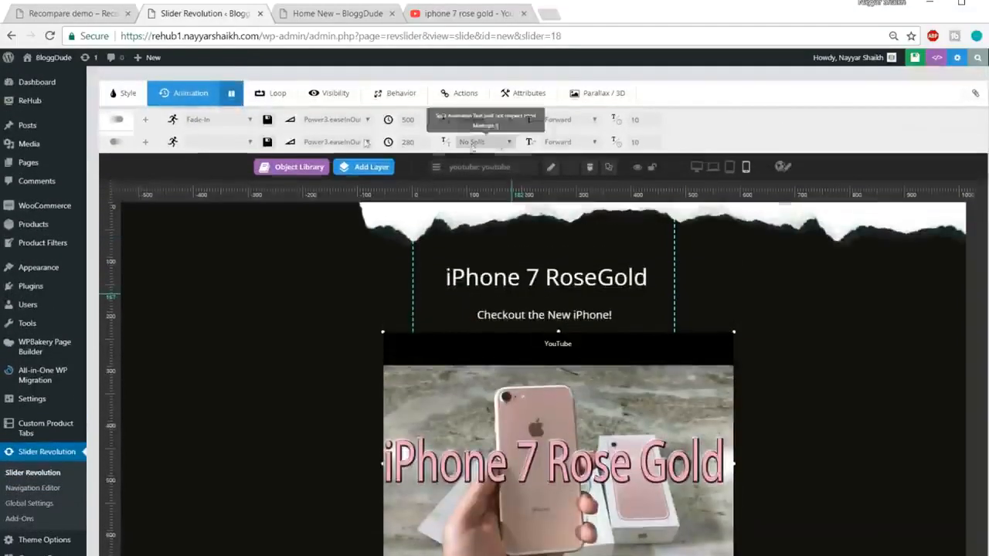
double_click(521, 398)
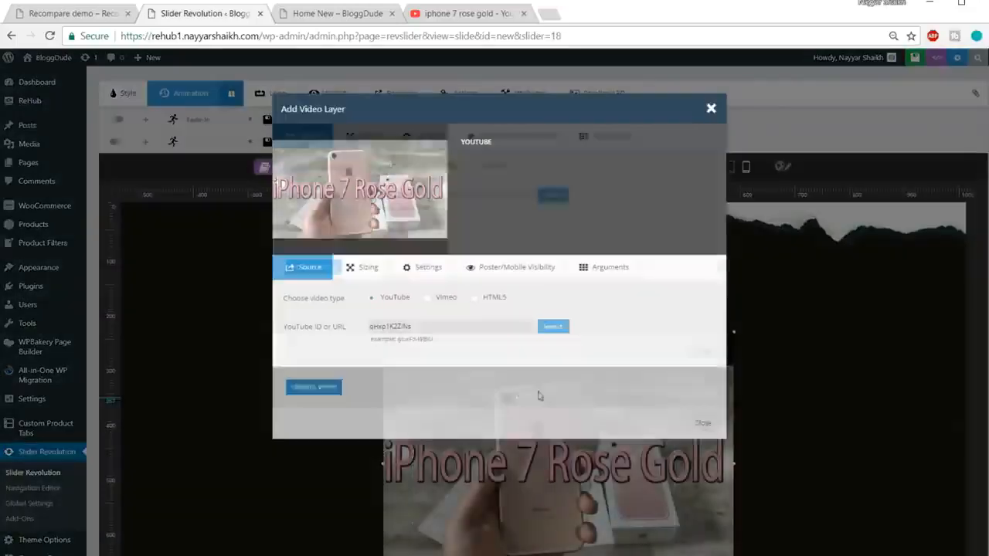
left_click(363, 271)
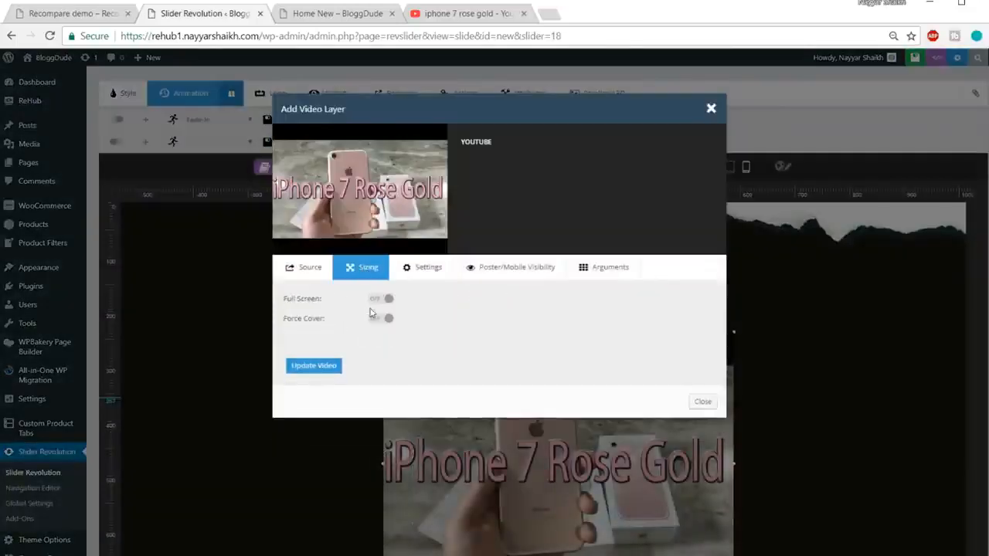
left_click(417, 275)
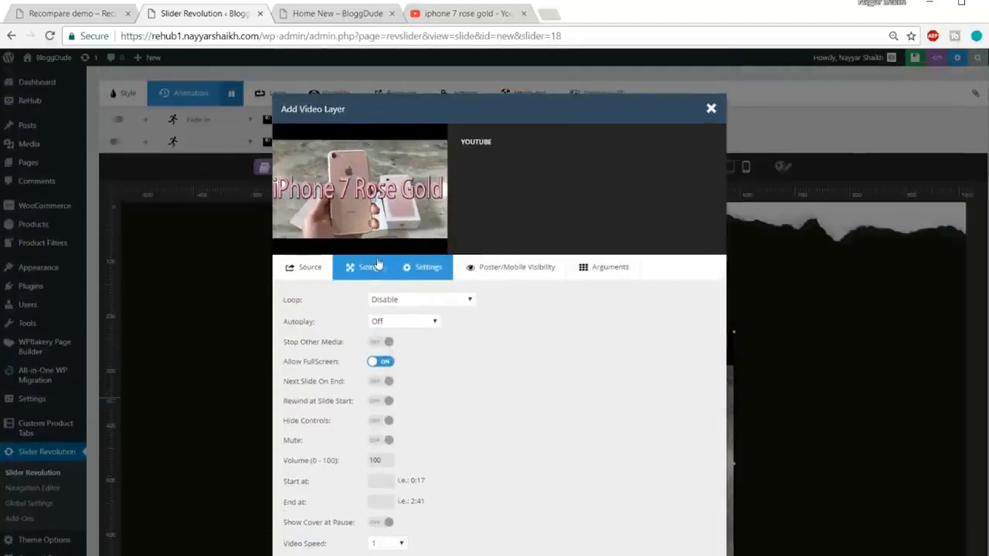
left_click(377, 265)
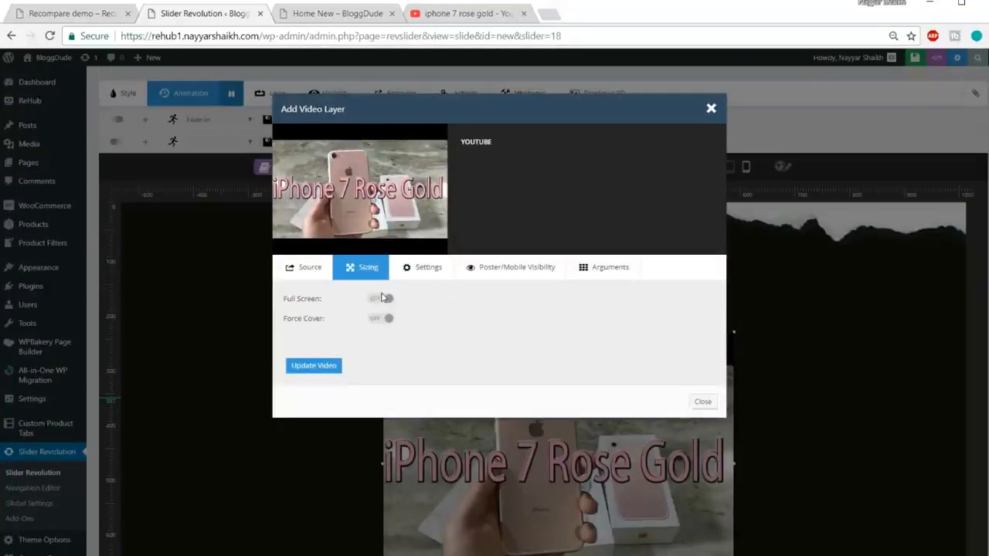
left_click(304, 267)
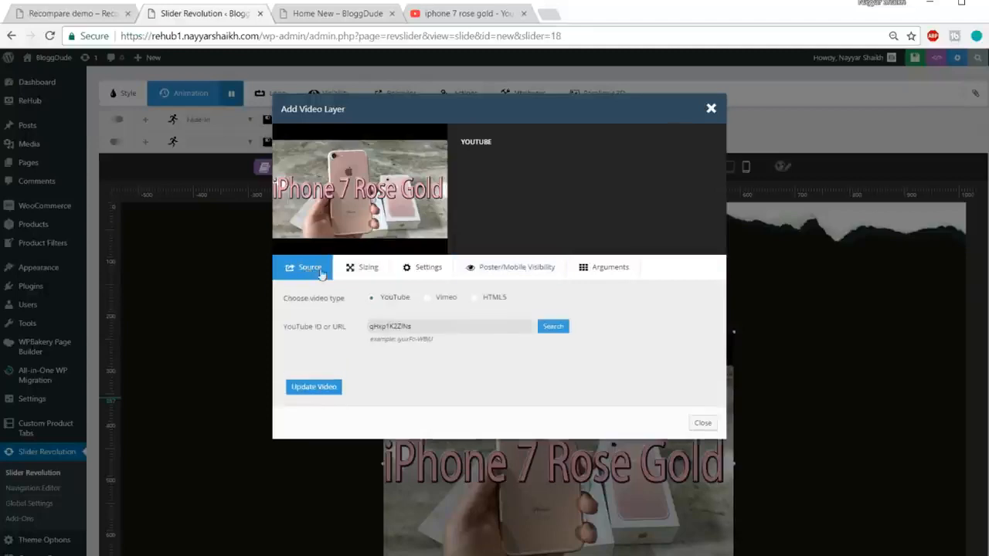
left_click(444, 270)
left_click(512, 267)
left_click(606, 267)
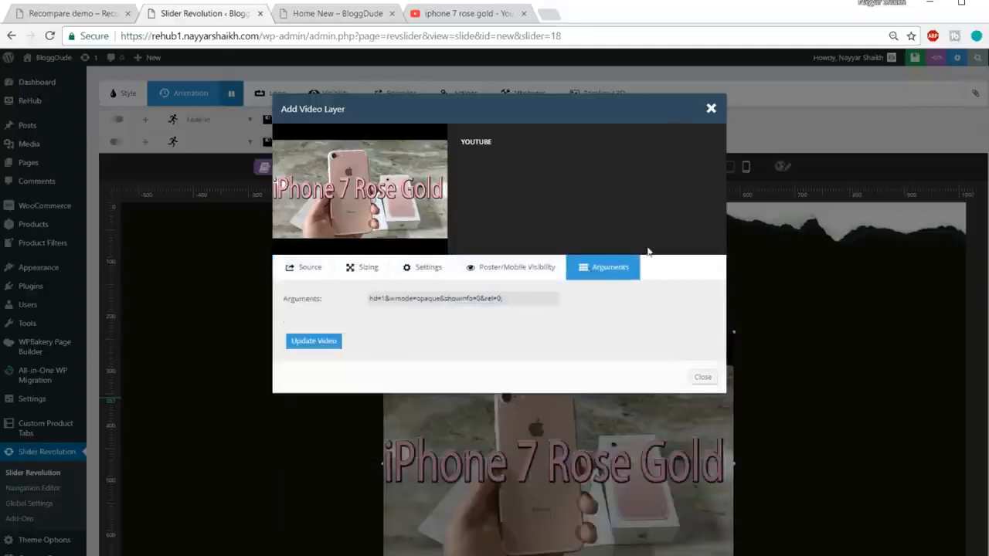
left_click(711, 111)
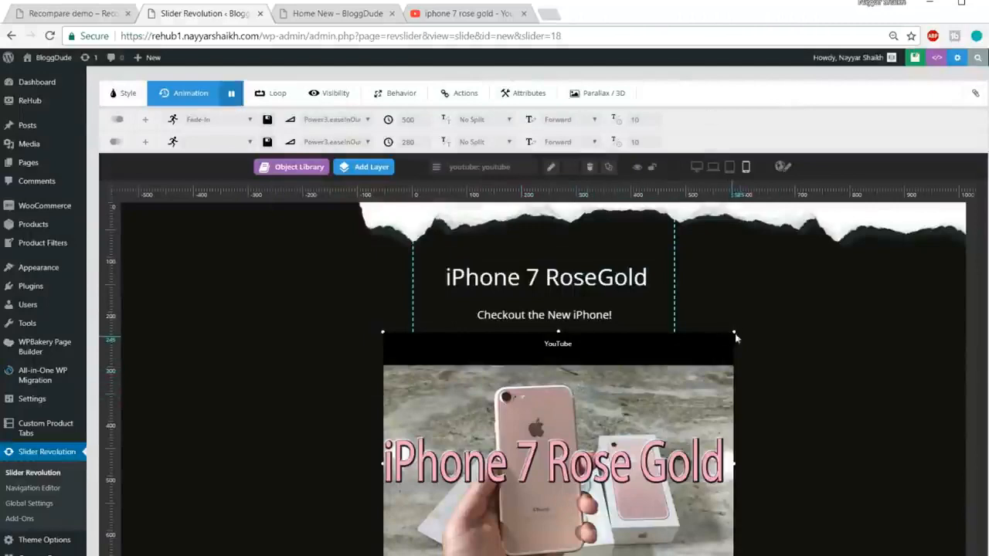
Shrink the YouTube video layer so it fits between the phone layout guides beneath the subtitle.
left_click_drag(735, 333, 581, 447)
Scale the torn-edge image down to about 853 px wide and centre it along the slide's top edge, at about X -186 px, Y -2 px.
left_click(471, 230)
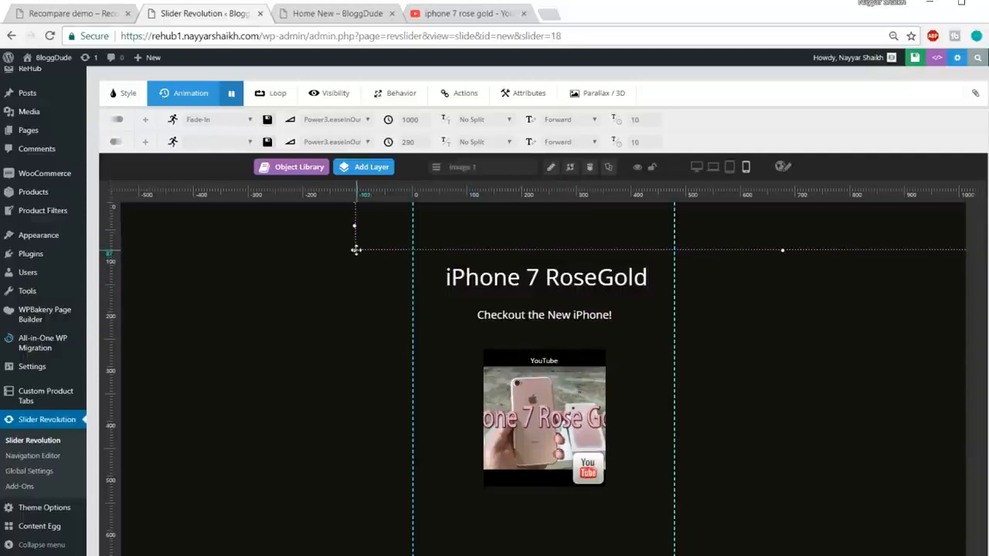
left_click_drag(354, 251, 495, 211)
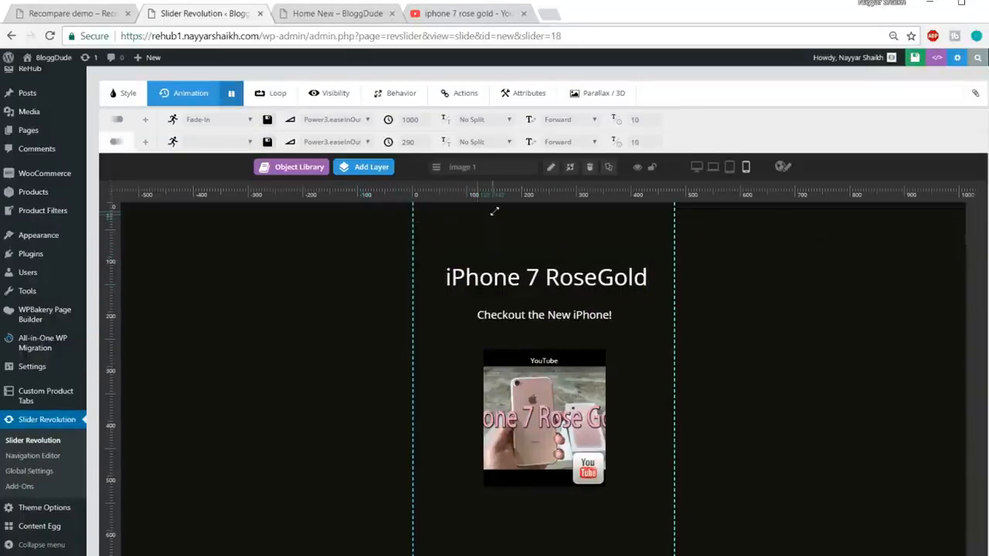
left_click_drag(894, 221, 520, 265)
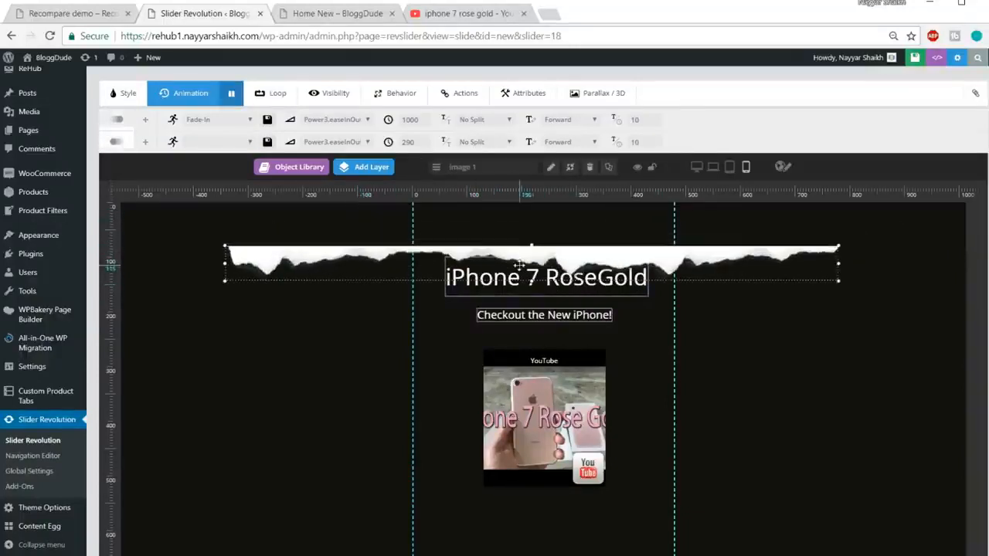
left_click_drag(226, 279, 278, 273)
left_click_drag(592, 254, 680, 213)
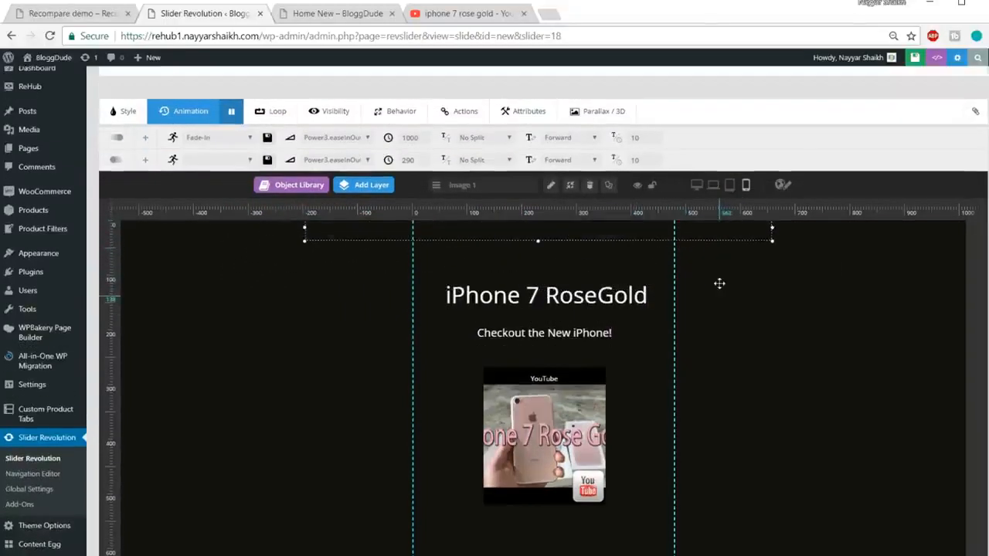
scroll(718, 282, "up", 1)
left_click(616, 298)
mouse_move(618, 284)
left_mouse_down()
mouse_move(618, 295)
mouse_move(624, 288)
left_mouse_up()
left_click(128, 164)
Shrink the crystals image to about 491 × 80 px and place it along the slide's bottom edge between the guides, at about X -1 px, Y 639 px.
scroll(721, 353, "down", 5)
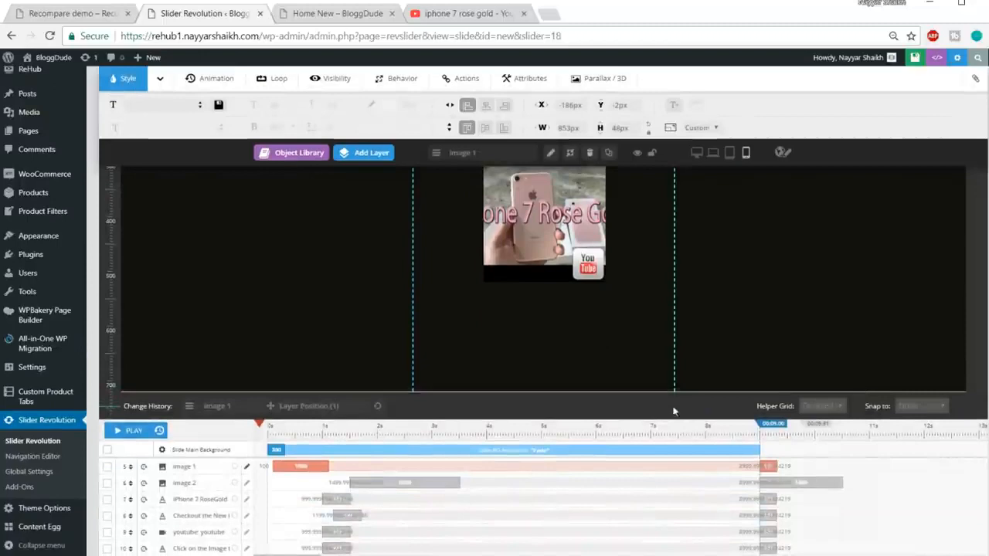
left_click_drag(681, 447, 469, 413)
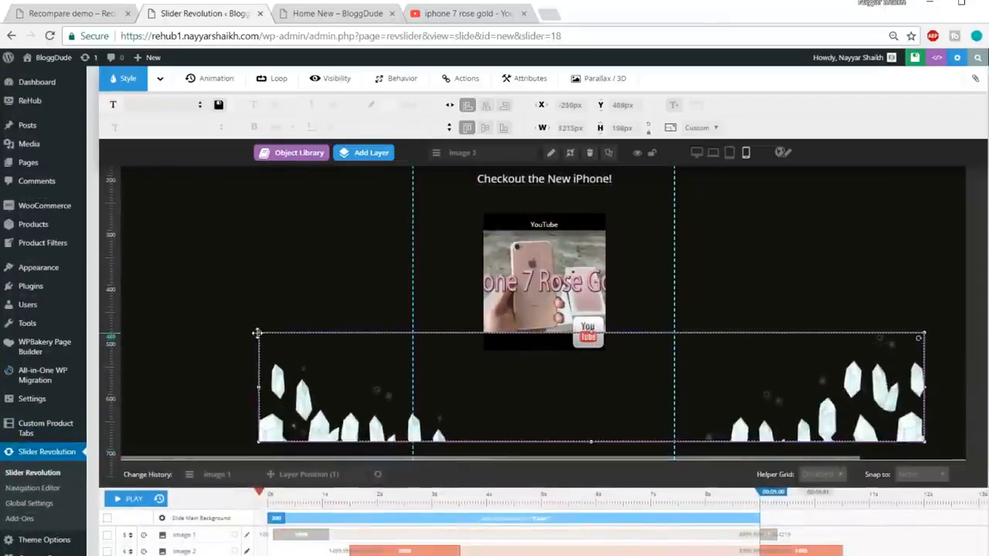
left_click(926, 445)
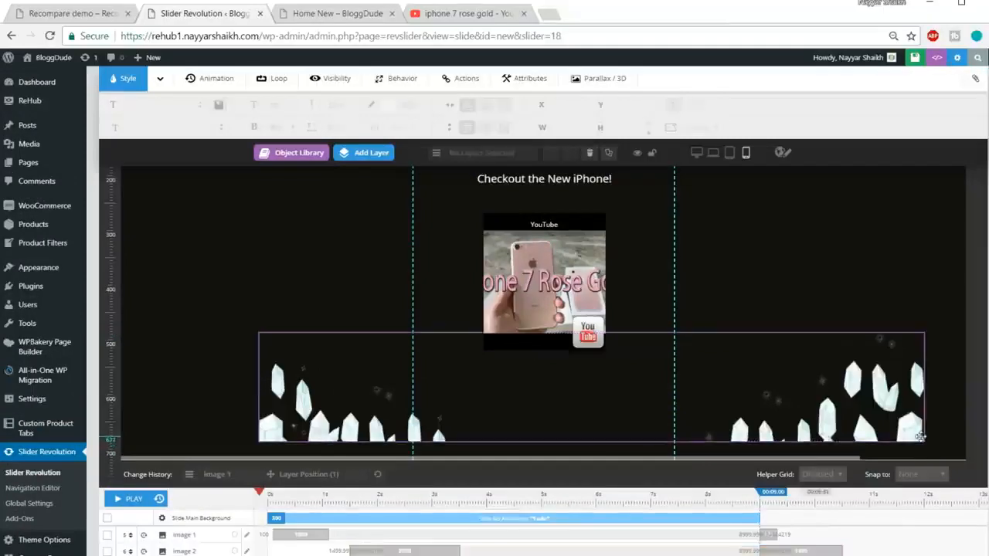
left_click(920, 434)
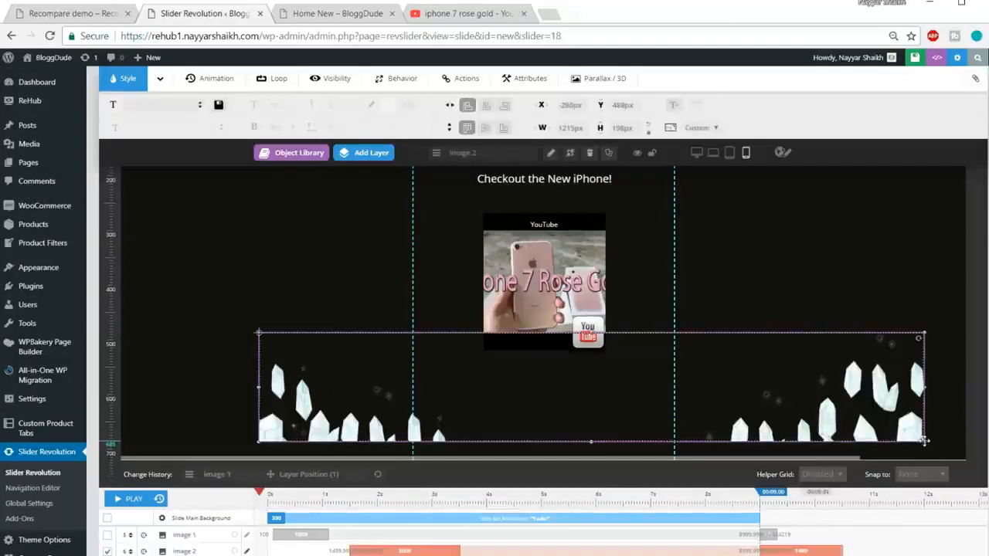
left_click_drag(925, 441, 845, 394)
left_click_drag(488, 348, 586, 400)
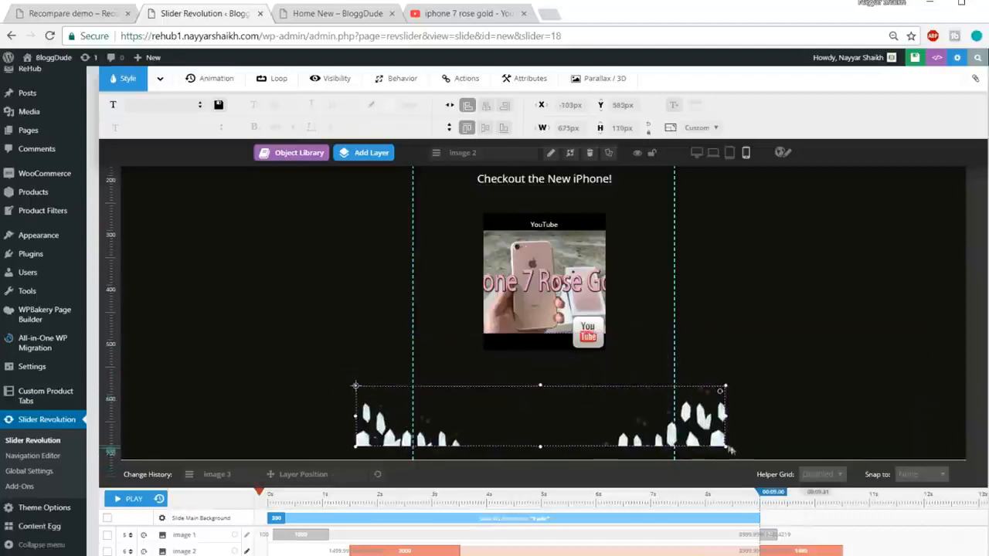
left_click_drag(723, 446, 699, 428)
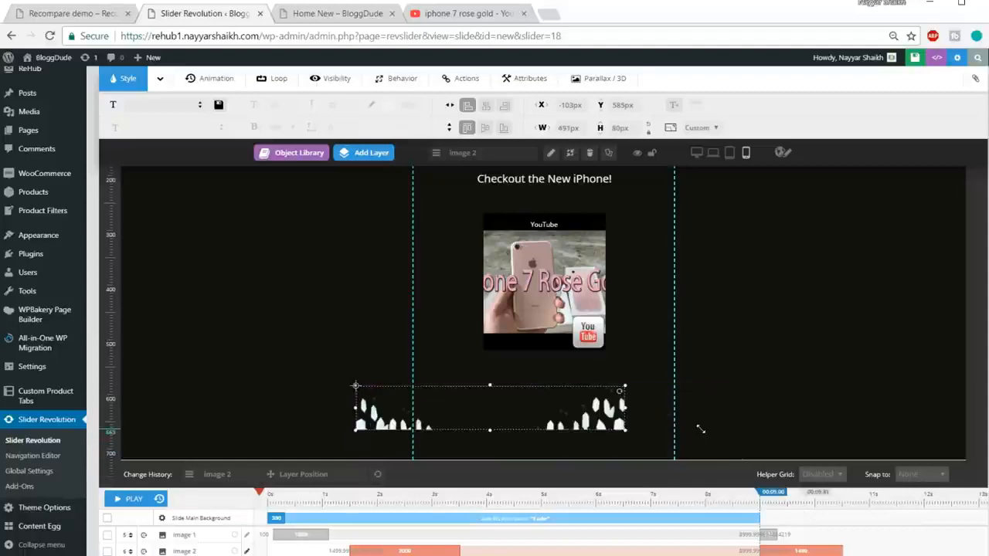
left_click_drag(482, 423, 538, 455)
scroll(721, 420, "up", 2)
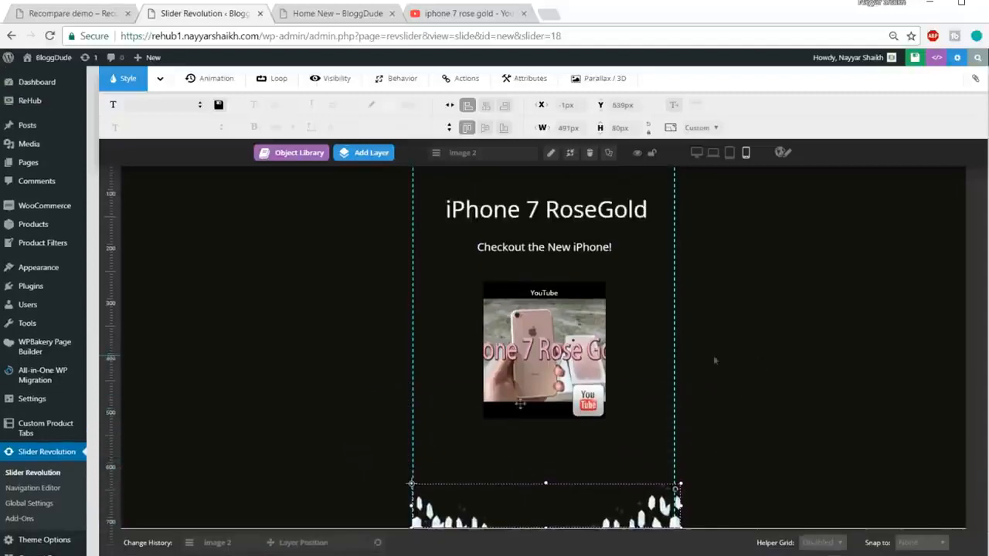
Play the phone slide's animation and examine the slide layout in the tablet and notebook views.
scroll(188, 525, "down", 1)
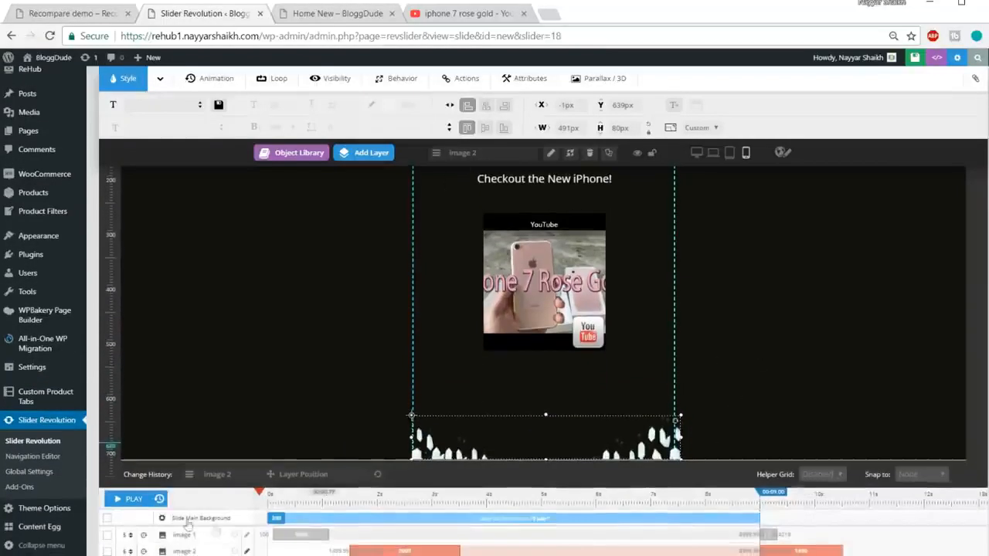
left_click(131, 500)
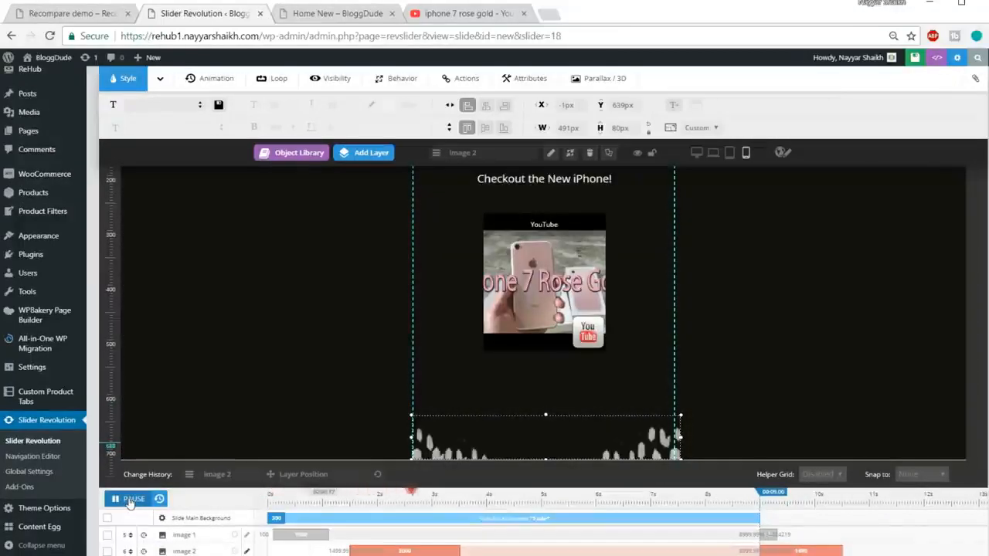
scroll(587, 478, "up", 2)
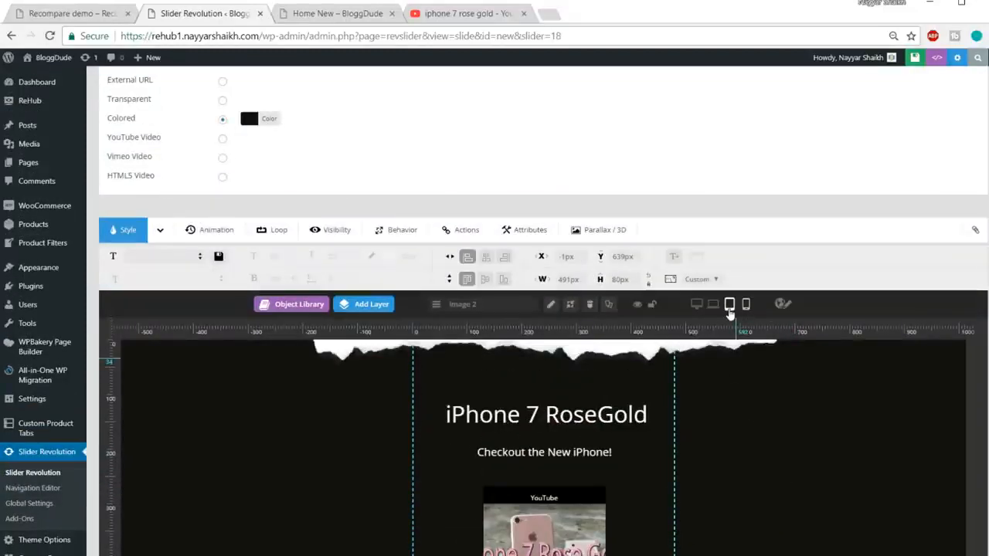
left_click(729, 309)
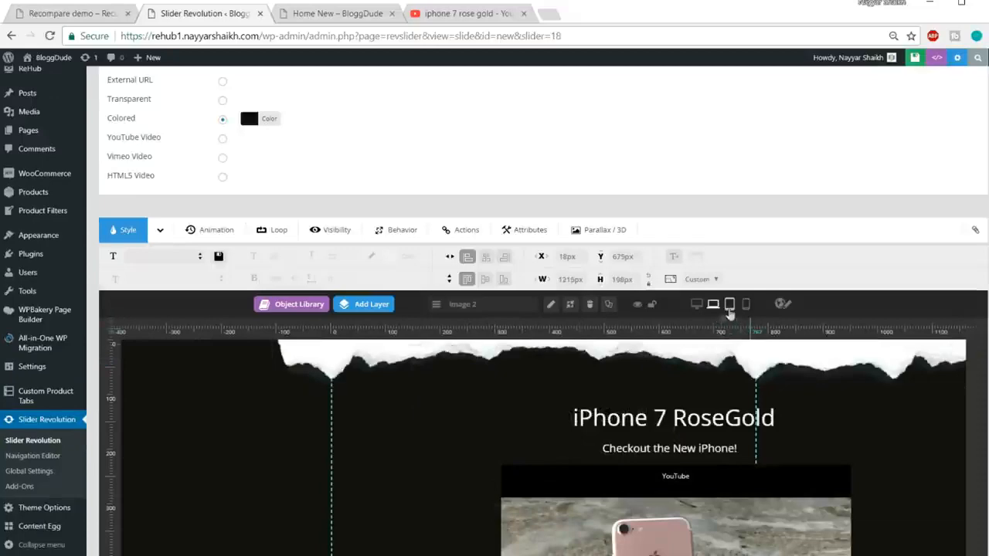
left_click(713, 305)
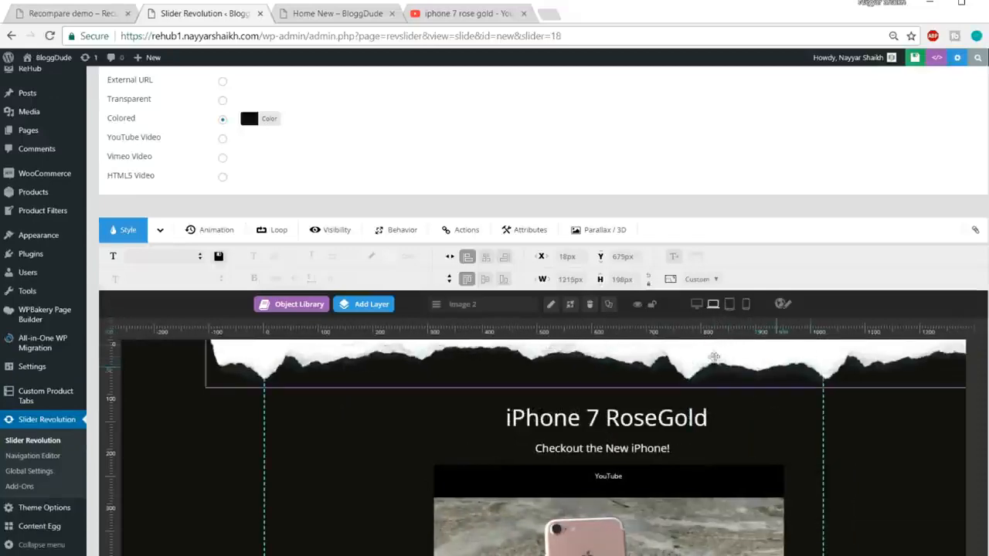
scroll(744, 387, "up", 4)
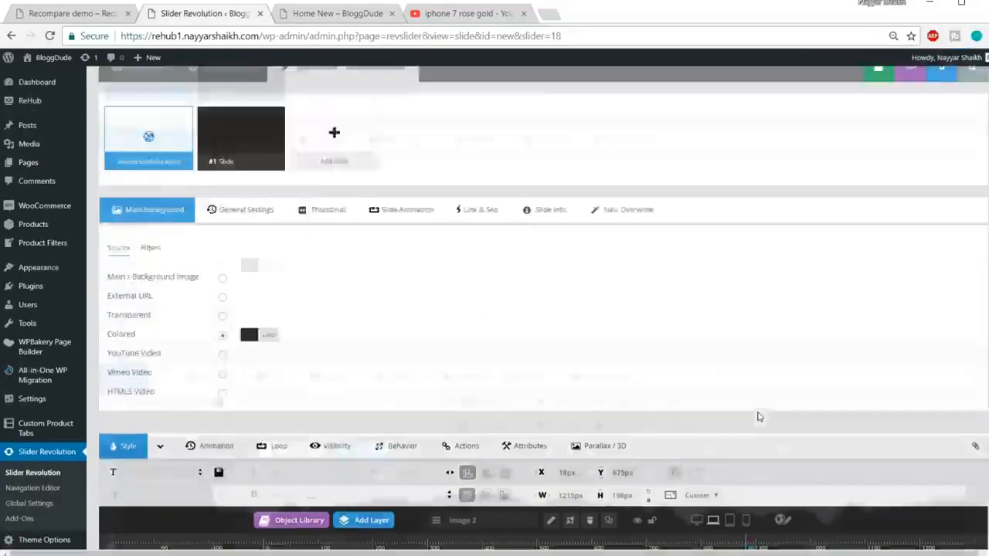
left_click(831, 140)
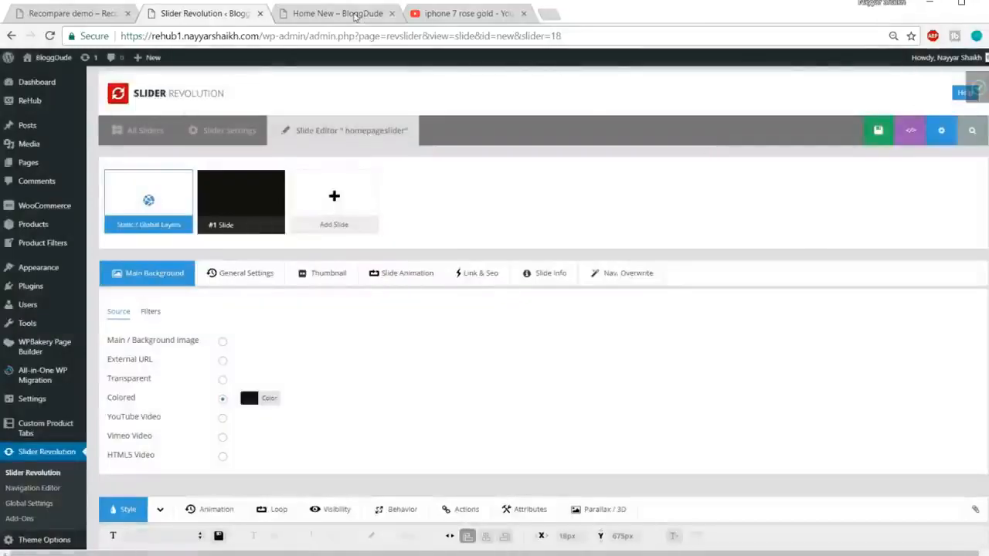
Switch to the Home New page, open its page editor in a new browser tab and place that tab beside the Slider Revolution tab.
left_click(344, 13)
scroll(456, 255, "up", 8)
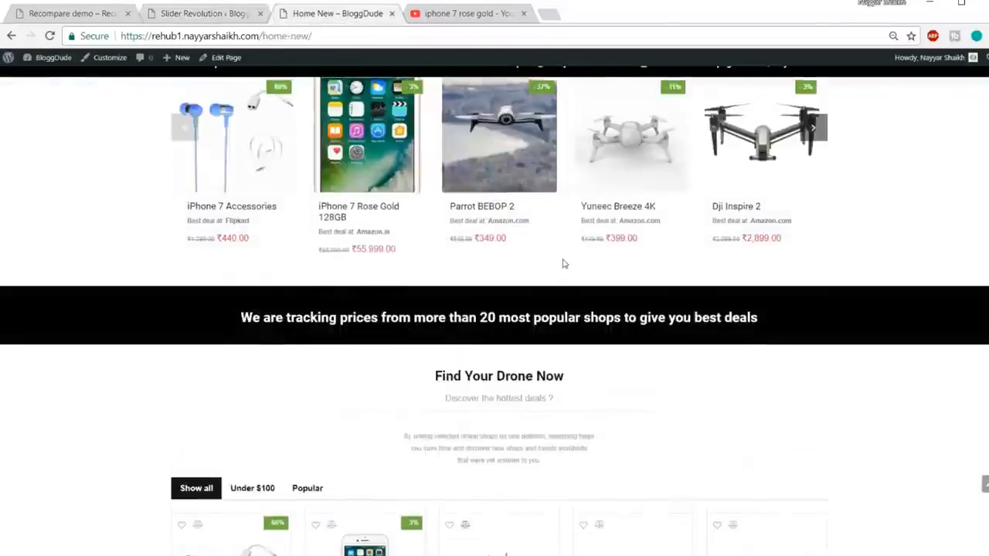
scroll(612, 283, "up", 1, "ctrl")
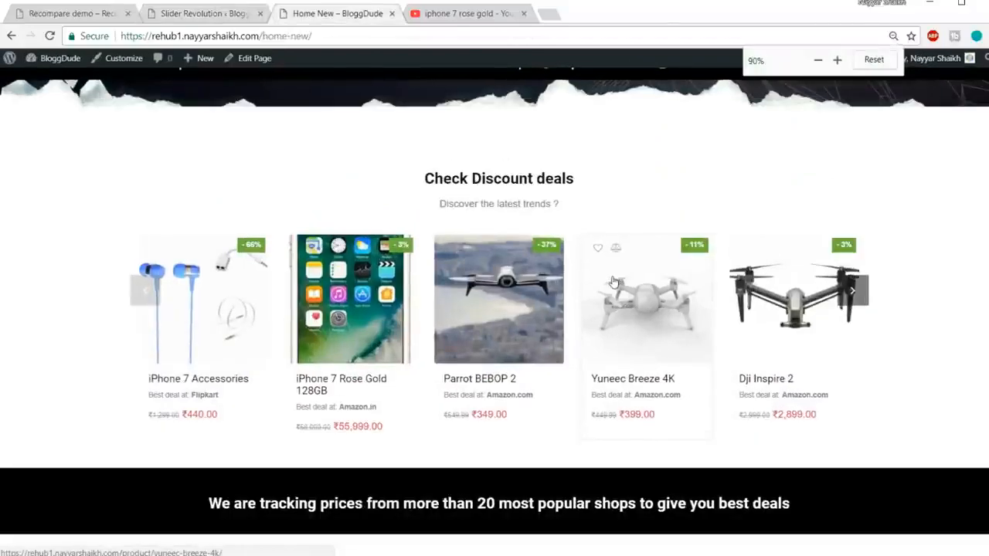
scroll(618, 301, "up", 1, "ctrl")
scroll(620, 308, "down", 15)
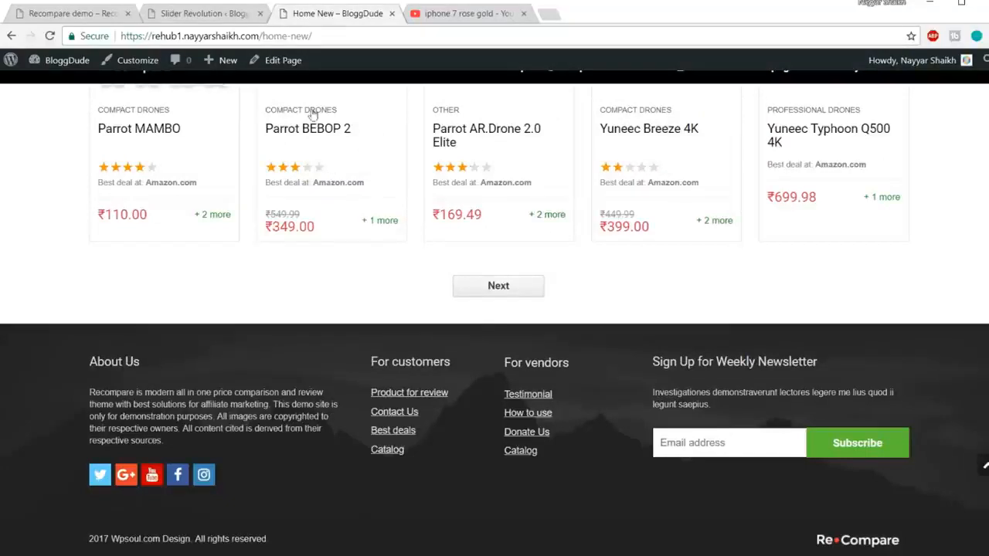
right_click(285, 63)
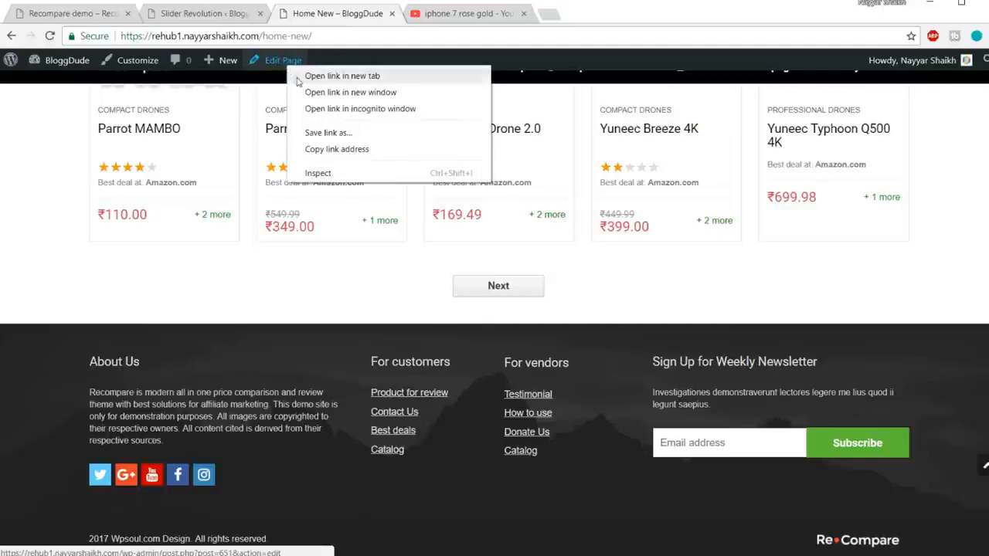
left_click(339, 76)
left_click_drag(463, 13, 316, 22)
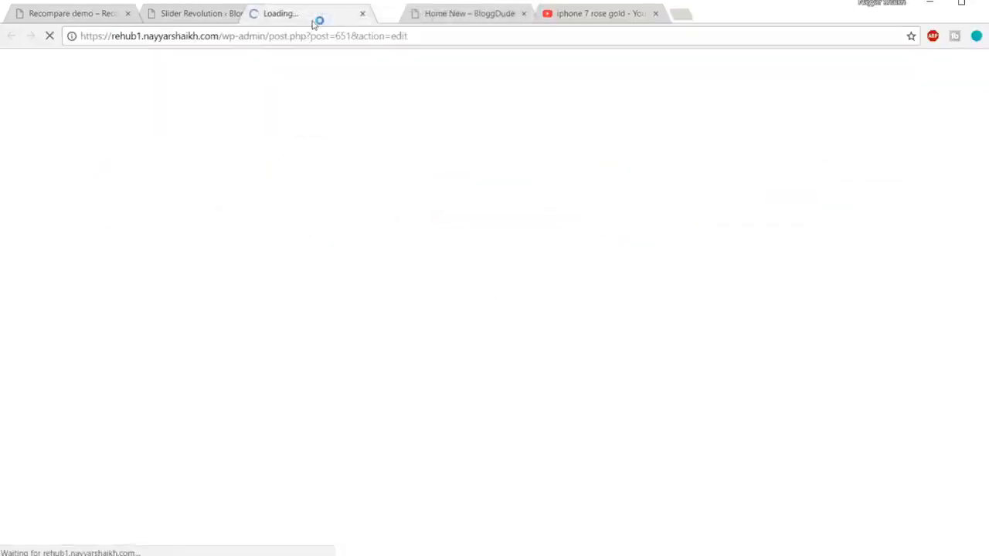
Close the Slider Revolution browser tab and add a Revolution Slider element in a new row at the end of the Home New page.
left_click(166, 21)
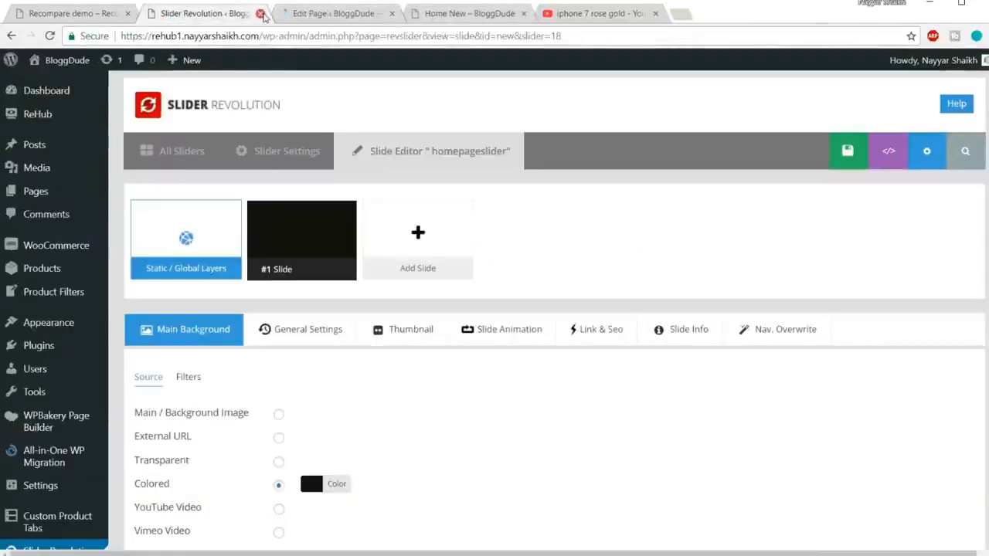
left_click(260, 14)
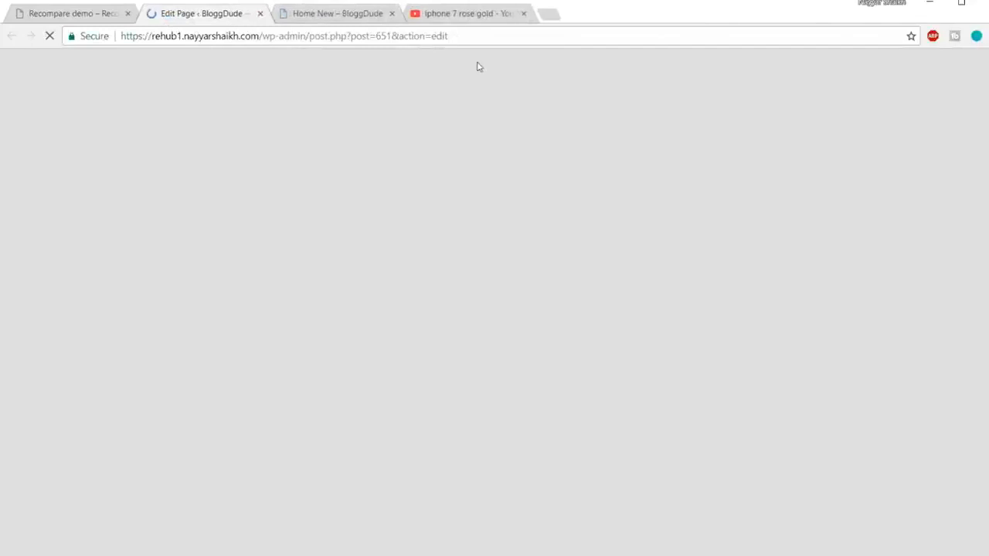
scroll(856, 383, "down", 8)
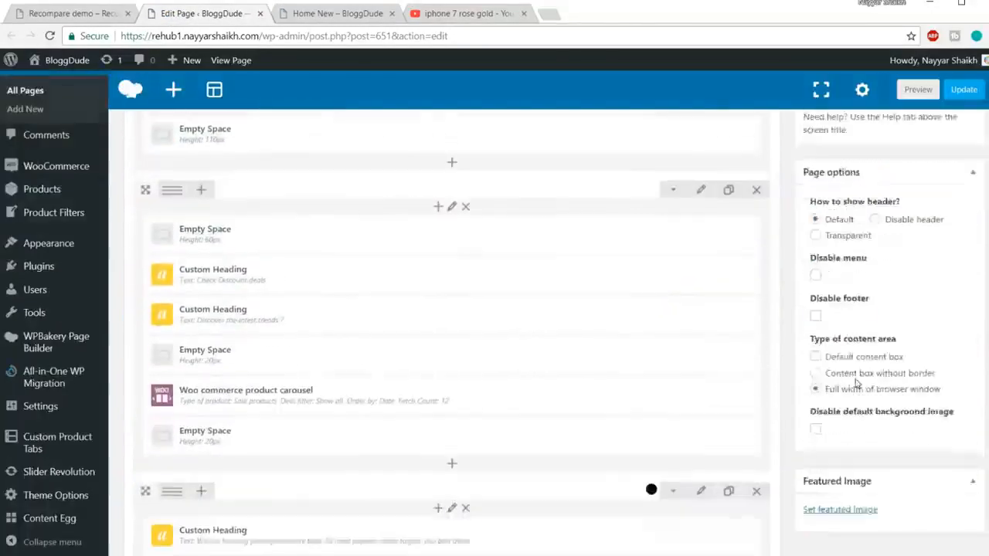
scroll(856, 383, "down", 4)
scroll(462, 385, "up", 2)
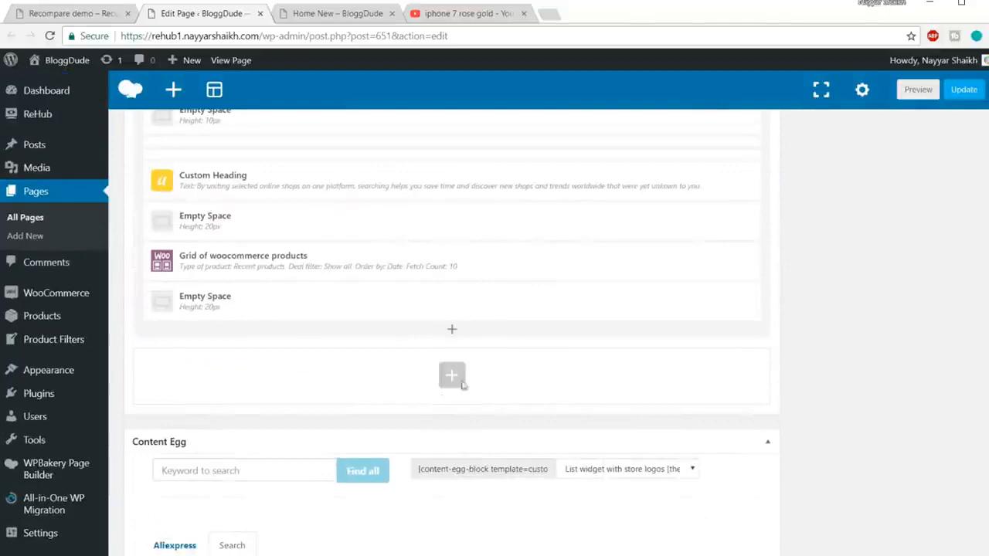
left_click(459, 378)
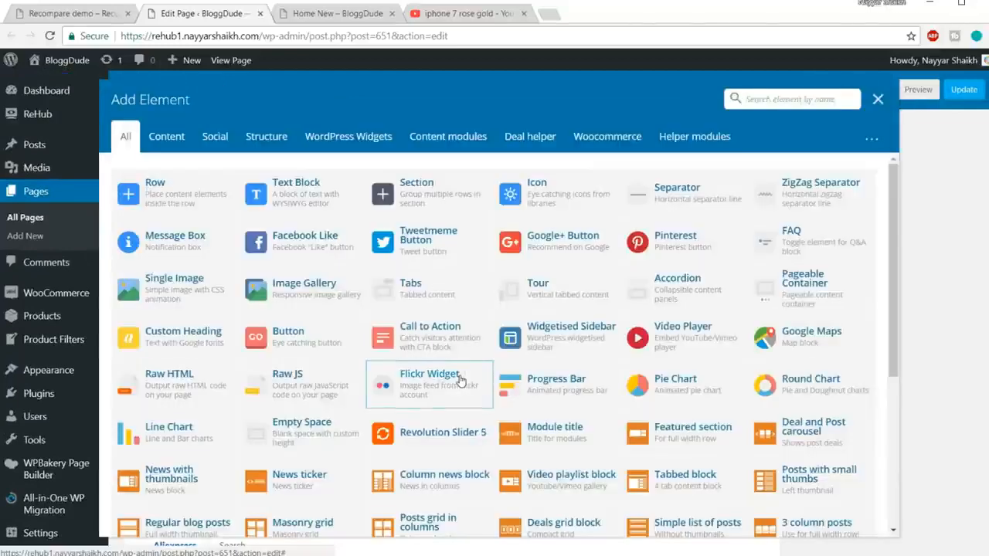
type("slid")
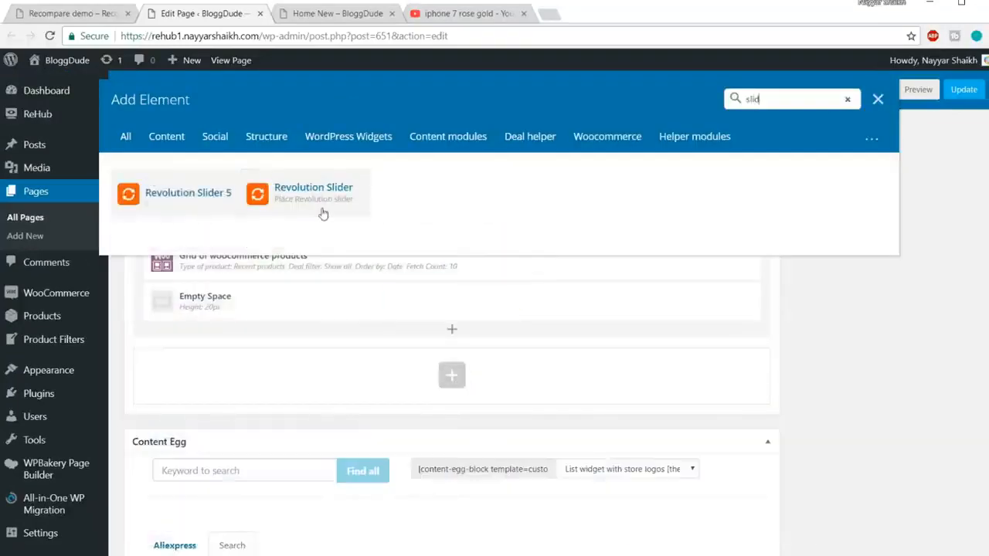
left_click(322, 197)
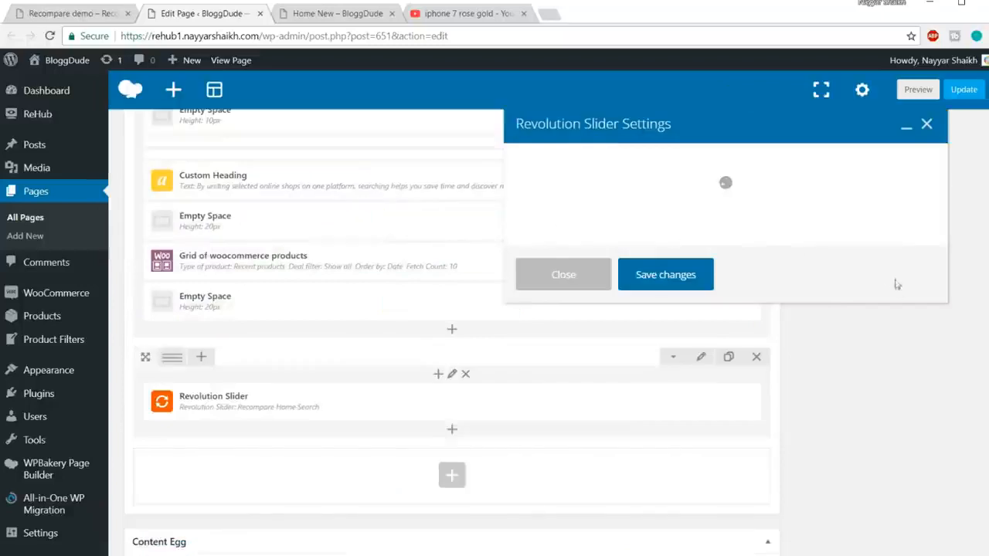
Choose homepageslider as the element's slider, save the element settings and update the page.
left_click(610, 259)
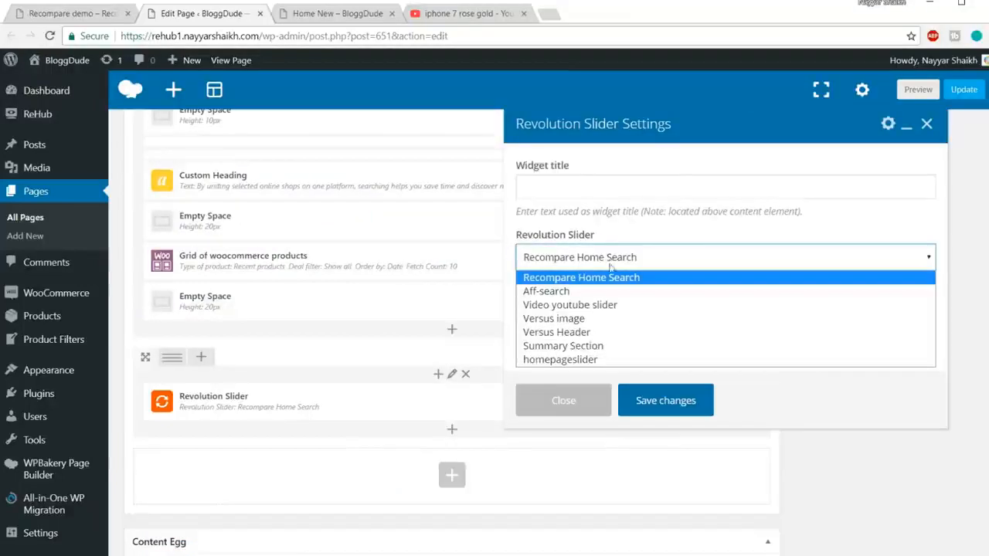
left_click(577, 360)
left_click(665, 401)
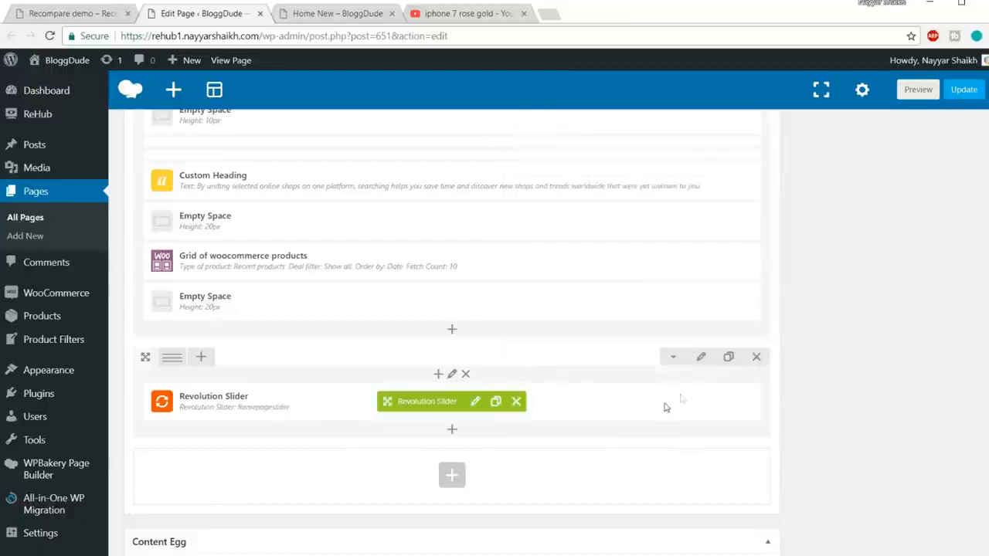
left_click(963, 90)
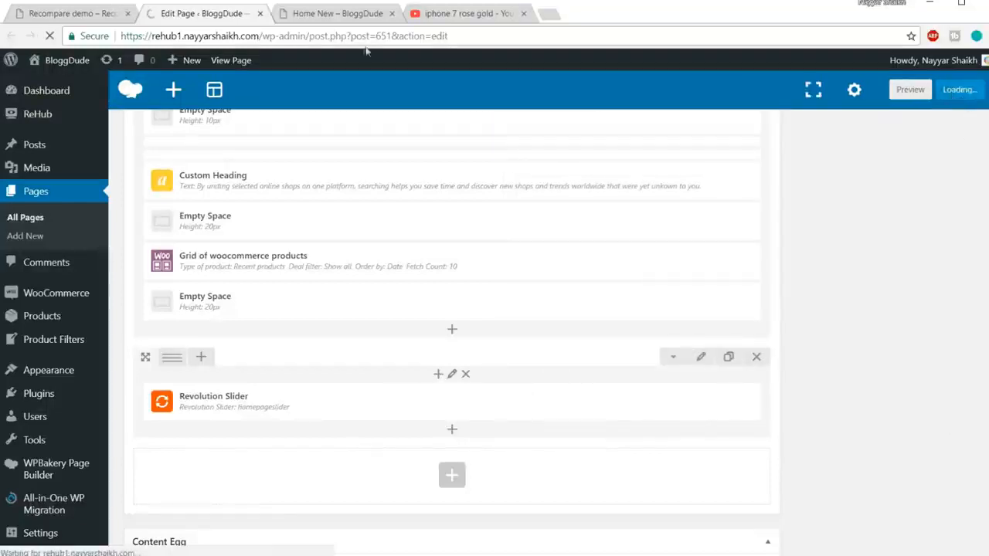
Reload the live Home New page and examine the slider above the footer.
left_click(362, 14)
left_click(365, 32)
key("Return")
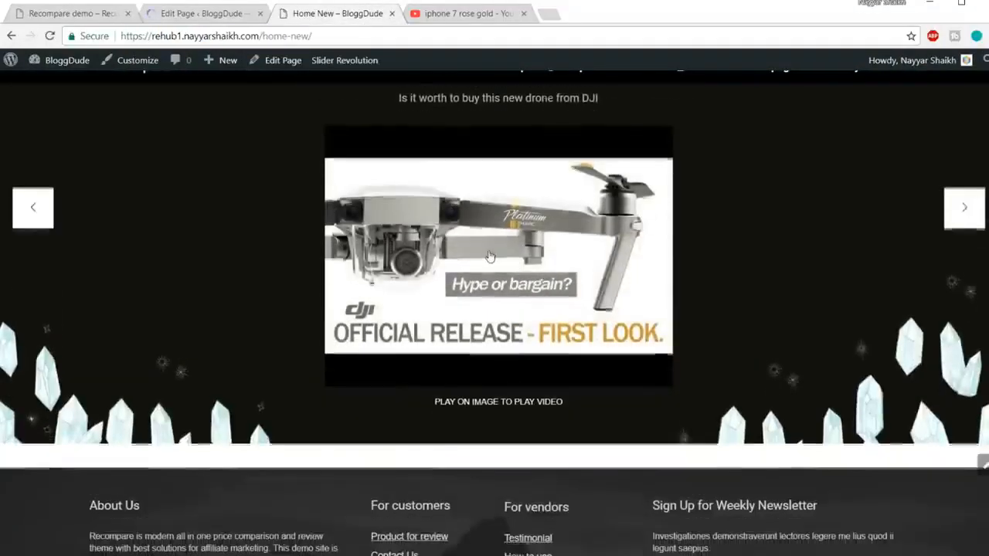
scroll(456, 272, "up", 3)
scroll(456, 274, "down", 5)
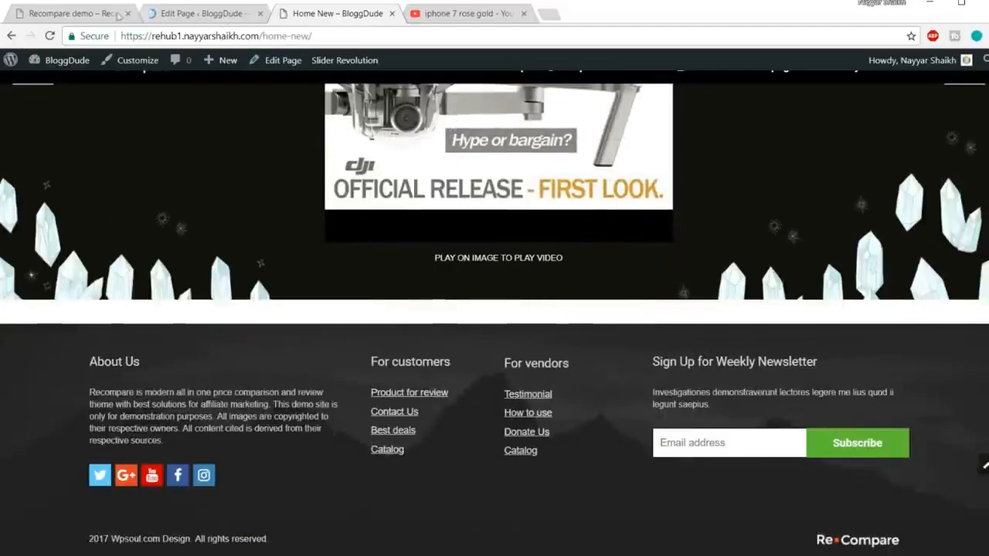
Compare the demo site's "Check latest reviews and news" section with the rows in the Home New page editor.
left_click(91, 15)
scroll(828, 294, "down", 5)
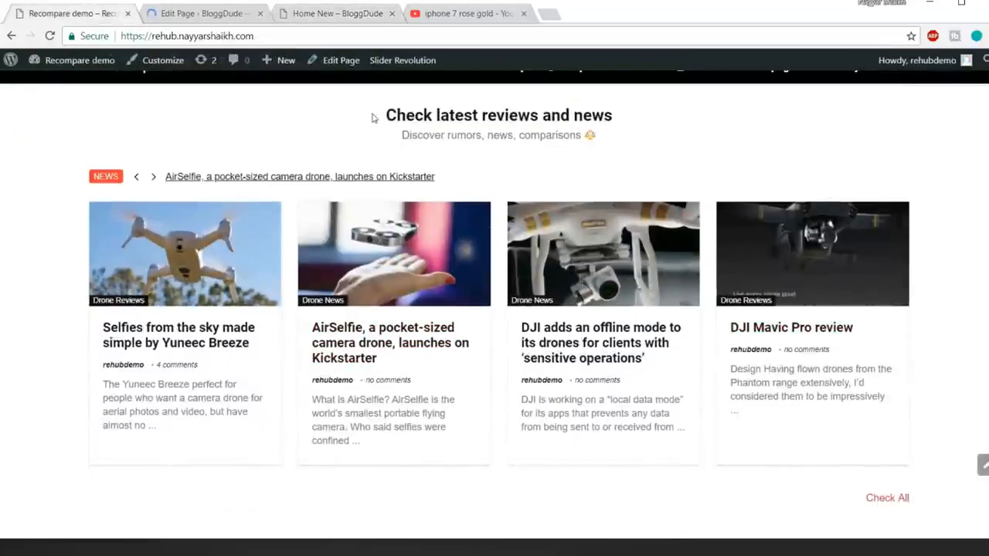
left_click_drag(414, 114, 609, 142)
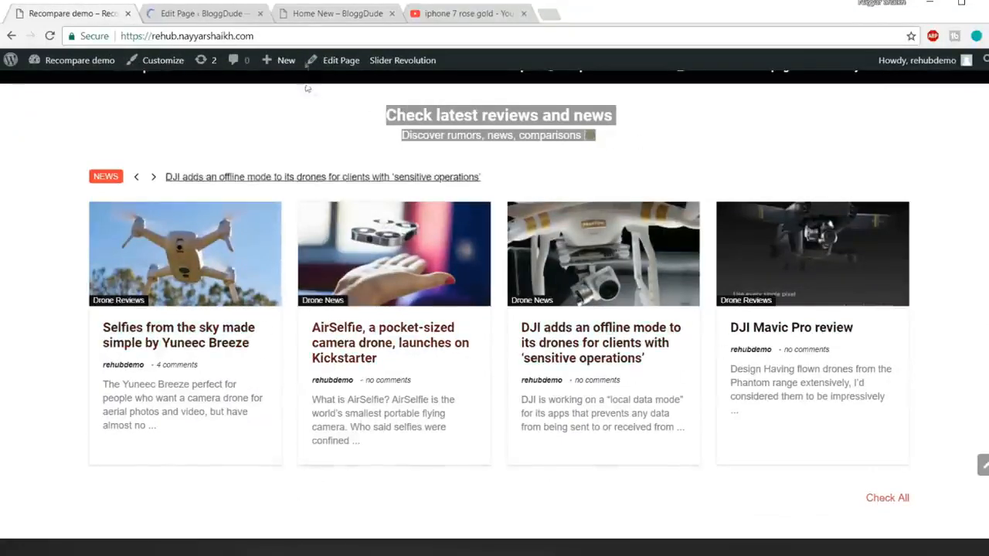
left_click(207, 17)
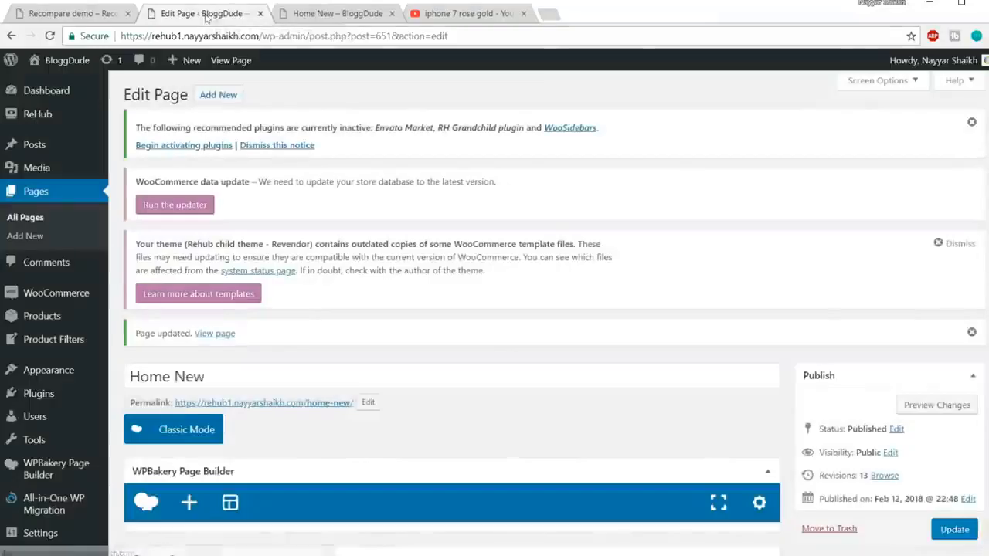
scroll(607, 402, "down", 3)
scroll(606, 408, "down", 10)
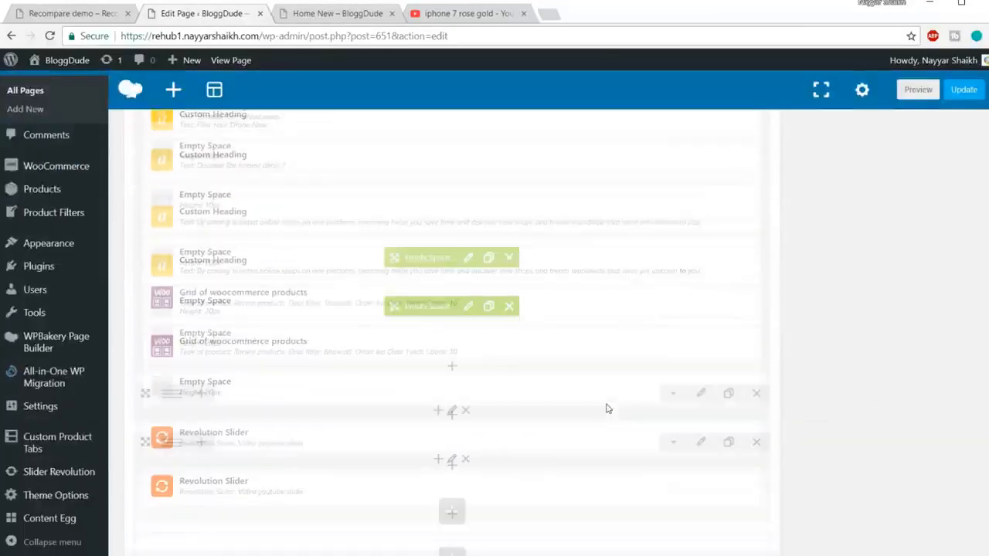
scroll(526, 393, "up", 2)
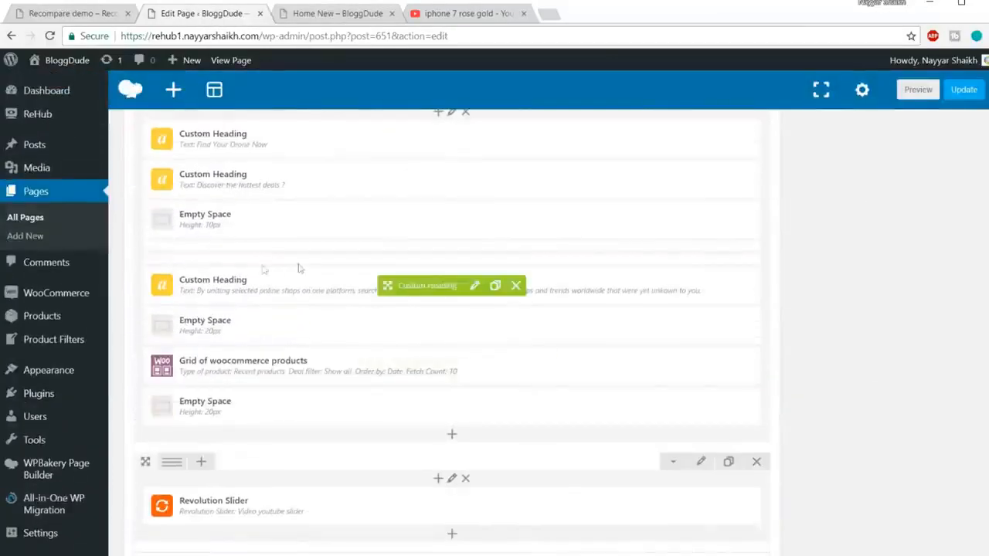
scroll(336, 311, "up", 2)
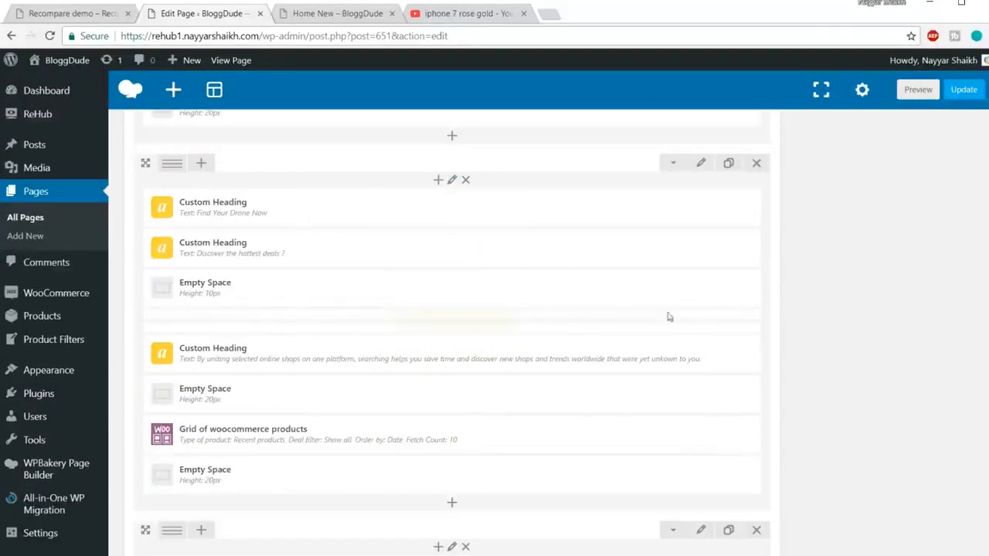
scroll(494, 255, "down", 5)
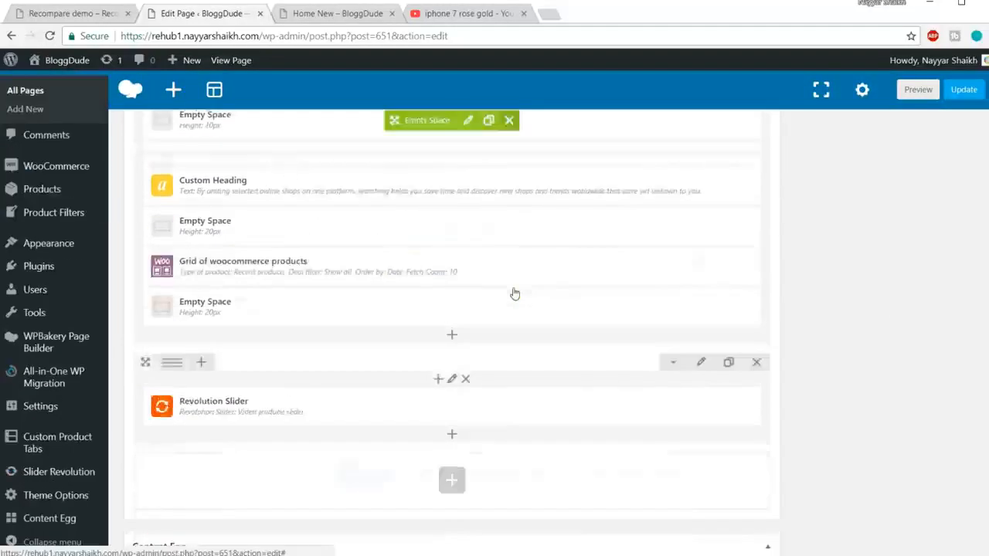
left_click(38, 13)
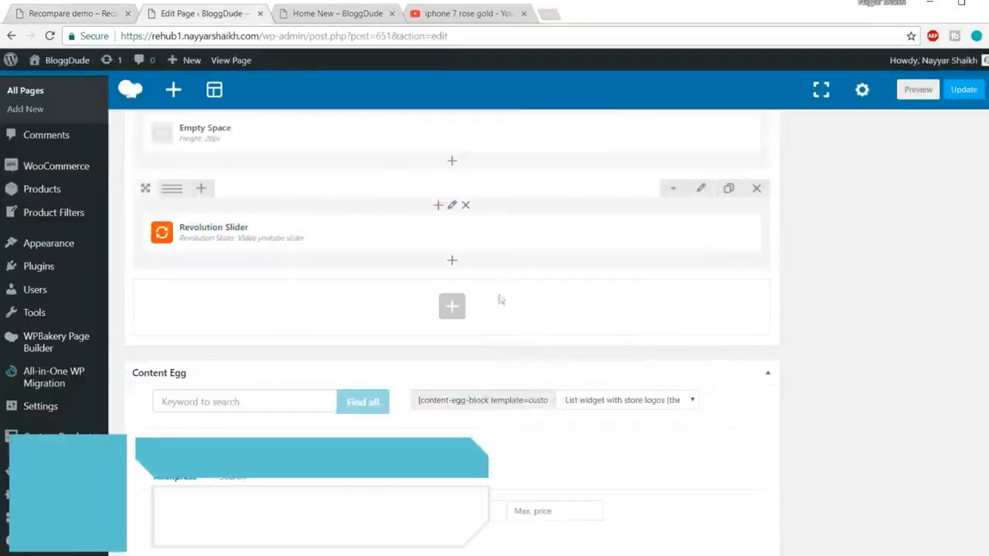
Add a News ticker element in a new row below the Revolution Slider in the page editor.
scroll(500, 299, "down", 3)
scroll(447, 252, "up", 2)
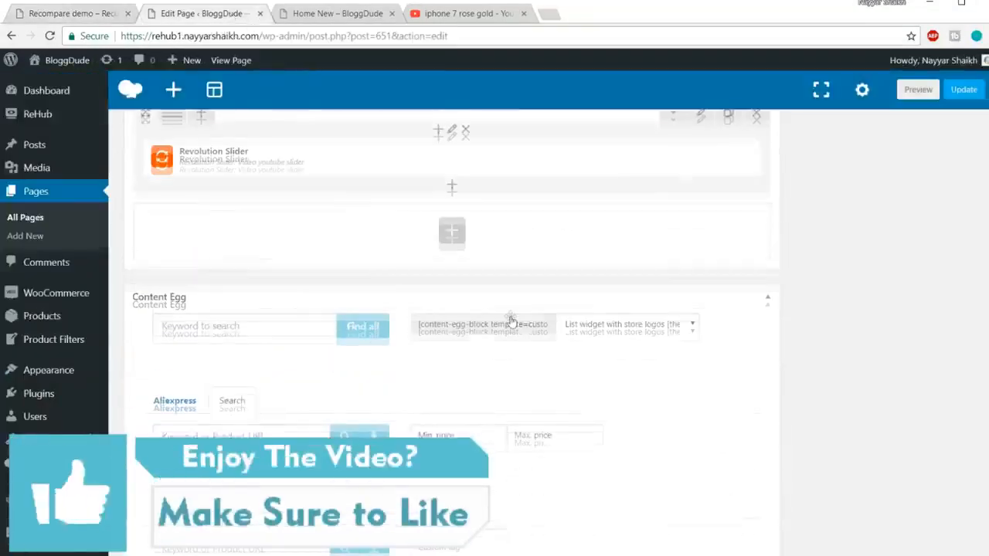
left_click(453, 241)
type("news")
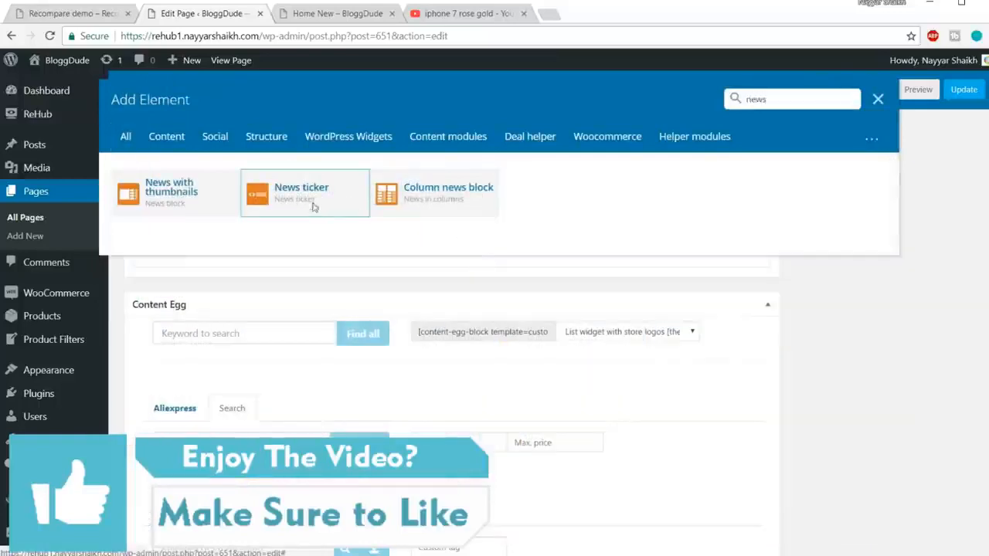
left_click(313, 205)
Set the News ticker's label to NEWS, matching the label on the demo site.
left_click(62, 13)
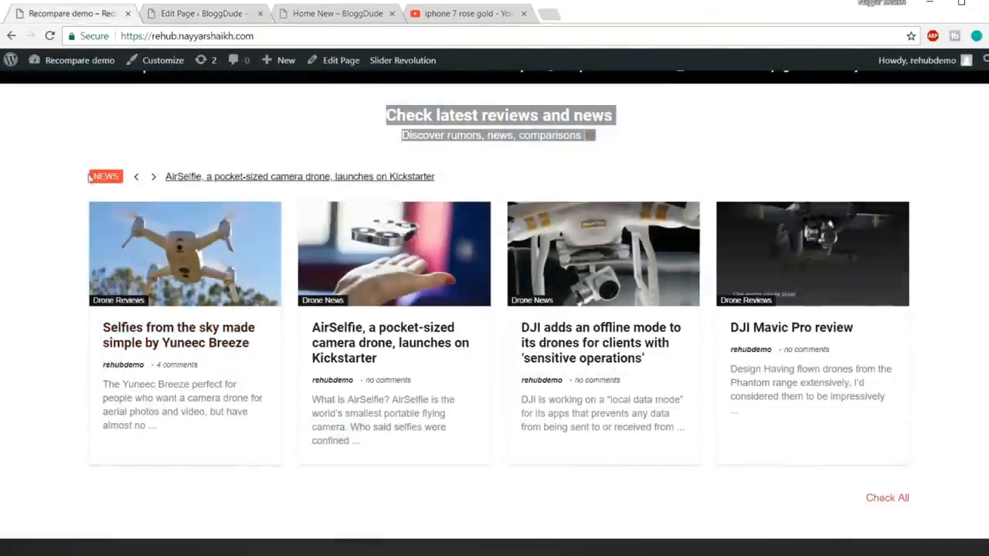
left_click(90, 179)
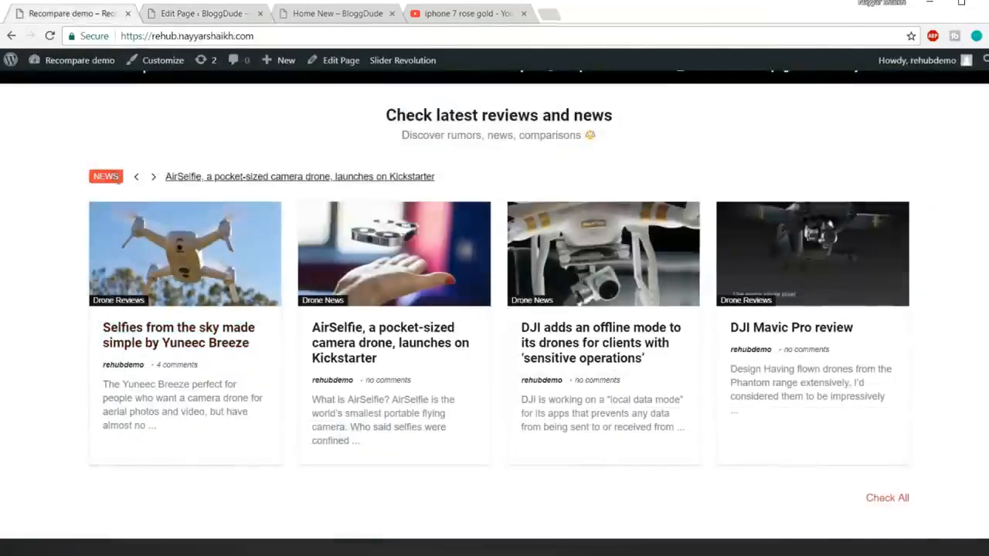
left_click(179, 14)
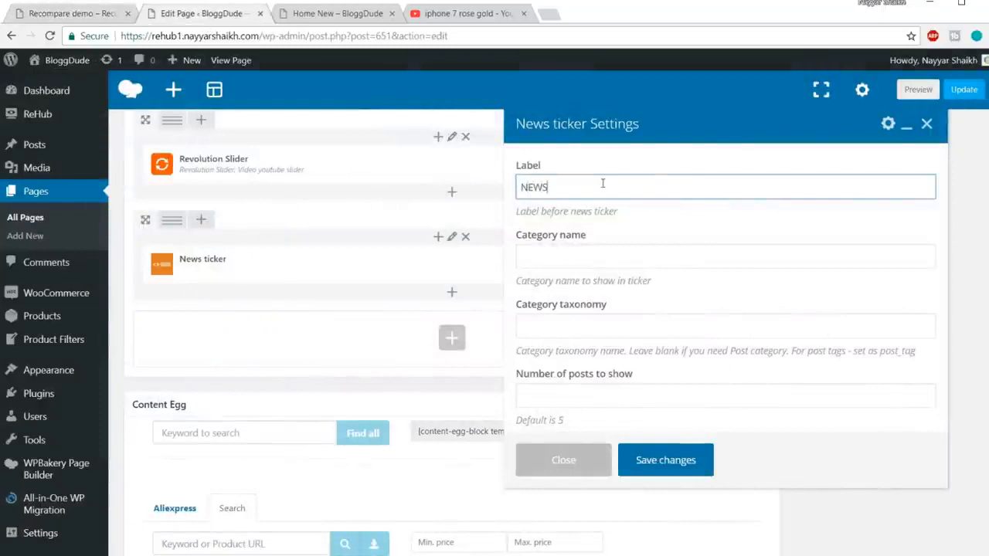
Set the News ticker's category name to Drone News, as used on the demo site.
left_click(614, 251)
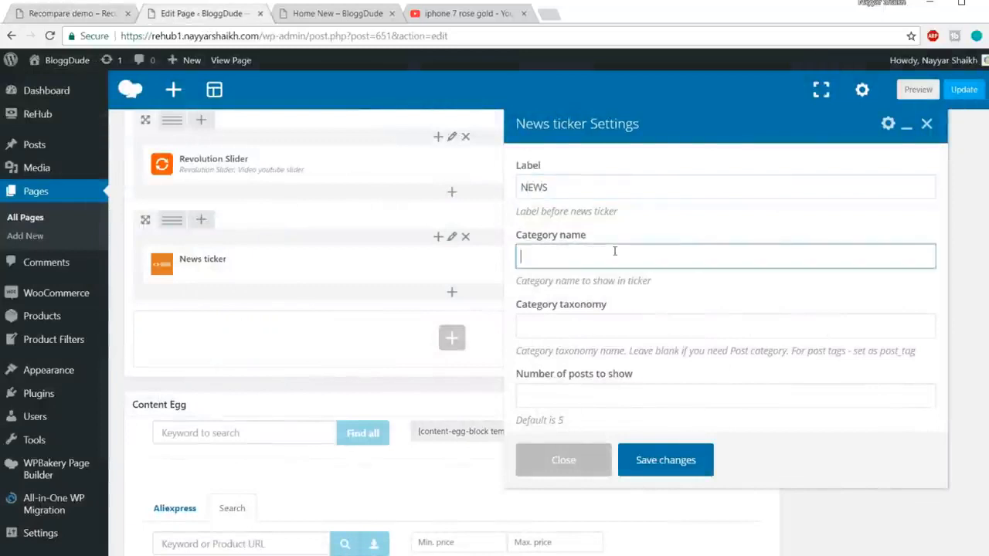
left_click(67, 15)
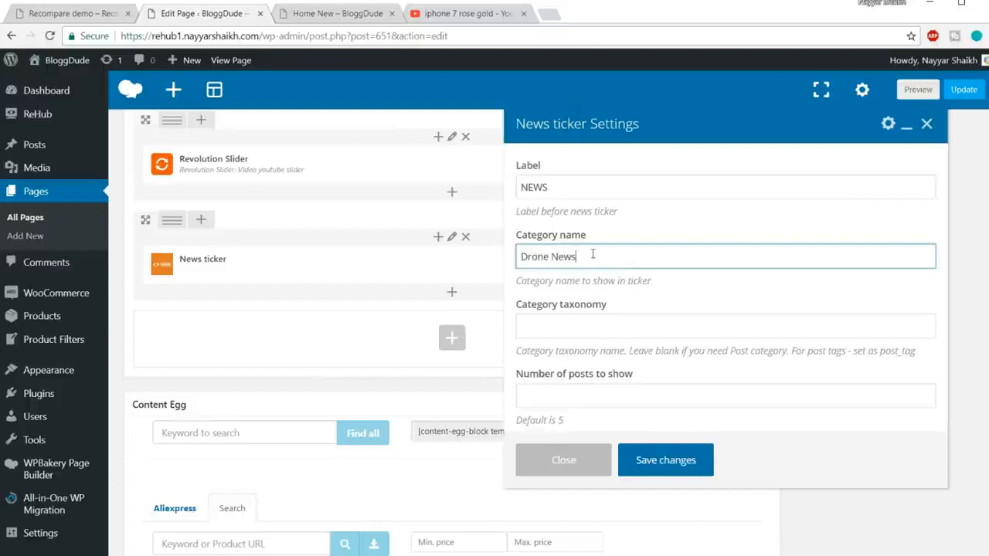
key("ctrl+a")
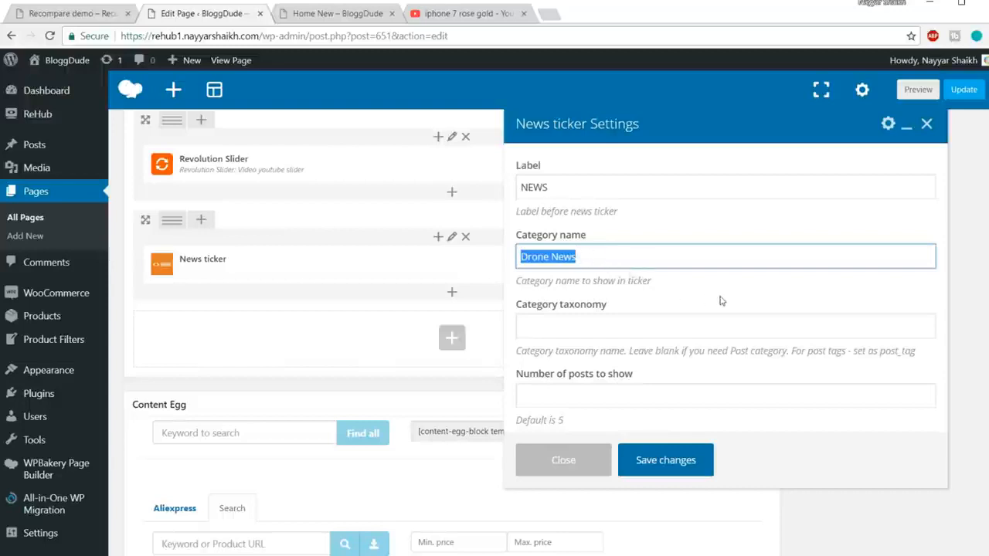
Set the News ticker's number of posts to show to 5 and save its settings.
scroll(720, 301, "down", 1)
left_click(673, 391)
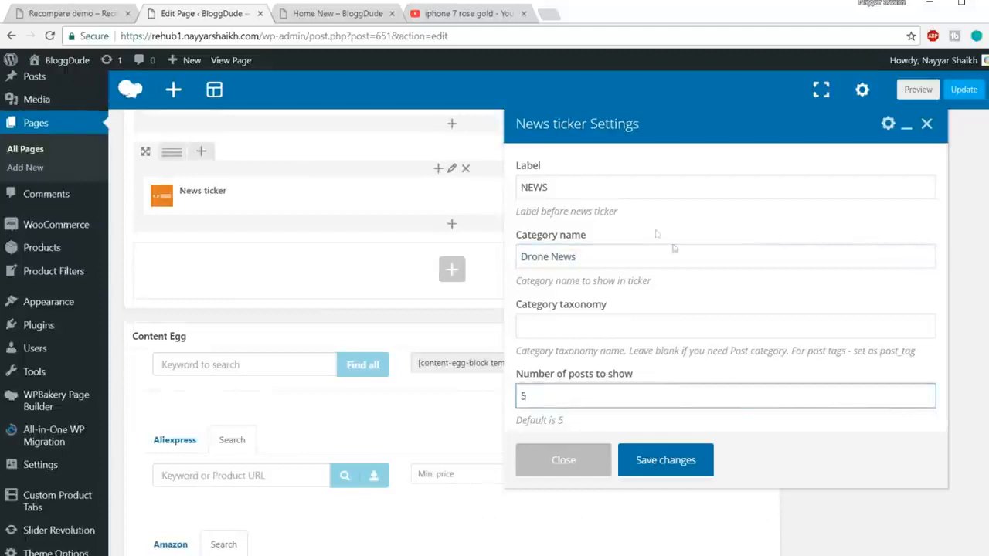
scroll(677, 291, "up", 1)
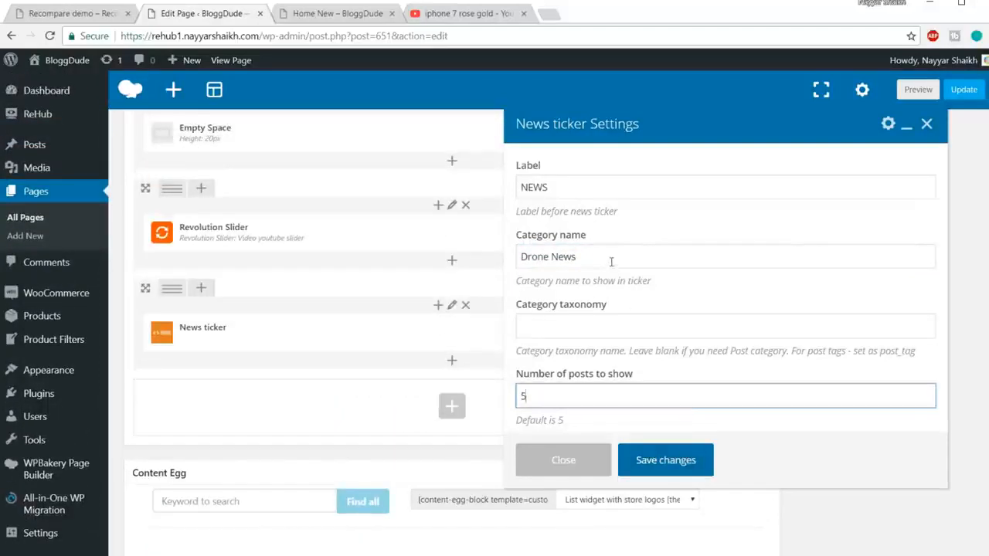
left_click(685, 462)
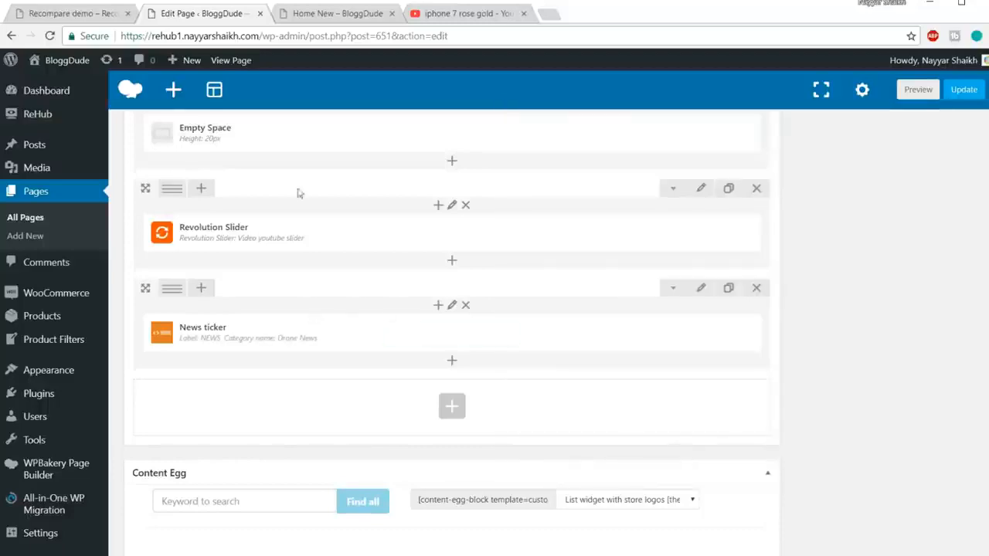
Add a Posts grid in columns element below the News ticker, following the layout of the demo's latest reviews and news section.
left_click(91, 14)
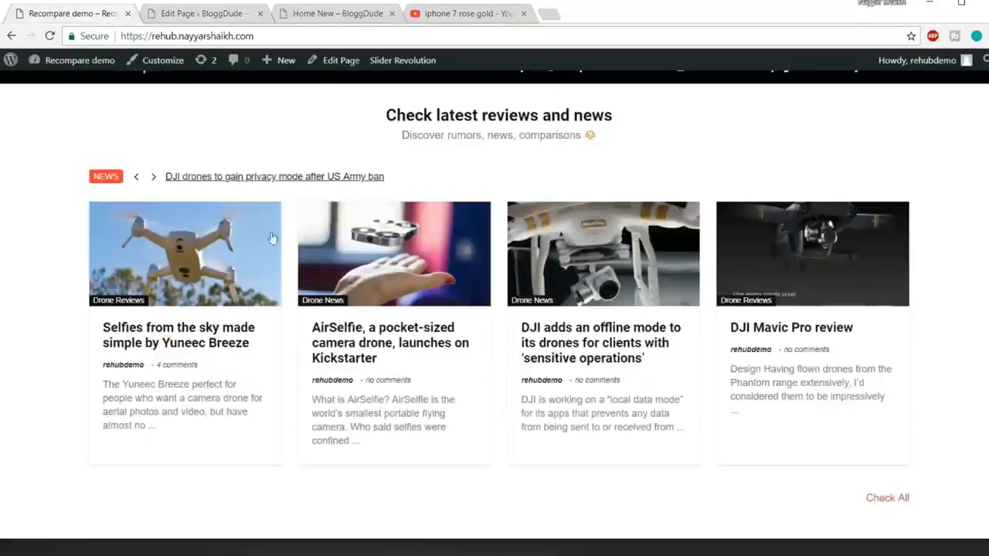
left_click(217, 11)
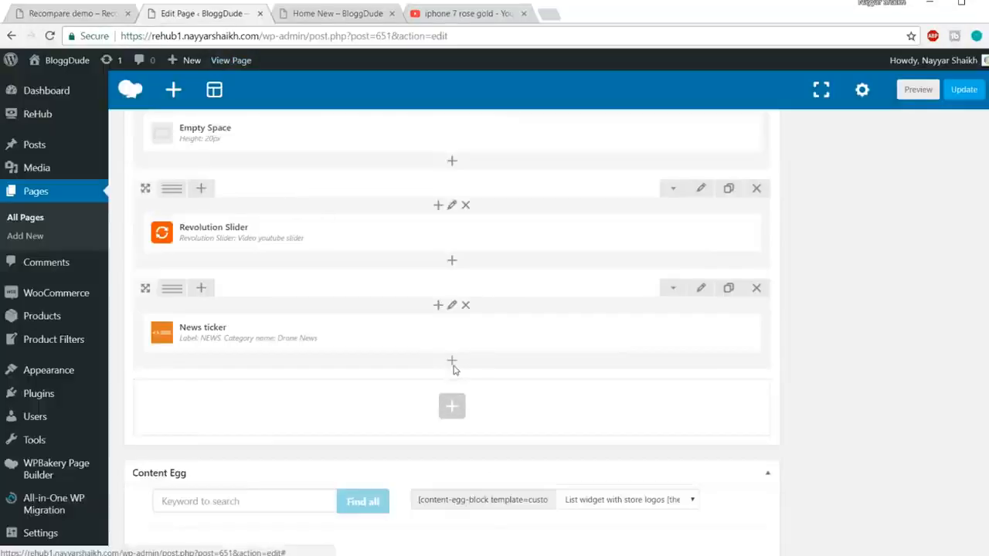
left_click(455, 372)
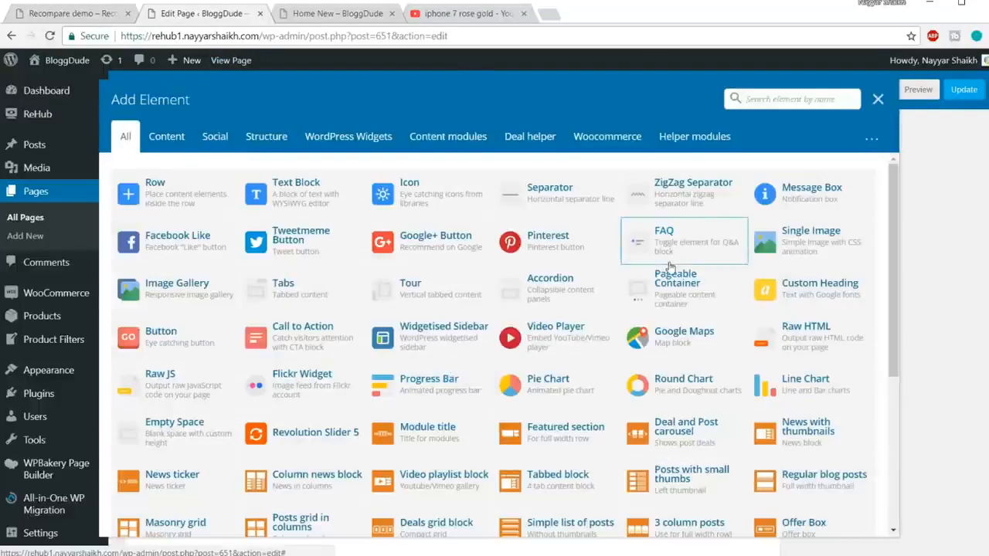
type("post")
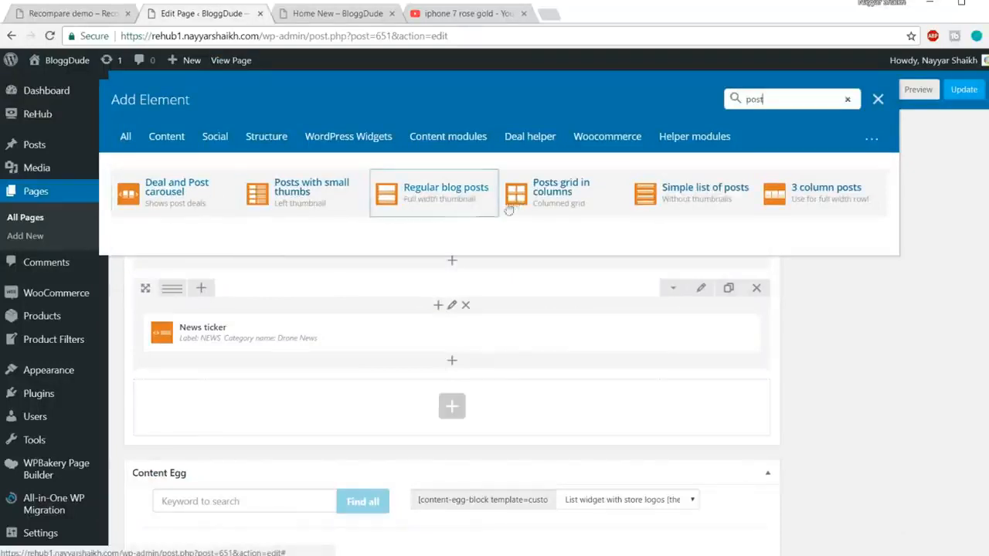
left_click(570, 210)
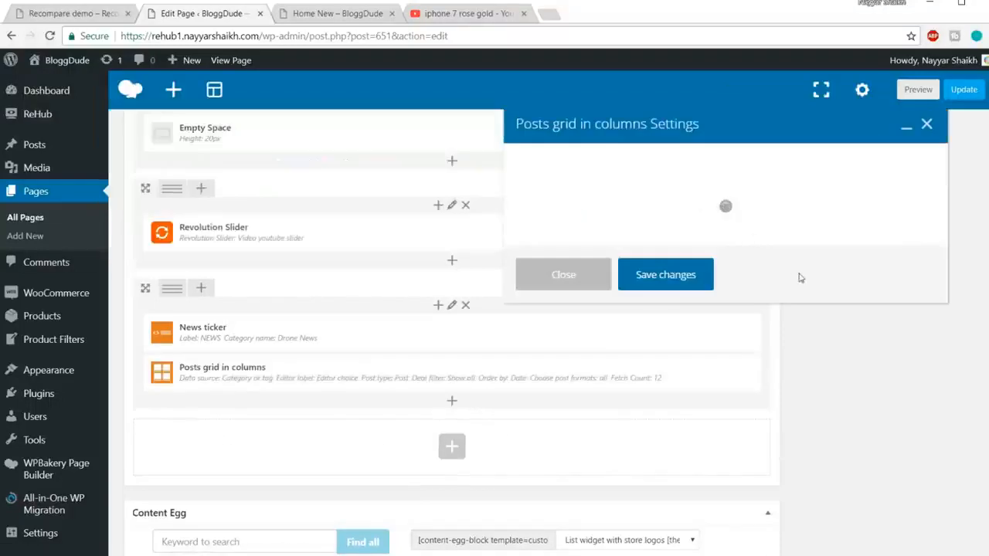
Choose Category or tag as the data source of the posts grid, leaving its category blank.
left_click(625, 222)
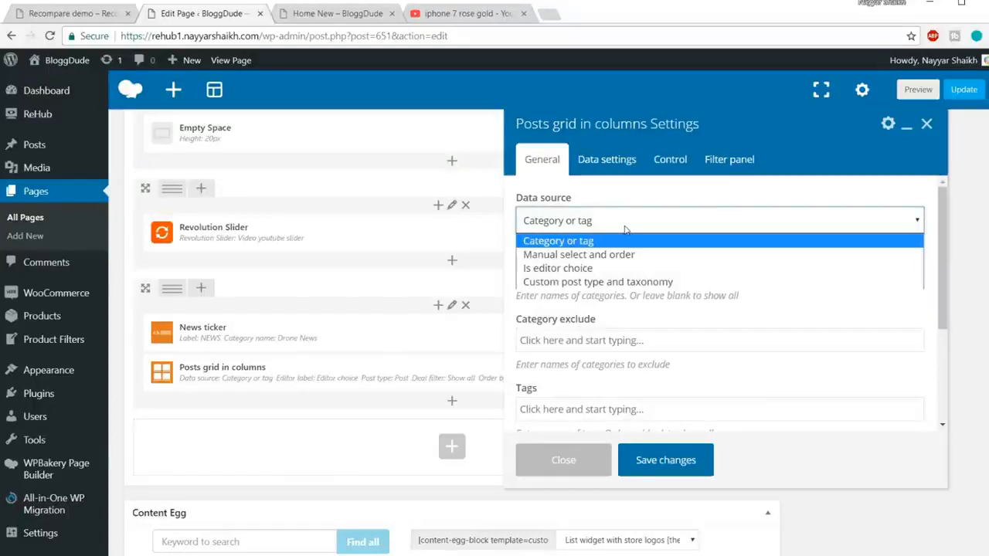
left_click(657, 242)
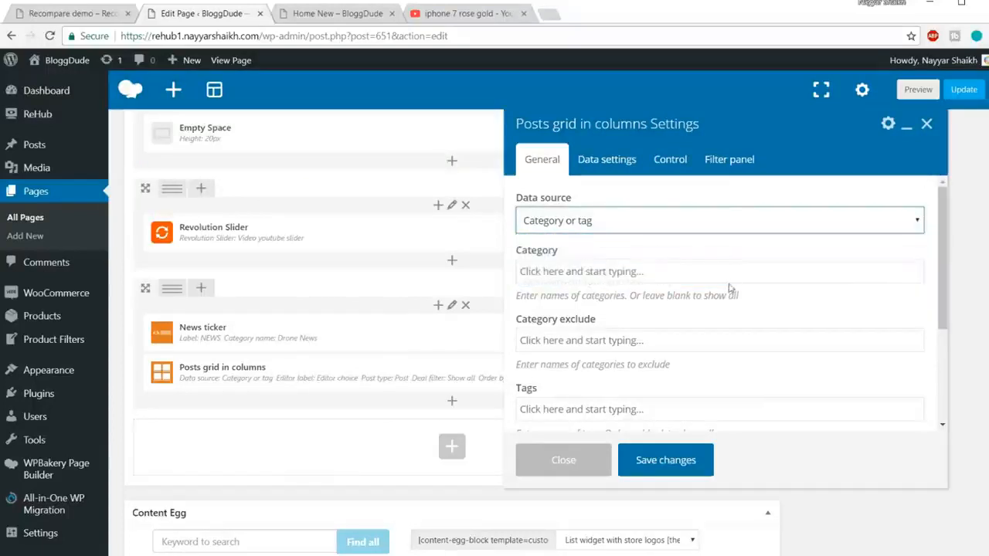
left_click(613, 272)
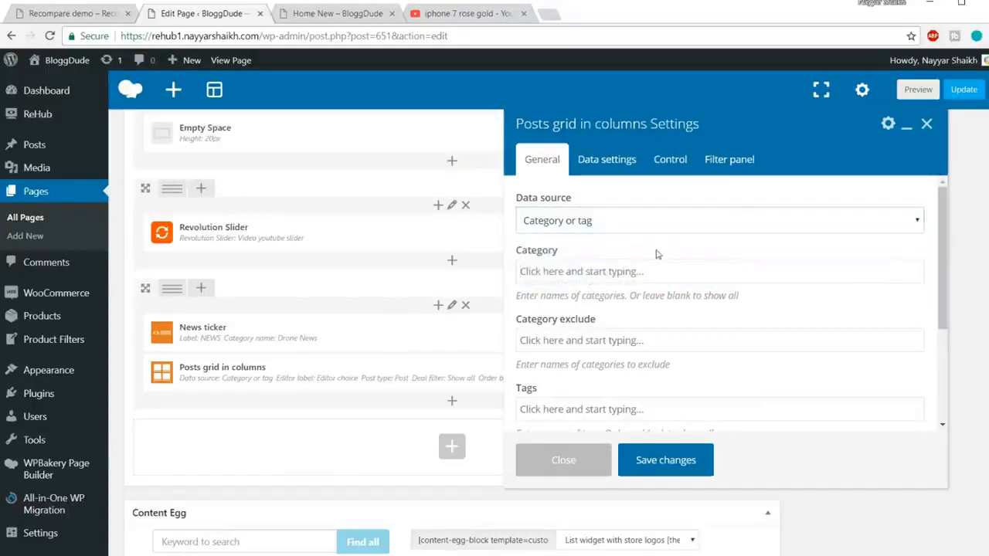
Compare the posts grid's category, tag and deal filter options with the news section on the demo homepage.
left_click(87, 21)
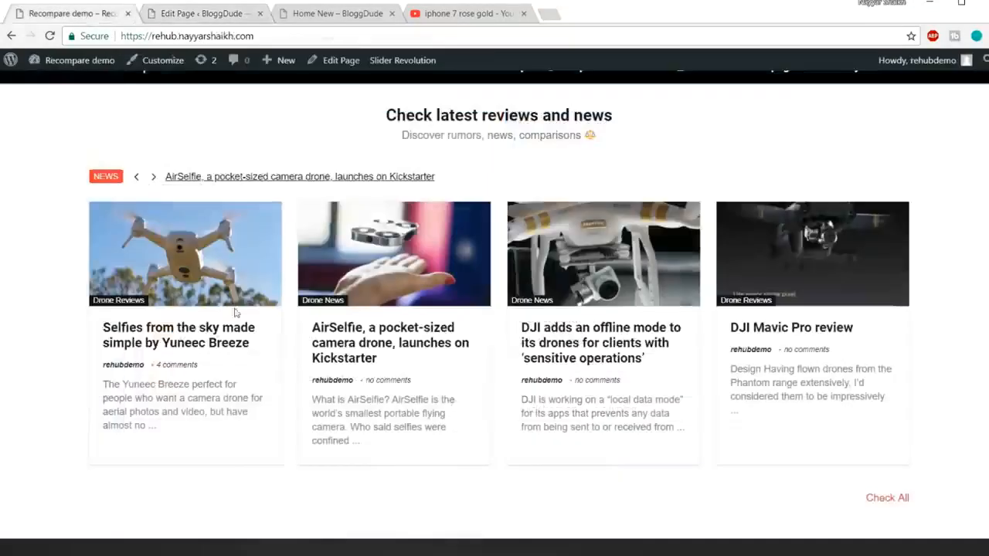
left_click(197, 17)
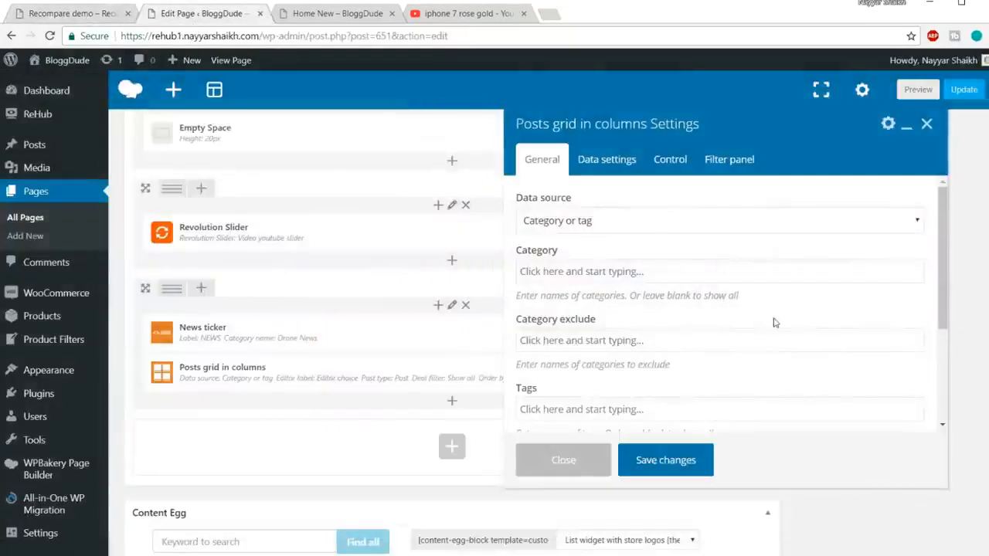
scroll(623, 287, "down", 1)
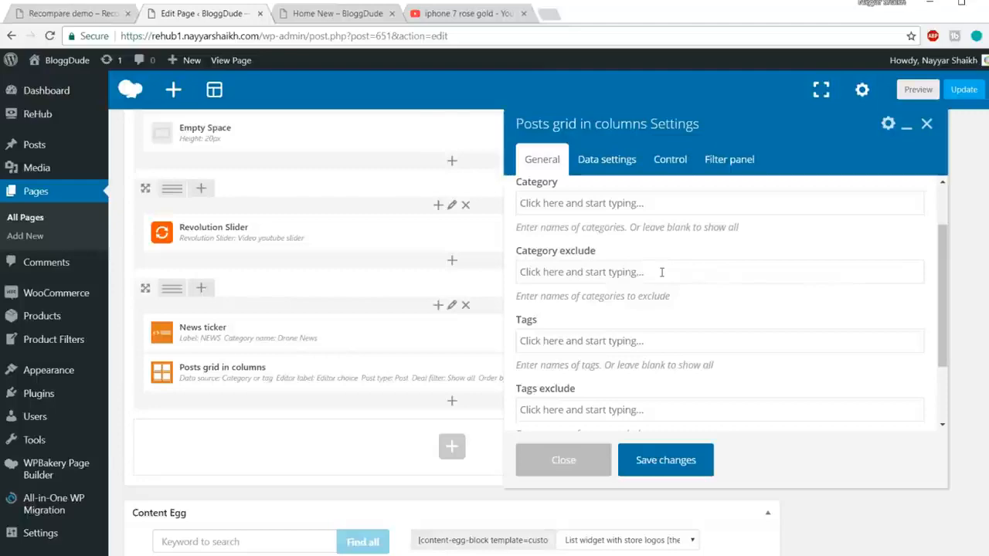
left_click(82, 15)
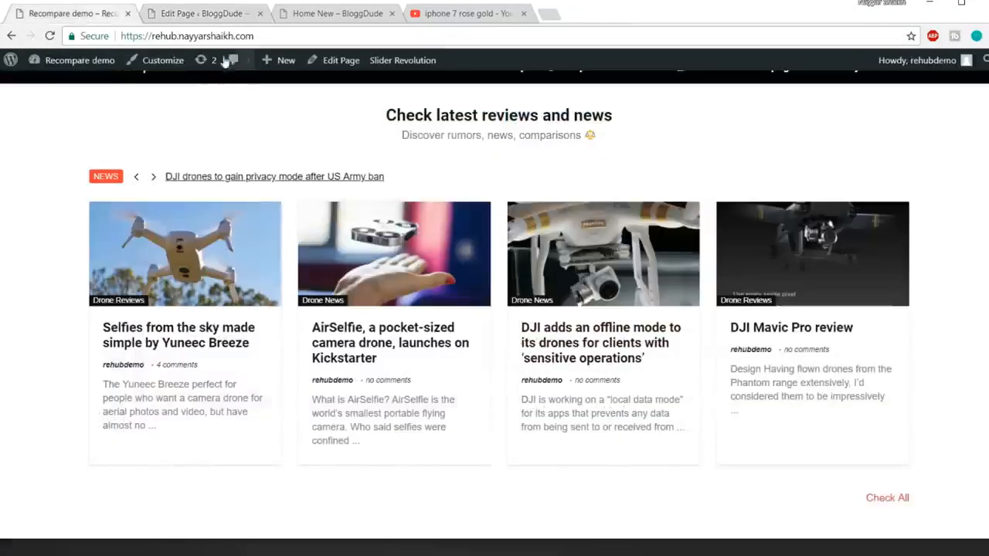
left_click(214, 15)
scroll(612, 290, "down", 1)
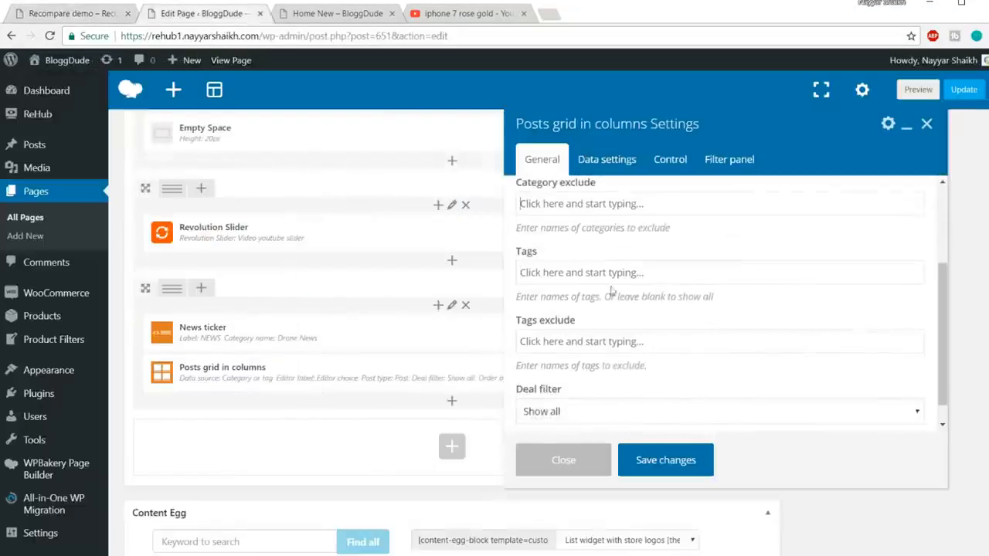
scroll(699, 337, "down", 1)
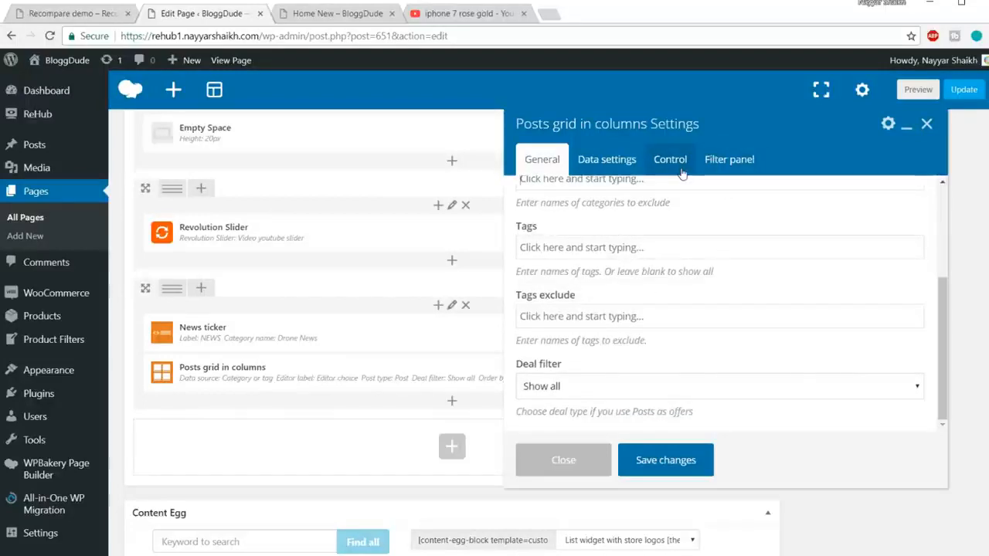
left_click(88, 21)
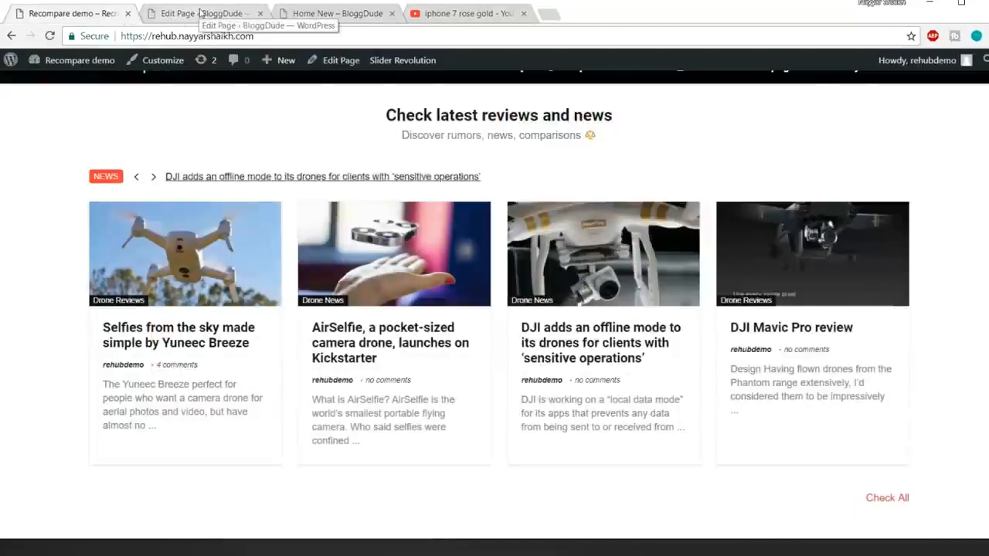
left_click(203, 13)
Save the posts grid settings, update the page, and check the reloaded Home New page down to its footer.
left_click(695, 462)
left_click(963, 89)
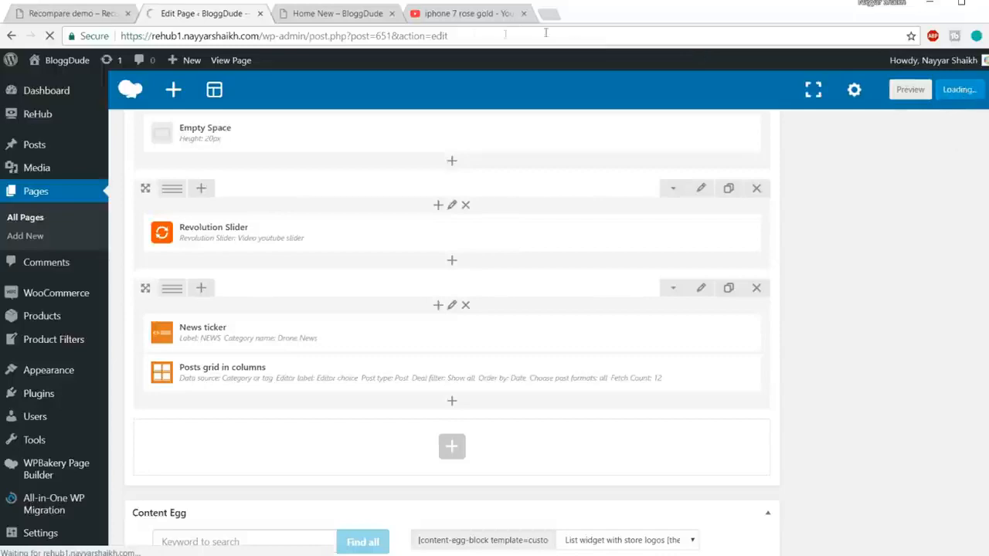
left_click(340, 13)
left_click(347, 35)
key("Return")
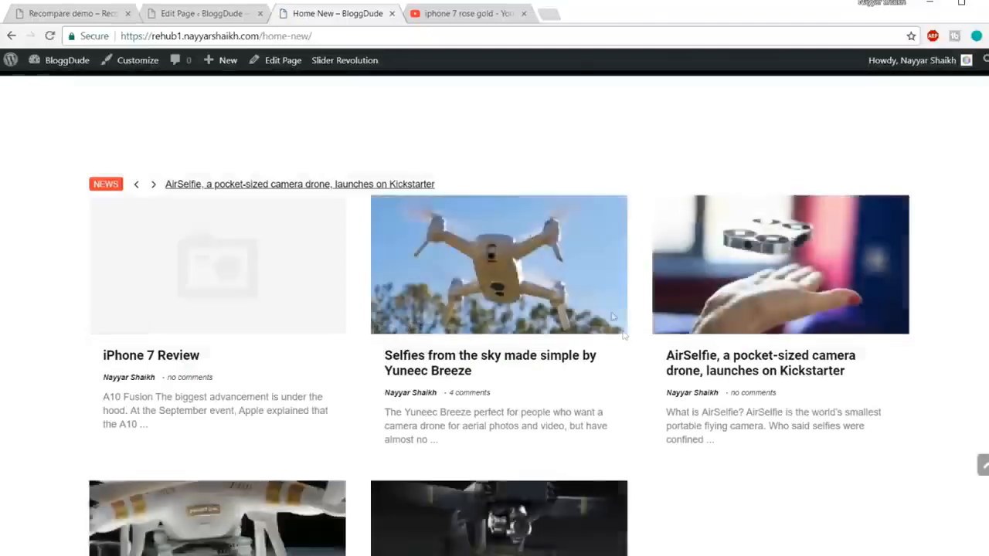
scroll(740, 426, "down", 3)
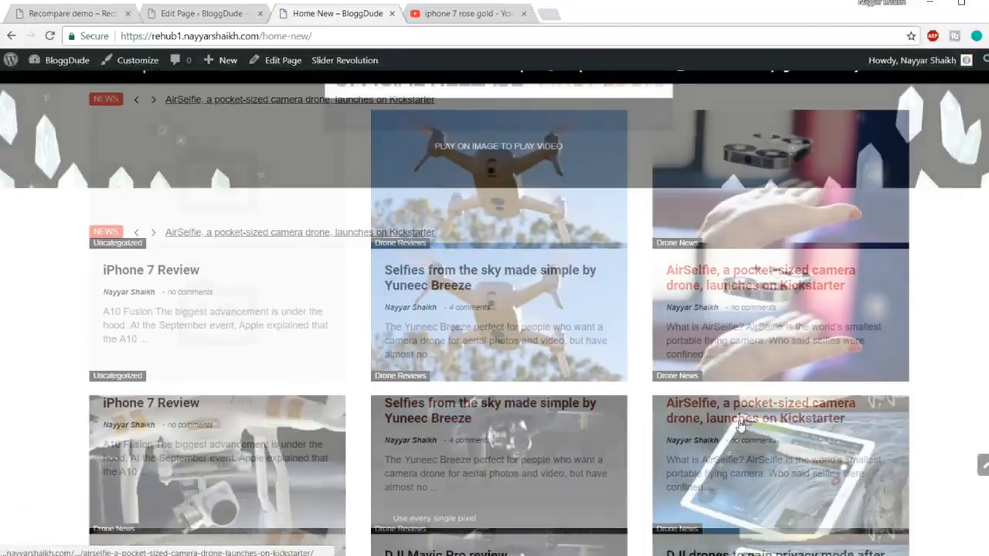
scroll(740, 426, "down", 8)
scroll(382, 319, "up", 10)
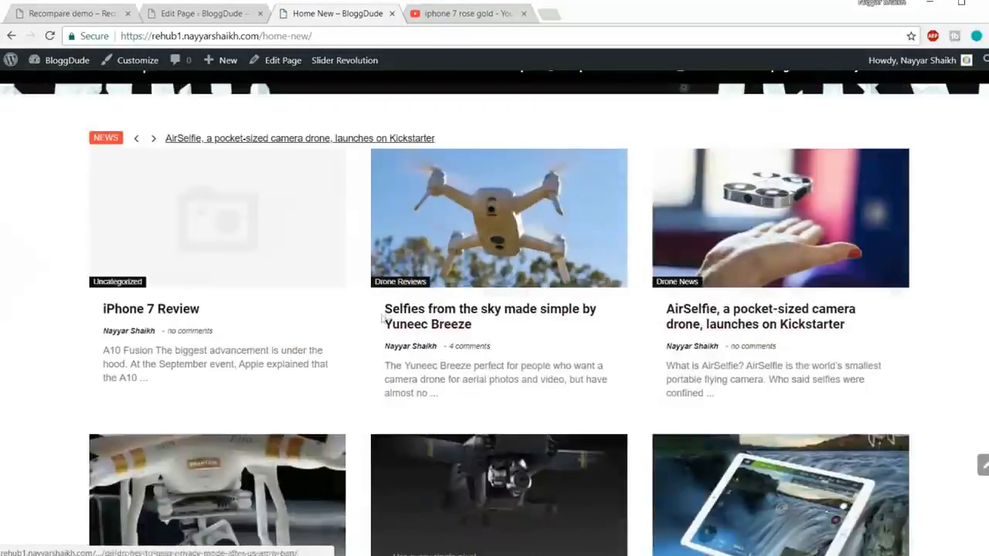
scroll(605, 294, "down", 5)
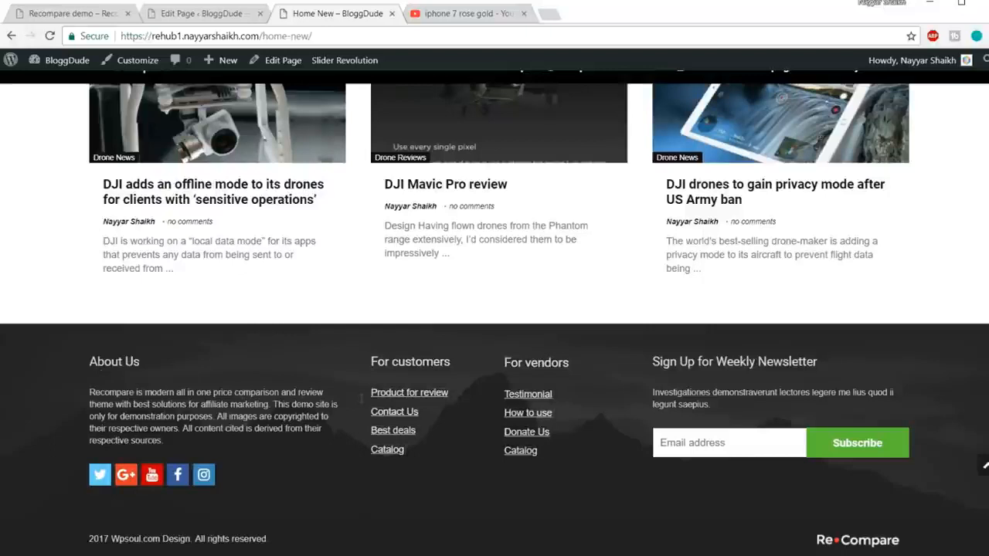
Go to the site's Widgets settings and open the About Us text widget in Footer 1.
triple_click(154, 439)
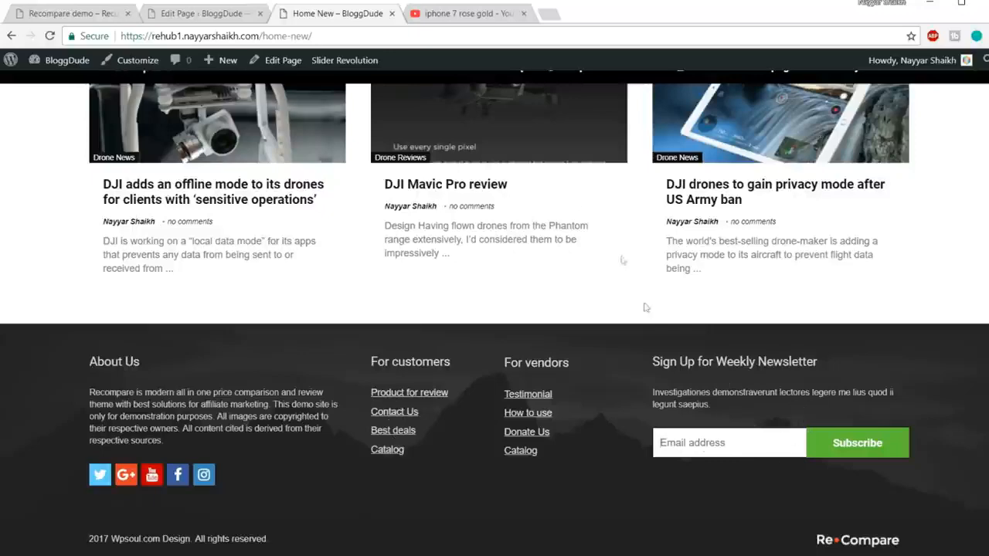
left_click(219, 21)
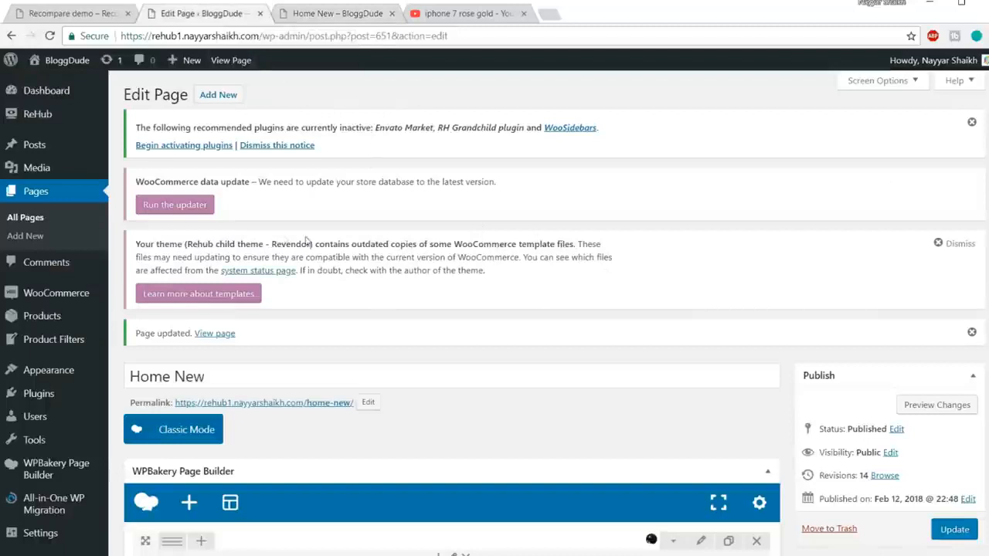
scroll(121, 277, "down", 2)
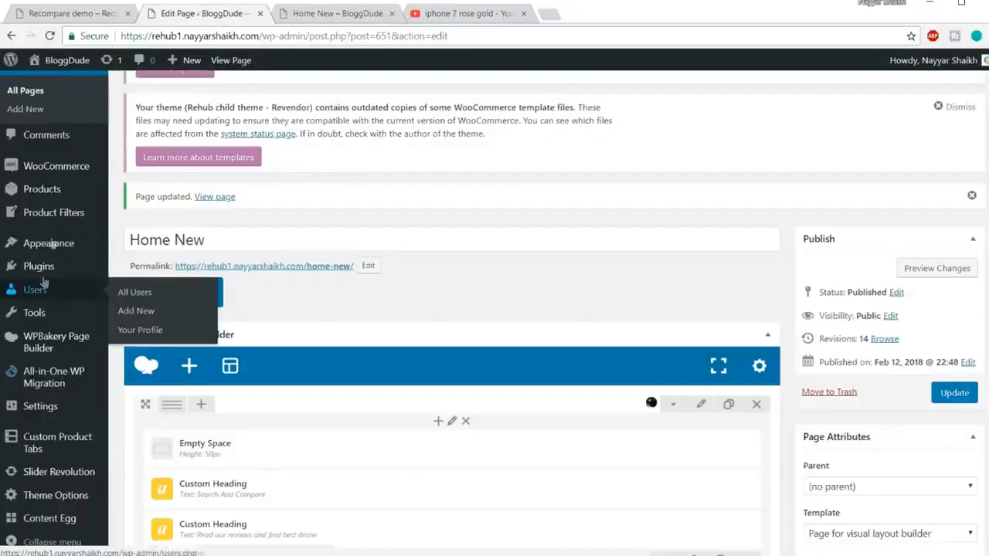
mouse_move(51, 248)
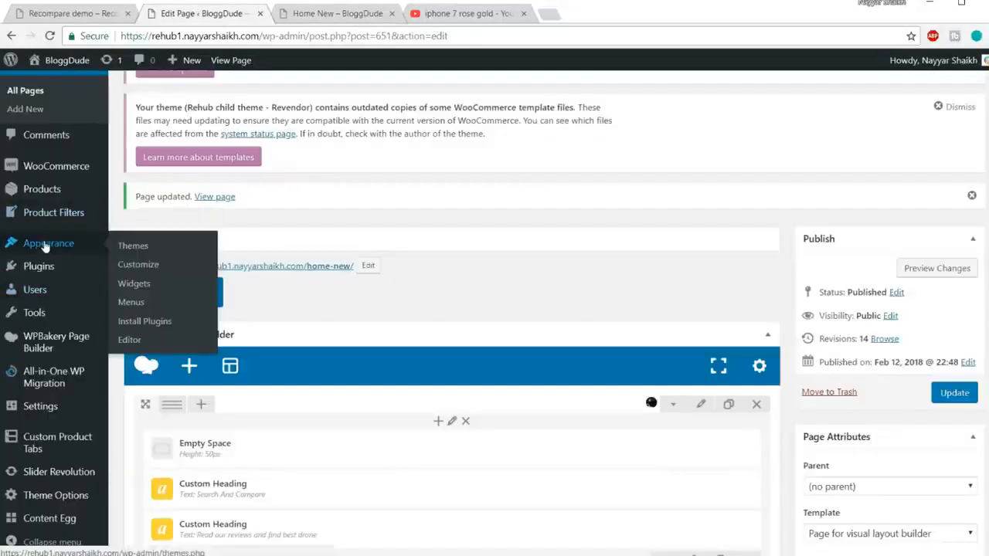
left_click(140, 286)
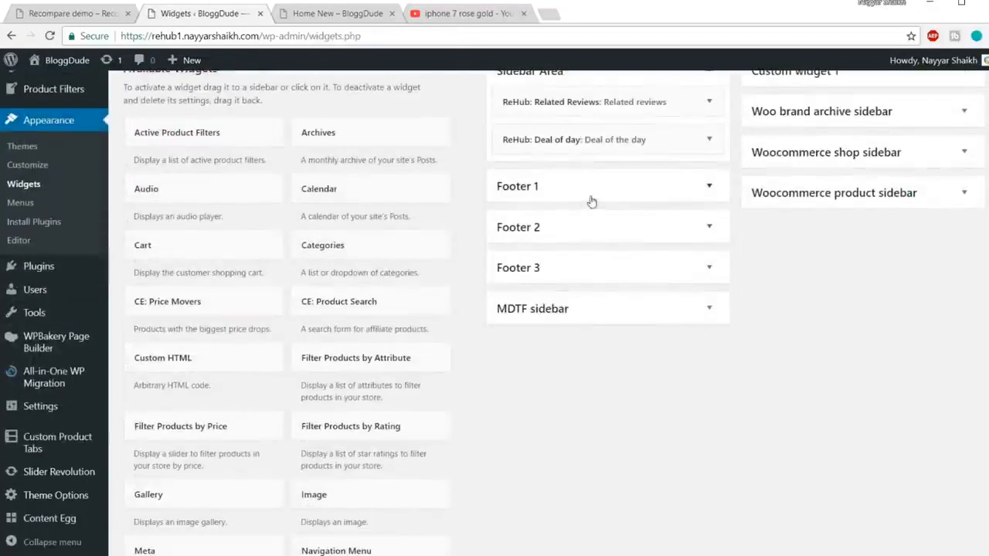
left_click(573, 198)
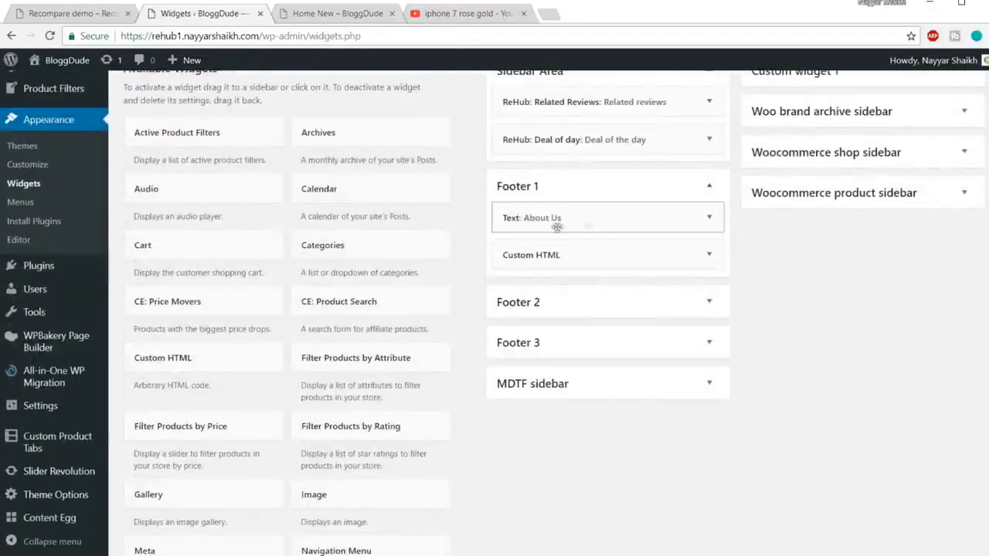
left_click(709, 220)
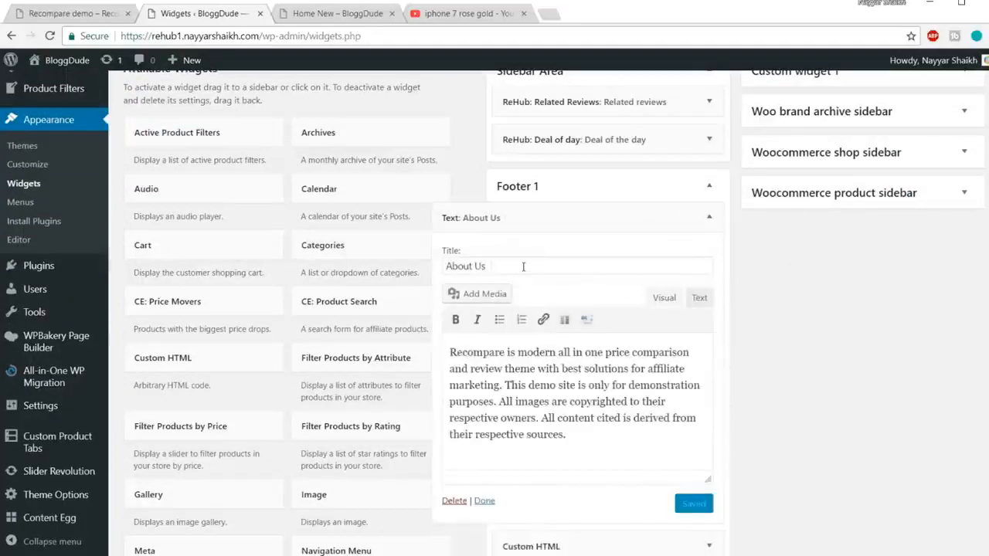
Examine the About Us widget's title and body text against the page footer, and close Footer 1.
left_click_drag(523, 266, 415, 270)
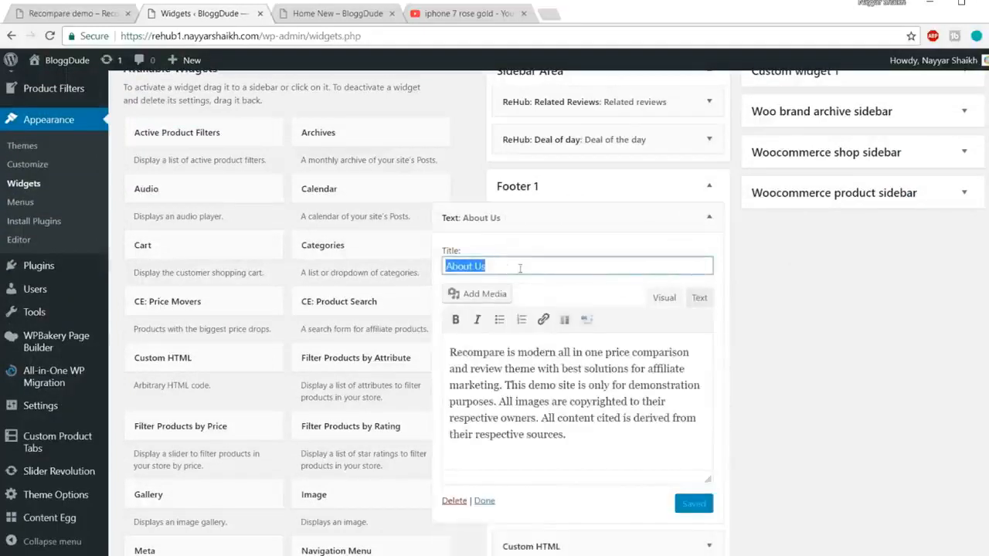
left_click(321, 14)
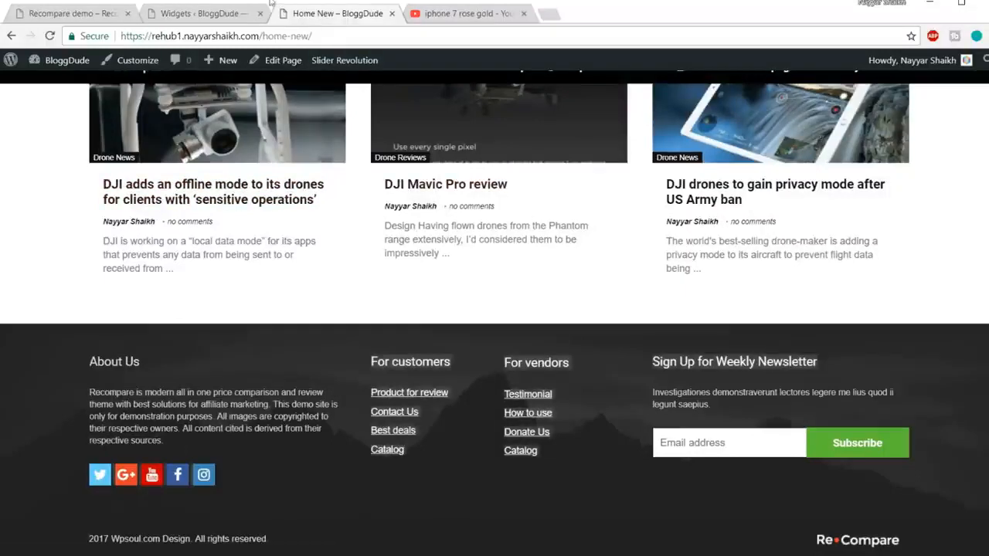
left_click(200, 17)
left_click_drag(586, 439, 449, 350)
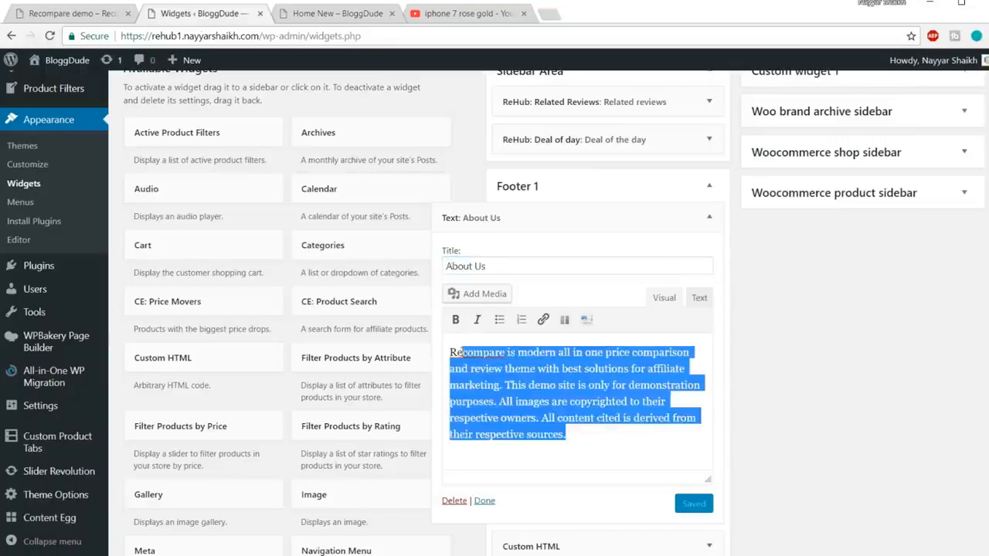
scroll(611, 390, "up", 1)
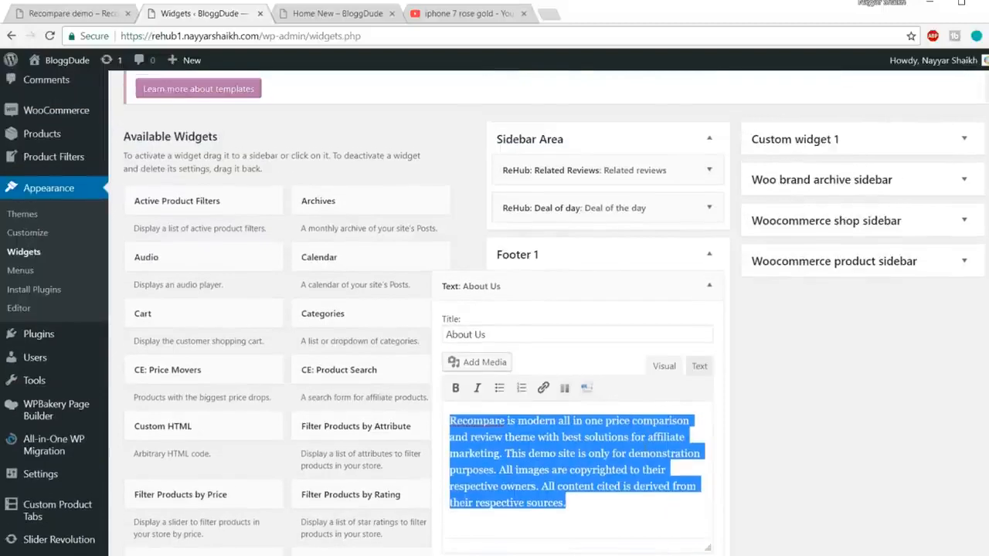
scroll(575, 386, "down", 1)
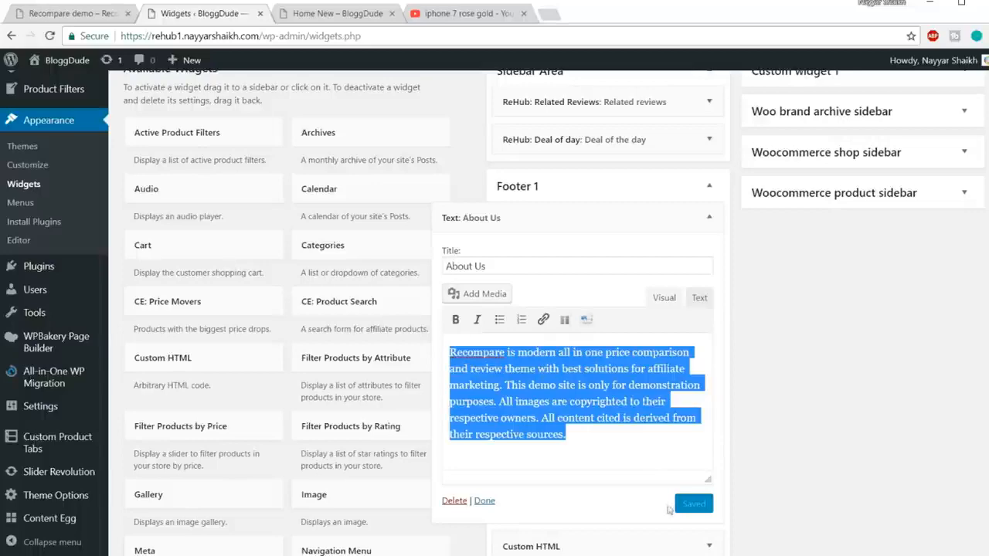
left_click(708, 218)
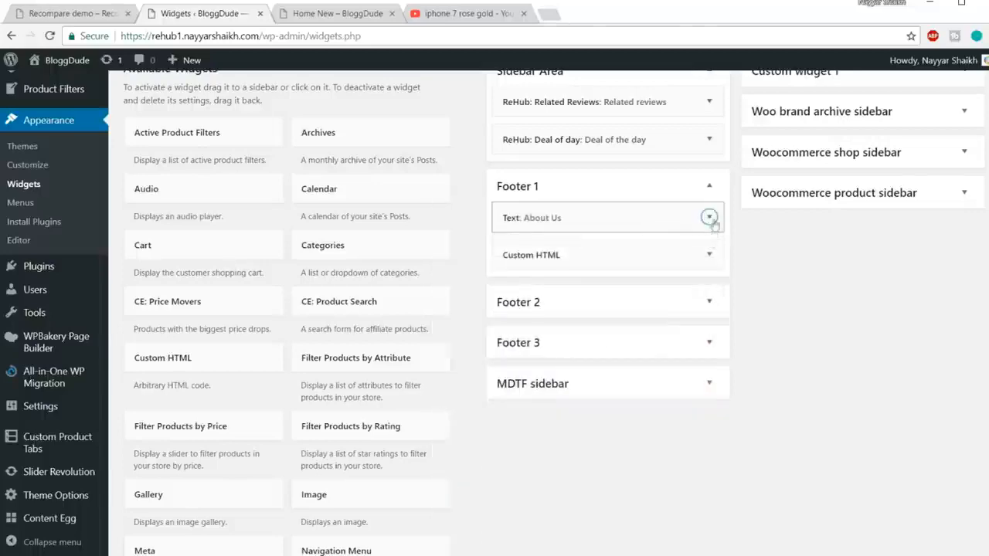
left_click(711, 191)
Check the footer's link columns on the Home New page and open the text widget in Footer 2.
left_click(334, 16)
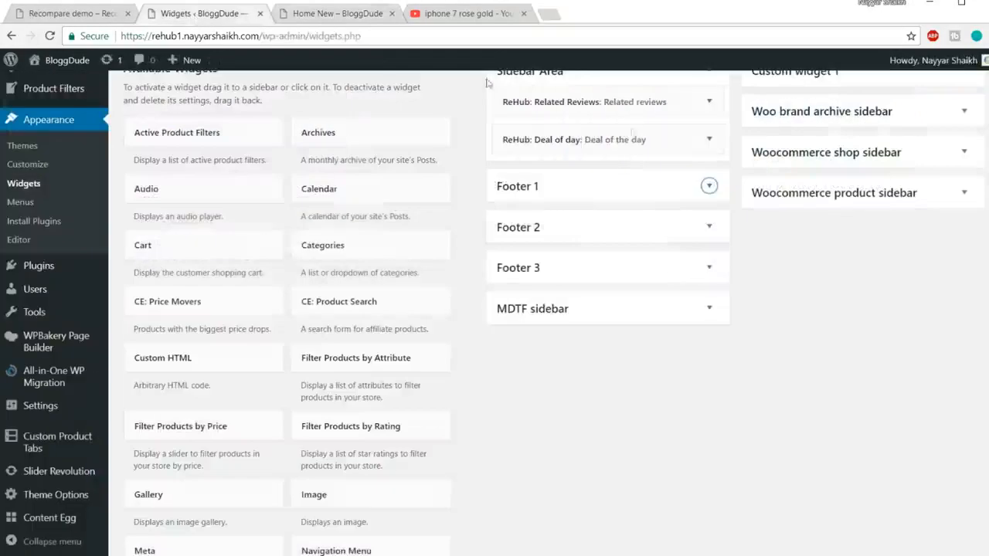
left_click(709, 226)
left_click(708, 258)
scroll(588, 293, "down", 5)
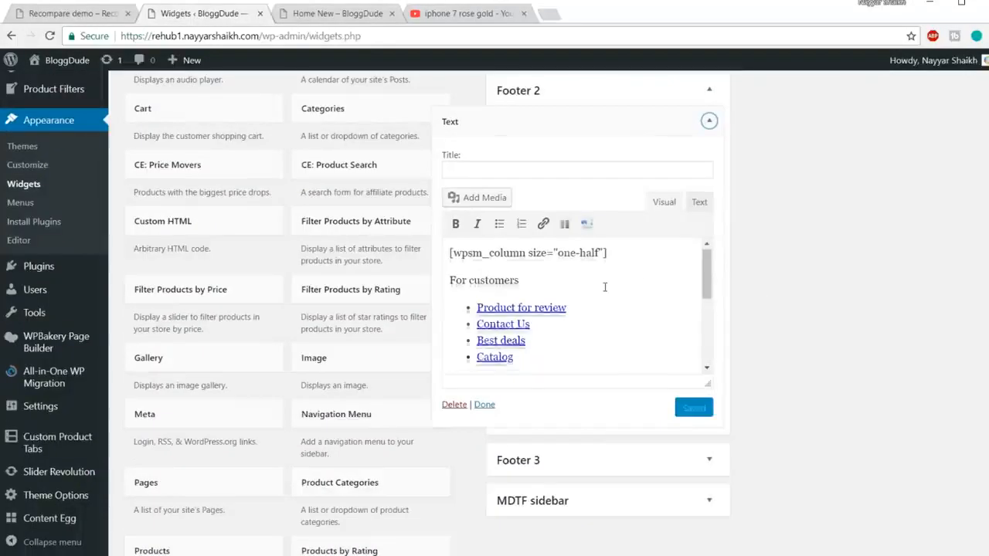
Remove the link from "Product for review" in the For customers list of the Footer 2 text widget and save the widget.
scroll(531, 309, "up", 2)
left_click_drag(567, 311, 479, 309)
left_click(576, 346)
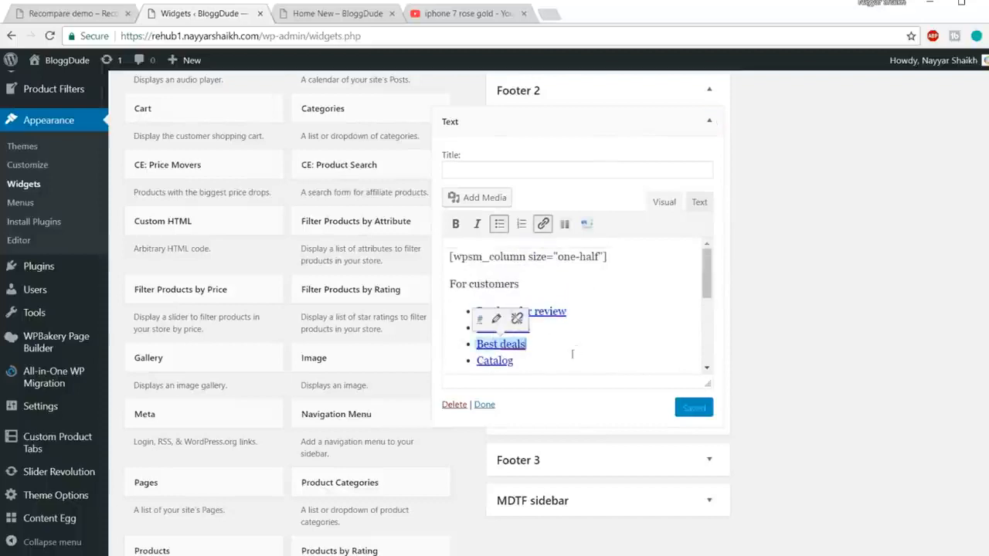
double_click(550, 361)
left_click_drag(598, 312, 475, 311)
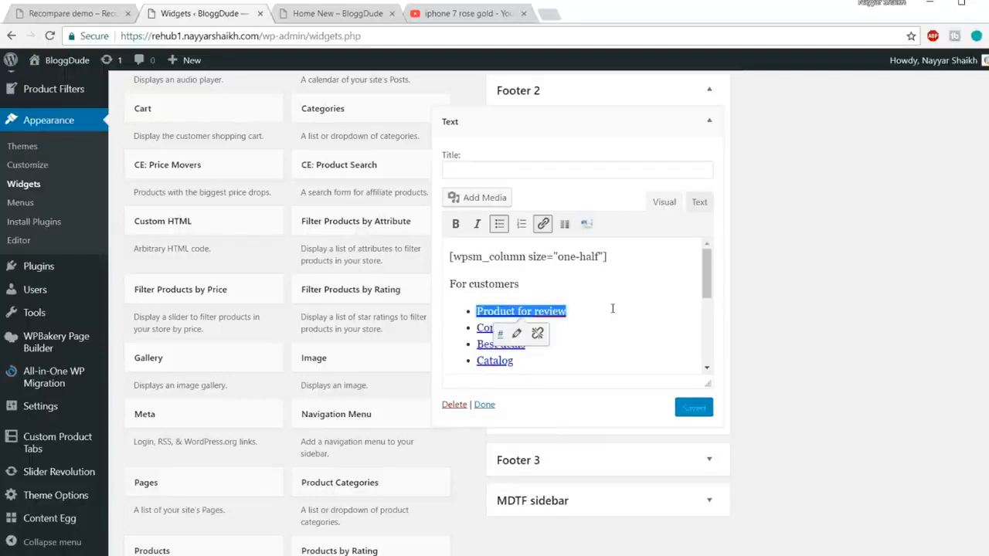
left_click(539, 335)
left_click(543, 333)
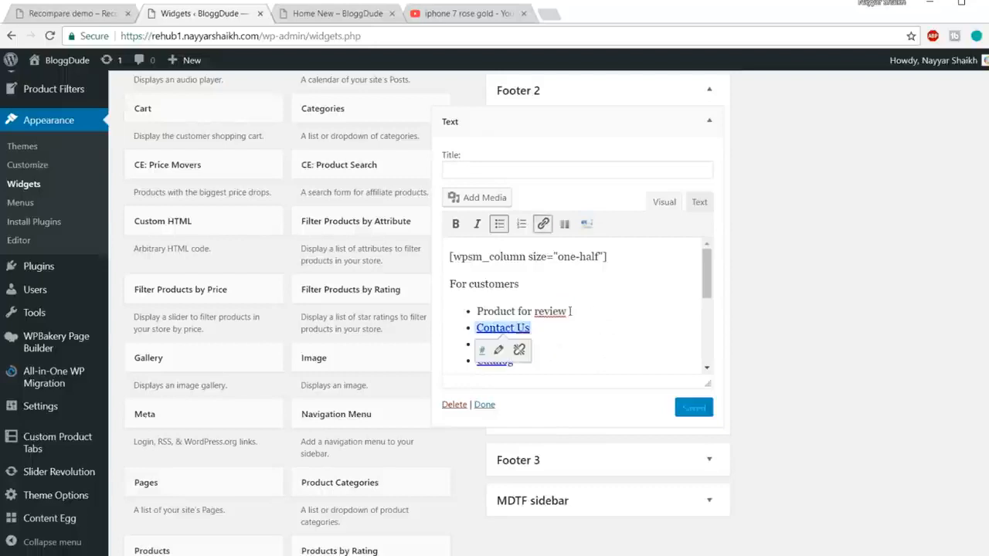
left_click_drag(595, 313, 476, 311)
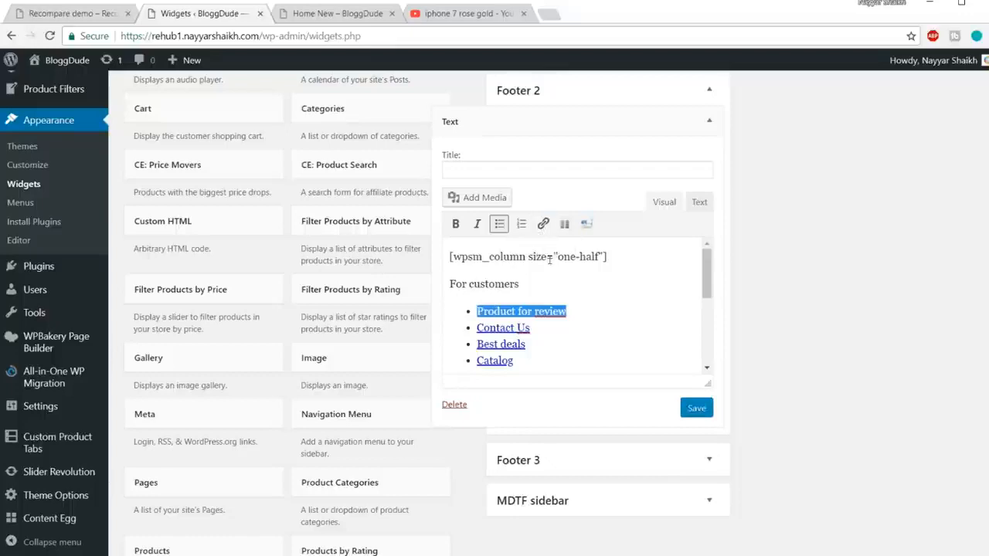
left_click(698, 407)
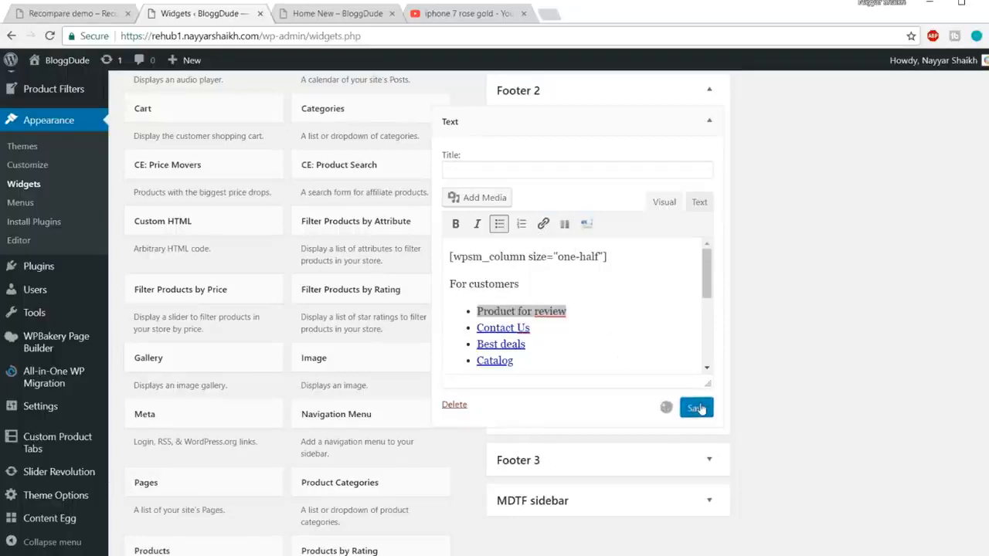
Check the newsletter sign-up area in the Home New footer, and open Footer 3 in place of Footer 2 in the Widgets settings.
left_click(309, 19)
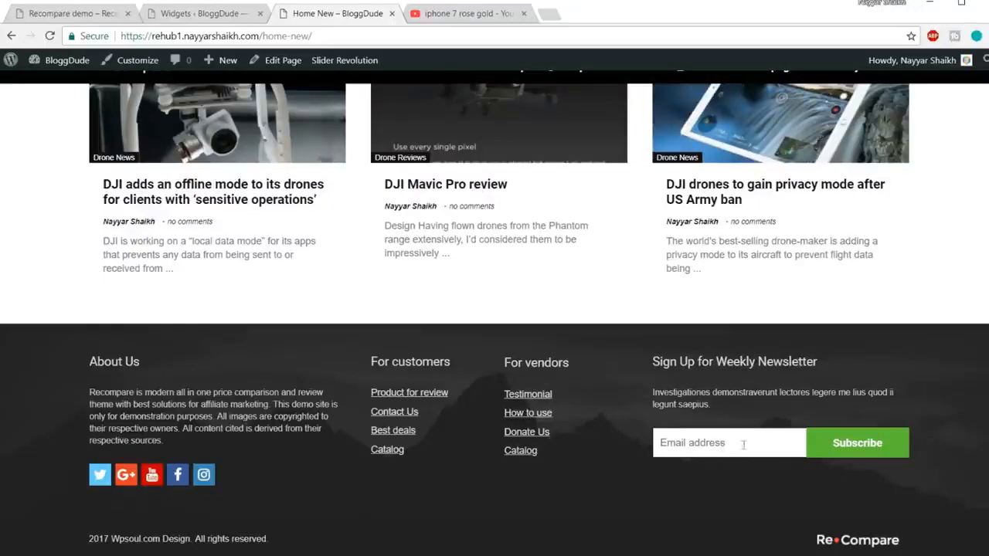
left_click(208, 17)
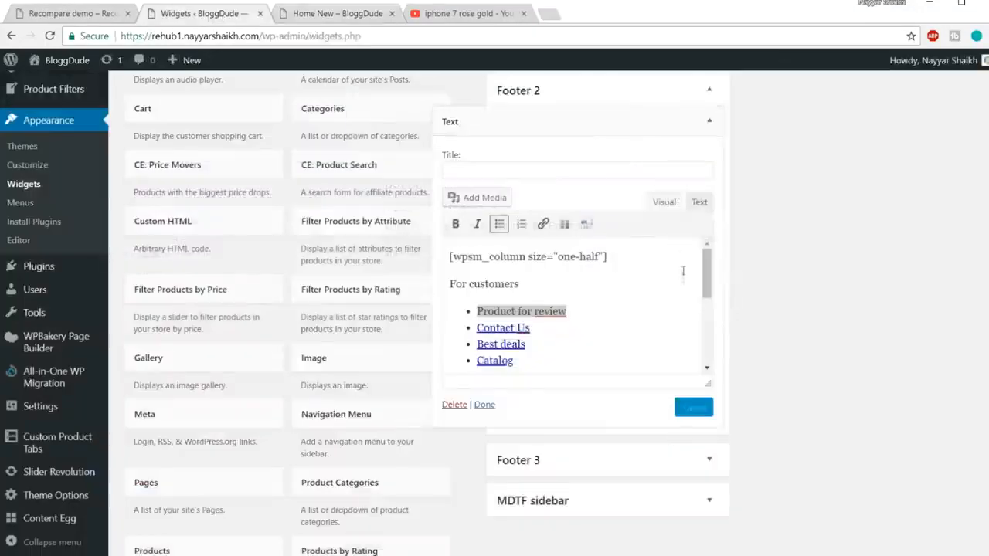
scroll(823, 402, "down", 1)
left_click(708, 392)
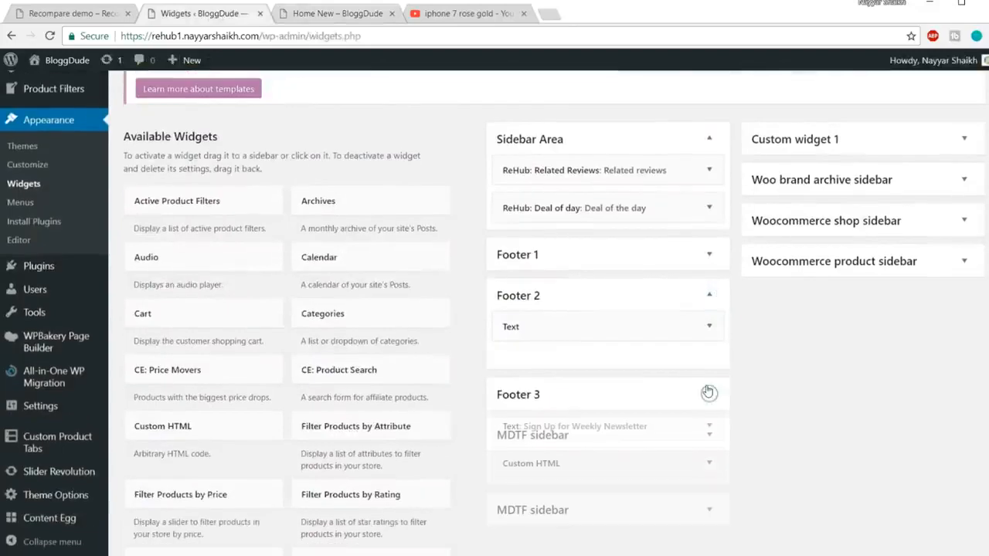
left_click(709, 294)
scroll(688, 374, "down", 1)
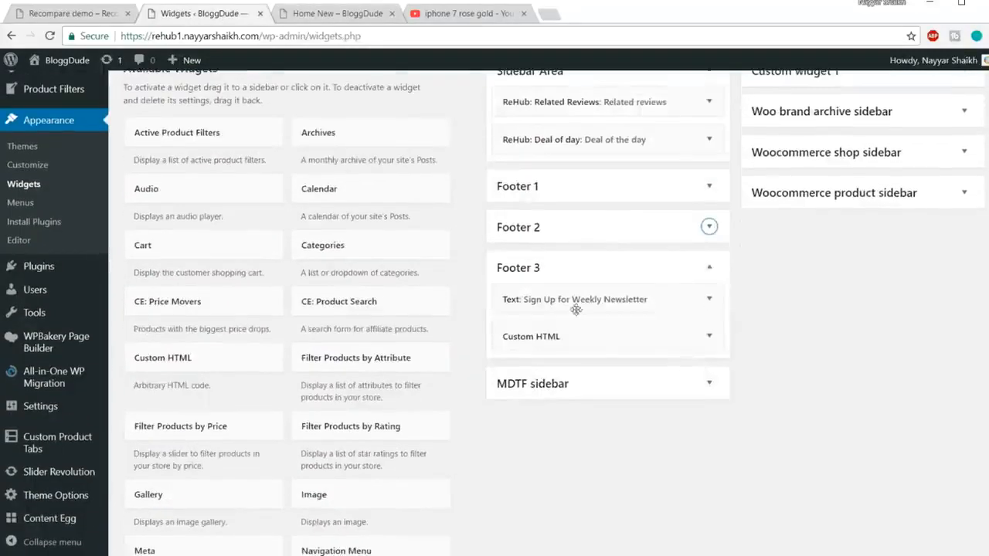
Compare the newsletter text in the Recompare demo's footer with the Sign Up for Weekly Newsletter text widget in Footer 3.
left_click(63, 14)
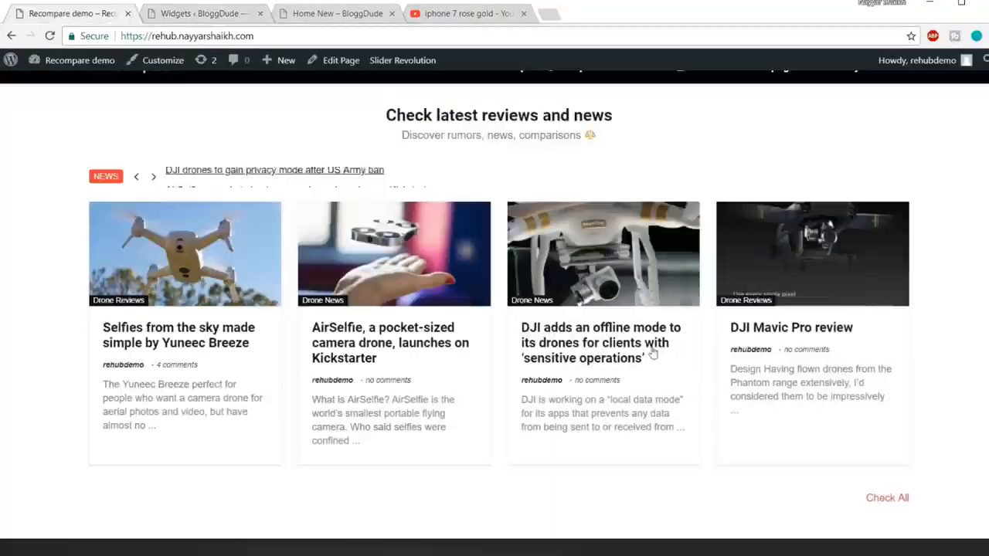
scroll(842, 440, "down", 3)
left_click_drag(652, 366, 786, 360)
left_click(788, 360)
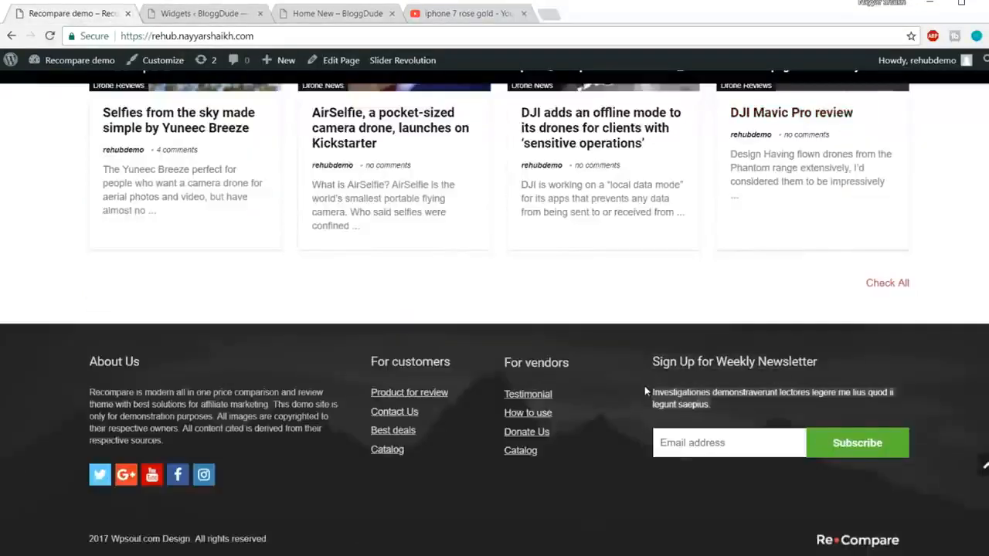
left_click(183, 15)
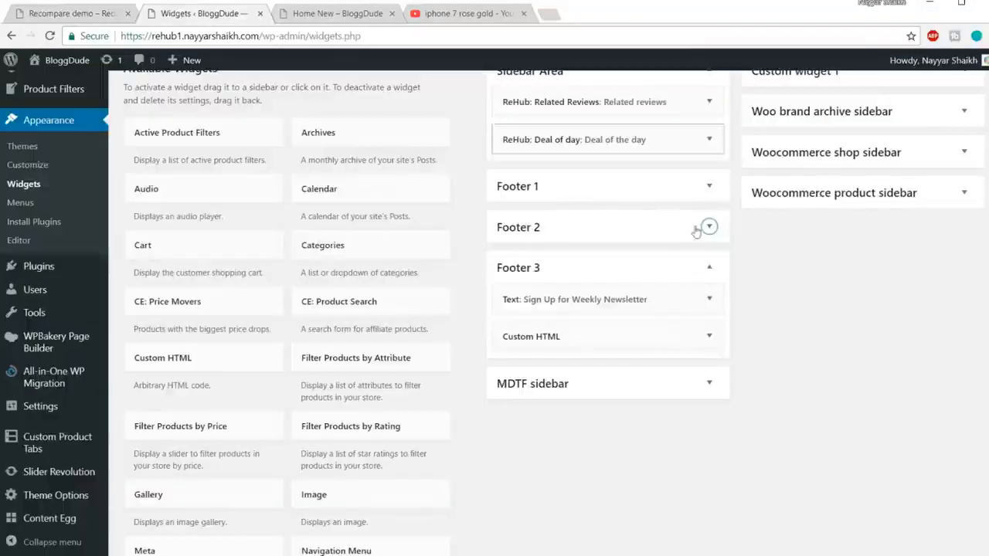
left_click(711, 309)
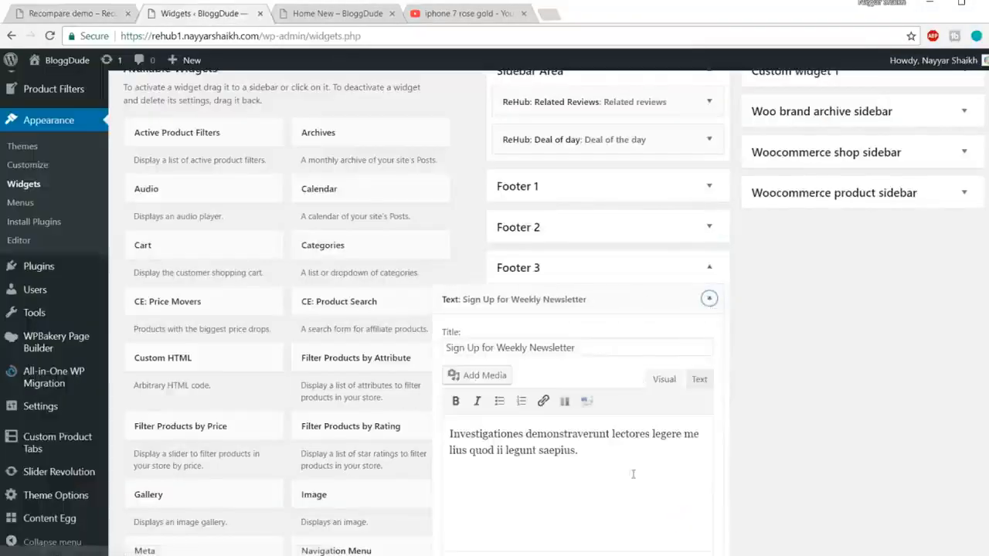
left_click_drag(578, 450, 471, 434)
left_click(709, 297)
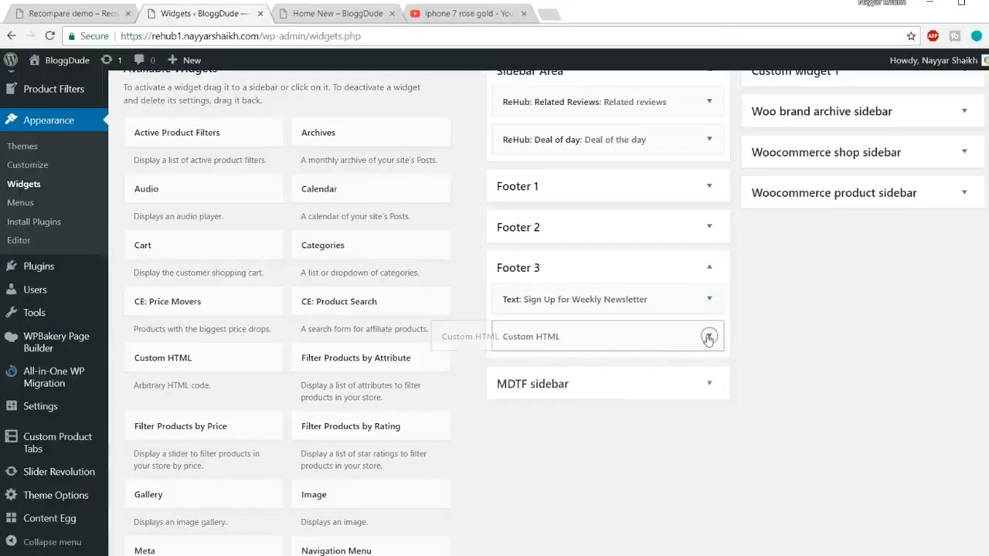
Open the Custom HTML widget in Footer 3 and examine its rh_mailchimp shortcode.
left_click(709, 336)
scroll(734, 341, "down", 1)
left_click_drag(649, 425, 451, 361)
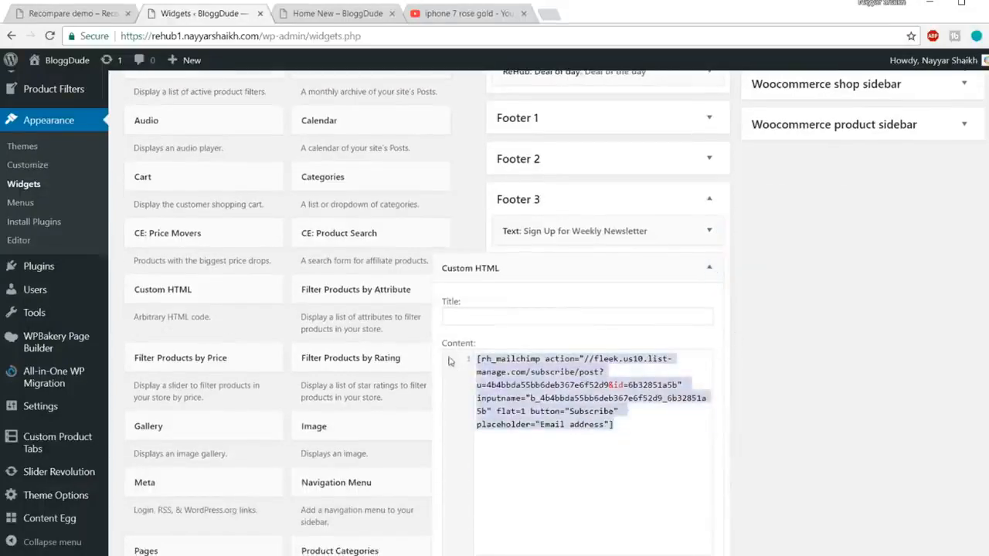
left_click(663, 446)
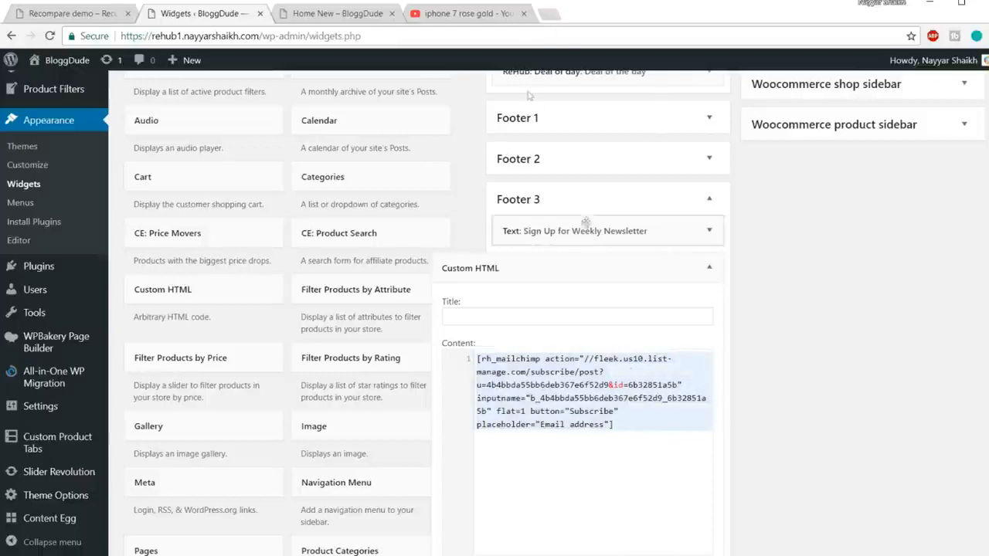
Open mailchimp.com in a new browser tab.
left_click(553, 13)
type("mailchimp.com")
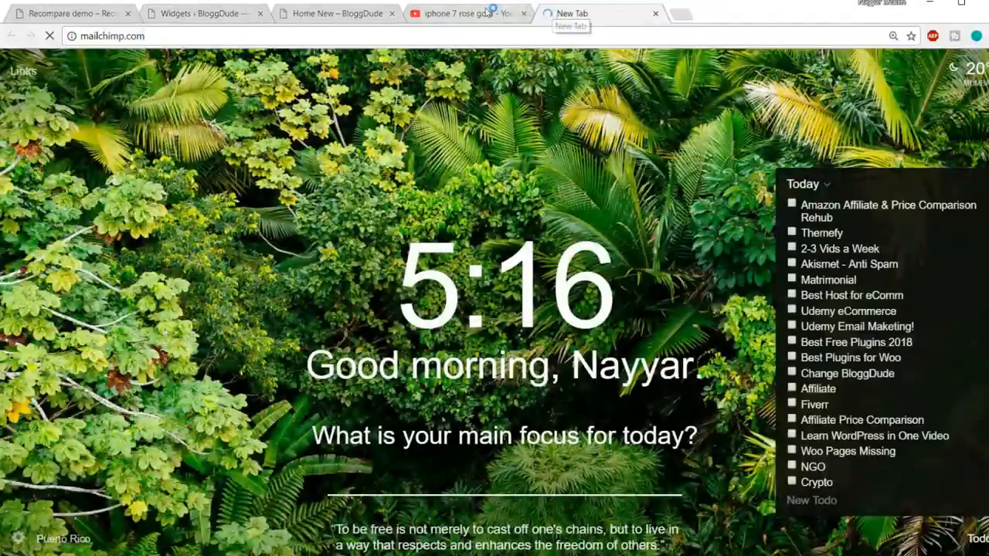
Switch to YouTube and browse all uploads of the own channel for the Complete MailChimp Tutorial video.
left_click(488, 14)
left_click(85, 122)
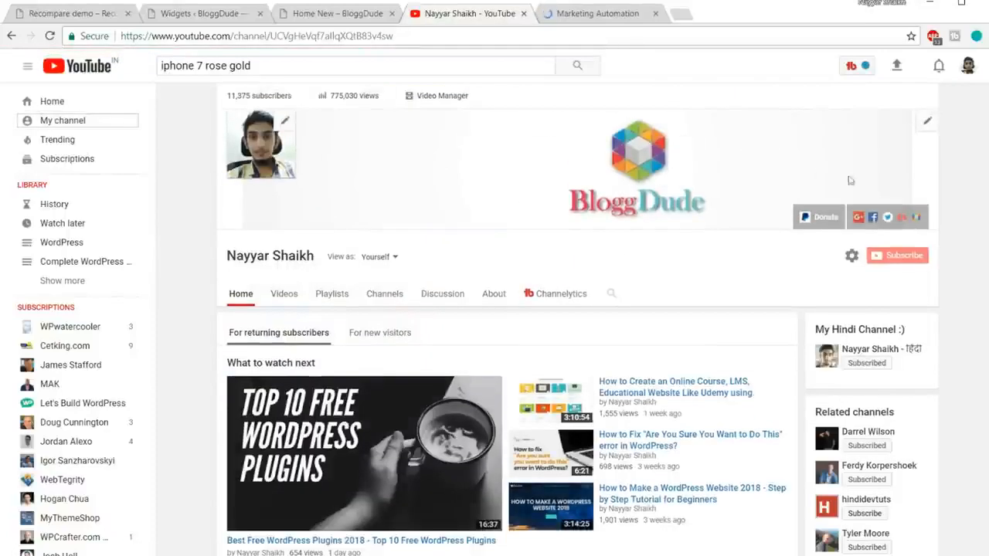
scroll(976, 240, "down", 3)
scroll(976, 240, "down", 4)
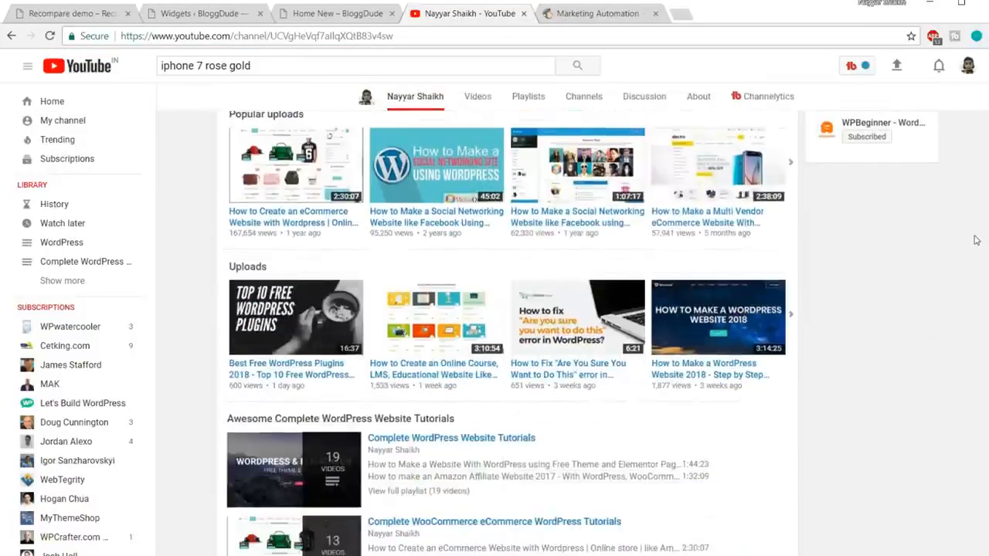
left_click(798, 316)
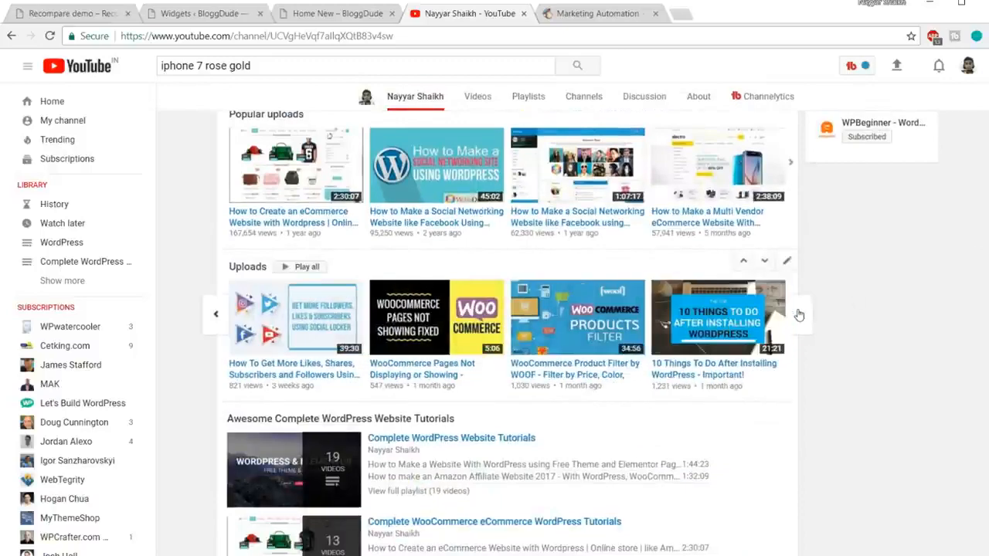
left_click(799, 315)
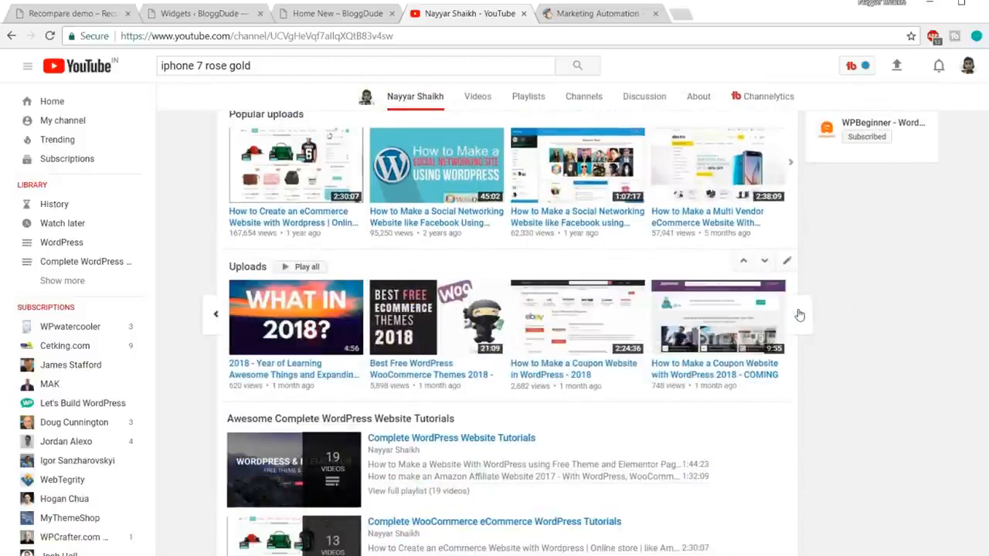
left_click(800, 315)
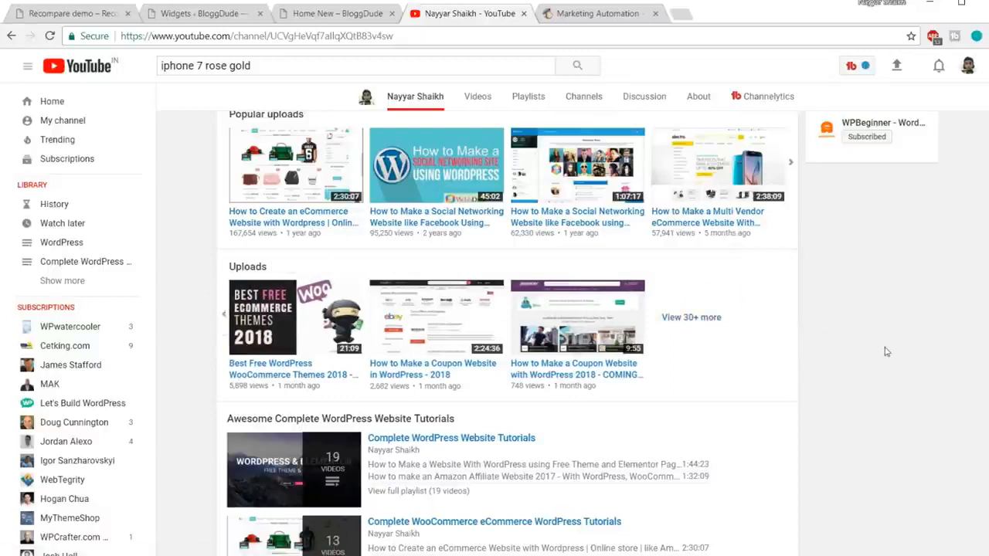
left_click(706, 321)
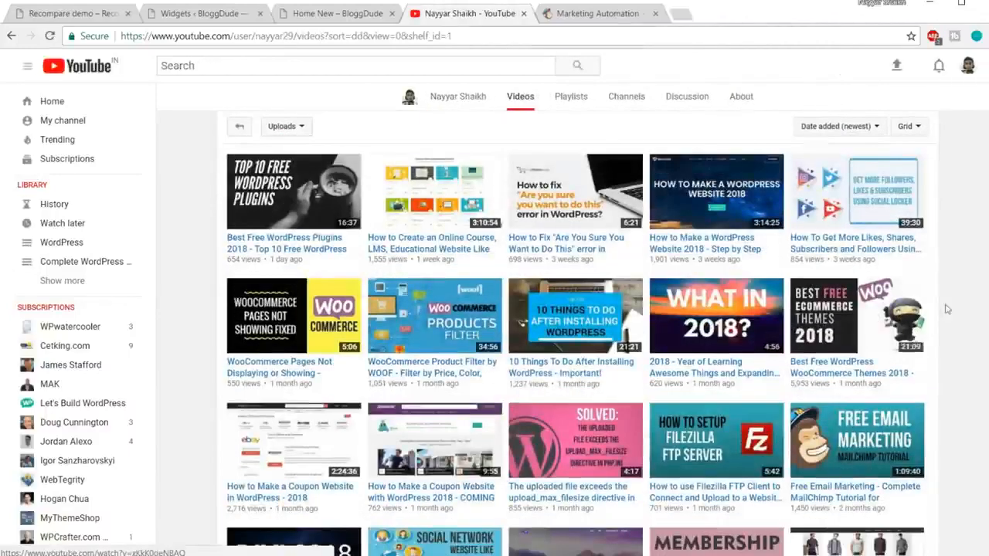
scroll(895, 338, "down", 2)
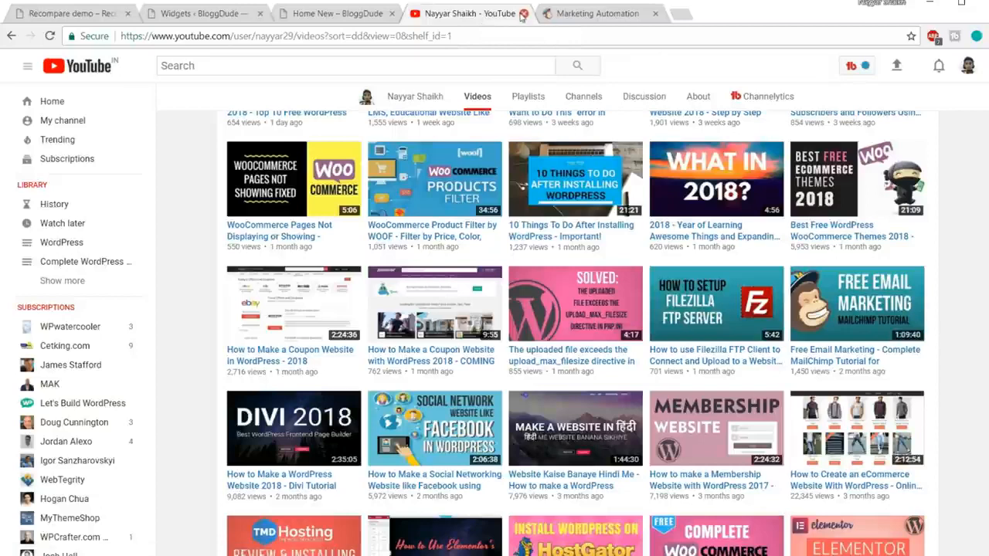
Return to the MailChimp site and log in to the account.
left_click(592, 14)
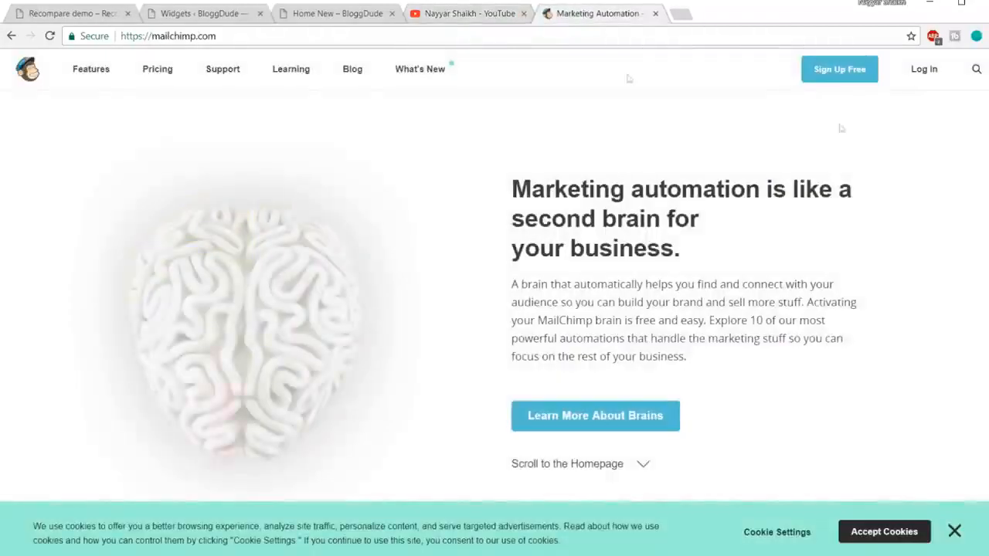
left_click(924, 69)
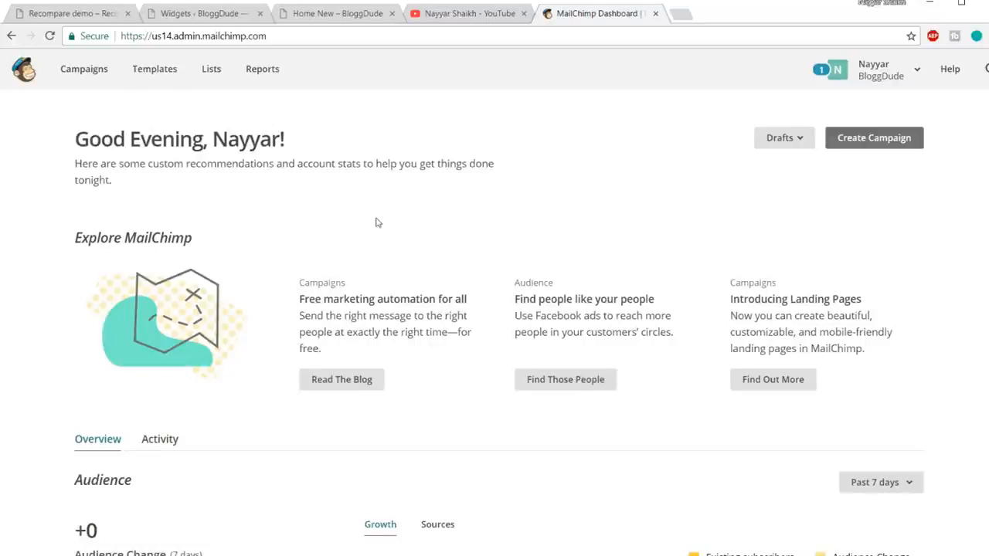
Review the full rh_mailchimp shortcode in the Custom HTML widget against the subscribe form in the Recompare demo's footer.
left_click(190, 15)
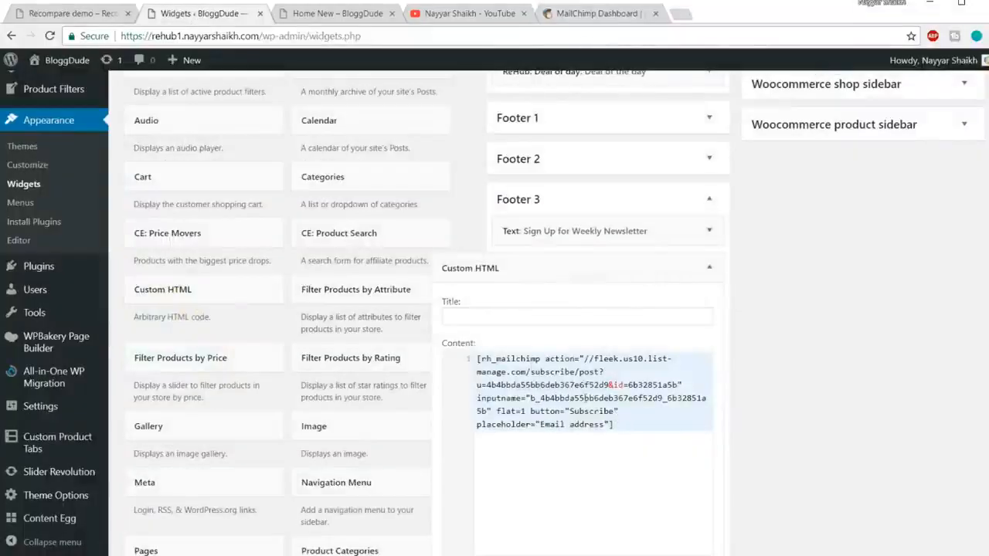
key("ctrl+a")
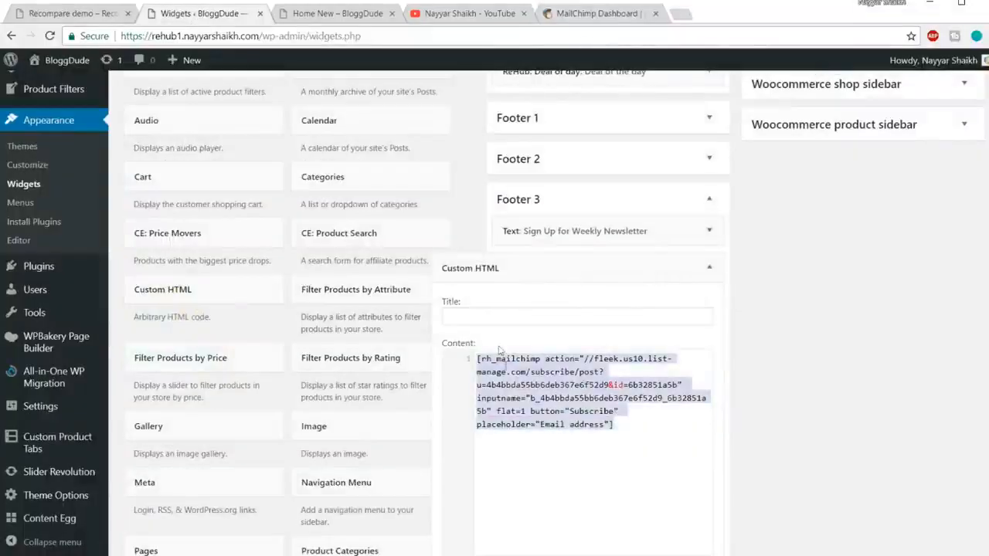
left_click(47, 14)
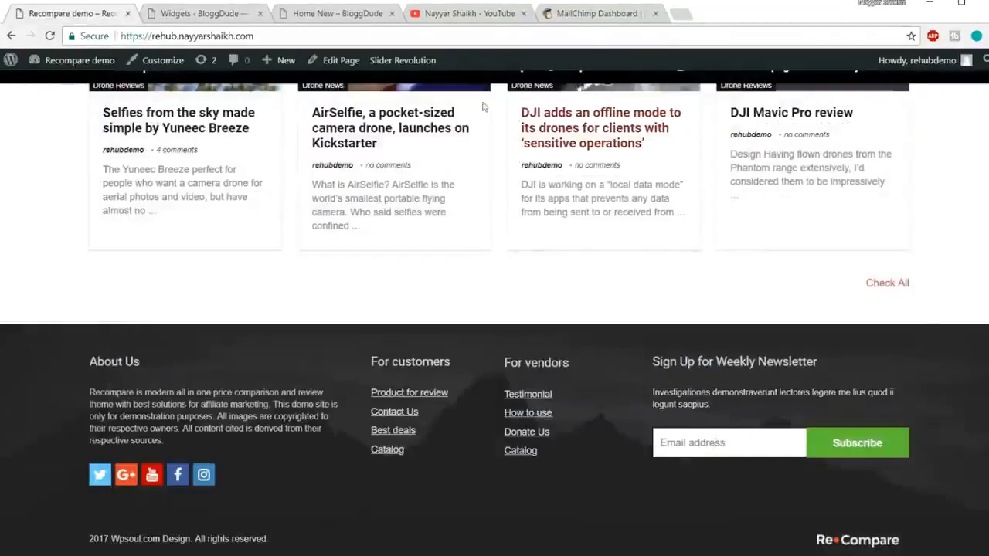
Switch to MailChimp and open the signup forms of the list created Nov 28, 2017.
left_click(591, 14)
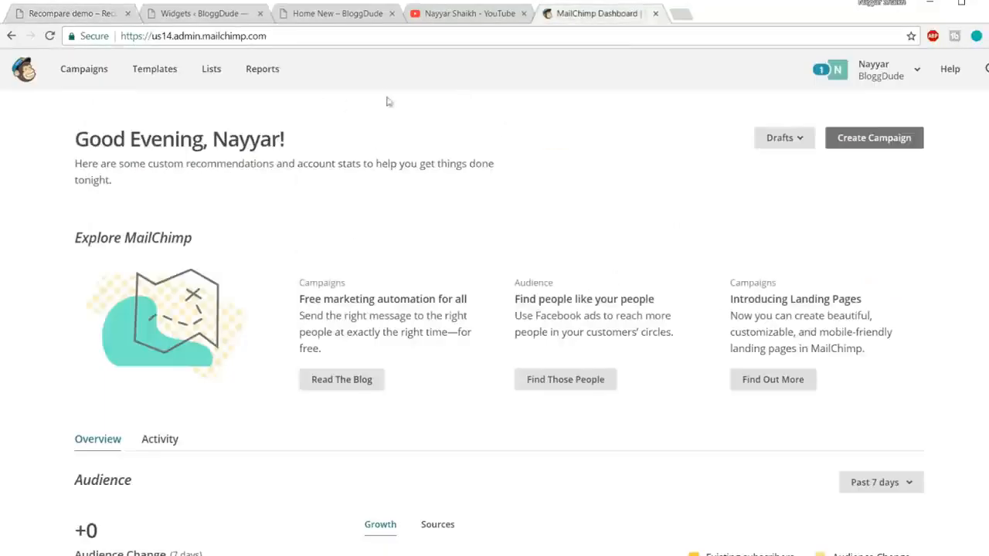
left_click(216, 74)
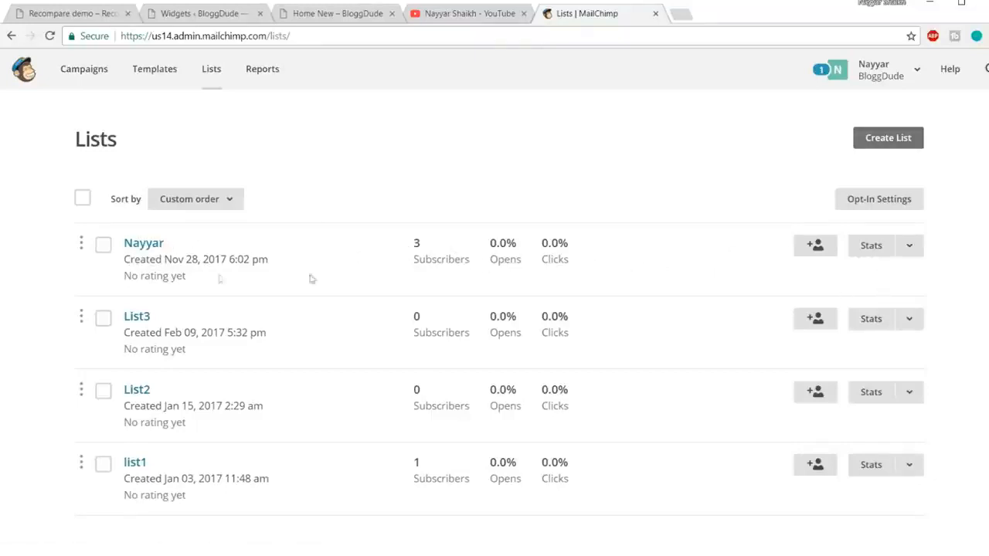
left_click(147, 244)
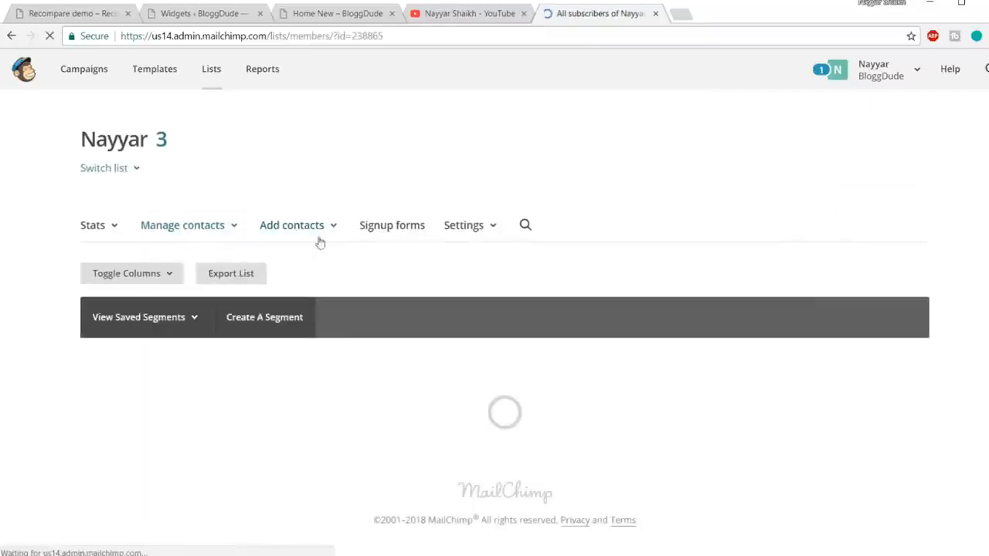
scroll(638, 236, "down", 1)
left_click(403, 159)
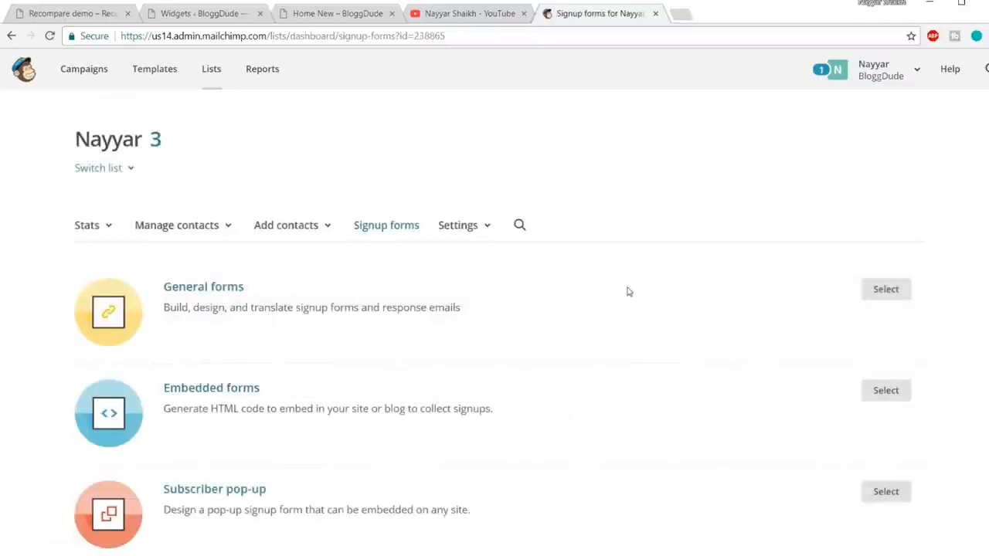
Open the list's embedded forms and locate the form action URL in the code to copy onto the site.
scroll(628, 291, "down", 2)
left_click(244, 253)
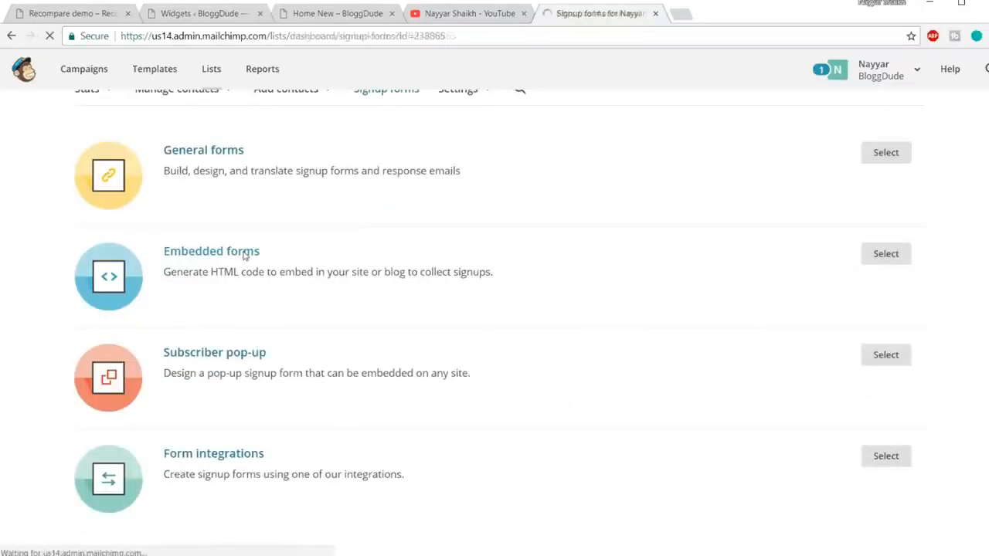
scroll(727, 280, "down", 3)
scroll(603, 280, "down", 2)
scroll(603, 276, "down", 3)
scroll(596, 347, "down", 2)
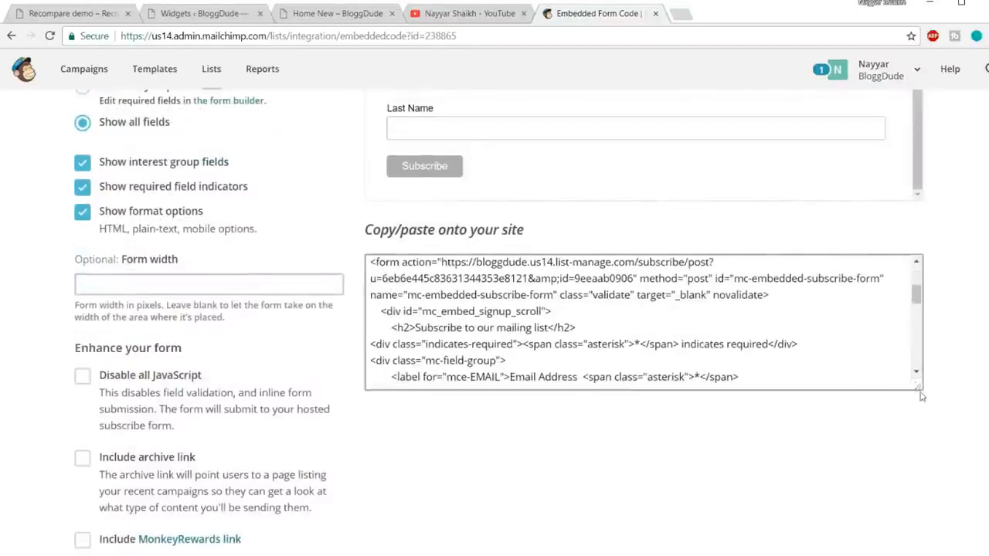
Enlarge the embed code box and look through the Classic form's code.
left_click_drag(920, 396, 921, 478)
scroll(563, 372, "down", 2)
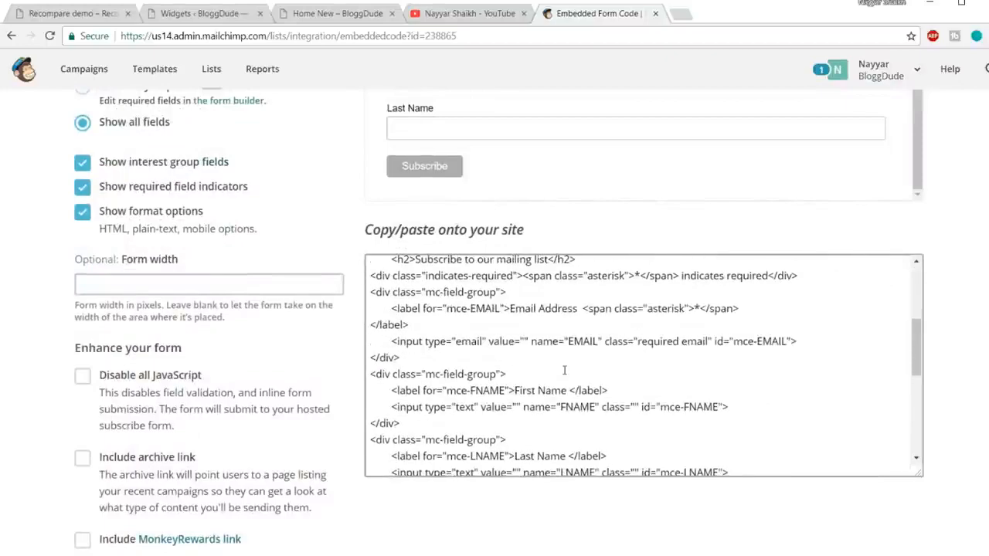
scroll(564, 370, "down", 5)
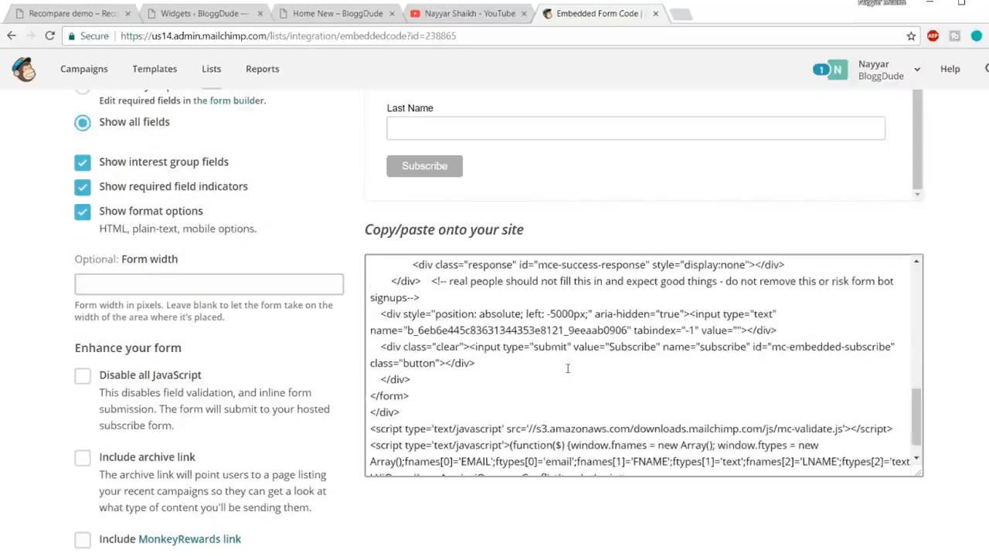
scroll(562, 372, "up", 10)
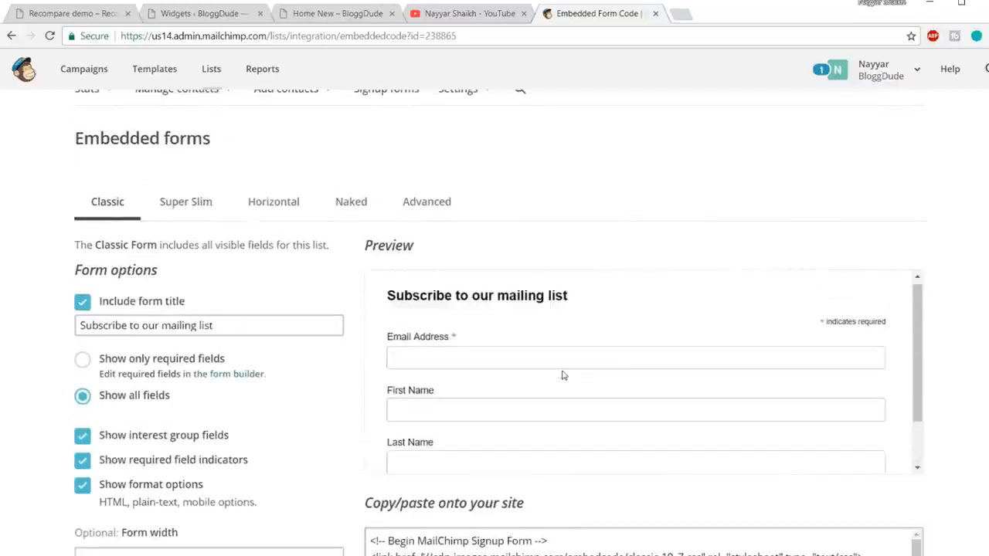
scroll(607, 337, "up", 3)
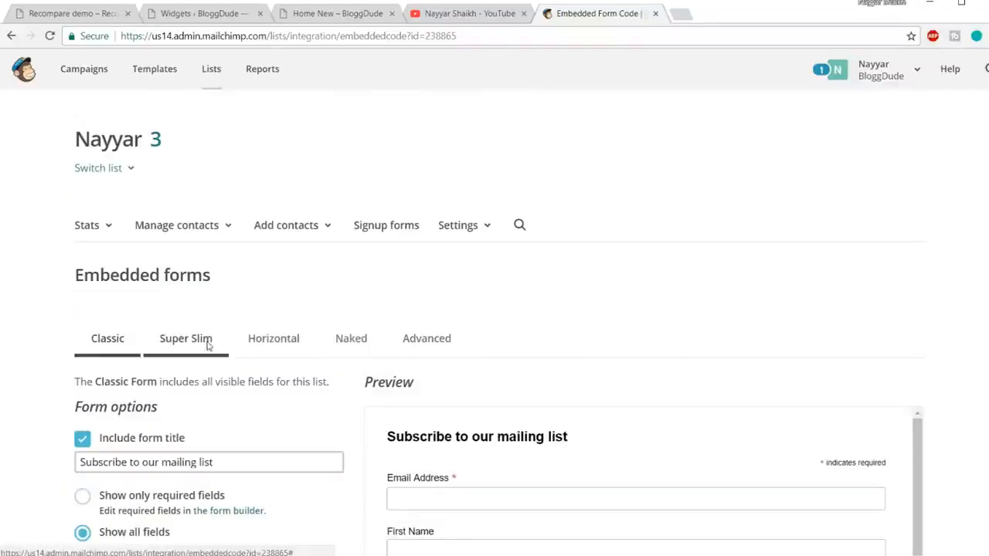
Switch the embedded form to the Super Slim style and locate the form action URL in its code.
left_click(198, 349)
scroll(744, 338, "down", 3)
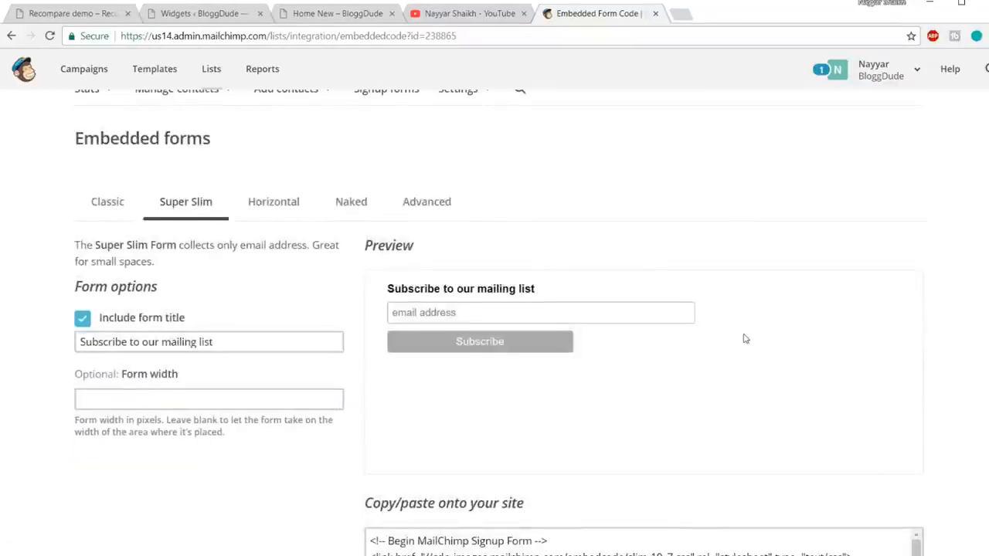
scroll(841, 285, "down", 5)
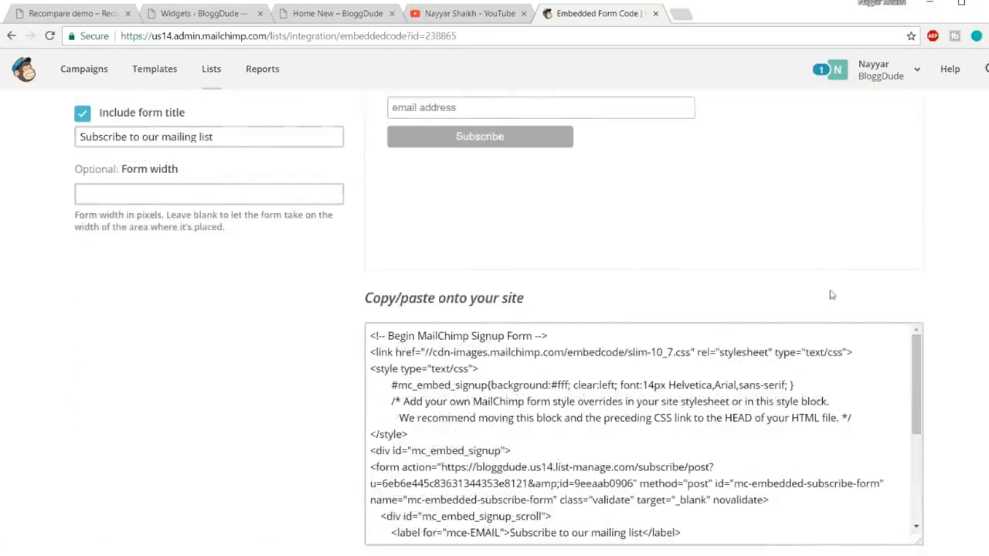
scroll(570, 417, "down", 2)
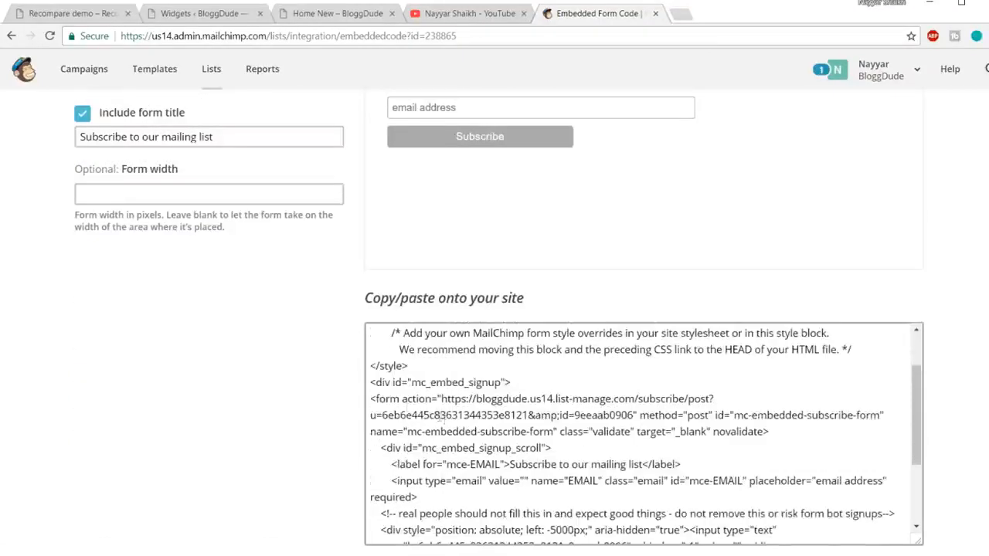
Copy the complete form action URL from the Super Slim code, without the surrounding quotation marks.
left_click_drag(371, 398, 555, 430)
left_click(436, 403)
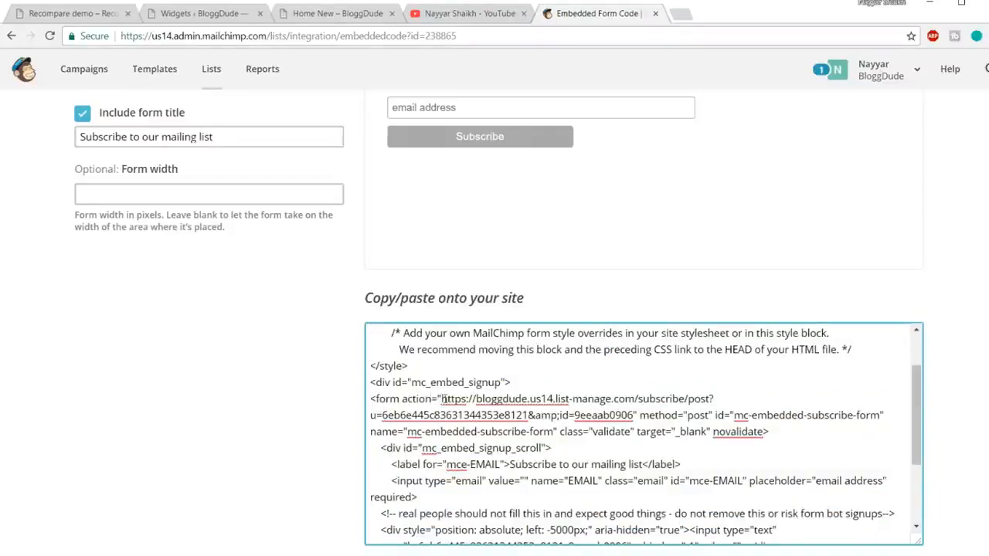
left_click(440, 399)
left_click(441, 398)
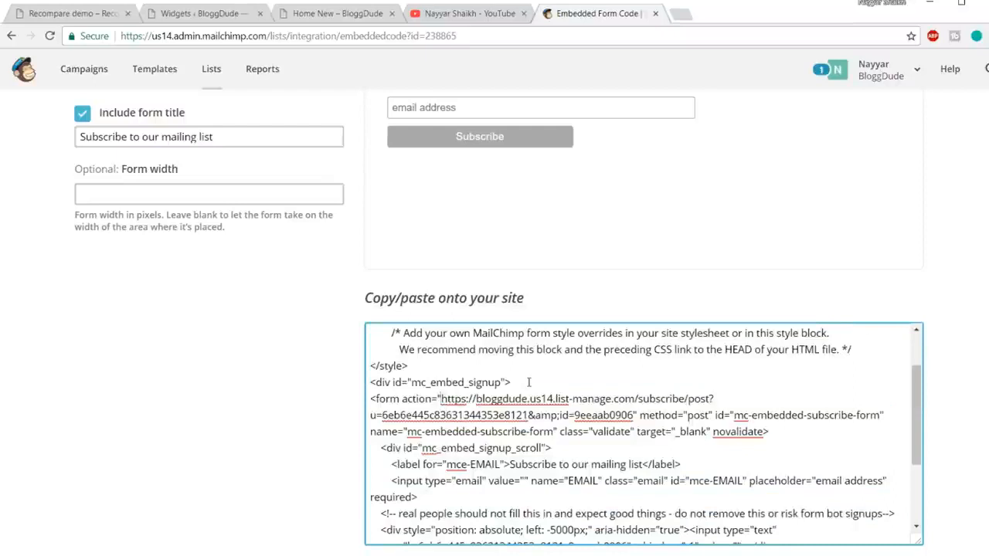
key("shift+Down")
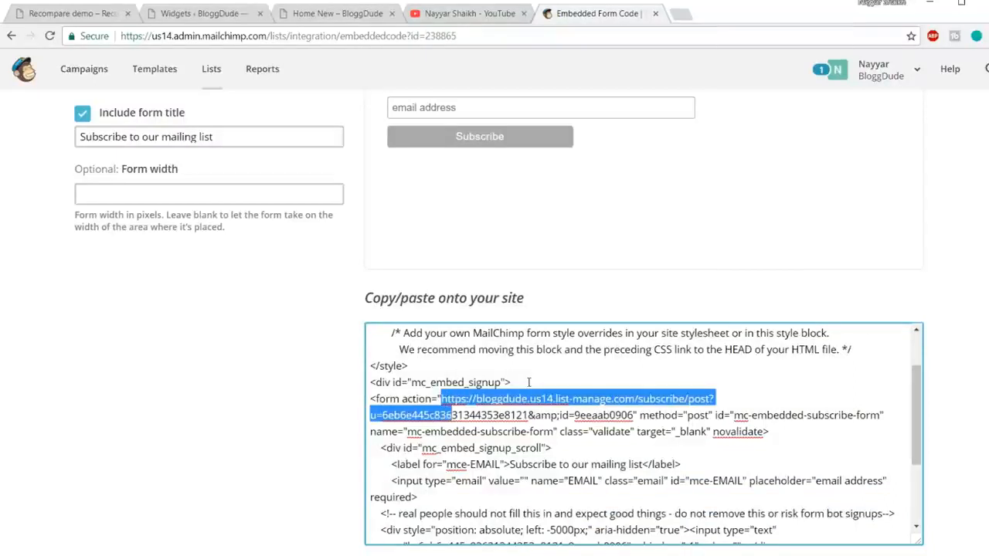
key("shift+Right")
key("shift+Right")
key("shift+Right")
key("shift+Right")
key("shift+Right")
key("shift+Right")
key("shift+Right")
key("shift+Right")
key("shift+Right")
key("shift+Right")
key("shift+Right")
key("shift+Right")
key("shift+Right")
key("shift+Right")
key("shift+Right")
key("shift+Right")
key("shift+Right")
key("shift+Right")
key("shift+Right")
key("shift+Right")
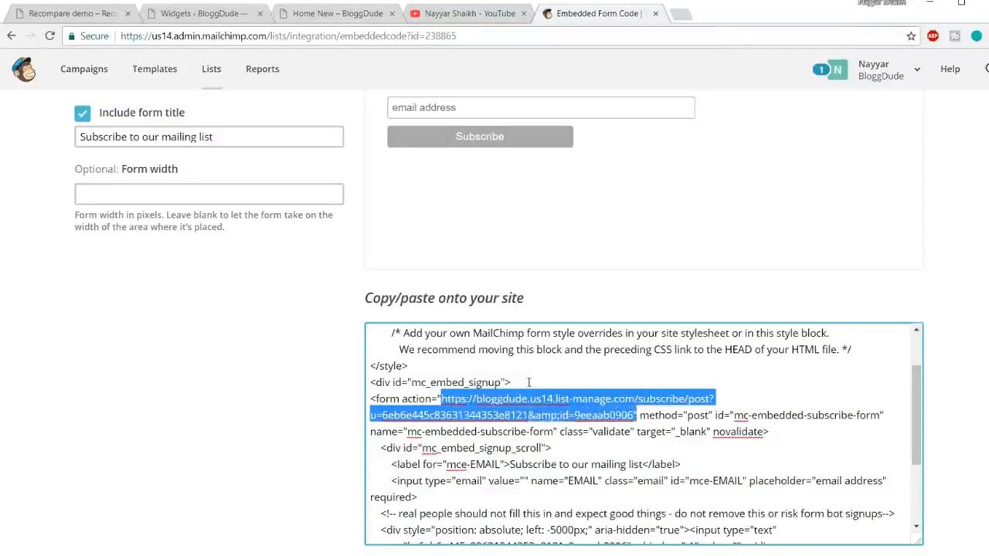
key("shift+Left")
key("ctrl+c")
Replace the action URL of the rh_mailchimp shortcode in Footer 3's Custom HTML widget with the copied MailChimp URL and save the widget.
left_click(202, 13)
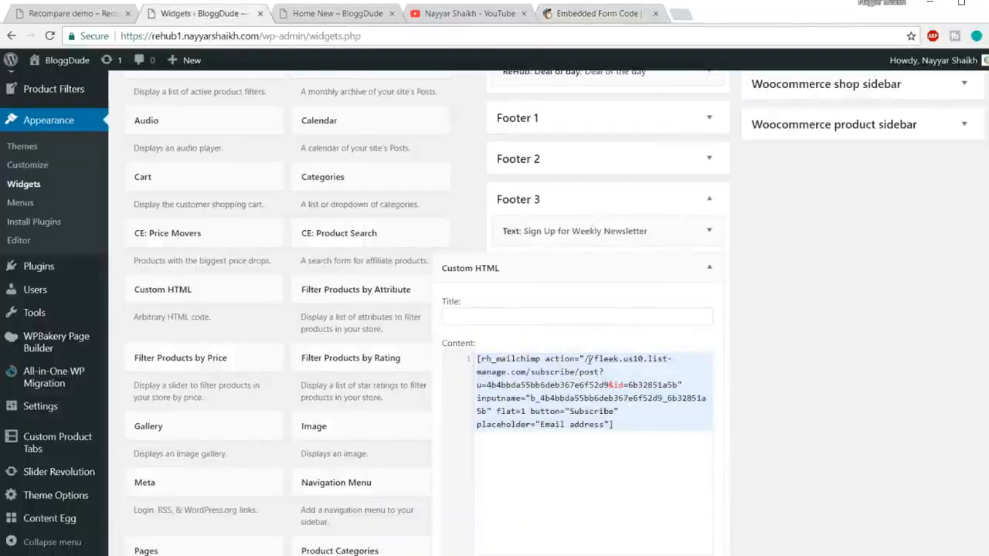
left_click_drag(586, 358, 595, 384)
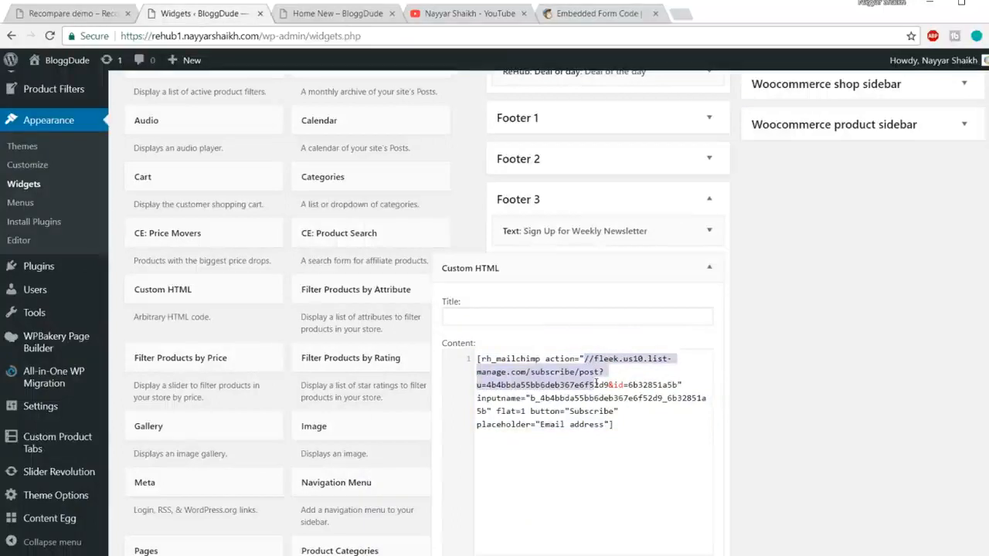
left_click_drag(627, 384, 678, 384)
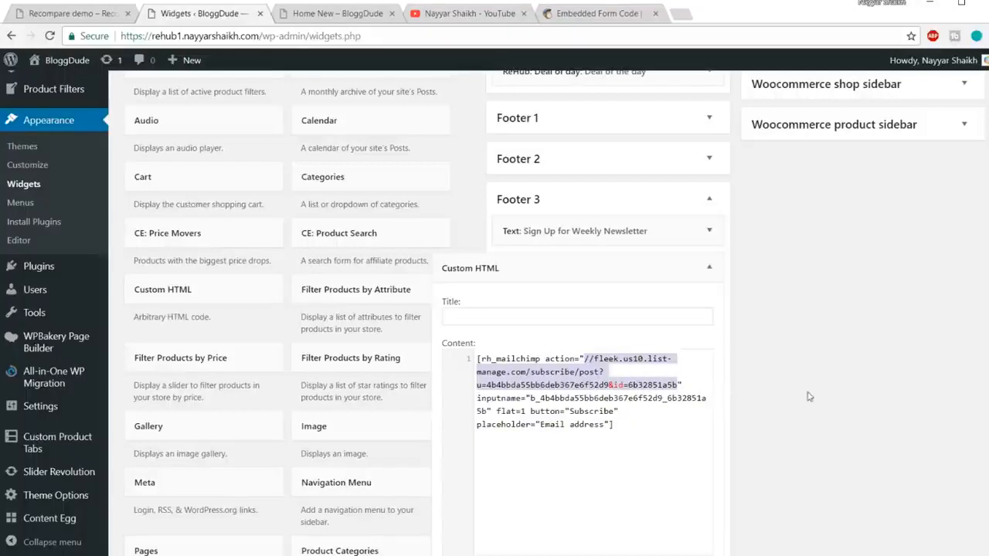
key("BackSpace")
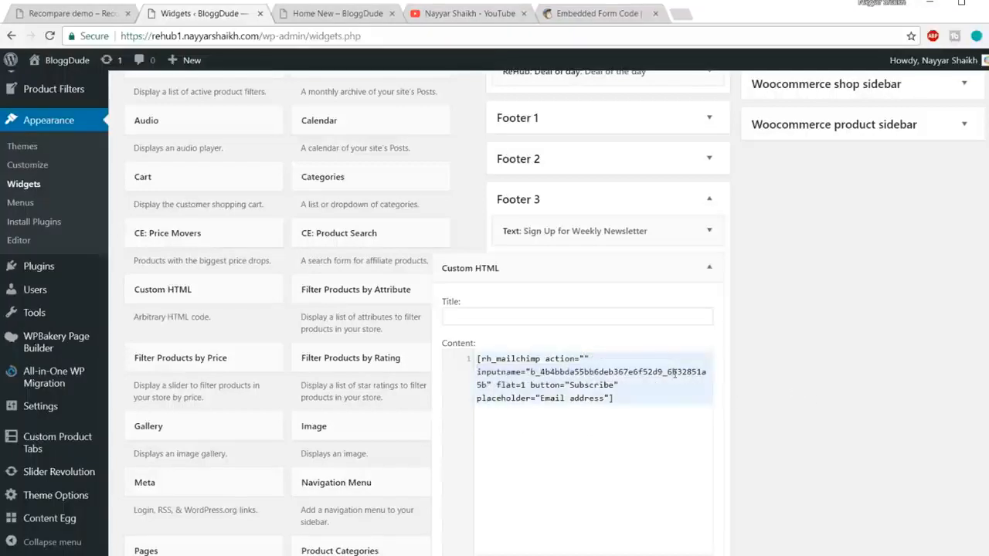
key("ctrl+v")
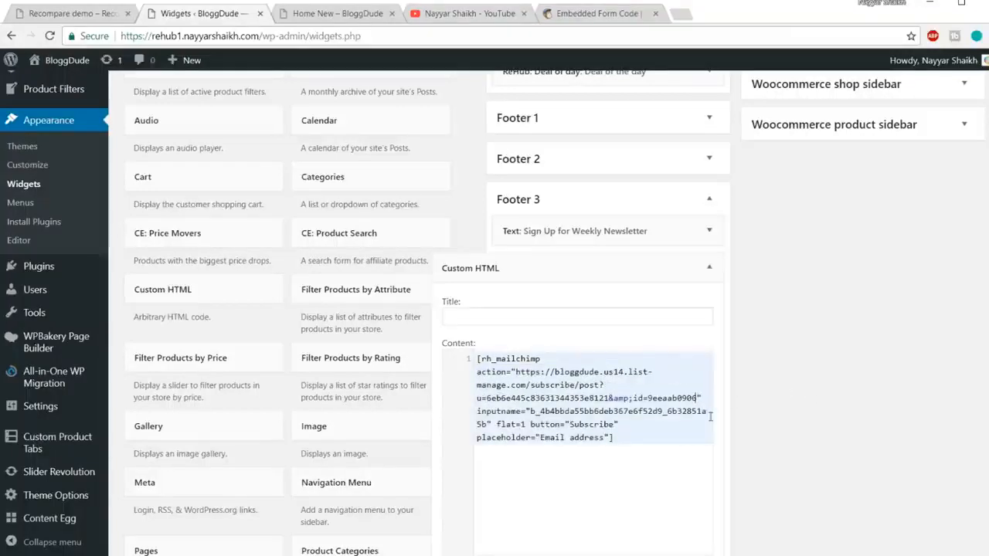
left_click(570, 15)
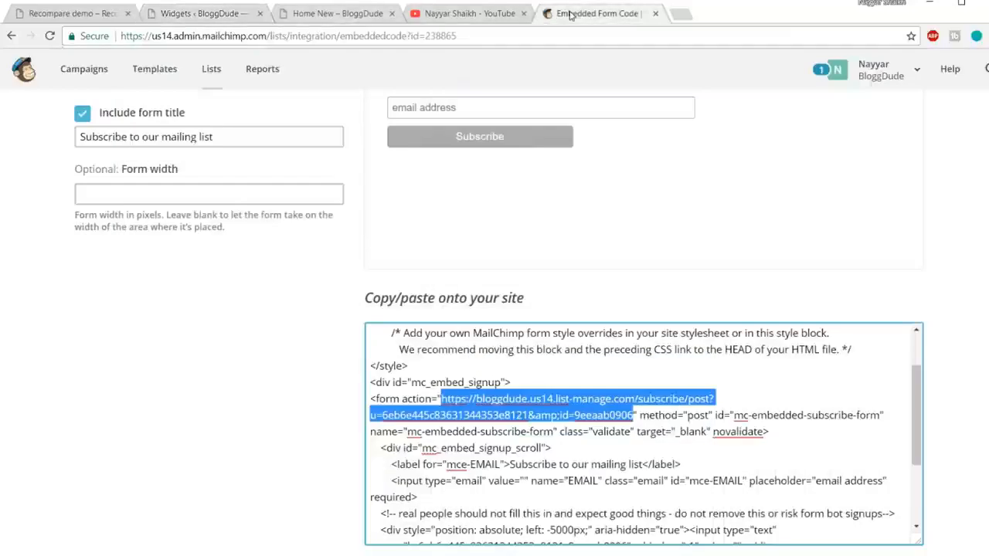
left_click(222, 15)
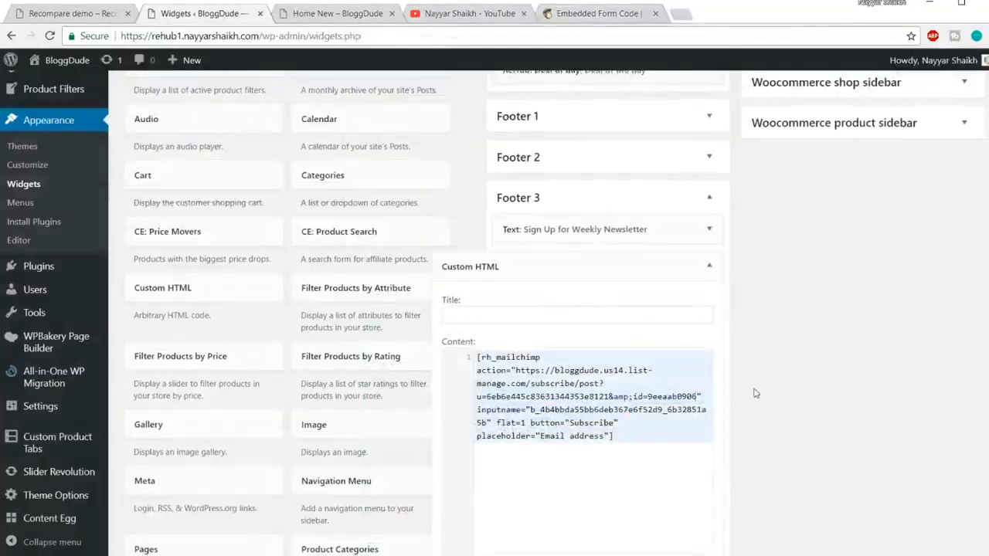
scroll(753, 333, "down", 3)
left_click(704, 376)
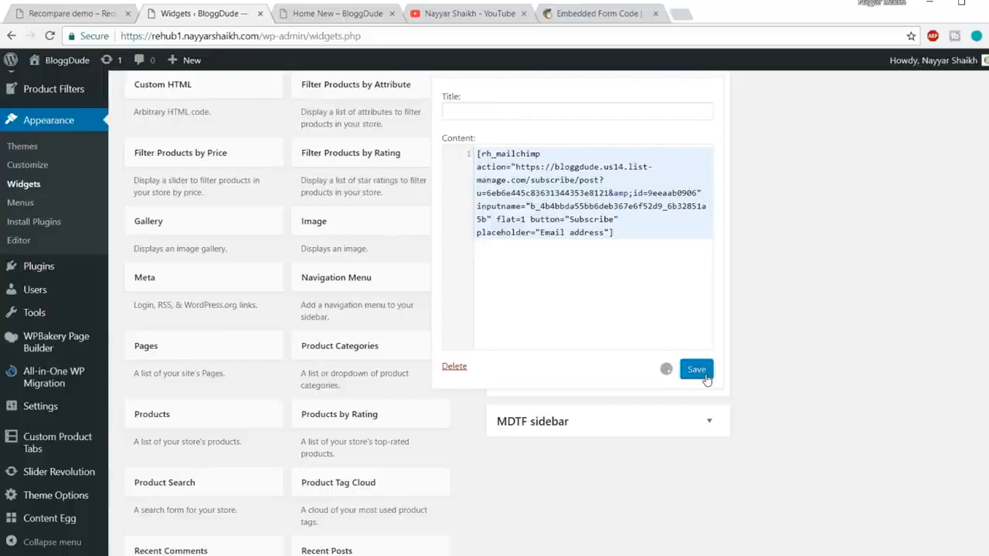
Switch to the Home New page and reload it to load the updated newsletter form.
left_click(327, 20)
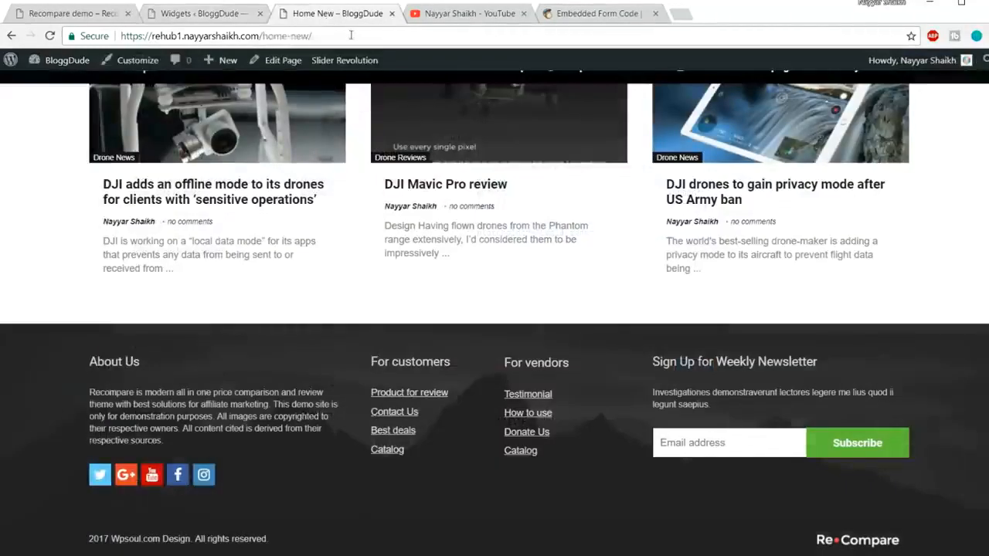
left_click(351, 35)
key("Return")
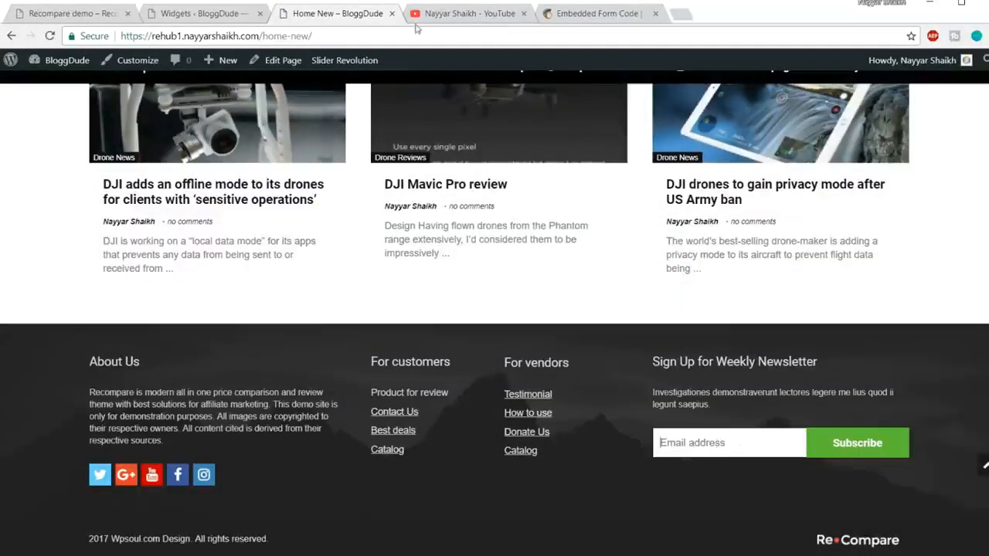
Return to MailChimp and open the overview of all lists to check the subscriber counts.
left_click(547, 14)
scroll(513, 268, "up", 5)
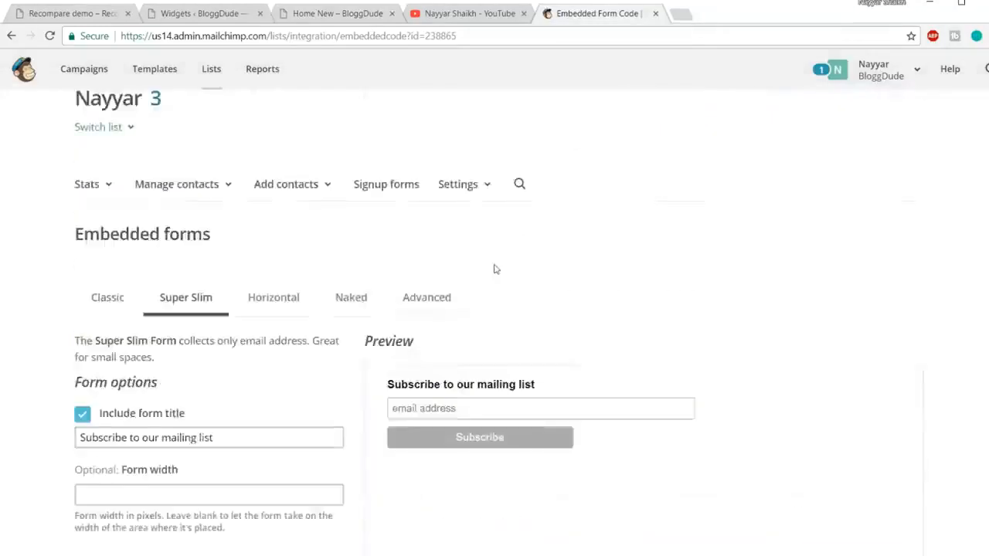
left_click(224, 72)
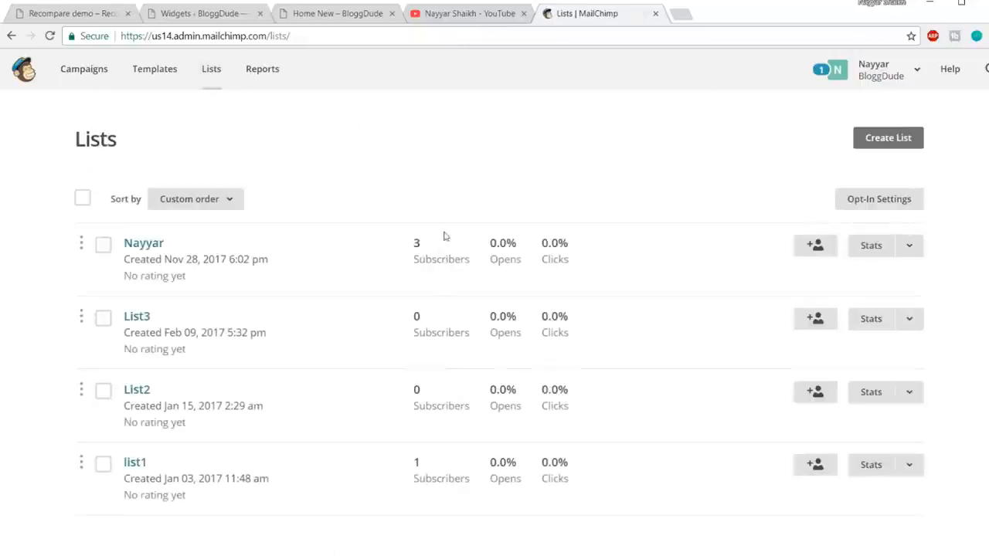
Subscribe a test e-mail address through the Sign Up for Weekly Newsletter form in the Home New page's footer.
left_click(373, 12)
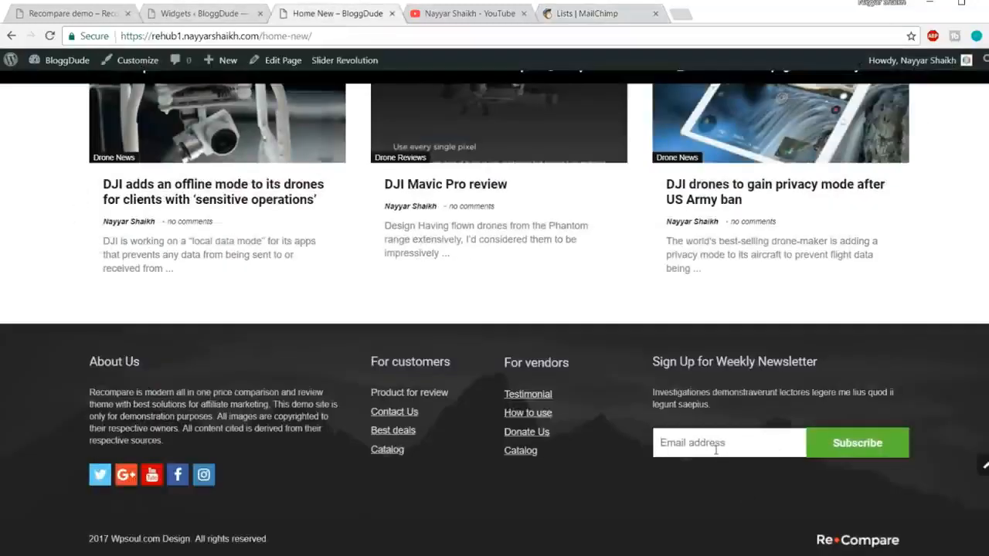
left_click(727, 446)
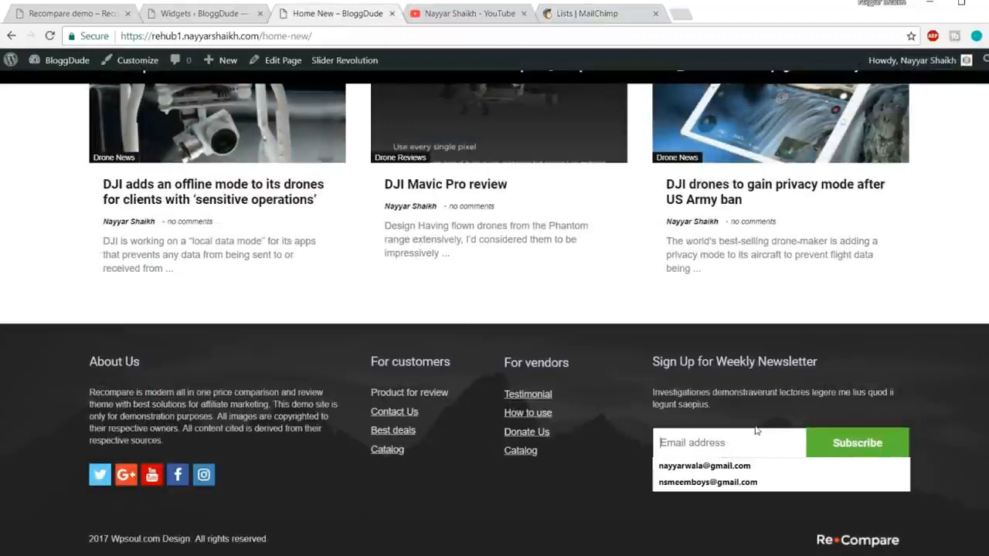
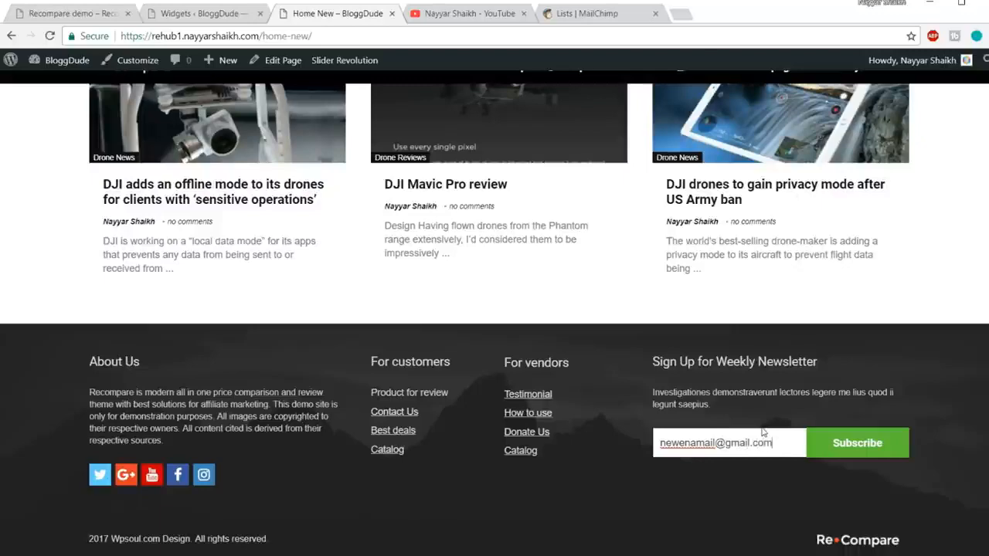
left_click(848, 444)
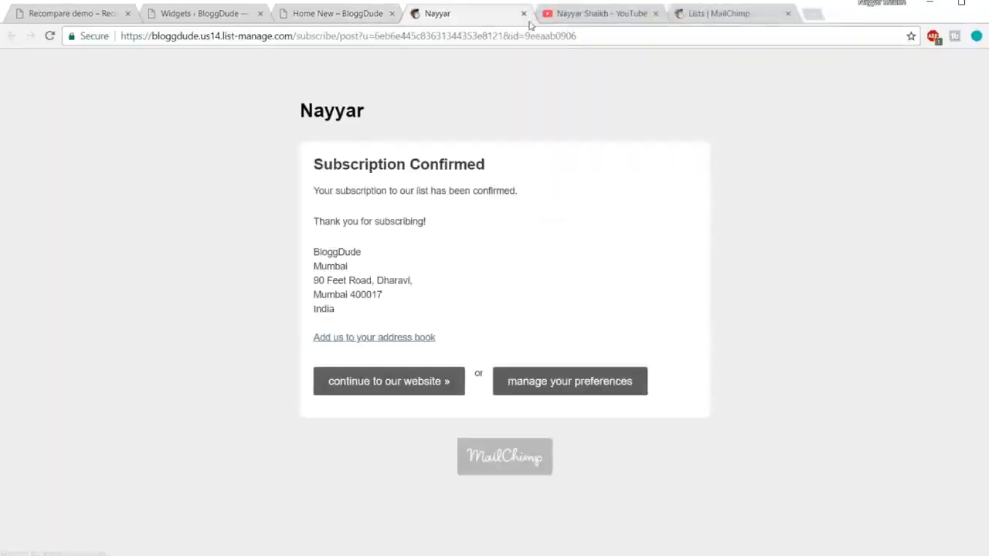
Close the subscription confirmation page and reload the MailChimp lists overview to check the list's subscriber count.
left_click(524, 13)
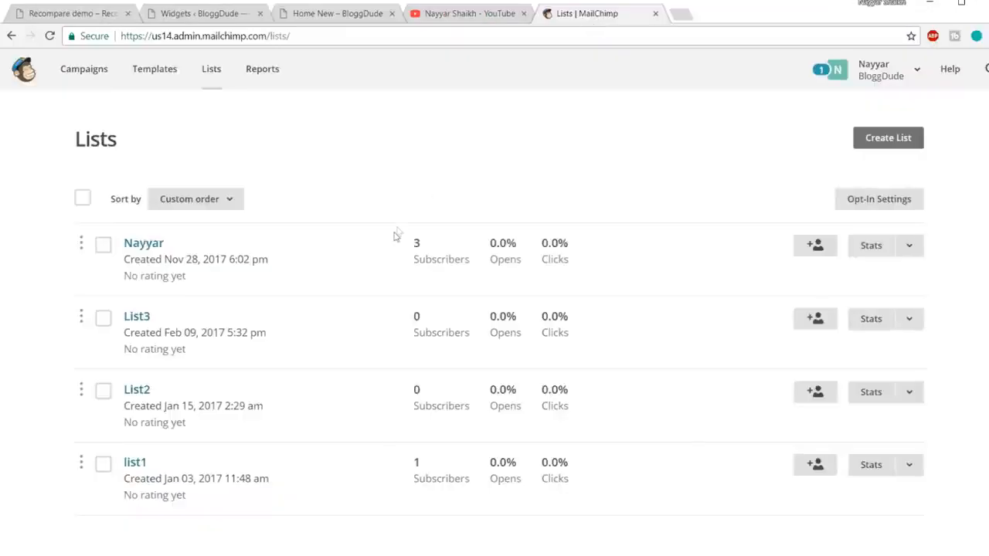
left_click(504, 37)
key("Return")
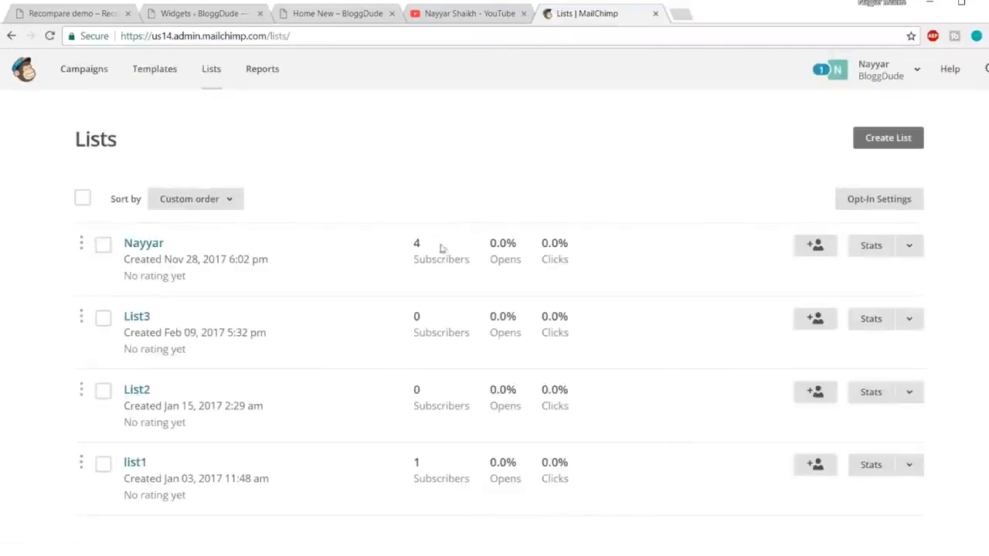
Go back to the site's widgets, collapse Footer 3's Custom HTML widget and close the MailChimp page.
left_click(186, 19)
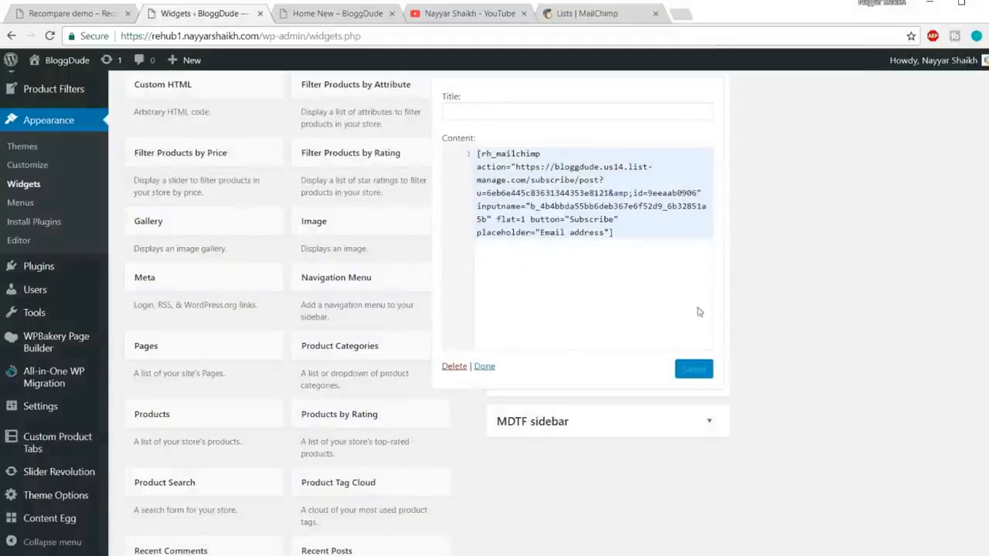
scroll(751, 330, "up", 3)
left_click_drag(690, 203, 693, 206)
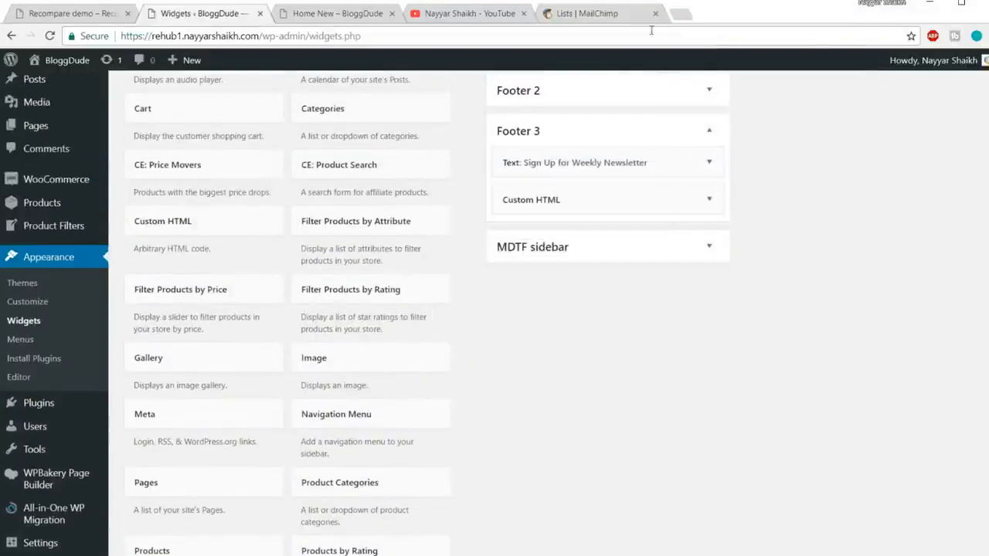
left_click(654, 16)
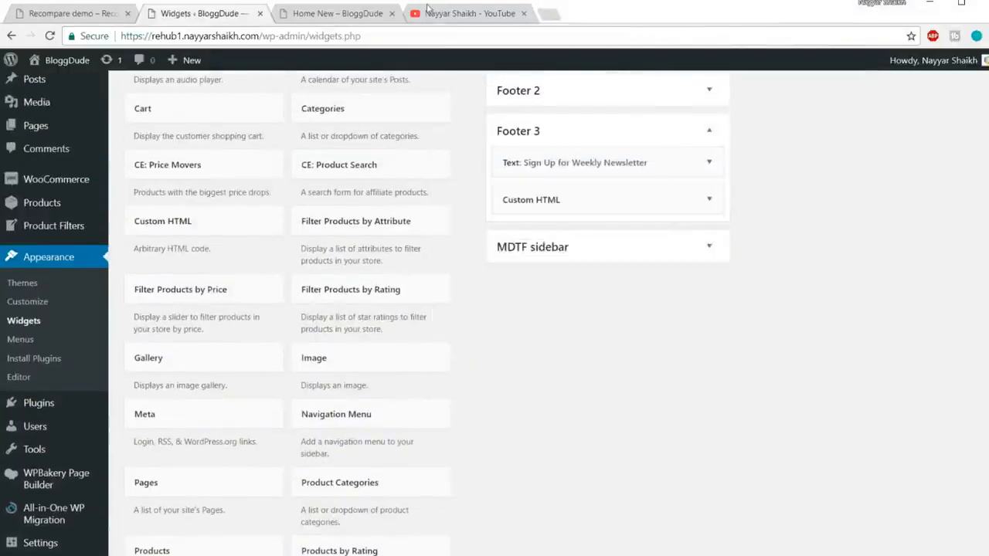
Examine the copyright line and logo at the bottom of the Home New page's footer.
left_click(350, 15)
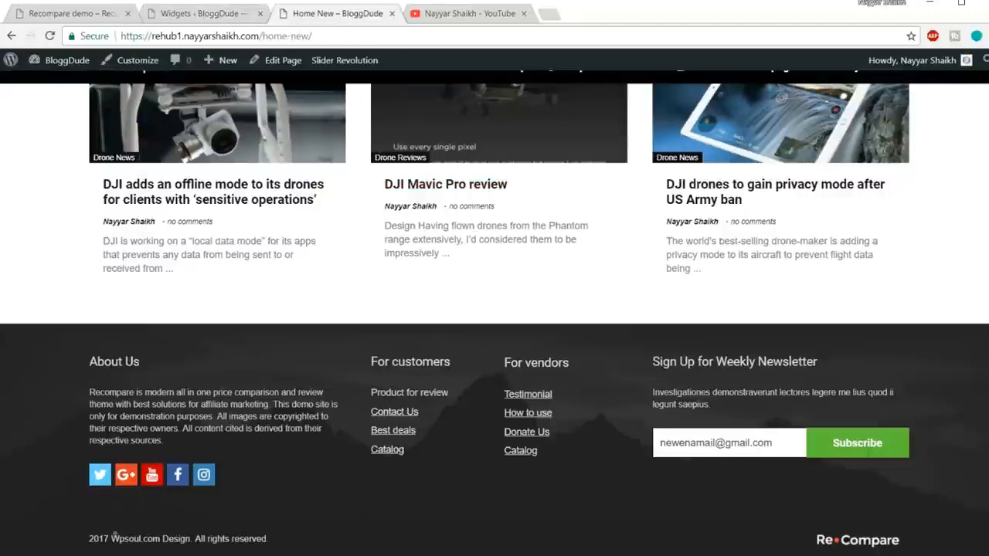
left_click_drag(124, 533, 329, 528)
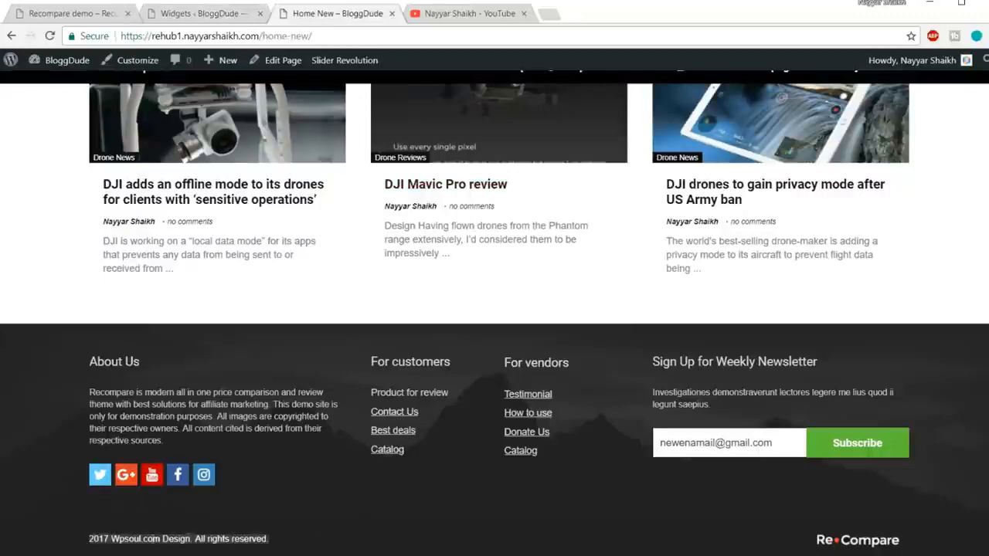
left_click(107, 549)
left_click_drag(113, 540, 130, 539)
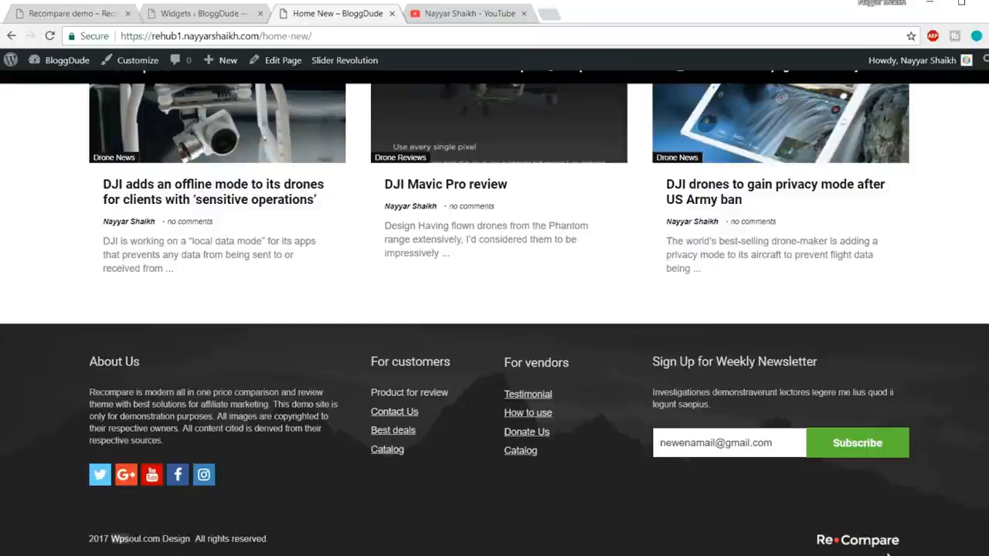
left_click(275, 543)
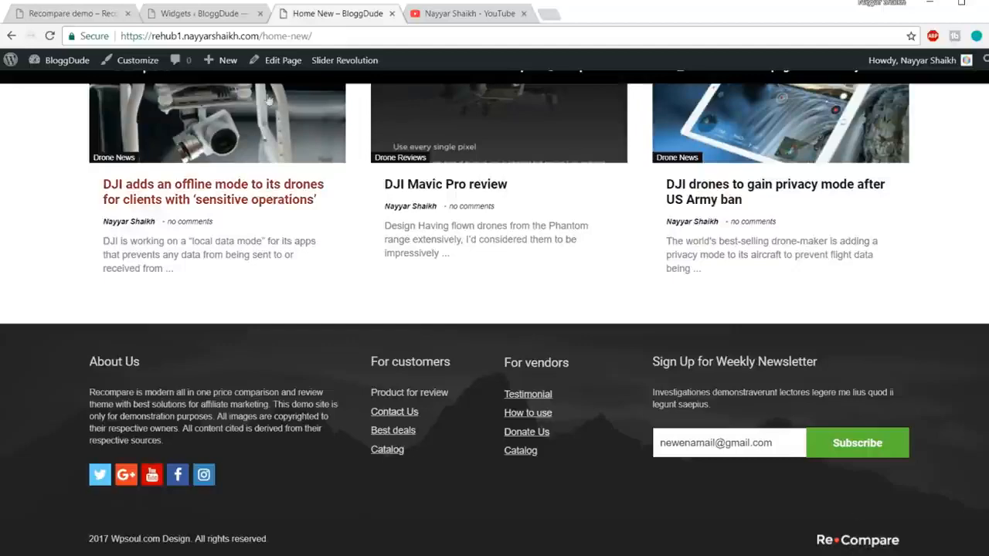
Open the Footer Options in the site's Theme Options and compare them with the Home New page's footer.
left_click(199, 13)
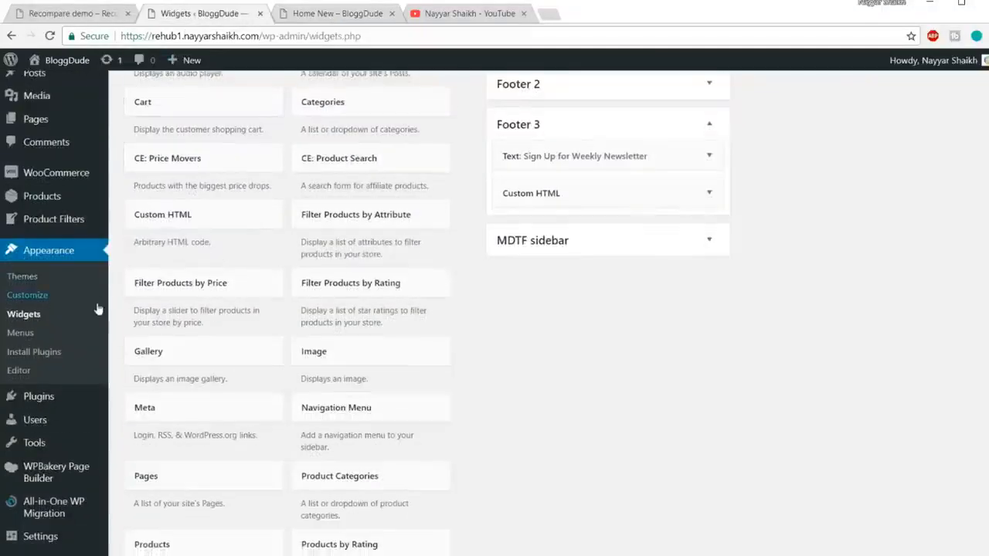
scroll(100, 309, "down", 3)
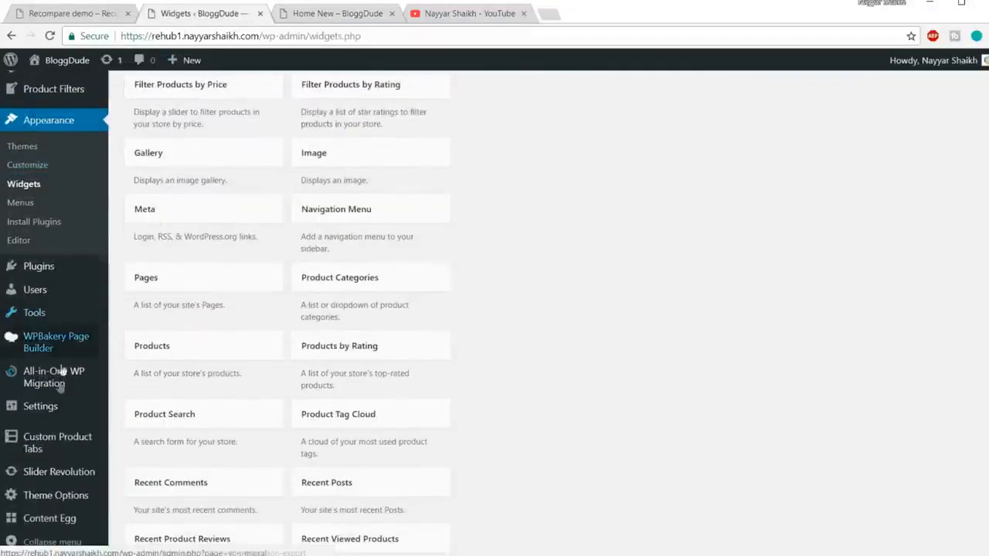
left_click(44, 498)
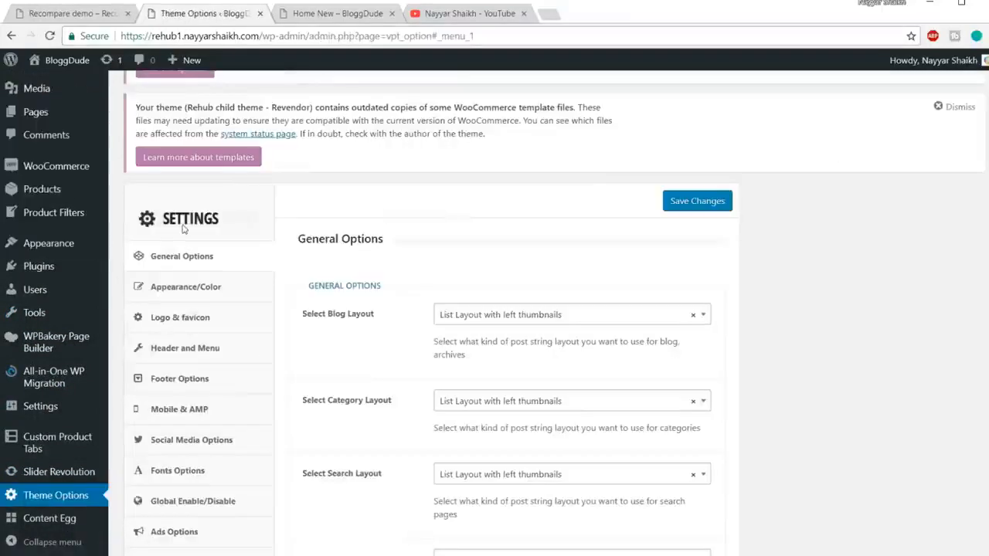
scroll(209, 232, "down", 1)
left_click(193, 312)
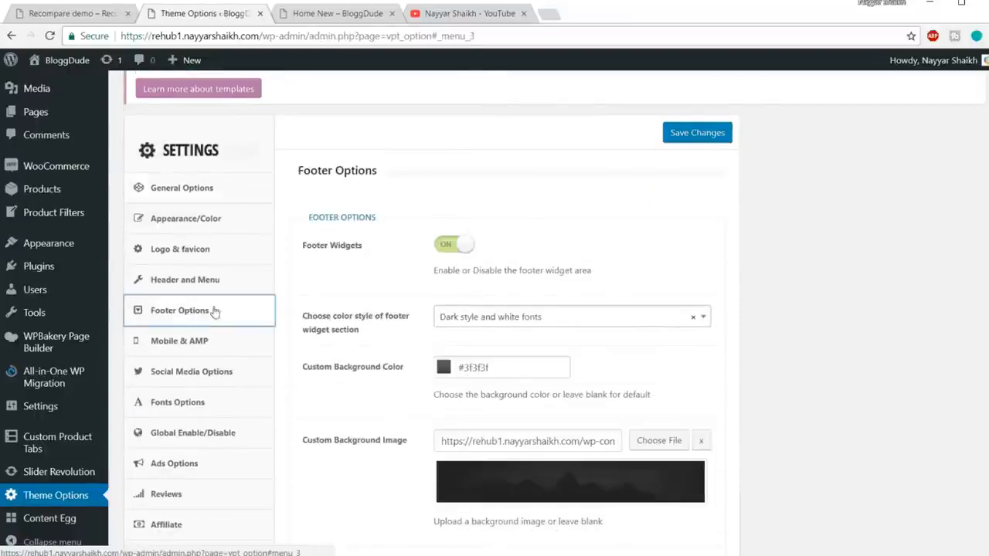
scroll(746, 216, "down", 3)
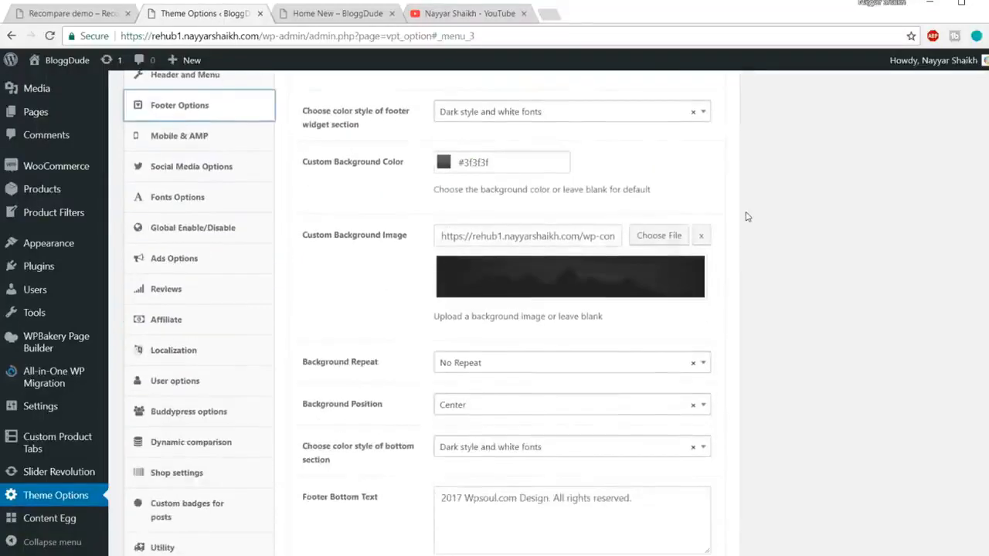
scroll(746, 216, "down", 1)
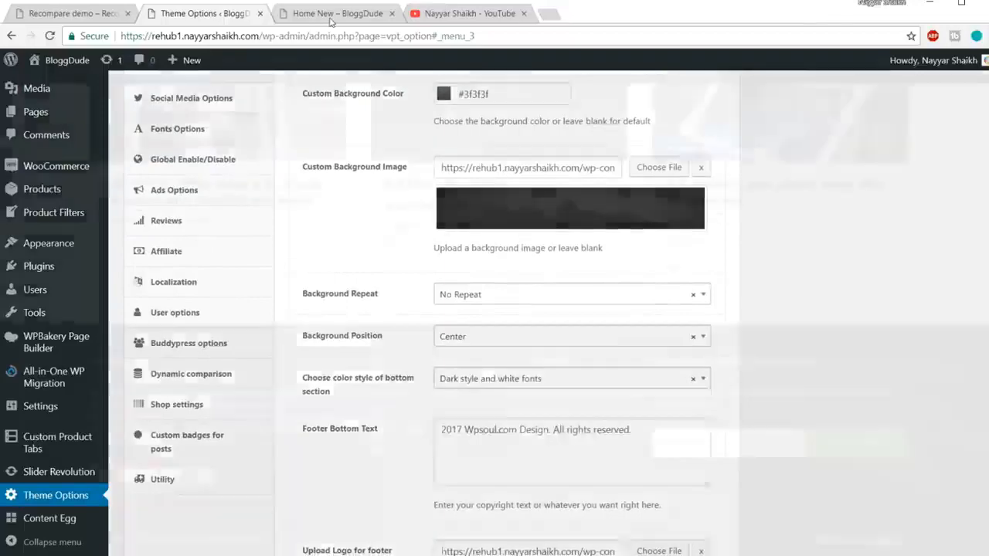
left_click(319, 5)
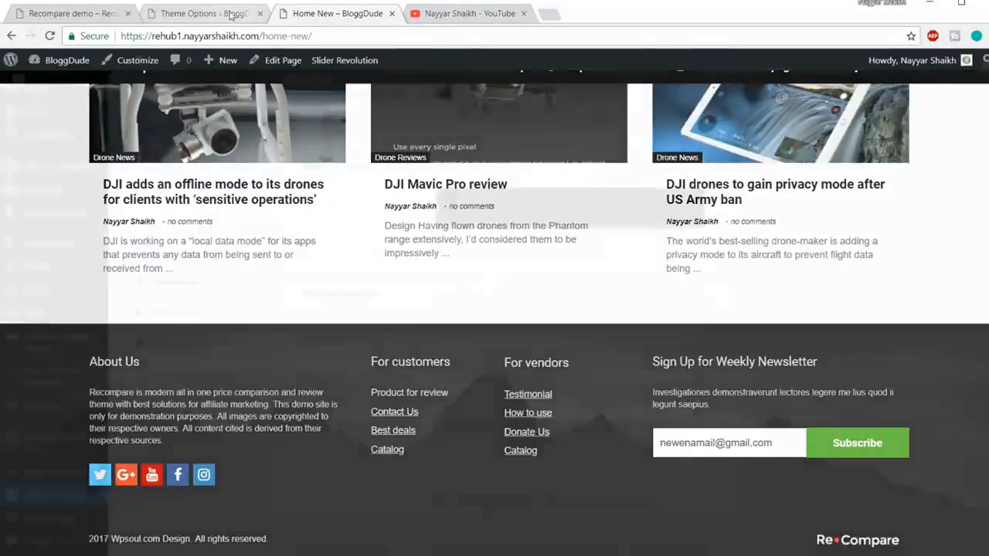
left_click(231, 18)
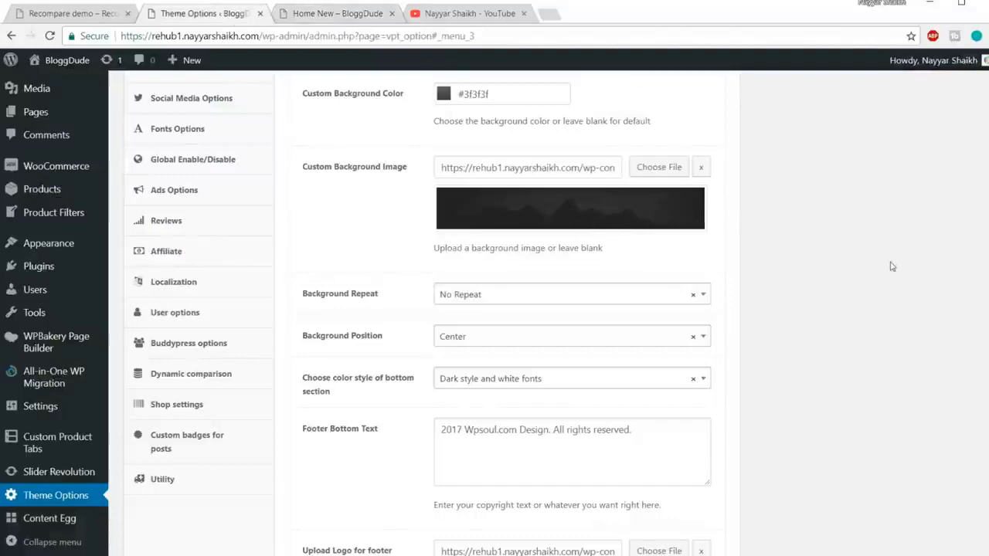
Set the Footer Bottom Text to "2018 bloggdude.com Design. All rights reserved." and save the changes.
scroll(836, 271, "down", 3)
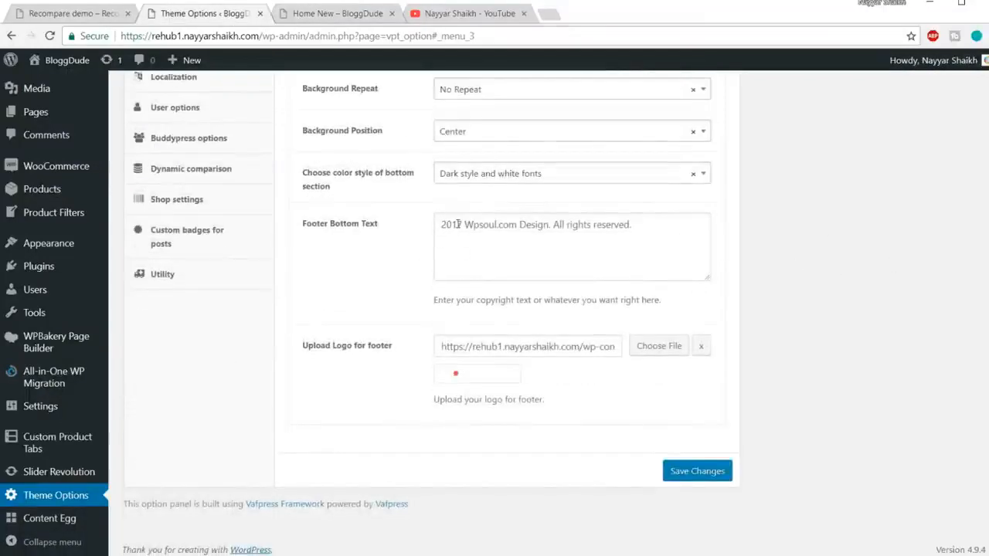
left_click_drag(457, 224, 462, 225)
type("8")
left_click_drag(465, 224, 526, 224)
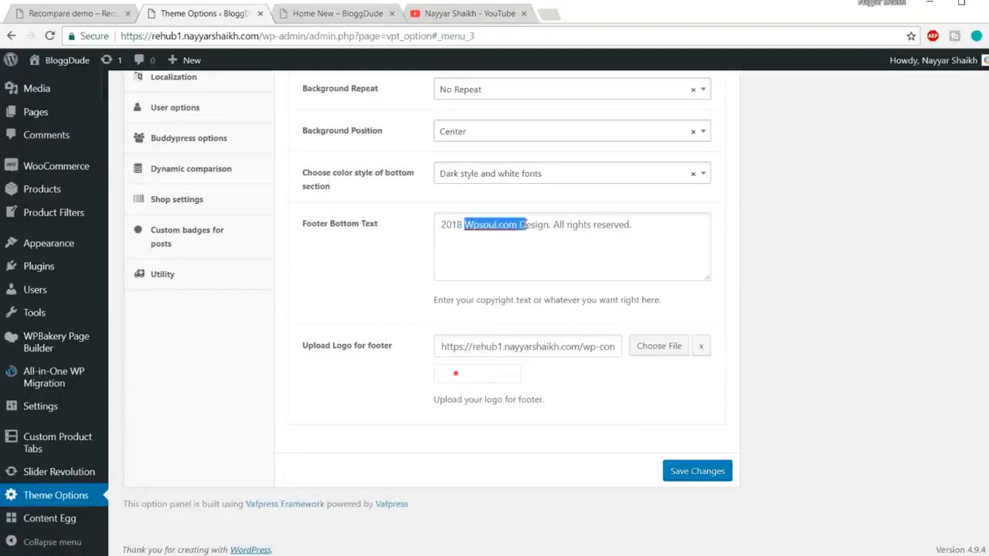
type("bloggdude.com")
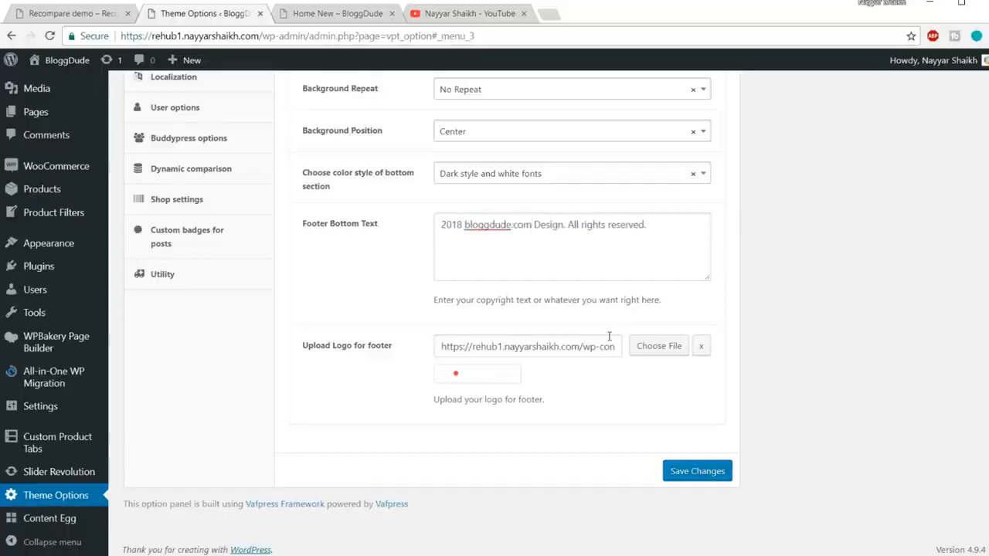
left_click(320, 17)
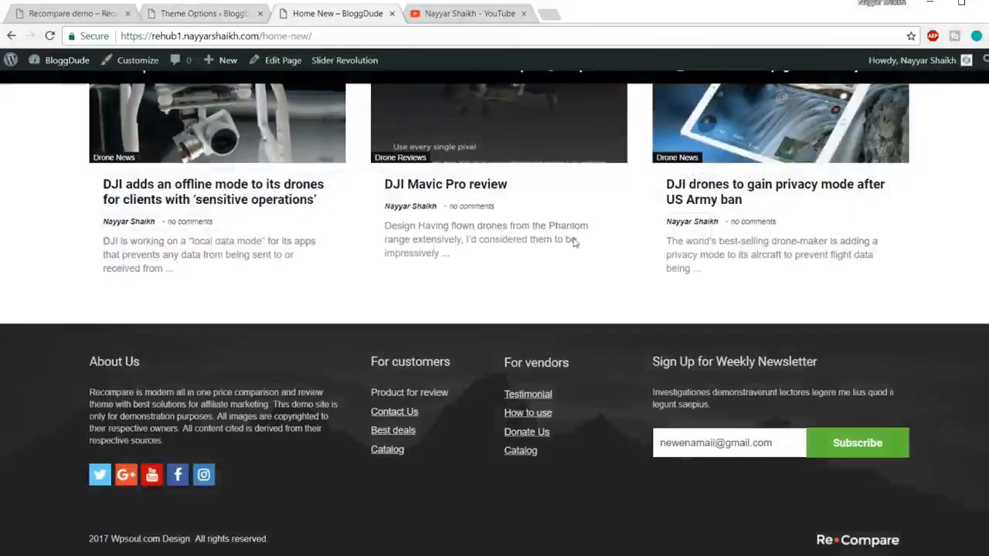
left_click(205, 14)
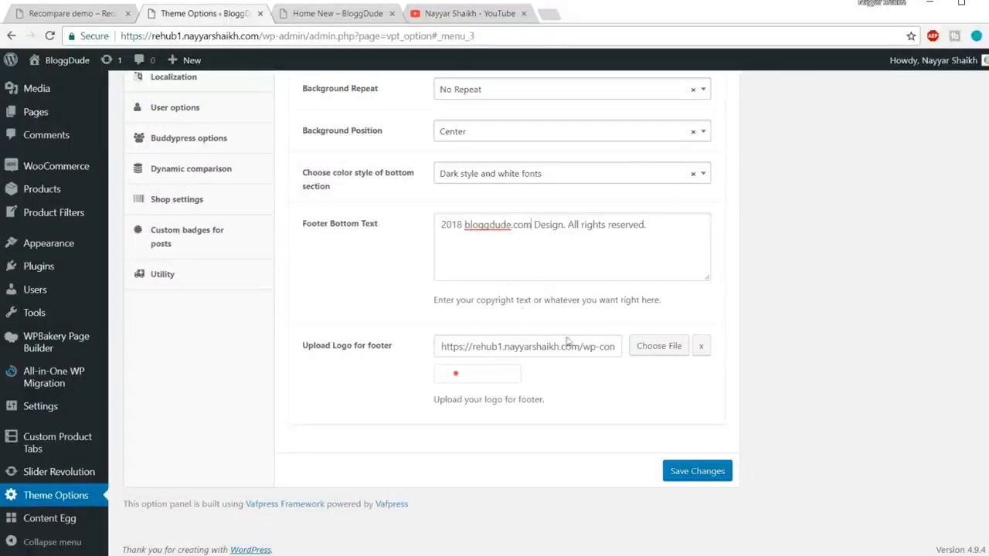
left_click(692, 477)
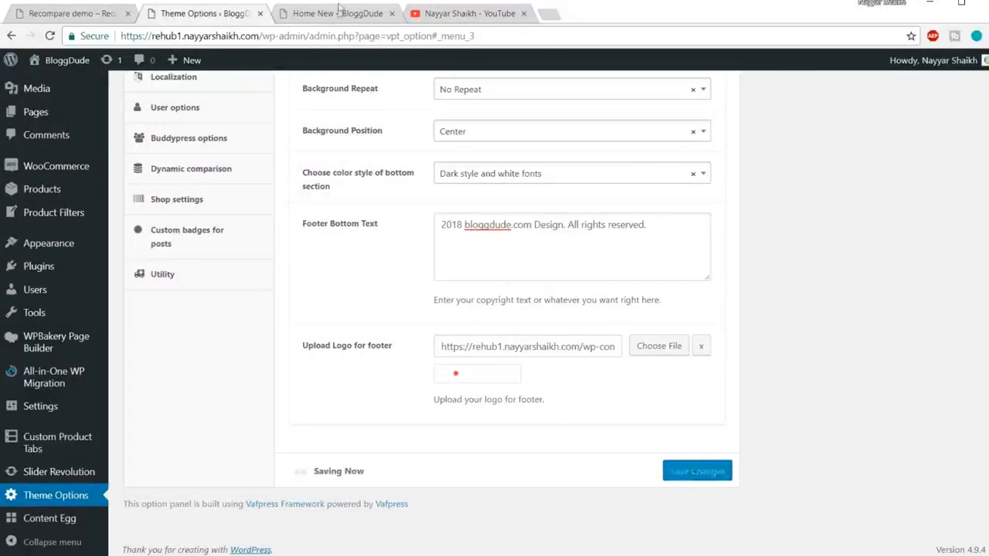
Reload the Home New page, check the copyright text in its footer and return to the page's beginning.
left_click(339, 13)
left_click(339, 32)
key("Return")
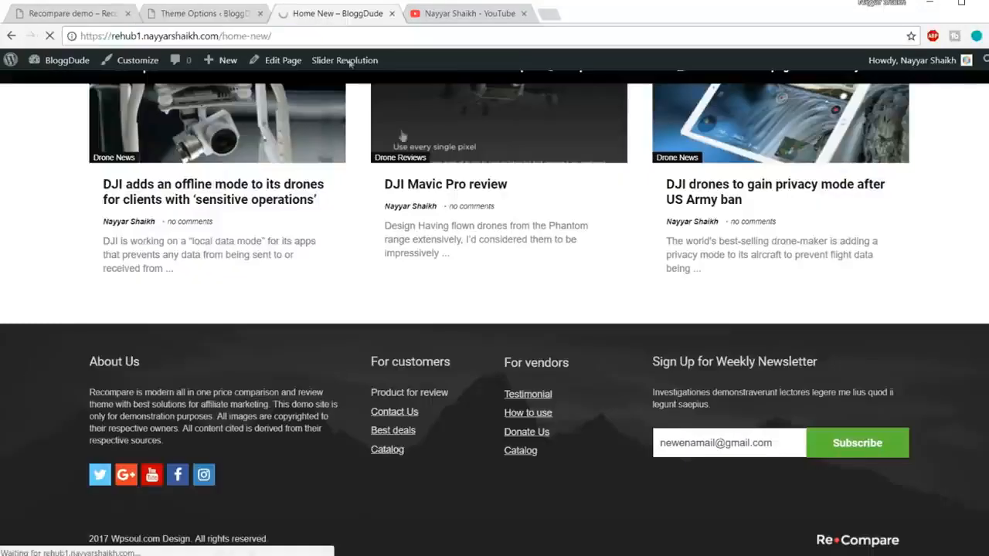
scroll(441, 304, "down", 3)
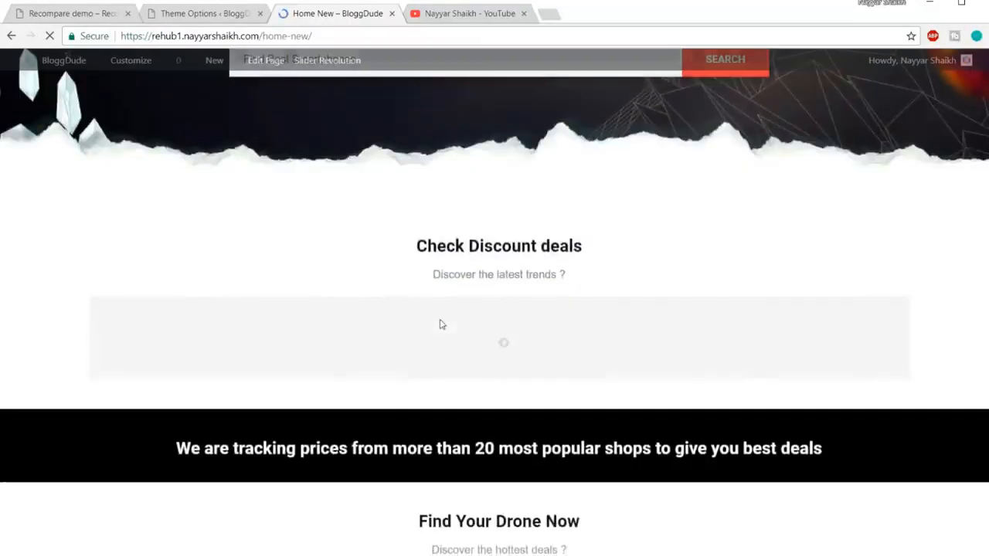
scroll(441, 325, "down", 5)
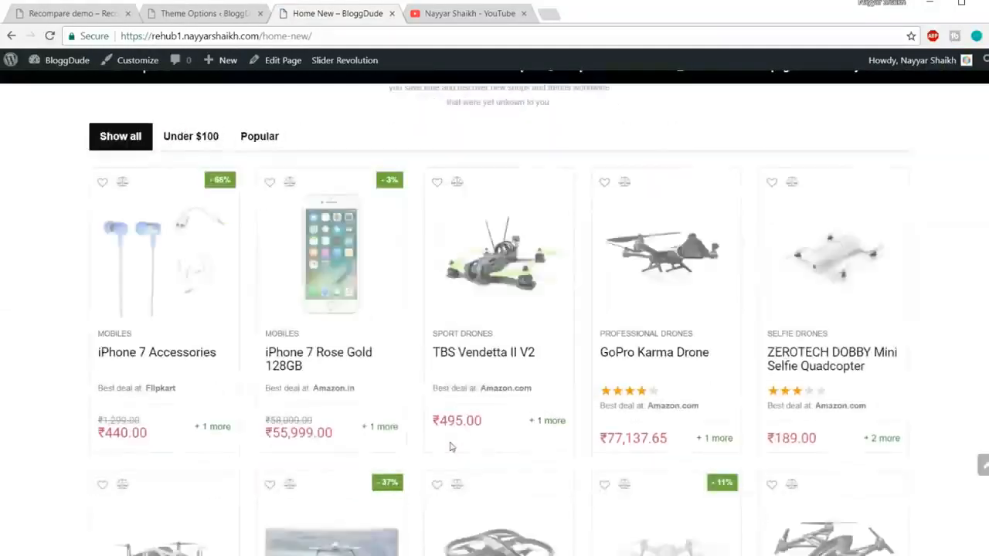
scroll(452, 448, "down", 10)
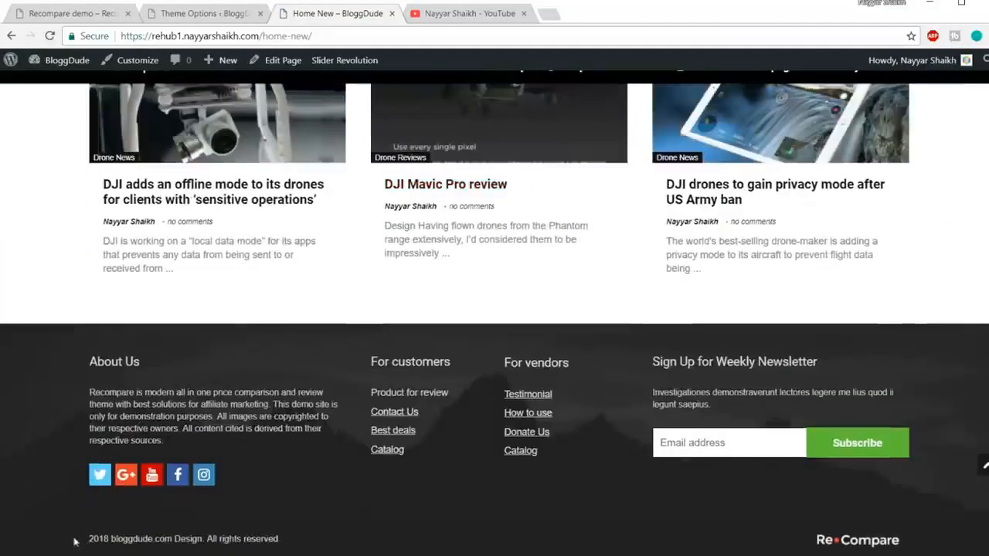
left_click_drag(90, 538, 294, 543)
left_click(294, 543)
left_click(984, 470)
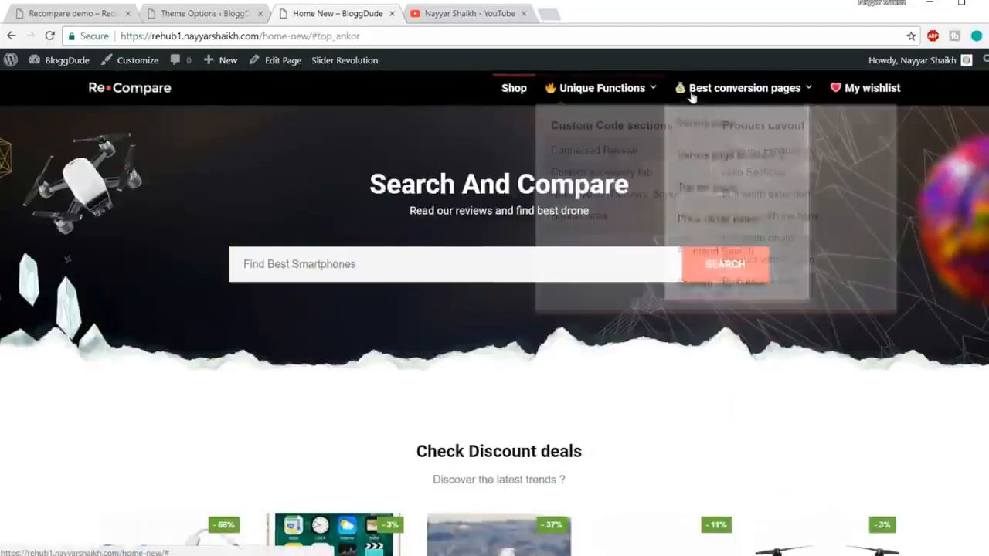
Open the site's Menus, remove Main menu from the Primary Menu display location and save it.
left_click(205, 13)
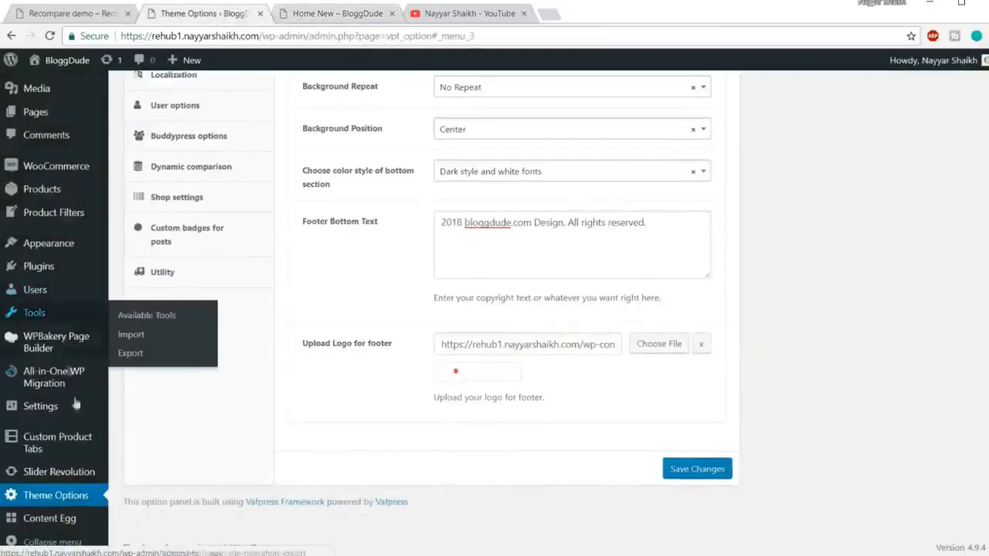
mouse_move(34, 243)
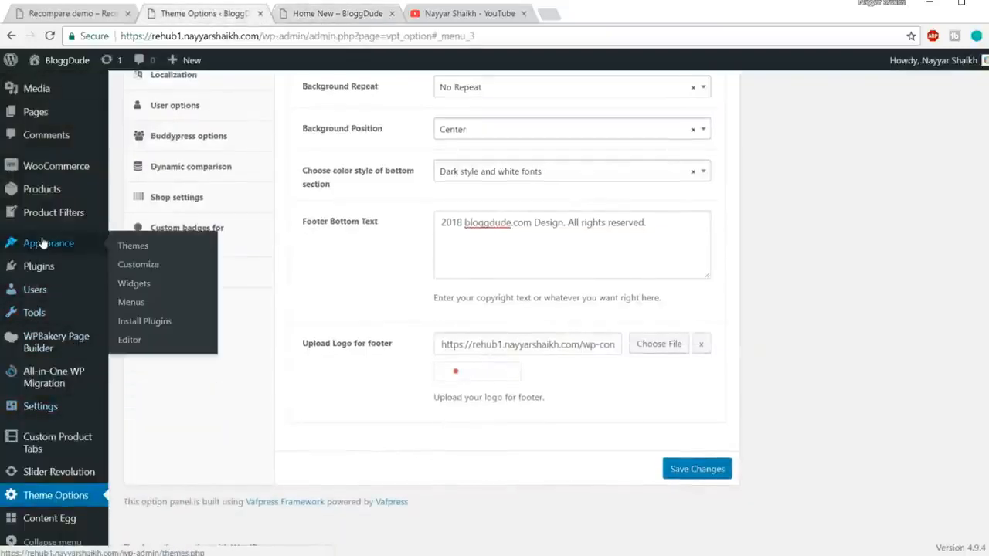
left_click(130, 303)
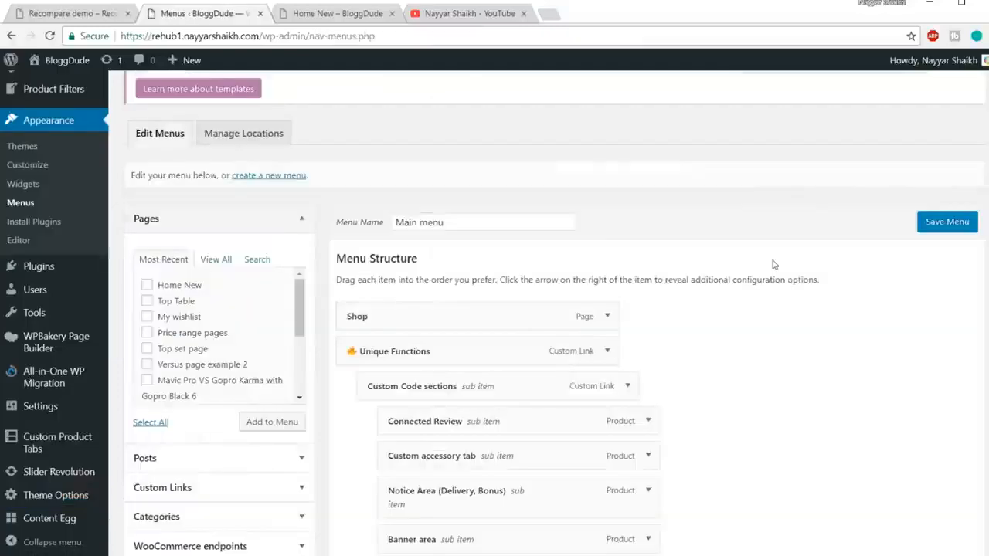
scroll(695, 263, "down", 2)
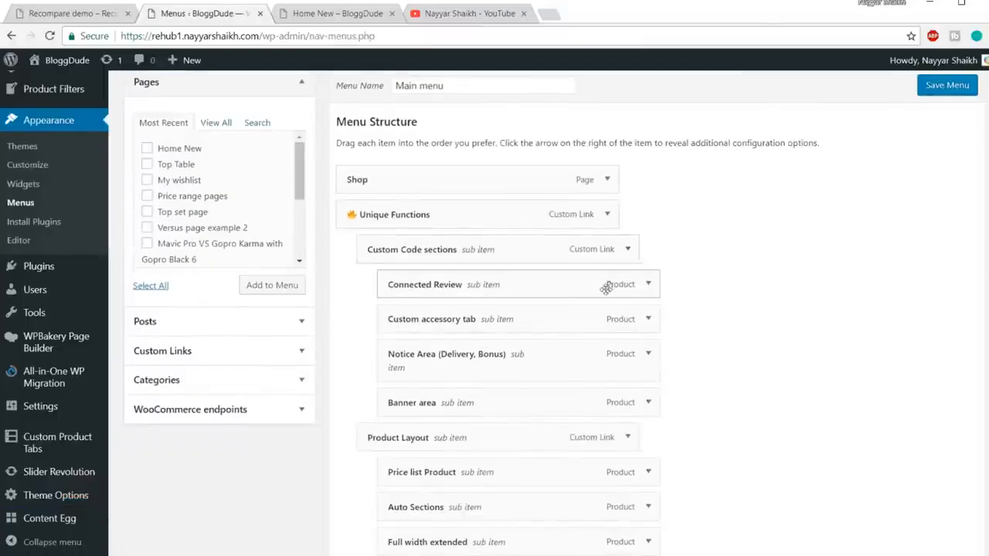
scroll(609, 283, "down", 8)
scroll(603, 342, "up", 7)
scroll(612, 332, "up", 6)
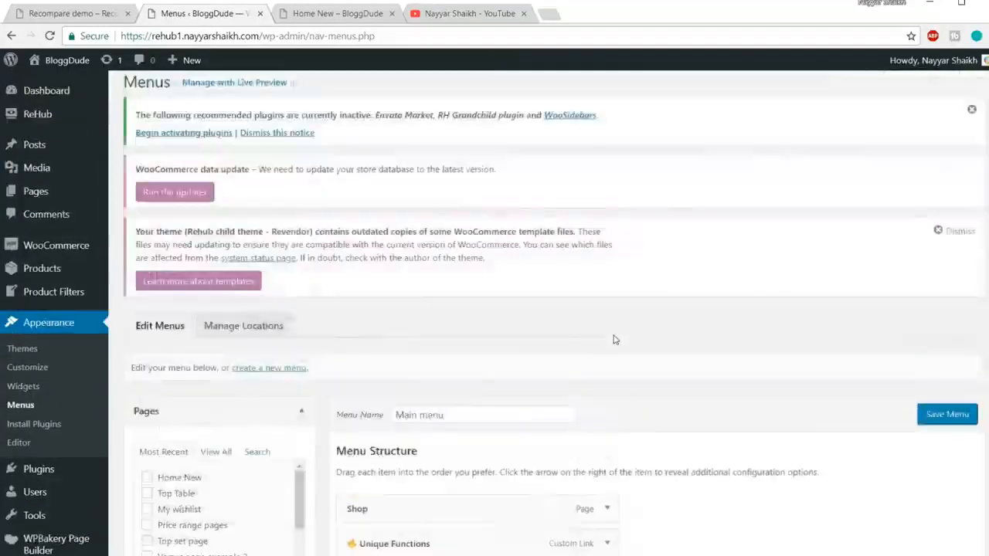
scroll(614, 336, "down", 12)
left_click(515, 417)
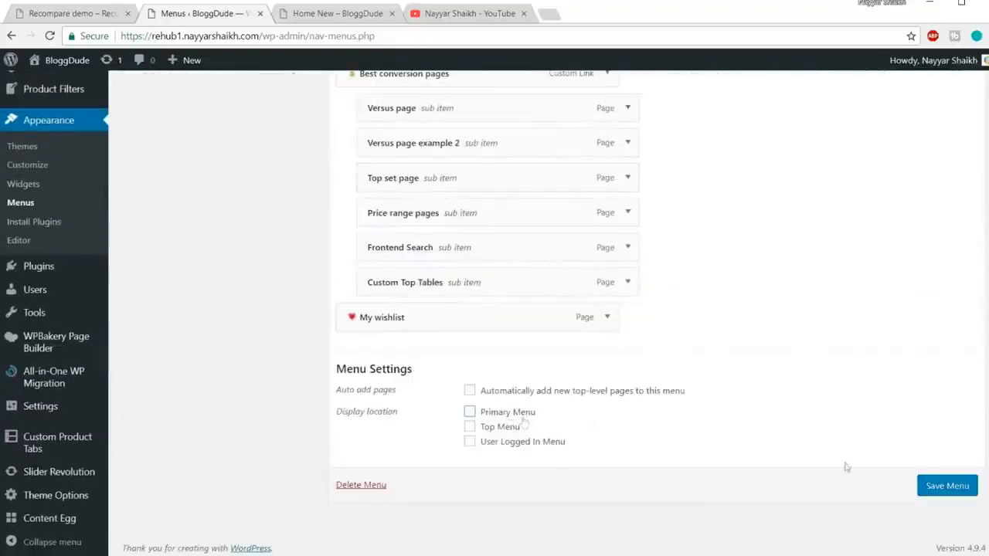
left_click(948, 489)
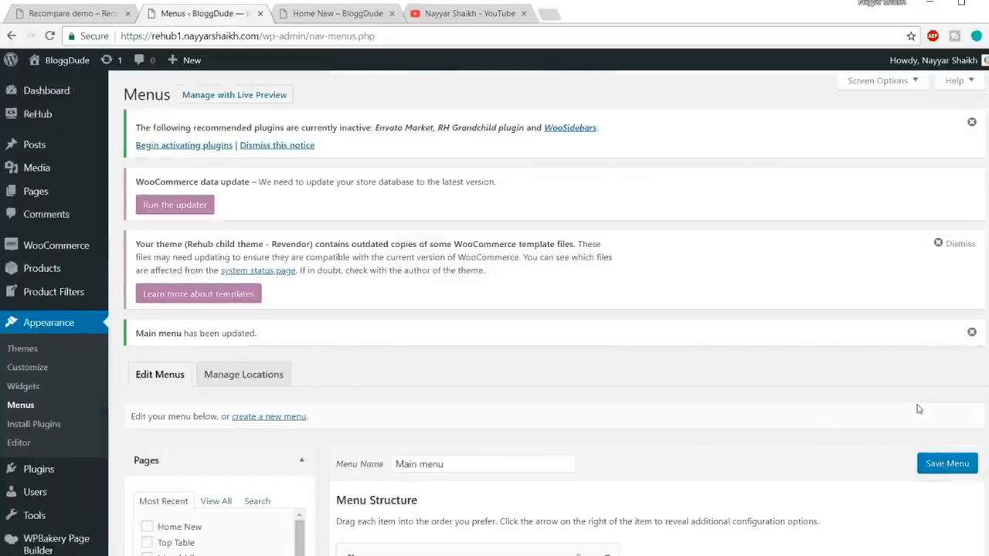
Create a new, empty navigation menu named "New Menu".
scroll(642, 399, "down", 3)
scroll(642, 399, "up", 2)
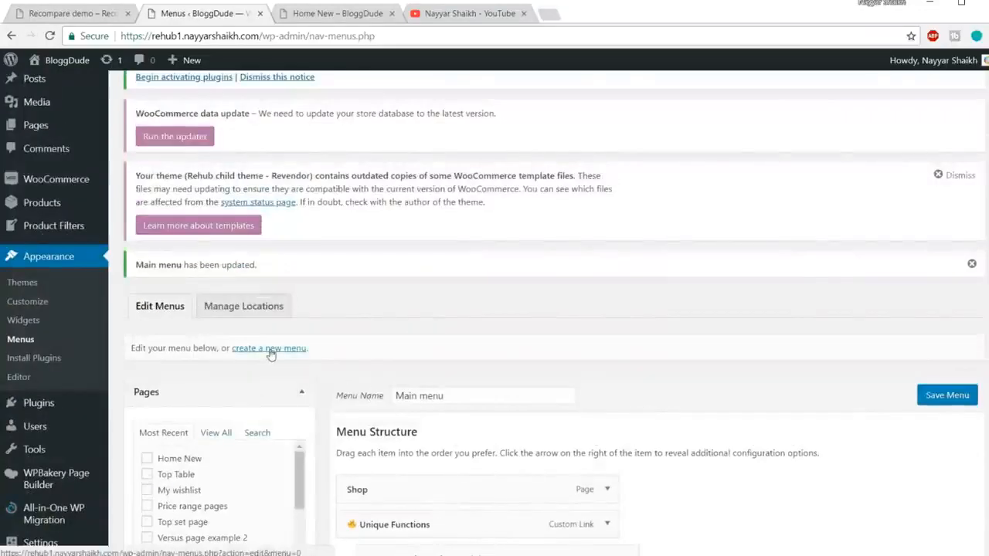
left_click(275, 349)
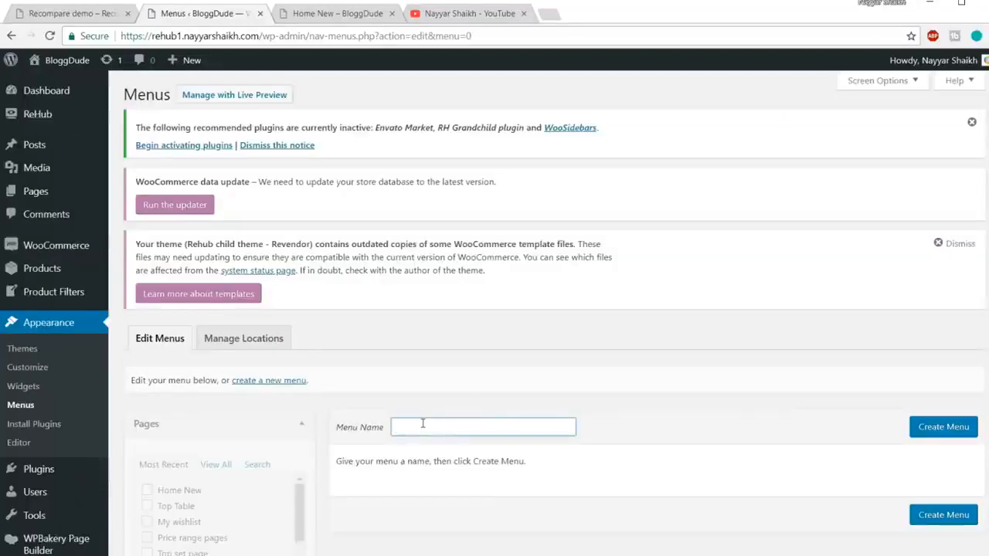
type("New Menu")
left_click(939, 426)
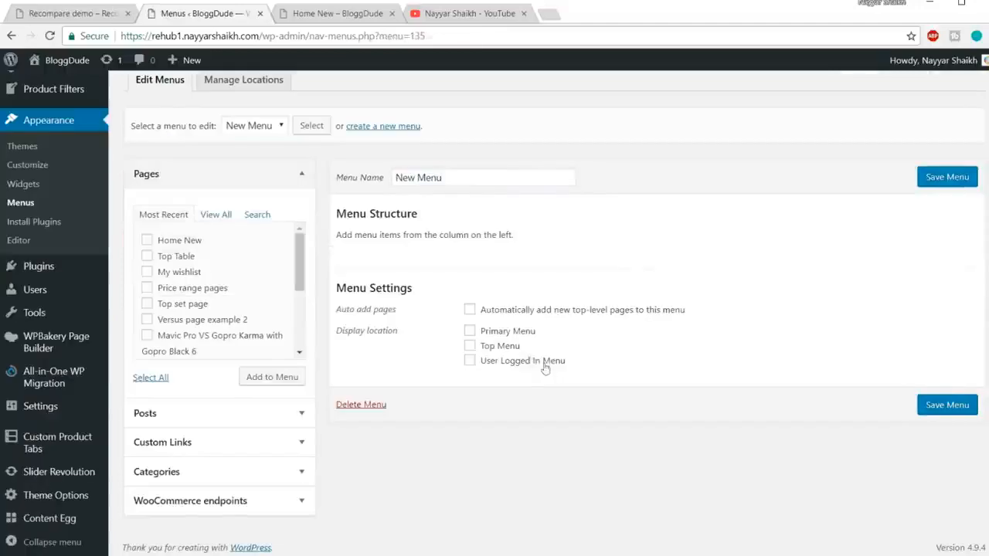
Assign New Menu to the Primary Menu display location and view the navigation menu on the Home New page.
left_click(500, 337)
left_click(332, 13)
mouse_move(571, 100)
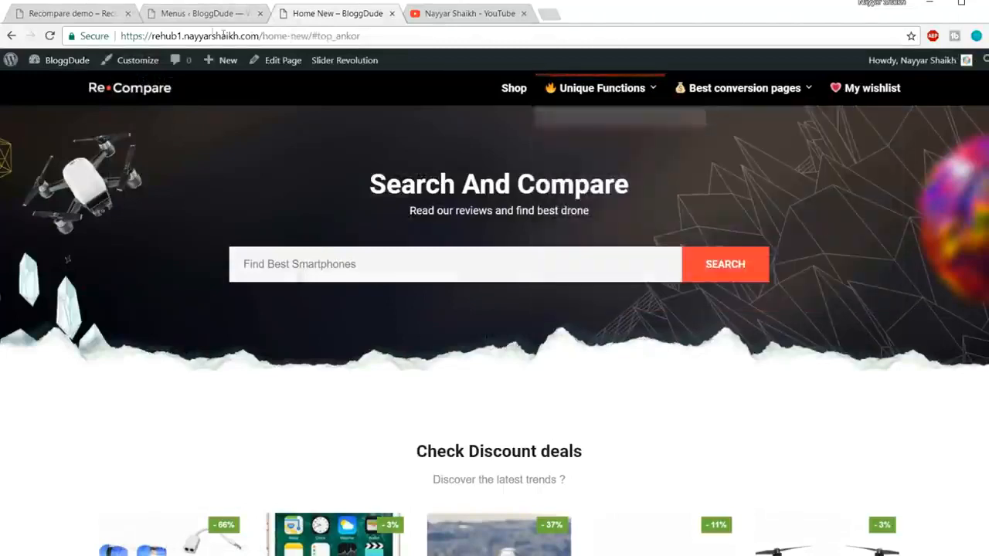
Add the pages My wishlist, Homepage, My account, Cart and Shop to New Menu.
left_click(201, 17)
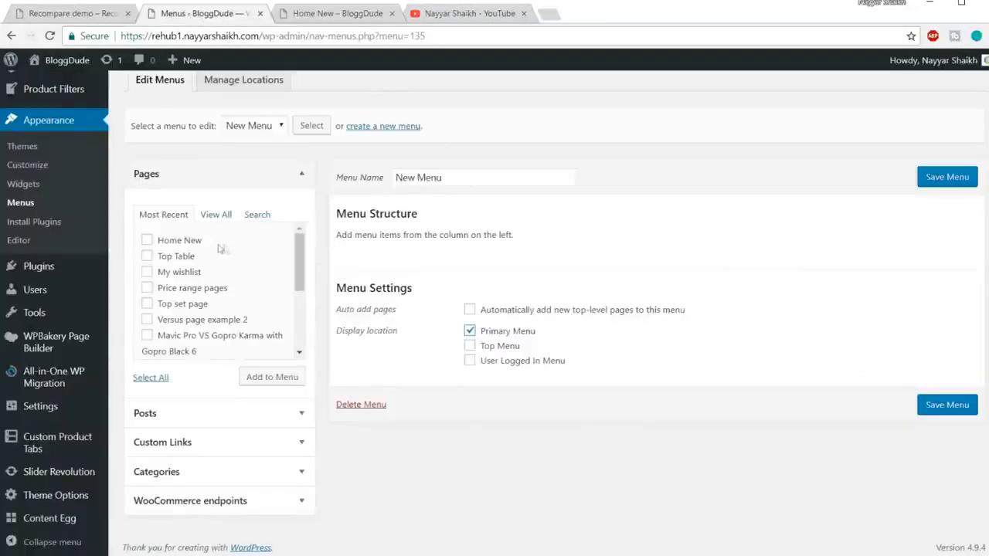
scroll(247, 255, "down", 3)
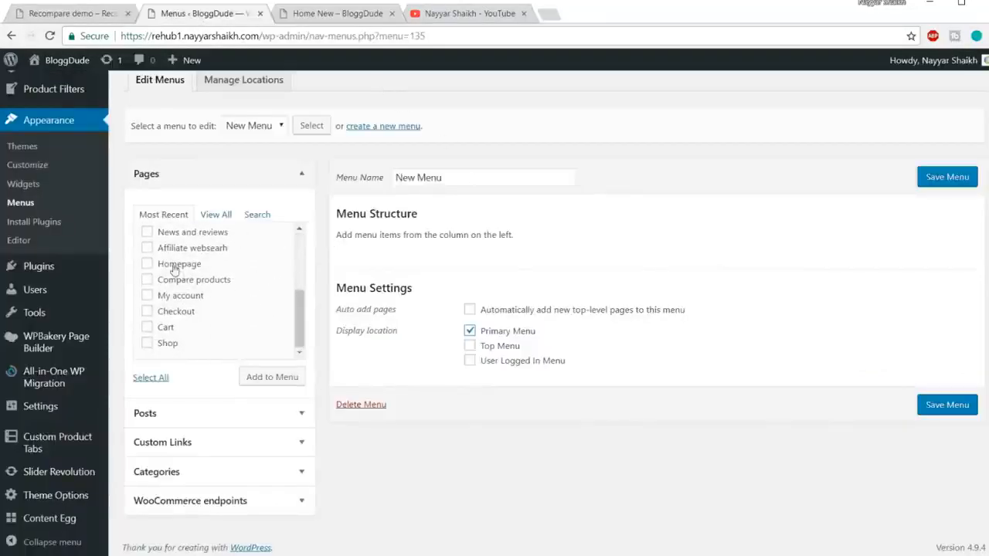
left_click(175, 270)
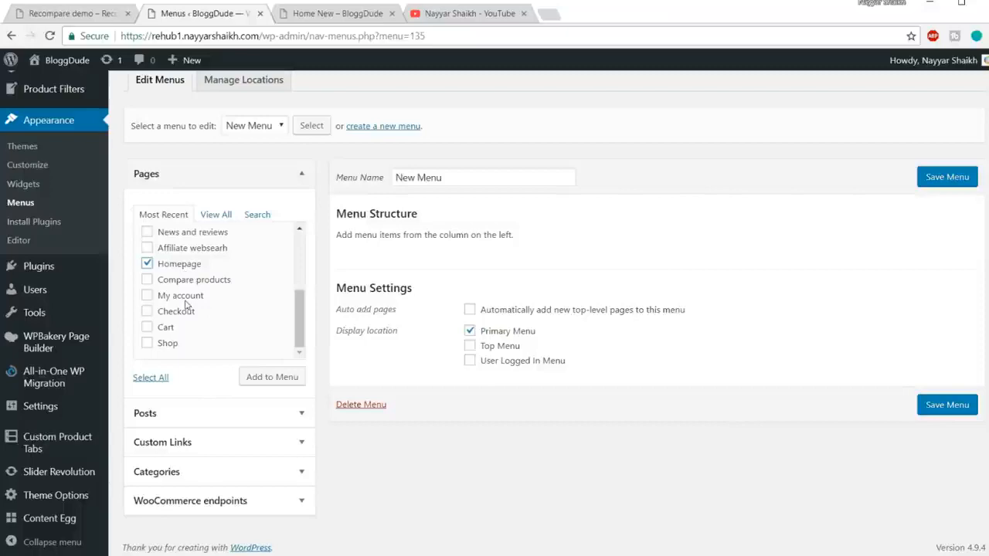
left_click(160, 343)
scroll(247, 322, "up", 10)
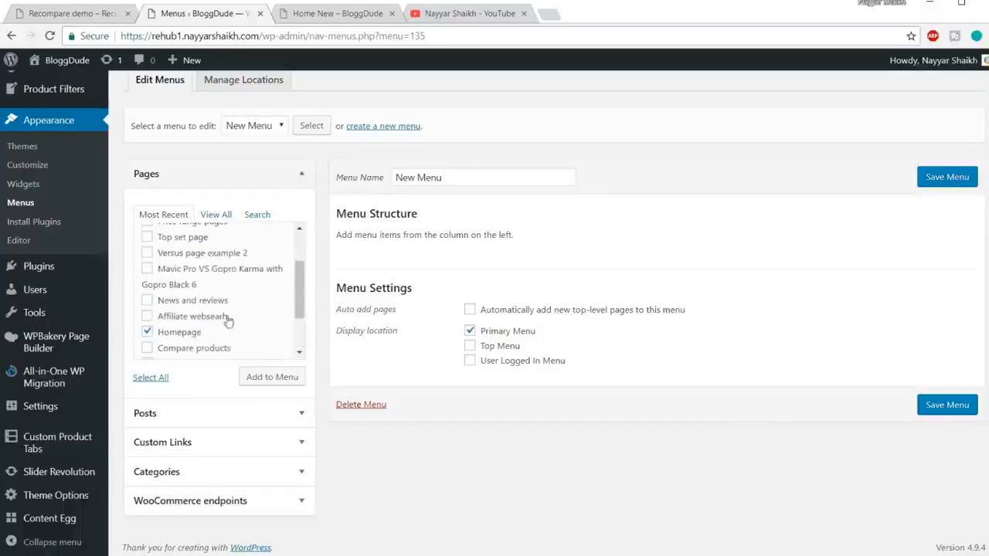
scroll(223, 321, "up", 1)
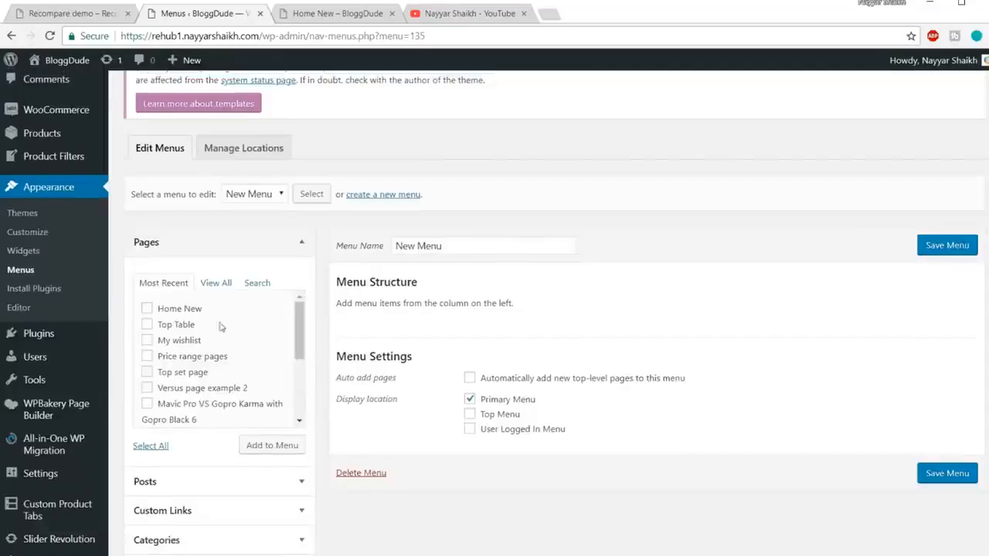
left_click(185, 344)
left_click(276, 445)
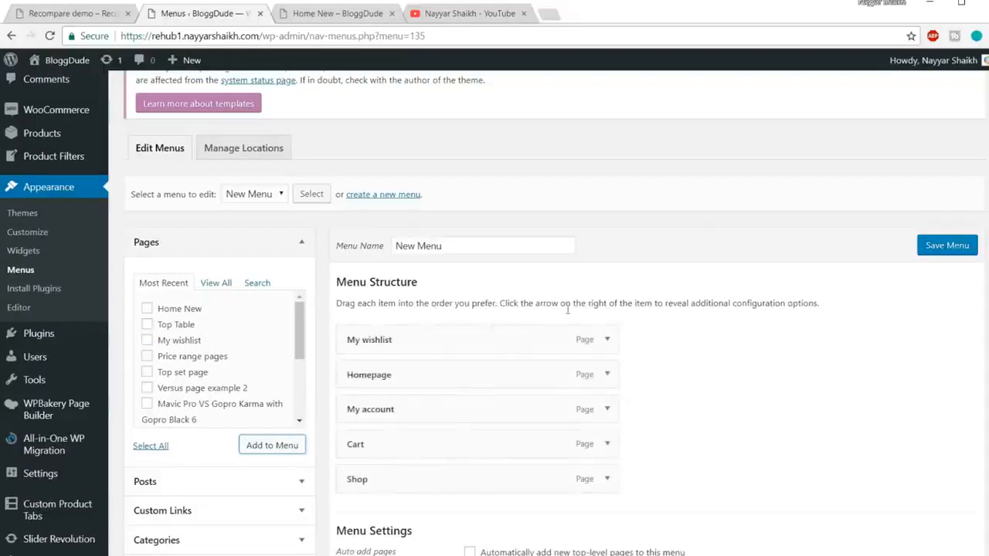
Reorder New Menu so My wishlist comes last, after Shop, and save the menu.
scroll(424, 317, "down", 1)
left_click_drag(423, 316, 423, 271)
left_click_drag(437, 304, 435, 411)
left_click(960, 186)
View the new navigation on the site's homepage and compare it with the header of the Recompare demo.
left_click(307, 12)
left_click(317, 35)
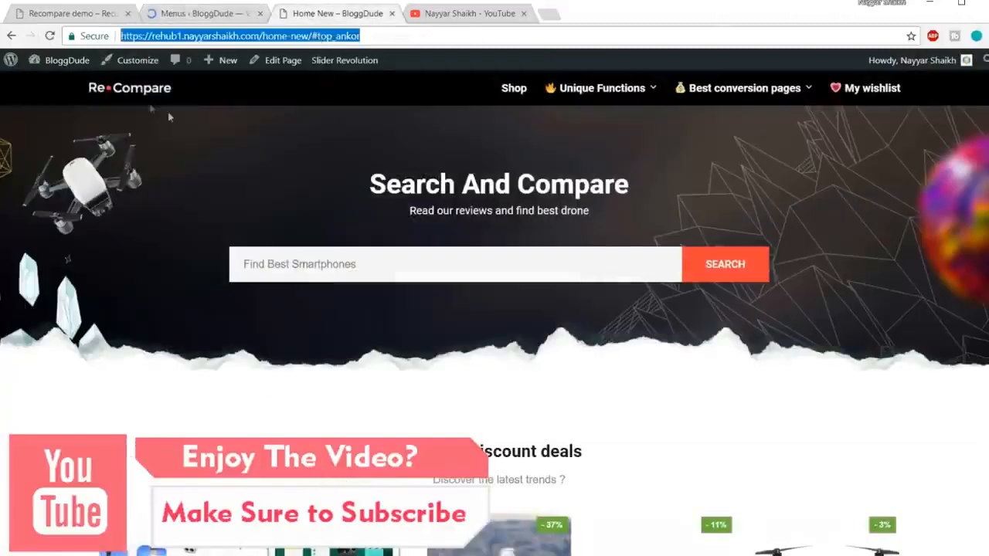
left_click(142, 92)
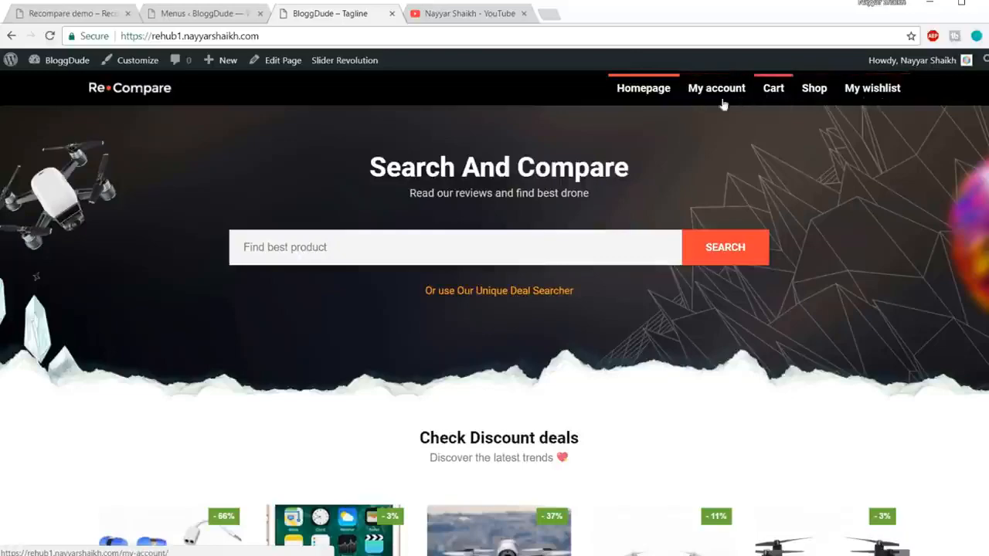
left_click(66, 14)
scroll(846, 195, "up", 15)
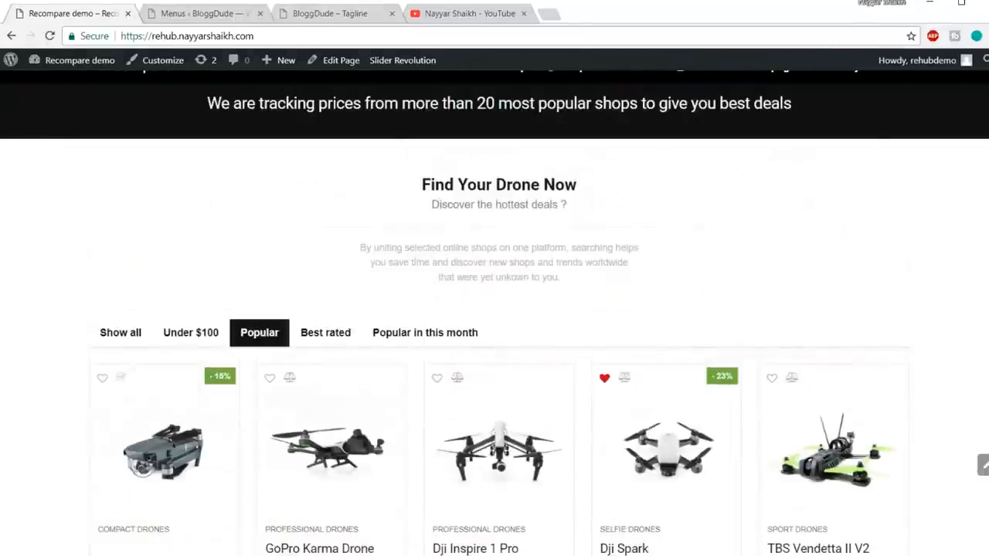
scroll(826, 124, "up", 5)
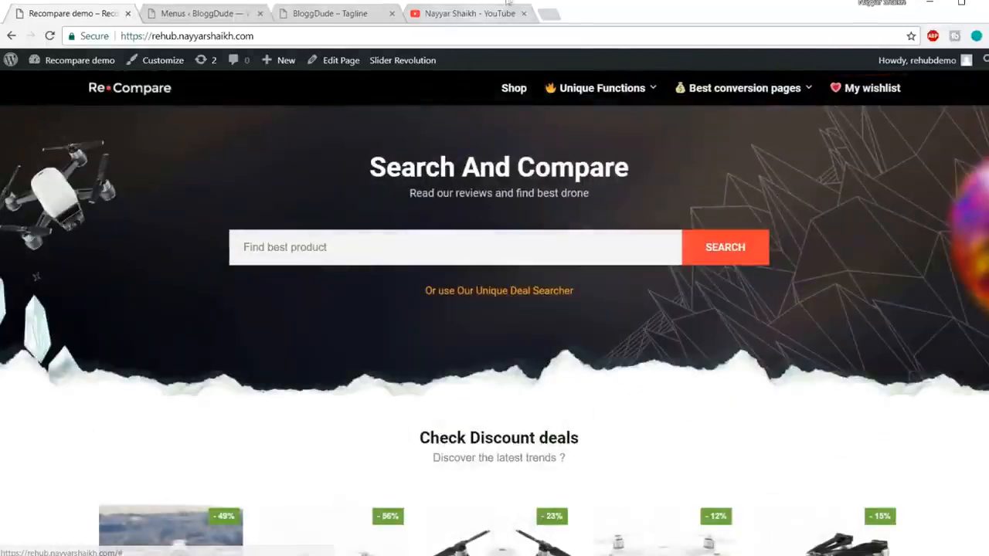
Open emojipedia.org separately, search it for "heart" and copy the Sparkling Heart emoji.
left_click(546, 15)
type("emo")
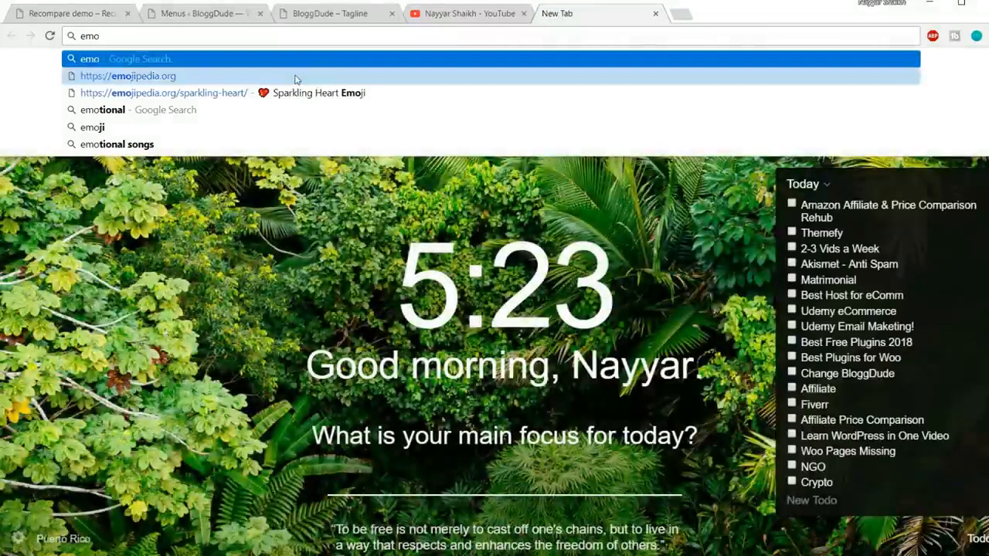
left_click(301, 76)
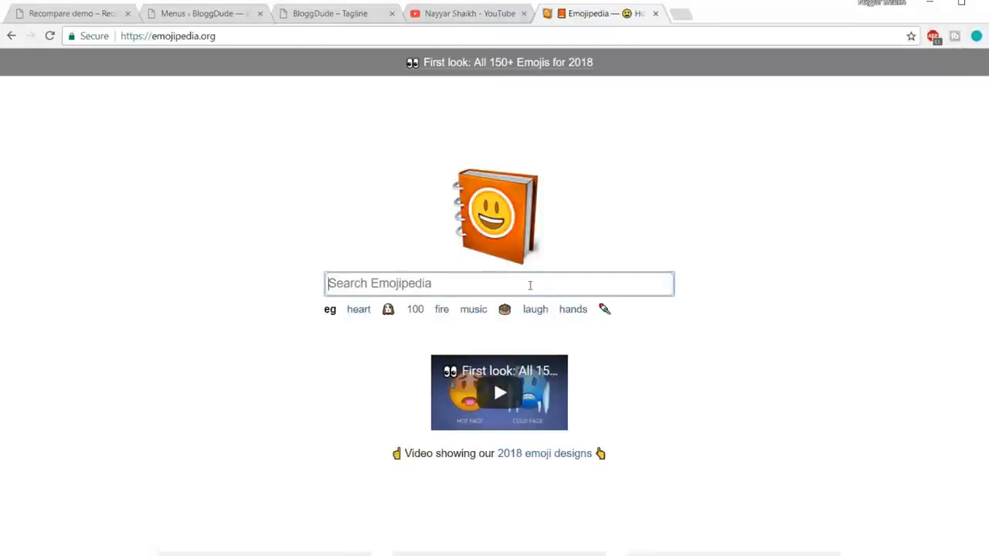
type("herat")
key("BackSpace")
key("BackSpace")
type("art")
key("Return")
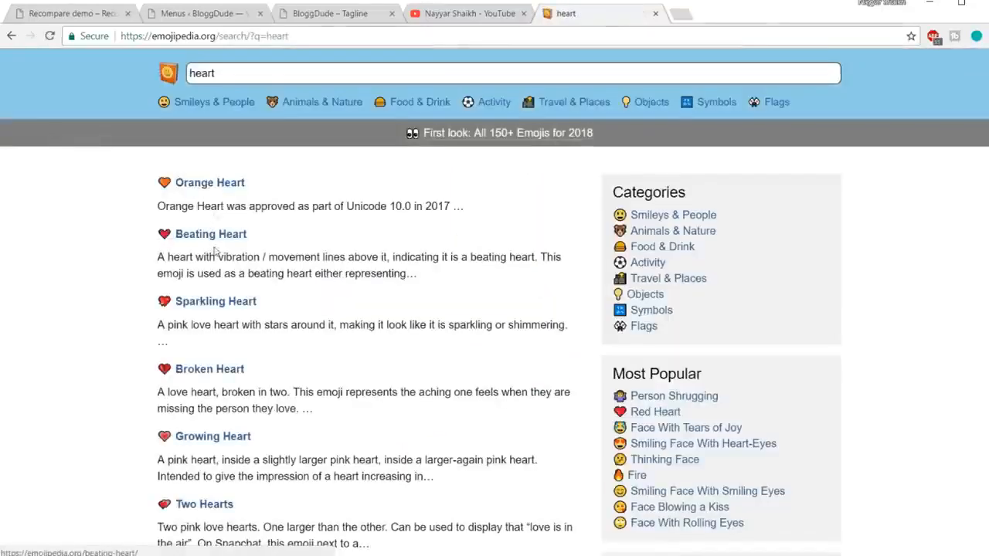
left_click(209, 305)
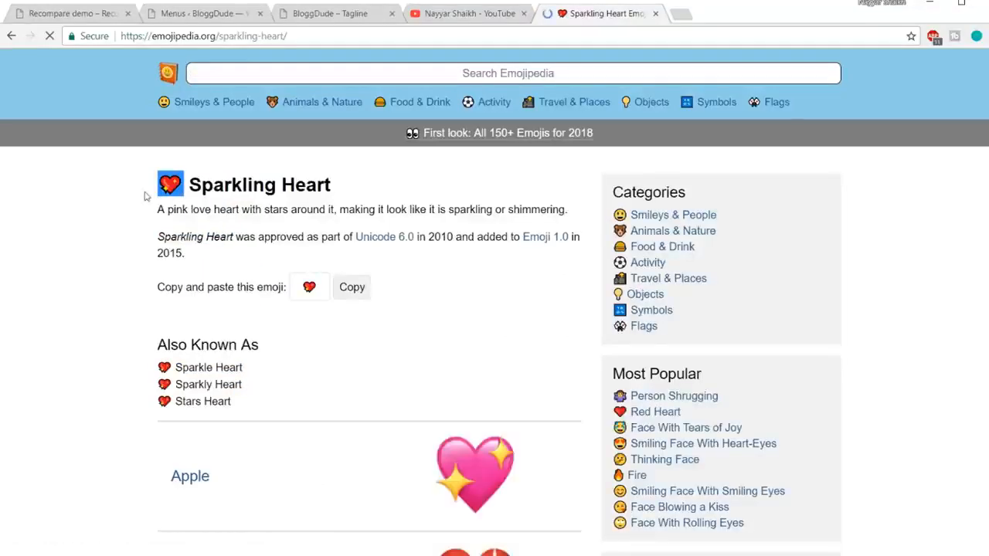
left_click(353, 292)
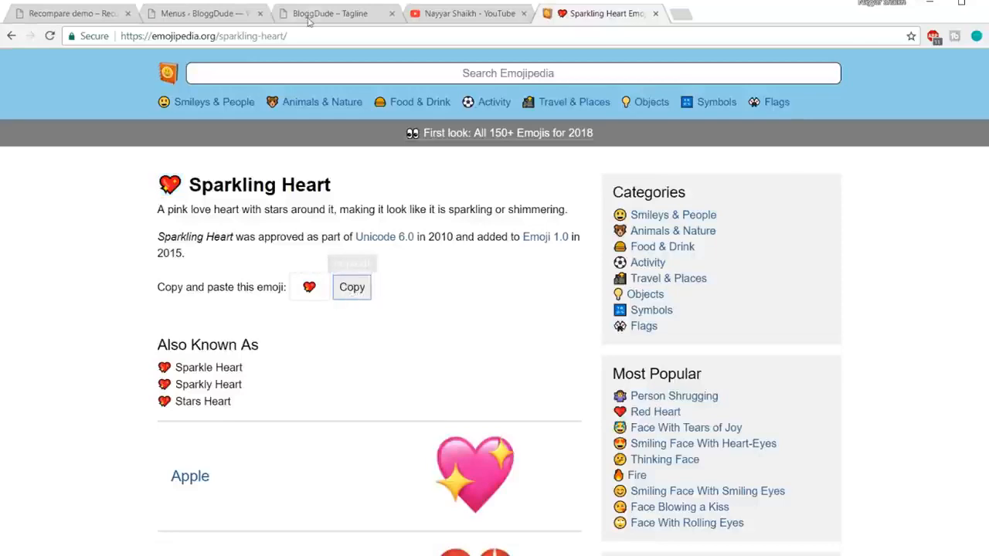
Insert the copied Sparkling Heart emoji before "My wishlist" in that menu item's navigation label and save New Menu.
left_click(218, 17)
scroll(604, 316, "down", 5)
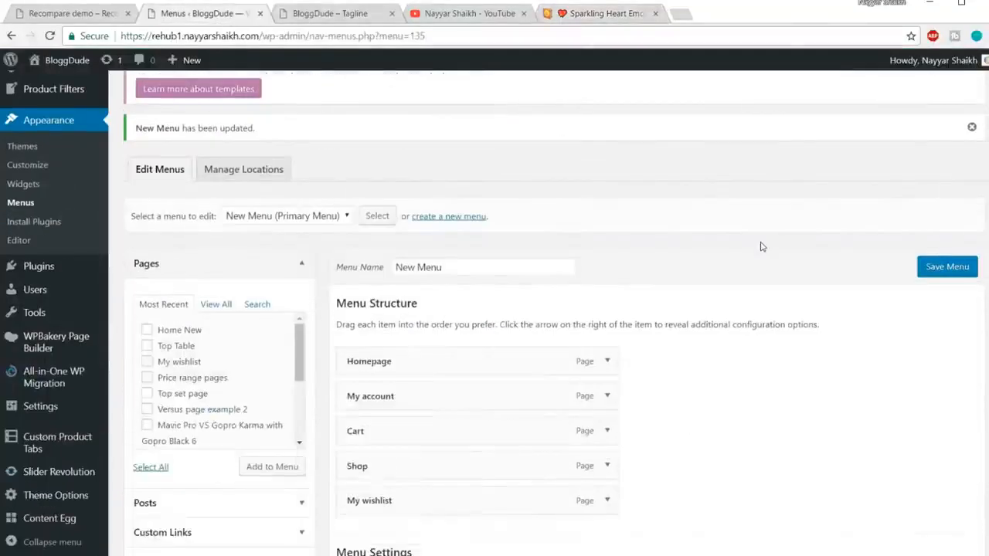
left_click(604, 315)
left_click(349, 365)
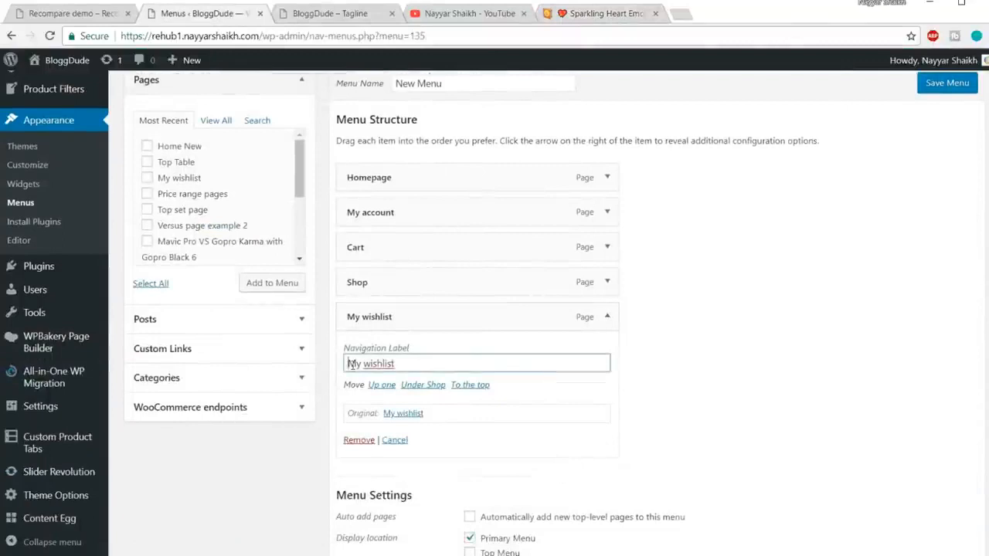
key("ctrl+v")
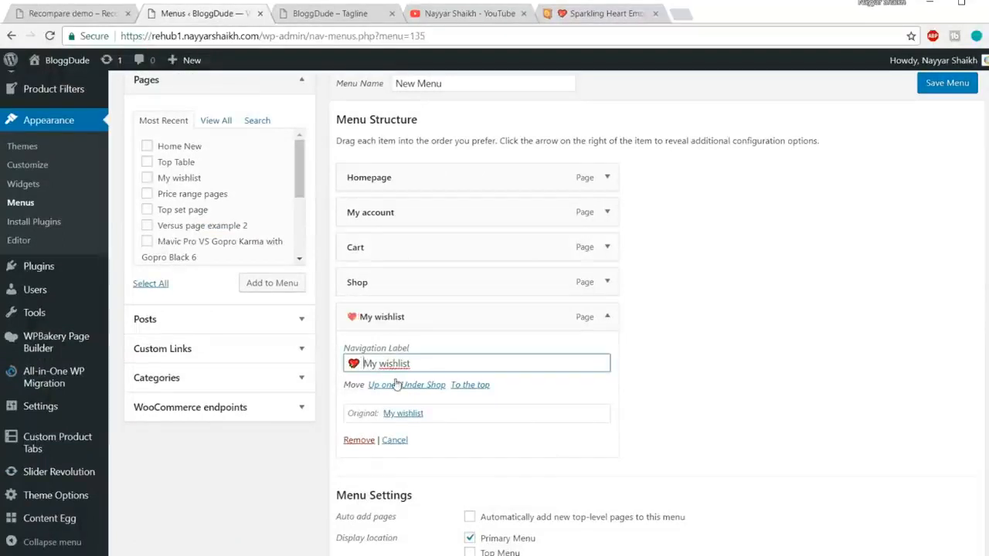
left_click(935, 85)
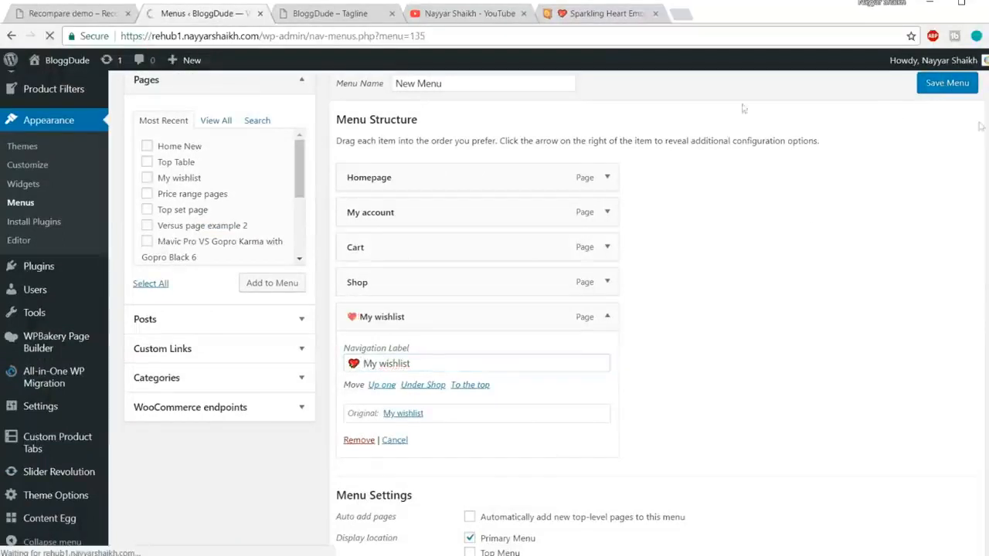
Reload the site's homepage, check its header menu and the content down to the footer, and return to the page's beginning.
left_click(330, 13)
left_click(333, 37)
key("Return")
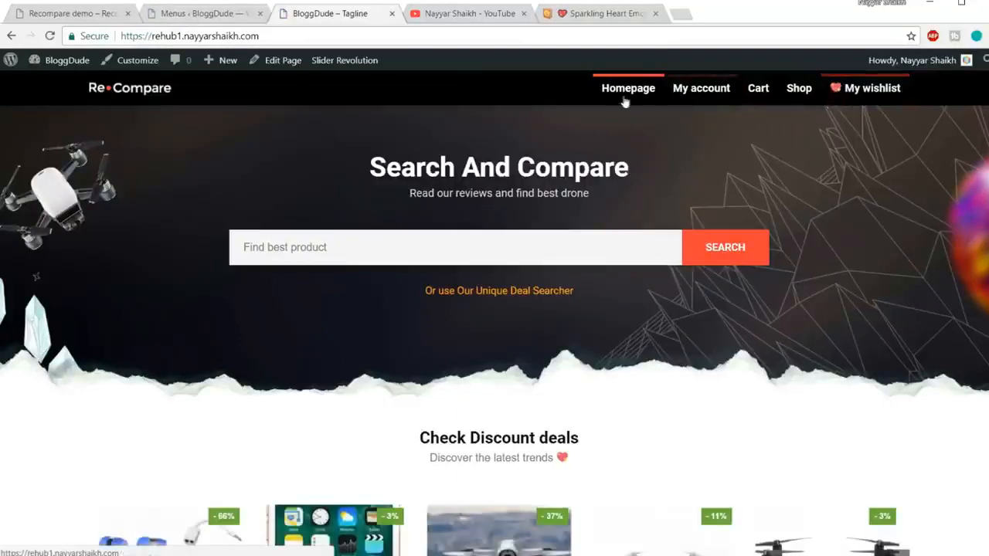
scroll(822, 297, "down", 8)
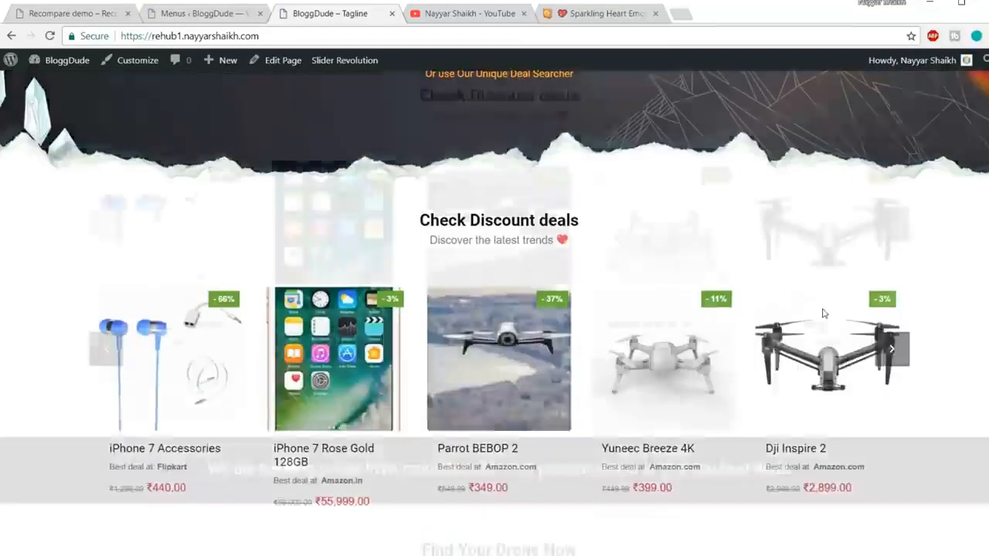
scroll(494, 319, "down", 20)
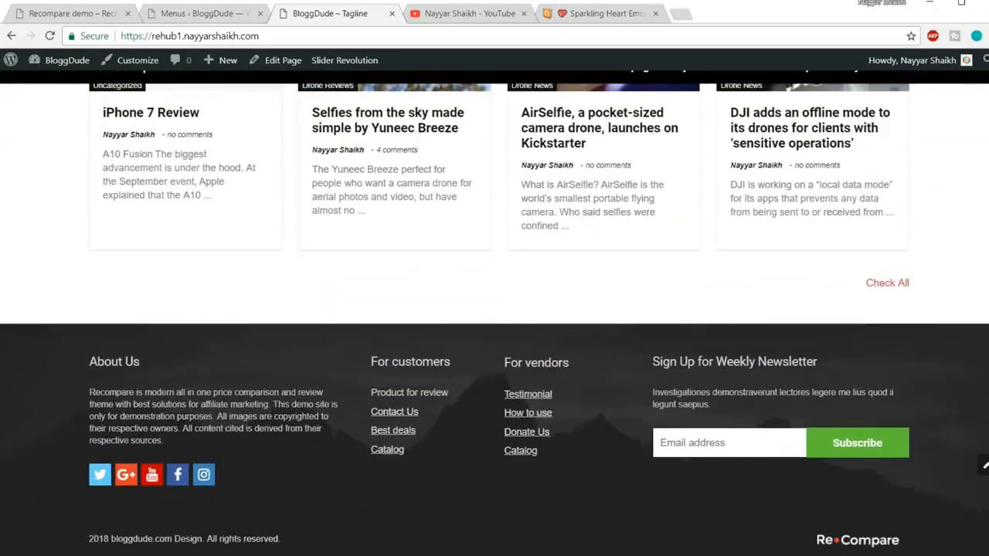
left_click(984, 466)
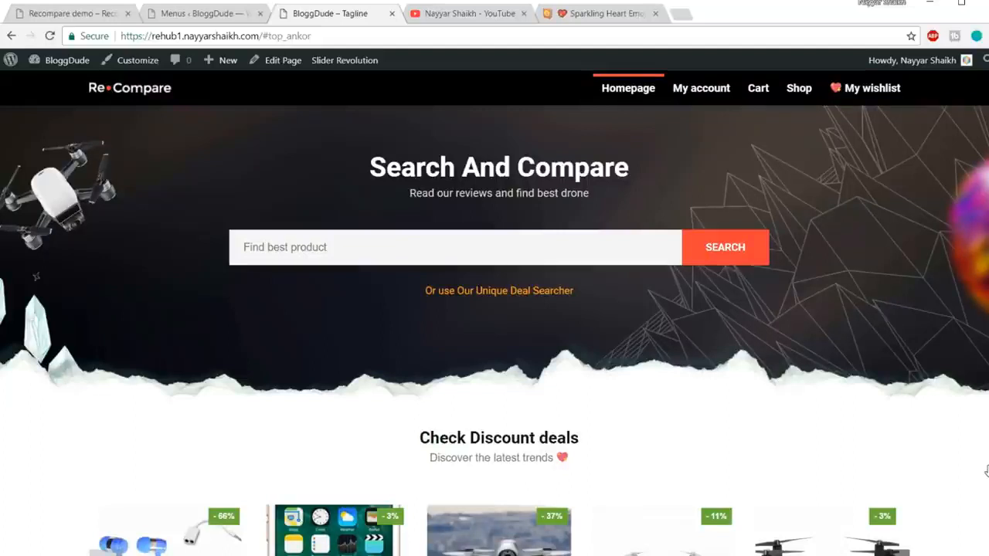
Open the site's list of all products in the WordPress admin and look through it.
left_click(202, 13)
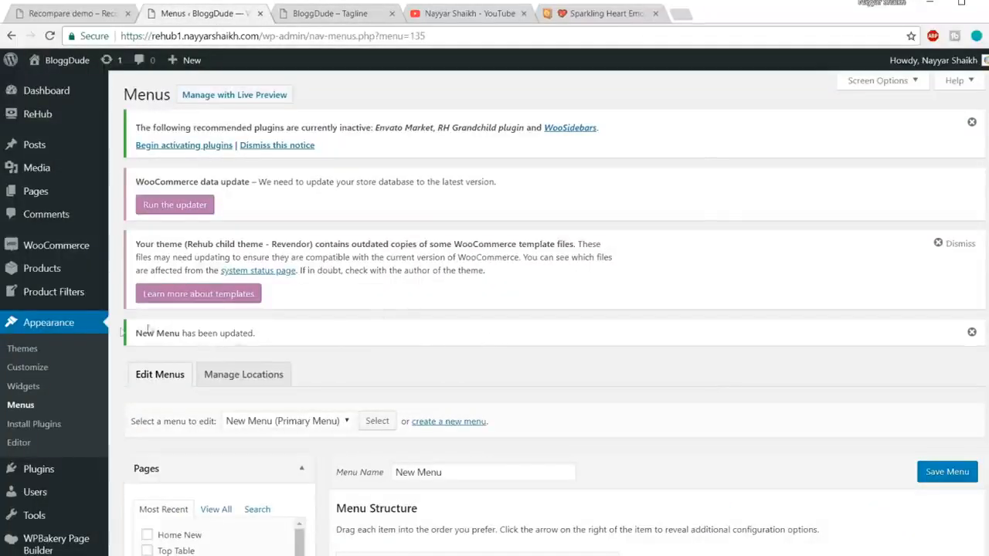
left_click(50, 270)
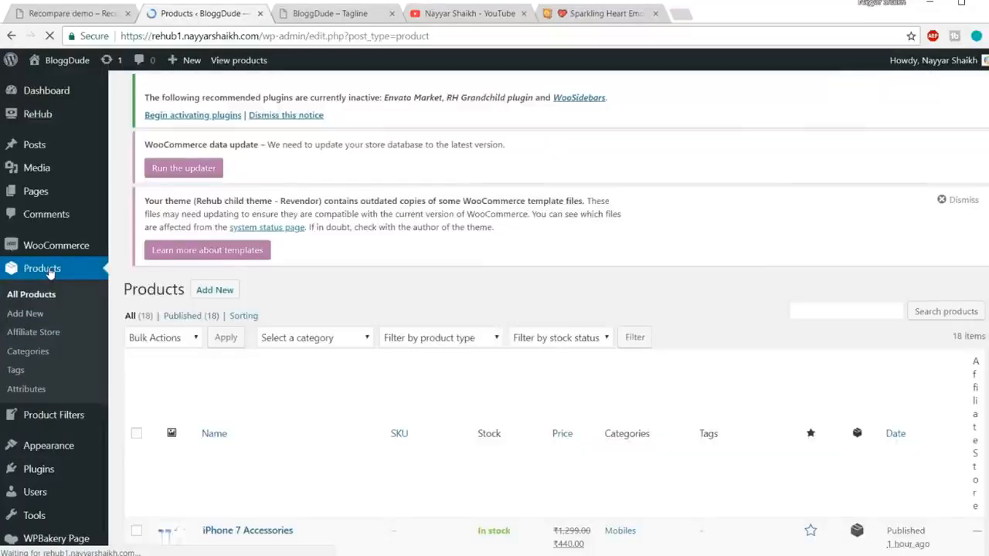
scroll(263, 285, "down", 5)
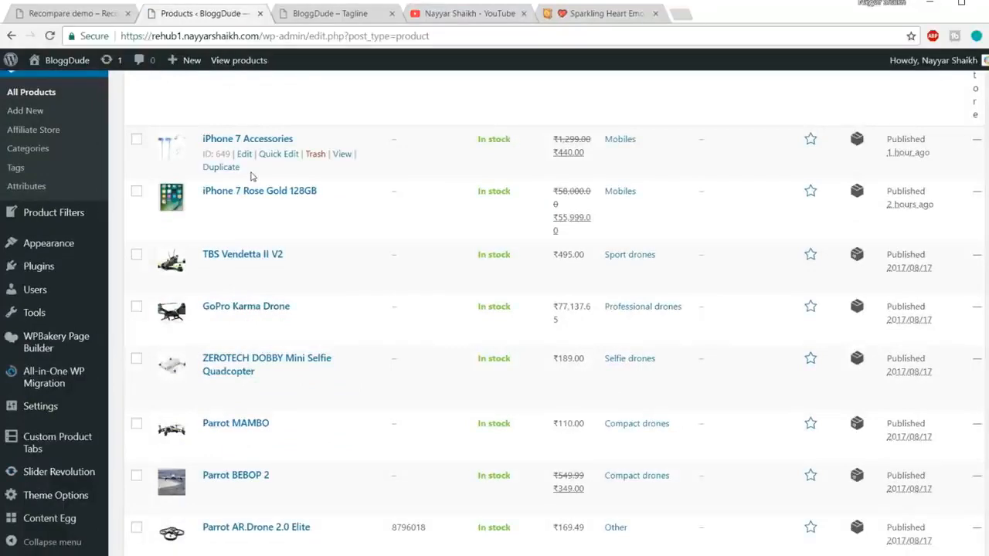
scroll(244, 340, "down", 4)
scroll(244, 340, "down", 2)
scroll(233, 343, "up", 8)
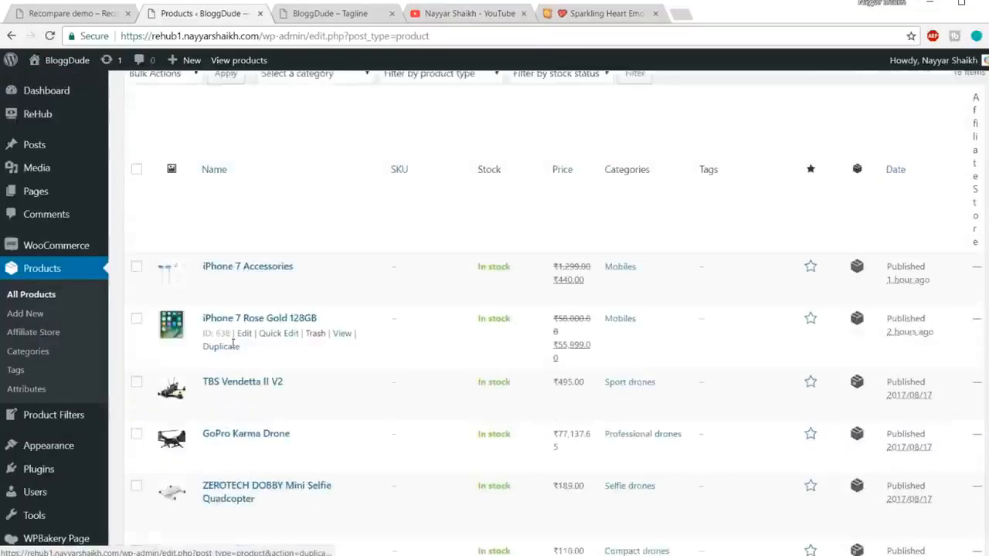
scroll(233, 343, "up", 4)
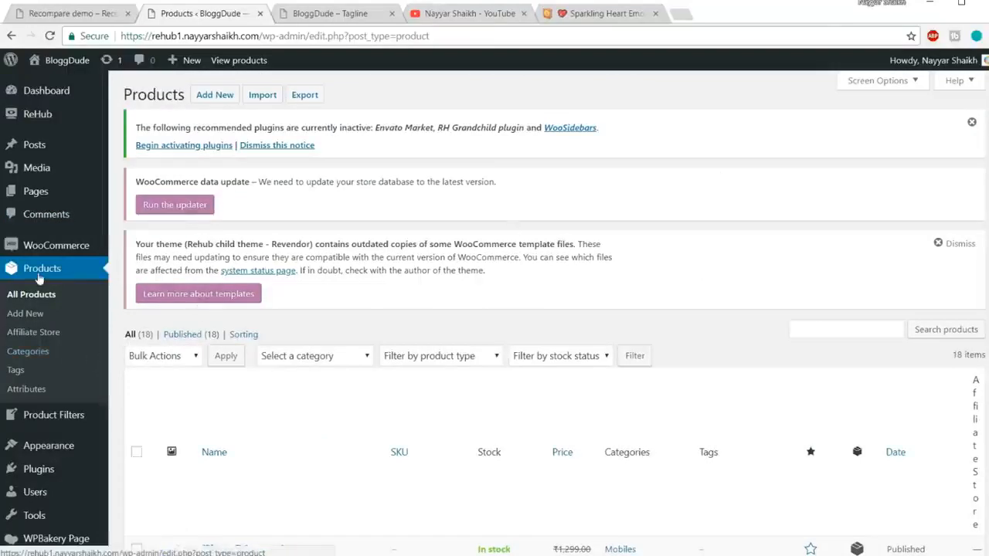
Open the product categories and bulk delete all of them except Uncategorized.
left_click(31, 353)
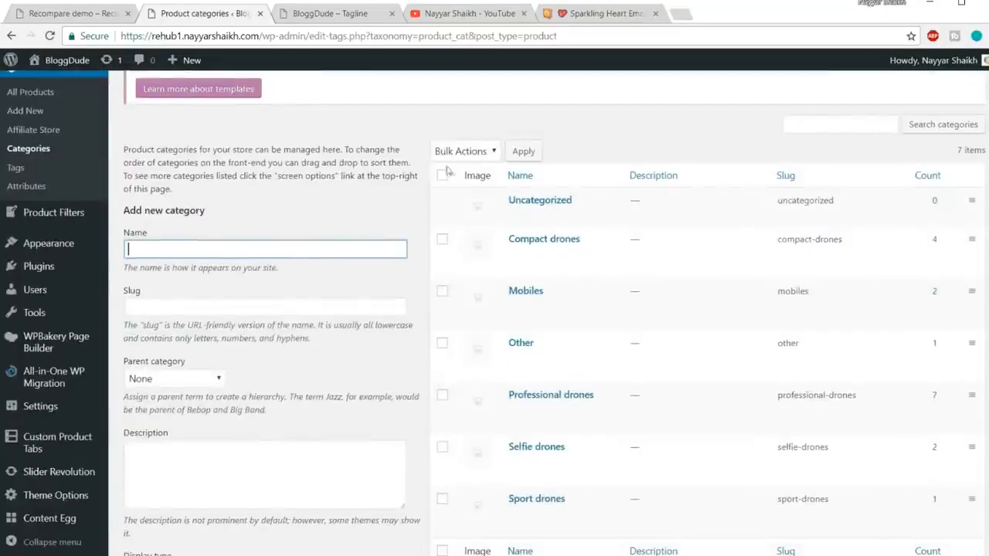
left_click(442, 176)
left_click(464, 151)
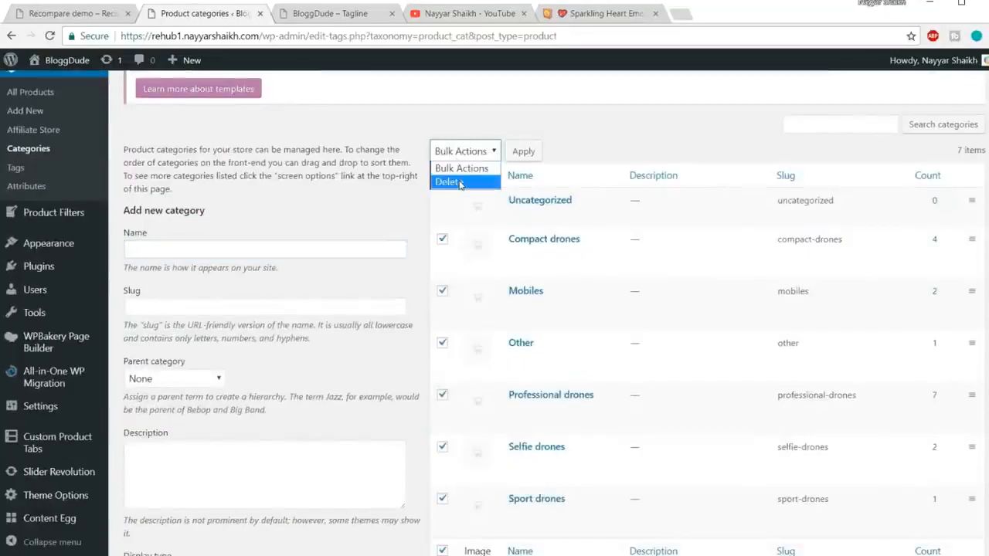
left_click(448, 182)
left_click(527, 155)
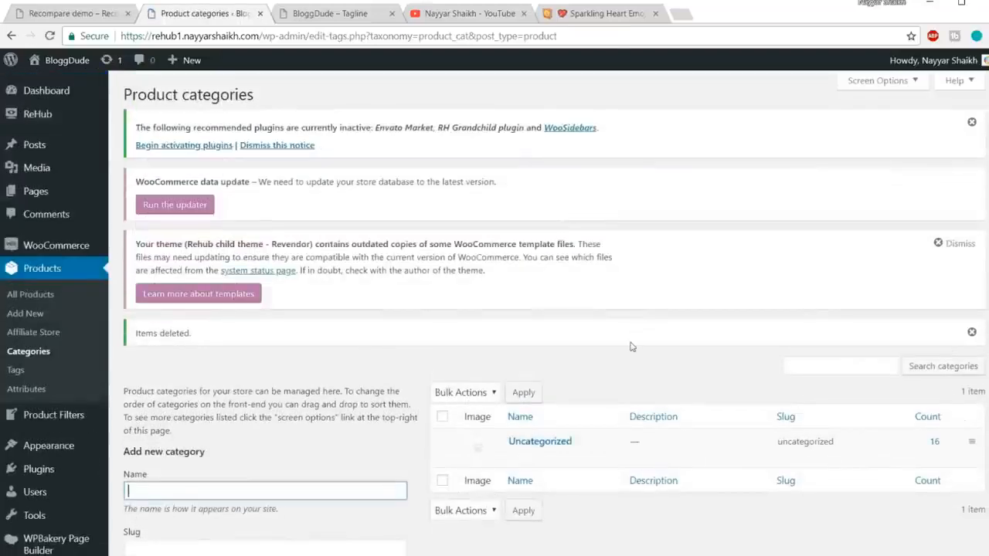
Open the site's Home New page in place of the current homepage.
mouse_move(68, 199)
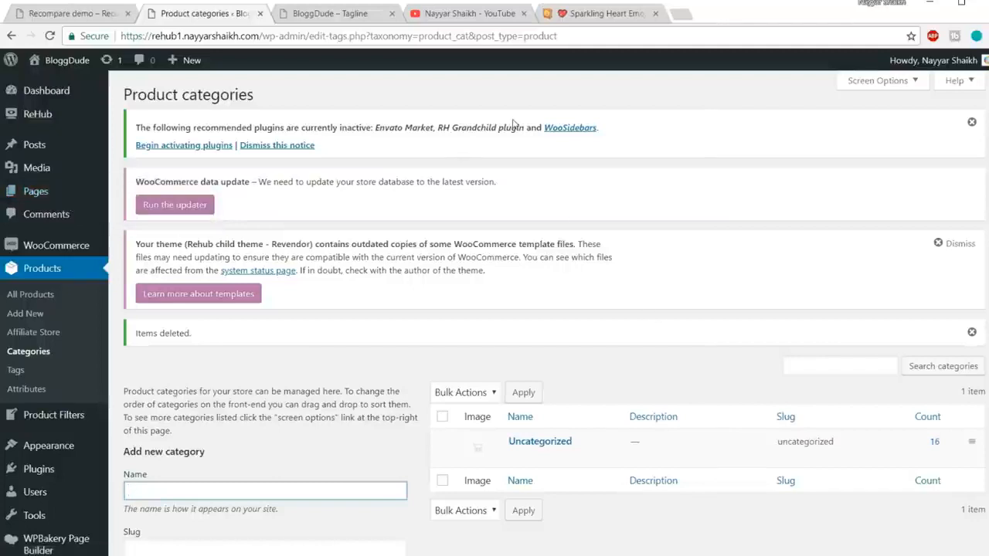
left_click(323, 14)
double_click(319, 29)
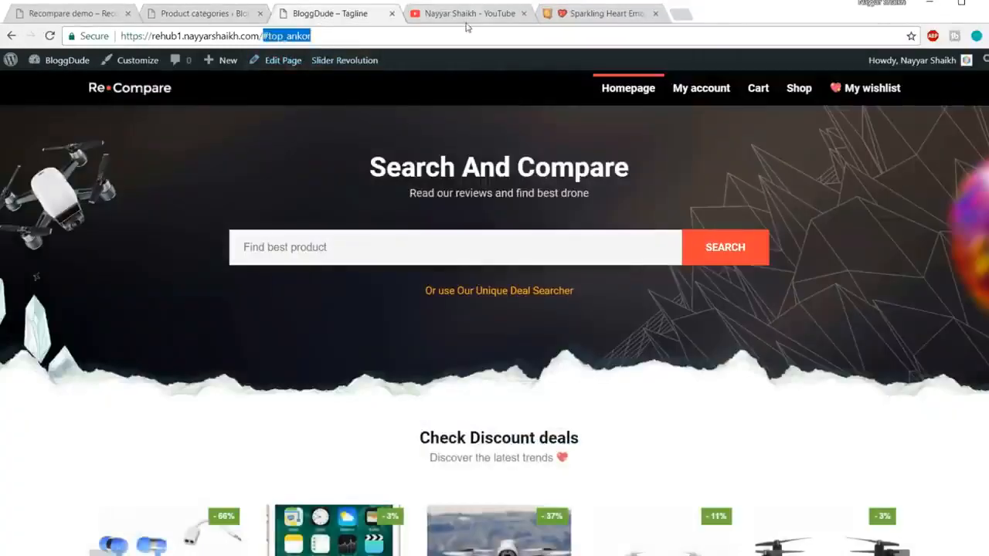
type("home")
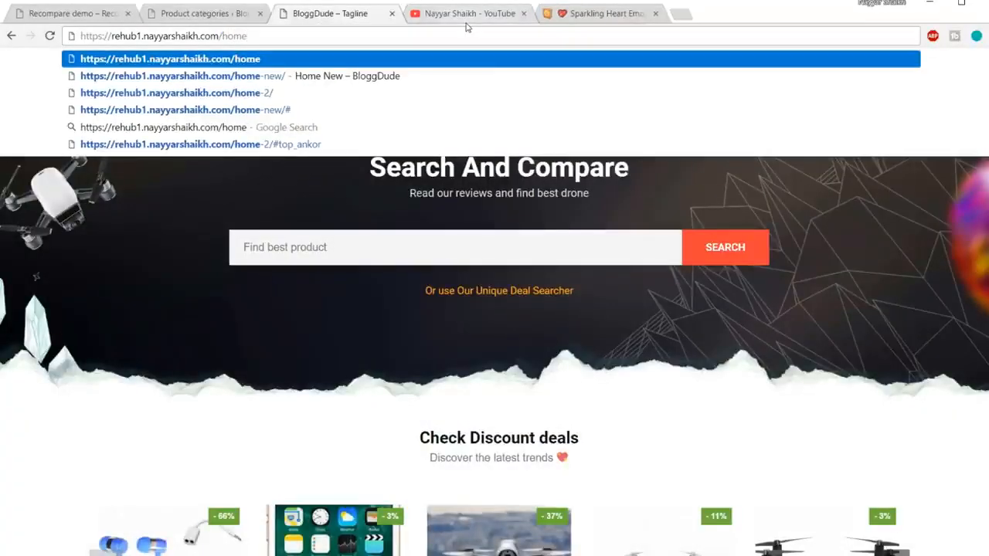
left_click(408, 77)
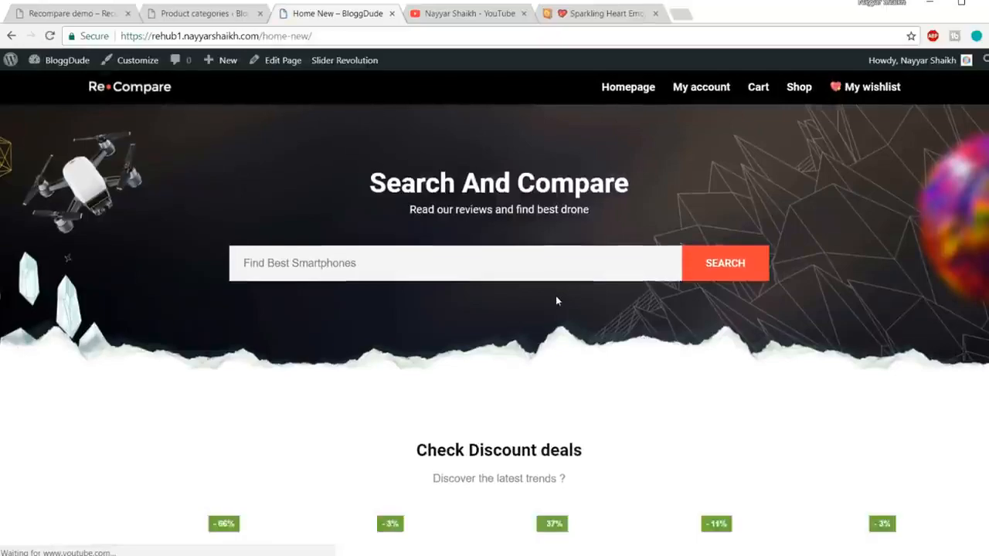
Look over the beginning of the Home New page and highlight the home-new part of its address.
scroll(556, 295, "down", 4)
scroll(557, 303, "up", 4)
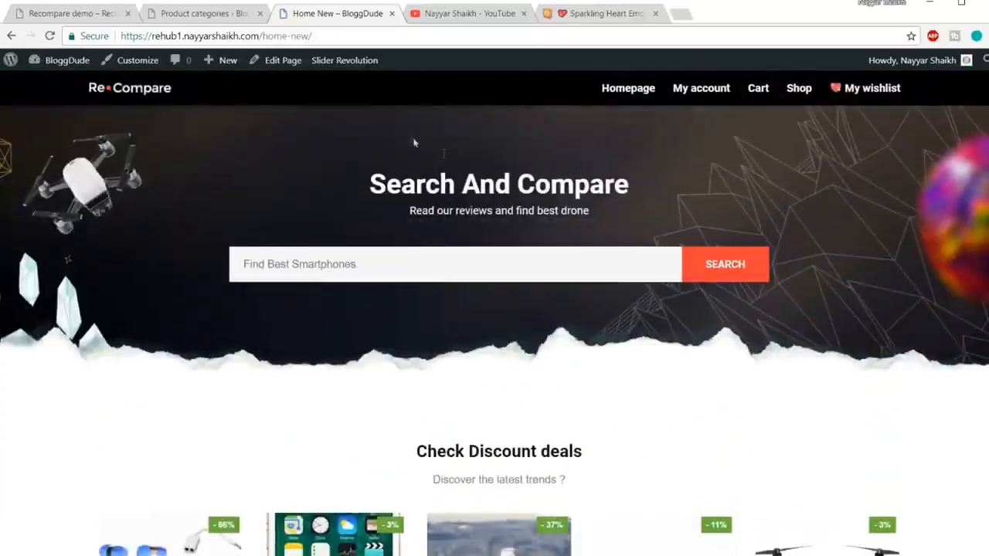
left_click_drag(263, 35, 312, 35)
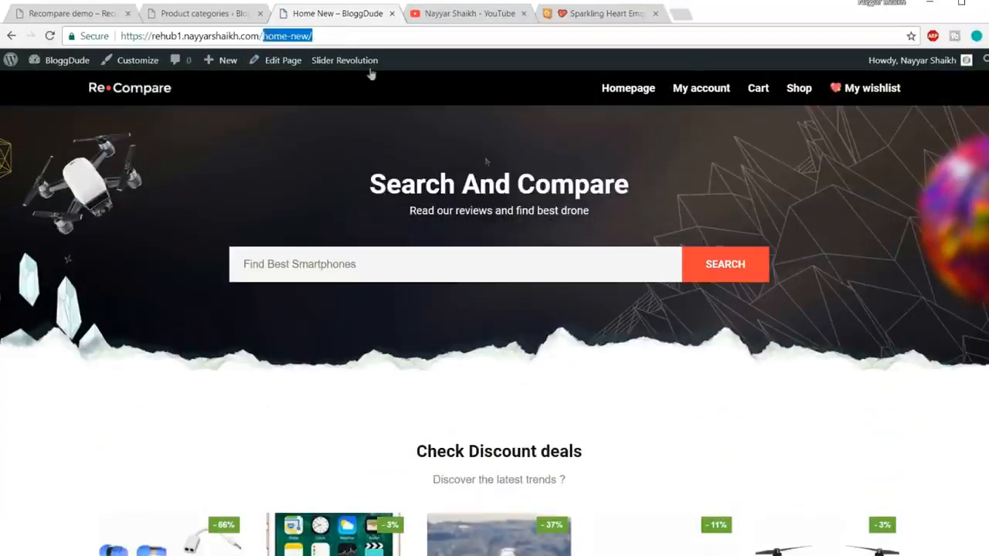
Return to the WordPress admin and open the site's Reading settings.
left_click(202, 11)
scroll(85, 390, "down", 3)
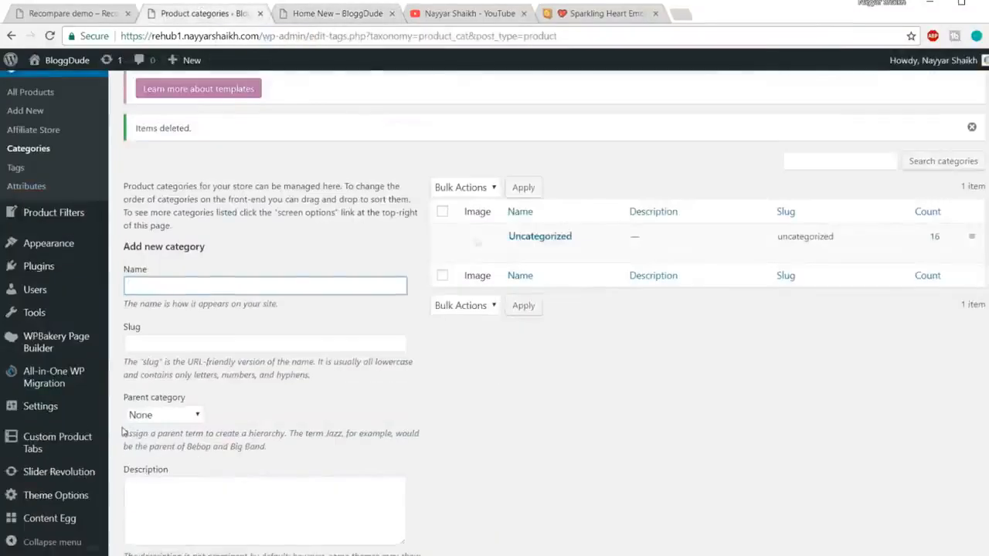
scroll(122, 432, "down", 2)
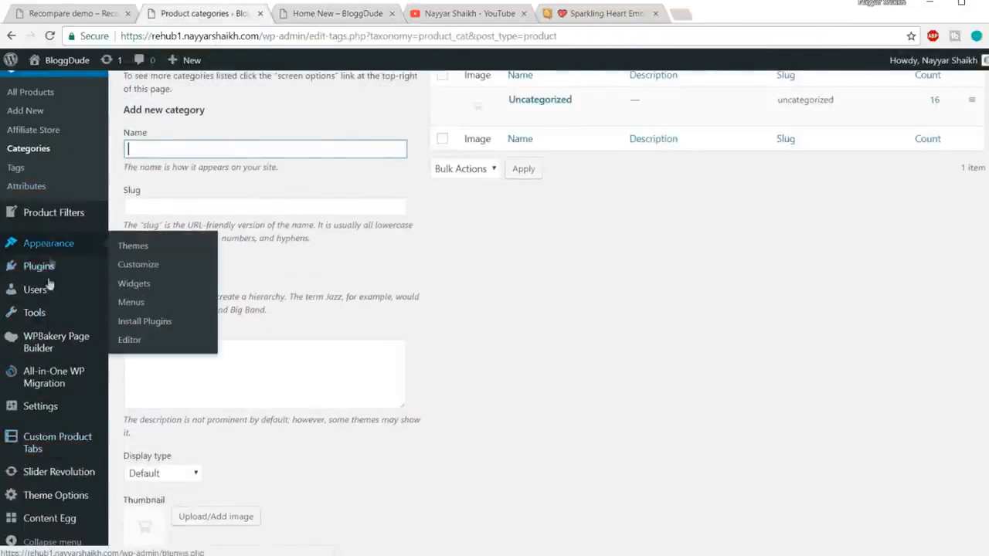
scroll(52, 383, "up", 2)
scroll(55, 394, "down", 2)
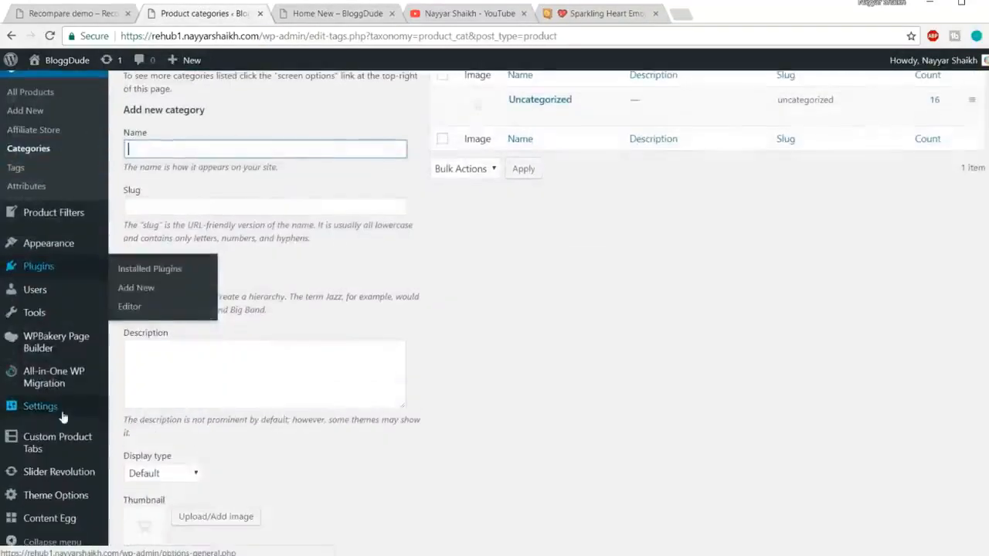
mouse_move(62, 416)
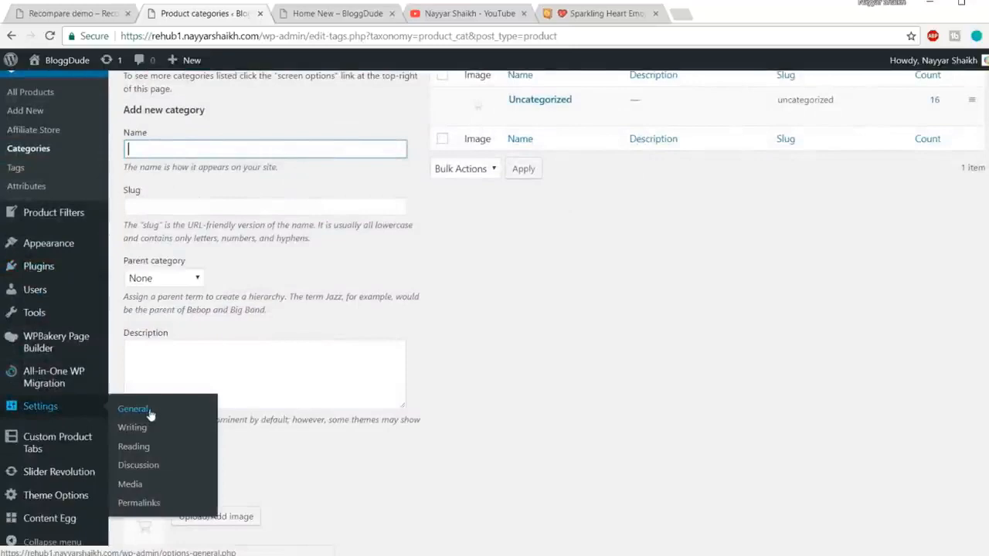
left_click(142, 451)
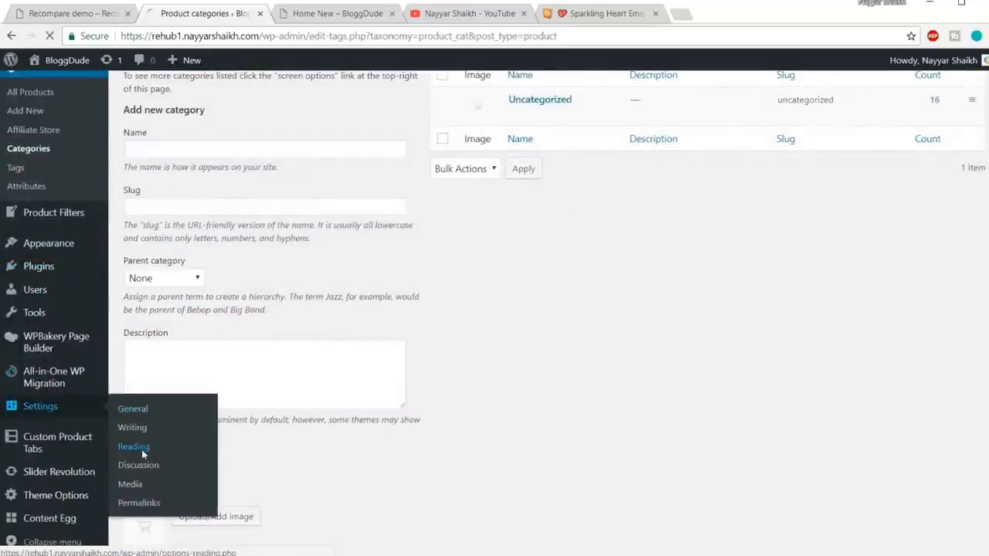
Set the static homepage to the Home New page and save the reading settings.
scroll(494, 409, "down", 2)
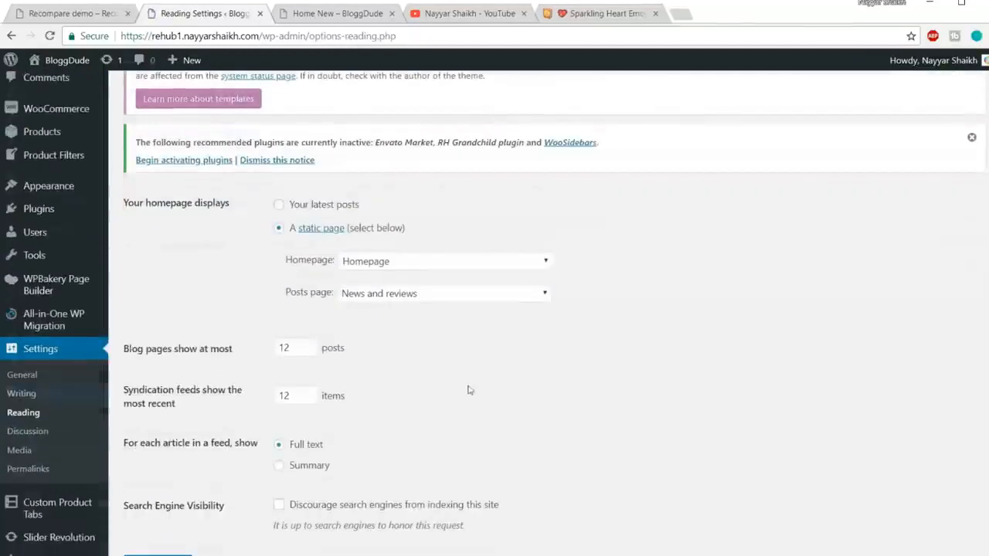
left_click(415, 263)
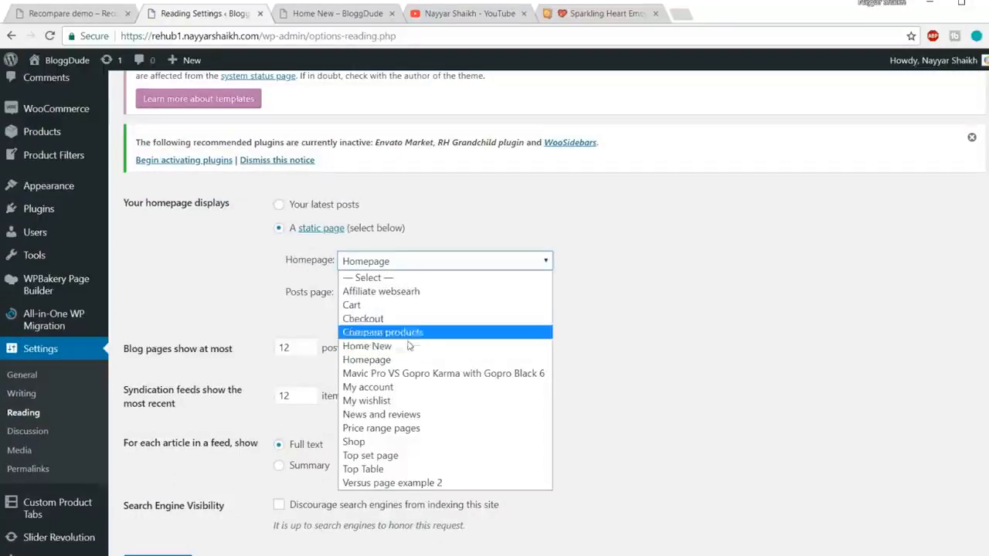
left_click(371, 346)
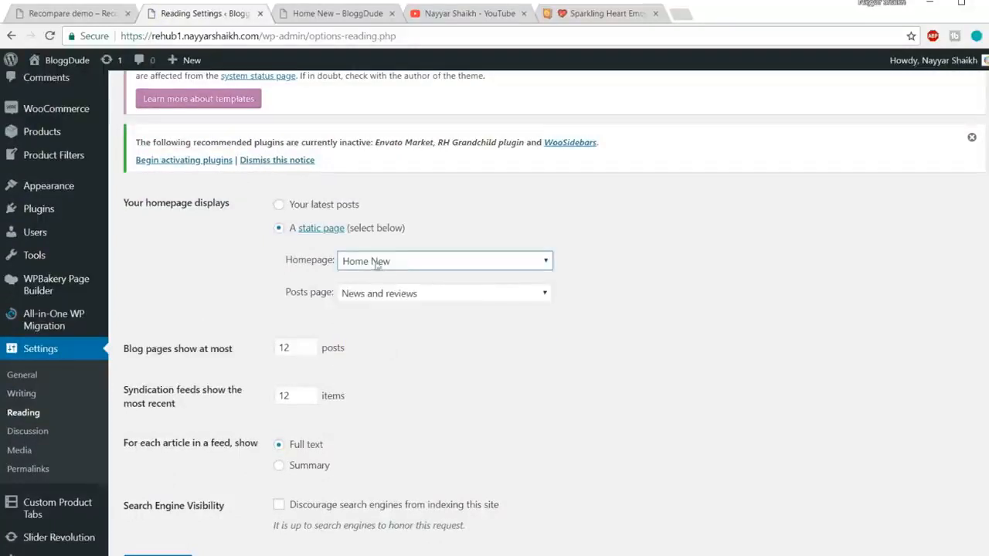
scroll(386, 269, "down", 2)
left_click(157, 490)
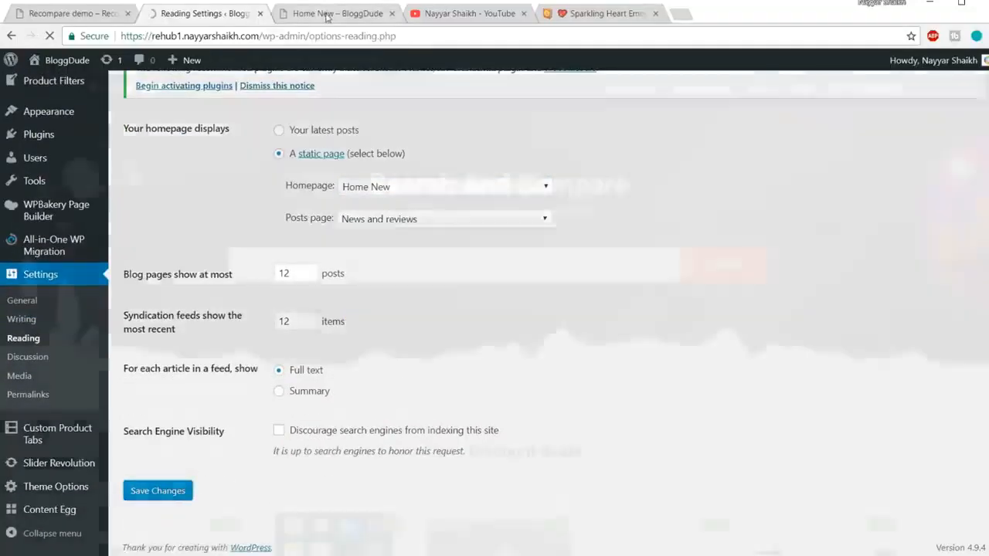
Reload the Home New page on the live site and check its address and content as the site's homepage.
left_click(326, 13)
left_click_drag(263, 36, 329, 38)
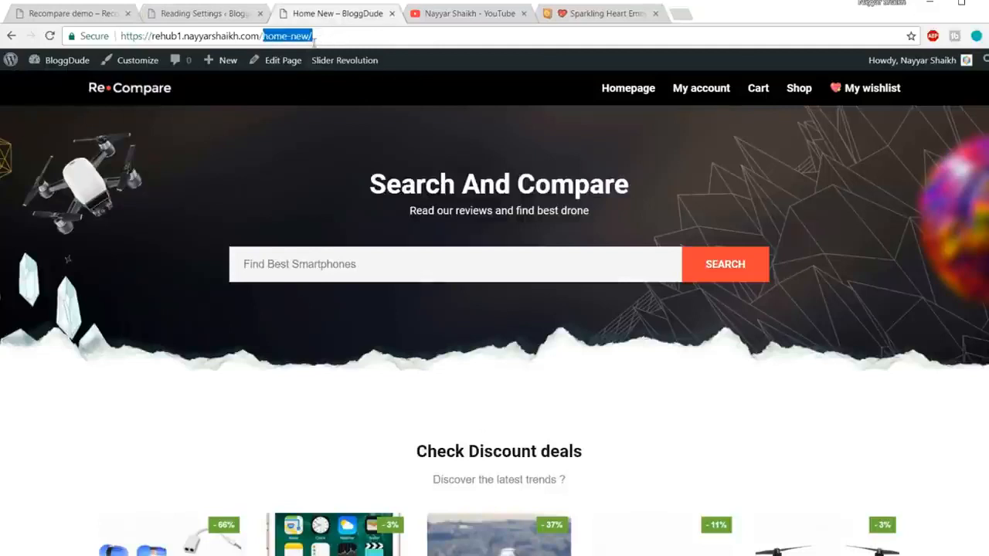
left_click(51, 36)
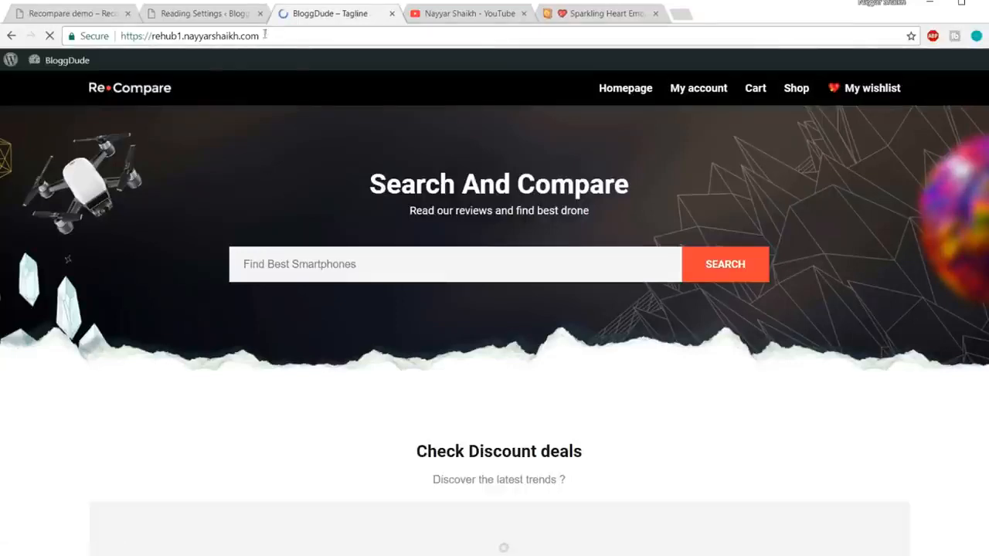
scroll(674, 309, "down", 3)
scroll(678, 325, "down", 8)
scroll(808, 386, "up", 9)
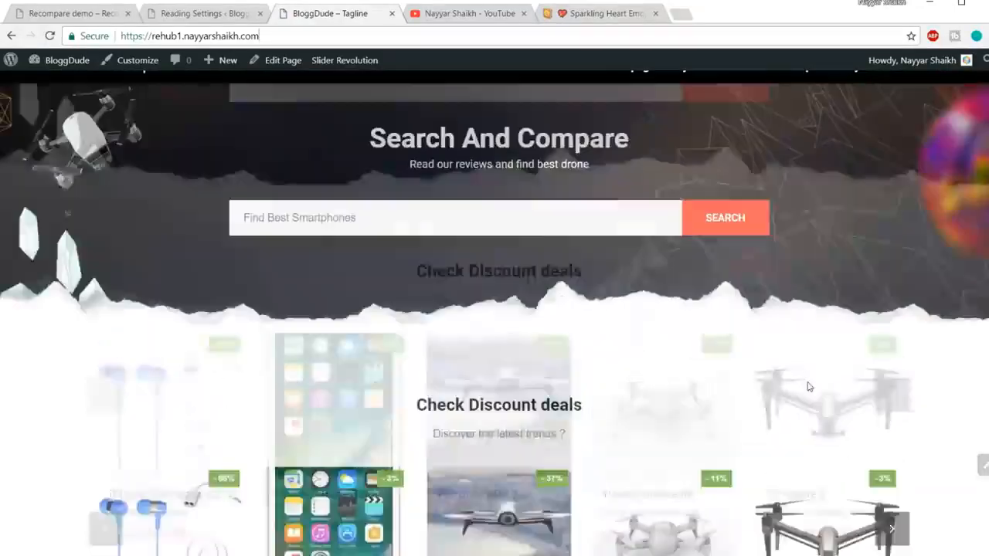
scroll(819, 371, "up", 3)
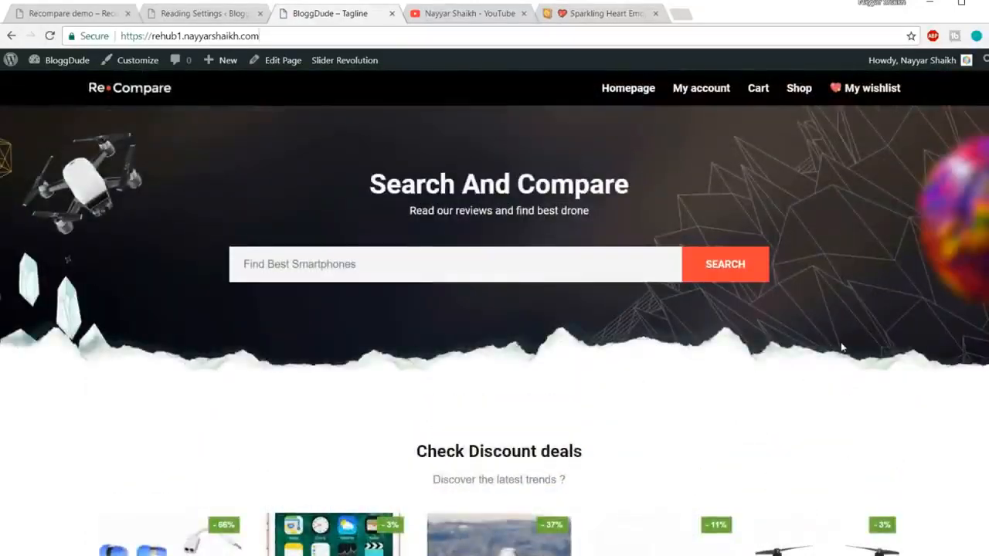